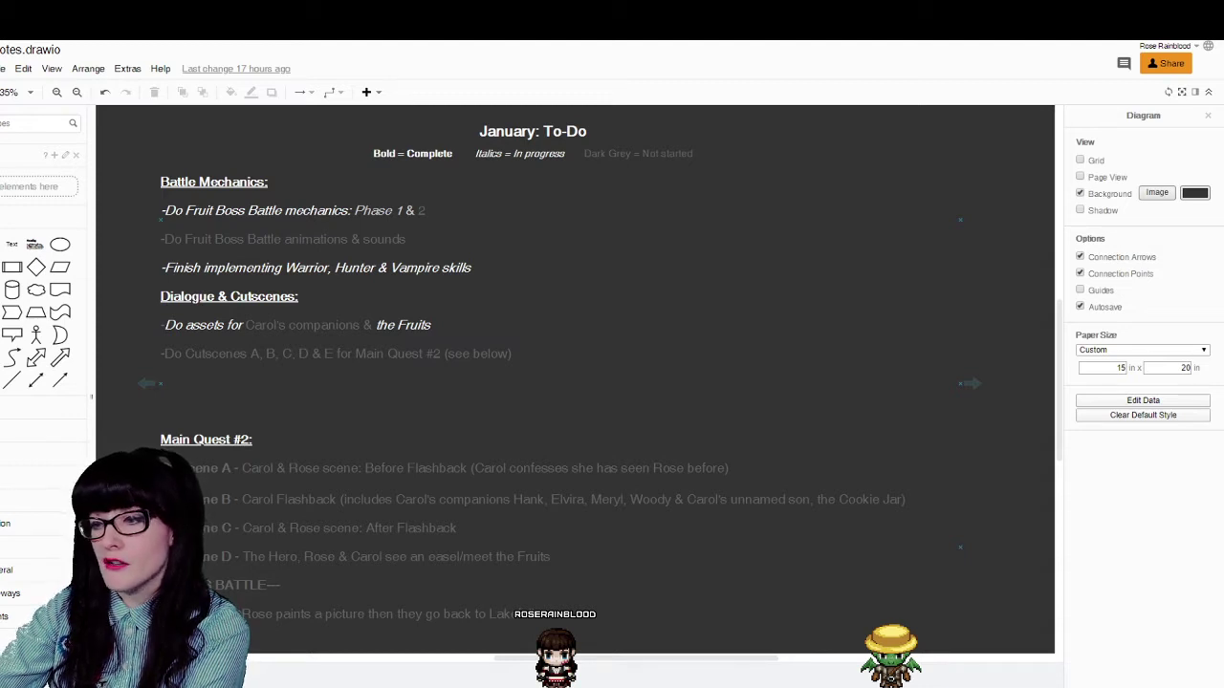
- Review the January to-do list, from the battle mechanics tasks down to the Main Quest #2 cutscenes
scroll(579, 382, down, 1)
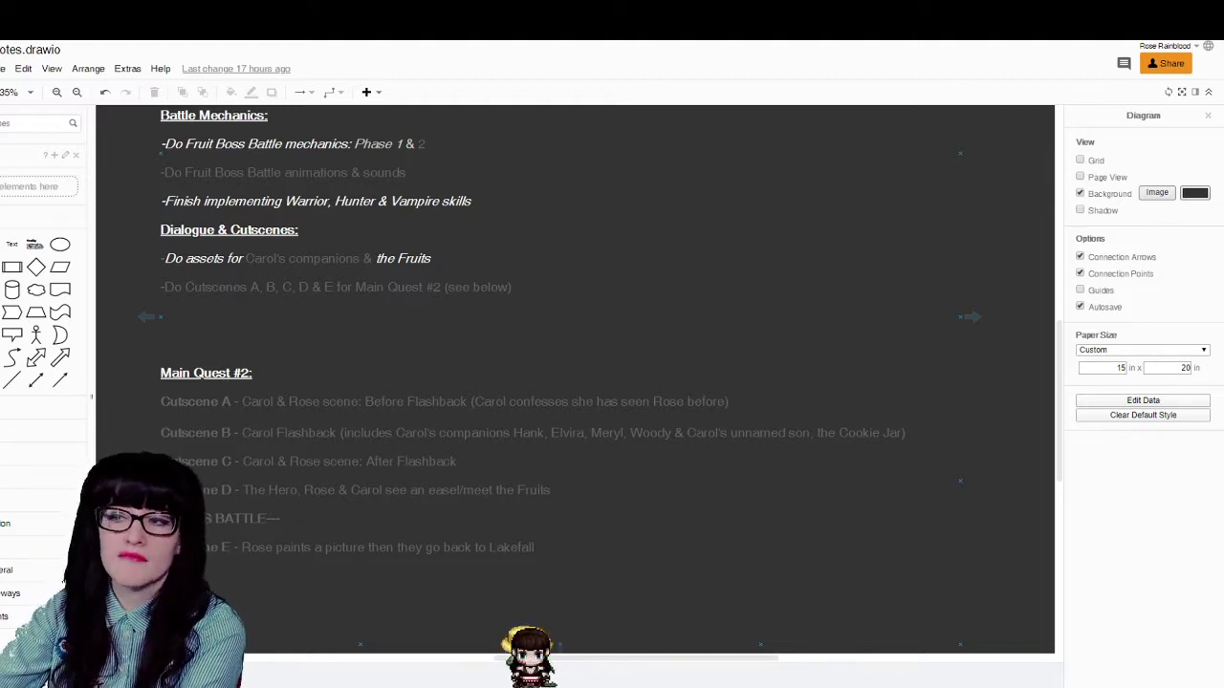
scroll(573, 383, up, 1)
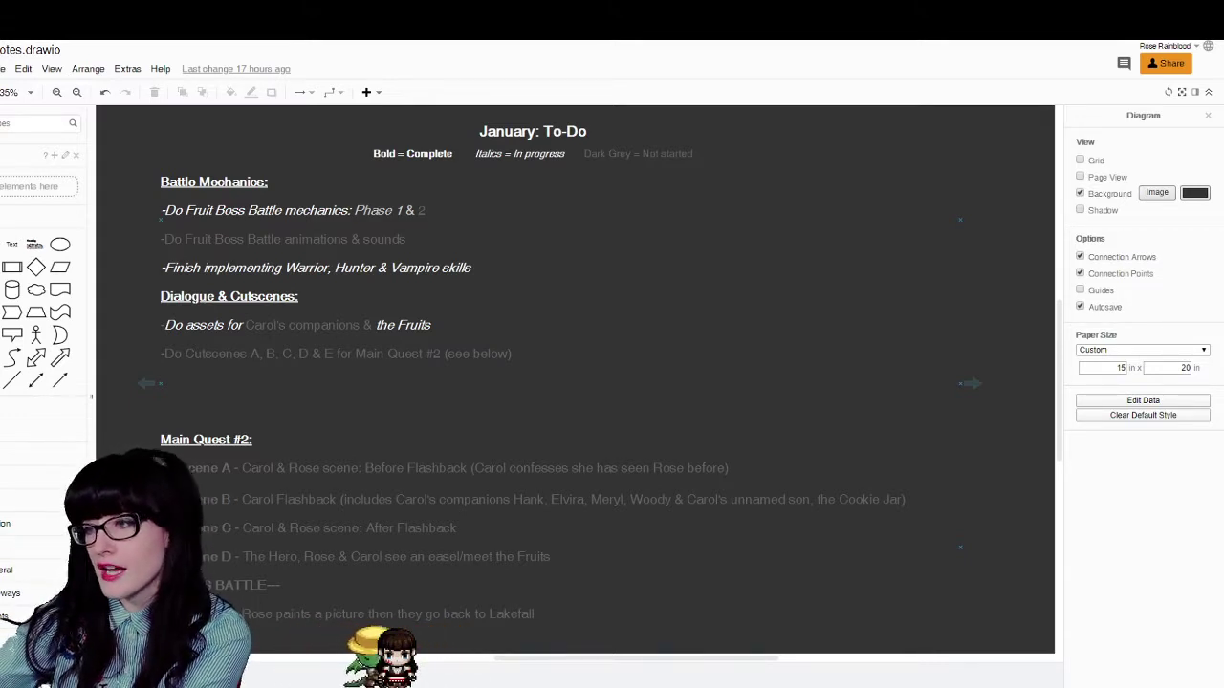
scroll(574, 382, down, 1)
scroll(573, 382, up, 1)
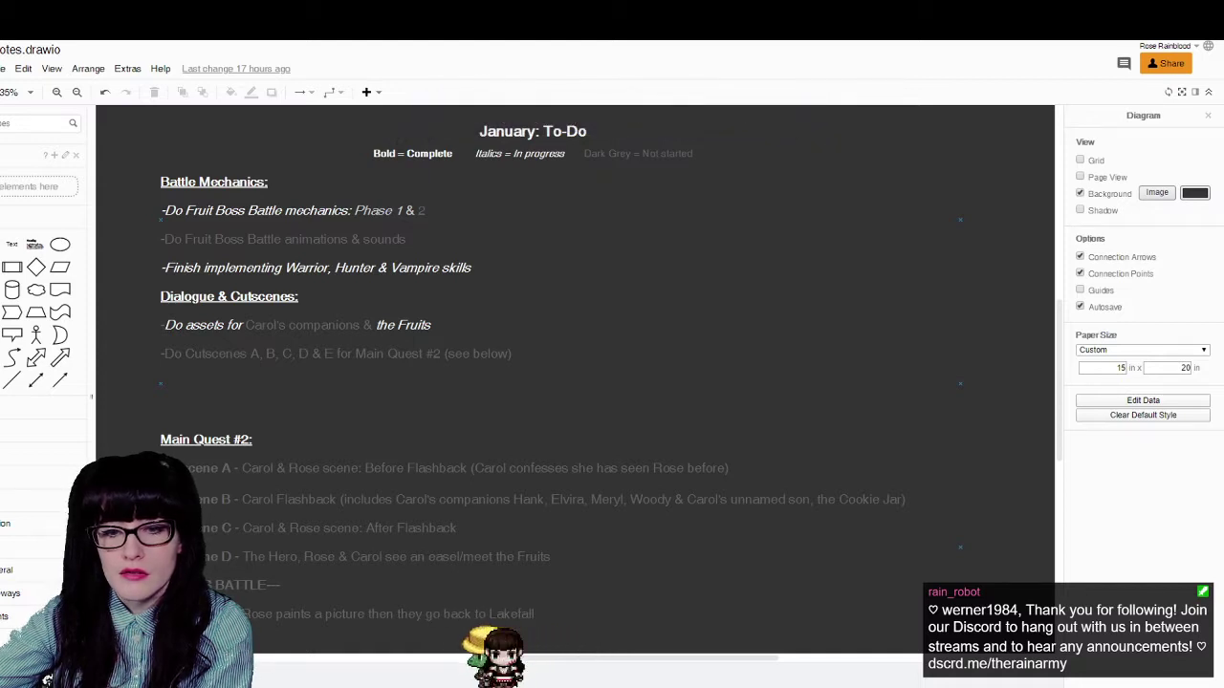
- Switch to Photoshop, compare the EverbloomForest-Boss1 copy and EverbloomForest-Blueberry sprite sheets, and close Boss - Blueberry.png
key(alt+Tab)
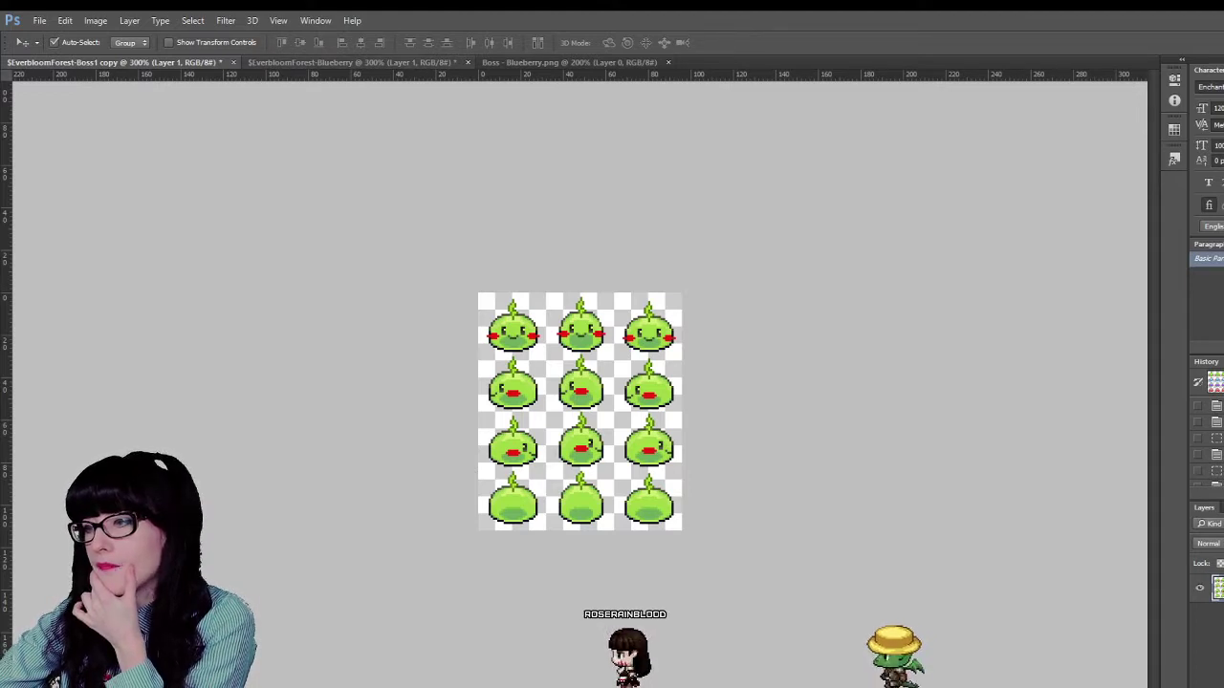
click(337, 63)
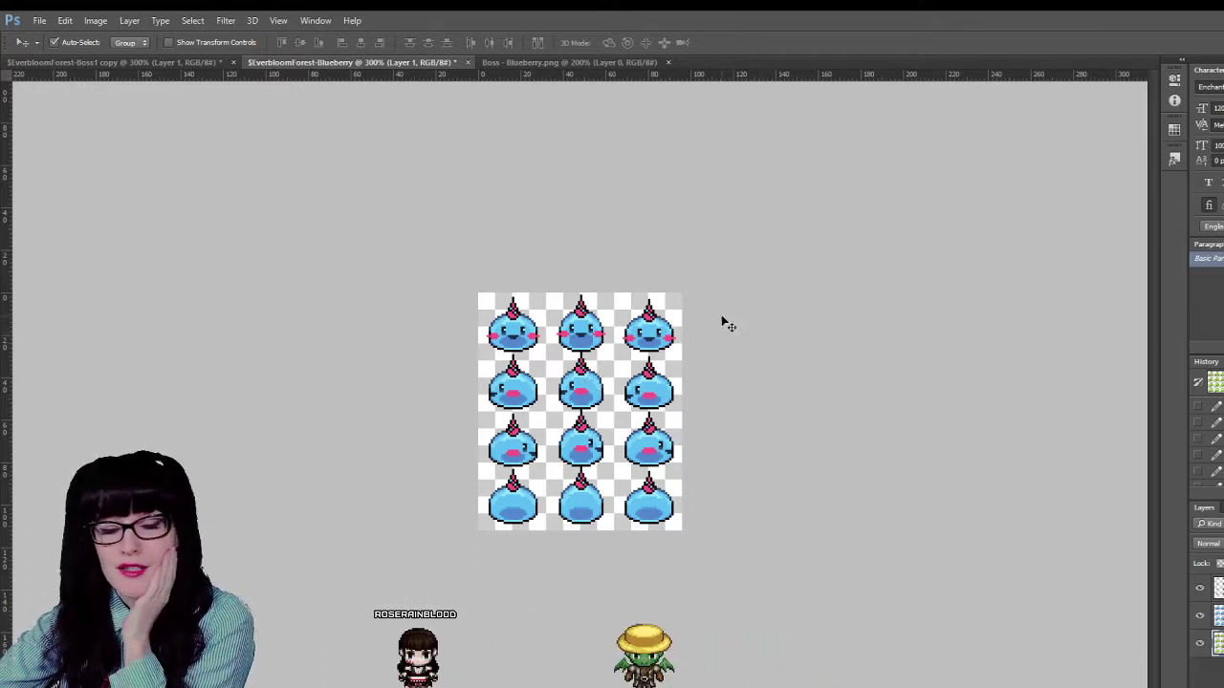
click(149, 65)
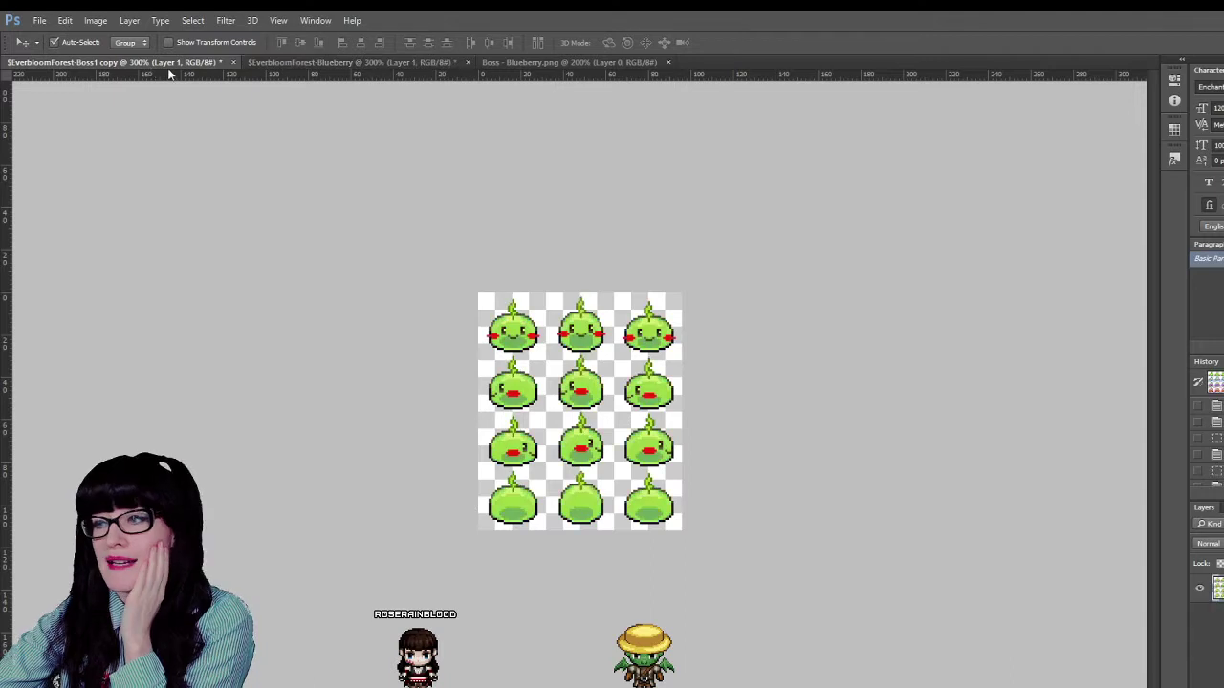
click(310, 60)
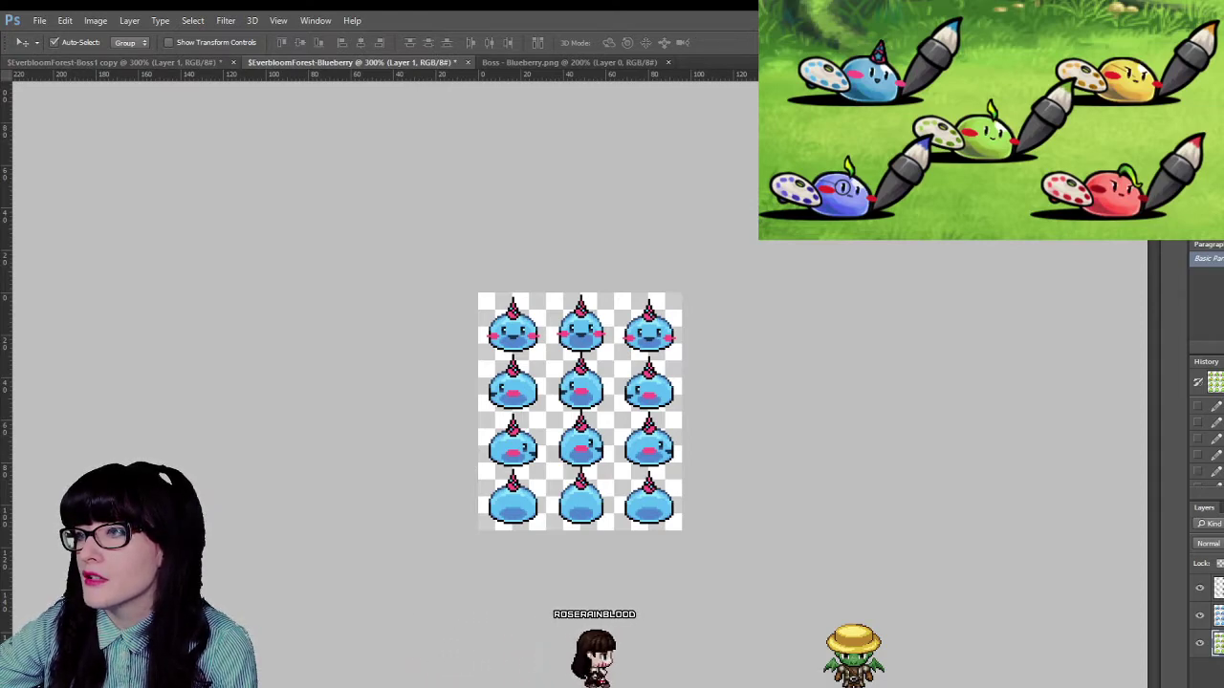
click(667, 62)
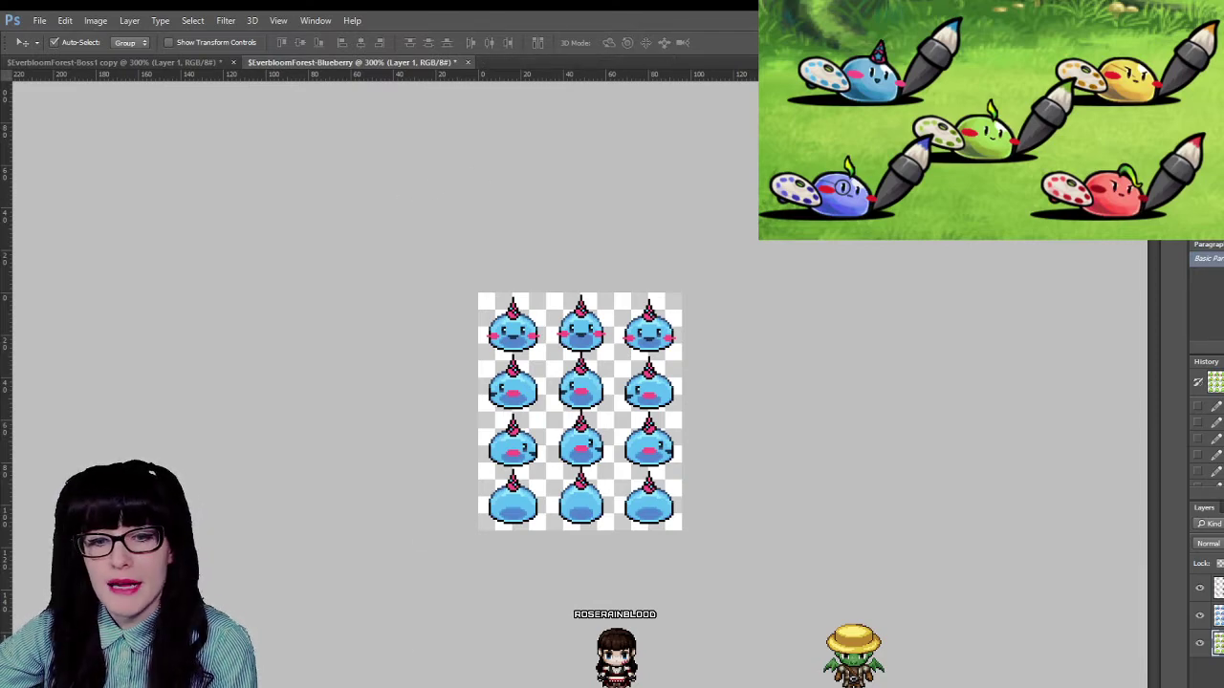
- Switch to the RPG Maker map editor showing the Everbloom Forest map
key(alt+Tab)
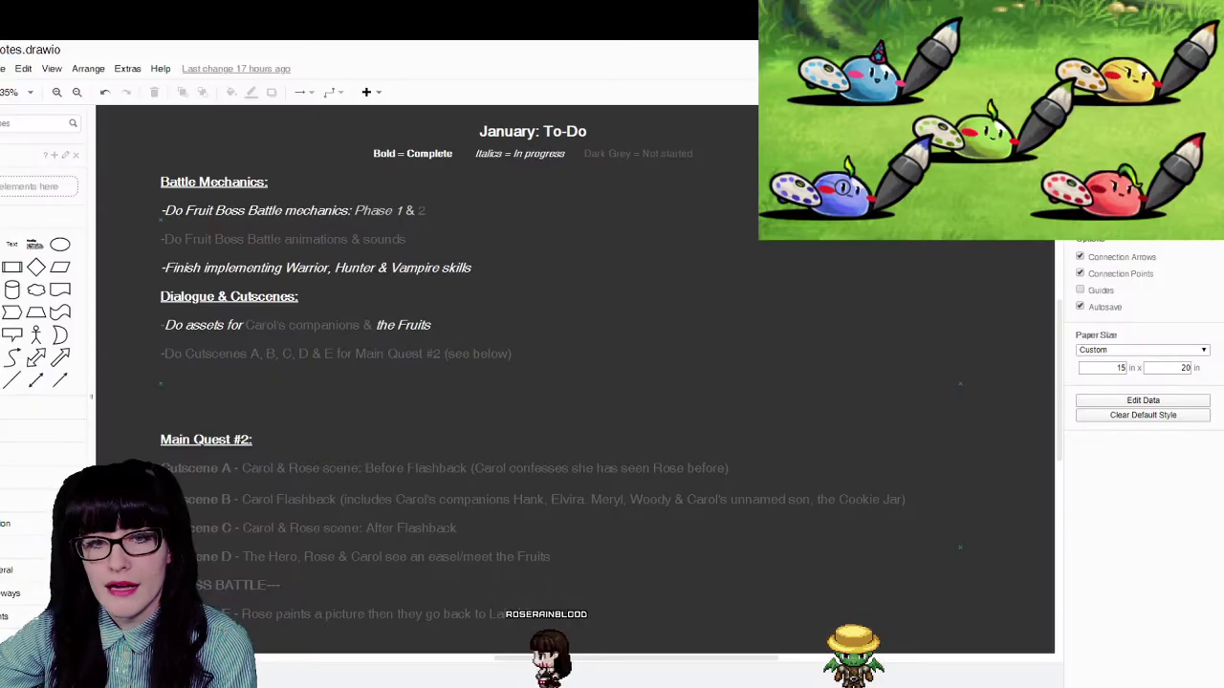
key(alt+Tab)
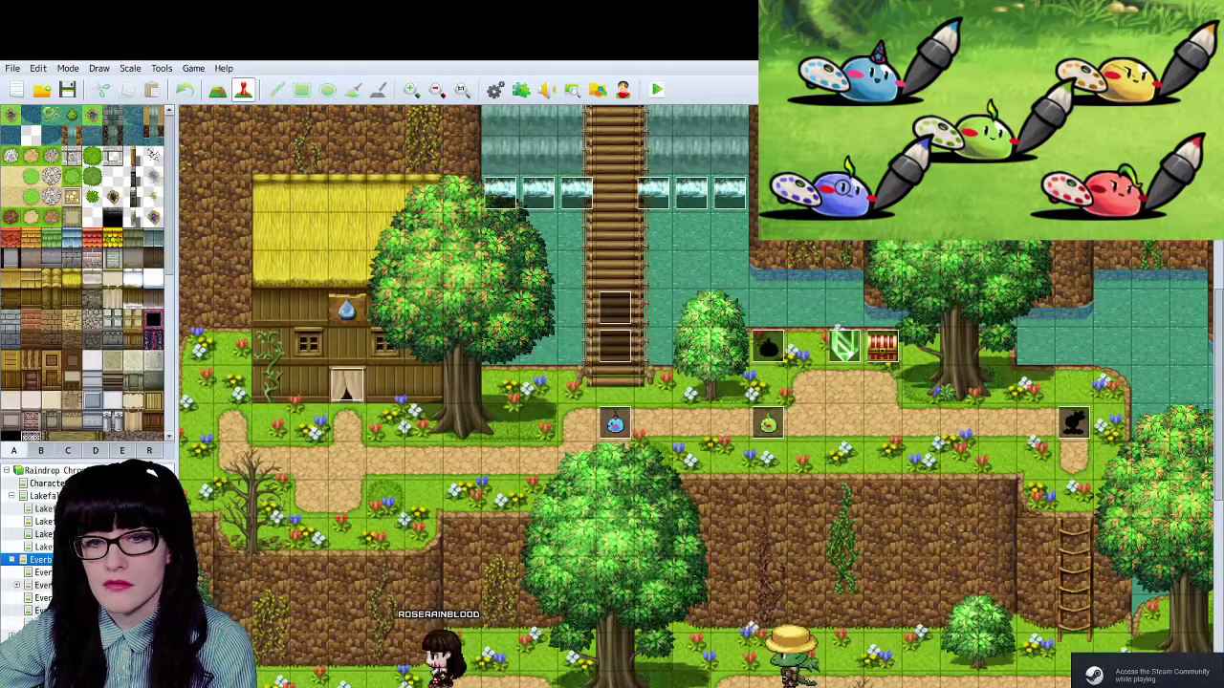
- Move the blue and green fruit events along the dirt path below the bridge, leaving one empty tile between them
drag(615, 424, 577, 424)
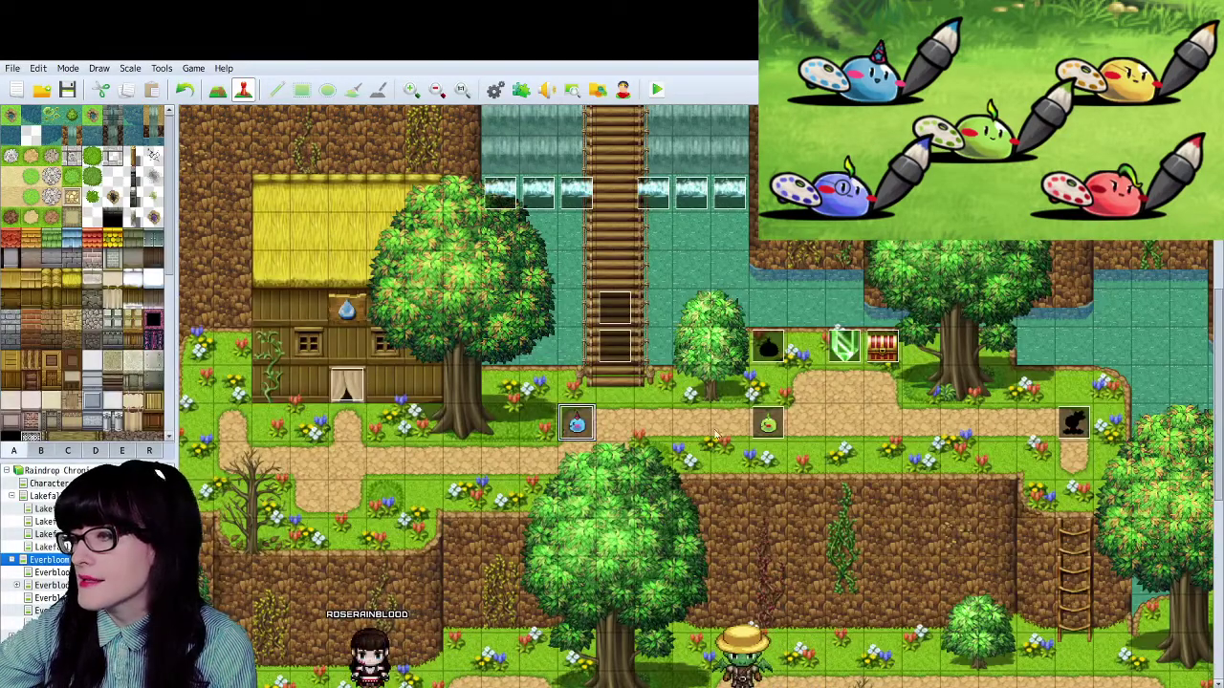
drag(768, 423, 538, 424)
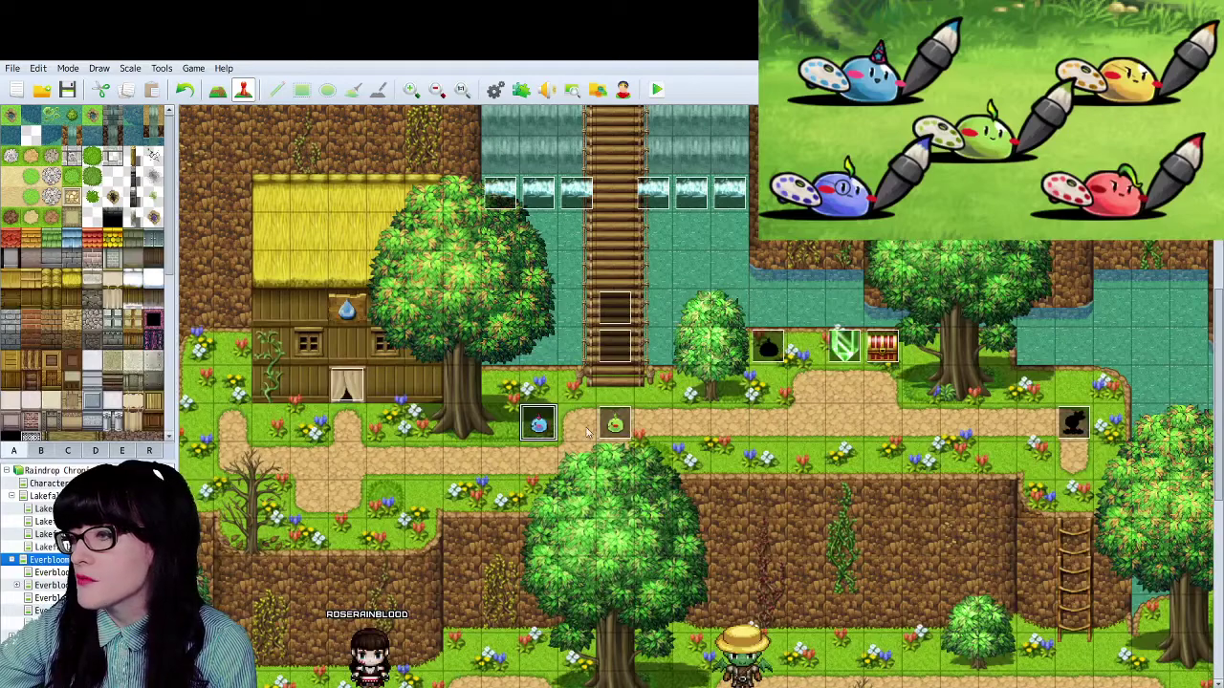
drag(614, 423, 653, 426)
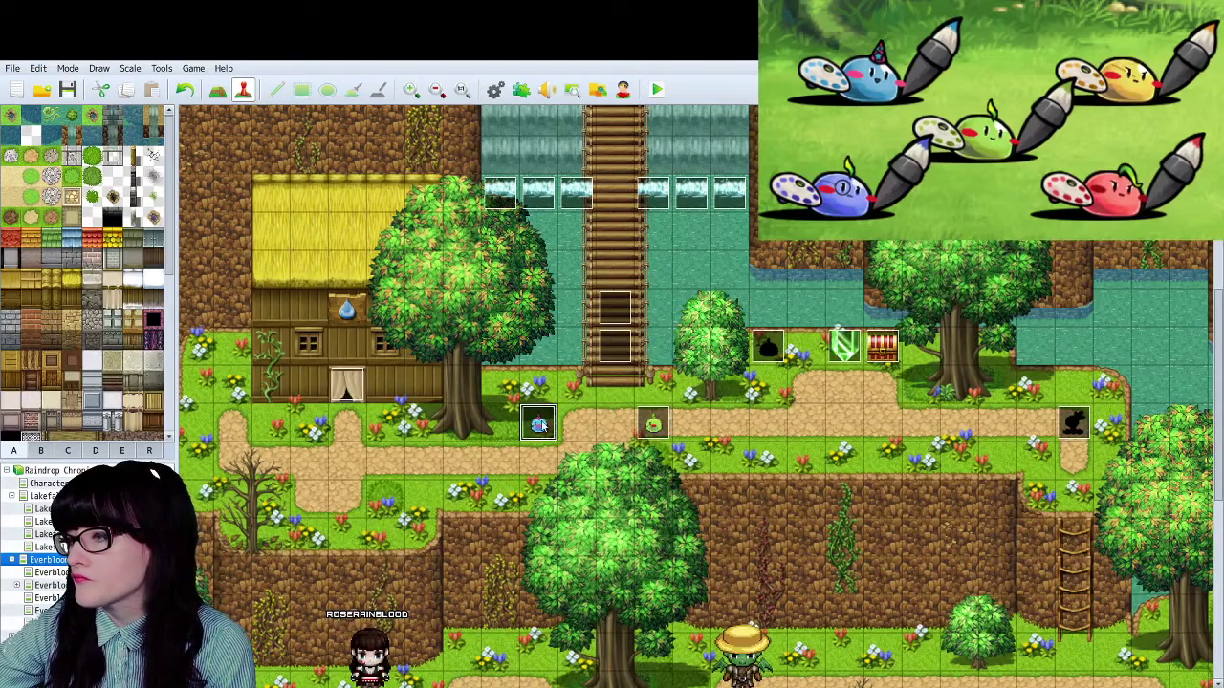
drag(538, 424, 579, 430)
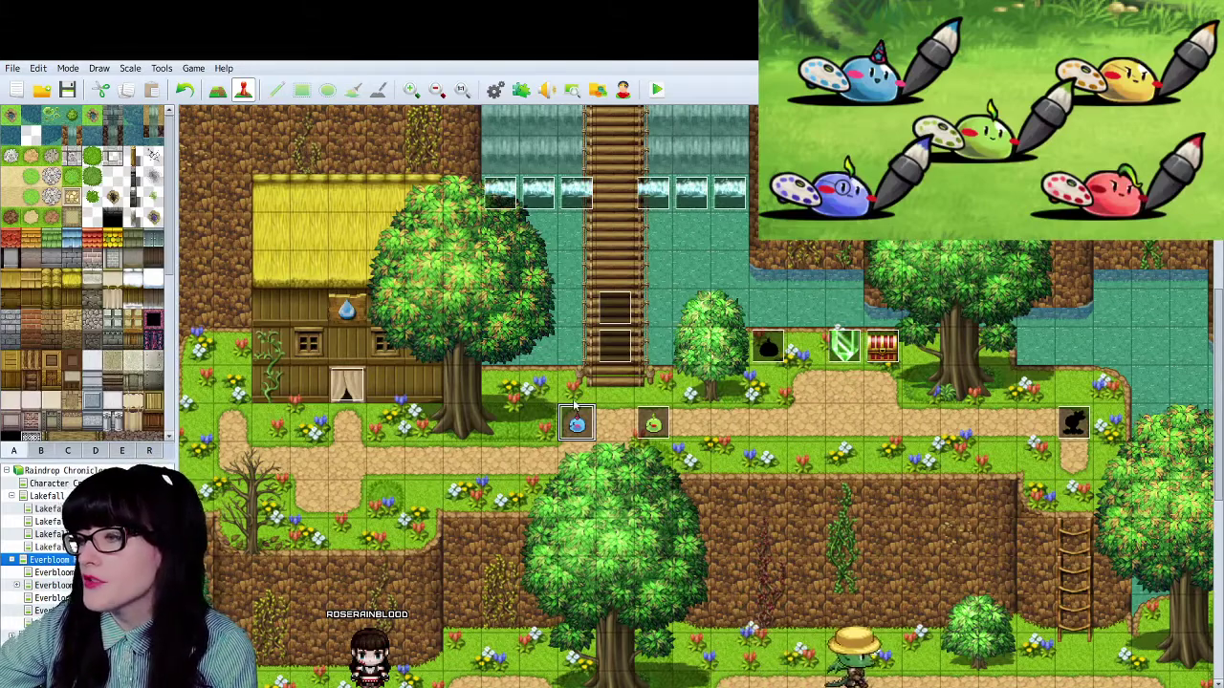
click(530, 390)
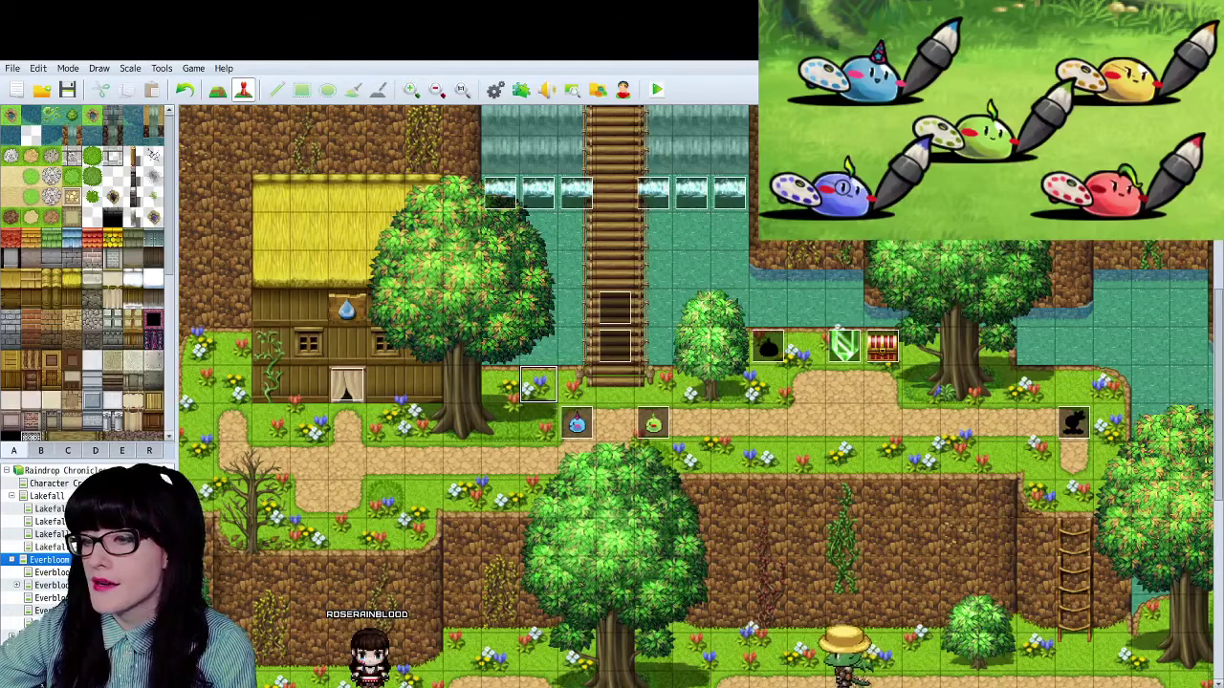
- Open the clearing map with the easel and inspect the green fruit event without changing it
click(52, 622)
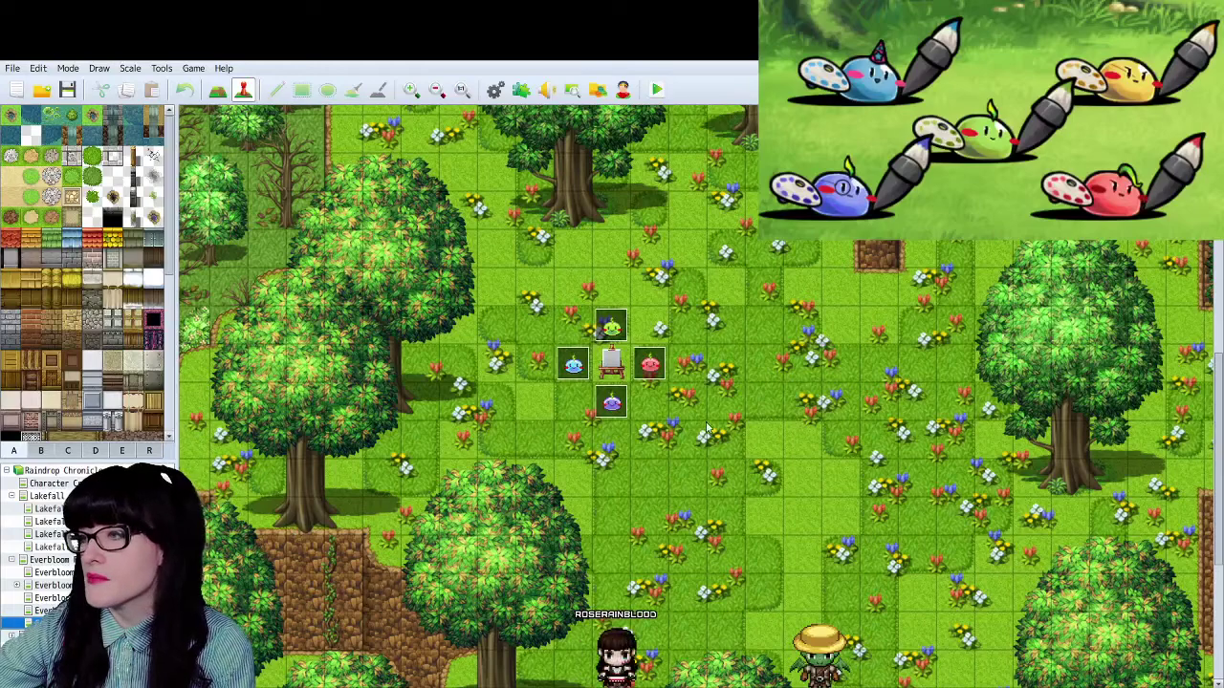
double_click(612, 330)
click(902, 667)
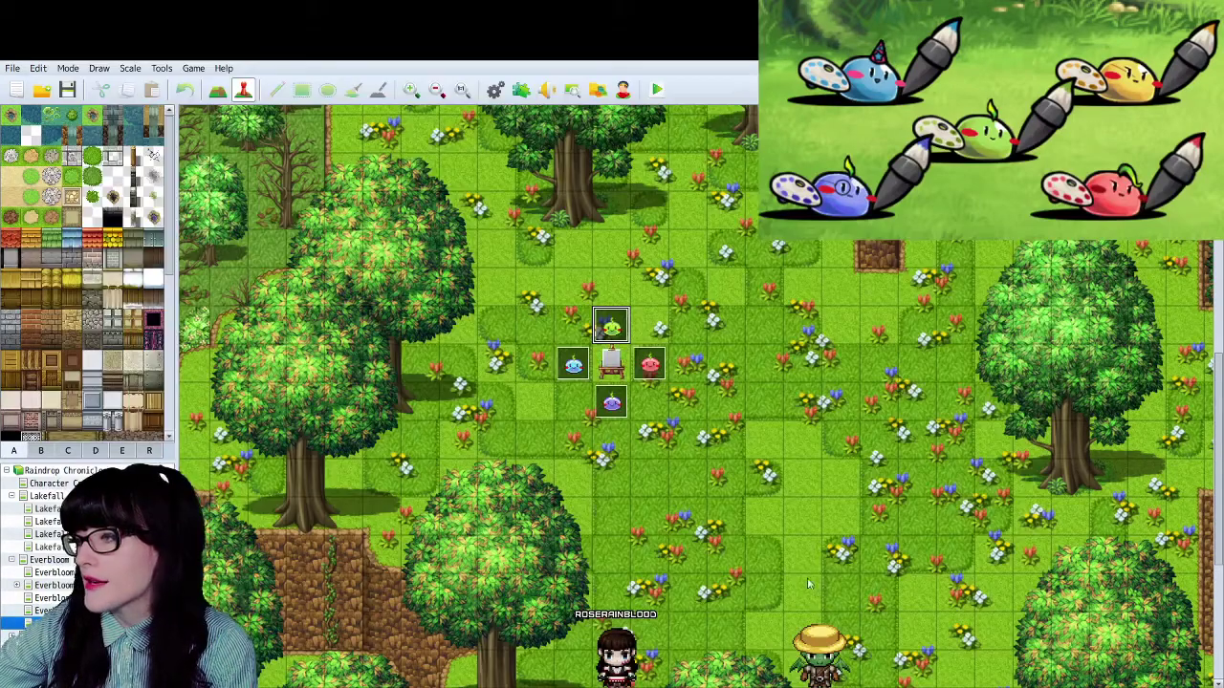
click(667, 394)
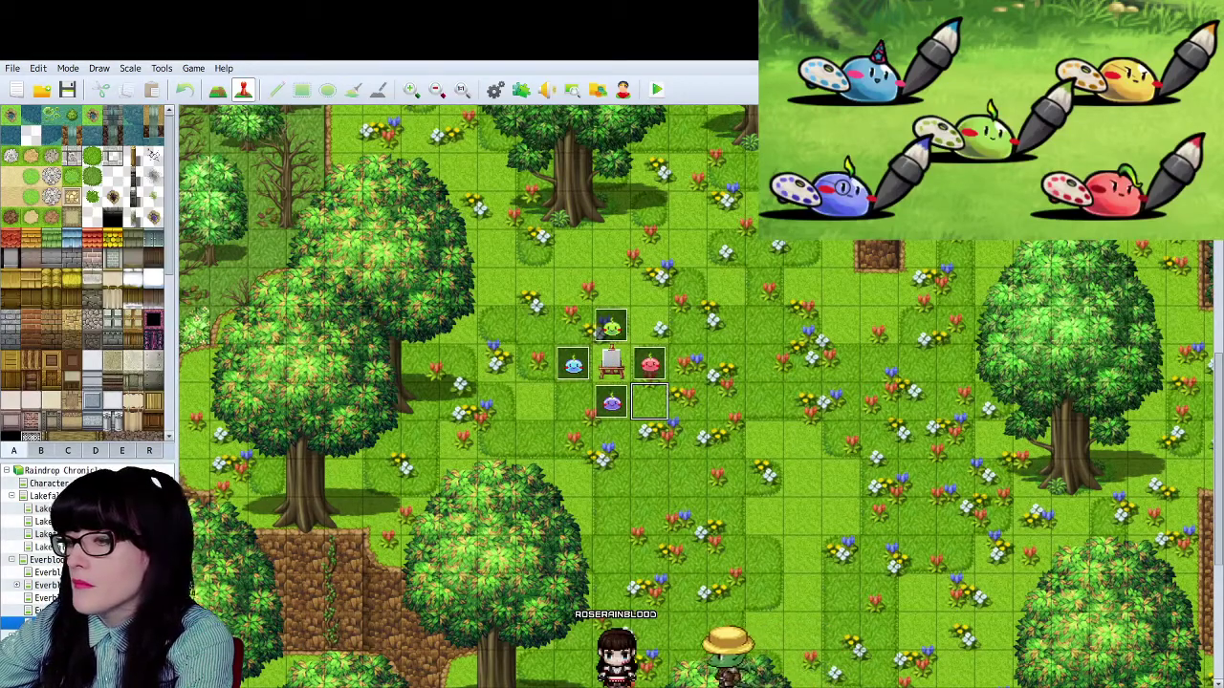
- Return to the Everbloom Forest map and delete the blue and green fruit events from the dirt path
click(48, 559)
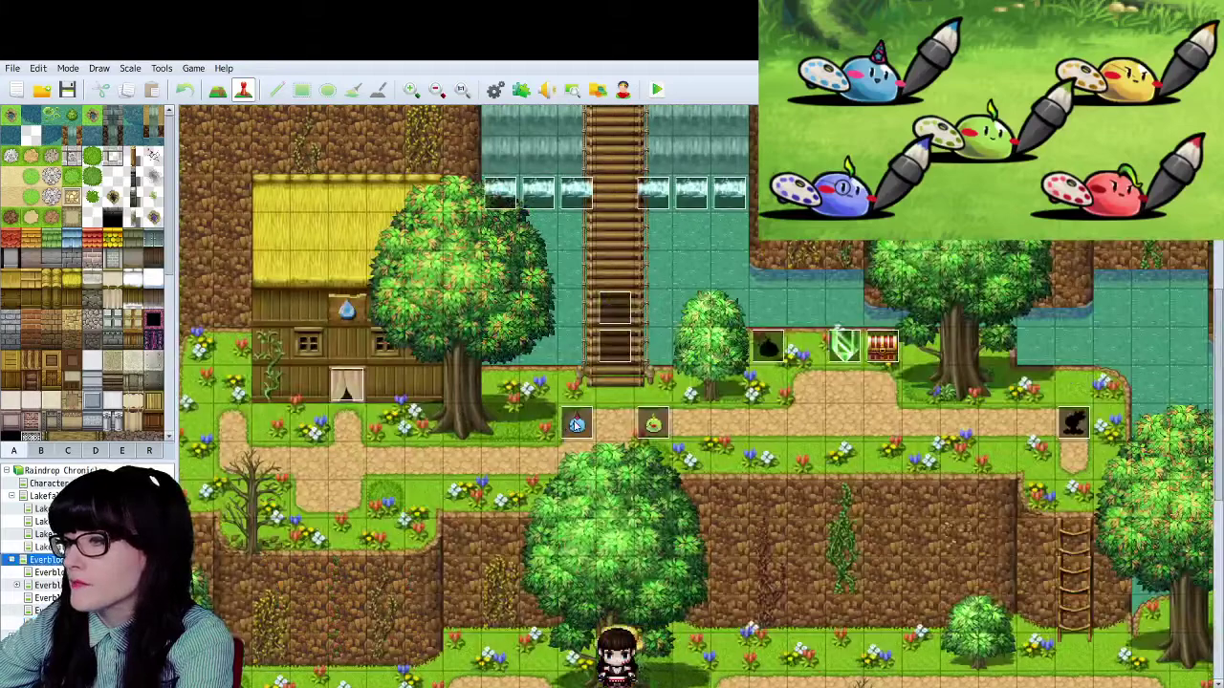
click(576, 423)
key(Delete)
click(652, 424)
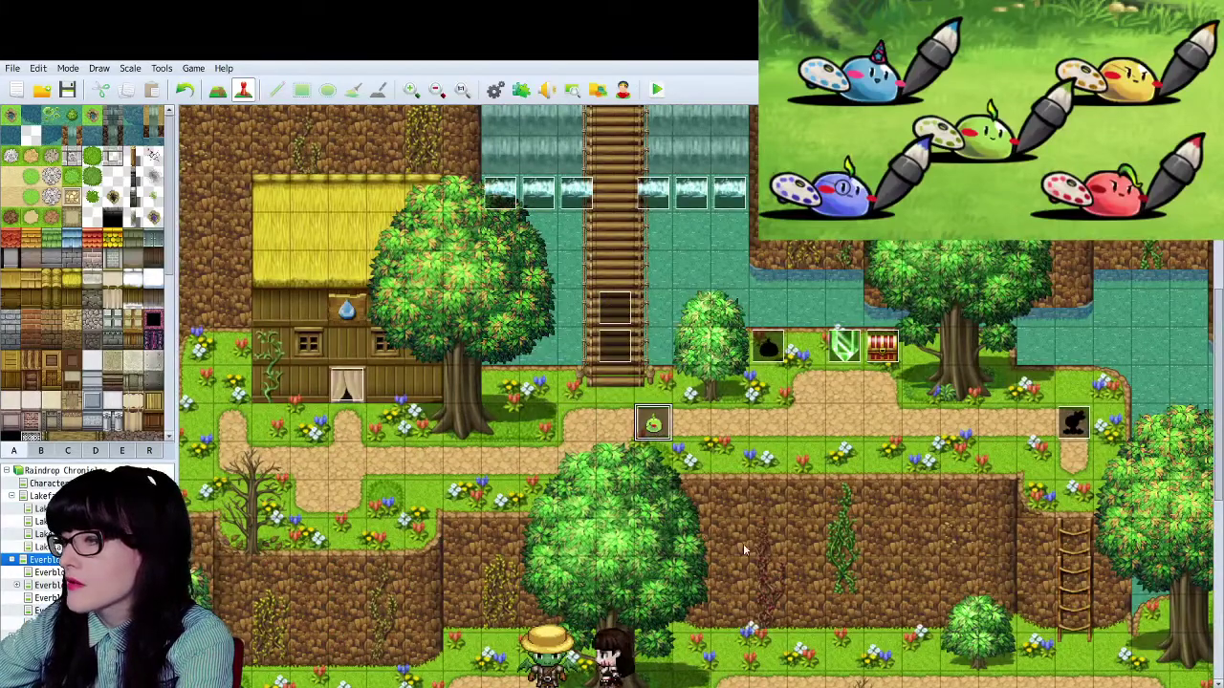
double_click(654, 424)
key(Escape)
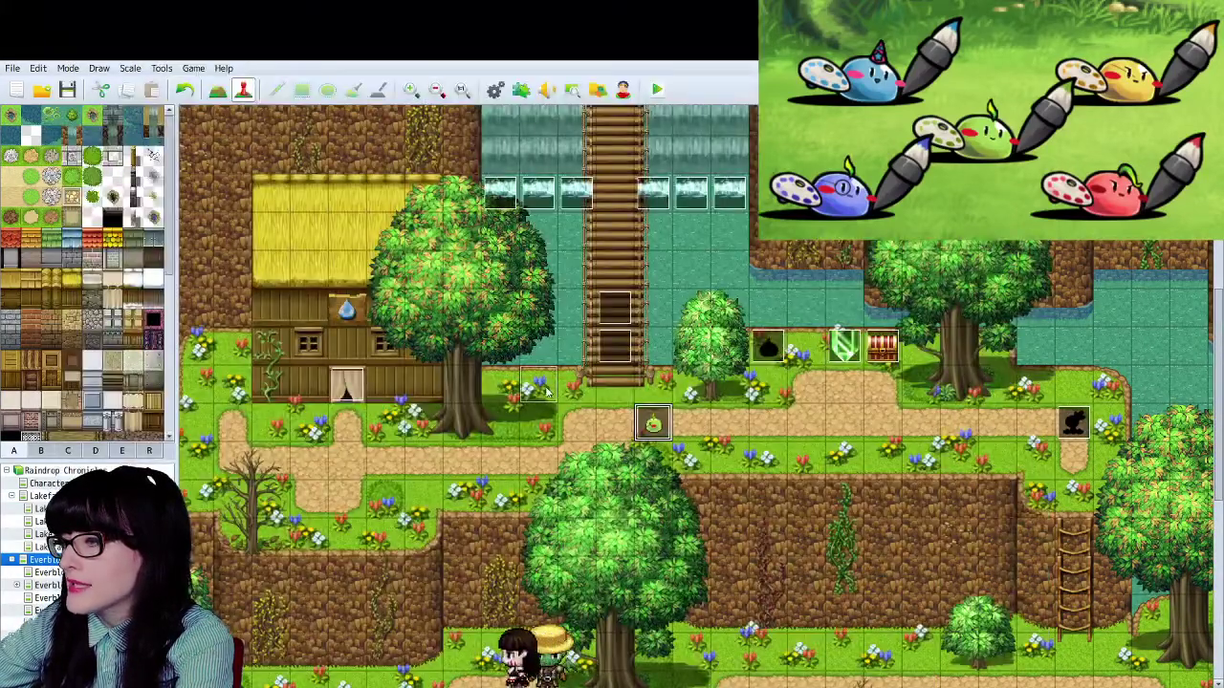
- Create a door event on the grass beside the bridge that transfers the player to Everbloom Forest - Ancient Overlook
double_click(654, 425)
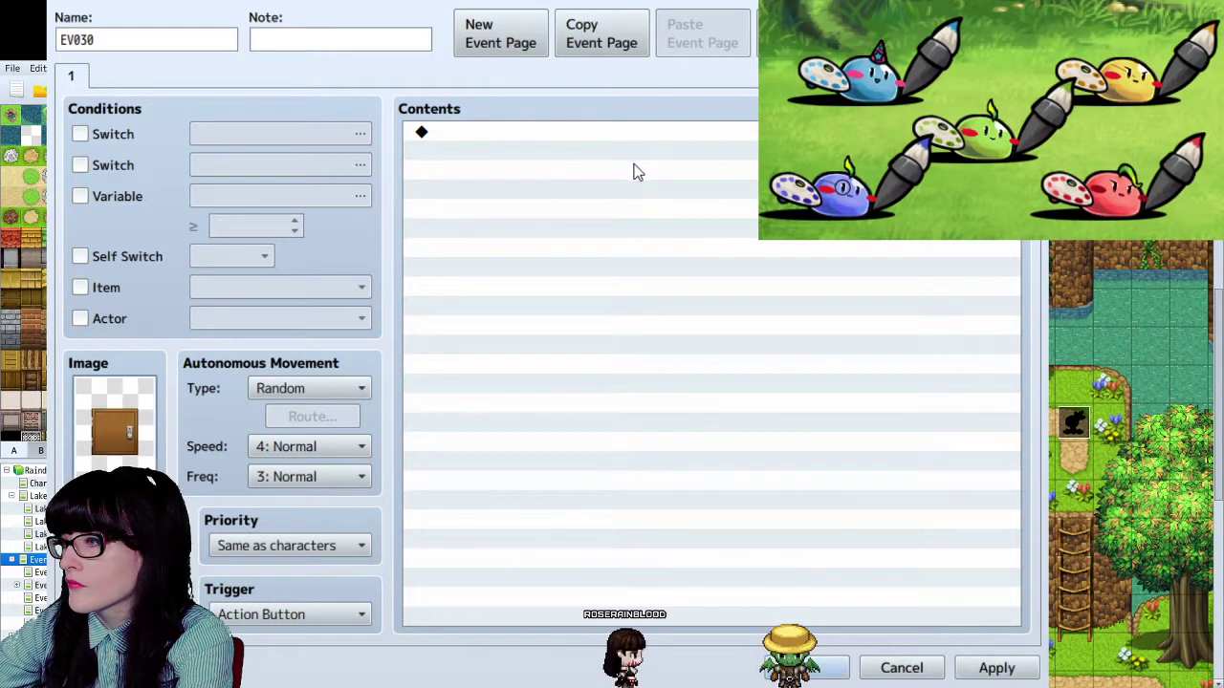
click(521, 130)
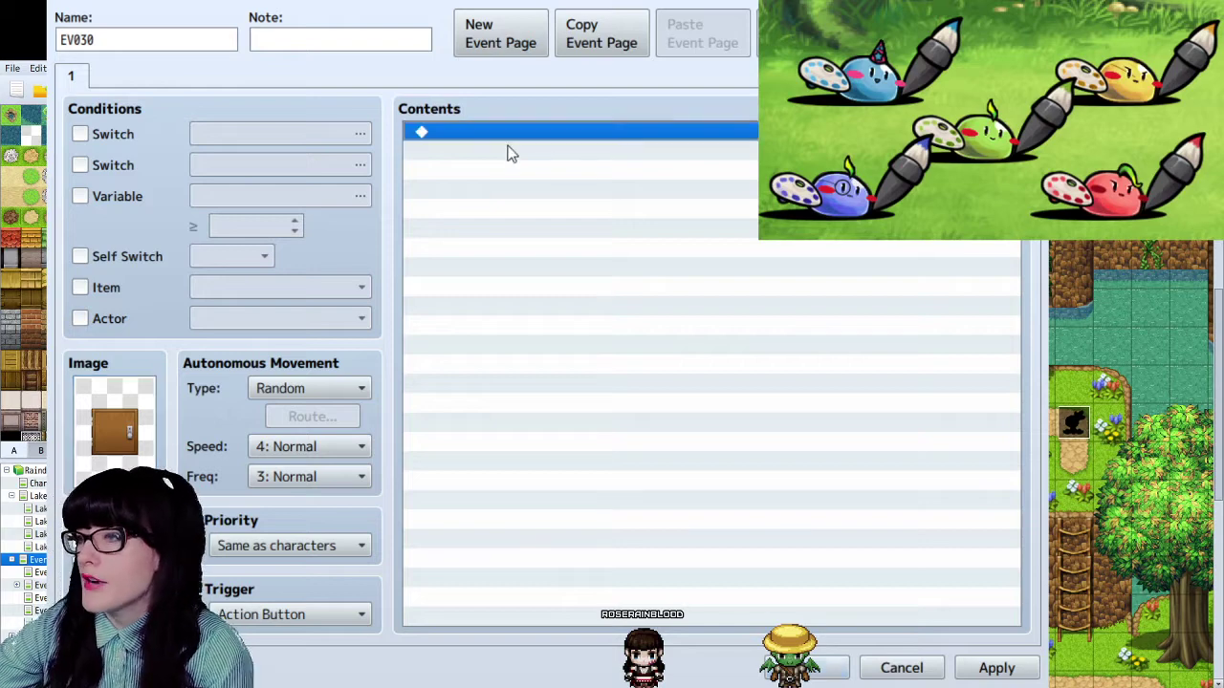
click(508, 147)
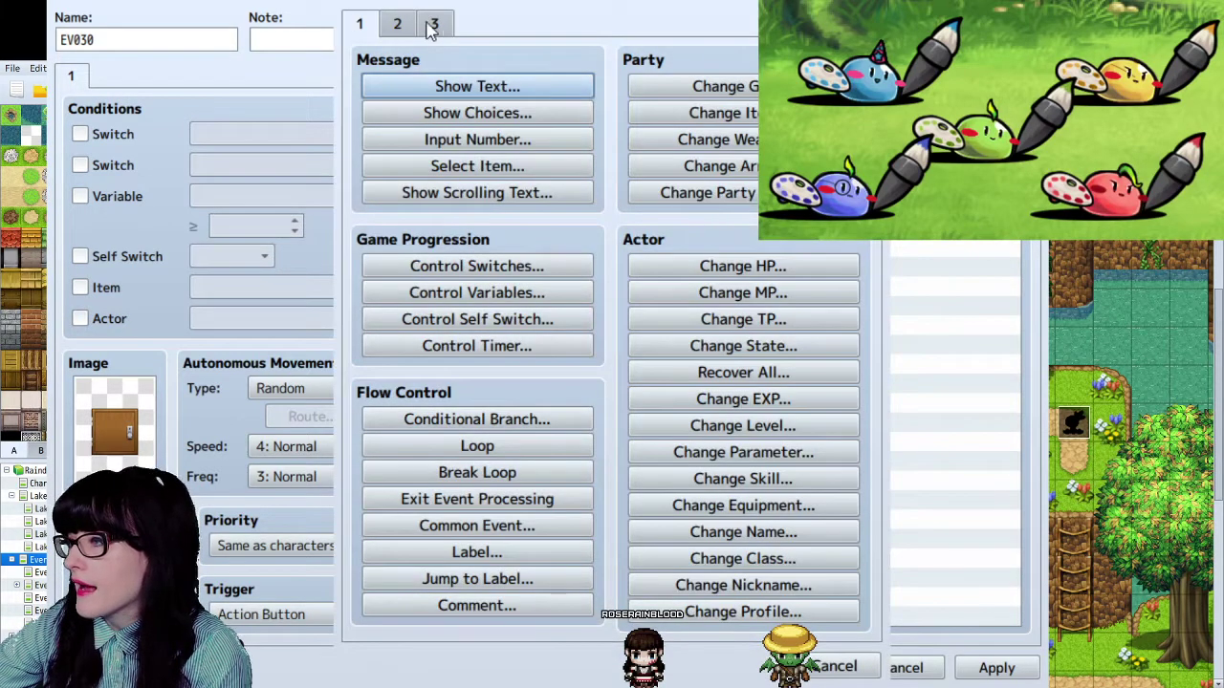
click(397, 25)
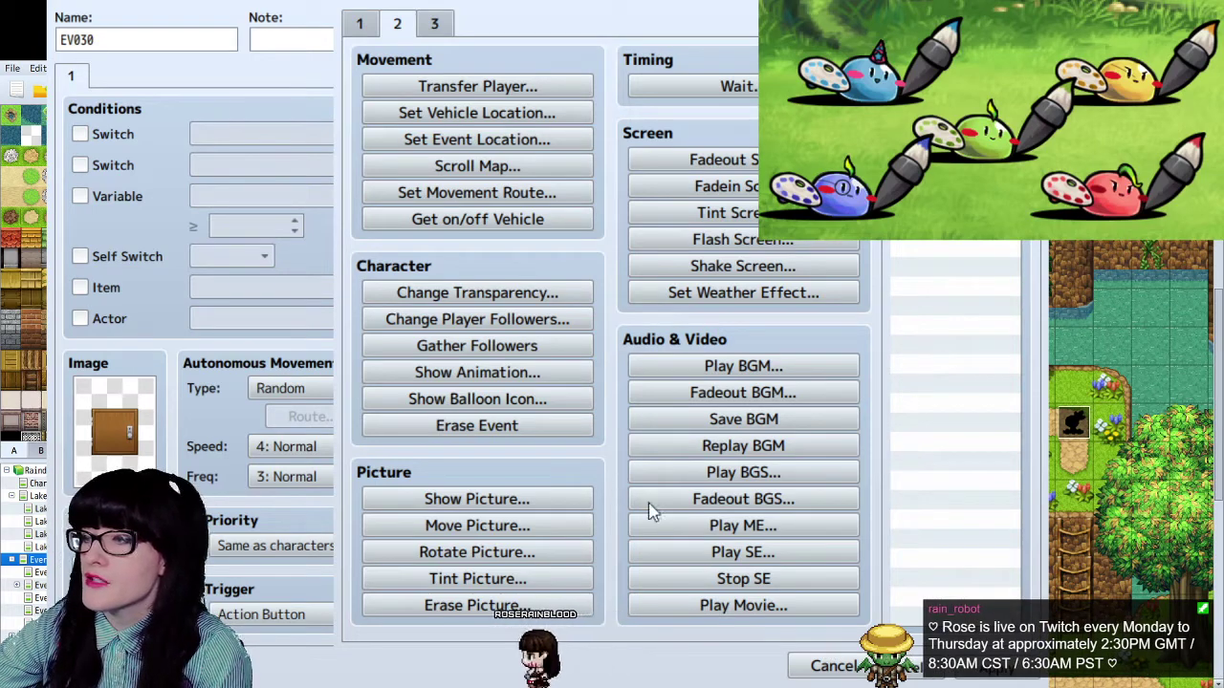
click(808, 669)
click(805, 669)
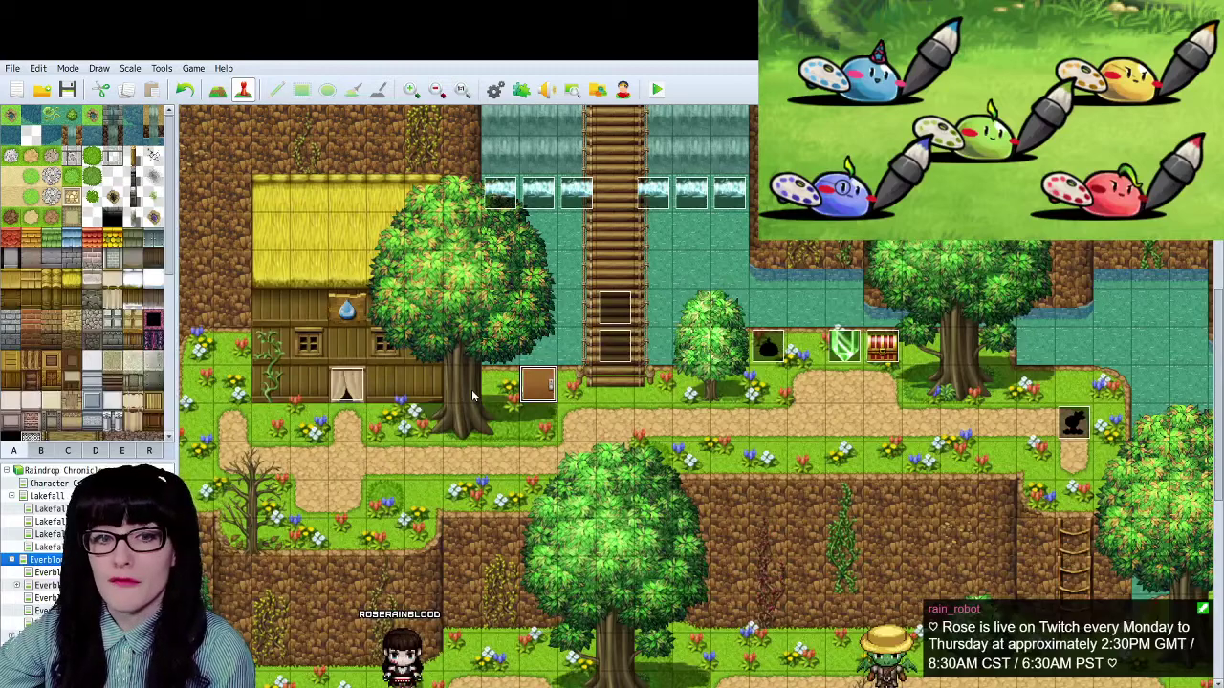
- Reopen the door event beside the bridge and check its Transfer Player command
click(605, 429)
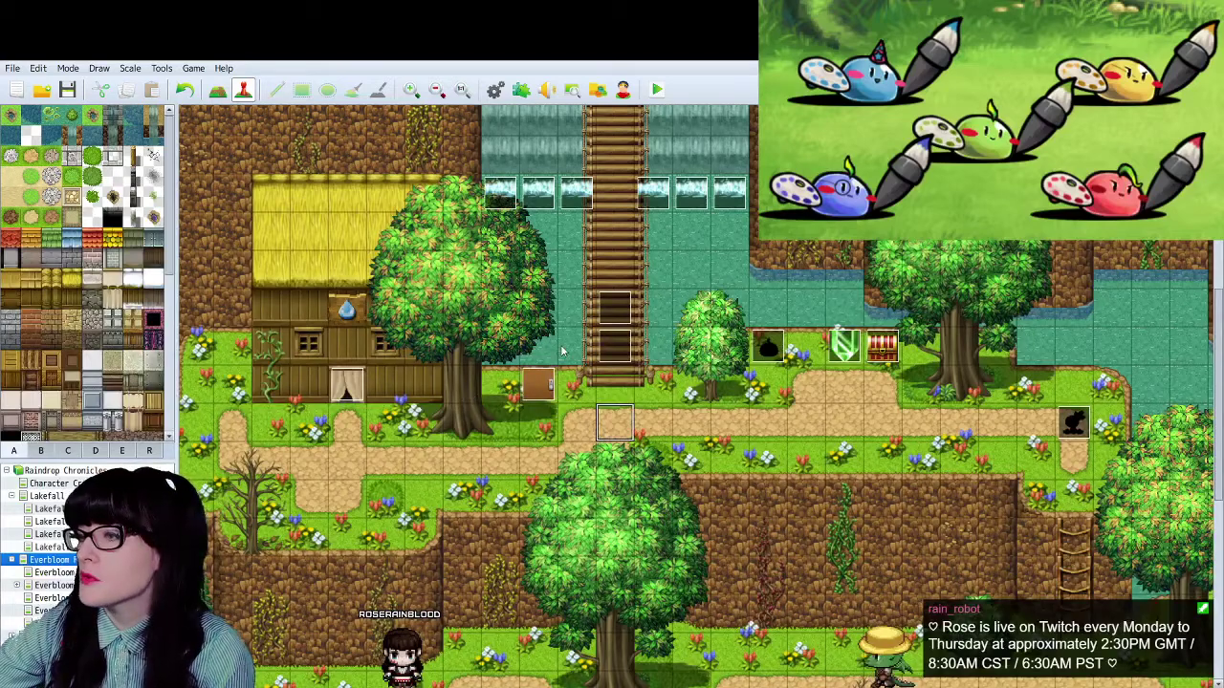
double_click(547, 392)
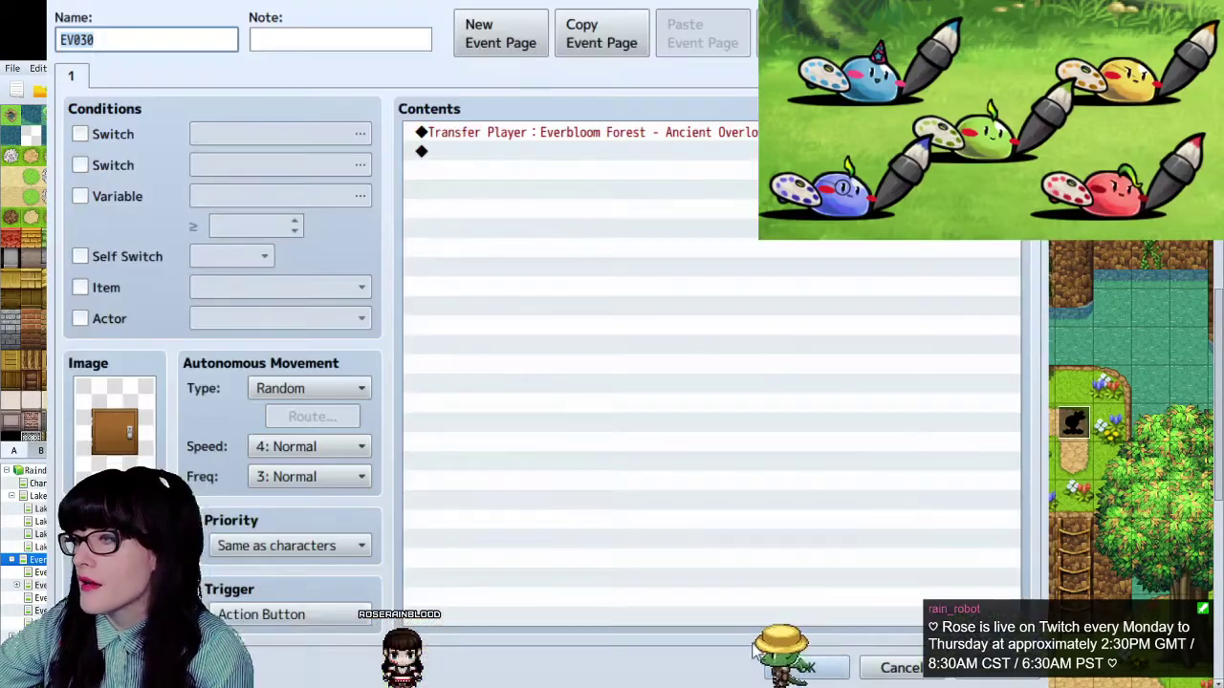
click(804, 667)
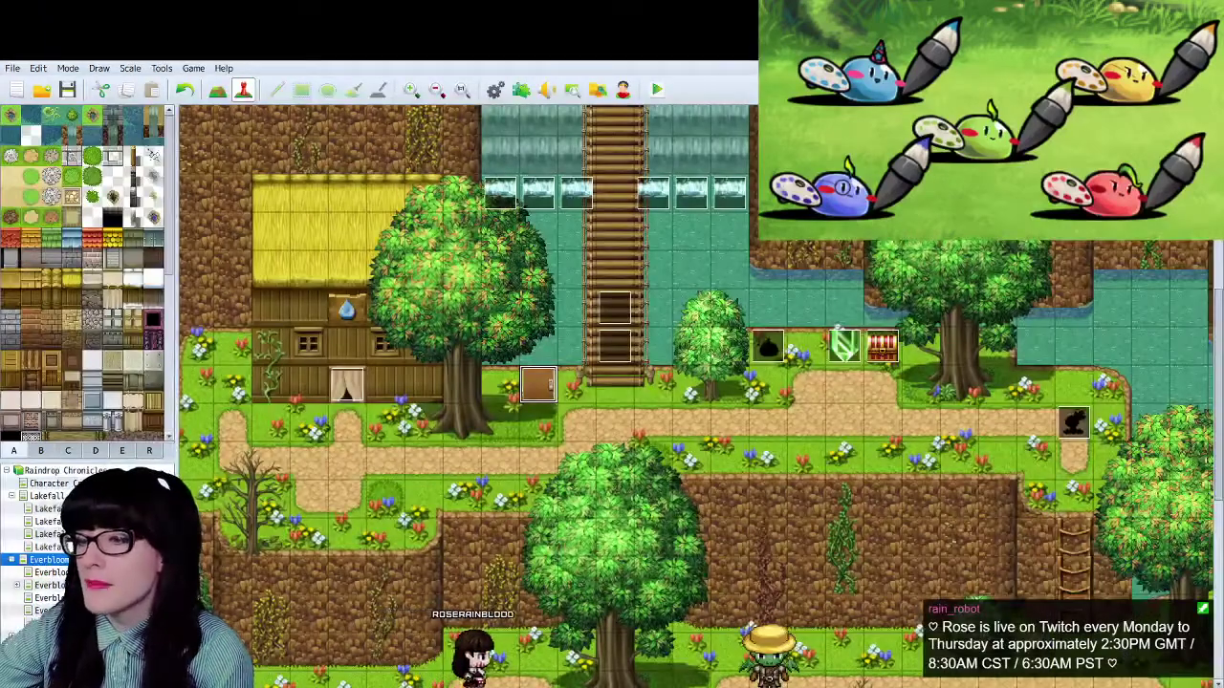
- Copy the save point event from the Everbloom Forest map into the clearing, four tiles right of and two above the easel
click(43, 622)
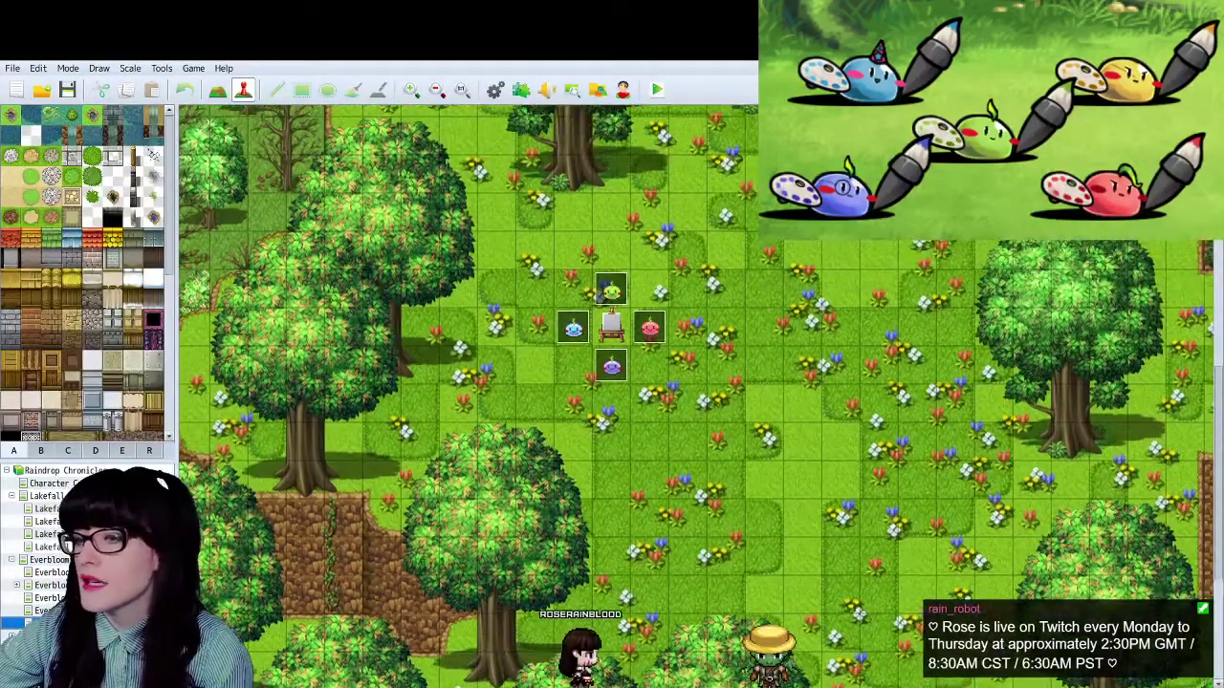
click(43, 597)
click(43, 559)
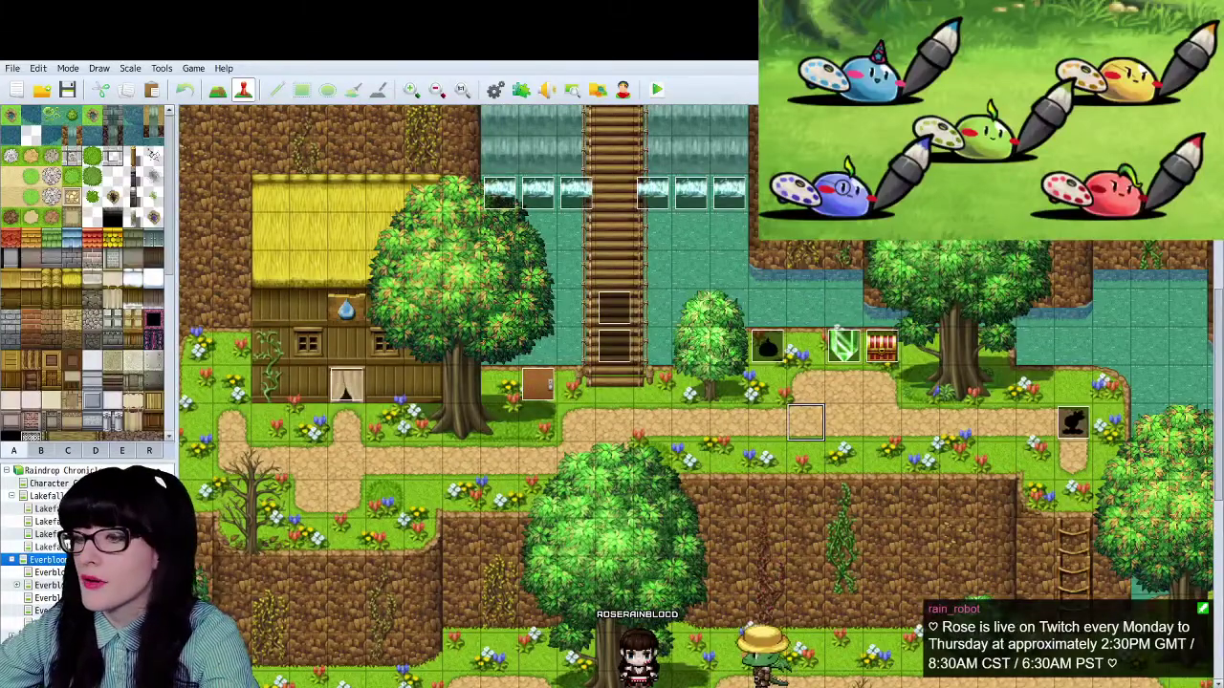
click(43, 622)
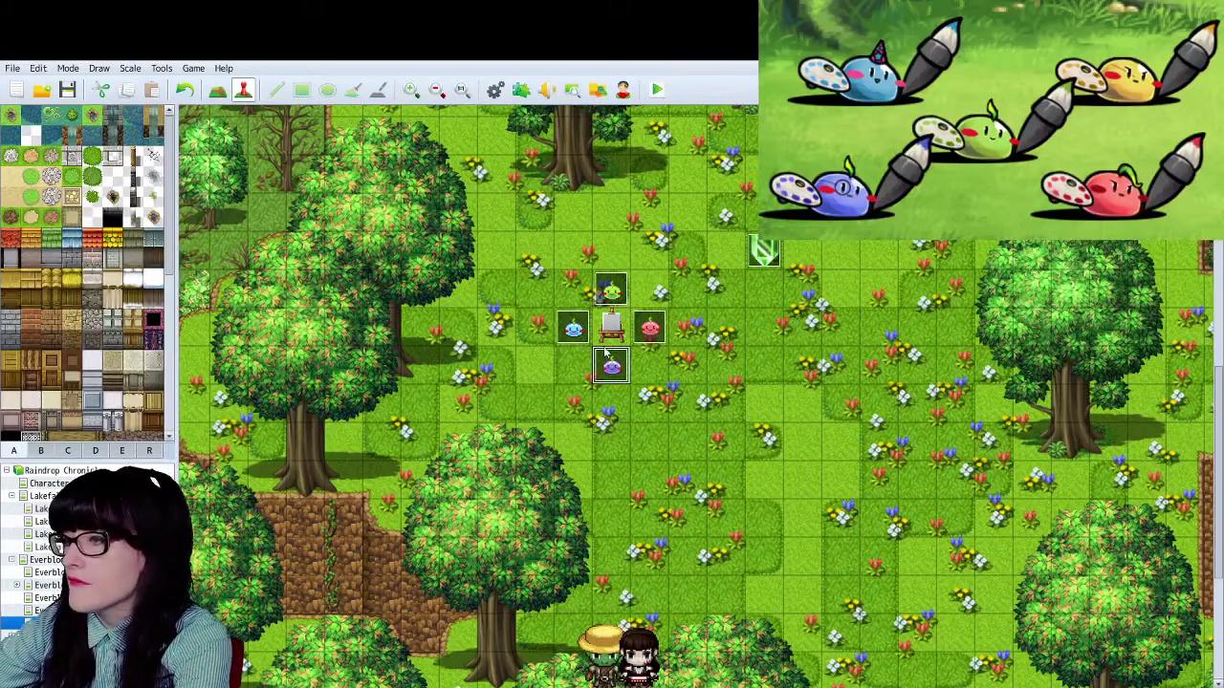
- Give the clearing's blue fruit event the new blueberry sprite and remove the red and purple fruit events
key(Return)
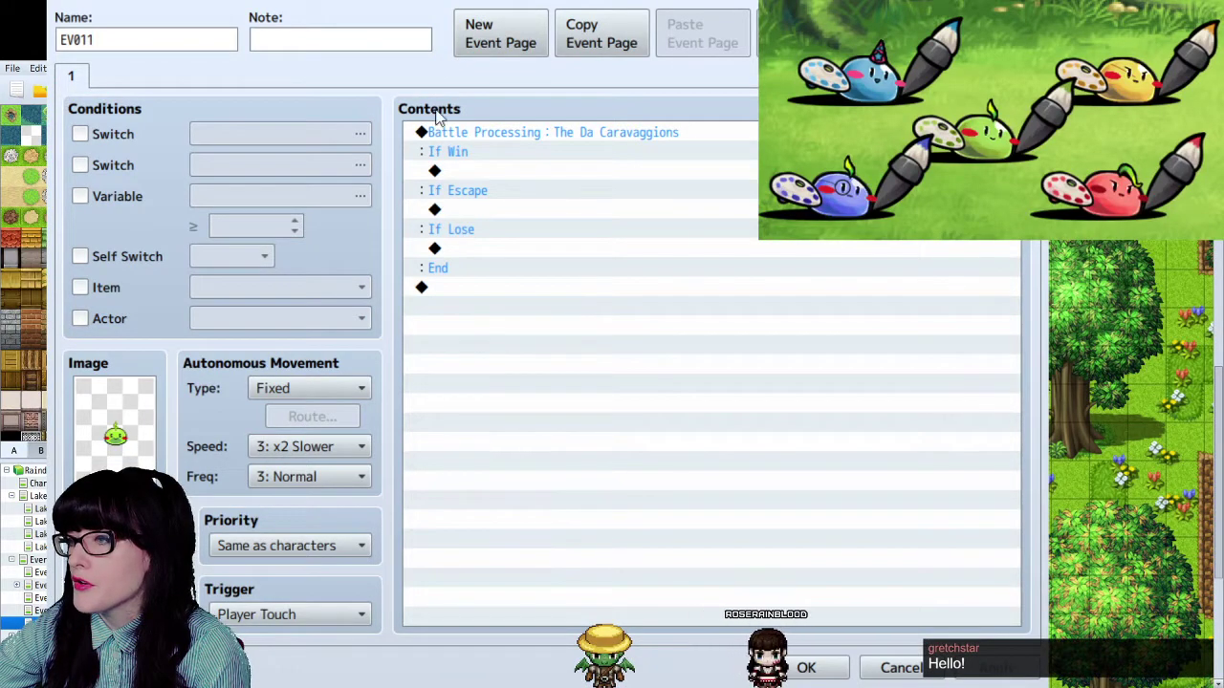
click(806, 668)
double_click(574, 328)
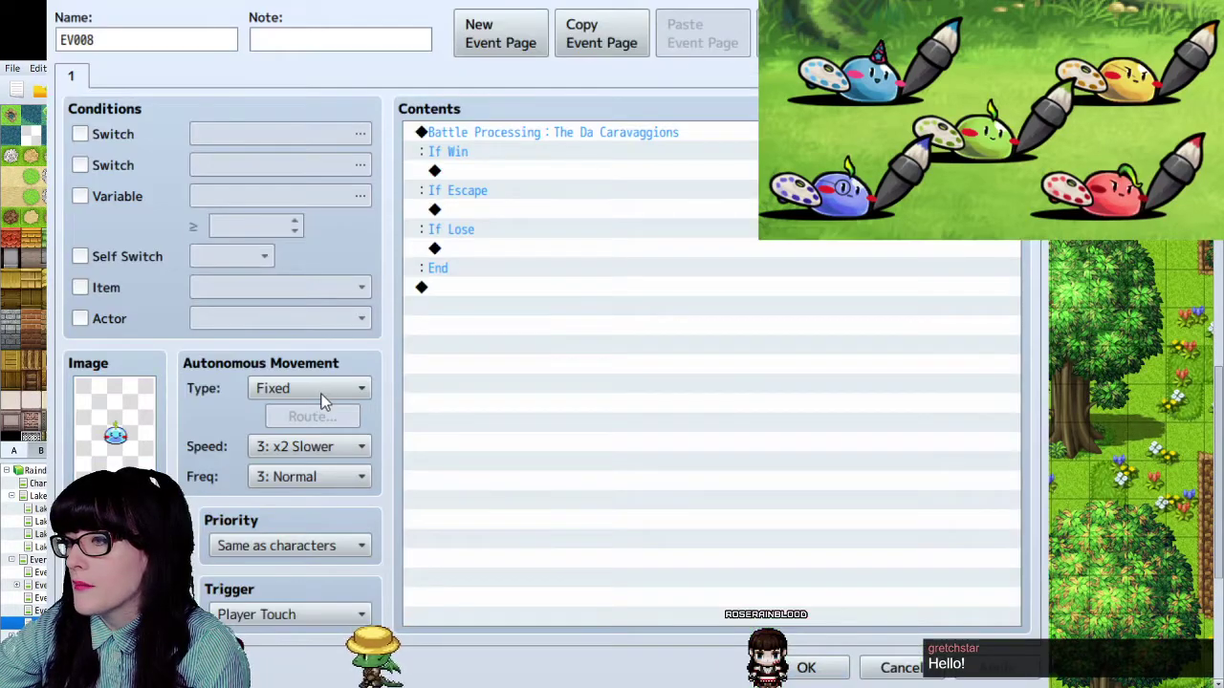
click(806, 667)
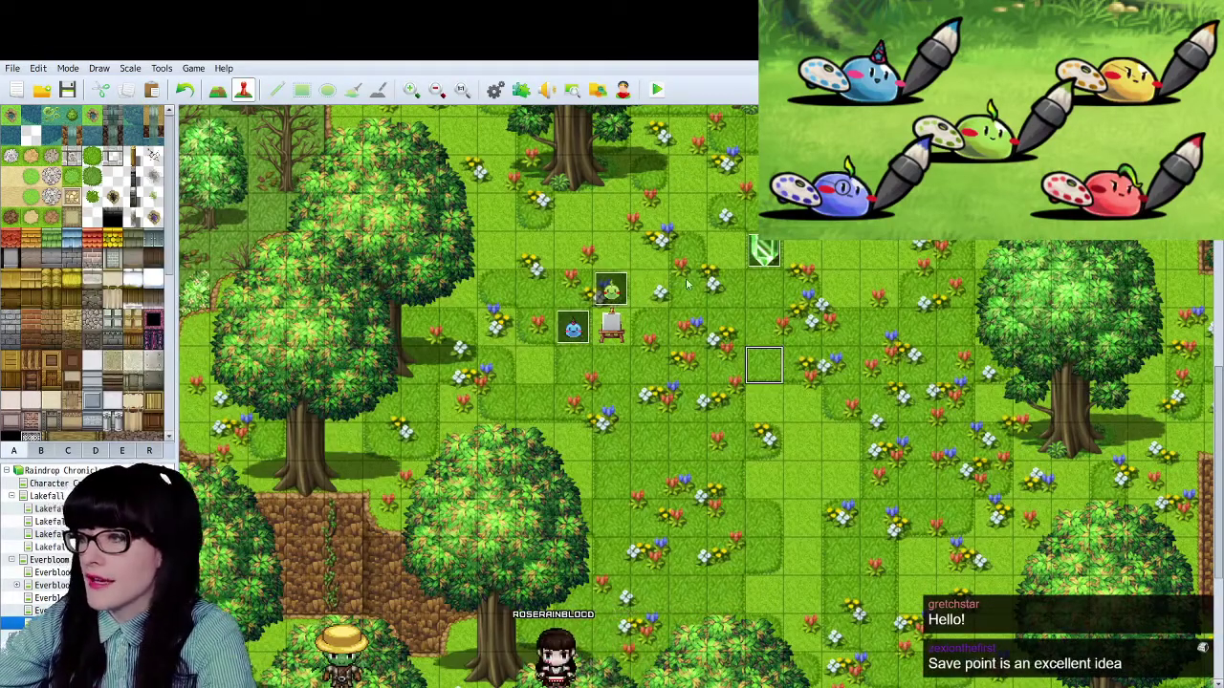
- Open the green and blue fruit events beside the easel and check their sprites and Battle Processing commands
key(Return)
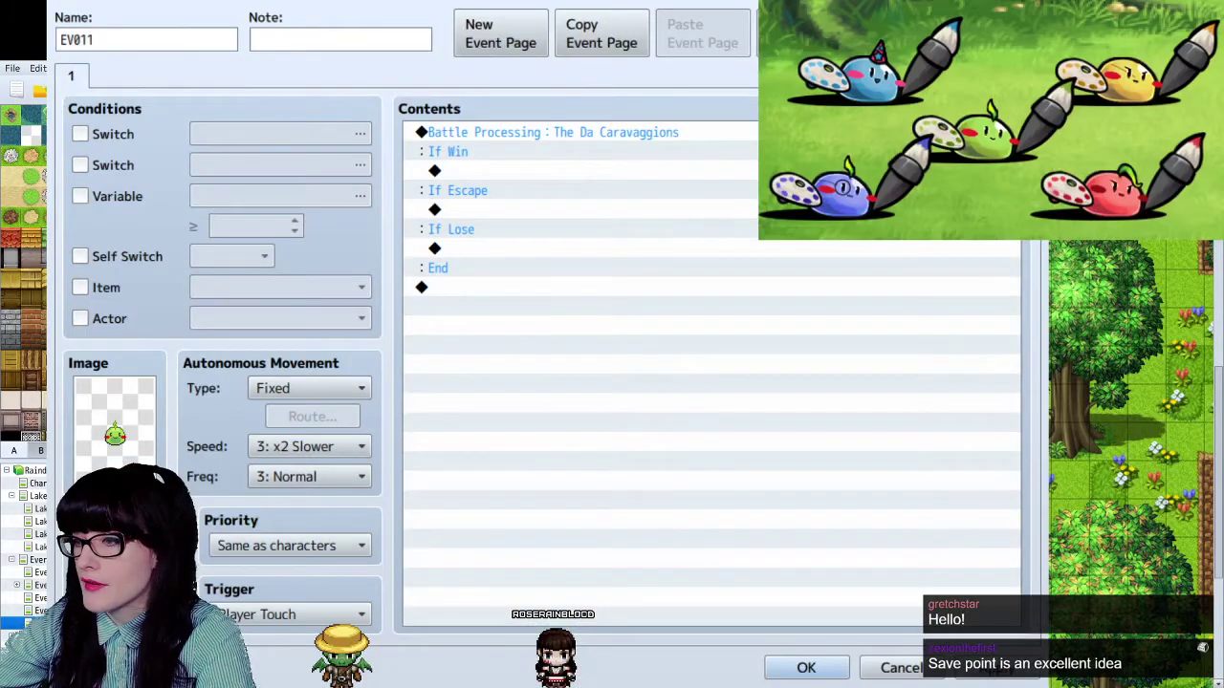
click(806, 667)
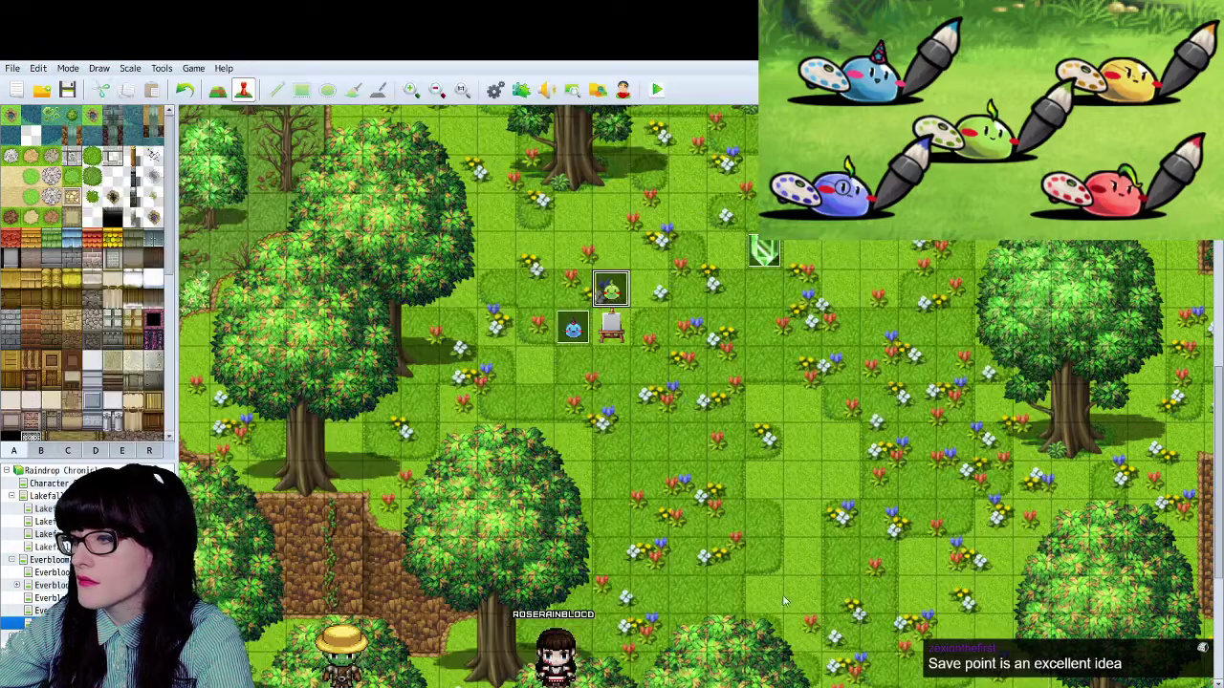
double_click(573, 333)
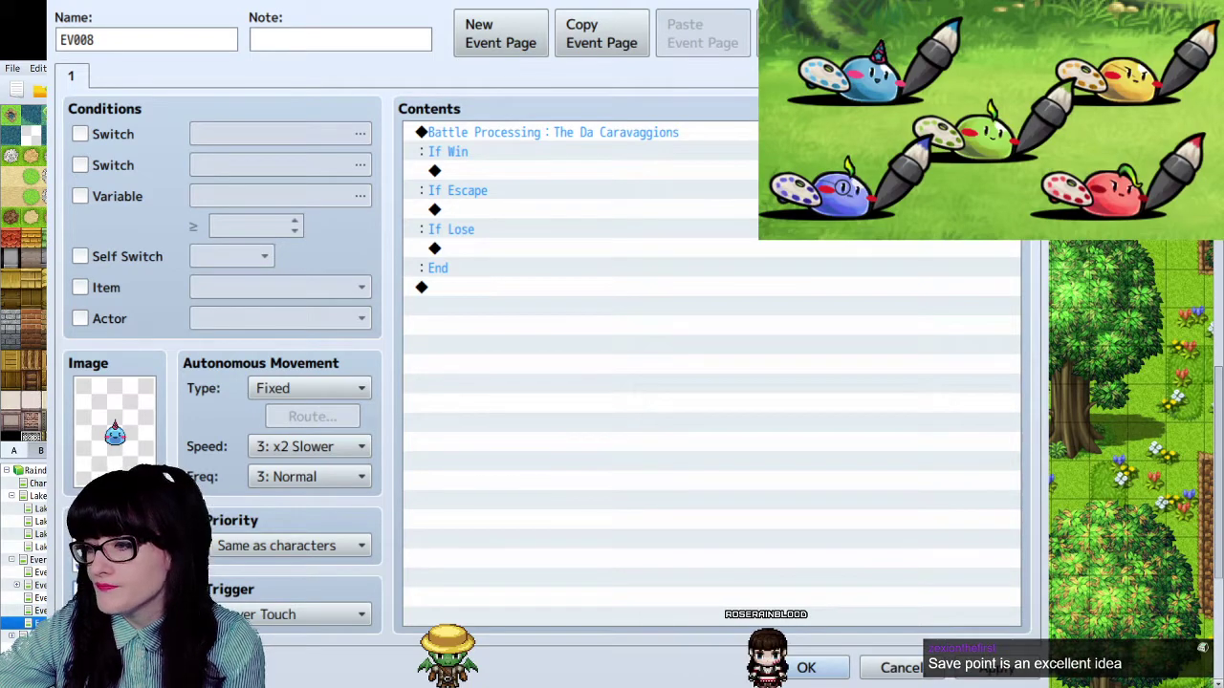
click(809, 667)
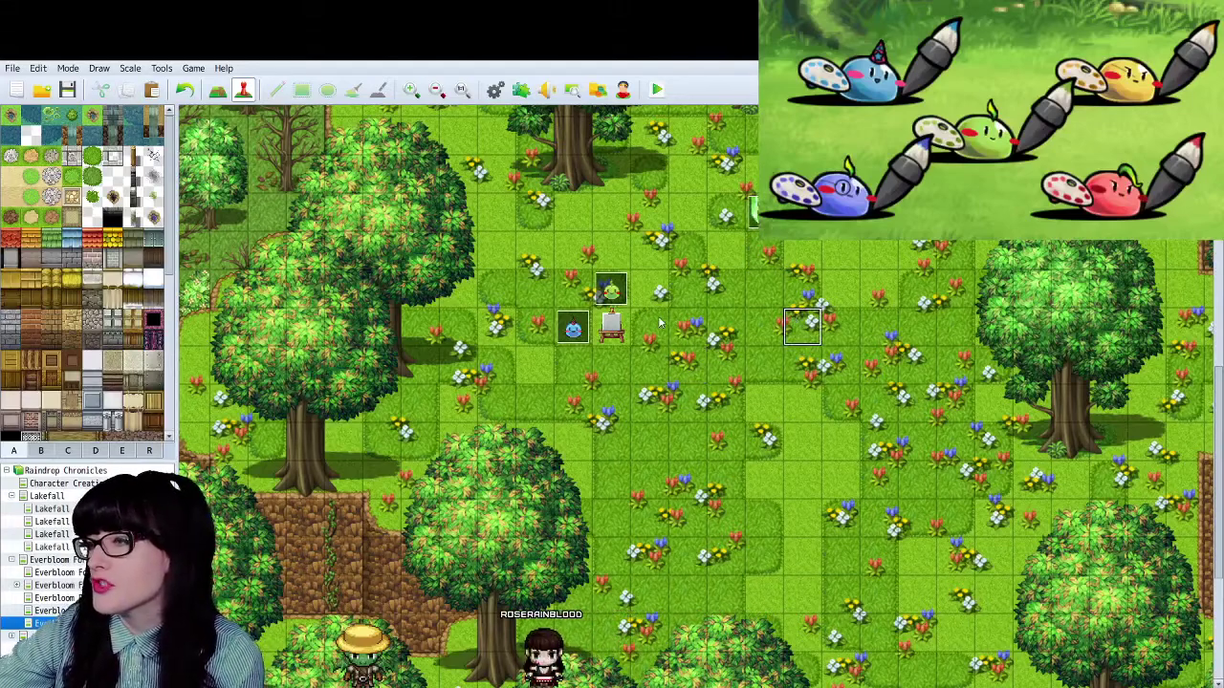
- Look over the Everbloom Forest map, then examine the clearing around the easel and its open grass
click(94, 560)
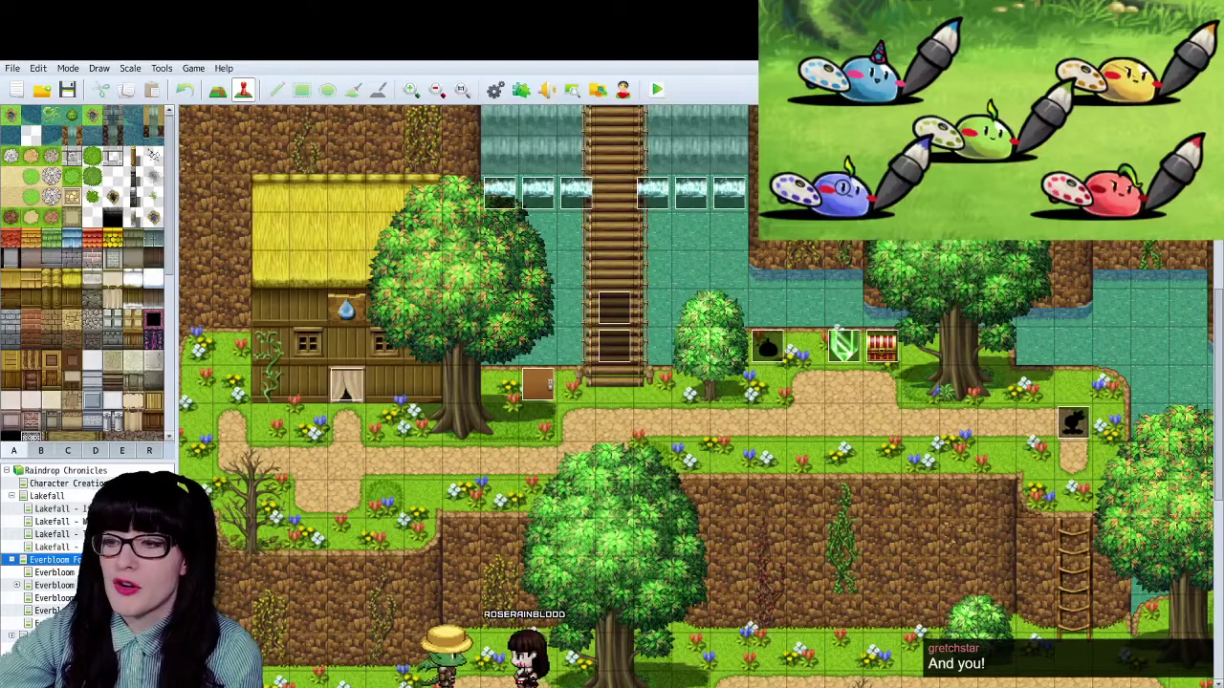
click(52, 623)
scroll(640, 402, up, 1)
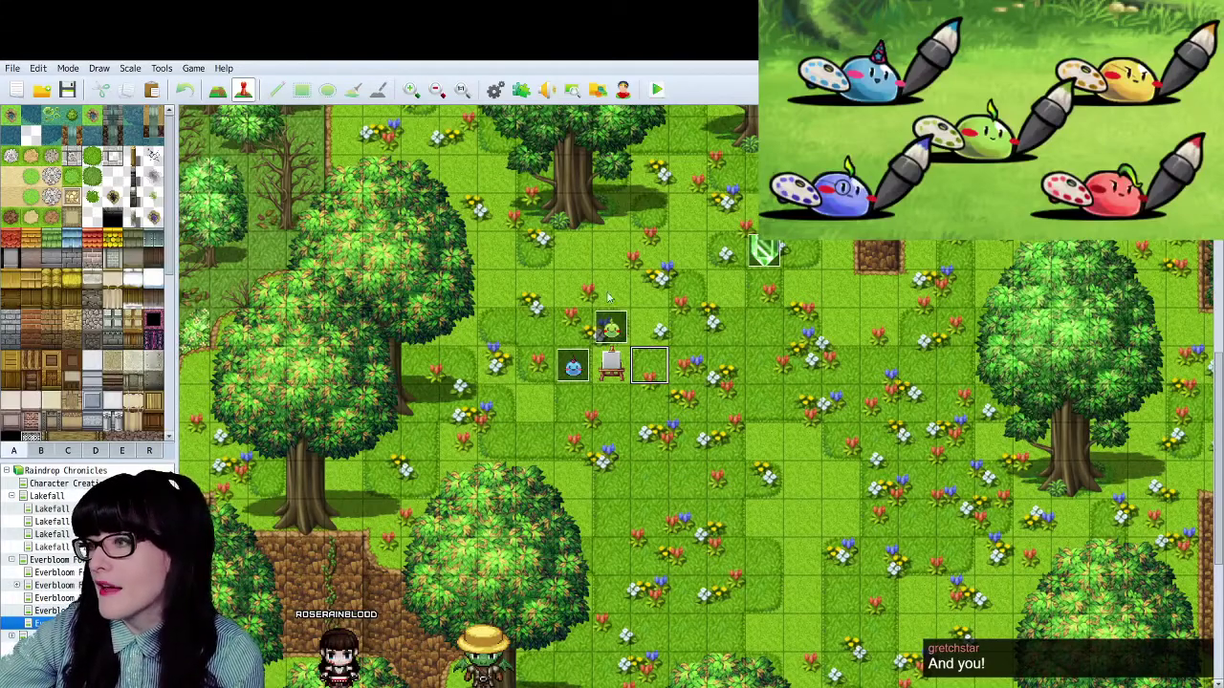
scroll(632, 304, up, 3)
scroll(622, 383, down, 2)
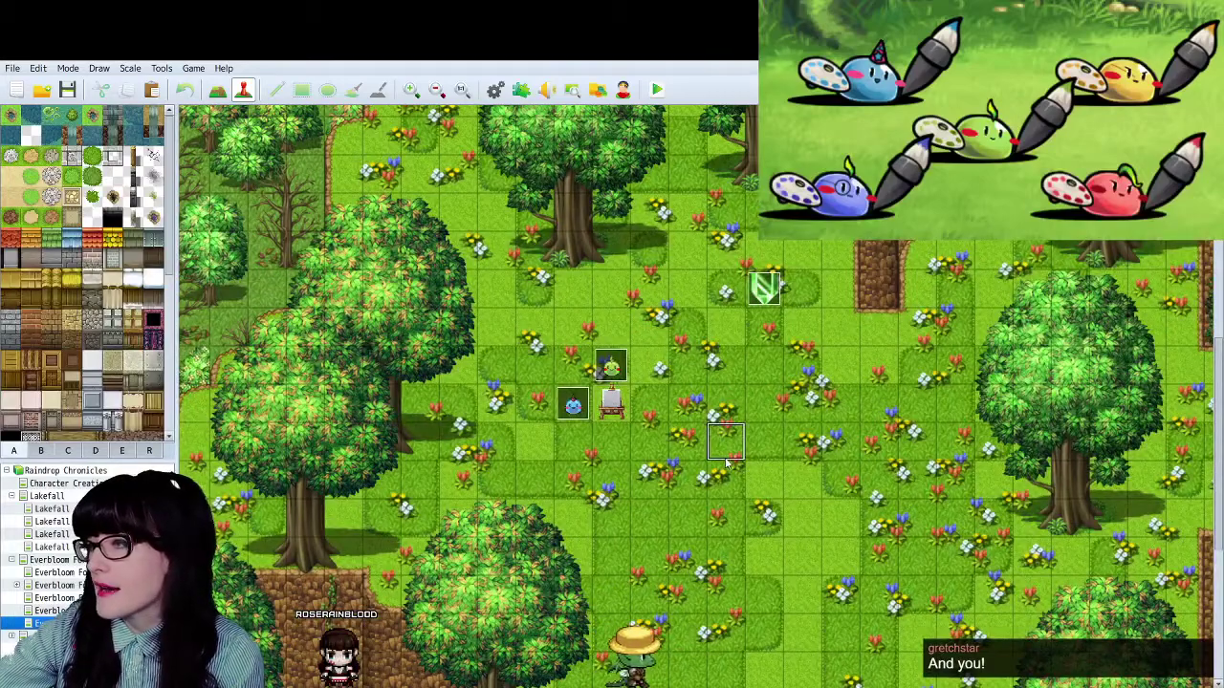
scroll(724, 464, up, 1)
scroll(724, 464, down, 7)
scroll(725, 464, up, 5)
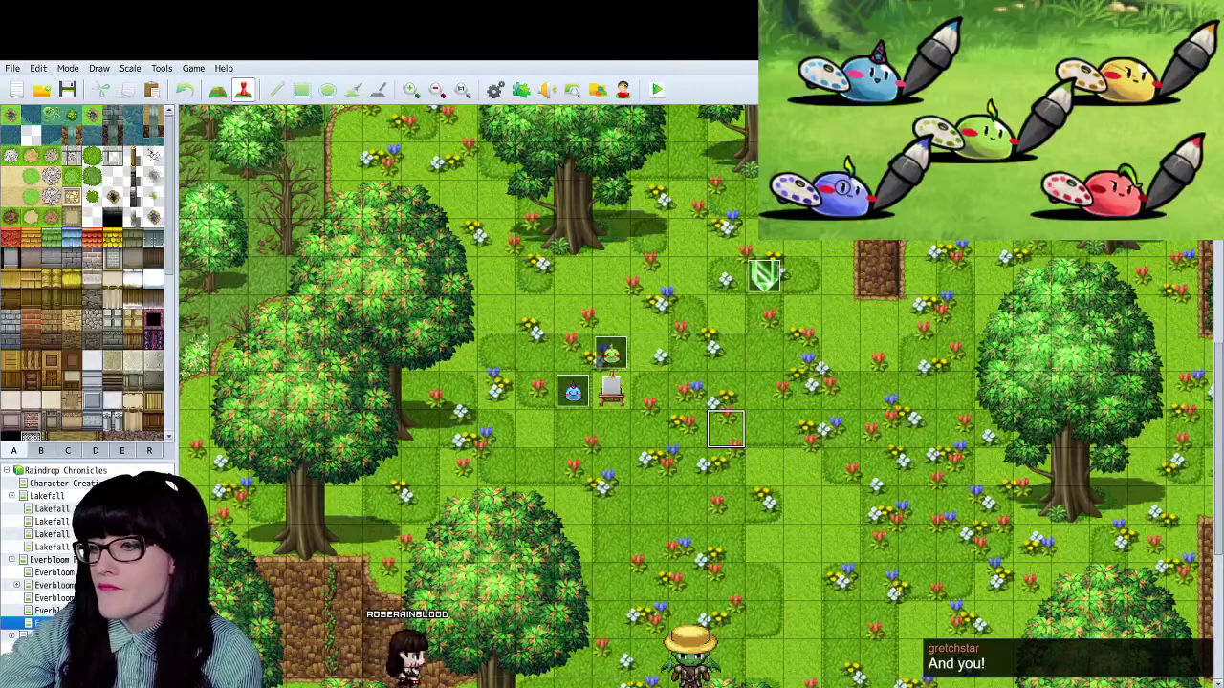
- Place a copy of the green fruit event on the grass three tiles below the easel
click(593, 381)
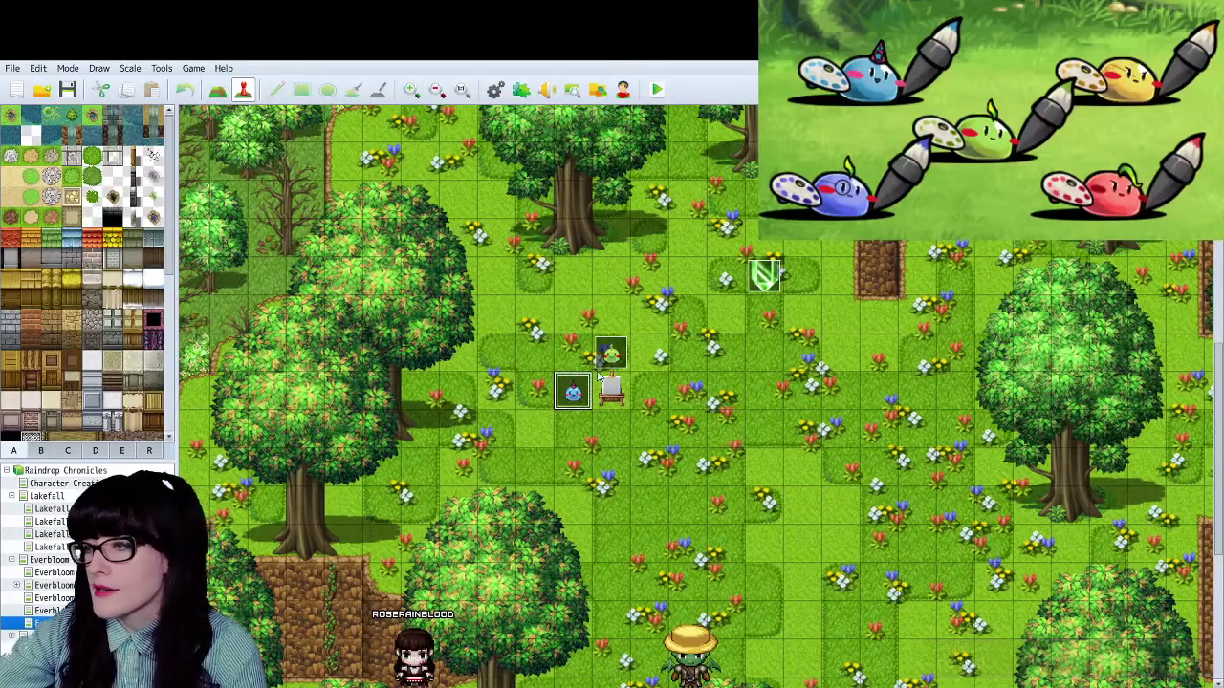
double_click(600, 508)
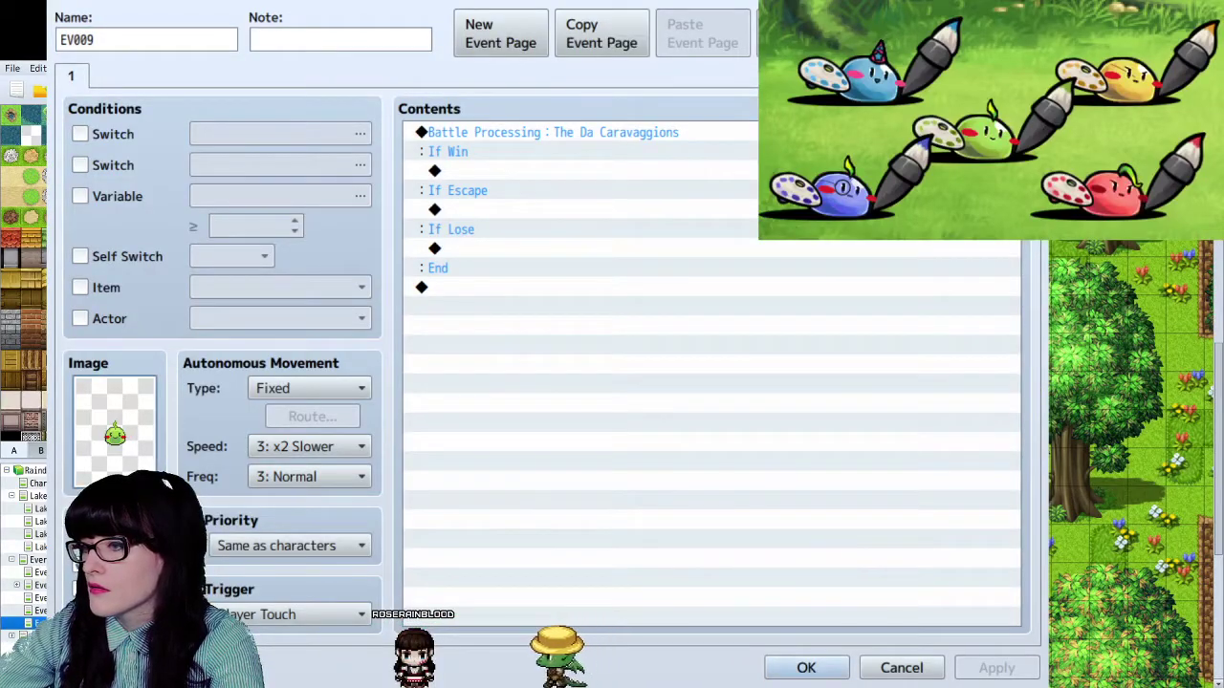
click(806, 669)
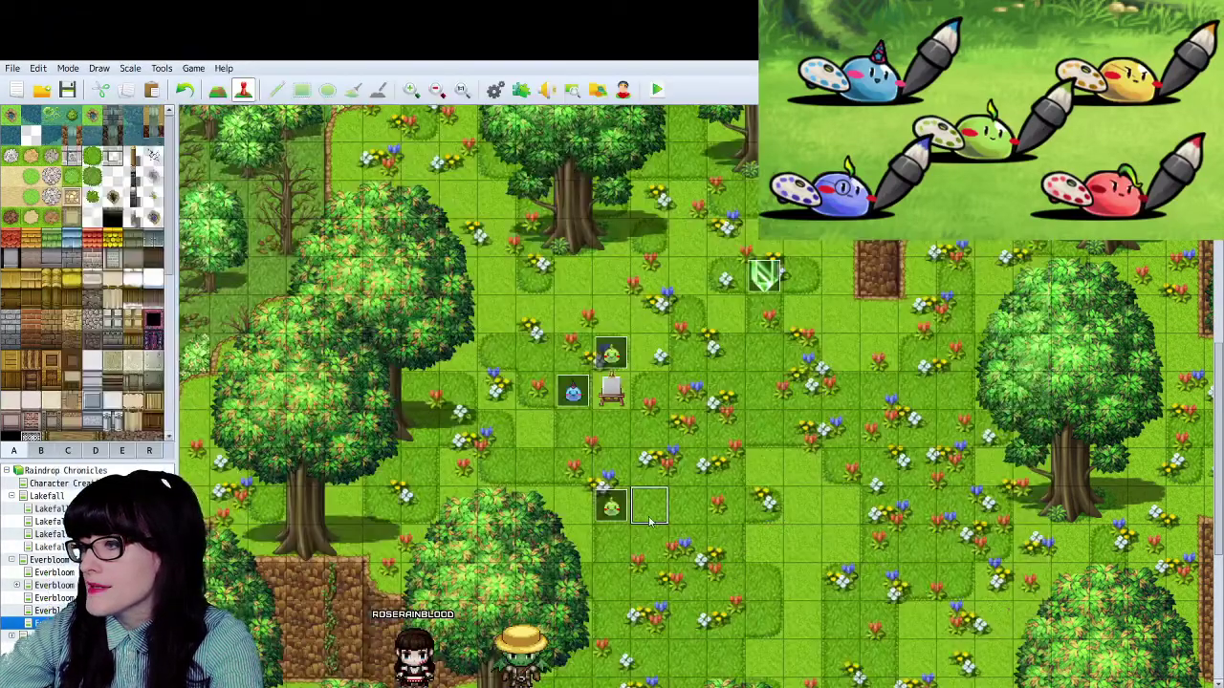
- Extend the copied apple event into a row of four, giving the added copies side-facing and back-facing $EverbloomForest-Apple sprites
double_click(338, 448)
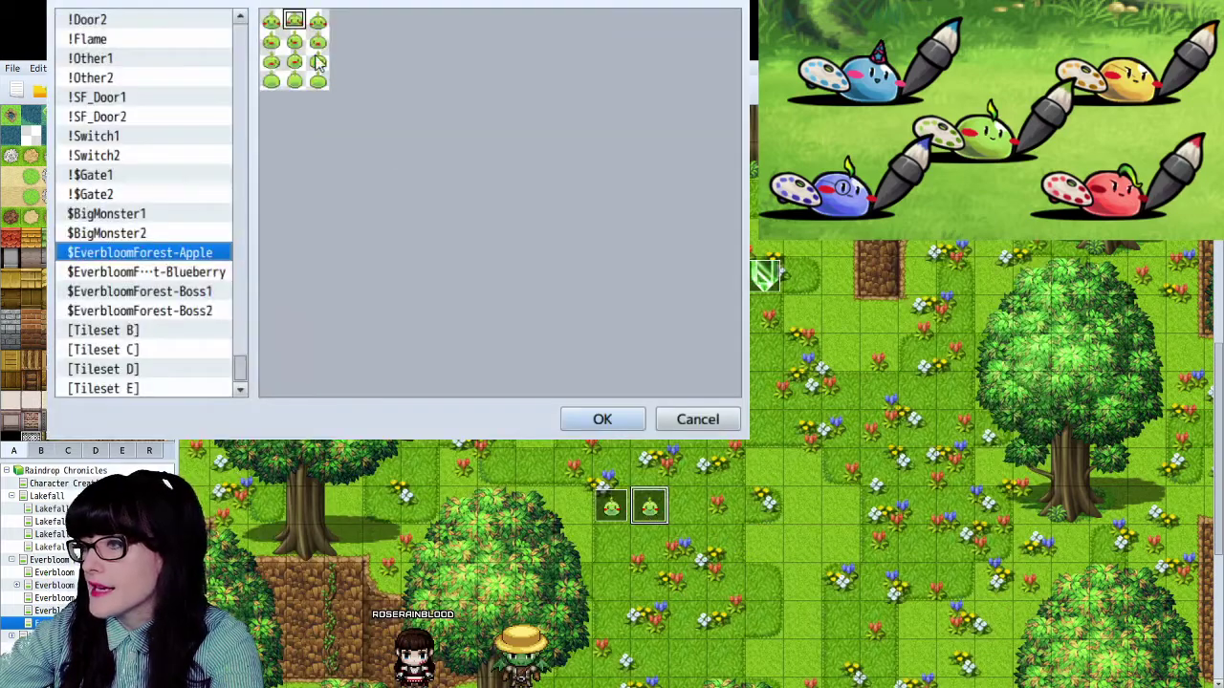
click(594, 422)
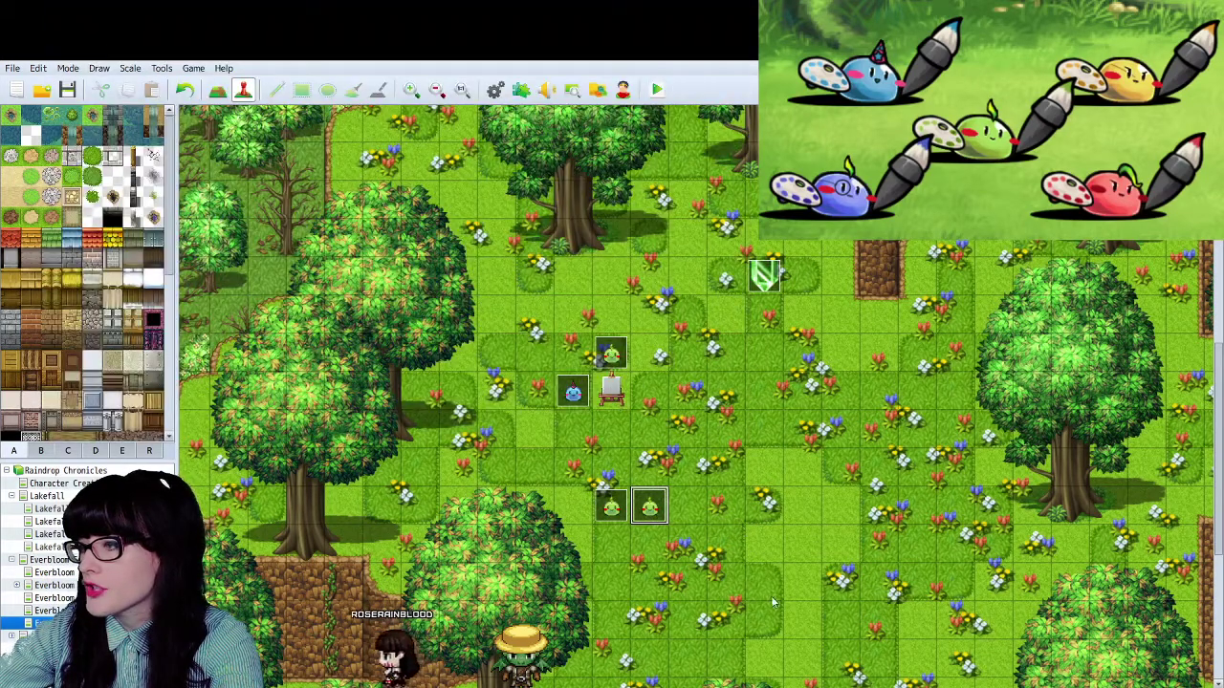
double_click(650, 509)
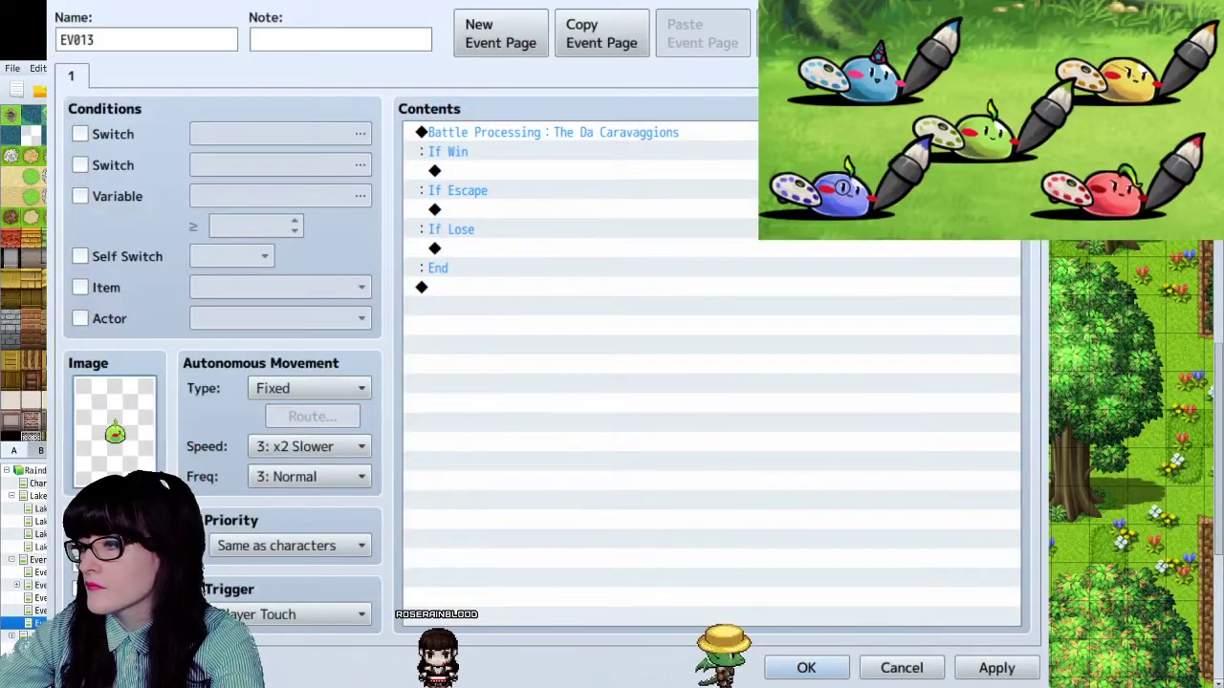
key(Escape)
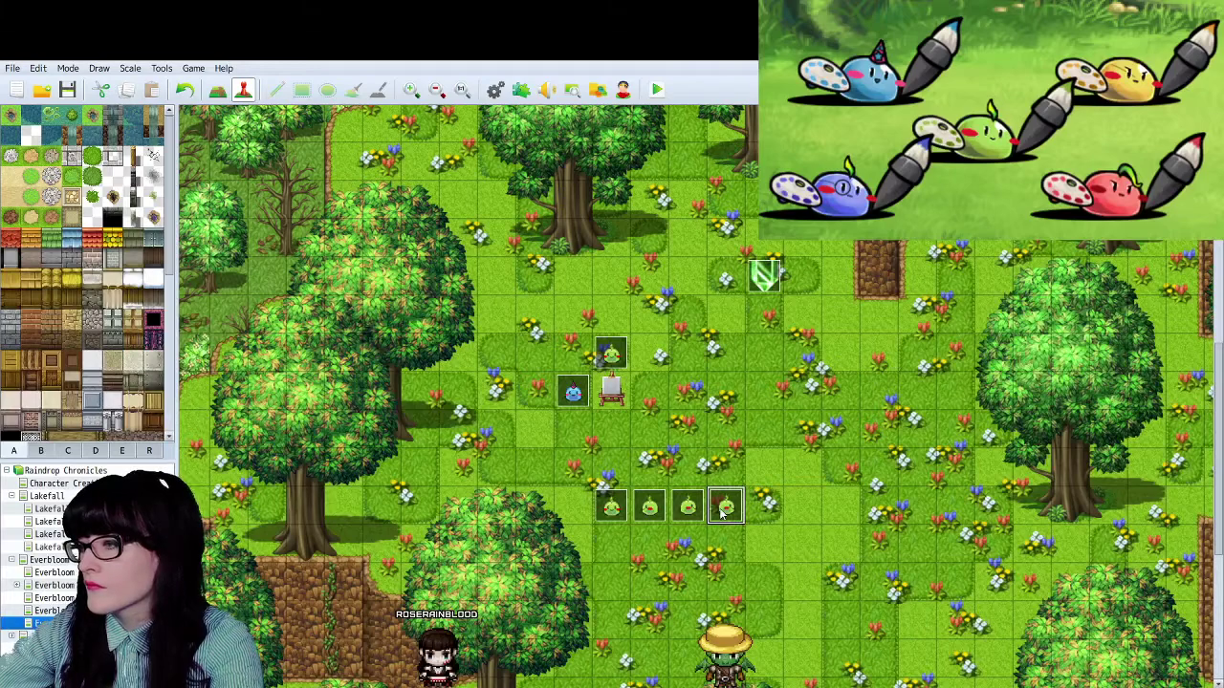
double_click(723, 507)
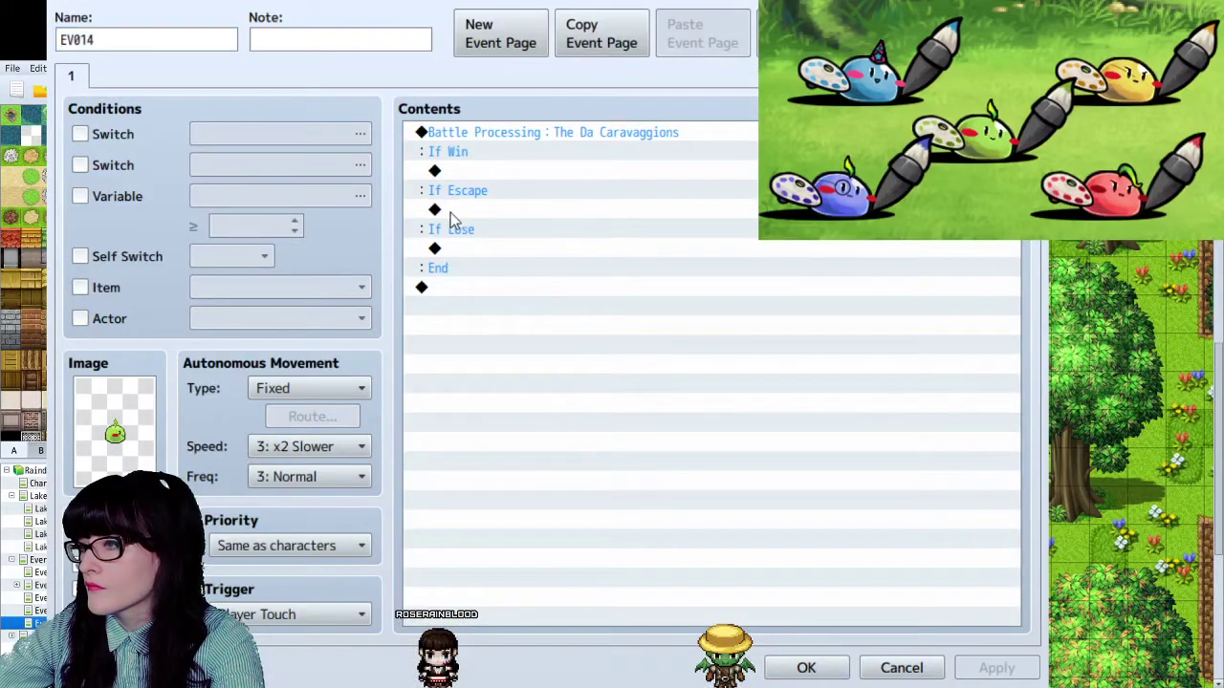
click(806, 669)
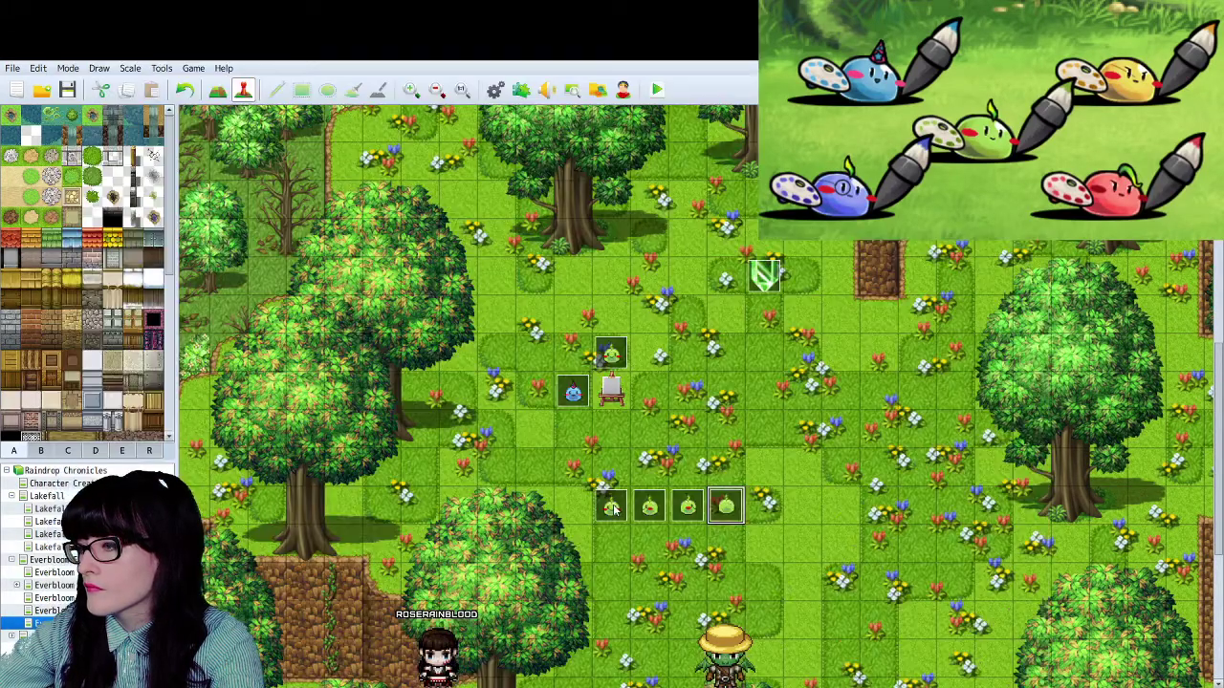
- Duplicate the four apple events into the row of tiles directly beneath them
click(649, 509)
click(649, 545)
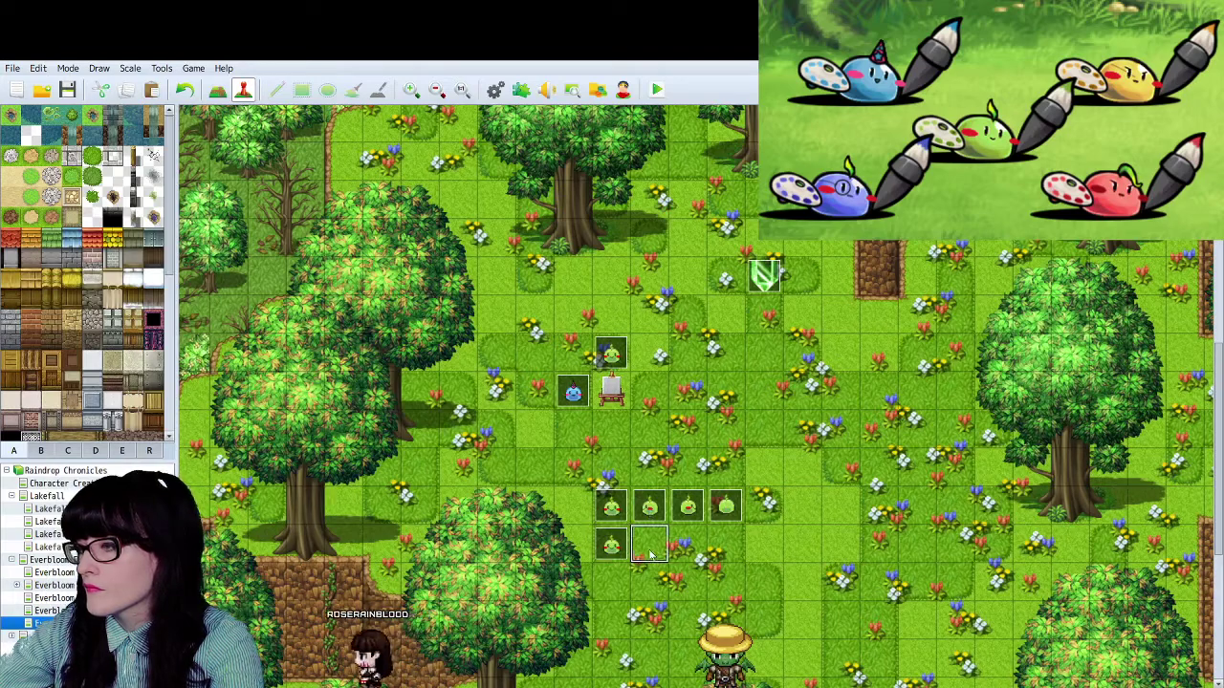
key(ctrl+v)
click(688, 545)
key(ctrl+v)
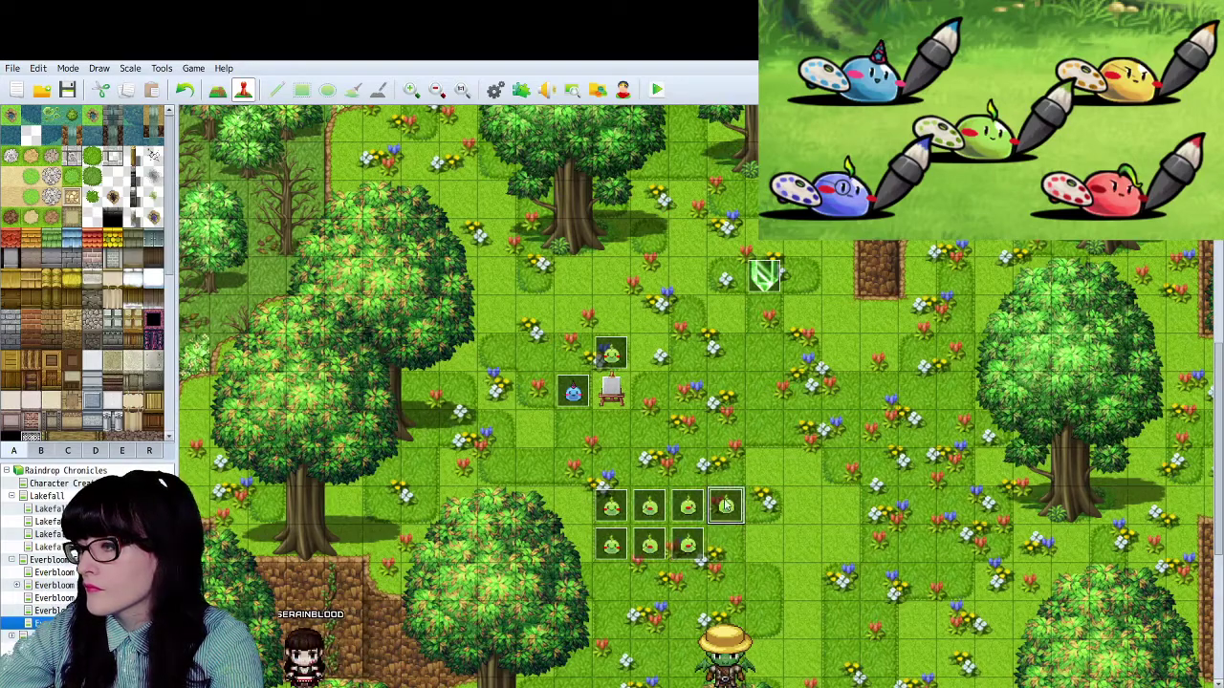
key(ctrl+v)
- Change the four lower-row events to blueberry sprites facing the same directions as the apples above them
double_click(713, 553)
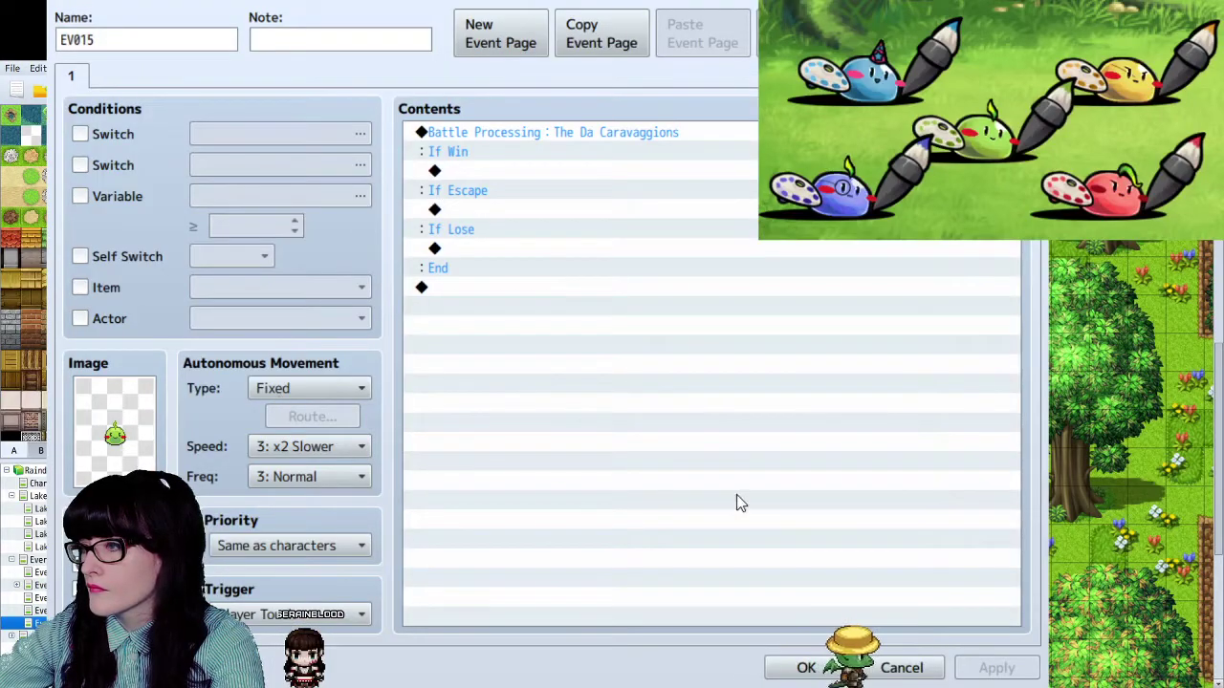
click(806, 668)
double_click(650, 560)
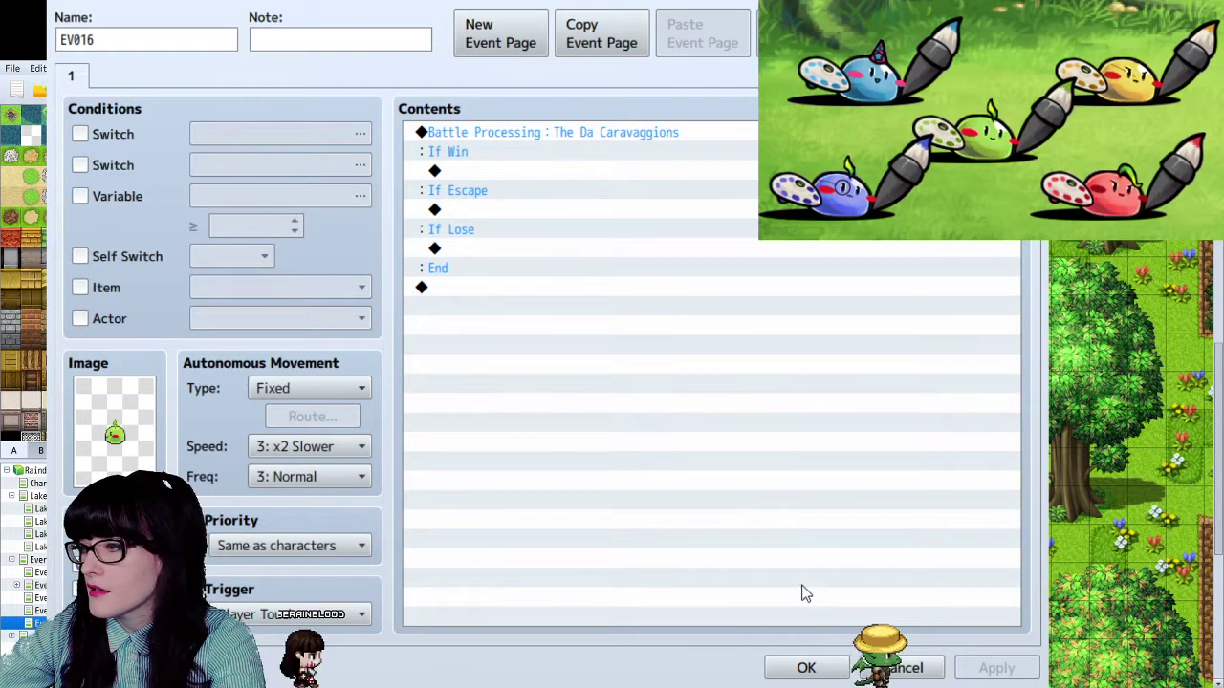
click(800, 666)
double_click(687, 553)
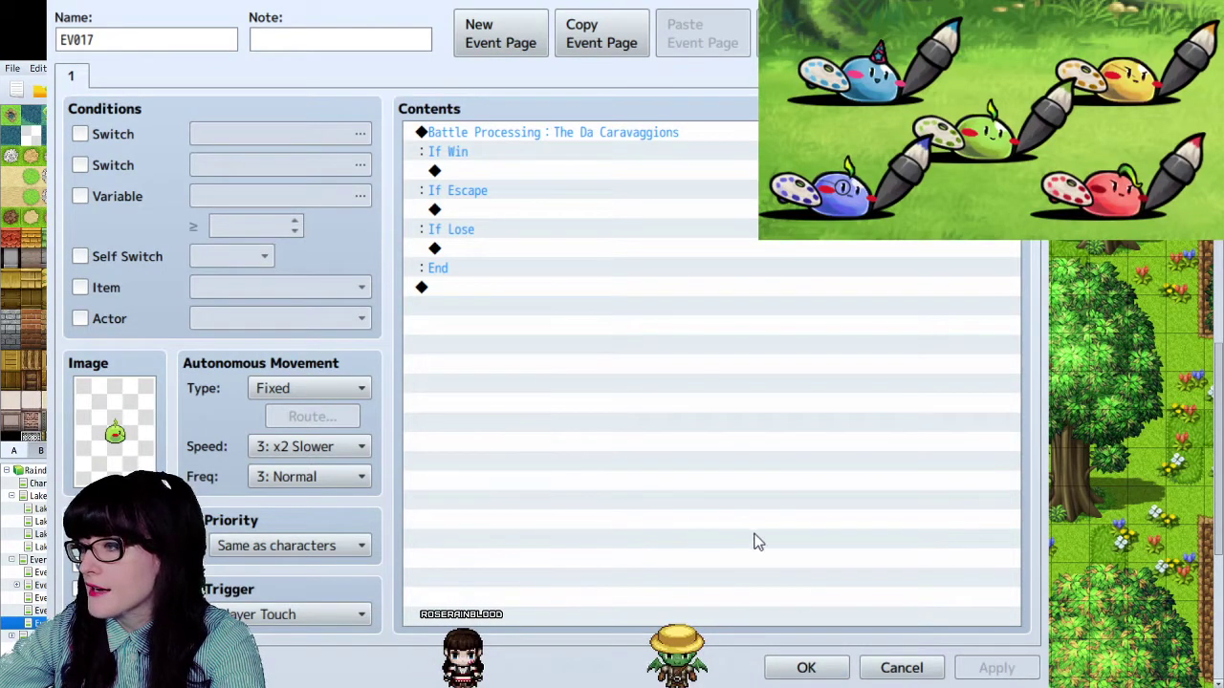
click(803, 668)
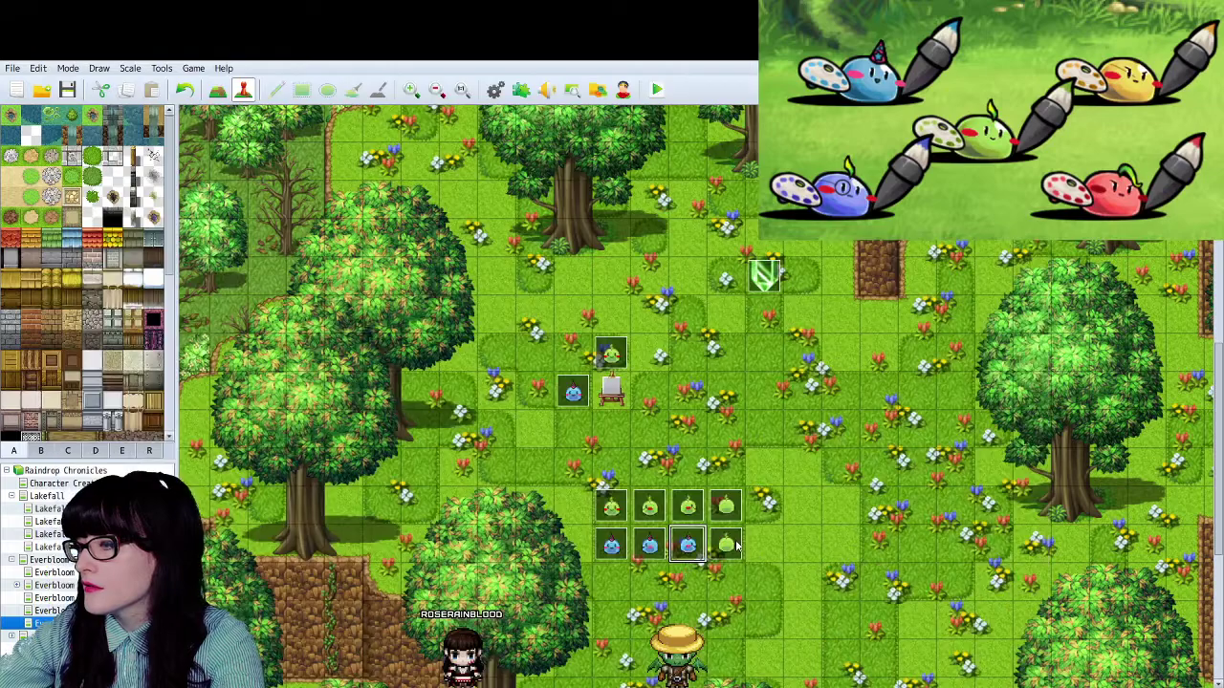
double_click(733, 544)
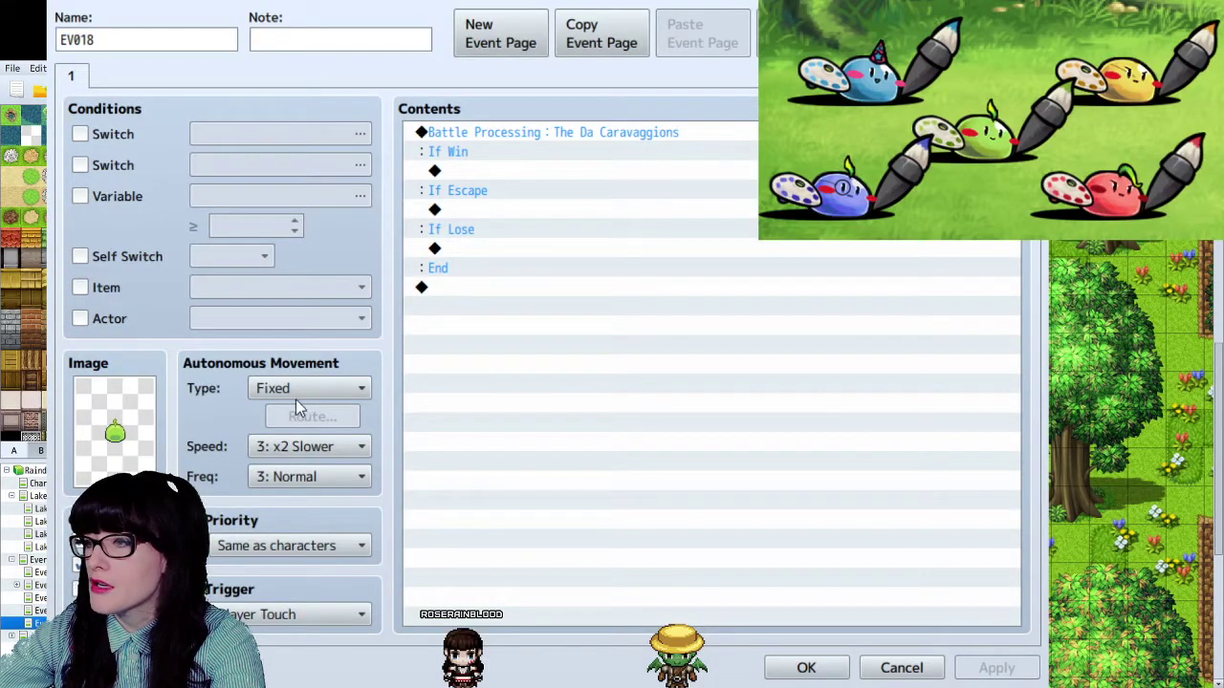
click(806, 668)
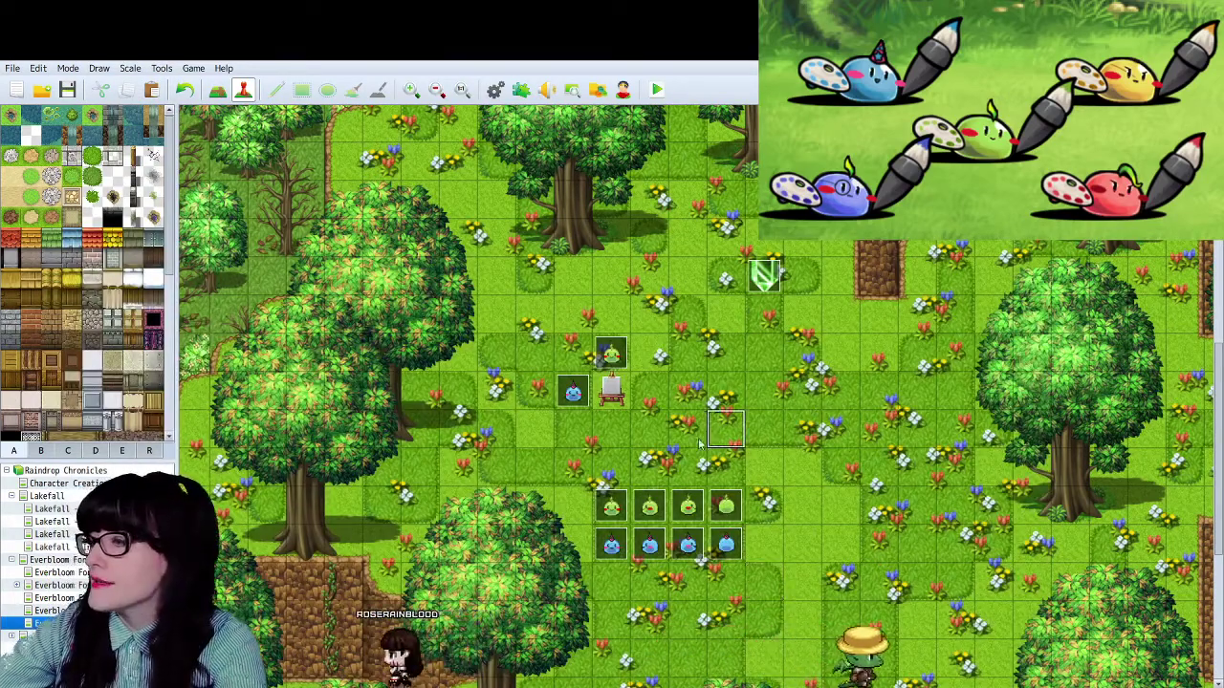
- Save the changes to the game and start a playtest
scroll(707, 438, down, 2)
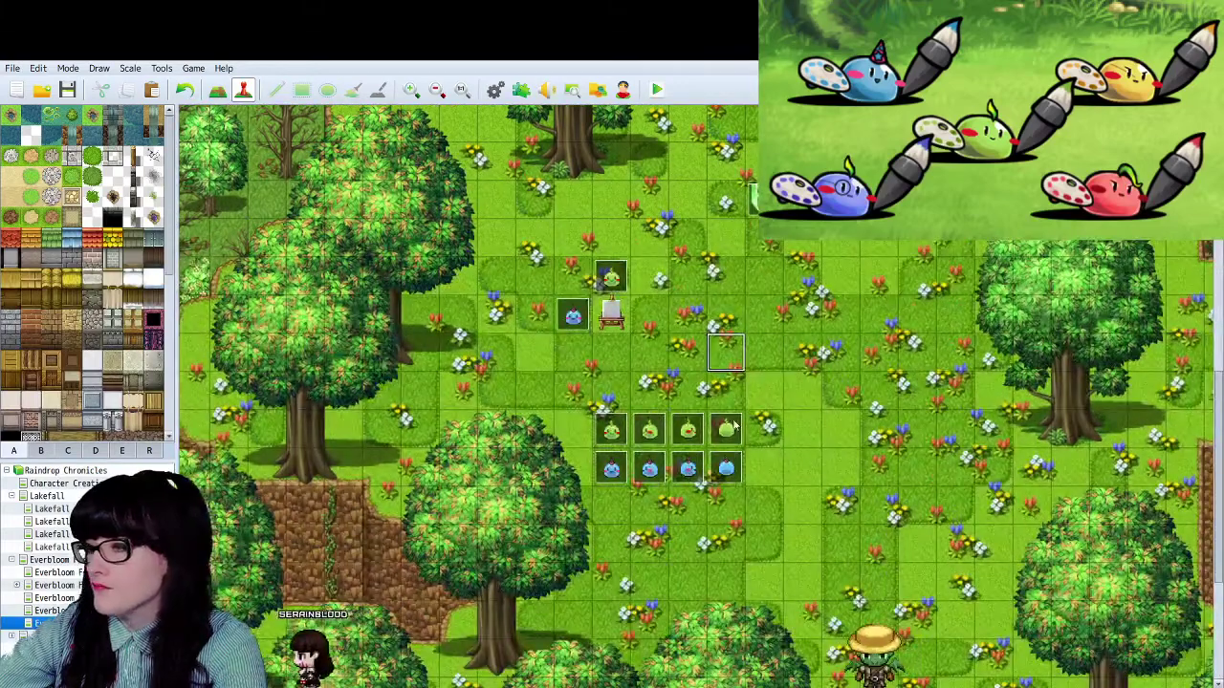
key(alt+F4)
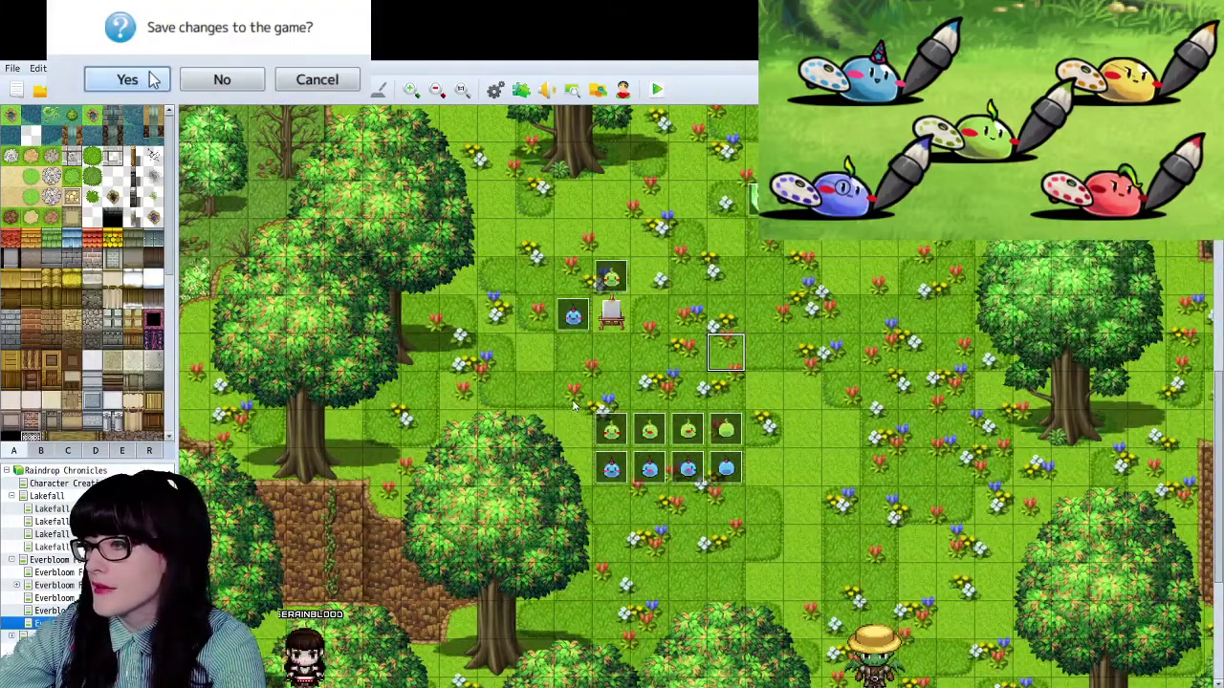
click(150, 80)
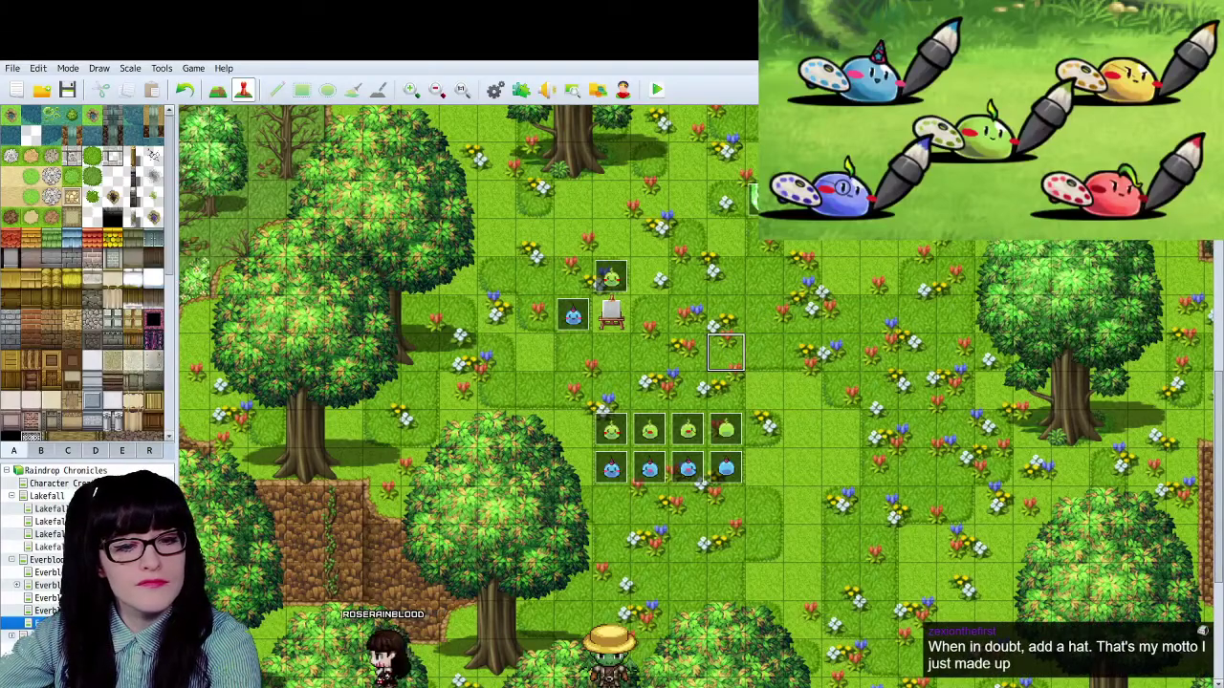
key(ctrl+r)
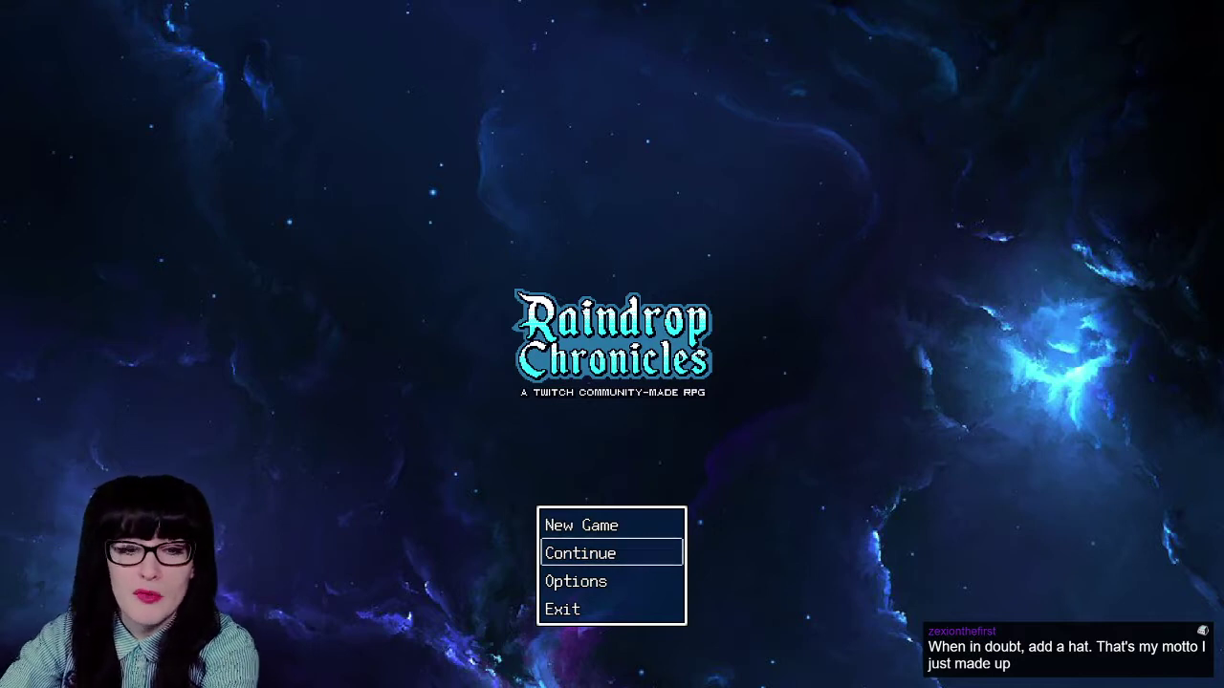
- Continue the game from save File 3
key(Down)
key(Return)
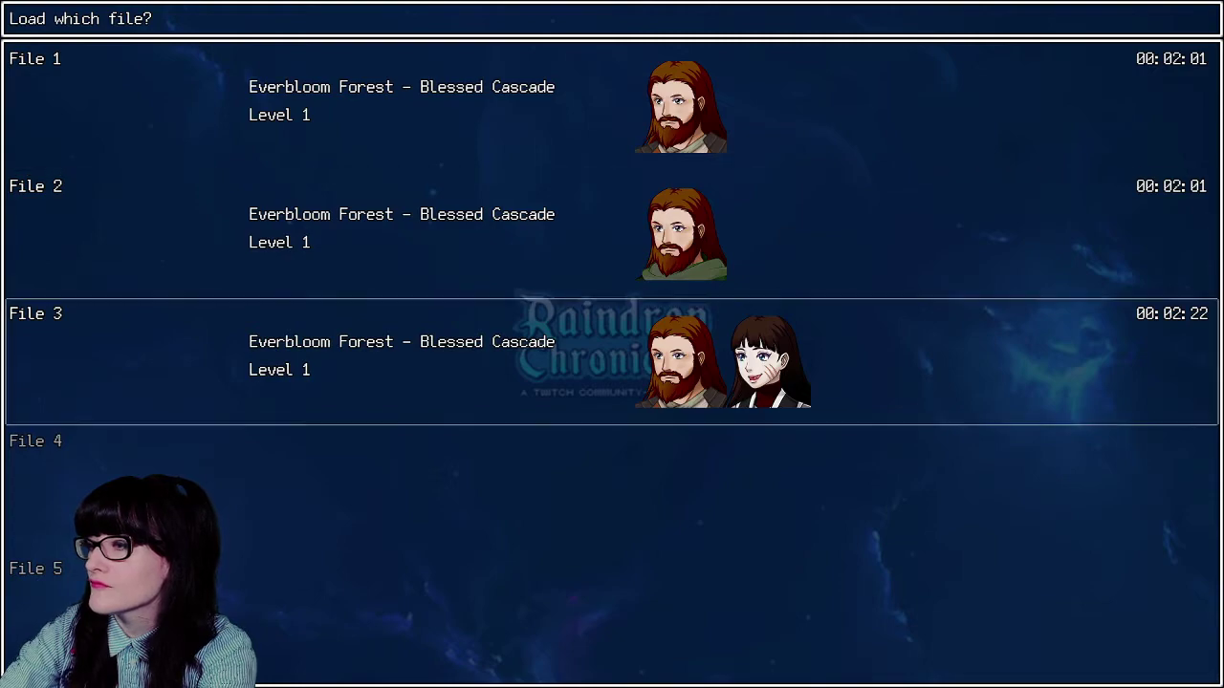
key(Return)
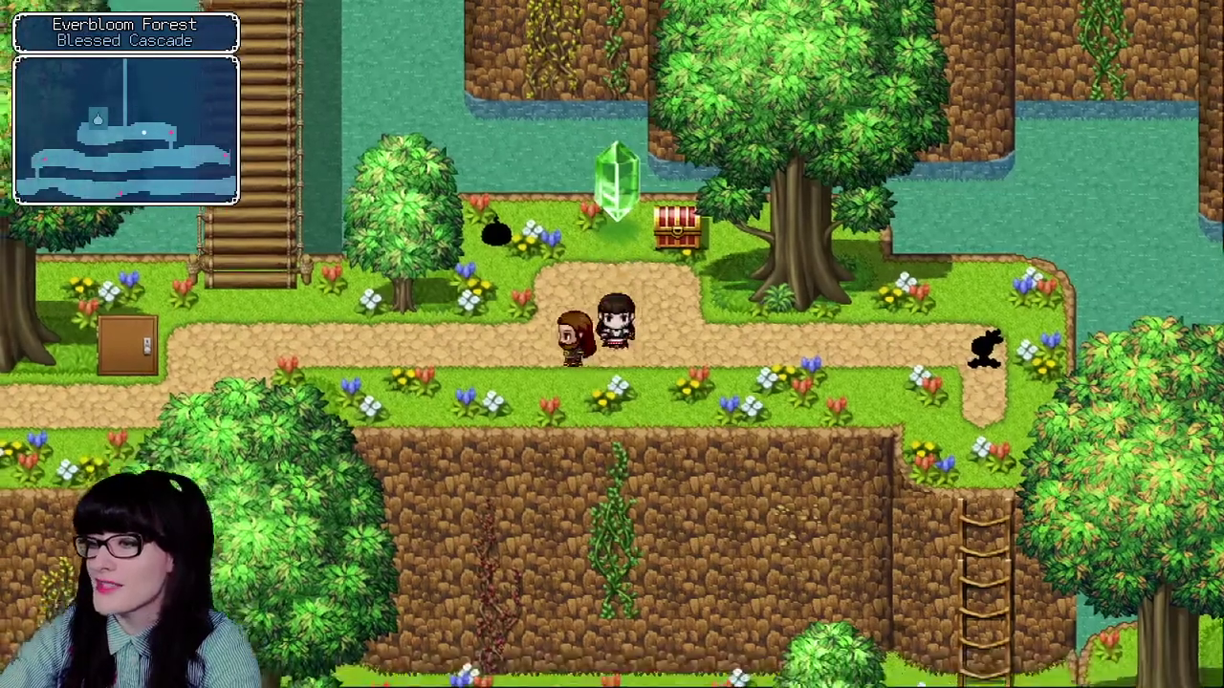
- Walk the party west through the test door into the Ancient Overlook and activate the green crystal save point
key(Left)
key(Down)
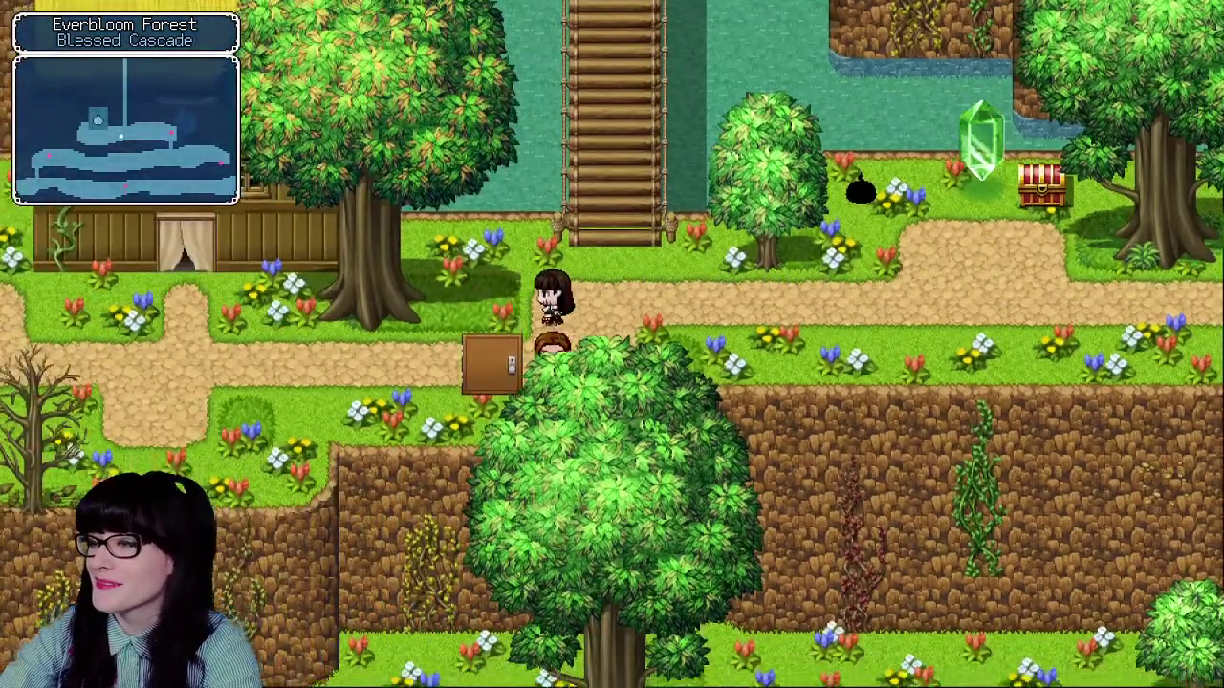
key(Left)
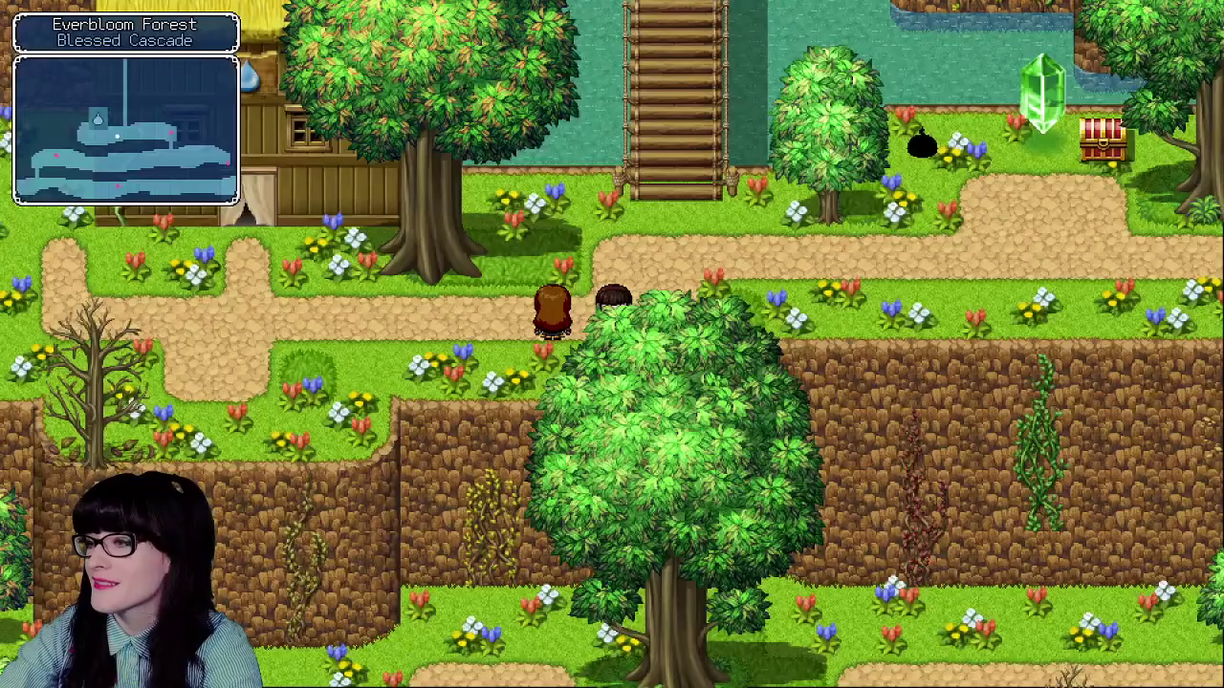
key(Left)
key(Up)
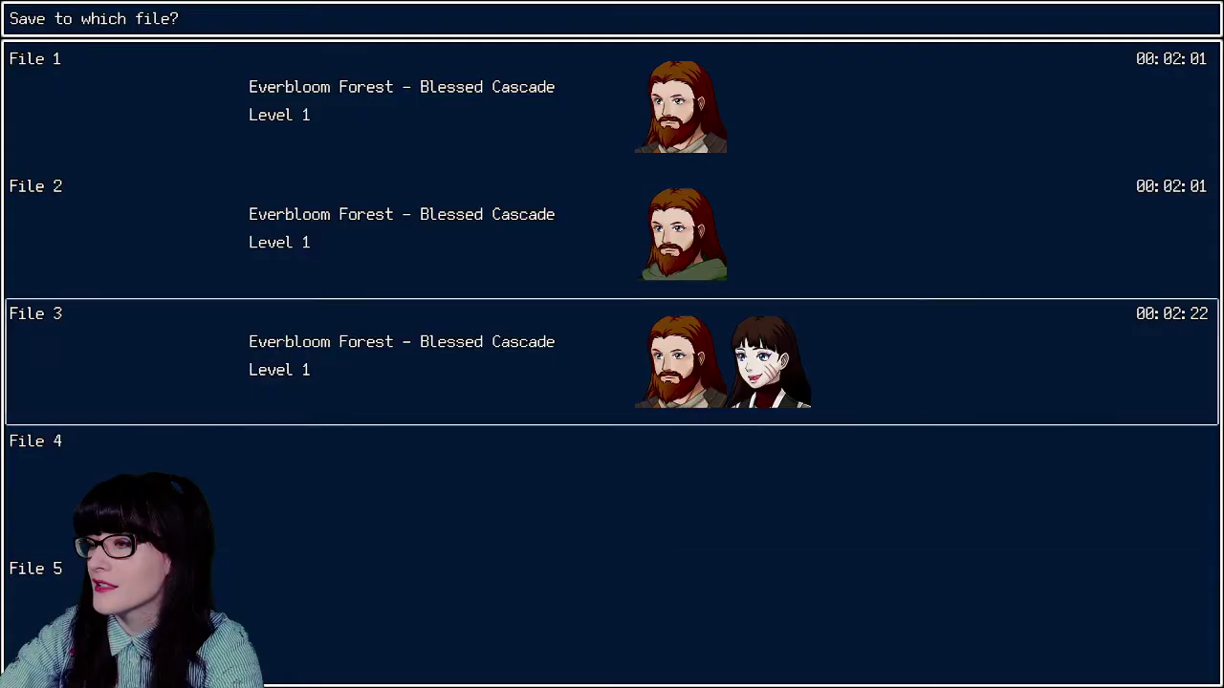
- Leave the save screen without saving and walk the party over to the rows of apple and blueberry sprites
key(Down)
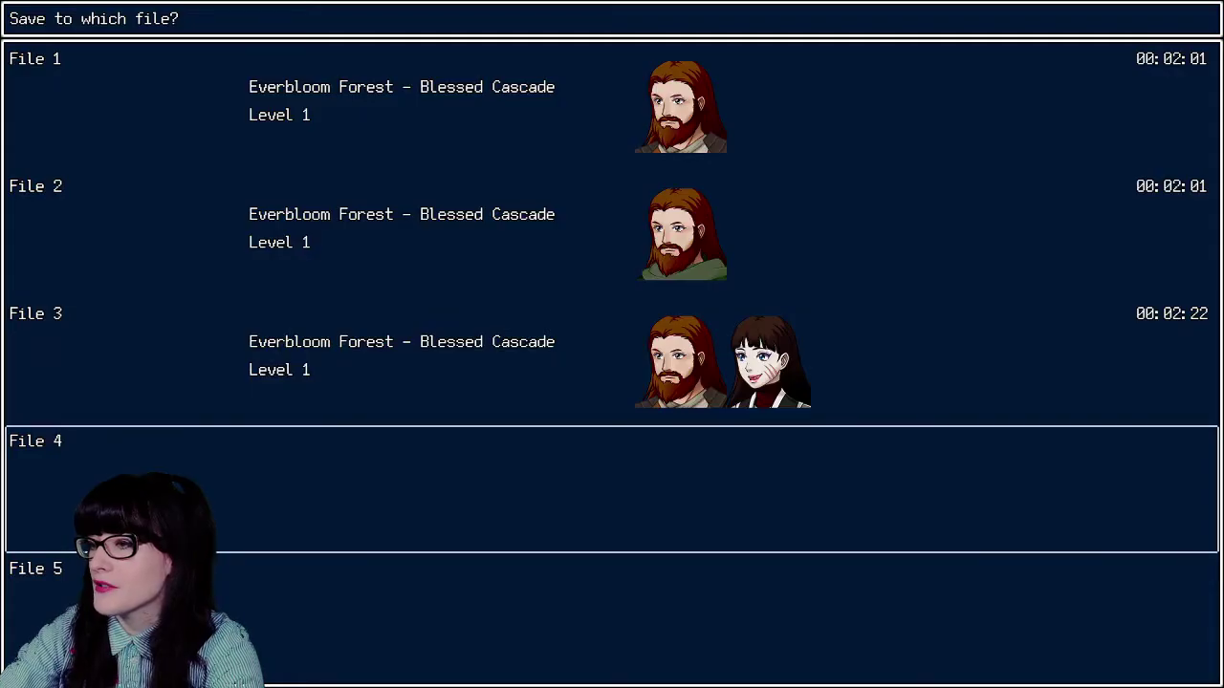
key(Escape)
key(Down)
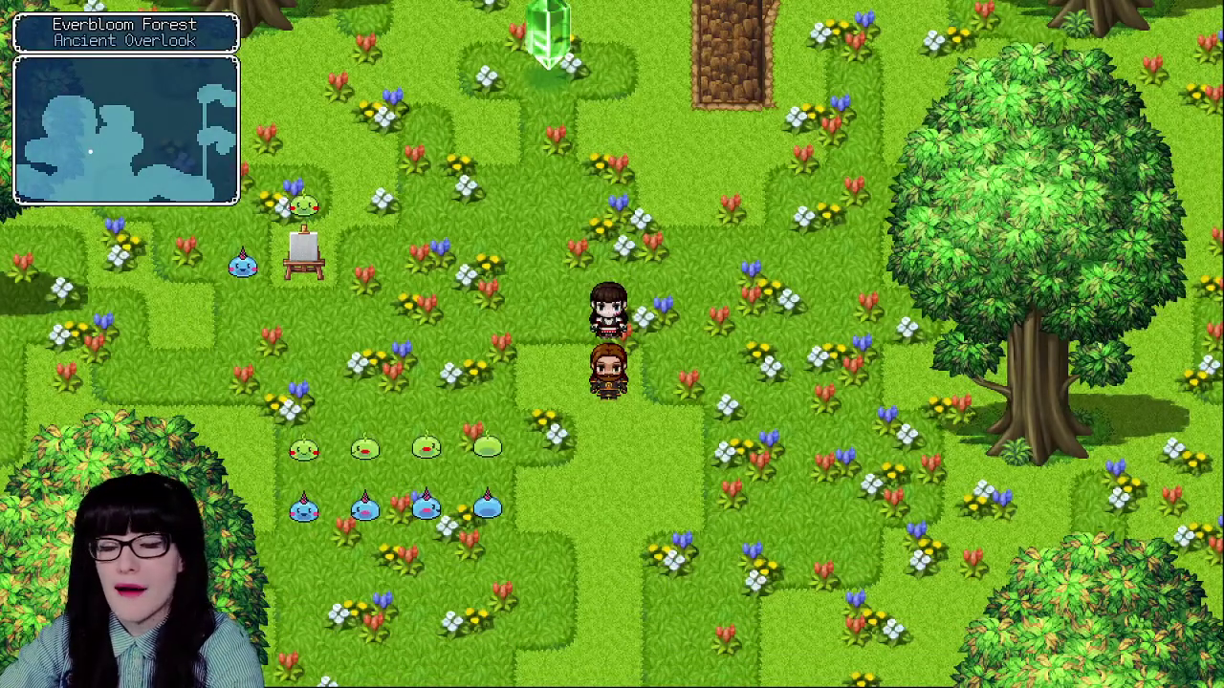
key(Left)
key(Left)
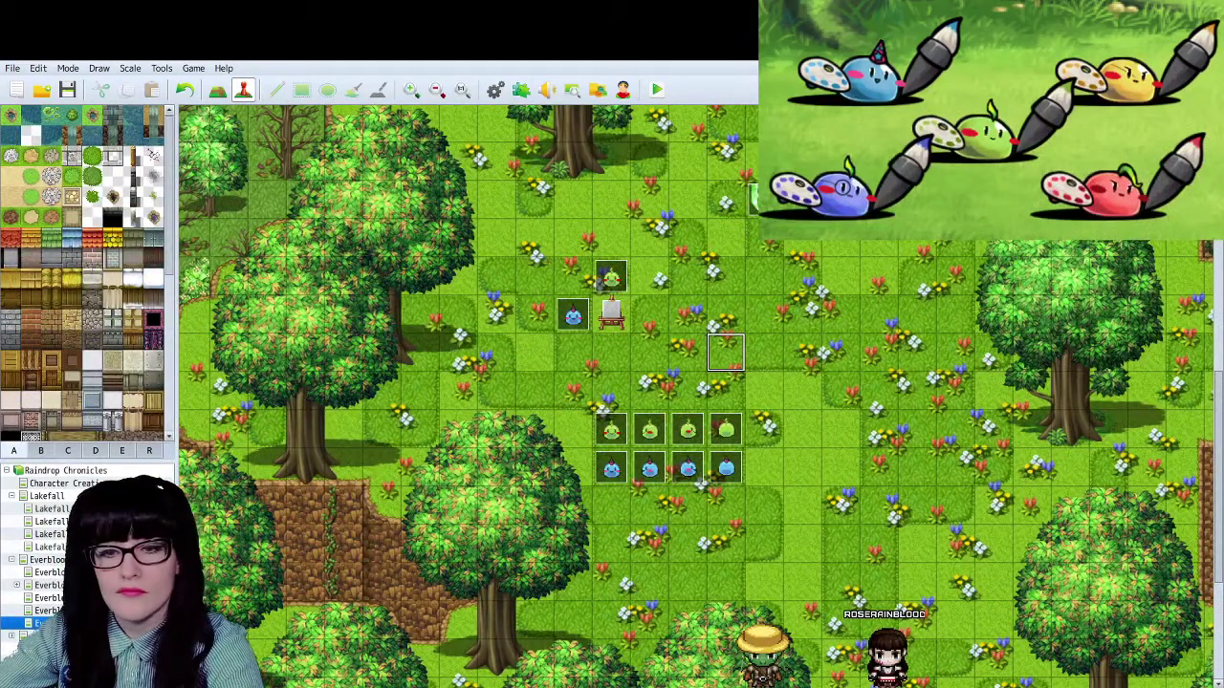
- Change the autonomous movement type of the apple event above the easel, and set the blueberry event beside the easel to Custom
click(611, 276)
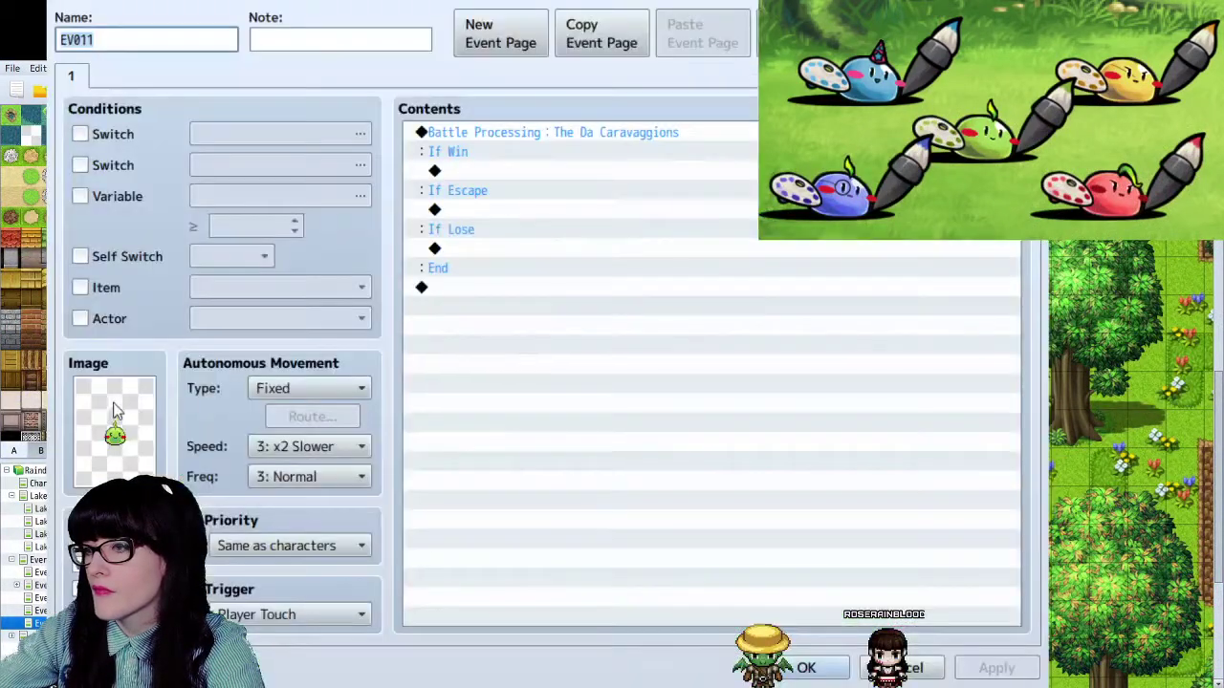
double_click(611, 276)
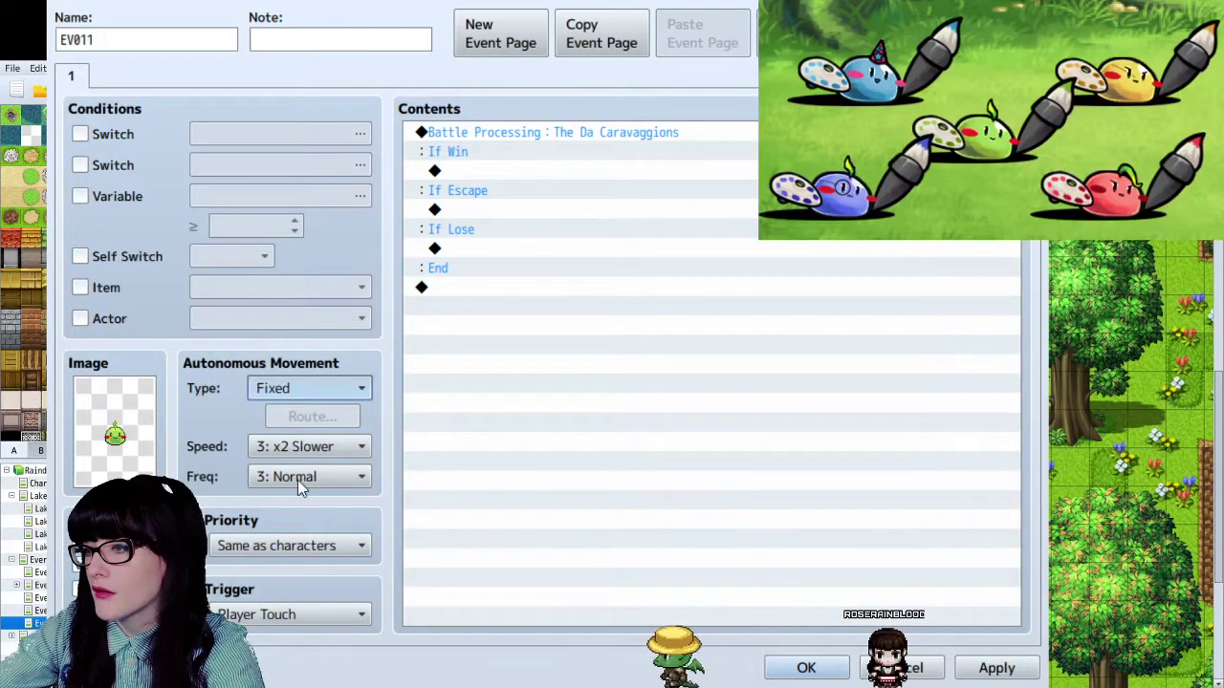
scroll(309, 388, down, 3)
click(806, 668)
double_click(571, 316)
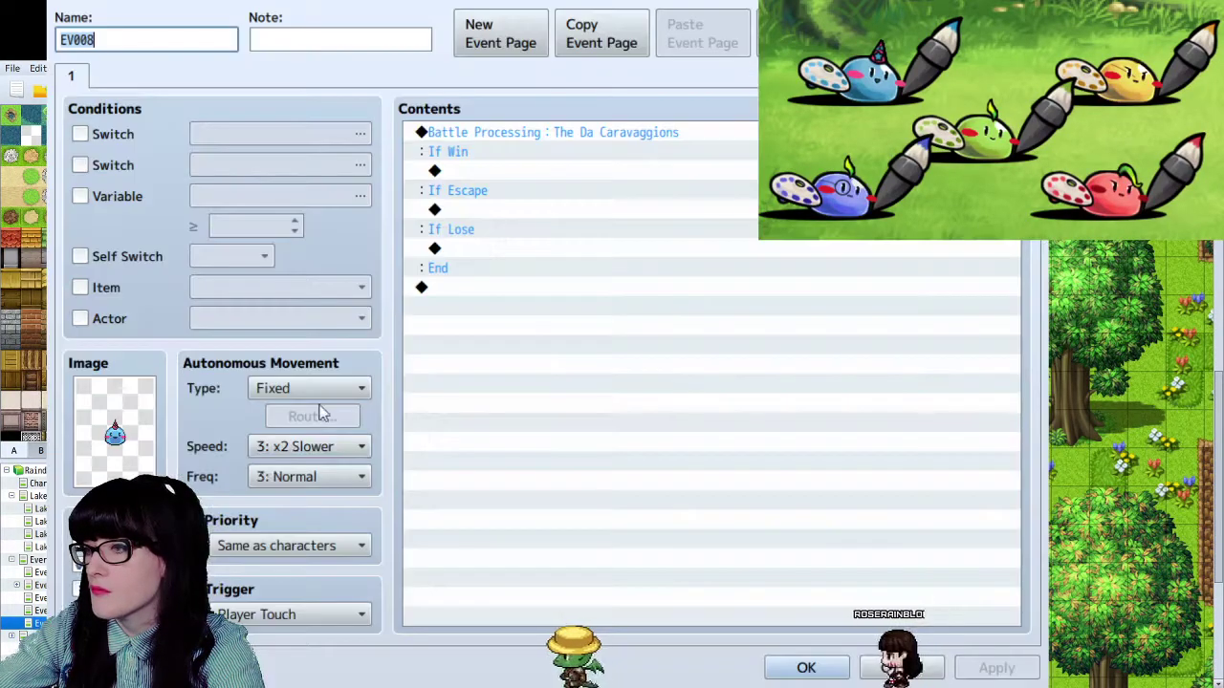
scroll(309, 388, down, 3)
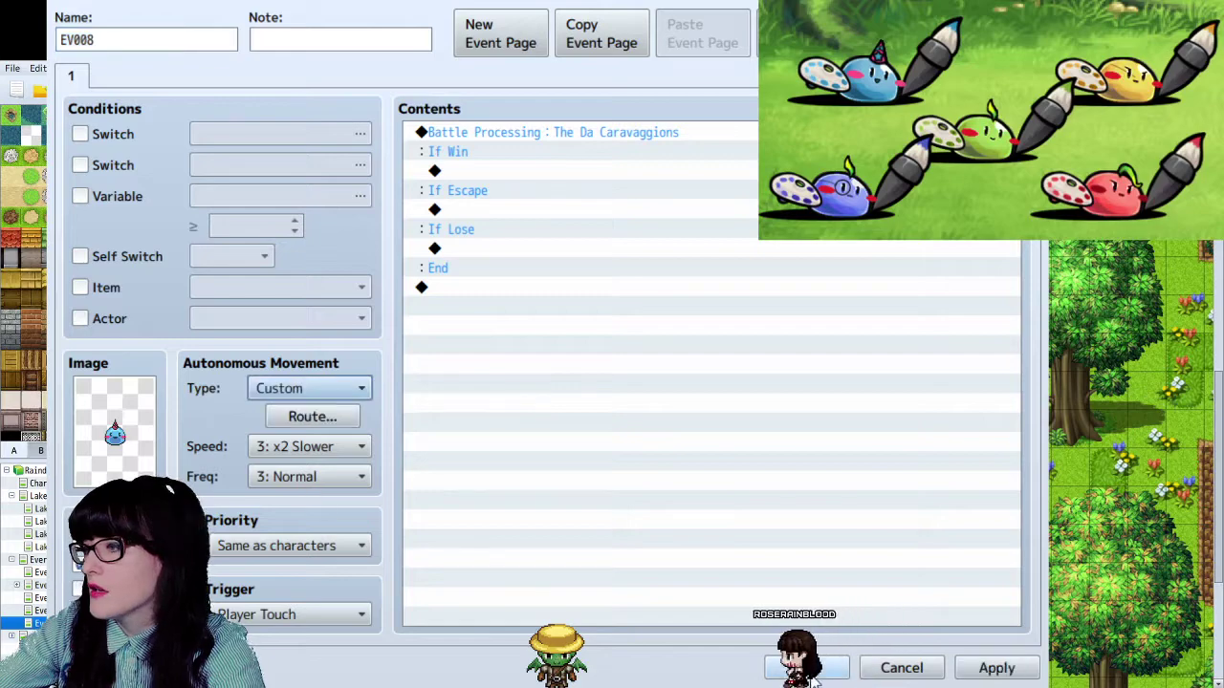
click(805, 667)
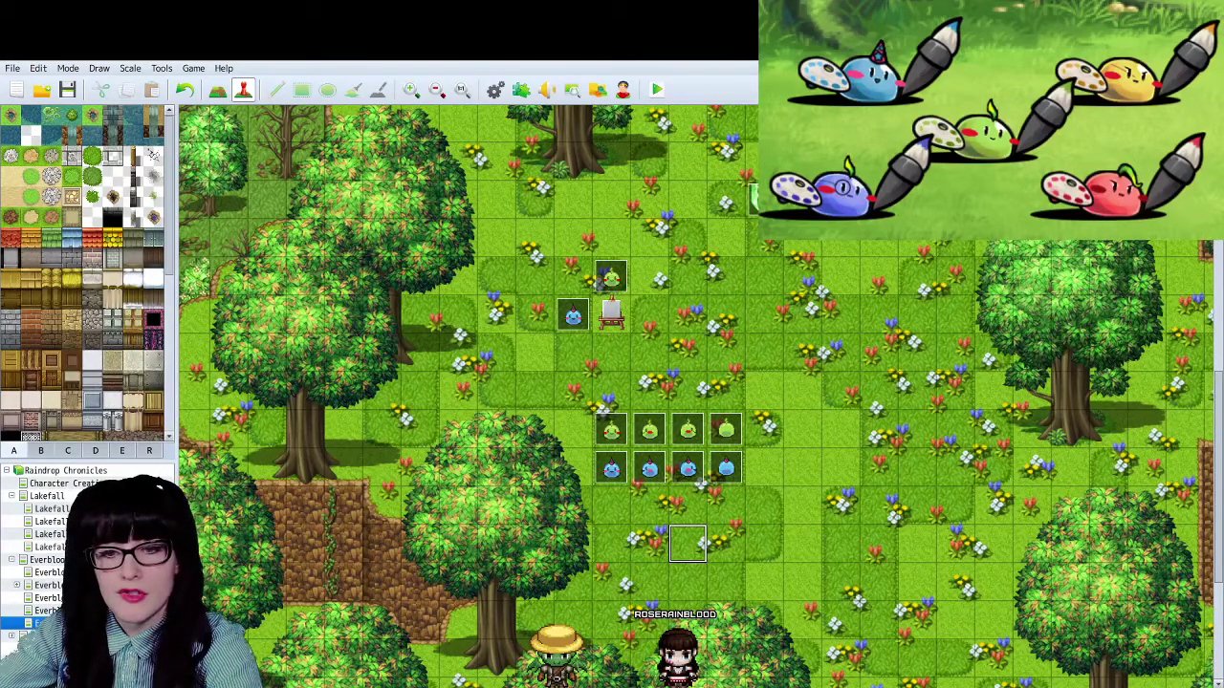
- Switch to the blueberry sprite sheet in Photoshop and magnify it to 500%
key(alt+Tab)
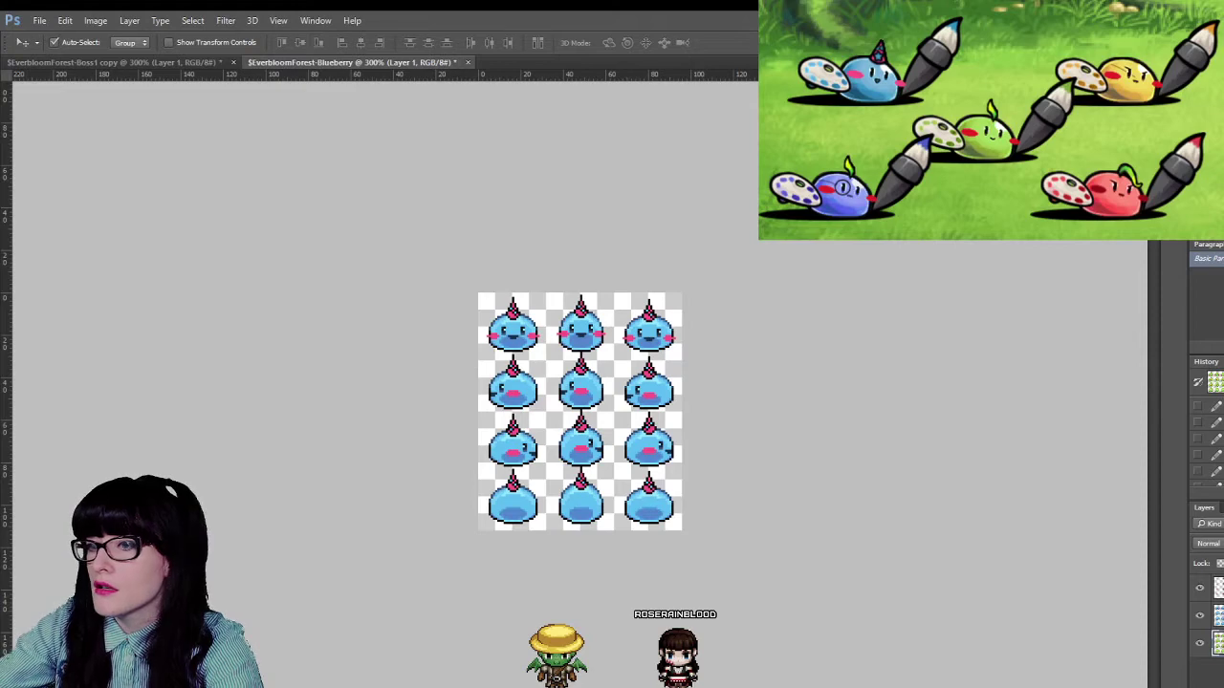
key(z)
key(ctrl+plus)
key(ctrl+plus)
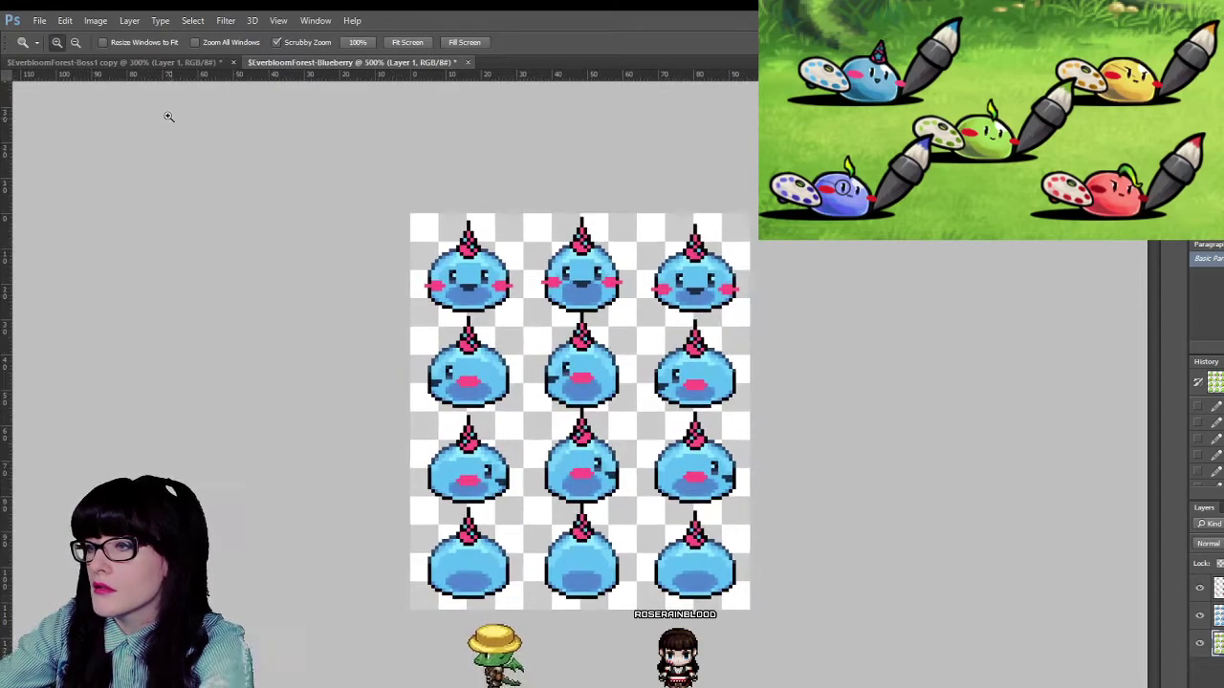
key(m)
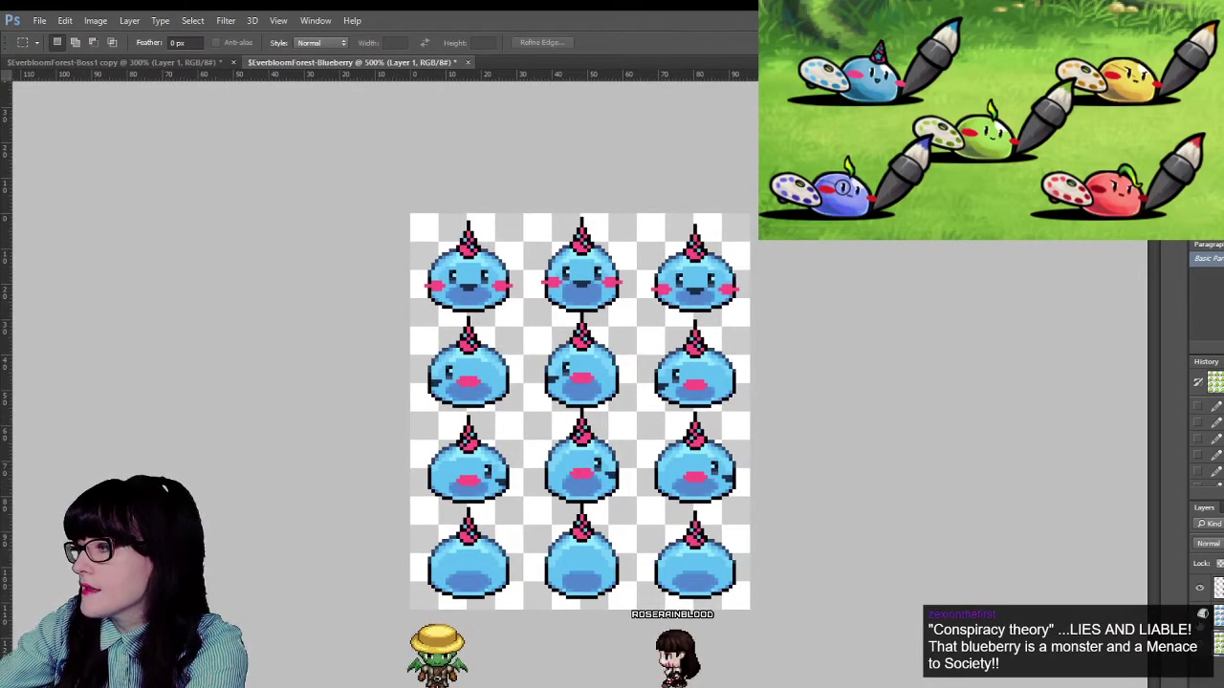
- Check the blueberry sheet's layers by toggling their visibility, and merge them into one layer
click(1218, 617)
click(1200, 617)
click(1200, 616)
click(1200, 617)
click(1200, 616)
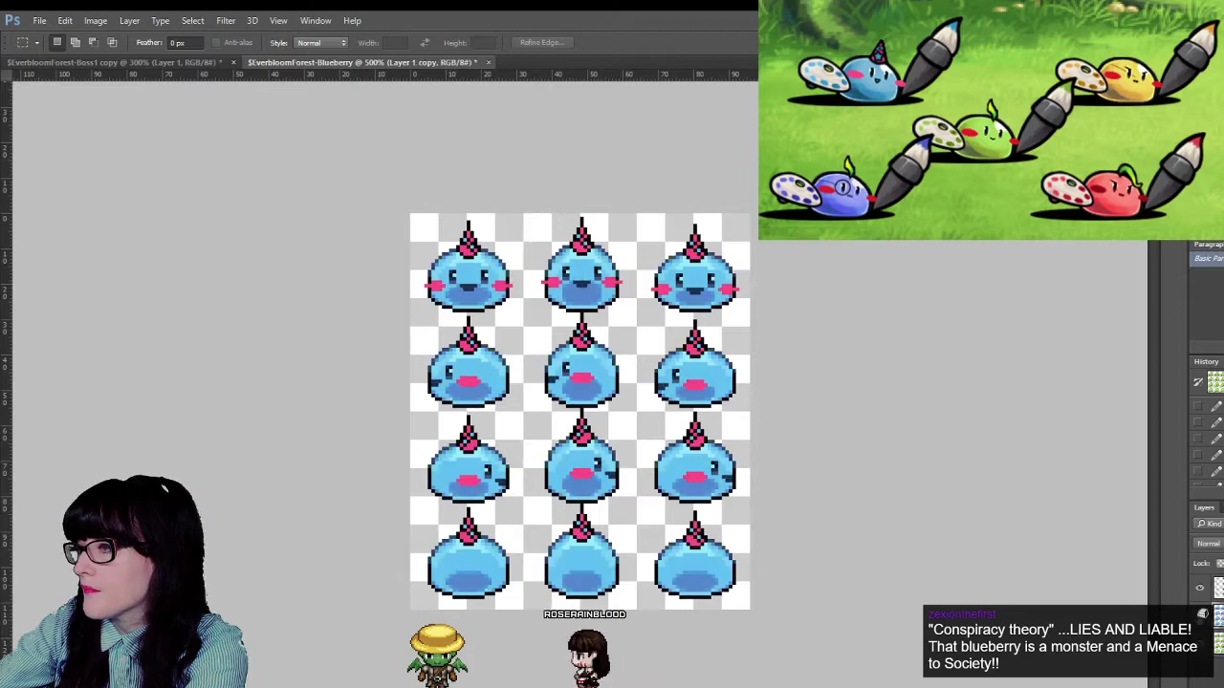
click(1199, 617)
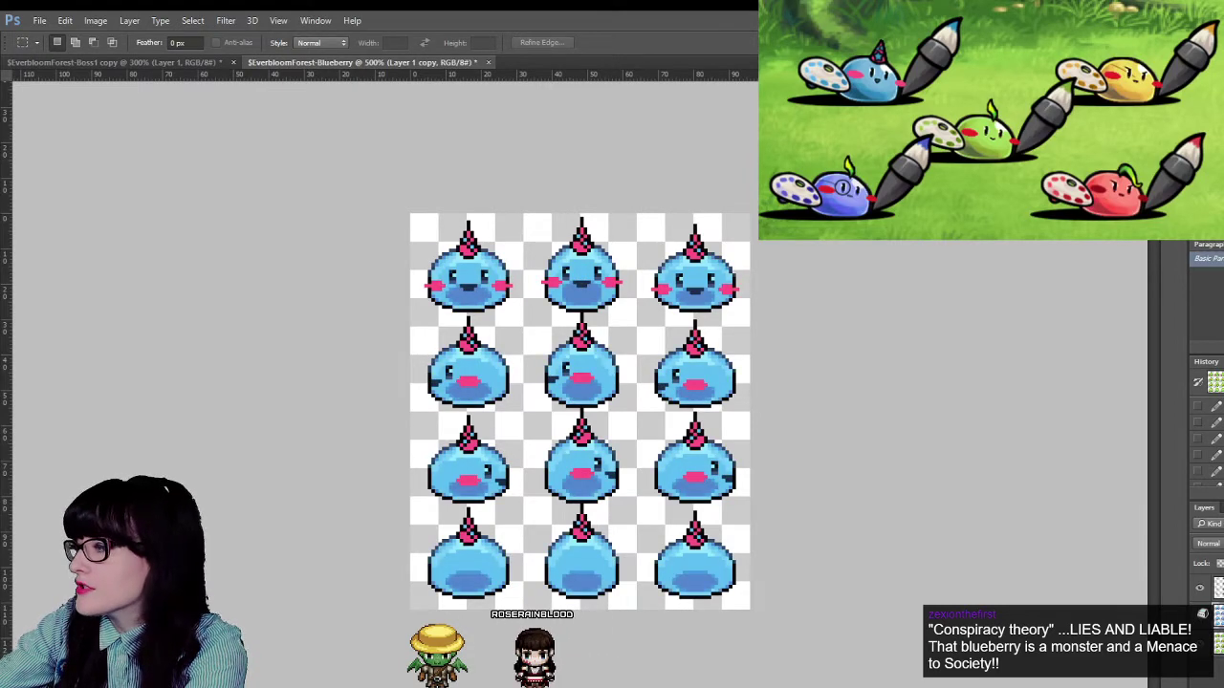
click(1199, 589)
click(1198, 588)
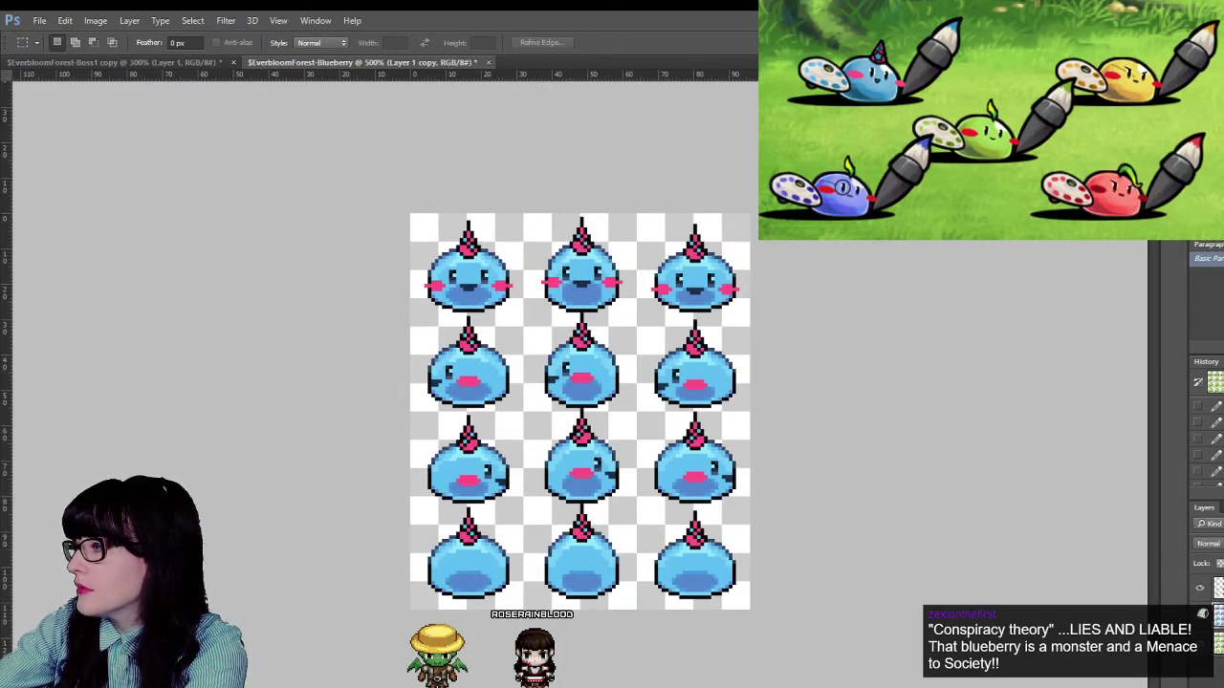
key(ctrl+shift+e)
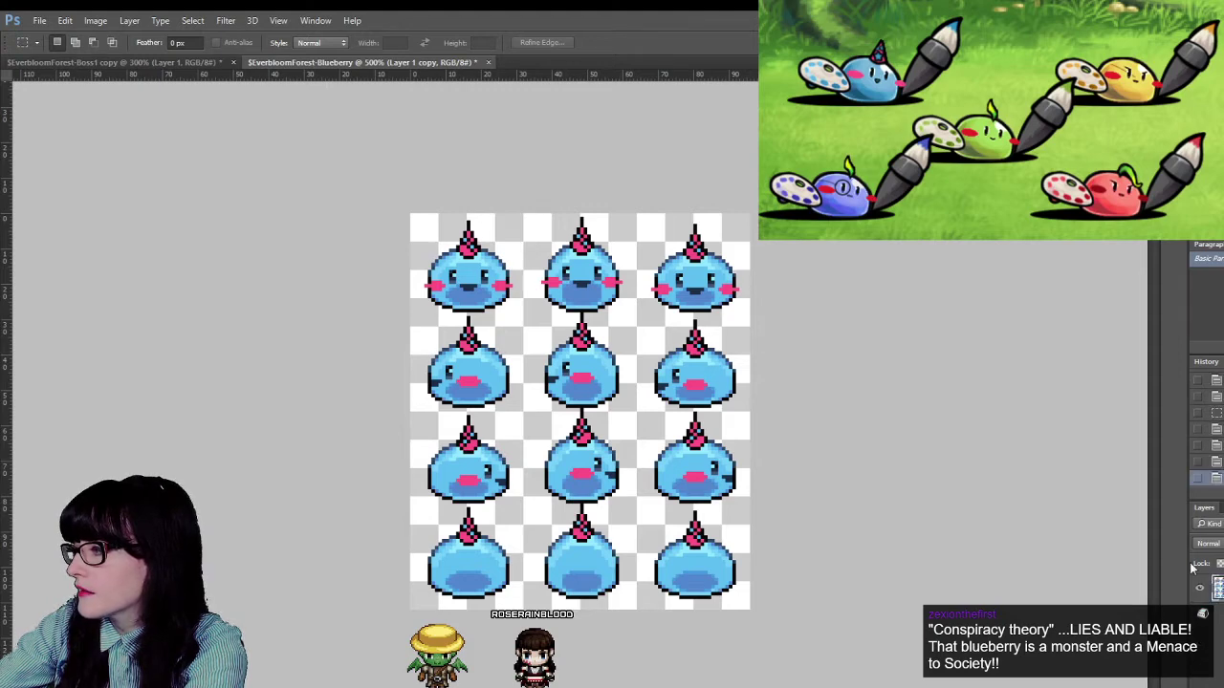
- Nudge the blueberry sheet's back-facing bottom row down about one pixel and its front-facing top row up about one pixel
drag(414, 500, 751, 612)
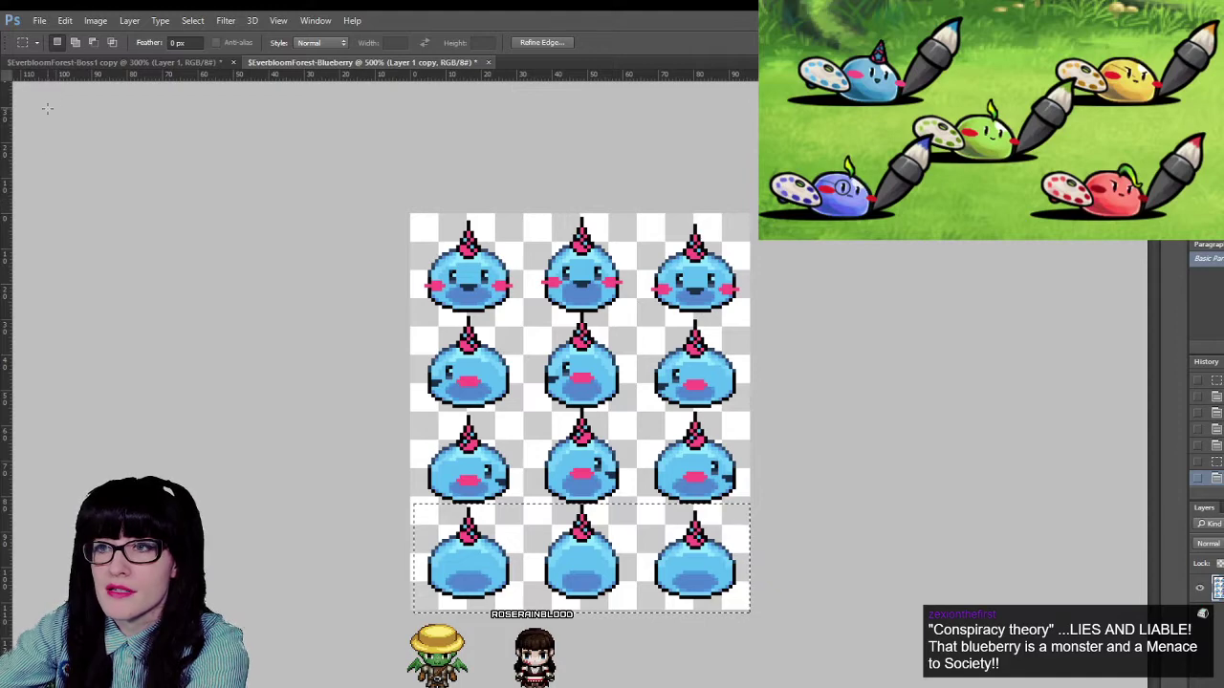
key(v)
key(ctrl+d)
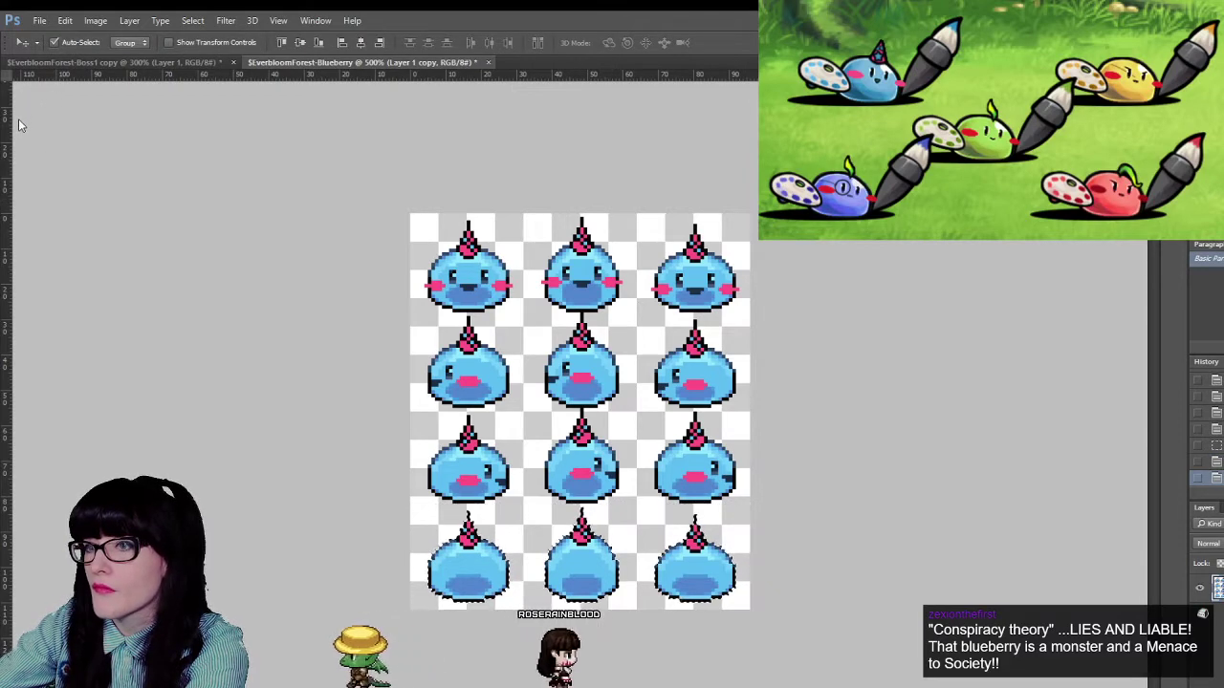
key(m)
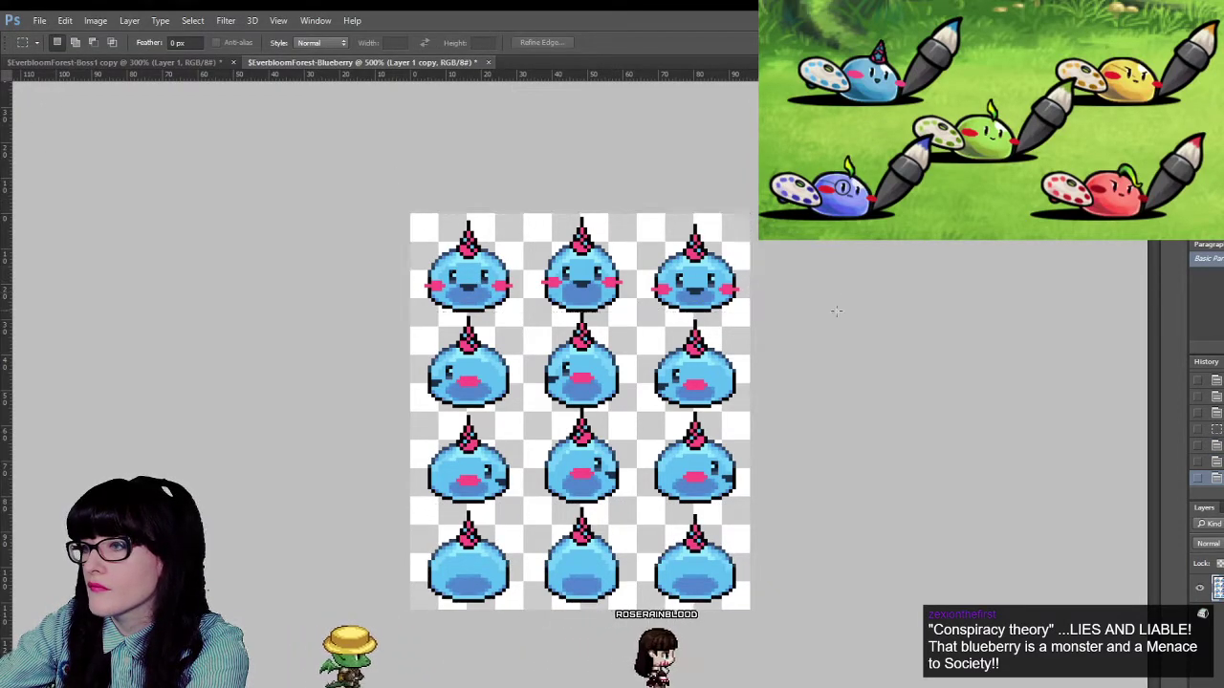
key(v)
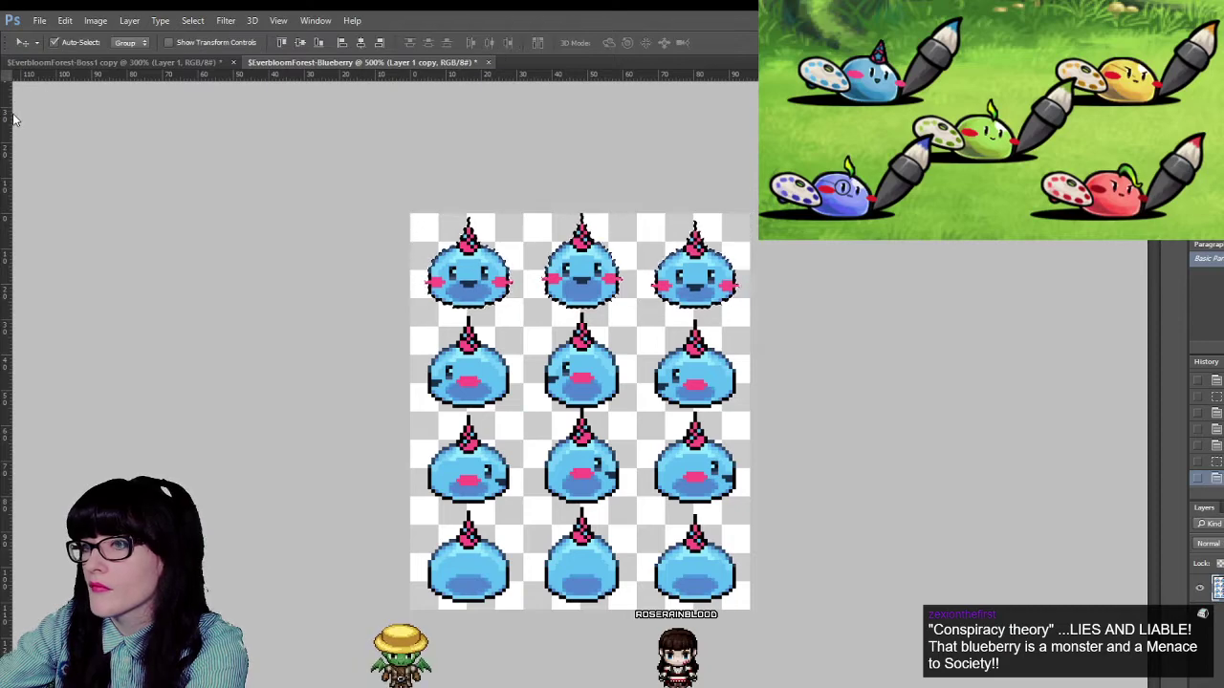
key(m)
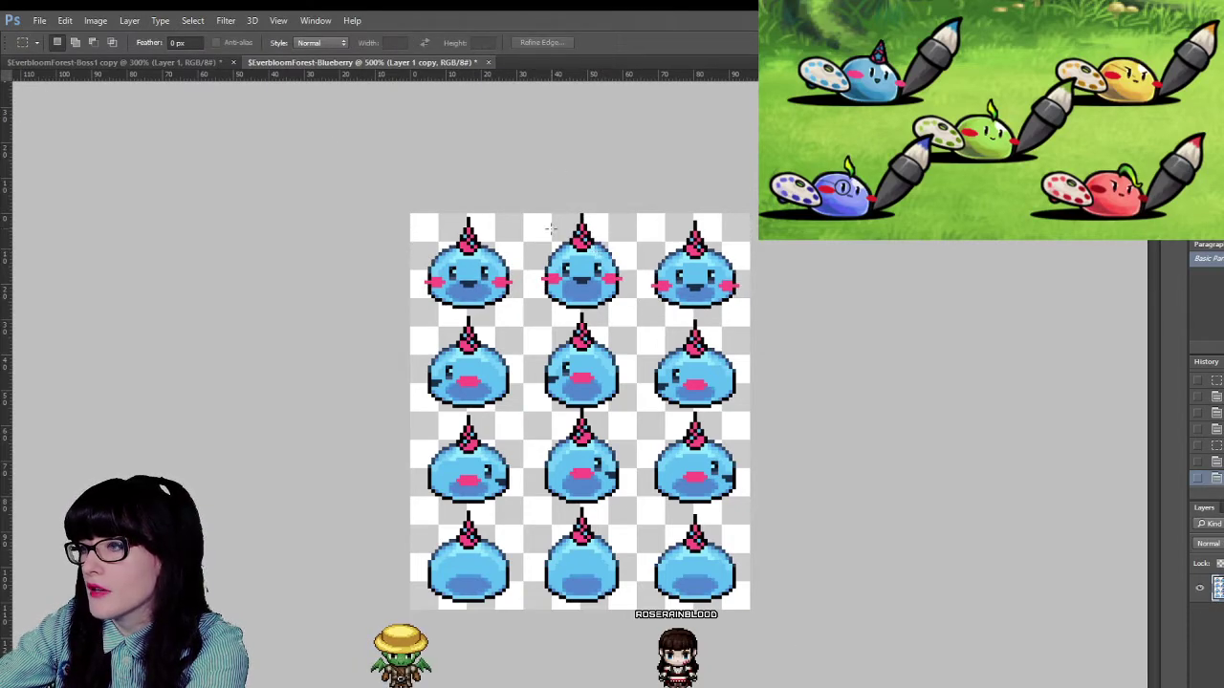
- On the apple sprite sheet, nudge the front-facing top row of sprites up about one pixel
click(191, 62)
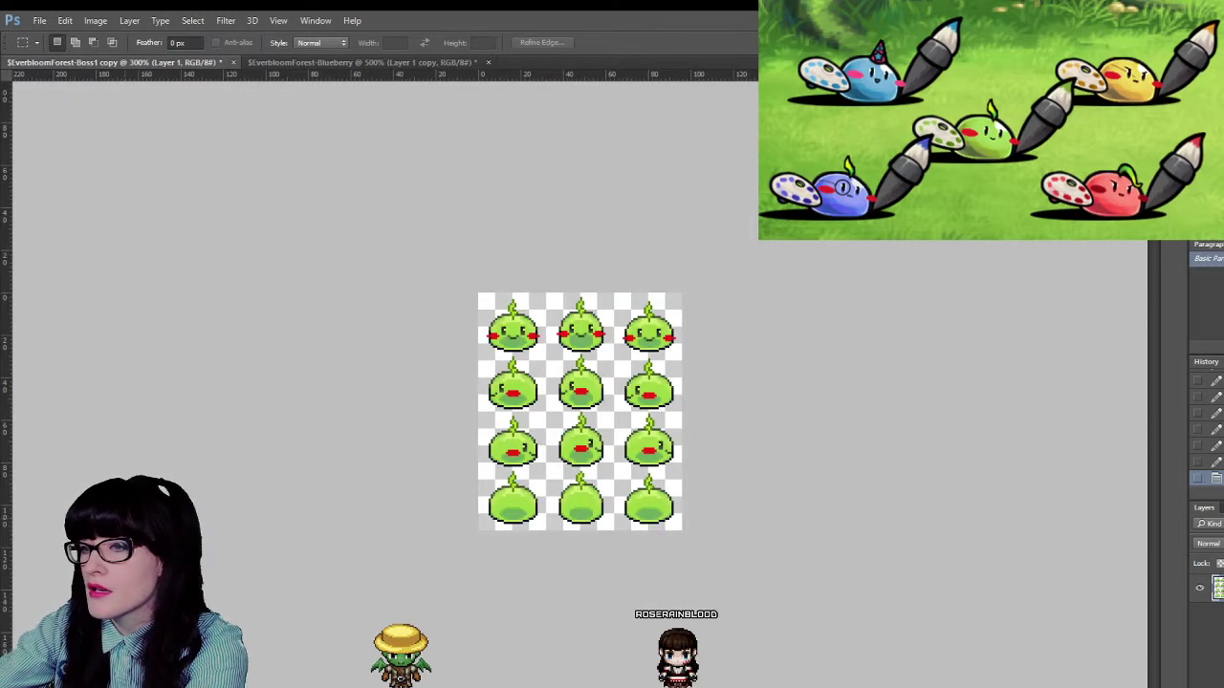
key(ctrl+plus)
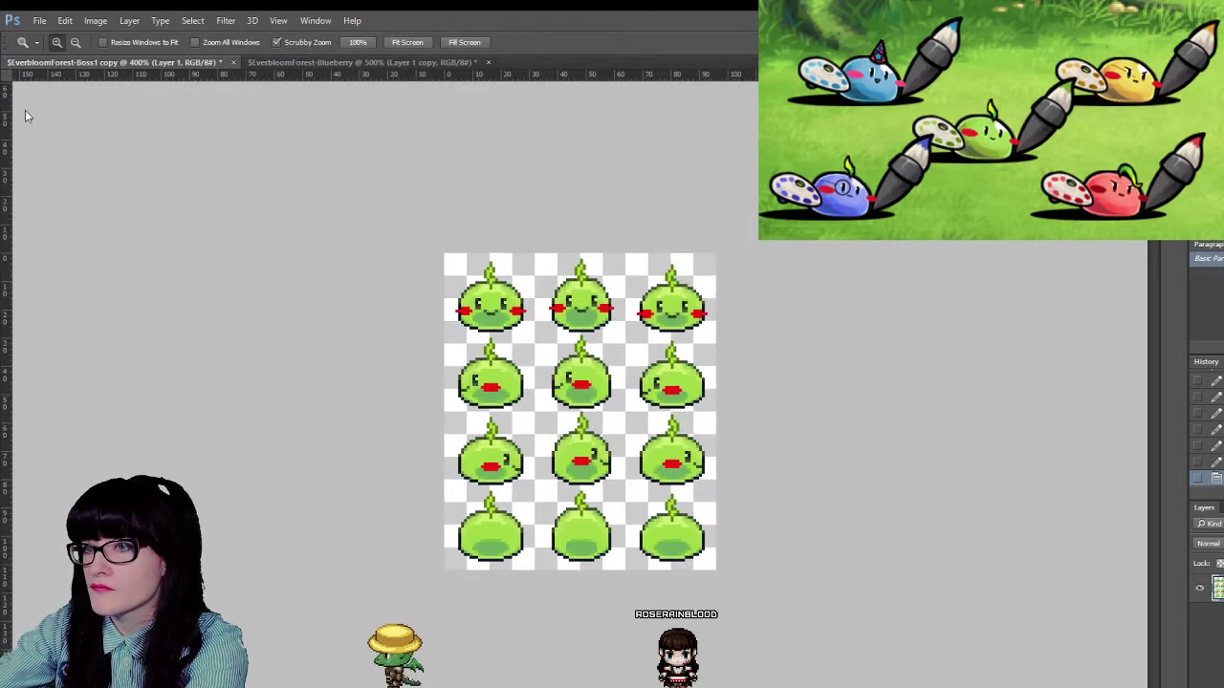
drag(437, 178, 879, 333)
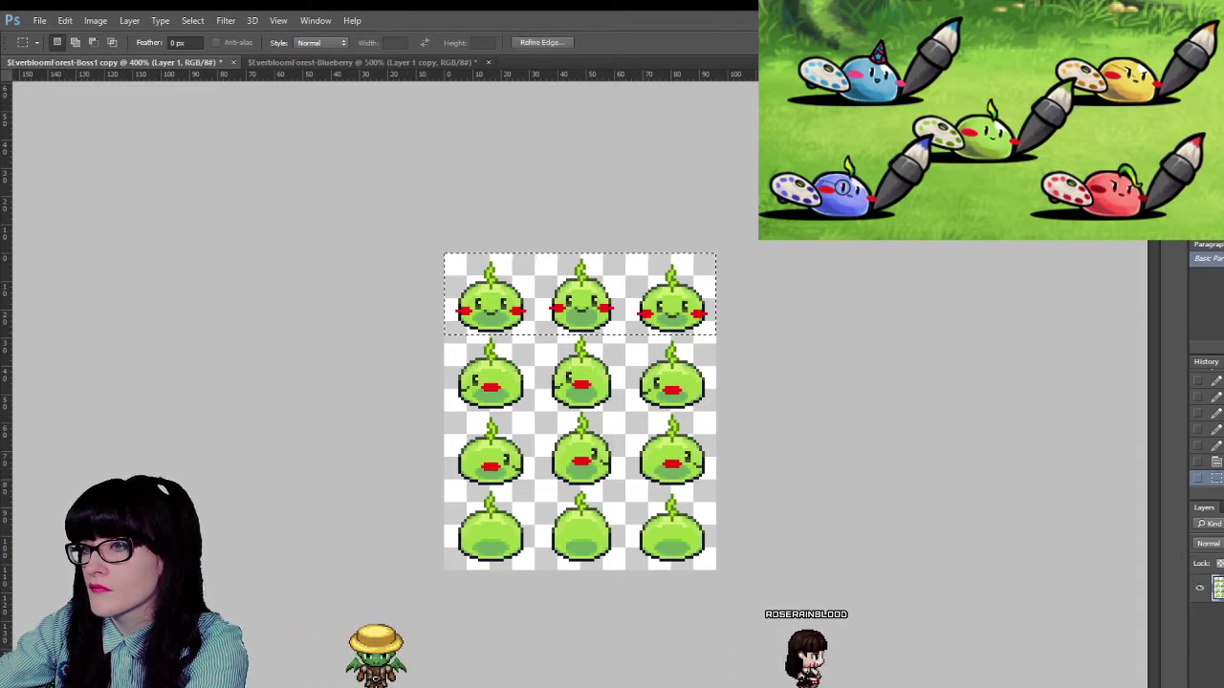
key(v)
key(ctrl+d)
key(m)
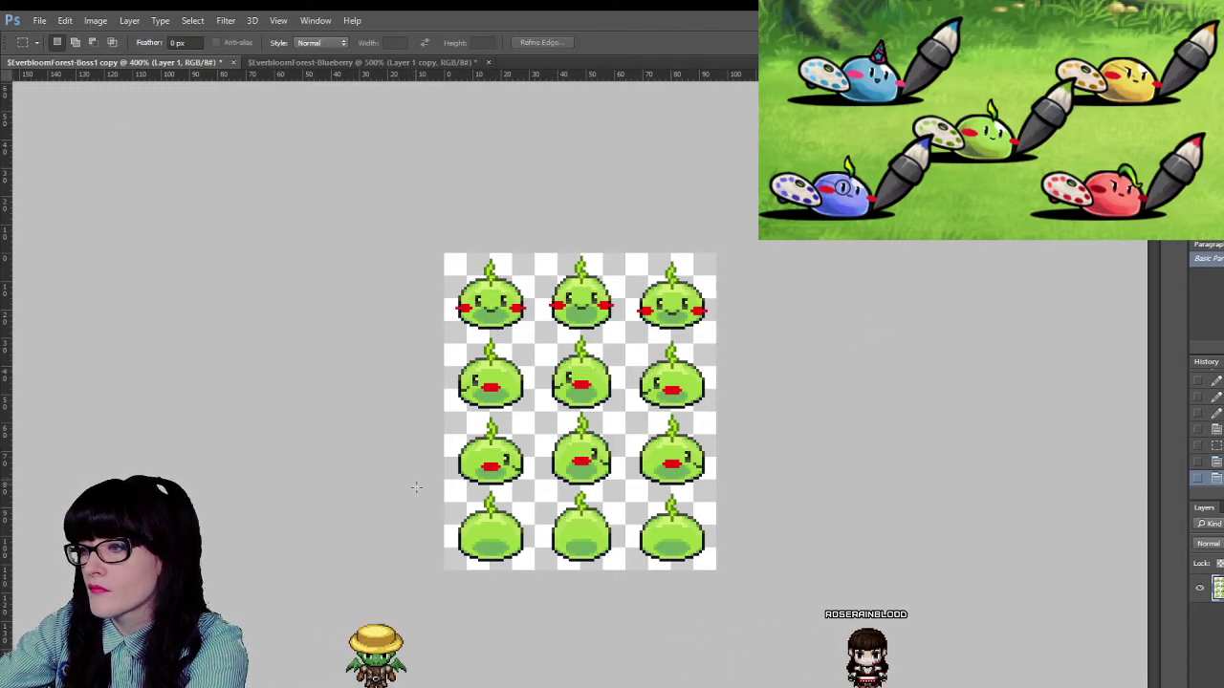
- Nudge the apple sheet's back-facing bottom row down about one pixel from its original position
drag(715, 495, 715, 497)
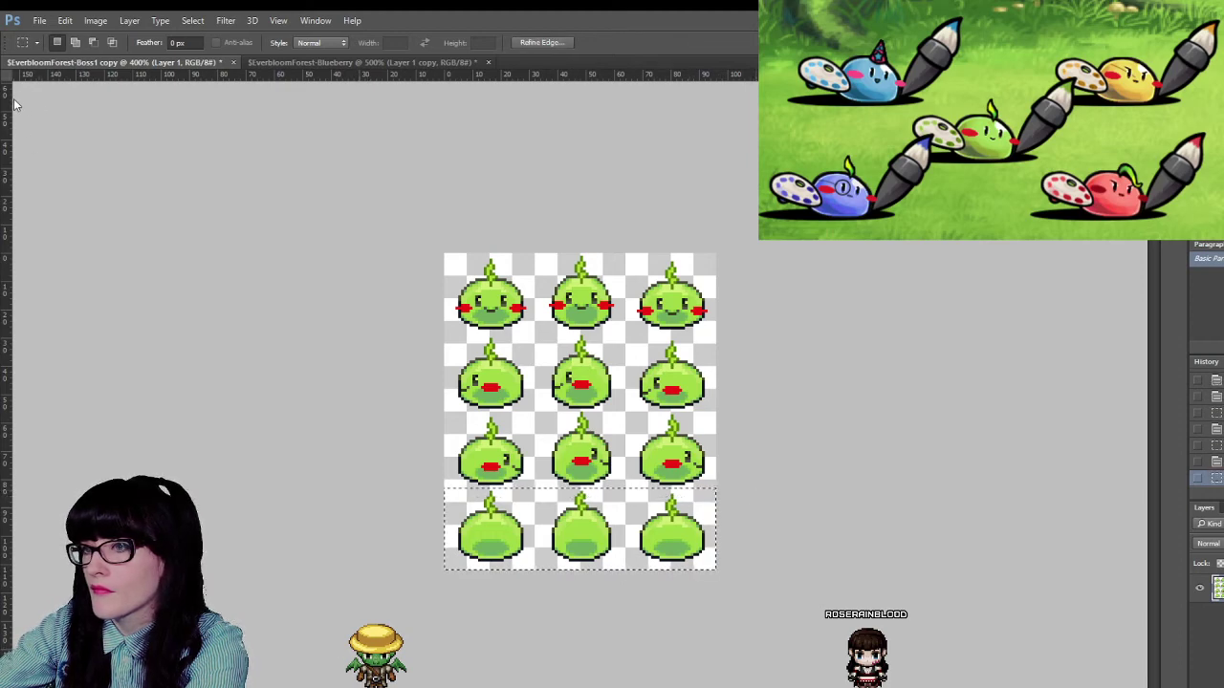
key(v)
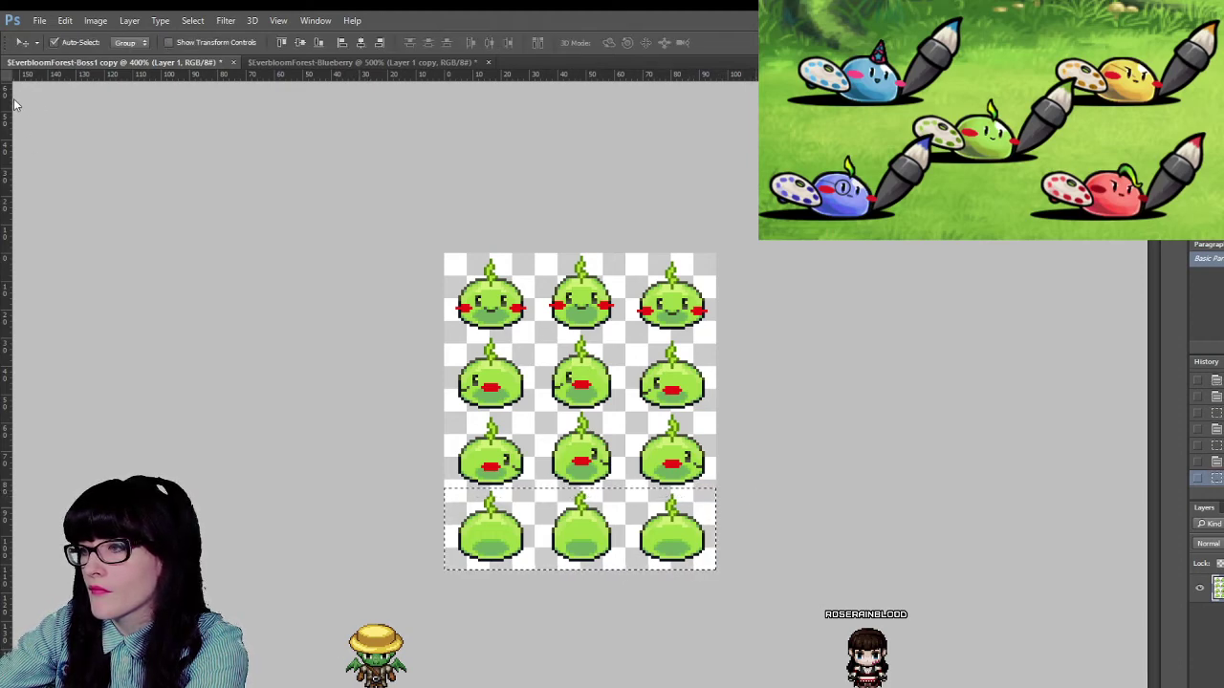
key(Up)
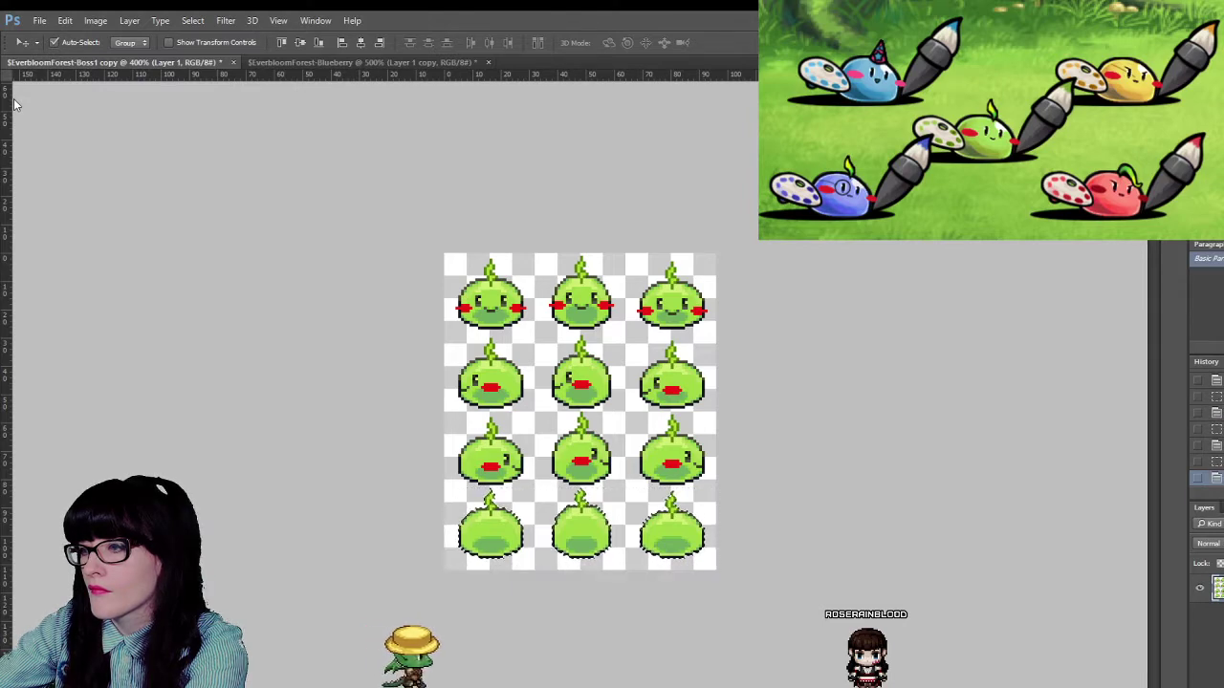
key(Down)
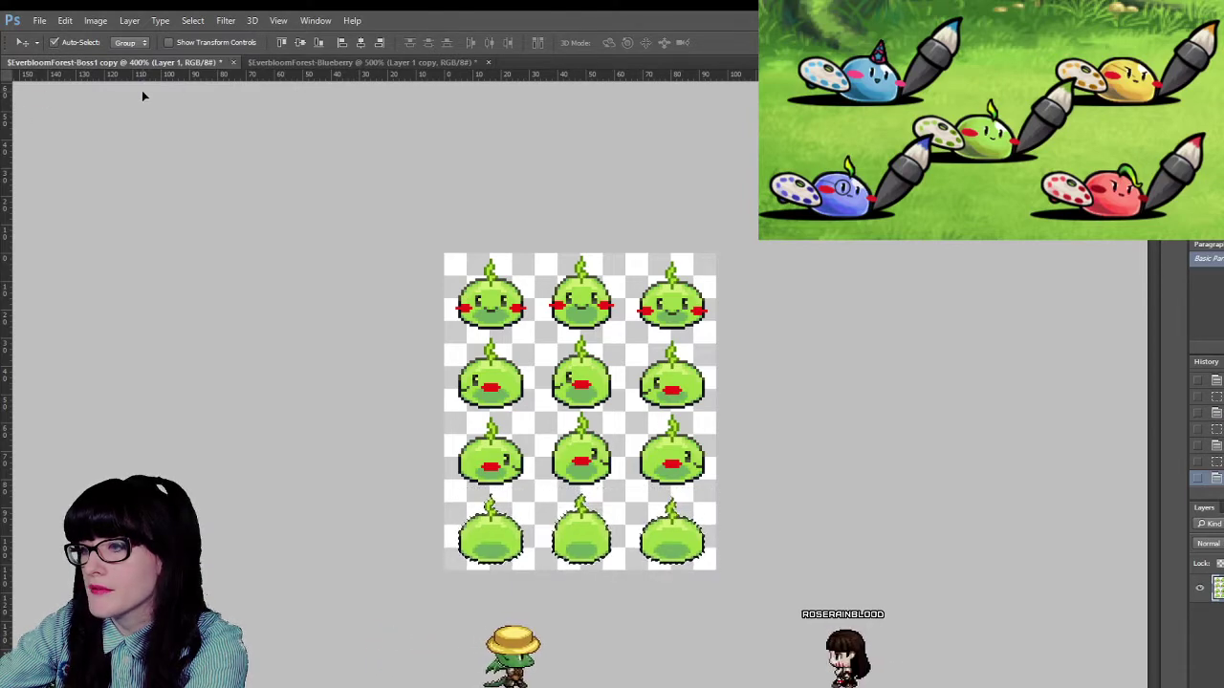
key(m)
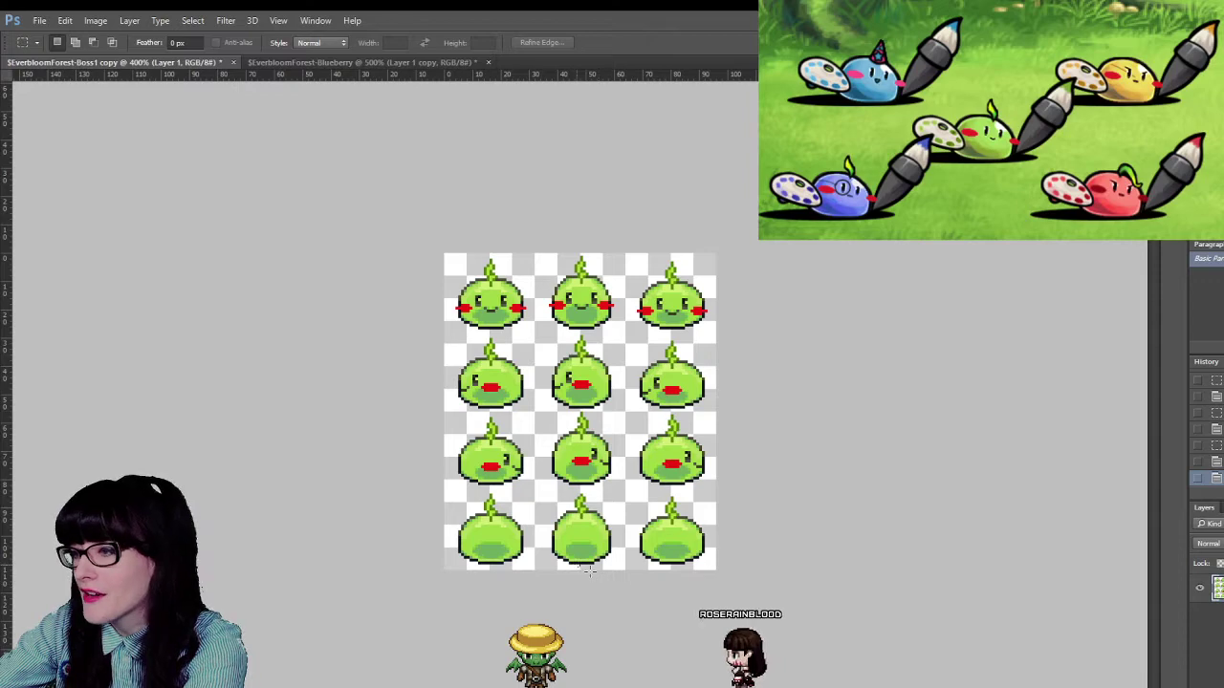
- Select the front-facing top row on the blueberry sheet, and return to the apple sprite sheet
key(ctrl+Tab)
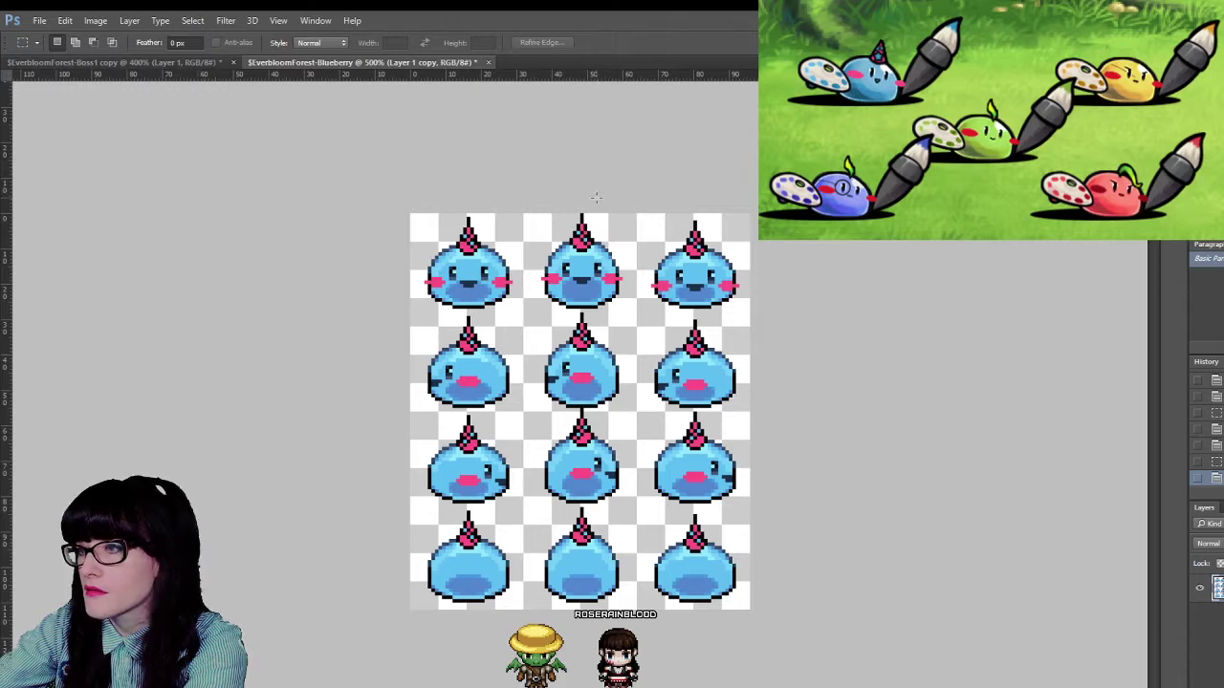
drag(411, 215, 784, 306)
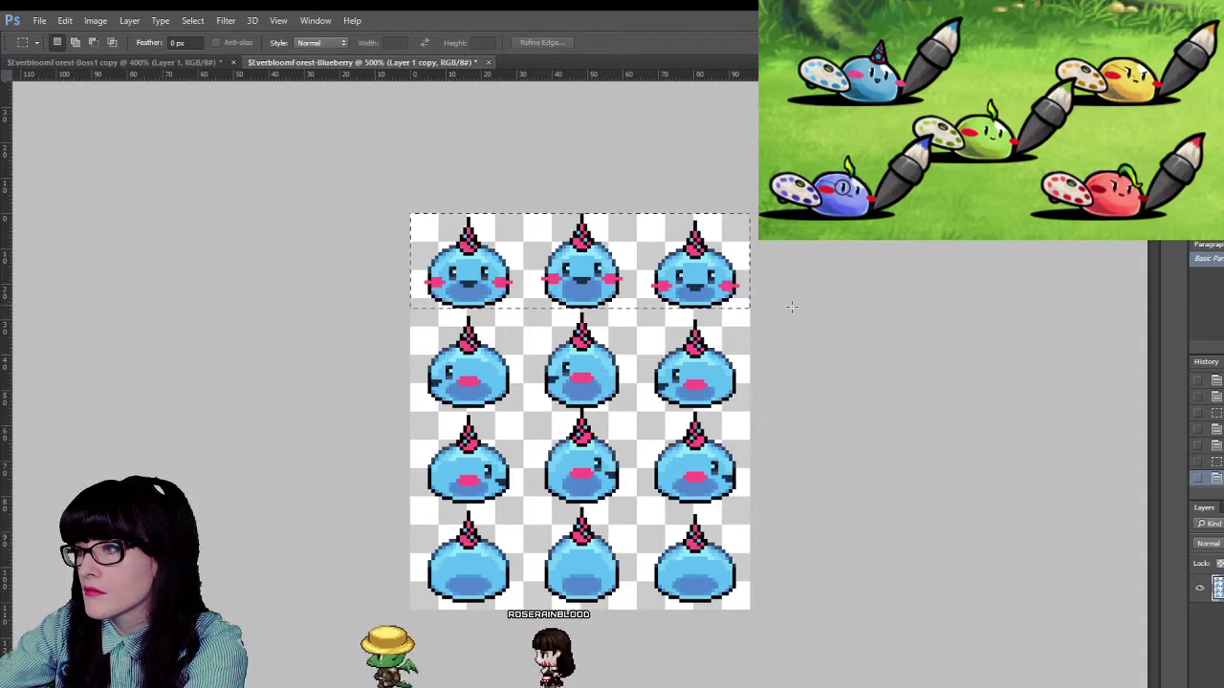
click(191, 61)
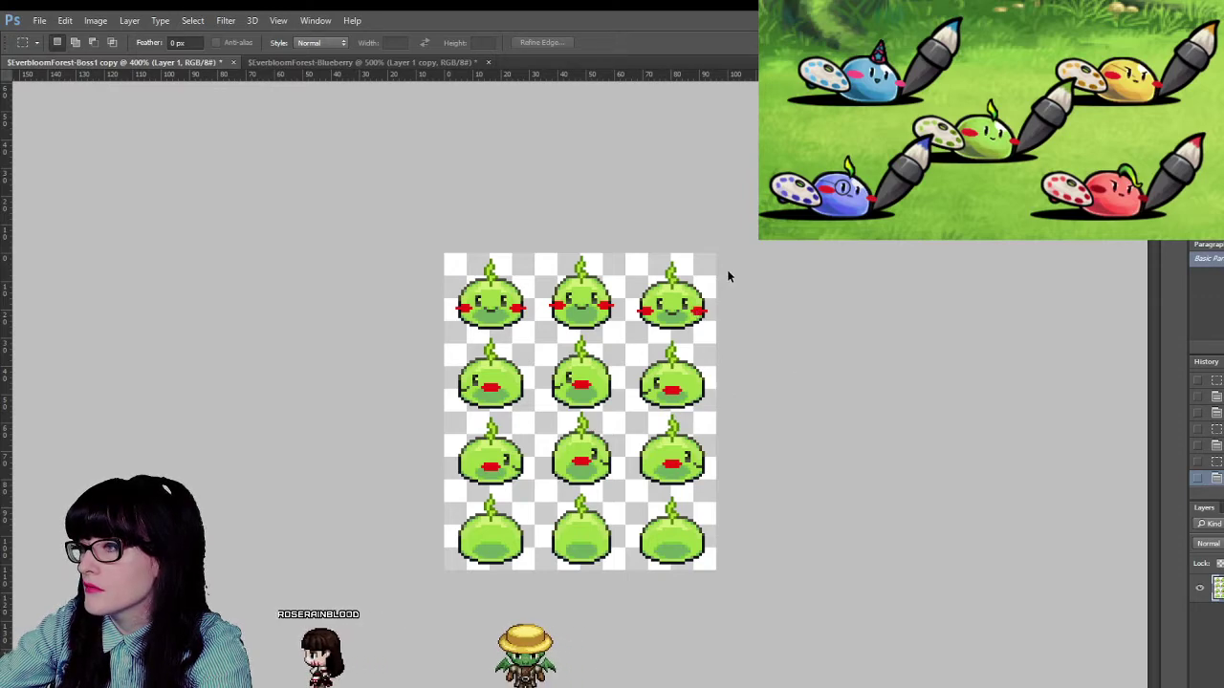
- Show the blueberry sprite sheet, switch to the Raindrop Chronicles playtest, and load save File 4
click(354, 62)
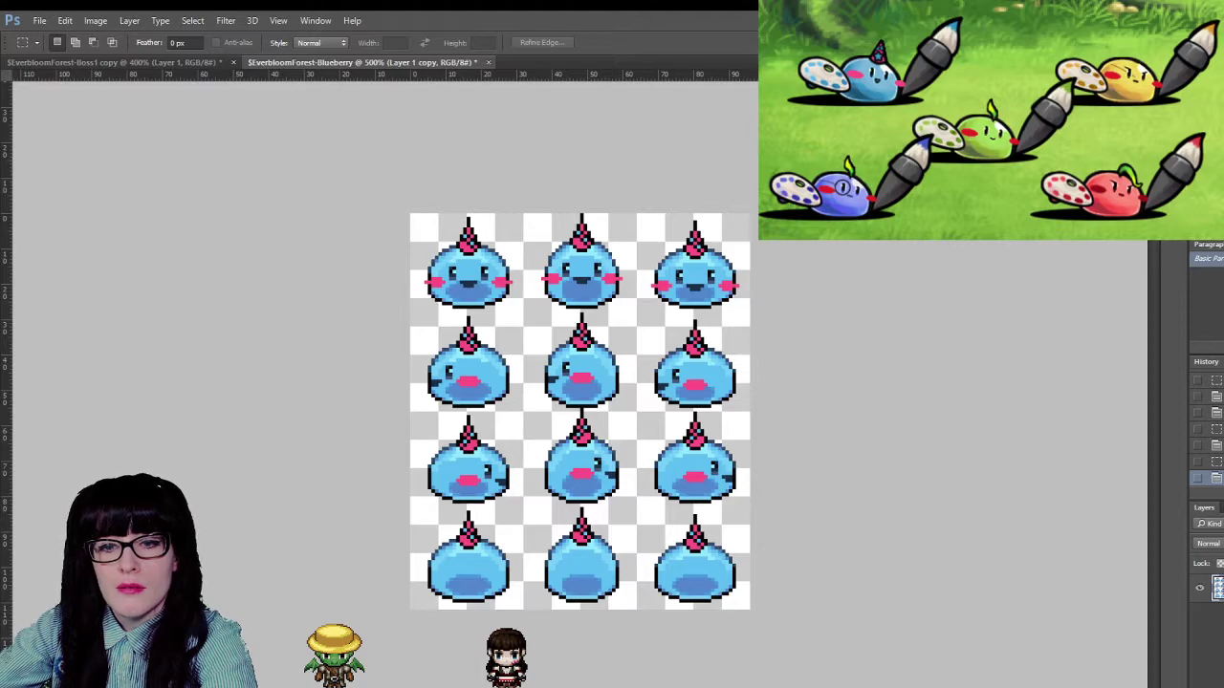
key(alt+Tab)
key(alt+Tab)
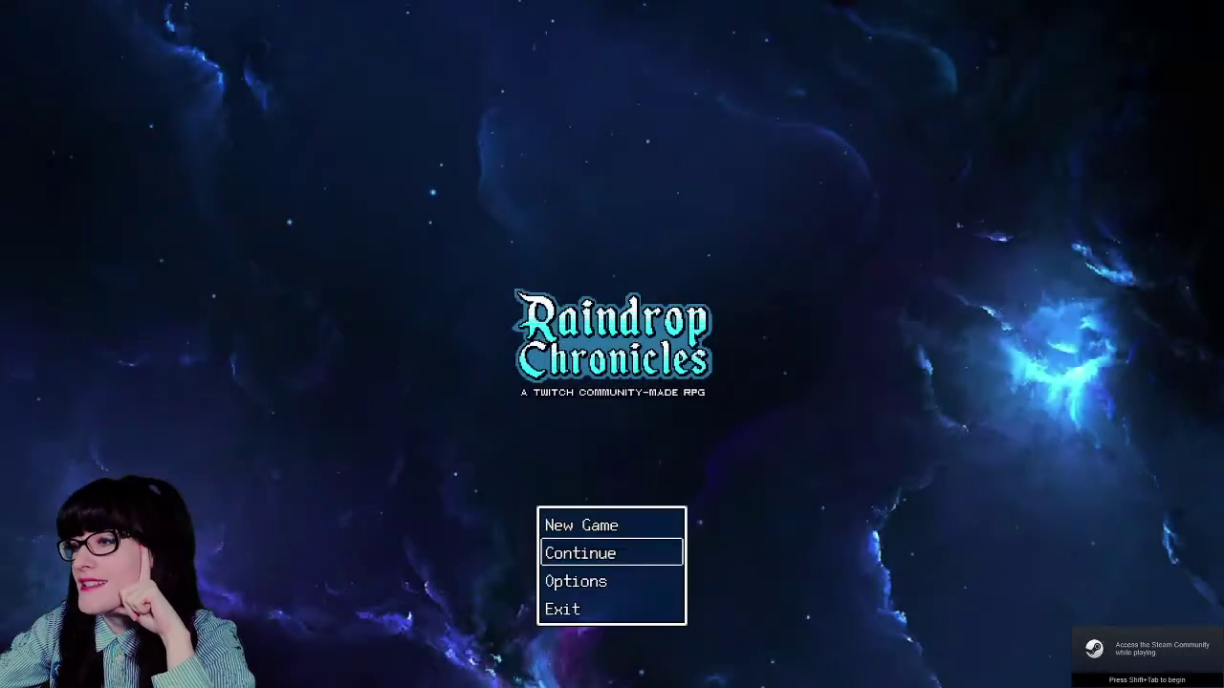
key(Return)
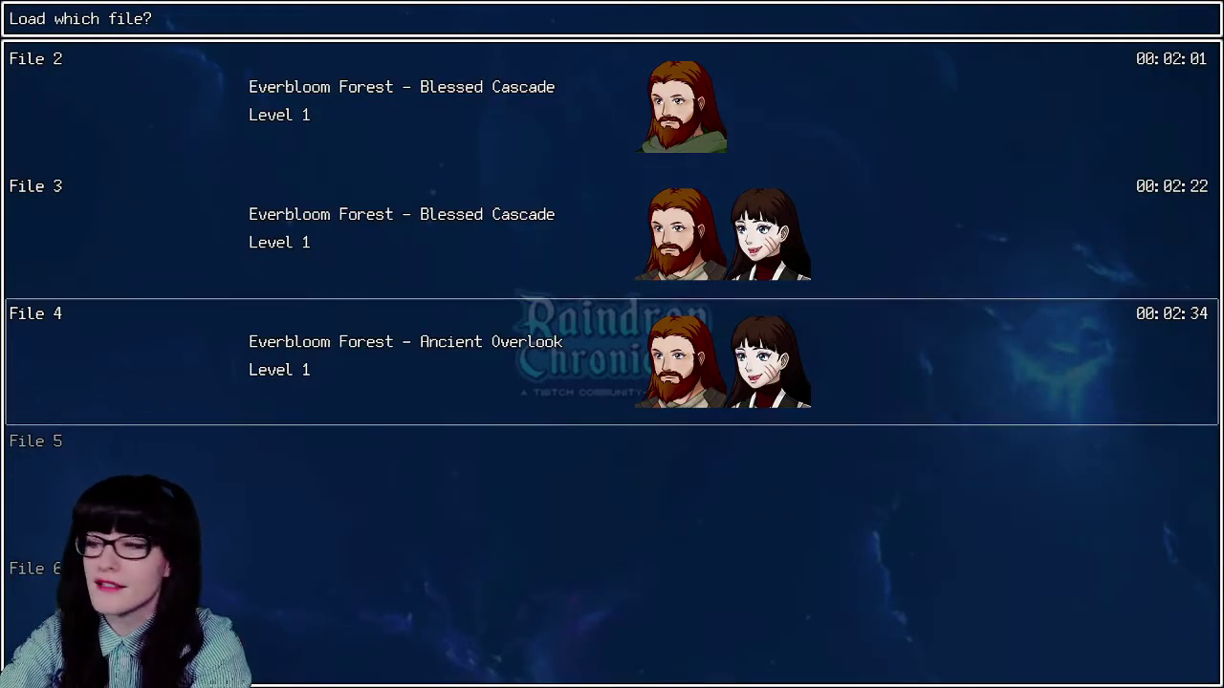
key(Return)
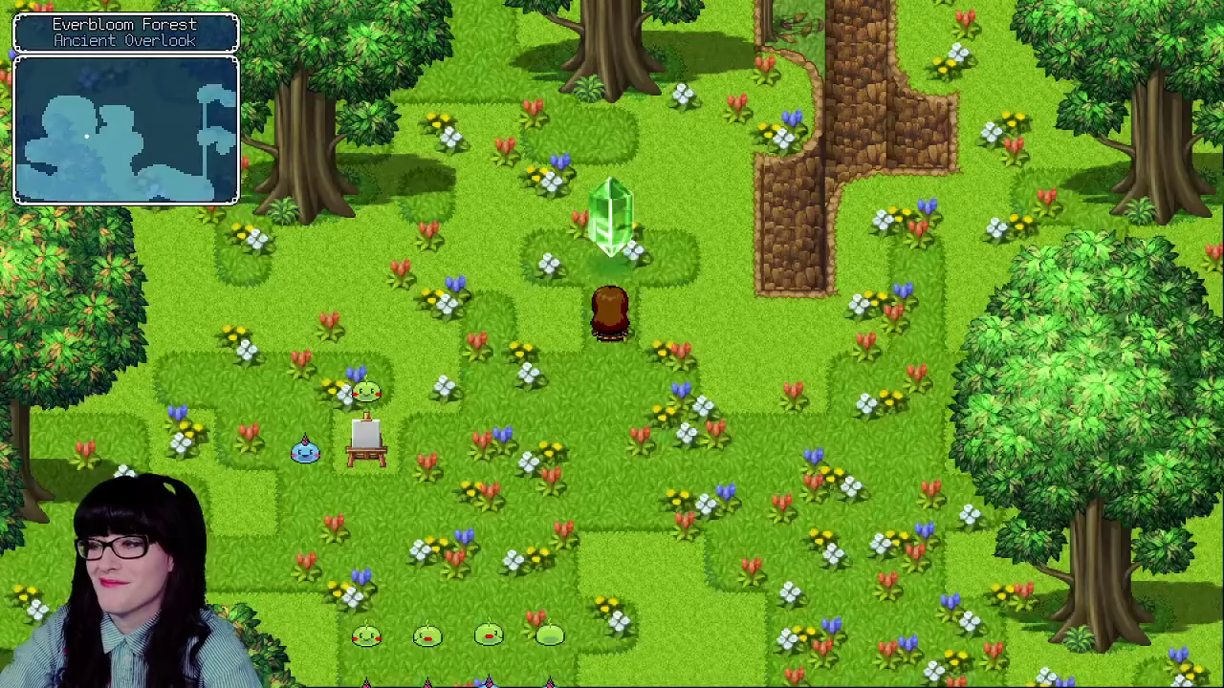
- Walk the party down from the crystal and over to the easel to inspect the animated apple and blueberry slimes
key(Down)
key(Down)
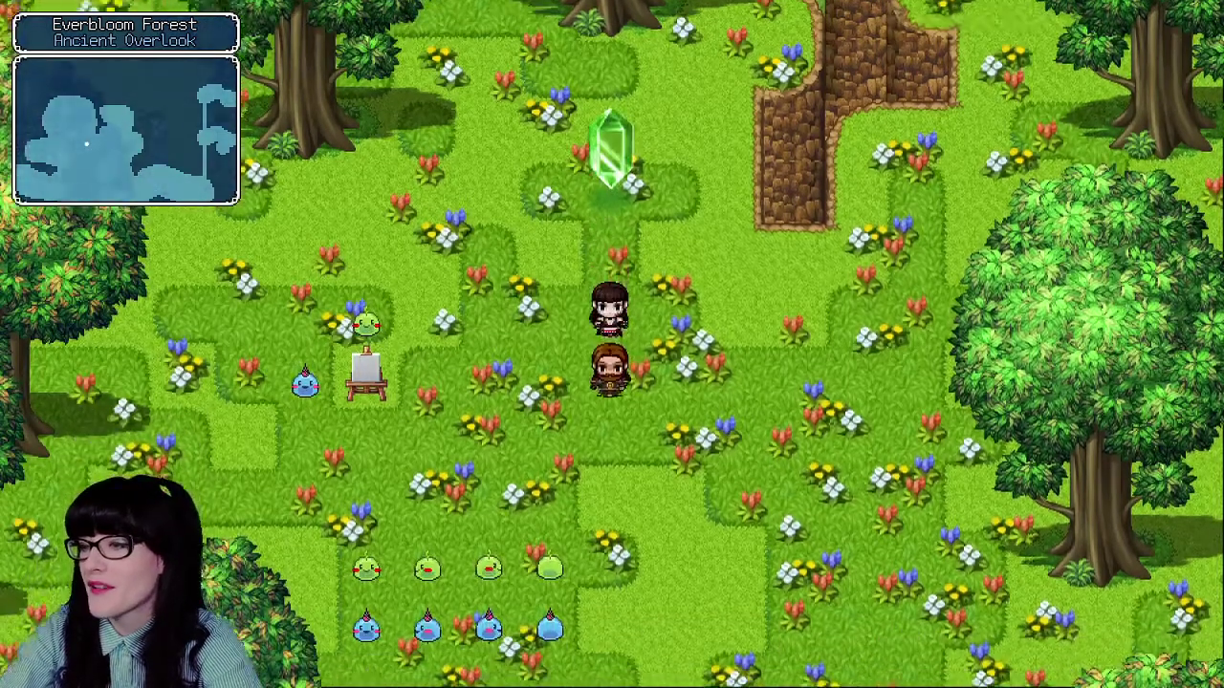
key(Left)
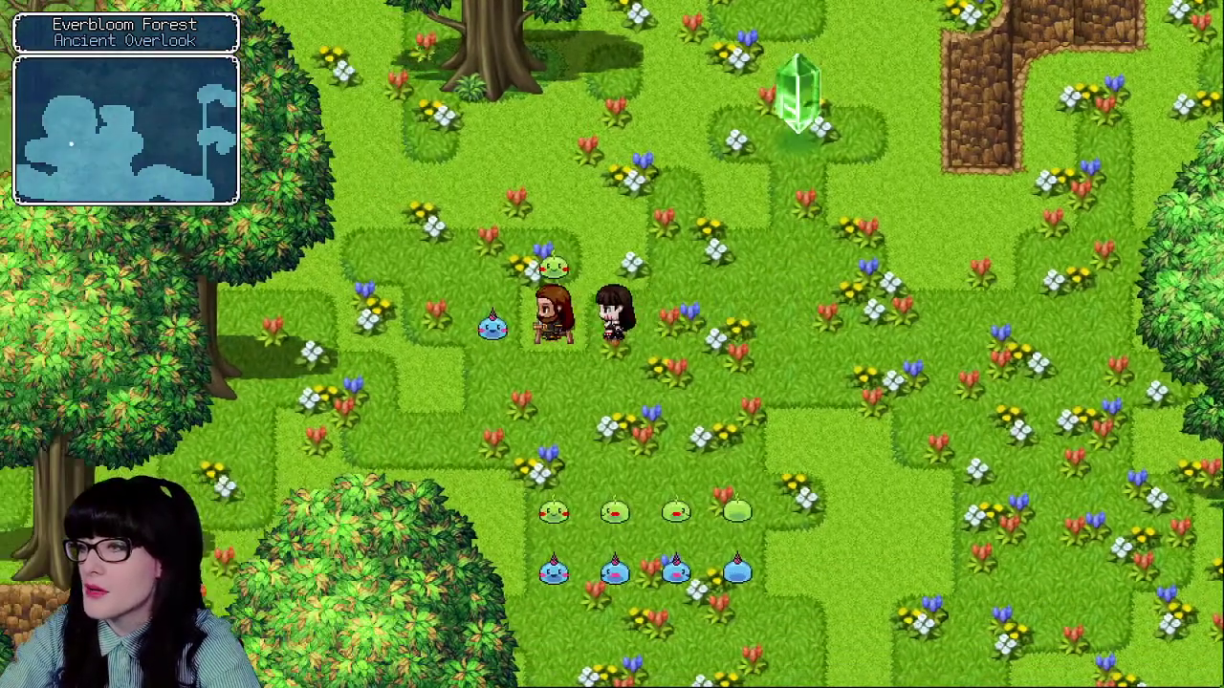
key(Right)
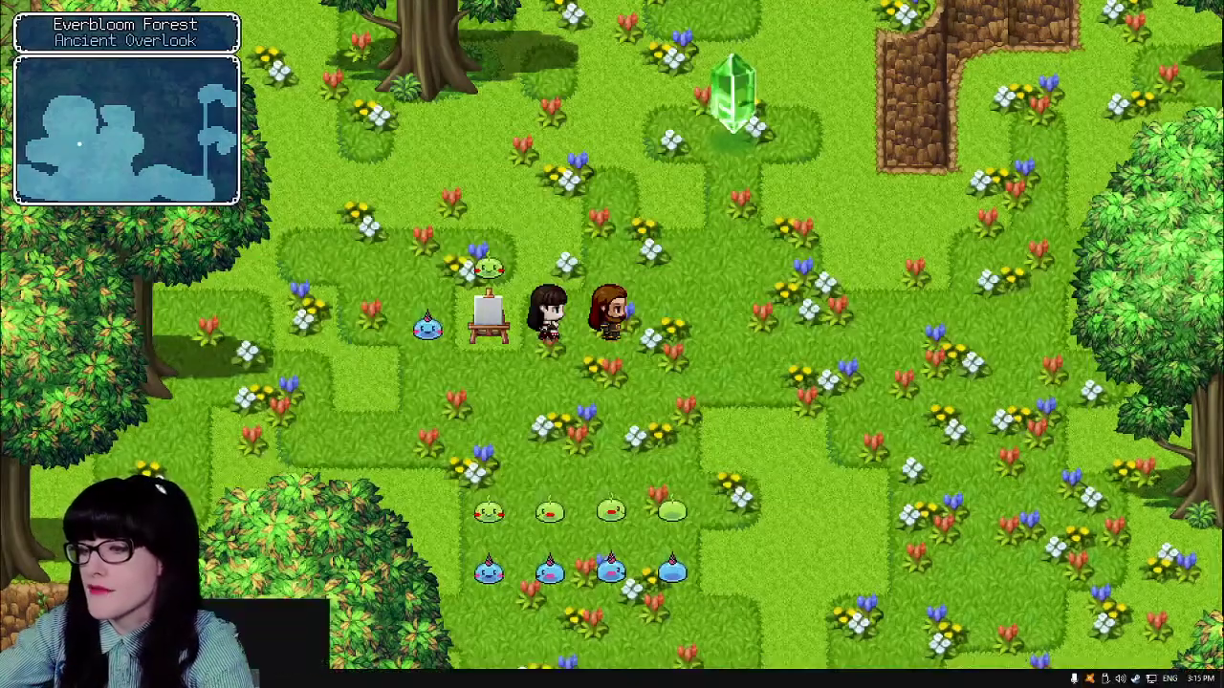
- Leave the playtest and launch RPG Maker MV again through Steam
key(alt+Tab)
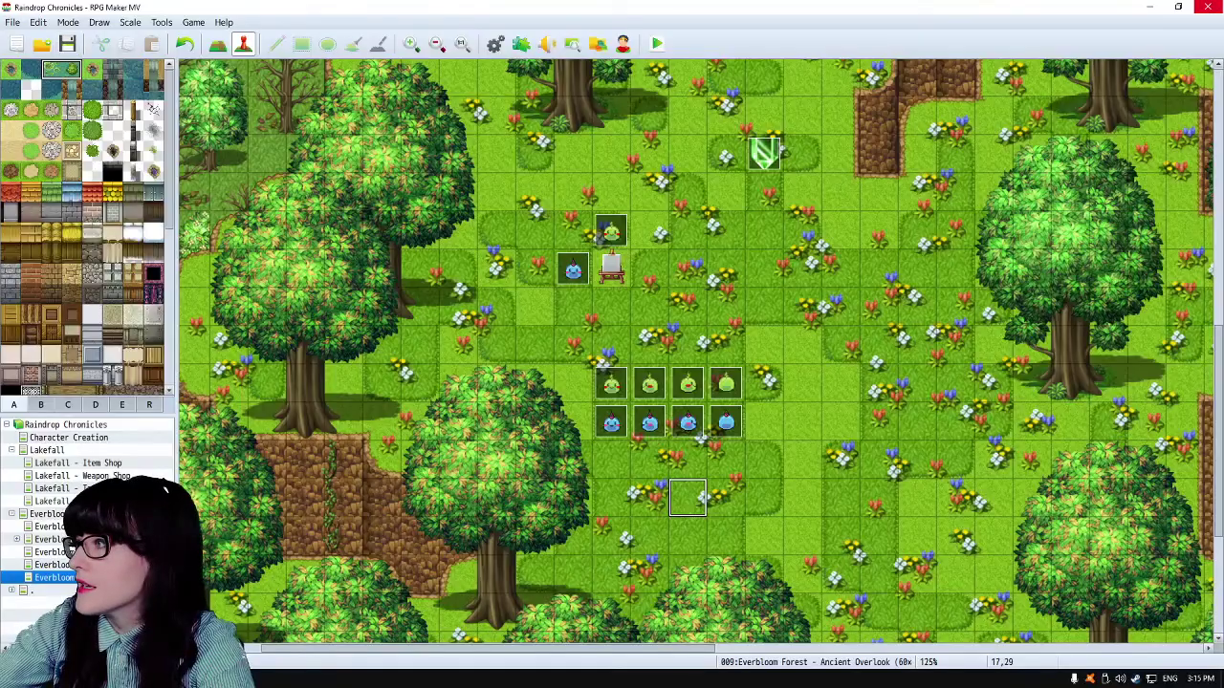
key(alt+Tab)
right_click(1133, 679)
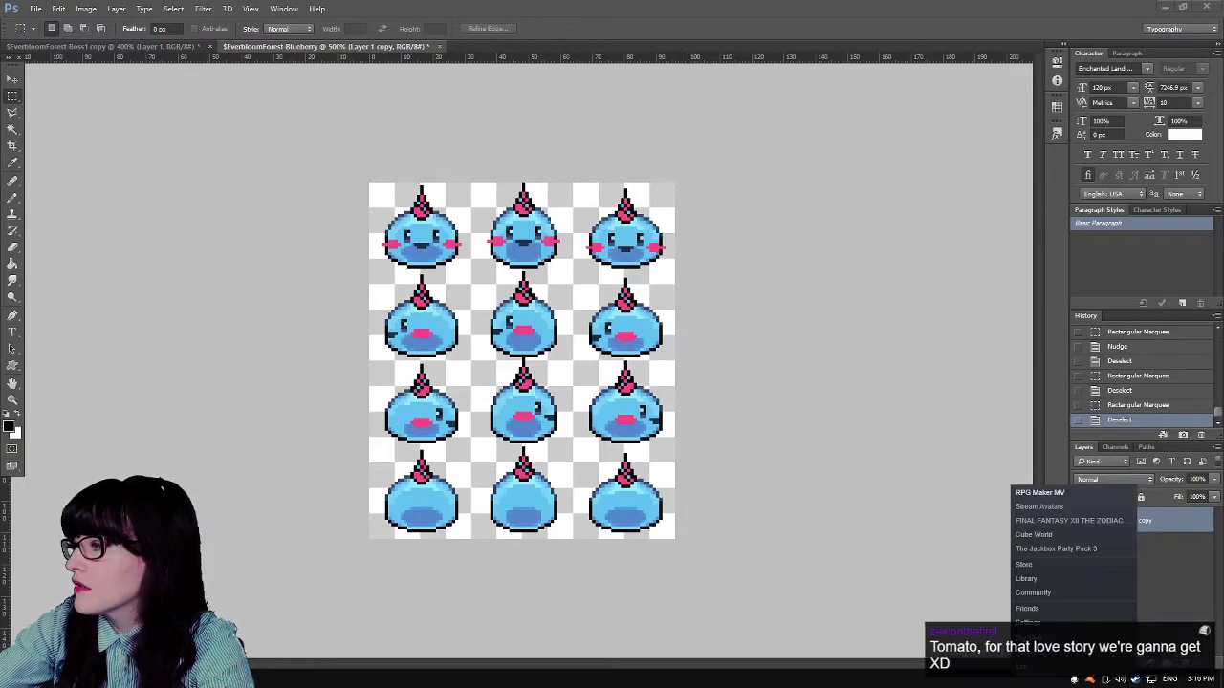
click(1042, 493)
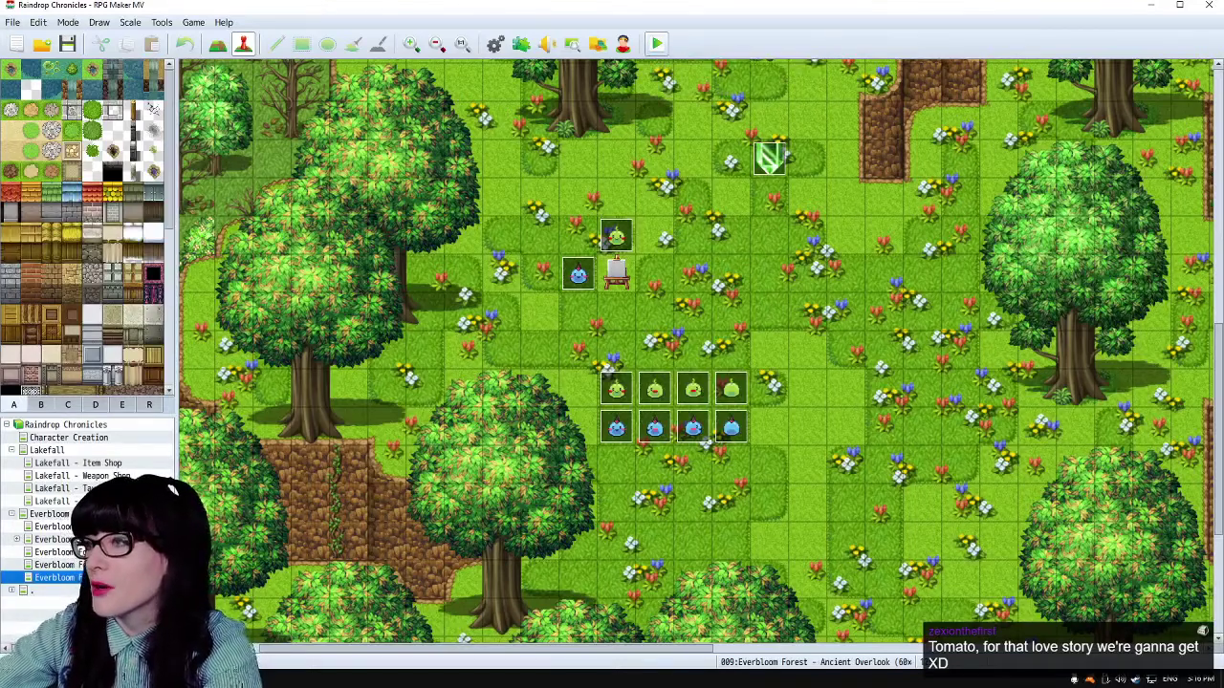
- Playtest the Ancient Overlook map from save File 4 to check the slime sprites, and close the playtest
key(ctrl+r)
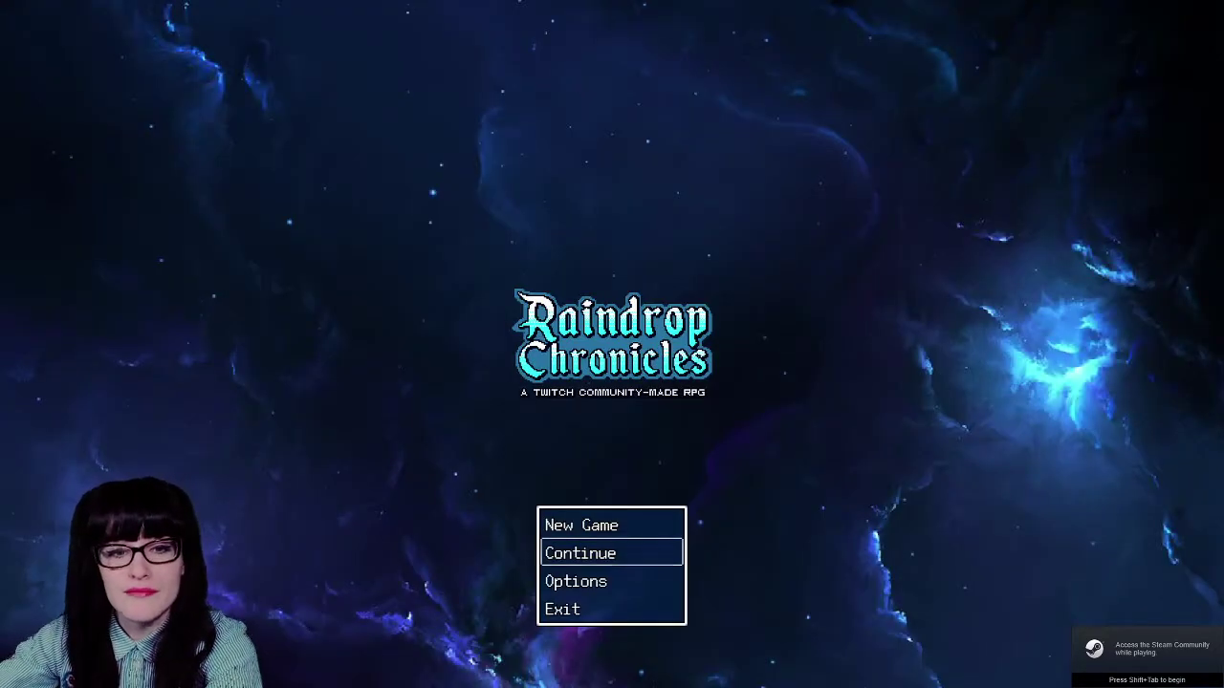
key(Return)
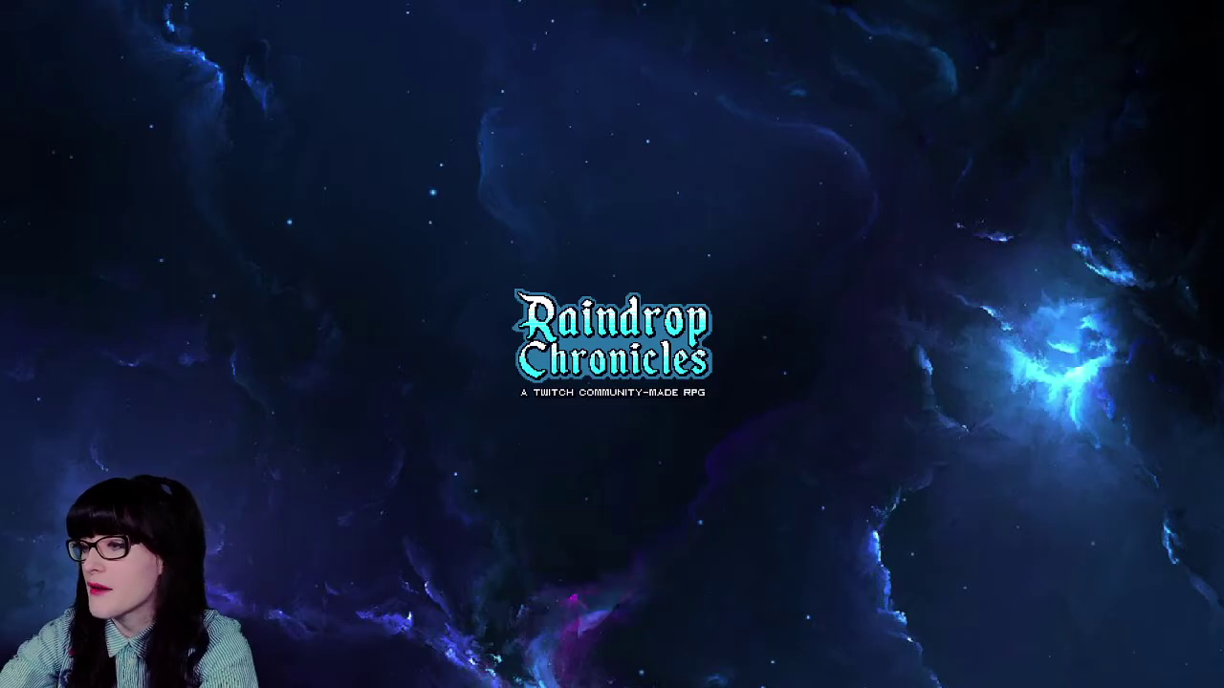
key(Down)
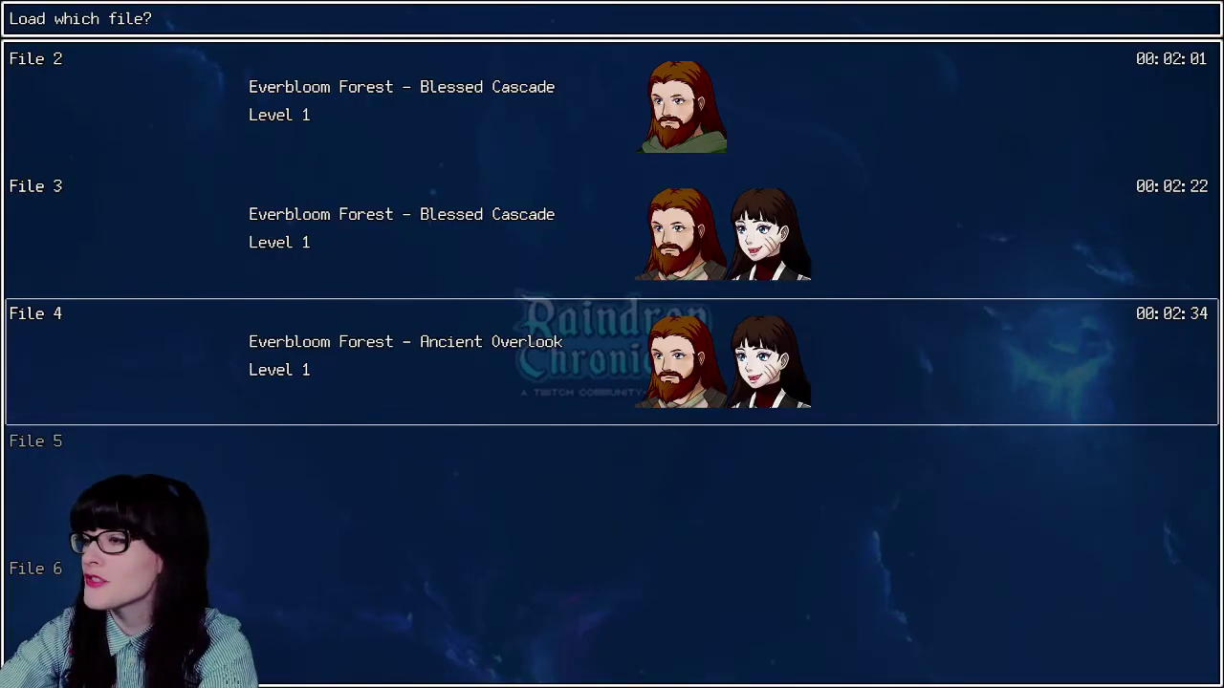
key(Return)
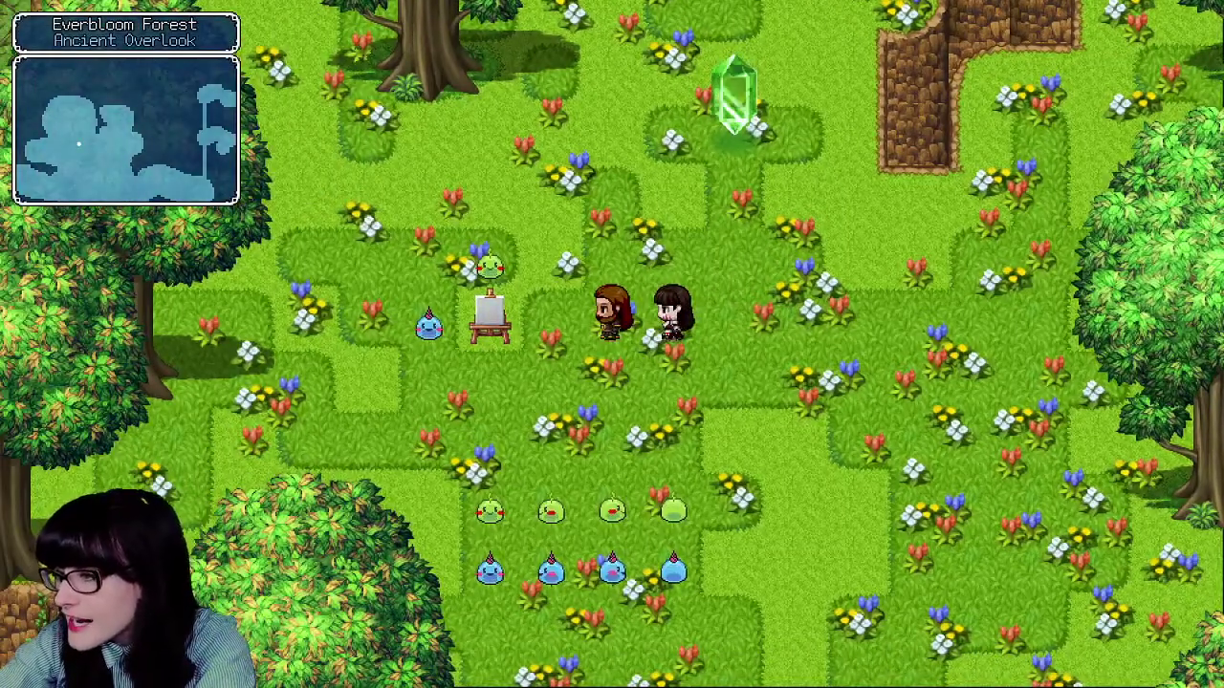
key(alt+F4)
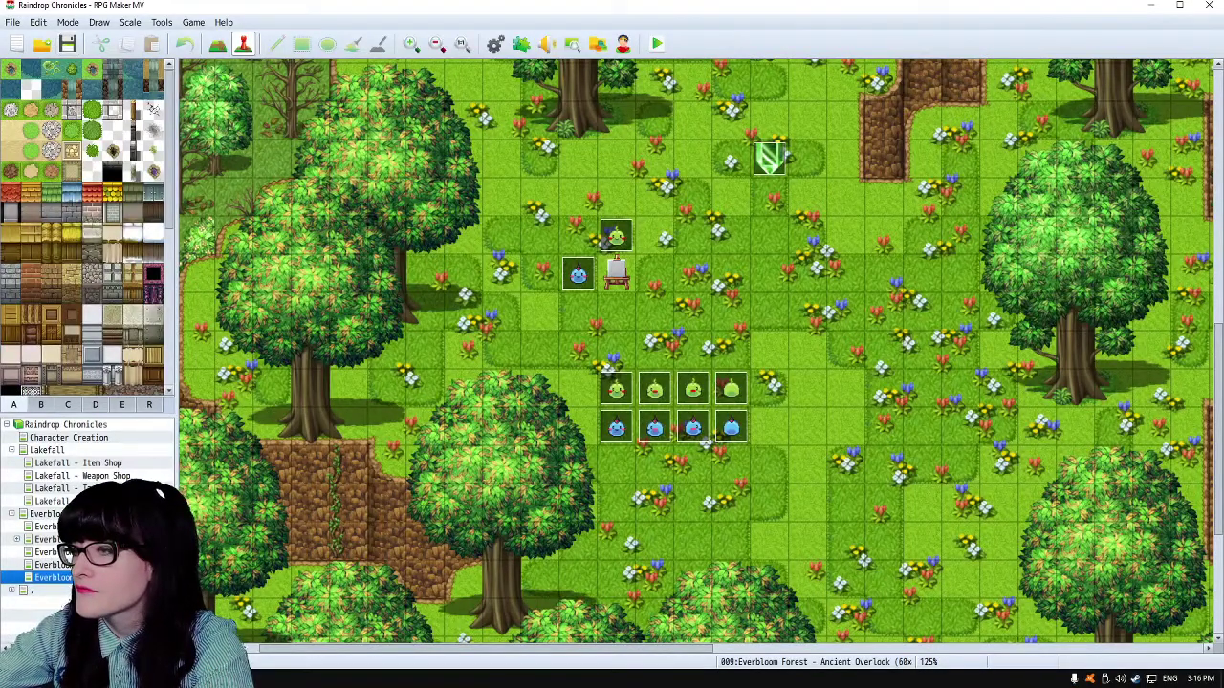
- Reapply the $EverbloomForest-Blueberry image to the front-facing blueberry event in the lower test row
double_click(616, 426)
double_click(327, 400)
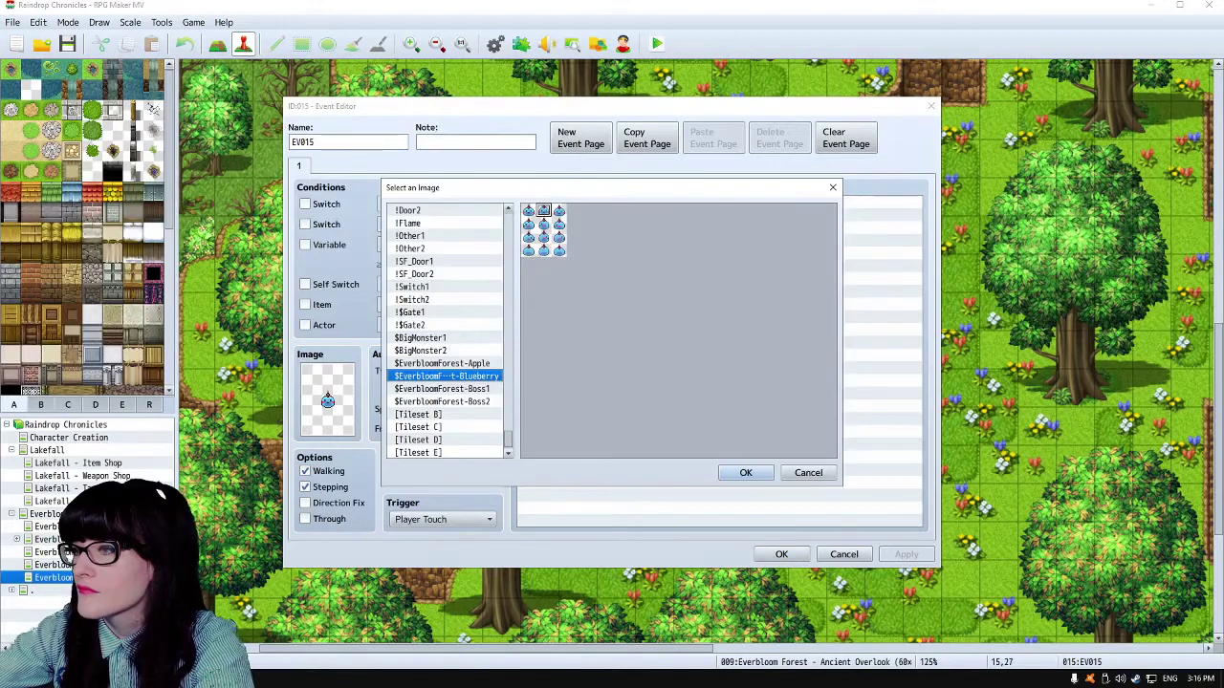
key(Return)
key(Return)
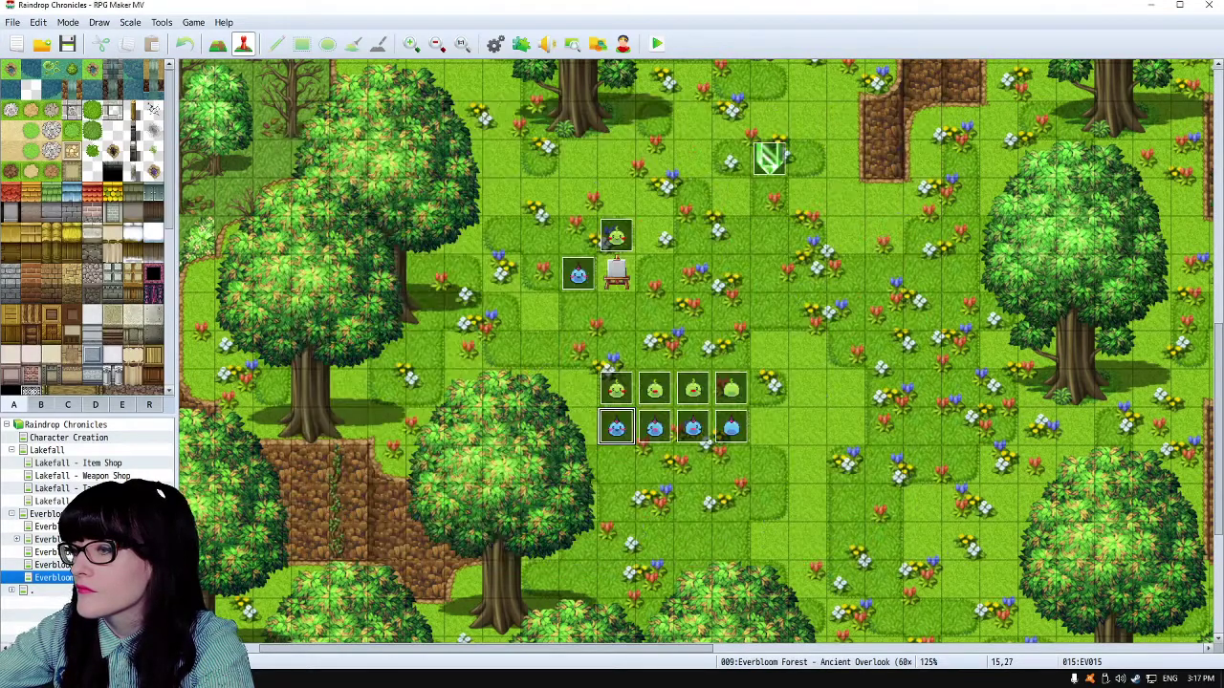
- Set the movement speed of the blueberry event beside the easel to 4: Normal
double_click(578, 275)
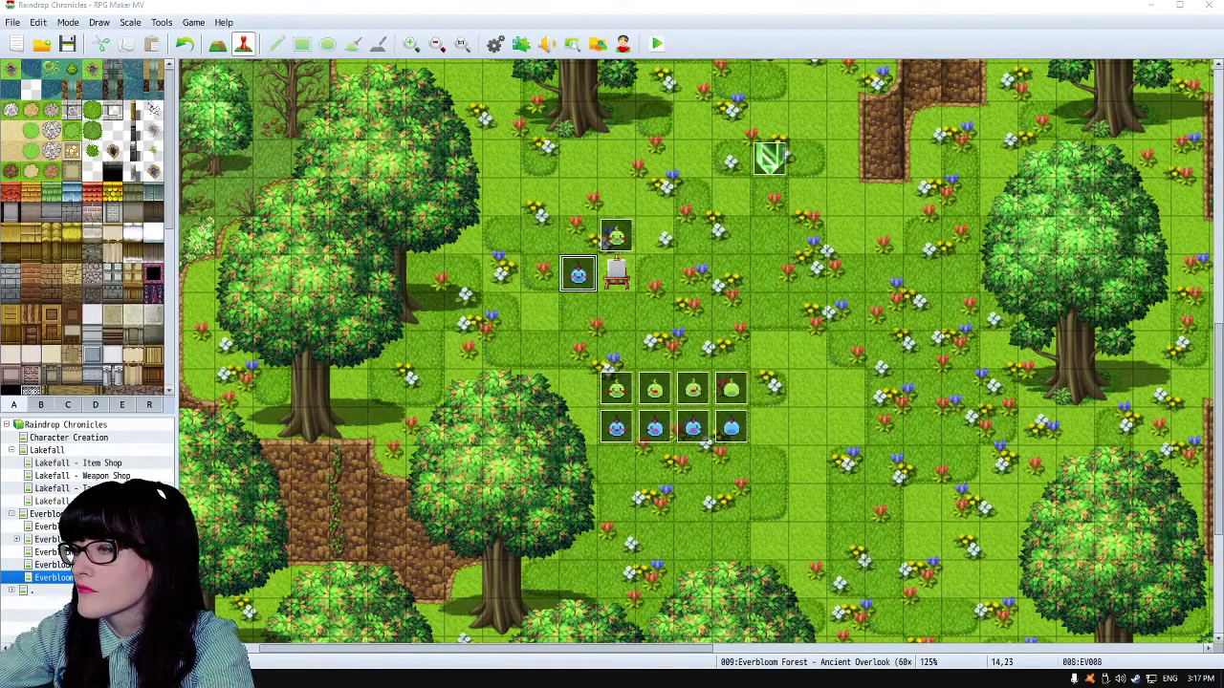
click(455, 409)
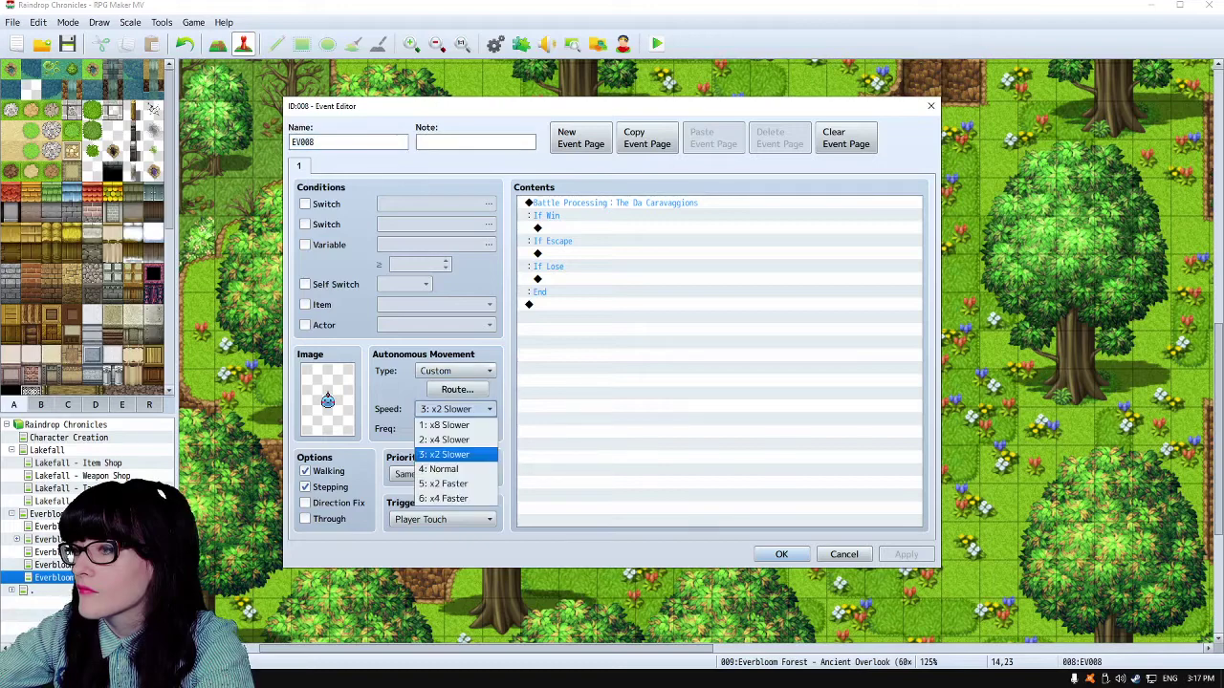
click(455, 471)
click(455, 408)
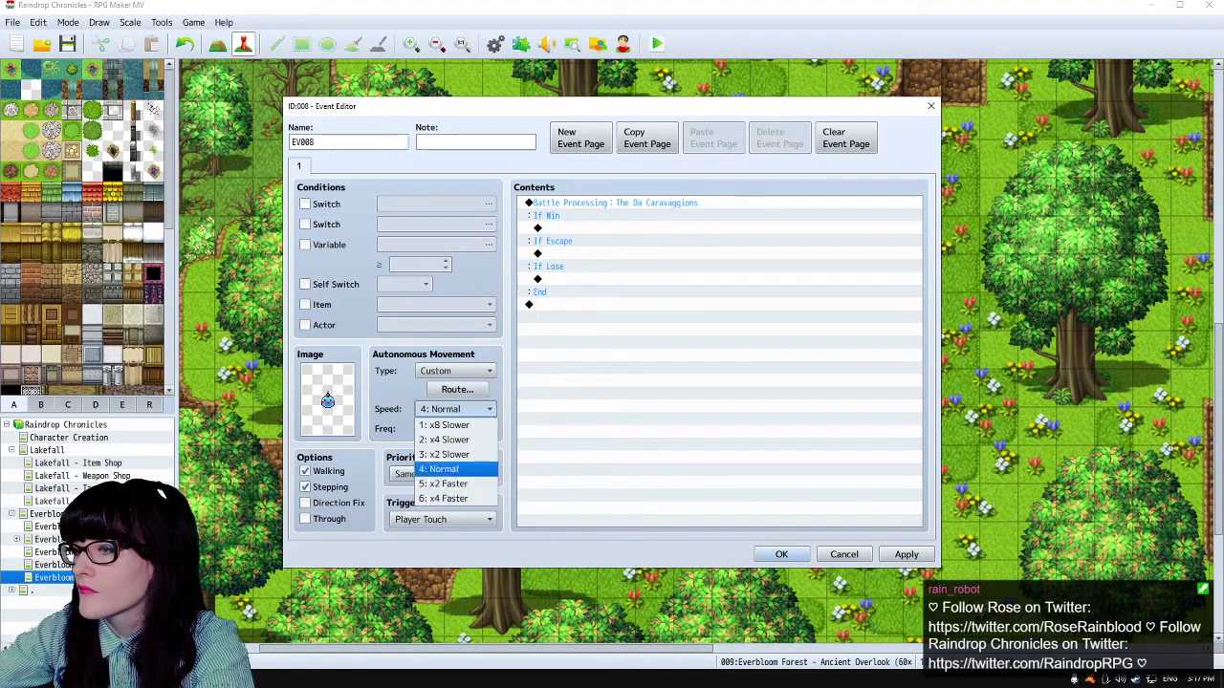
click(455, 483)
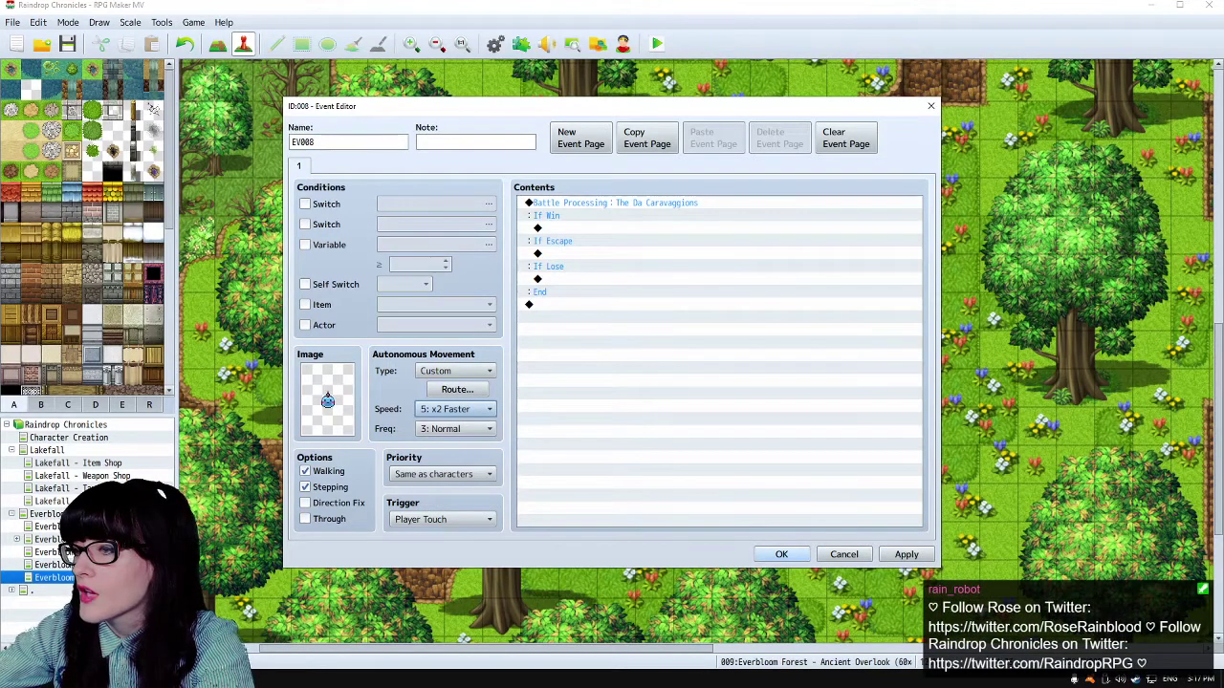
click(455, 428)
click(455, 475)
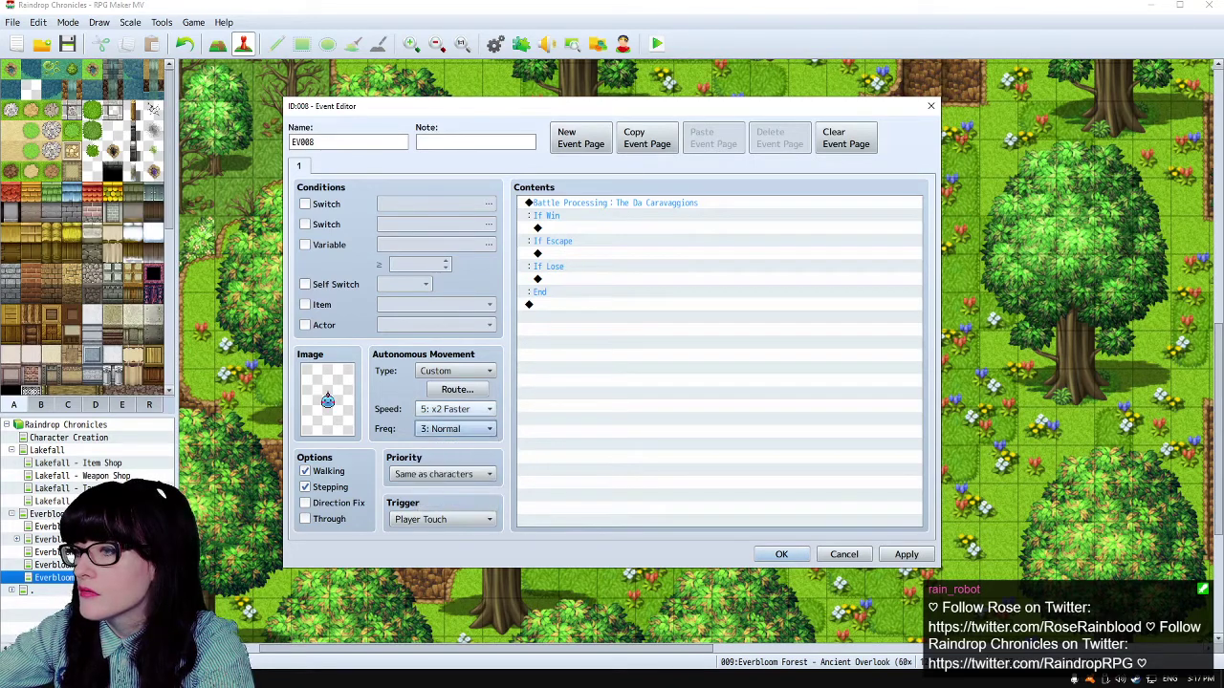
click(455, 409)
click(449, 469)
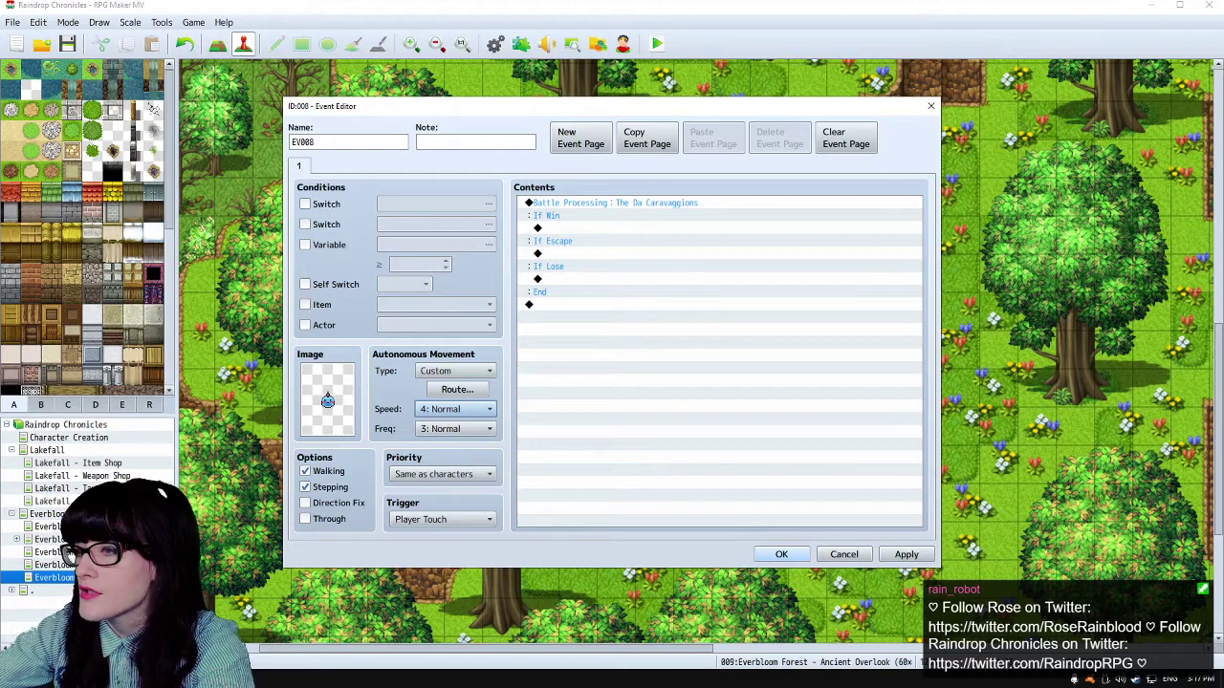
key(Return)
- Set the movement speed of the apple event above the easel to 4: Normal, and recheck the blueberry event's settings
double_click(615, 237)
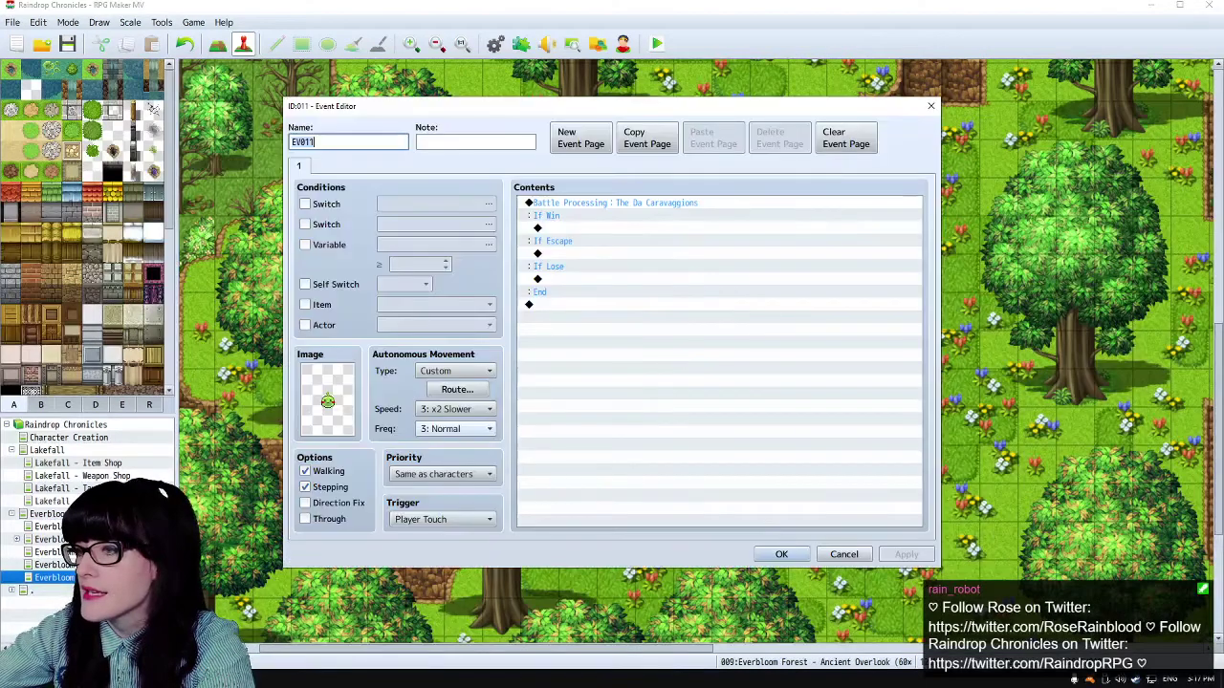
click(455, 409)
click(449, 469)
click(781, 555)
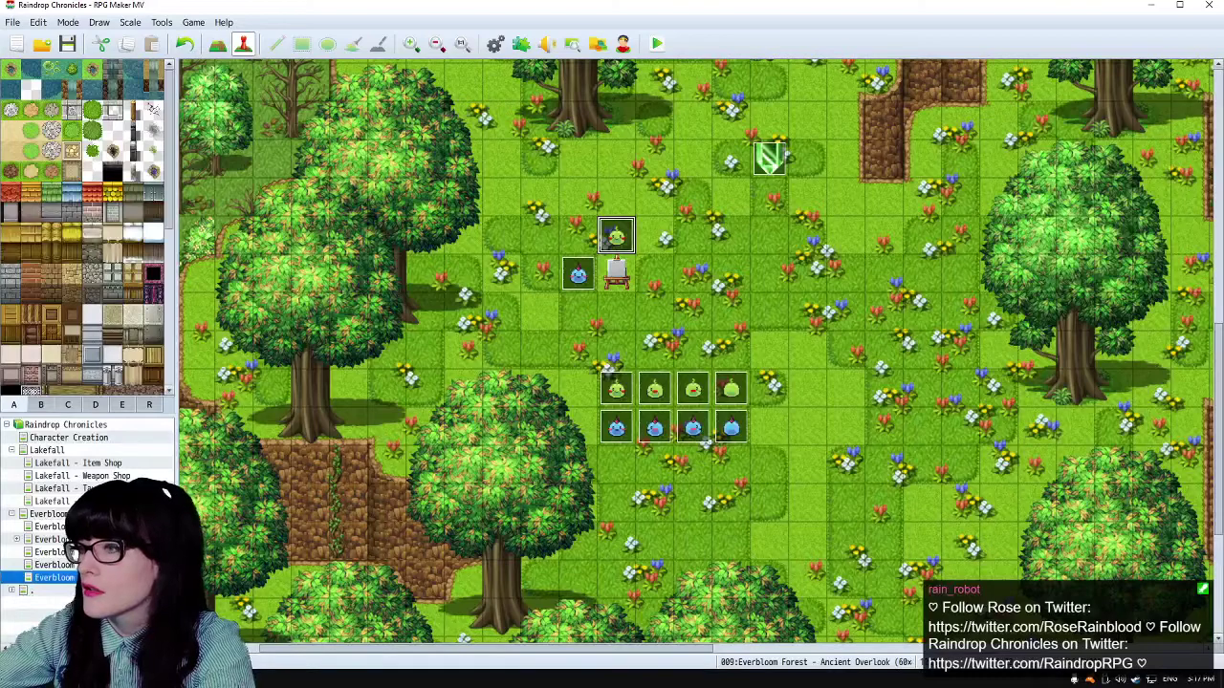
double_click(577, 275)
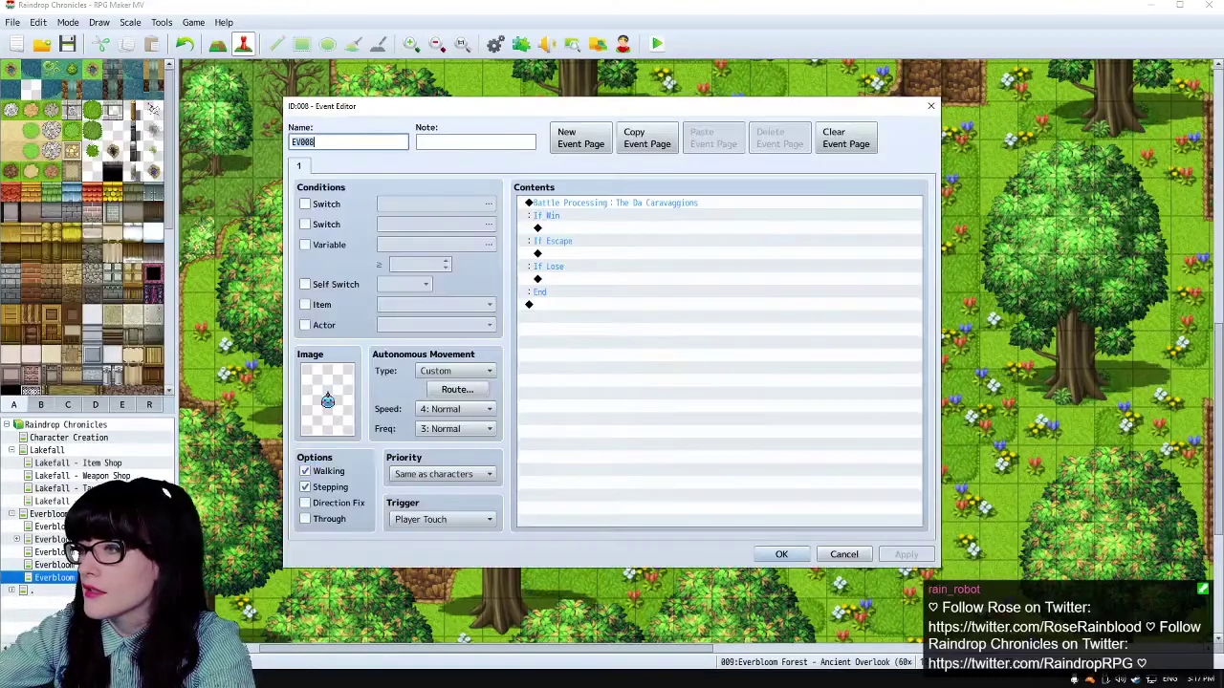
key(Escape)
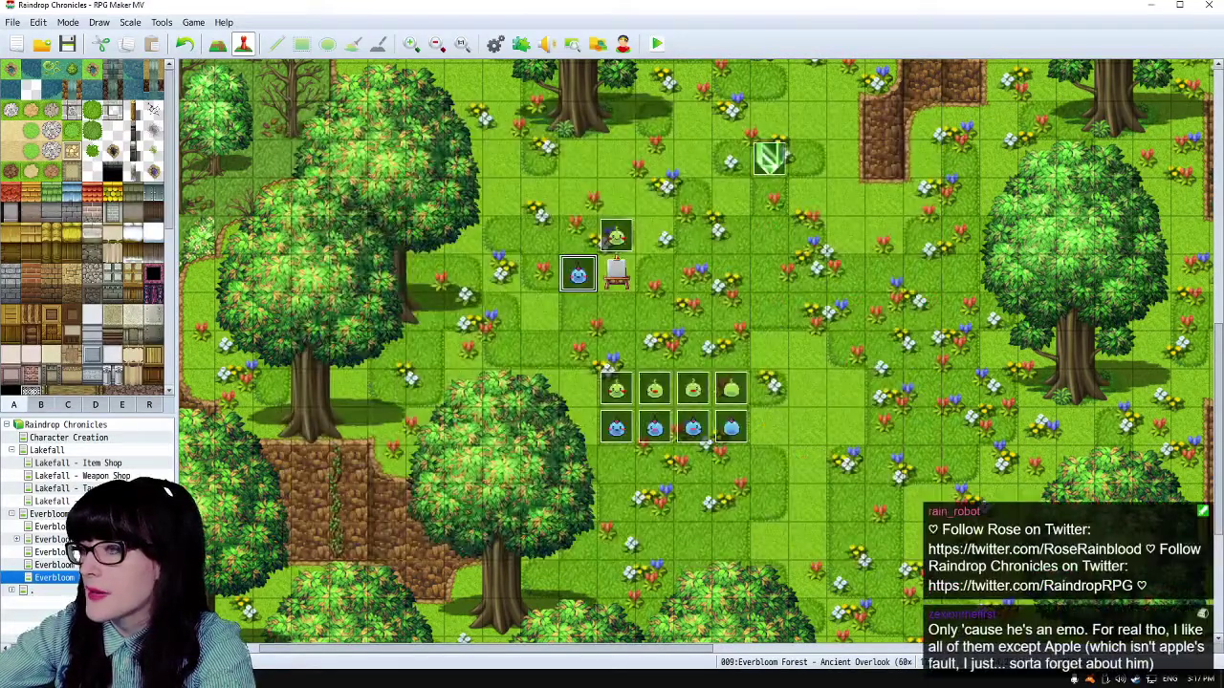
- Start a new playtest and continue from save File 4 in the Ancient Overlook to test the slimes' movement
click(883, 273)
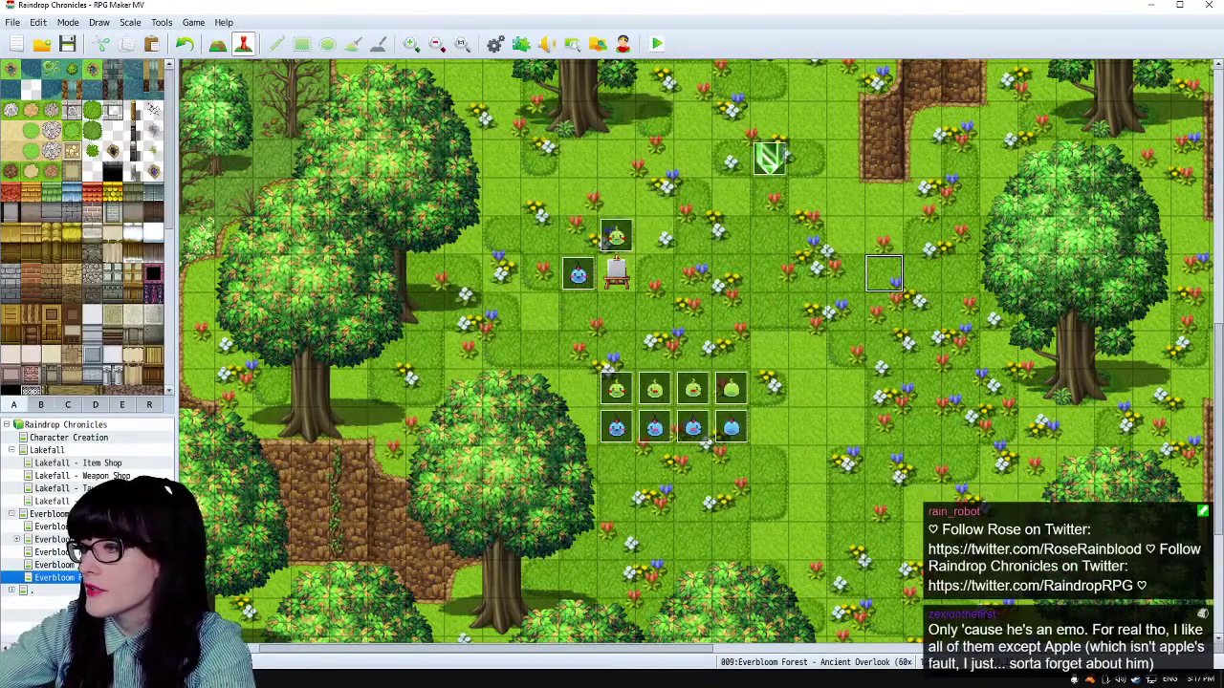
click(656, 43)
click(557, 359)
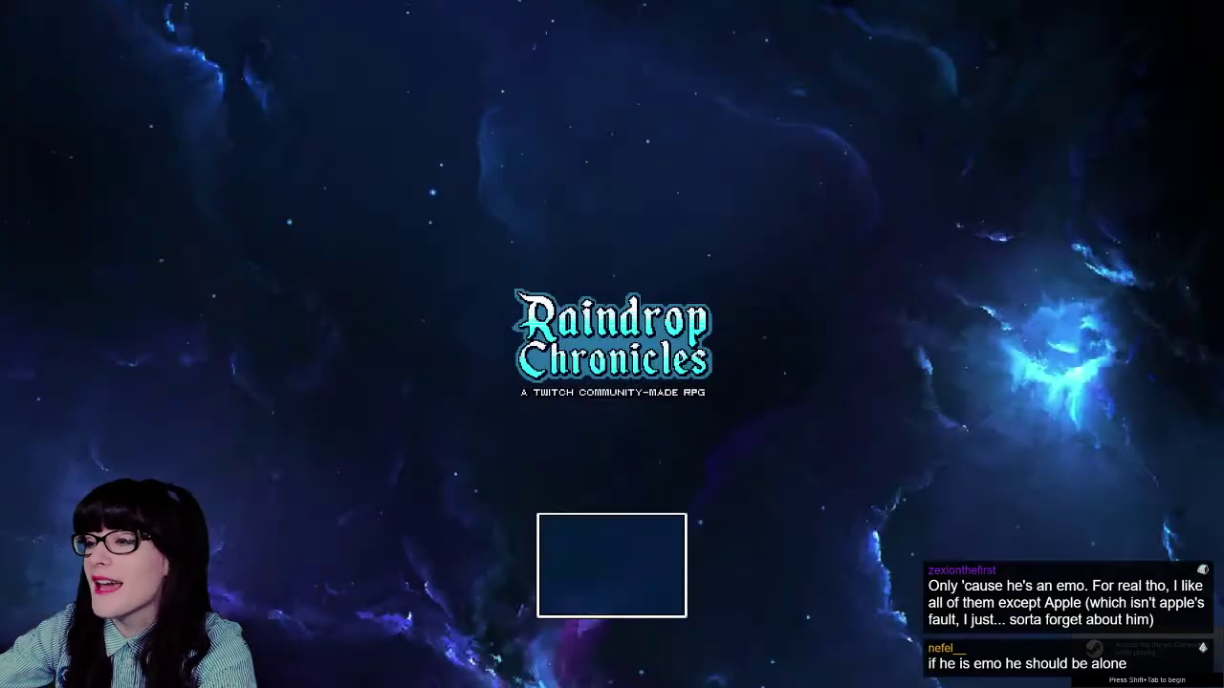
key(Up)
key(Down)
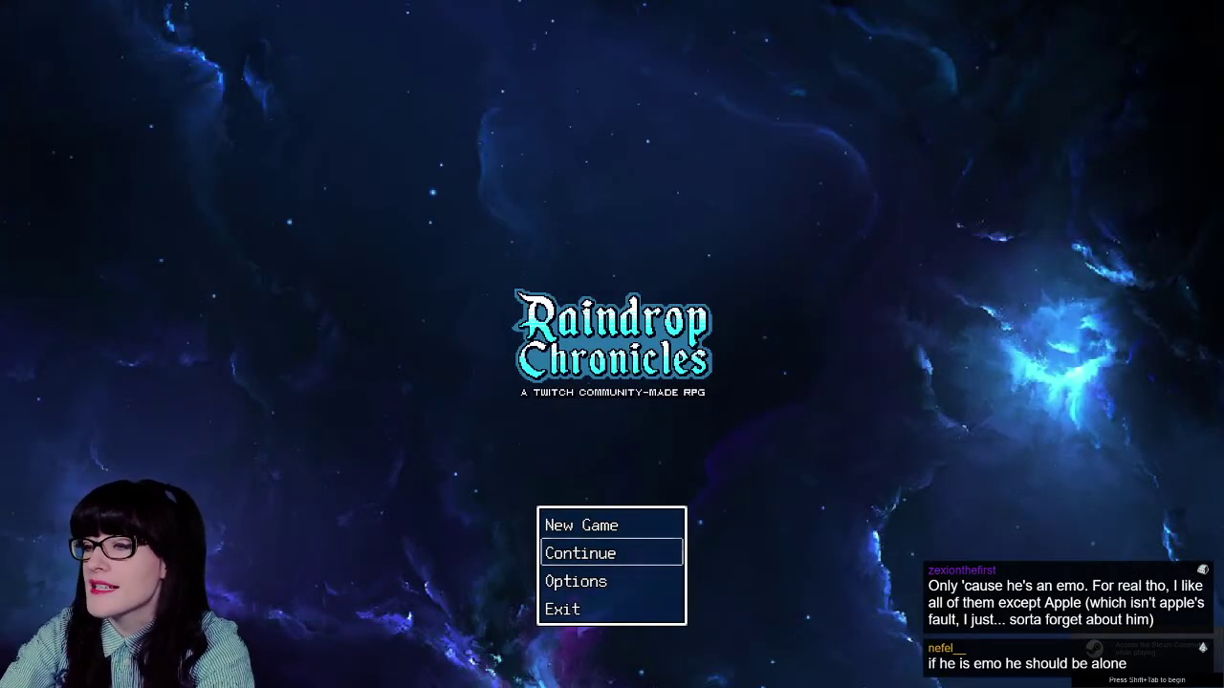
key(Return)
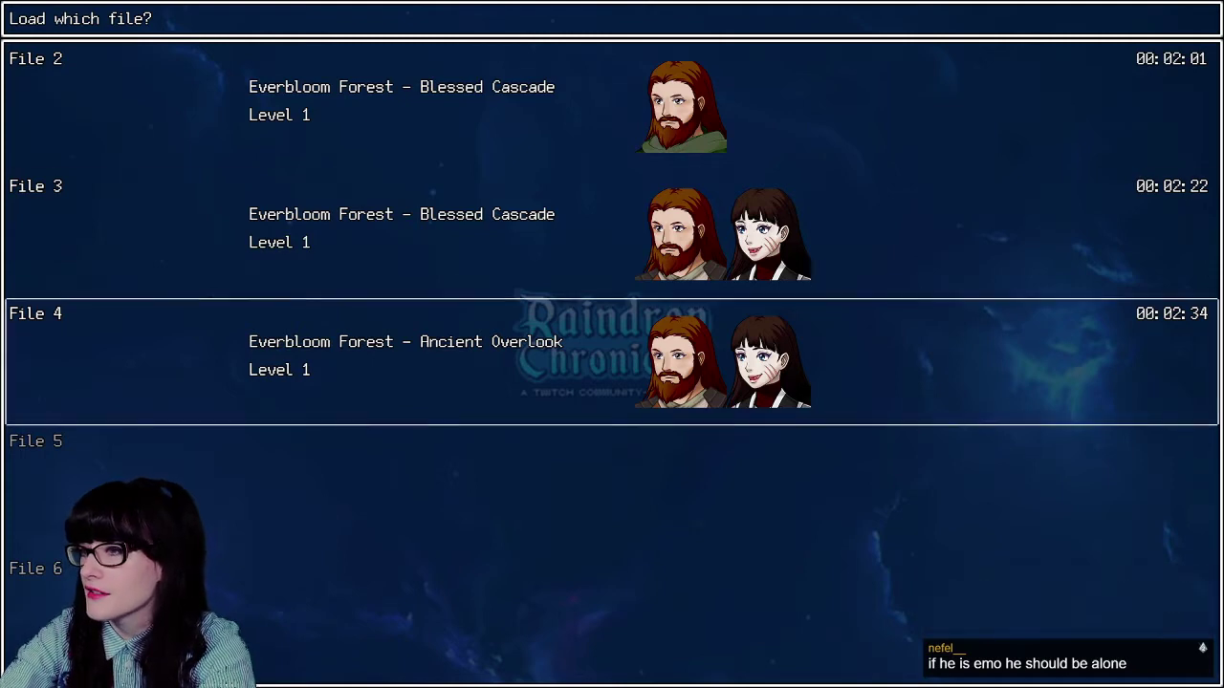
key(Return)
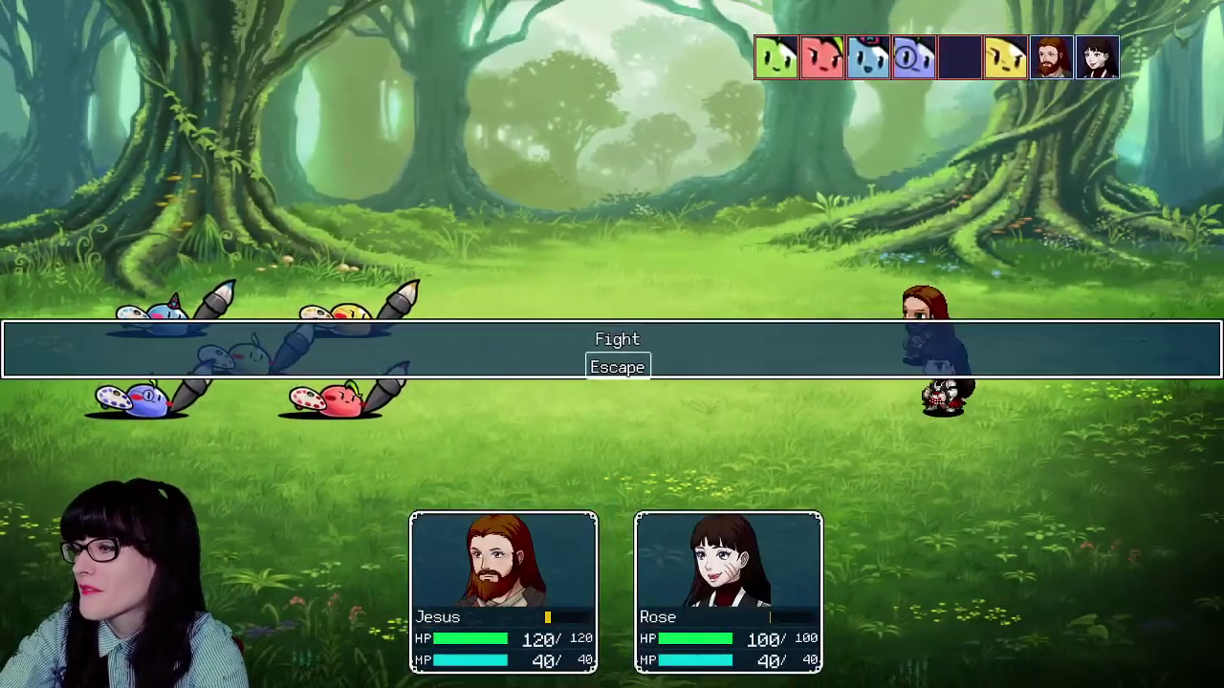
- Escape the slime battle and walk the party down to view the slimes on the map before closing the playtest
key(Return)
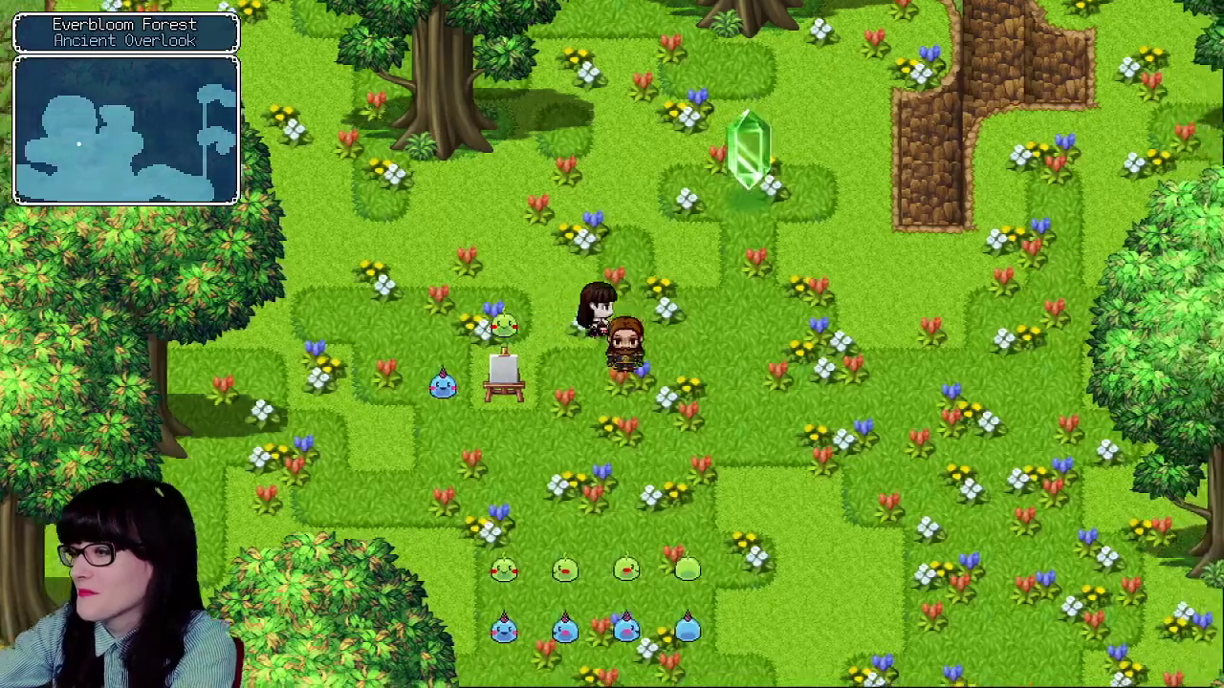
key(Down)
key(Down)
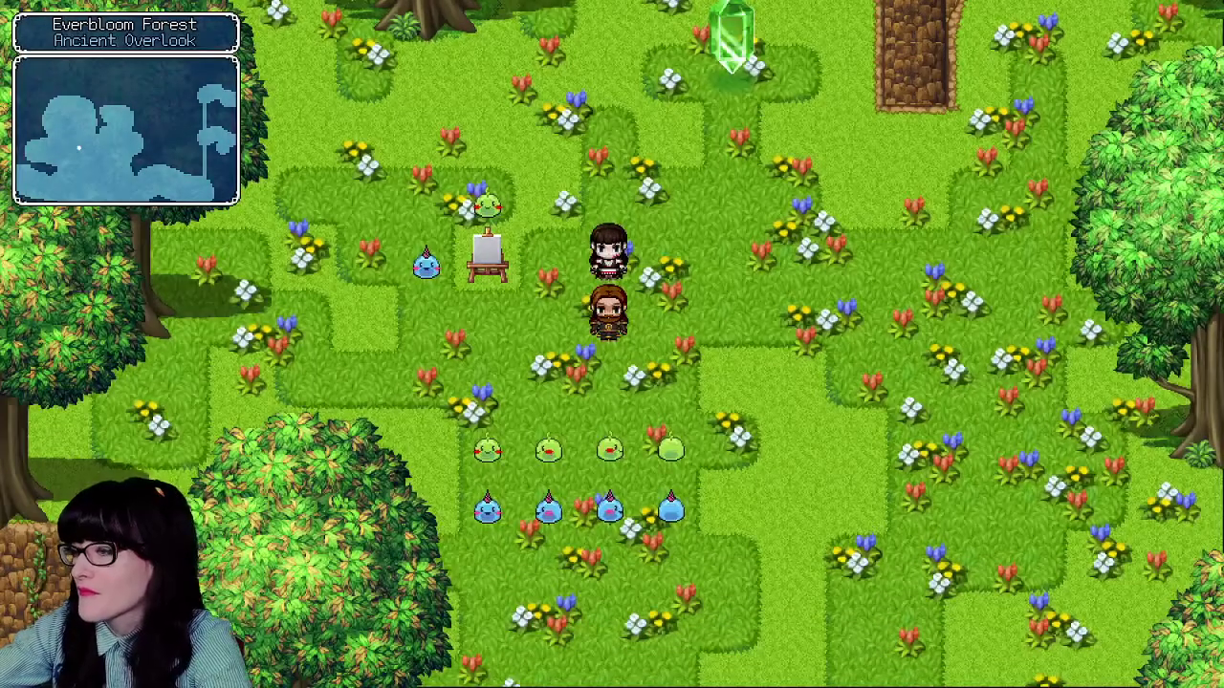
key(alt+F4)
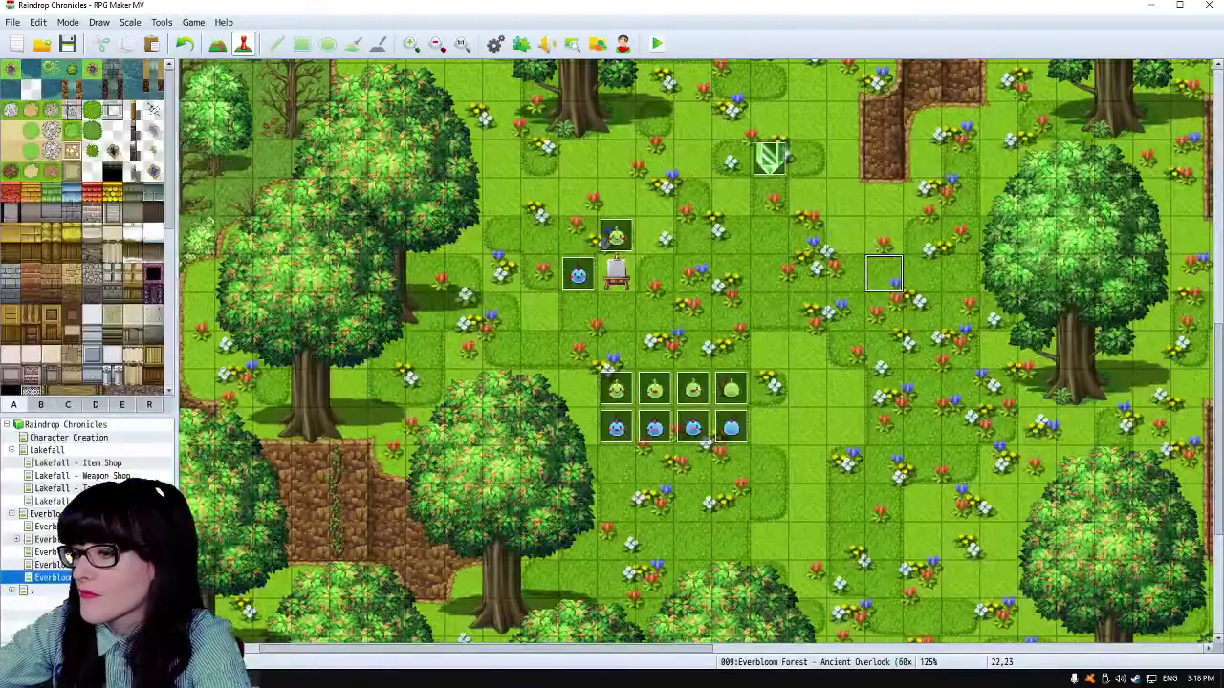
- Switch to Photoshop and save the blueberry sprite sheet as a PNG copy over $EverbloomForest-Blueberry.png in the characters folder
key(alt+Tab)
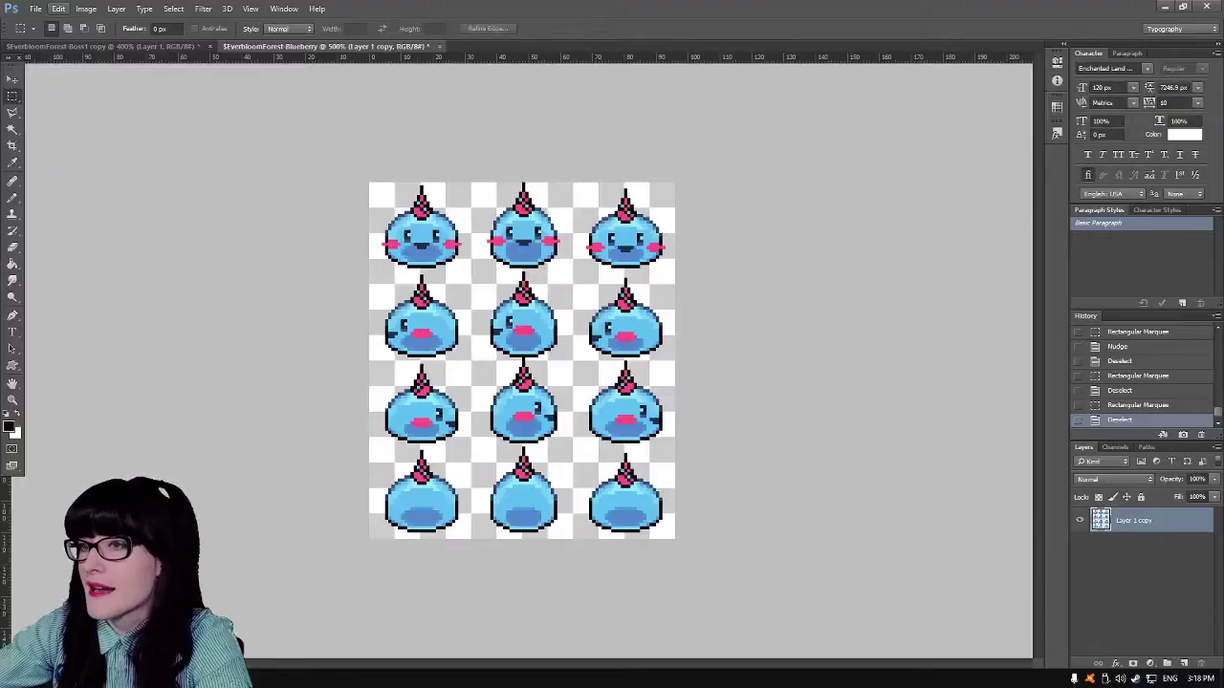
click(35, 8)
click(35, 8)
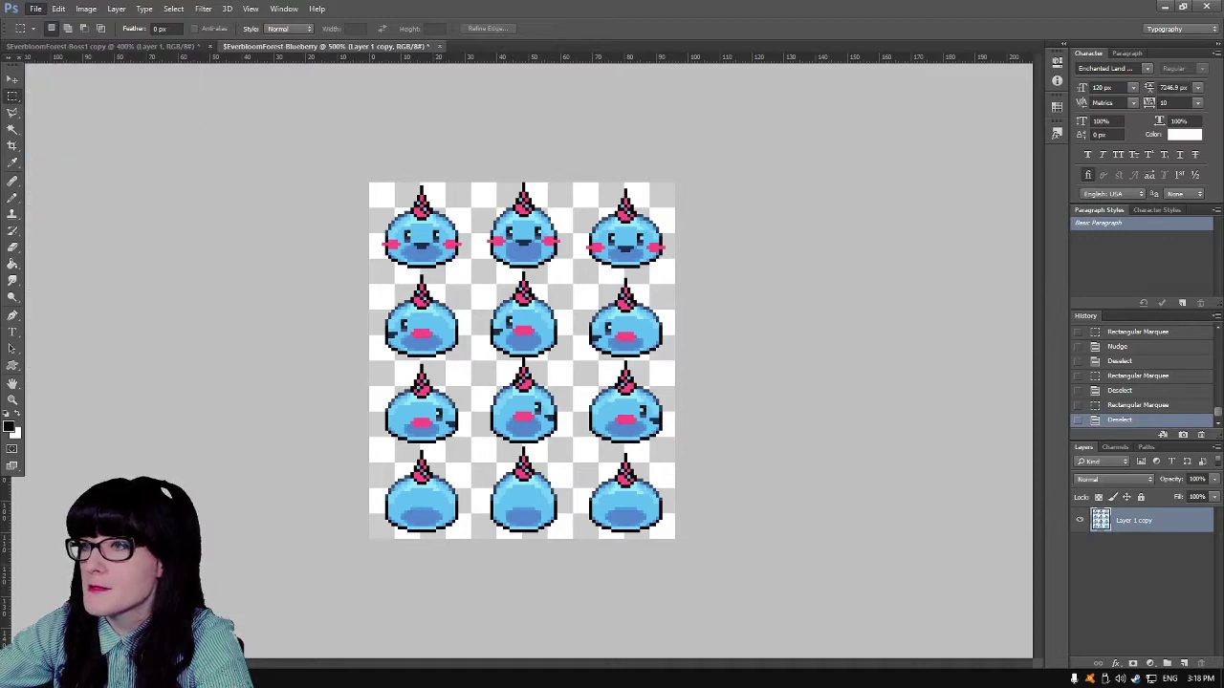
key(ctrl+shift+s)
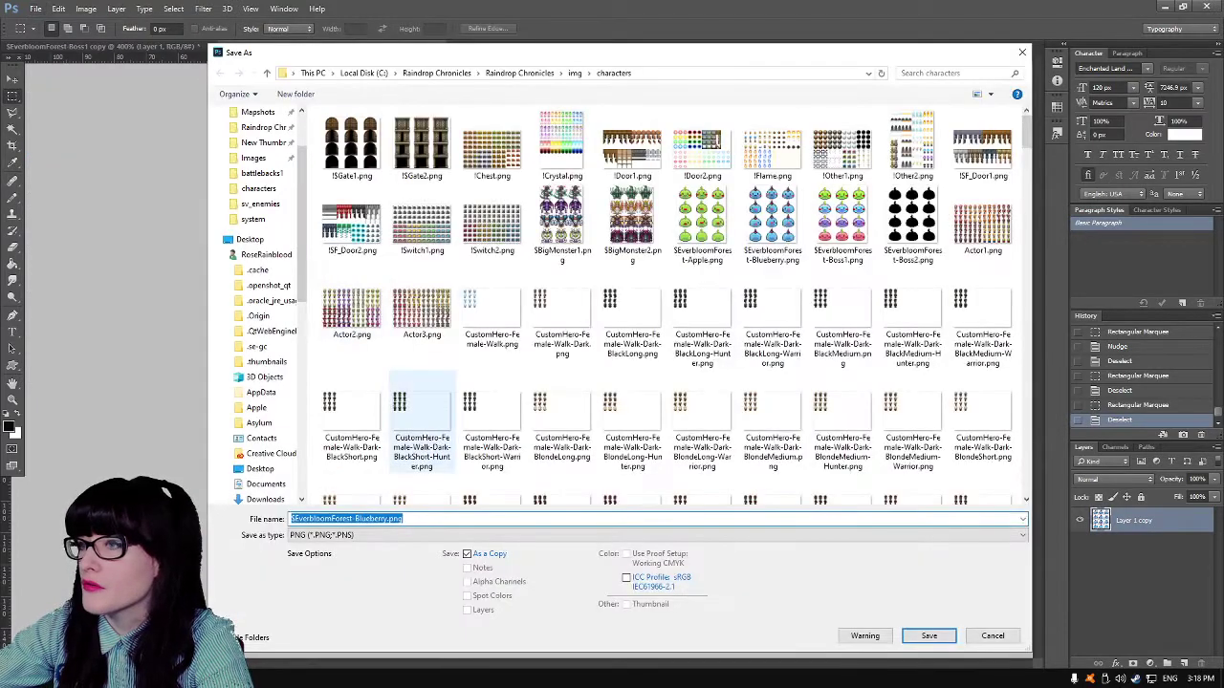
click(773, 225)
click(928, 636)
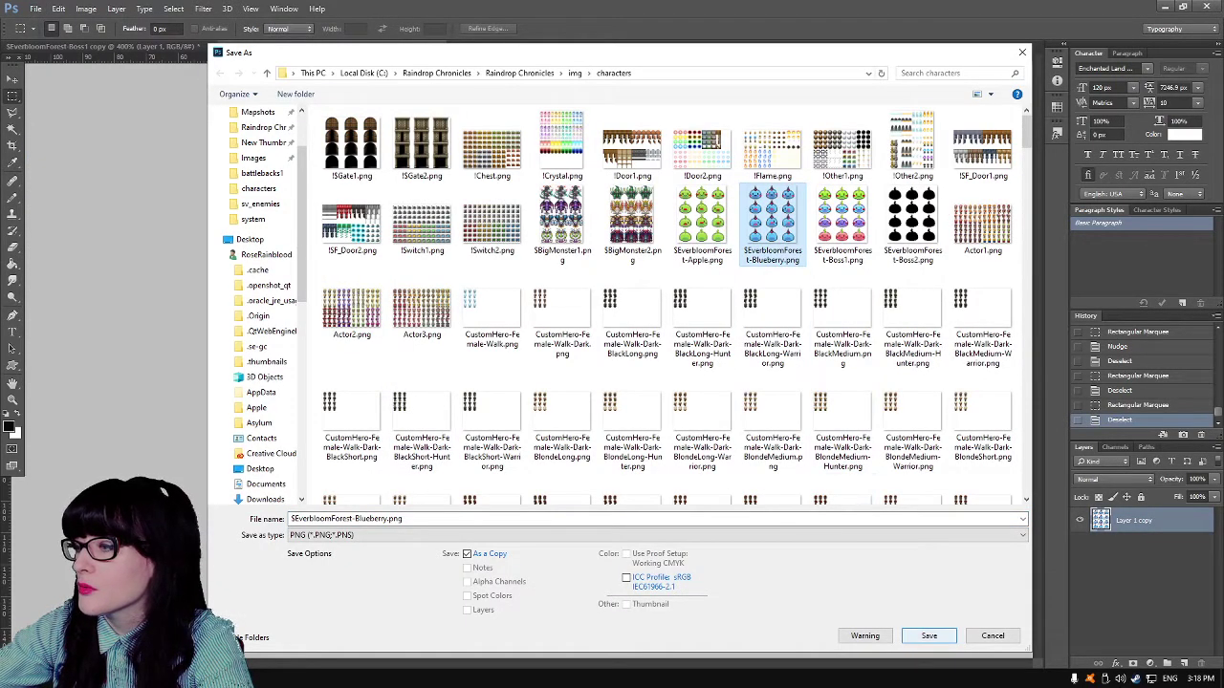
key(y)
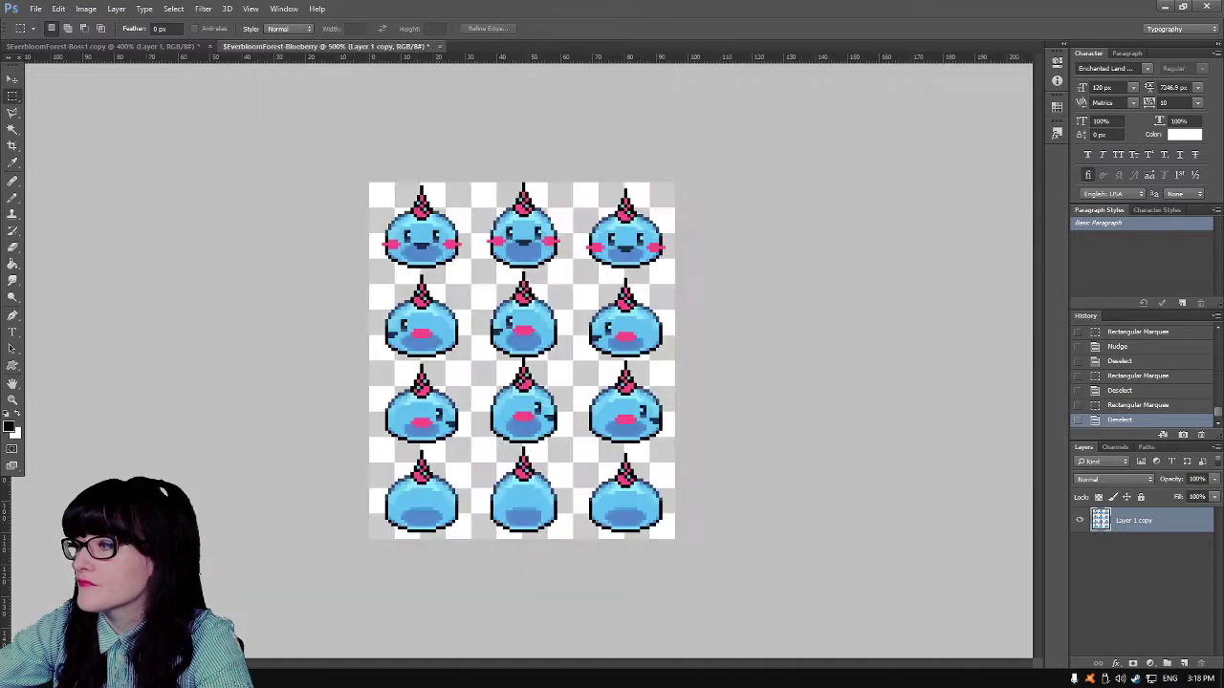
key(Return)
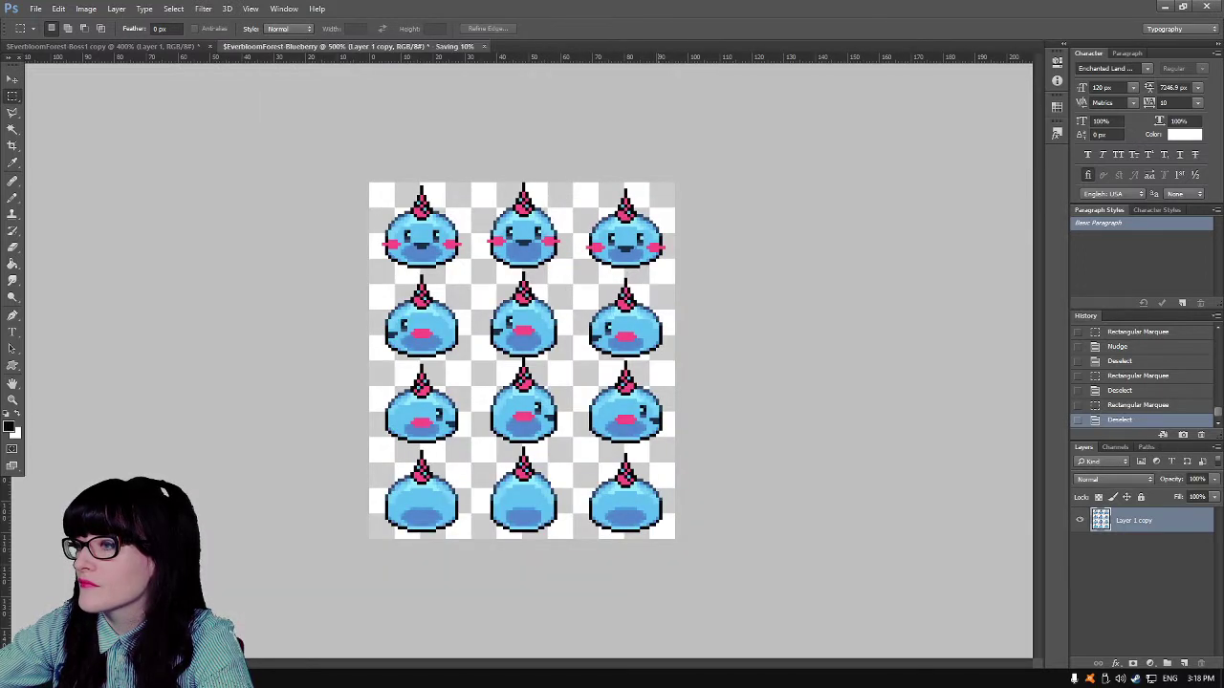
- Save the apple sprite sheet as a PNG copy, replacing $EverbloomForest-Apple.png in the characters folder
click(104, 45)
click(36, 8)
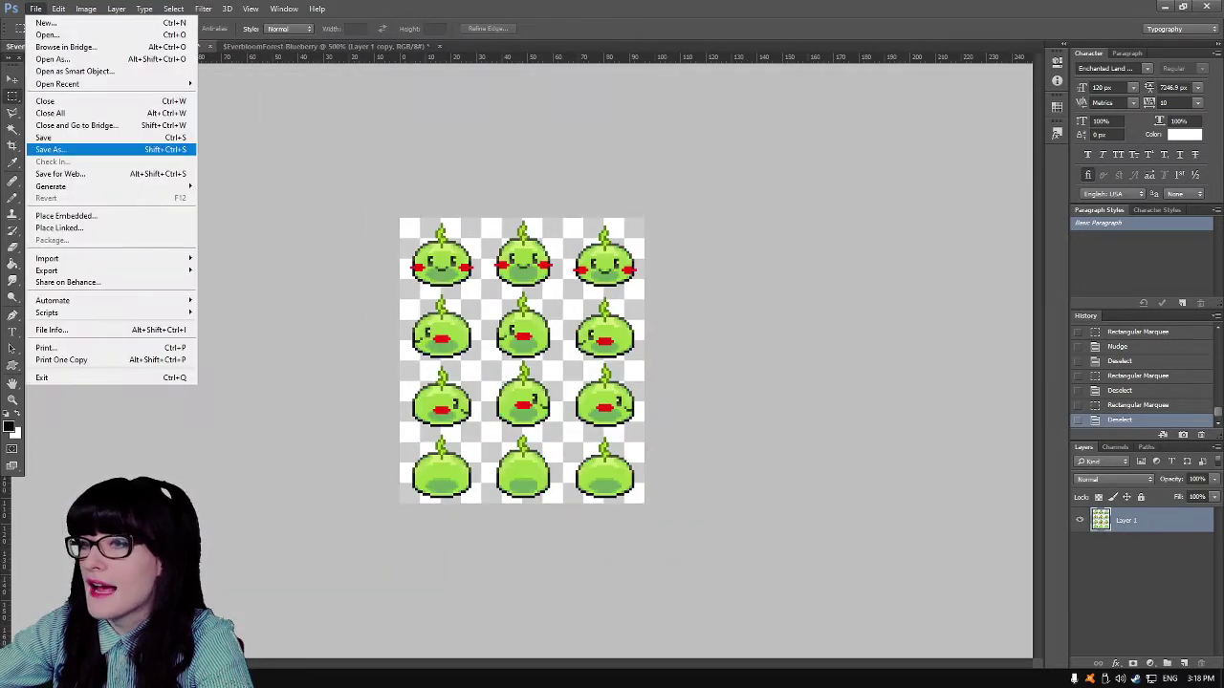
click(58, 148)
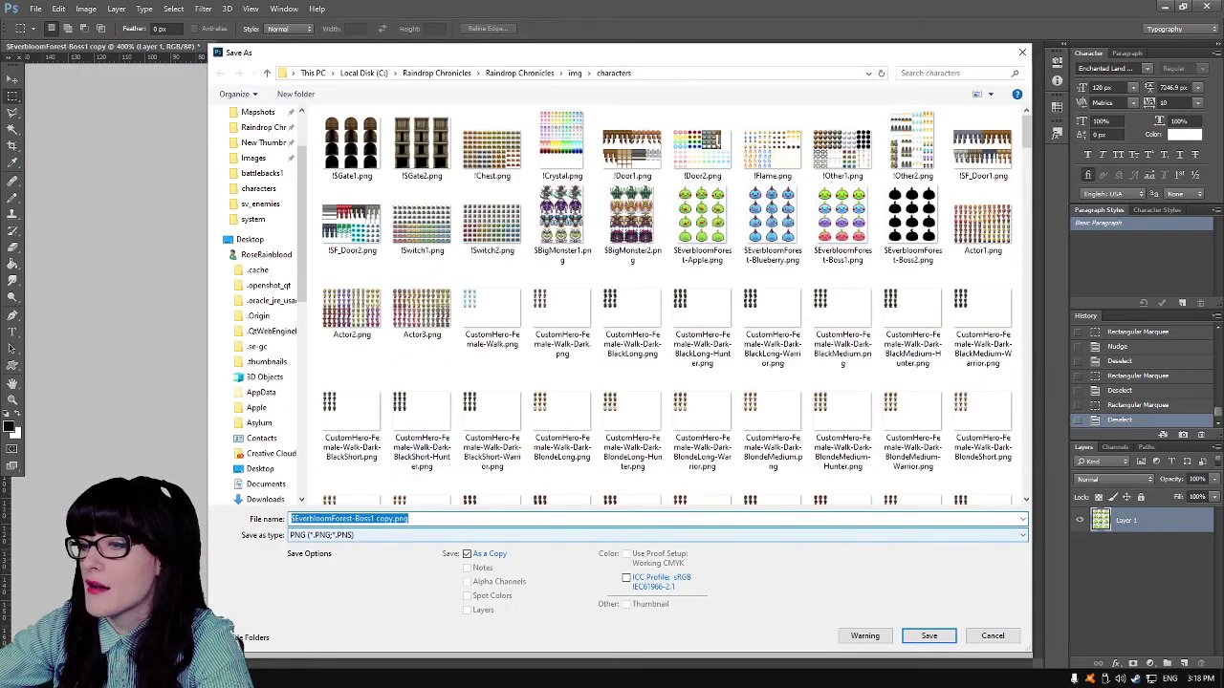
click(701, 224)
double_click(702, 225)
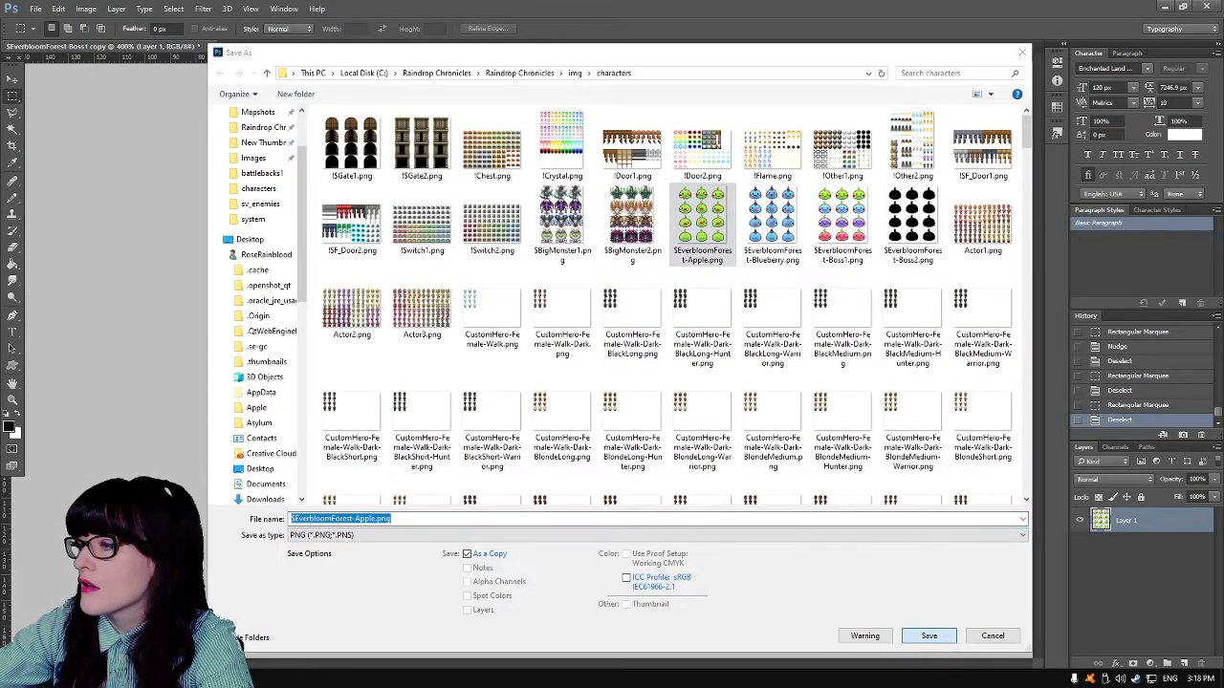
click(643, 342)
click(666, 232)
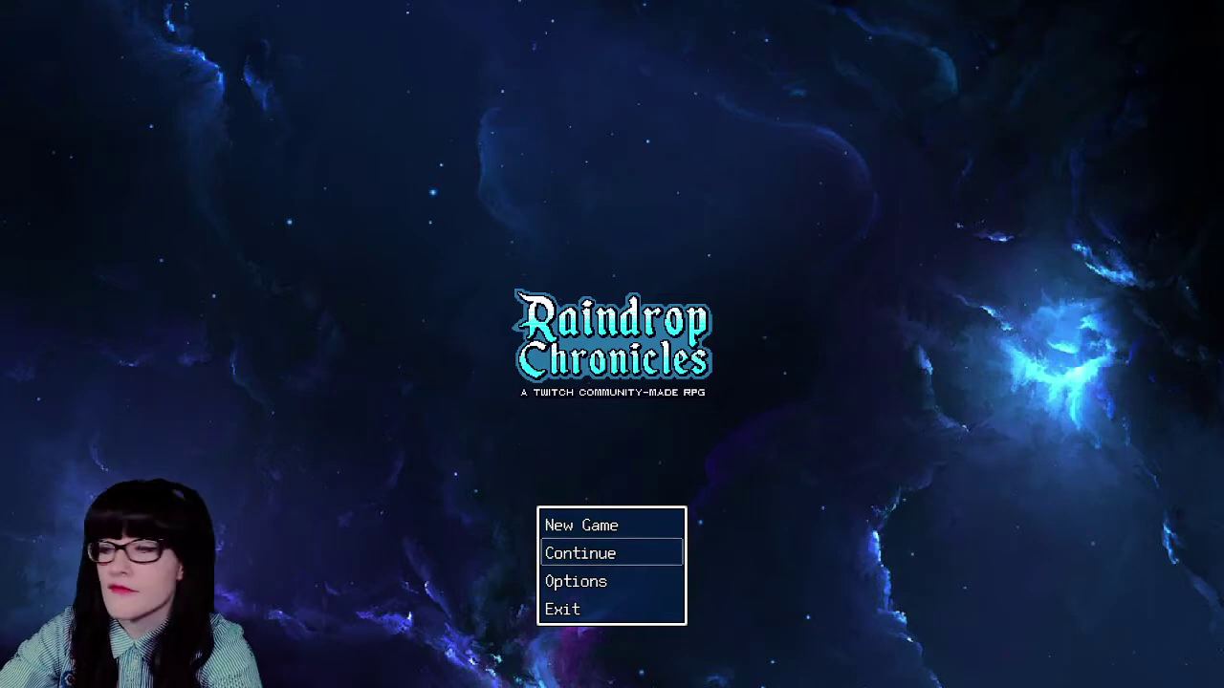
- Continue the game from save File 4 in the Ancient Overlook and examine the apple and blueberry sprites on the map
key(Return)
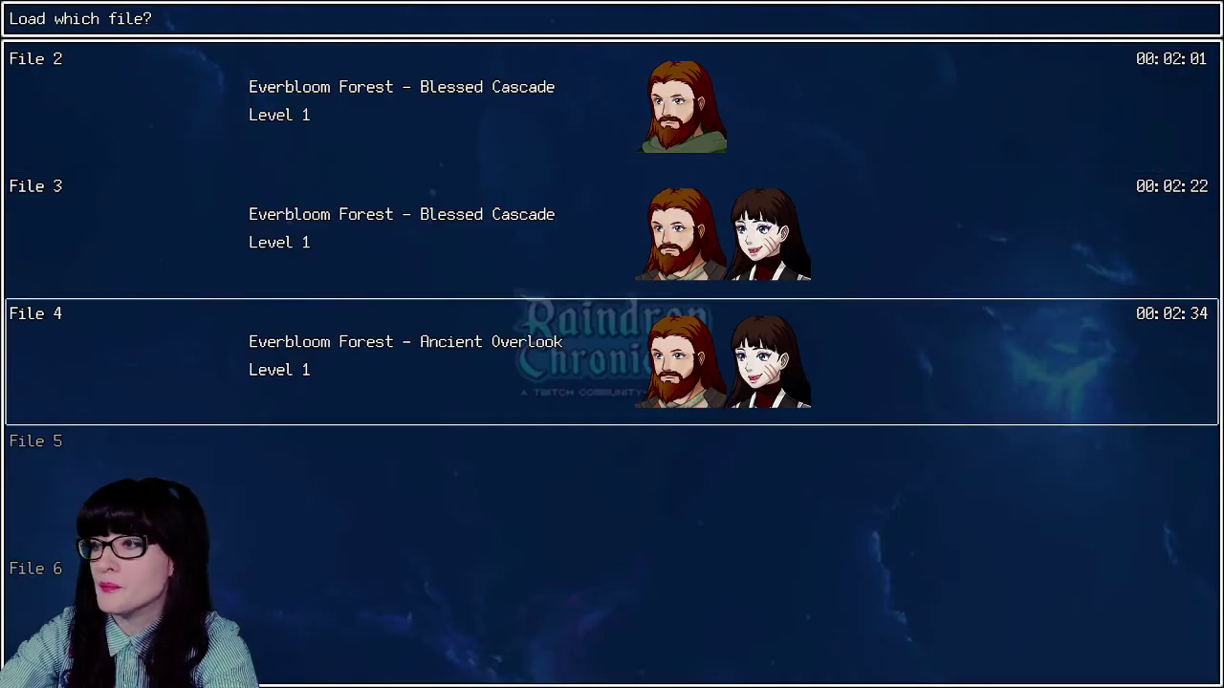
key(Return)
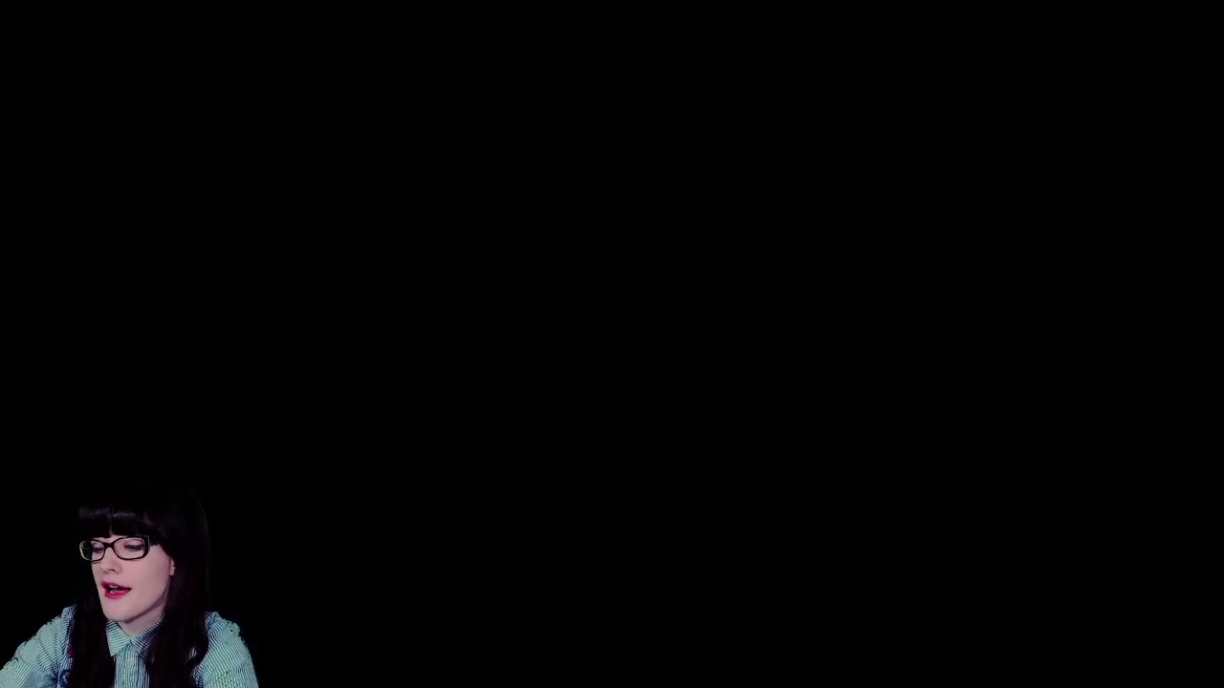
key(Down)
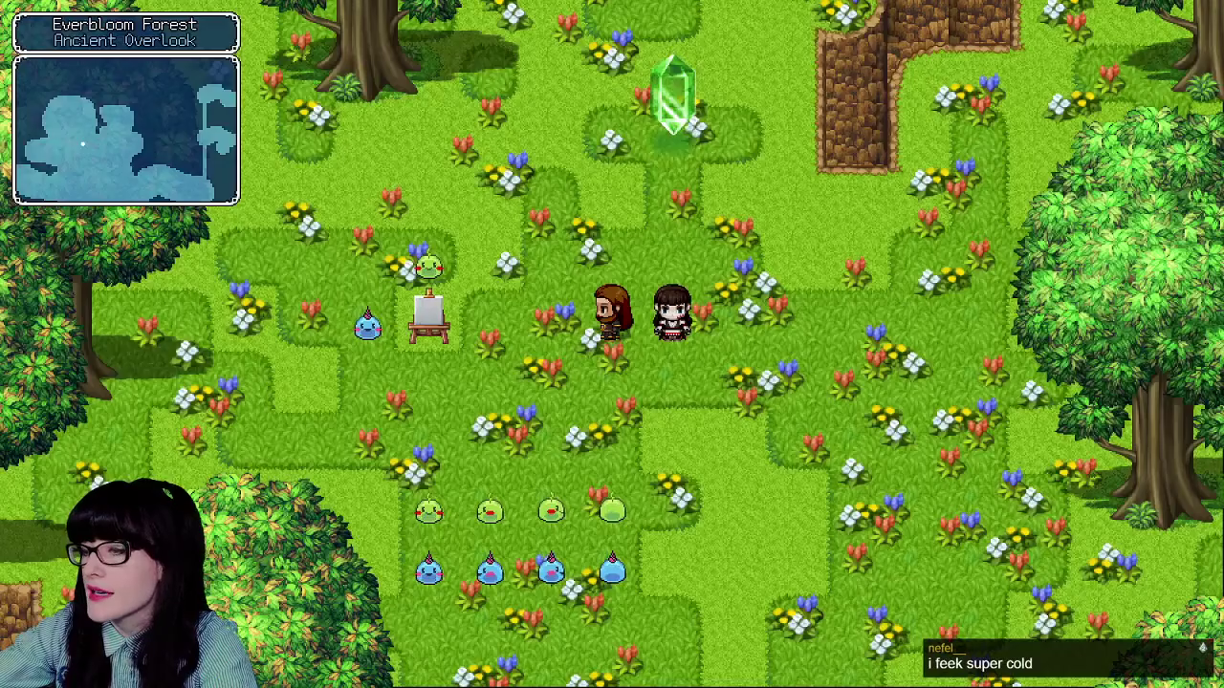
- Return to Photoshop and nudge the selected bottom row of apple sprites down one pixel, then clear the selection
key(alt+Tab)
key(alt+Tab)
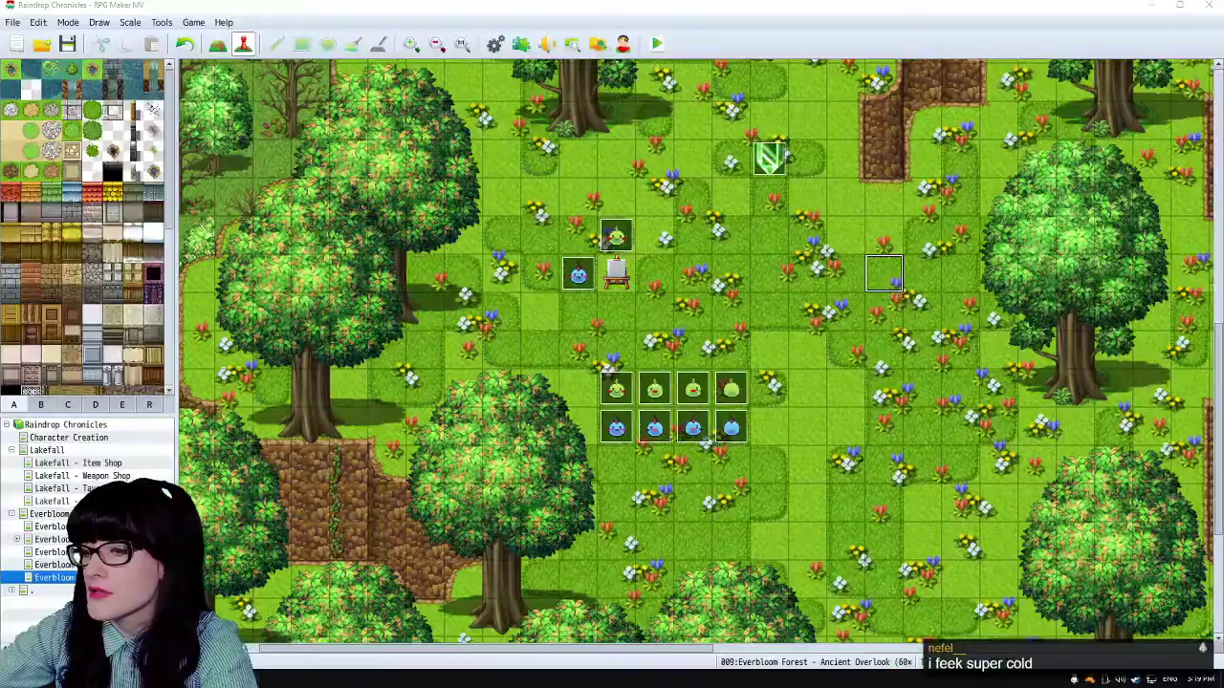
key(alt+Tab)
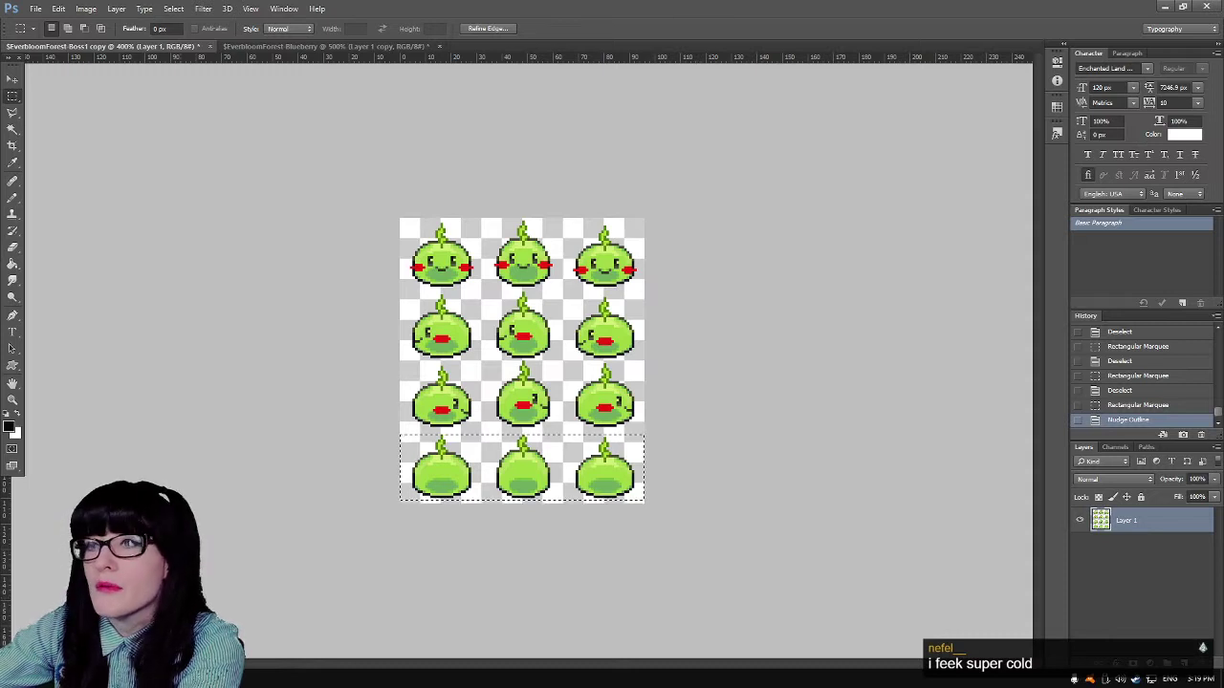
key(v)
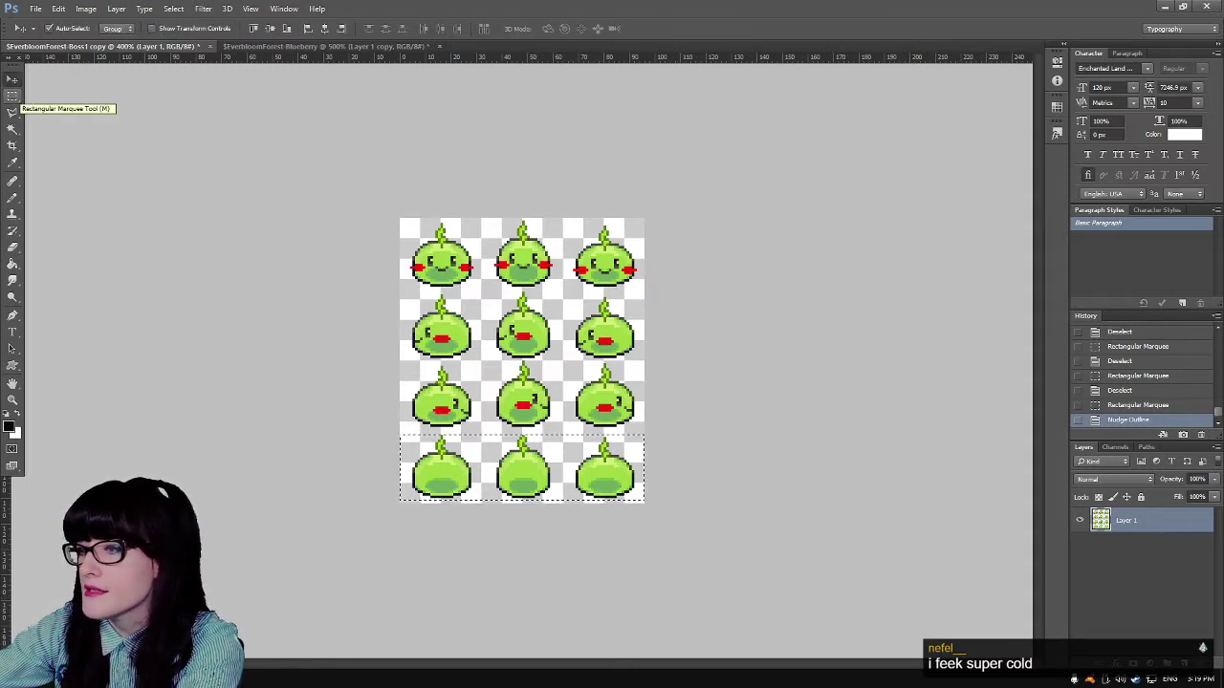
key(Down)
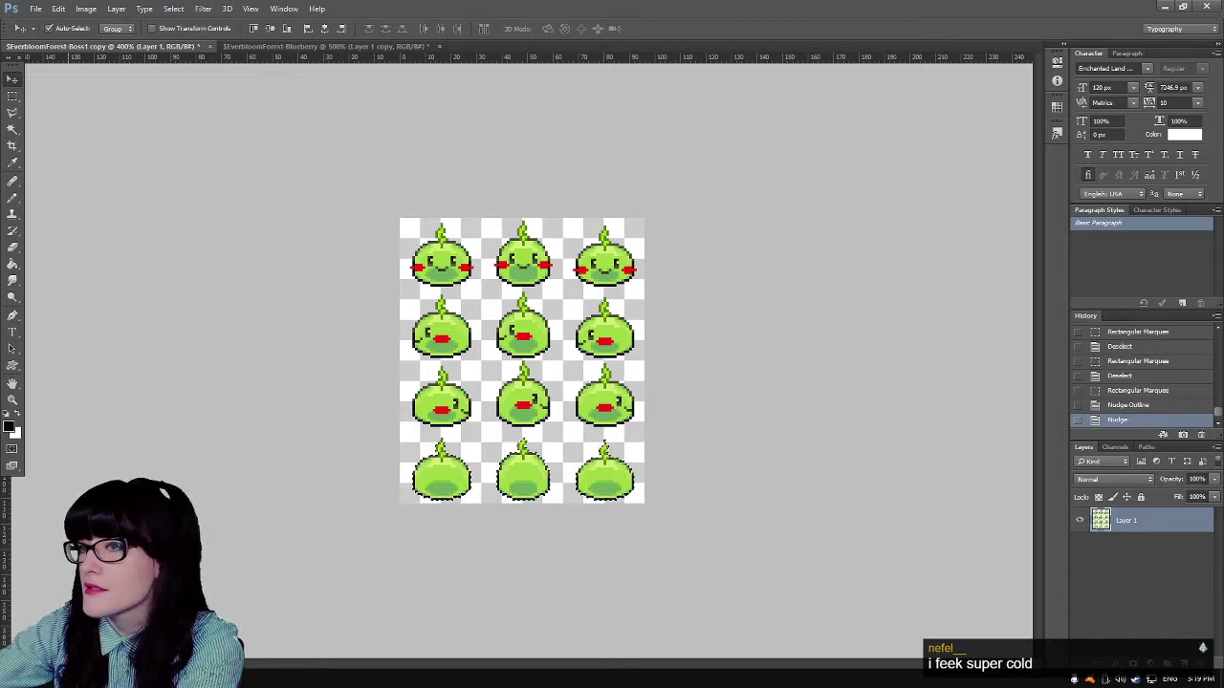
key(m)
key(ctrl+d)
- Select the top row of apple sprites, nudge it up one pixel and deselect it
drag(400, 218, 688, 256)
key(v)
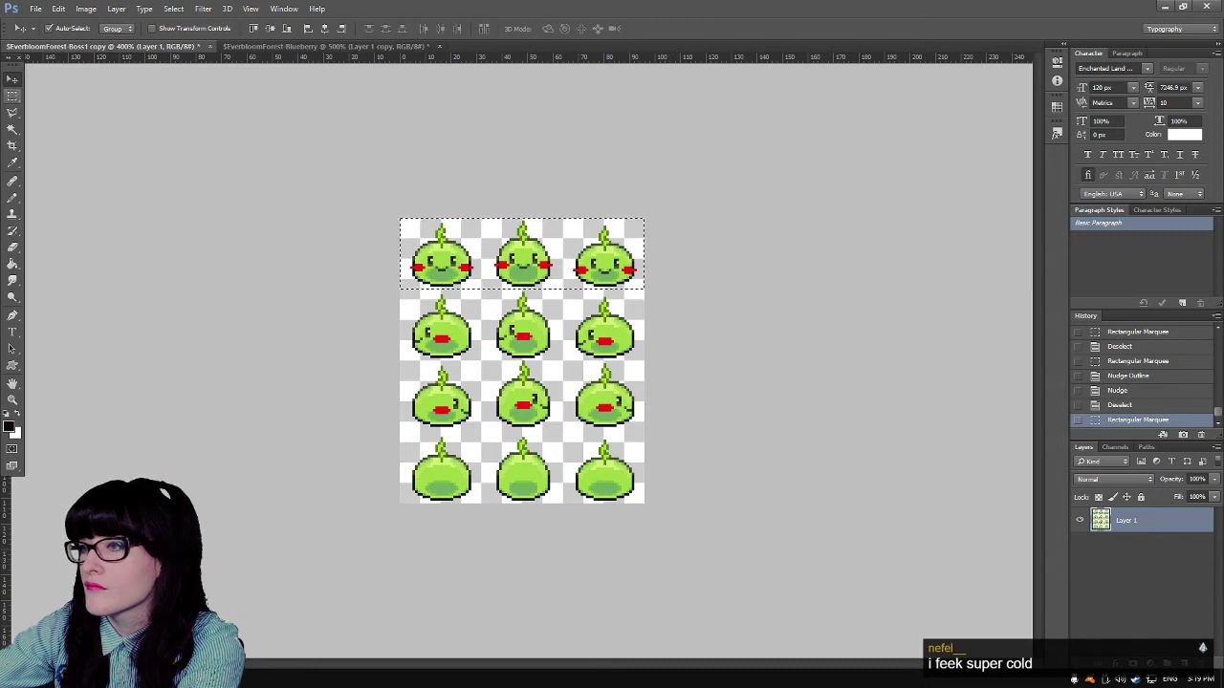
key(Up)
key(m)
key(ctrl+d)
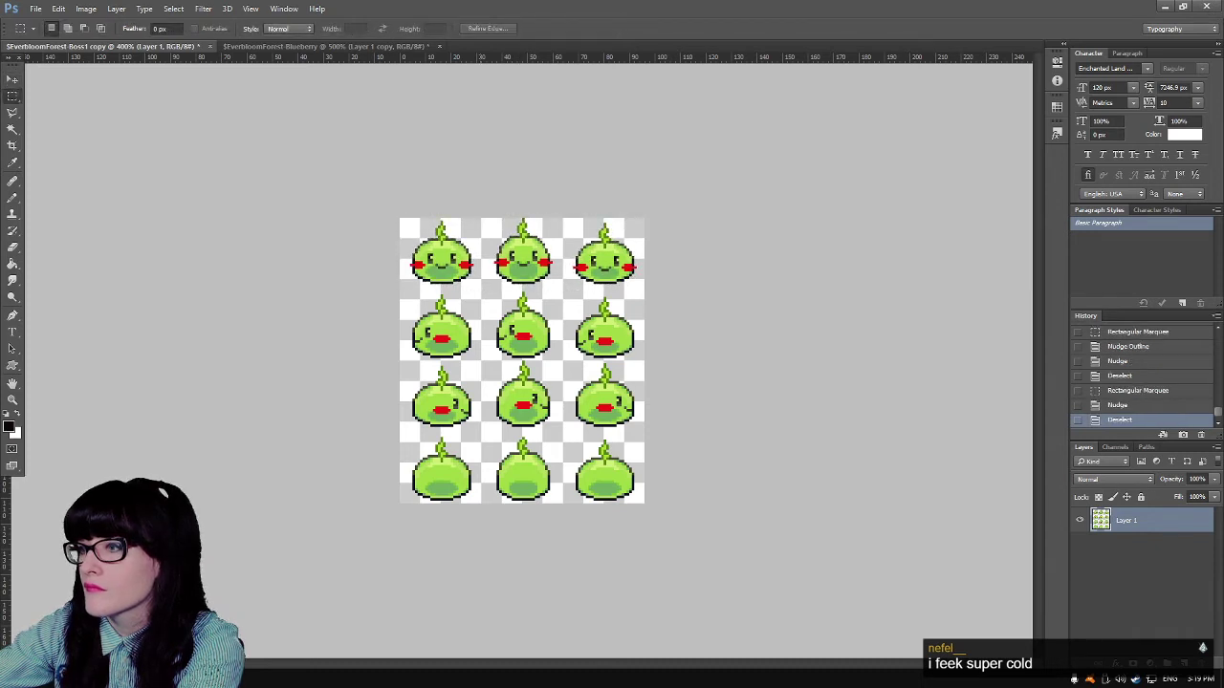
- In the blueberry sheet, select the top row of sprites and nudge it up one pixel
key(ctrl+Tab)
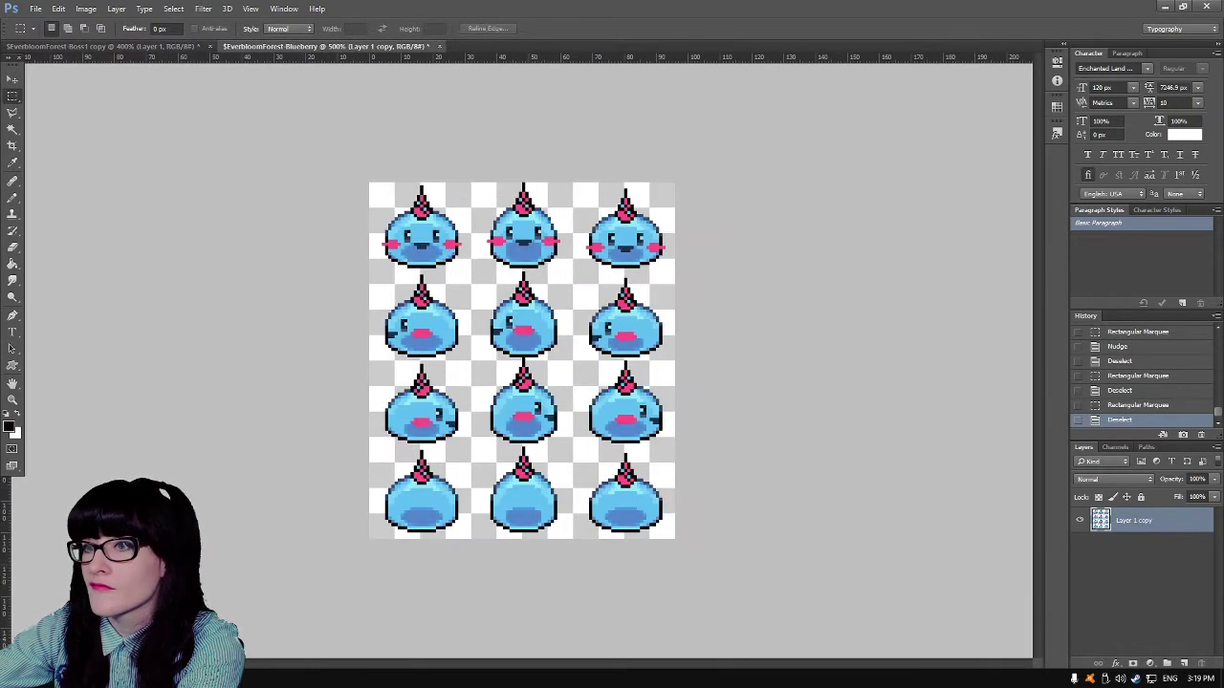
drag(367, 180, 748, 268)
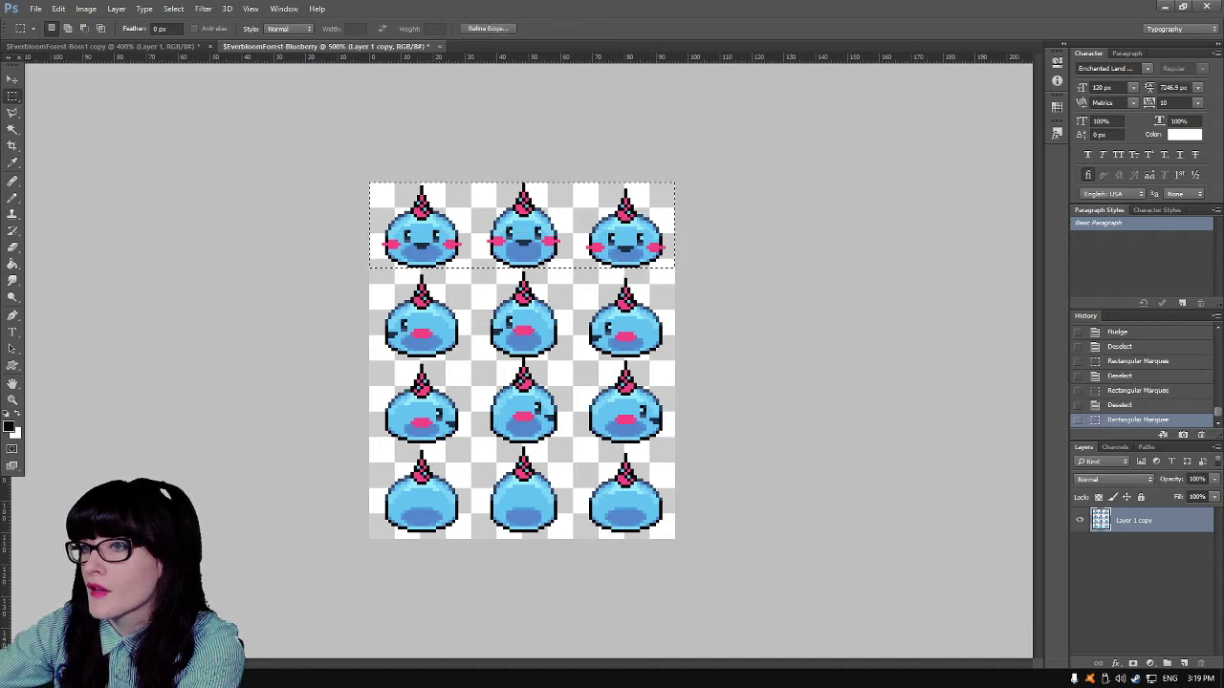
key(Up)
key(ctrl+d)
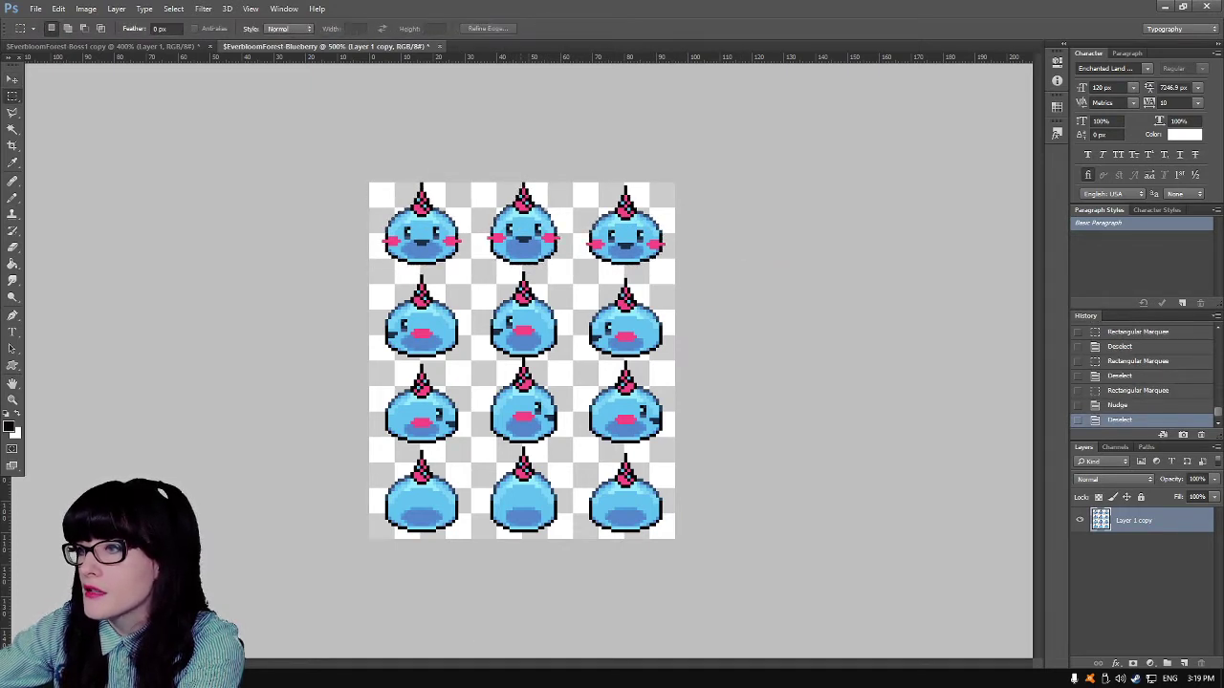
- Select the bottom row of blueberry sprites, nudge it down one pixel and deselect it
drag(367, 444, 790, 558)
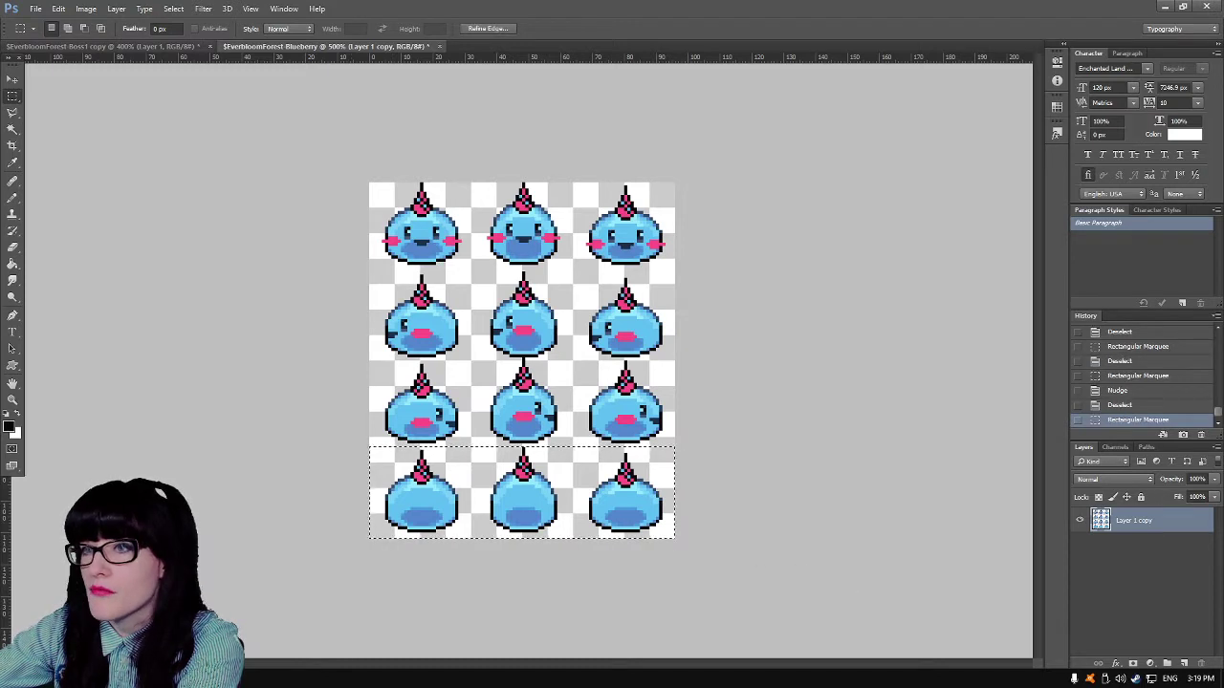
key(v)
key(Down)
key(m)
key(ctrl+d)
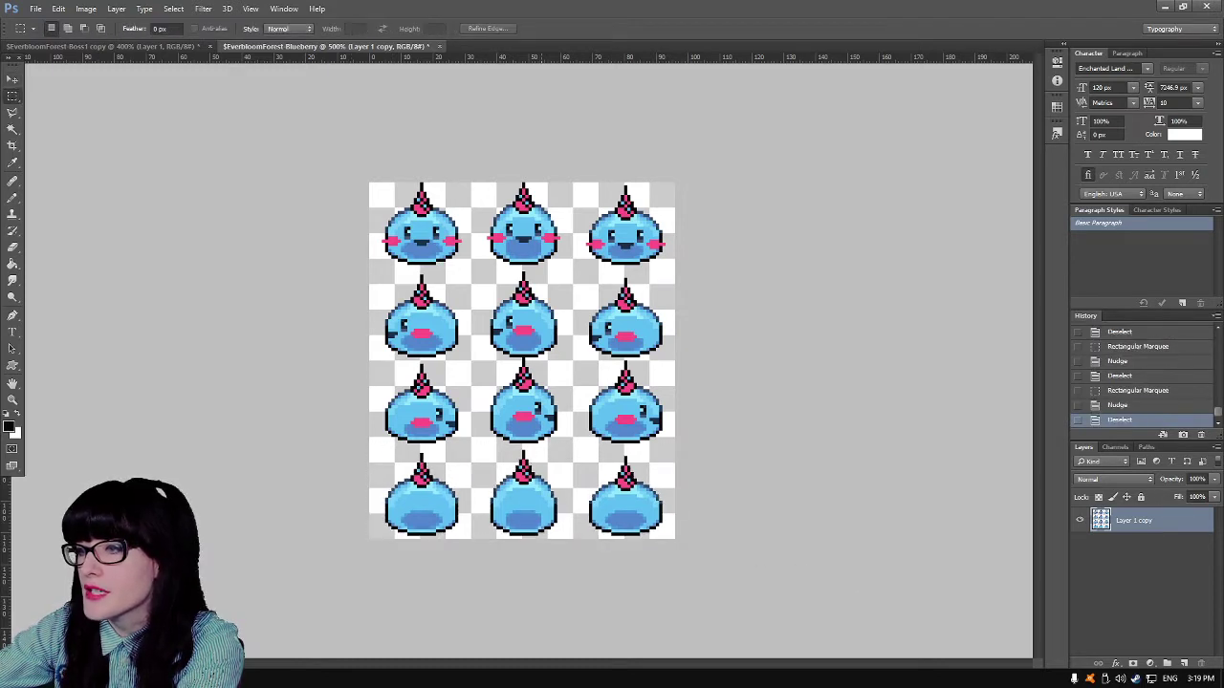
- Trim the top pixels off the stem tips of the three back-facing blueberries in the bottom row
drag(532, 419, 565, 423)
key(Delete)
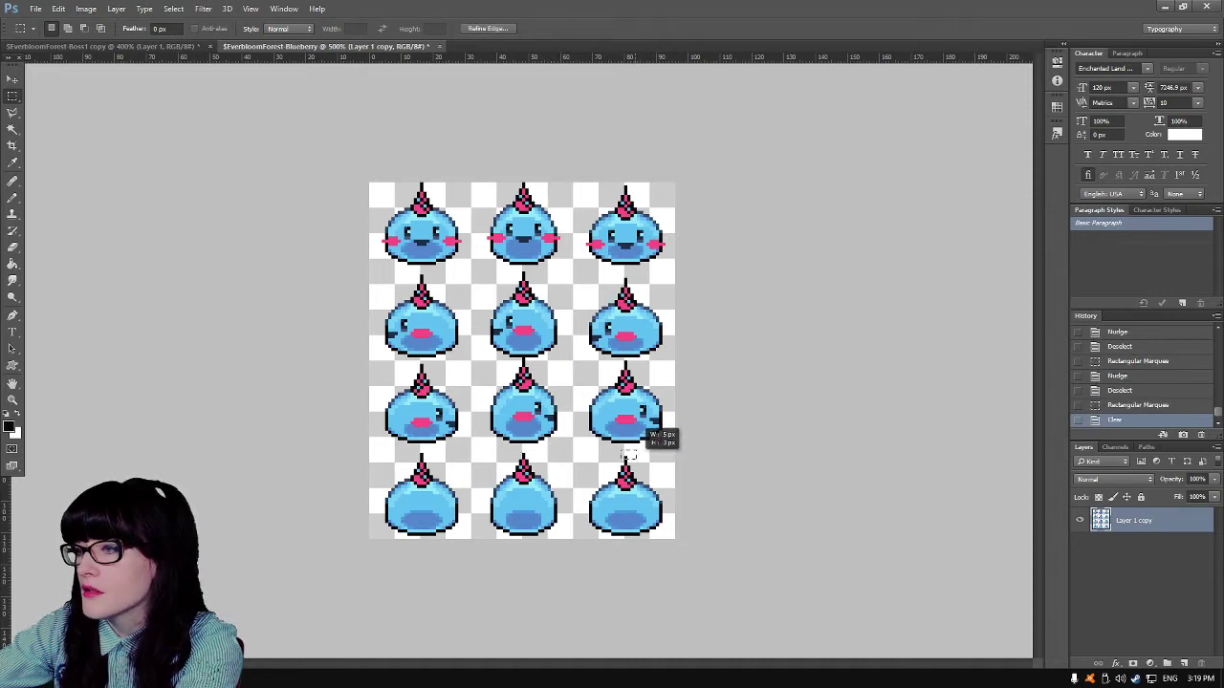
drag(619, 450, 629, 457)
key(Delete)
drag(395, 442, 458, 456)
key(Delete)
key(ctrl+d)
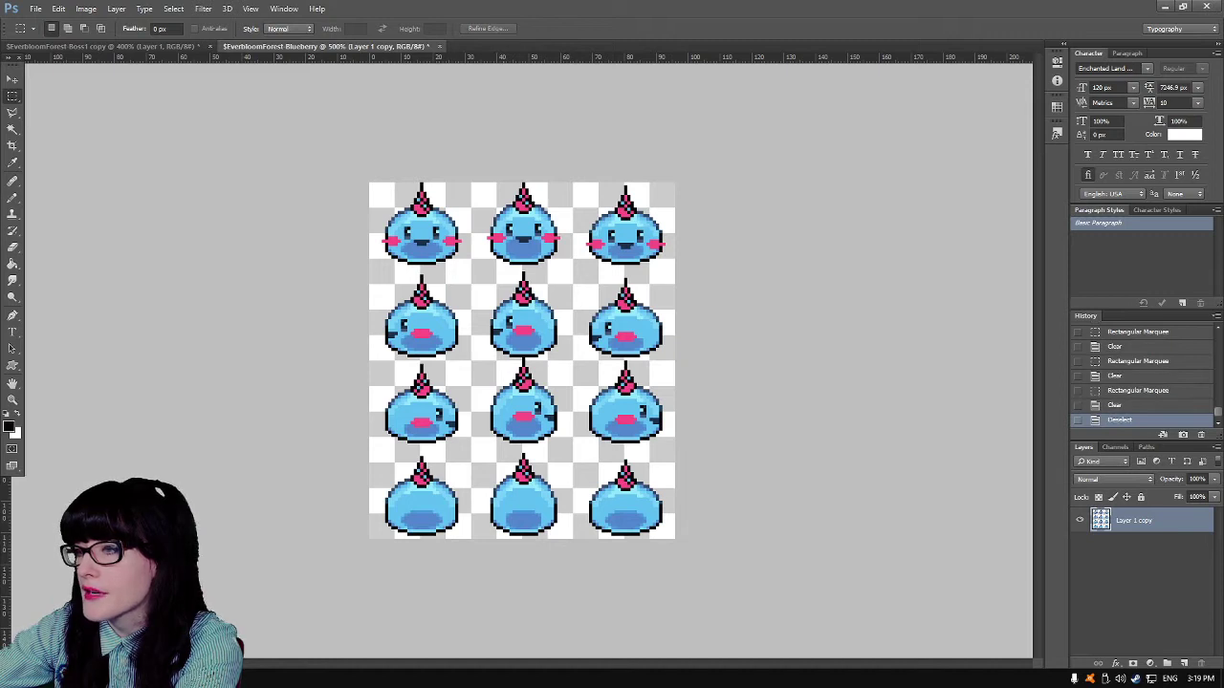
- Trim the top pixels off the stem tips of the right-facing blueberries in the third row
drag(513, 358, 559, 362)
key(Delete)
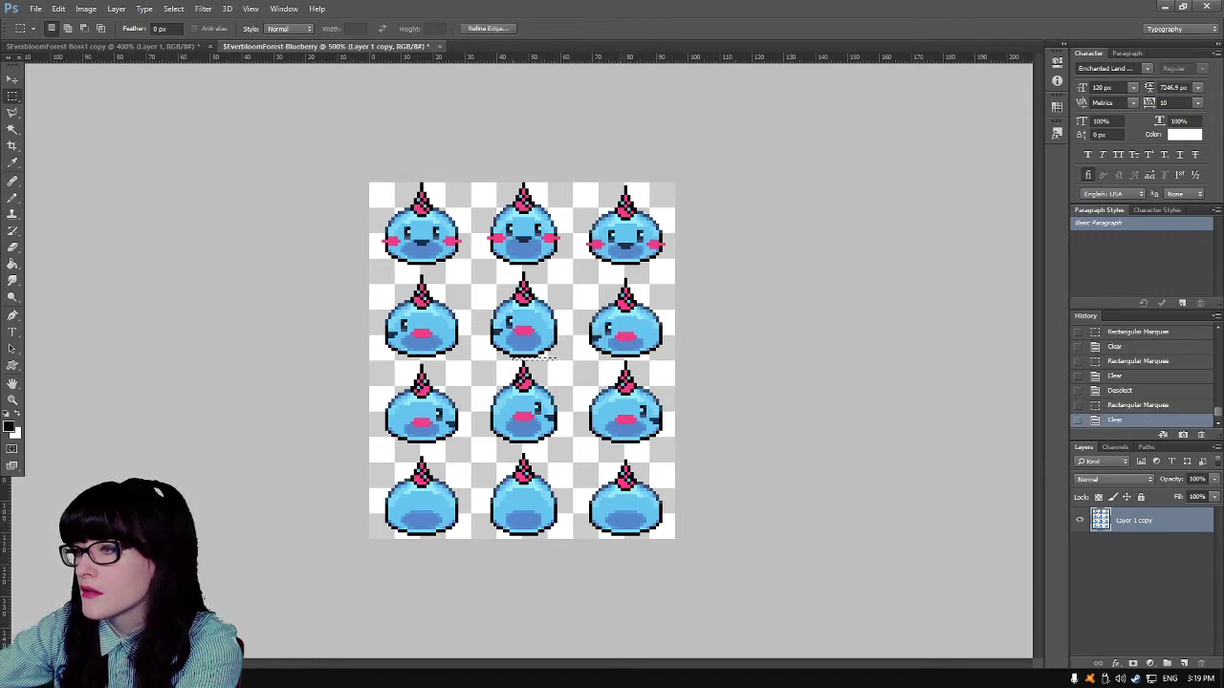
drag(433, 365, 443, 367)
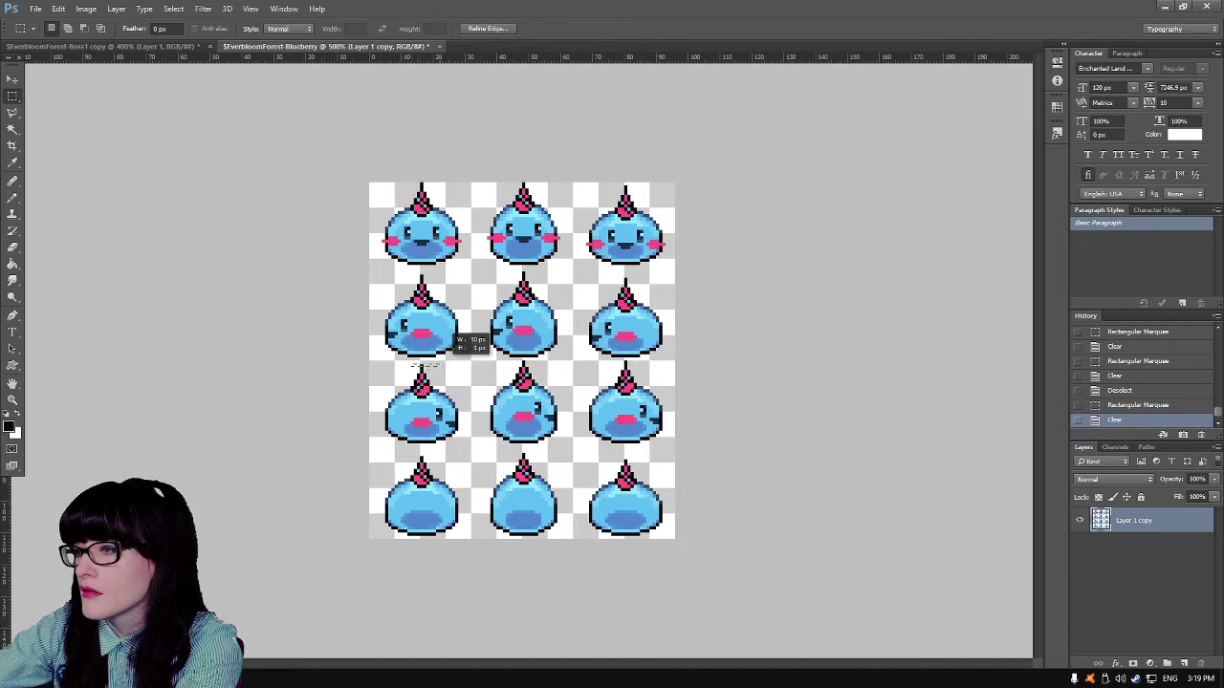
drag(648, 363, 648, 363)
key(Delete)
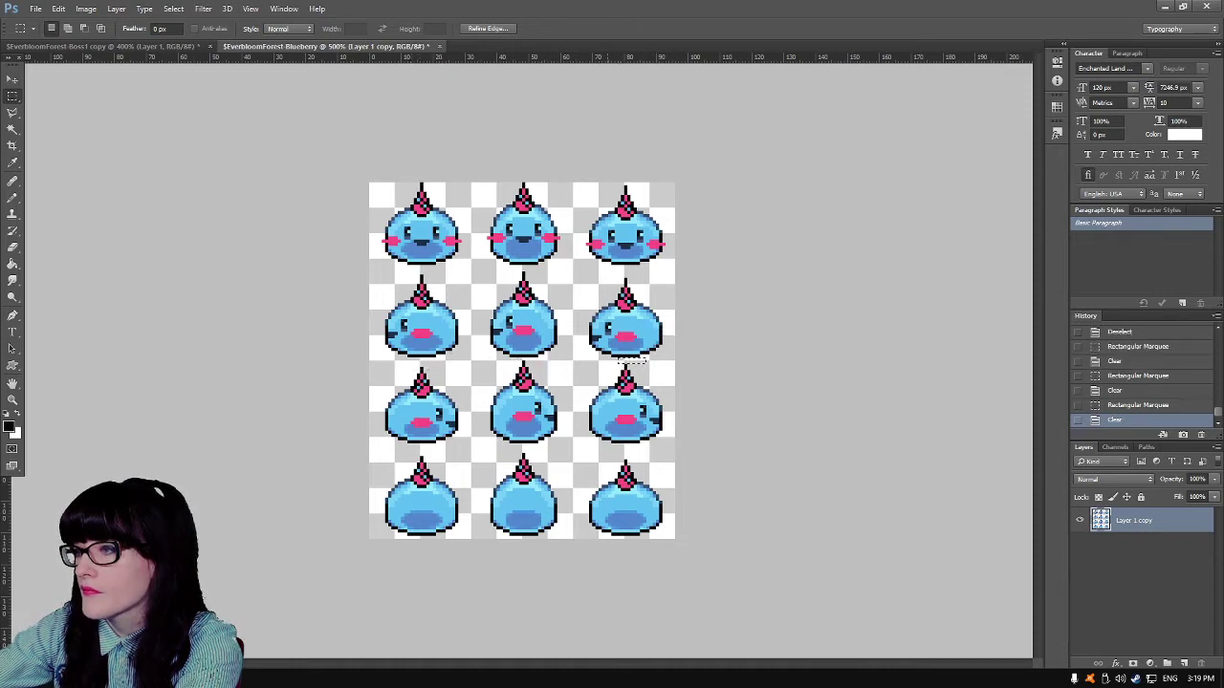
key(ctrl+d)
- Trim the stem tips of the outer two front-facing blueberries in the top row, undoing the trim on the middle one
drag(608, 182, 633, 186)
key(Delete)
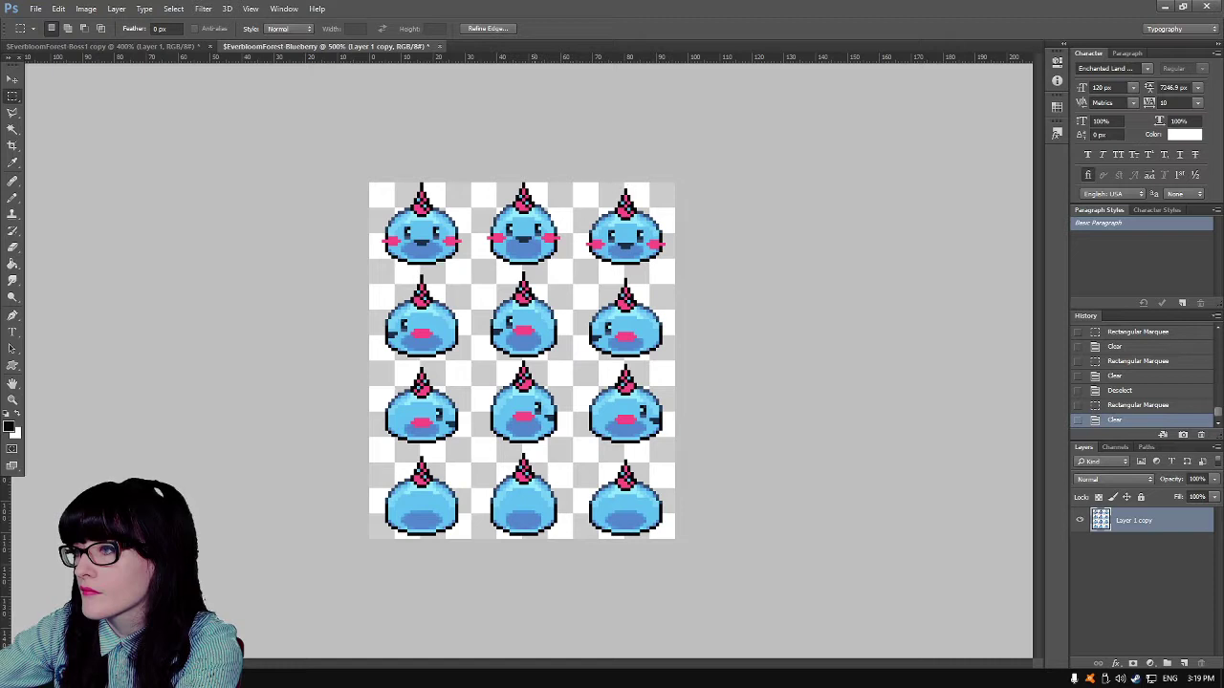
drag(503, 182, 540, 188)
key(Delete)
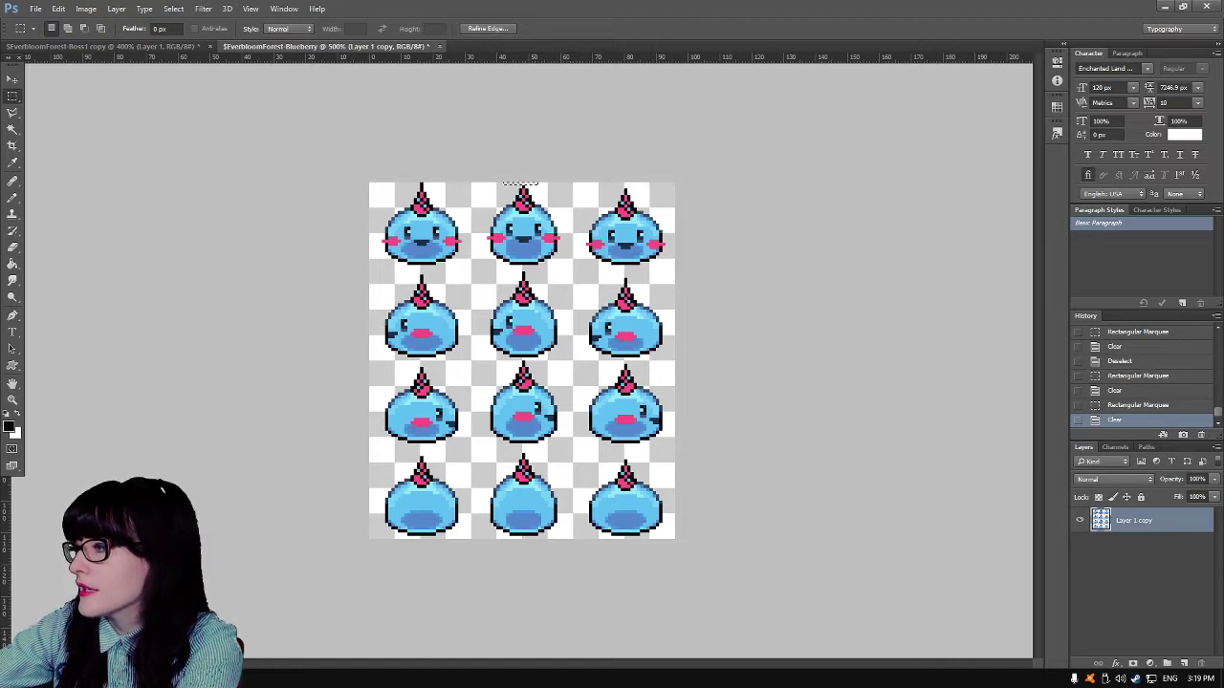
key(ctrl+z)
key(ctrl+d)
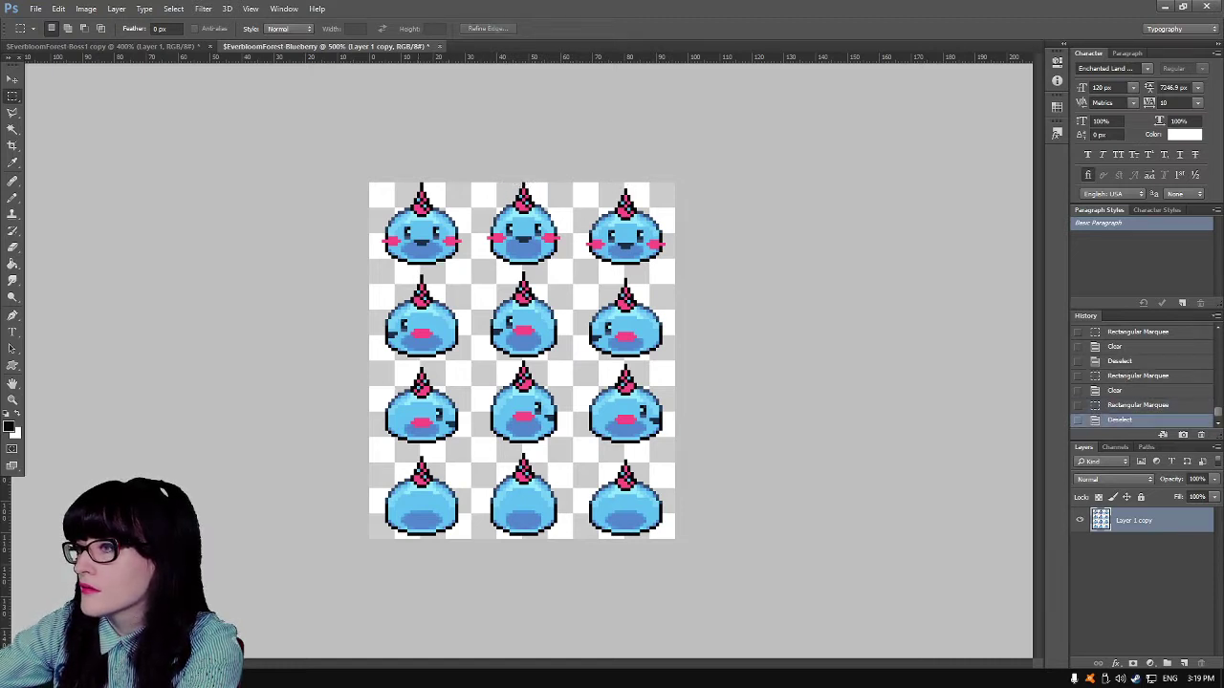
drag(421, 182, 463, 187)
key(Delete)
key(ctrl+d)
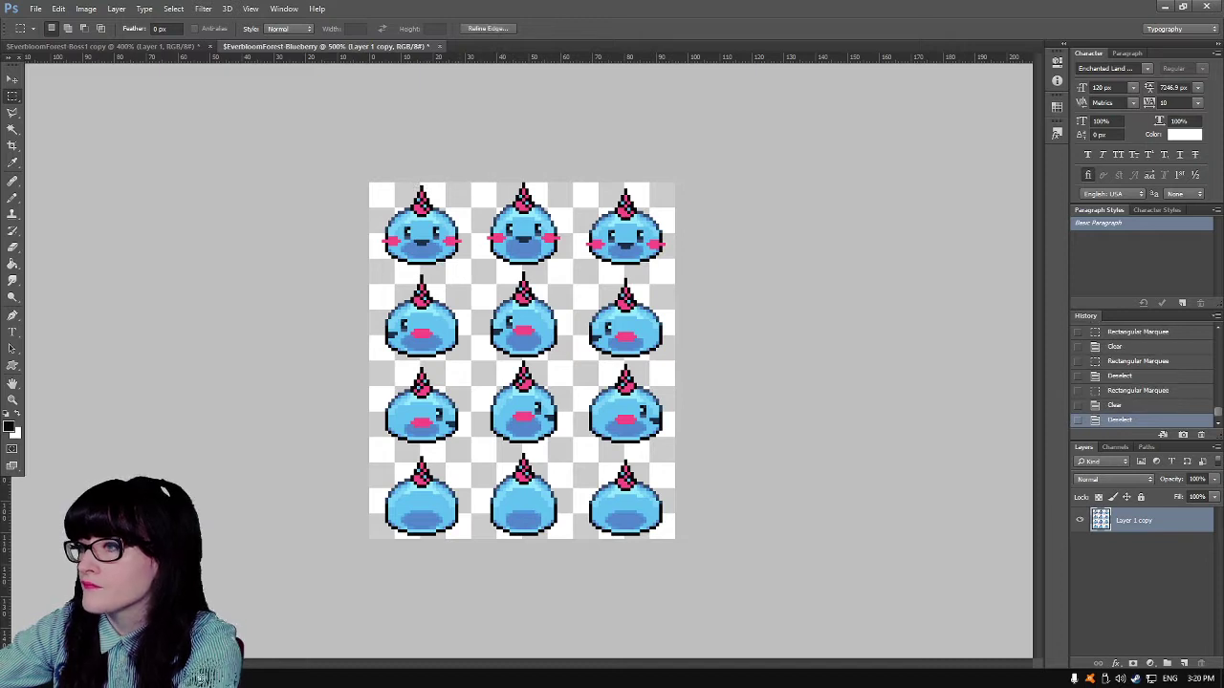
- Trim the top pixels off the stem tips of the left-facing blueberries in the second row
drag(420, 271, 420, 272)
key(Delete)
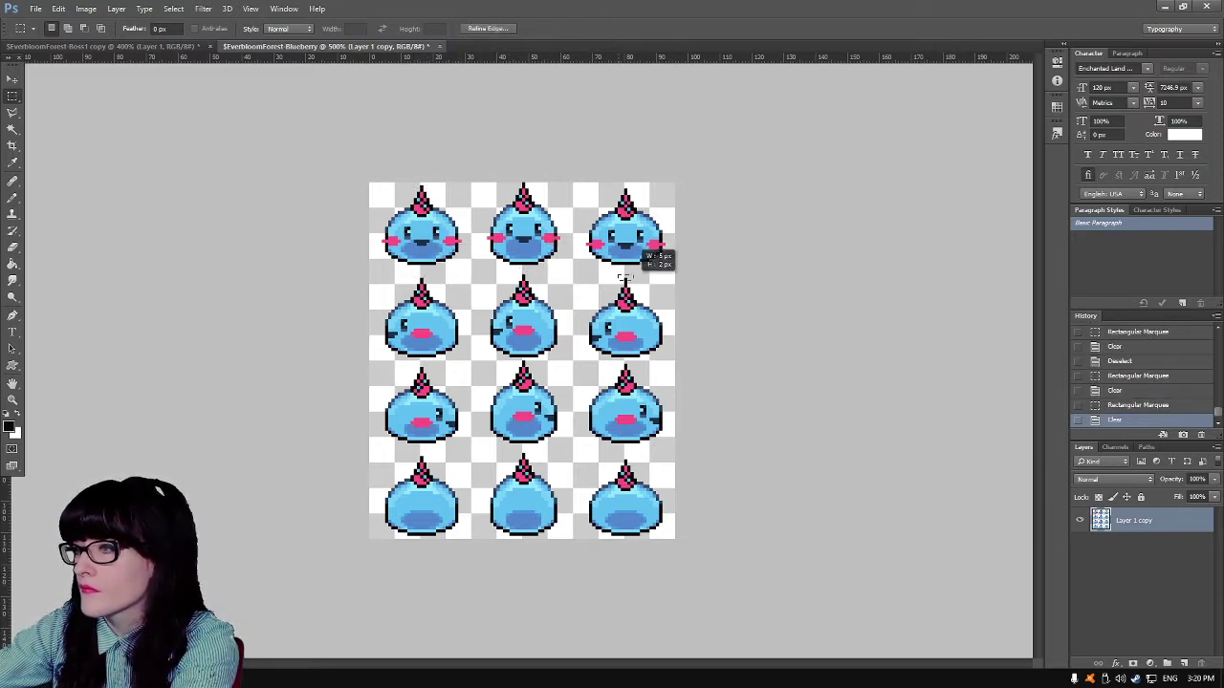
drag(623, 277, 624, 277)
key(Delete)
key(ctrl+d)
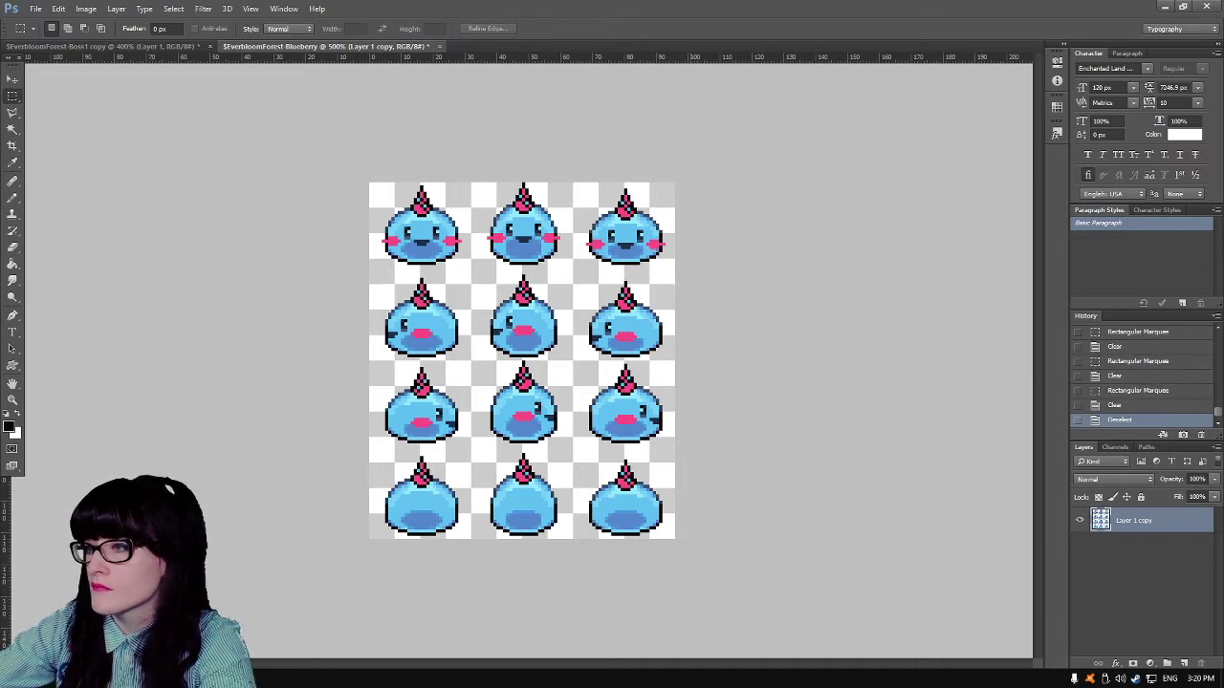
click(59, 9)
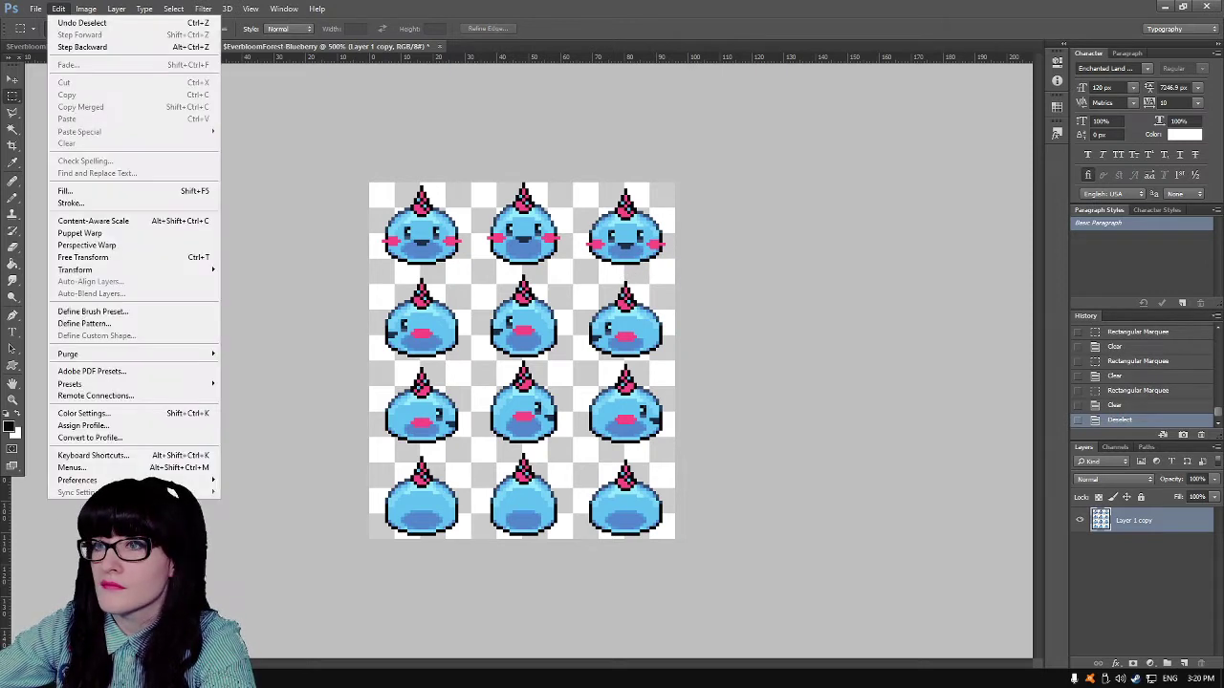
click(58, 9)
click(58, 9)
mouse_move(35, 9)
key(Escape)
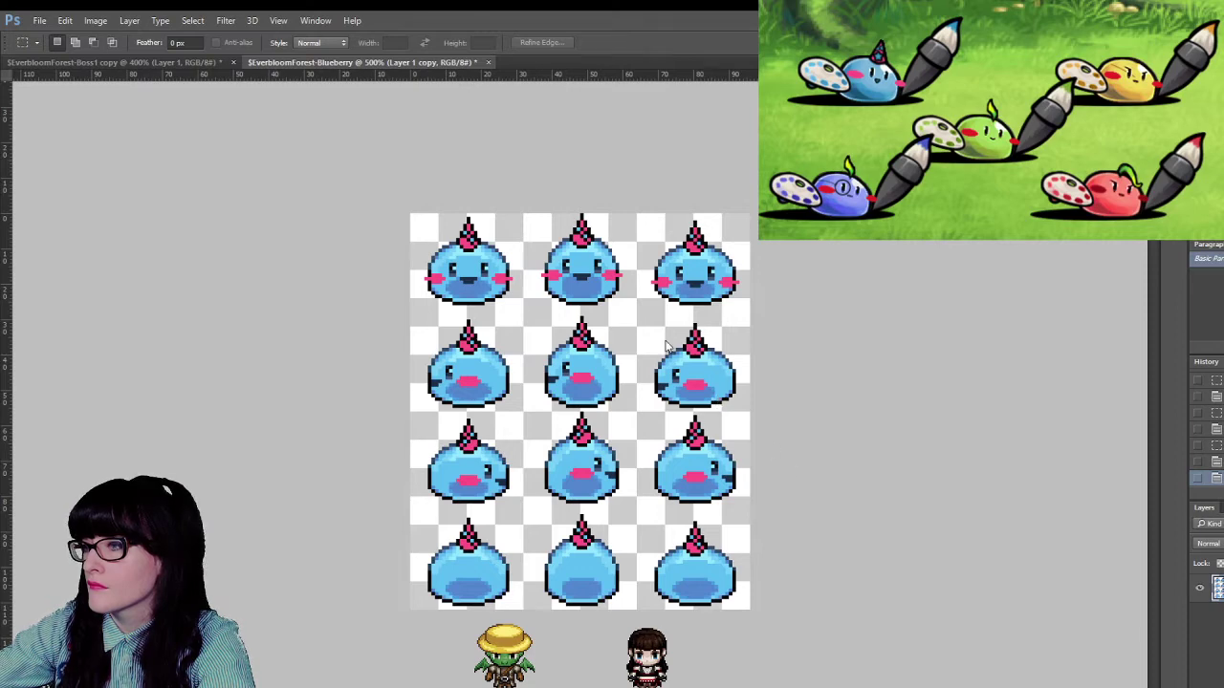
- Compare the green Boss1 copy sprite sheet with the Blueberry sprite sheet, with both viewed at 500%
click(95, 62)
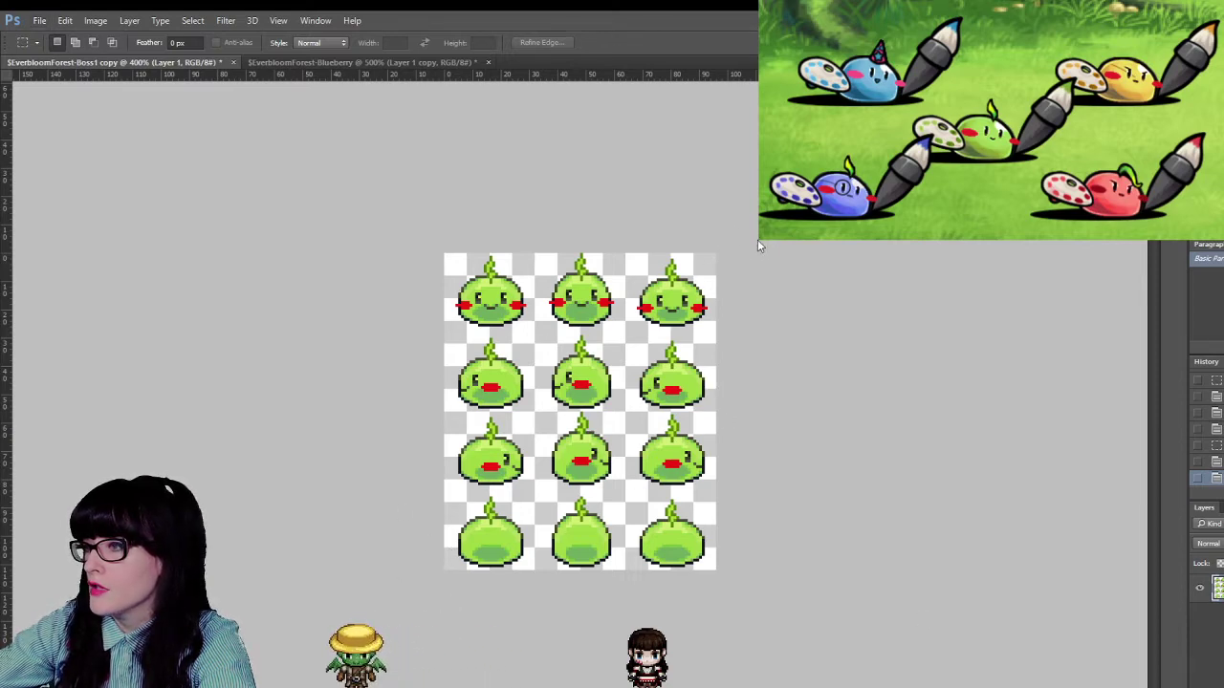
click(296, 63)
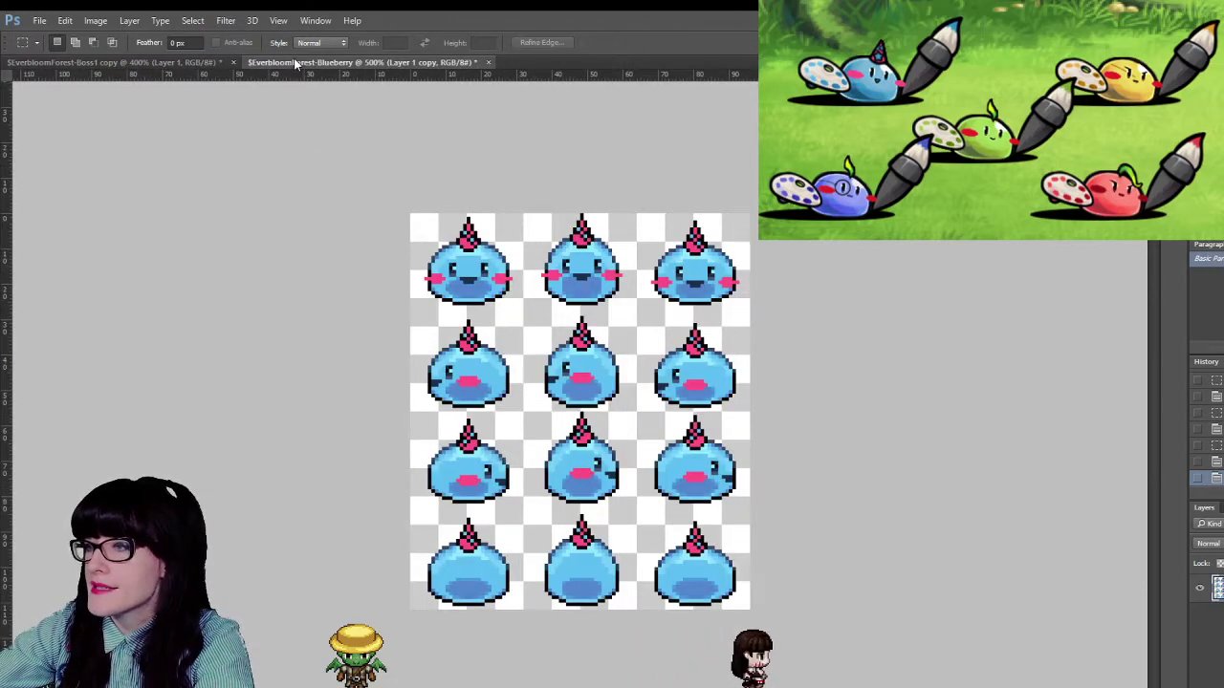
click(197, 65)
key(z)
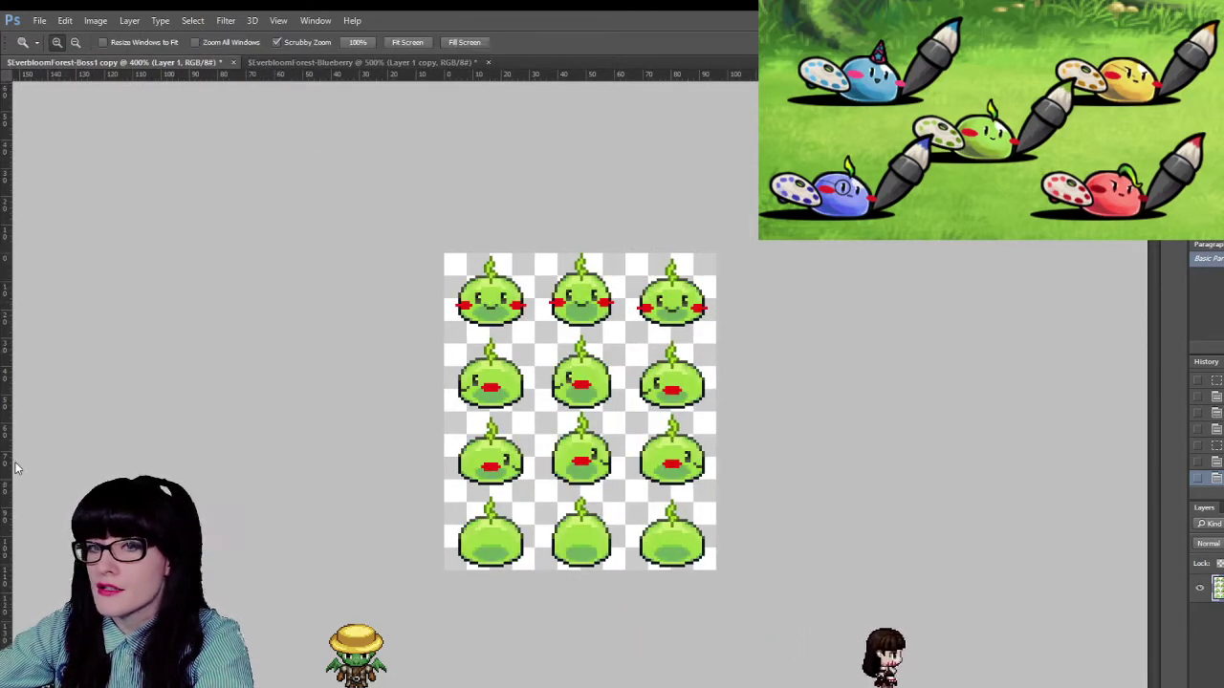
click(577, 411)
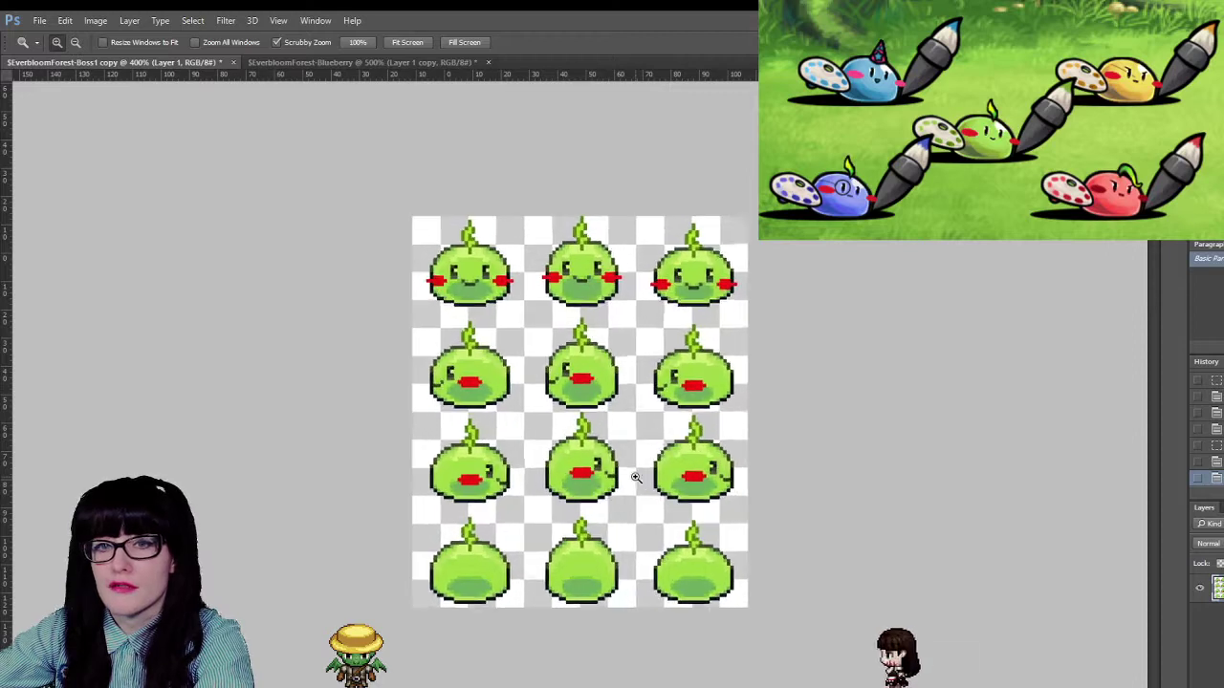
click(290, 64)
click(183, 60)
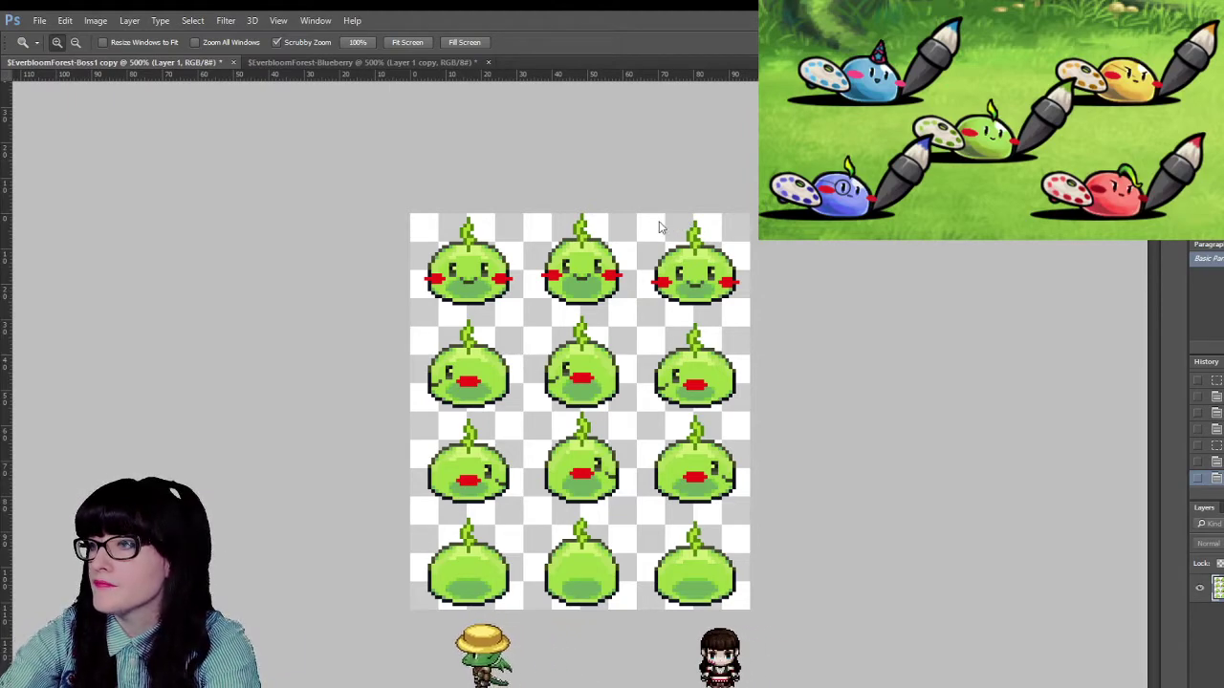
- Duplicate the green Boss1 copy sprite sheet as a new document named $EverbloomForest-Lemon and view it at 500%
drag(503, 340, 621, 393)
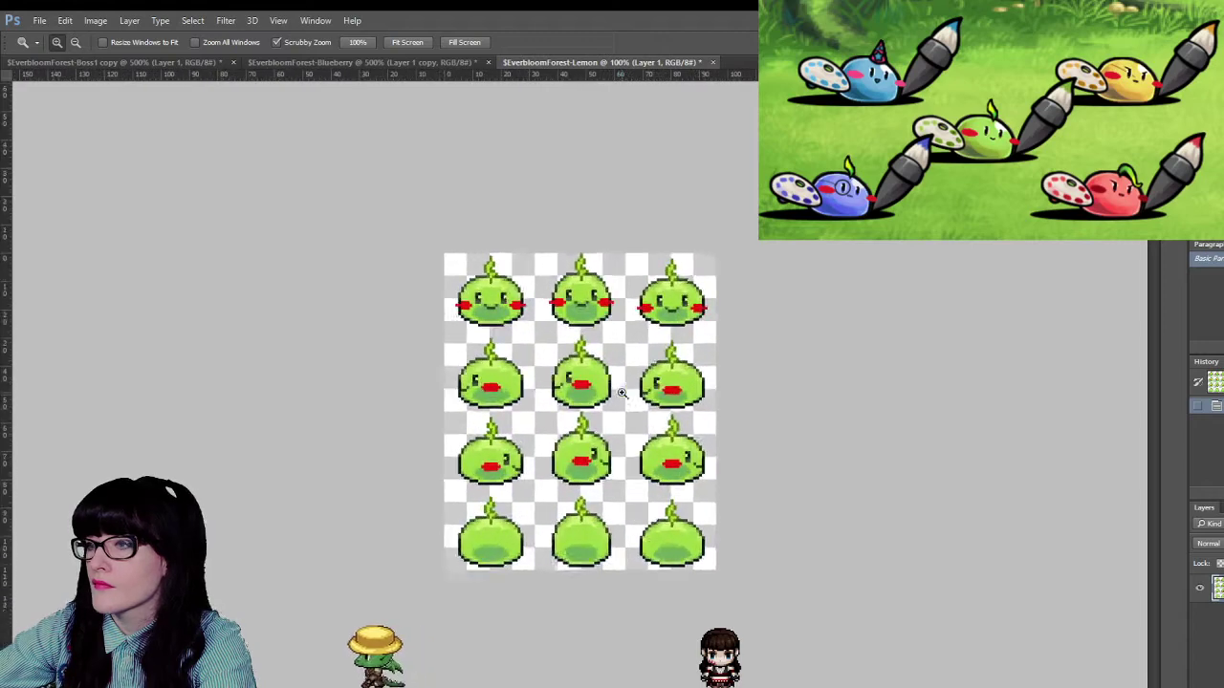
click(621, 393)
click(621, 393)
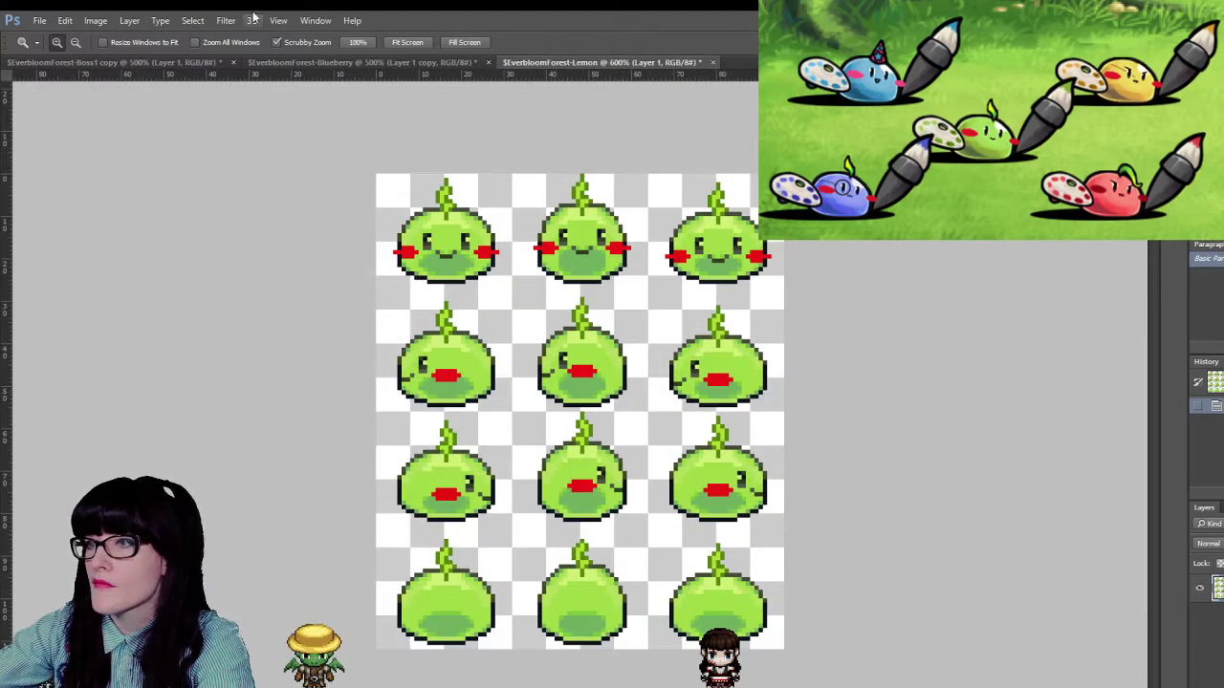
click(176, 62)
click(574, 62)
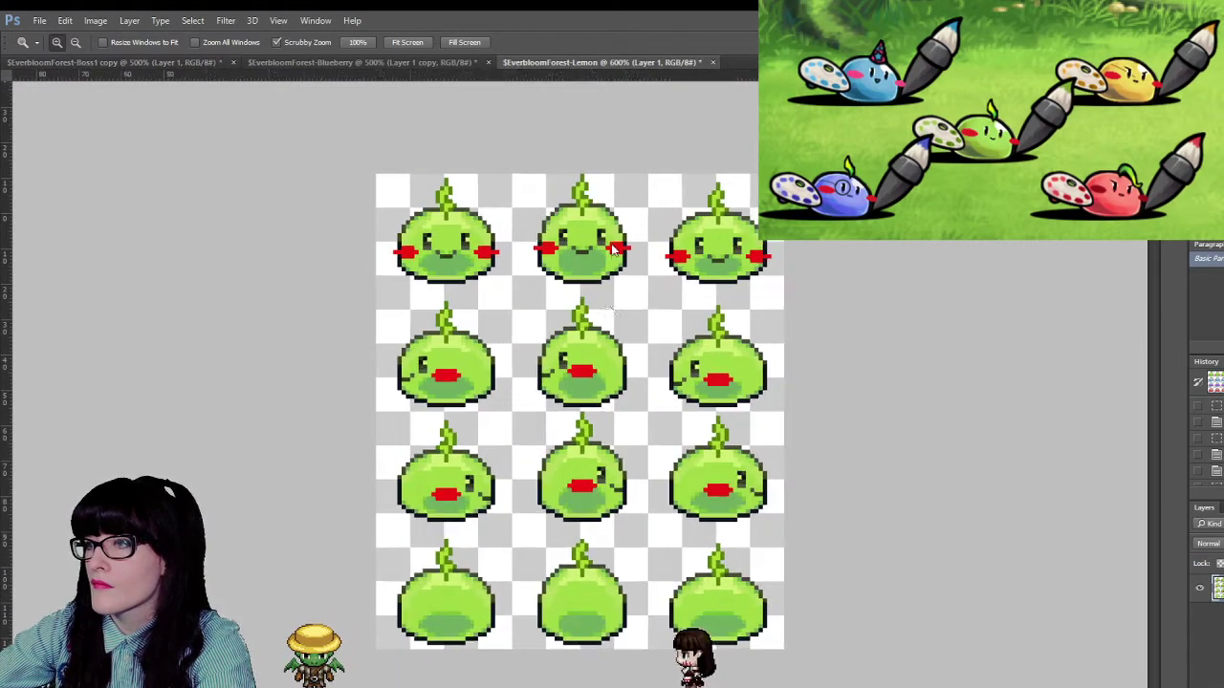
key(ctrl+minus)
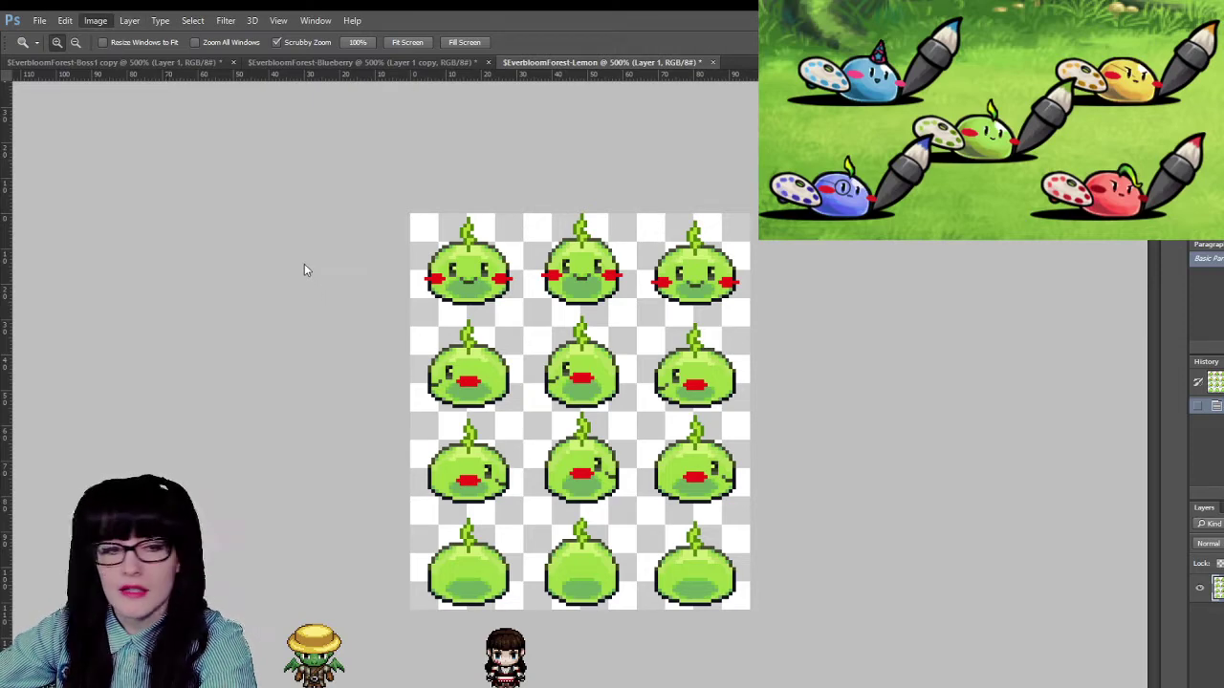
- Shift the hue of the whole Lemon sprite sheet so the green bodies and stems turn lemon yellow
key(i)
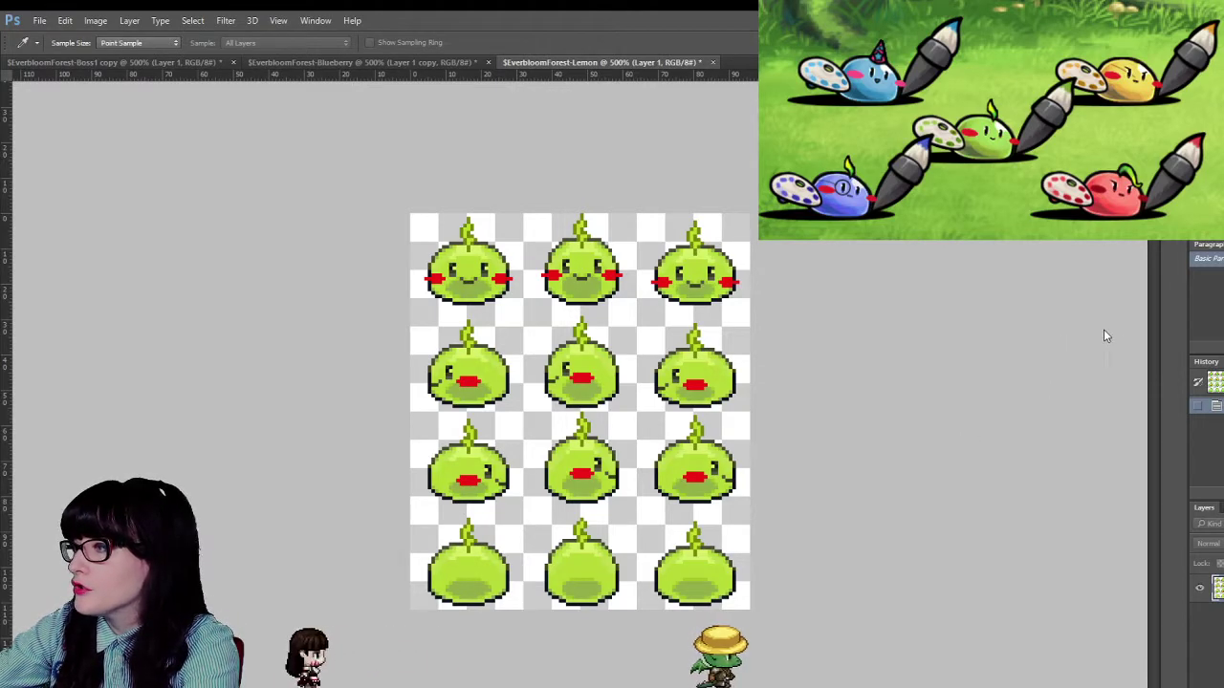
key(z)
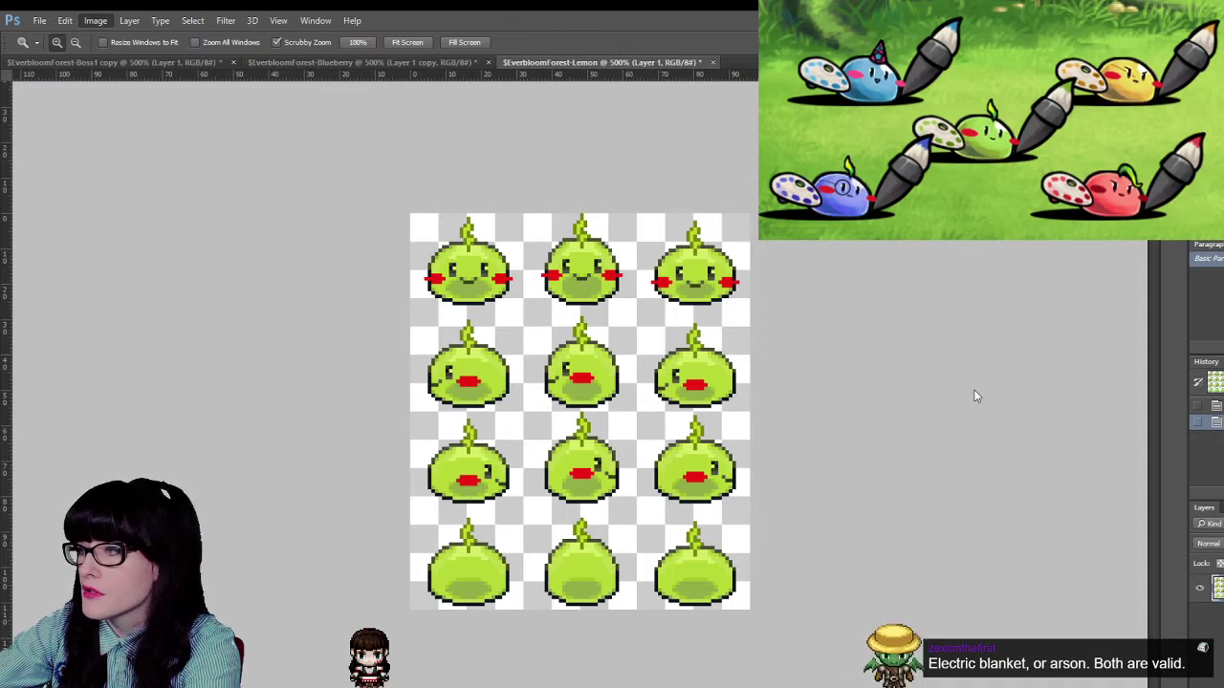
key(i)
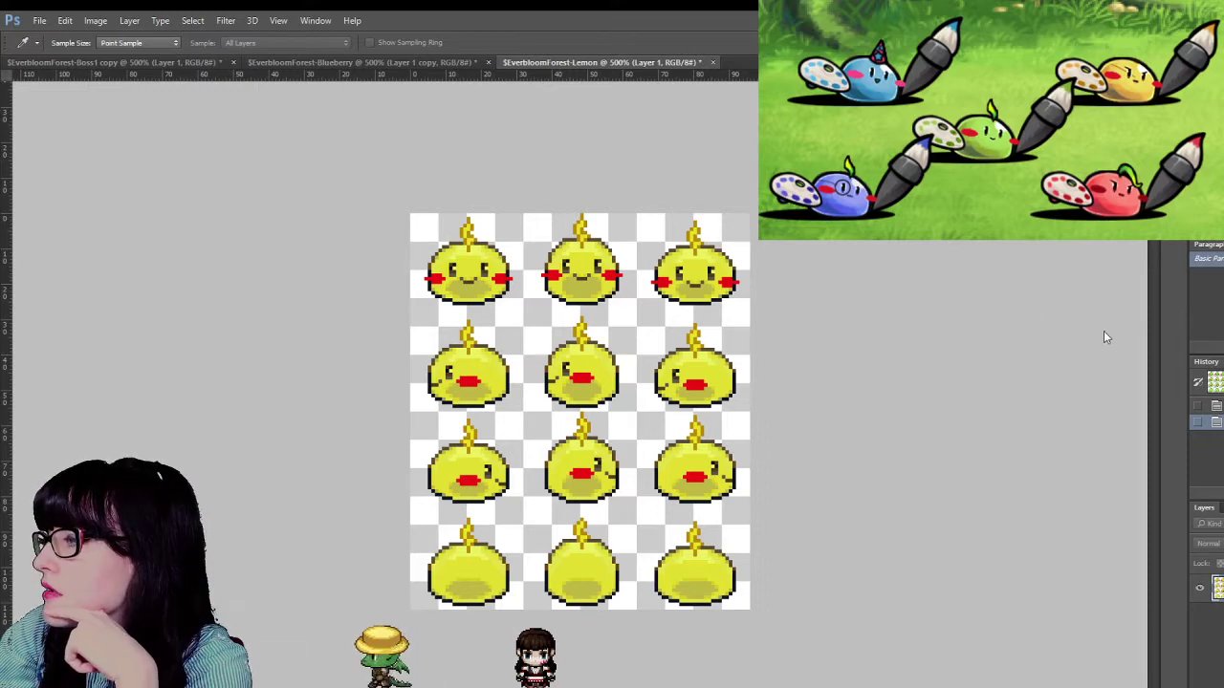
- Select the strip above the heads of the front-facing lemons in the top row and delete their stems
key(z)
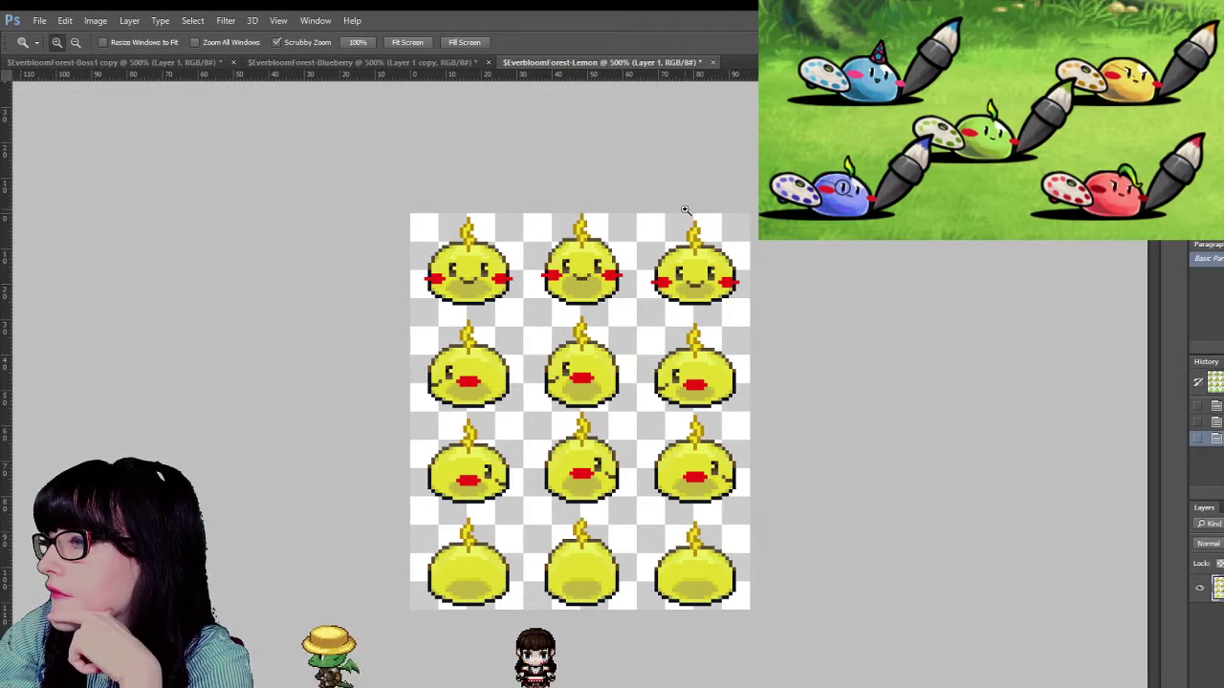
click(581, 239)
click(581, 239)
click(581, 239)
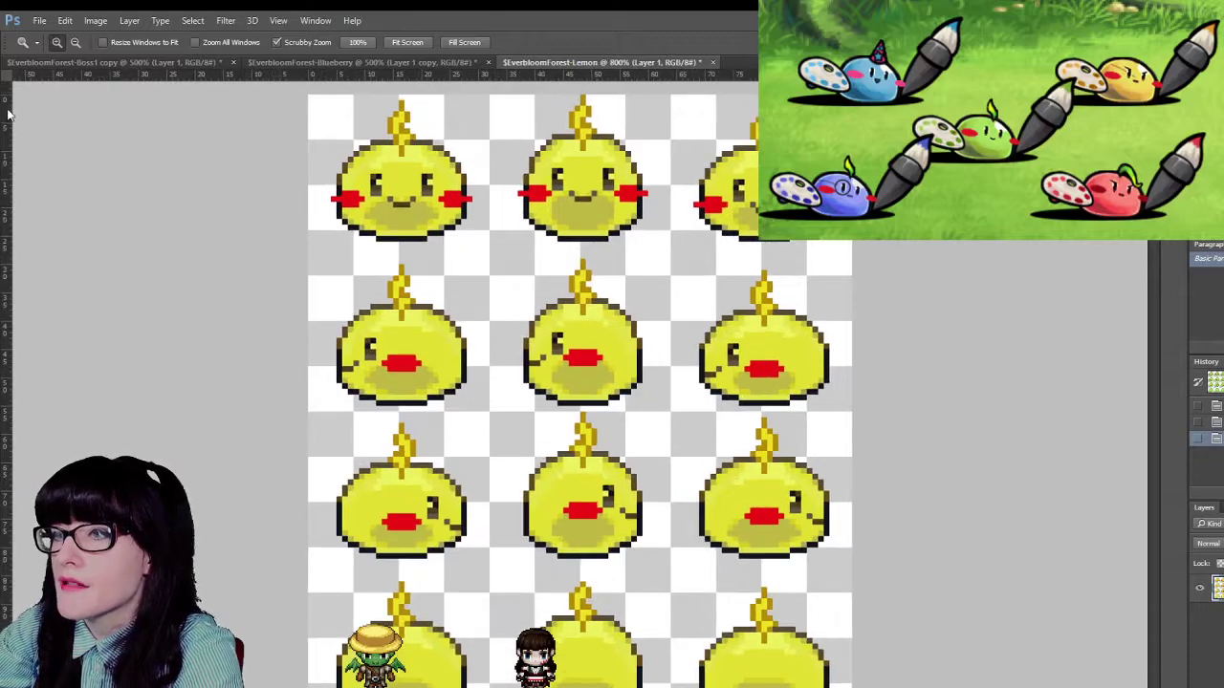
key(v)
click(40, 129)
key(m)
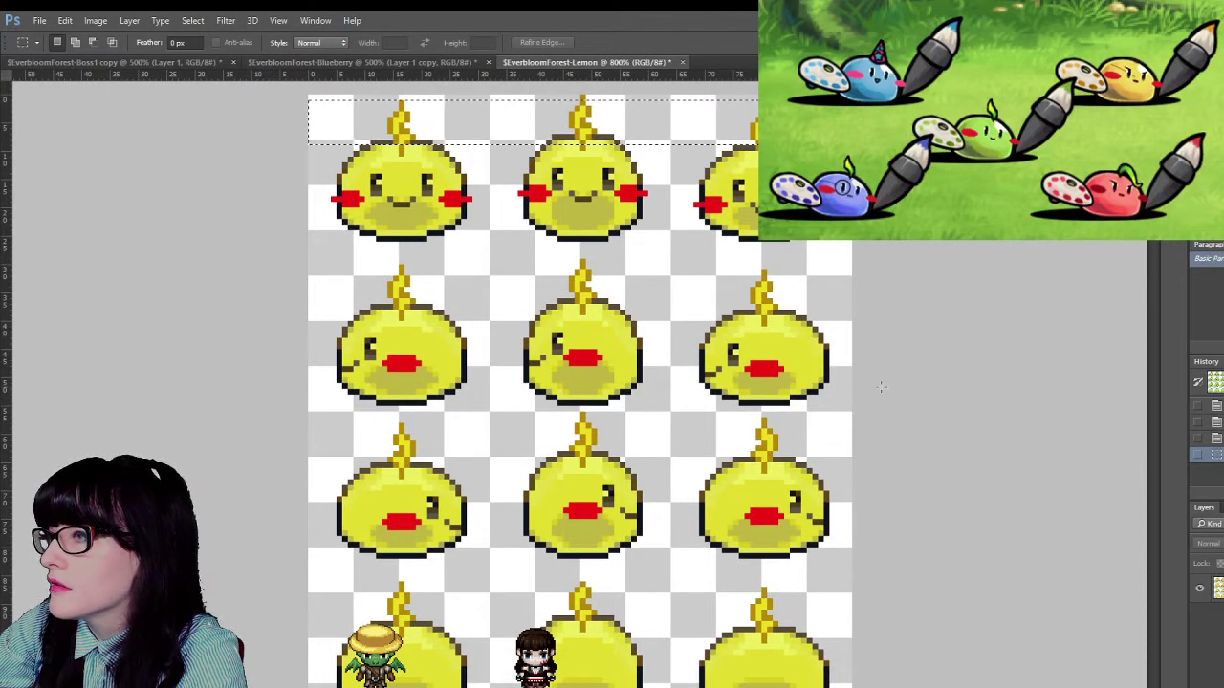
key(Up)
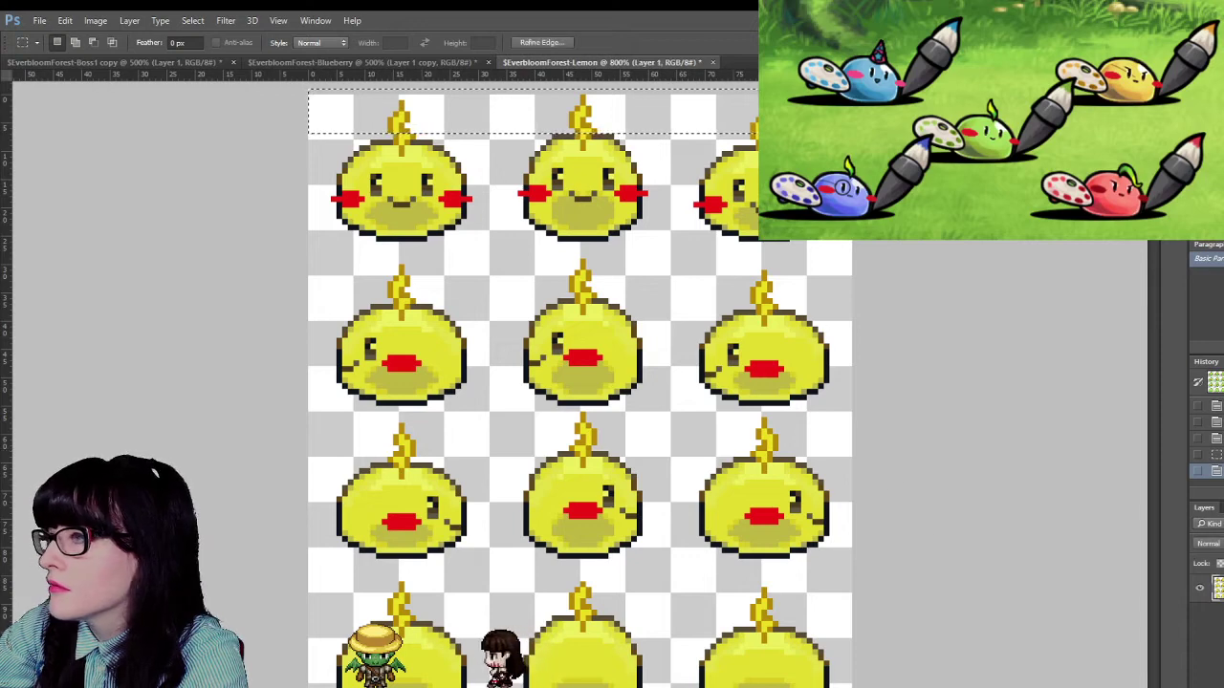
- Delete the stems of the left-facing lemons in the second row, keeping the head outlines intact
drag(321, 247, 846, 304)
key(Delete)
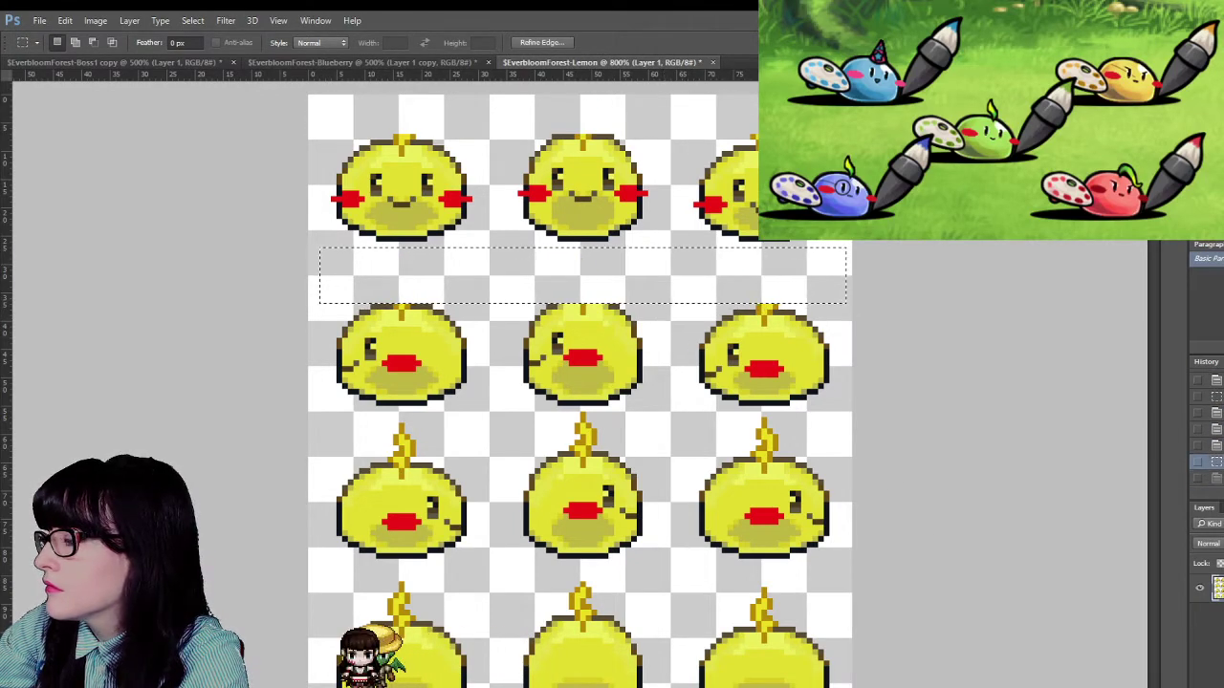
key(ctrl+z)
key(ctrl+Down)
key(ctrl+Down)
key(ctrl+Down)
key(ctrl+Down)
key(ctrl+Down)
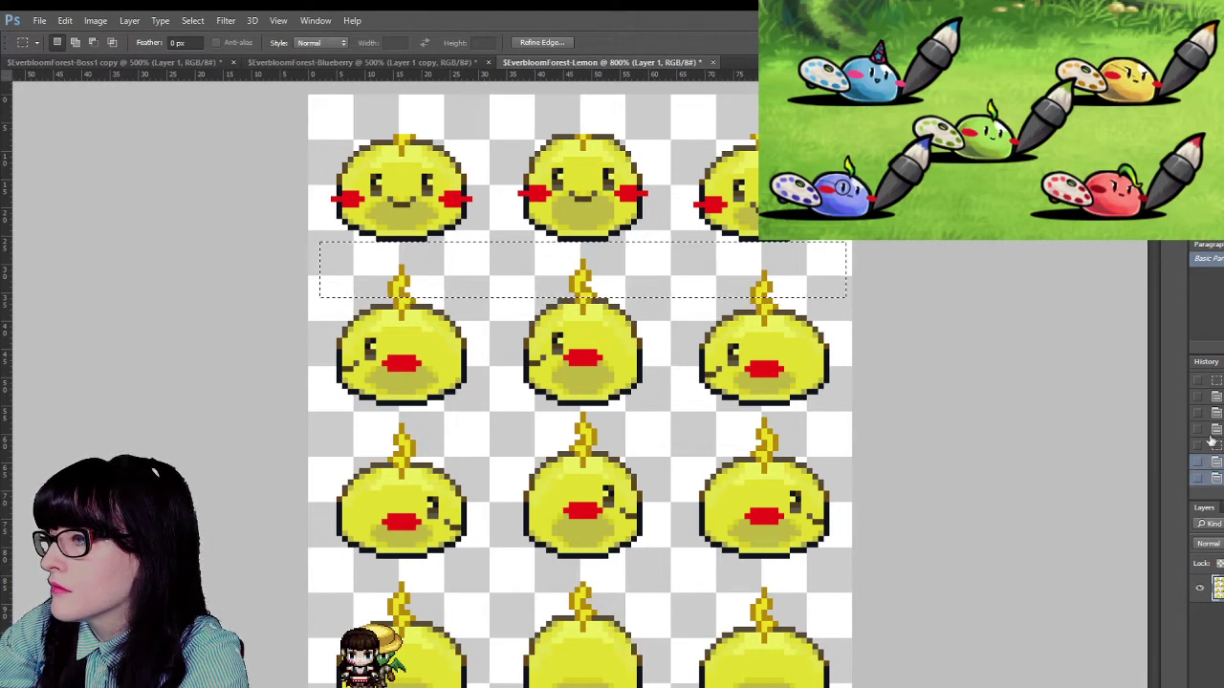
key(ctrl+d)
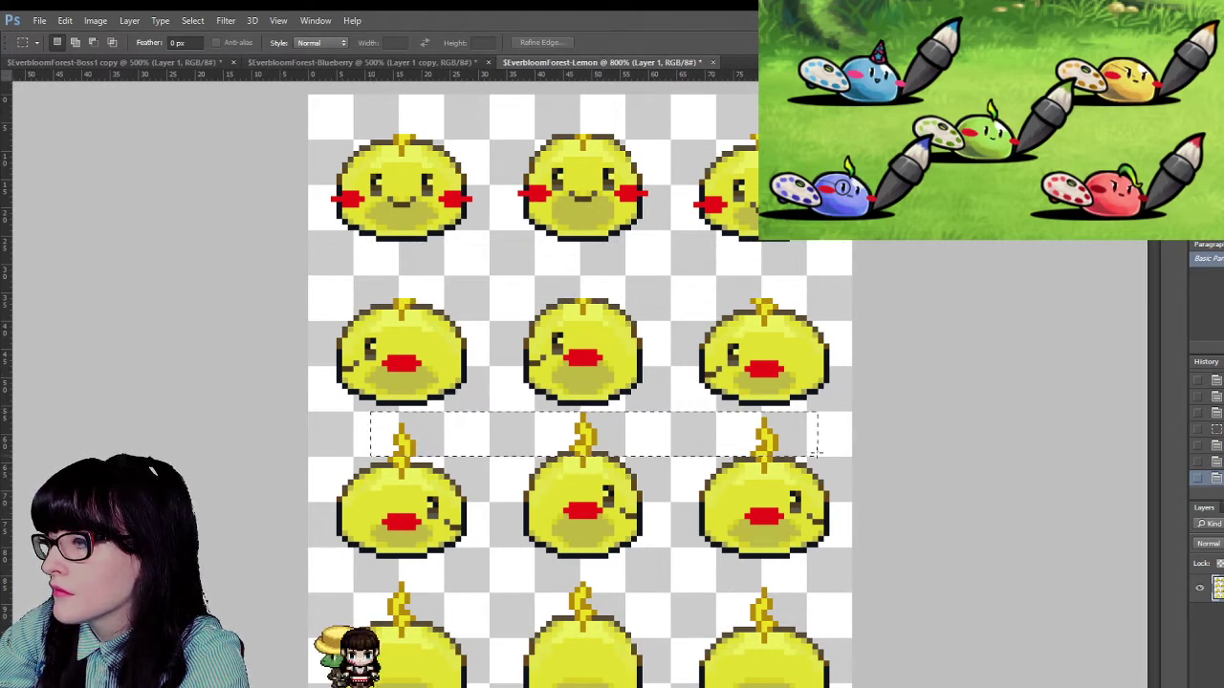
- Delete the stems above the heads of the right-facing lemons in the third row
key(ctrl+Down)
key(ctrl+Down)
key(ctrl+Down)
key(ctrl+Down)
key(ctrl+Down)
key(ctrl+d)
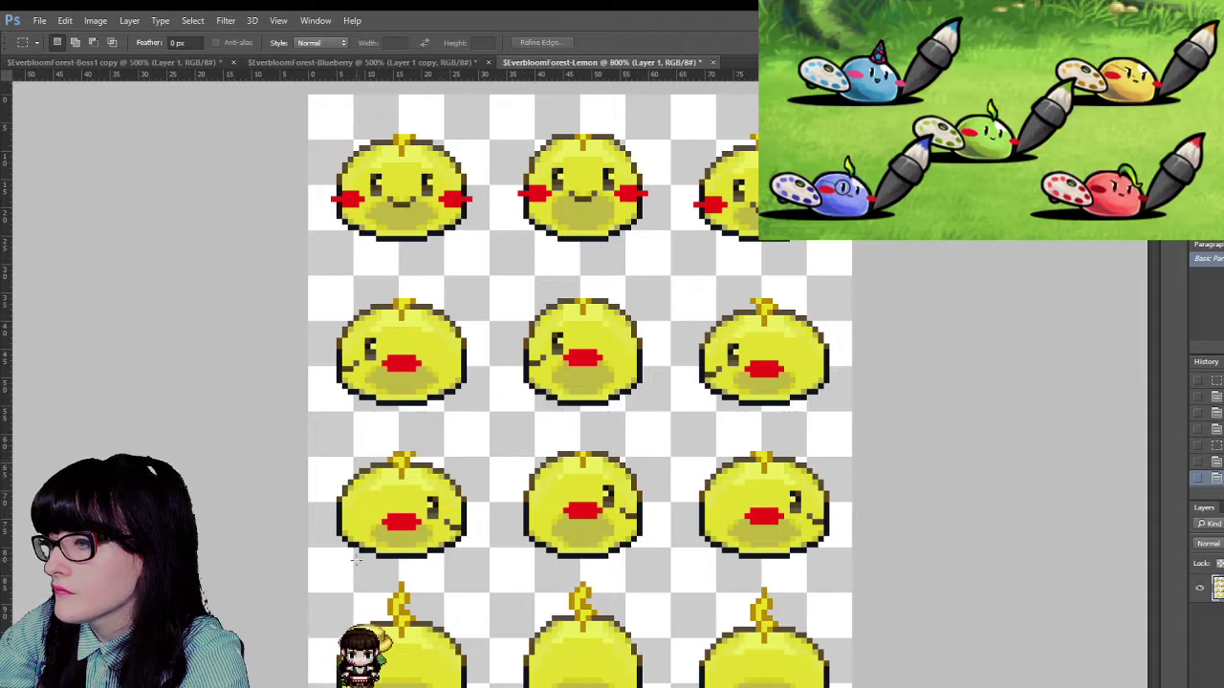
- Select the strip above the back-facing lemons in the bottom row and delete their stems
drag(355, 564, 851, 614)
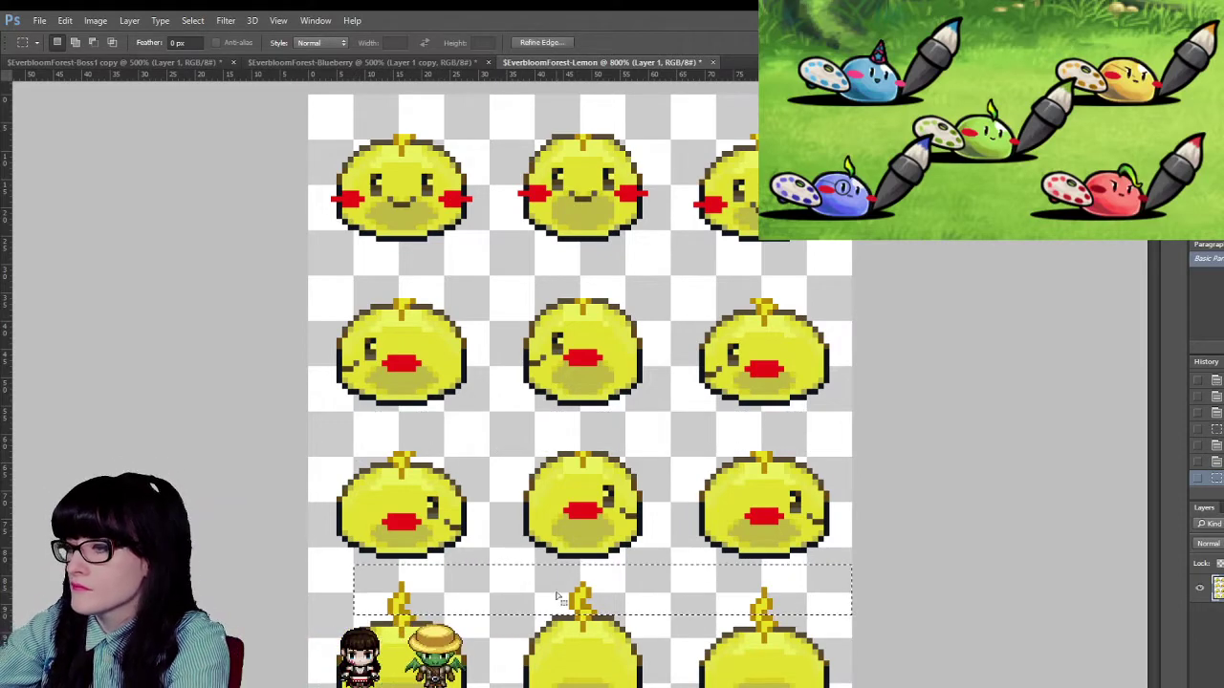
key(ctrl+Down)
key(ctrl+Down)
key(ctrl+Down)
key(ctrl+Down)
key(ctrl+Down)
key(ctrl+d)
- Trim the leftover stem pixels off the outer back-facing lemons and the rightmost lemon in the third row
drag(348, 611, 440, 621)
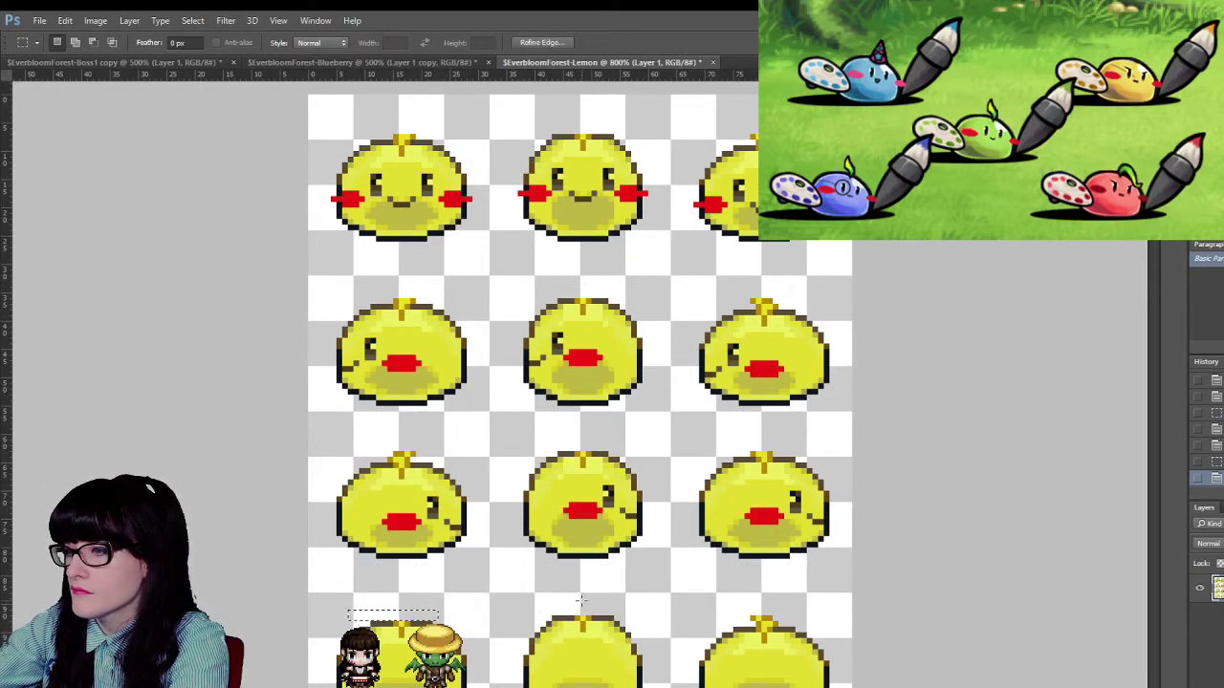
key(Delete)
key(ctrl+d)
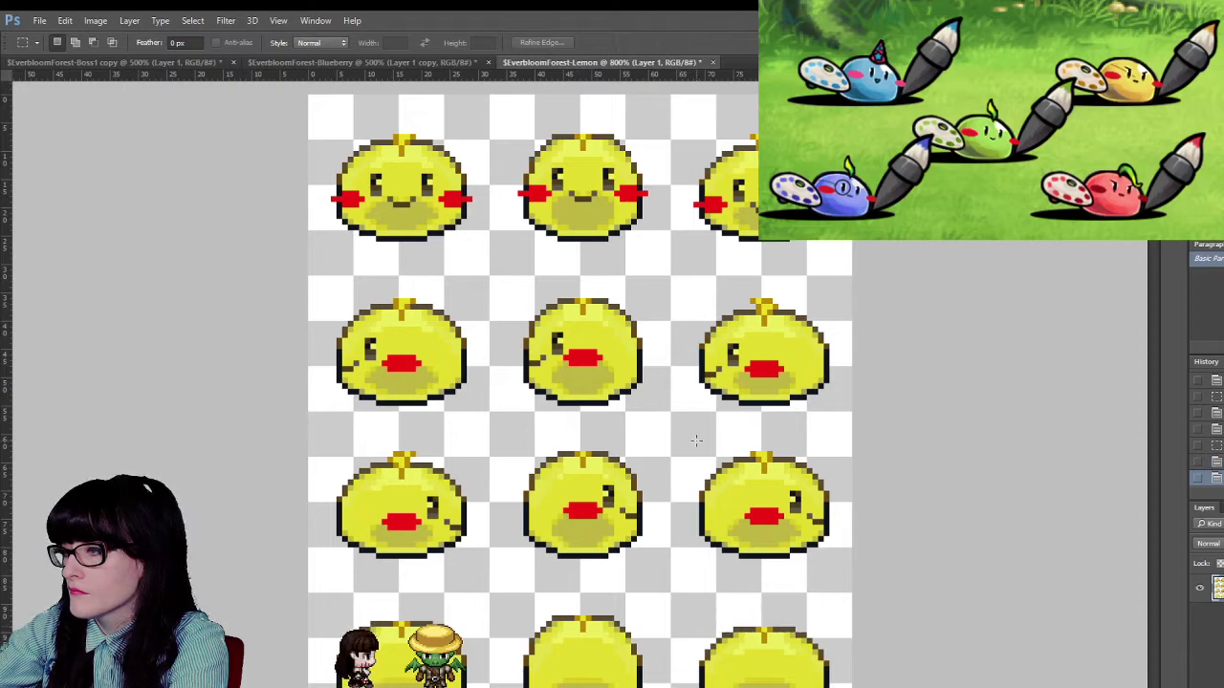
drag(692, 440, 806, 456)
key(Delete)
key(ctrl+d)
- Trim the leftover stem pixels off the rightmost lemons in the second row and the top row
drag(734, 294, 806, 312)
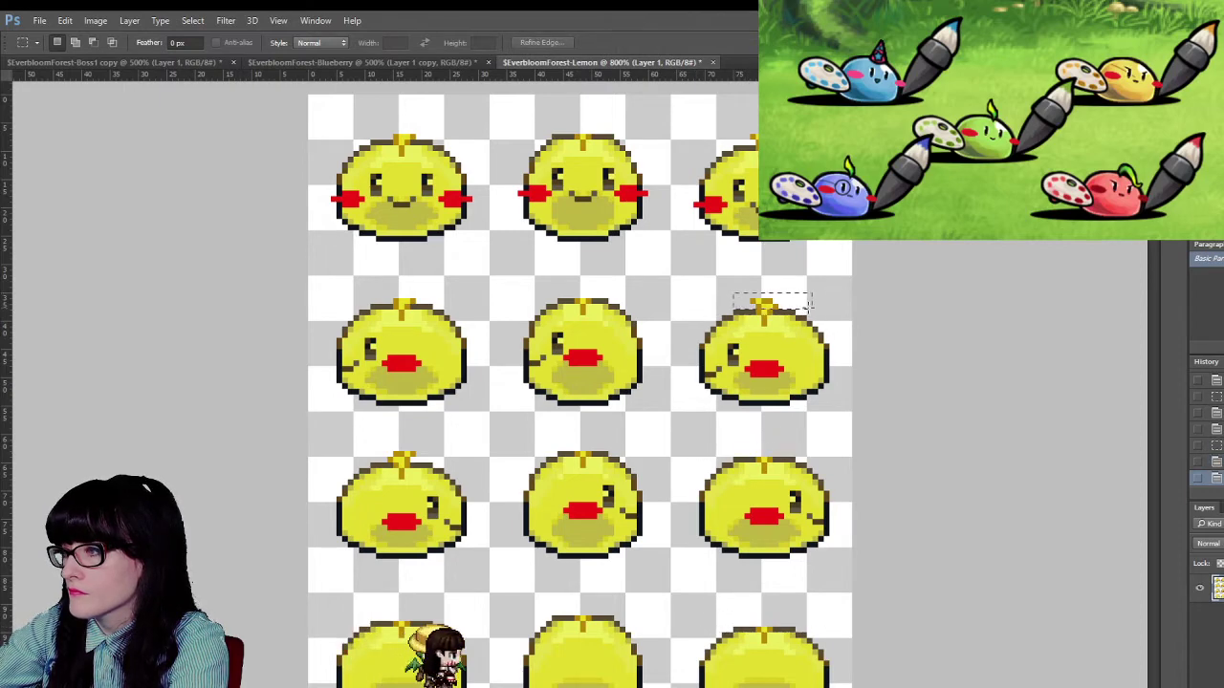
key(Delete)
key(ctrl+d)
drag(739, 95, 808, 142)
key(Delete)
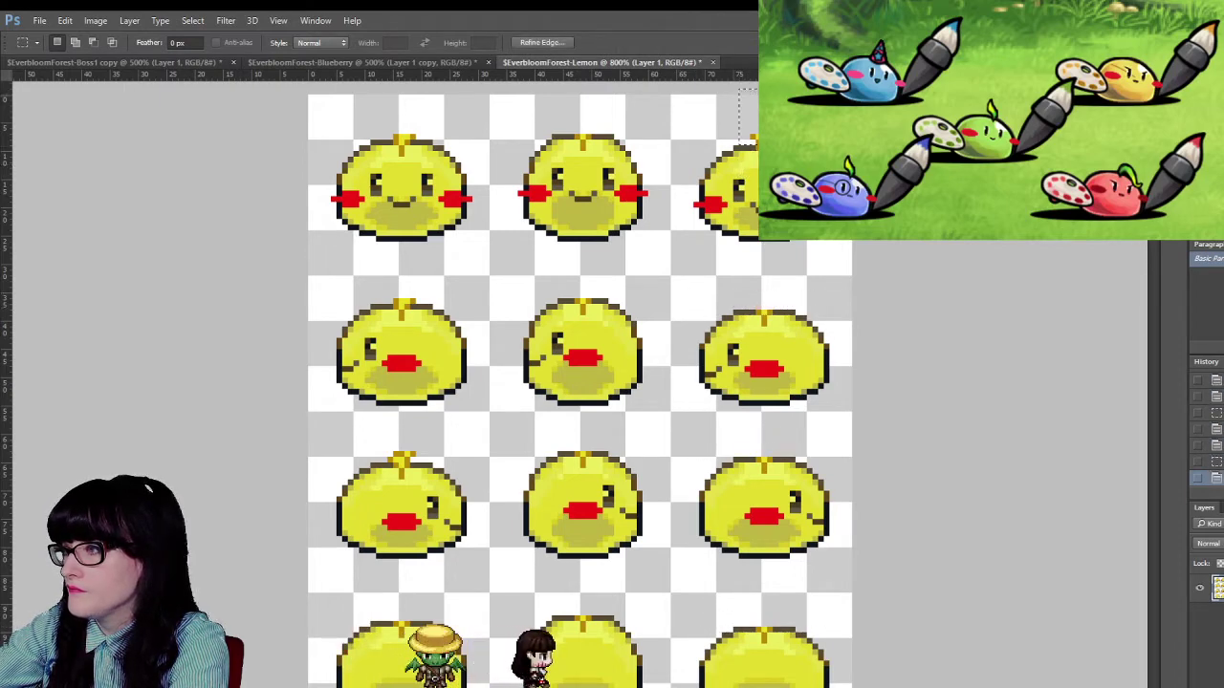
key(ctrl+d)
drag(625, 139, 629, 140)
key(Delete)
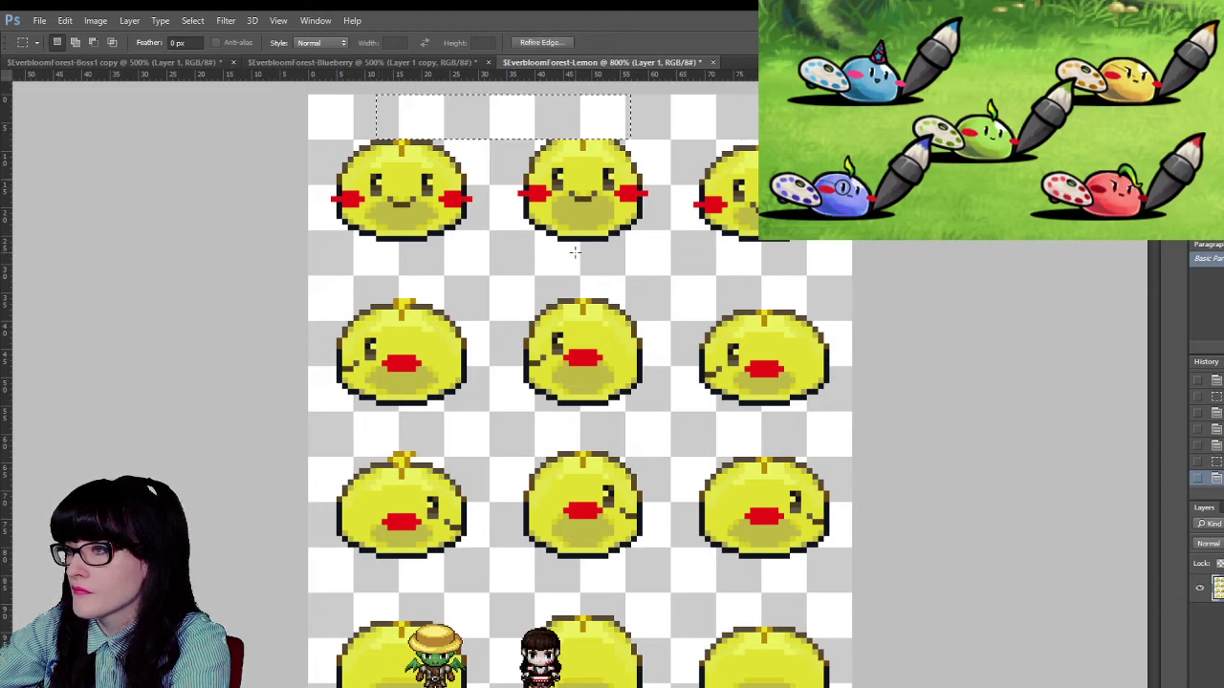
key(ctrl+alt+z)
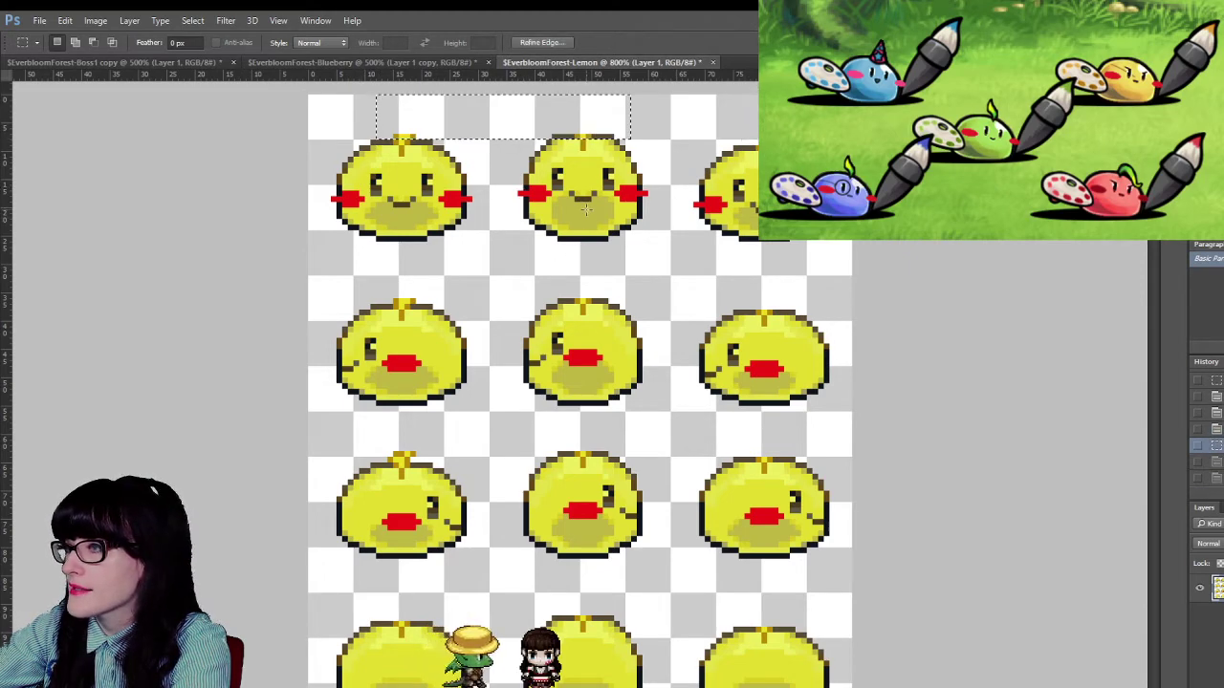
key(ctrl+alt+z)
- Trim the leftover stem pixels off the leftmost lemons in the top, second and third rows
key(Delete)
key(ctrl+d)
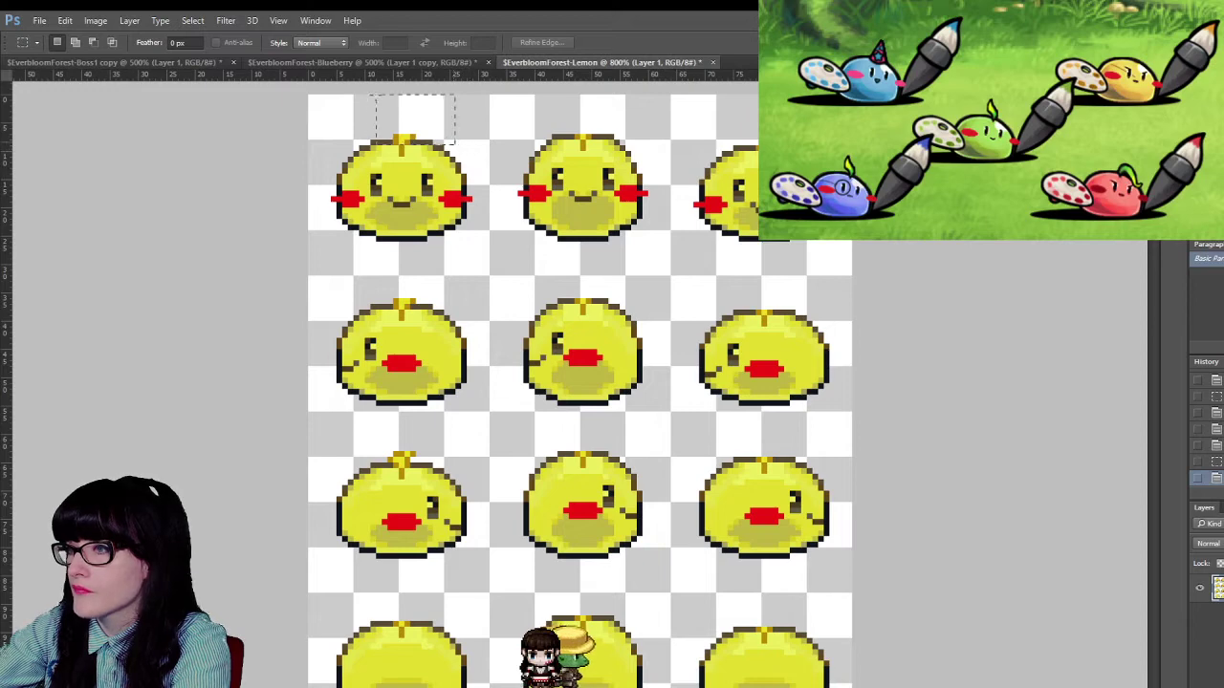
drag(336, 91, 455, 140)
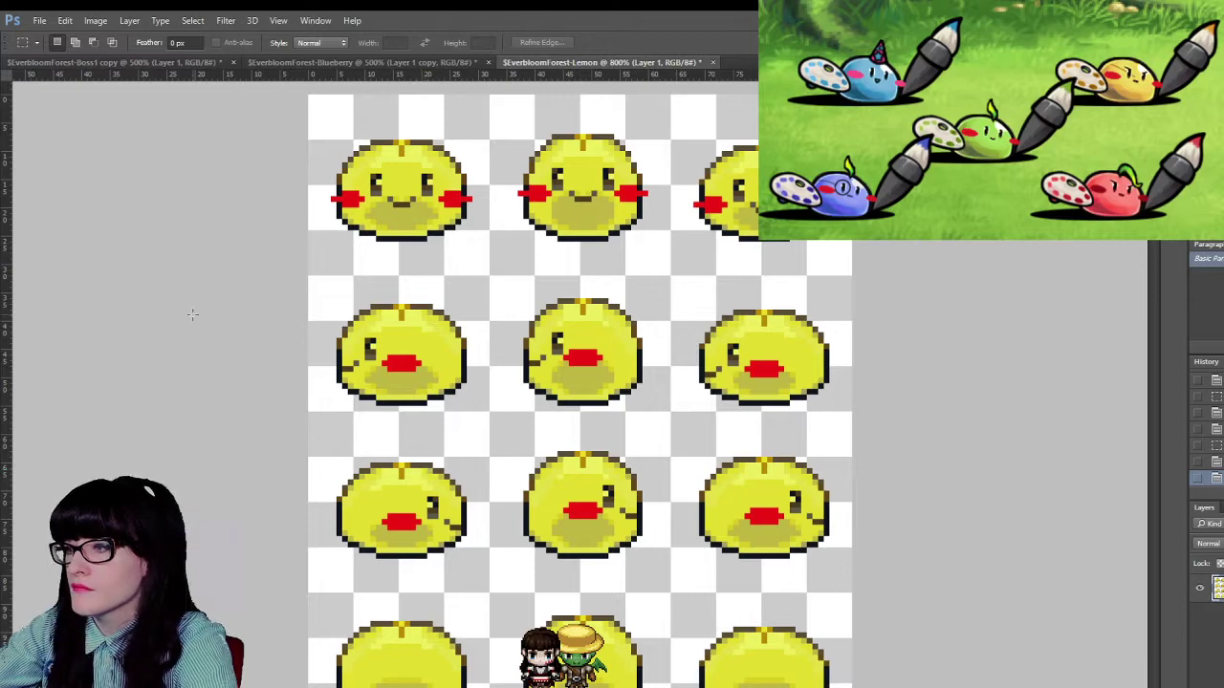
- Paint over the brown stem line on the first front-facing lemon's forehead with the surrounding pale yellow, using a 1 px Pencil
key(z)
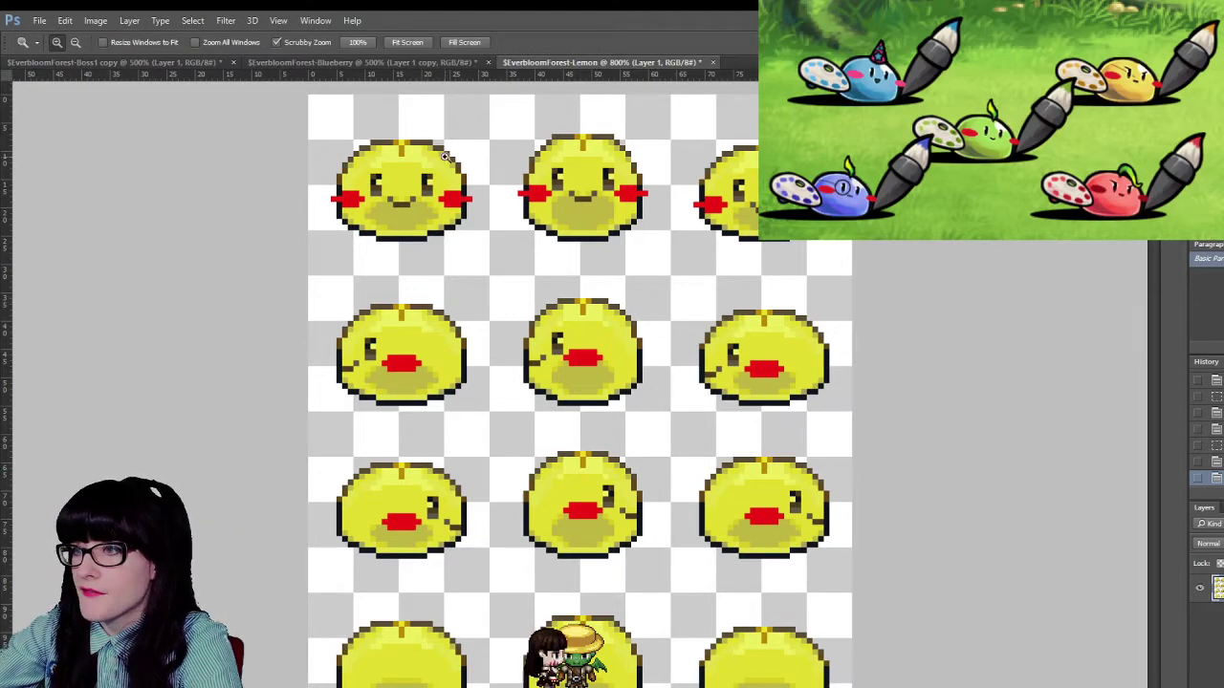
click(363, 160)
click(362, 159)
click(362, 160)
click(363, 160)
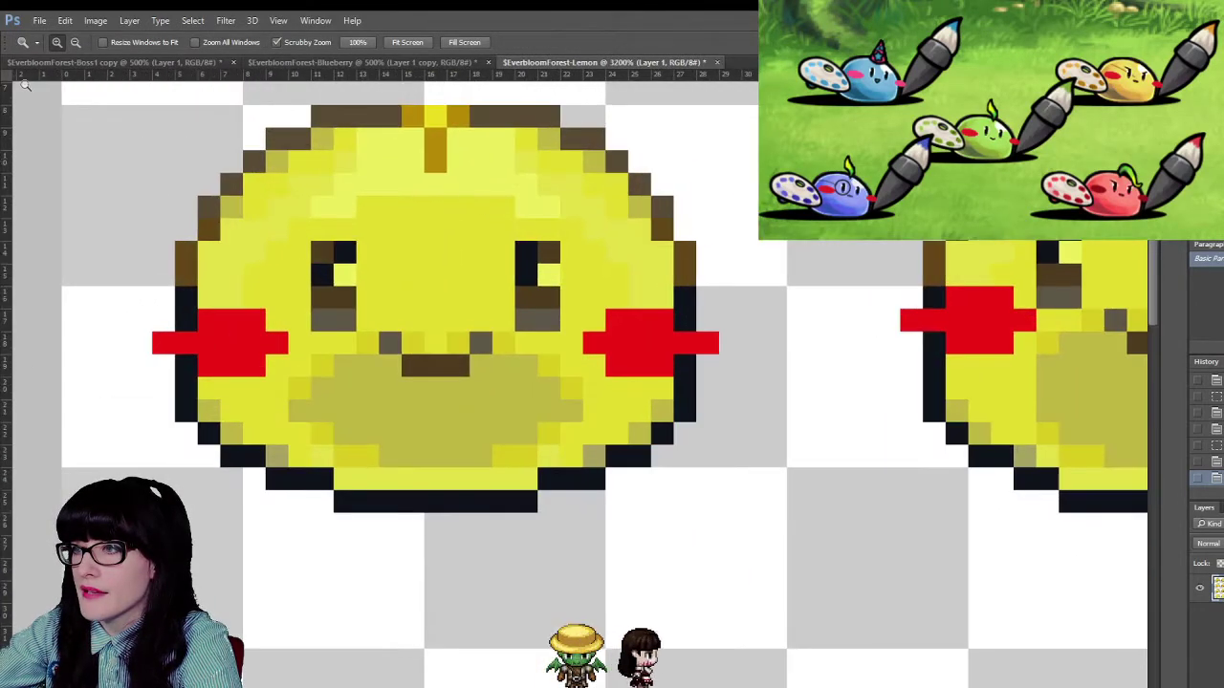
key(i)
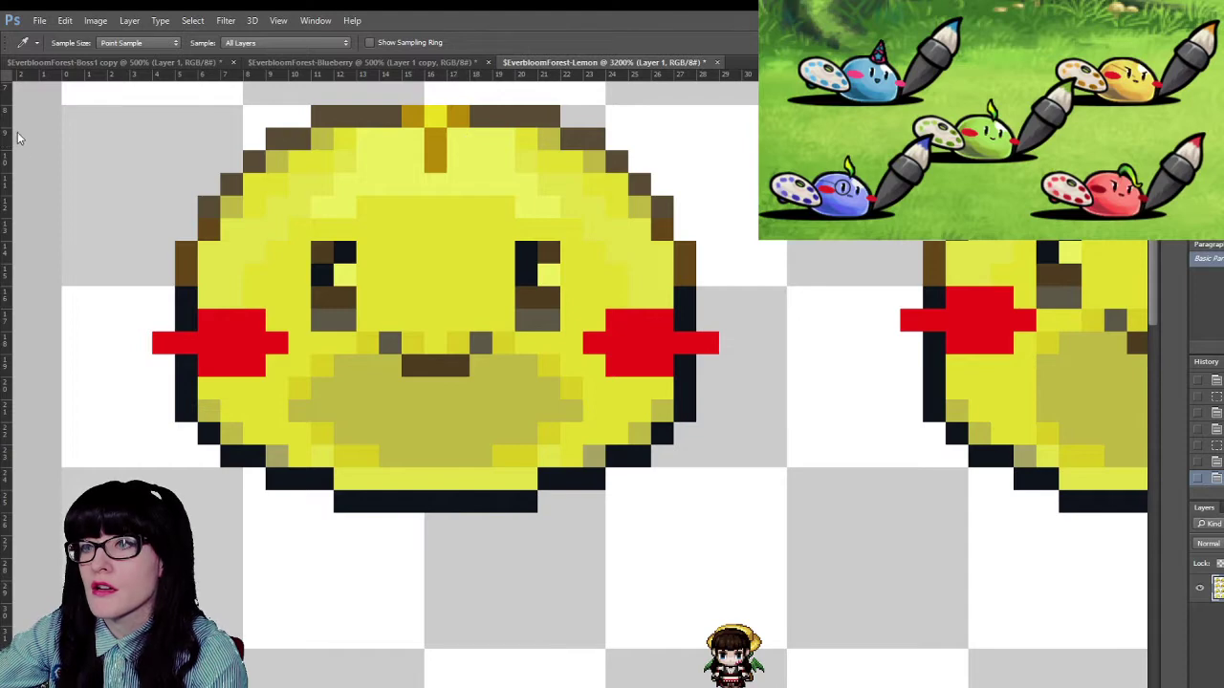
key(b)
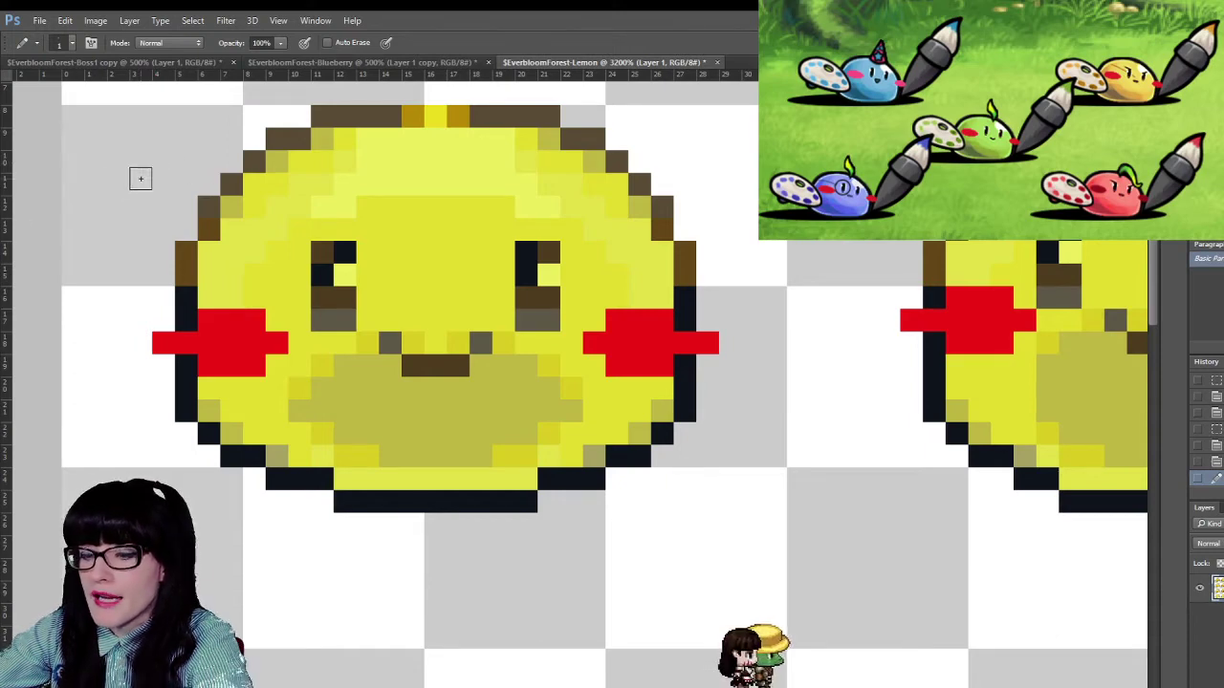
- Paint over the gold stem pixels in the first front-facing lemon's top outline with the outline's dark brown
alt+click(415, 121)
click(415, 116)
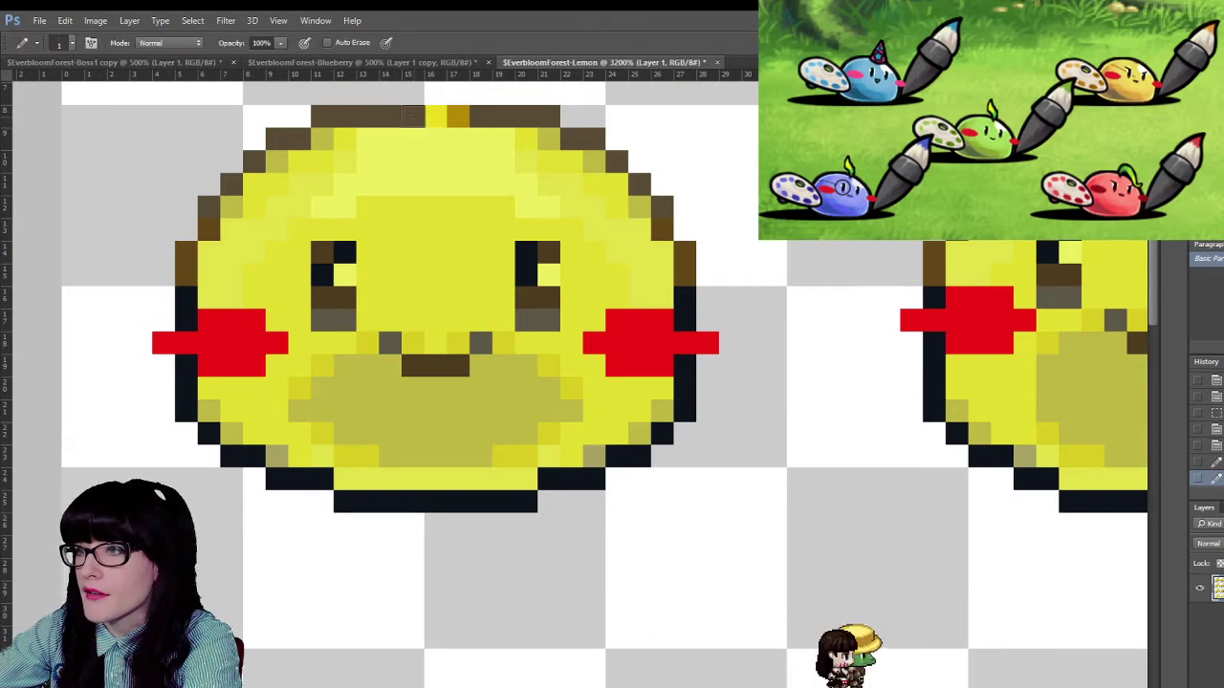
click(458, 117)
- Cover the stem marks on the second and third front-facing lemons with the surrounding outline brown and pale yellow
drag(1026, 471, 568, 449)
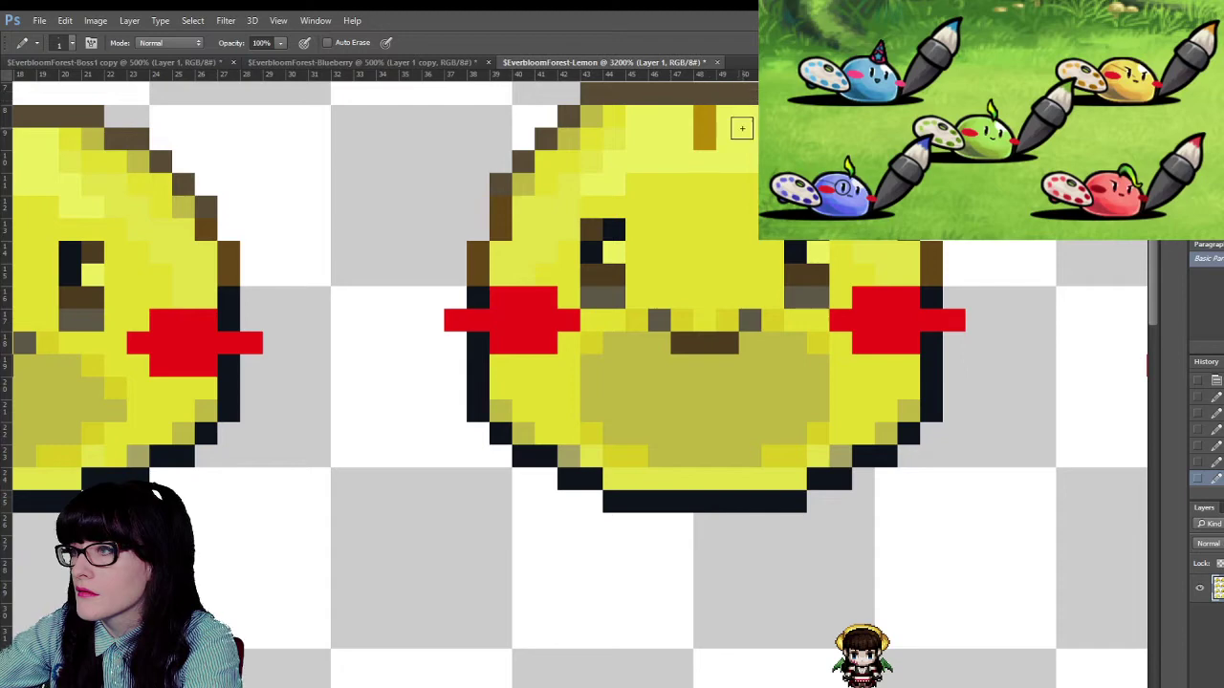
scroll(704, 136, right, 6)
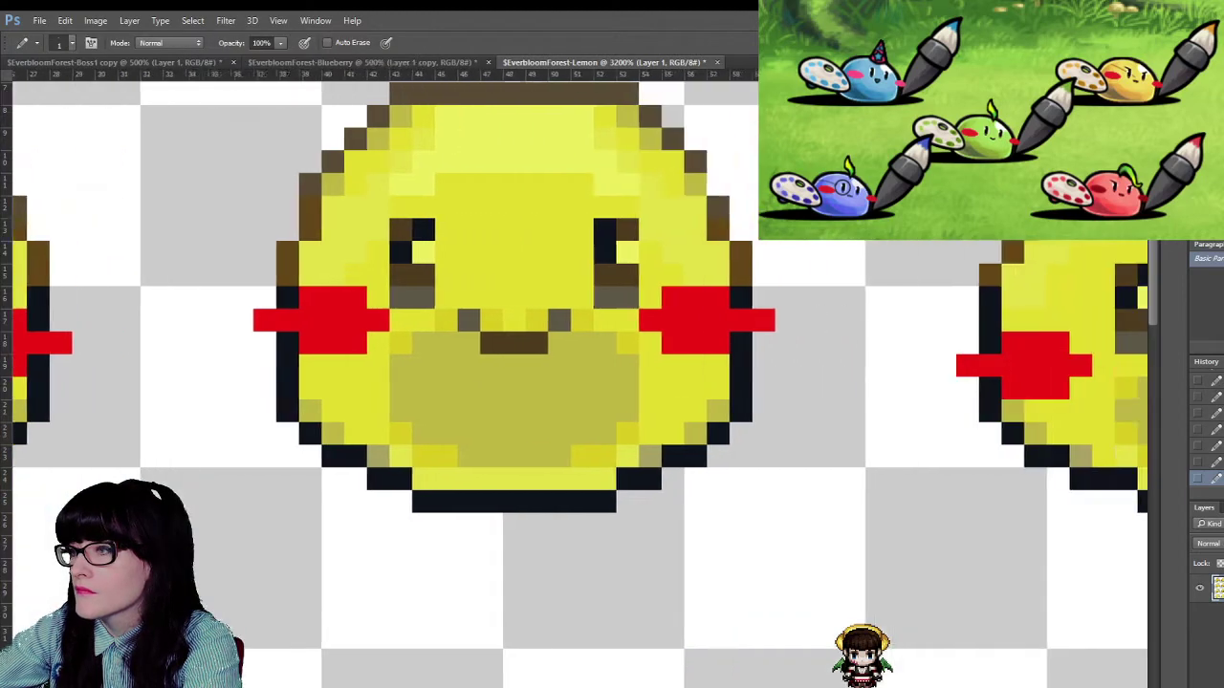
key(alt)
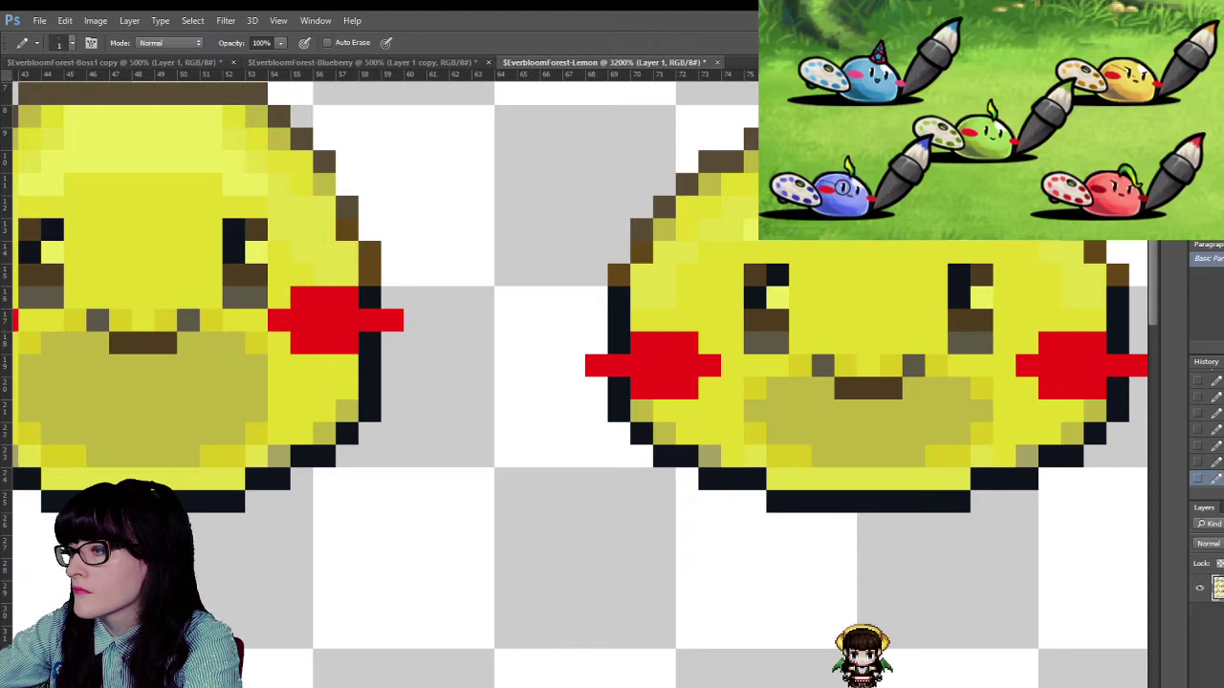
scroll(766, 466, right, 2)
scroll(766, 466, down, 1)
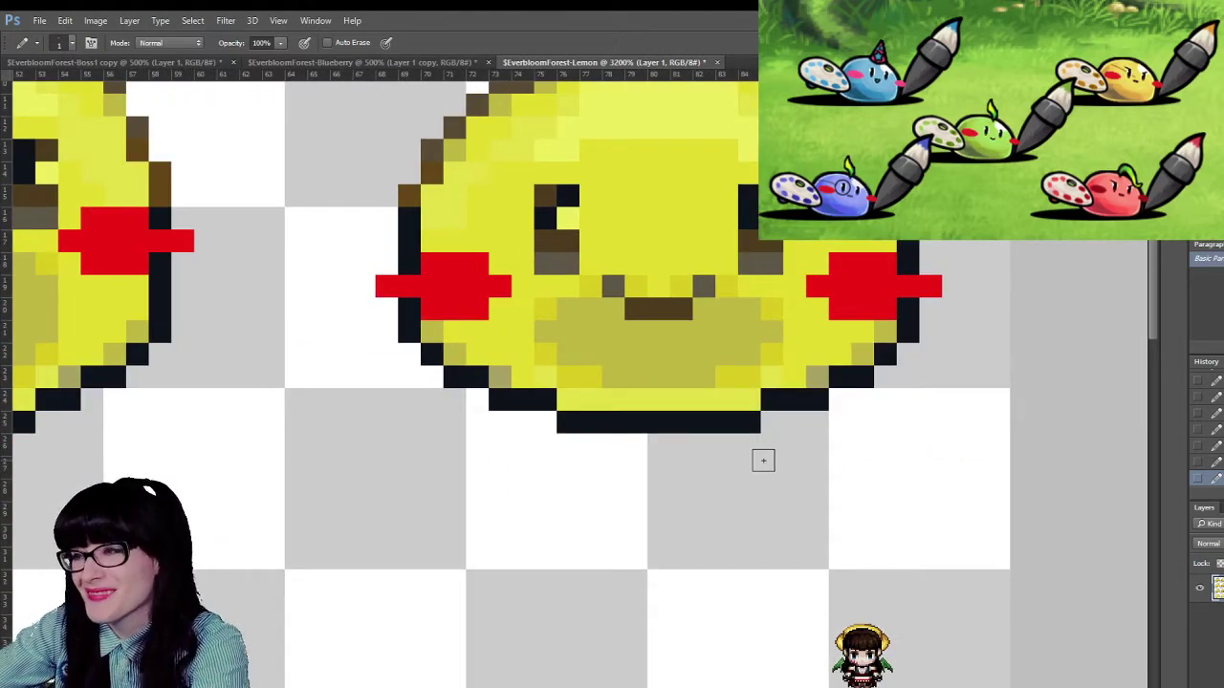
- Cover the stem marks on the rightmost lemon in the second row with the outline brown and pale yellow
scroll(755, 473, down, 3)
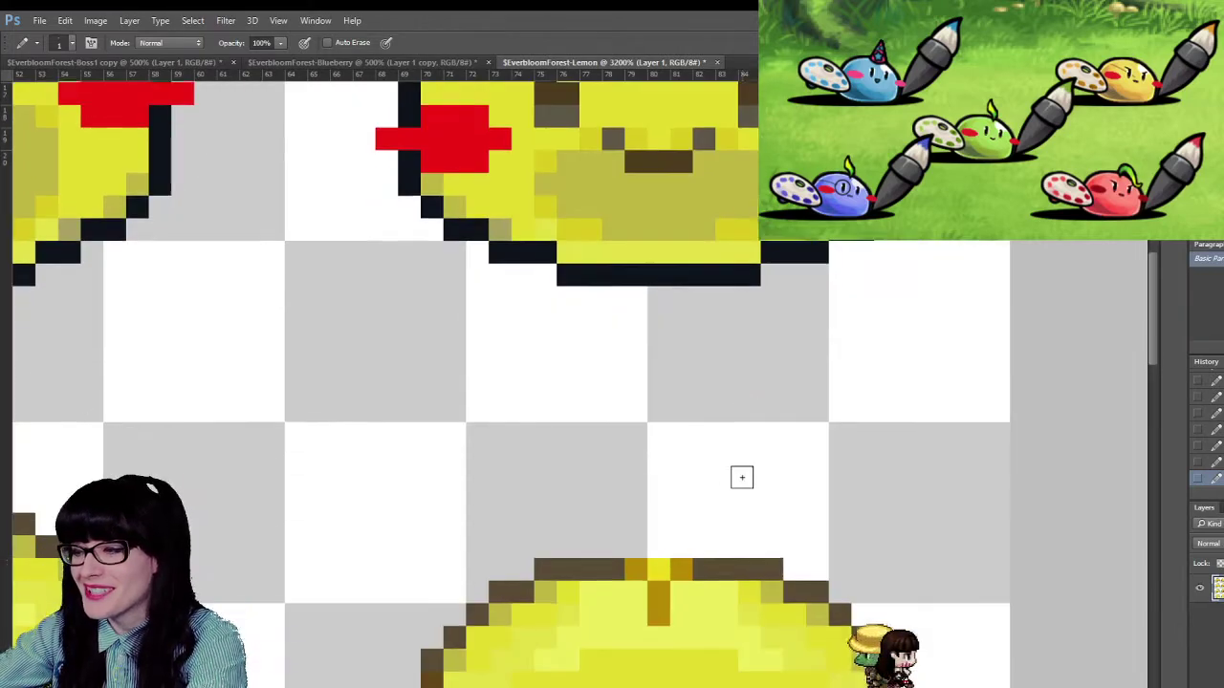
scroll(725, 487, down, 1)
alt+click(600, 423)
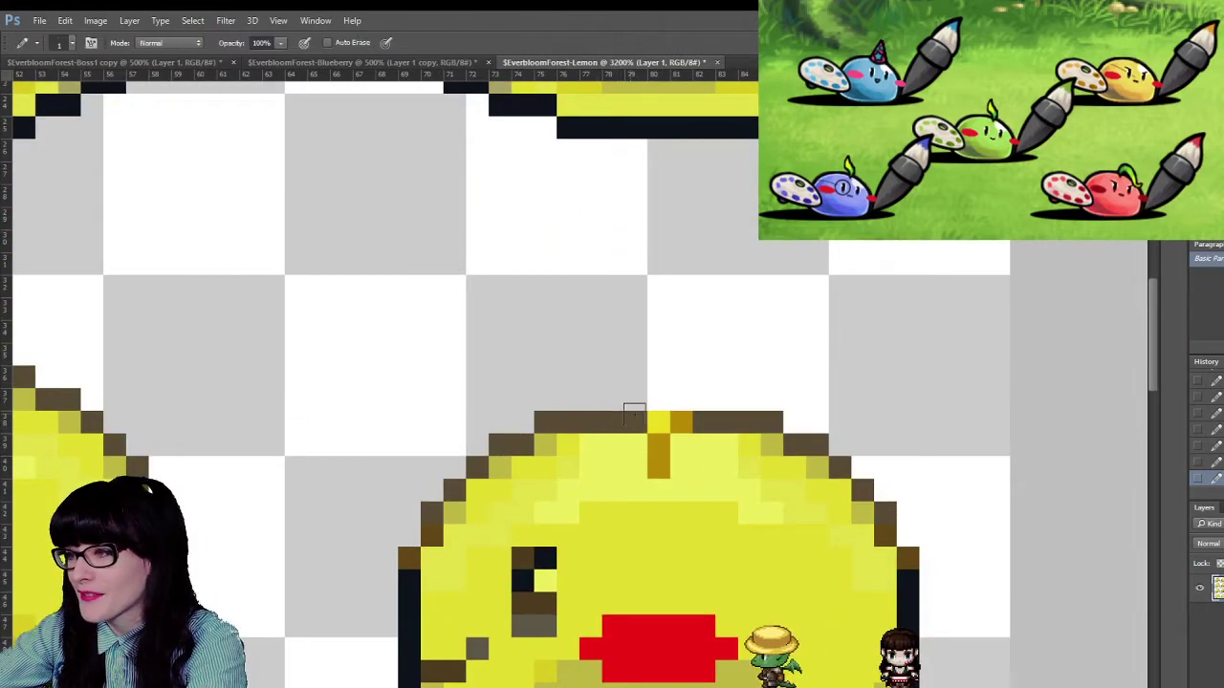
mouse_move(633, 421)
mouse_down()
mouse_move(673, 418)
mouse_move(687, 446)
mouse_up()
click(666, 442)
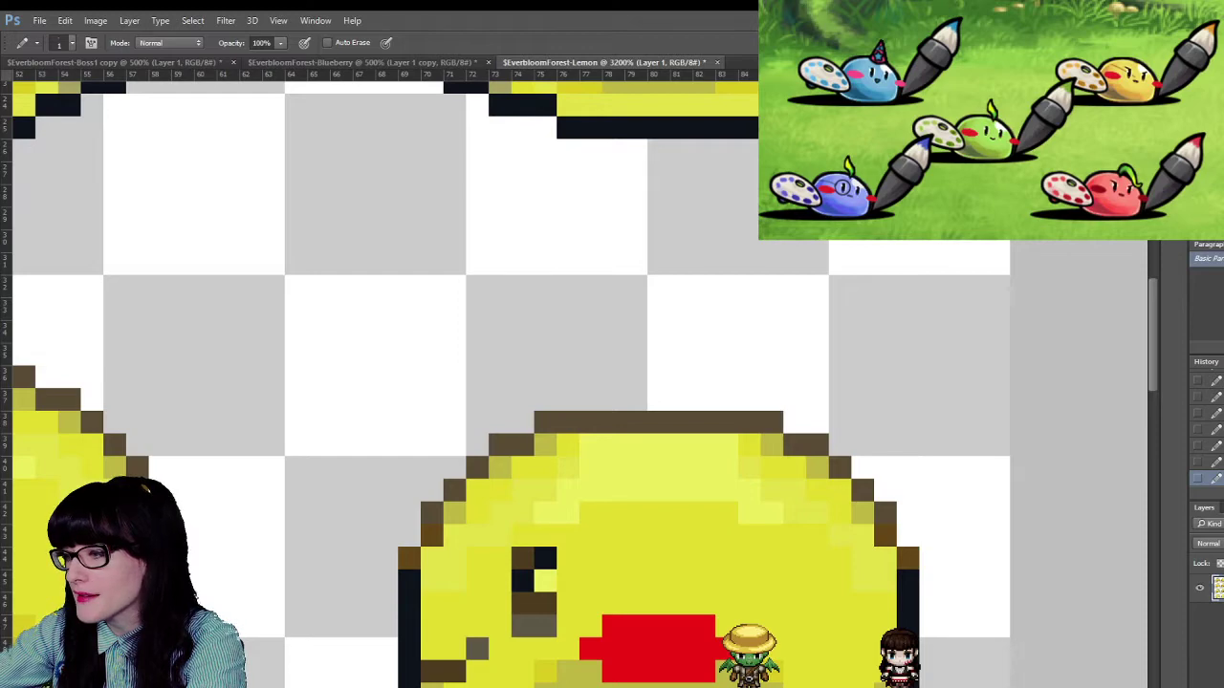
- Paint out the stem on the middle lemon in the second row using sampled pale yellow and outline brown
scroll(612, 382, left, 5)
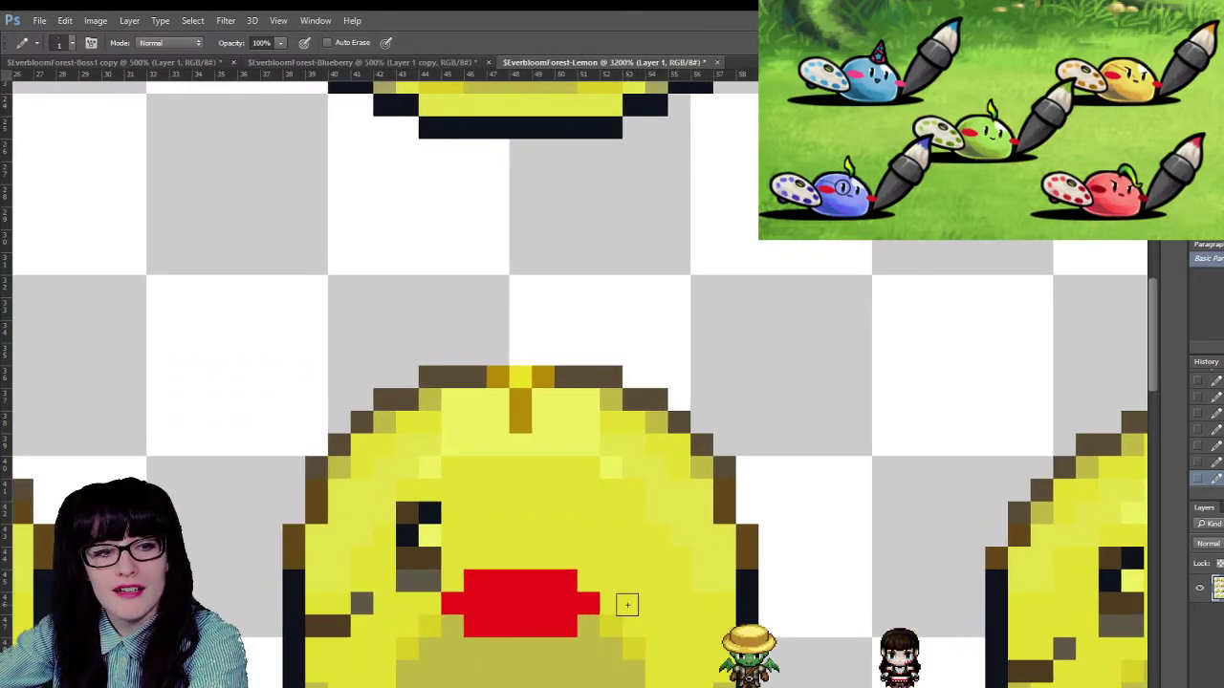
scroll(519, 399, down, 1)
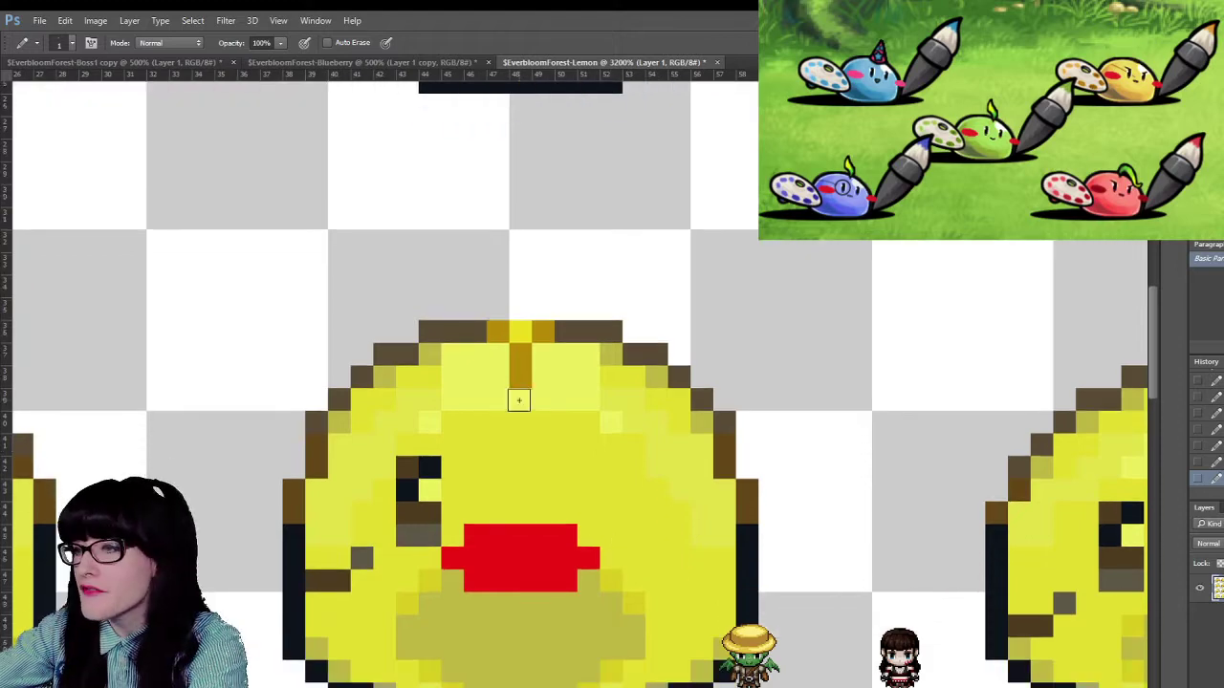
alt+click(535, 359)
drag(521, 352, 521, 373)
alt+click(572, 331)
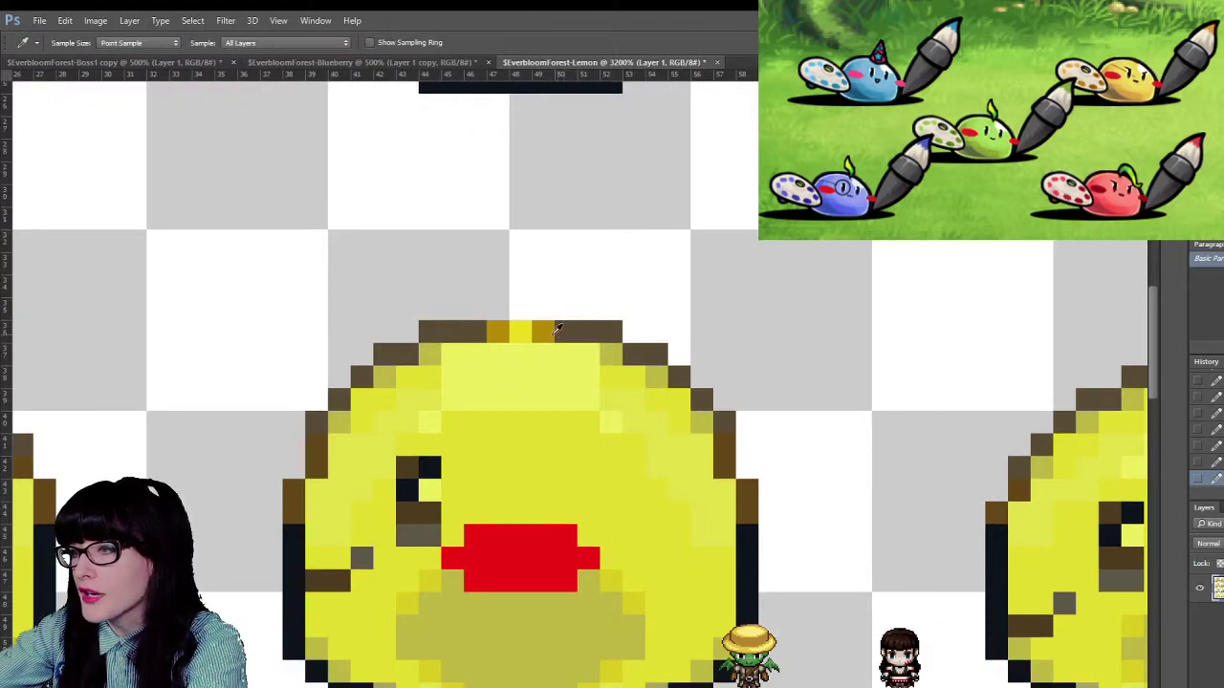
drag(564, 332, 489, 331)
- Paint out the stem on the leftmost lemon in the second row, matching its brown outline and pale yellow highlight
scroll(351, 361, left, 4)
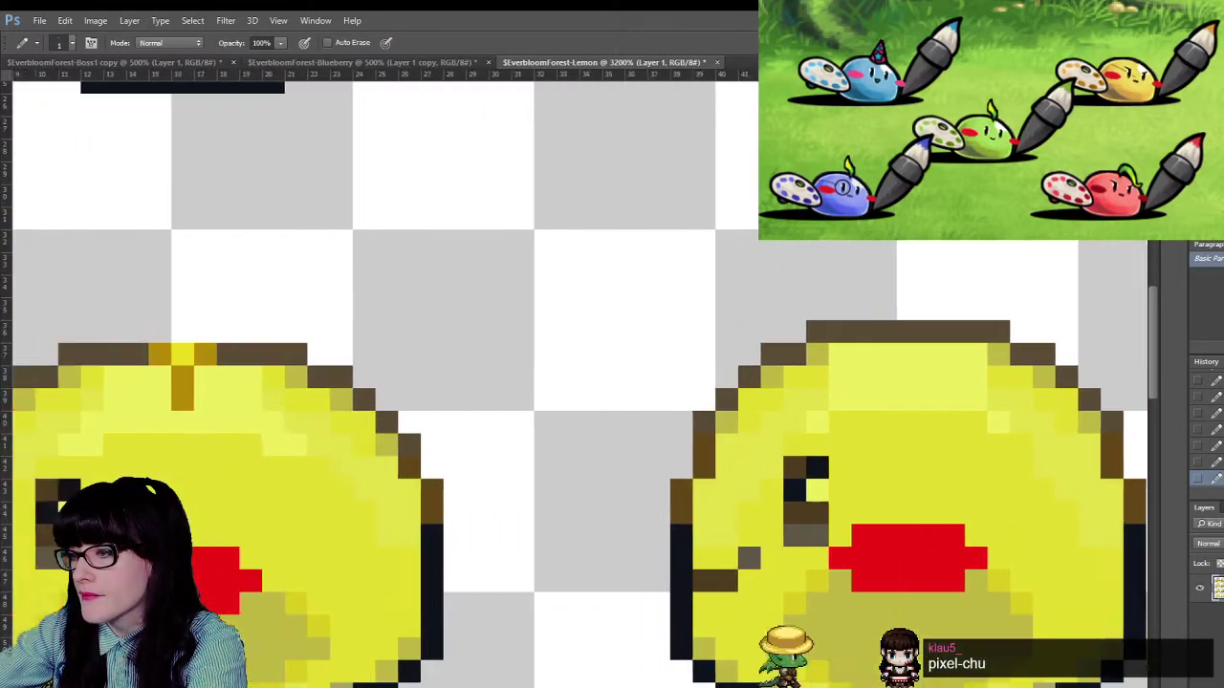
mouse_move(353, 362)
mouse_down()
mouse_move(391, 350)
mouse_move(379, 401)
mouse_up()
alt+click(396, 382)
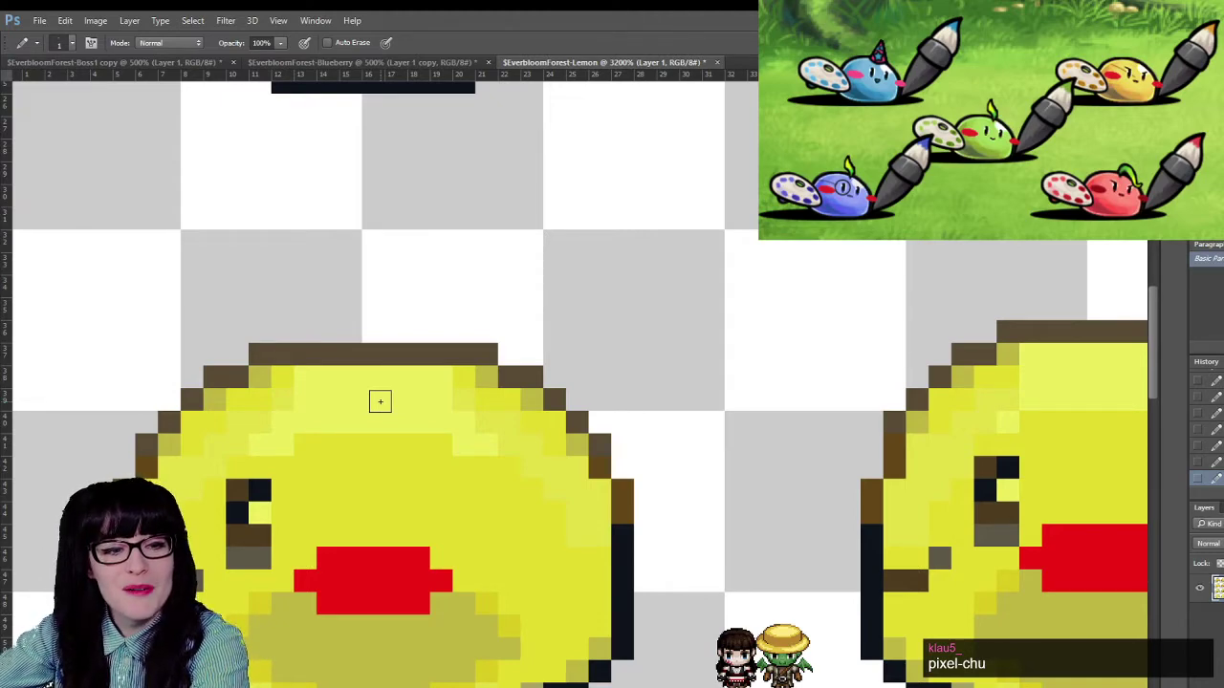
- Cover the stem line and gold outline pixels on the leftmost lemon in the third row with the neighbouring colours
scroll(445, 345, down, 5)
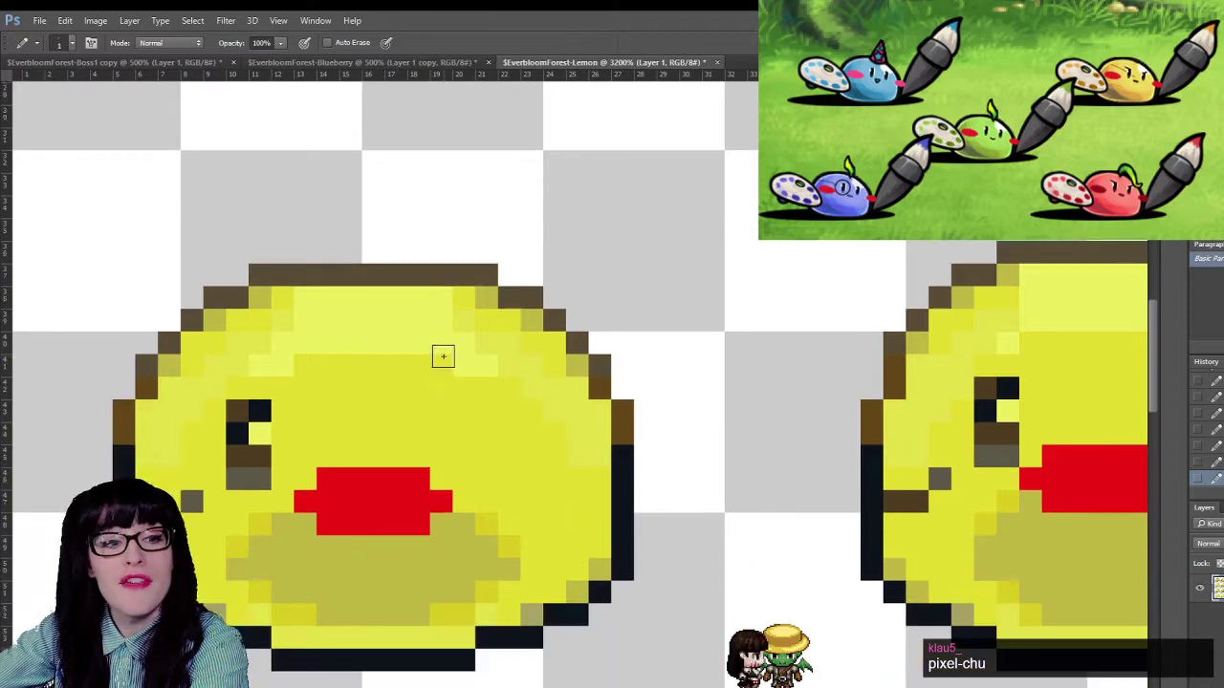
scroll(430, 523, down, 2)
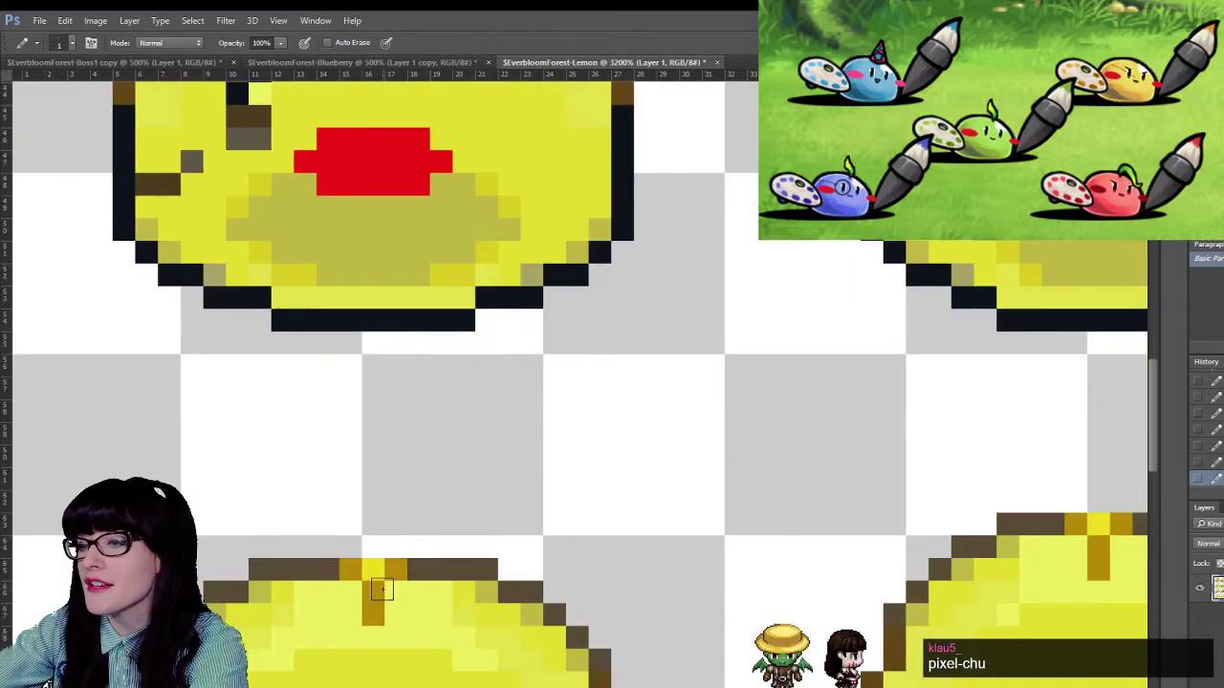
key(i)
click(426, 571)
key(b)
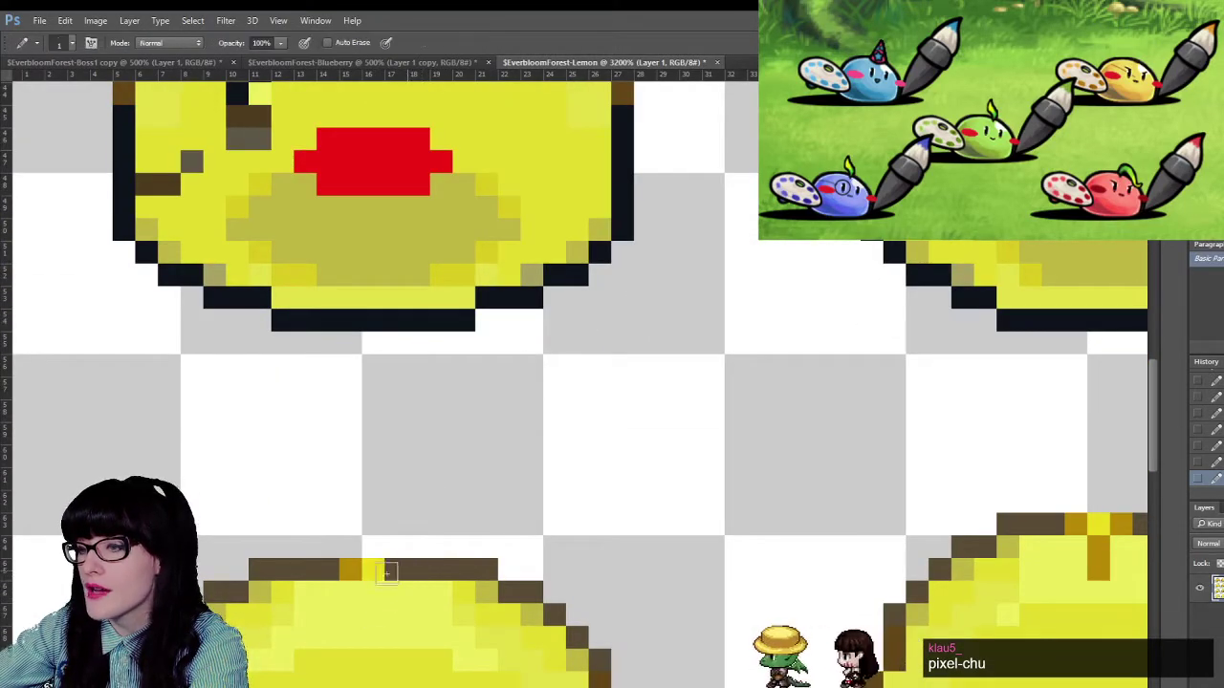
drag(407, 571, 340, 571)
- Cover the stem line and gold outline pixels on the middle lemon in the third row with the neighbouring colours
scroll(167, 245, right, 8)
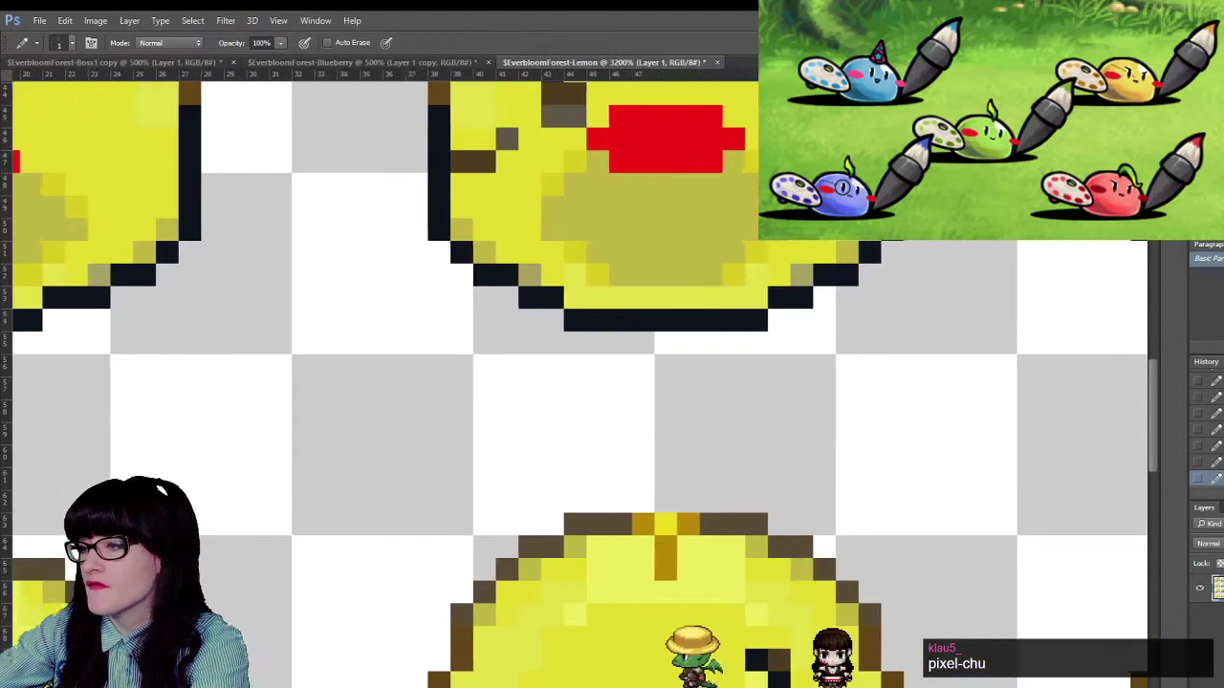
key(i)
key(b)
key(i)
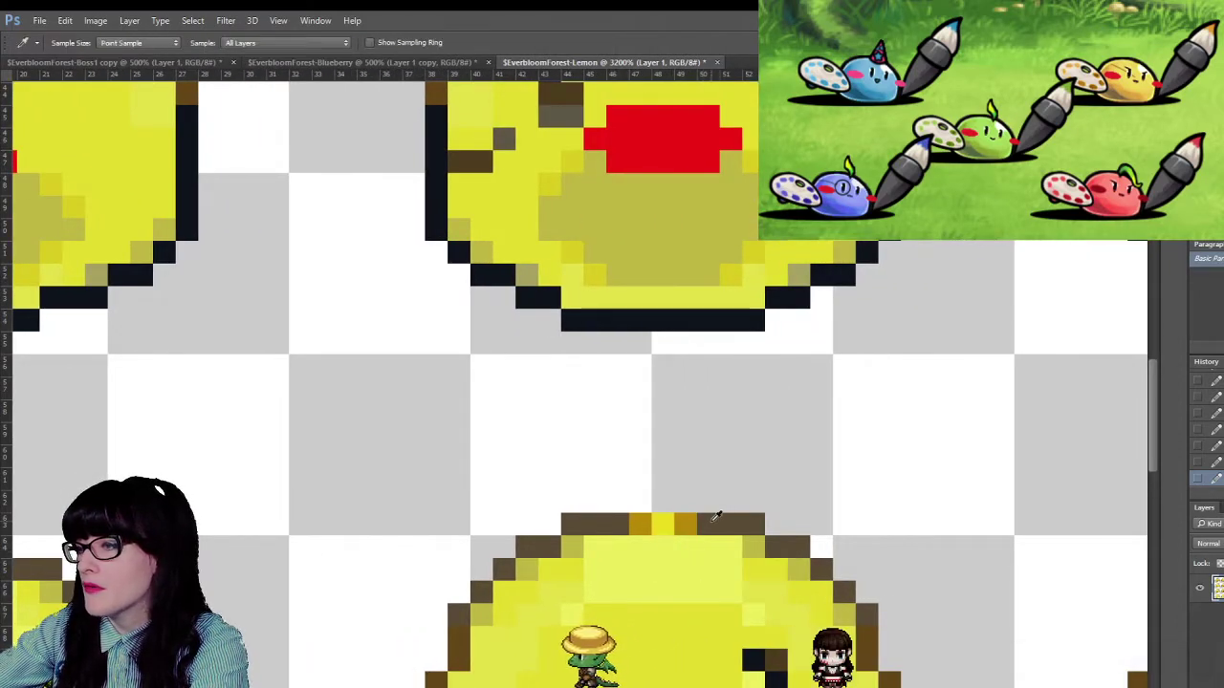
key(b)
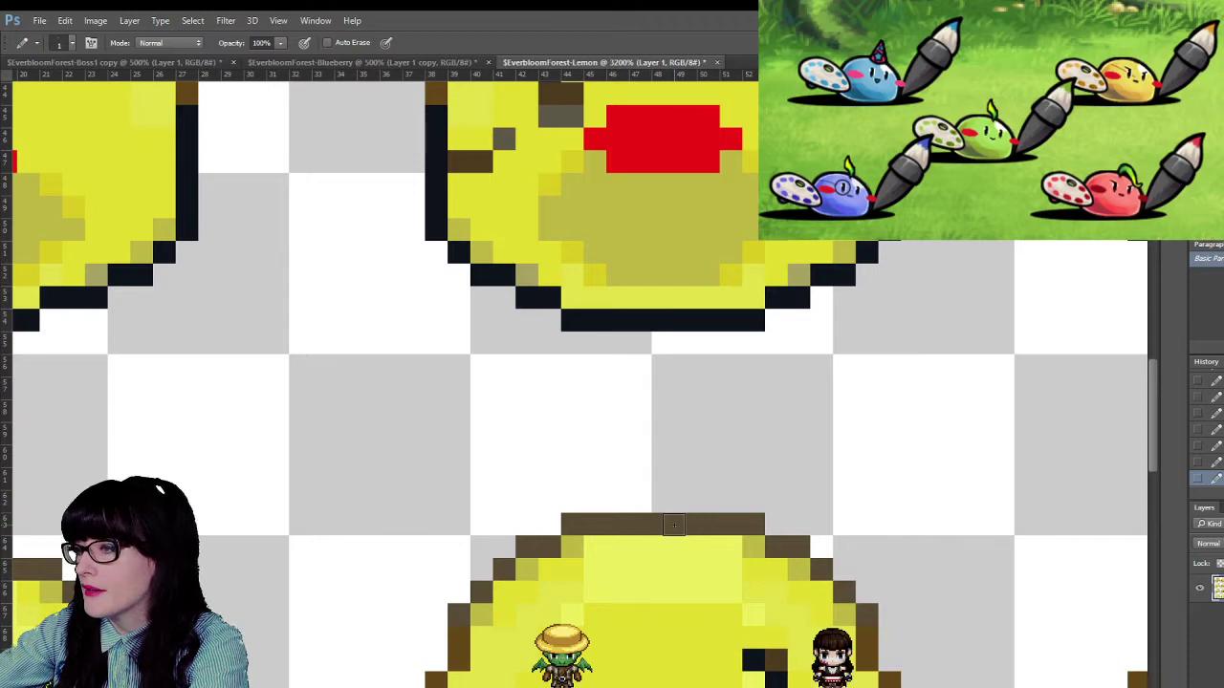
- Paint out the stem on the rightmost lemon in the third row with the sampled highlight yellow and outline brown
scroll(867, 624, right, 10)
key(i)
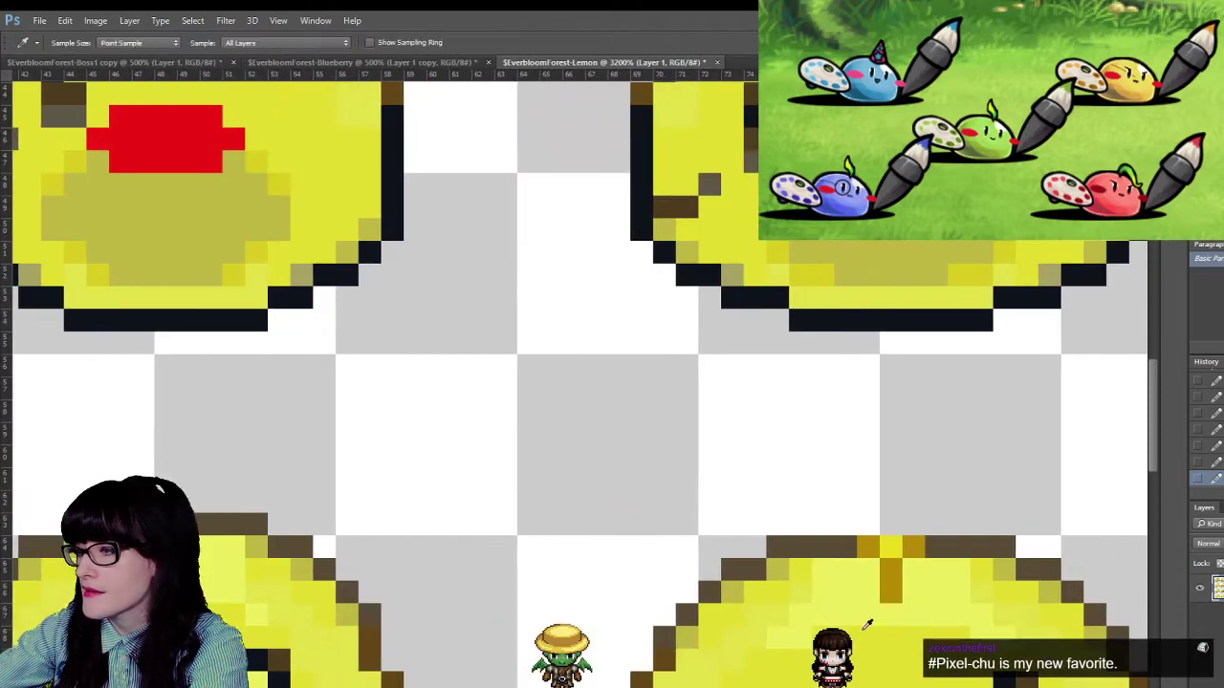
key(b)
drag(891, 571, 893, 593)
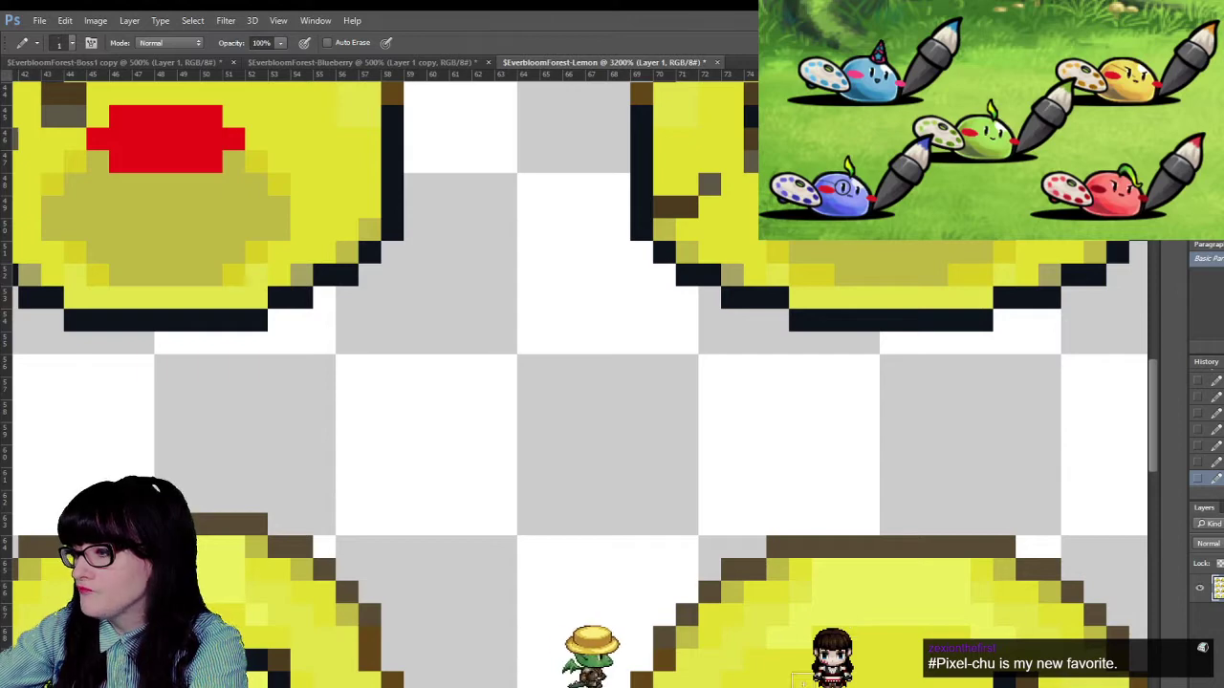
- Paint out the stem on the rightmost back-facing lemon in the bottom row with outline brown and pale yellow
scroll(687, 245, down, 1)
scroll(832, 595, down, 1)
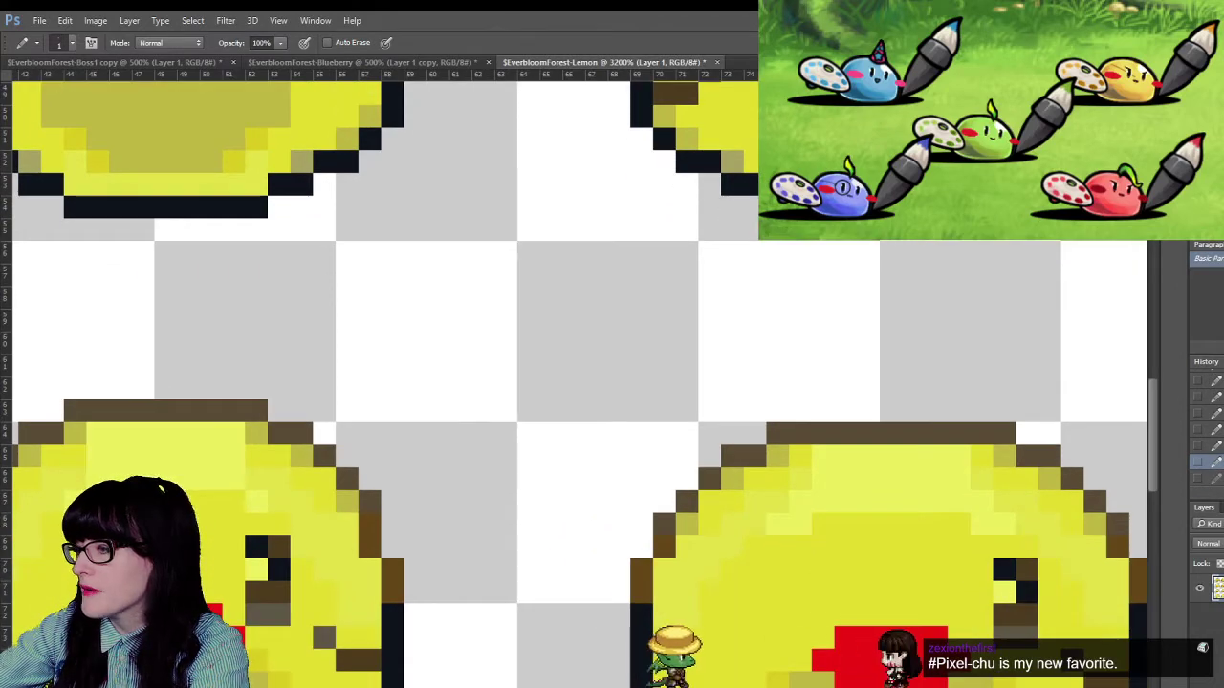
scroll(832, 594, right, 2)
scroll(832, 595, down, 1)
scroll(831, 595, down, 10)
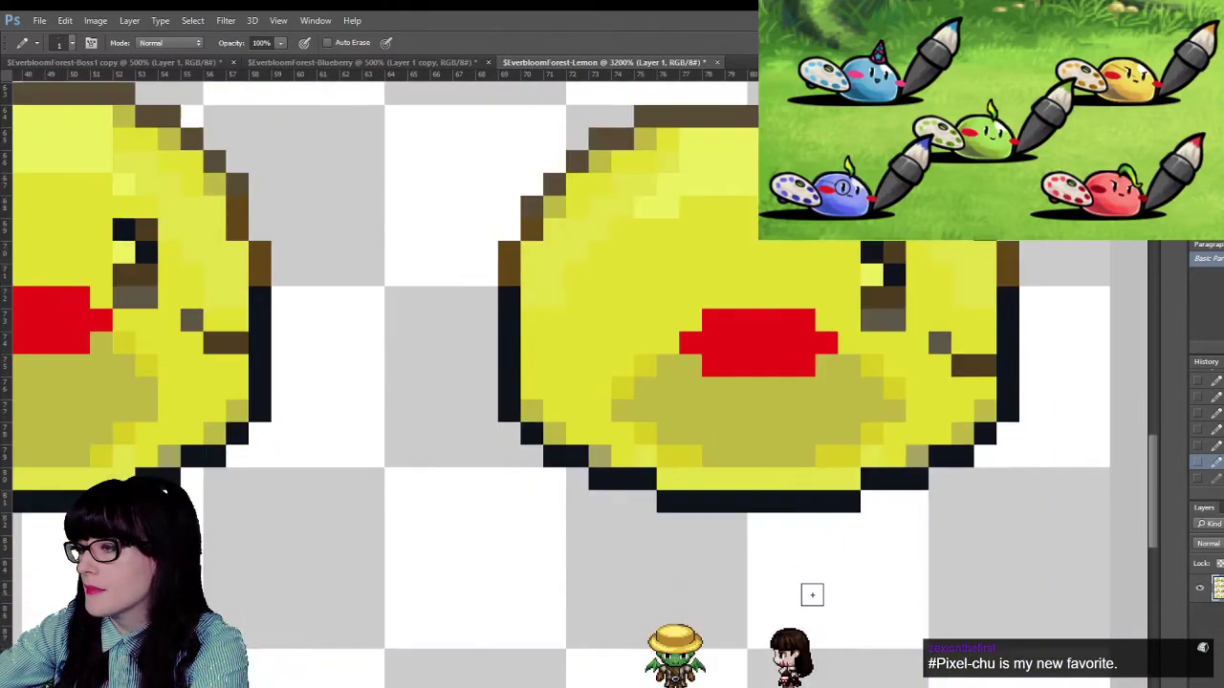
scroll(811, 590, down, 3)
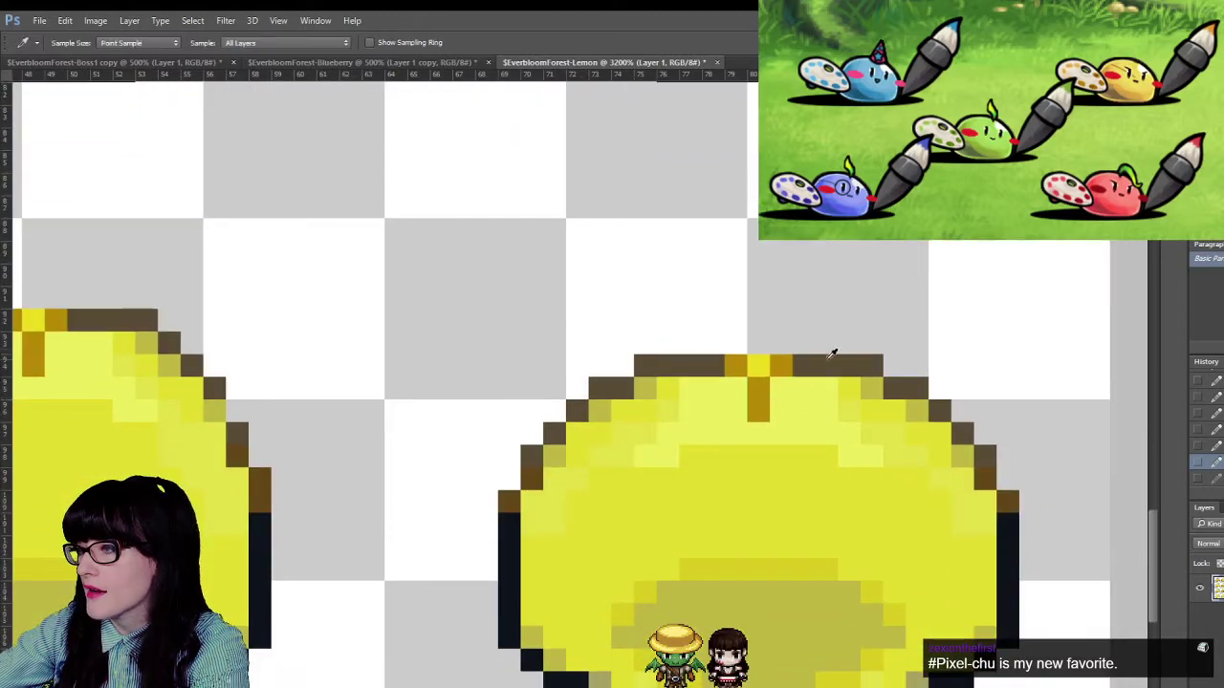
alt+click(824, 363)
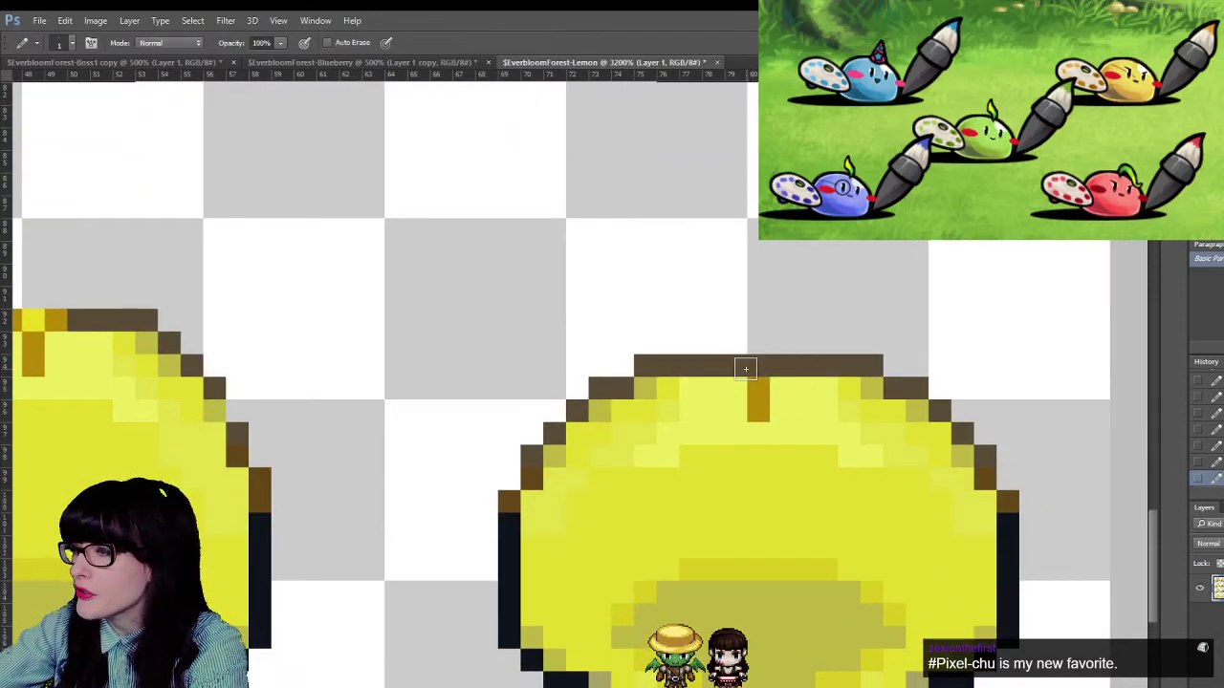
alt+click(800, 382)
- Replace the stem pixels on the middle back-facing lemon with the sampled pale yellow and outline brown
scroll(346, 352, left, 6)
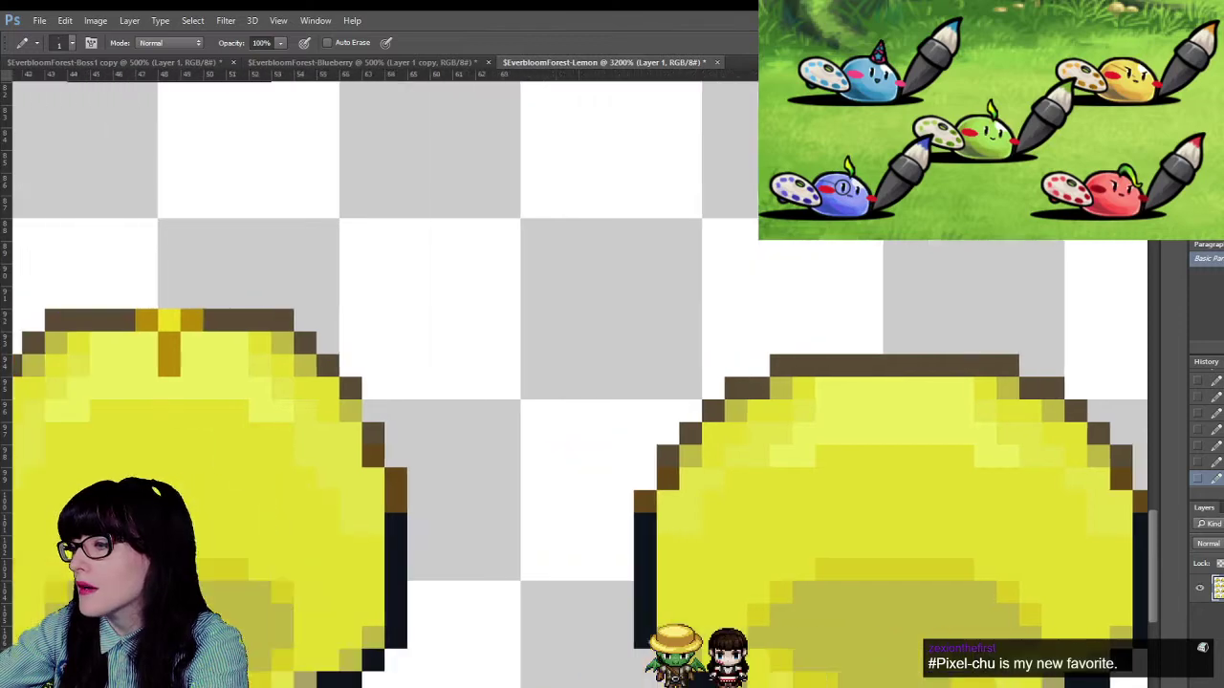
click(341, 365)
alt+click(410, 316)
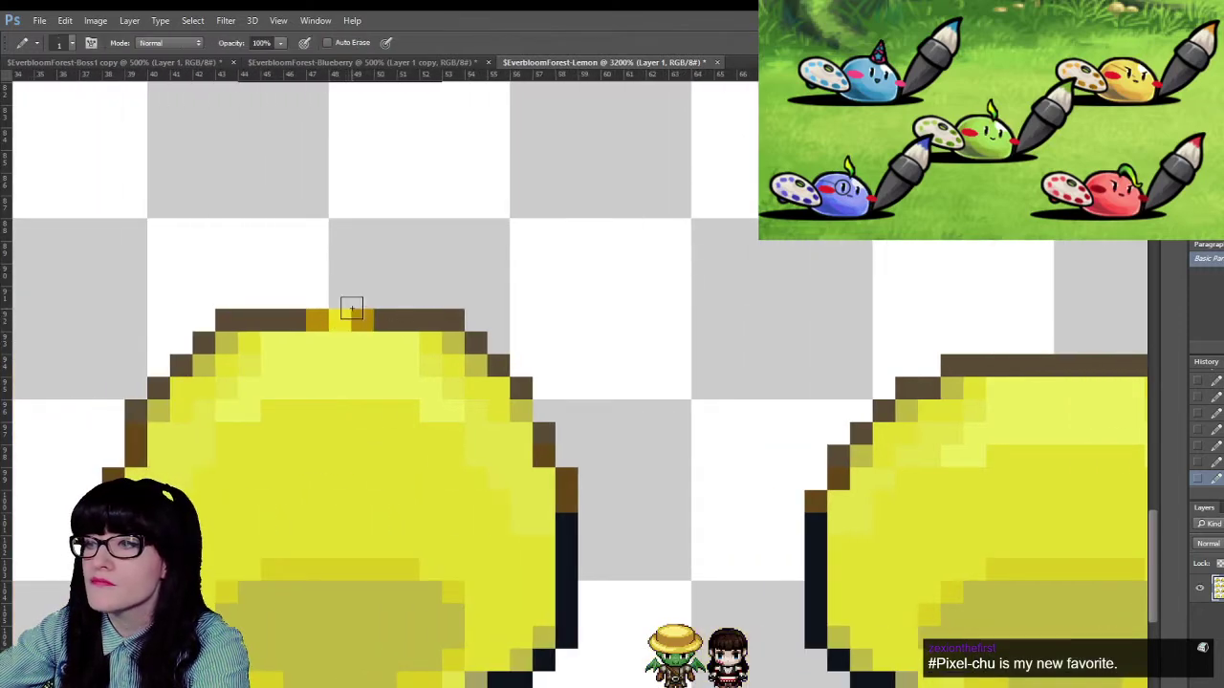
drag(363, 319, 311, 319)
- Replace the stem pixels on the leftmost back-facing lemon with the sampled outline brown and pale yellow
scroll(430, 349, left, 8)
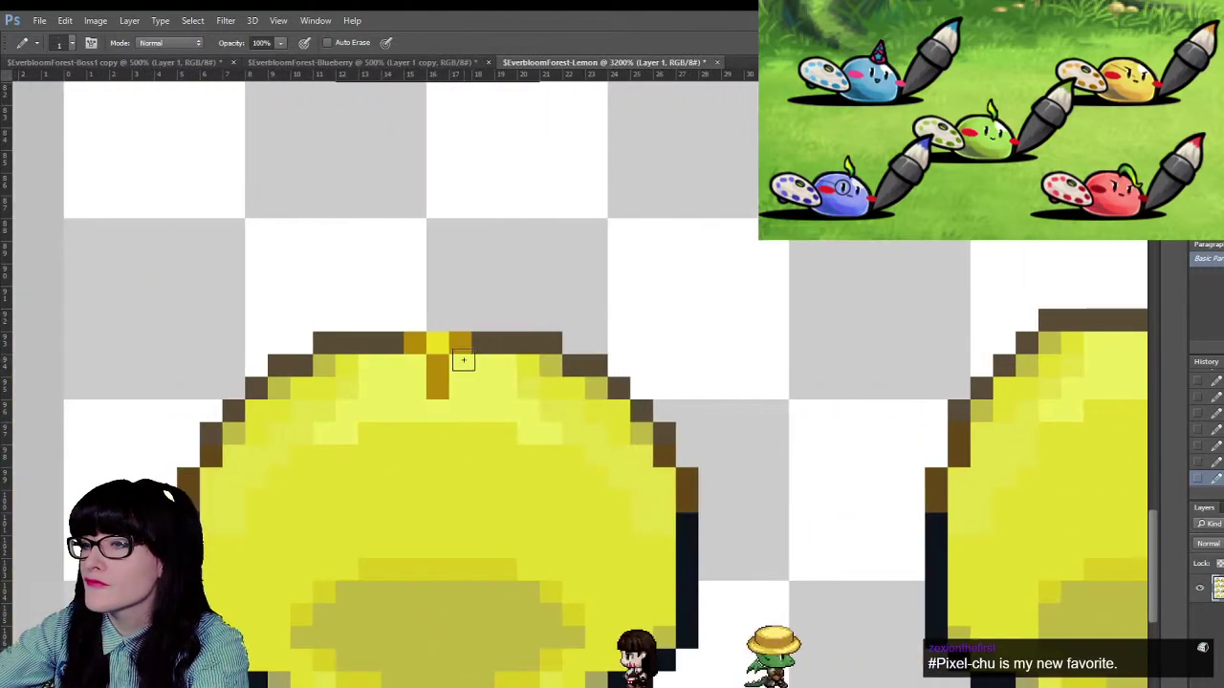
click(420, 345)
drag(421, 345, 461, 345)
alt+click(460, 367)
click(440, 366)
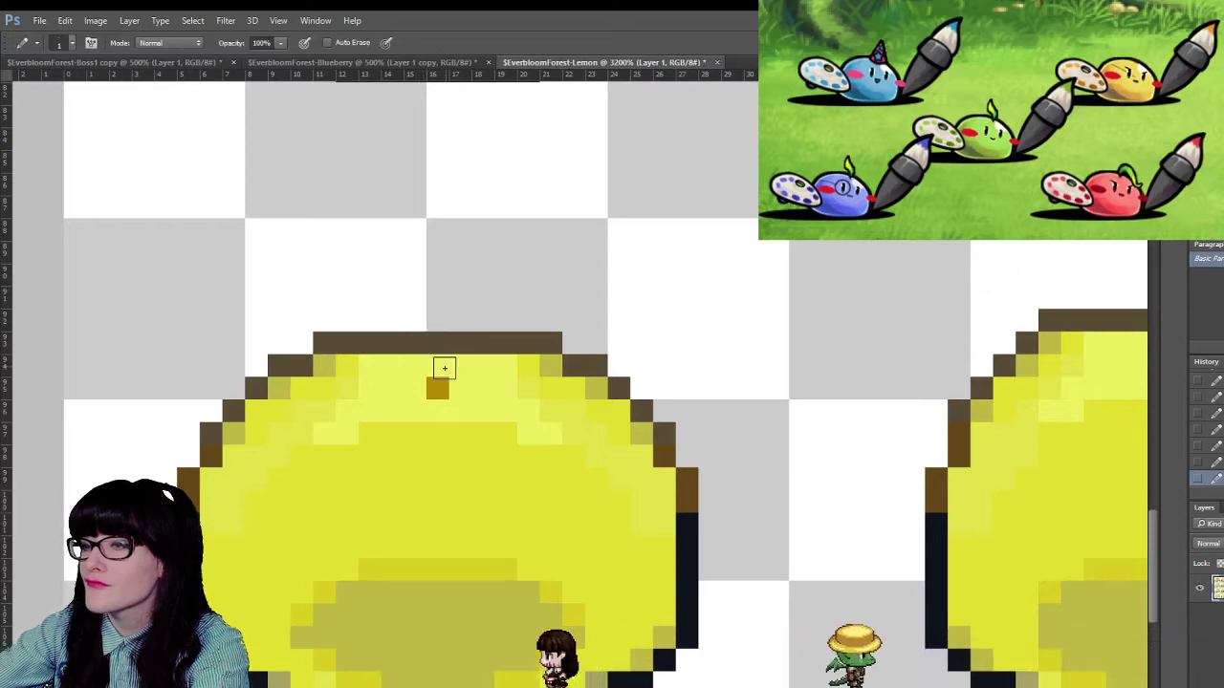
click(439, 388)
- Paint over the grey mouth-corner pixels on the first front-facing lemon with the adjacent darker yellow, using the 1 px Pencil
scroll(439, 388, left, 2)
scroll(47, 526, left, 2)
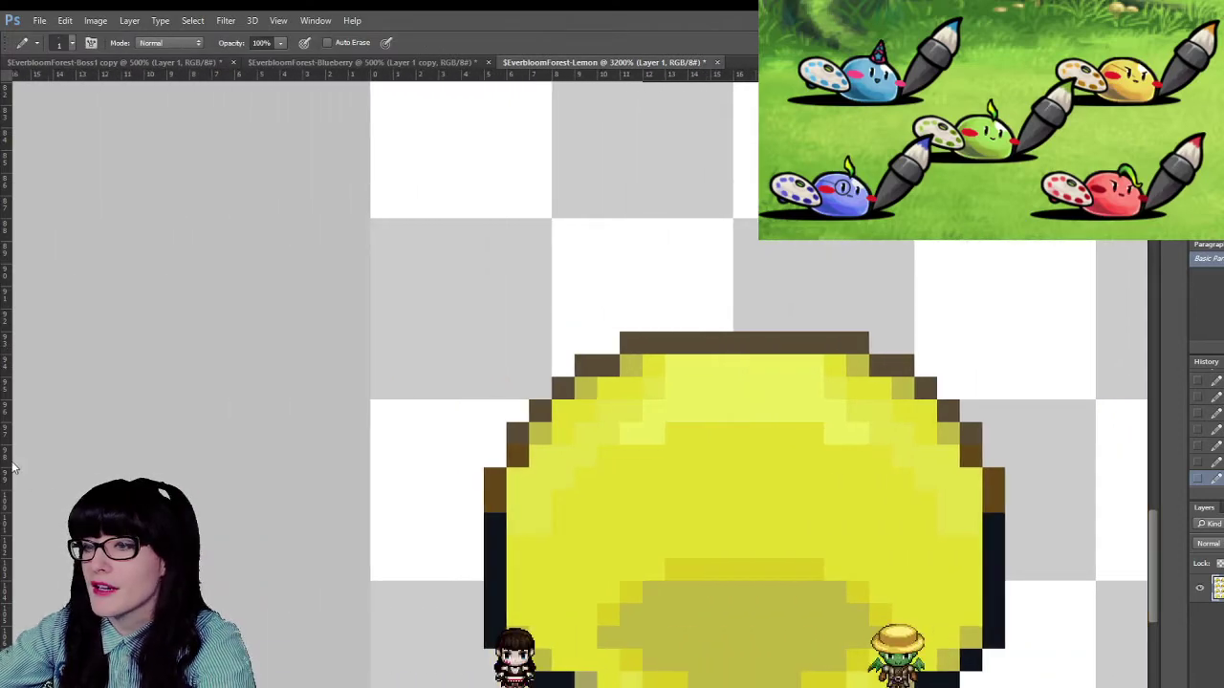
key(z)
alt+click(917, 402)
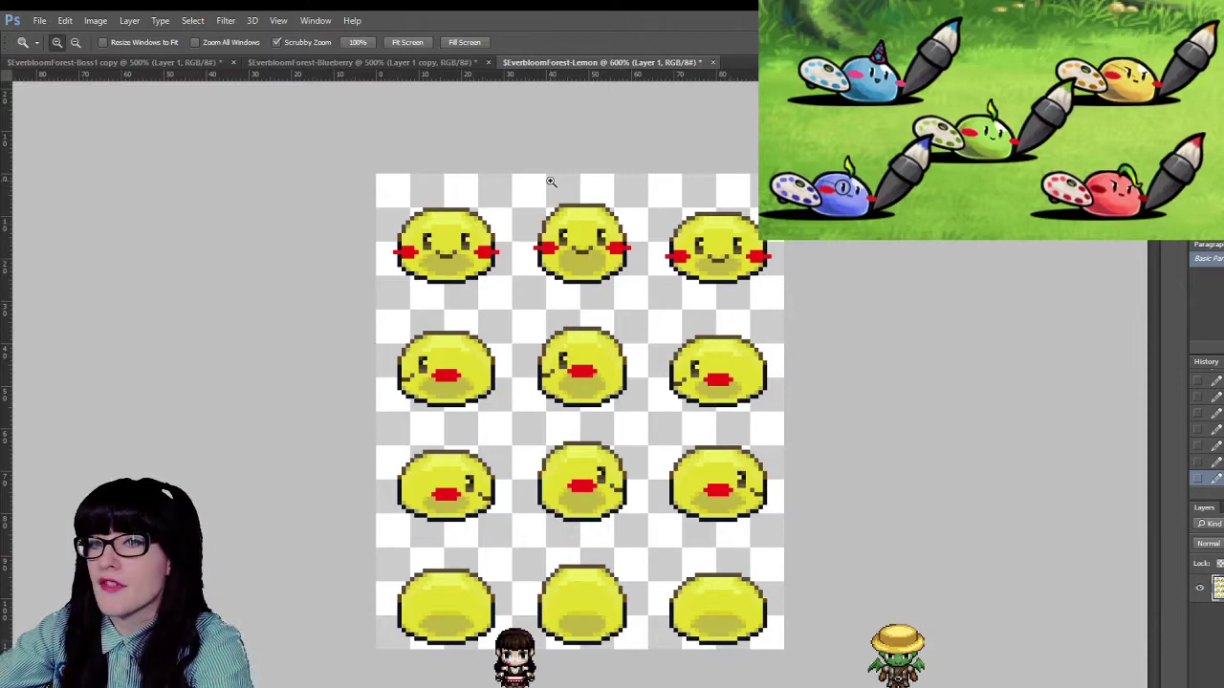
drag(513, 253, 391, 197)
scroll(370, 193, up, 2)
scroll(370, 193, up, 4)
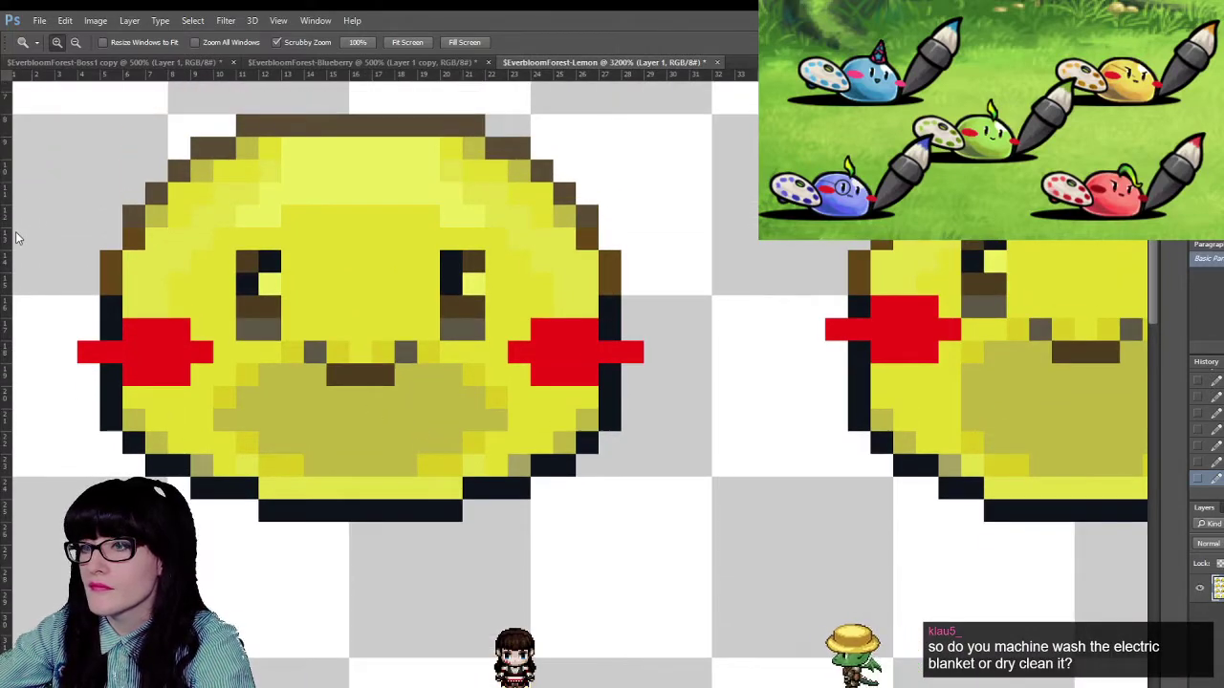
key(b)
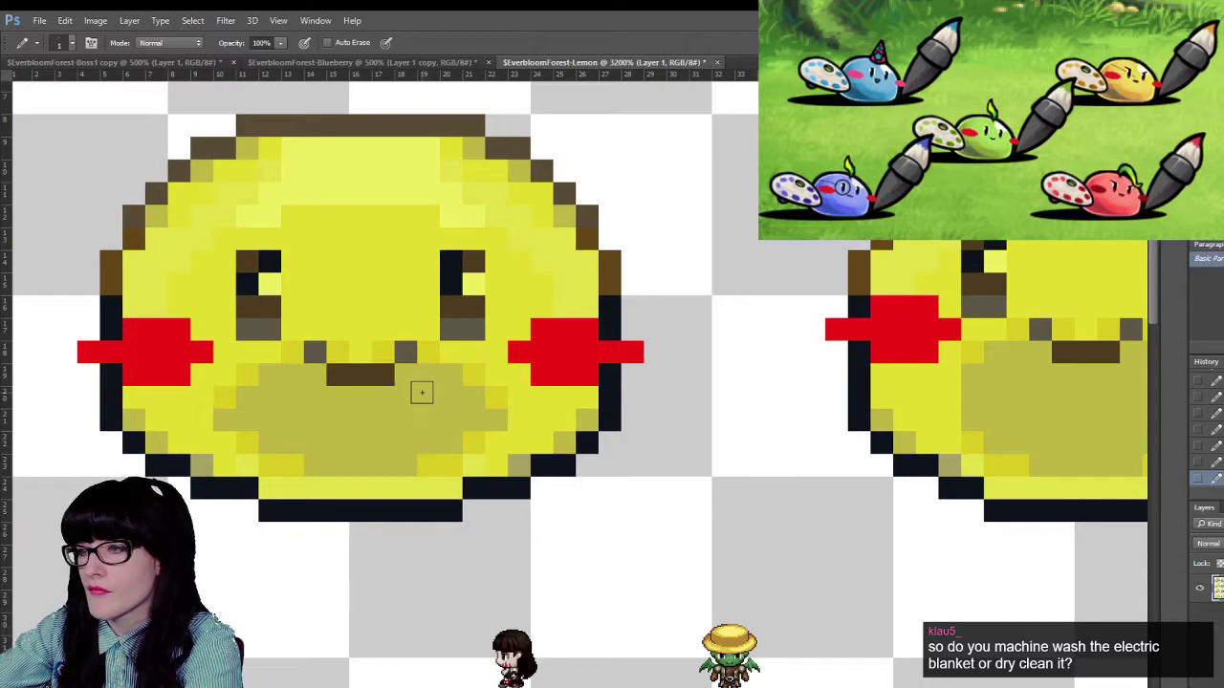
key(i)
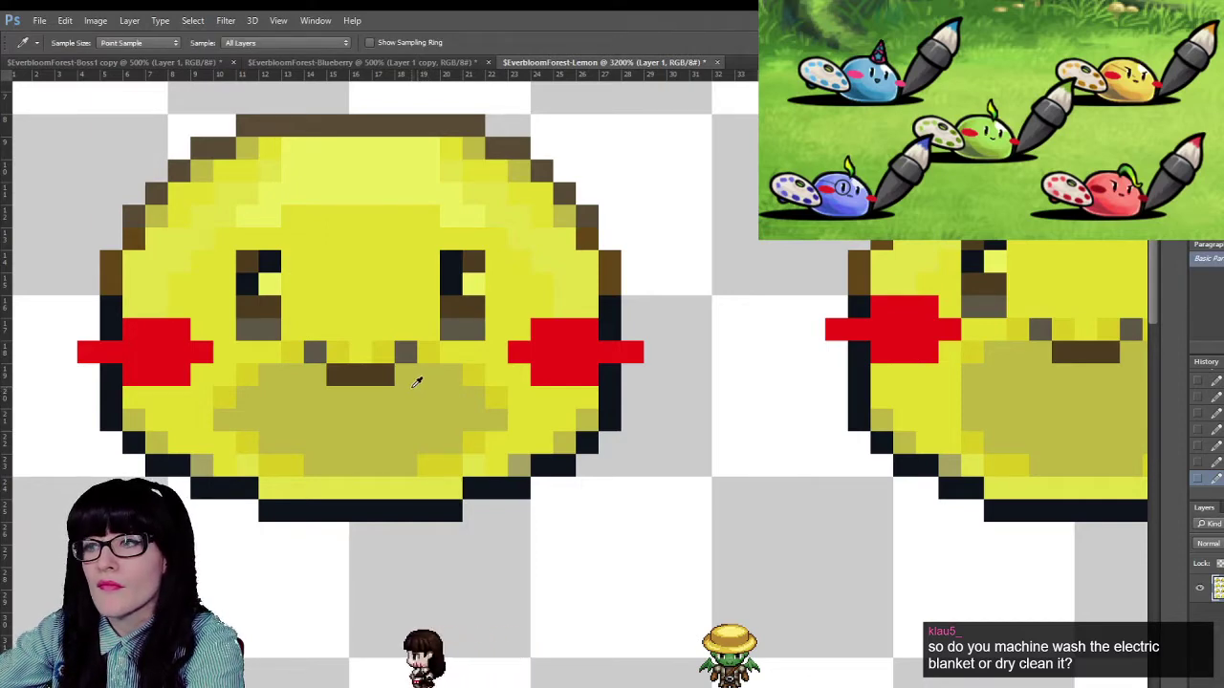
key(b)
alt+click(421, 350)
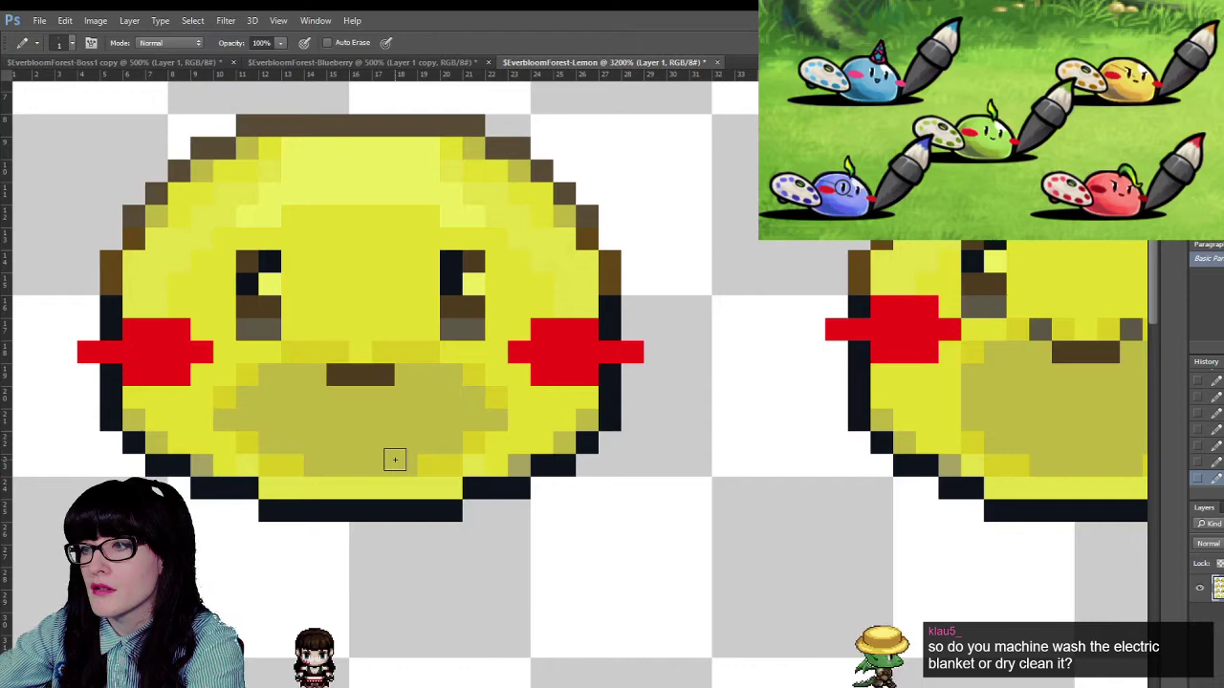
key(alt)
drag(315, 374, 357, 372)
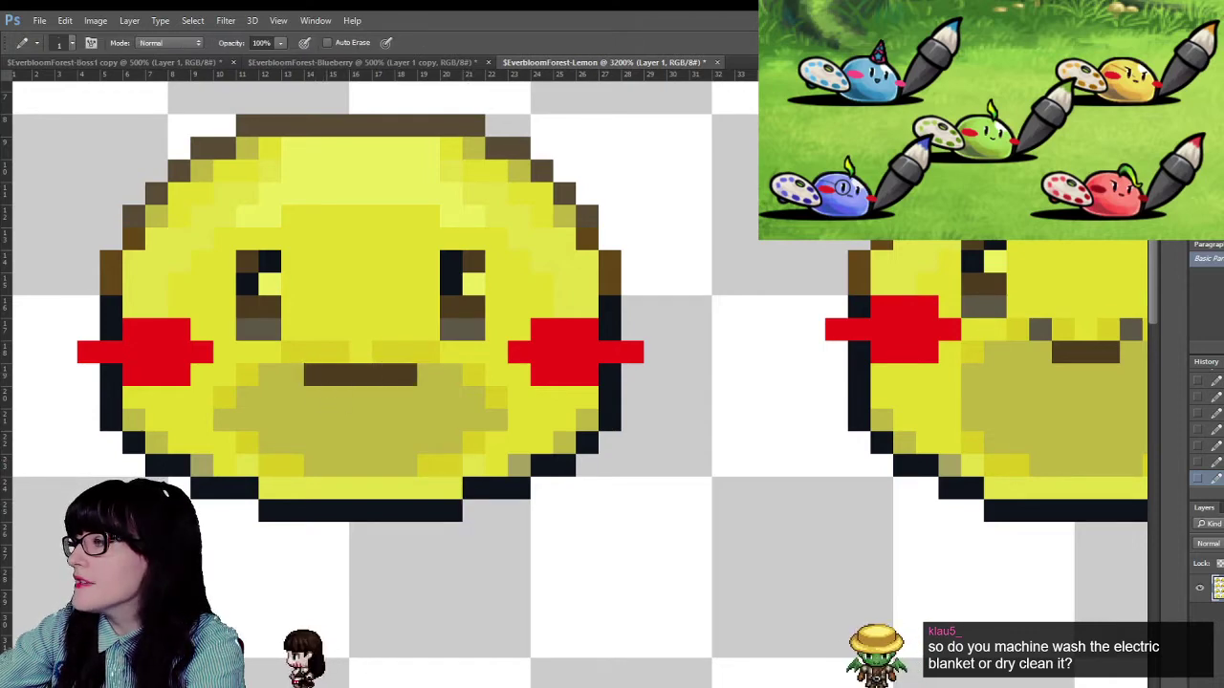
key(ctrl+alt+z)
key(ctrl+alt+z)
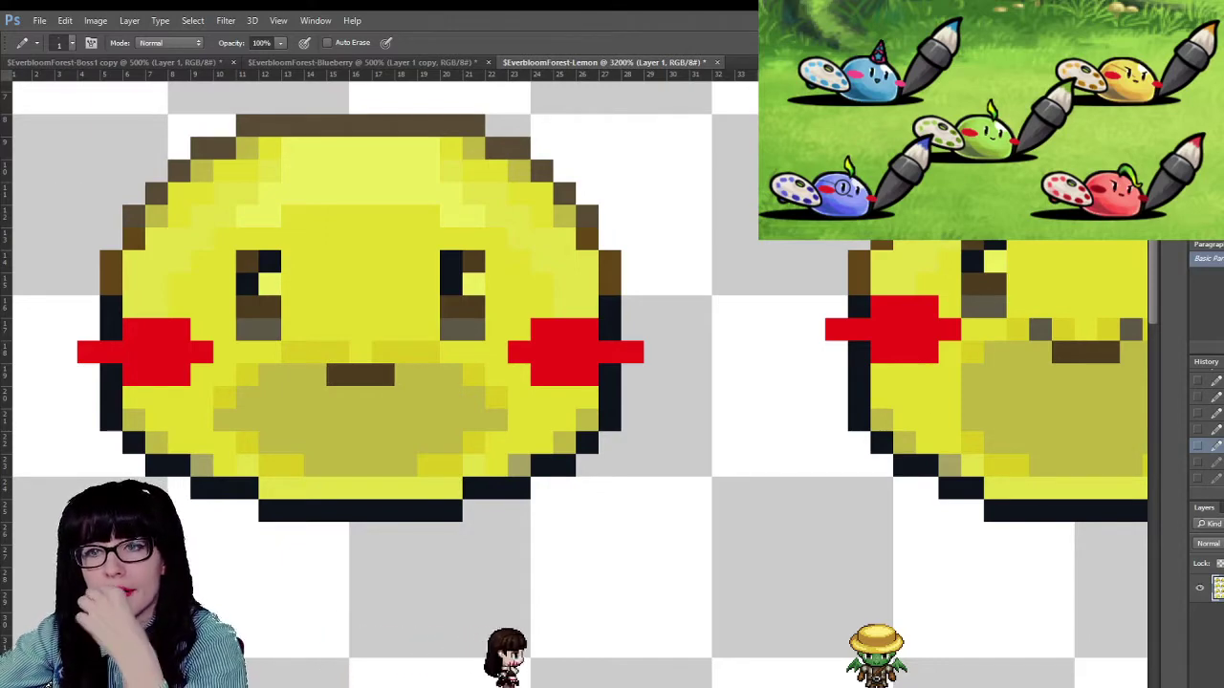
- Draw two-pixel near-black eyebrows above the outer corners of both eyes on the first front-facing lemon
click(245, 260)
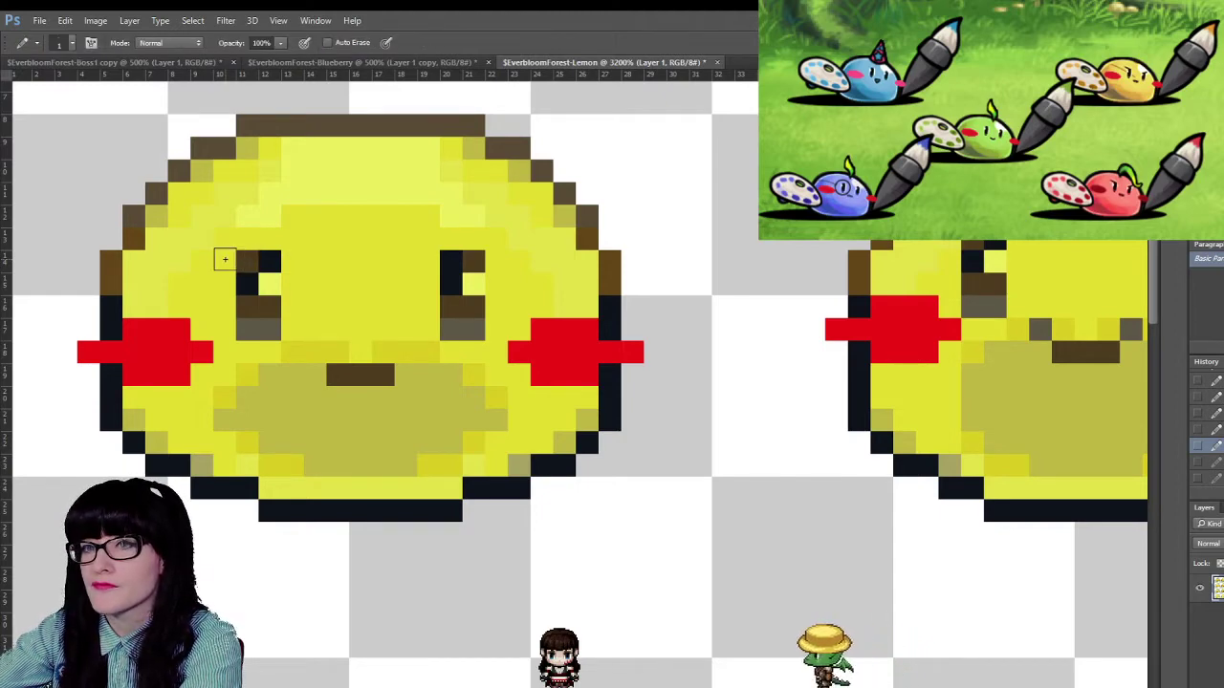
click(225, 260)
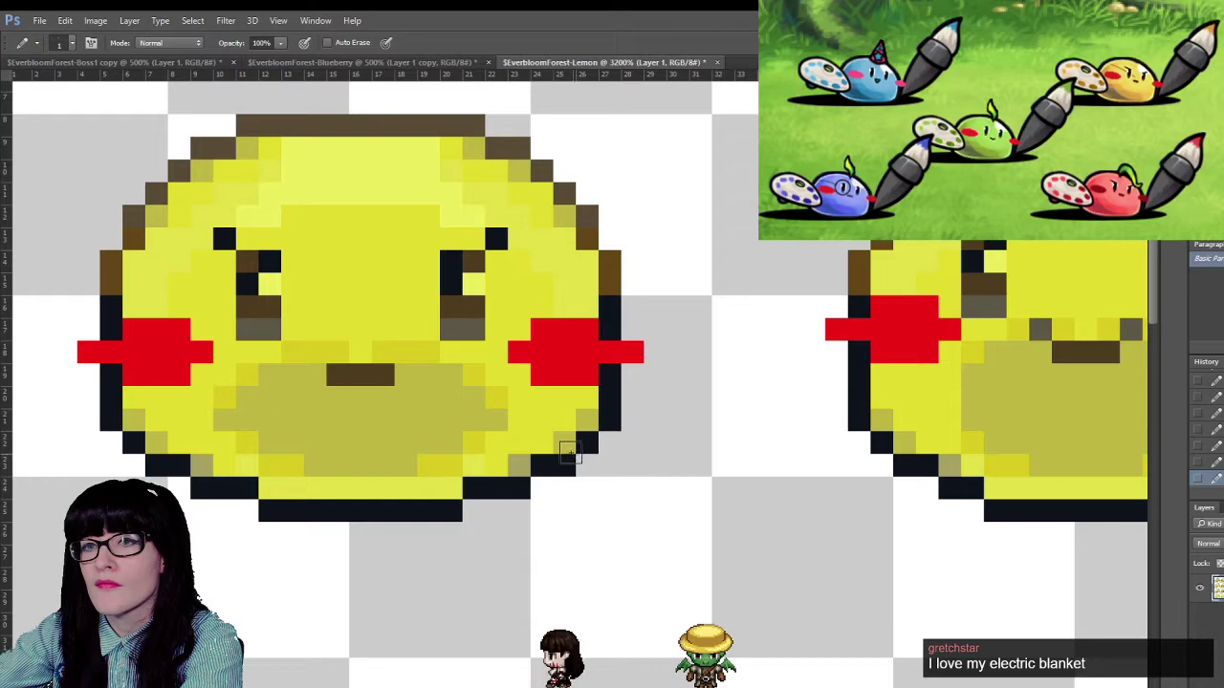
click(246, 239)
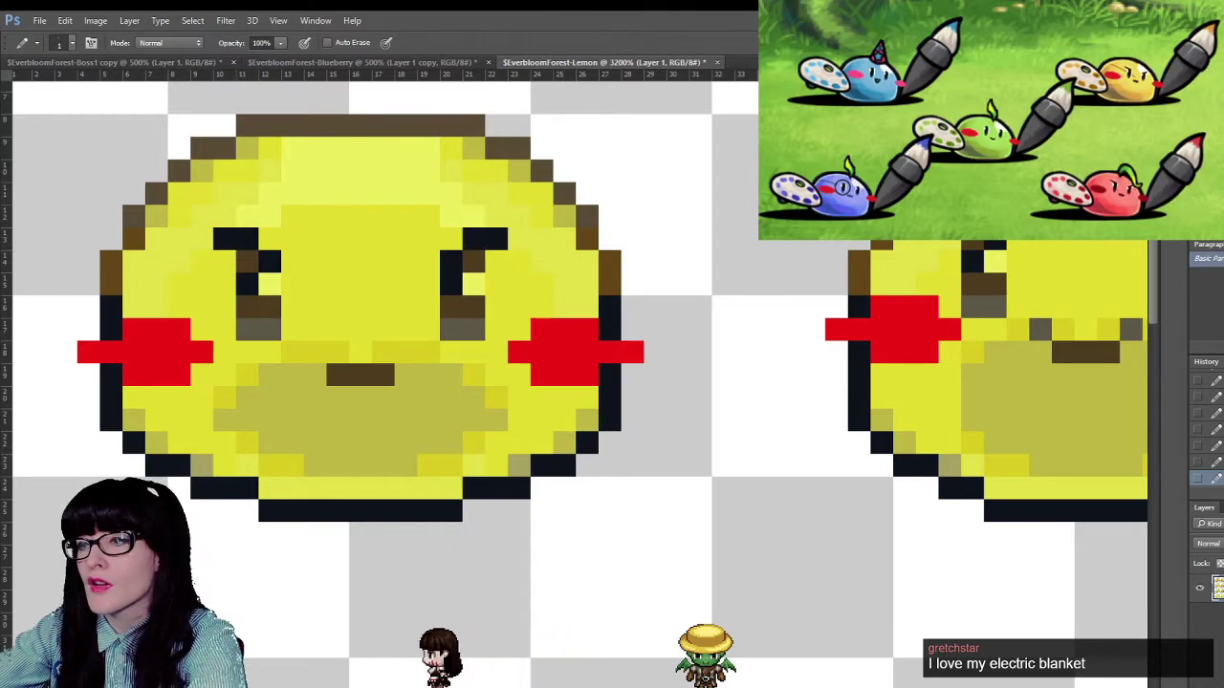
key(z)
alt+click(473, 328)
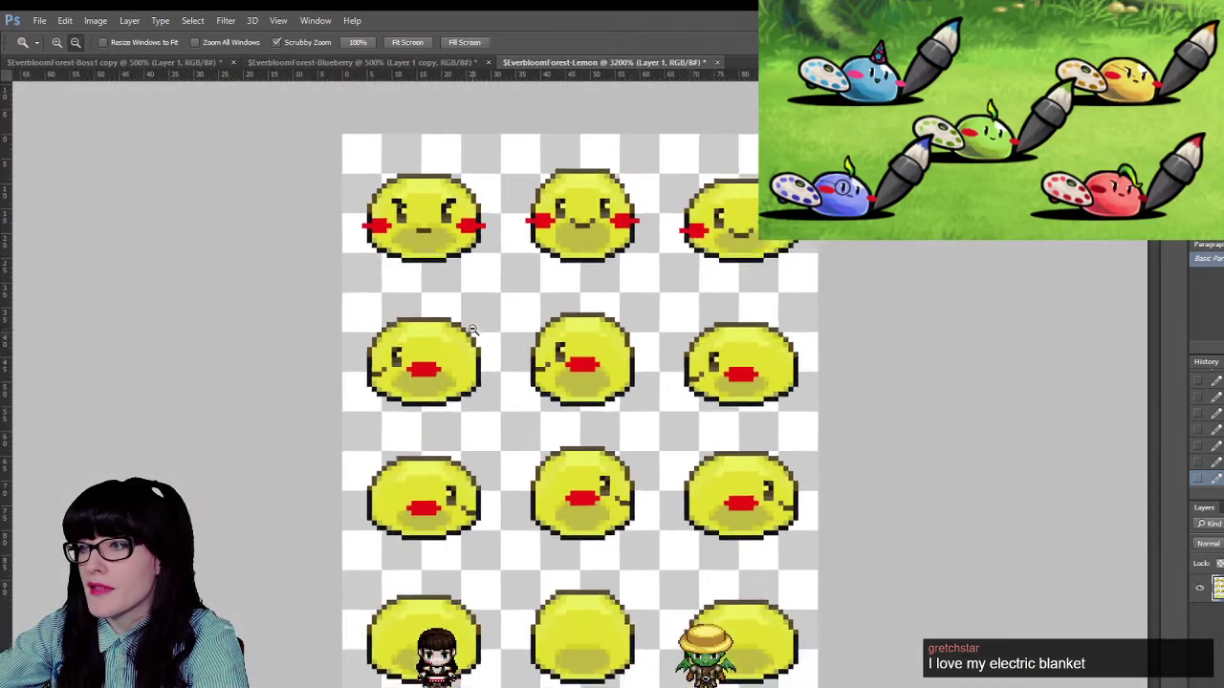
click(501, 324)
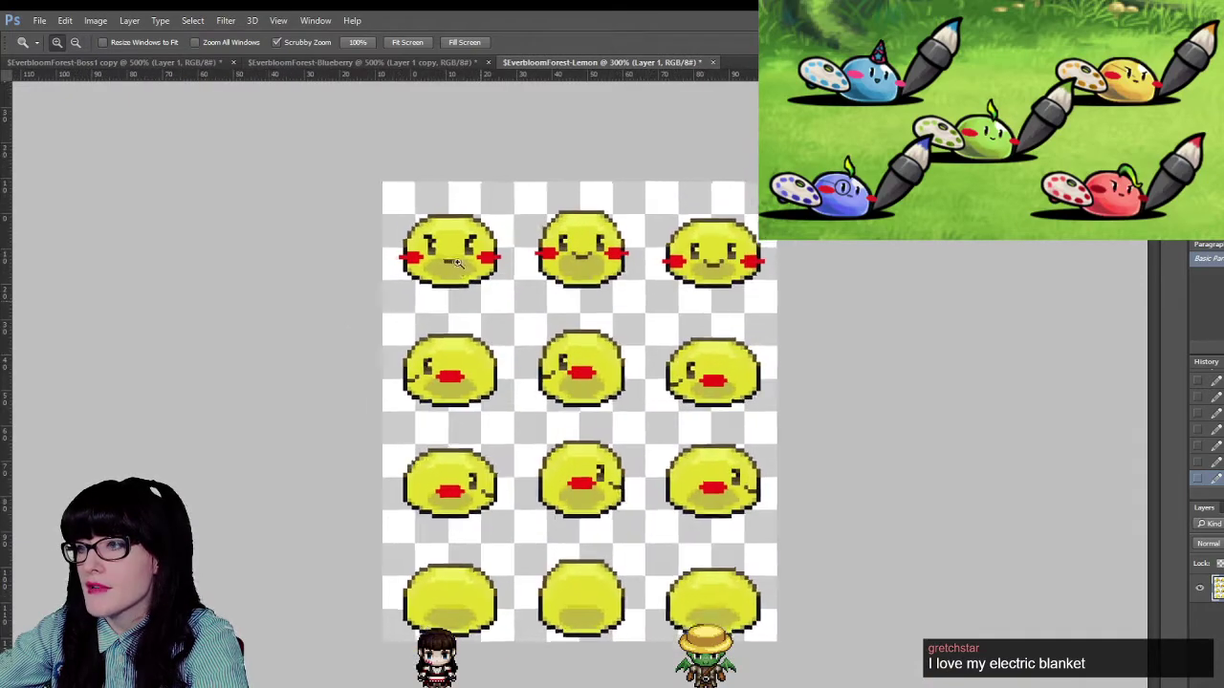
click(401, 212)
drag(401, 211, 300, 279)
- Recolour the first front-facing lemon's eyebrows with the eye's dark brown and fill both eyes' upper outer pixels with near-black
key(i)
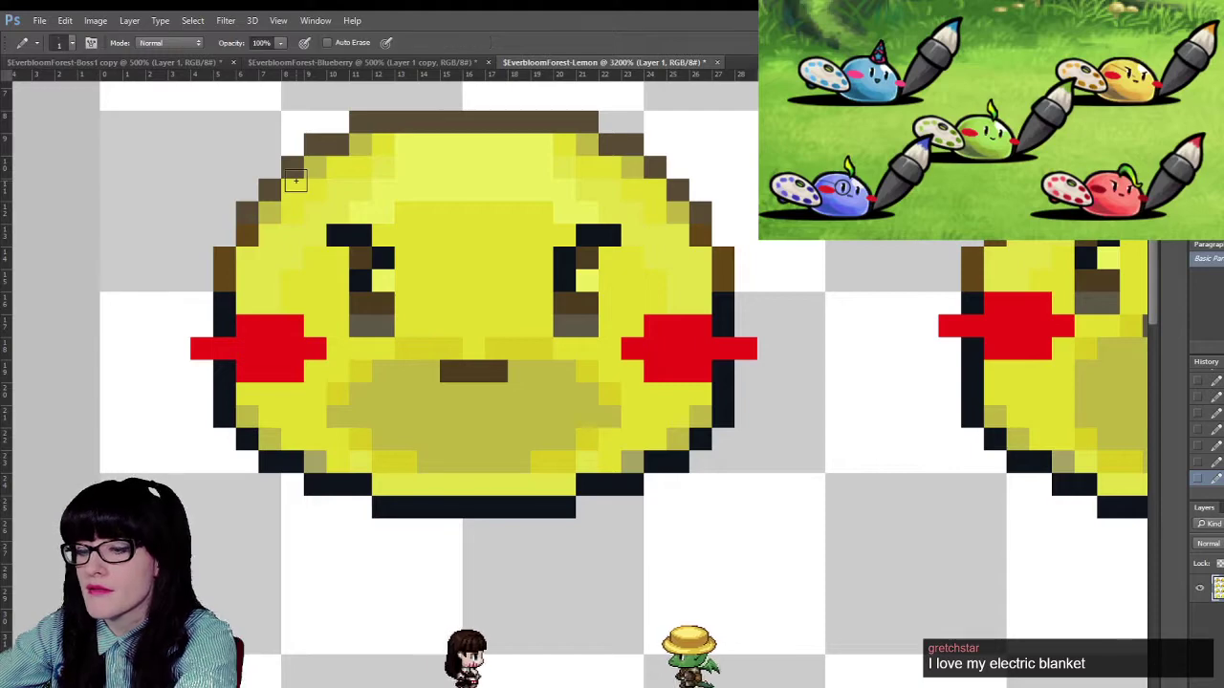
key(b)
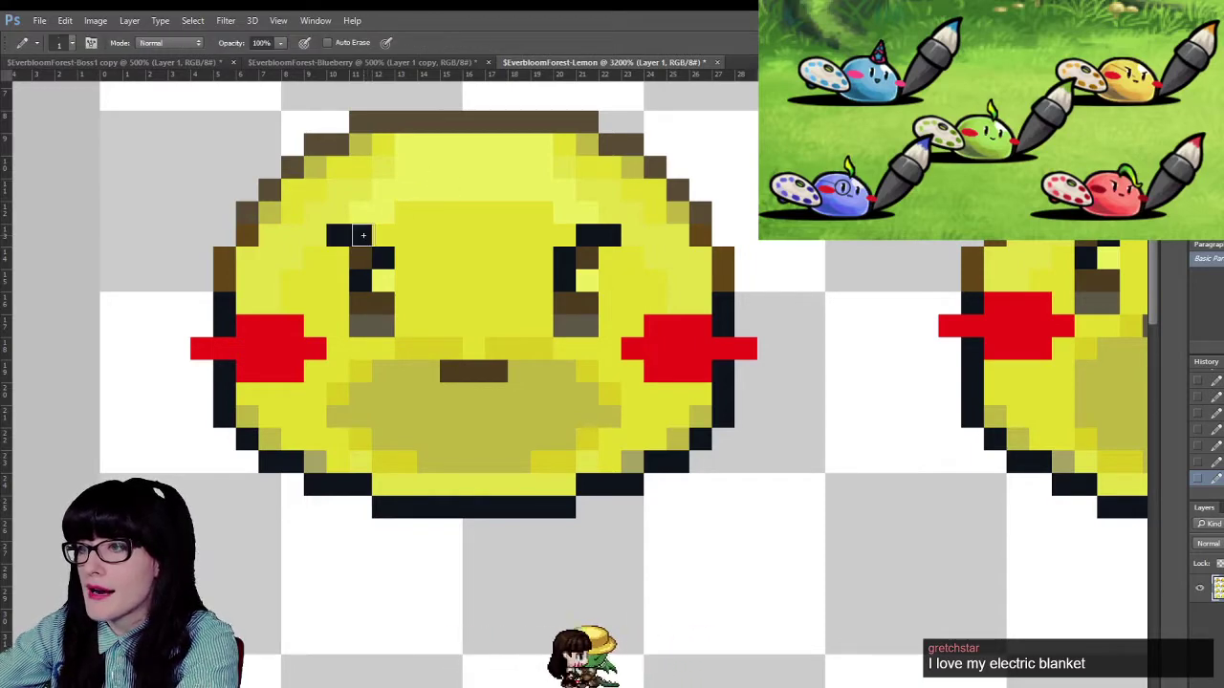
drag(362, 235, 338, 235)
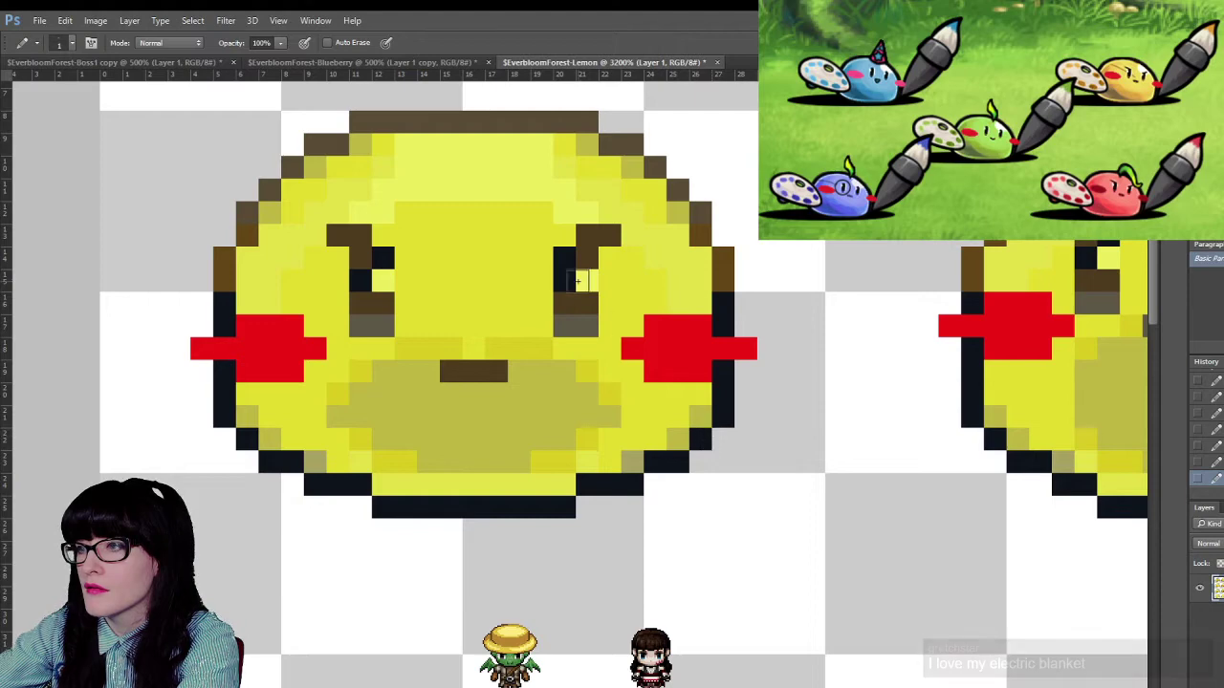
key(i)
key(b)
click(583, 258)
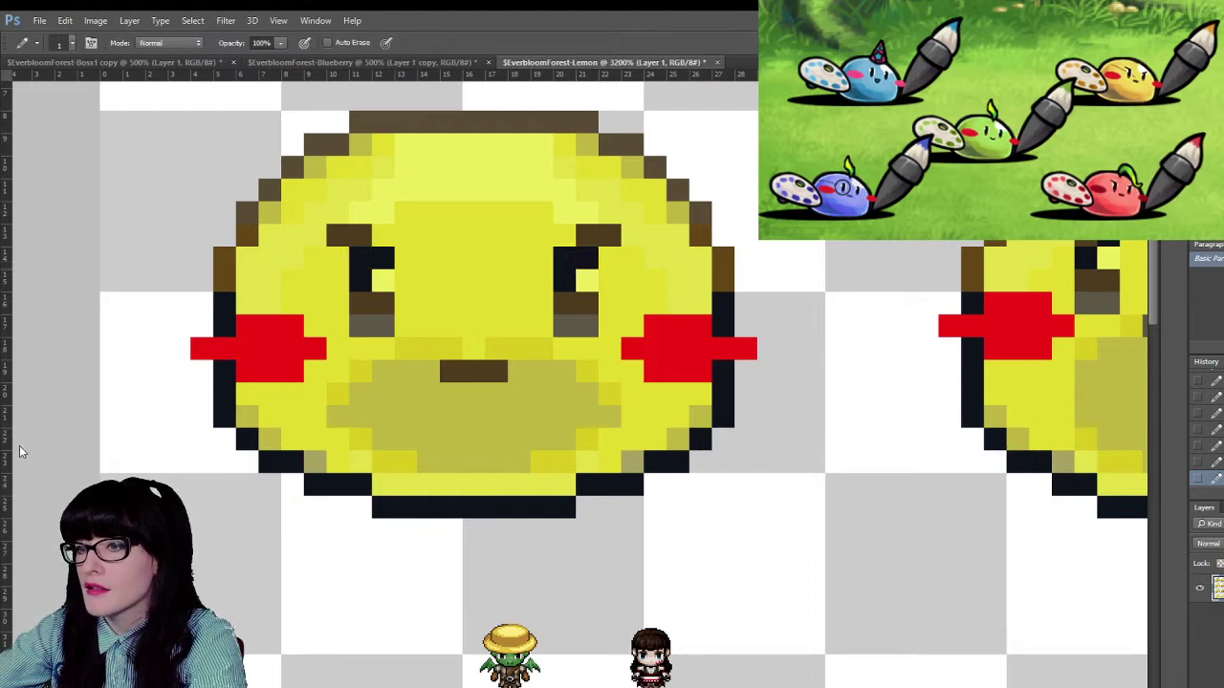
- Paint over the middle front-facing lemon's grey mouth corners with darker yellow and give it matching brown eyebrows with near-black upper eye pixels
key(z)
alt+click(508, 316)
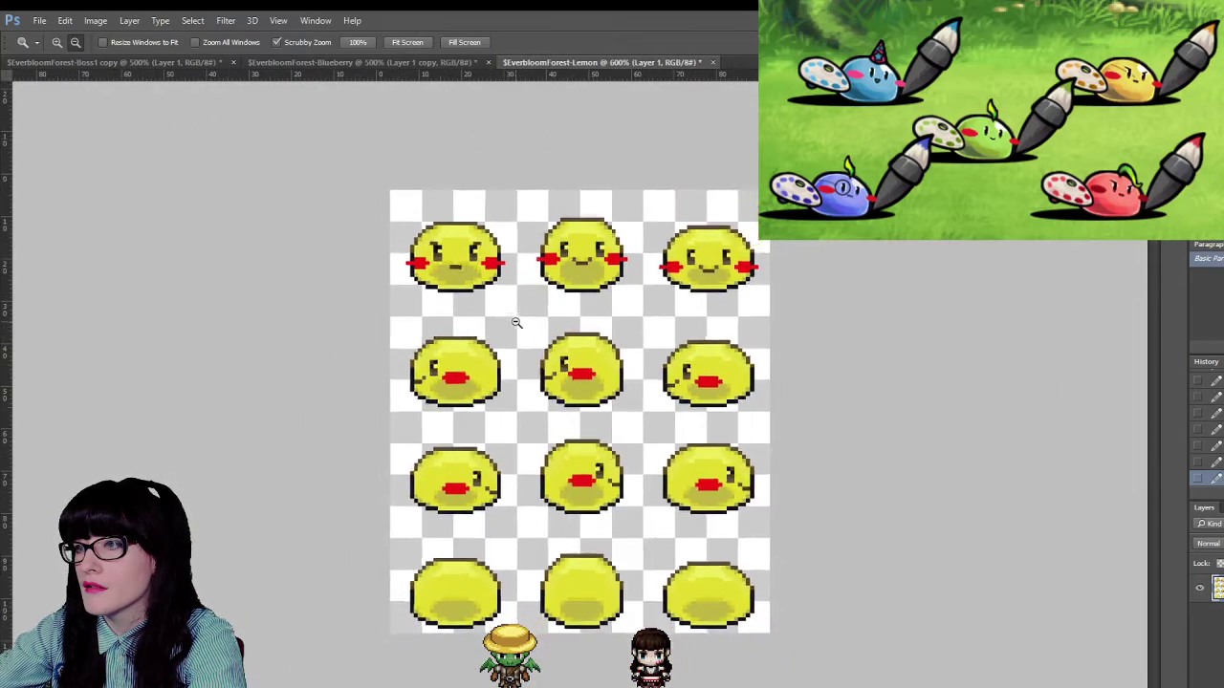
drag(516, 323, 114, 222)
click(650, 184)
click(627, 165)
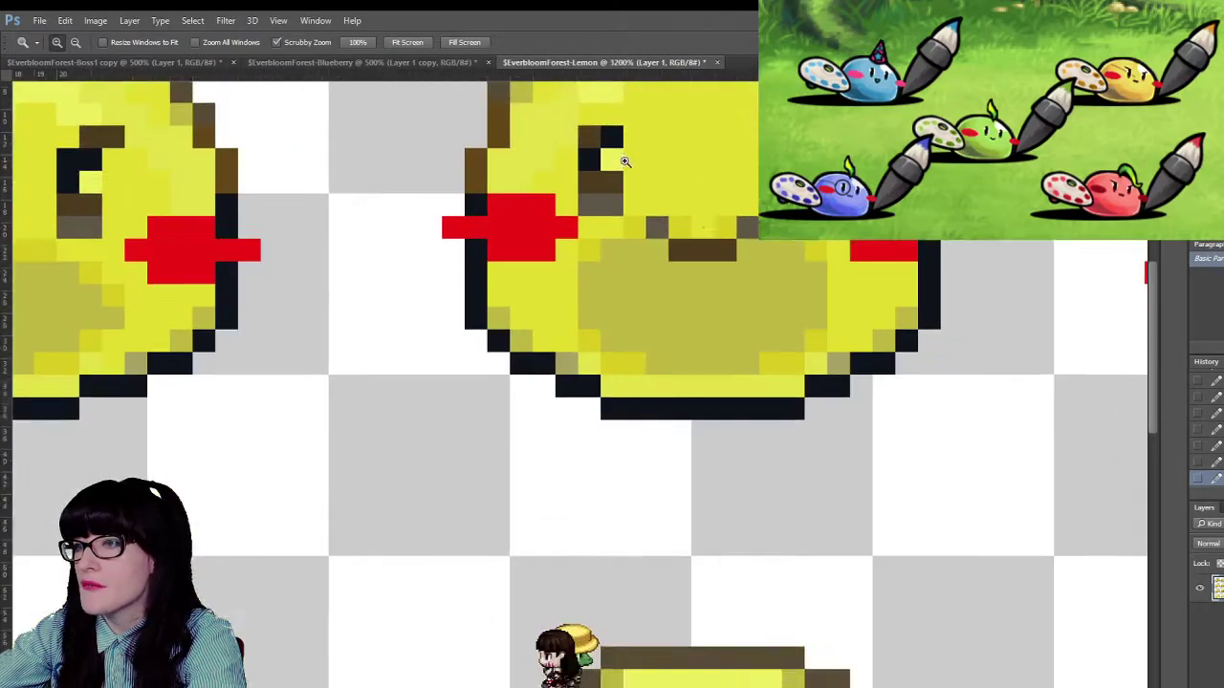
scroll(631, 172, up, 1)
alt+click(709, 288)
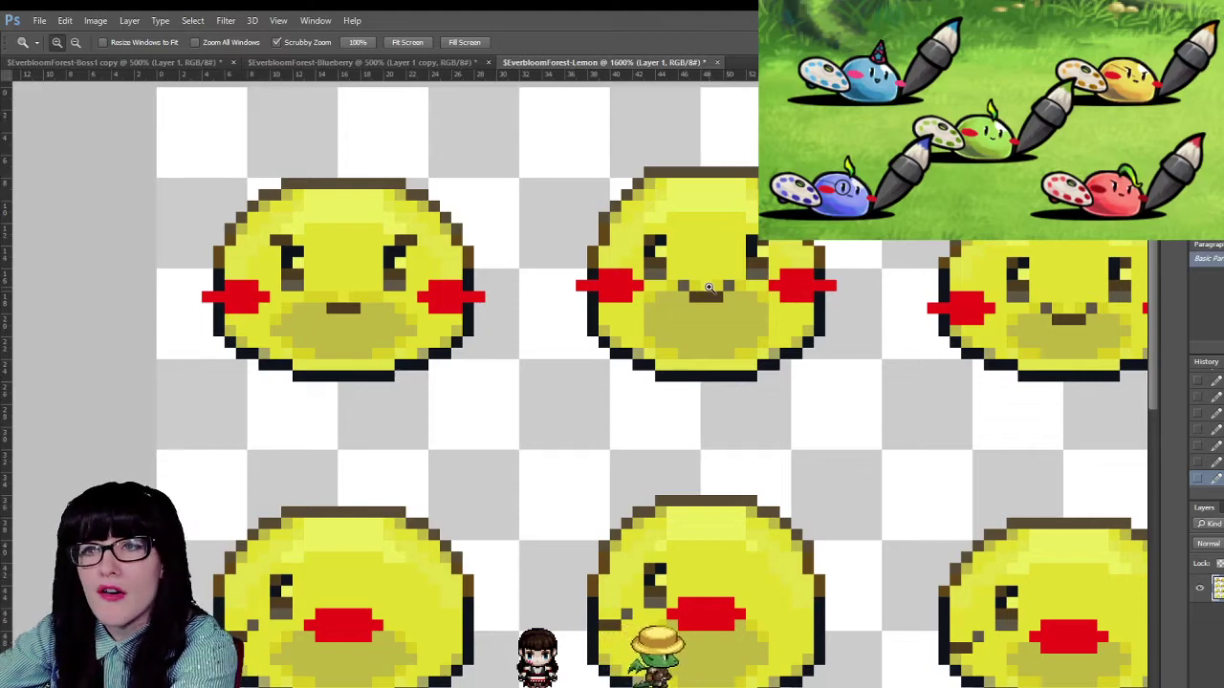
scroll(729, 297, up, 2)
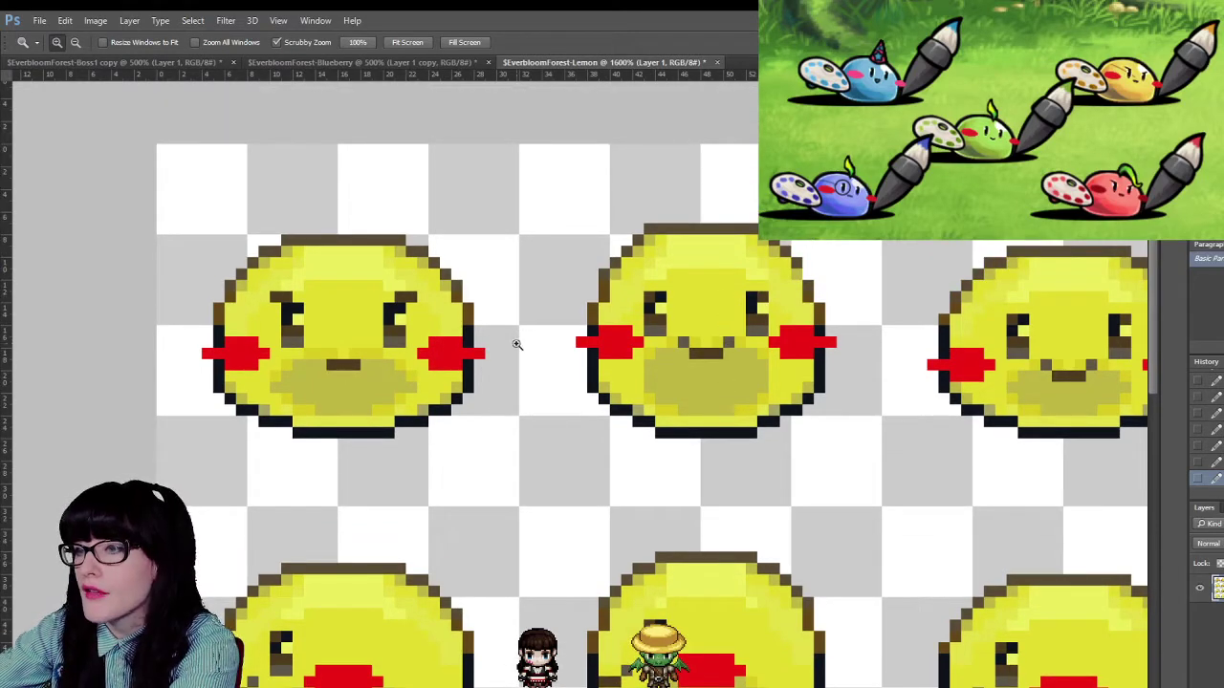
click(765, 293)
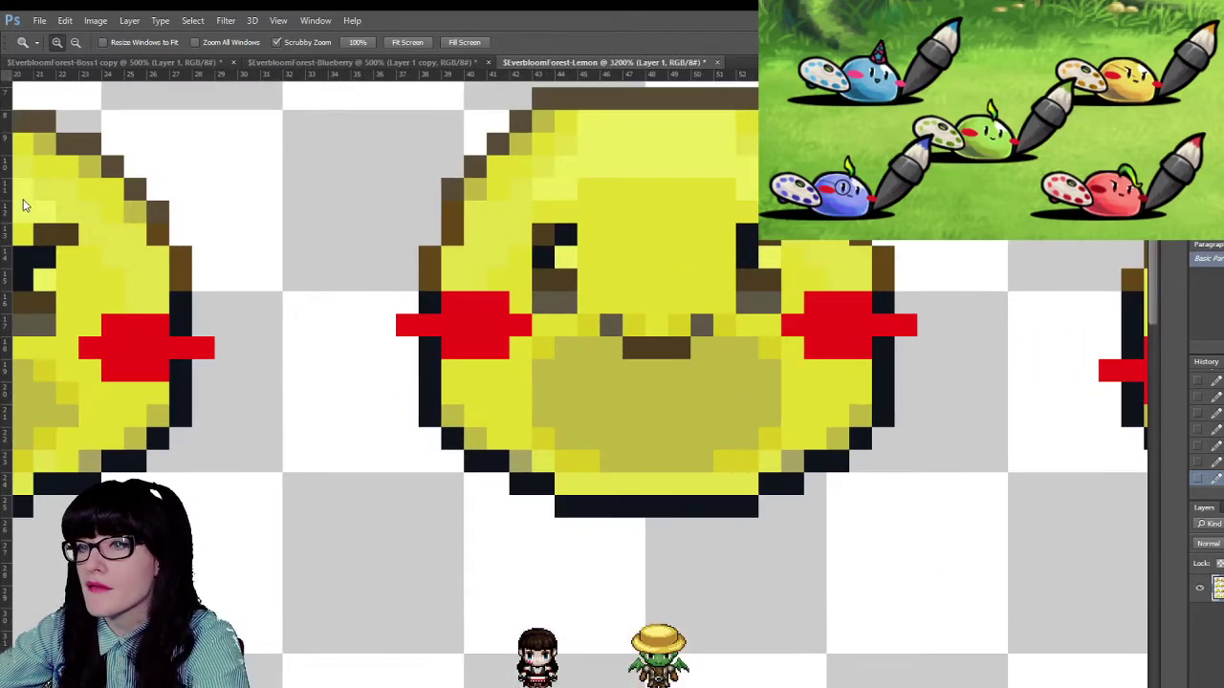
key(b)
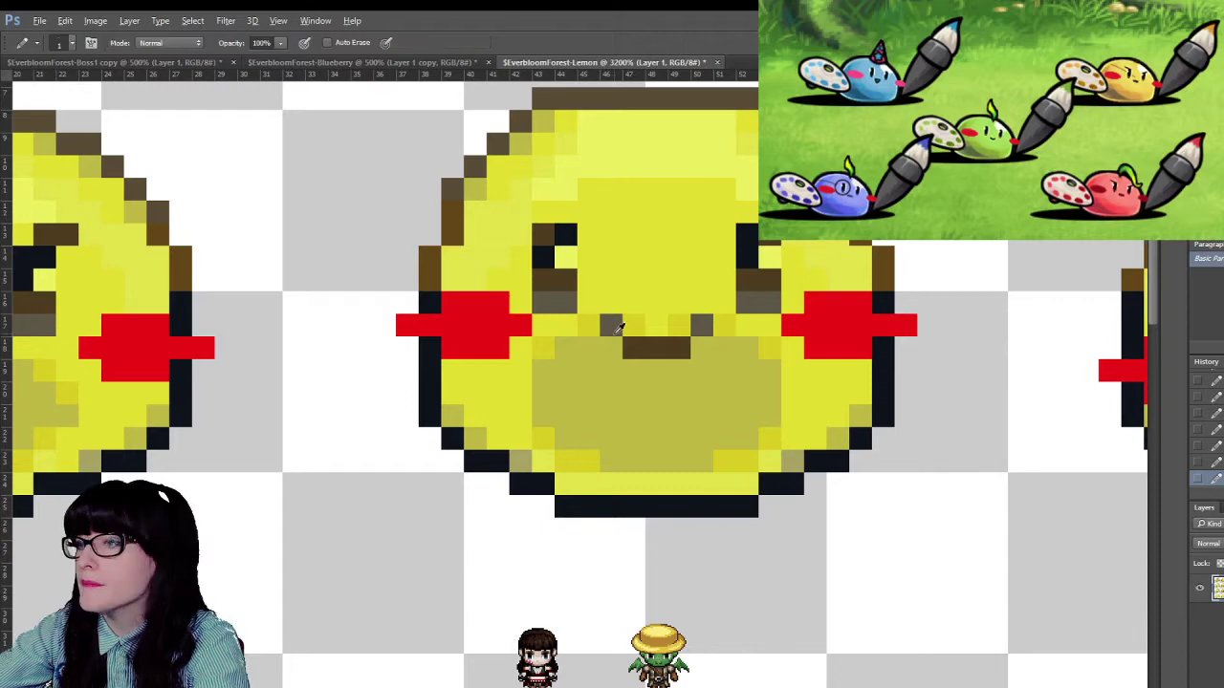
click(685, 320)
click(610, 318)
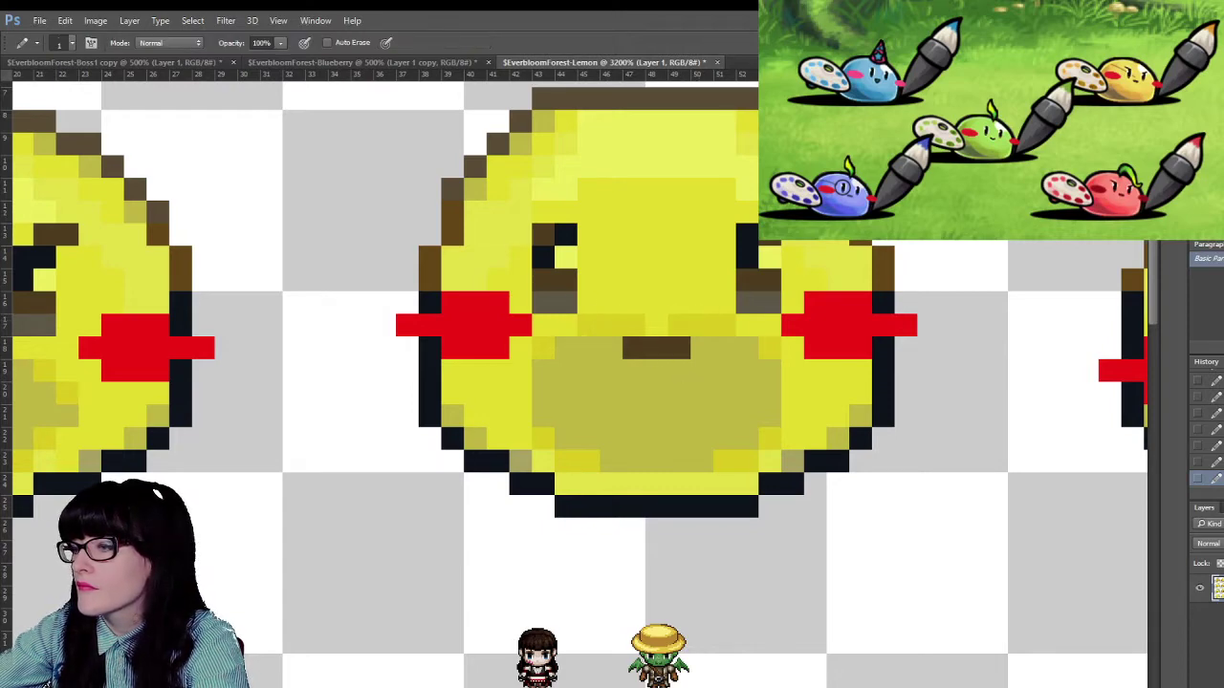
drag(610, 318, 758, 318)
drag(668, 454, 865, 454)
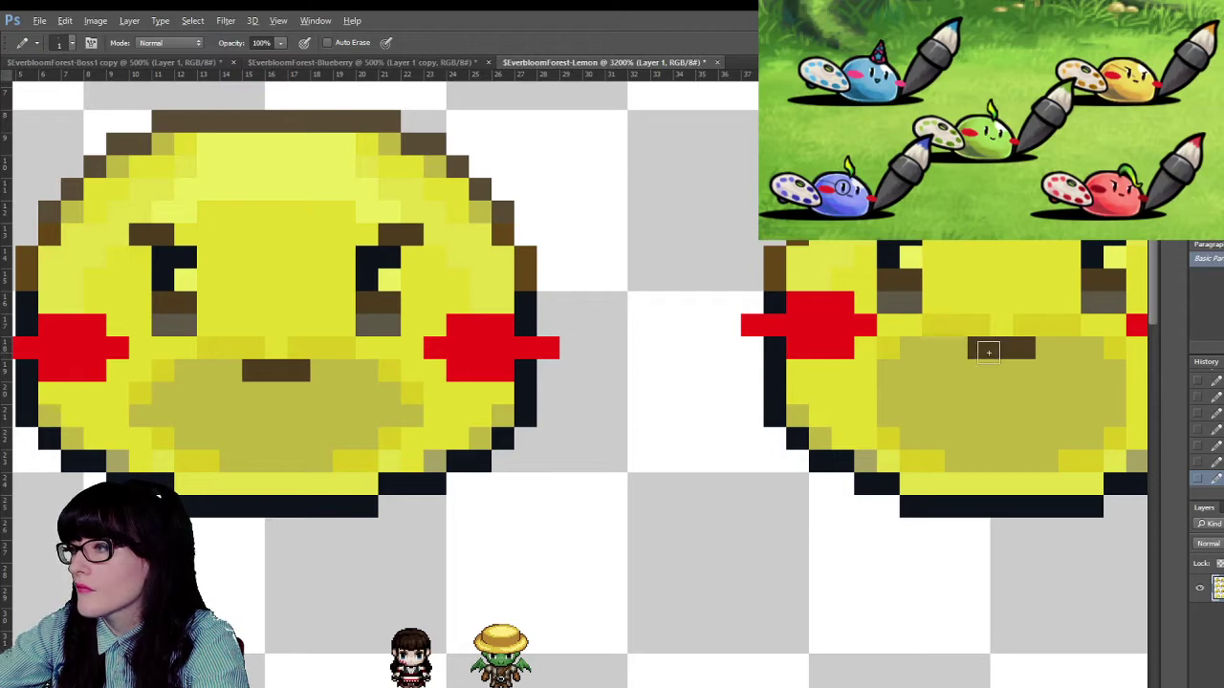
click(956, 349)
click(1049, 347)
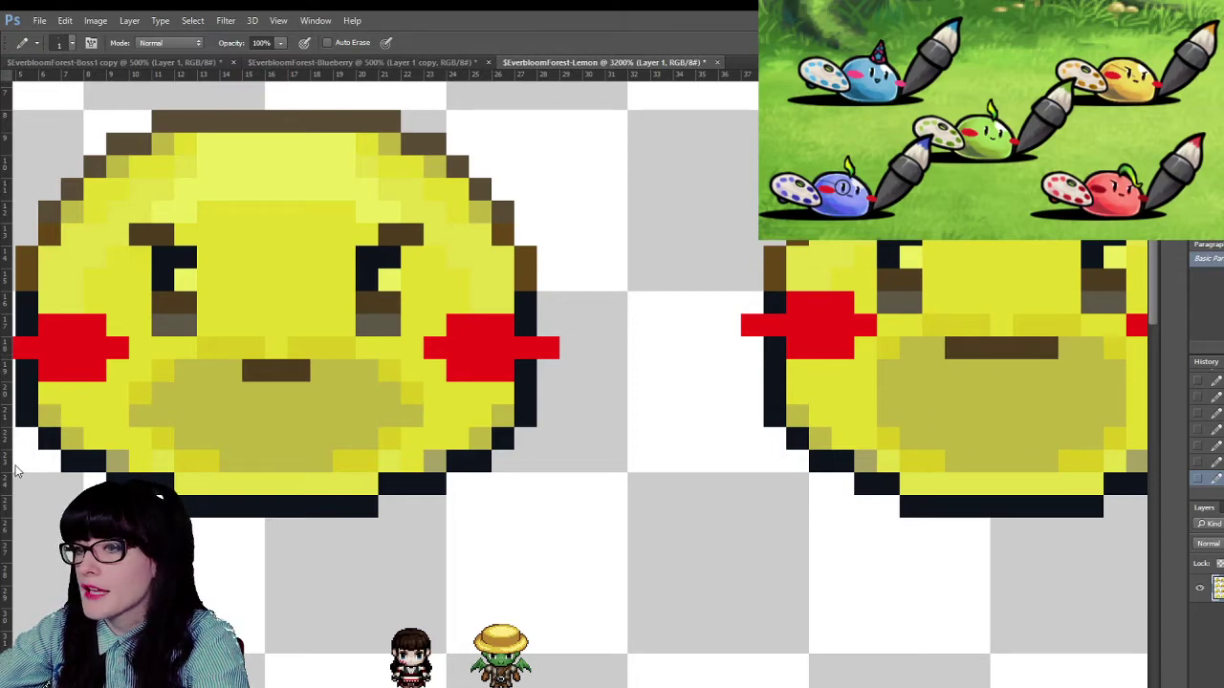
key(z)
alt+click(685, 373)
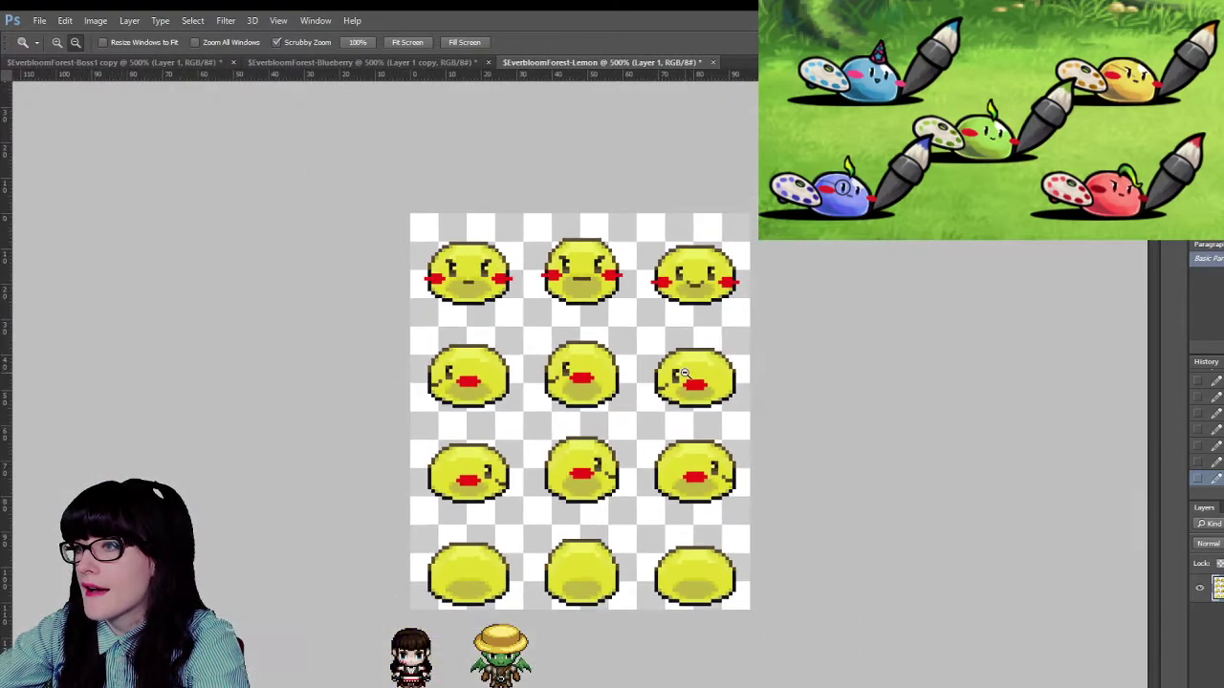
alt+click(684, 373)
alt+click(678, 374)
alt+click(671, 376)
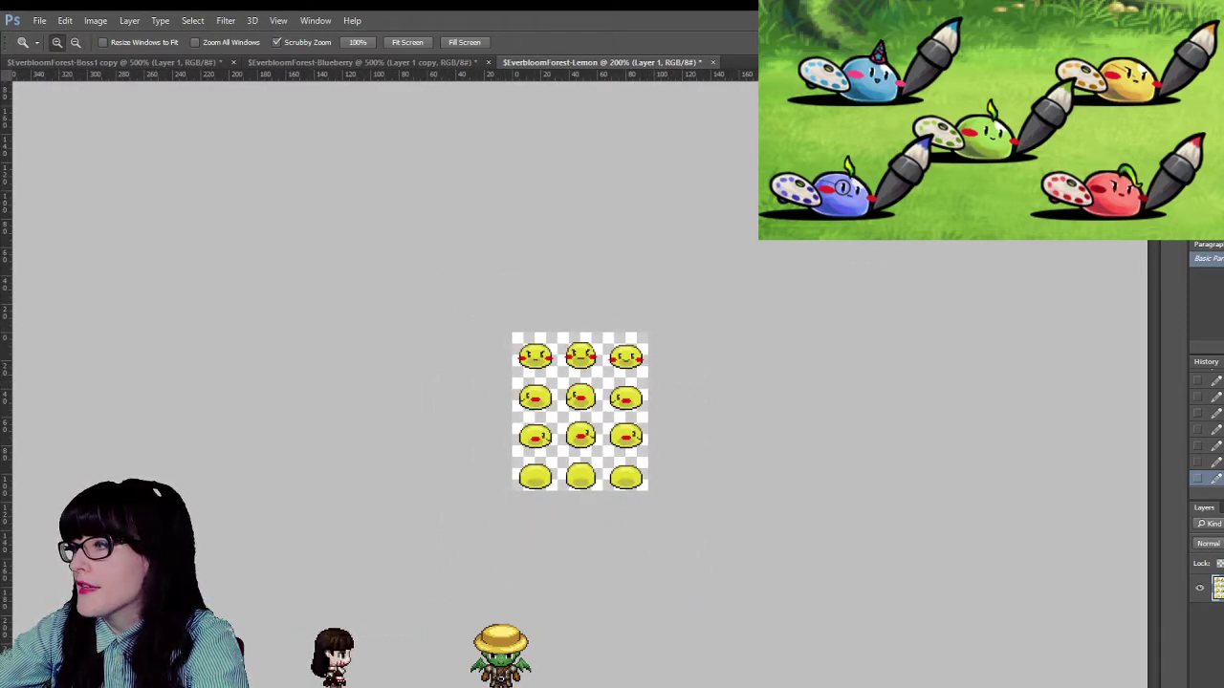
alt+click(574, 357)
click(575, 357)
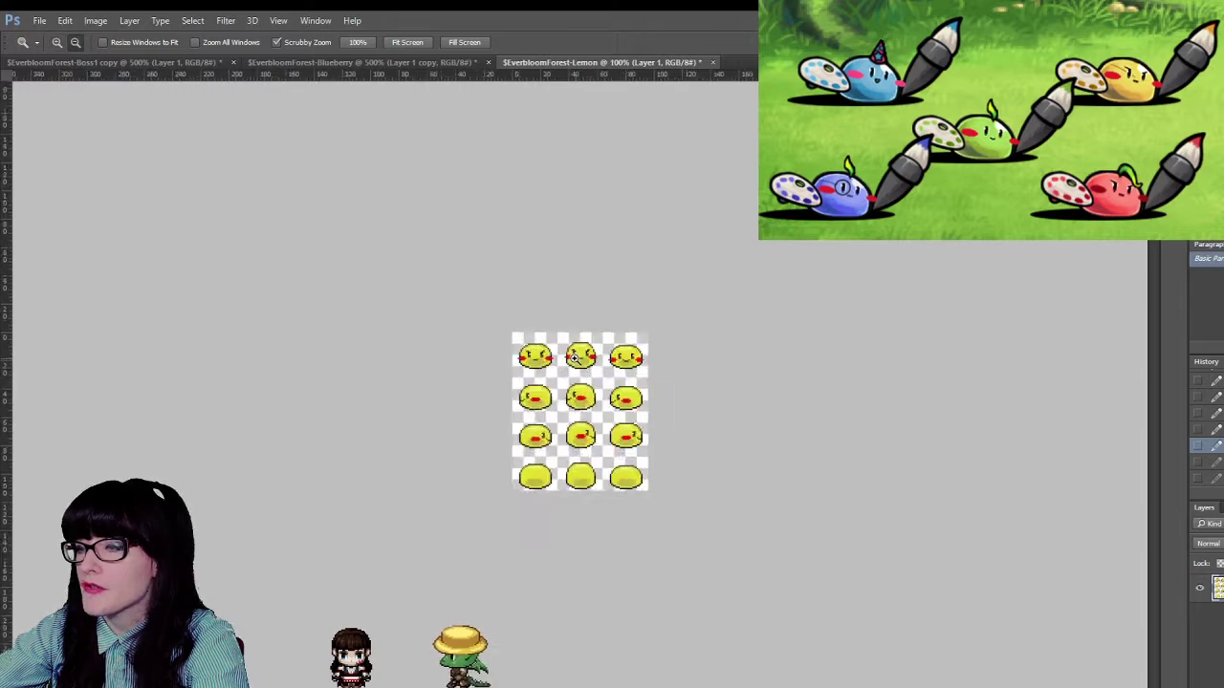
click(575, 356)
click(576, 334)
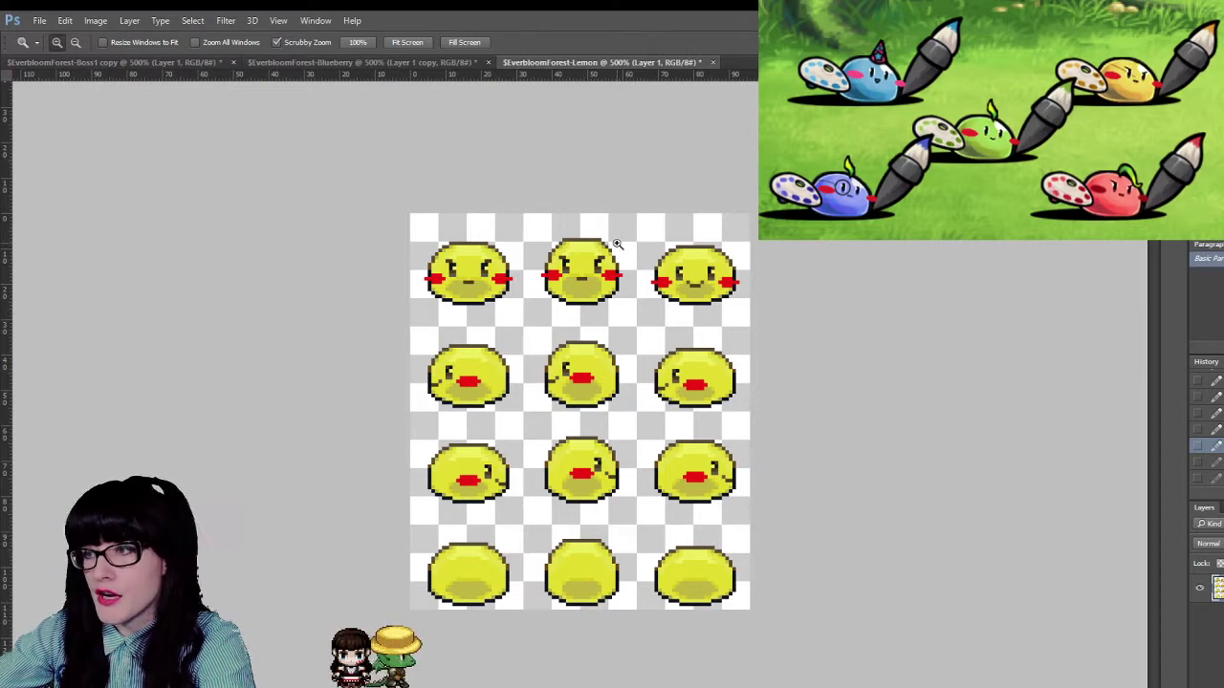
- Add two-pixel brown eyebrows to the rightmost front-facing lemon and fill both eyes' upper outer pixels with near-black
click(585, 311)
click(585, 311)
click(844, 276)
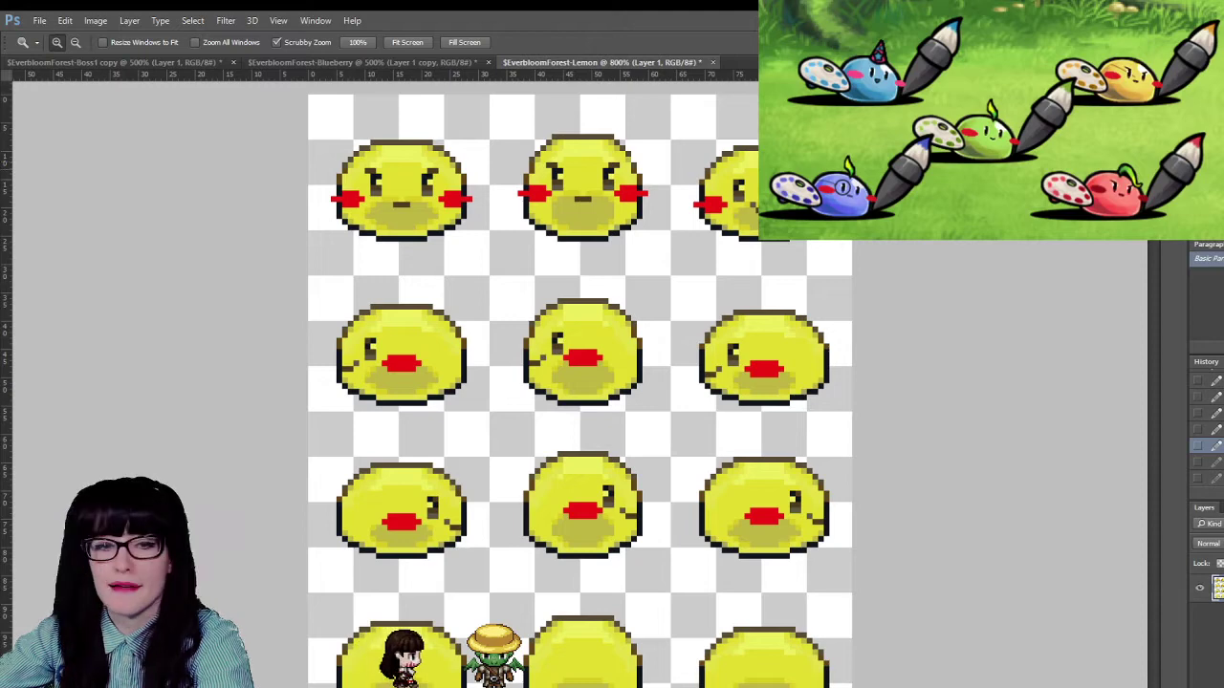
click(743, 206)
scroll(743, 205, up, 2)
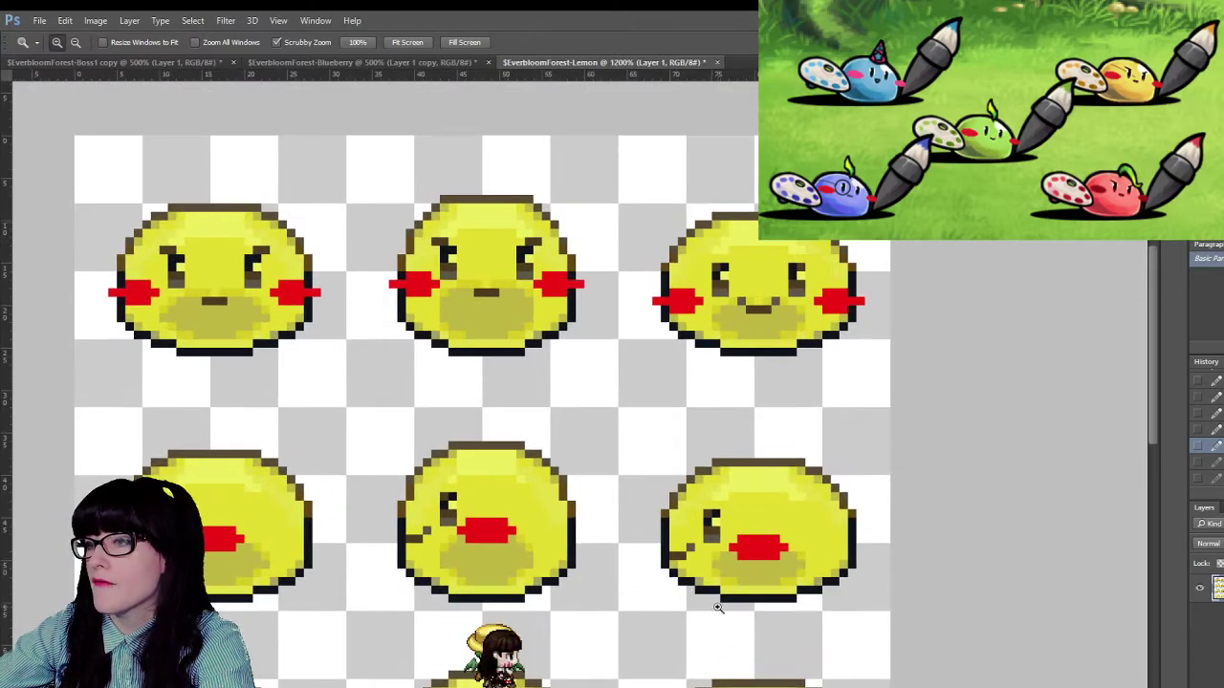
scroll(753, 606, left, 2)
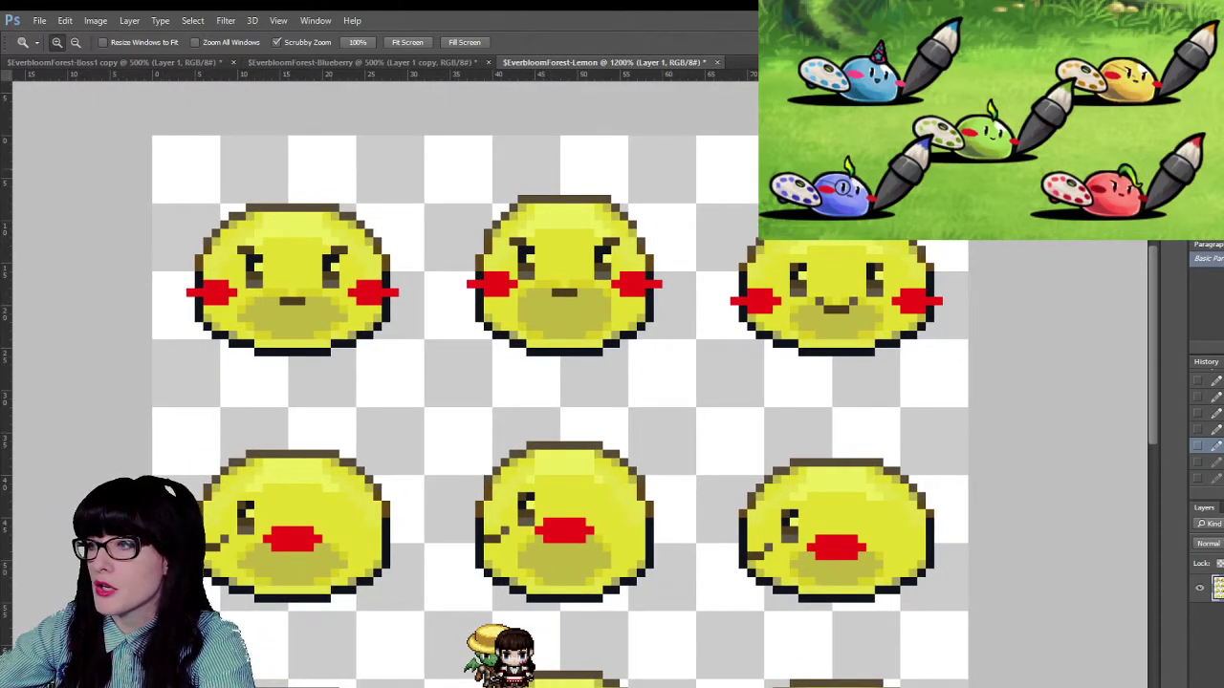
click(846, 259)
click(784, 276)
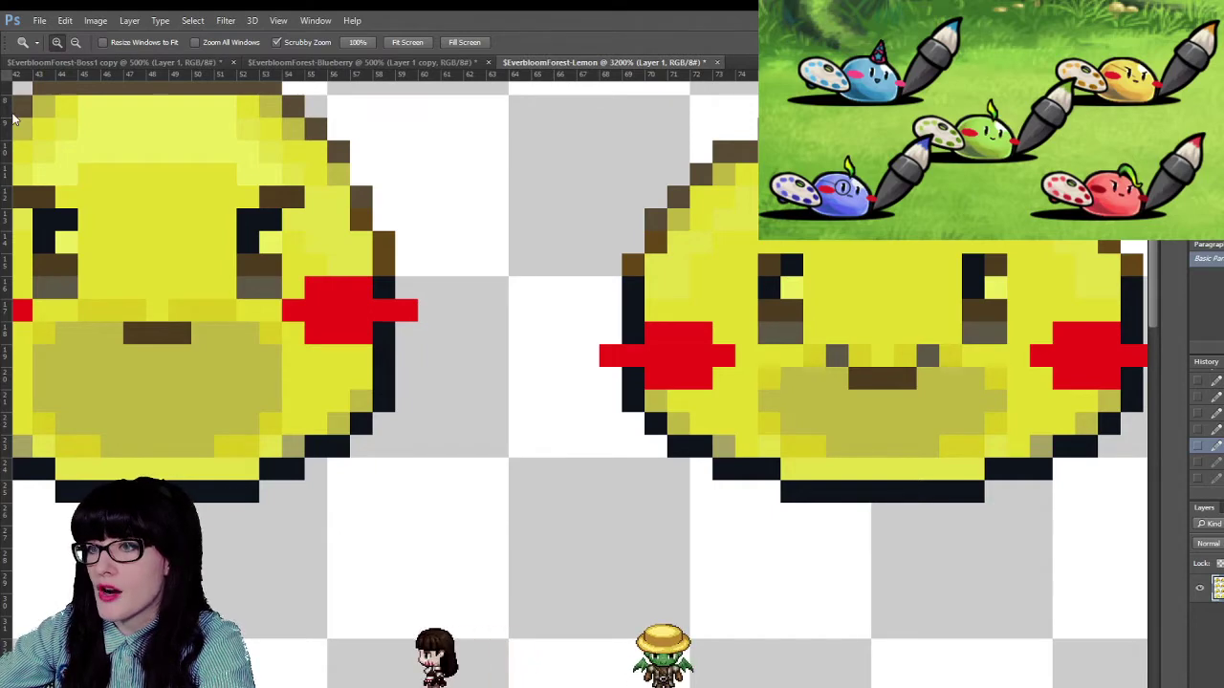
scroll(579, 319, up, 1)
key(i)
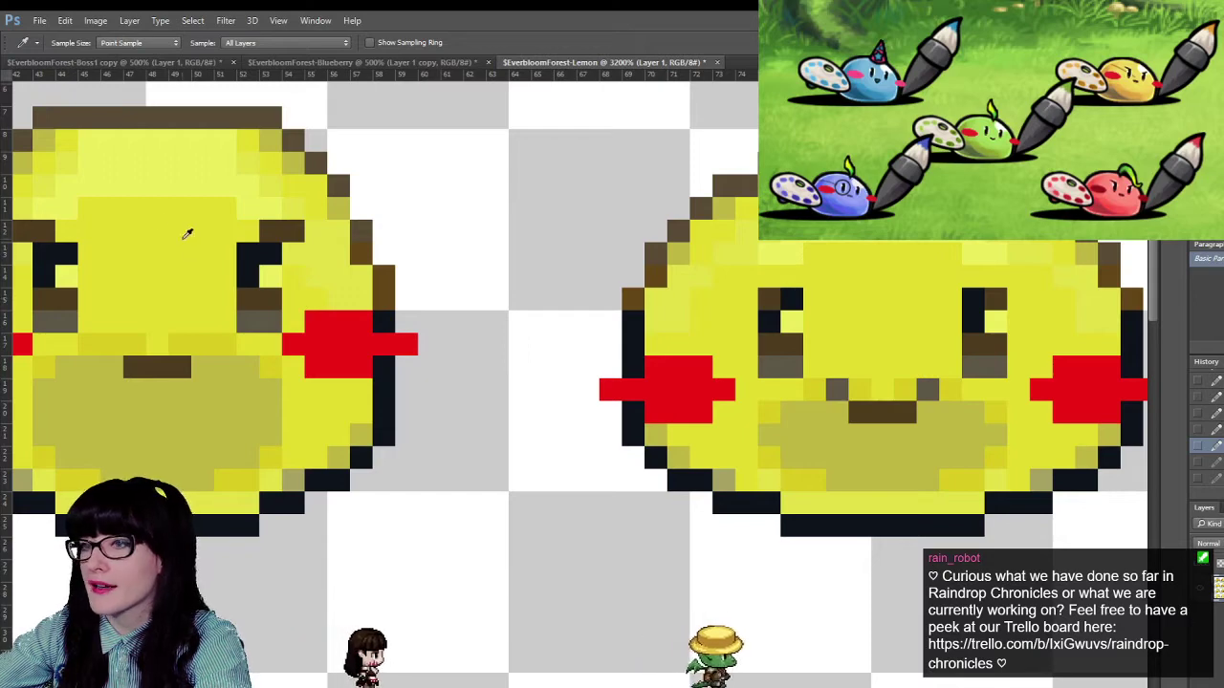
key(b)
click(753, 282)
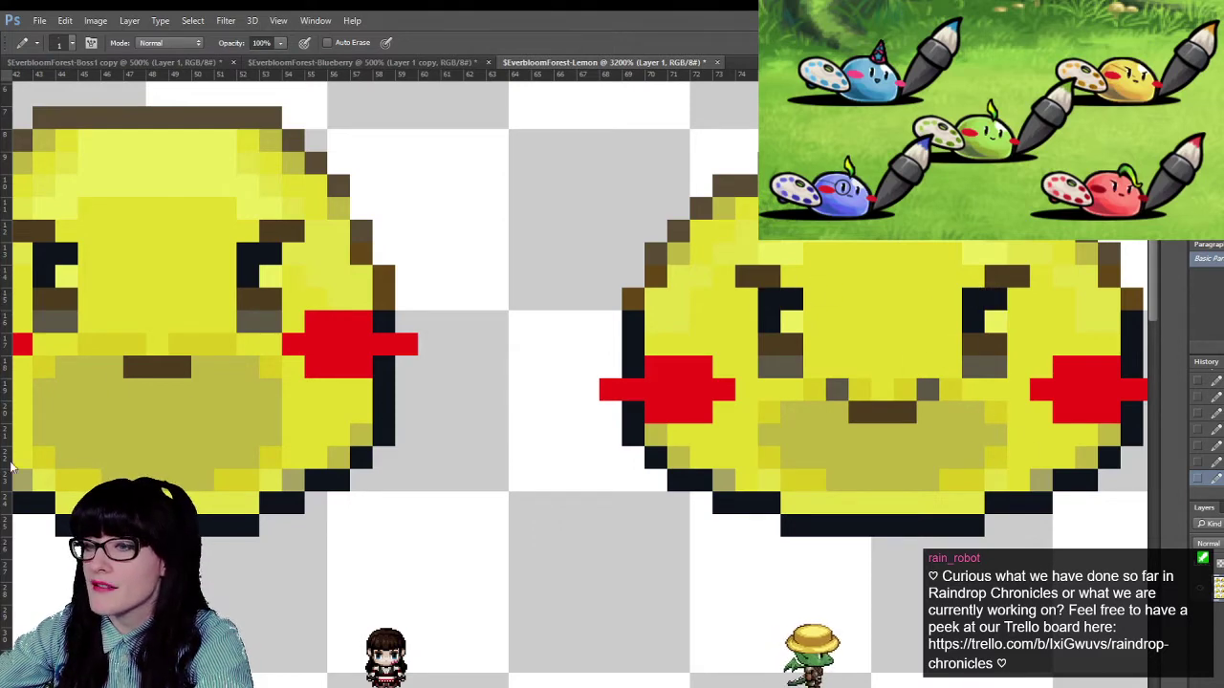
- Check the face at overview size and paint over the rightmost front-facing lemon's grey mouth corners with yellow
key(z)
alt+click(461, 347)
drag(462, 347, 657, 383)
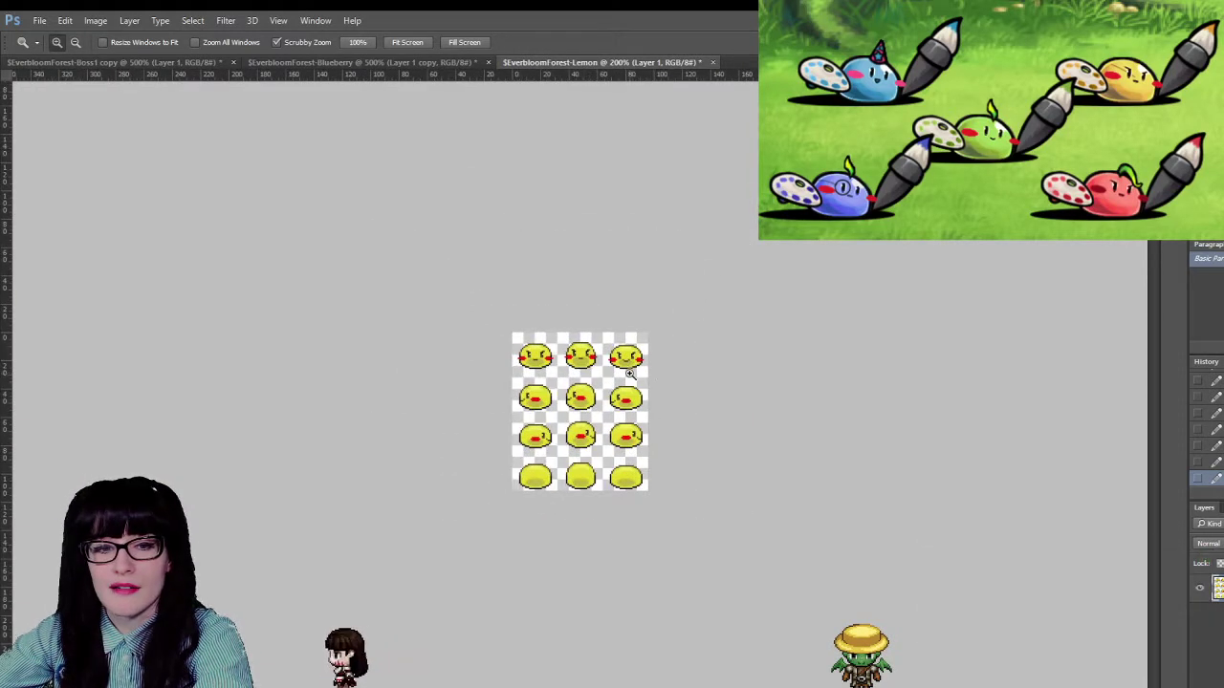
drag(628, 370, 812, 205)
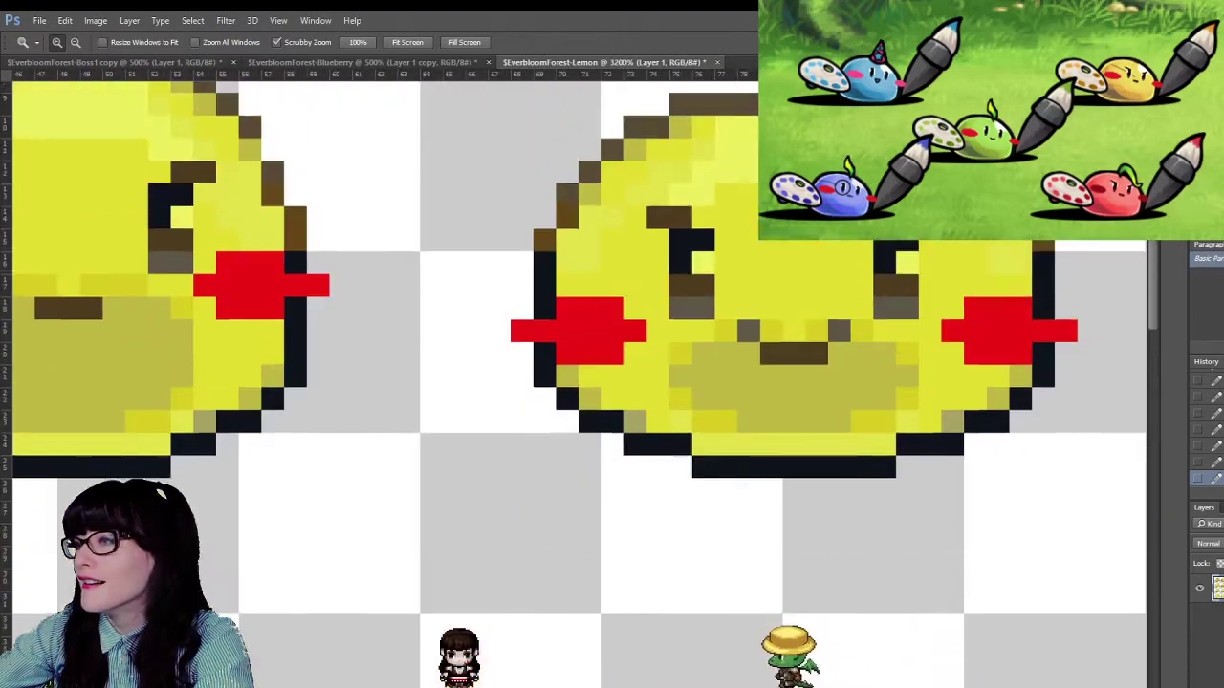
key(i)
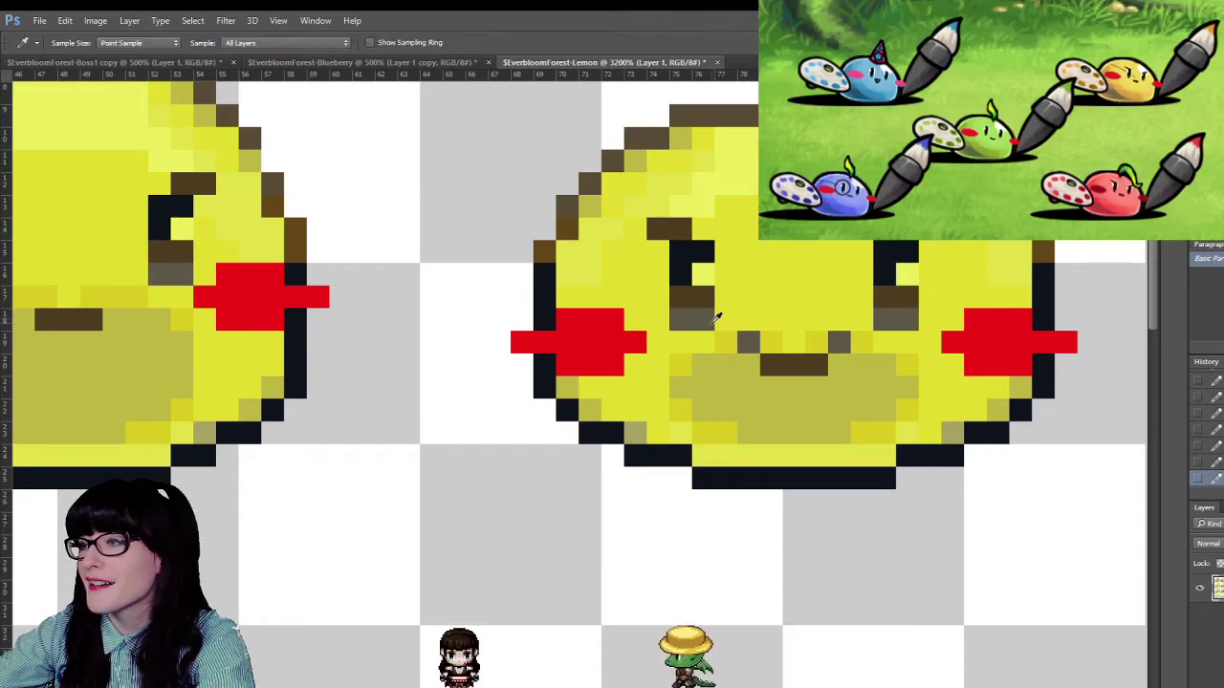
key(b)
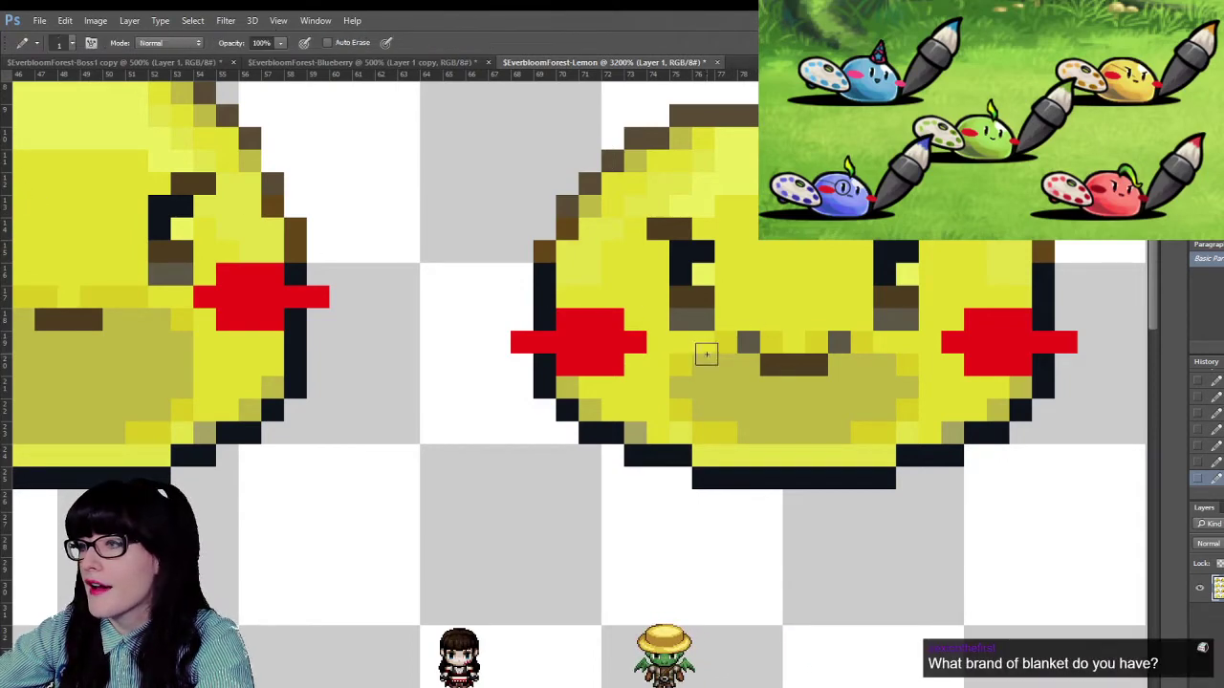
- Give the rightmost left-facing lemon a two-pixel brown eyebrow and near-black upper eye pixels, and paint over its grey mouth corner with yellow
scroll(680, 483, down, 8)
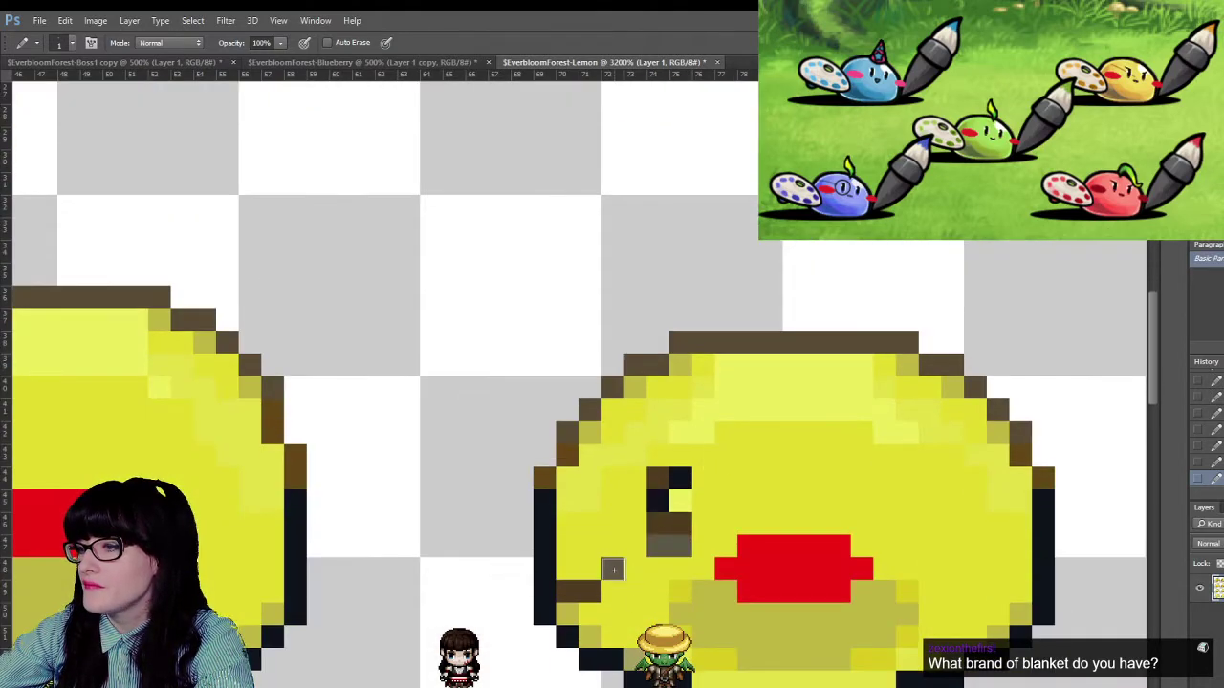
drag(602, 555, 742, 581)
drag(810, 458, 828, 457)
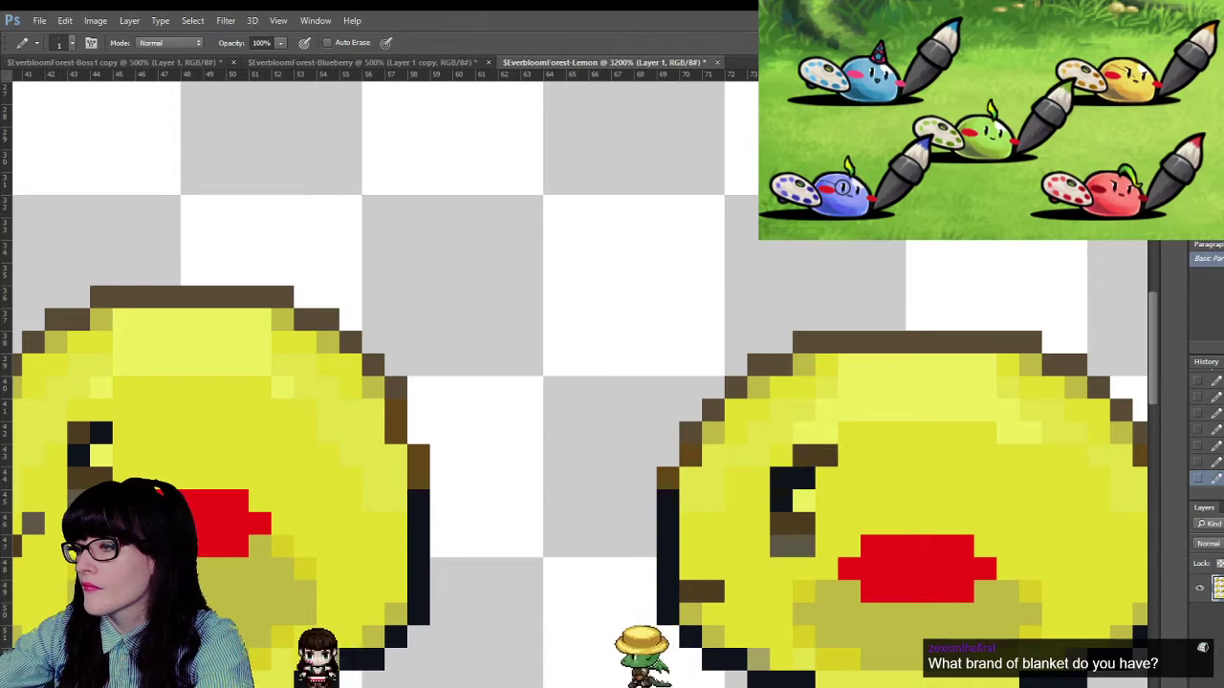
- Add a two-pixel brown eyebrow and near-black upper eye pixels to the middle left-facing lemon, and remove its grey mouth corner
scroll(398, 414, left, 5)
click(501, 411)
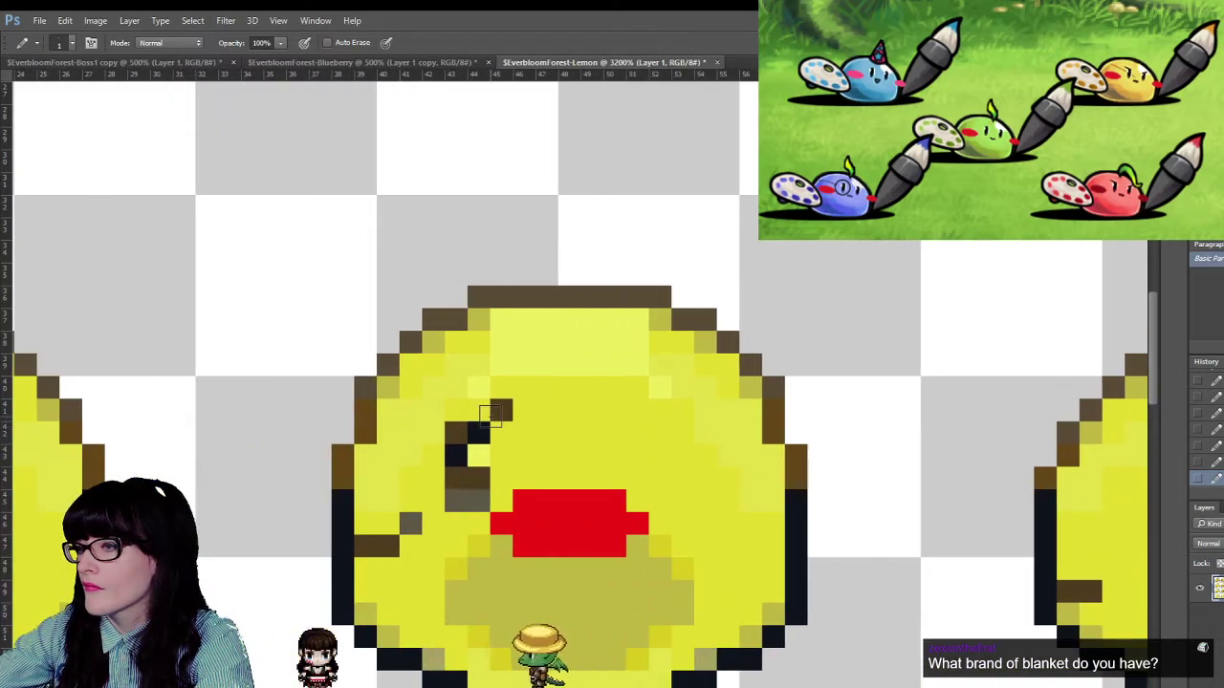
click(478, 411)
click(478, 433)
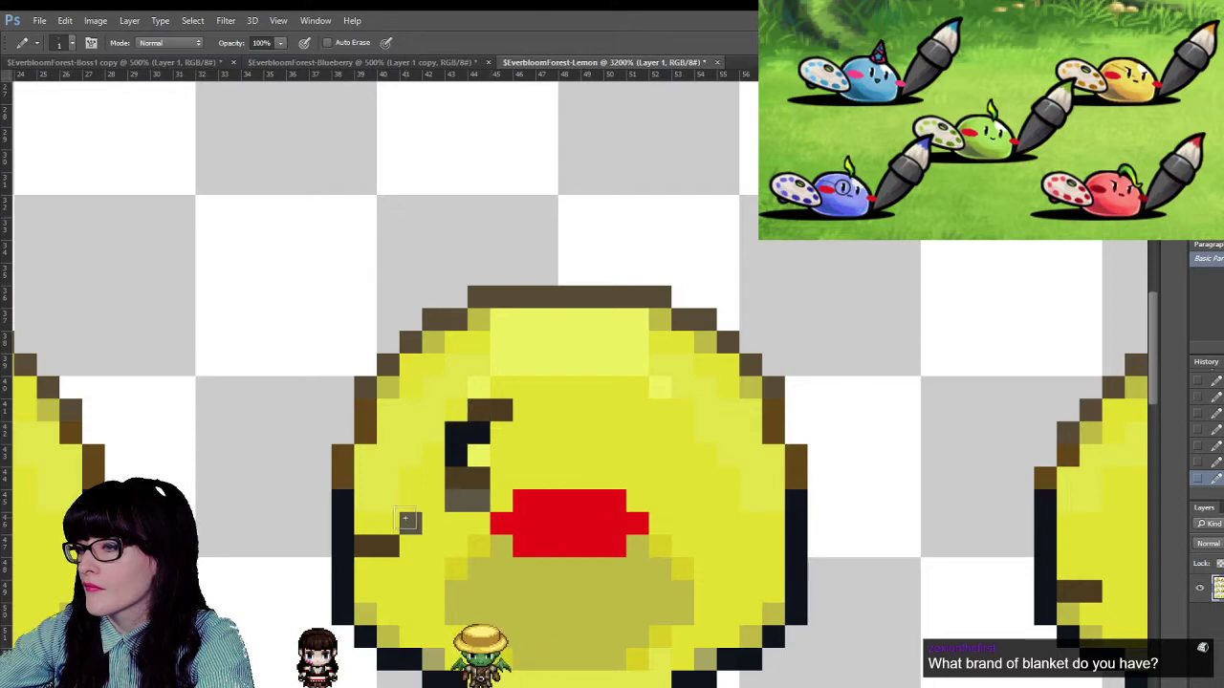
- Fill the first left-facing lemon's upper eye pixels with near-black below a brown eyebrow and cover its grey mouth corner with yellow
scroll(351, 447, left, 9)
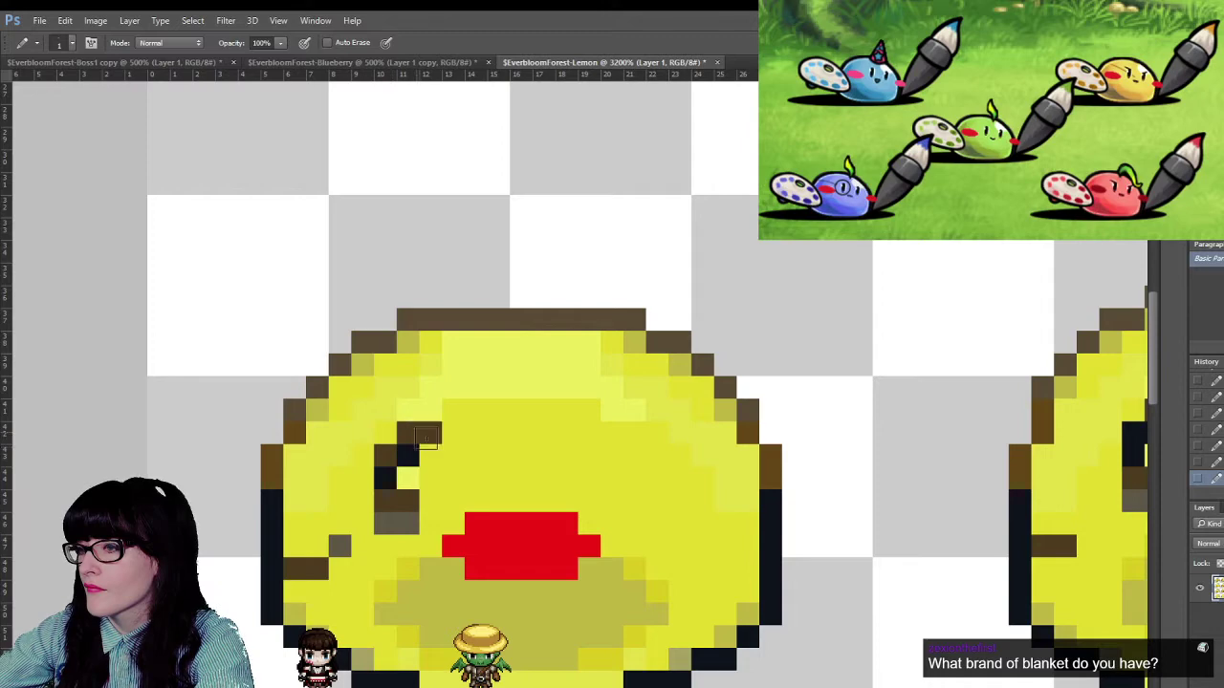
click(408, 453)
click(386, 455)
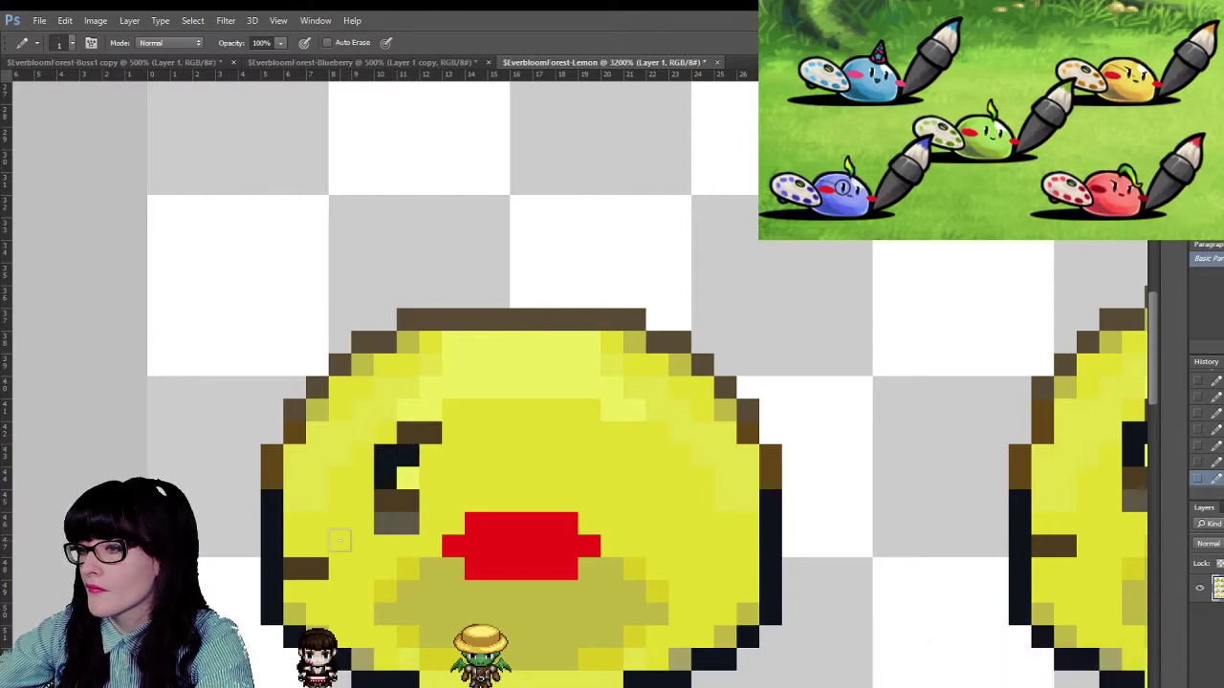
key(z)
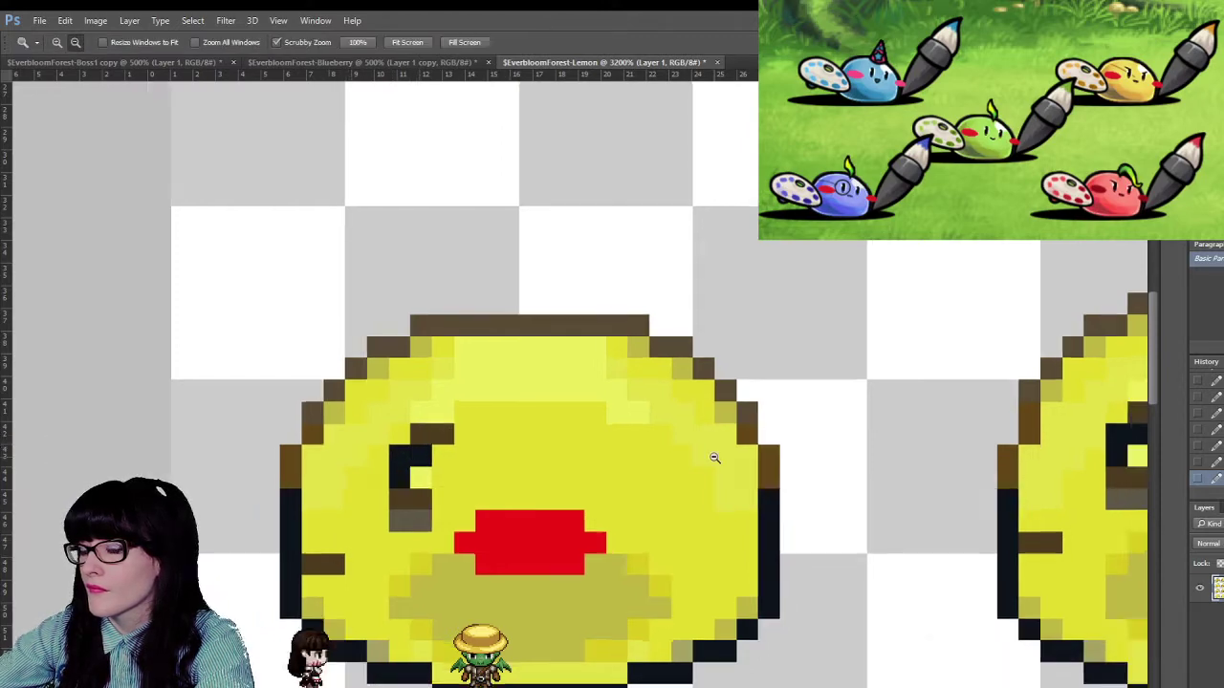
drag(715, 459, 688, 478)
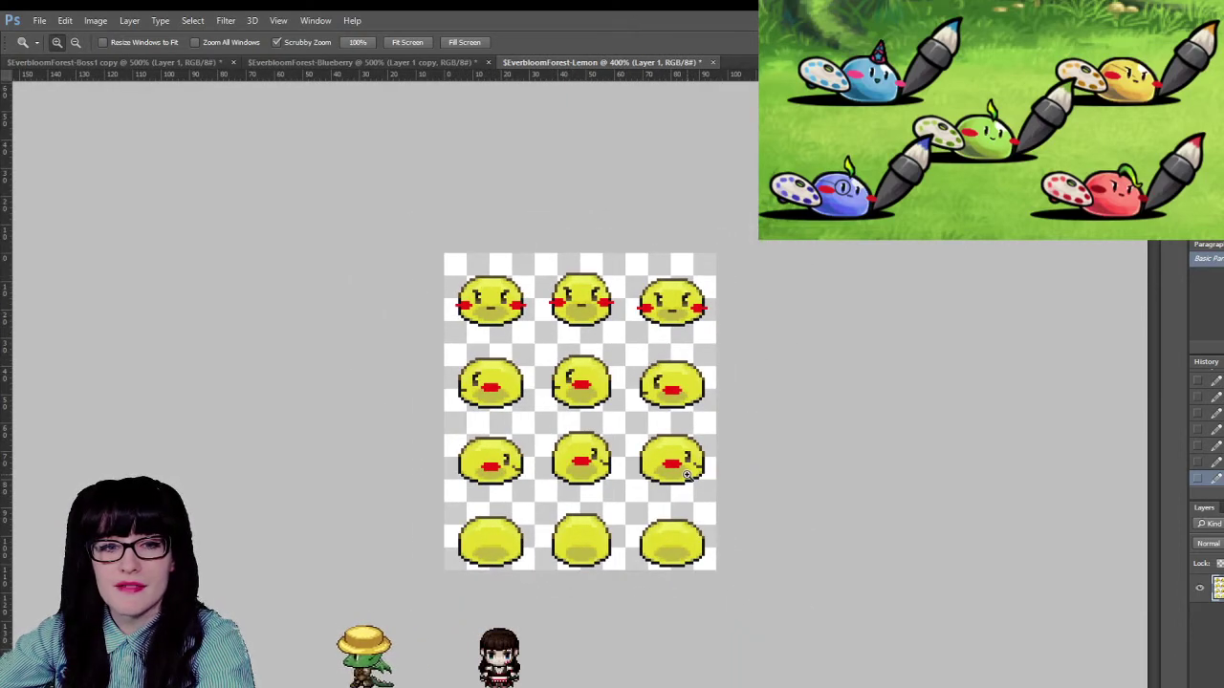
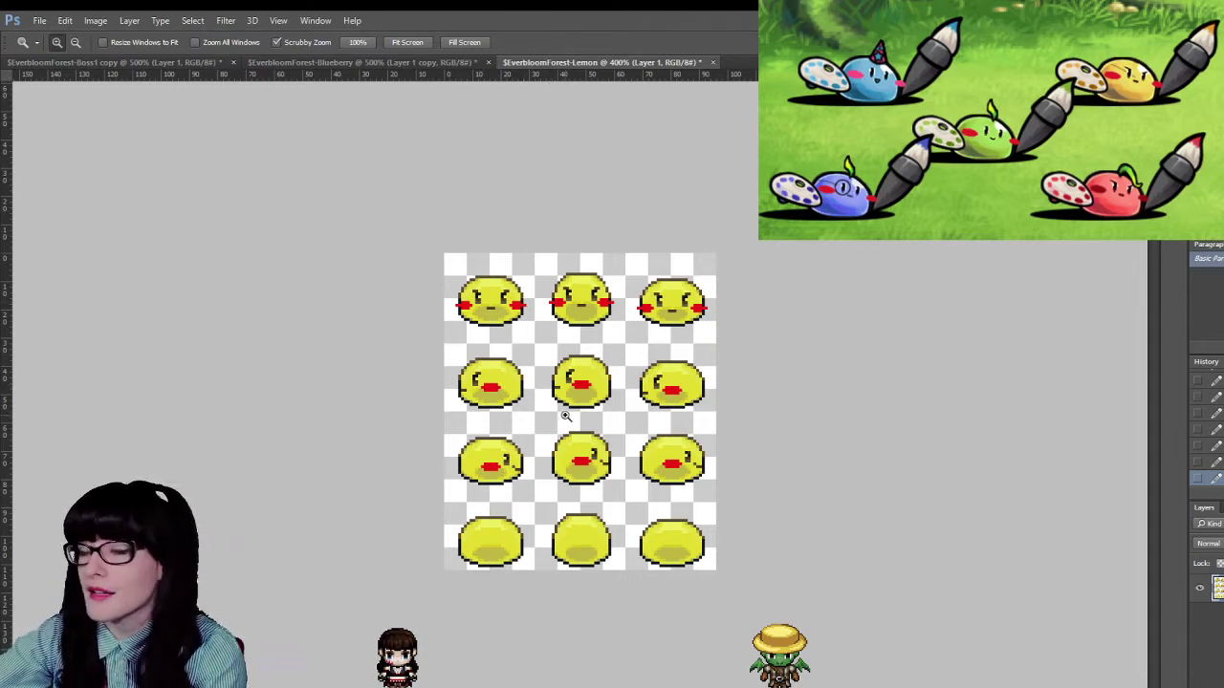
- Draw a brown eyebrow and near-black upper eye pixels on the first right-facing lemon and paint over its grey mouth corner with yellow
drag(566, 417, 603, 502)
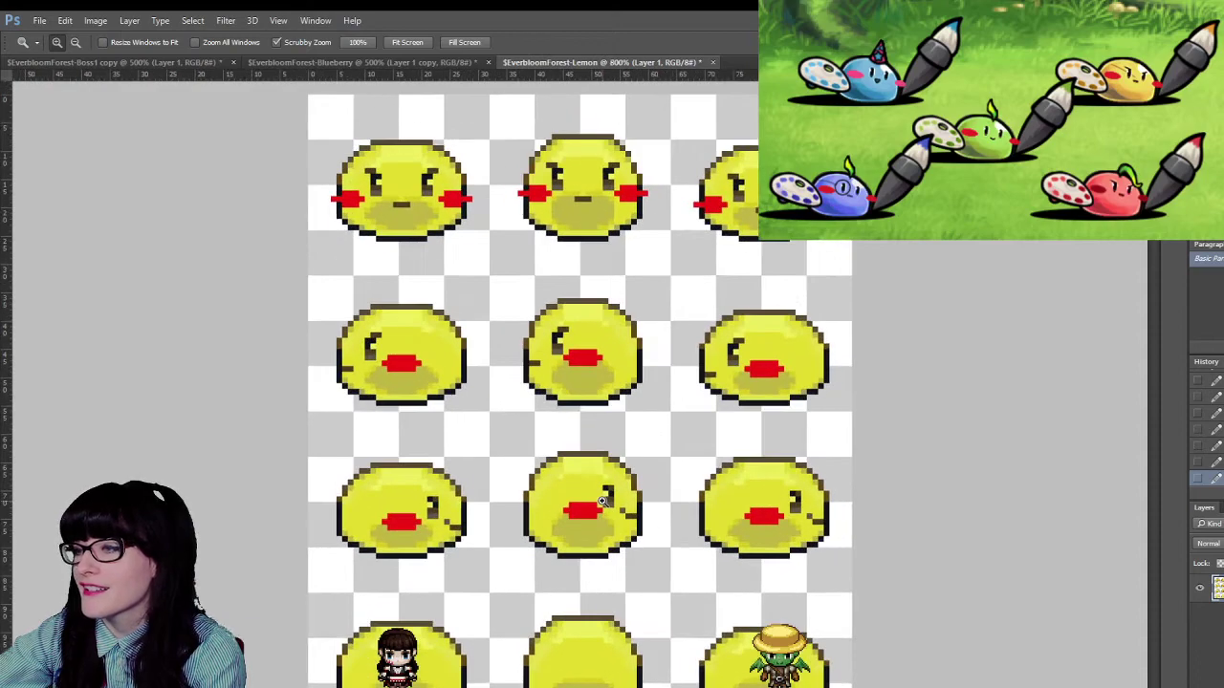
click(602, 501)
scroll(590, 493, down, 4)
scroll(591, 495, up, 3)
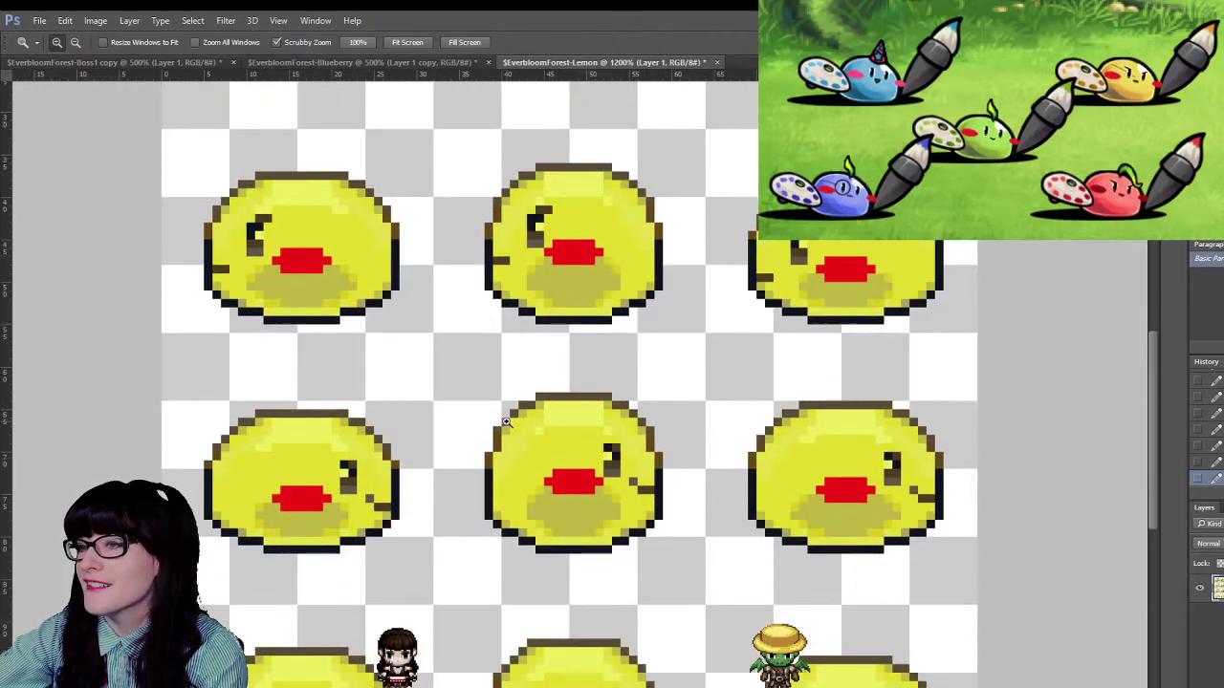
click(506, 421)
key(b)
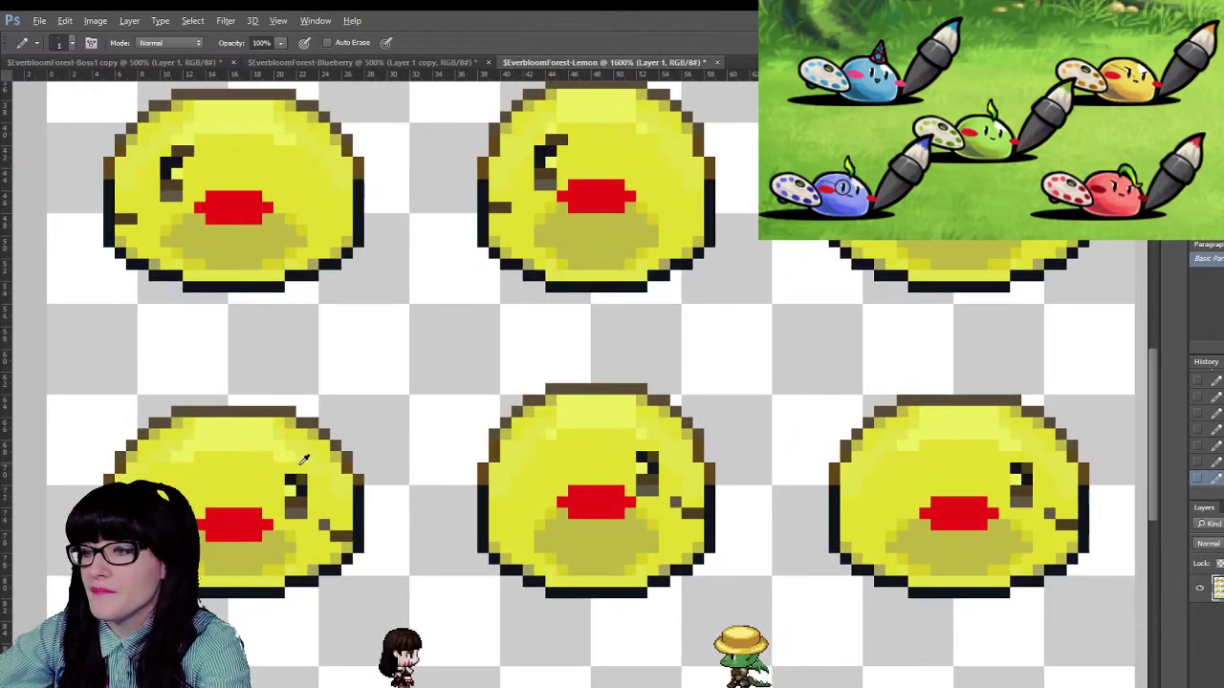
alt+click(301, 465)
click(325, 525)
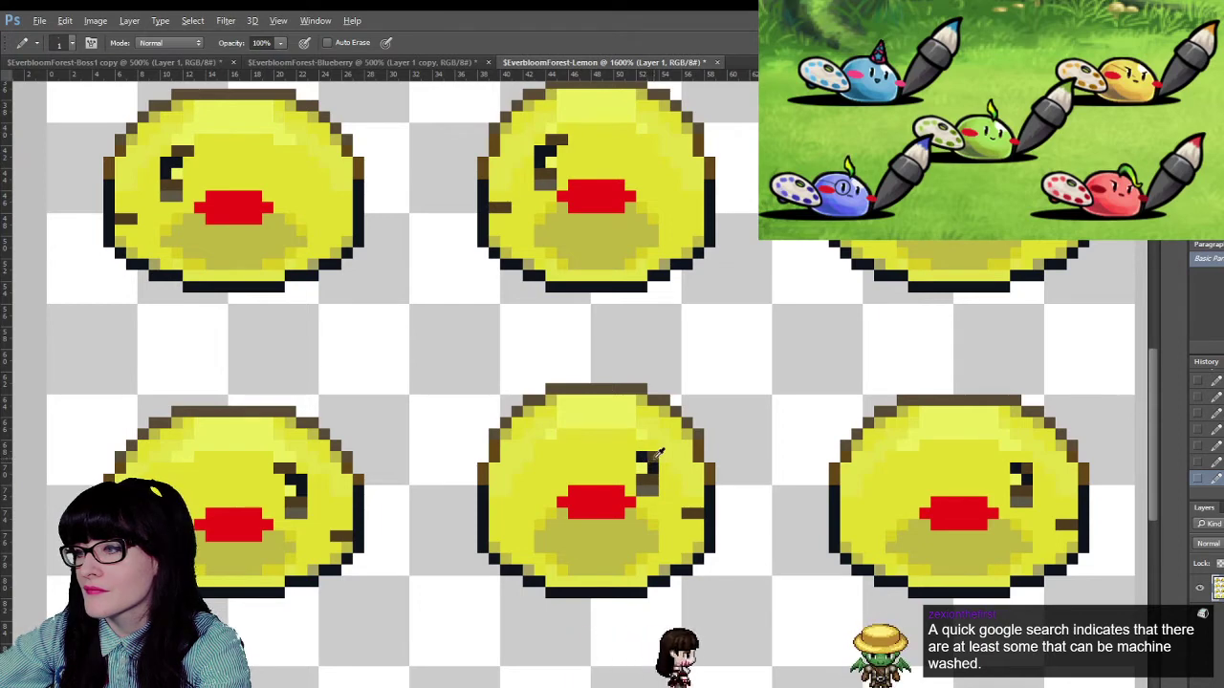
- Add matching brown eyebrows and near-black upper eye pixels to the middle and rightmost right-facing lemons, and remove their grey mouth corners
drag(631, 446, 642, 447)
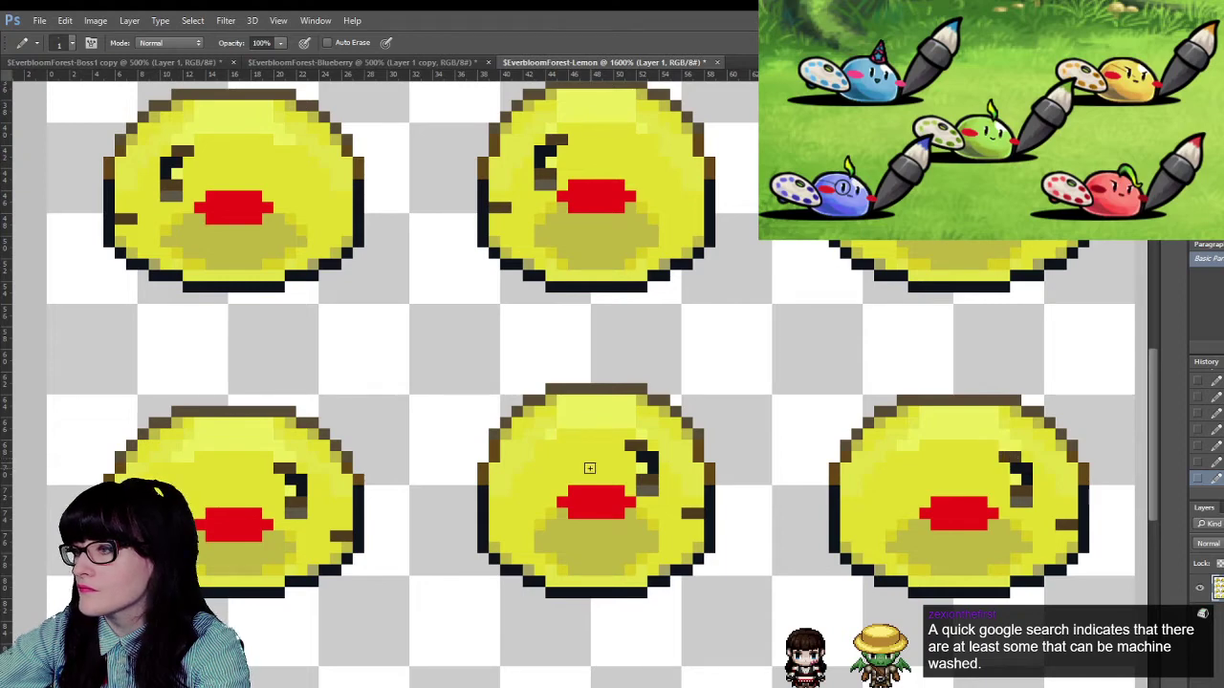
key(z)
alt+click(599, 439)
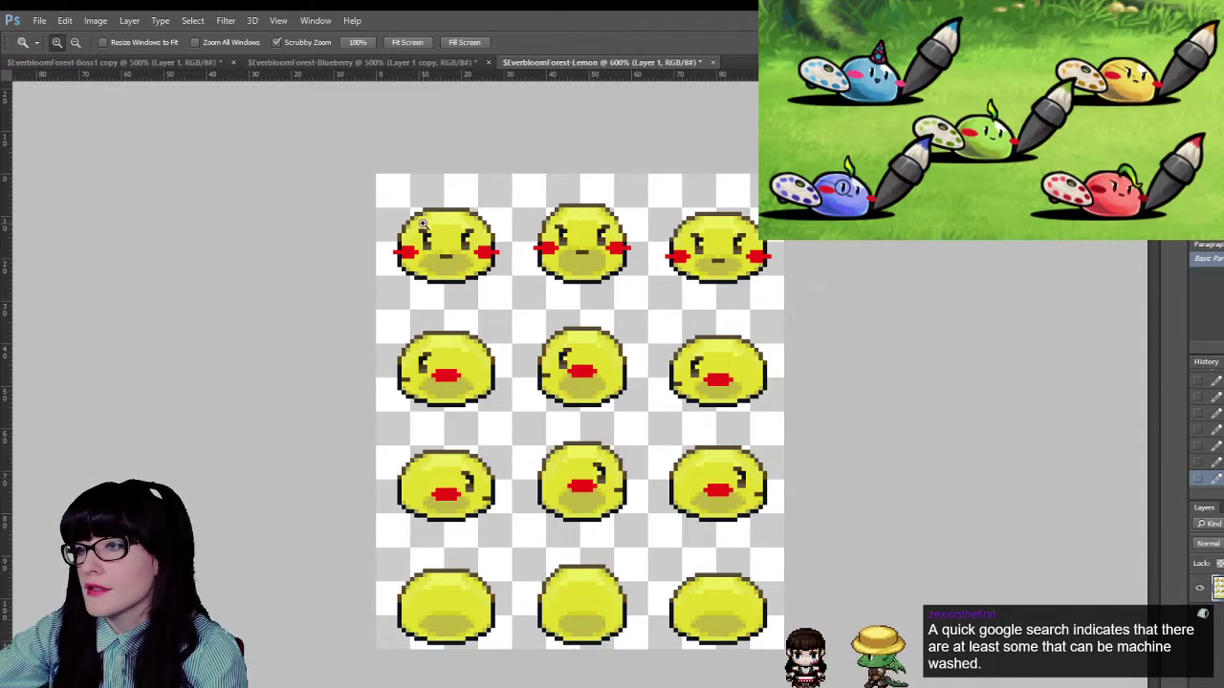
- Slightly reduce the saturation of the yellow tones across the lemon sprite layer
drag(450, 239, 497, 311)
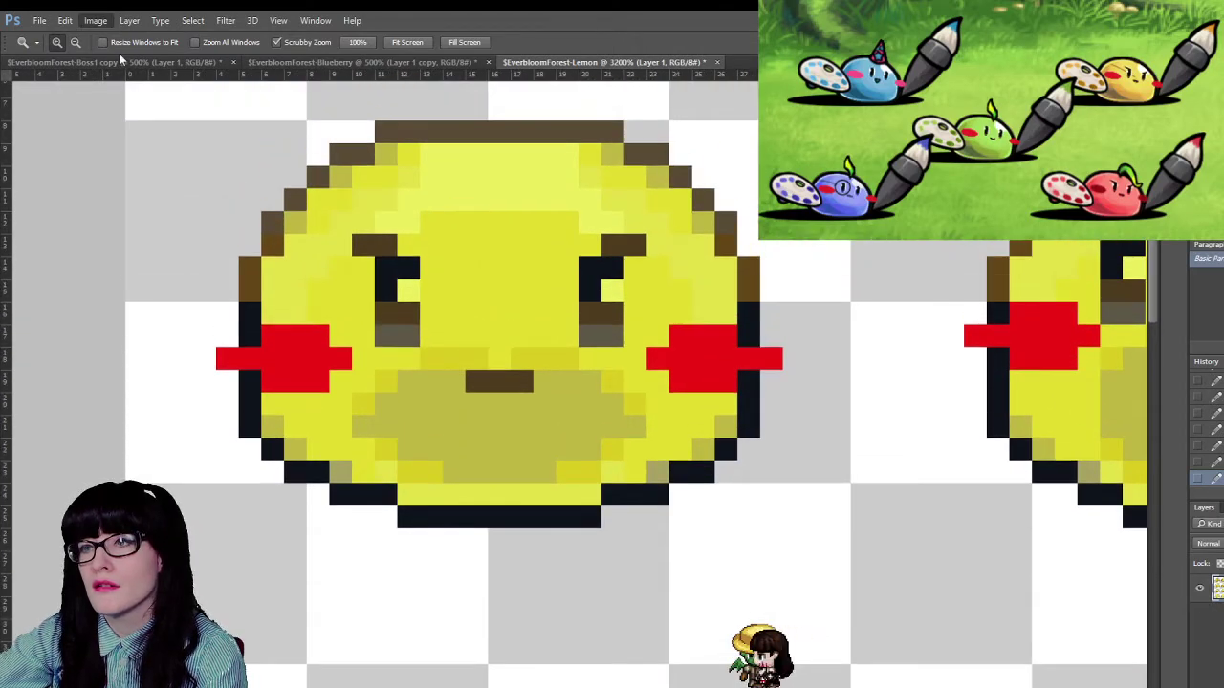
key(i)
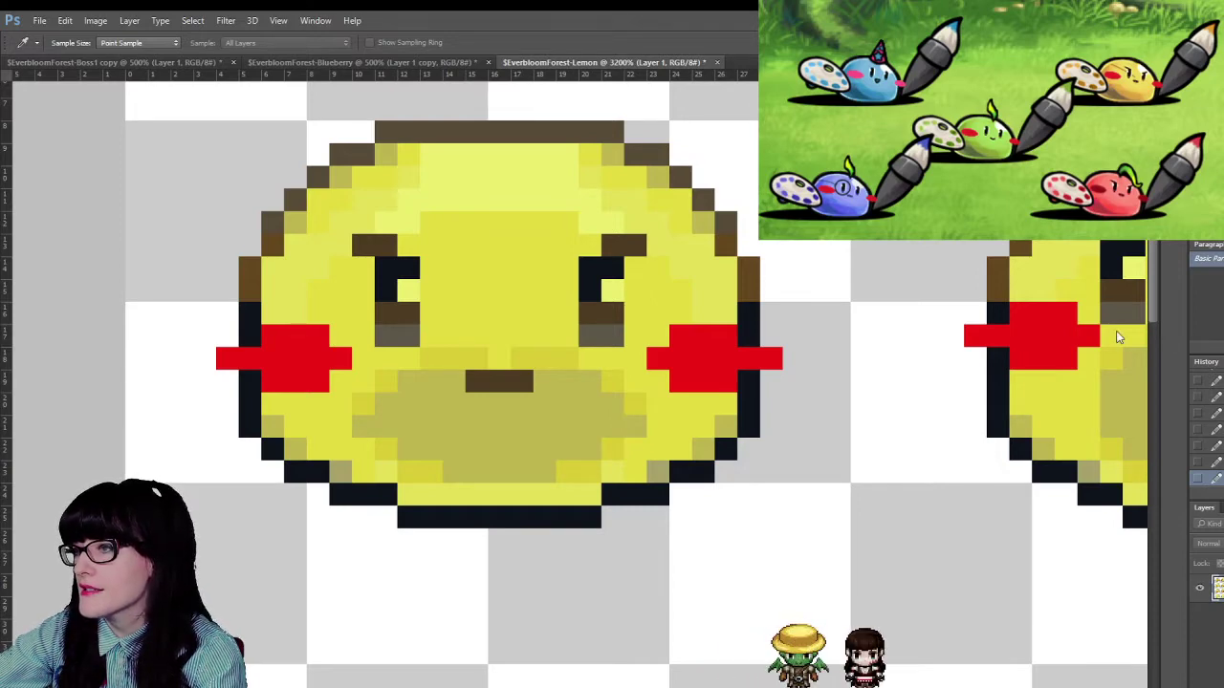
key(z)
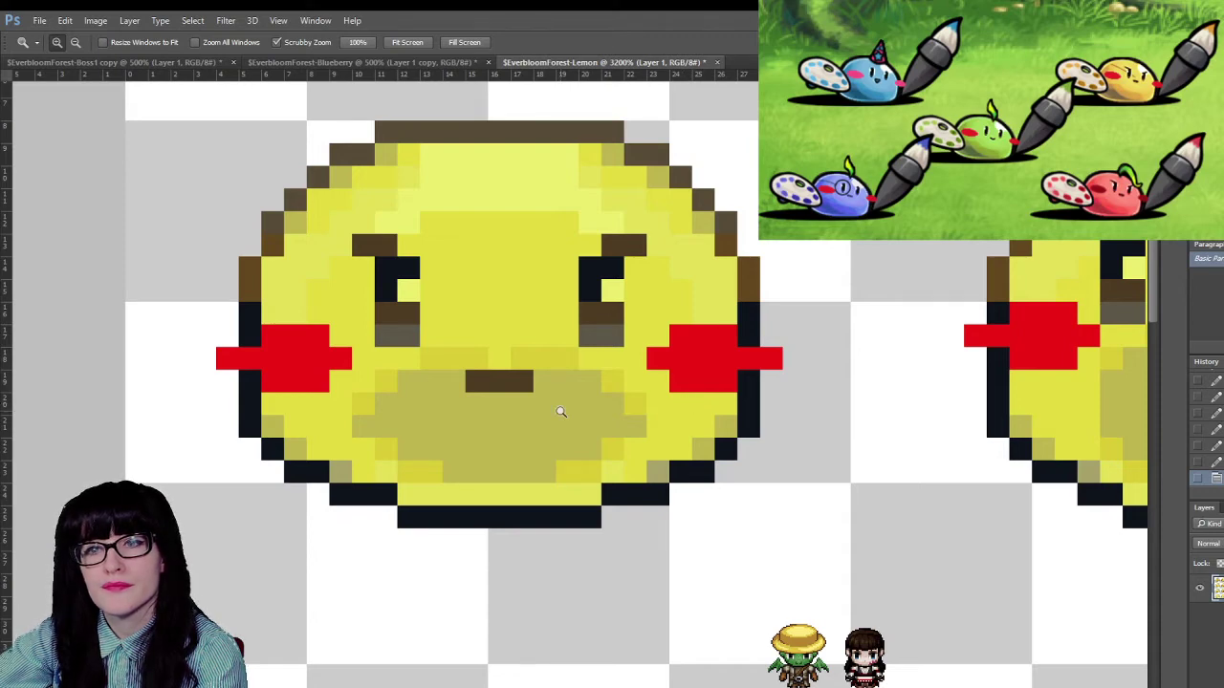
scroll(561, 412, up, 2)
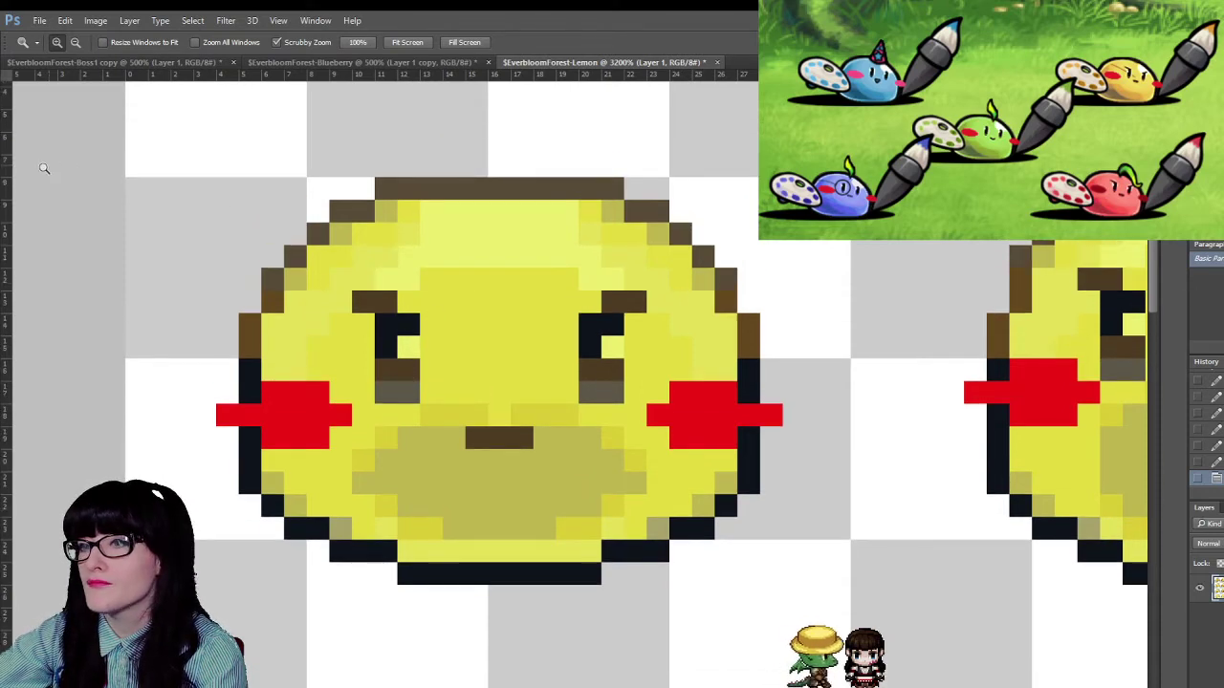
- On a new layer, draw a diagonal light-brown scar across the first front-facing lemon's face, from above the eyebrow to above the mouth
key(i)
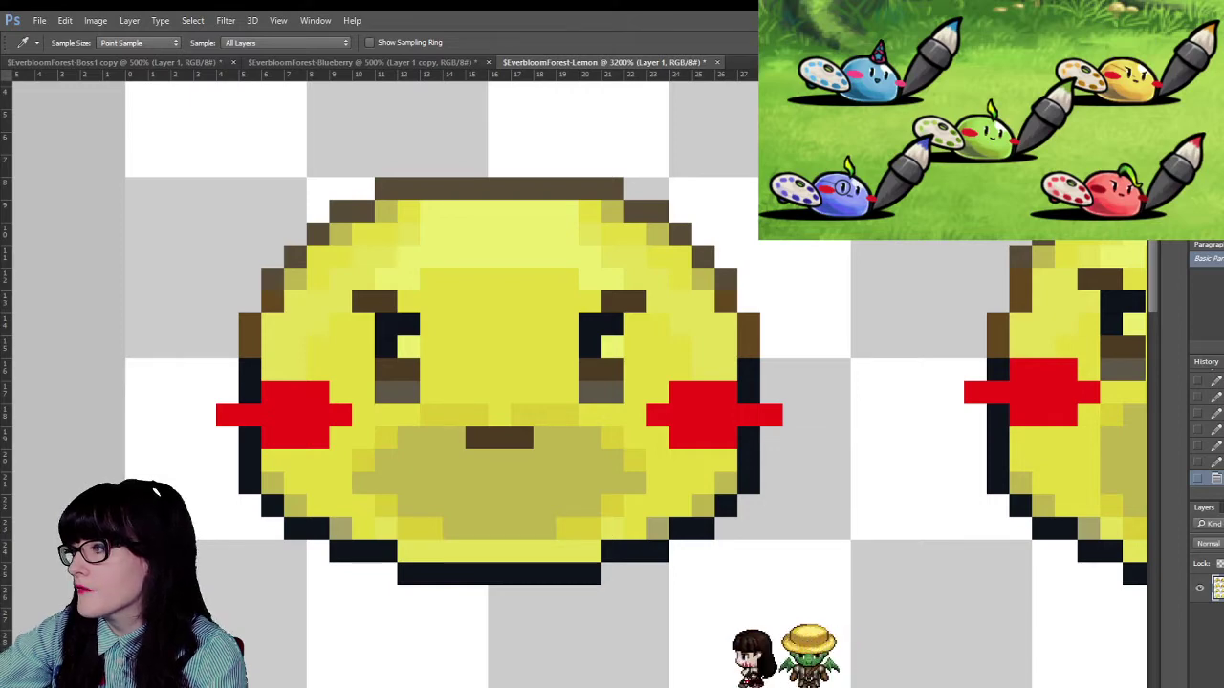
key(ctrl+shift+alt+n)
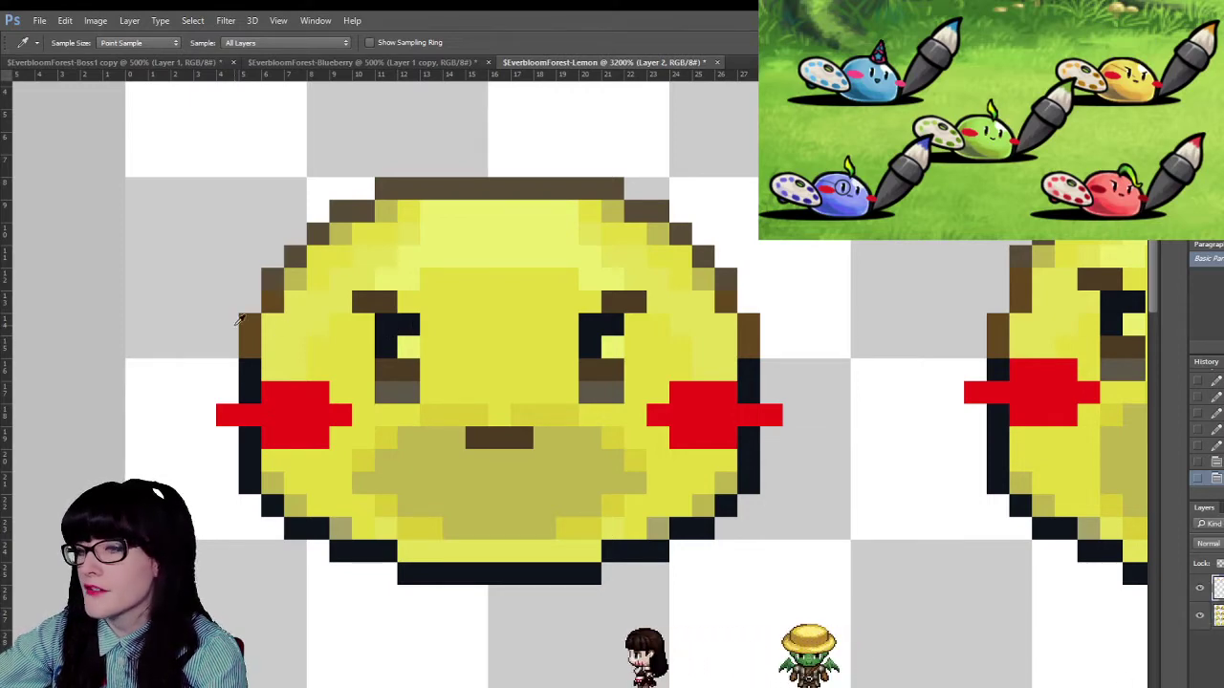
key(b)
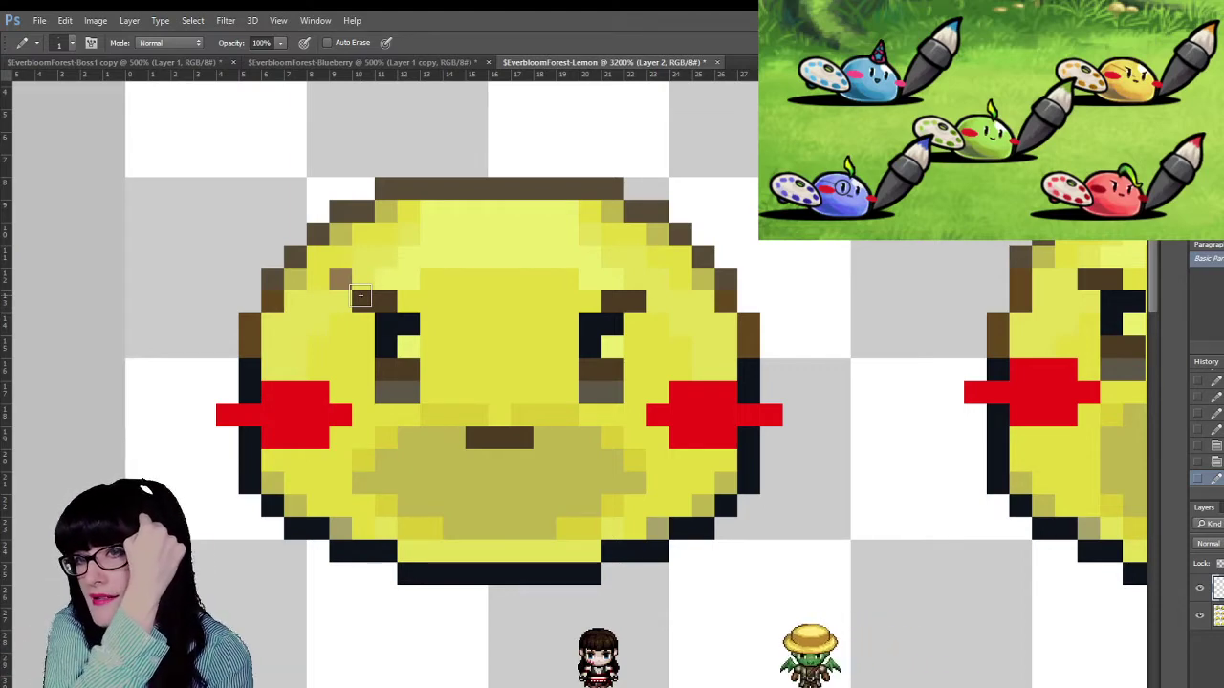
click(361, 297)
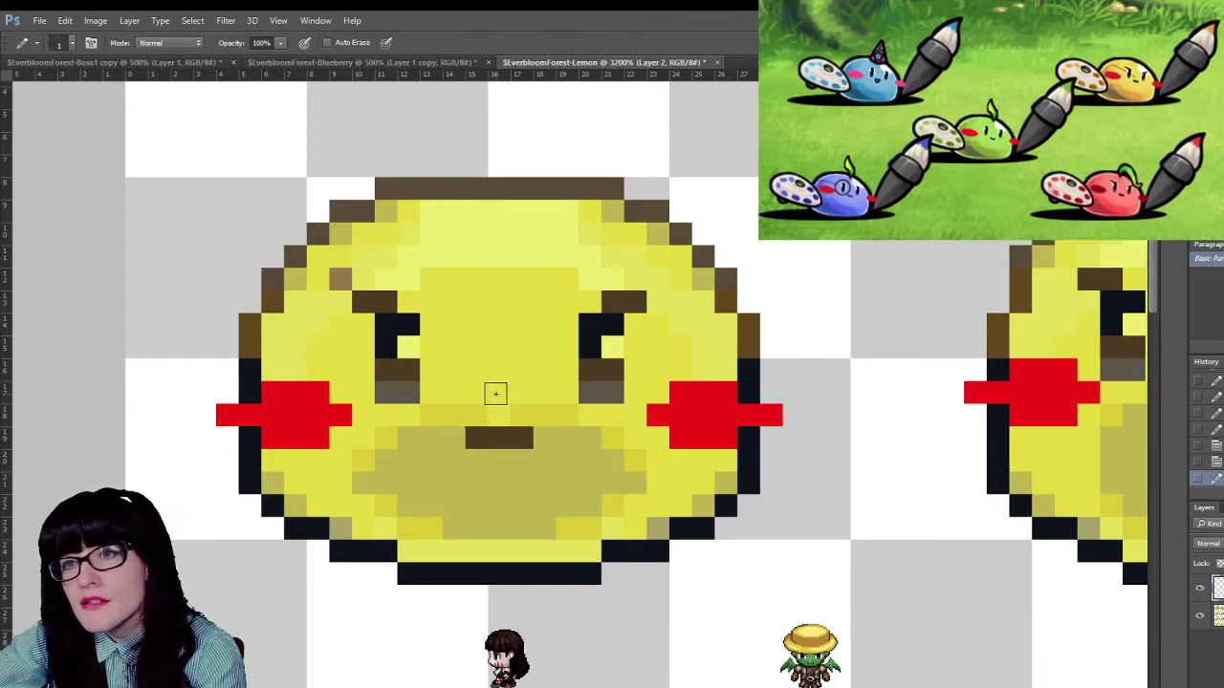
click(496, 393)
click(478, 377)
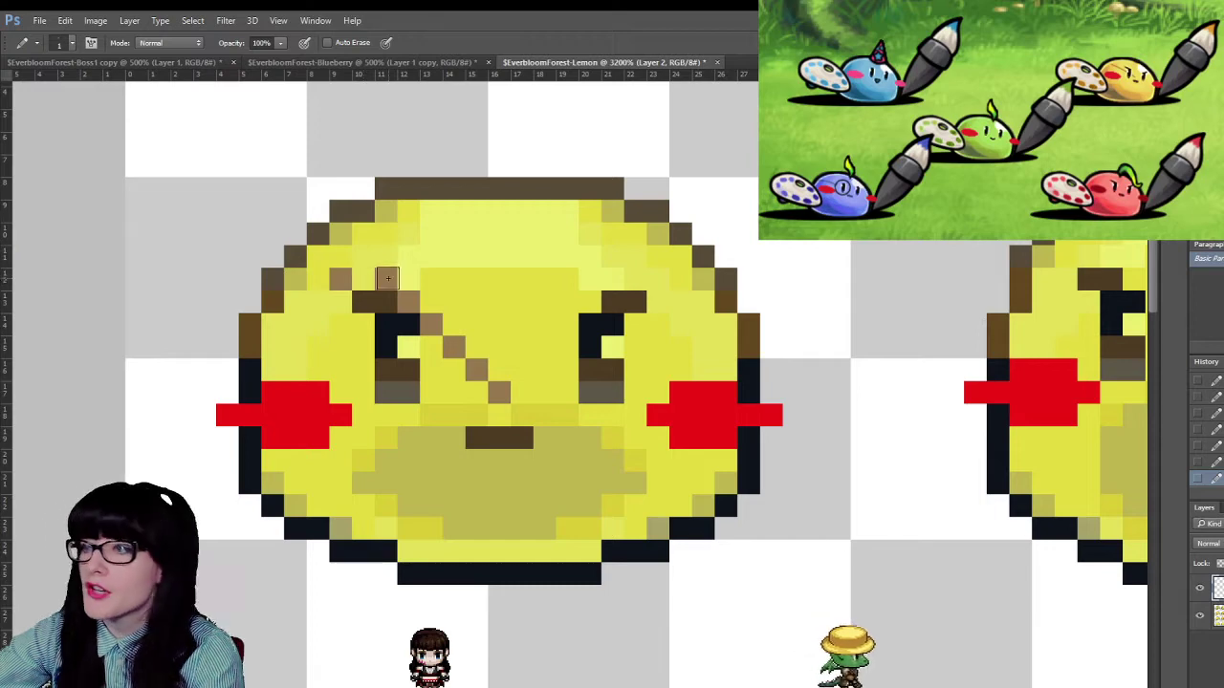
- Try a thicker upper scar end and stepped light-brown dashes between the first front-facing lemon's eyes, and undo these extra strokes
click(357, 271)
click(356, 258)
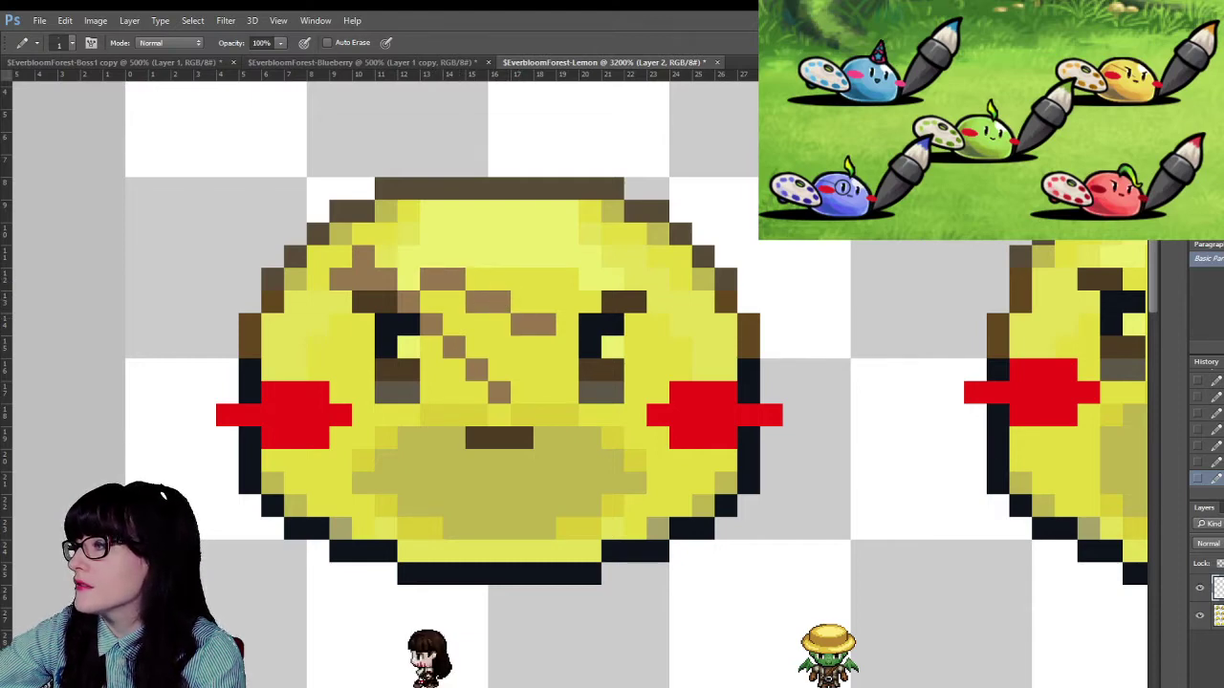
key(ctrl+alt+z)
key(ctrl+alt+z)
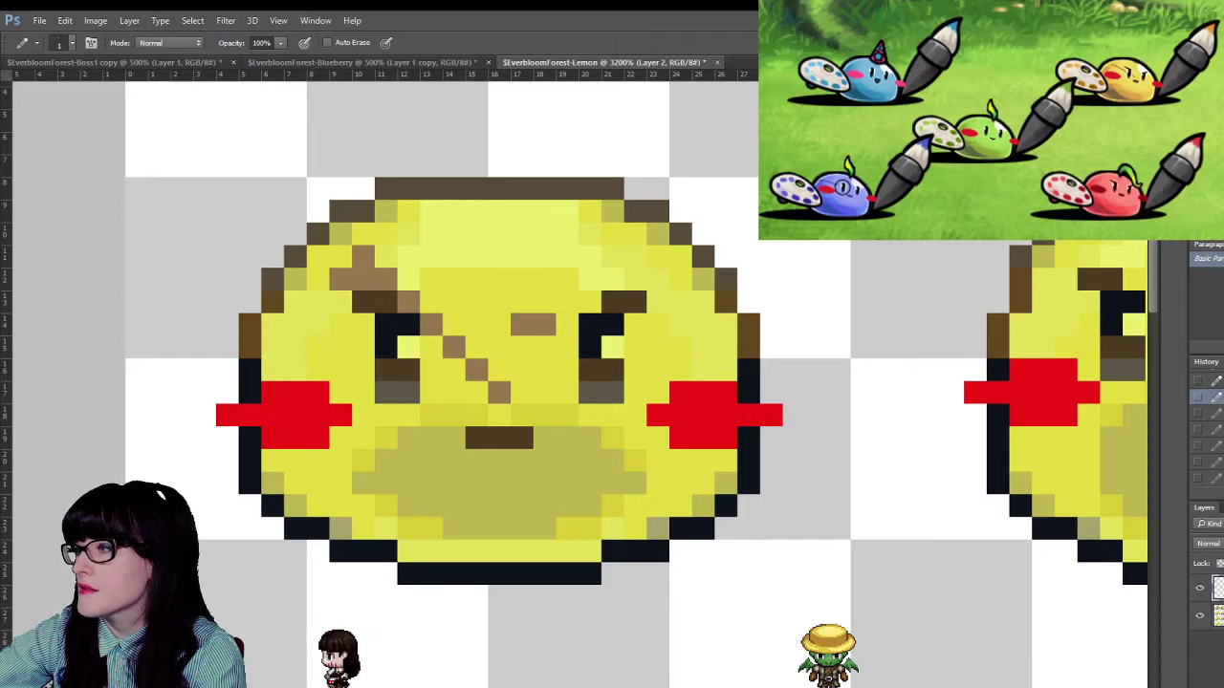
key(ctrl+alt+z)
key(ctrl+alt+z)
key(ctrl+alt+z)
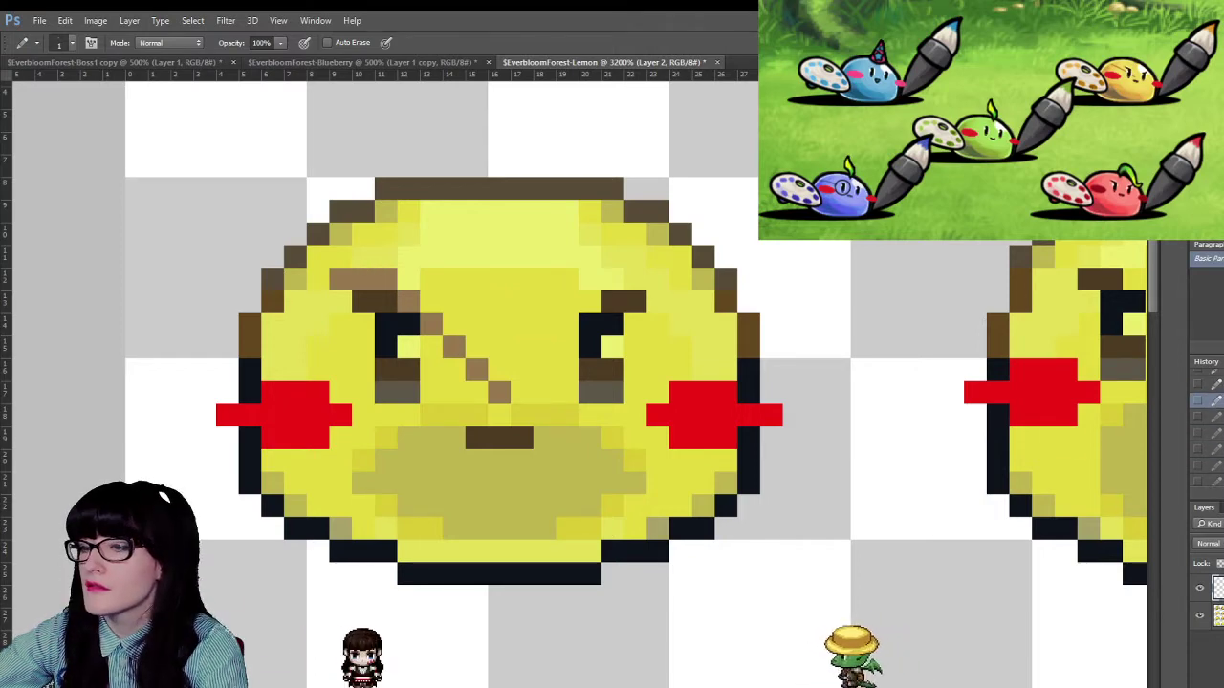
- Undo the diagonal light-brown scar drawn across the first front-facing lemon's face
key(z)
scroll(522, 446, down, 10)
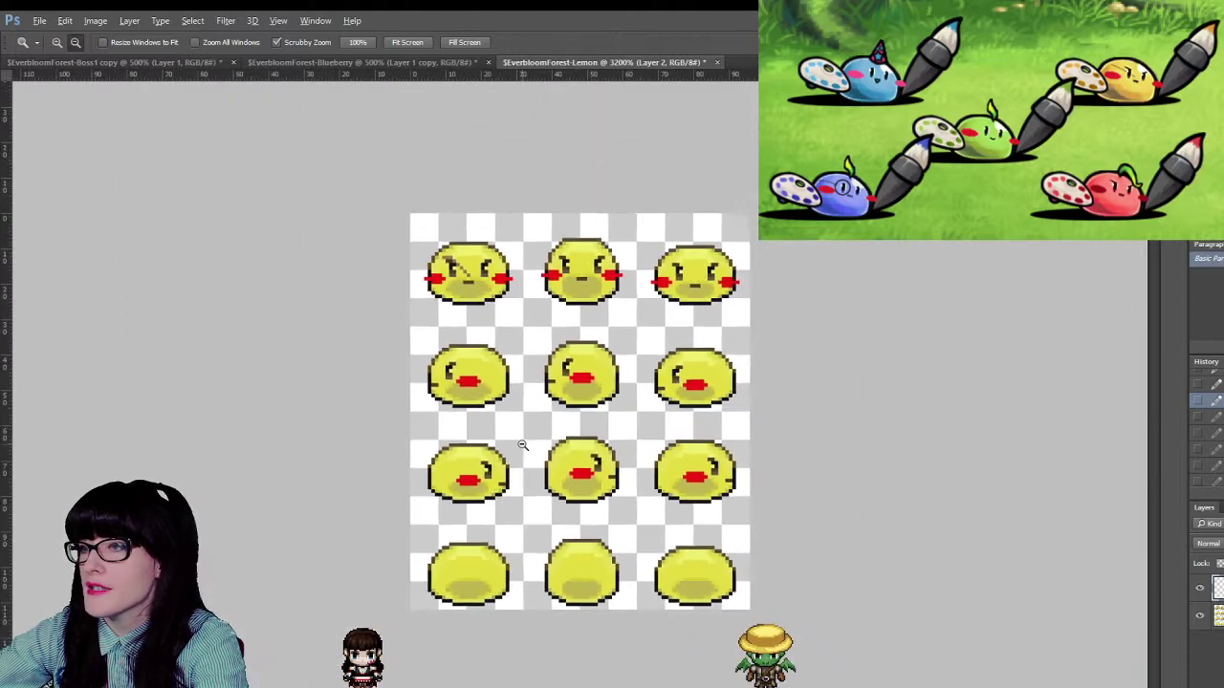
scroll(522, 445, down, 2)
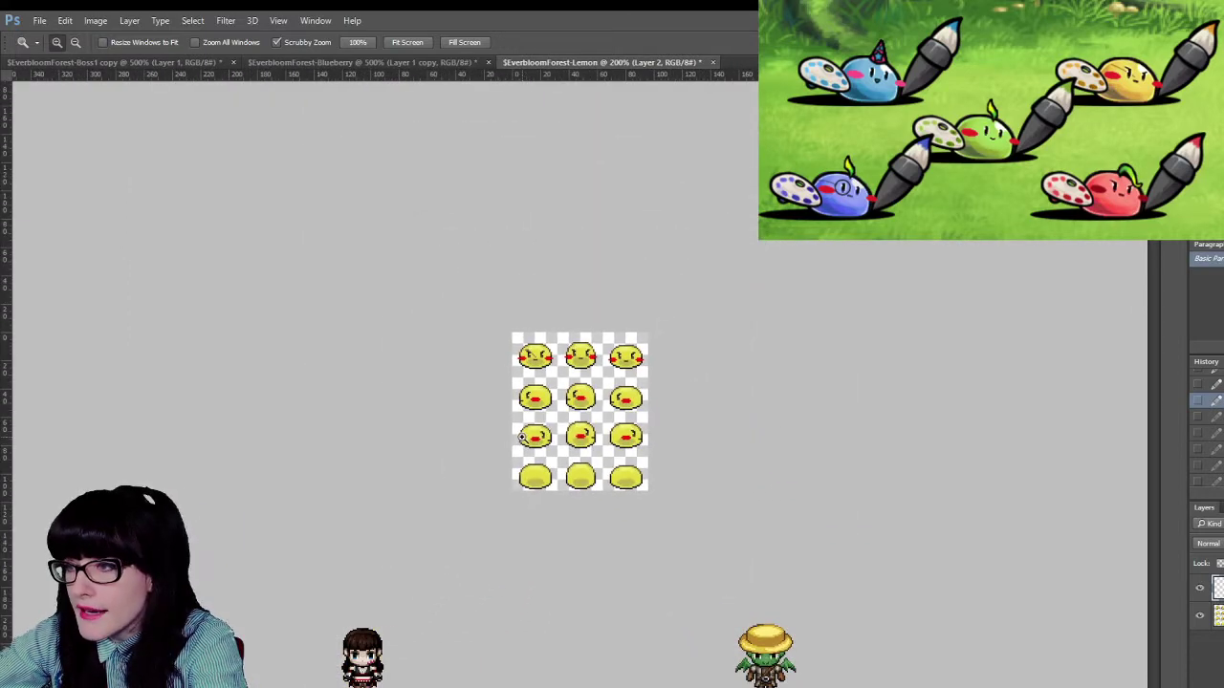
scroll(522, 409, up, 6)
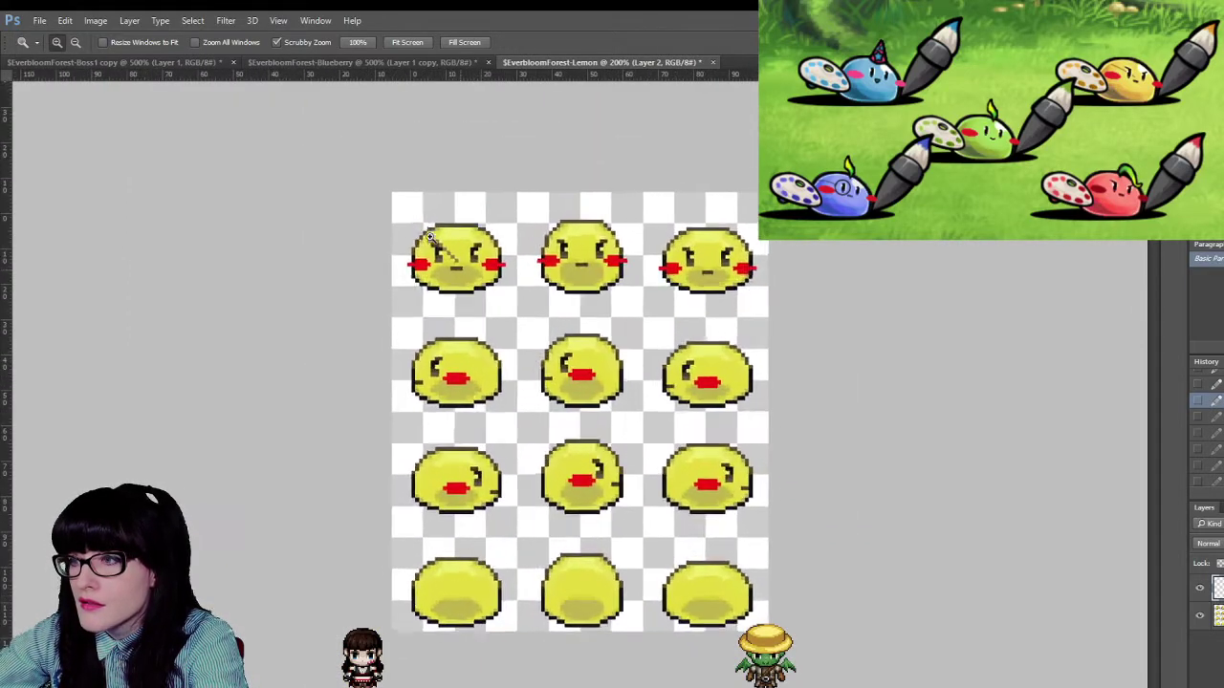
scroll(359, 167, up, 6)
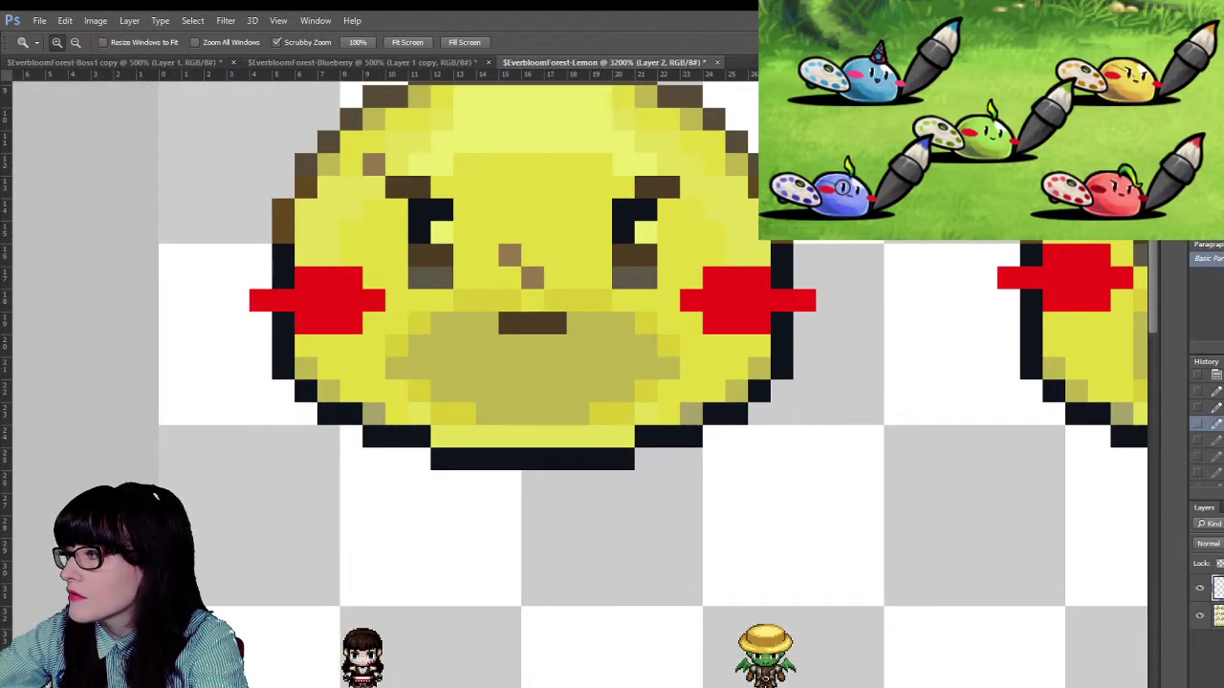
key(ctrl+alt+z)
key(ctrl+alt+z)
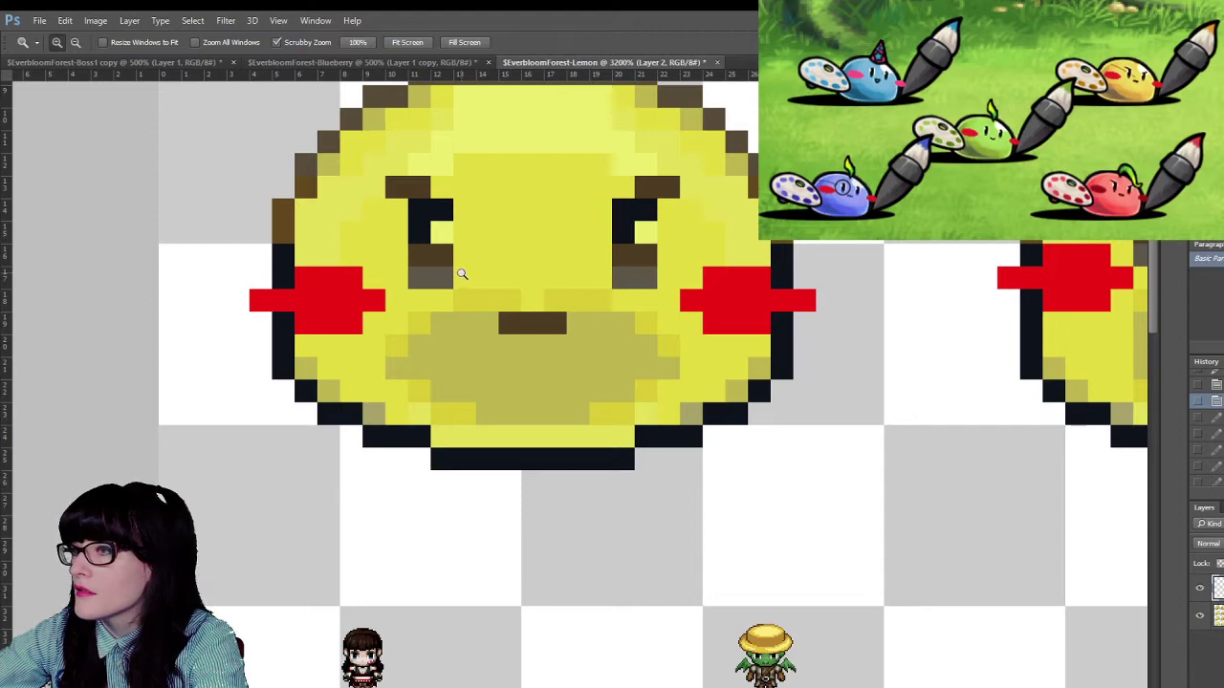
- Draw a flatter scar of stepped two-pixel light-brown dashes on the first front-facing lemon, two outside the eye and two beside the nose area
key(i)
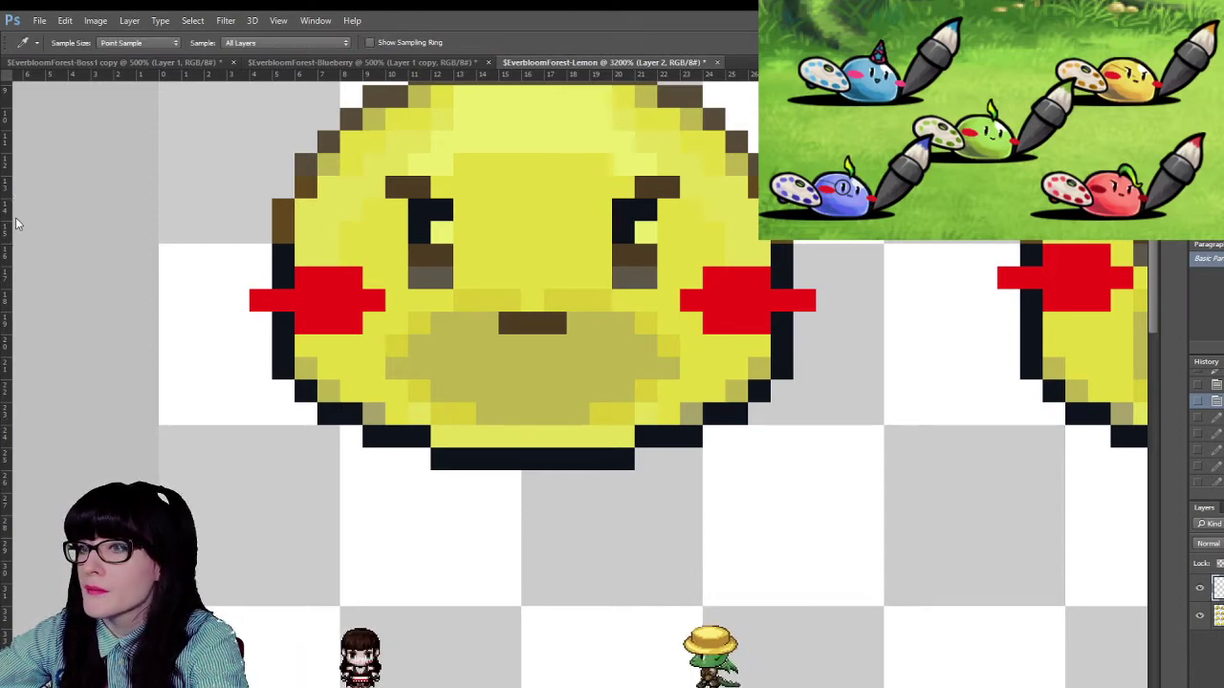
key(j)
key(b)
scroll(484, 265, up, 1)
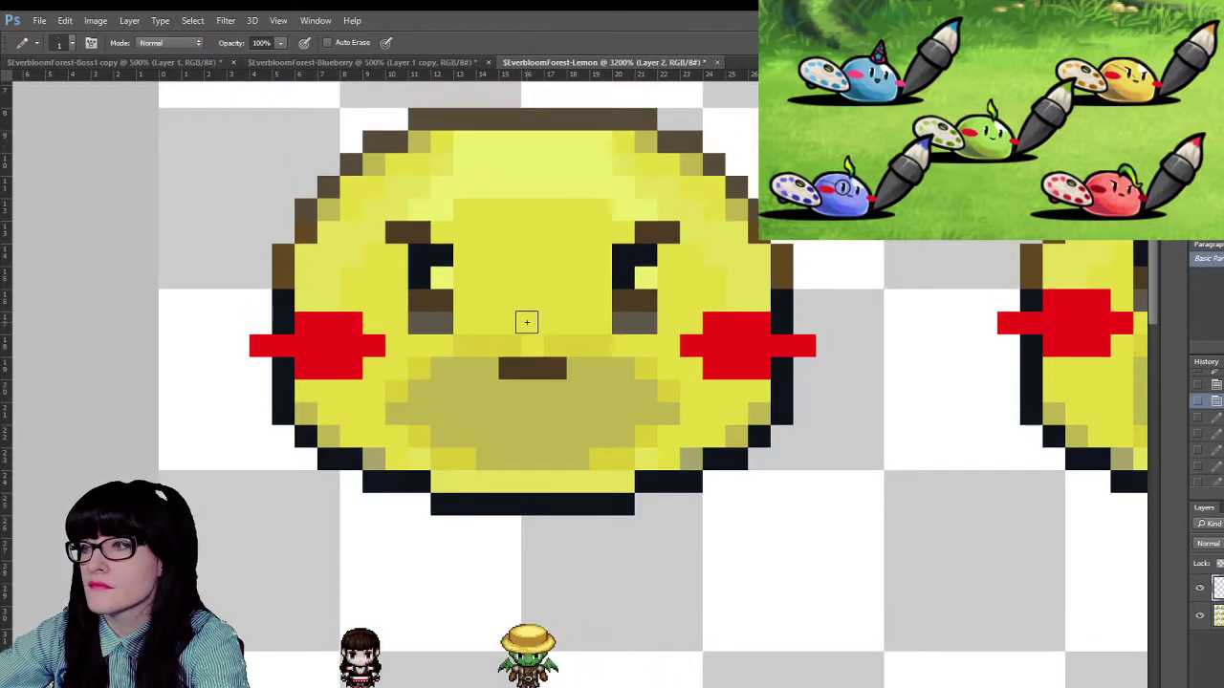
click(525, 322)
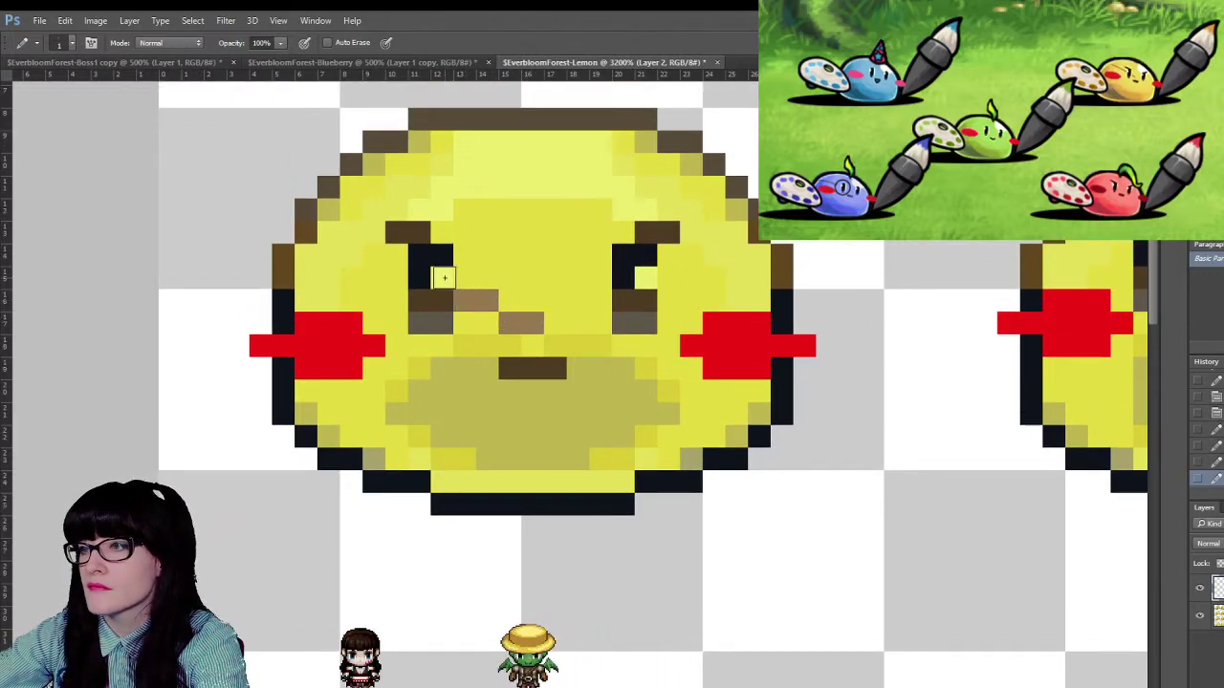
mouse_move(423, 277)
mouse_down()
mouse_move(350, 224)
mouse_move(332, 227)
mouse_up()
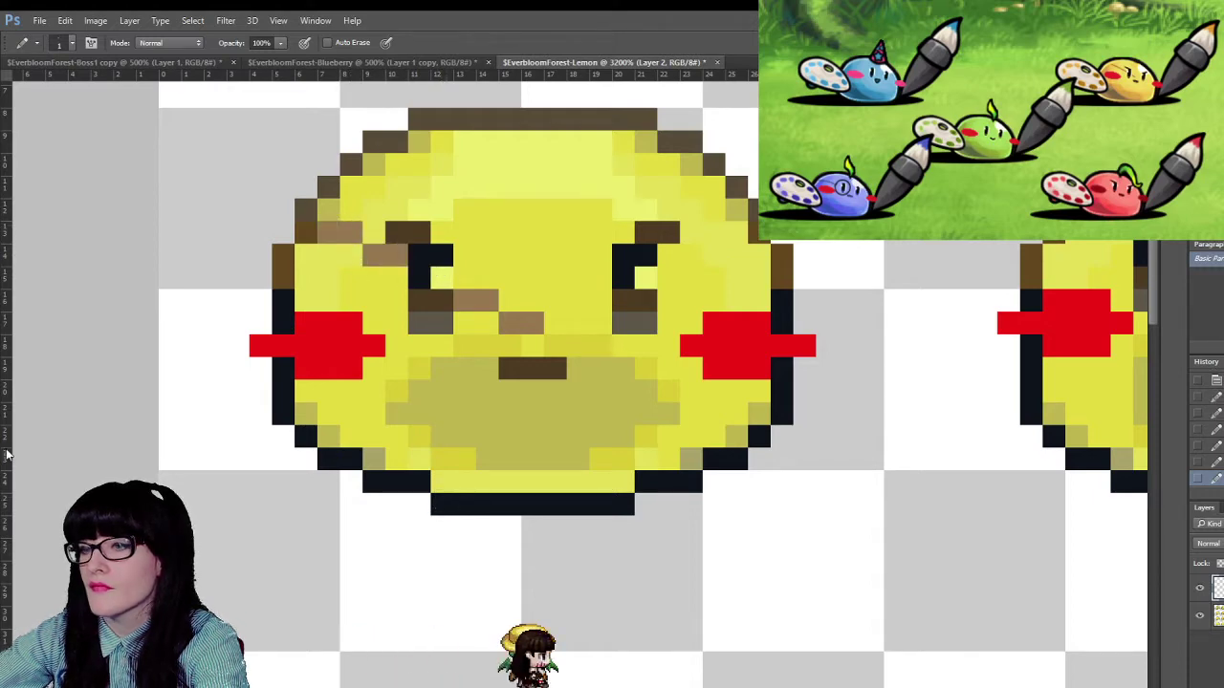
- Move the scar layer one pixel right and one pixel up on the first front-facing lemon
key(z)
scroll(571, 354, down, 6)
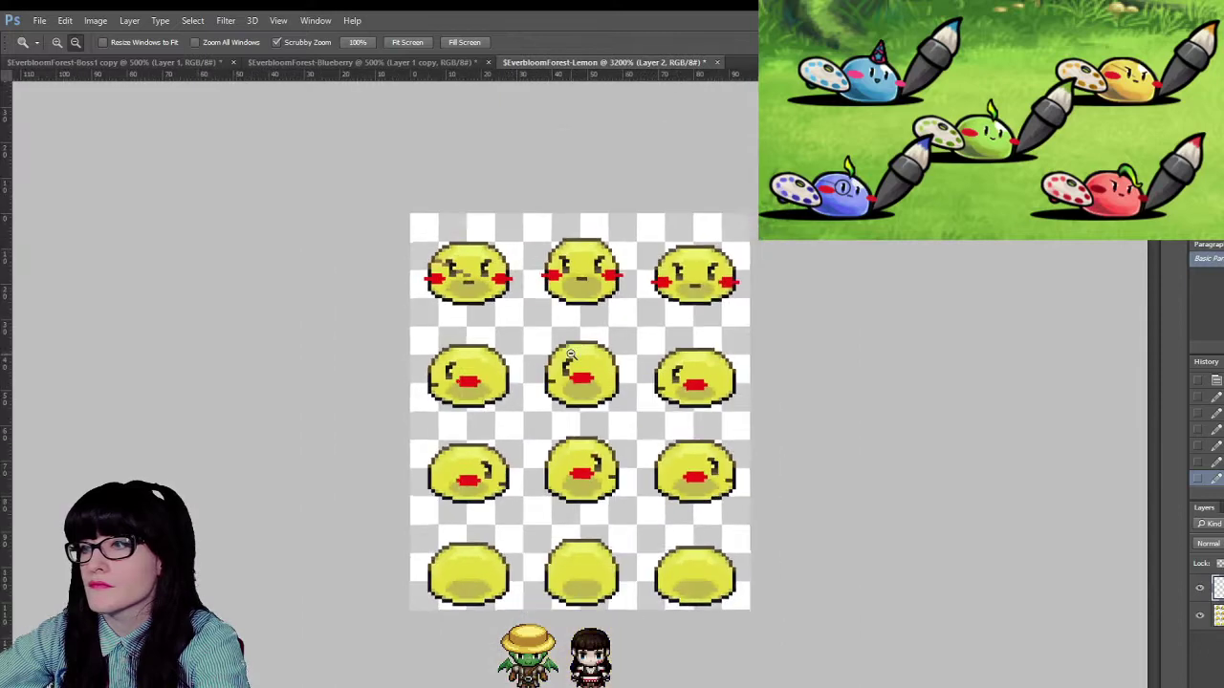
scroll(570, 353, up, 2)
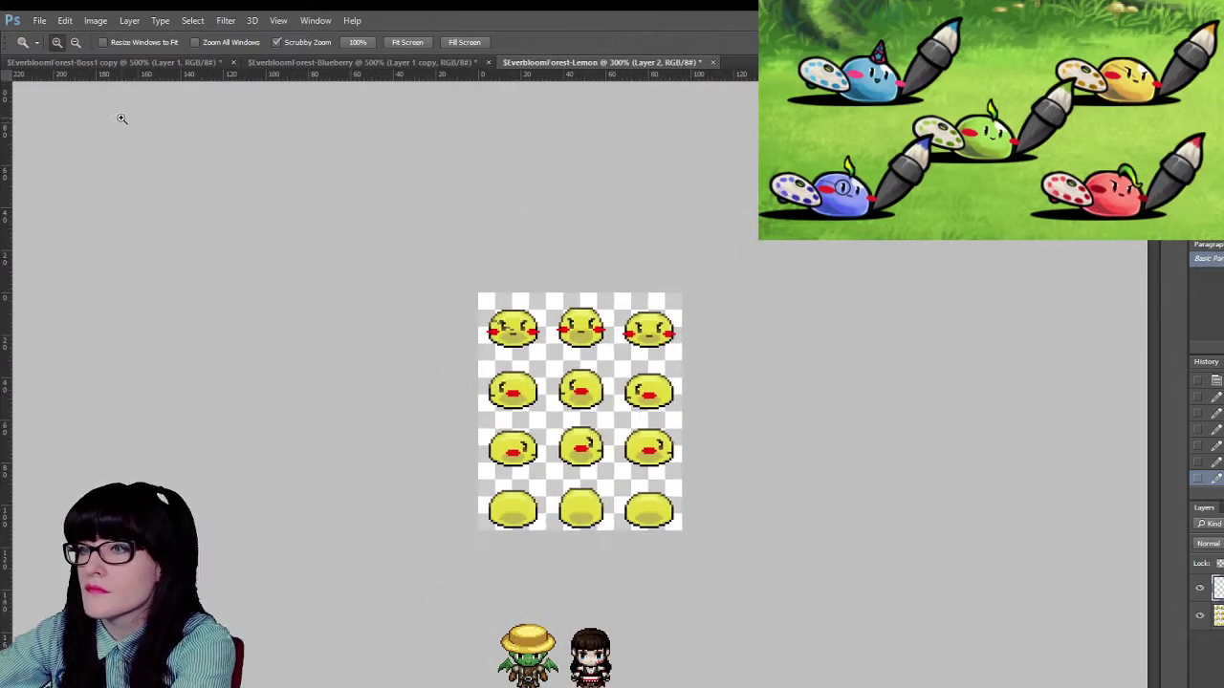
key(v)
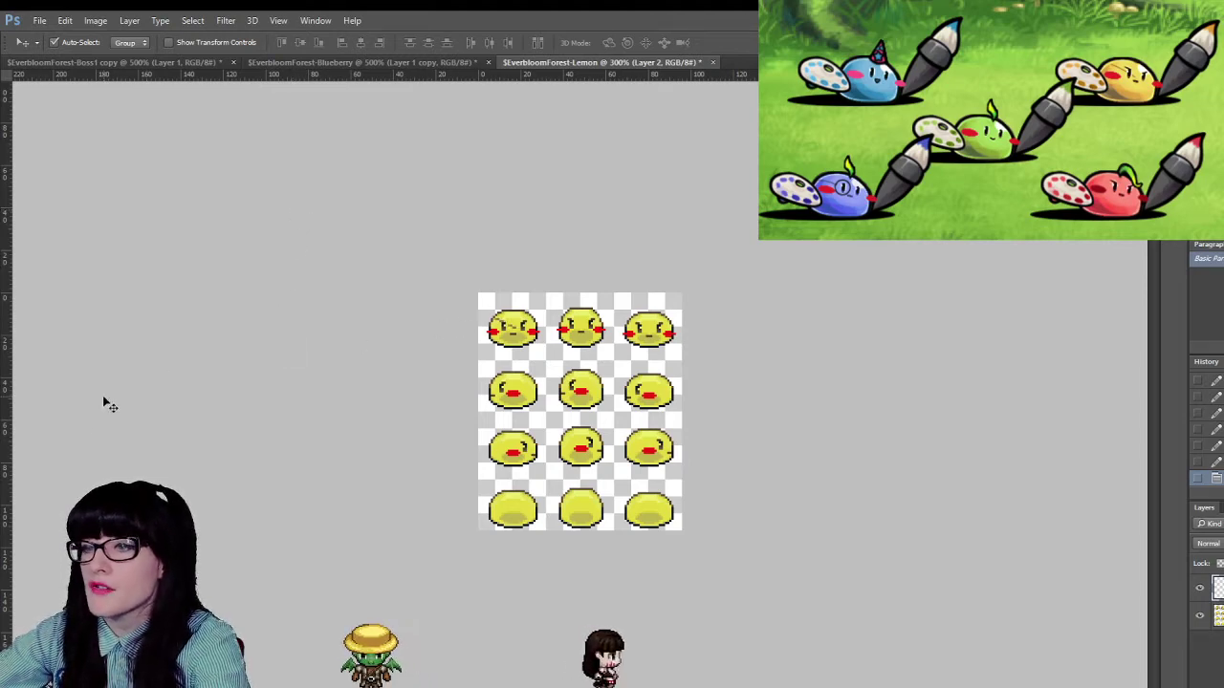
- Add a light-brown pixel beside the scarred eye's upper inner corner to link the scar's dashes, and discard an extra pixel tried over the eye
key(z)
key(ctrl+plus)
key(ctrl+plus)
key(ctrl+plus)
key(ctrl+plus)
key(ctrl+plus)
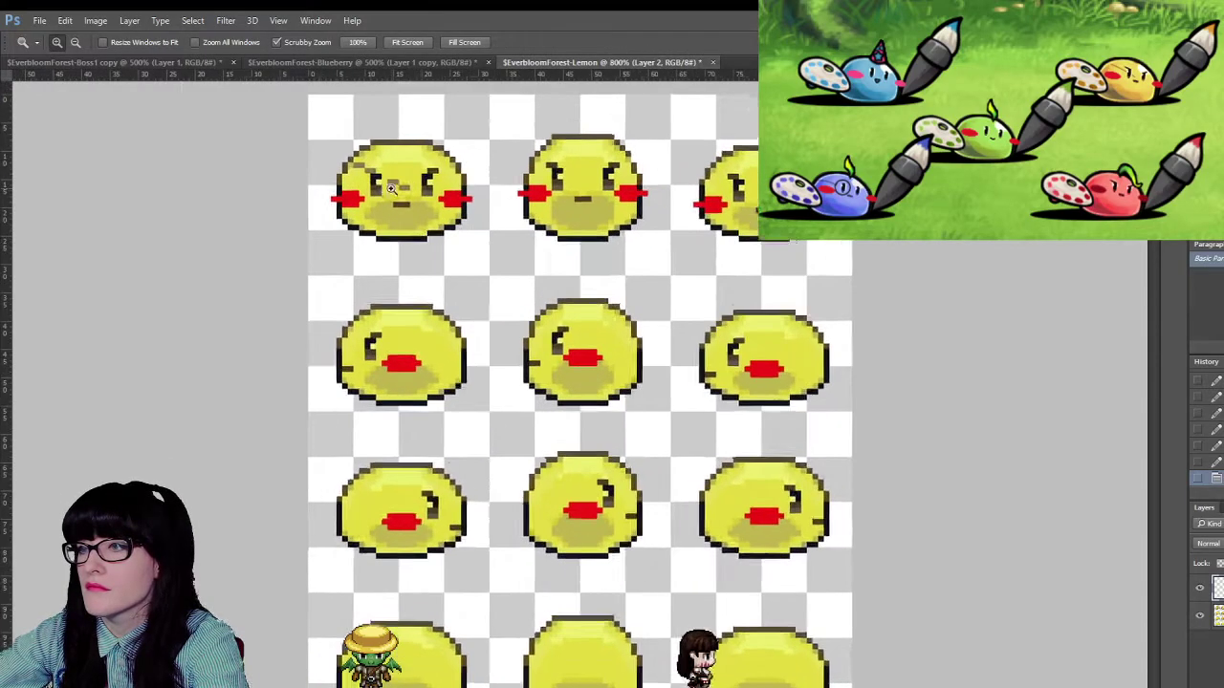
click(325, 164)
click(325, 164)
click(325, 164)
click(325, 164)
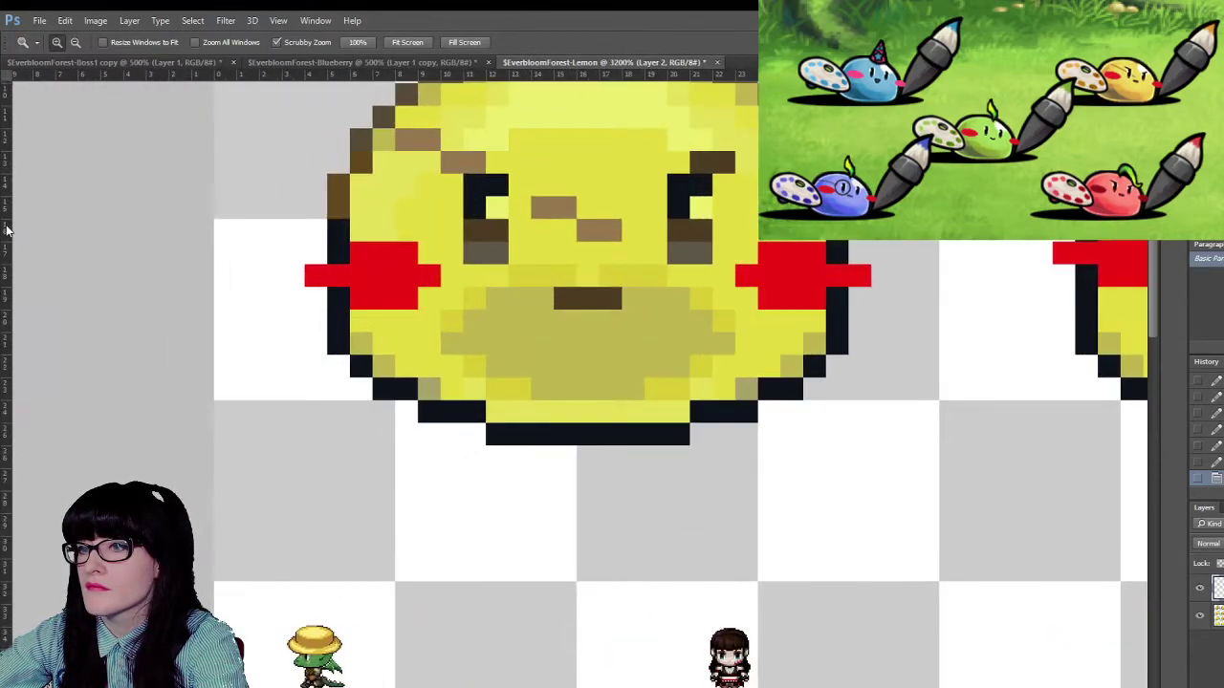
key(b)
click(520, 185)
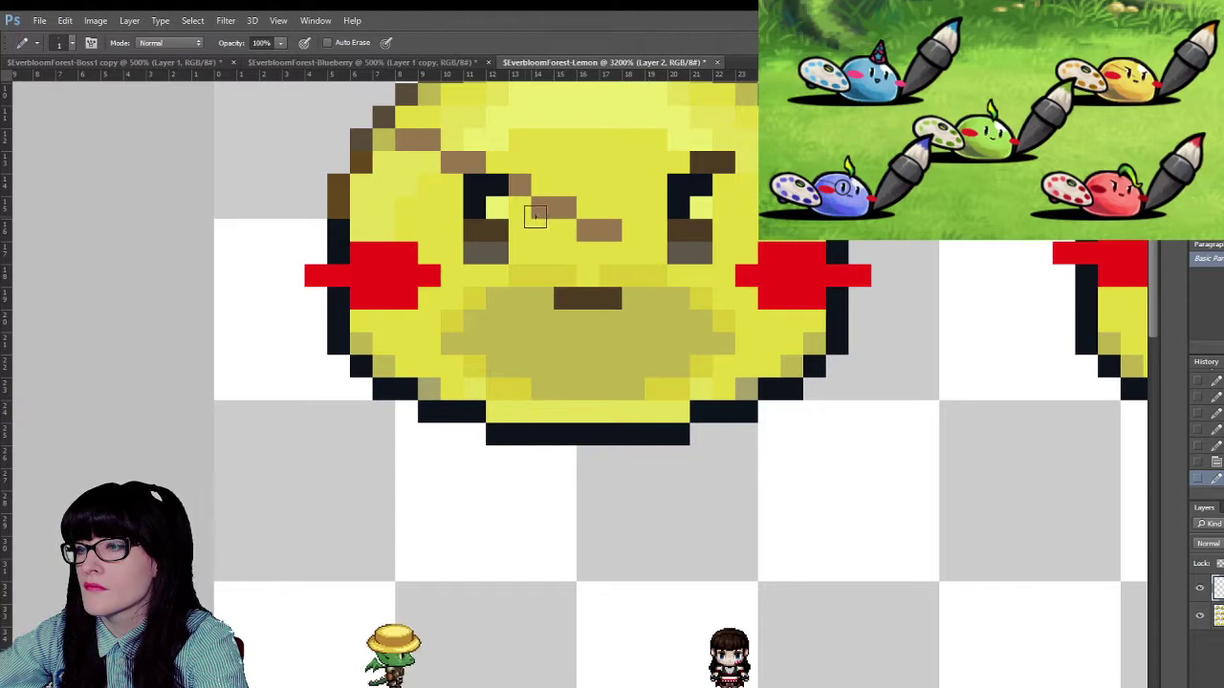
click(489, 182)
click(1218, 461)
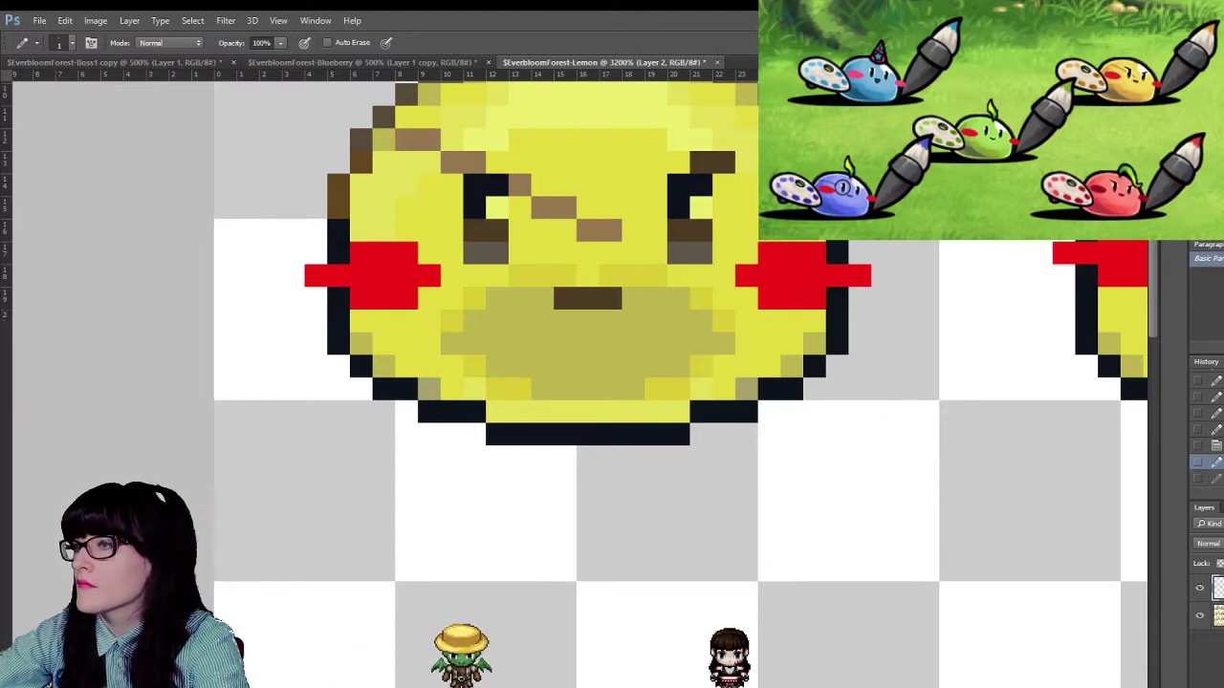
- Try the scar layer in several blend modes, including Saturation, Exclusion, Lighter Color and Dissolve, and return it to Normal
scroll(574, 280, up, 3)
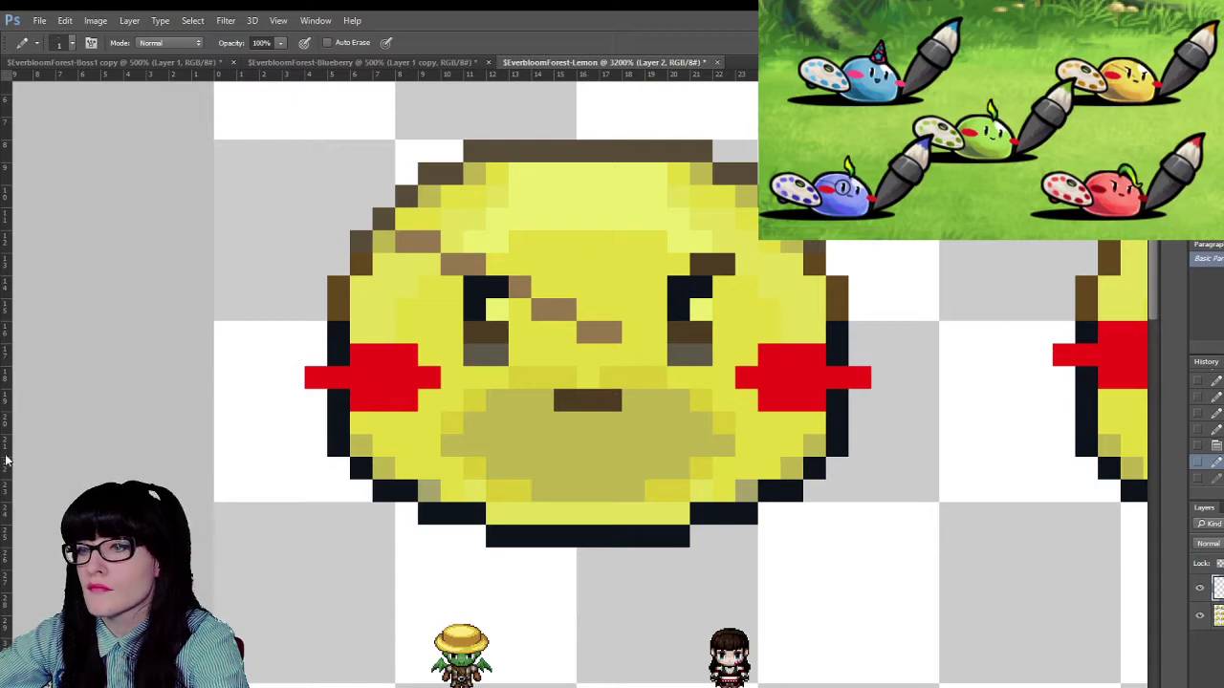
key(z)
alt+click(605, 346)
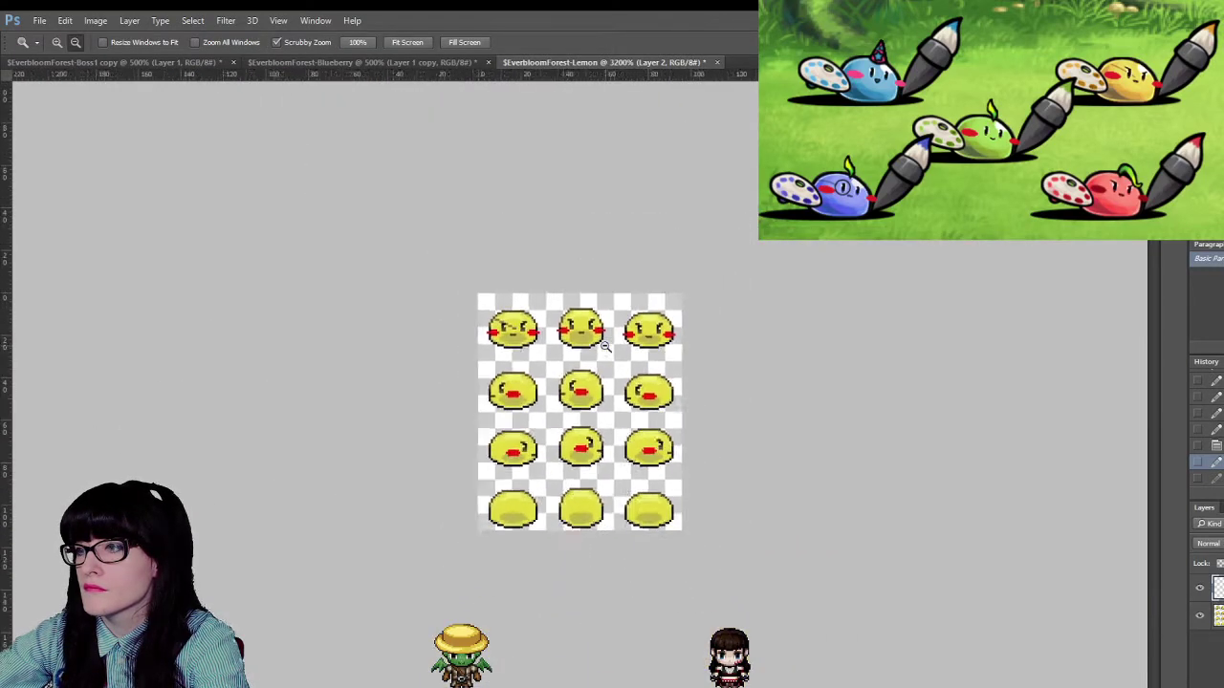
alt+click(605, 346)
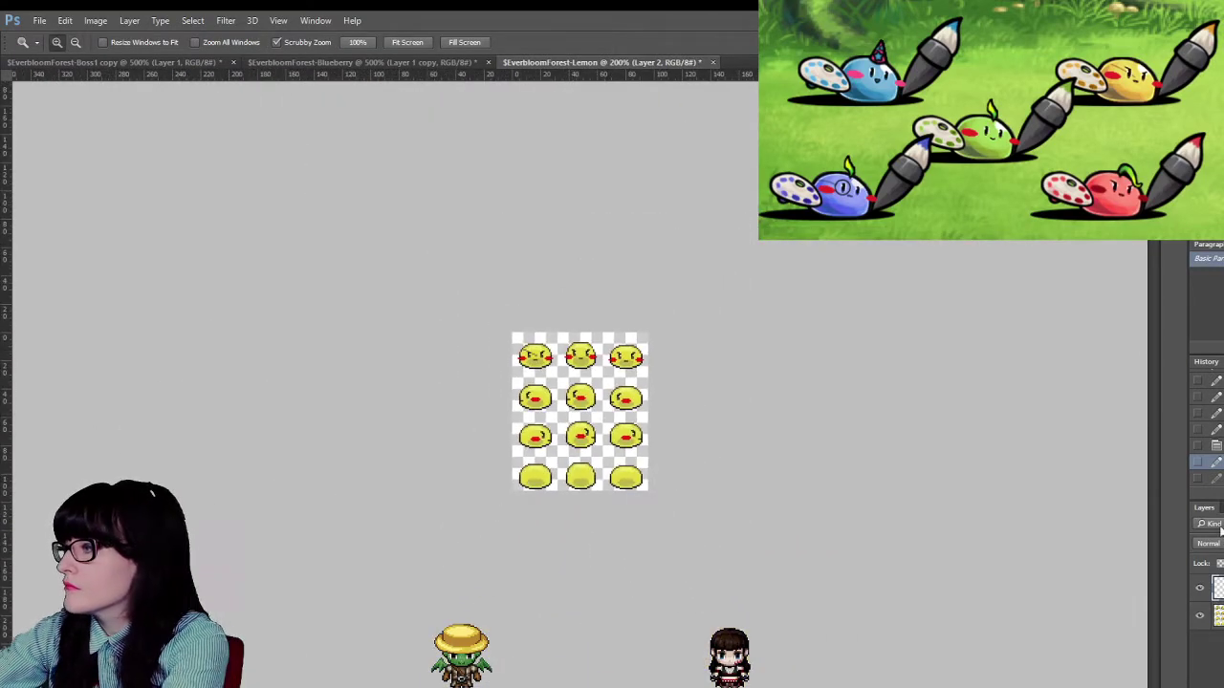
key(ctrl+plus)
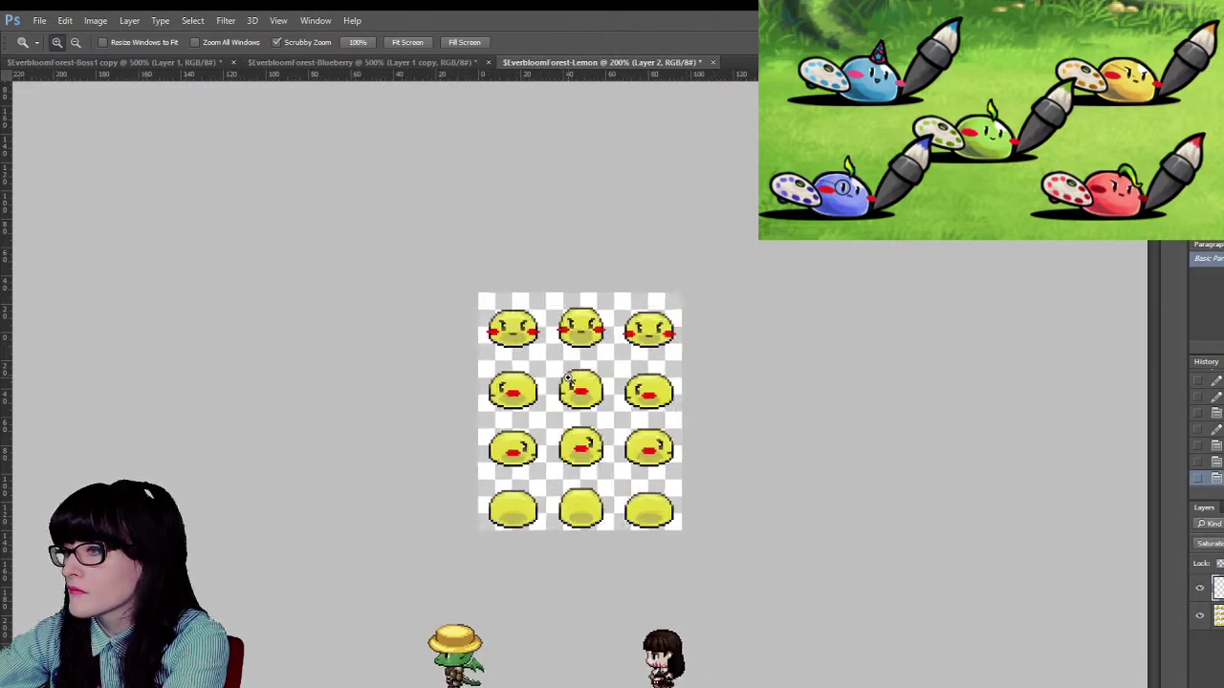
key(Up)
key(Up)
key(Up)
key(Up)
key(Up)
key(Up)
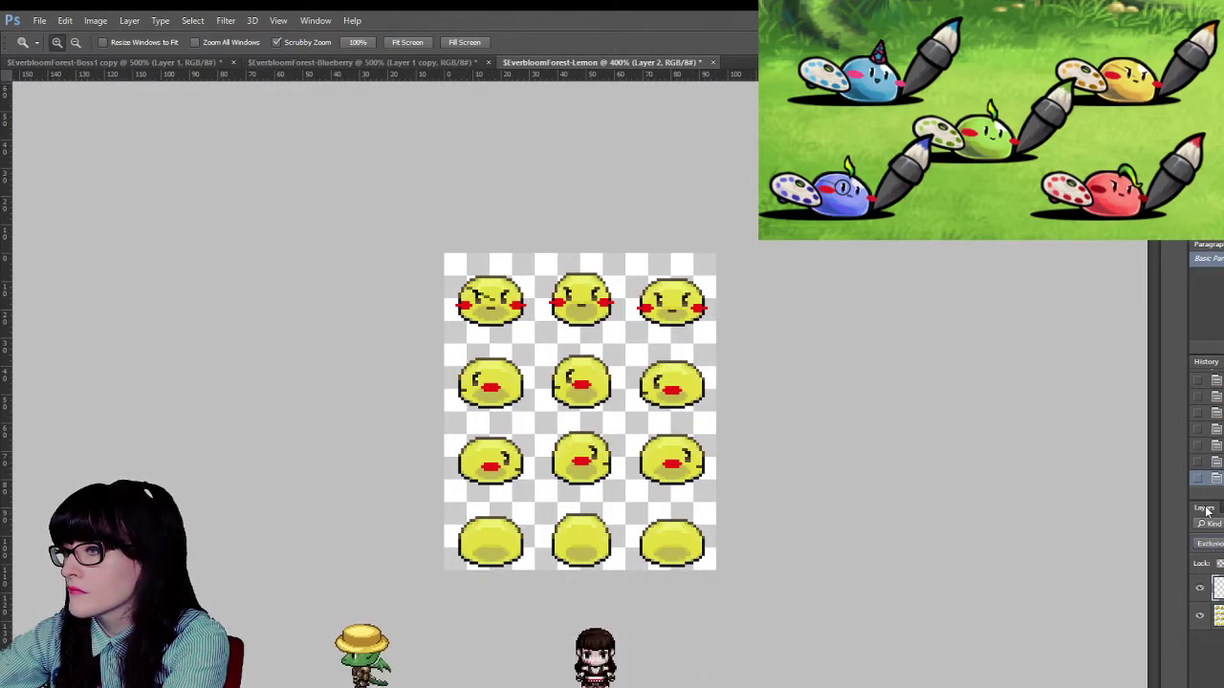
key(Up)
key(Up)
key(Up)
key(Up)
key(Up)
key(Up)
key(Up)
key(Up)
key(Up)
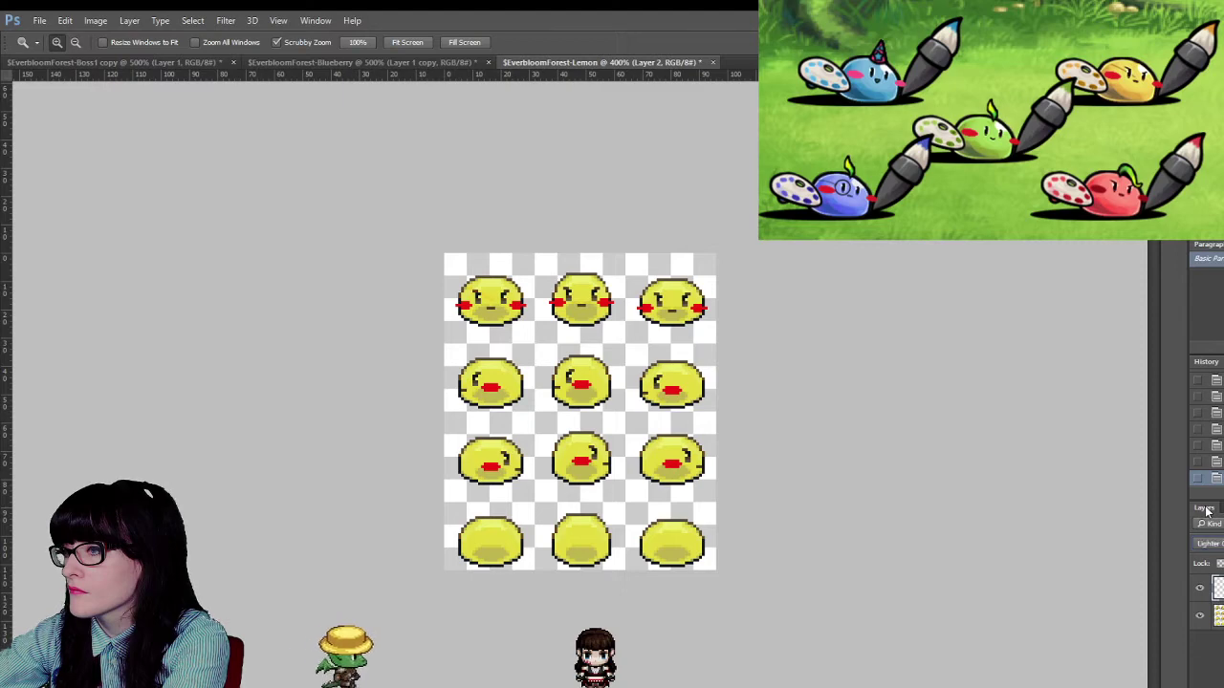
key(Up)
key(Up)
key(Up)
key(Up)
key(Up)
key(Up)
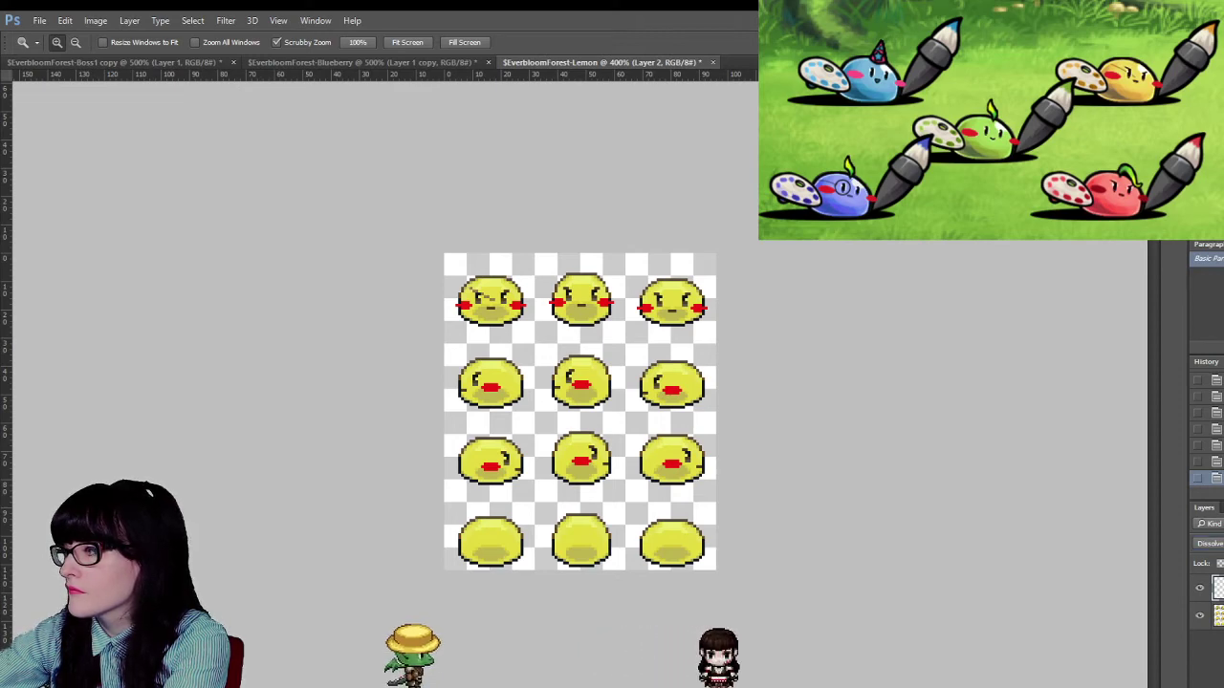
key(Up)
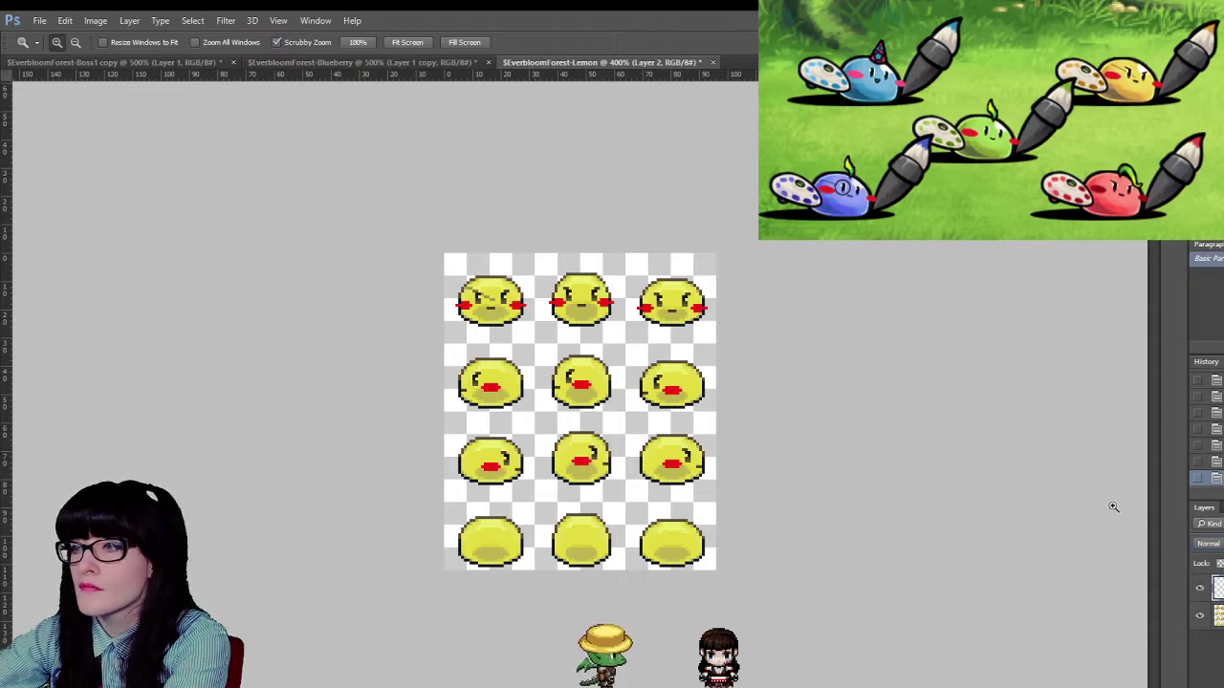
- Examine at several zoom levels how the scar reads on the first front-facing lemon compared with the other sprites
alt+click(498, 368)
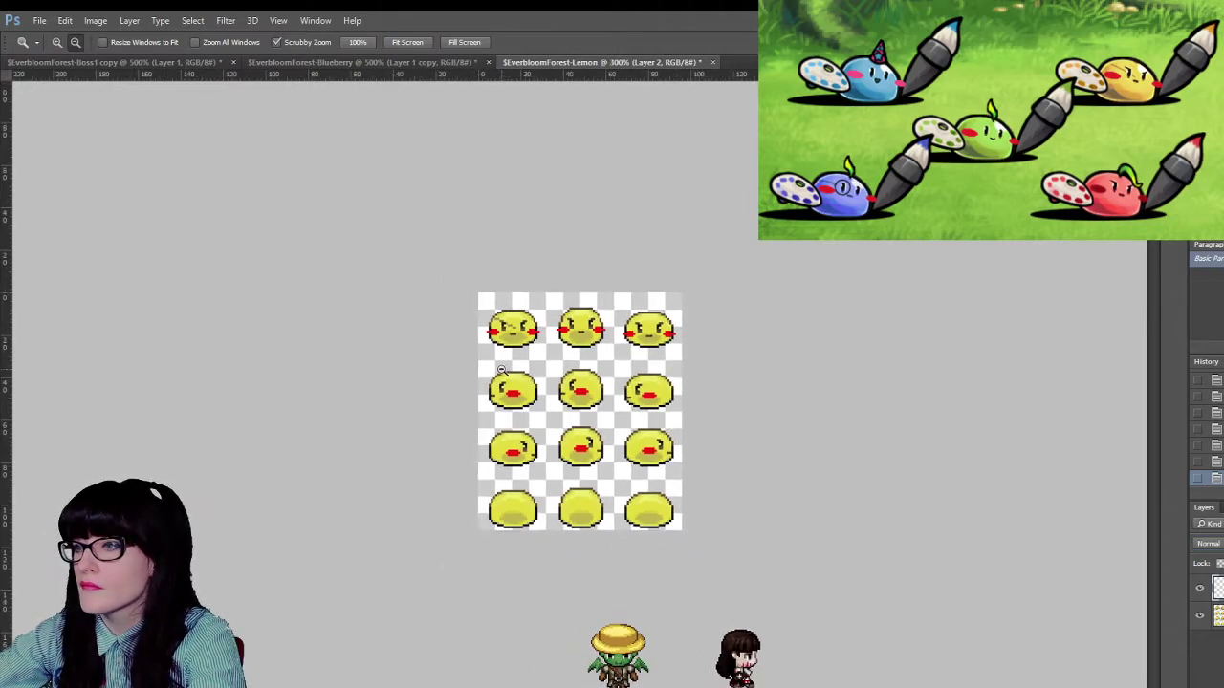
alt+click(498, 368)
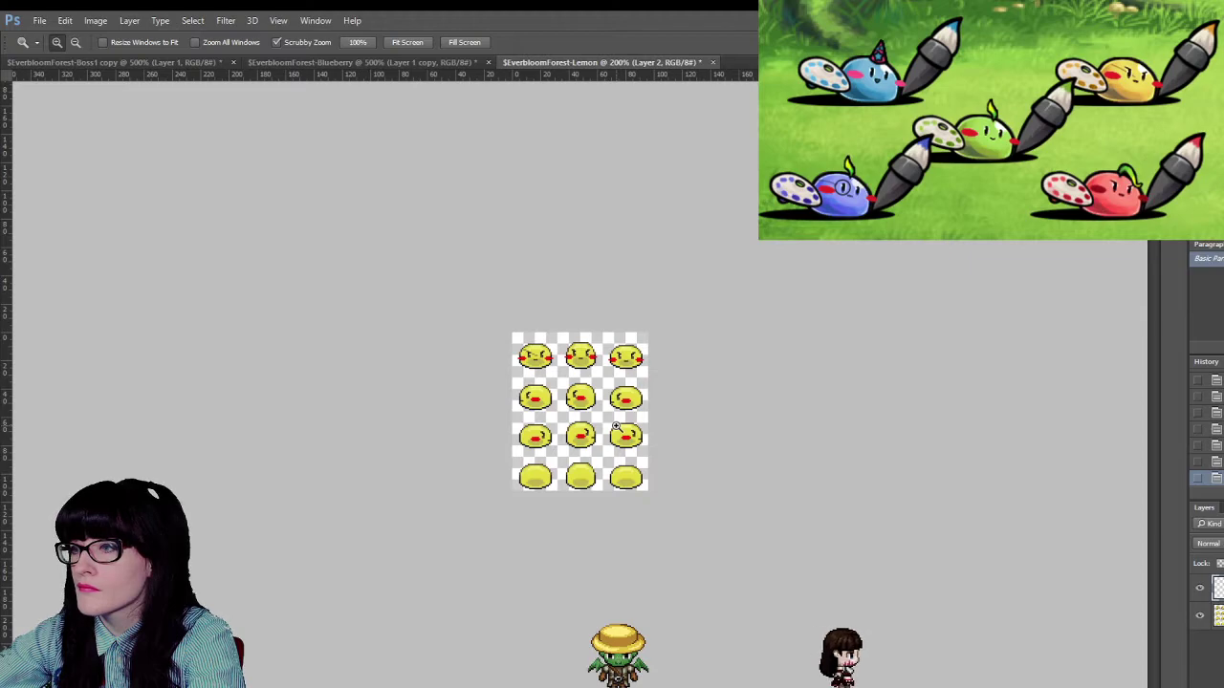
click(571, 395)
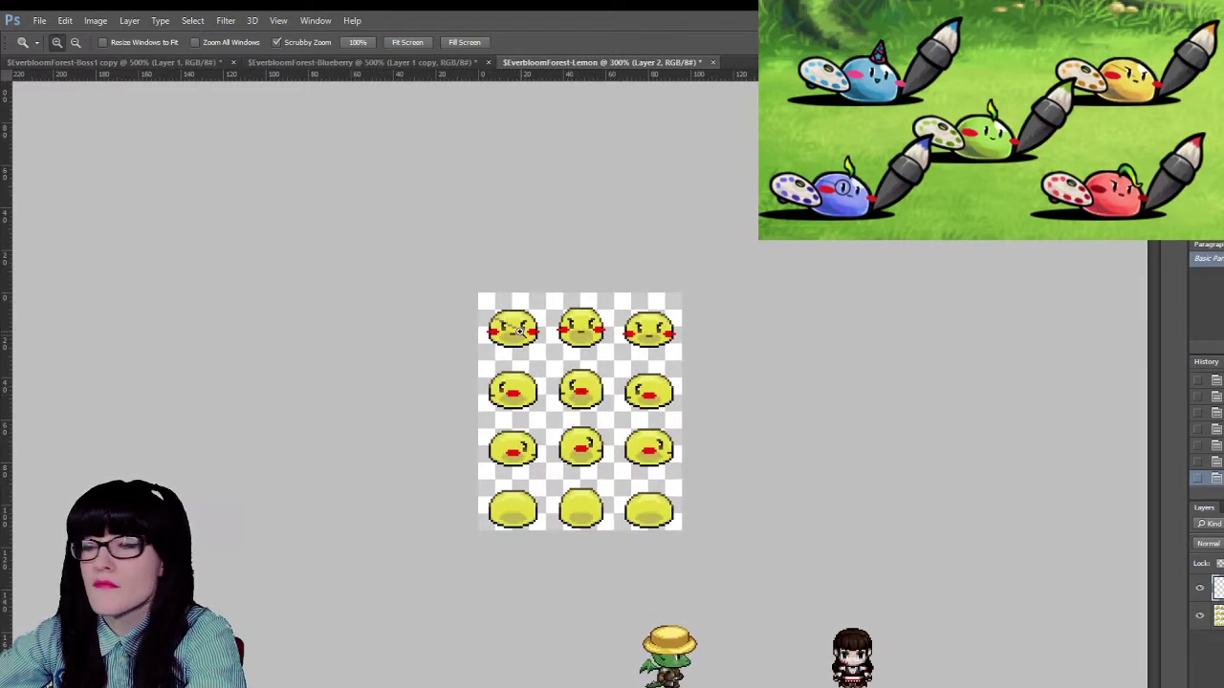
click(572, 395)
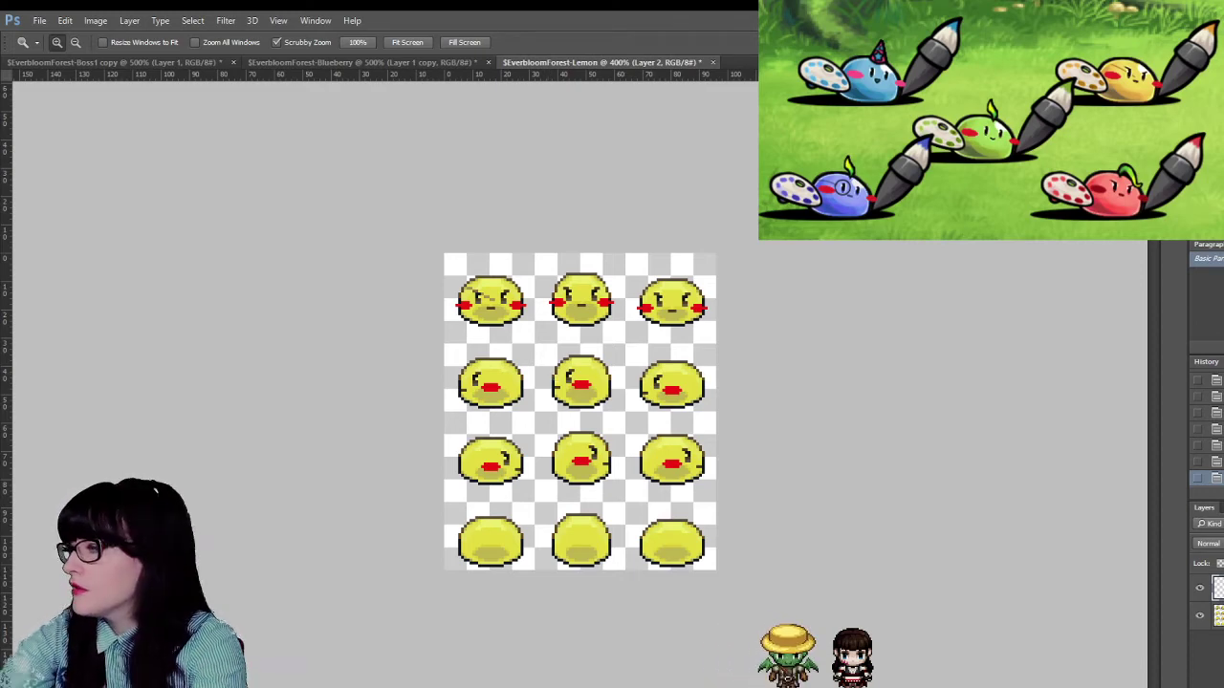
key(v)
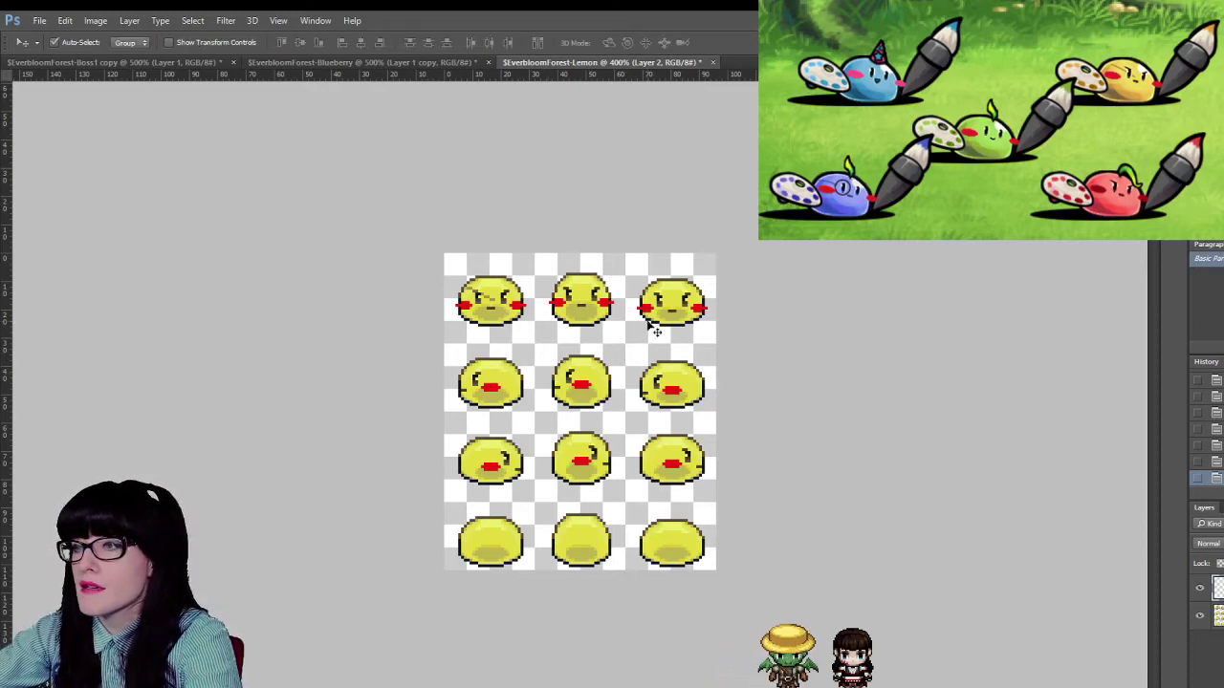
key(z)
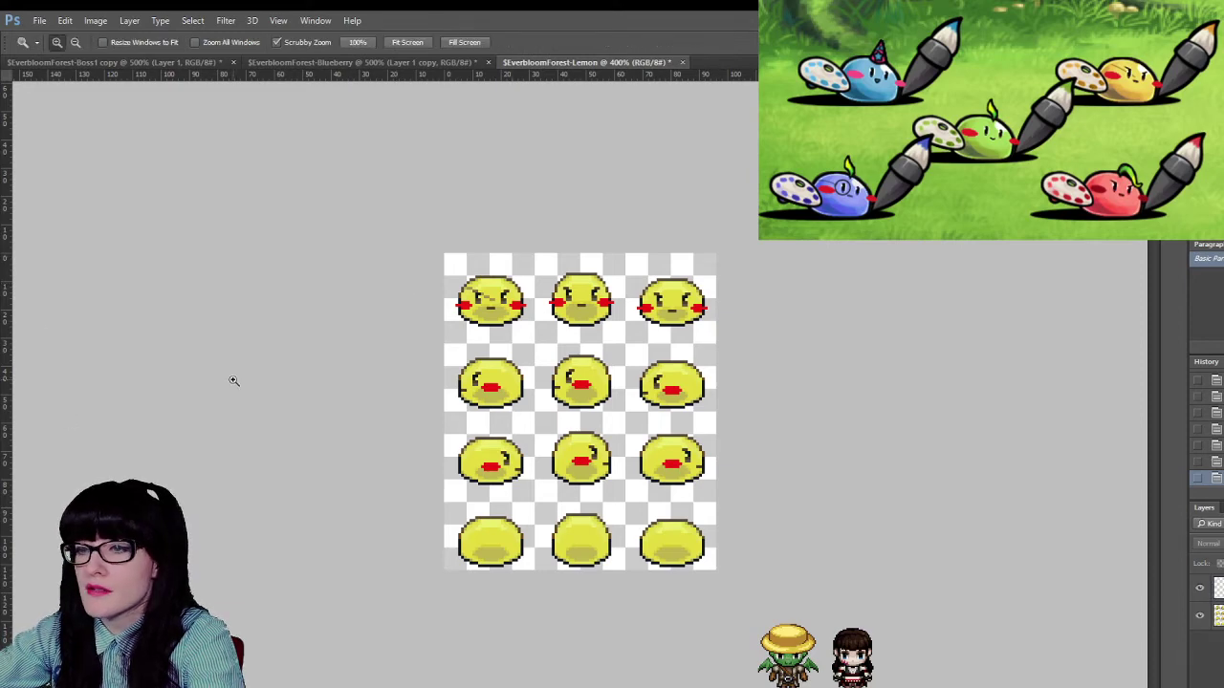
click(521, 302)
click(519, 301)
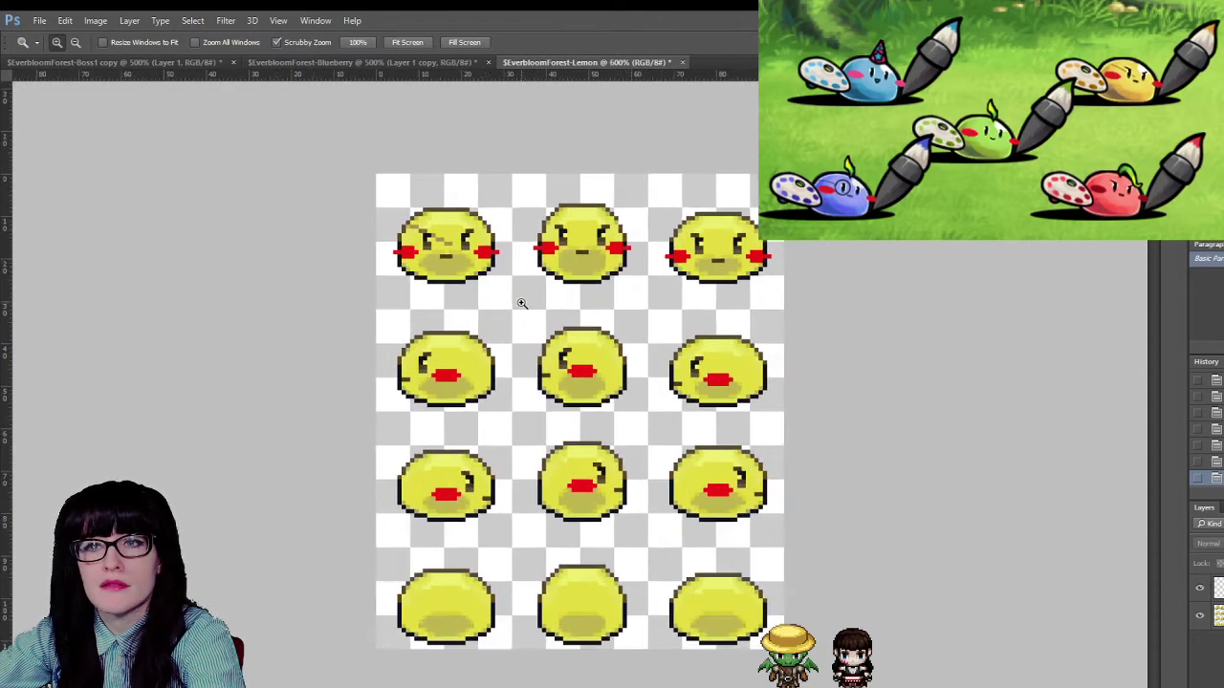
click(498, 273)
click(491, 274)
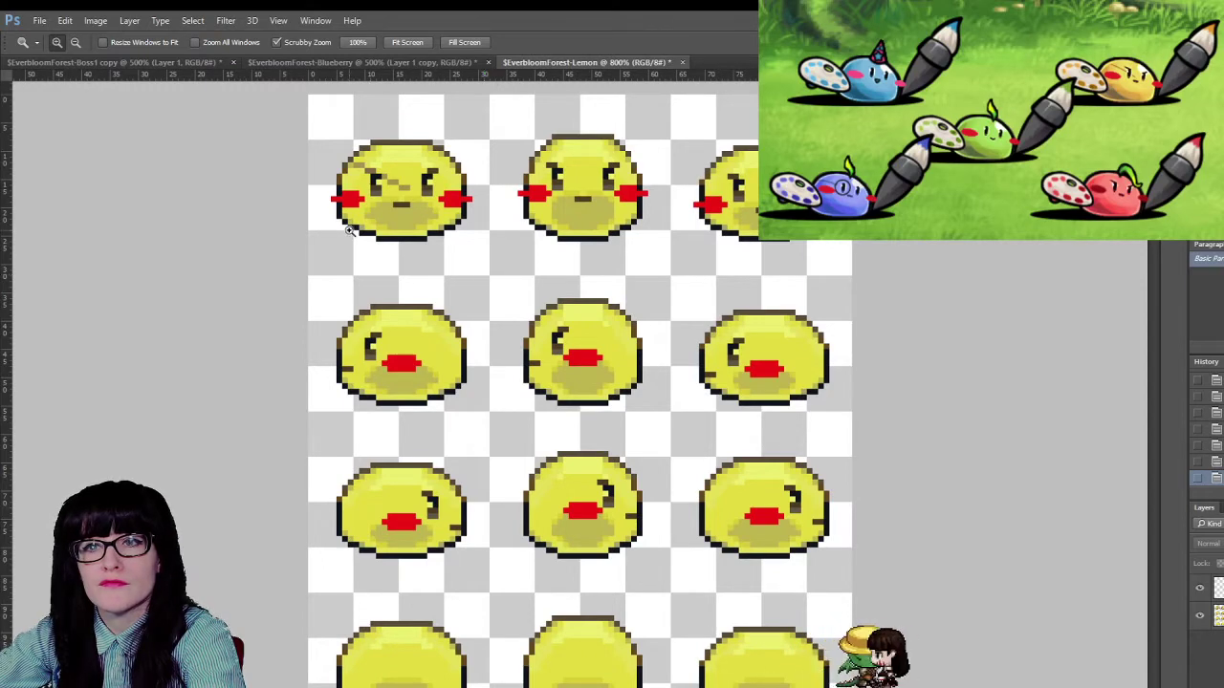
- Duplicate the scar onto the middle and rightmost front-facing lemons, aligning each copy with the same eye and brow
click(444, 203)
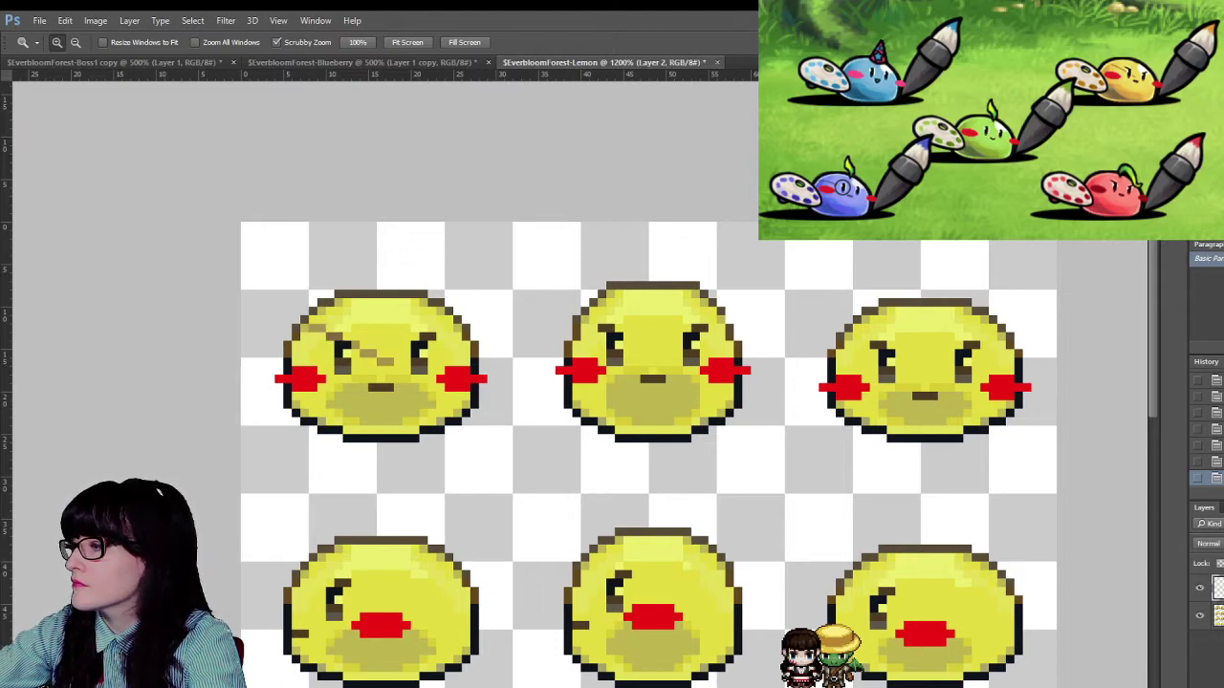
key(v)
drag(363, 359, 640, 364)
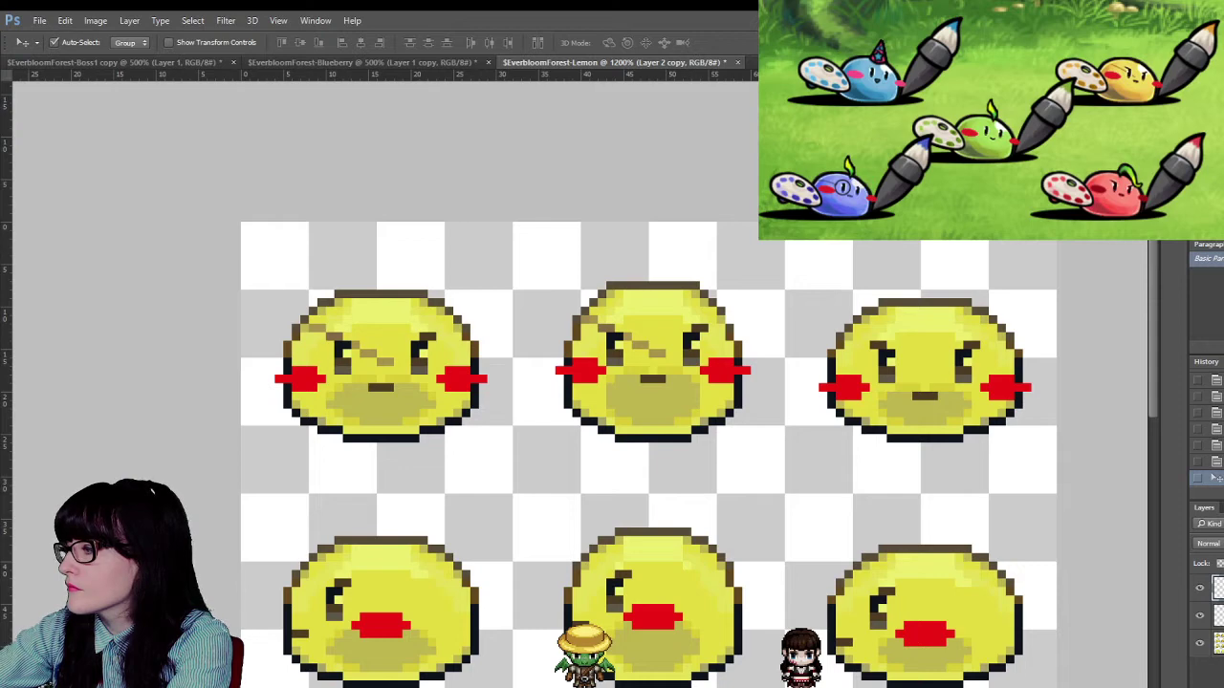
drag(794, 370, 918, 368)
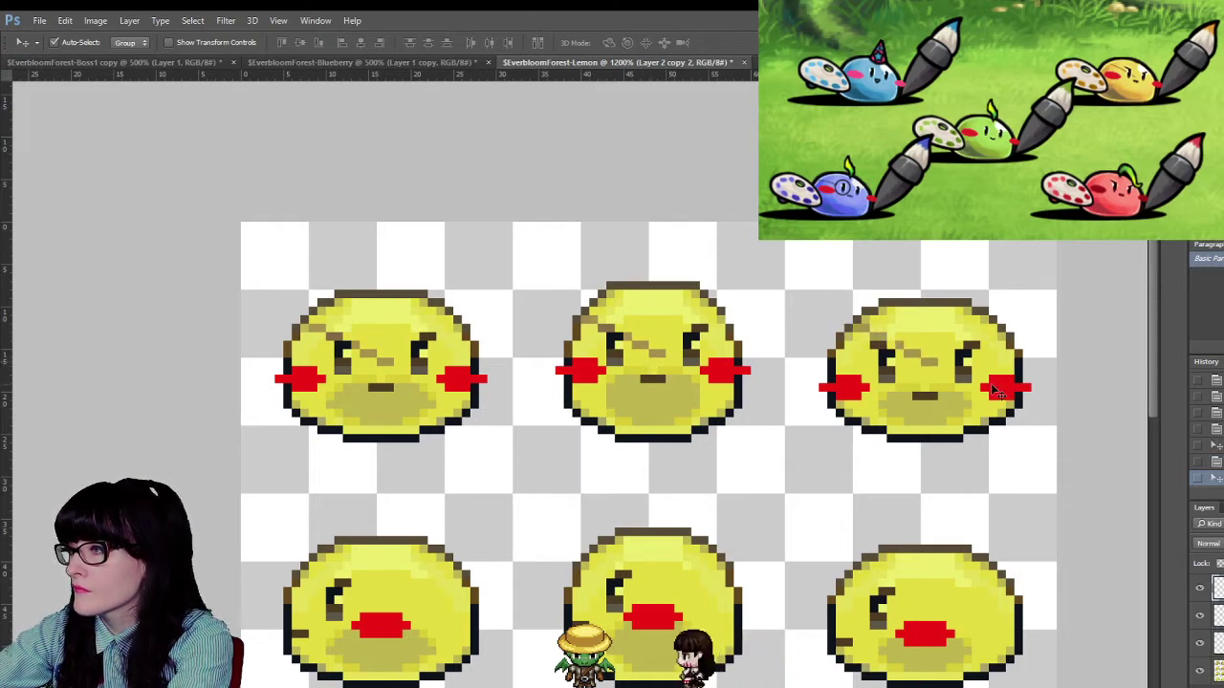
- Lower the scar copy on the rightmost front-facing lemon by one pixel to line it up with the eye and brow
key(Down)
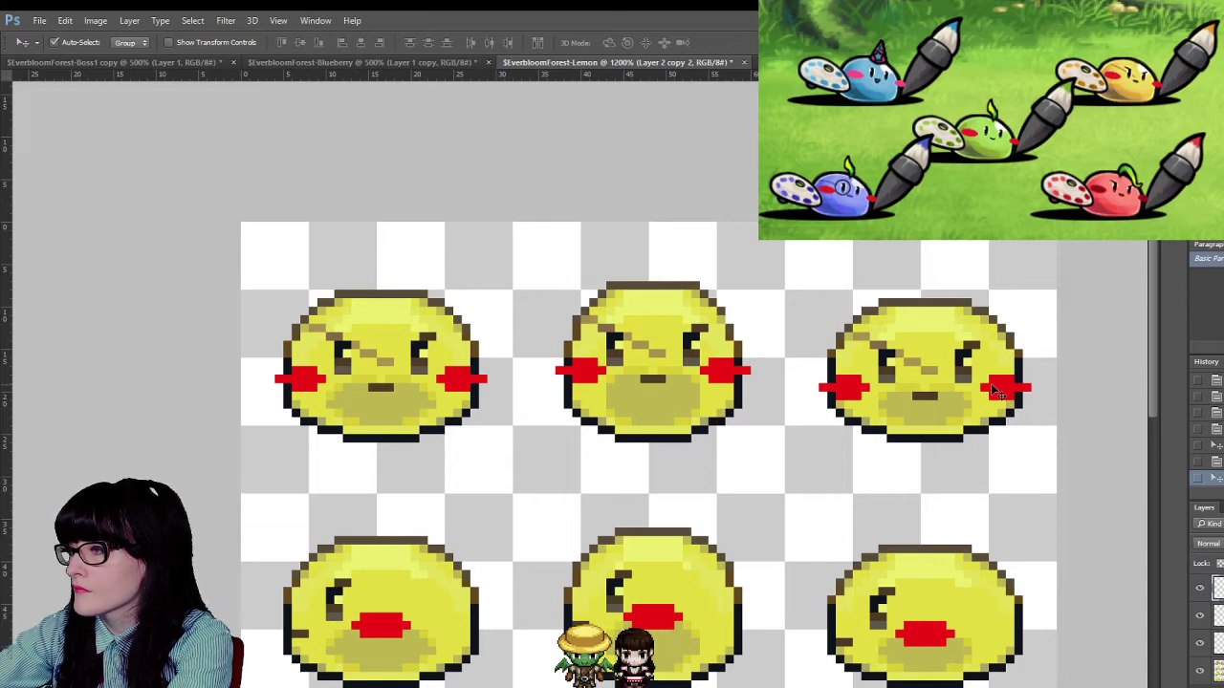
scroll(879, 373, down, 3)
scroll(878, 380, down, 8)
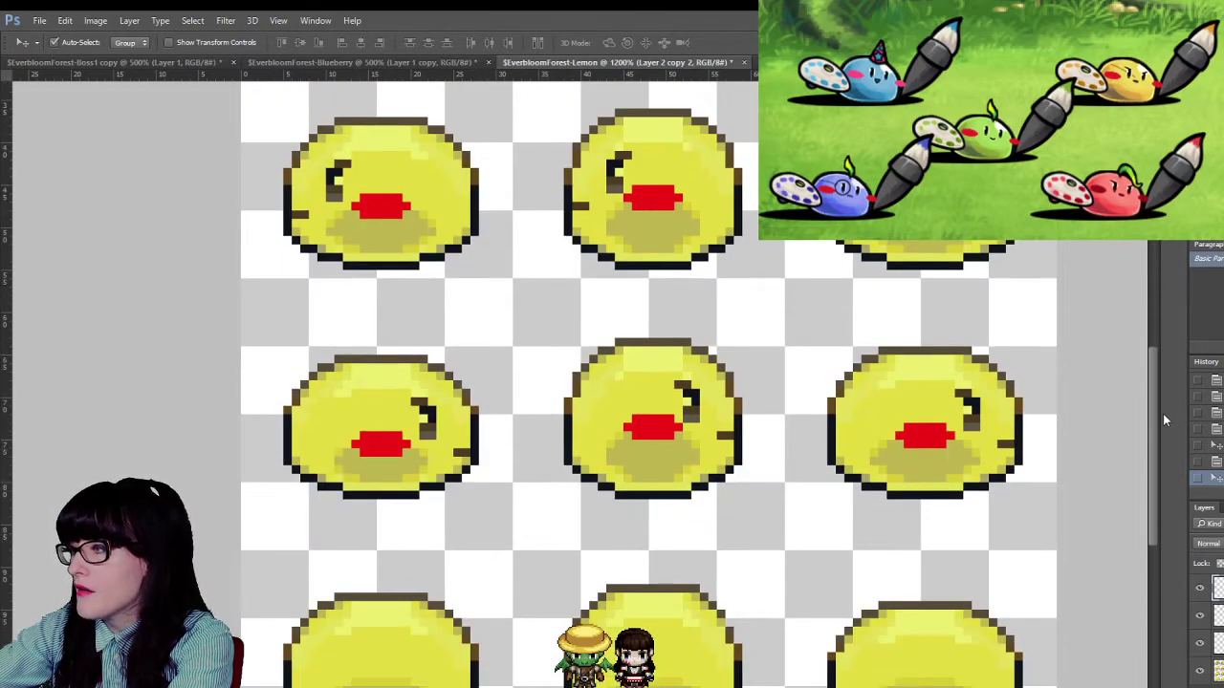
scroll(1162, 413, up, 7)
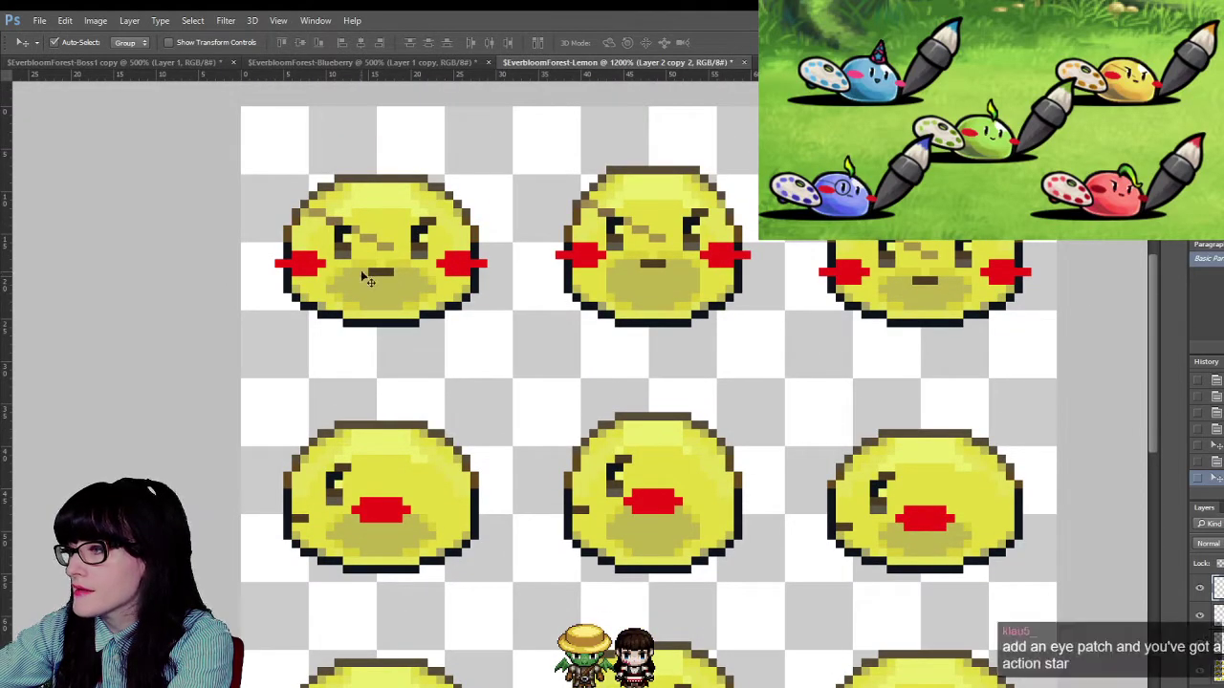
- Draw a light-brown stepped scar slanting across the brow and eye of the first left-facing lemon with the 1-pixel pencil
key(b)
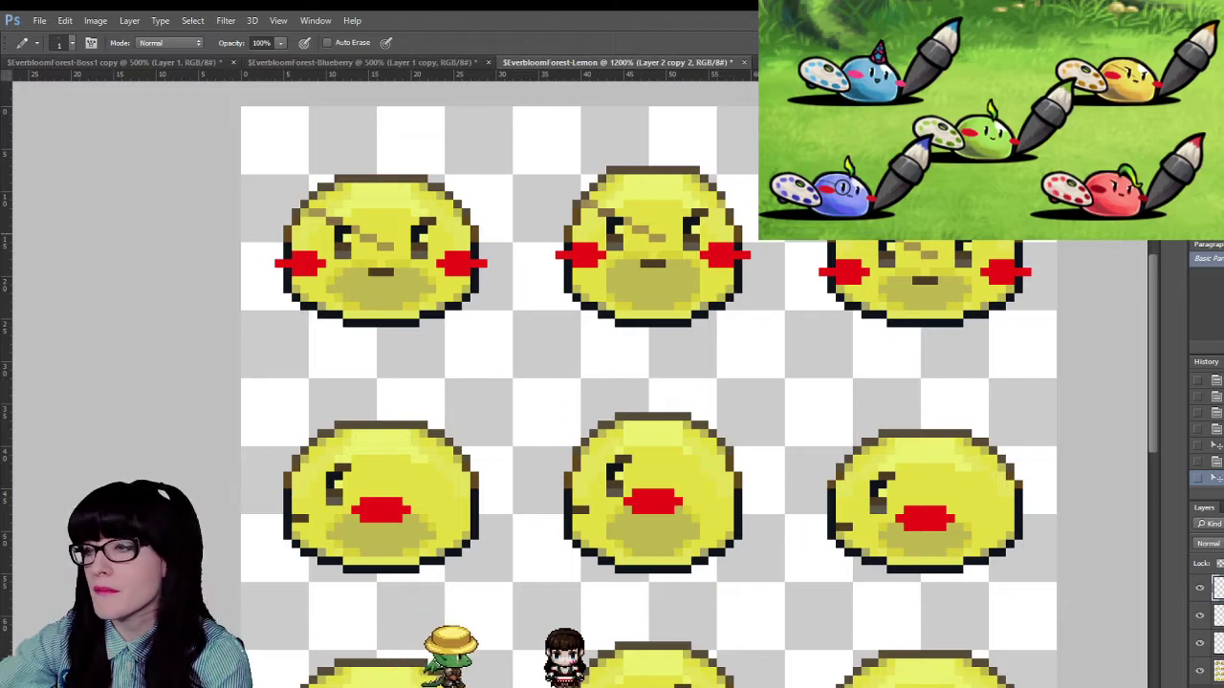
scroll(438, 300, down, 2)
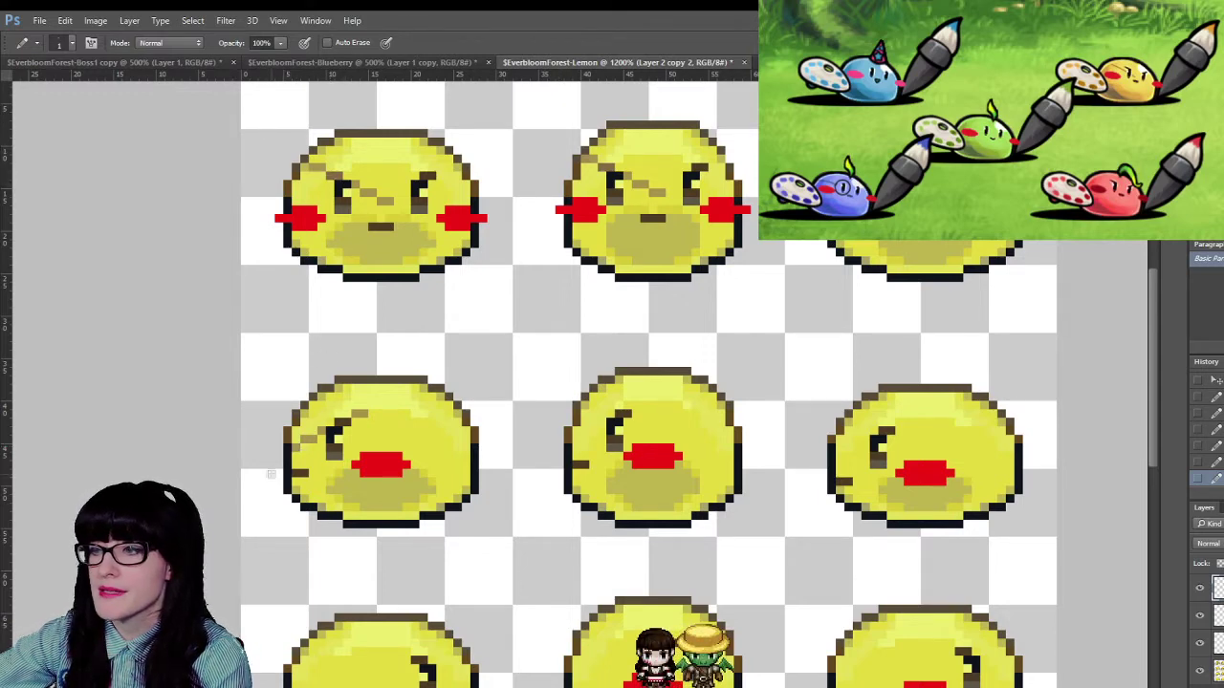
key(z)
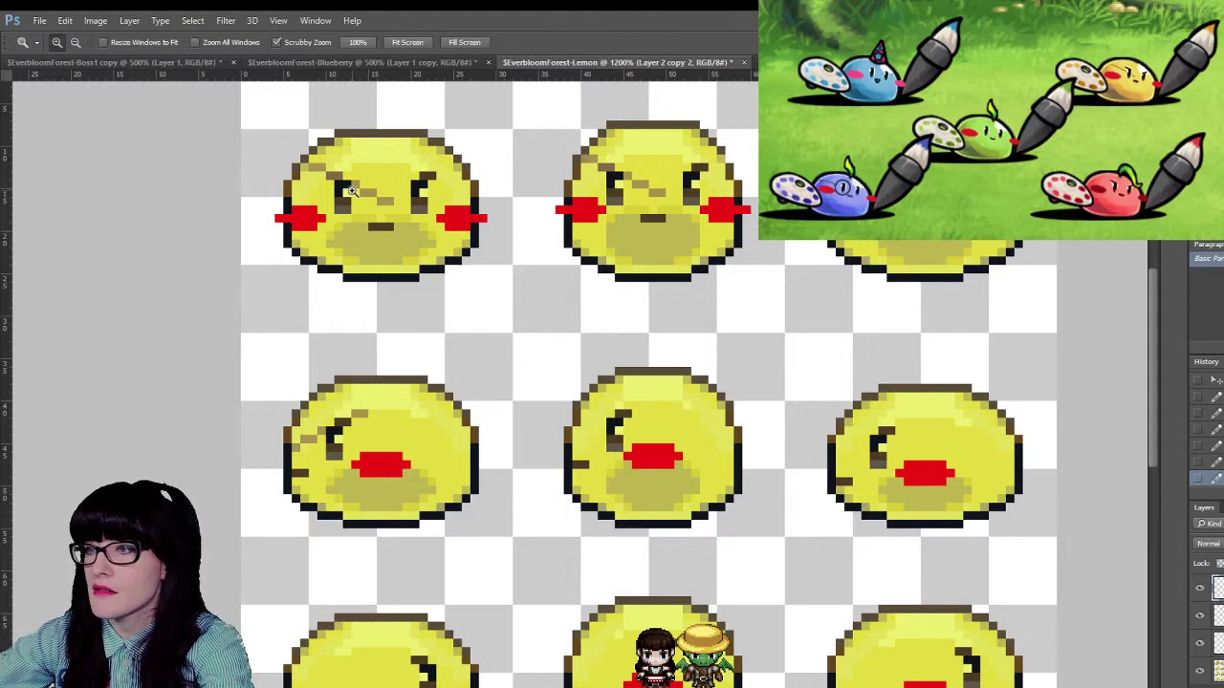
scroll(92, 147, down, 3)
- Move the scar from the first left-facing lemon onto the first right-facing lemon and mirror it horizontally across the eye
key(v)
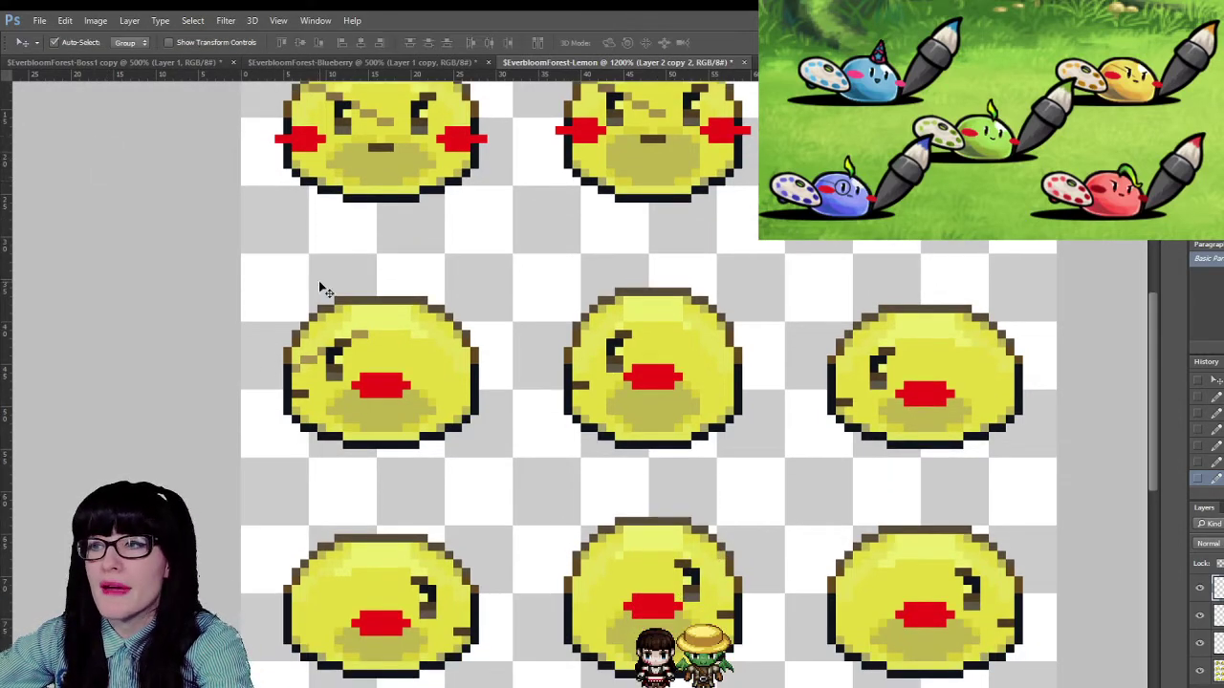
scroll(328, 344, up, 1)
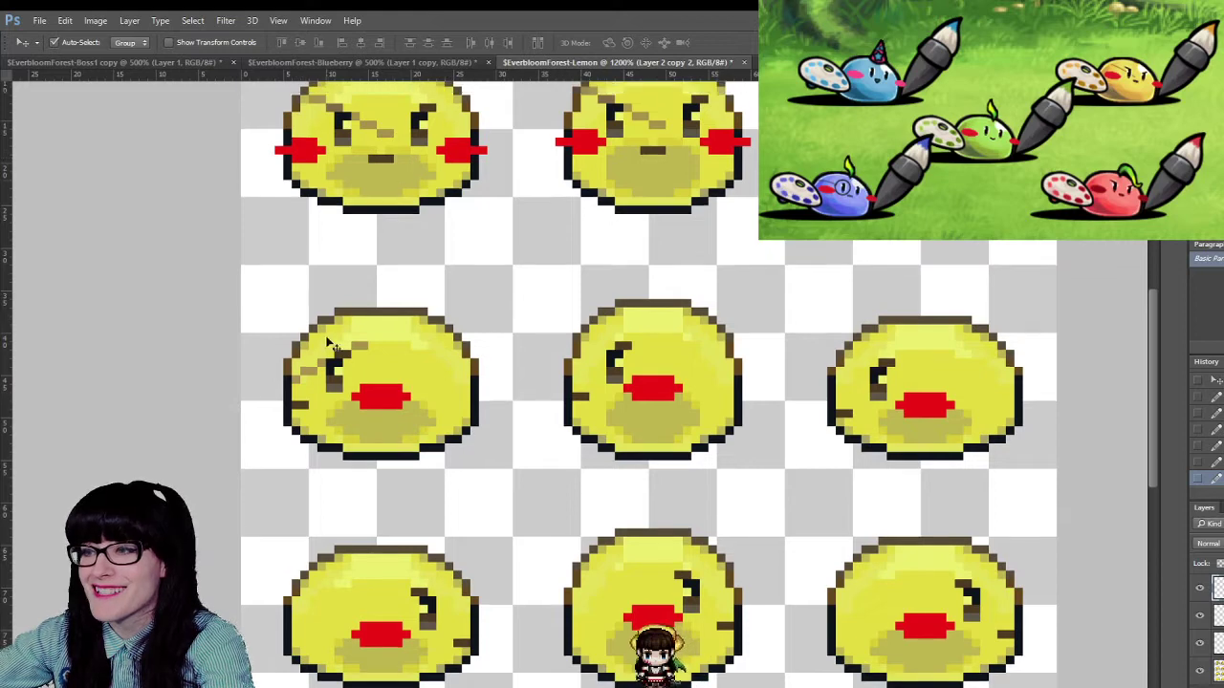
drag(364, 341, 465, 579)
key(ctrl+z)
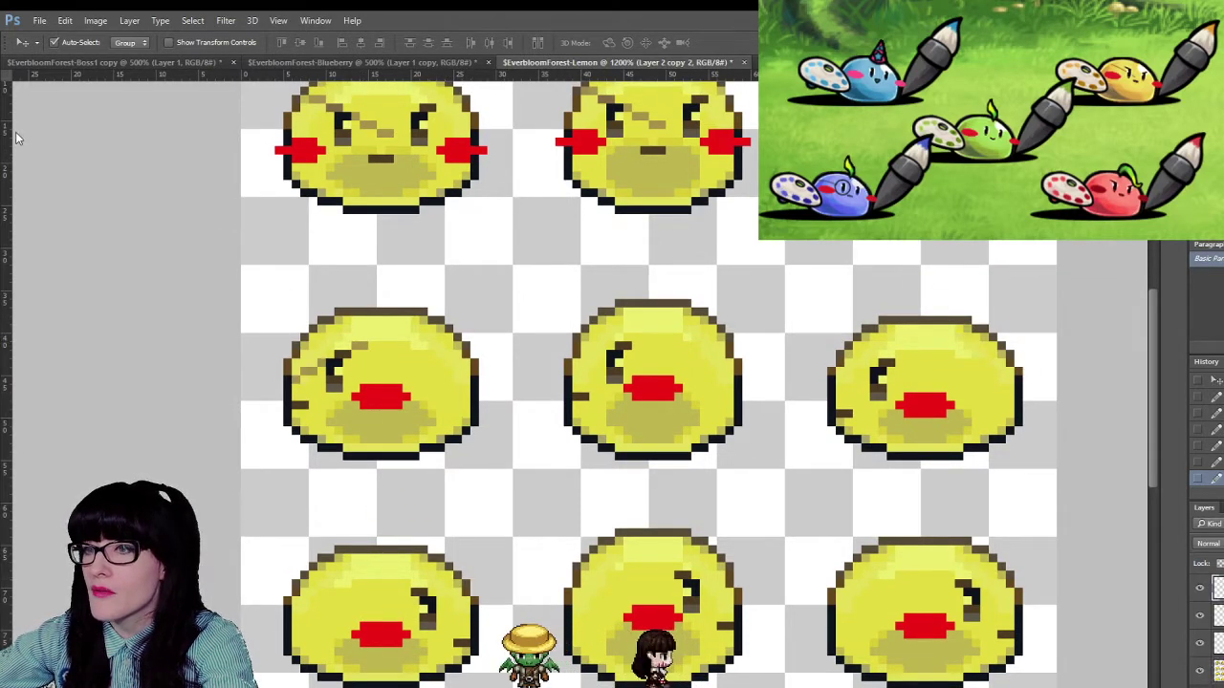
key(m)
drag(250, 299, 419, 435)
key(v)
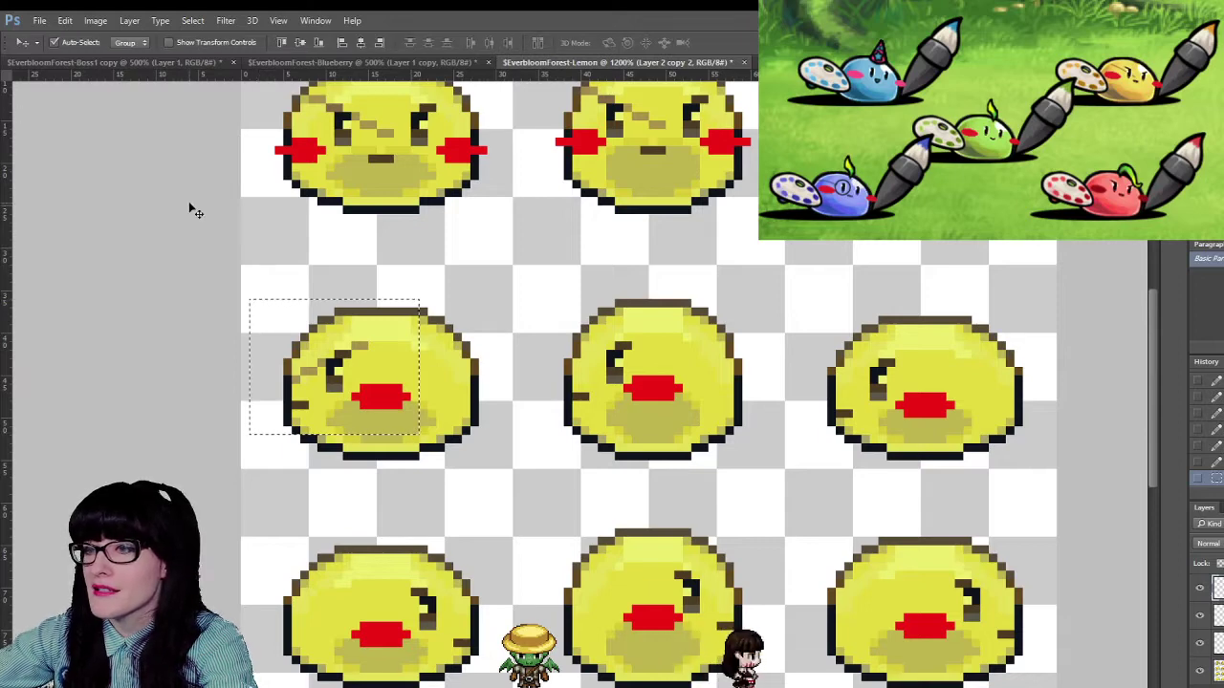
drag(406, 339, 435, 572)
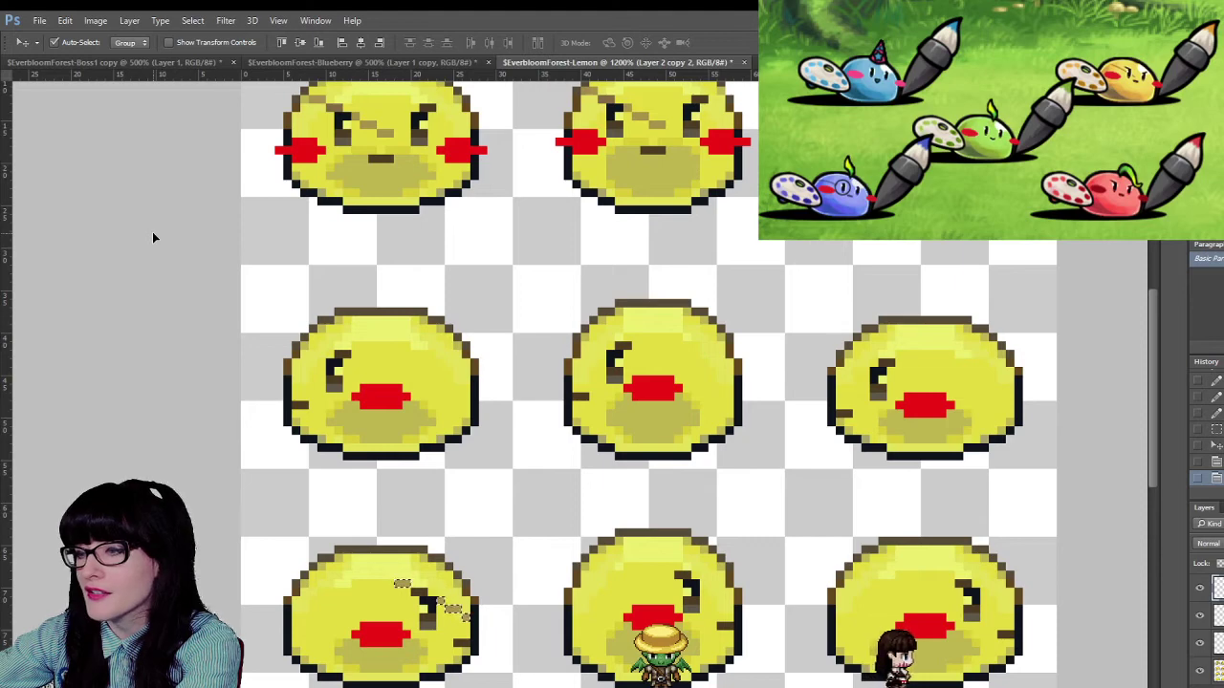
- Copy the mirrored scar onto the middle and rightmost right-facing lemons, aligning each copy with the eye and brow
key(m)
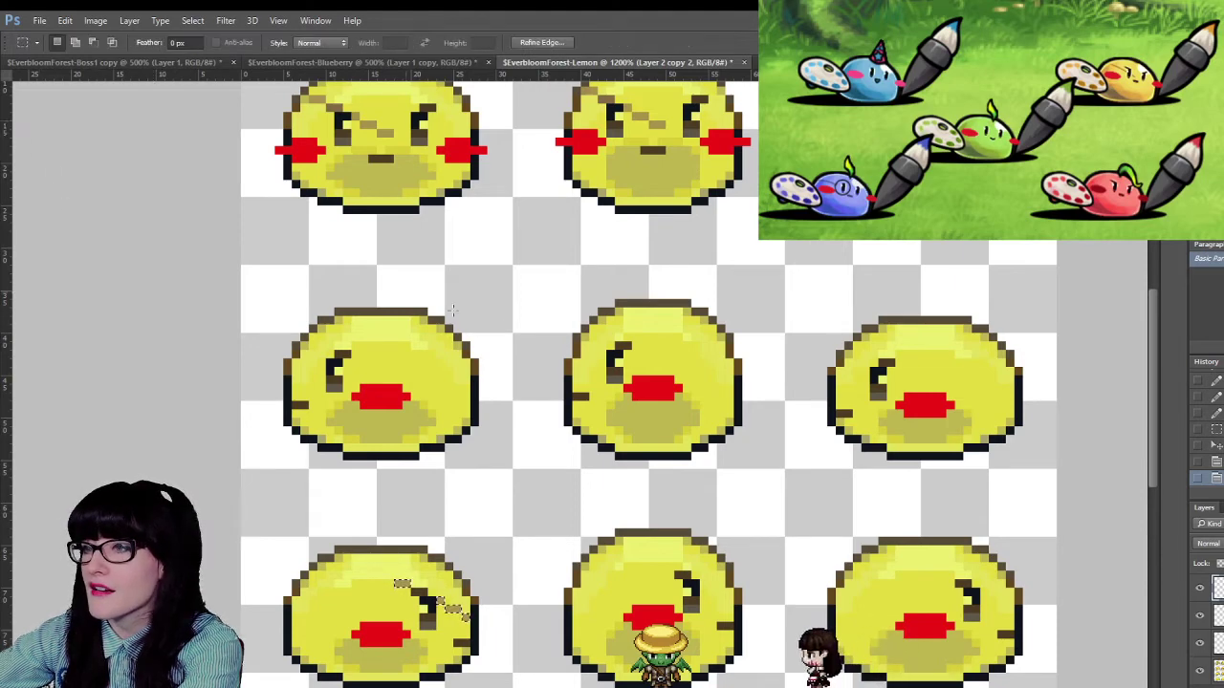
click(452, 309)
scroll(506, 340, down, 1)
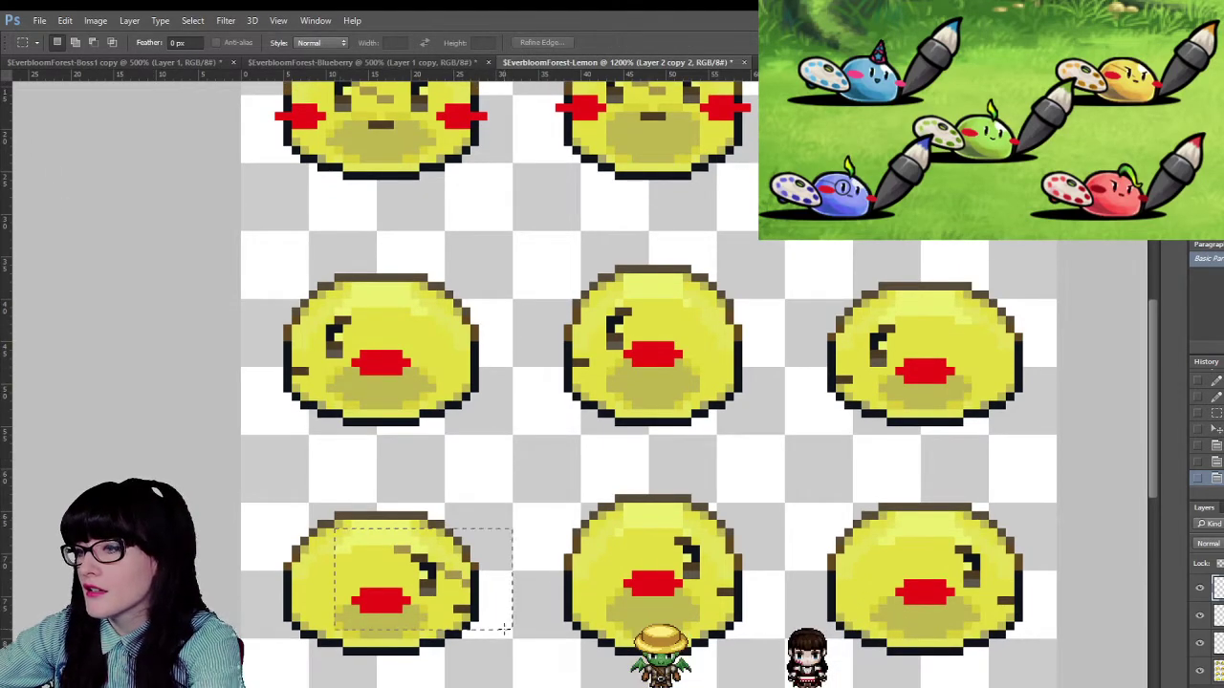
key(ctrl+v)
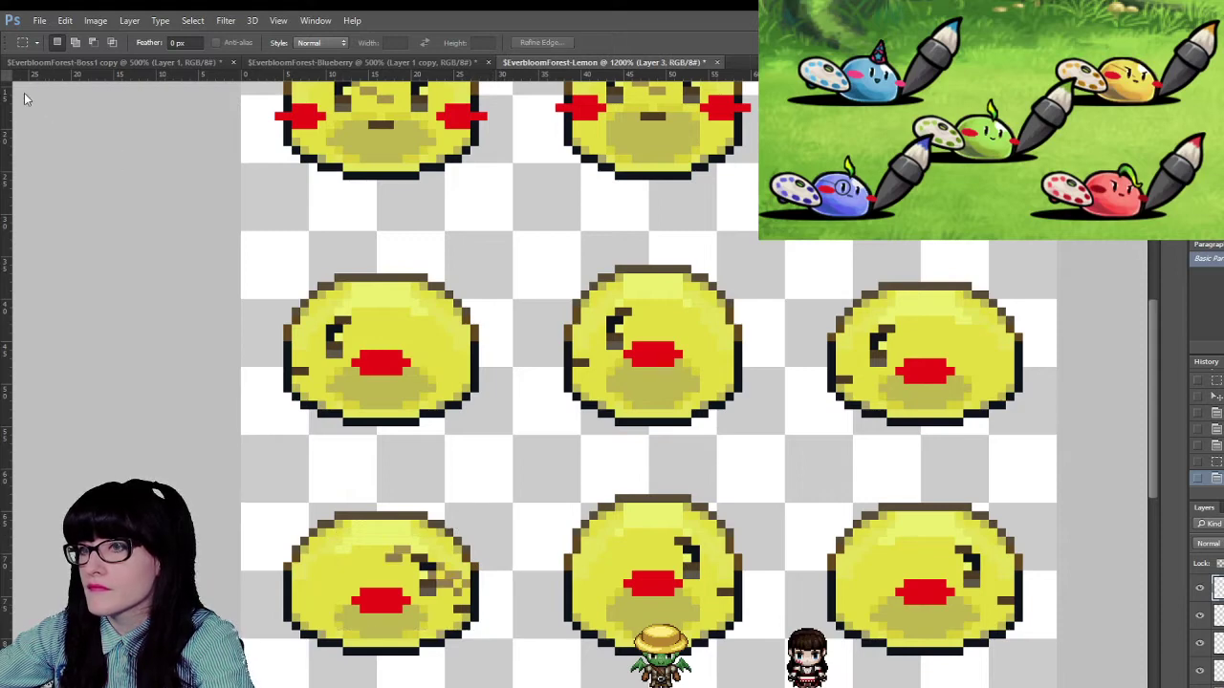
key(v)
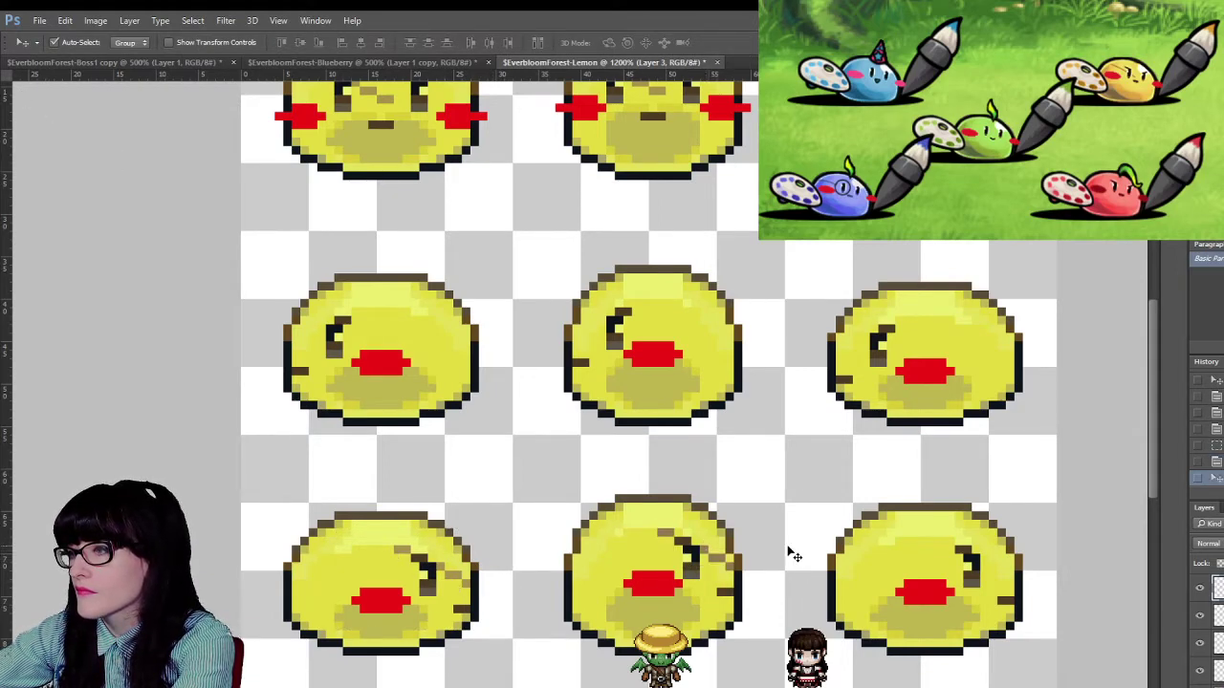
scroll(791, 555, up, 2)
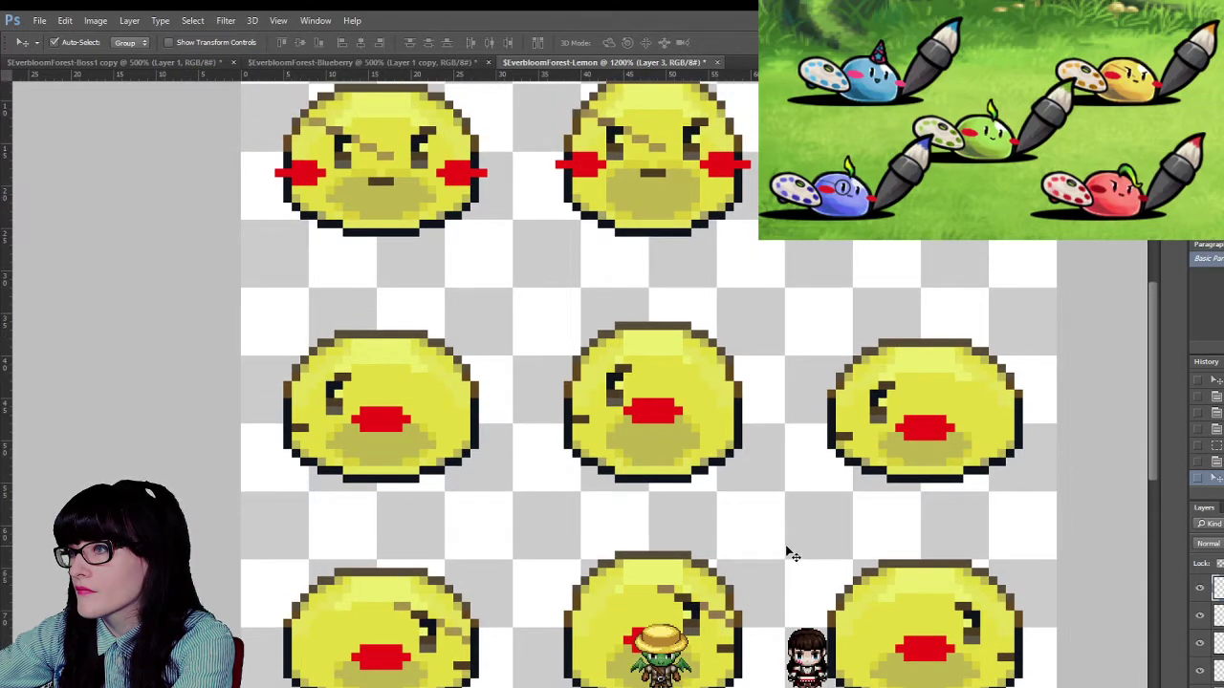
key(ctrl+j)
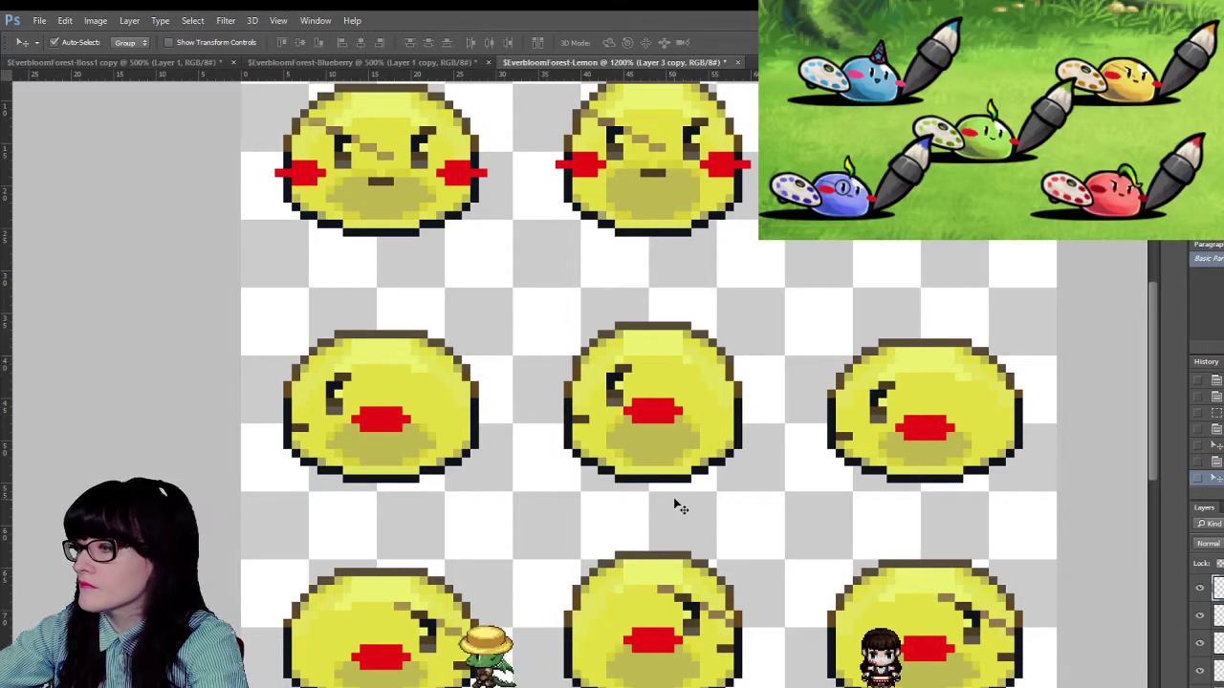
- Fill the missing pixel in the upper-right outline of the middle back-facing lemon with the sampled outline brown
key(z)
alt+click(673, 352)
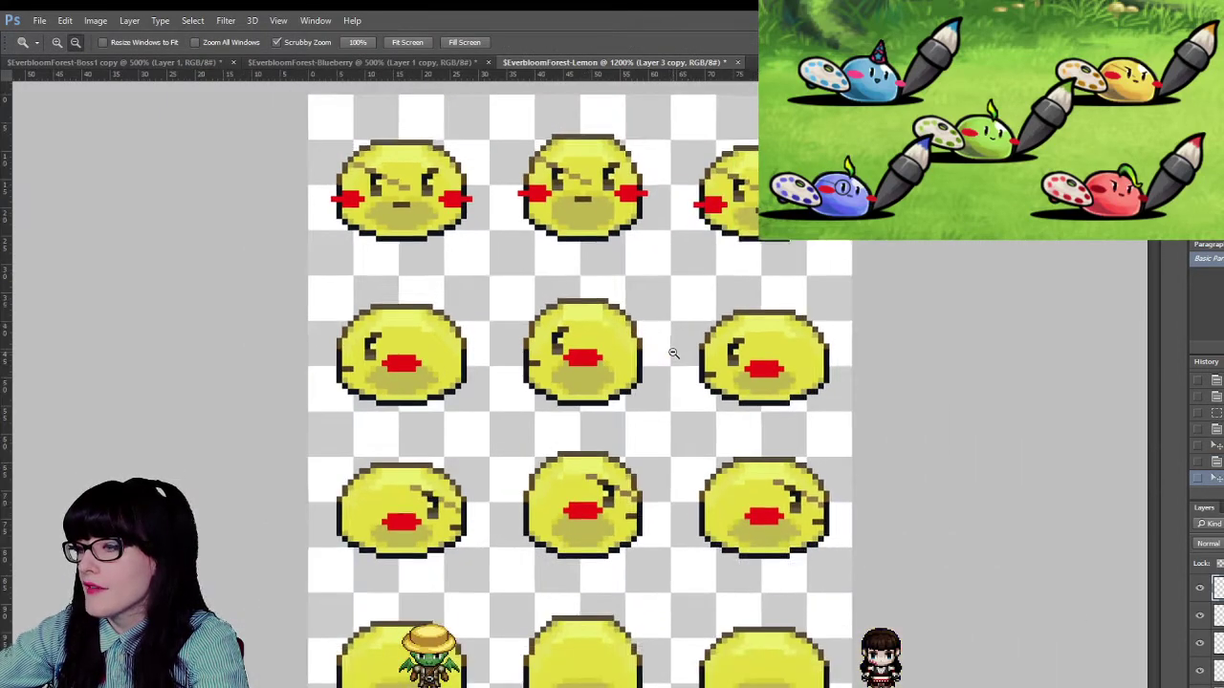
alt+click(673, 352)
alt+click(628, 572)
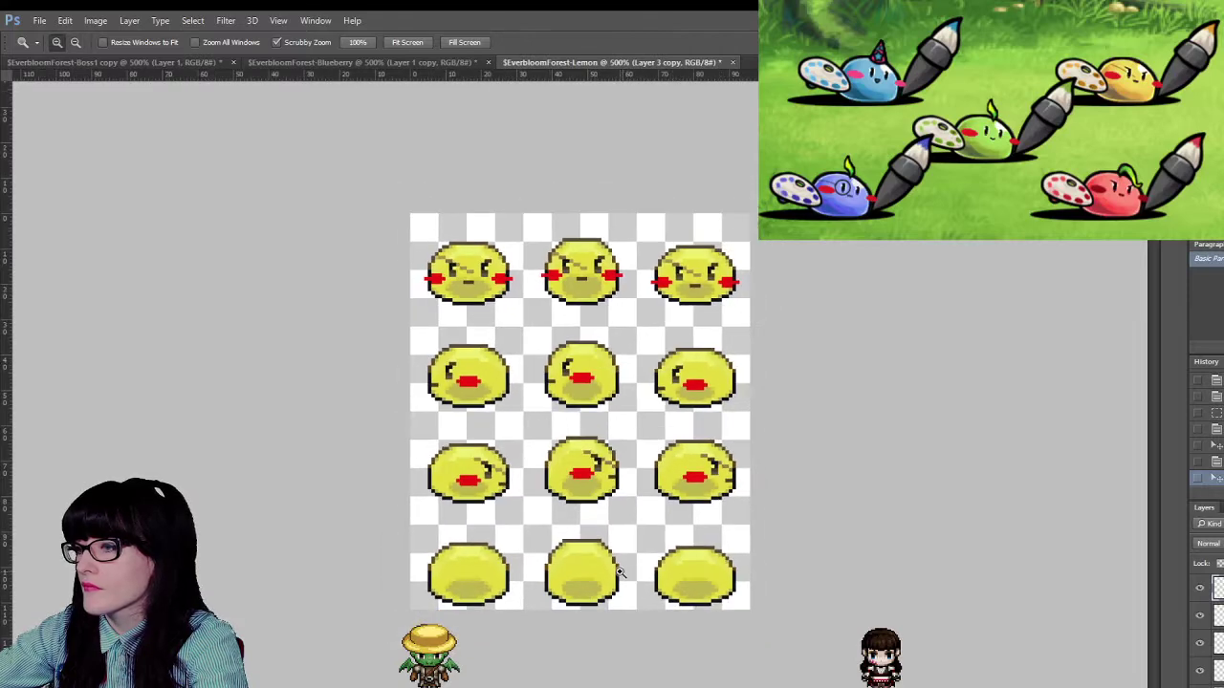
drag(619, 572, 631, 660)
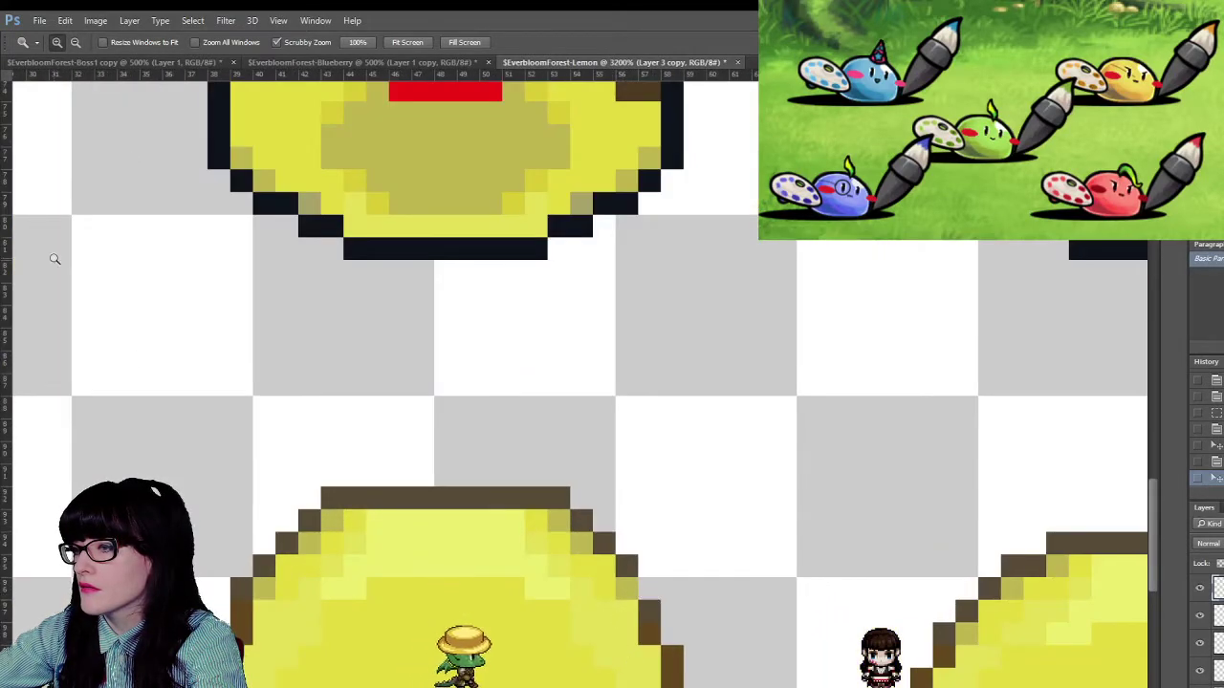
key(b)
scroll(12, 198, down, 1)
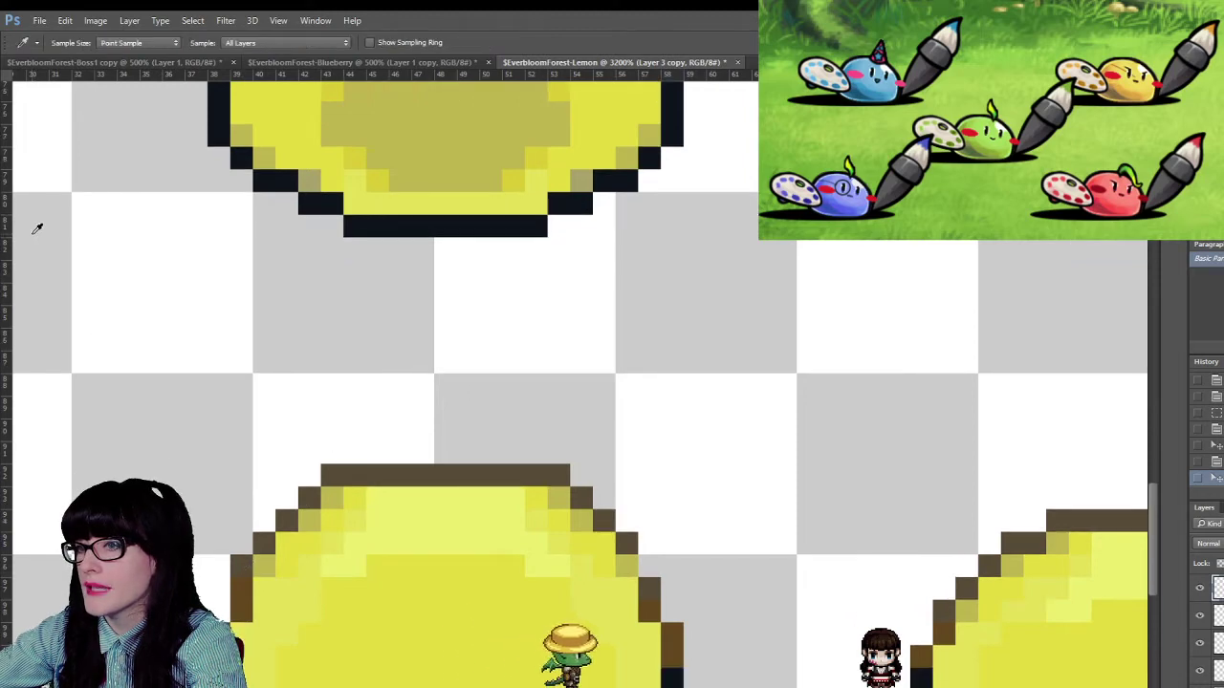
click(648, 565)
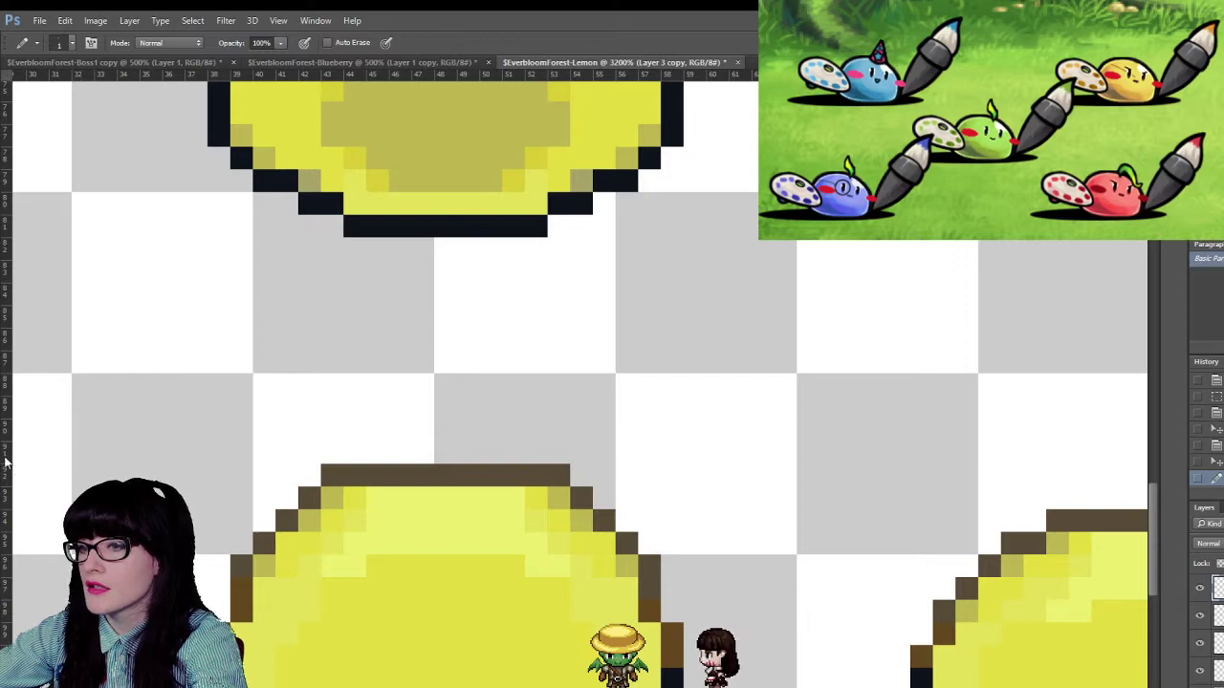
- Touch up the outline of a lemon in the middle column with another 1-pixel pencil correction
key(z)
alt+click(651, 531)
alt+click(651, 531)
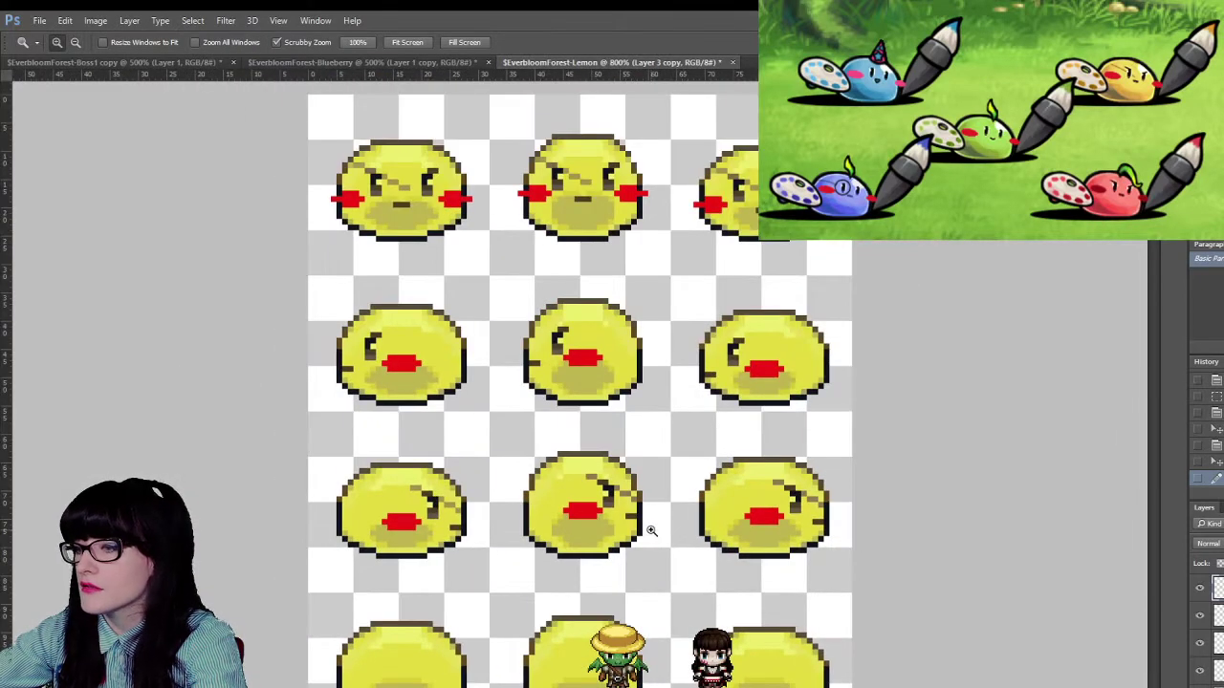
alt+click(590, 354)
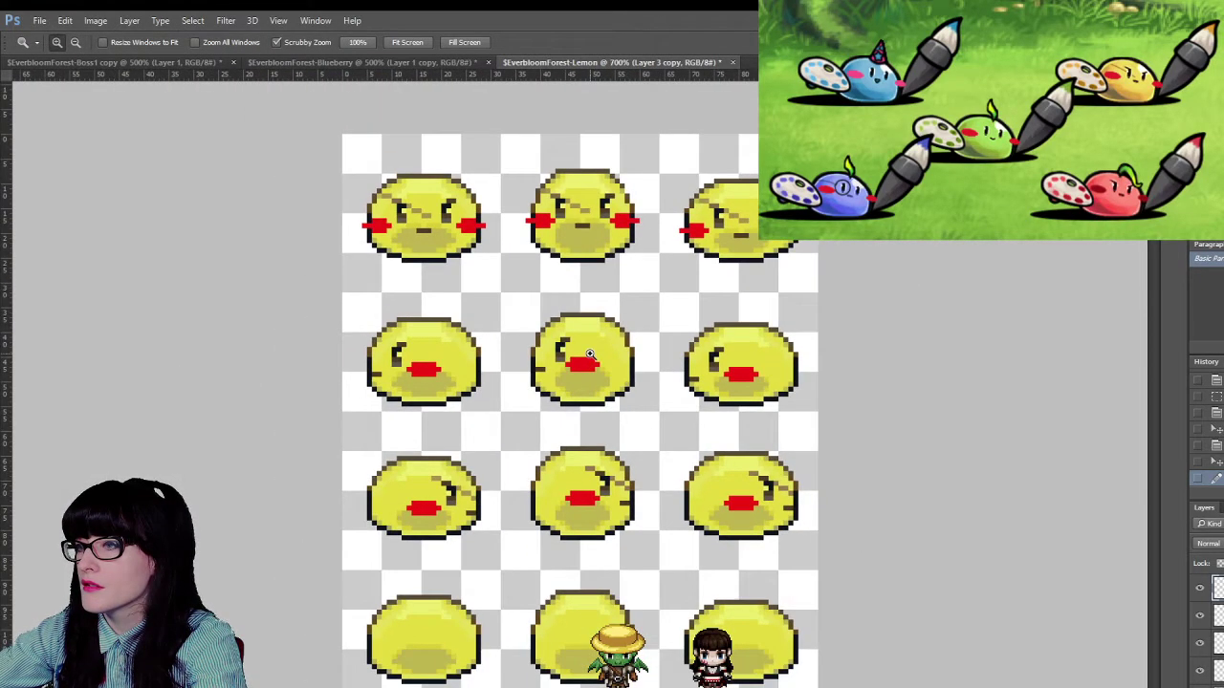
alt+click(669, 427)
click(590, 241)
click(590, 241)
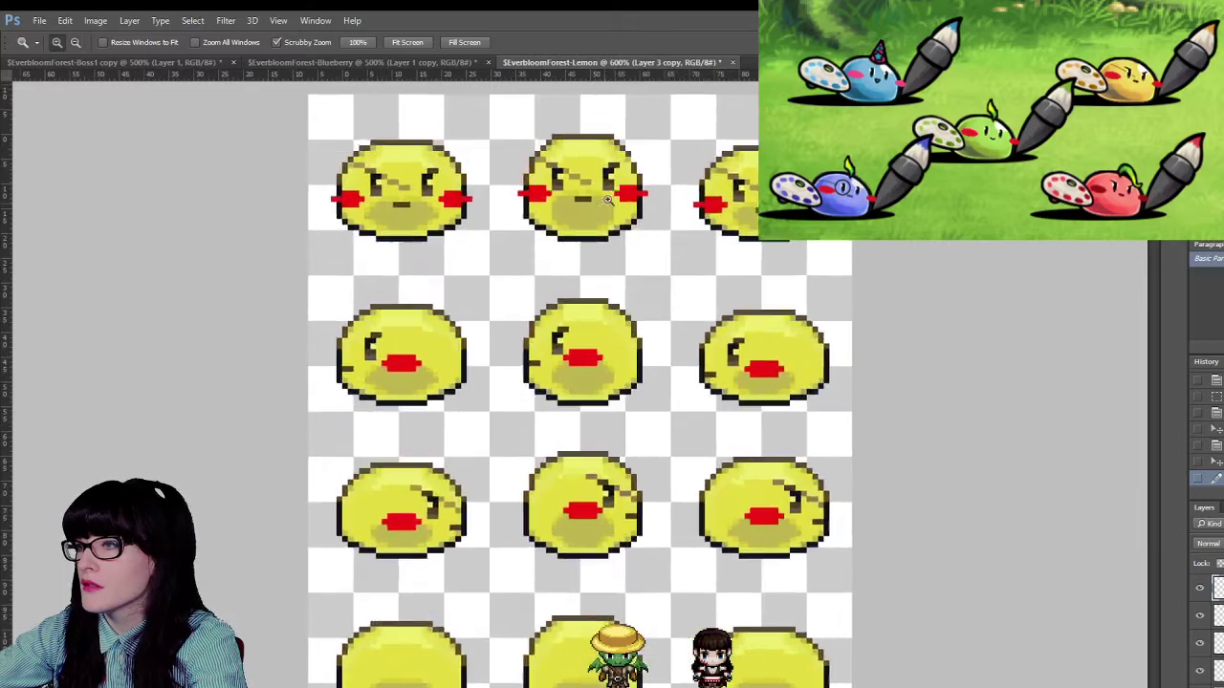
click(590, 241)
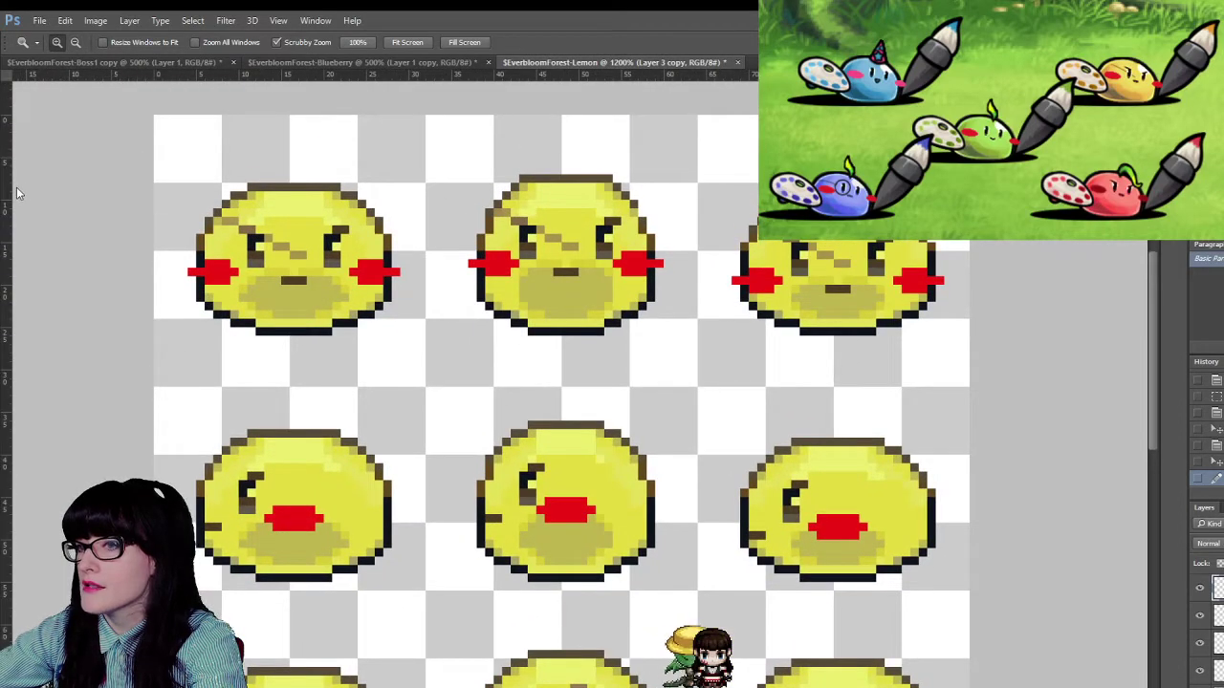
key(b)
key(shift+b)
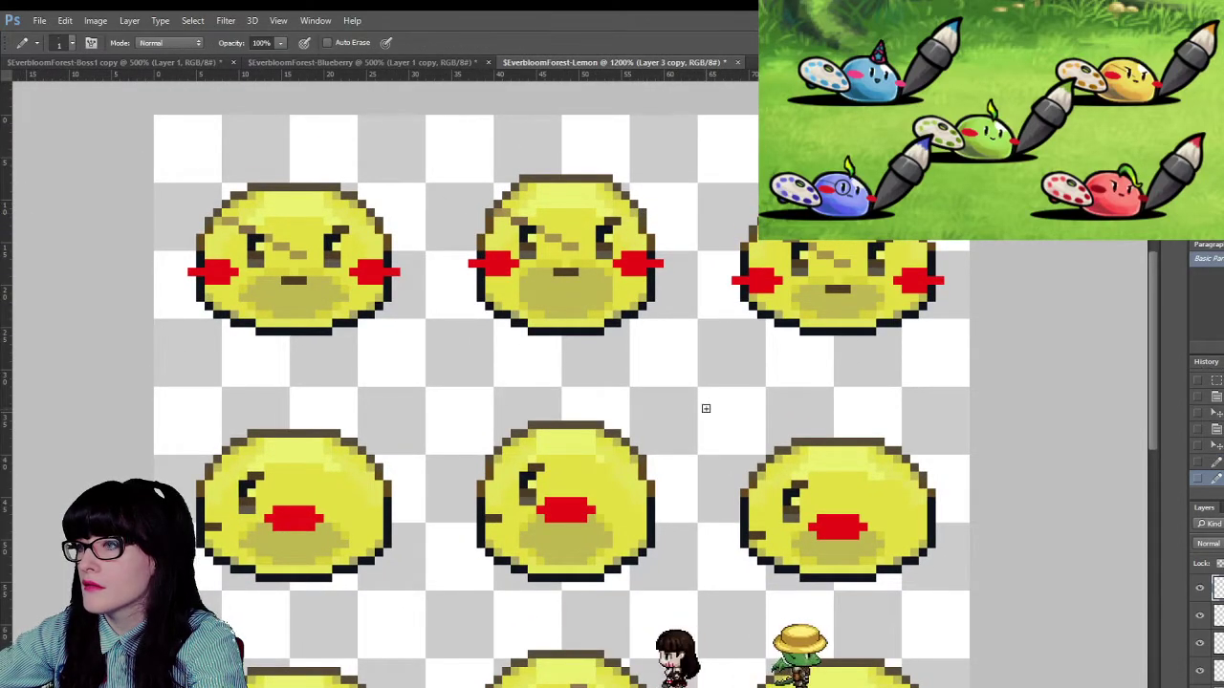
- Examine how the scars read across the whole lemon sheet at 400%, 300% and 200% zoom
scroll(683, 405, down, 2)
click(7, 465)
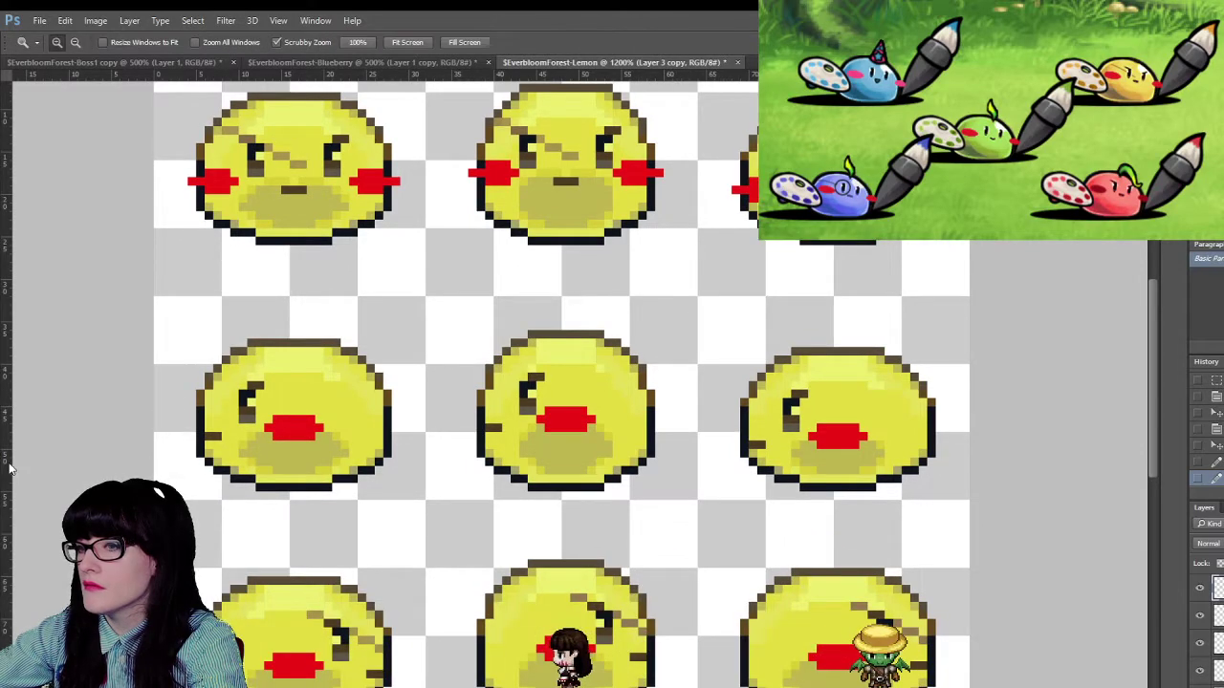
alt+click(617, 458)
alt+click(616, 457)
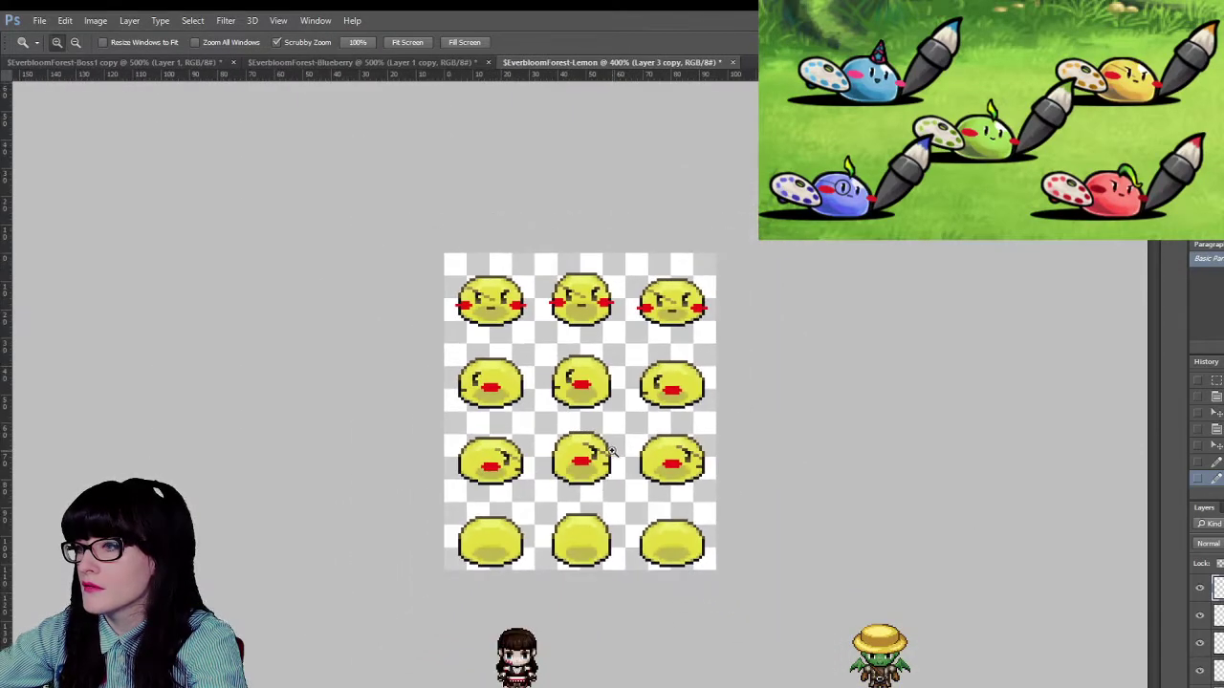
alt+click(567, 351)
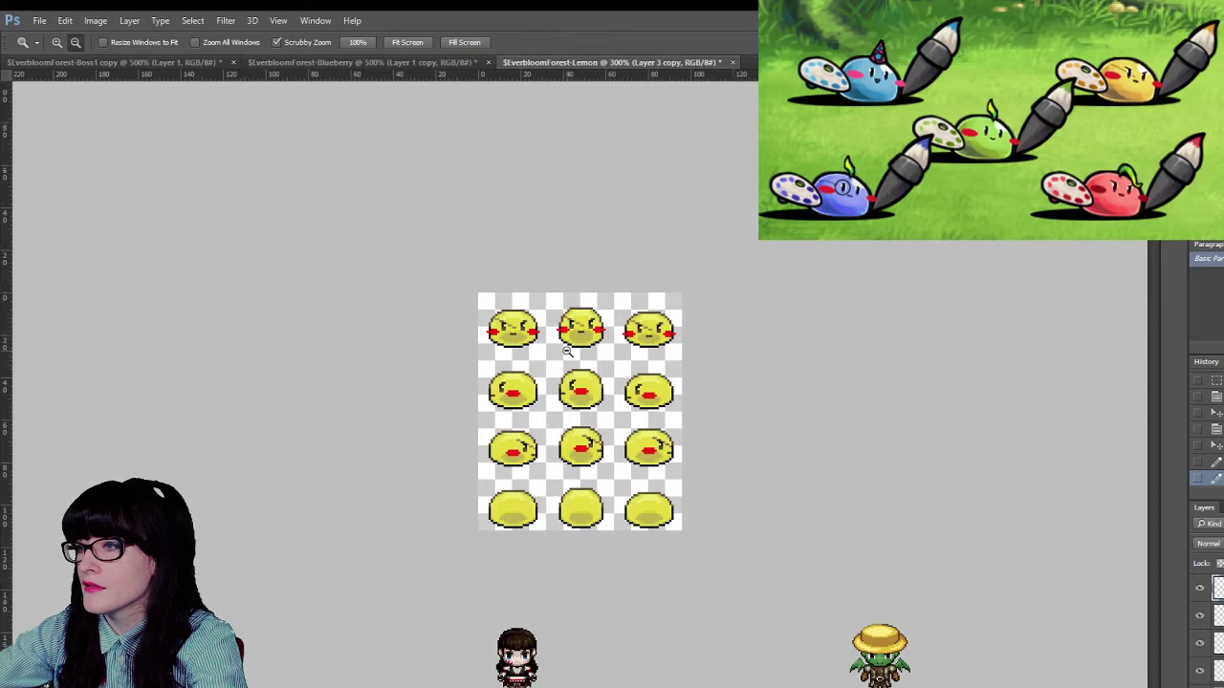
alt+click(597, 395)
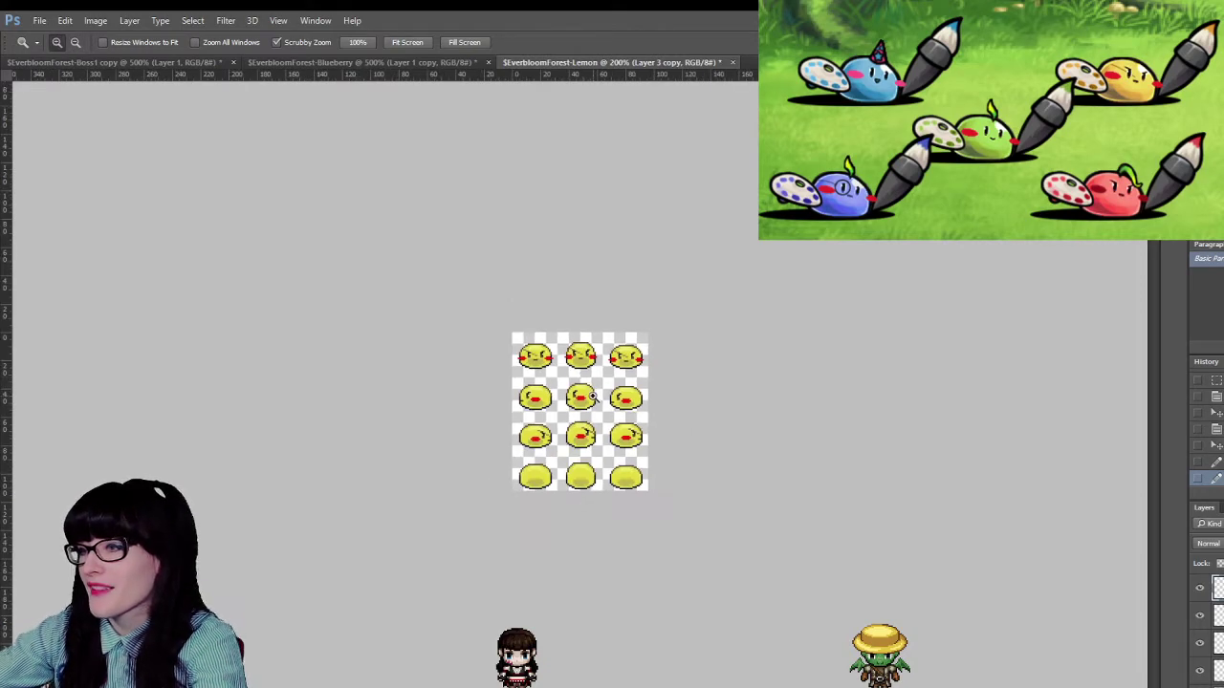
- Shift the hue of the lemon slime bodies on Layer 1 toward a warmer golden yellow
click(594, 356)
click(593, 356)
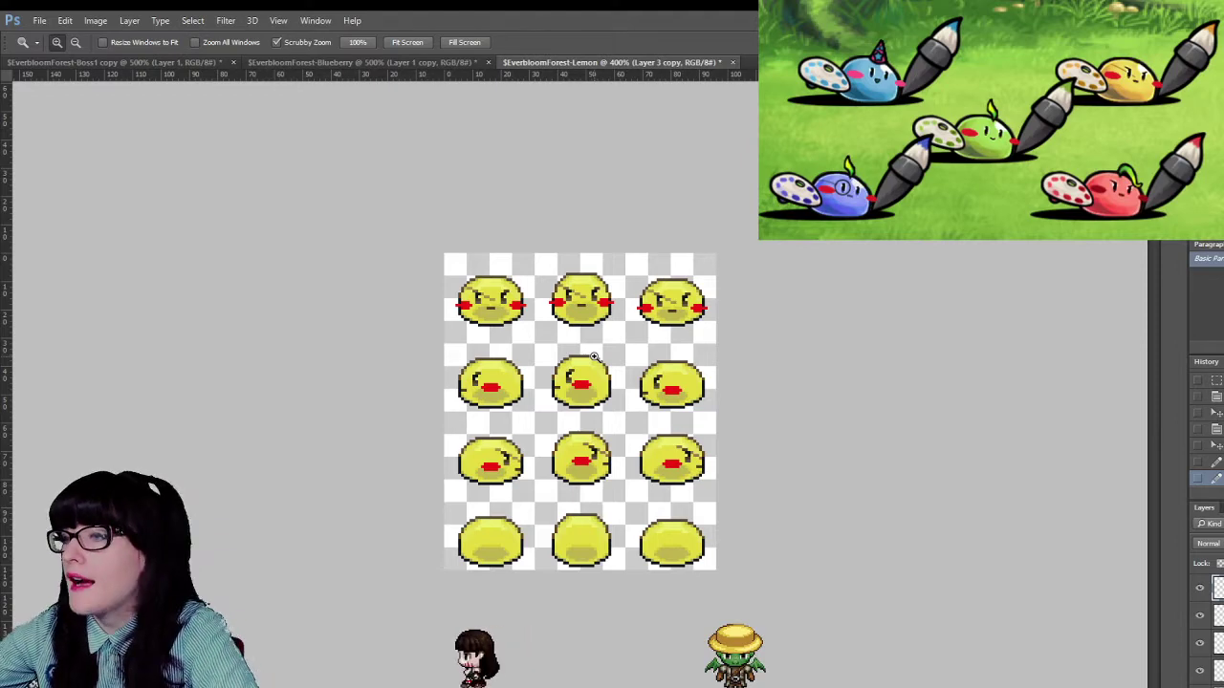
click(658, 299)
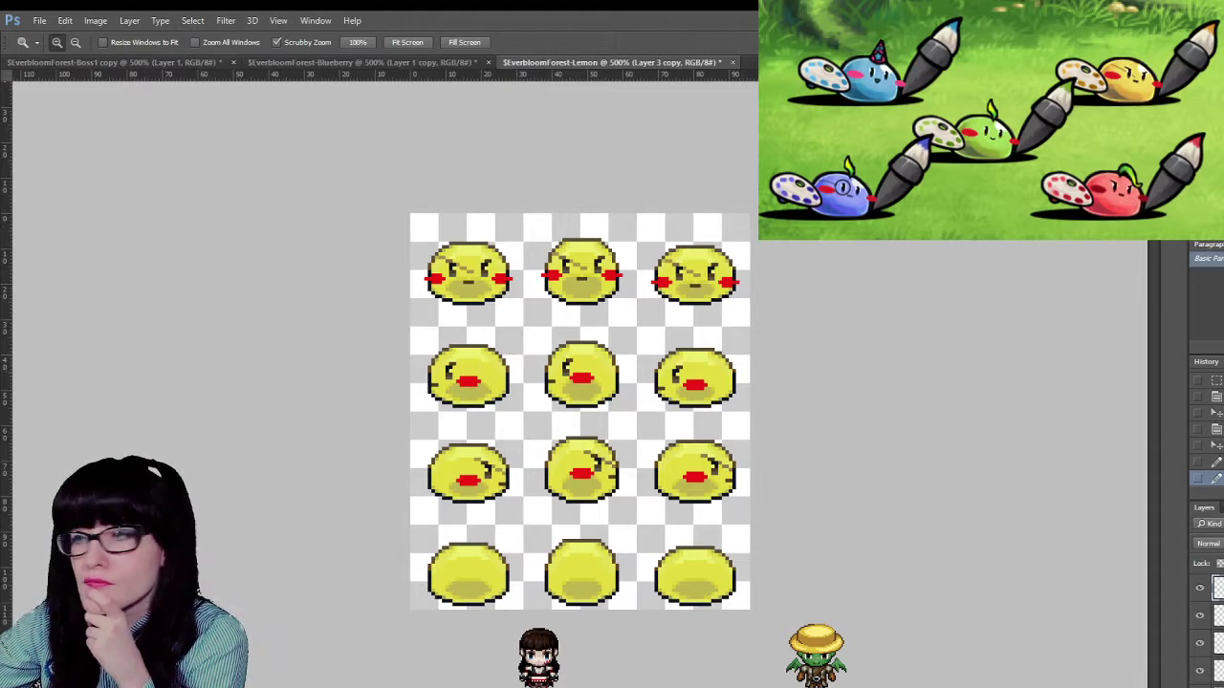
click(1216, 683)
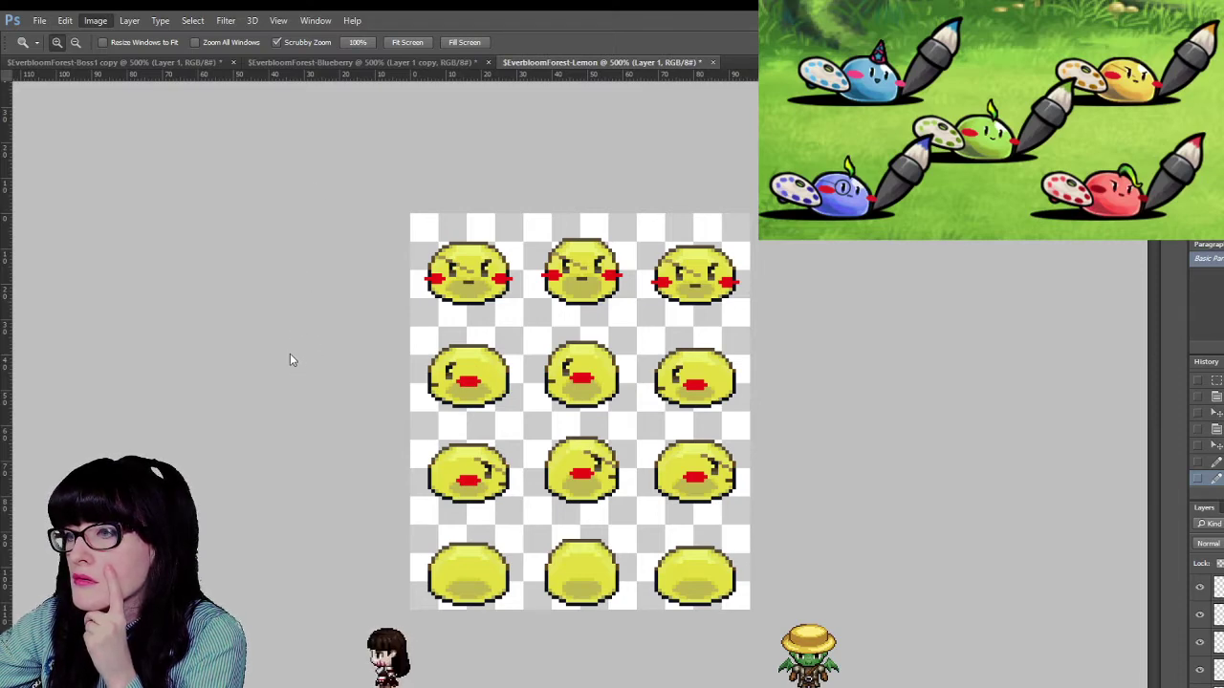
key(i)
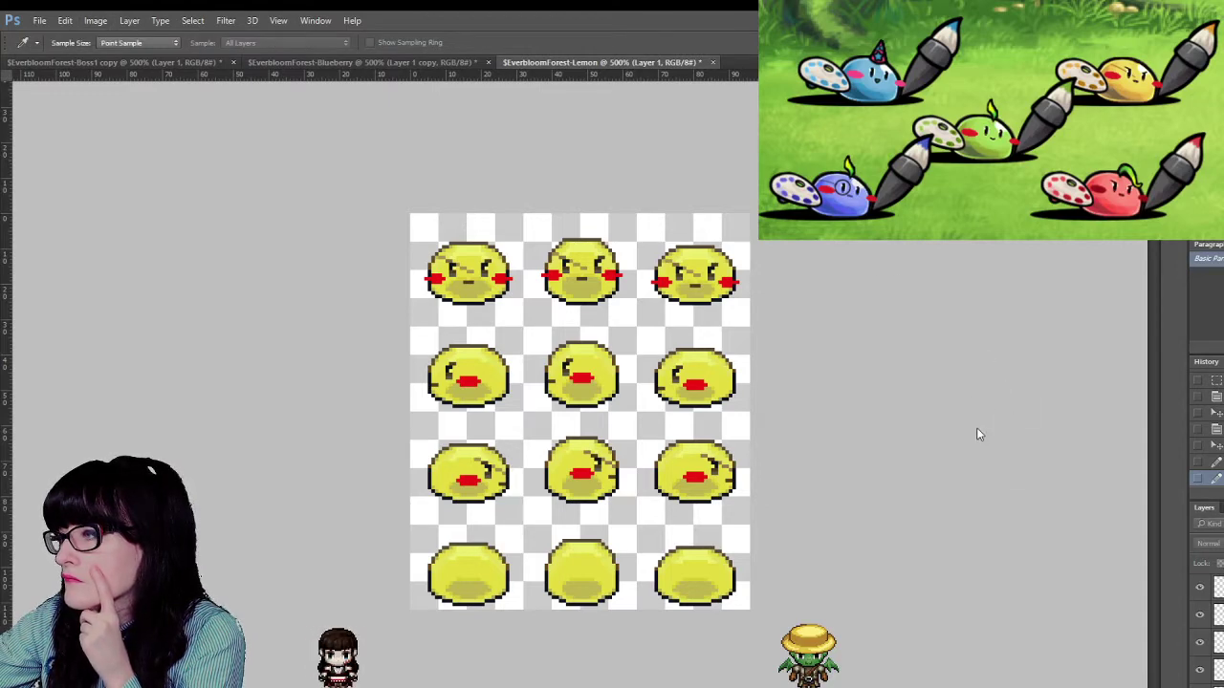
drag(977, 430, 990, 430)
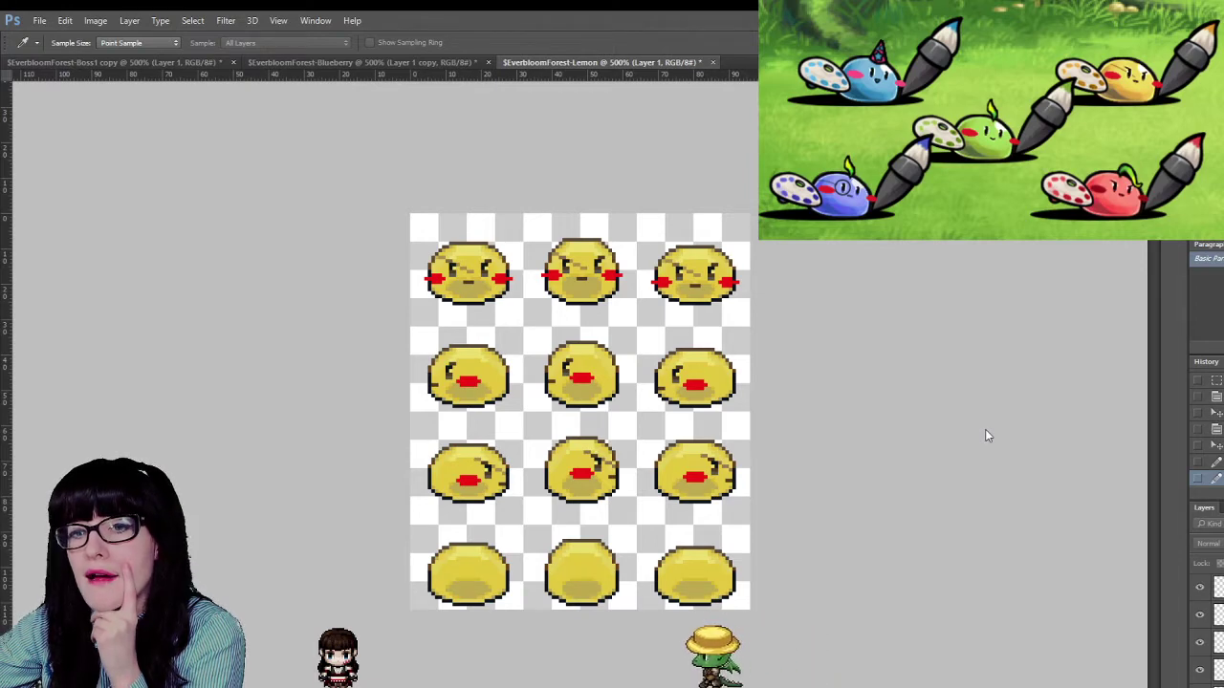
key(z)
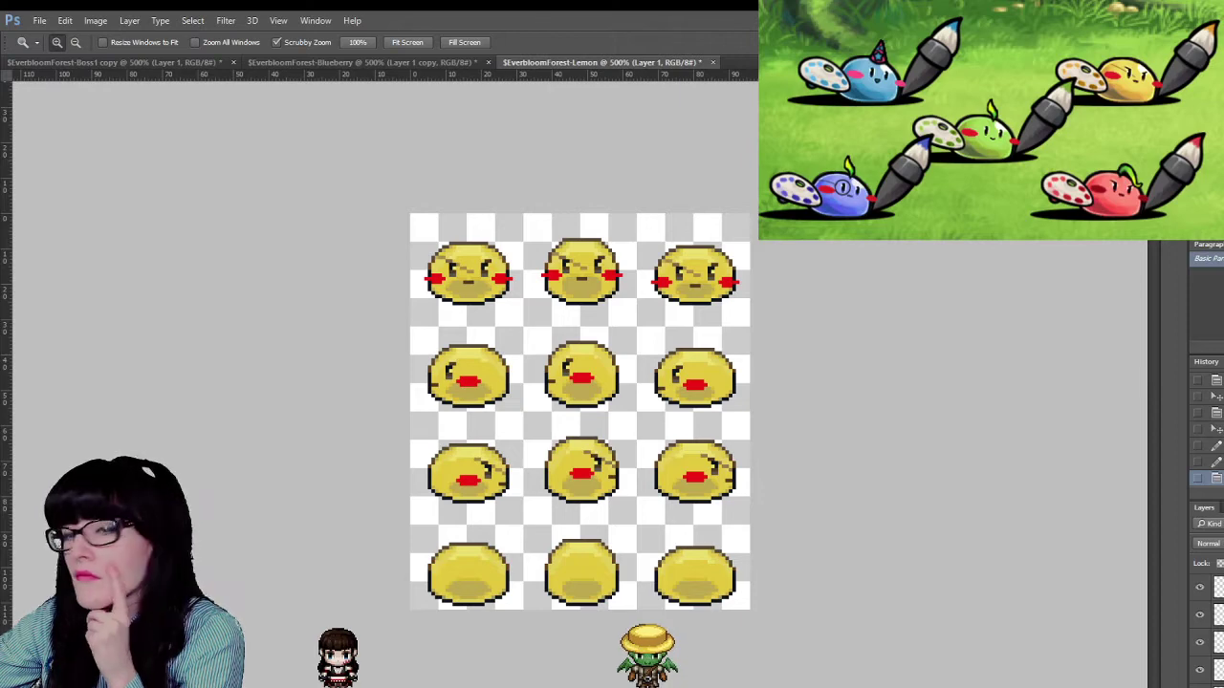
- Compare the lemon slimes with and without the hue shift, ending with the warmer yellow applied
key(ctrl+z)
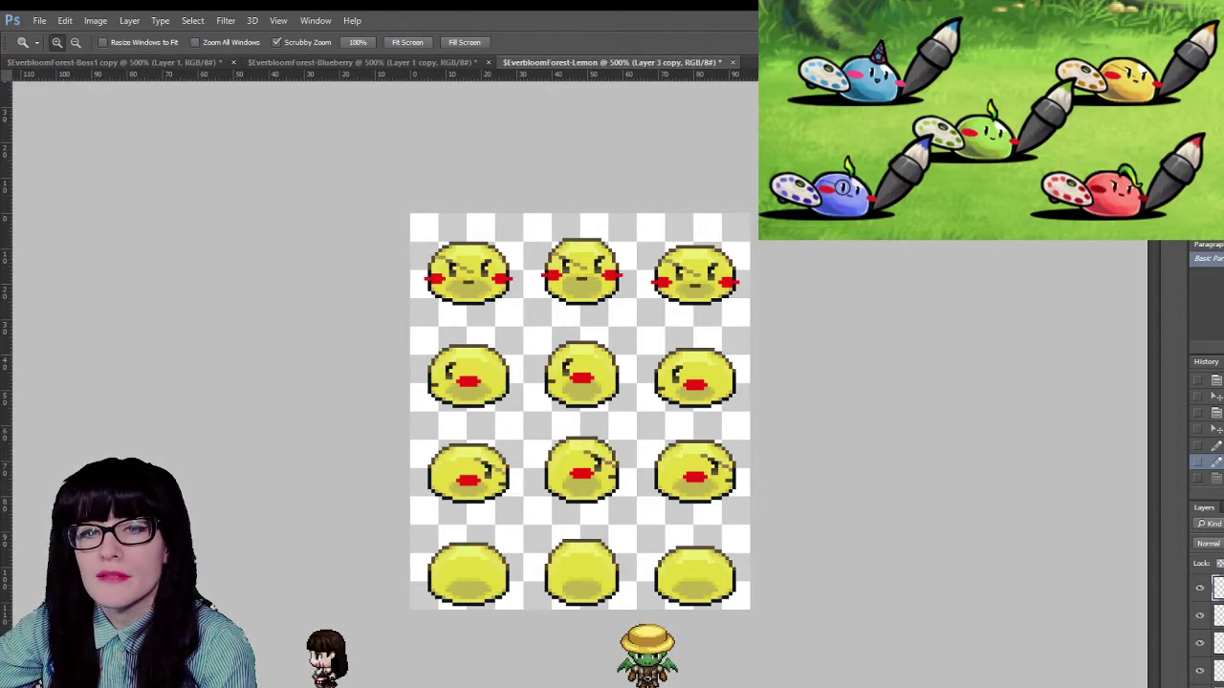
key(ctrl+z)
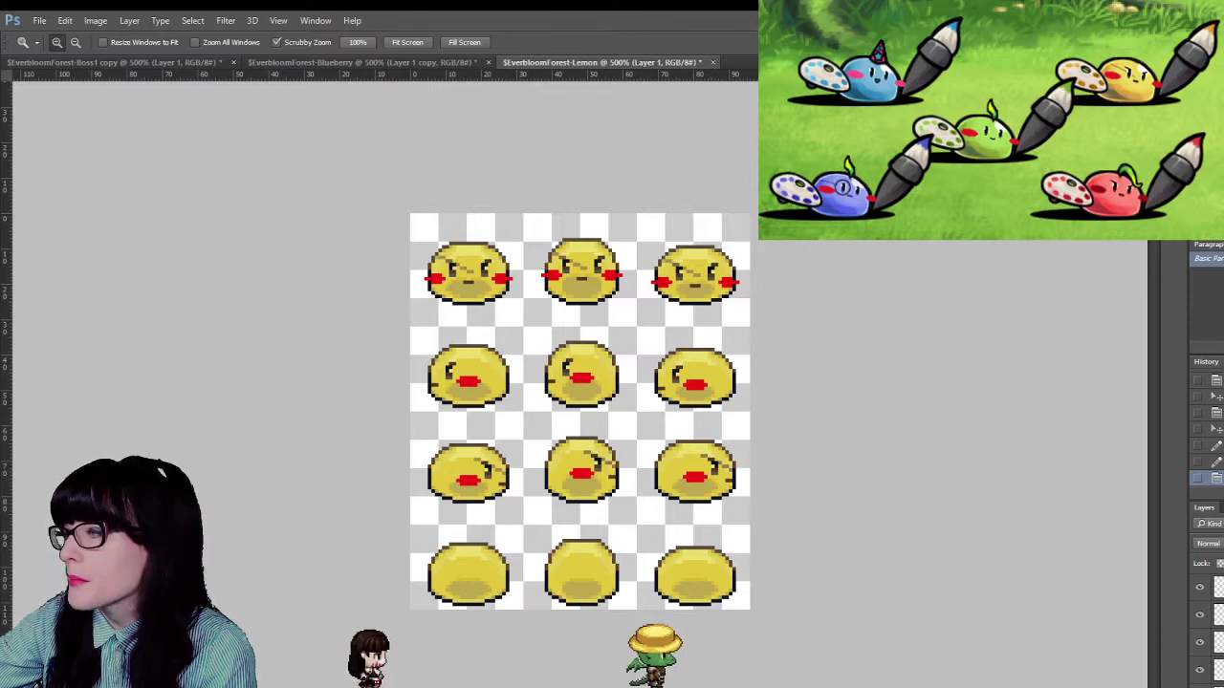
key(ctrl+z)
key(ctrl+z)
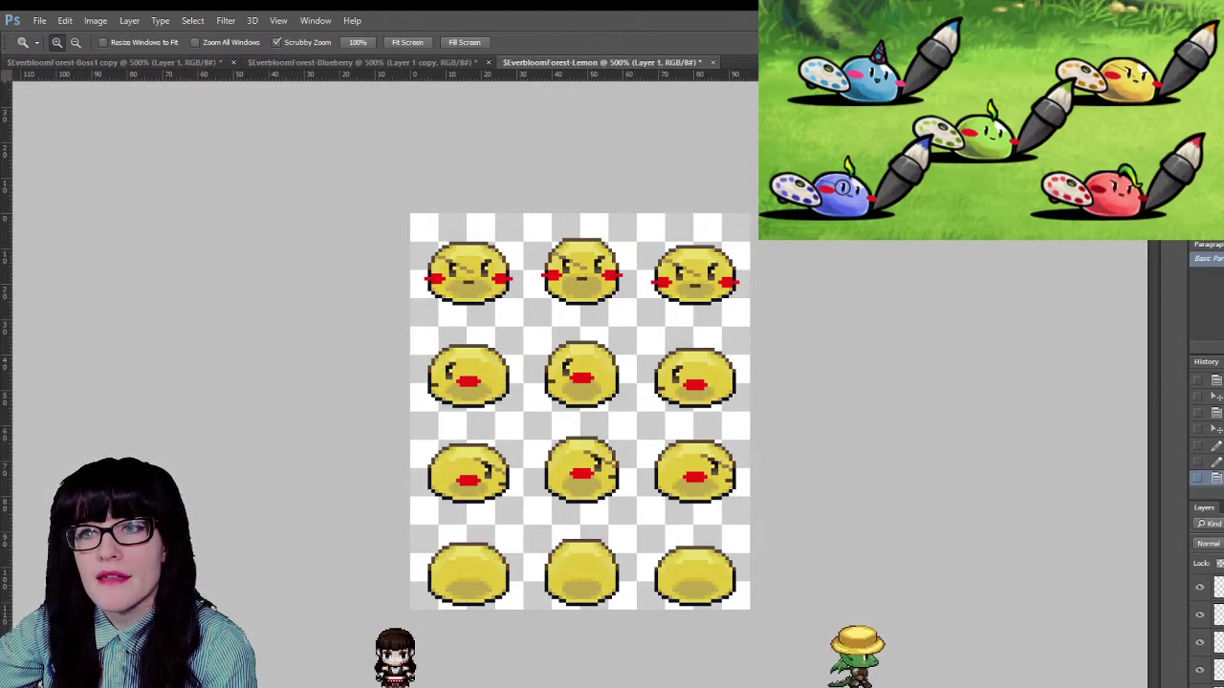
key(ctrl+z)
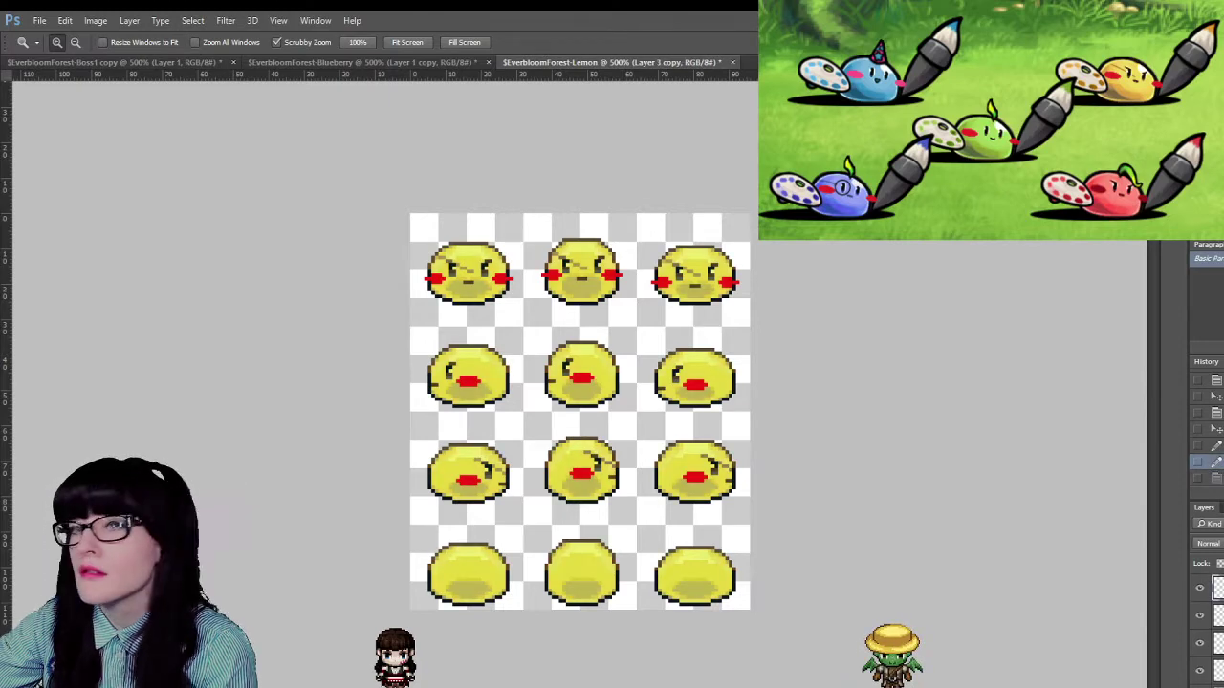
key(ctrl+z)
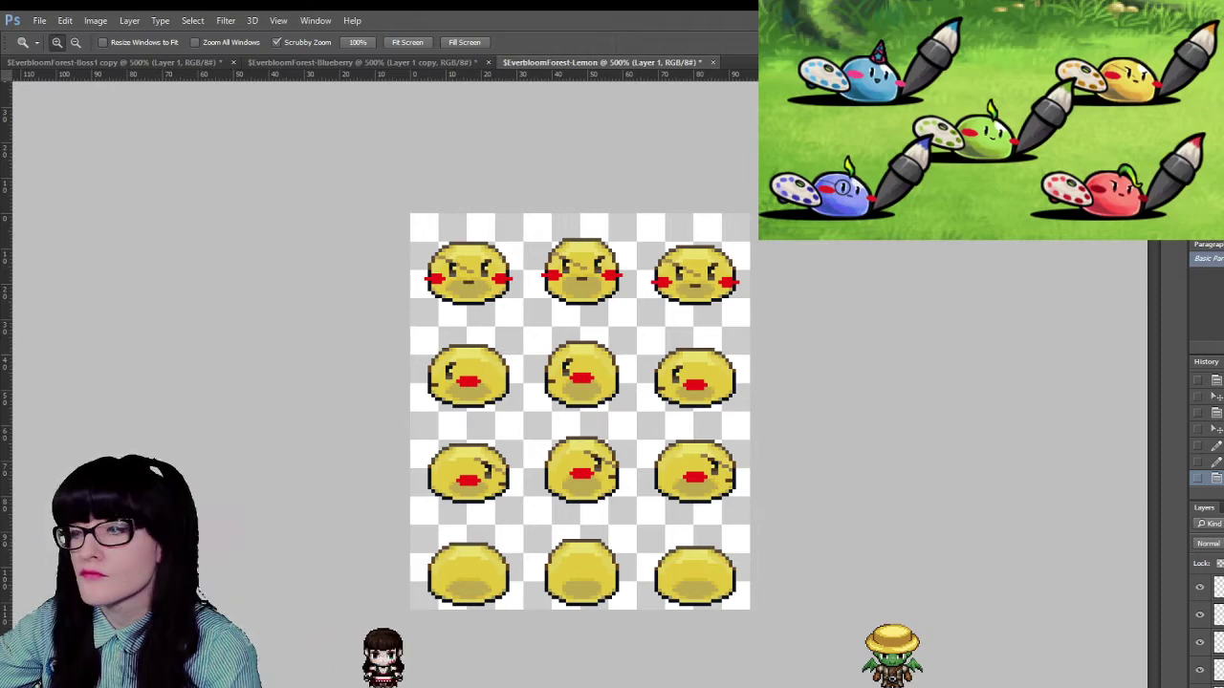
- Merge the visible layers of the $EverbloomForest-Lemon sprite sheet into a single layer
scroll(604, 424, down, 10)
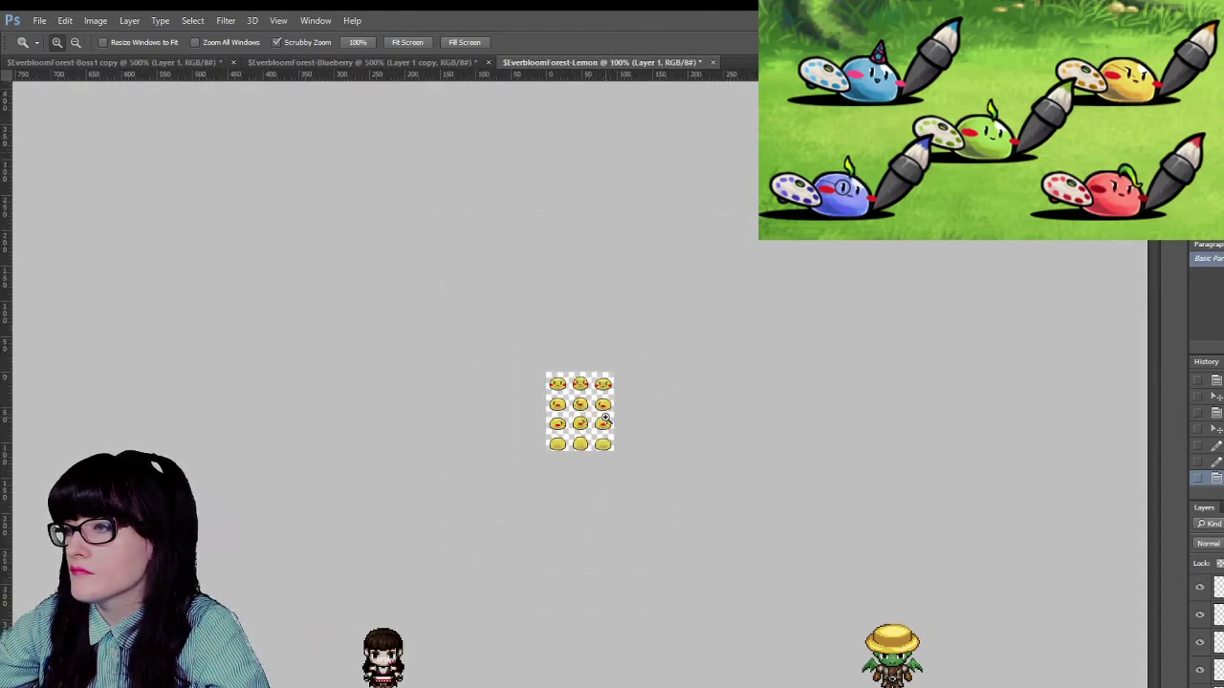
click(604, 424)
click(604, 423)
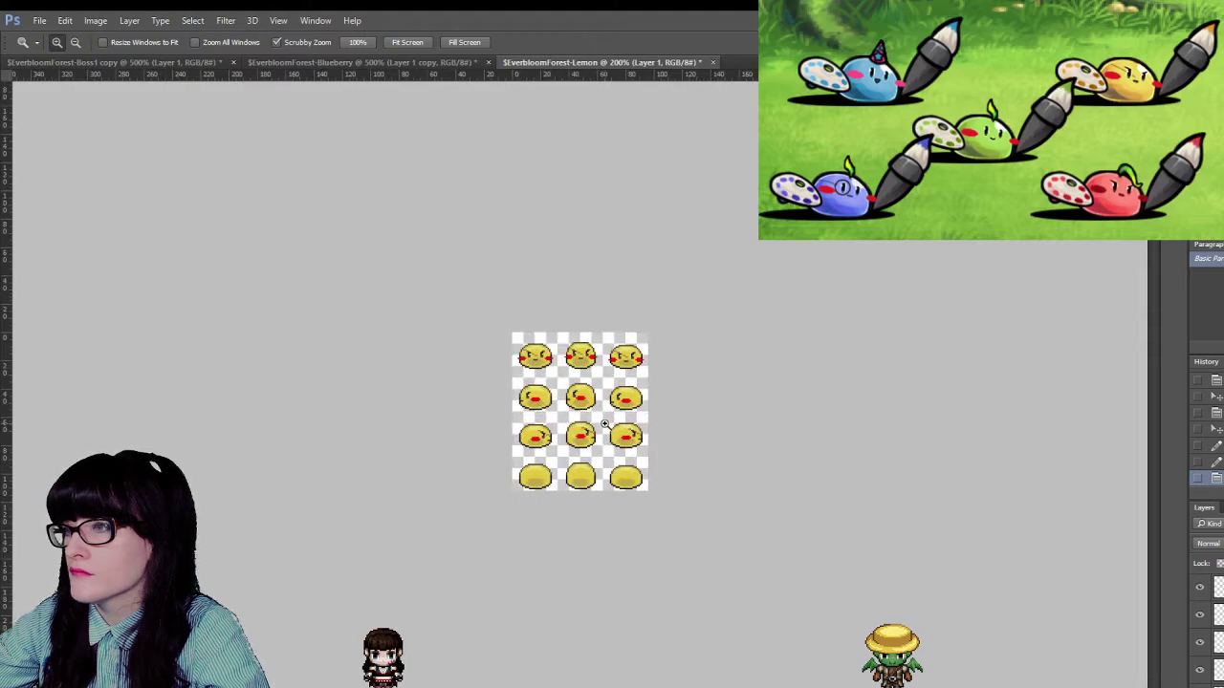
alt+click(605, 423)
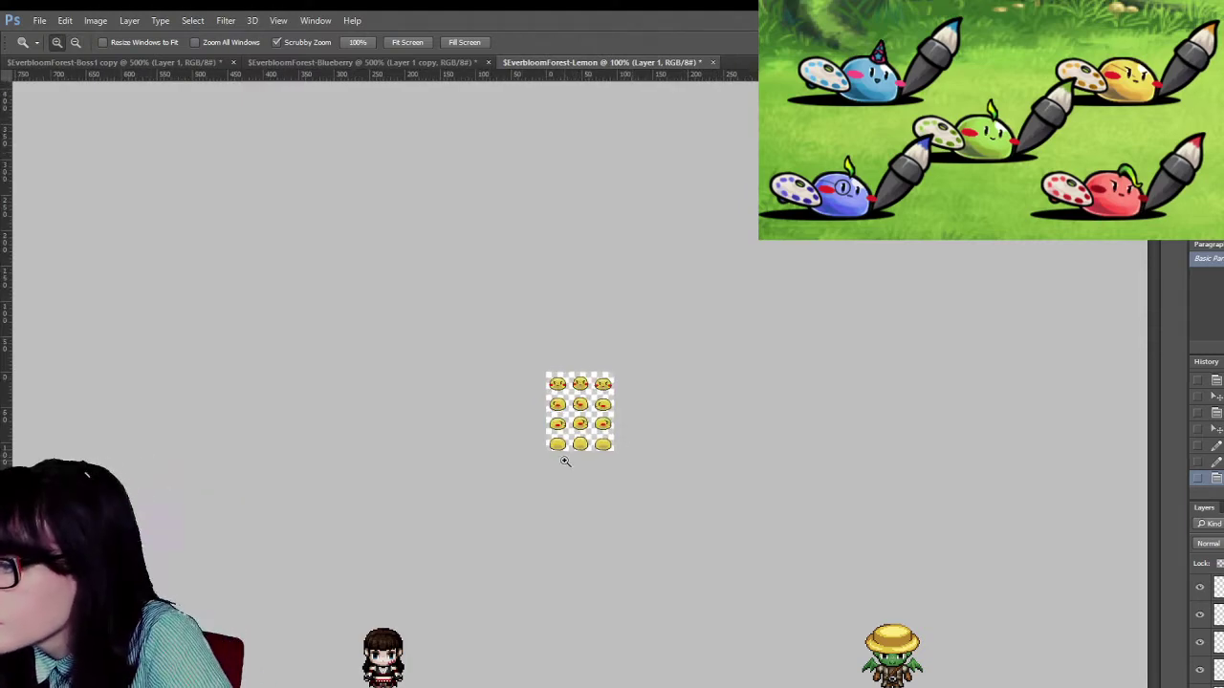
scroll(563, 422, up, 5)
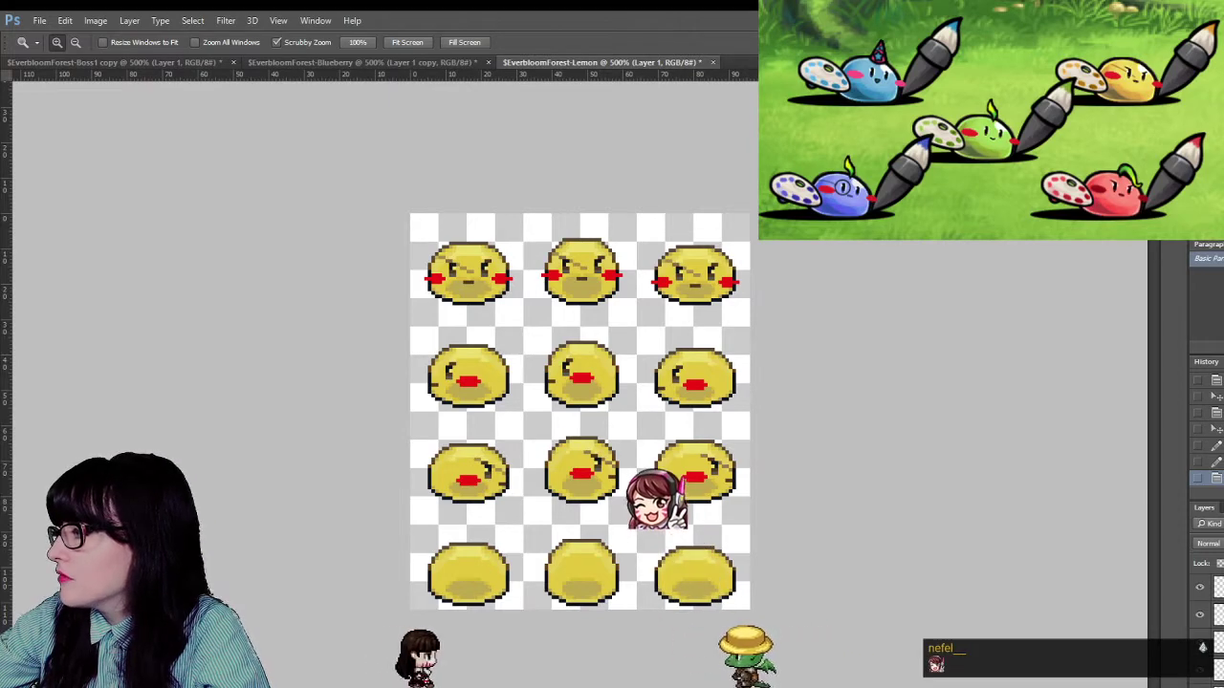
key(ctrl+shift+e)
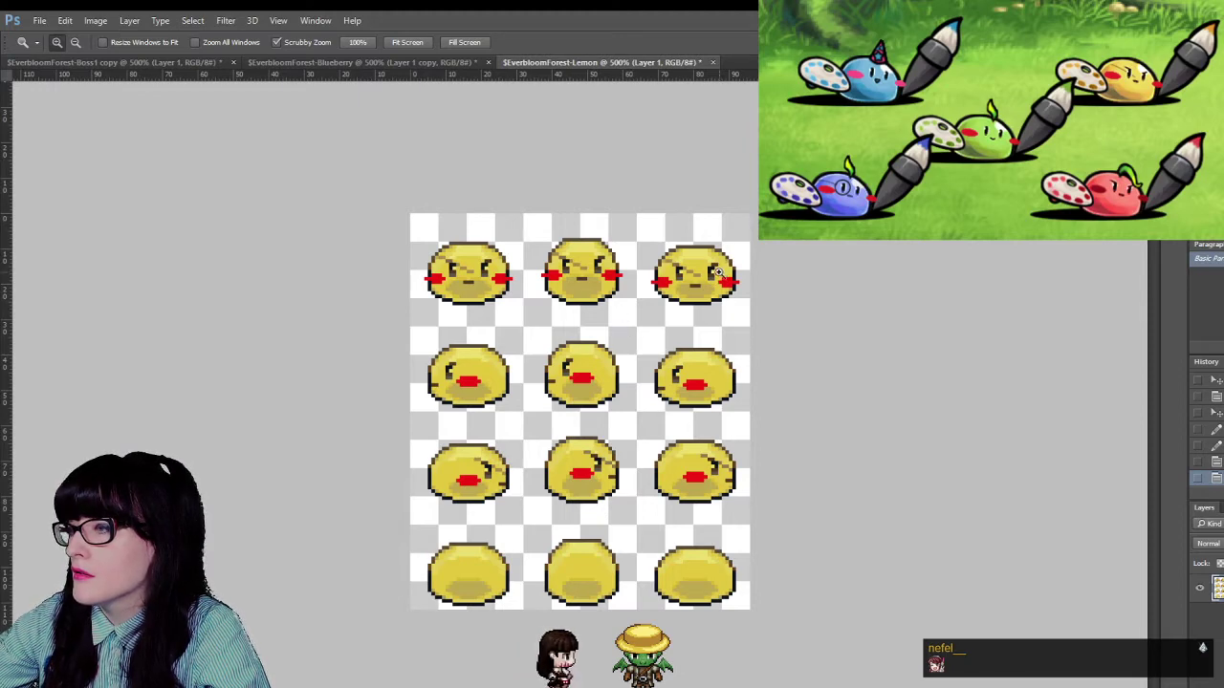
- Touch up pixels on the green slime sprites in $EverbloomForest-Boss1 copy with the Pencil, using a colour sampled with the Eyedropper
click(402, 59)
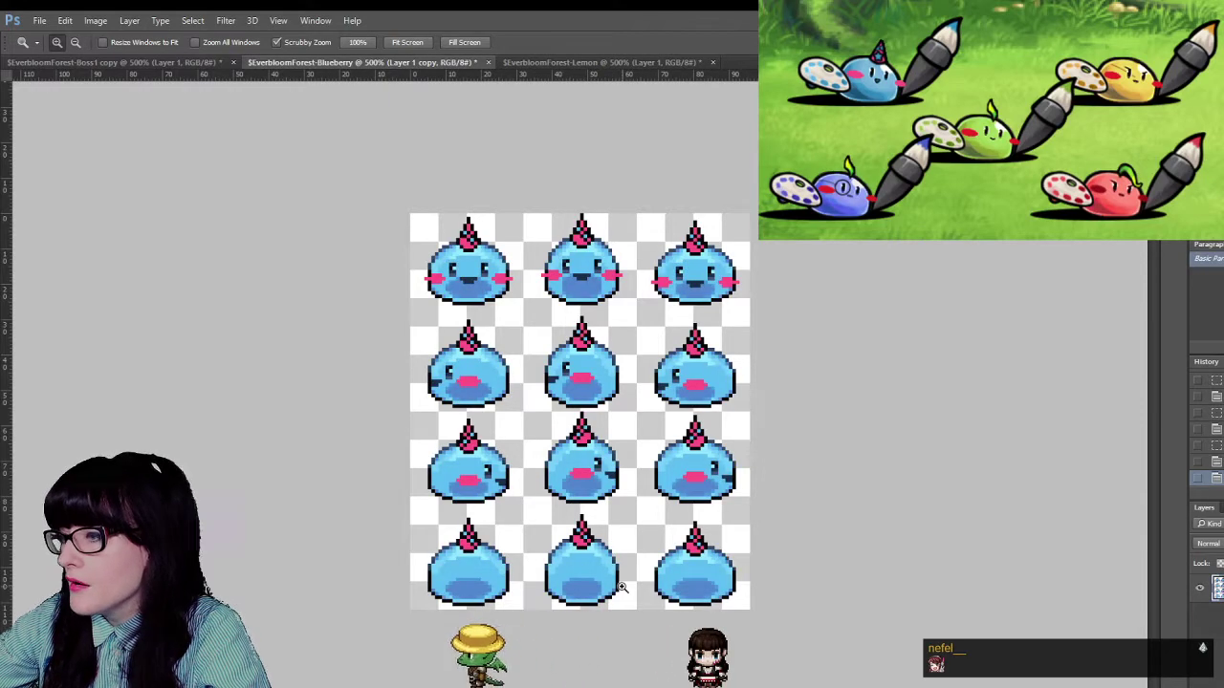
click(634, 282)
key(ctrl+shift+Tab)
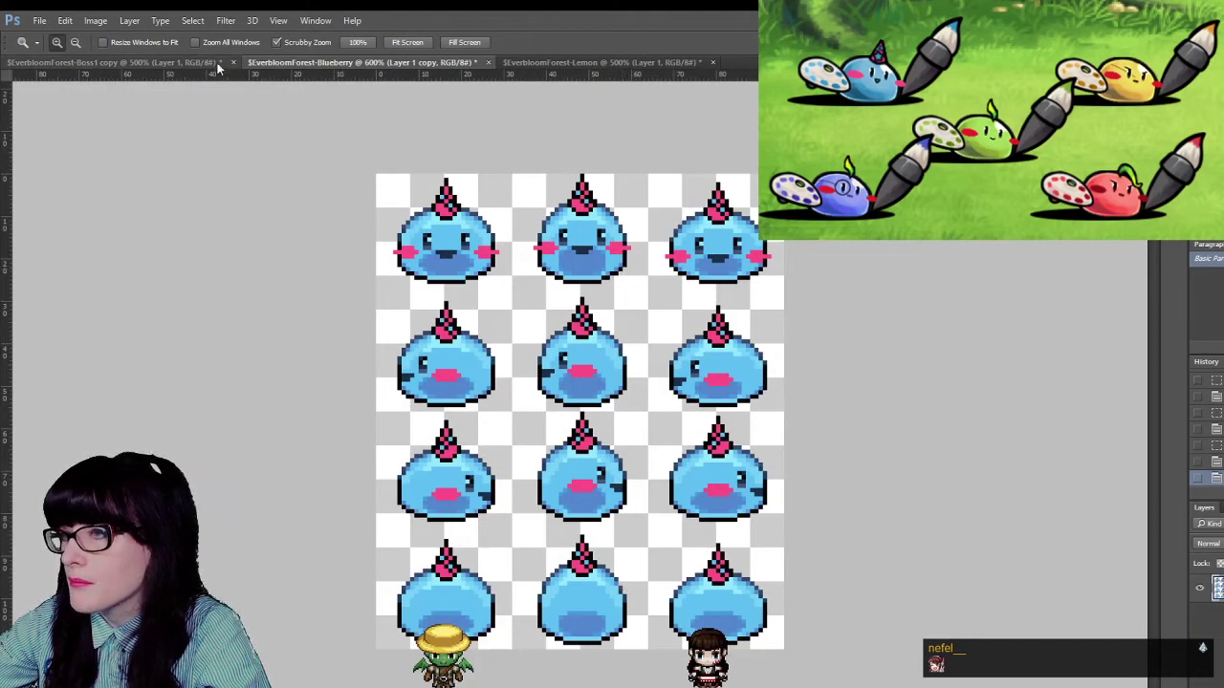
click(622, 280)
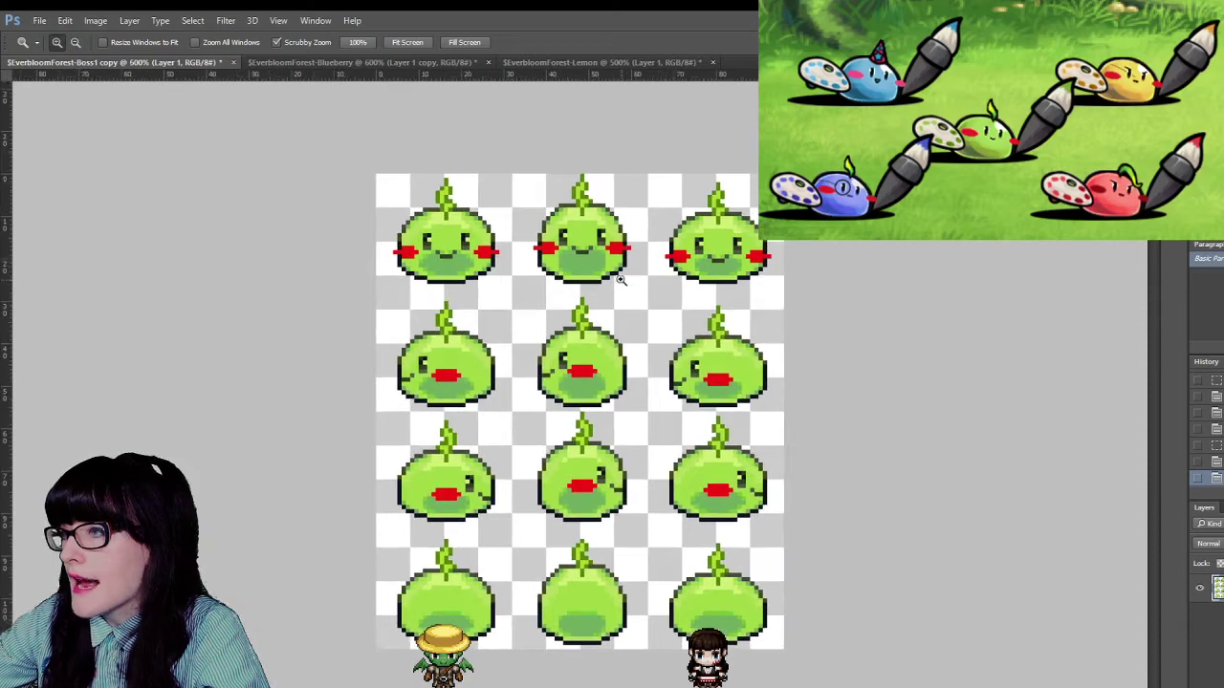
click(613, 256)
click(573, 210)
key(i)
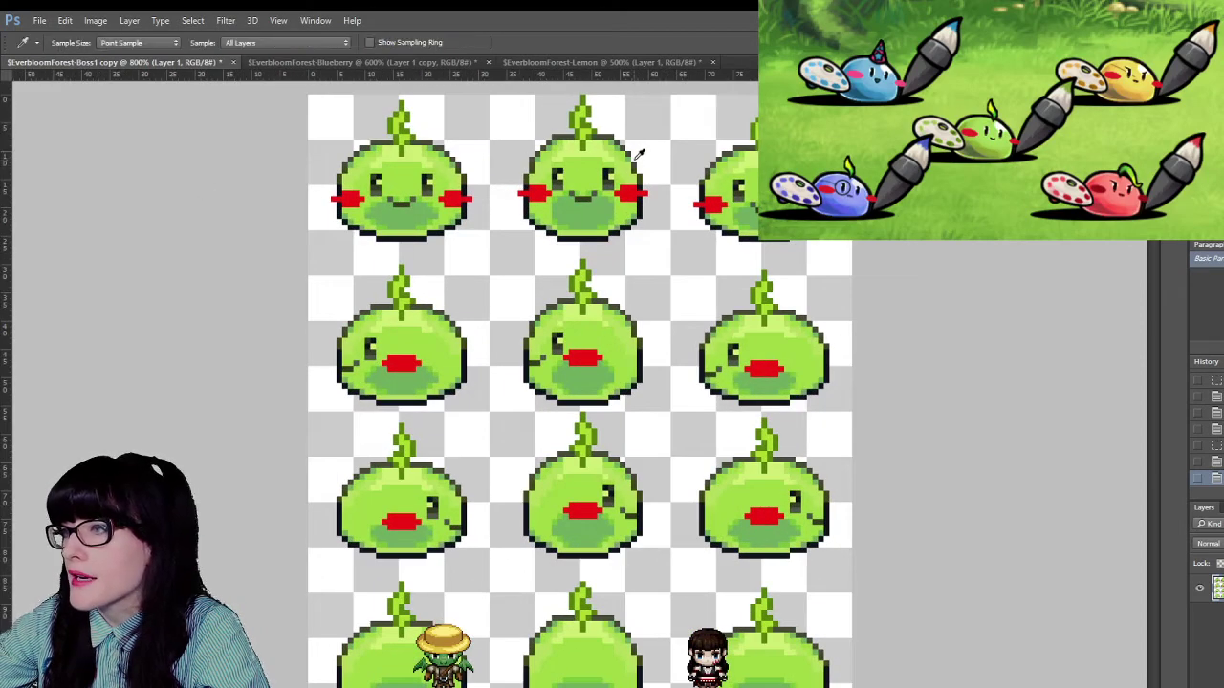
key(b)
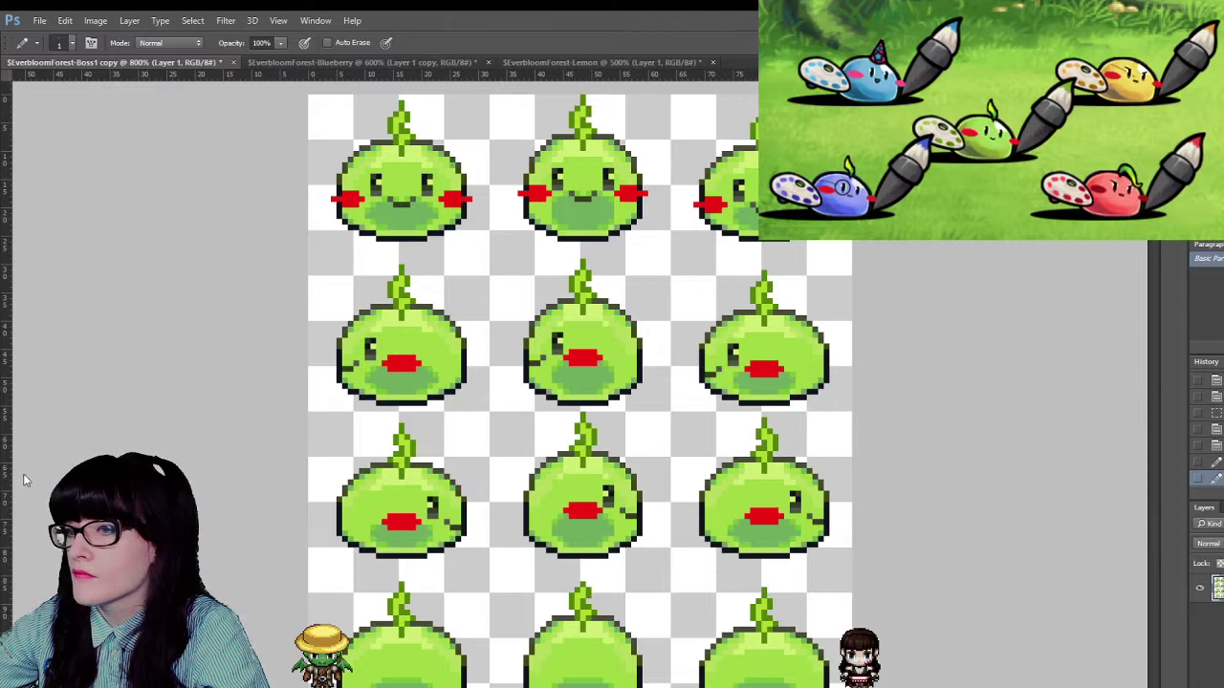
- Compare the green, Blueberry and Lemon slime sheets against each other at 700% zoom
key(z)
alt+click(626, 468)
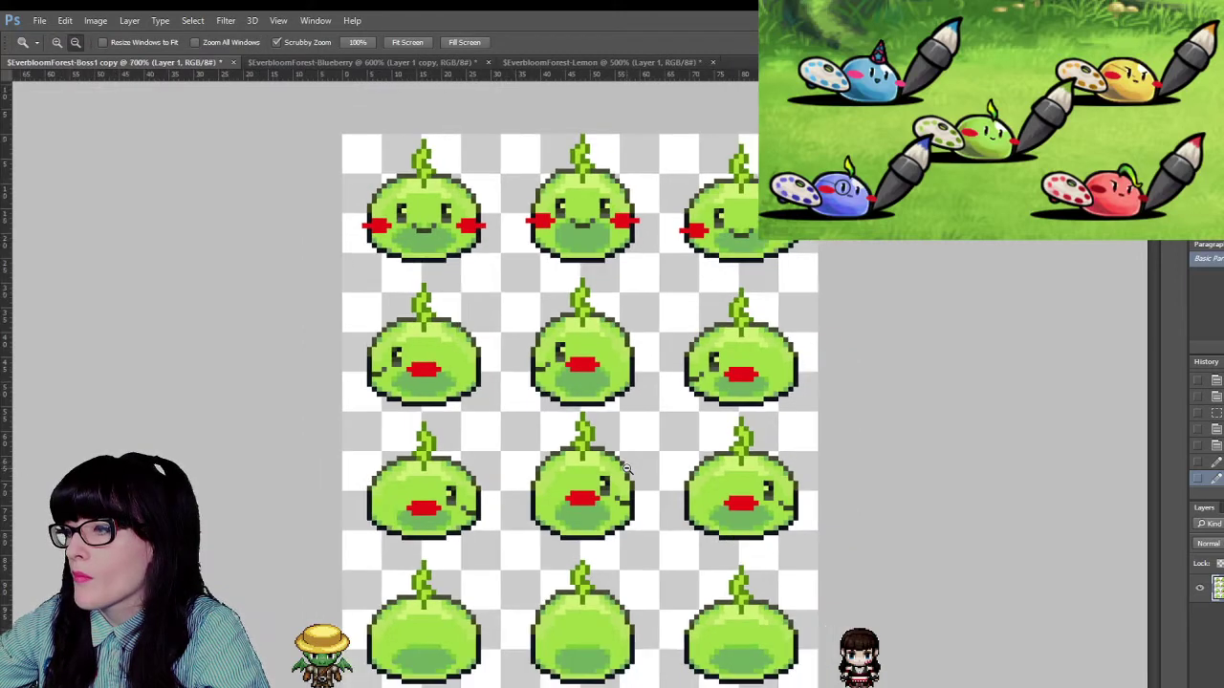
click(402, 64)
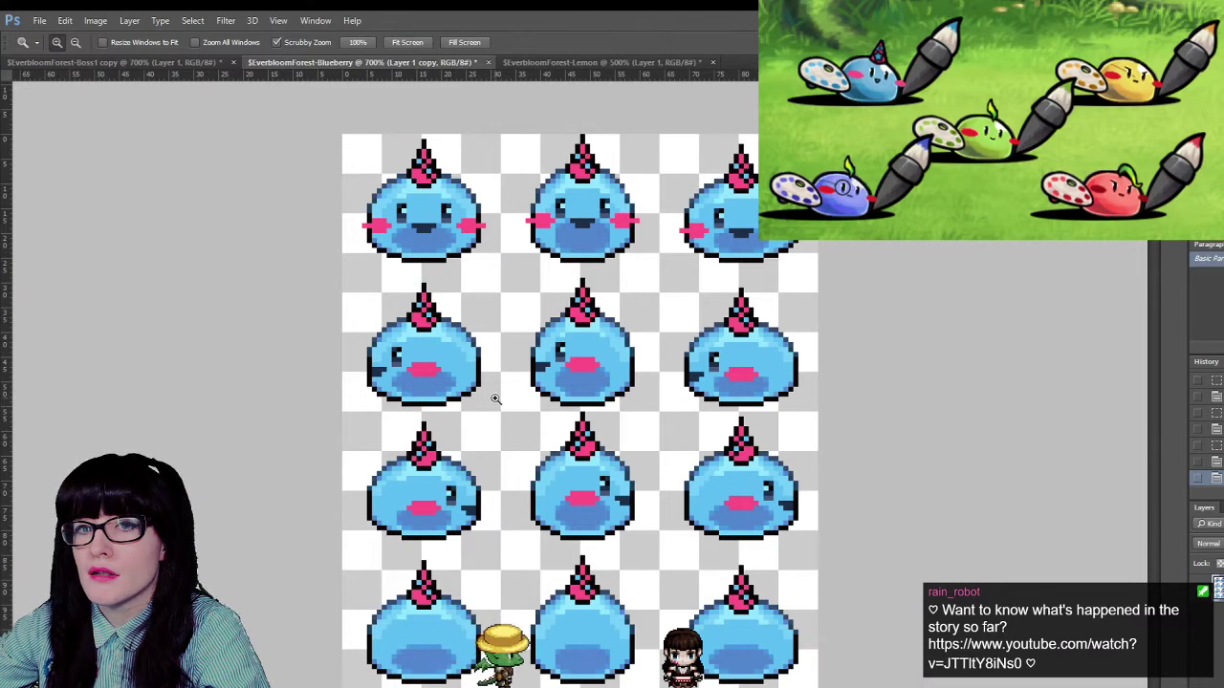
click(669, 63)
click(645, 391)
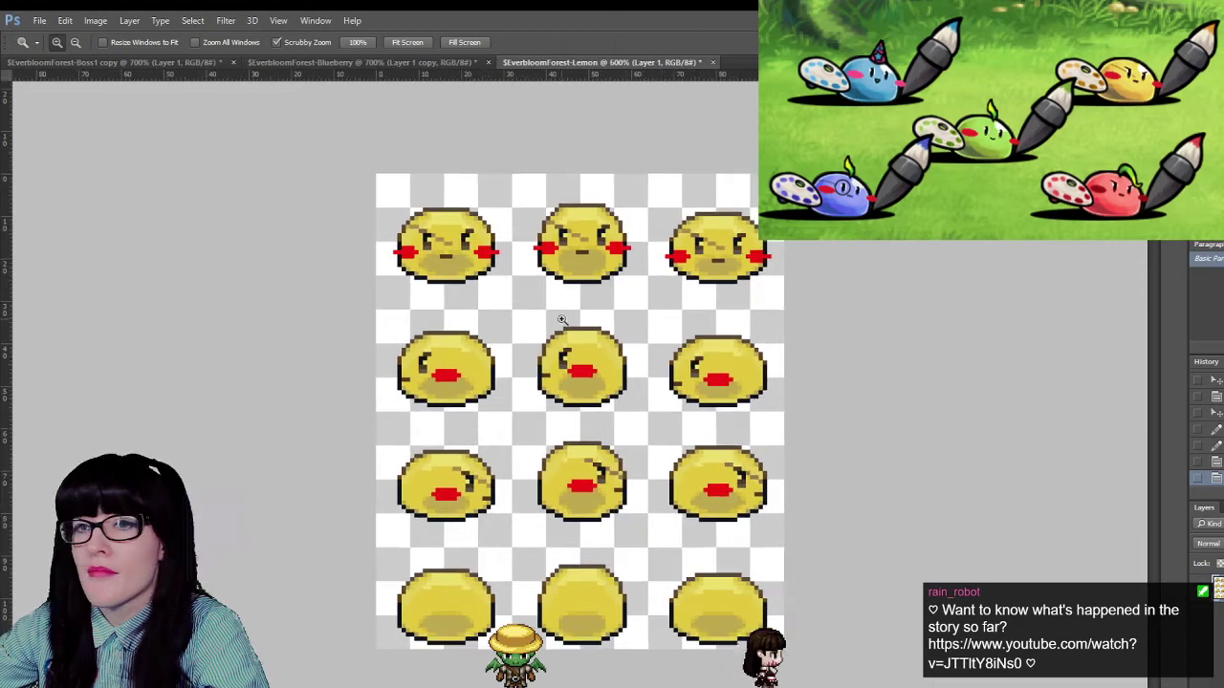
click(379, 64)
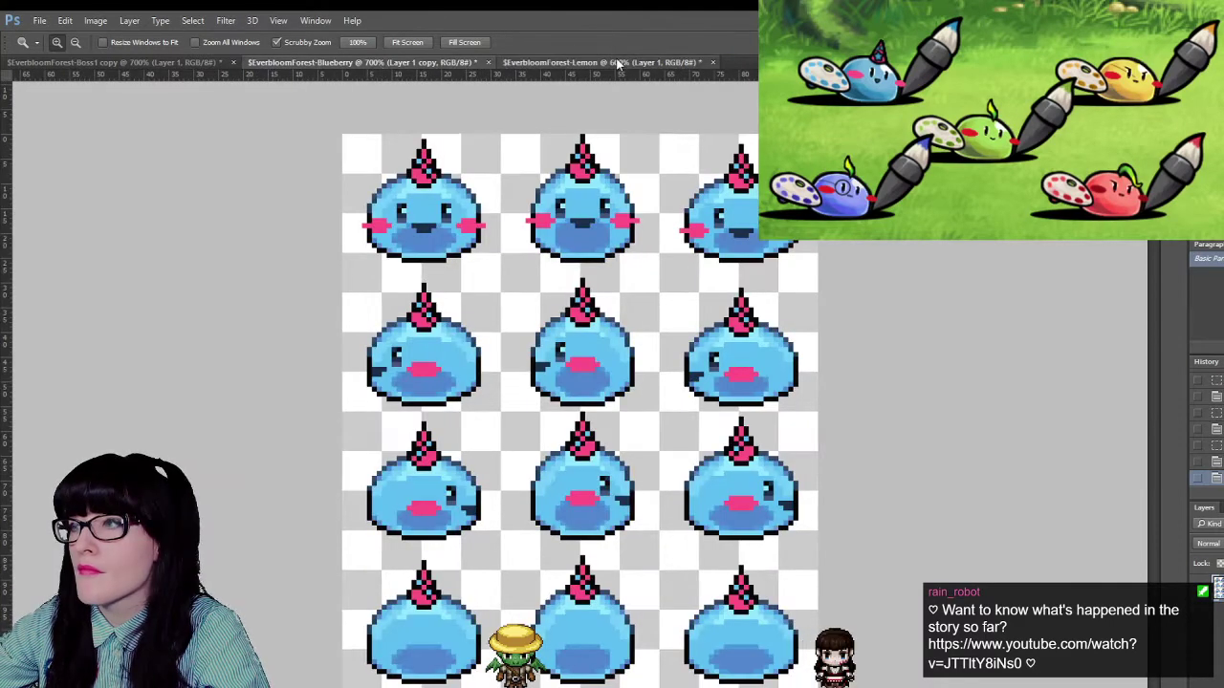
click(618, 63)
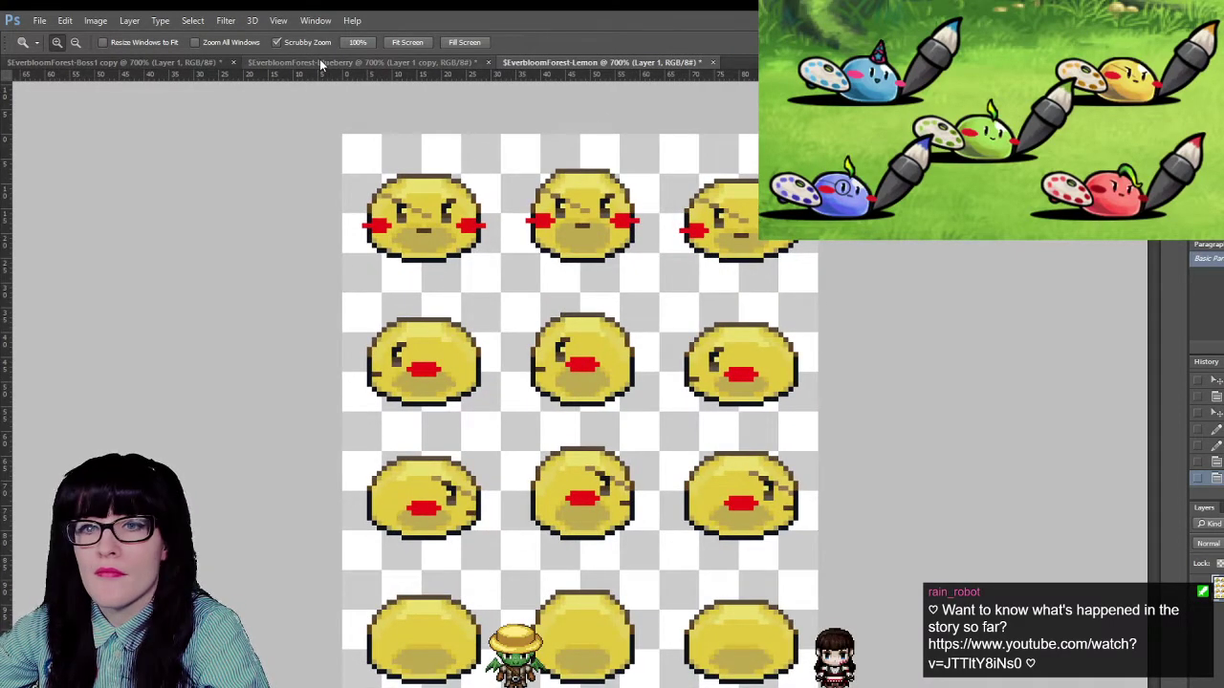
click(320, 58)
click(71, 62)
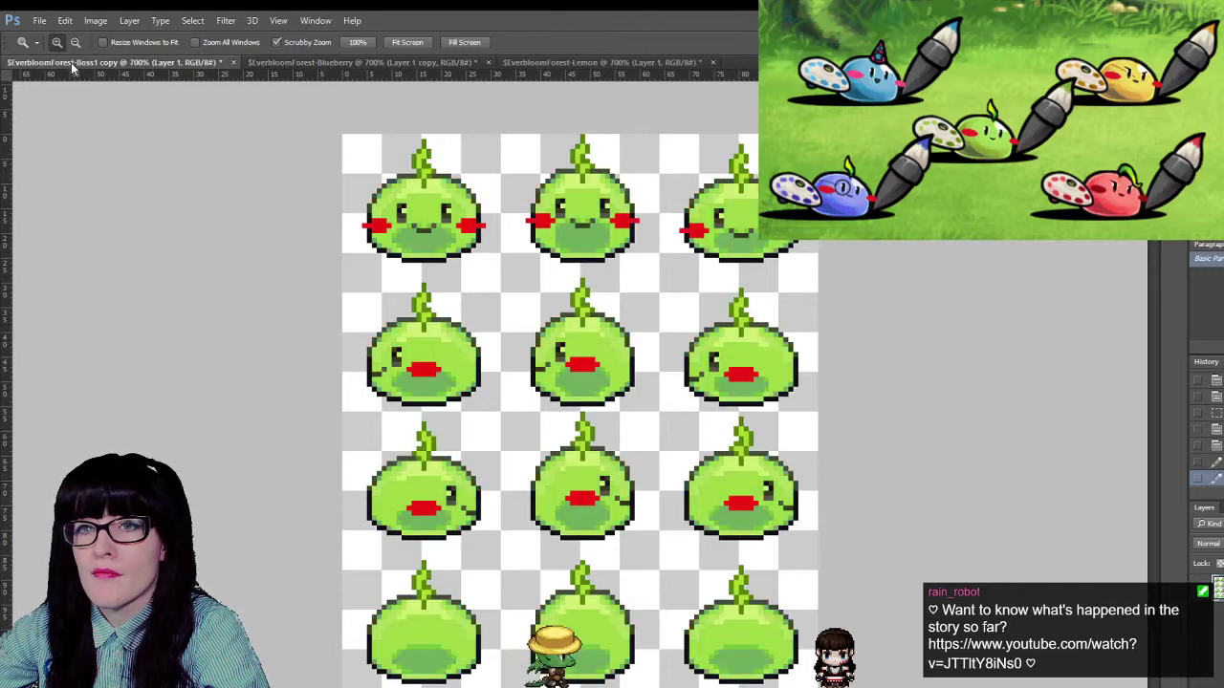
click(392, 62)
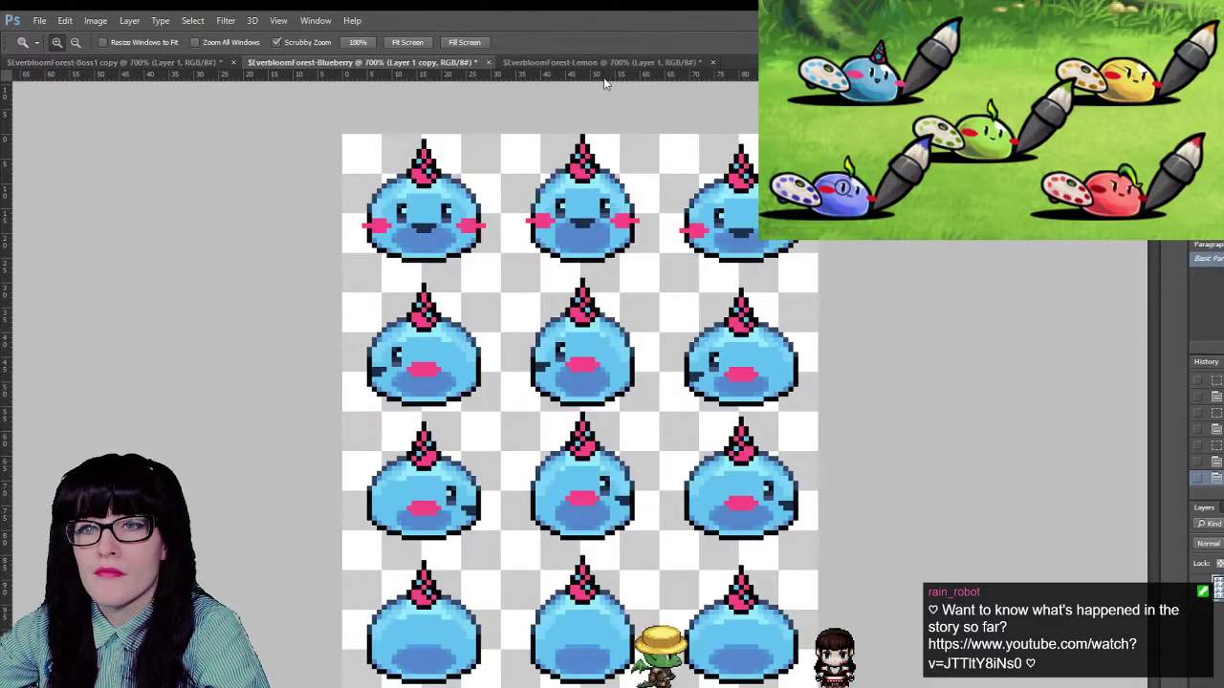
click(613, 64)
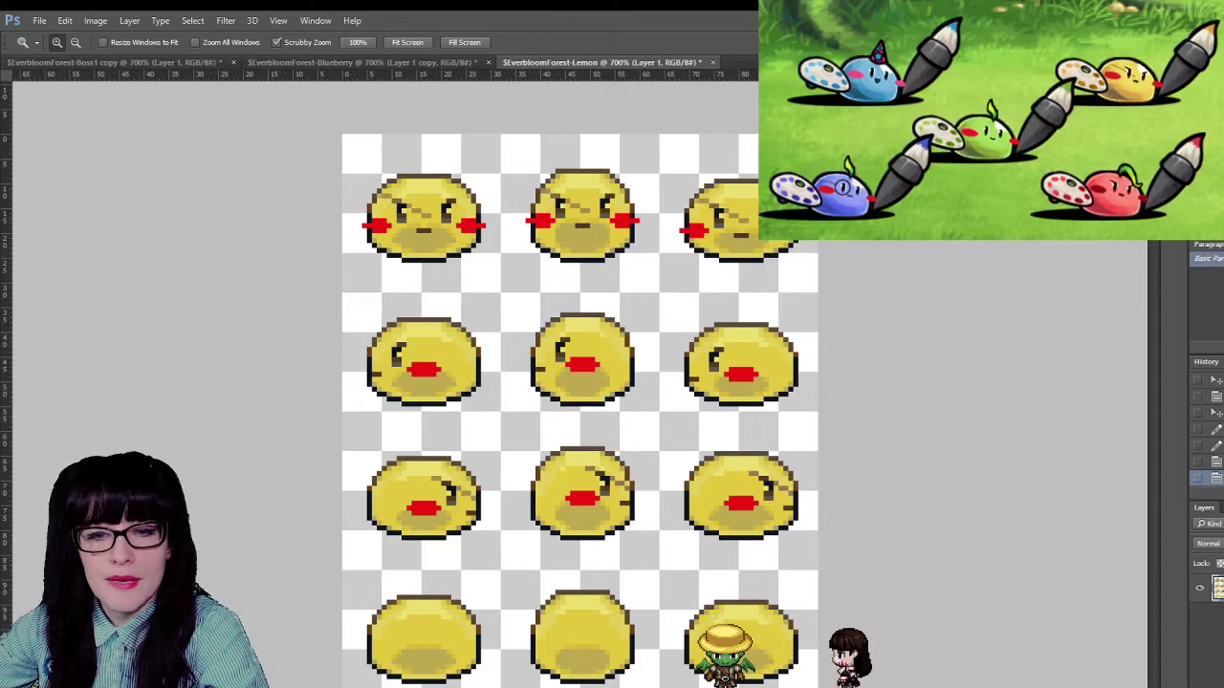
- Switch to RPG Maker, duplicate the green slime event onto the tile east of the easel and set its image to the front-facing lemon slime
key(alt+Tab)
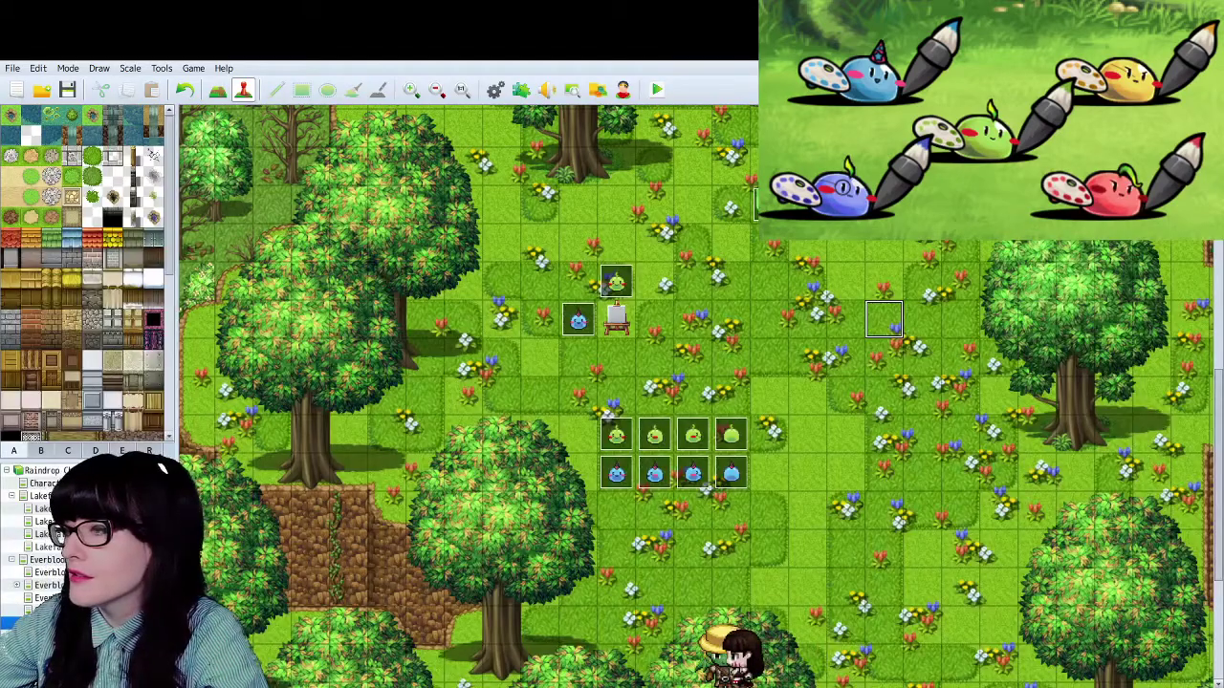
click(617, 284)
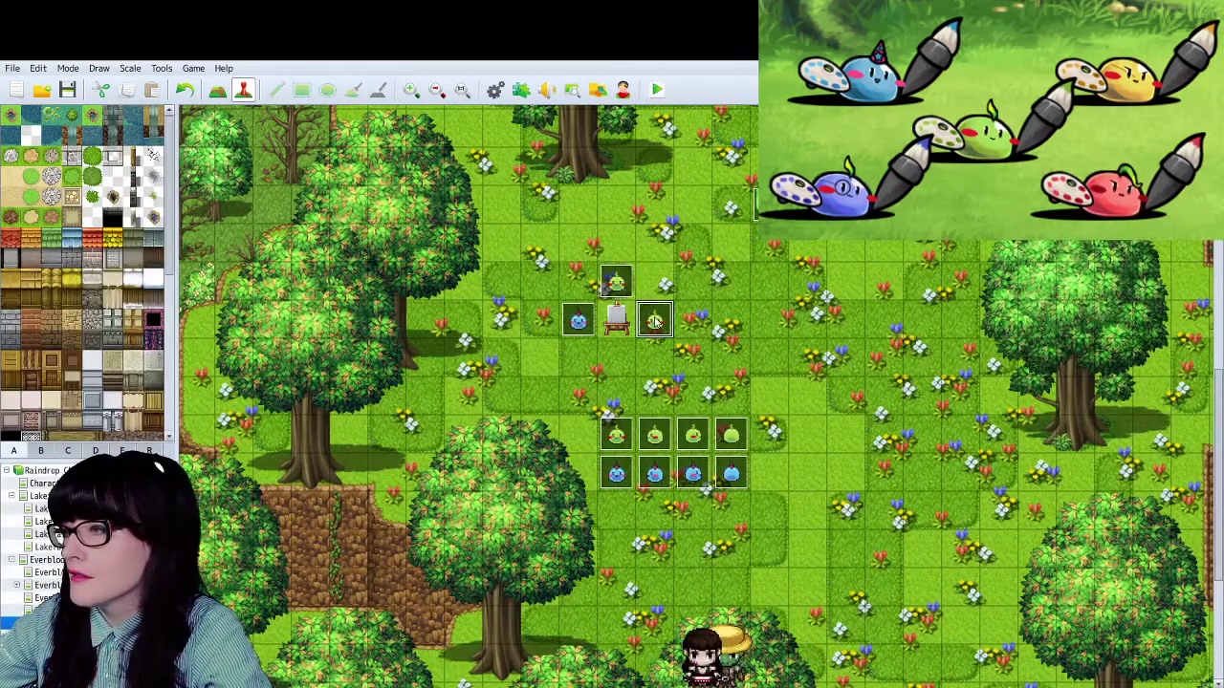
key(Return)
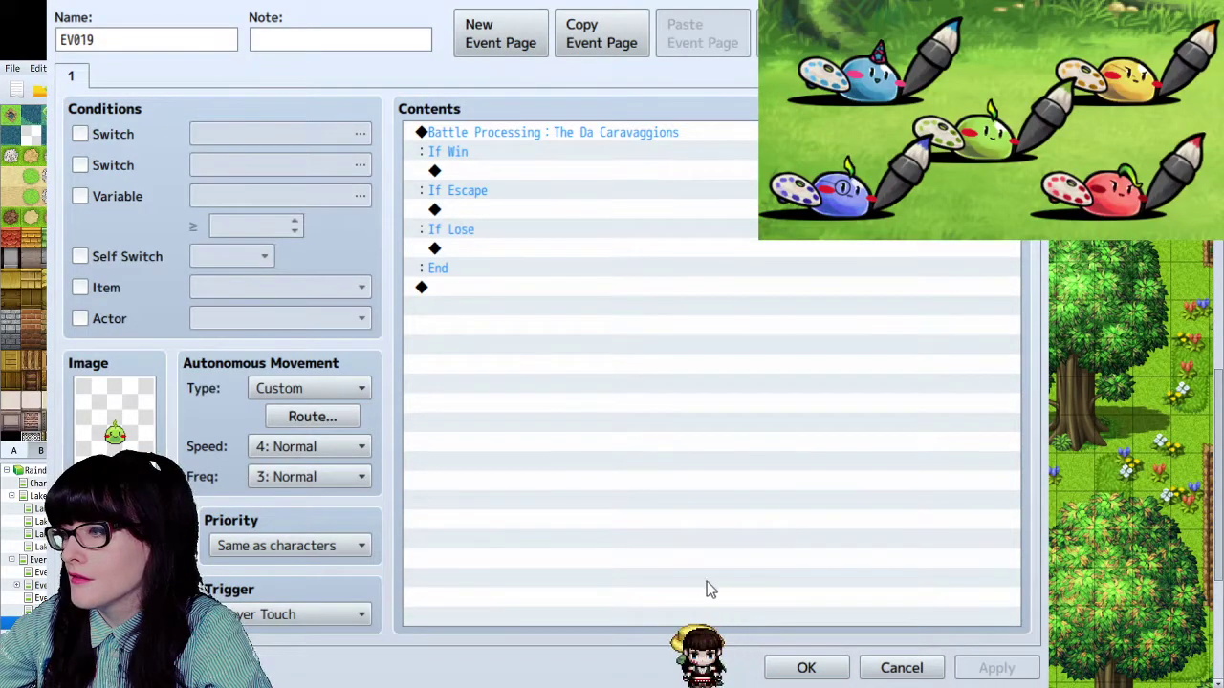
click(812, 668)
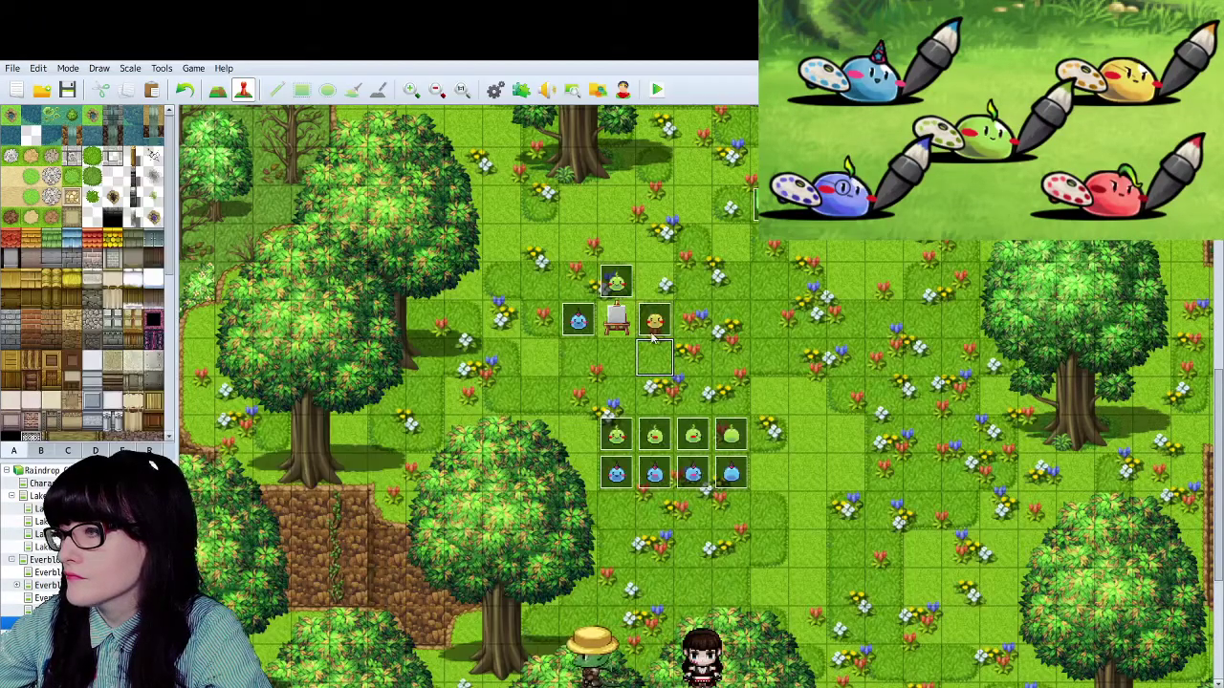
double_click(653, 327)
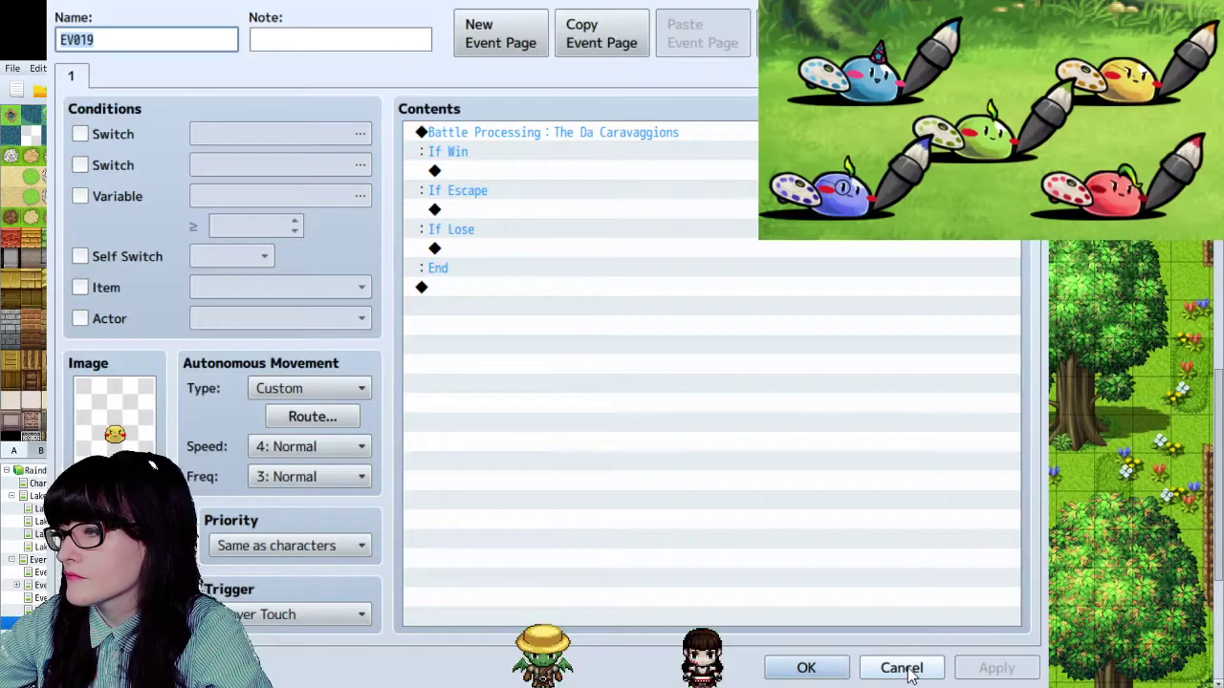
click(906, 671)
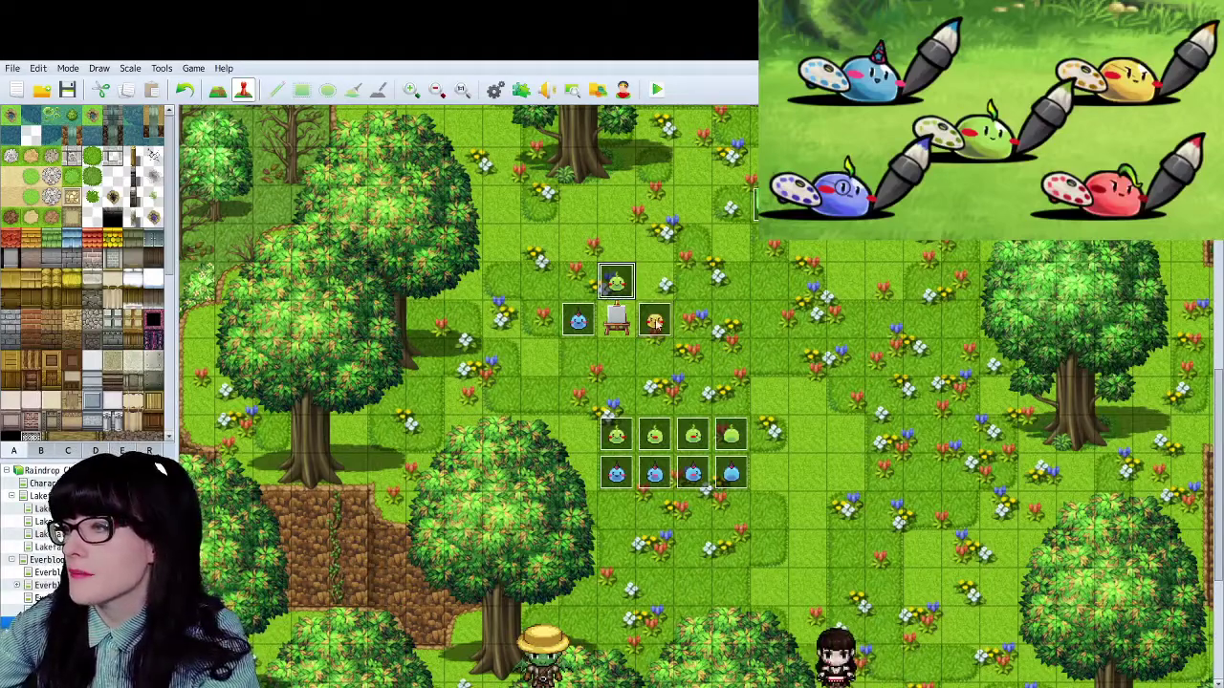
- Duplicate the row of four green slime events onto the four tiles directly above it
double_click(615, 446)
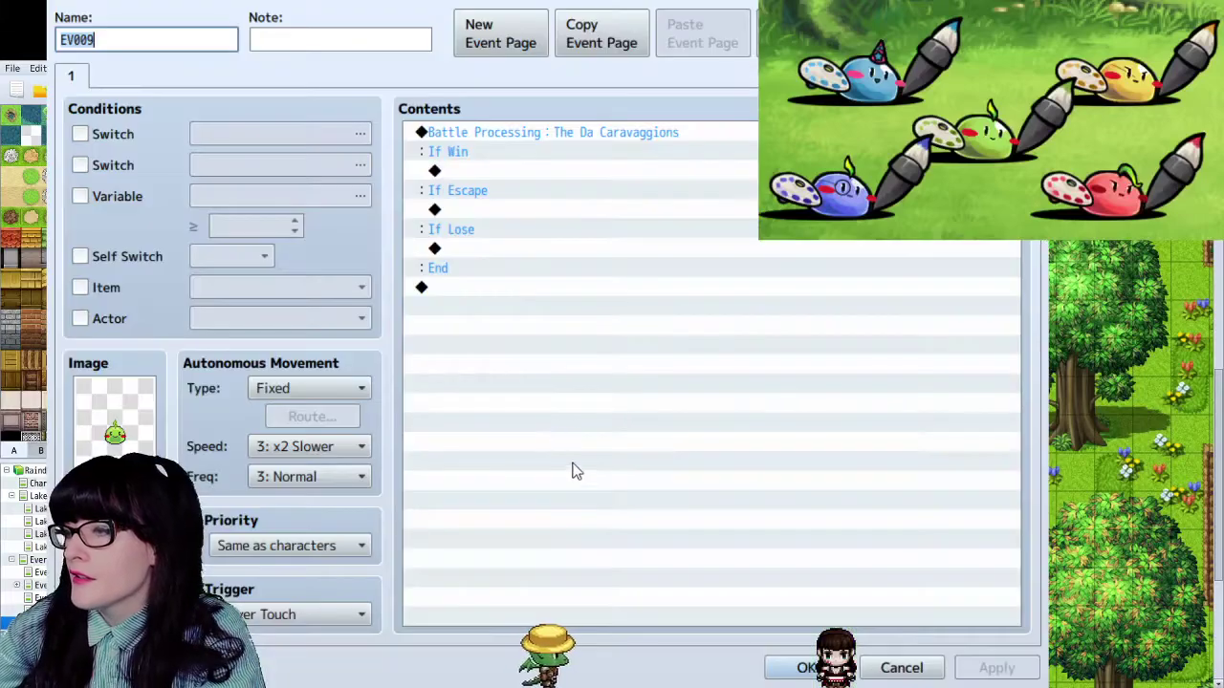
click(891, 661)
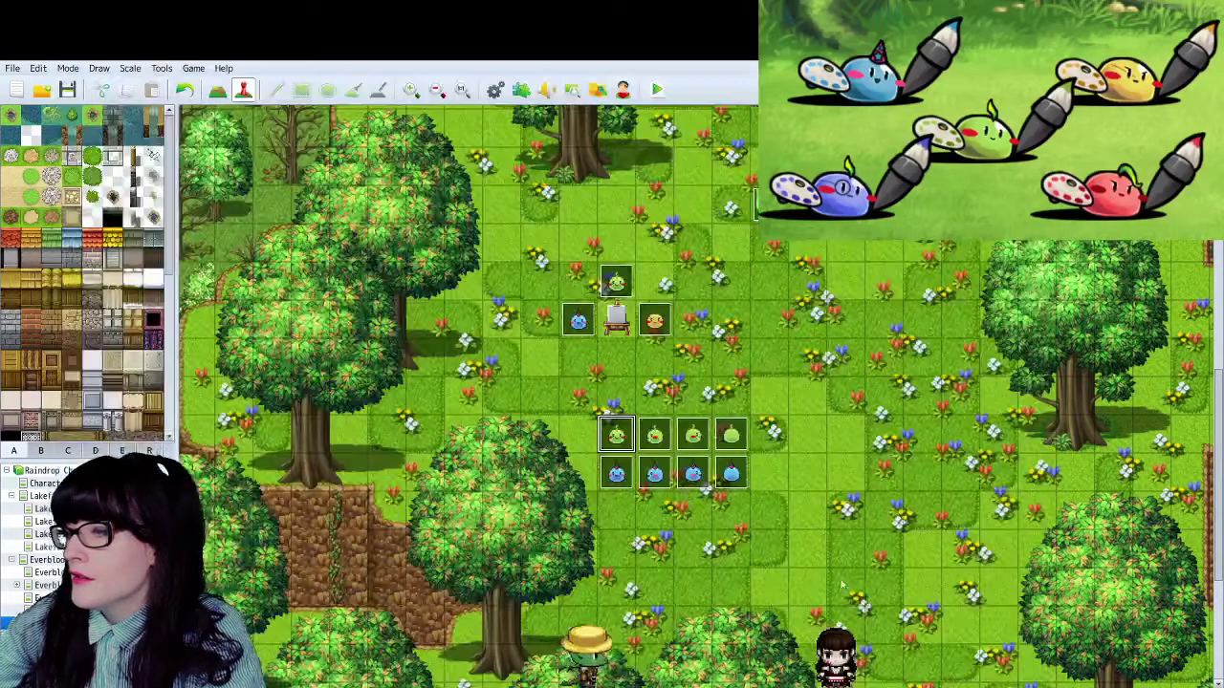
click(623, 407)
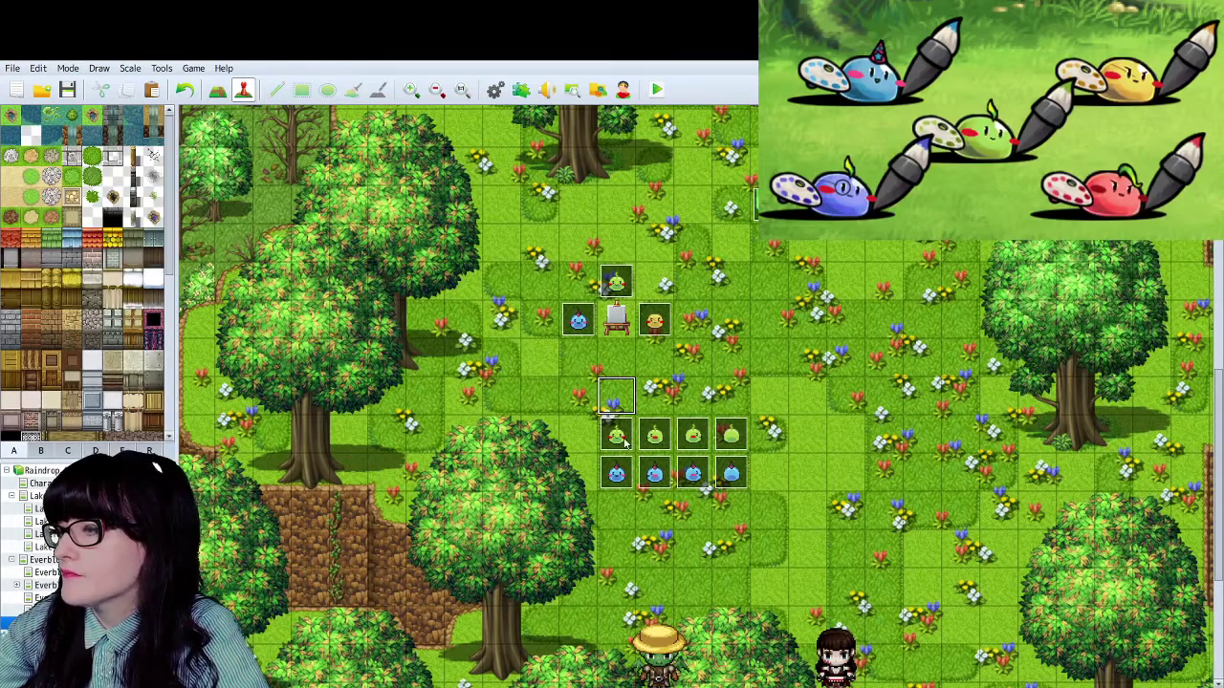
click(625, 442)
key(ctrl+c)
click(622, 405)
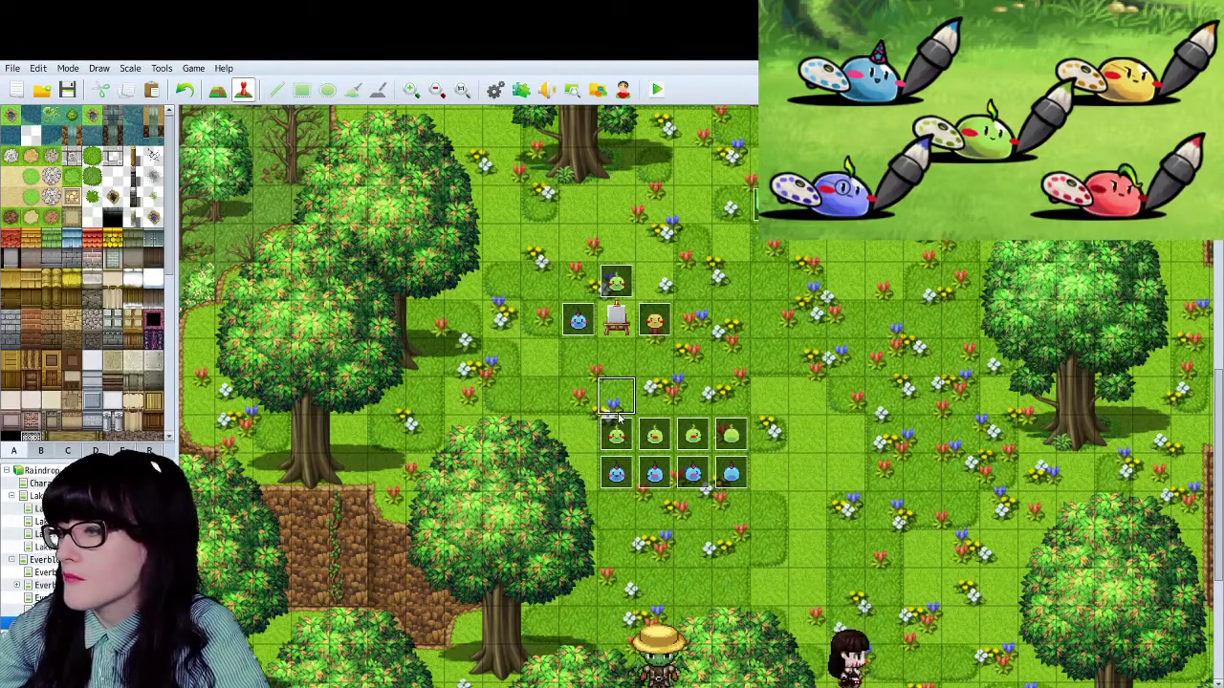
key(ctrl+v)
click(648, 436)
click(657, 400)
key(ctrl+v)
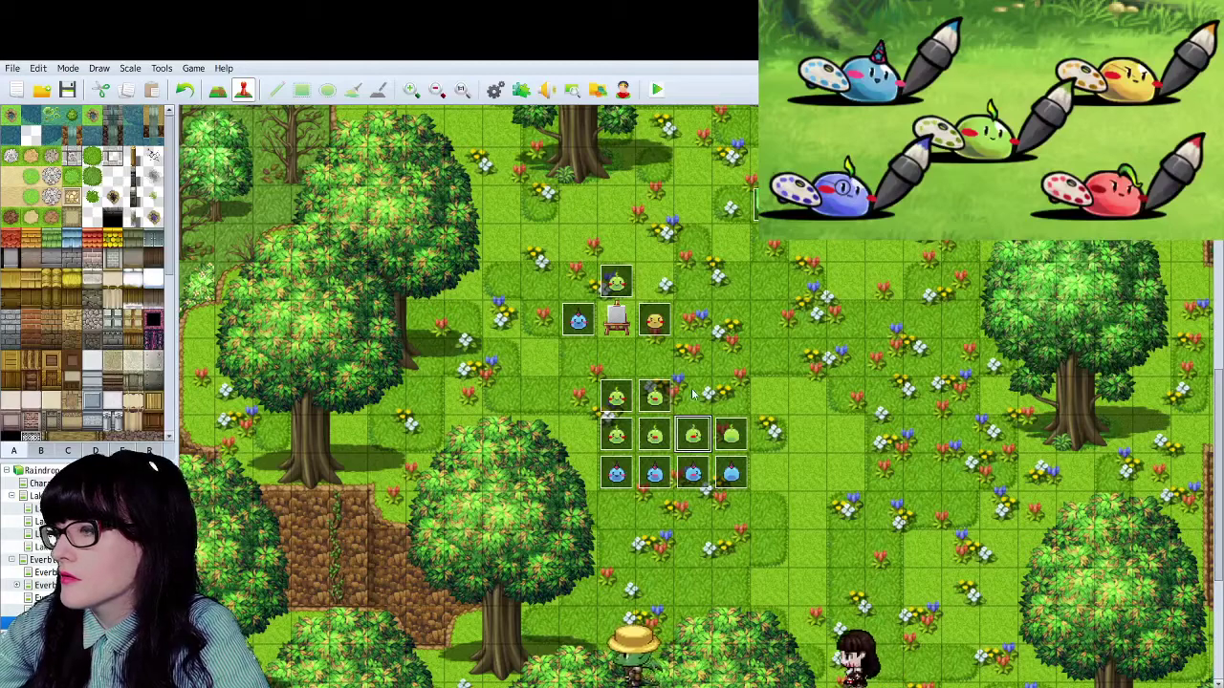
click(694, 399)
key(ctrl+v)
click(730, 436)
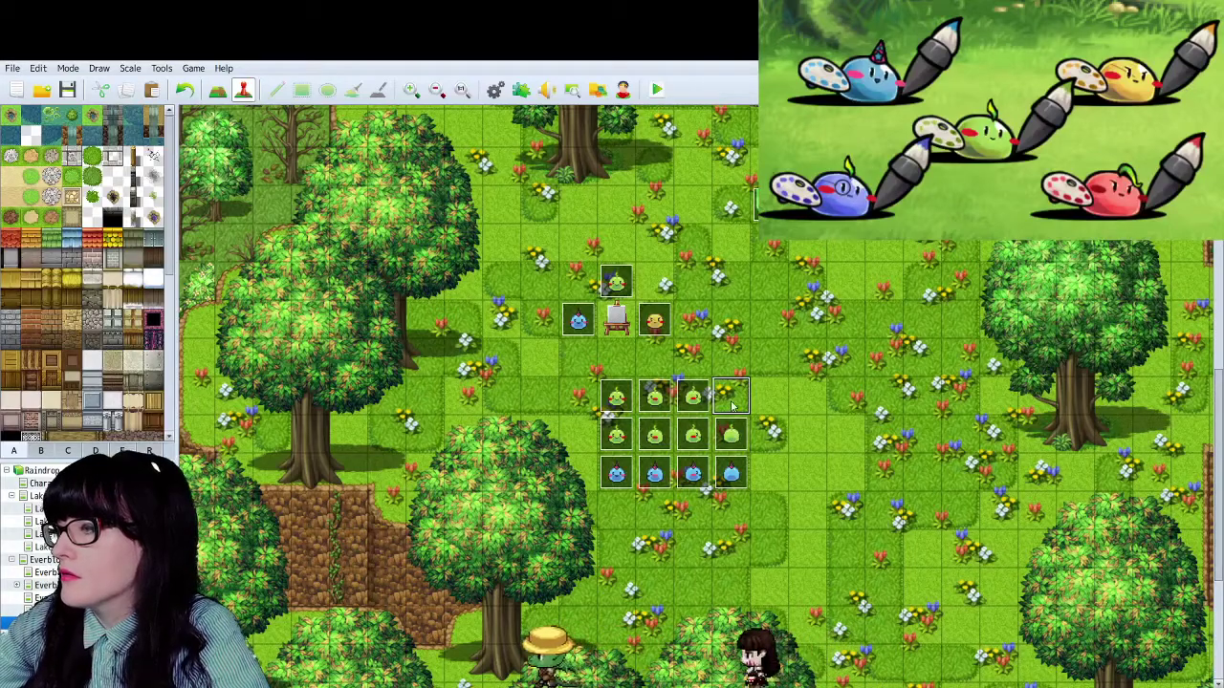
- Set the images of the first two copied slime events to the front-facing and left-facing lemon slime
double_click(615, 404)
click(155, 448)
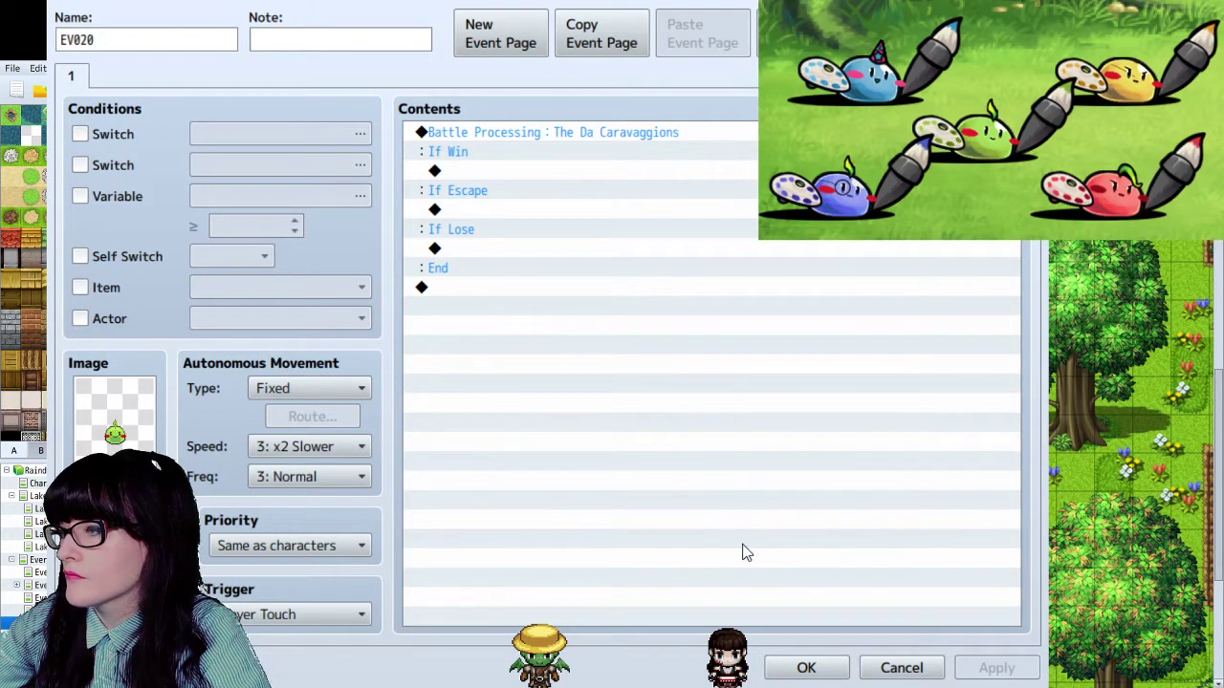
click(806, 667)
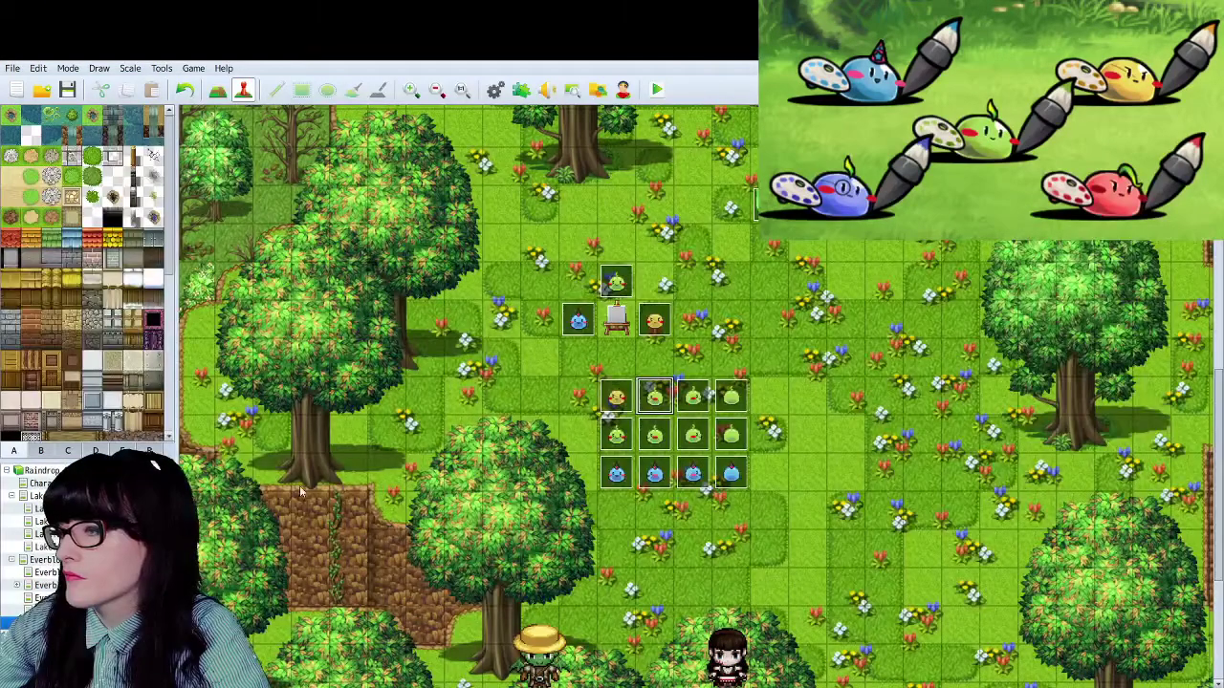
key(Return)
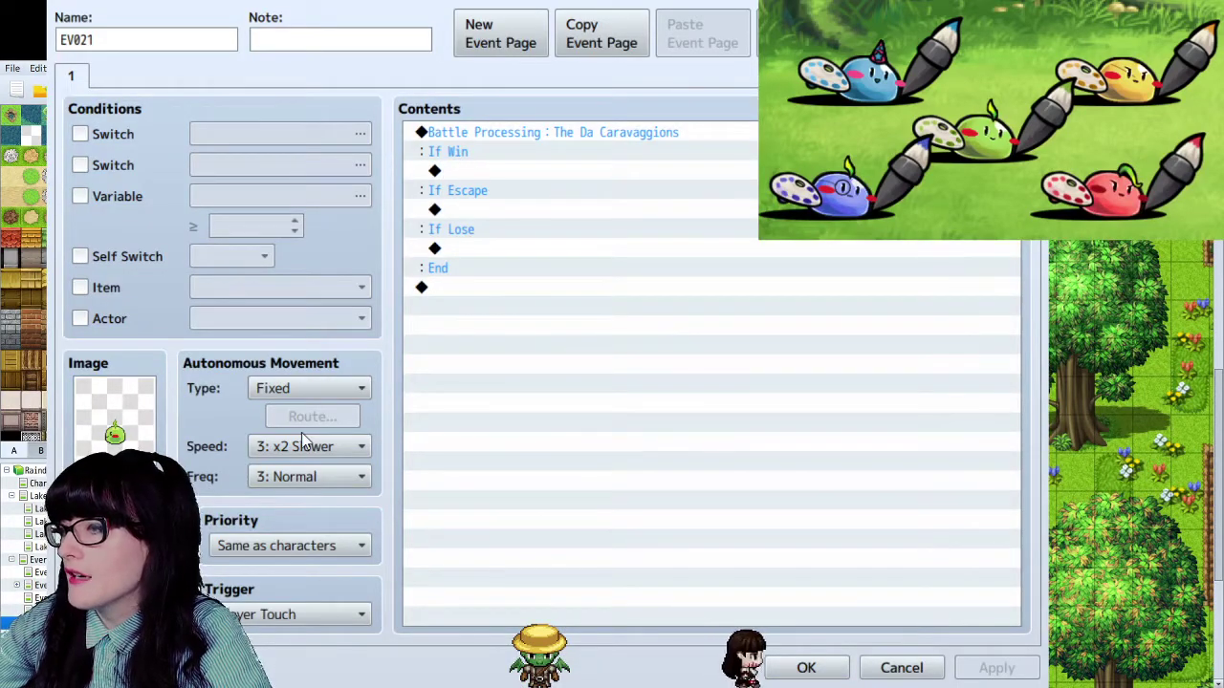
click(806, 668)
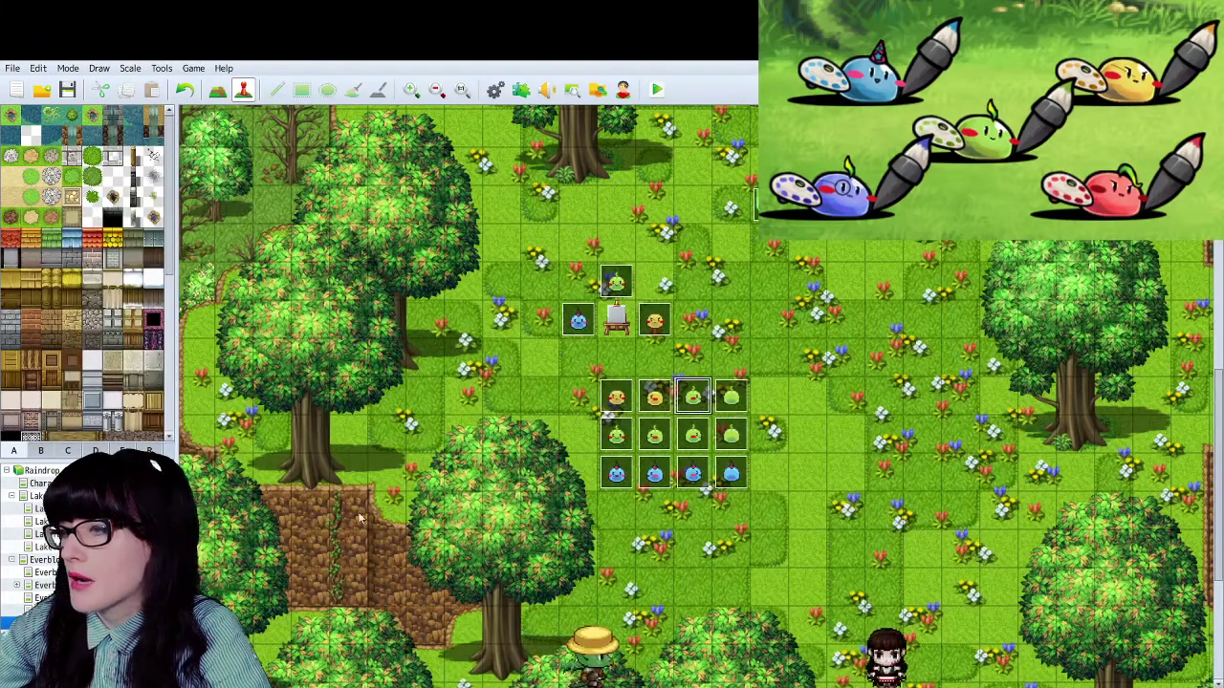
- Set the images of the last two copied slime events to the right-facing and back-facing lemon slime
double_click(696, 402)
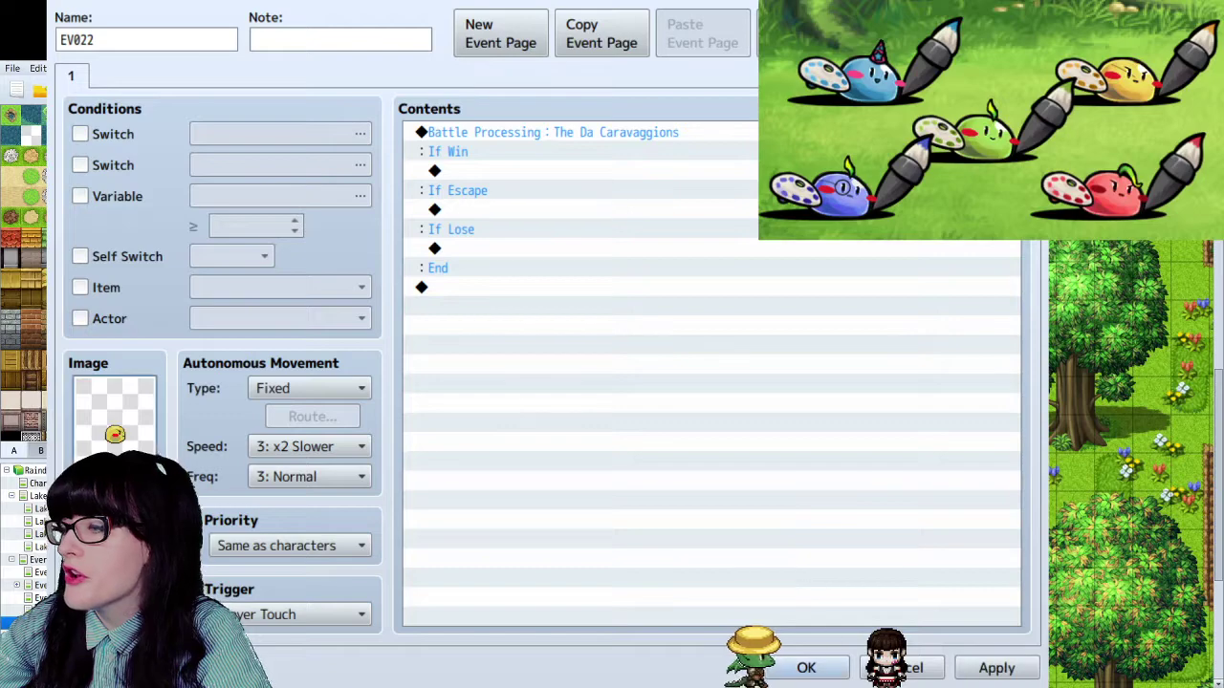
click(806, 667)
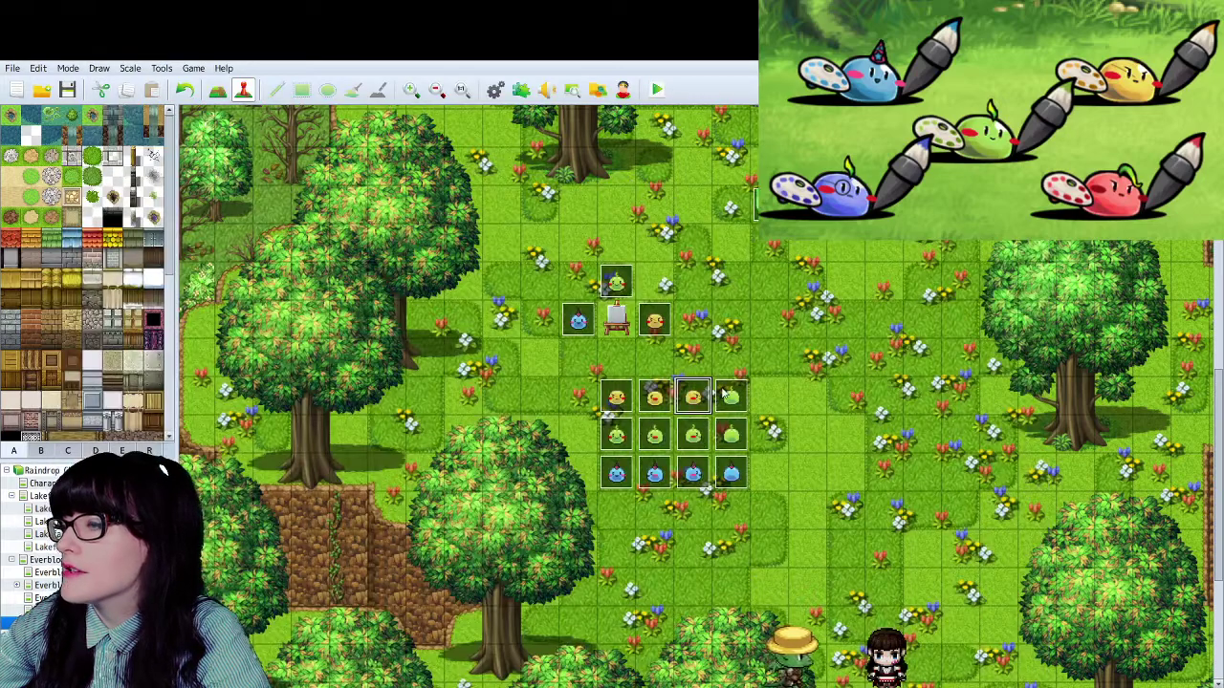
double_click(719, 352)
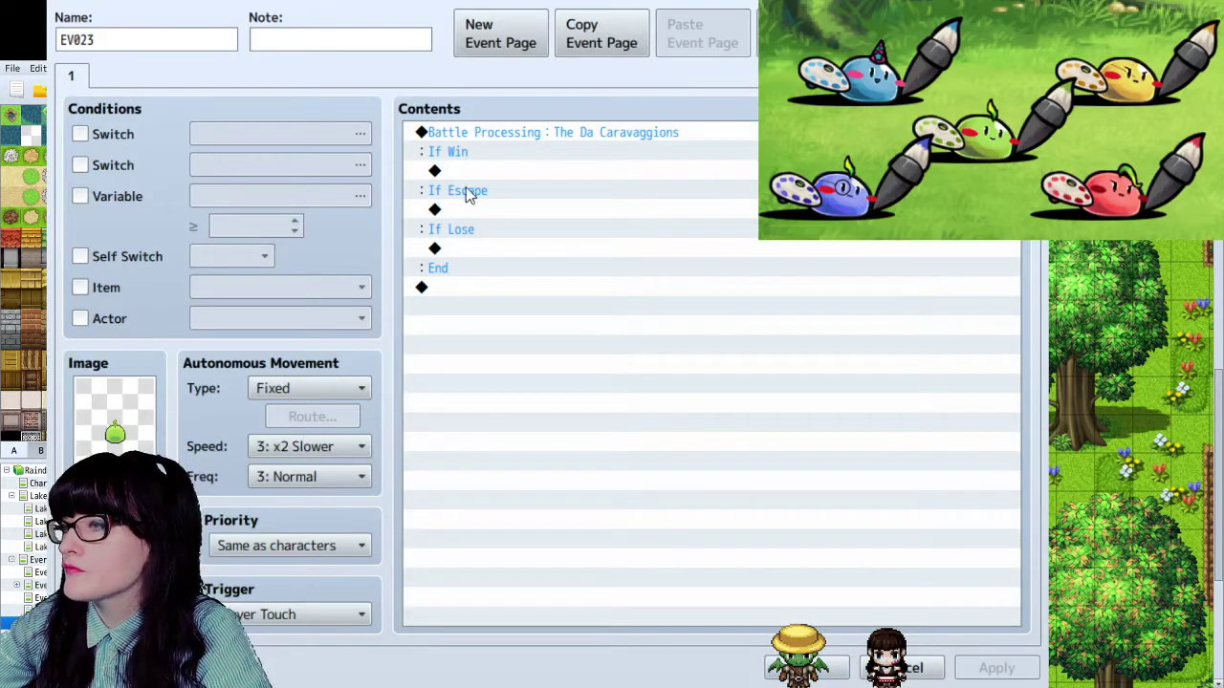
click(806, 667)
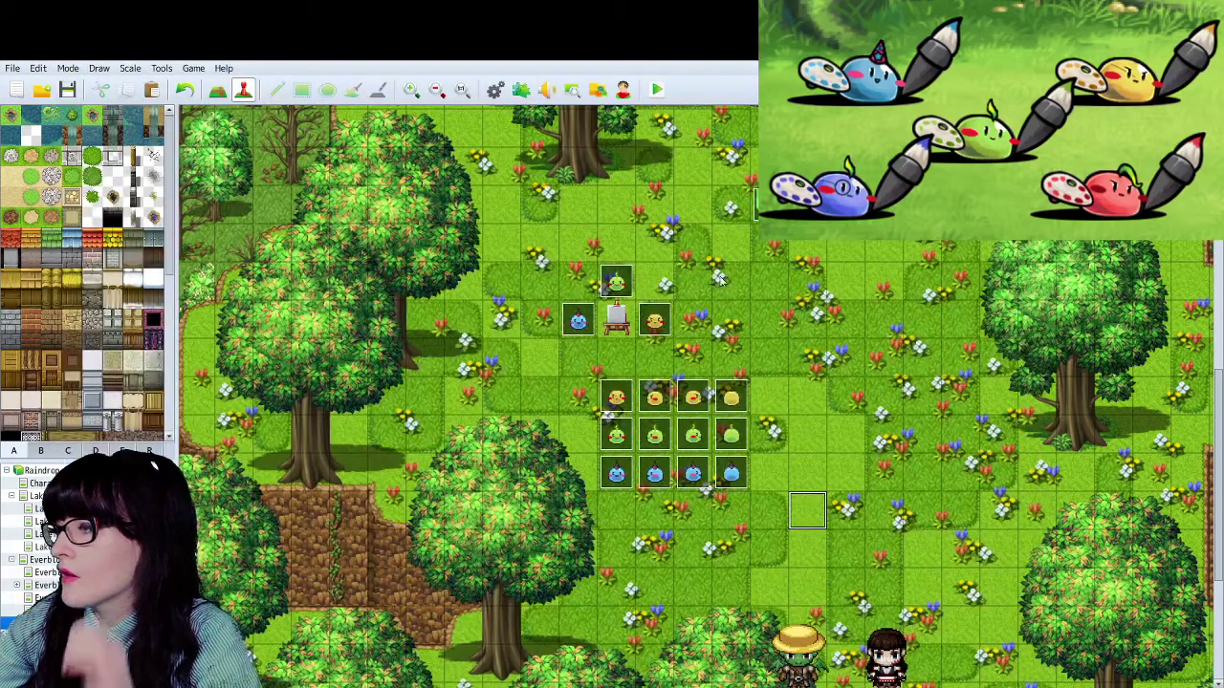
- Start a playtest, saving the changes to the game, and proceed past the title screen
click(657, 89)
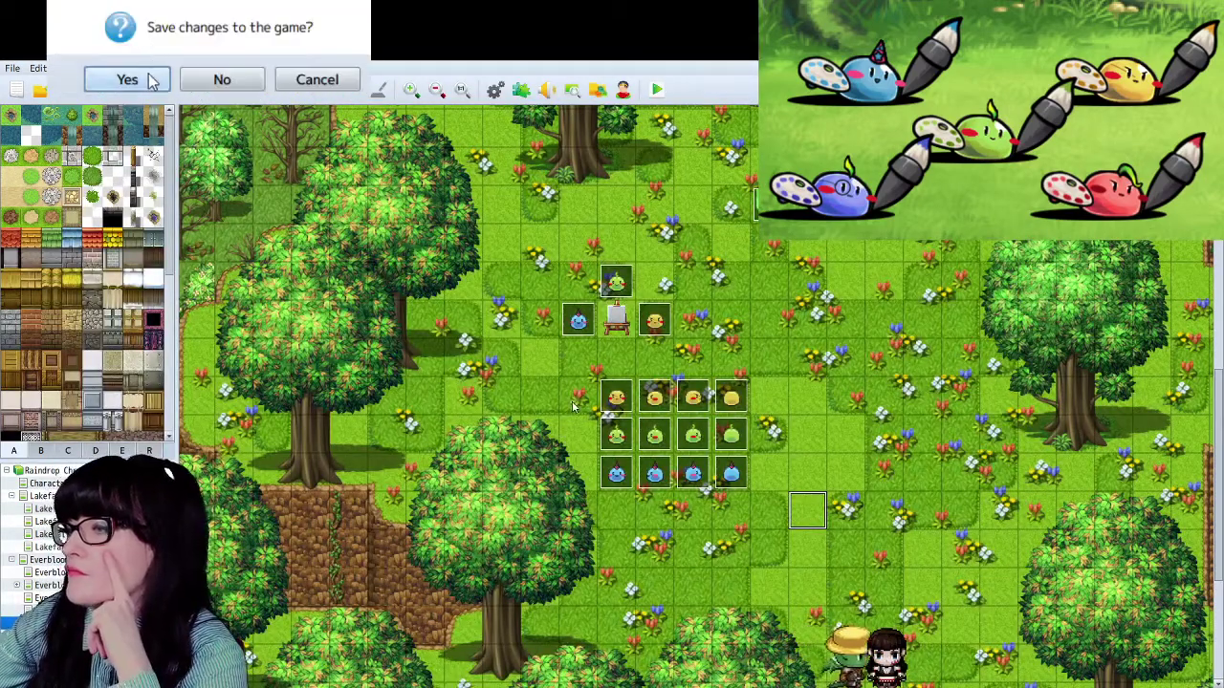
click(123, 79)
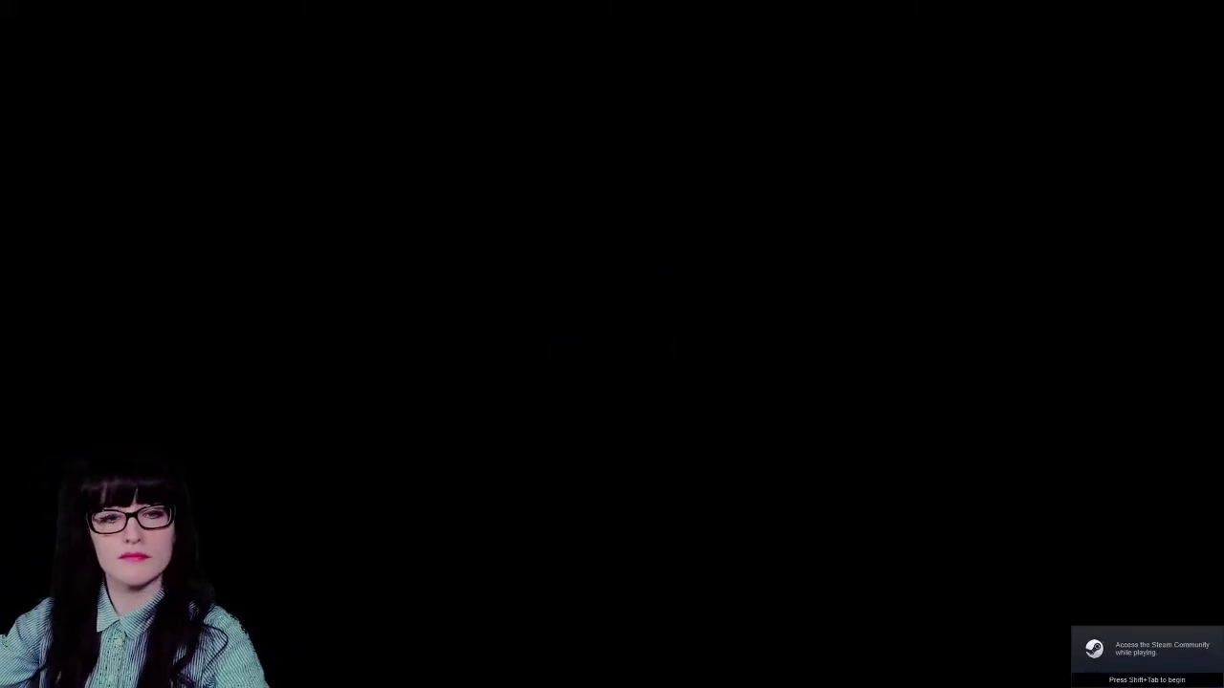
key(Return)
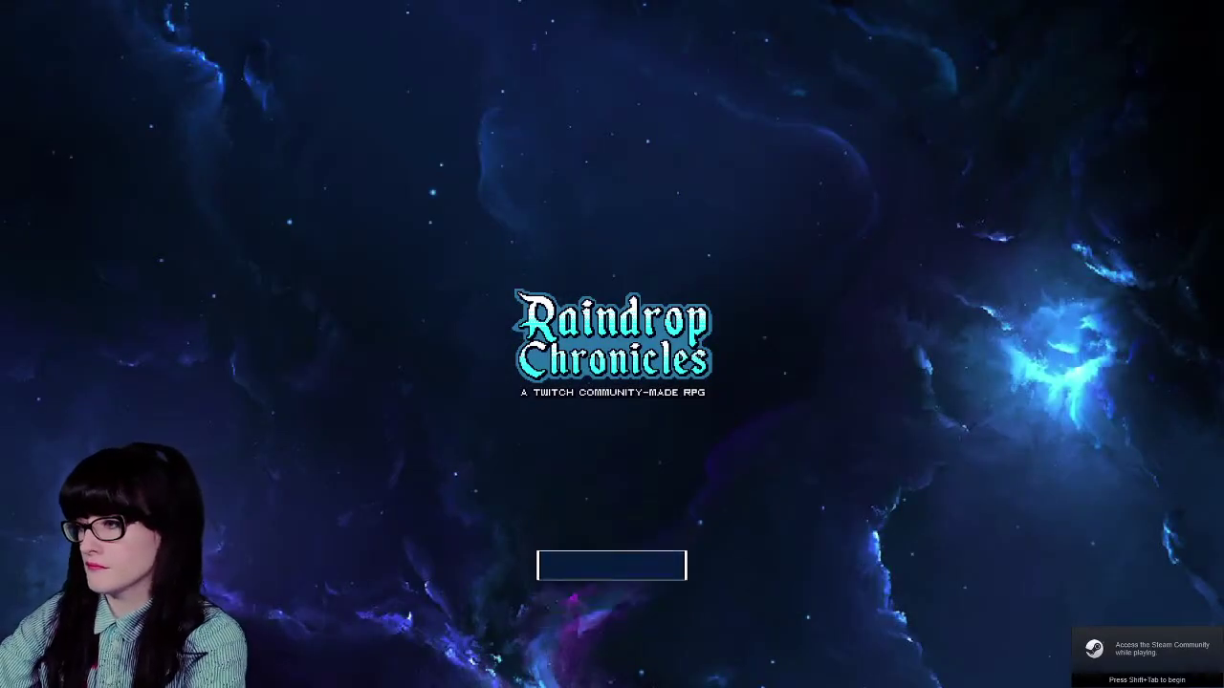
key(Return)
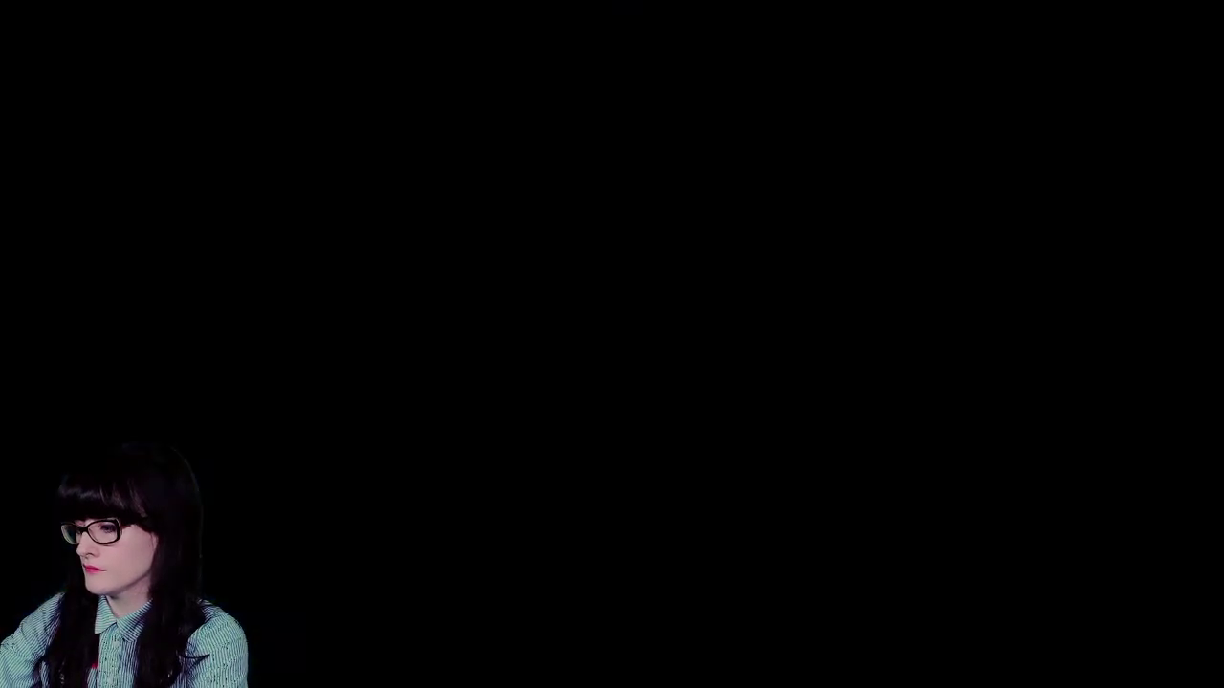
- Walk the party around the slime events in the Ancient Overlook to examine the sprites in the game
key(Down)
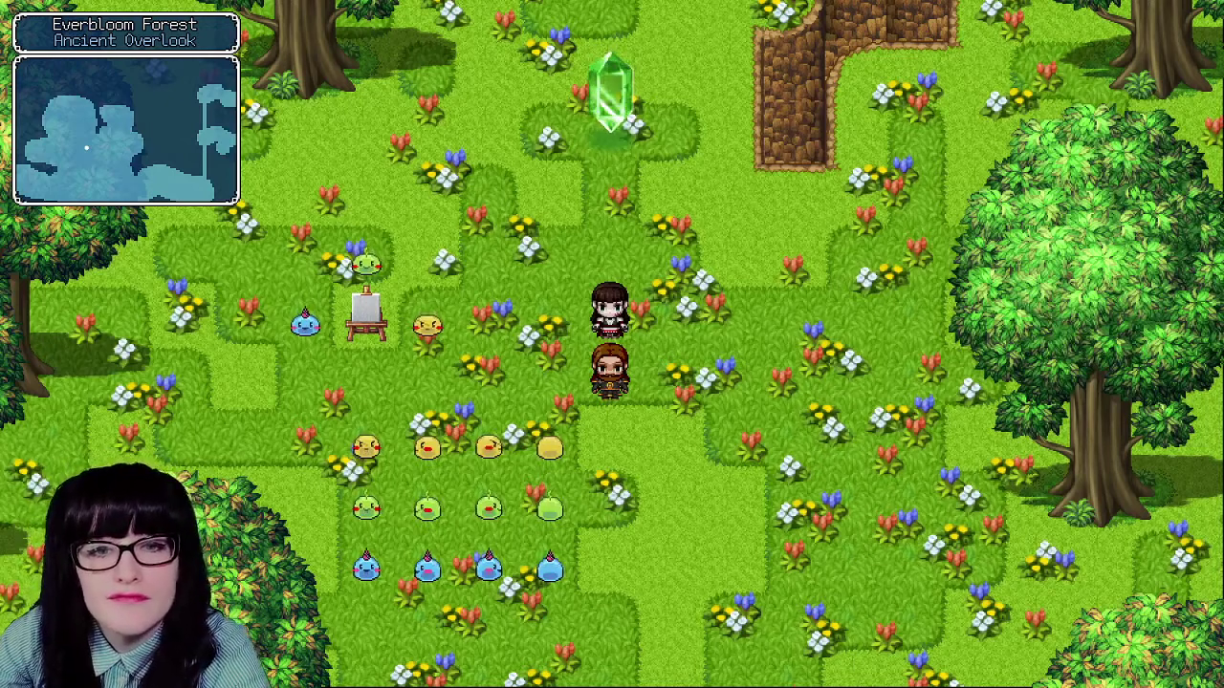
key(Down)
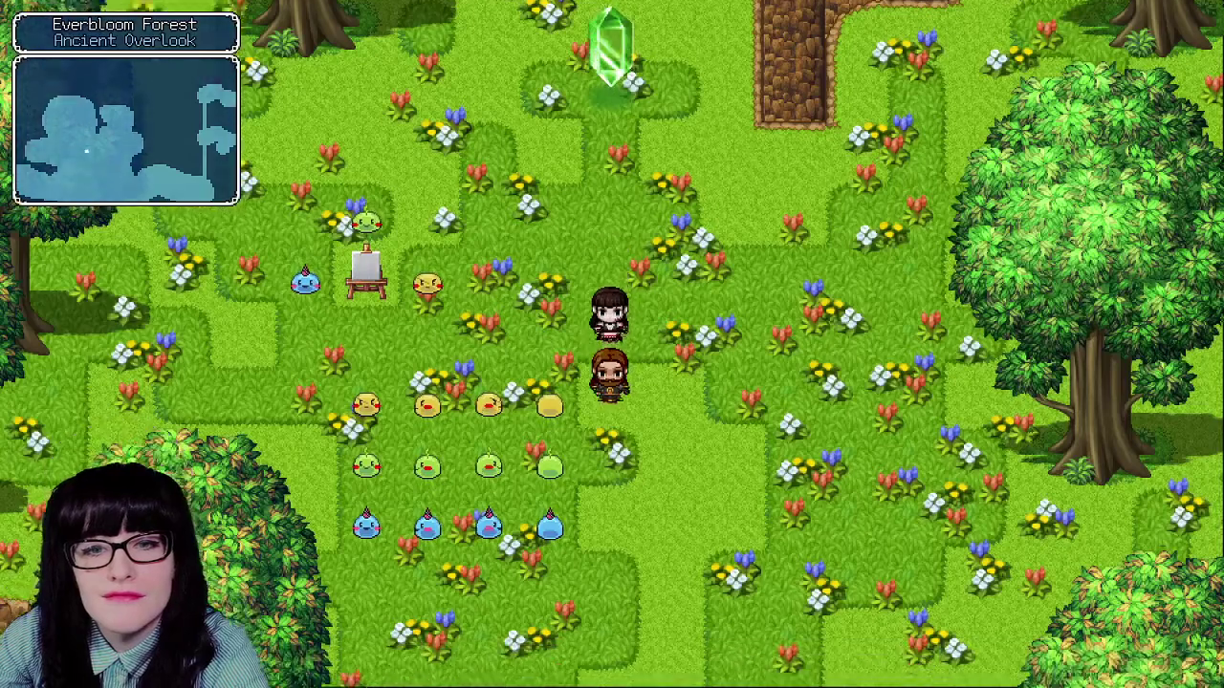
key(Up)
key(Up)
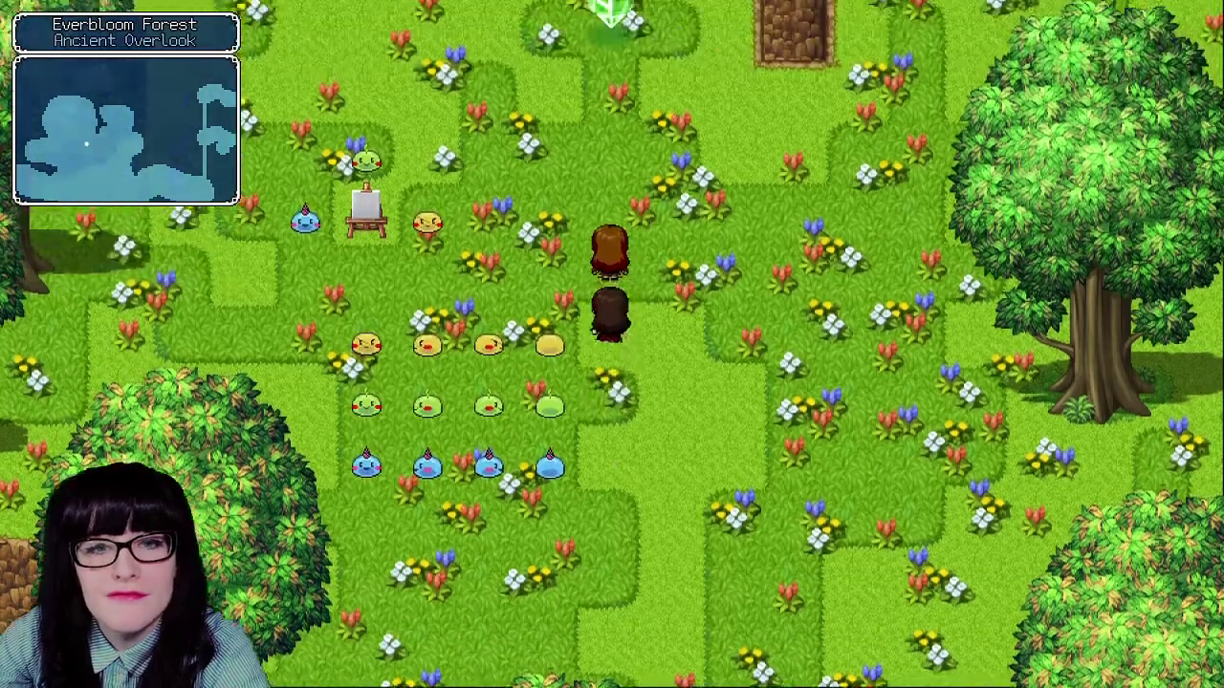
key(Left)
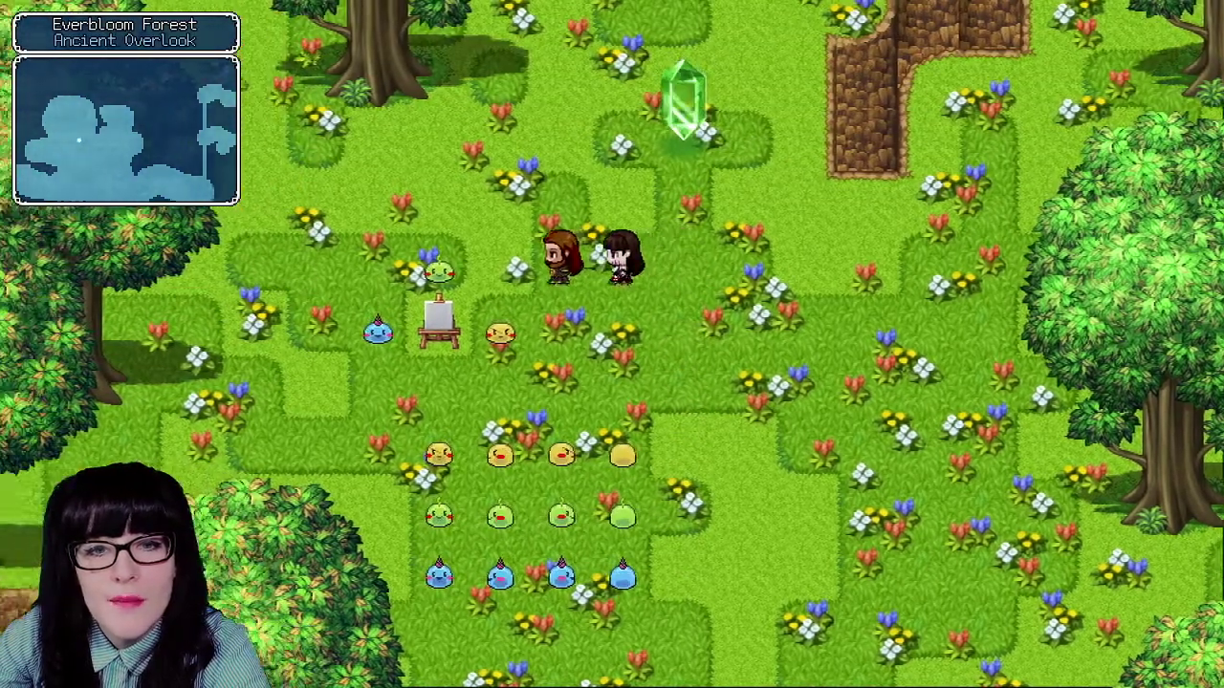
key(Up)
key(Right)
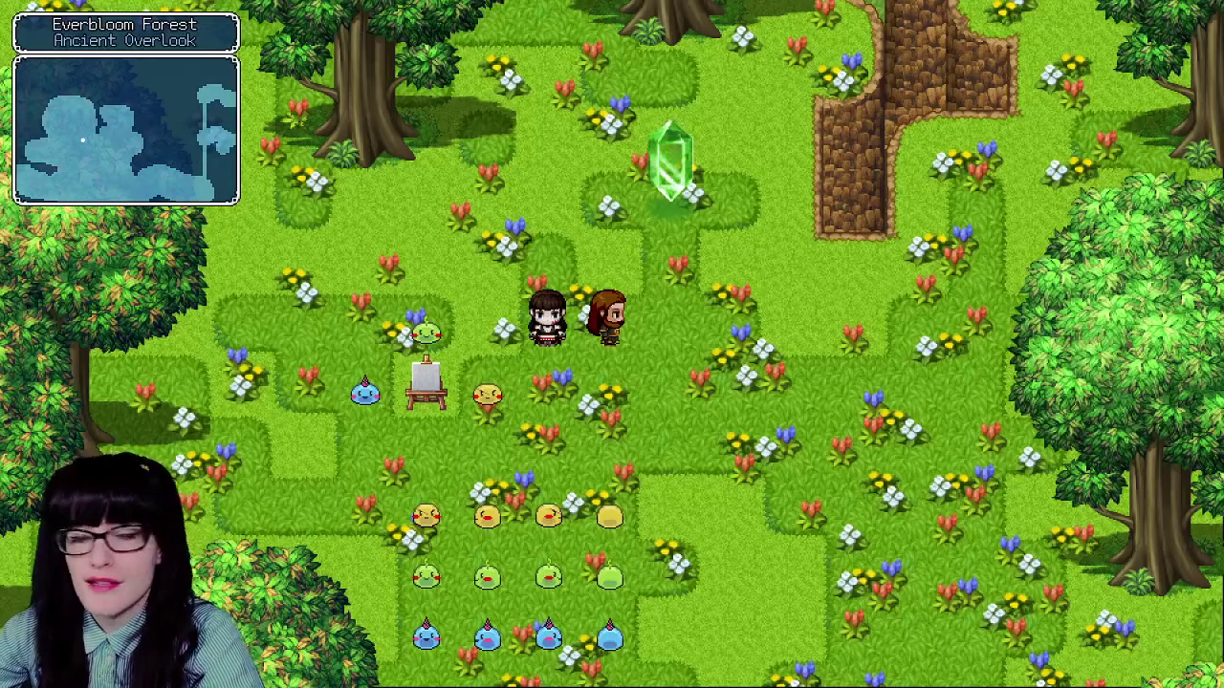
- Switch back to RPG Maker and set the autonomous movement type of the lemon slime east of the easel to Random
key(alt+Tab)
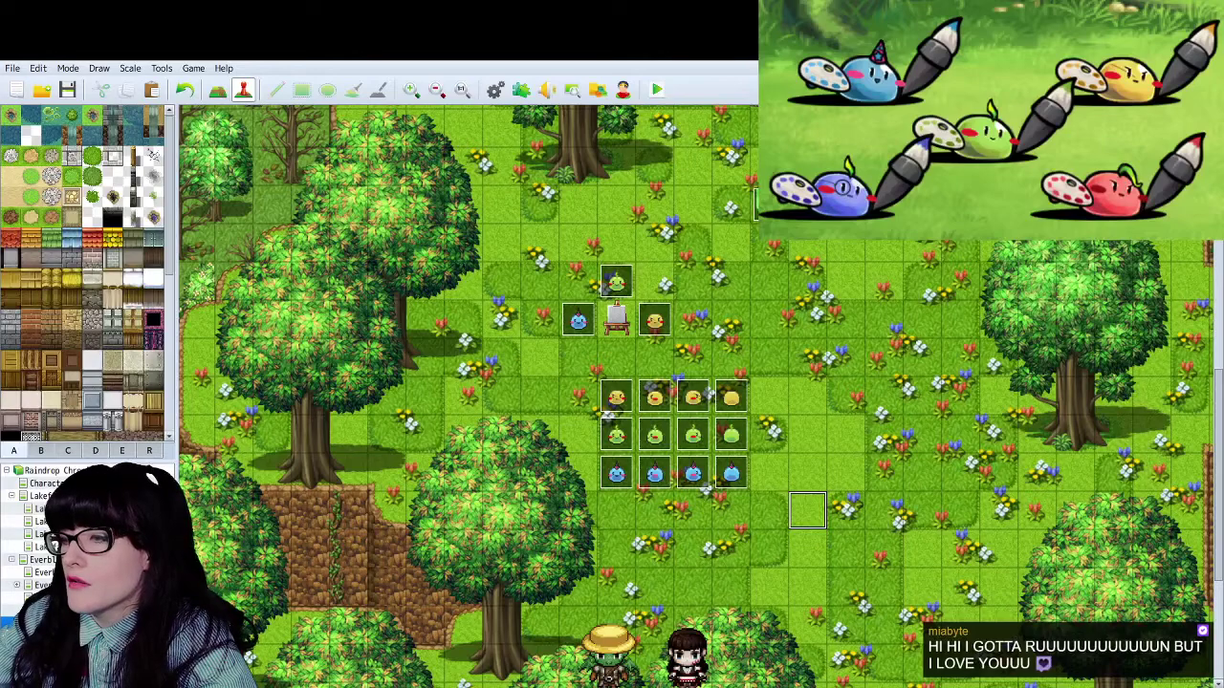
key(Return)
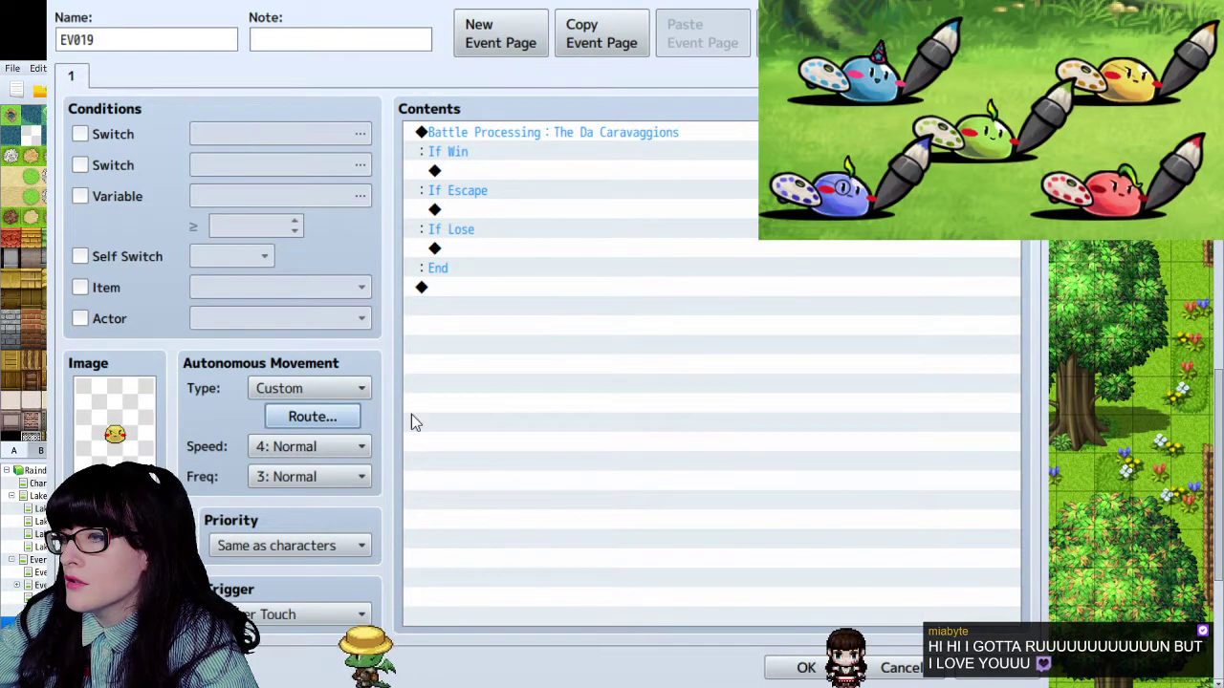
click(331, 393)
click(319, 429)
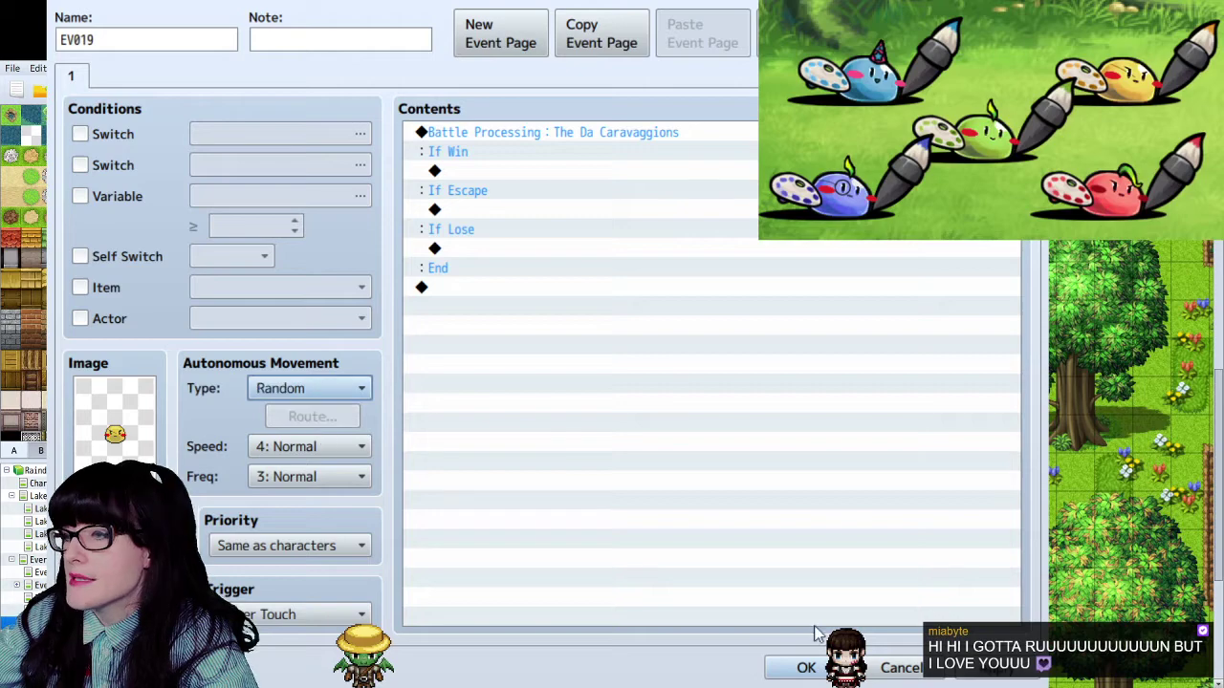
click(811, 669)
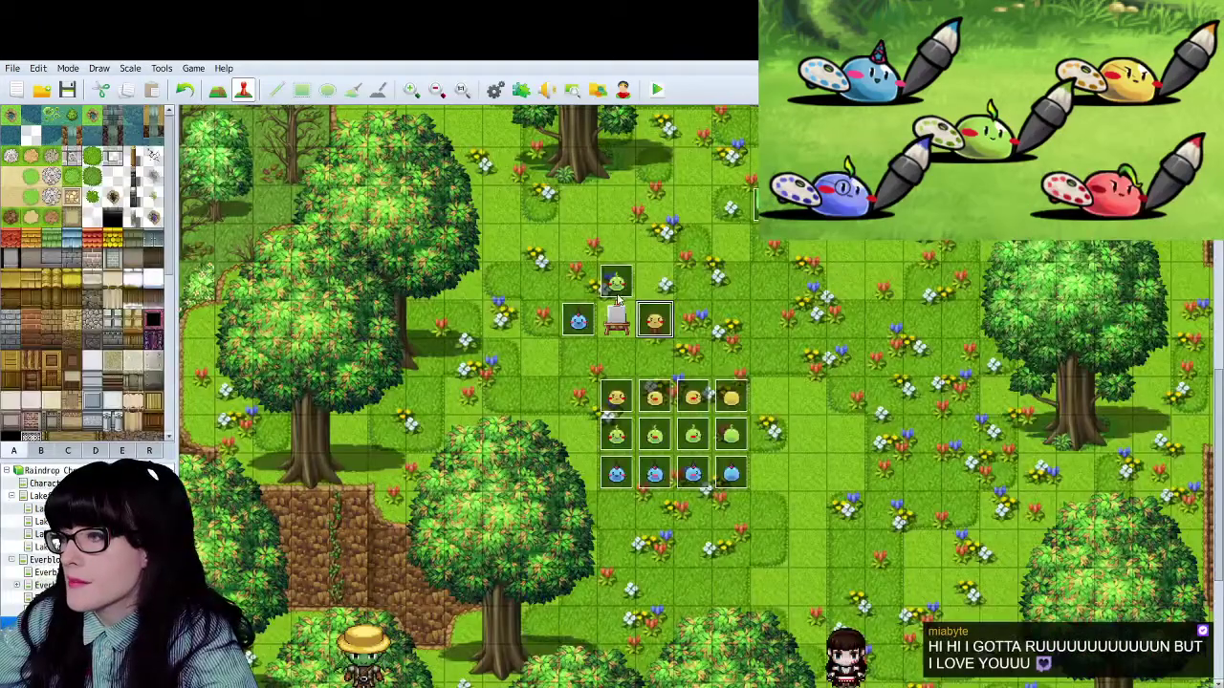
- Set the autonomous movement type of the green slime event north of the easel to Random
double_click(617, 291)
click(330, 388)
click(319, 428)
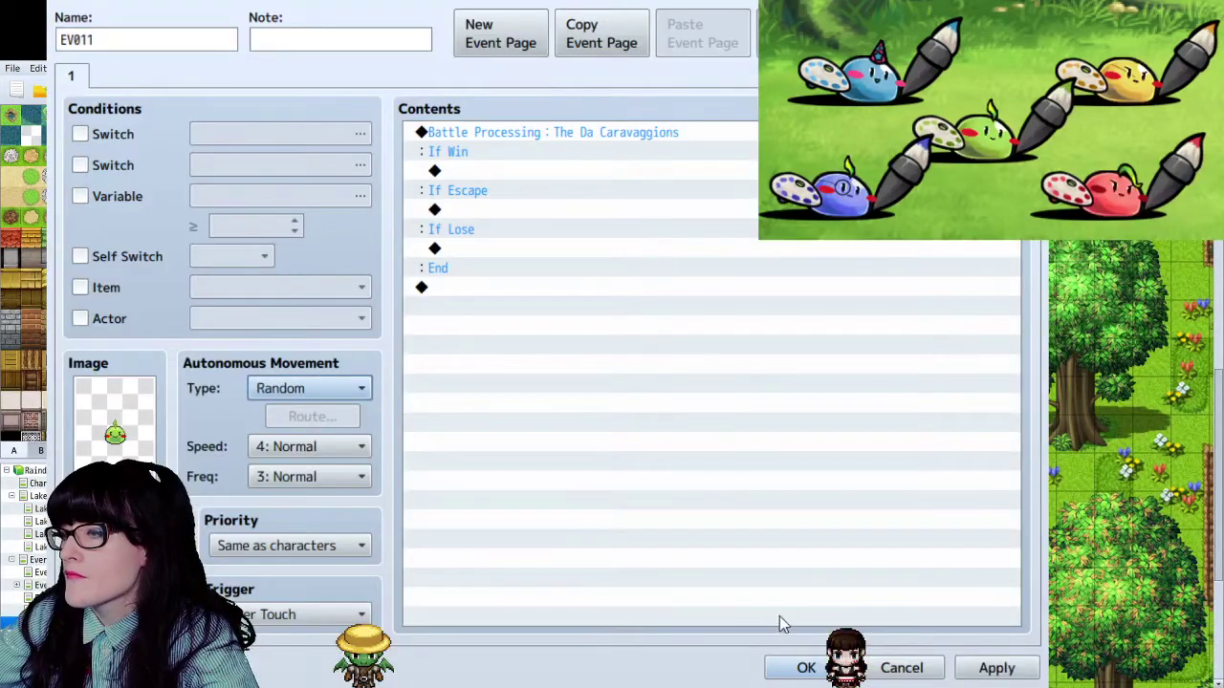
click(808, 666)
- Set the autonomous movement type of the blue slime event west of the easel to Random
click(577, 322)
double_click(578, 321)
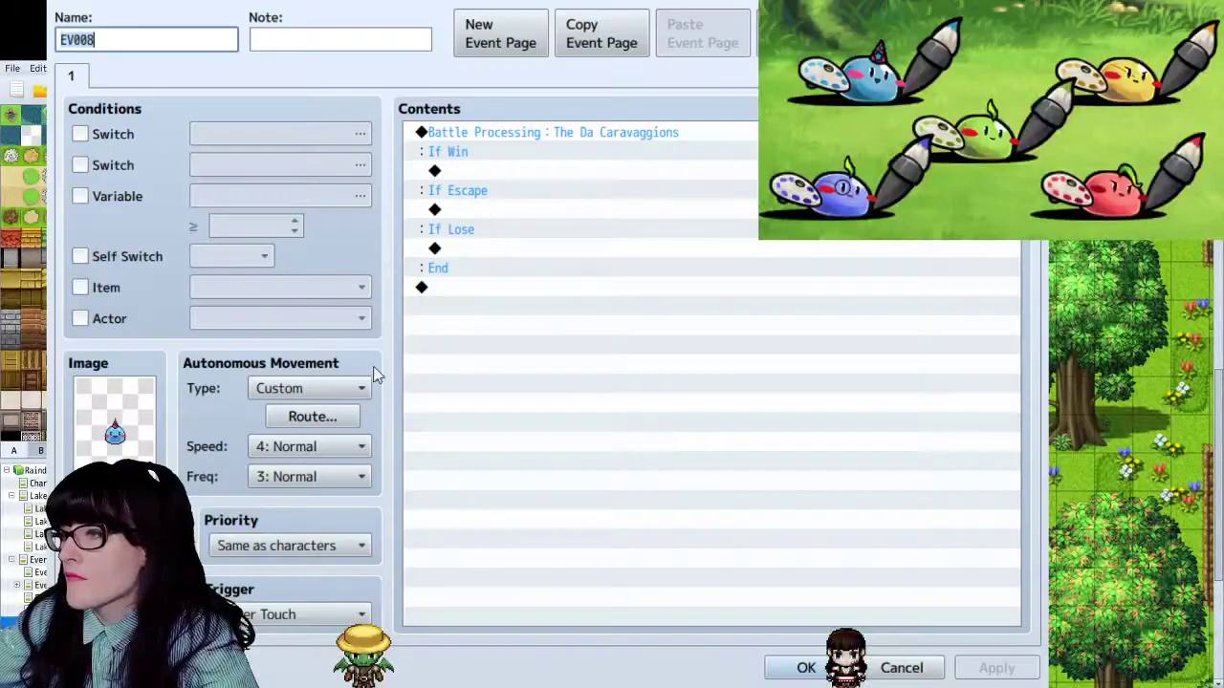
click(323, 388)
click(323, 428)
click(788, 667)
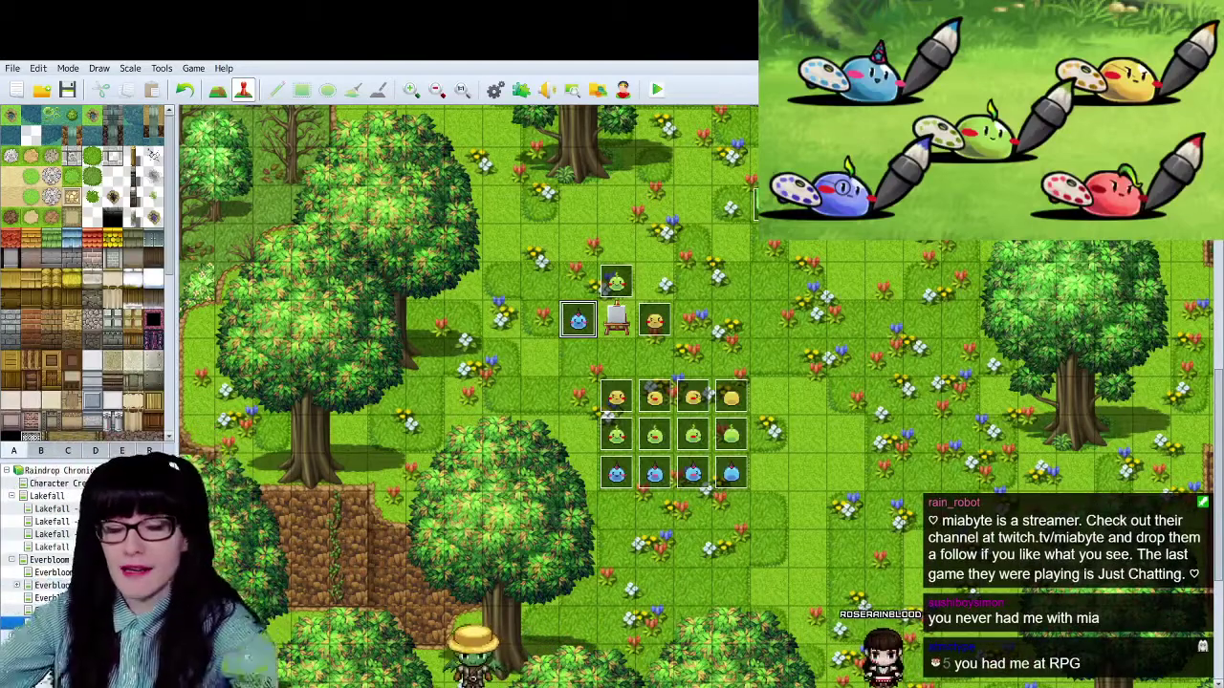
click(820, 356)
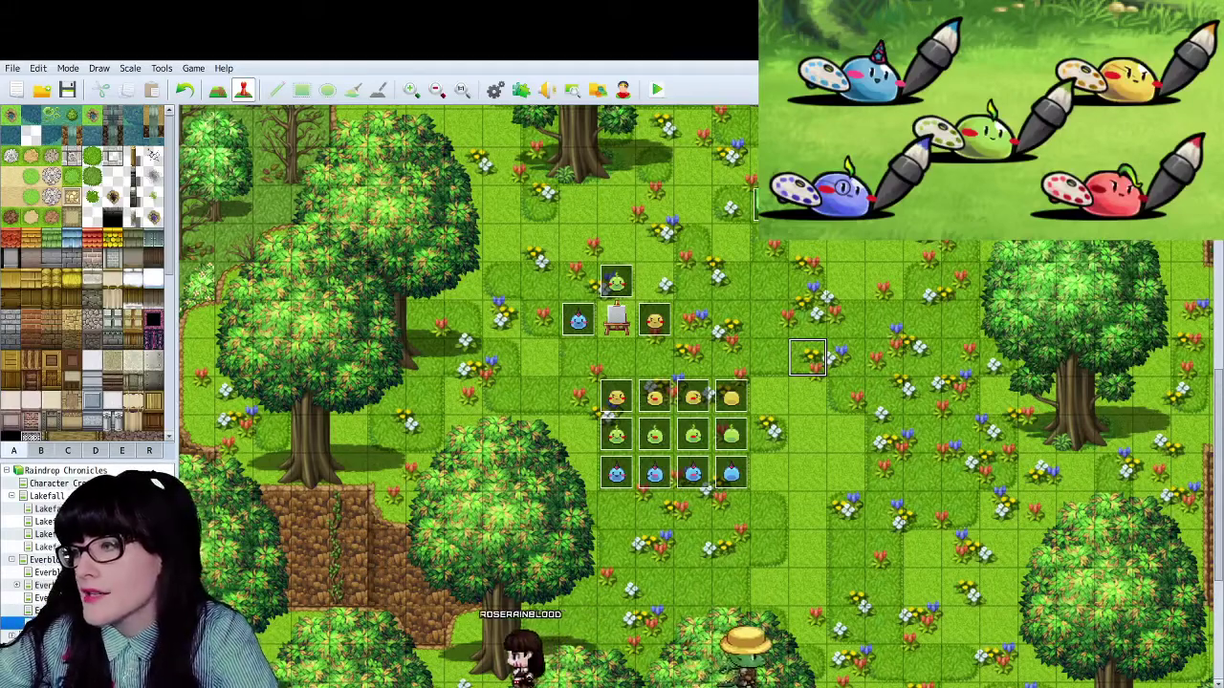
click(692, 396)
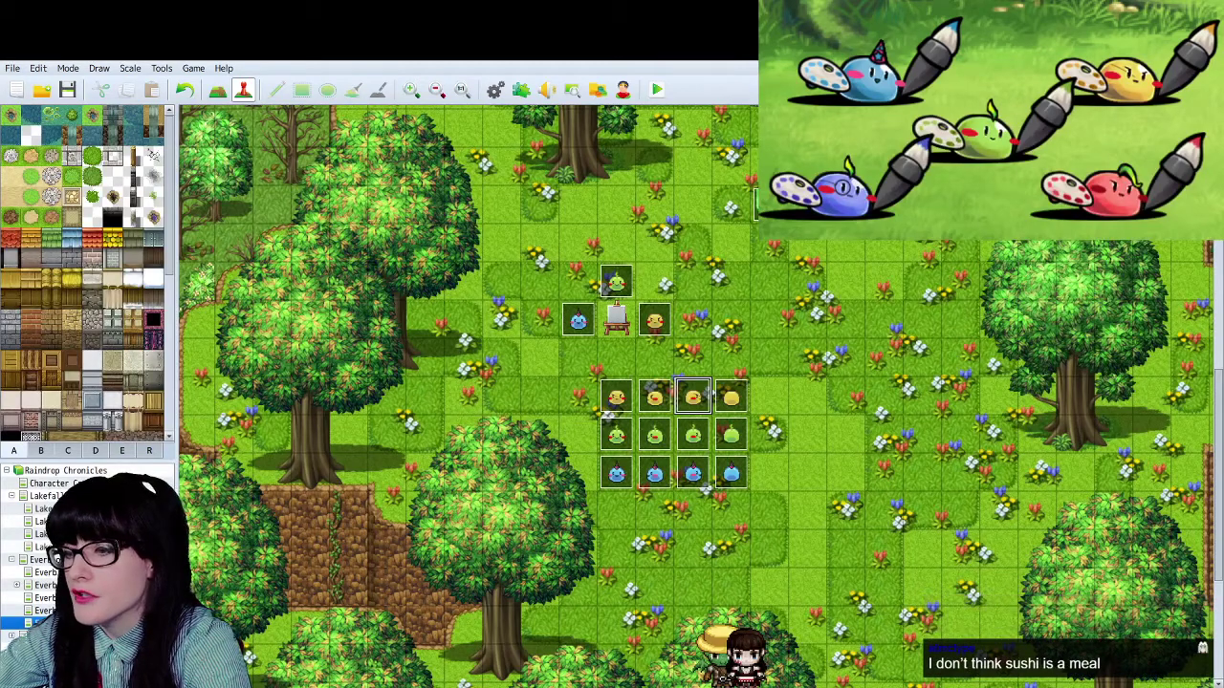
- Switch to Photoshop and compare the $EverbloomForest-Blueberry and $EverbloomForest-Lemon slime sheets
key(alt+Tab)
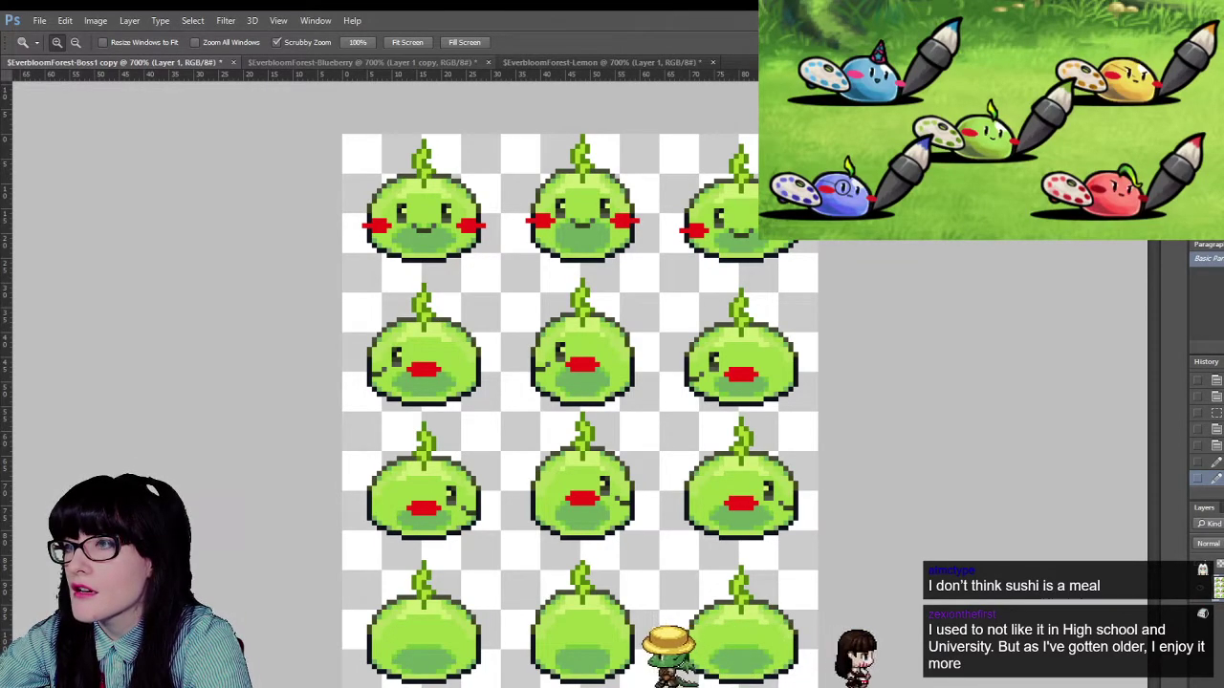
click(423, 63)
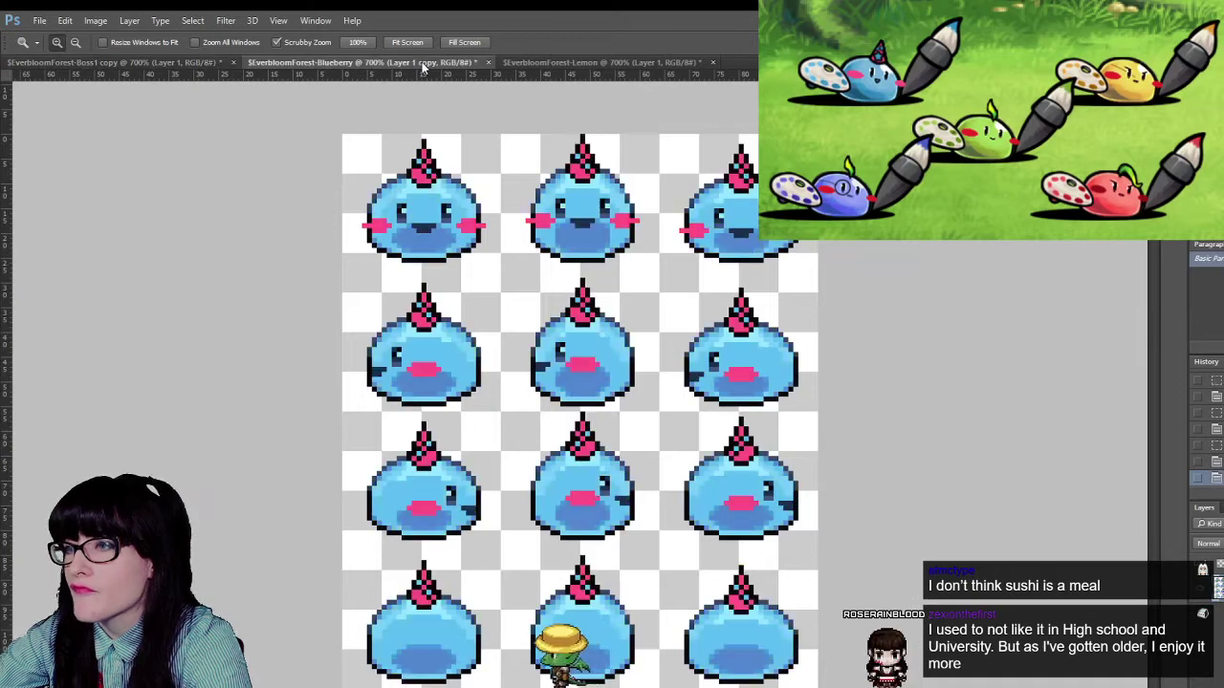
click(612, 61)
key(ctrl+shift+Tab)
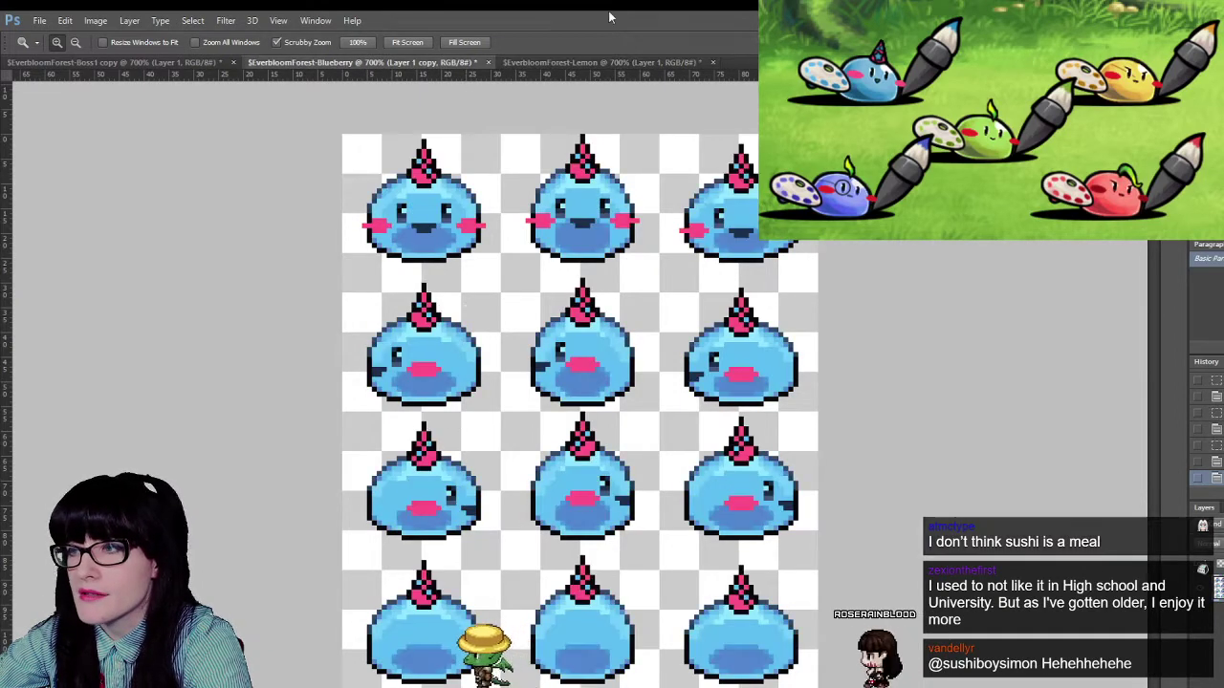
- Check the lemon and green slime sheets, and open a fresh copy of the green $EverbloomForest slime sheet for another colour variant
click(584, 64)
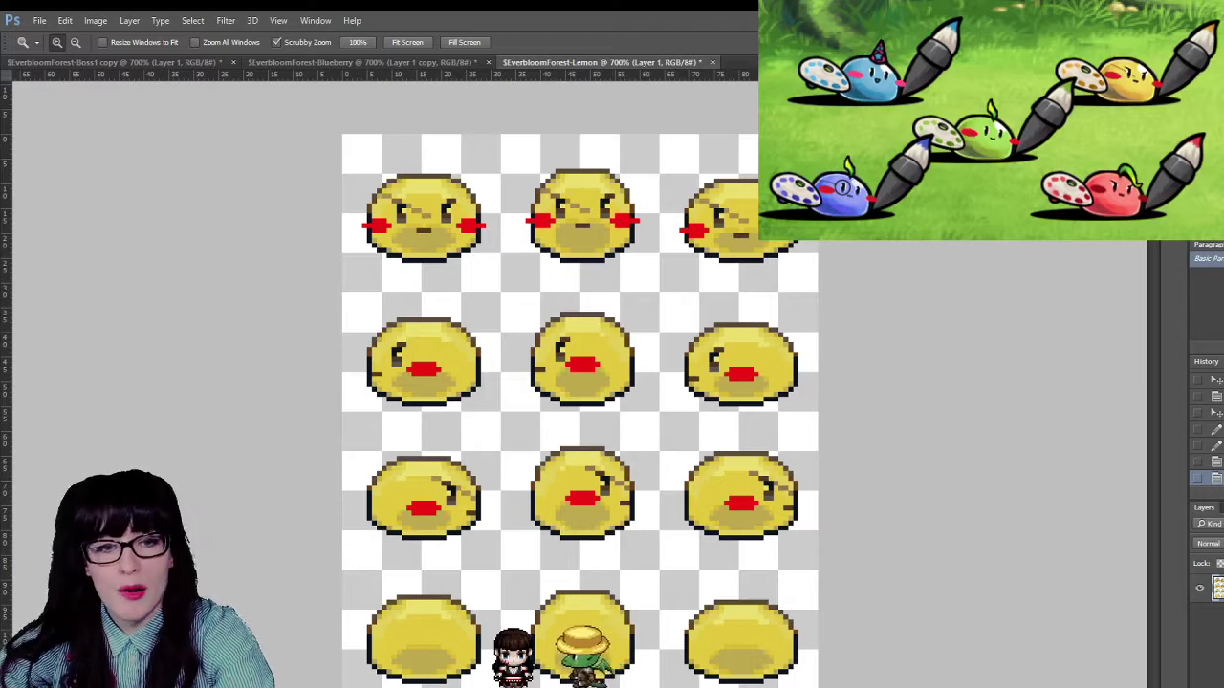
click(104, 63)
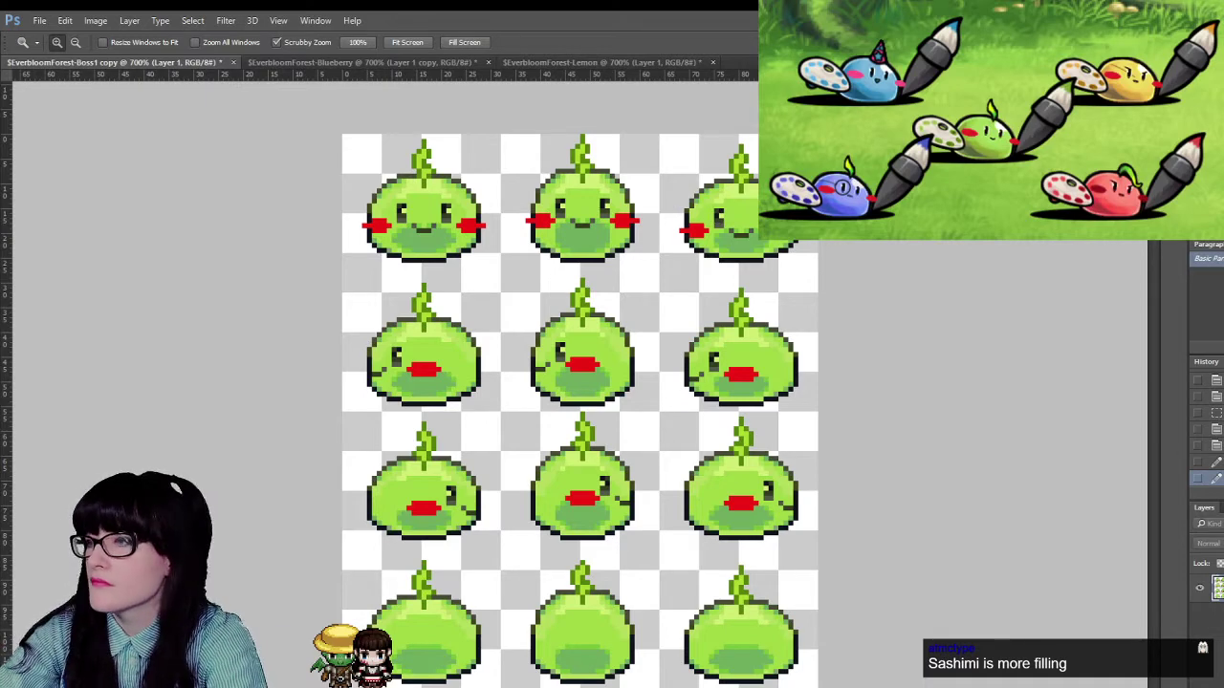
click(605, 87)
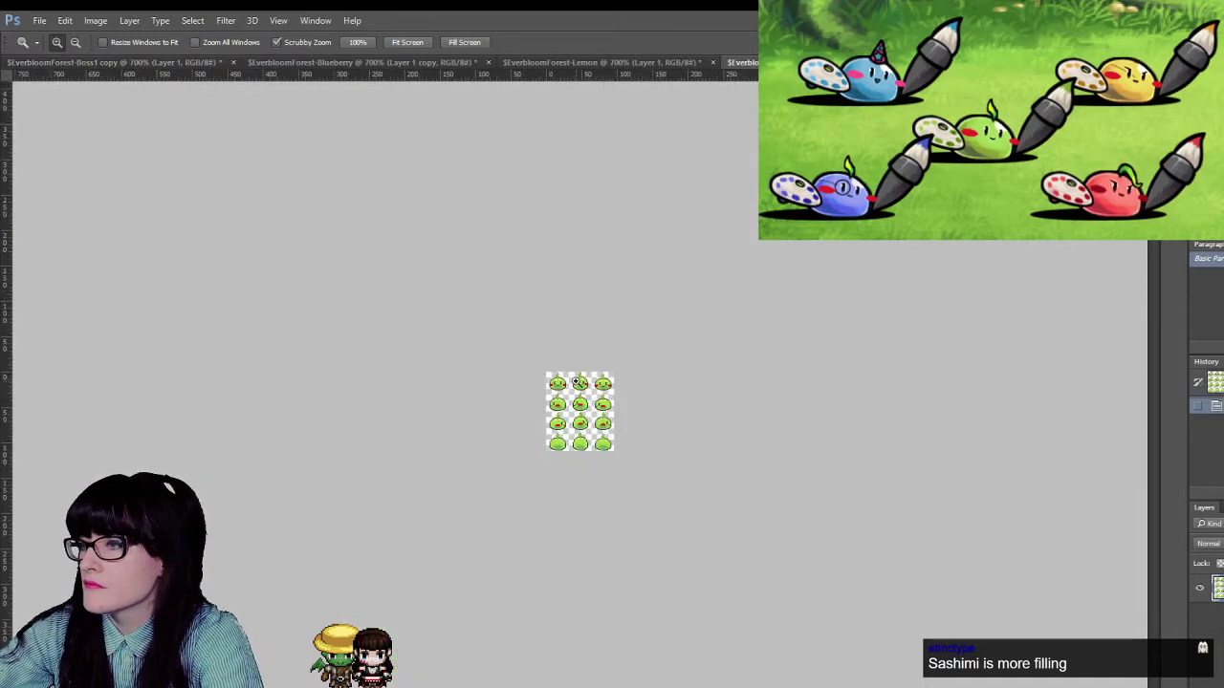
drag(579, 383, 577, 381)
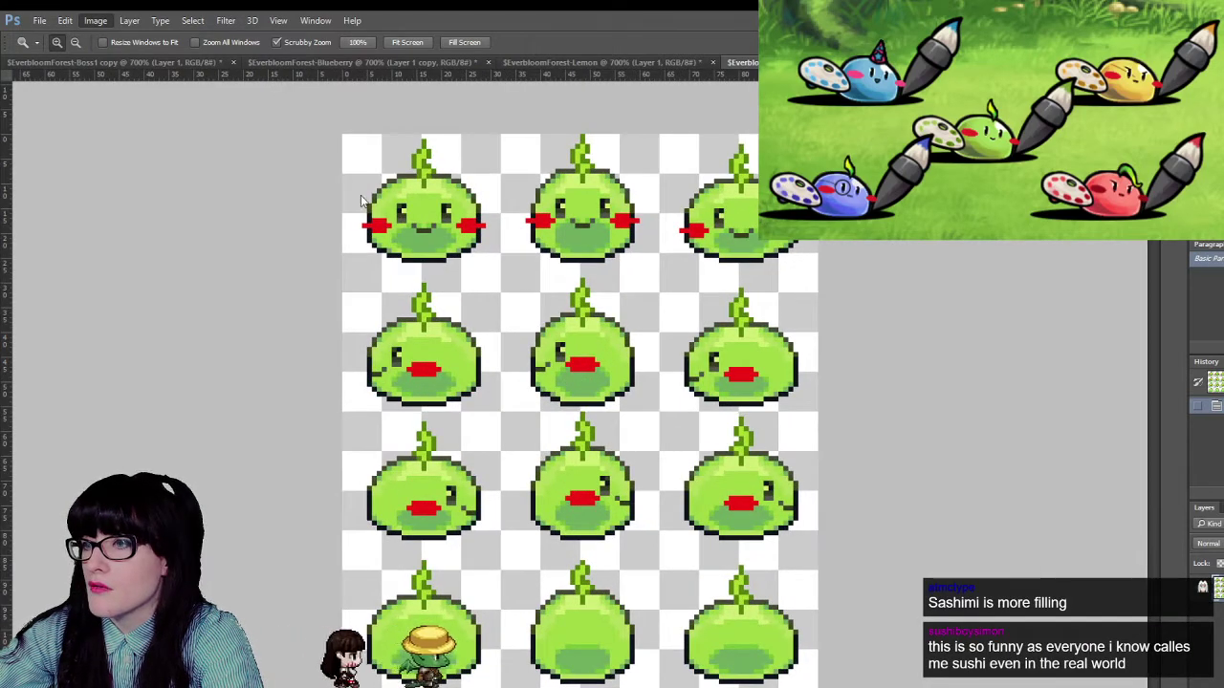
key(i)
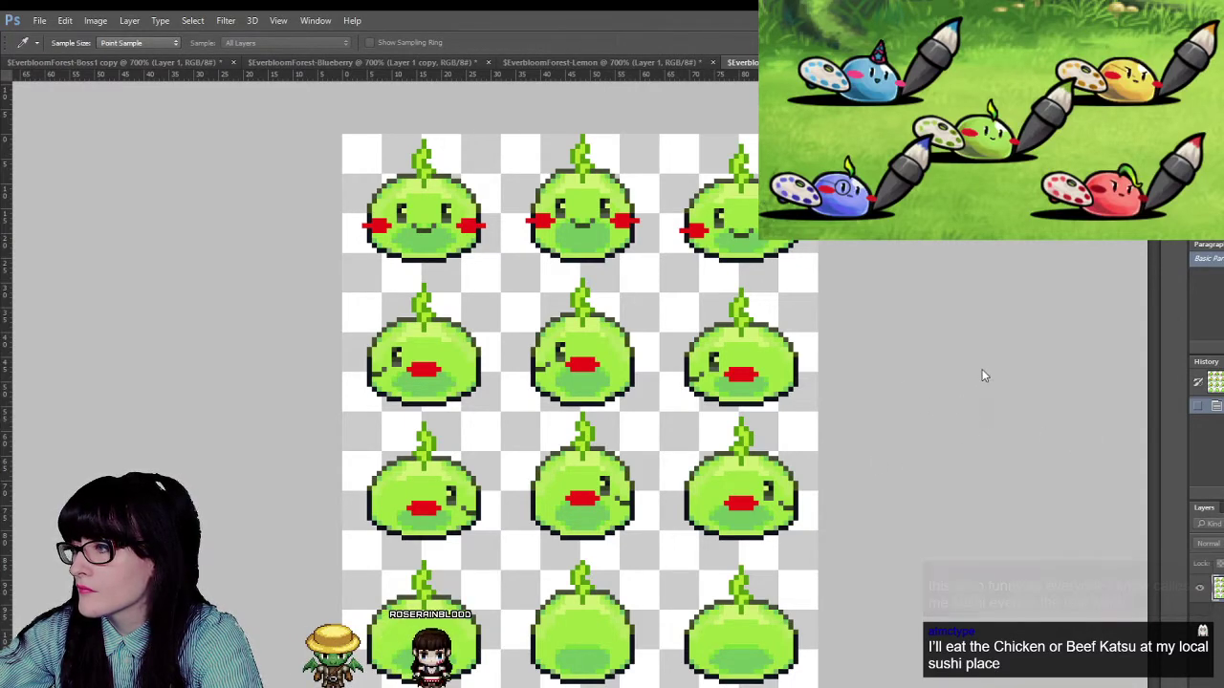
drag(1007, 413, 1025, 414)
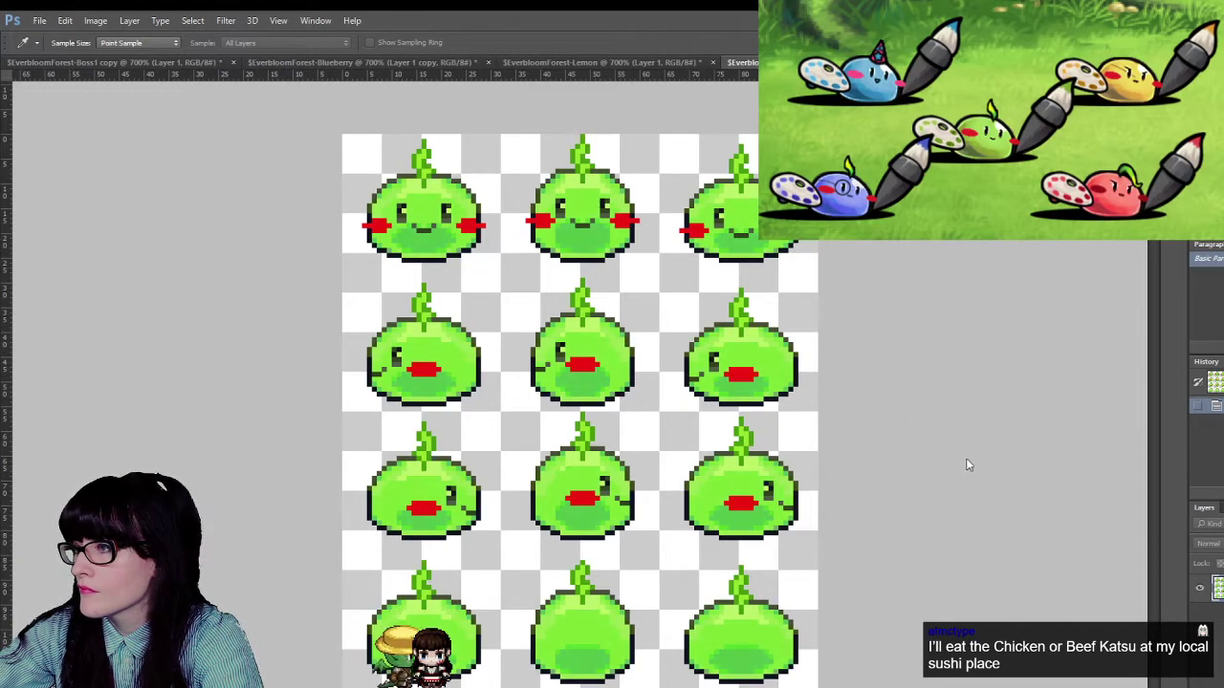
drag(982, 429, 981, 457)
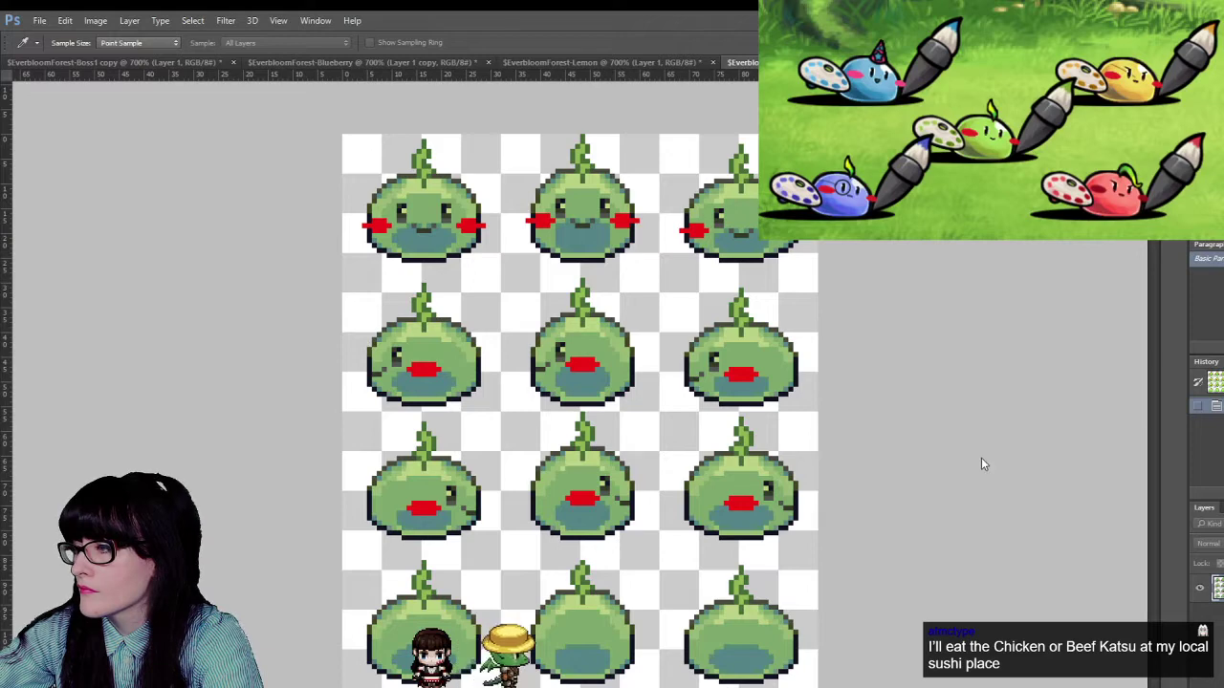
mouse_move(1024, 414)
mouse_down()
mouse_move(957, 394)
mouse_move(951, 431)
mouse_move(1040, 431)
mouse_up()
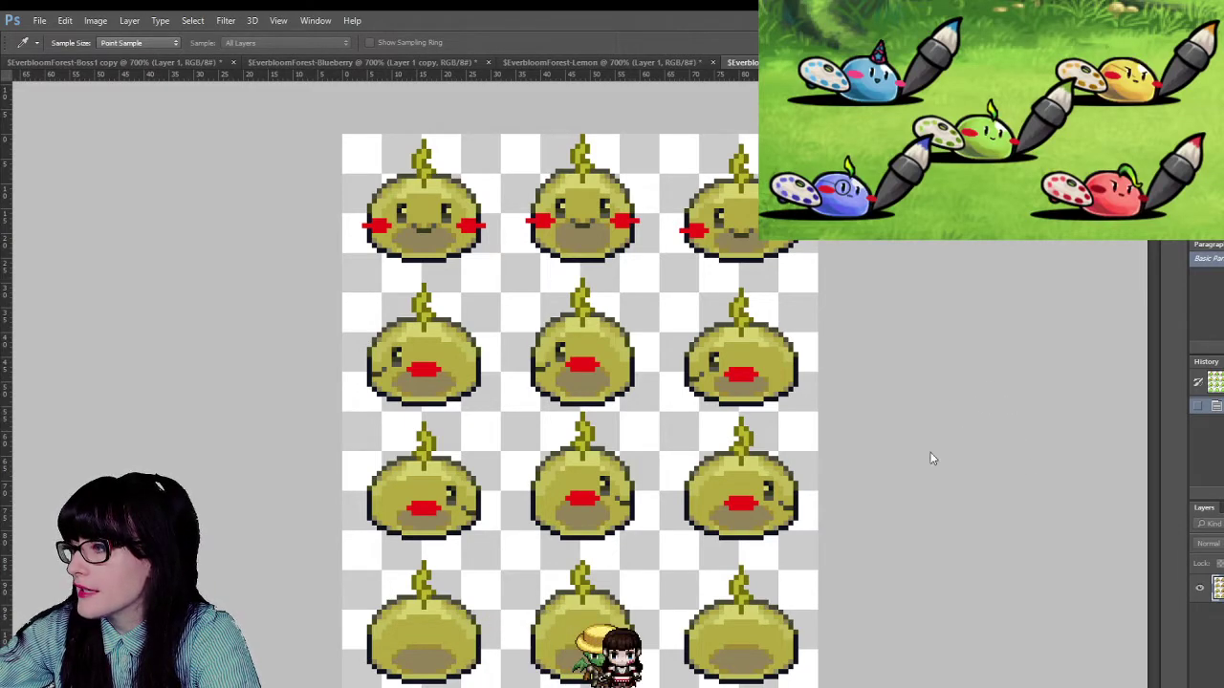
click(1086, 353)
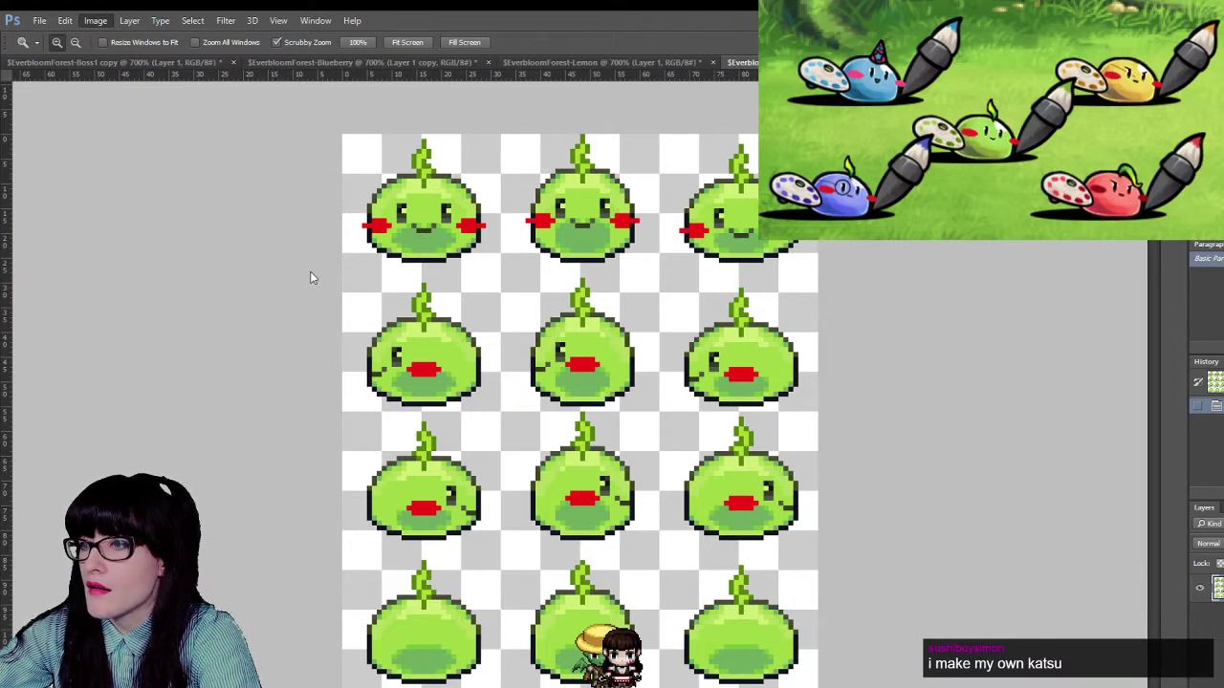
key(i)
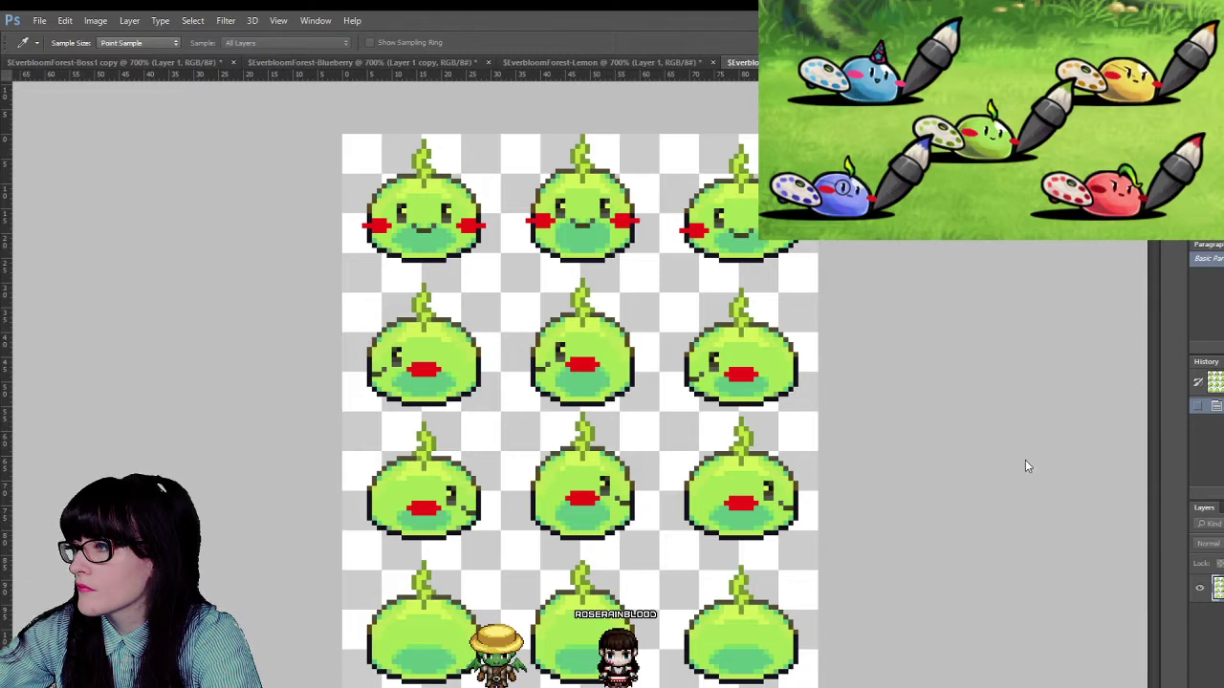
key(z)
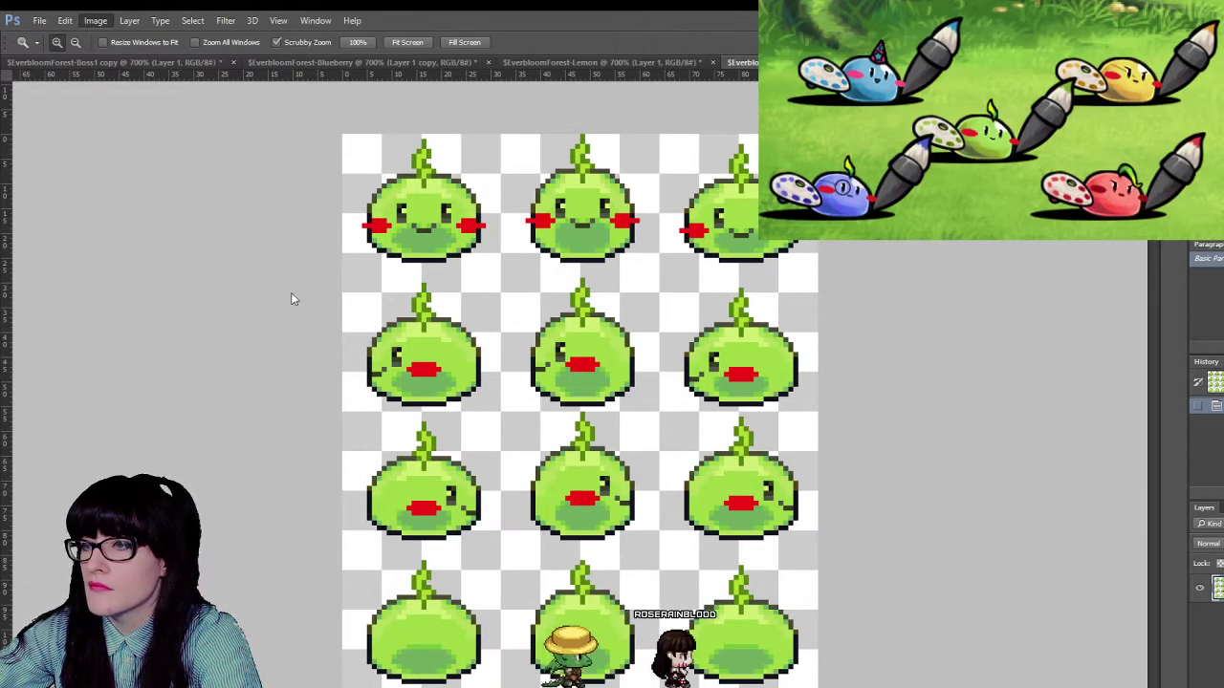
- Recolour the green slimes' bodies and leaves to a teal-mint green with successive colour adjustments, keeping the cheeks red
key(i)
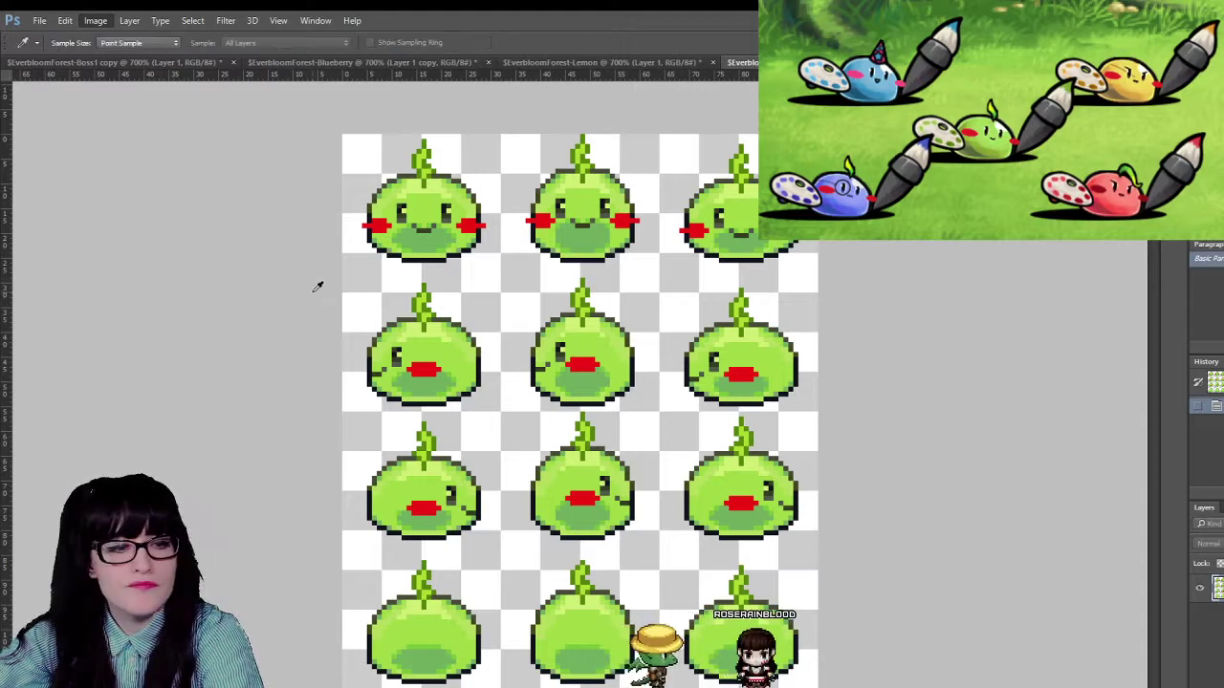
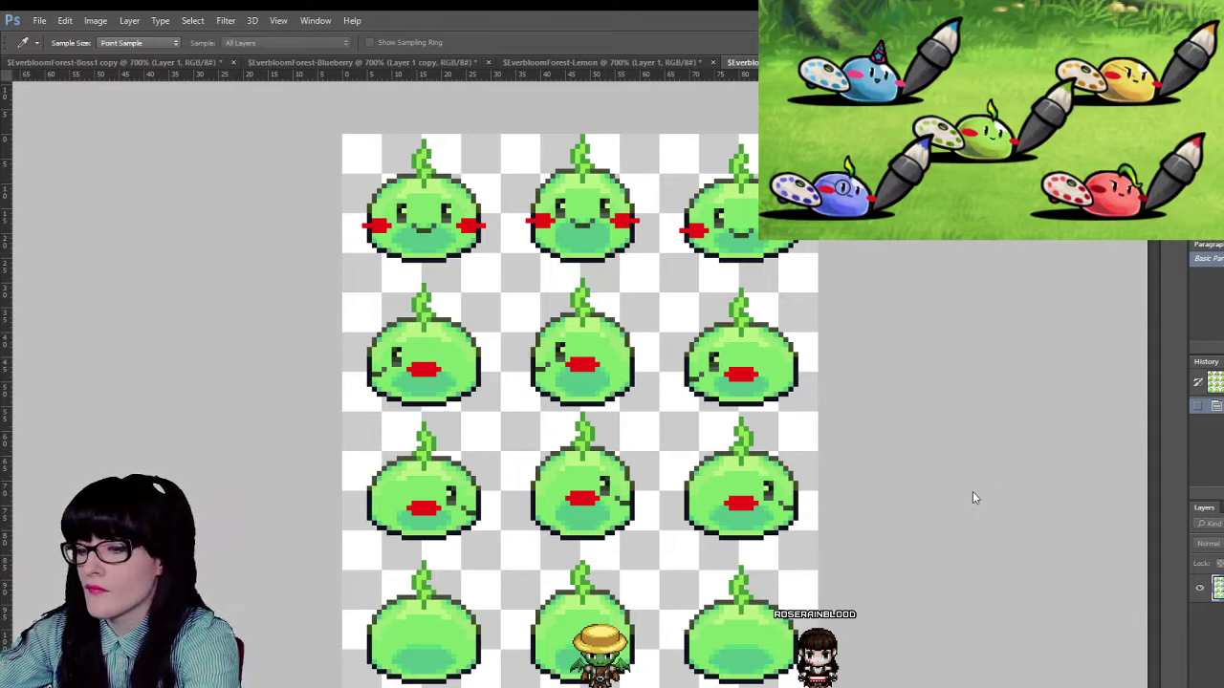
key(z)
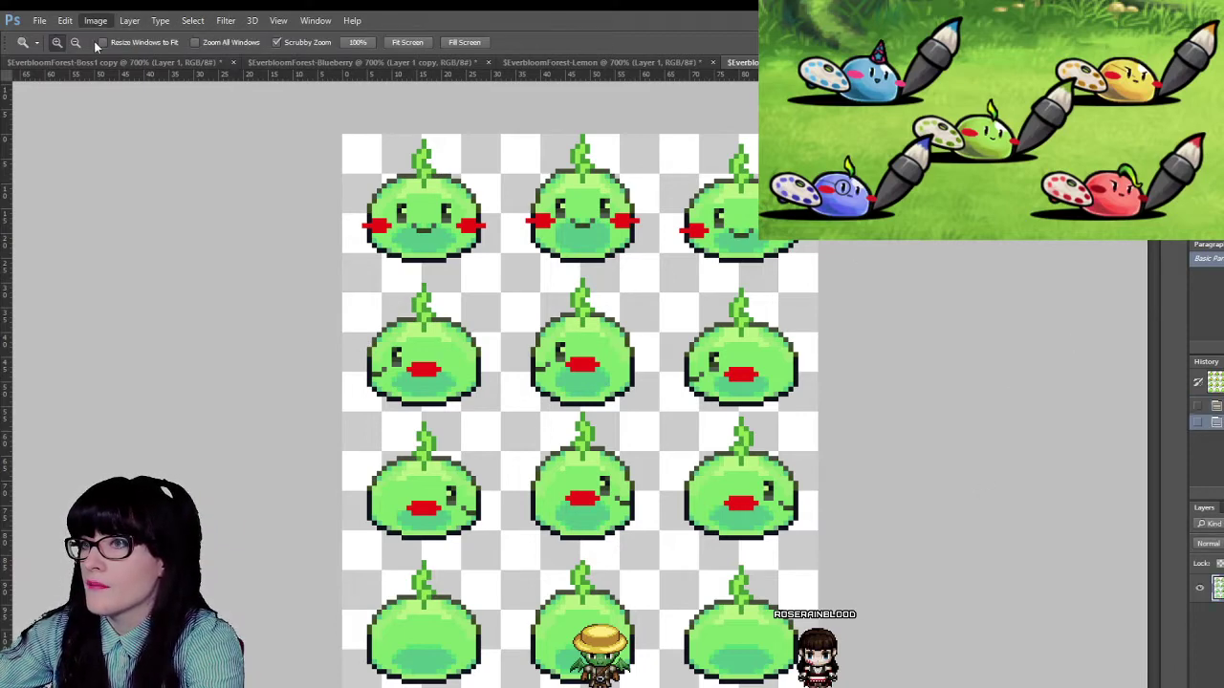
key(i)
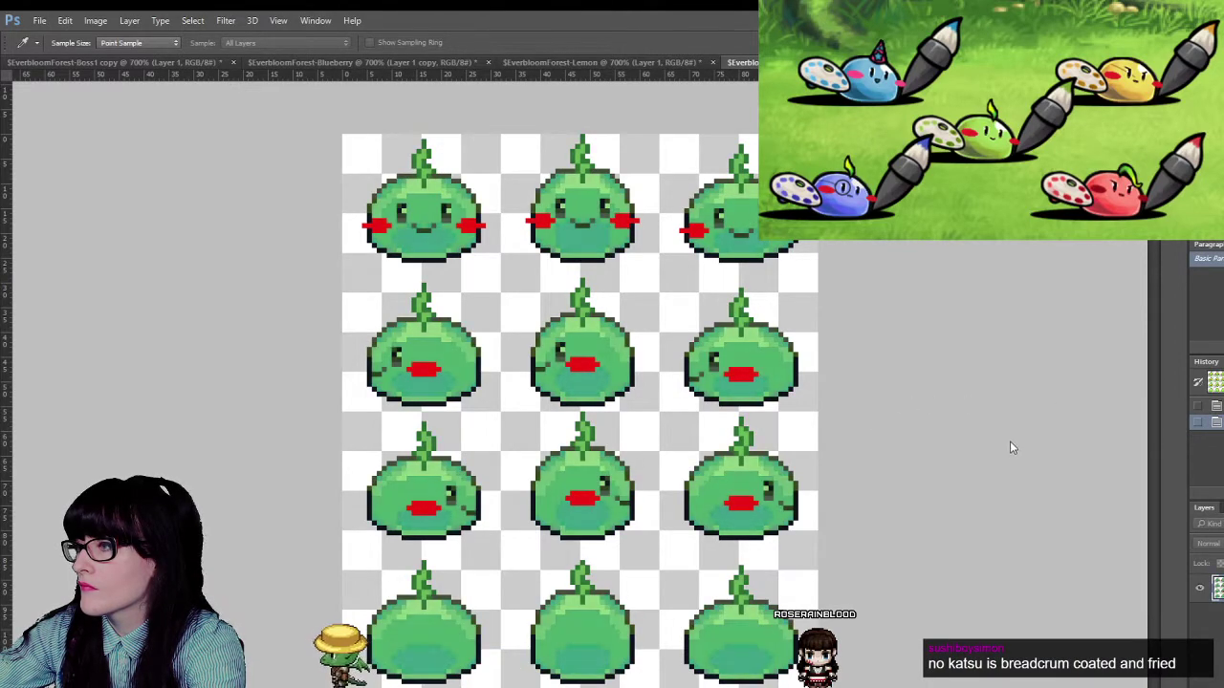
drag(1069, 469, 816, 475)
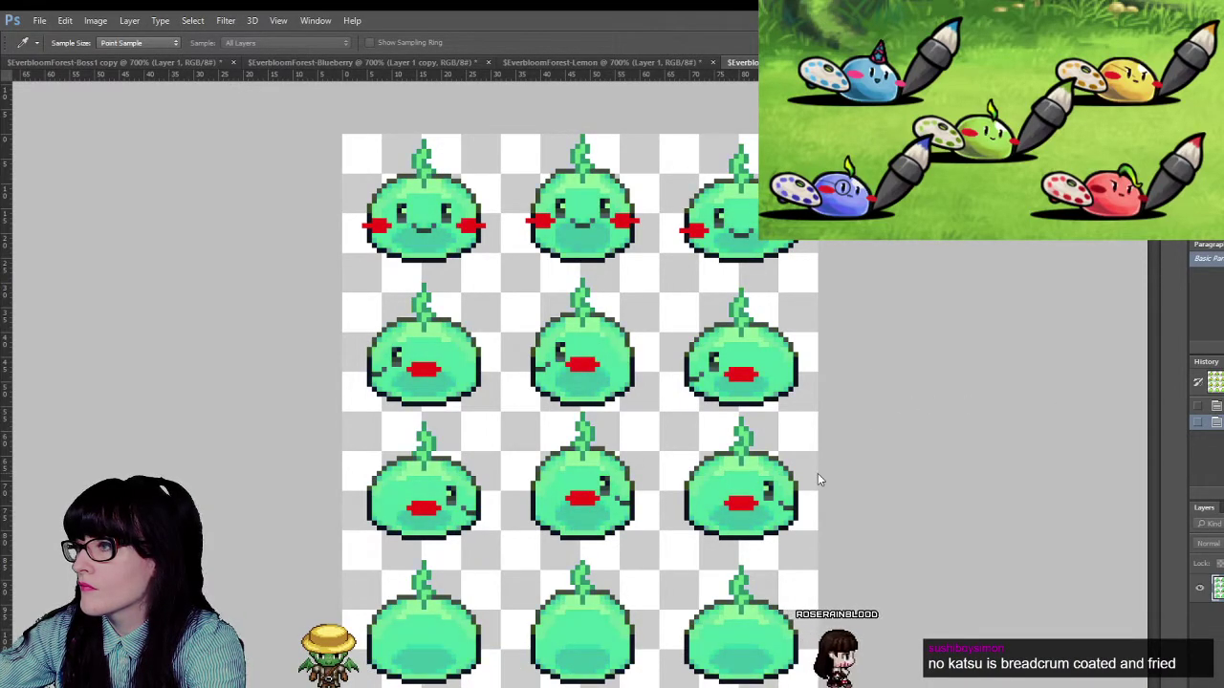
key(z)
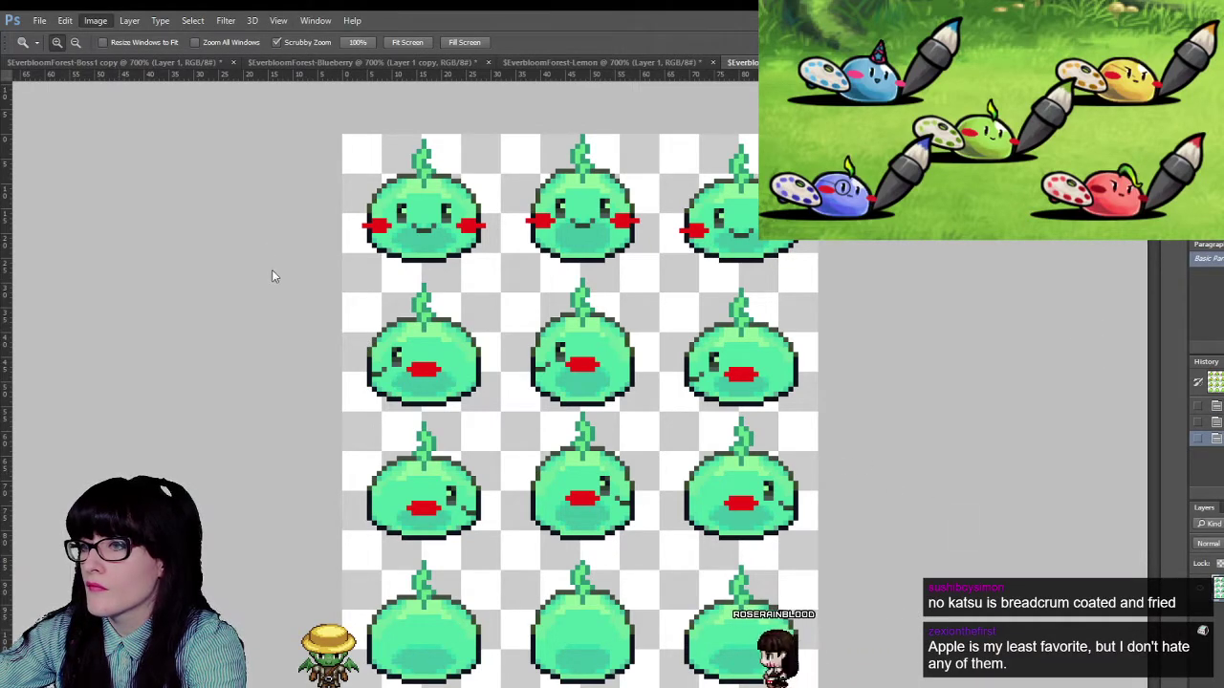
key(i)
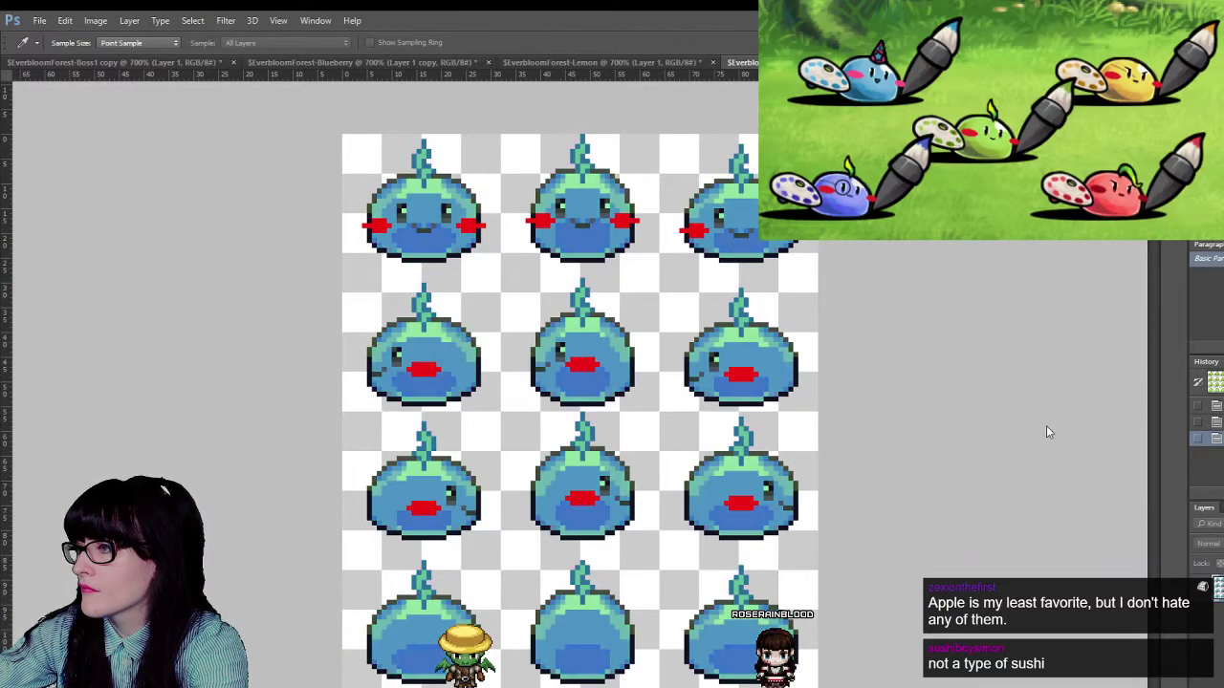
key(z)
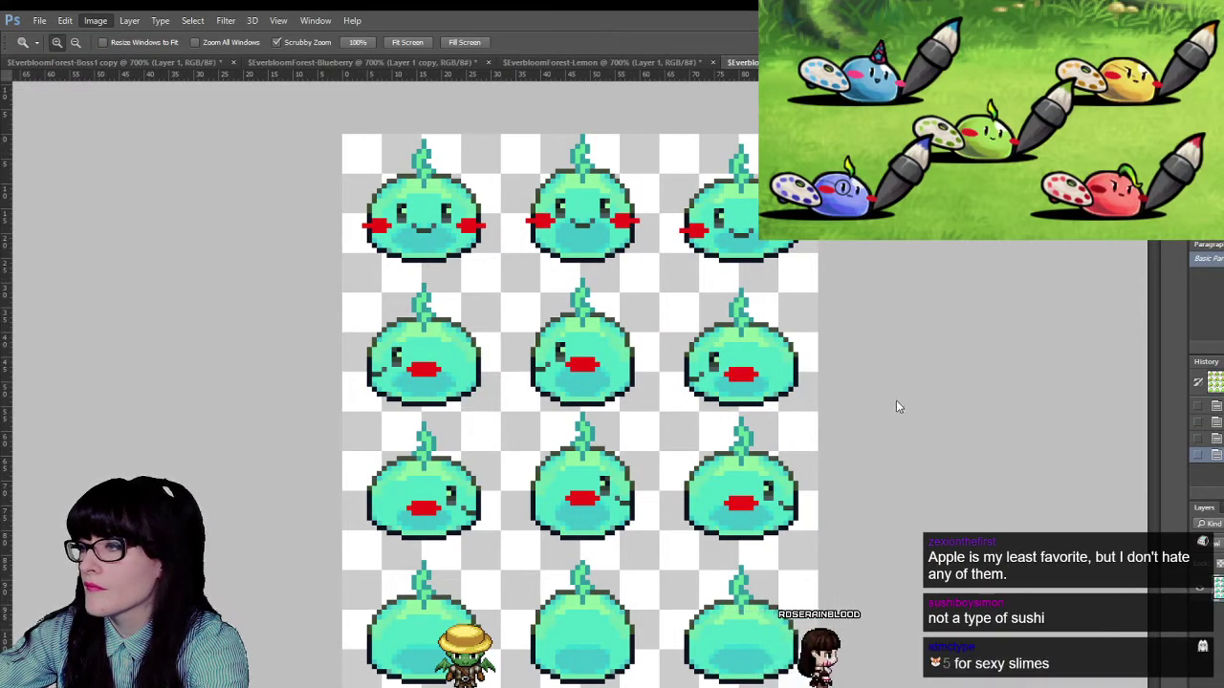
- Shift the teal slimes' body and leaf colours to periwinkle blue with violet belly shading, keeping the light green highlights
key(i)
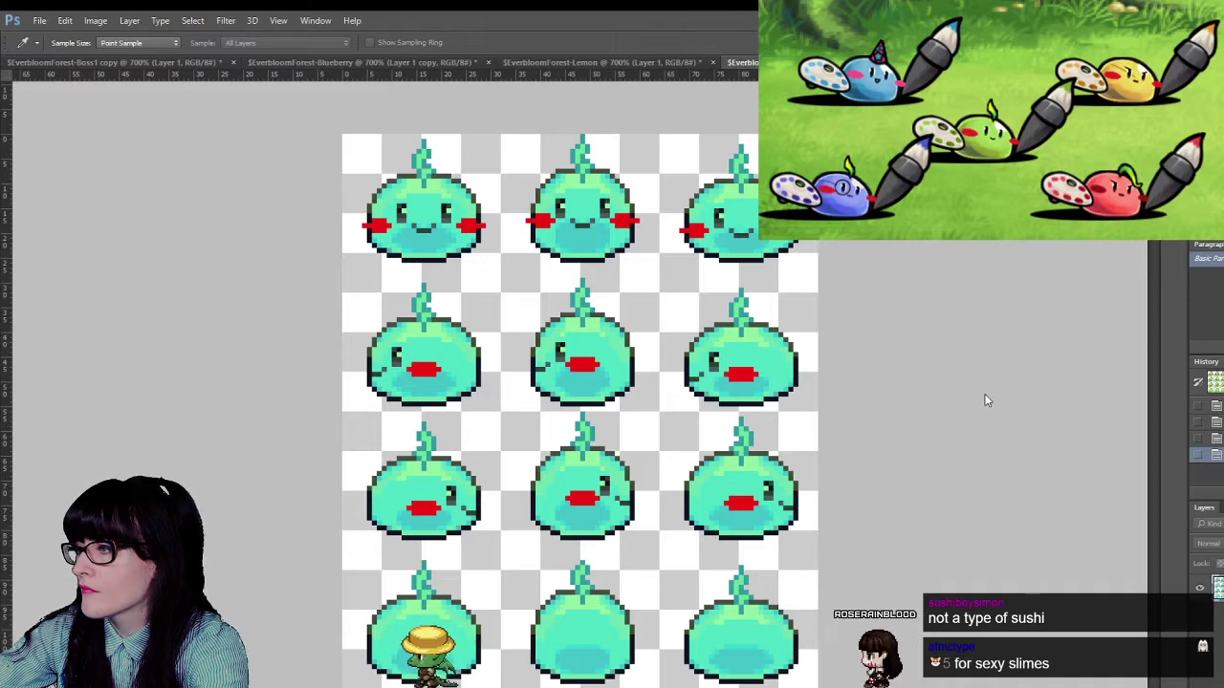
drag(1047, 414, 1027, 436)
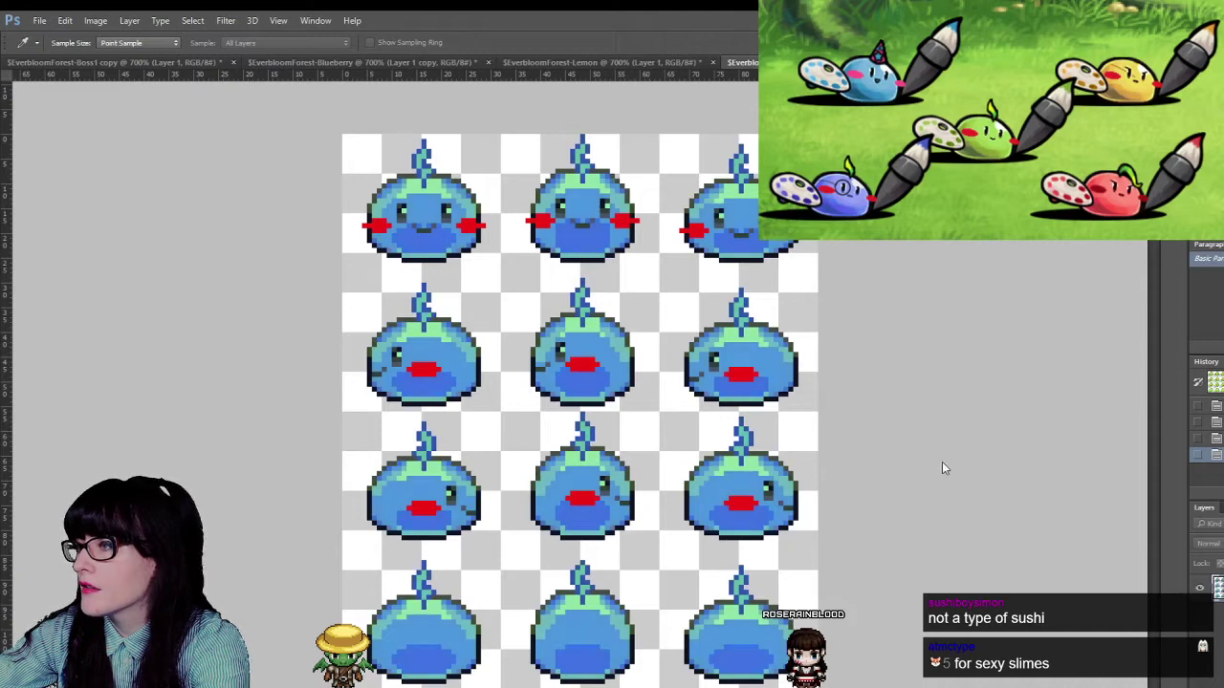
drag(1009, 401, 944, 403)
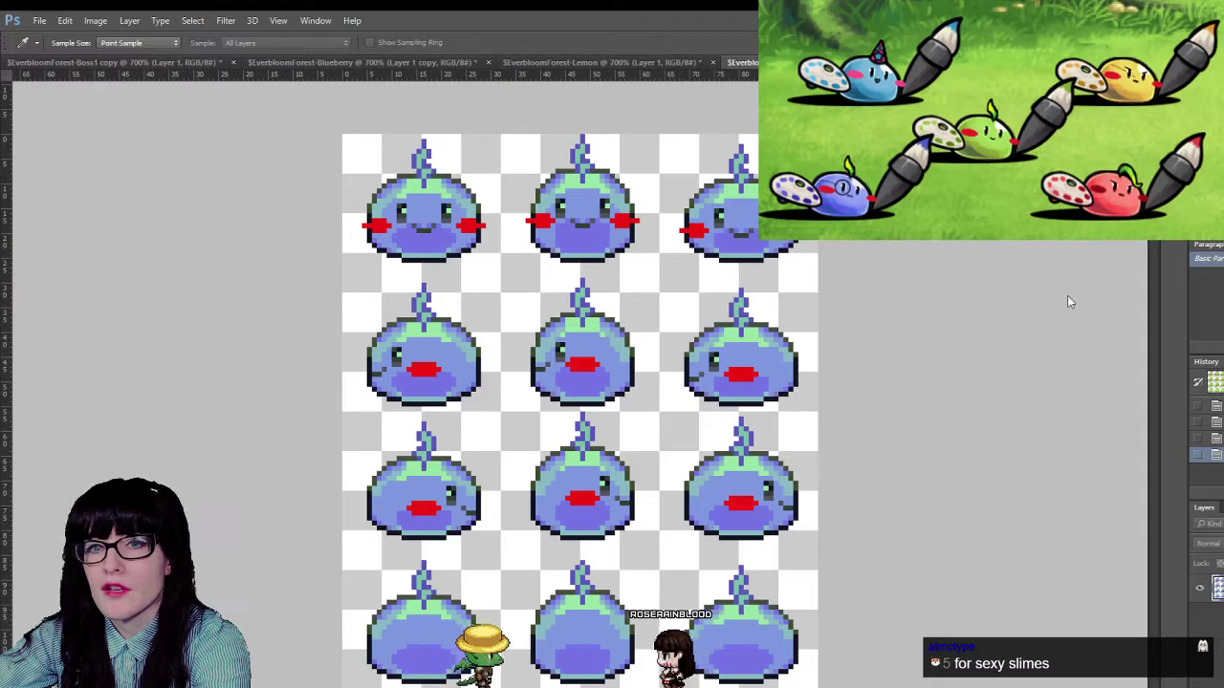
key(z)
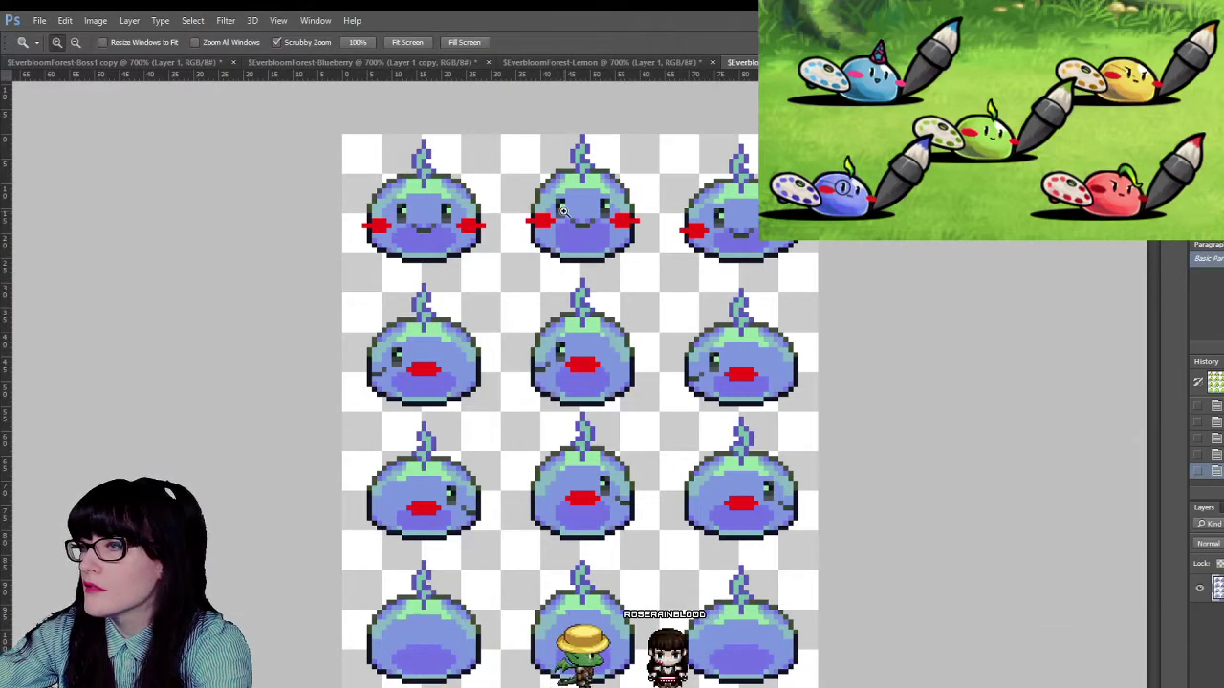
- Adjust the slimes' periwinkle body to lavender purple, with a deeper purple belly and leaf outline, grey-toned edges and pale green highlights
click(541, 168)
click(541, 168)
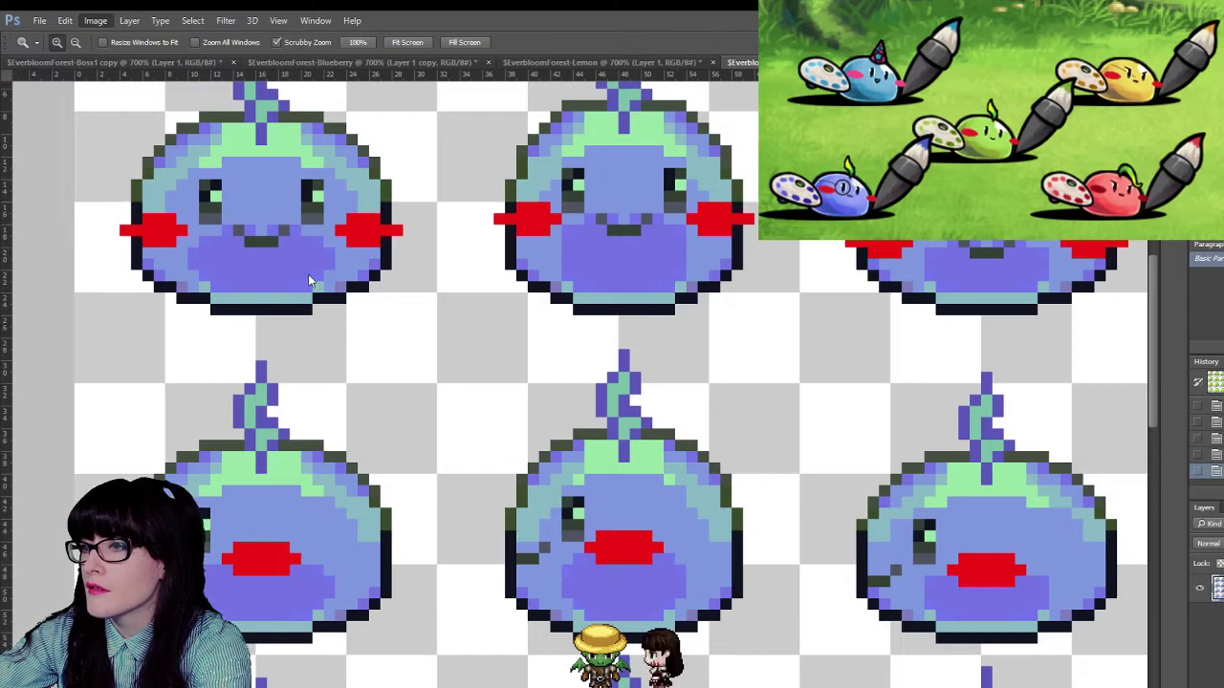
key(i)
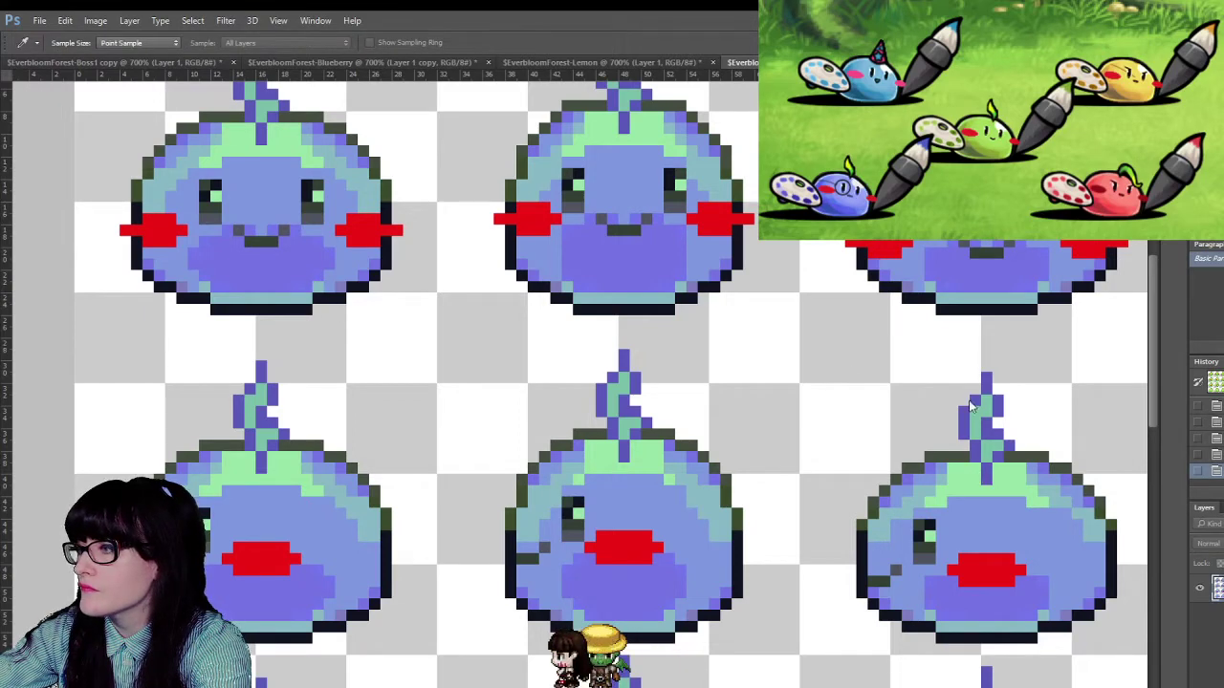
drag(995, 403, 968, 401)
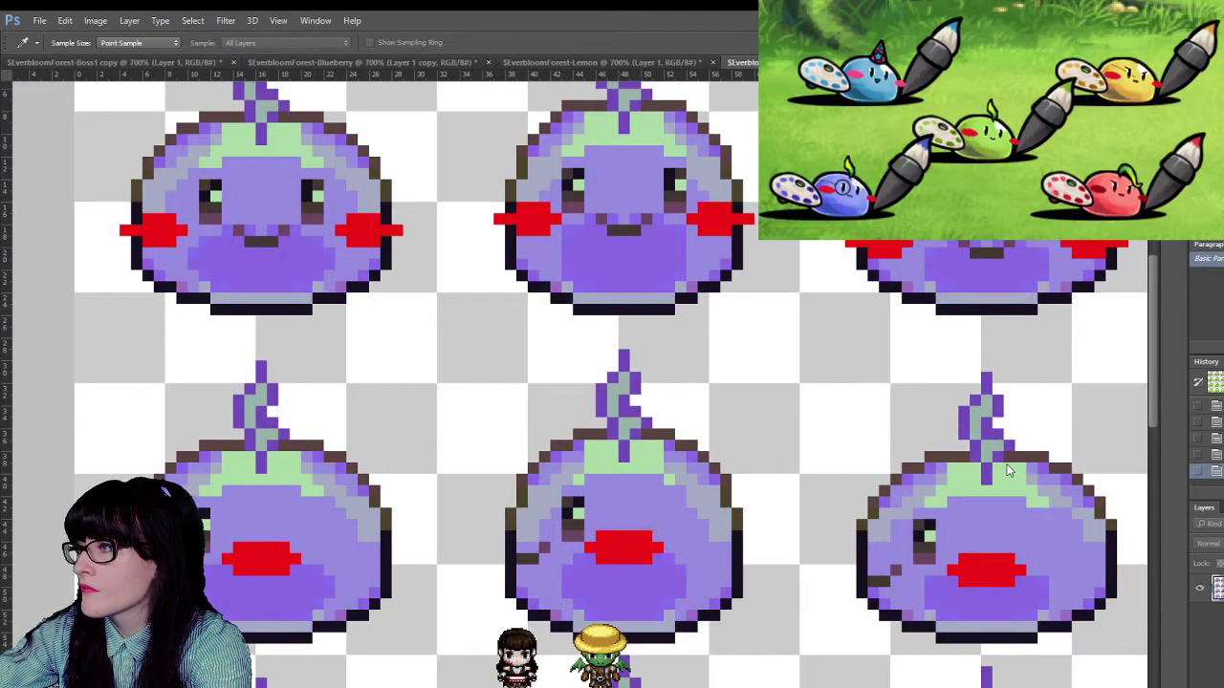
mouse_move(985, 466)
mouse_down()
mouse_move(1034, 469)
mouse_move(986, 460)
mouse_up()
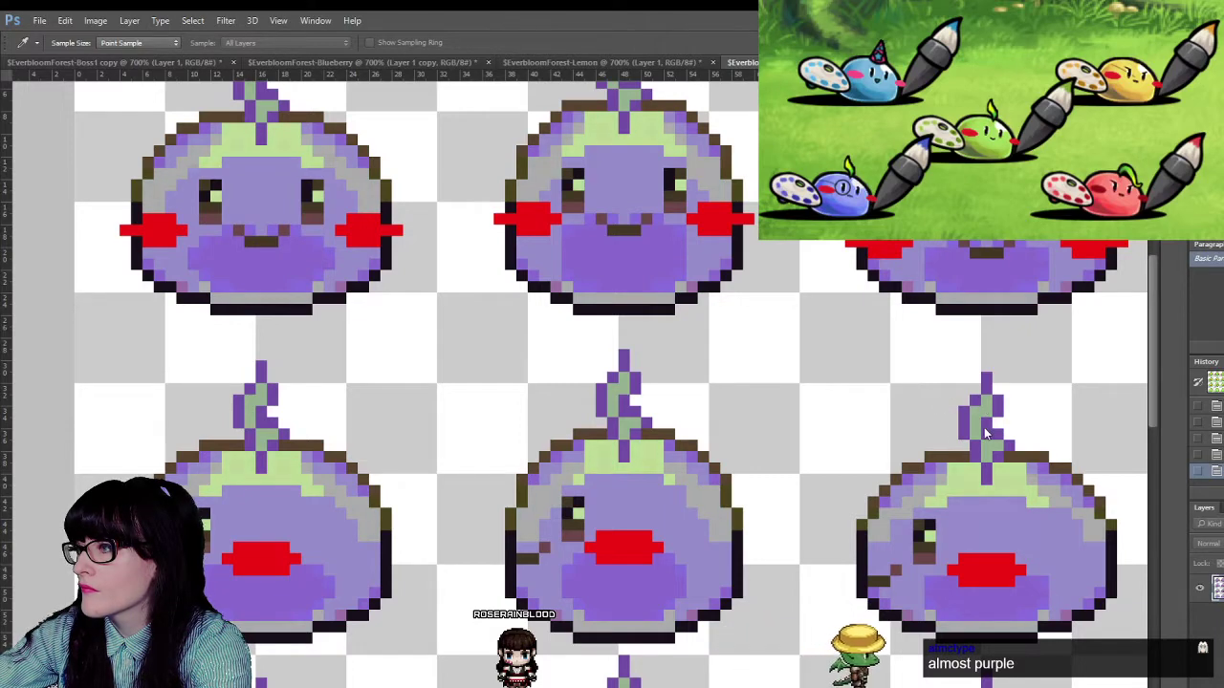
drag(987, 435, 1030, 436)
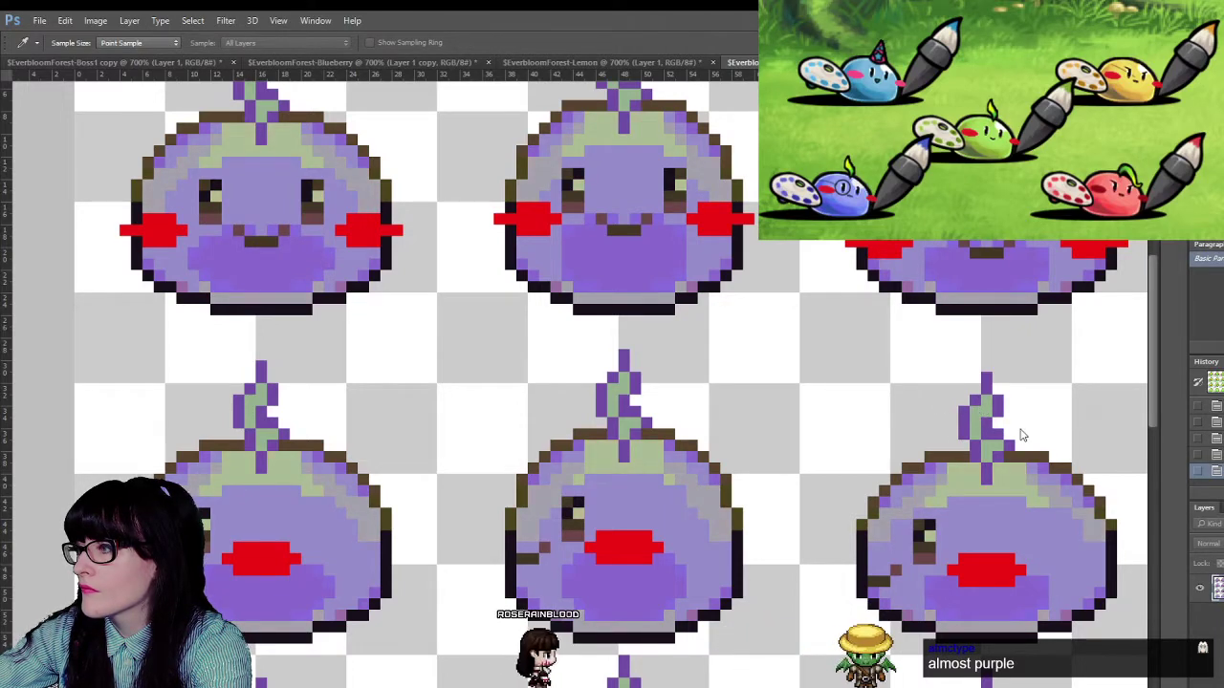
drag(956, 406, 1028, 431)
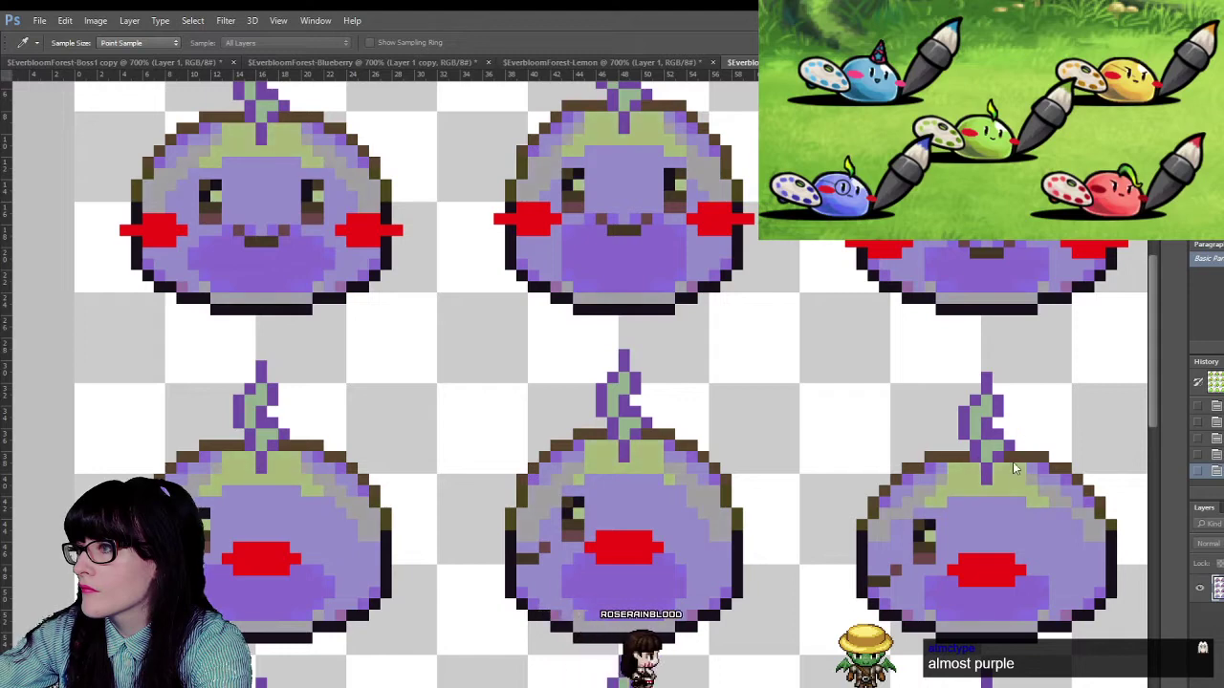
mouse_move(1022, 437)
mouse_down()
mouse_move(1015, 407)
mouse_move(927, 402)
mouse_move(1032, 442)
mouse_up()
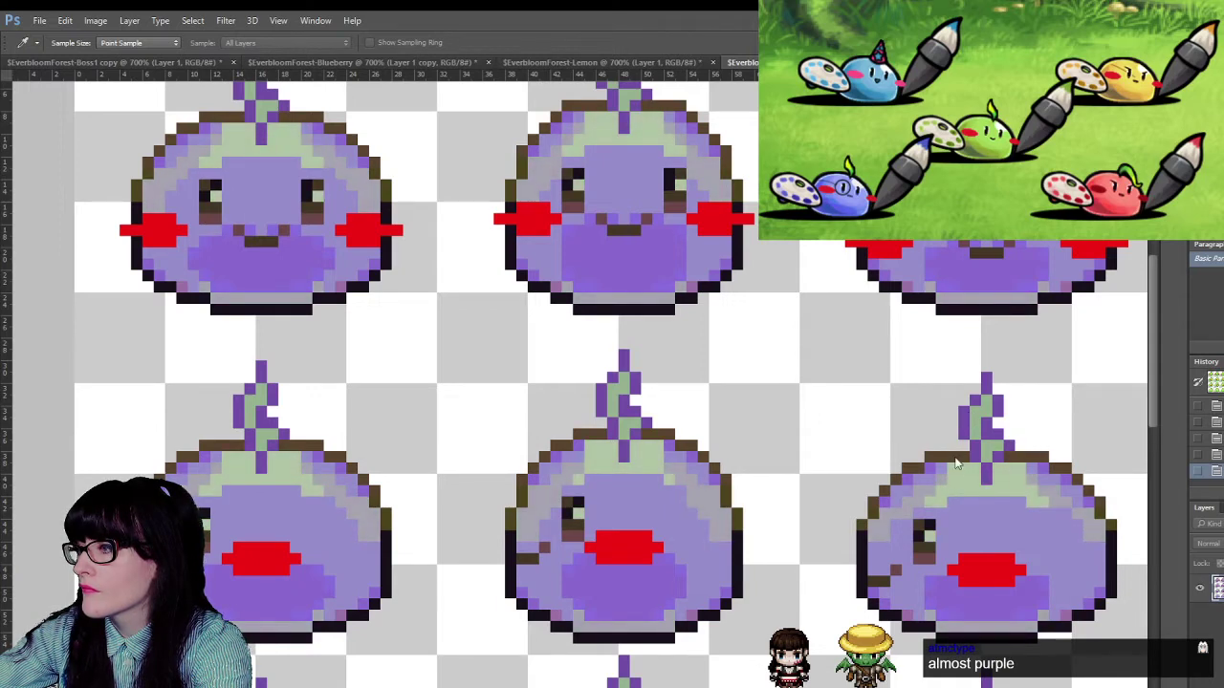
mouse_move(980, 490)
mouse_down()
mouse_move(1001, 497)
mouse_move(987, 475)
mouse_up()
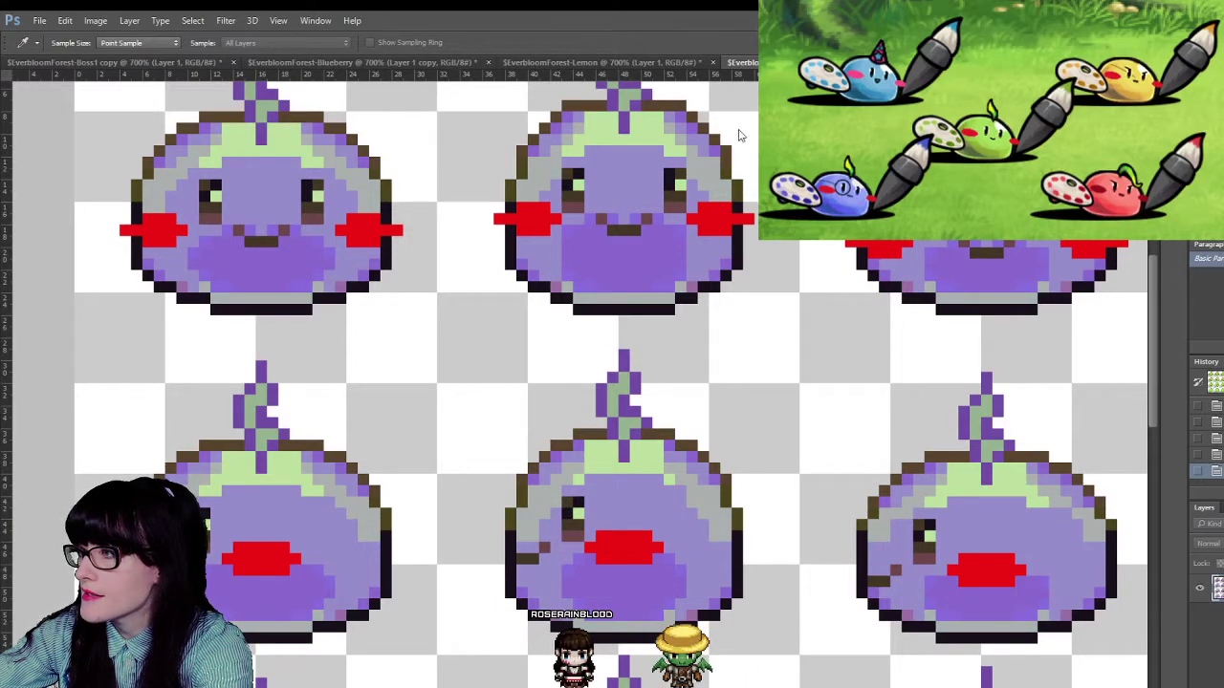
key(z)
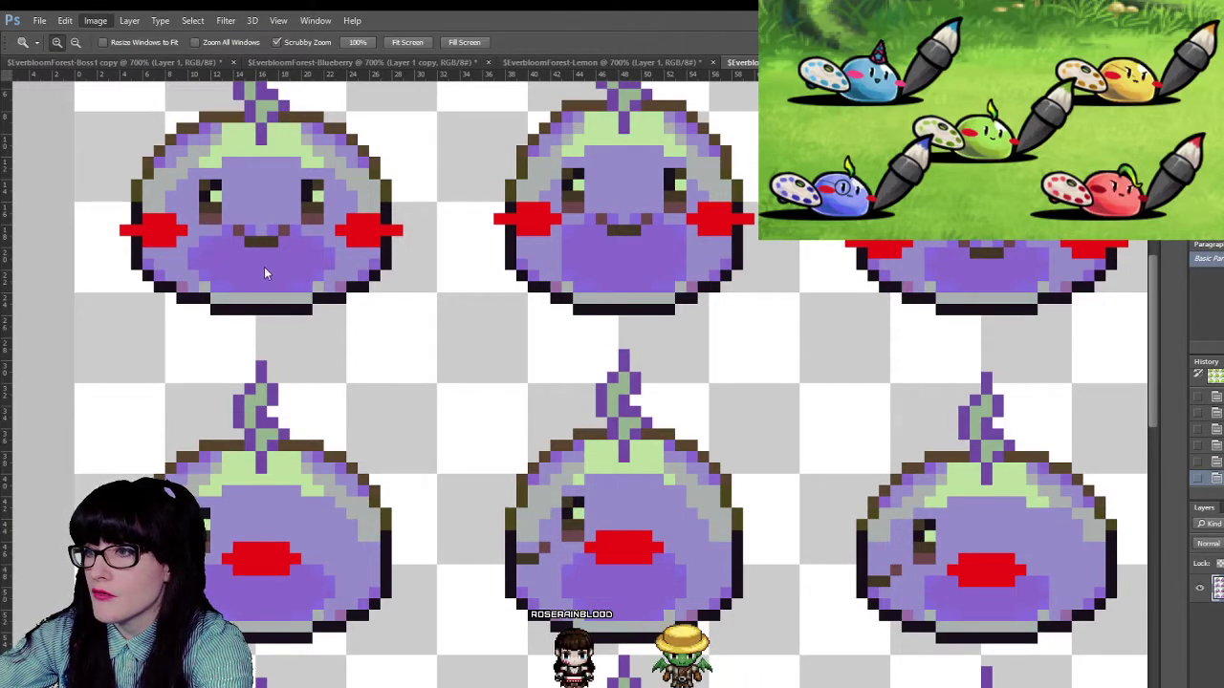
- Shift the slimes' pale green highlights to pinkish lavender, and try lightening the grey edge shading
key(i)
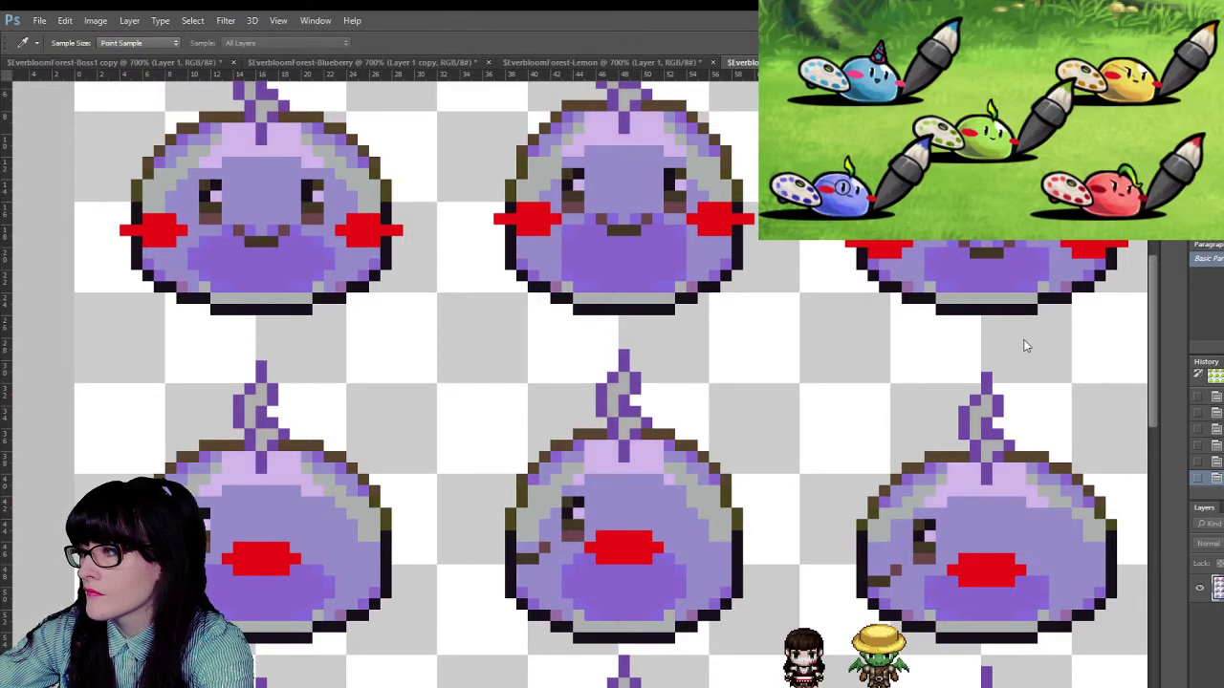
key(z)
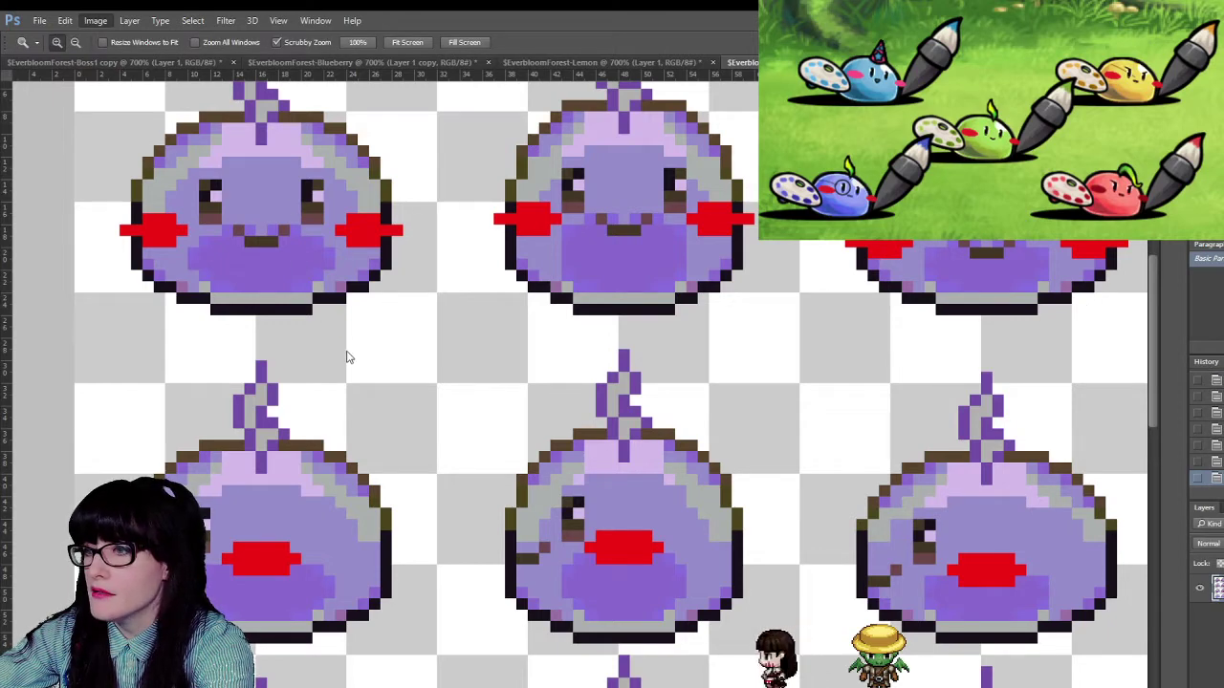
key(i)
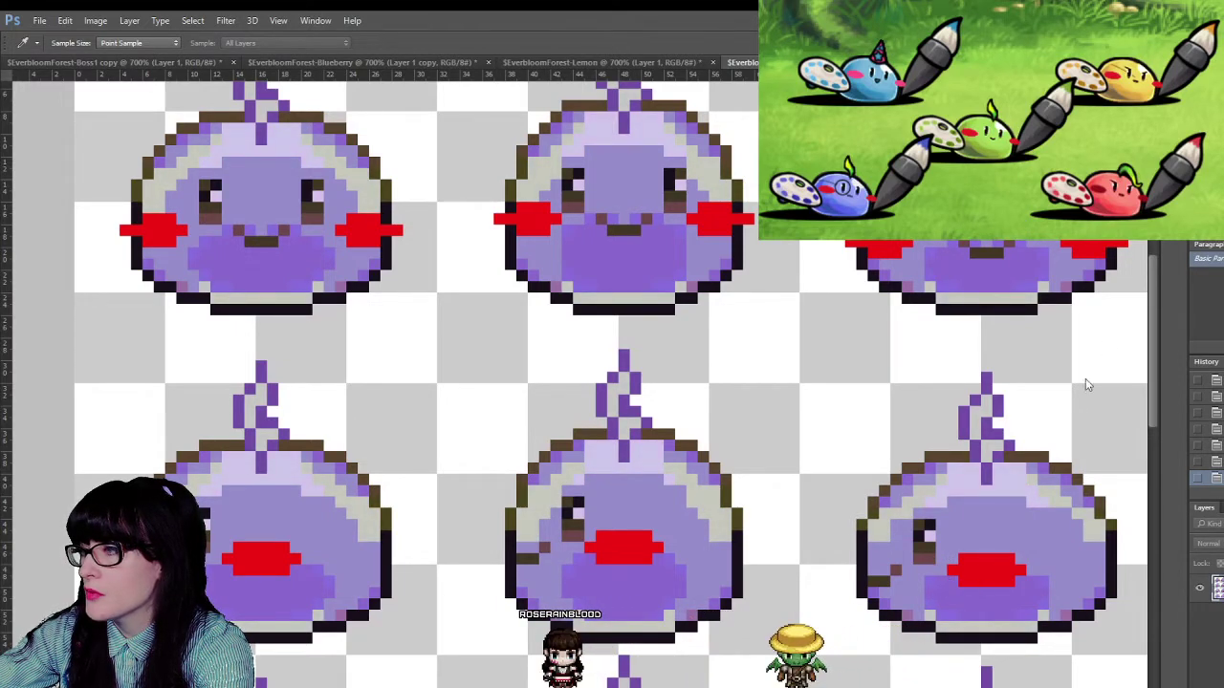
key(z)
- Copy the top-row middle slime from the $EverbloomForest-Lemon sheet into the purple sheet and place it beside the middle purple slime
drag(1114, 278, 535, 234)
click(602, 63)
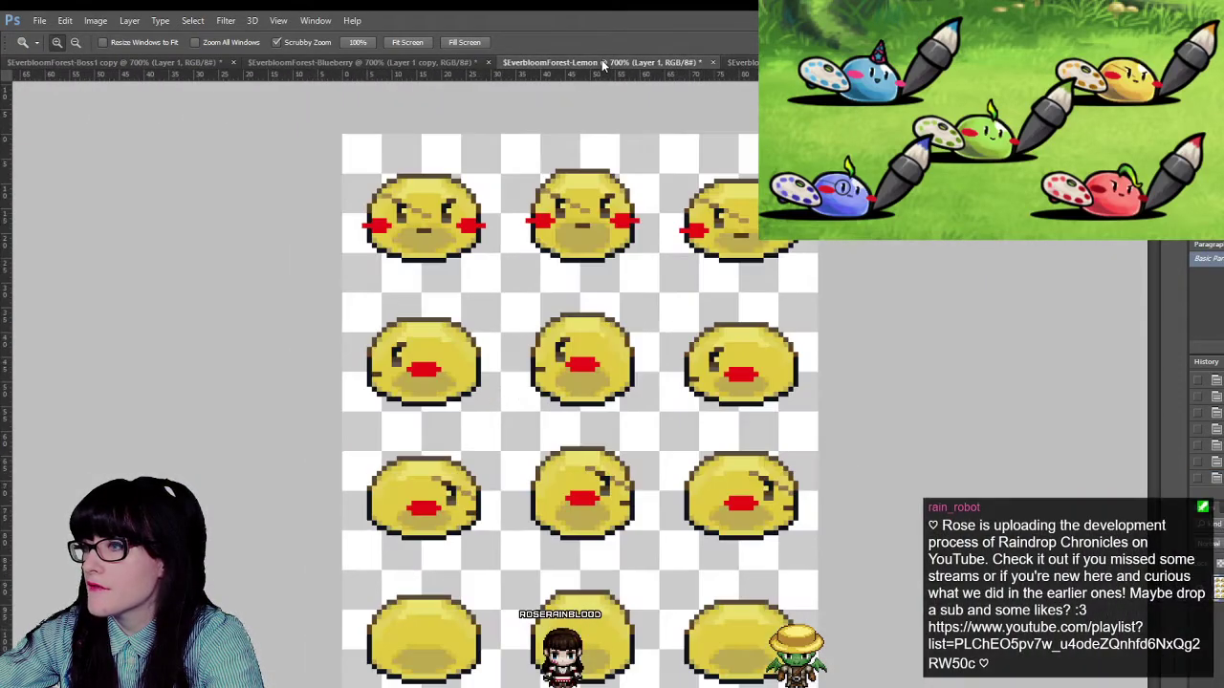
click(743, 62)
drag(554, 172, 602, 171)
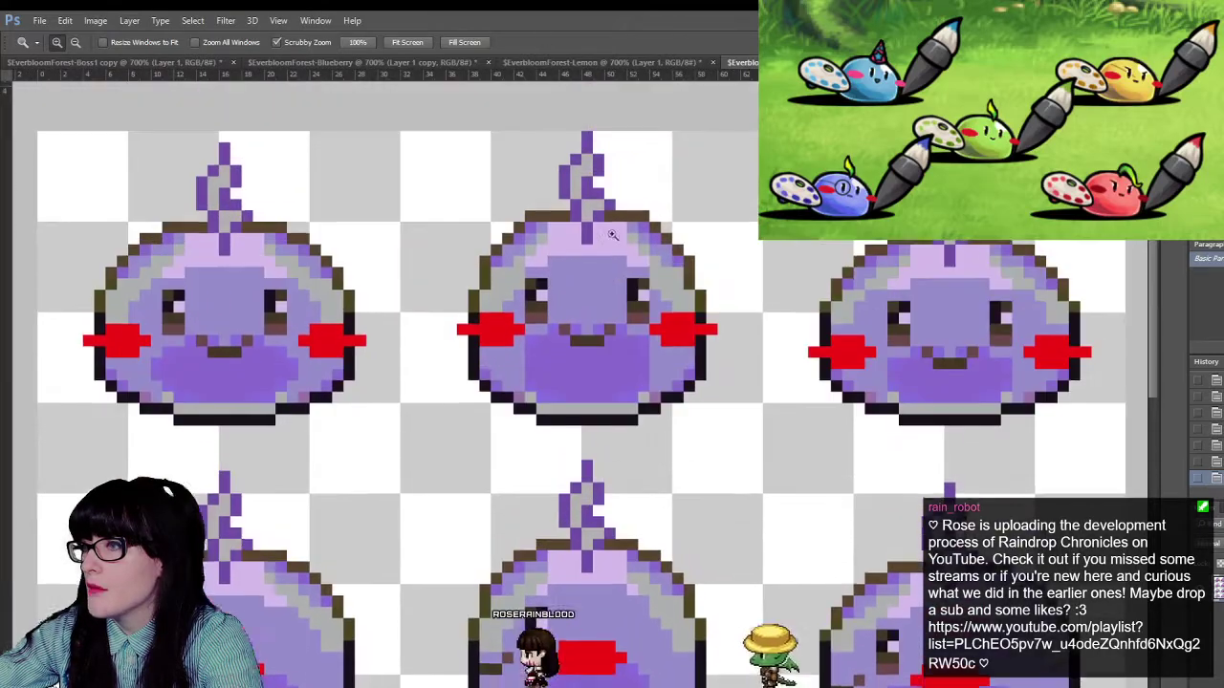
key(ctrl+shift+Tab)
key(m)
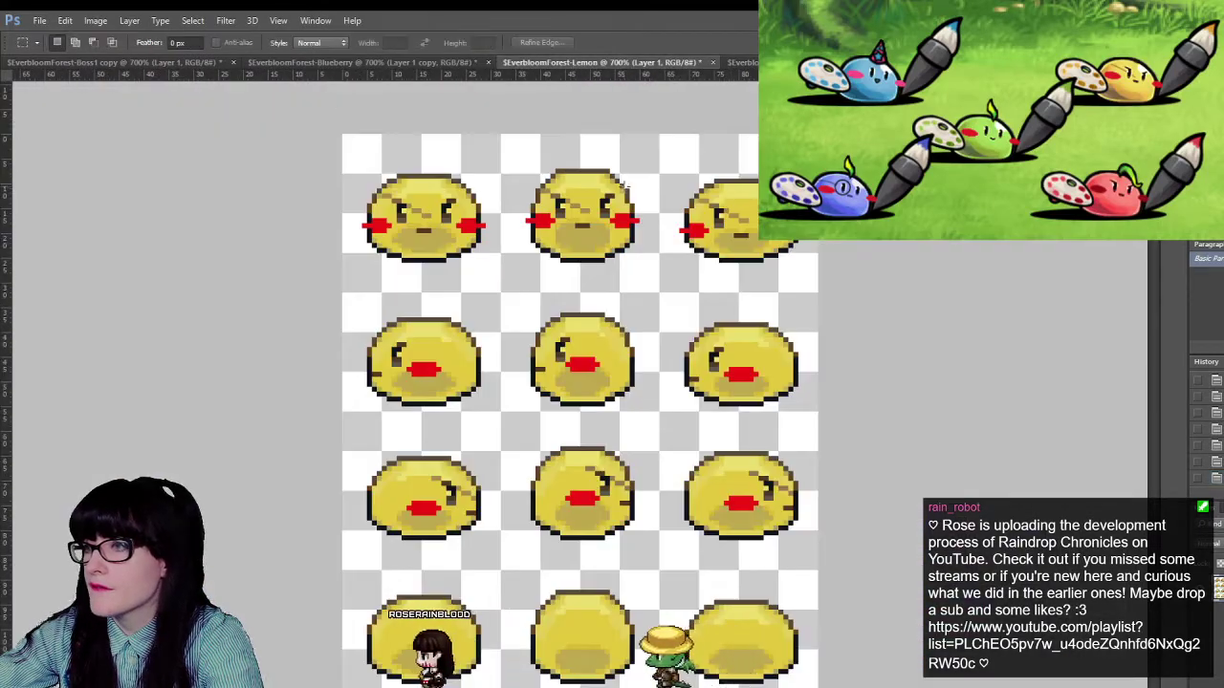
drag(520, 153, 649, 254)
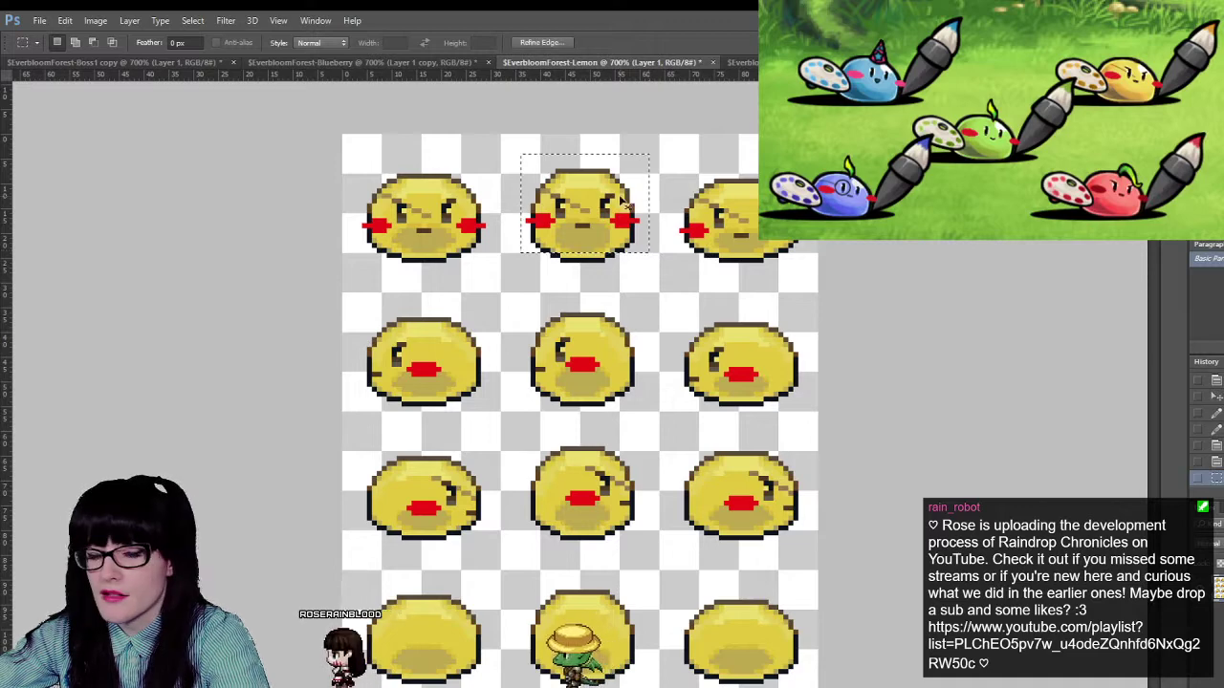
key(ctrl+Tab)
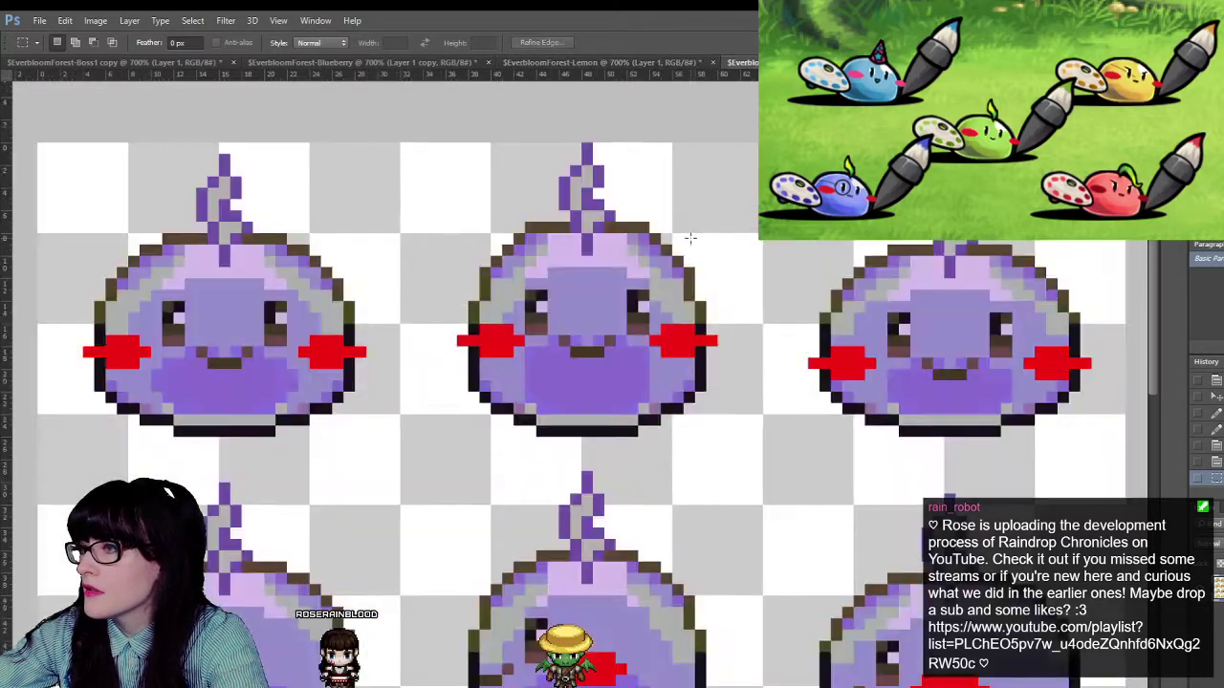
key(ctrl+v)
key(v)
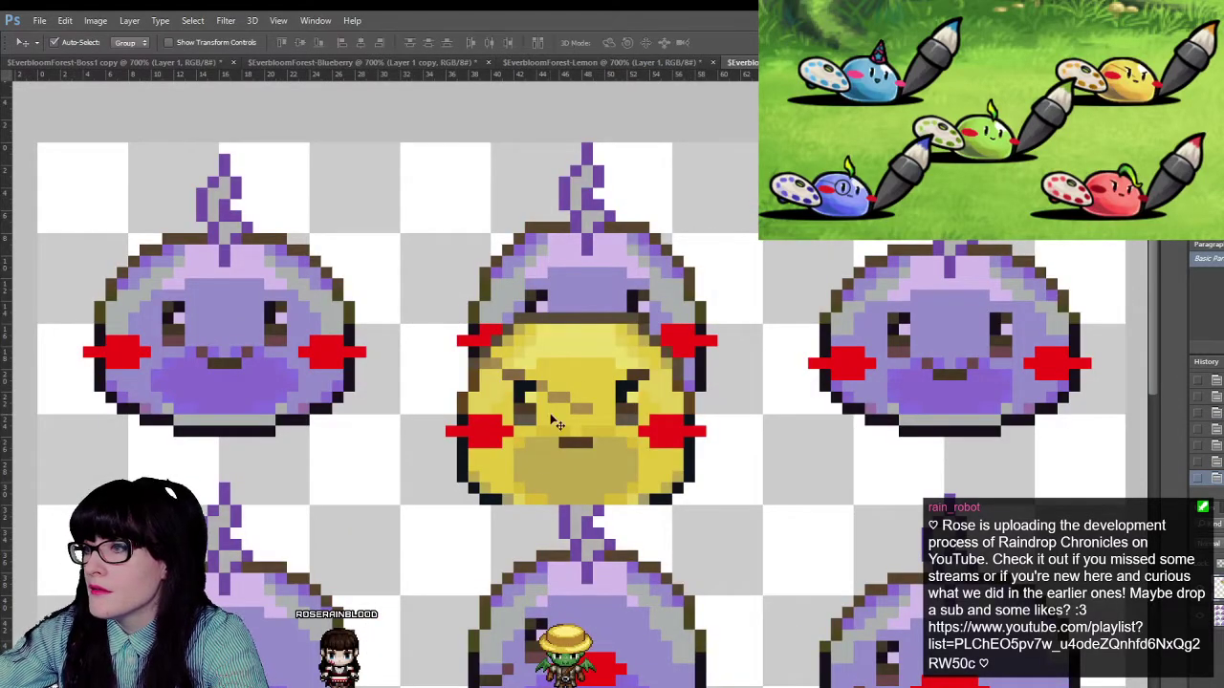
drag(557, 423, 802, 395)
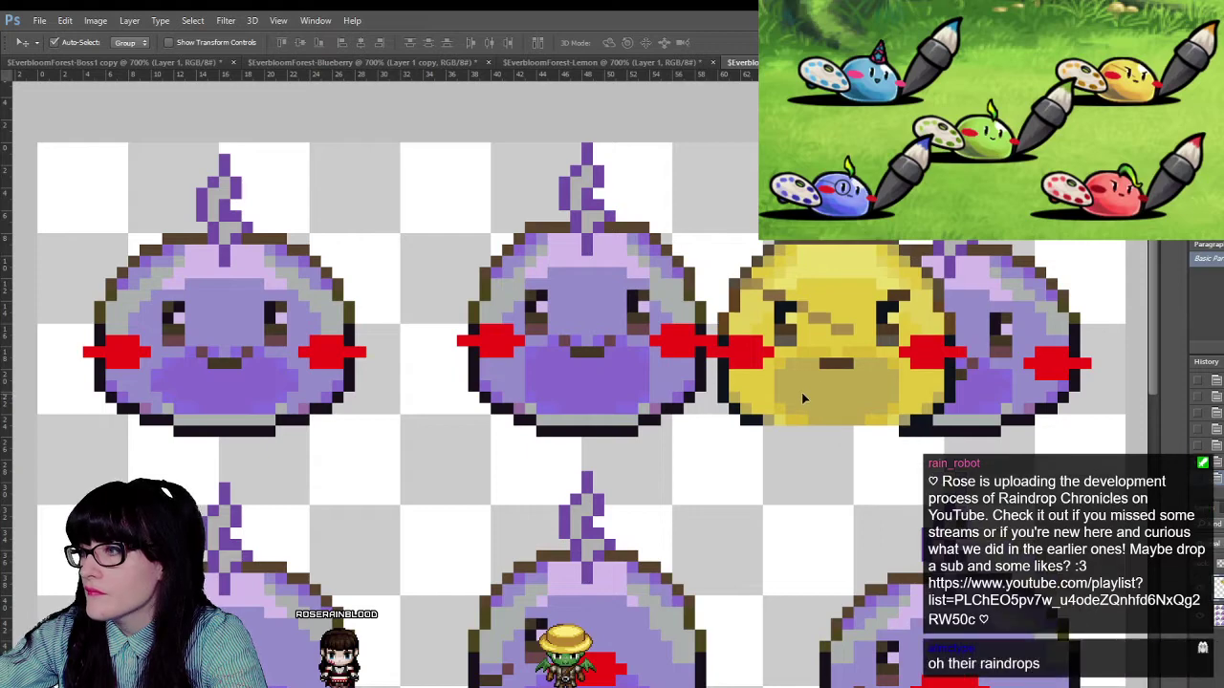
- Try shifting the purple slimes' overall hue to a warmer purple with orange cheeks
key(z)
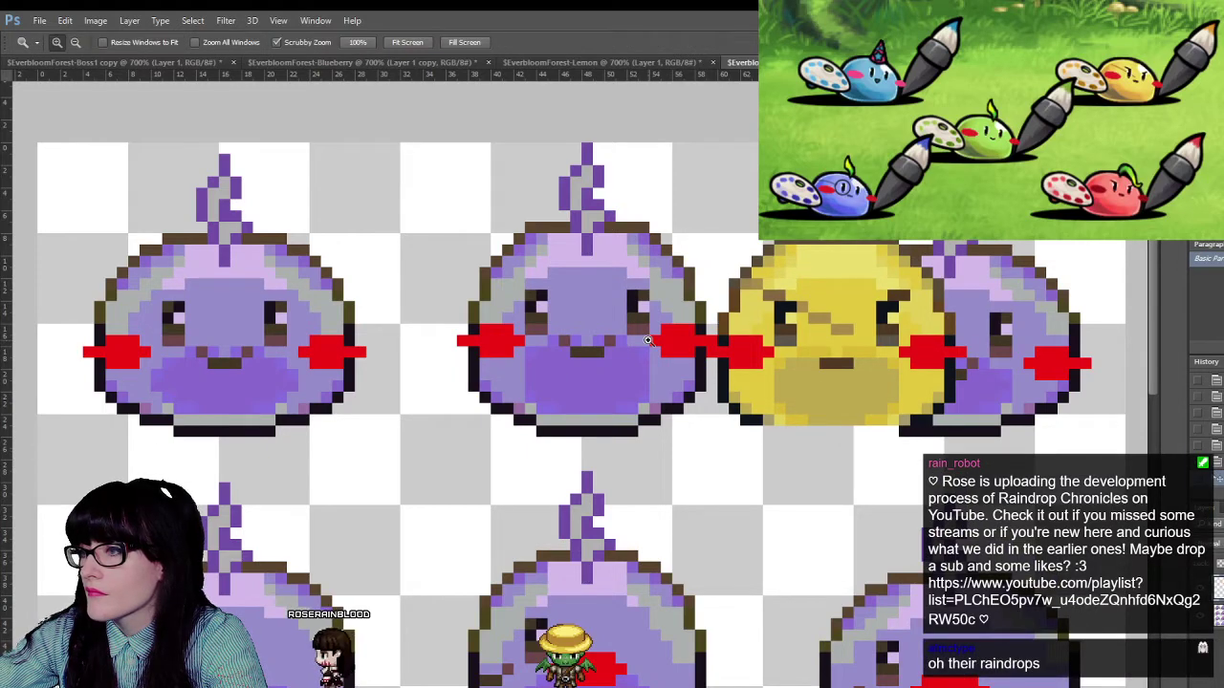
click(649, 335)
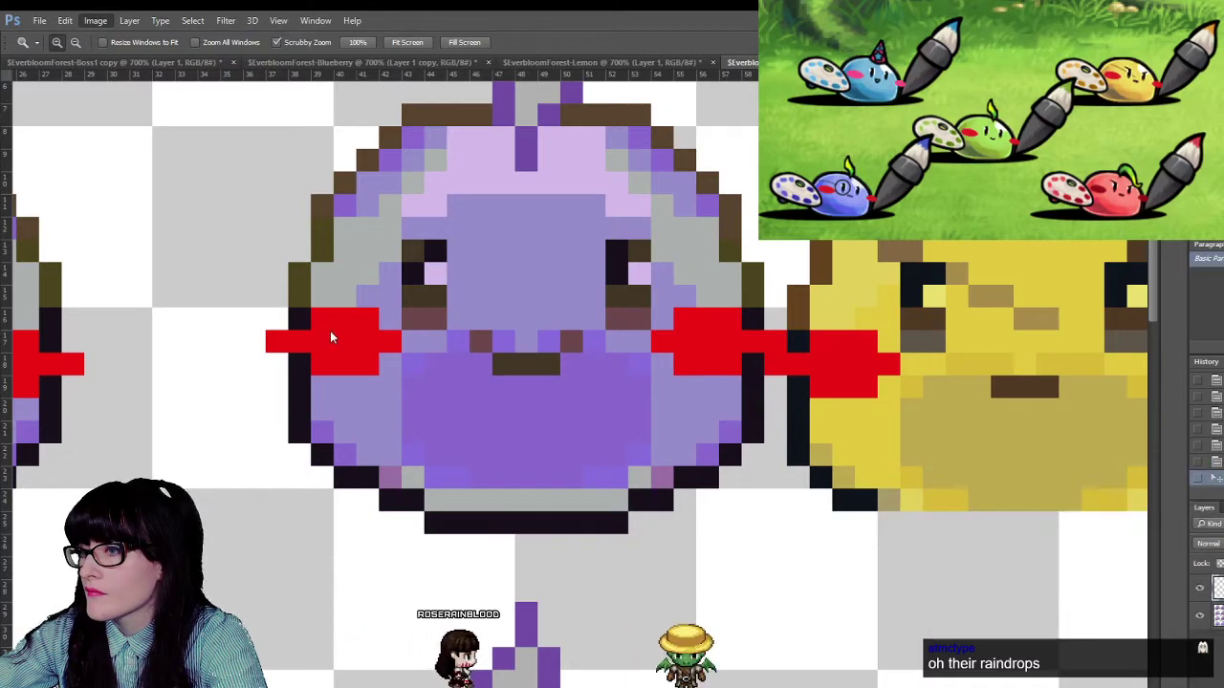
key(i)
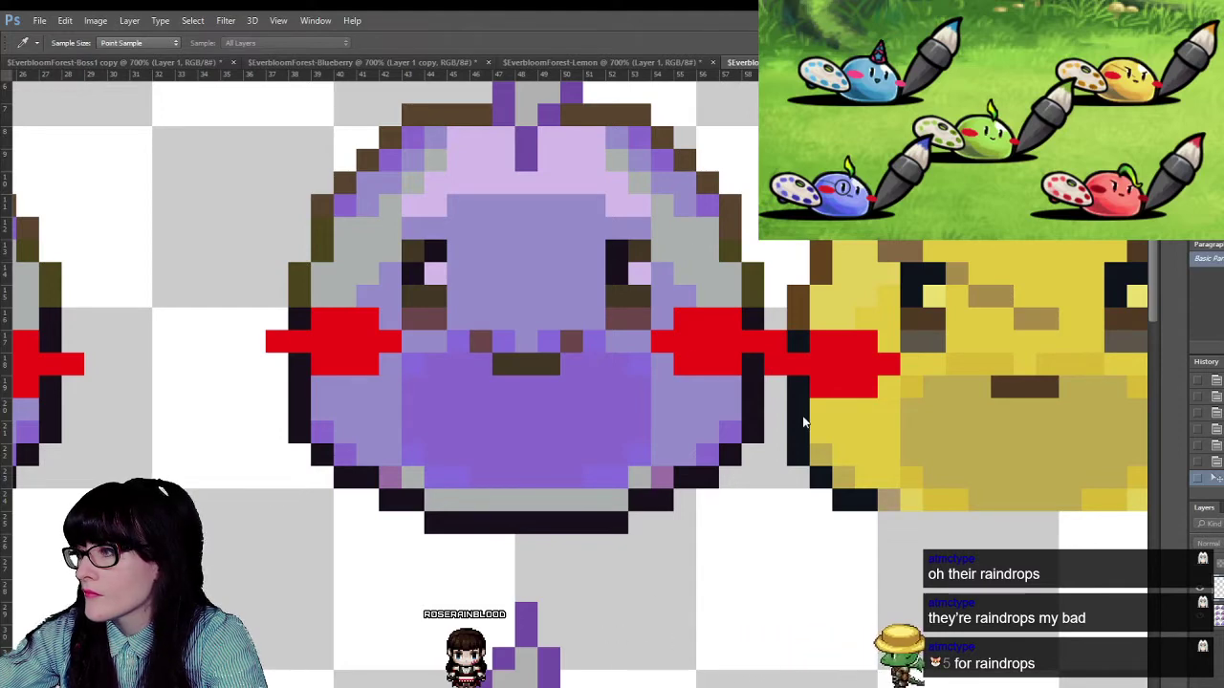
key(z)
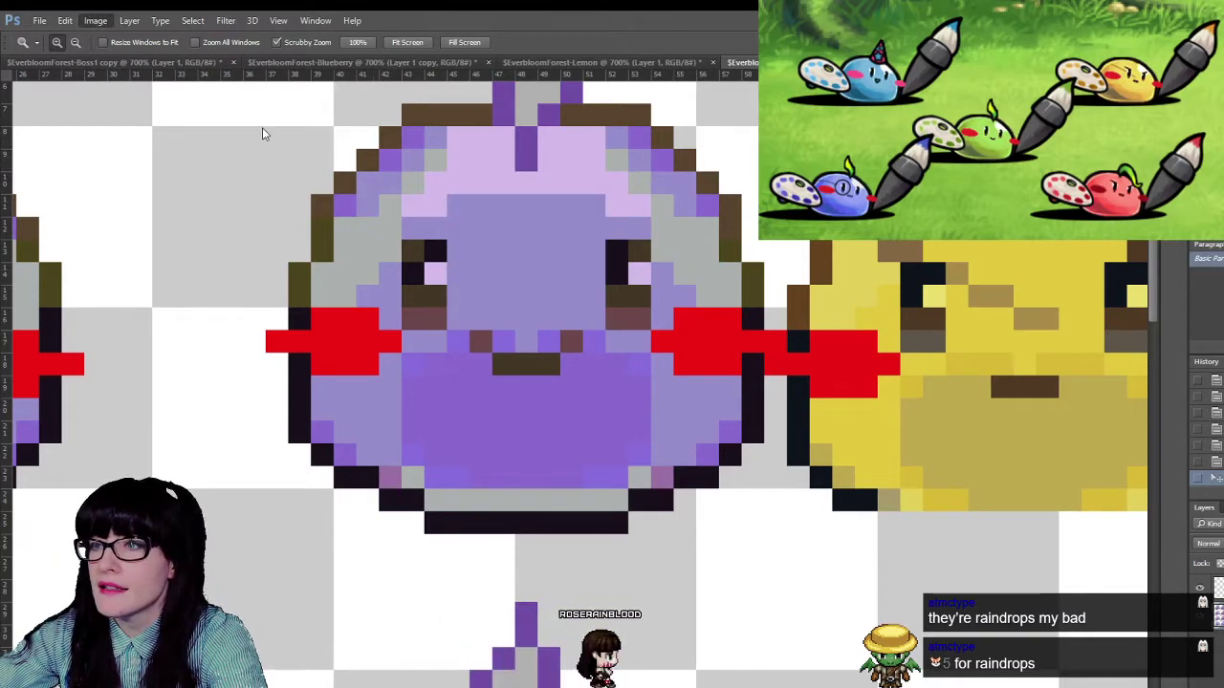
key(i)
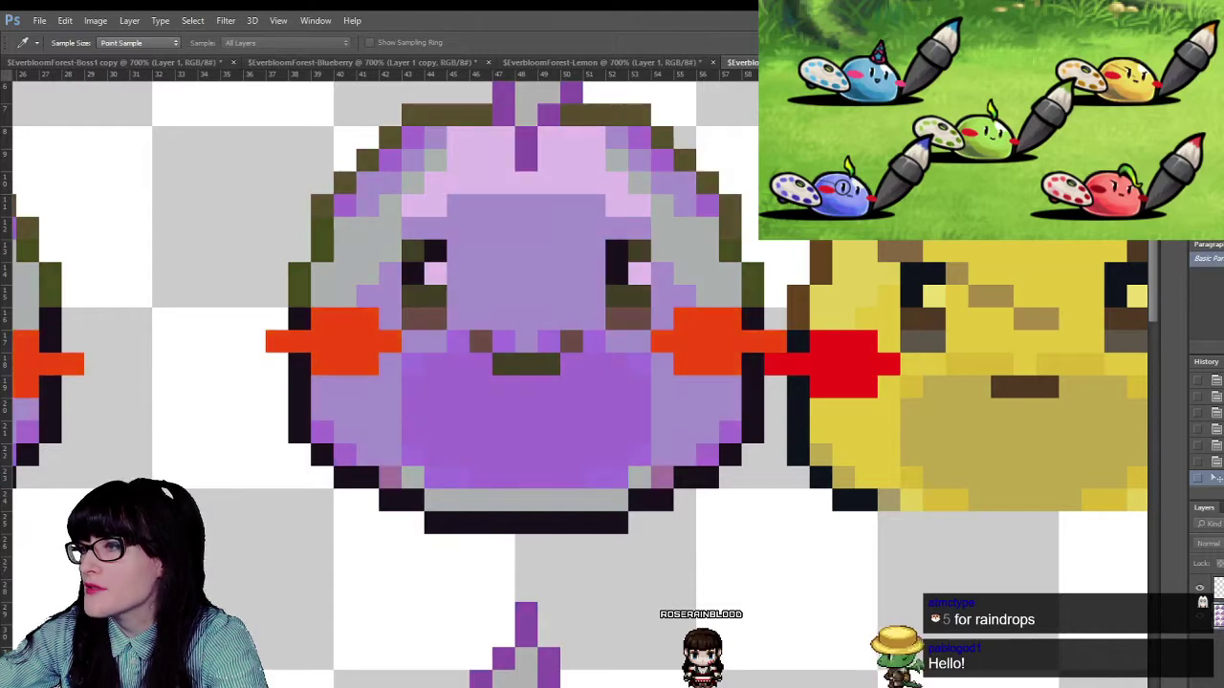
key(z)
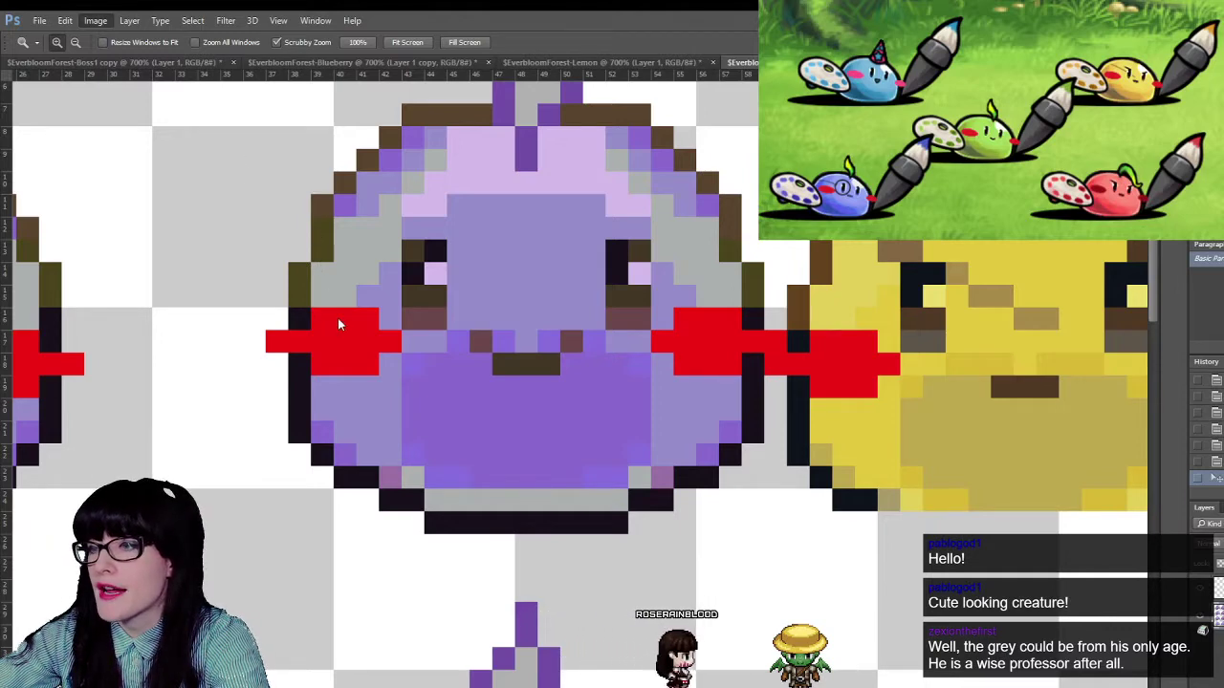
- Tint the slimes' grey edge shading a muted greyish lavender and make the highlights slightly pinker
key(i)
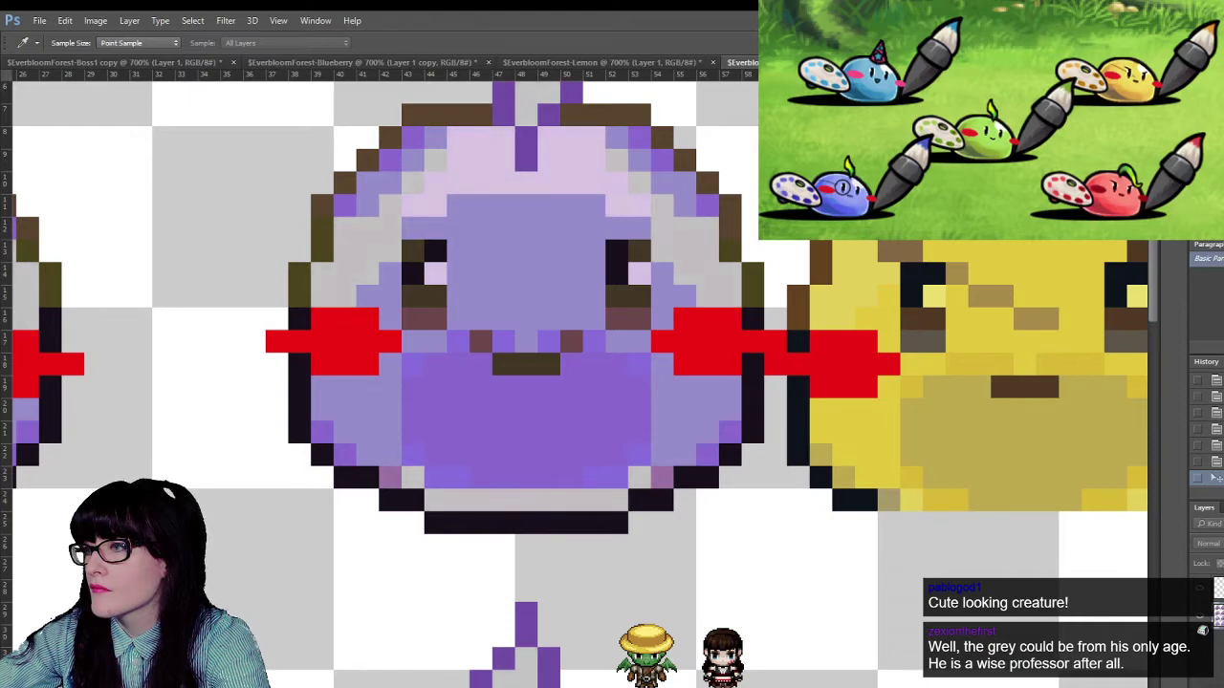
click(690, 669)
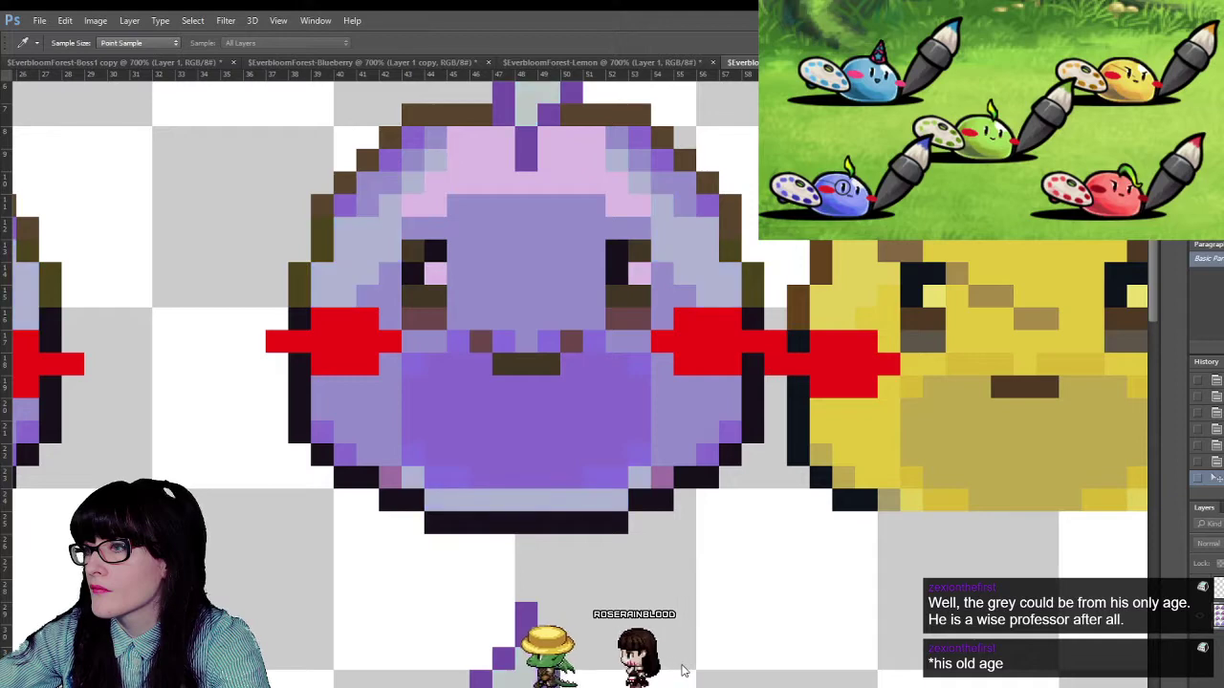
key(ctrl+z)
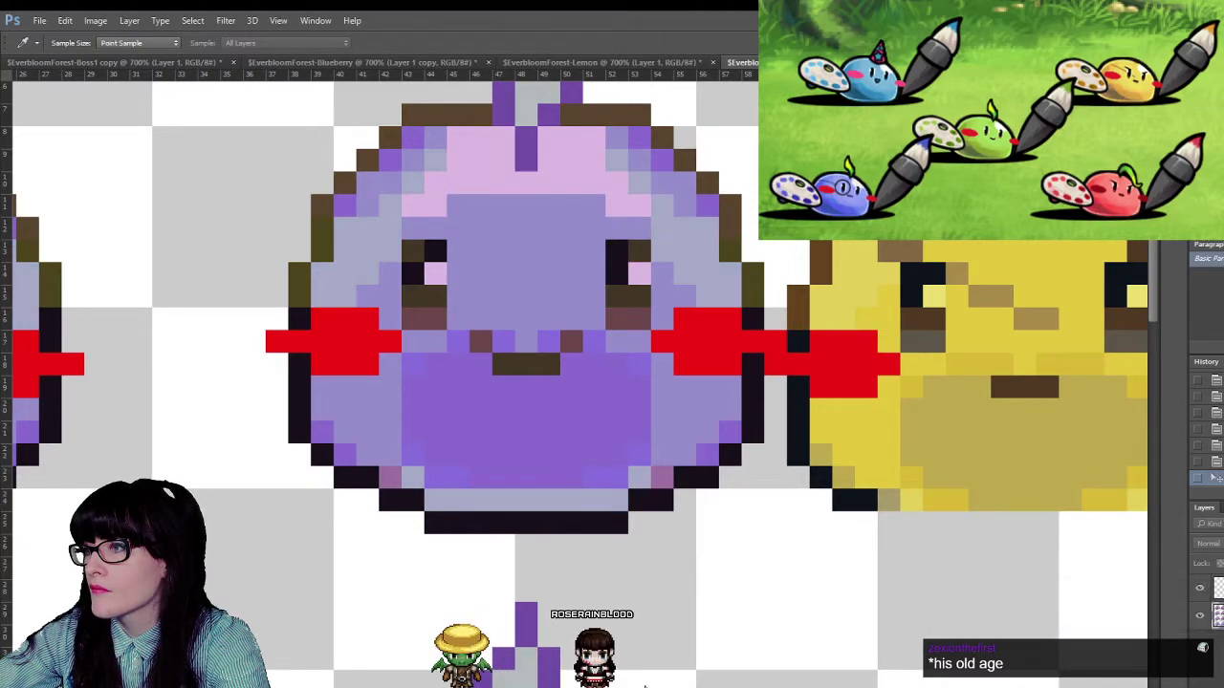
key(ctrl+alt+z)
key(ctrl+alt+z)
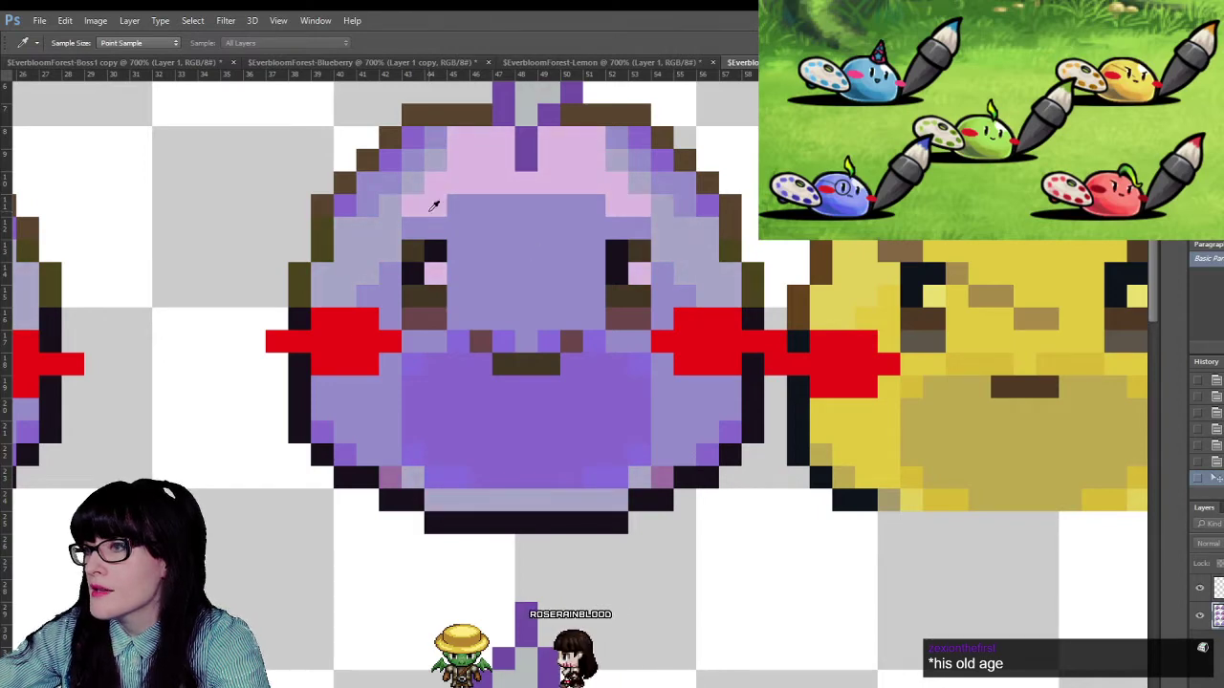
key(z)
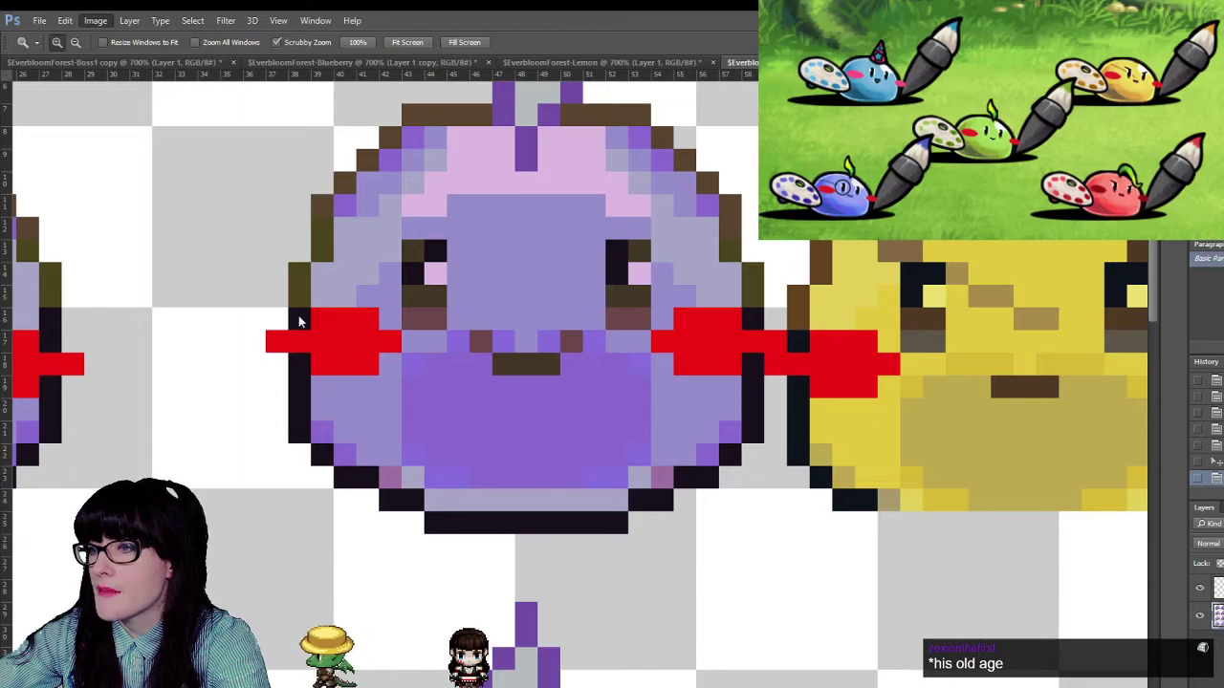
- Try green, near-white and pinker tones for the slimes' highlights and body with further colour adjustments
key(i)
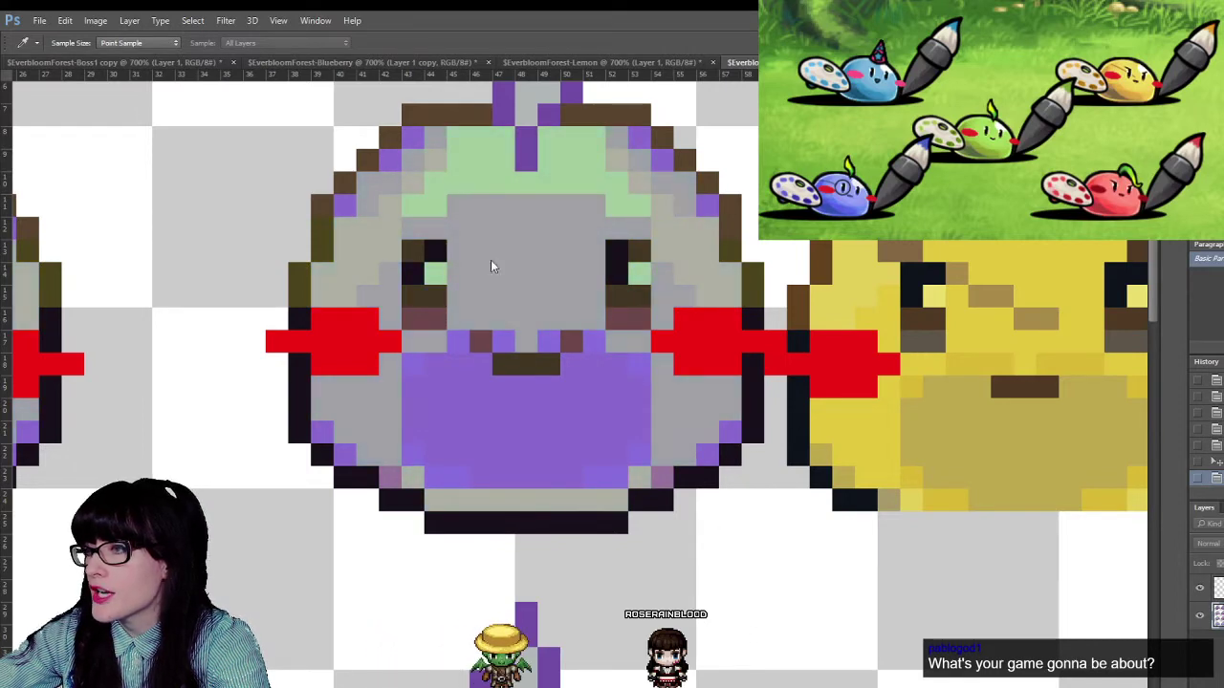
key(z)
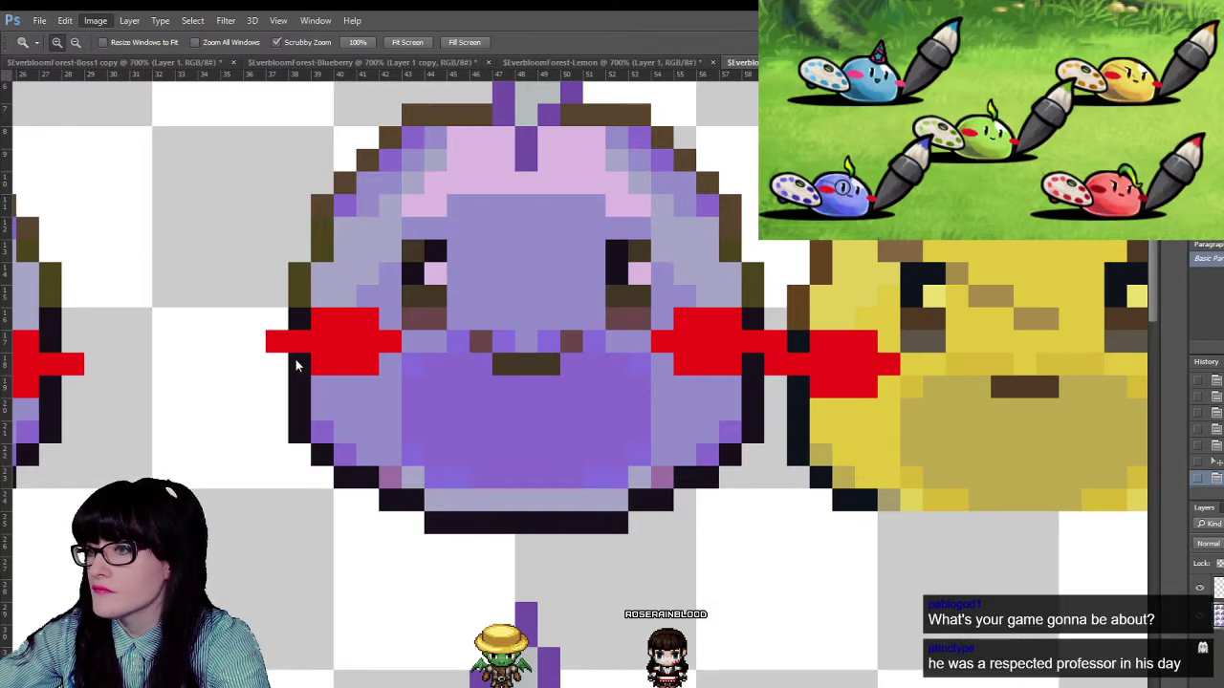
key(i)
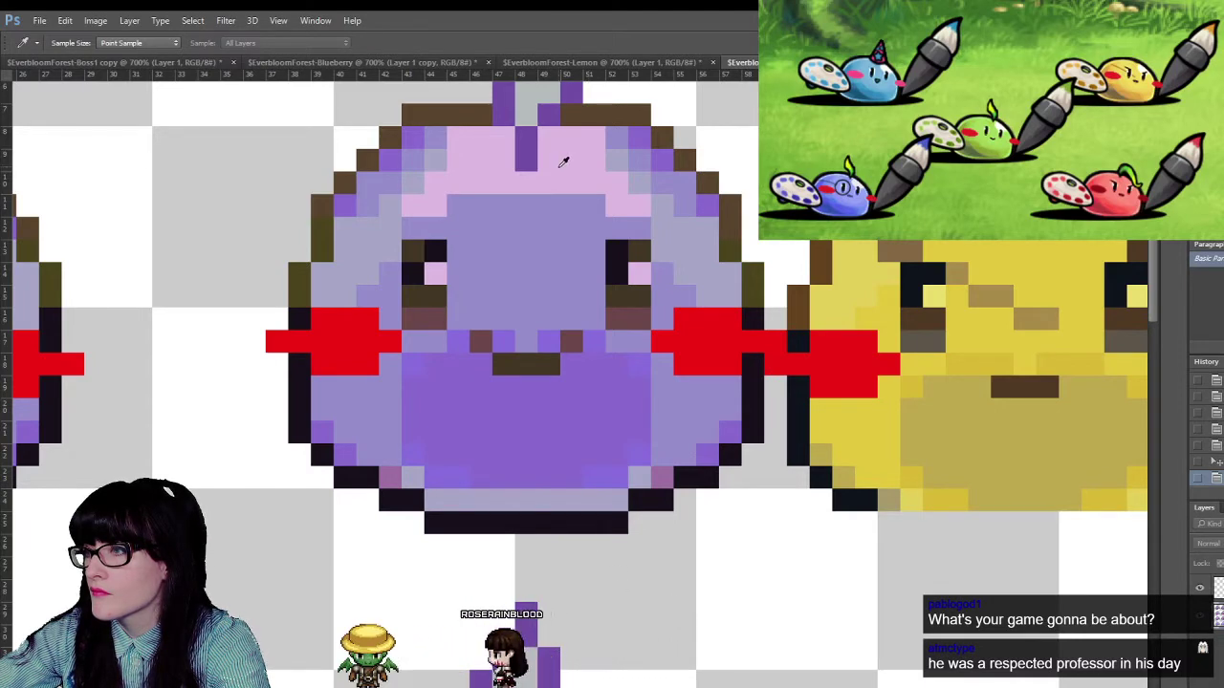
drag(642, 684, 681, 685)
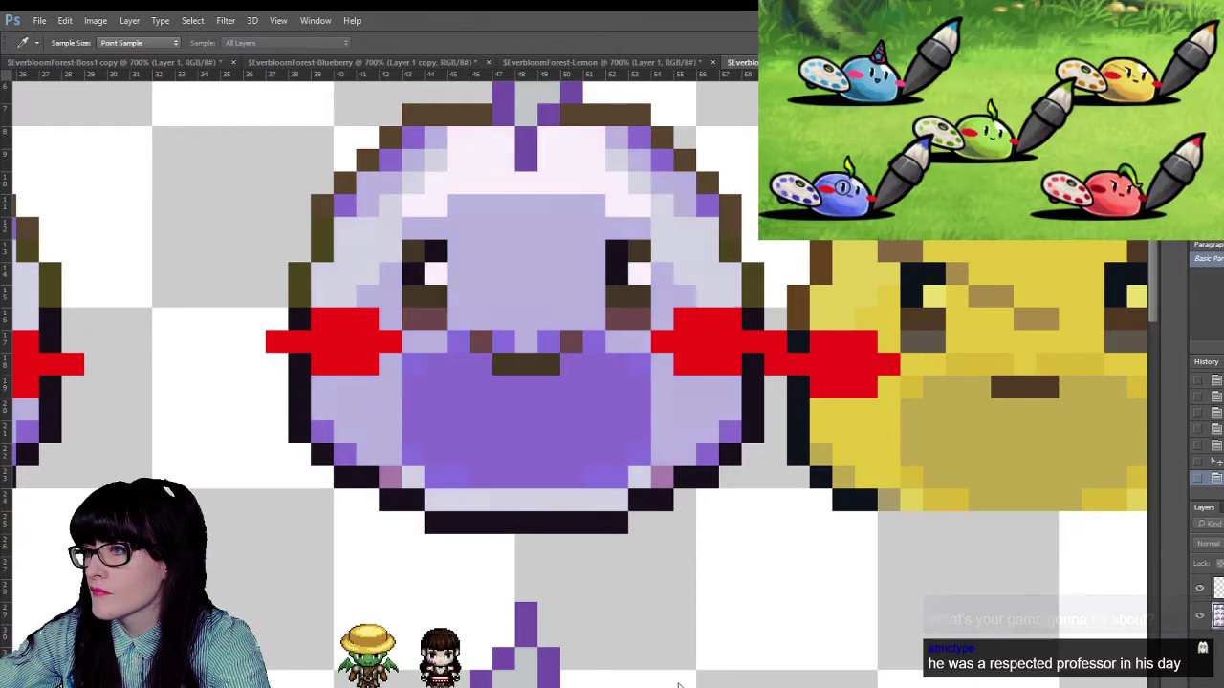
click(780, 427)
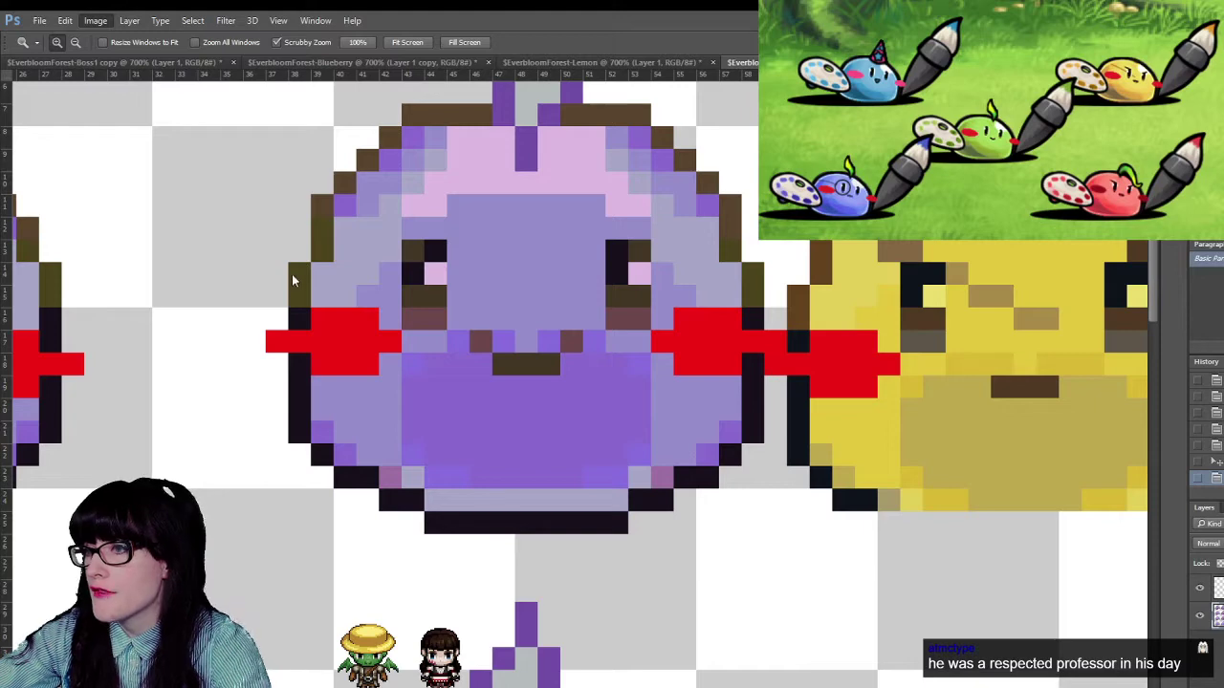
key(i)
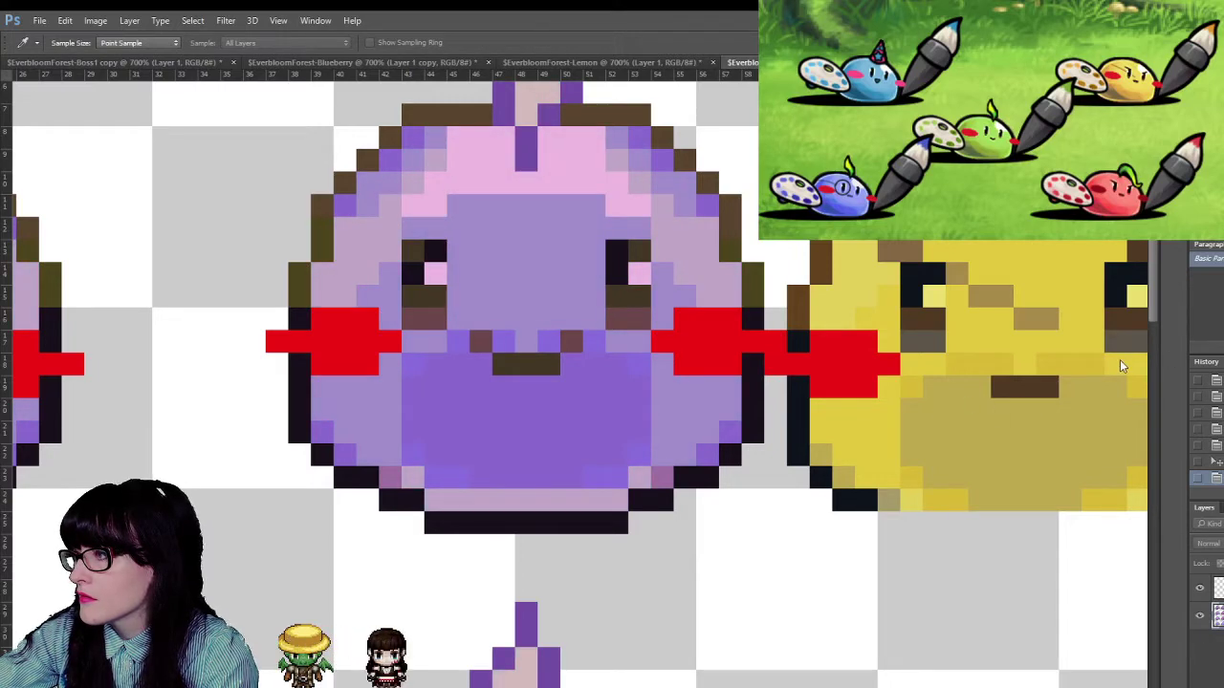
key(z)
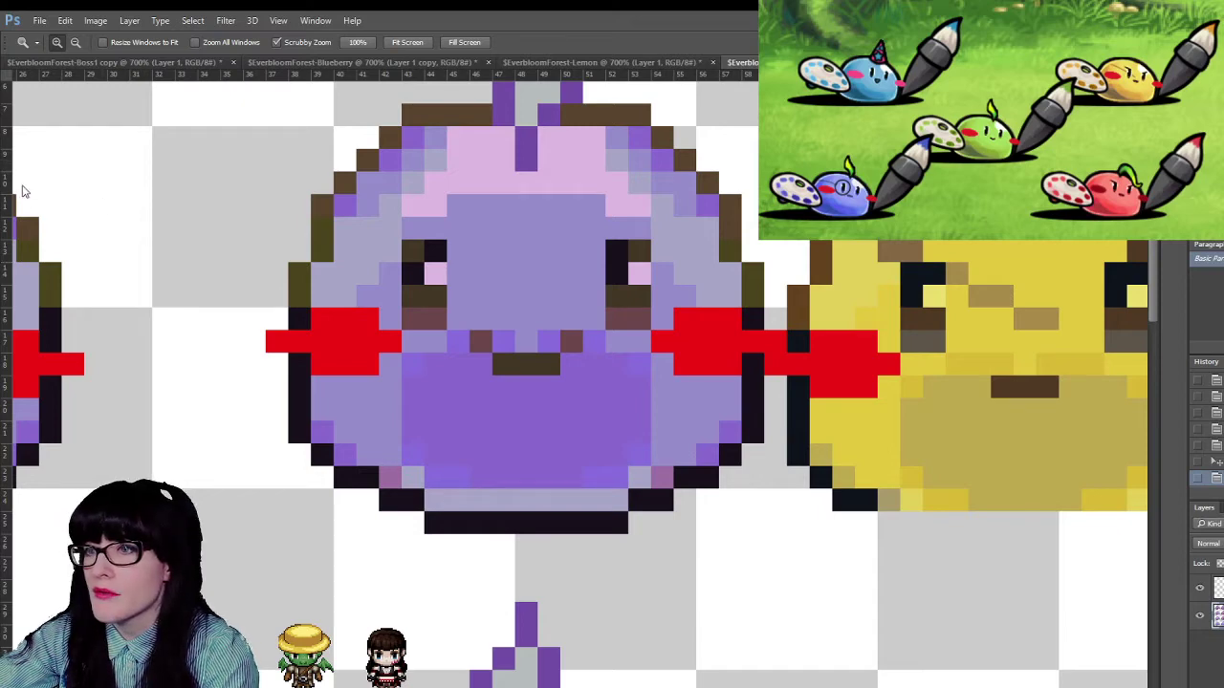
- Try filling the middle slime's pink forehead highlight with light periwinkle, and undo the fill
key(i)
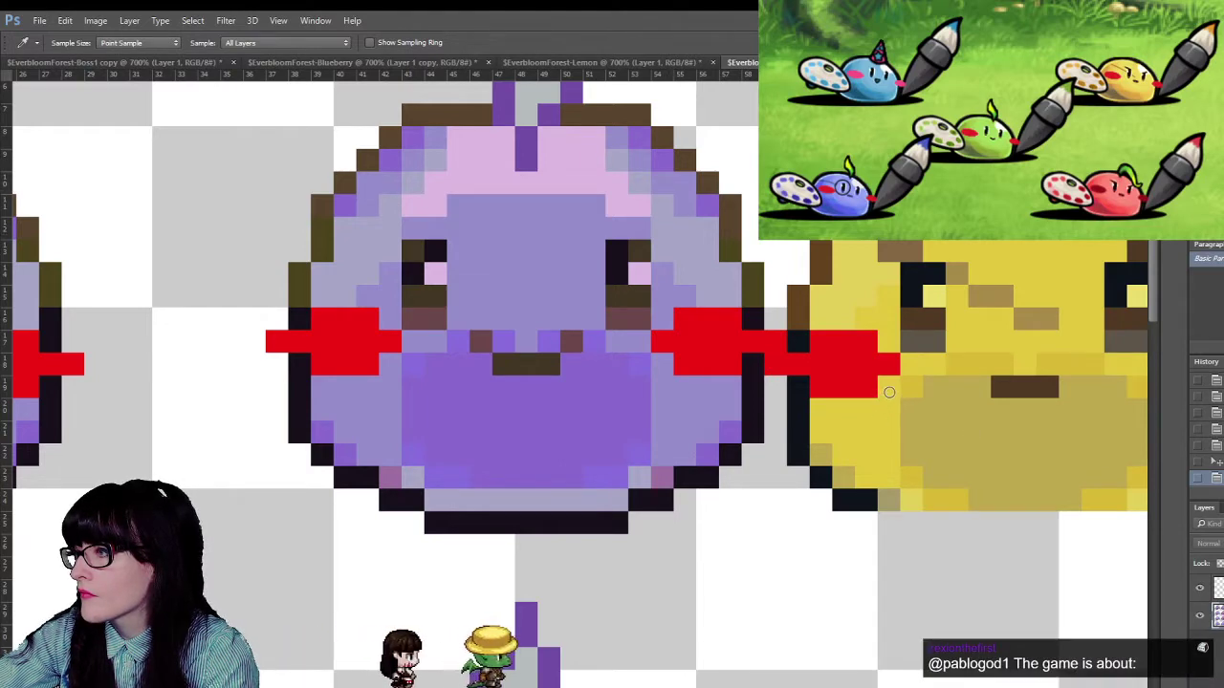
key(g)
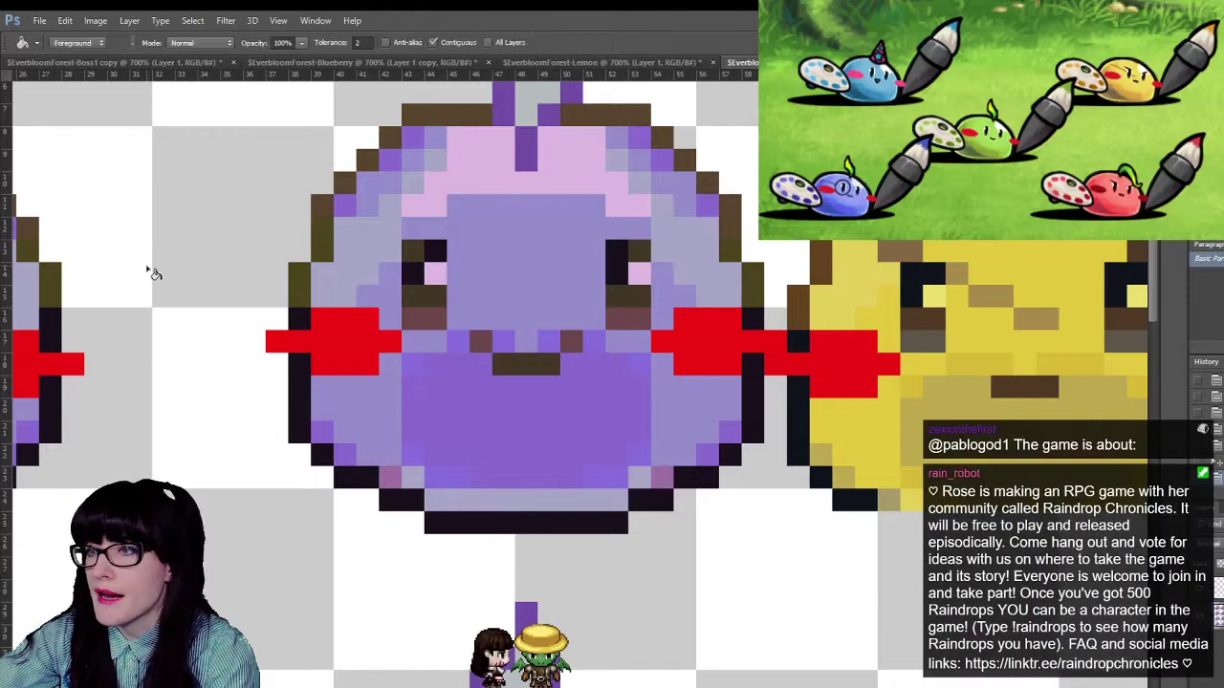
click(556, 191)
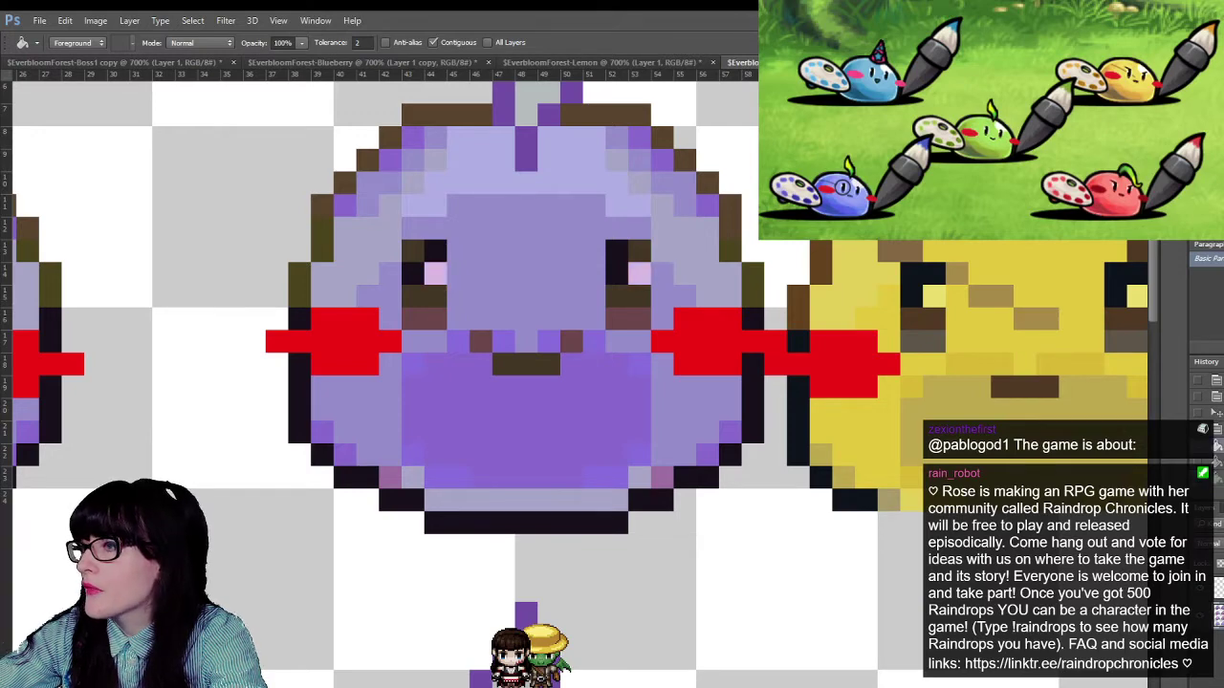
key(ctrl+z)
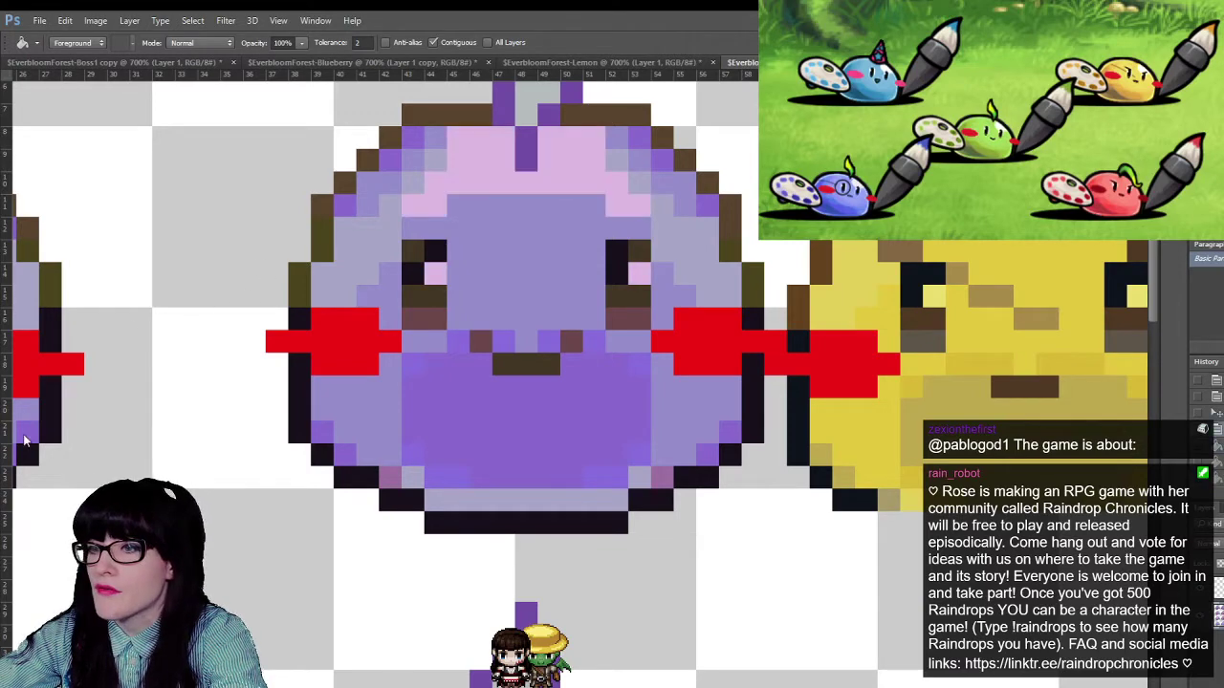
- Recolour the middle front-facing slime's pink forehead highlight and eye glints with pale lavender
key(i)
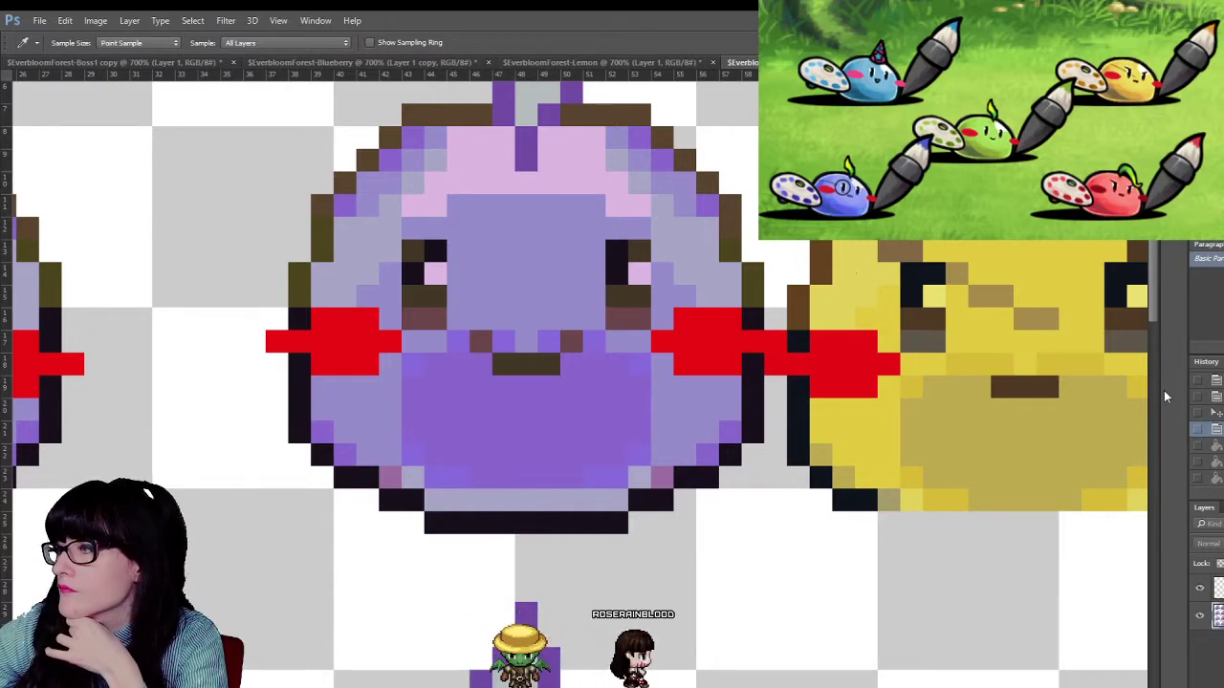
key(g)
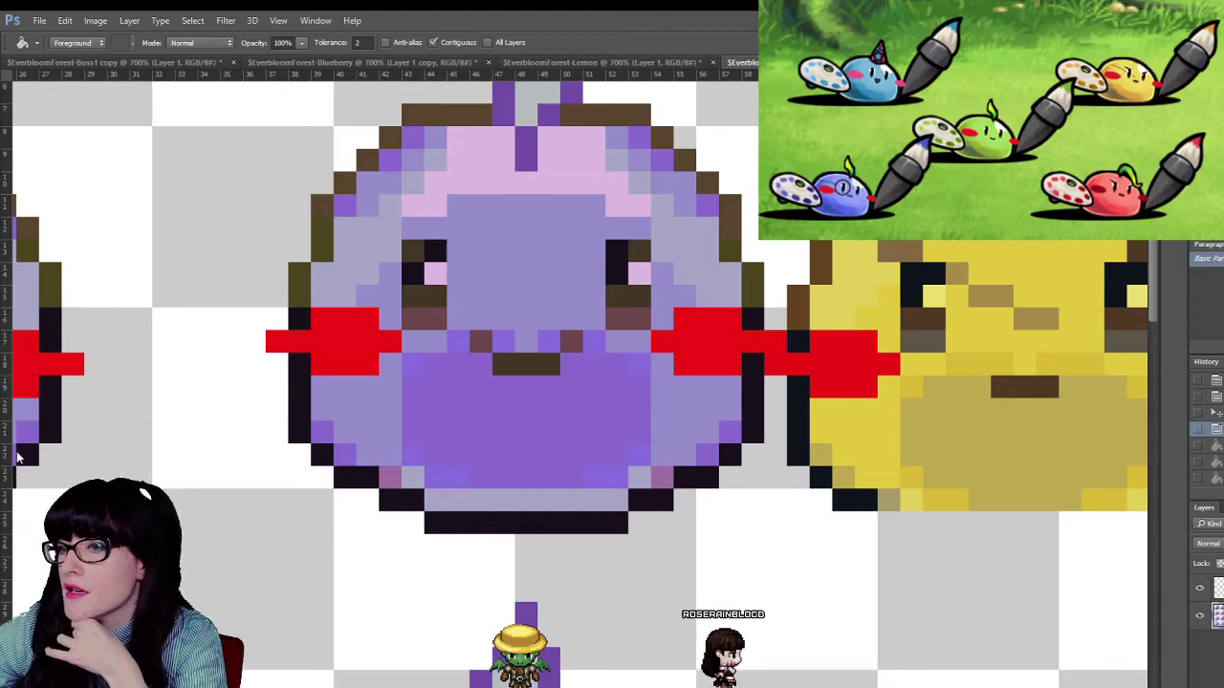
key(i)
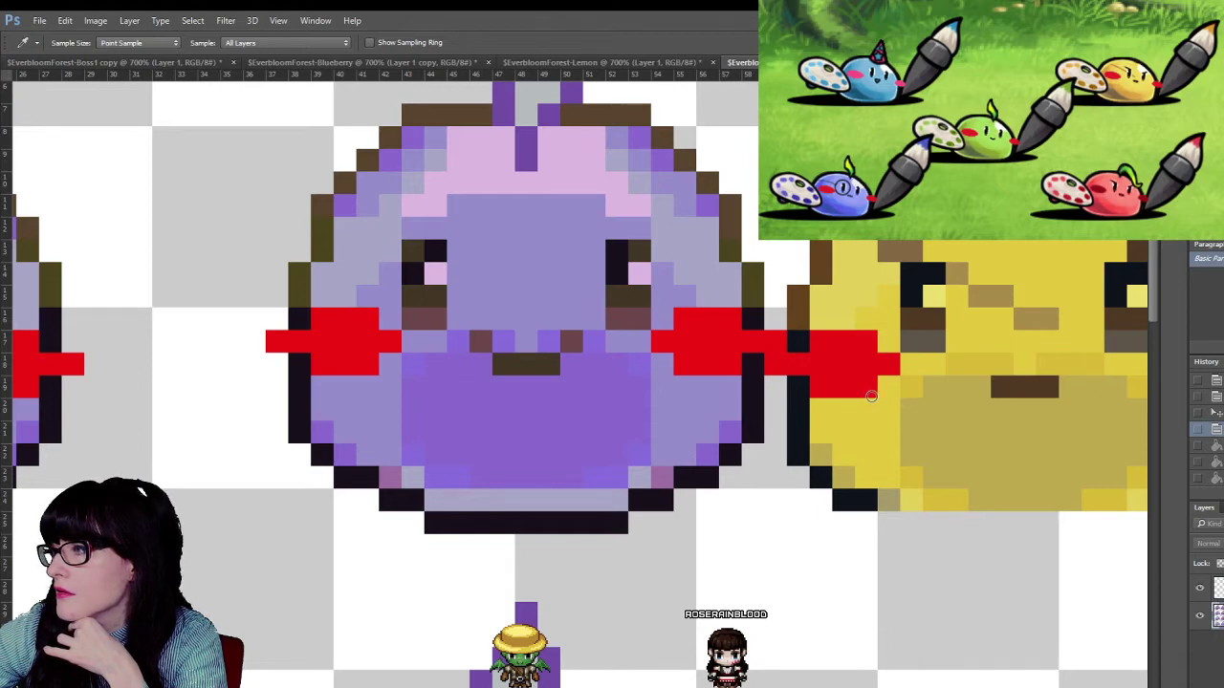
key(g)
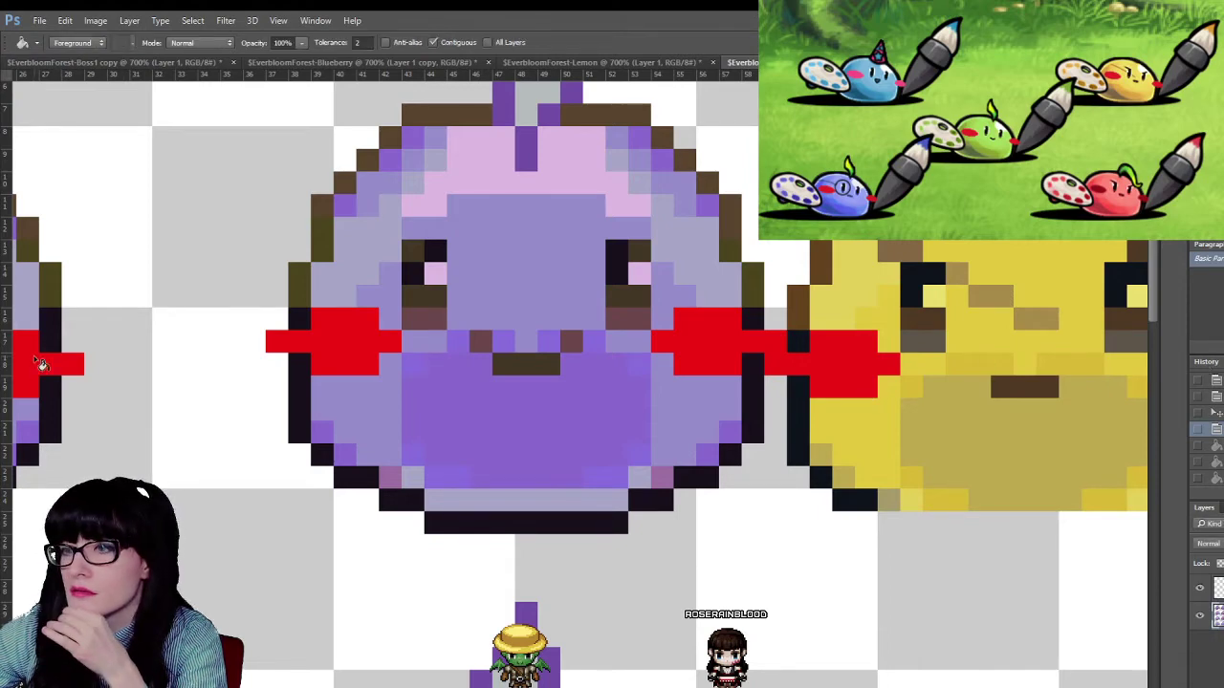
click(521, 169)
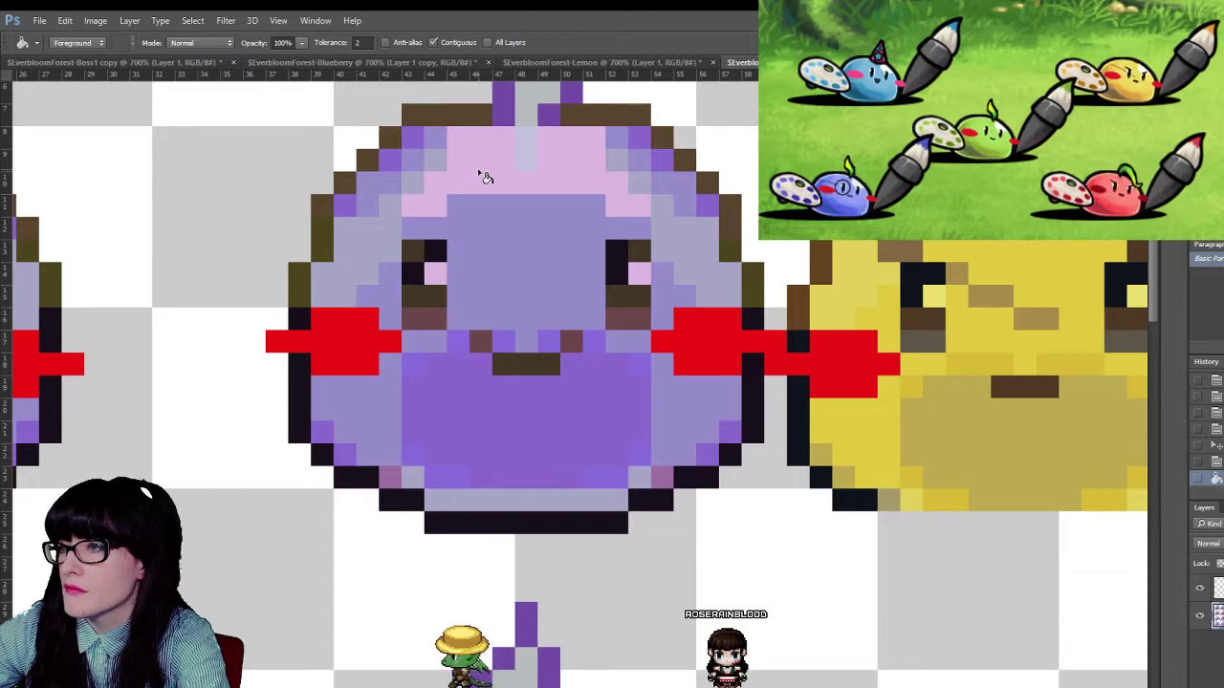
key(ctrl+z)
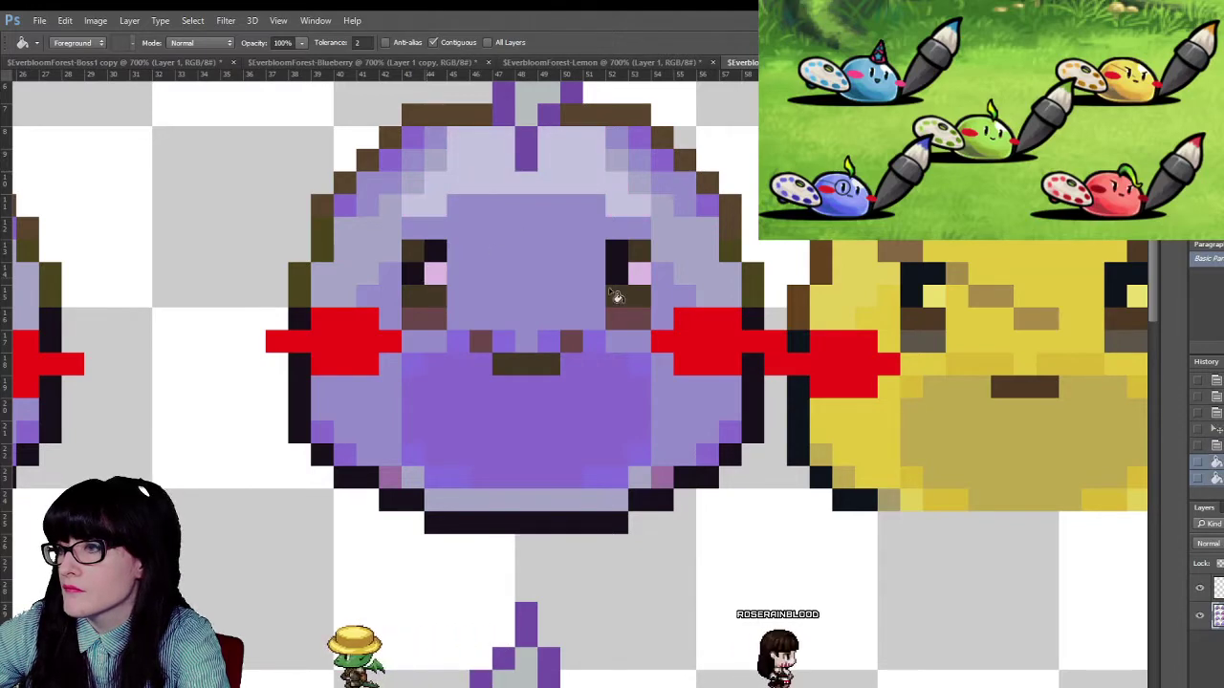
click(645, 281)
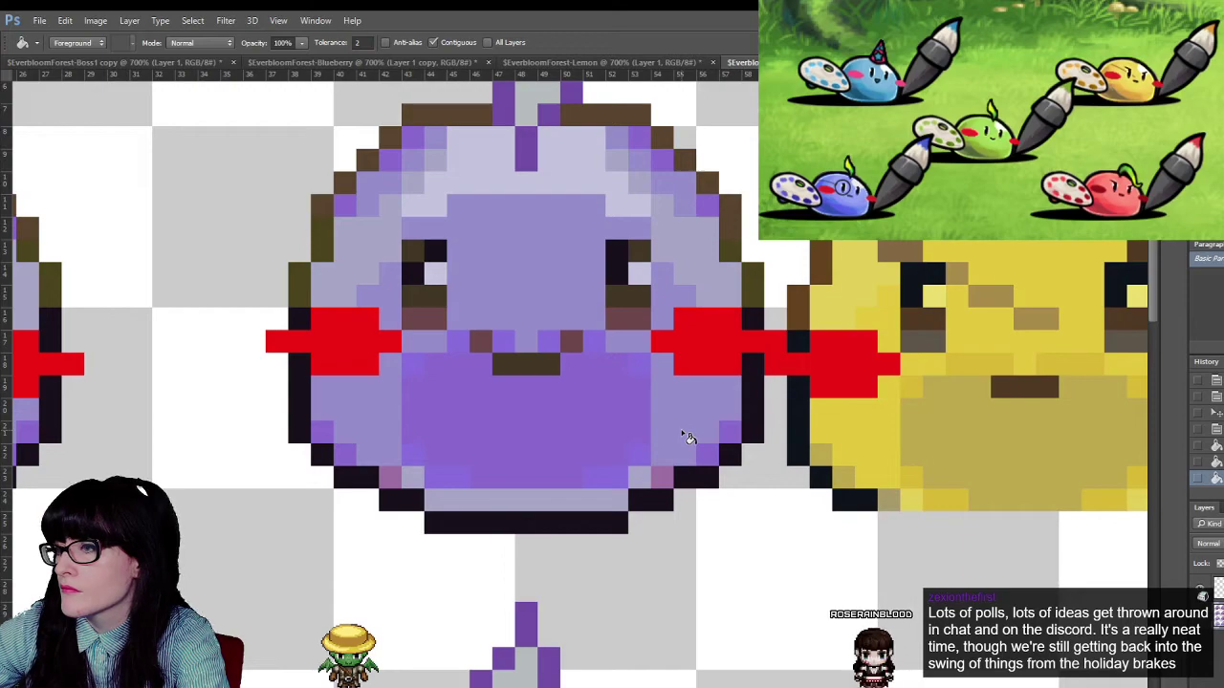
- Compare the recoloured middle slime with the other slimes across the whole sprite sheet at several magnifications
scroll(689, 437, up, 1)
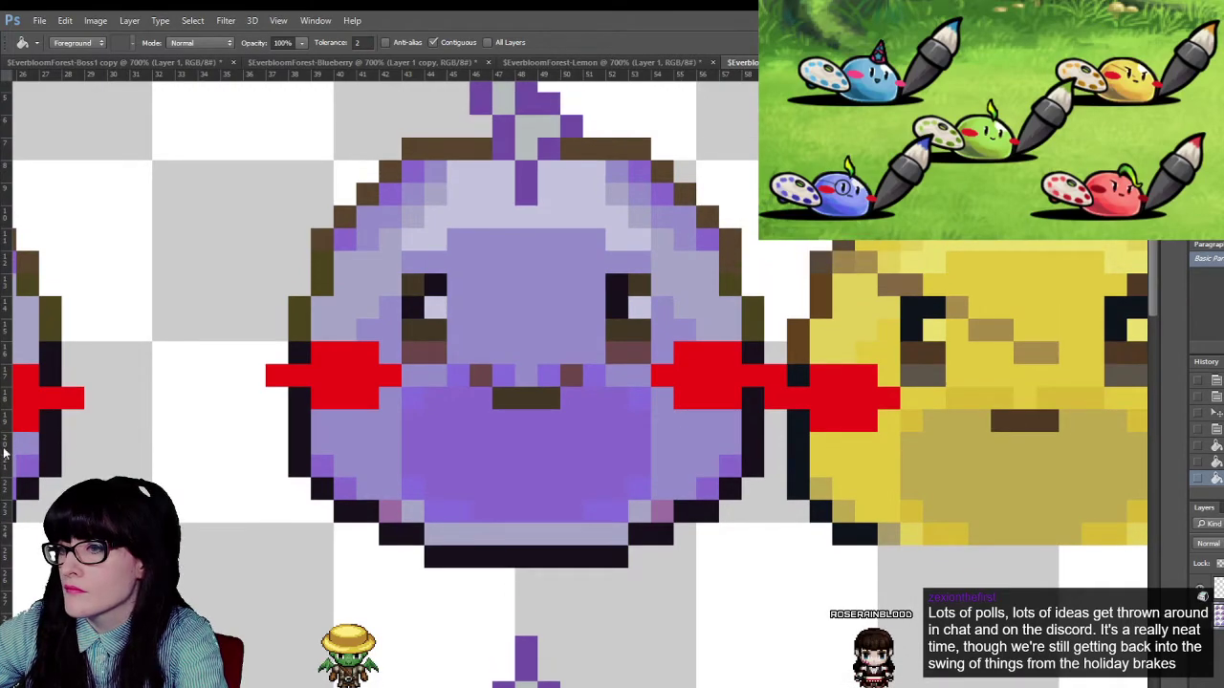
key(z)
alt+click(724, 365)
alt+click(741, 373)
alt+click(755, 382)
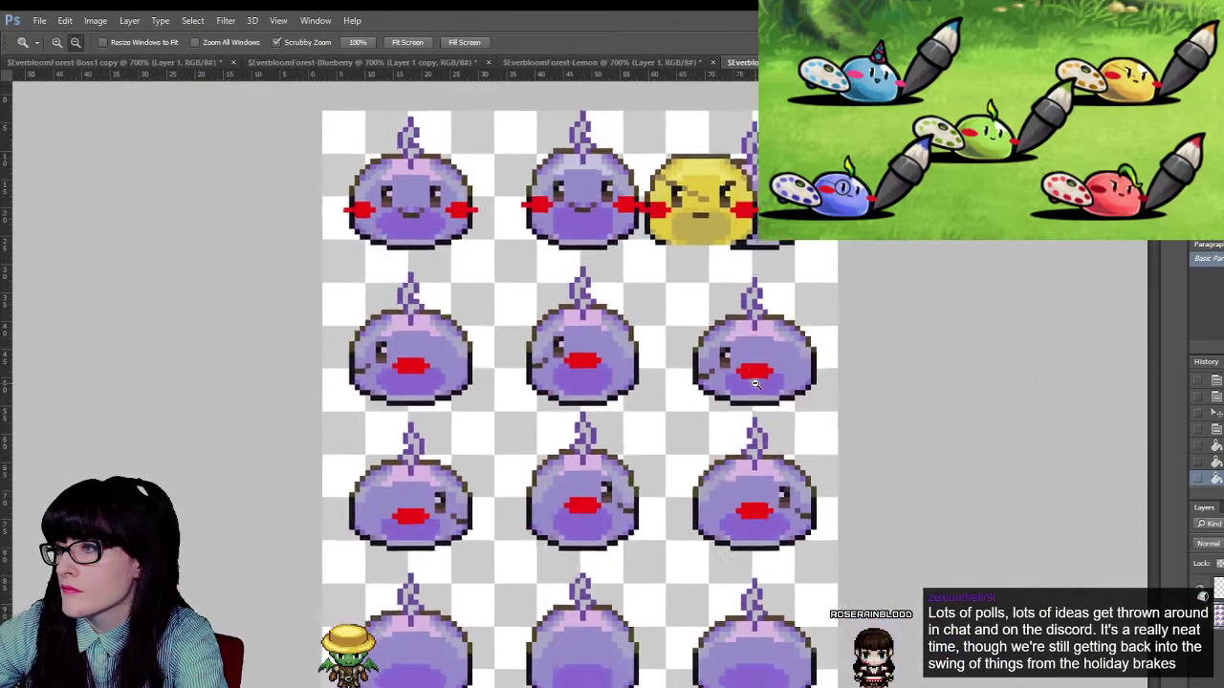
drag(755, 382, 606, 353)
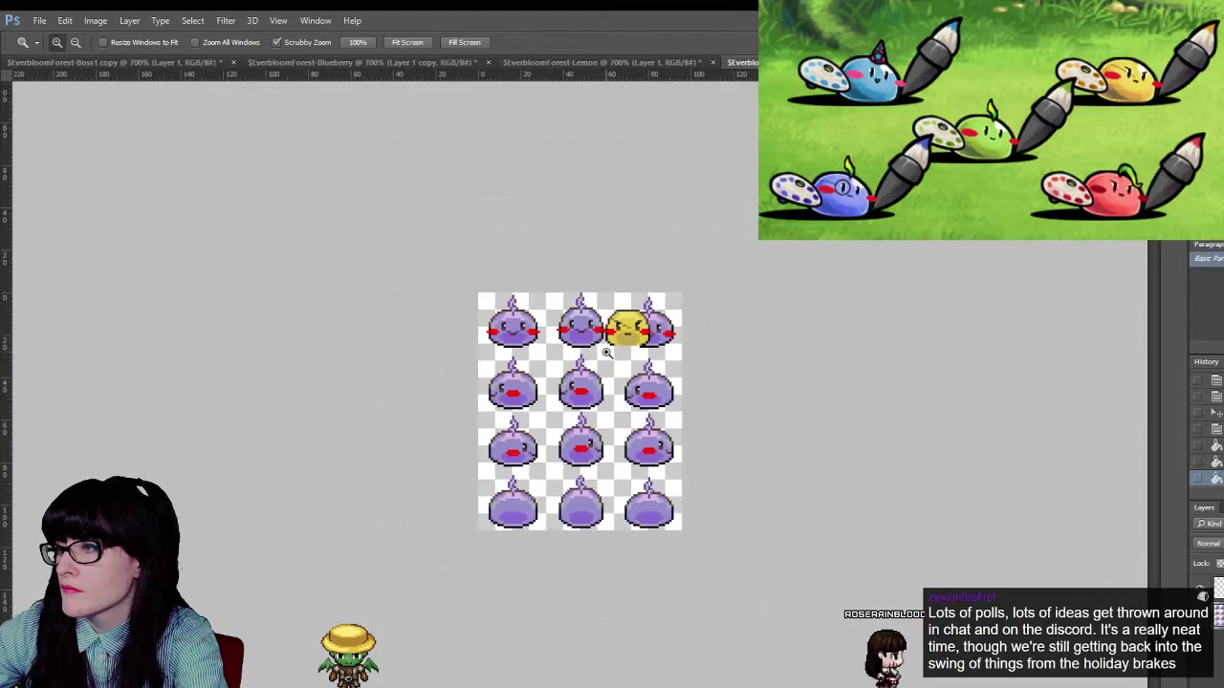
click(612, 338)
click(623, 308)
click(642, 253)
click(651, 226)
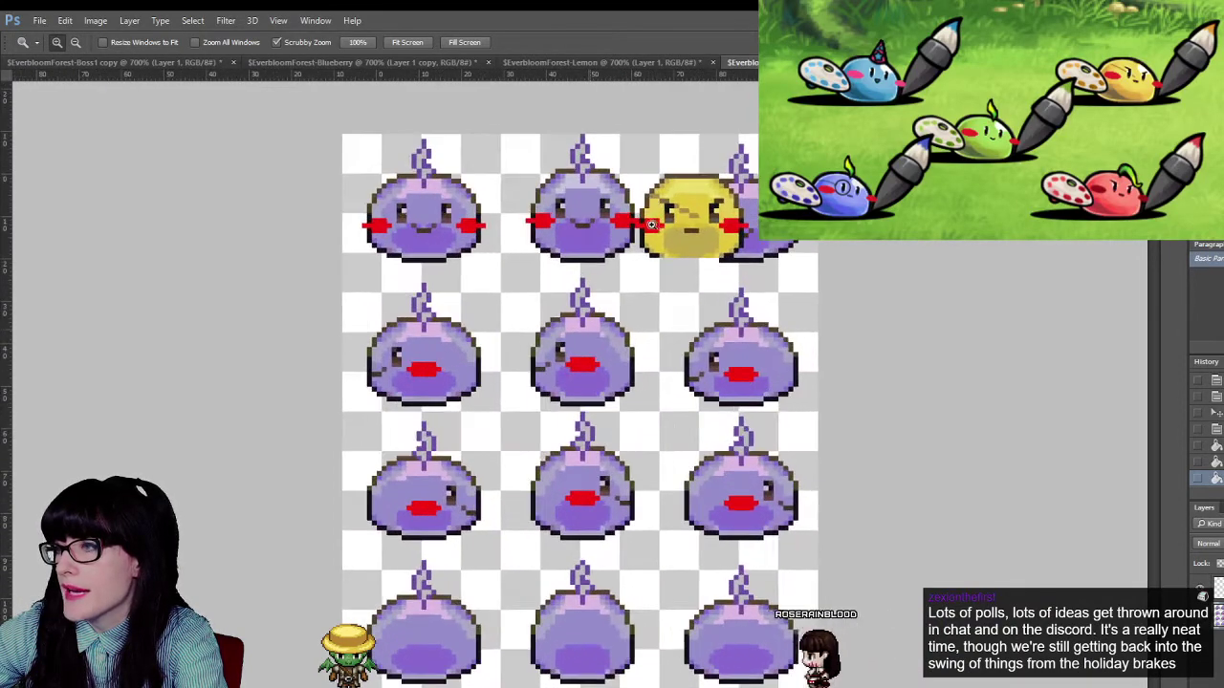
click(638, 239)
click(619, 258)
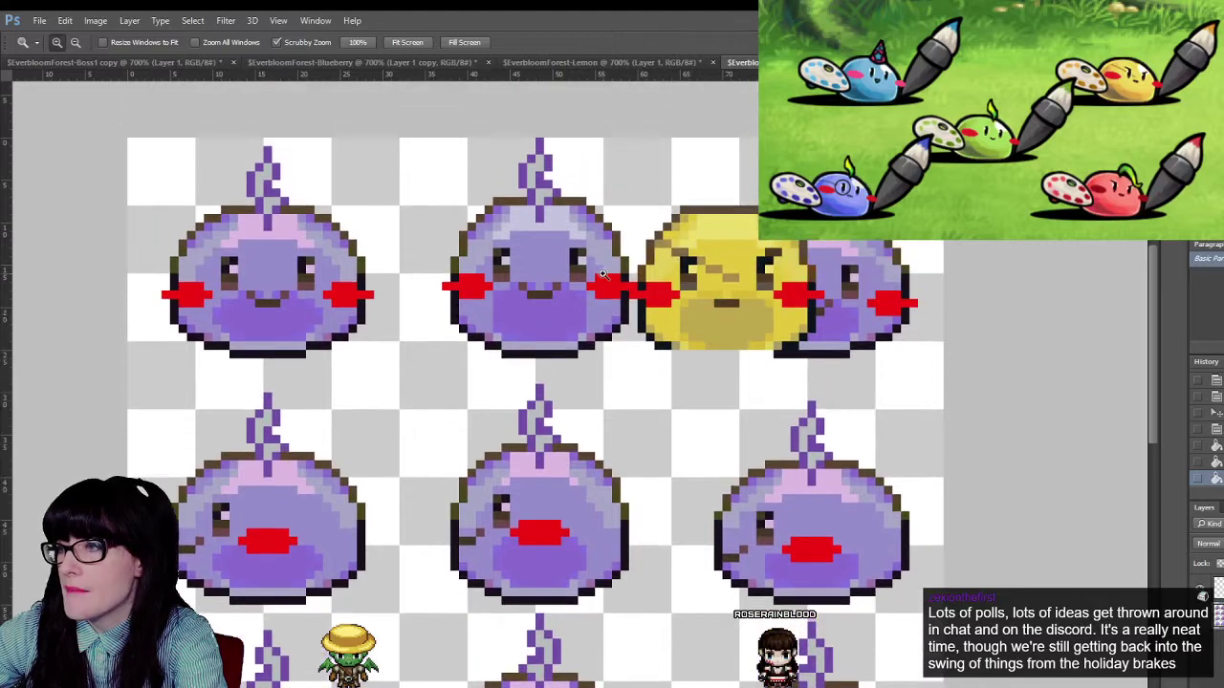
click(602, 274)
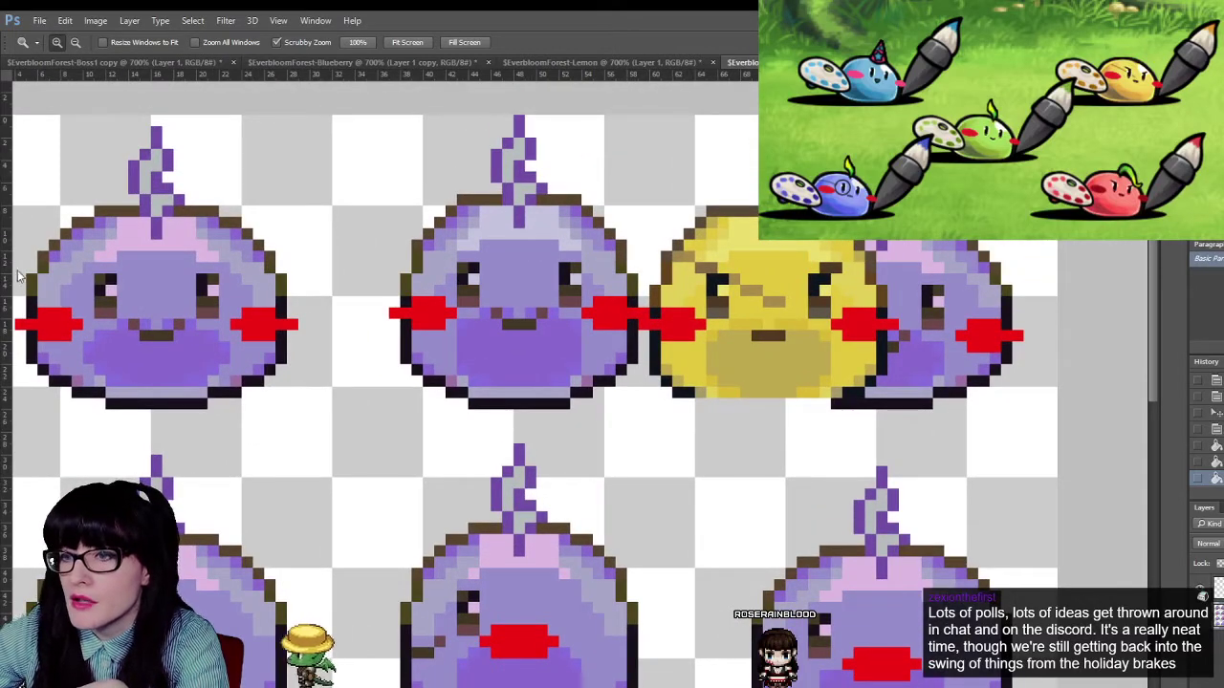
- Fill the first front-facing slime's pink highlights with pale lavender and delete the yellow reference slime
key(g)
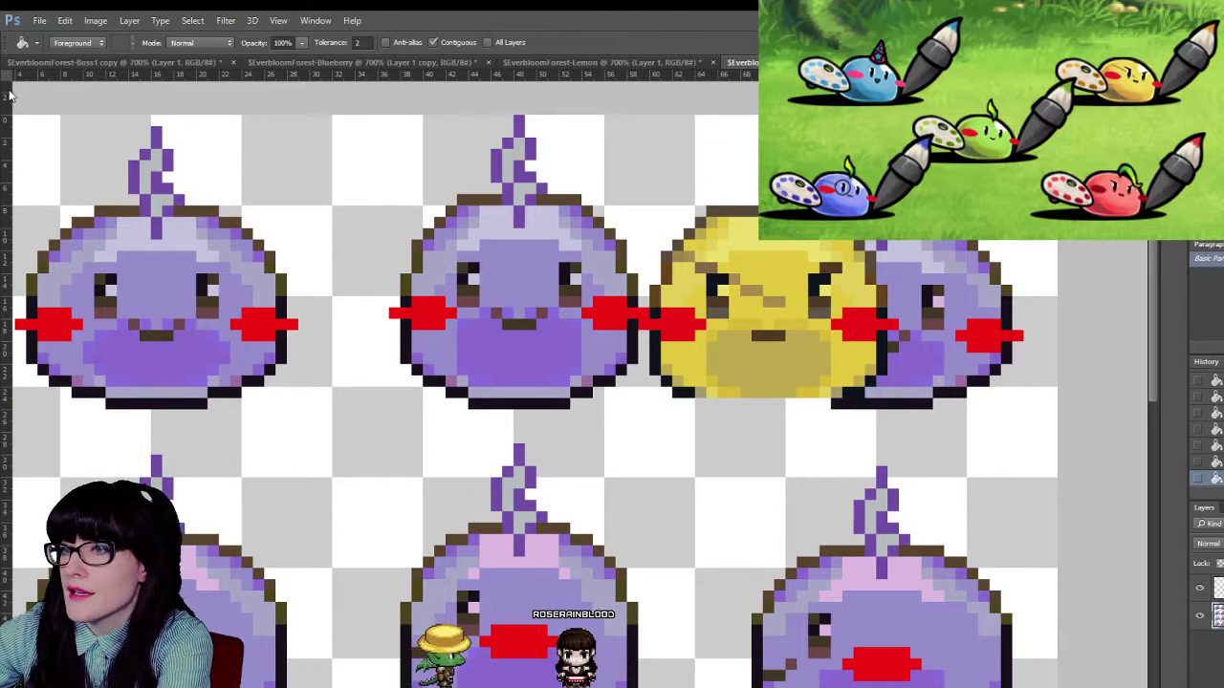
key(v)
click(732, 330)
key(Delete)
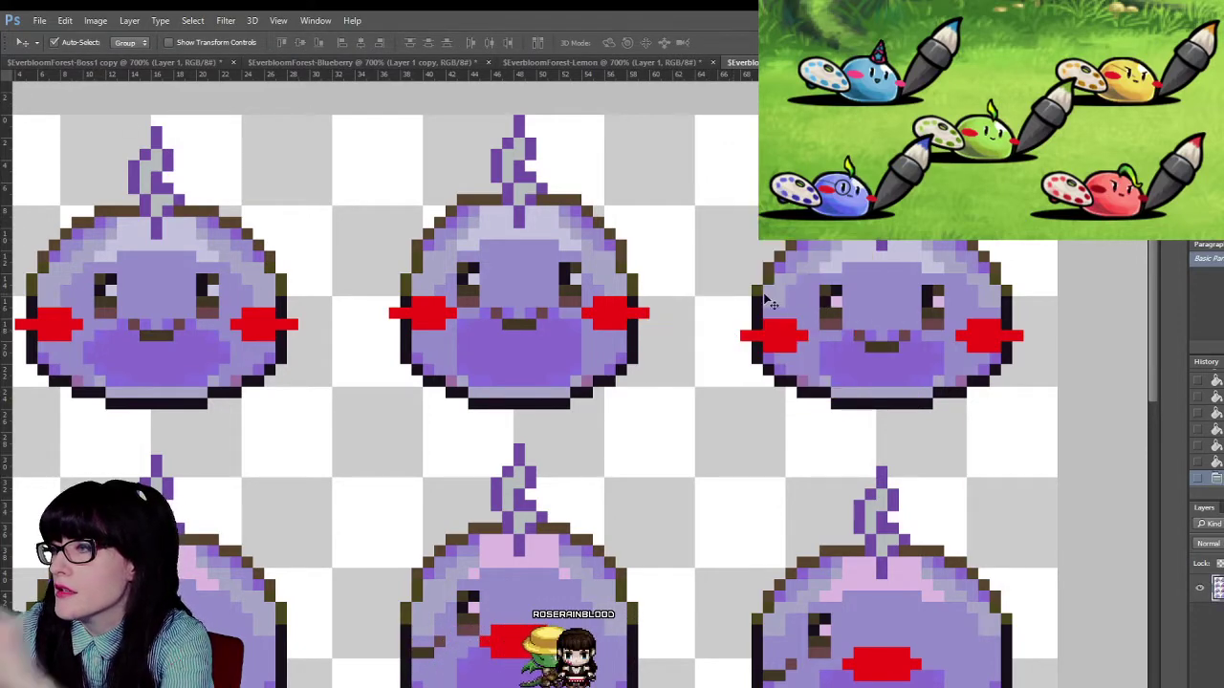
- Fill the remaining pink forehead highlights on the front-, side- and back-facing slimes with pale lavender, along with most side-facing eye glints
key(g)
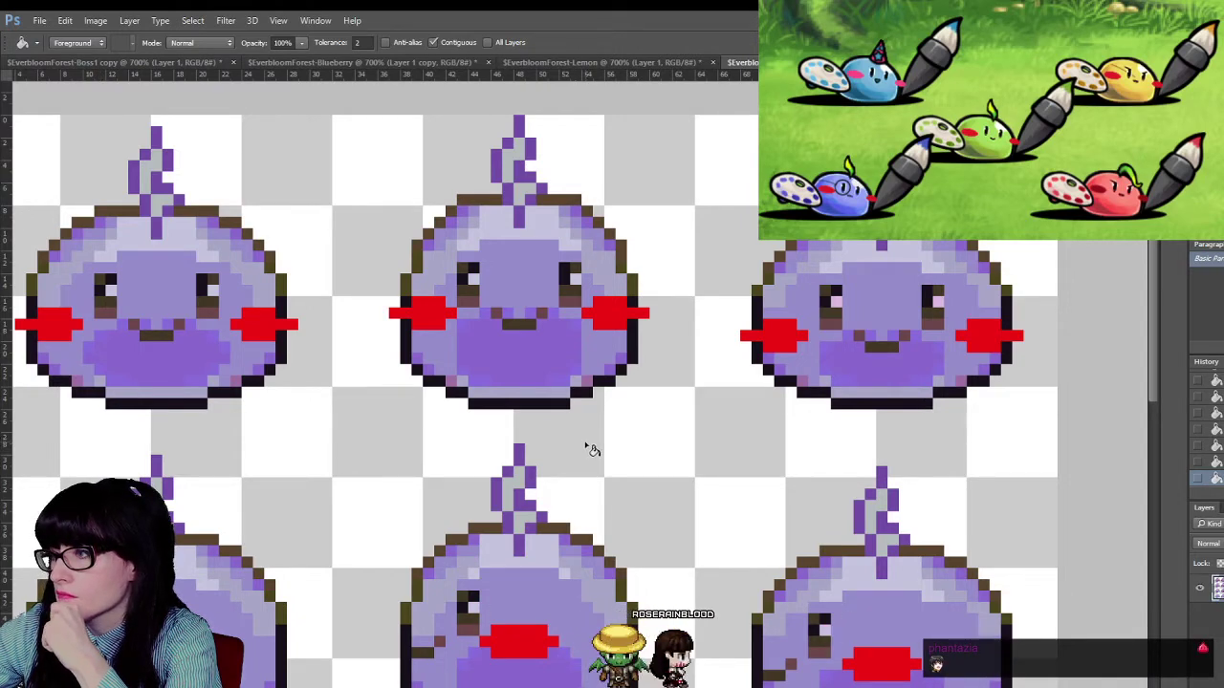
scroll(590, 446, down, 10)
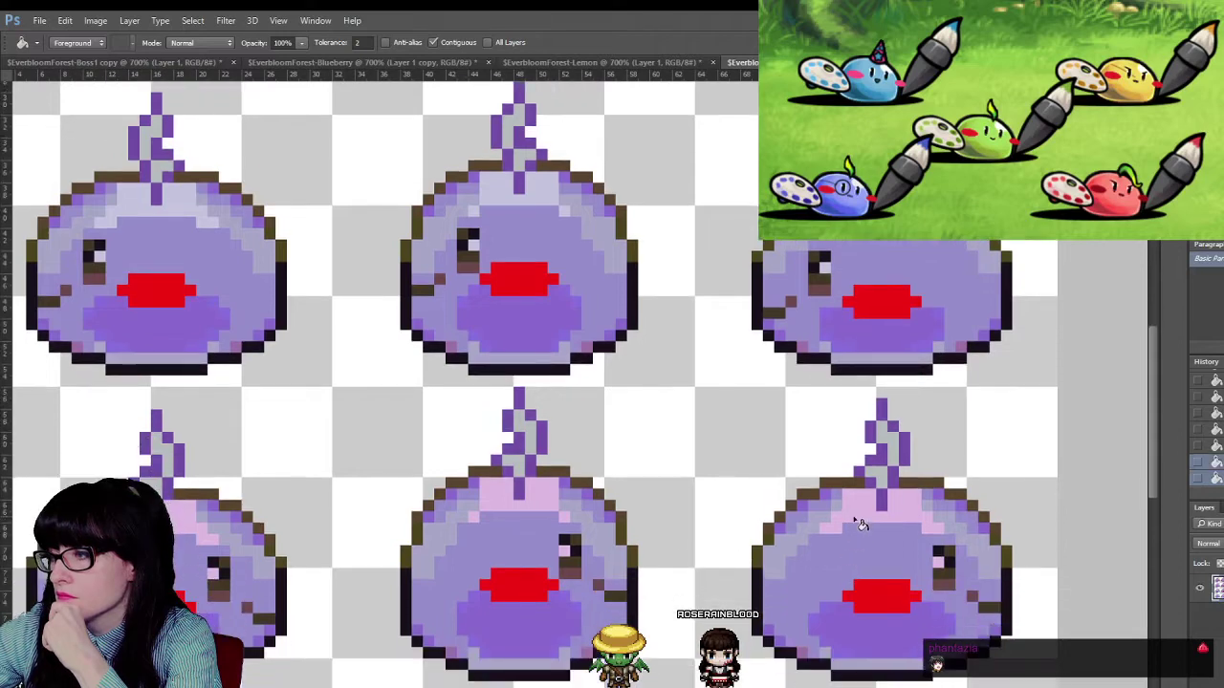
click(860, 524)
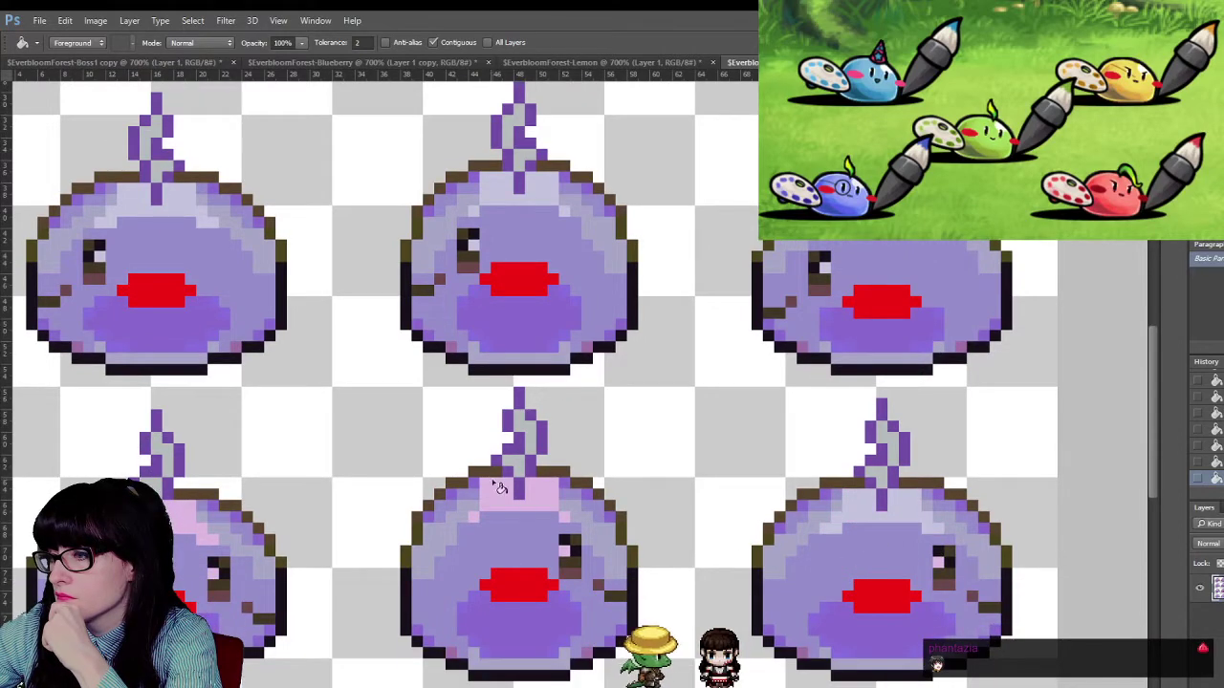
click(554, 518)
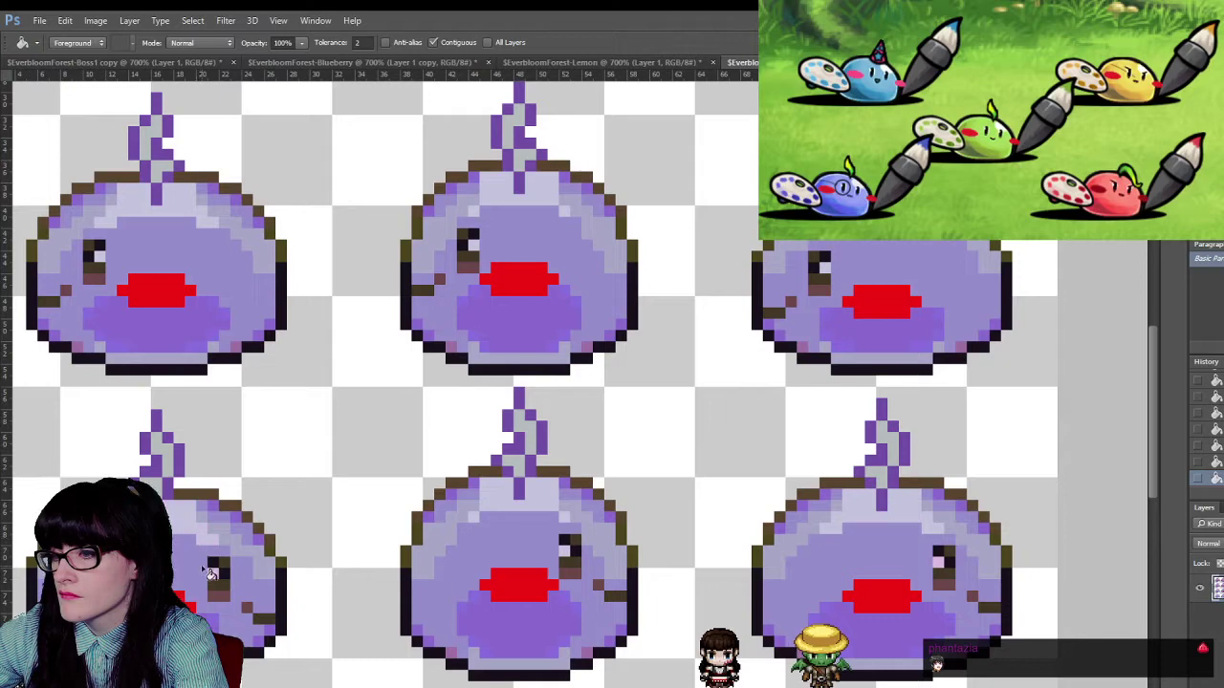
scroll(358, 600, down, 5)
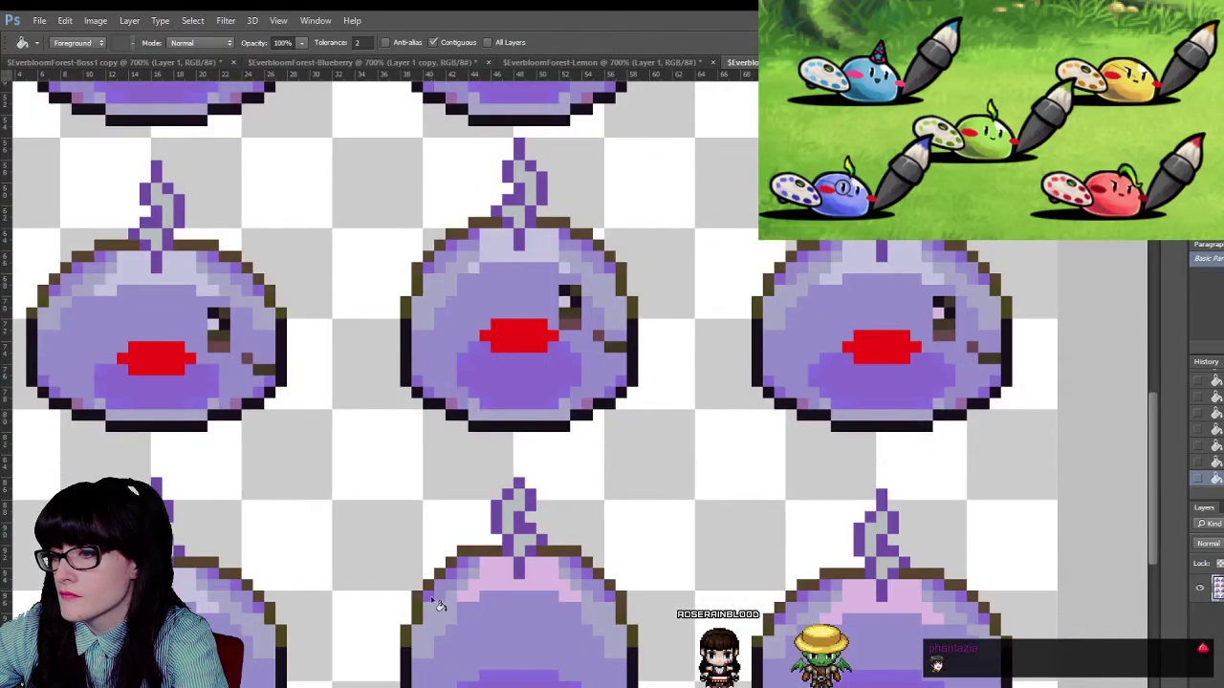
scroll(859, 612, down, 1)
scroll(692, 431, up, 5)
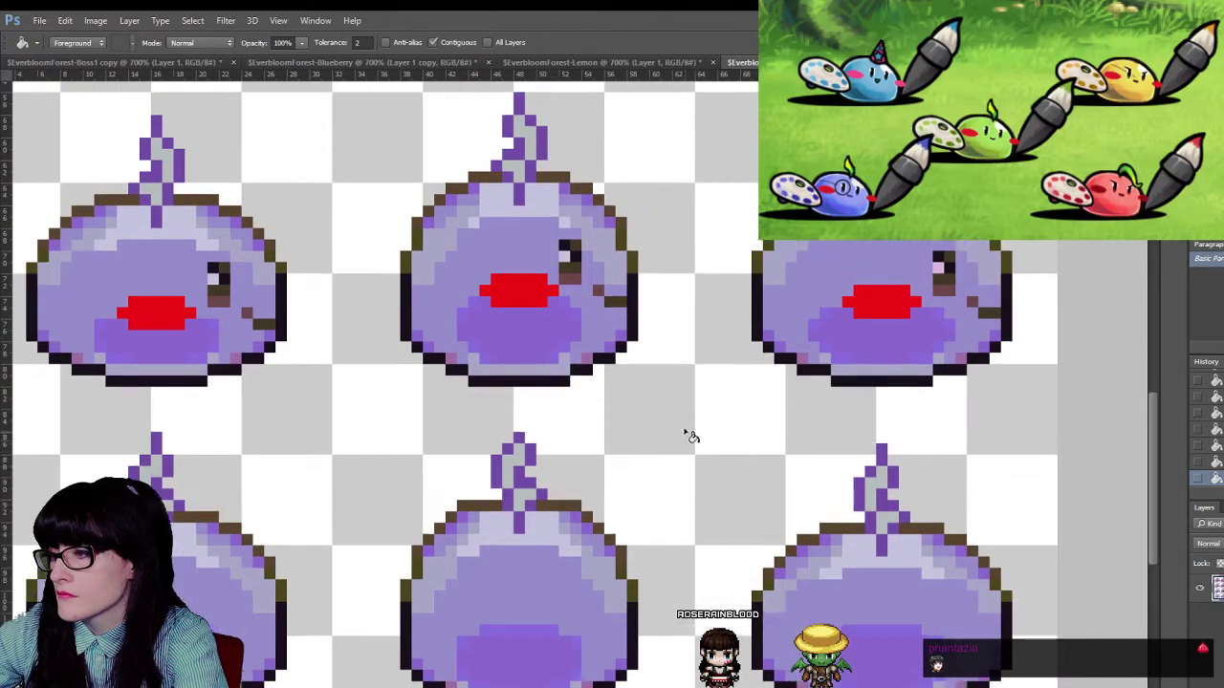
scroll(623, 423, up, 1)
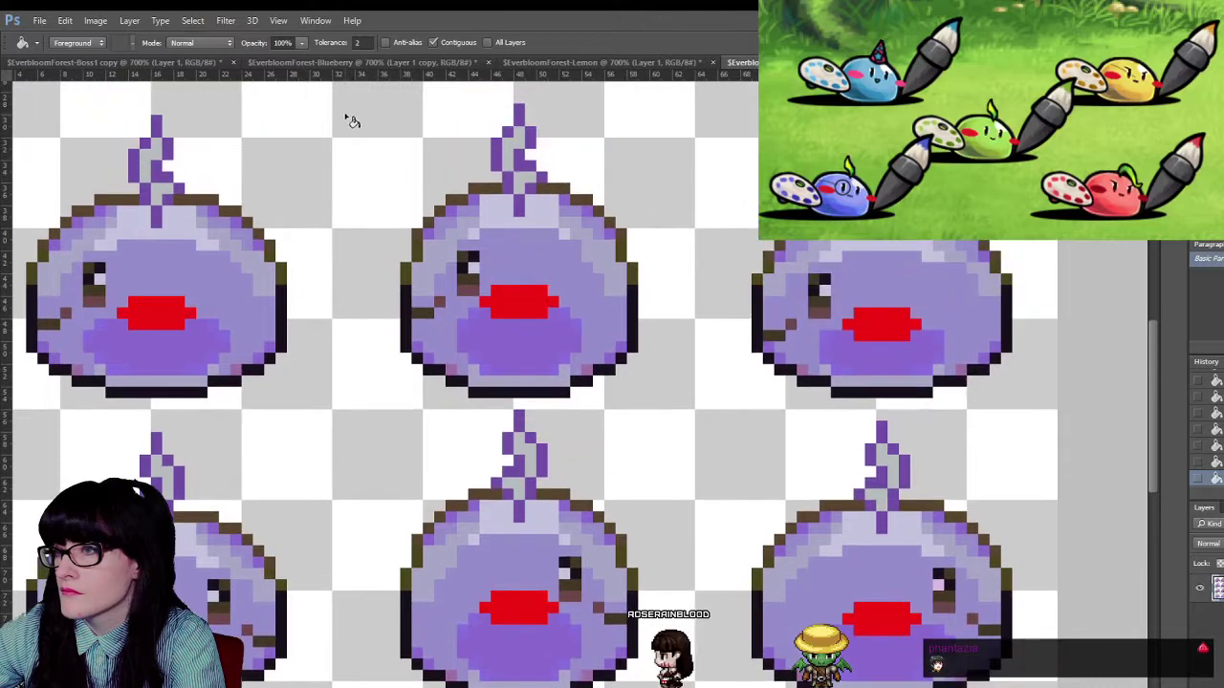
- Check the blueberry and lemon slime sheets as colour references and return to the purple sheet
click(359, 63)
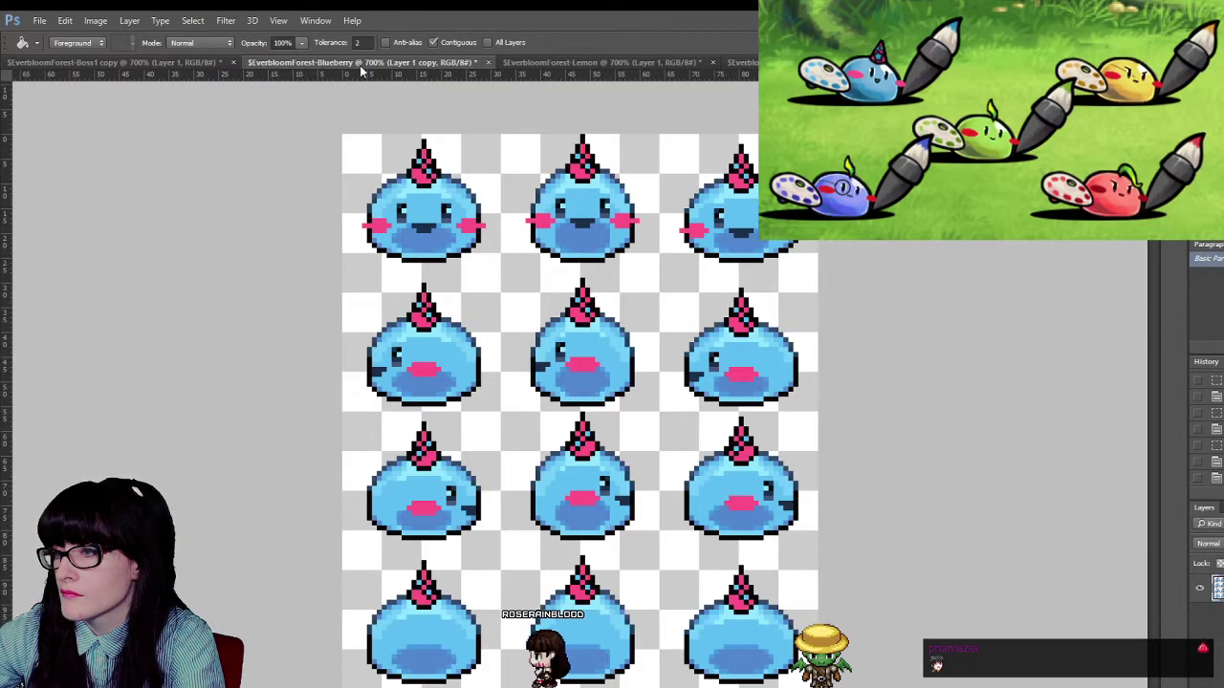
click(566, 64)
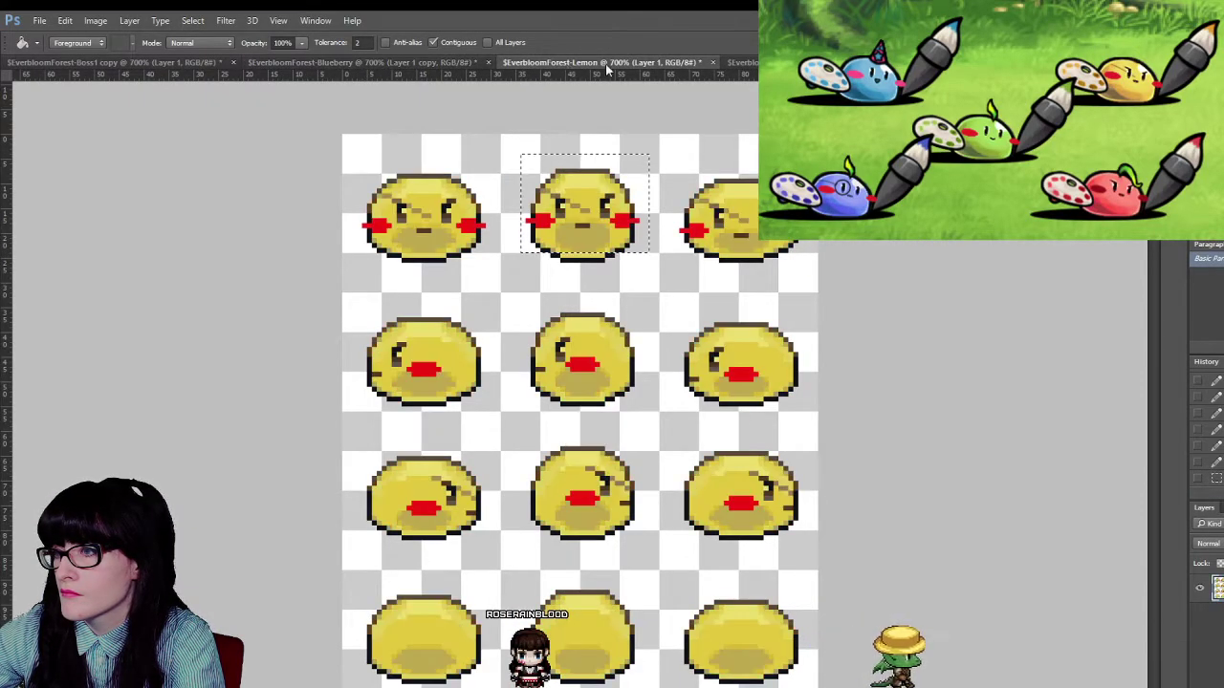
click(742, 62)
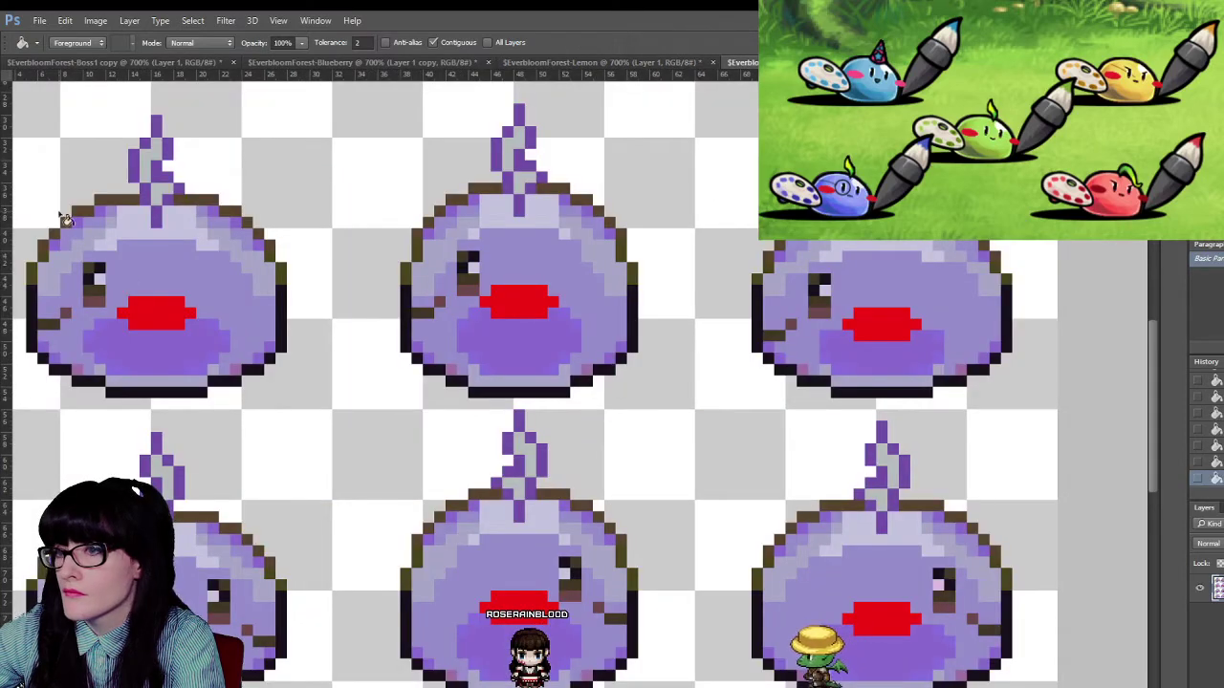
- Sample a purple from the body shading and replace the pinkish pixels along the side- and back-facing slimes' lower edges
key(i)
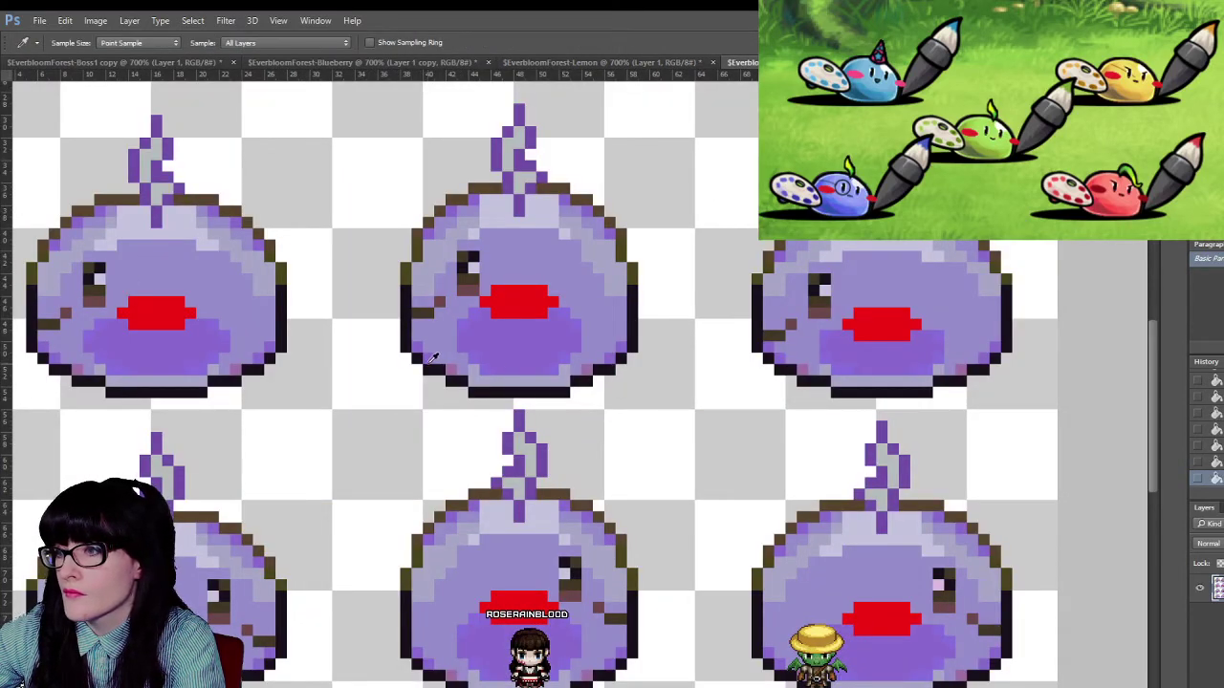
key(g)
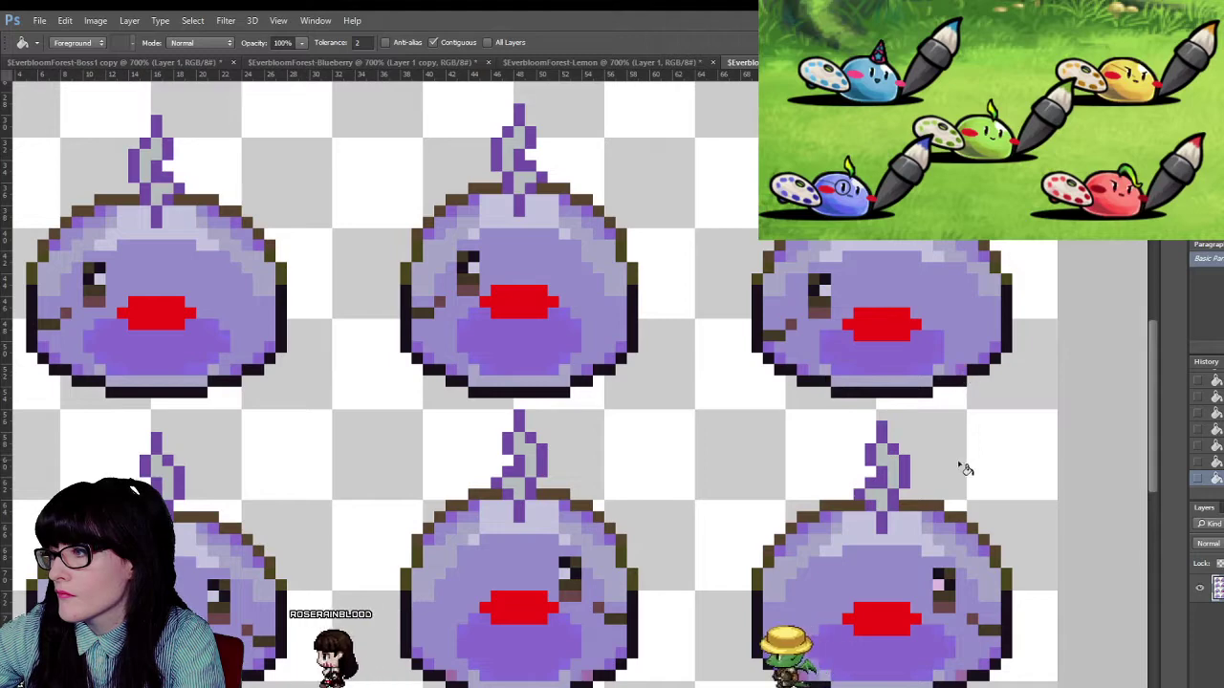
scroll(956, 478, down, 3)
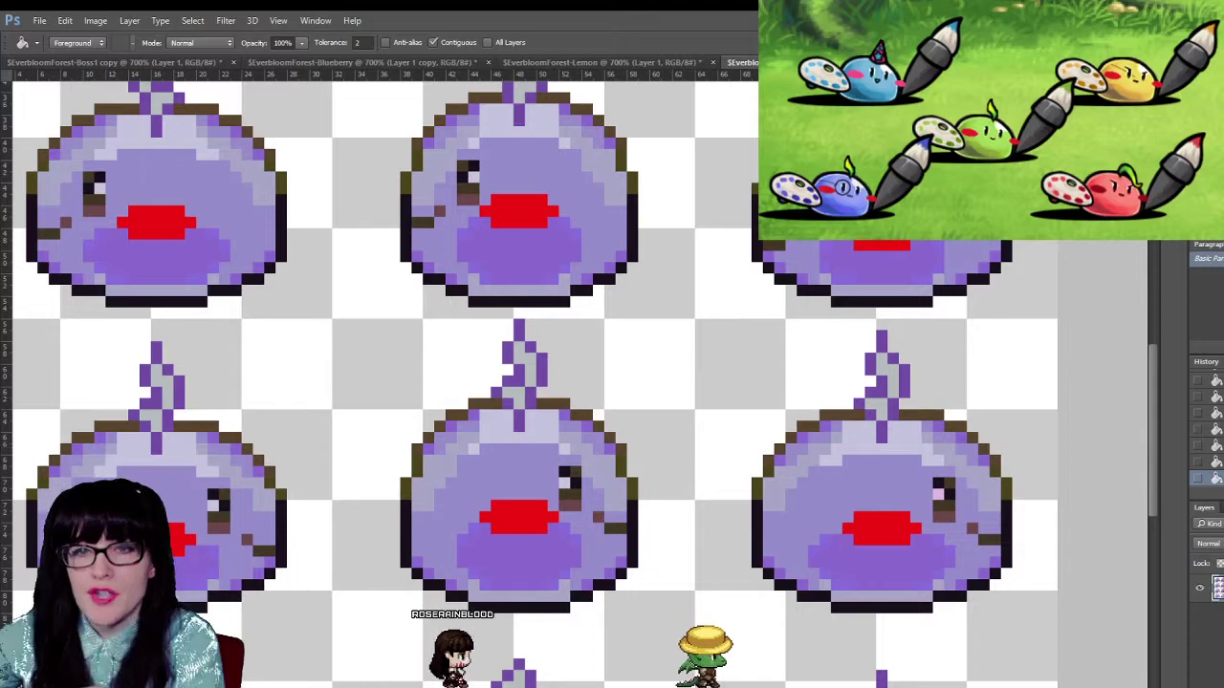
scroll(369, 295, down, 5)
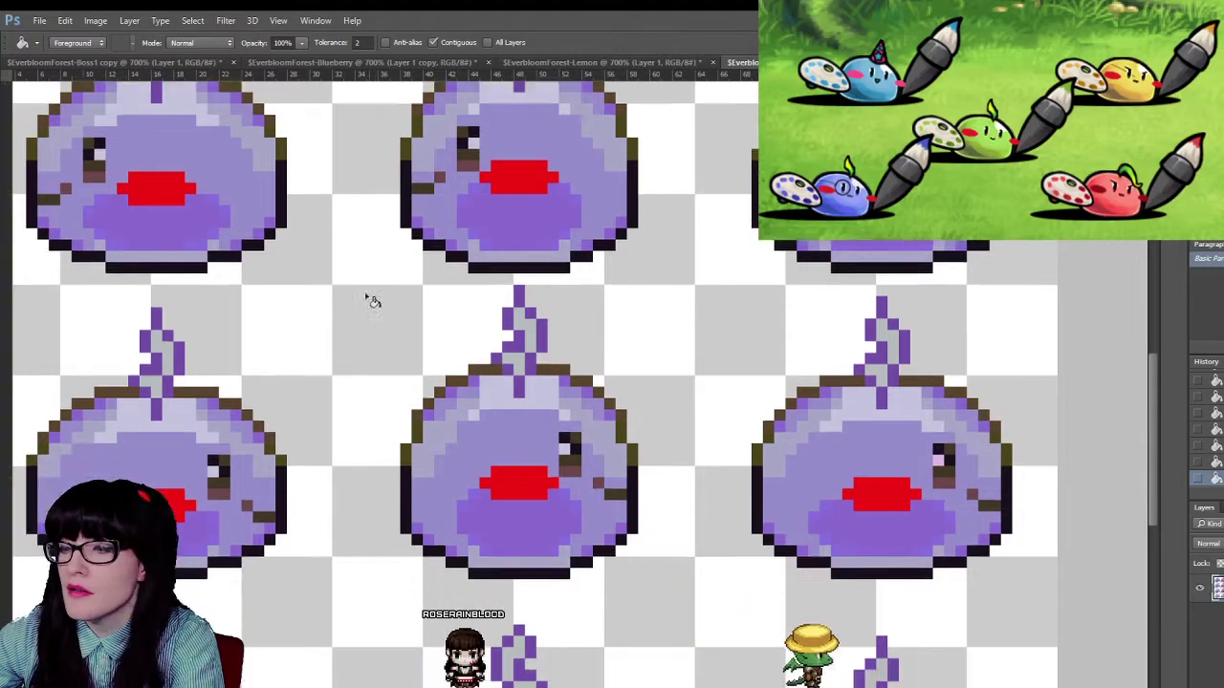
scroll(287, 497, down, 1)
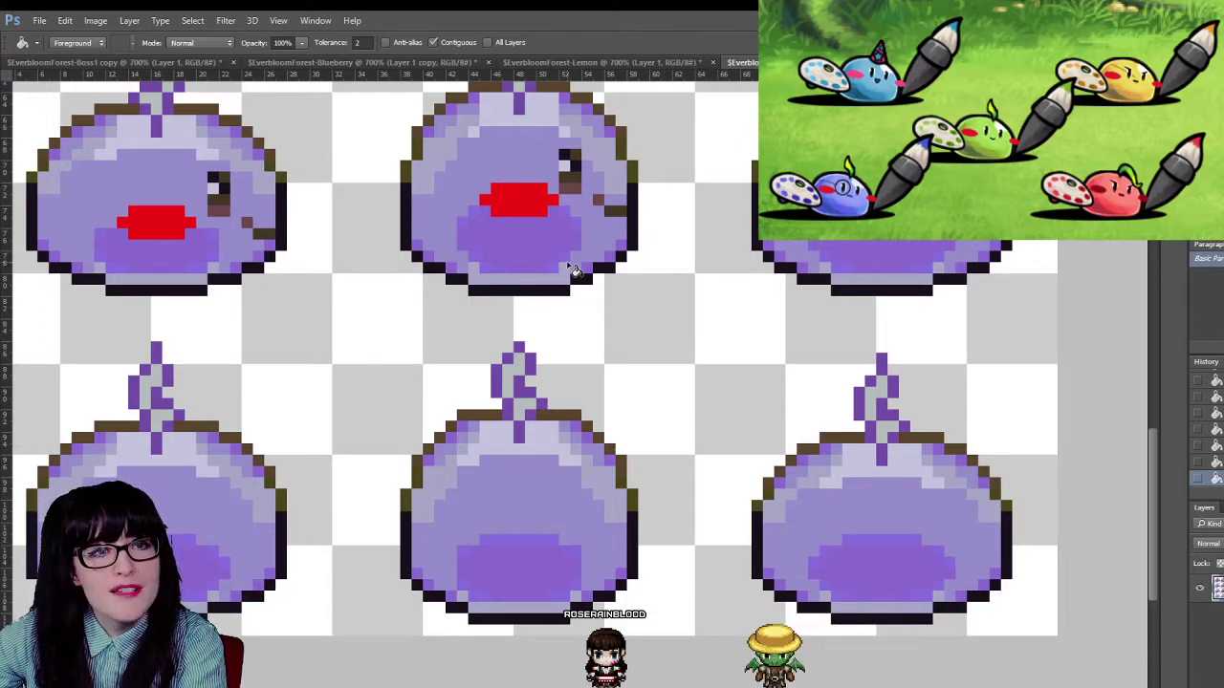
- Replace the remaining pinkish pixels along the front-facing slimes' lower edges with the sampled body purple
scroll(1121, 459, up, 2)
drag(1158, 449, 1151, 369)
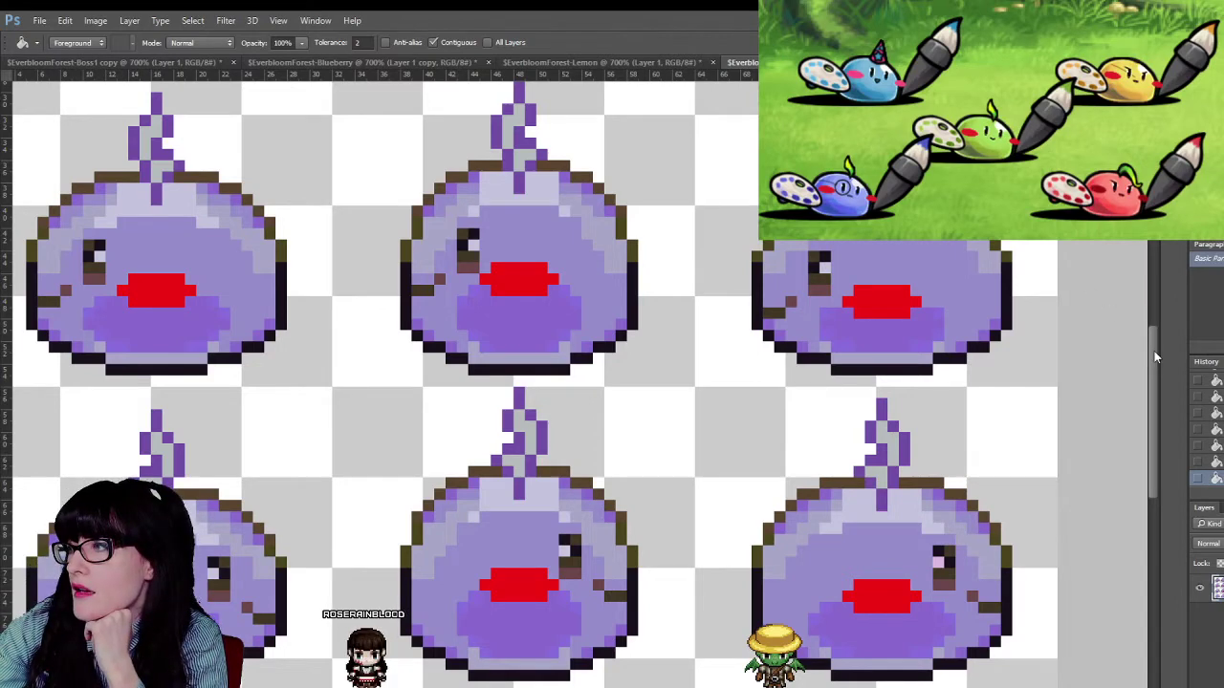
scroll(1154, 356, up, 10)
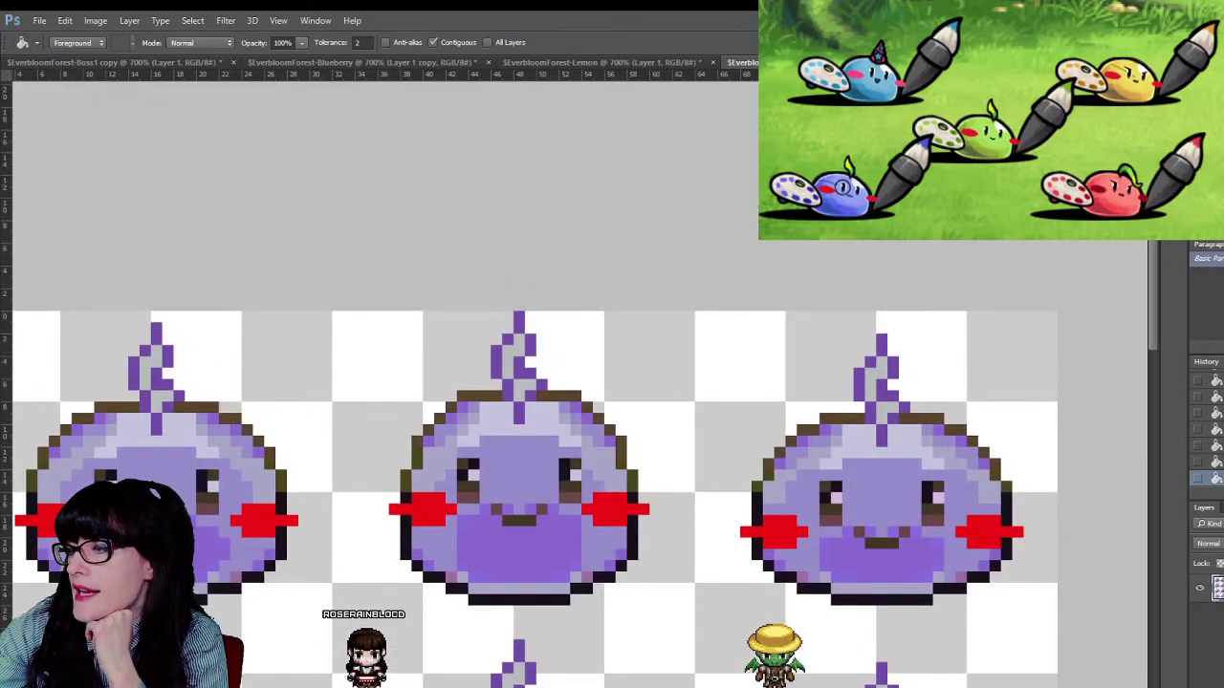
scroll(574, 449, left, 3)
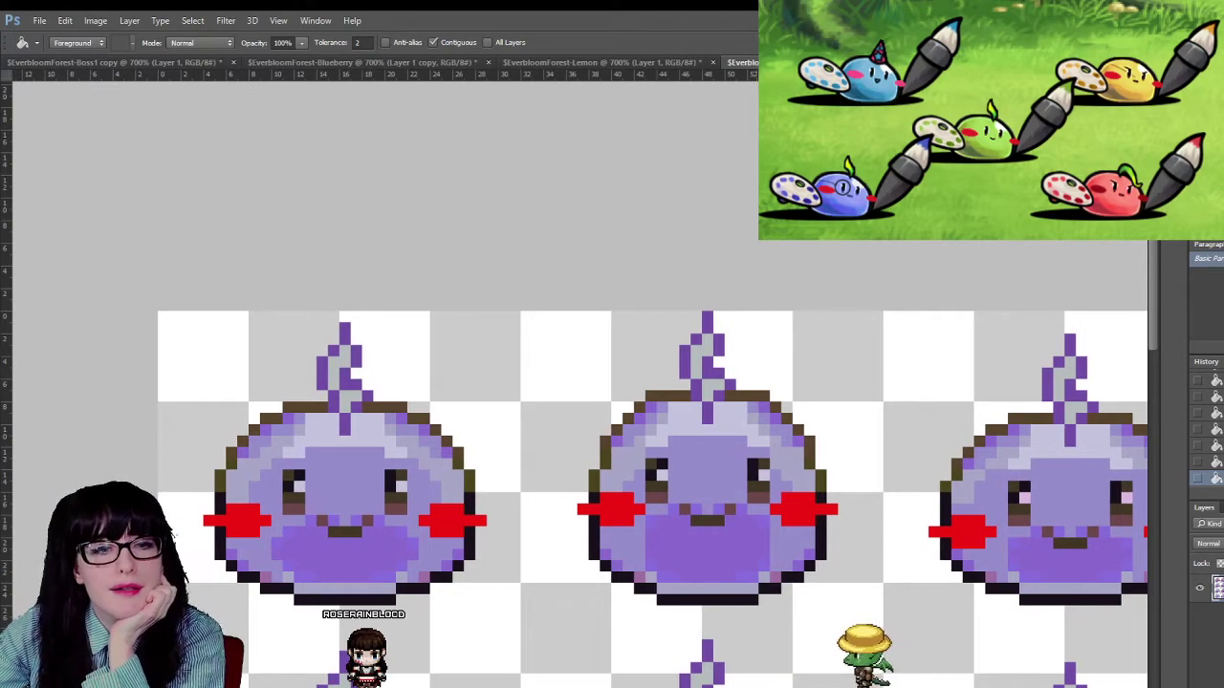
scroll(417, 461, down, 2)
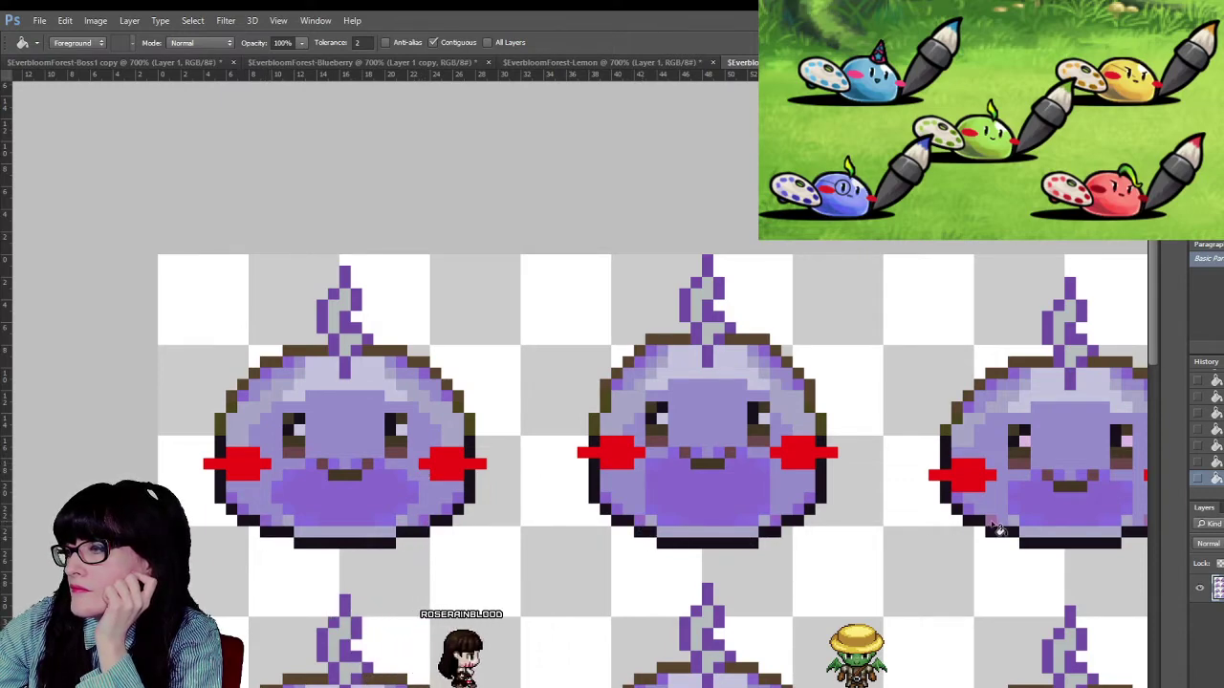
scroll(954, 542, right, 3)
scroll(801, 527, right, 1)
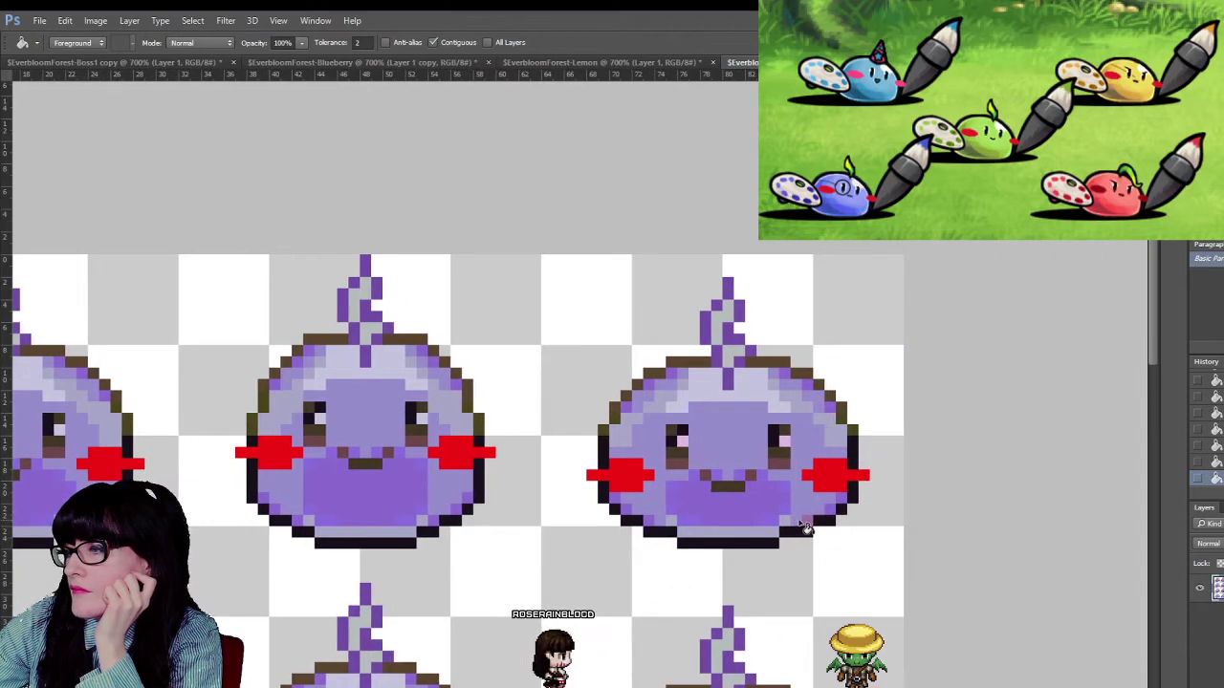
key(ctrl+z)
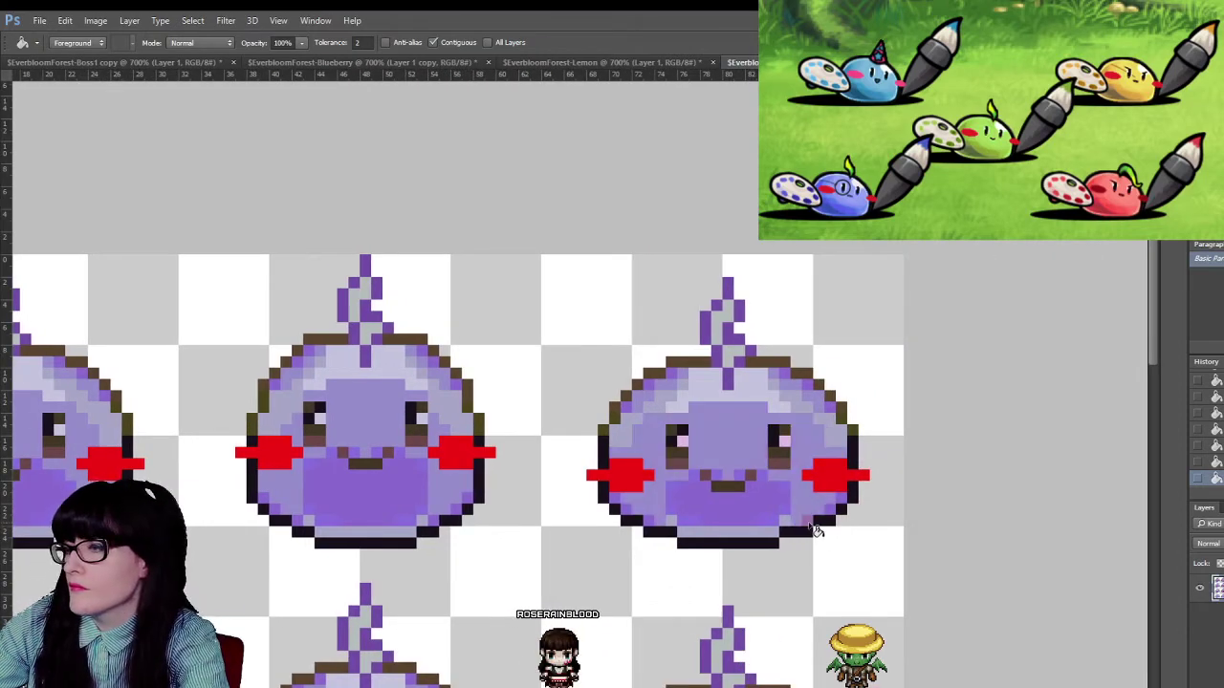
- Look over every row of the purple slime sheet for leftover off-colour pixels
scroll(814, 555, down, 5)
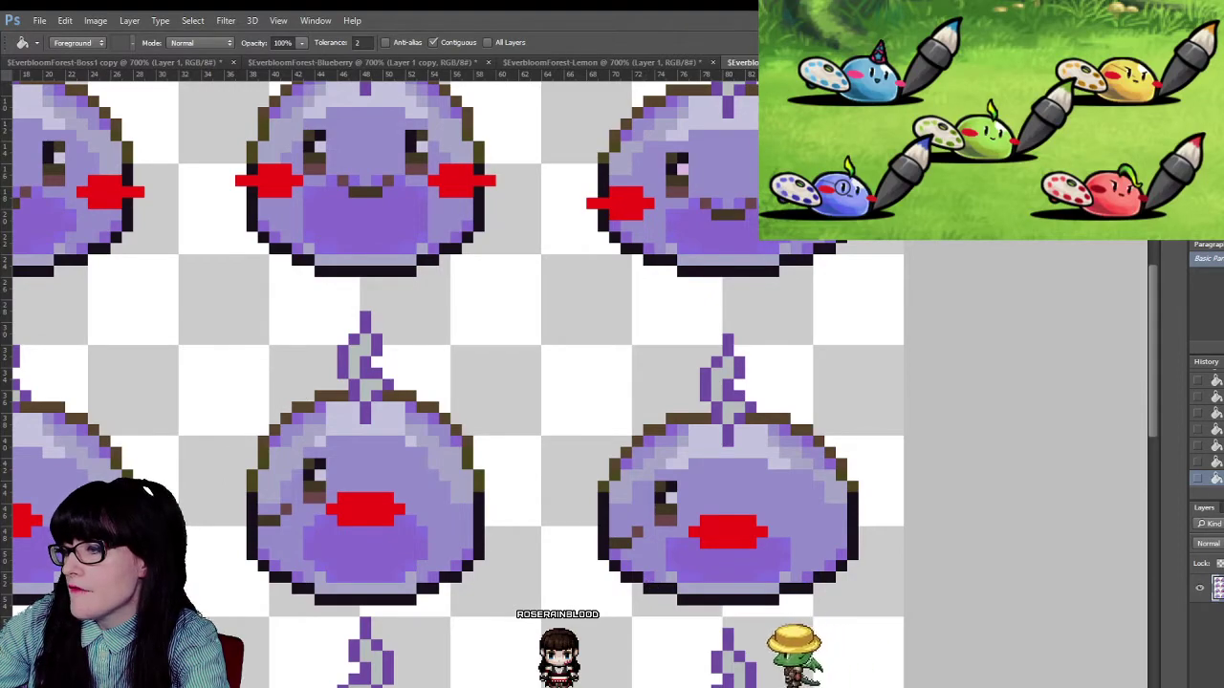
scroll(574, 612, left, 8)
scroll(574, 611, right, 3)
scroll(612, 606, down, 4)
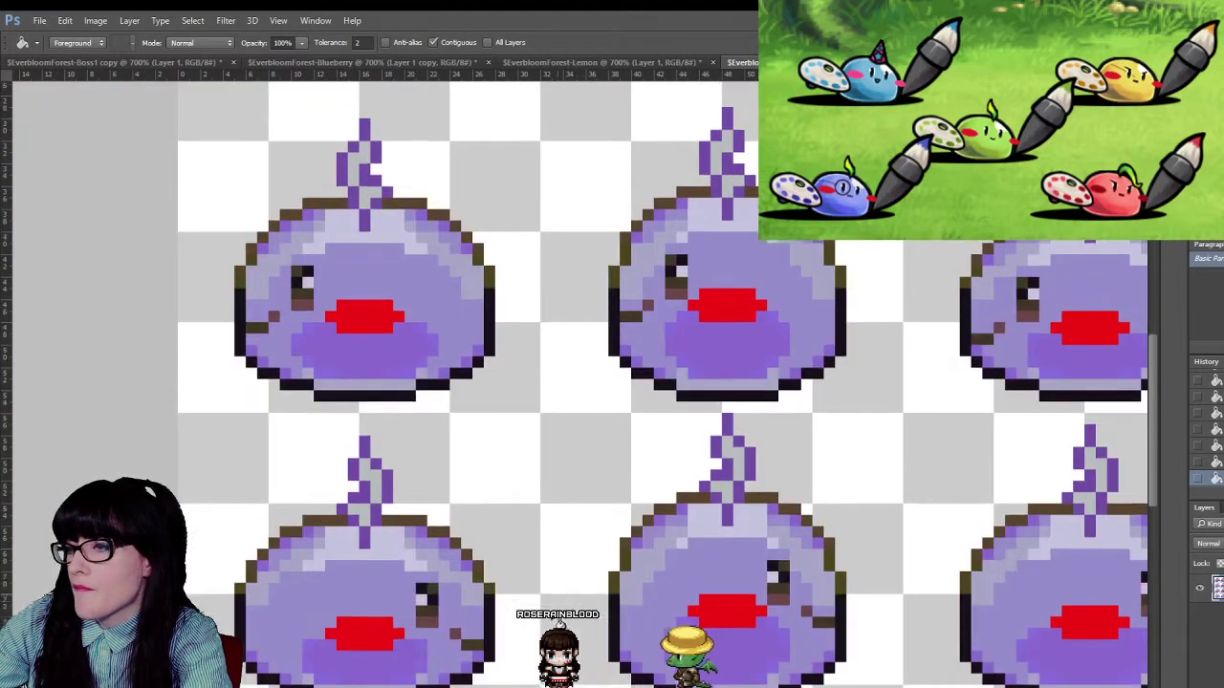
scroll(558, 620, down, 1)
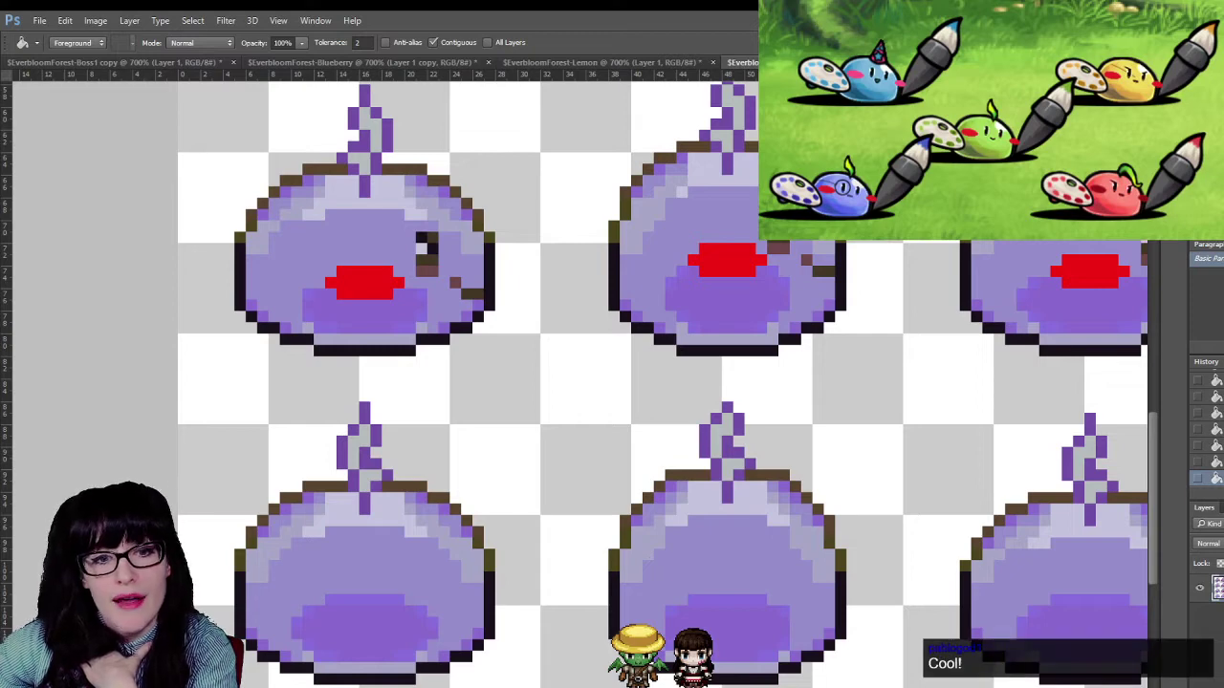
scroll(662, 382, down, 2)
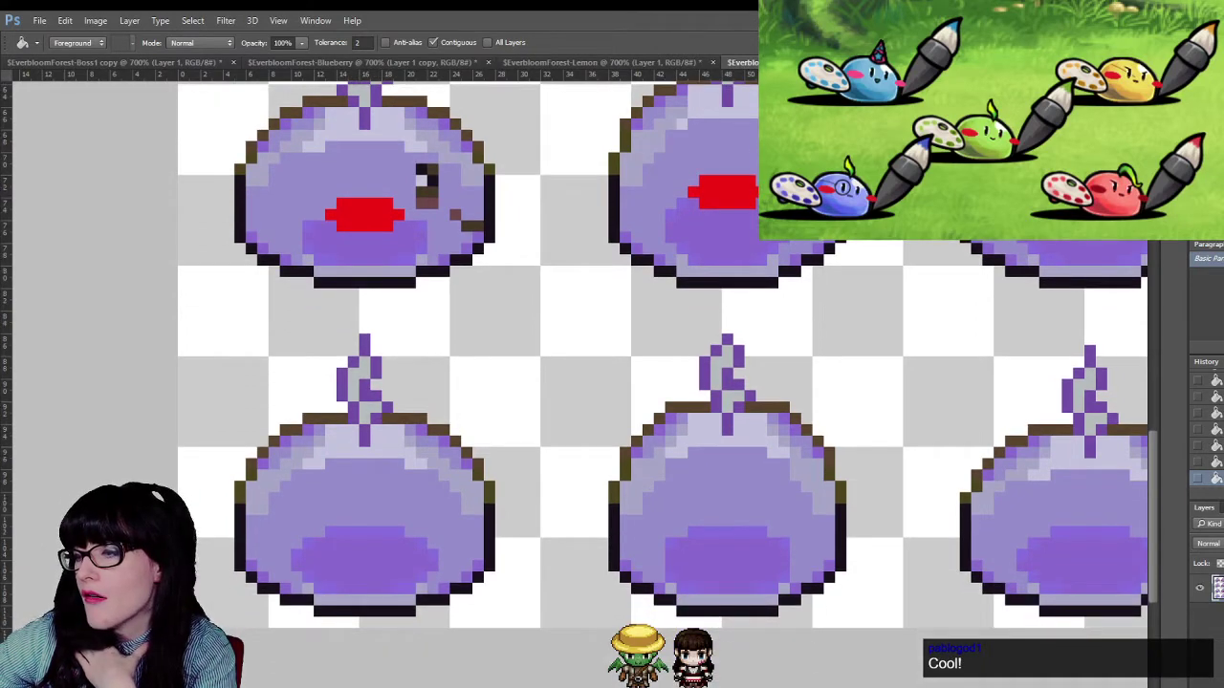
drag(883, 239, 767, 245)
scroll(767, 246, down, 10)
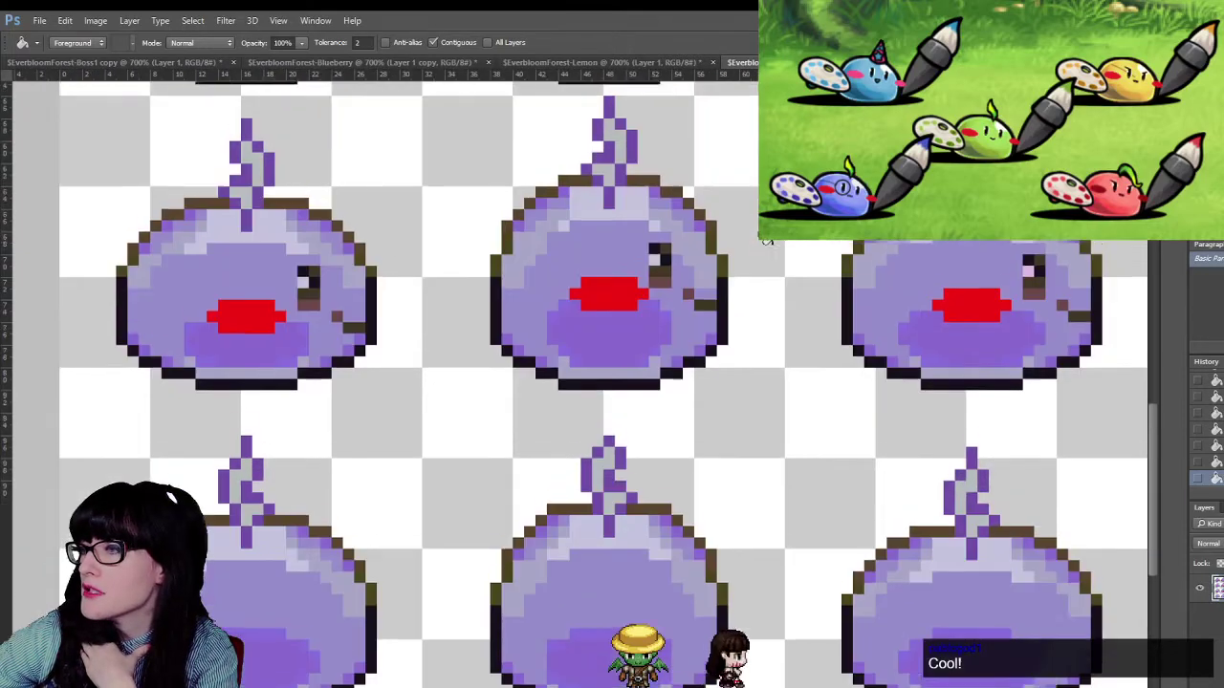
scroll(768, 243, up, 10)
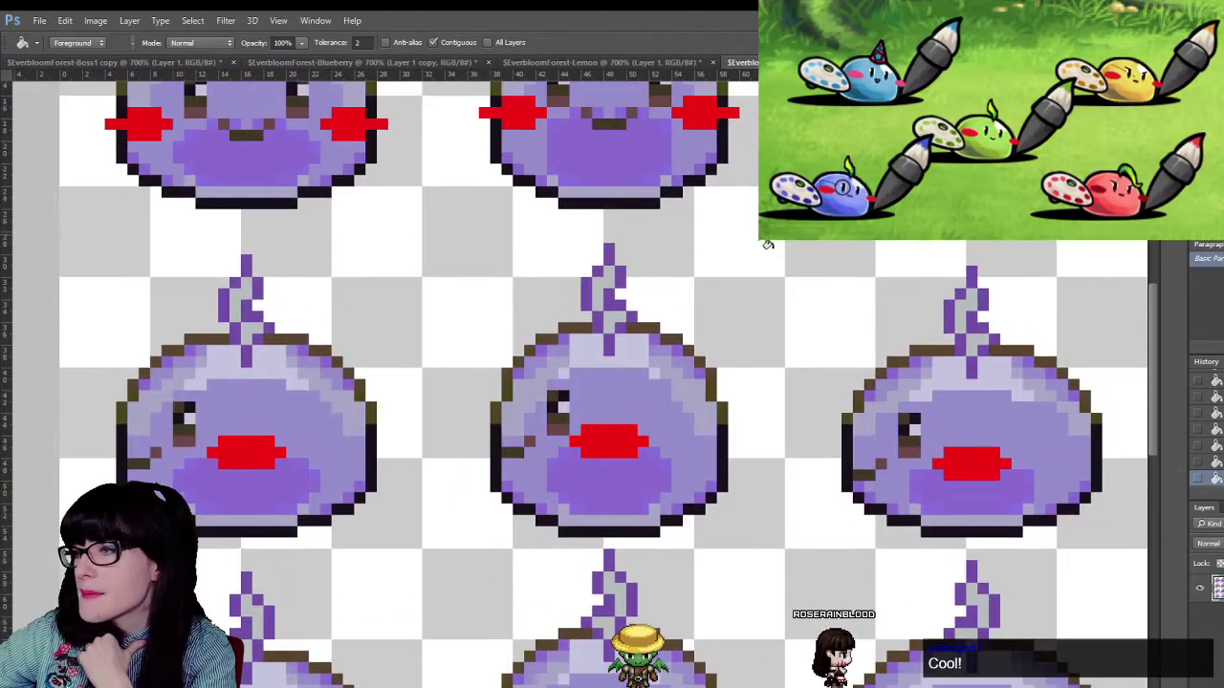
scroll(768, 243, down, 1)
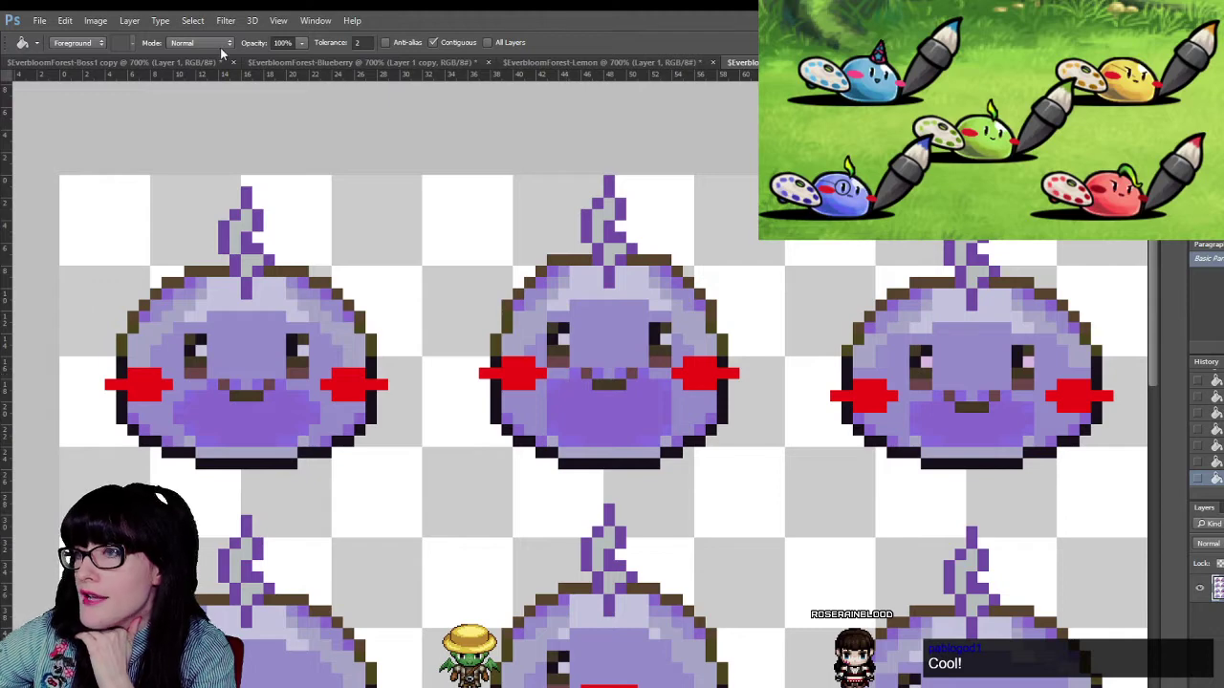
- Switch to the green slime sheet and examine its leaf and body colours at 1200% zoom
click(158, 64)
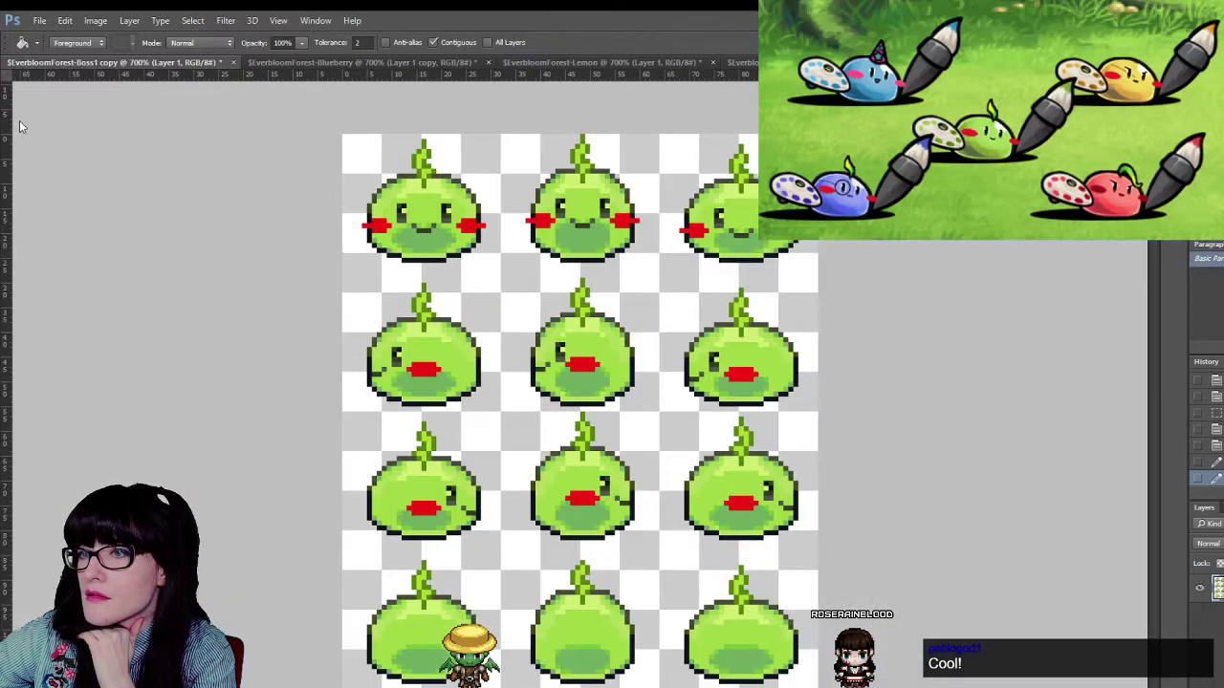
key(m)
key(z)
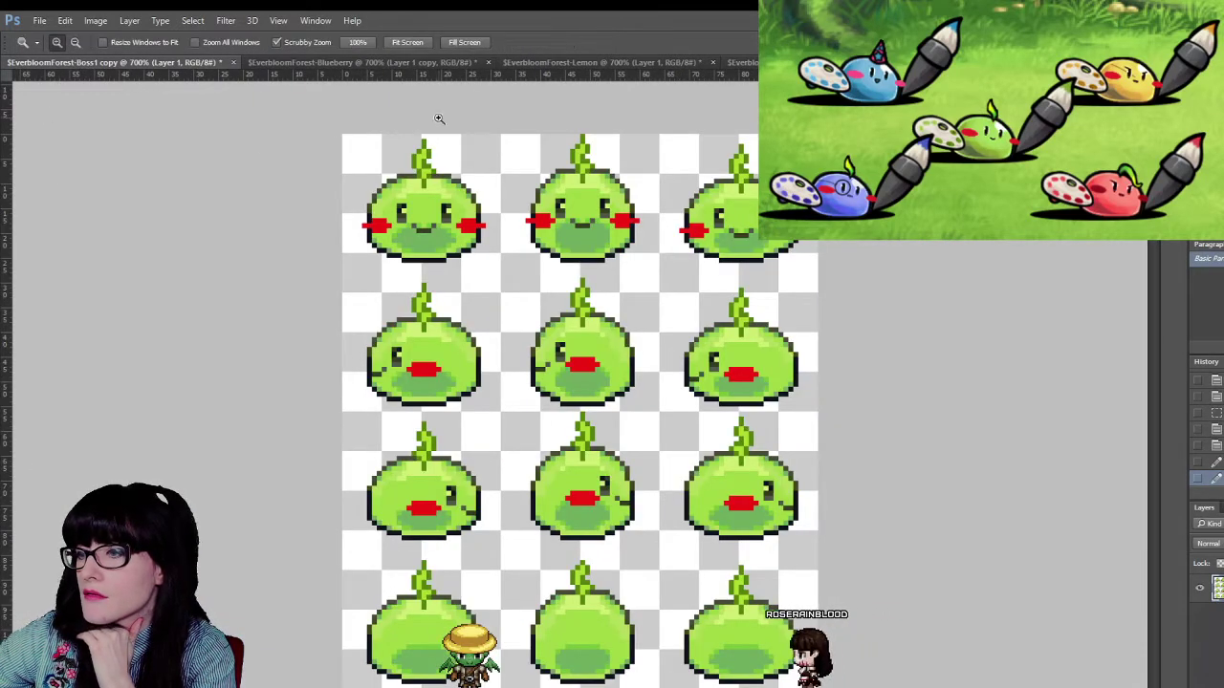
click(469, 95)
click(472, 153)
scroll(469, 161, up, 3)
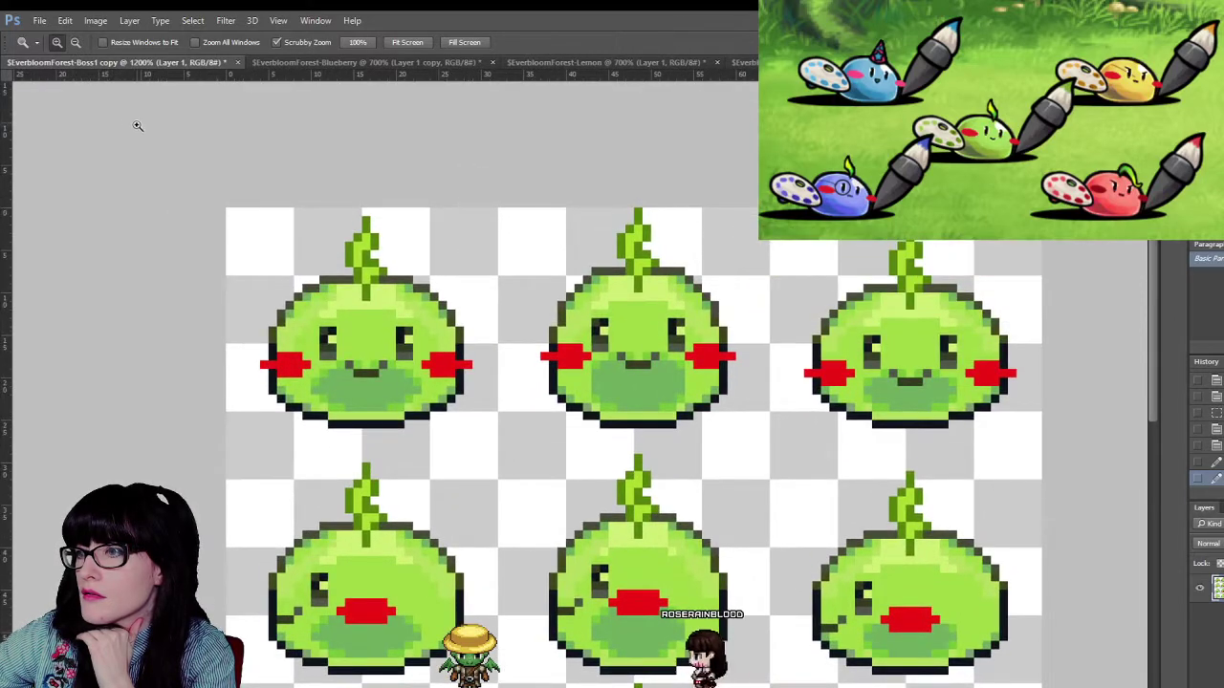
key(m)
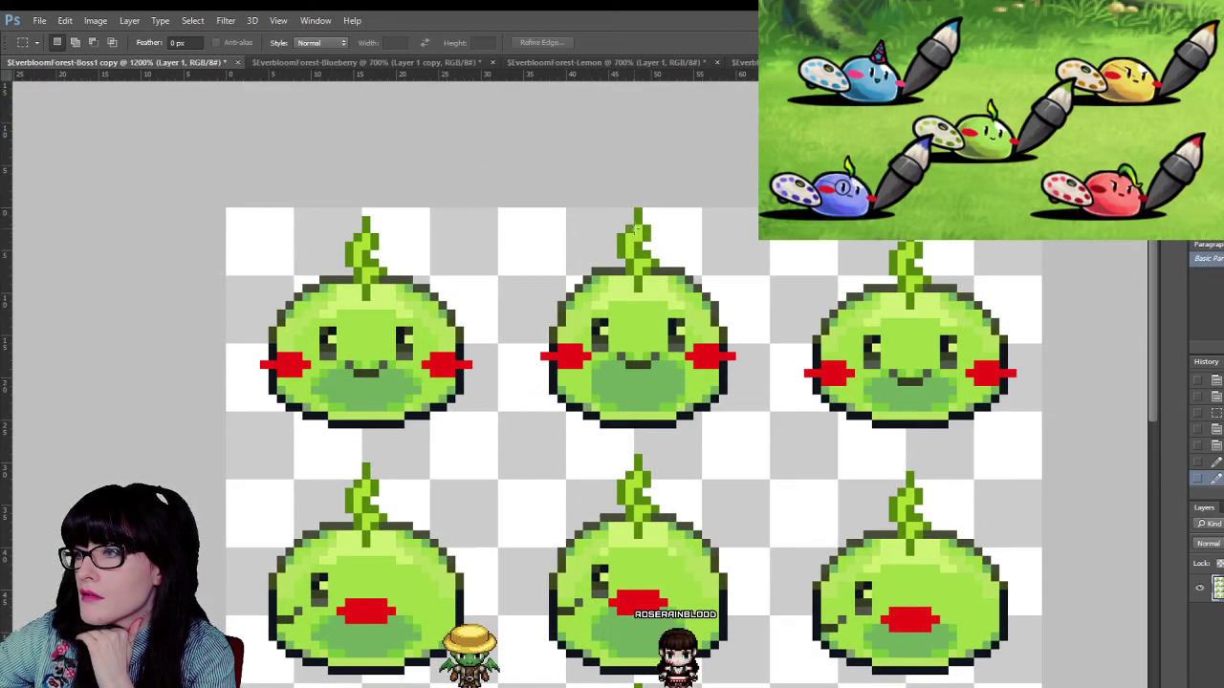
scroll(631, 222, down, 4)
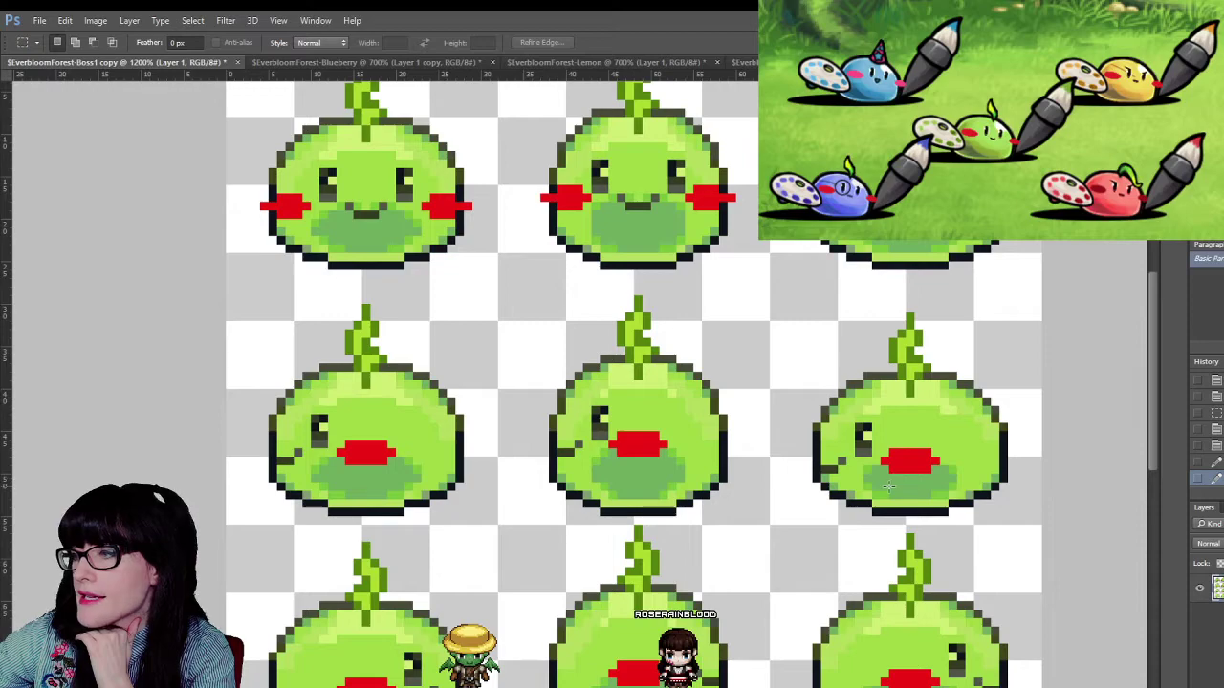
scroll(888, 487, up, 8)
scroll(741, 321, down, 11)
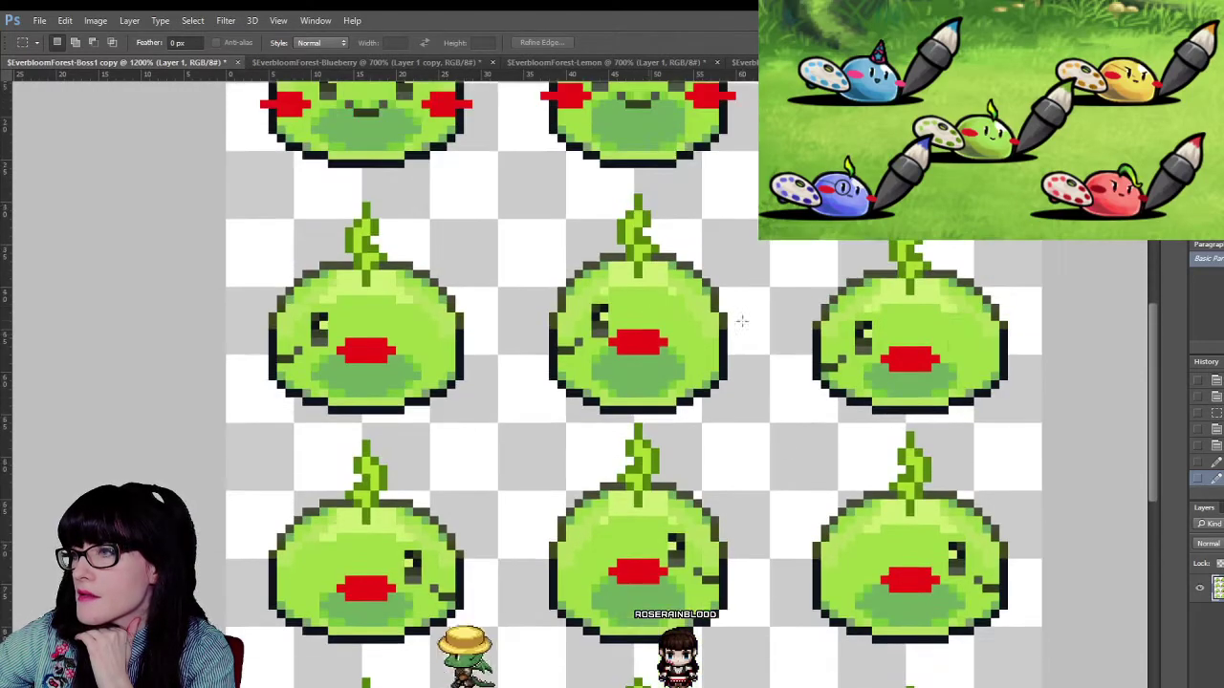
scroll(741, 321, up, 5)
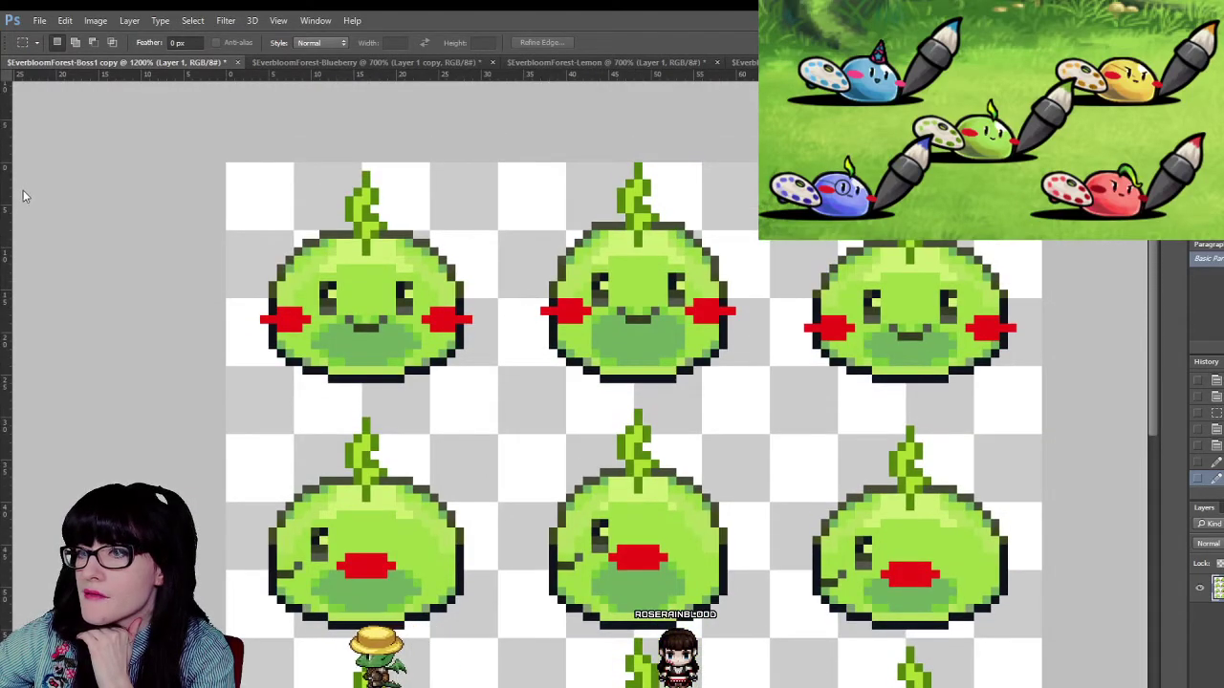
- Sample the light green from the green slime's leaf and fill the front-facing purple slimes' leaf interiors with it
key(i)
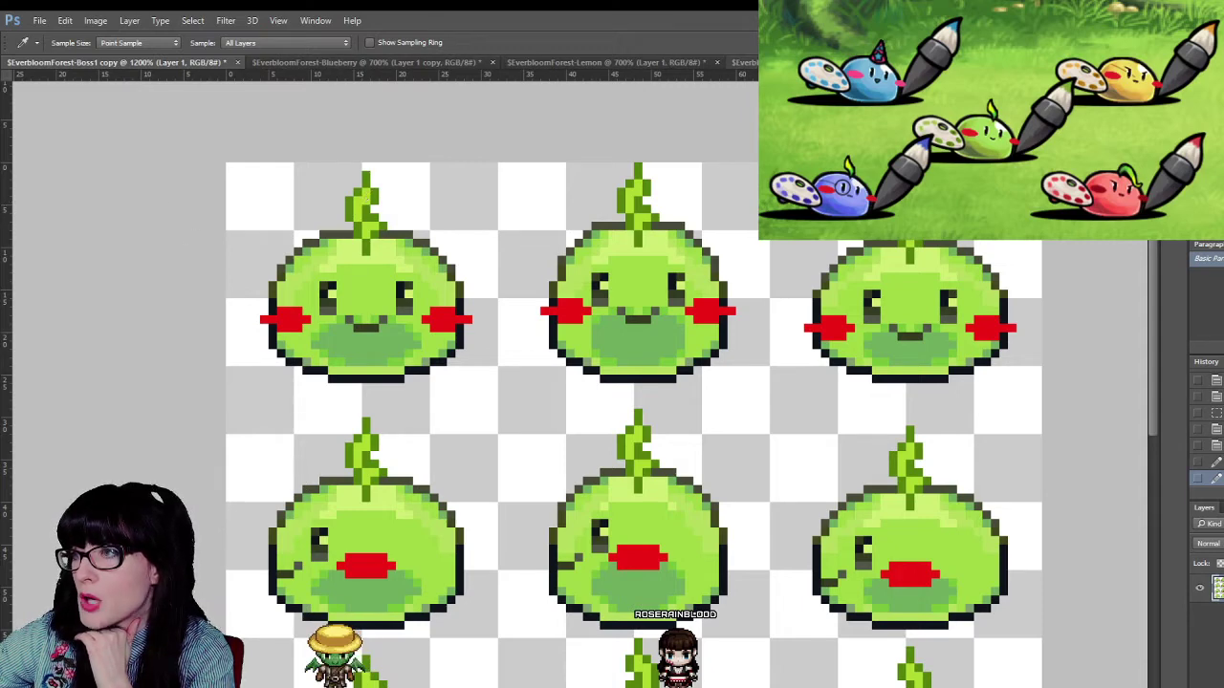
click(744, 62)
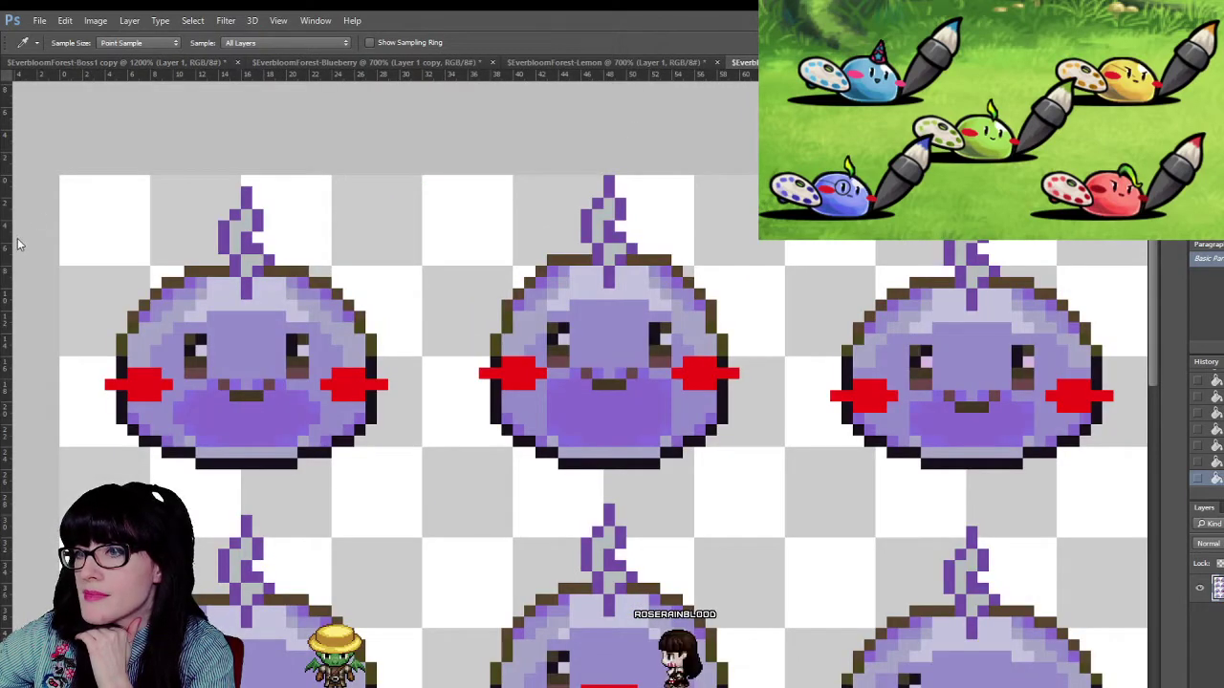
key(g)
click(241, 233)
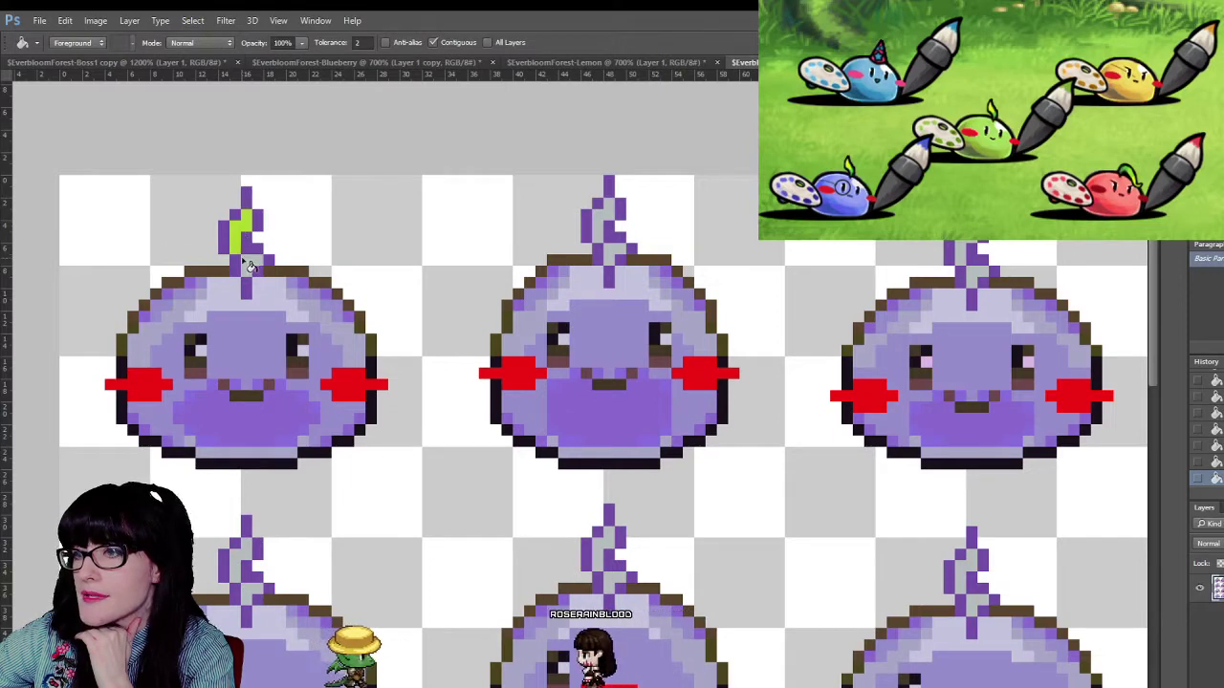
click(615, 237)
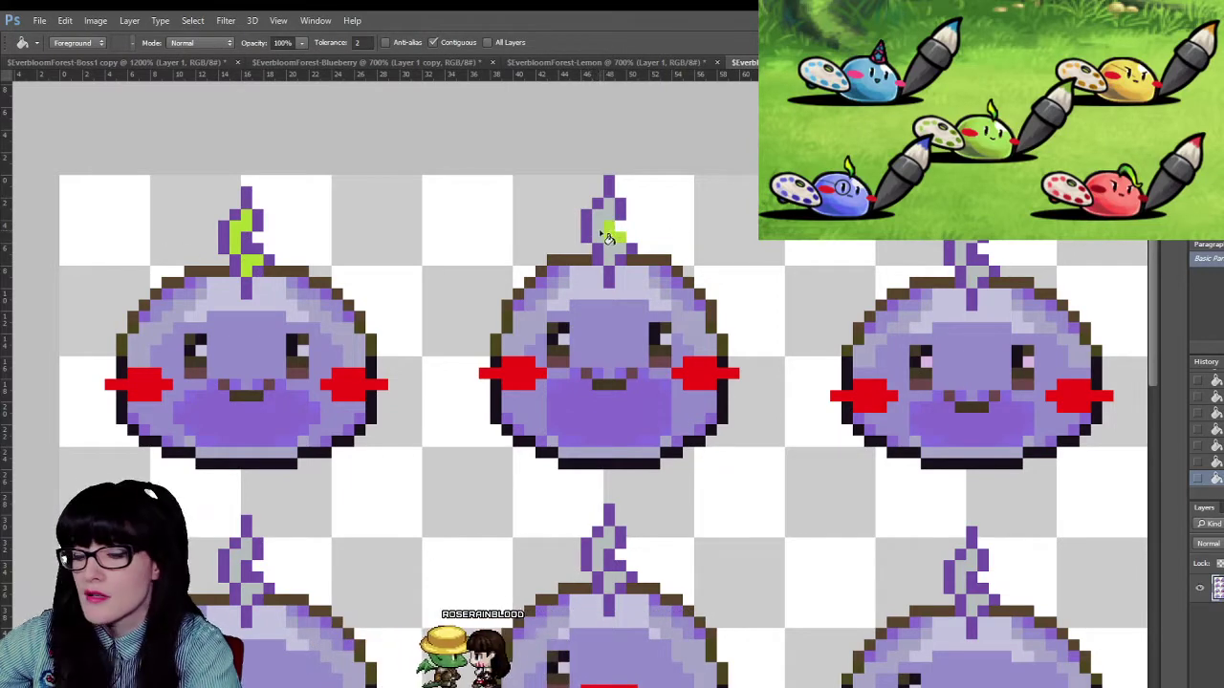
key(ctrl+z)
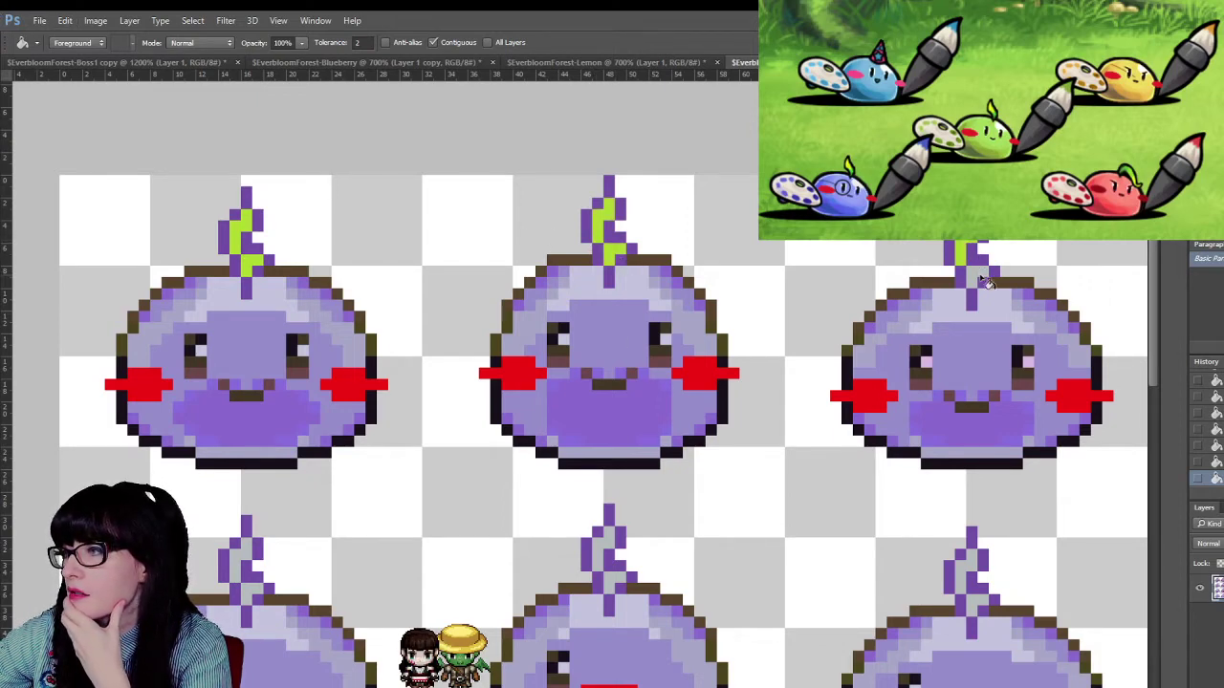
- Fill the leaf interiors of the three left-facing purple slimes with the same light green
click(242, 566)
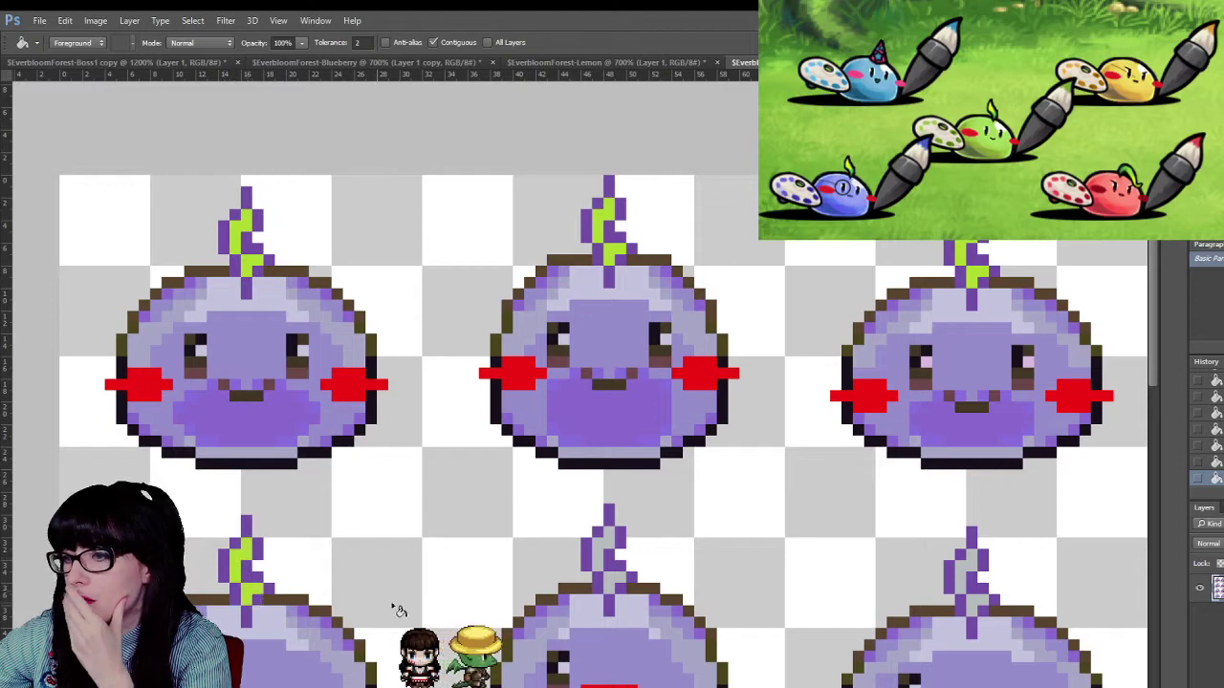
click(603, 555)
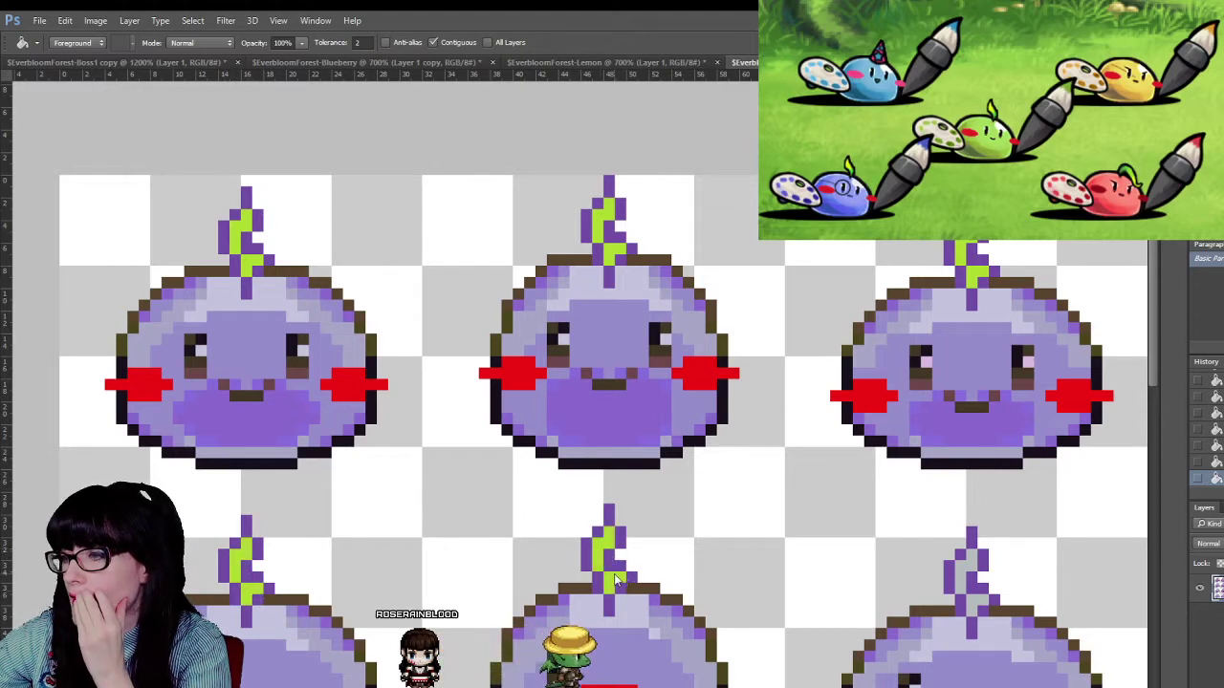
click(973, 588)
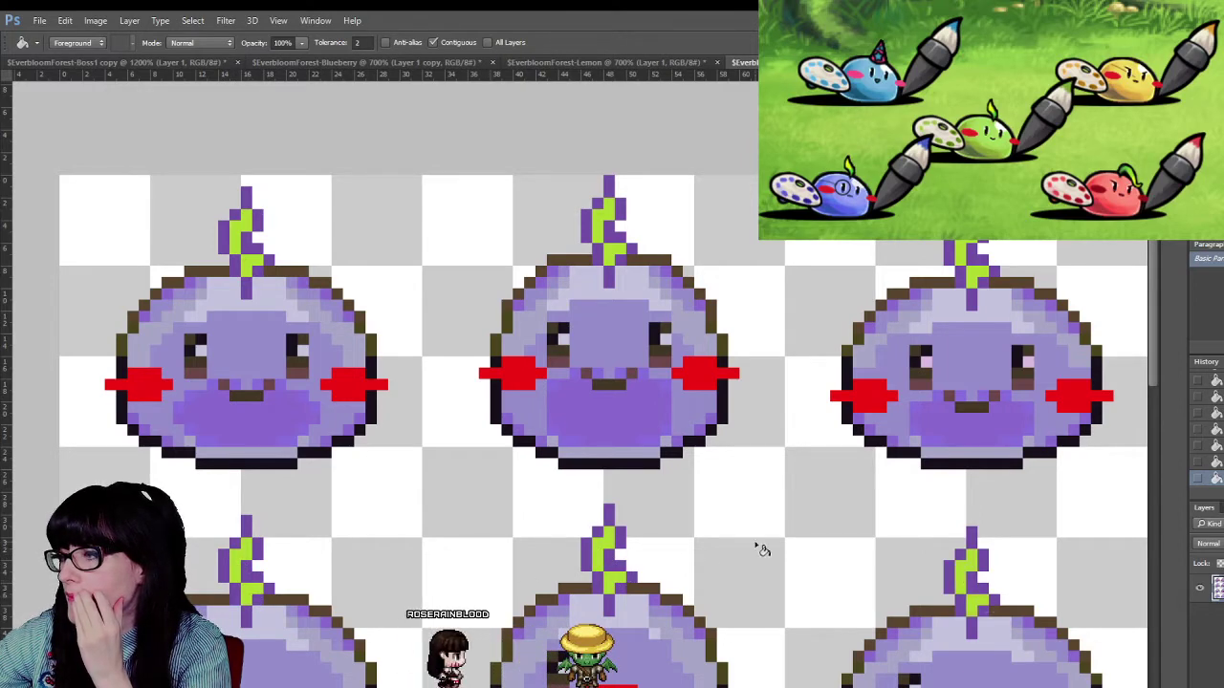
- Fill the leaf interiors of the right-facing and back-facing purple slimes with the light green
scroll(759, 545, down, 5)
scroll(333, 593, down, 1)
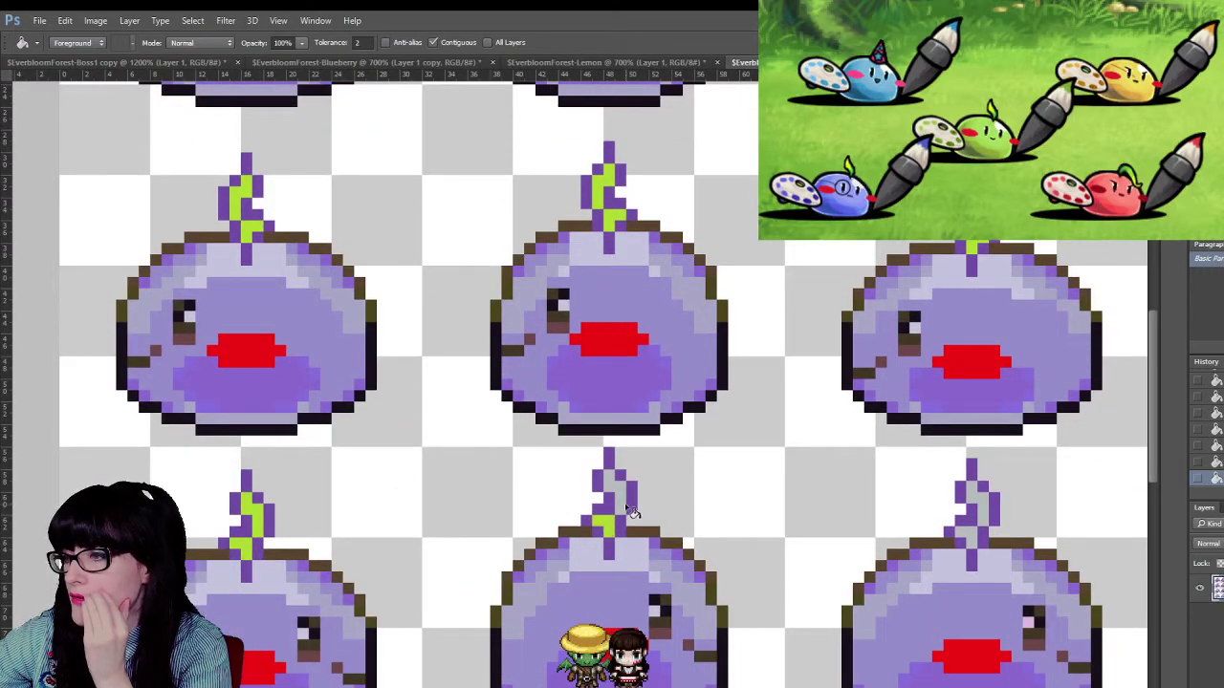
scroll(505, 519, down, 4)
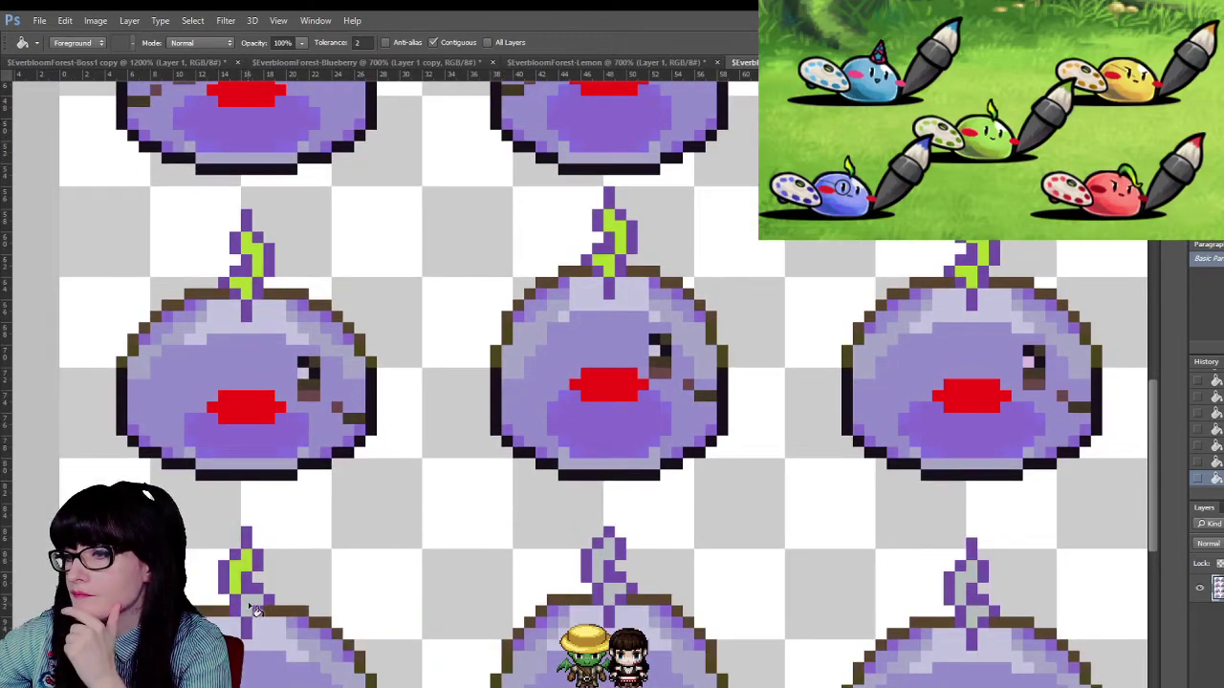
click(612, 557)
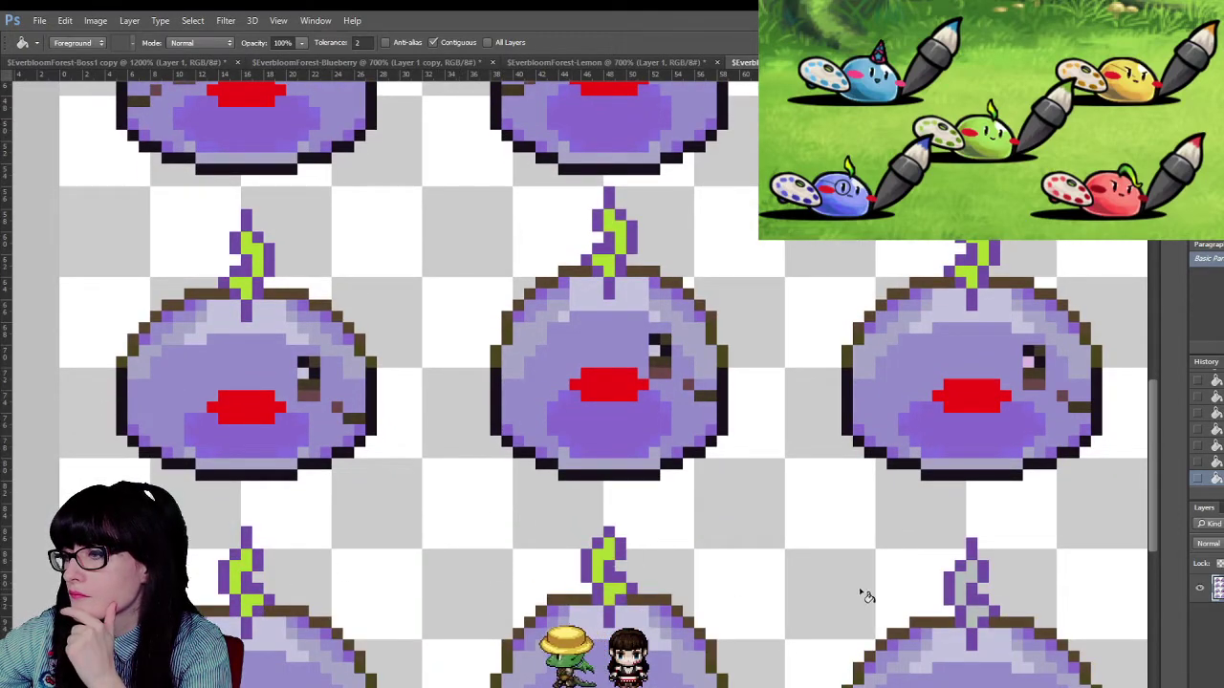
scroll(533, 260, up, 5)
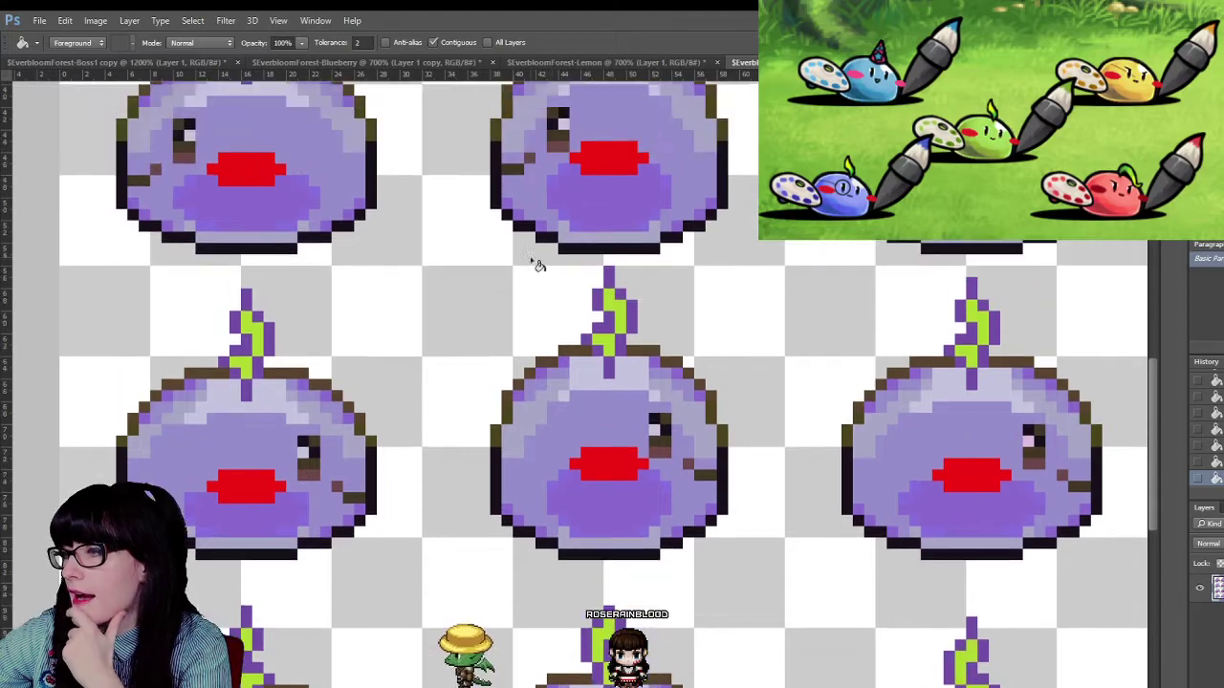
scroll(533, 265, up, 5)
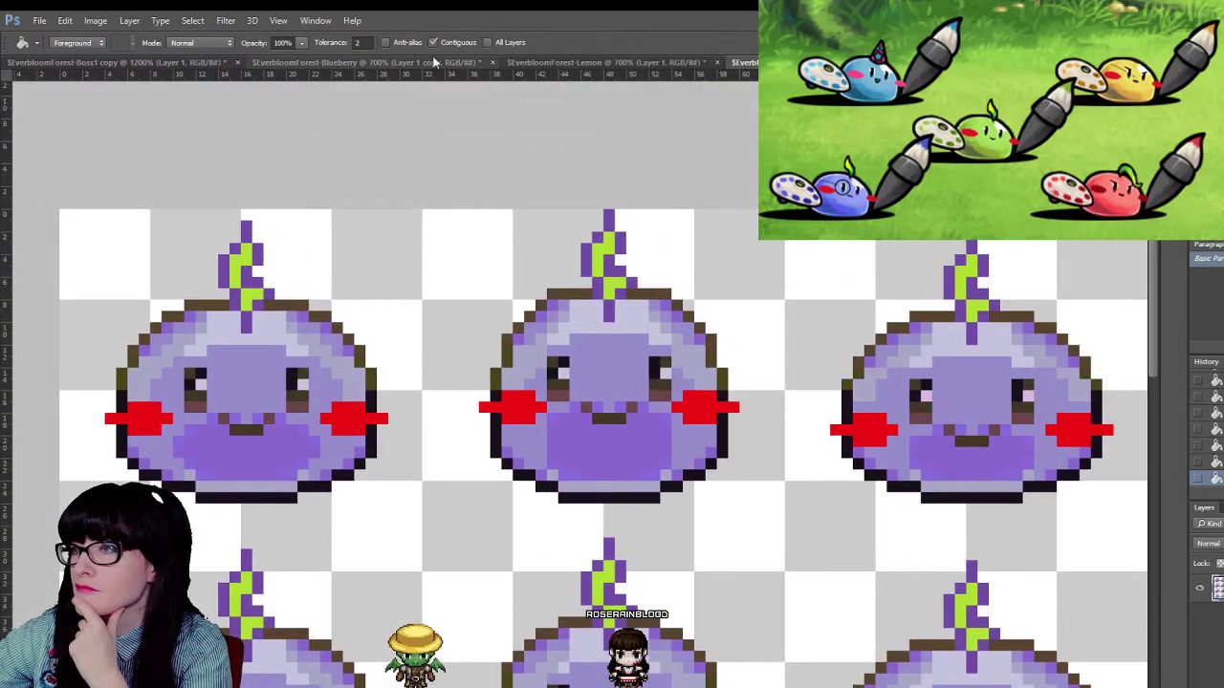
- Sample the dark green from the green slime's leaf outline and fill the three front-facing purple slimes' leaf outlines with it
click(82, 63)
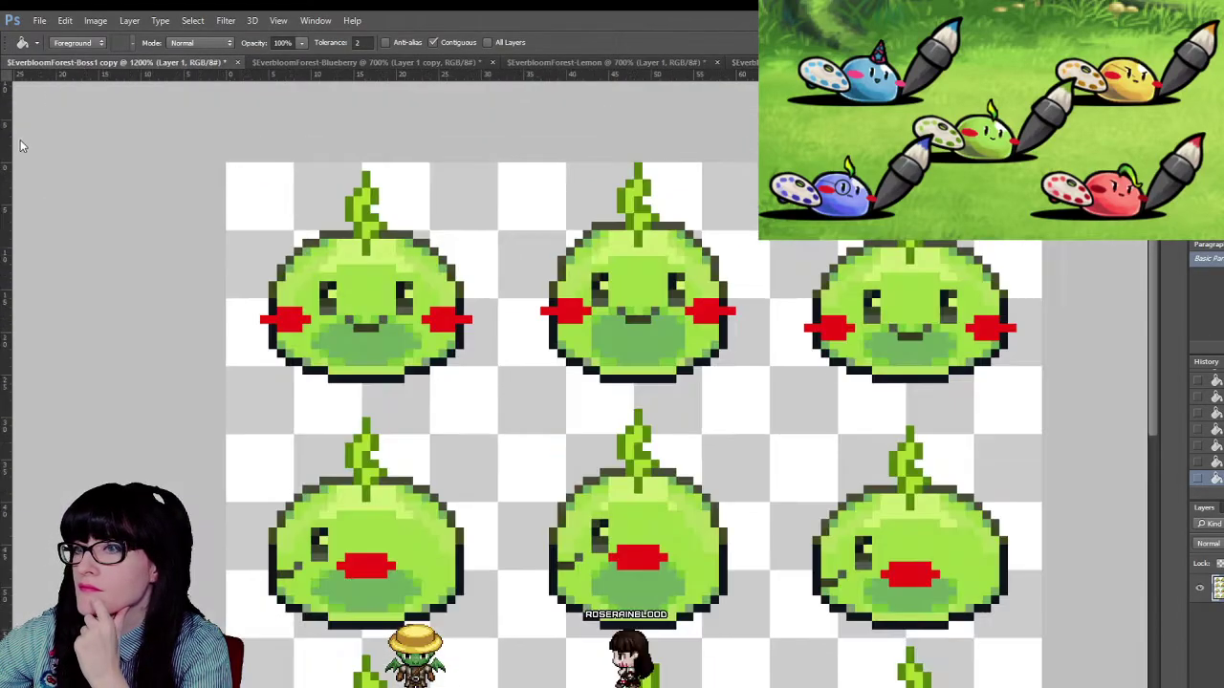
key(i)
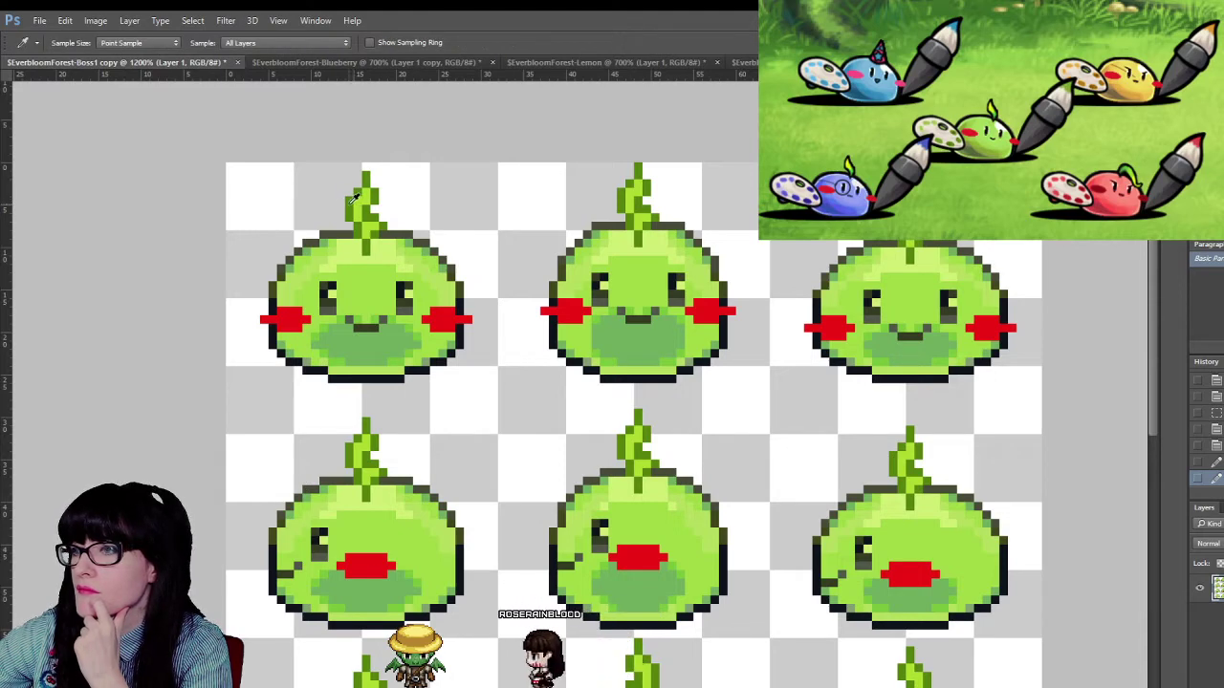
key(ctrl+shift+Tab)
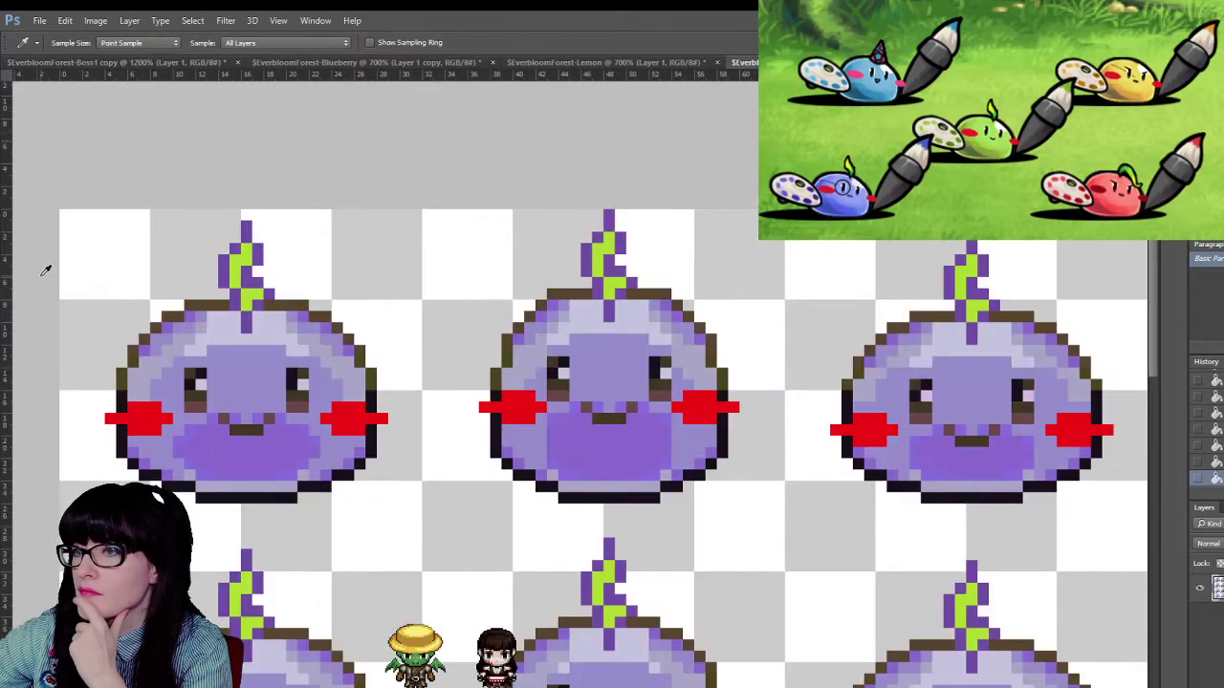
key(g)
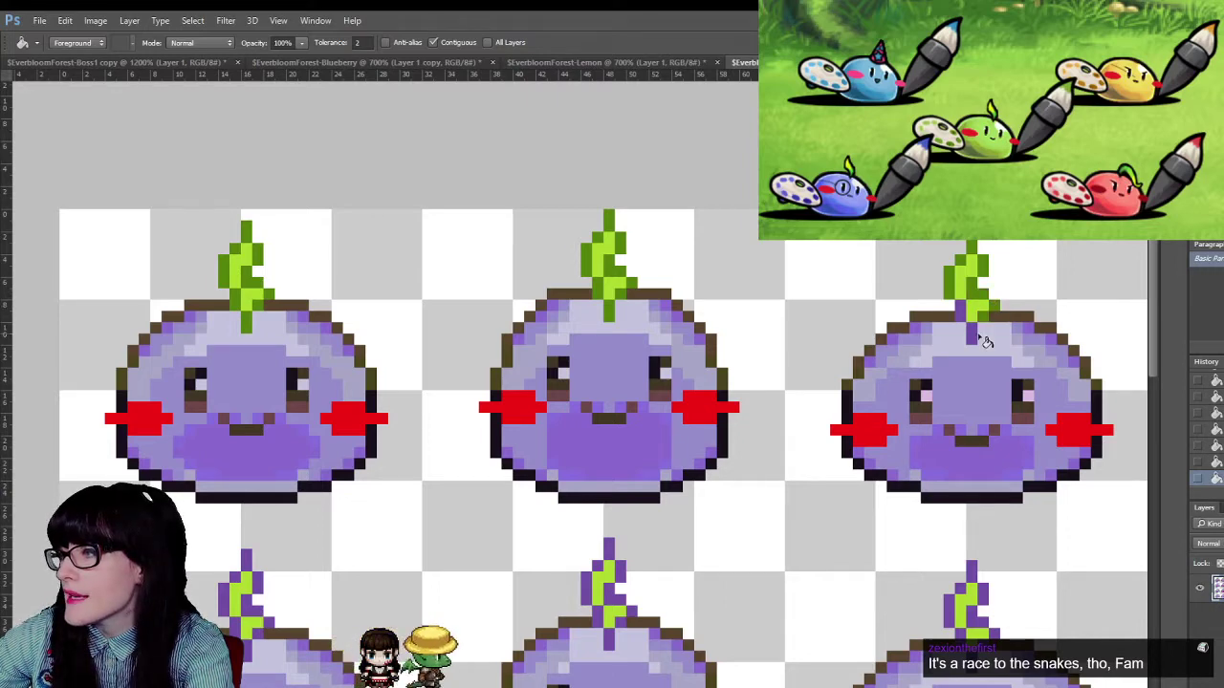
- Fill the leaf outlines of the three left-facing purple slimes with the dark green
scroll(960, 420, down, 1)
scroll(955, 459, down, 1)
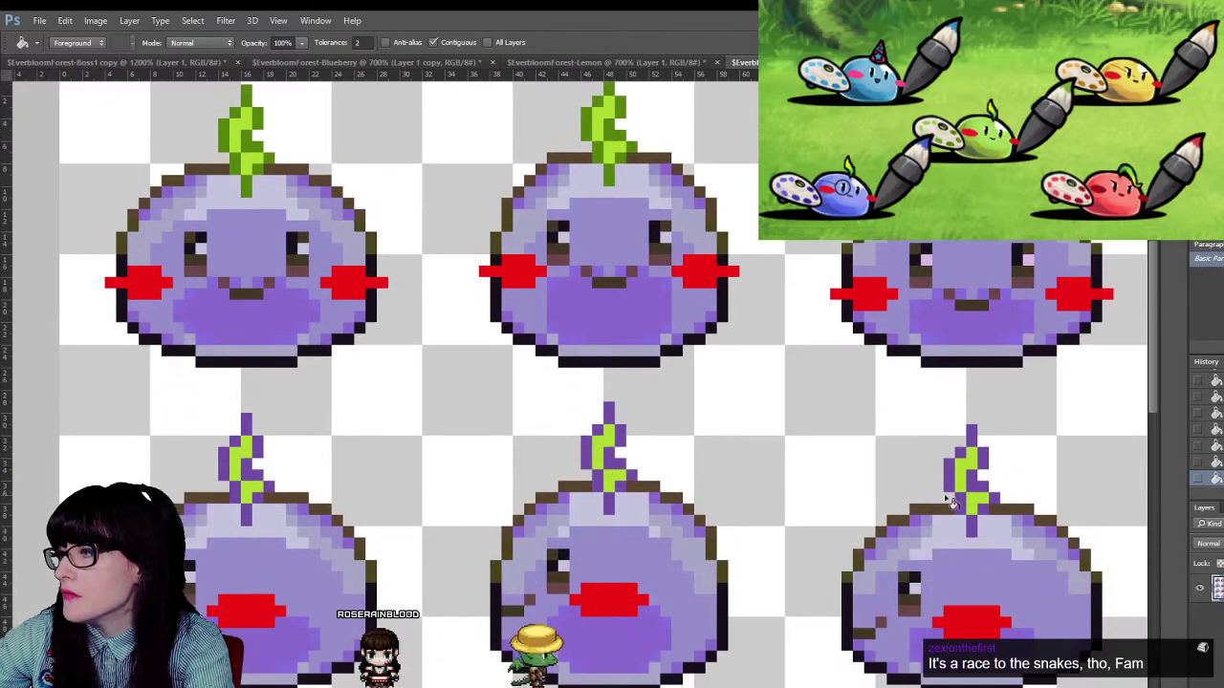
click(974, 439)
key(ctrl+z)
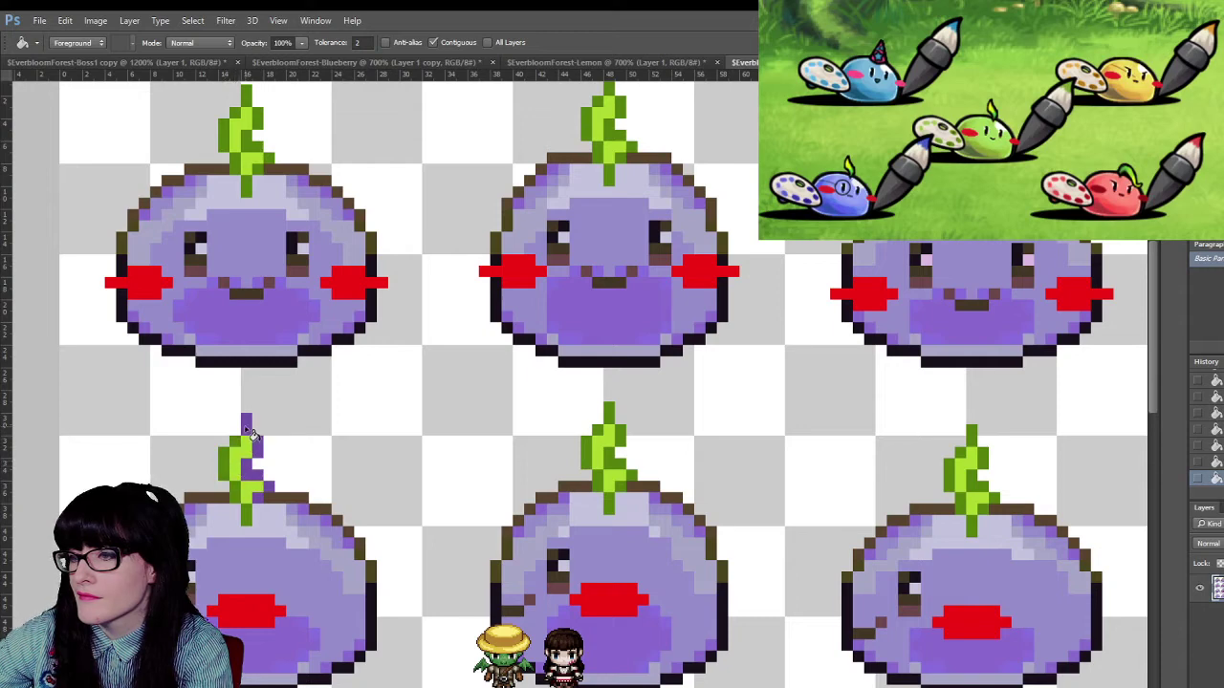
click(267, 493)
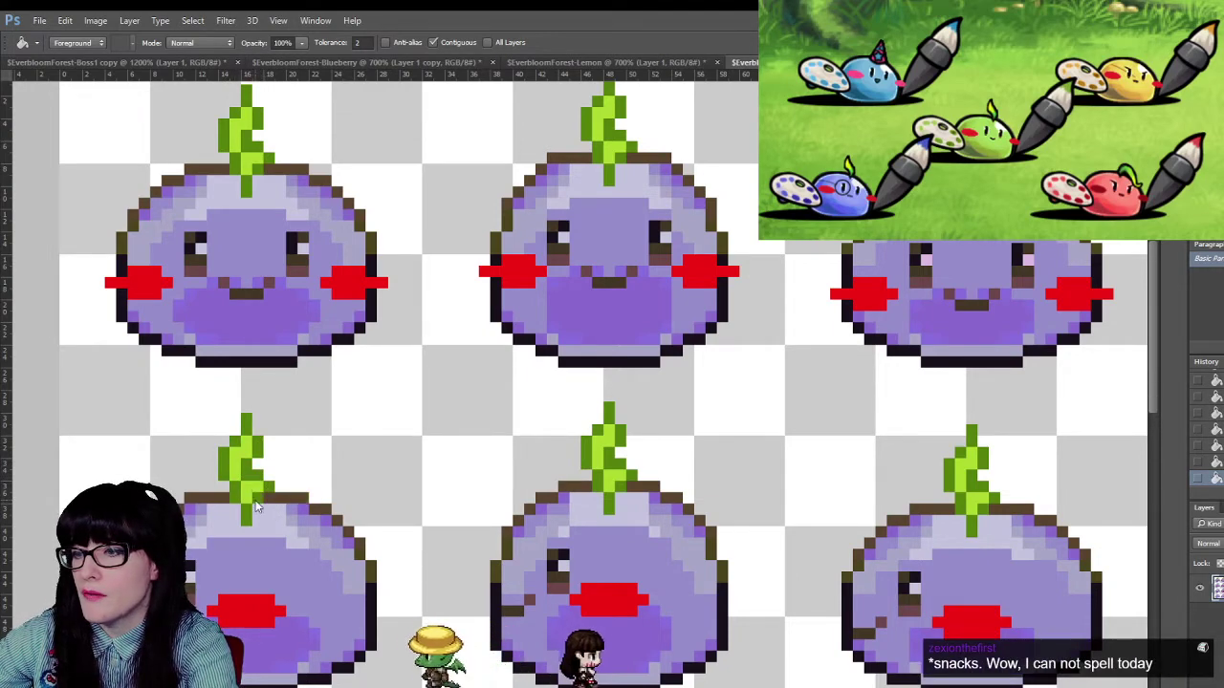
- Recolour the right-facing purple slimes' leaf outlines and stems in the same dark green
scroll(244, 469, down, 3)
scroll(240, 466, down, 3)
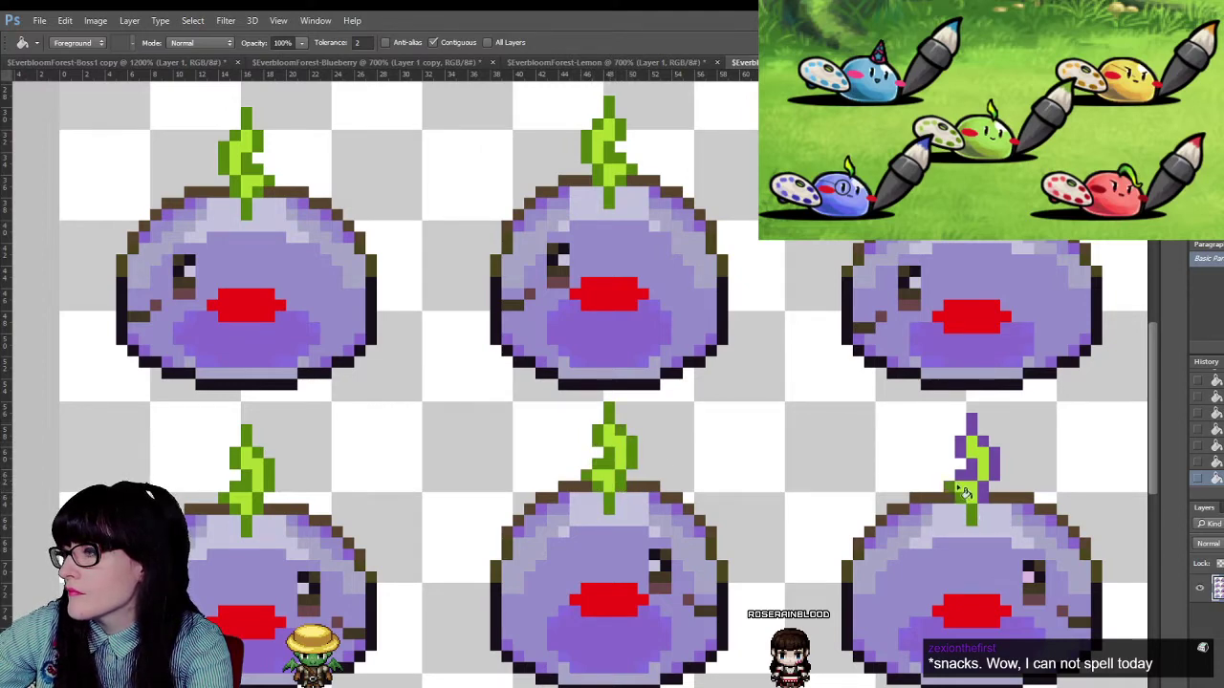
click(973, 438)
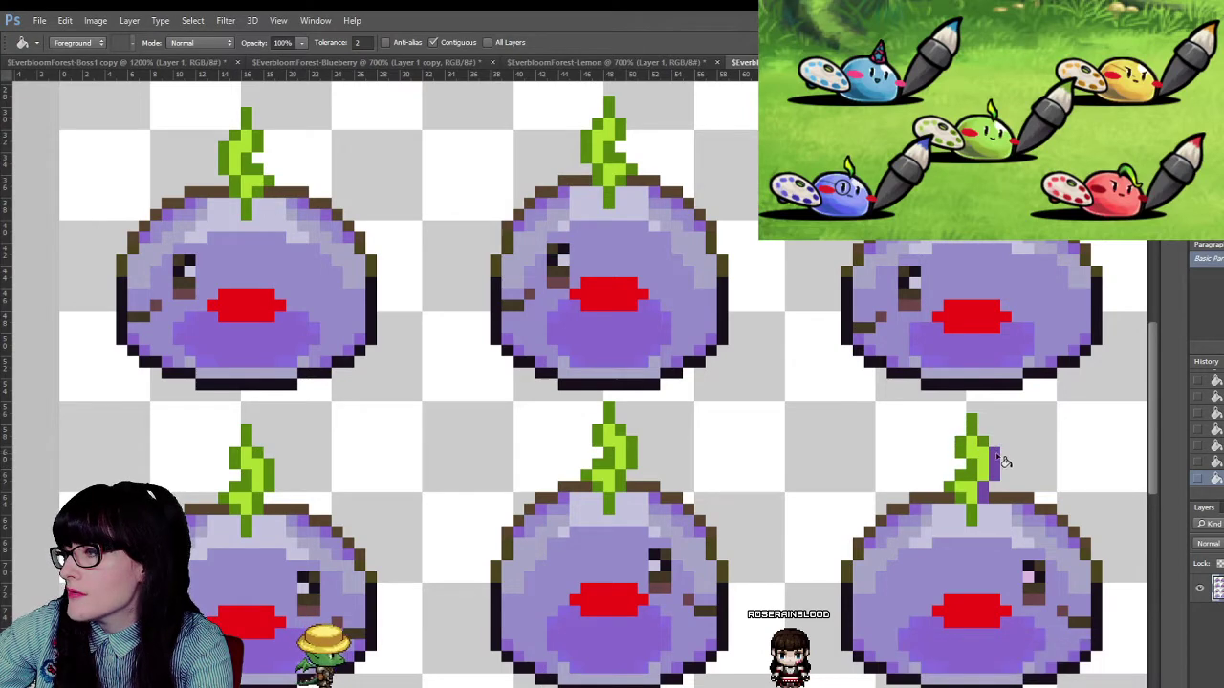
- Fill the back-facing purple slimes' leaf outlines with dark green, keeping the light green leaf interiors
scroll(688, 518, down, 8)
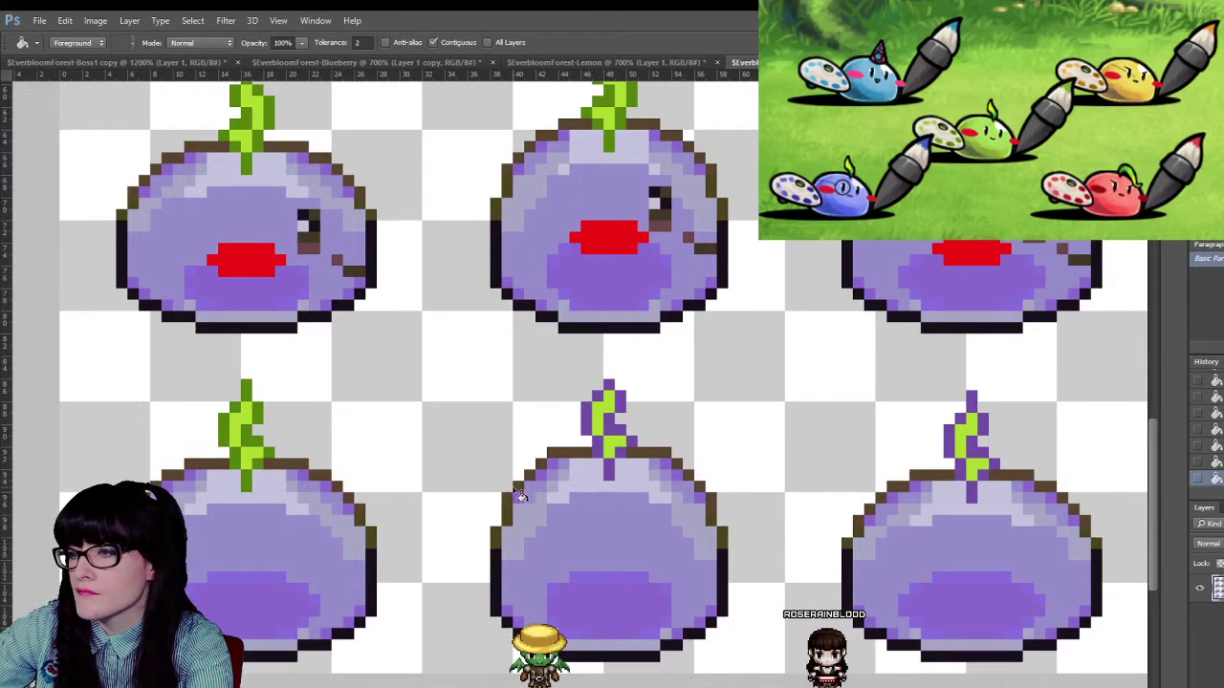
click(598, 406)
click(612, 394)
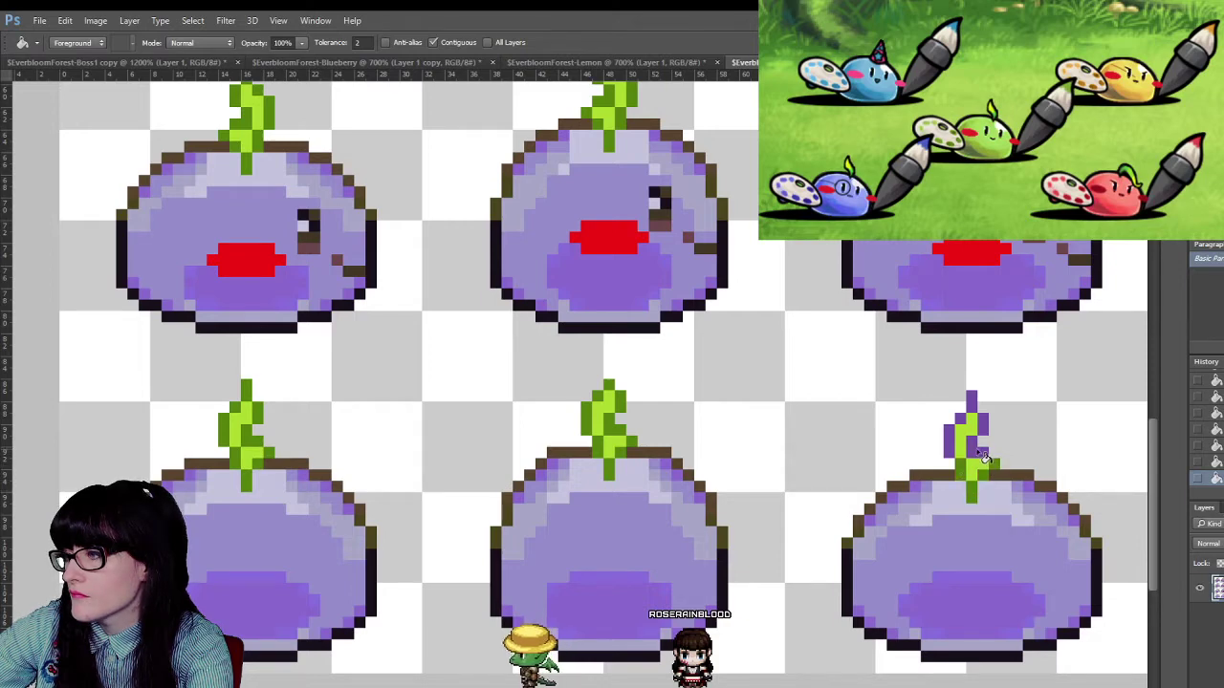
click(972, 402)
click(956, 435)
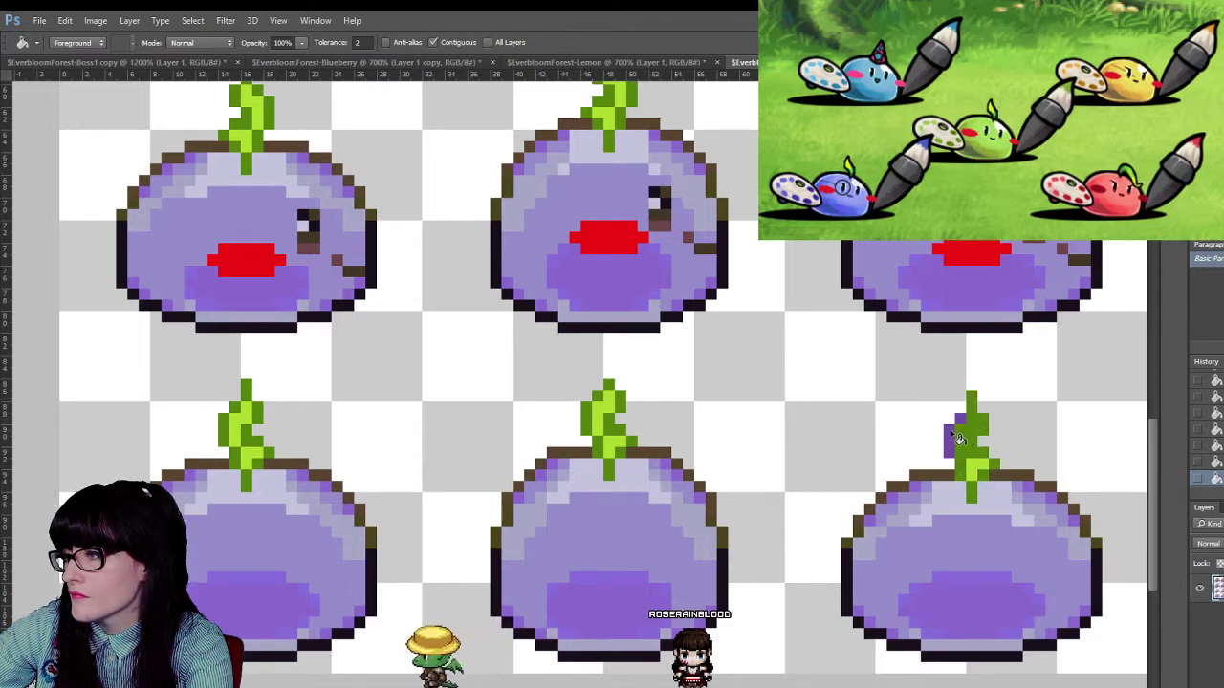
- Recolour the brown body outlines, mouths and under-eye shading of all purple slimes to dark purple with an image colour adjustment
scroll(517, 408, down, 5)
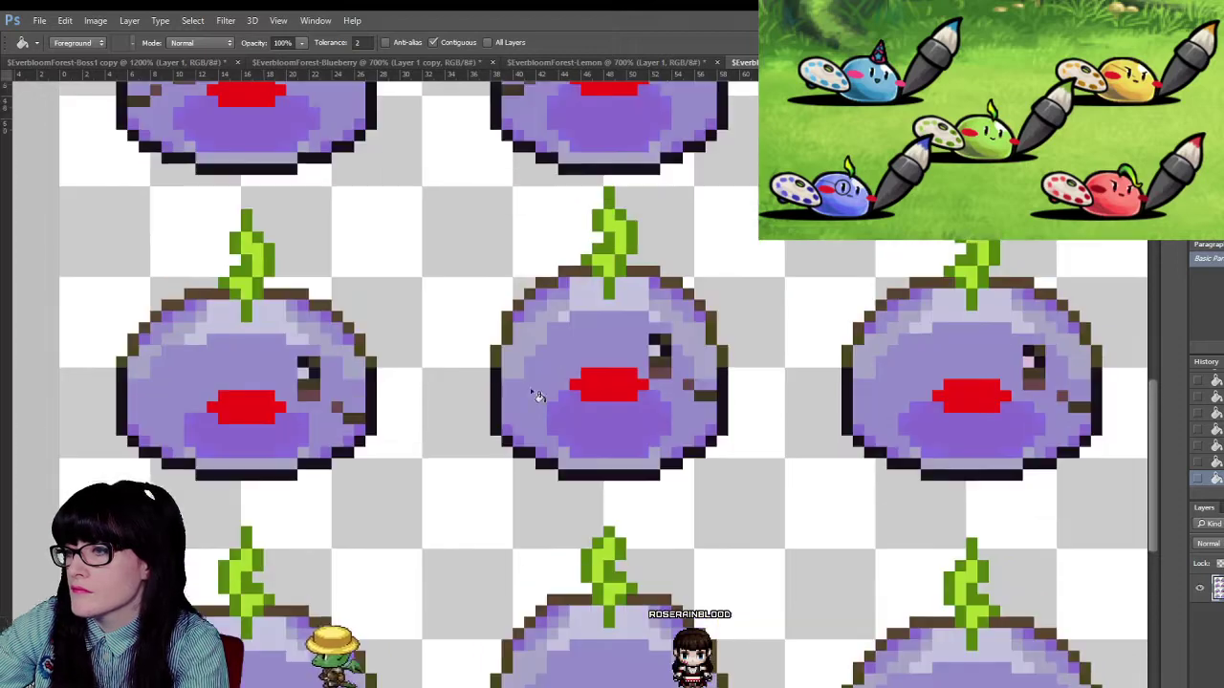
drag(1150, 468, 1150, 345)
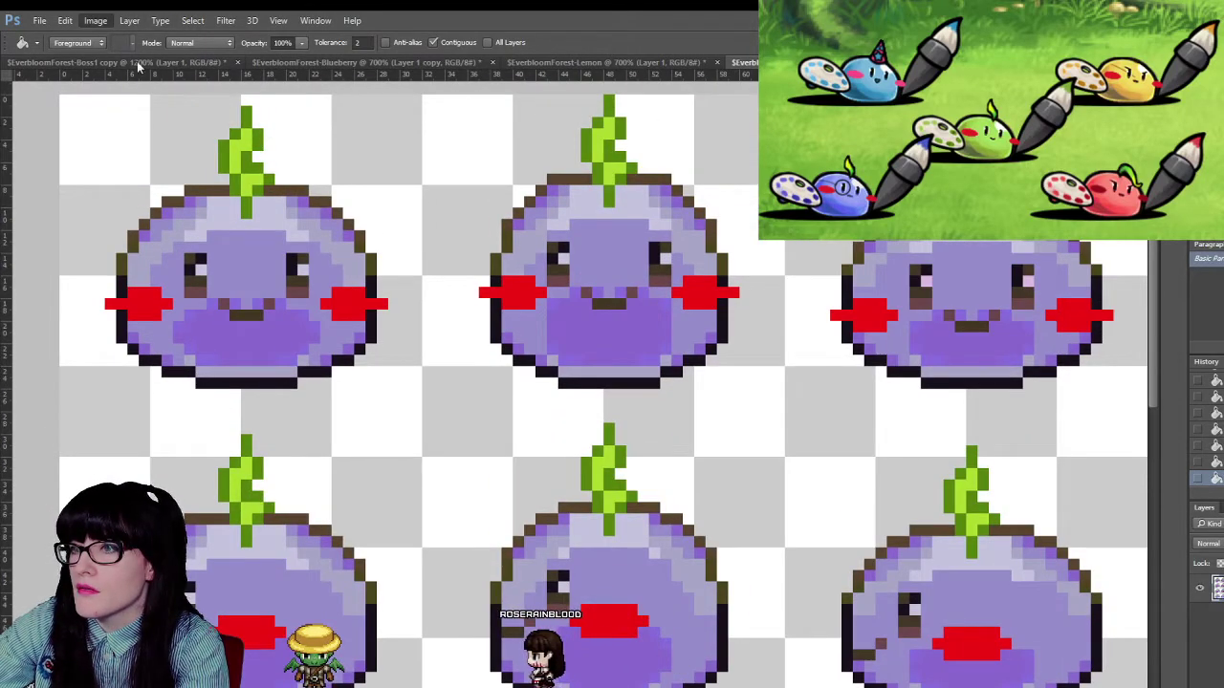
key(i)
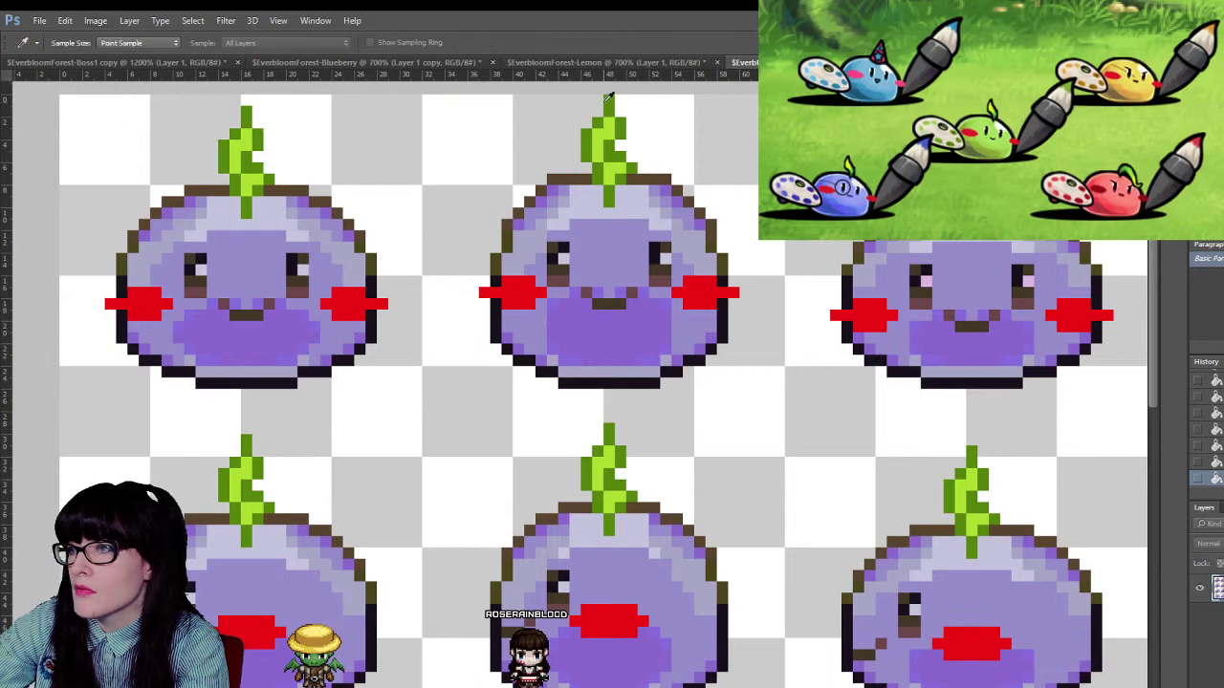
key(g)
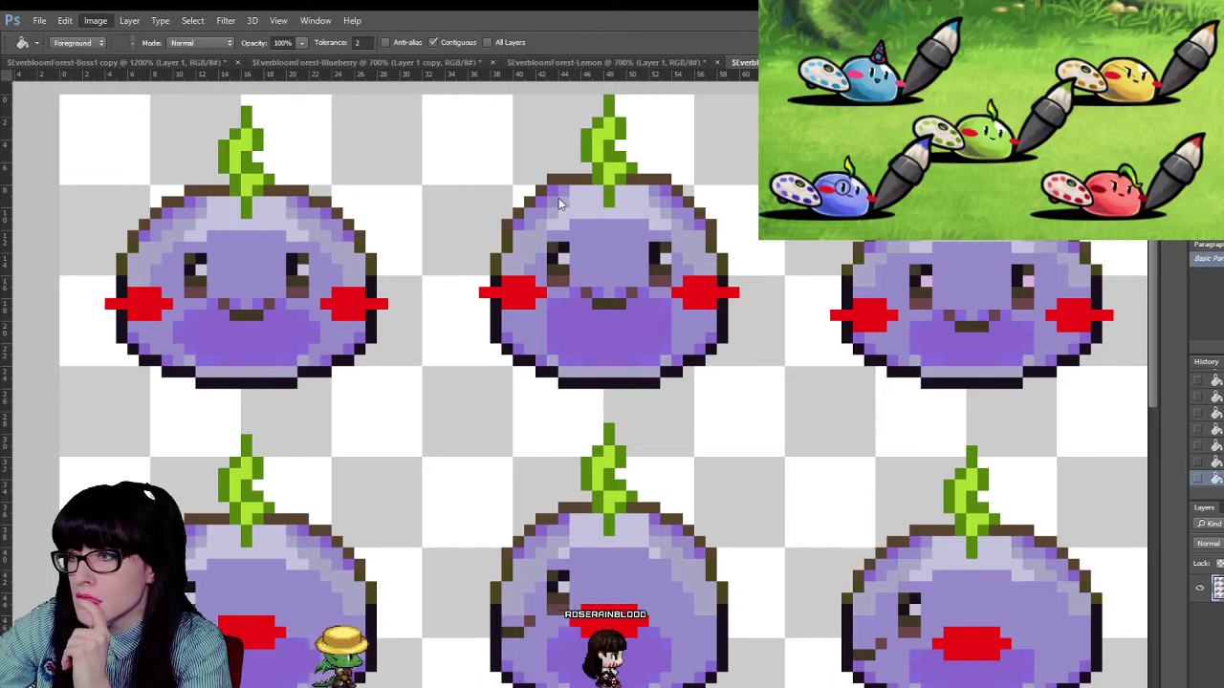
key(i)
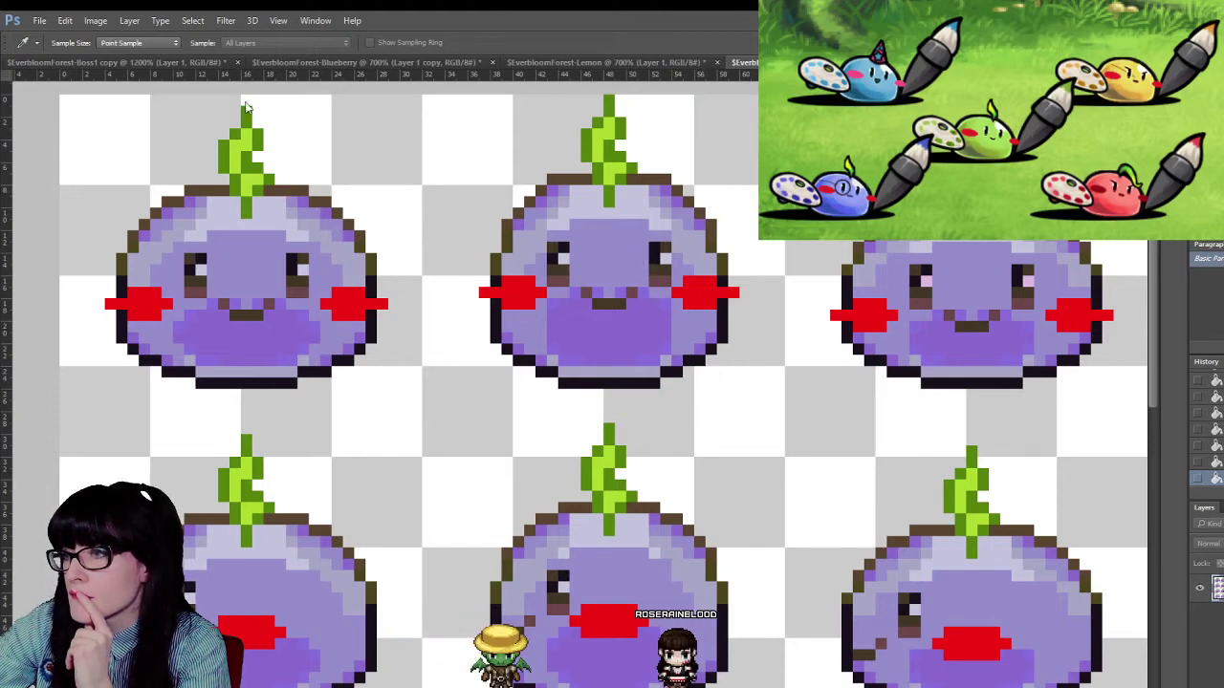
key(g)
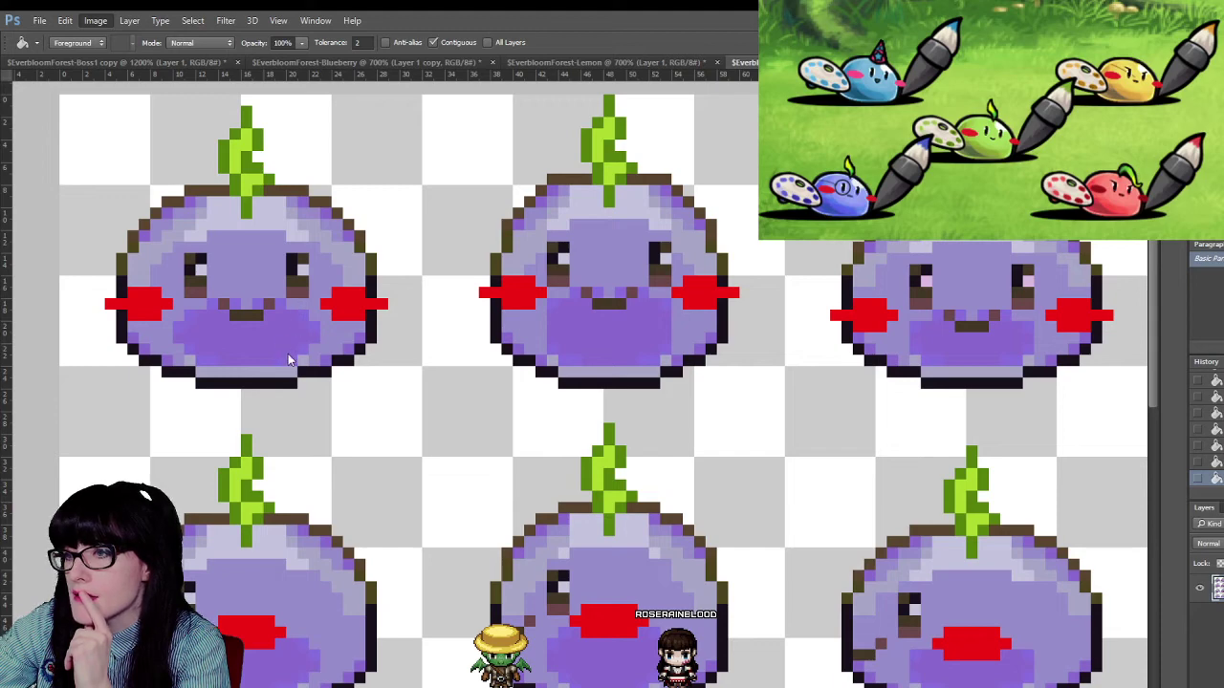
key(i)
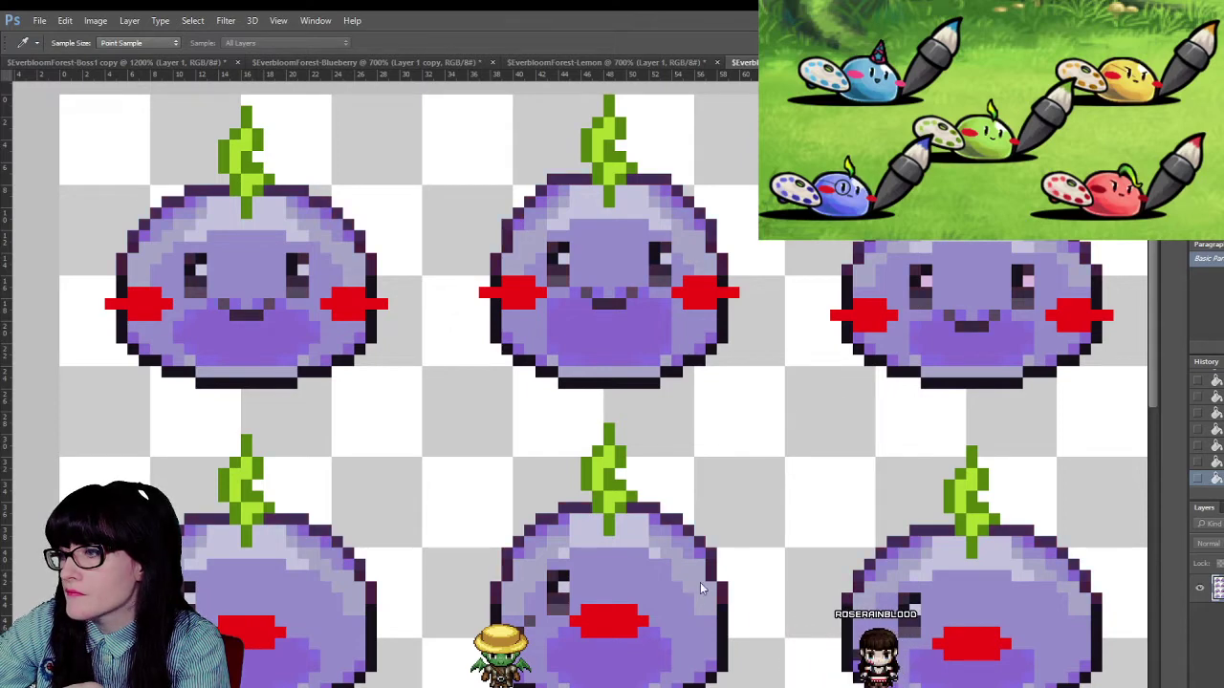
key(g)
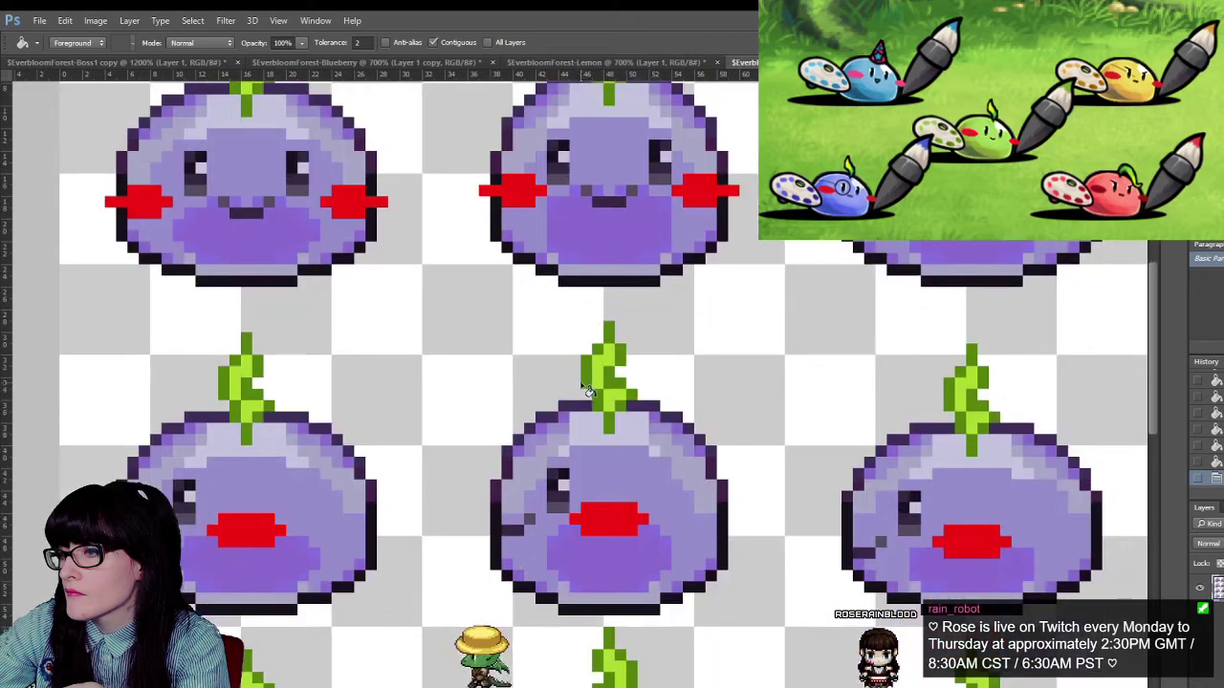
- Shift the slimes' purple belly shading and outlines towards blue-violet with another image colour adjustment
scroll(587, 390, down, 2)
click(516, 526)
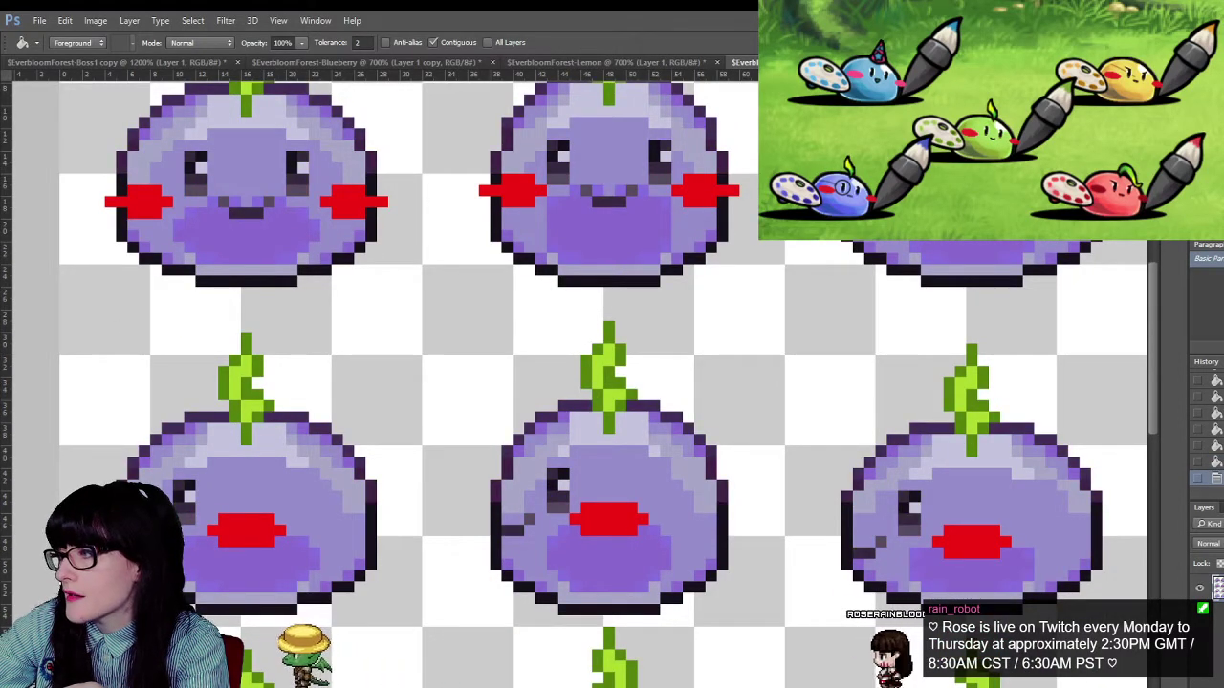
scroll(778, 429, up, 2)
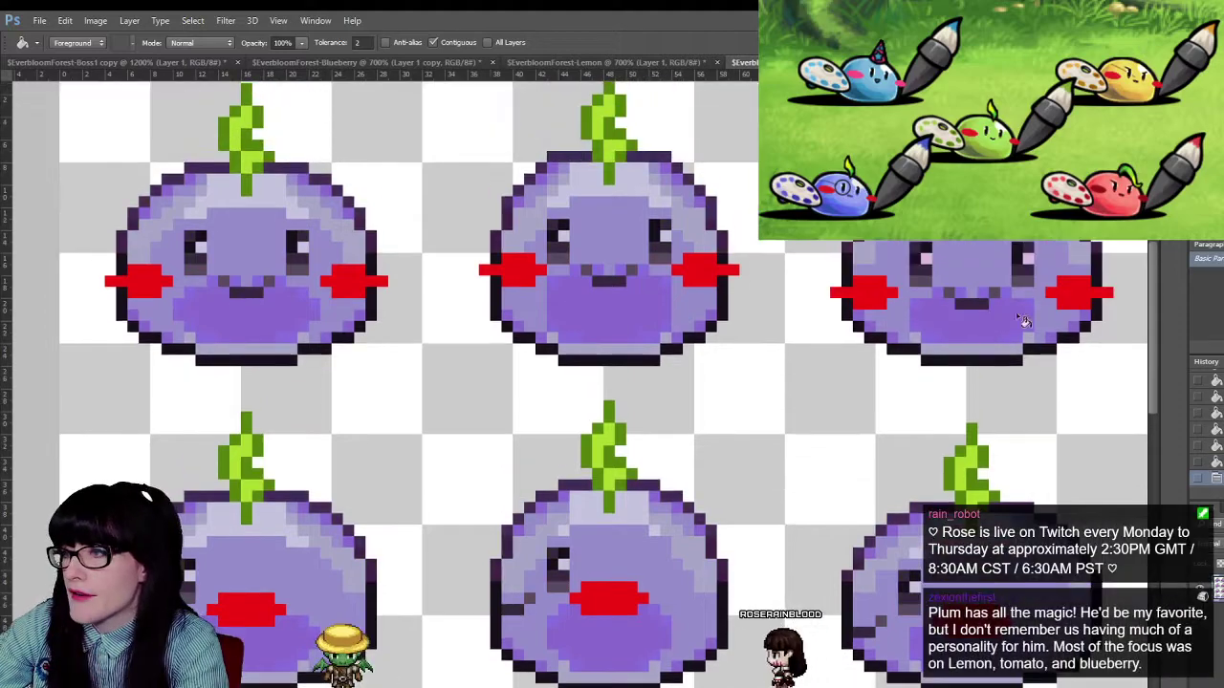
scroll(1119, 451, down, 5)
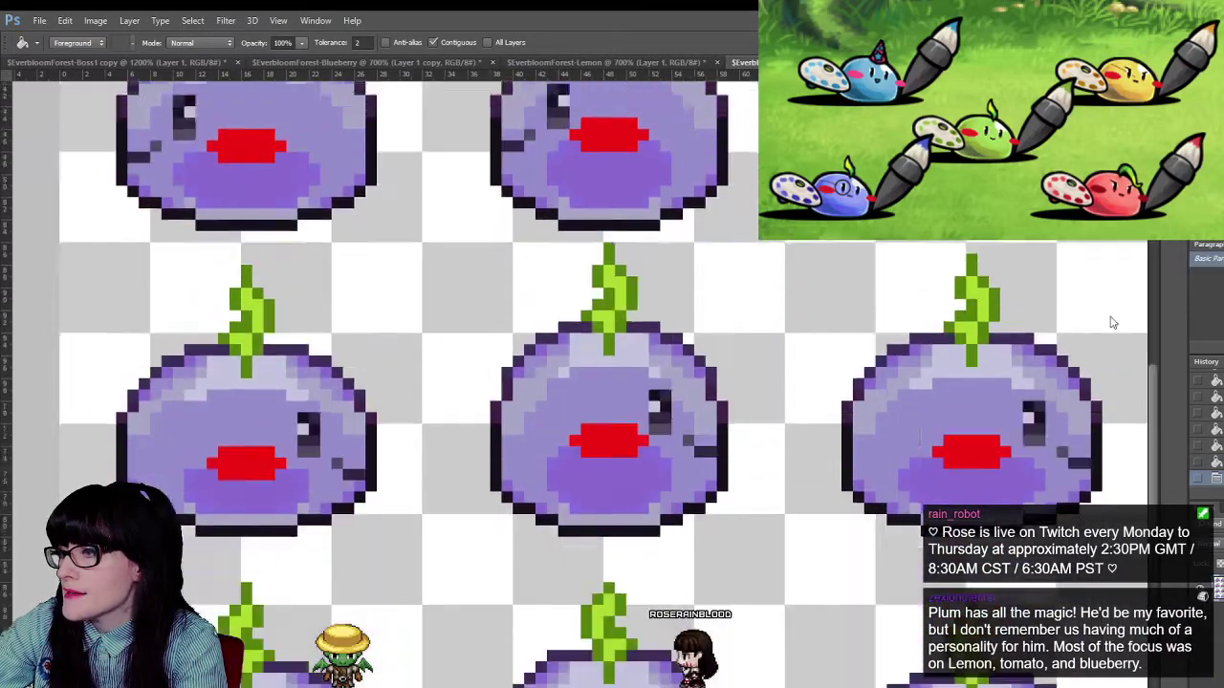
scroll(1119, 451, up, 6)
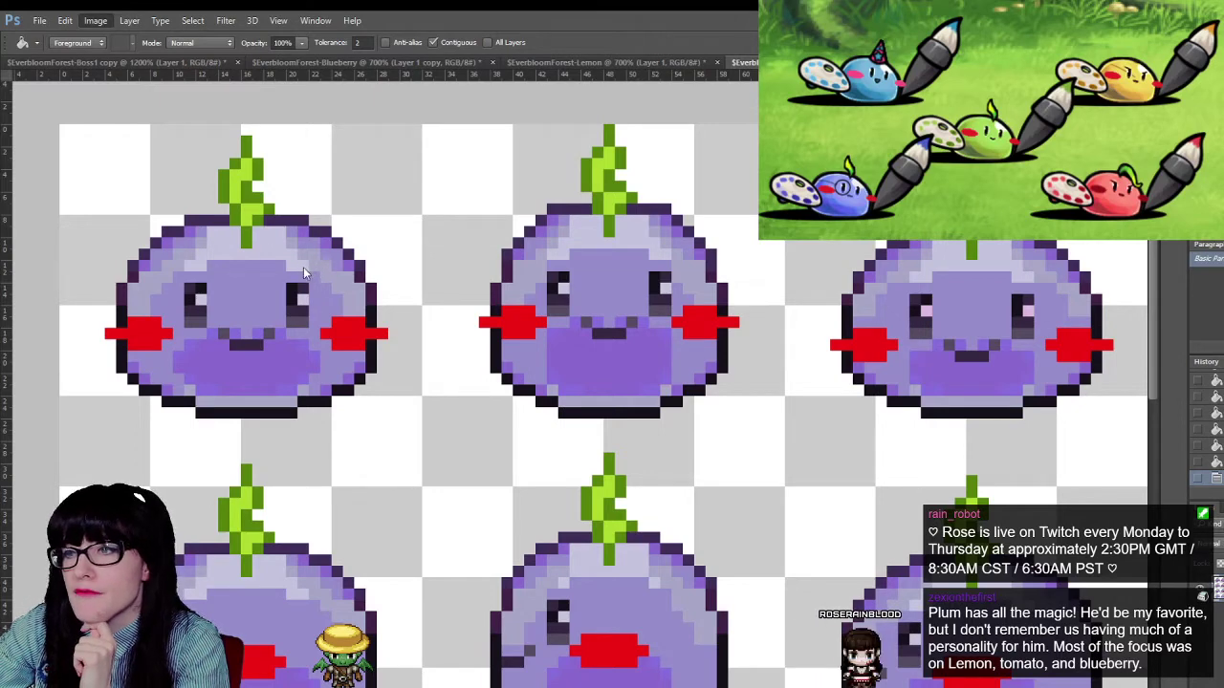
key(i)
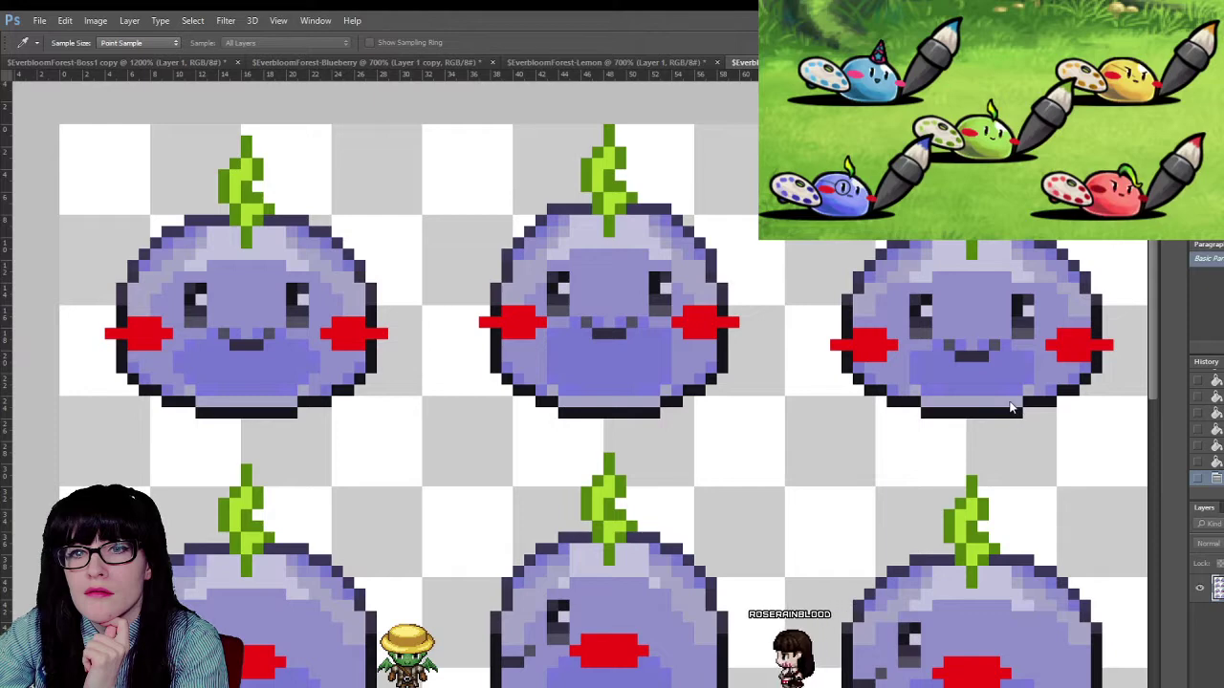
key(g)
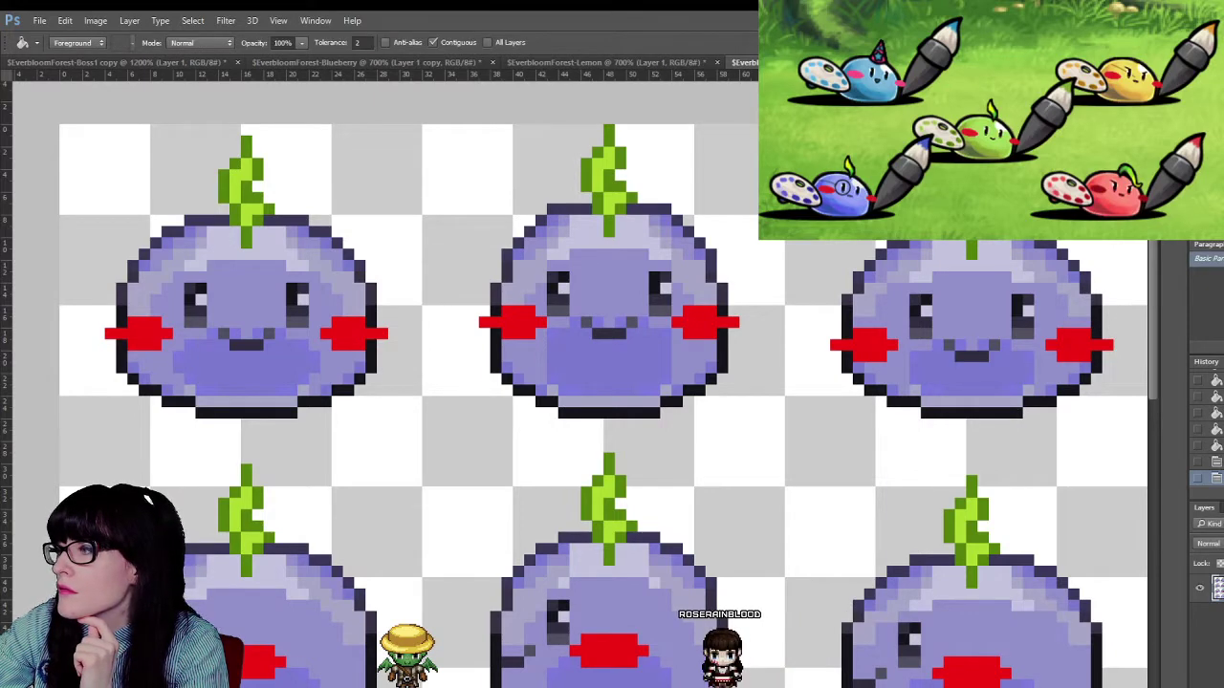
- Compare the slimes with and without the last colour adjustment by undoing and restoring it
key(ctrl+z)
key(ctrl+z)
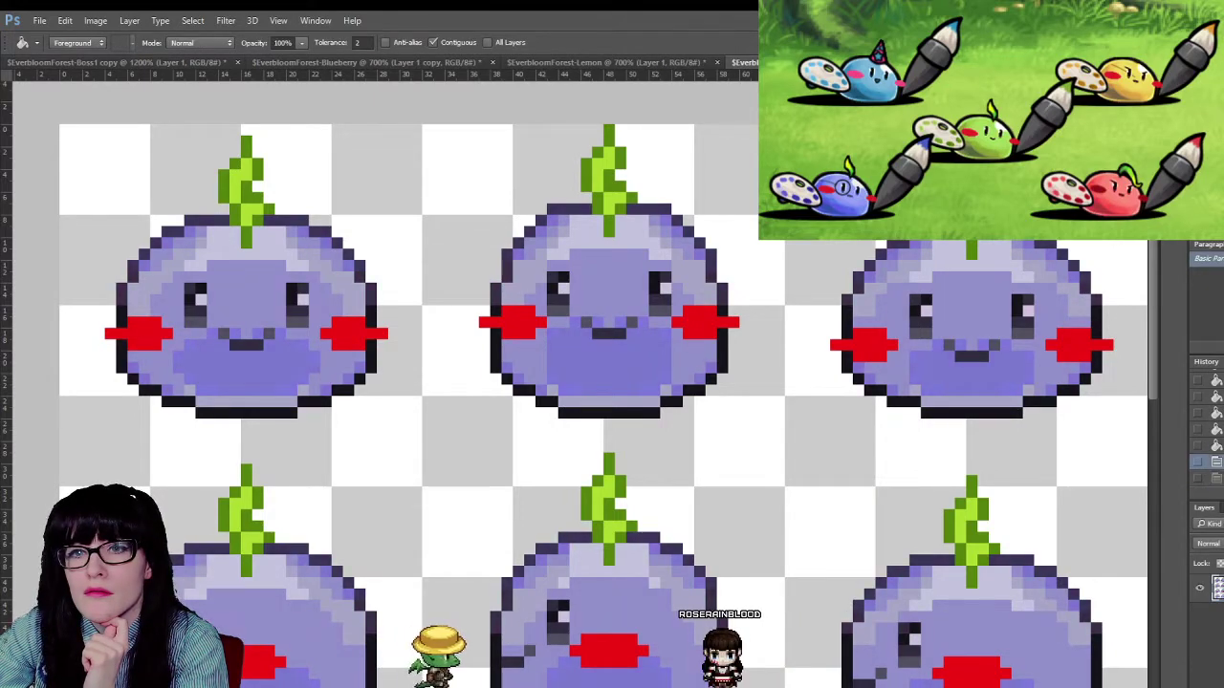
key(ctrl+z)
key(ctrl+z)
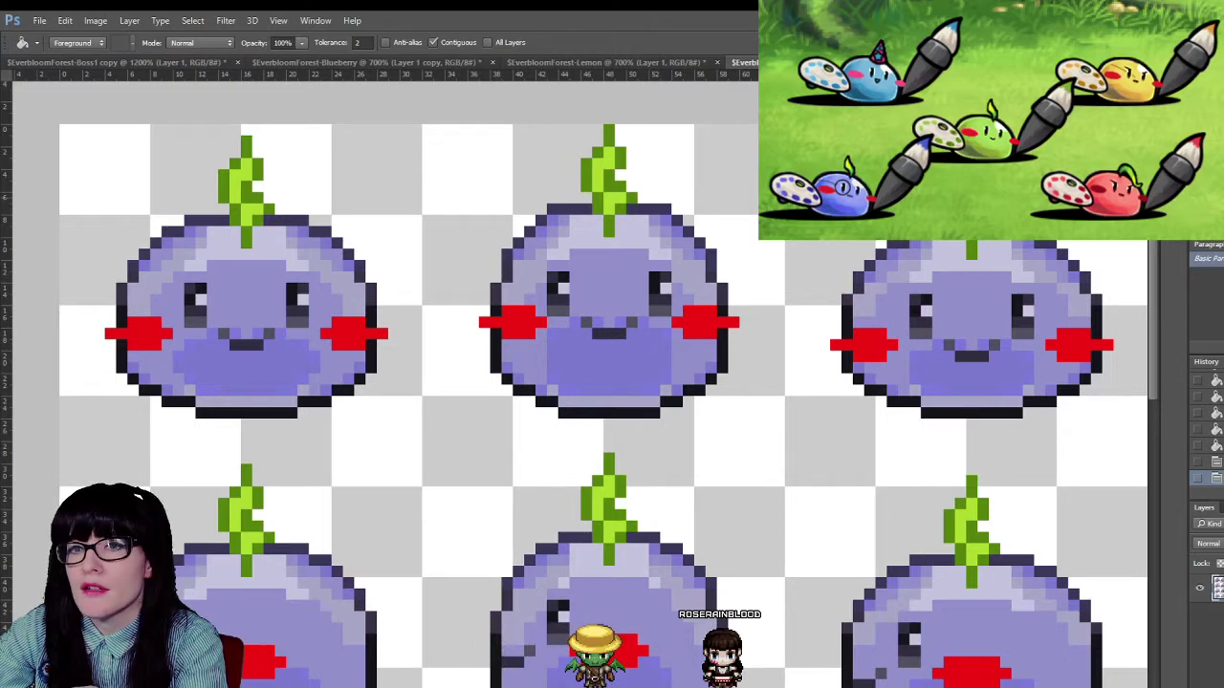
key(ctrl+z)
key(ctrl+z)
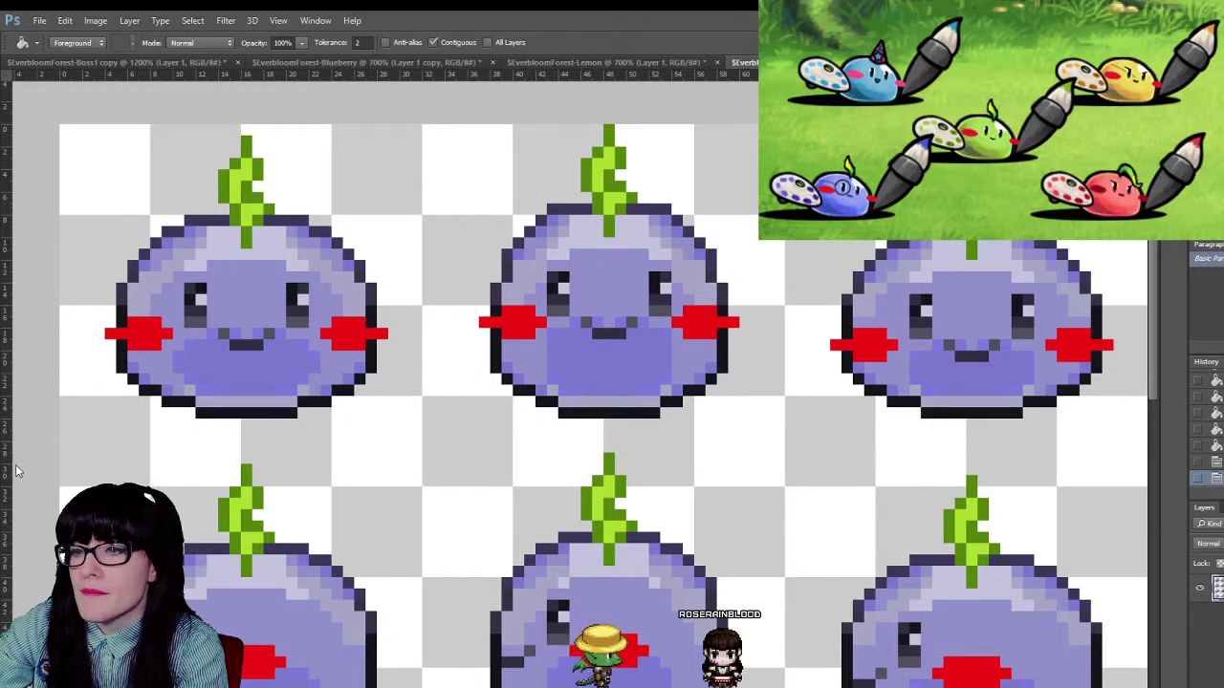
- Paint over the grey mouth-corner pixels of the three front-facing purple slimes with the belly purple using the Pencil
key(z)
click(196, 388)
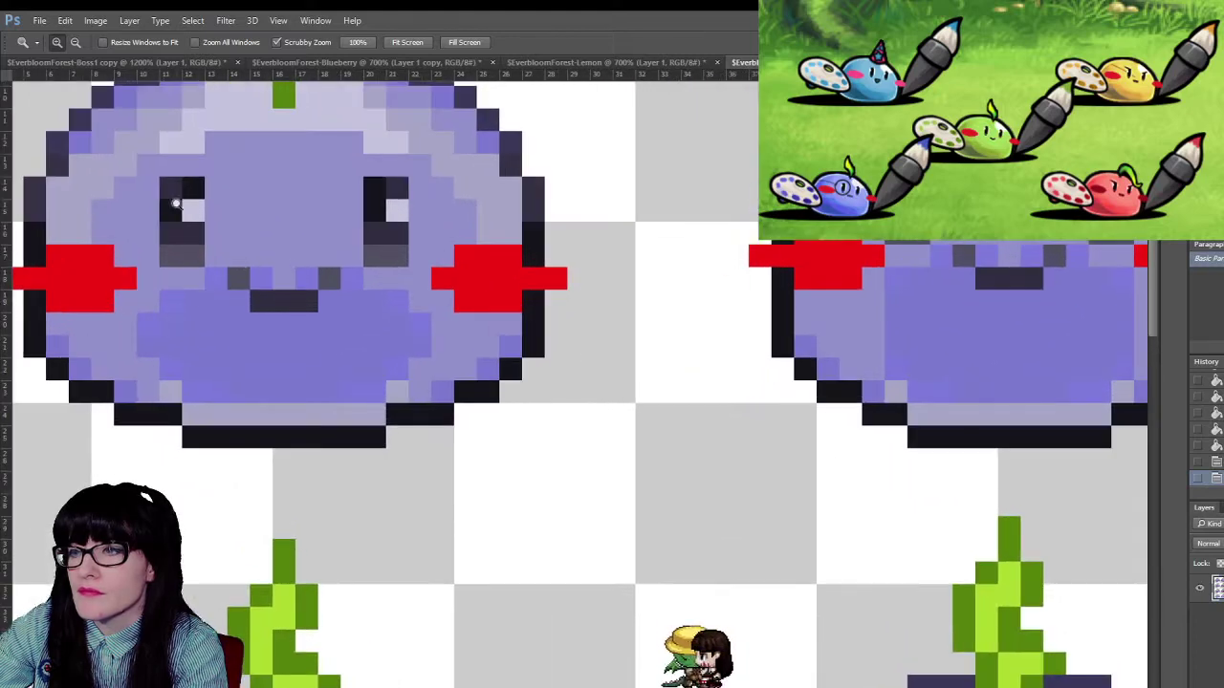
key(i)
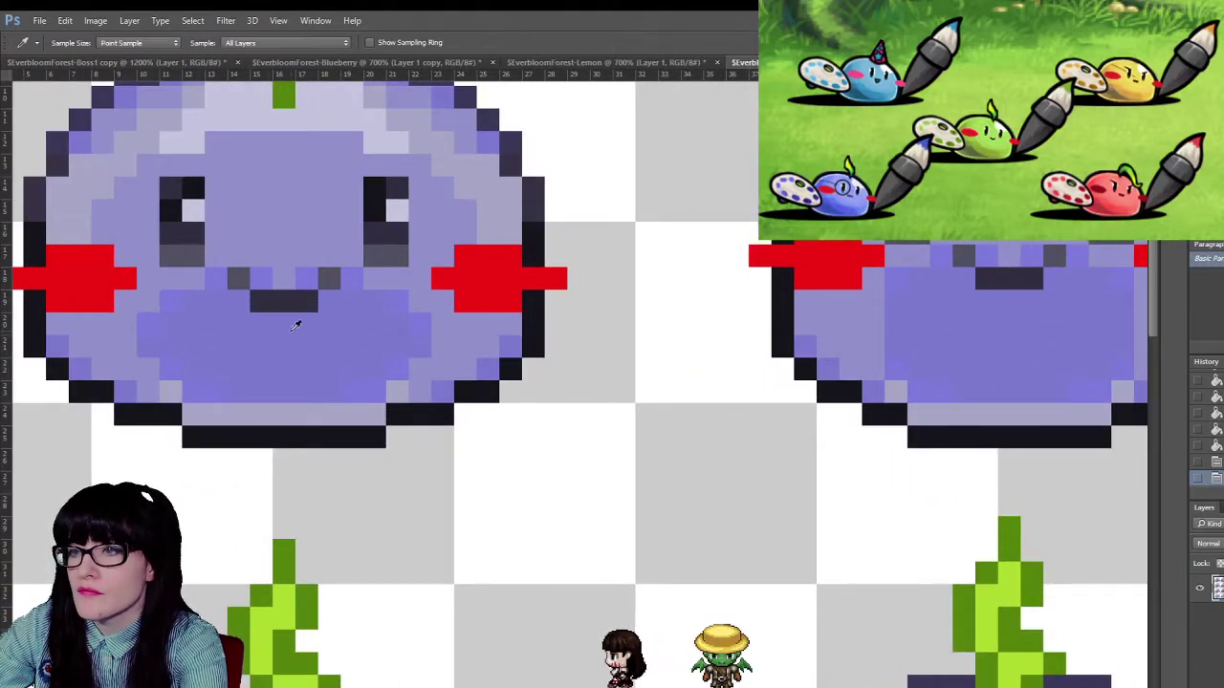
key(b)
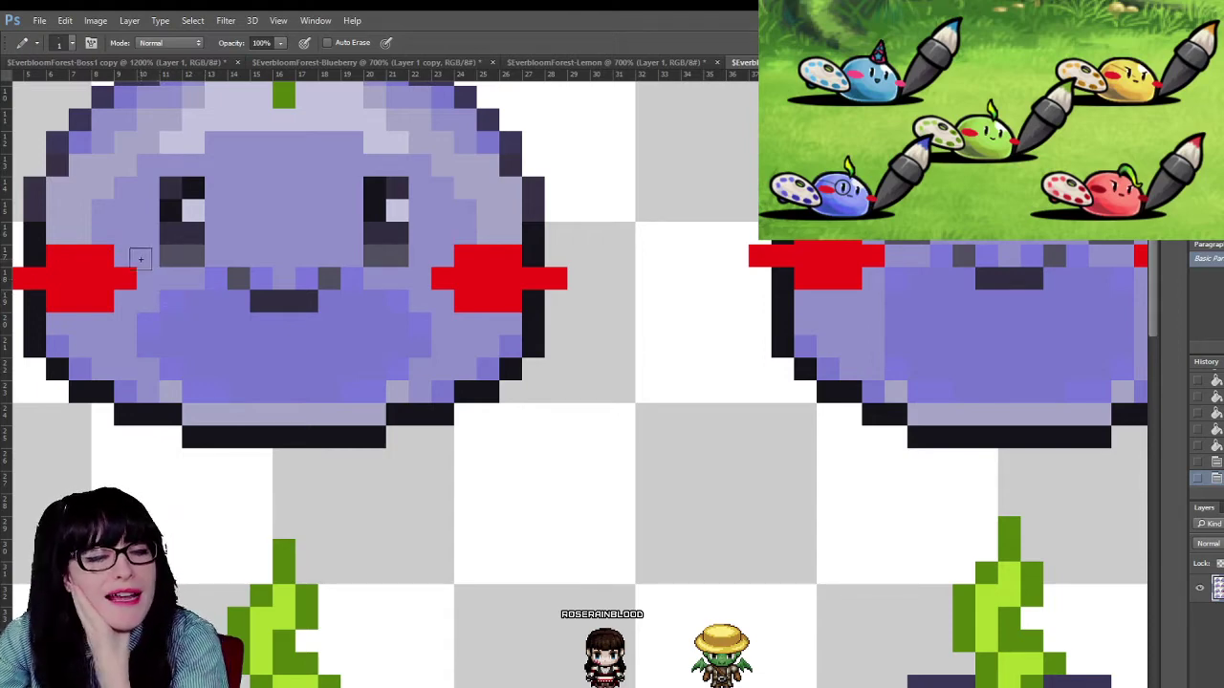
click(238, 277)
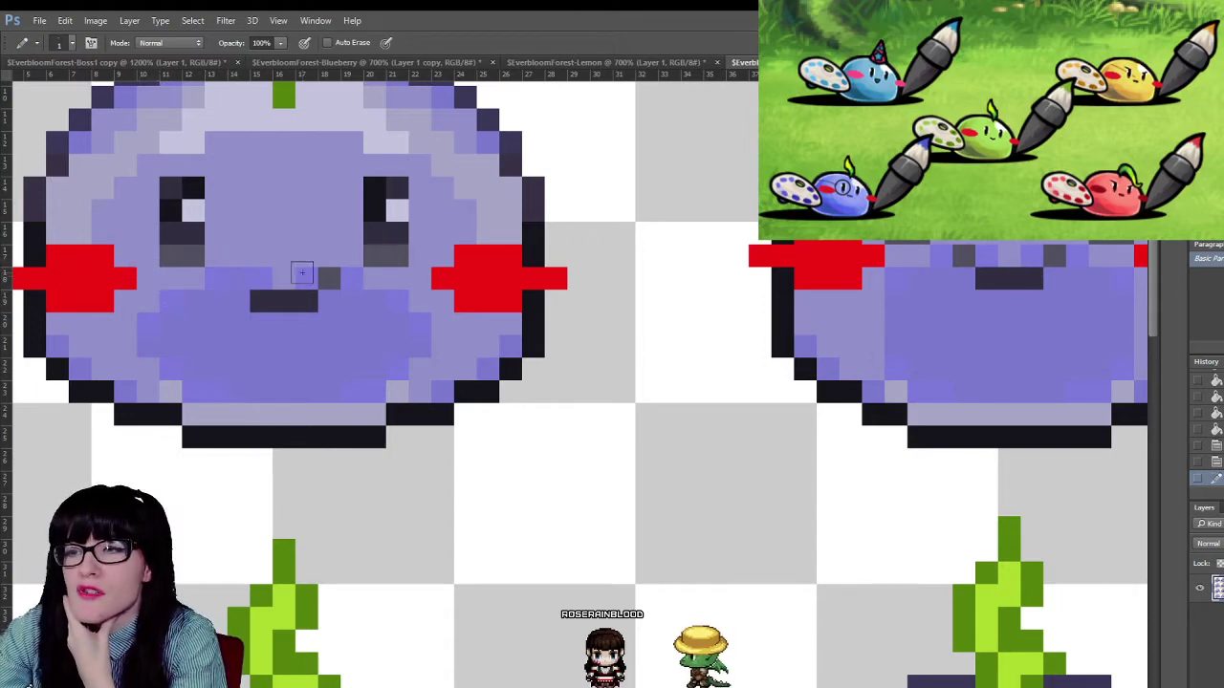
click(329, 278)
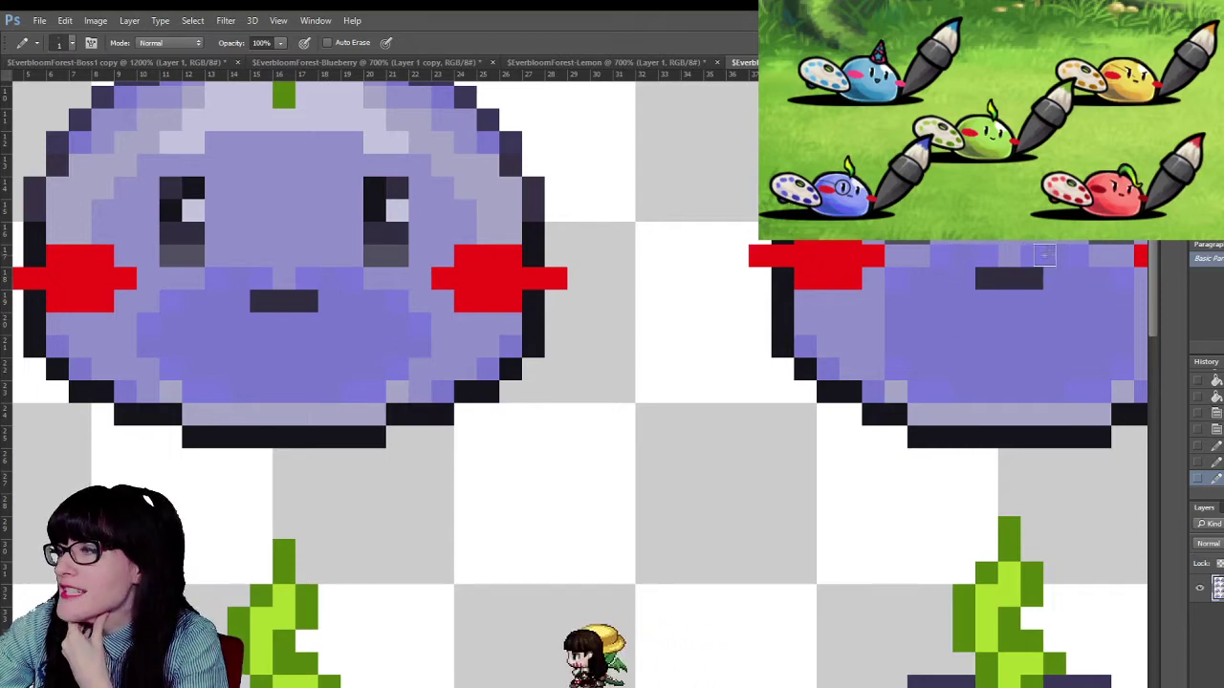
scroll(818, 309, right, 10)
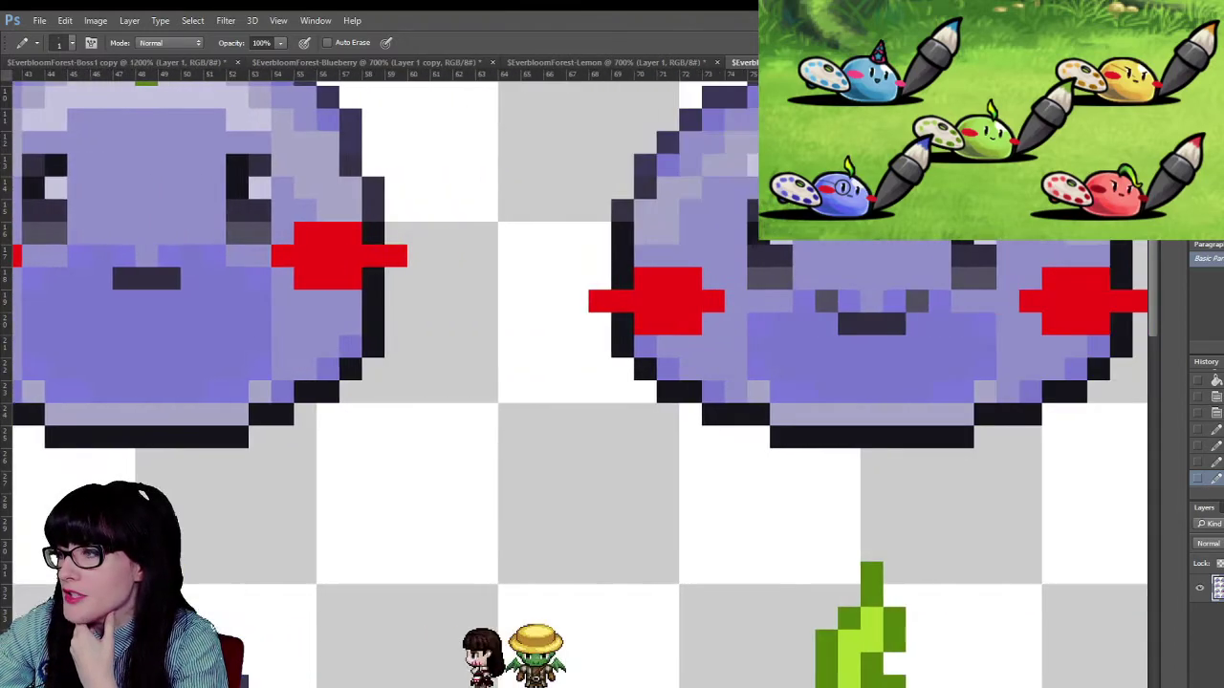
click(817, 309)
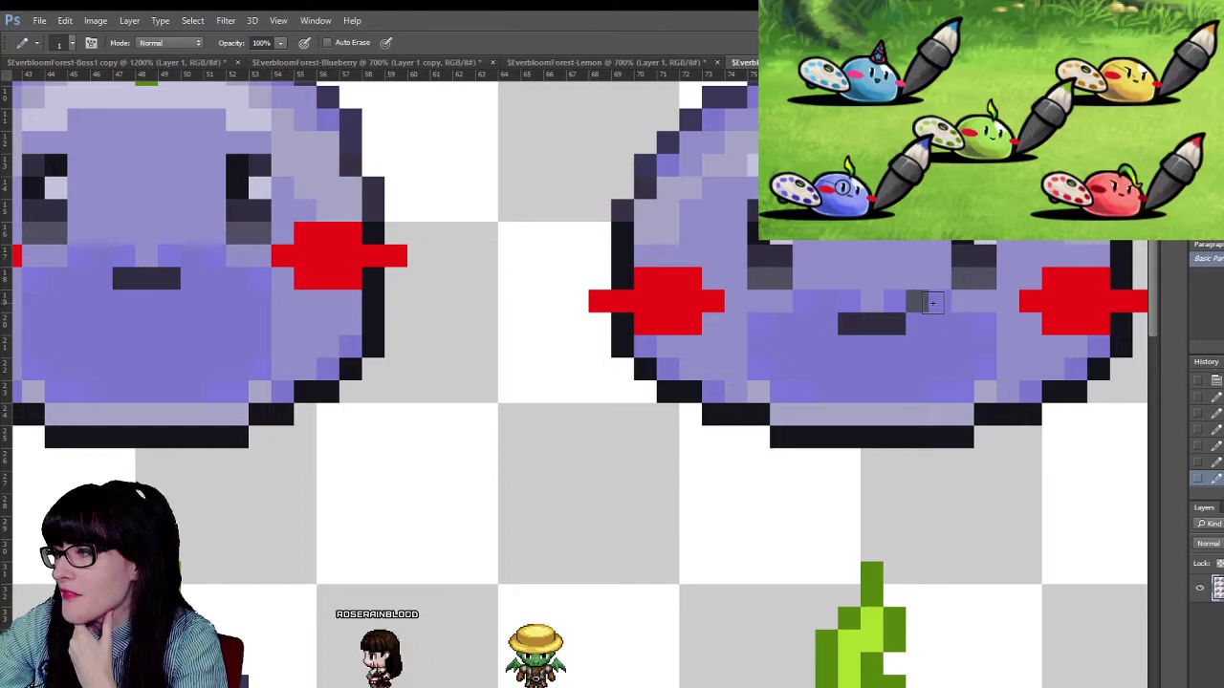
click(920, 304)
- Paint over the grey mouth-corner pixel of each left-facing purple slime with the sampled body purple
scroll(944, 532, down, 10)
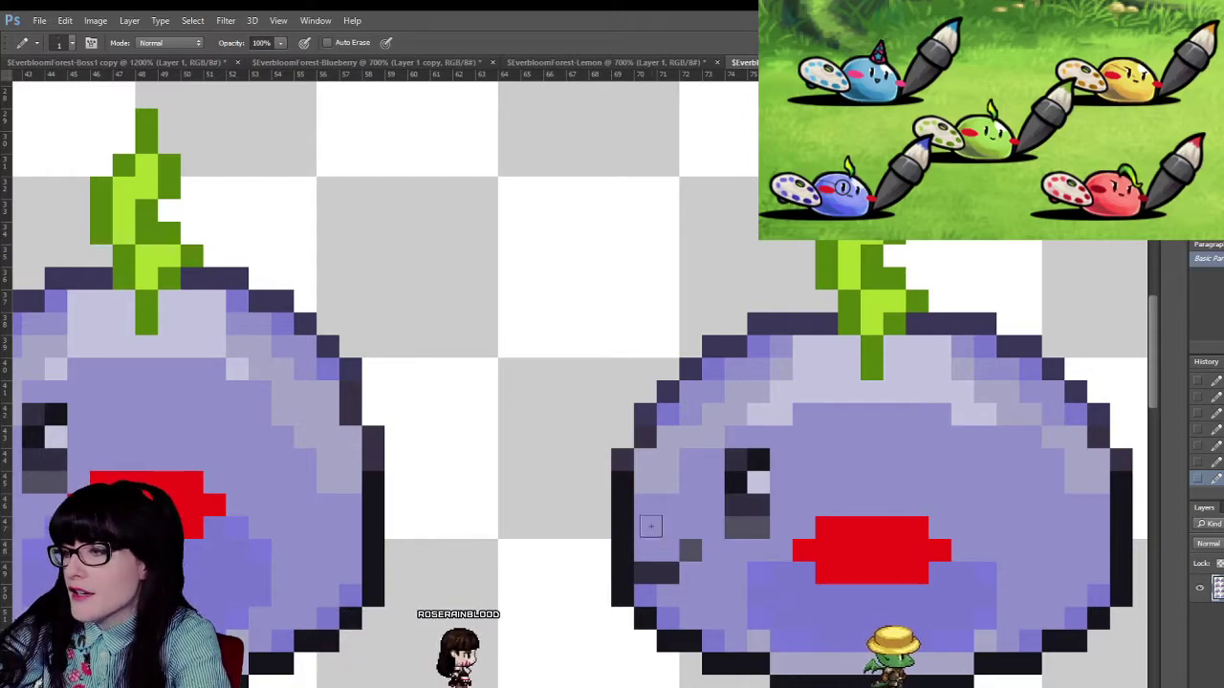
click(690, 549)
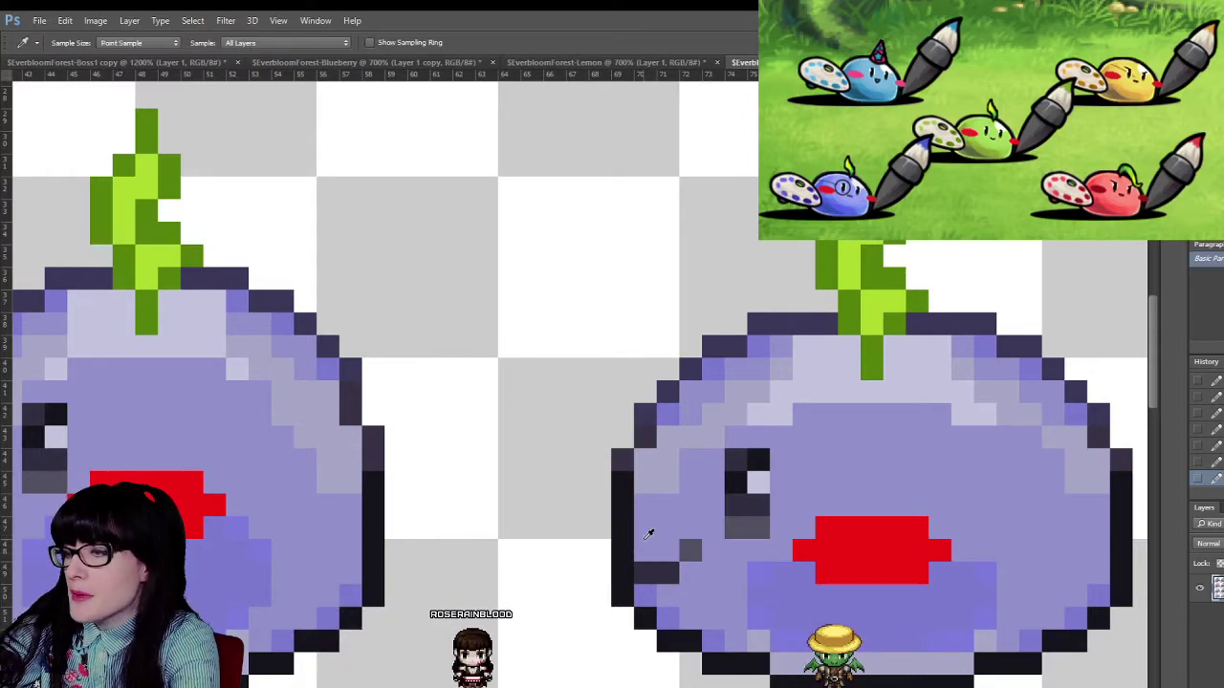
drag(725, 547, 442, 502)
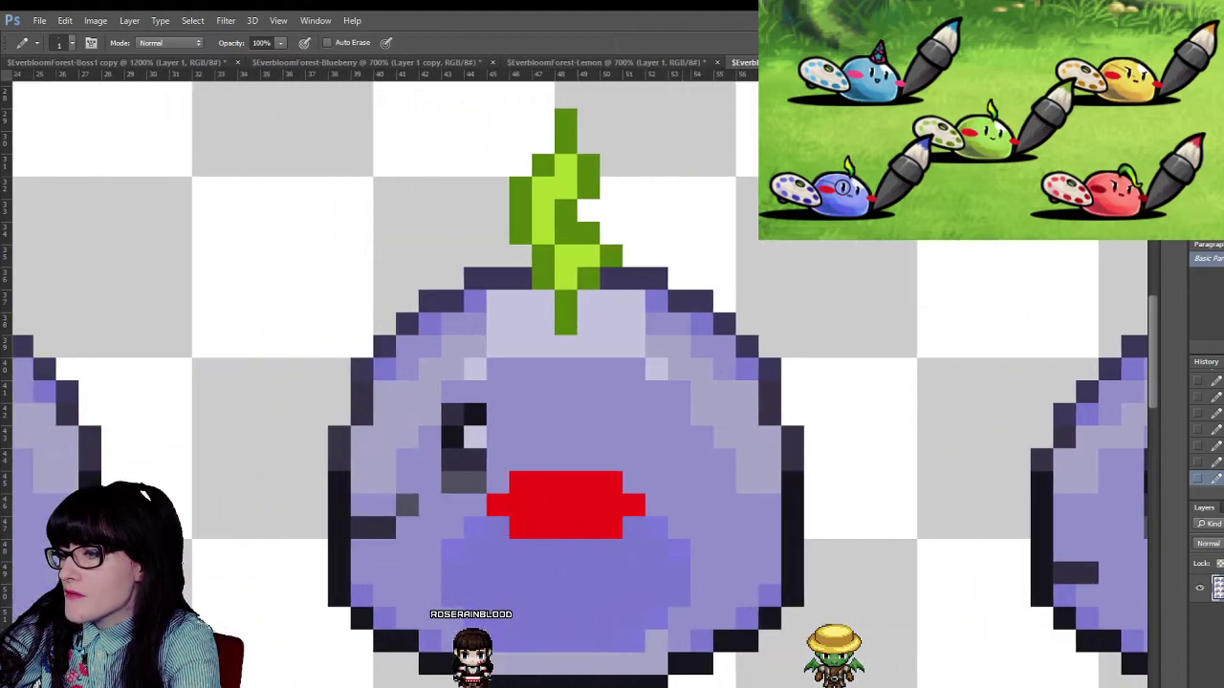
key(i)
click(420, 502)
key(b)
click(410, 510)
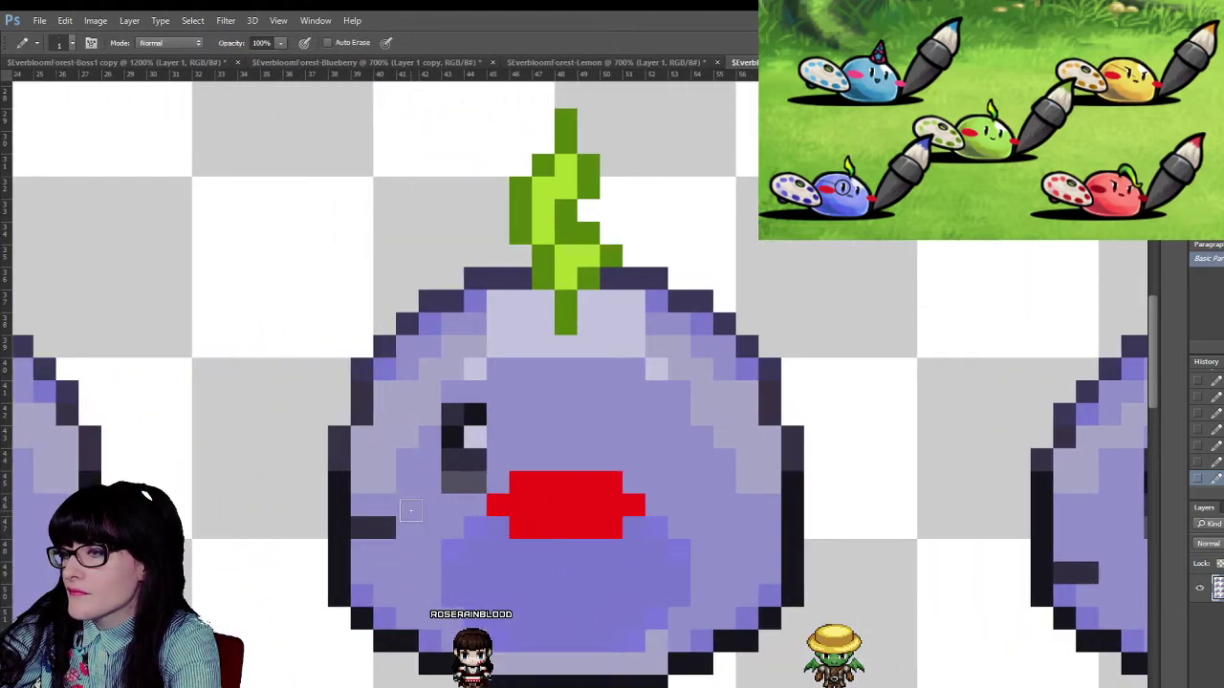
scroll(410, 509, left, 5)
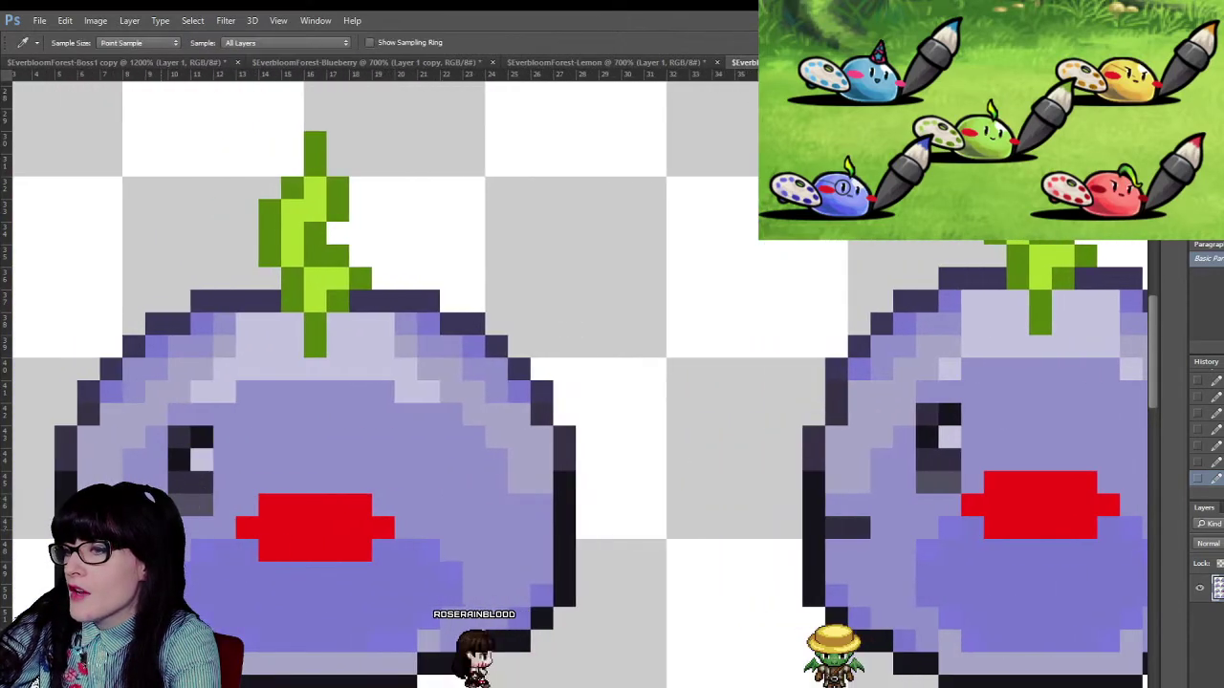
alt+click(137, 529)
- Paint over the grey mouth-corner pixel of each right-facing purple slime with the sampled body purple
scroll(198, 607, down, 10)
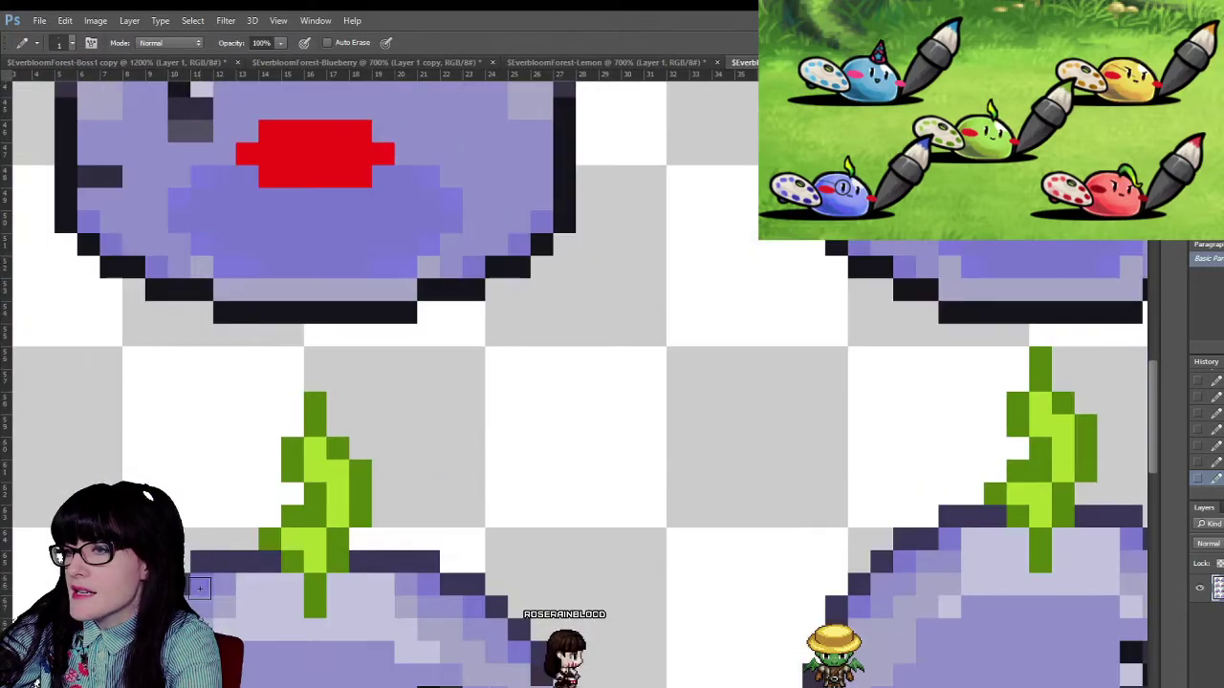
scroll(198, 607, down, 2)
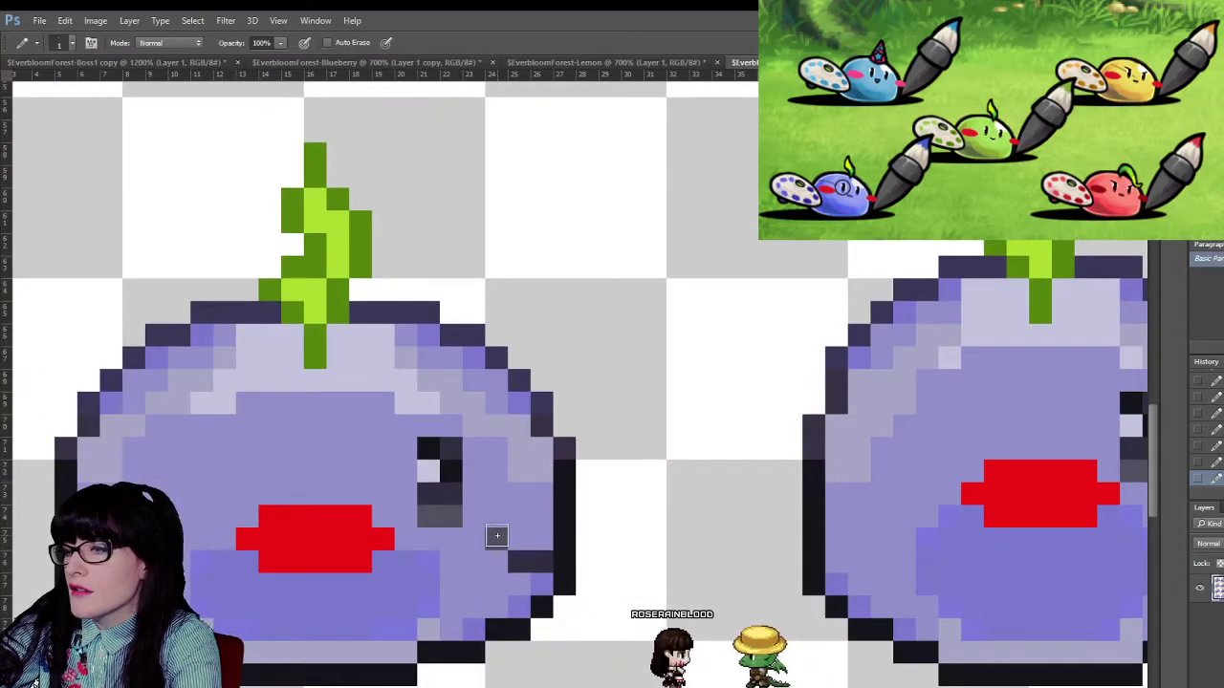
scroll(864, 493, right, 3)
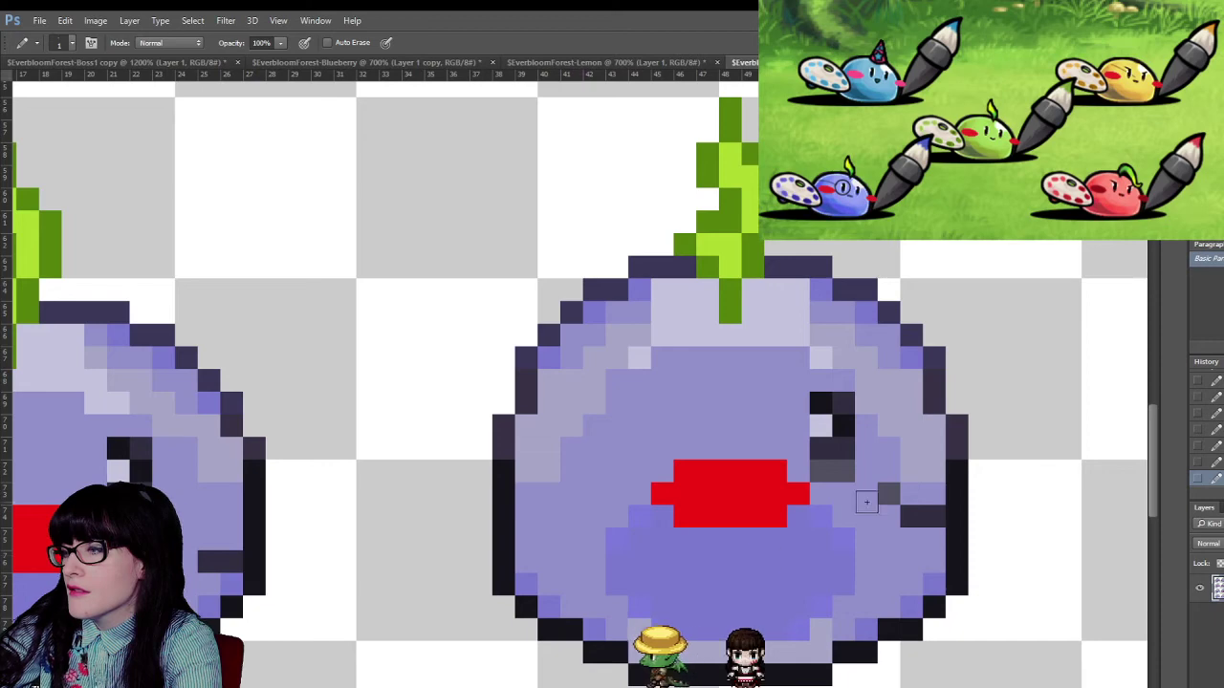
alt+click(863, 492)
click(888, 495)
scroll(869, 510, right, 8)
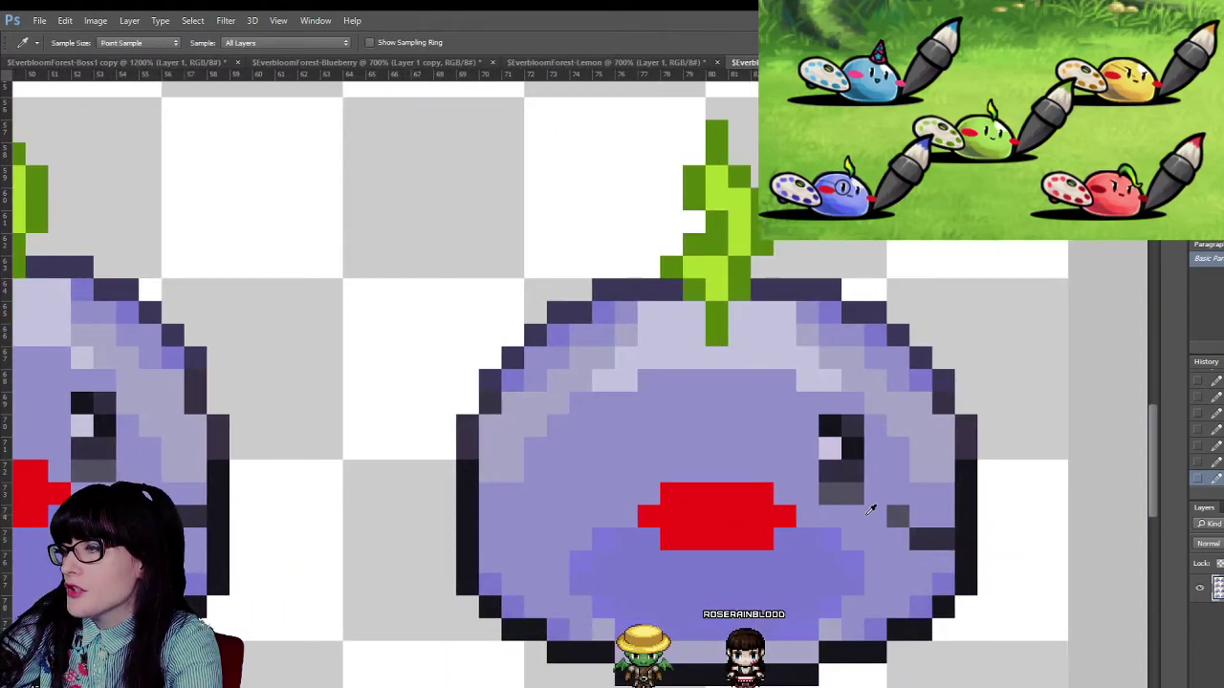
alt+click(870, 509)
click(899, 514)
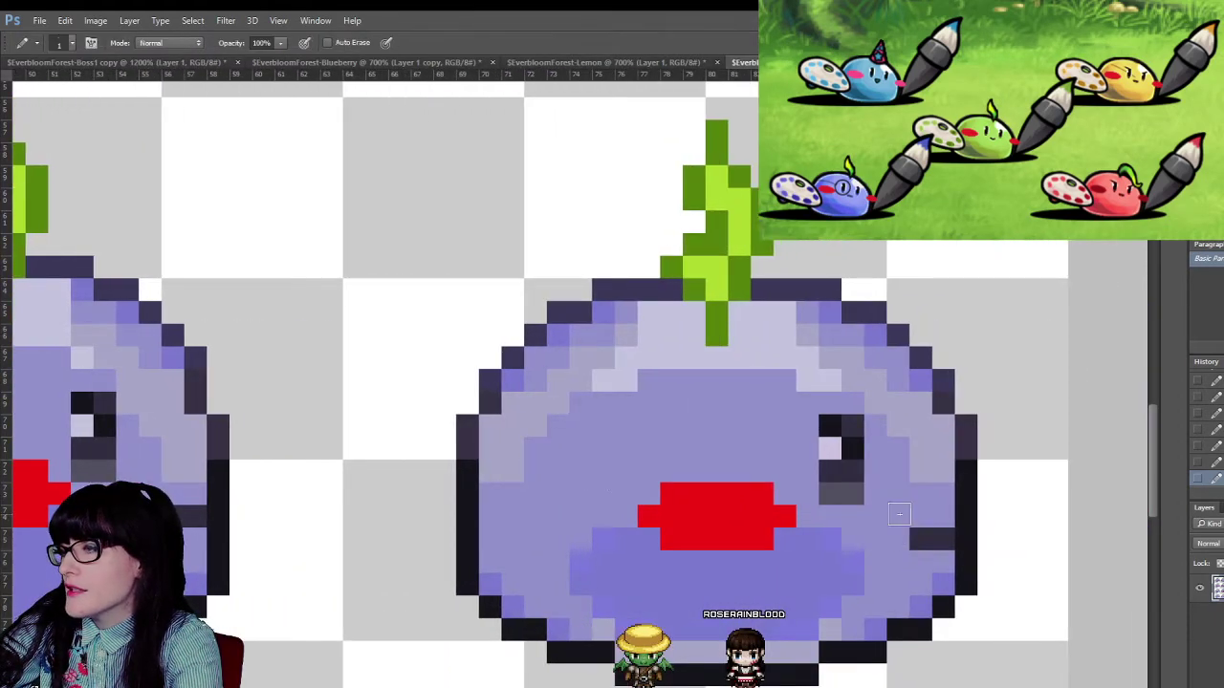
- Examine the whole purple slime sheet at several zoom levels to check the straightened mouths
key(z)
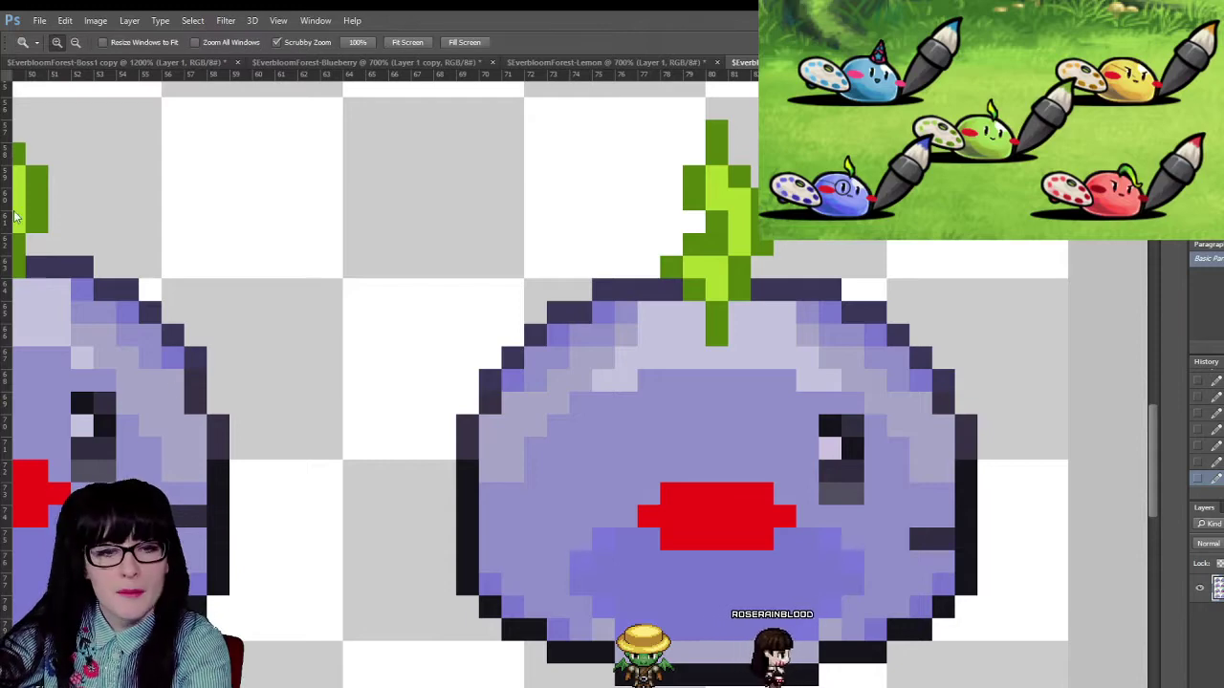
alt+click(343, 287)
alt+click(341, 296)
alt+click(335, 306)
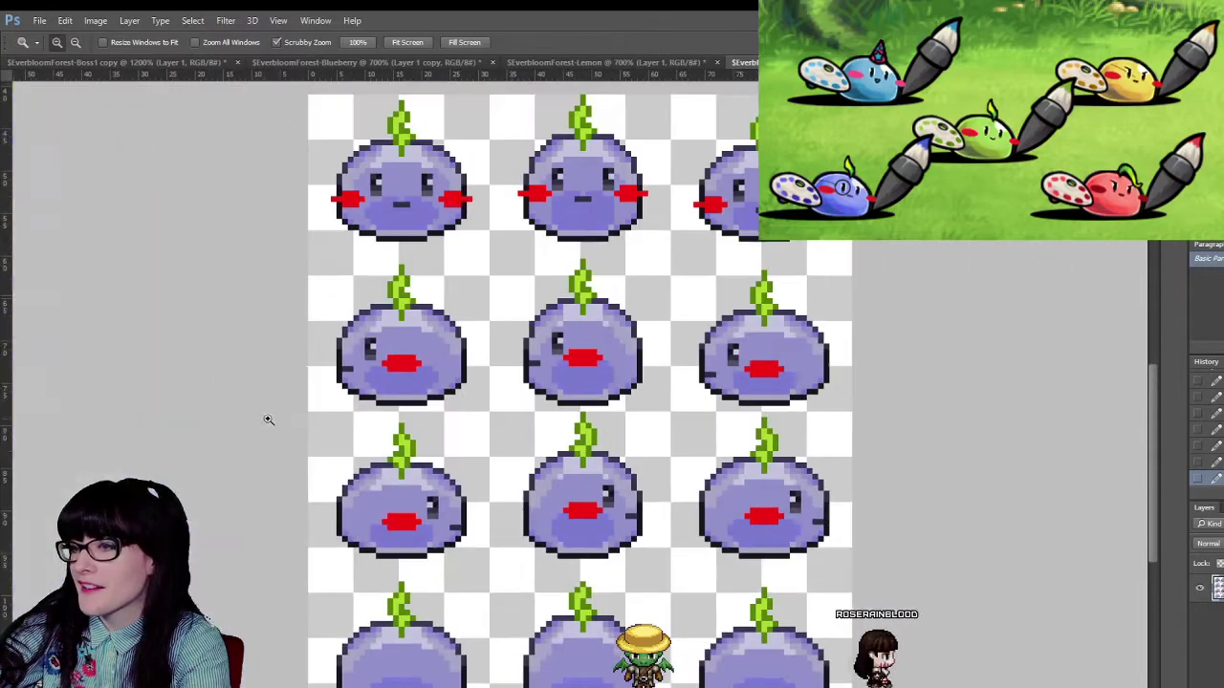
alt+click(543, 275)
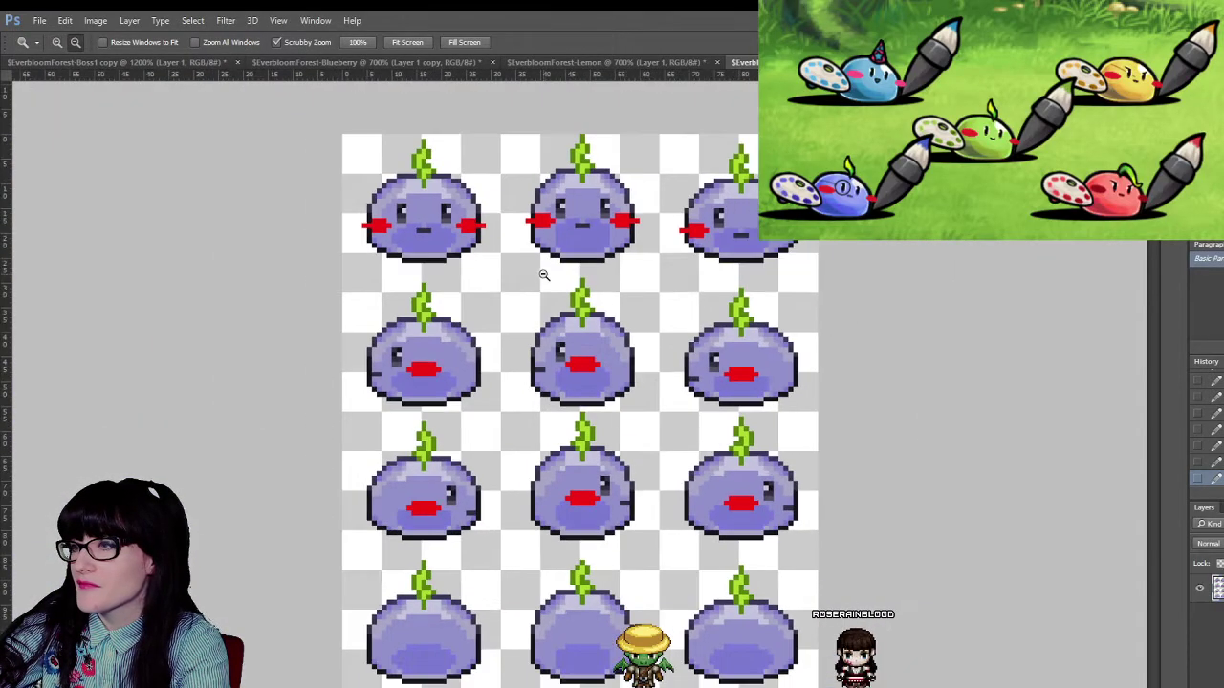
alt+click(543, 274)
alt+click(542, 274)
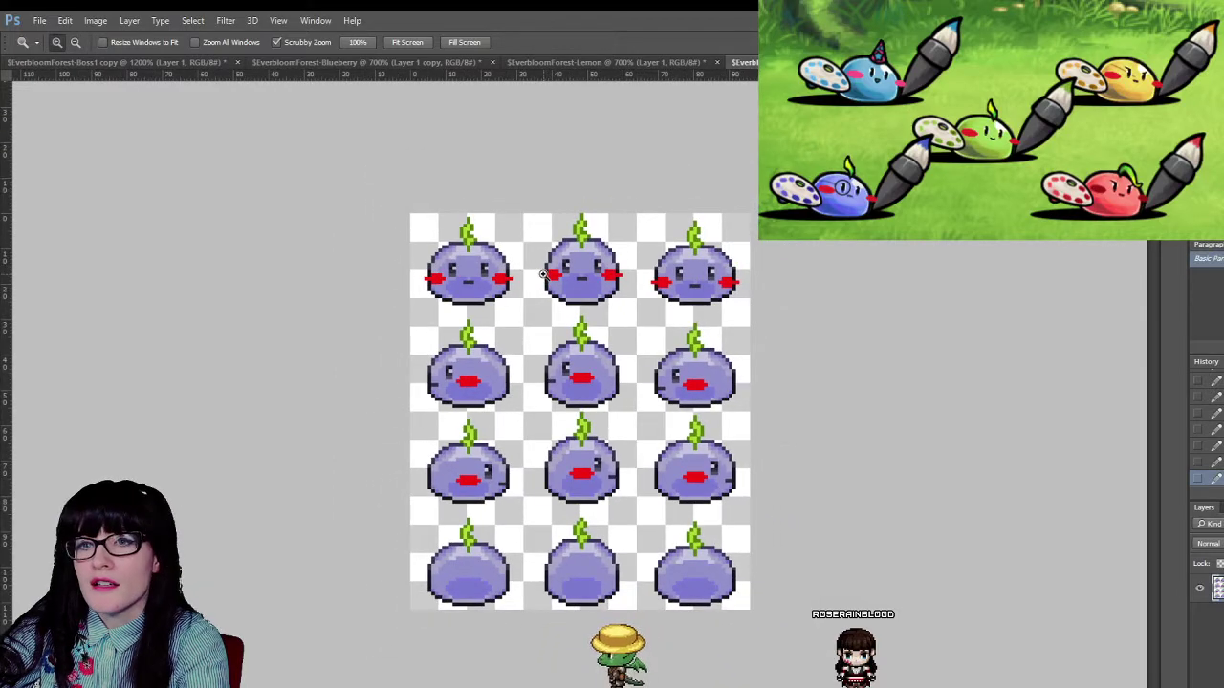
click(561, 321)
click(547, 283)
click(547, 283)
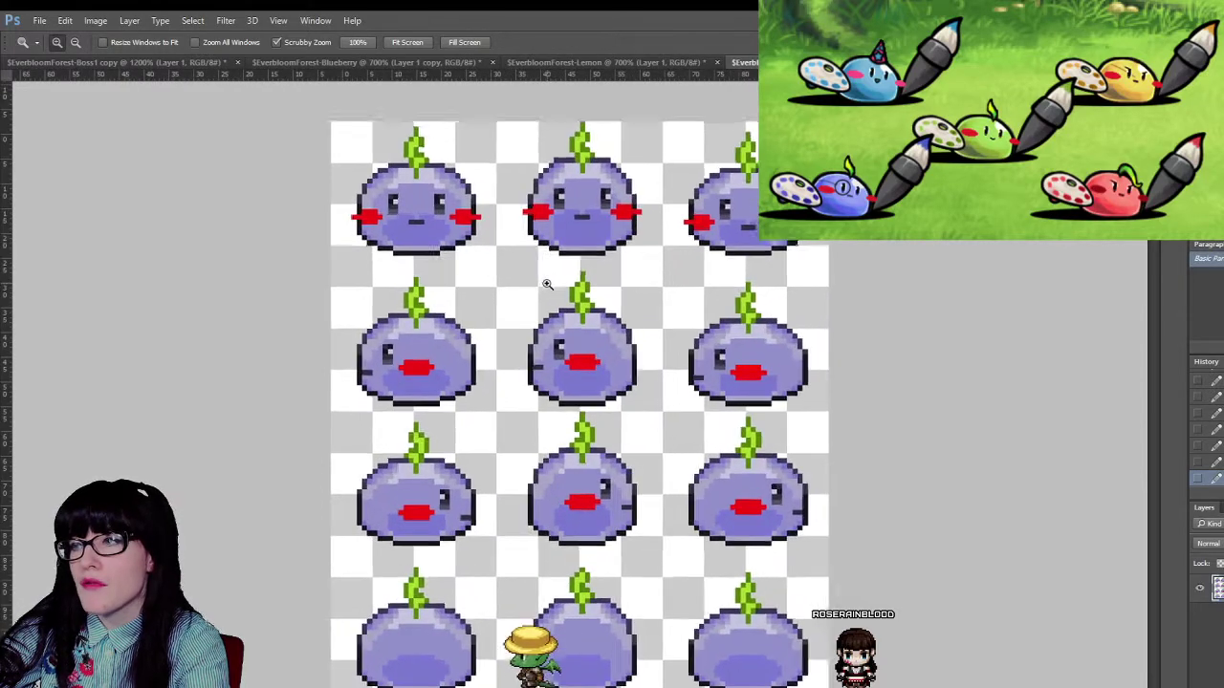
- Clear the selection on the Lemon sheet and compare that sheet with the purple one at matching zoom
click(602, 62)
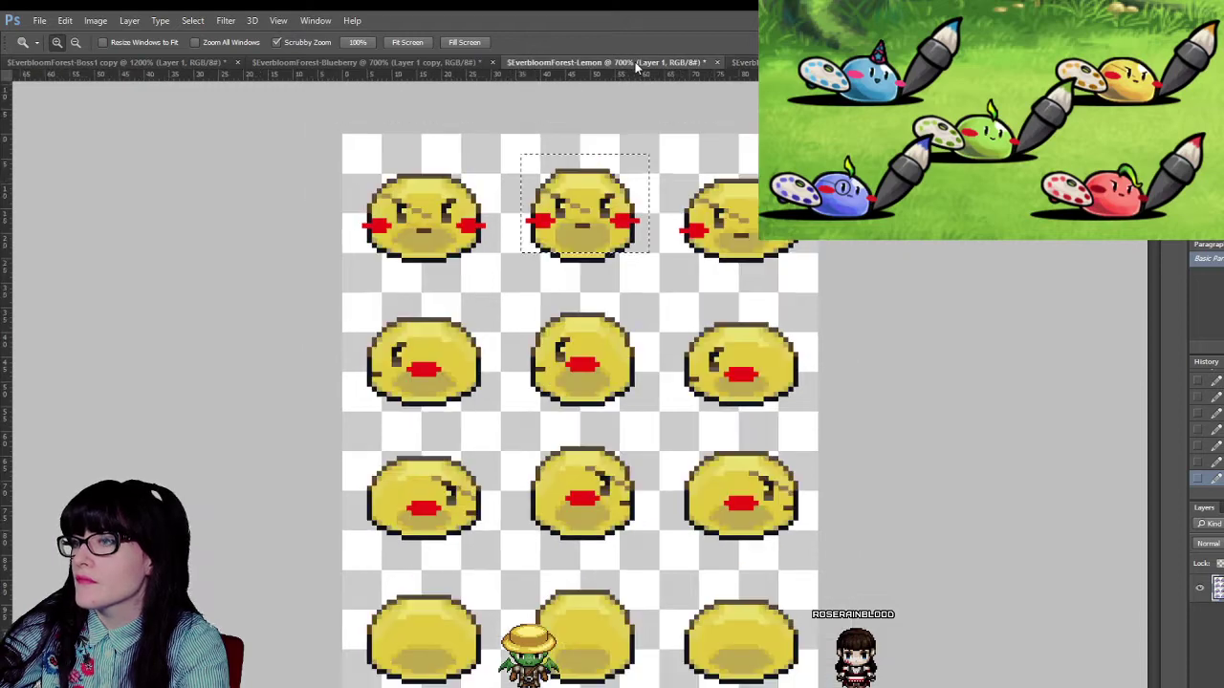
click(25, 124)
click(101, 158)
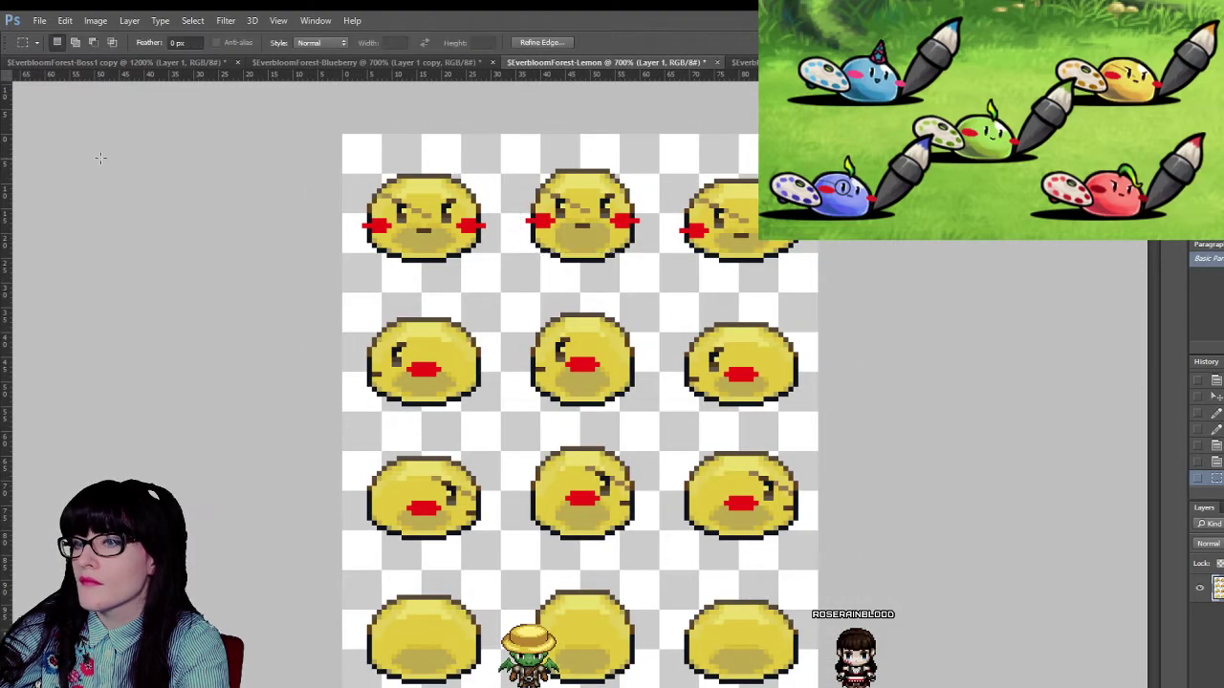
key(z)
click(580, 394)
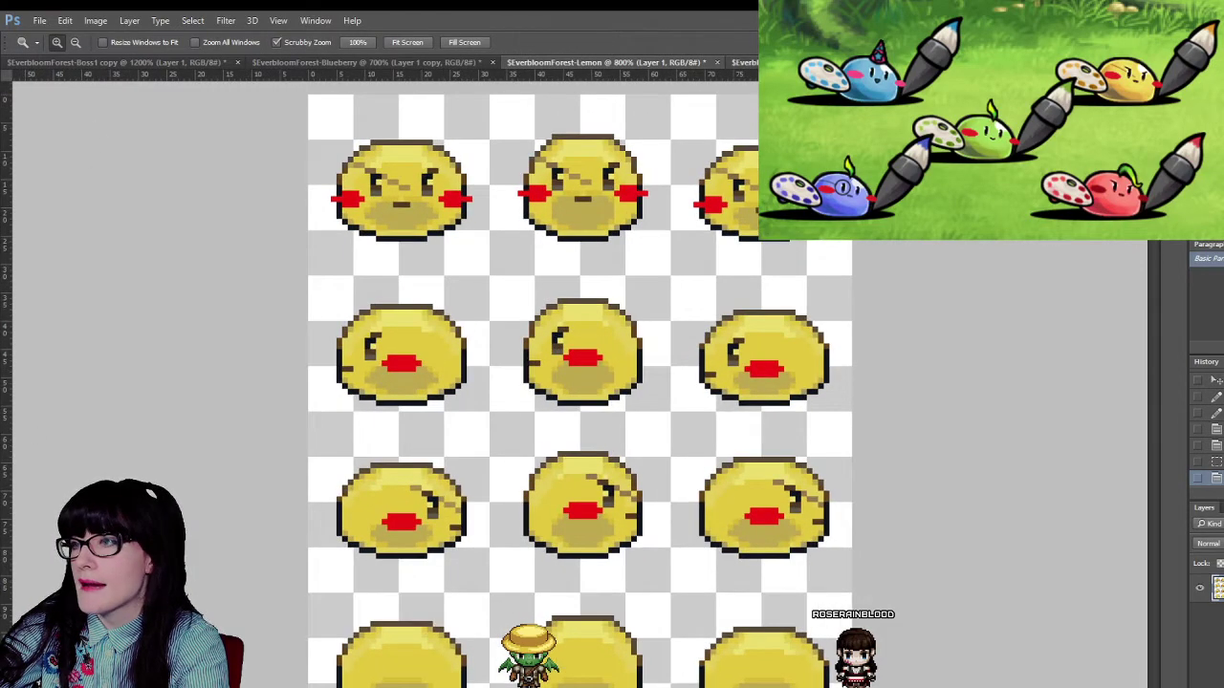
click(741, 62)
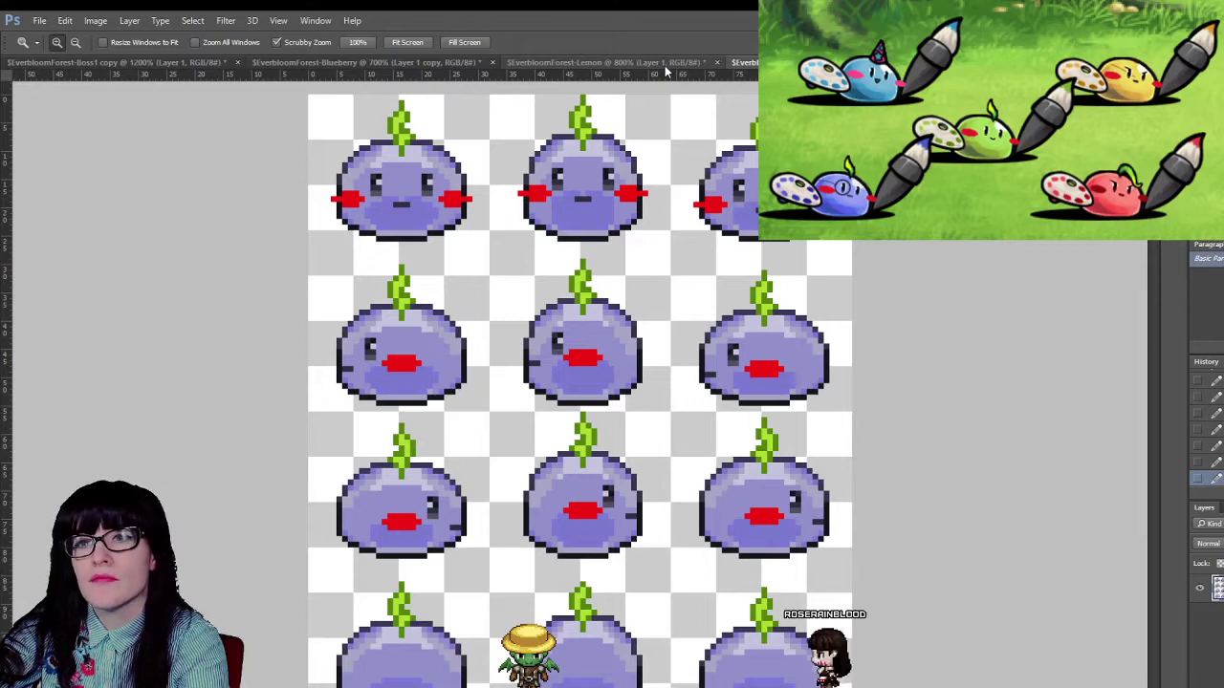
click(664, 63)
key(ctrl+Tab)
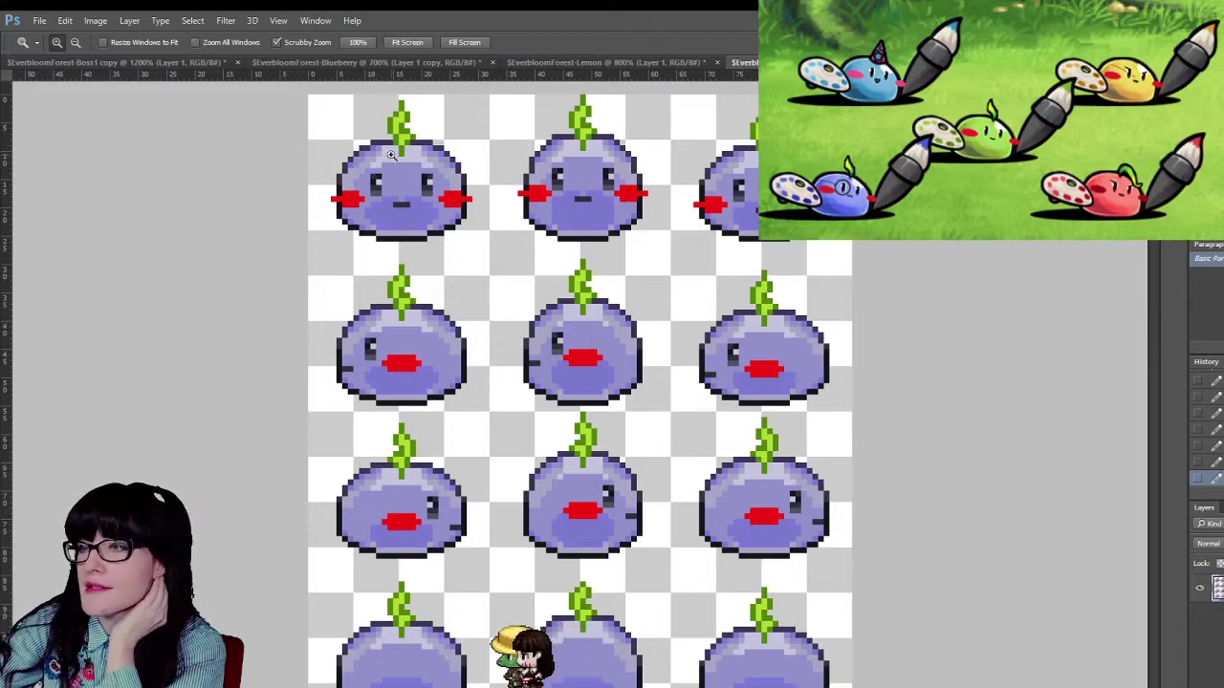
- Add a new layer and make an elliptical selection around the left eye of the first front-facing purple slime
drag(373, 173, 370, 179)
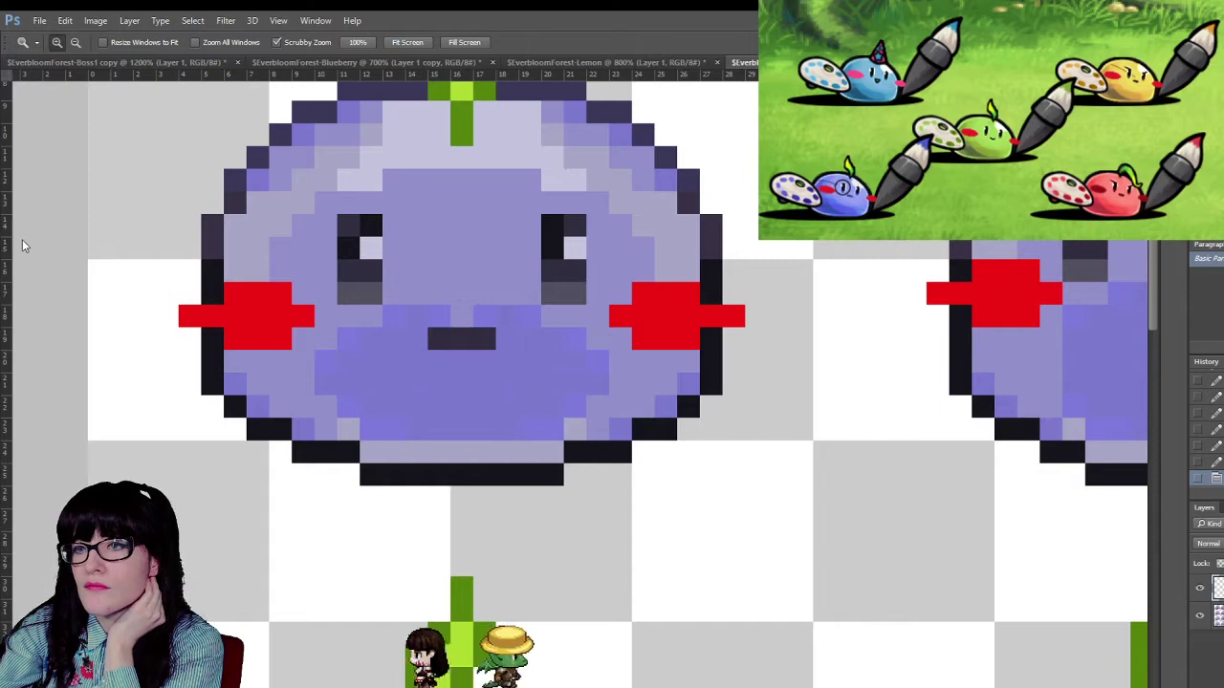
key(m)
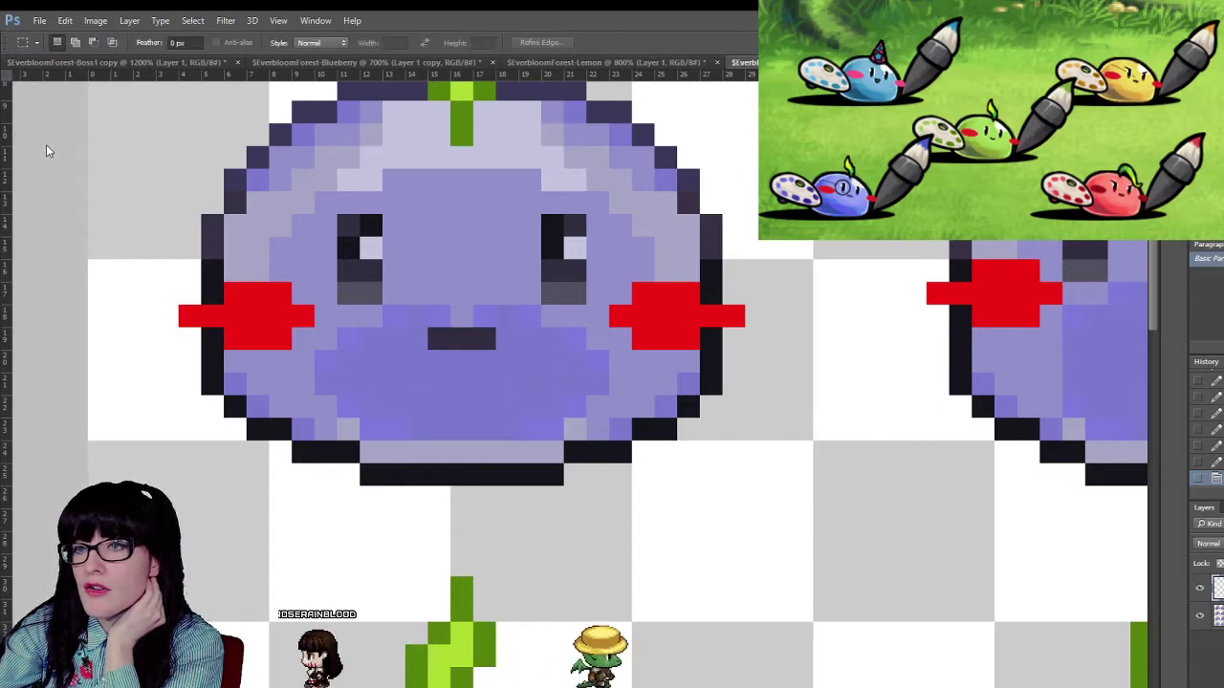
key(shift+m)
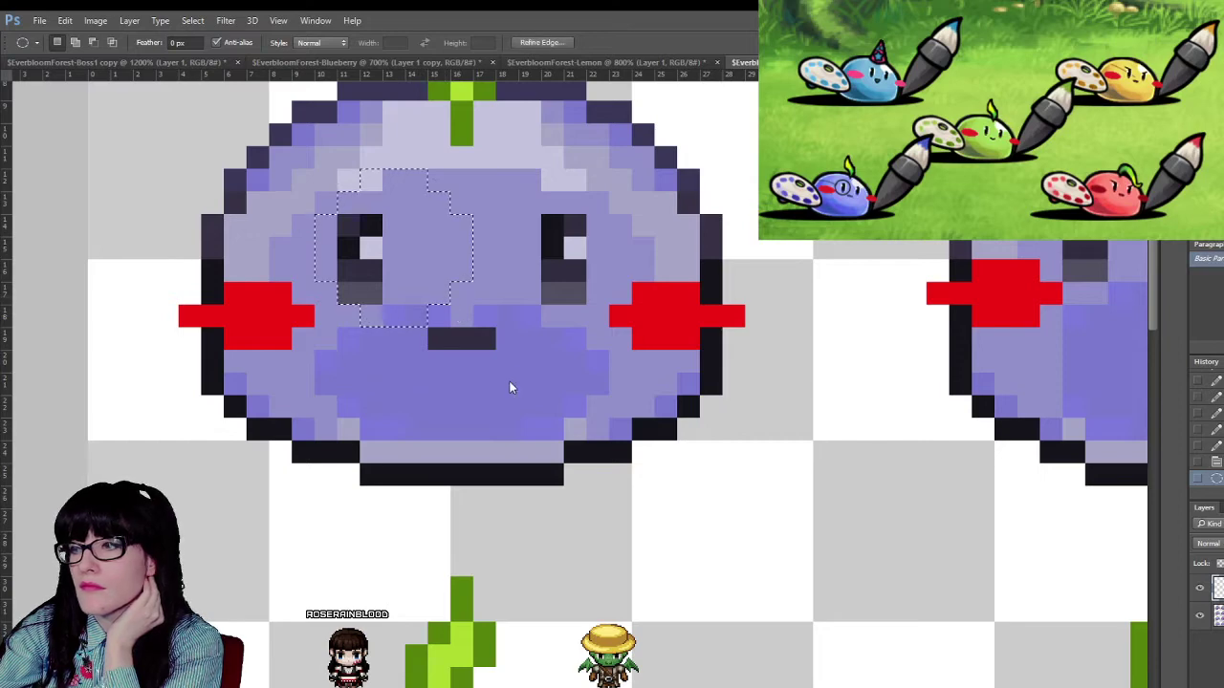
- Try a thick dark purple stroke around the elliptical eye selection as a monocle rim, and undo it
key(i)
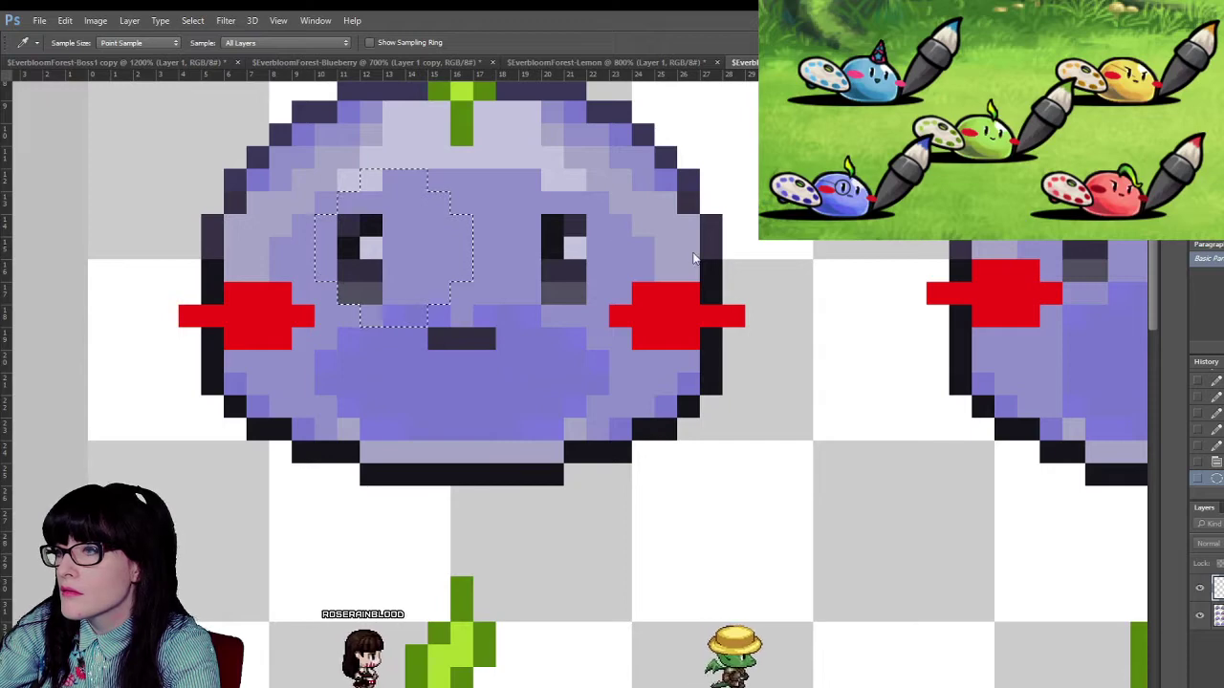
key(m)
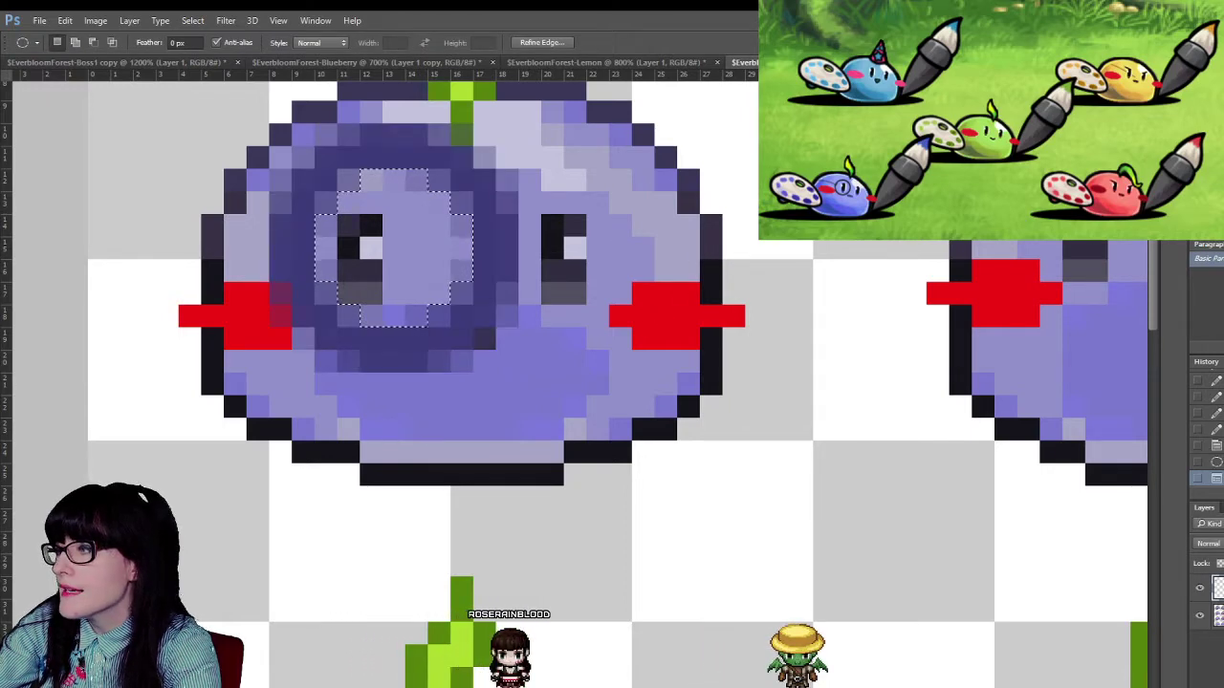
key(ctrl+z)
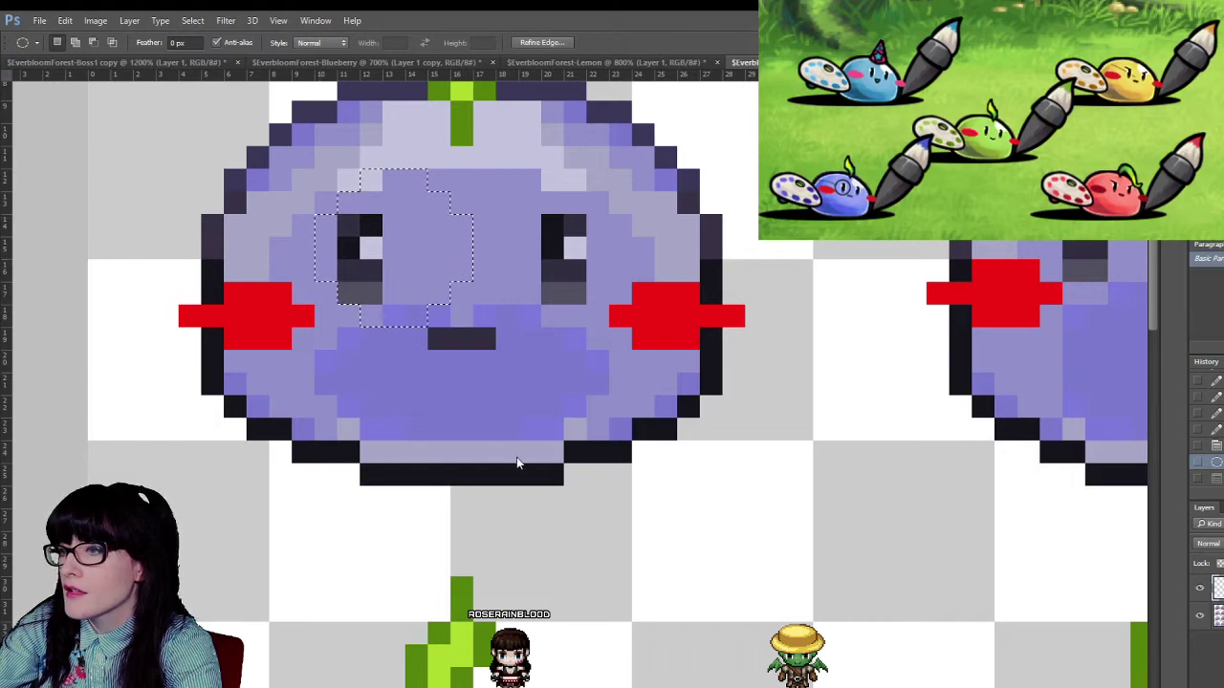
- Stroke the elliptical eye selection with a thinner dark purple monocle rim and clear the selection
key(i)
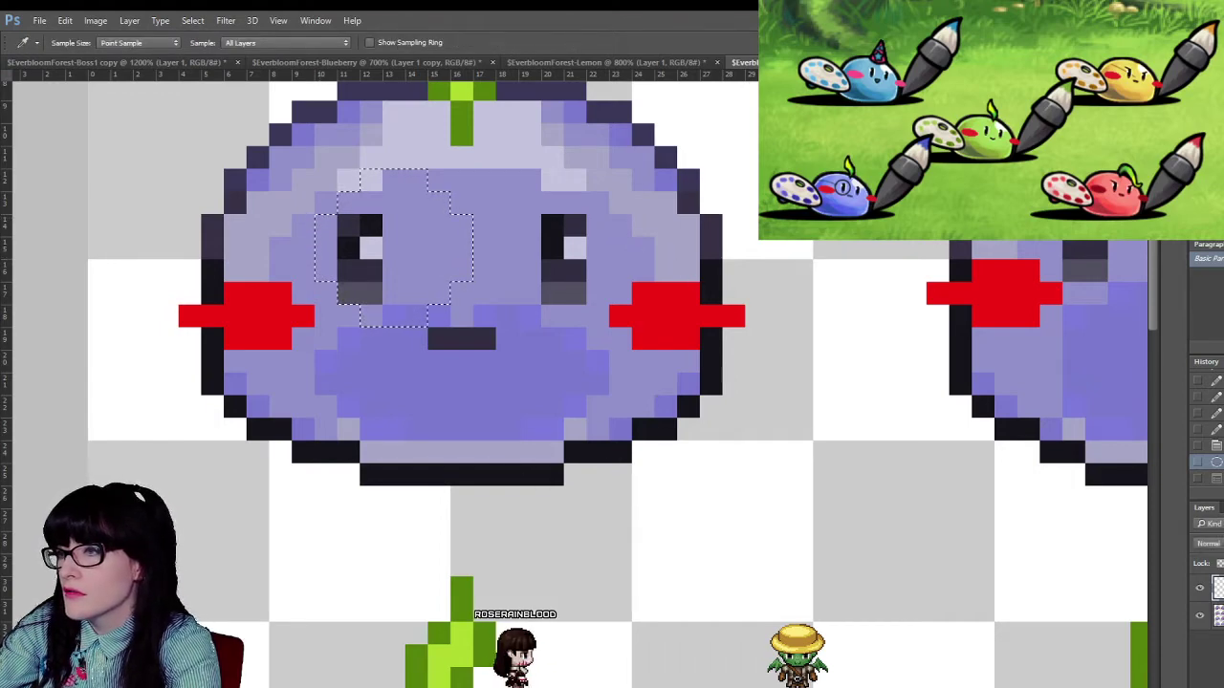
key(m)
key(ctrl+z)
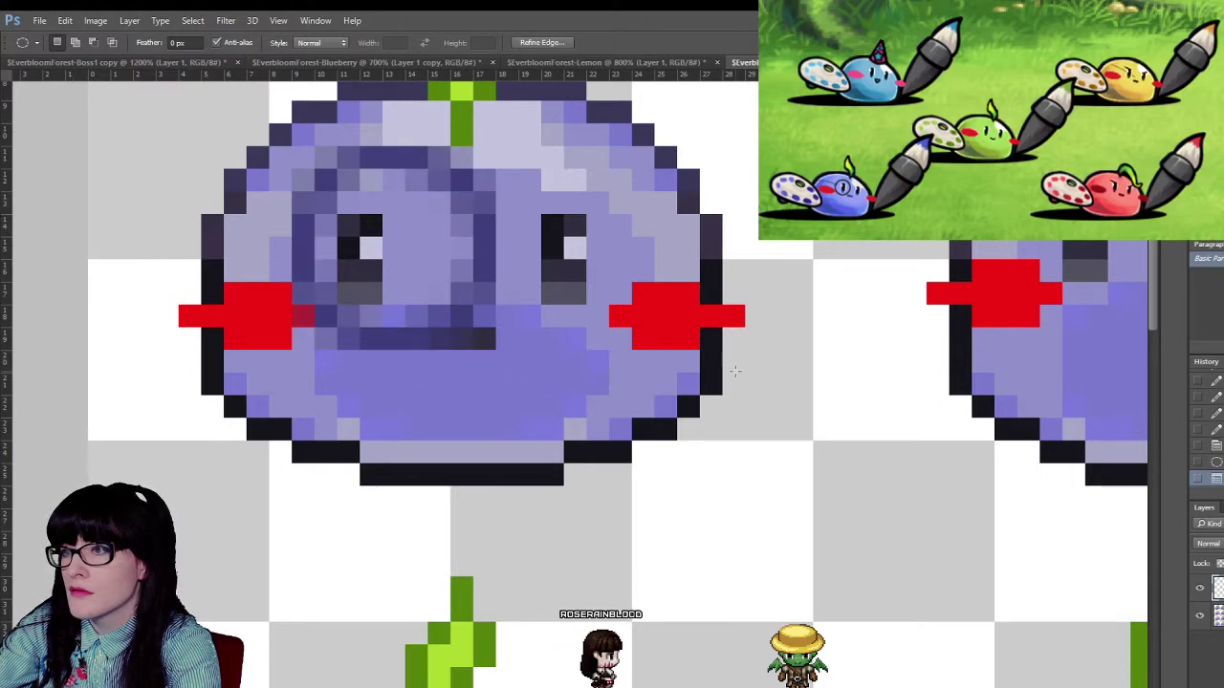
- Clear the selection and nudge the blurred monocle rim until it surrounds the left eye of the first front-facing slime
key(ctrl+d)
key(v)
drag(406, 320, 380, 341)
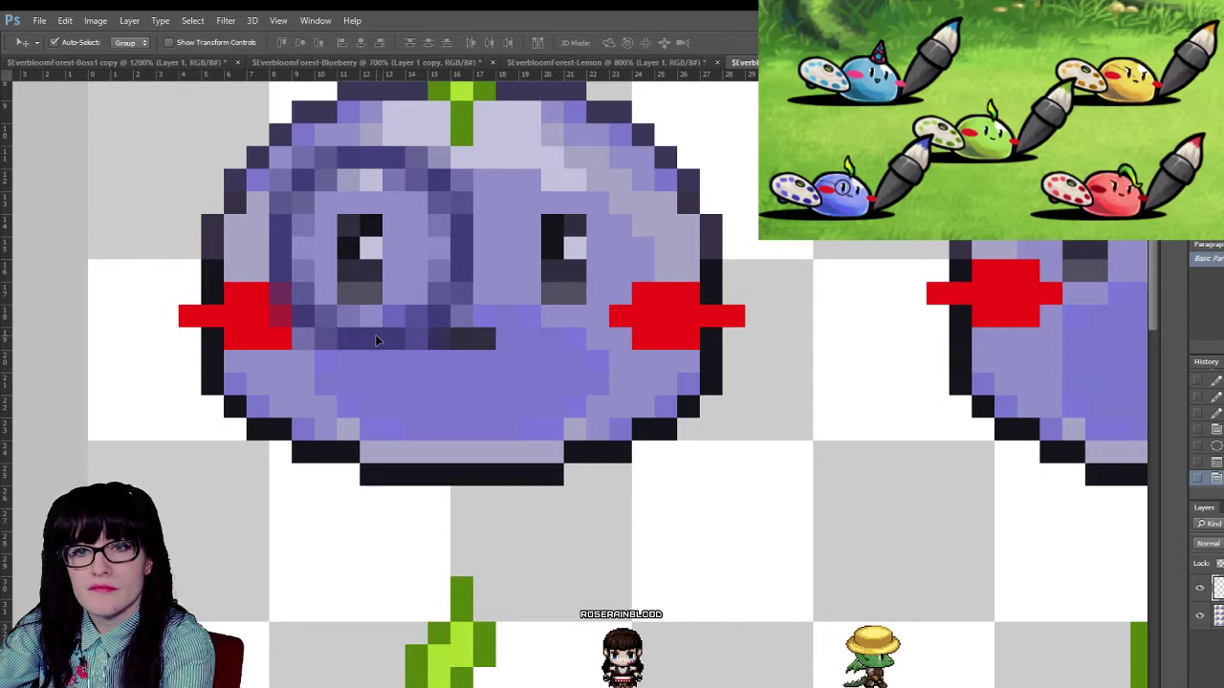
key(Left)
key(Down)
key(Right)
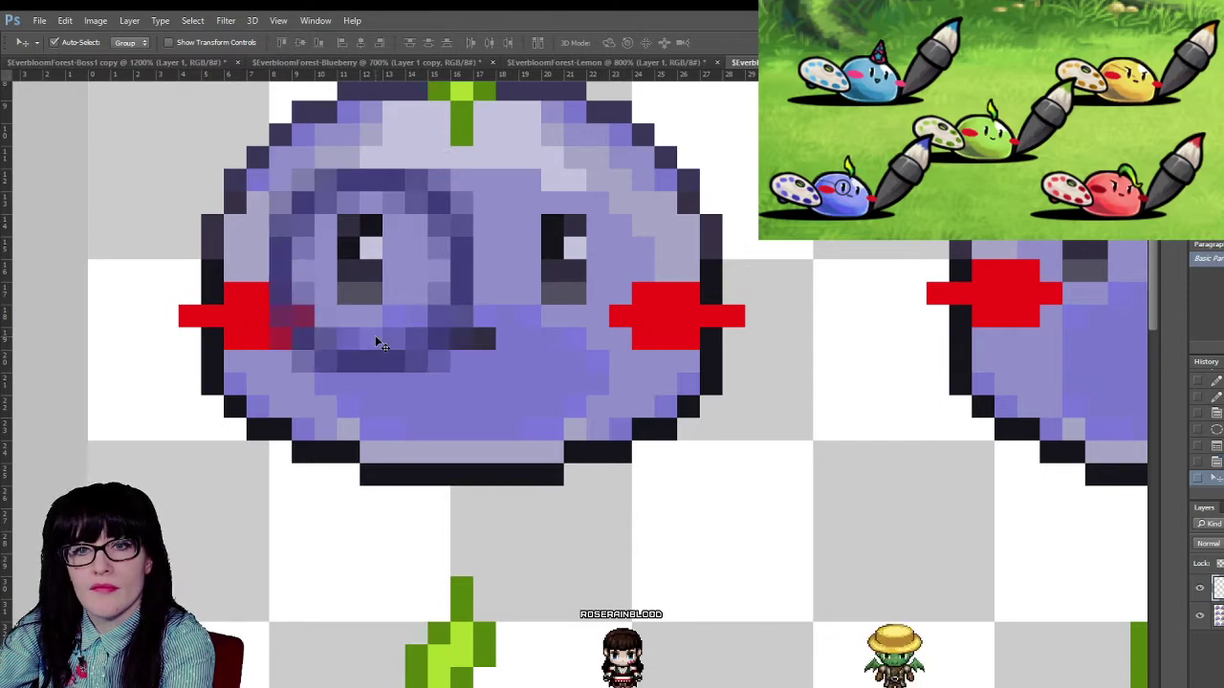
key(Up)
key(Down)
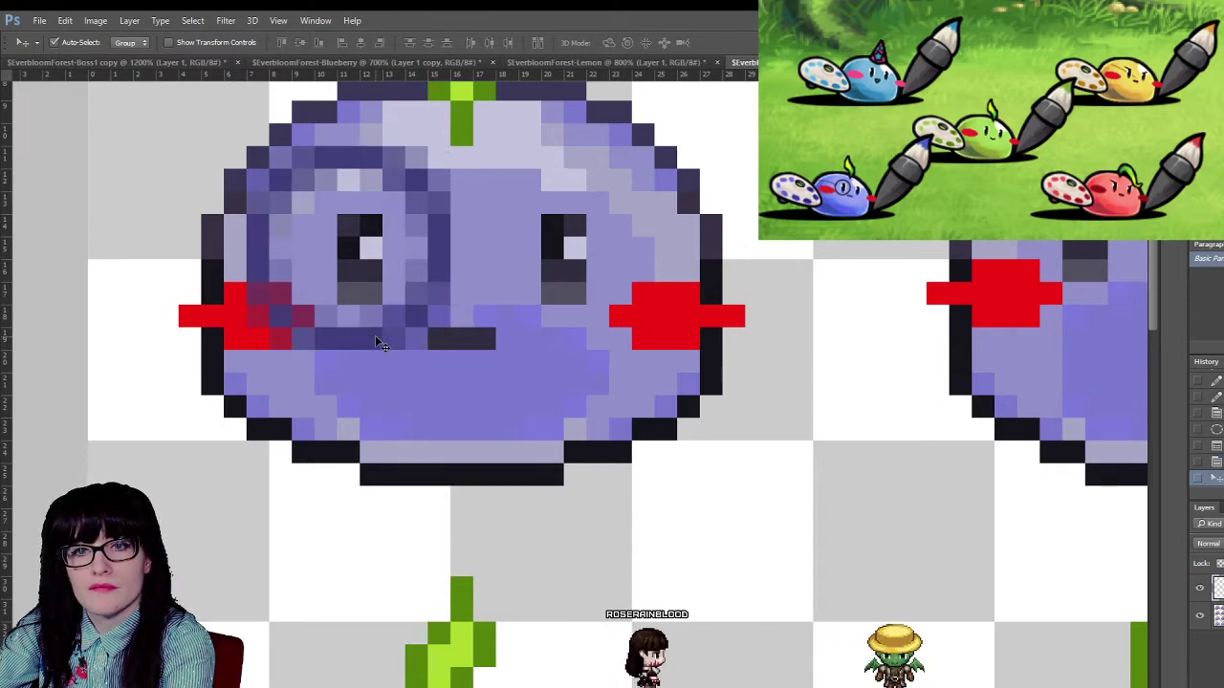
key(Left)
key(Right)
key(Left)
key(Up)
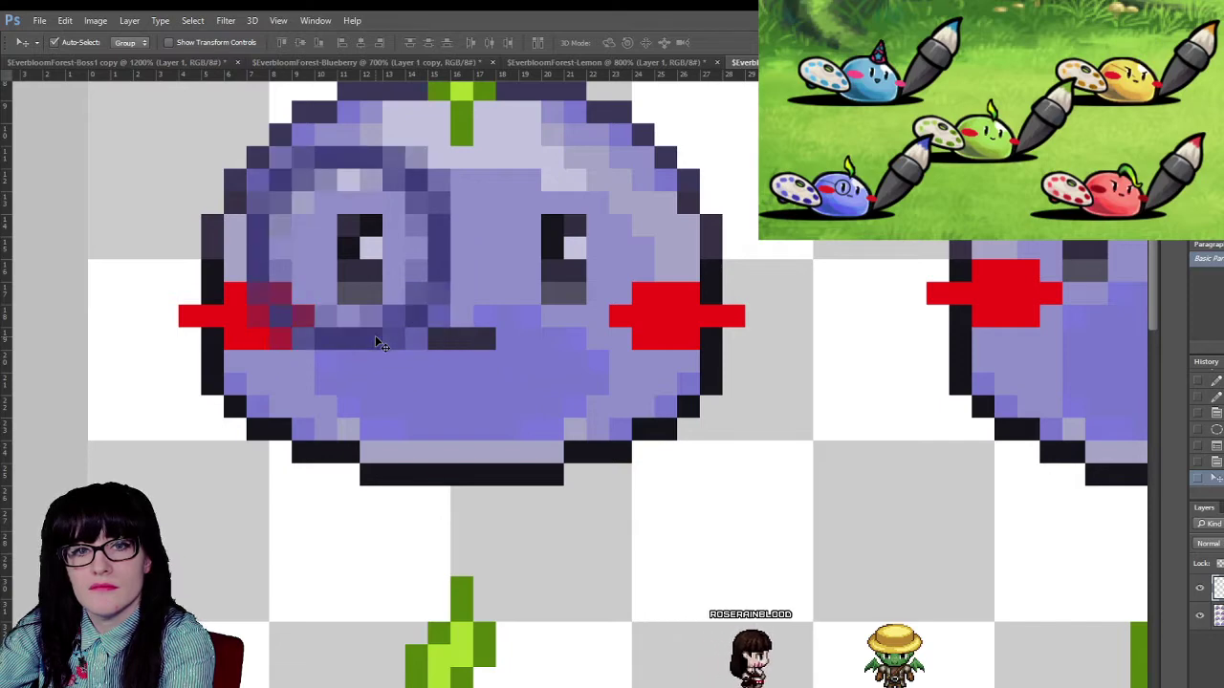
key(Right)
- Check the repositioned monocle rim at sheet scale and up close, and undo the rim
key(z)
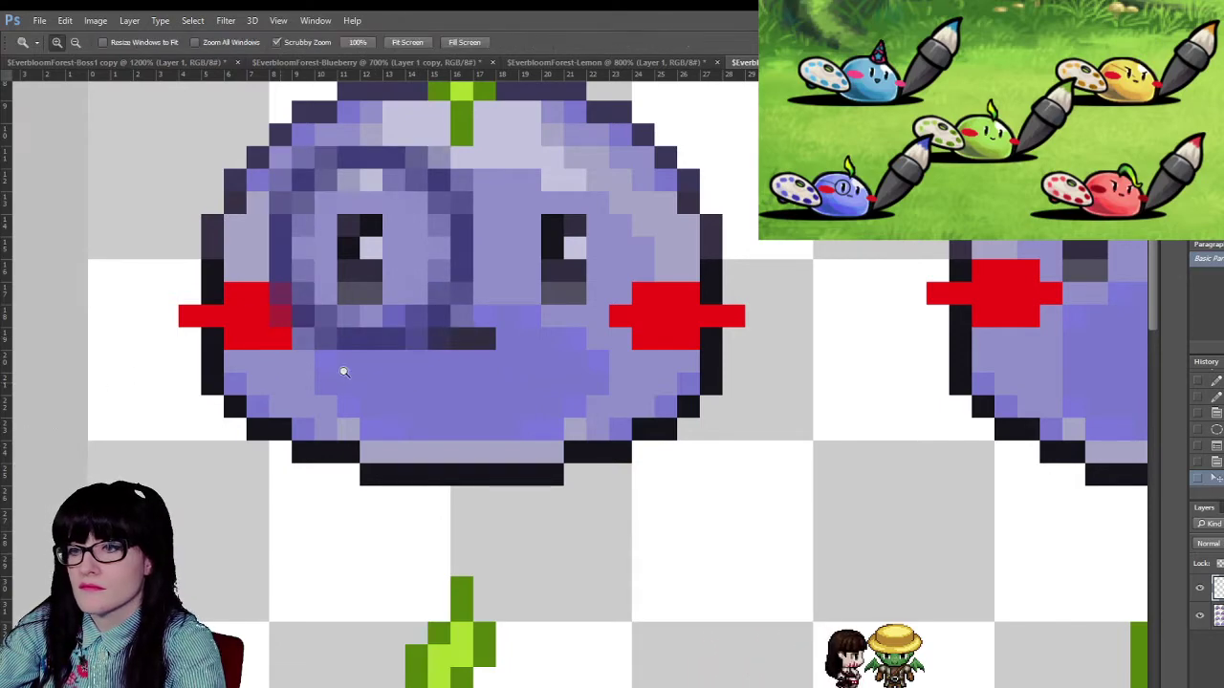
alt+click(454, 349)
alt+click(456, 348)
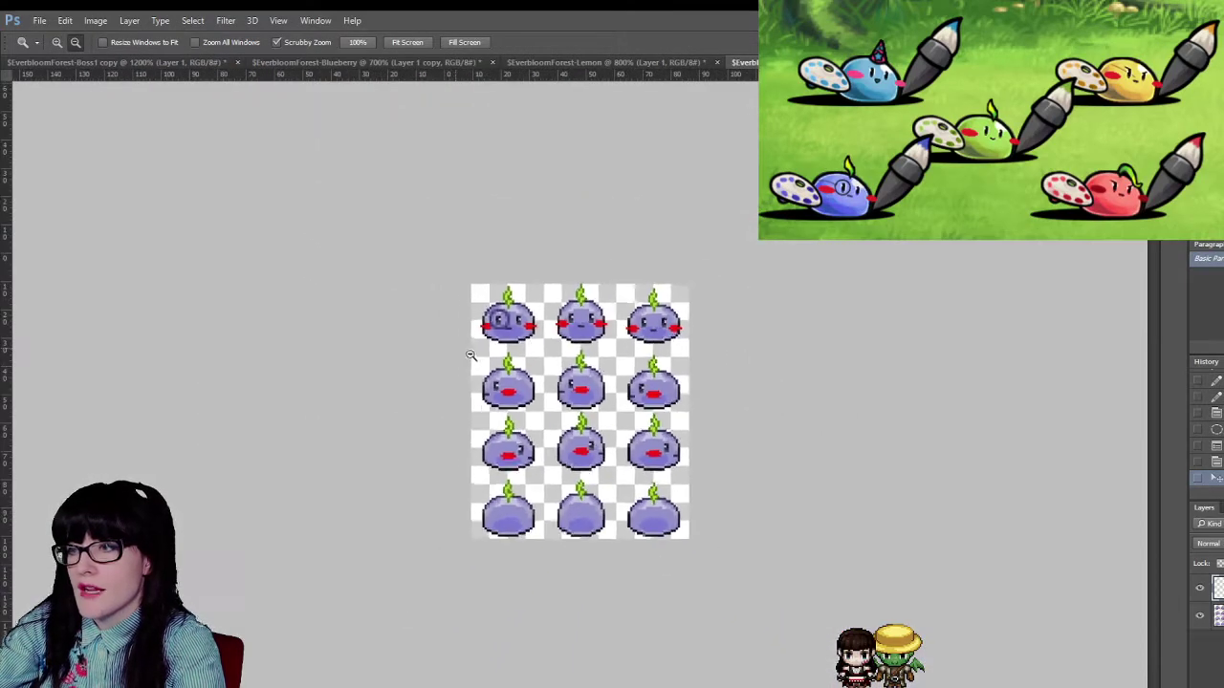
drag(542, 333, 355, 158)
scroll(368, 220, up, 3)
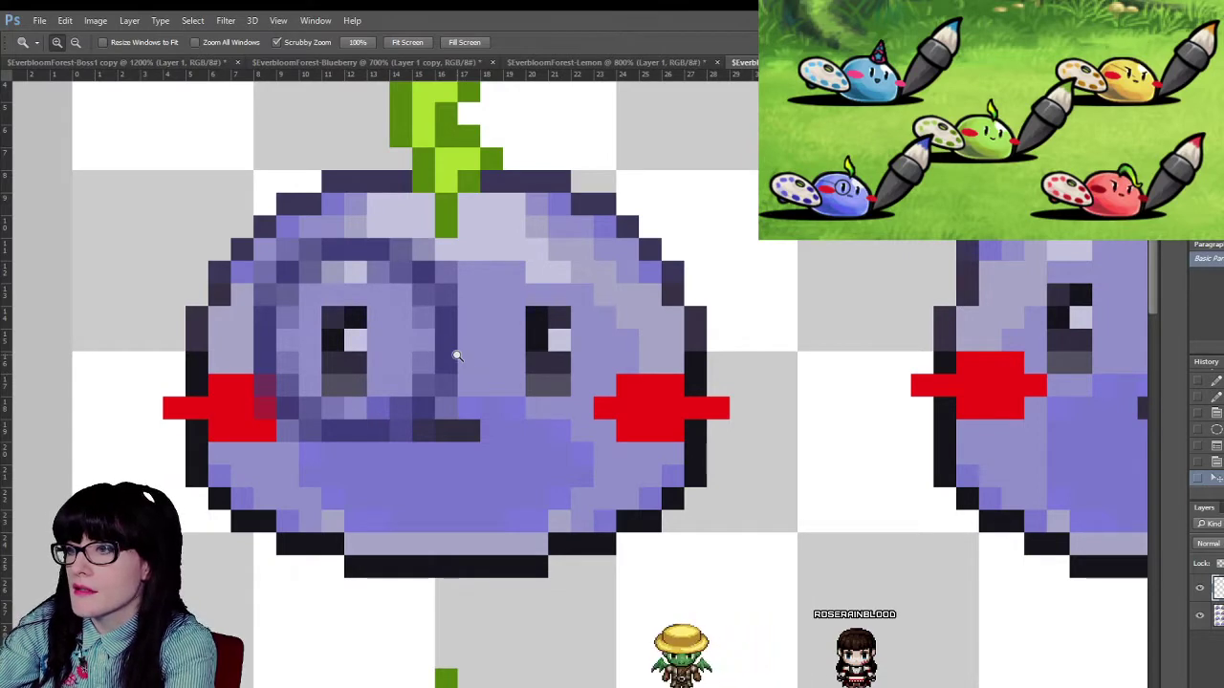
key(v)
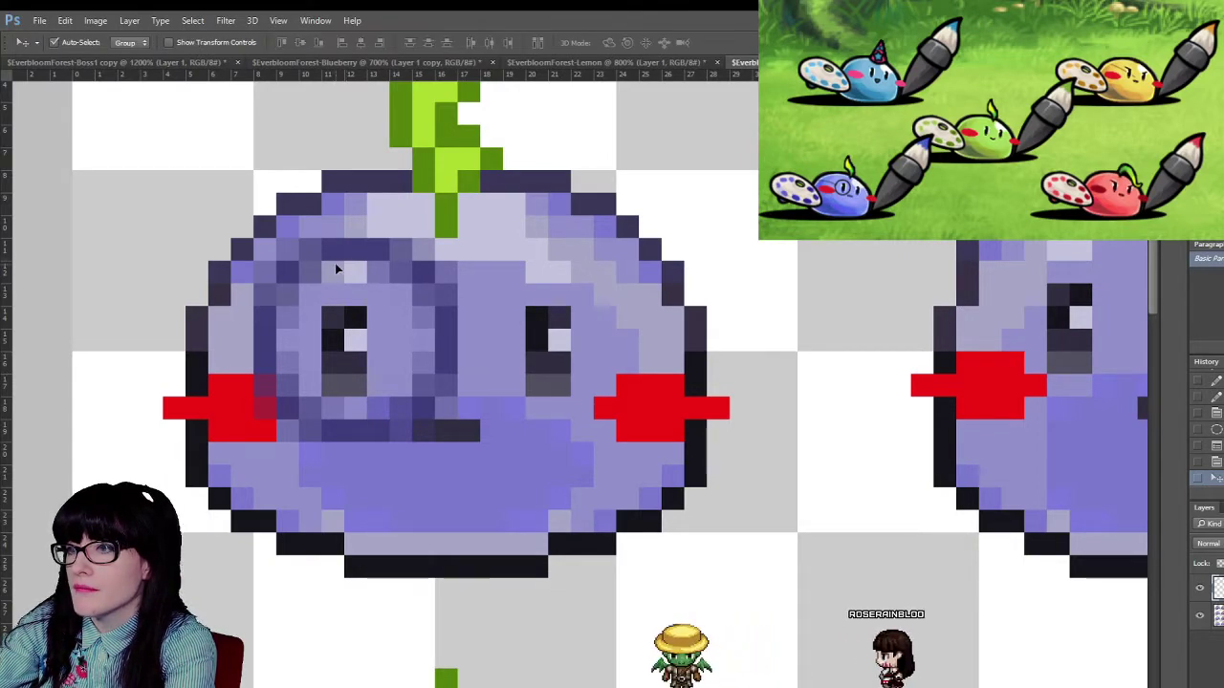
key(ctrl+z)
- Make an elliptical selection about 8 px wide around the first slime's left eye and stroke it dark purple
key(m)
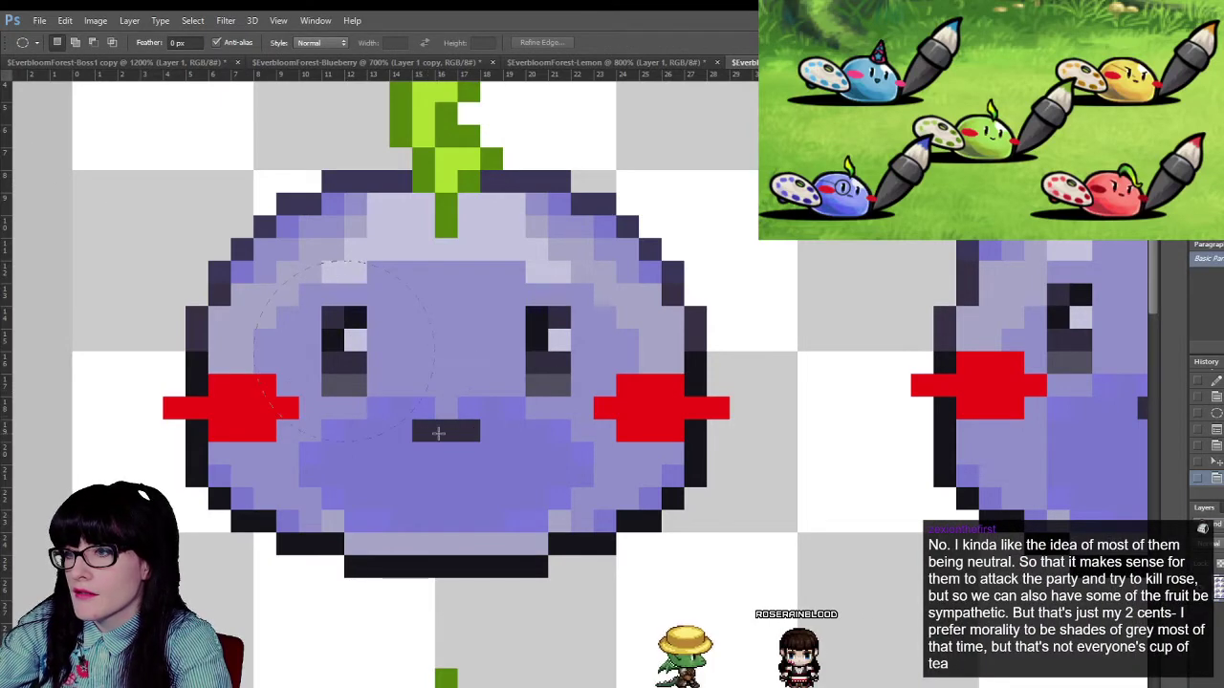
drag(438, 433, 438, 433)
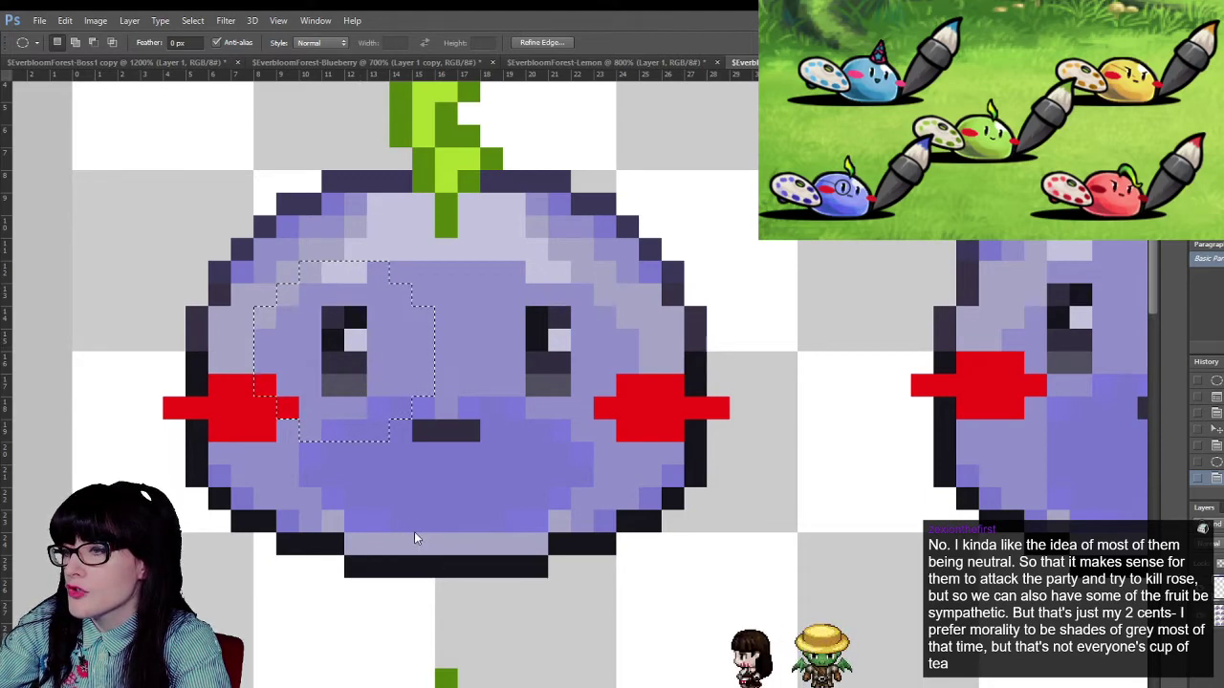
key(i)
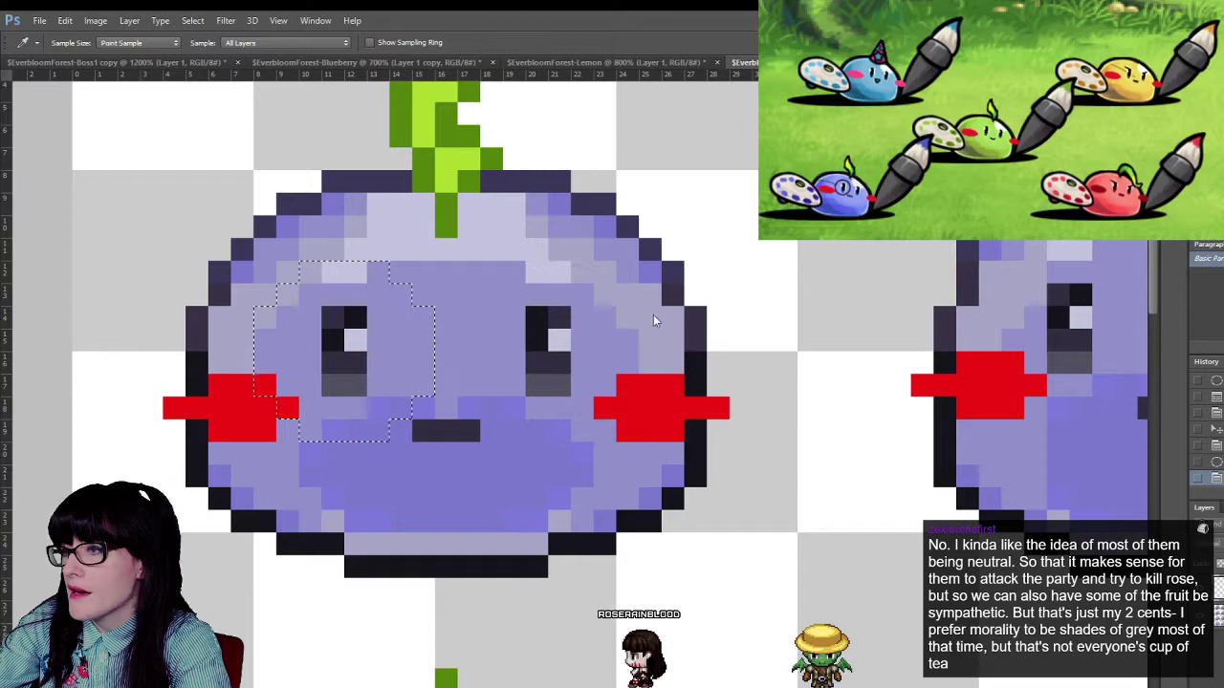
key(m)
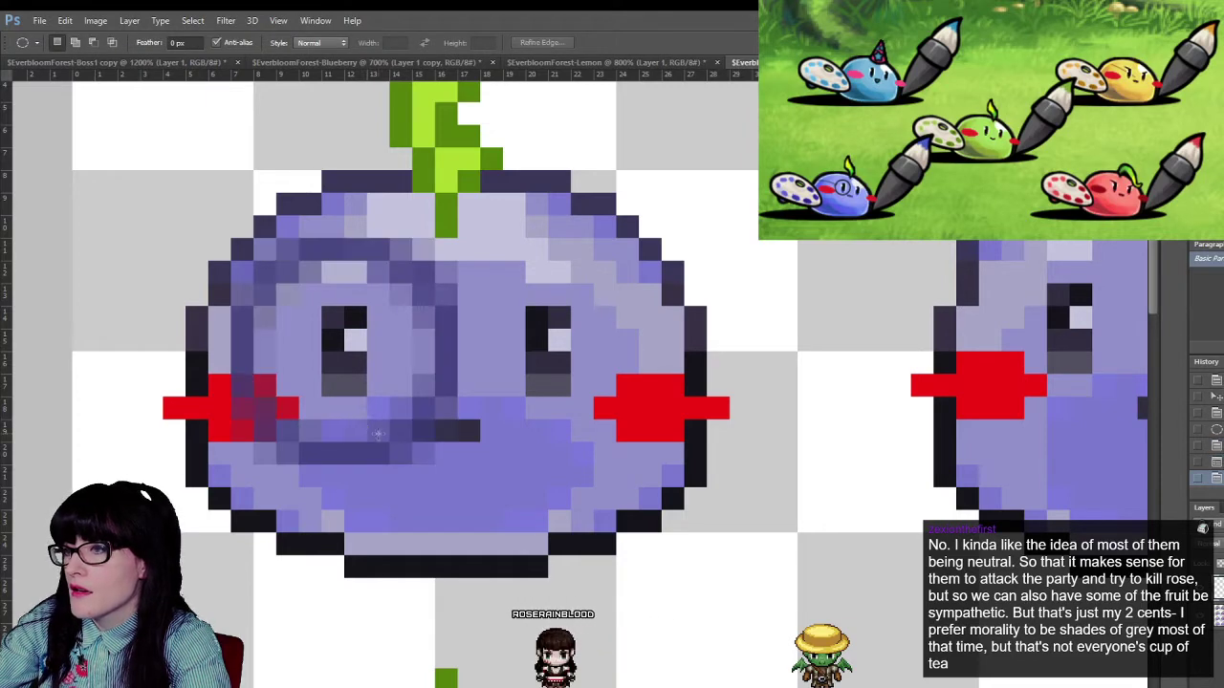
- Add a new layer and draw a crisp one-pixel dark purple monocle ring just inside the blurred rim
key(z)
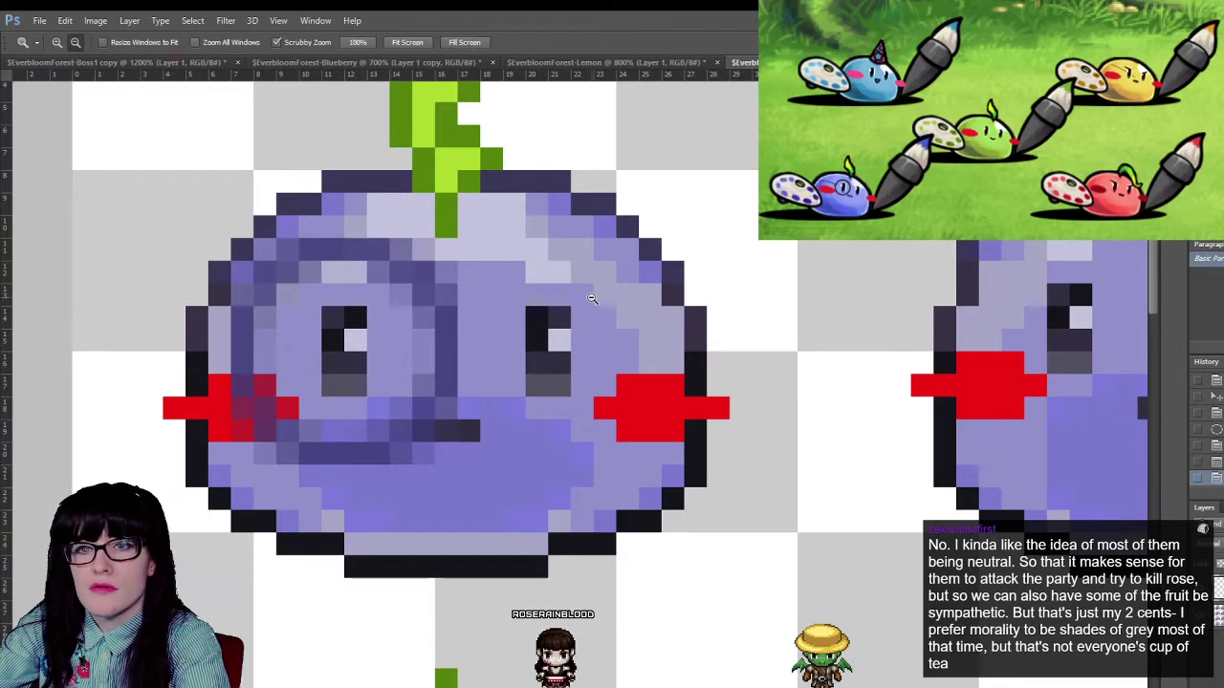
scroll(592, 299, down, 10)
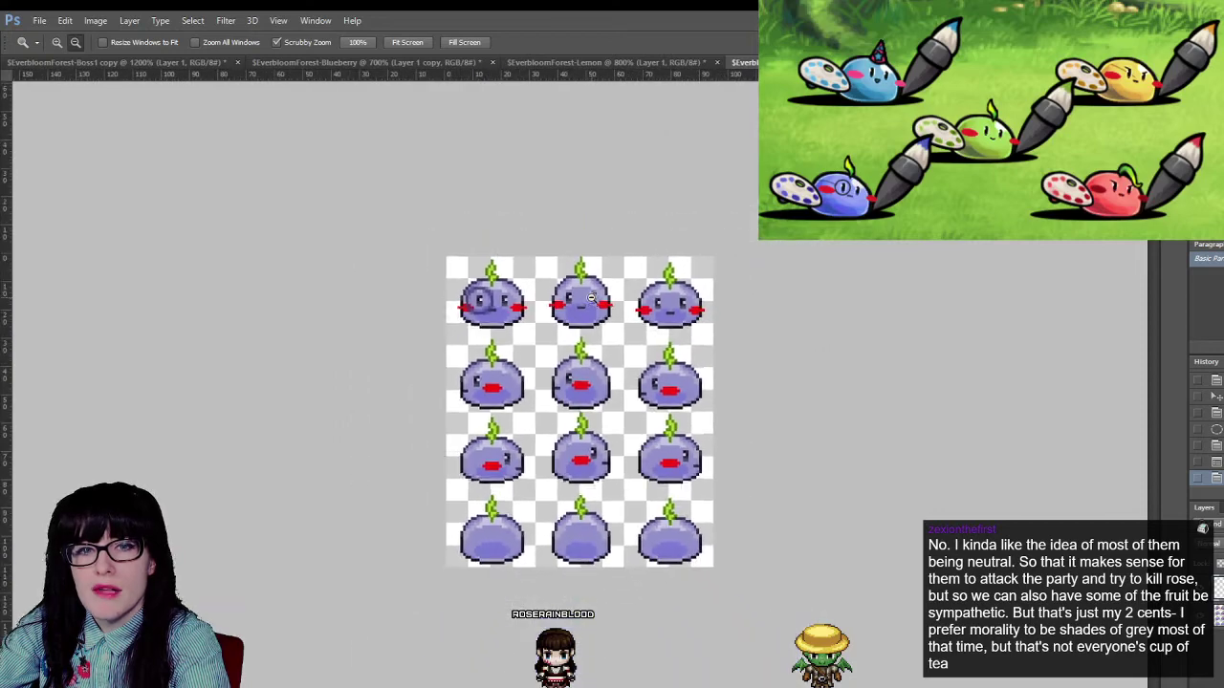
scroll(592, 299, down, 2)
scroll(592, 298, up, 5)
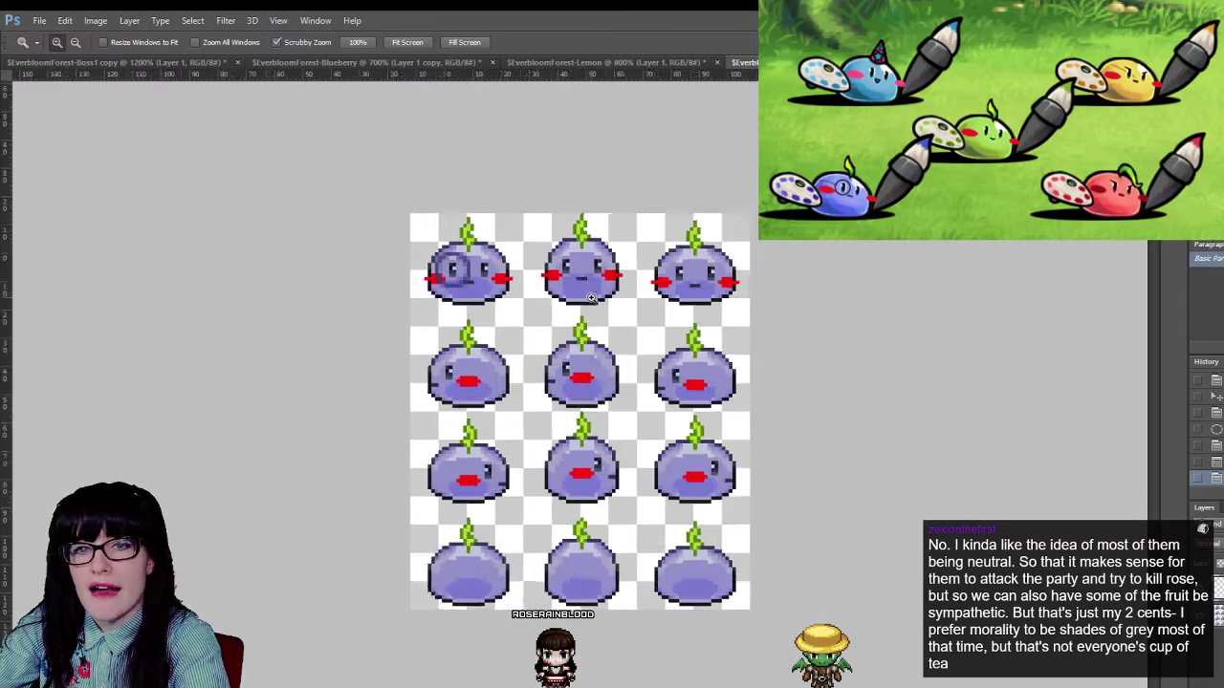
scroll(377, 186, up, 6)
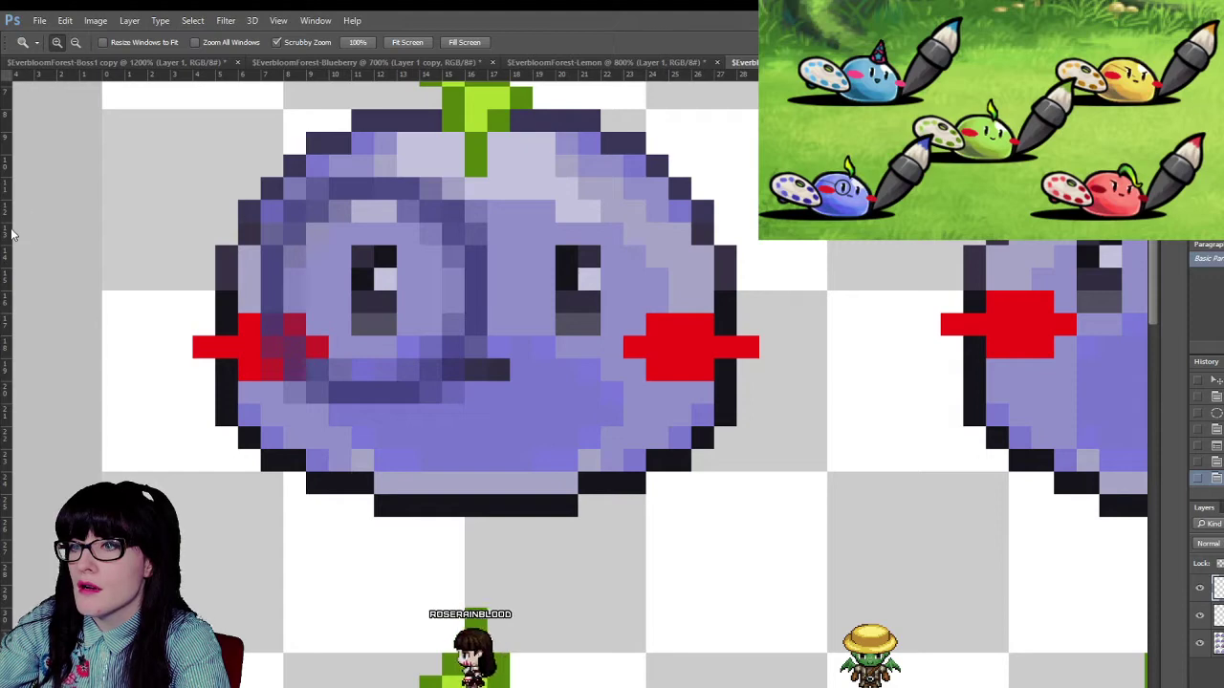
key(i)
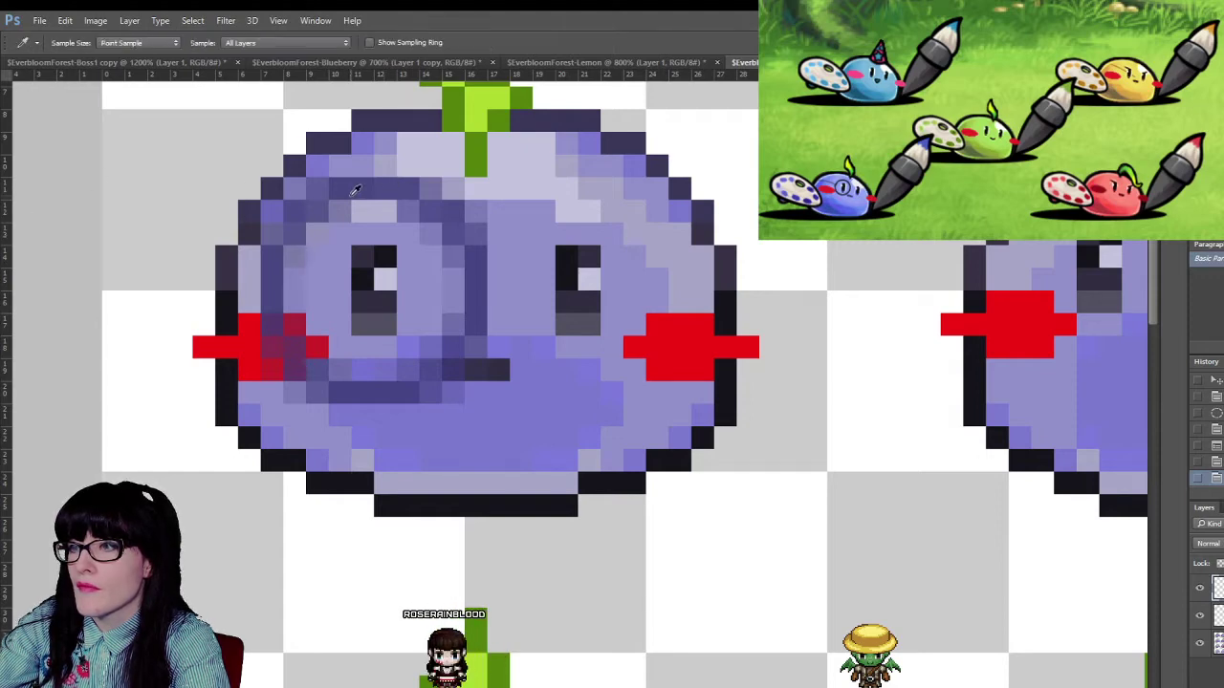
key(b)
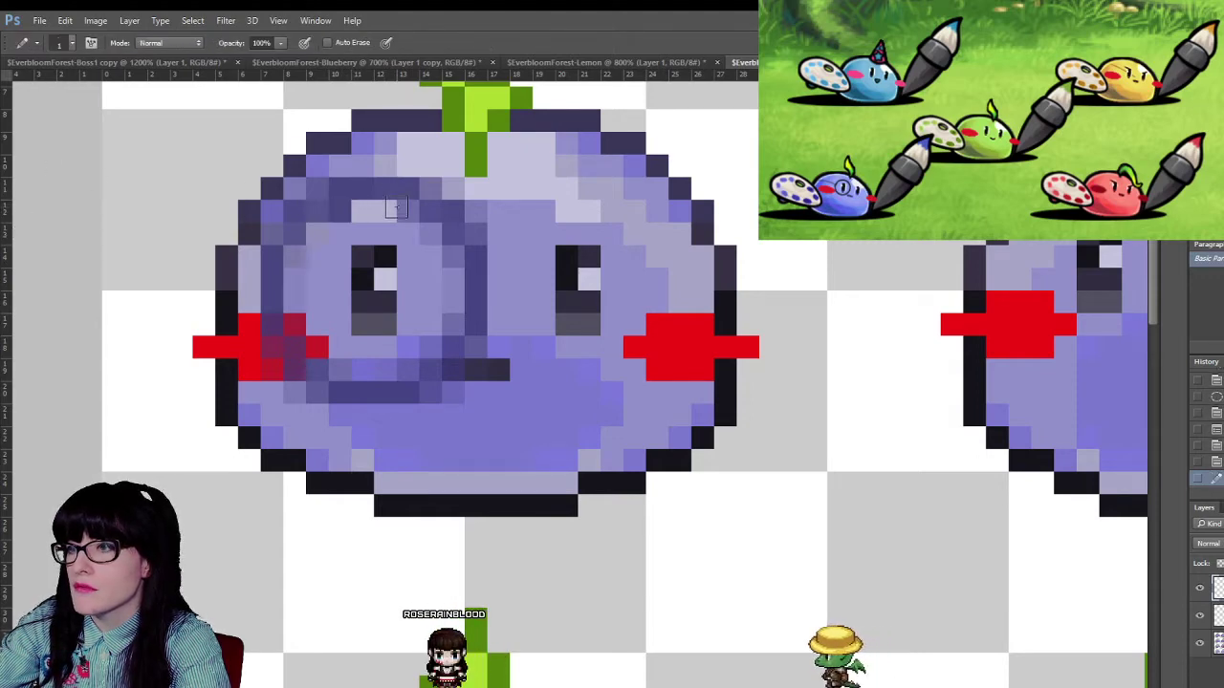
click(430, 231)
click(453, 256)
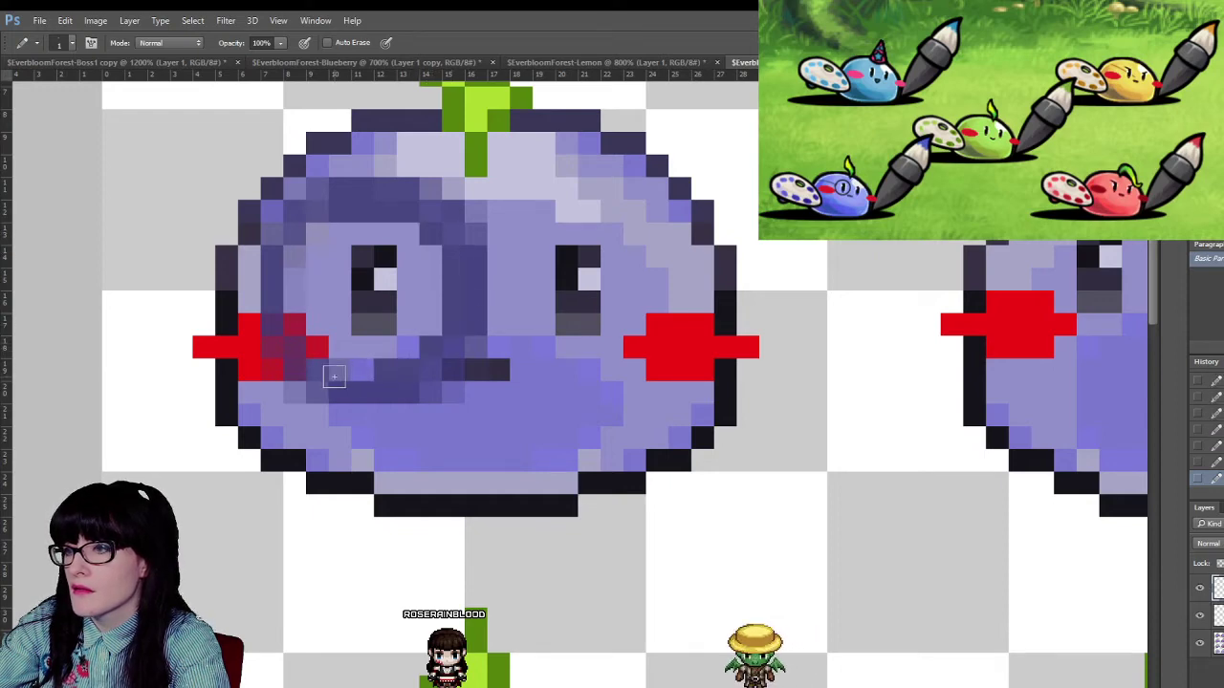
click(333, 376)
click(314, 344)
drag(295, 302, 295, 256)
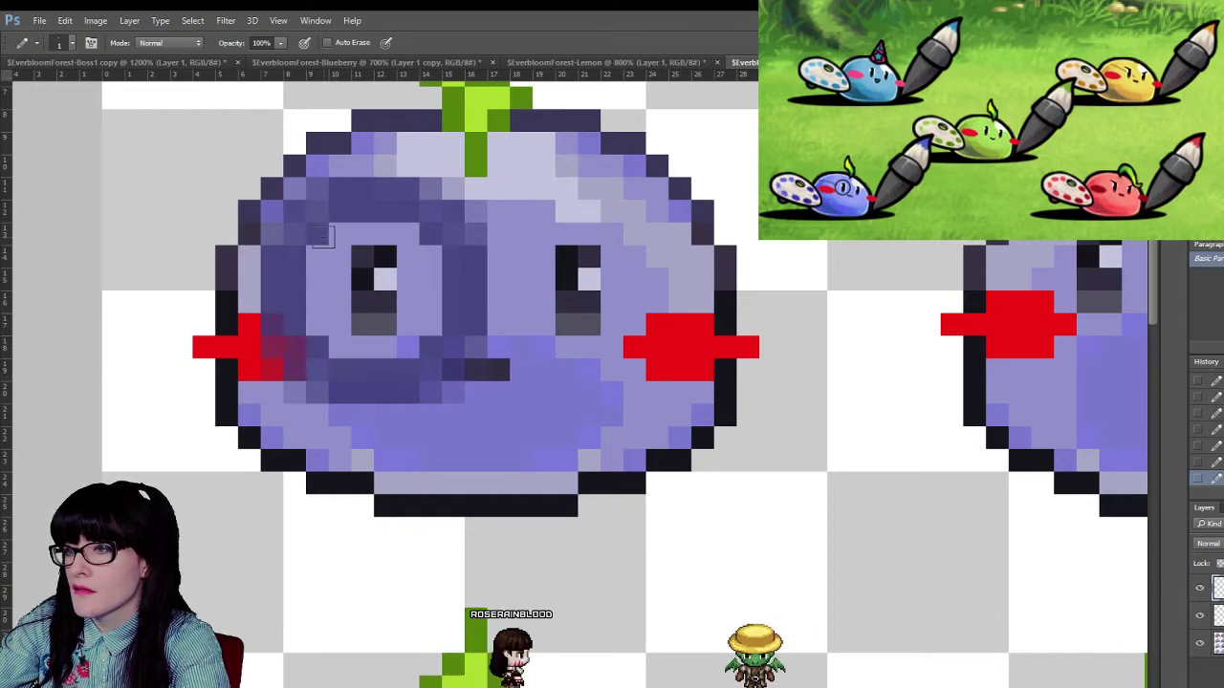
- Hide the blurred rim layer, check the crisp ring at sheet scale, and delete the blurred layer
click(1199, 617)
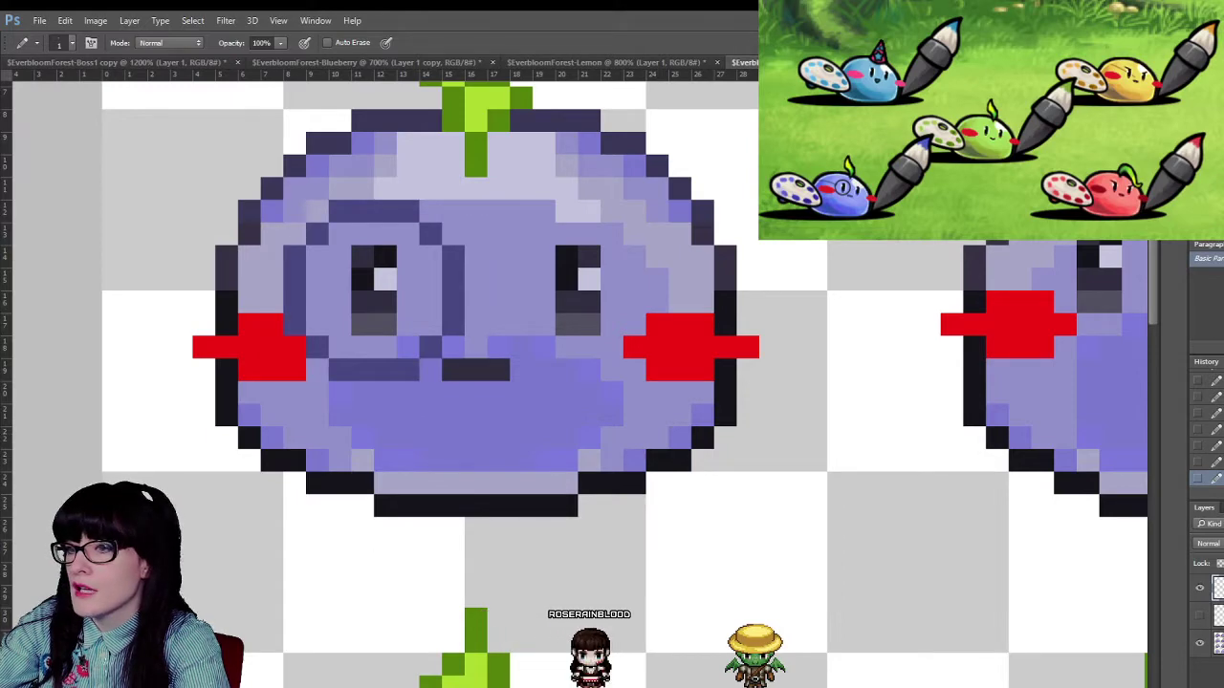
key(z)
alt+click(372, 340)
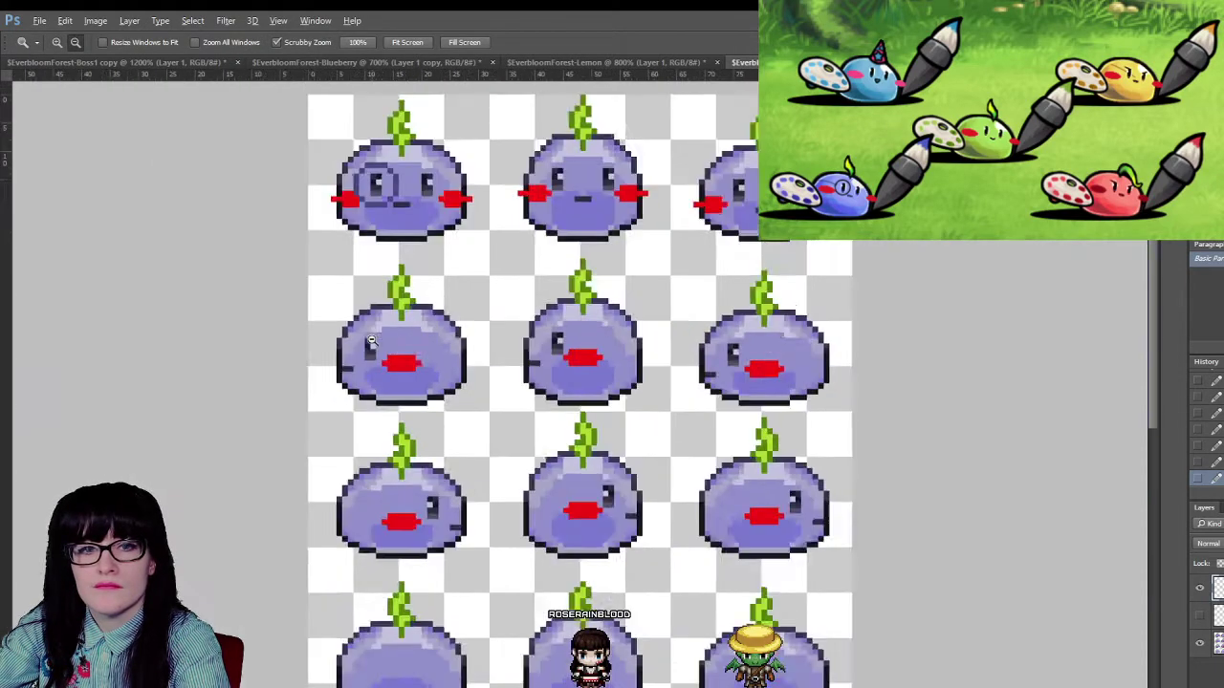
alt+click(373, 339)
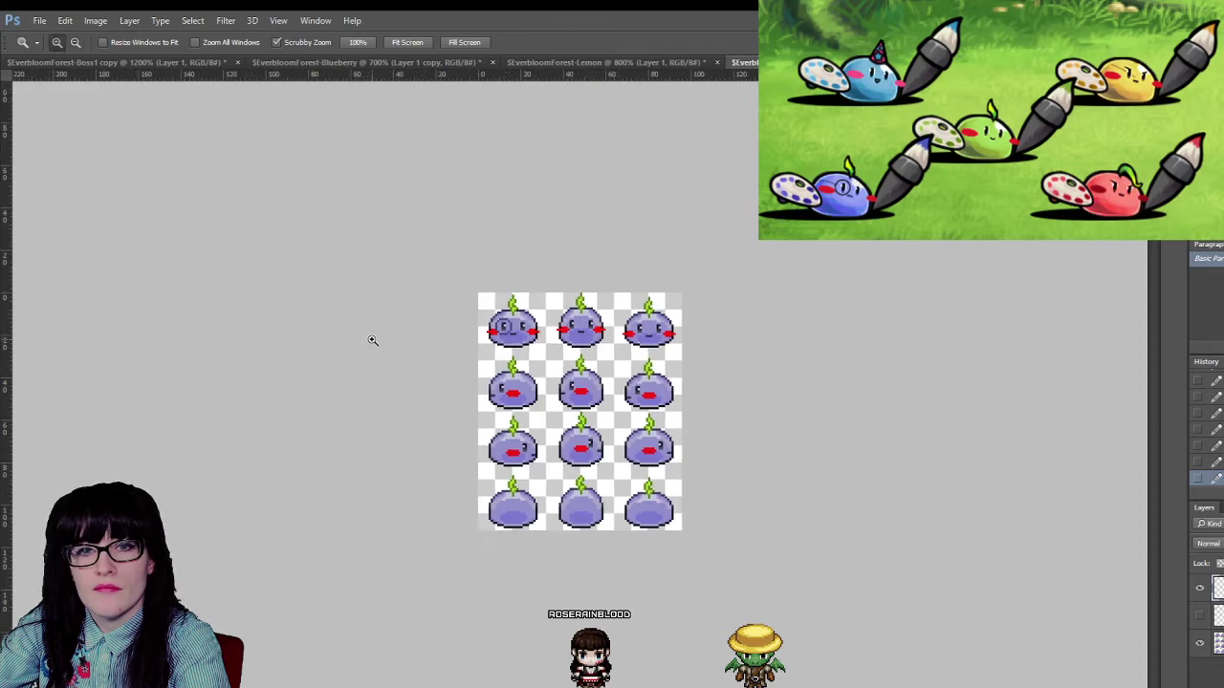
drag(371, 303, 427, 222)
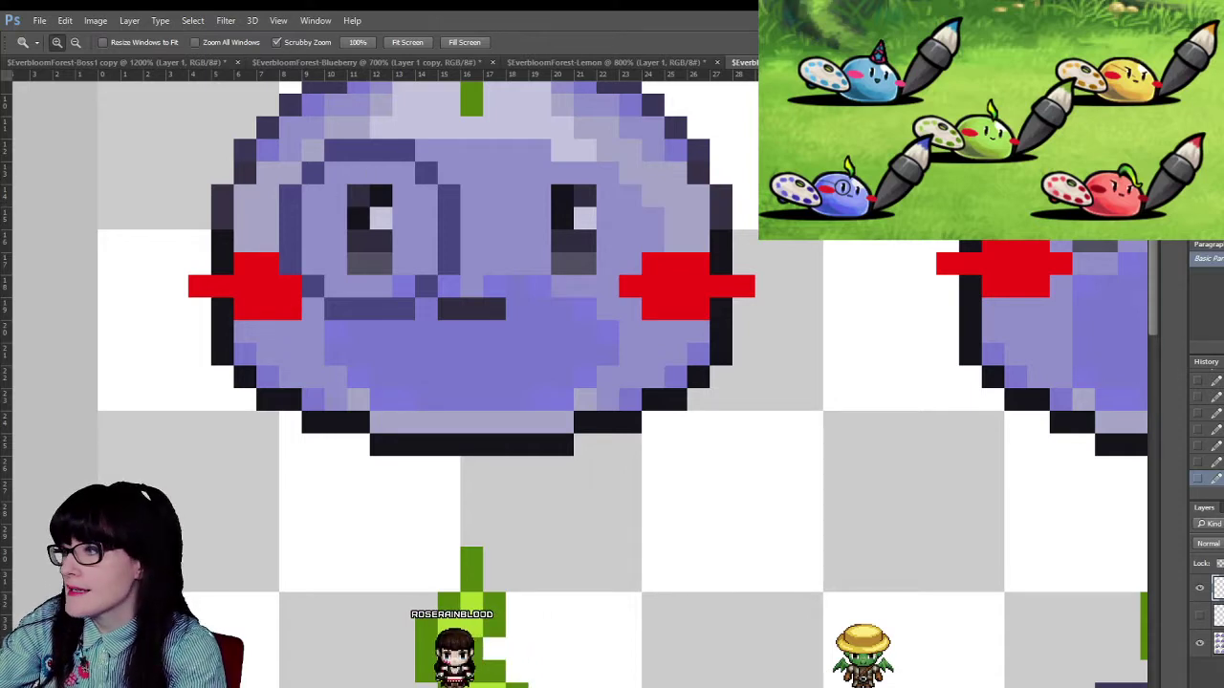
scroll(415, 292, up, 2)
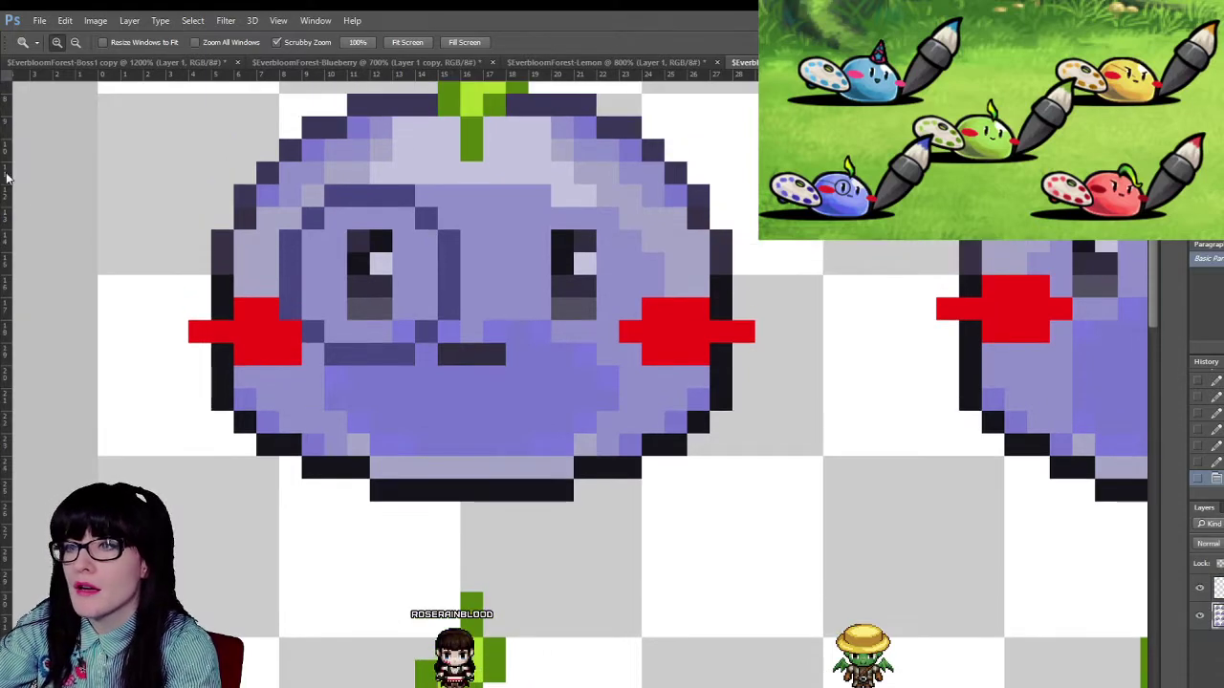
- Try a short dark purple strap from the monocle to the slime's left edge on the base layer, check it at sheet scale, and undo it
key(b)
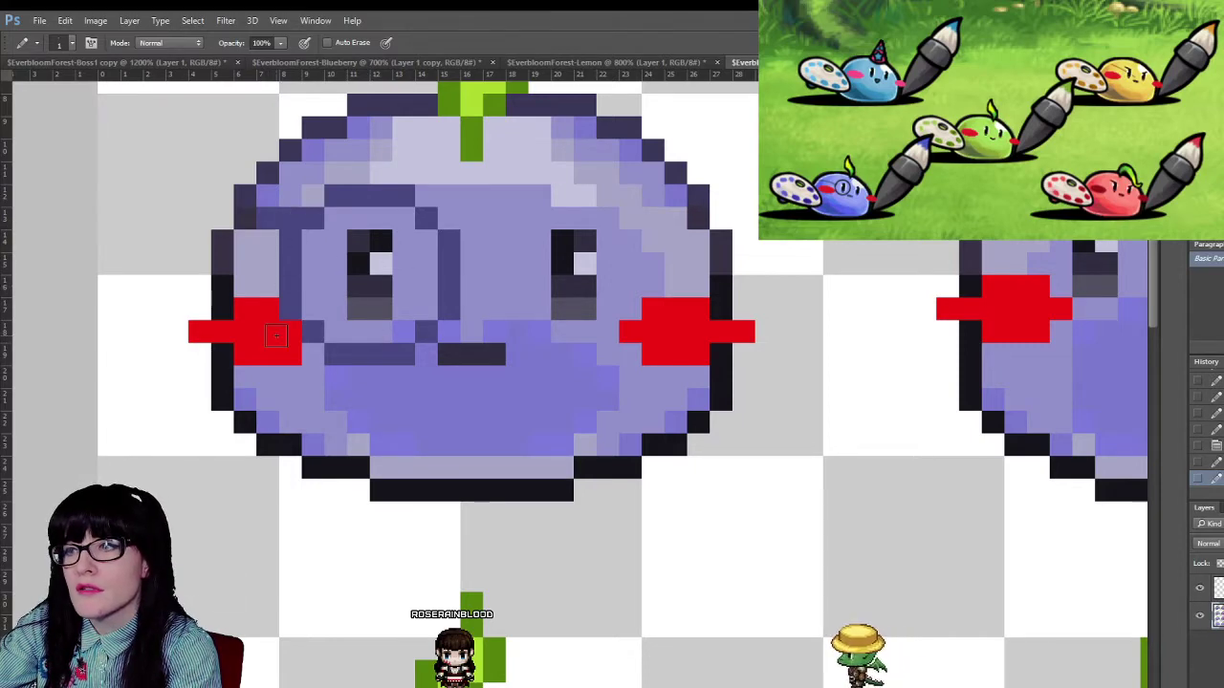
key(z)
scroll(510, 284, down, 5)
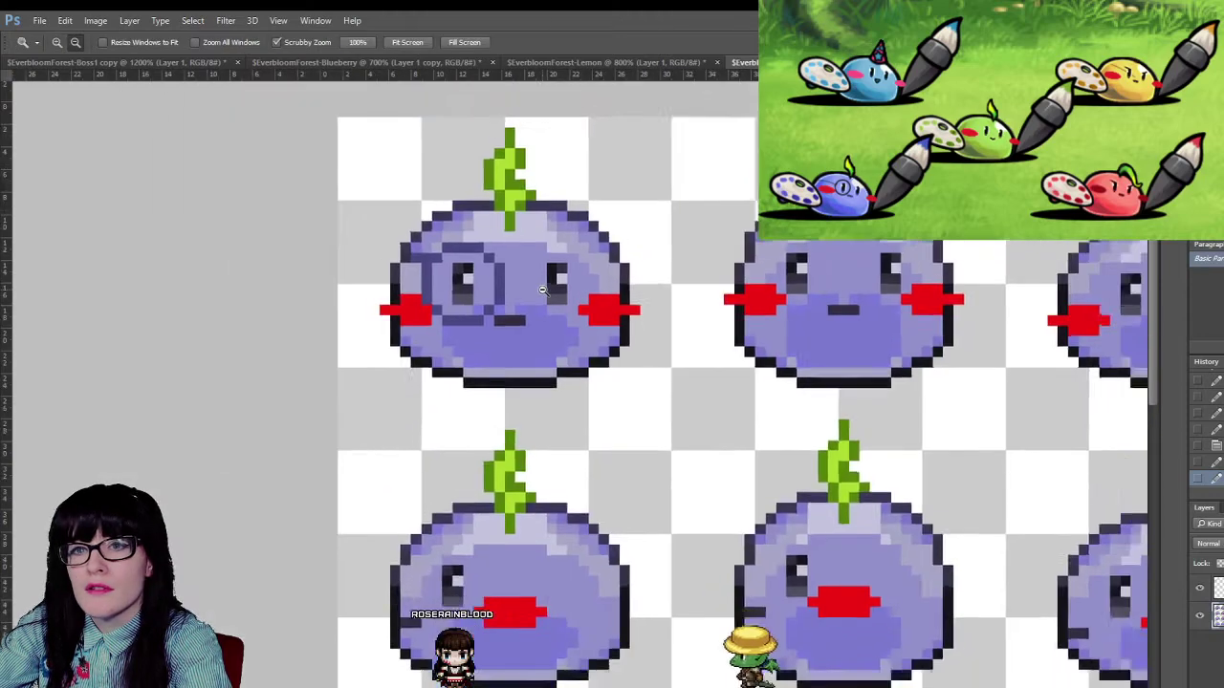
scroll(542, 290, down, 3)
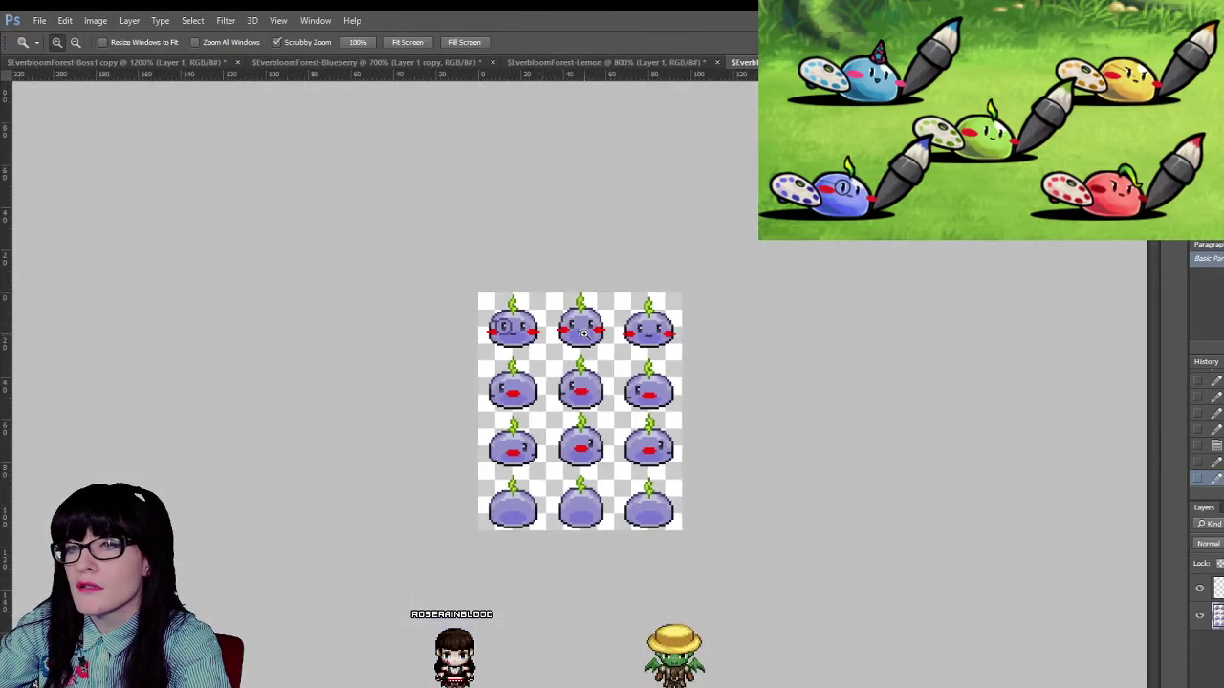
scroll(583, 332, down, 1)
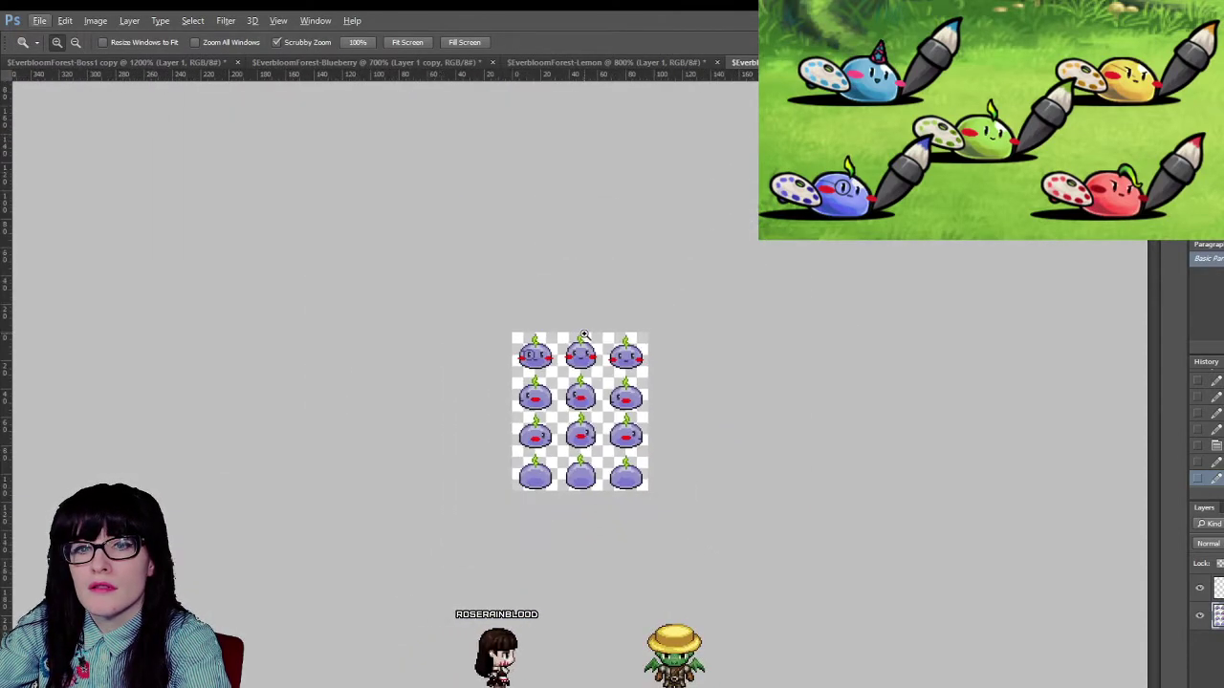
scroll(583, 331, up, 1)
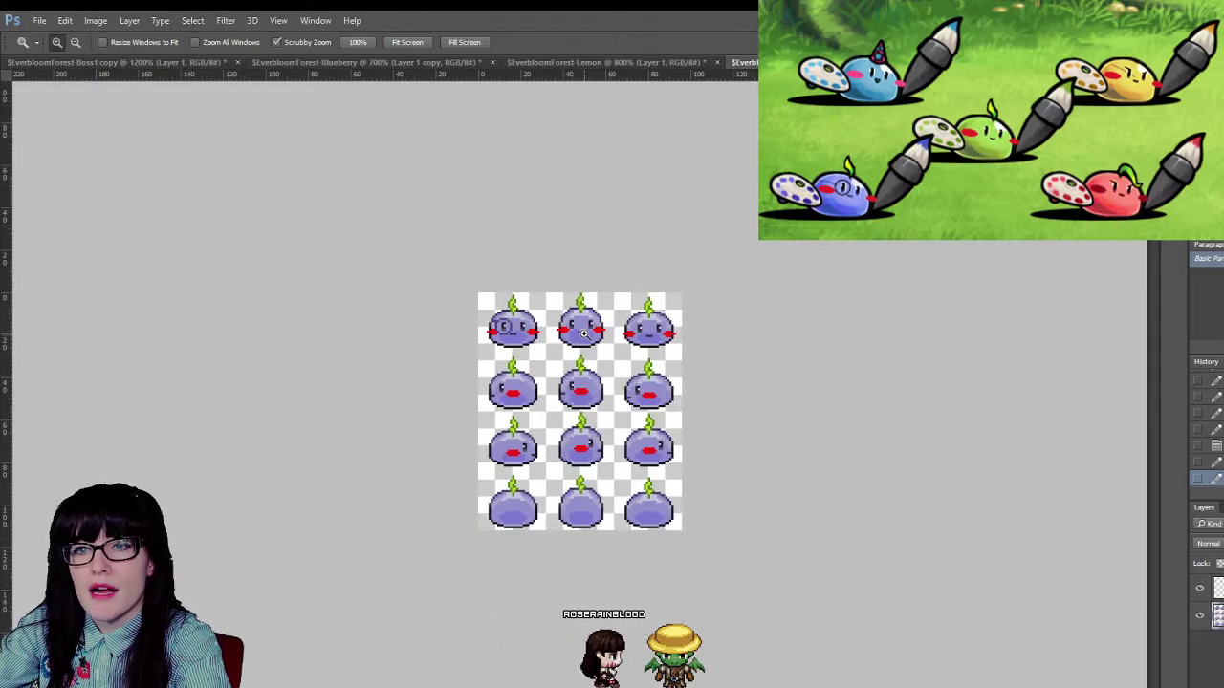
scroll(583, 332, up, 2)
scroll(466, 270, up, 3)
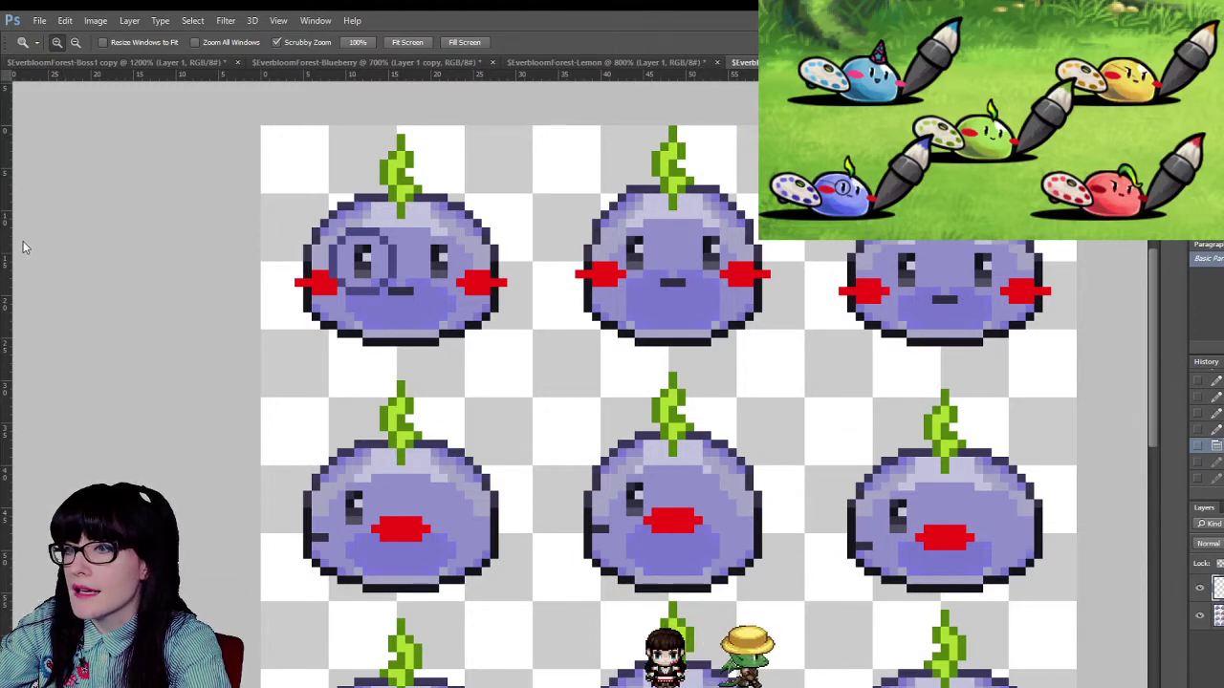
- Draw the short strap from the ring's upper left to the slime's edge on the monocle layer, and toggle that layer's visibility to compare
key(b)
click(332, 238)
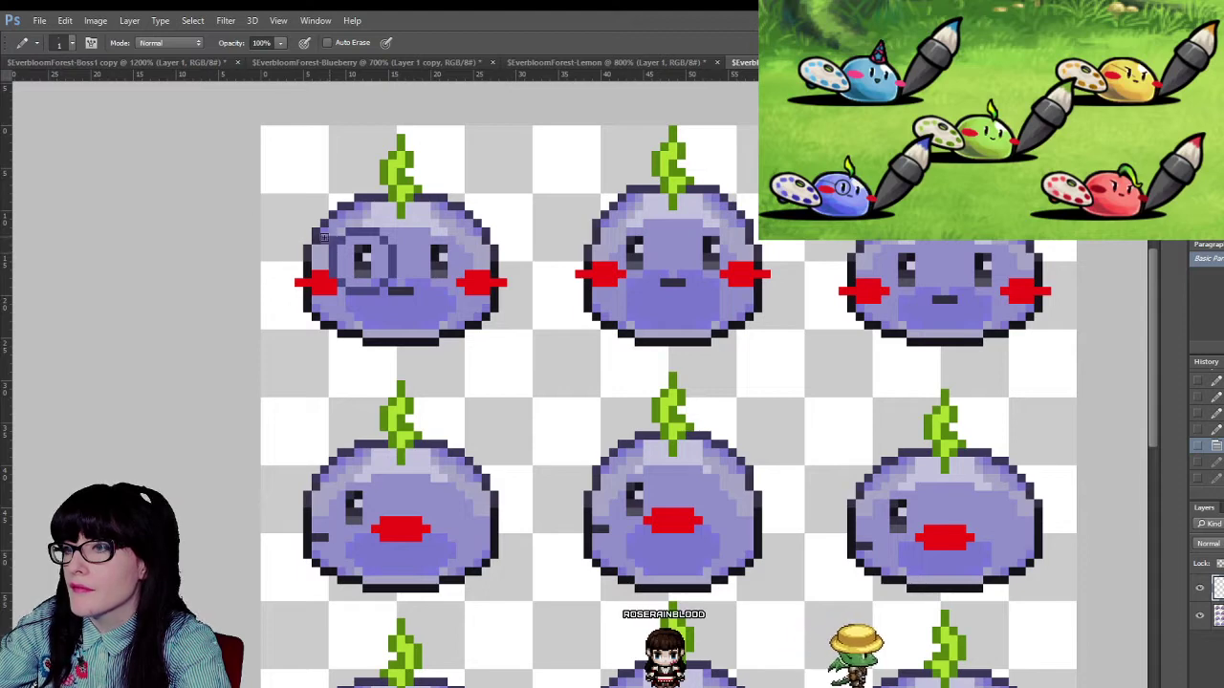
click(328, 238)
click(1200, 589)
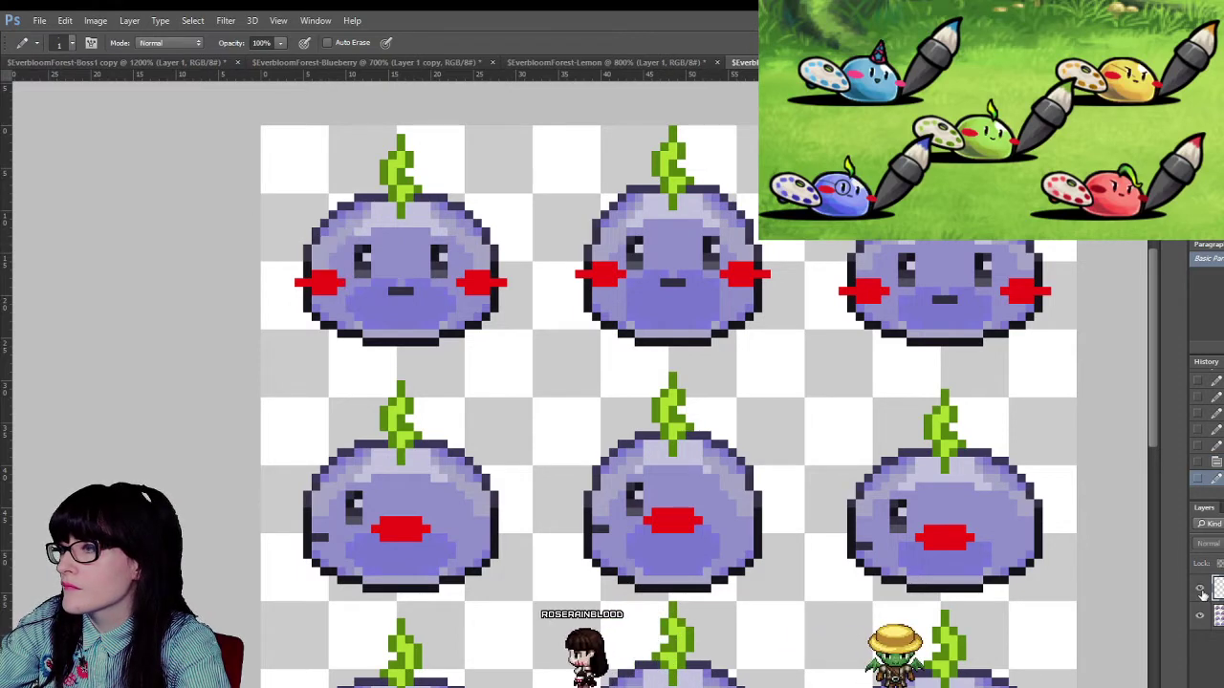
click(1200, 589)
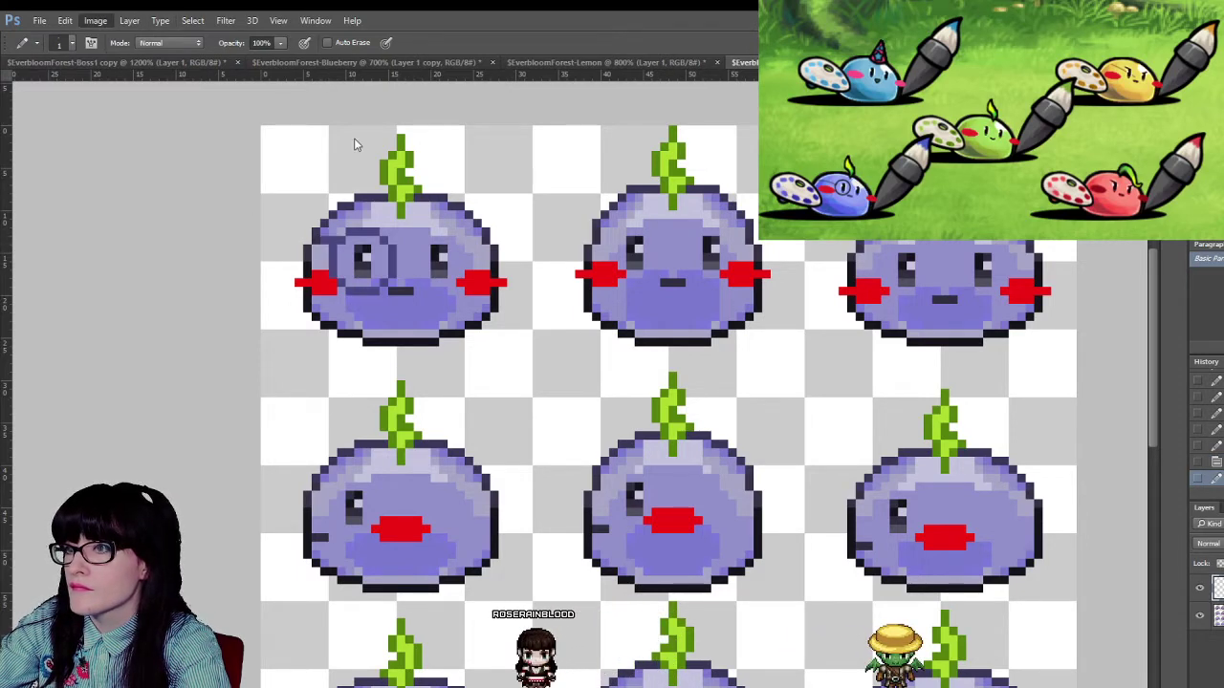
key(i)
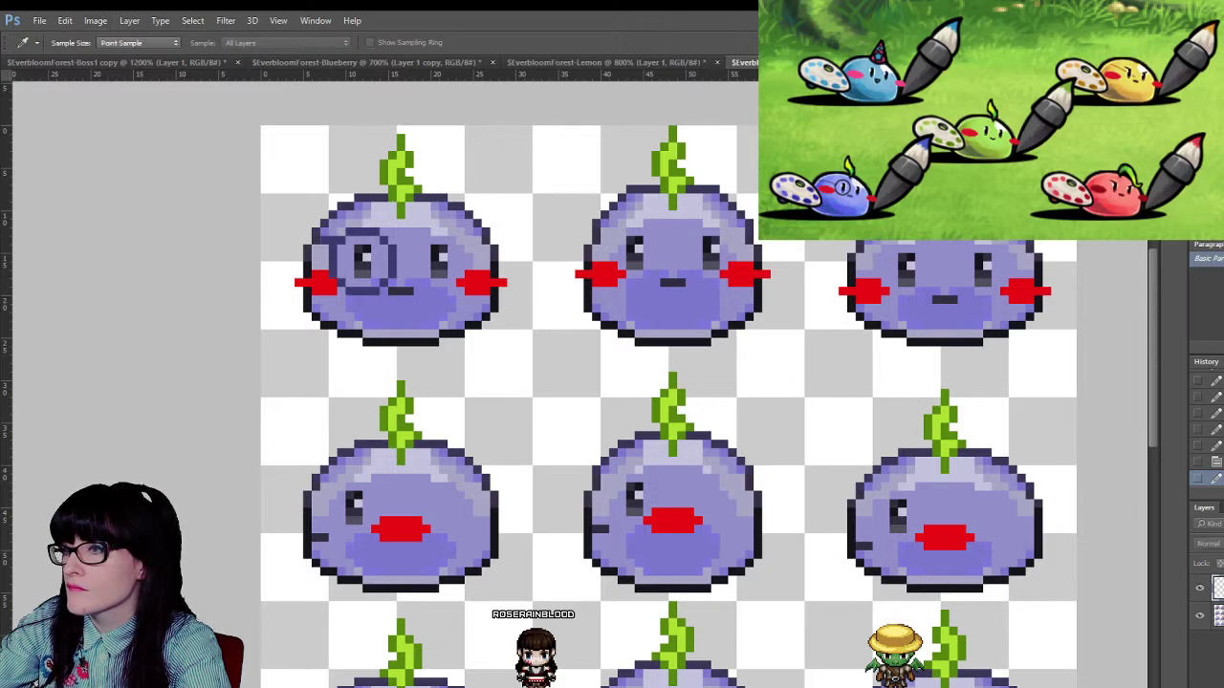
- Examine the monocle and strap on the first front-facing slime at full-sheet scale and up close
key(b)
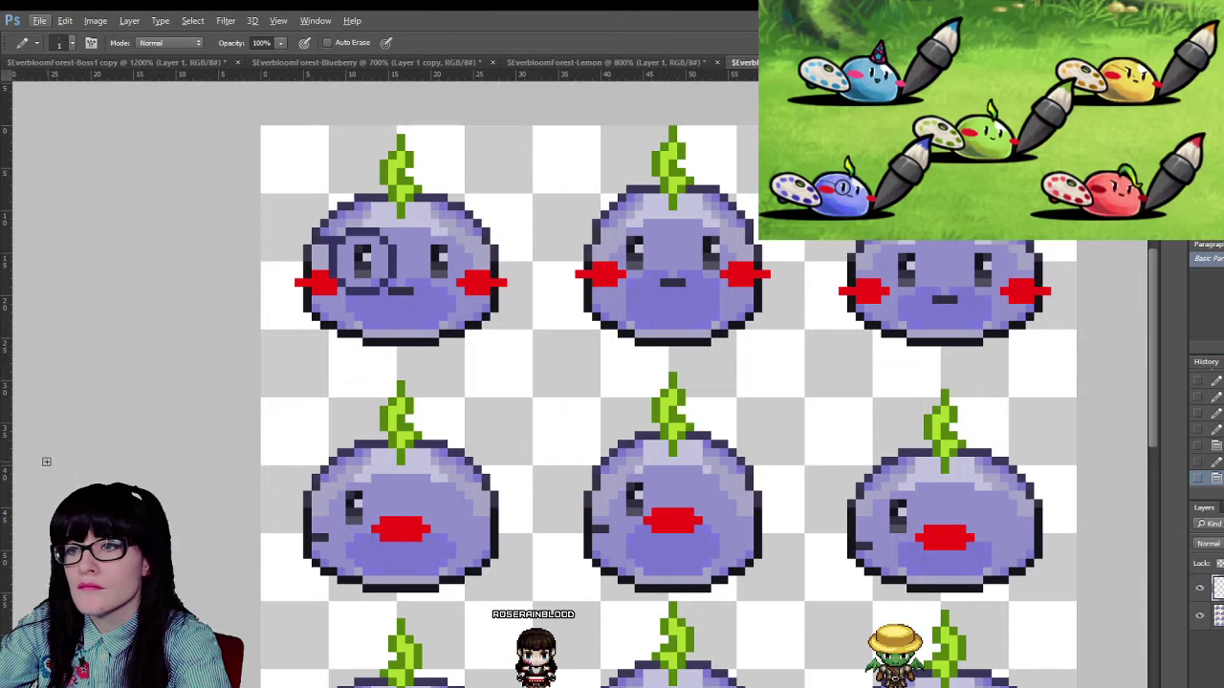
key(z)
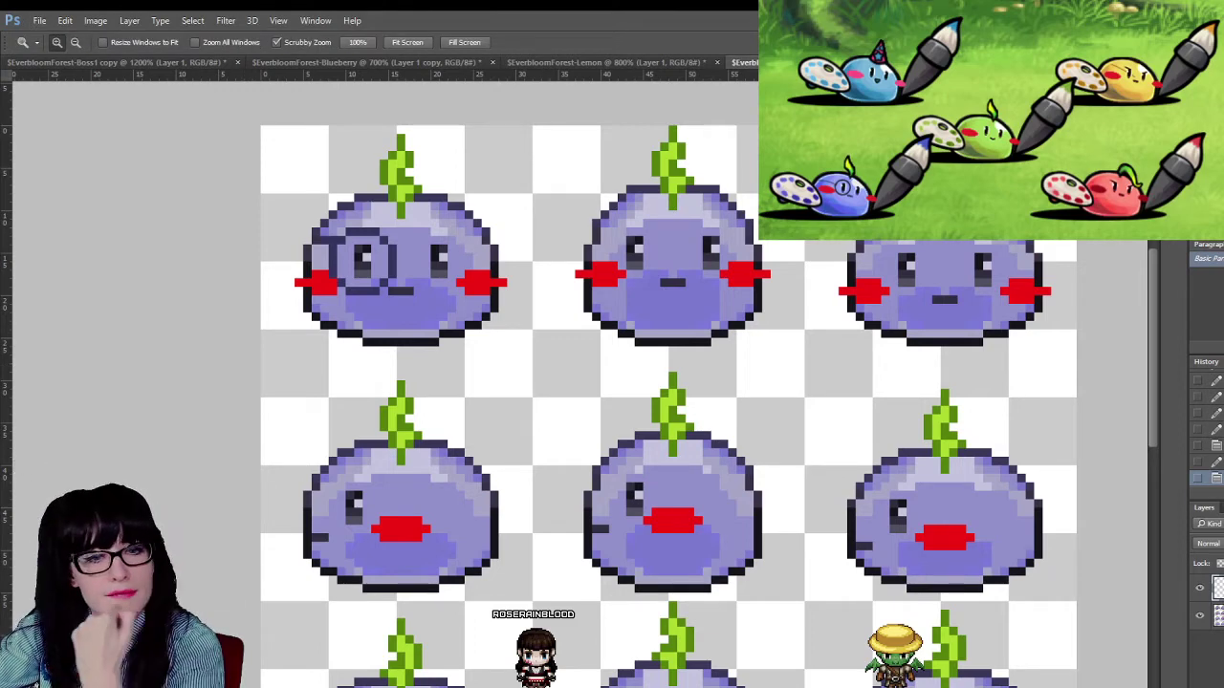
click(375, 301)
click(375, 301)
click(375, 301)
click(376, 302)
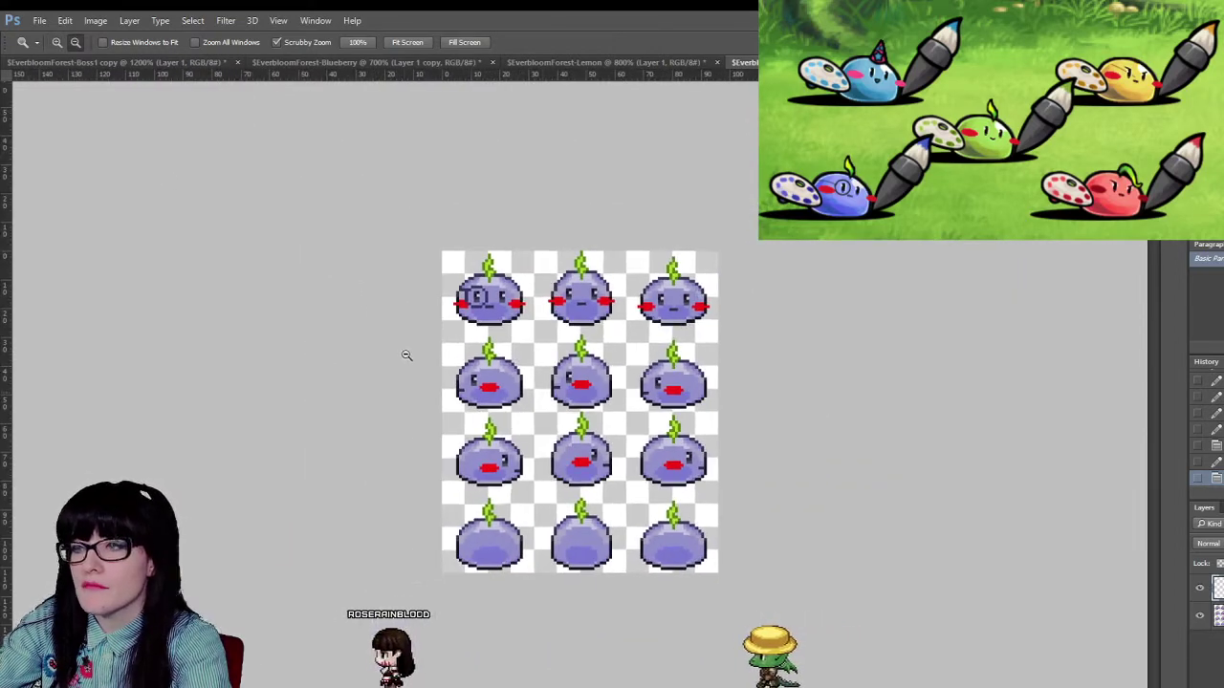
alt+click(543, 353)
alt+click(523, 354)
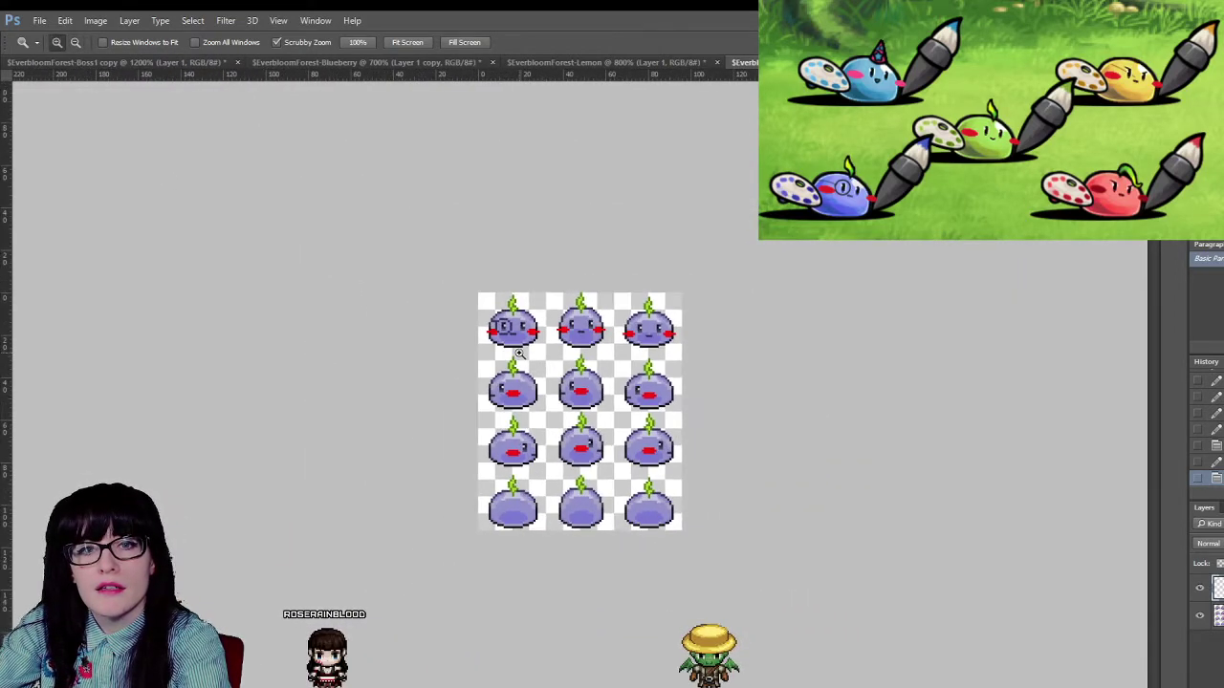
alt+click(543, 375)
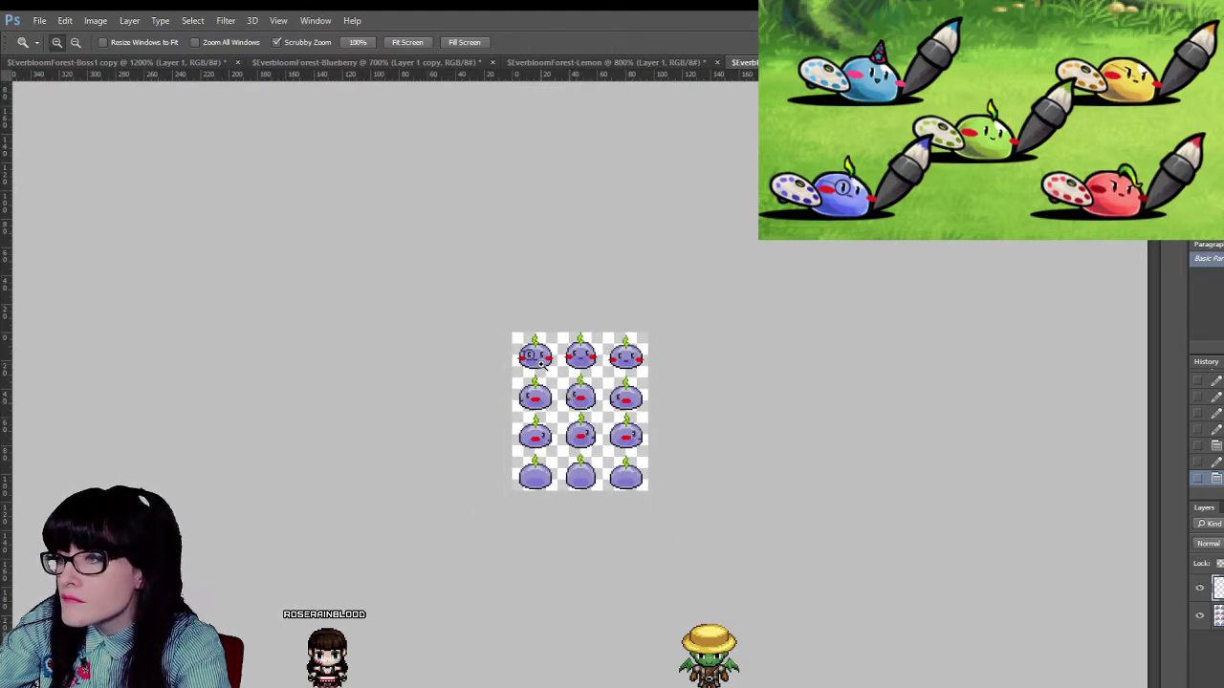
key(v)
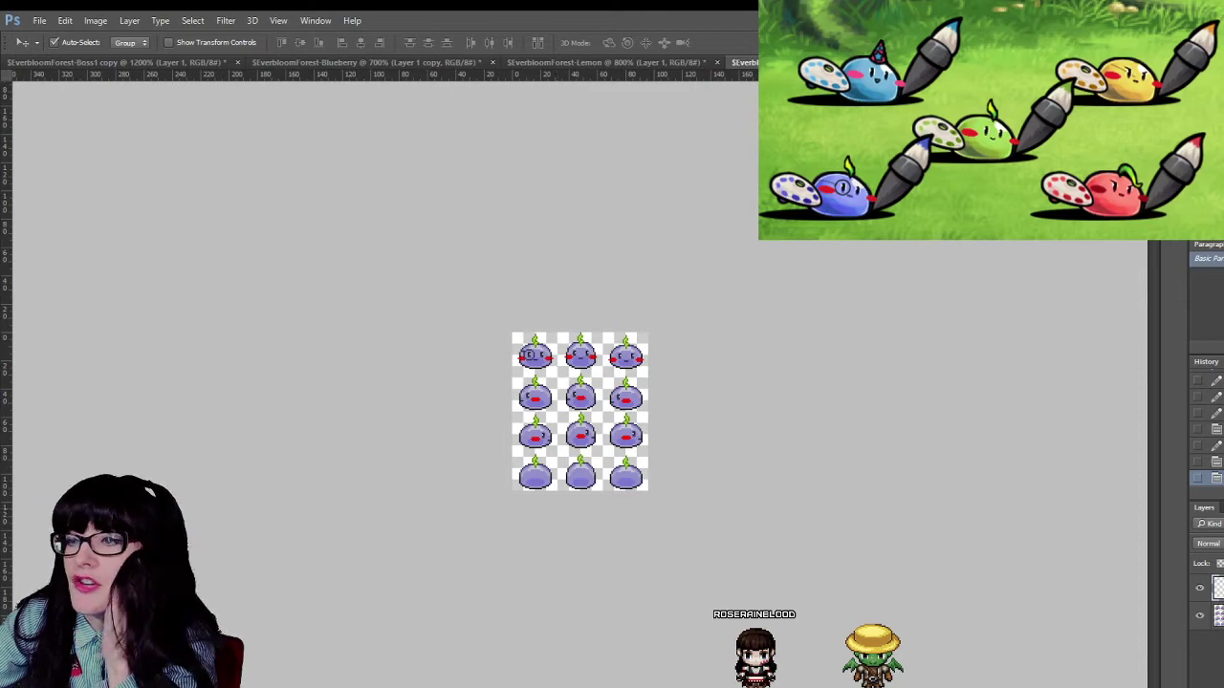
key(z)
drag(559, 306, 469, 282)
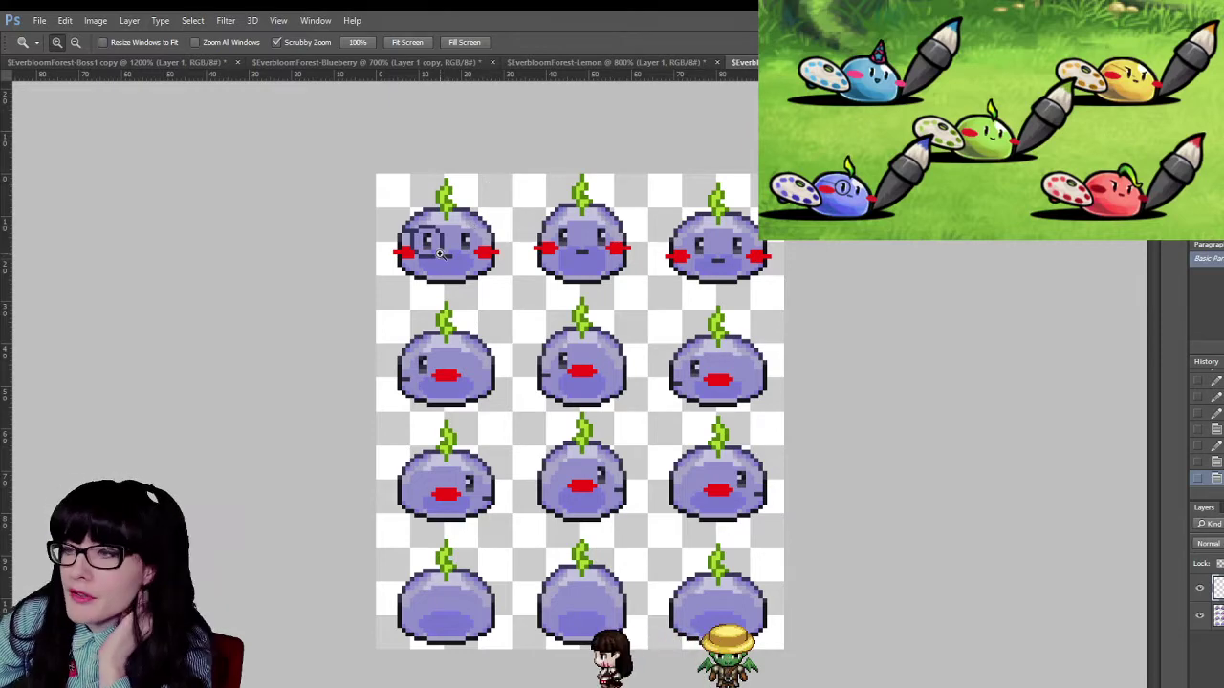
key(ctrl+plus)
key(ctrl+plus)
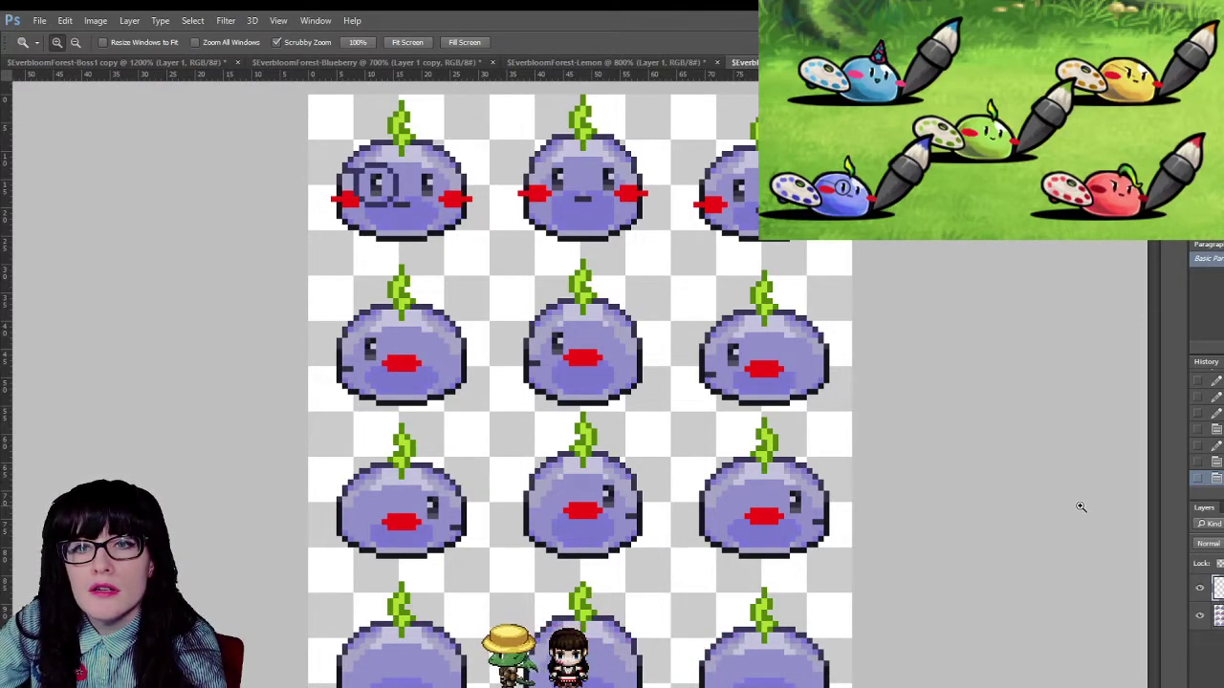
alt+click(579, 261)
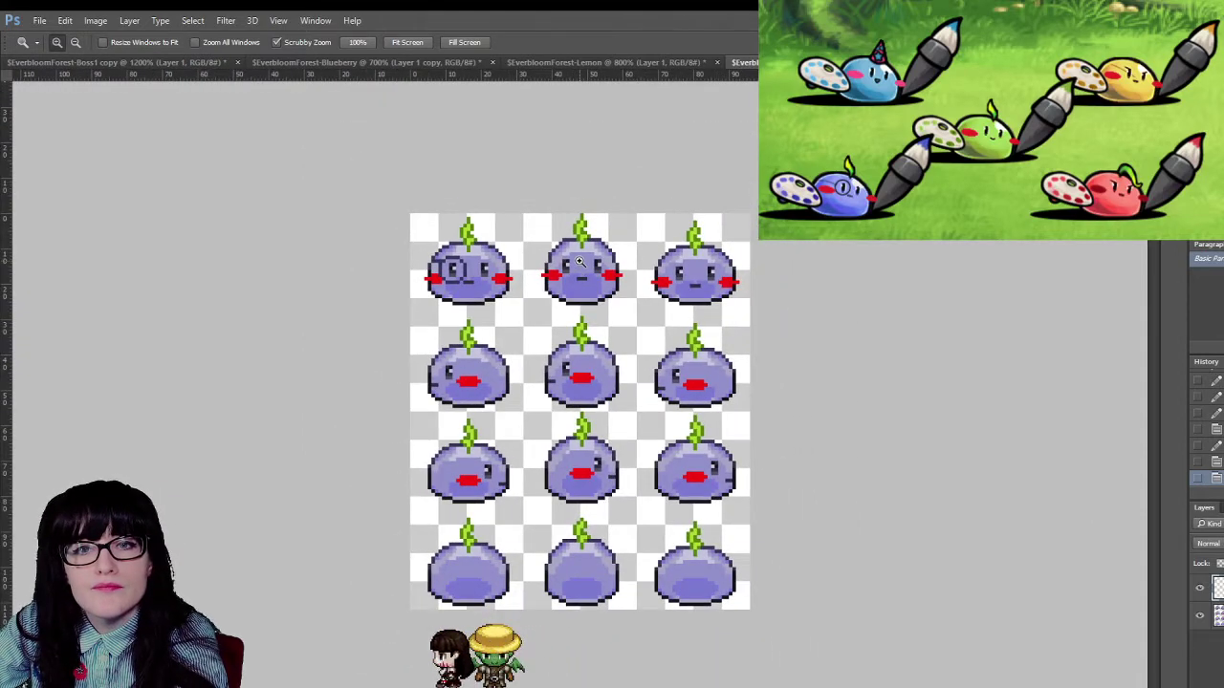
key(ctrl+plus)
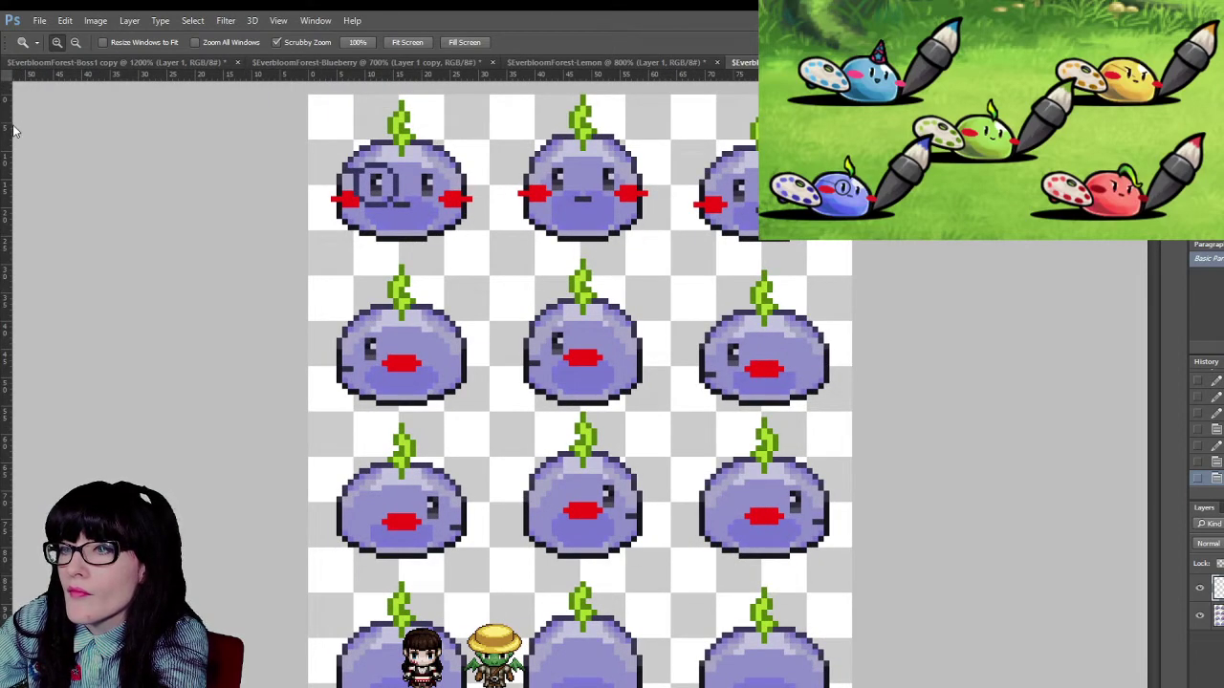
- Trim the strap on the monocle layer at the first slime's left edge, keeping only a short stub at the ring's upper left
key(m)
drag(314, 157, 349, 192)
key(Delete)
key(ctrl+d)
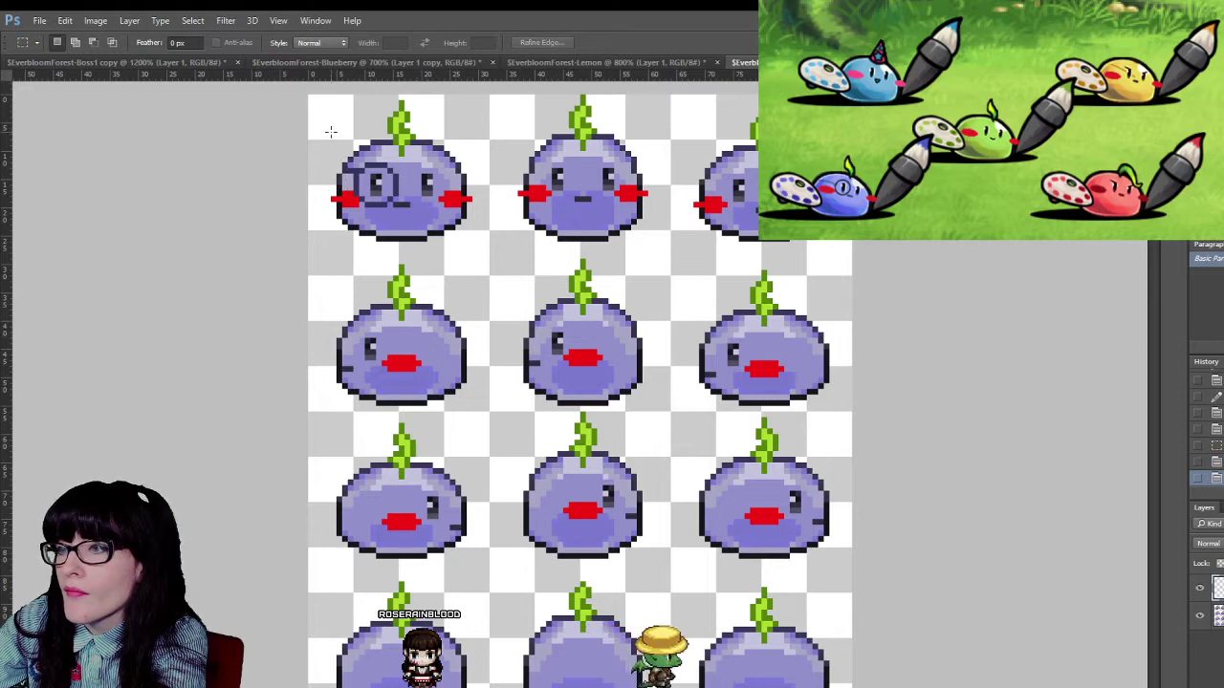
drag(331, 131, 354, 219)
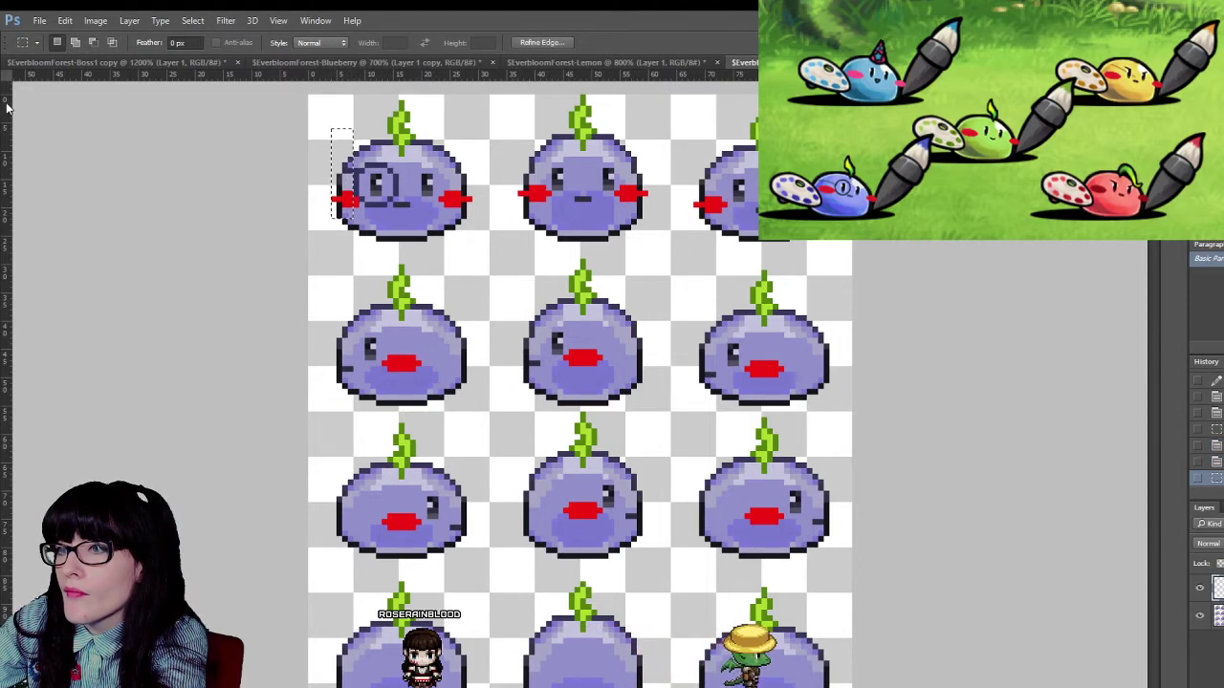
key(Delete)
key(ctrl+d)
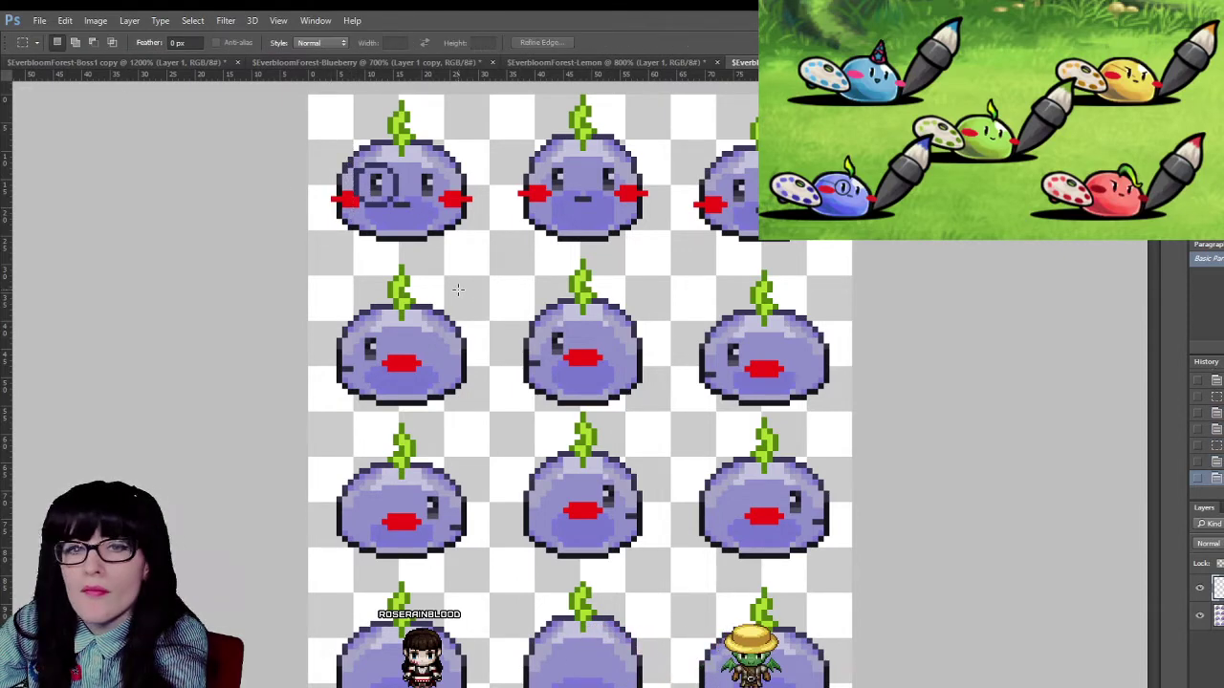
- Compare the monocle with and without the strap trim at sheet scale by undoing and redoing the deletion
key(z)
alt+click(623, 392)
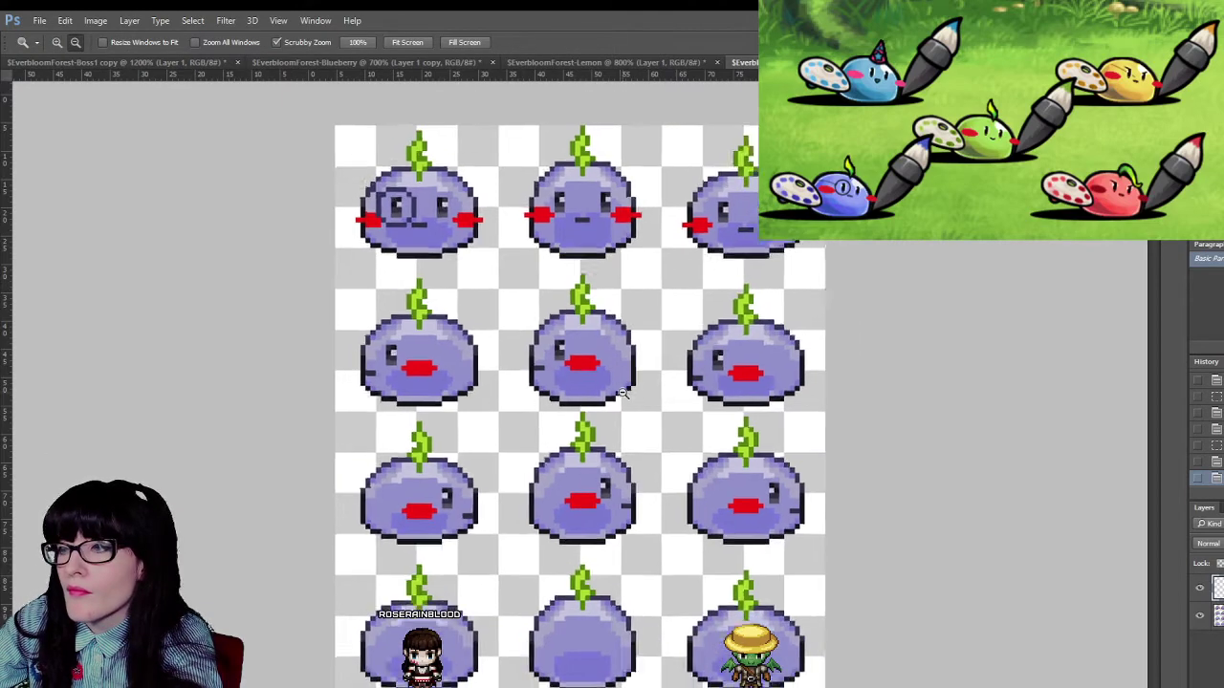
alt+click(623, 393)
alt+click(623, 393)
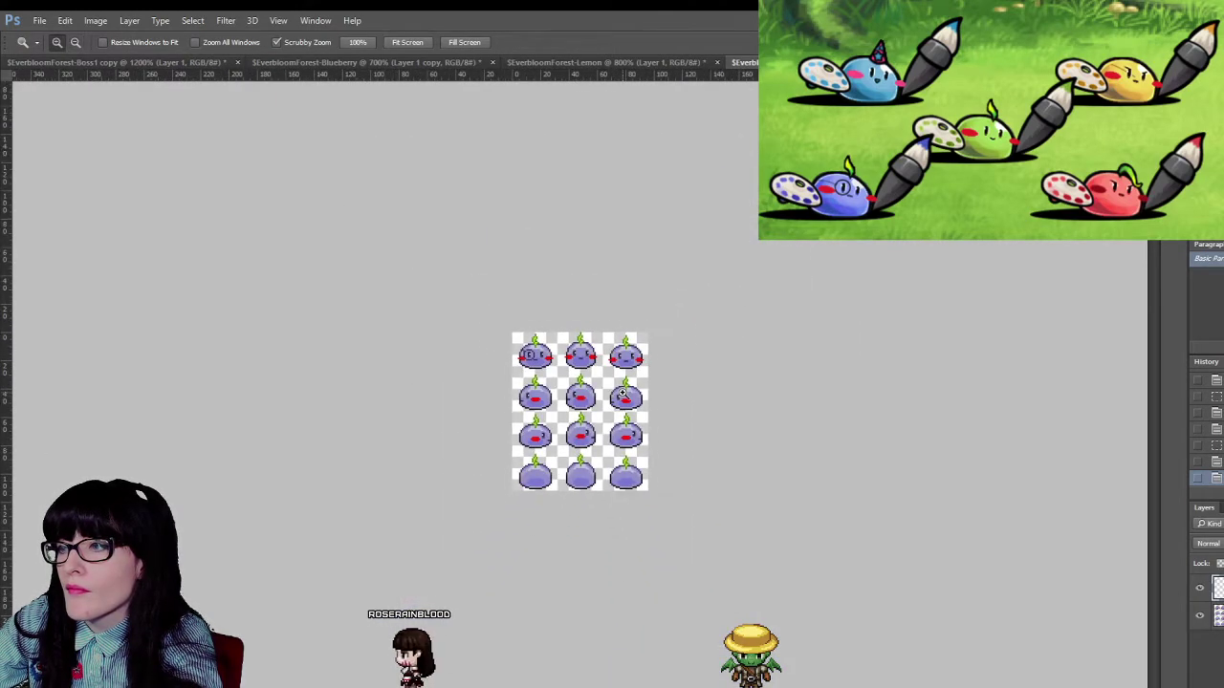
key(ctrl+alt+z)
key(ctrl+alt+z)
key(ctrl+alt+z)
key(ctrl+alt+z)
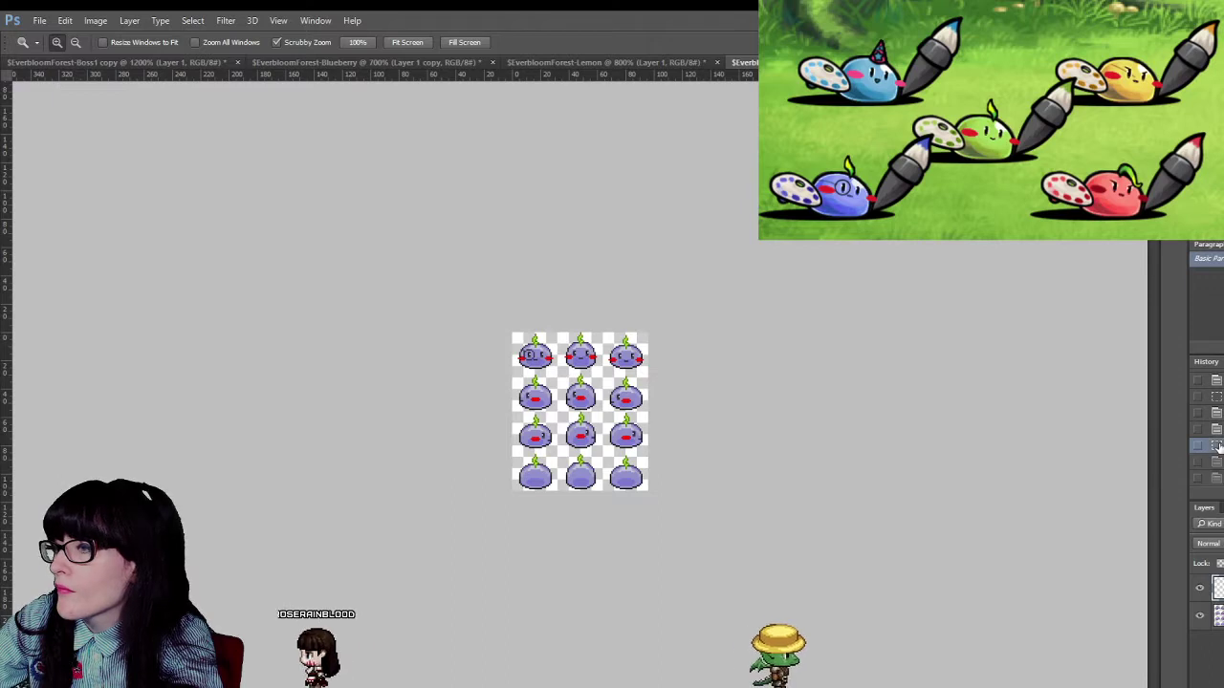
key(ctrl+shift+z)
key(ctrl+shift+z)
key(ctrl+shift+z)
key(ctrl+shift+z)
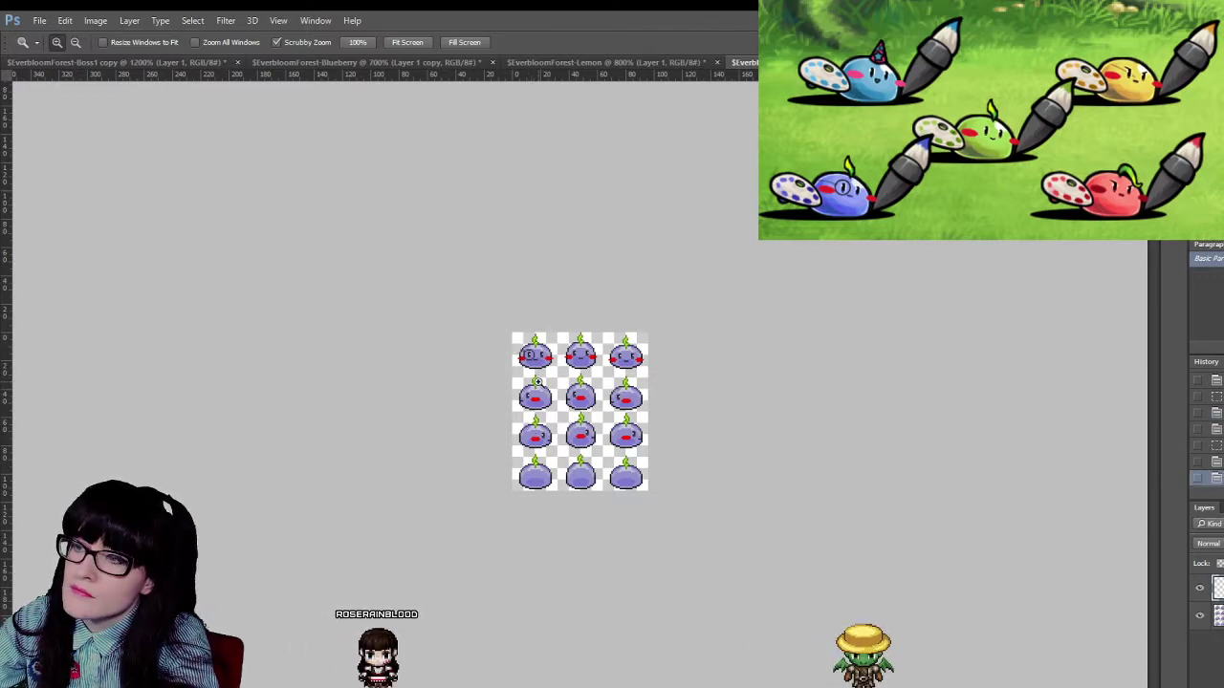
- Duplicate the monocle layer and place copies over the matching eye of the second and third front-facing slimes
key(ctrl+plus)
key(ctrl+plus)
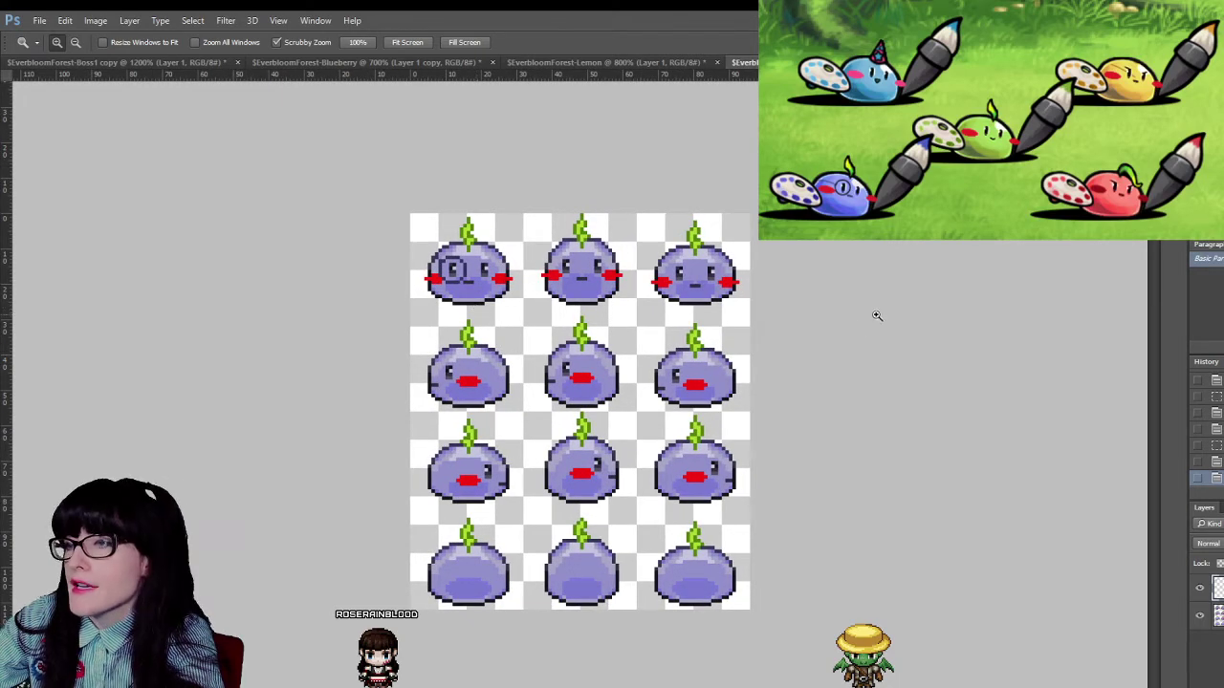
key(ctrl+plus)
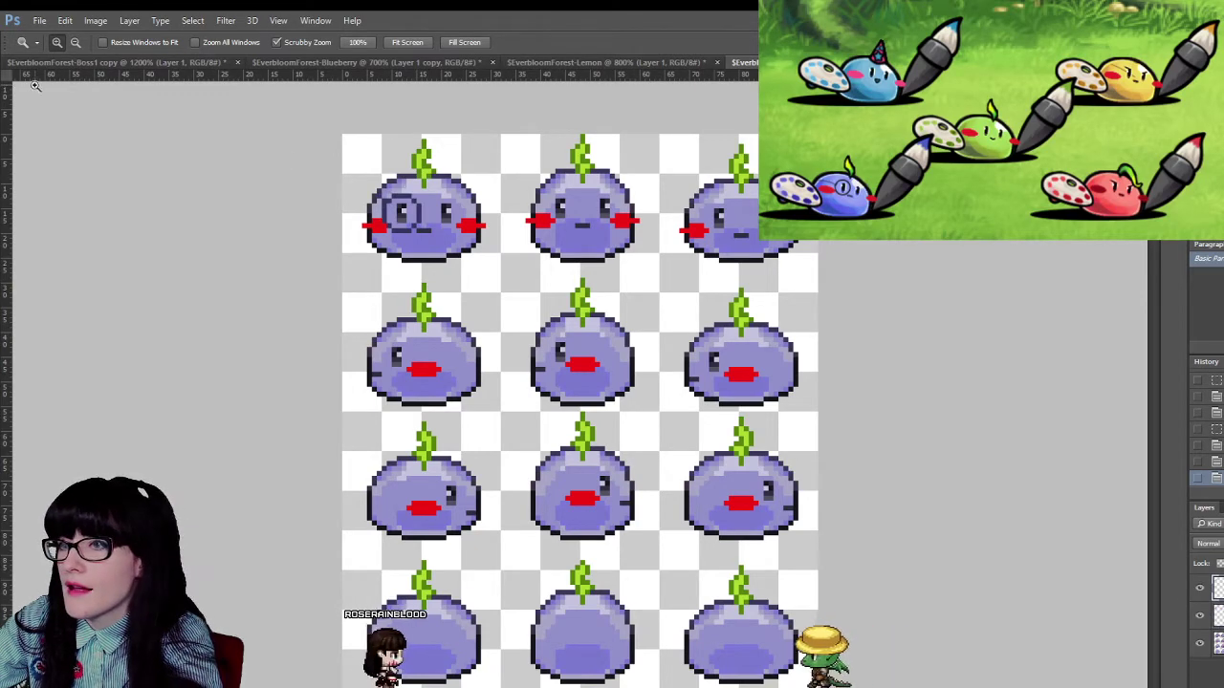
key(v)
drag(422, 204, 577, 201)
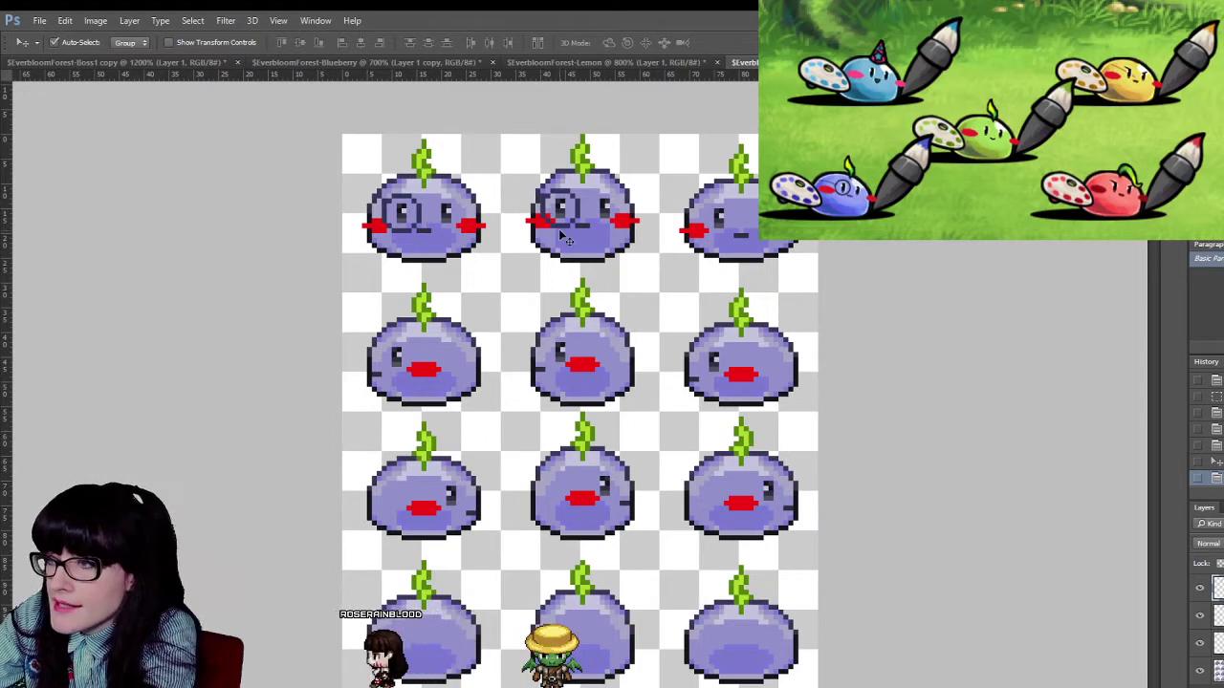
drag(543, 213, 672, 244)
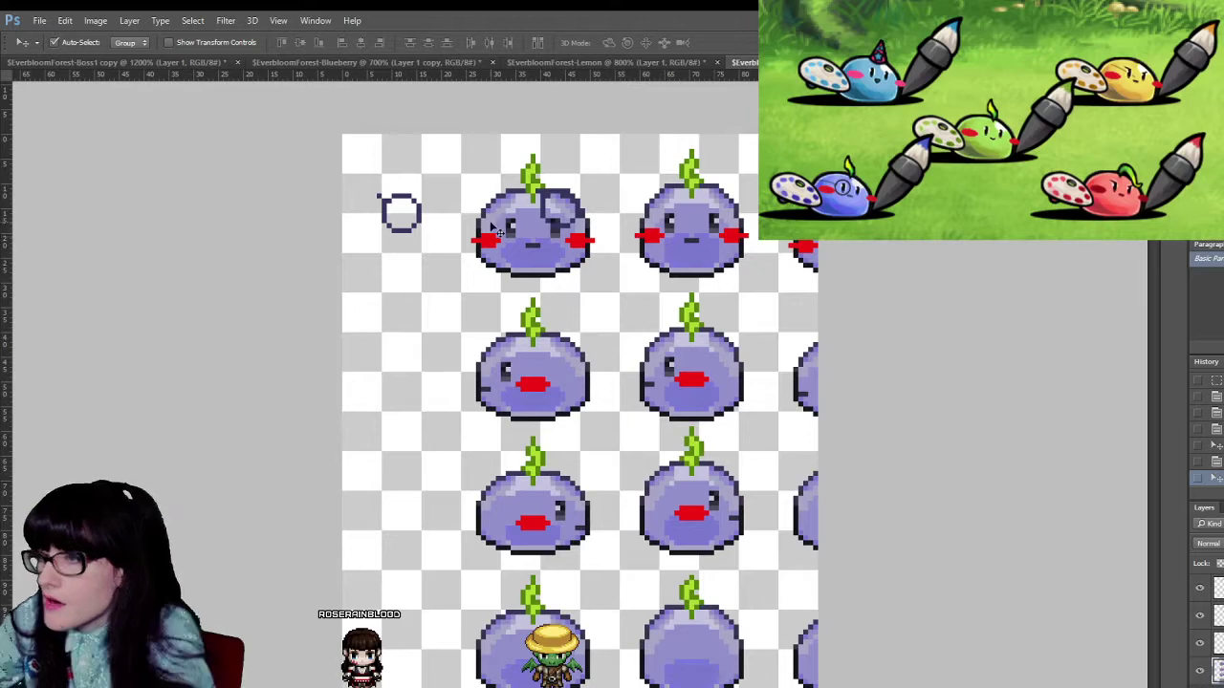
key(ctrl+z)
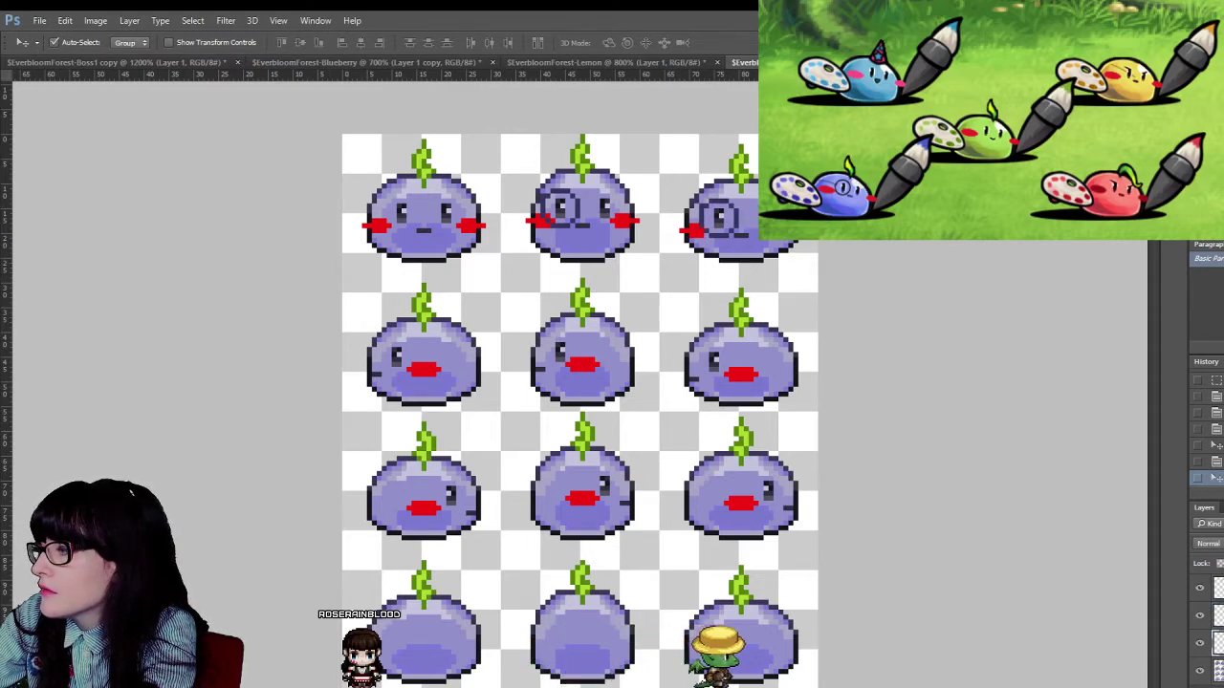
drag(732, 247, 408, 251)
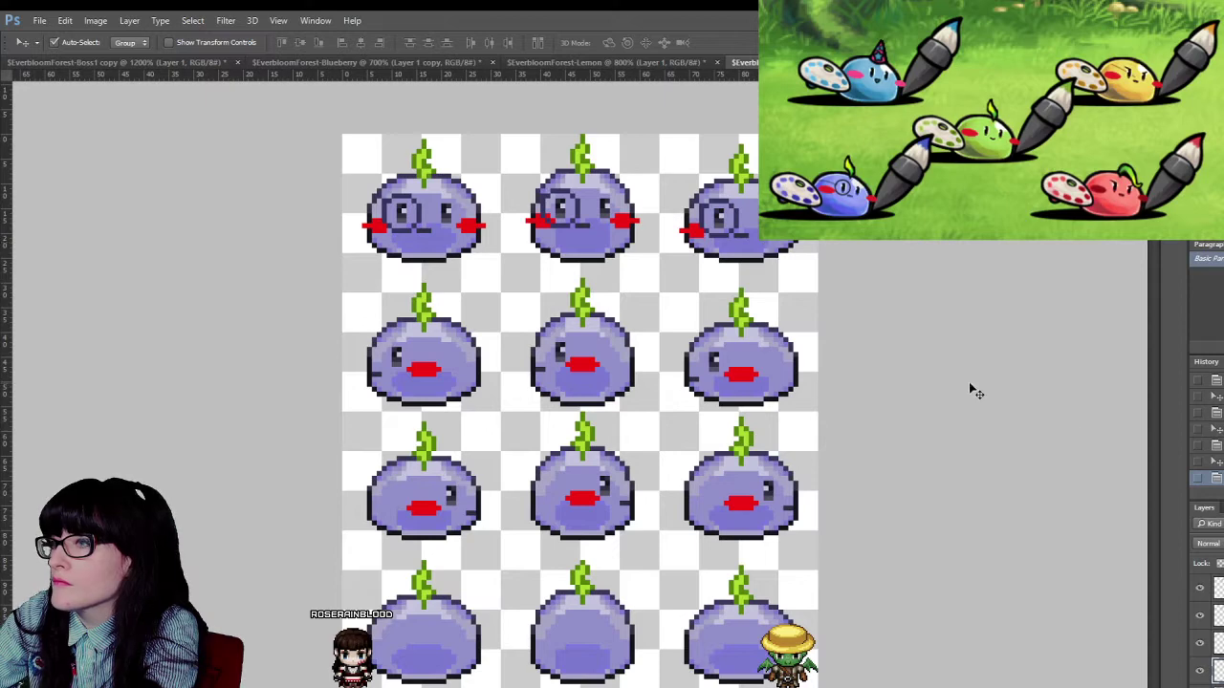
- Check the three front-facing monocles at sheet scale, and place another monocle copy over the eye of the third right-facing slime
key(z)
key(ctrl+minus)
key(ctrl+minus)
key(ctrl+minus)
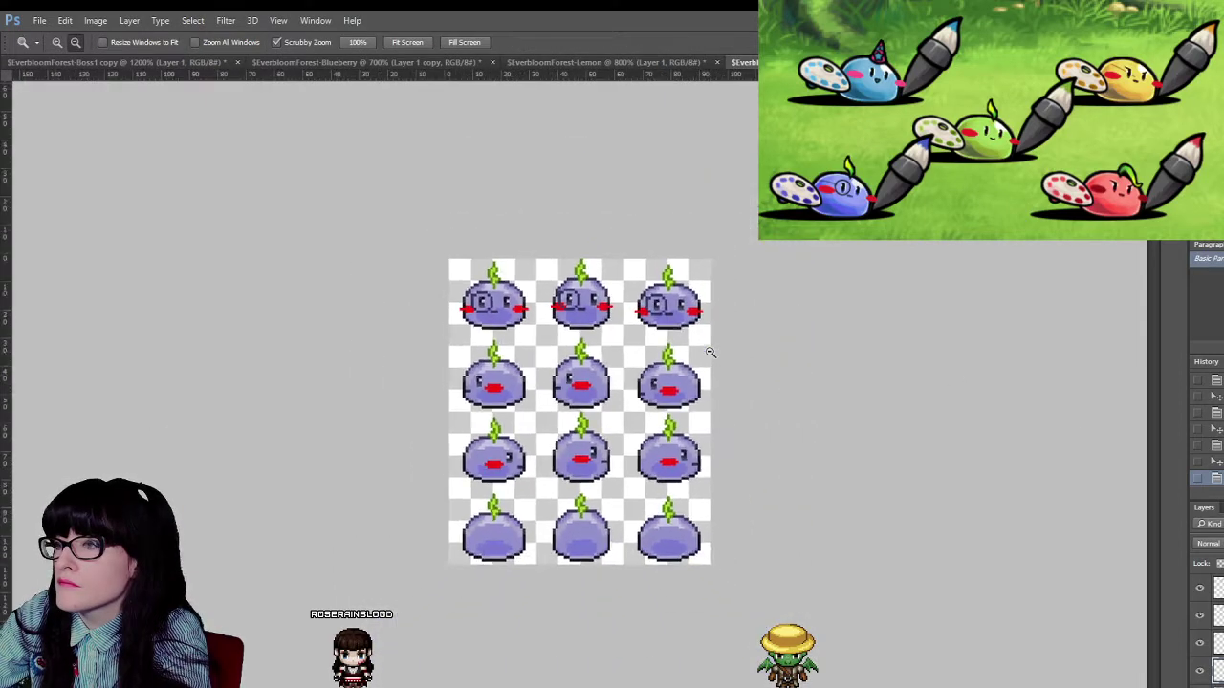
drag(581, 411, 996, 354)
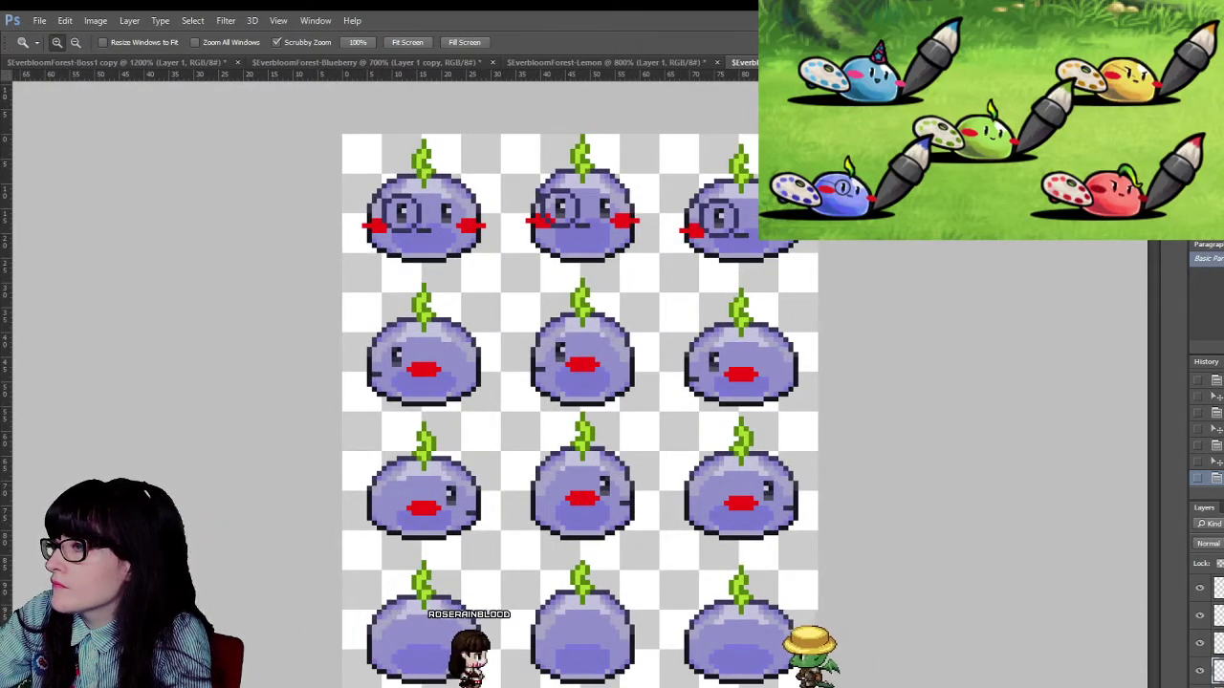
key(v)
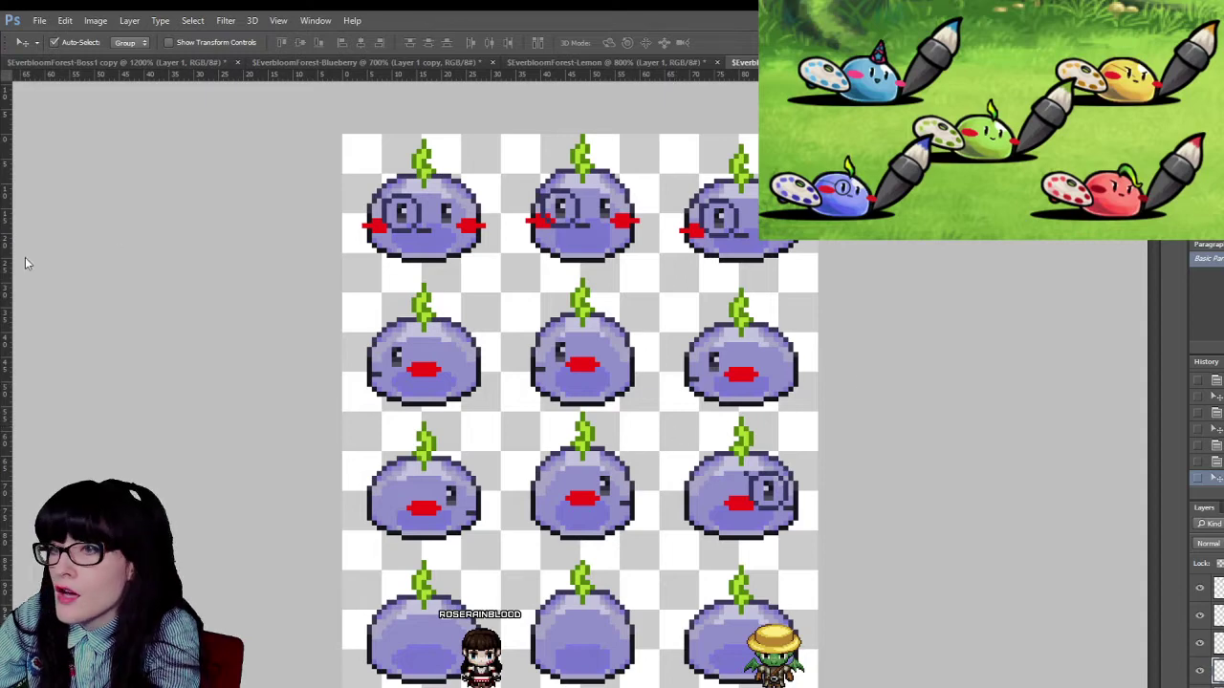
- Extend the strap stub with a one-pixel pencil dot beside the ring on the third right-facing slime
key(z)
click(744, 531)
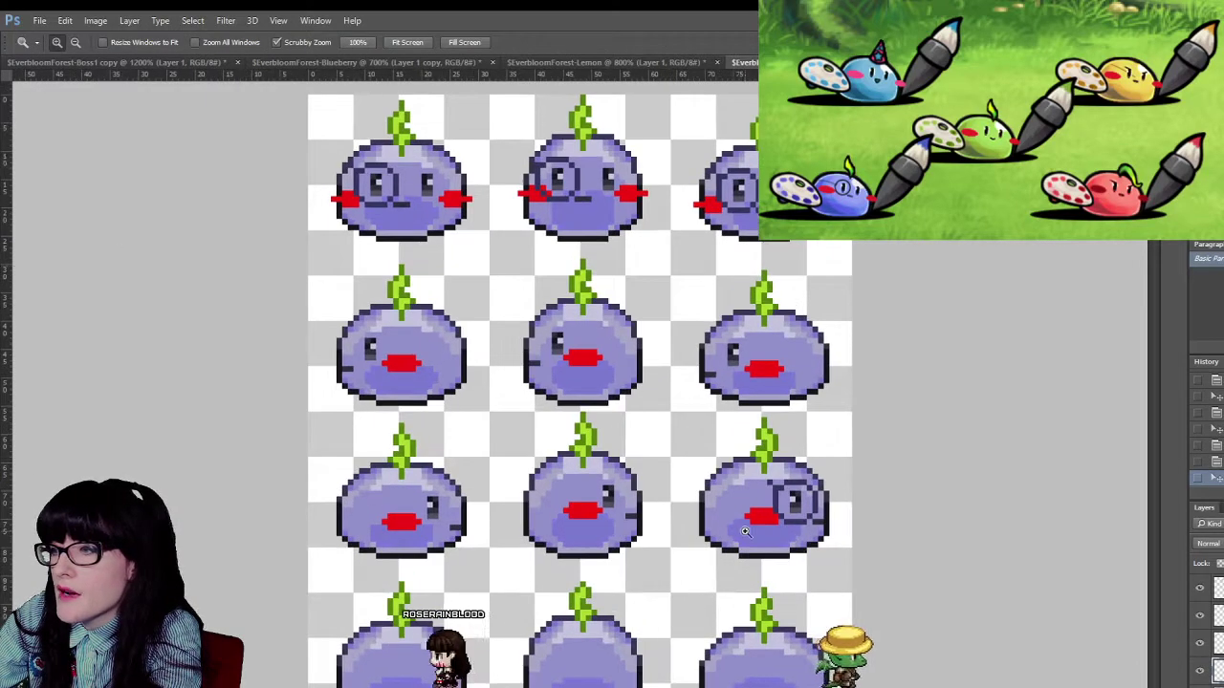
click(745, 532)
key(b)
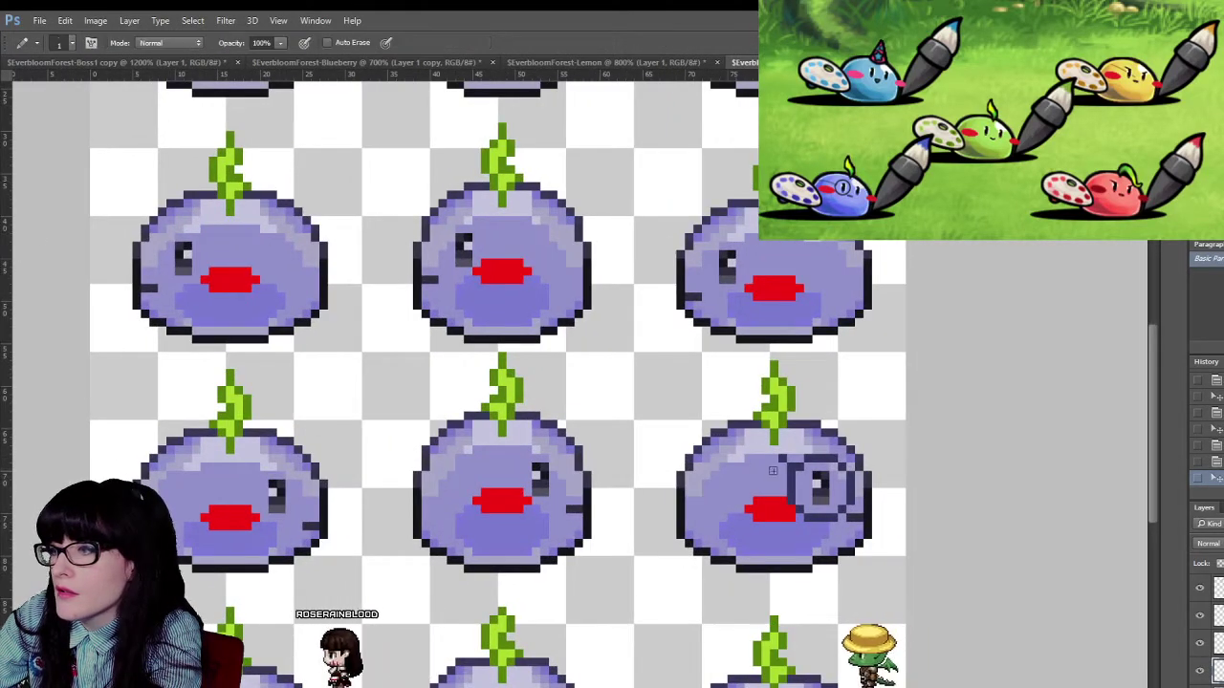
click(775, 458)
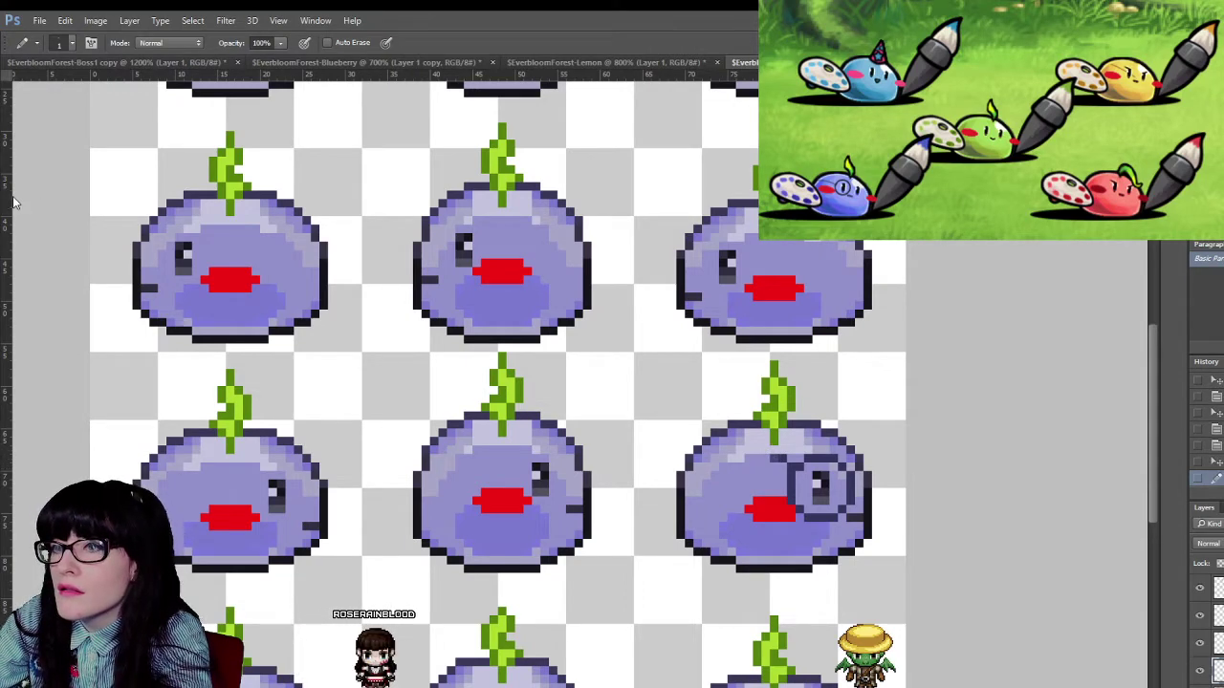
- Try a diagonal dark purple strap from the stub up to the third right-facing slime's upper-left outline, and undo it
key(i)
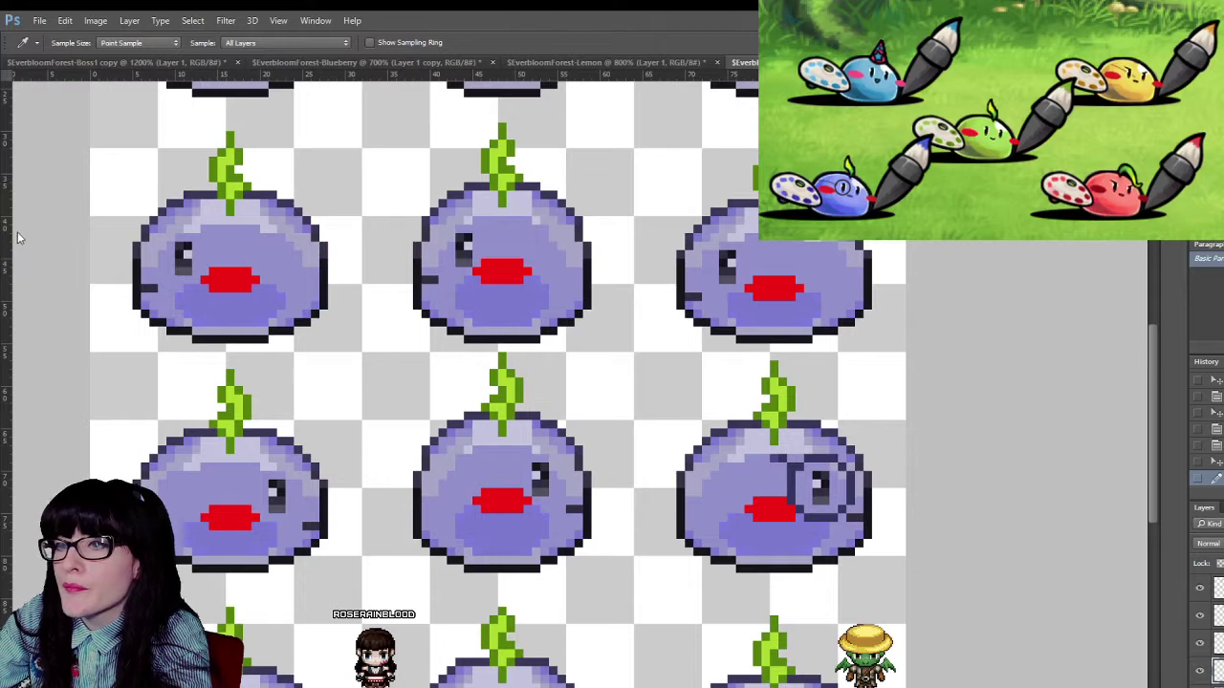
key(b)
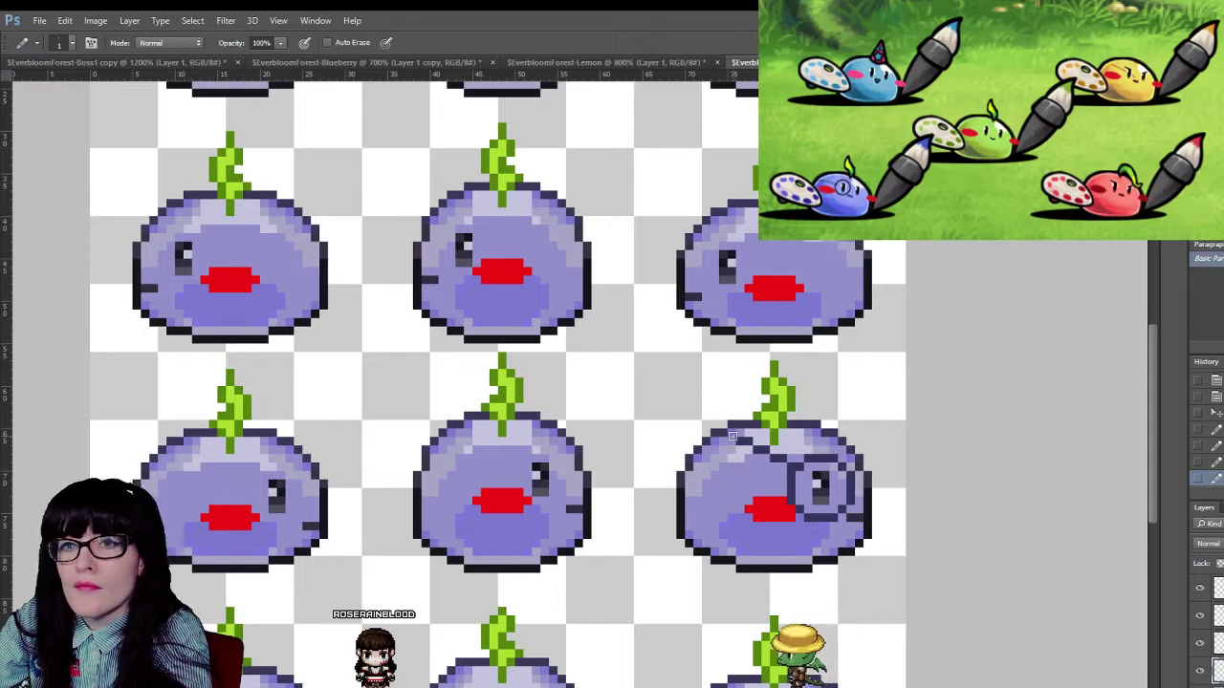
key(ctrl+alt+z)
key(ctrl+alt+z)
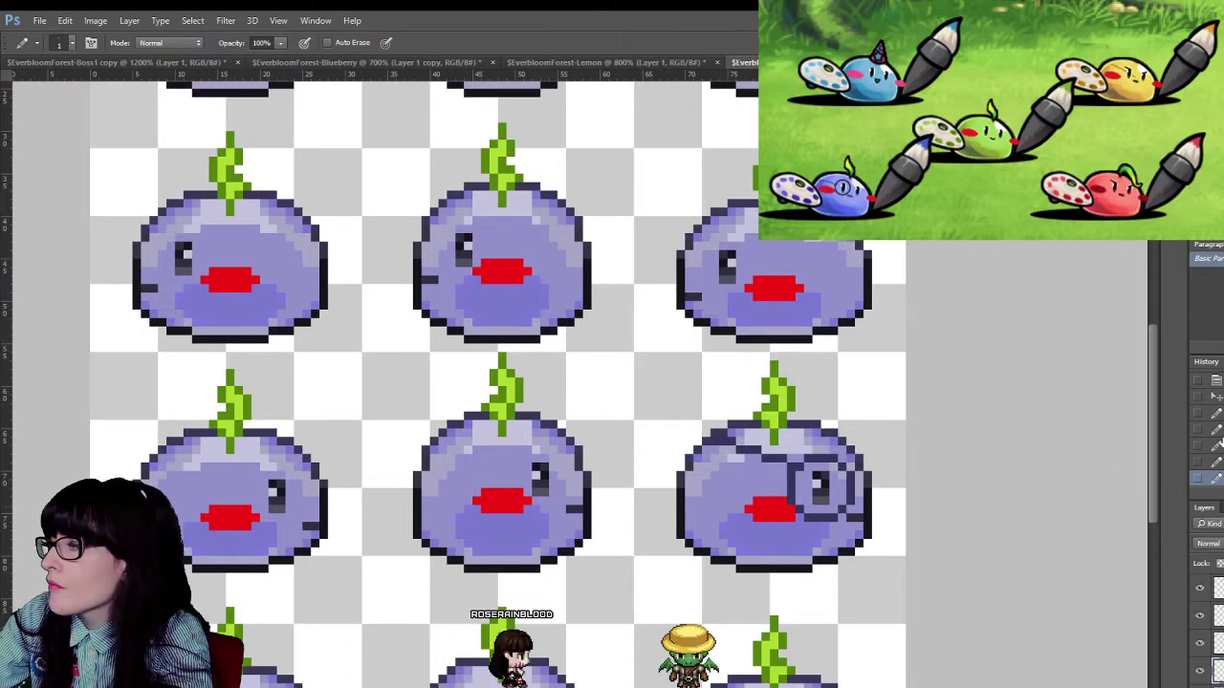
key(ctrl+alt+z)
key(ctrl+alt+z)
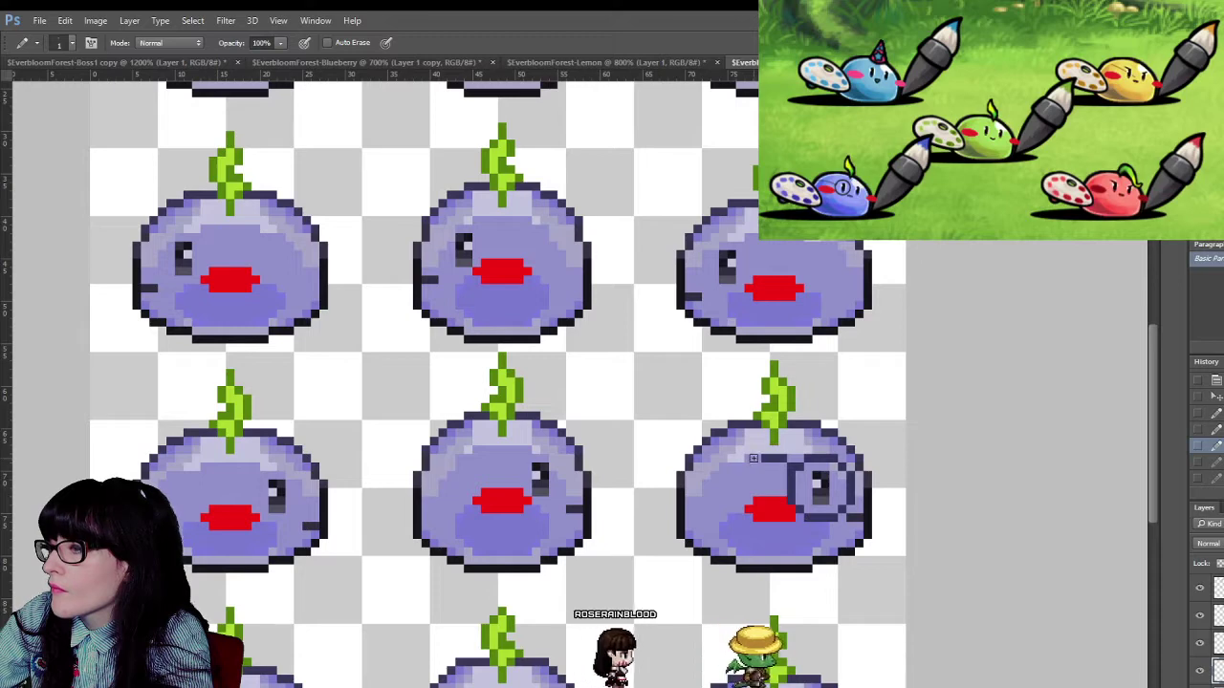
- Draw a flatter stepped strap from the ring to the third right-facing slime's upper-left outline and check it from farther out
key(ctrl+shift+z)
key(ctrl+shift+z)
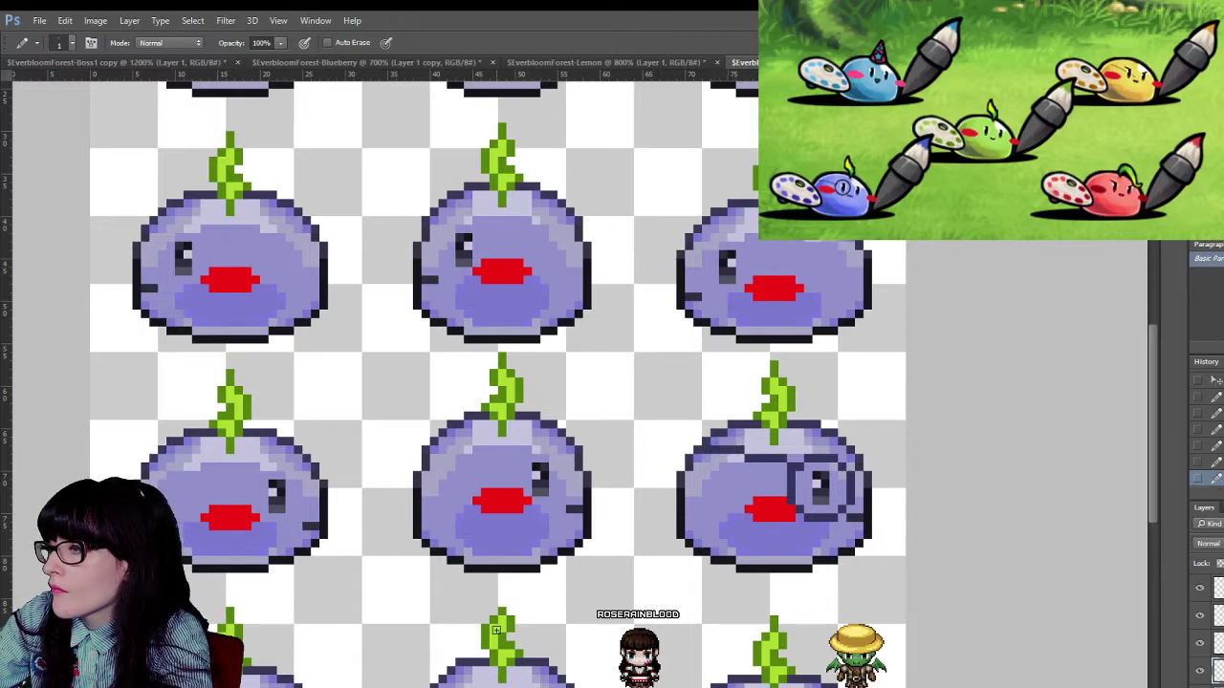
key(z)
alt+click(724, 387)
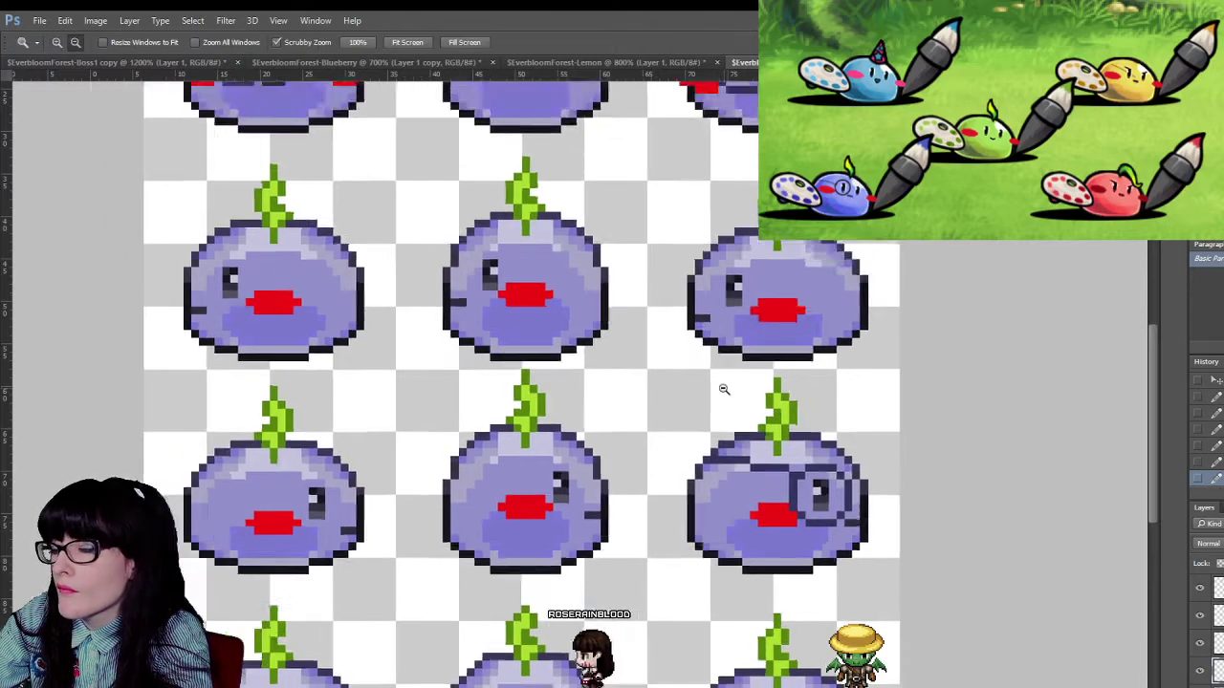
- Straighten the stepped strap on the third right-facing slime into one horizontal line from the ring to the slime's outline
alt+click(724, 387)
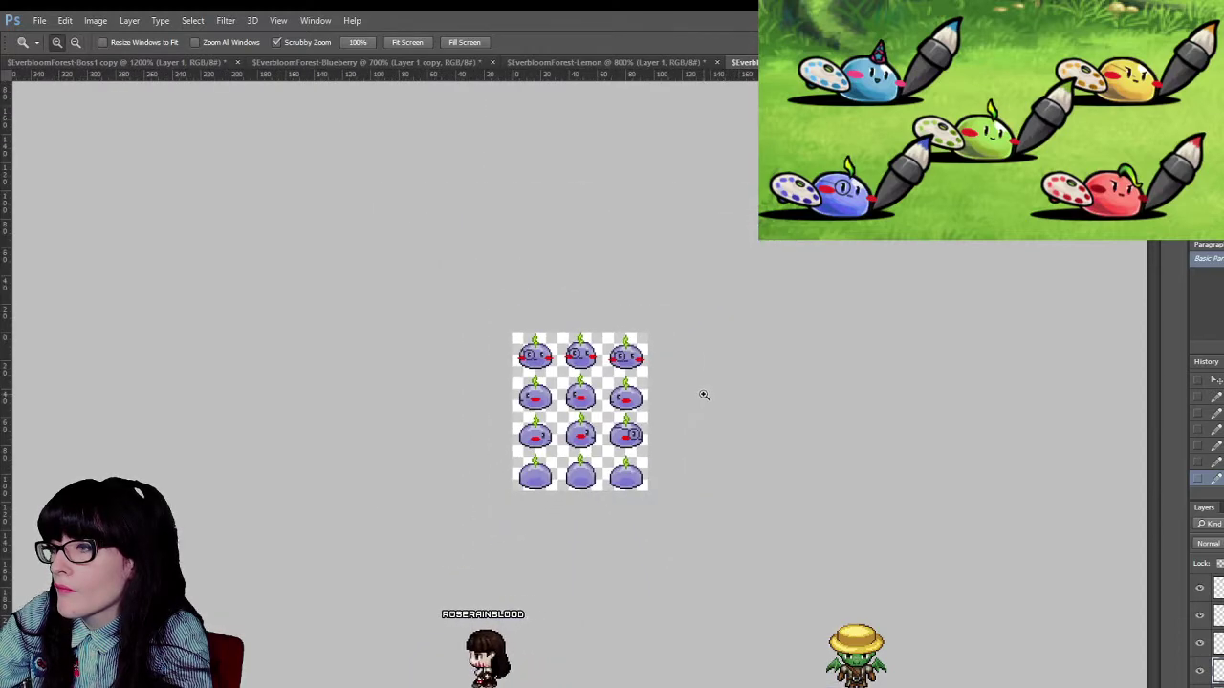
drag(634, 409, 628, 404)
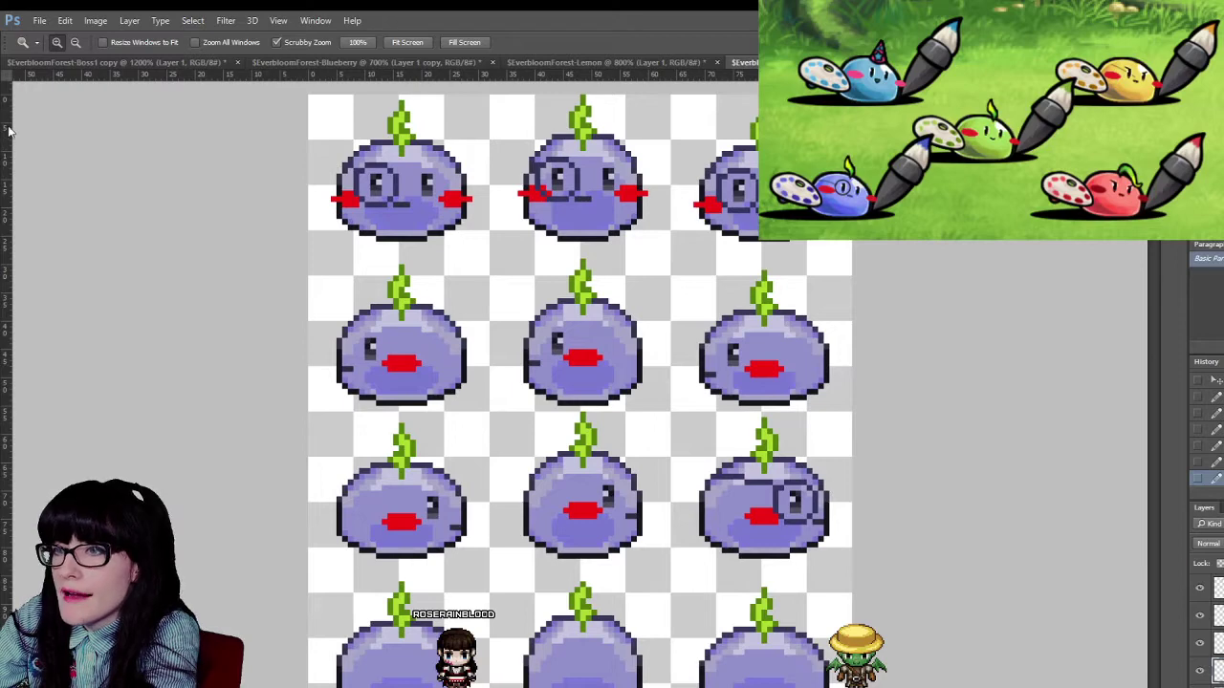
key(m)
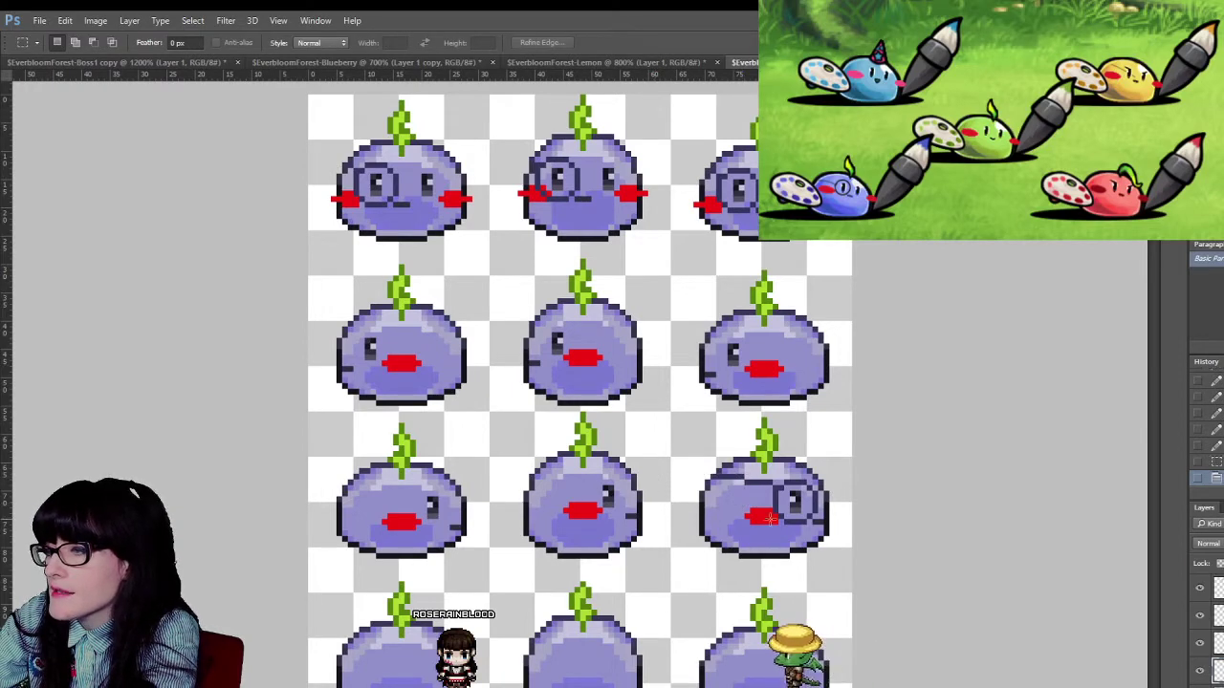
key(ctrl+z)
key(Delete)
key(ctrl+d)
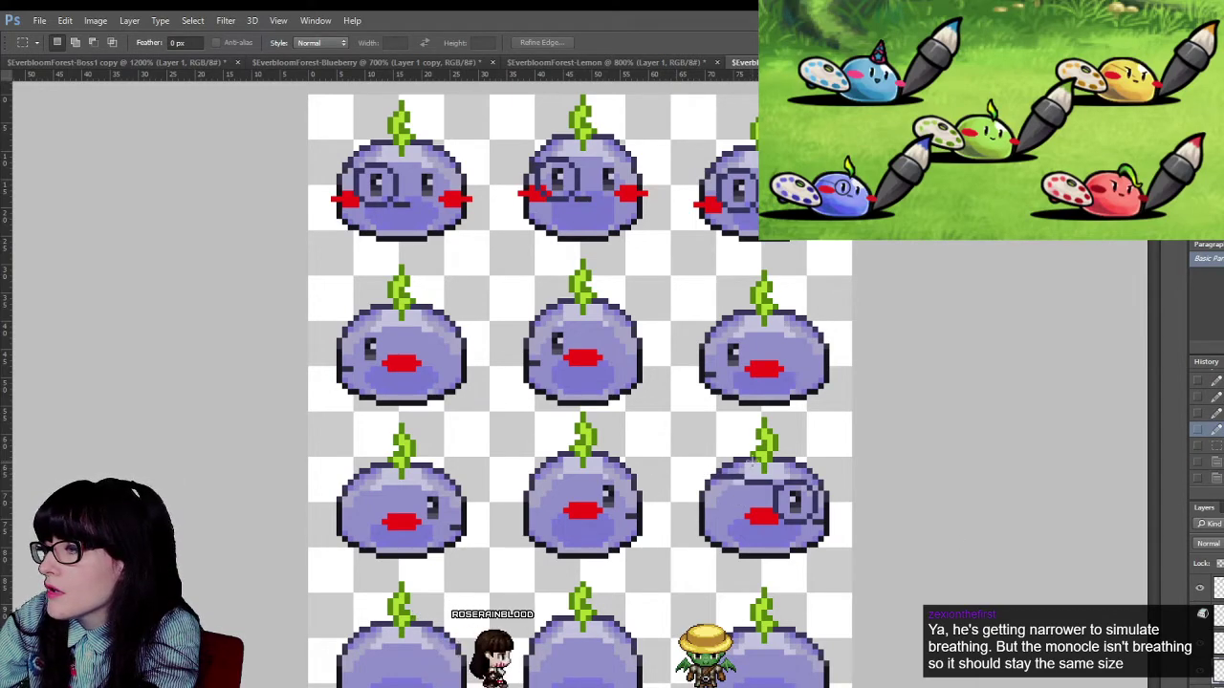
key(ctrl+shift+z)
key(ctrl+shift+z)
key(v)
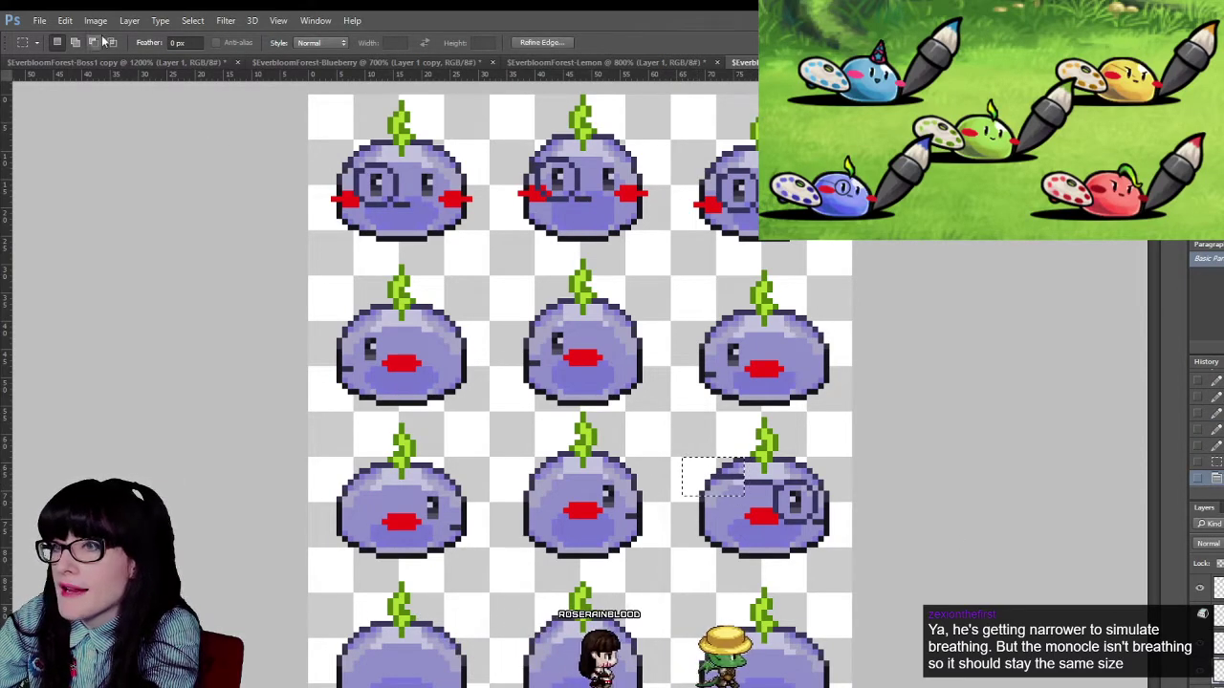
key(ctrl+d)
key(m)
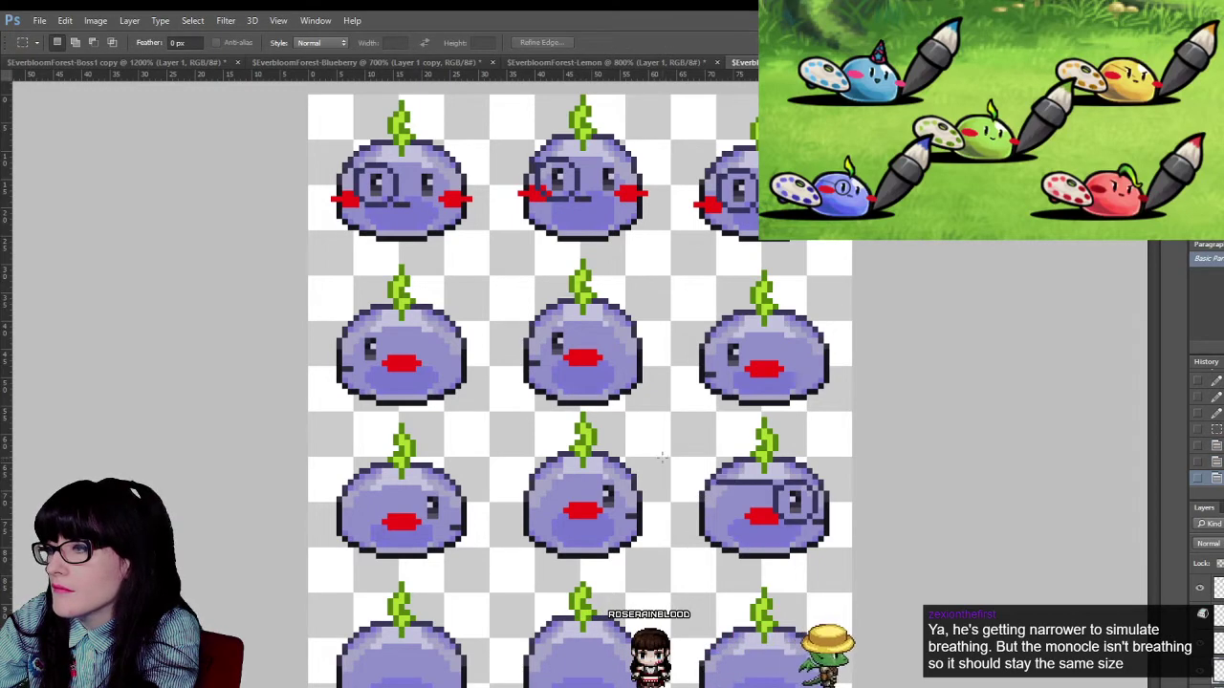
key(b)
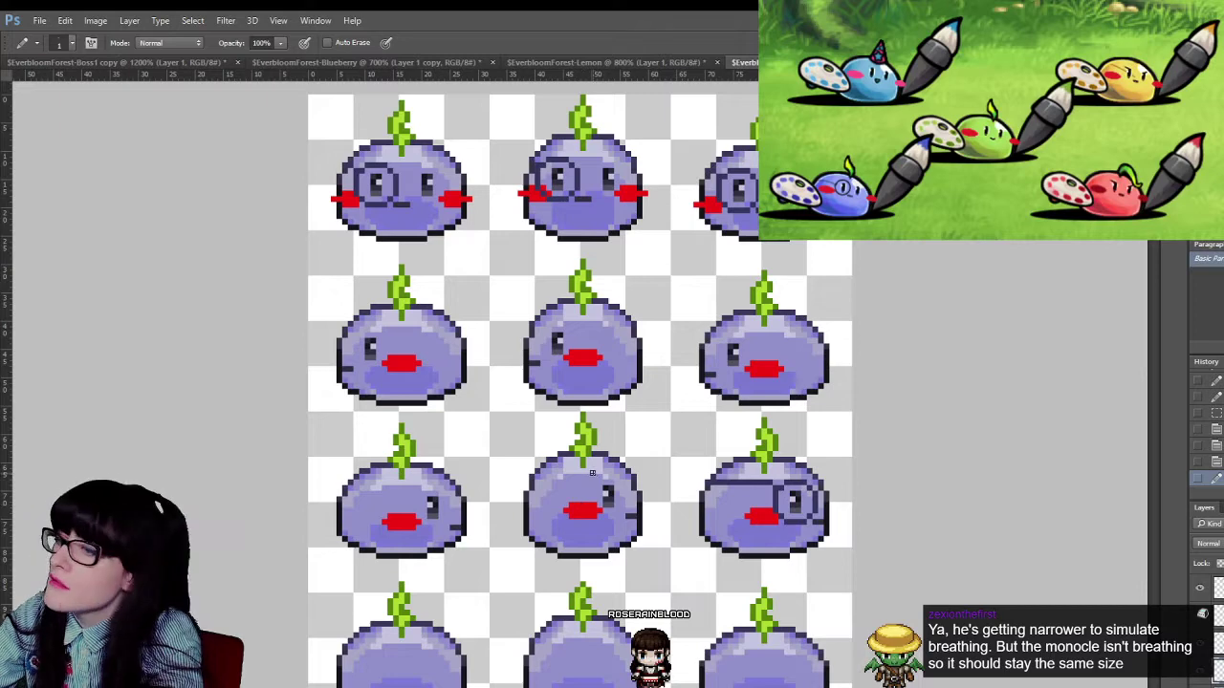
- Check the straightened strap on the third right-facing slime at sheet scale and close up
key(z)
key(ctrl+minus)
key(ctrl+minus)
key(ctrl+minus)
key(ctrl+minus)
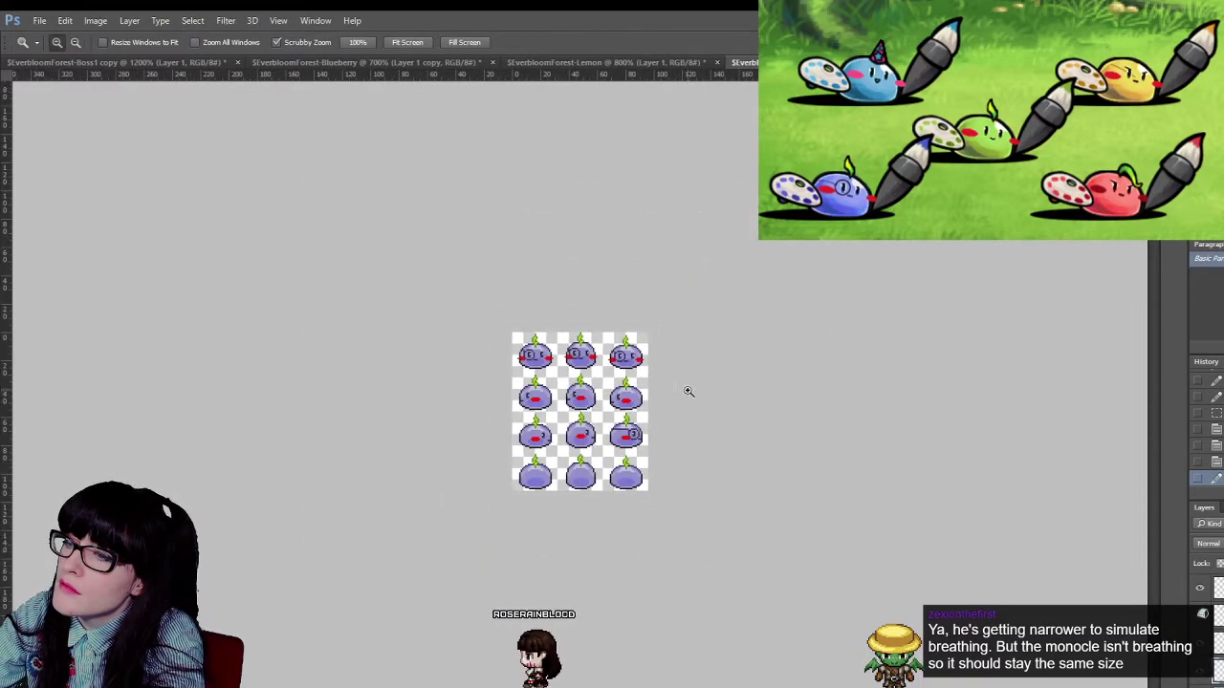
click(648, 421)
key(ctrl+plus)
key(ctrl+plus)
key(ctrl+plus)
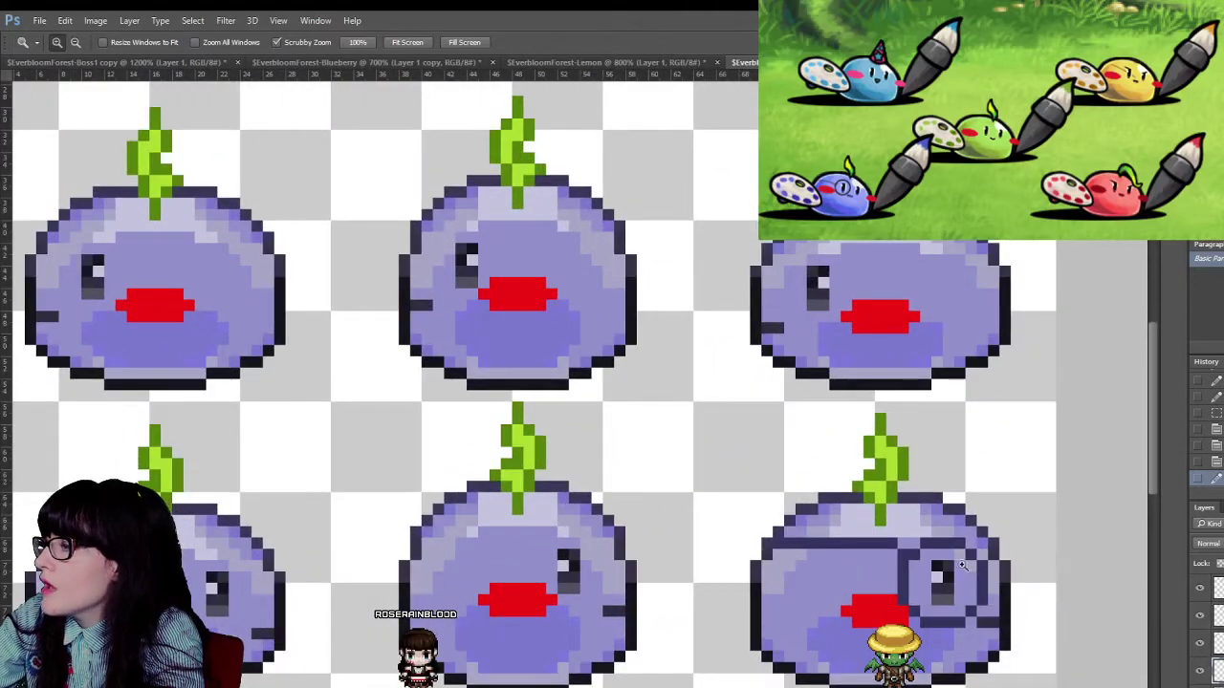
- Recolour the strap left of the monocle ring on the third right-facing slime to a lighter purple with the Paint Bucket
key(m)
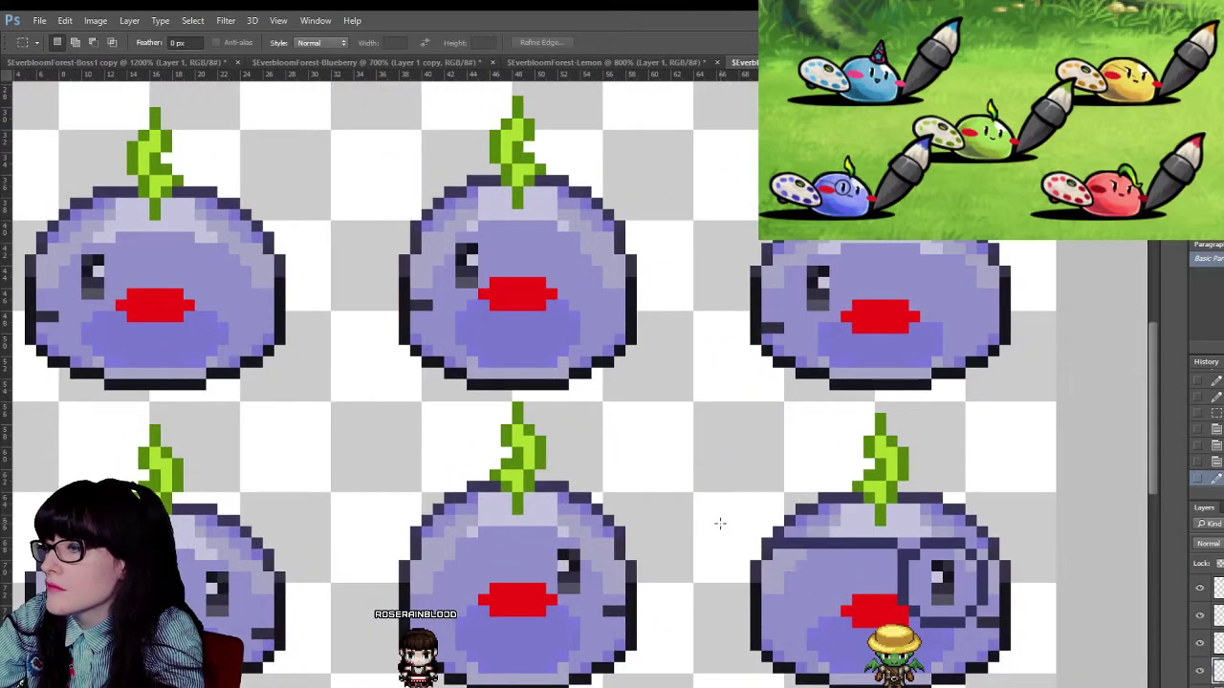
drag(896, 564, 897, 571)
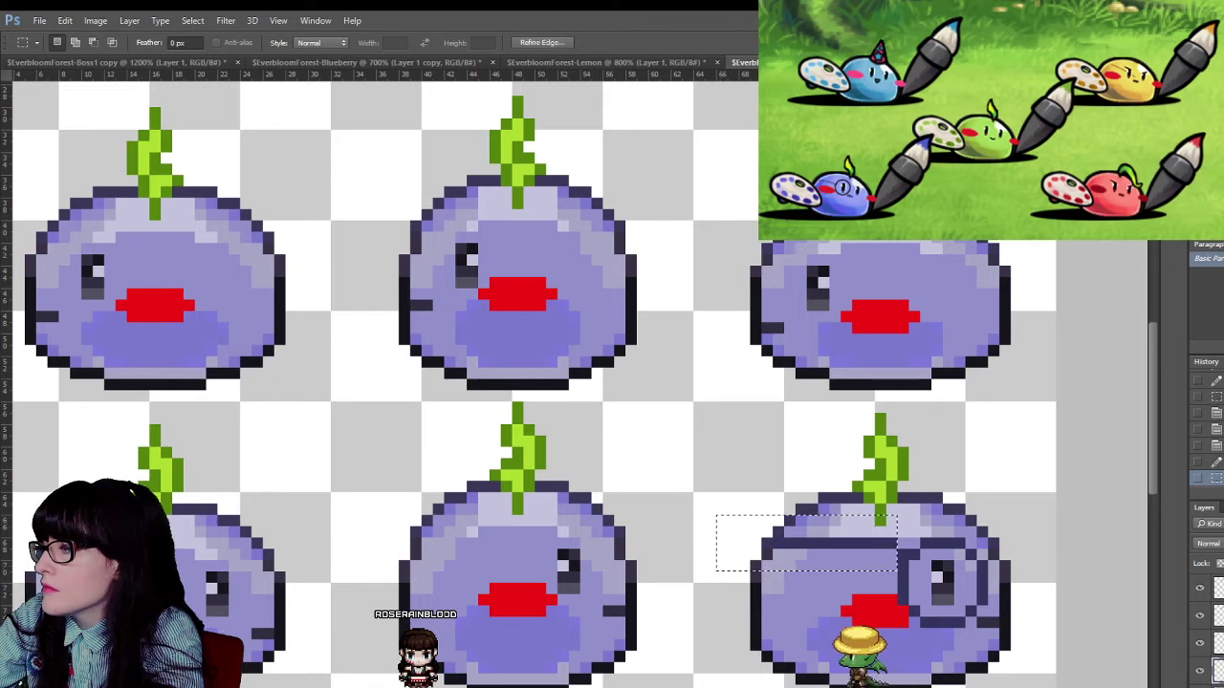
key(0)
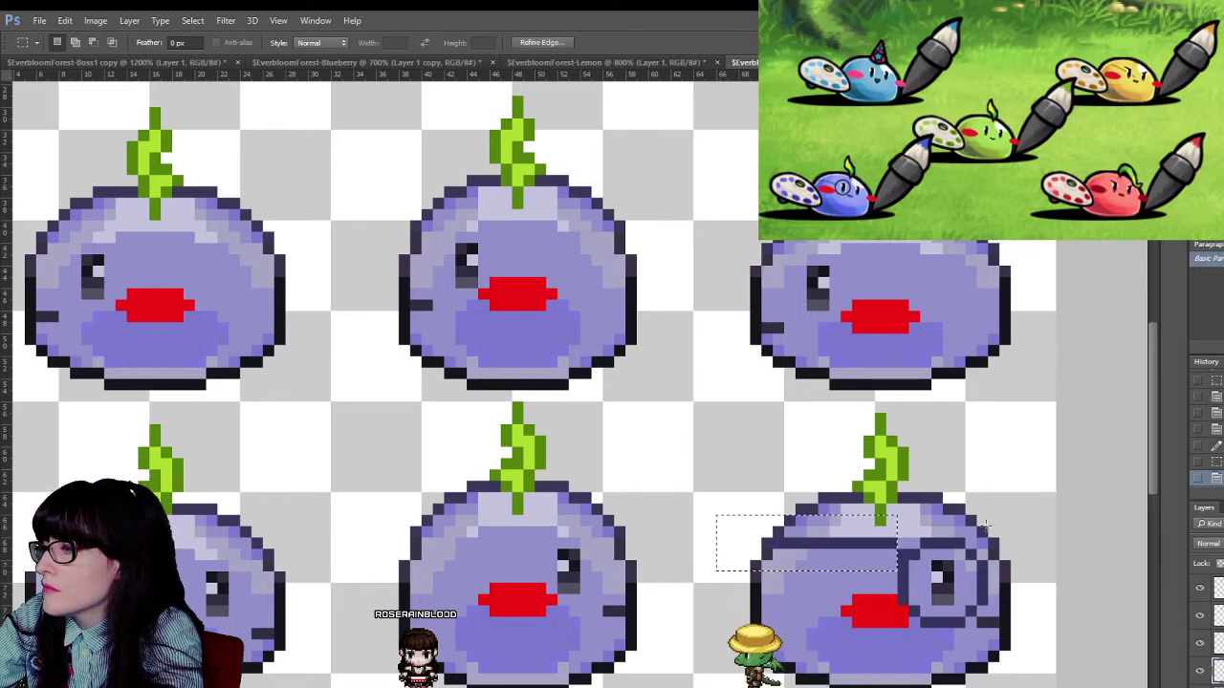
click(985, 530)
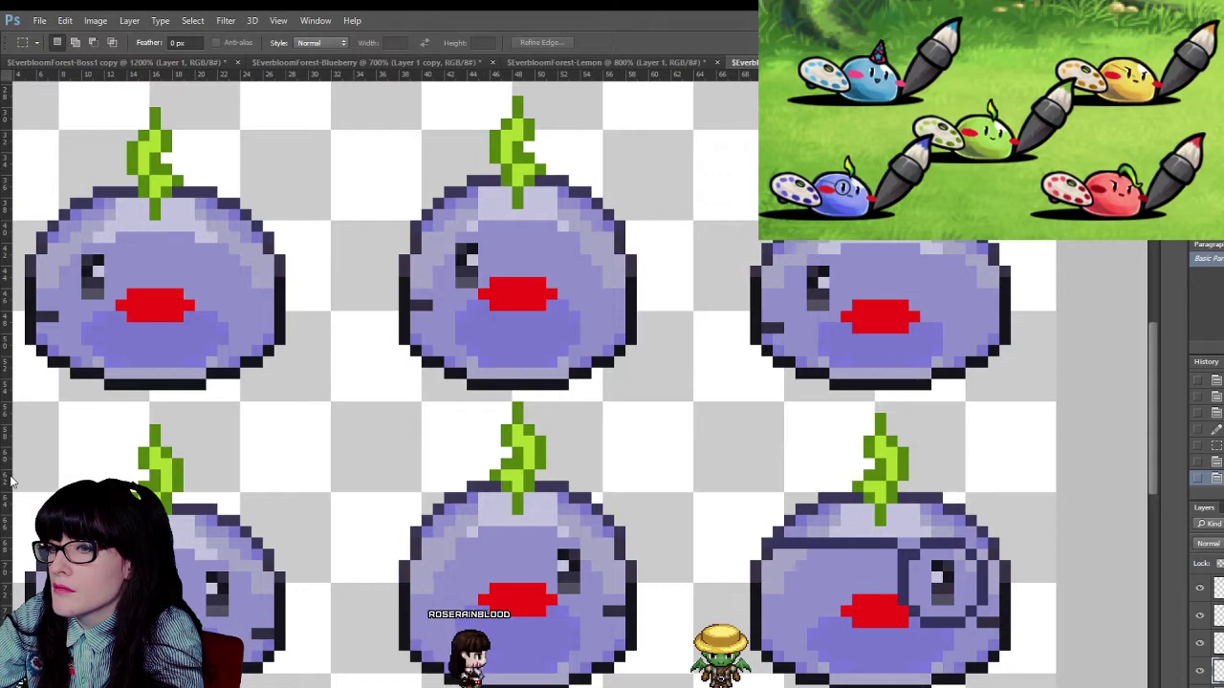
key(i)
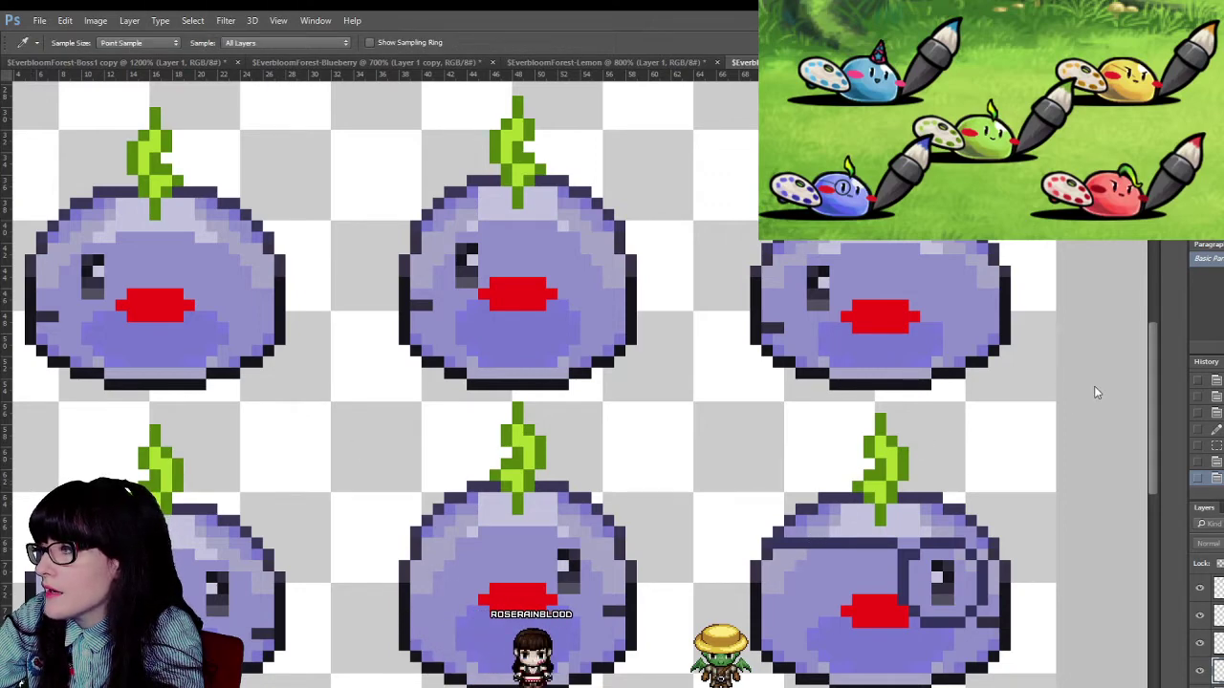
key(m)
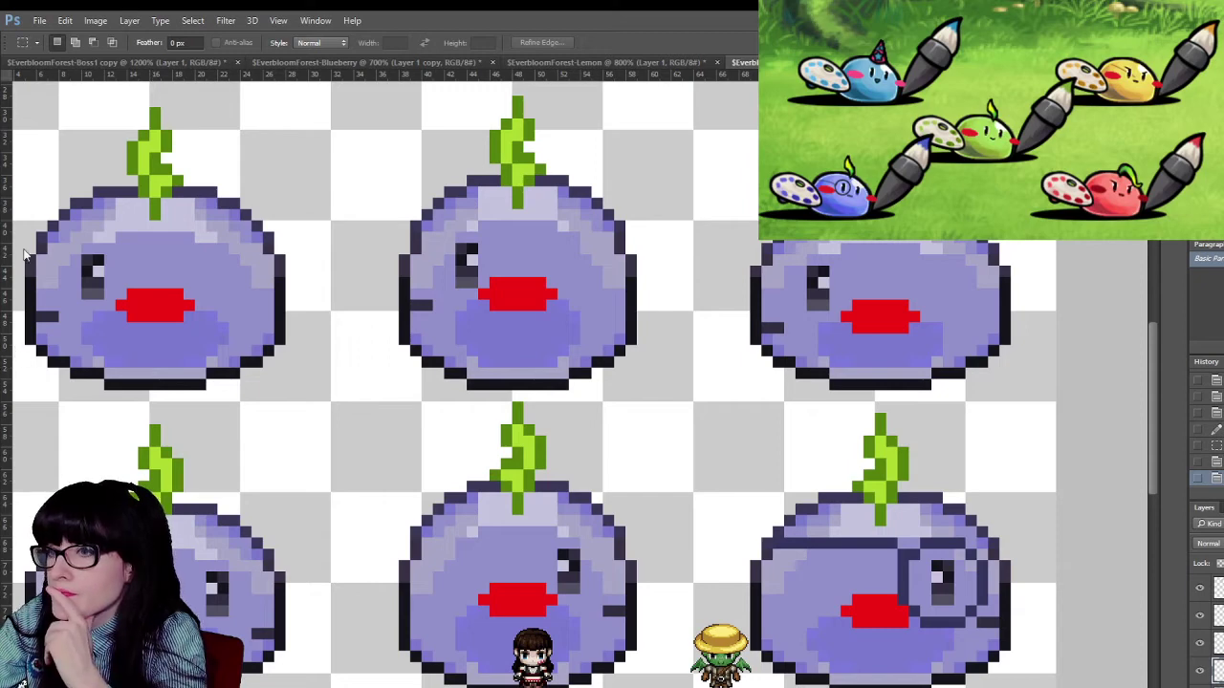
key(i)
key(g)
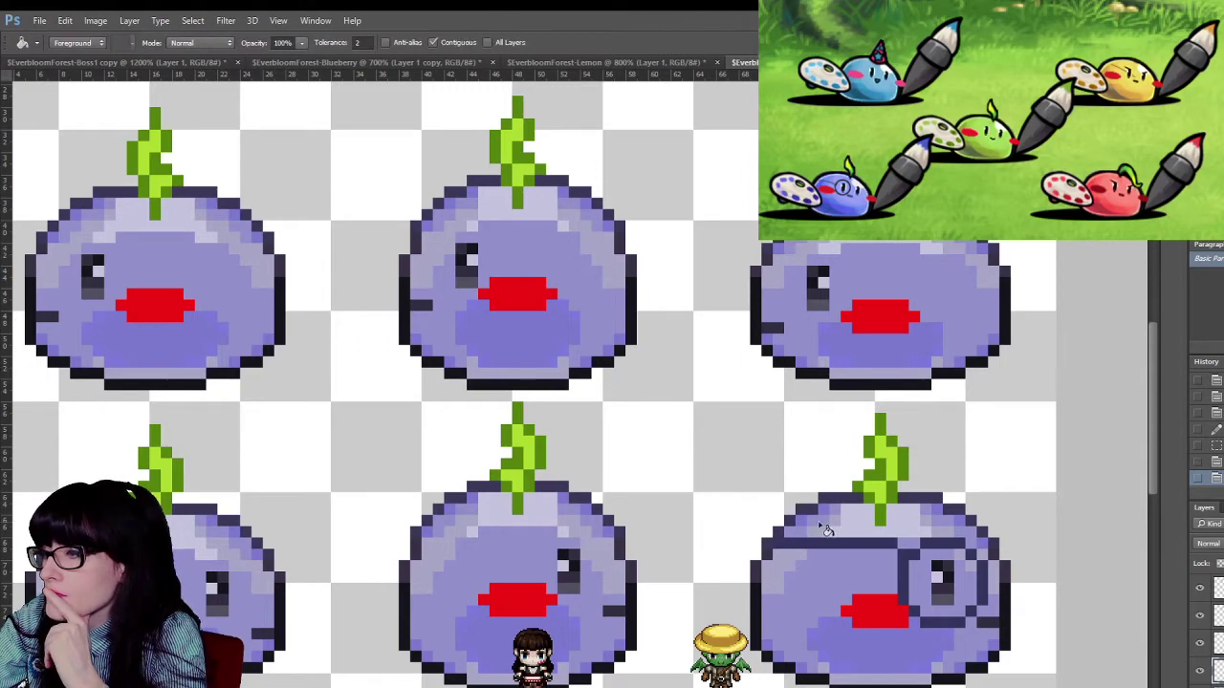
click(828, 550)
key(ctrl+z)
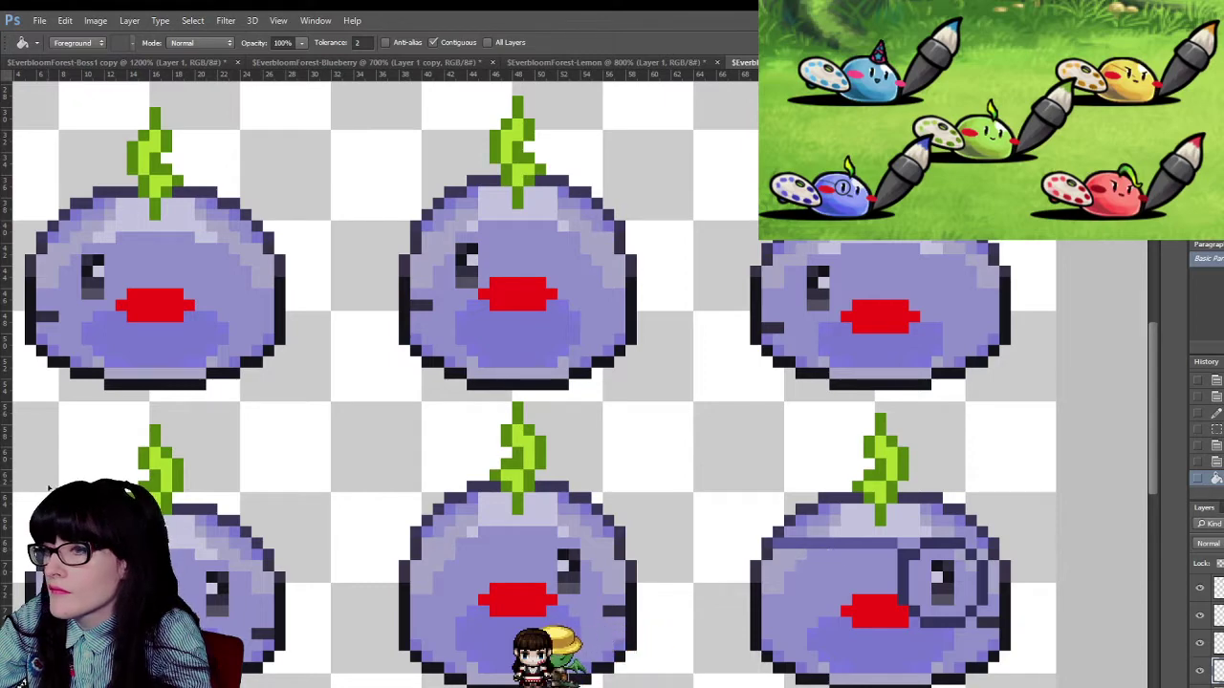
- Try filling the third right-facing slime's strap with another sampled purple shade, and undo it
key(i)
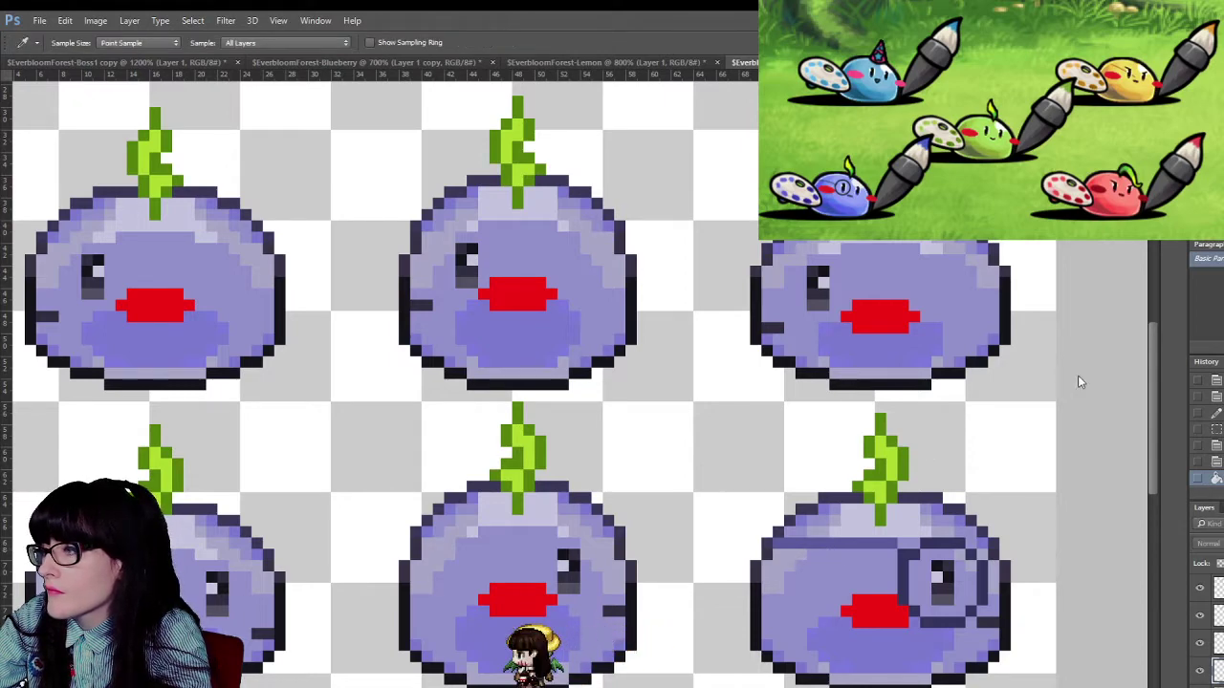
key(g)
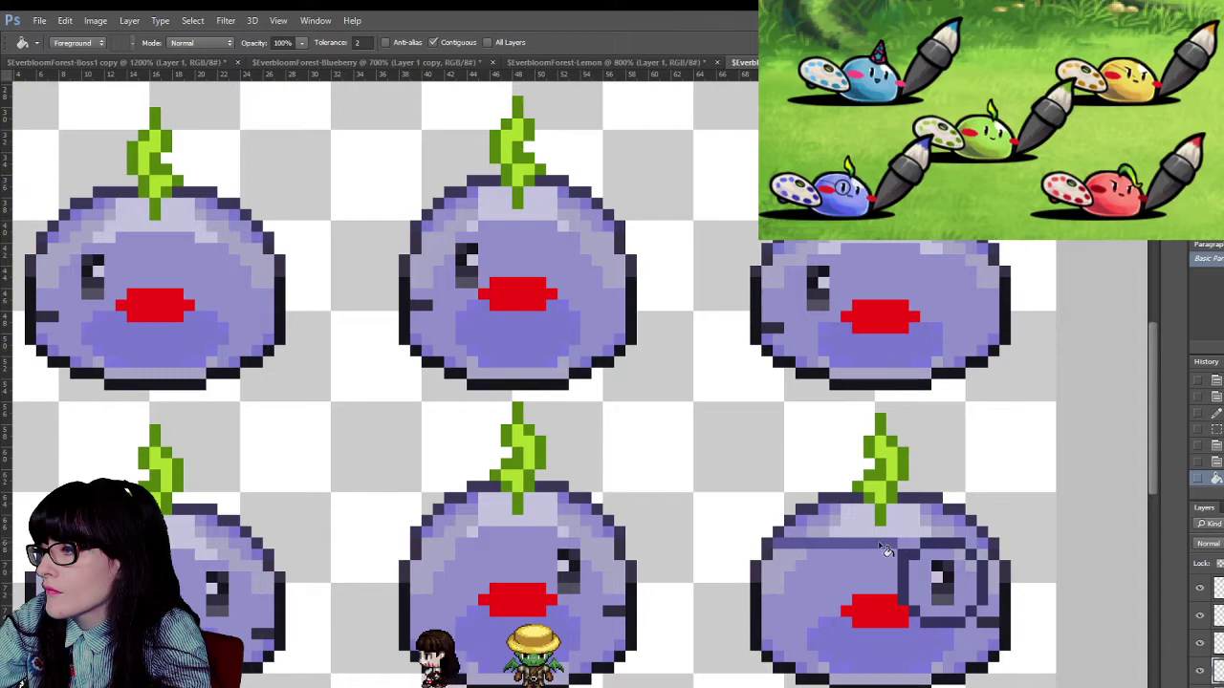
key(ctrl+z)
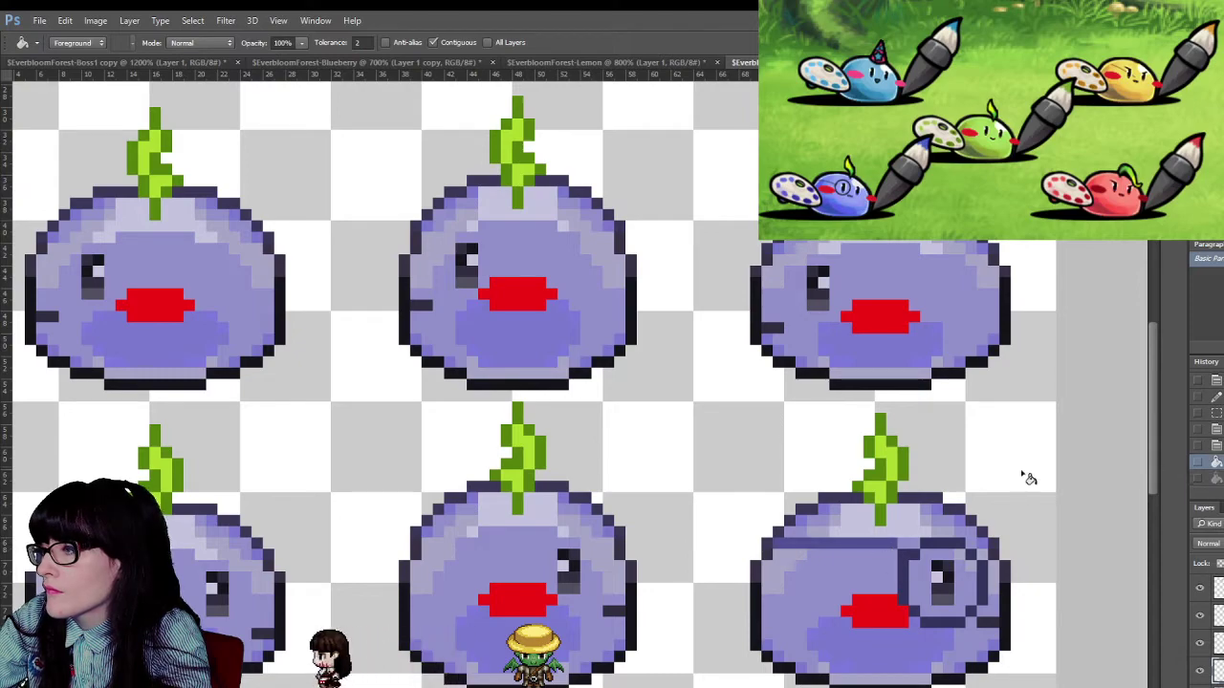
- Compare the lighter strap on the third right-facing slime with the other frames at sheet scale
key(z)
alt+click(626, 415)
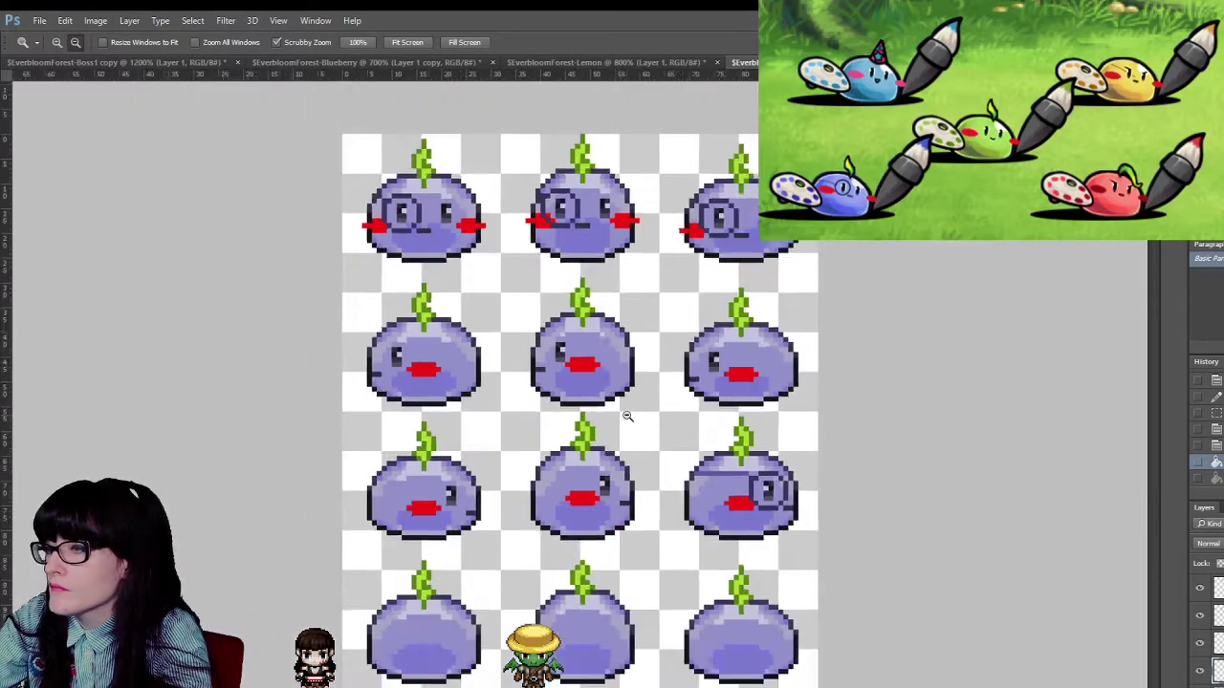
alt+click(636, 489)
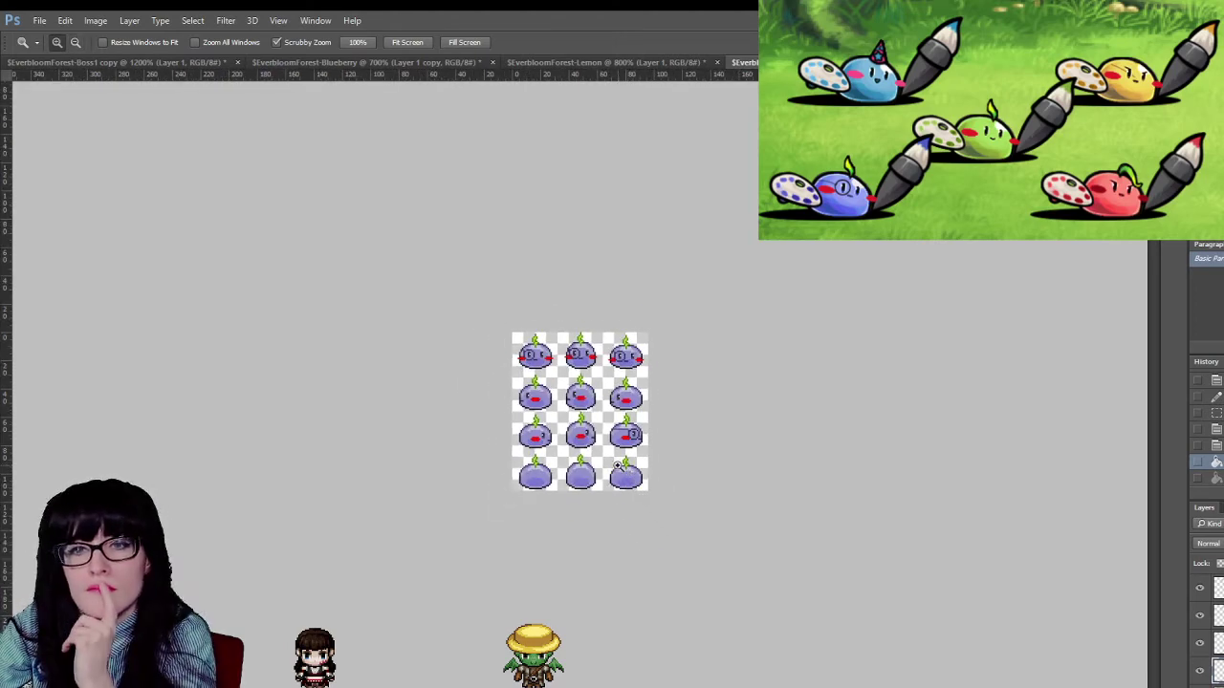
click(578, 405)
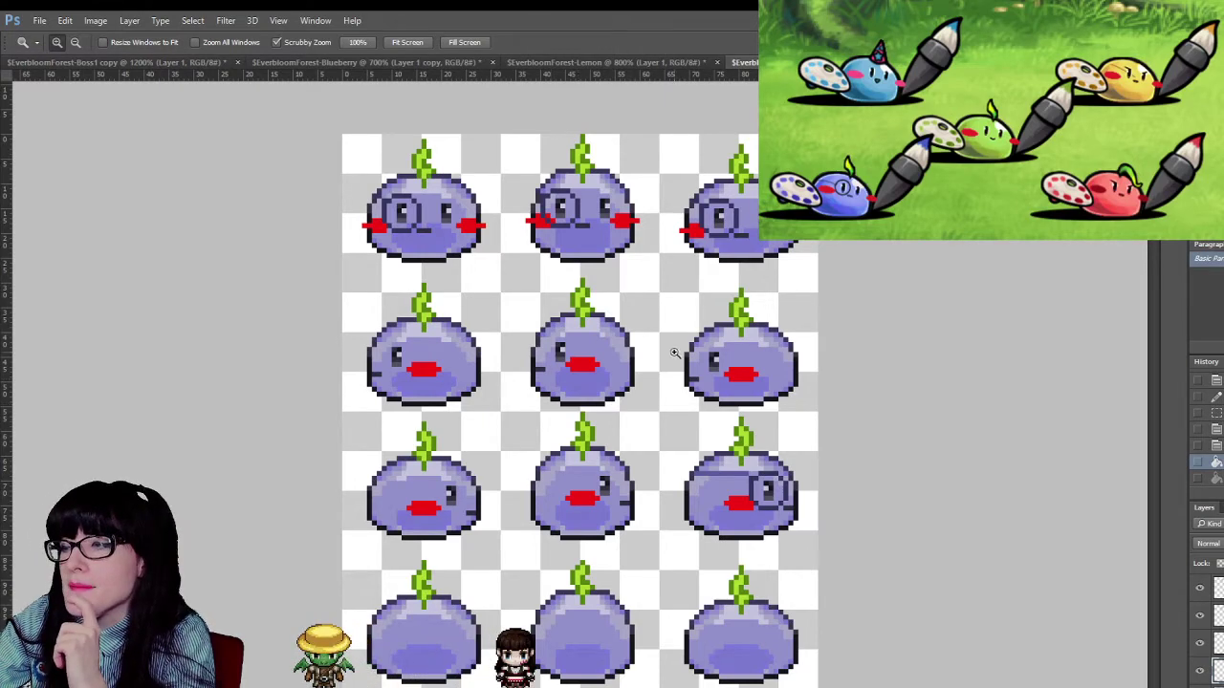
click(670, 402)
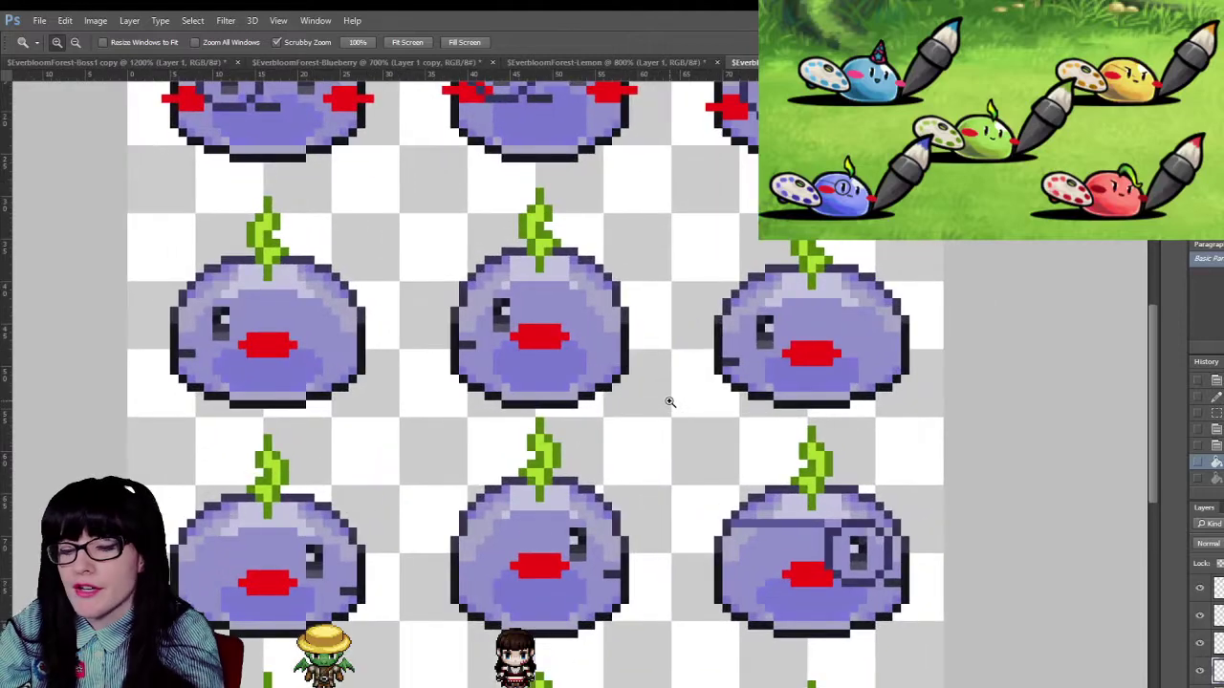
alt+click(670, 402)
click(670, 402)
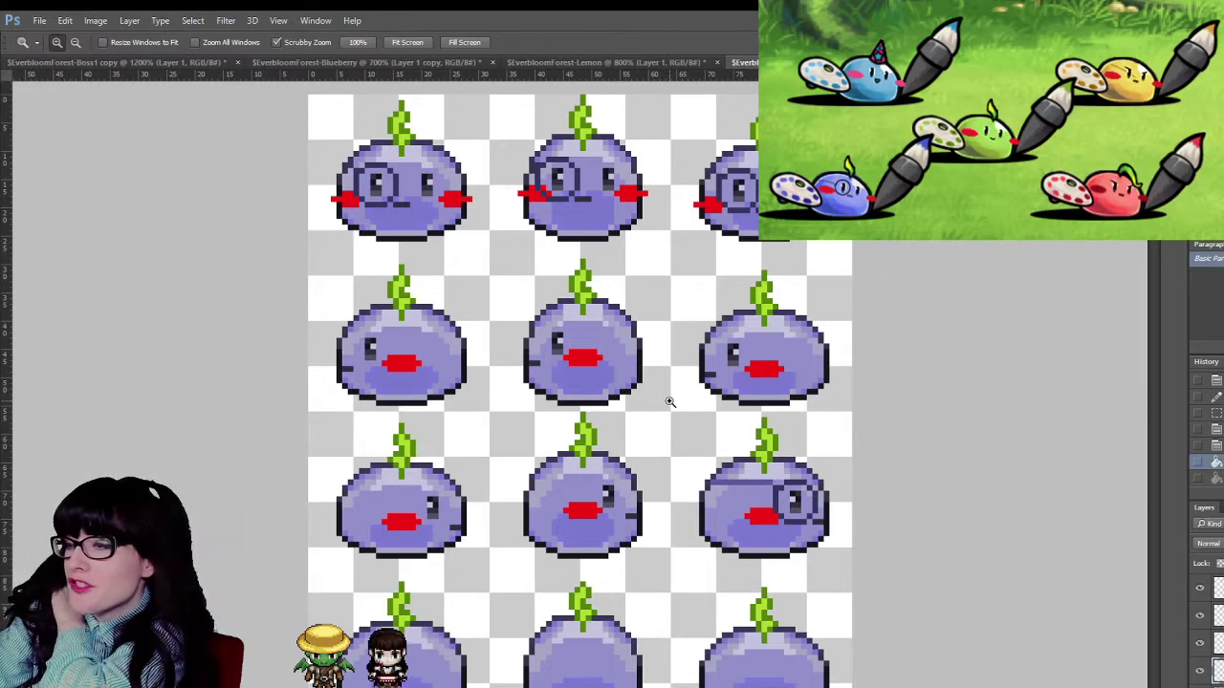
- Place a monocle and strap copy over the second right-facing slime's eye, and trim the strap end that overhangs its outline
click(735, 519)
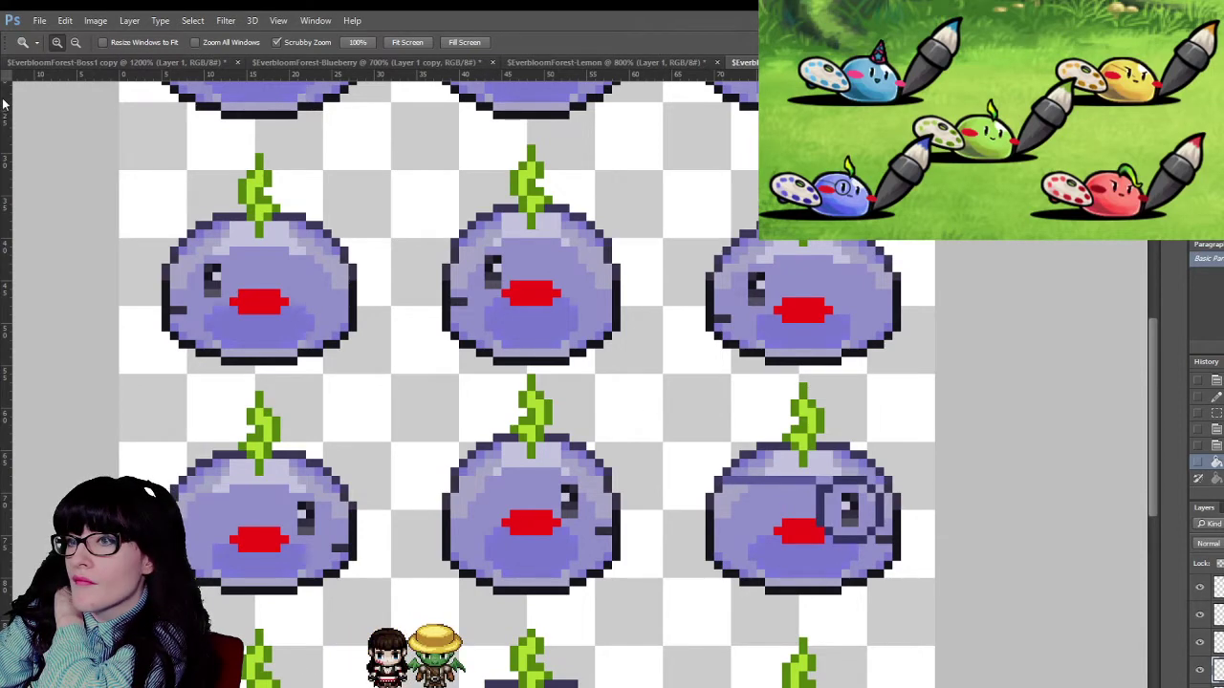
key(v)
drag(831, 516, 548, 481)
key(ctrl+z)
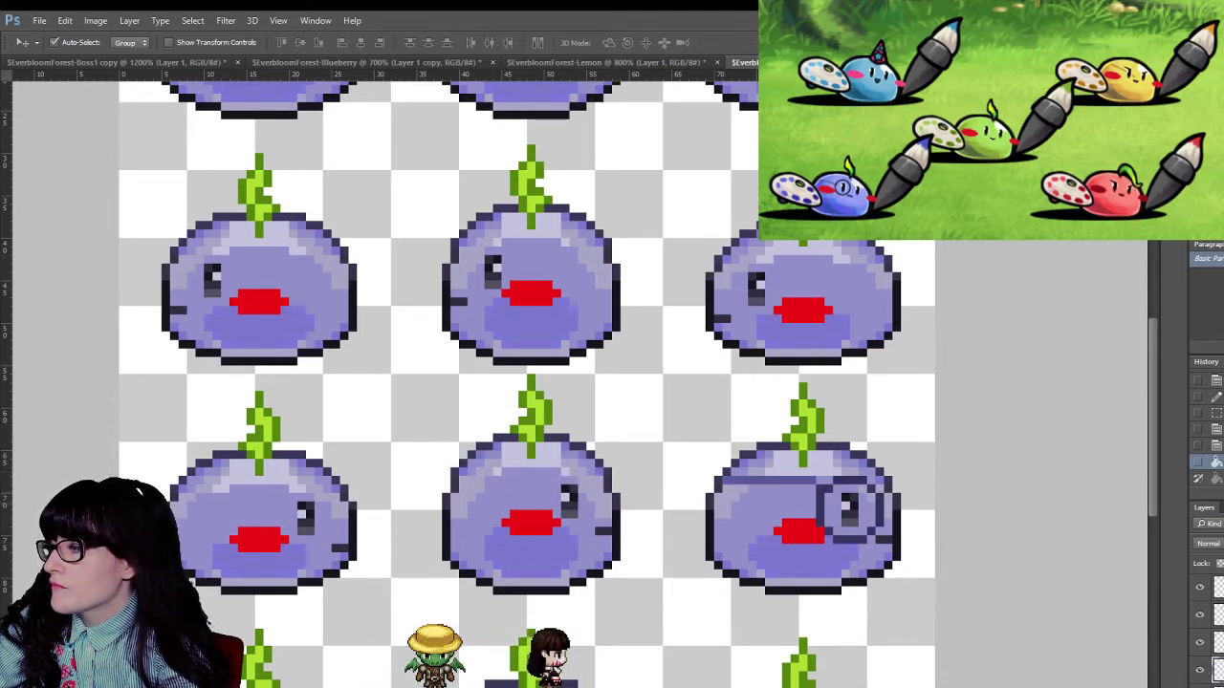
drag(819, 517, 552, 514)
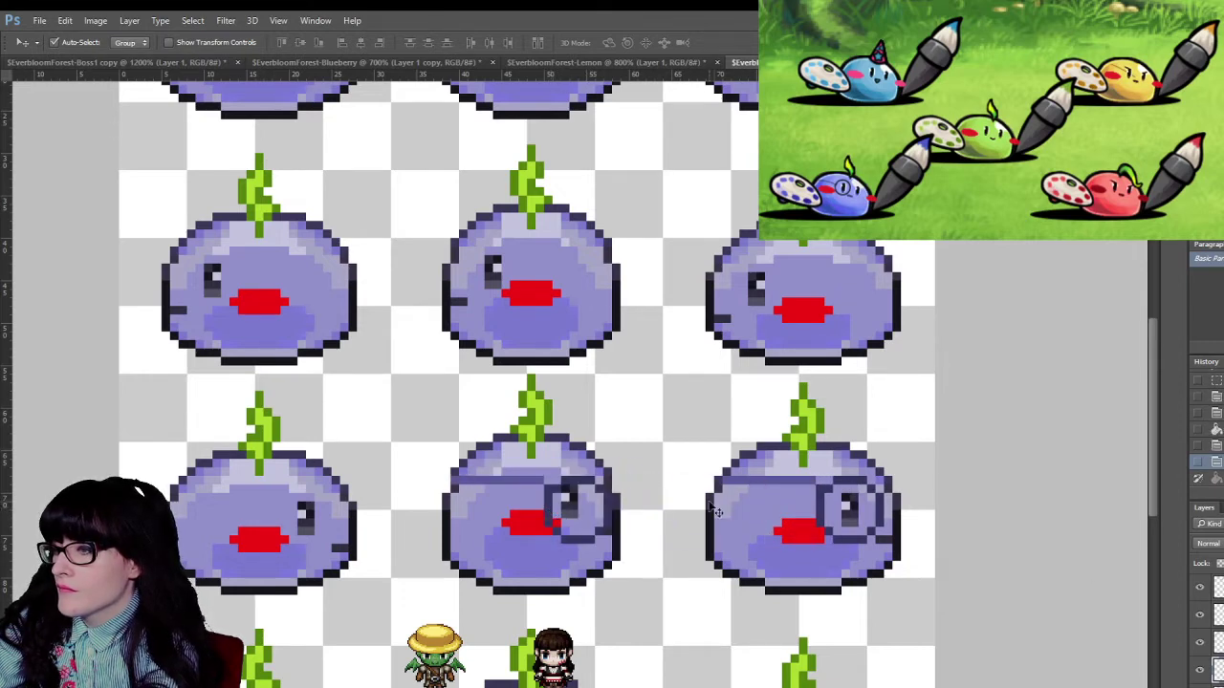
key(Up)
key(Up)
key(Left)
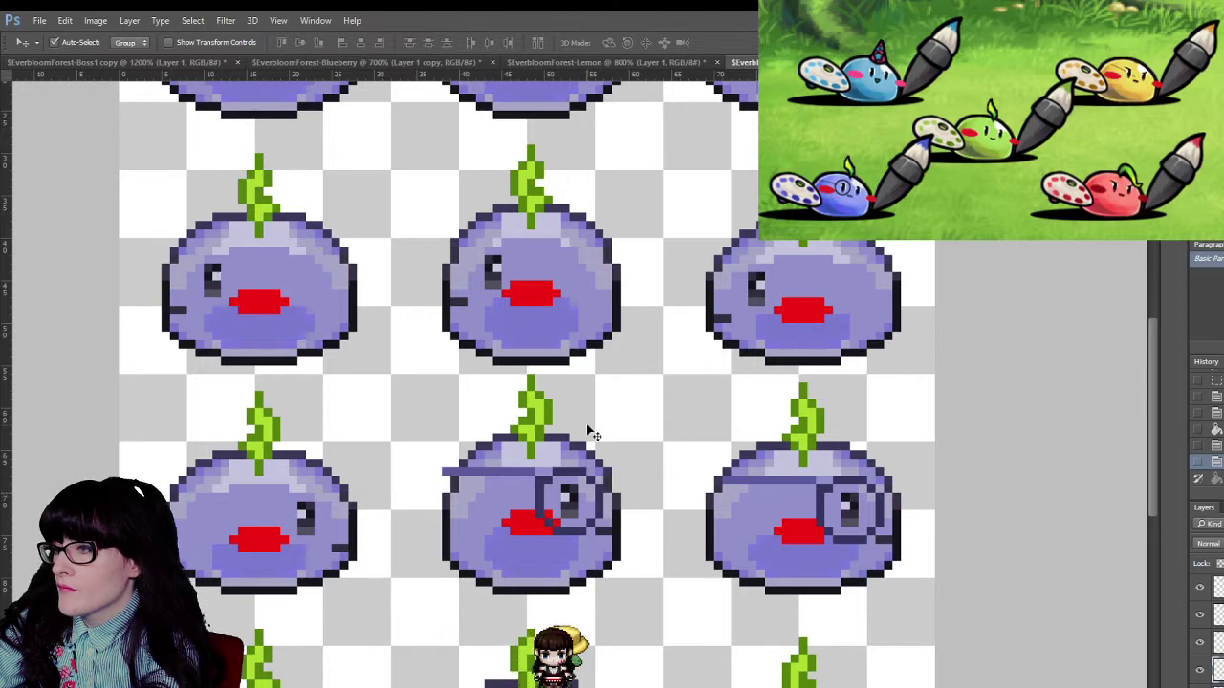
key(m)
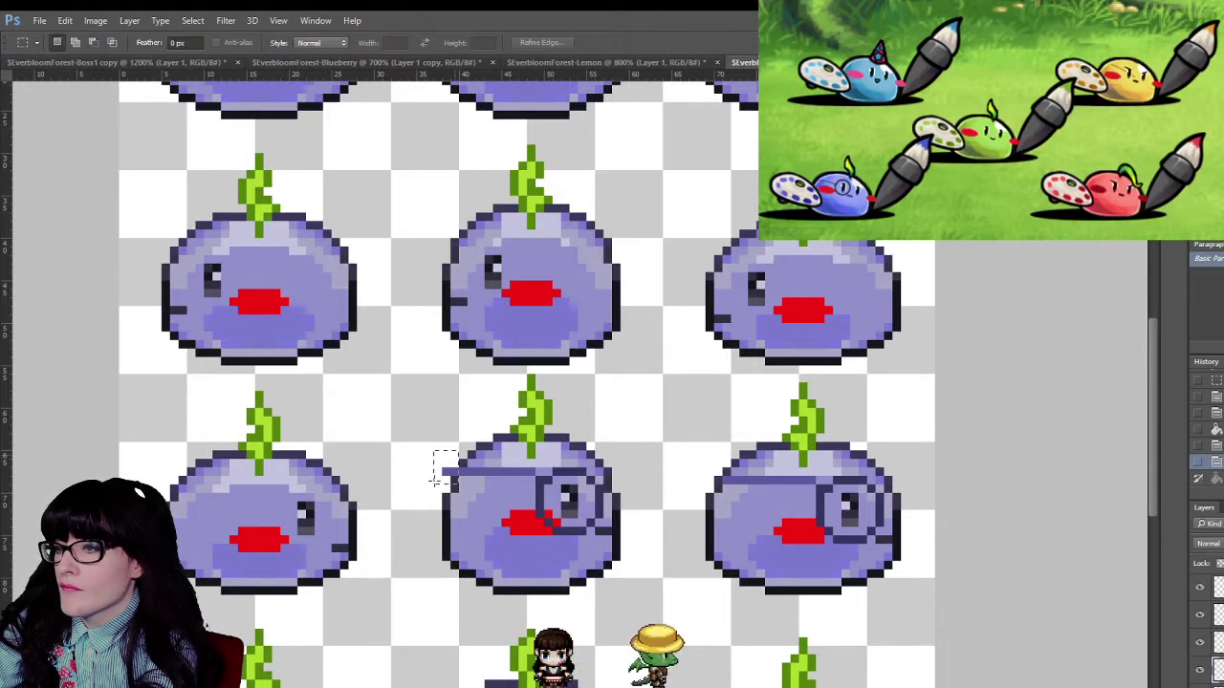
drag(458, 451, 429, 482)
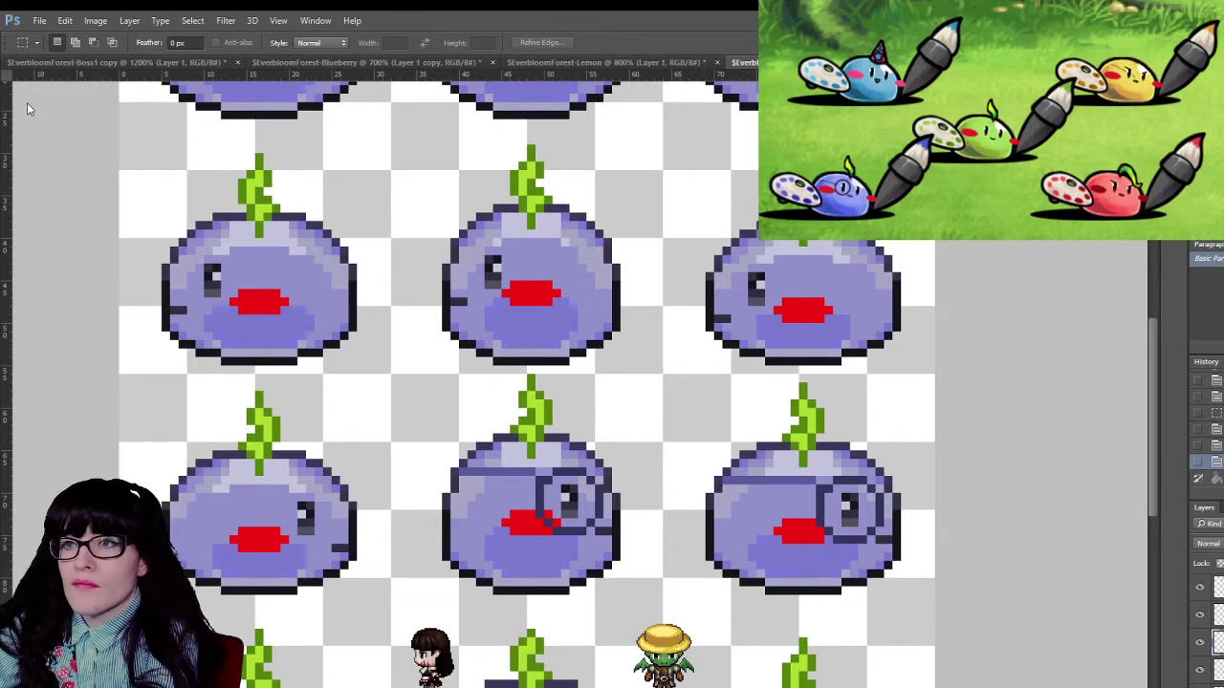
- Place a monocle and strap copy over the first right-facing slime's eye, and touch it up with the Pencil
key(v)
drag(578, 540, 337, 585)
key(b)
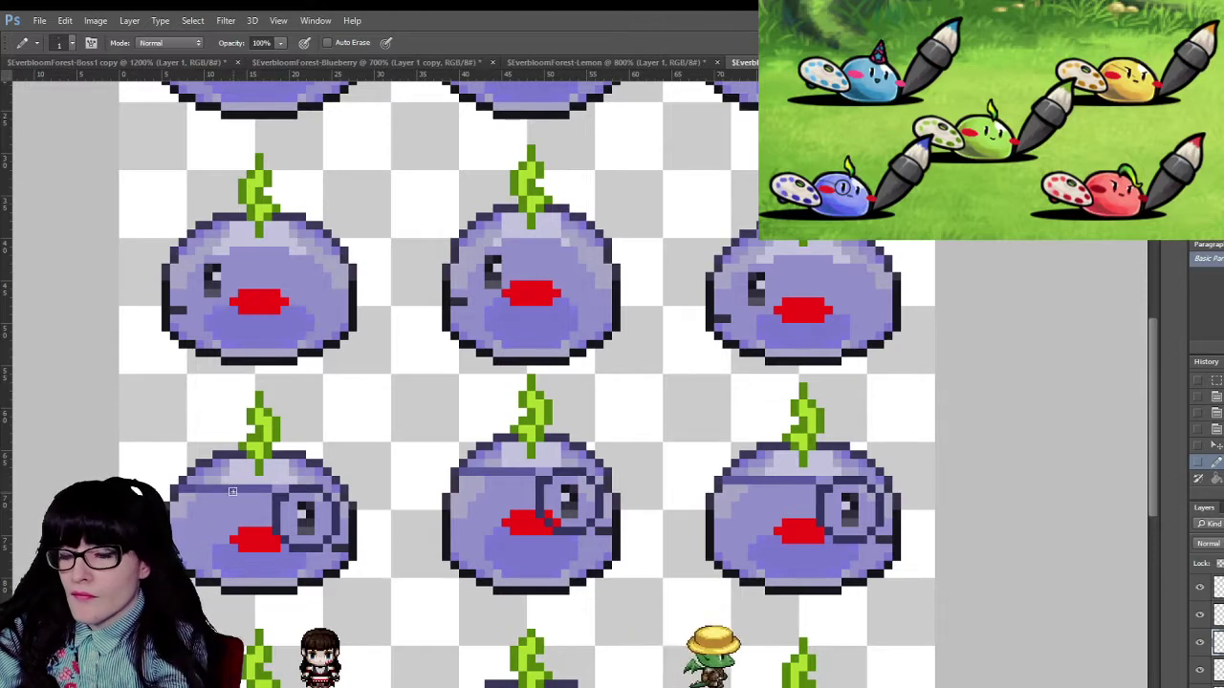
key(i)
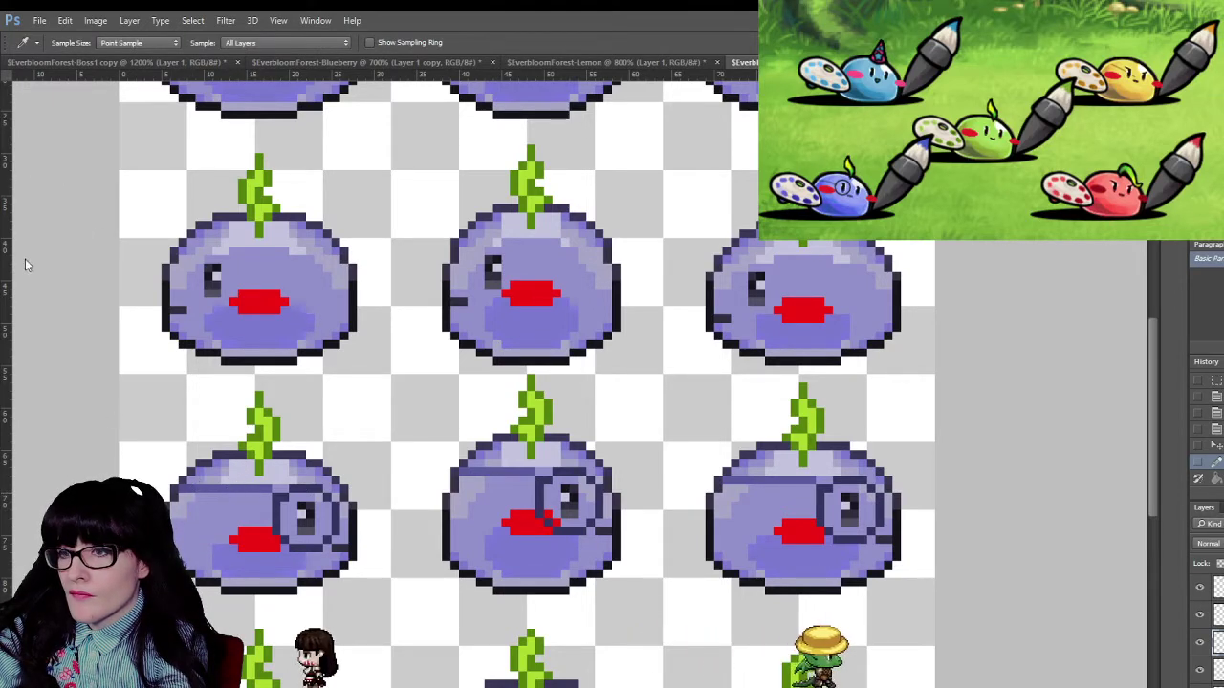
key(b)
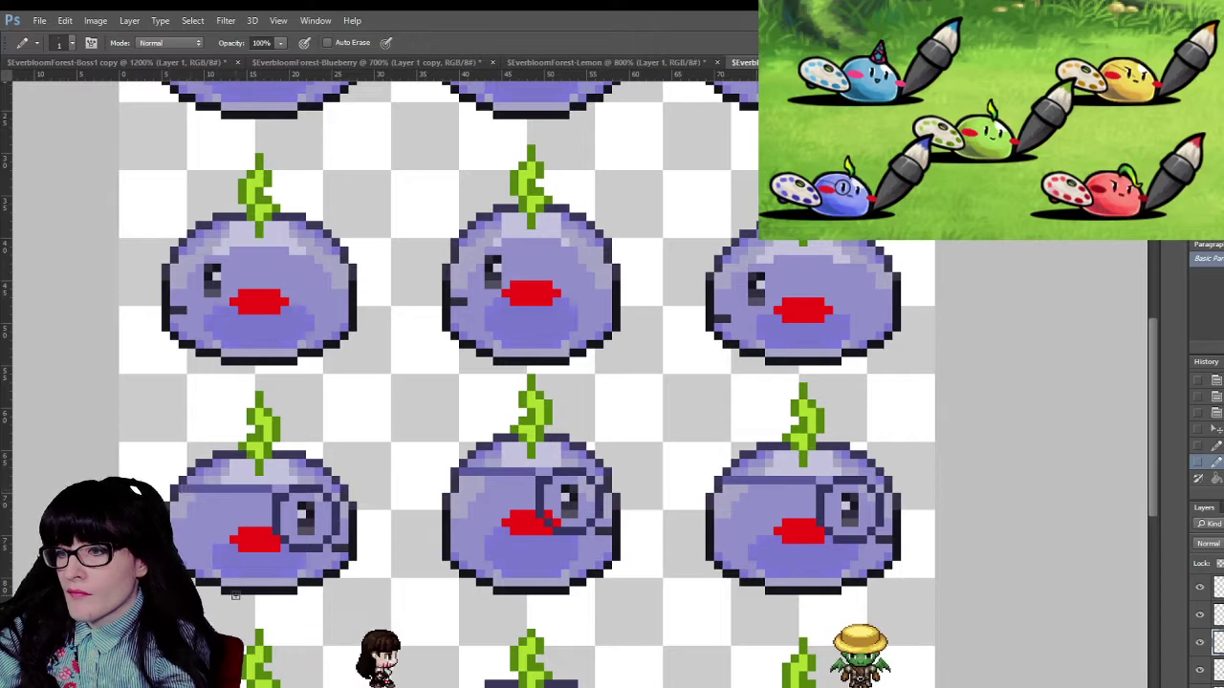
- Check the monocles and straps across all three right-facing slimes from farther out
scroll(304, 489, down, 1)
scroll(369, 521, down, 2)
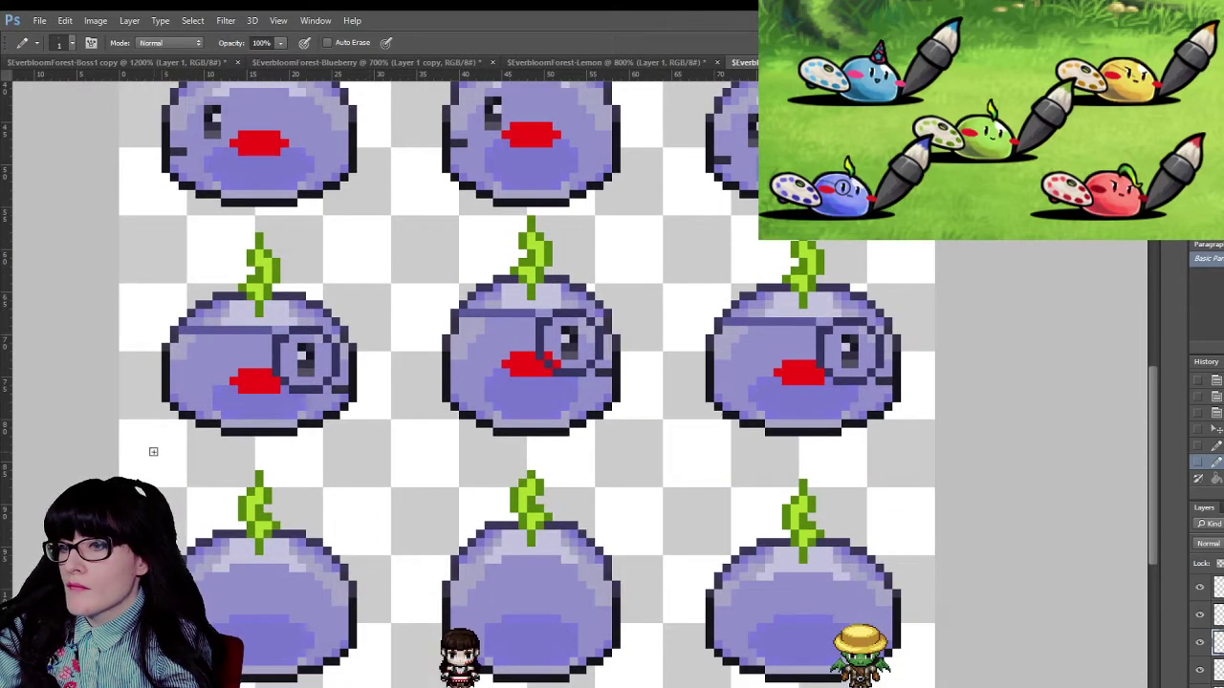
key(z)
alt+click(456, 247)
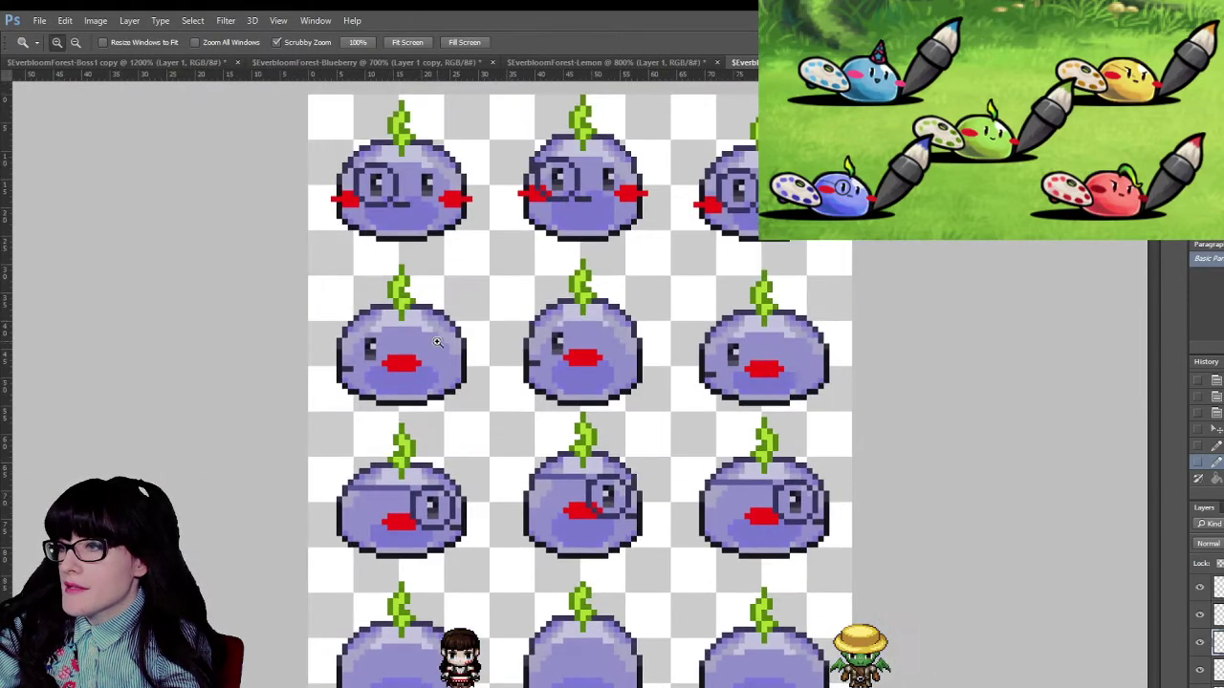
click(475, 382)
key(m)
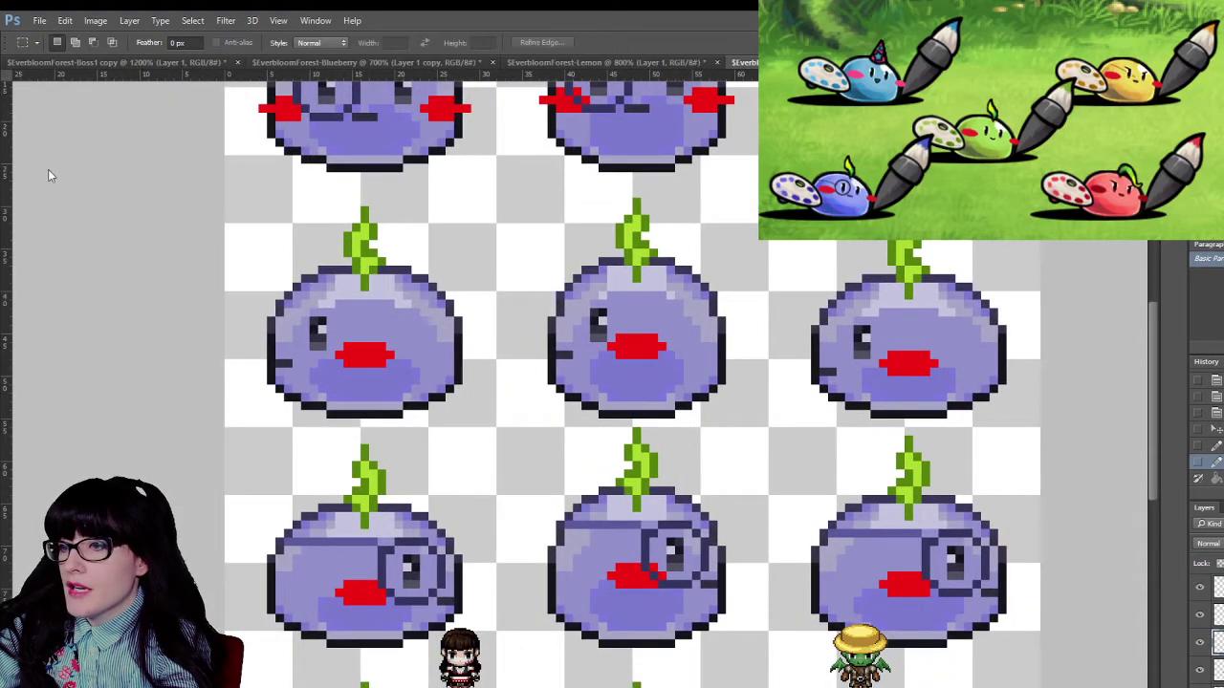
- Merge the glasses layers into one, check it in isolation, and copy the glasses of the right-facing slime row
click(635, 590)
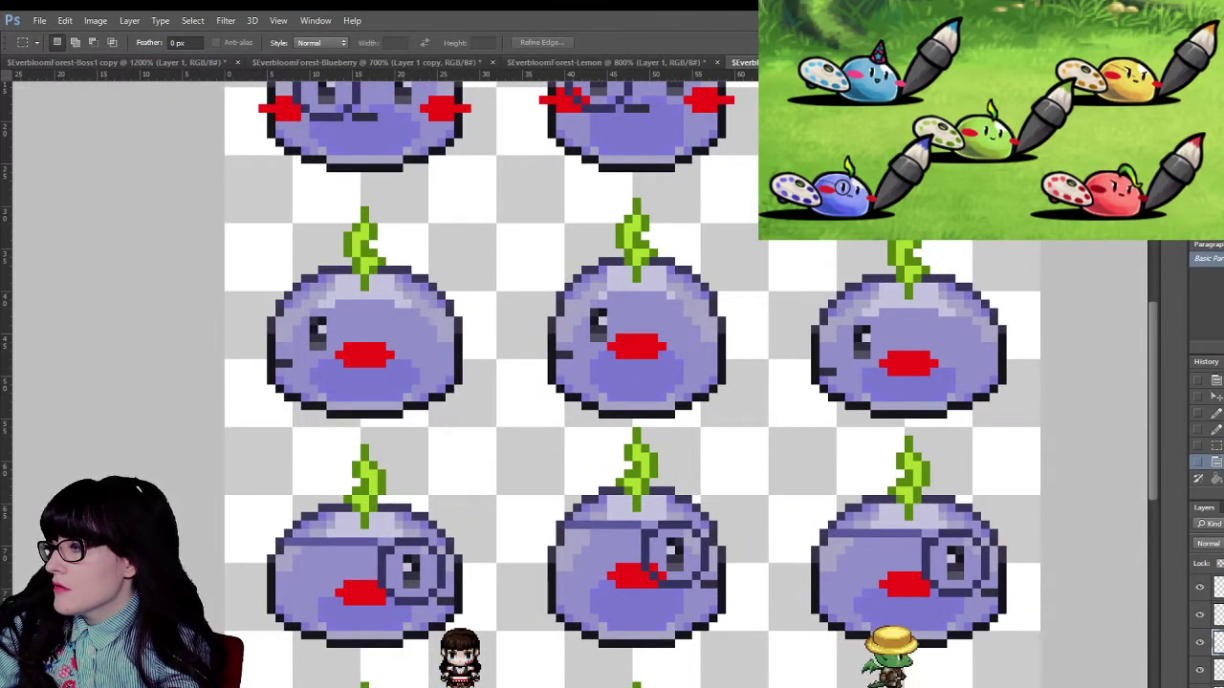
click(1199, 686)
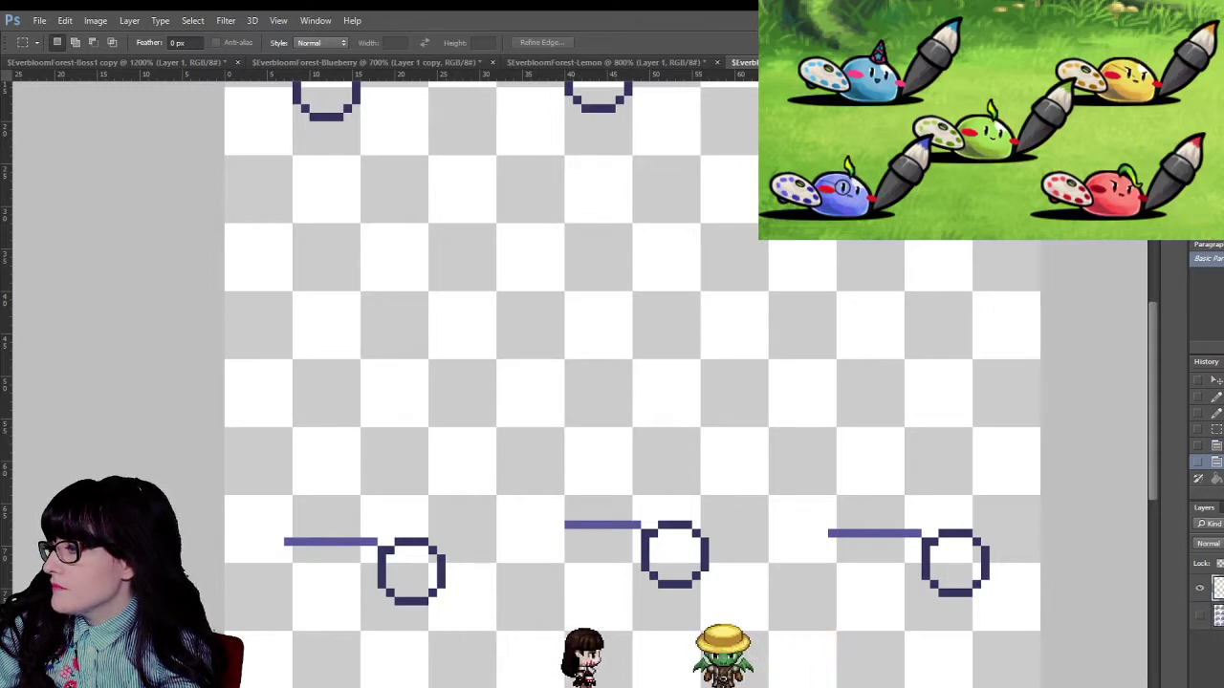
click(1200, 615)
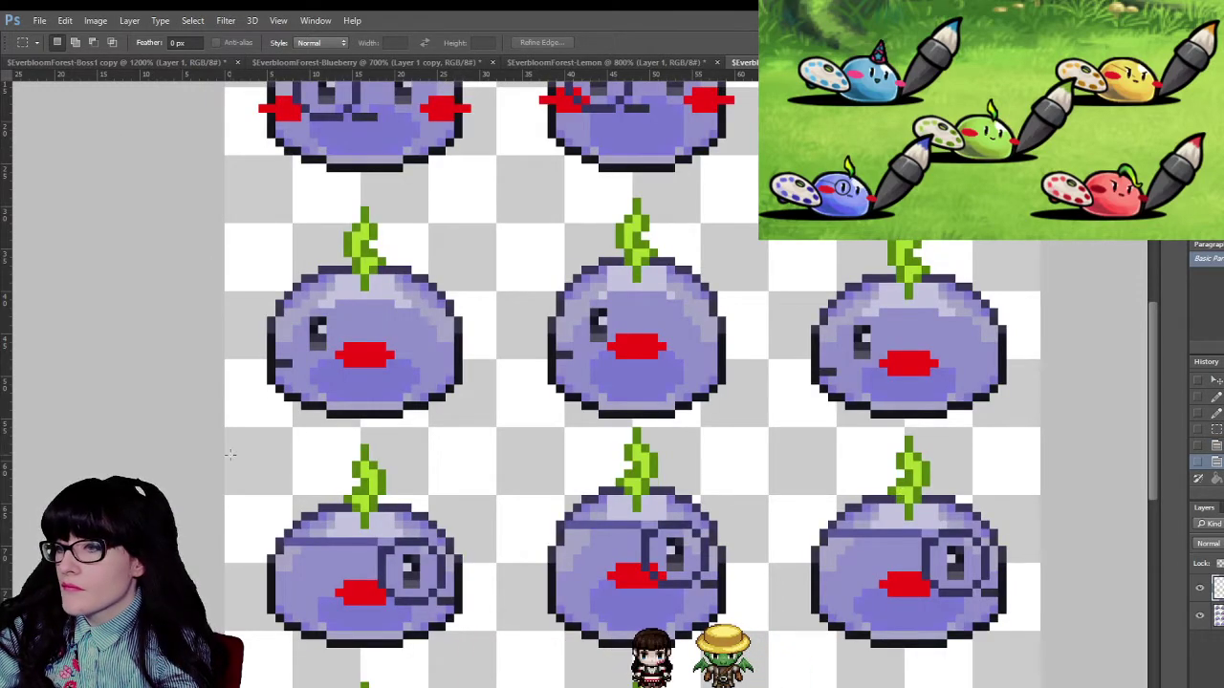
click(376, 97)
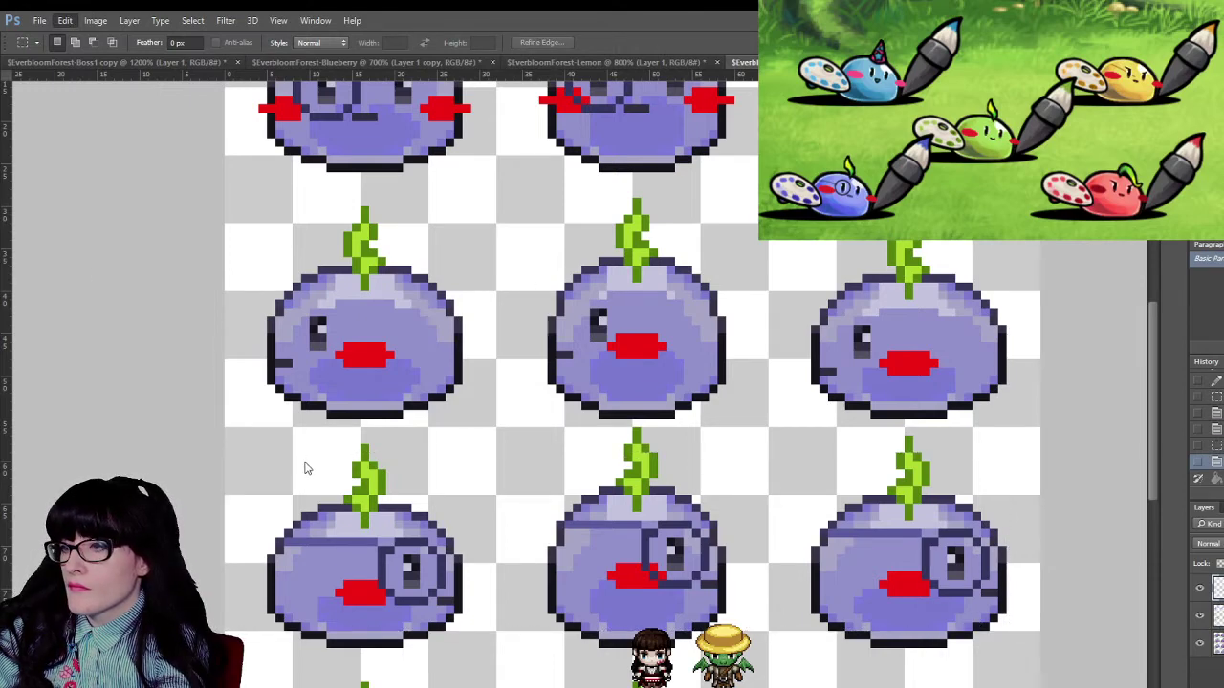
- Paste the copied glasses on a new layer, flip them horizontally, and fit them around the left-facing slimes' eyes
key(ctrl+v)
key(v)
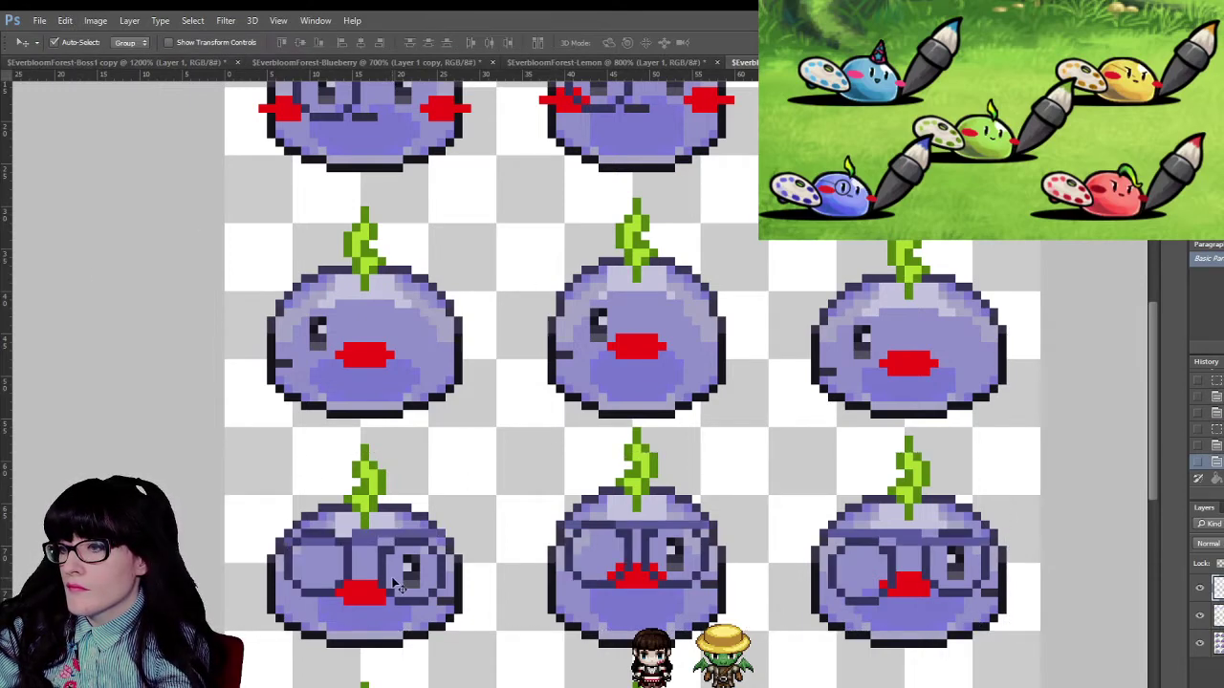
drag(387, 581, 324, 377)
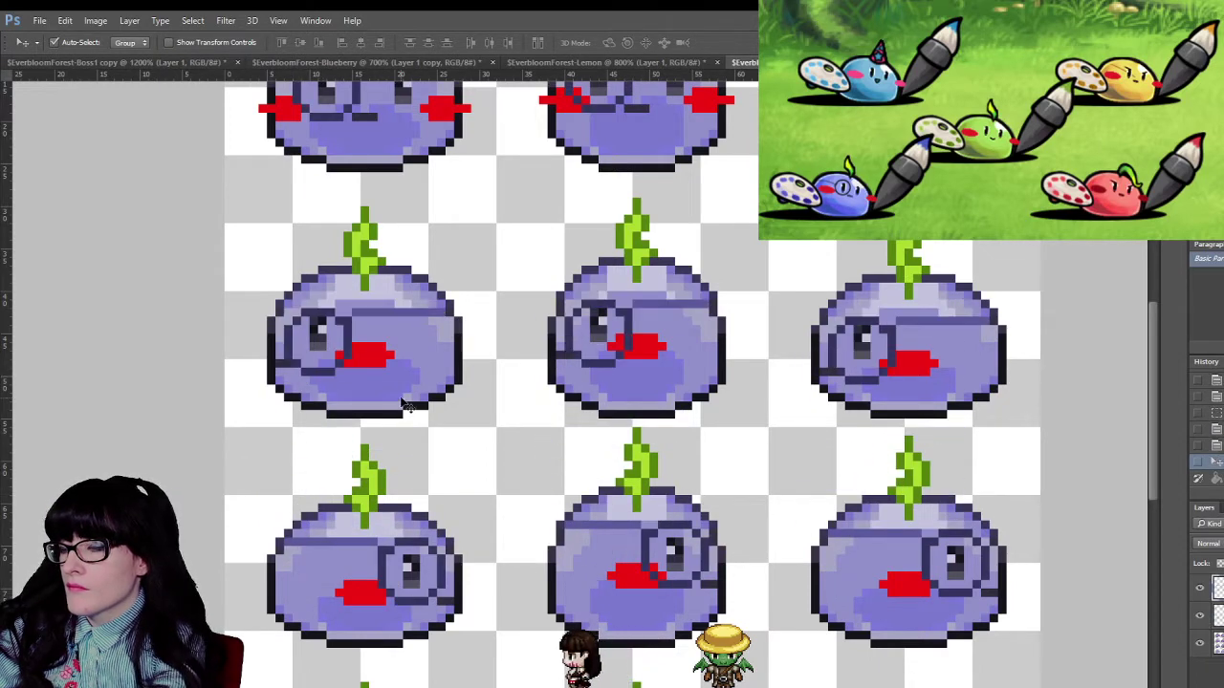
key(Up)
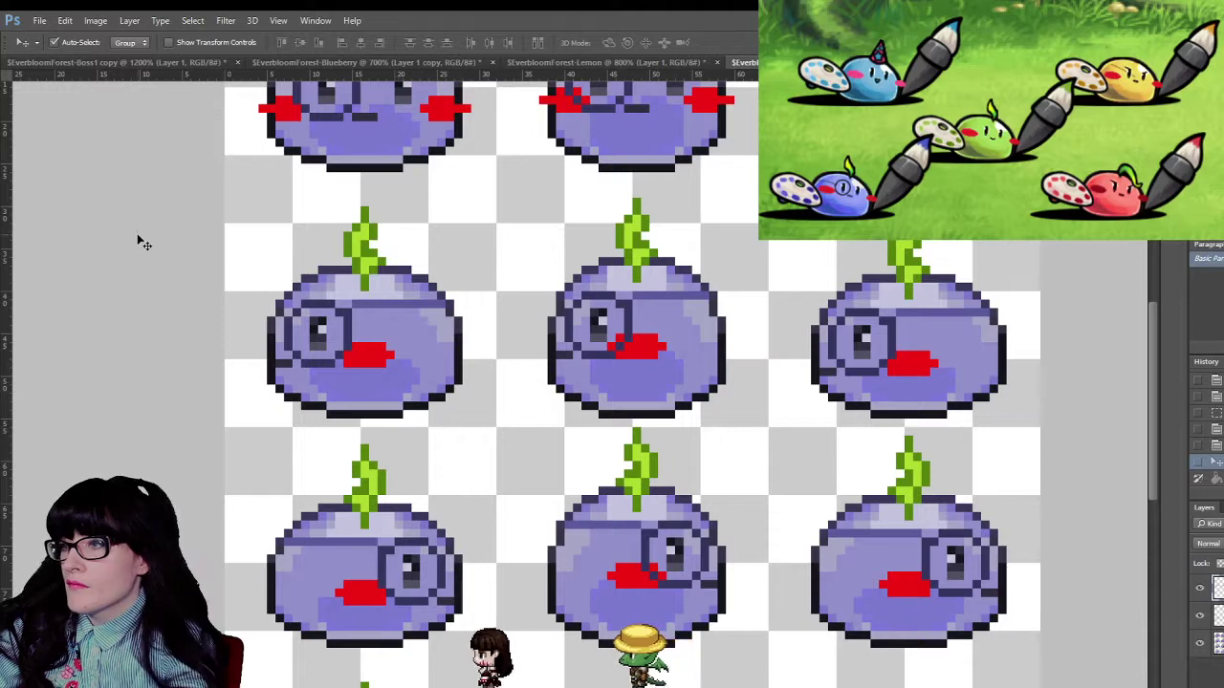
- Examine the whole sprite sheet at small sizes to judge how the glasses read on every slime row
key(z)
alt+click(686, 384)
alt+click(686, 384)
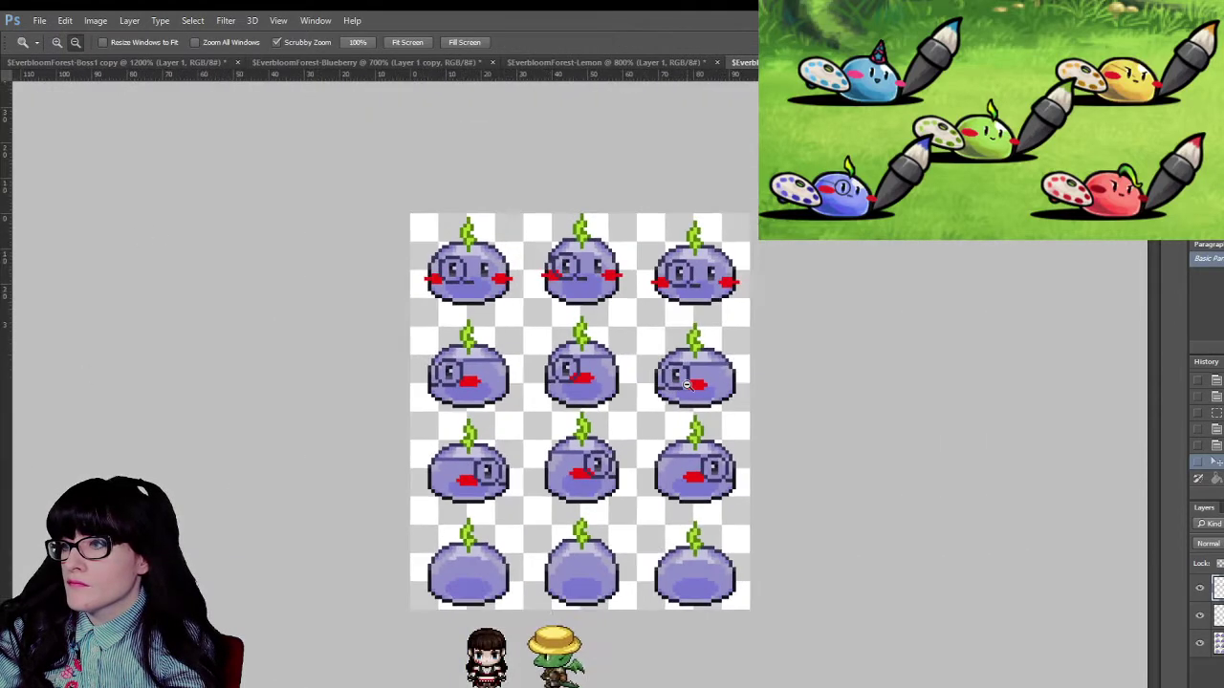
alt+click(688, 401)
alt+click(692, 440)
alt+click(697, 479)
alt+click(696, 479)
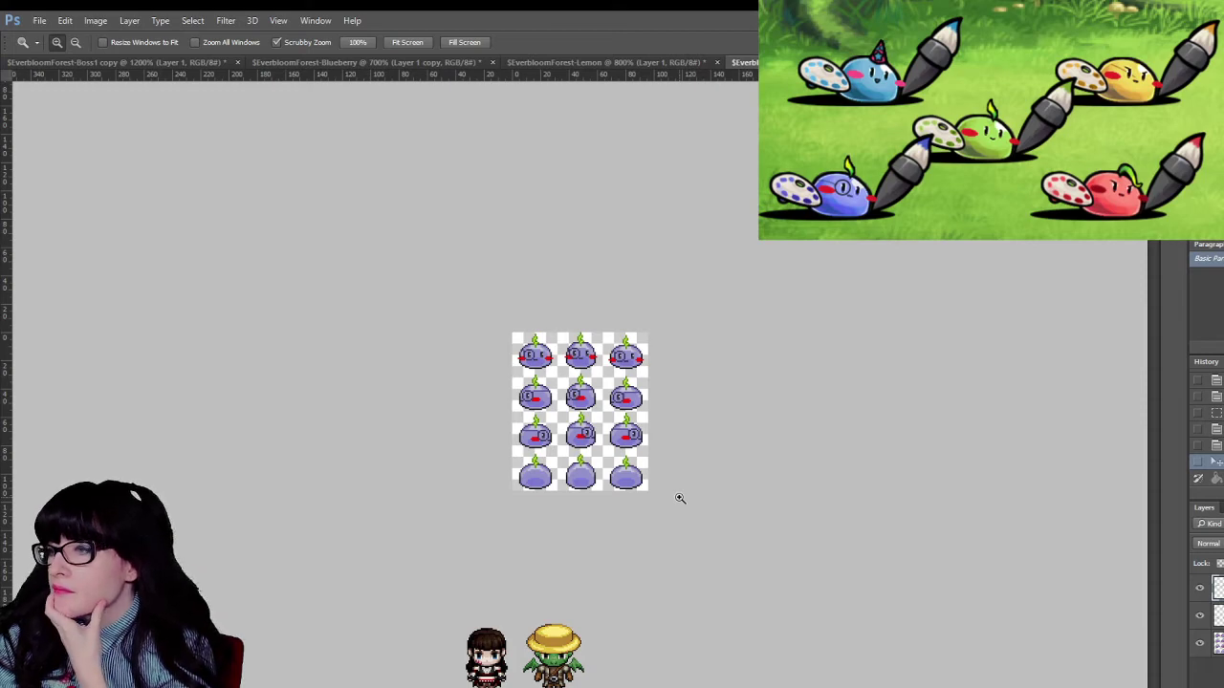
click(580, 394)
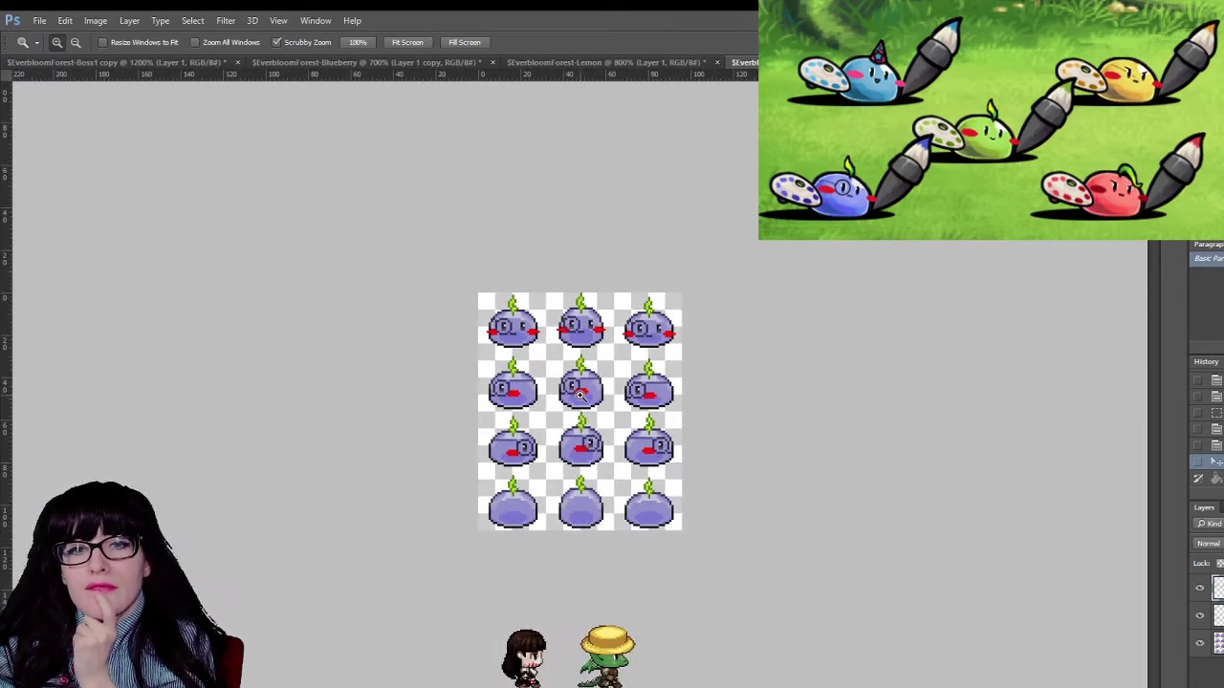
click(567, 353)
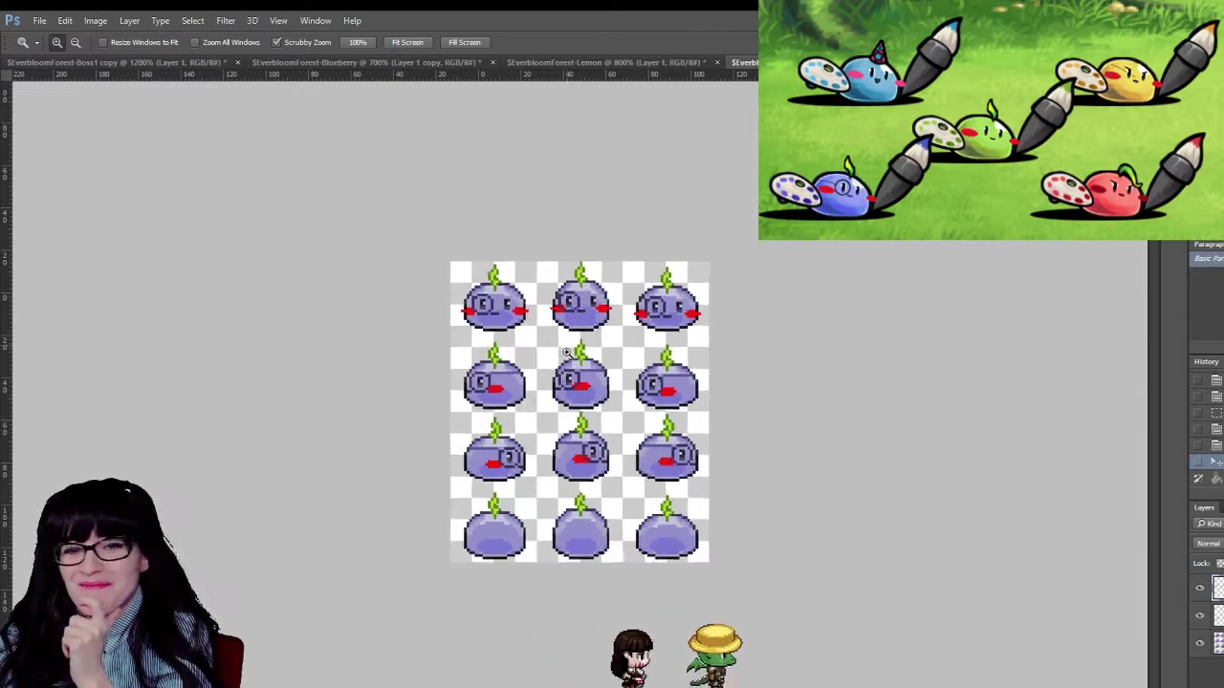
click(567, 353)
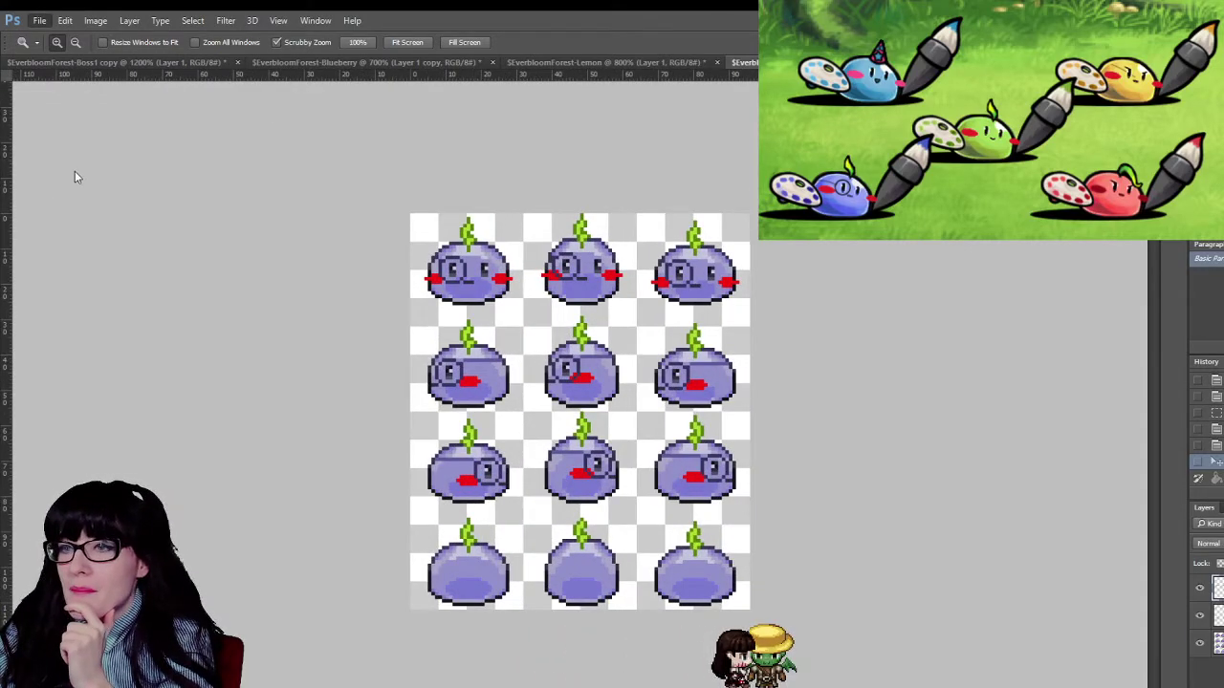
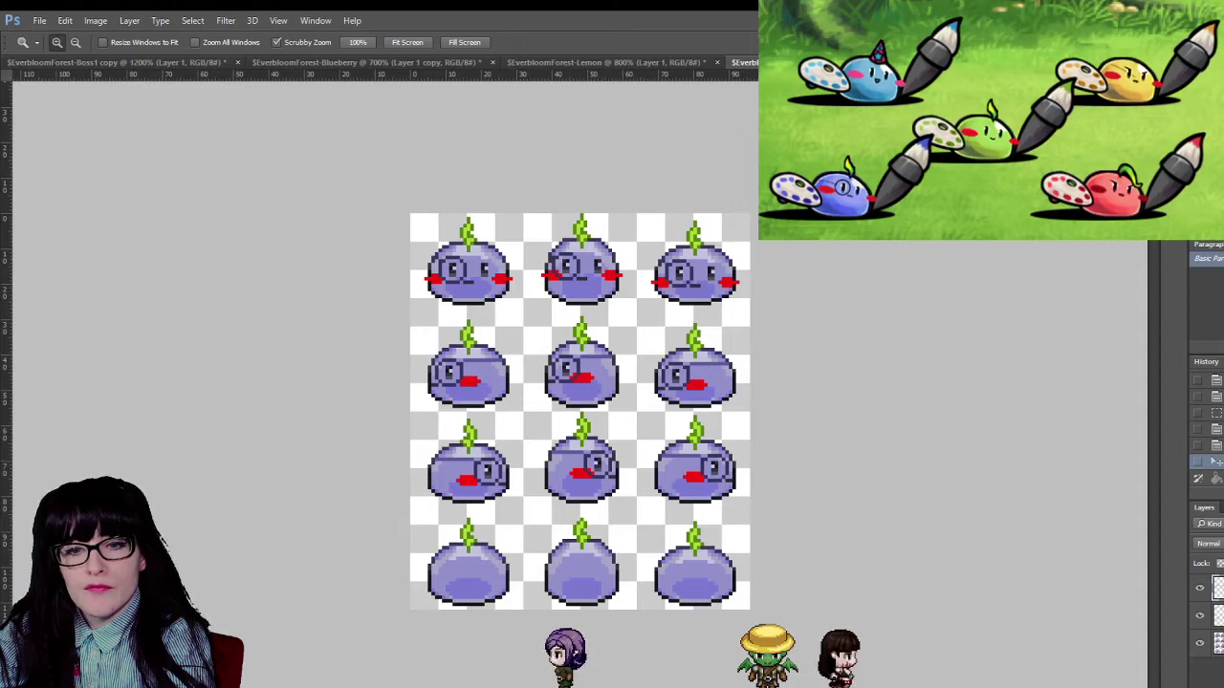
- Switch to RPG Maker, move the blue slime event to the easel's upper right, and add a purple slime event at its upper left
key(alt+Tab)
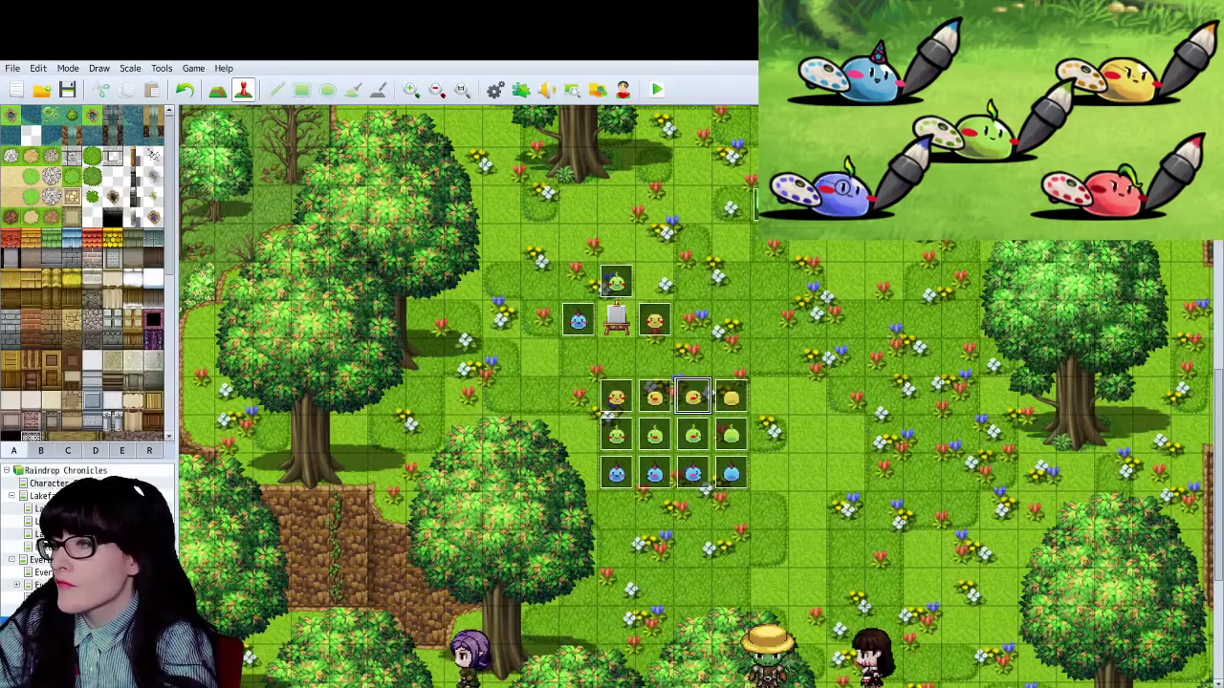
click(654, 319)
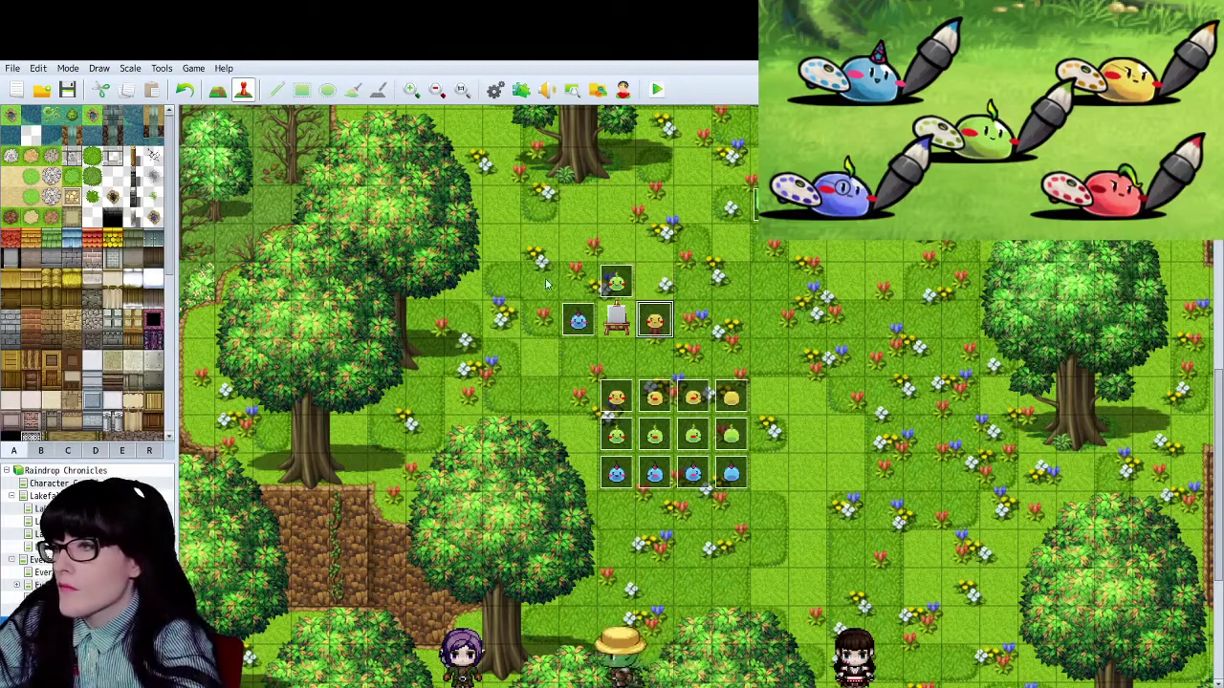
click(584, 321)
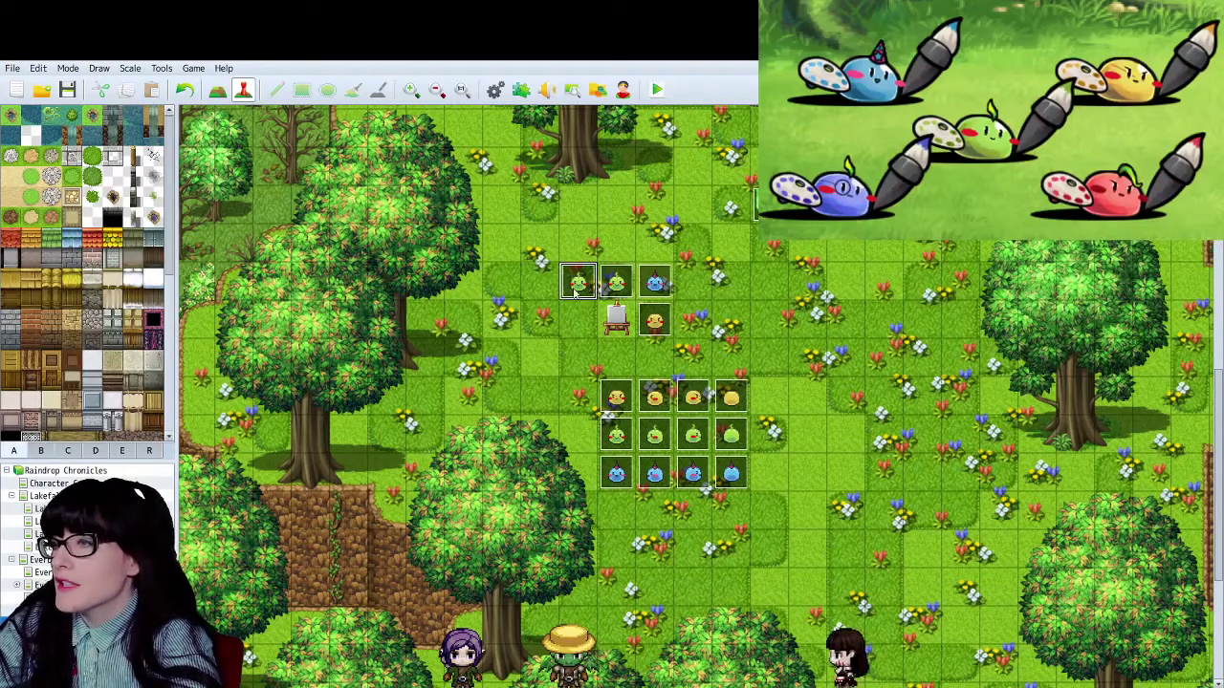
double_click(574, 294)
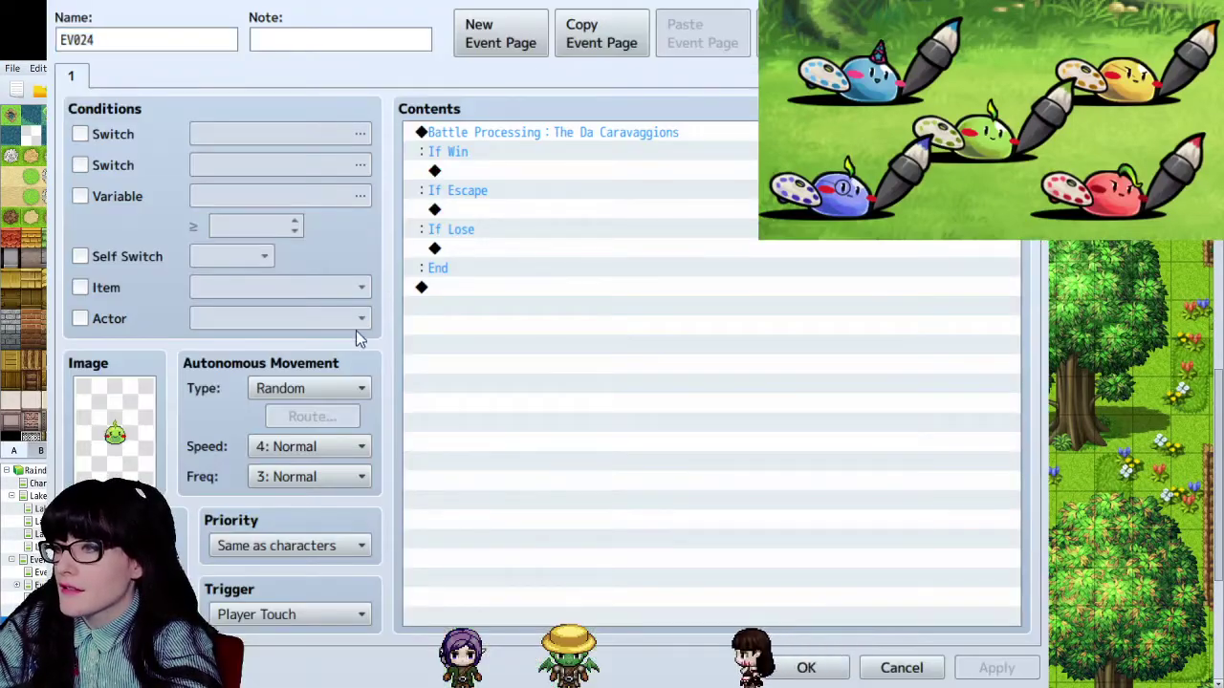
click(796, 666)
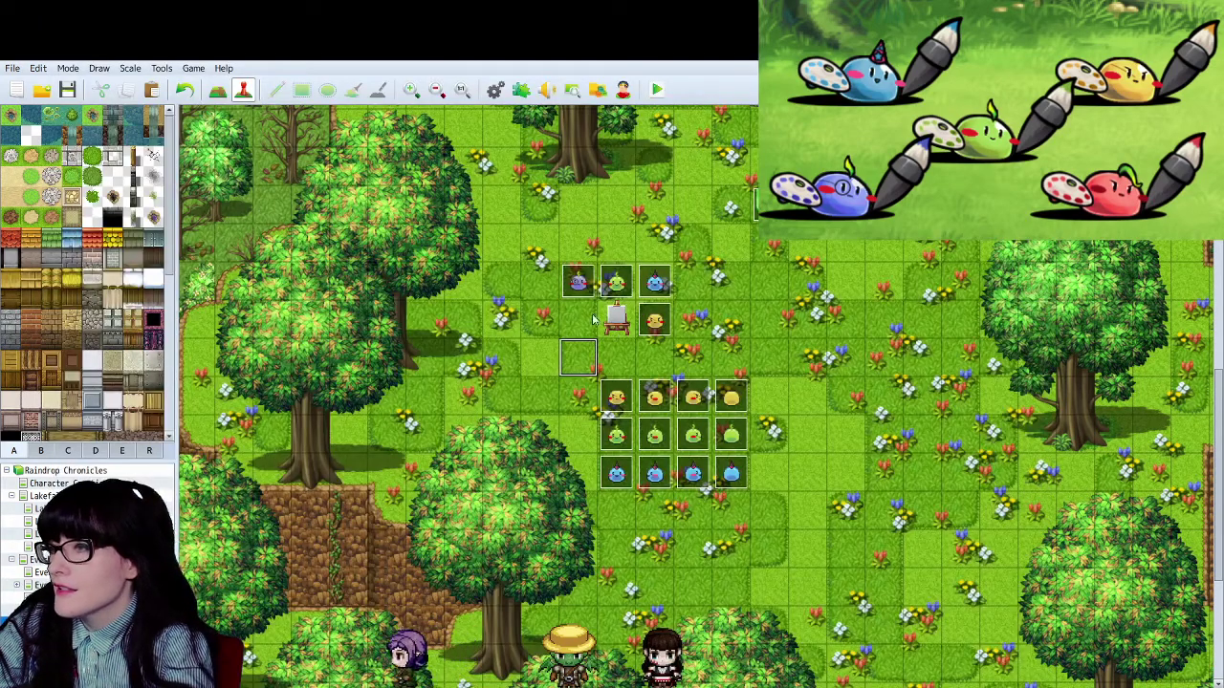
- Copy the purple, blue and yellow slime events from around the easel onto separate tiles of the open grass to the east
click(580, 283)
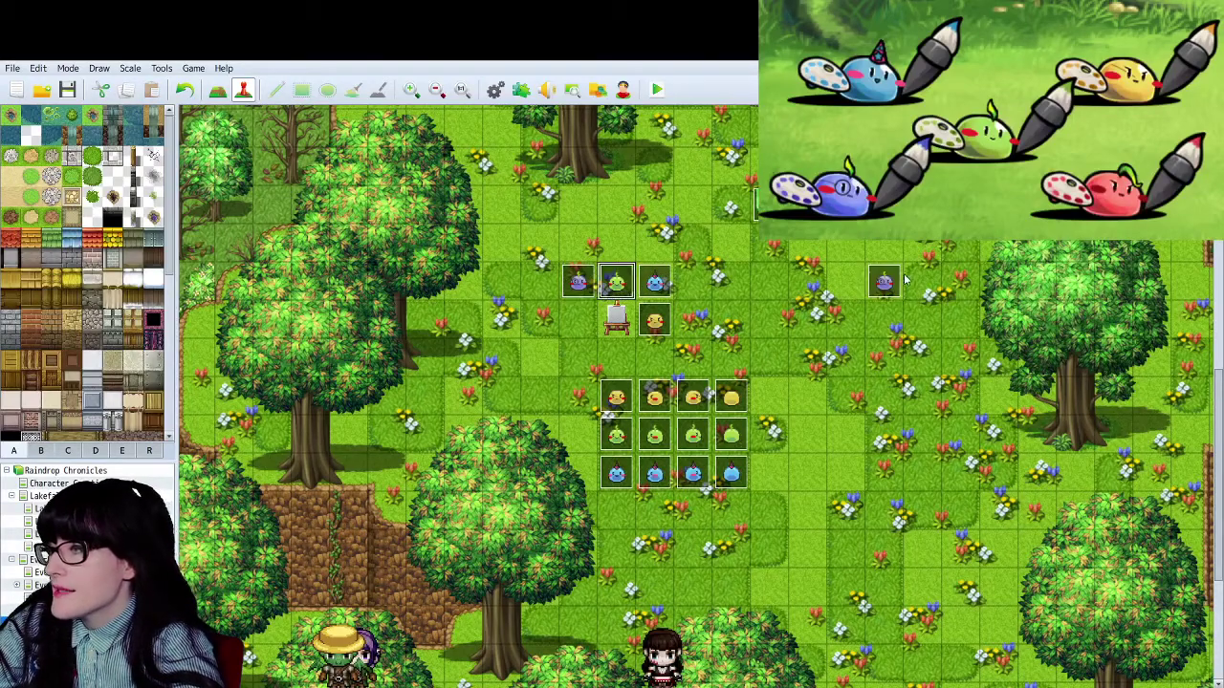
key(ctrl+v)
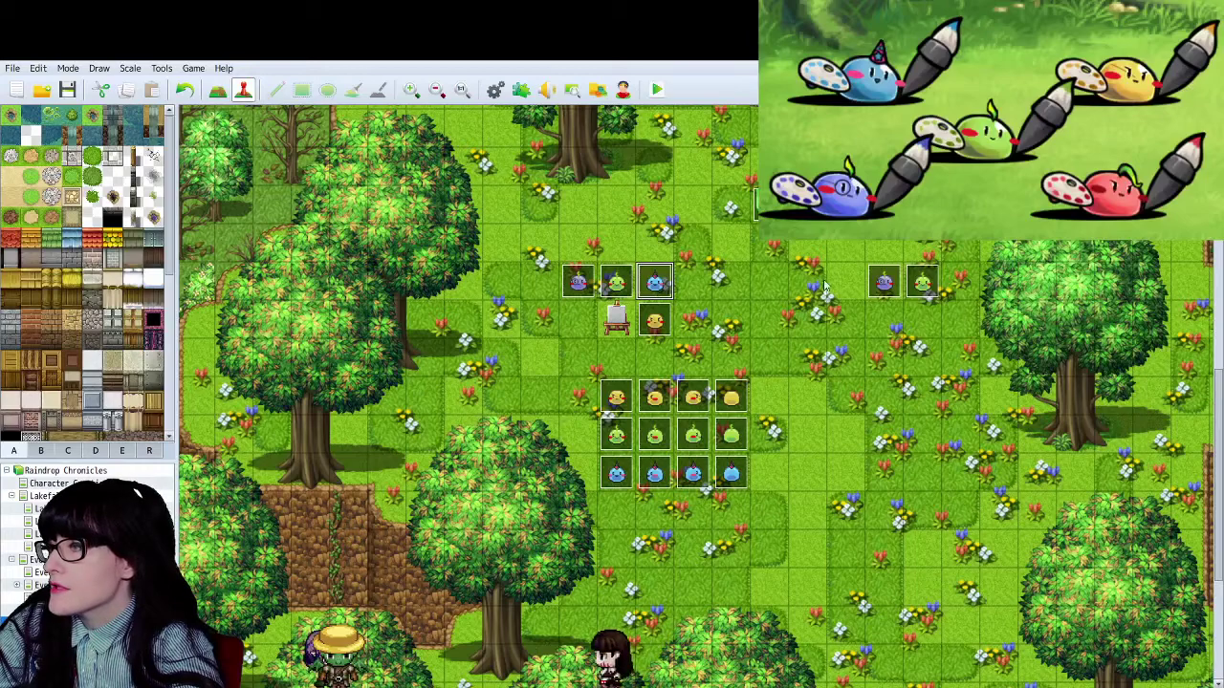
key(ctrl+z)
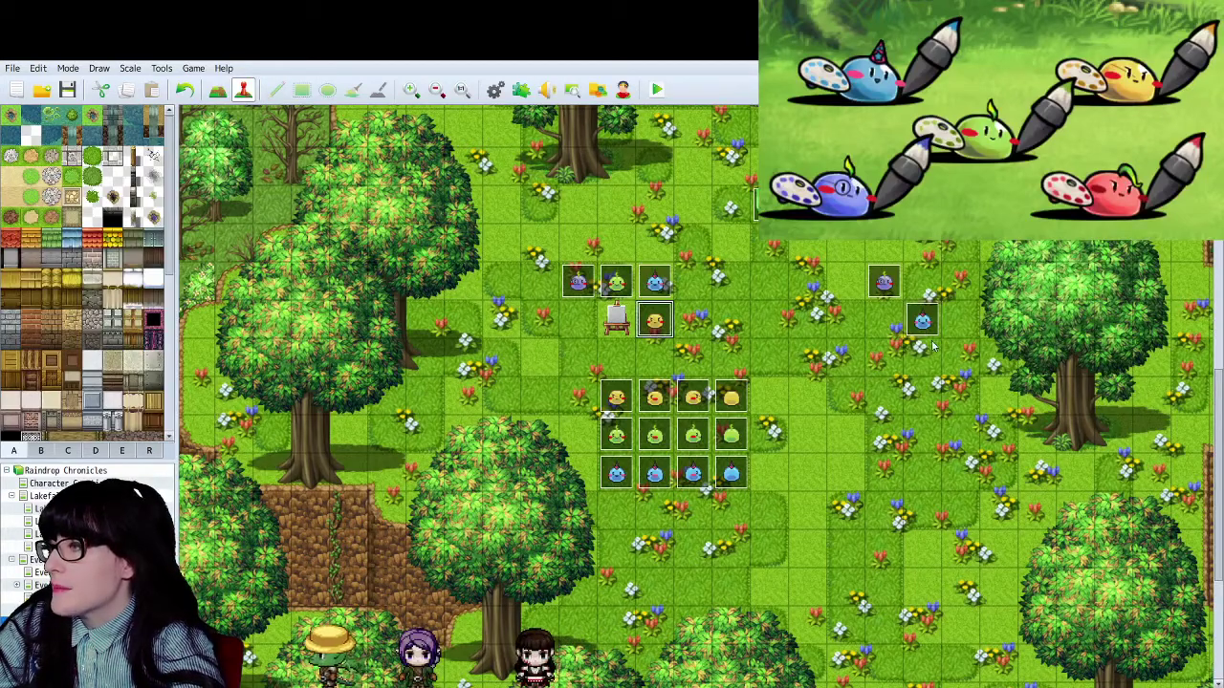
click(999, 435)
key(ctrl+v)
- Set the autonomous movement type of the blue and yellow slime events beside the easel to Fixed
double_click(656, 288)
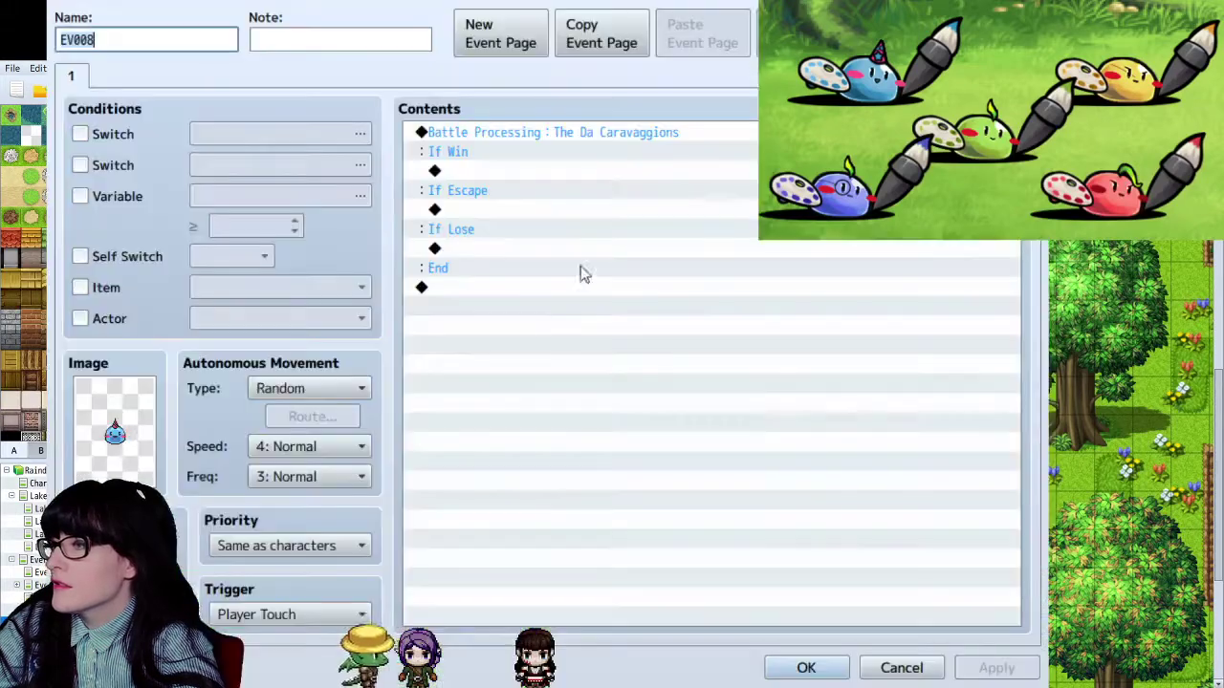
scroll(306, 388, up, 1)
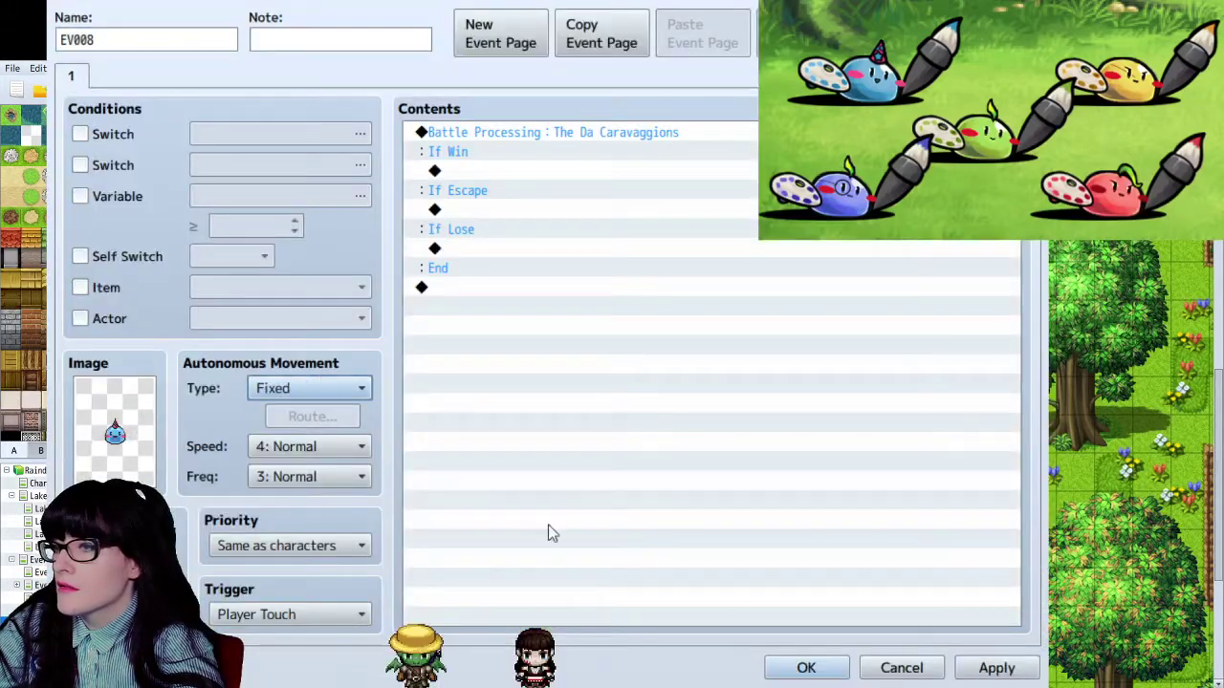
click(806, 668)
double_click(999, 435)
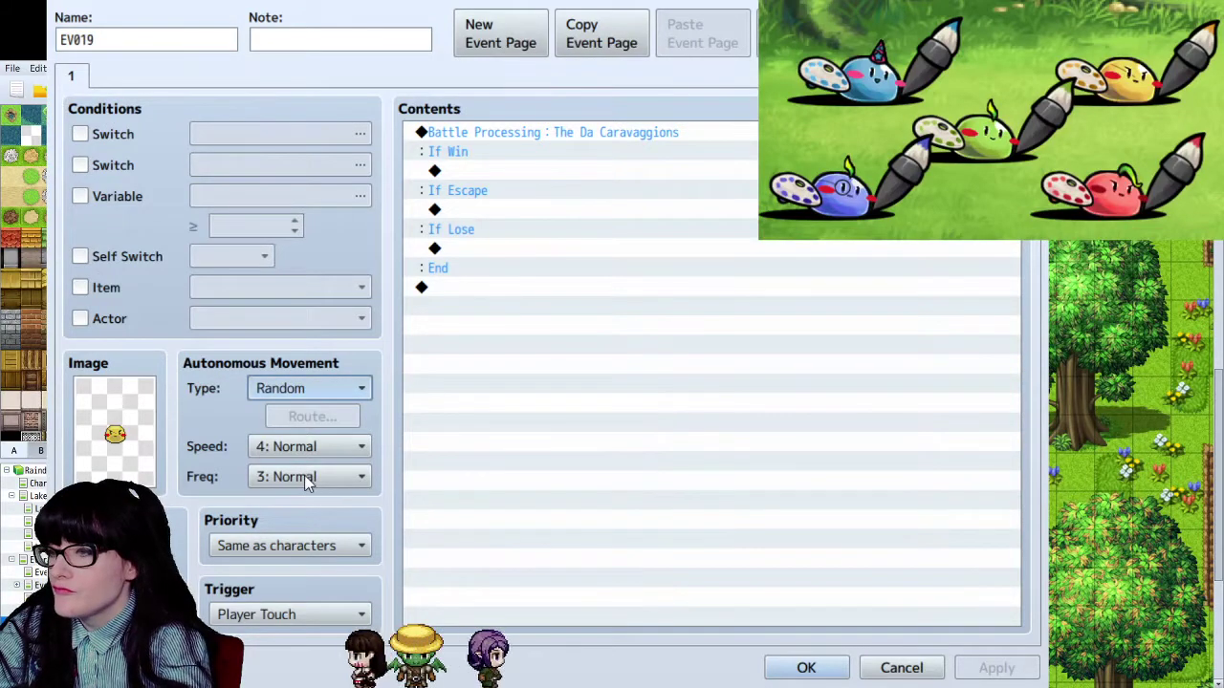
scroll(306, 389, up, 1)
click(806, 668)
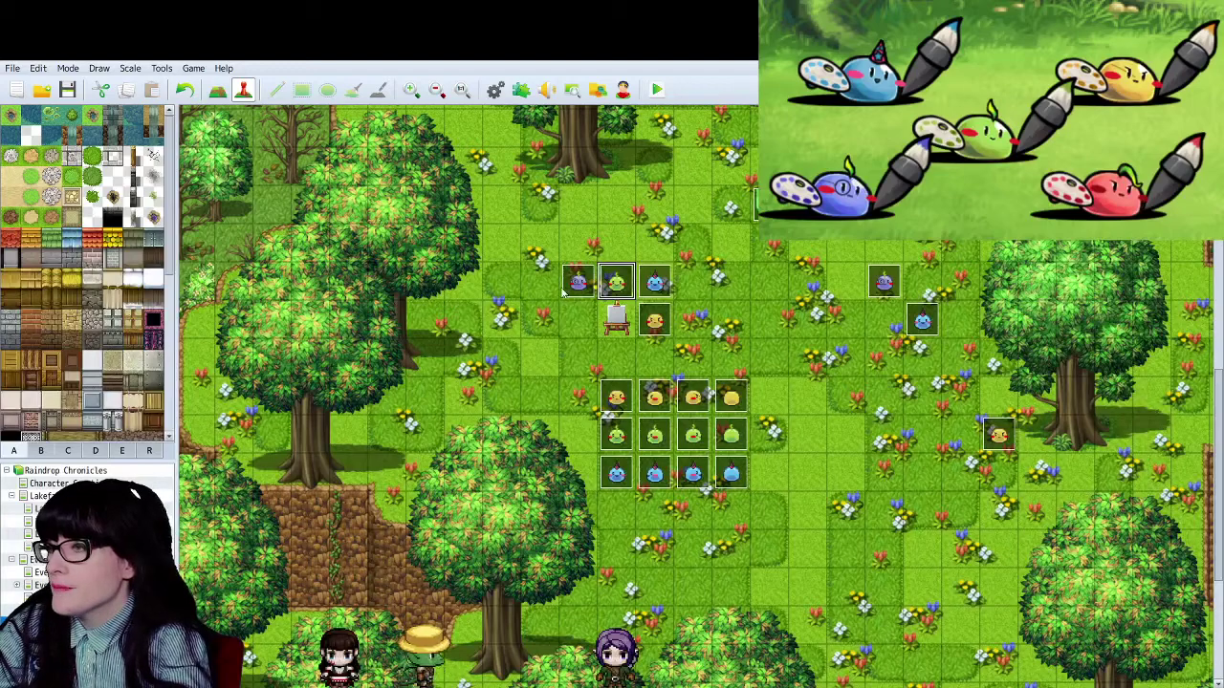
- Set the autonomous movement type of the green and purple slime events above the easel to Fixed
double_click(615, 284)
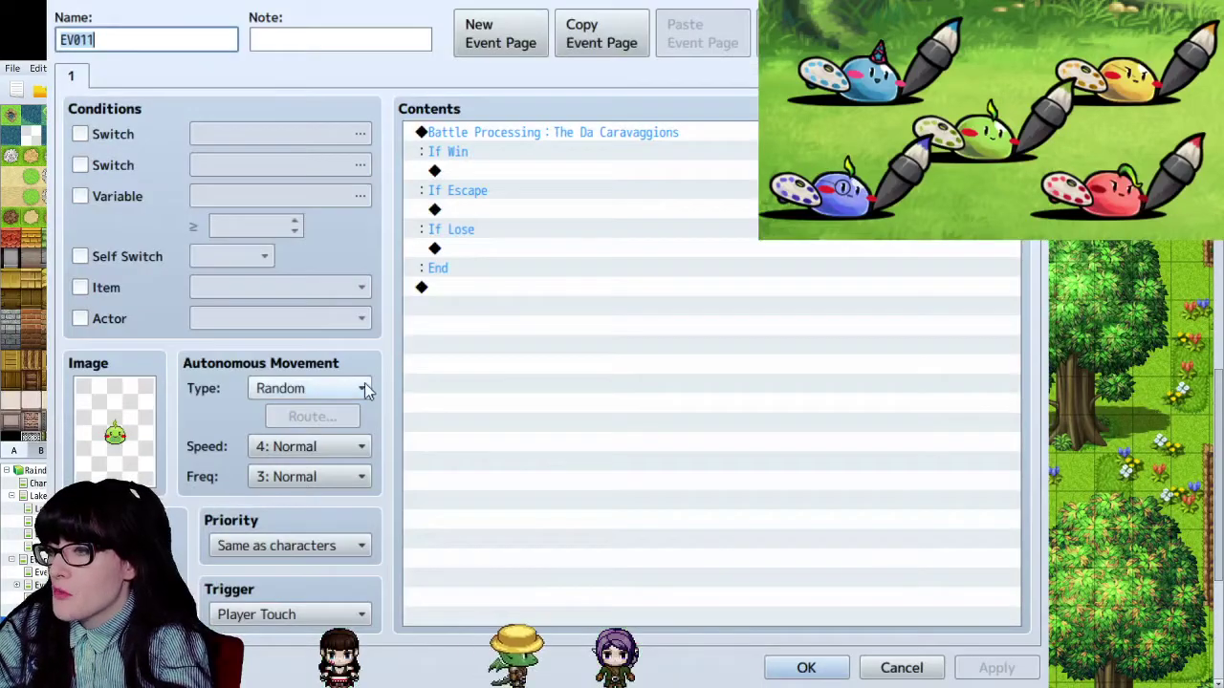
scroll(364, 386, up, 1)
click(806, 668)
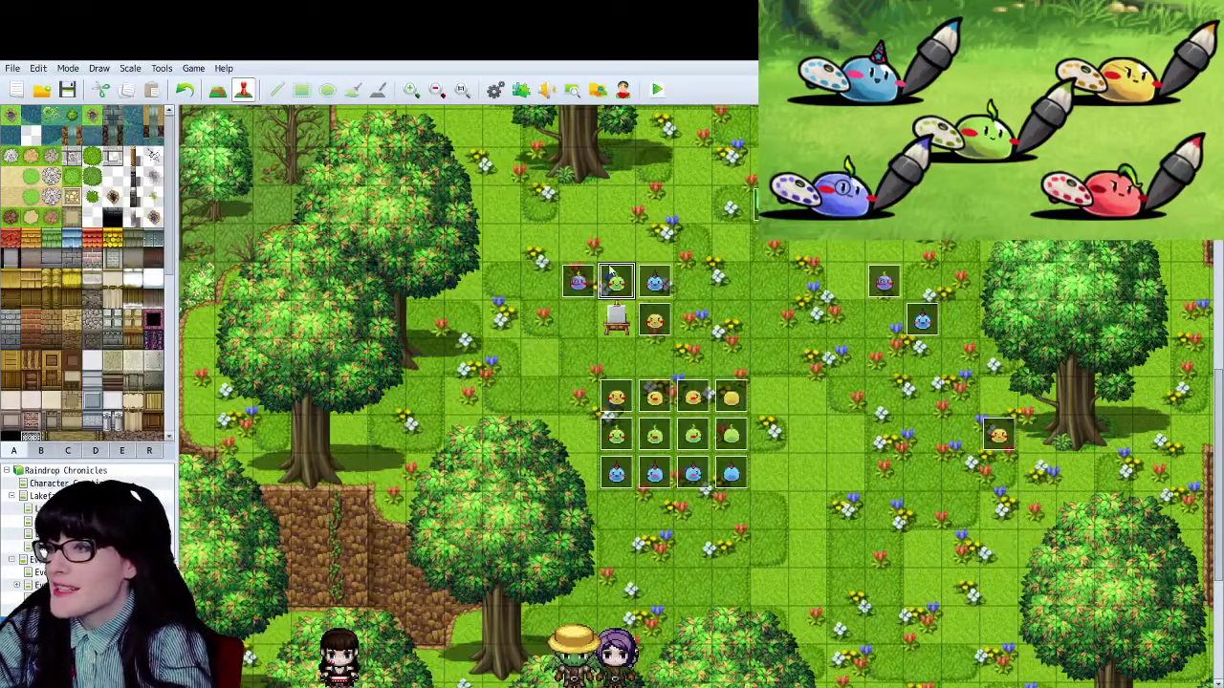
double_click(592, 280)
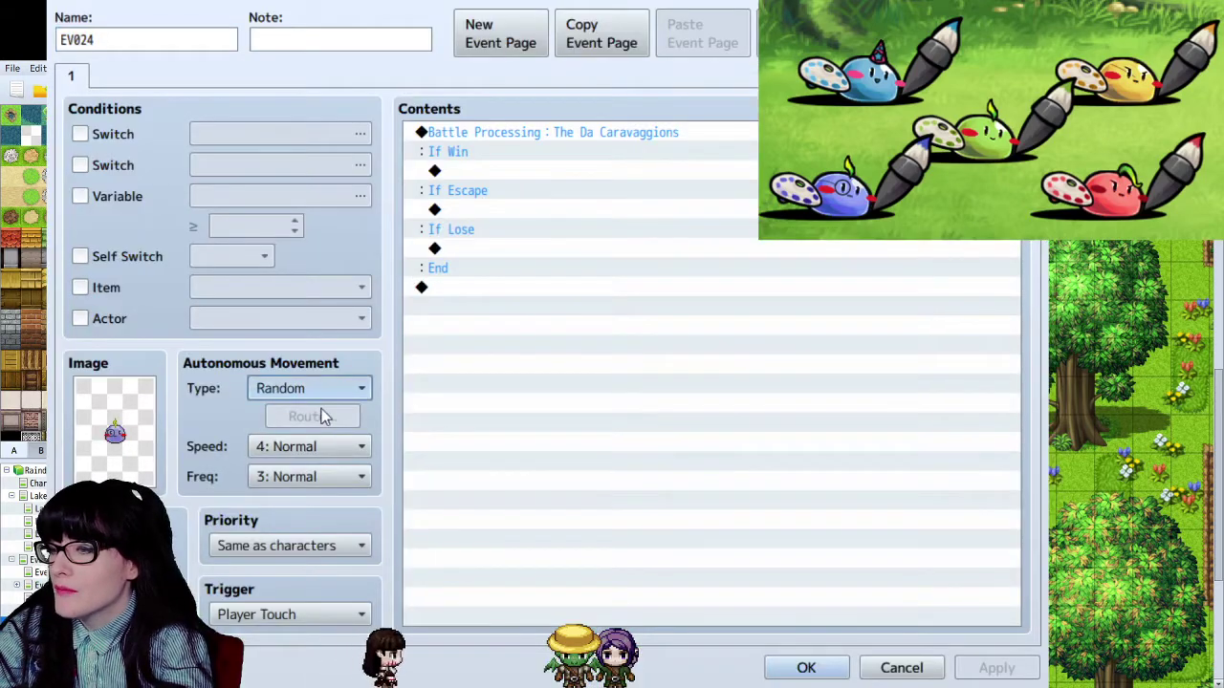
scroll(325, 390, up, 1)
click(870, 668)
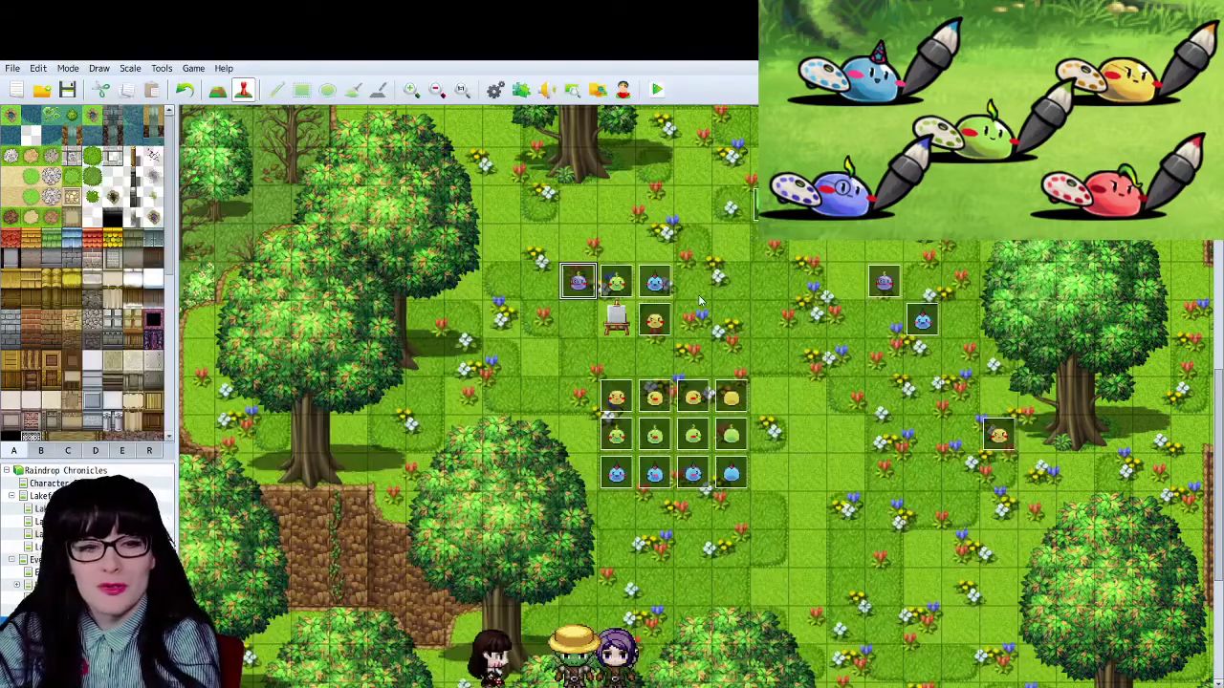
- Review the event settings of the slimes around the easel and of the front-facing blue slime in the display grid
double_click(579, 285)
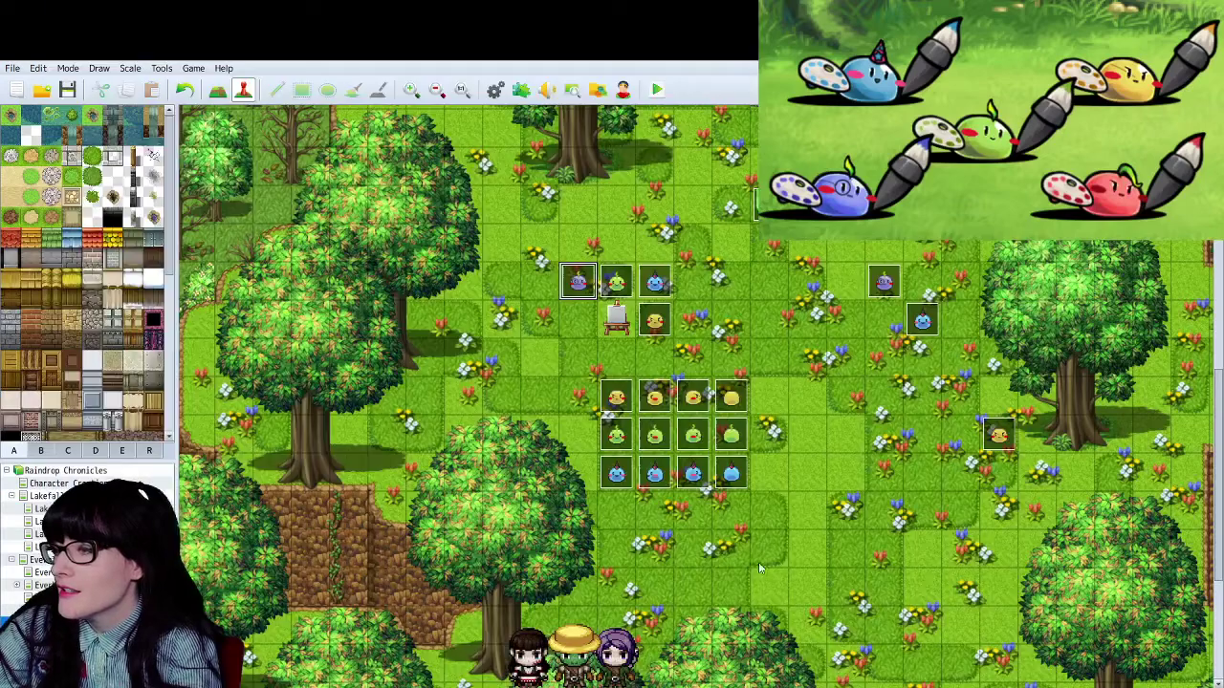
double_click(612, 279)
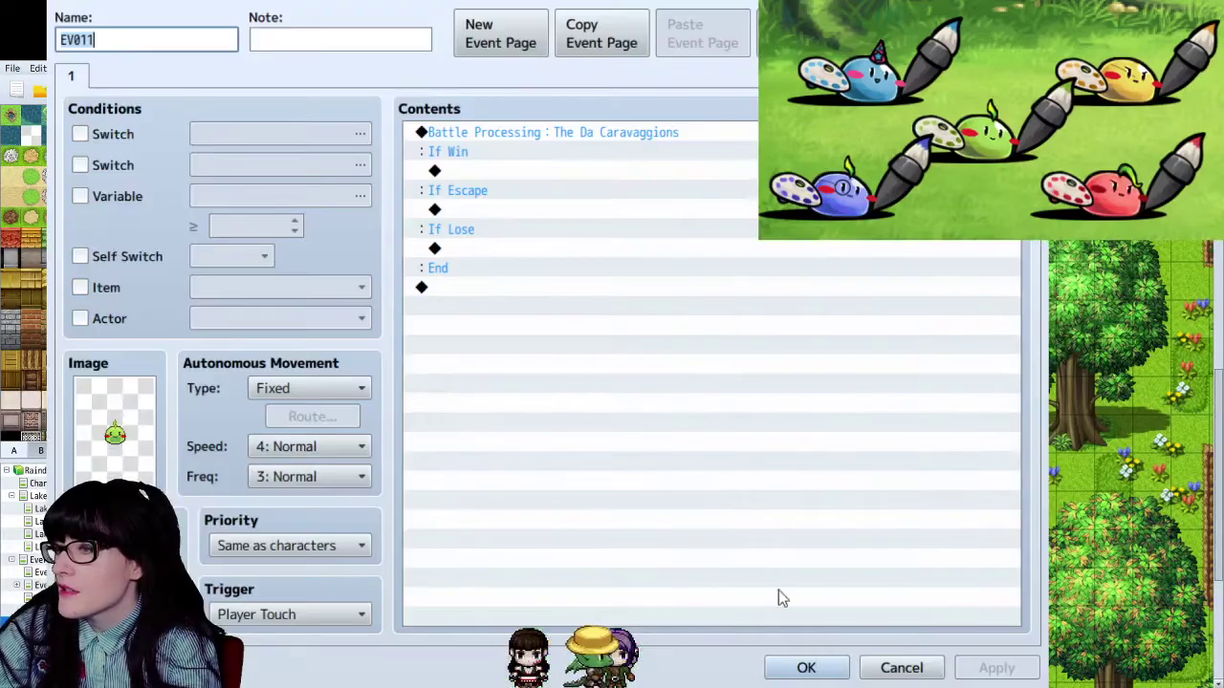
click(803, 668)
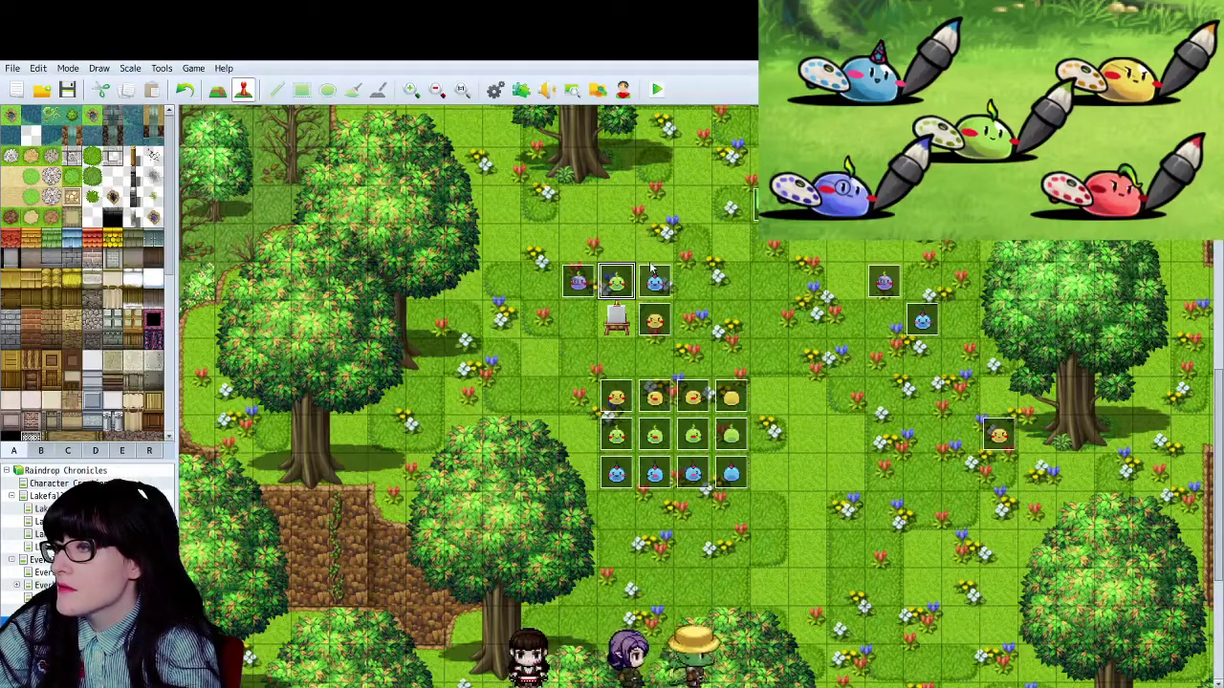
double_click(656, 318)
click(803, 667)
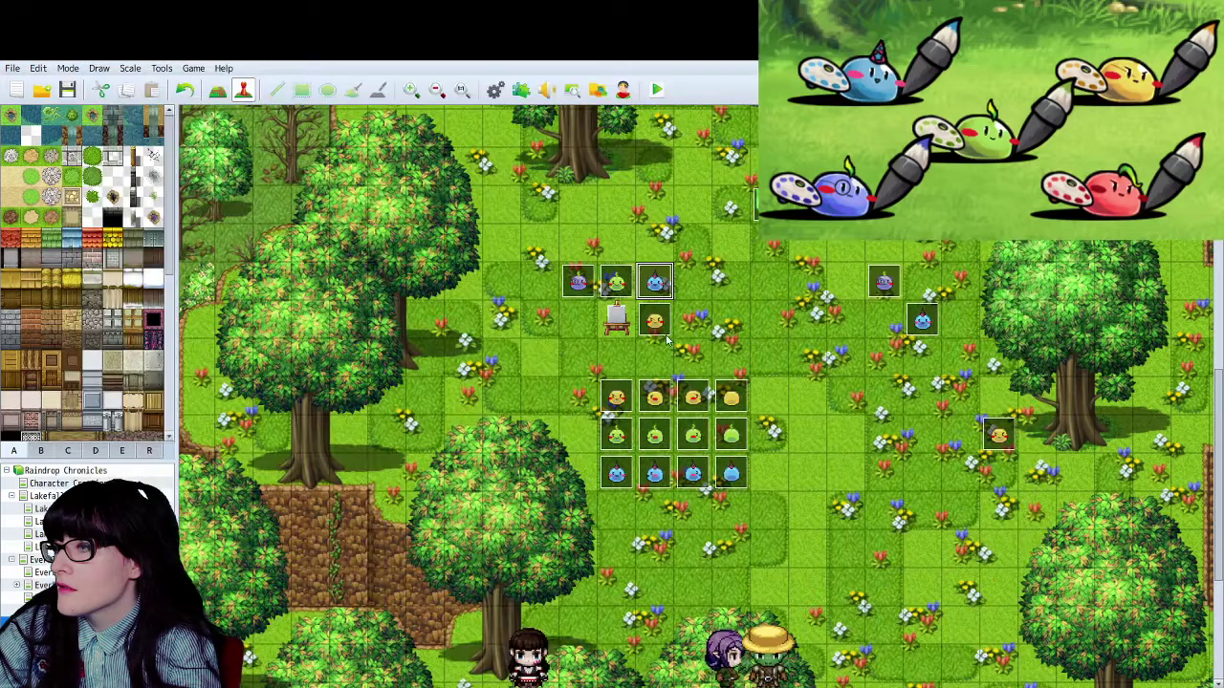
double_click(619, 475)
click(803, 666)
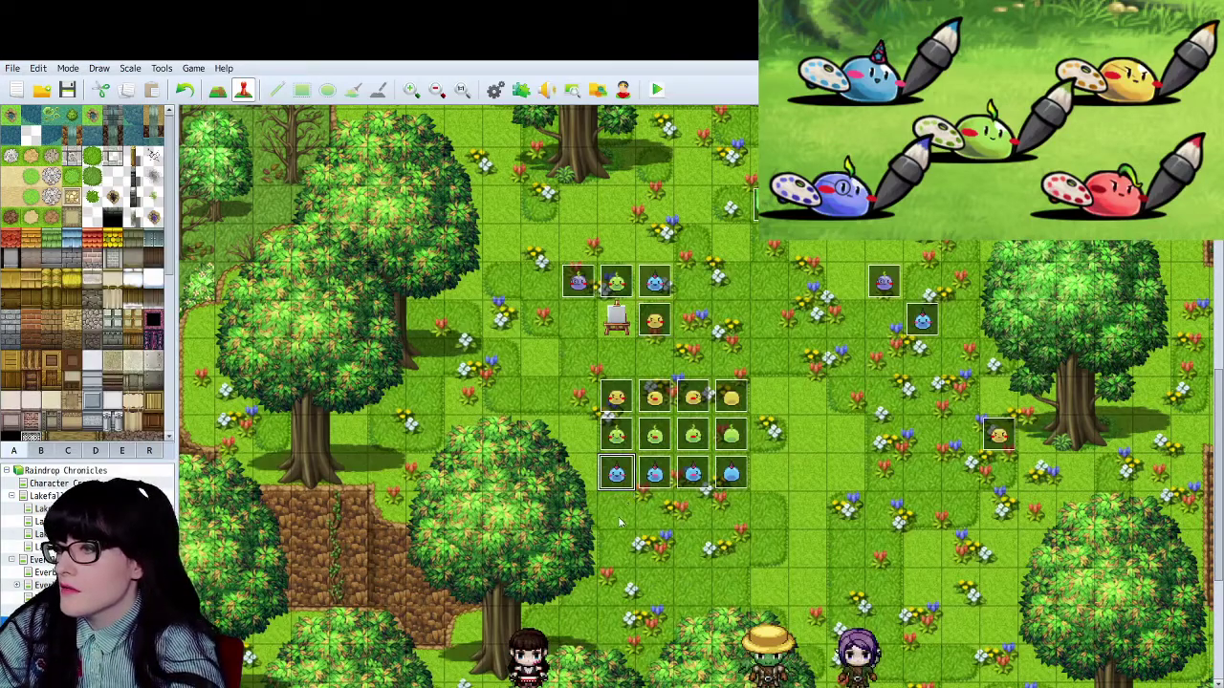
- Copy the four blue slime events into a new row directly beneath the blue row of the display grid
click(658, 499)
key(ctrl+v)
click(701, 483)
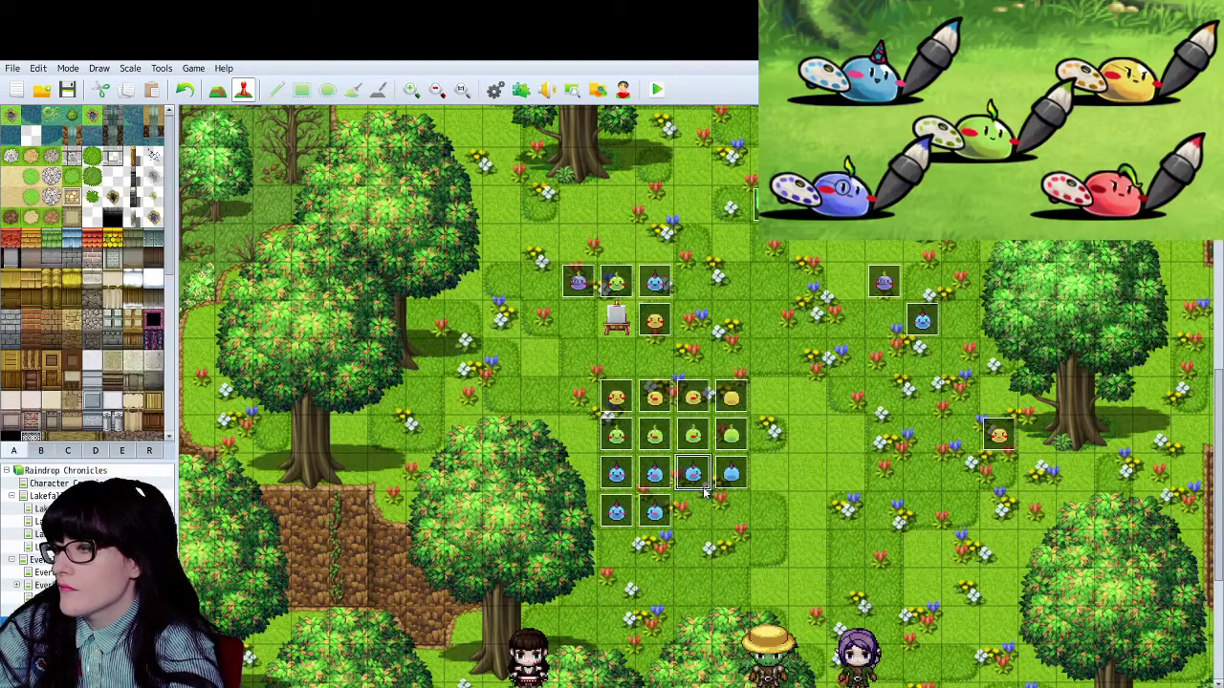
- Change the images of the four events in the lowest display row to the front, left, right and back views of the purple slime
click(618, 512)
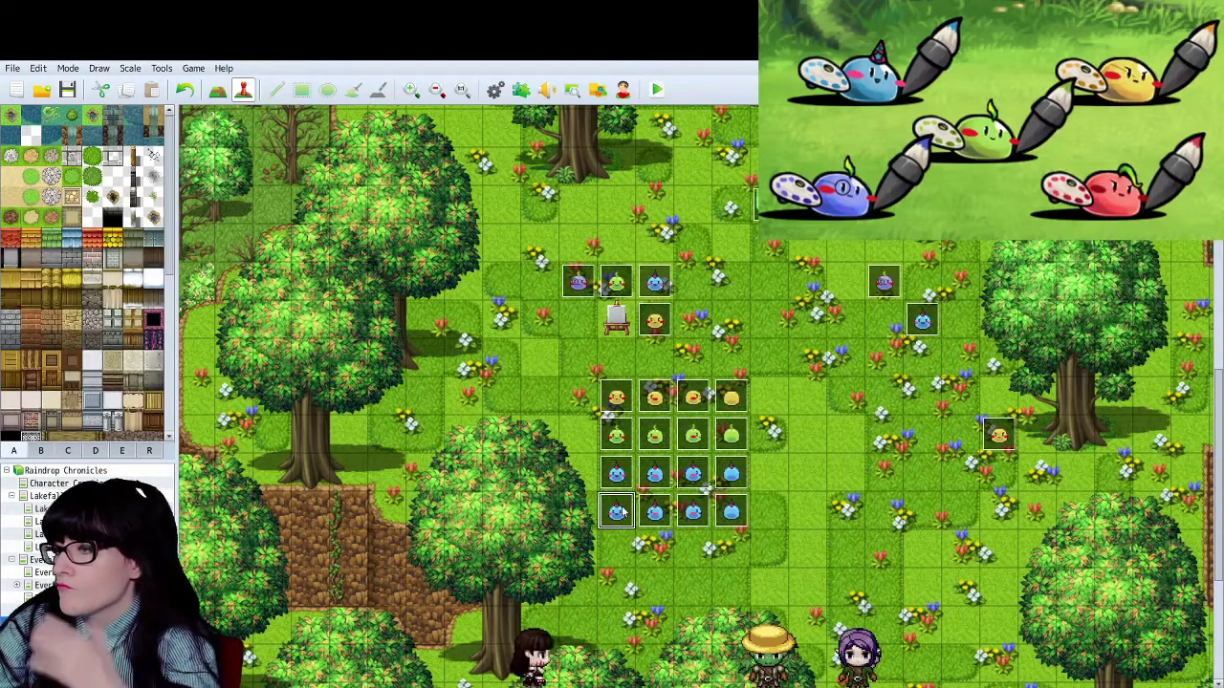
double_click(620, 512)
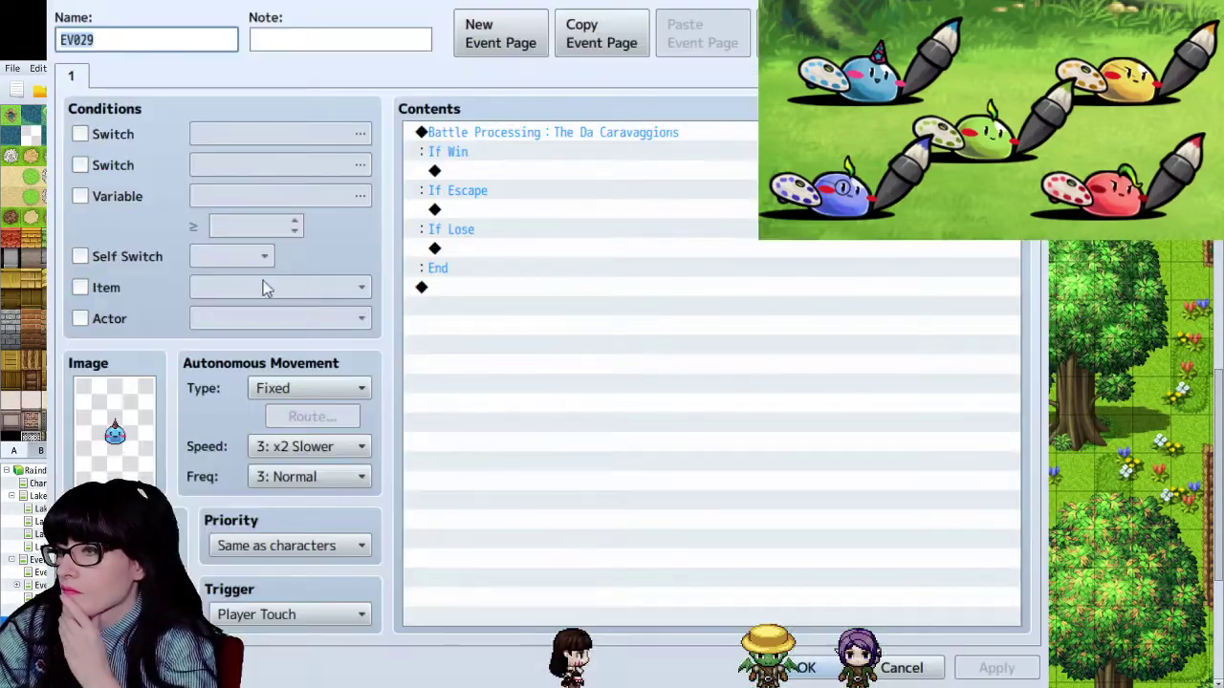
click(125, 428)
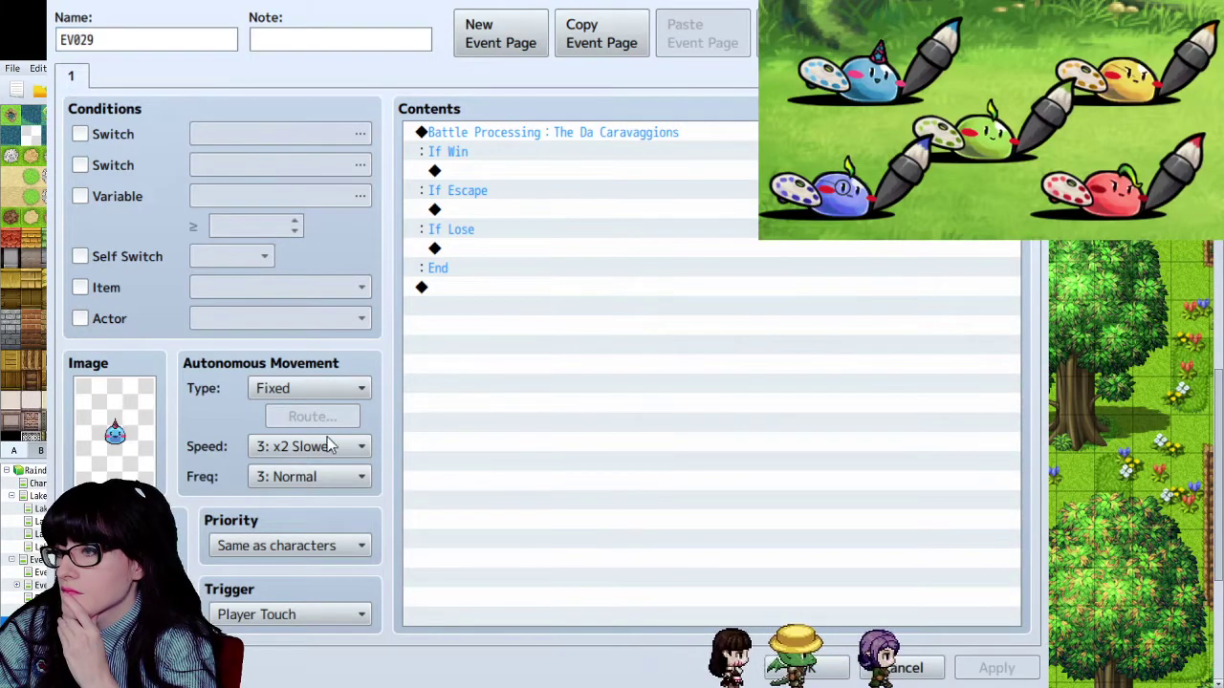
click(811, 668)
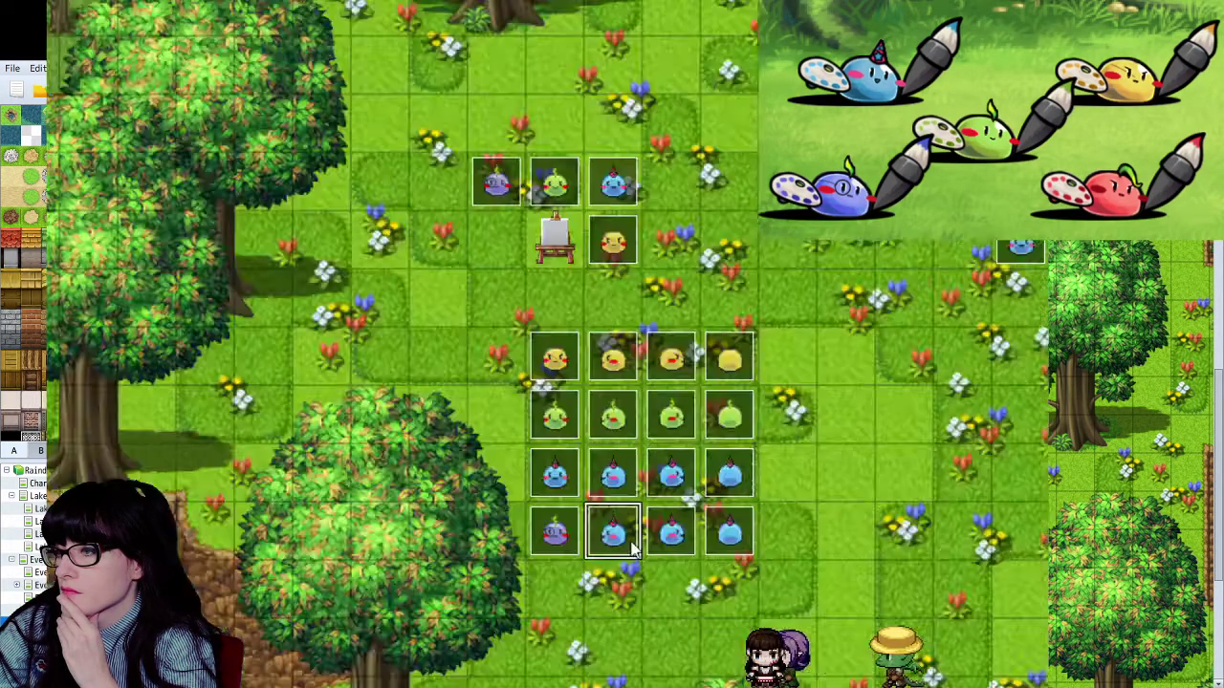
double_click(629, 542)
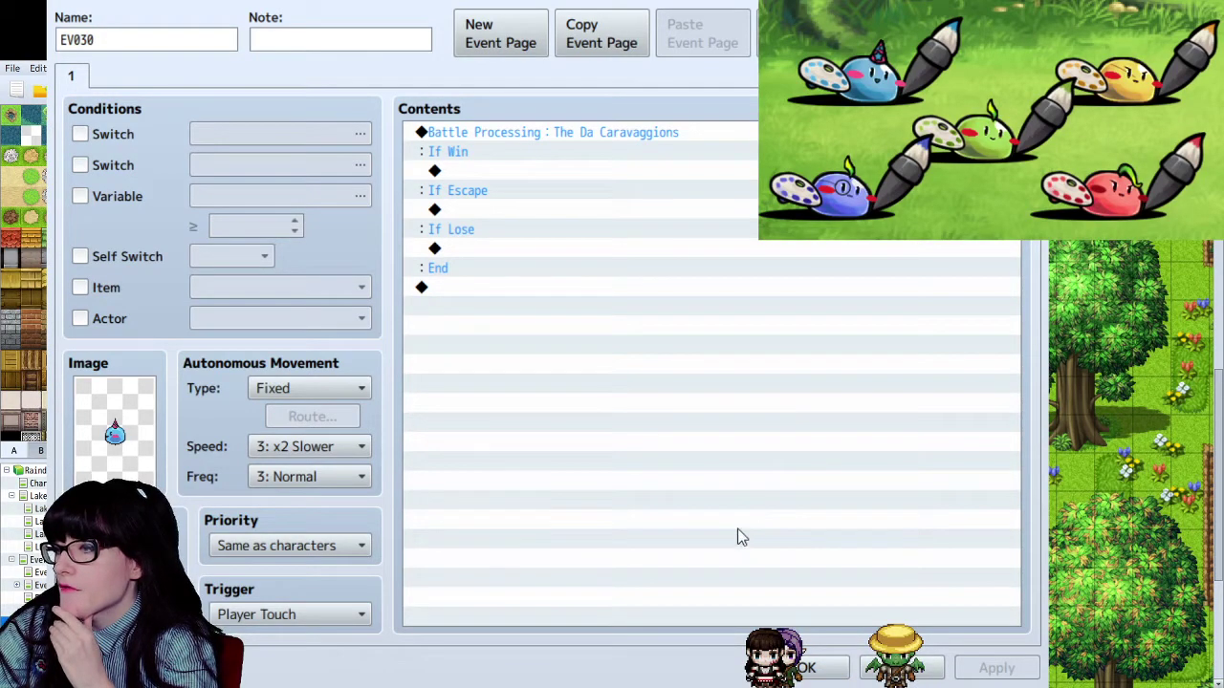
click(811, 668)
double_click(692, 515)
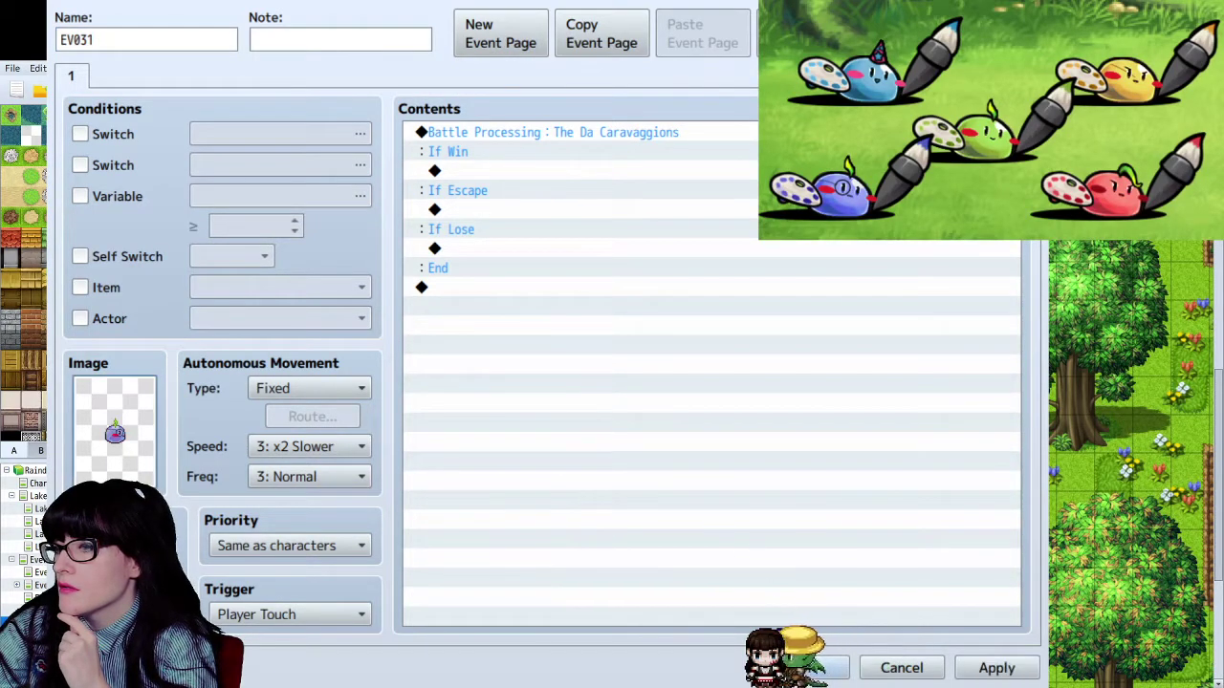
click(809, 667)
double_click(724, 516)
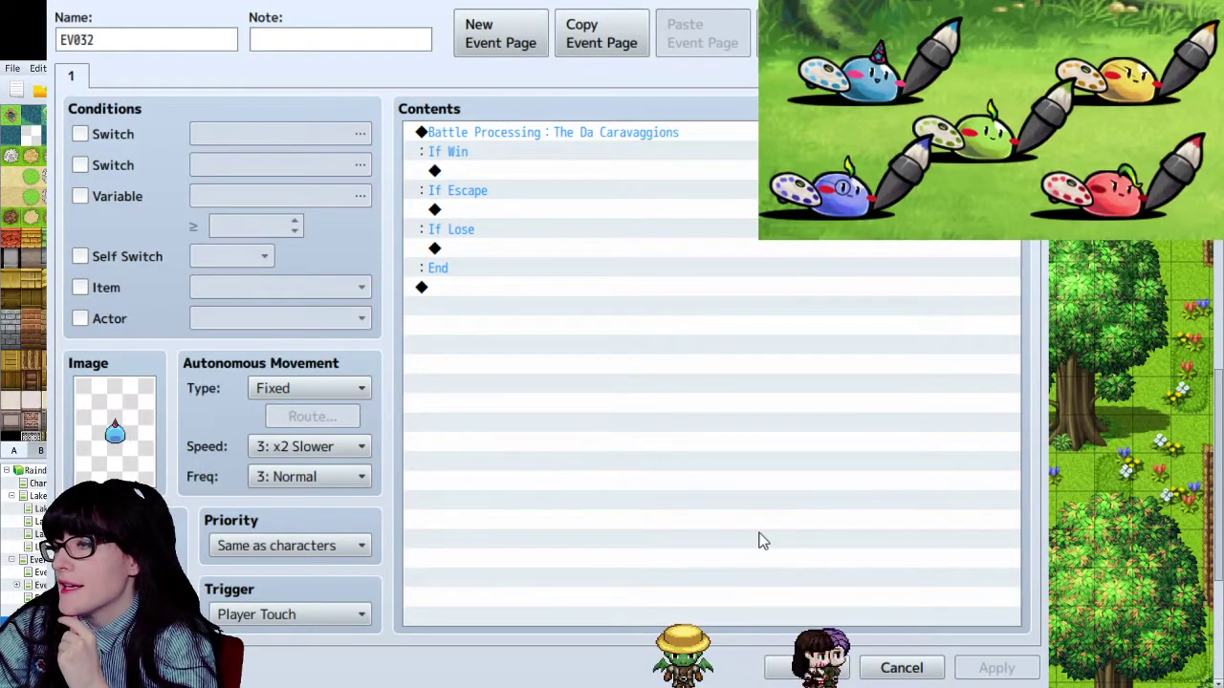
click(809, 668)
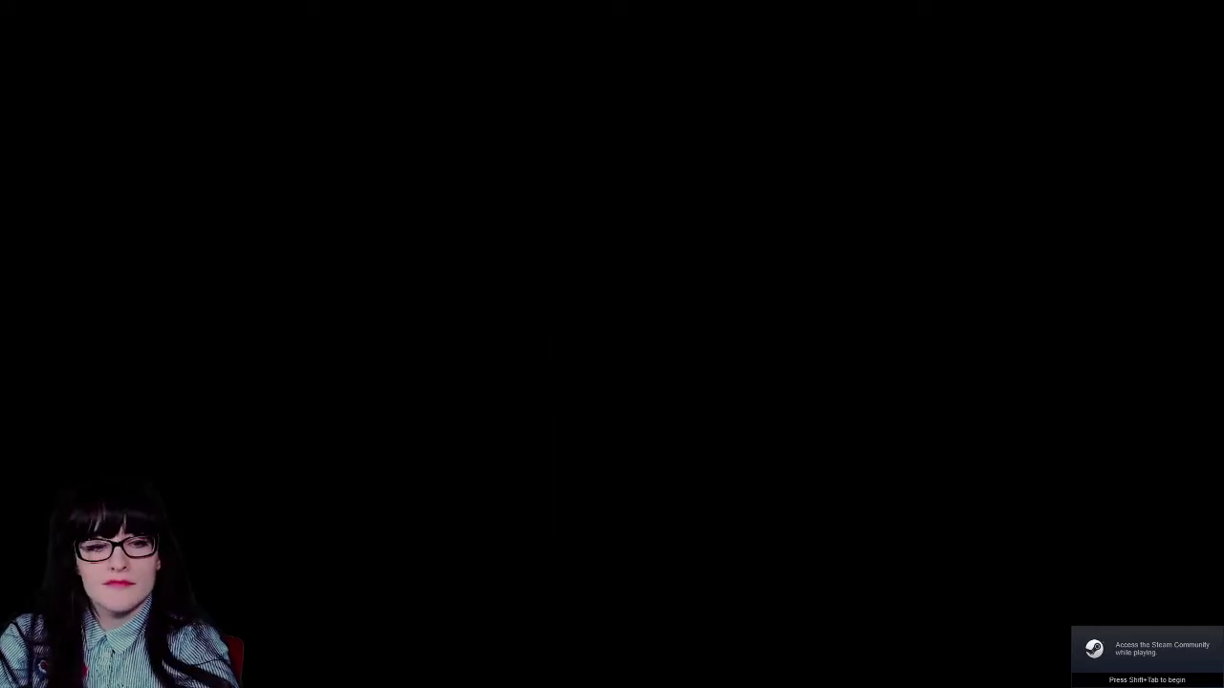
- Enter the game from the title screen in a playtest and walk the party down from the crystal toward the slime display rows
key(Return)
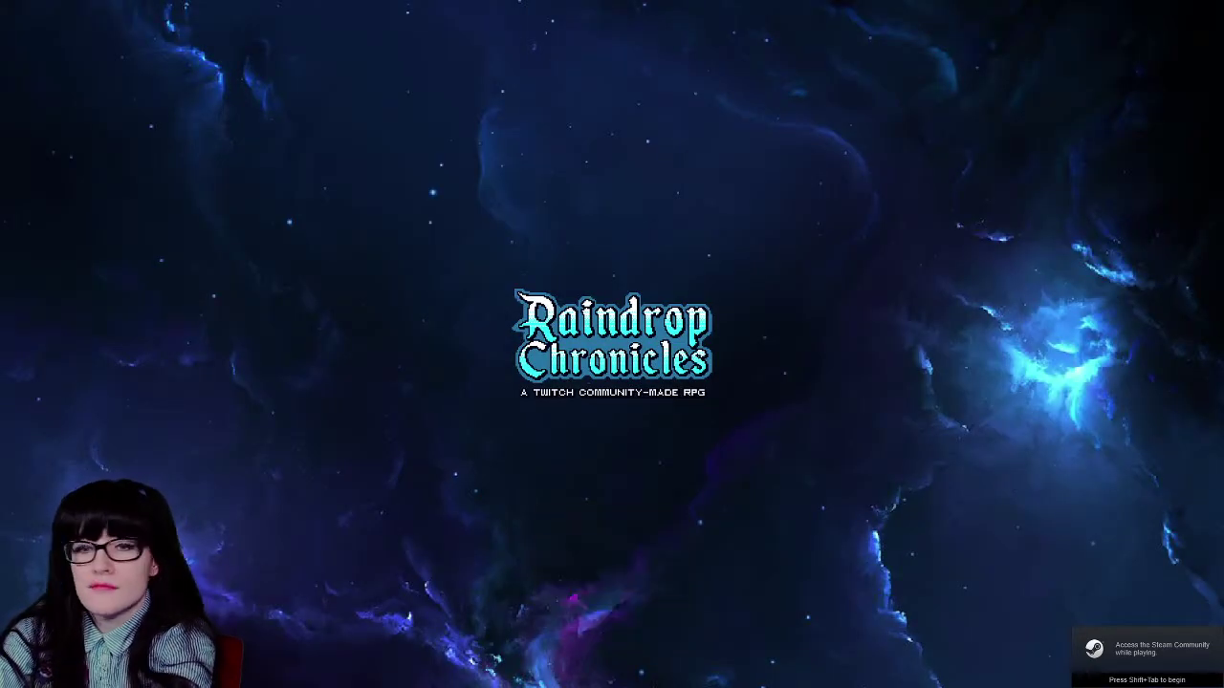
key(Return)
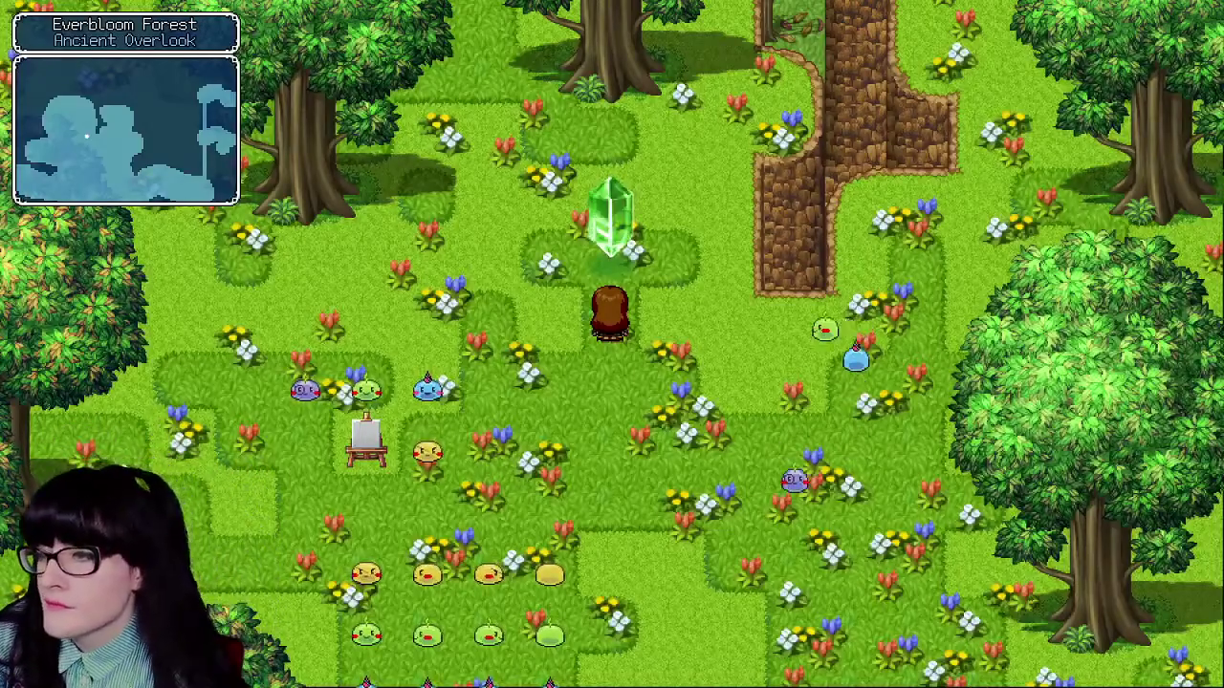
key(Down)
key(Down)
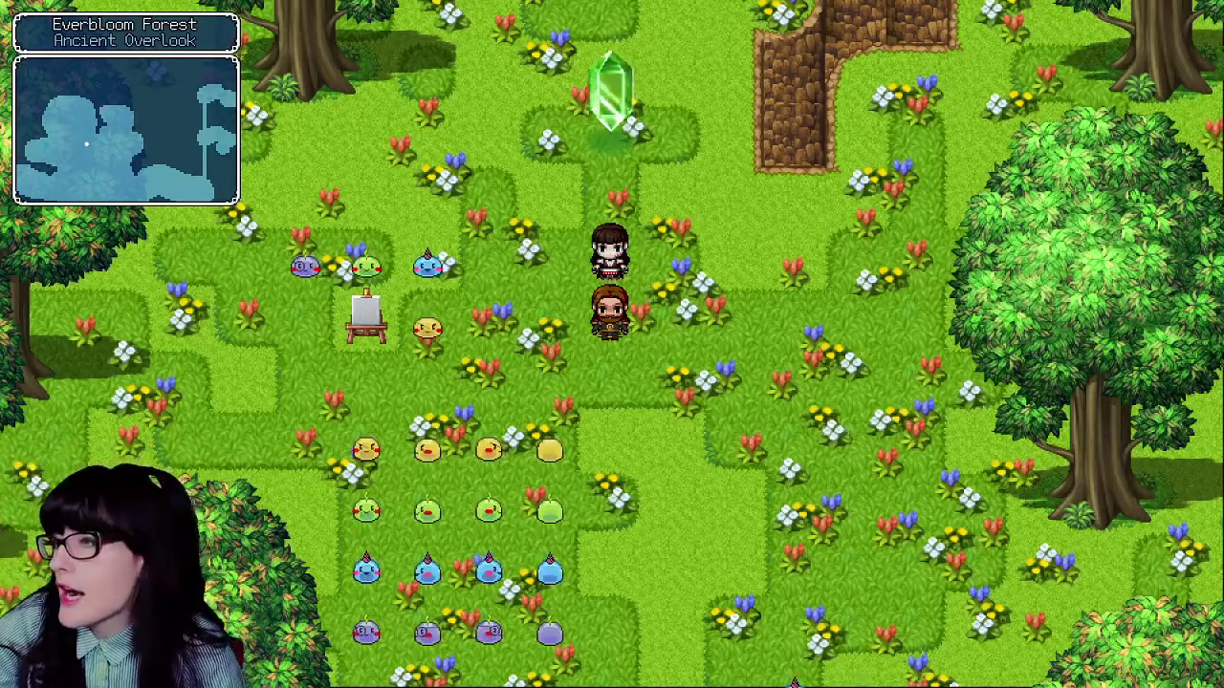
key(Down)
key(Down)
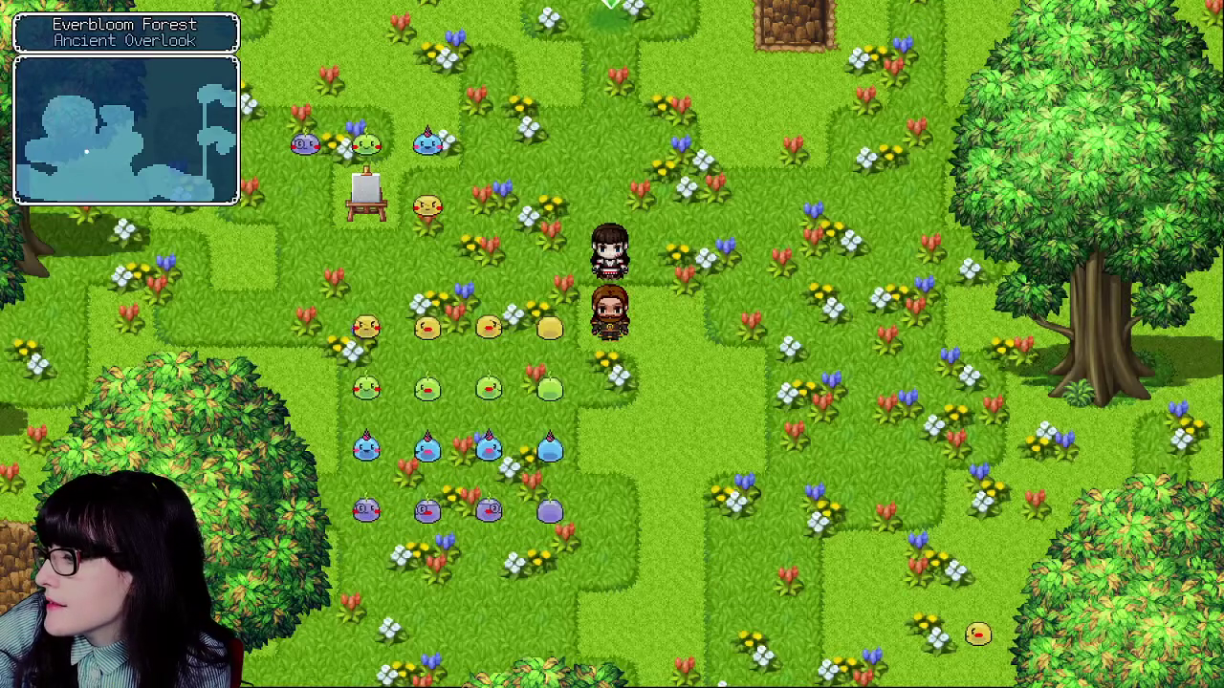
- Walk the party south past the display rows and behind the trees to watch the wandering slimes
key(Down)
key(Down)
key(Down)
key(Down)
key(Down)
key(Down)
key(Down)
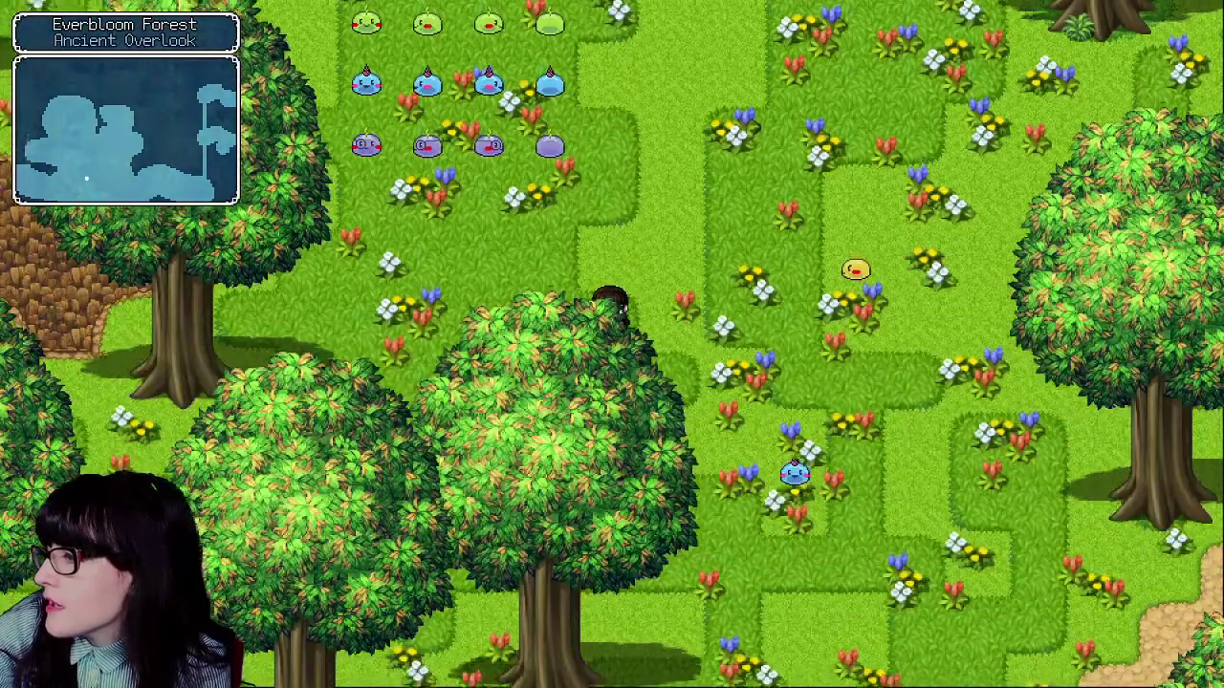
key(Down)
key(Down)
key(Down)
key(Down)
key(Down)
key(Down)
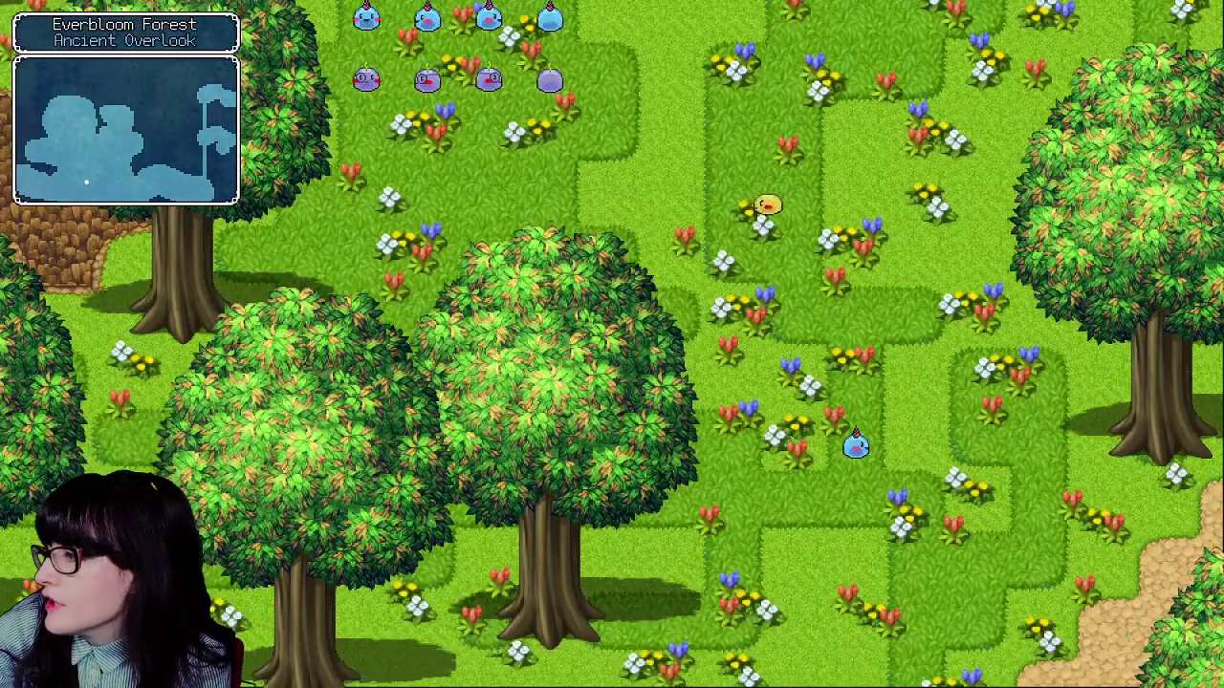
key(Right)
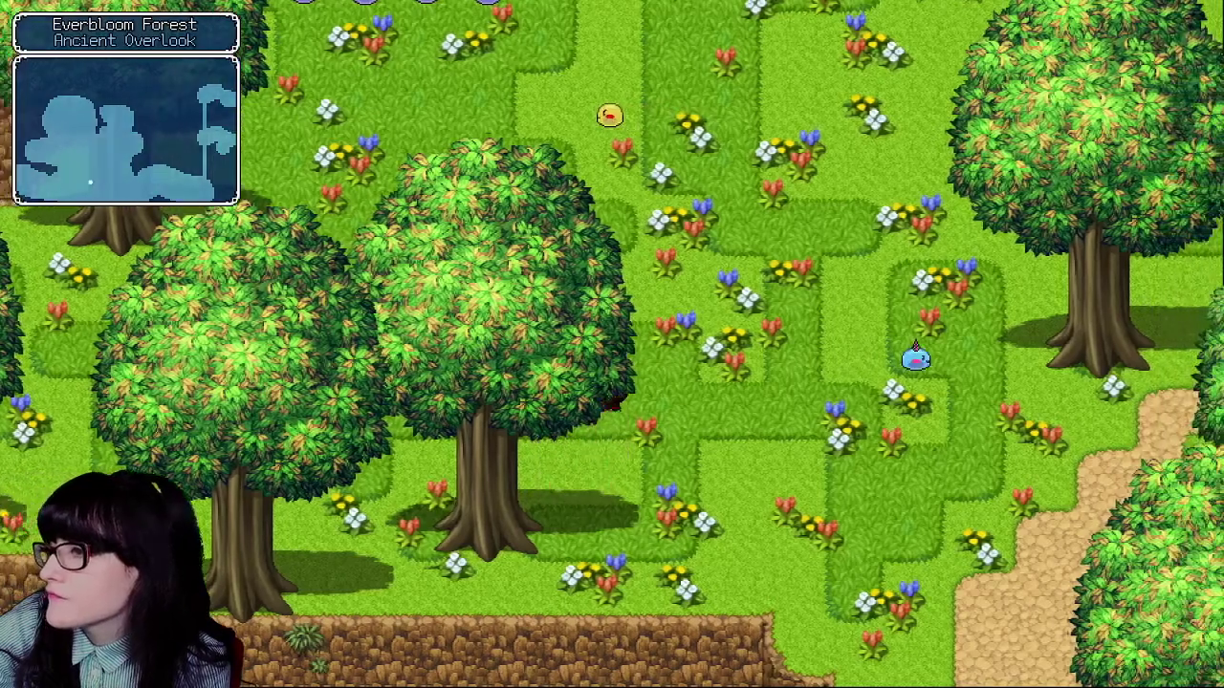
- Walk the party back north through the clearing, past the display rows, to the grass east of the easel
key(Up)
key(Up)
key(Up)
key(Up)
key(Up)
key(Right)
key(Up)
key(Up)
key(Up)
key(Up)
key(Up)
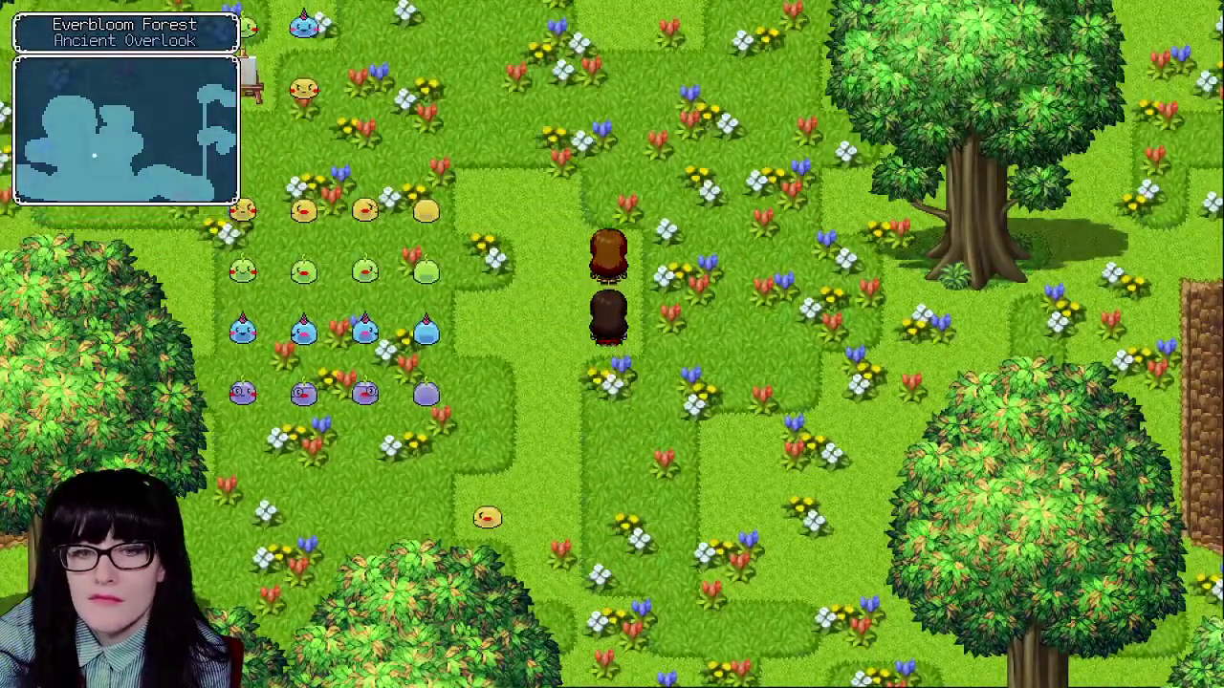
key(Up)
key(Up)
key(Up)
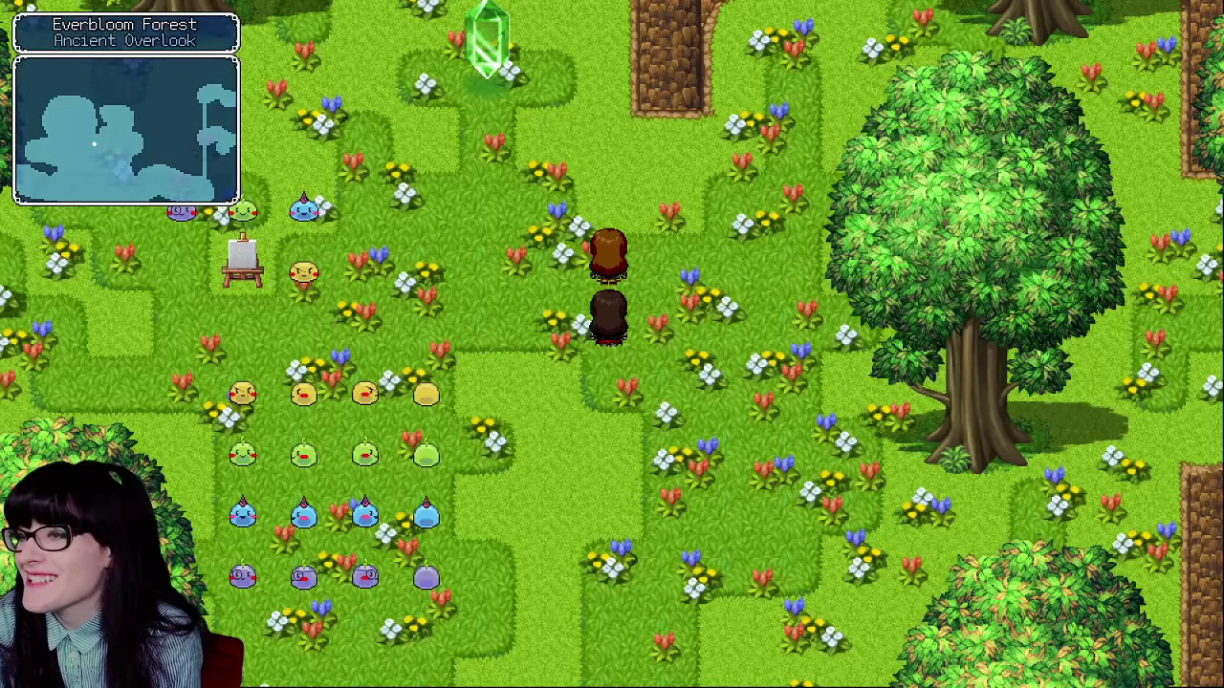
- Walk the party west to the yellow slime beside the easel, and return to the RPG Maker map editor
key(Left)
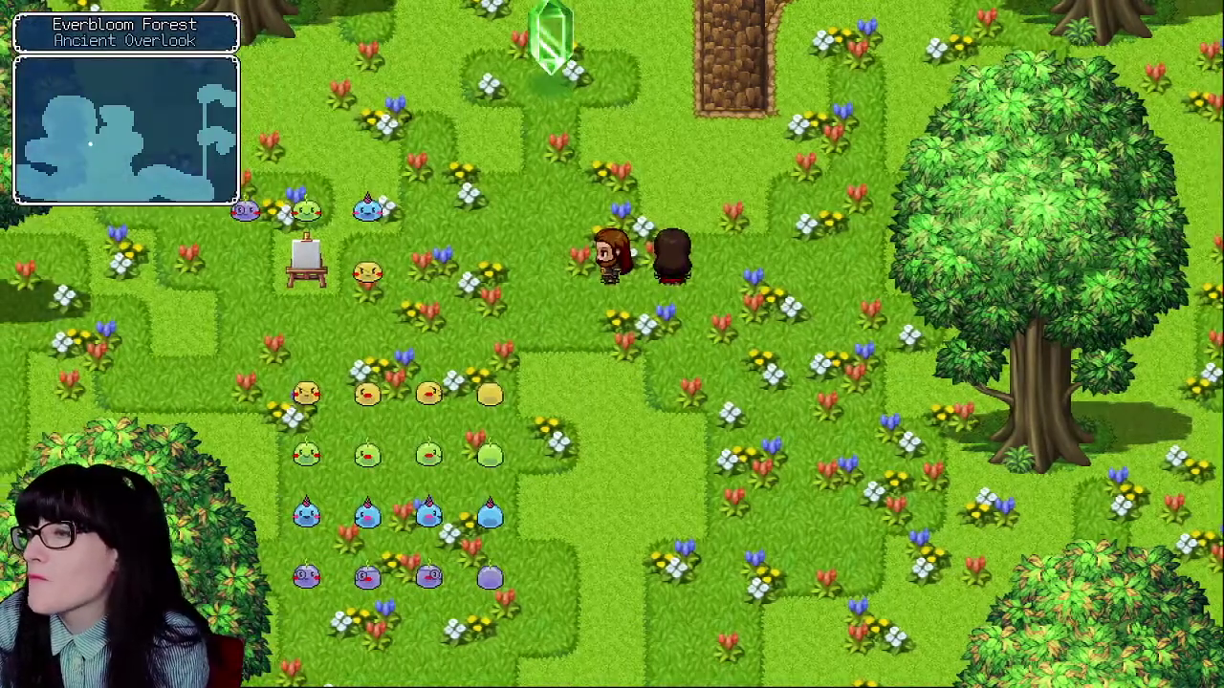
key(Left)
key(Left)
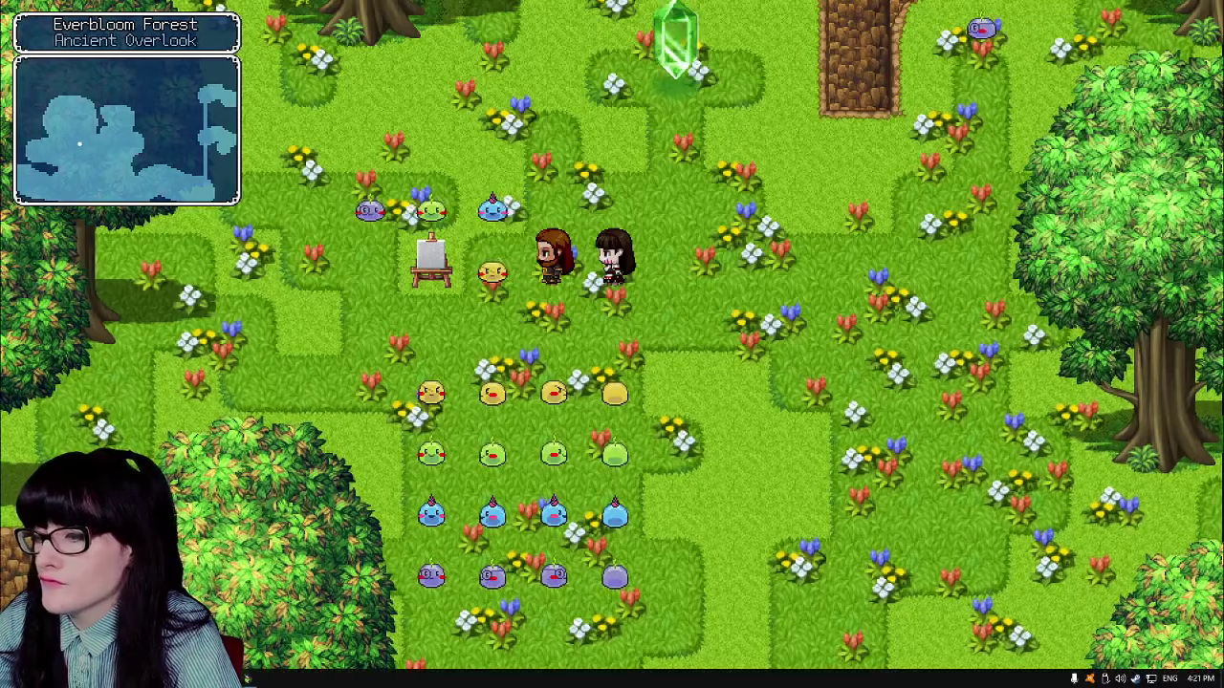
right_click(247, 678)
click(251, 656)
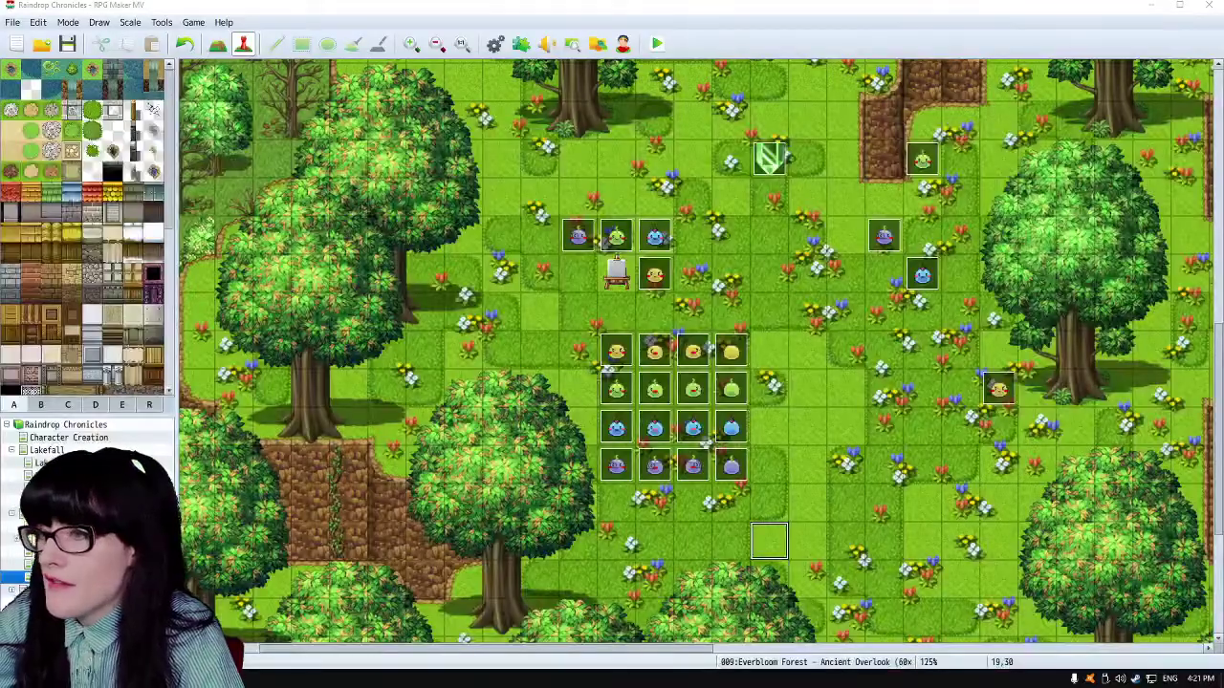
- Switch to Photoshop and look over the green, yellow and purple slime sprite sheets
click(193, 679)
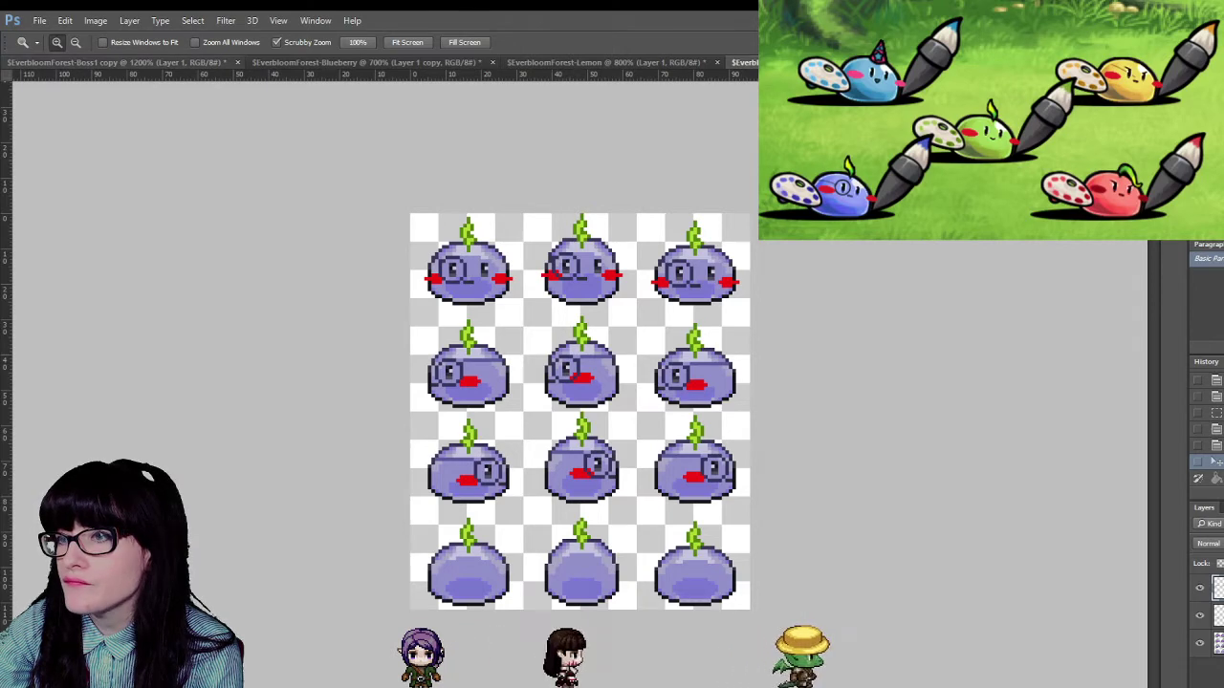
key(ctrl+Tab)
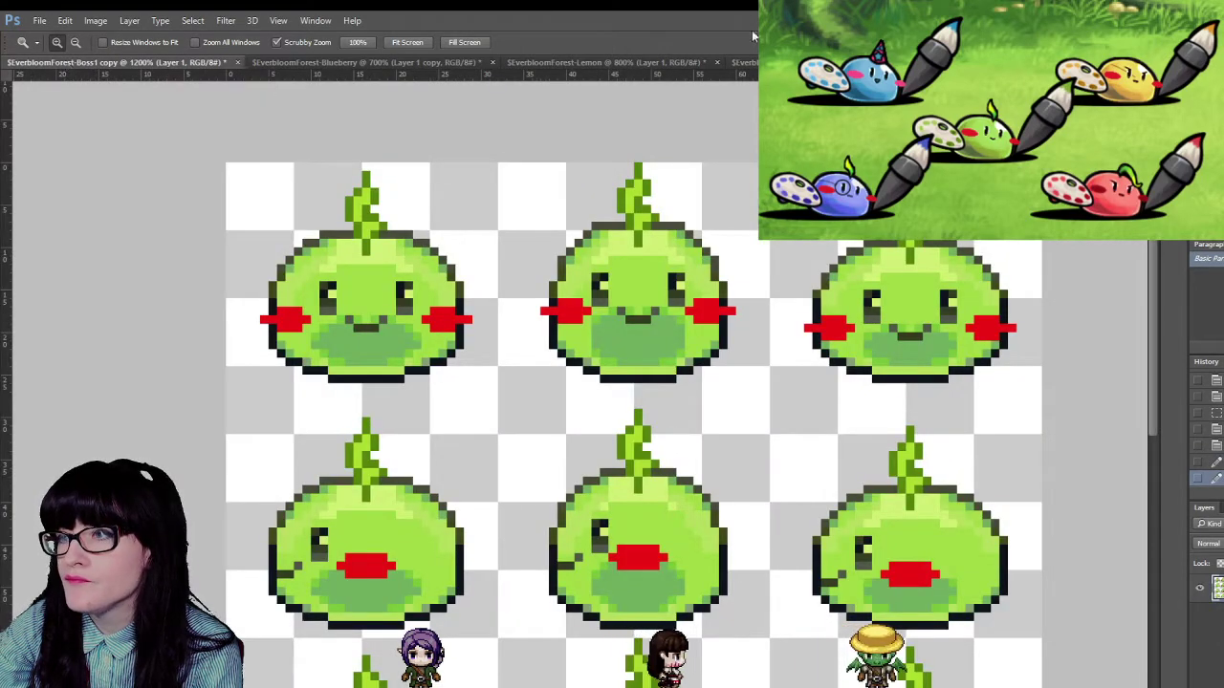
key(ctrl+shift+Tab)
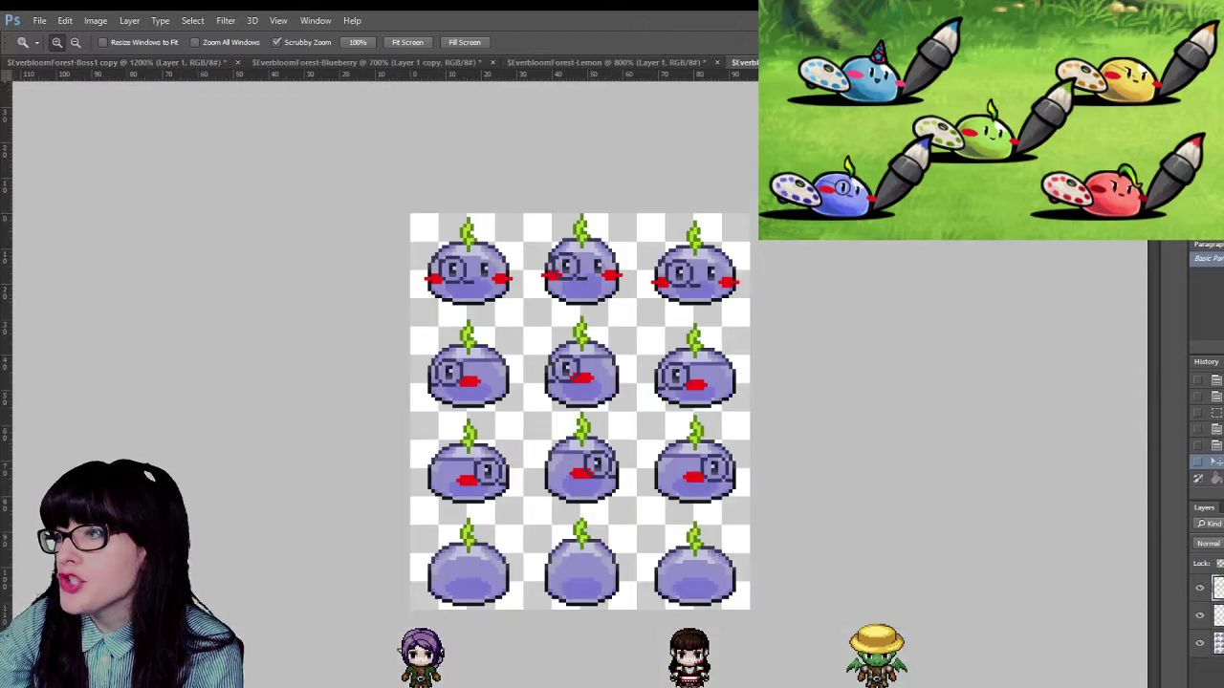
click(622, 62)
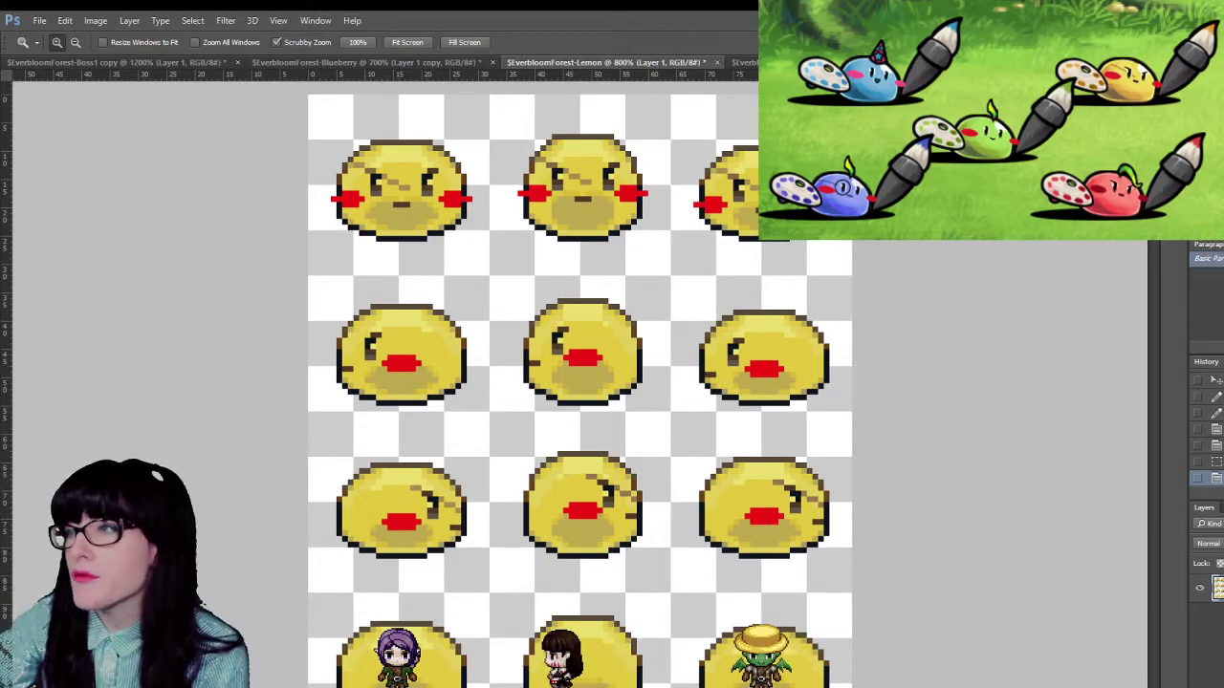
key(ctrl+Tab)
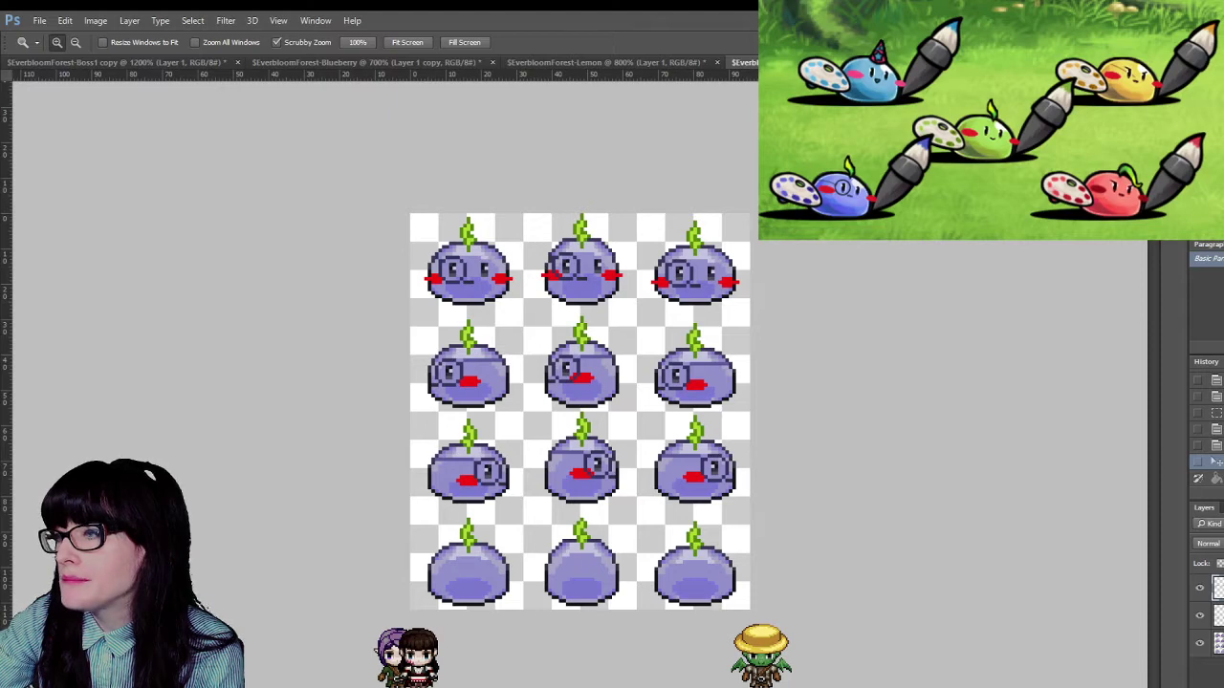
- Duplicate the purple slime sheet with both glasses layers hidden, and show those layers again in the original document
click(1198, 616)
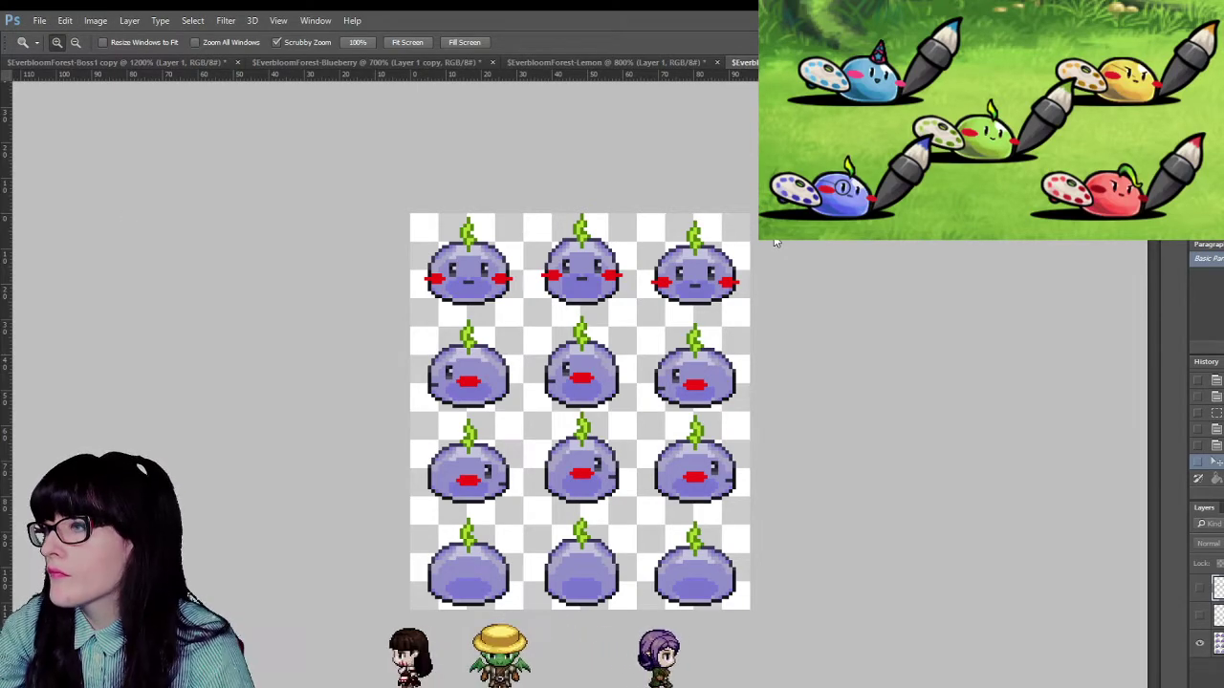
key(ctrl+shift+Tab)
click(1199, 615)
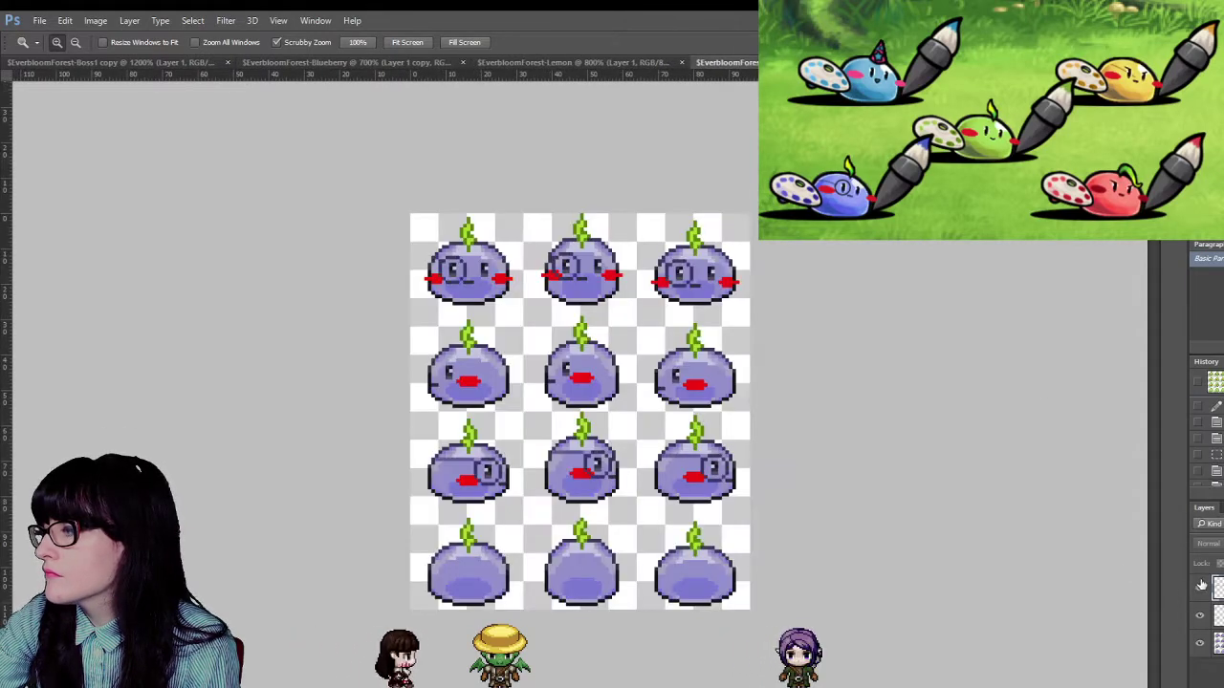
click(1199, 587)
key(ctrl+Tab)
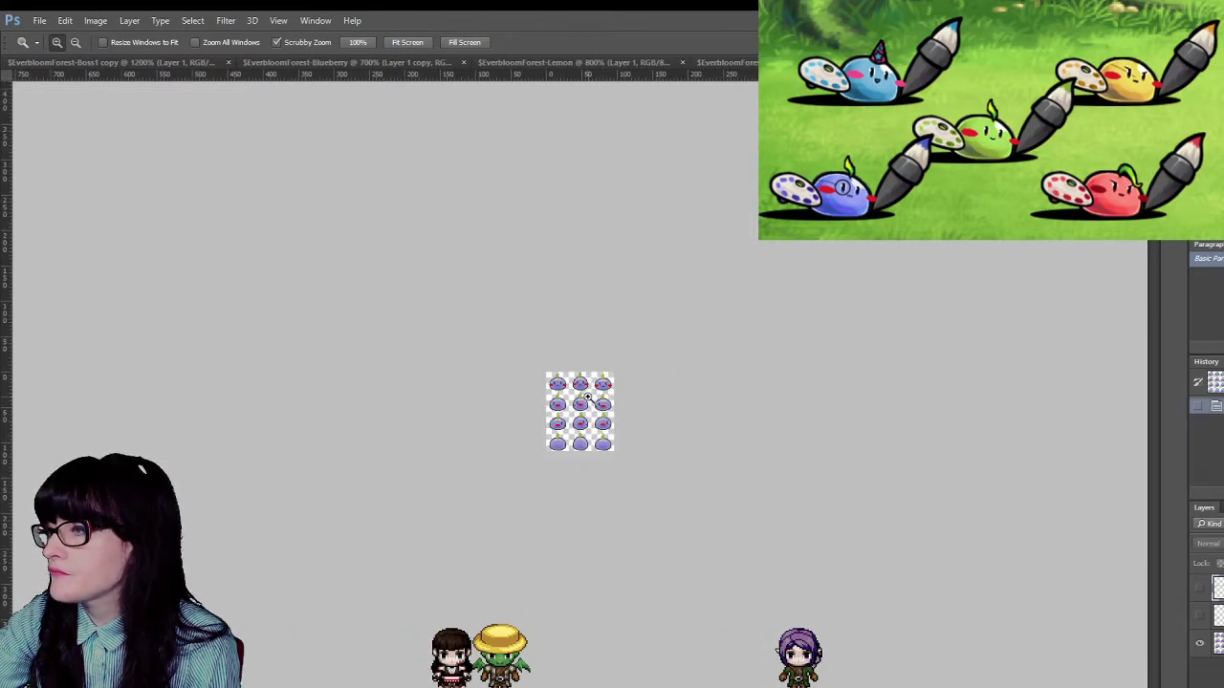
drag(580, 382, 580, 382)
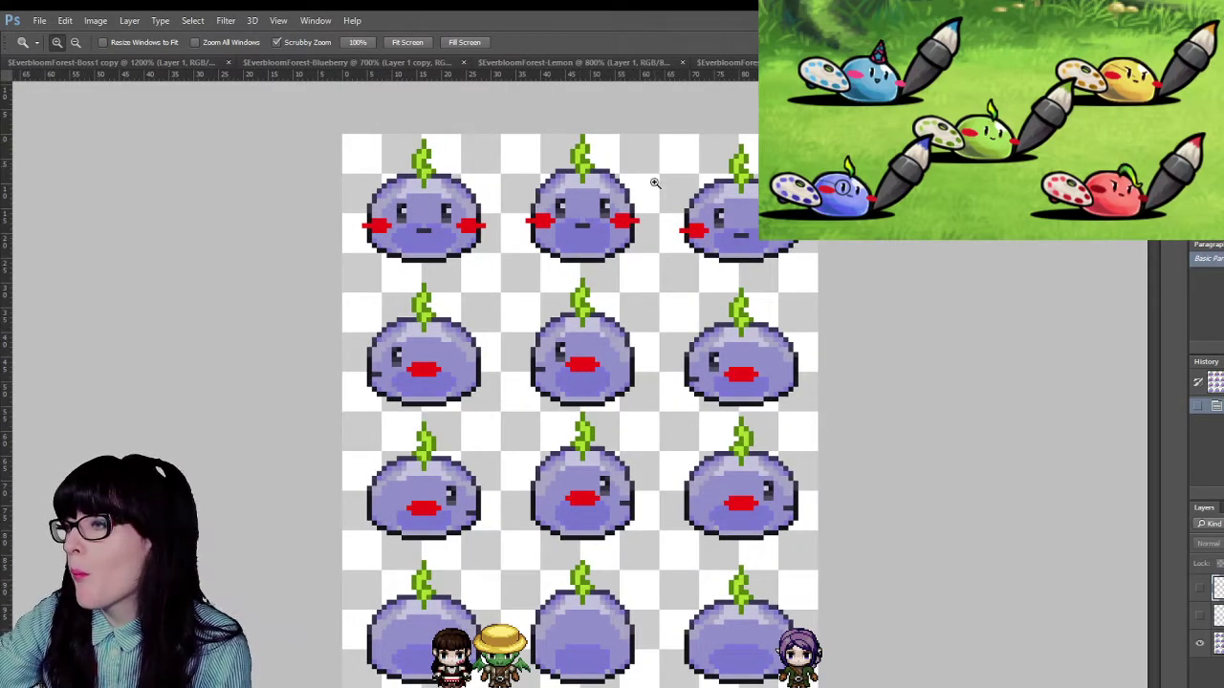
- Compare the purple slime sheet with glasses against the yellow and blue slime sheets at matching zoom
click(726, 62)
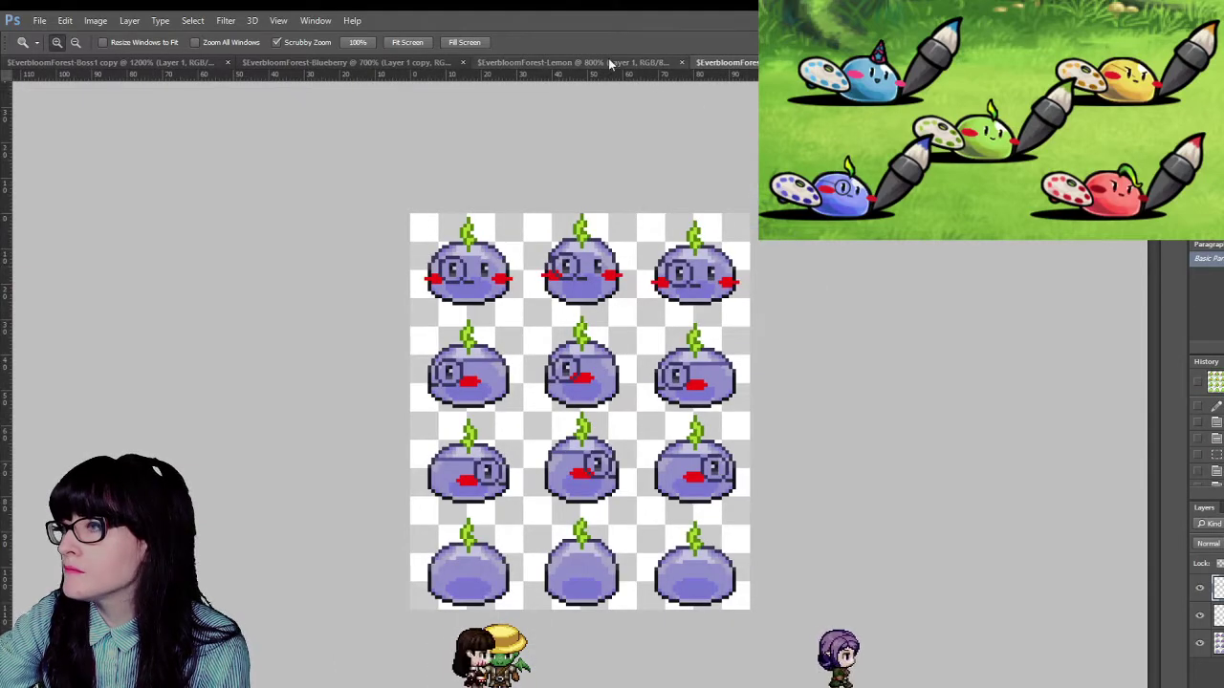
click(608, 63)
click(727, 63)
key(ctrl+plus)
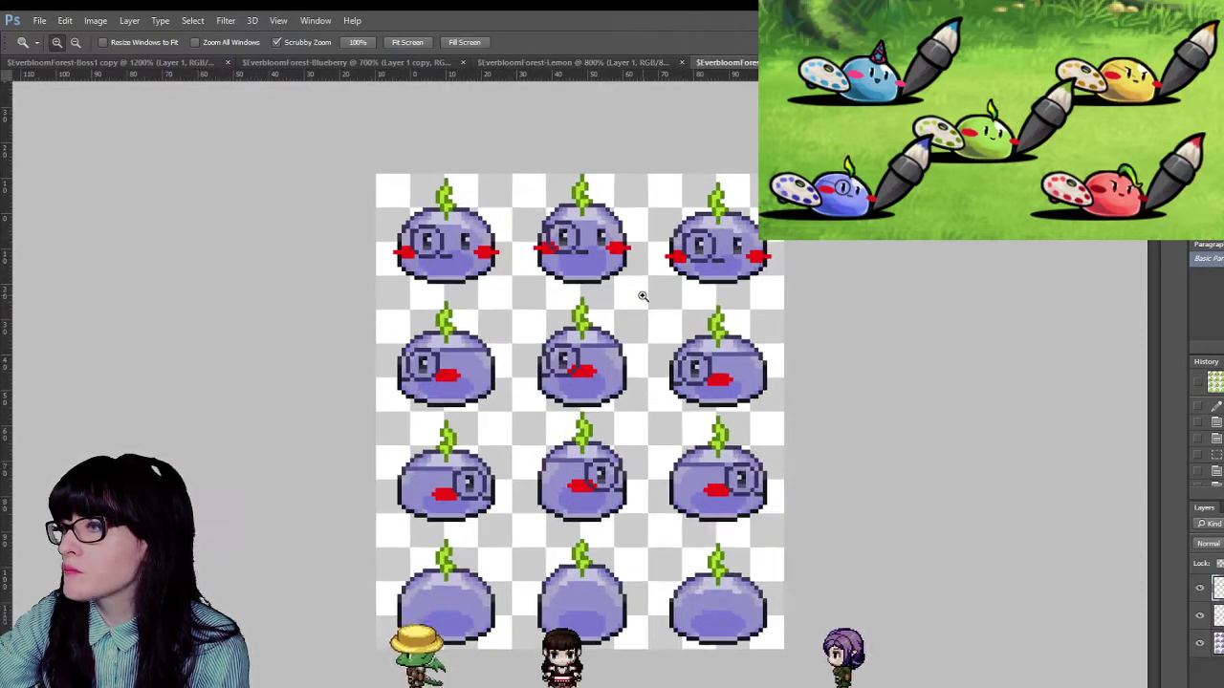
click(574, 62)
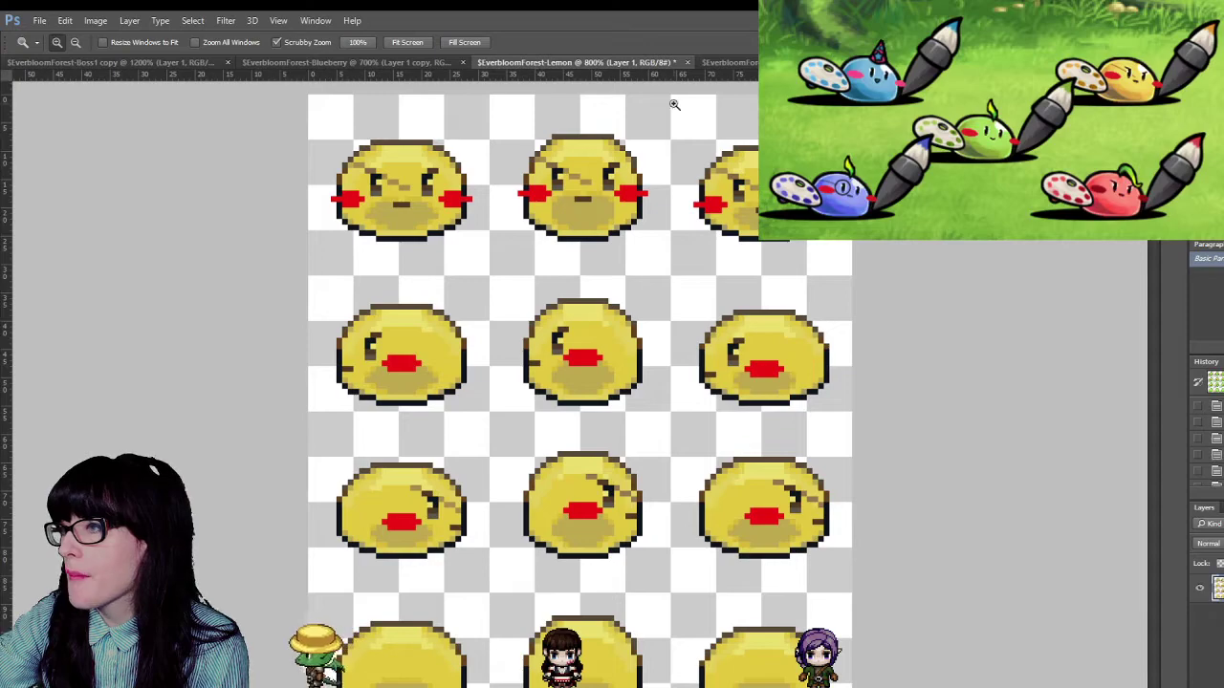
click(740, 62)
click(421, 62)
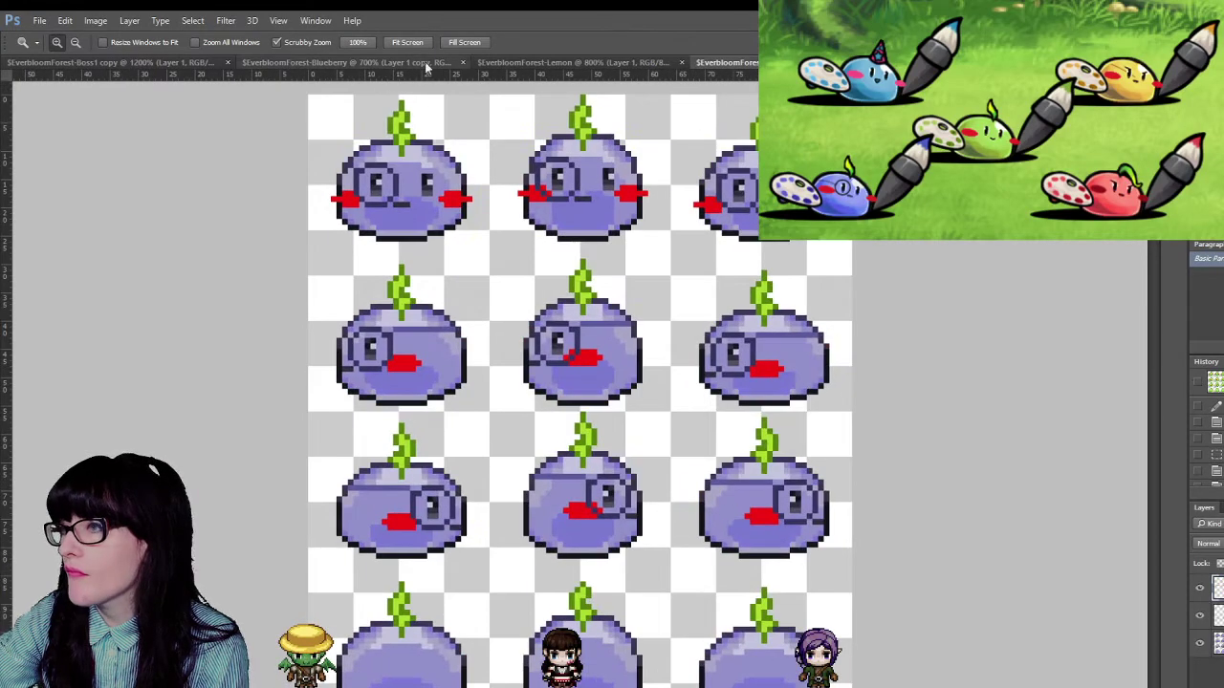
click(573, 62)
click(371, 65)
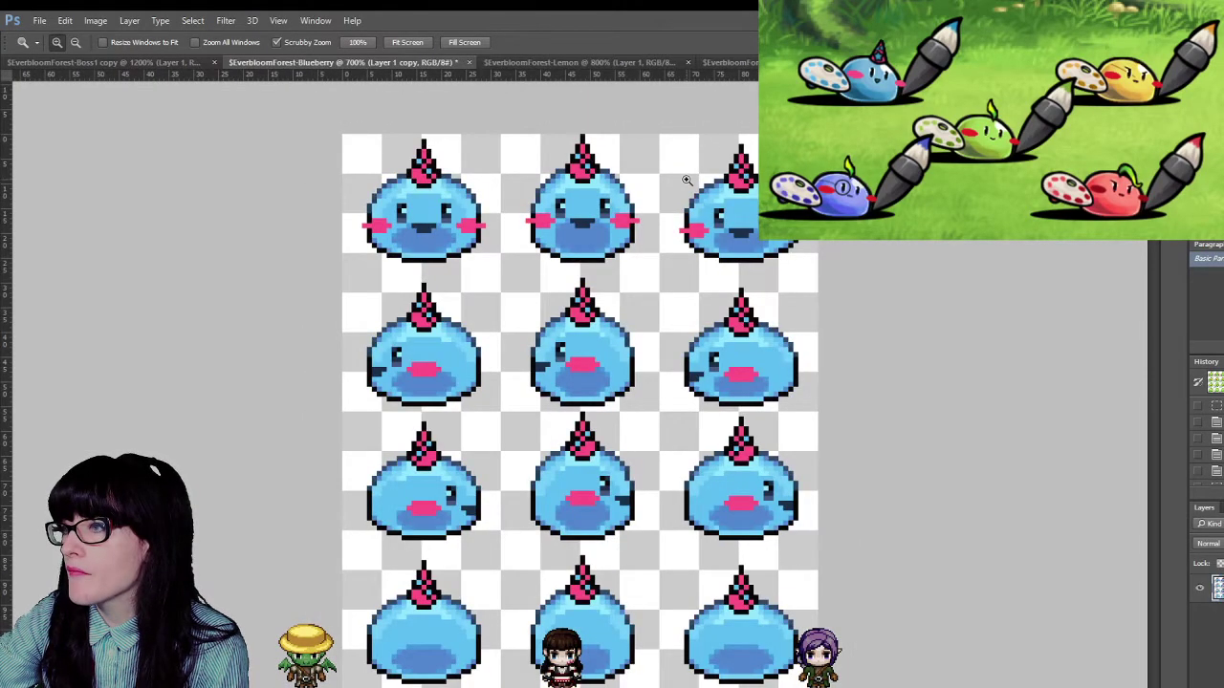
- Review the green, blue and yellow slime sheets at 800% zoom, and return to the purple slime sheet copy
click(687, 179)
click(167, 62)
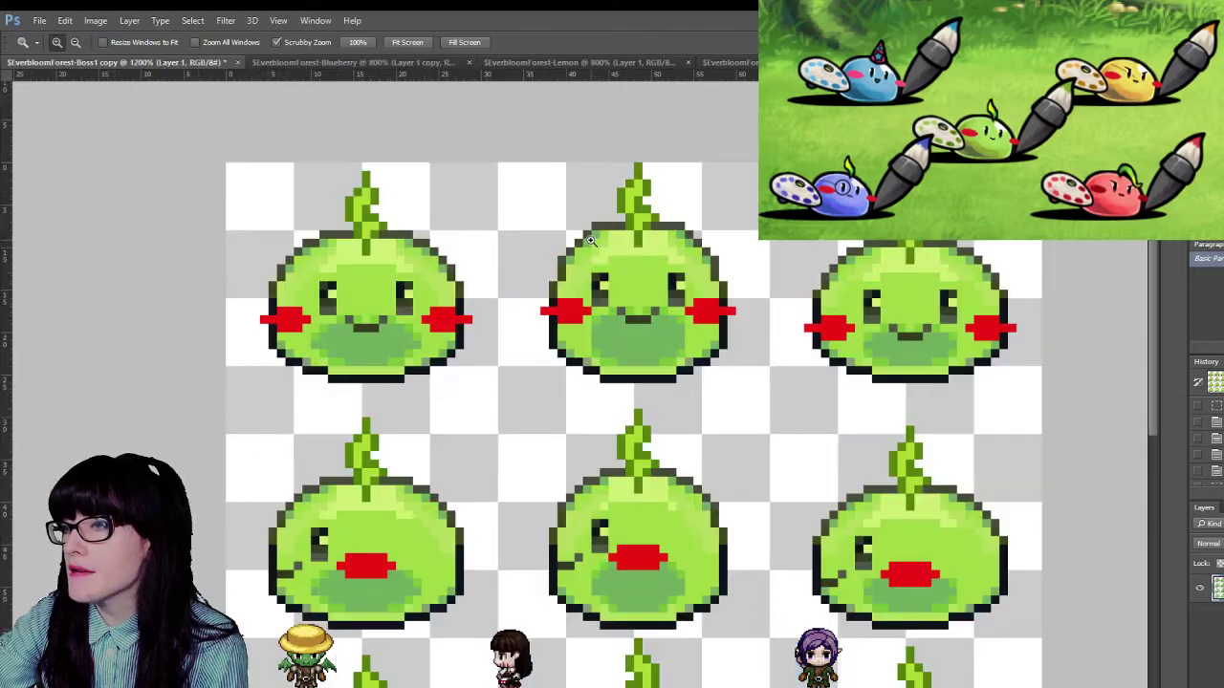
alt+click(630, 273)
alt+click(629, 275)
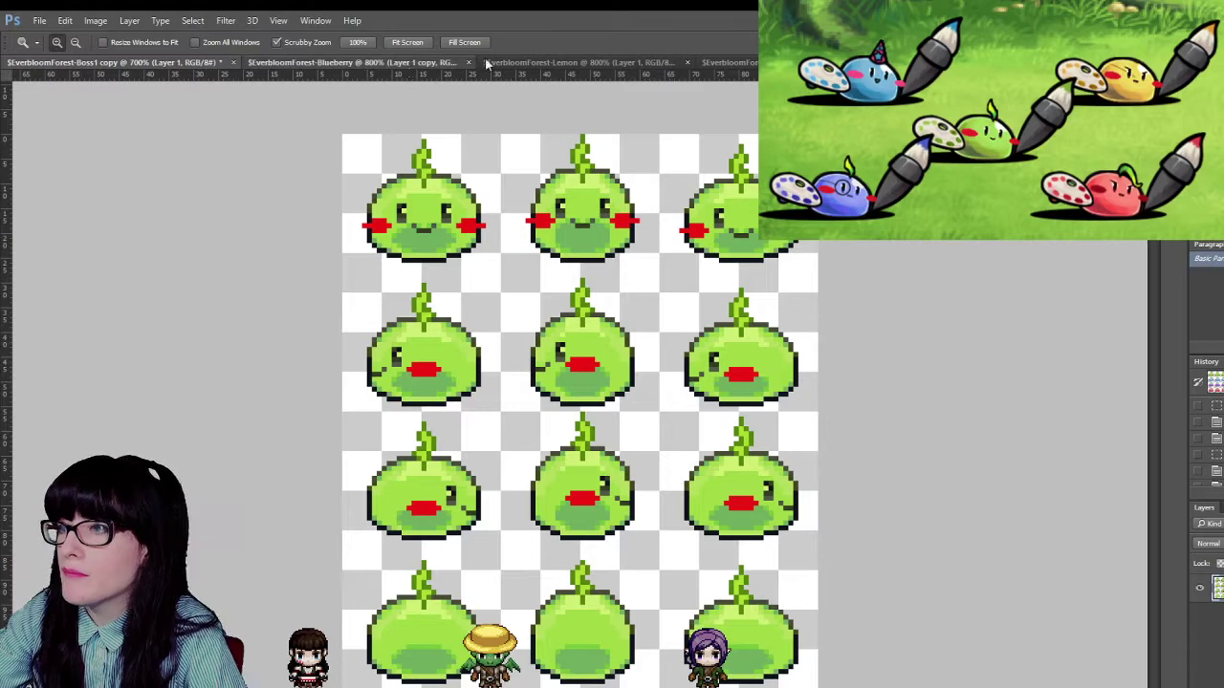
click(451, 62)
click(172, 63)
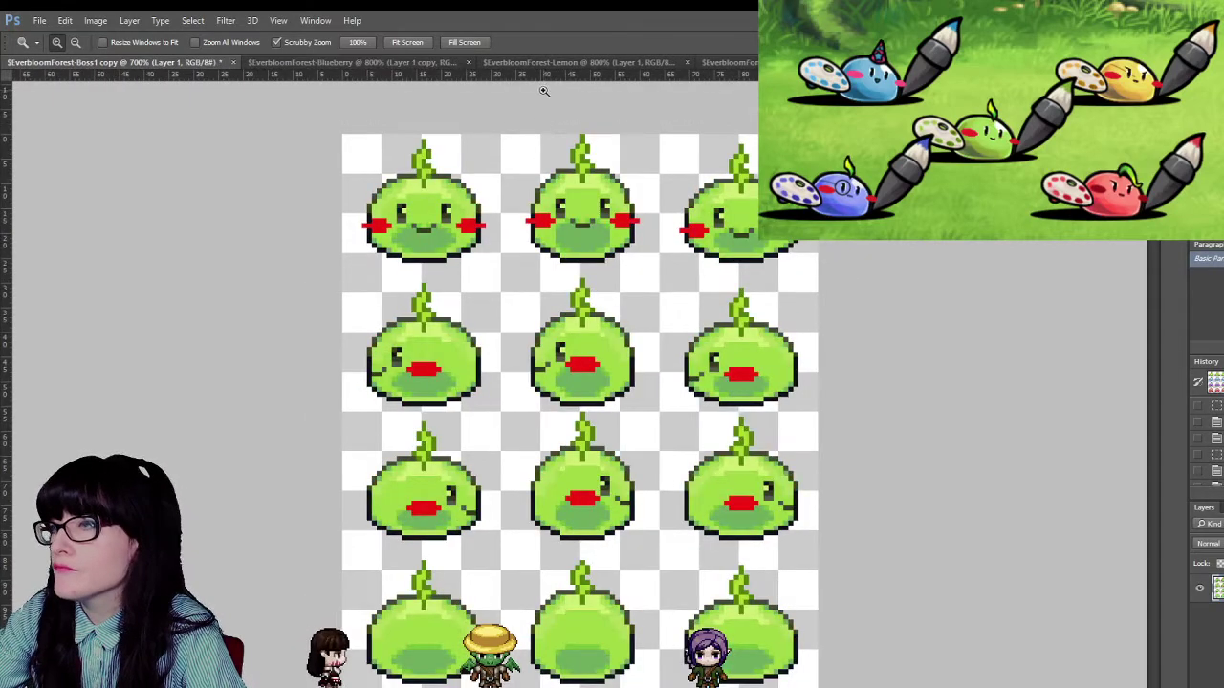
click(325, 60)
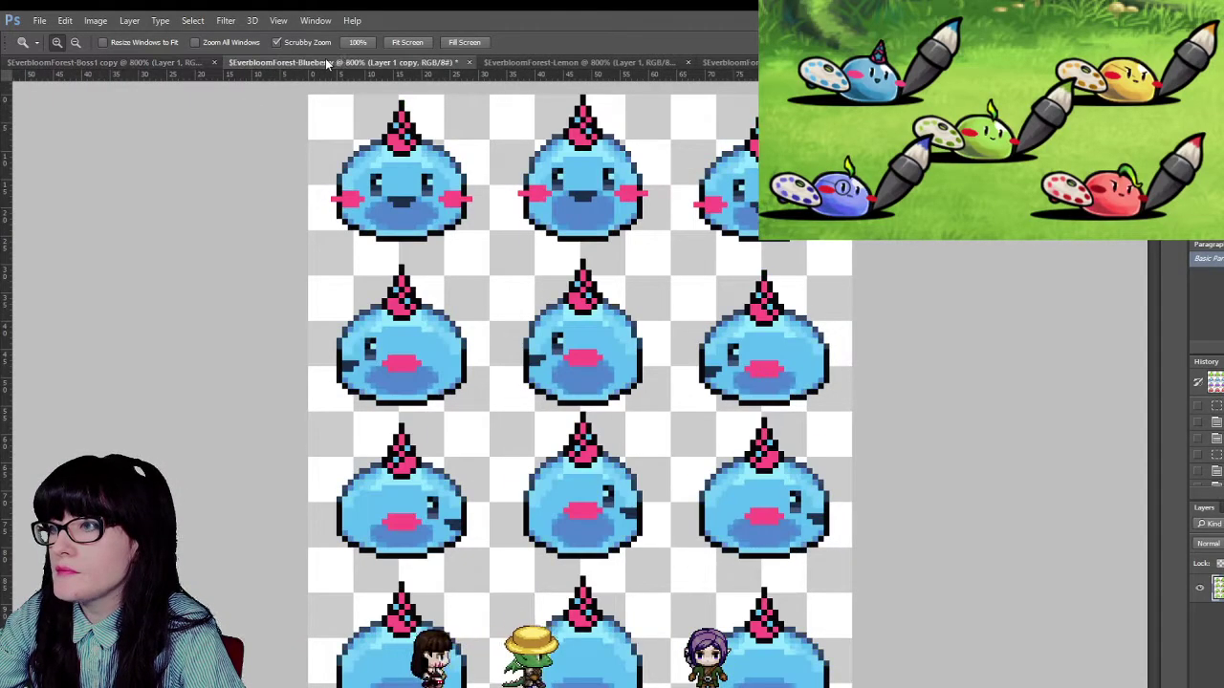
click(630, 64)
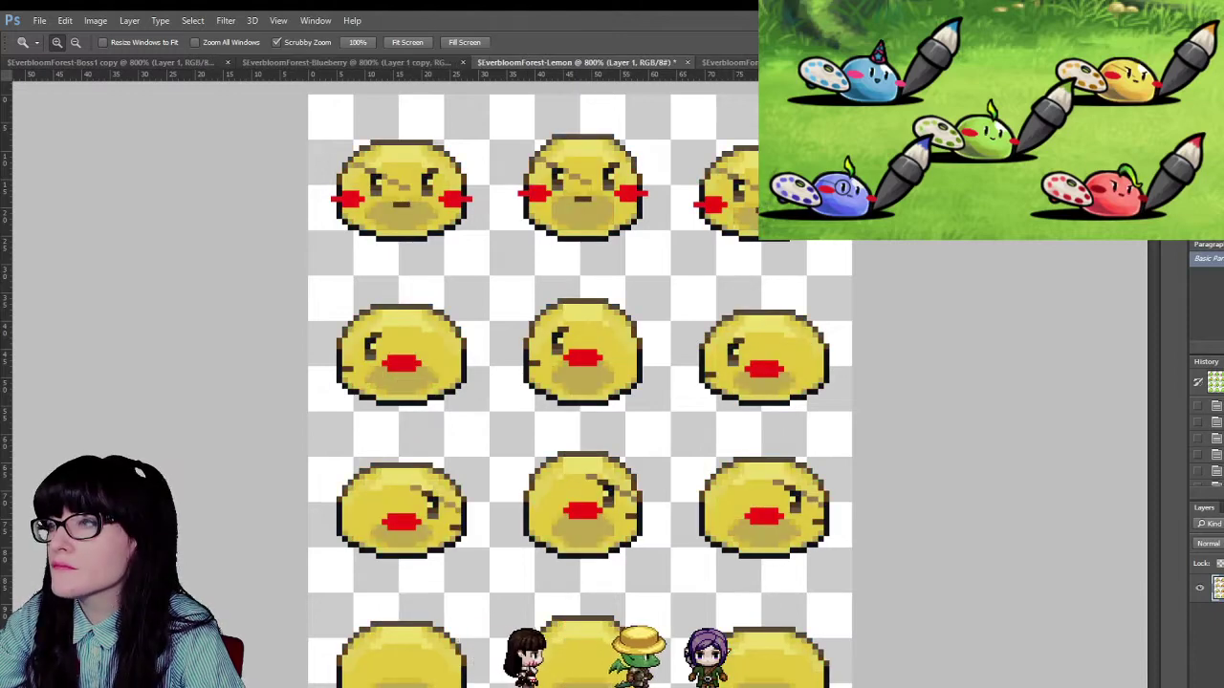
click(731, 62)
click(961, 62)
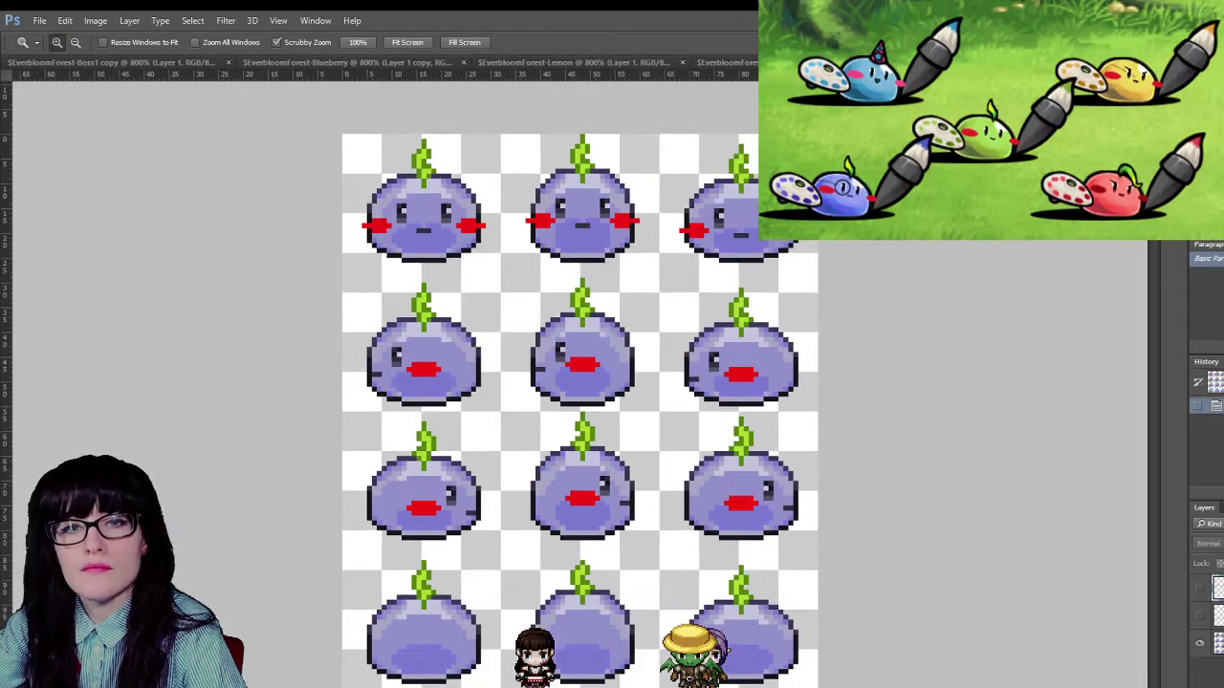
- Check the glasses layer on the purple slime copy, hide it again, and reduce the document to one layer without glasses
drag(681, 311, 756, 243)
click(1200, 587)
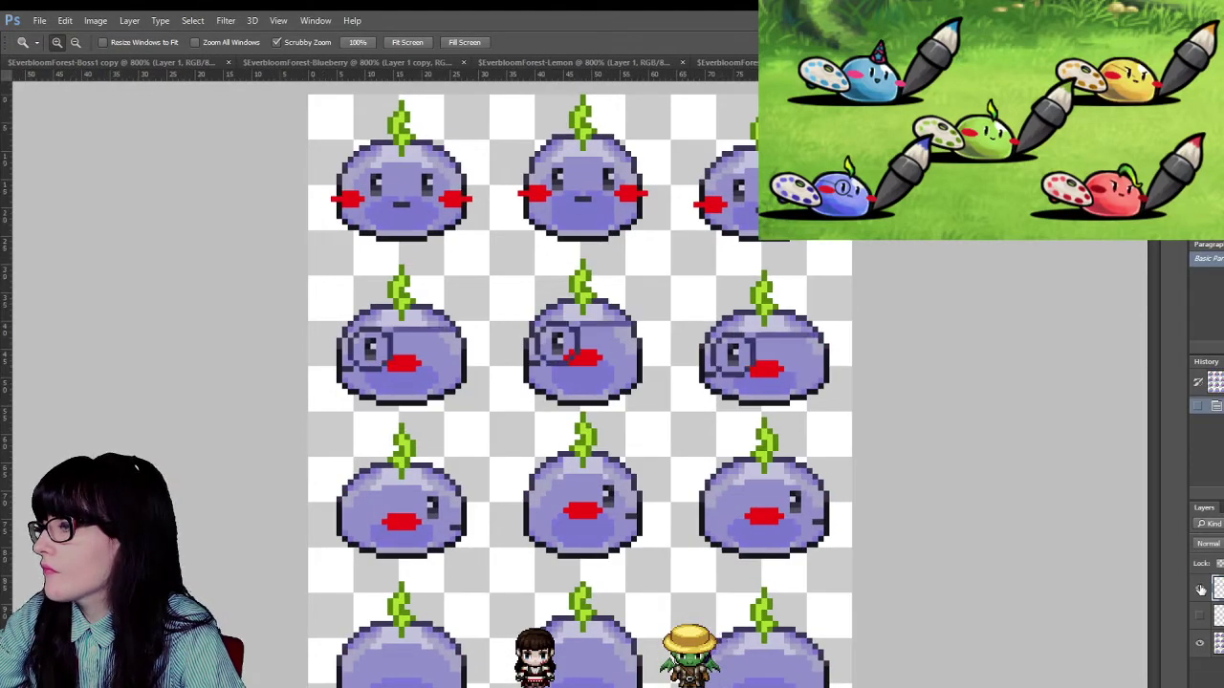
click(1199, 587)
key(ctrl+e)
key(ctrl+e)
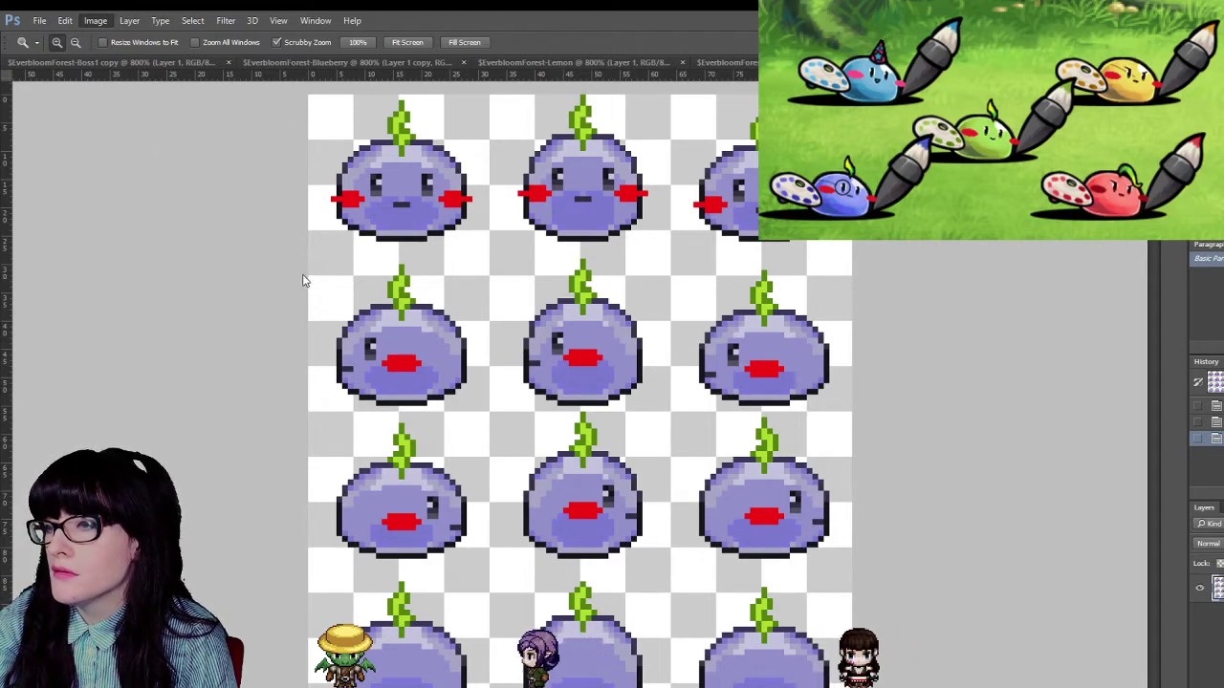
- Recolor the purple slime bodies to a muted magenta, keeping the red cheeks and green leaves
key(i)
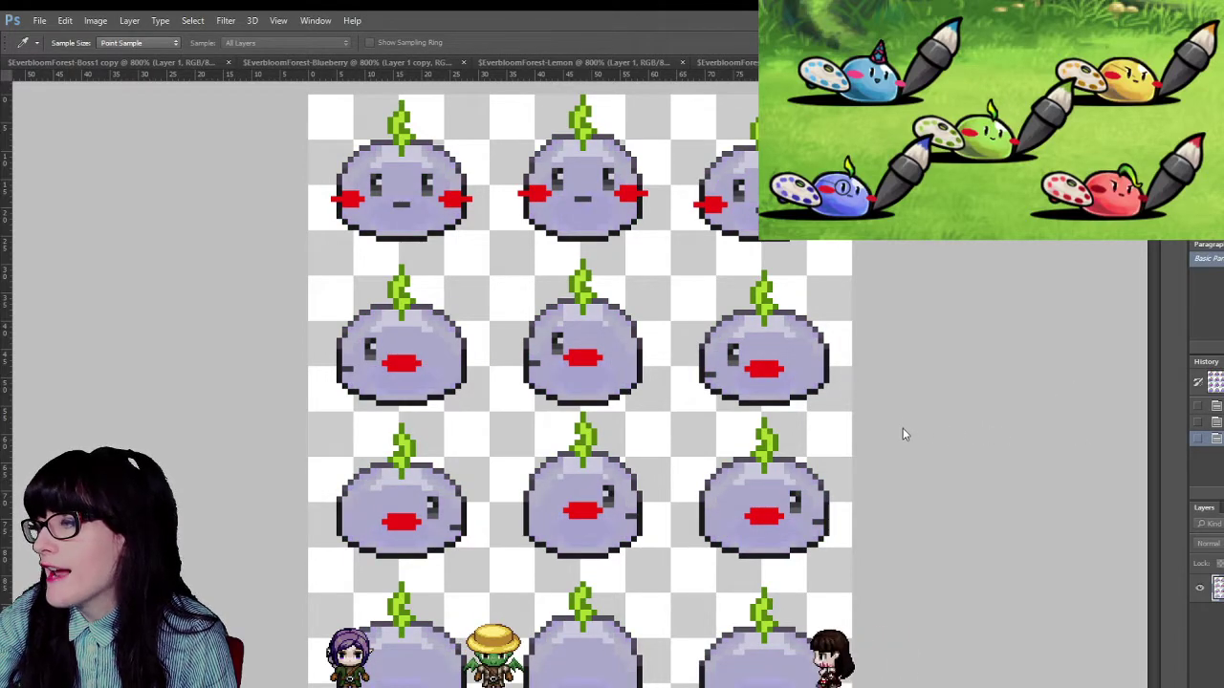
key(ctrl+z)
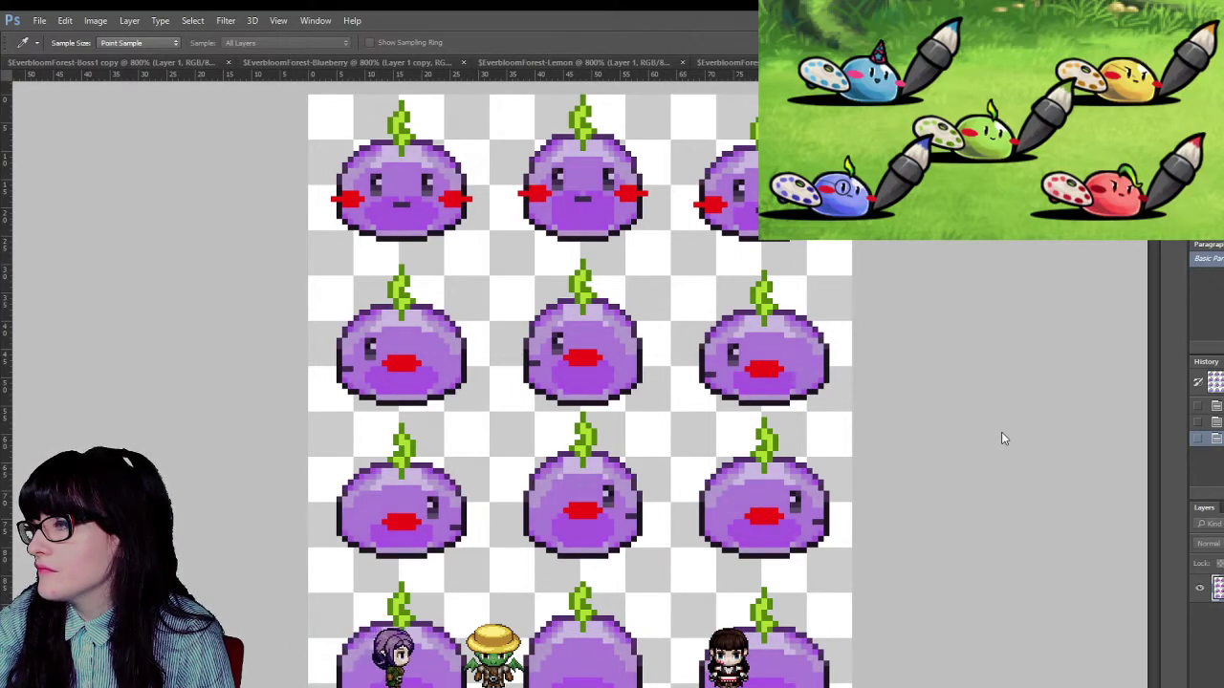
key(ctrl+z)
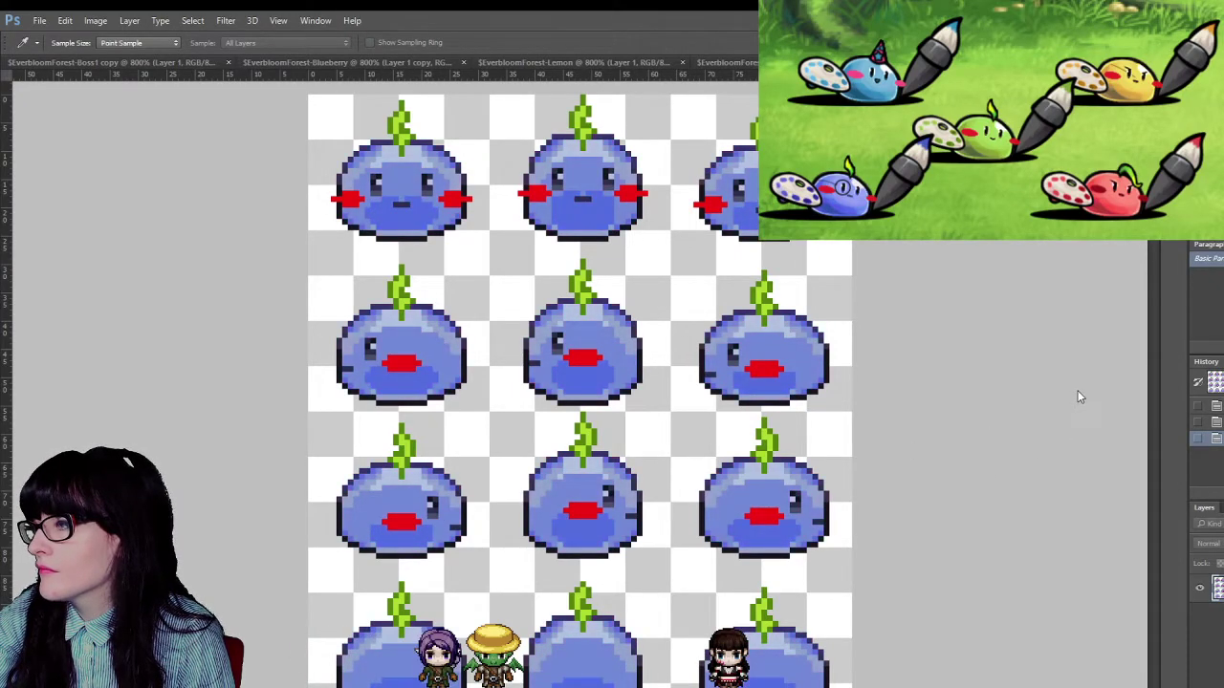
key(ctrl+z)
key(ctrl+z)
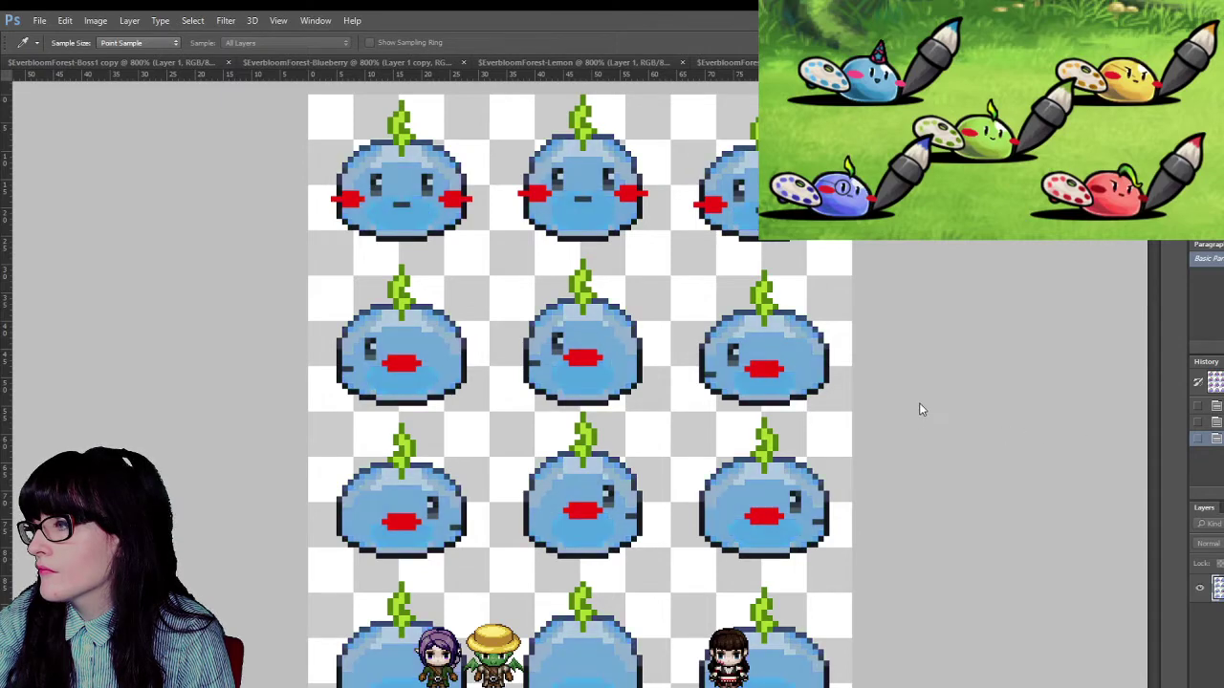
key(ctrl+z)
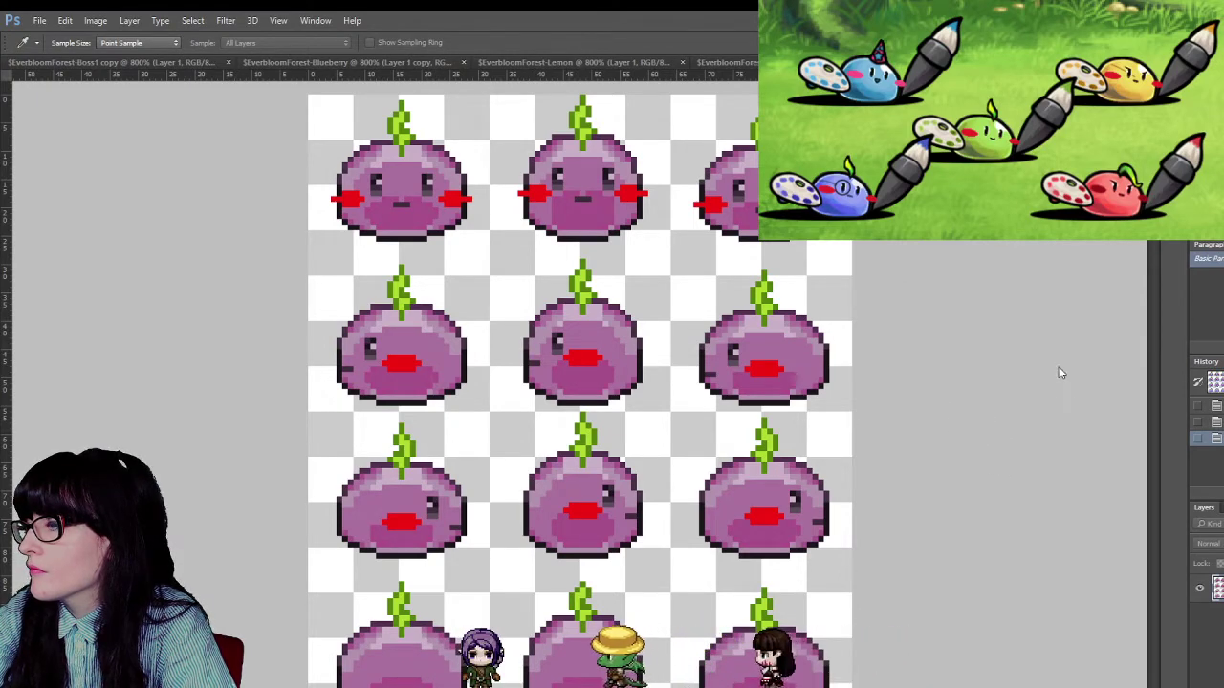
key(z)
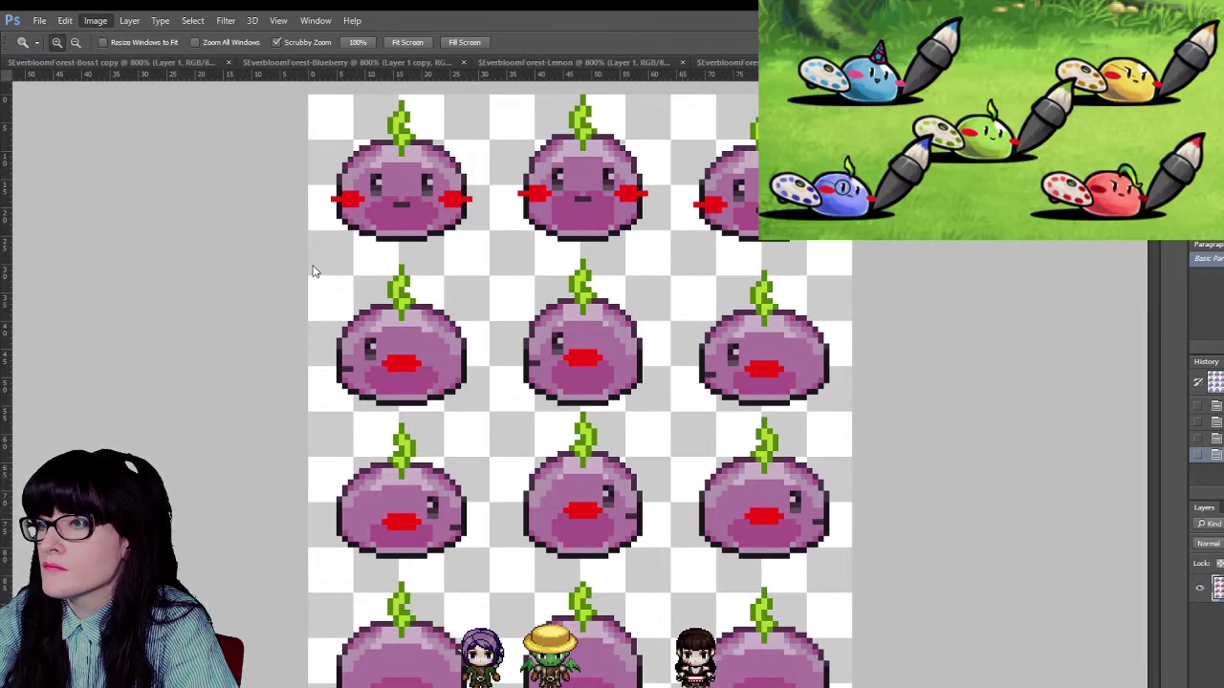
- Shift the magenta slime bodies to a dusty pinkish red with another color adjustment
key(i)
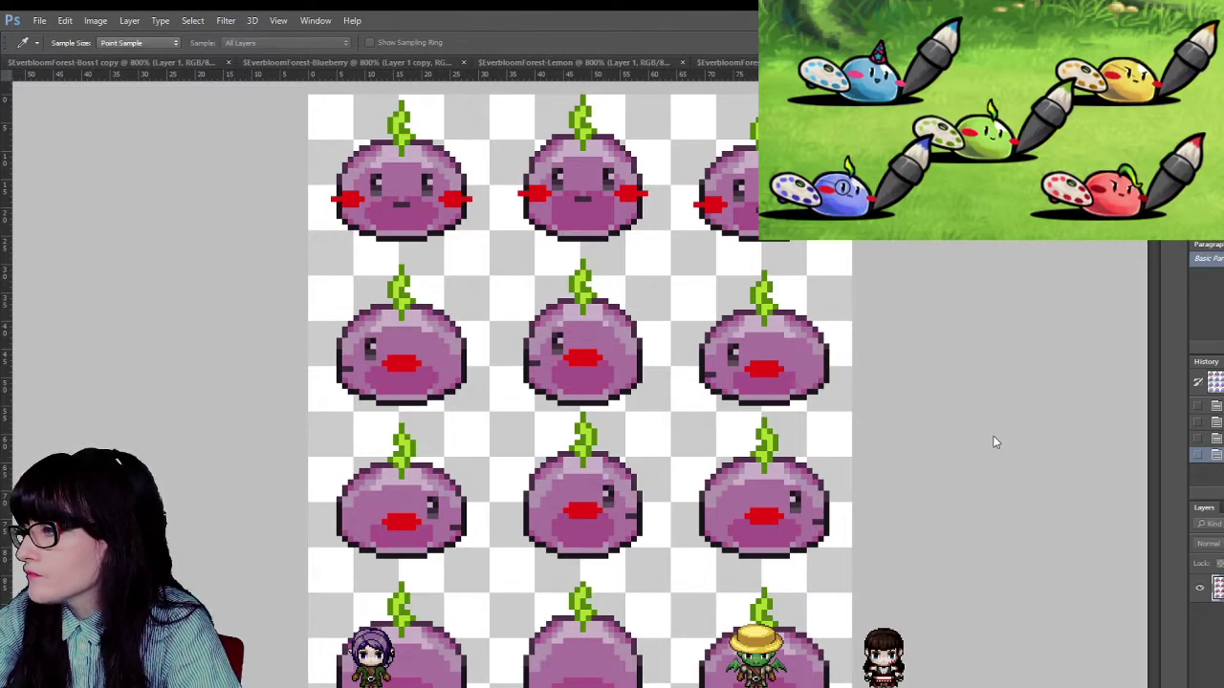
mouse_move(977, 427)
mouse_down()
mouse_move(1021, 426)
mouse_move(961, 420)
mouse_up()
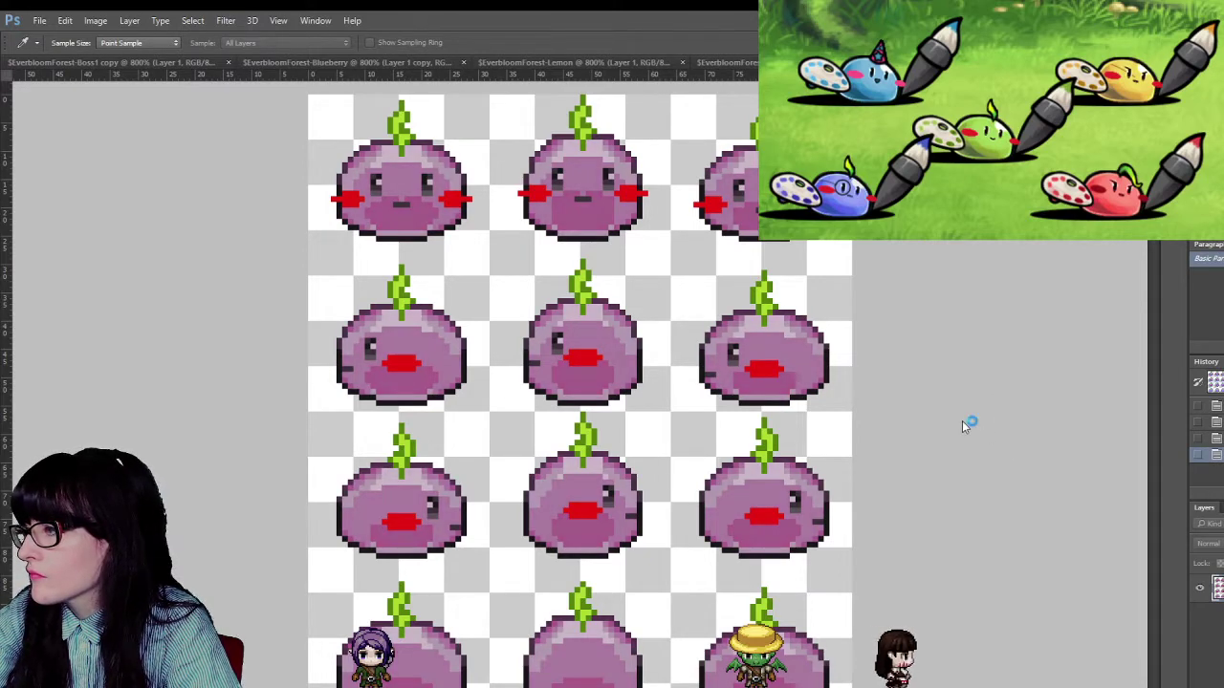
drag(1034, 400, 921, 385)
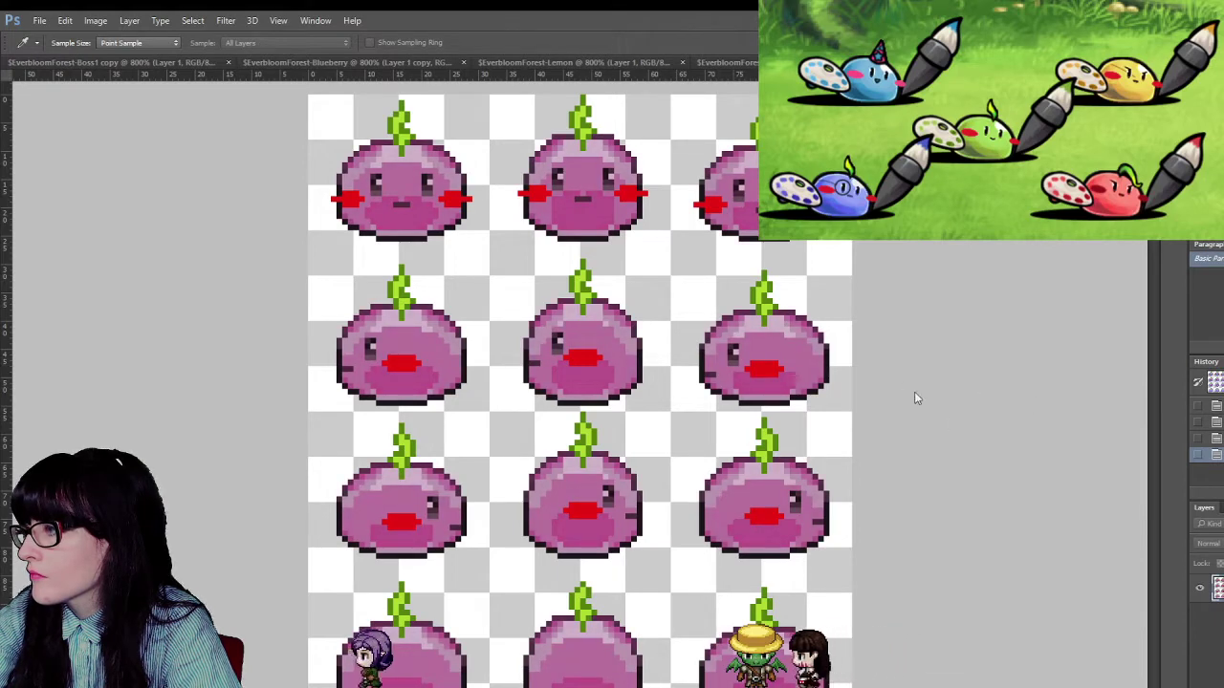
drag(979, 457, 1135, 460)
key(Return)
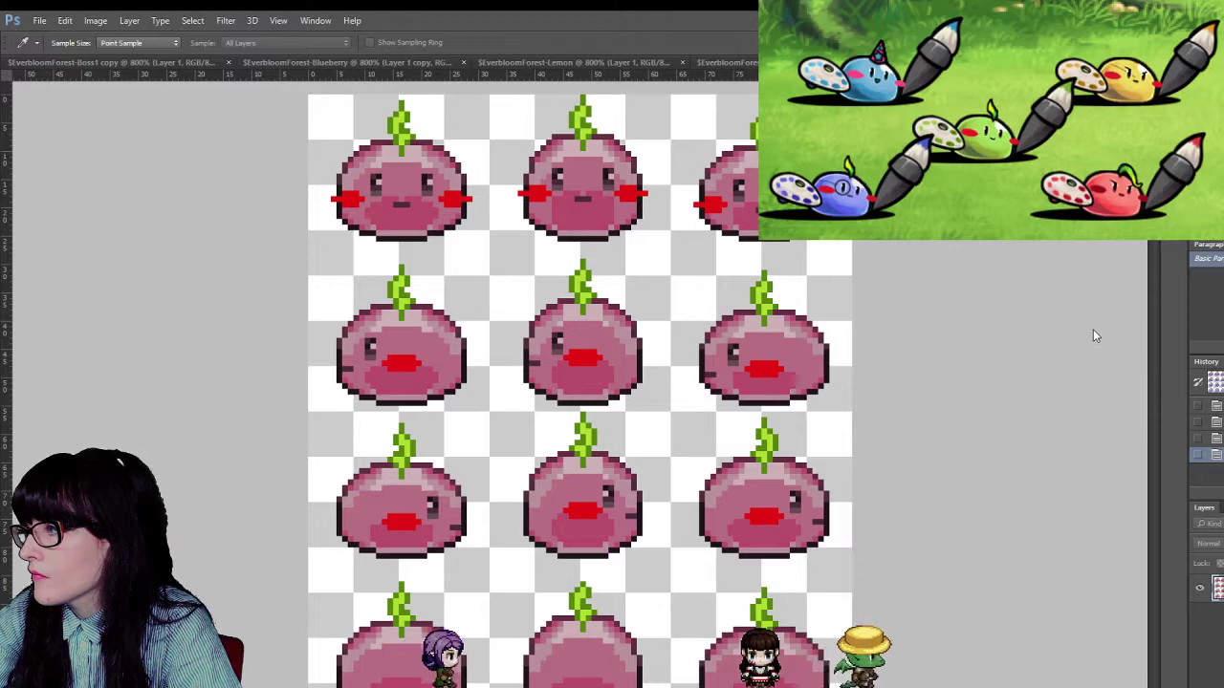
key(z)
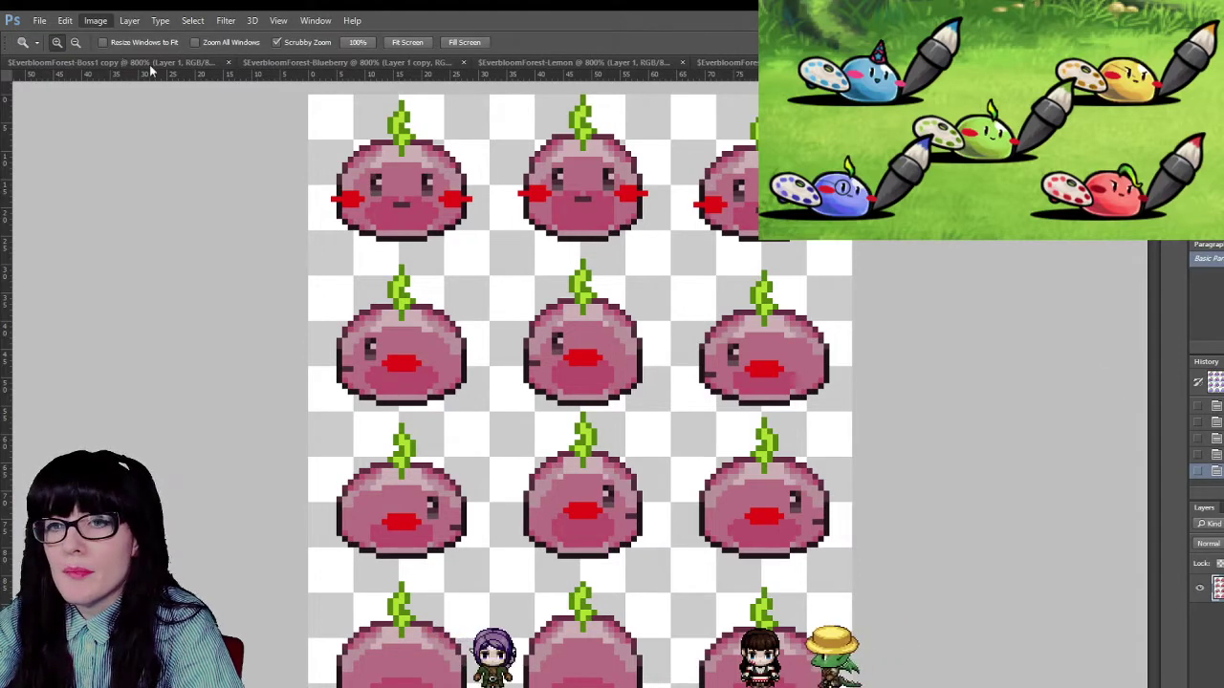
- Warm the slime sheet's pinkish tones and increase their saturation to make the bodies a vivid red
key(i)
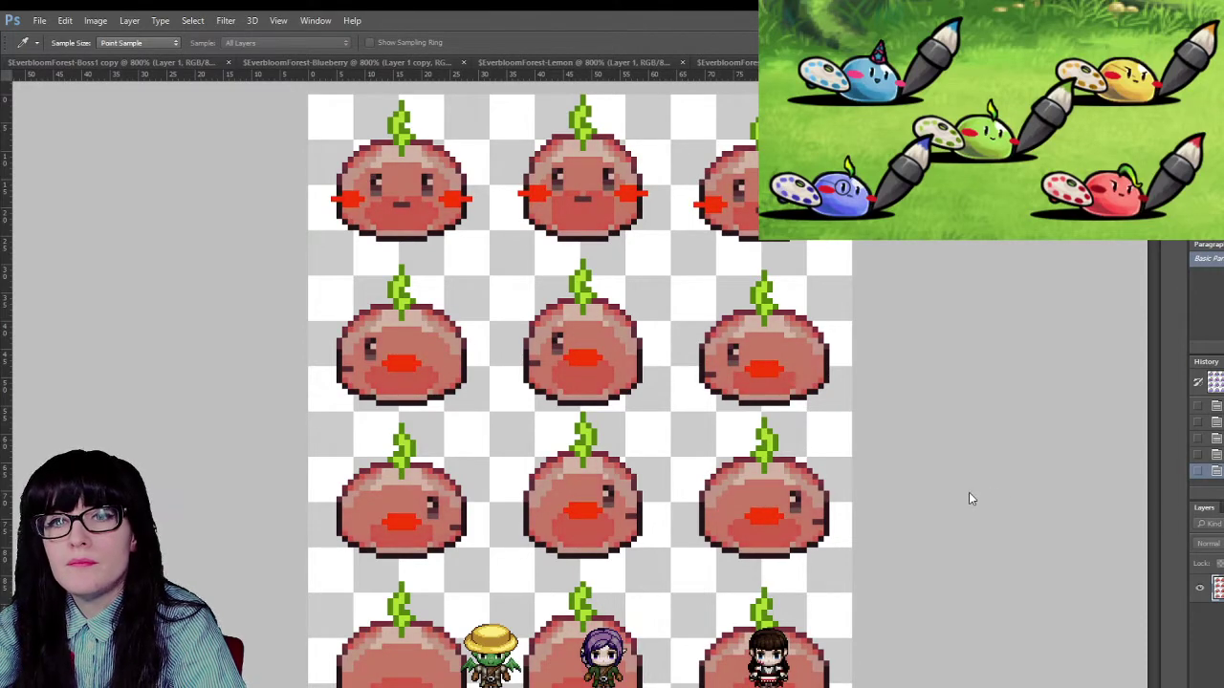
key(z)
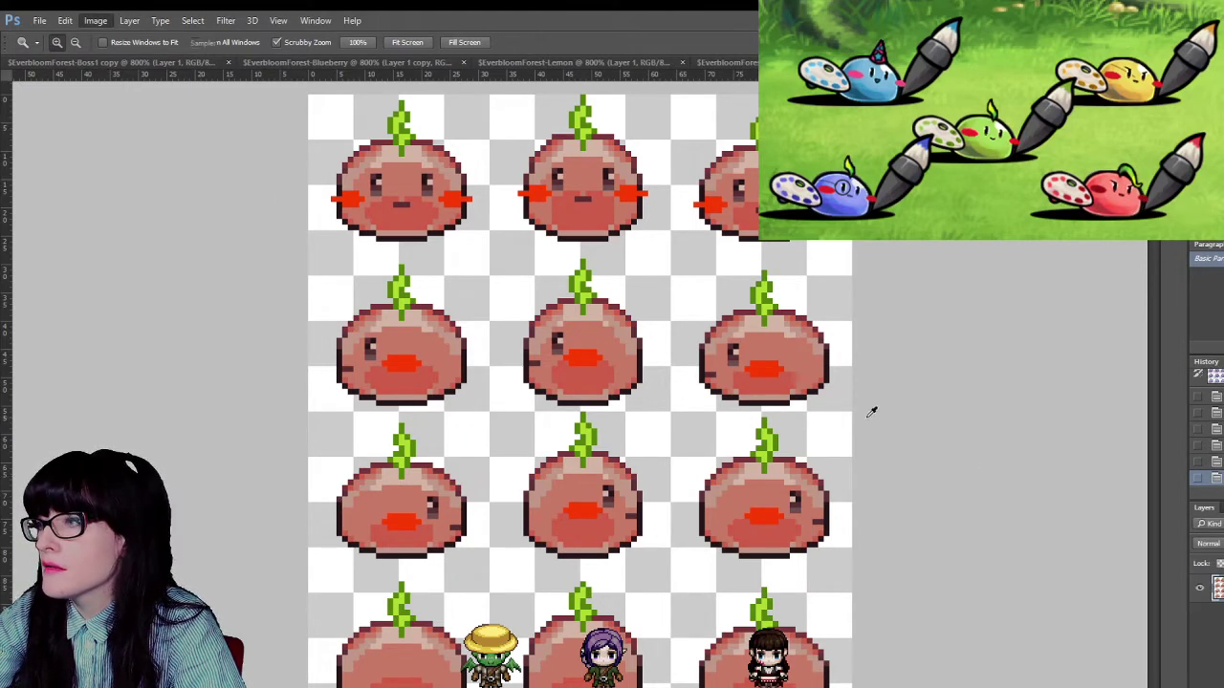
key(i)
key(z)
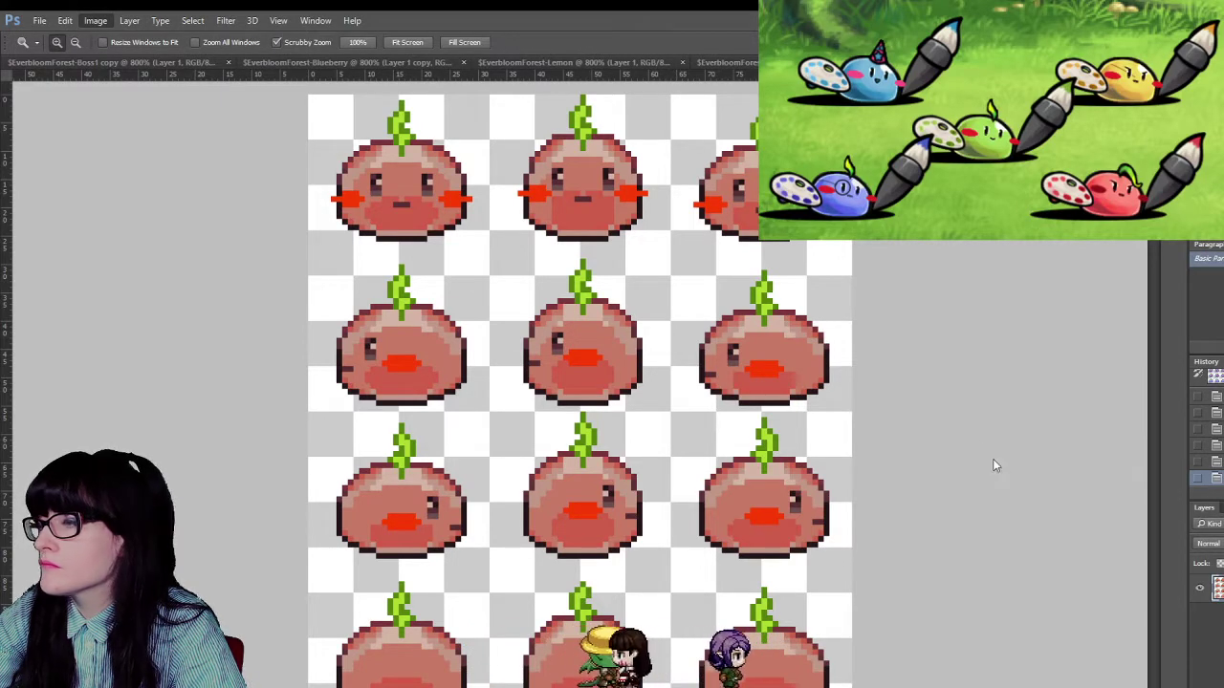
key(i)
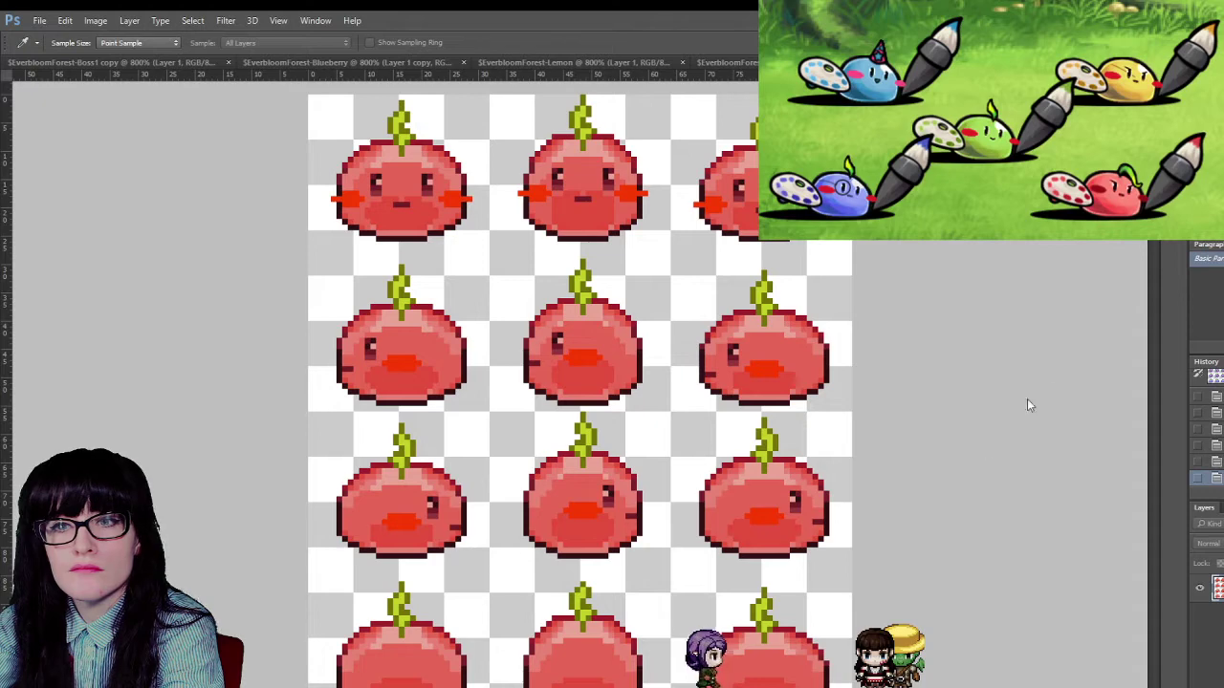
key(z)
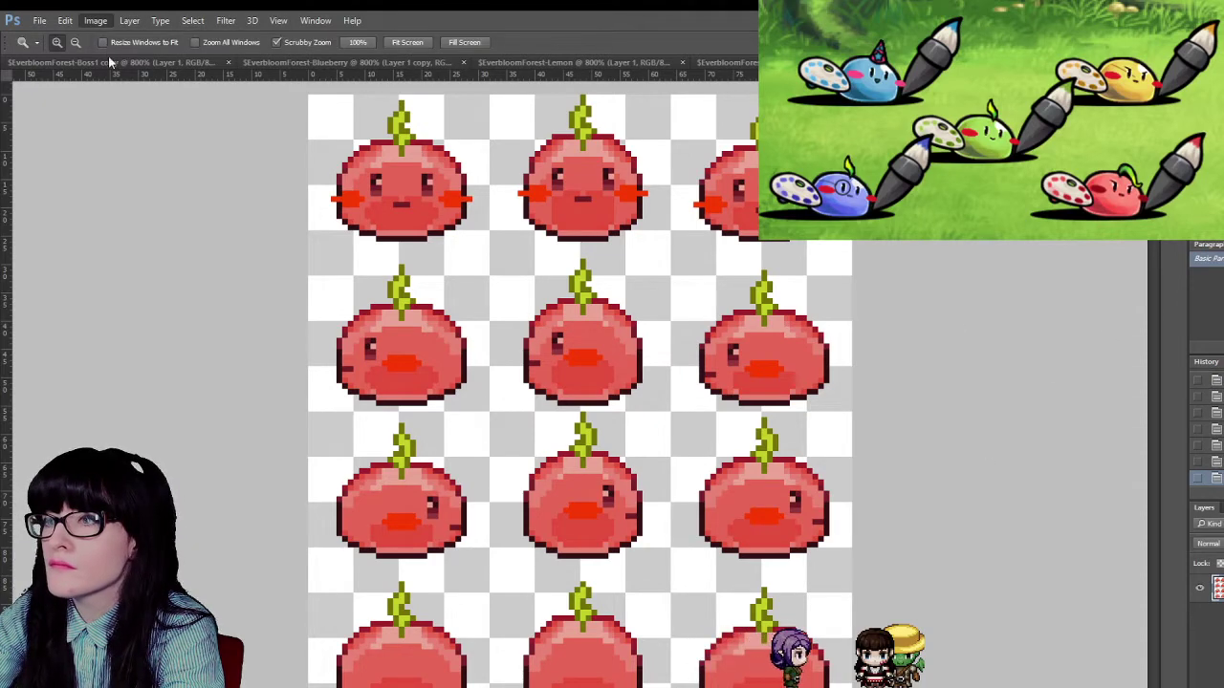
- Darken the eyes and mouths of the red slimes with a further color adjustment
key(i)
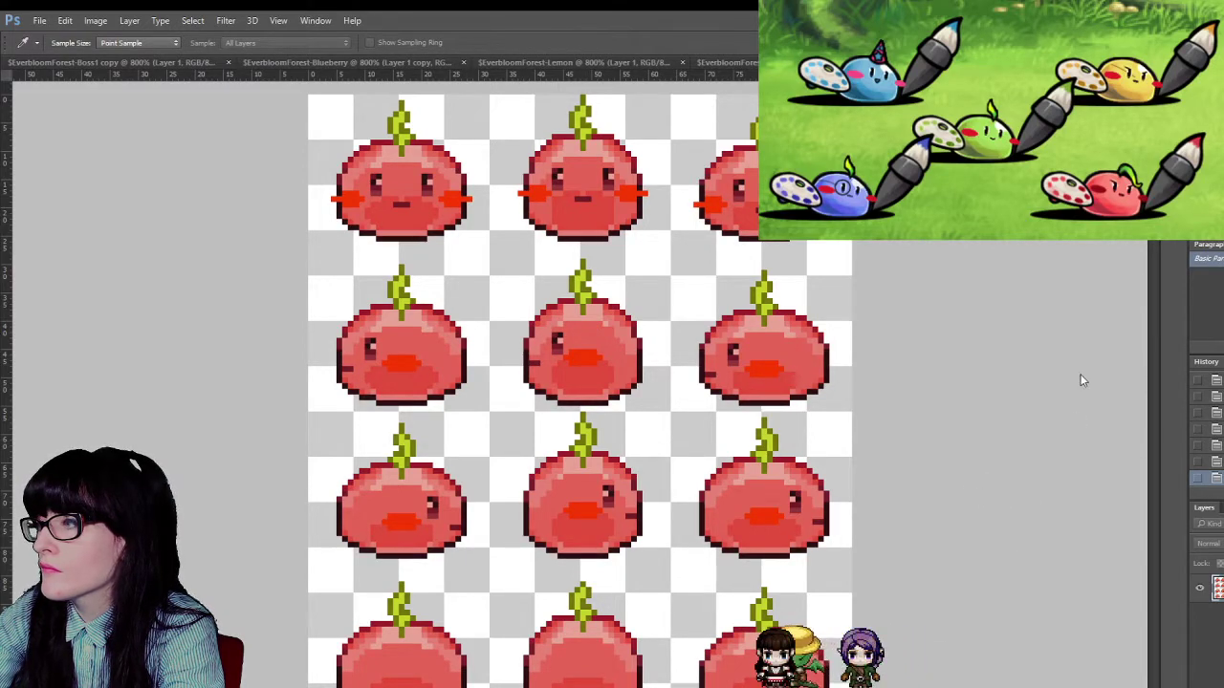
key(z)
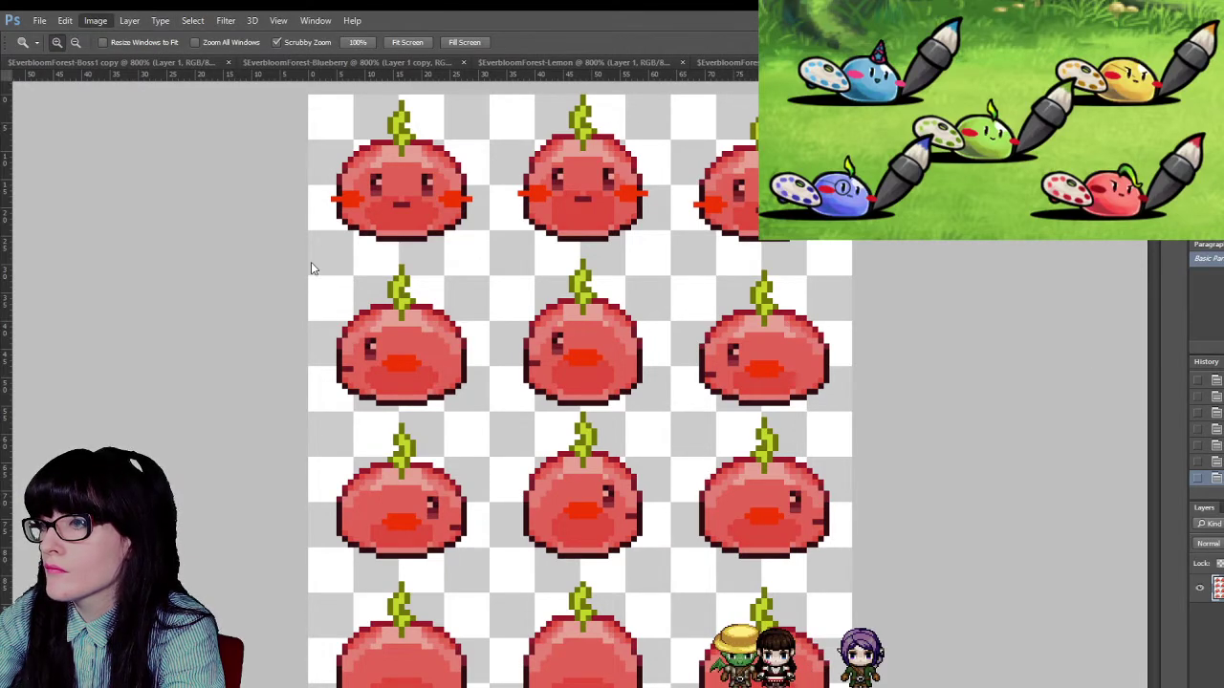
key(i)
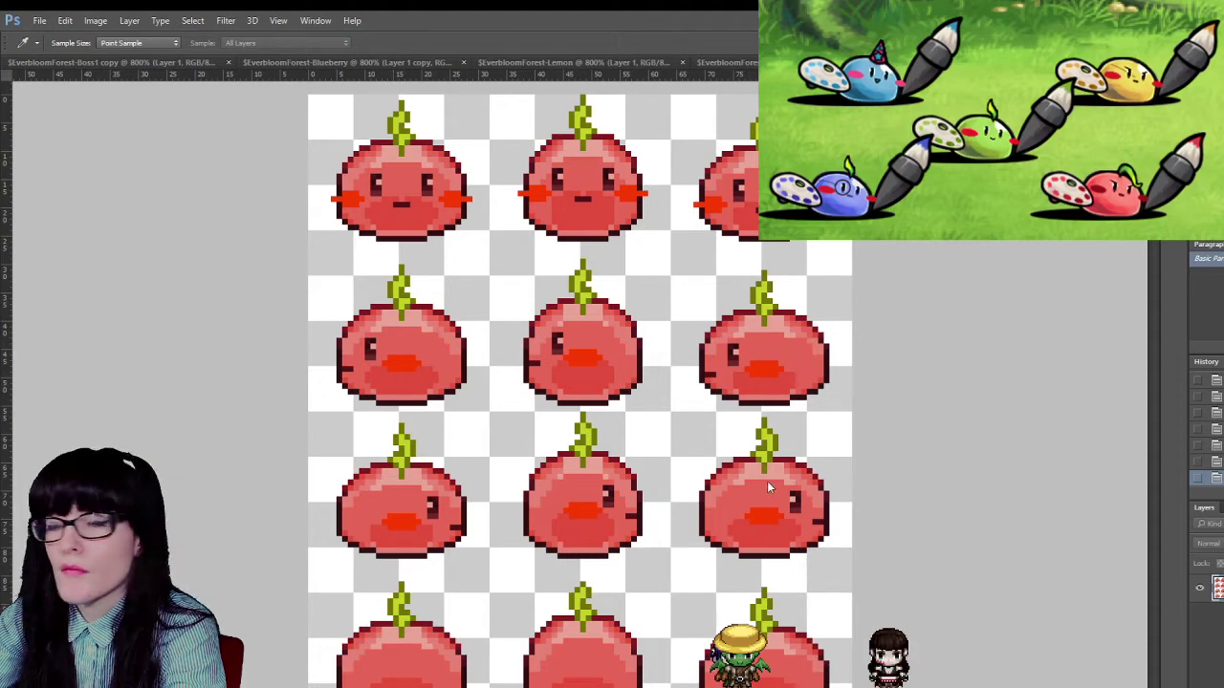
key(z)
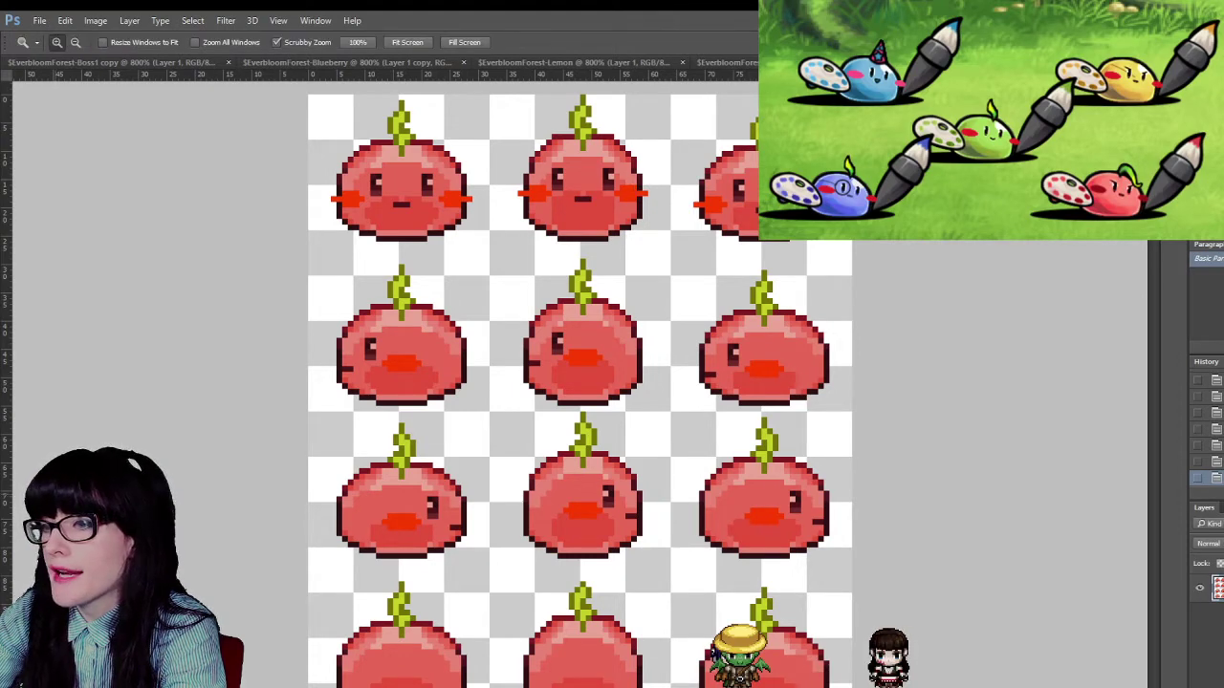
key(i)
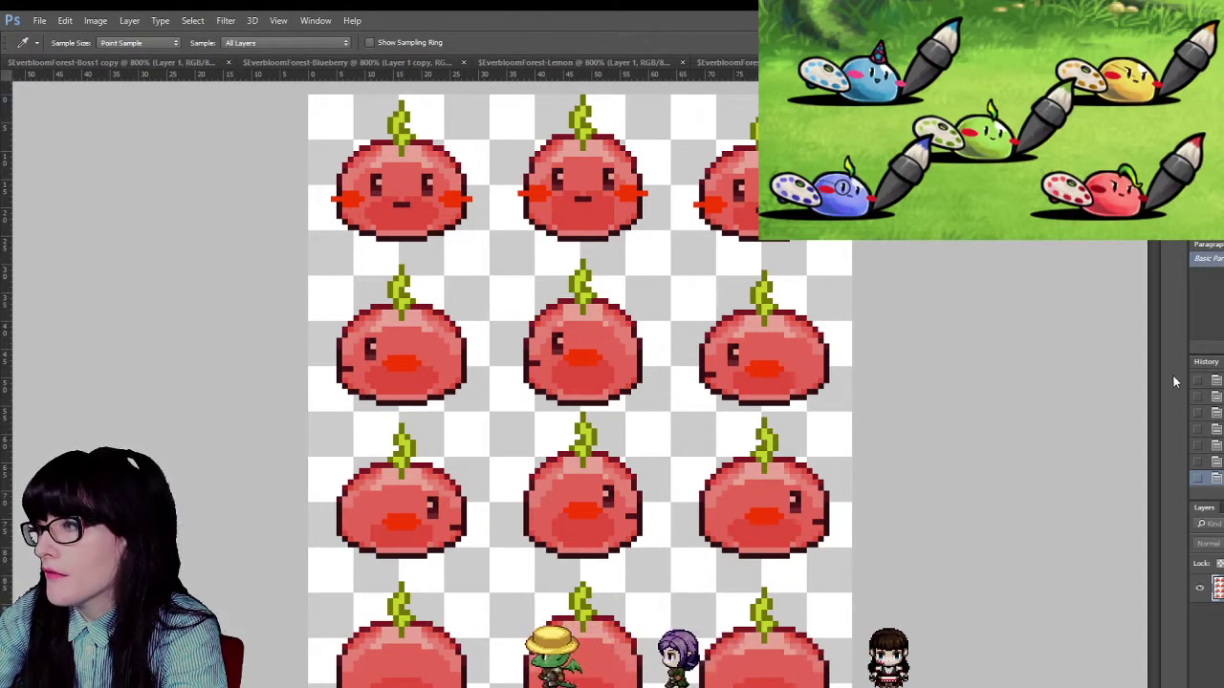
key(z)
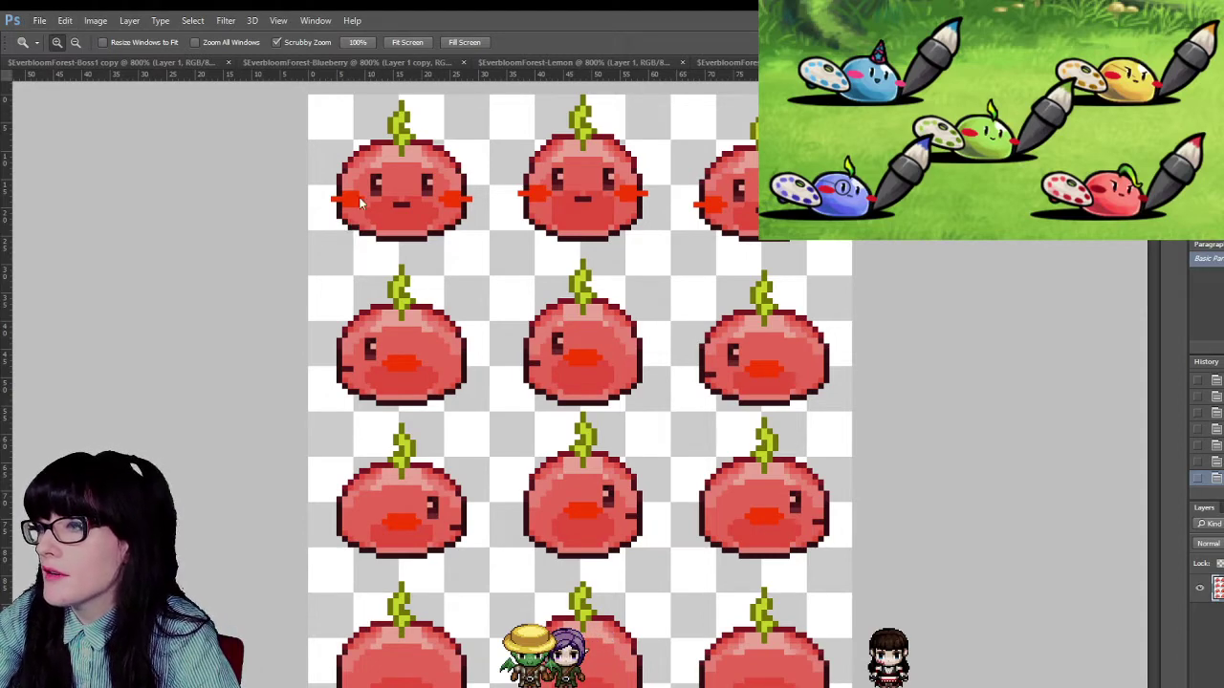
- Close the purple slime battle image and open the red slime battle image as a color reference
double_click(657, 188)
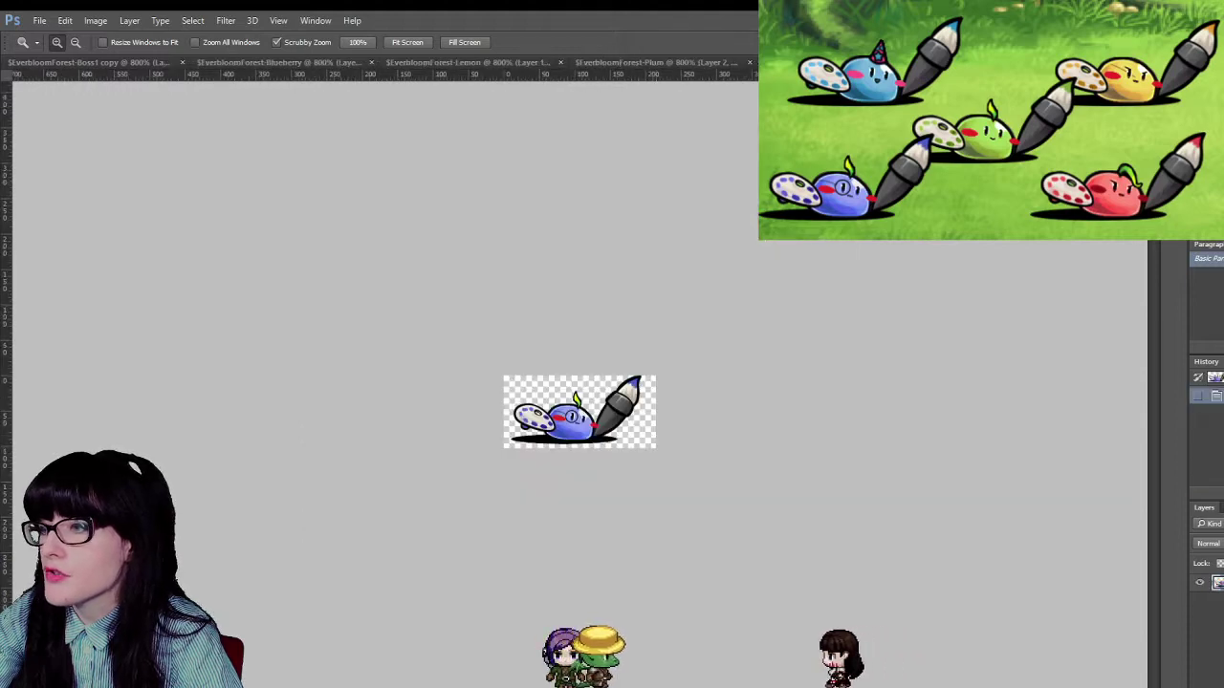
key(ctrl+w)
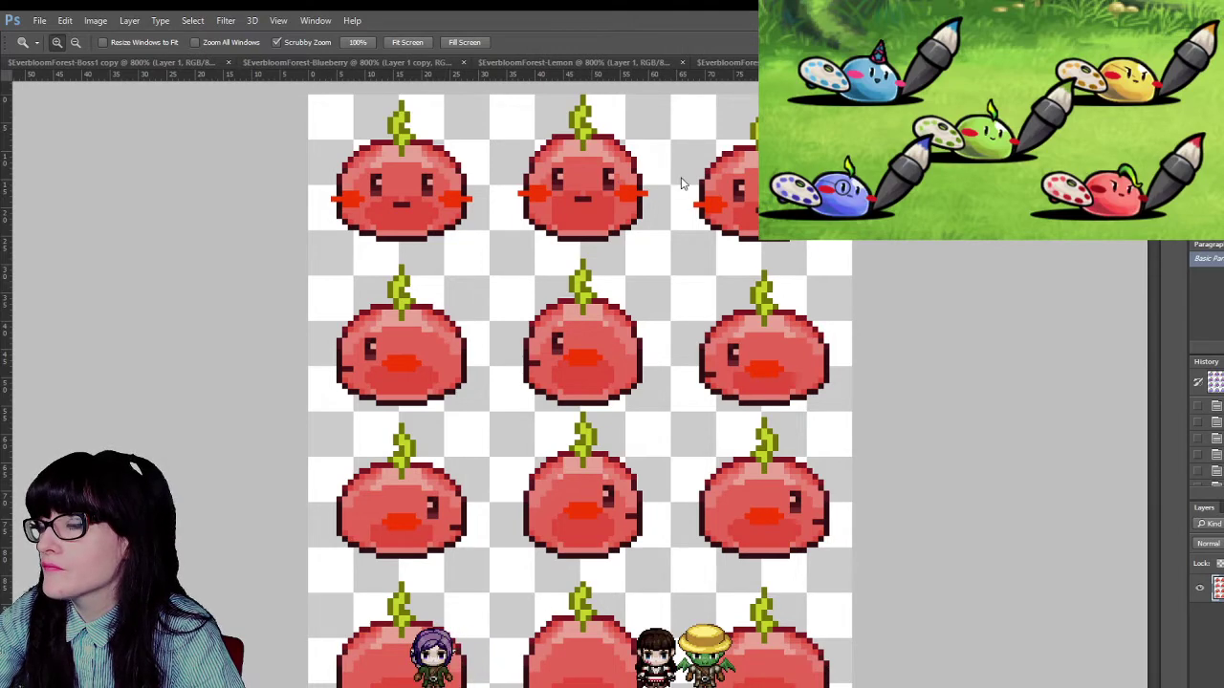
key(ctrl+w)
key(ctrl+plus)
key(ctrl+plus)
key(ctrl+plus)
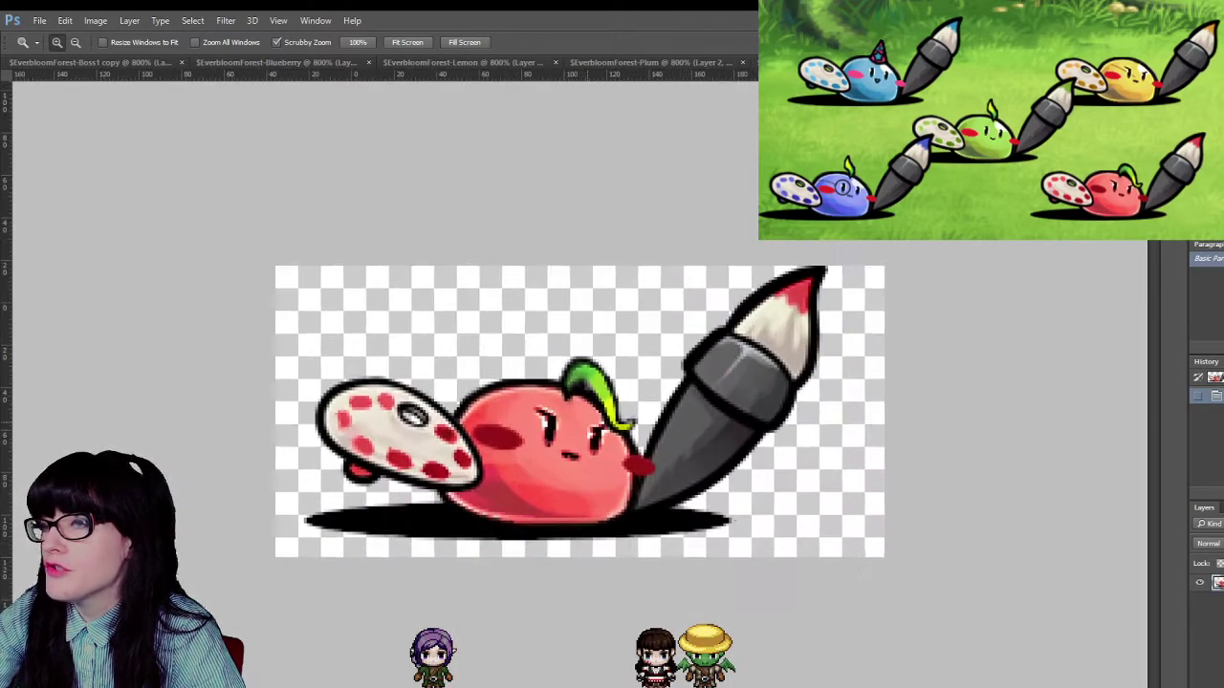
- Fill the cheeks of the three front-facing slimes with the dark red sampled from the red slime battle image
key(i)
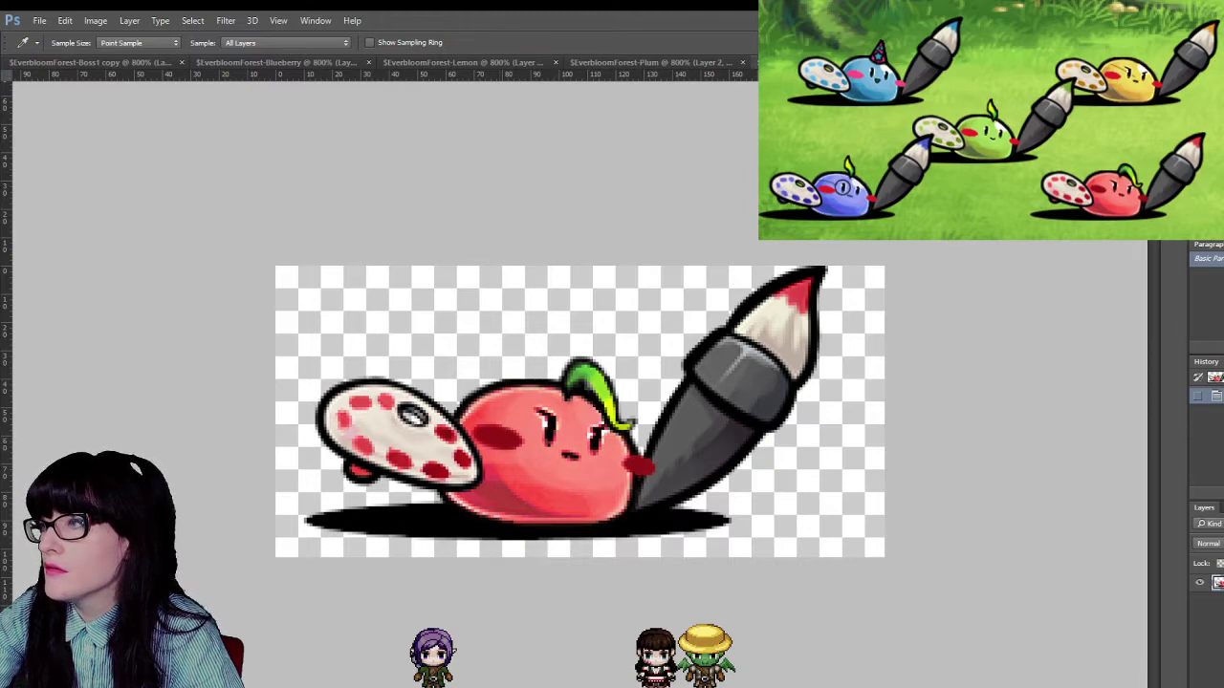
key(ctrl+Tab)
key(g)
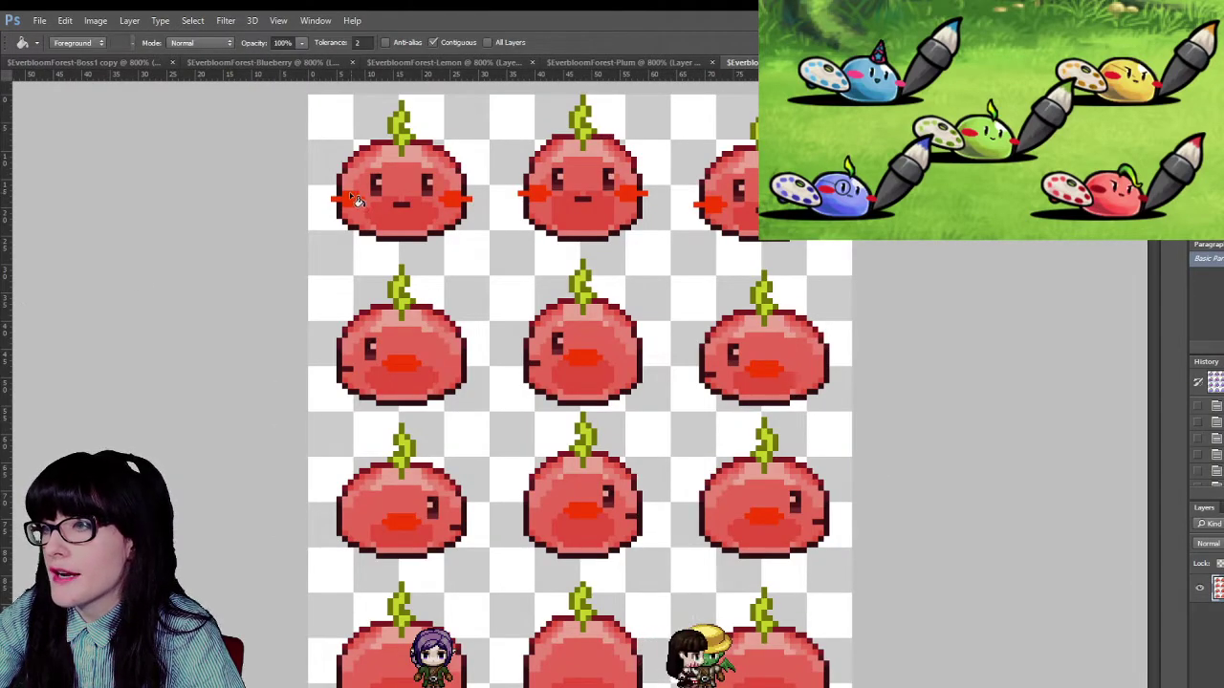
click(350, 198)
click(455, 198)
click(542, 198)
click(631, 196)
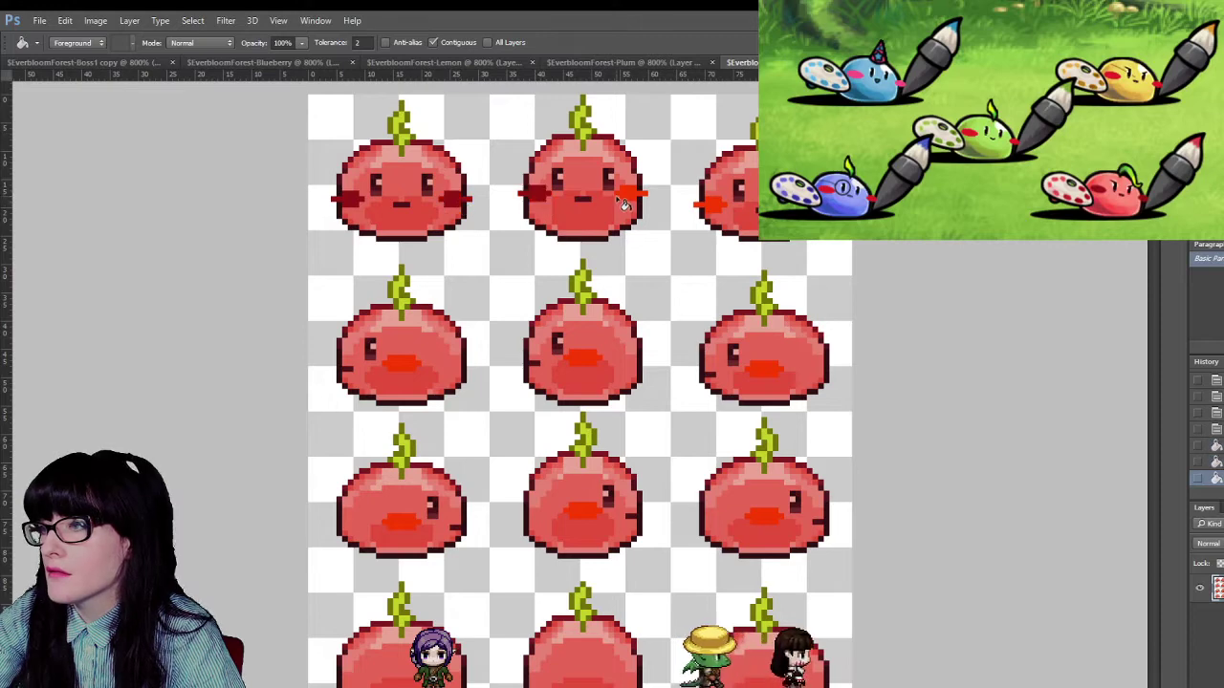
click(709, 202)
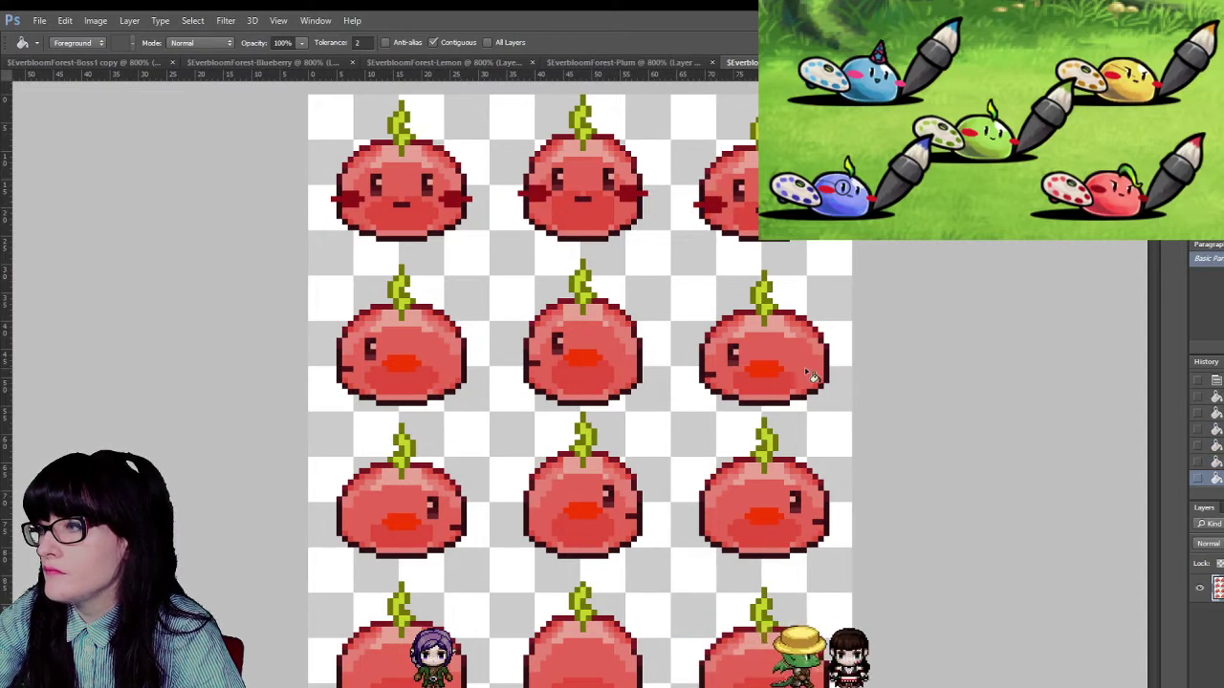
- Fill the cheeks of the side-facing slimes in both middle rows with the same dark red
click(763, 365)
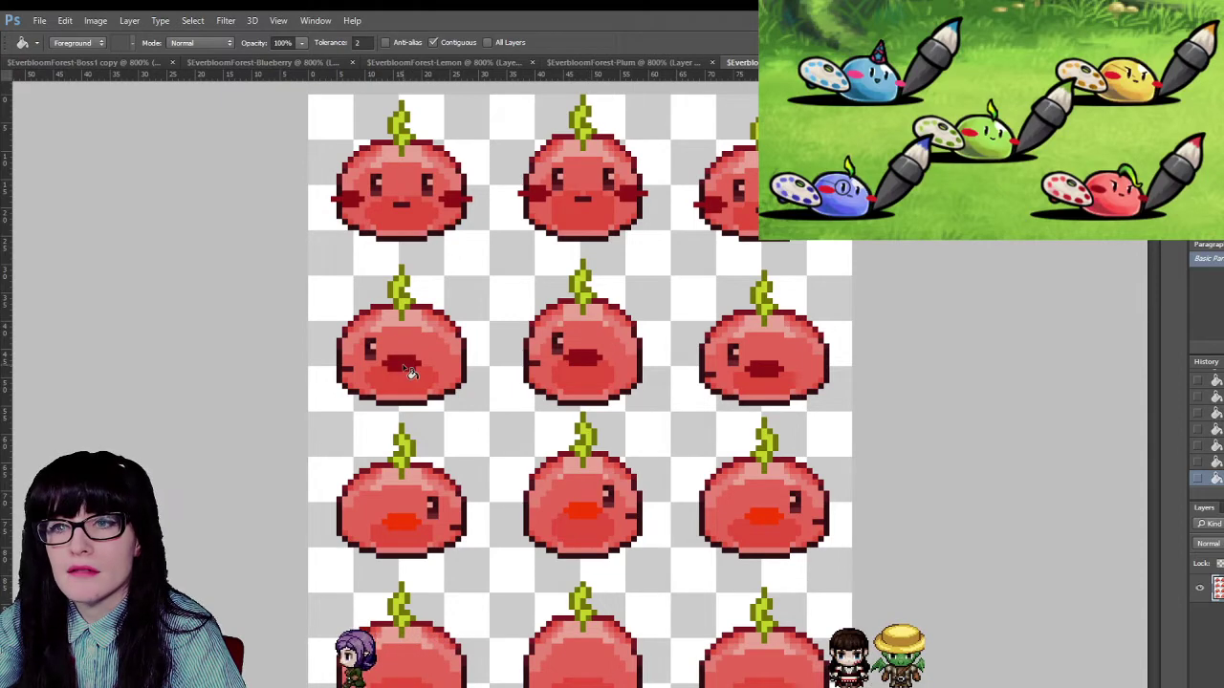
click(406, 521)
click(595, 513)
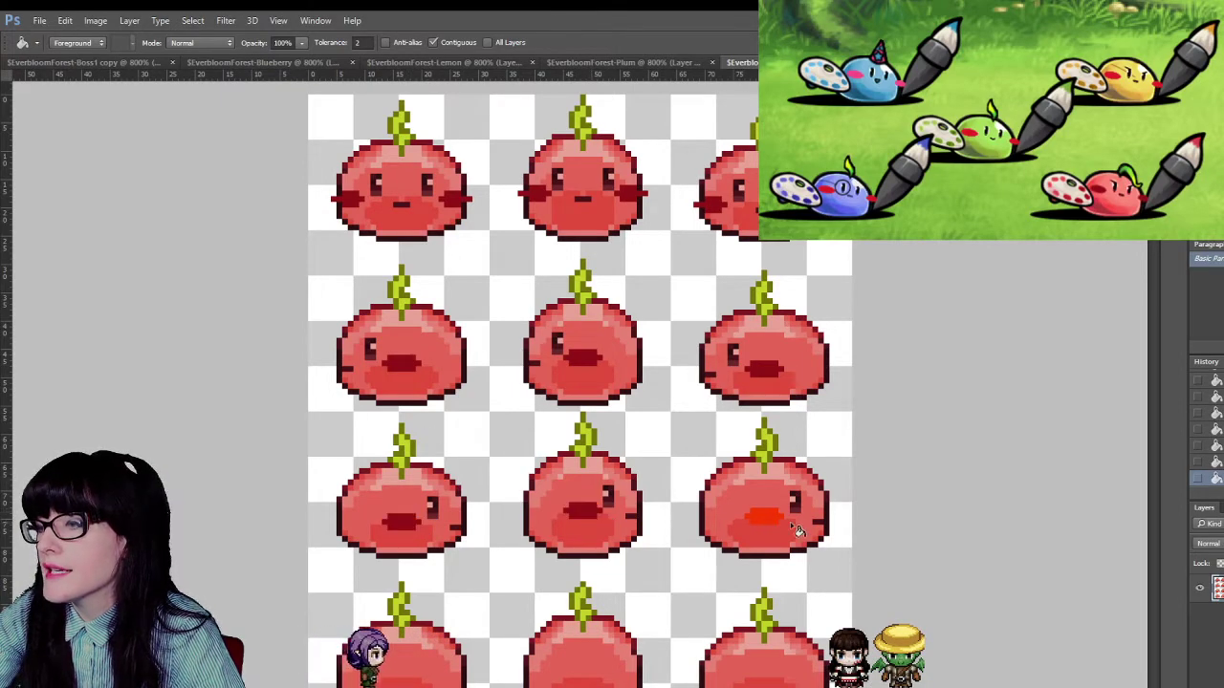
click(775, 523)
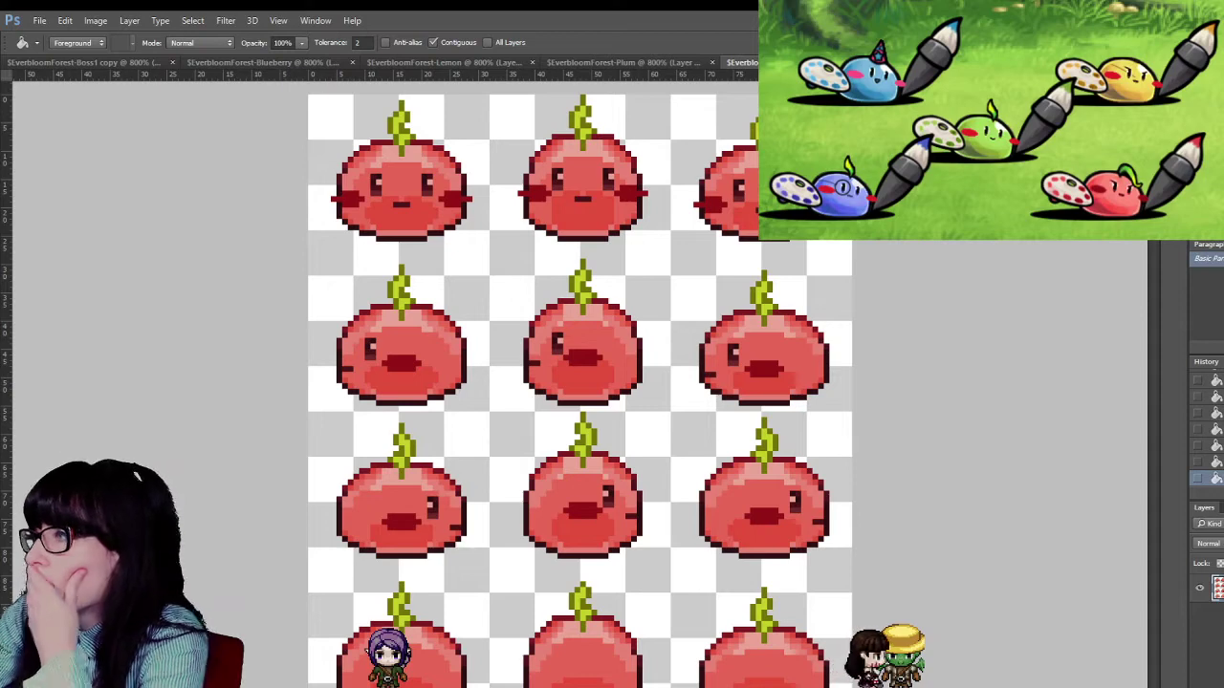
- Close the red slime battle image and compare the red slime sheet with the purple one
click(1071, 62)
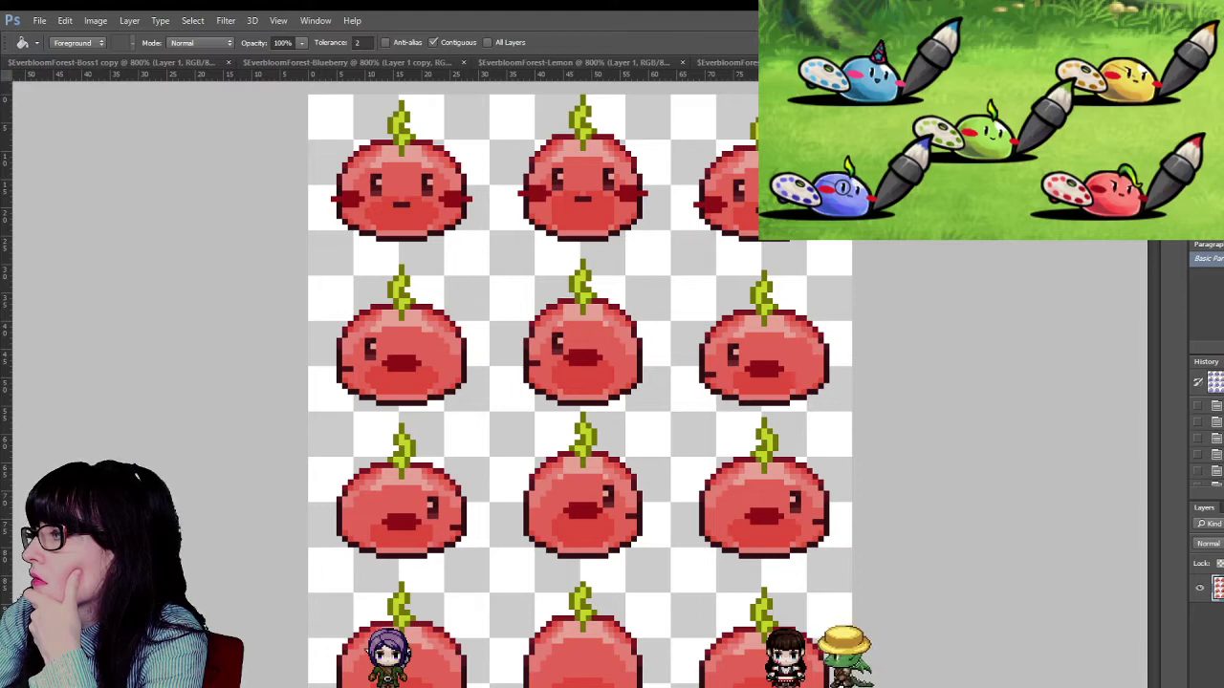
key(ctrl+Tab)
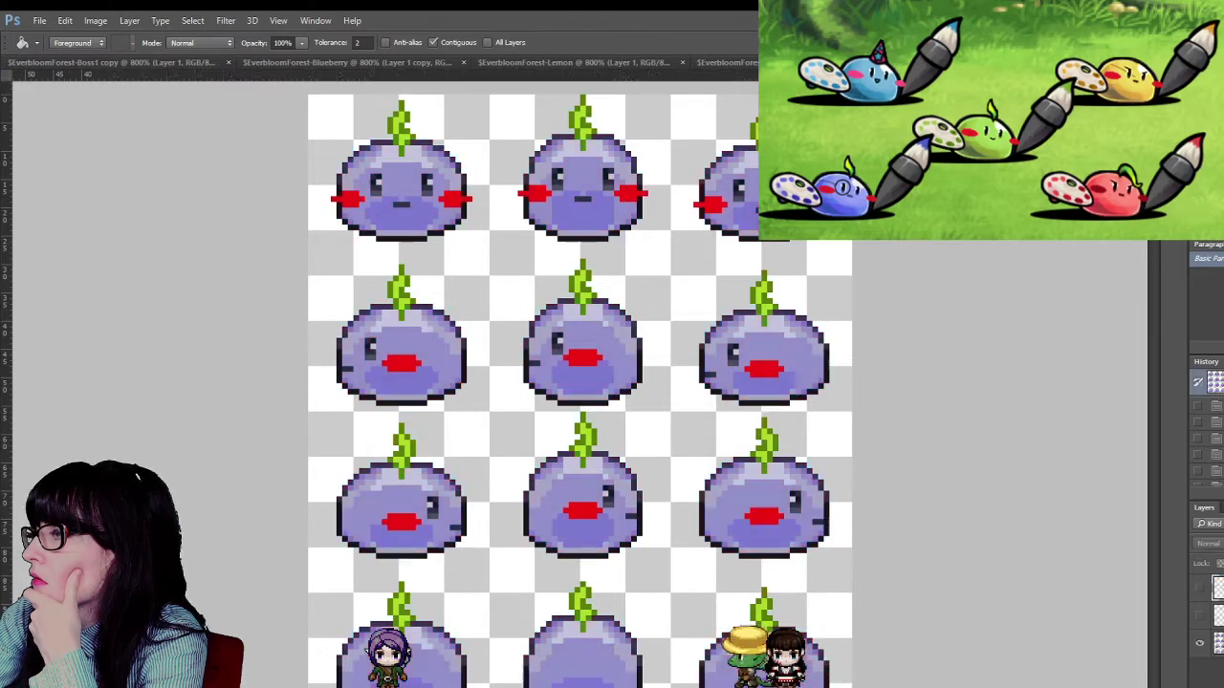
key(ctrl+Tab)
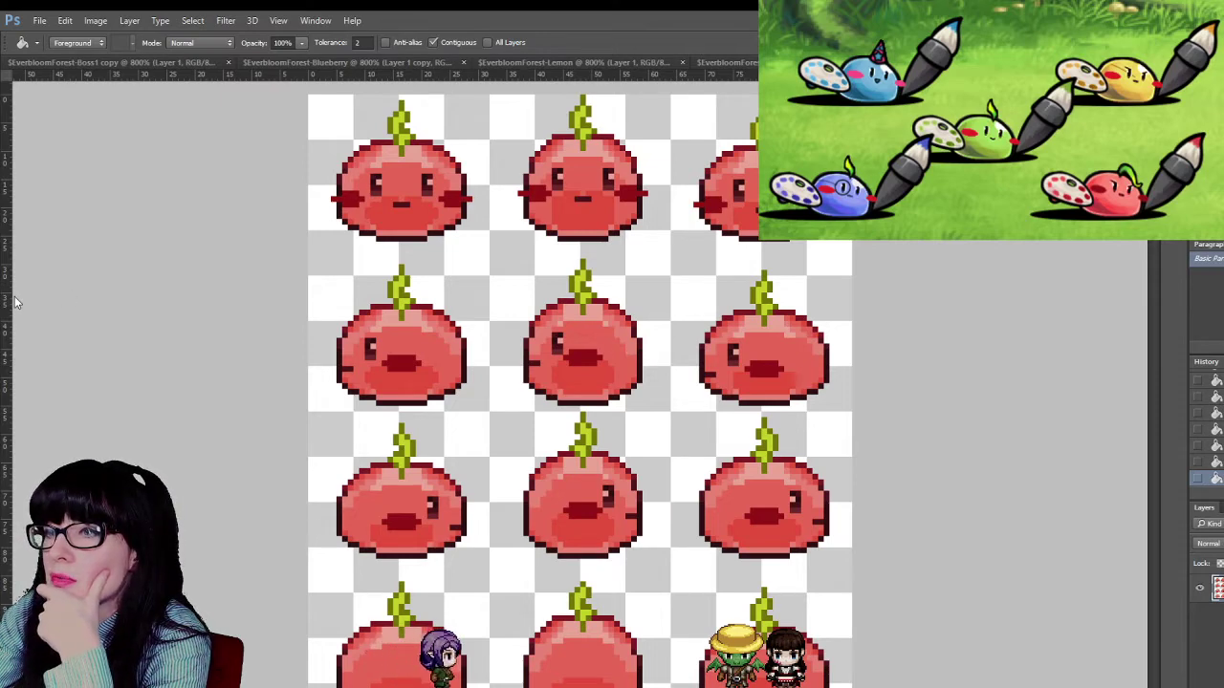
key(b)
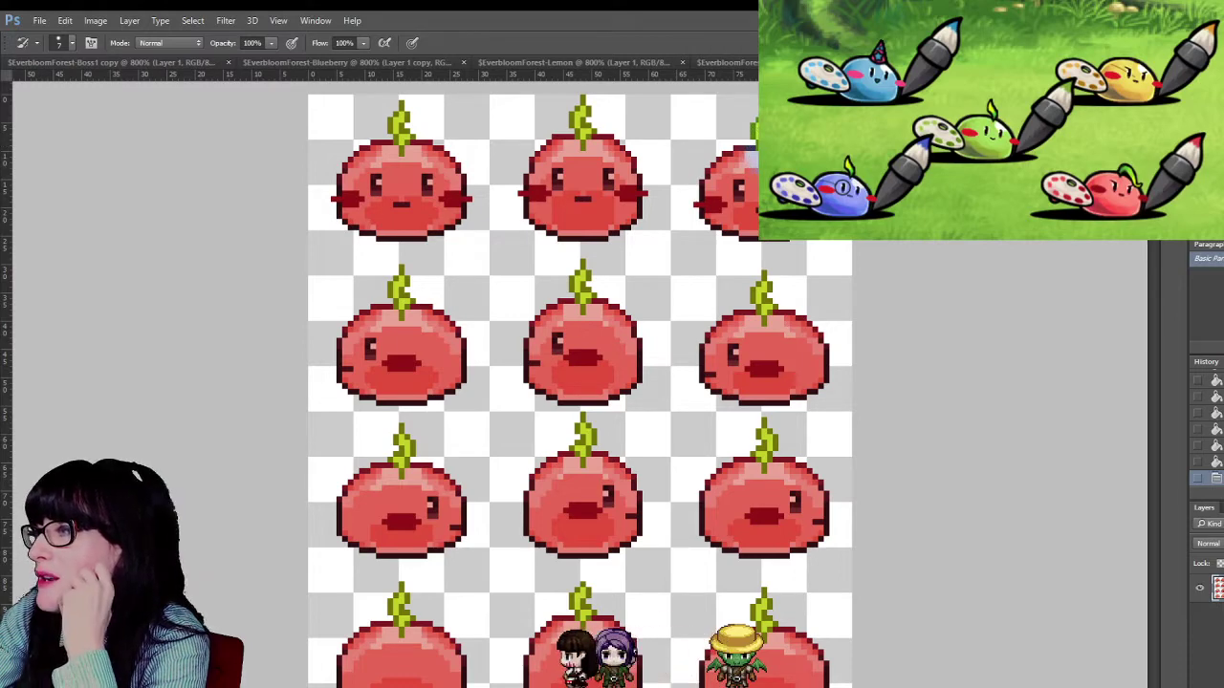
- Turn off Contiguous for the Magic Wand and try selecting the leaves of all slimes at tolerance 32
key(w)
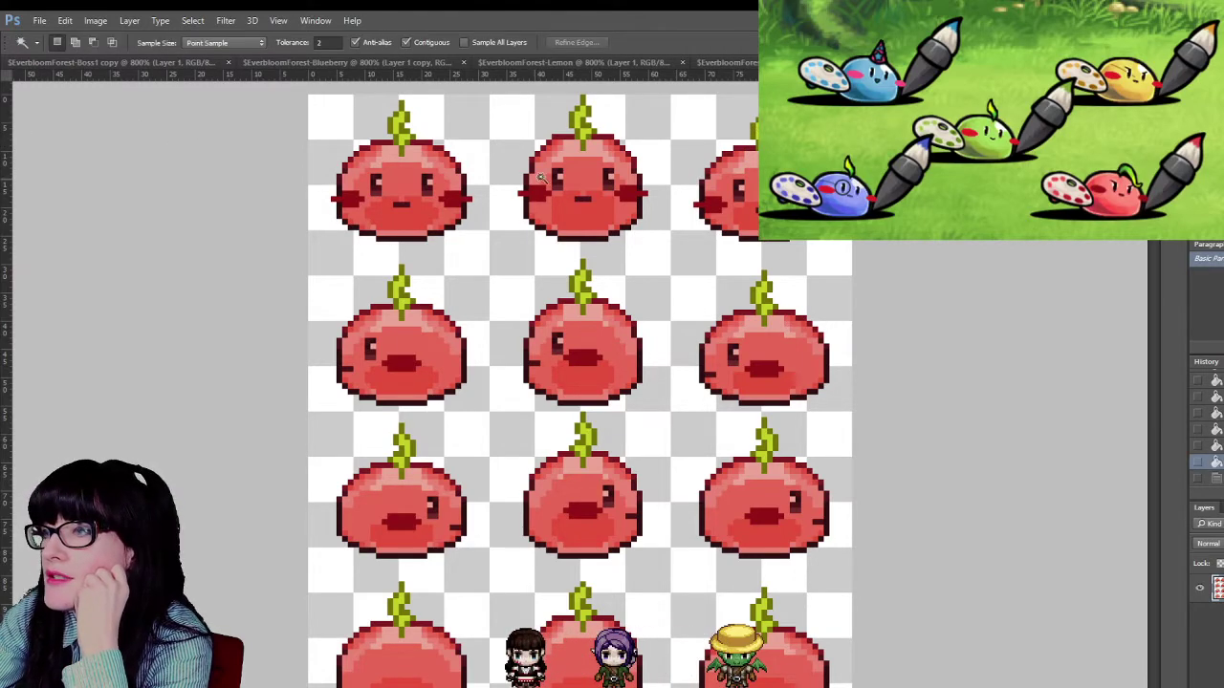
click(569, 117)
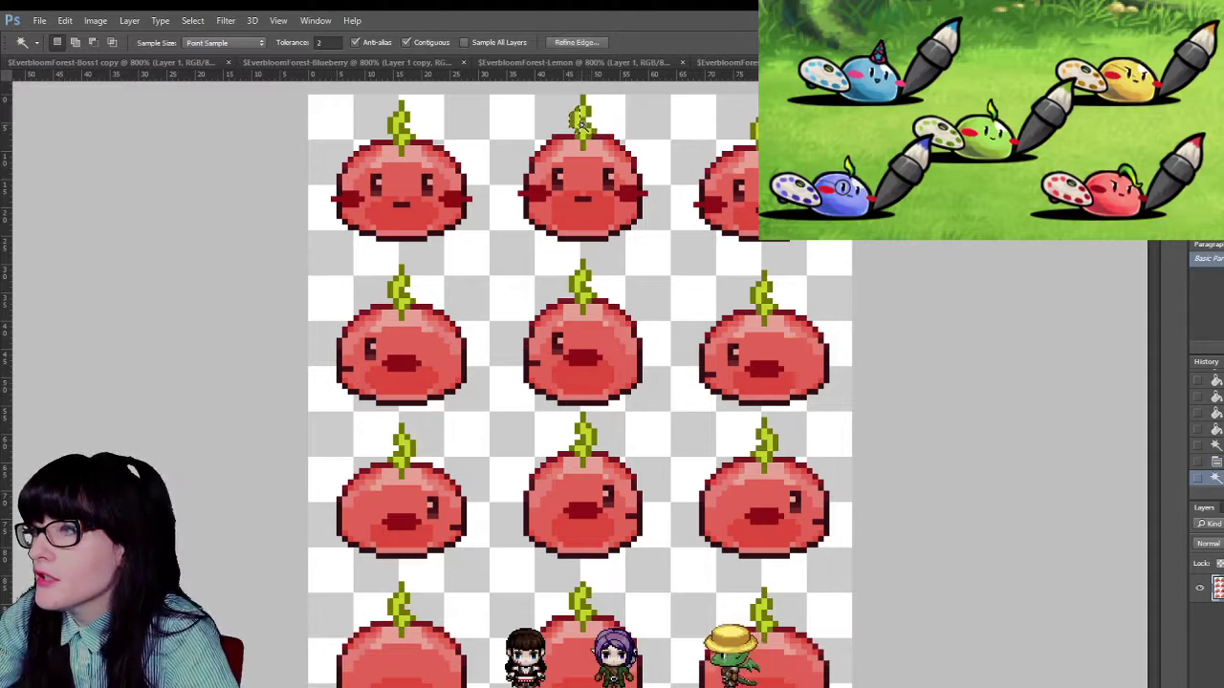
click(325, 46)
text(32)
key(Return)
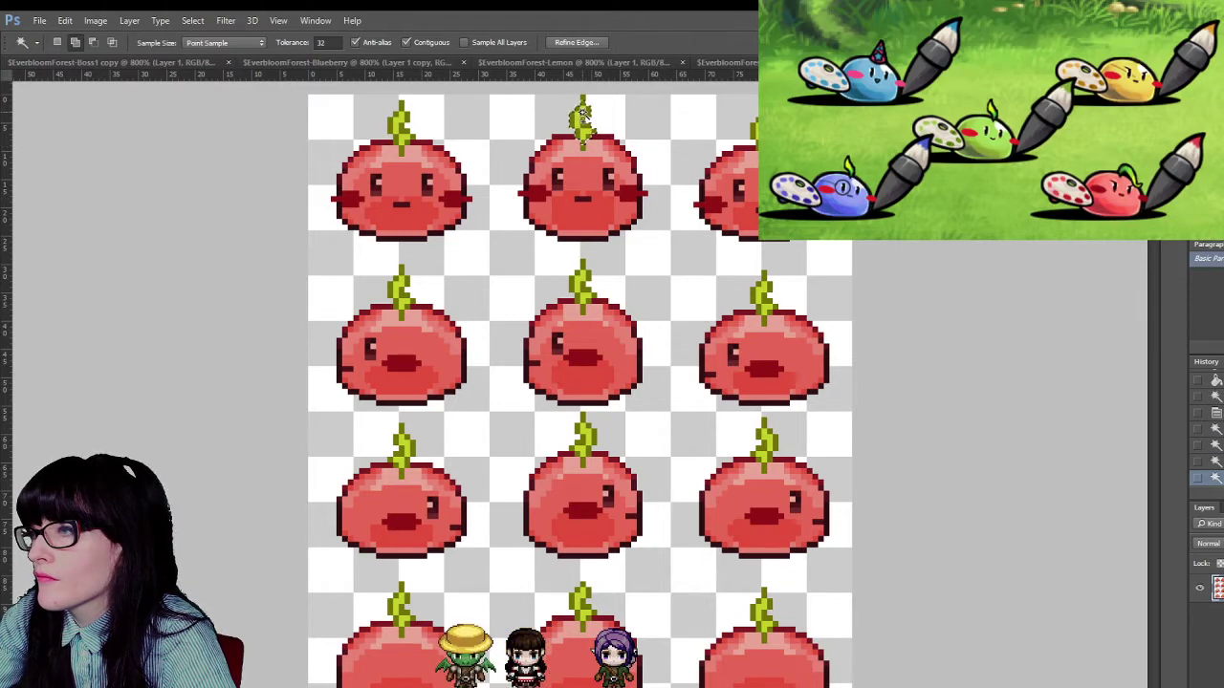
click(435, 42)
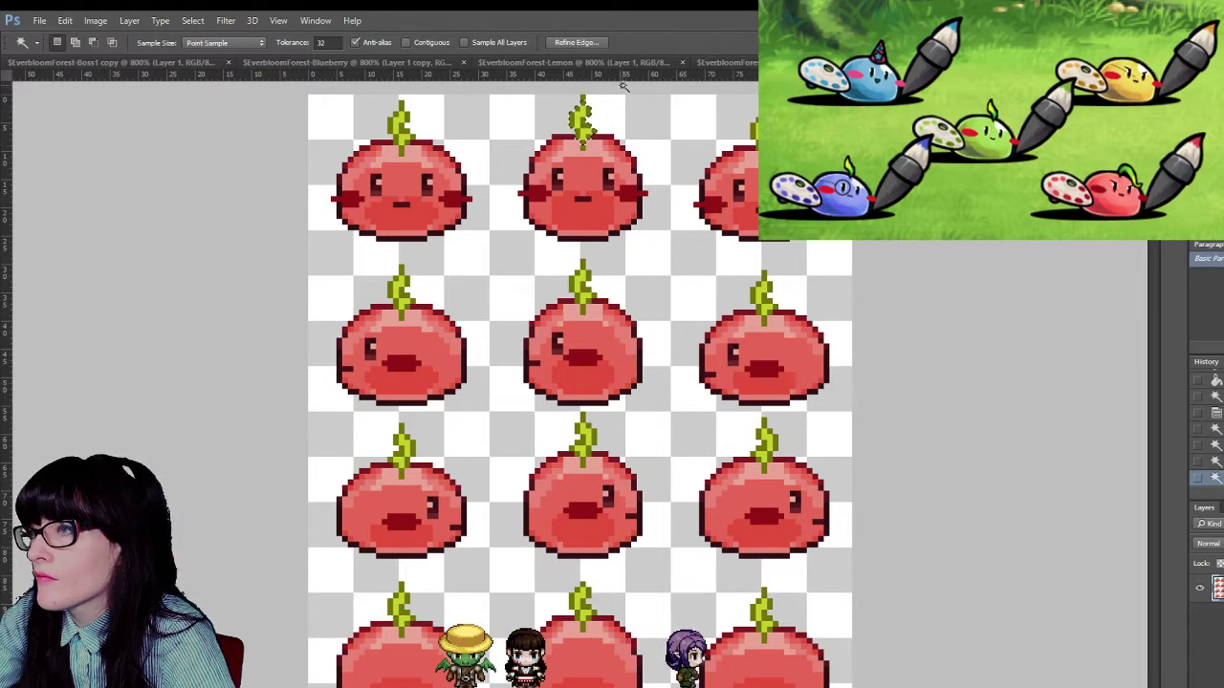
click(585, 130)
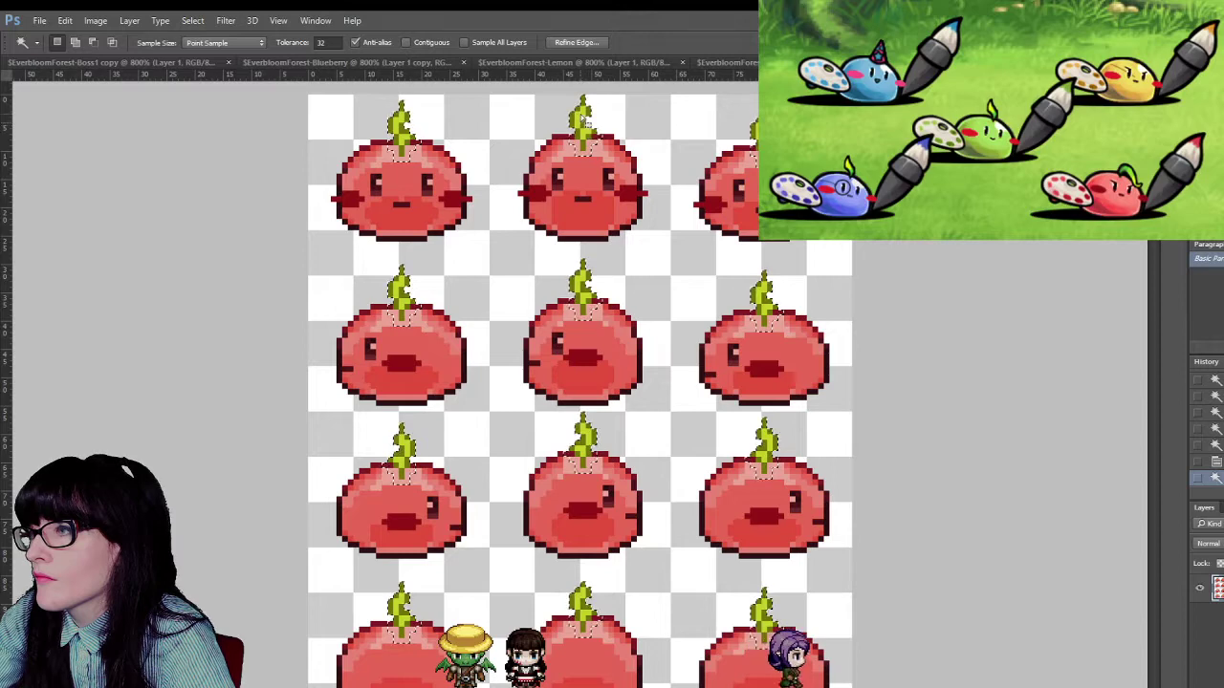
key(ctrl+d)
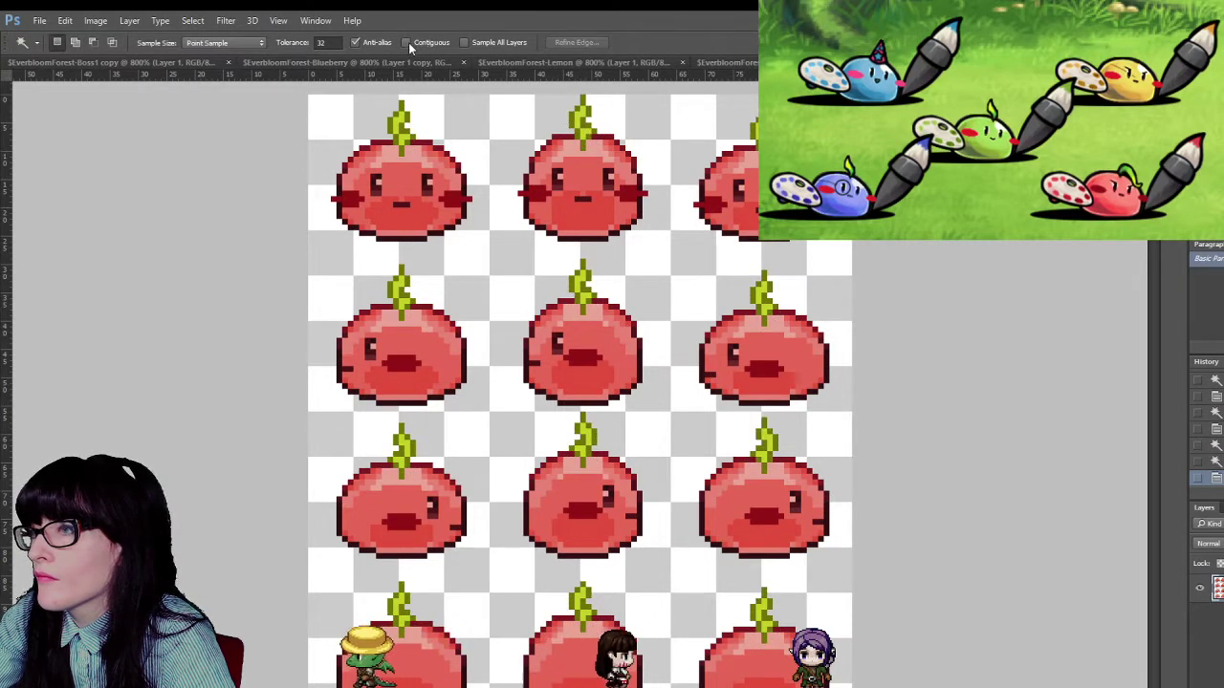
click(588, 143)
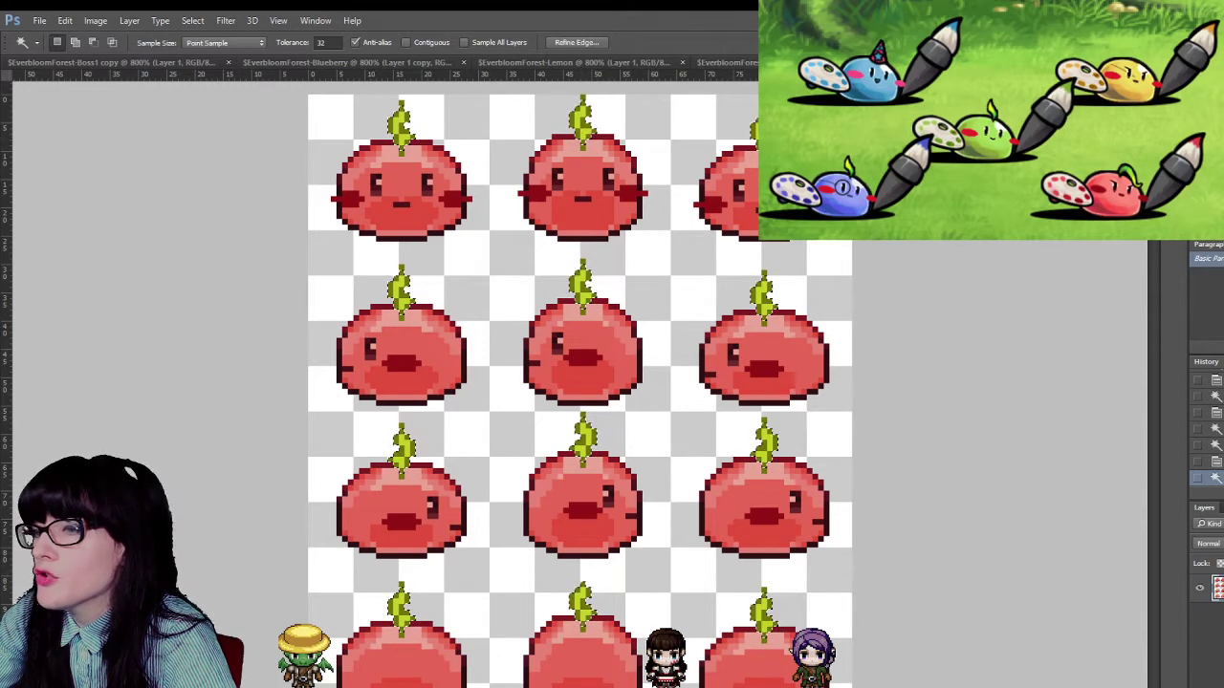
key(z)
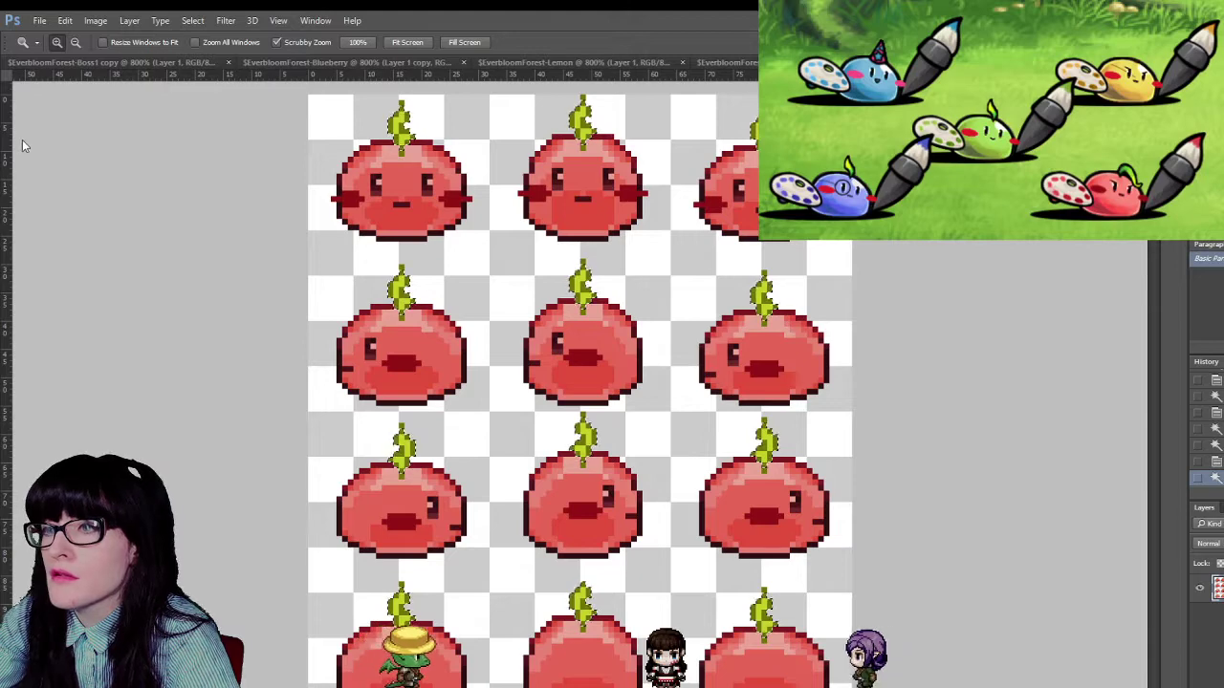
- Select the leaves of all slimes using the Magic Wand with tolerance 20 and Anti-alias turned off
key(w)
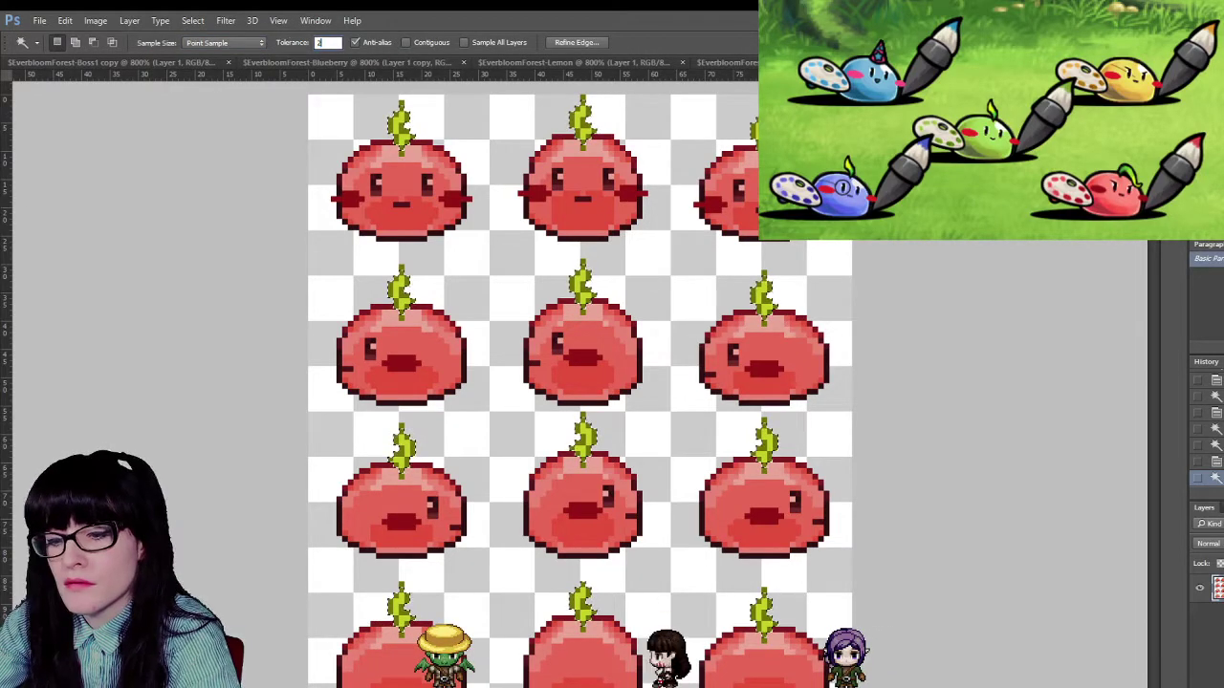
click(573, 99)
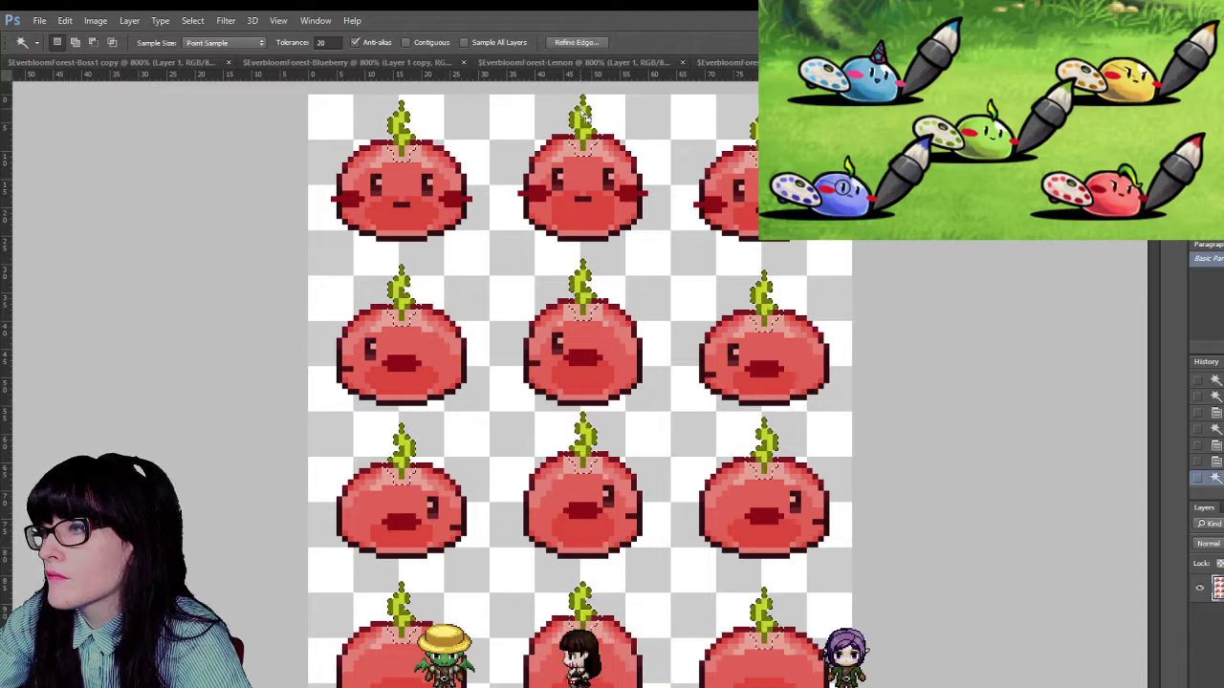
key(ctrl+d)
click(584, 136)
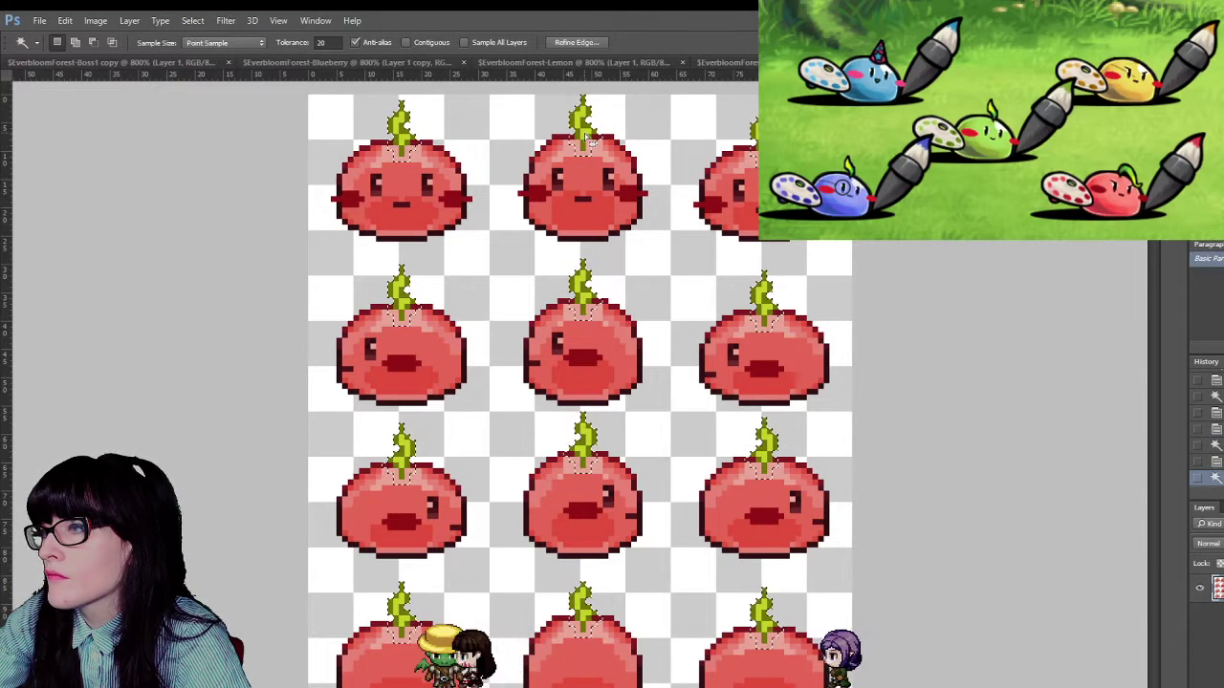
key(ctrl+d)
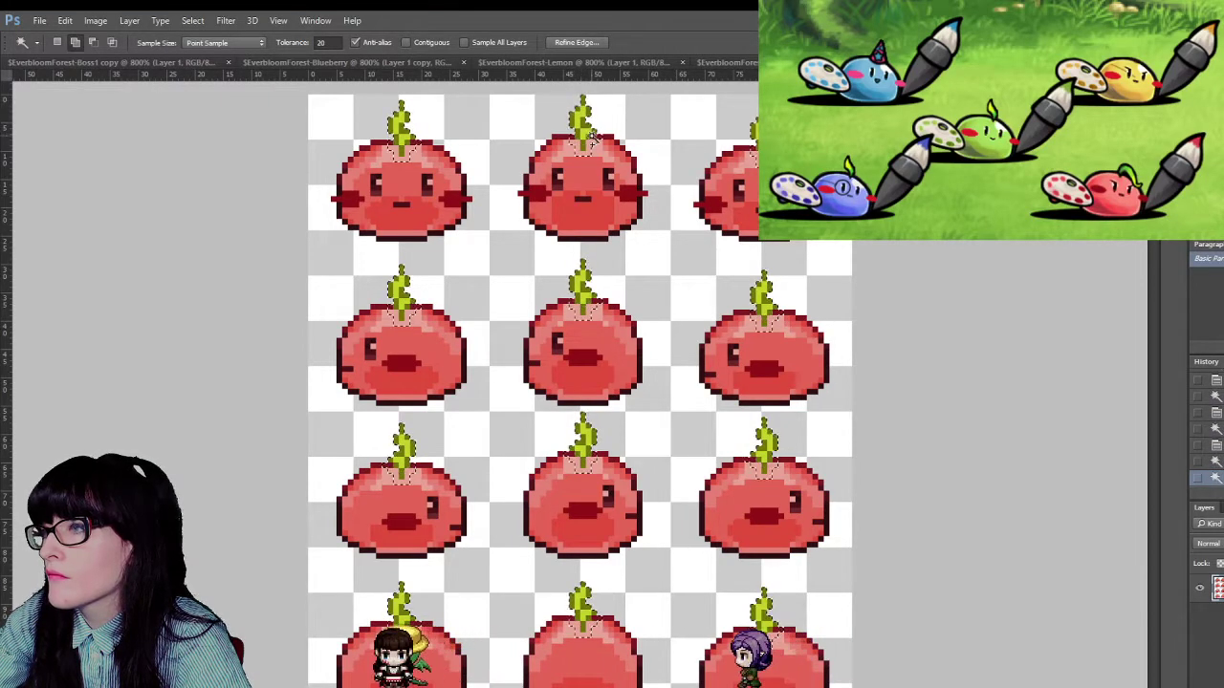
click(589, 142)
key(ctrl+d)
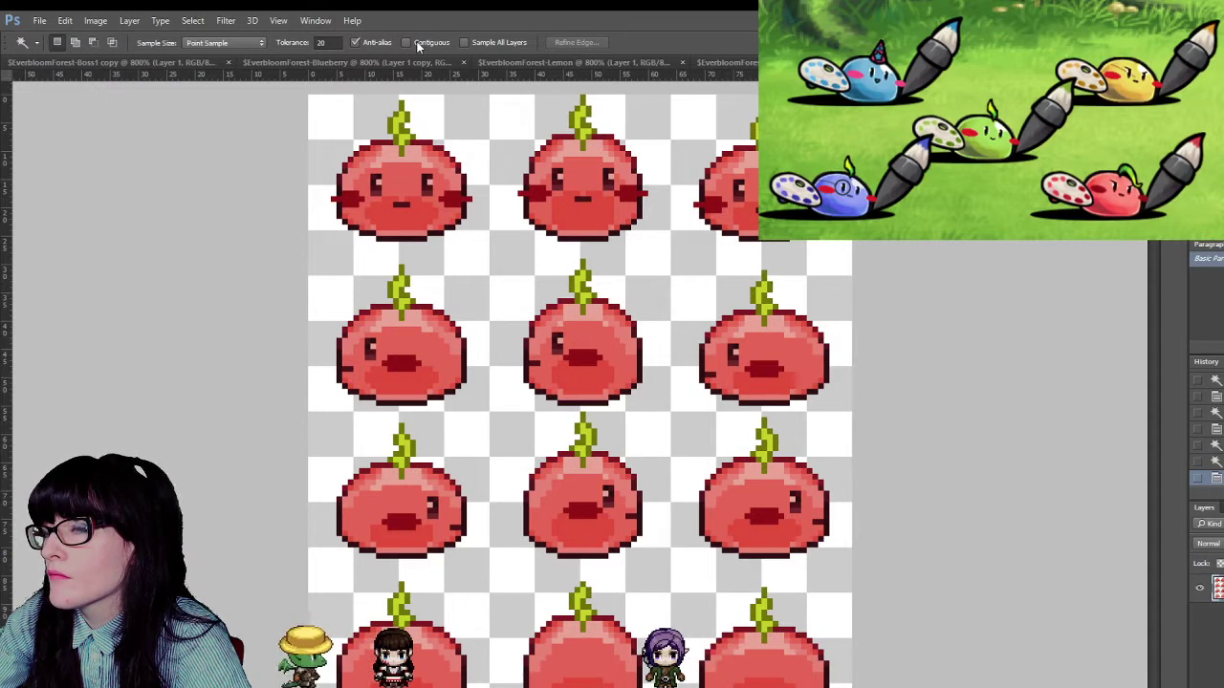
click(582, 119)
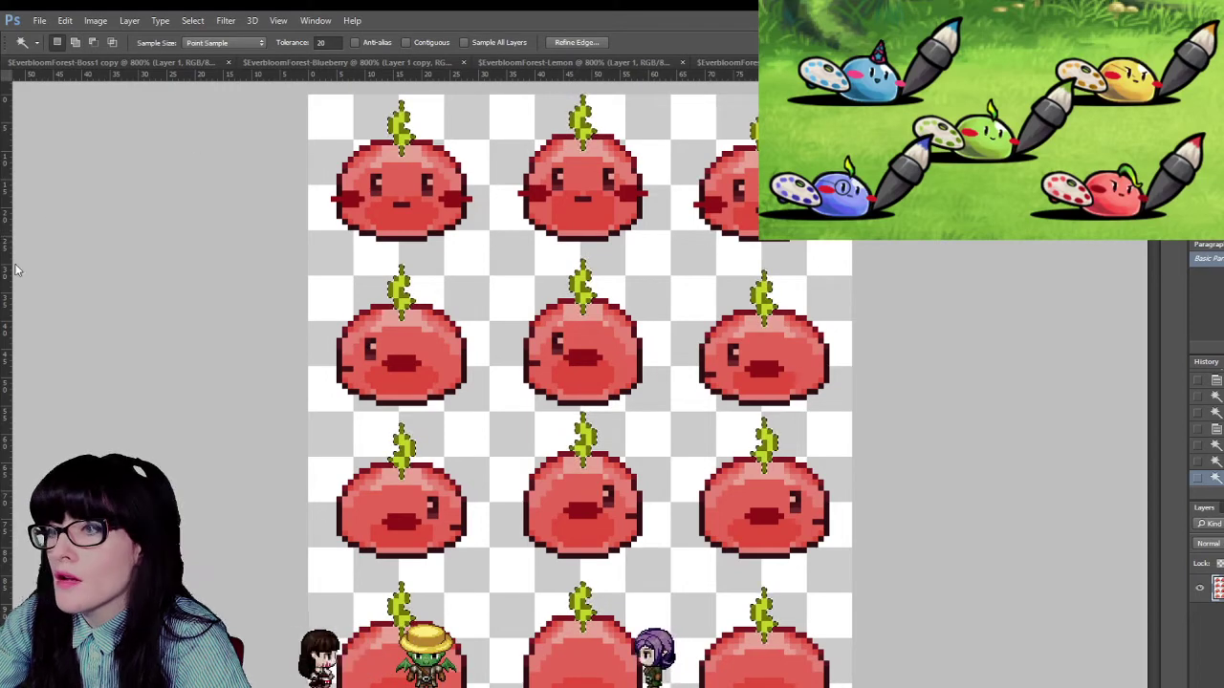
- Shift the selected yellow-green leaves to a purer, fresher green with color adjustments, and clear the selection
key(b)
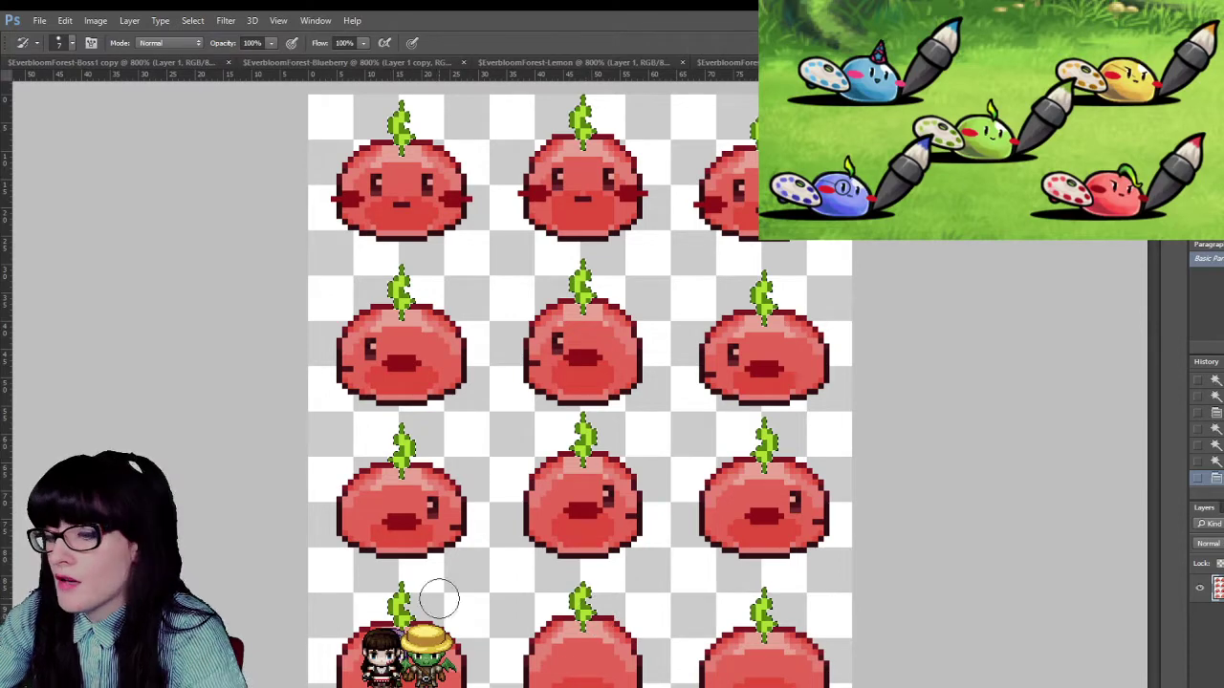
key(bracketright)
key(bracketright)
key(bracketright)
key(bracketright)
key(bracketright)
key(bracketright)
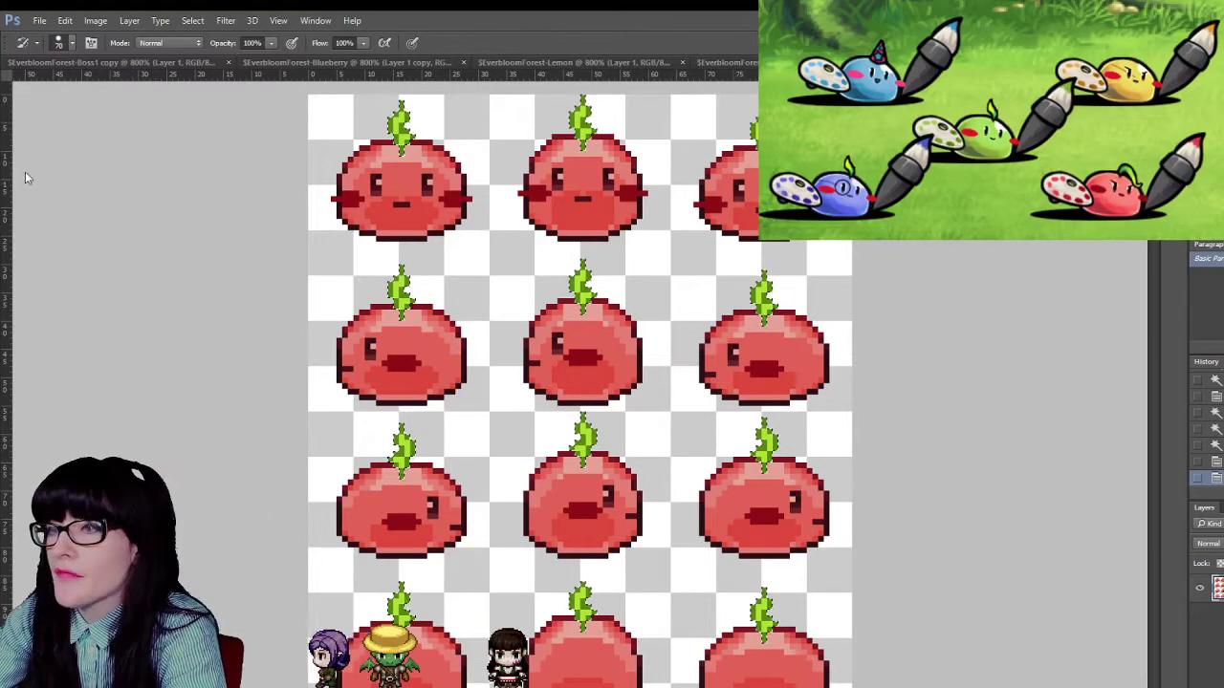
key(m)
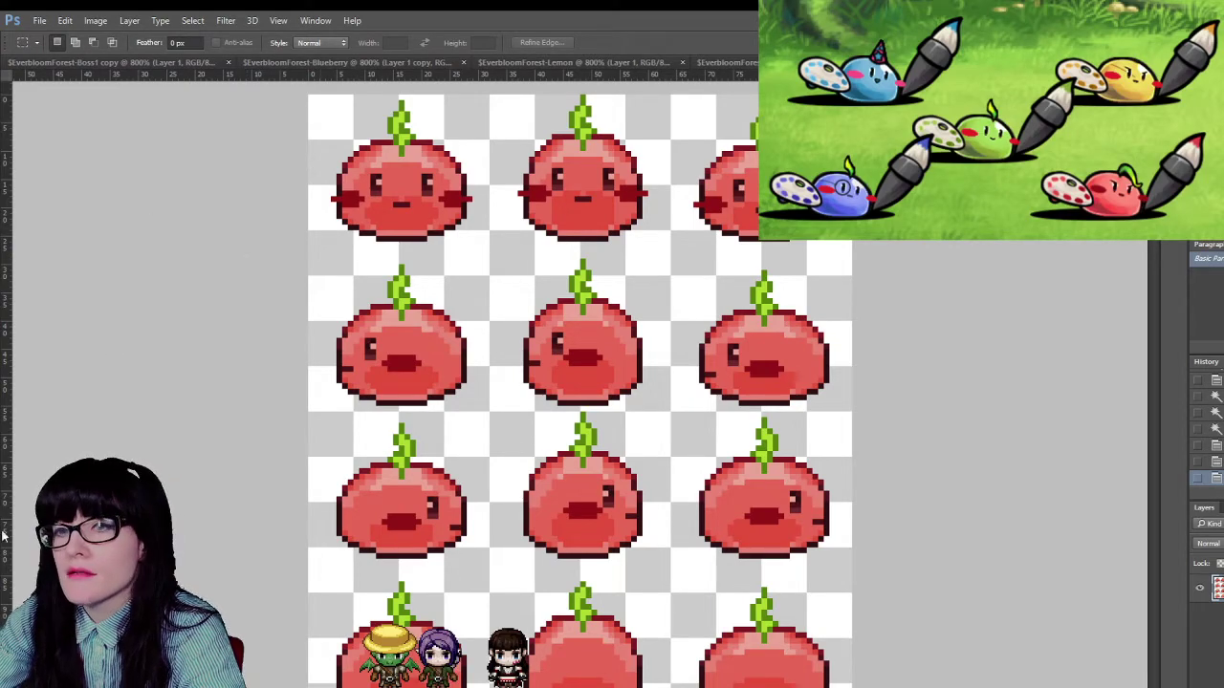
- Pencil a two-pixel dark angry brow above each eye of the first front-facing red slime, using the lemon slime sheet as reference
key(z)
click(418, 165)
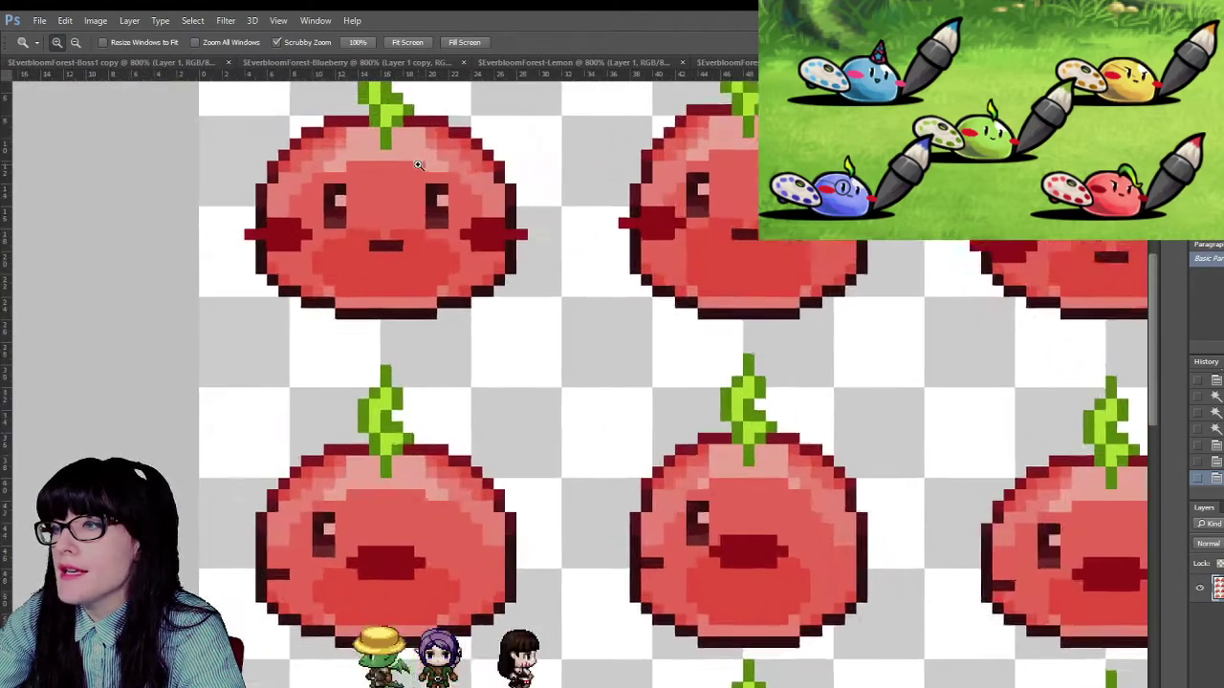
key(ctrl+Tab)
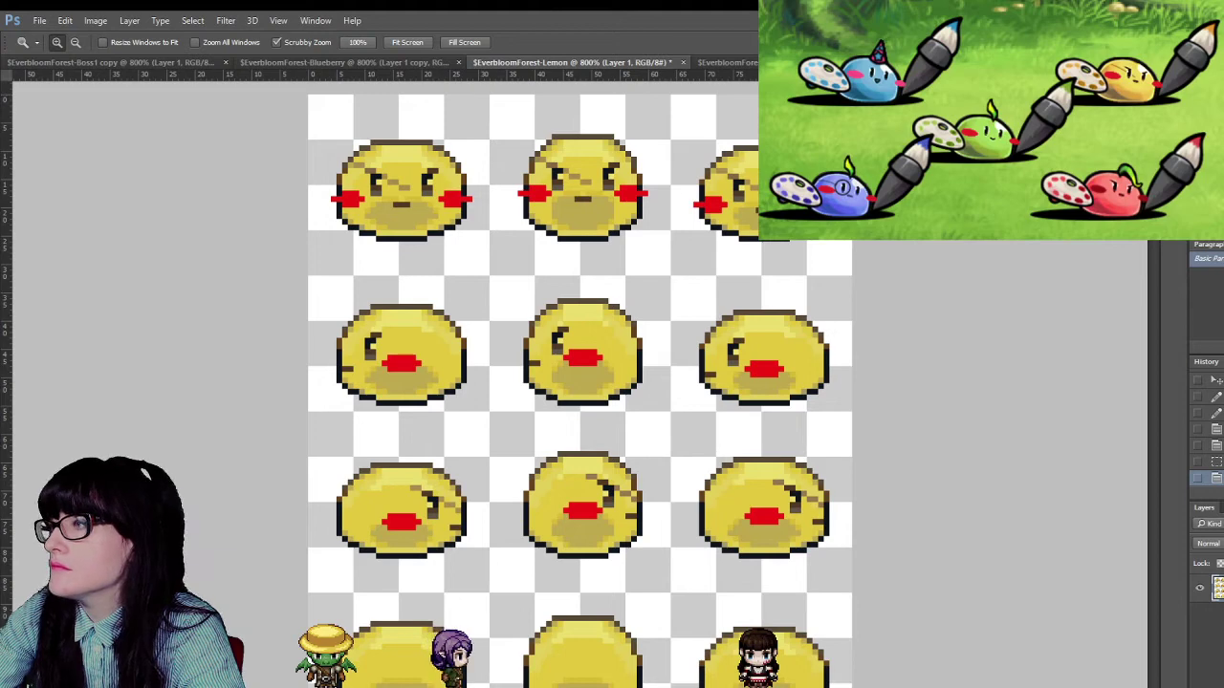
key(ctrl+shift+Tab)
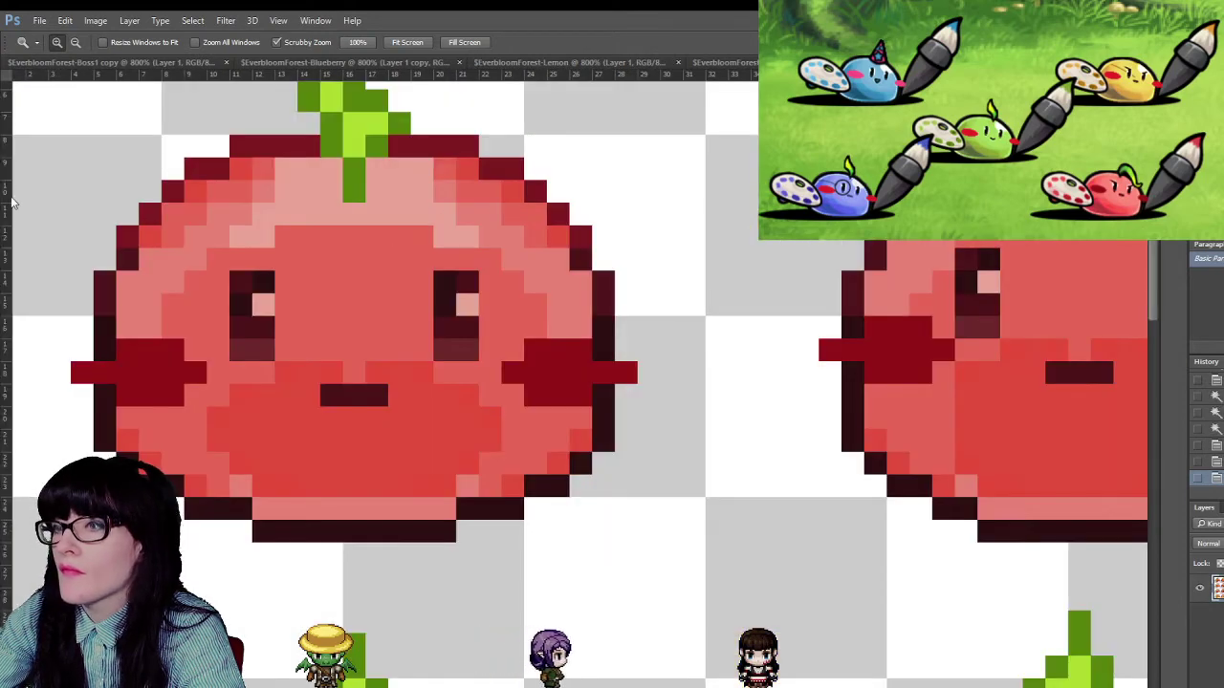
key(i)
key(b)
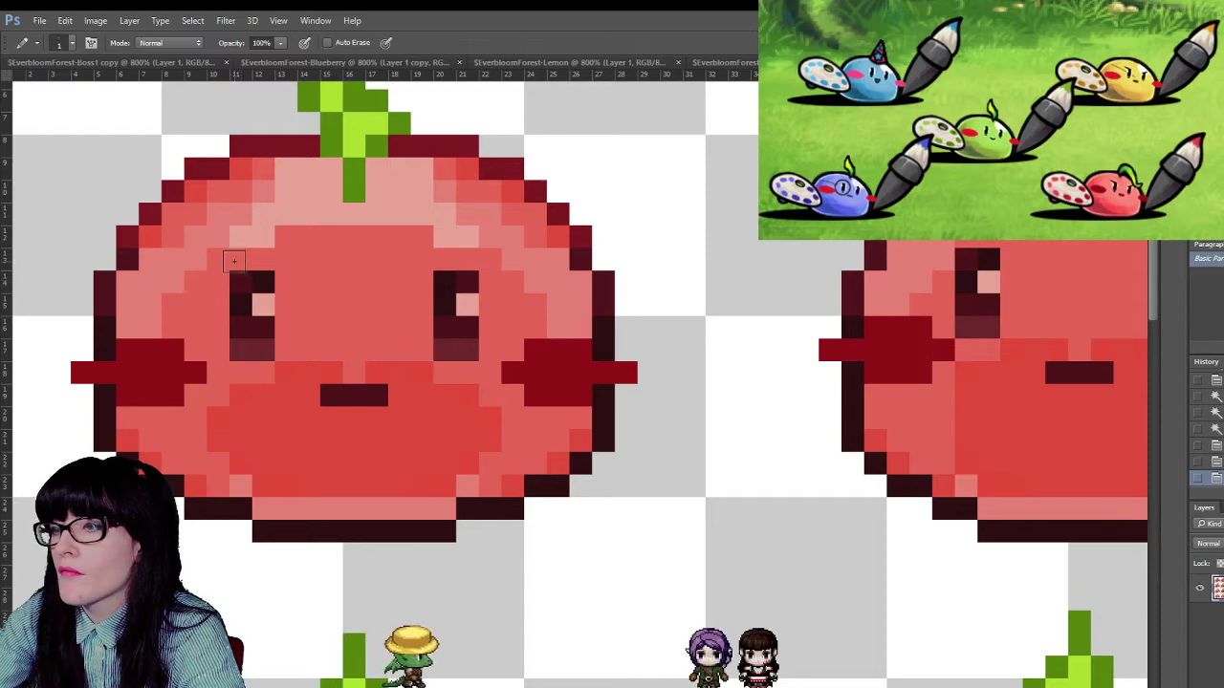
drag(222, 260, 241, 260)
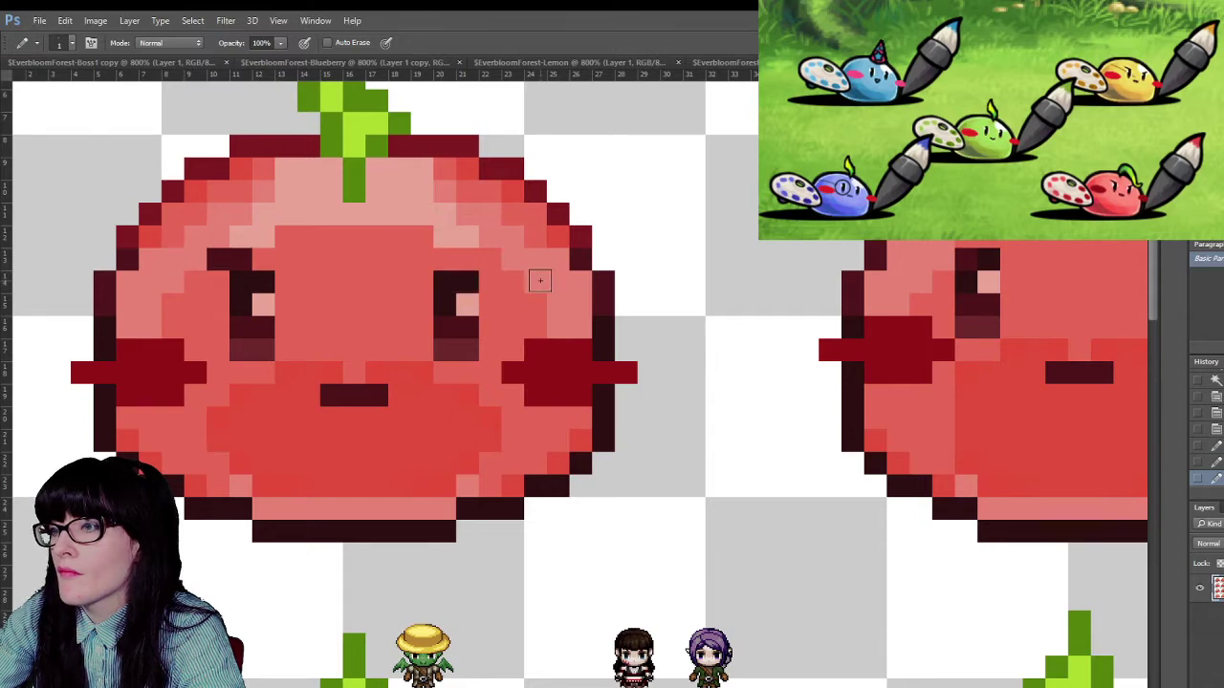
drag(492, 260, 468, 260)
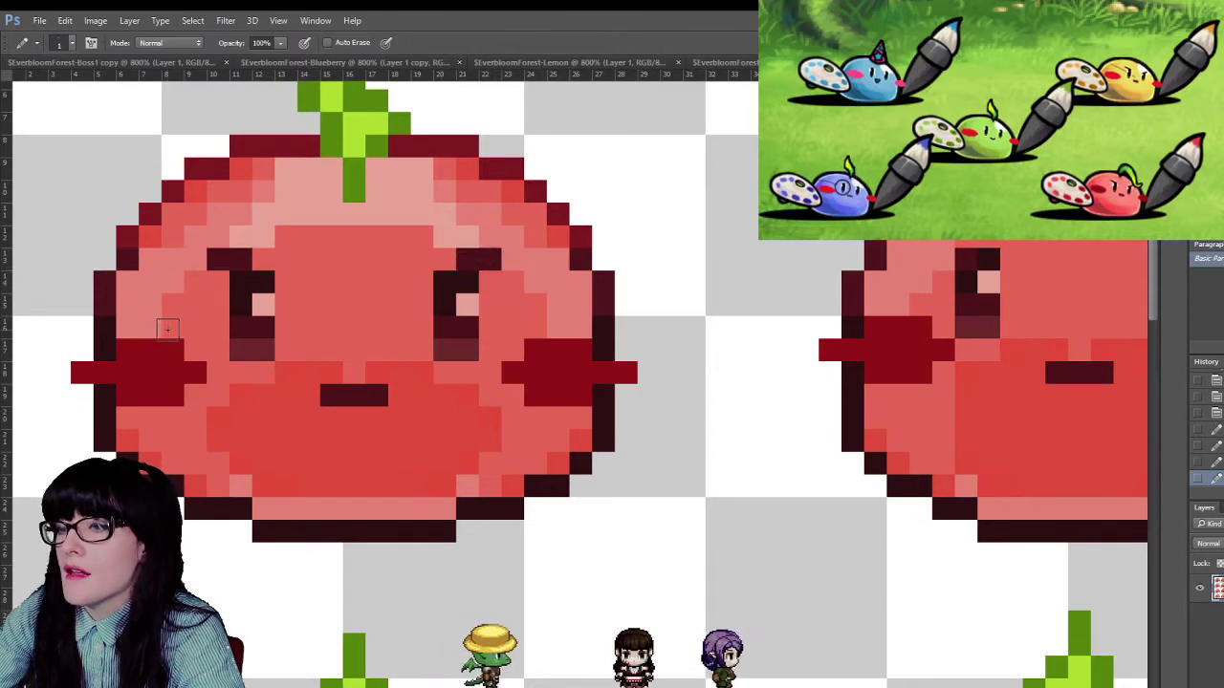
key(z)
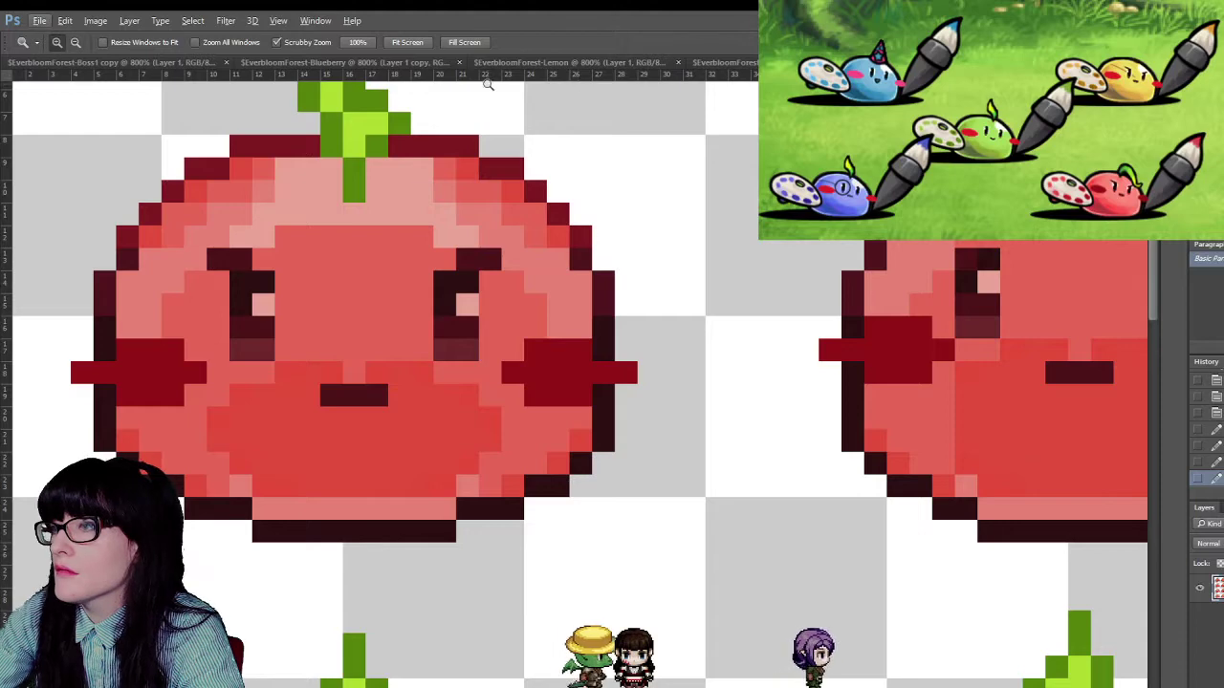
- Pencil two-pixel dark angry brows above both eyes of the second and third front-facing red slimes, using the lemon slime sheet as reference
click(512, 62)
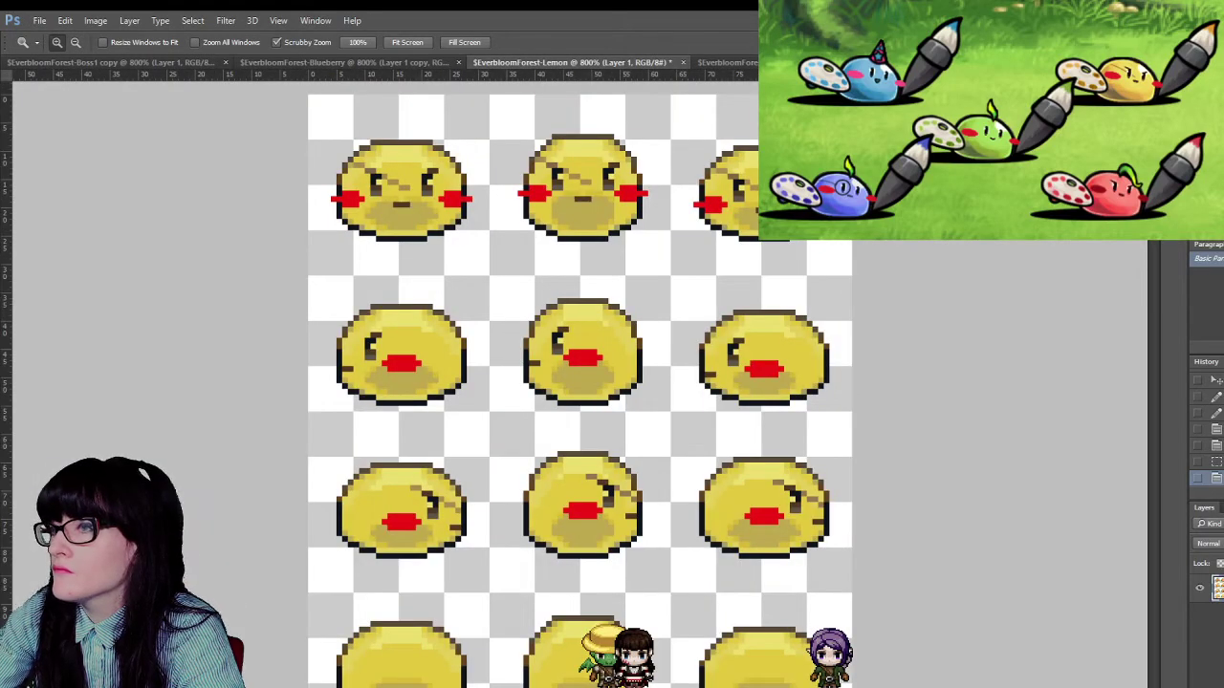
key(ctrl+shift+Tab)
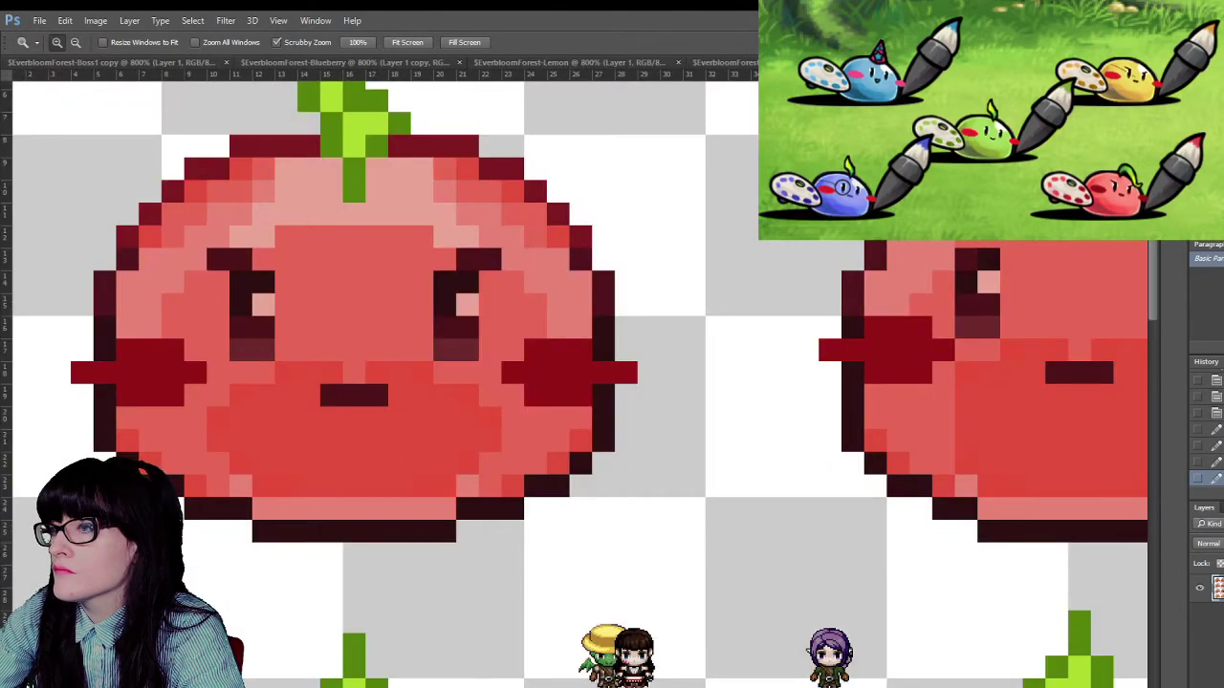
scroll(560, 280, right, 5)
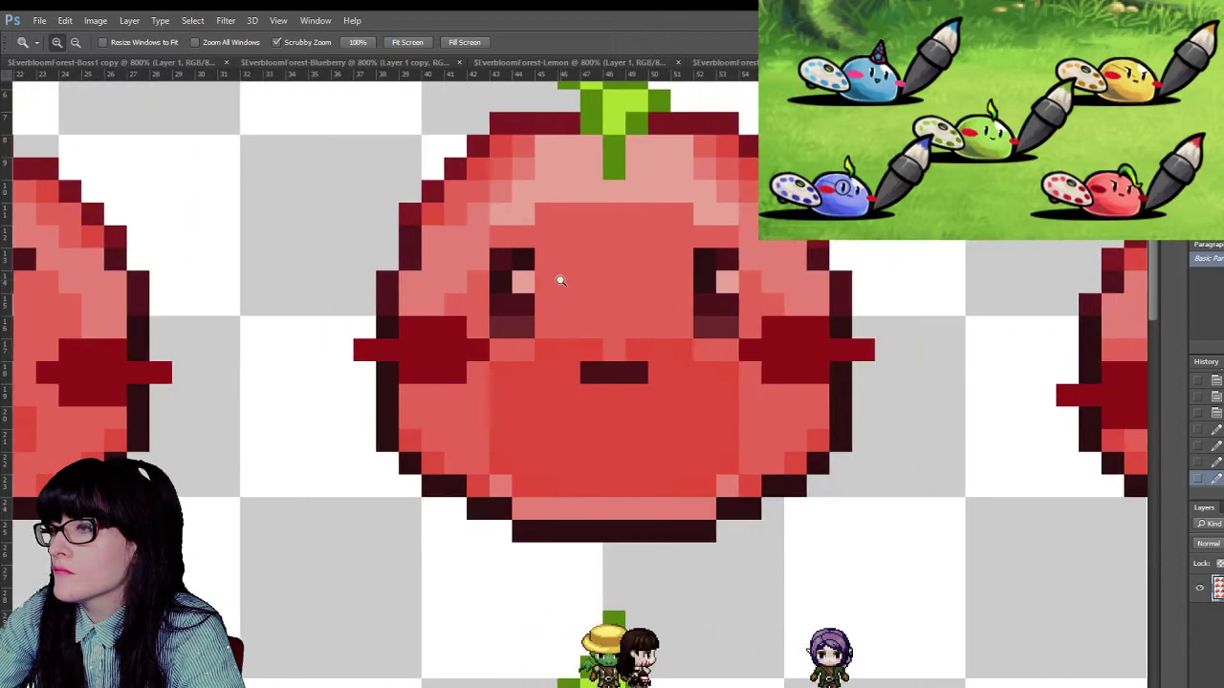
key(b)
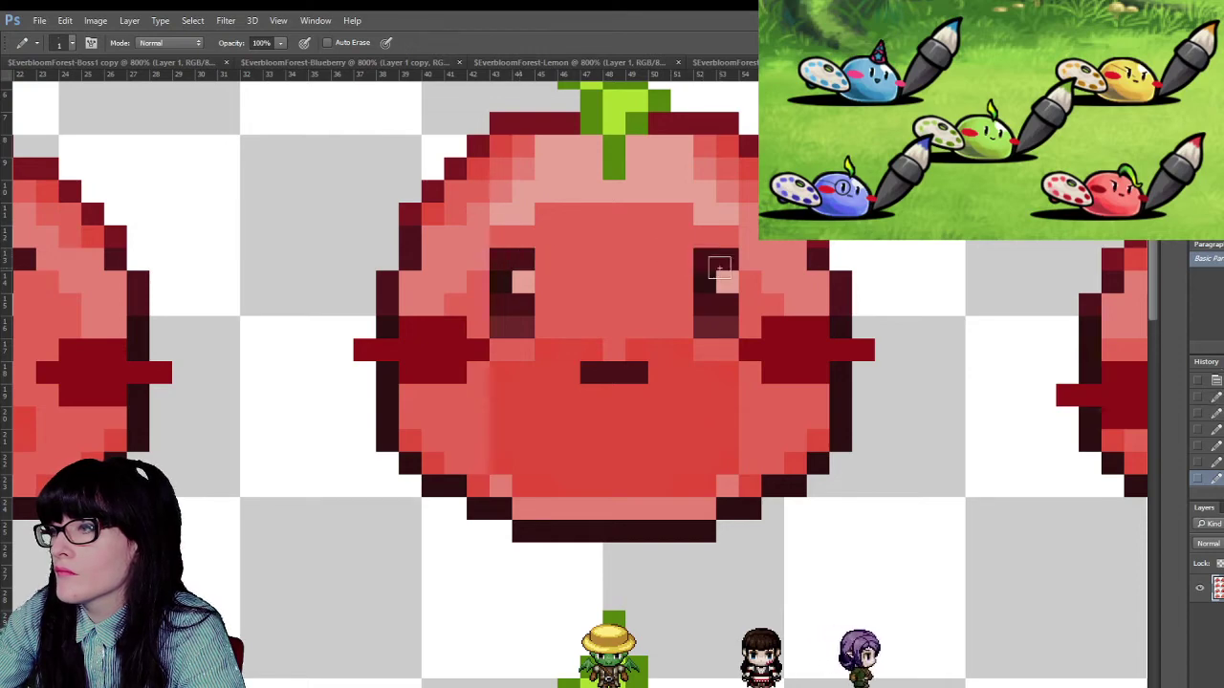
click(500, 256)
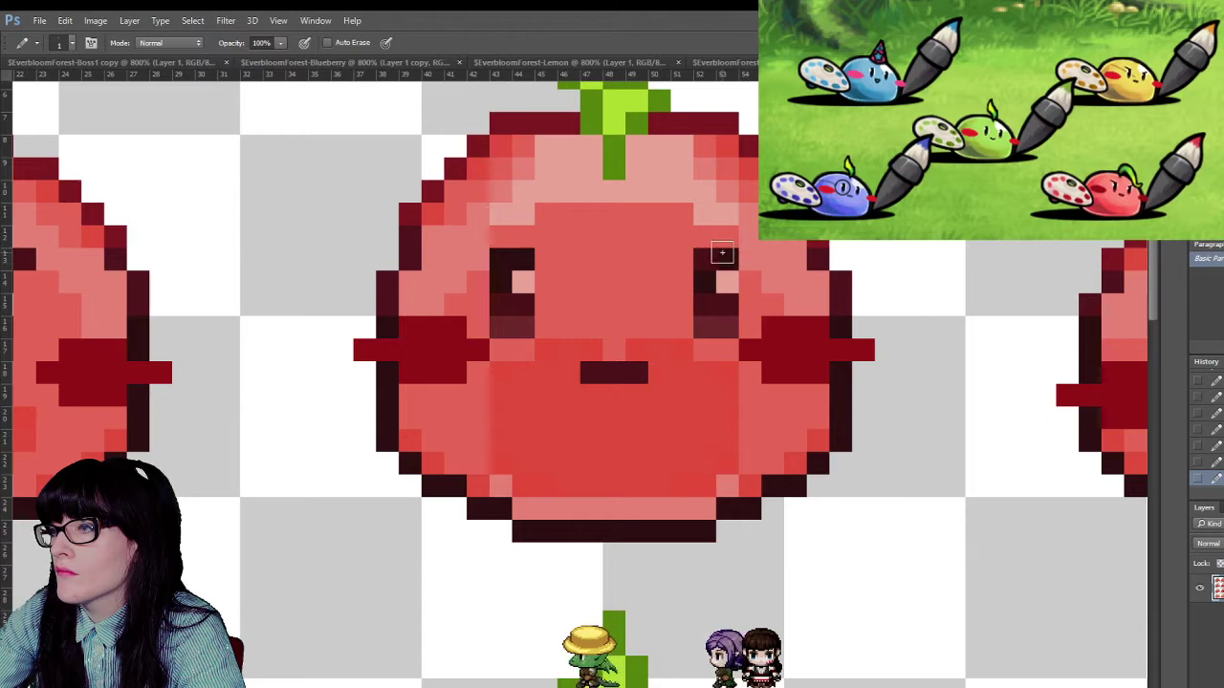
scroll(459, 382, left, 5)
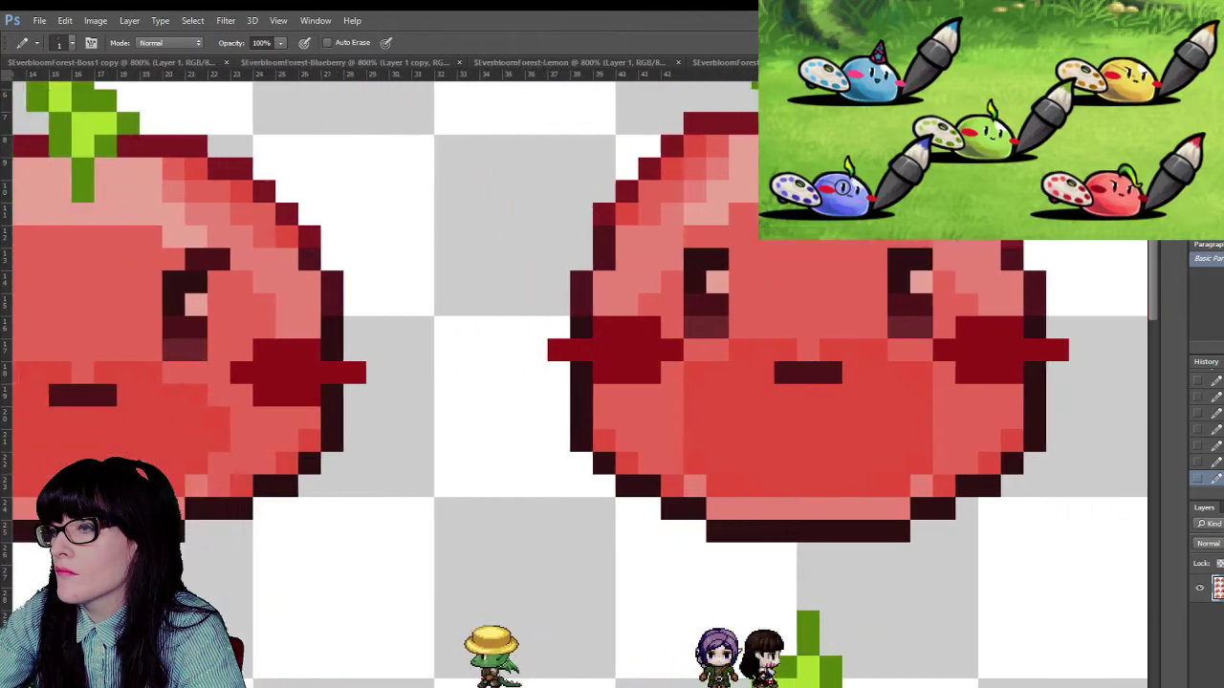
click(719, 238)
click(696, 239)
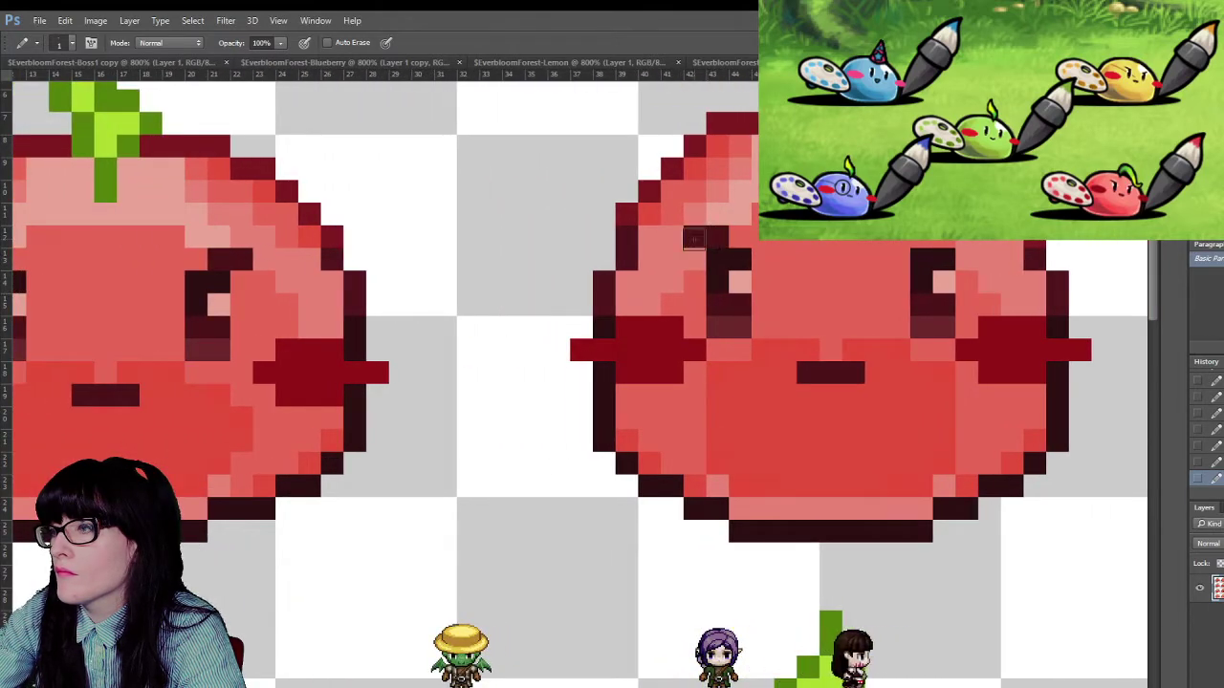
click(966, 237)
click(944, 237)
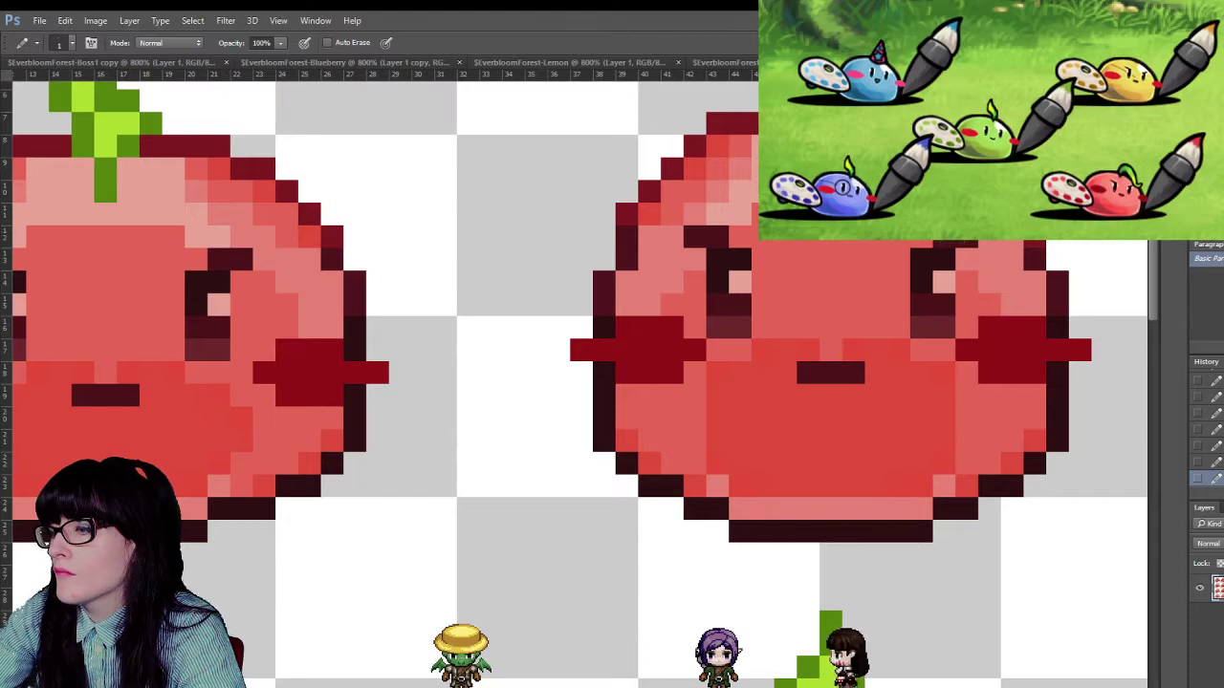
scroll(803, 367, right, 10)
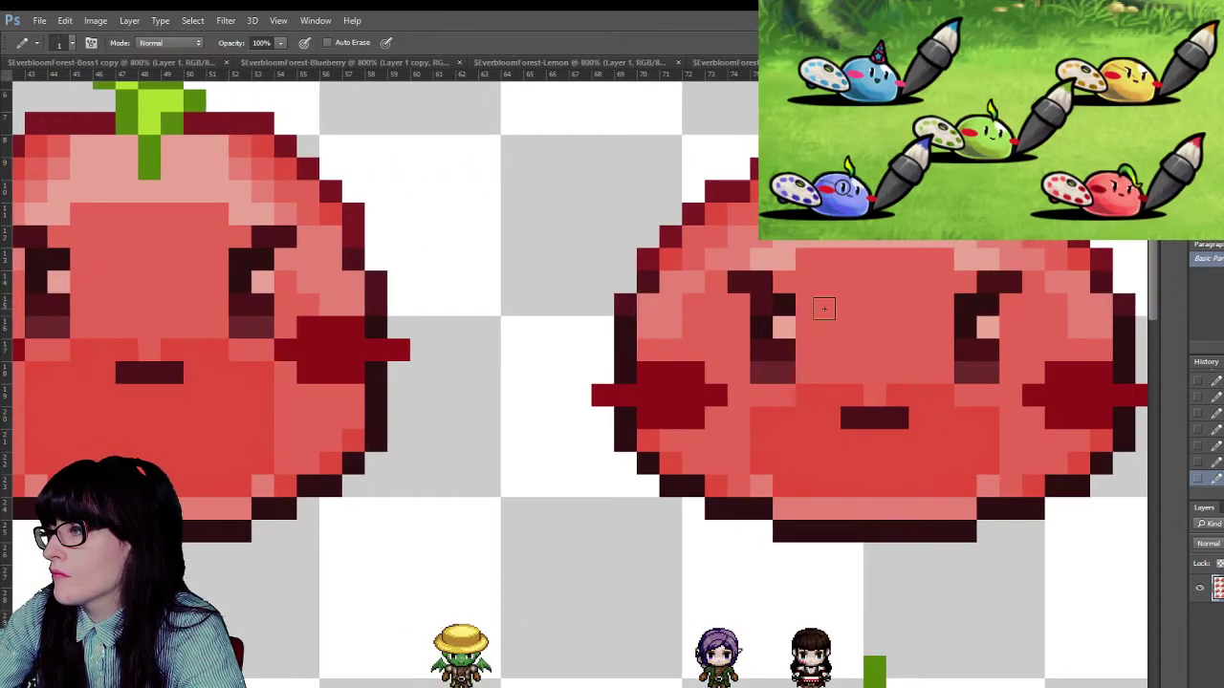
- Pencil a two-pixel dark angry brow above the eye of each left-facing red slime and darken the top pixels of the eyes
scroll(783, 323, down, 8)
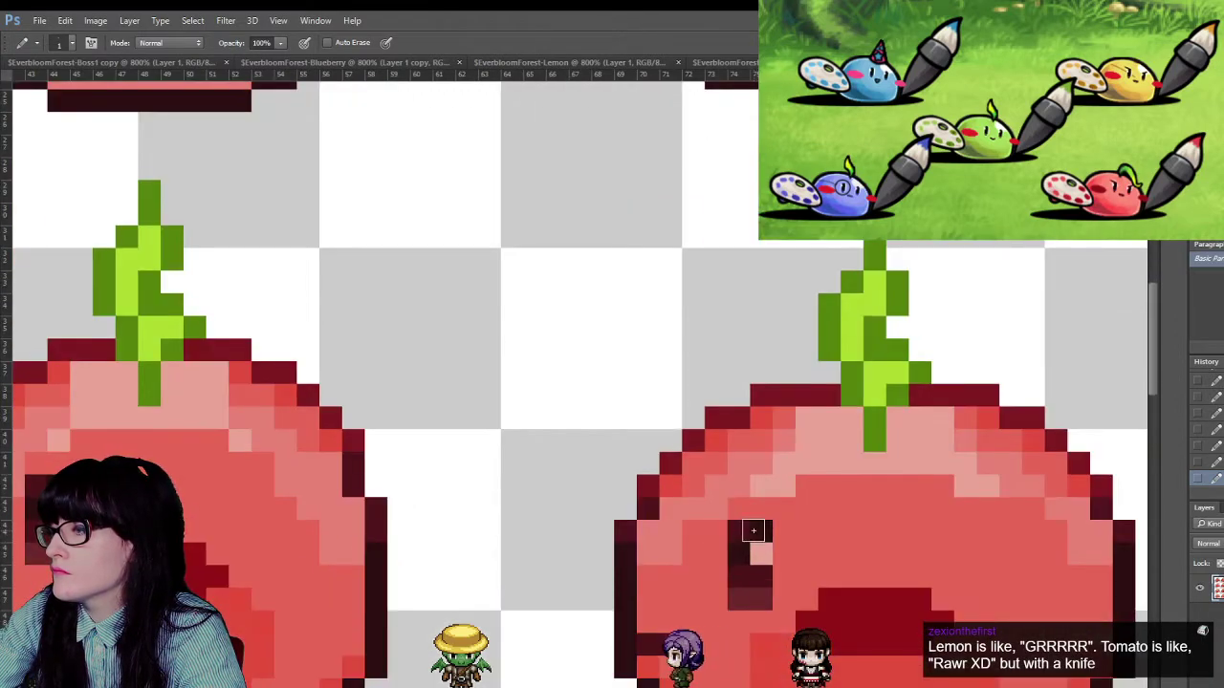
click(783, 509)
click(761, 508)
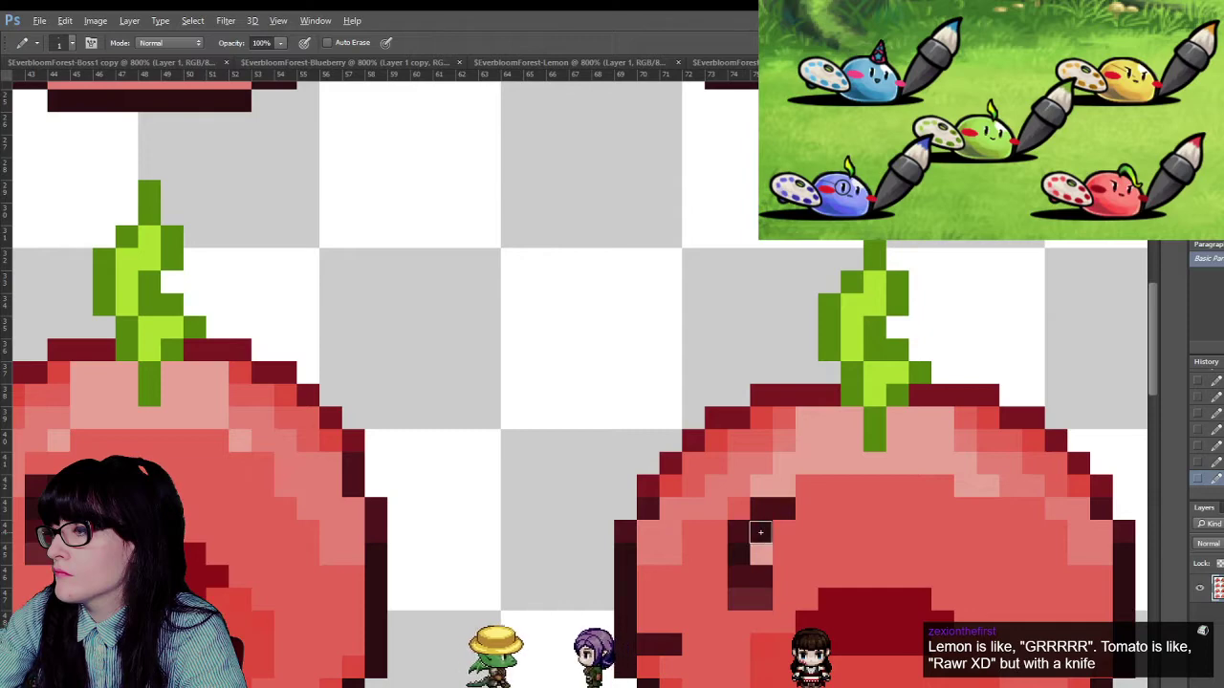
click(739, 532)
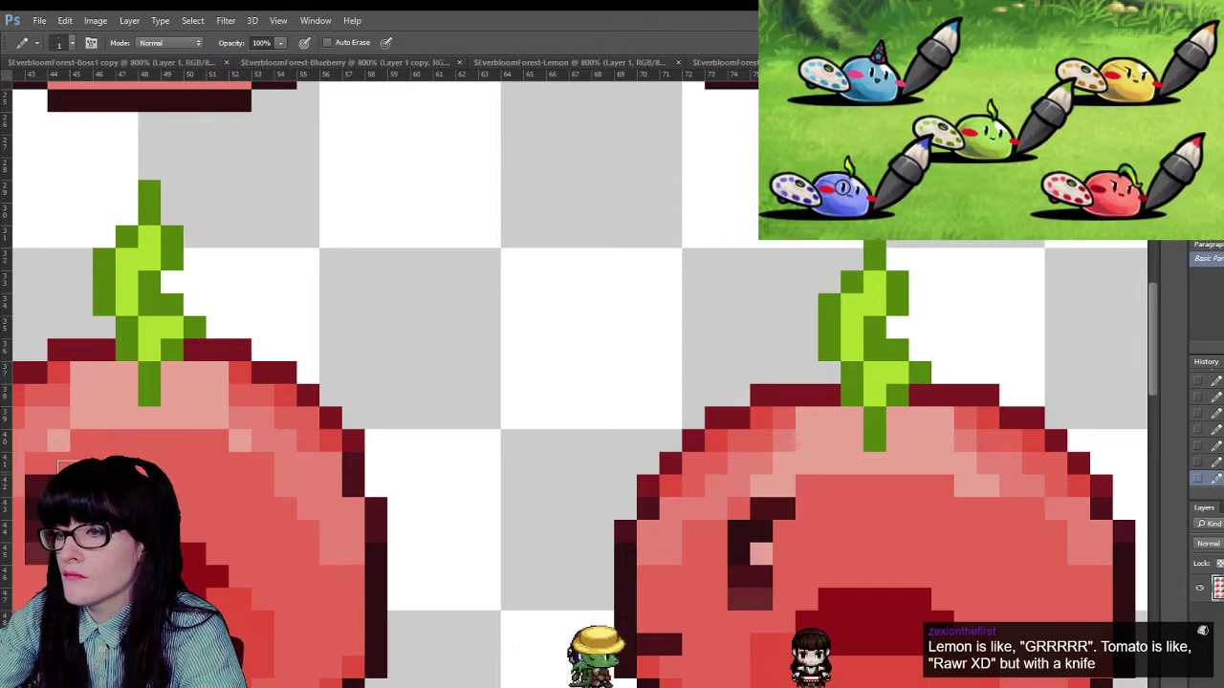
scroll(430, 480, right, 5)
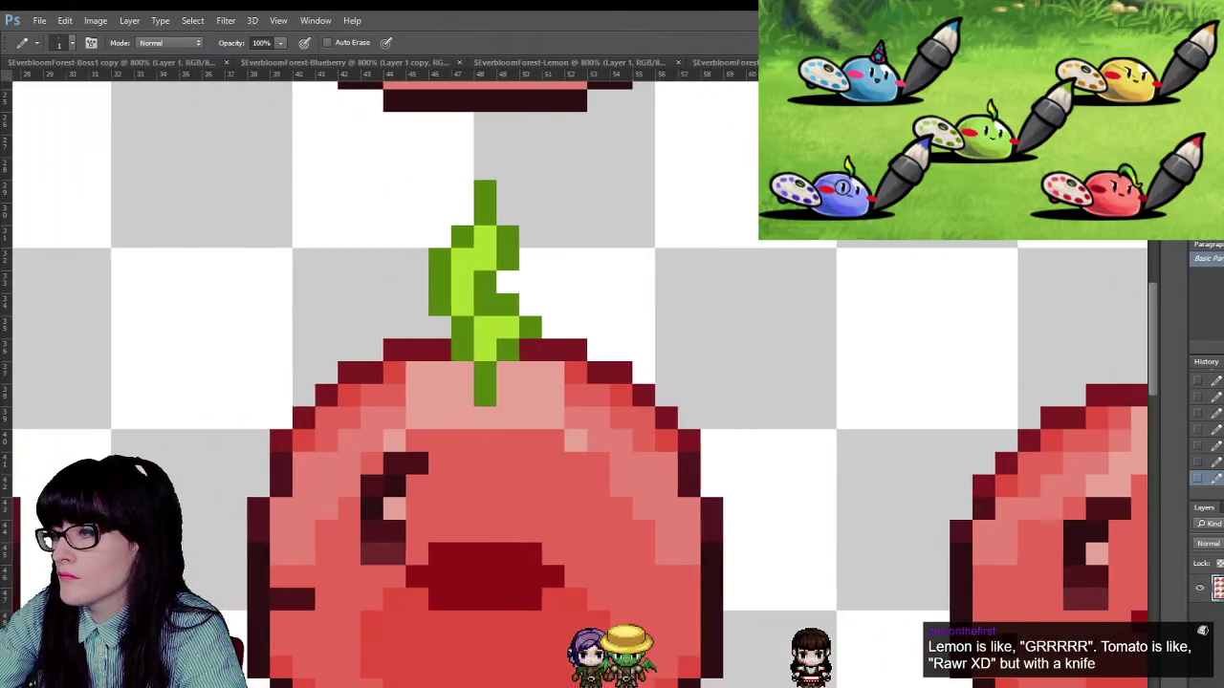
scroll(105, 436, left, 8)
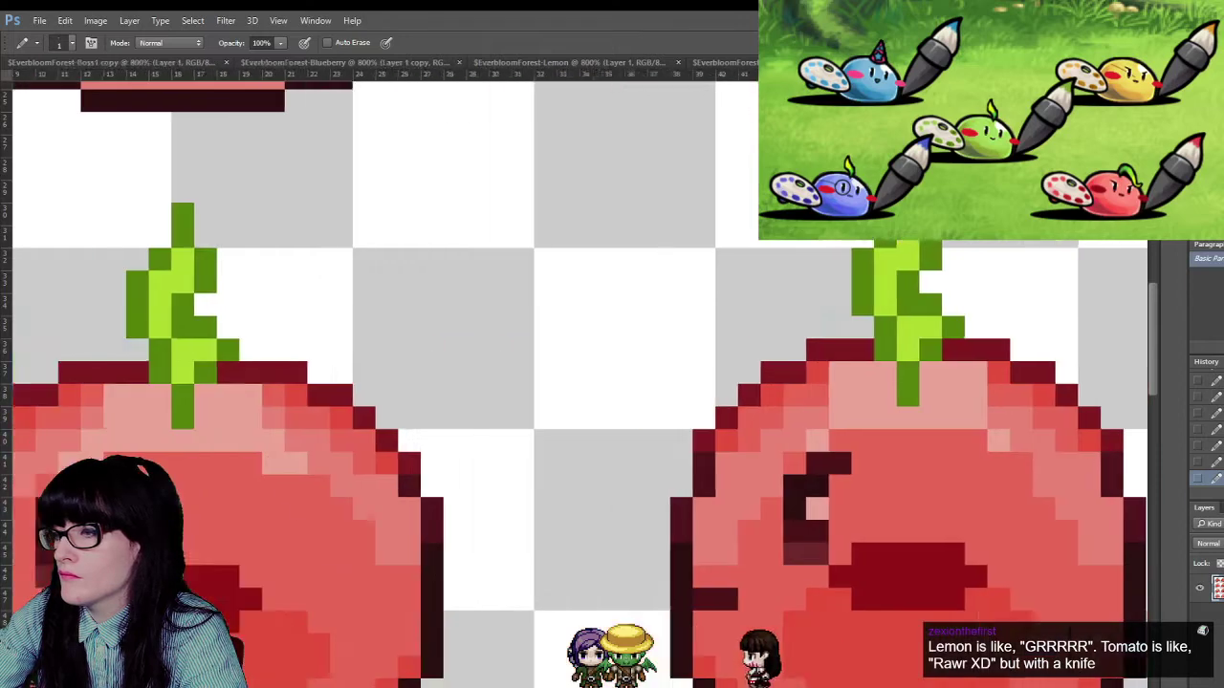
drag(233, 508, 268, 492)
scroll(232, 500, down, 10)
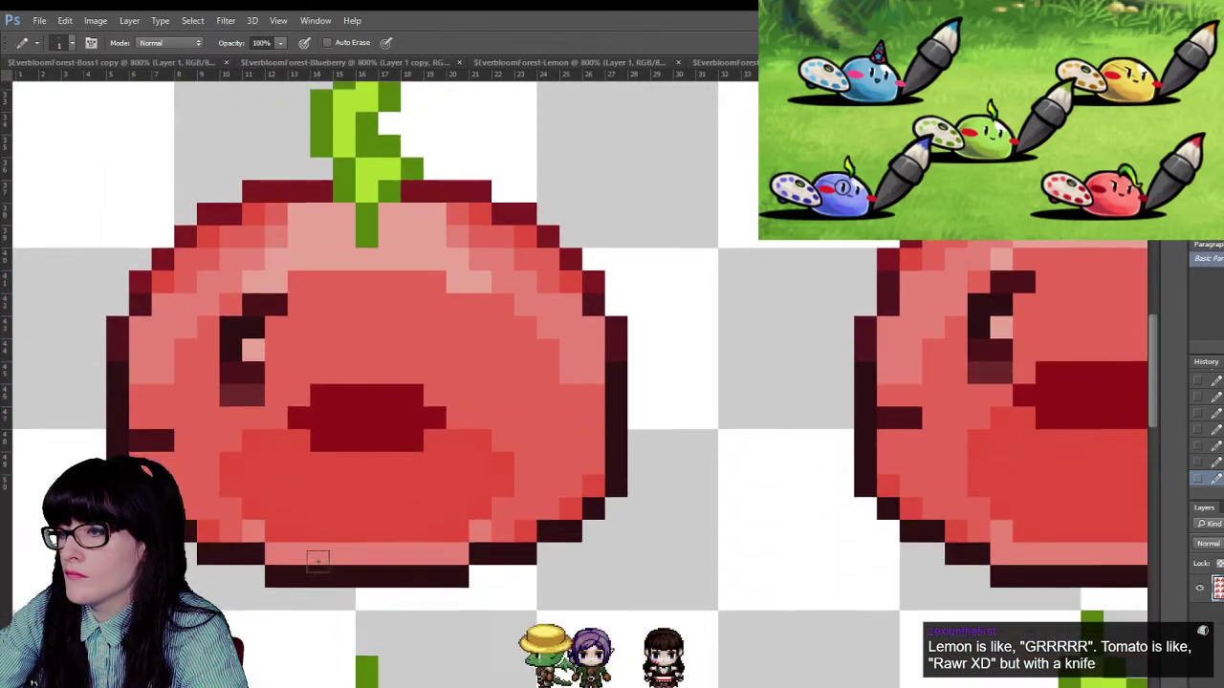
- Pencil a mirrored two-pixel dark angry brow above the eye of each right-facing red slime, darkening the top pixels of the eyes
scroll(388, 536, down, 5)
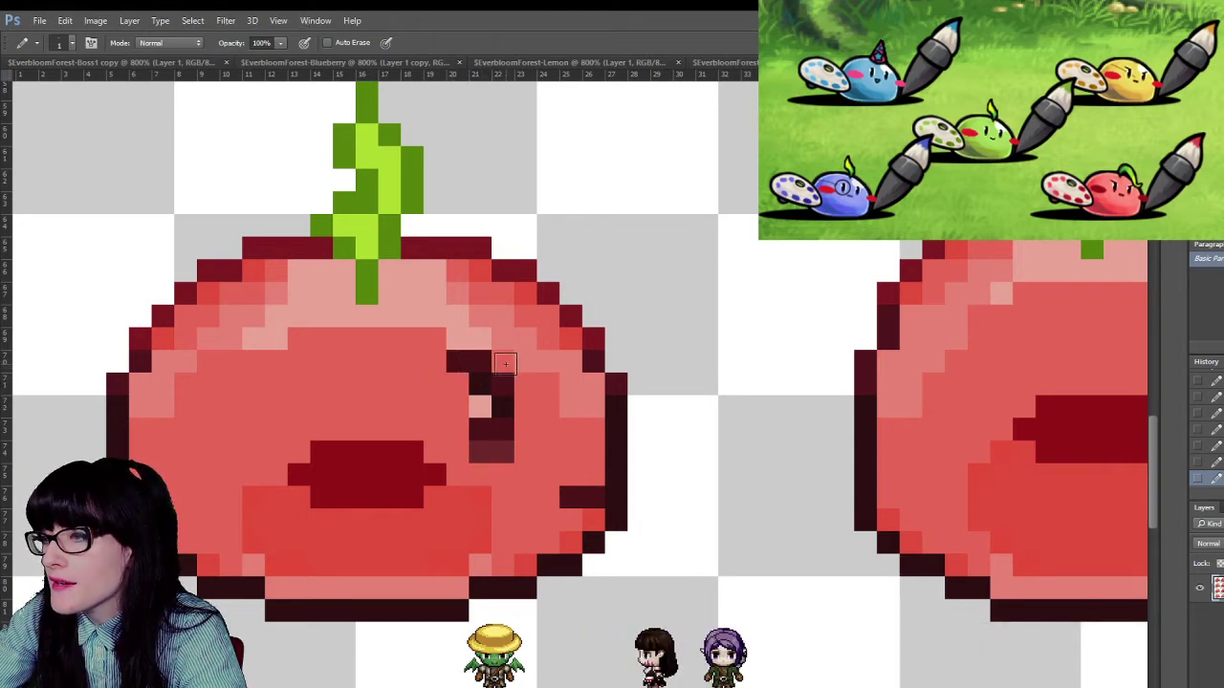
scroll(505, 363, right, 2)
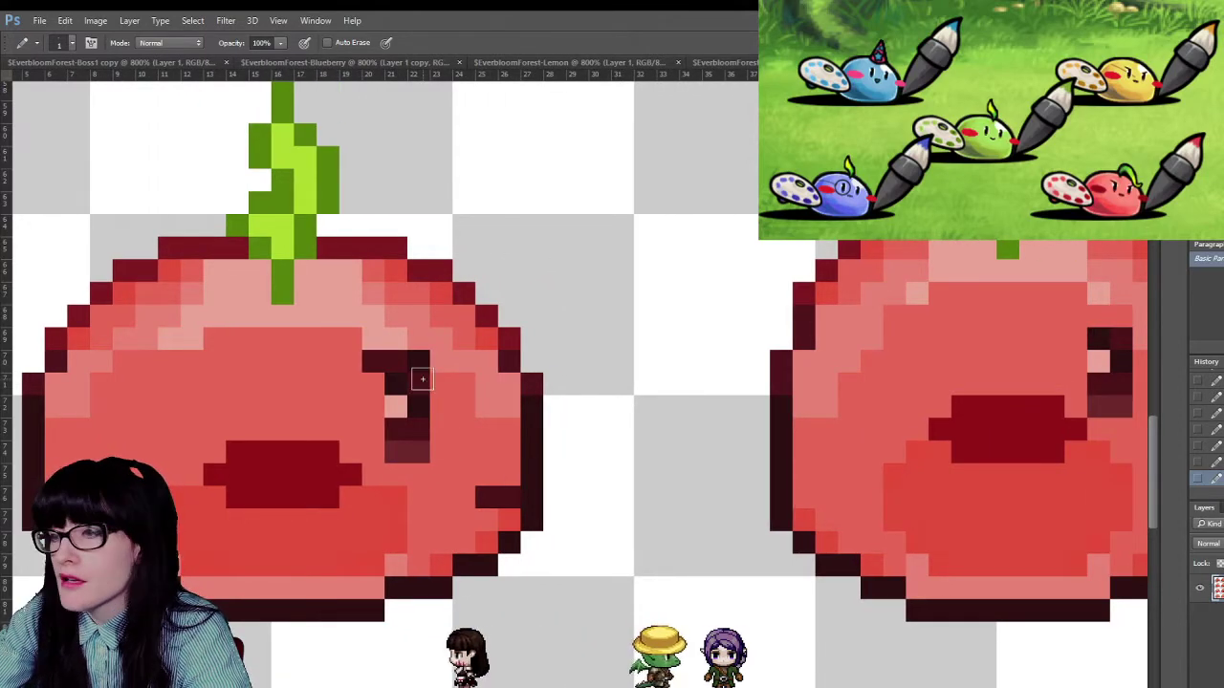
scroll(422, 378, left, 8)
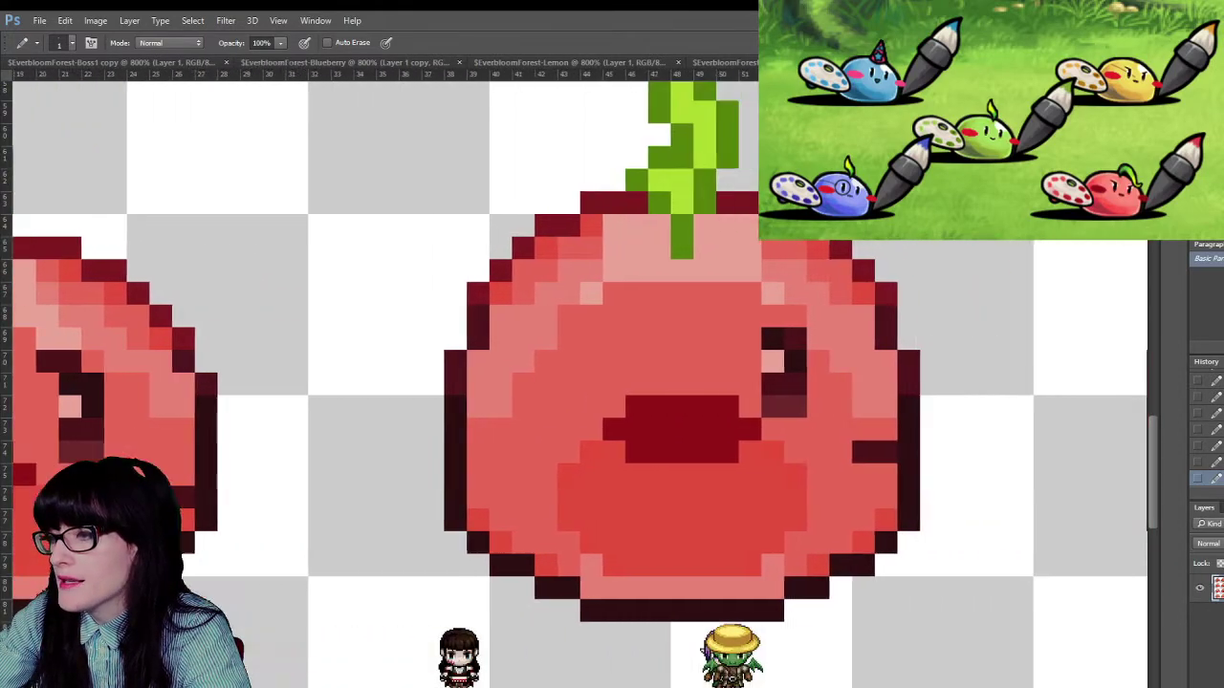
scroll(680, 319, right, 1)
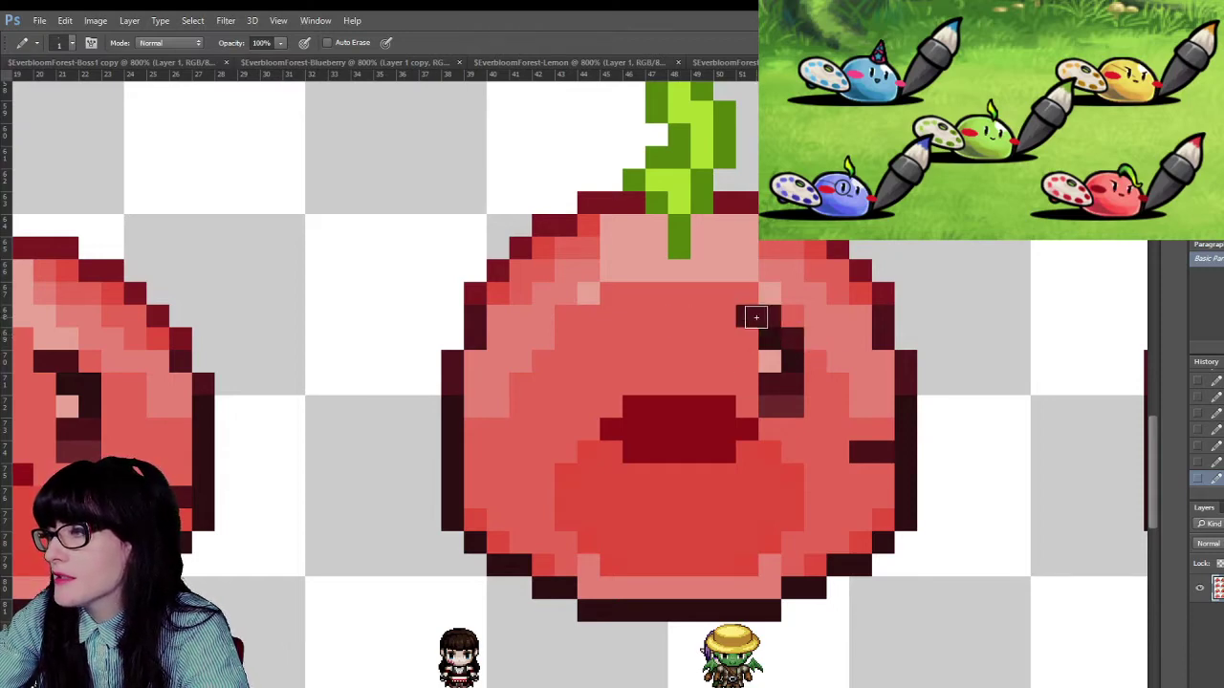
scroll(579, 379, right, 8)
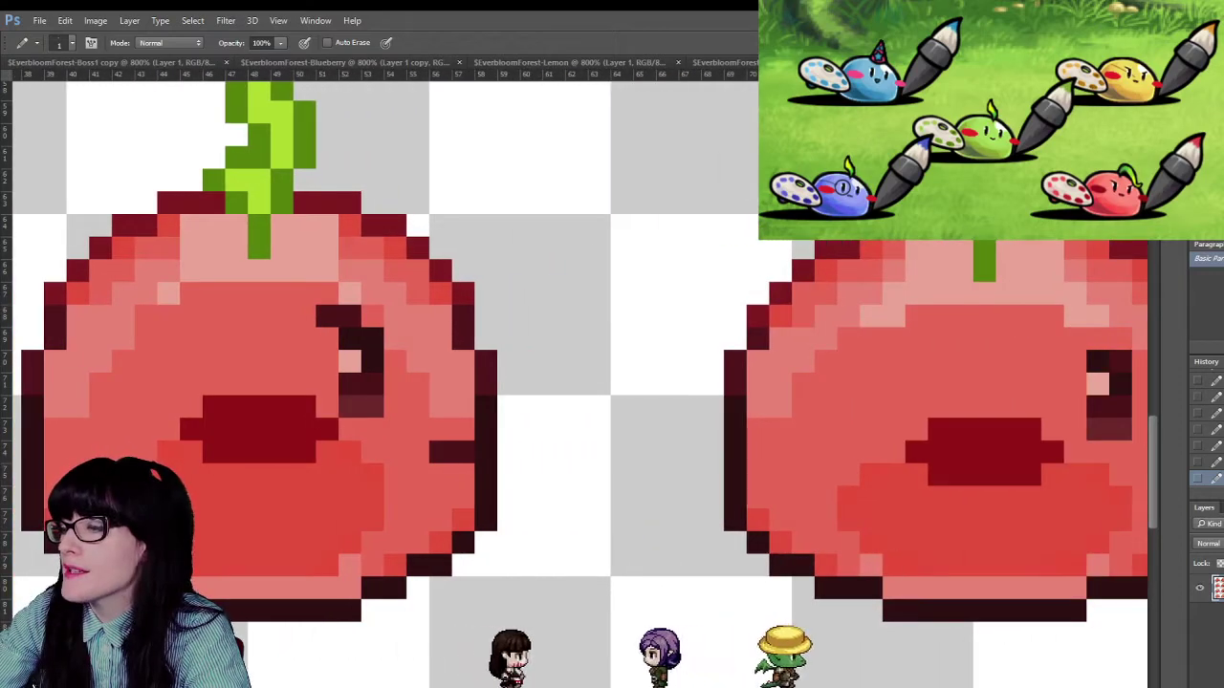
scroll(579, 378, right, 3)
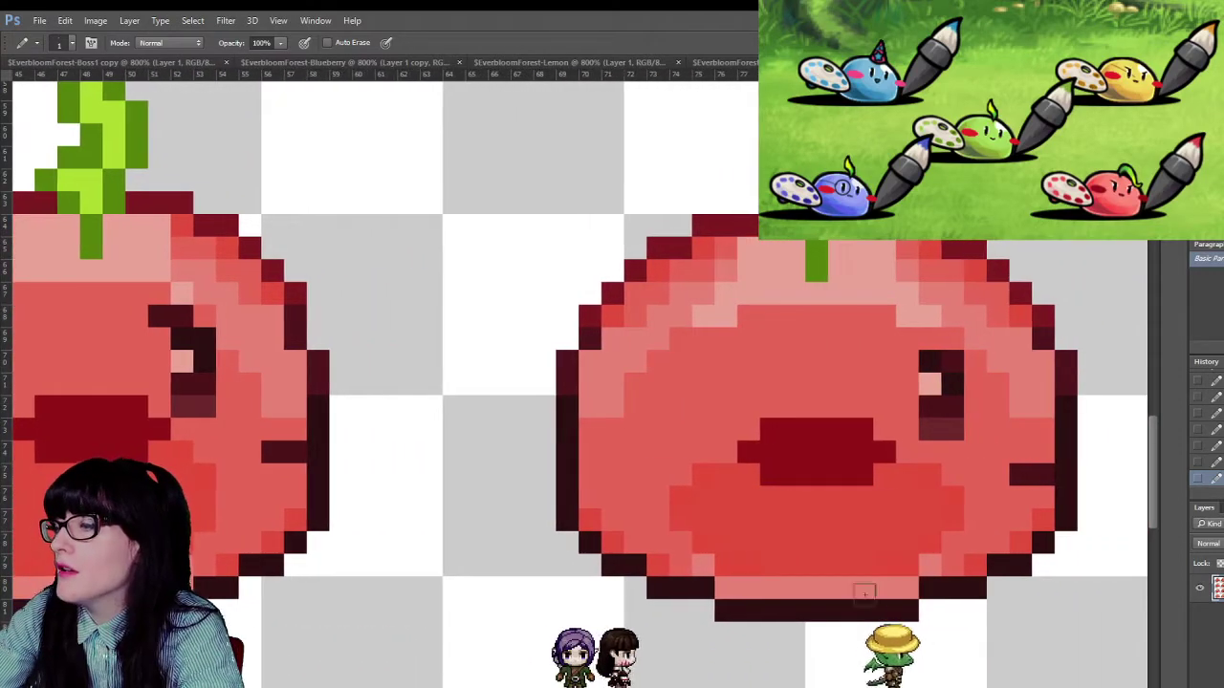
scroll(857, 331, right, 2)
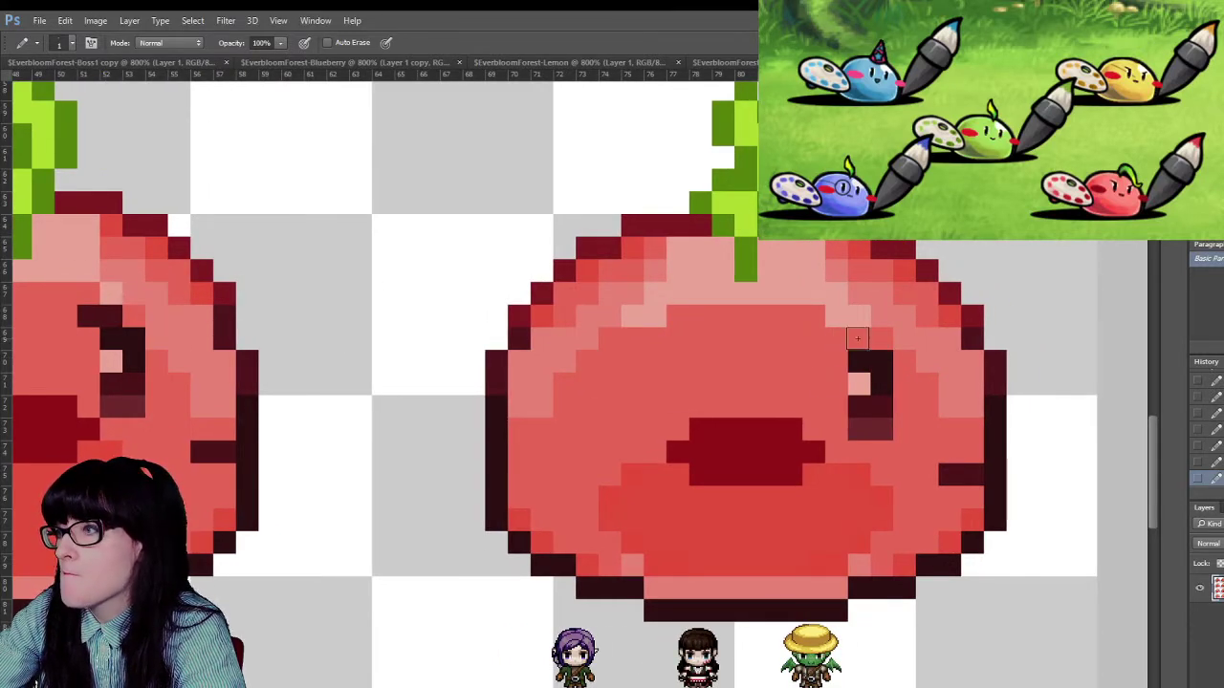
- Review the back-facing row and the whole red slime sheet at several magnifications, checking how the brows read at small size
scroll(1046, 446, down, 6)
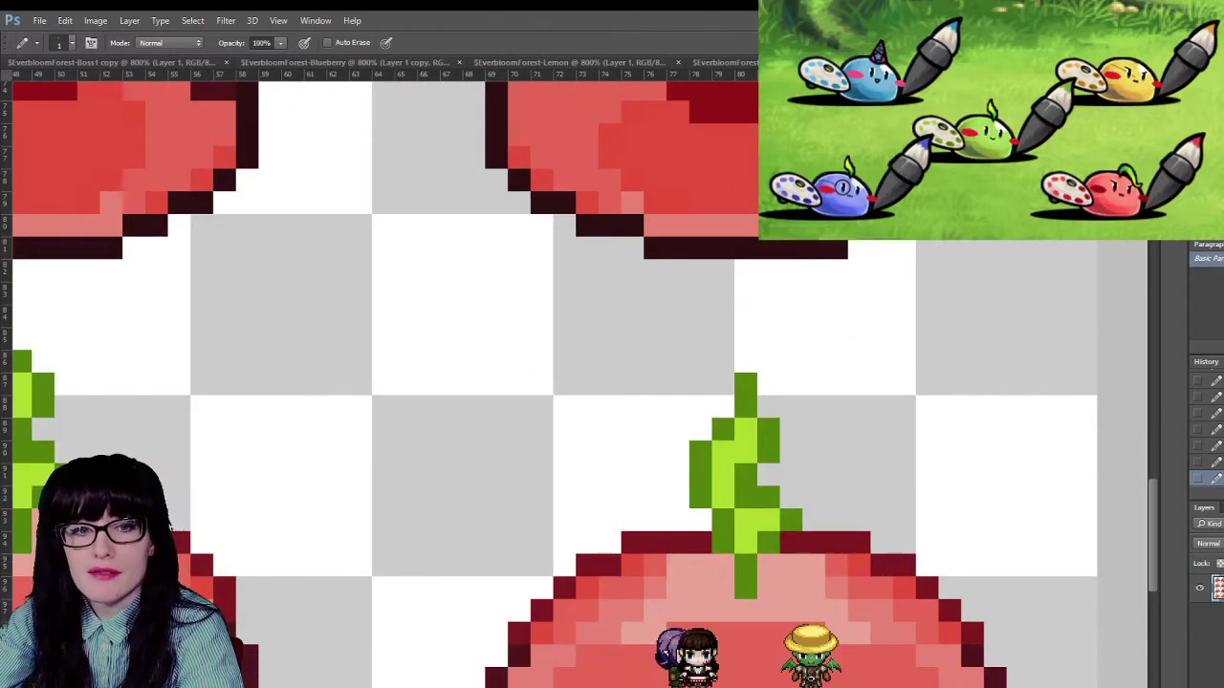
scroll(546, 465, down, 3)
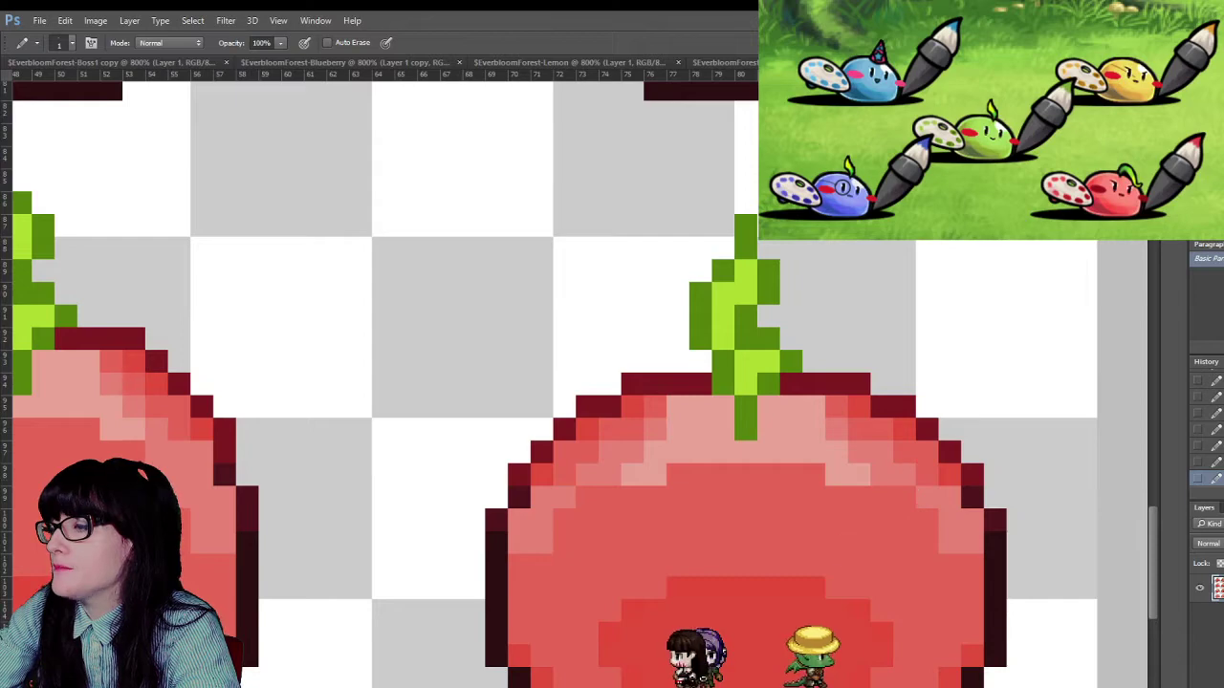
key(z)
alt+click(586, 292)
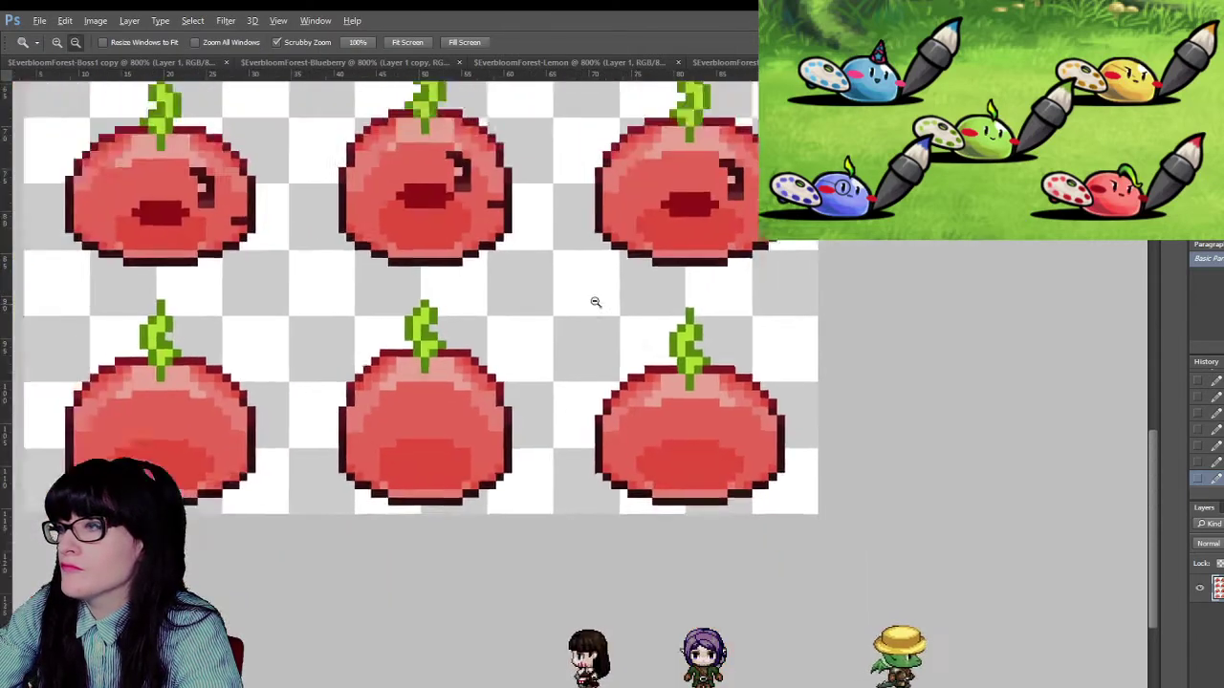
alt+click(786, 462)
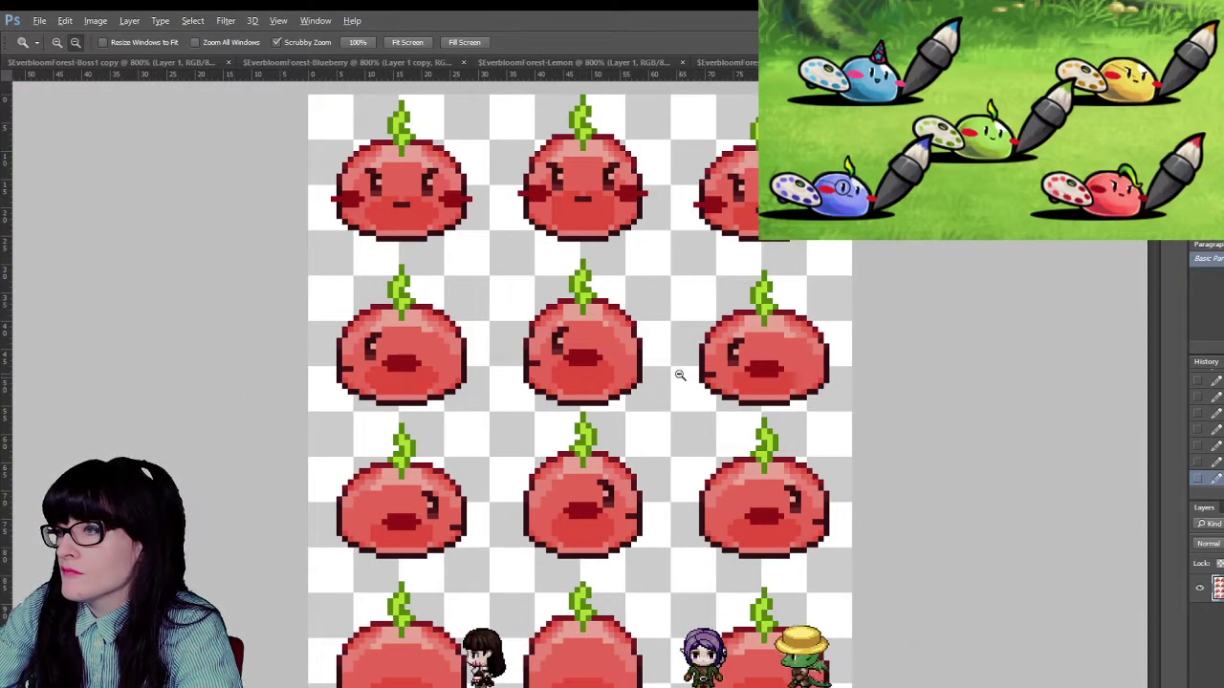
key(ctrl+minus)
key(ctrl+minus)
key(ctrl+minus)
key(ctrl+minus)
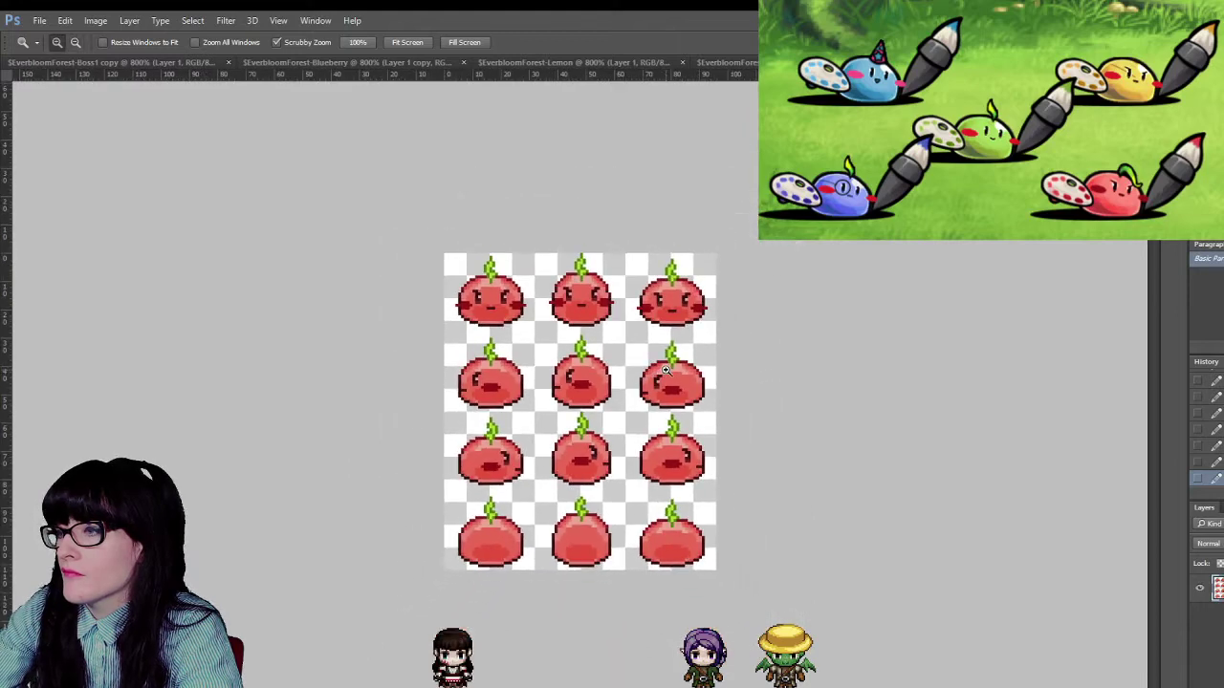
key(ctrl+minus)
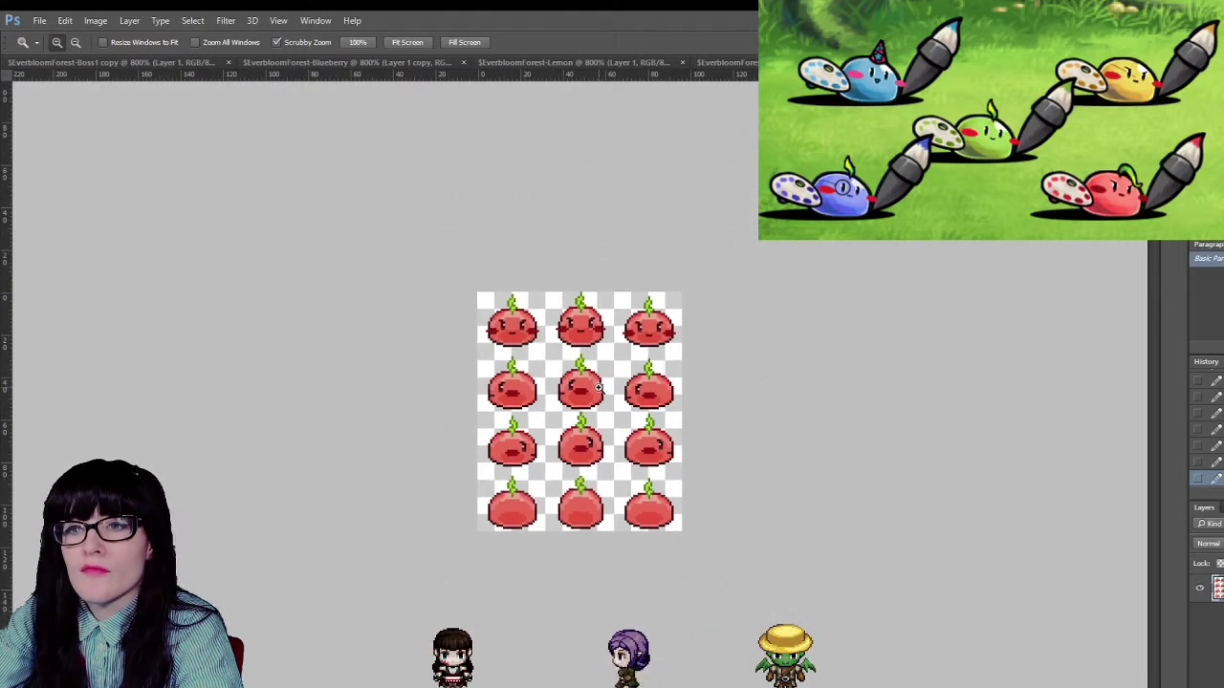
key(ctrl+plus)
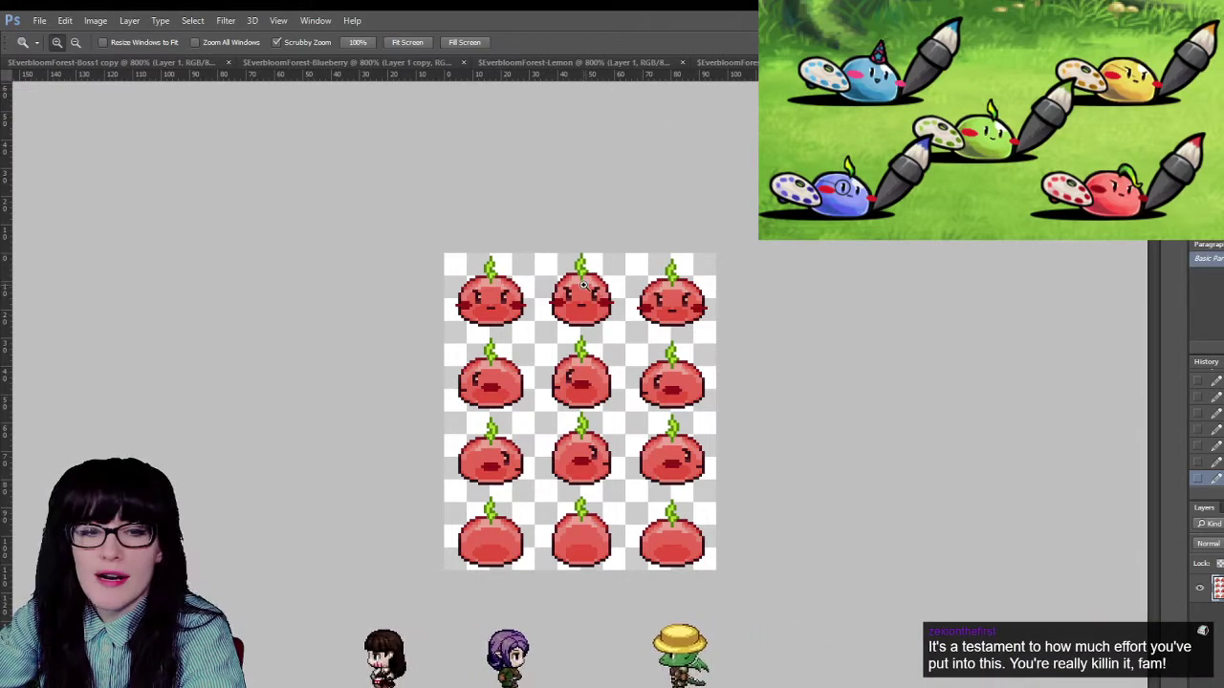
key(ctrl+plus)
key(ctrl+plus)
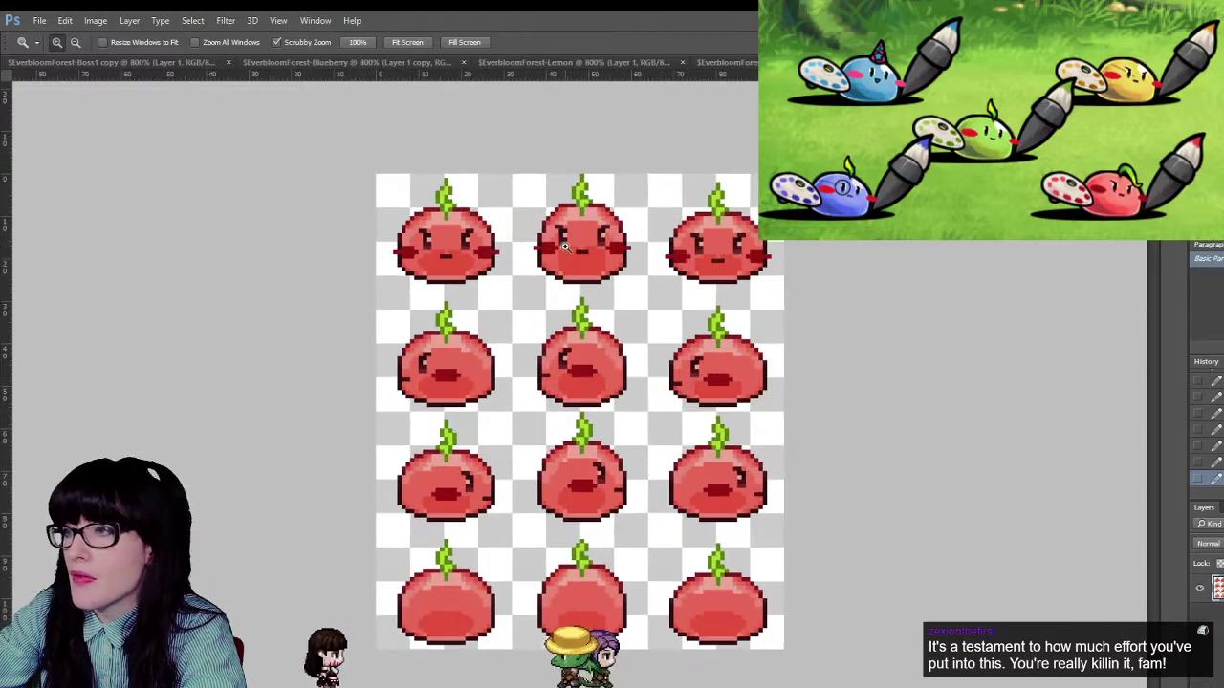
key(ctrl+plus)
key(ctrl+plus)
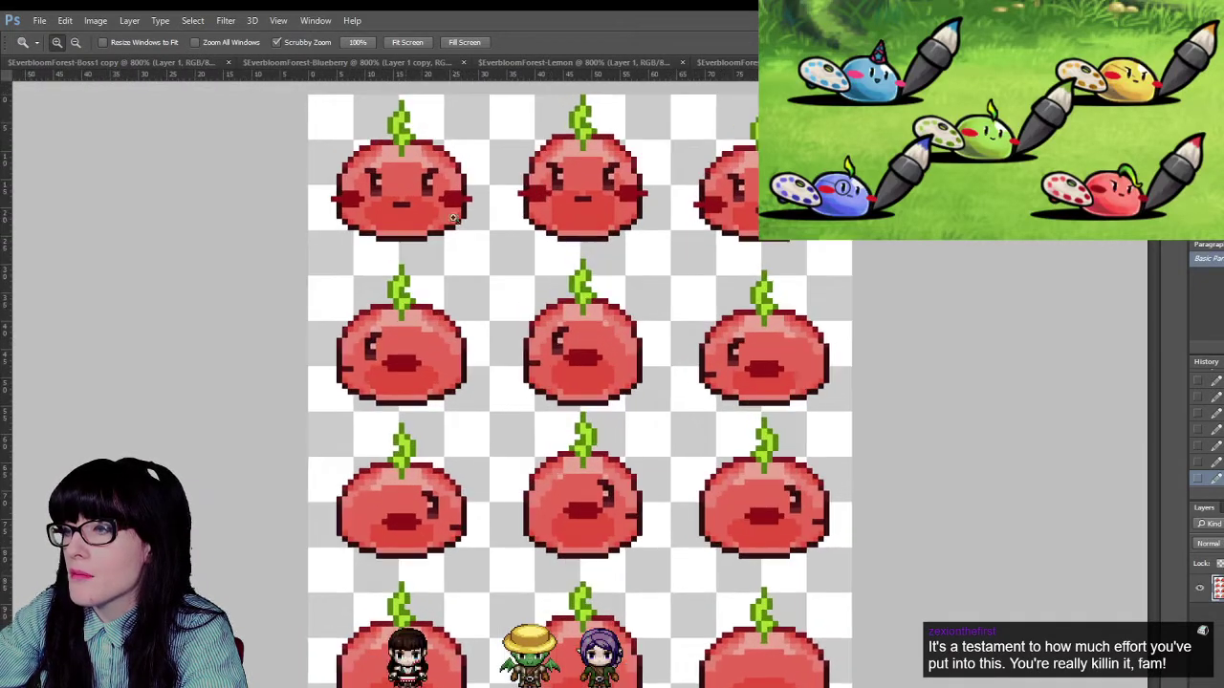
- Examine the leaf on top of the first front-facing red slime up close against the battle image
click(374, 159)
click(374, 159)
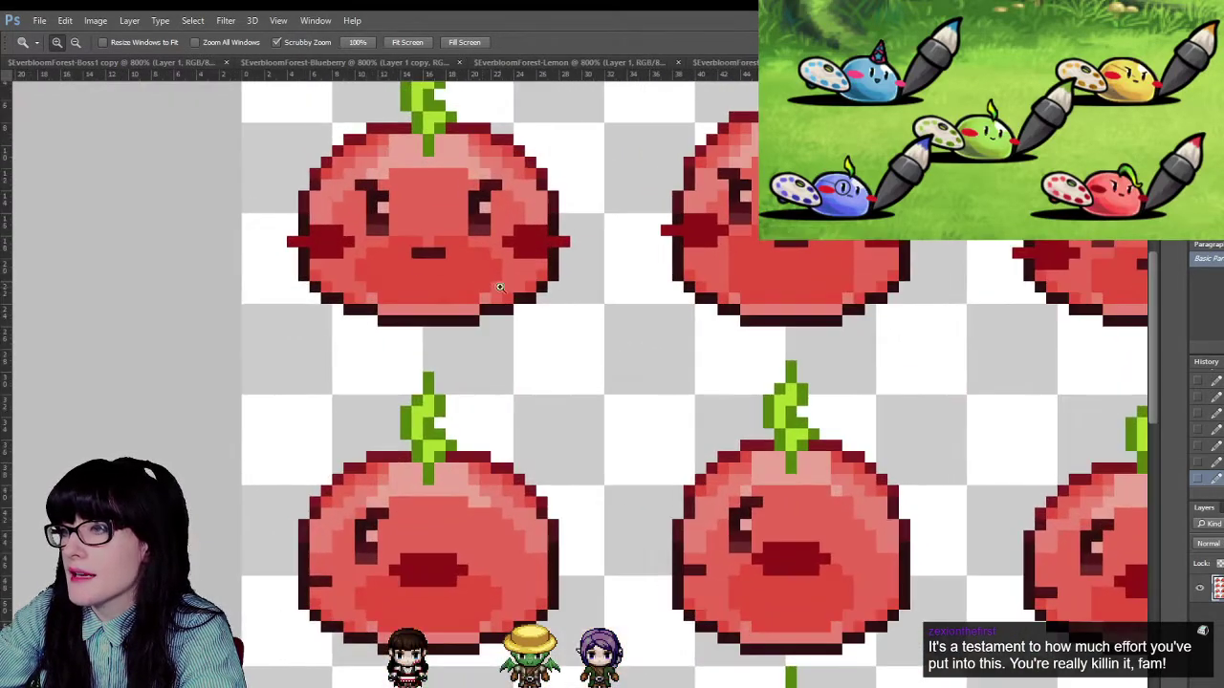
scroll(600, 210, up, 2)
scroll(601, 211, up, 2)
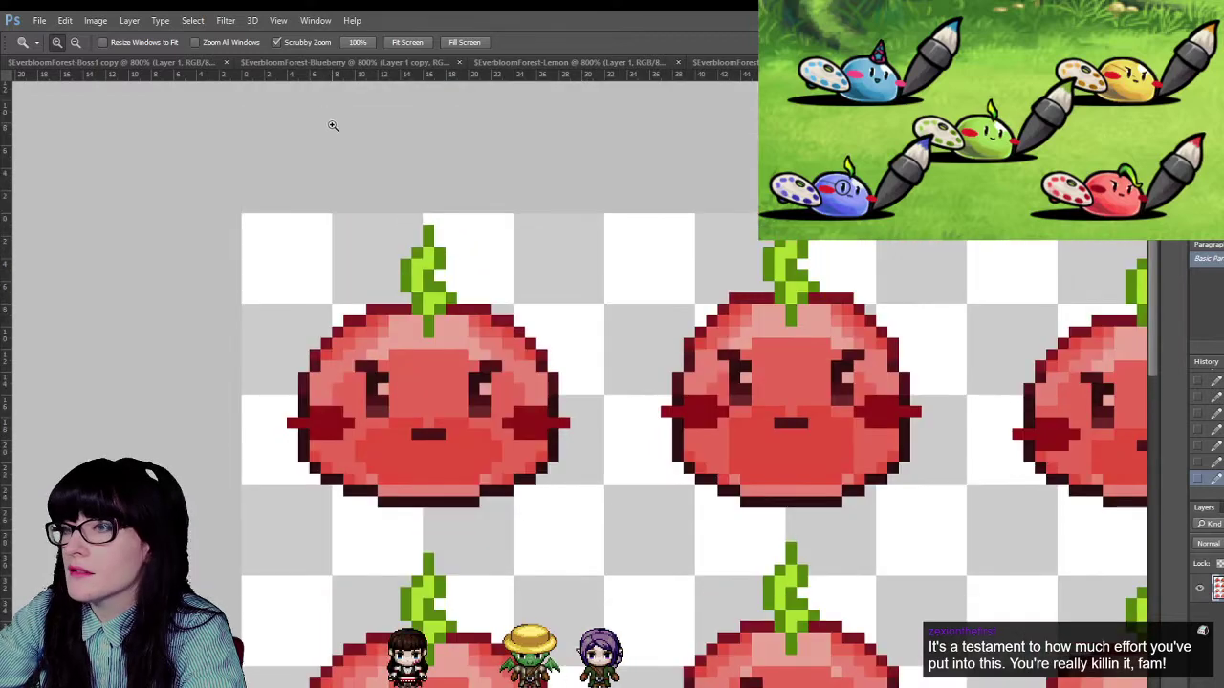
click(434, 281)
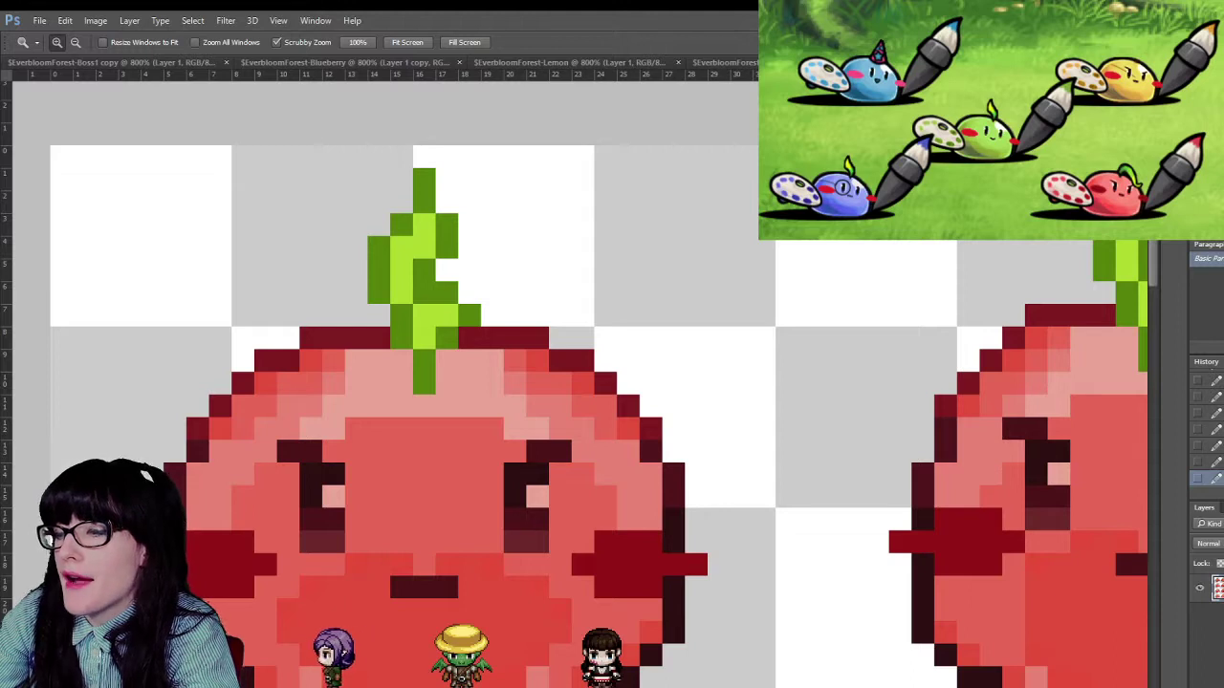
scroll(589, 378, left, 1)
scroll(589, 379, left, 1)
scroll(589, 379, right, 1)
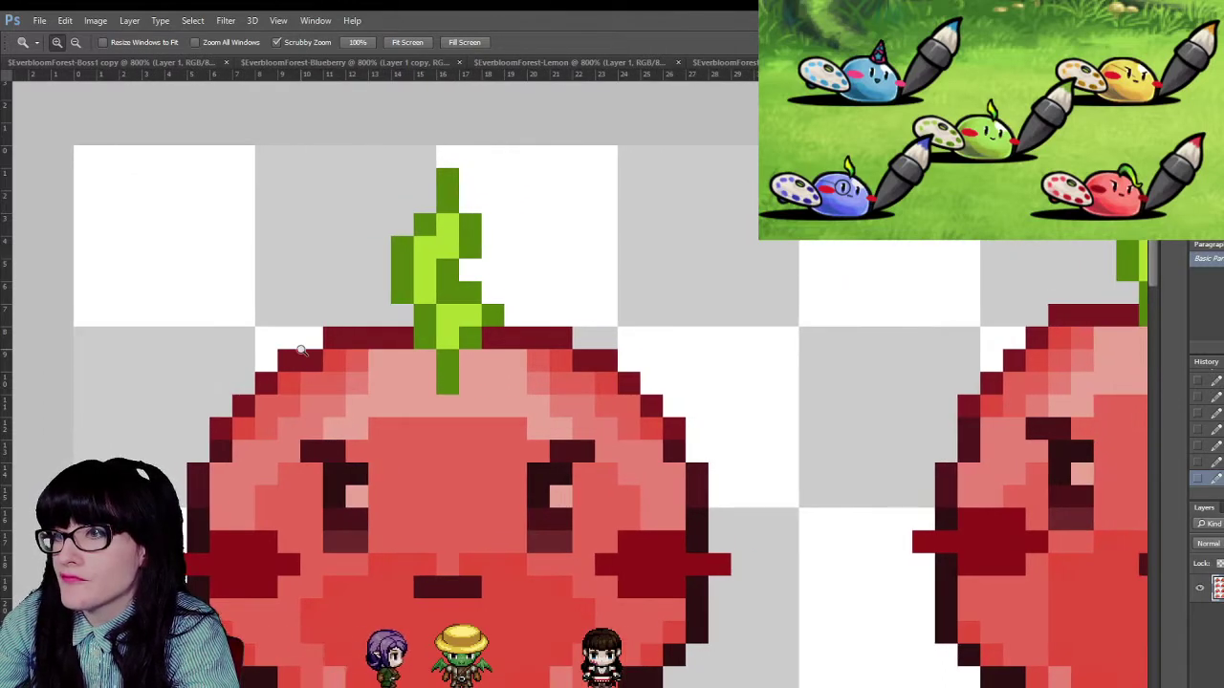
scroll(301, 350, down, 1)
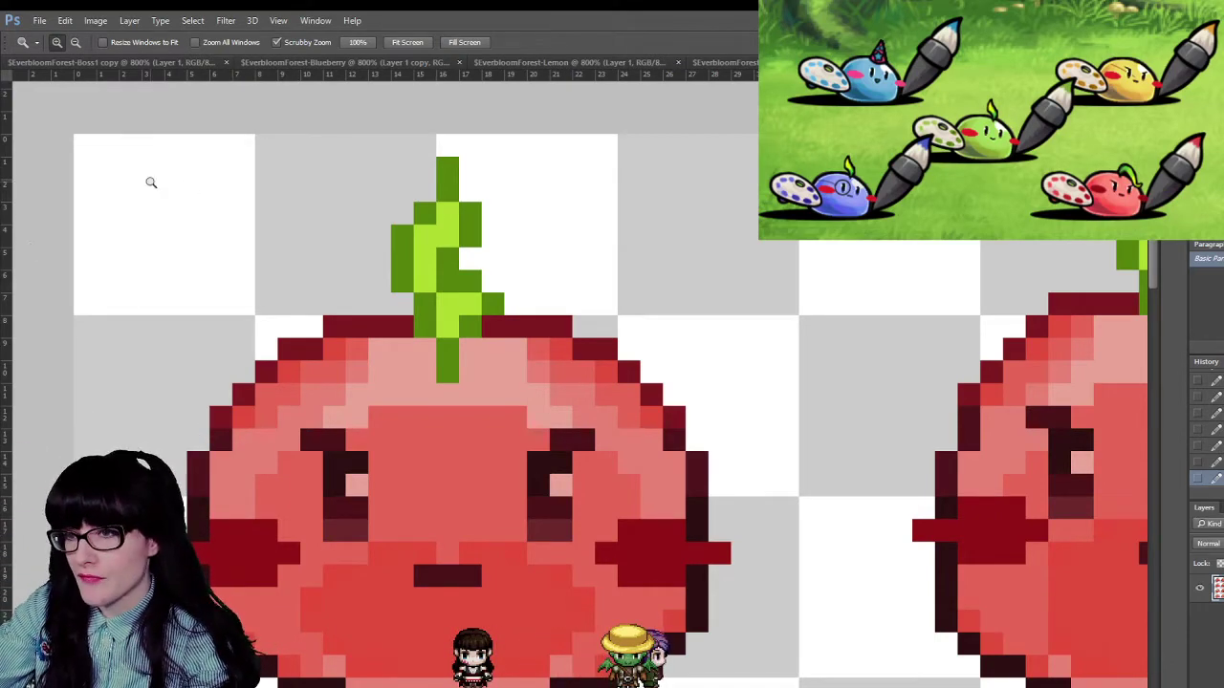
key(w)
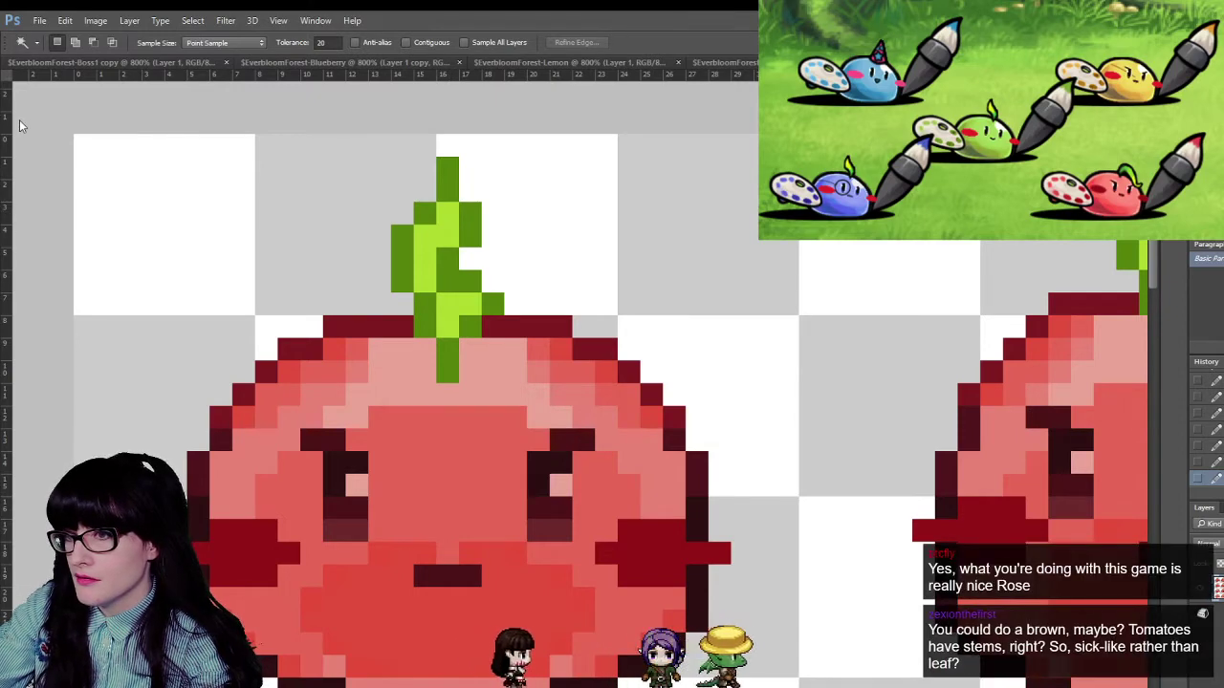
key(m)
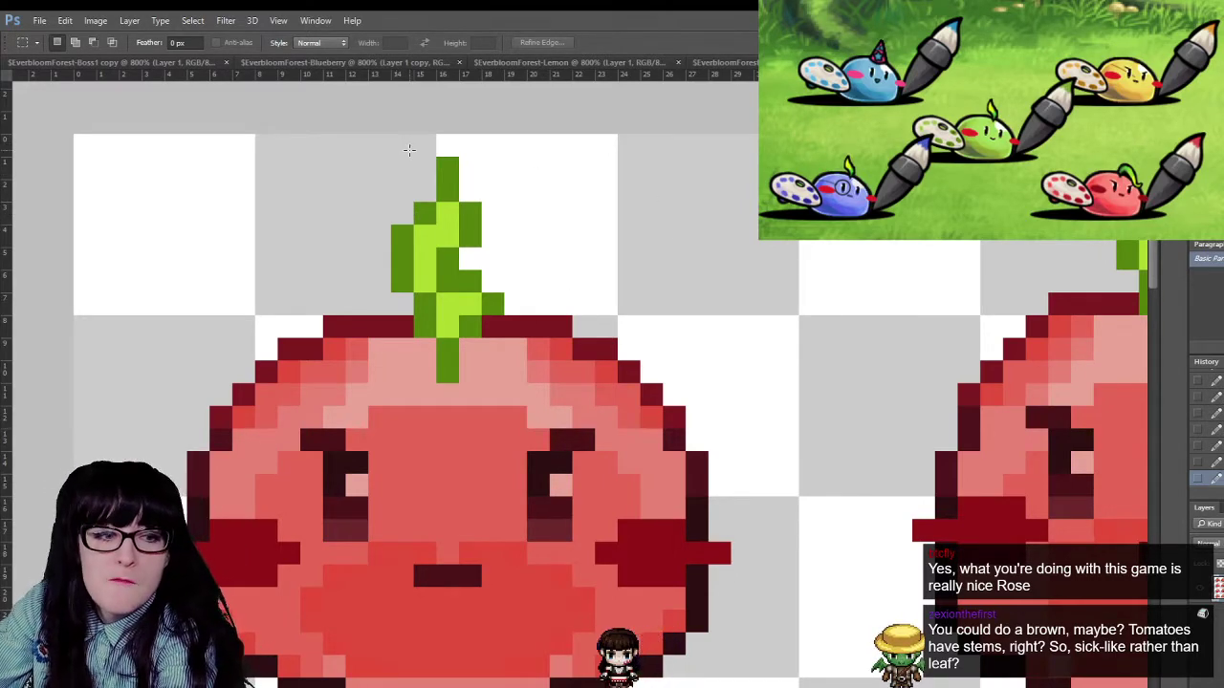
drag(425, 136, 478, 178)
click(469, 164)
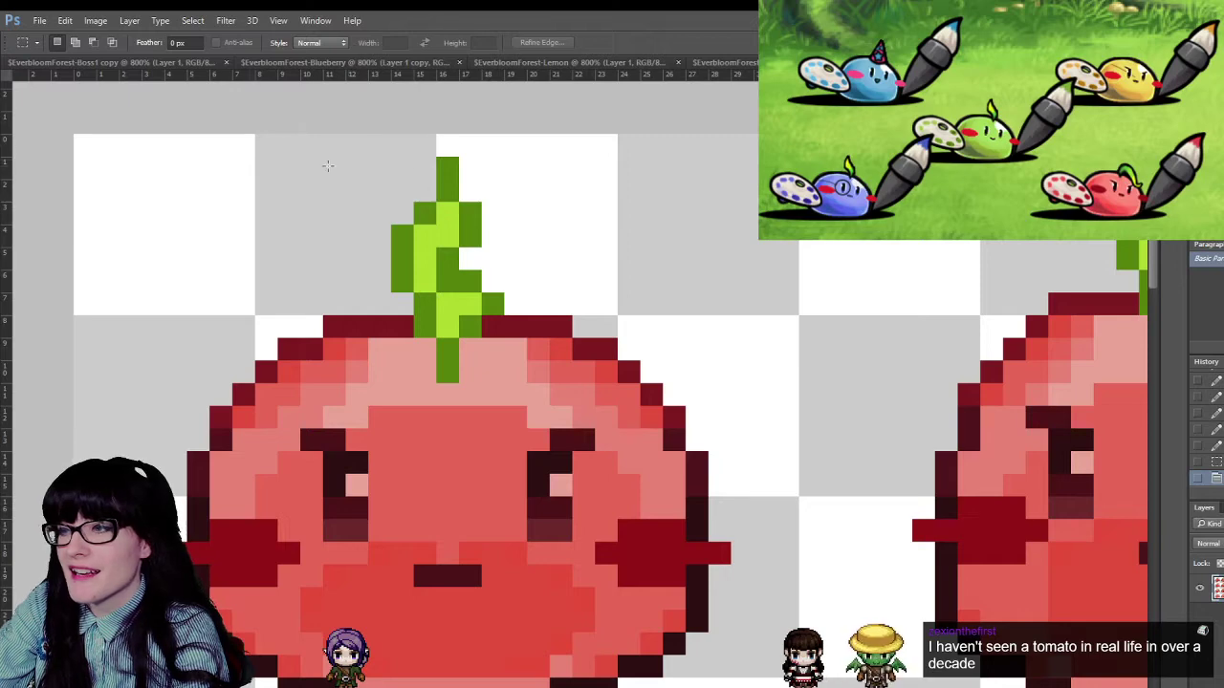
drag(474, 174, 475, 176)
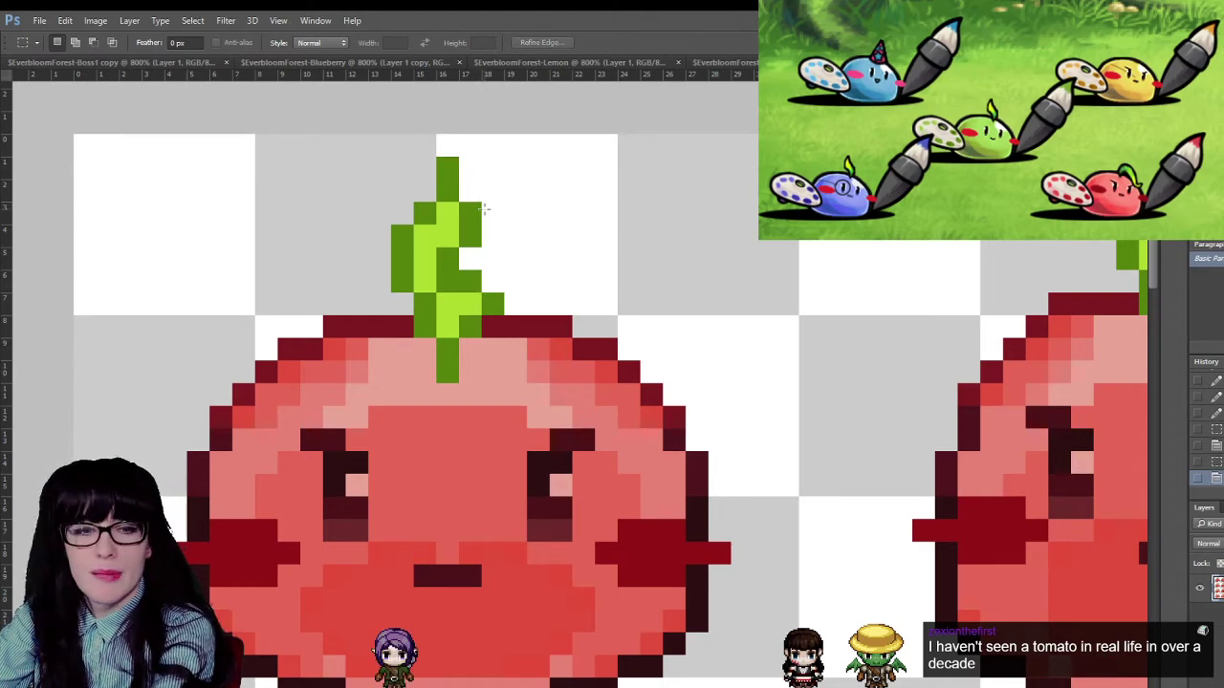
drag(391, 132, 497, 194)
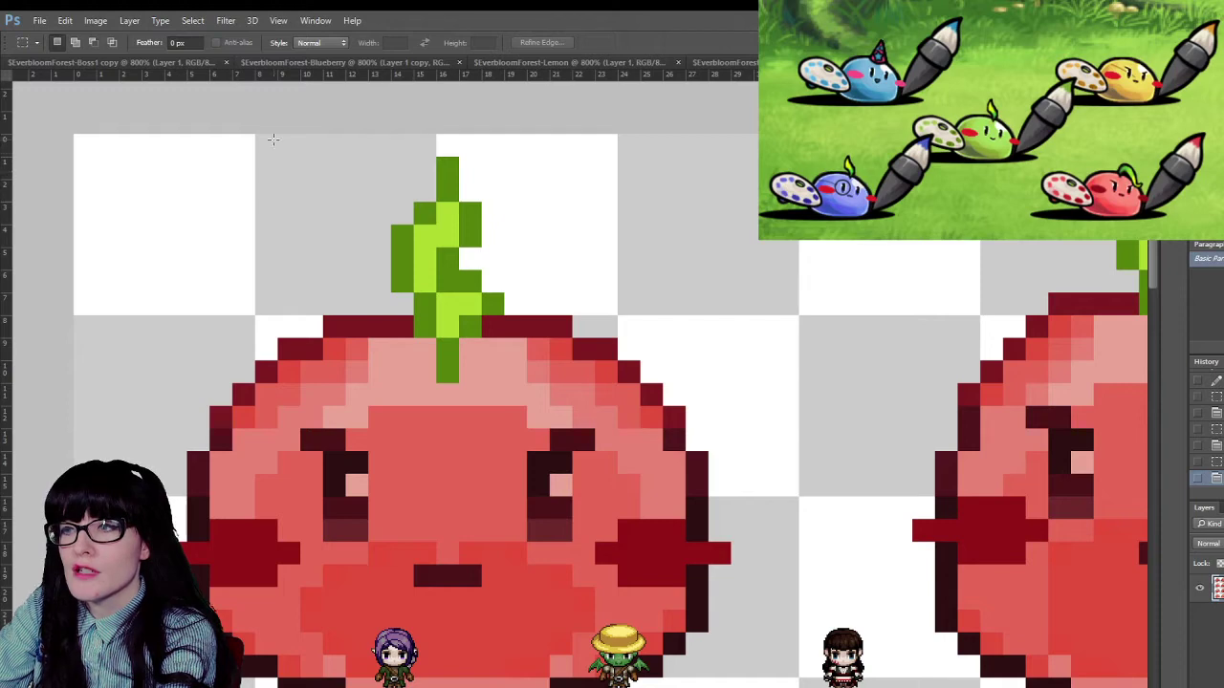
click(16, 104)
click(15, 122)
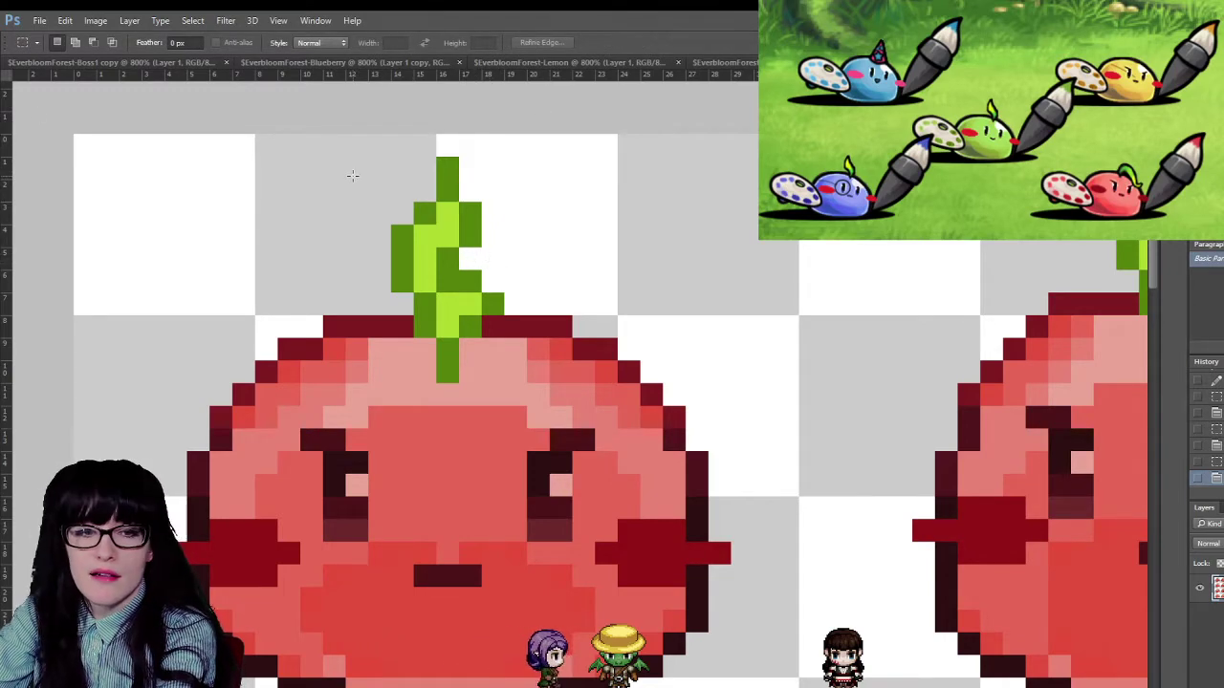
click(475, 193)
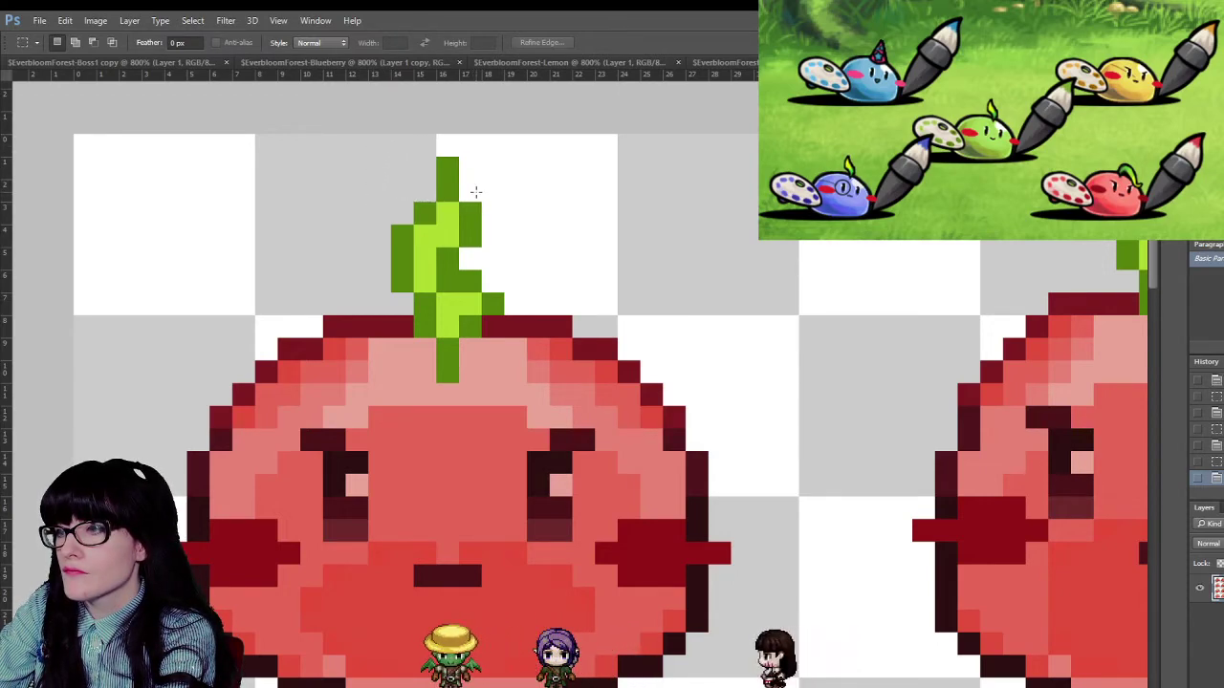
drag(346, 133, 564, 414)
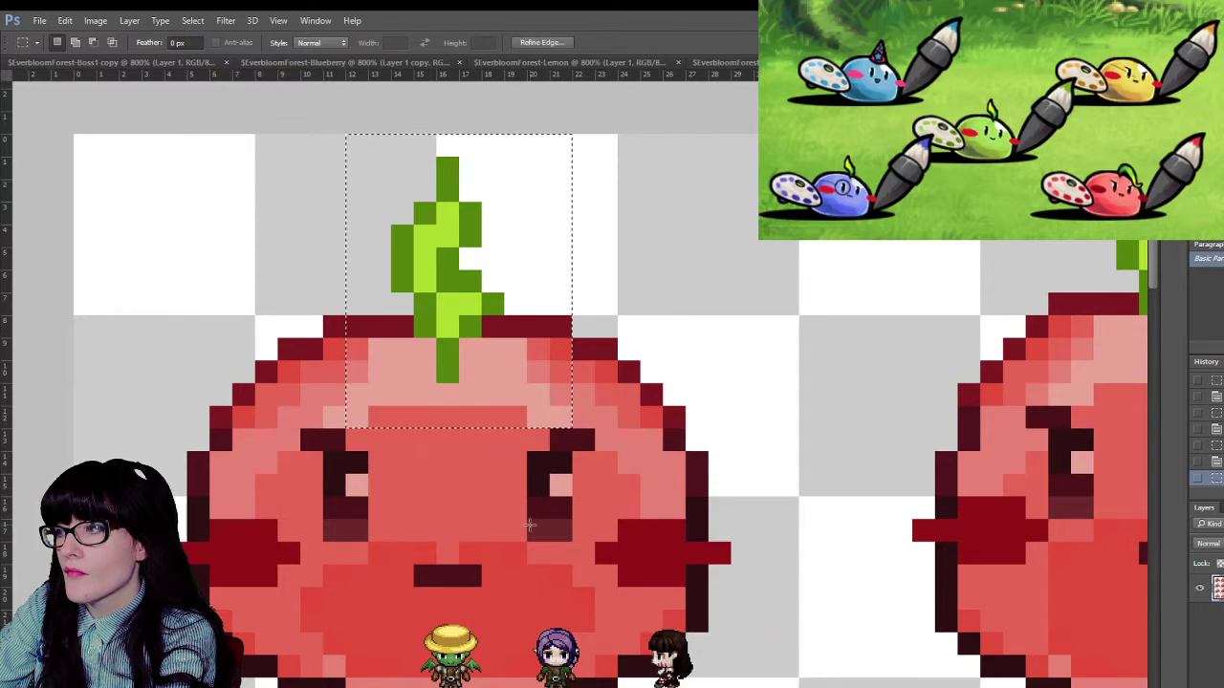
key(ctrl+h)
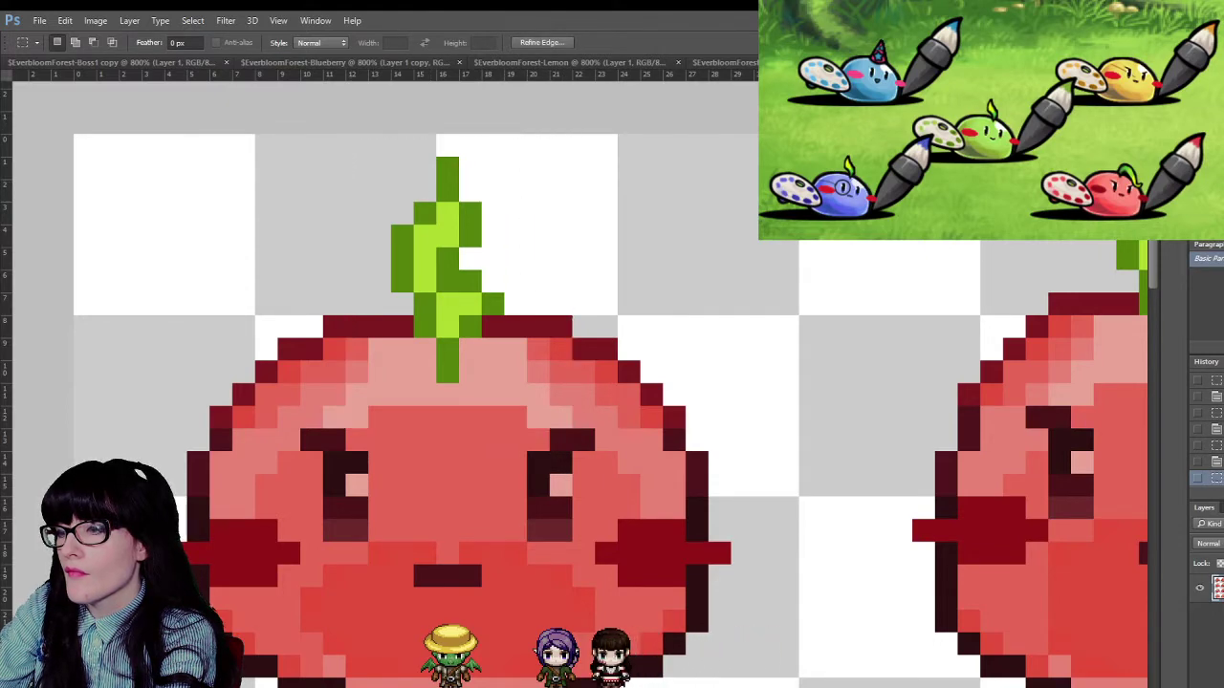
- Delete the upright leaf above the body outline of the first front-facing red slime, keeping its base pixels
scroll(573, 411, right, 4)
click(258, 184)
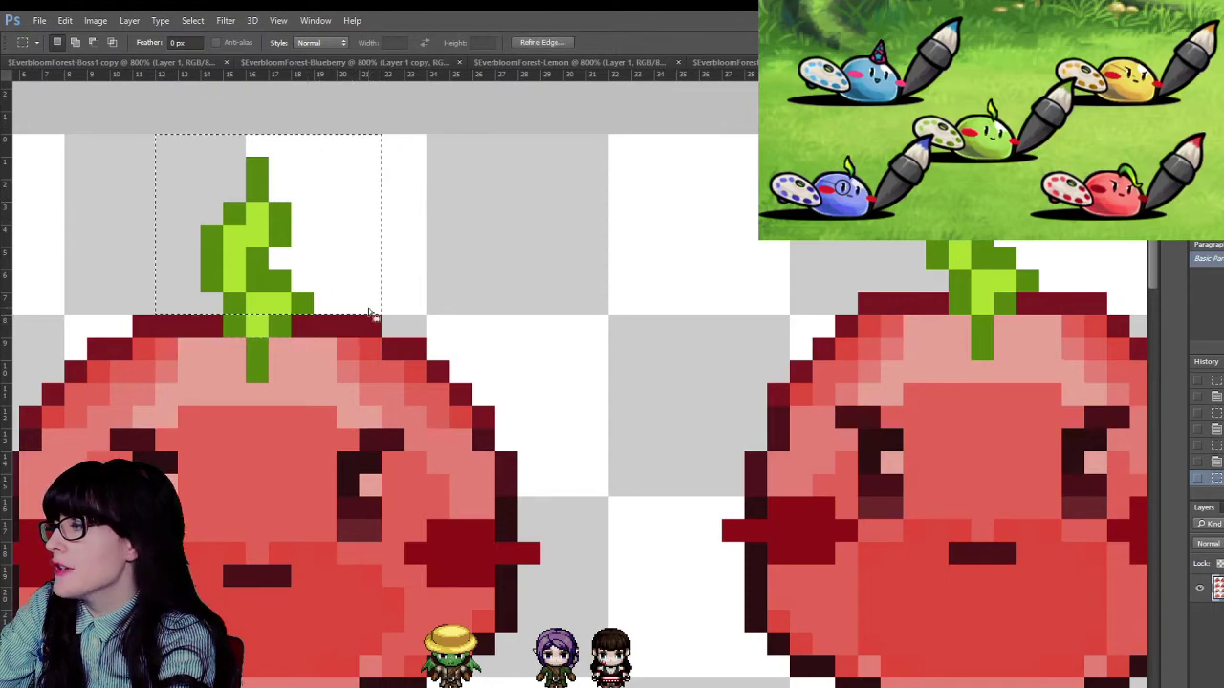
key(Delete)
key(ctrl+d)
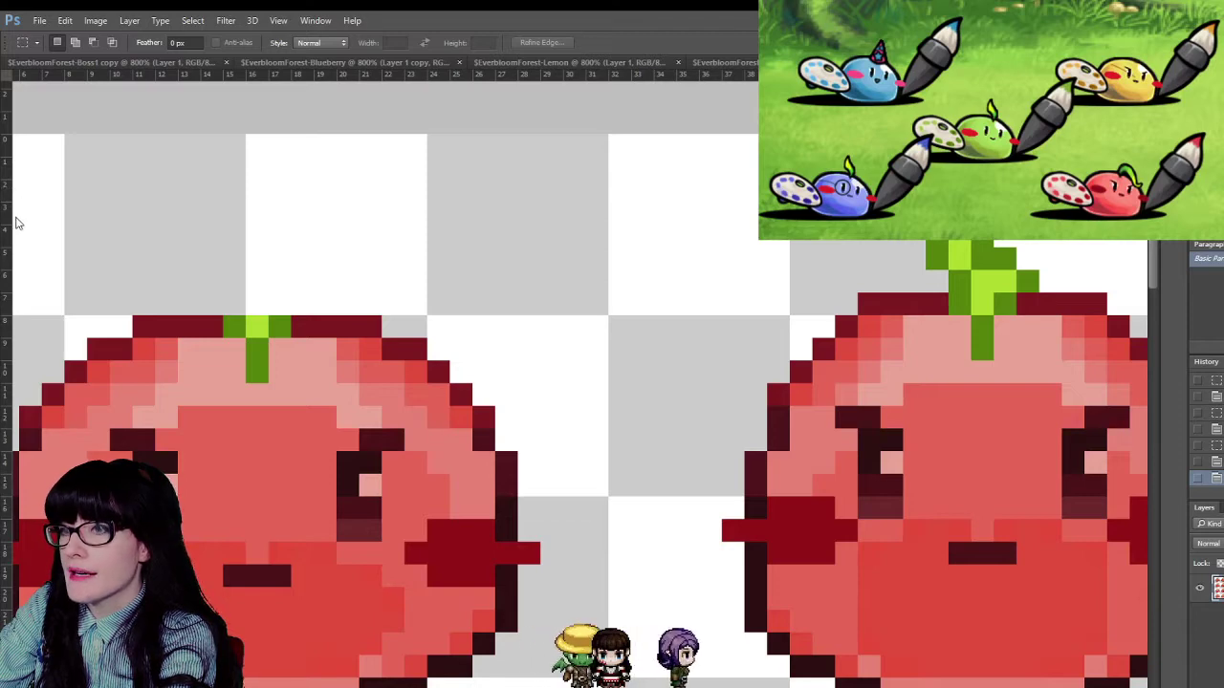
- On a new layer, pencil a drooping leaf shape in the existing dark green on top of the first front-facing slime
key(b)
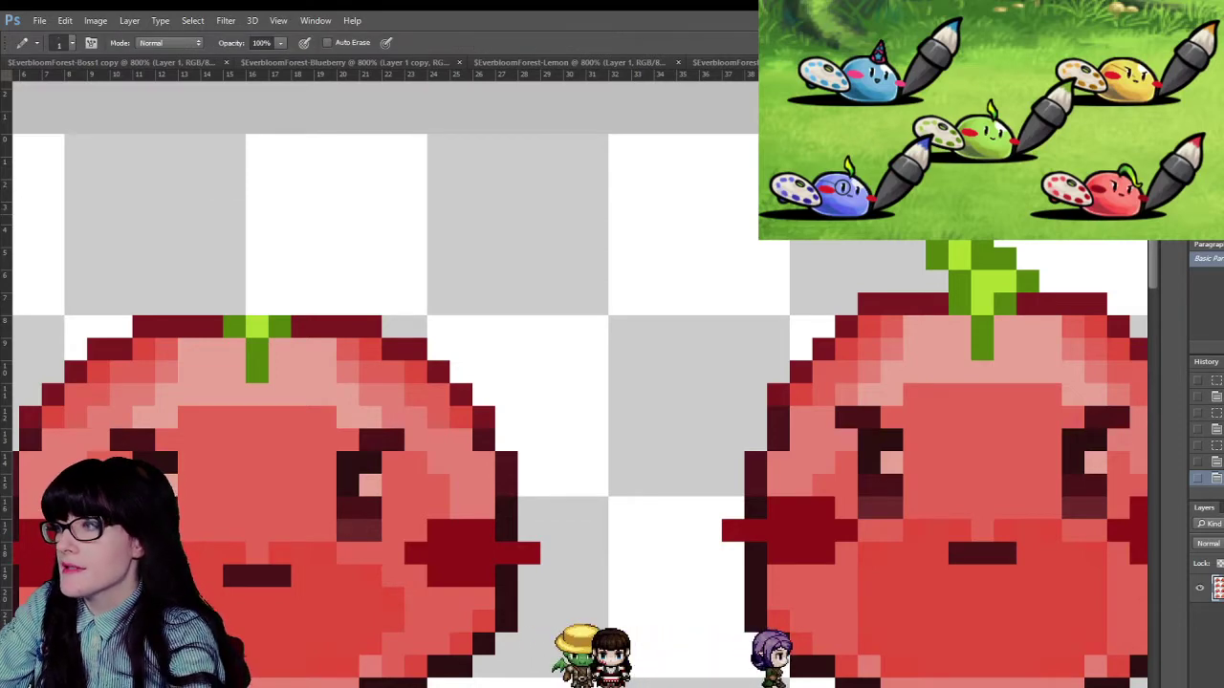
alt+click(994, 277)
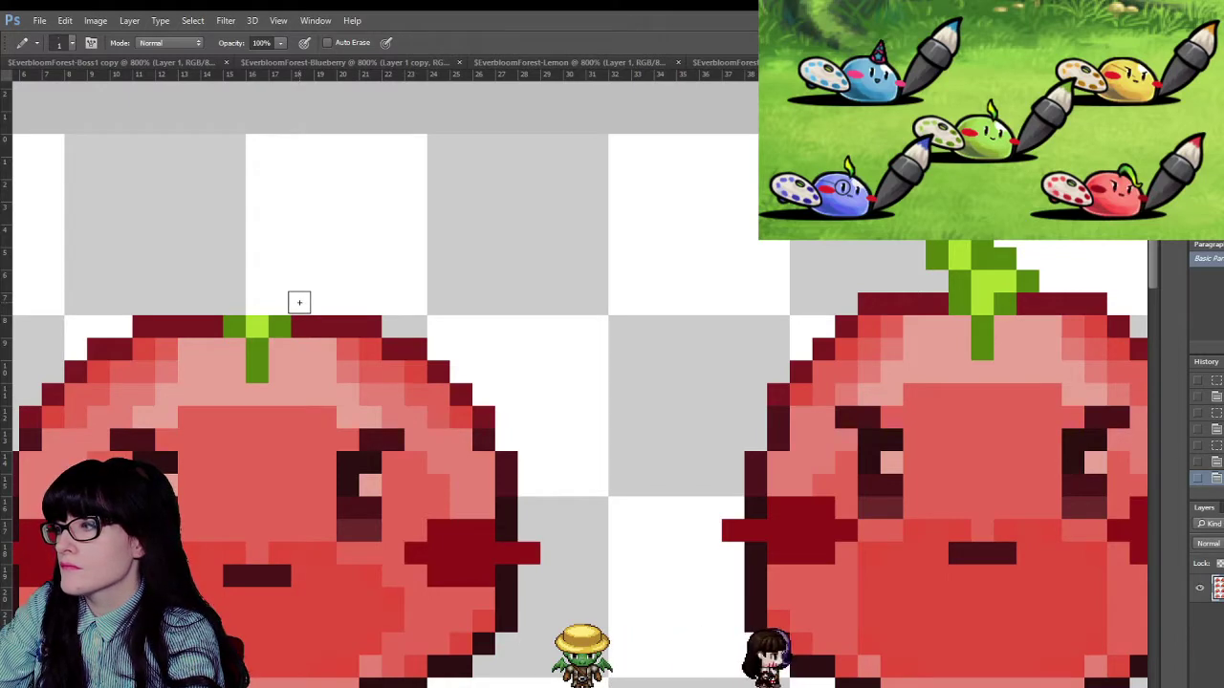
key(ctrl+j)
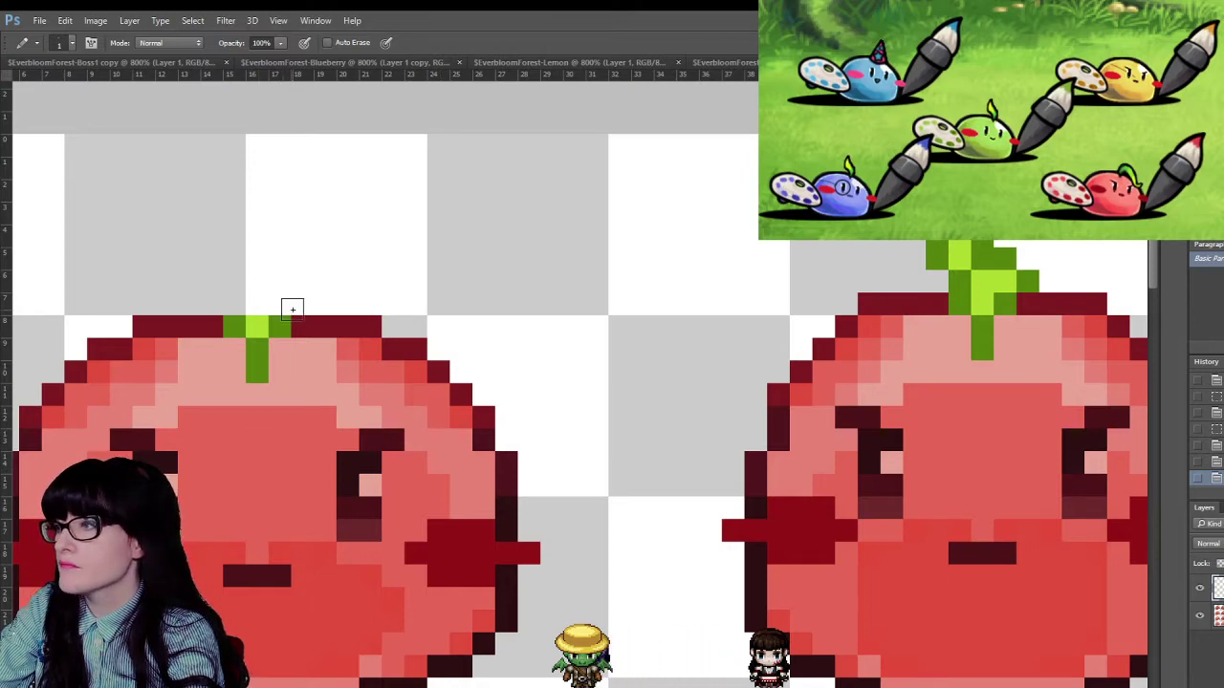
click(234, 304)
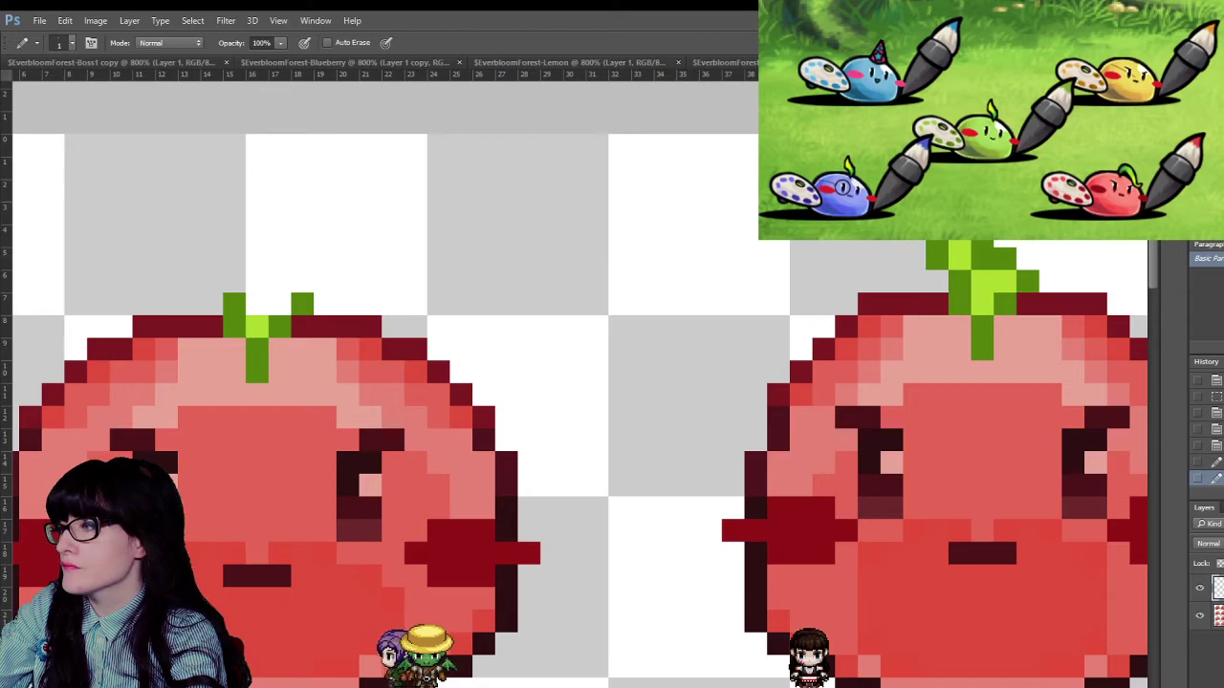
key(ctrl+alt+z)
key(ctrl+alt+z)
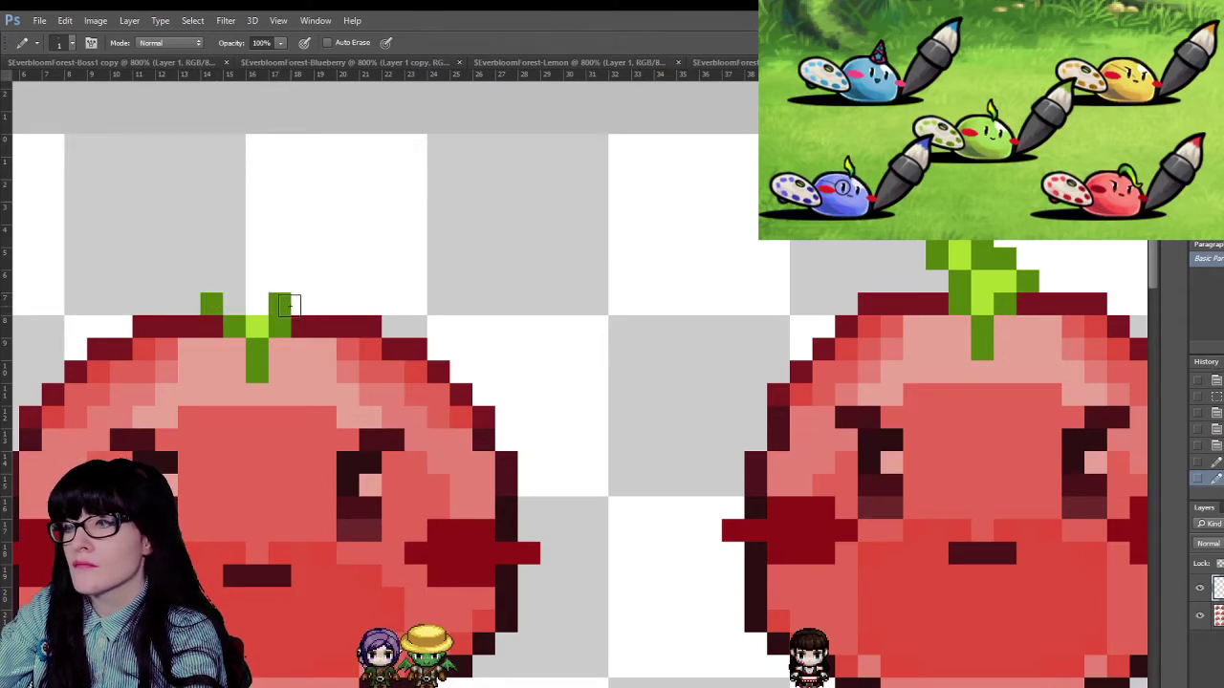
mouse_move(300, 300)
mouse_down()
mouse_move(317, 358)
mouse_move(336, 332)
mouse_move(317, 292)
mouse_move(277, 252)
mouse_move(228, 296)
mouse_up()
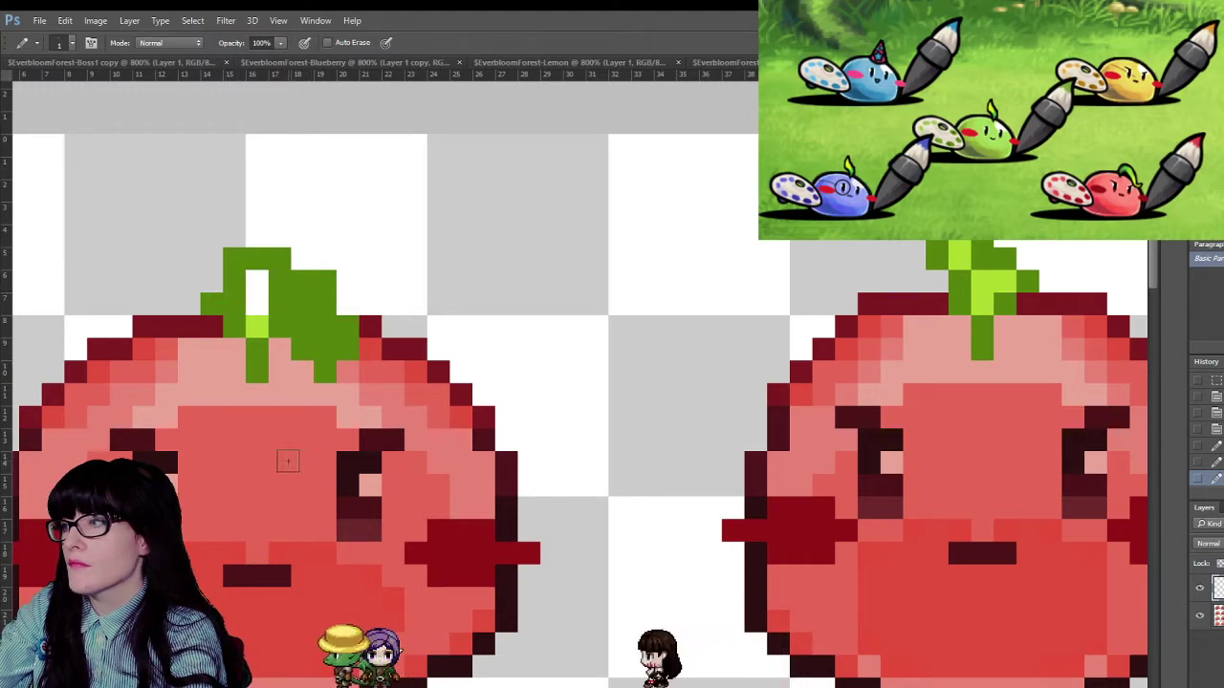
click(211, 281)
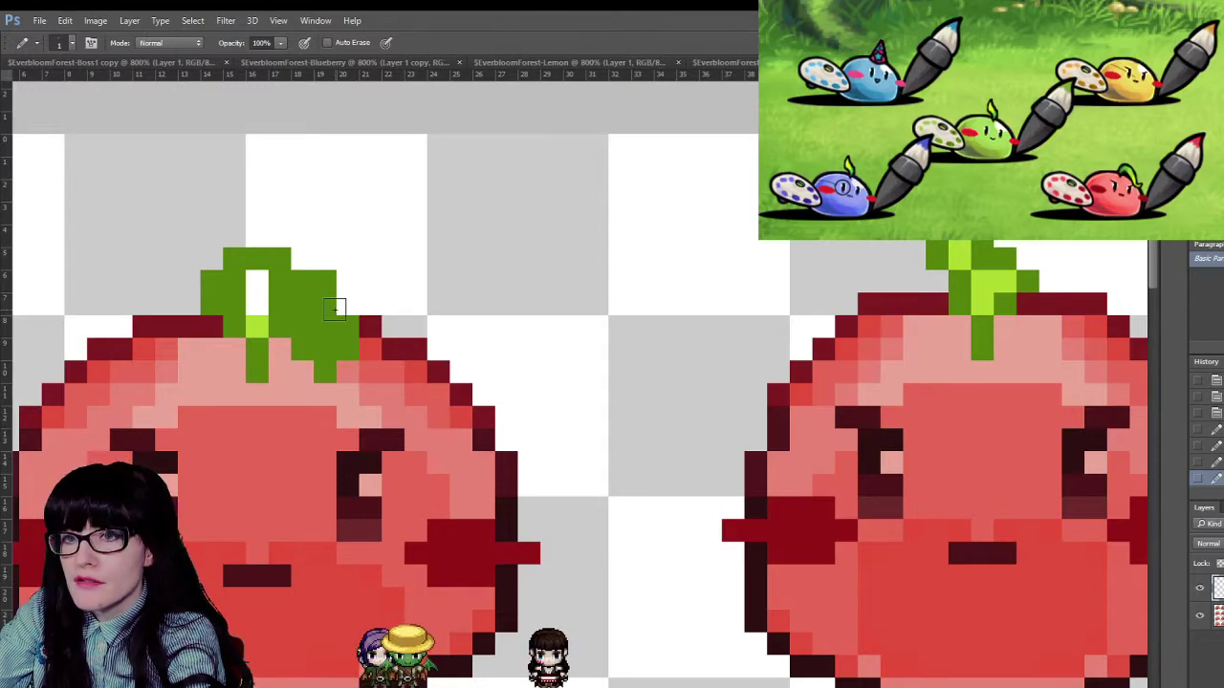
- Fill the inside of the drooping leaf with the existing light green and erase the outer corner pixel of its outline
alt+click(960, 253)
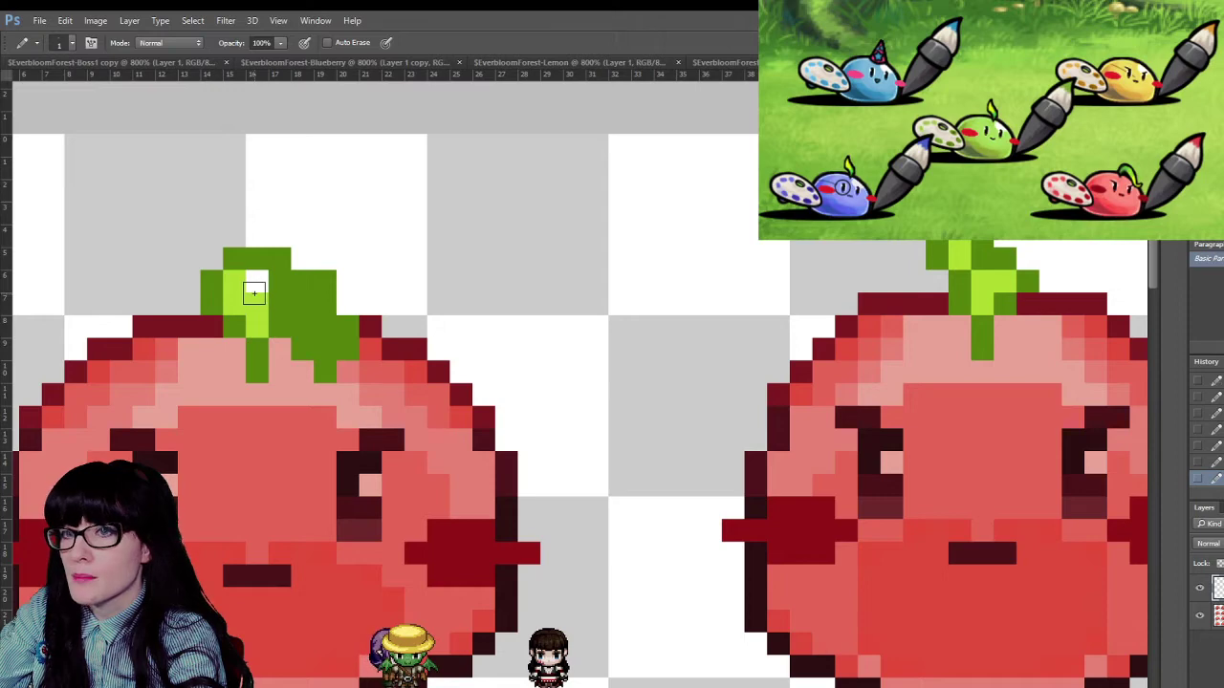
drag(280, 300, 323, 331)
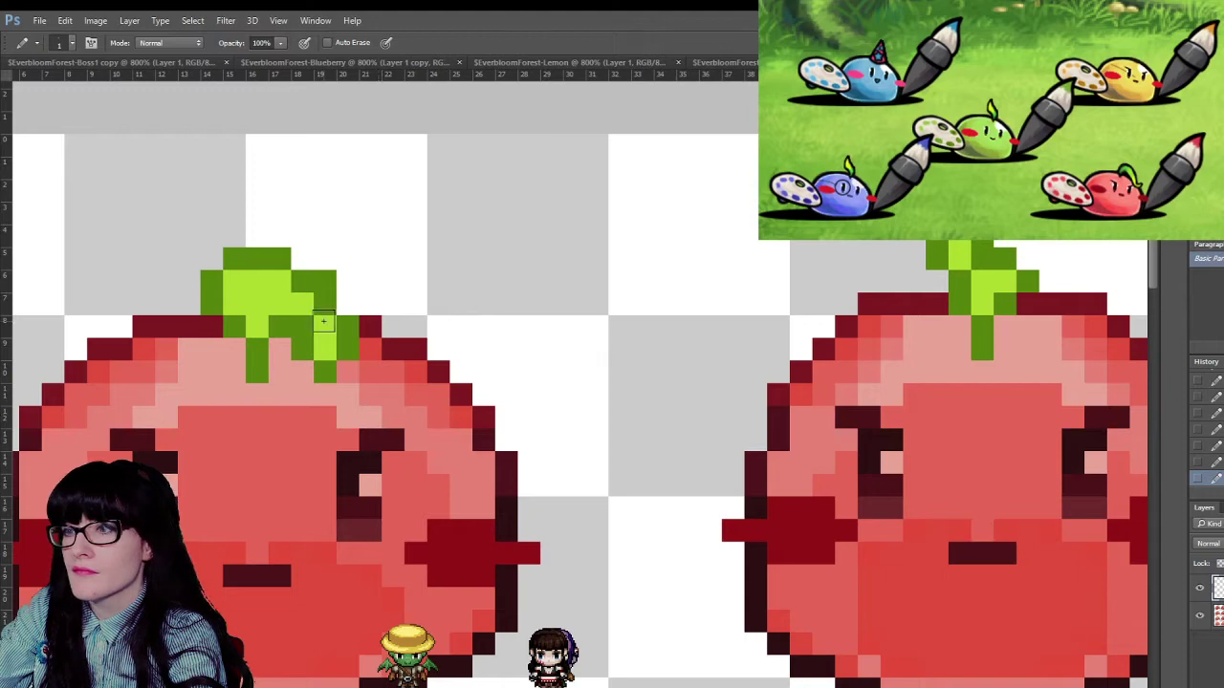
key(m)
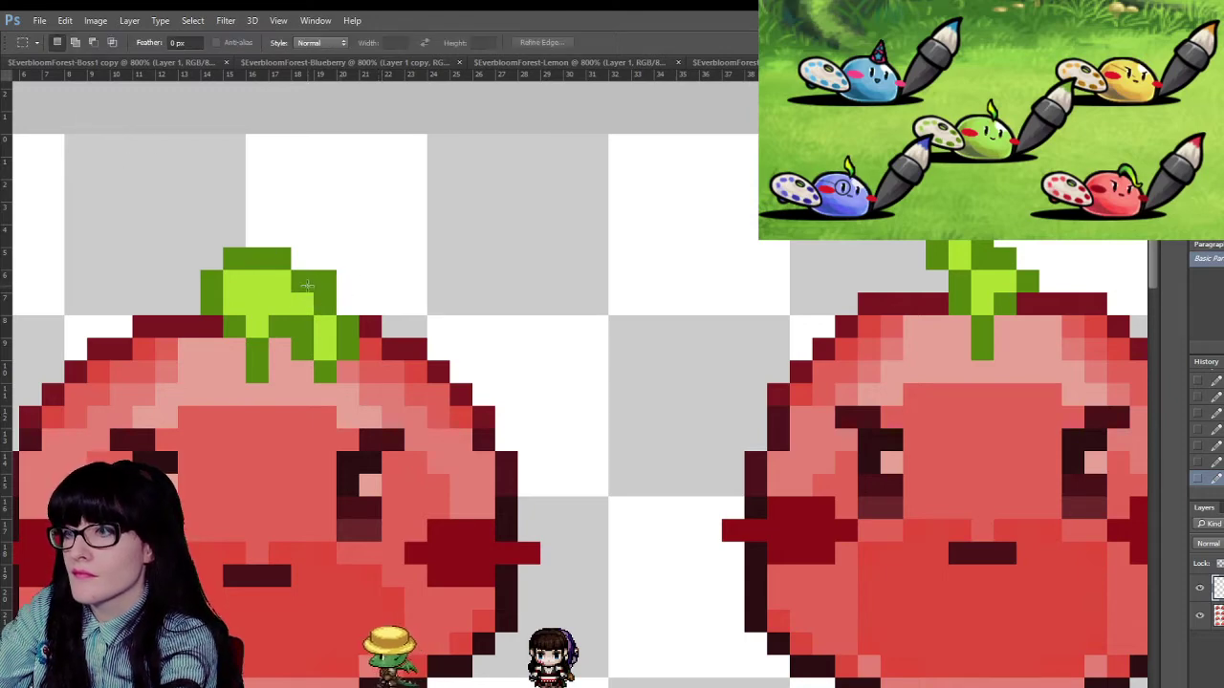
drag(320, 289, 356, 260)
key(Delete)
key(ctrl+d)
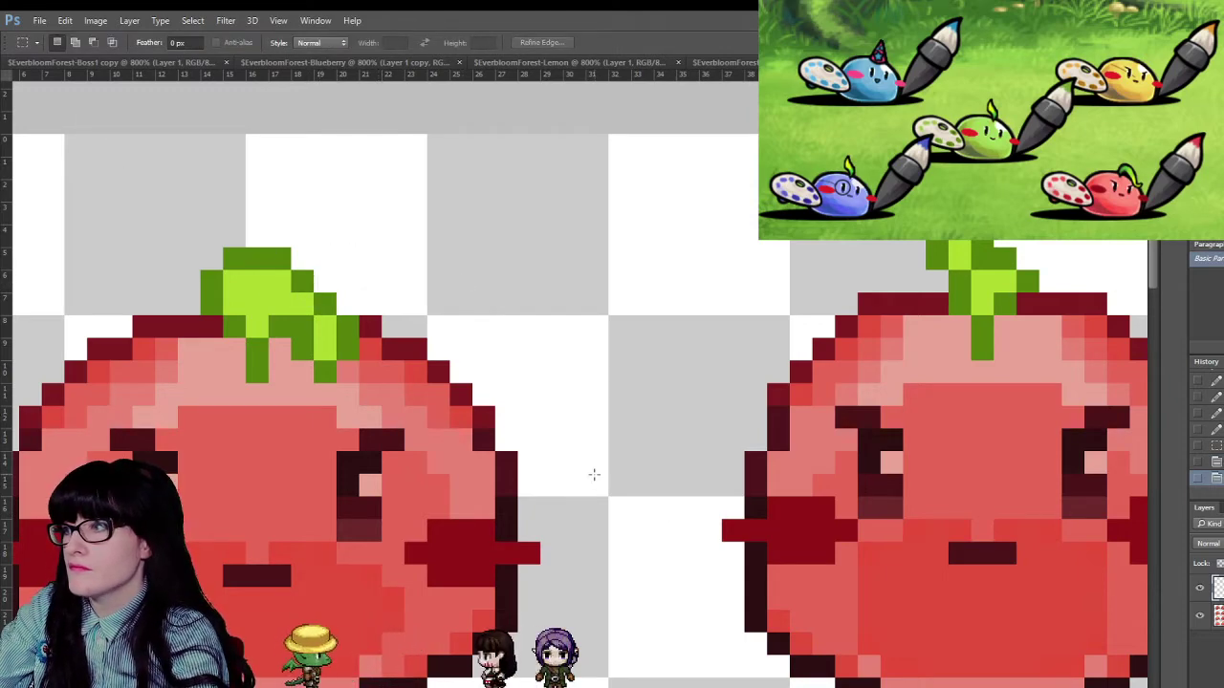
- Check how the new drooping leaf reads at small size beside the other slimes on the whole sheet
key(z)
drag(402, 406, 392, 402)
alt+click(392, 402)
alt+click(397, 400)
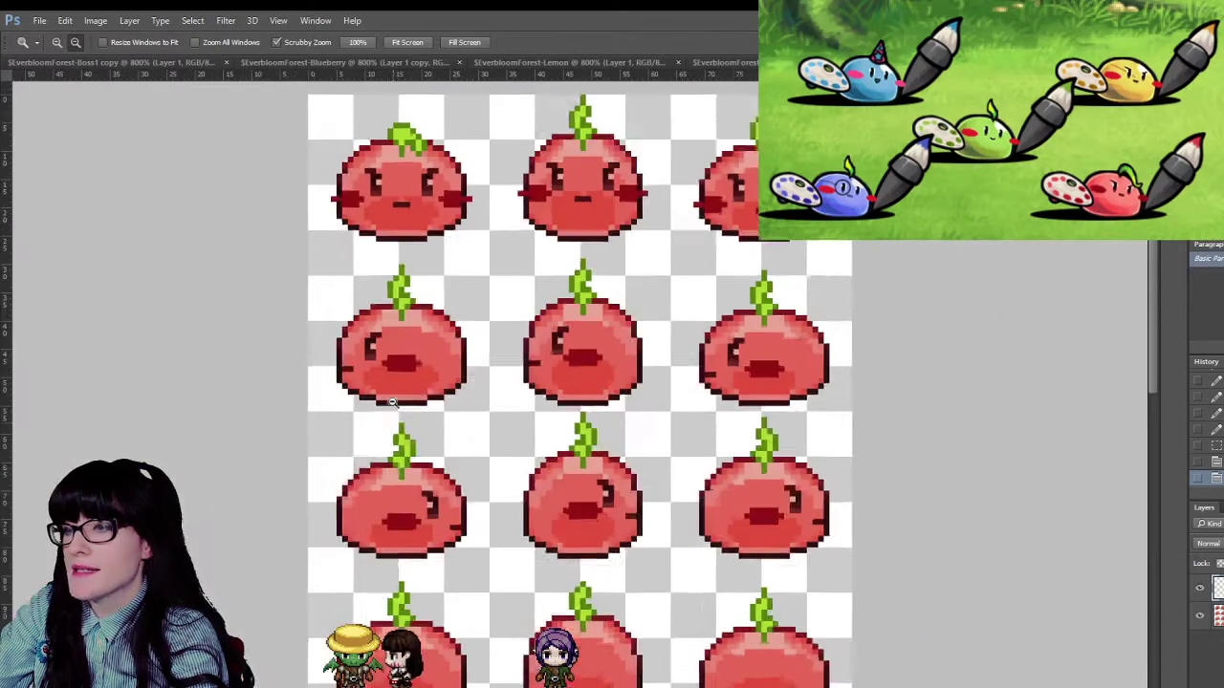
alt+click(430, 389)
alt+click(459, 378)
alt+click(478, 371)
alt+click(507, 361)
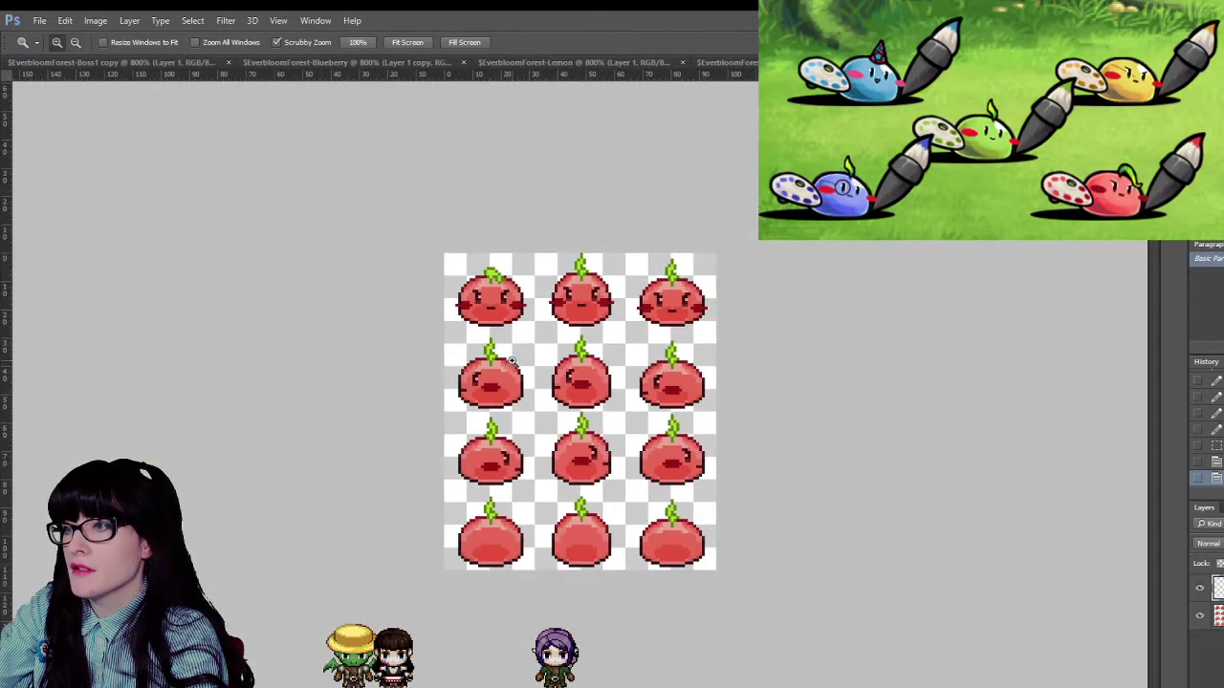
- Extend the tip of the first slime's drooping leaf one pixel outward in light green, with a dark green outline around it
mouse_move(489, 275)
mouse_down()
mouse_move(339, 143)
mouse_move(519, 164)
mouse_move(606, 205)
mouse_move(495, 271)
mouse_up()
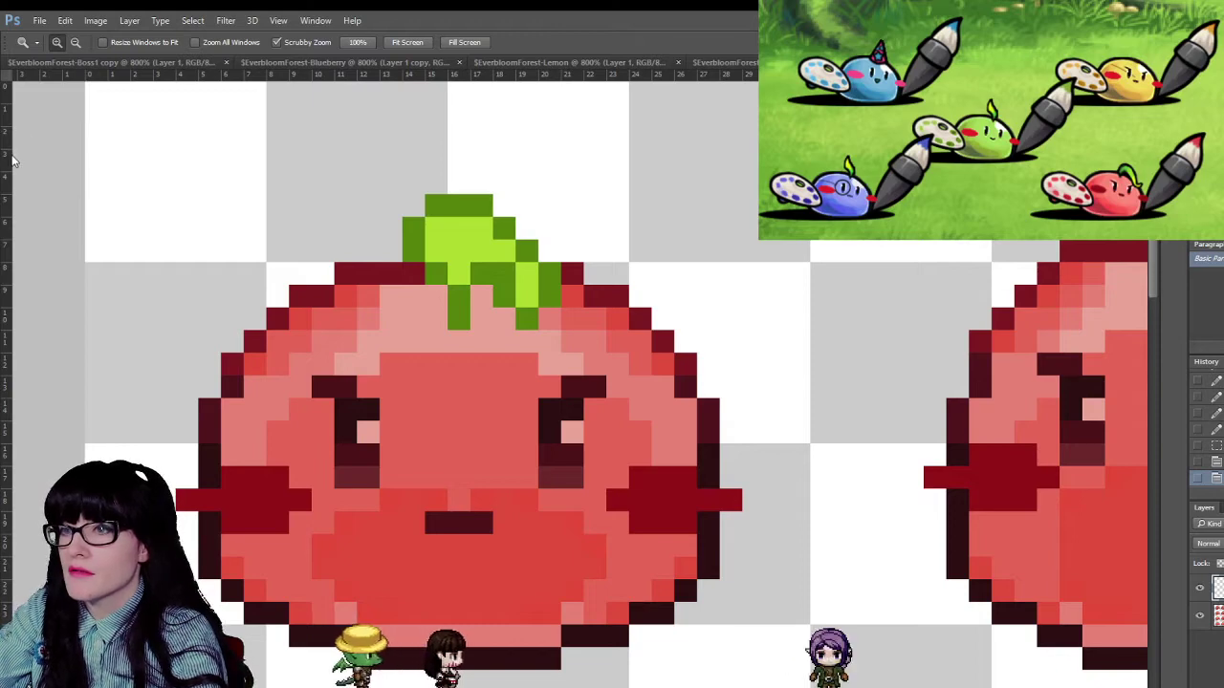
key(i)
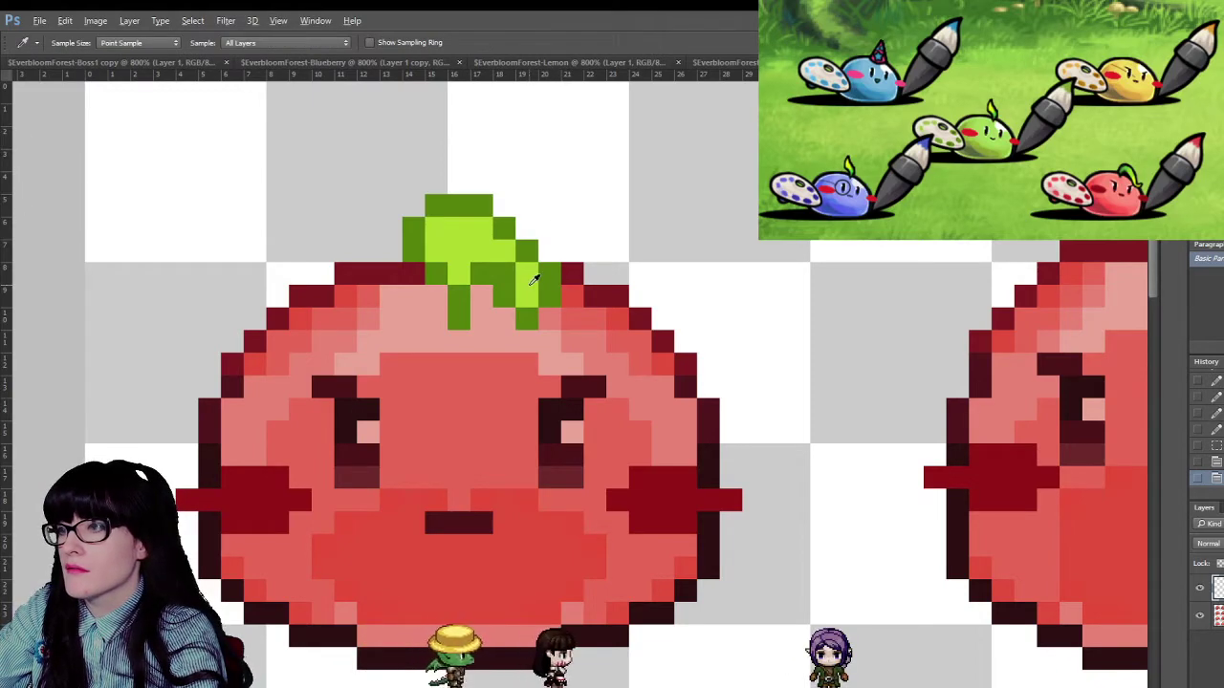
key(b)
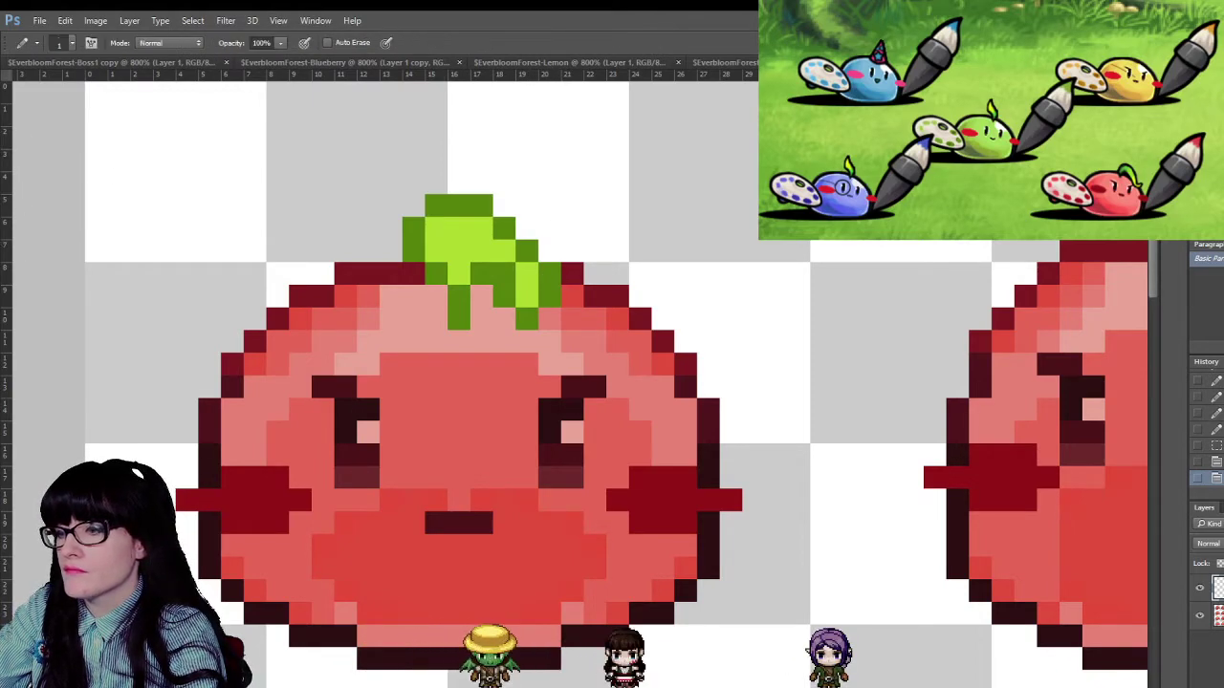
scroll(573, 383, right, 3)
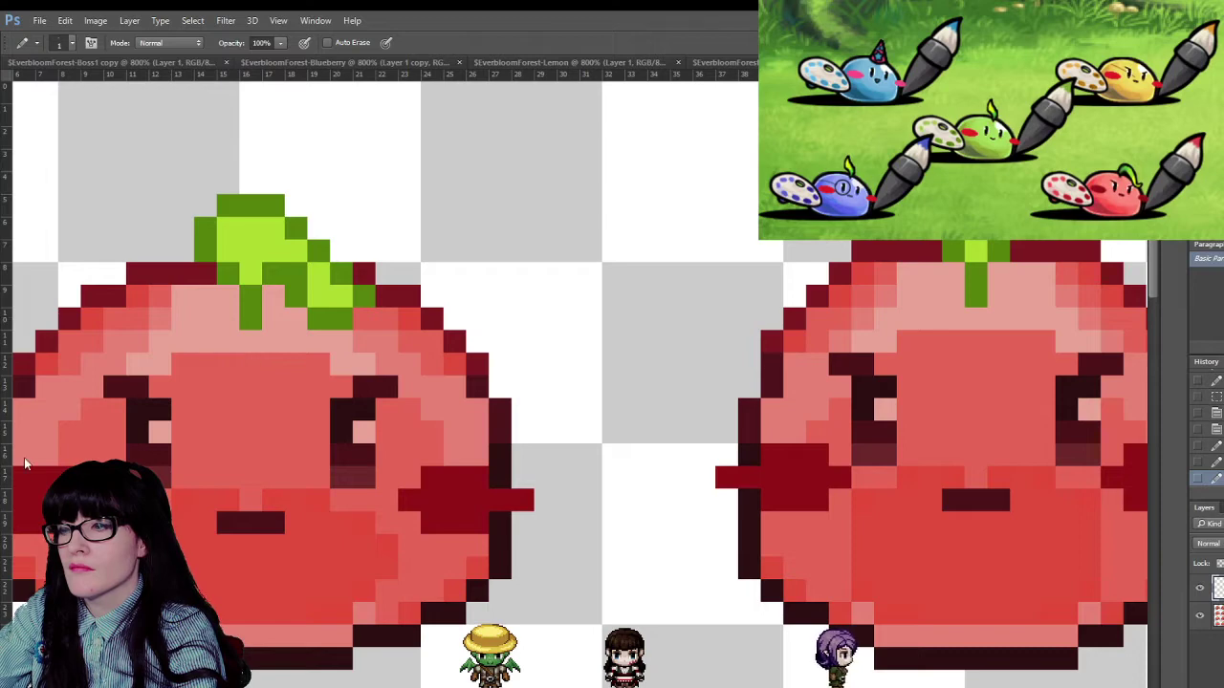
- Raise the drooping leaf's arch by one pixel, recolouring the upper edge light green and pencilling a dark green outline around it
click(251, 205)
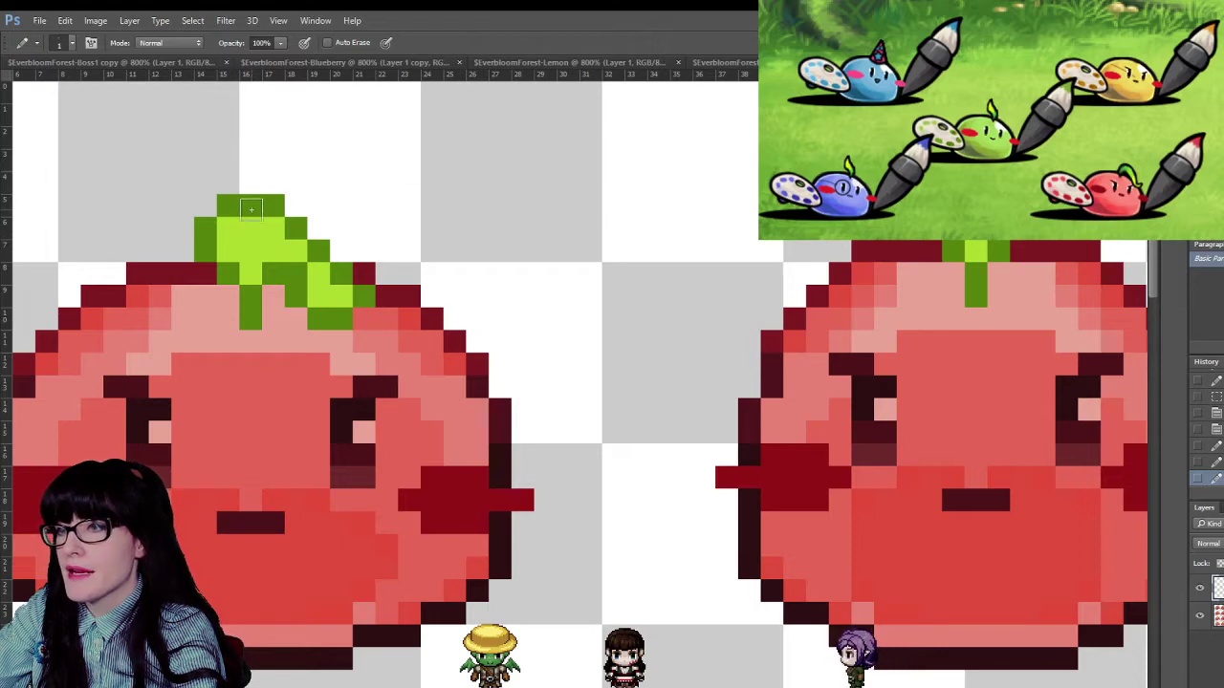
click(273, 204)
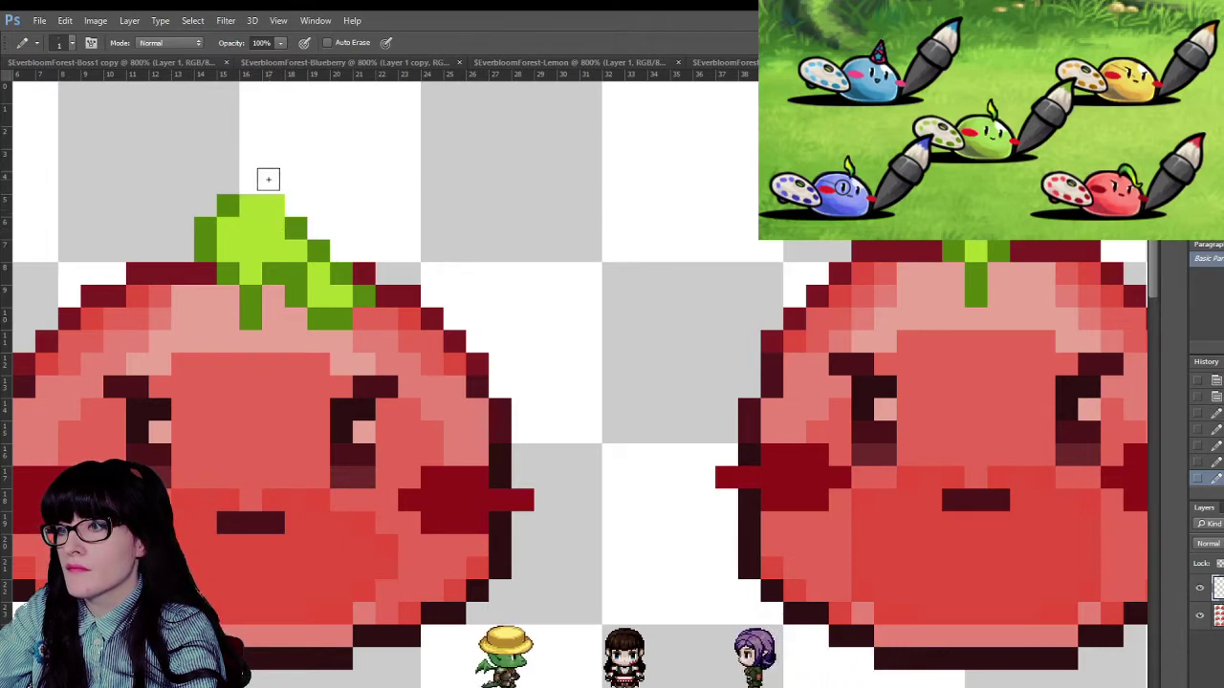
click(268, 182)
click(295, 204)
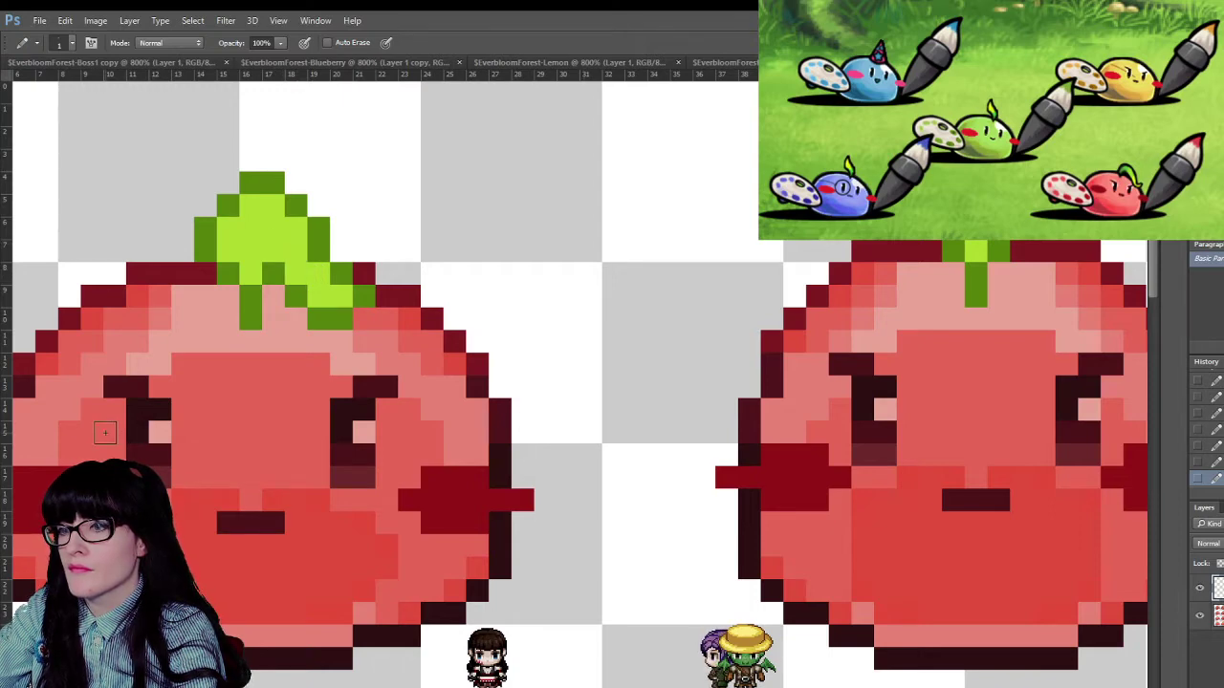
- Deepen the notch under the drooping leaf's arch by one dark green pixel upward
key(z)
alt+click(483, 293)
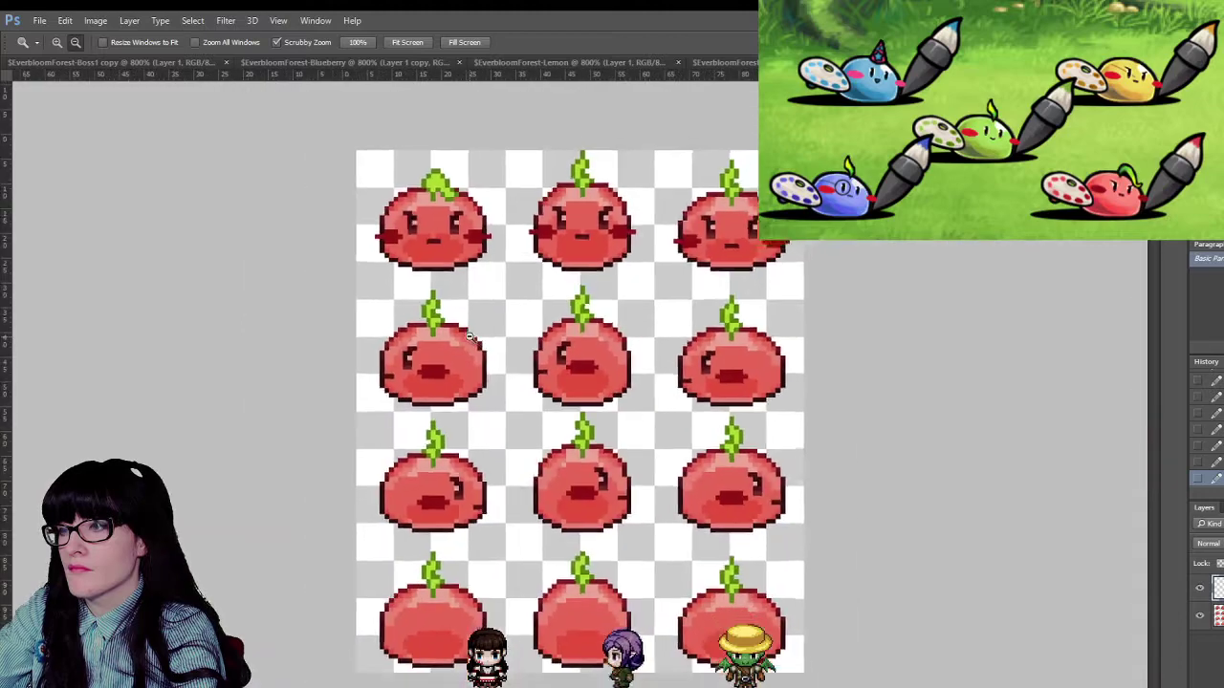
alt+click(482, 294)
alt+click(538, 348)
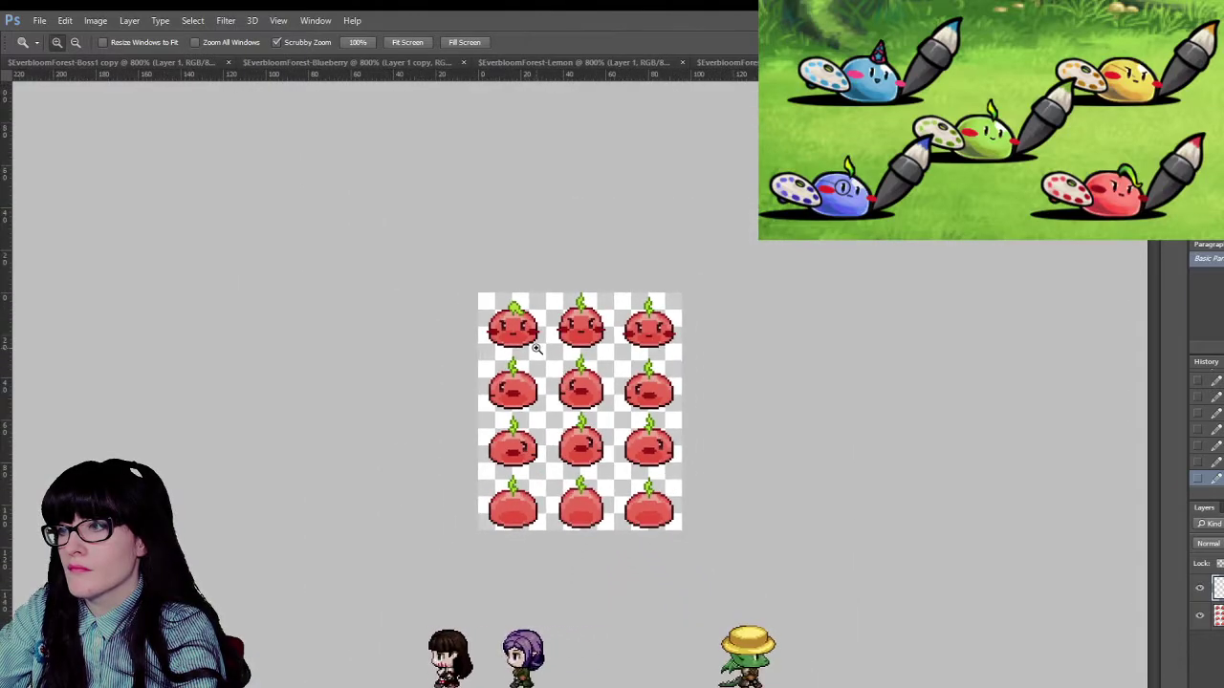
key(ctrl+plus)
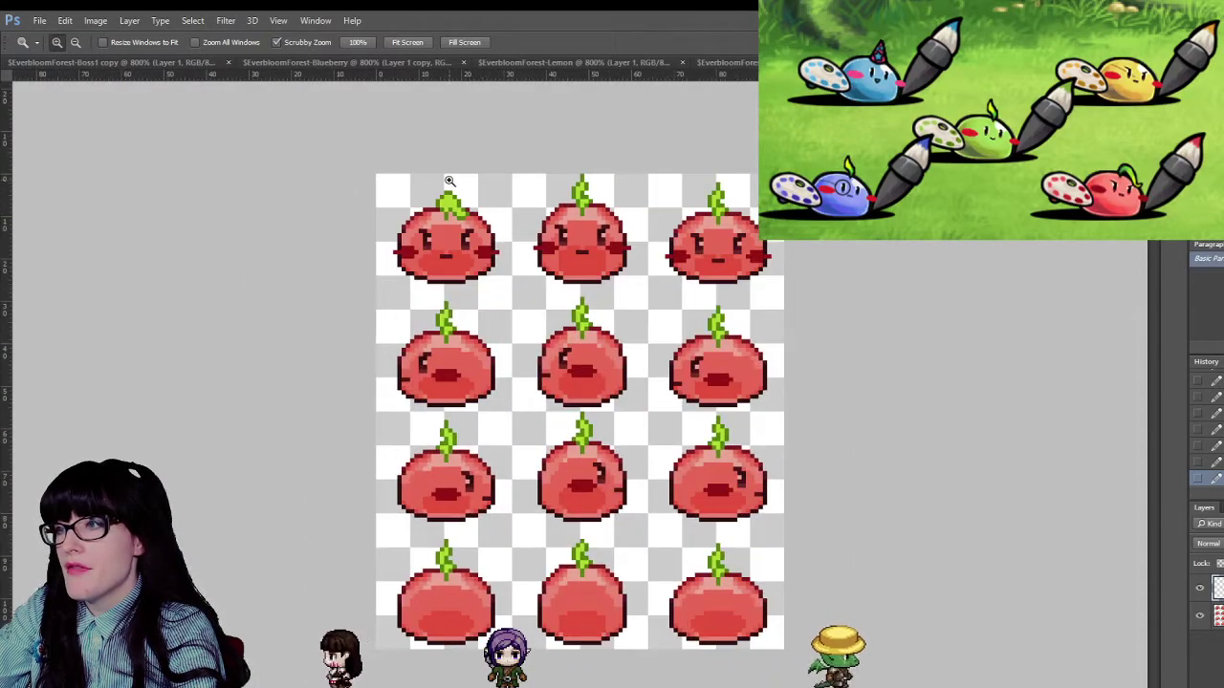
key(ctrl+plus)
drag(448, 180, 450, 163)
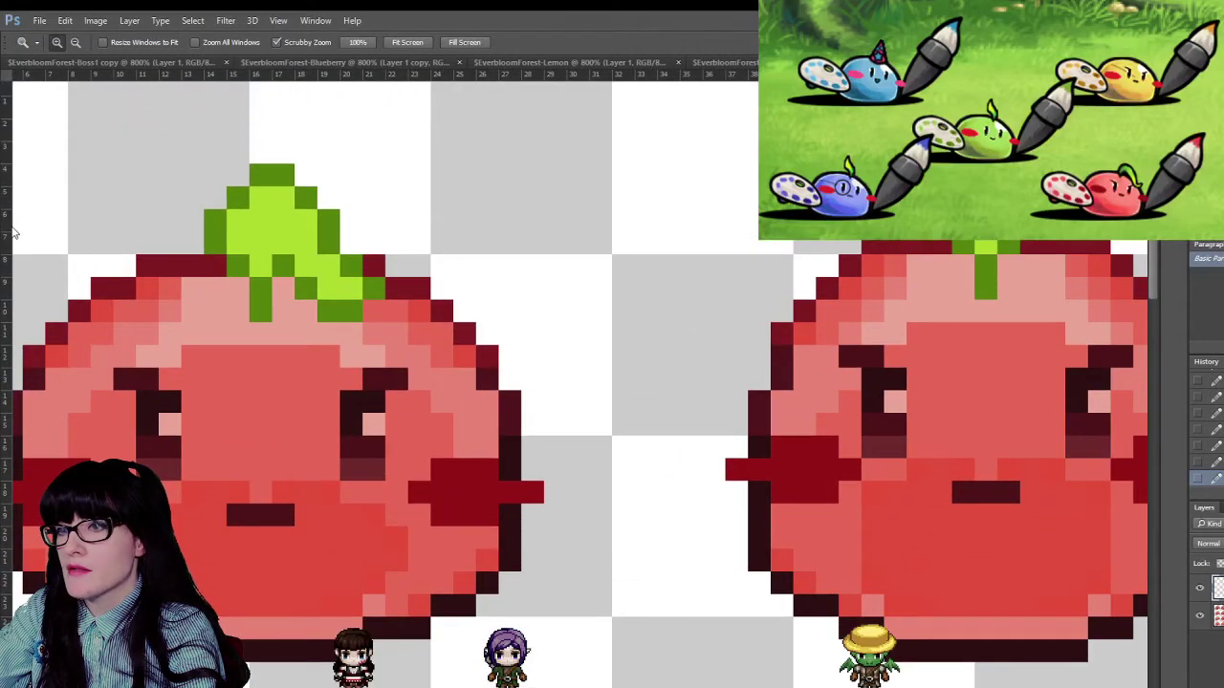
key(i)
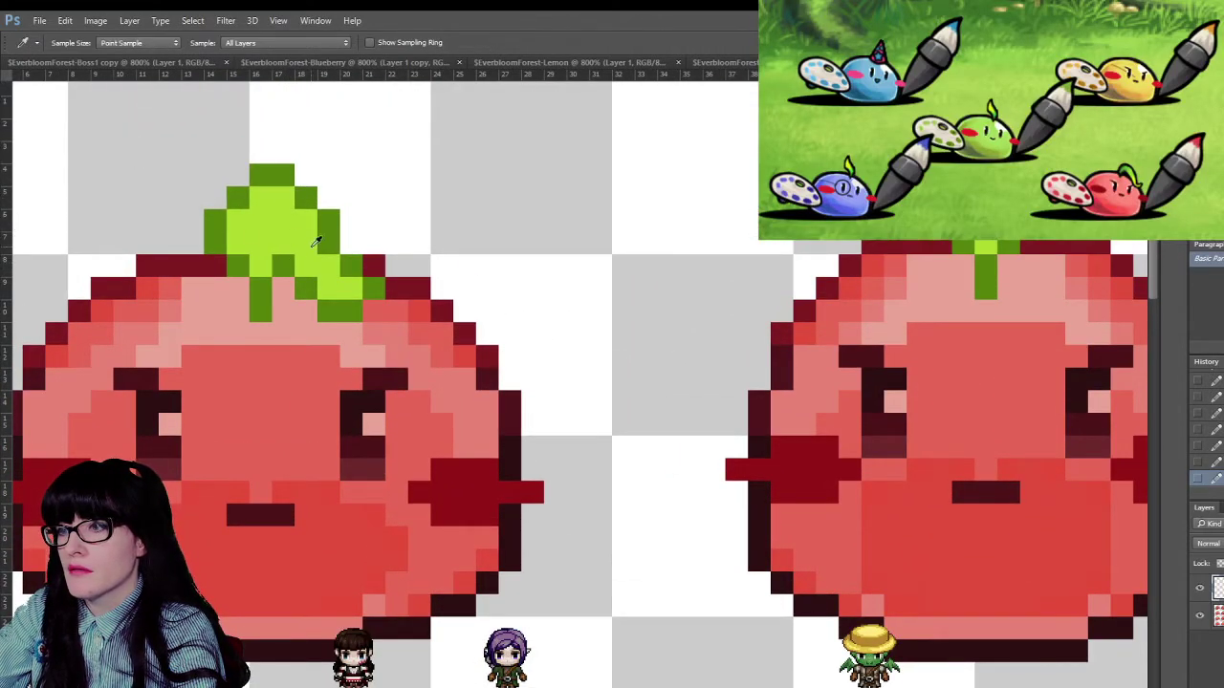
key(b)
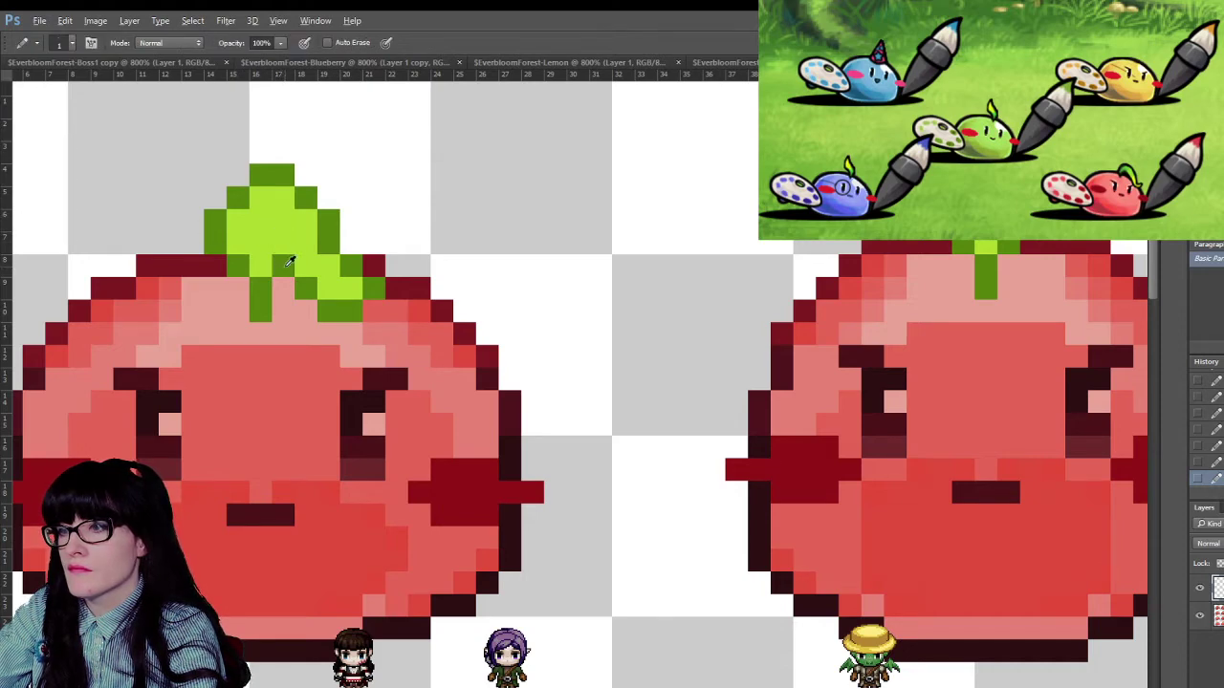
click(286, 243)
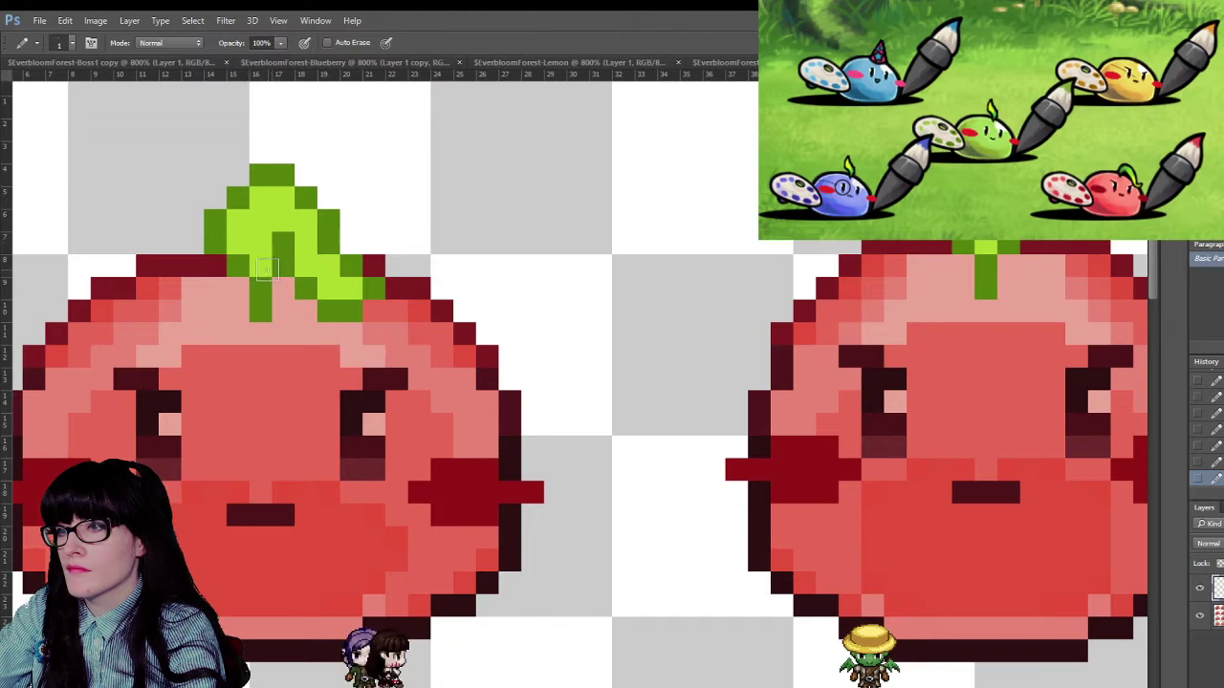
click(284, 266)
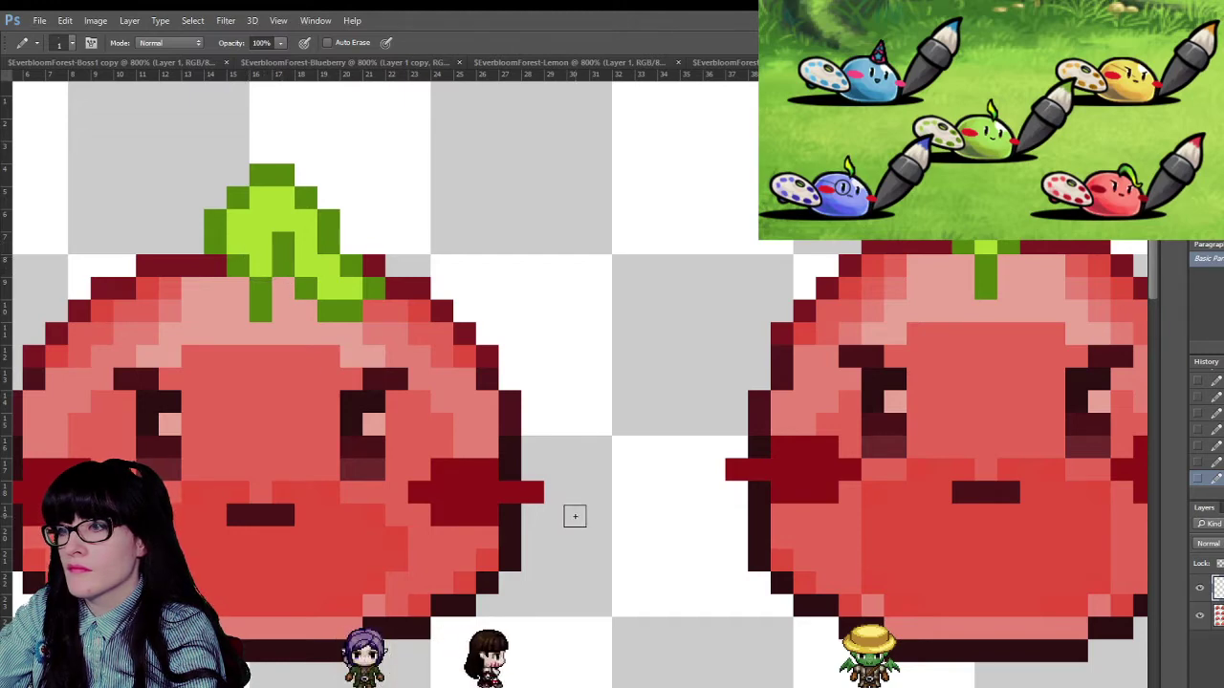
- Repaint the lower pixel of the leaf's notch in the dark red of the body outline, keeping dark green above it
key(m)
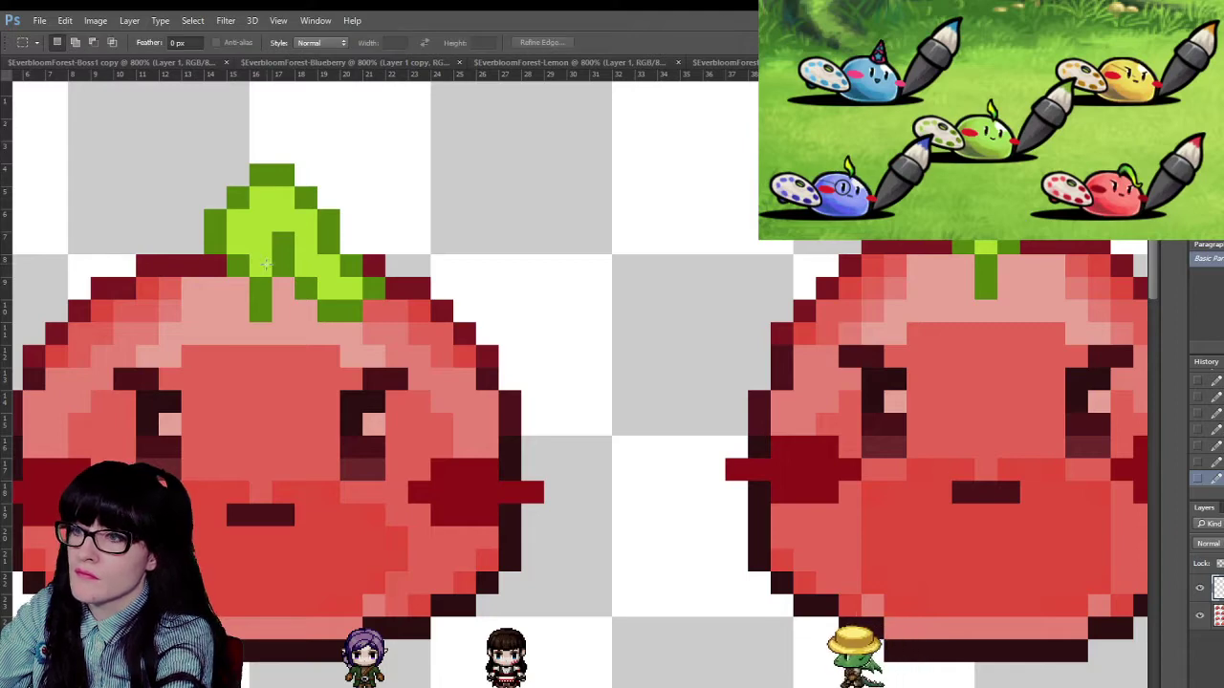
drag(278, 260, 292, 276)
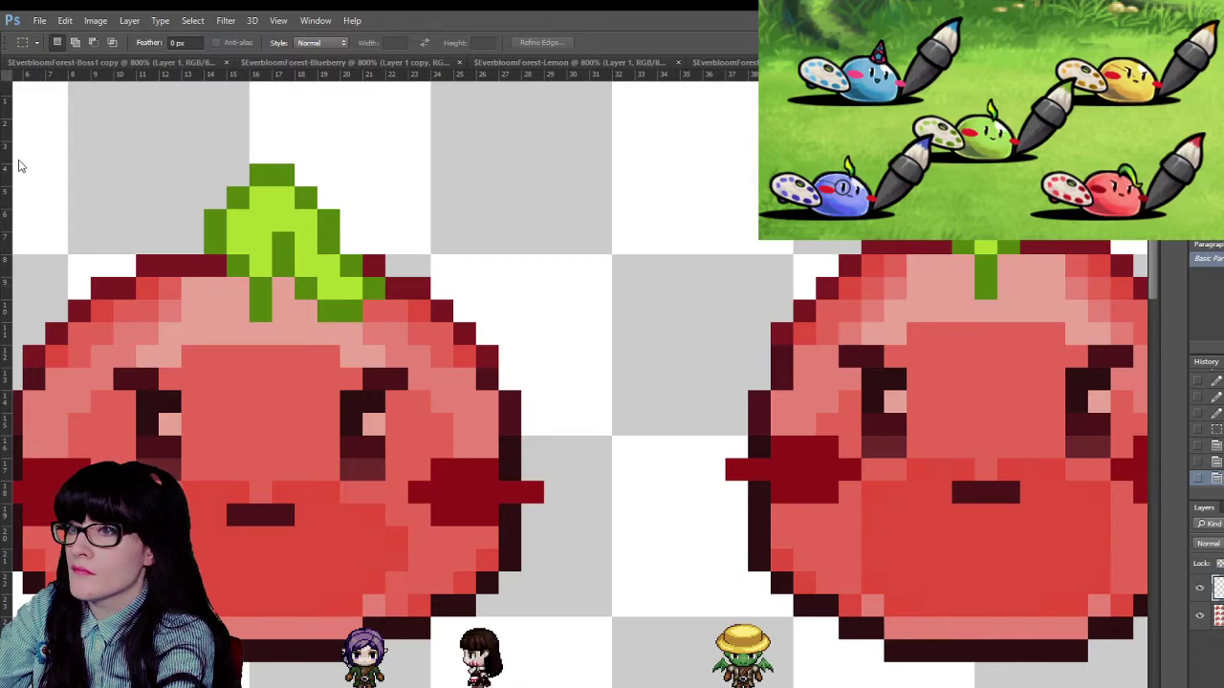
key(i)
key(b)
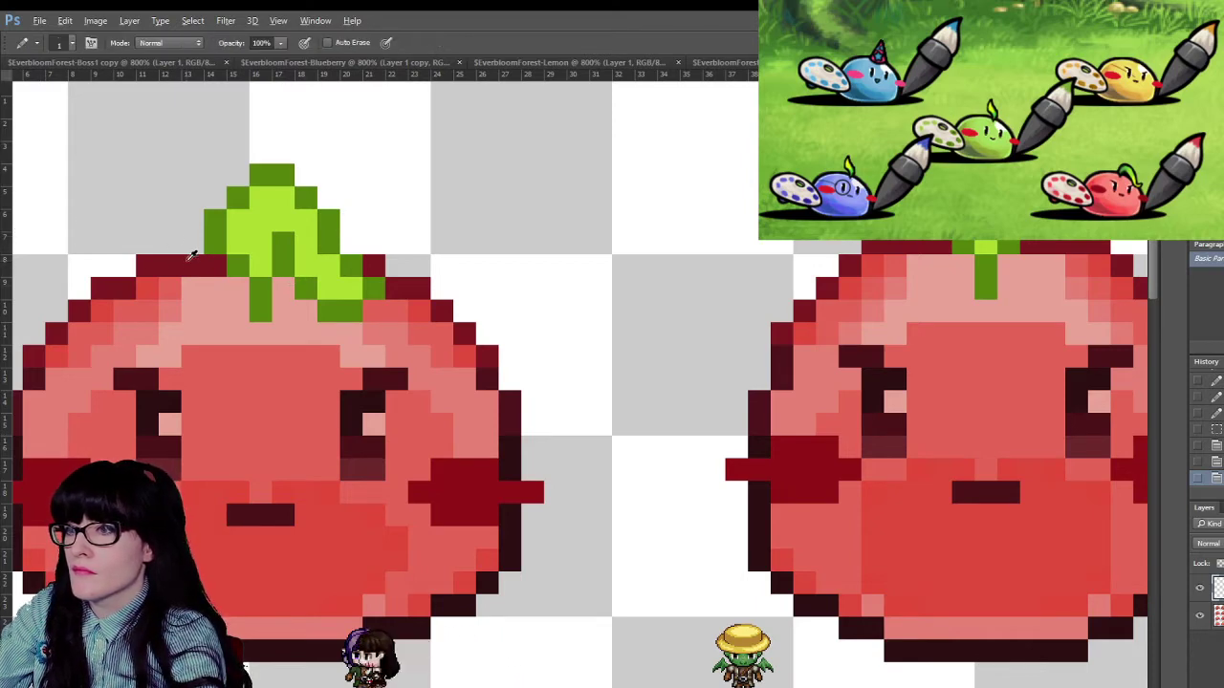
click(283, 265)
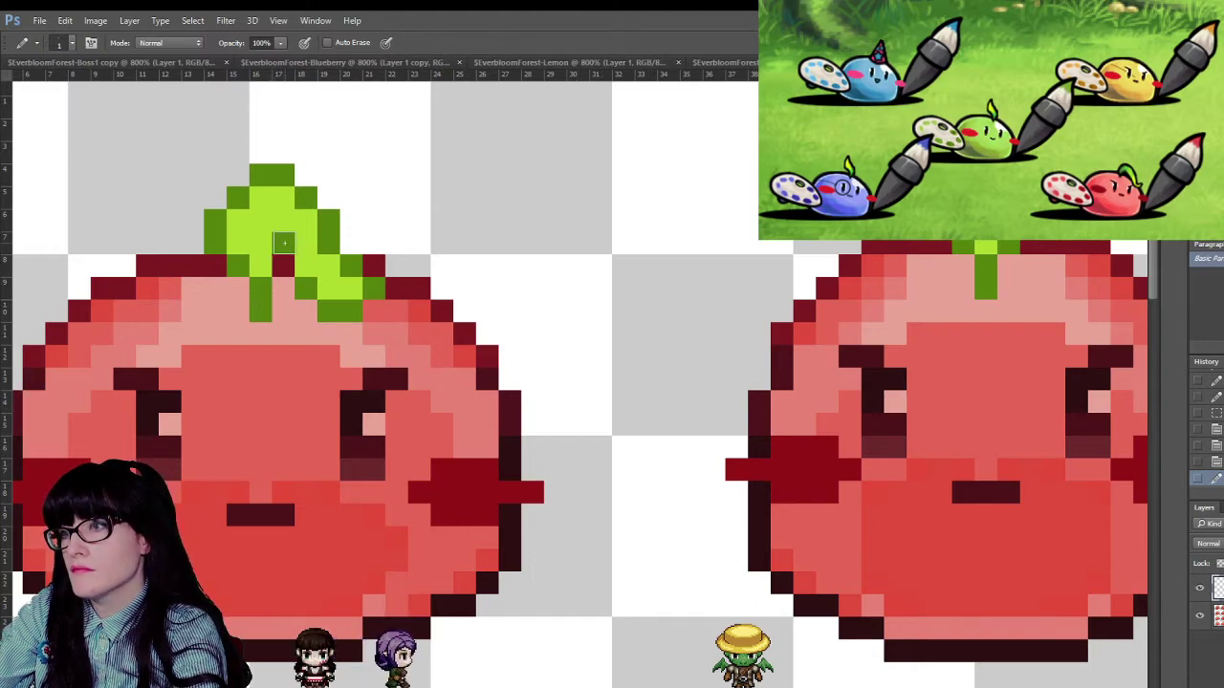
click(283, 243)
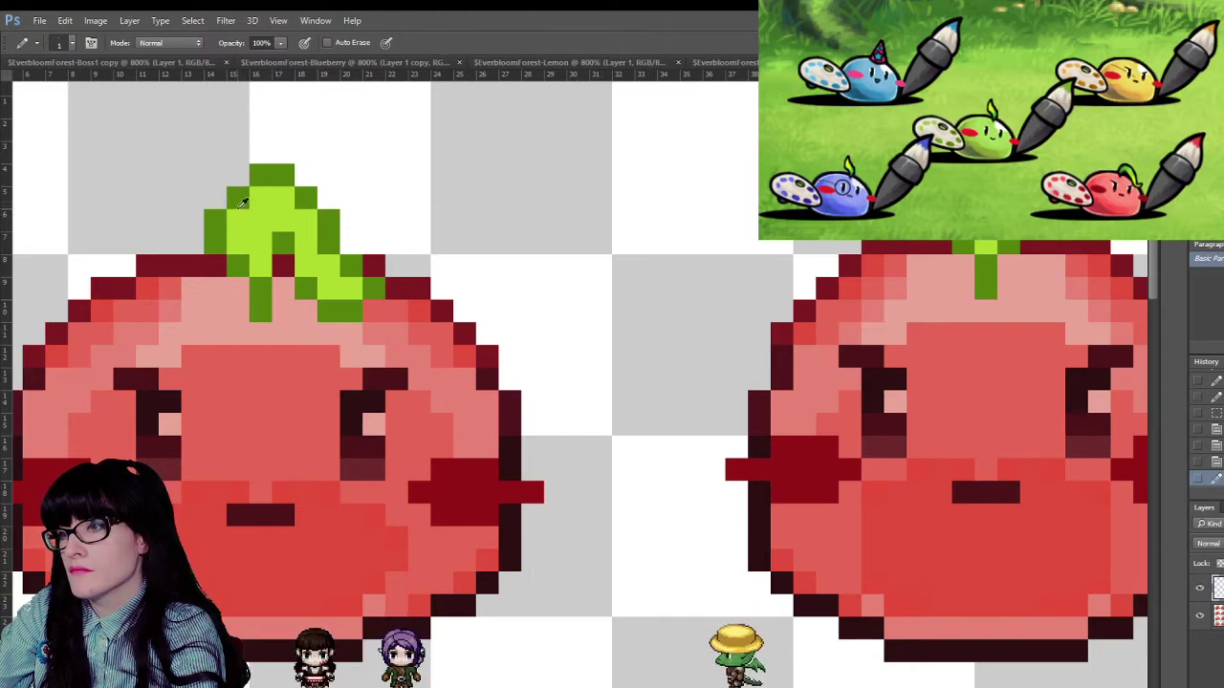
- Narrow the leaf's left side by recolouring its inner column dark green and deleting the outer column of outline pixels
click(237, 214)
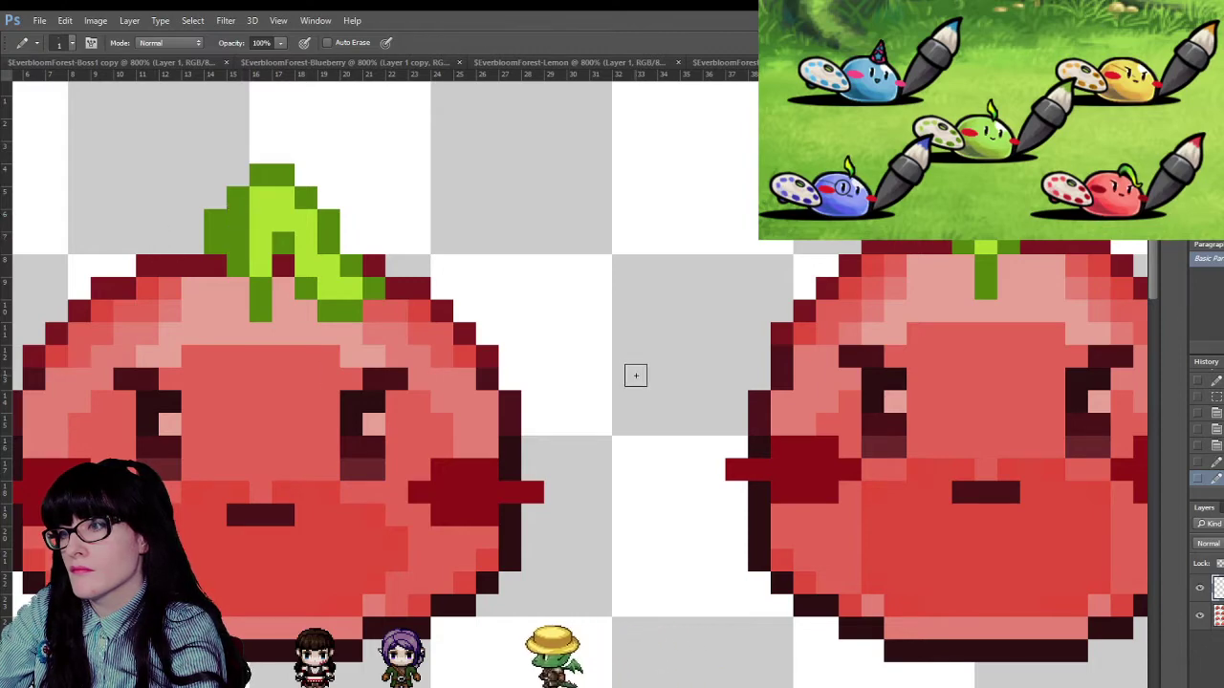
key(m)
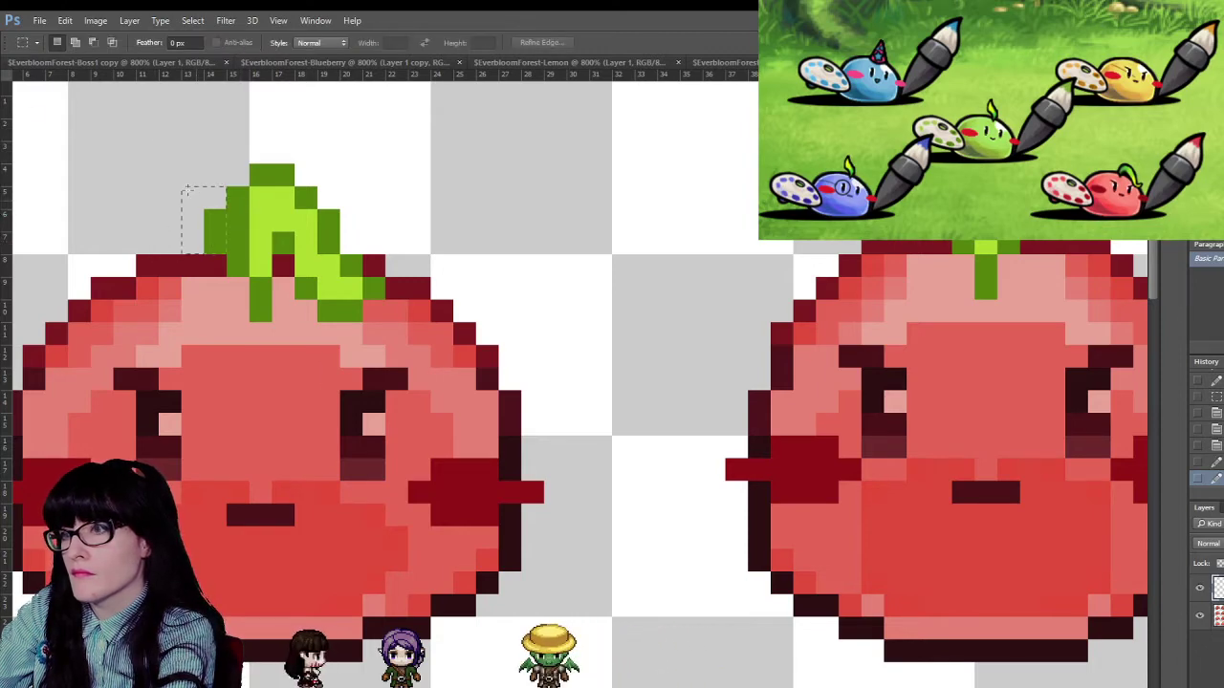
key(Delete)
key(ctrl+d)
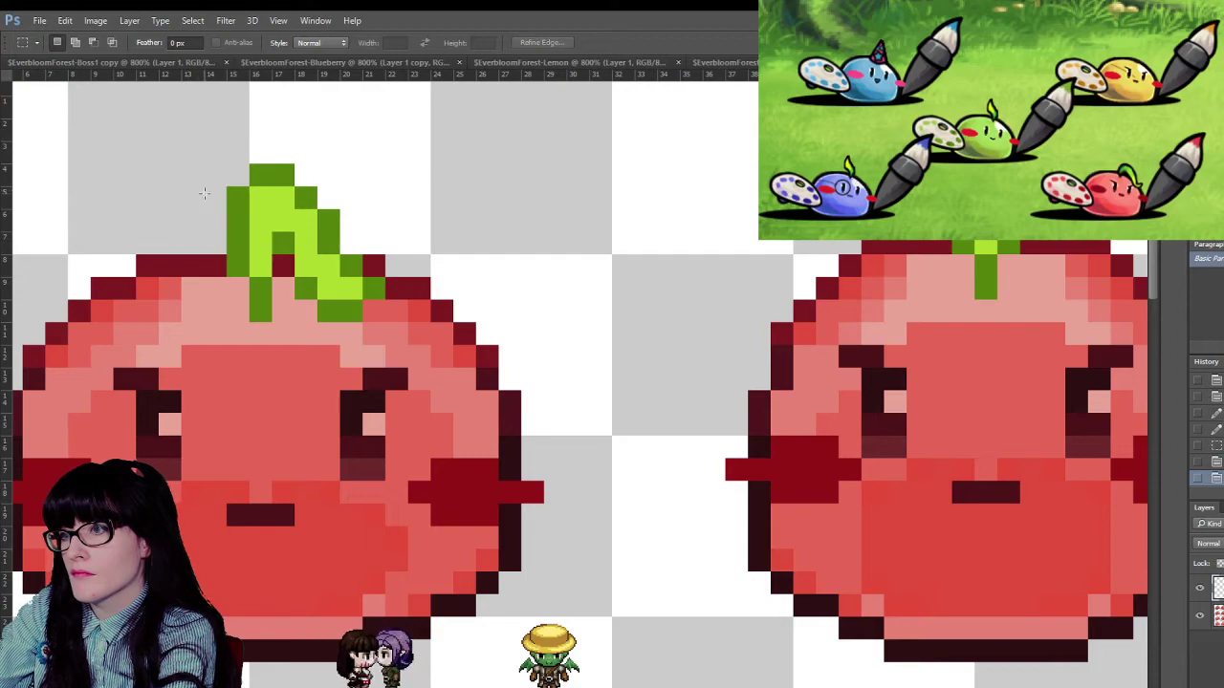
- Compare the narrowed leaf with its wider version at small size on the whole sheet by stepping back and forward through the edits
click(13, 466)
alt+click(619, 367)
alt+click(626, 377)
alt+click(644, 402)
alt+click(646, 403)
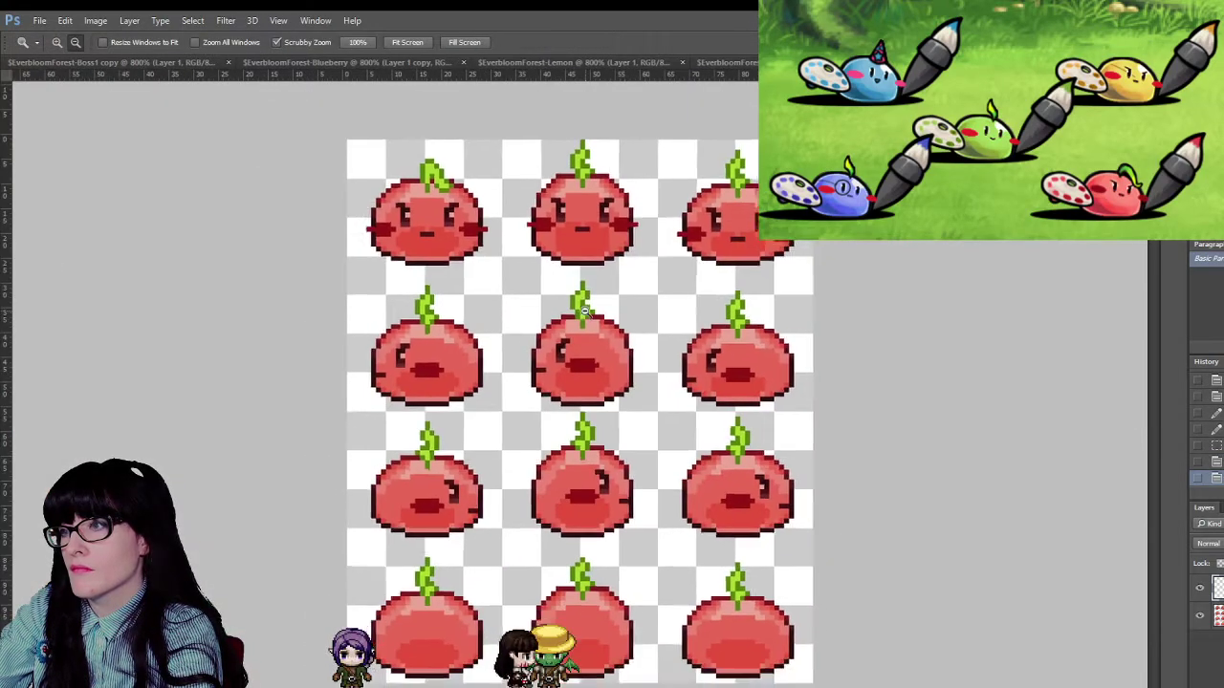
alt+click(584, 310)
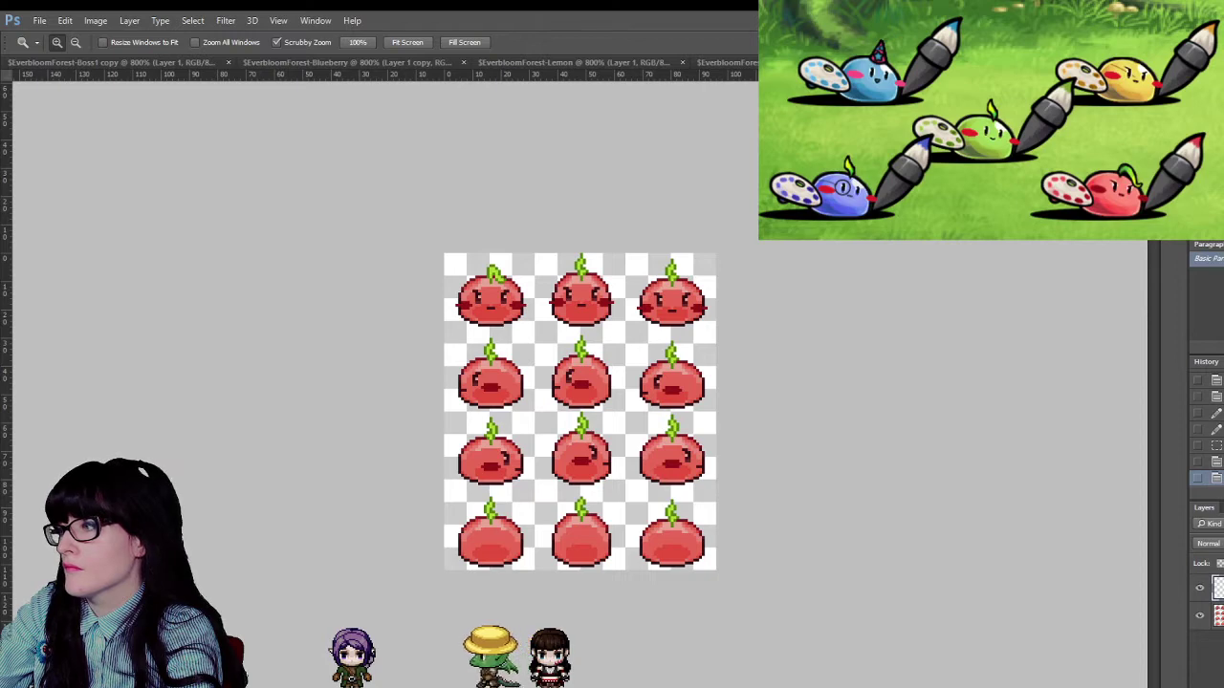
key(ctrl+alt+z)
key(ctrl+alt+z)
key(ctrl+alt+z)
key(ctrl+alt+z)
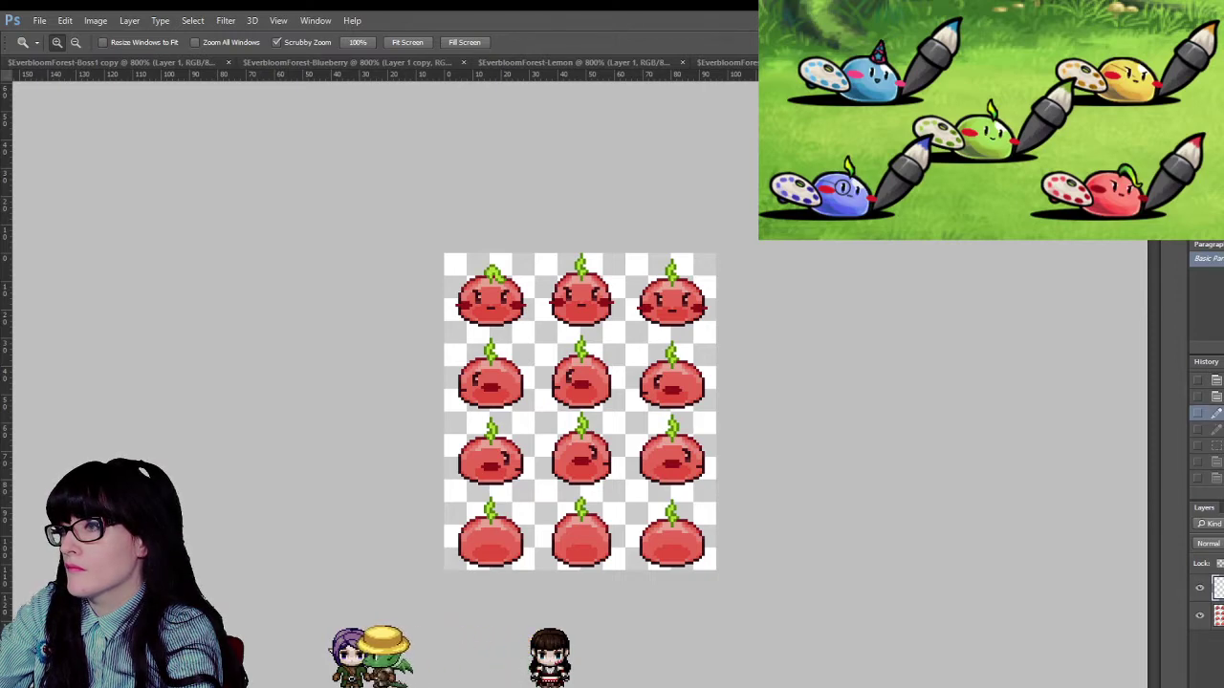
key(ctrl+shift+z)
key(ctrl+shift+z)
key(ctrl+shift+z)
key(ctrl+shift+z)
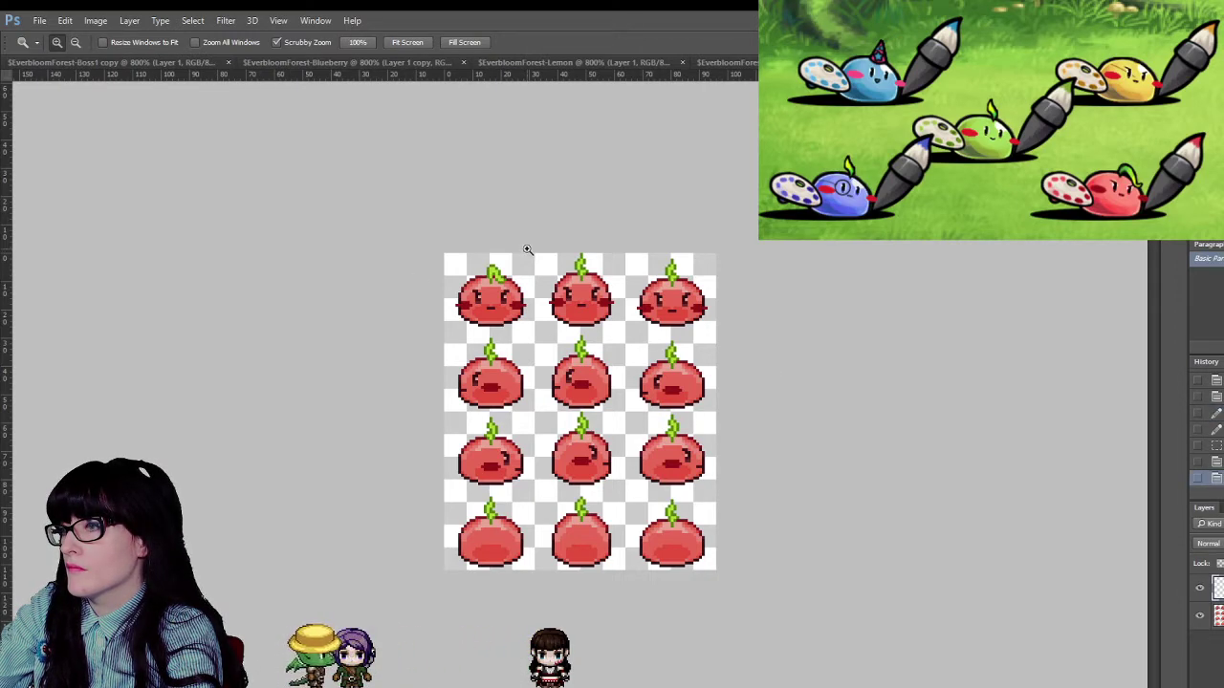
- Pencil the leaf's notch one pixel higher in dark green and add a dark green pixel along the drooping part's inner edge
drag(472, 246, 406, 177)
scroll(119, 198, up, 1)
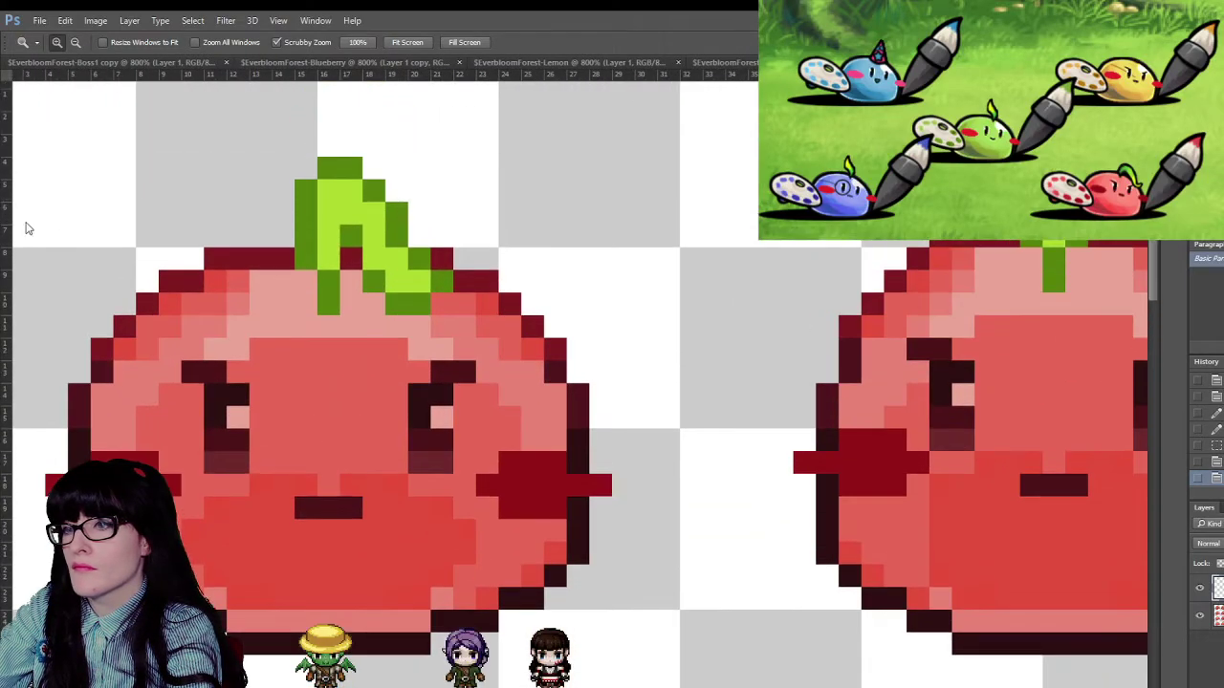
key(i)
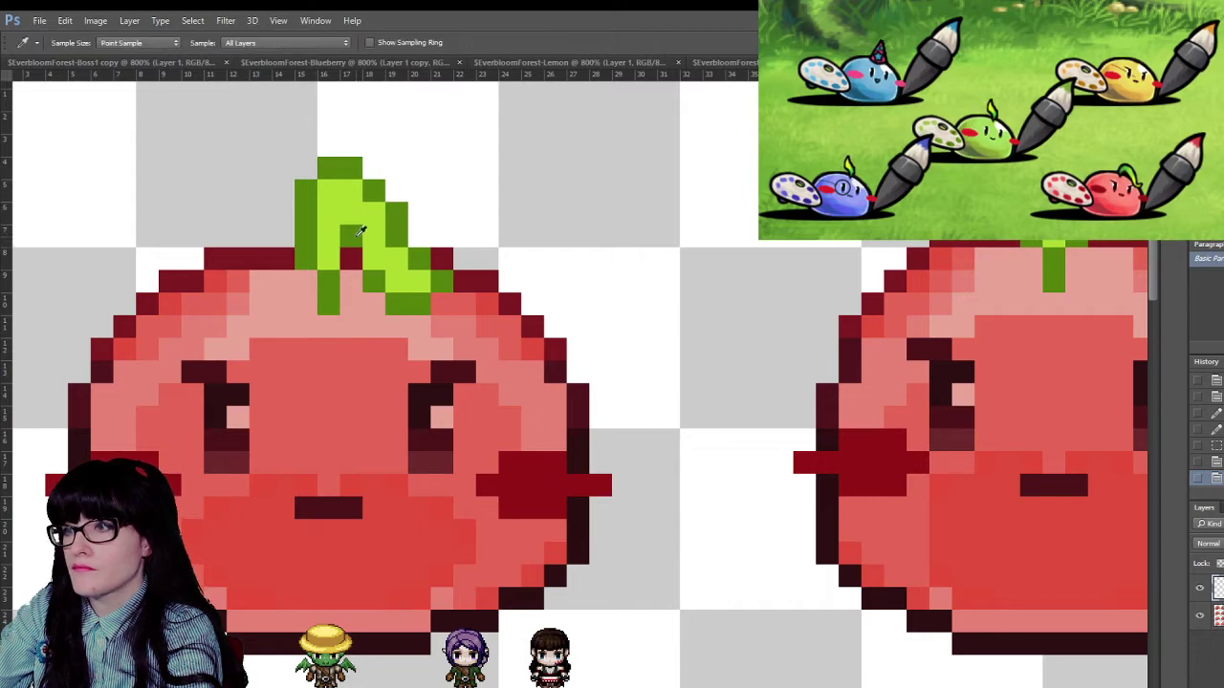
key(b)
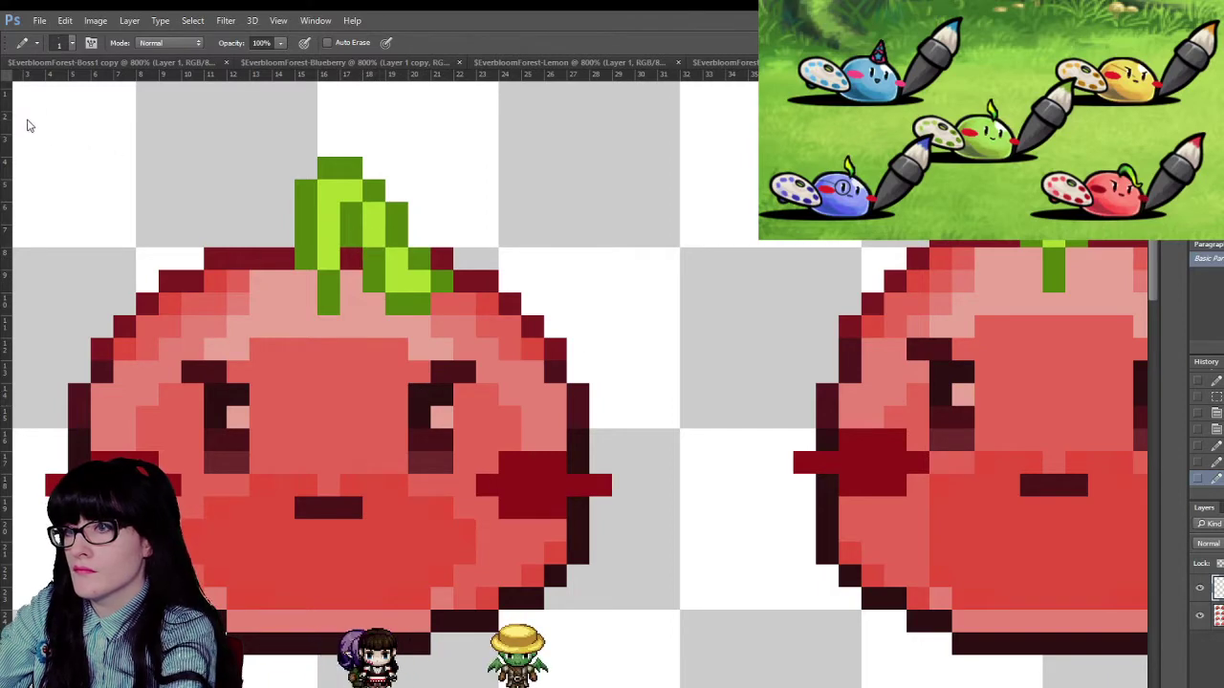
- Delete the leftover inner outline pixel of the leaf's drooping part and move the neighbouring lower outline pixel up one pixel
key(m)
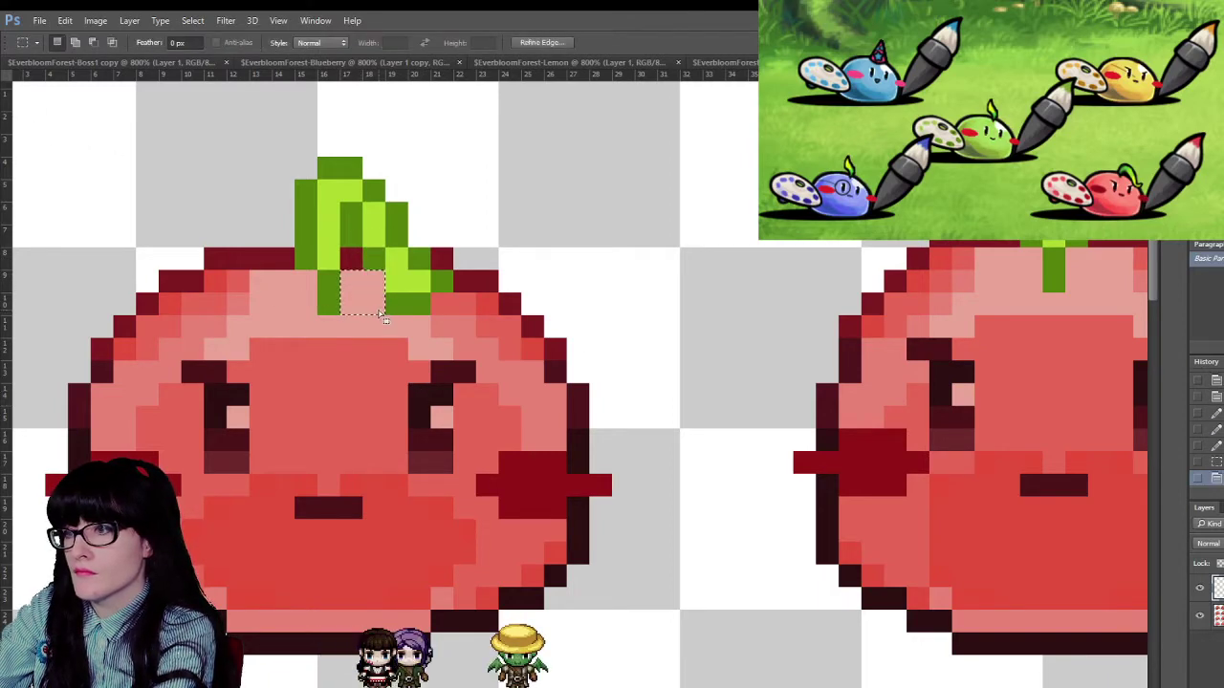
drag(522, 385, 544, 406)
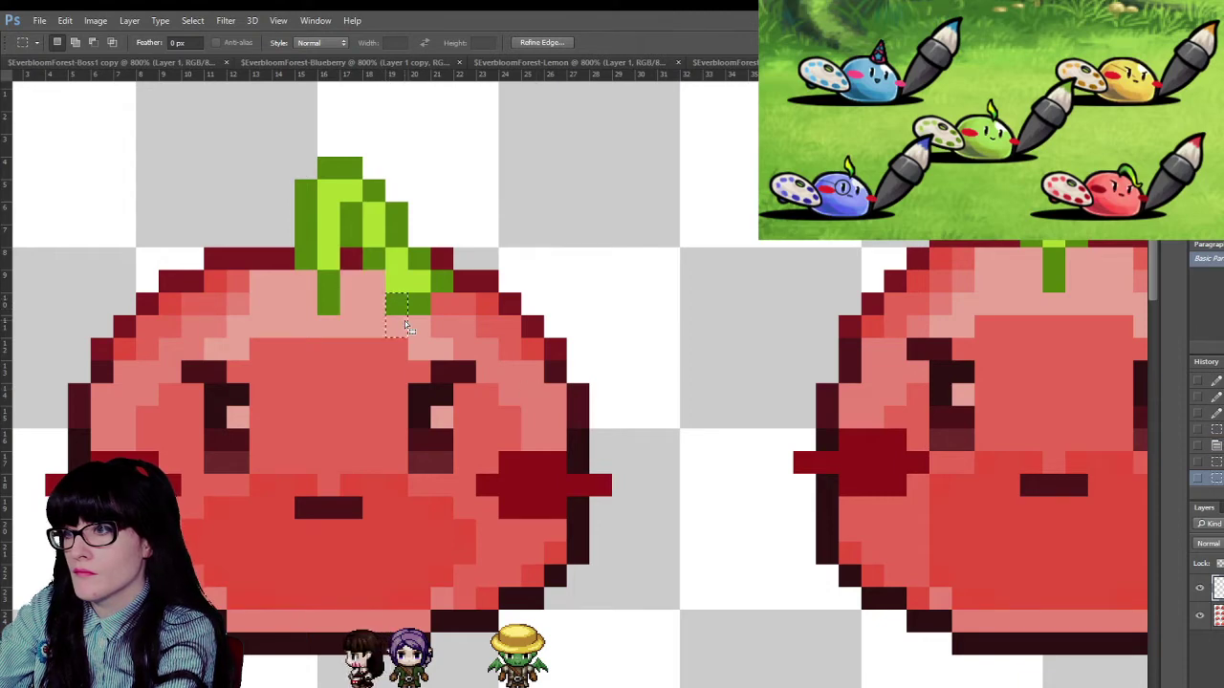
drag(407, 314, 385, 269)
key(ctrl+Right)
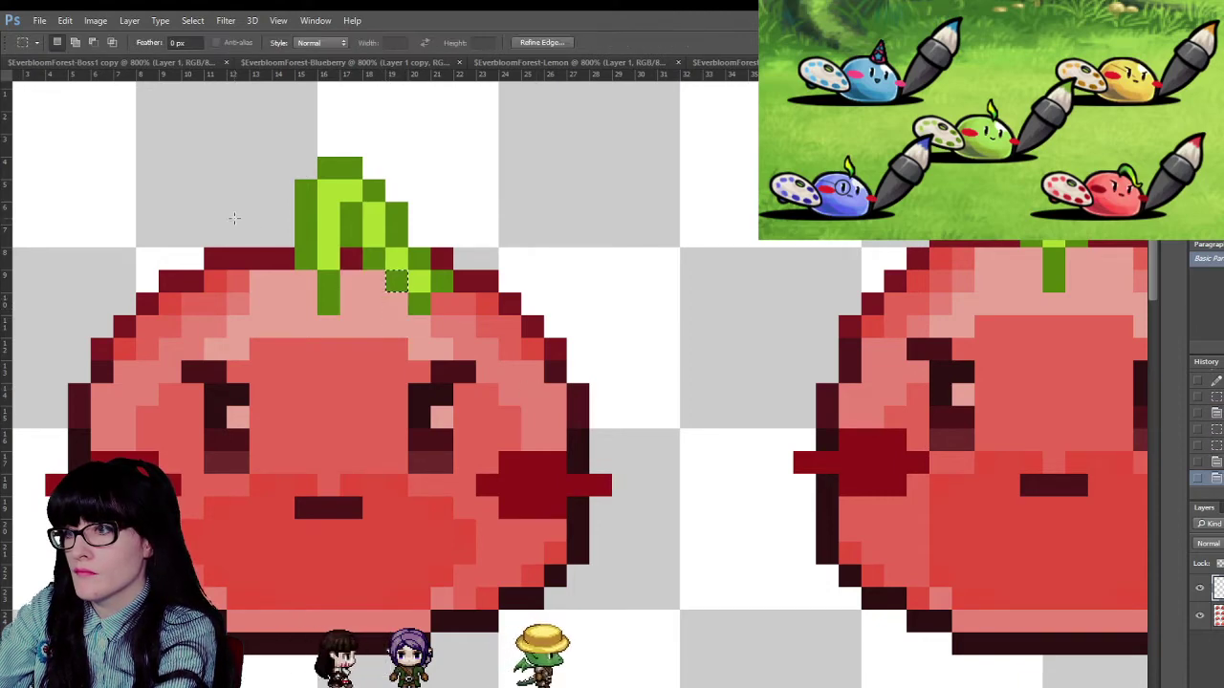
key(ctrl+d)
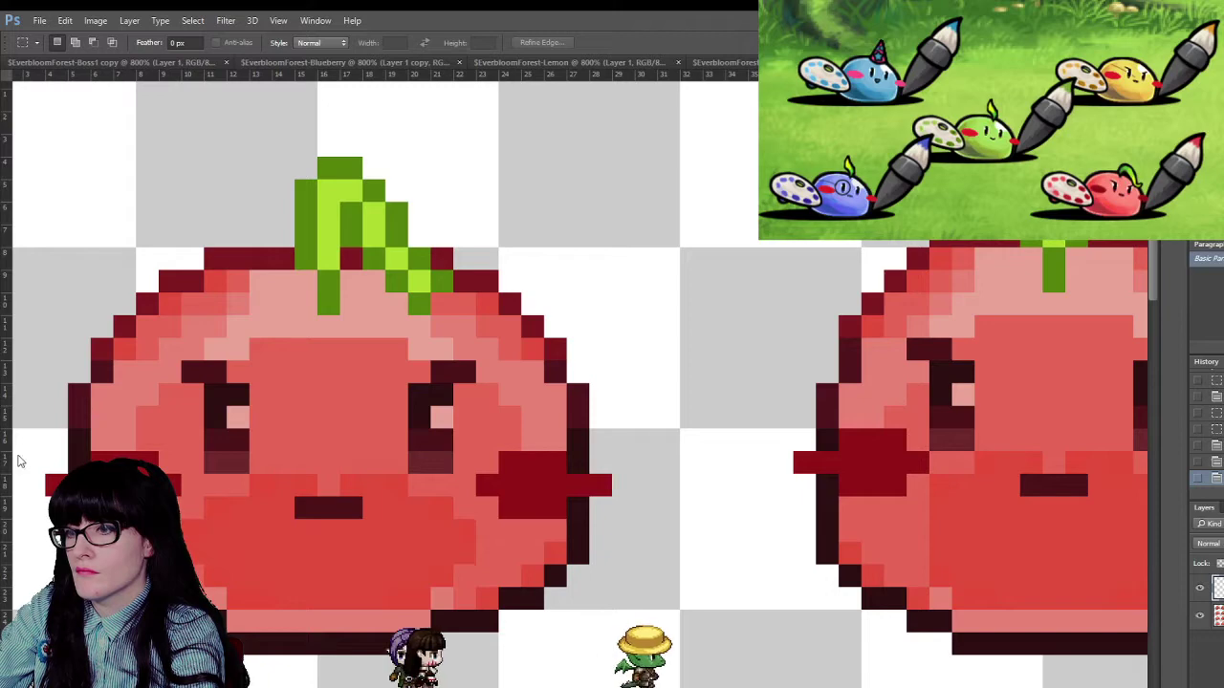
- Compare the leaf's trimmed drooping tip with its earlier version on the whole sheet and step back to the wider tip
click(4, 459)
alt+click(405, 362)
alt+click(404, 361)
alt+click(404, 361)
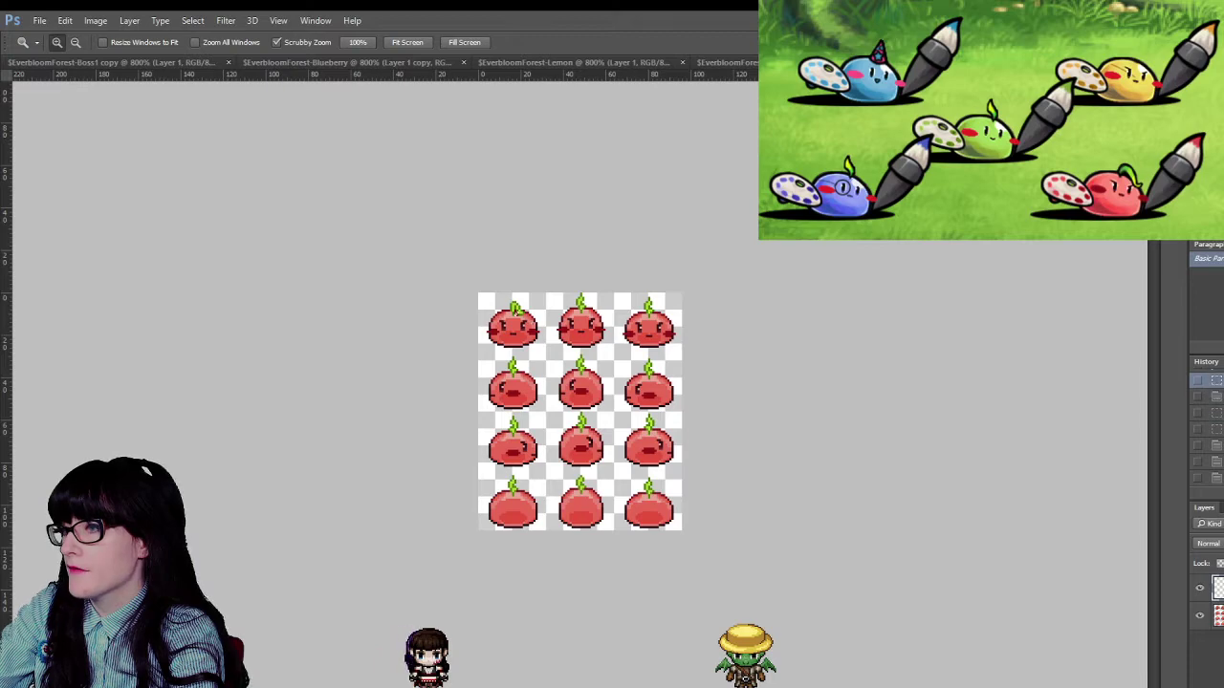
key(ctrl+plus)
key(m)
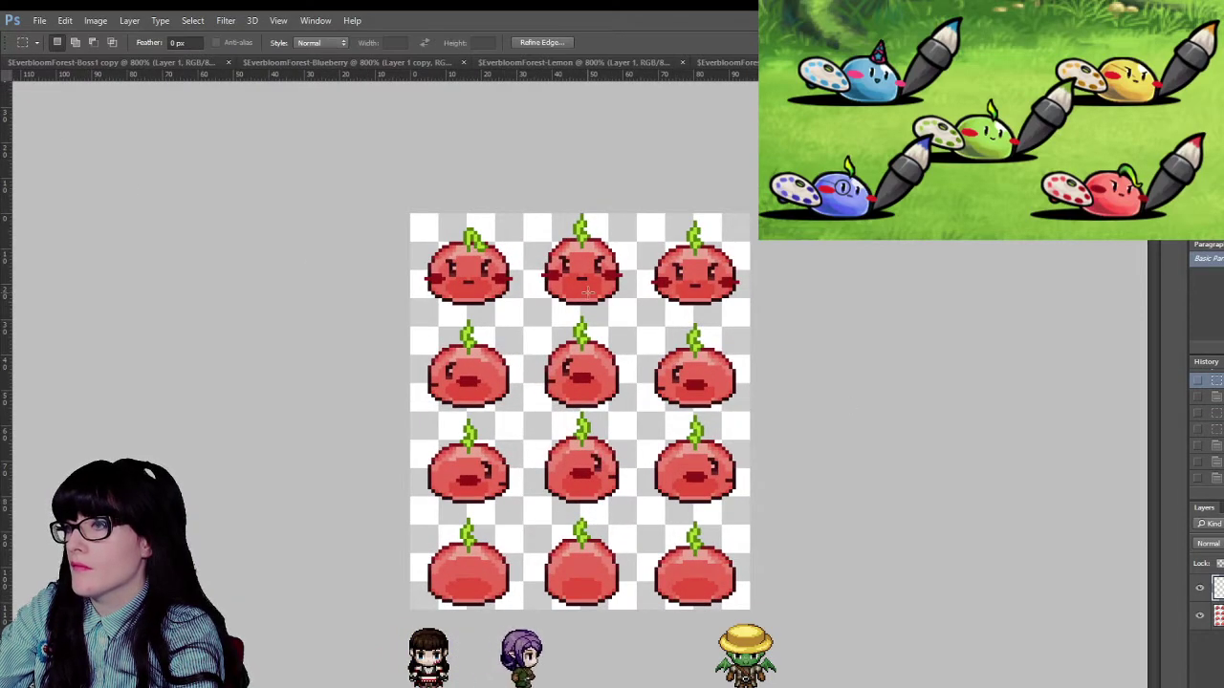
click(587, 292)
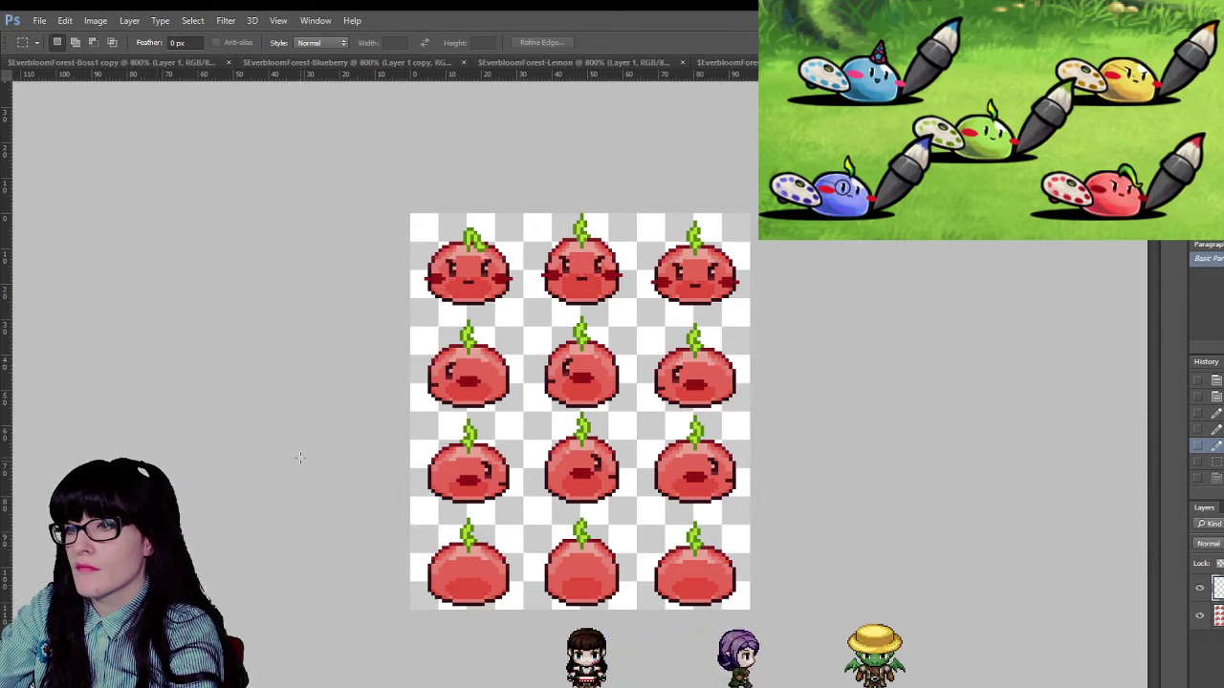
- Pencil the light green pixel at the leaf's upper-left bend dark green and delete the outer corner pixel beside it
key(z)
drag(431, 191, 48, 157)
key(i)
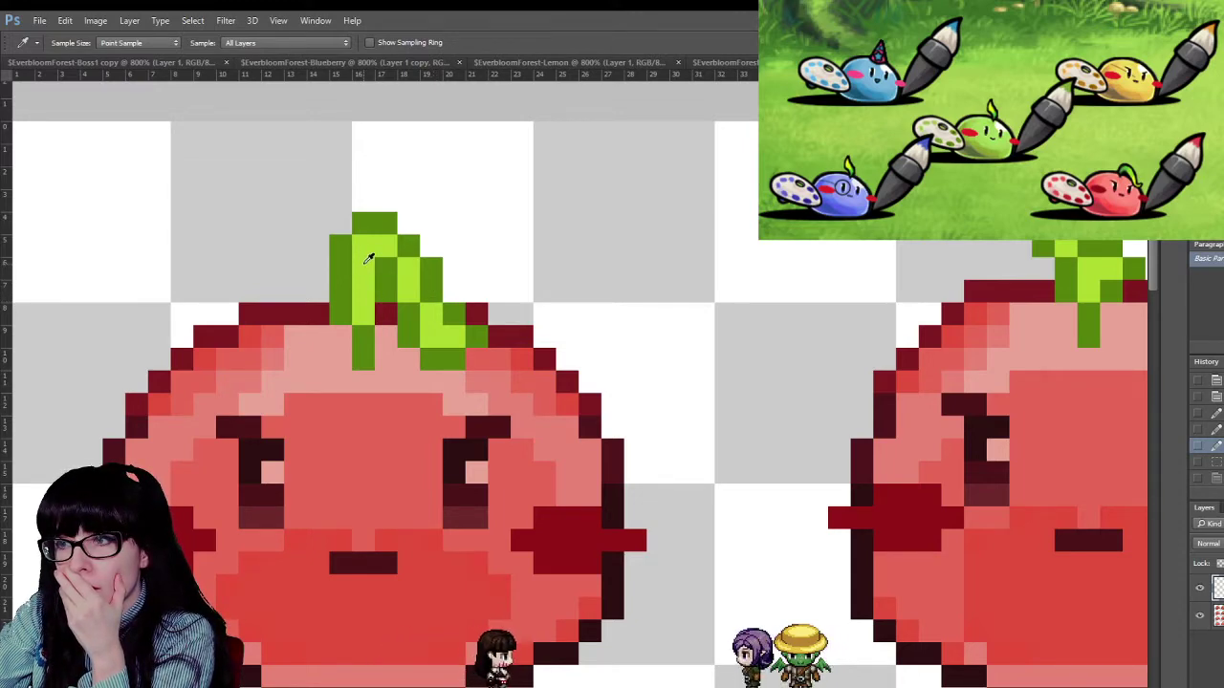
key(m)
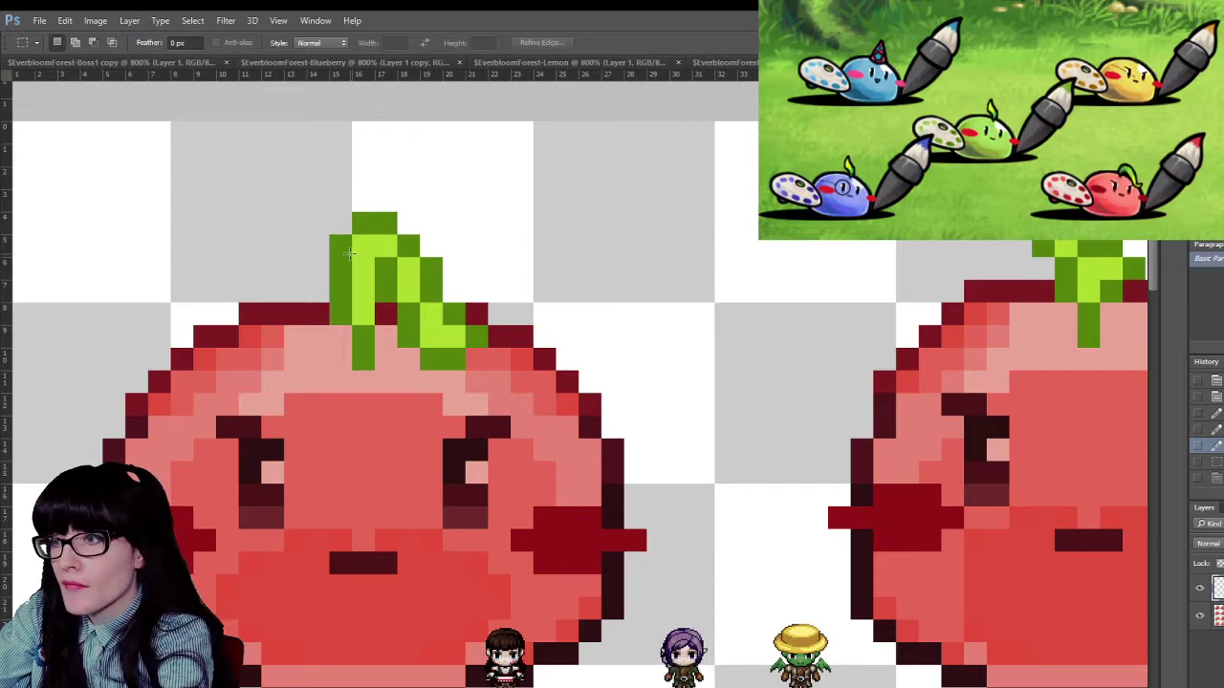
key(i)
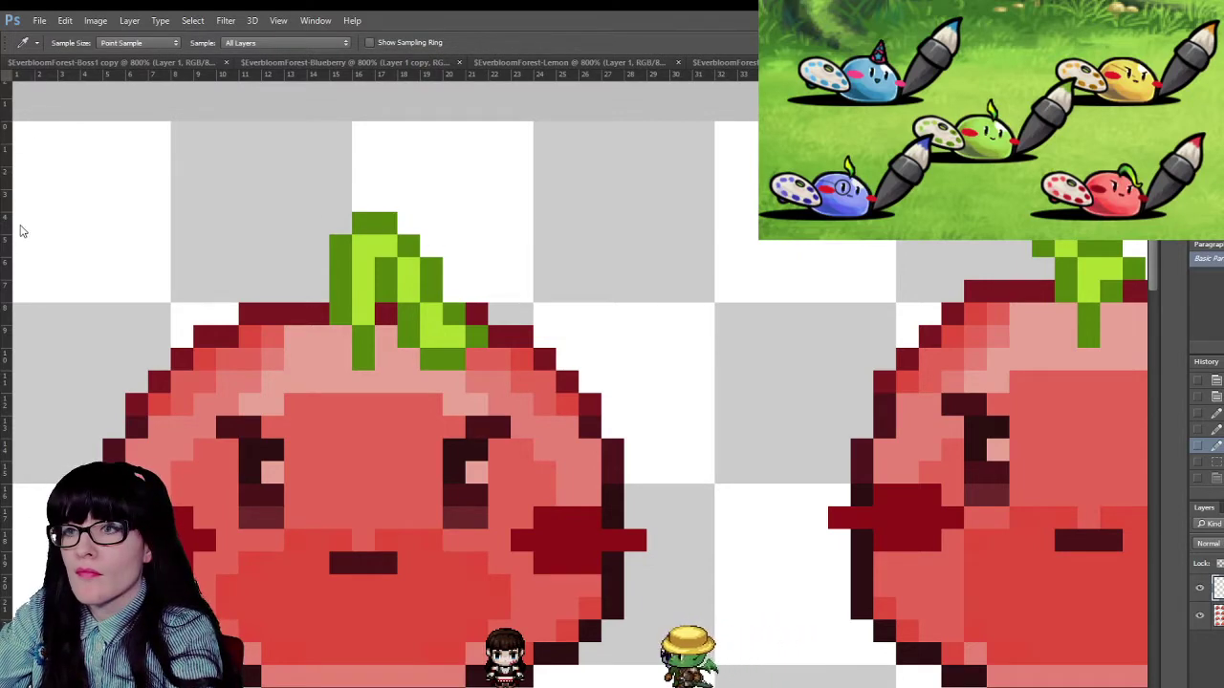
key(b)
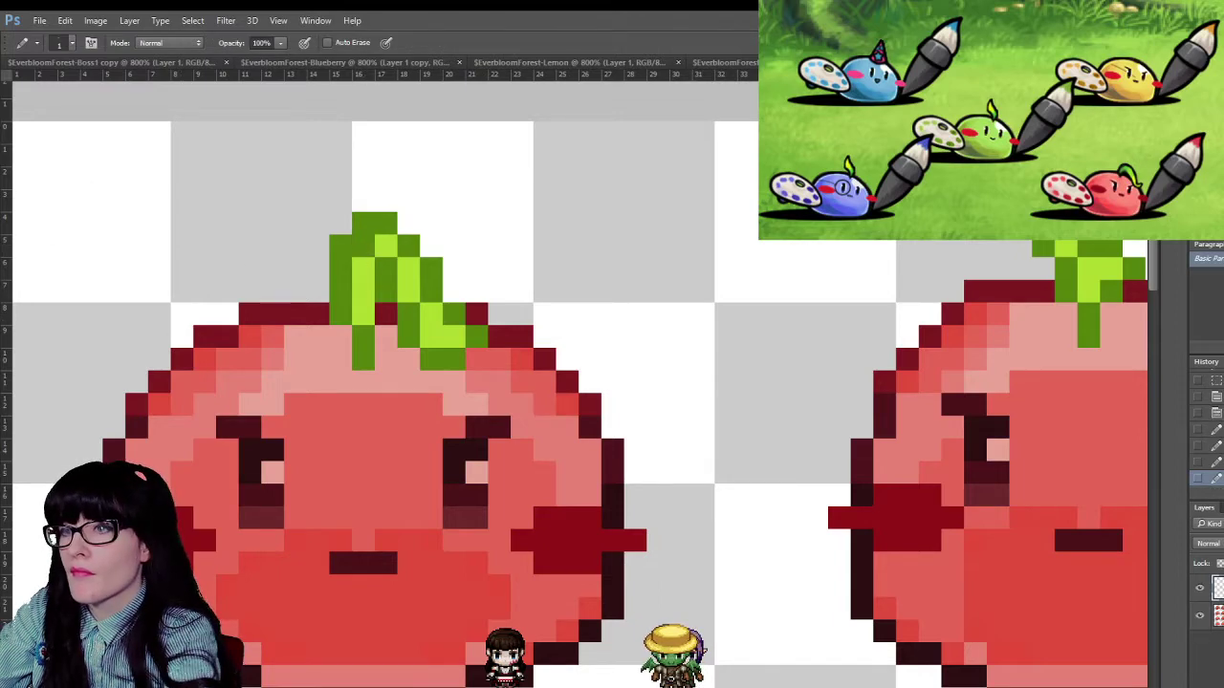
key(m)
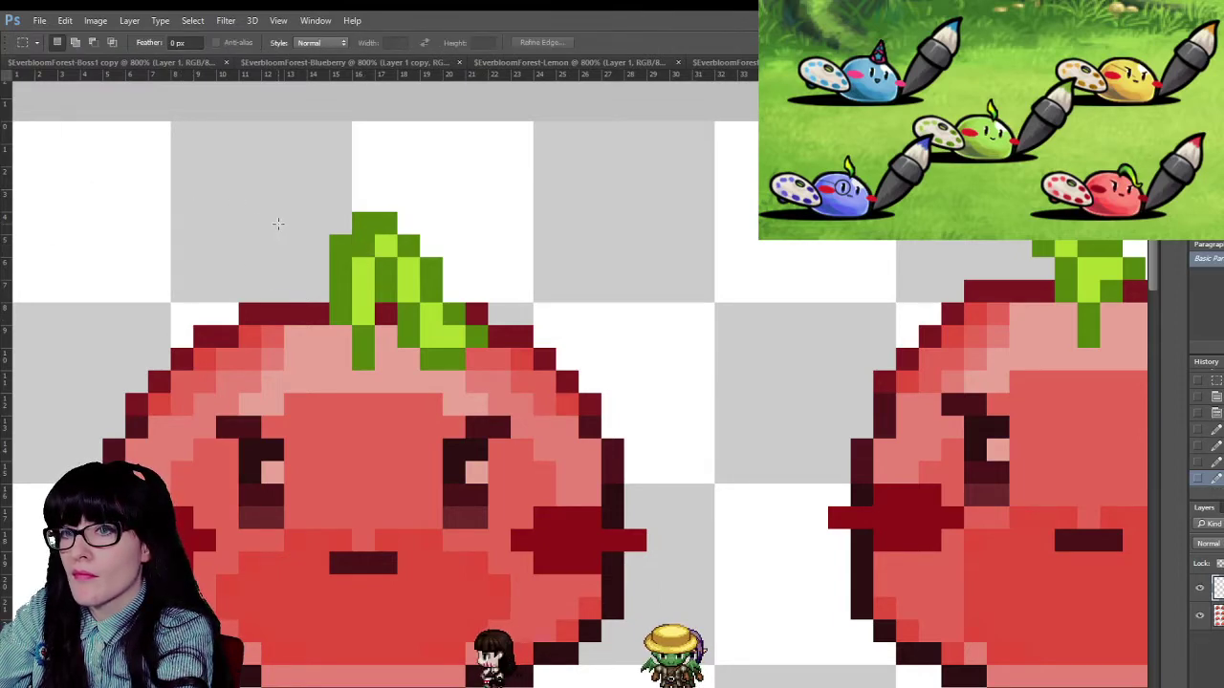
key(Left)
key(Delete)
key(ctrl+d)
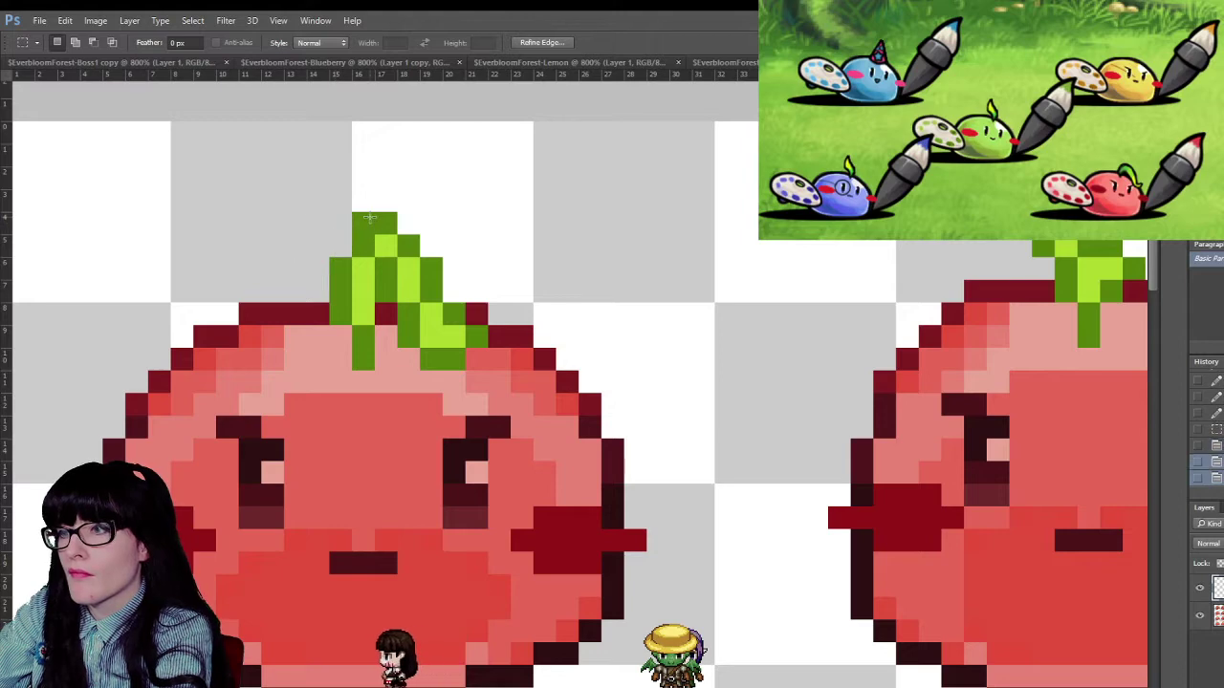
- Delete the left pixel of the leaf's top outline and redraw that outline three pixels wide in dark green, refilling the outer corner
drag(381, 241, 333, 195)
key(Delete)
key(ctrl+d)
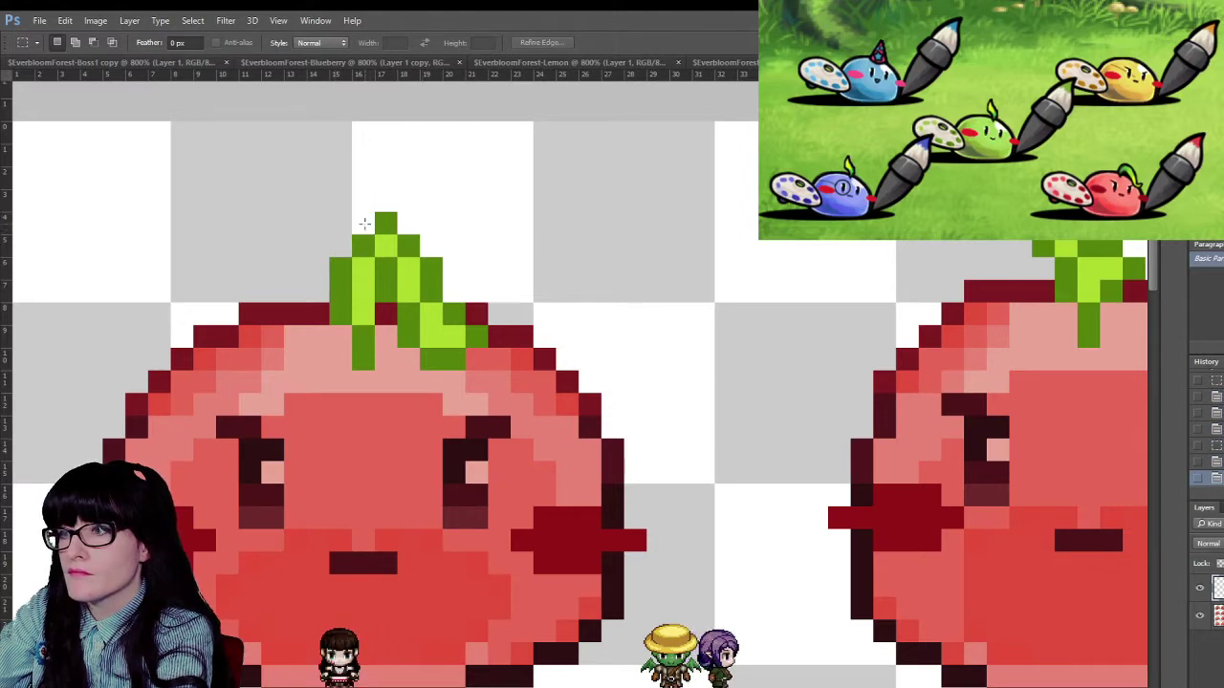
key(b)
click(407, 223)
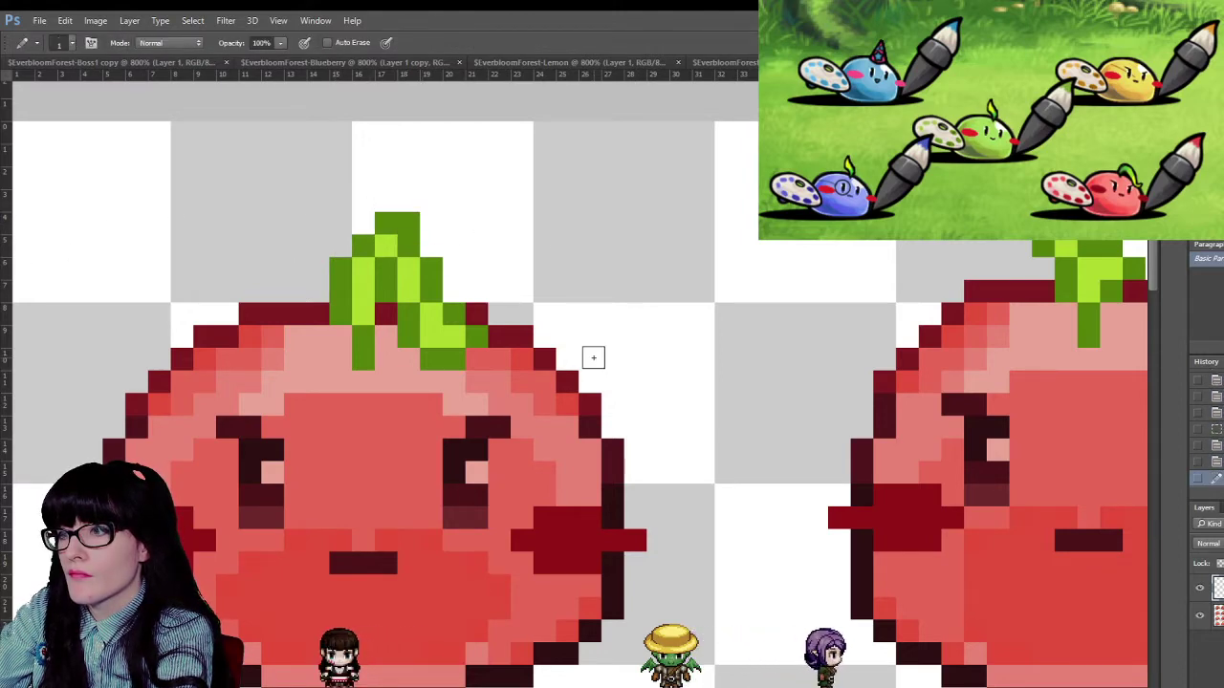
click(363, 220)
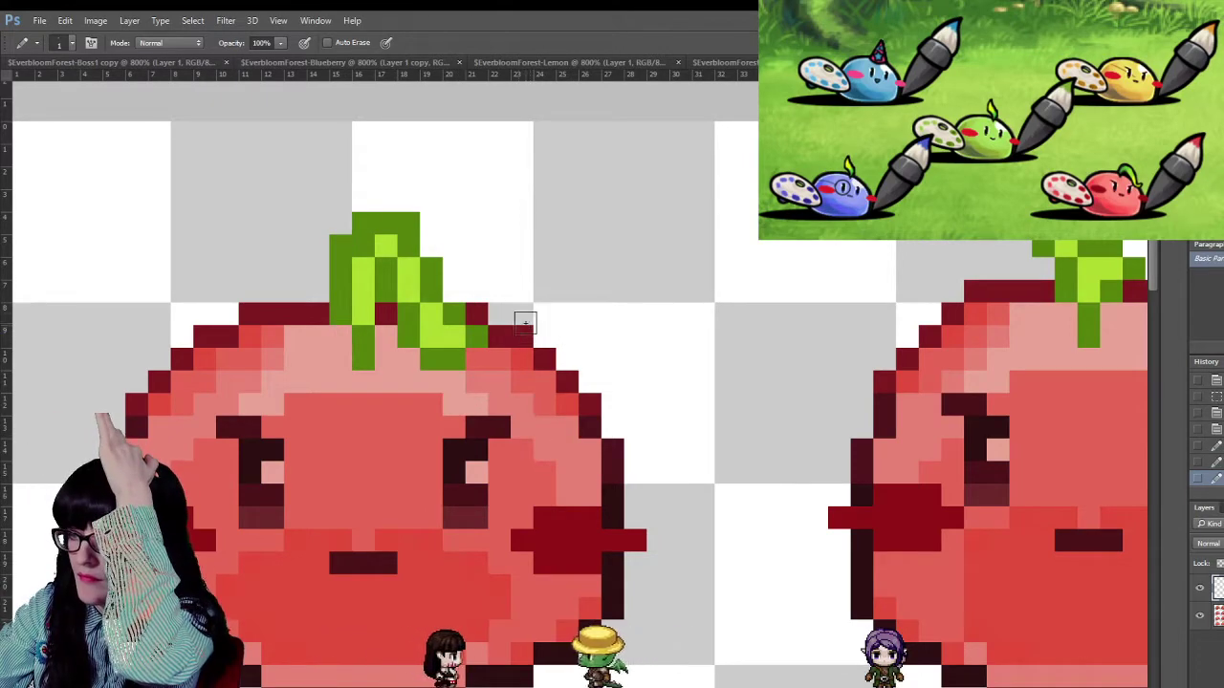
- Compare the leaf with the pointed peak and with the three-pixel-wide top at small size by stepping through the edits
key(ctrl+alt+z)
key(ctrl+alt+z)
key(ctrl+alt+z)
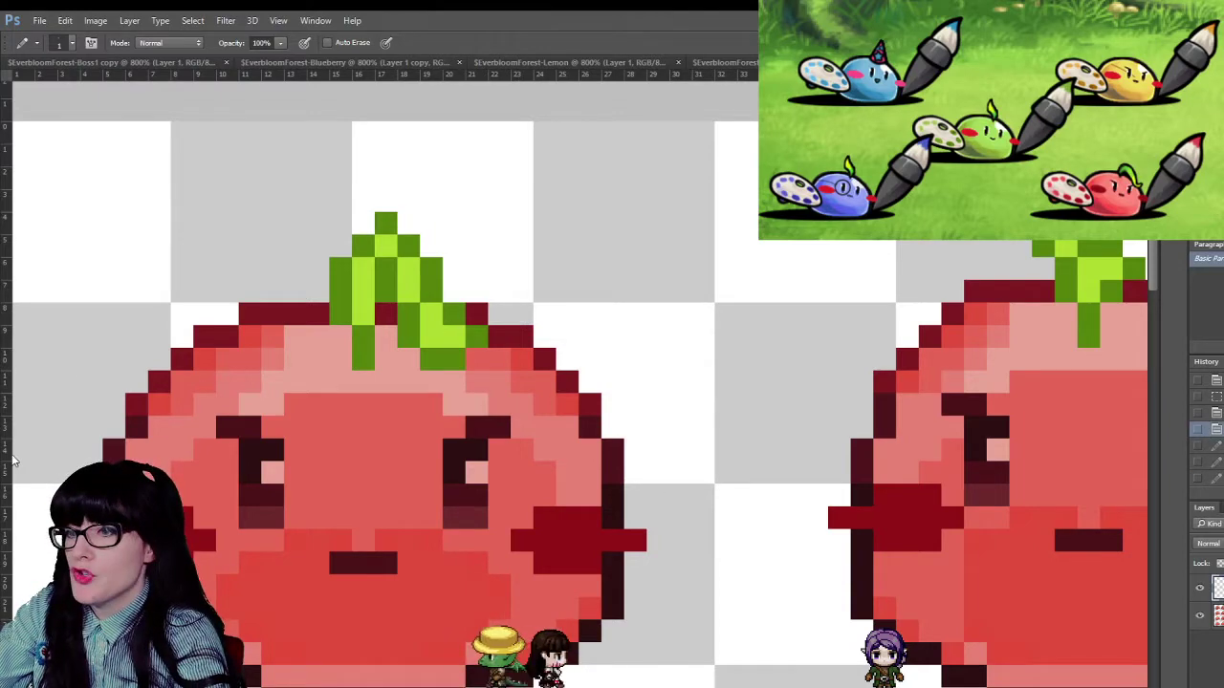
key(z)
alt+click(596, 341)
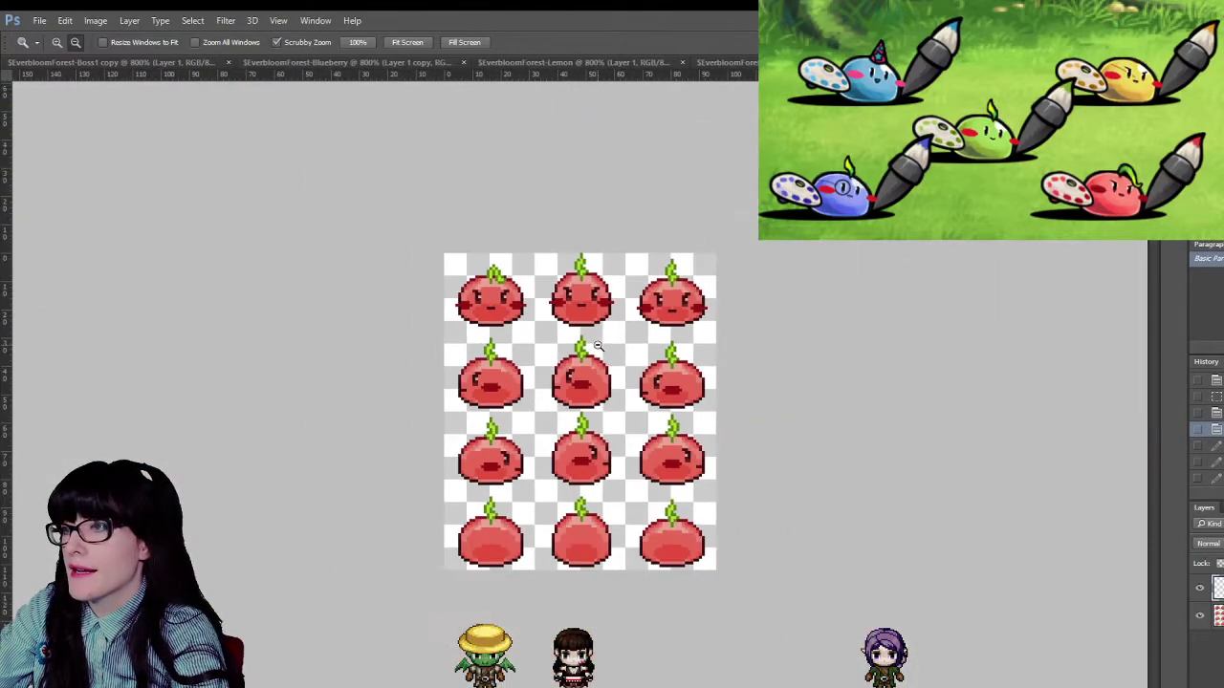
alt+click(595, 341)
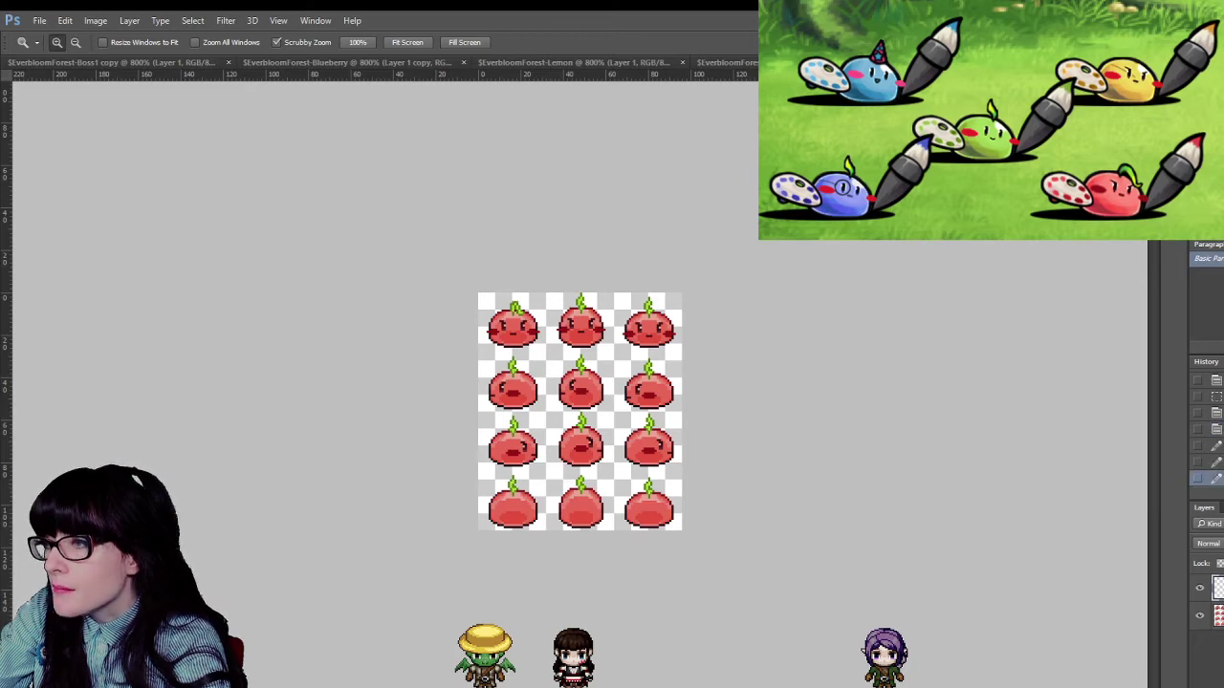
click(1216, 429)
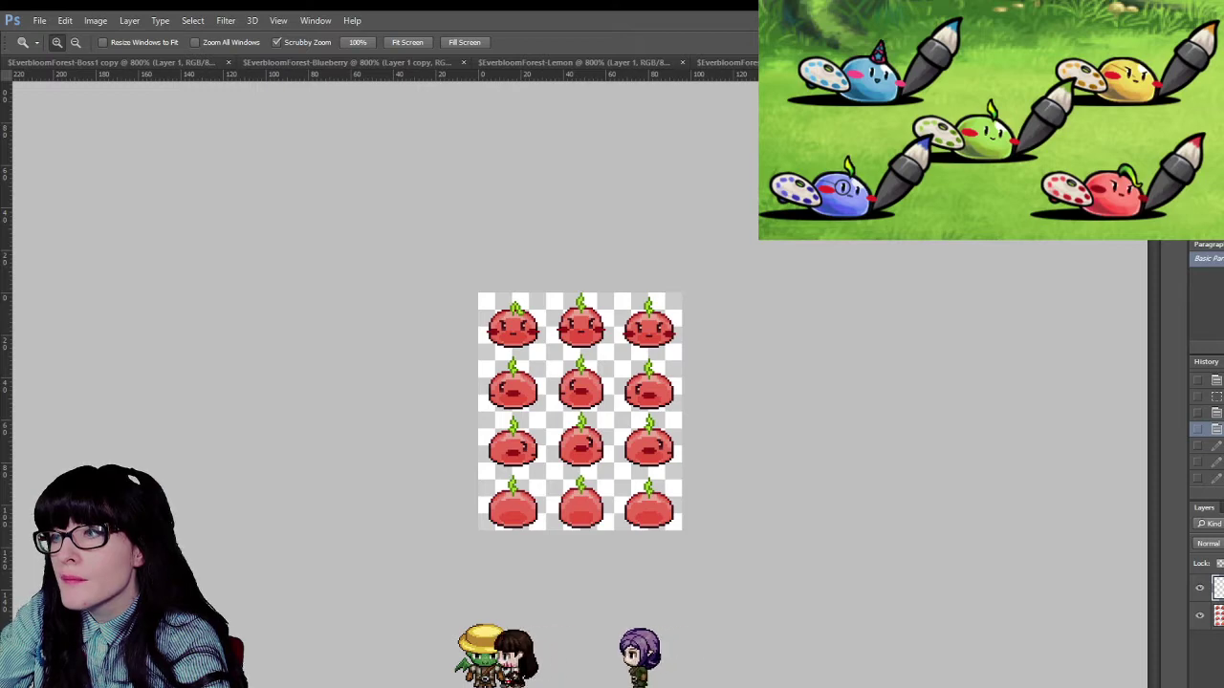
click(1216, 478)
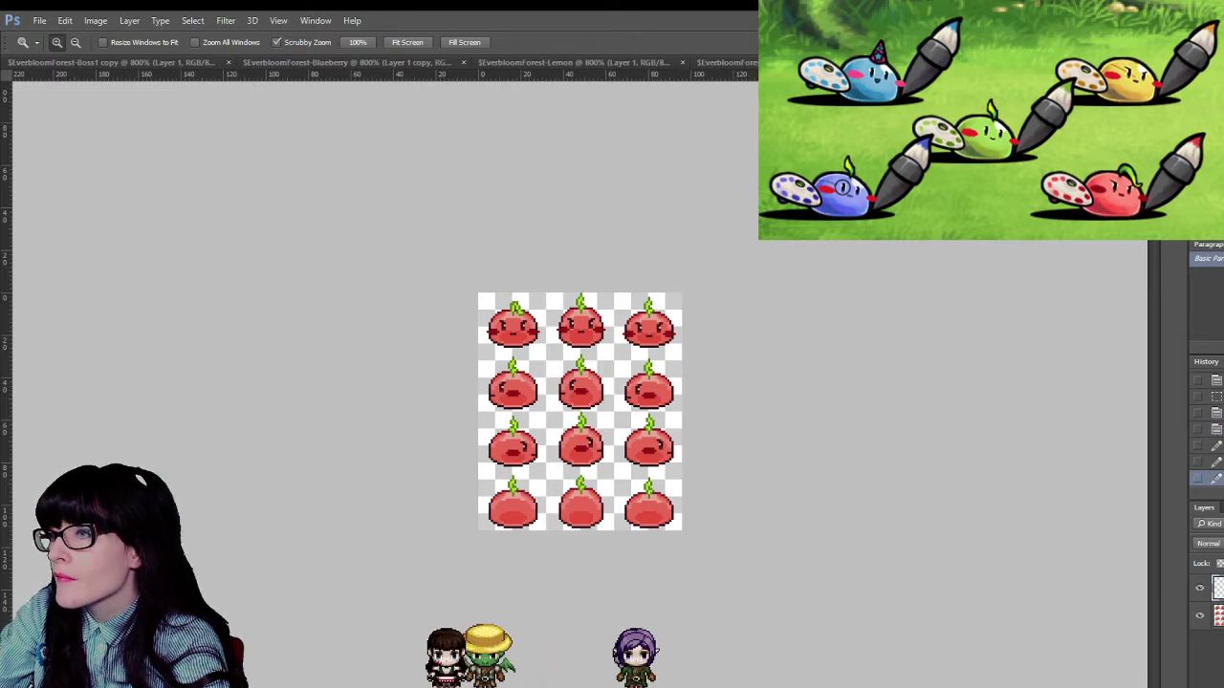
- Undo the edits to the leaf's peak back to the version with the two-pixel-wide top outline and light green bend
drag(561, 355, 490, 259)
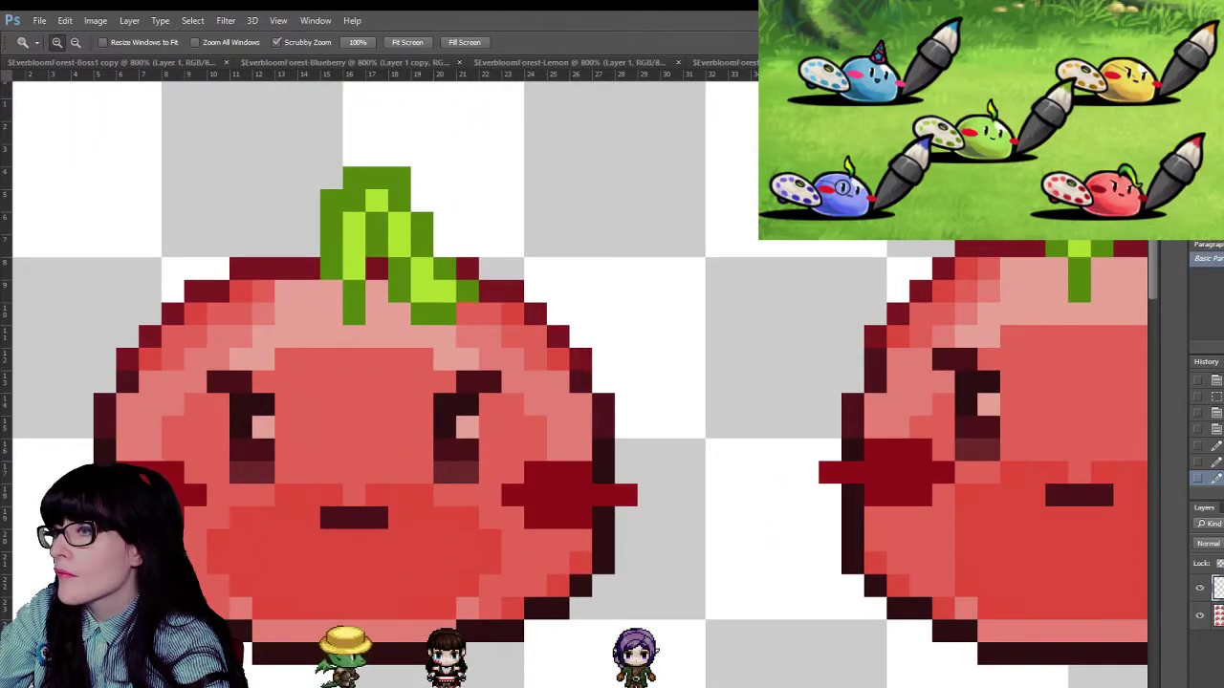
key(ctrl+z)
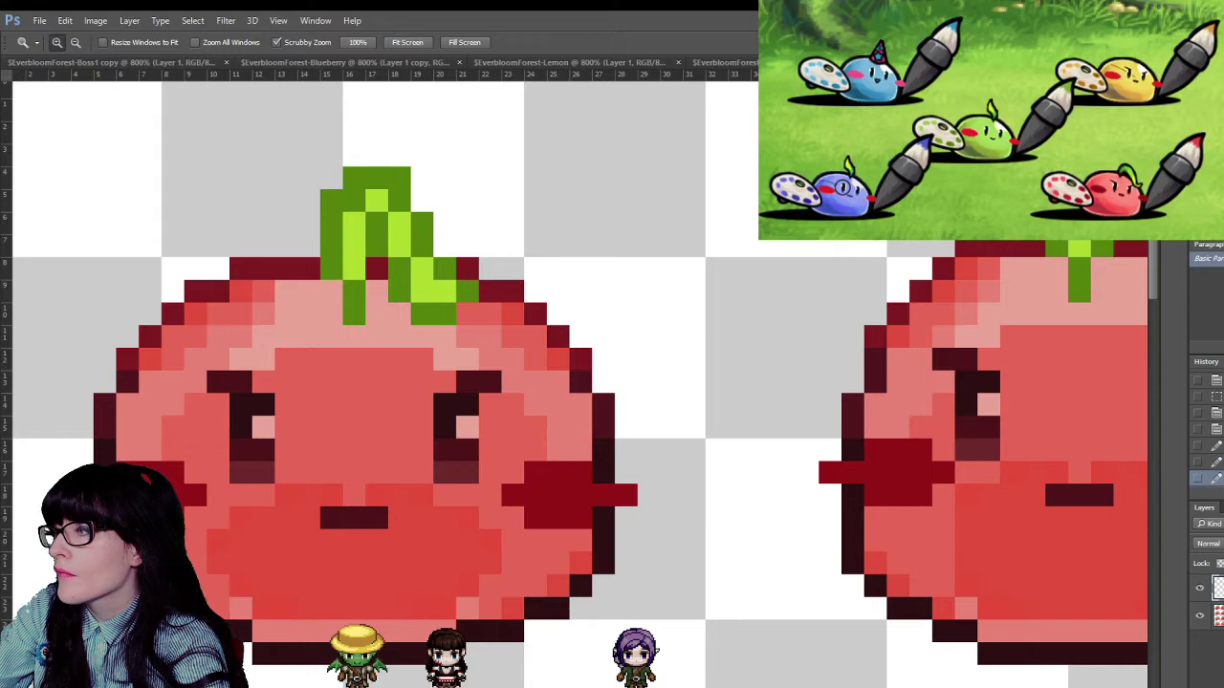
key(ctrl+alt+z)
key(ctrl+alt+z)
key(ctrl+alt+z)
key(ctrl+alt+z)
key(ctrl+alt+z)
key(ctrl+alt+z)
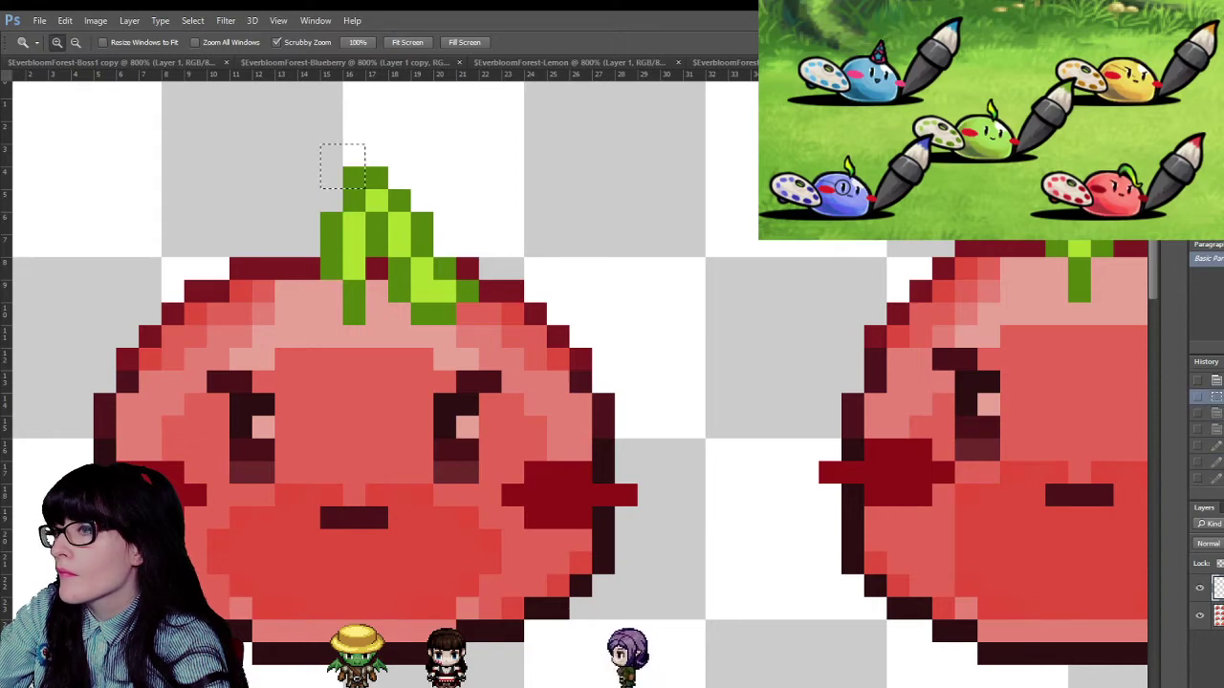
key(ctrl+alt+z)
key(ctrl+alt+z)
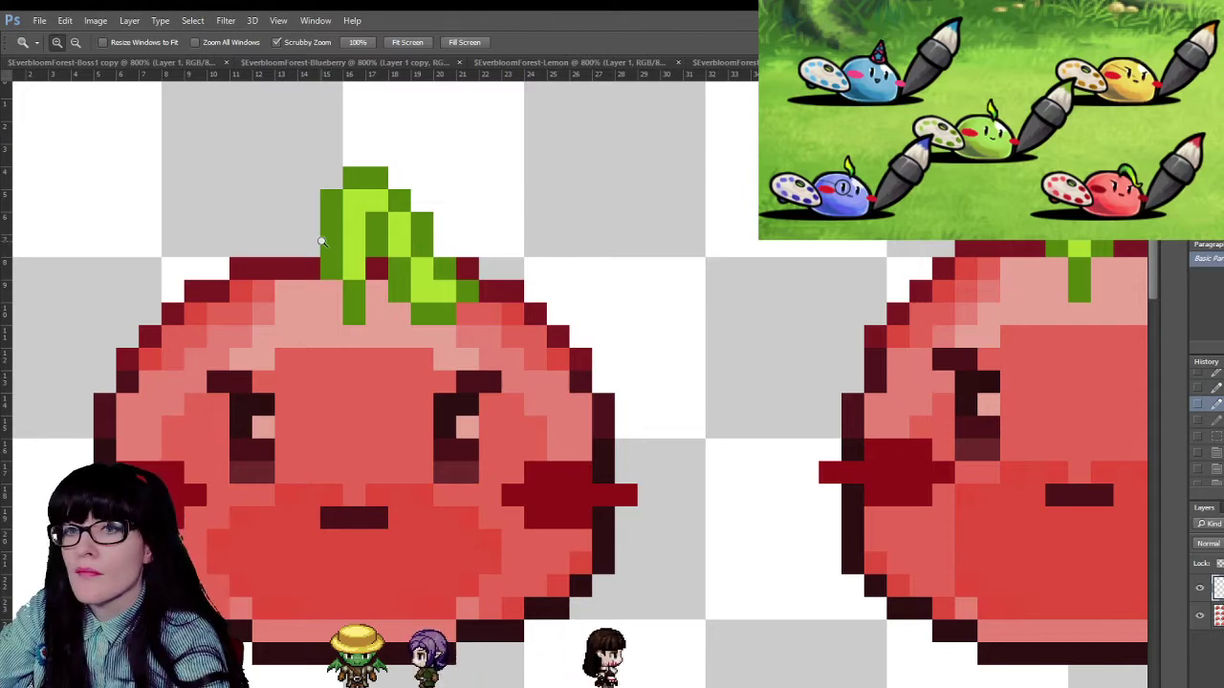
- Recolour the leaf notch's upper pixel and one inner-edge pixel of the drooping part light green, and check the leaf on the whole sheet
key(i)
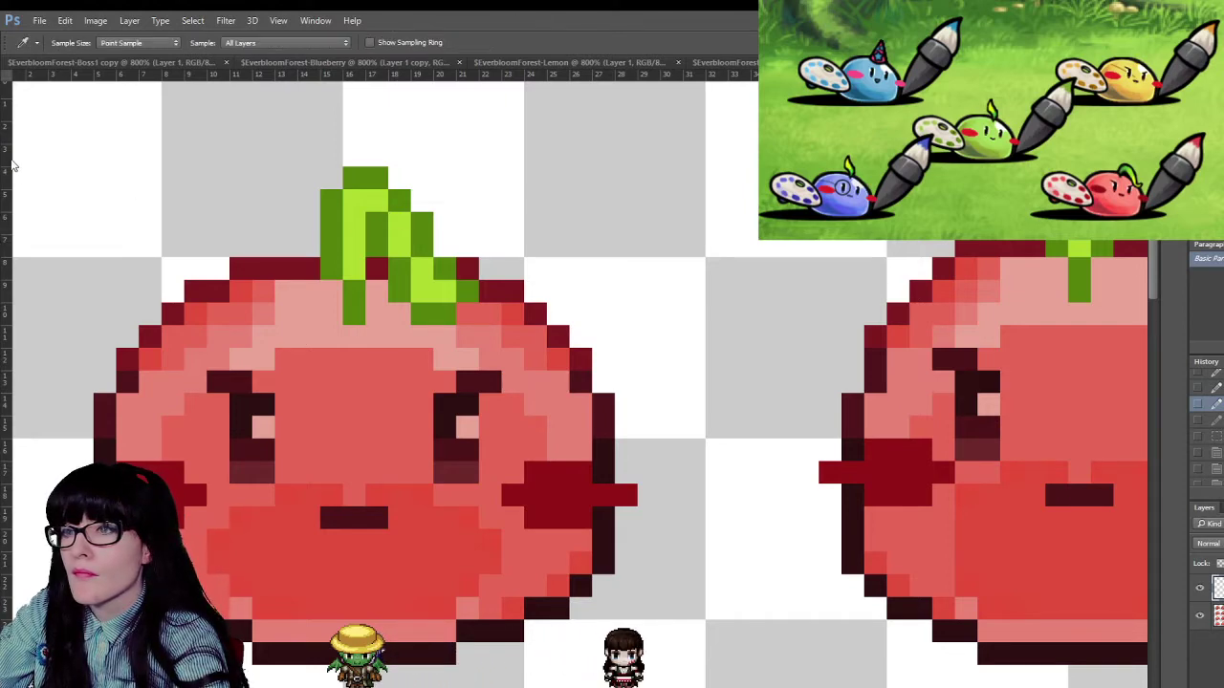
key(b)
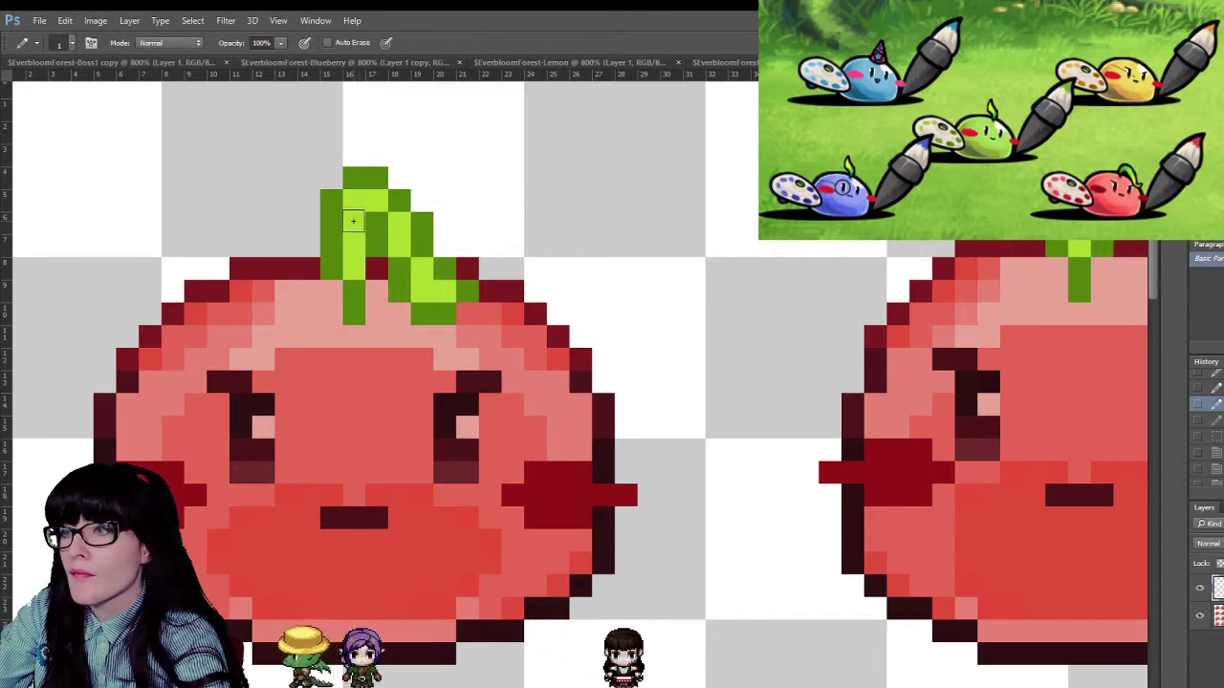
click(377, 220)
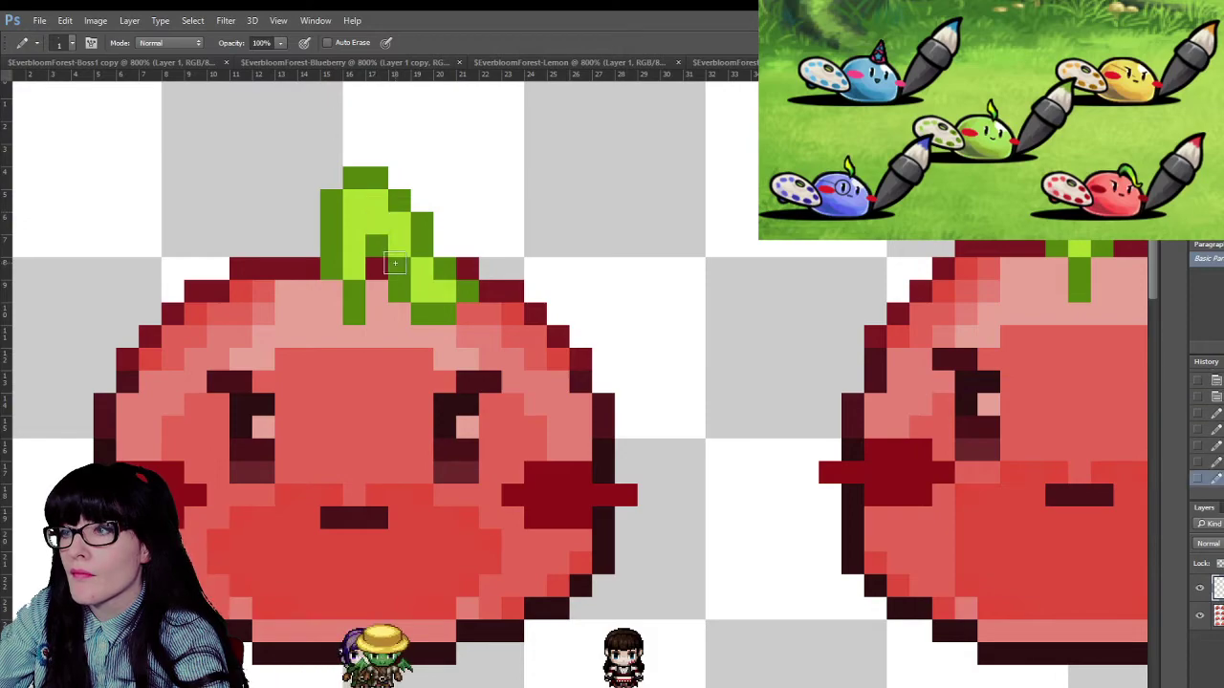
key(z)
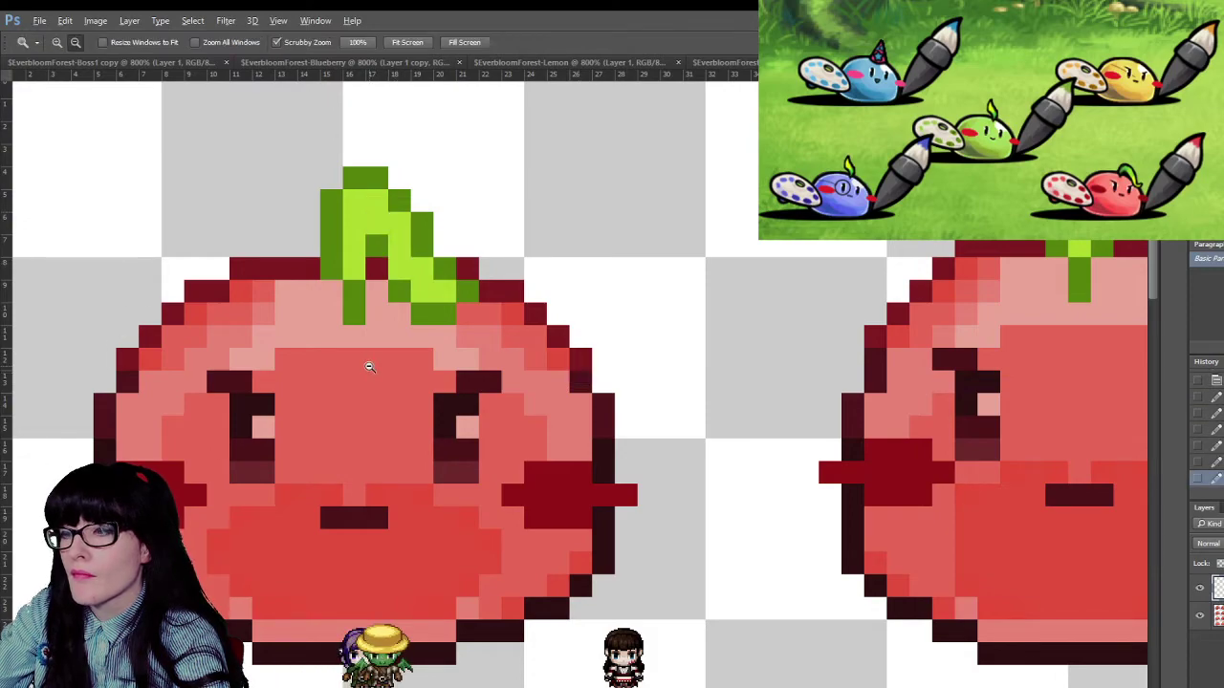
alt+click(425, 330)
alt+click(425, 330)
alt+click(425, 330)
alt+click(426, 330)
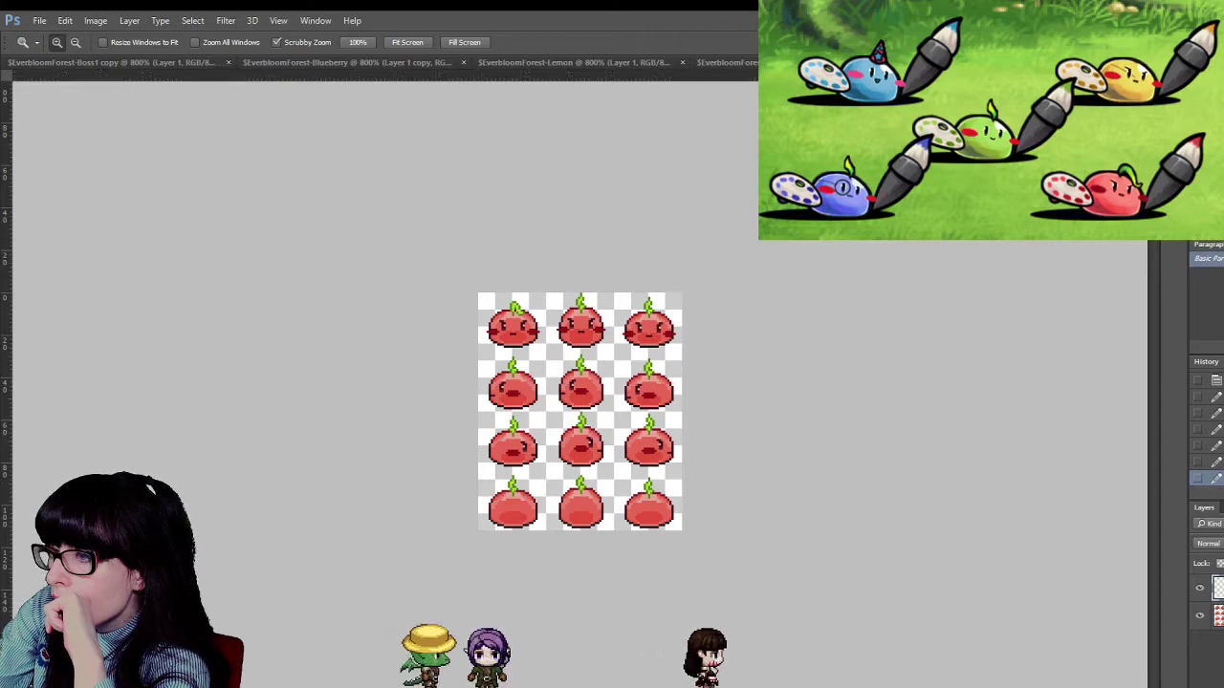
key(ctrl+plus)
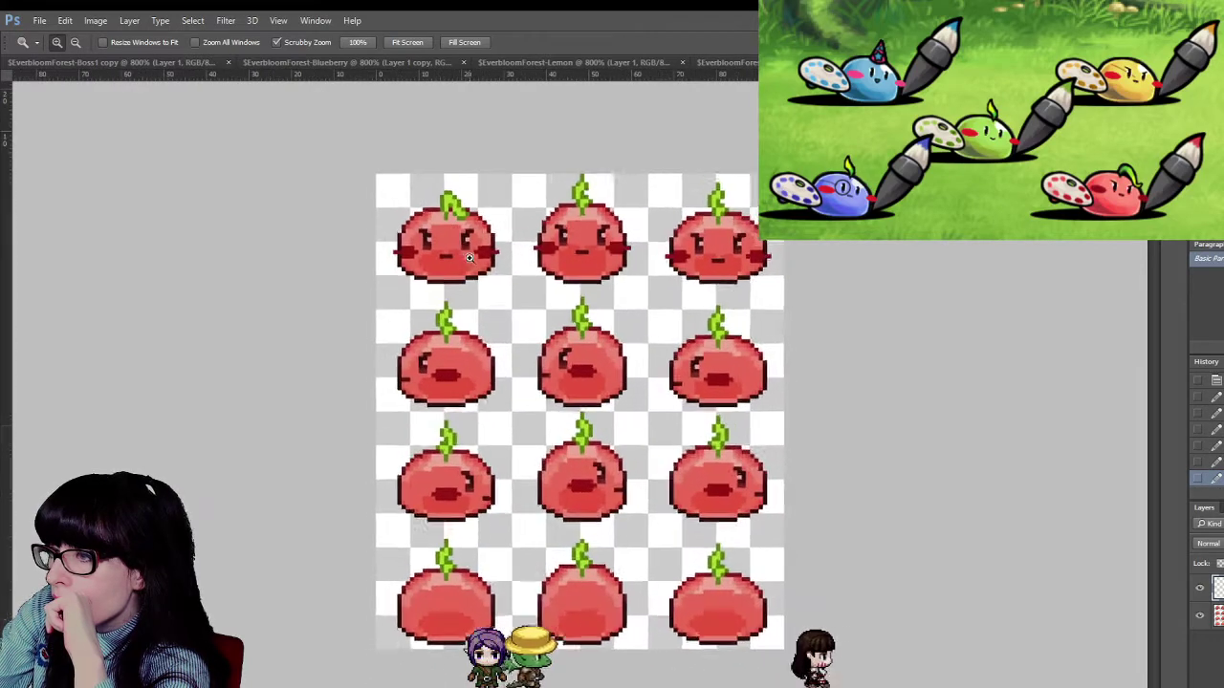
drag(470, 258, 397, 165)
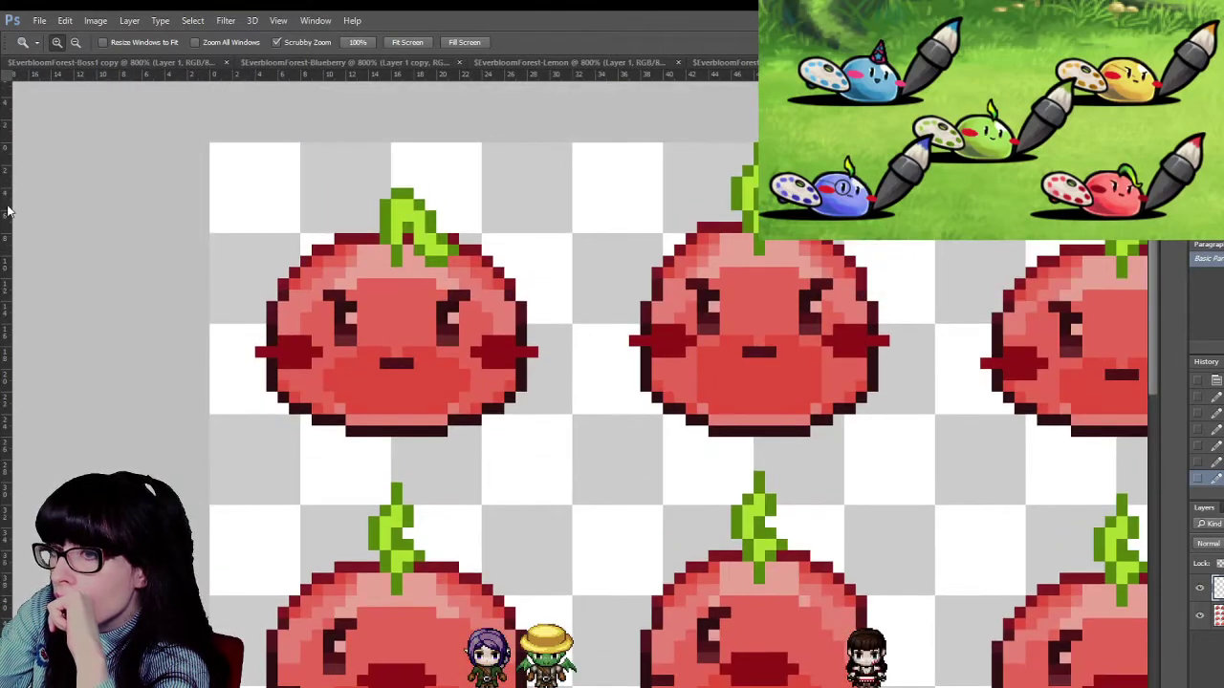
- Pencil the leaf's notch back to two pixels high and redraw the drooping part's inner edge in dark green
key(b)
key(i)
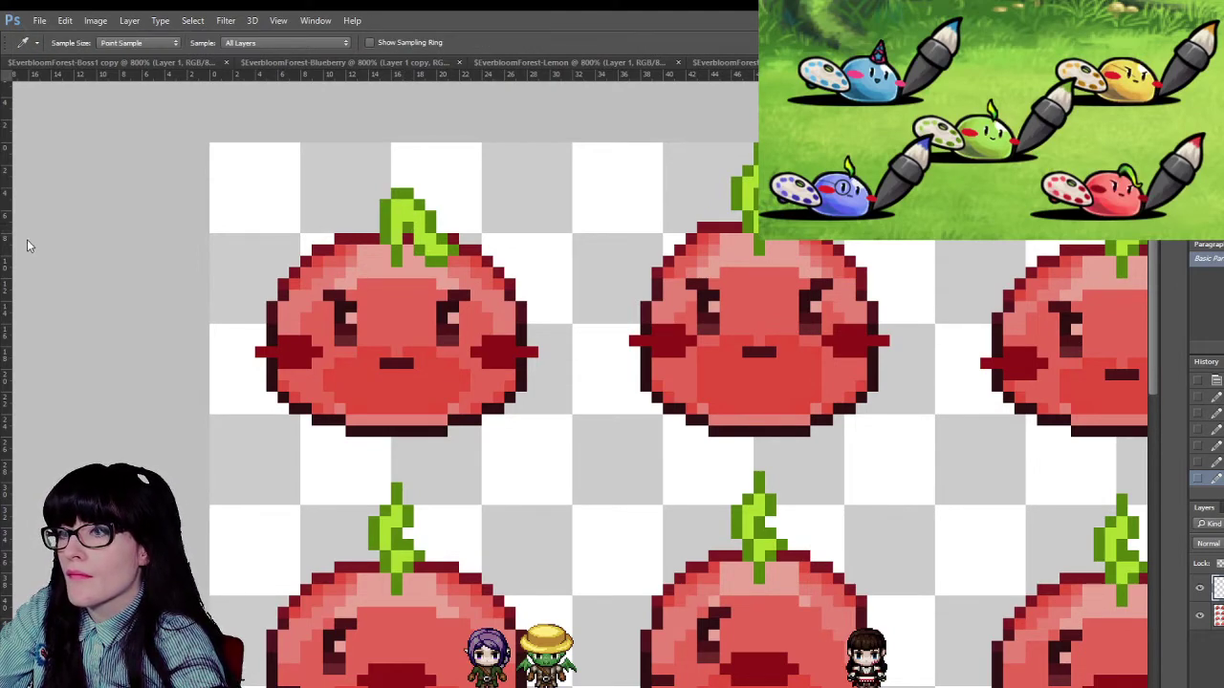
key(b)
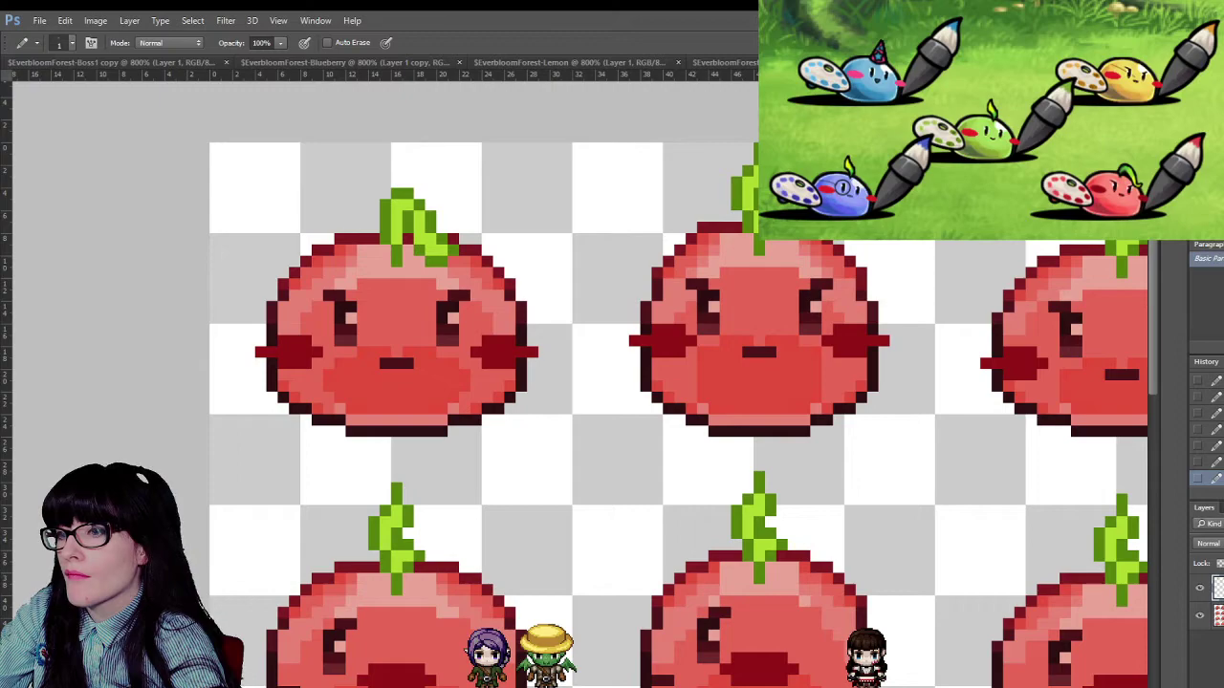
- Examine the drooping leaf on the whole sheet at small size and up close on the first front-facing slime
key(z)
alt+click(621, 311)
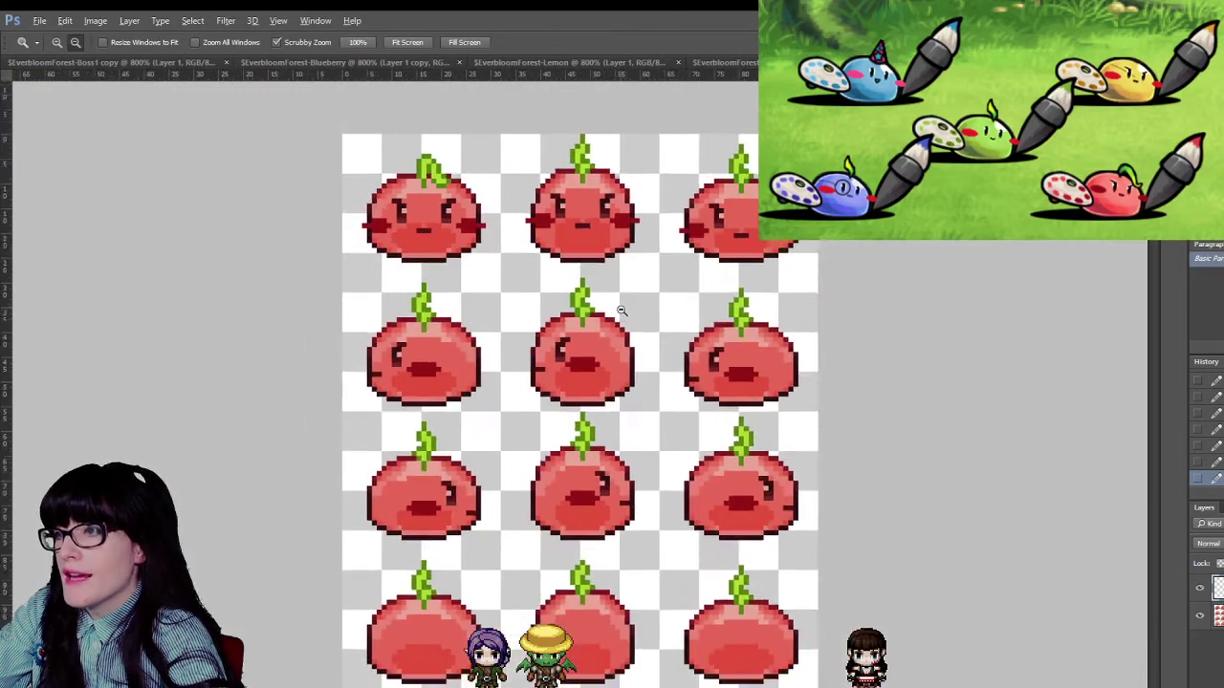
click(621, 311)
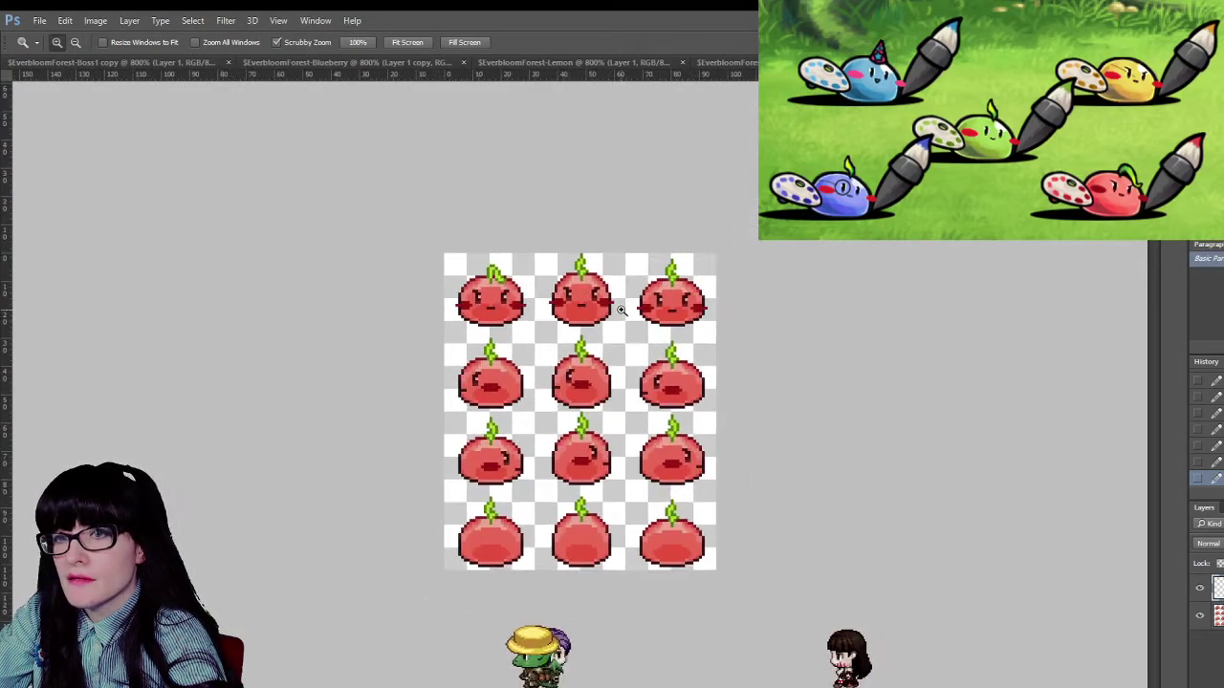
drag(514, 299, 479, 298)
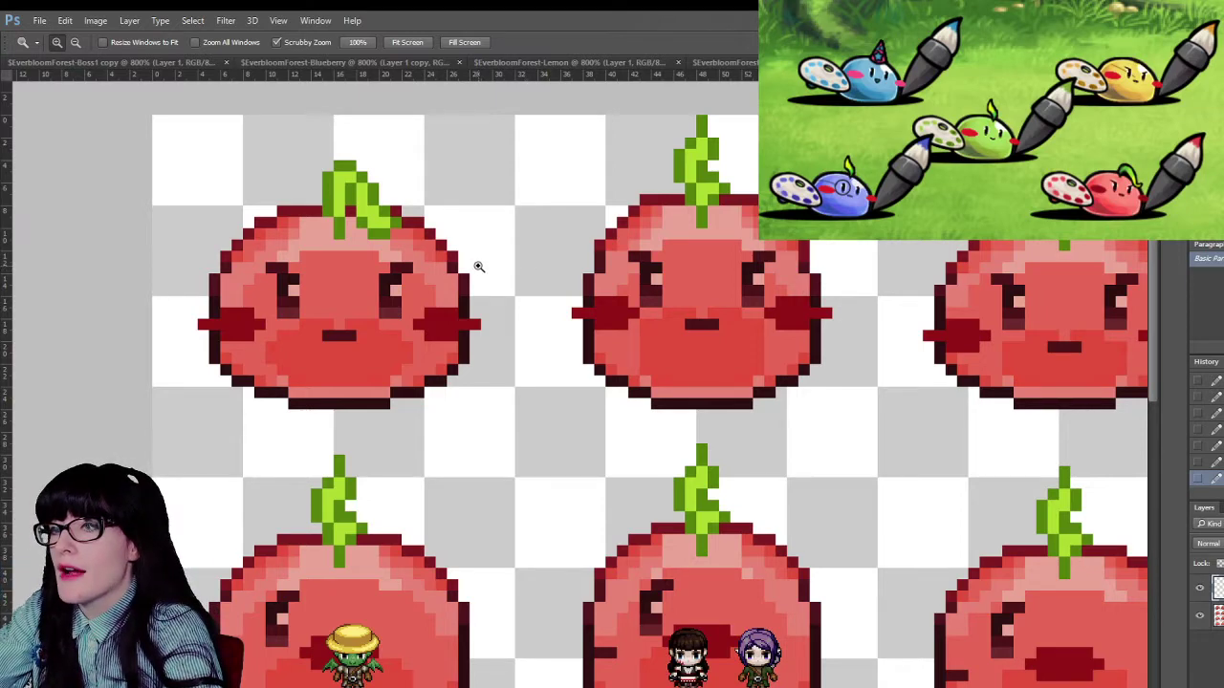
drag(478, 267, 251, 263)
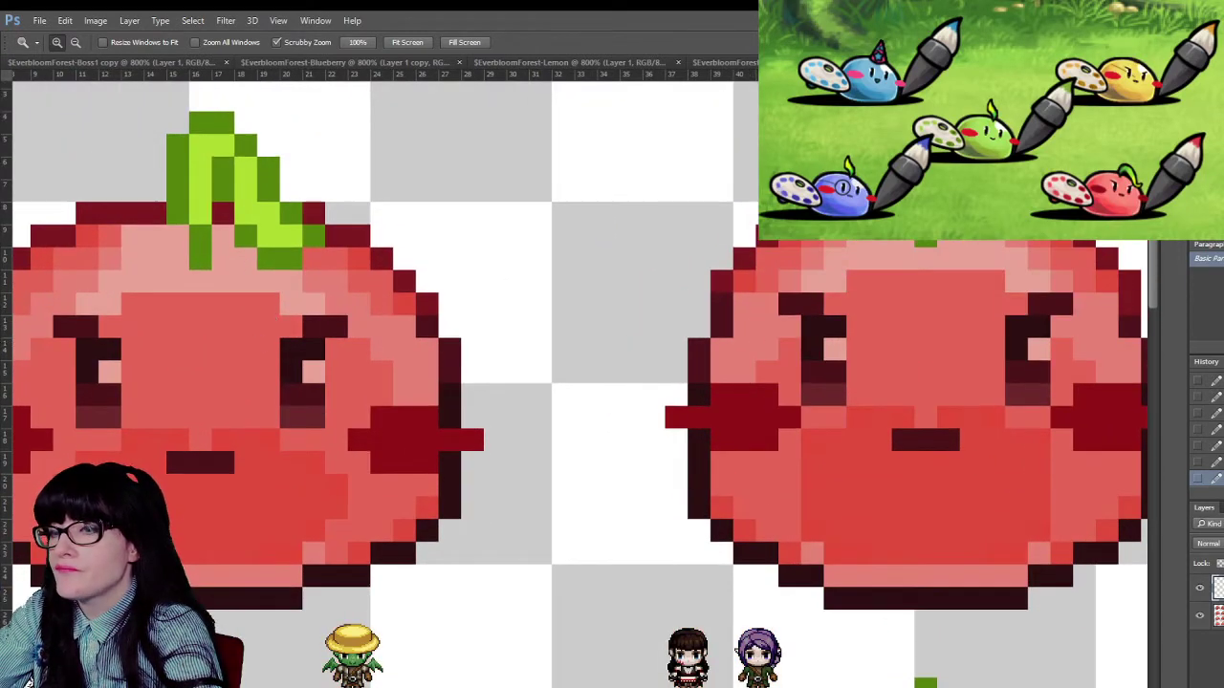
scroll(182, 238, left, 5)
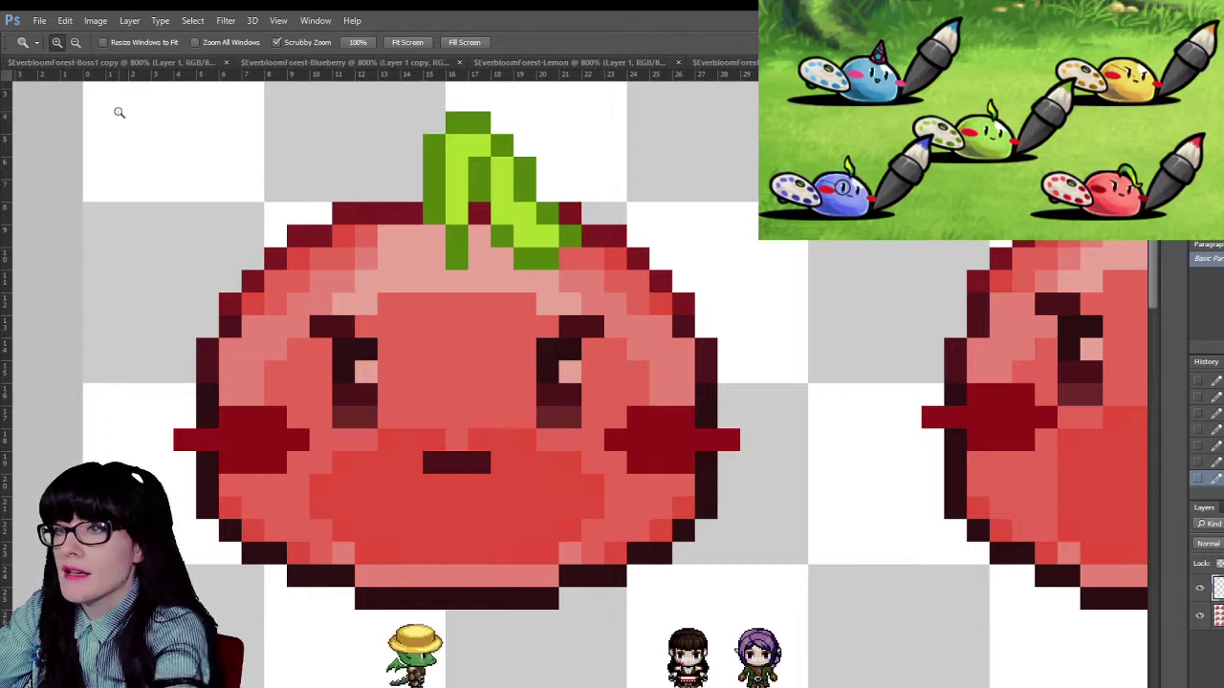
- Move the drooping end of the first front-facing slime's leaf two pixels down and one pixel right
key(m)
drag(598, 205, 472, 287)
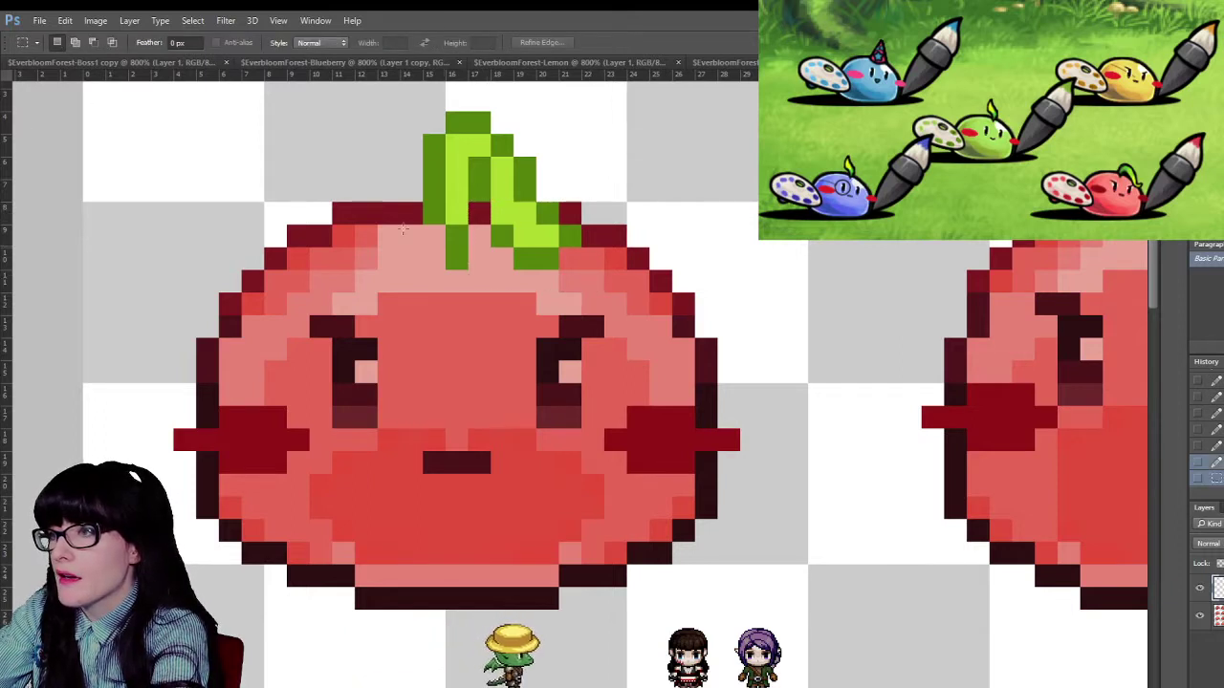
key(v)
key(Down)
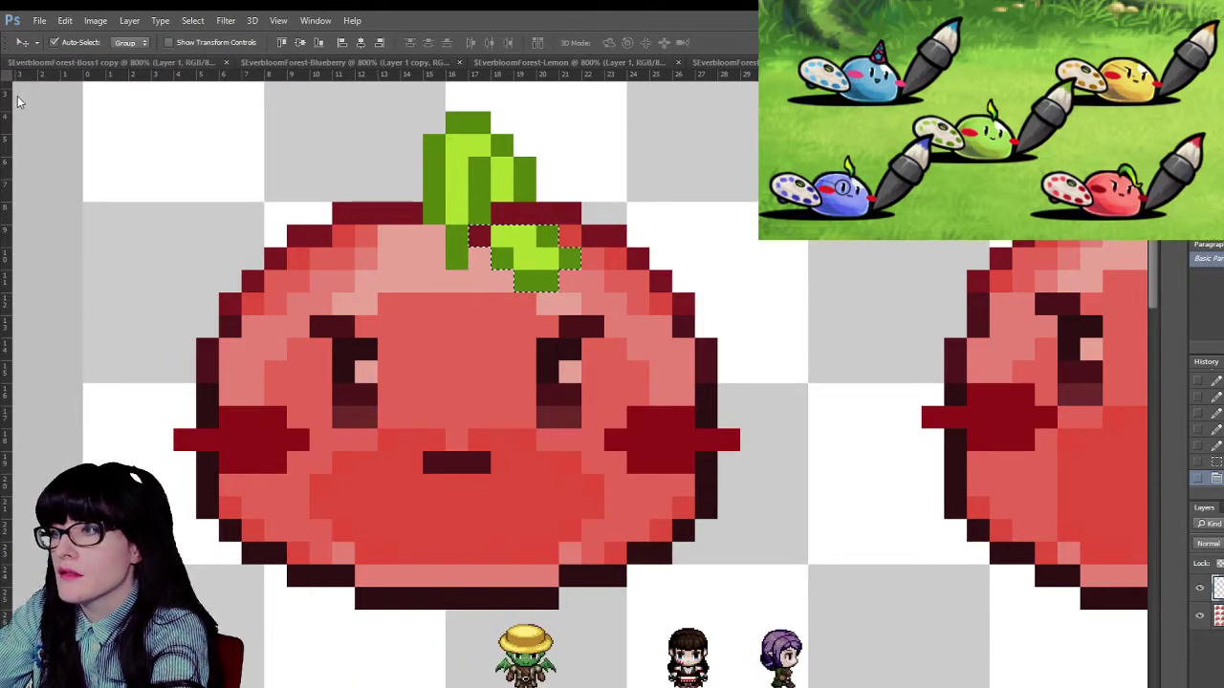
key(Right)
key(Down)
key(Up)
key(Down)
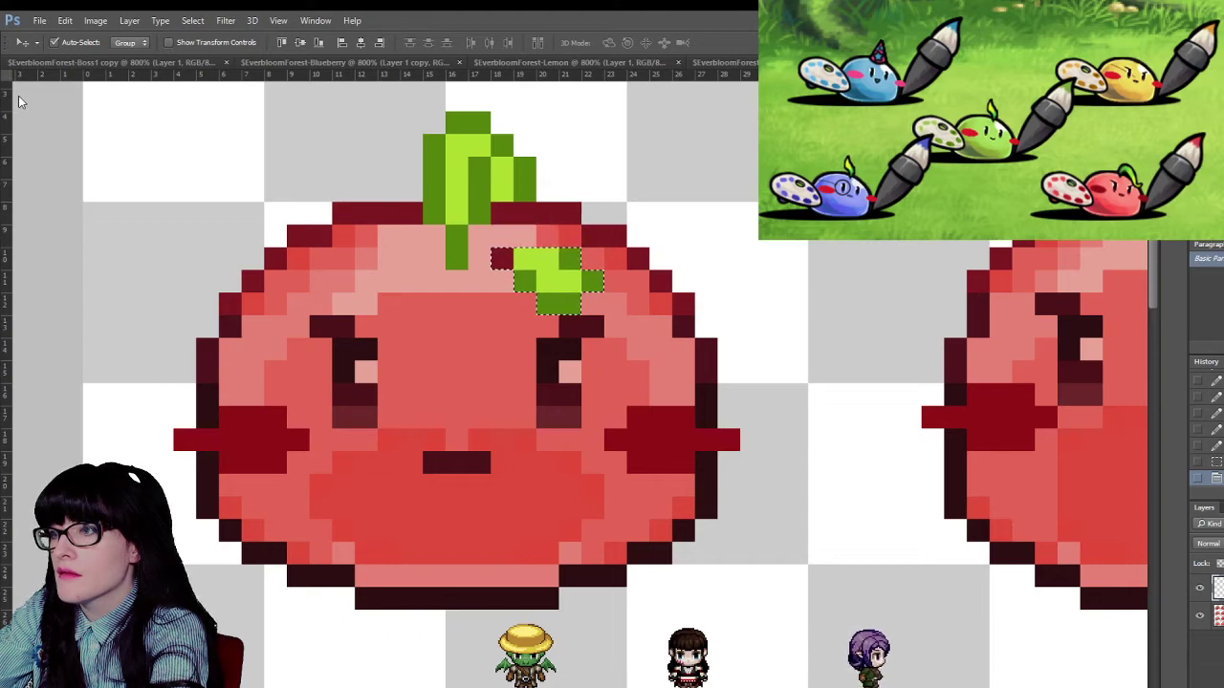
key(ctrl+d)
key(m)
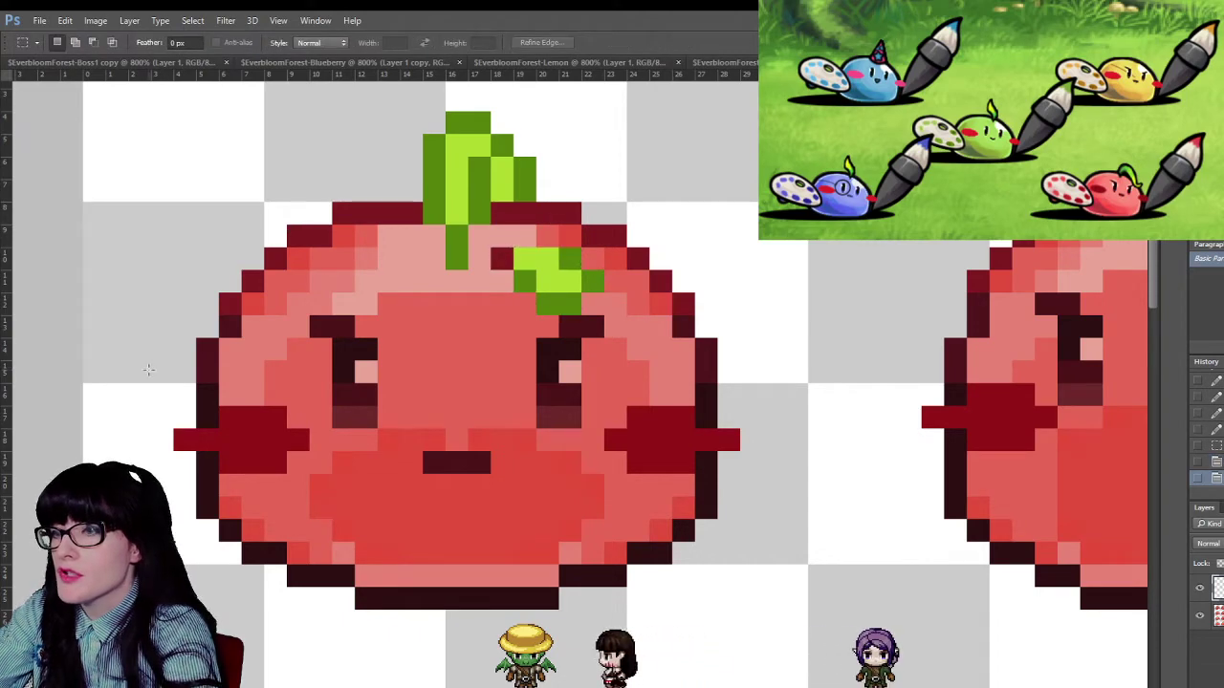
- Check the leaf on the whole sheet and delete the stray dark red pixel beside the detached leaf tip
key(z)
scroll(648, 322, down, 6)
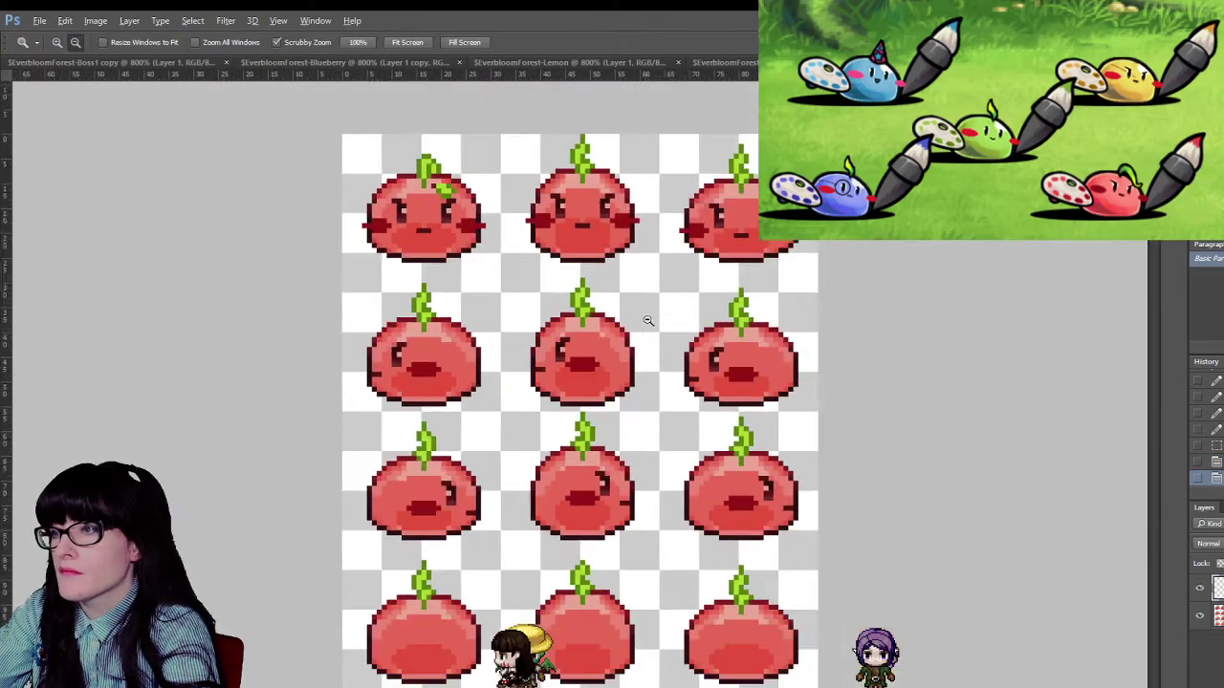
scroll(648, 321, down, 3)
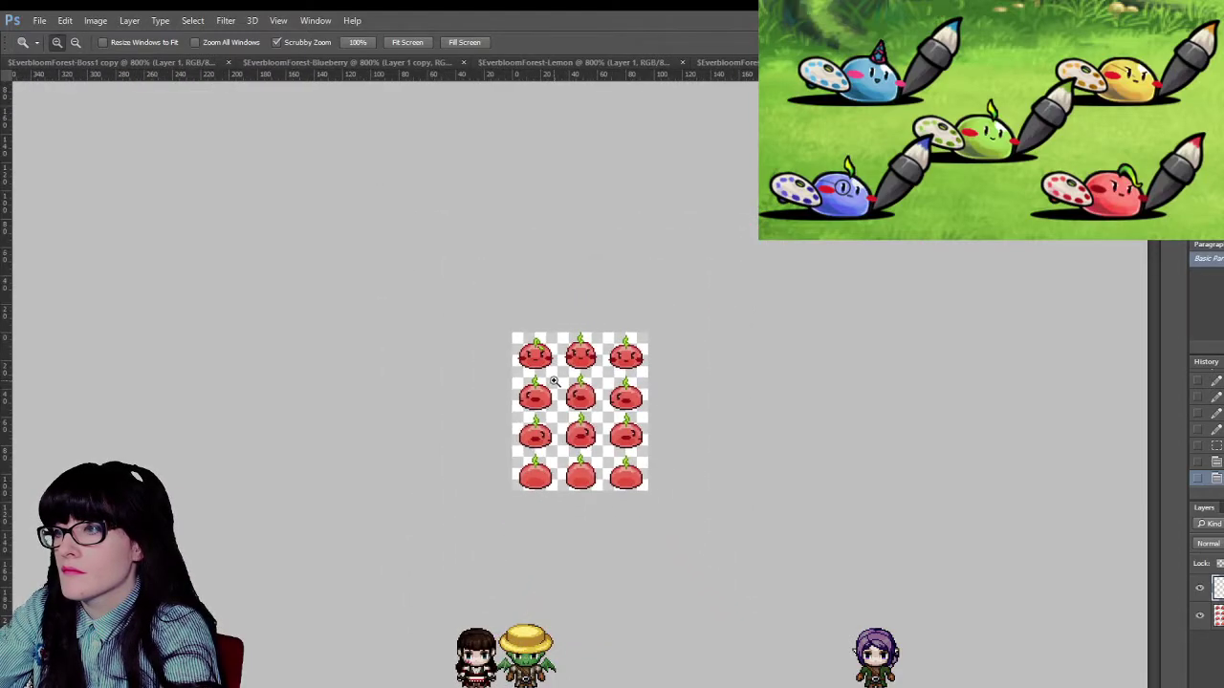
scroll(553, 381, up, 6)
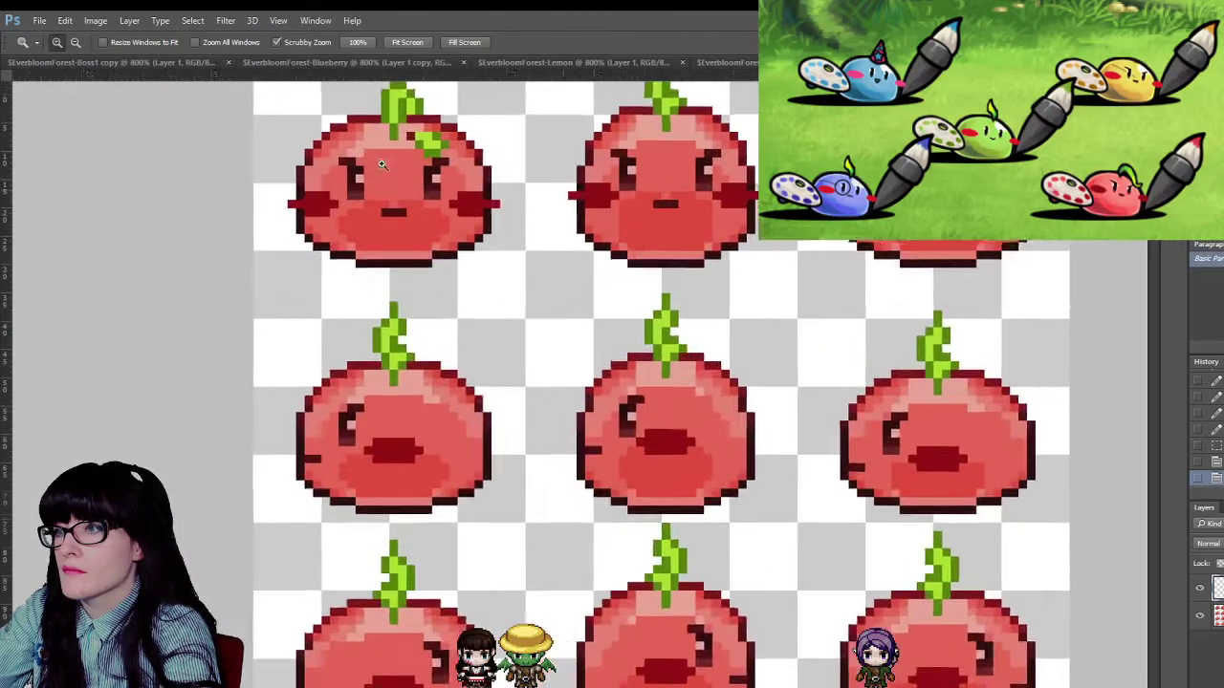
scroll(382, 164, up, 4)
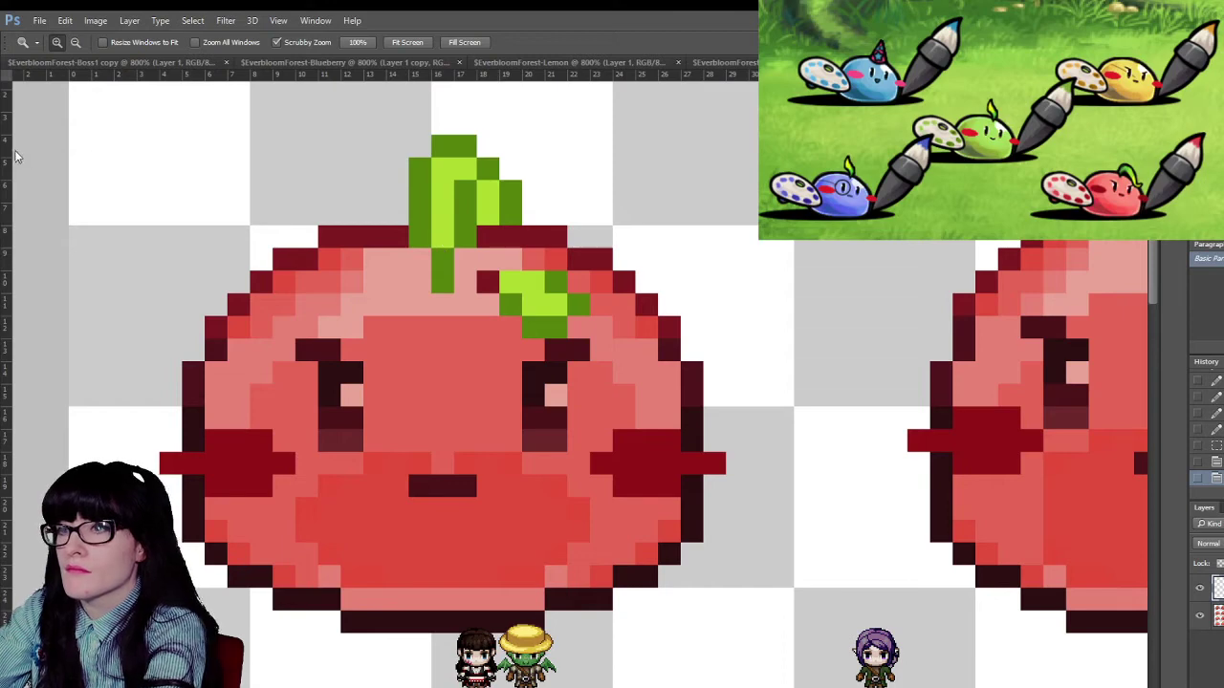
key(m)
drag(466, 284, 489, 303)
key(Delete)
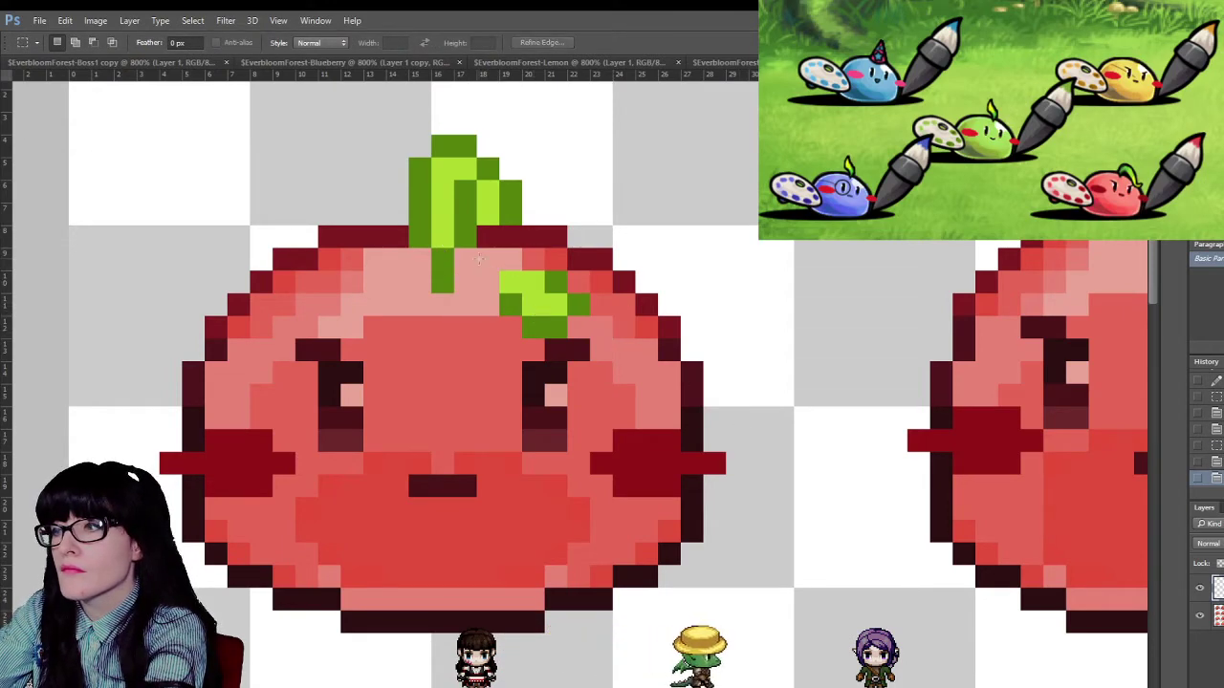
- Shift the detached leaf tip one more pixel to the right
drag(627, 250, 478, 337)
drag(511, 279, 535, 279)
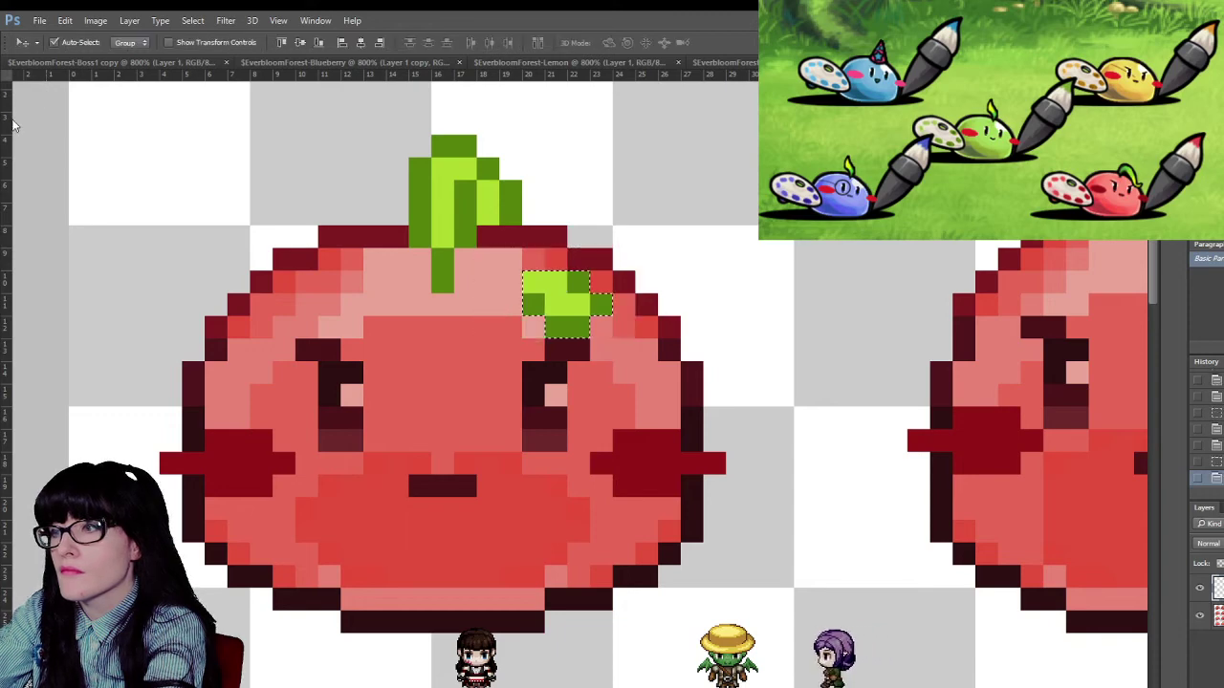
click(475, 254)
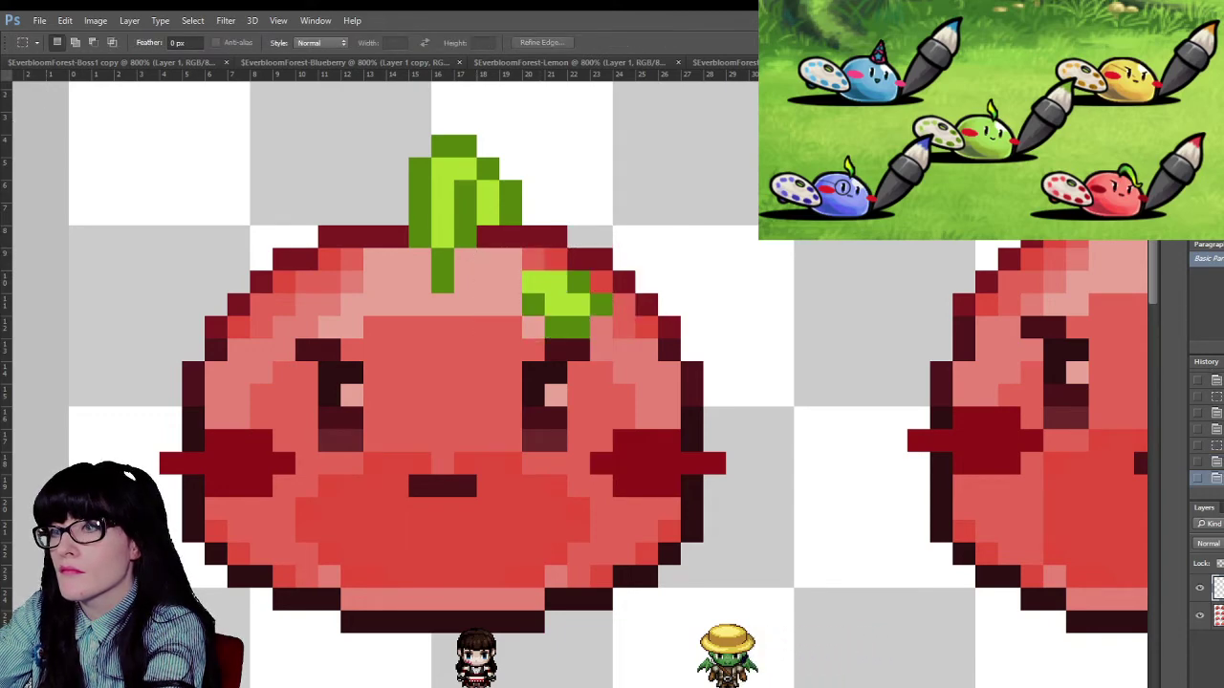
- Bridge the gap between the leaf's upper part and the detached tip with light green pixels
key(b)
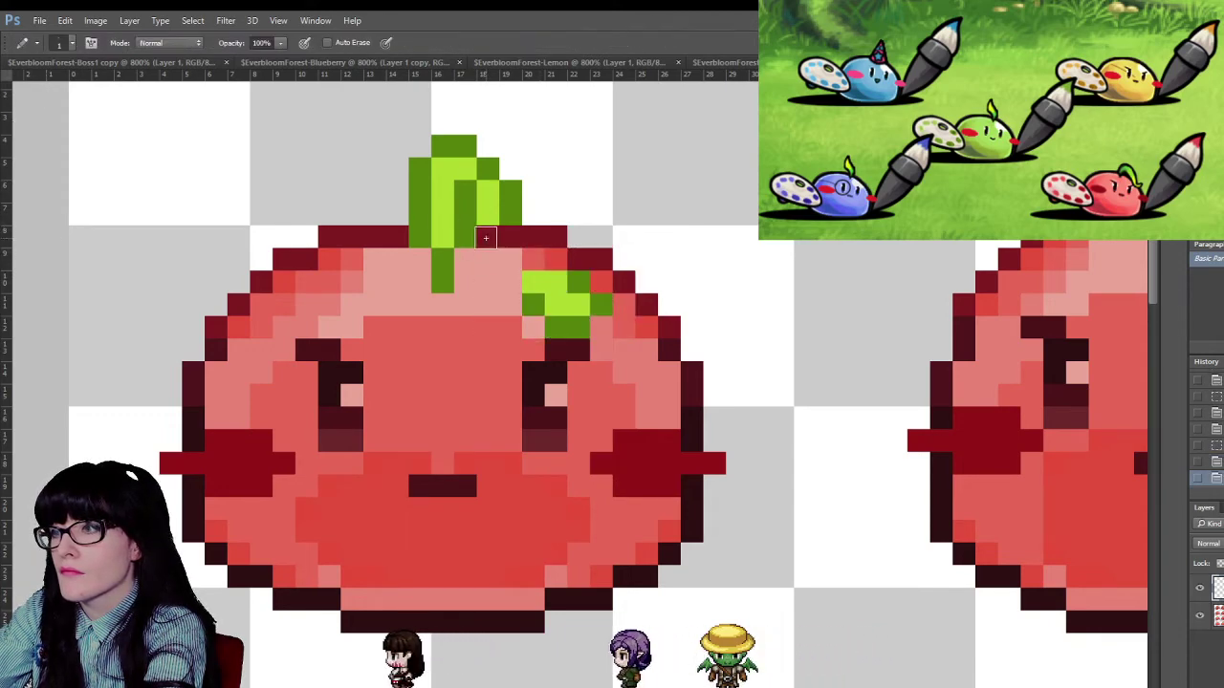
drag(486, 238, 487, 258)
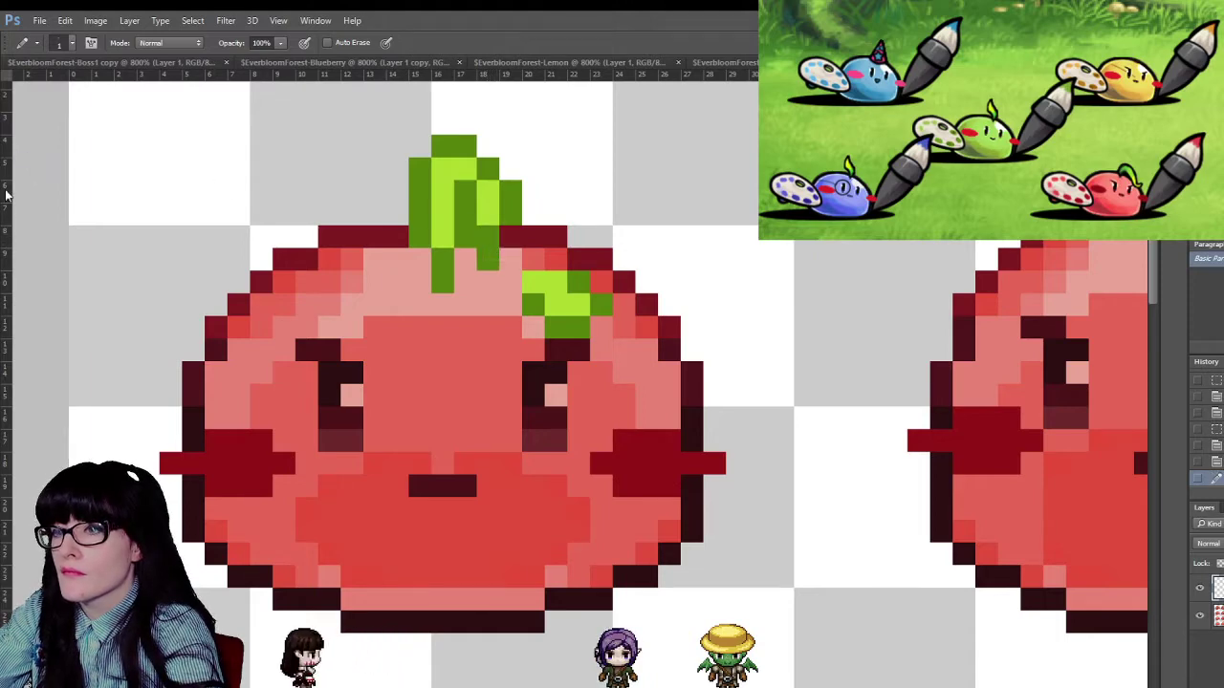
key(i)
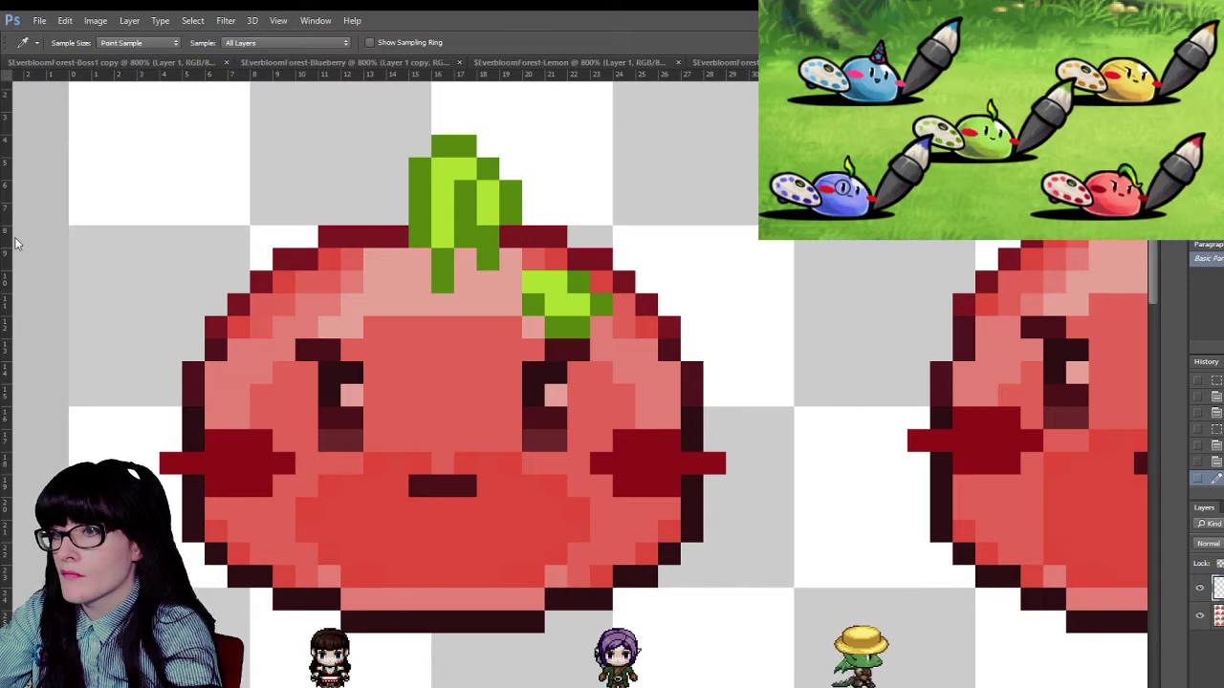
key(b)
click(509, 274)
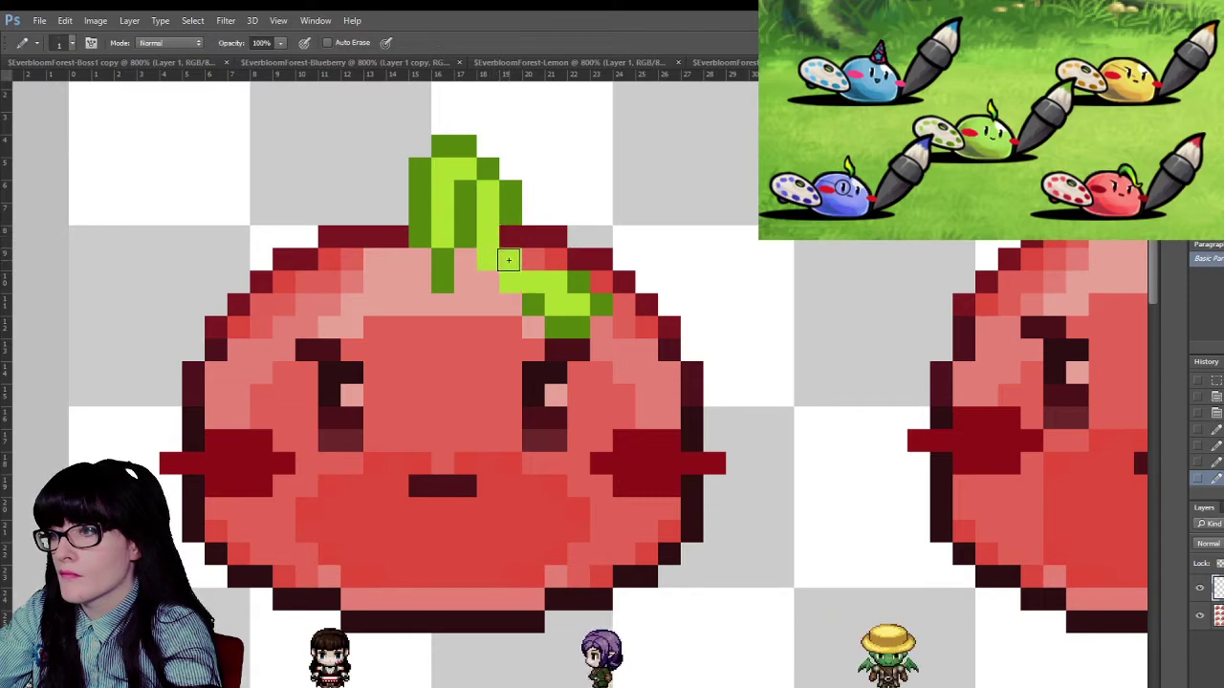
- Outline both sides of the new bridging part in dark green, keeping a light green line through its middle
click(510, 203)
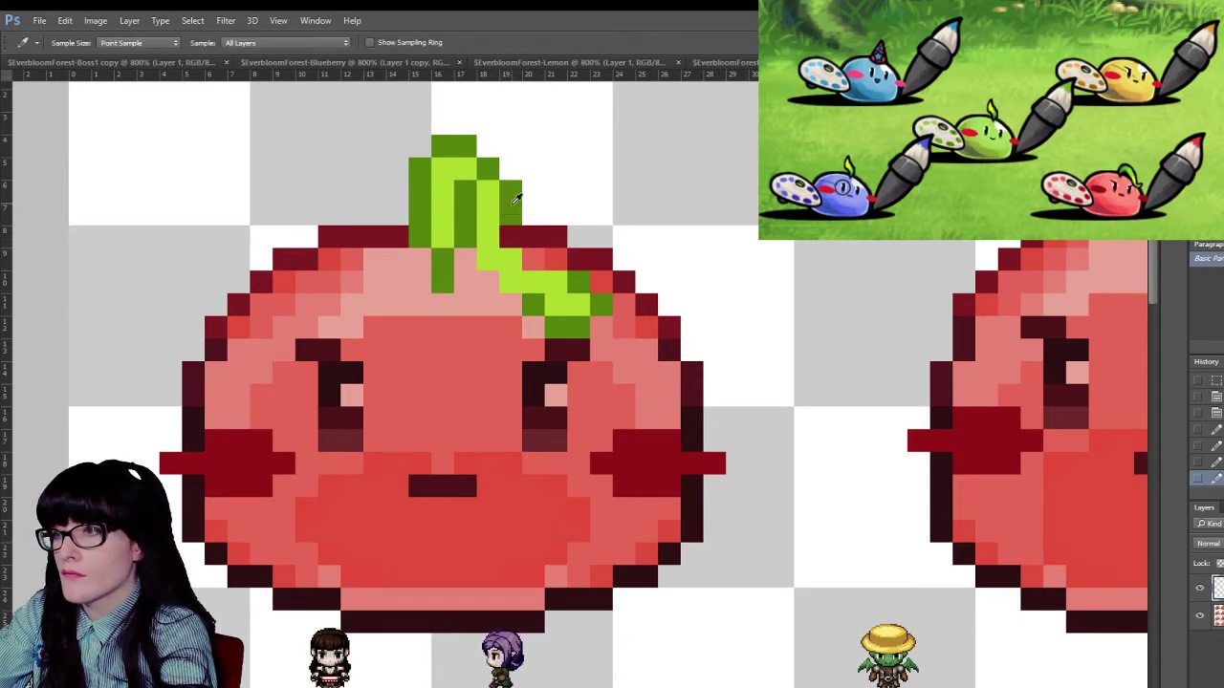
click(511, 237)
click(514, 267)
click(485, 283)
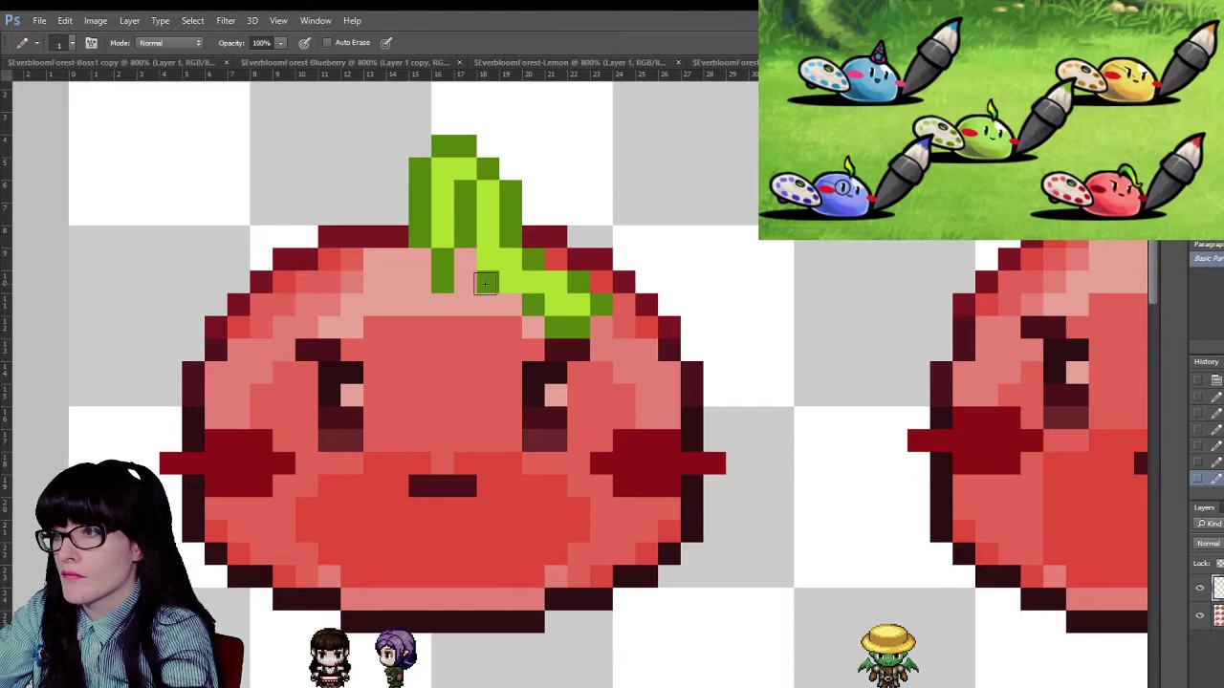
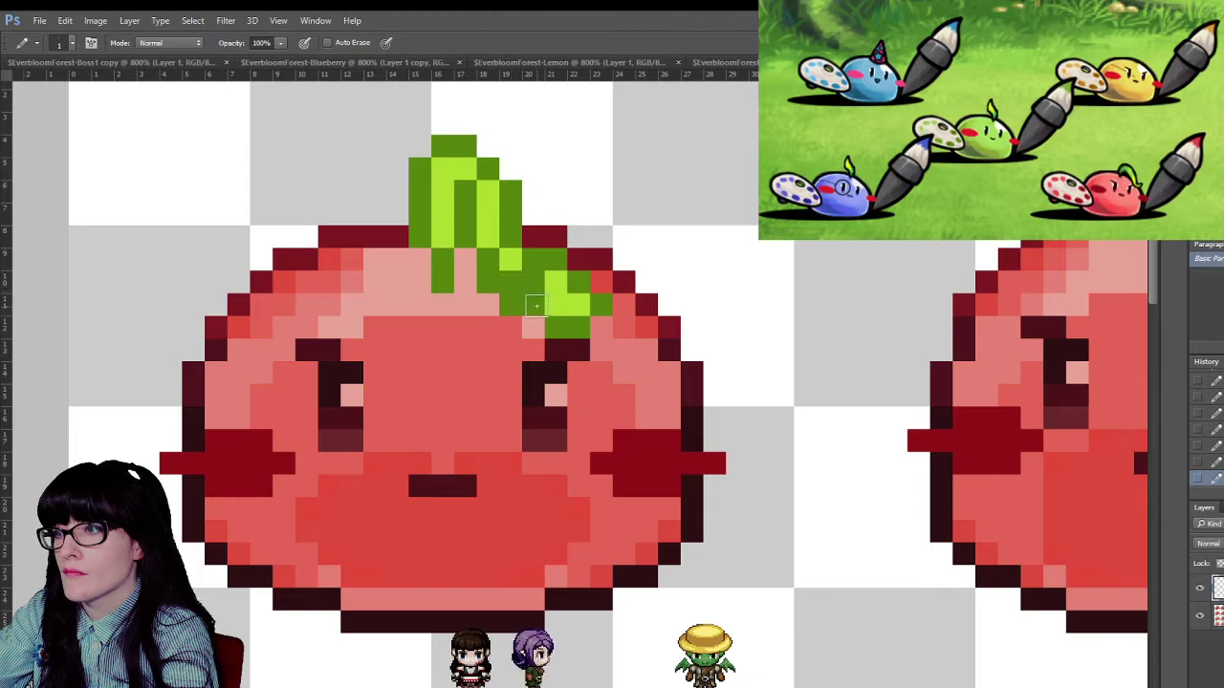
click(532, 274)
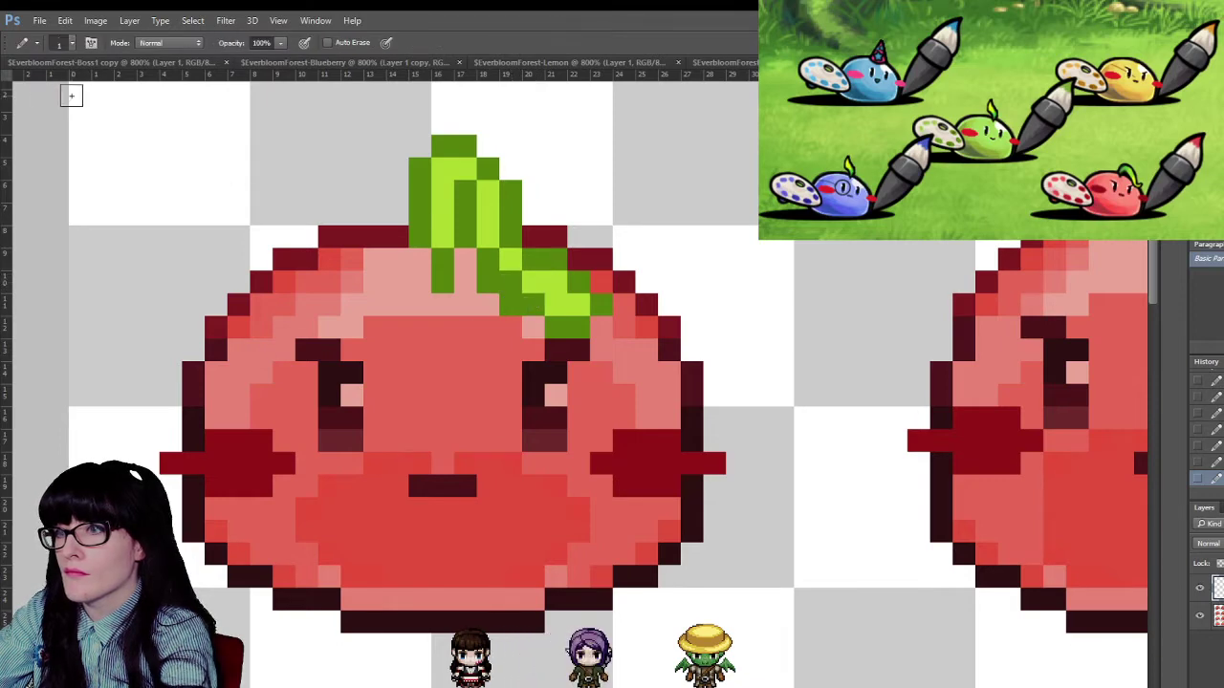
- Trim the surplus outline pixels around the leaf's bend and rebuild the tip's upper edge as two dark green pixels
key(m)
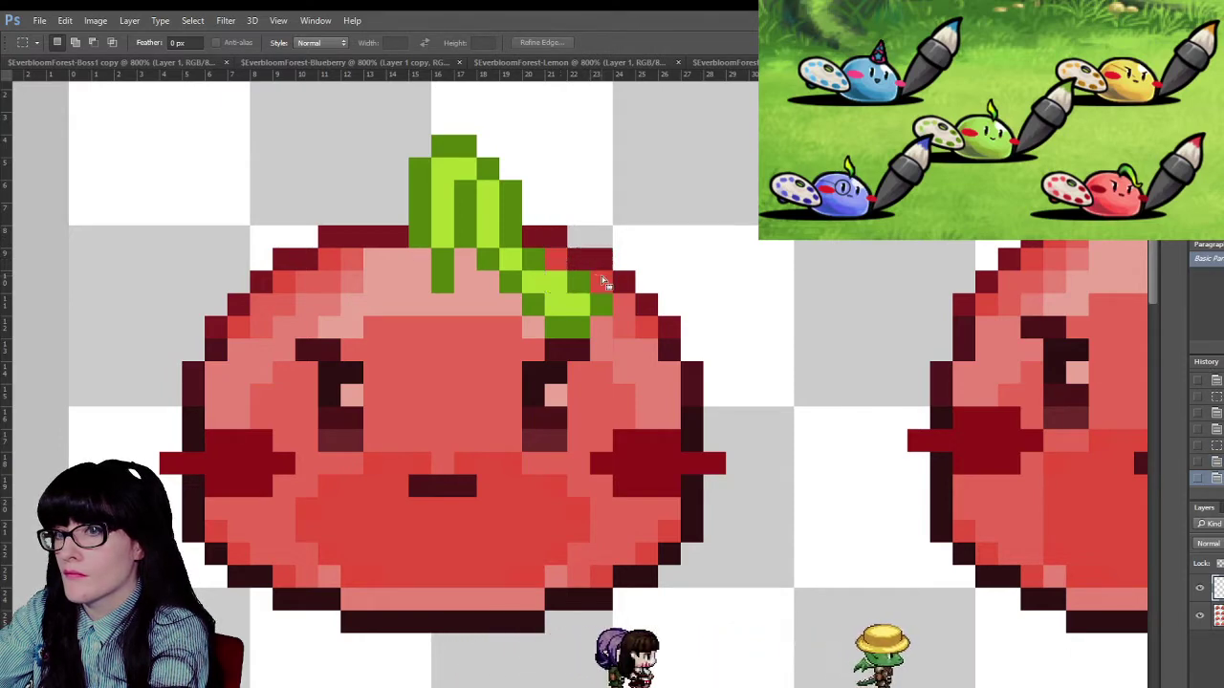
click(6, 100)
key(Left)
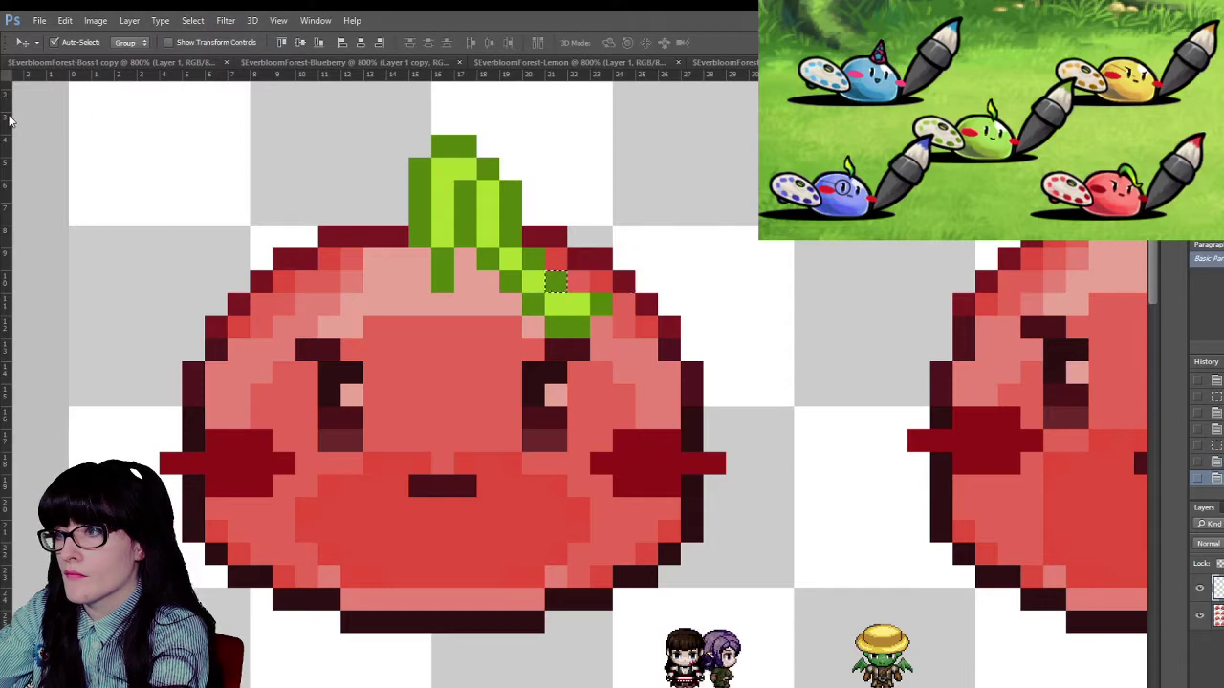
click(9, 120)
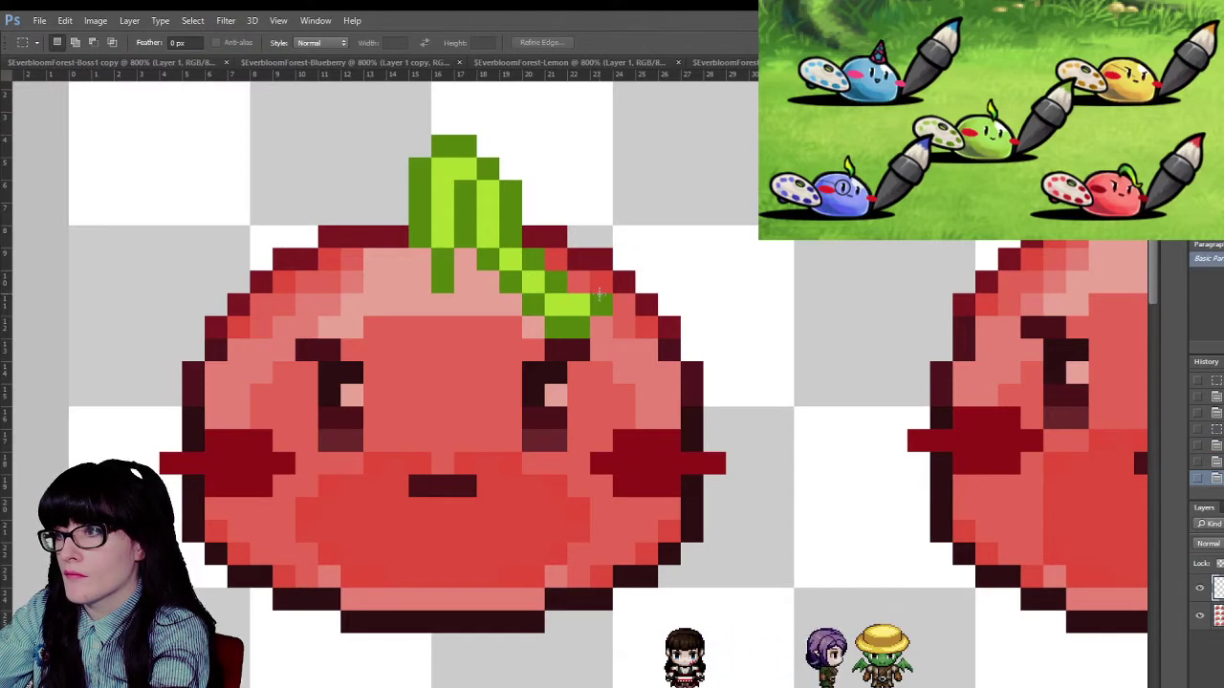
click(13, 201)
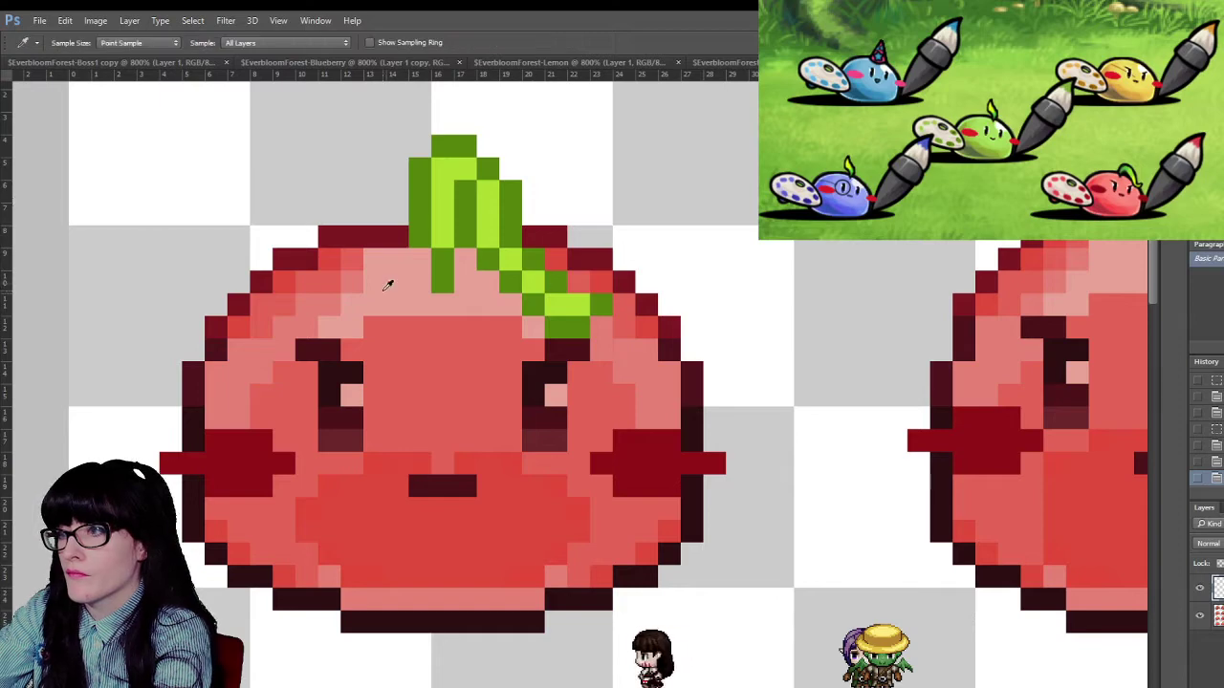
click(13, 233)
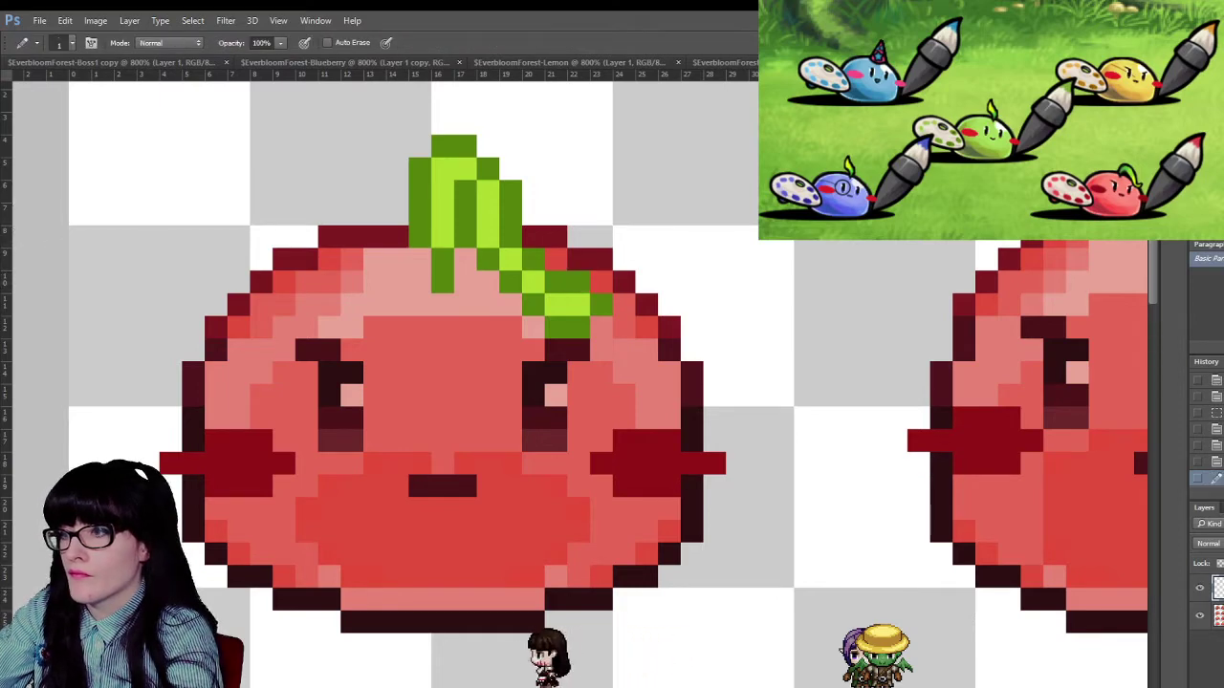
- Review the leaf on the whole sheet and recolour the drooping part's inner-edge pixels at the bend light green
click(14, 459)
mouse_move(726, 329)
mouse_down()
mouse_move(564, 284)
mouse_move(512, 316)
mouse_move(561, 346)
mouse_up()
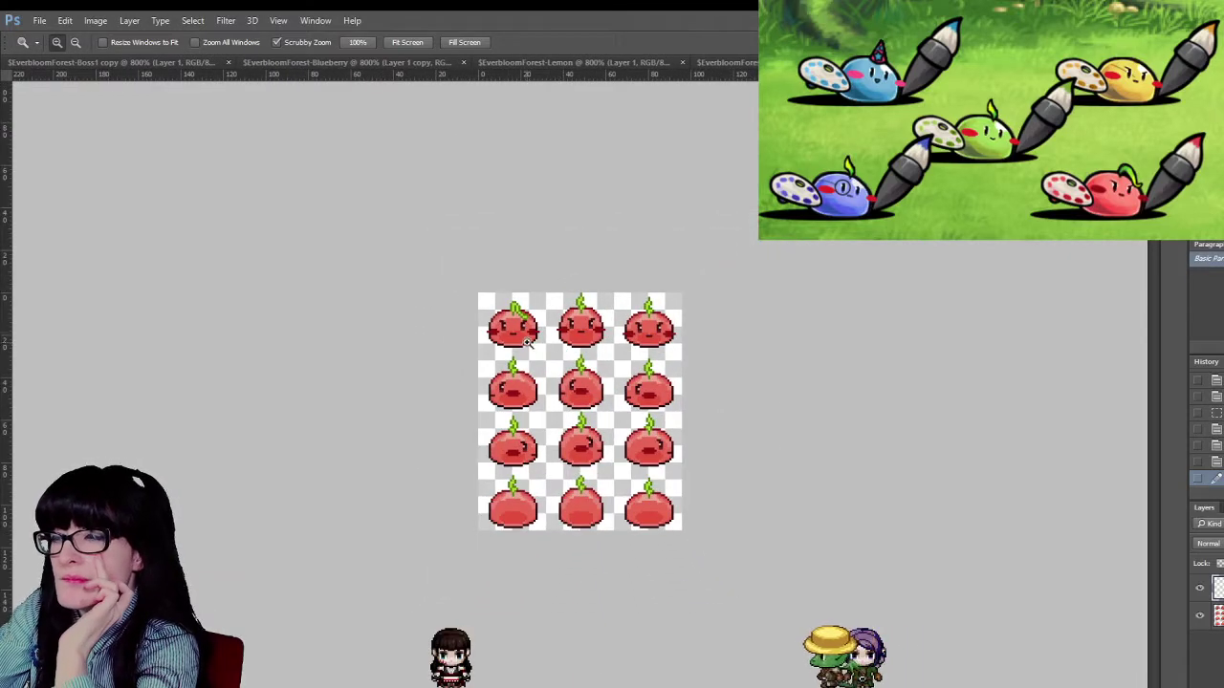
drag(517, 311, 168, 115)
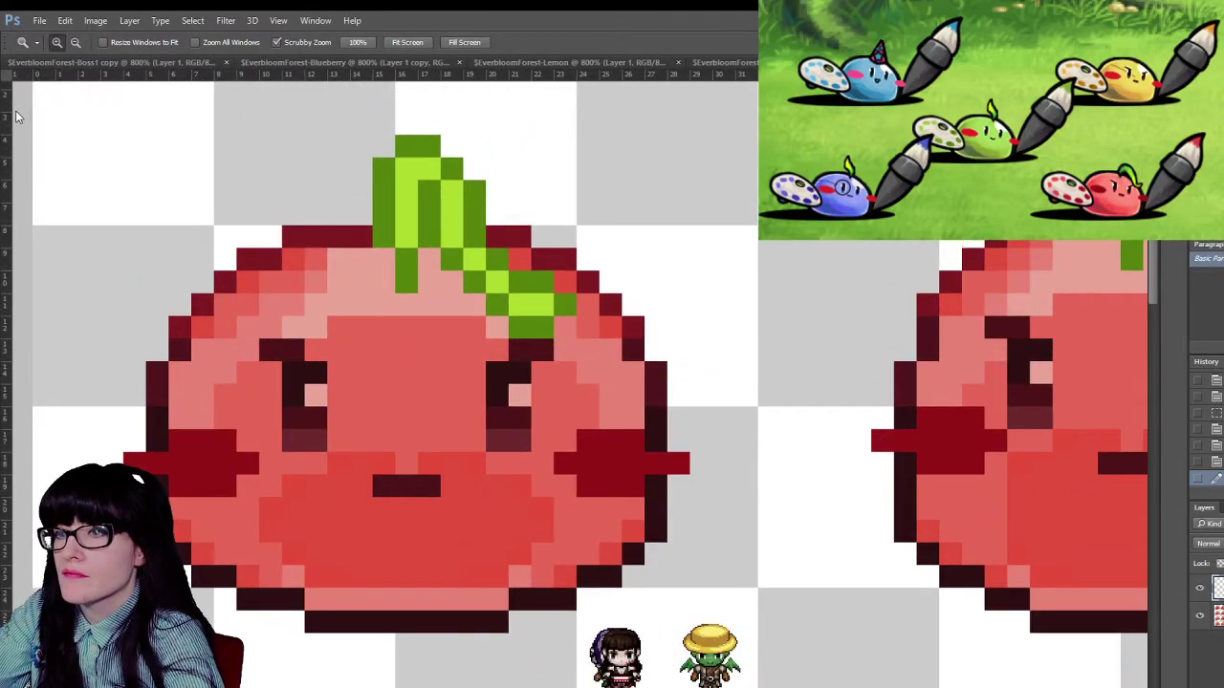
key(b)
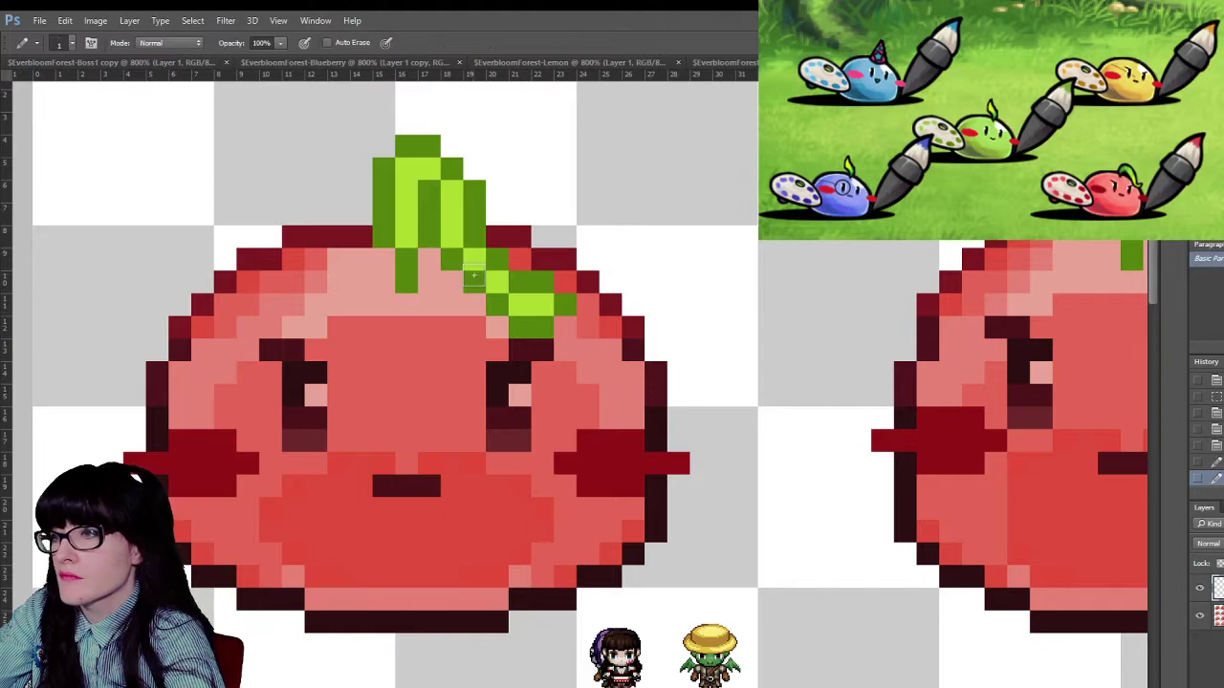
key(i)
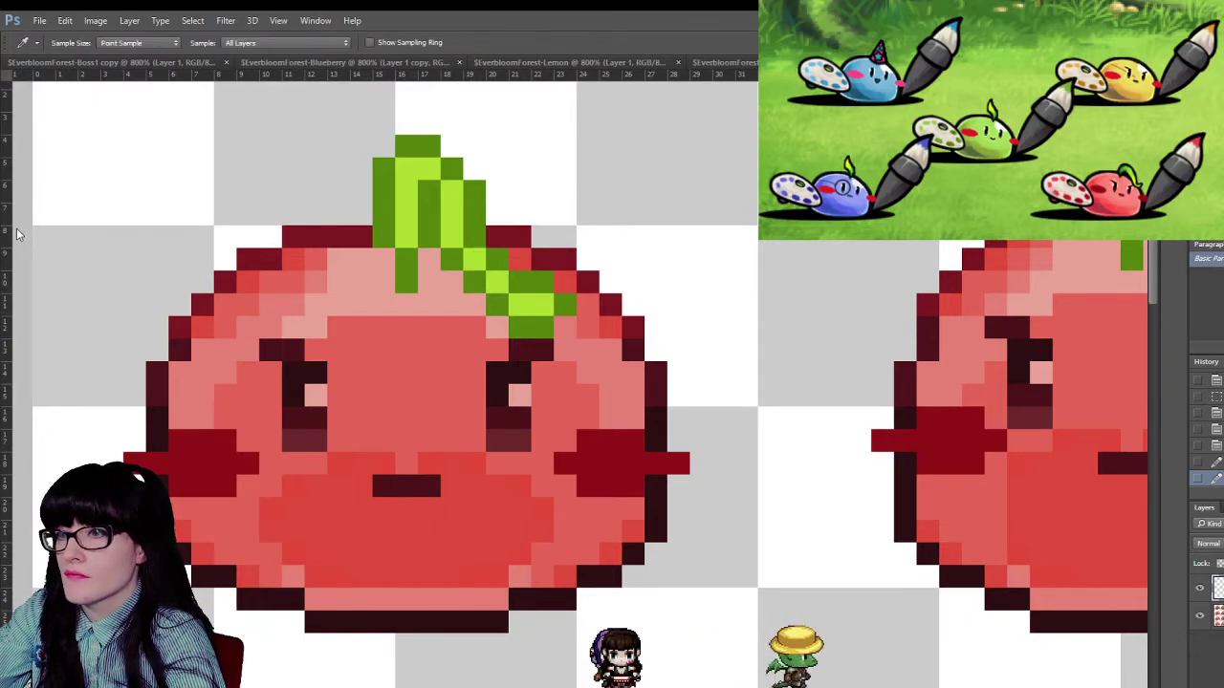
key(b)
drag(485, 273, 497, 306)
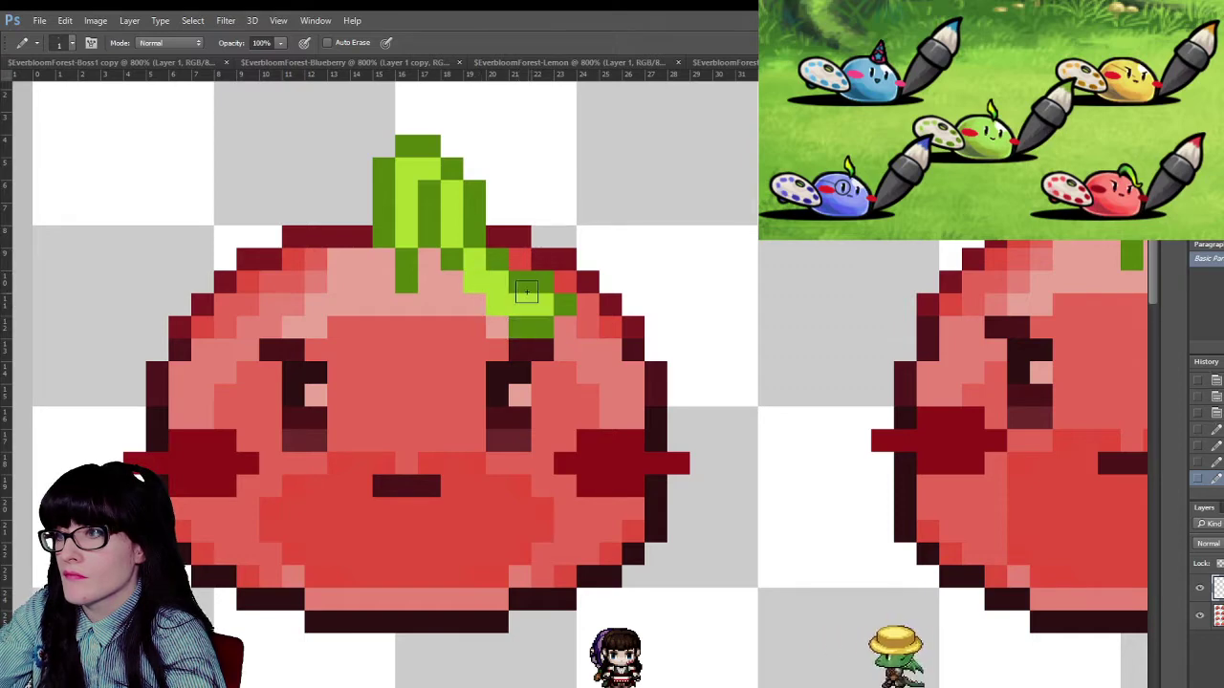
- Redraw the dark green outline around the drooping part's bend and underside, and check the leaf on the whole sheet
key(m)
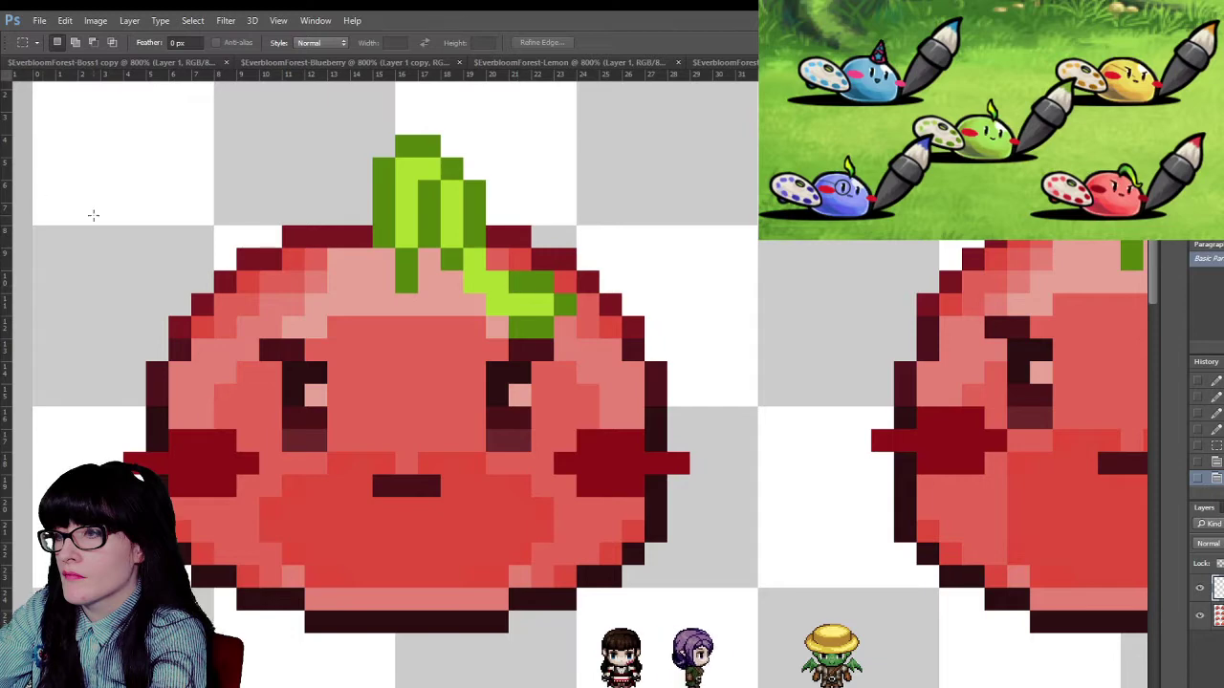
key(i)
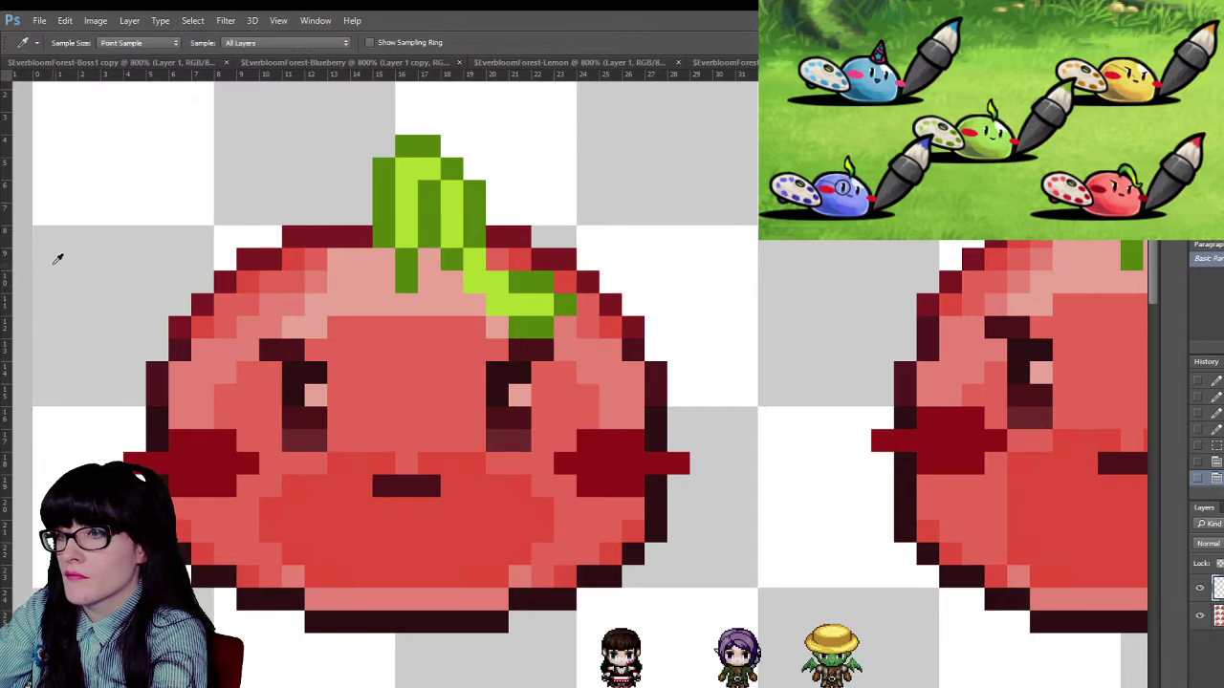
key(b)
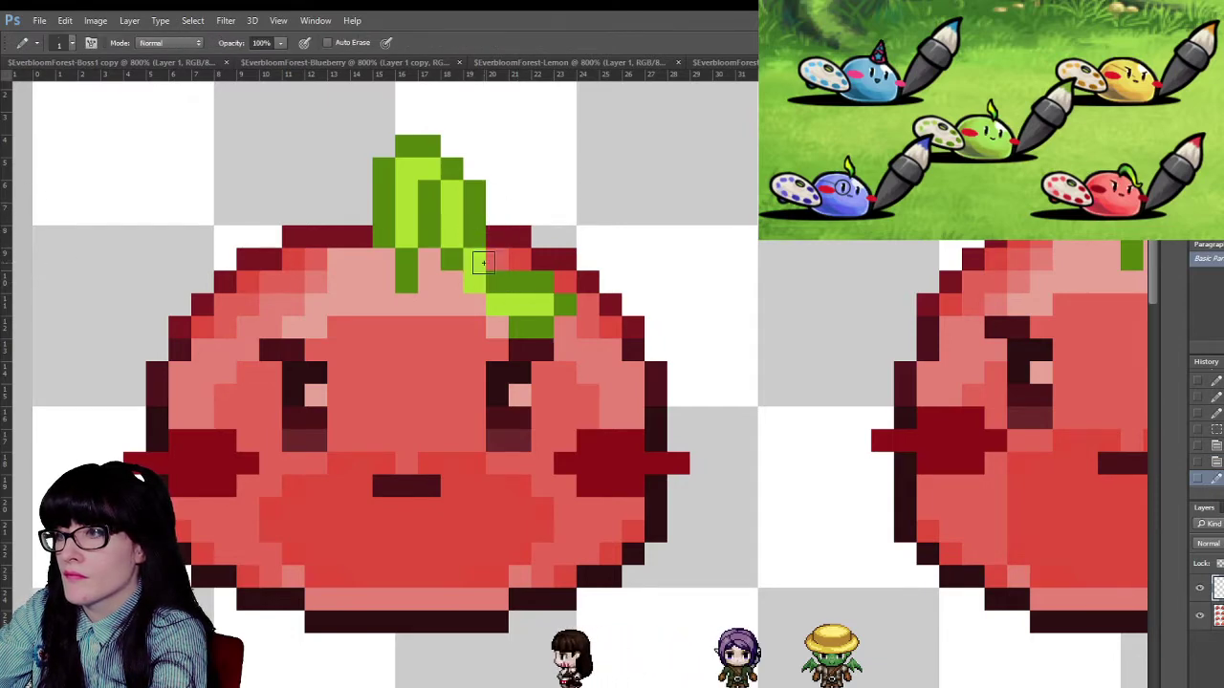
click(474, 304)
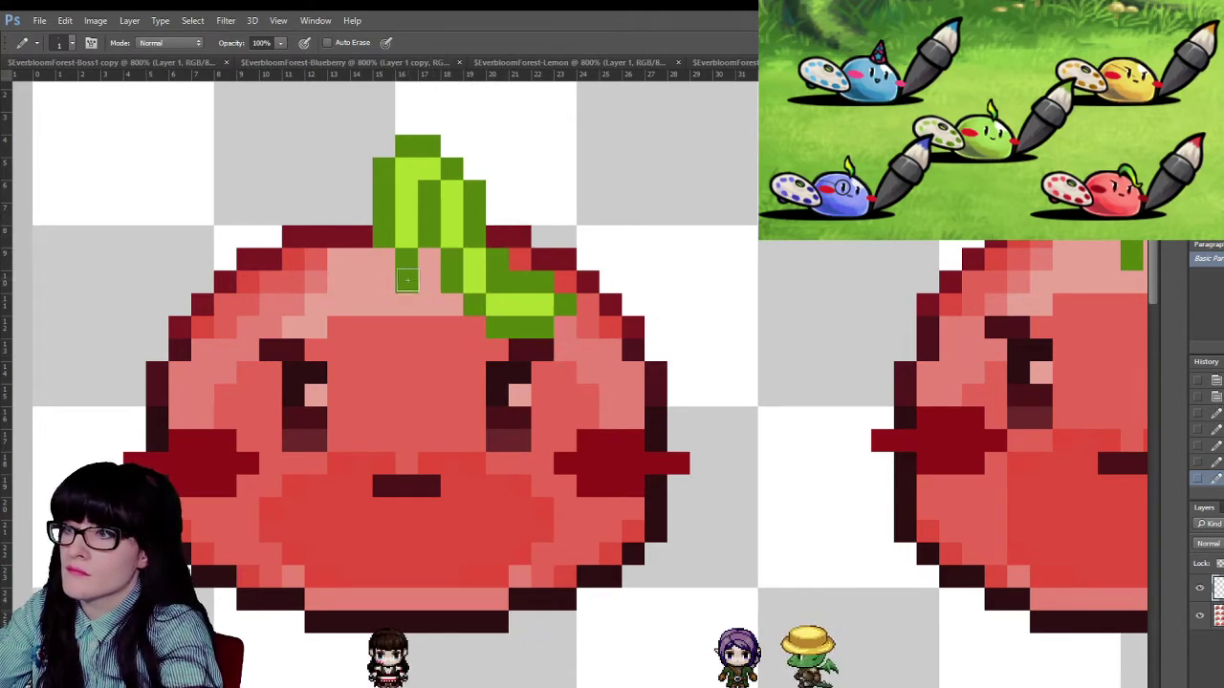
key(z)
alt+click(521, 336)
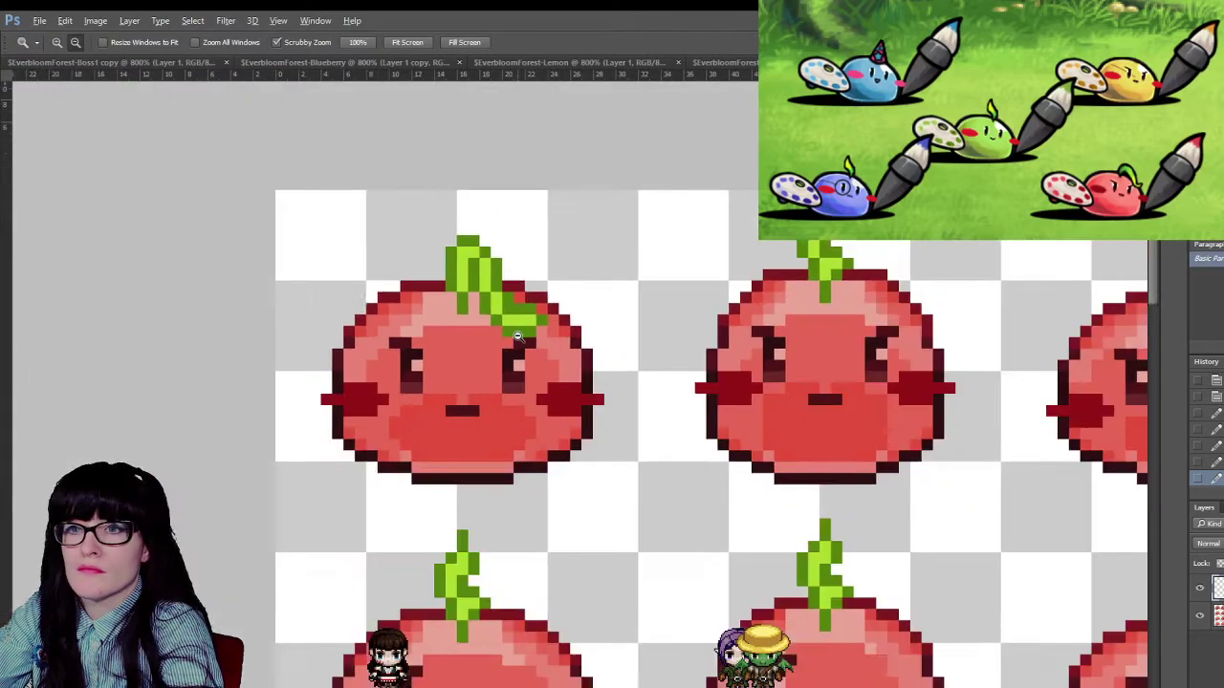
alt+click(521, 337)
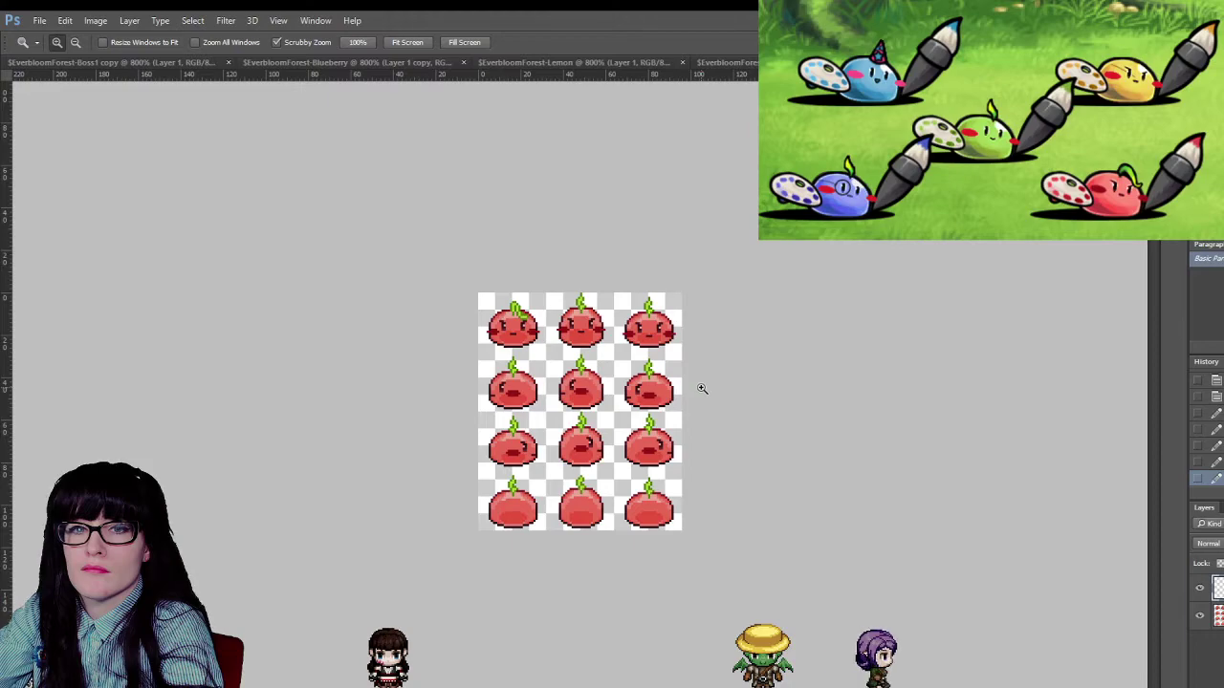
- Shorten the drooping leaf tip on the first front-facing slime by shifting its outer end one pixel inward
click(522, 294)
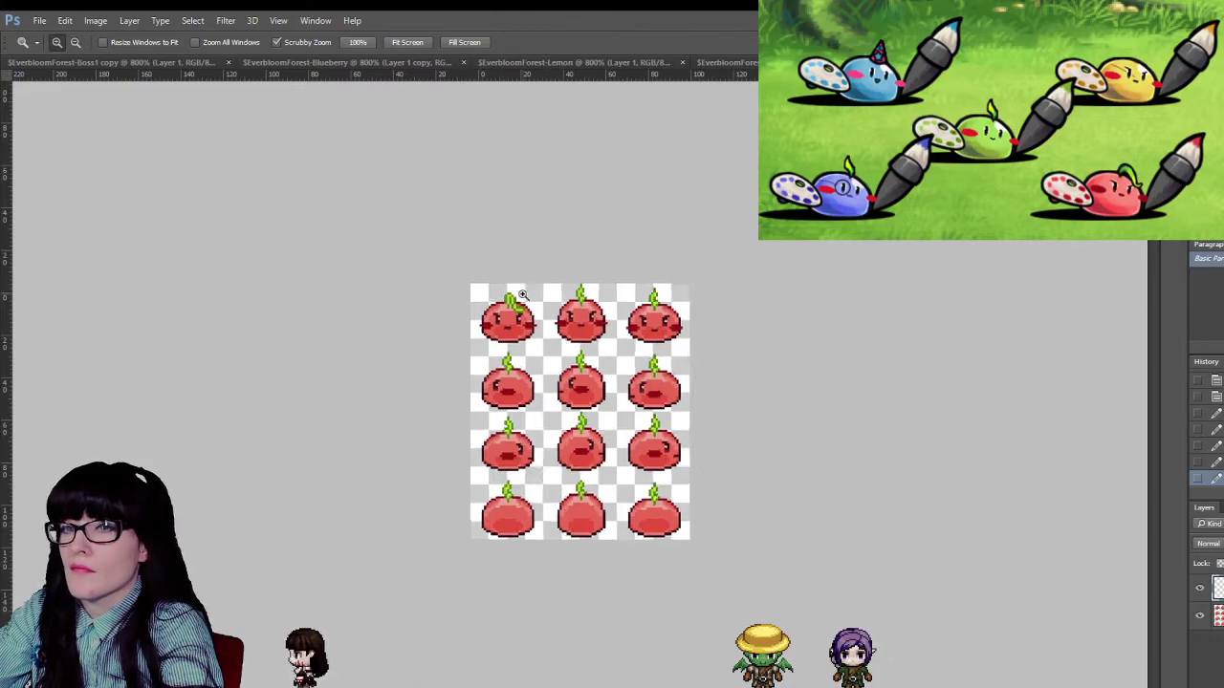
drag(522, 295, 400, 222)
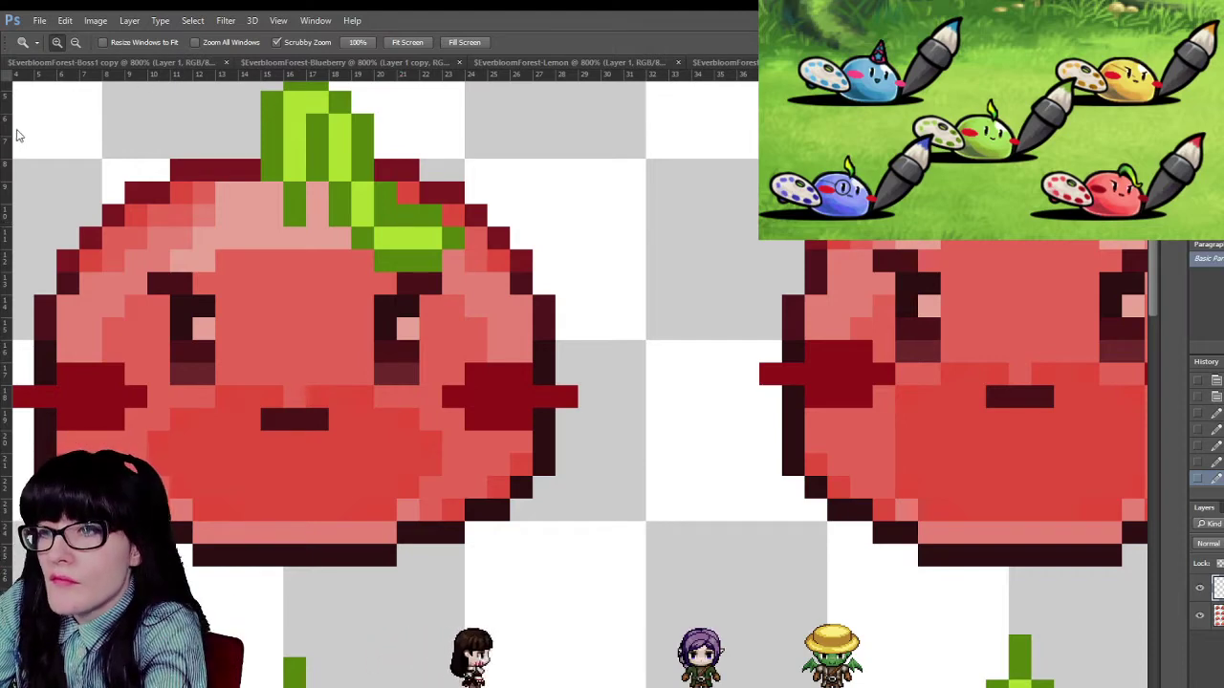
key(m)
drag(532, 182, 419, 293)
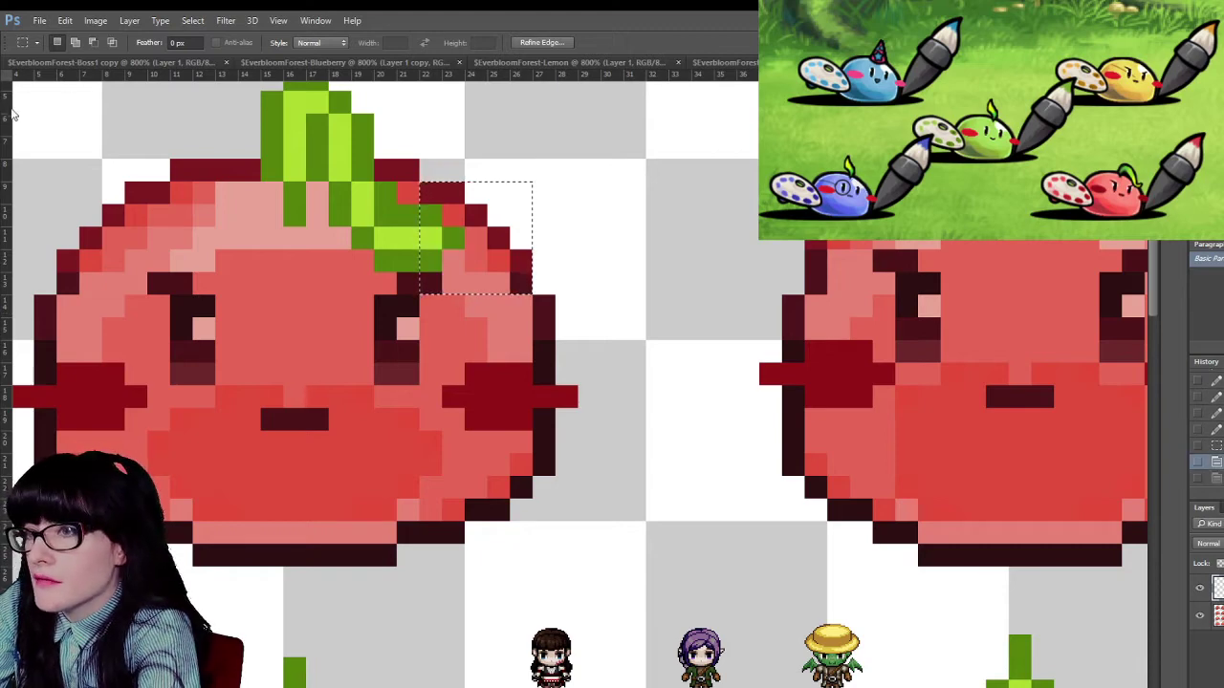
key(ctrl+z)
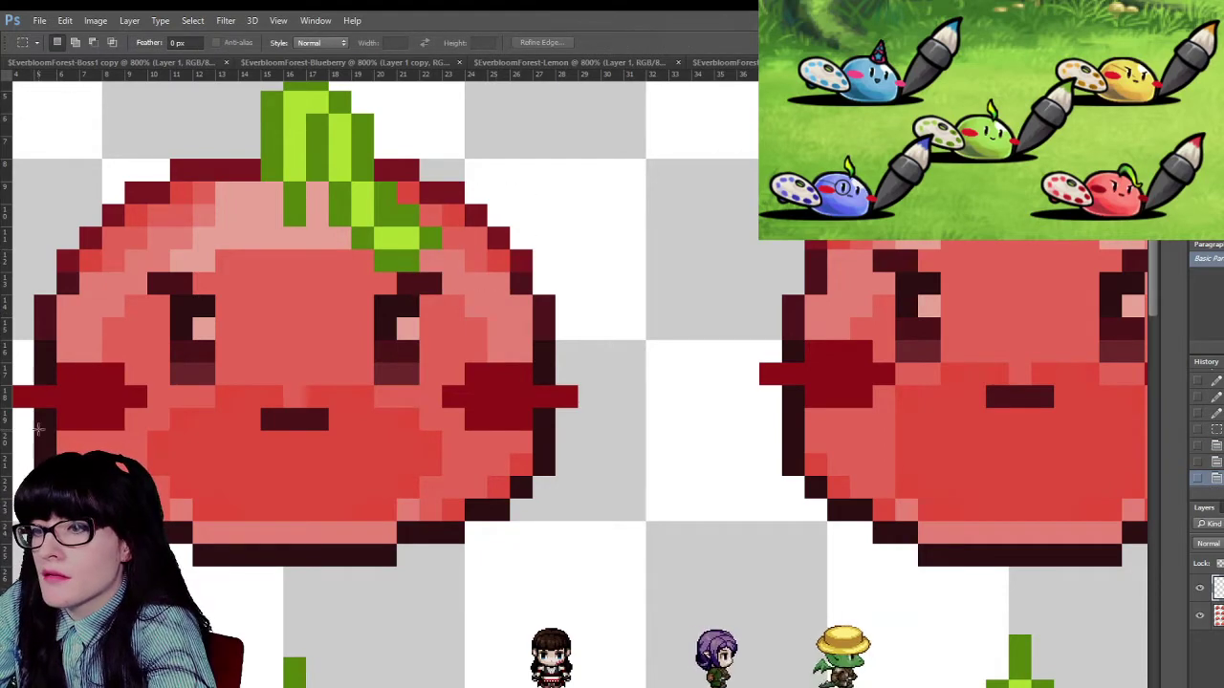
- Examine the adjusted drooping leaf at sheet size and compare it with the upright leaves in the side-facing rows
key(z)
scroll(443, 328, down, 5)
scroll(442, 329, down, 6)
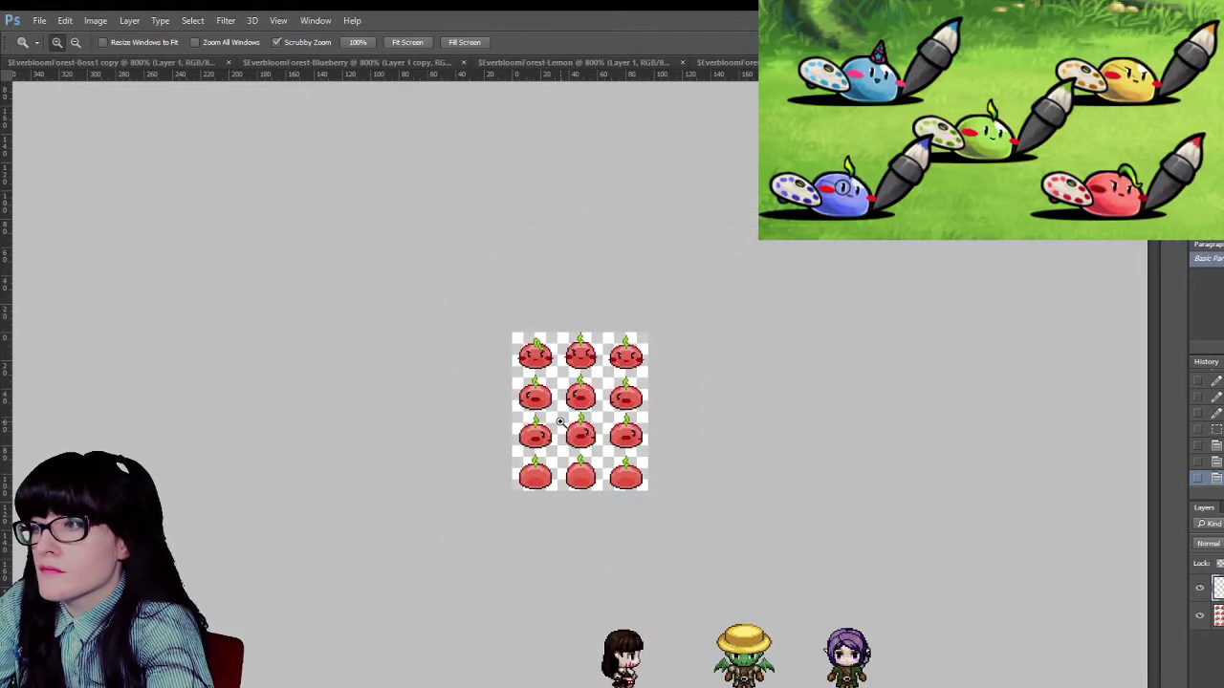
scroll(513, 351, up, 6)
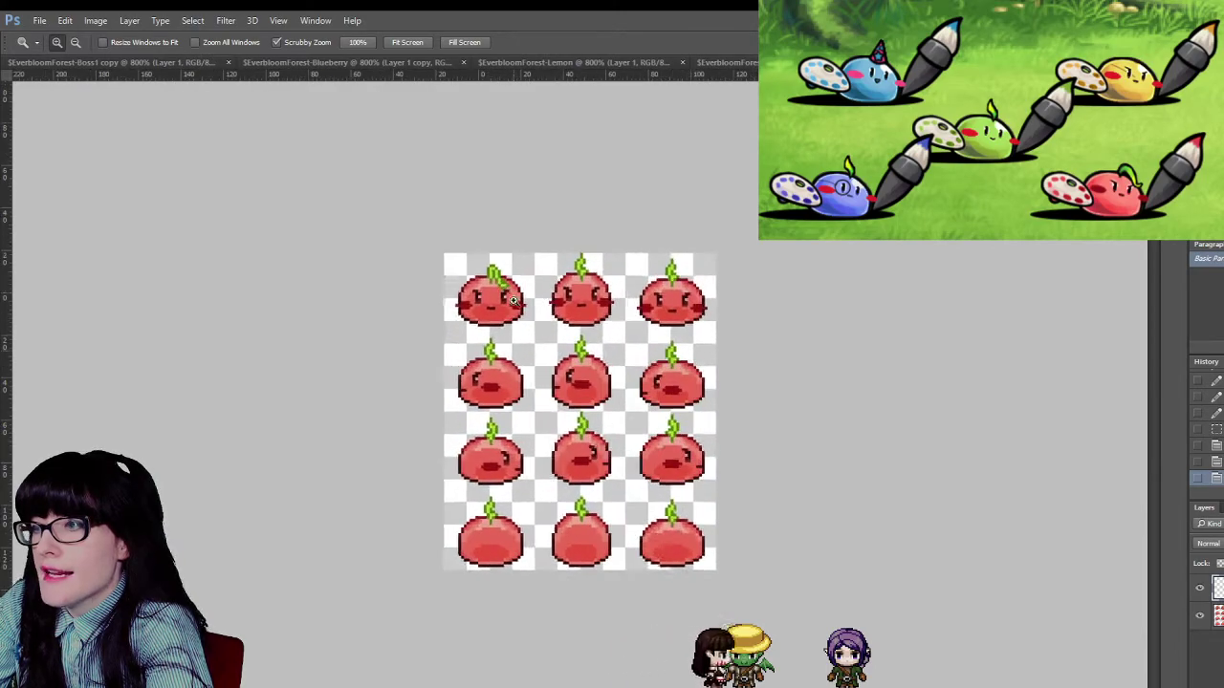
scroll(446, 179, up, 3)
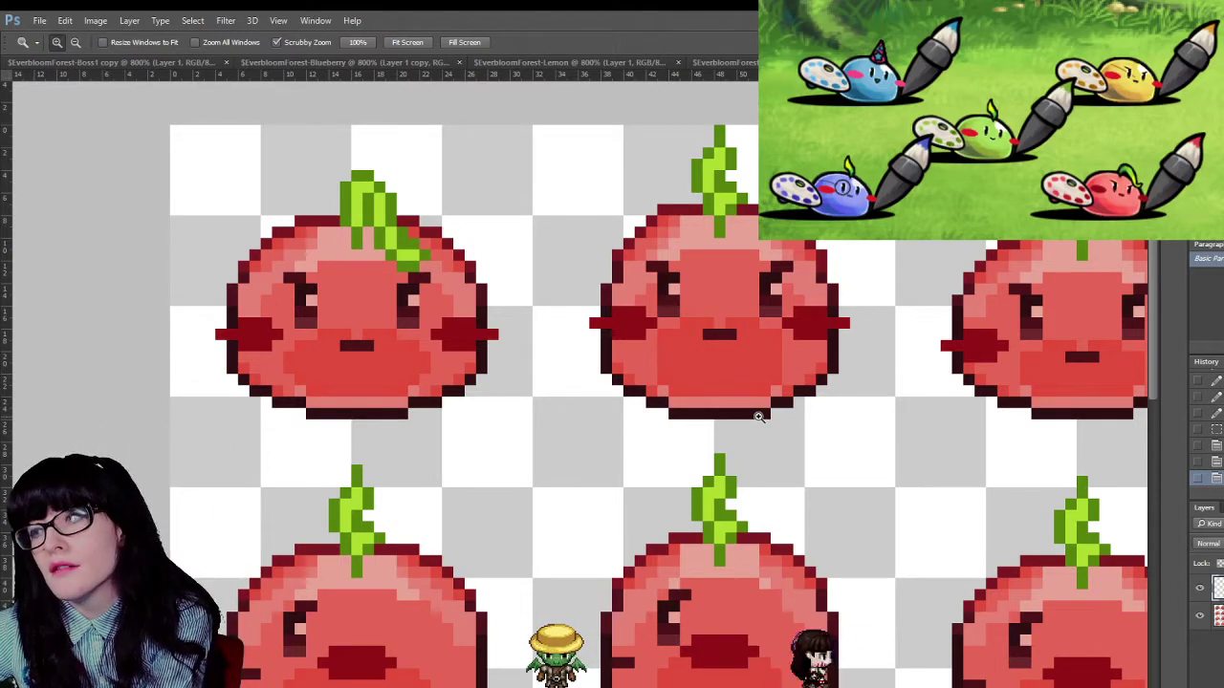
scroll(565, 281, up, 1)
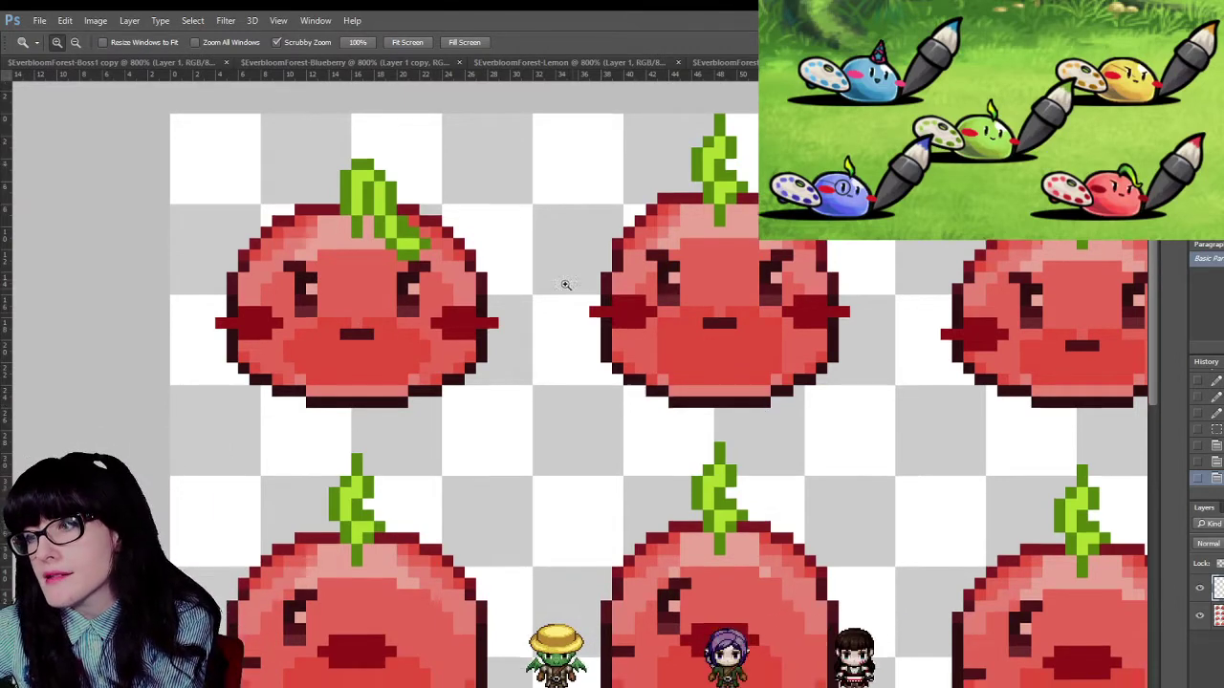
scroll(411, 297, down, 10)
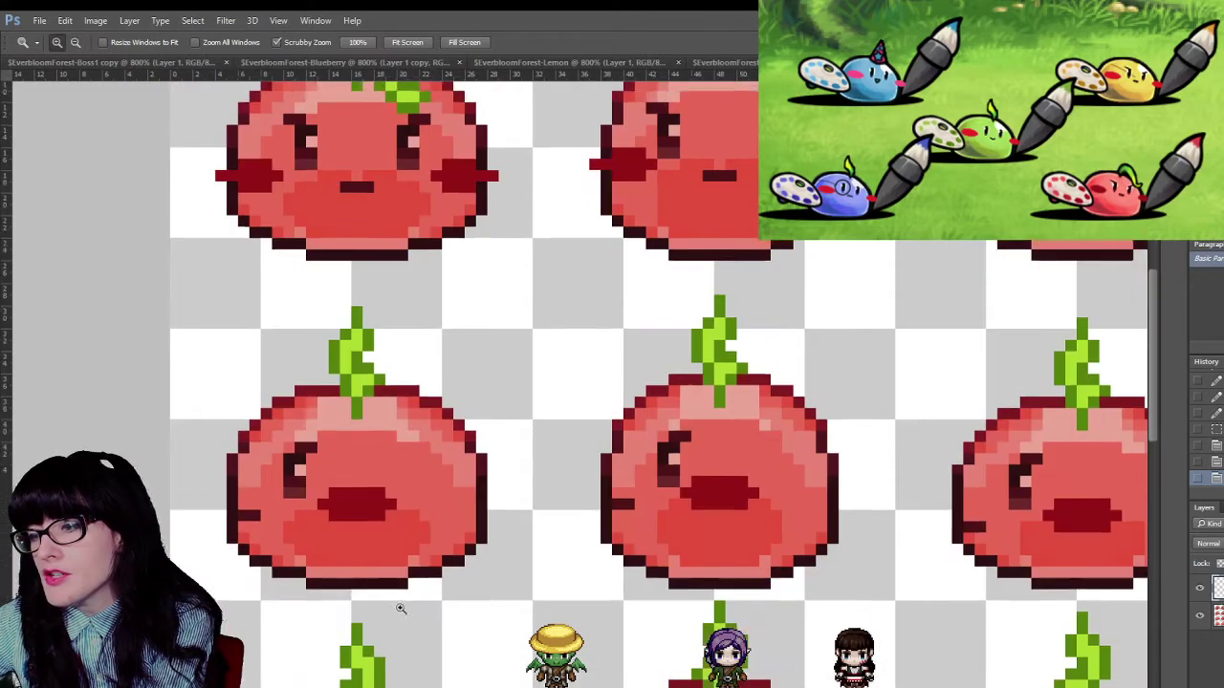
scroll(466, 458, up, 5)
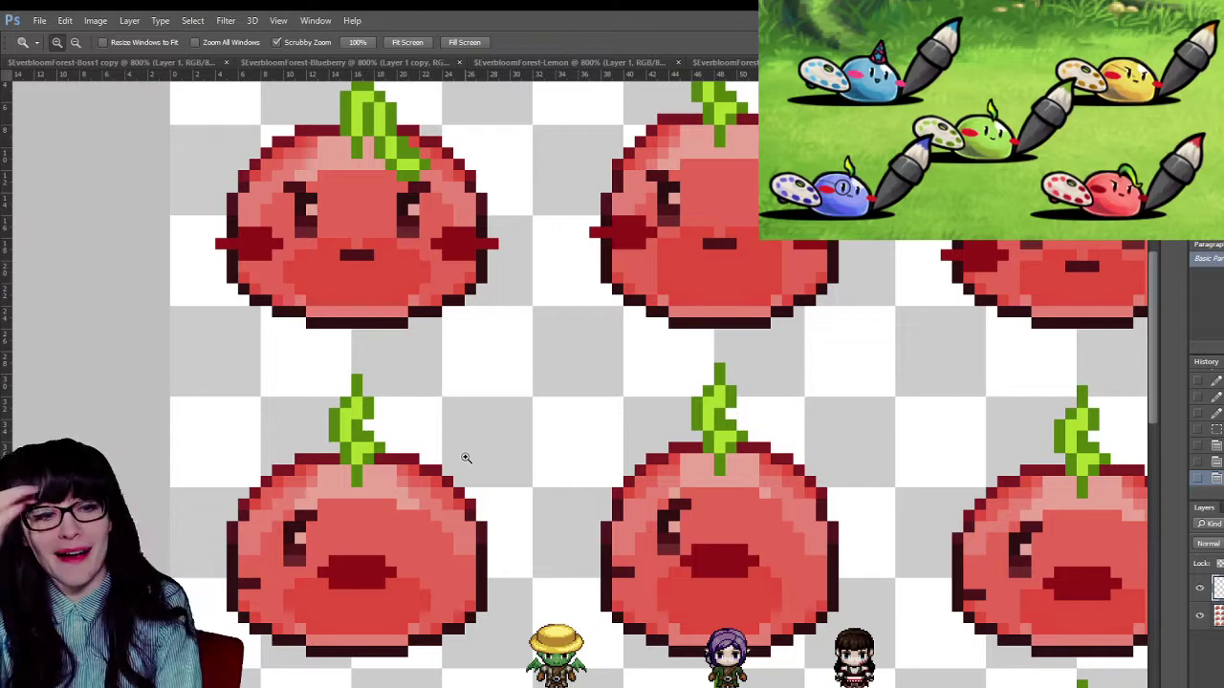
scroll(187, 325, up, 5)
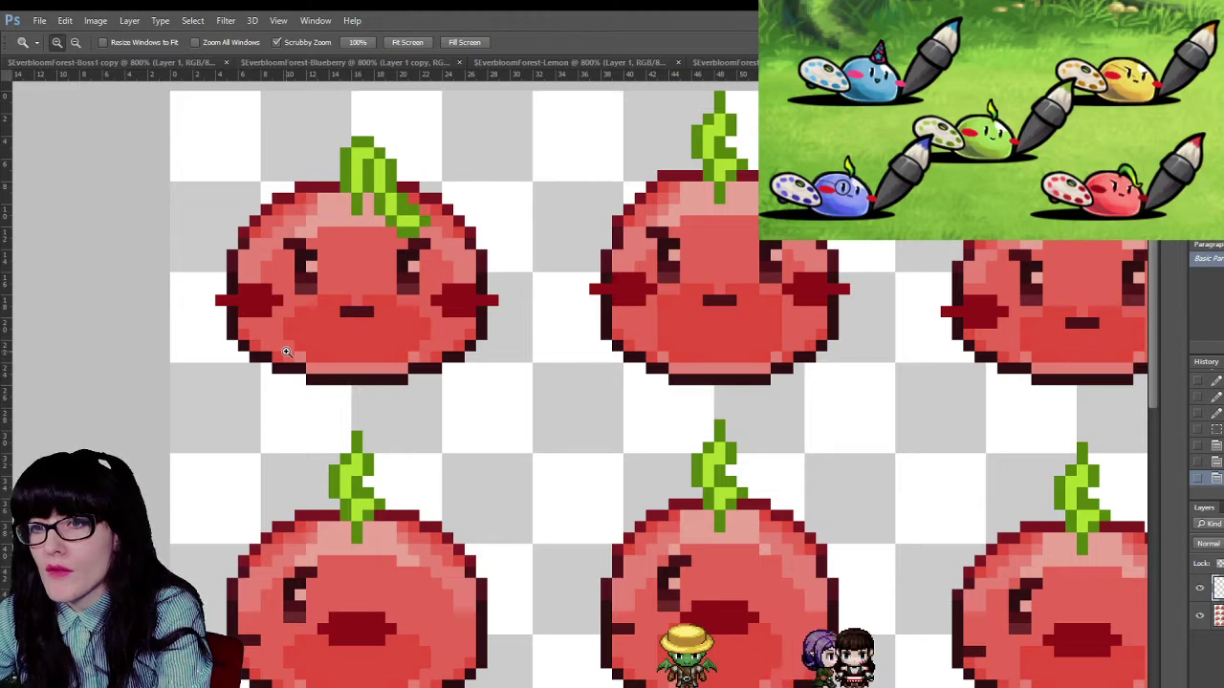
scroll(286, 352, down, 10)
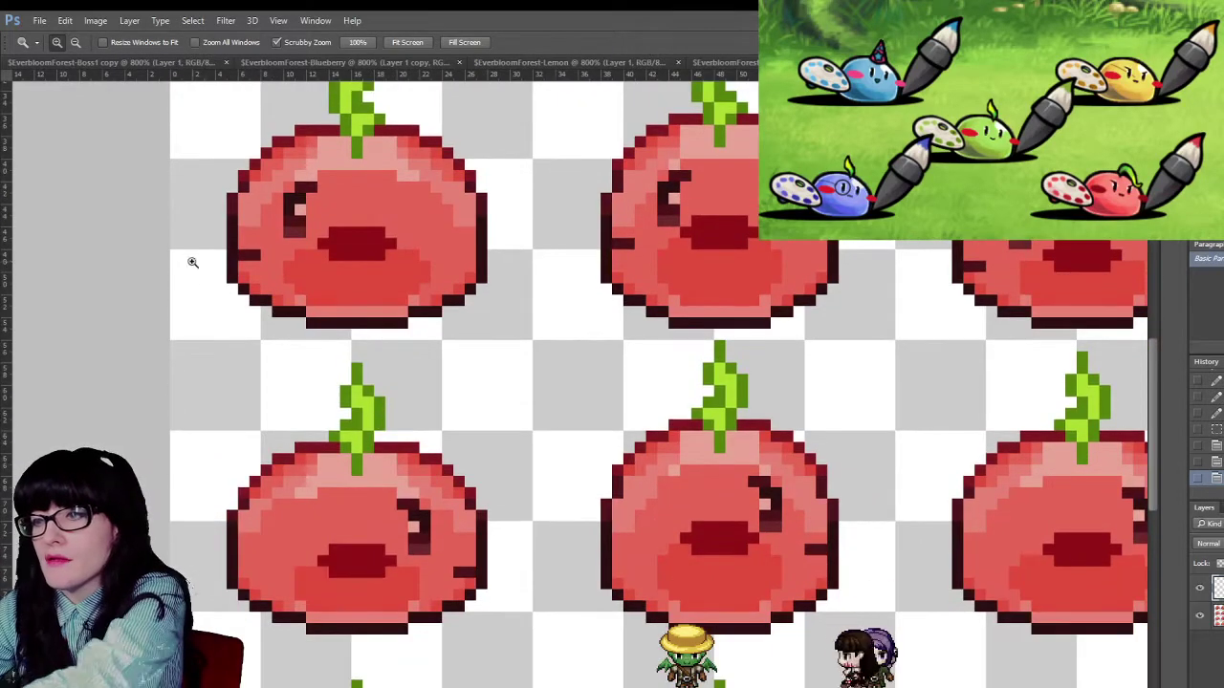
- Copy the upper curve of the drooping leaf above the first front-facing slime's head
key(l)
scroll(282, 332, up, 6)
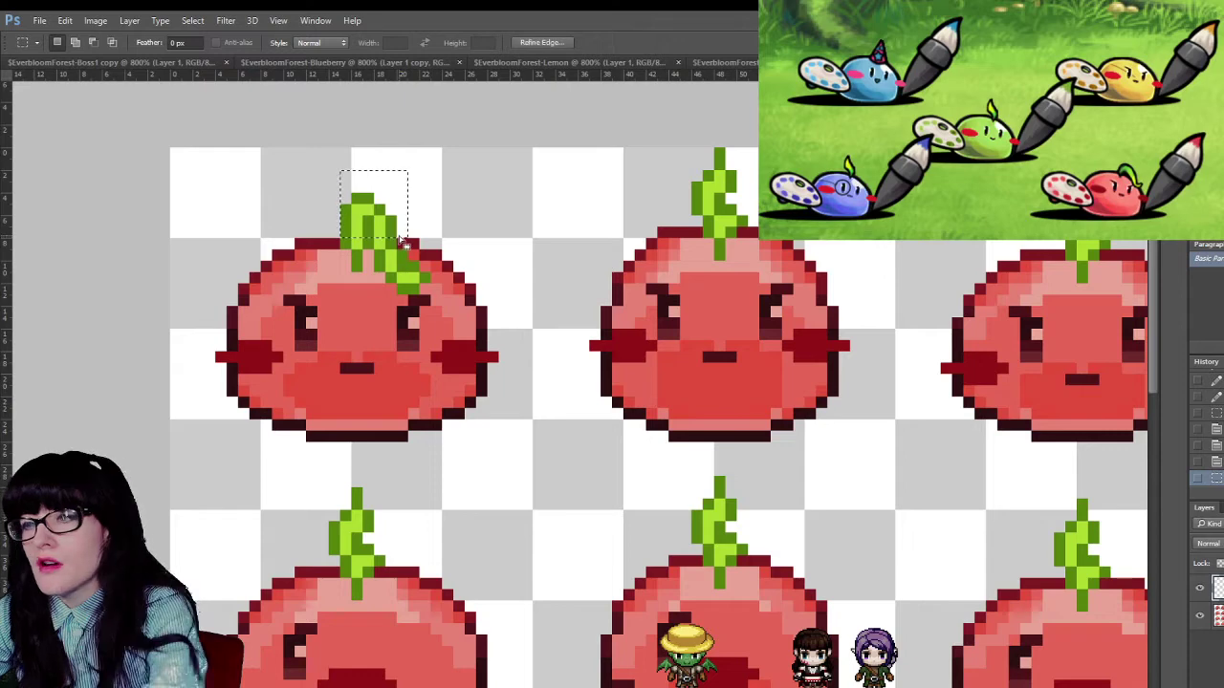
scroll(419, 569, down, 3)
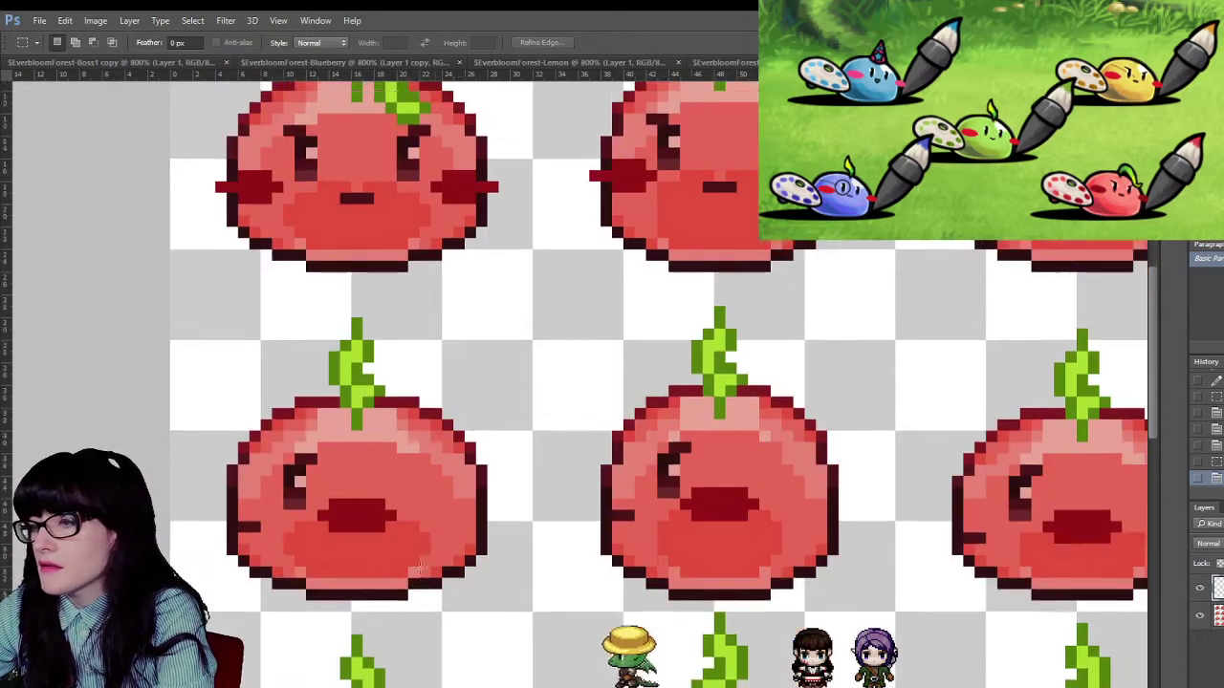
scroll(419, 570, down, 2)
- Replace the upright leaf on the first right-facing slime with the copied curve, keeping the stem base and aligning the curve's left end to it
drag(307, 467, 409, 533)
scroll(408, 557, down, 3)
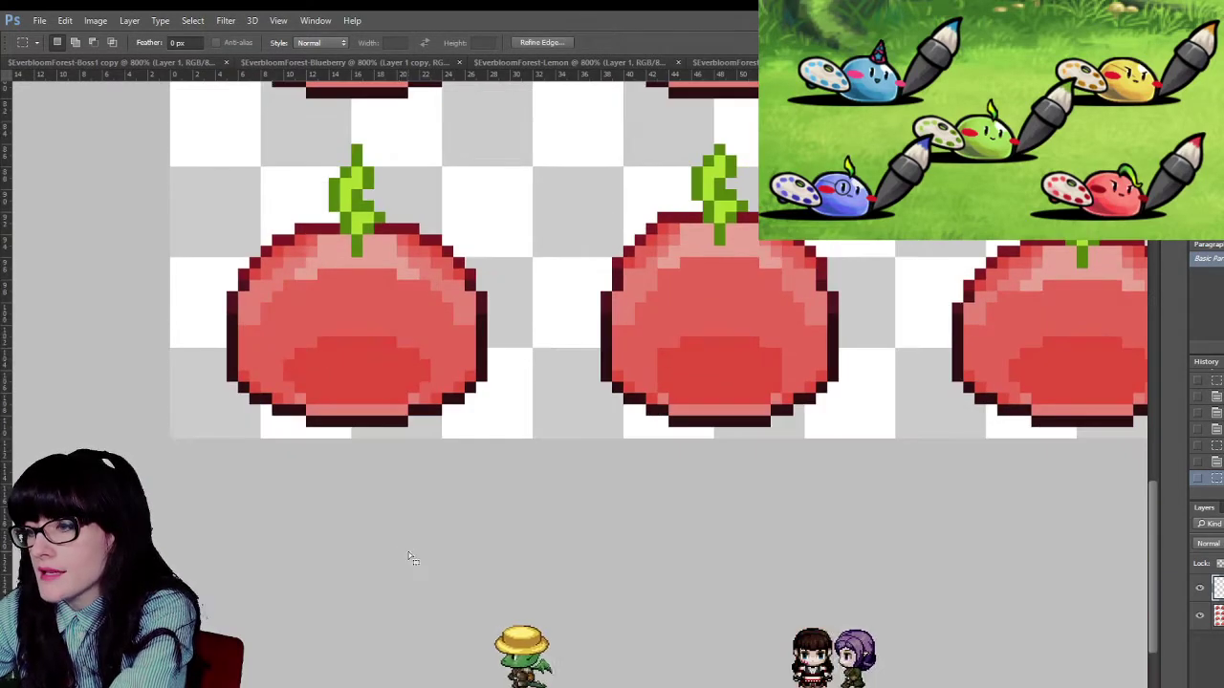
scroll(408, 557, up, 8)
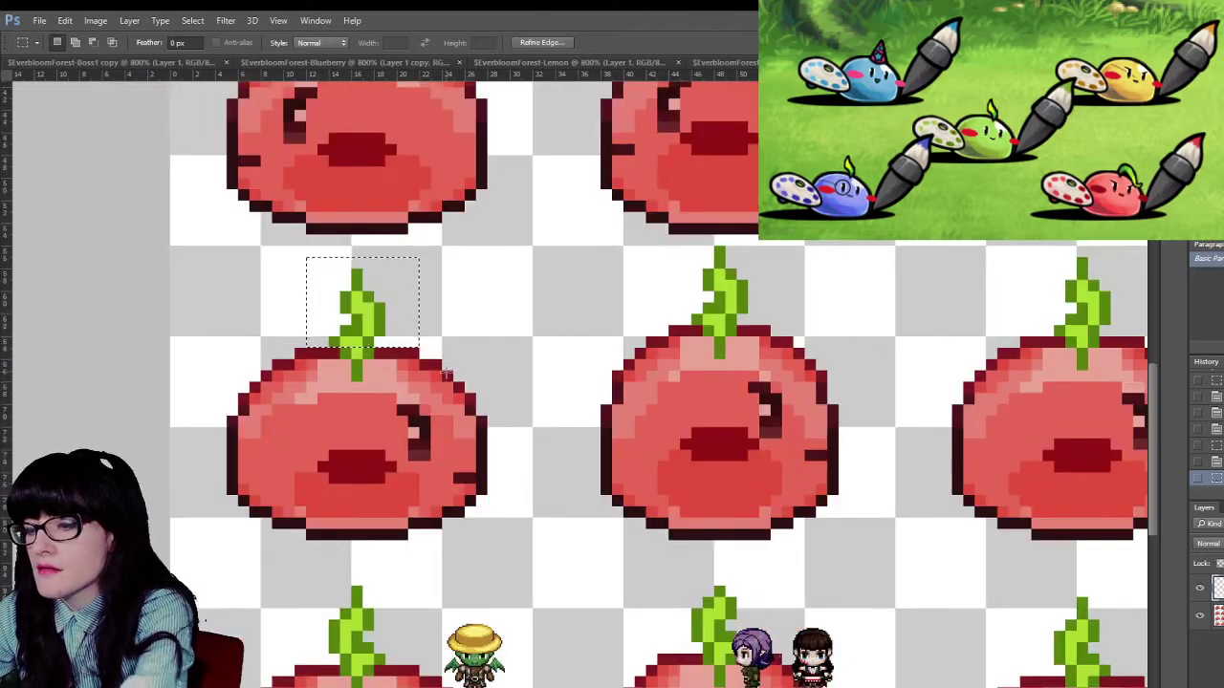
scroll(446, 373, up, 1)
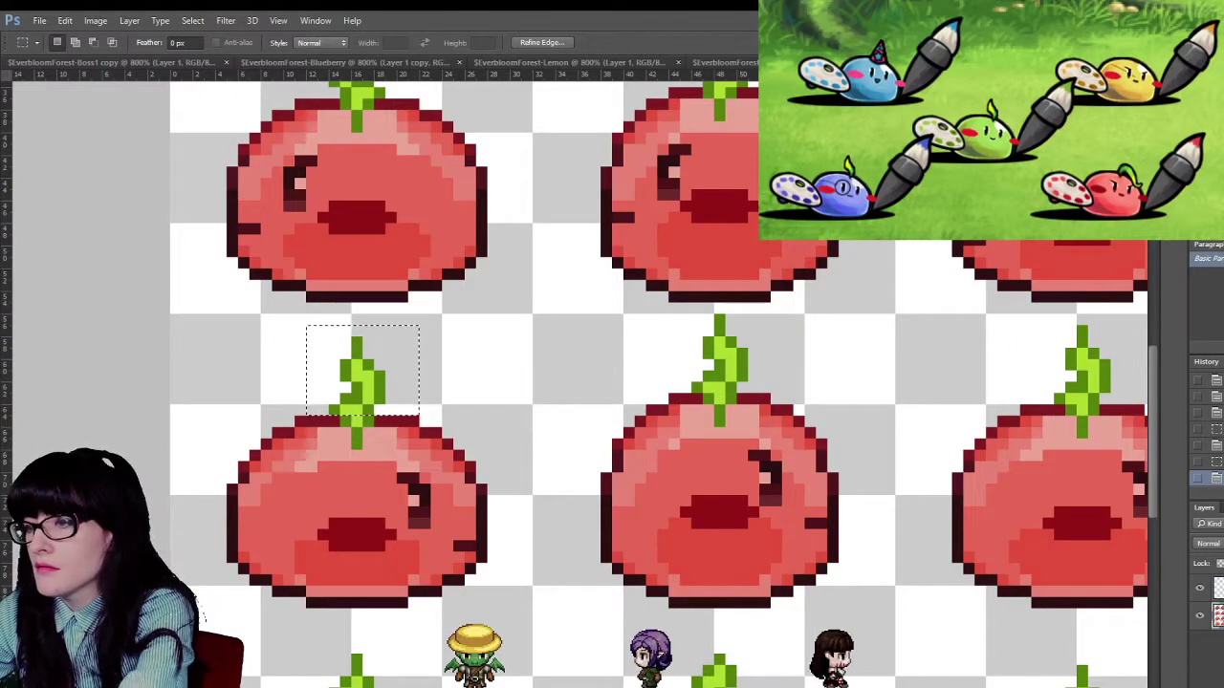
key(ctrl+x)
key(ctrl+v)
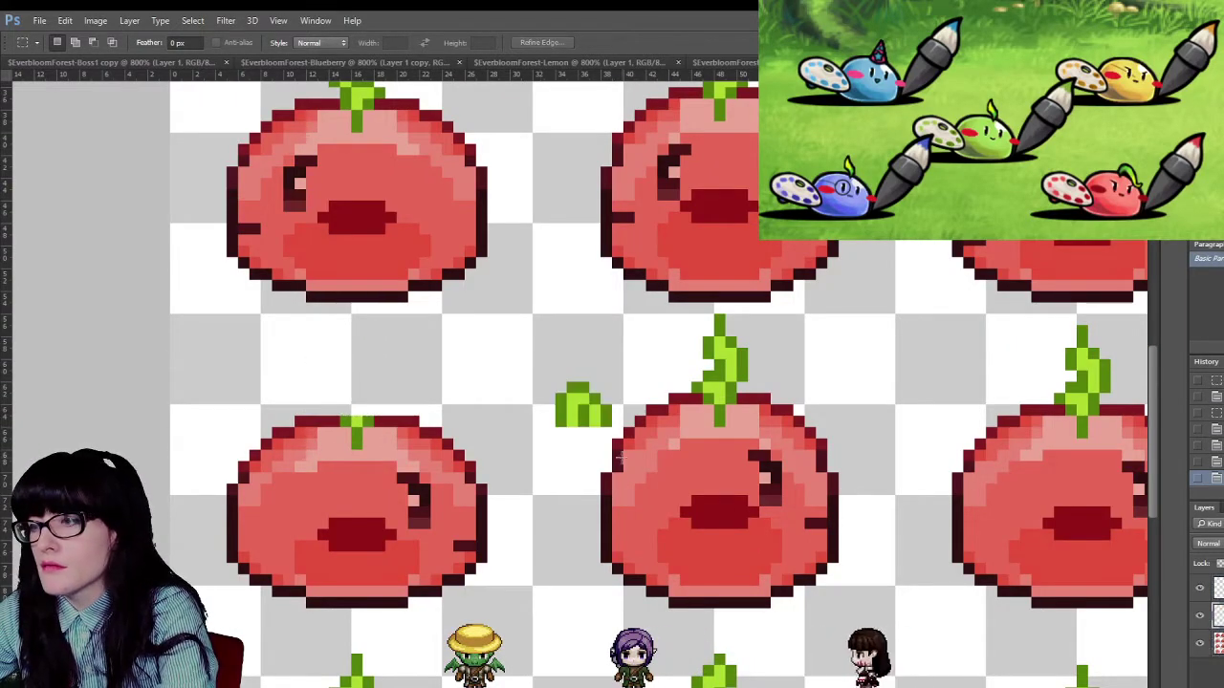
key(v)
drag(583, 421, 359, 404)
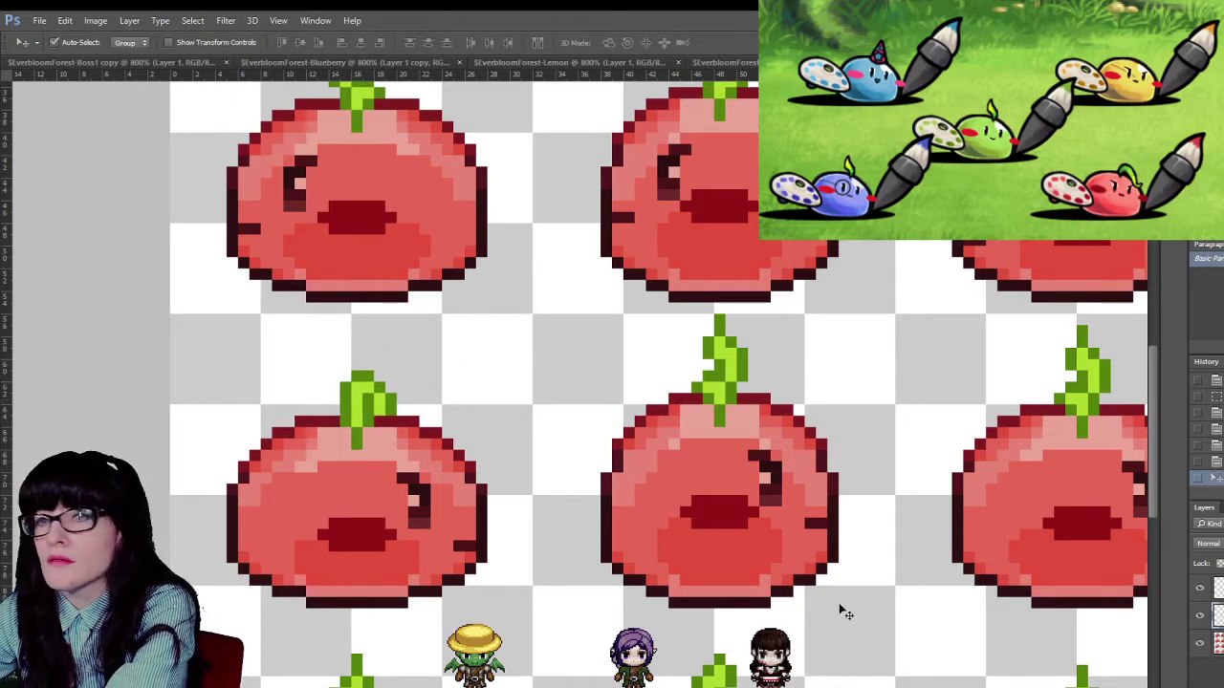
- Check the pasted leaf layer by toggling its visibility and examine the new leaf curve against the whole sheet
click(1199, 618)
click(1199, 618)
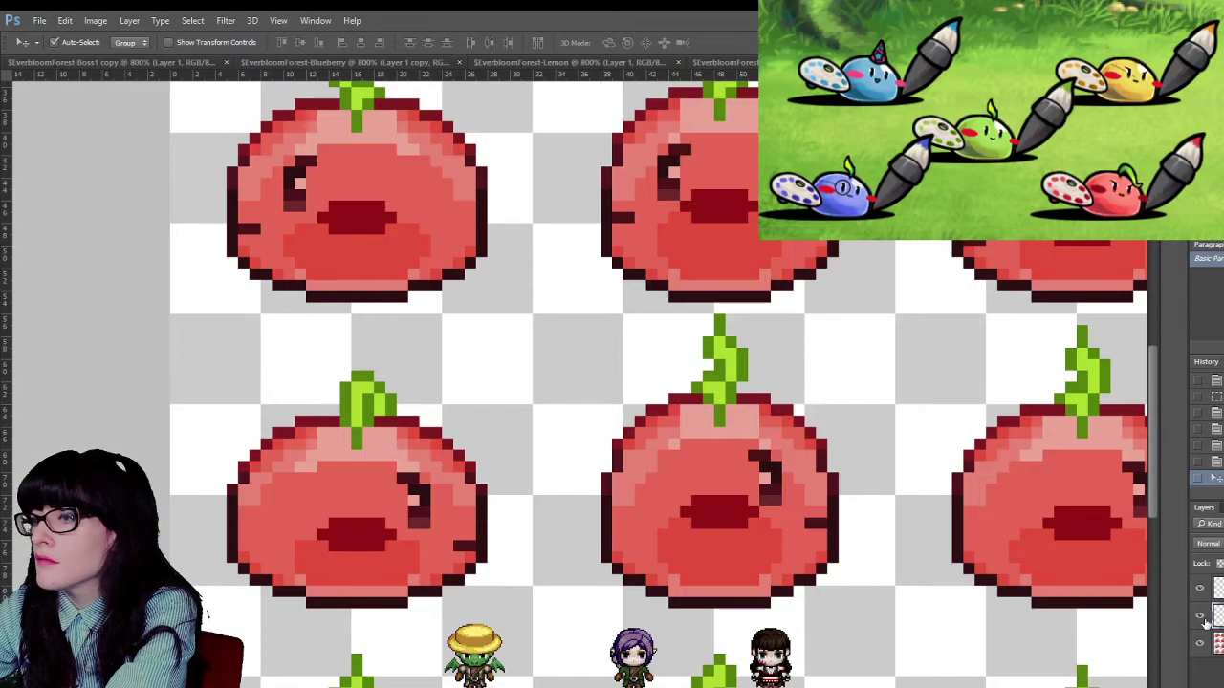
click(1199, 617)
click(1200, 617)
scroll(497, 322, up, 5)
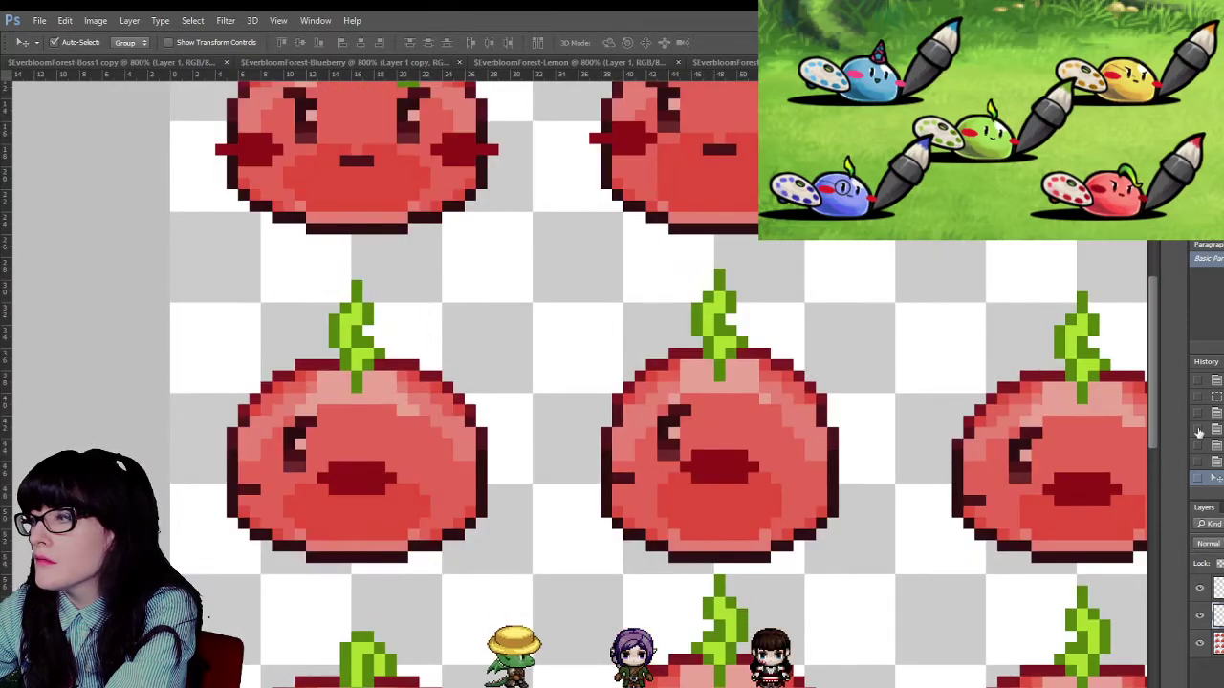
drag(1153, 432, 1157, 464)
key(z)
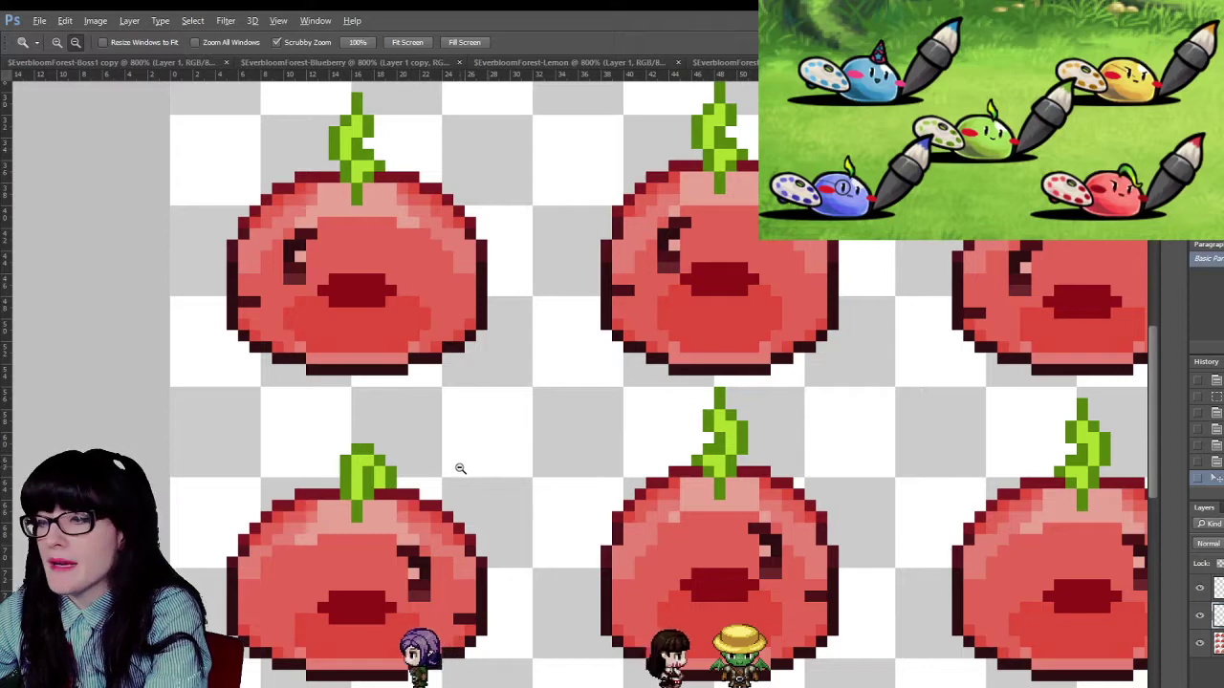
alt+click(461, 468)
alt+click(461, 468)
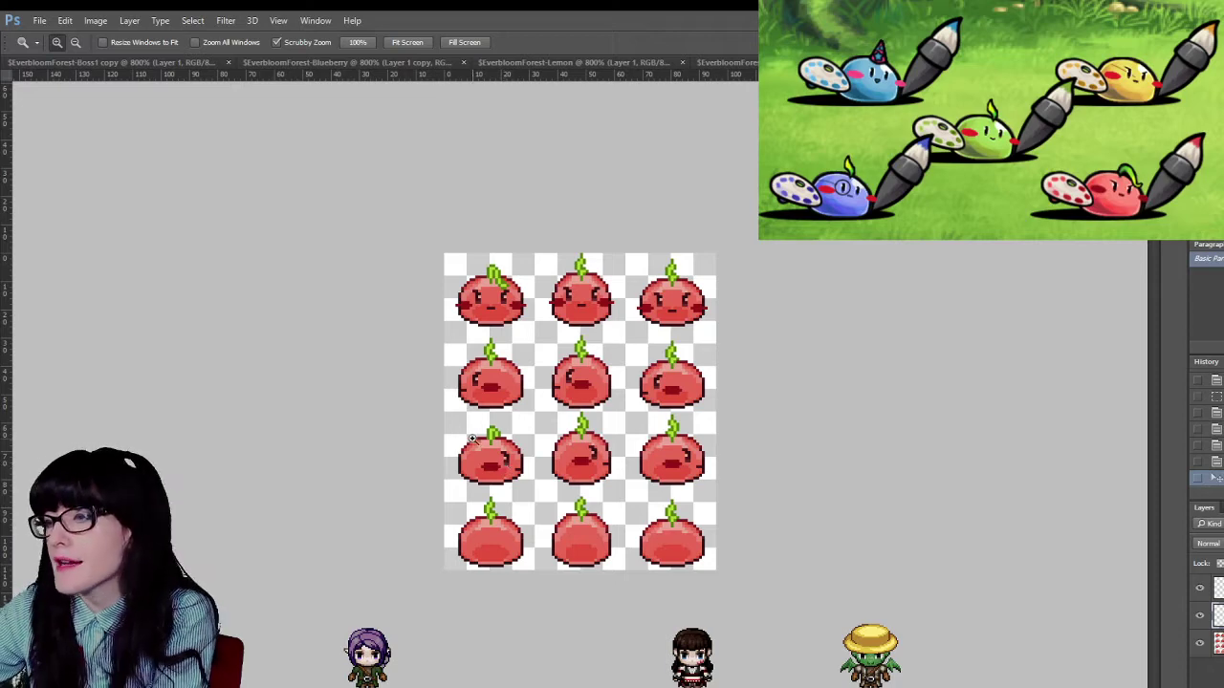
- Delete the upright leaf above the head of the first left-facing slime, keeping the stem base
drag(493, 427, 368, 320)
scroll(375, 273, up, 2)
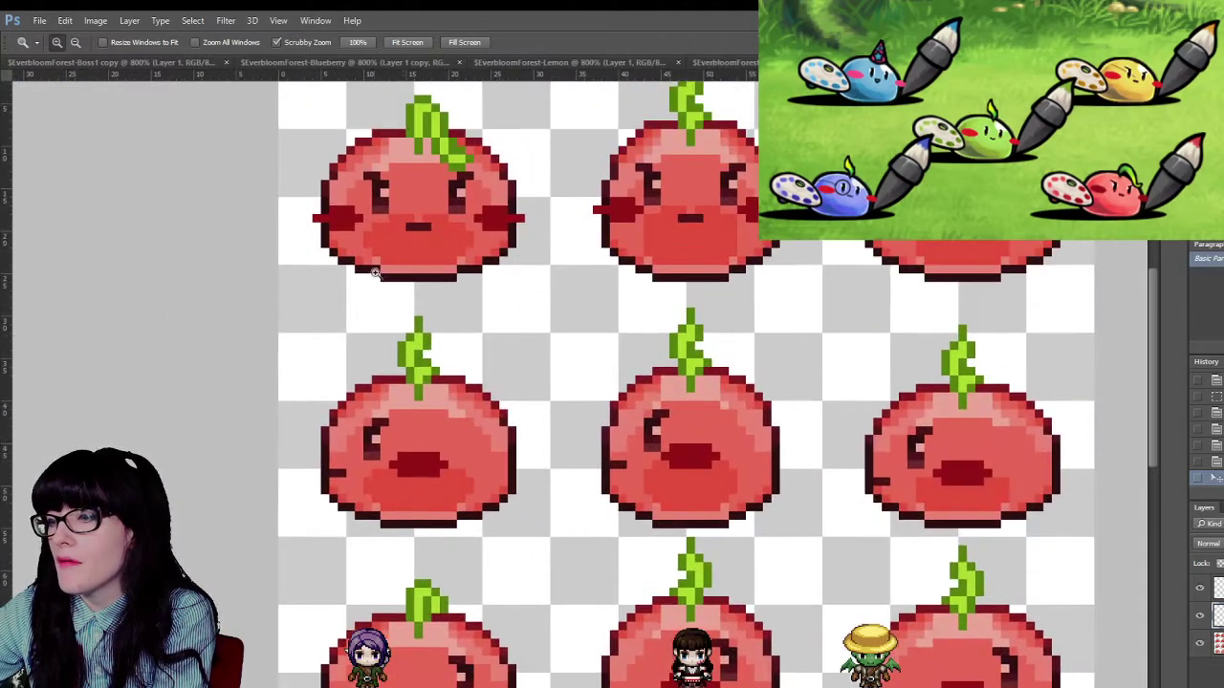
click(416, 330)
scroll(259, 174, up, 1)
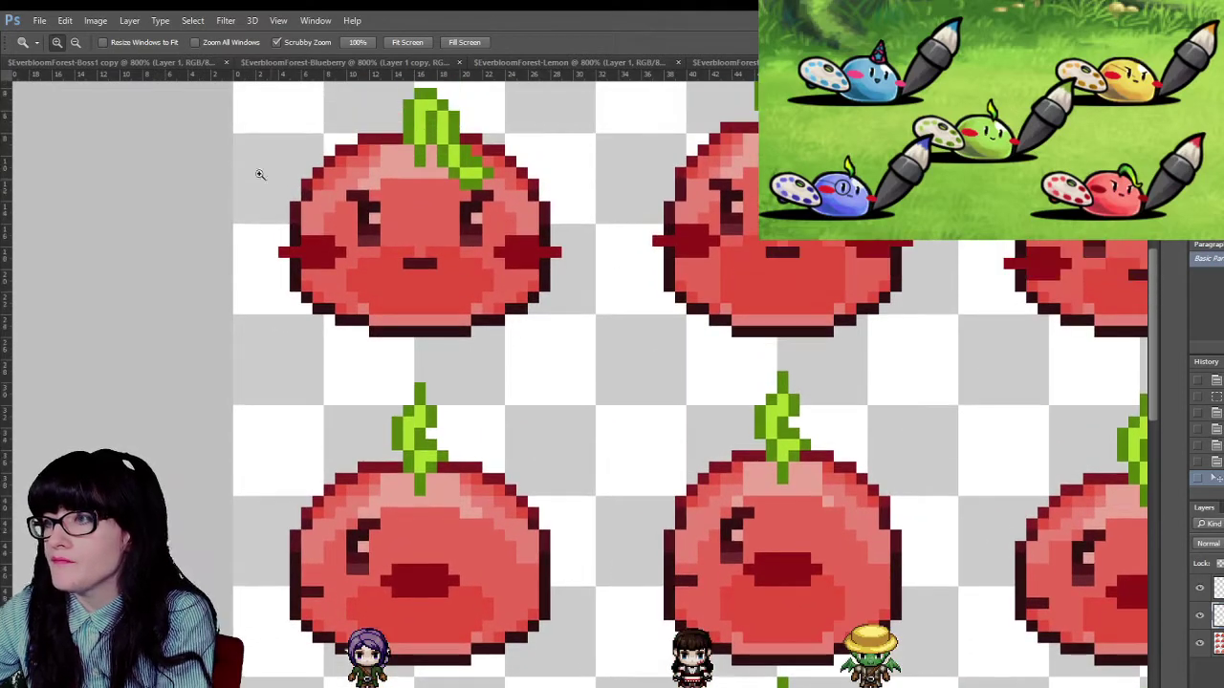
key(m)
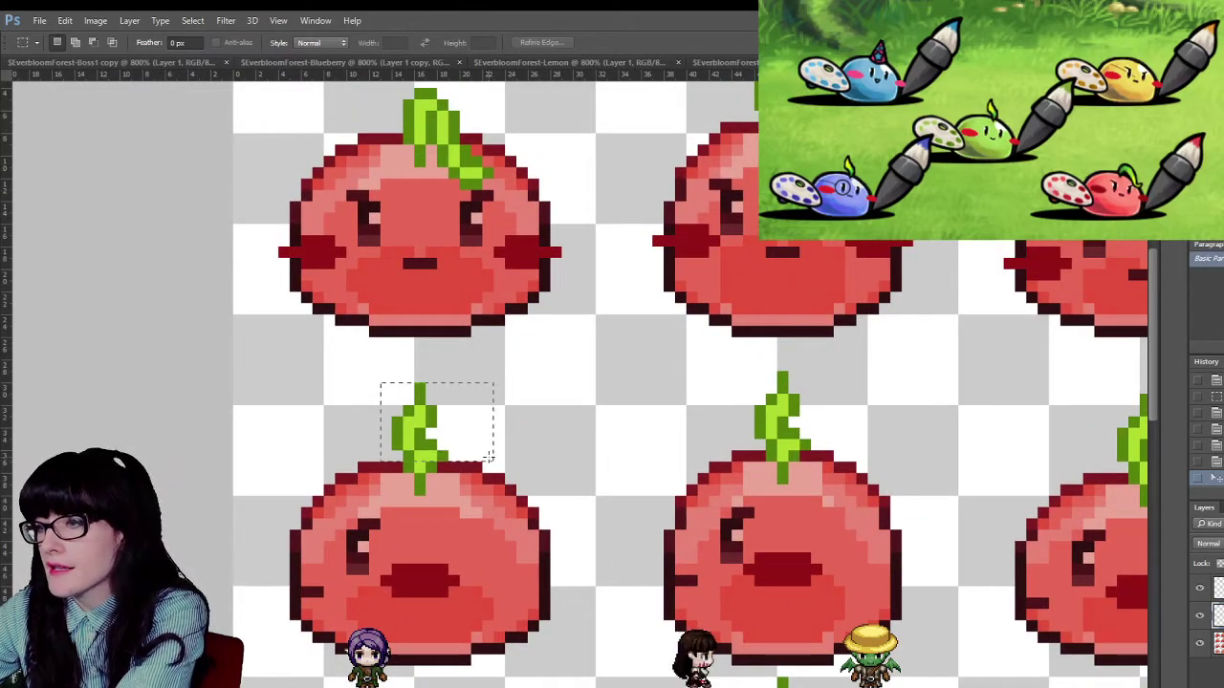
drag(489, 458, 490, 459)
key(Delete)
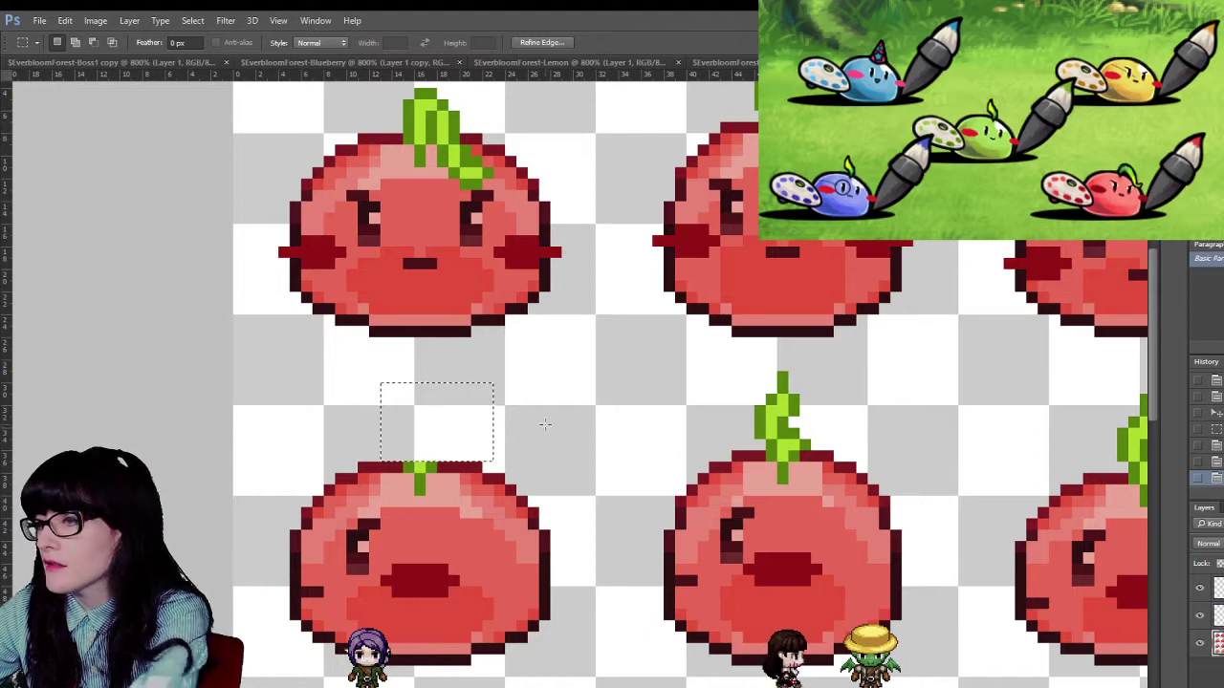
- Paste the leaf curve onto the first left-facing slime, with its right end seated on the stem base
key(ctrl+v)
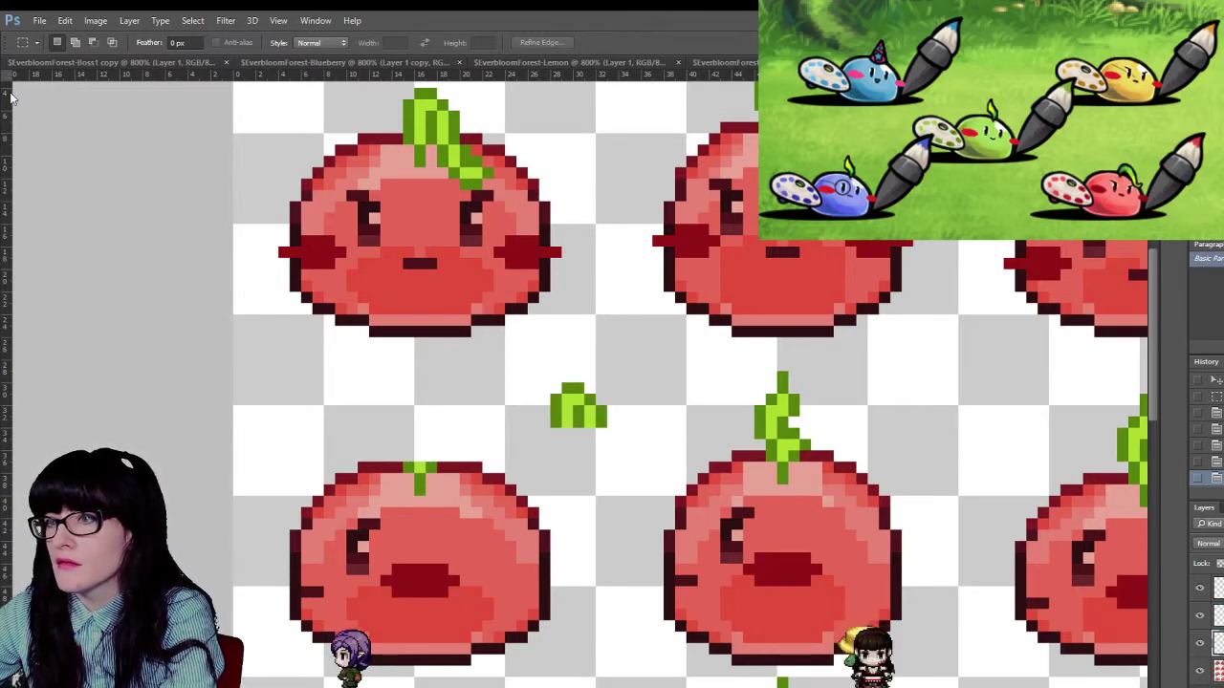
key(v)
drag(603, 416, 436, 451)
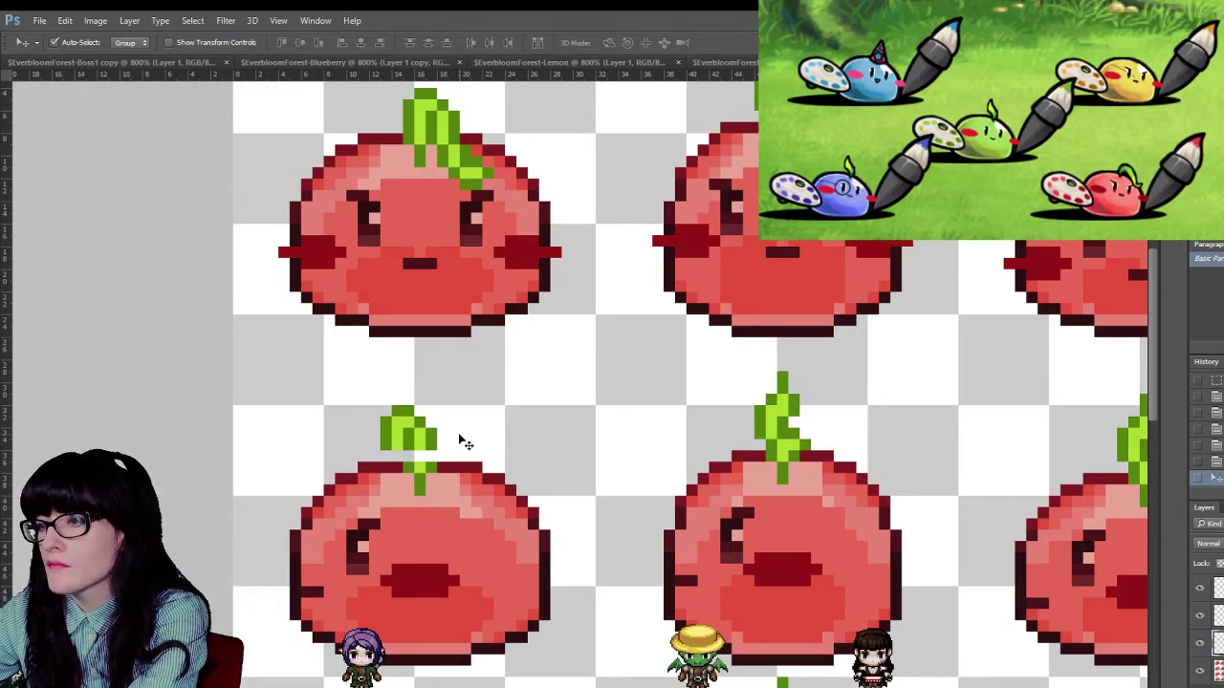
scroll(455, 451, down, 3)
scroll(457, 455, up, 4)
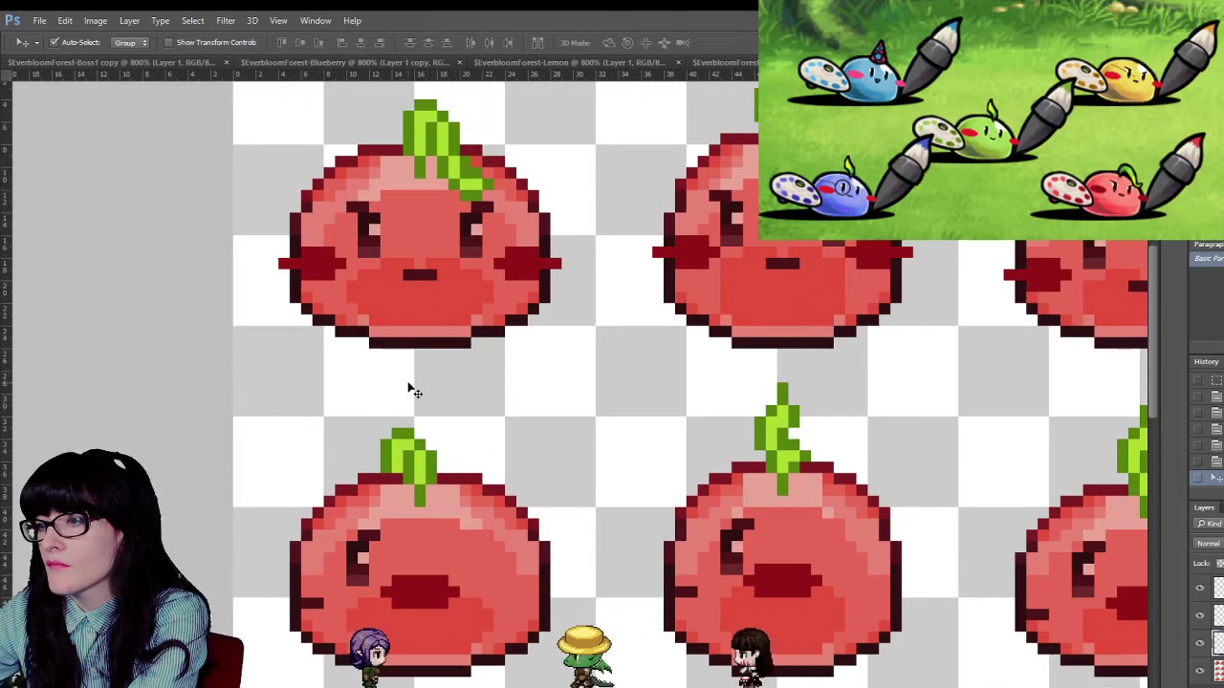
scroll(407, 392, down, 3)
scroll(411, 394, up, 3)
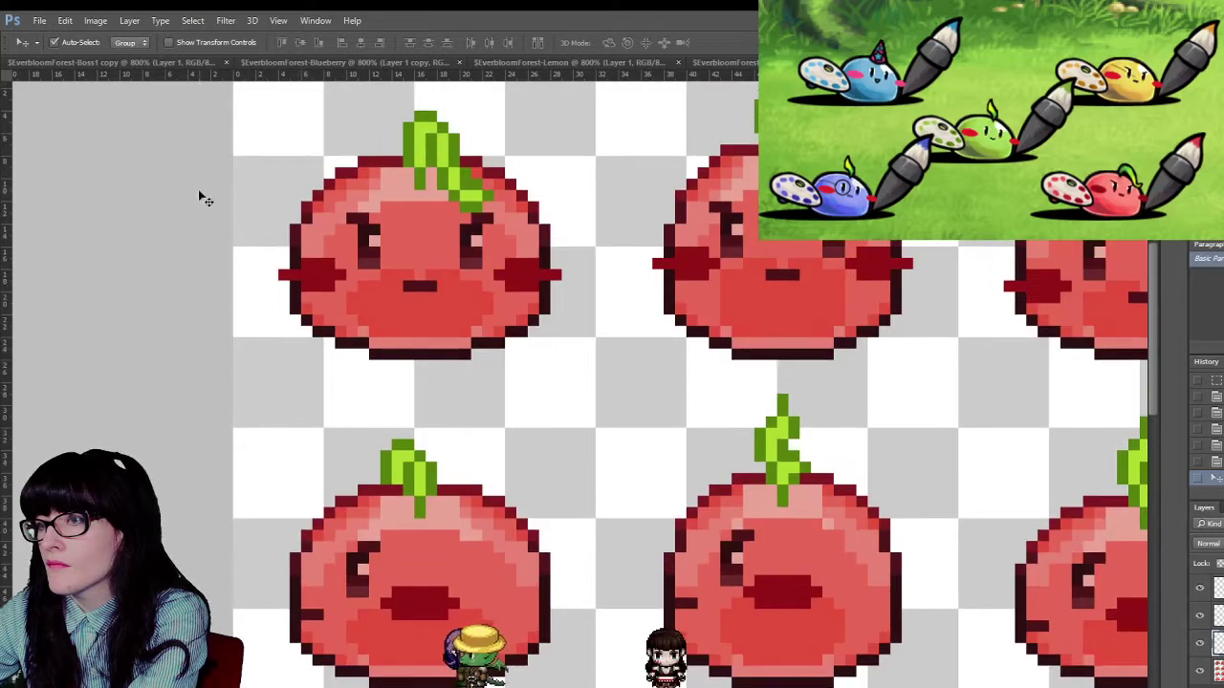
- Copy the drooping tip from the first front-facing slime's leaf and attach it below the leaf curve on the first left-facing slime
key(m)
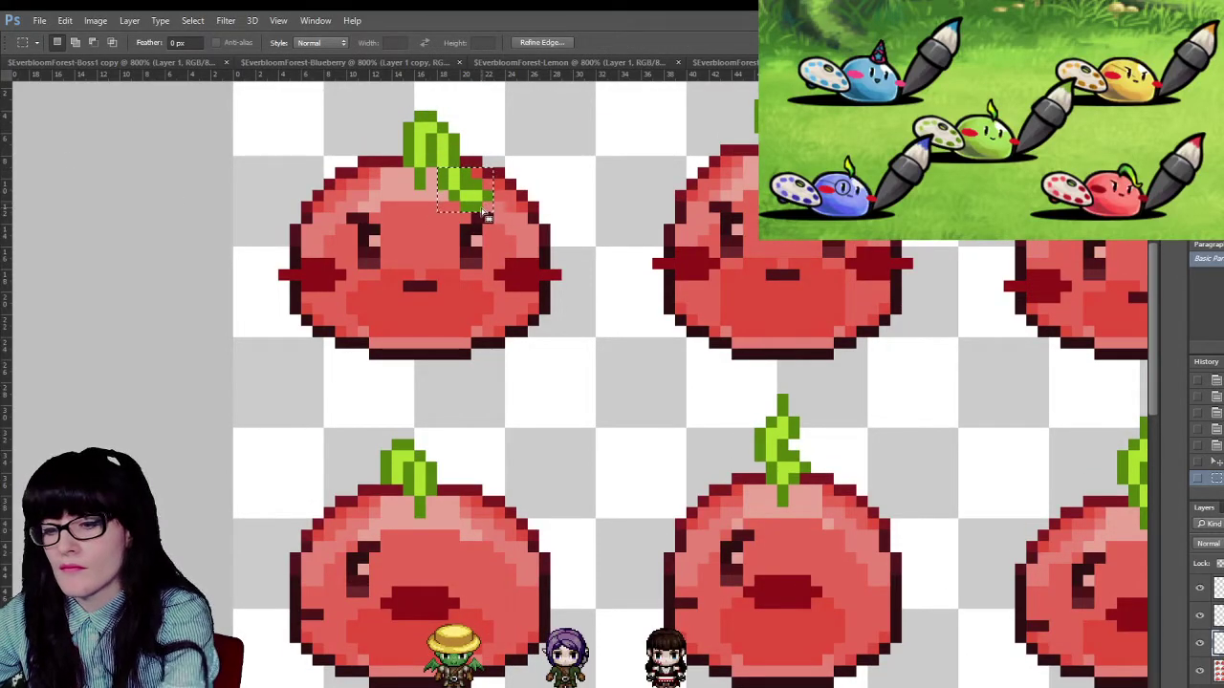
click(1203, 587)
click(1203, 587)
click(1218, 588)
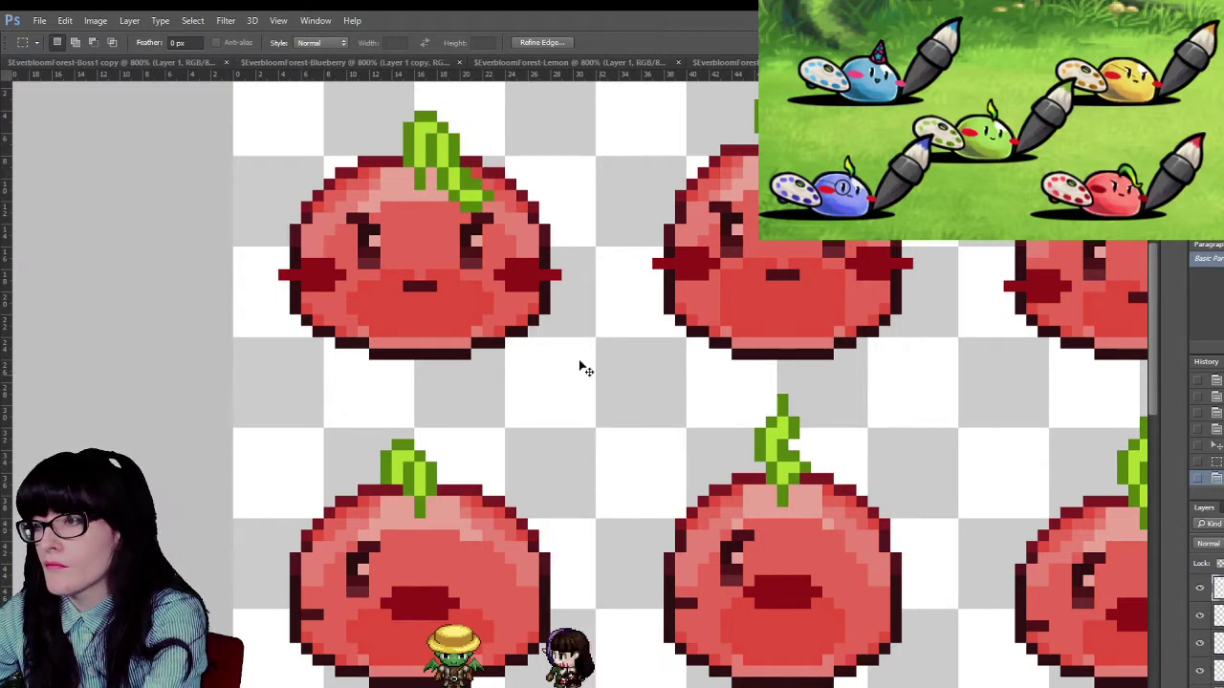
key(ctrl+d)
key(v)
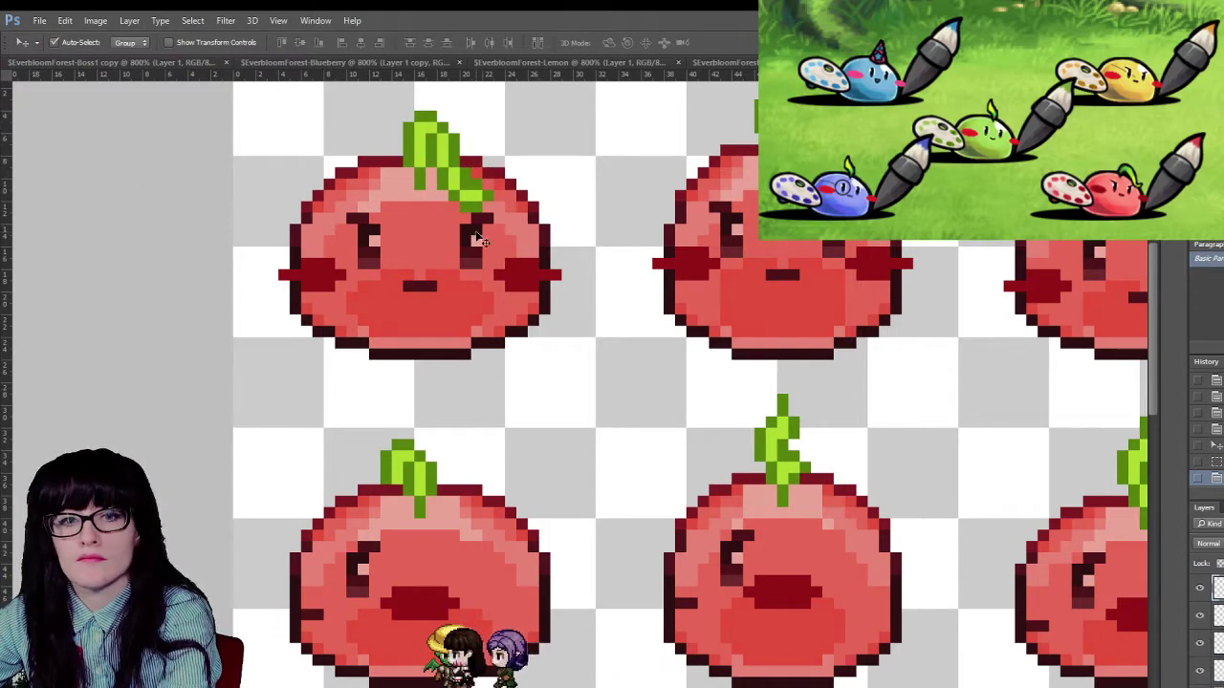
drag(481, 212, 465, 520)
key(Left)
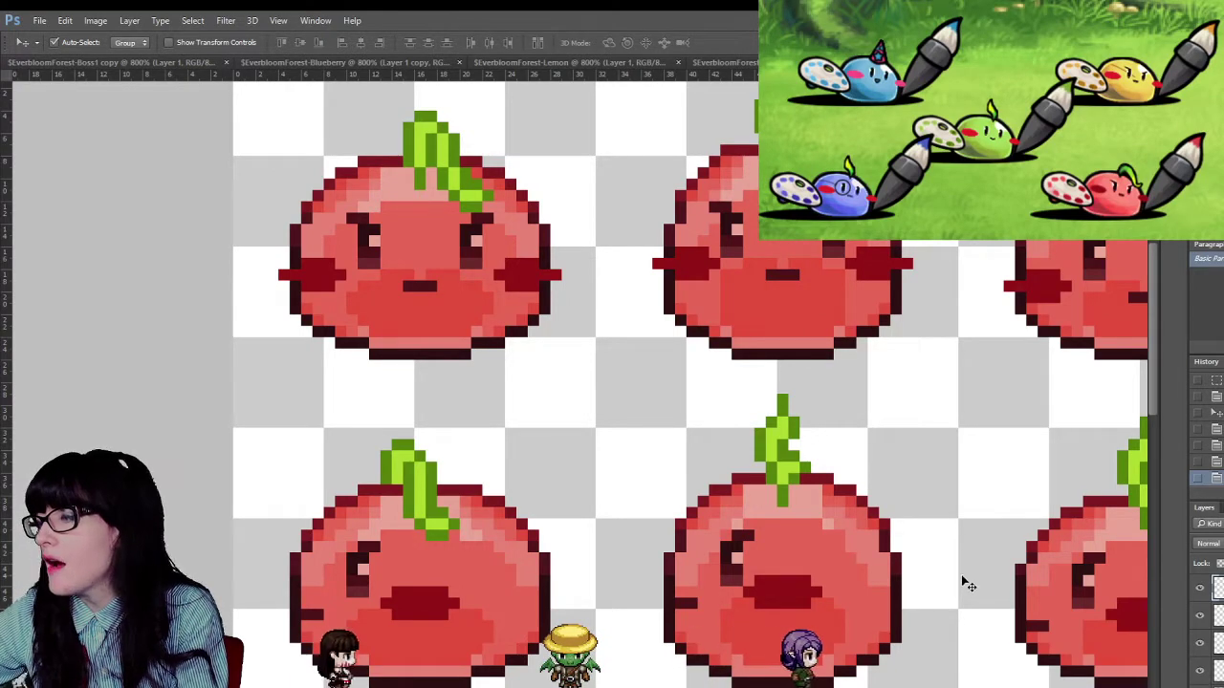
- Undo the last two changes to the drooping leaf tip on the first left-facing slime and compare it against the whole sheet
key(ctrl+alt+z)
key(ctrl+alt+z)
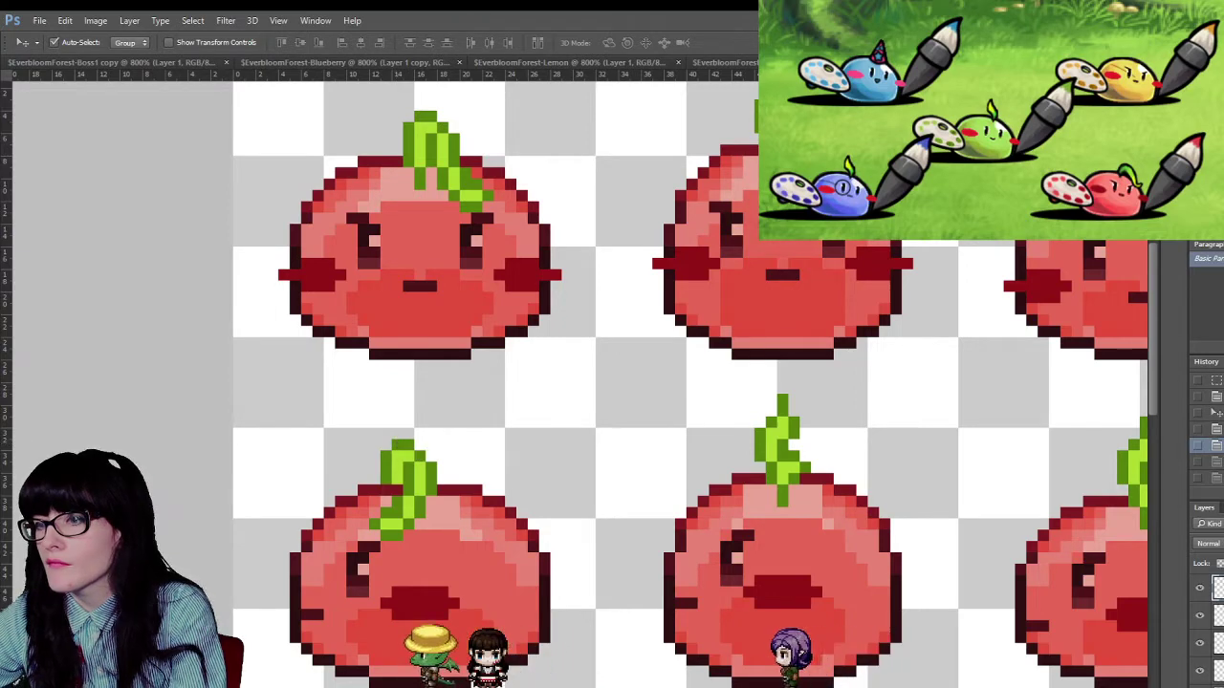
key(z)
alt+click(546, 409)
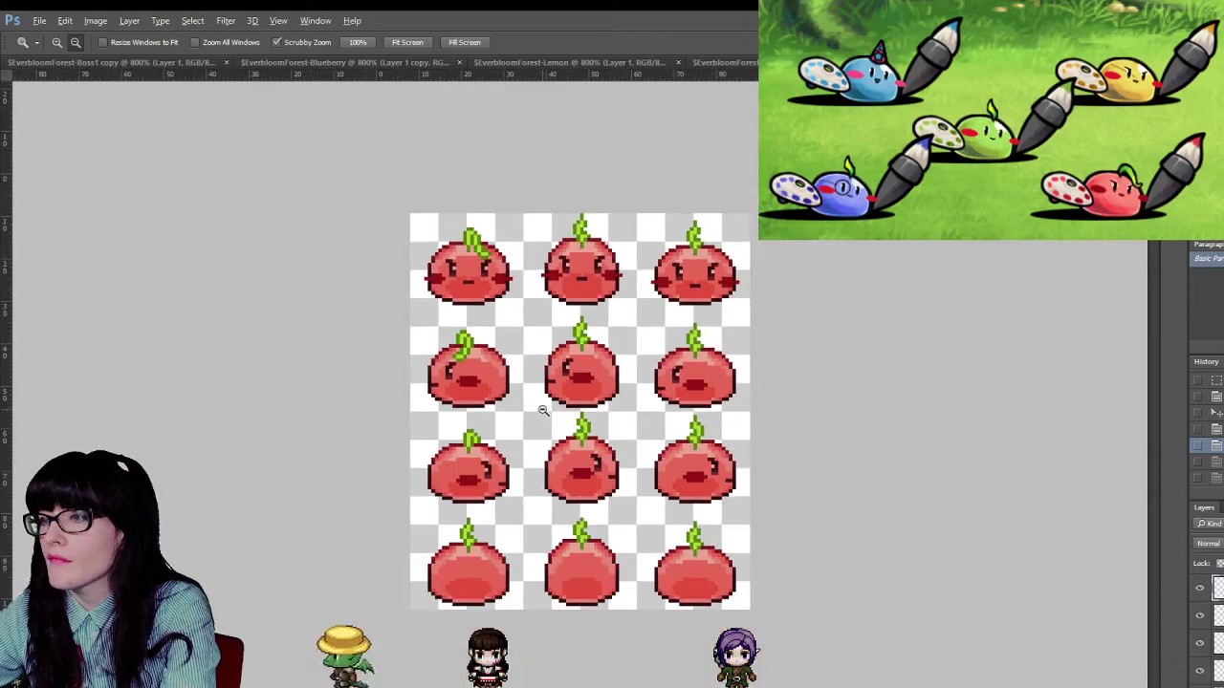
alt+click(542, 409)
click(516, 349)
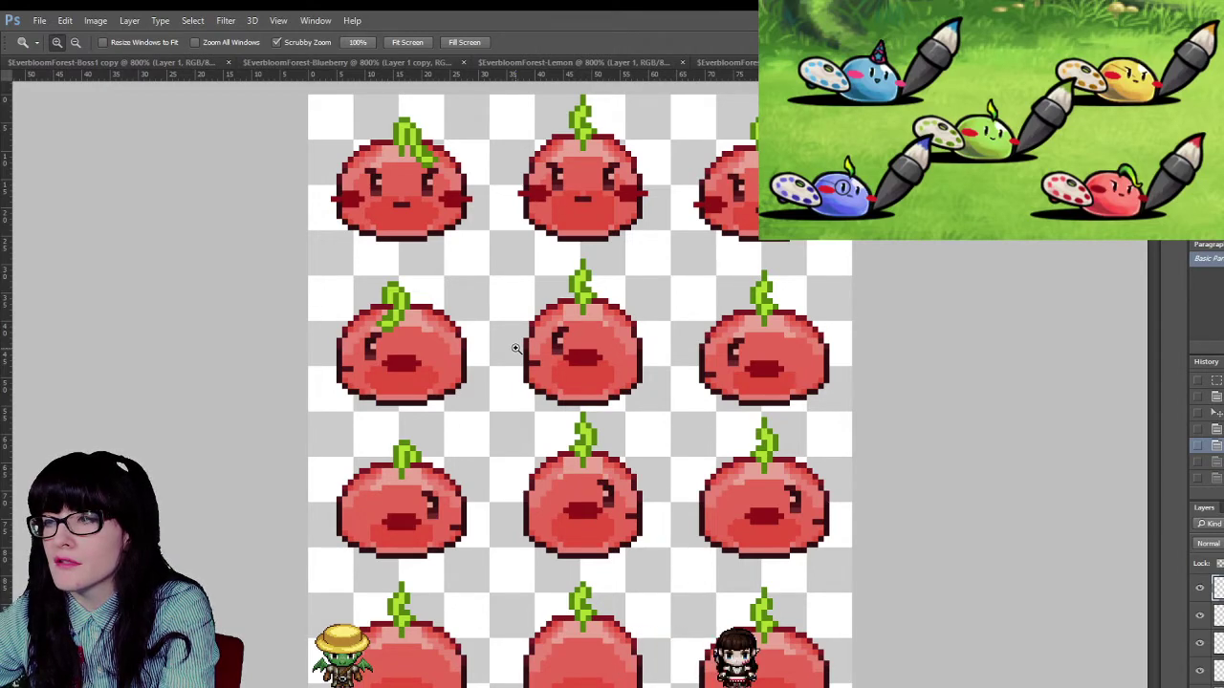
click(459, 330)
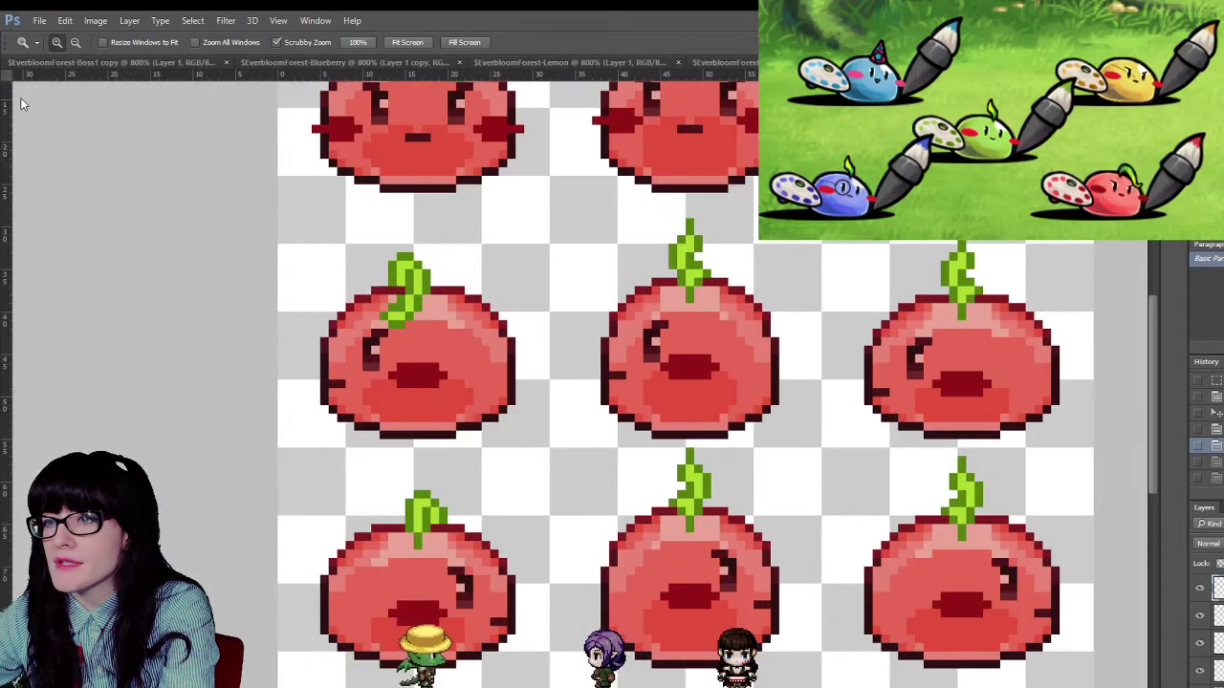
- Flip the first left-facing slime's drooping leaf tip horizontally and seat it below the leaf curve, curling right
key(v)
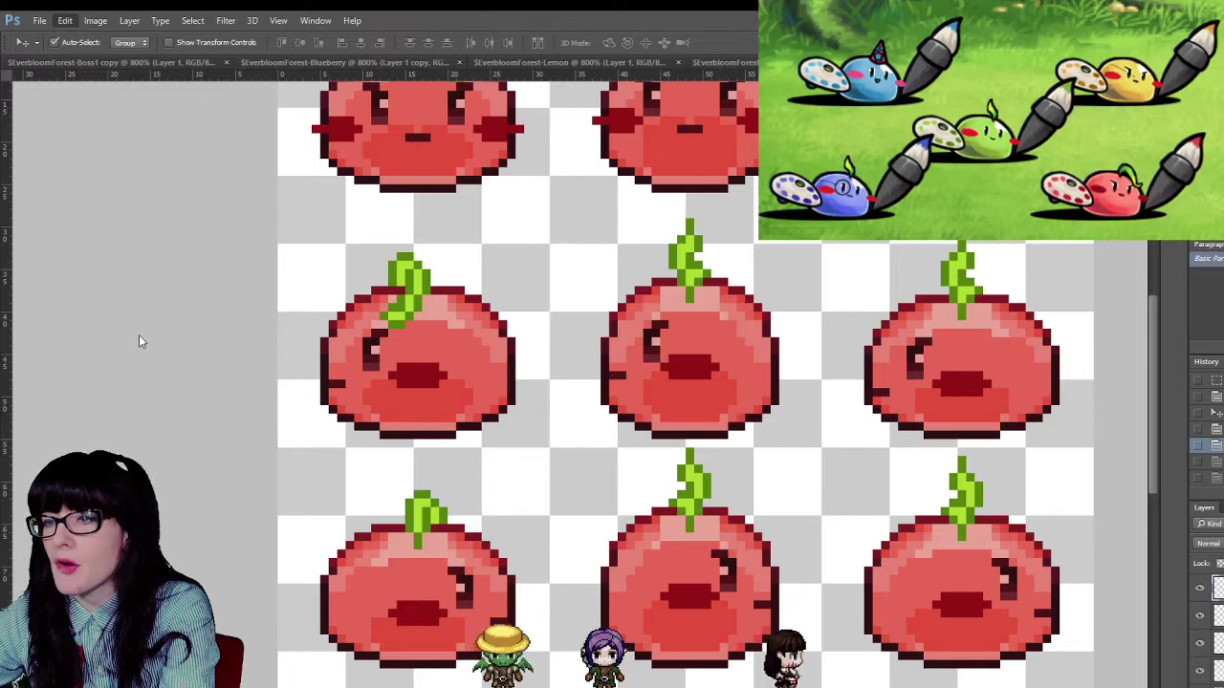
click(320, 459)
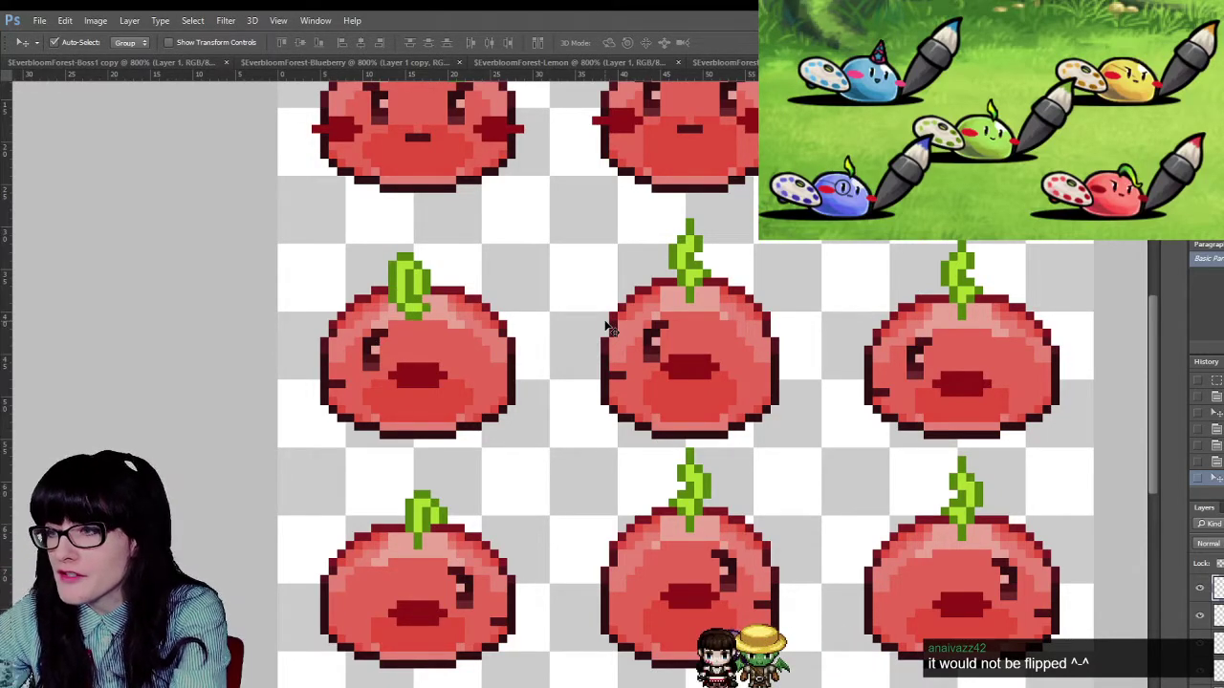
scroll(489, 223, up, 2)
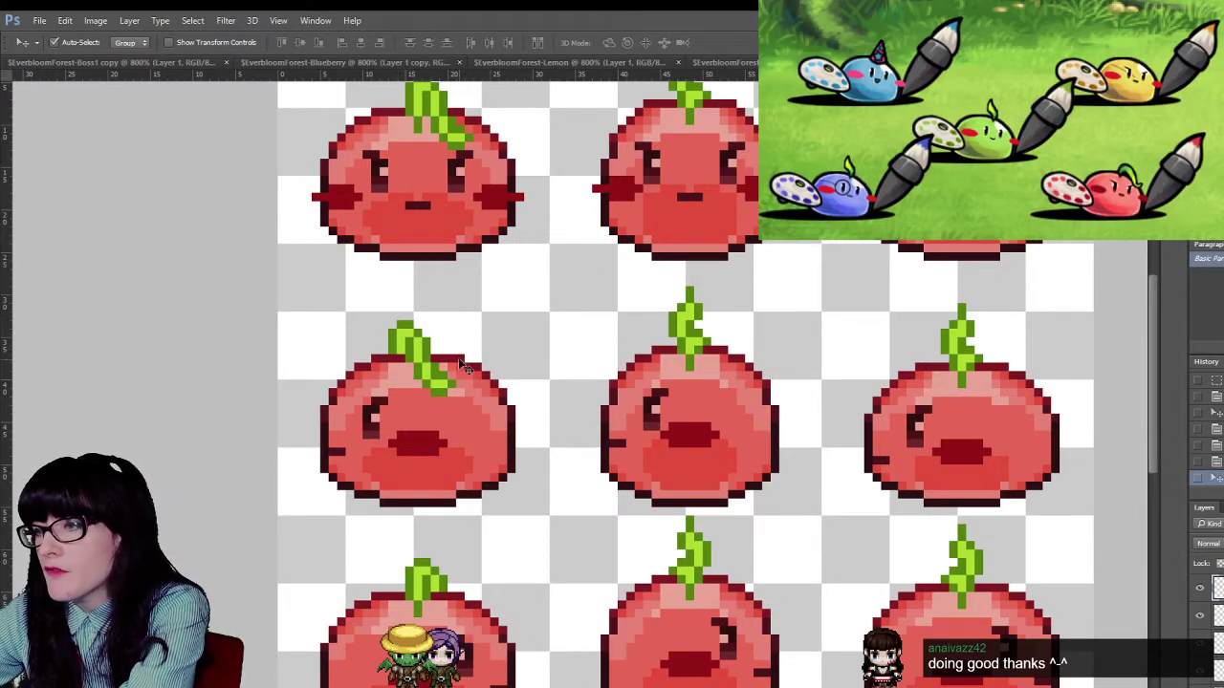
key(ctrl+z)
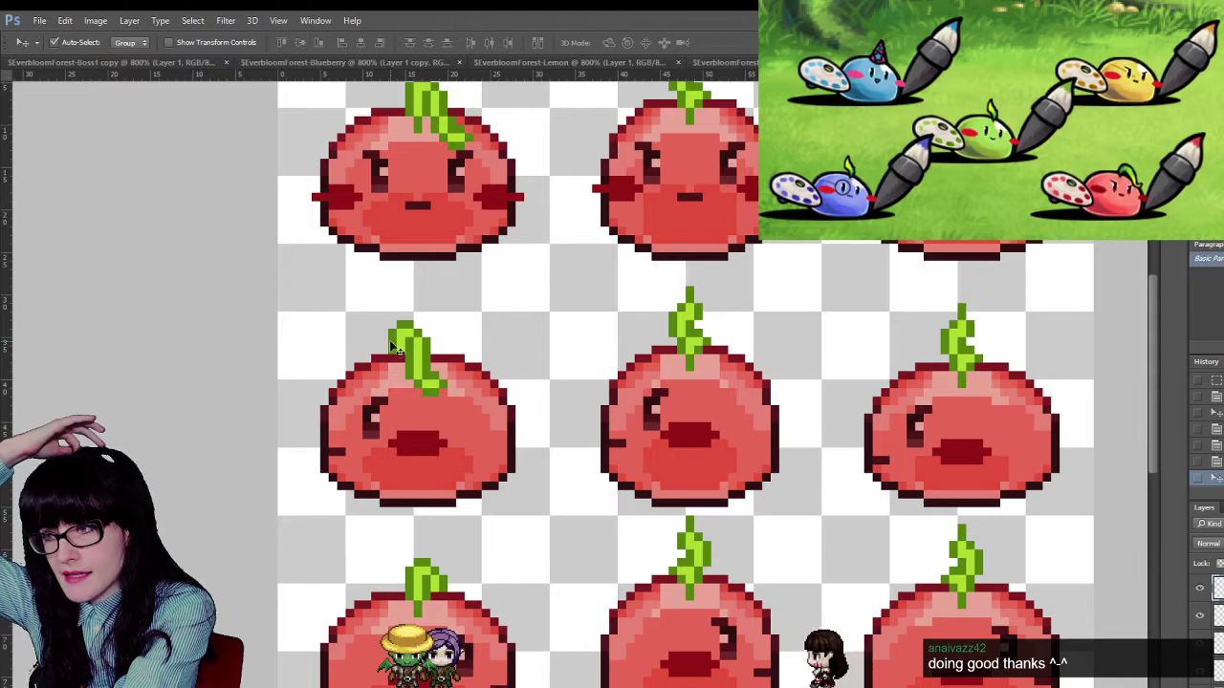
- Check the leaf on the blueberry slime sheet and try shifting the first left-facing red slime's leaf tip to the right
click(705, 63)
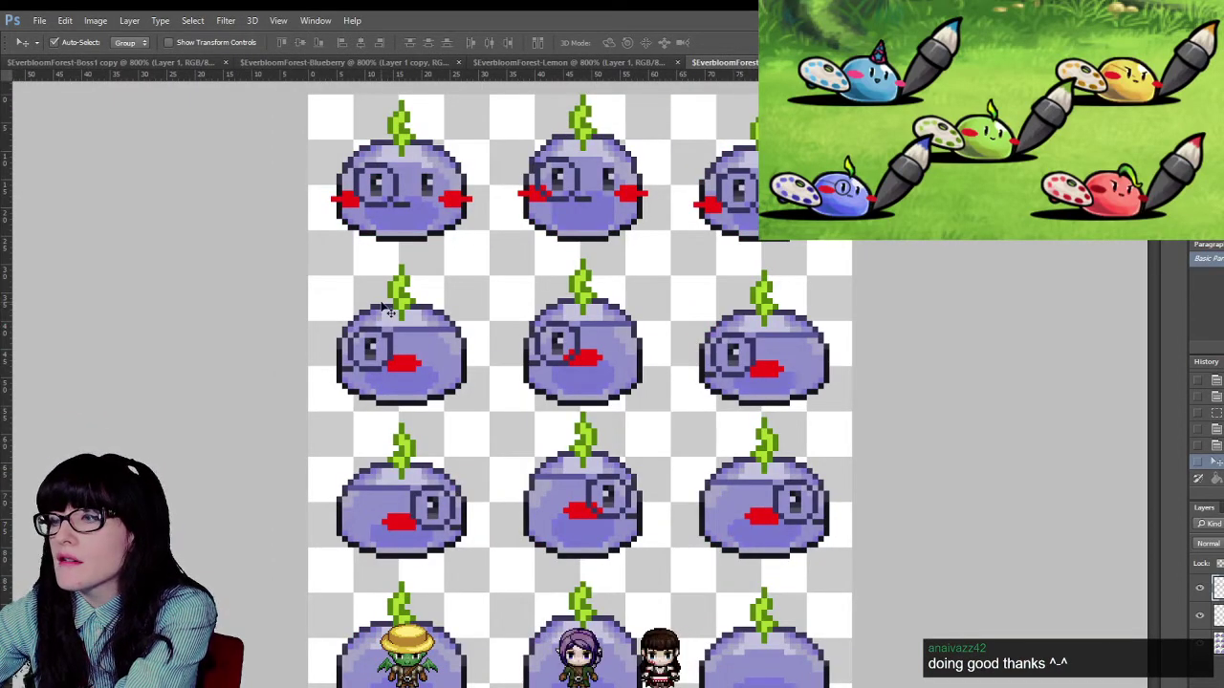
key(ctrl+Tab)
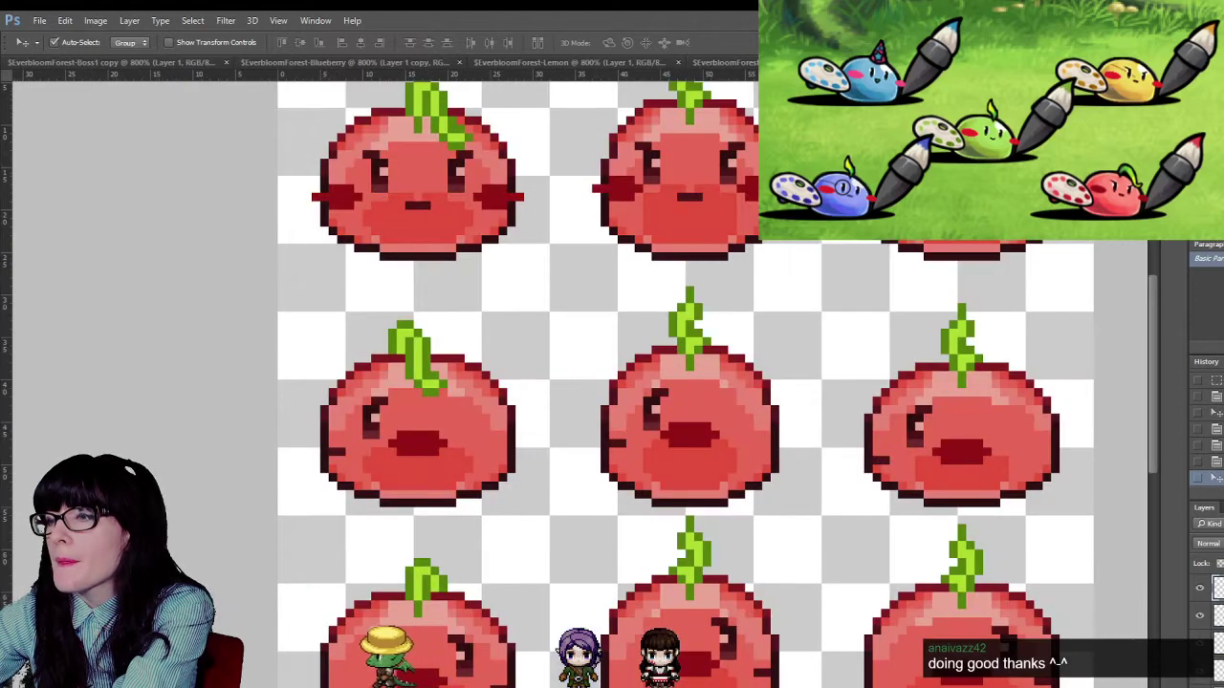
key(Right)
key(Right)
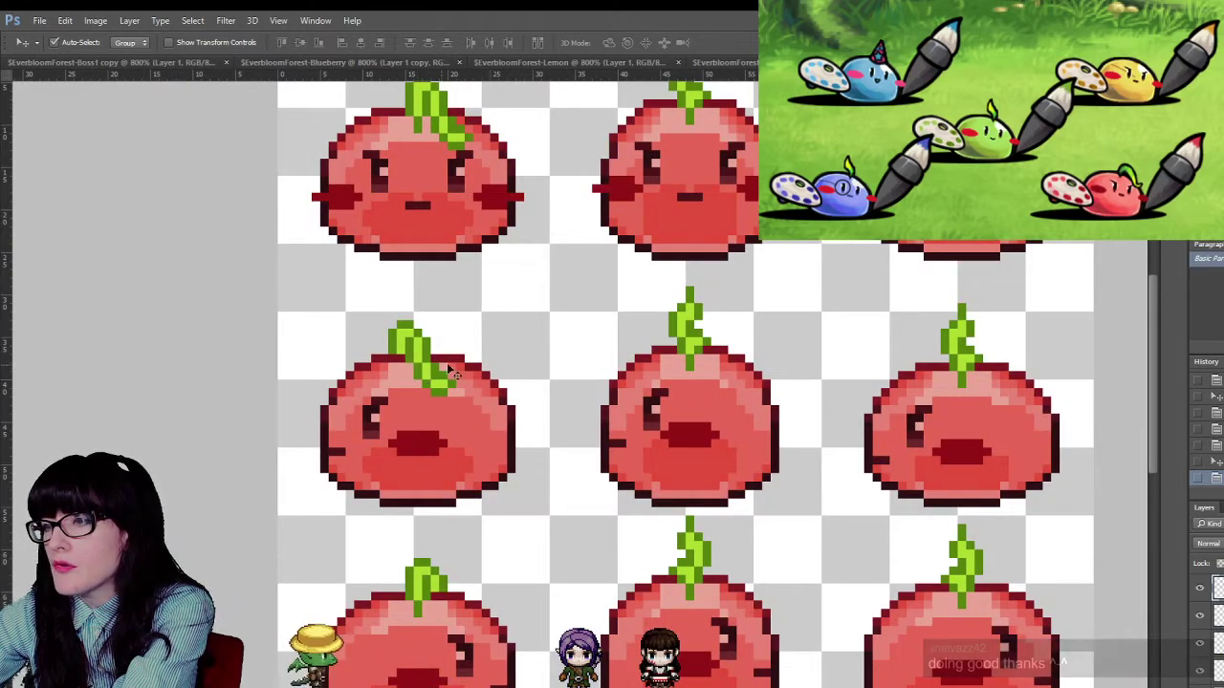
key(Left)
key(Left)
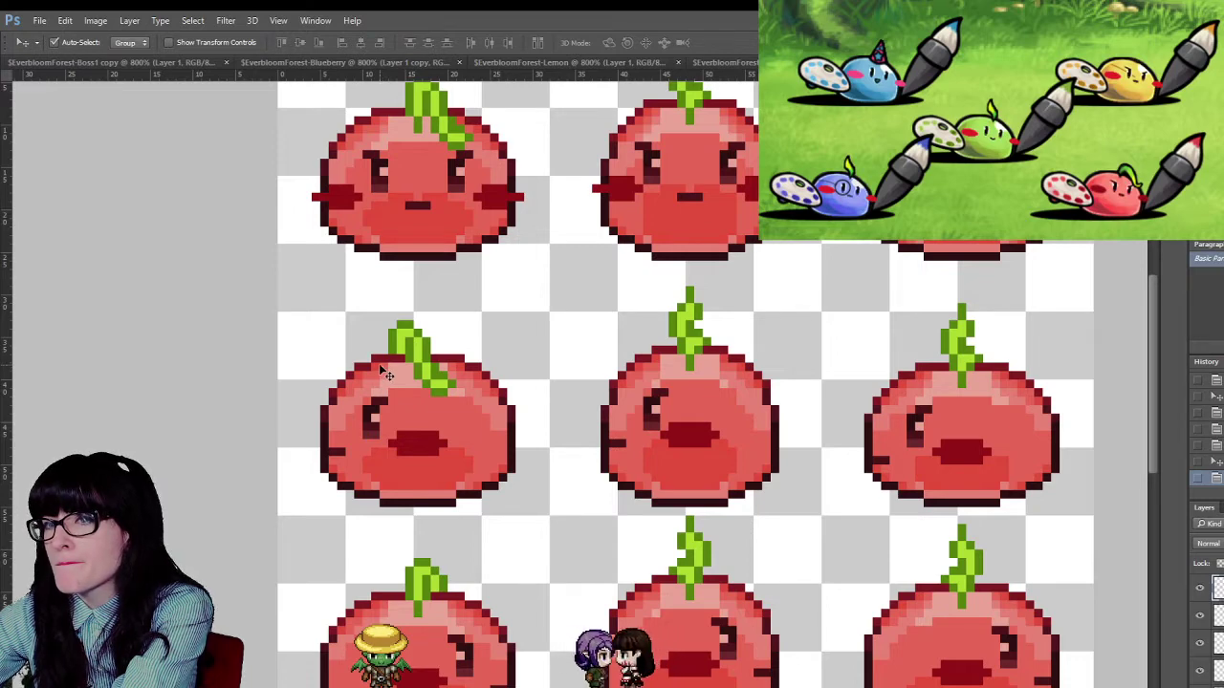
key(Right)
key(Right)
key(Right)
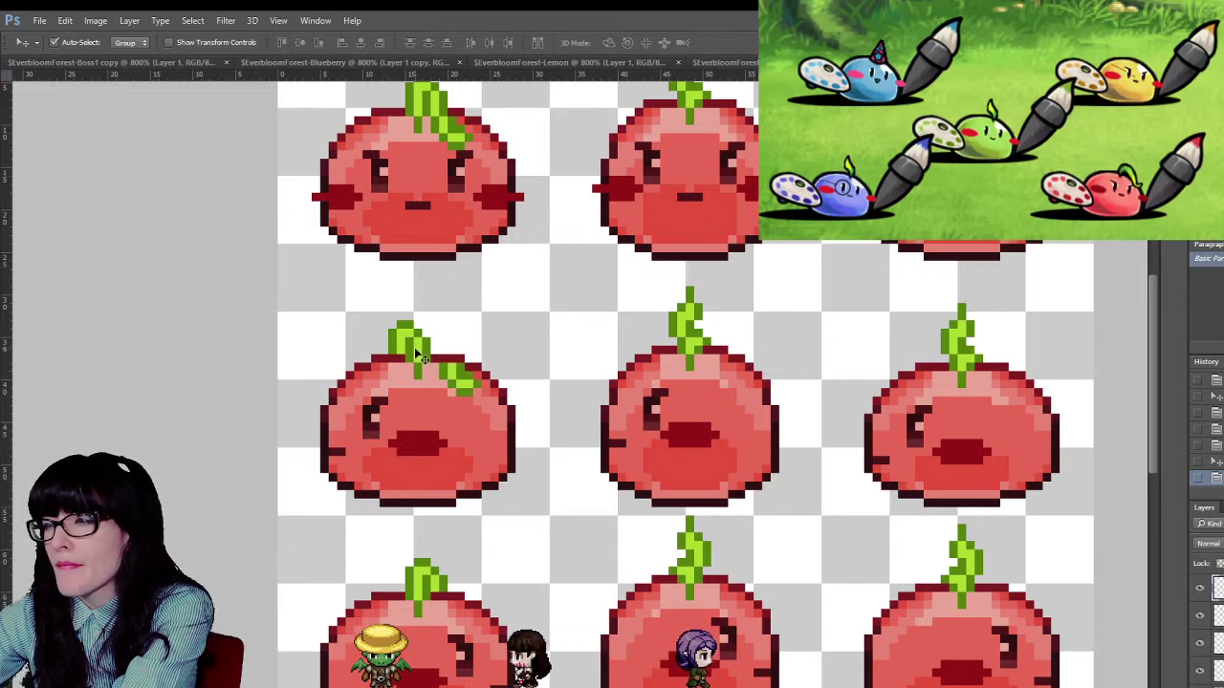
- Try shifting both the leaf curve and the drooping tip on the first left-facing slime to the left
click(414, 338)
key(Left)
click(458, 377)
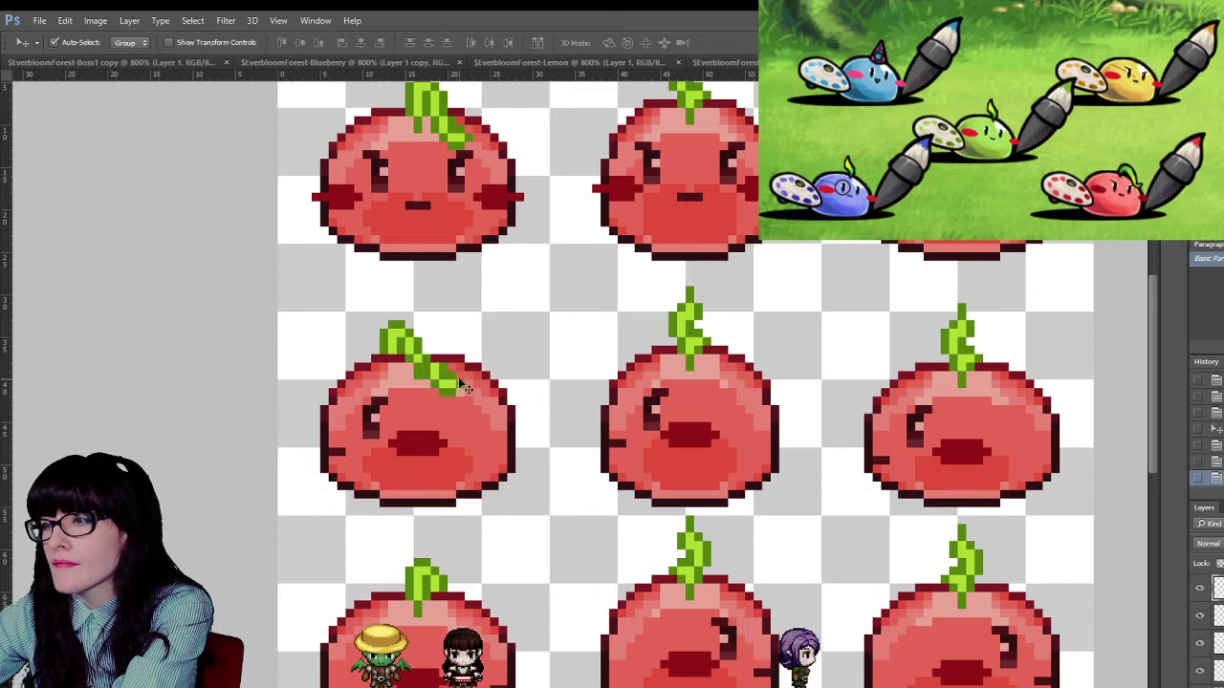
key(Left)
key(Left)
key(Left)
key(Left)
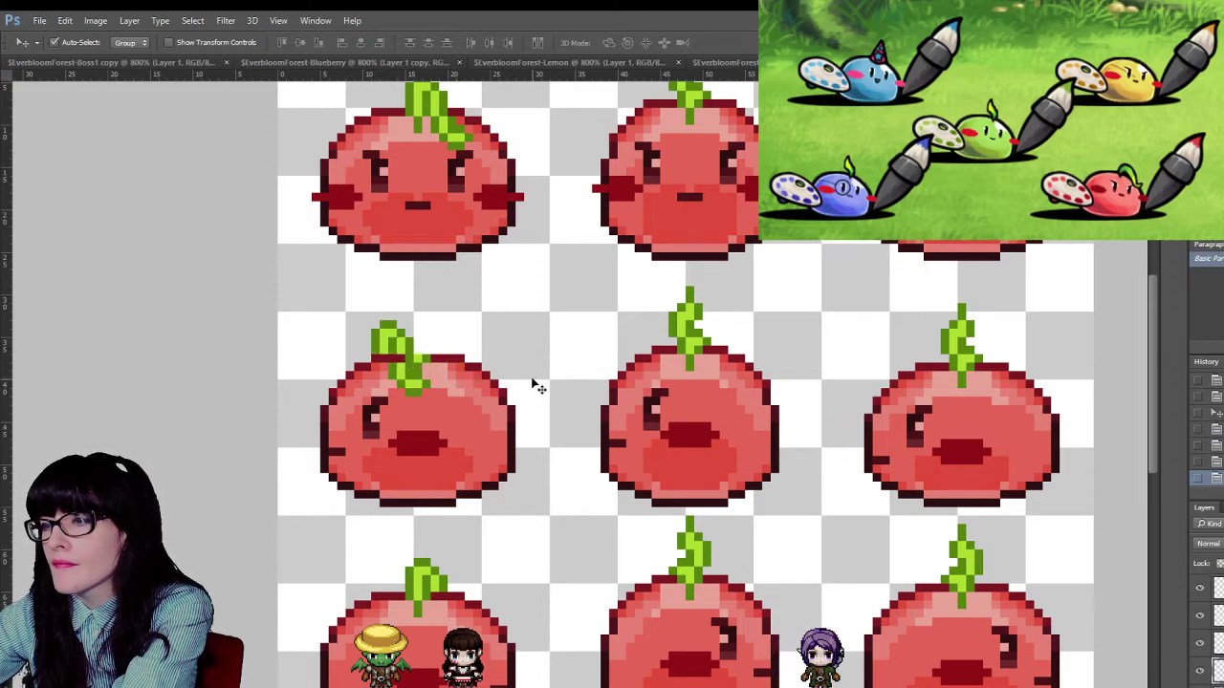
- Undo the trial leaf shifts and examine the leaf pieces across the whole sheet and with the slime bodies hidden
key(ctrl+alt+z)
key(ctrl+alt+z)
key(ctrl+alt+z)
key(ctrl+alt+z)
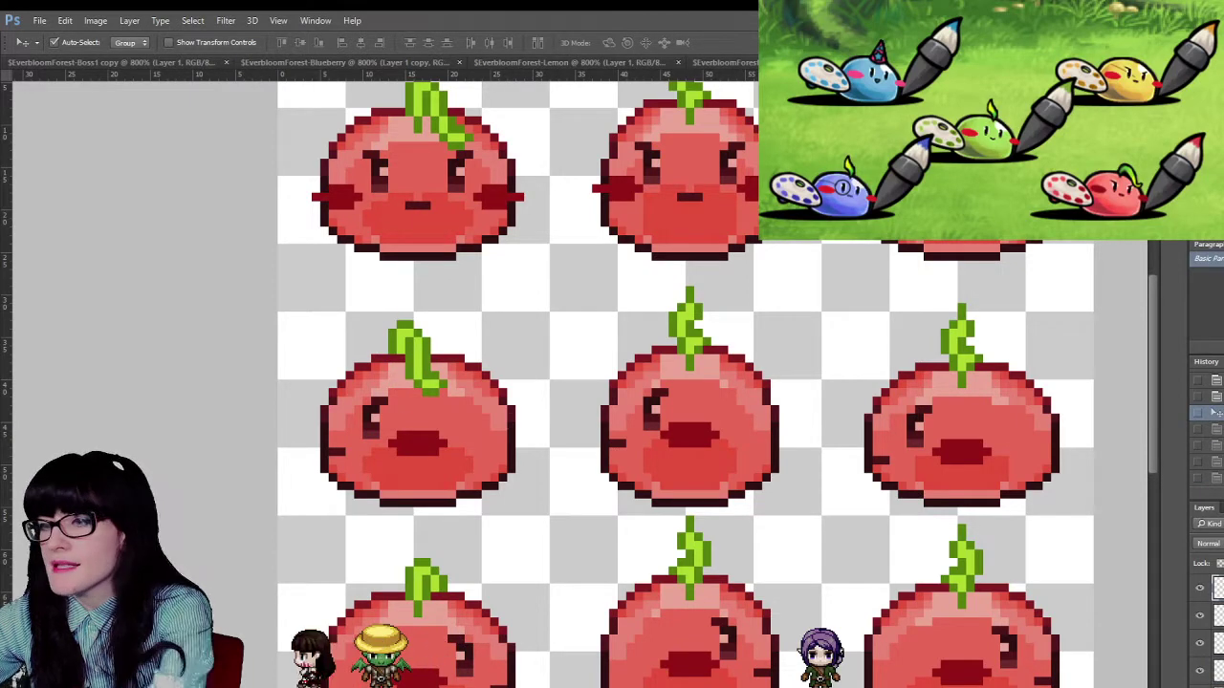
key(z)
drag(576, 388, 568, 395)
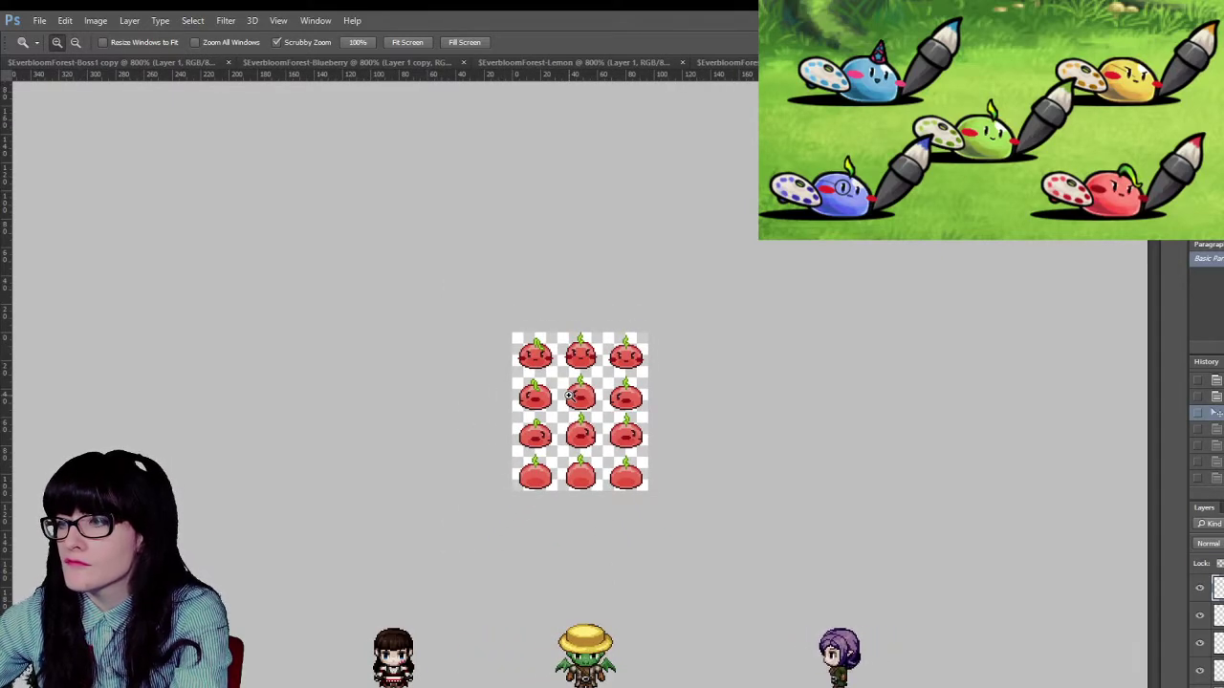
drag(569, 395, 531, 273)
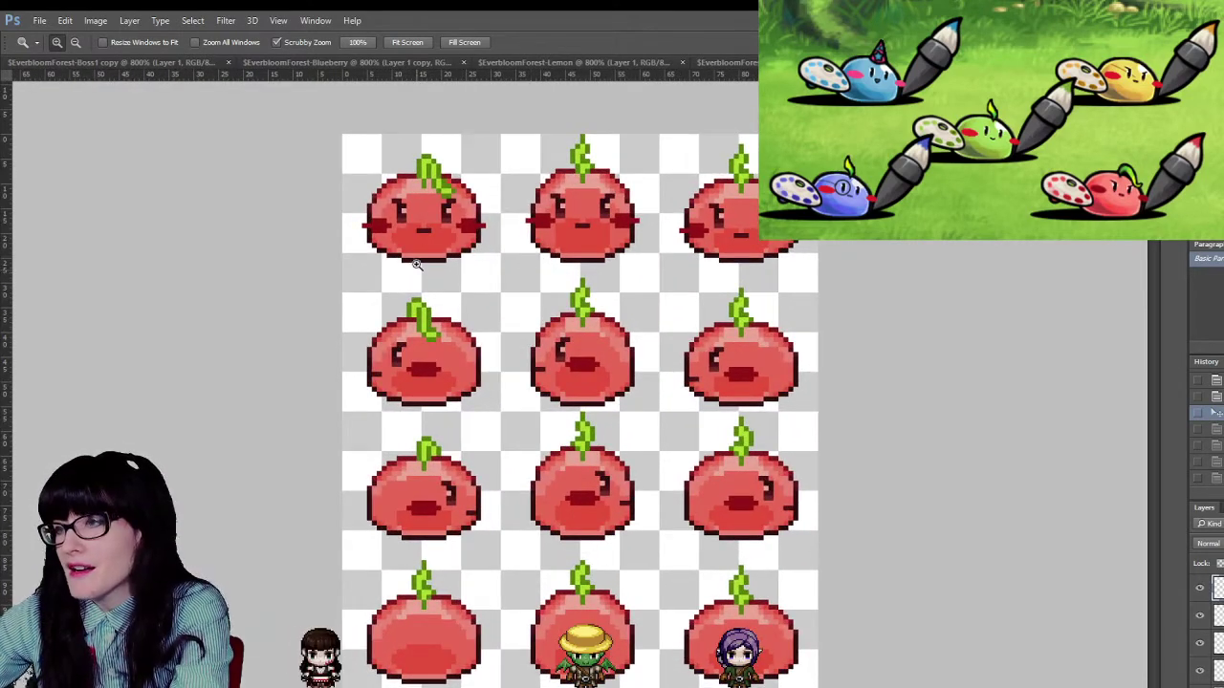
click(471, 200)
click(470, 200)
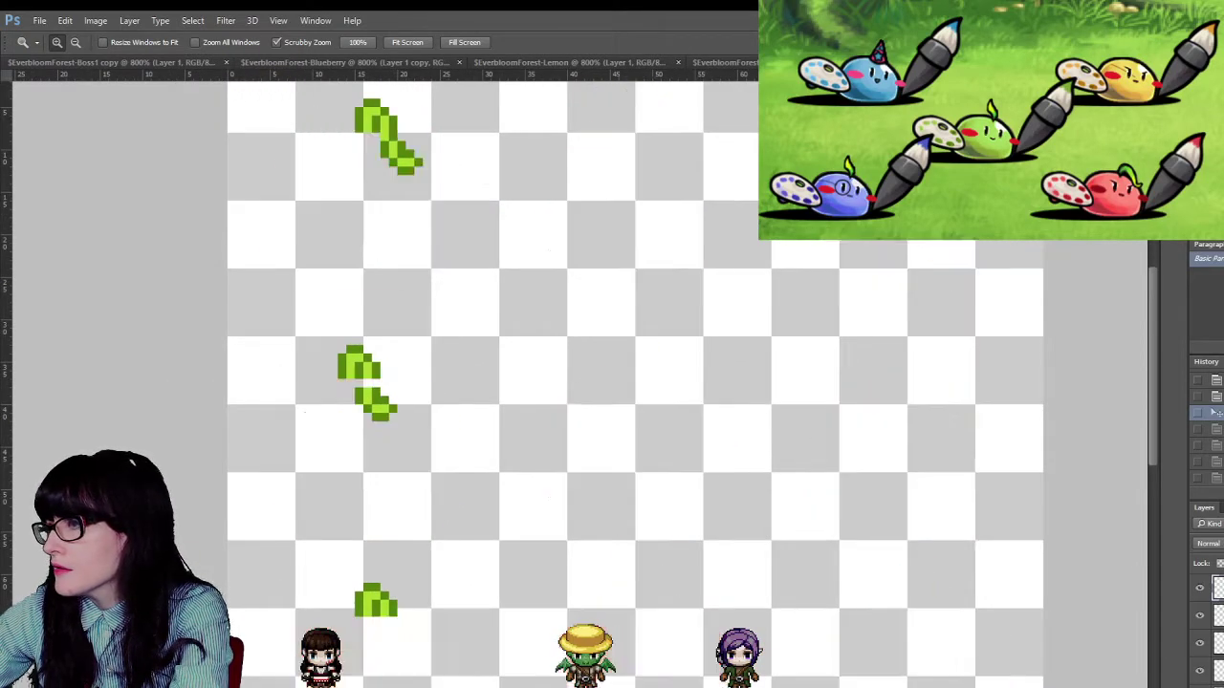
scroll(635, 383, up, 2)
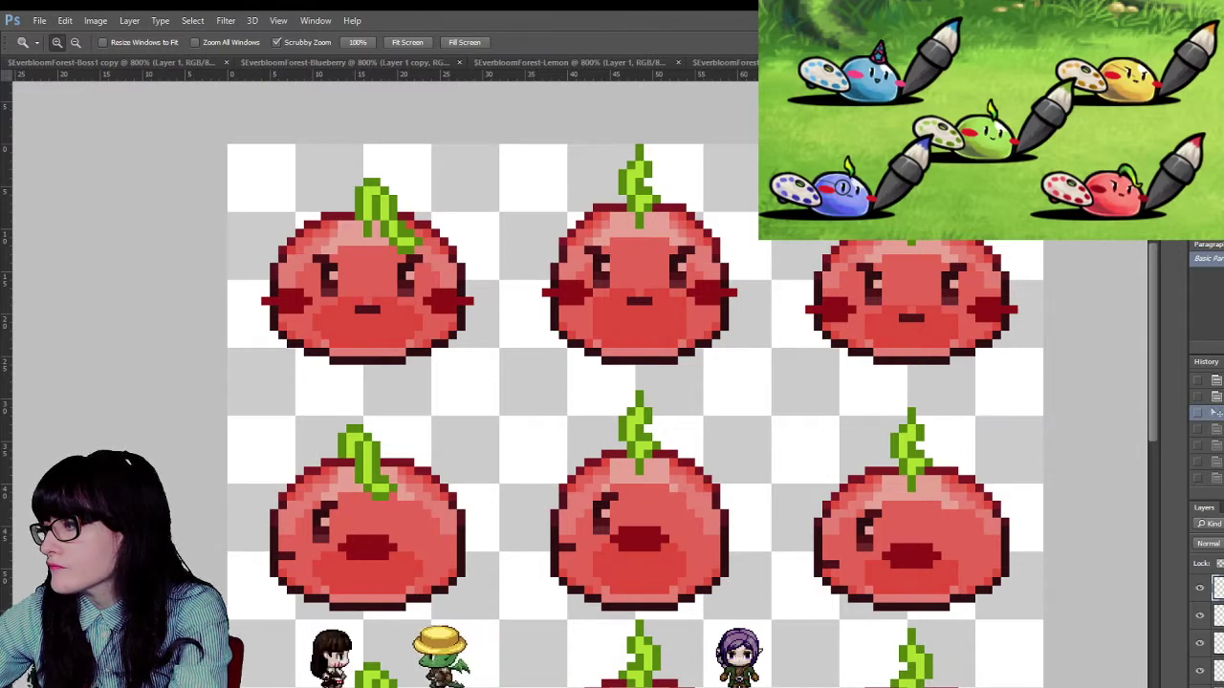
- Delete the upright leaves above the second and third front-facing slimes, keeping their stem bases
key(m)
drag(708, 195, 567, 143)
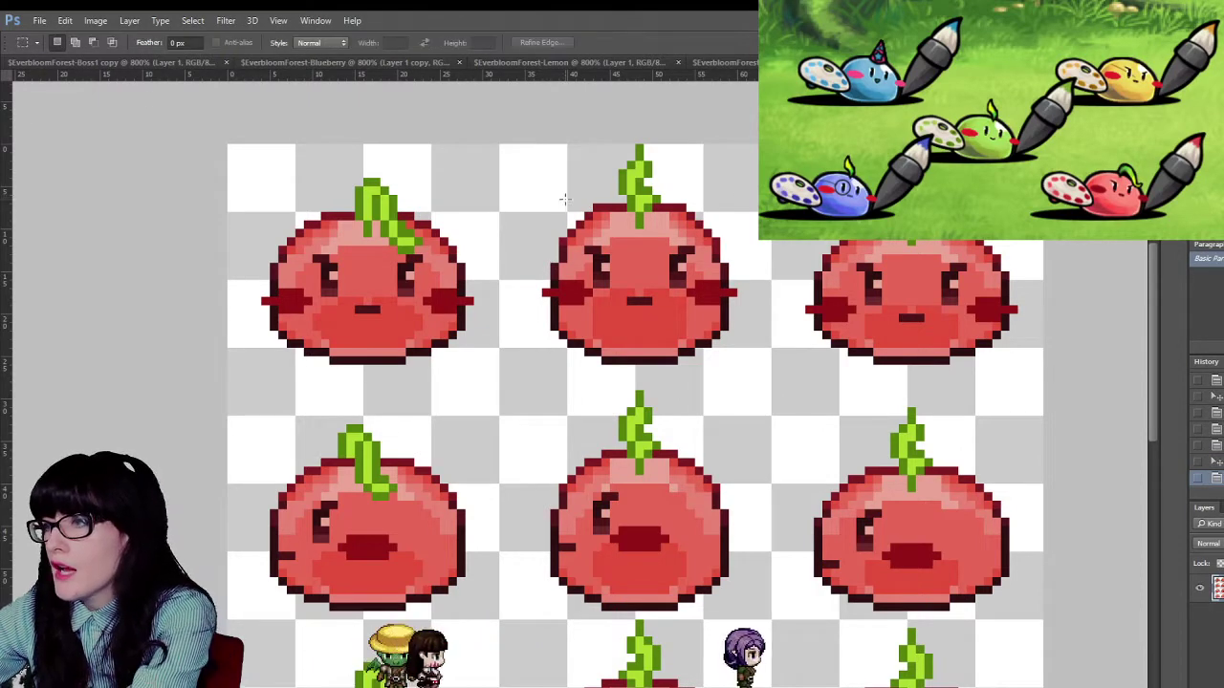
scroll(567, 144, up, 1)
key(Delete)
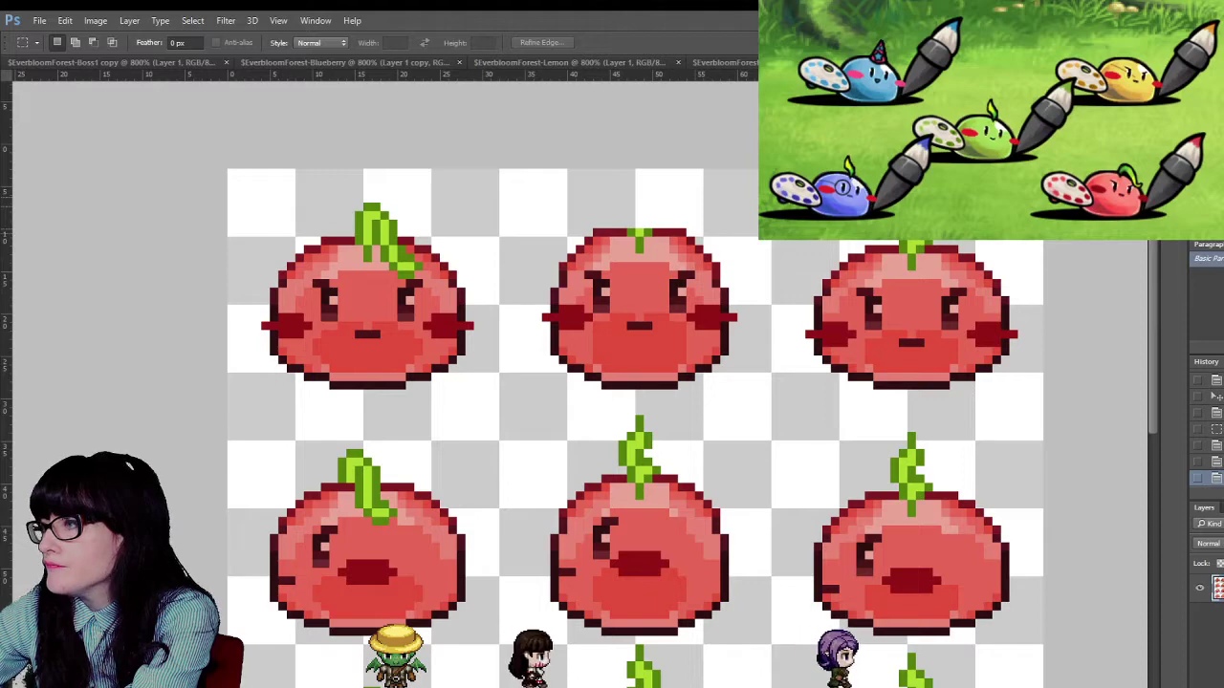
drag(1000, 244, 830, 191)
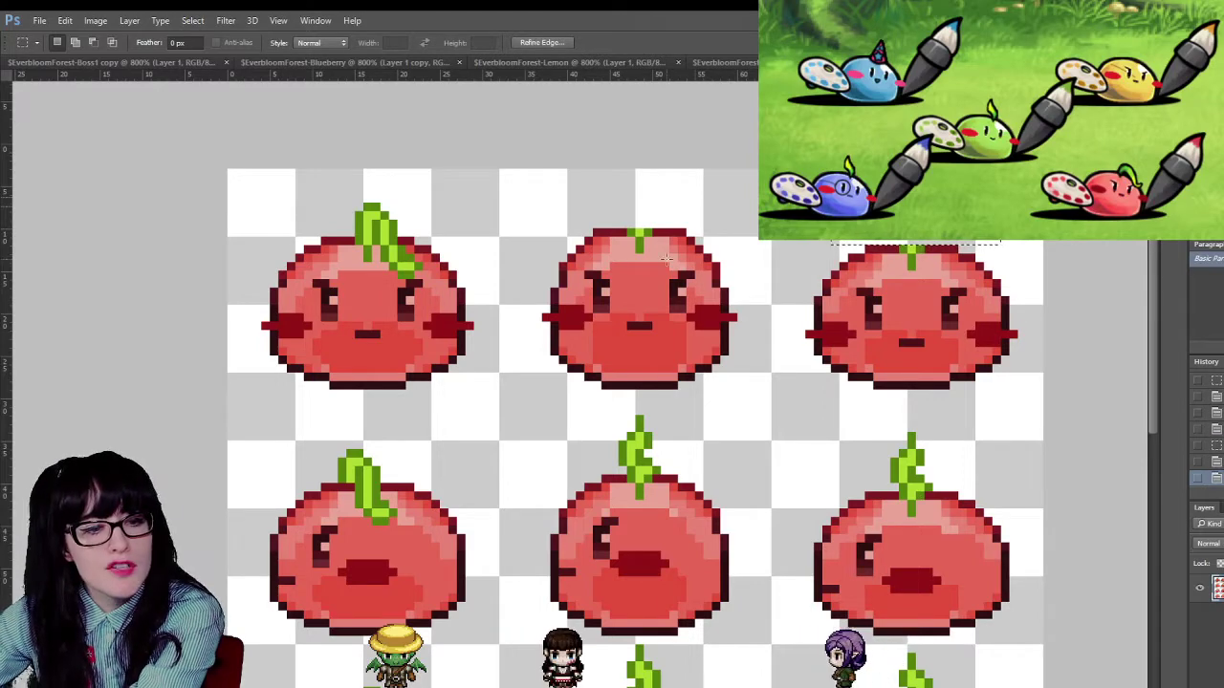
- Delete the upright leaves above the second and third slimes in the left-facing and right-facing rows, keeping their stem bases
scroll(614, 332, down, 4)
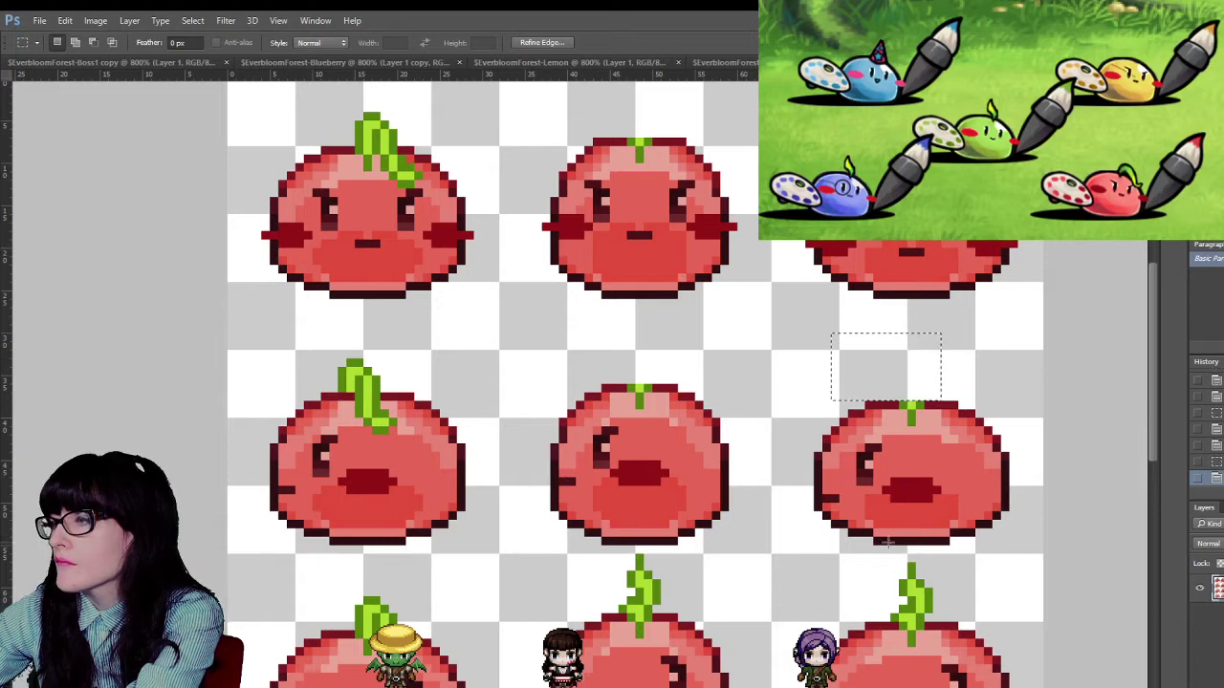
drag(958, 614, 963, 622)
key(Delete)
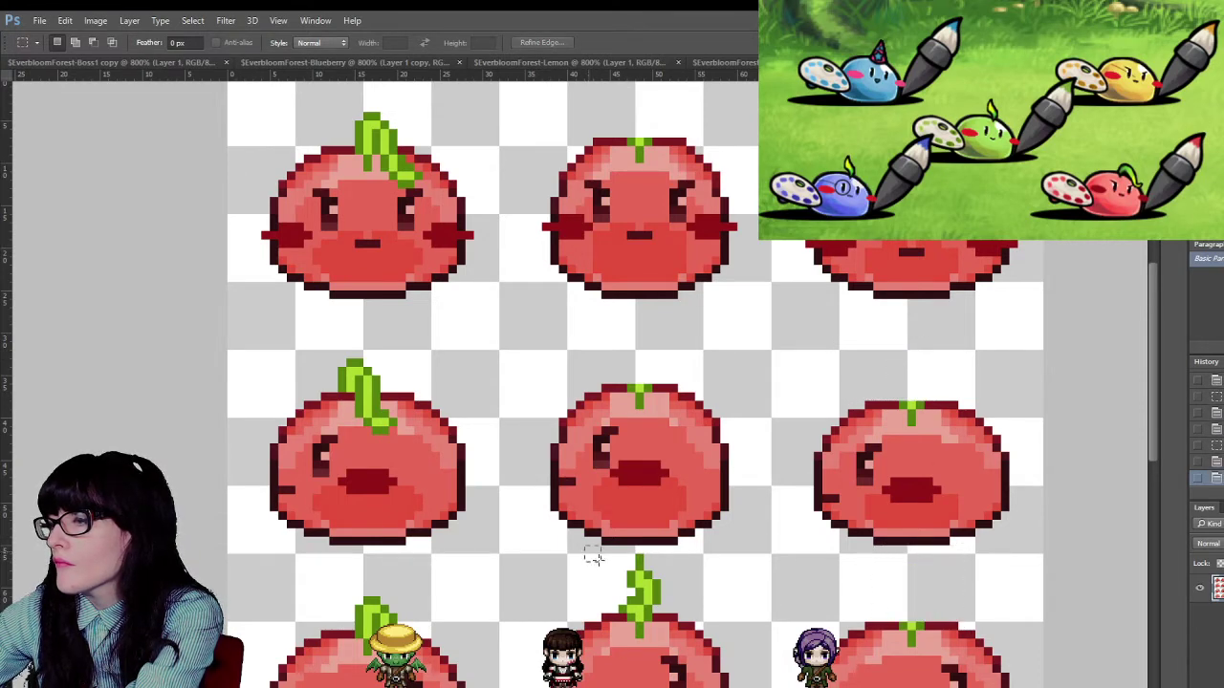
- Delete the upright leaves above all three back-facing slimes, trimming the leftover pixels down to the stem bases
scroll(331, 478, down, 5)
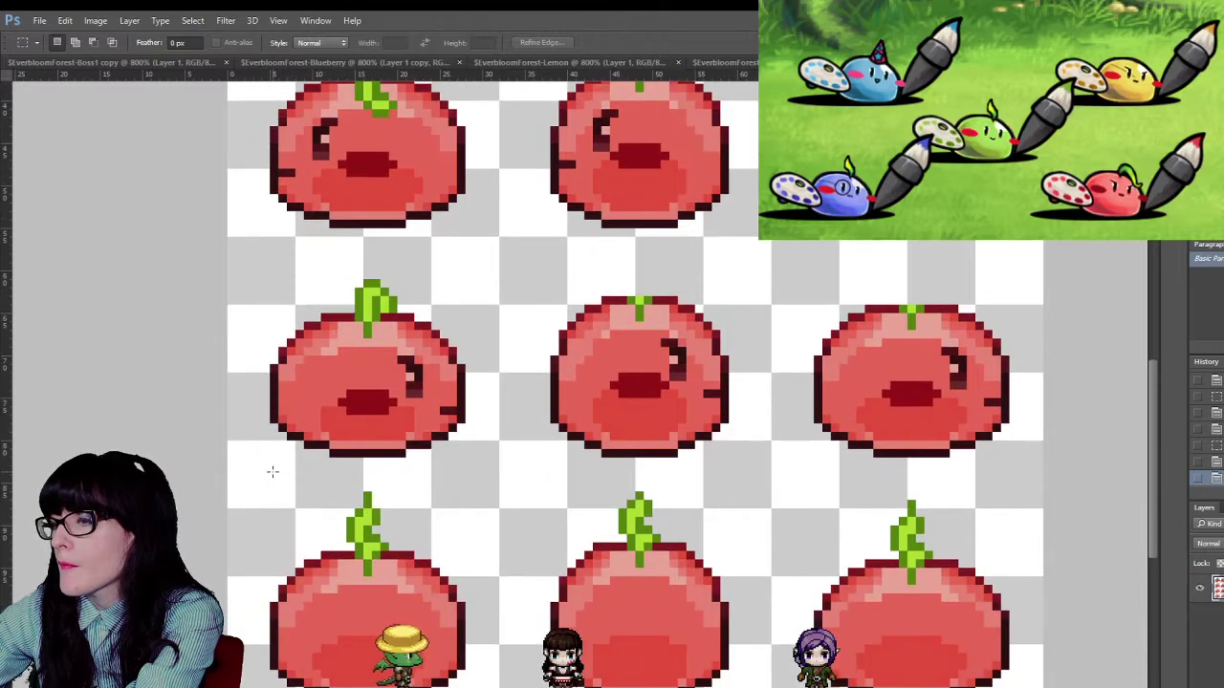
drag(271, 470, 959, 541)
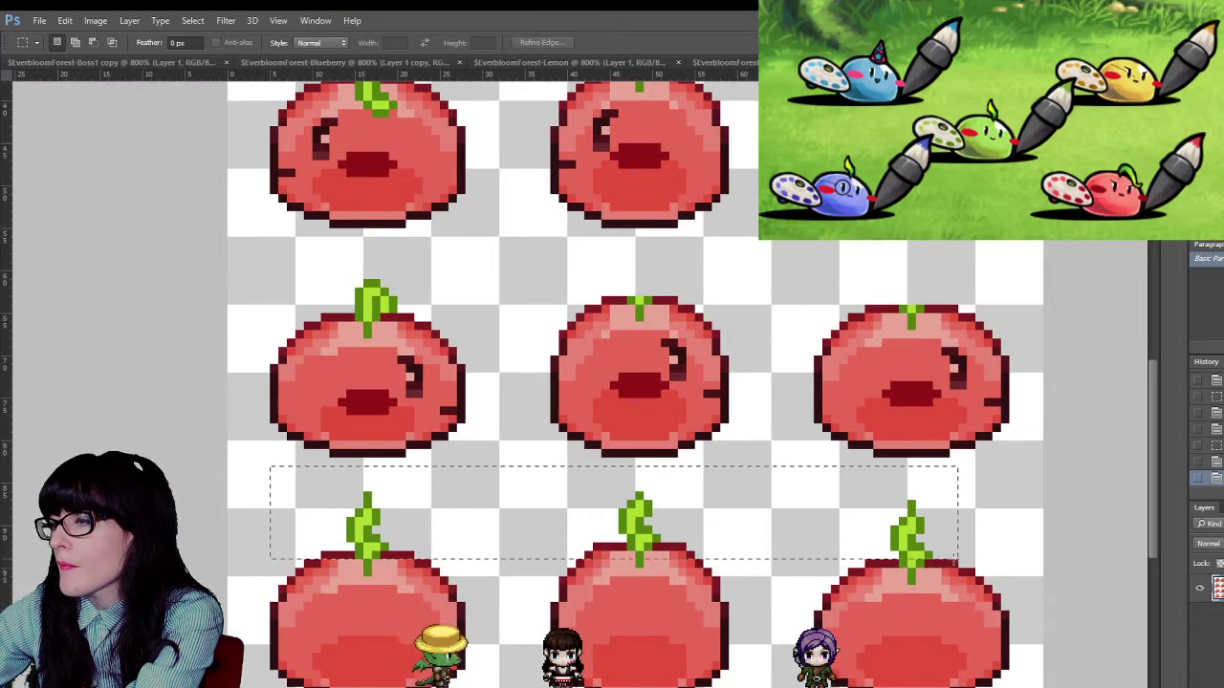
key(Delete)
drag(328, 508, 415, 546)
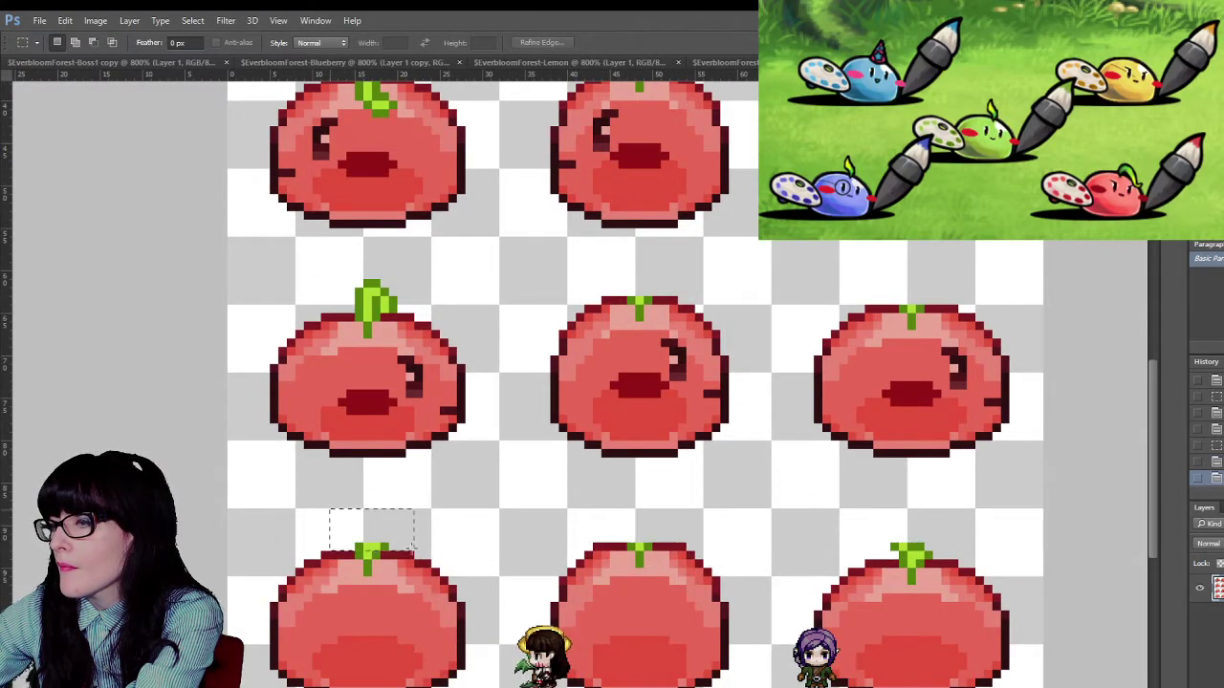
key(Delete)
drag(796, 519, 977, 542)
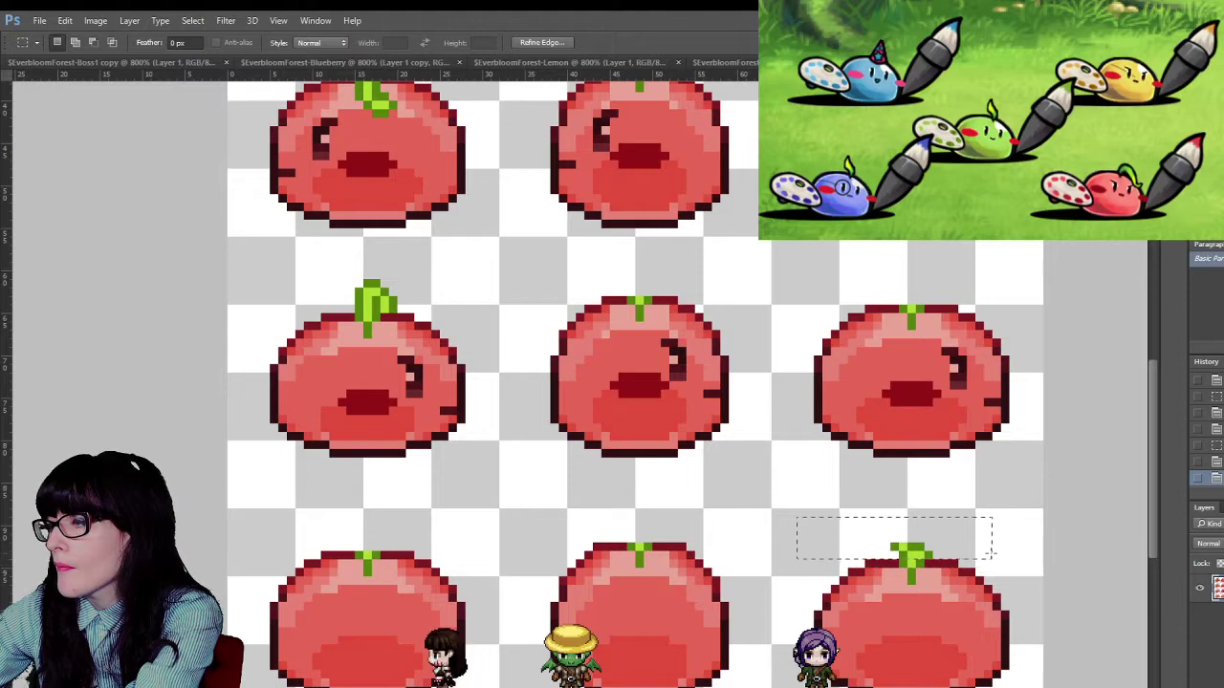
key(ctrl+d)
scroll(602, 383, up, 10)
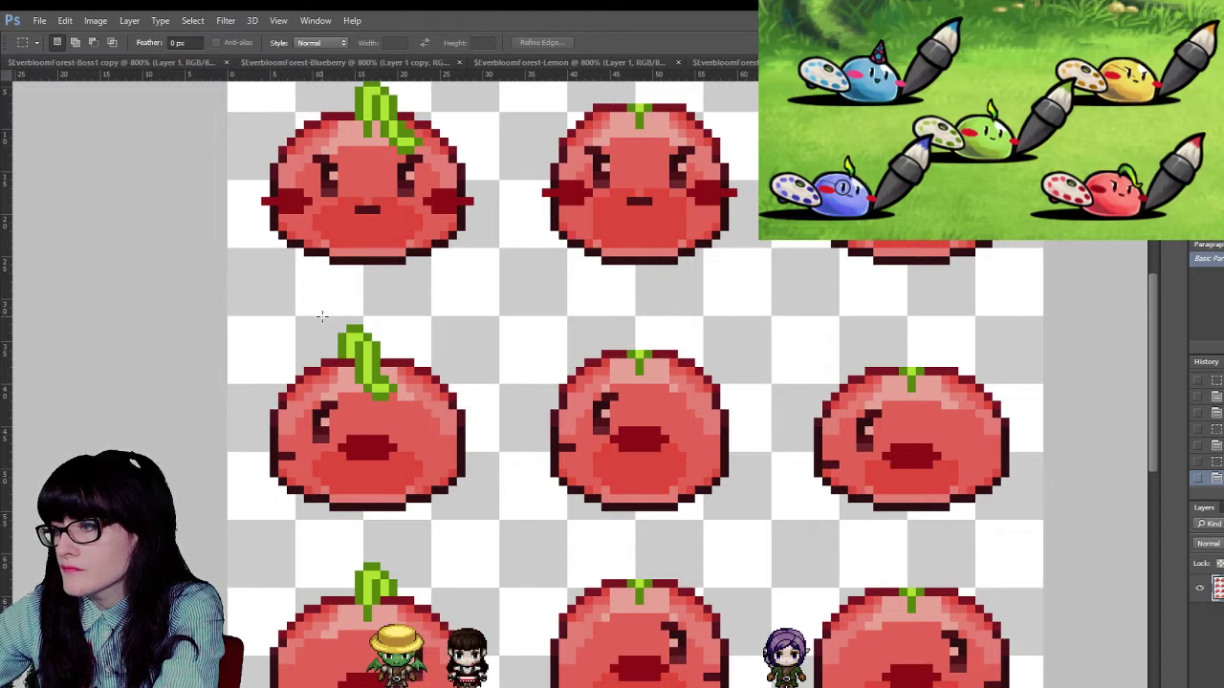
scroll(322, 315, up, 2)
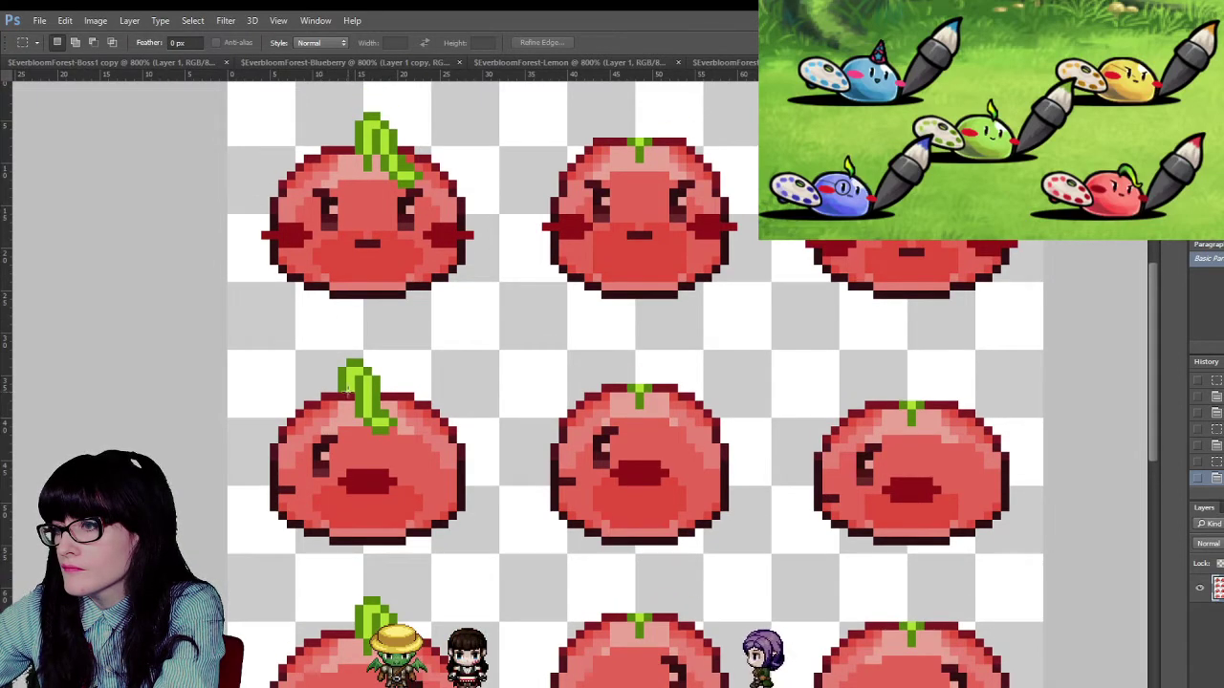
scroll(546, 386, down, 5)
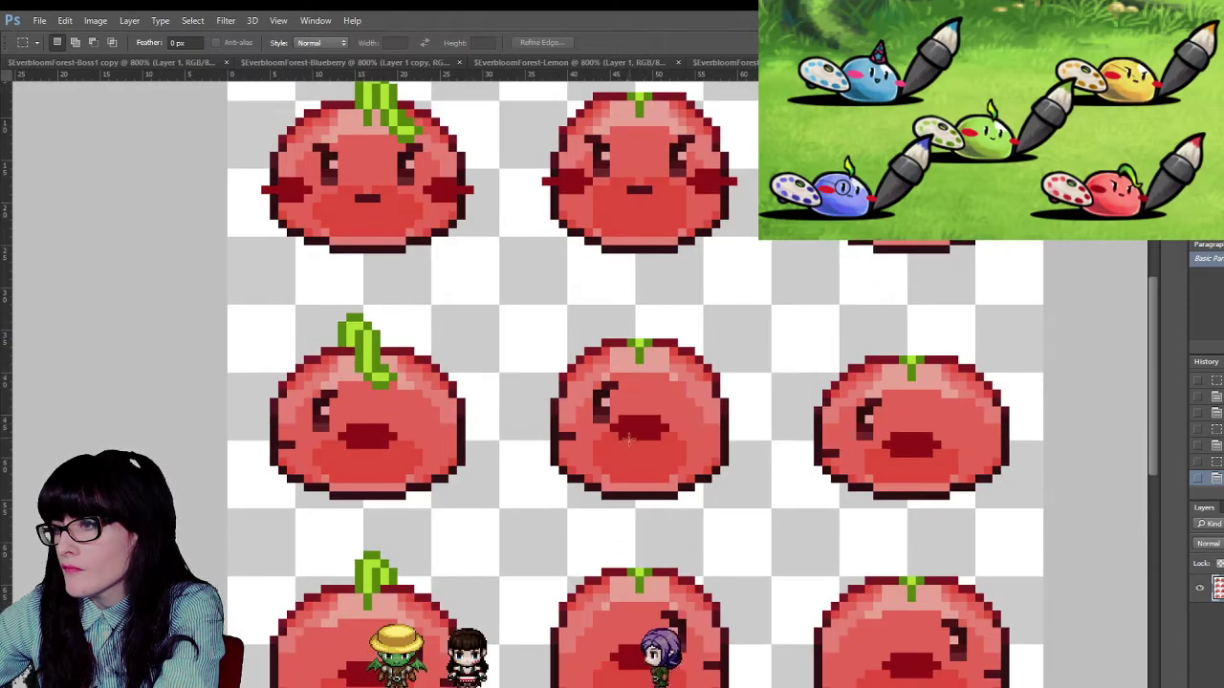
scroll(504, 493, up, 6)
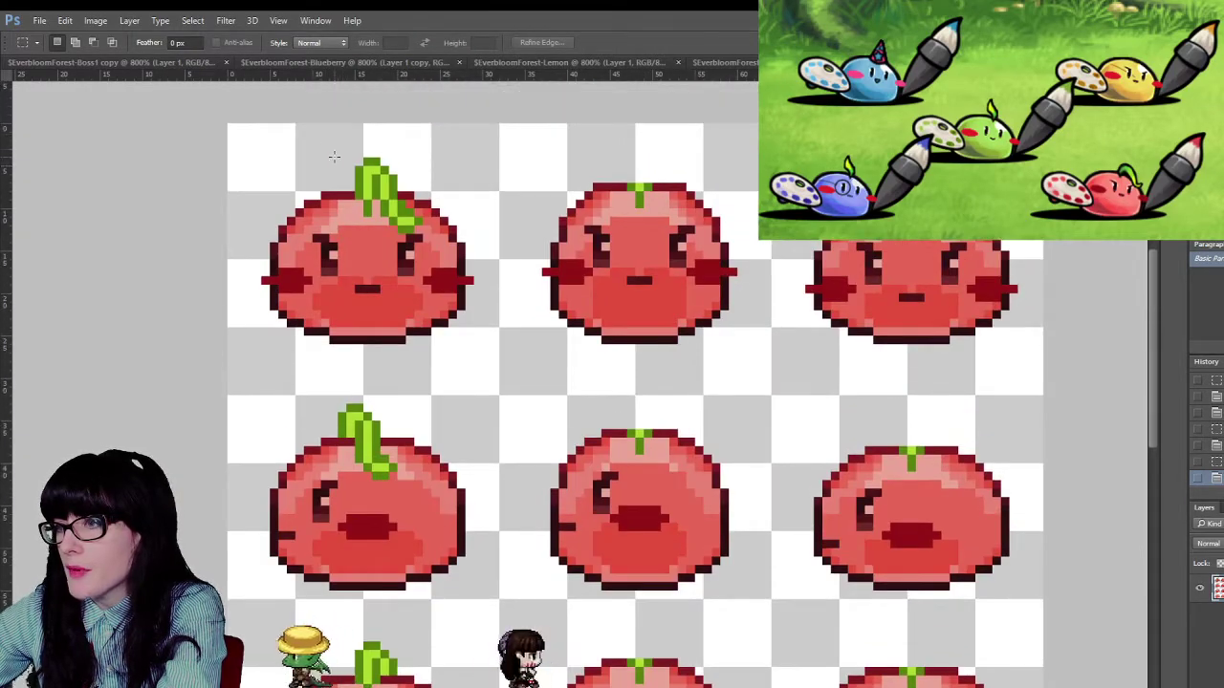
- Copy the leaf of the first front-facing tomato to a new layer and move the copy down toward the back-view sprite
drag(322, 149, 430, 235)
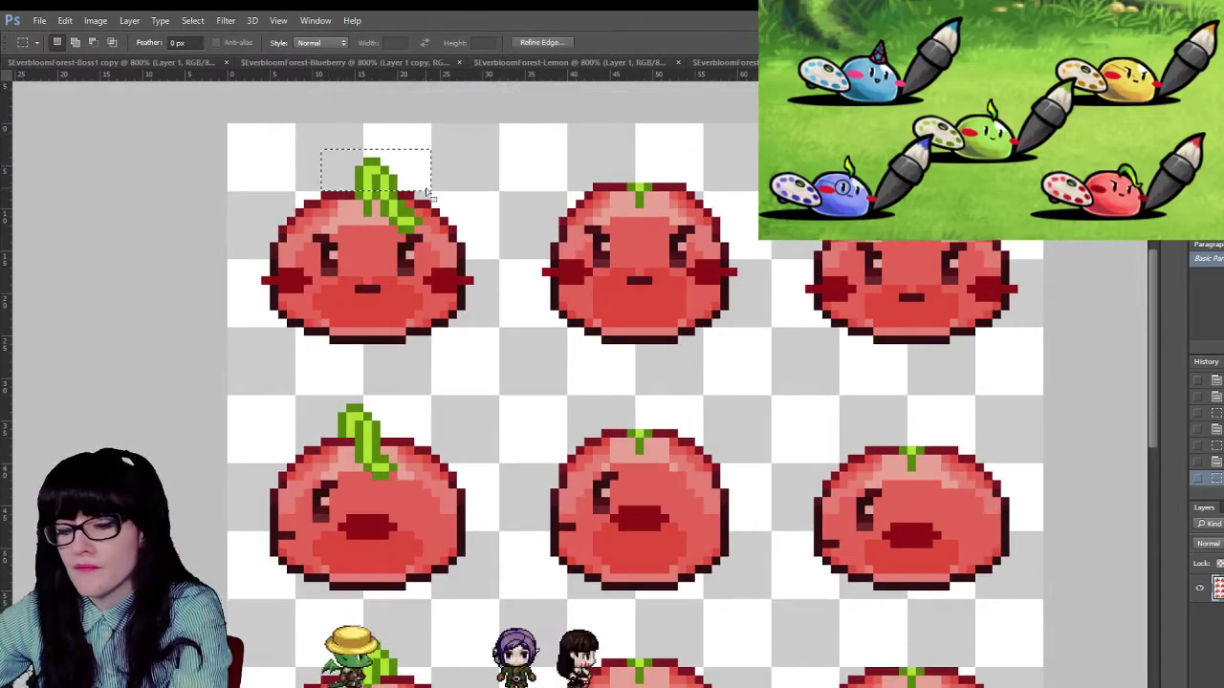
key(ctrl+j)
key(v)
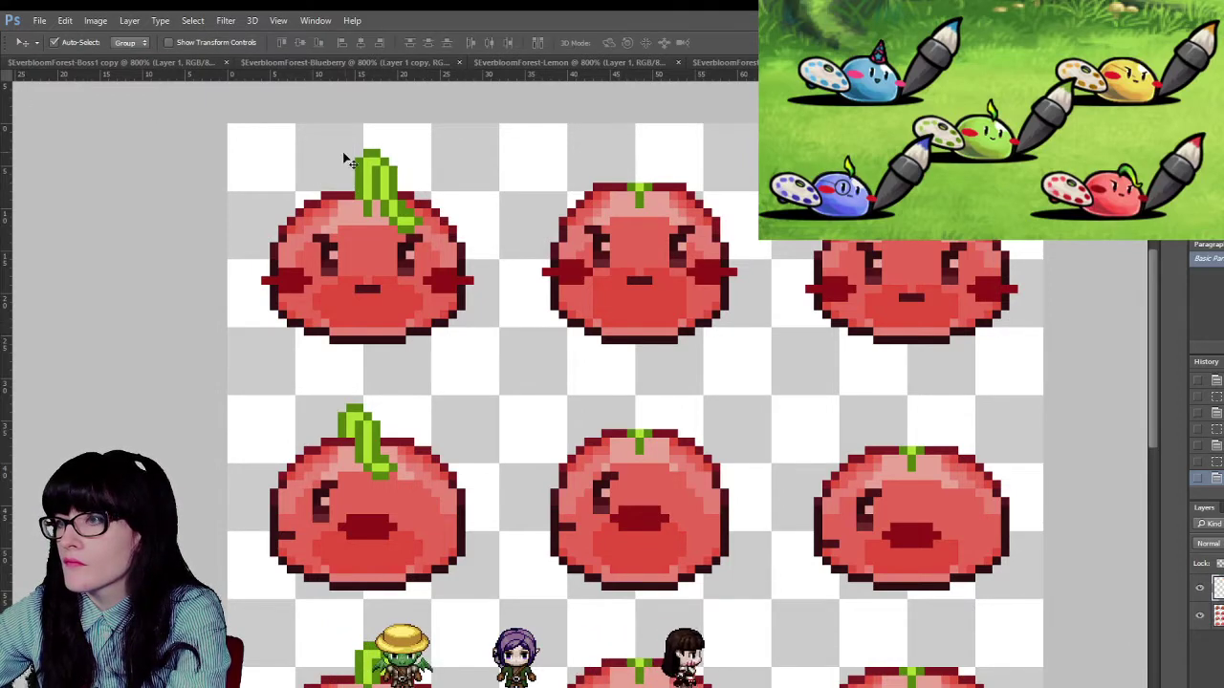
drag(381, 177, 507, 583)
scroll(472, 459, down, 5)
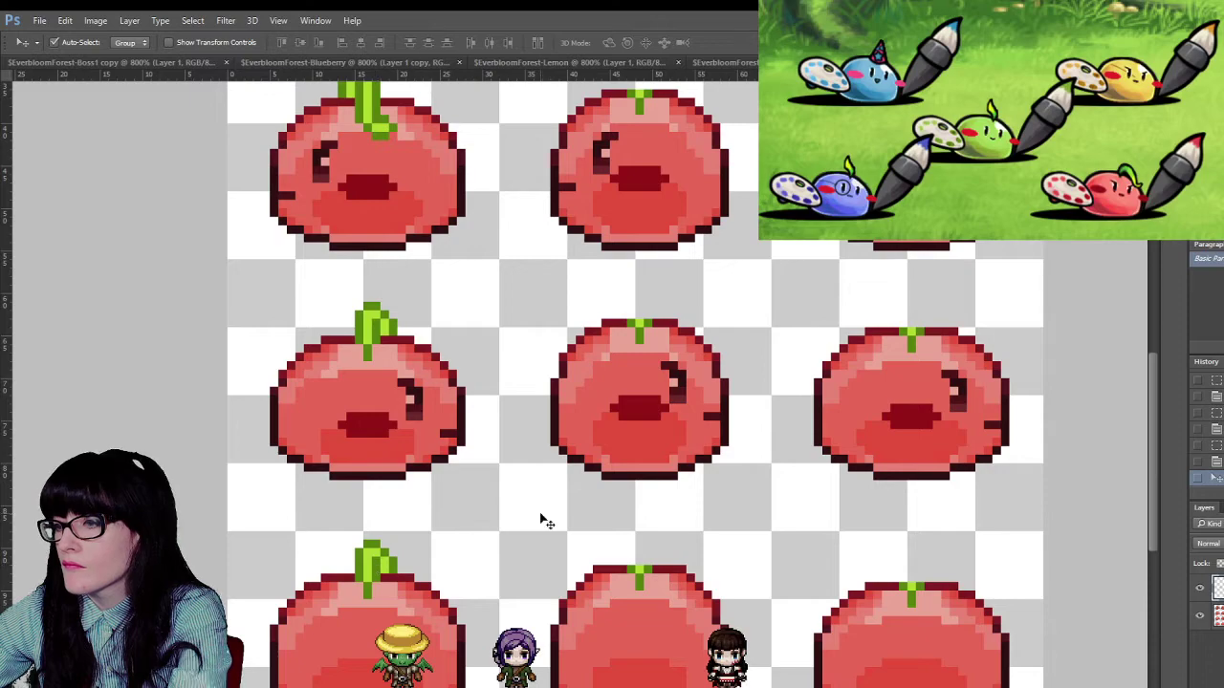
- Try removing the cheek pixels that stick out beyond both sides of the first front-facing tomato's outline
mouse_move(1159, 517)
mouse_down()
mouse_move(1152, 387)
mouse_move(1142, 529)
mouse_move(1137, 446)
mouse_move(1151, 517)
mouse_up()
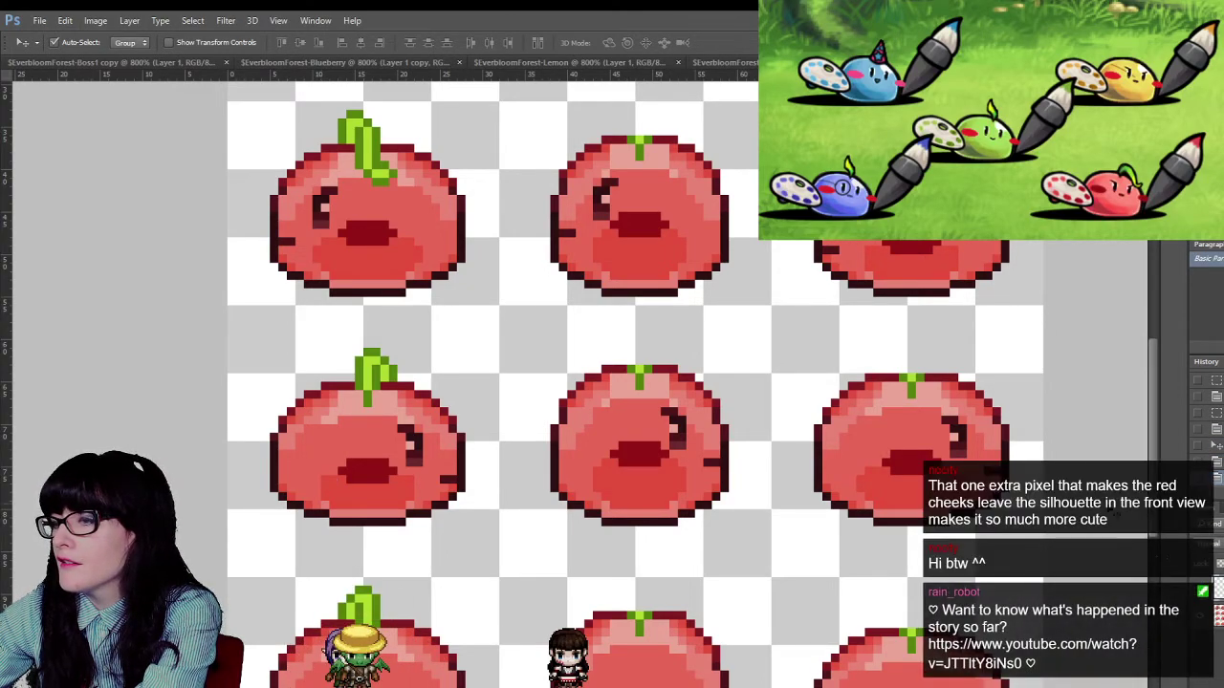
drag(1150, 422, 1157, 296)
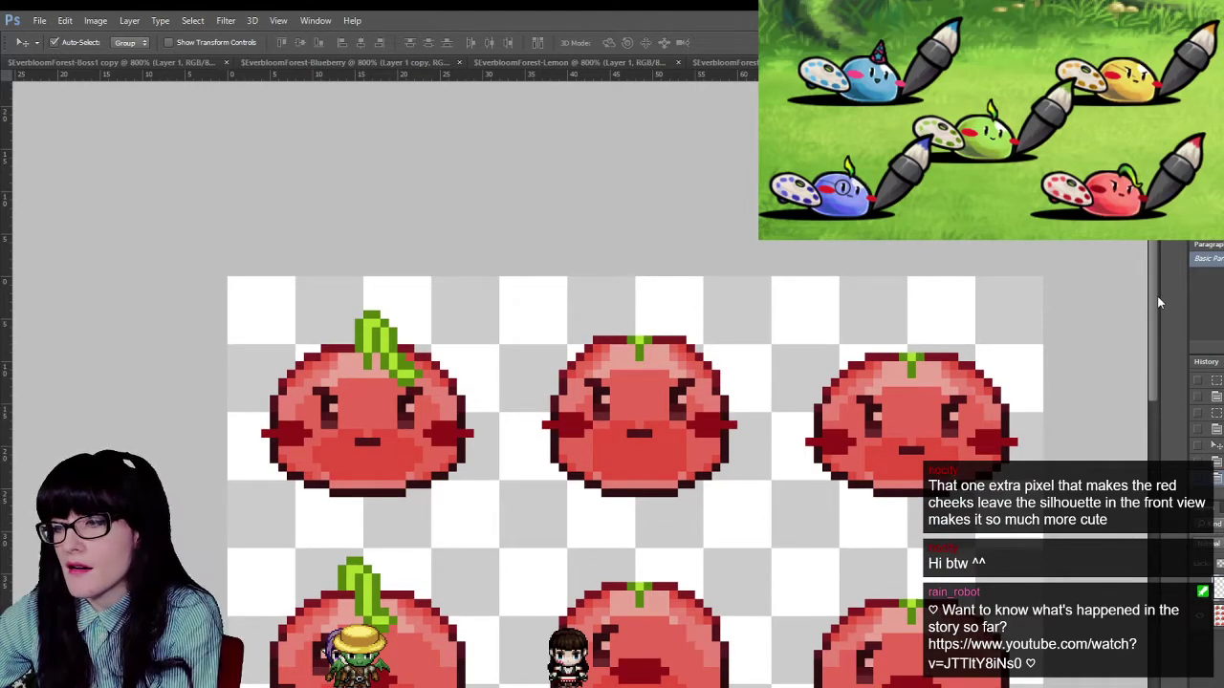
drag(1157, 296, 1184, 296)
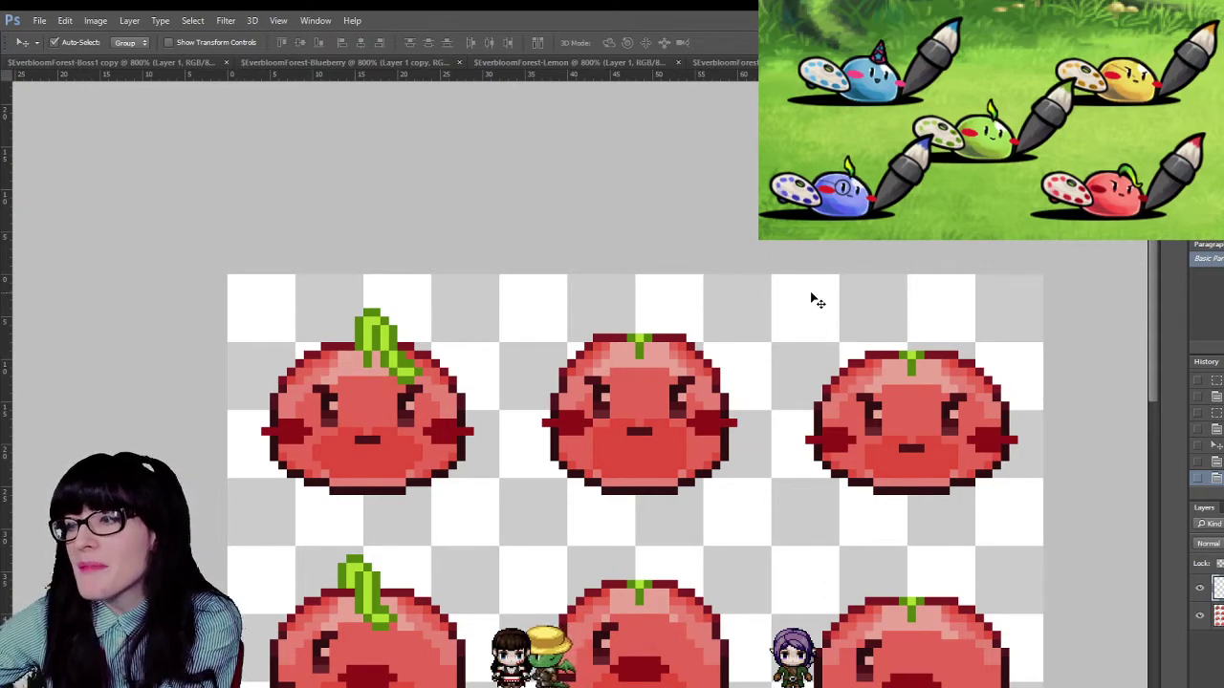
key(m)
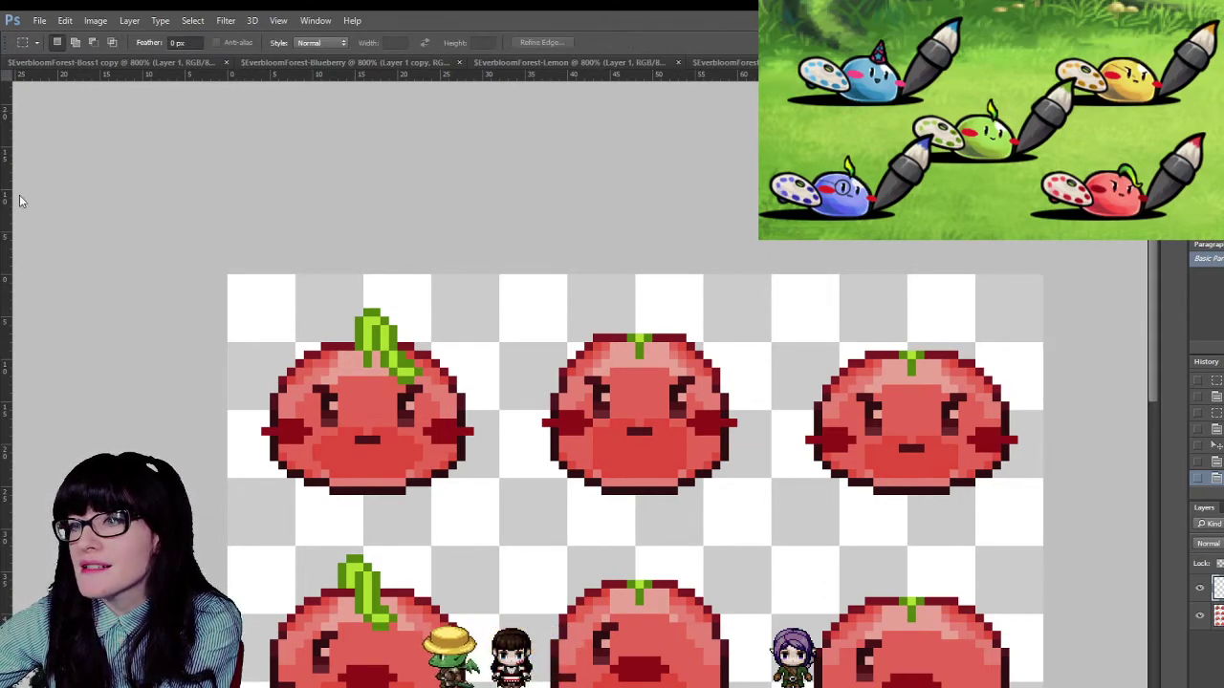
drag(228, 369, 267, 463)
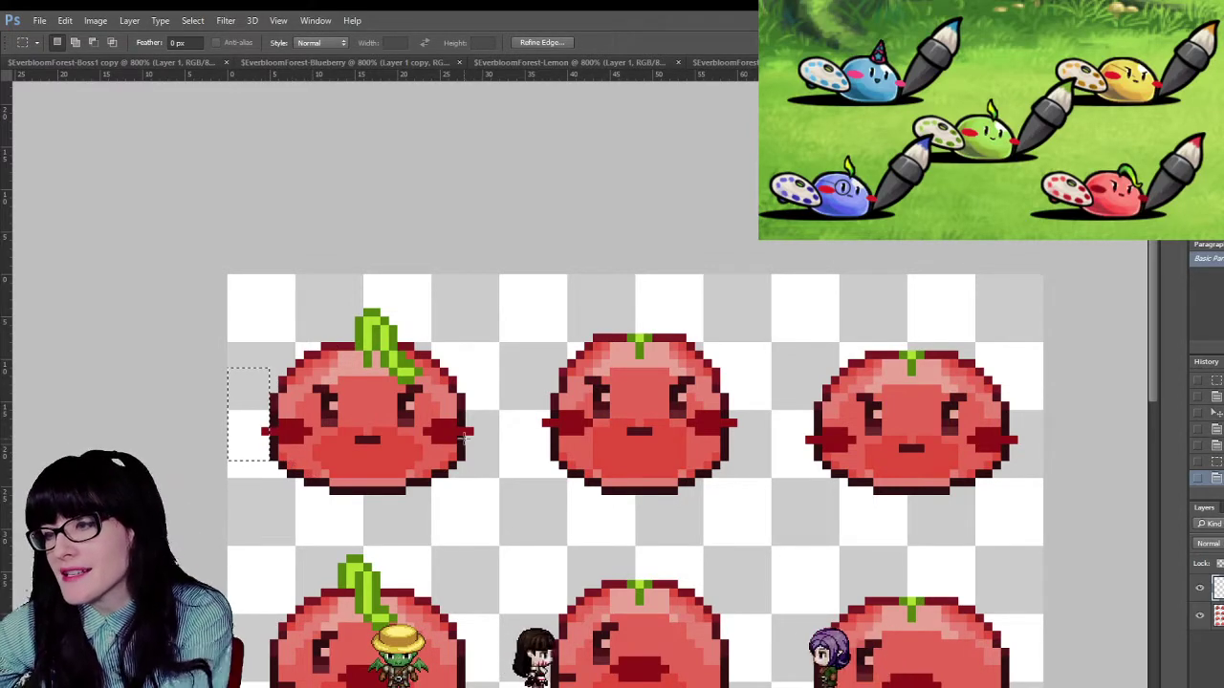
key(ctrl+d)
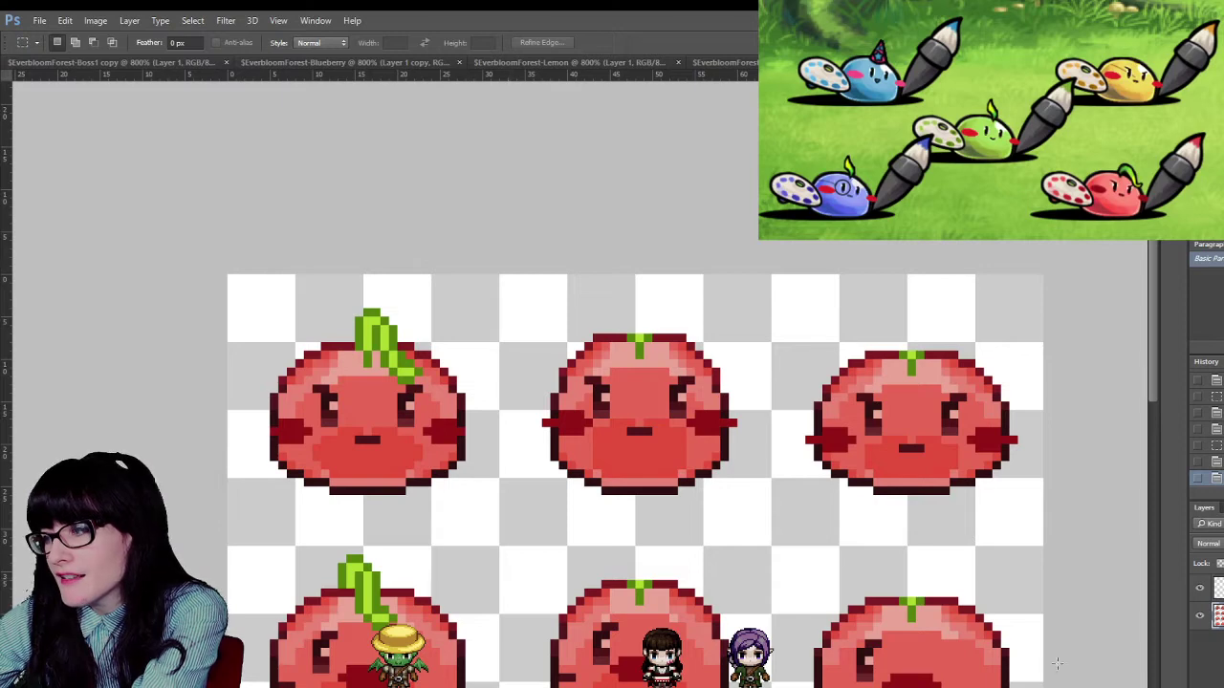
- Undo the trimming of the first front-facing tomato's protruding cheek pixels
key(ctrl+alt+z)
key(ctrl+alt+z)
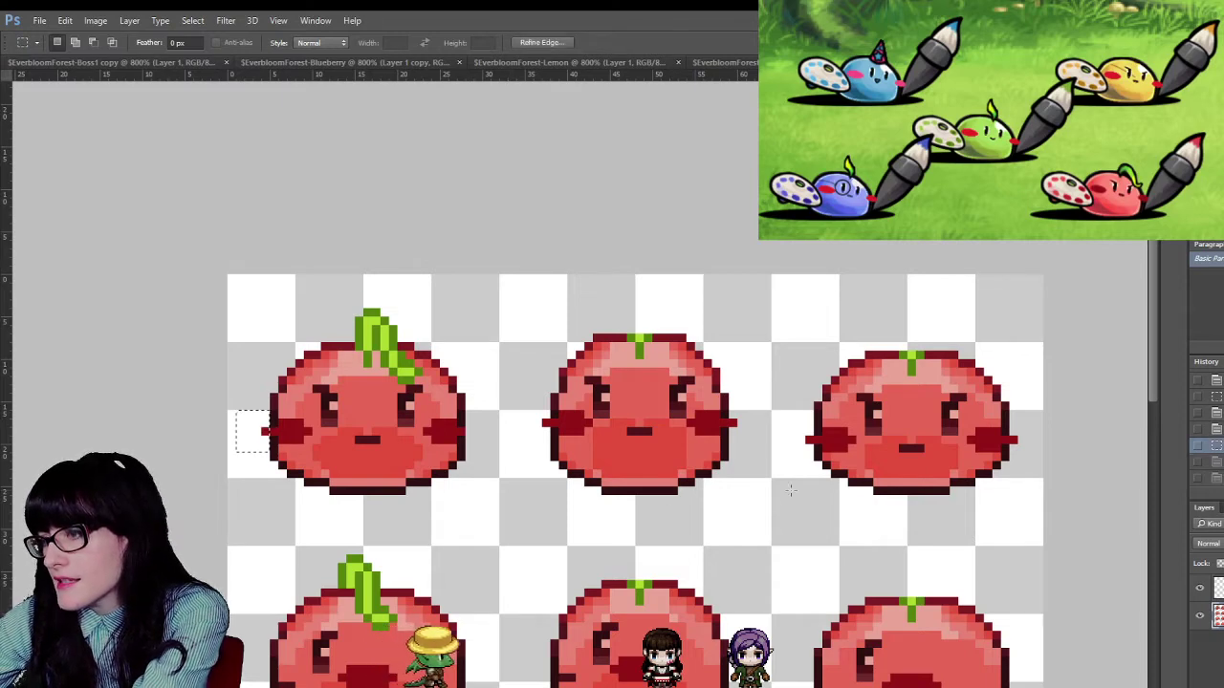
key(ctrl+alt+z)
key(ctrl+alt+z)
key(ctrl+alt+z)
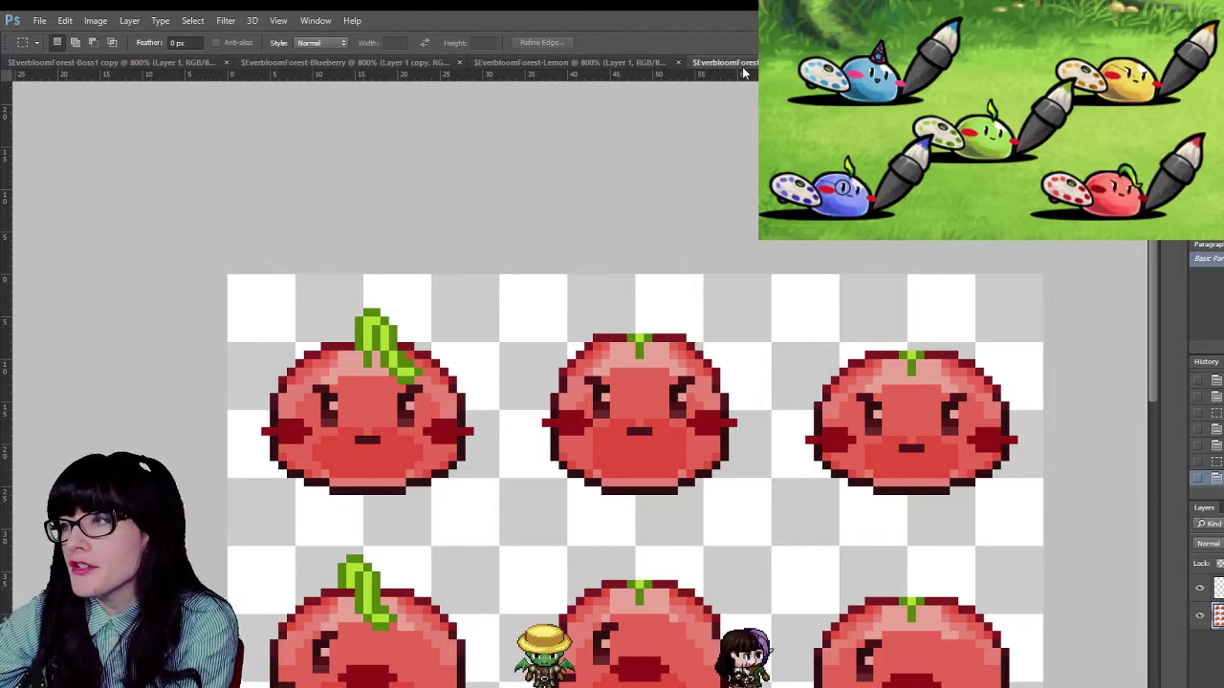
- Compare the cheeks on the purple, lemon, blueberry and green boss sprite sheets, and return to the tomato sheet
click(712, 63)
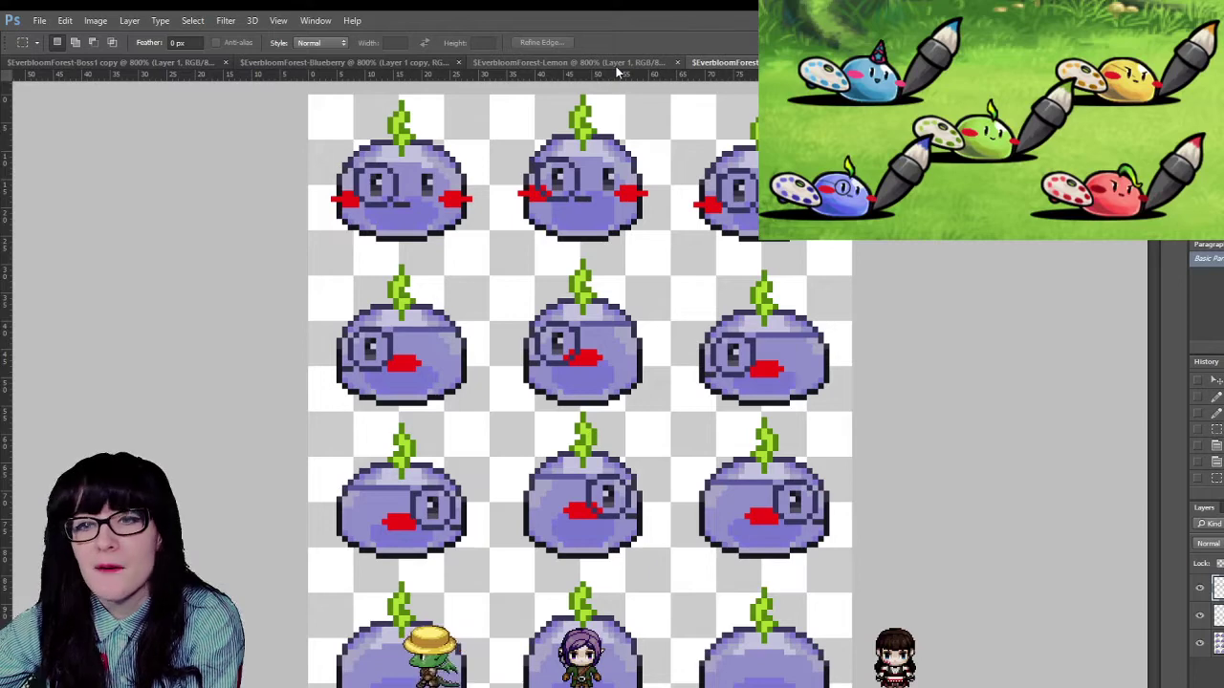
click(615, 66)
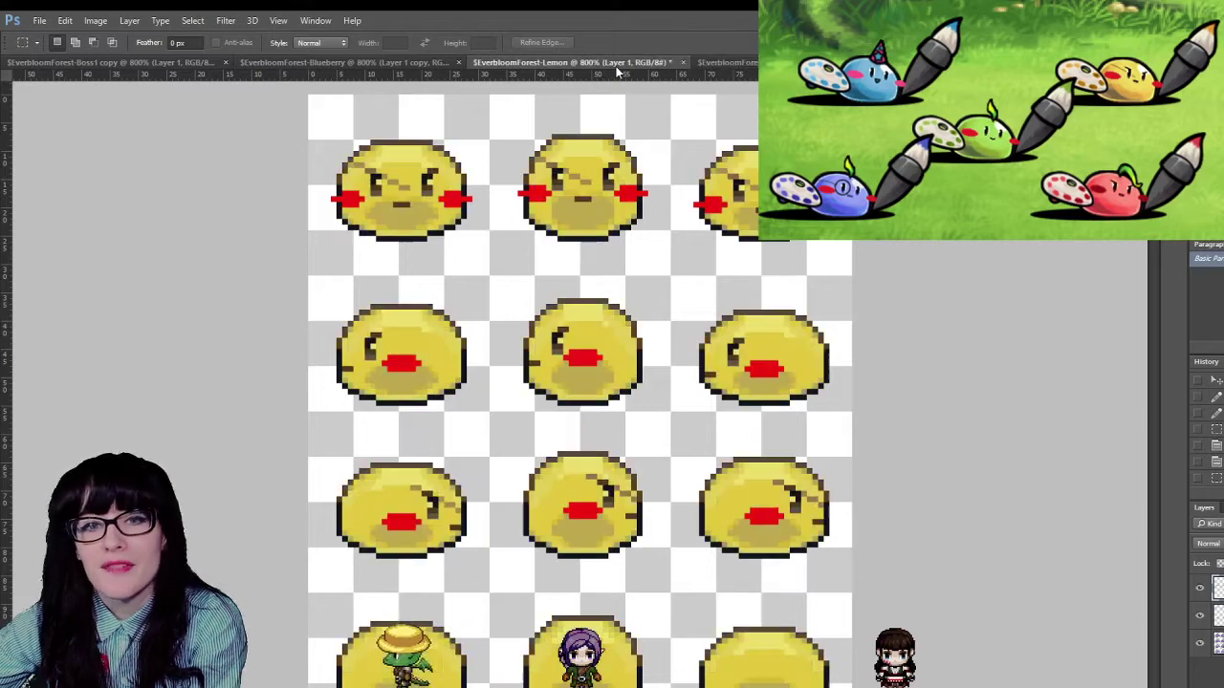
click(328, 64)
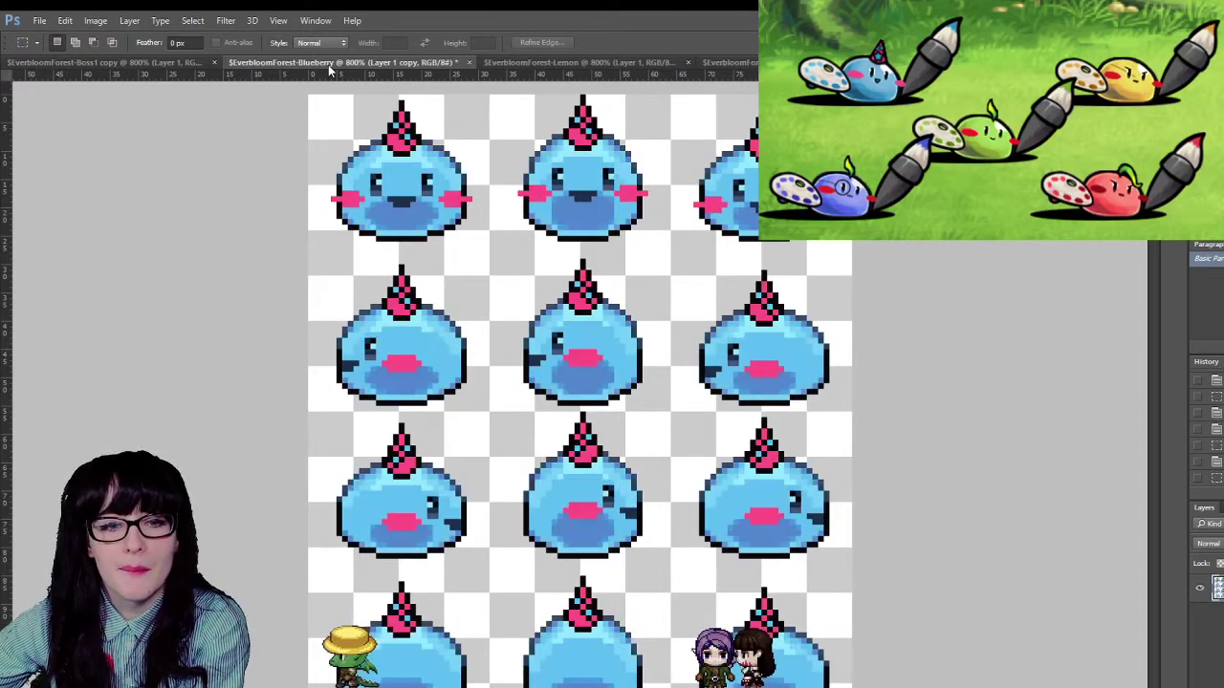
click(572, 63)
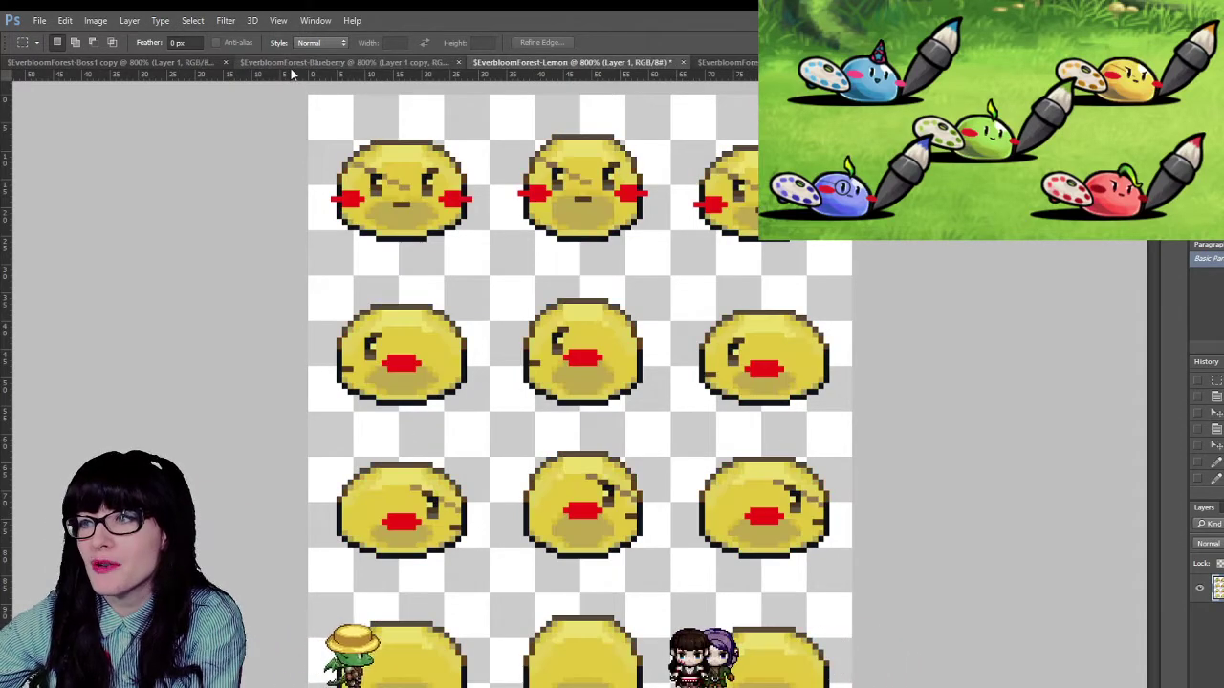
click(288, 66)
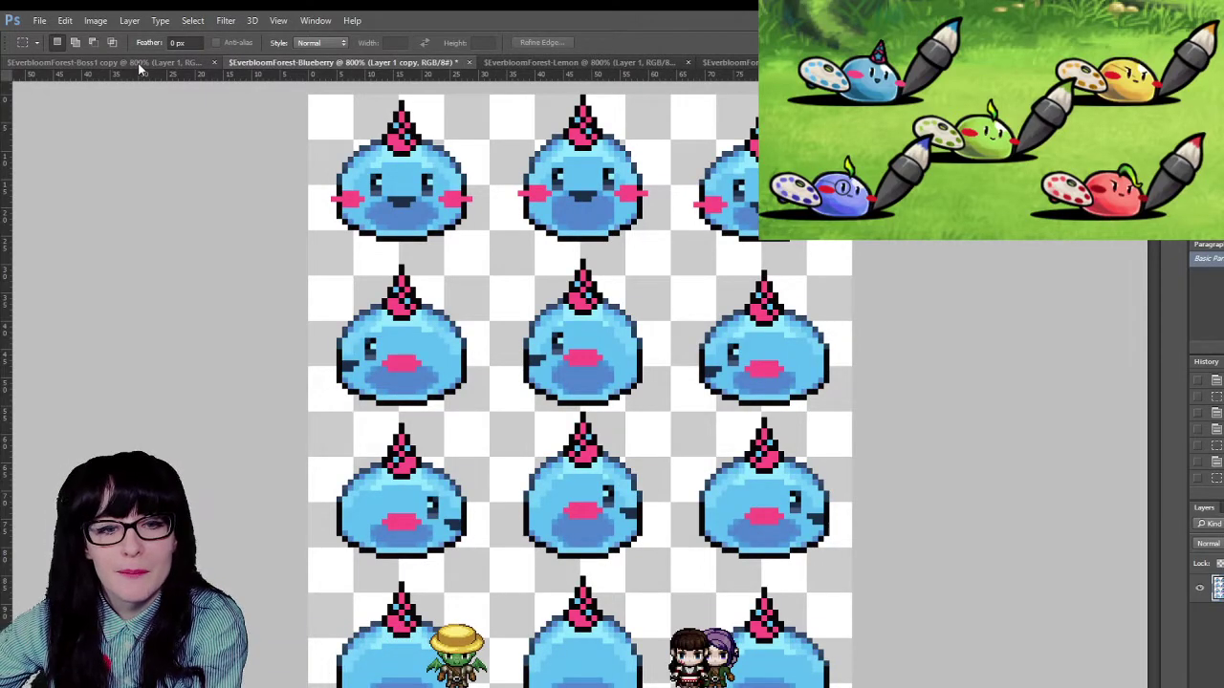
click(137, 63)
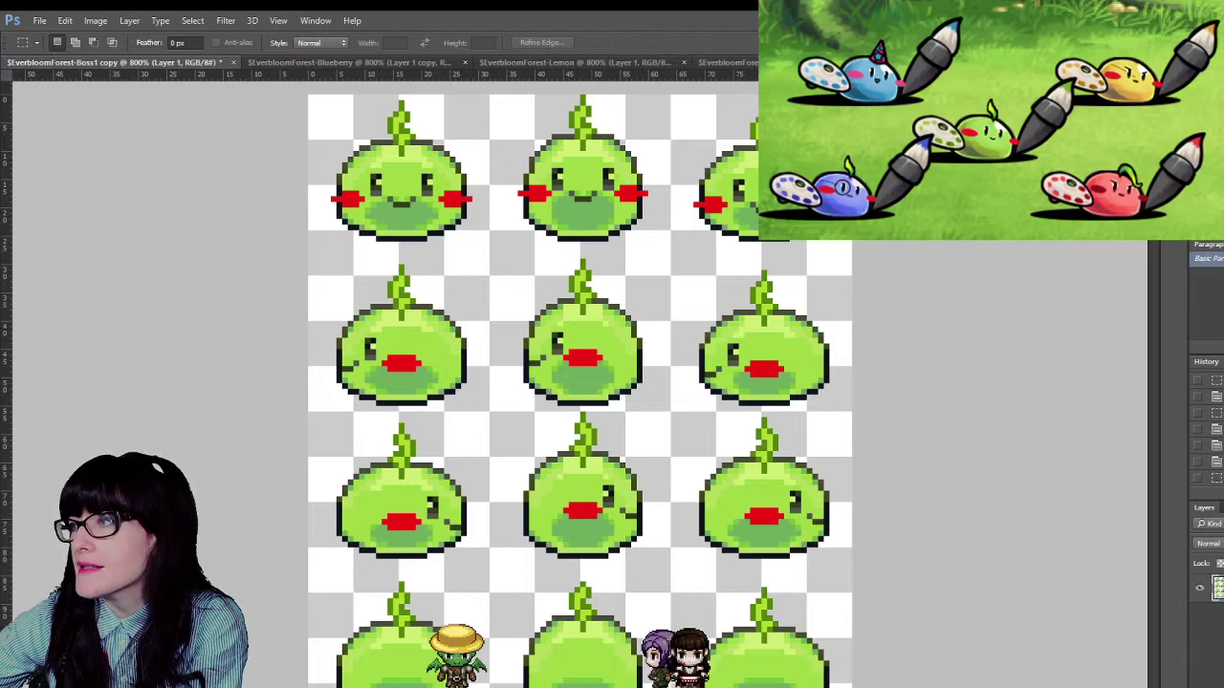
key(ctrl+Tab)
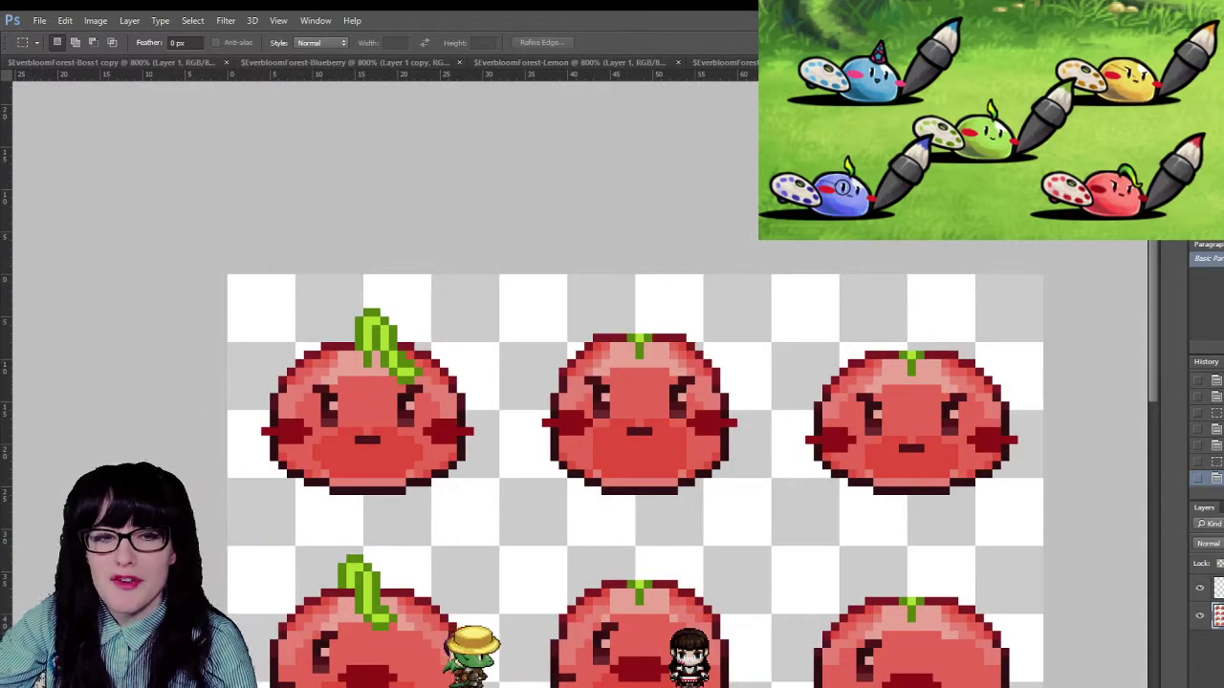
- Examine all tomato sprites at reduced size and the leaves and faces of the front-facing ones enlarged
key(z)
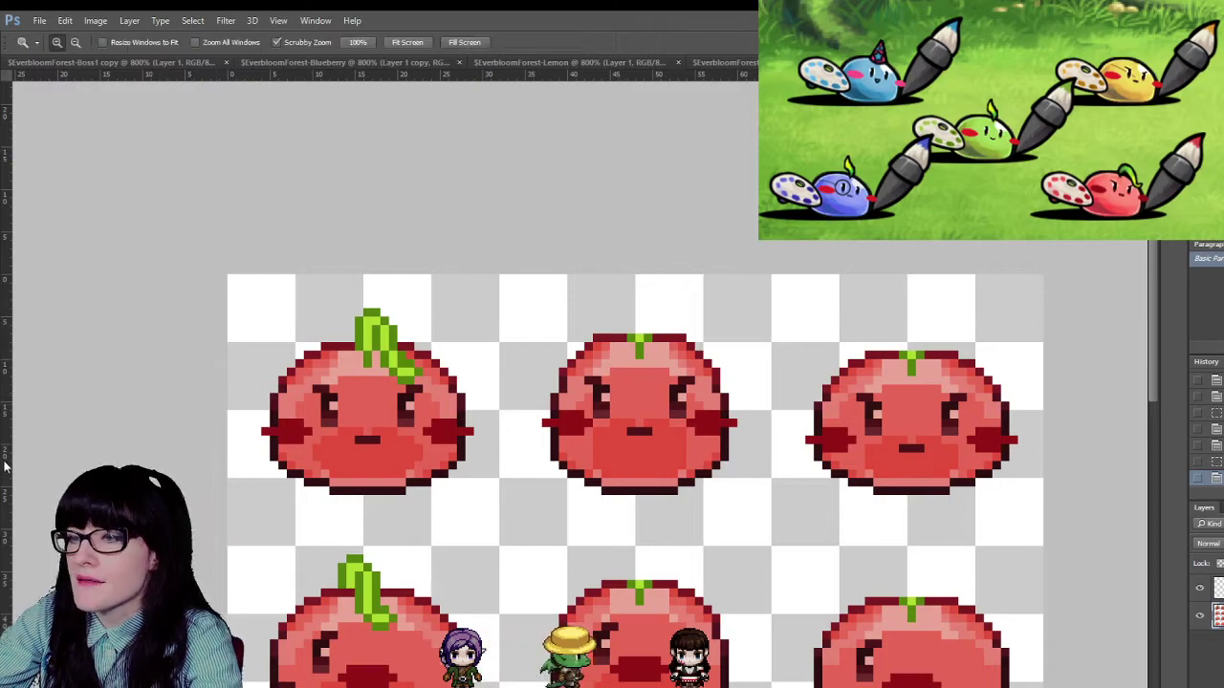
alt+click(549, 532)
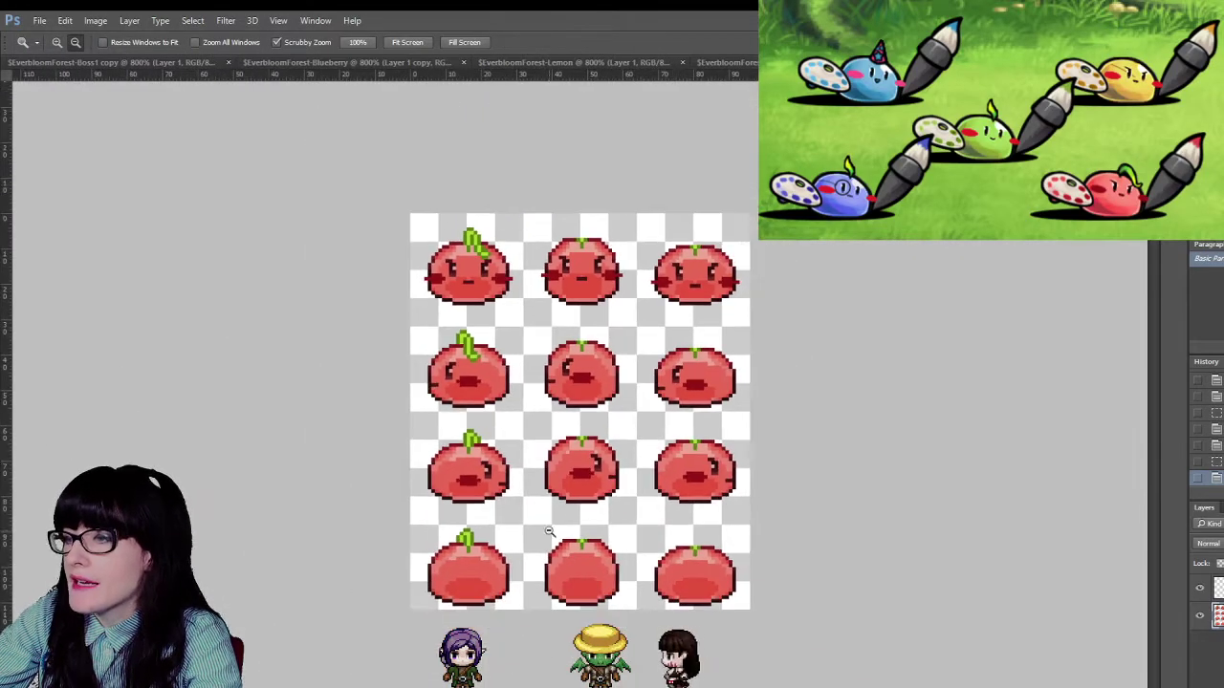
alt+click(557, 470)
alt+click(567, 409)
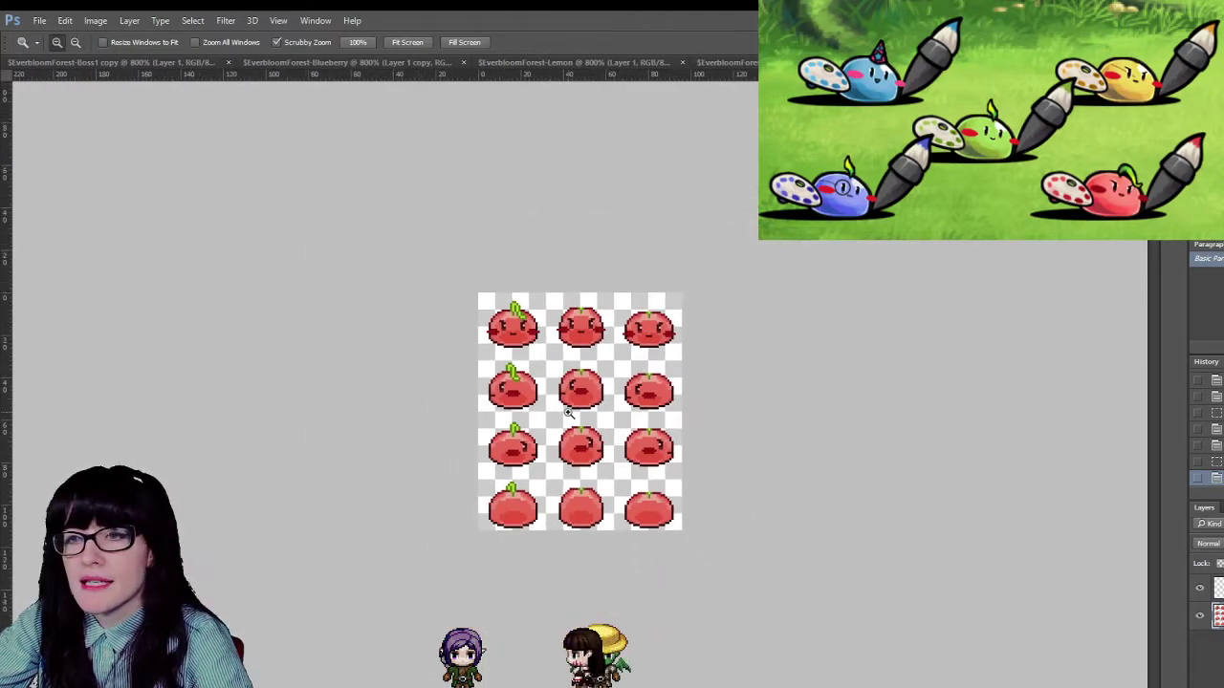
click(550, 469)
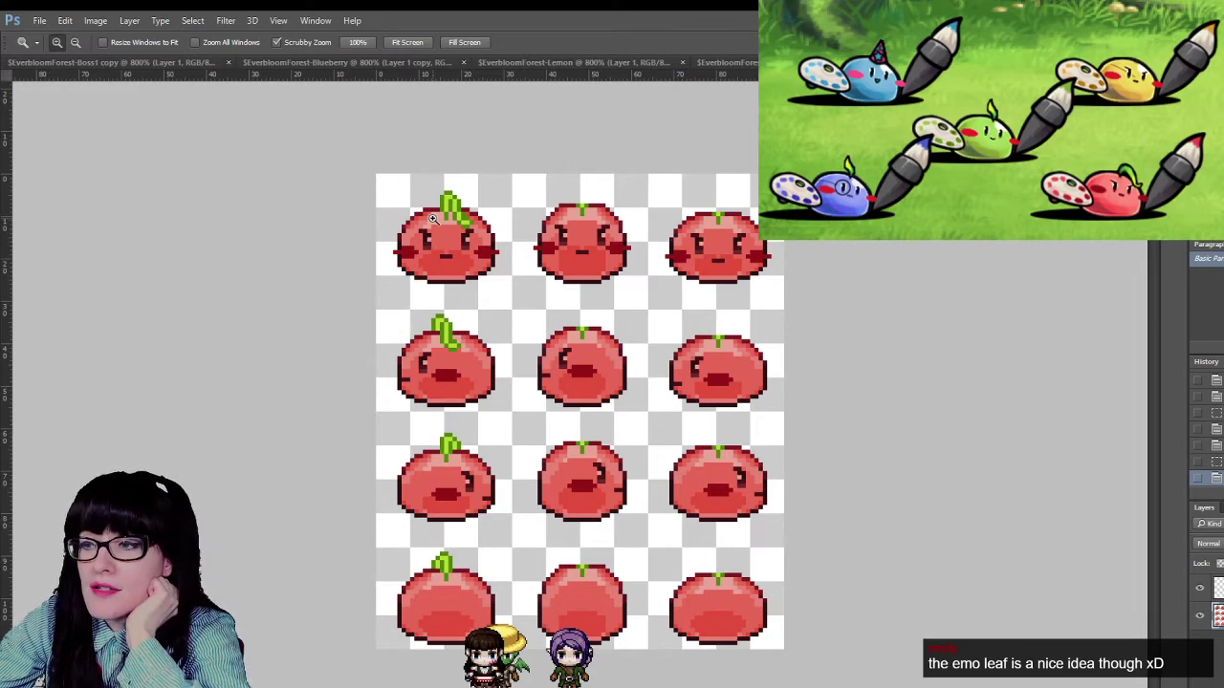
click(473, 266)
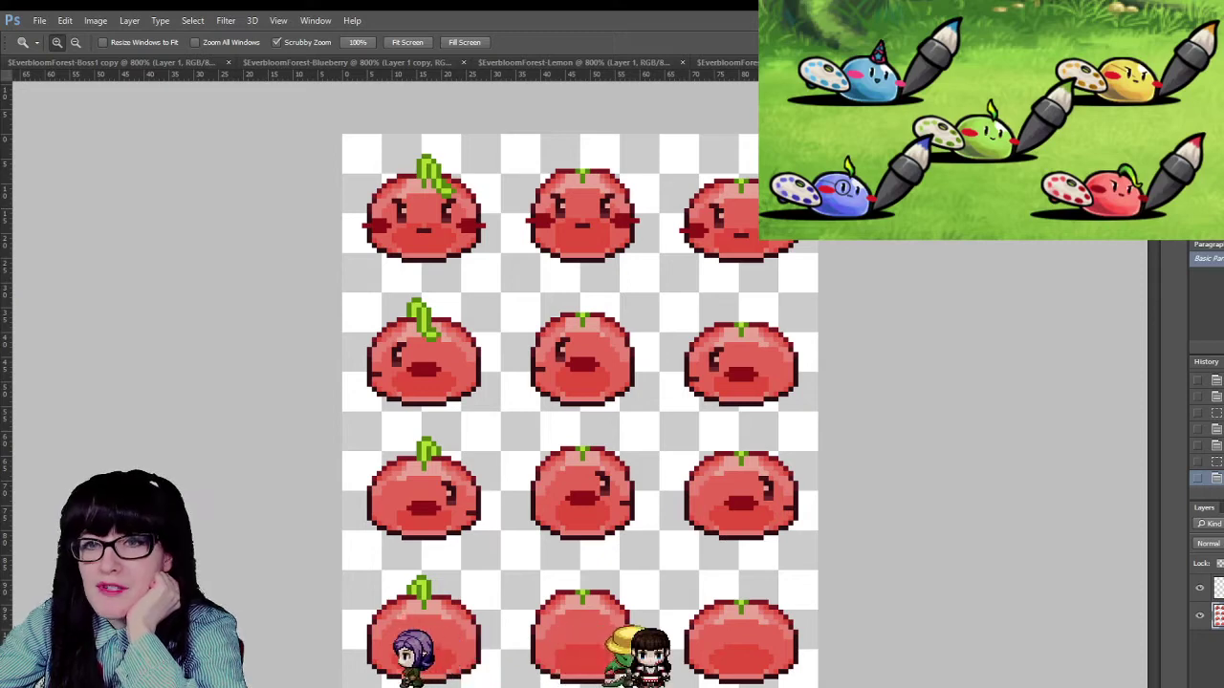
key(ctrl+plus)
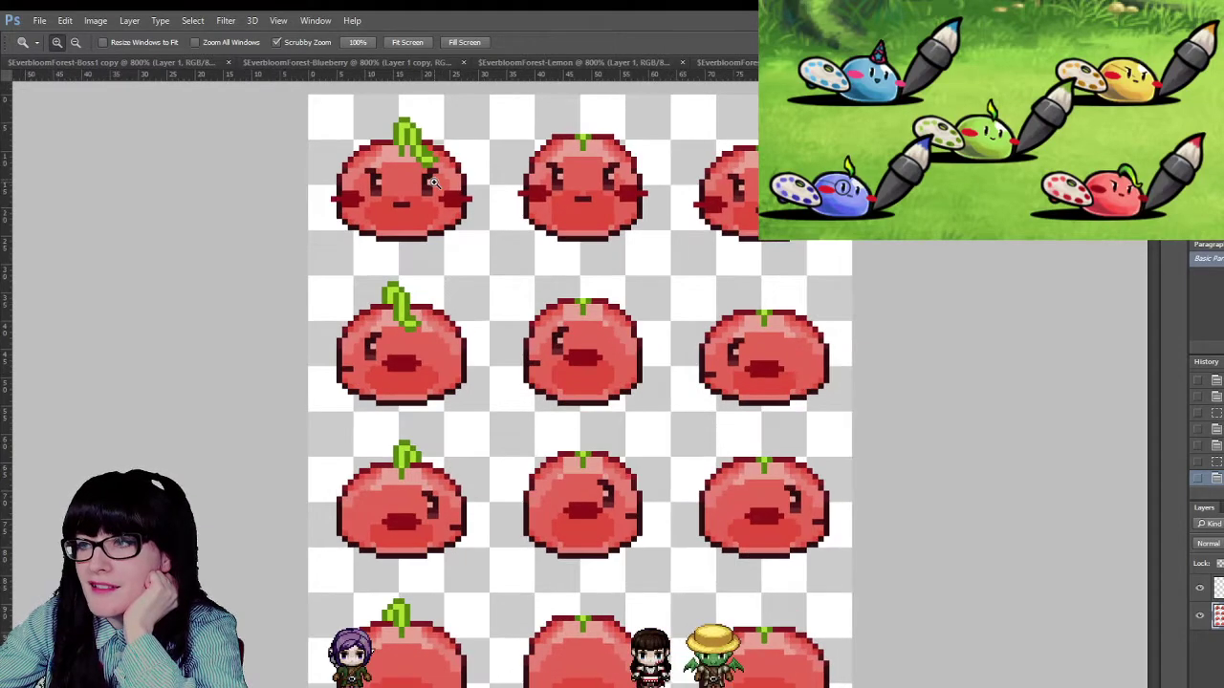
click(432, 182)
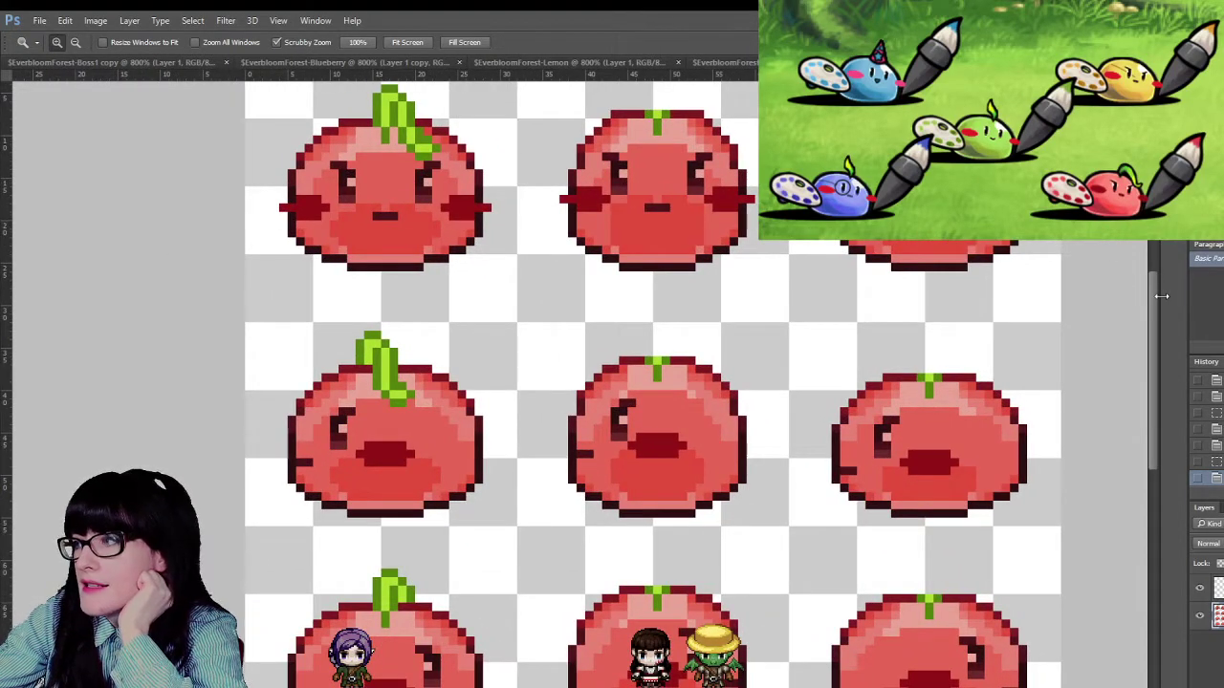
scroll(1142, 256, up, 3)
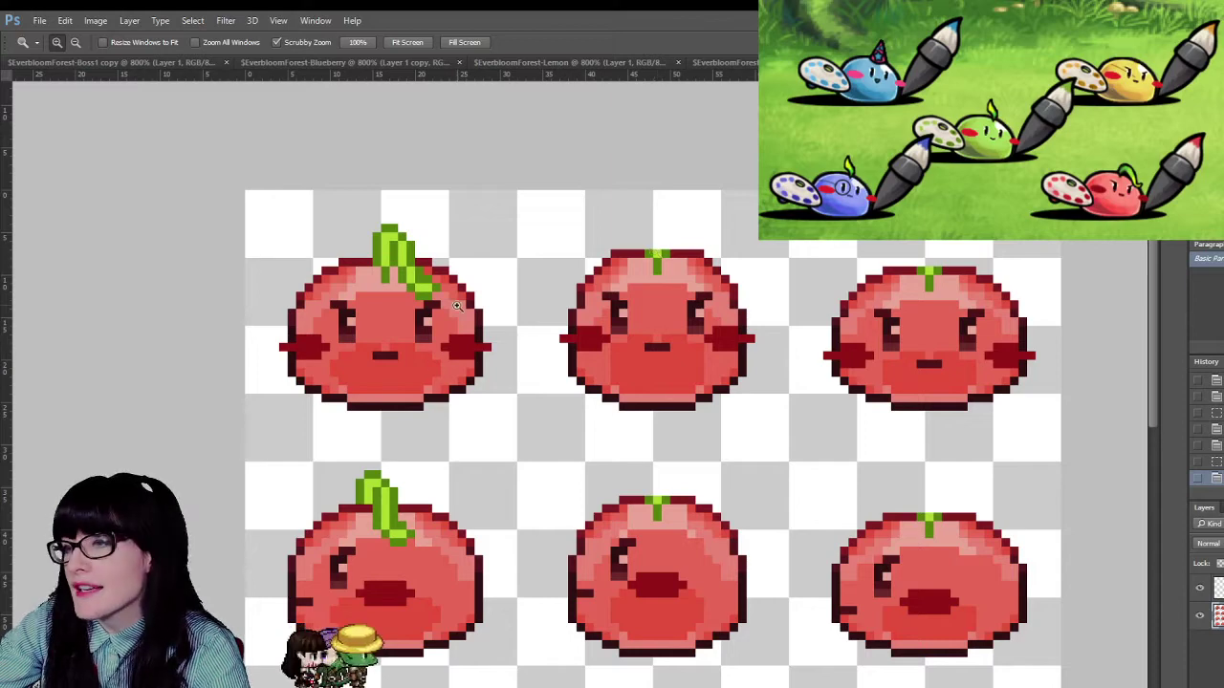
- Toggle the tomato sprite layer off and on to check it on the front-facing sprites
drag(421, 278, 1116, 366)
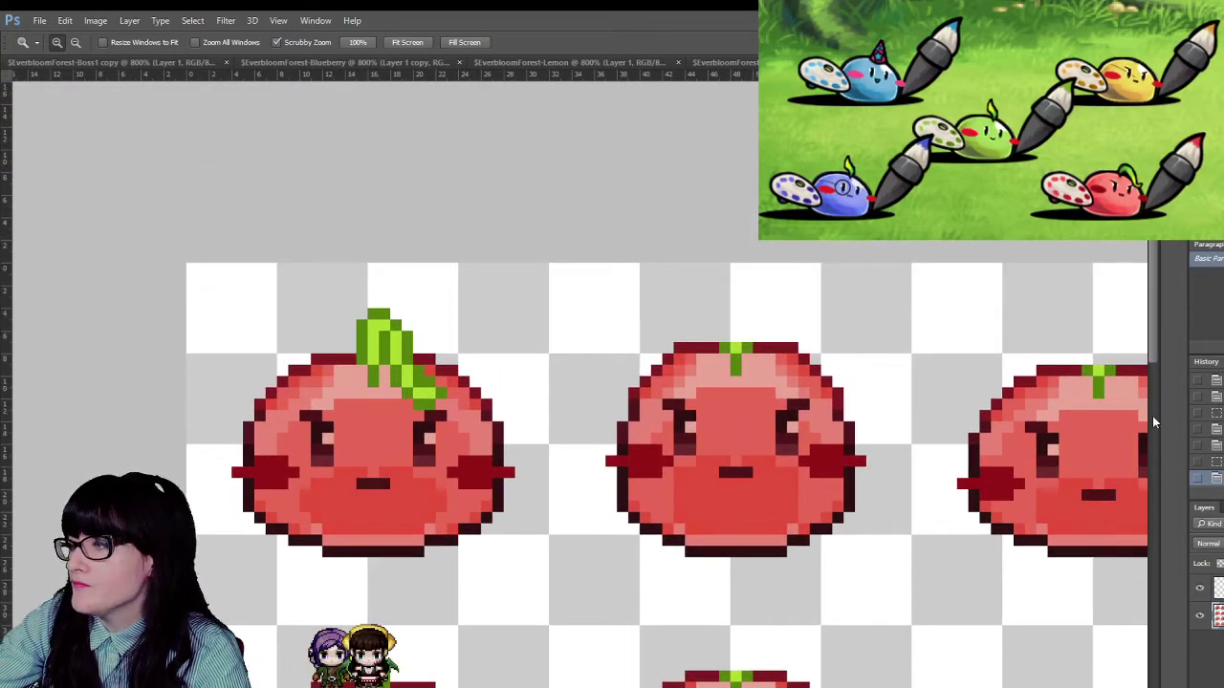
click(1197, 619)
click(1198, 618)
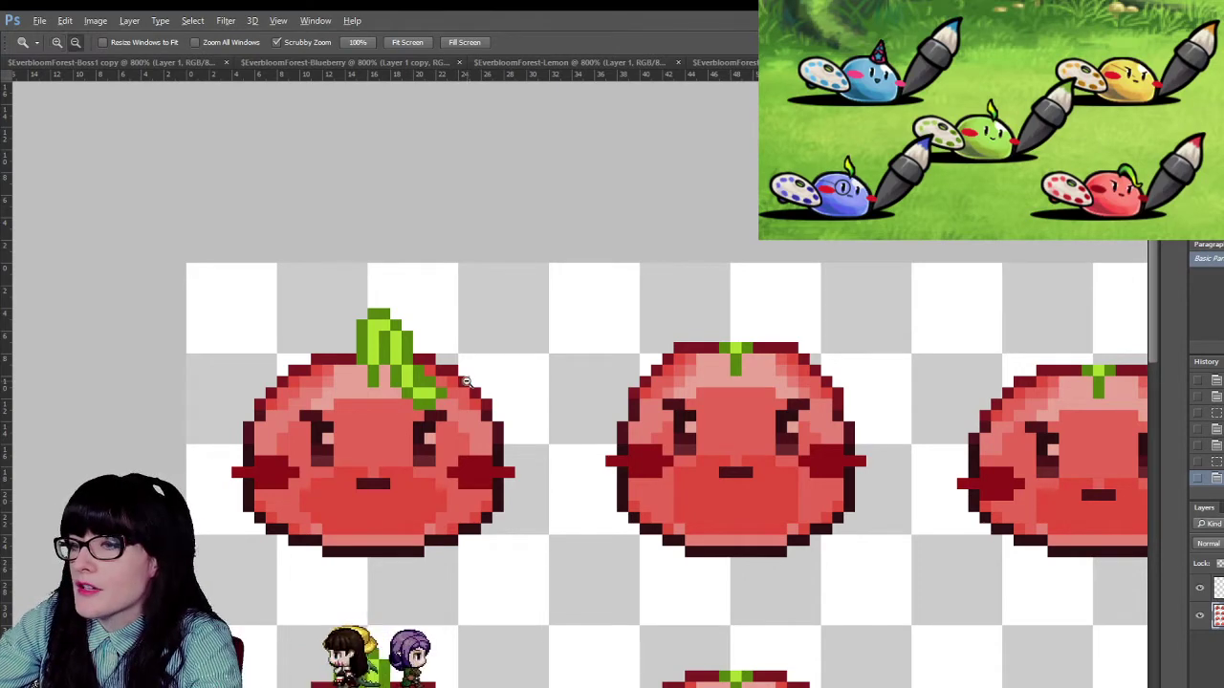
- View the whole tomato sheet, switch to RPG Maker to check the slime sprites placed on the map, and return to Photoshop
drag(574, 483, 442, 486)
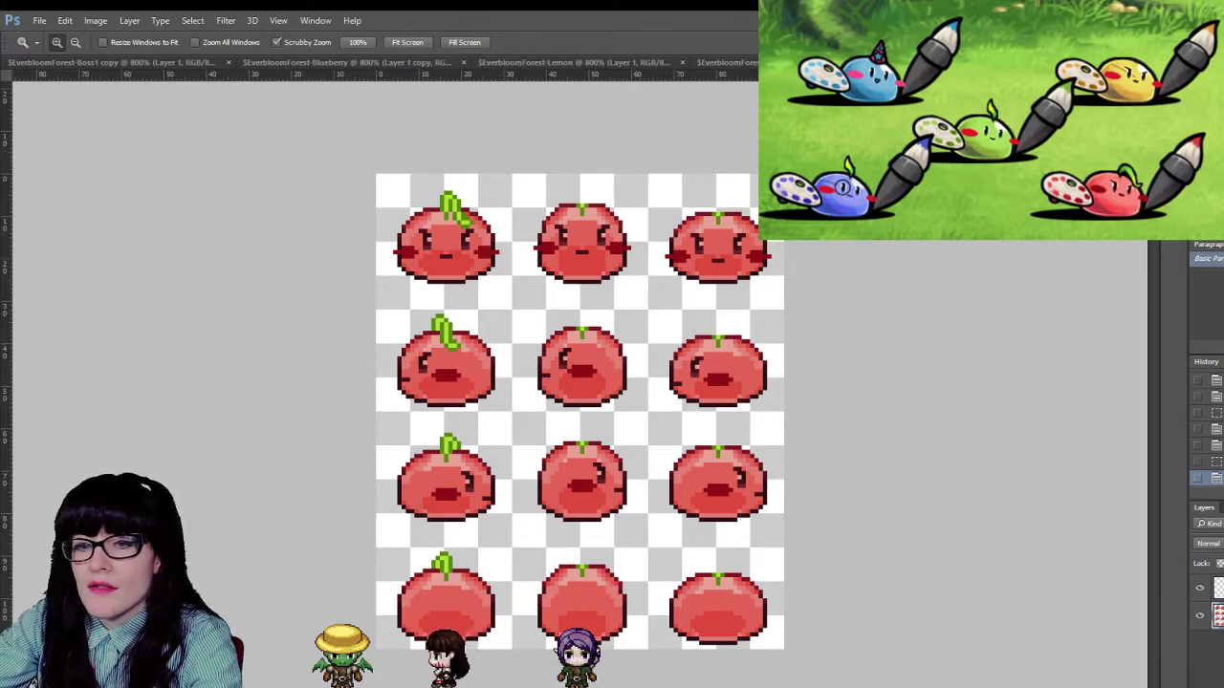
key(alt+Tab)
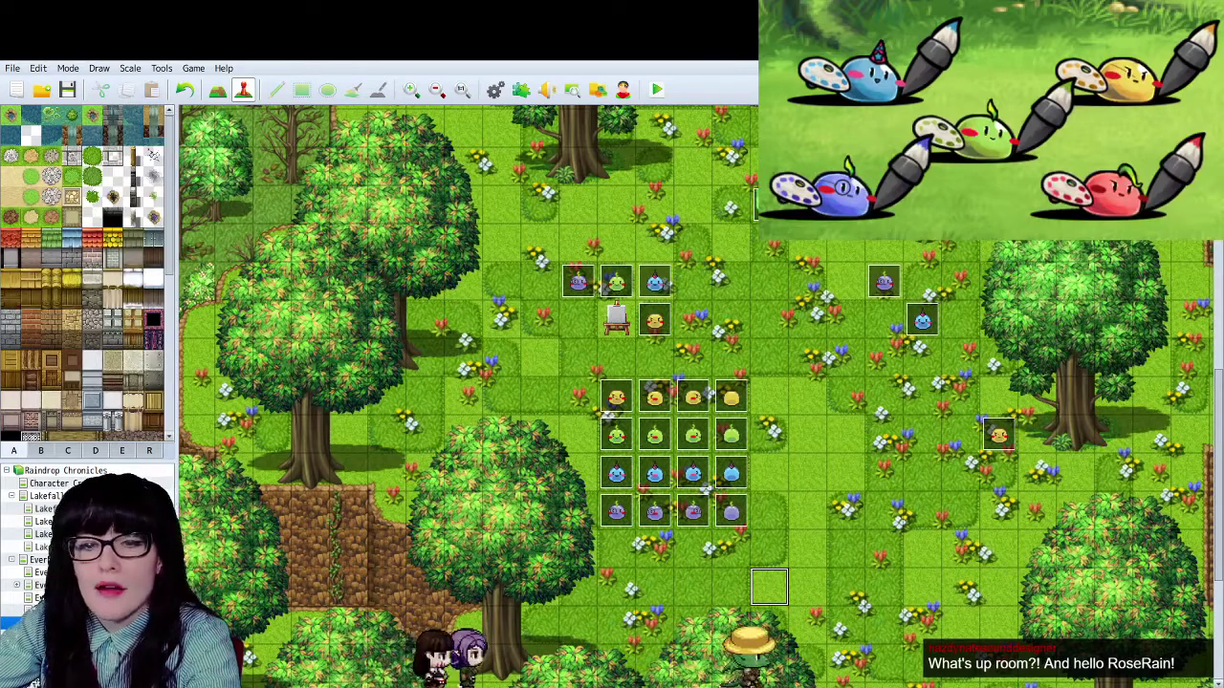
key(alt+Tab)
- Hide the layer that contains the tomato sprites, with the front-facing row enlarged and the Rectangular Marquee tool active
key(ctrl+plus)
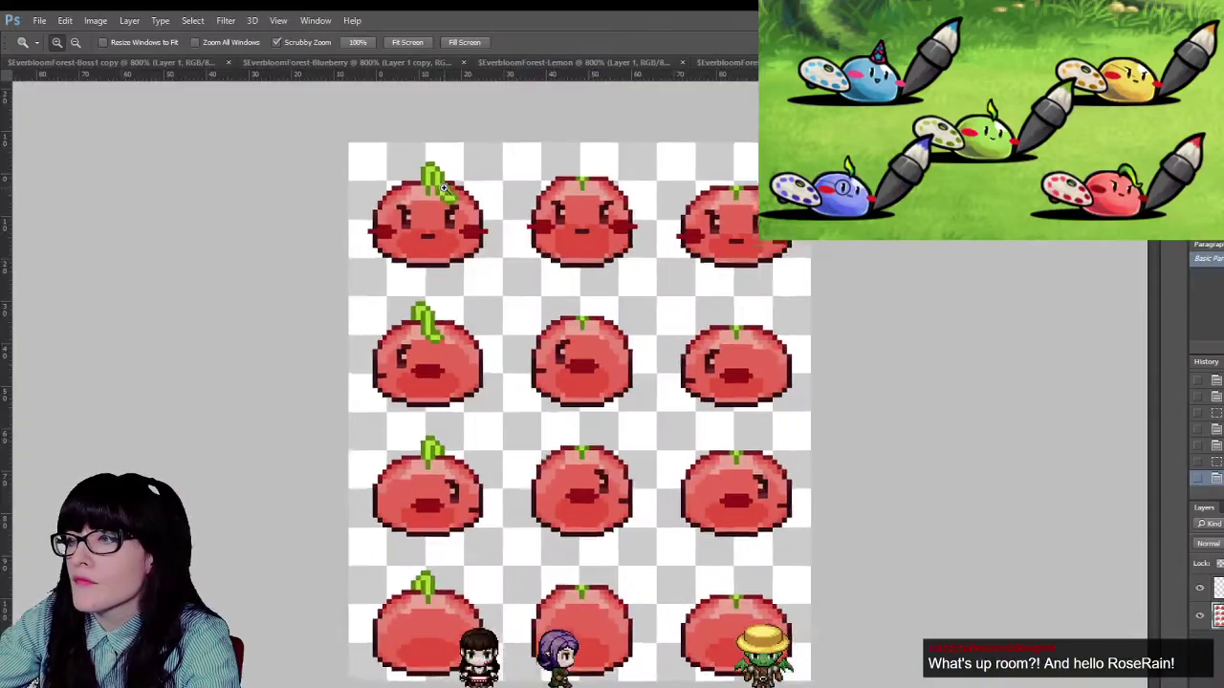
click(550, 134)
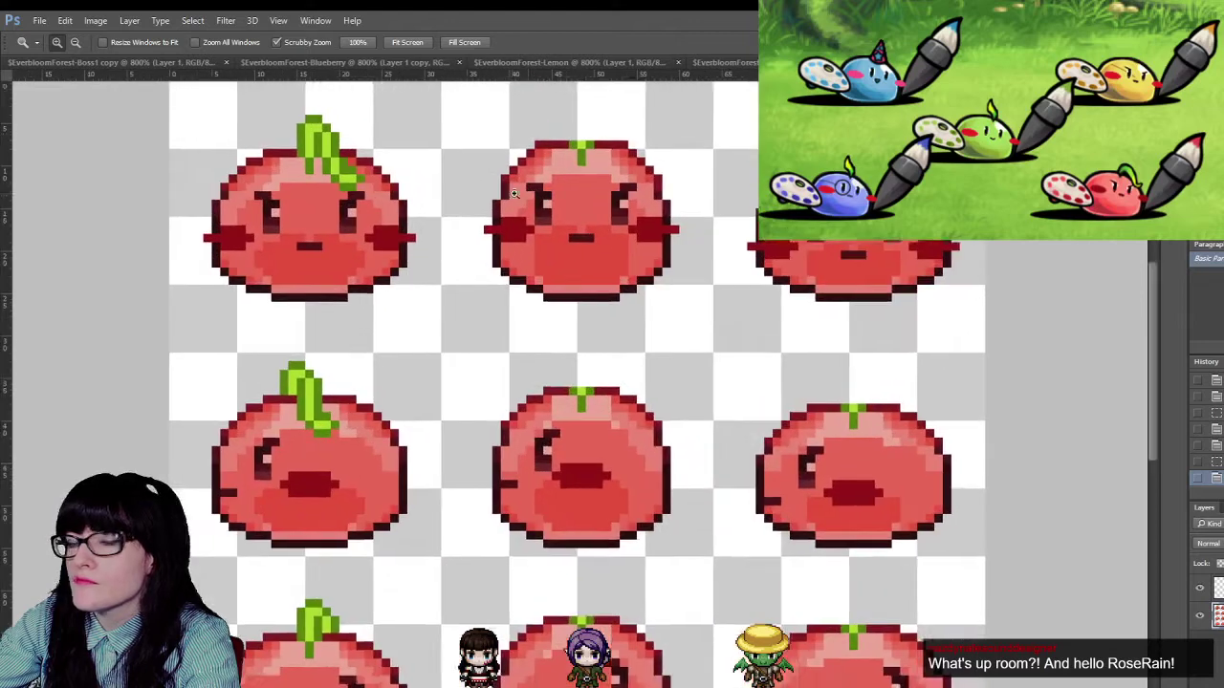
scroll(516, 207, up, 5)
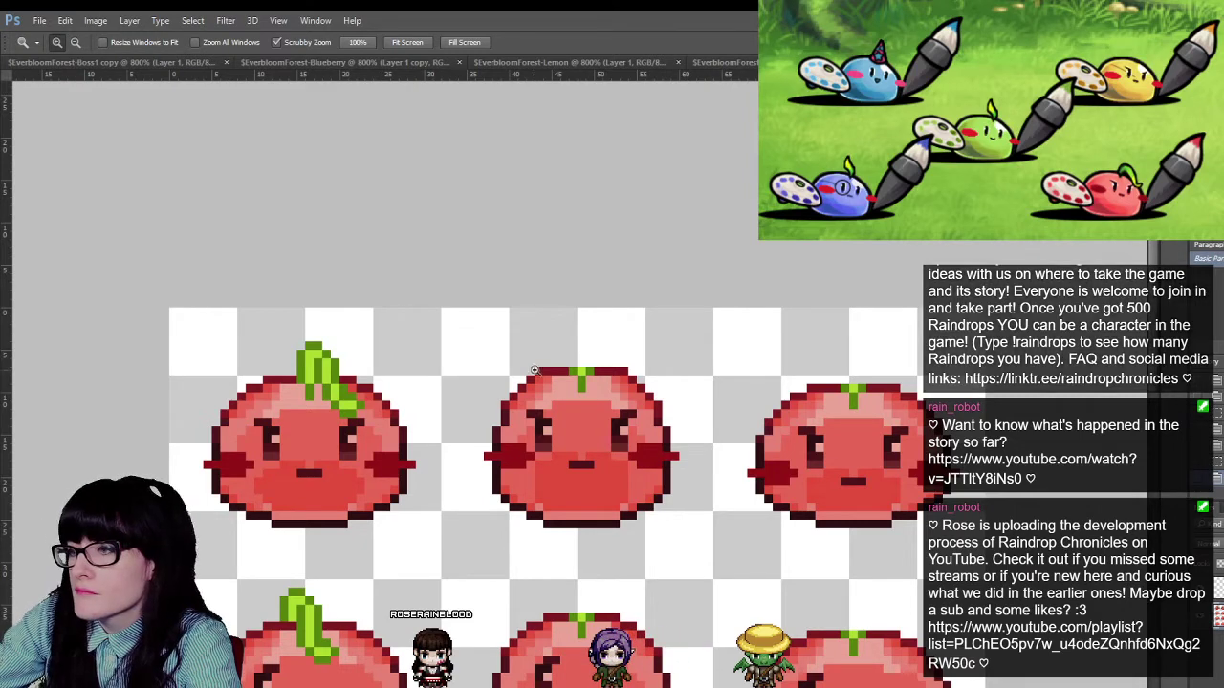
key(ctrl+plus)
key(m)
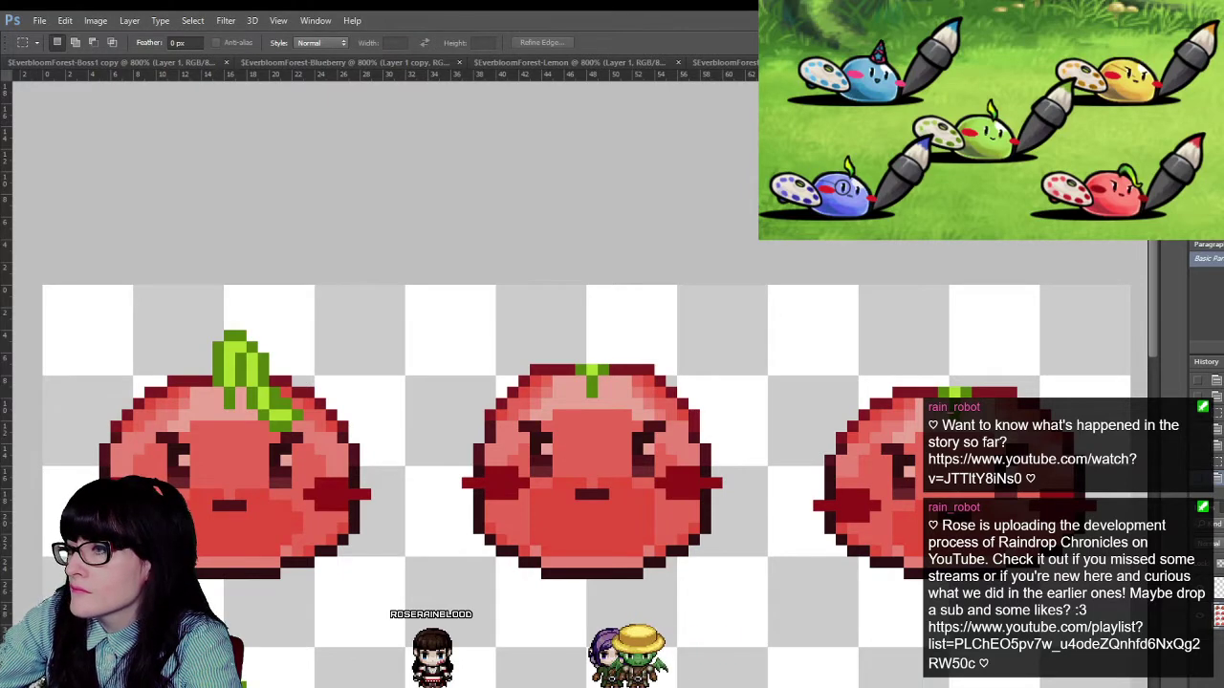
click(1200, 617)
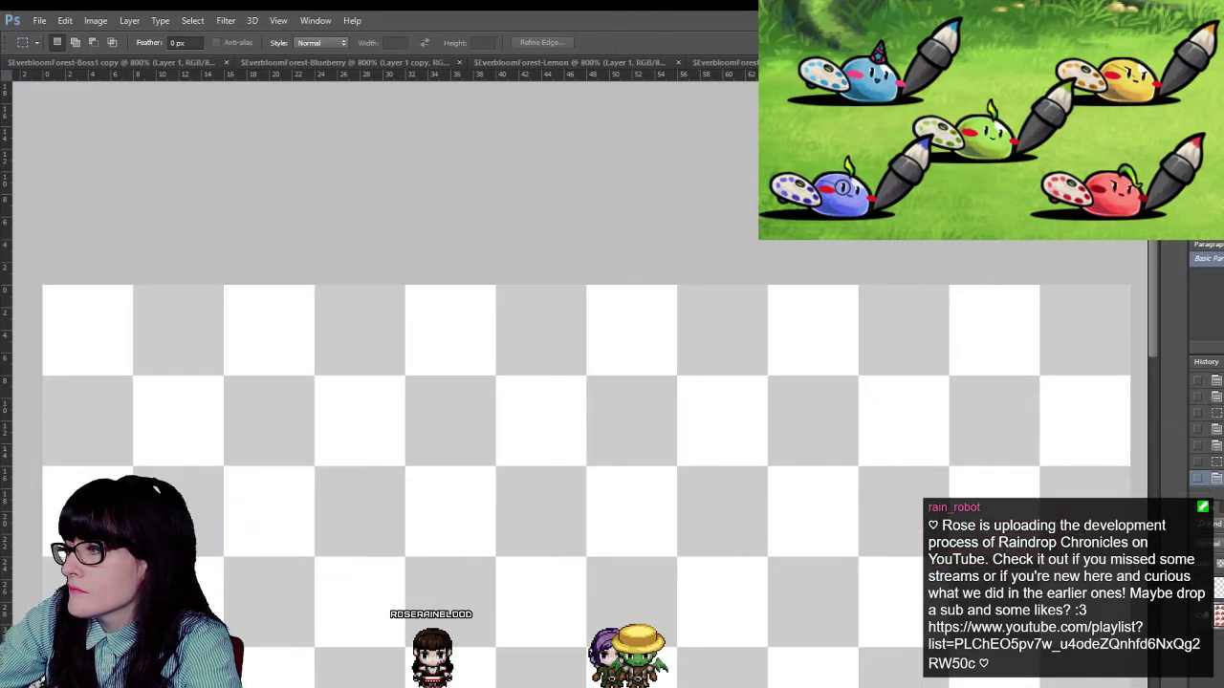
- Show the tomato sprite layer and copy the upper leaf of the first front-facing tomato onto the second and third ones
click(1200, 617)
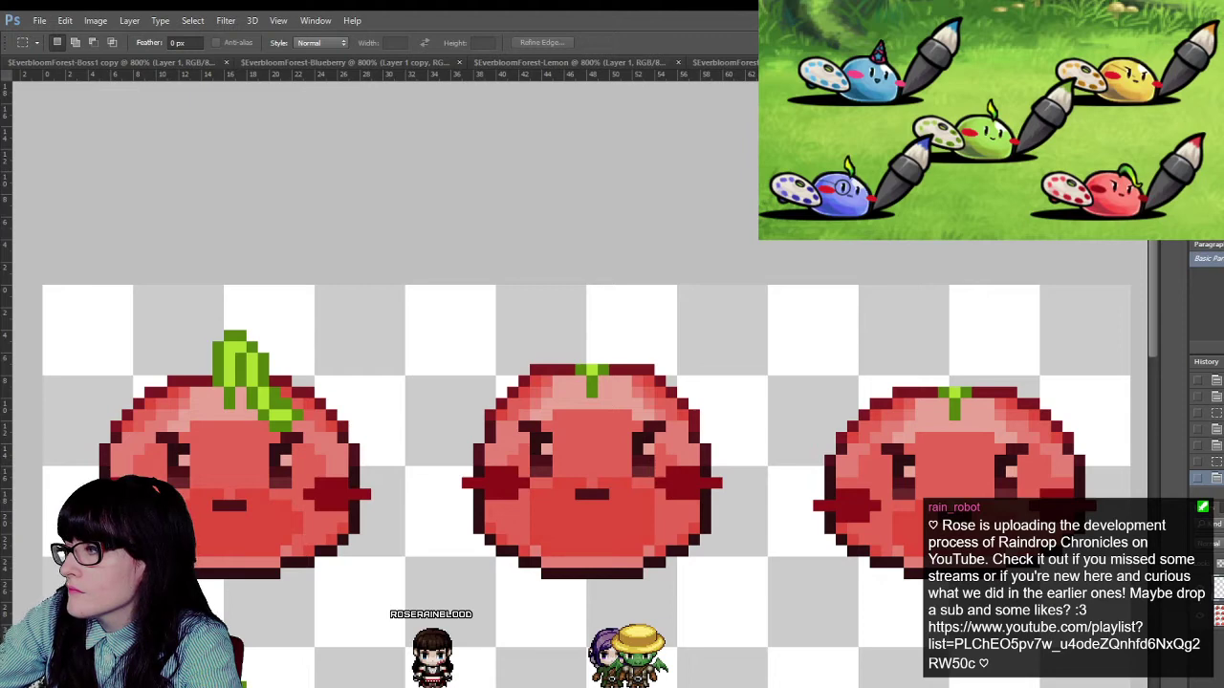
drag(181, 323, 314, 374)
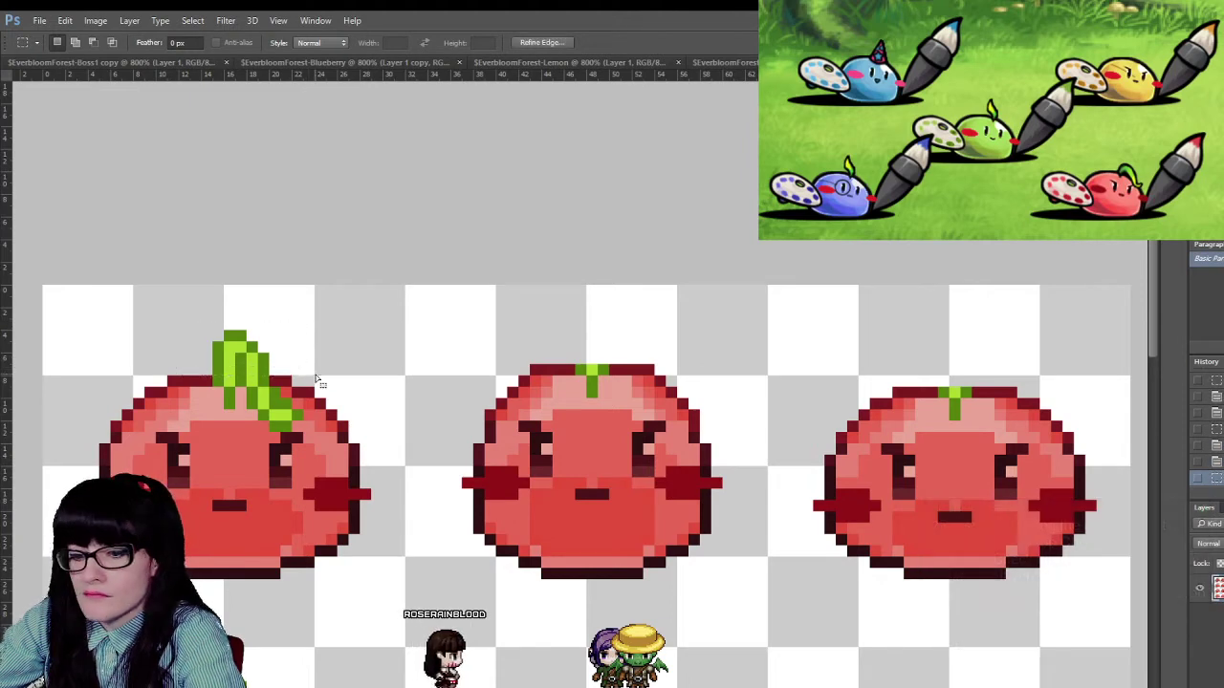
key(ctrl+j)
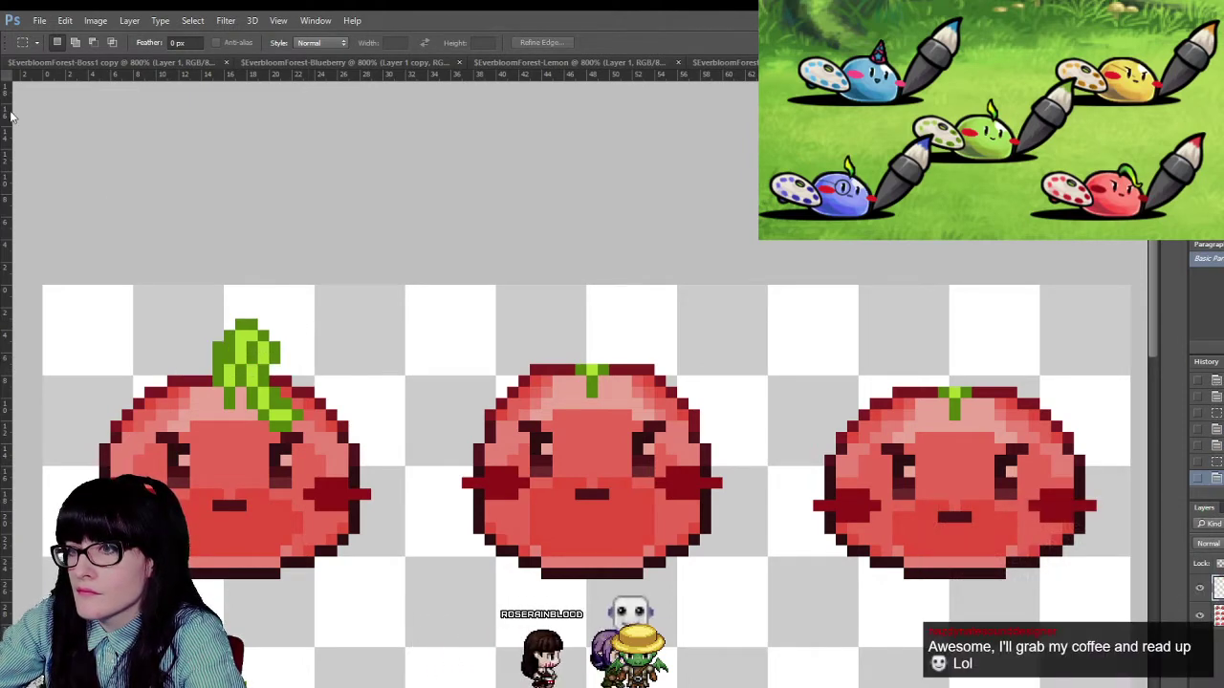
key(v)
drag(238, 343, 959, 366)
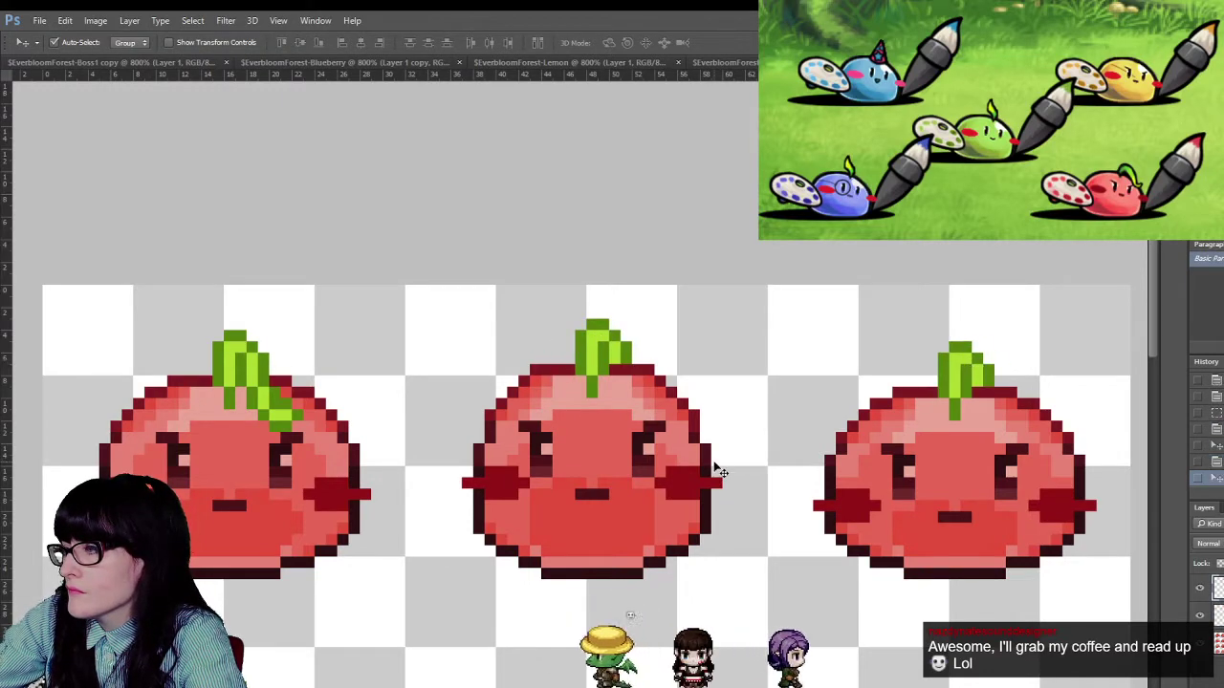
key(i)
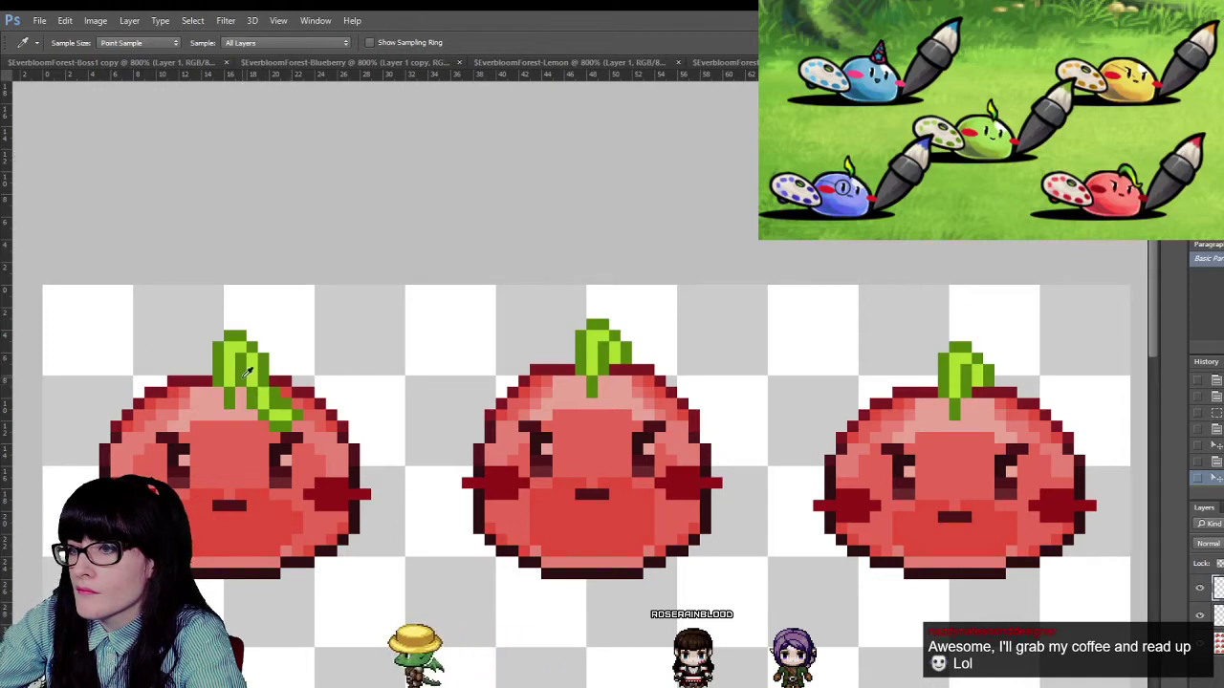
key(b)
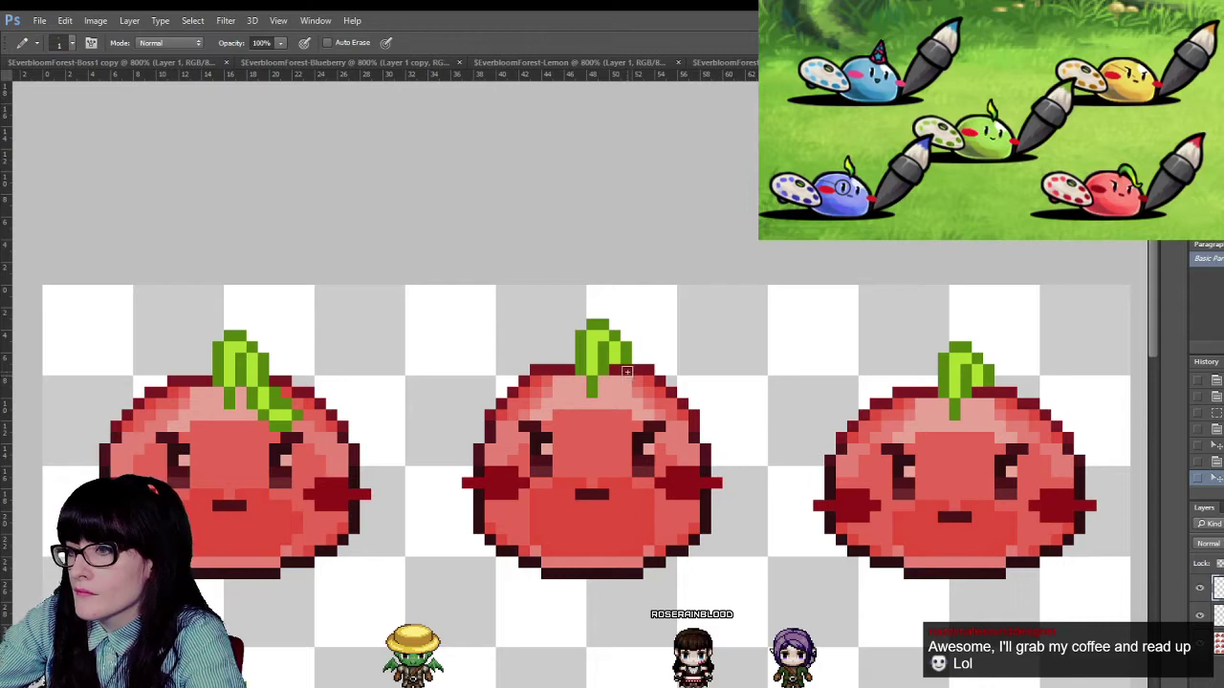
key(b)
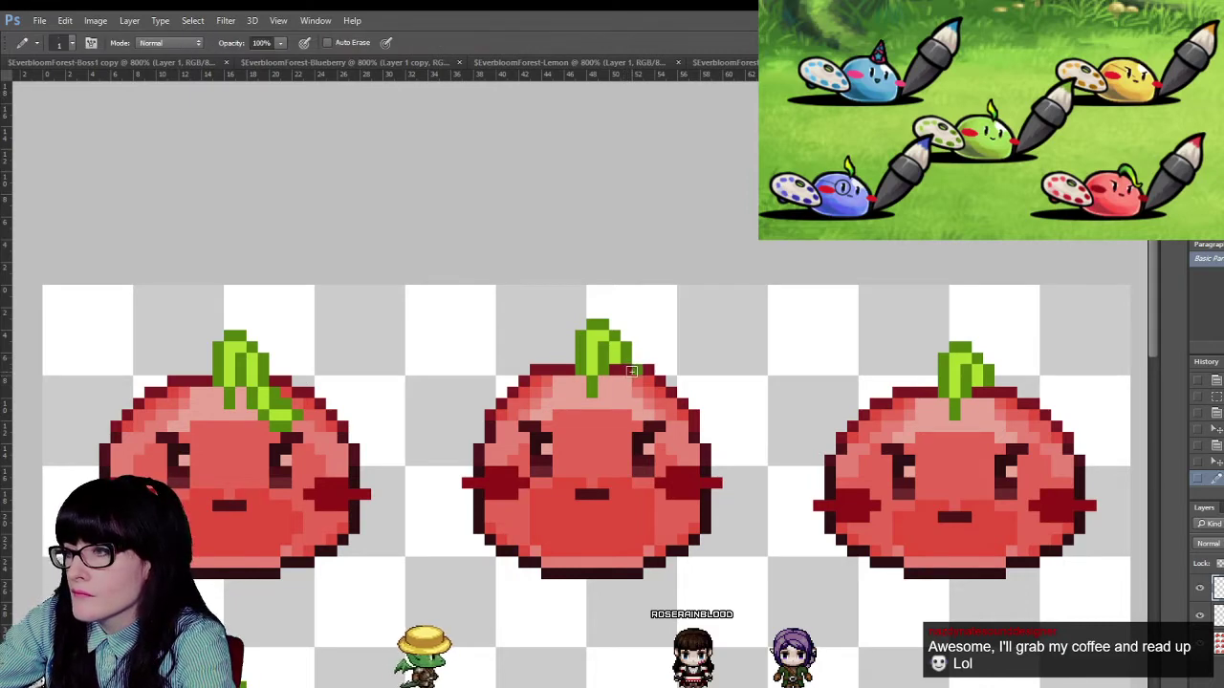
click(626, 371)
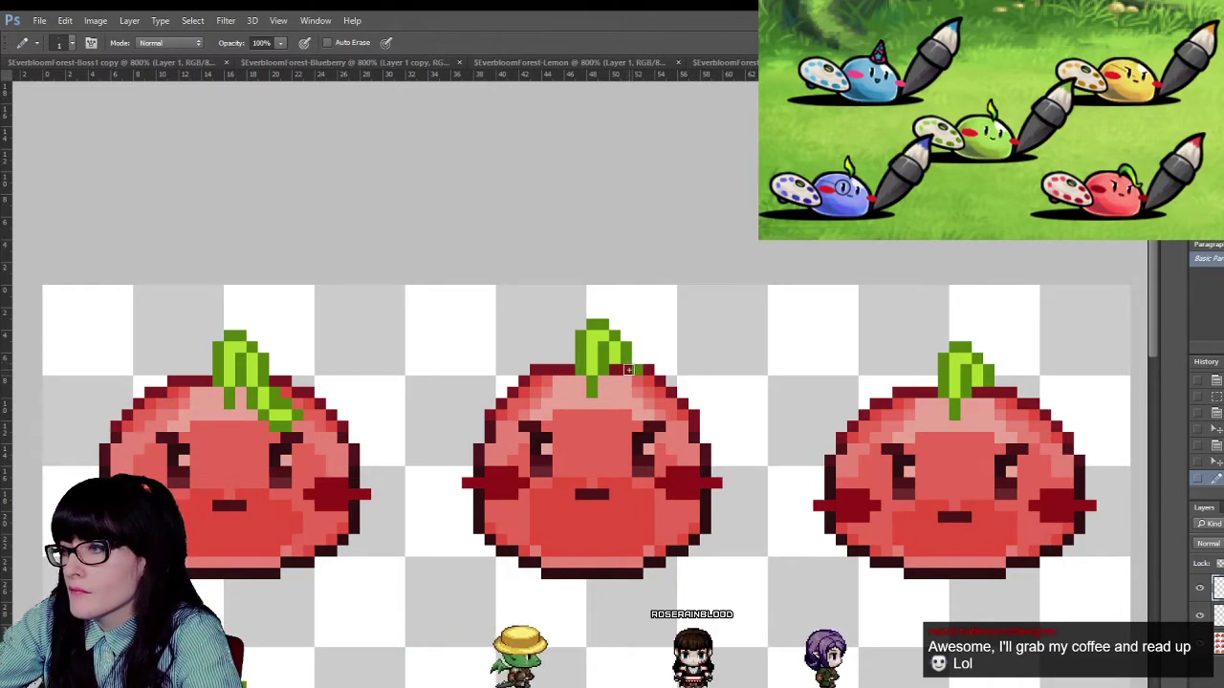
key(ctrl+z)
key(ctrl+z)
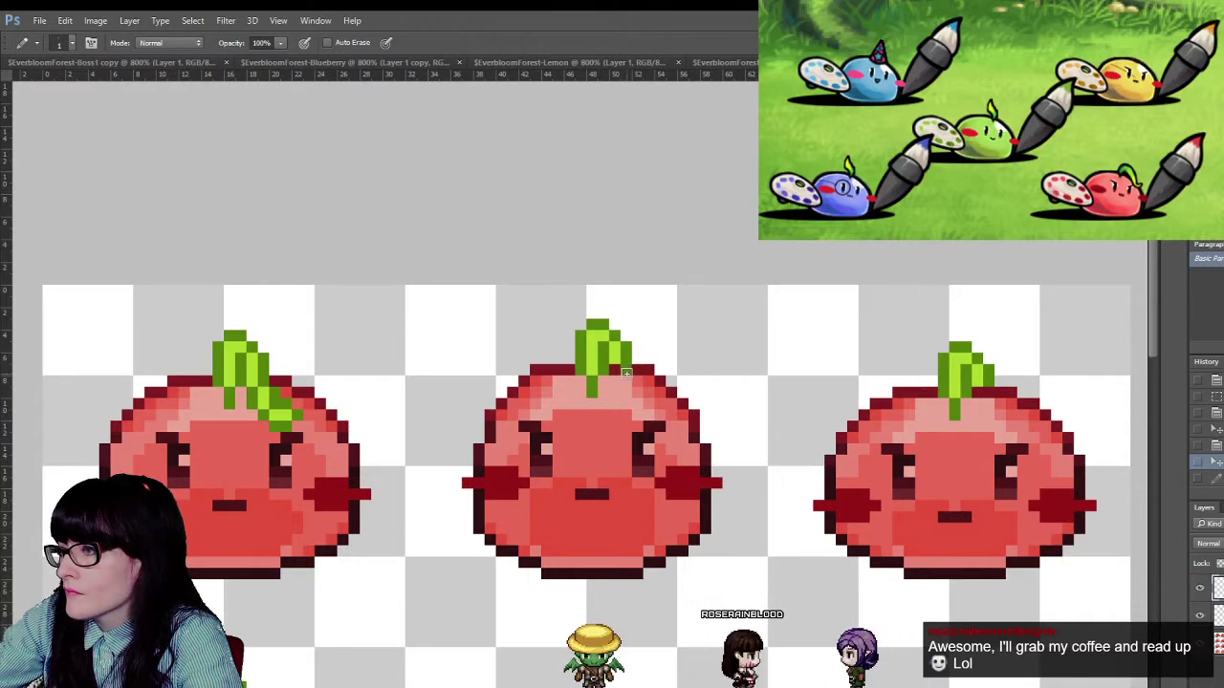
- Pencil the curled lower part of the leaf in light and dark green on the second and third front-facing tomatoes, matching the first
key(i)
key(b)
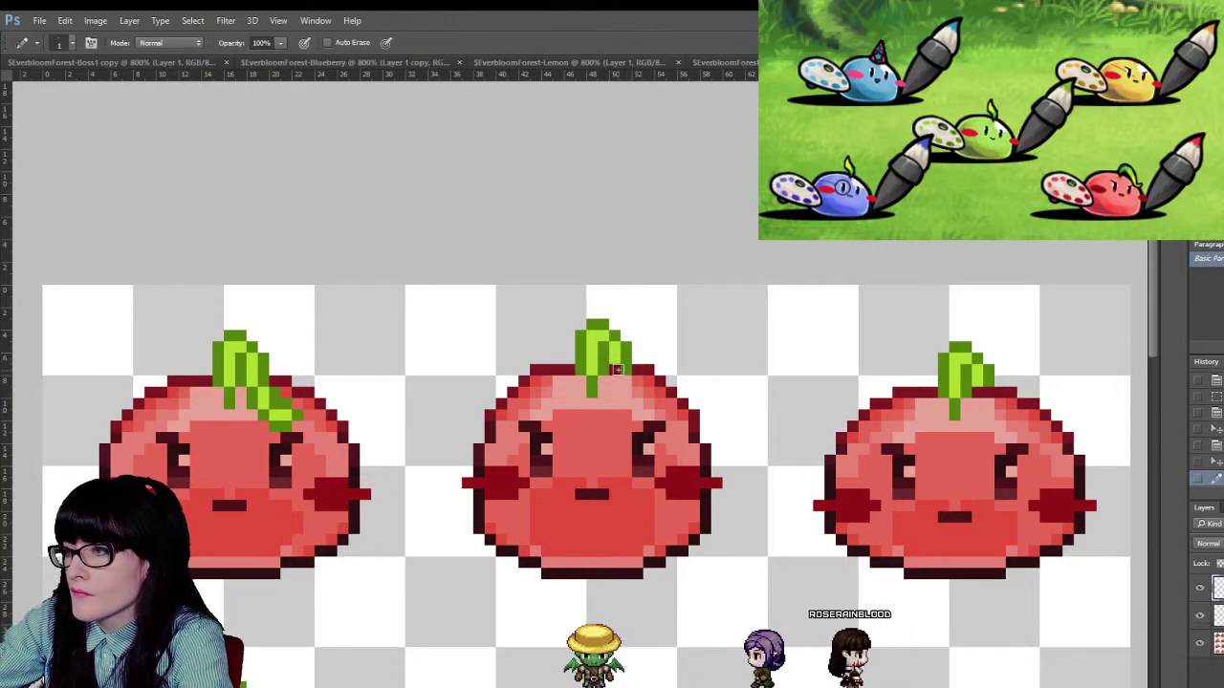
click(627, 382)
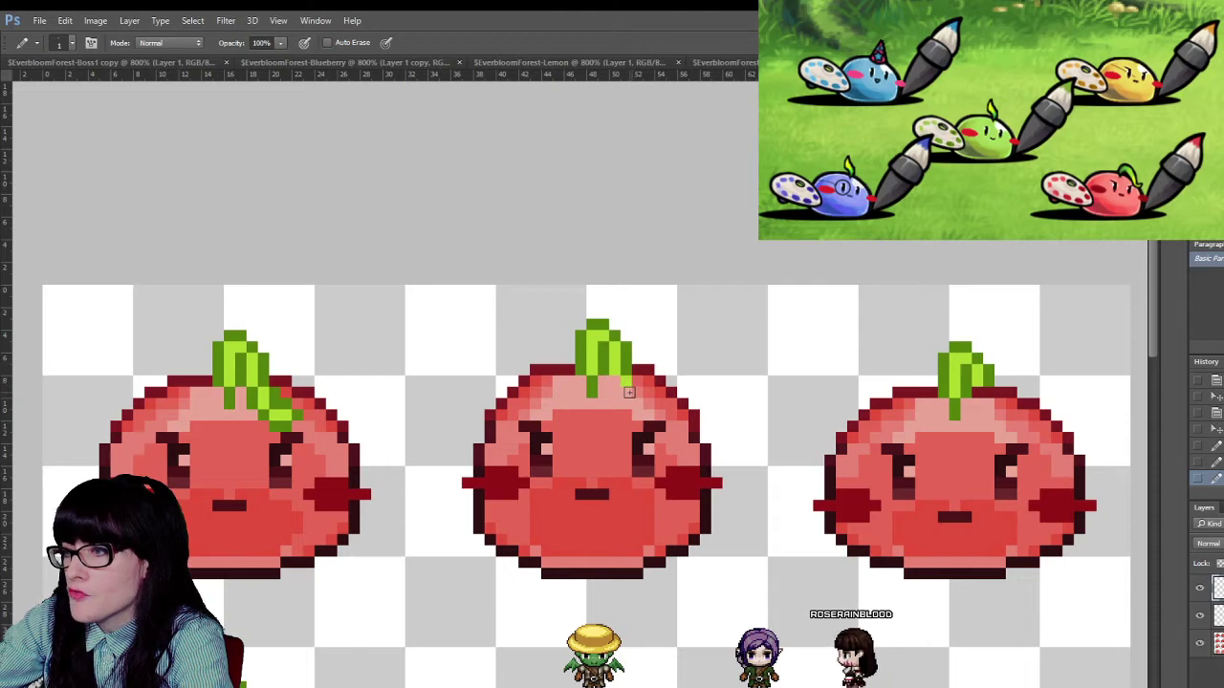
click(626, 382)
click(626, 393)
alt+click(605, 371)
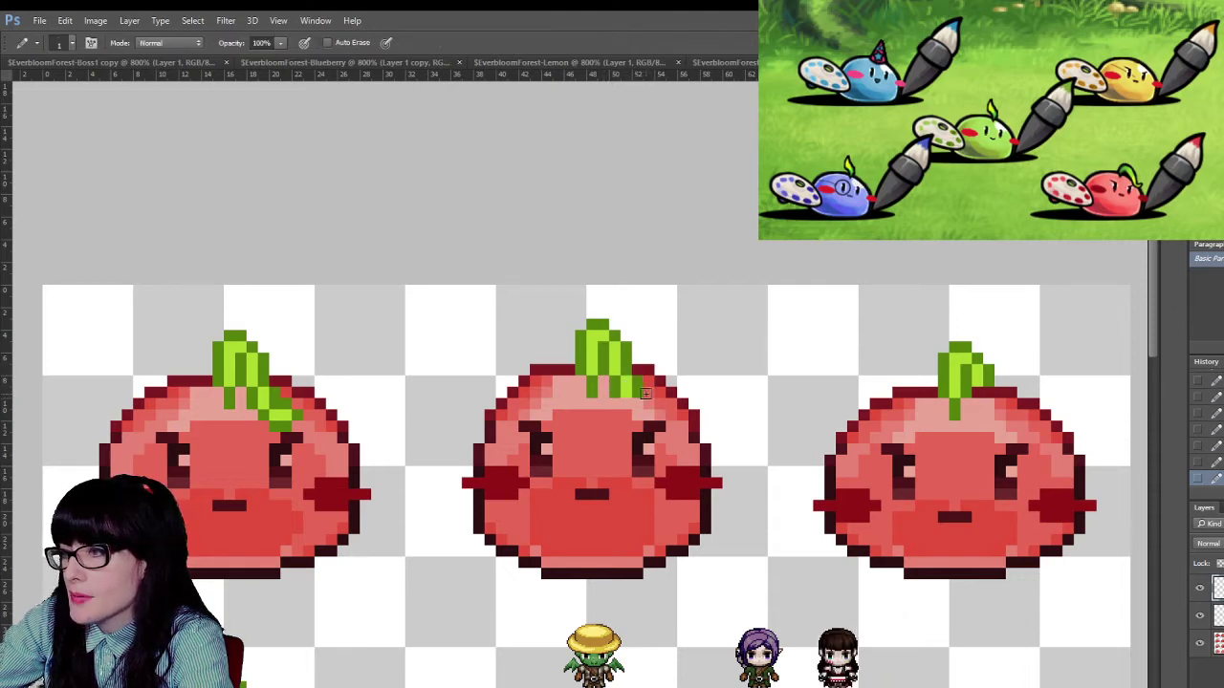
alt+click(639, 395)
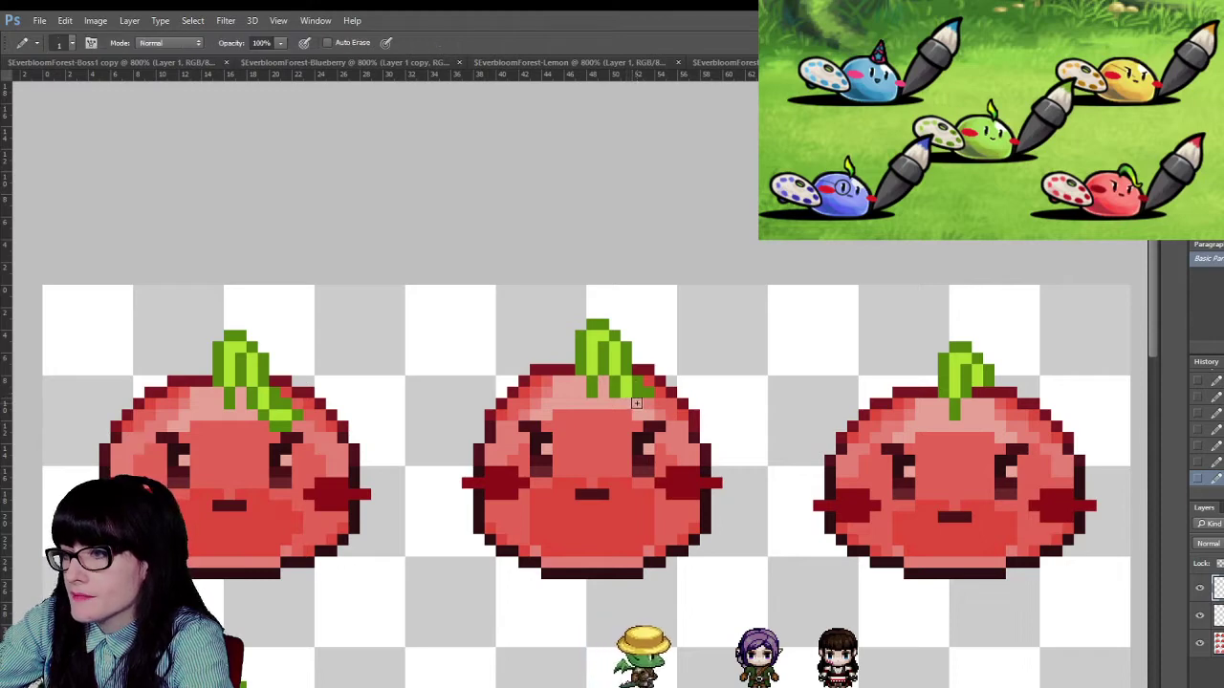
alt+click(646, 403)
click(654, 400)
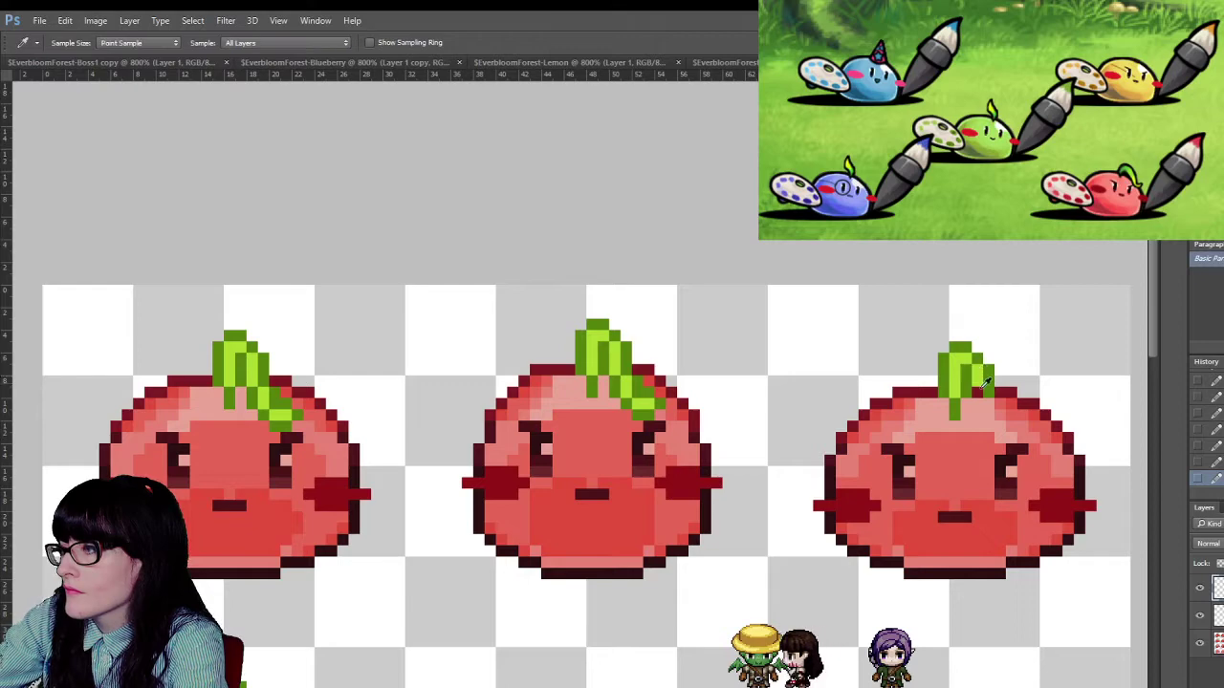
alt+click(980, 387)
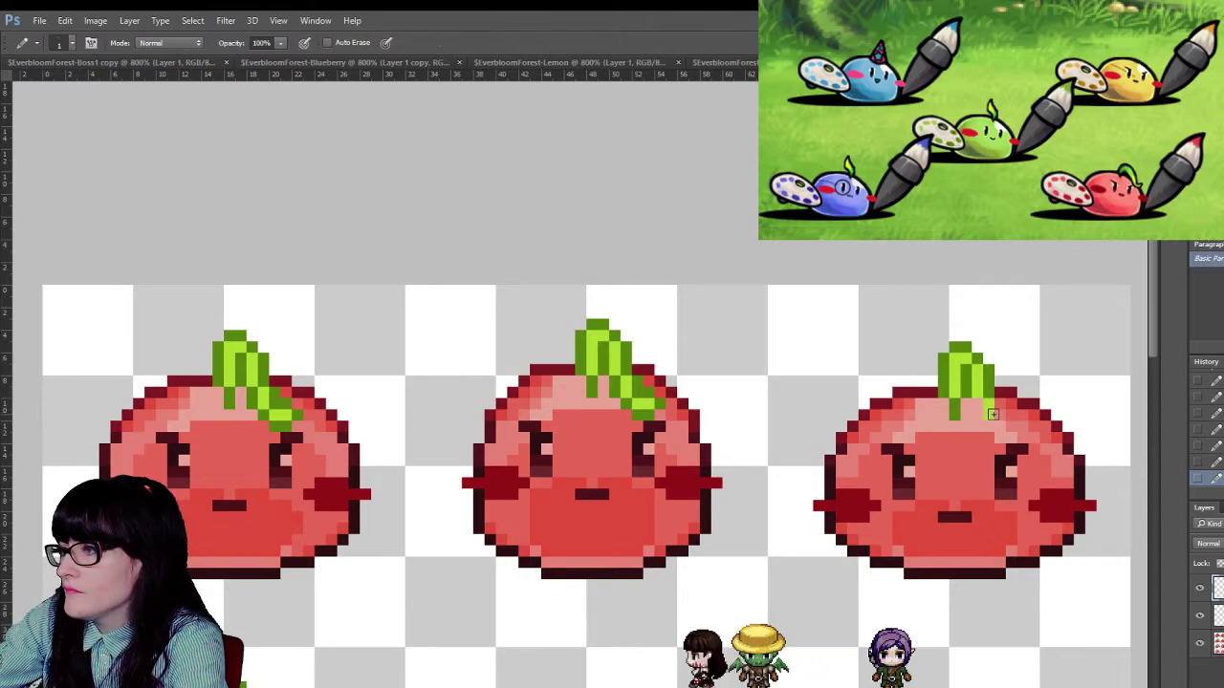
alt+click(993, 406)
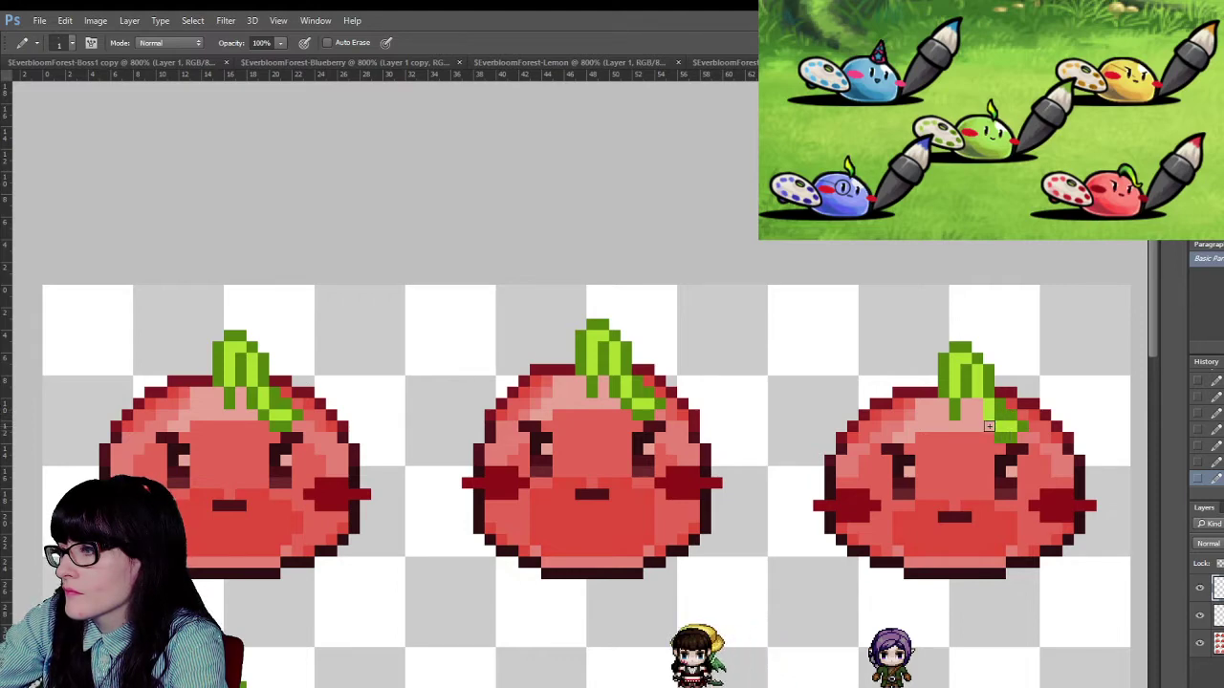
- Copy the upper leaf of the first tomato in the second row onto the second and third tomatoes of that row
scroll(693, 478, down, 3)
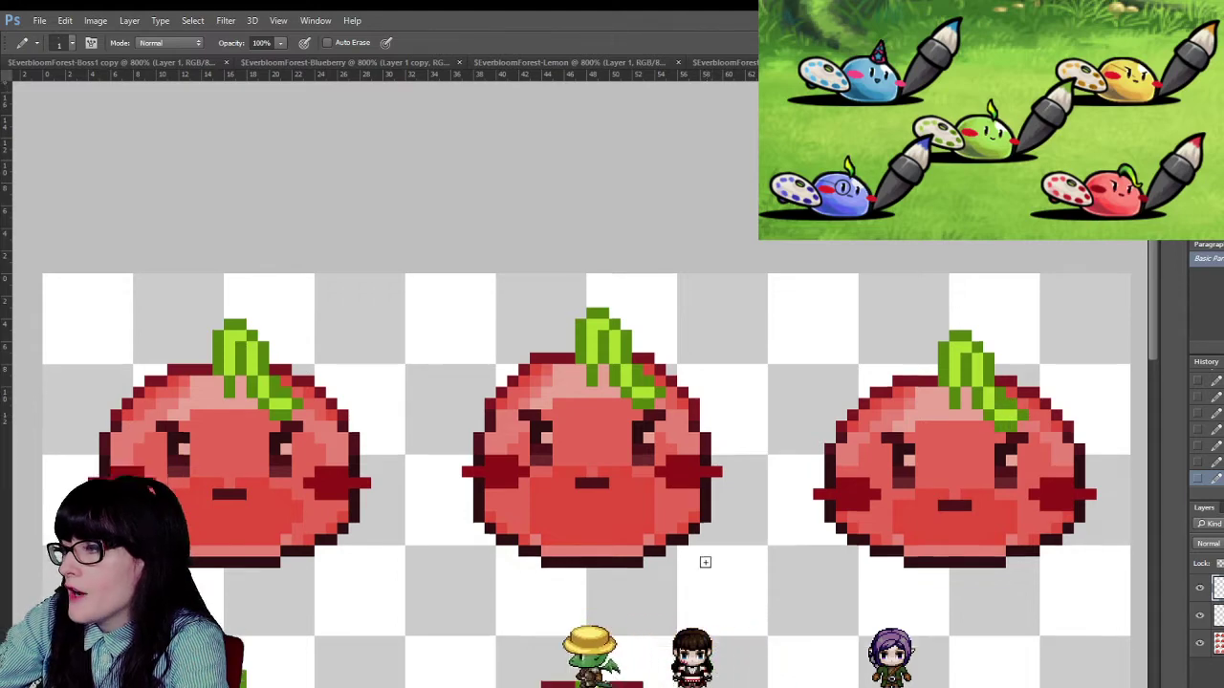
scroll(670, 528, down, 2)
scroll(653, 505, down, 2)
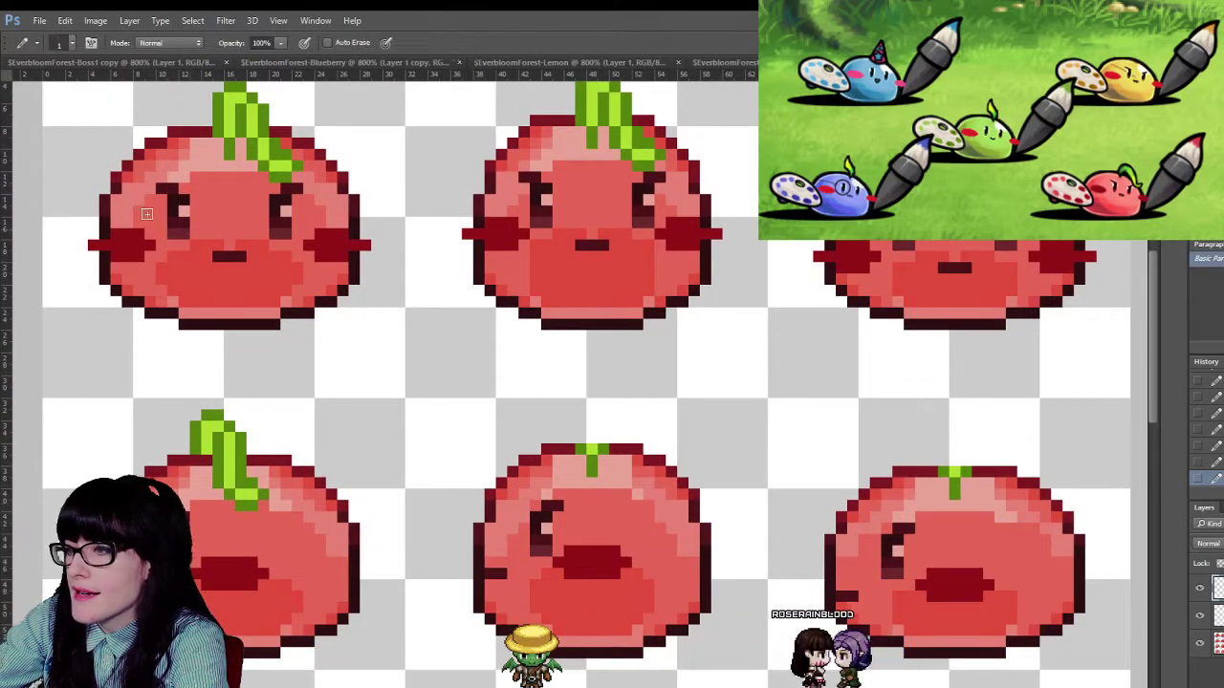
key(m)
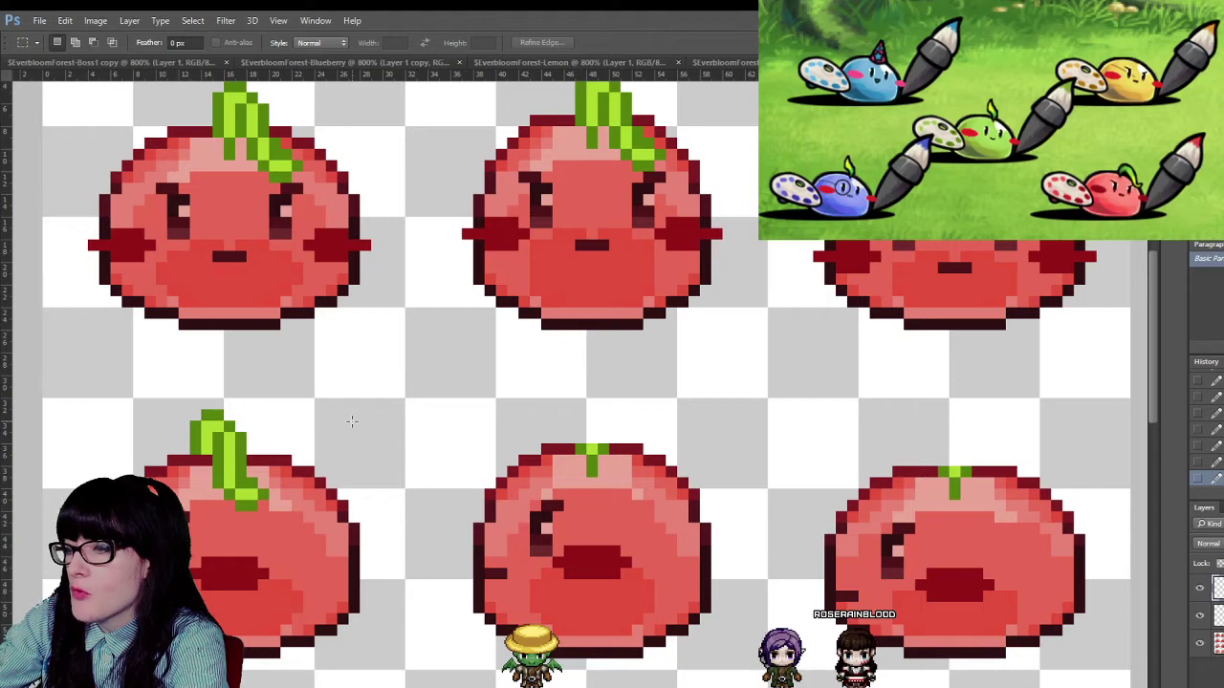
scroll(581, 411, up, 1)
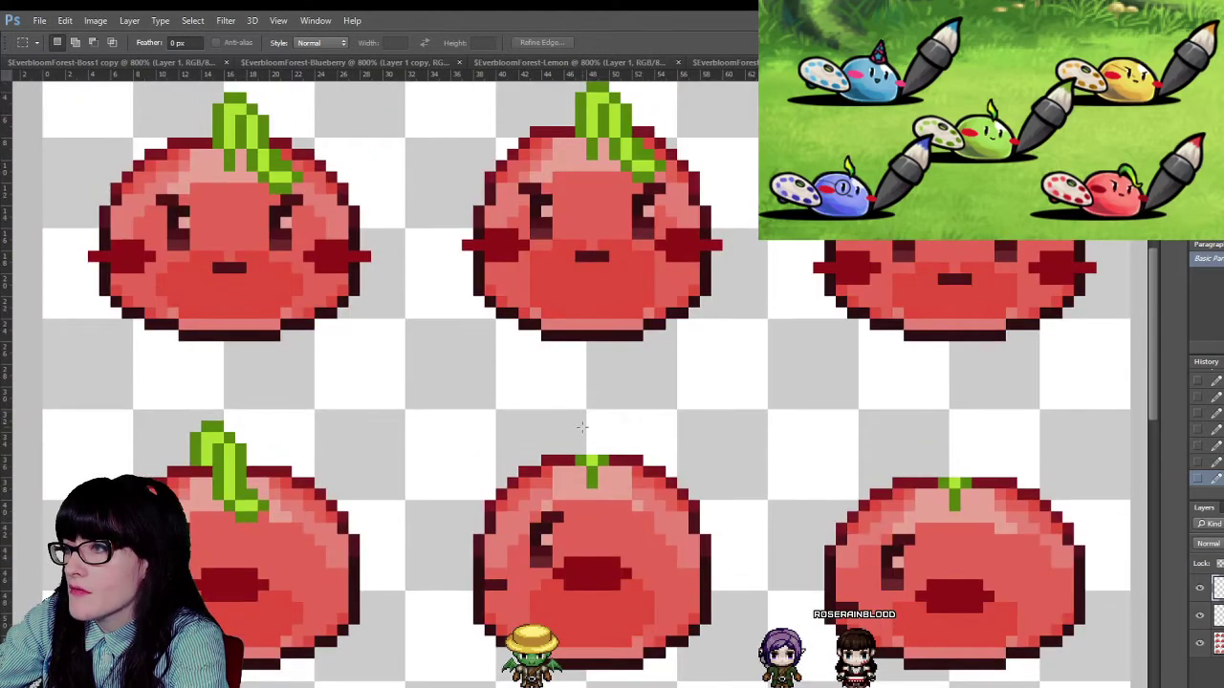
drag(144, 399, 281, 465)
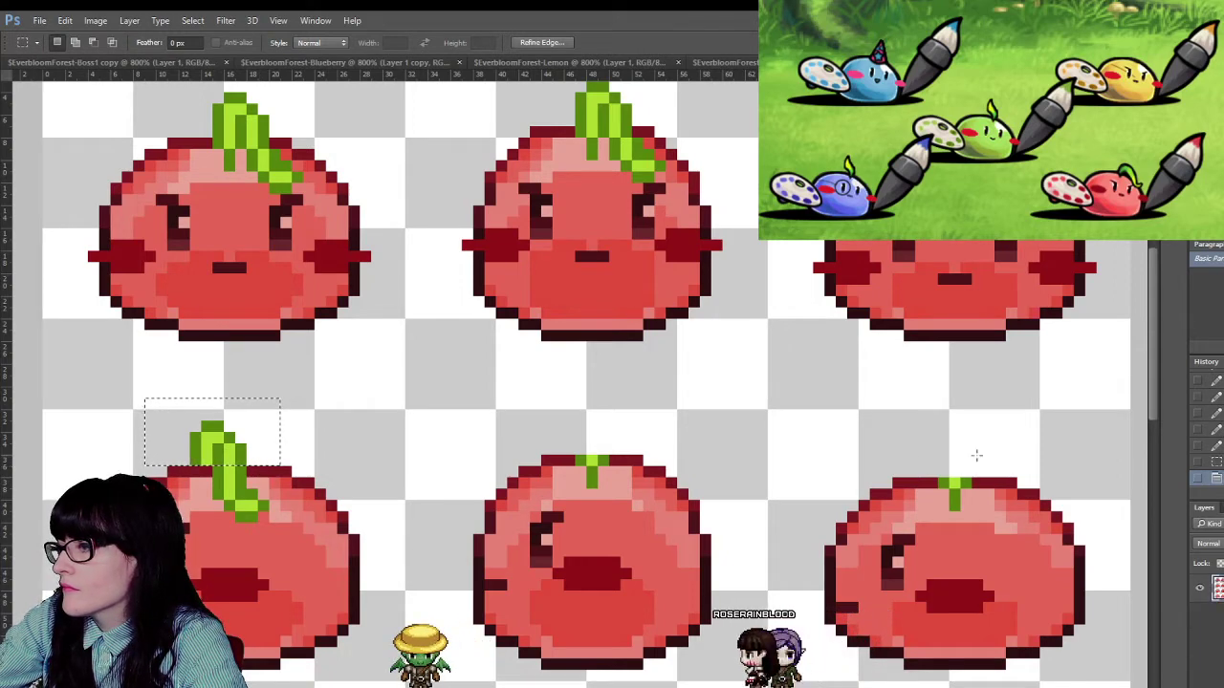
drag(249, 449, 237, 439)
key(v)
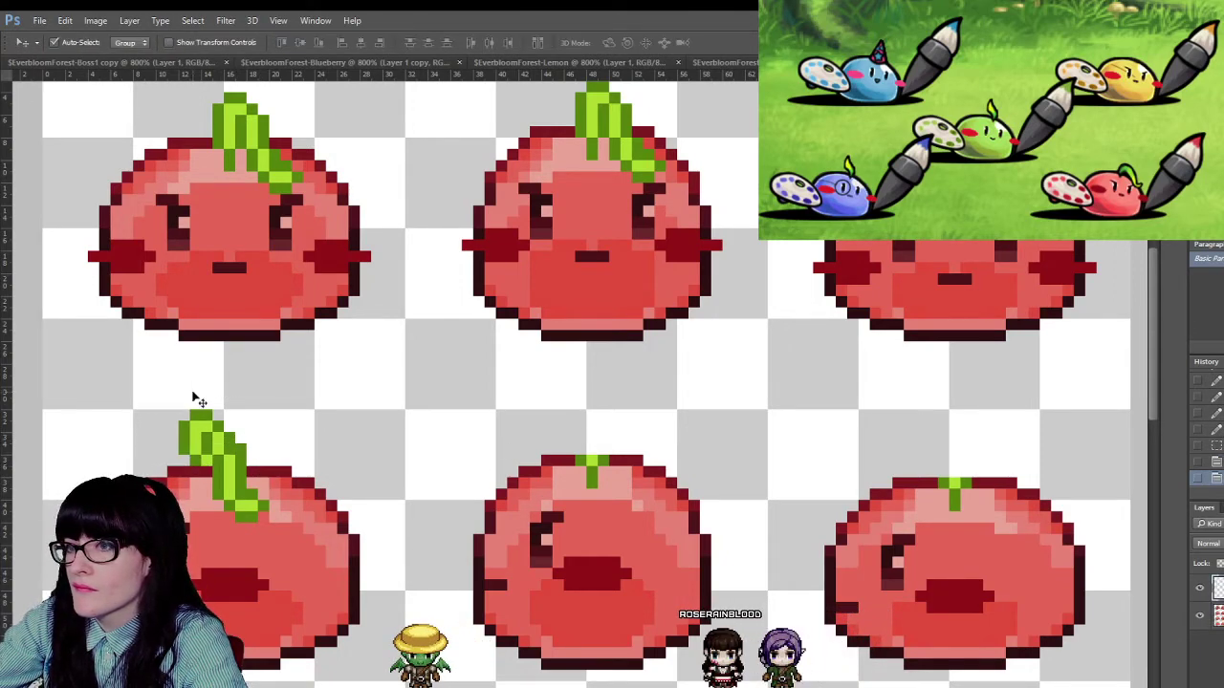
drag(197, 404, 622, 440)
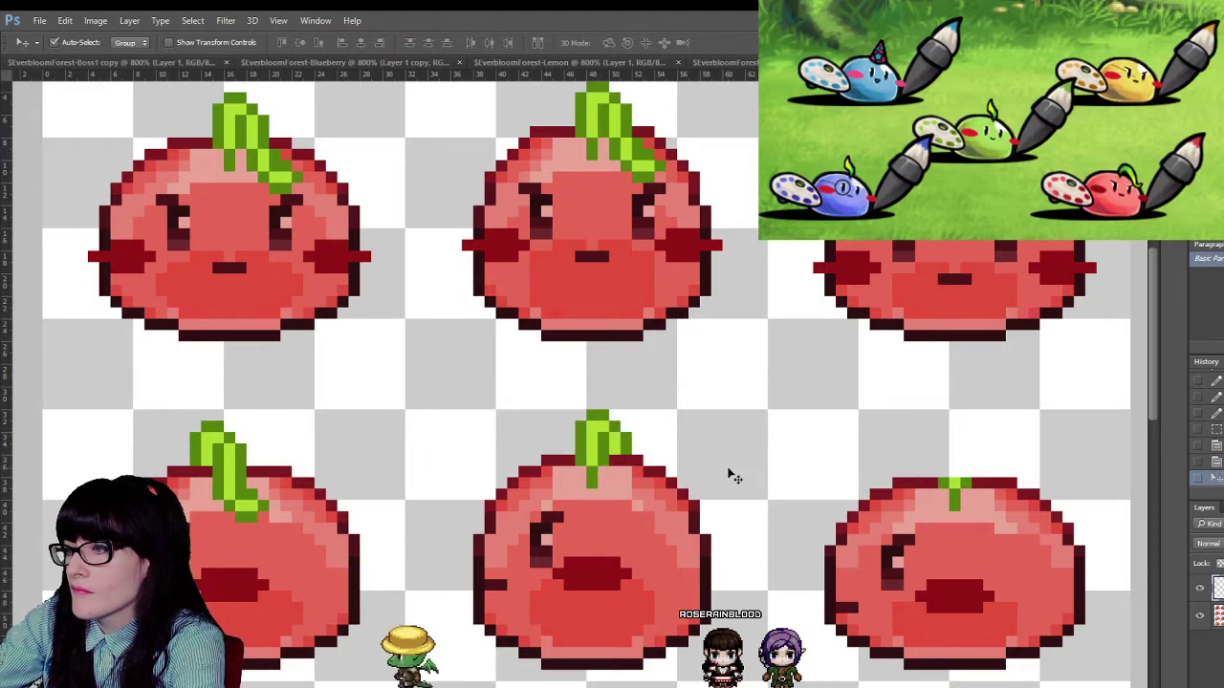
drag(583, 442, 953, 461)
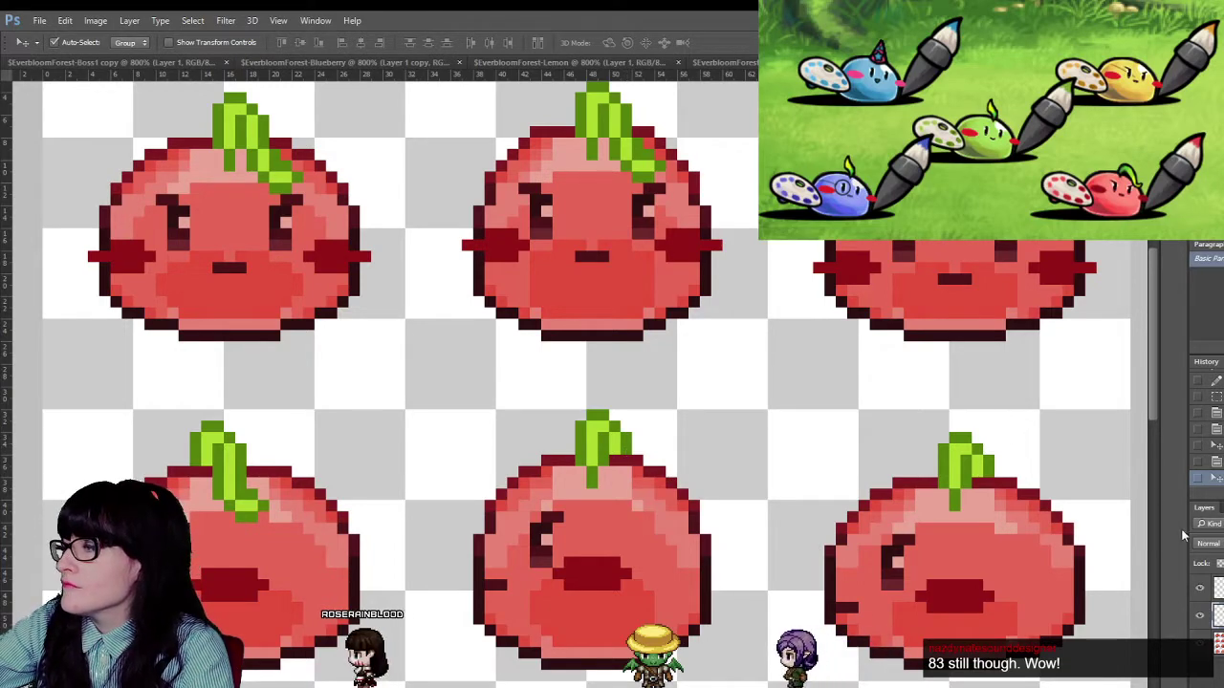
- Pencil the curled lower part of the leaf in sampled greens on the middle tomato of the second row
key(i)
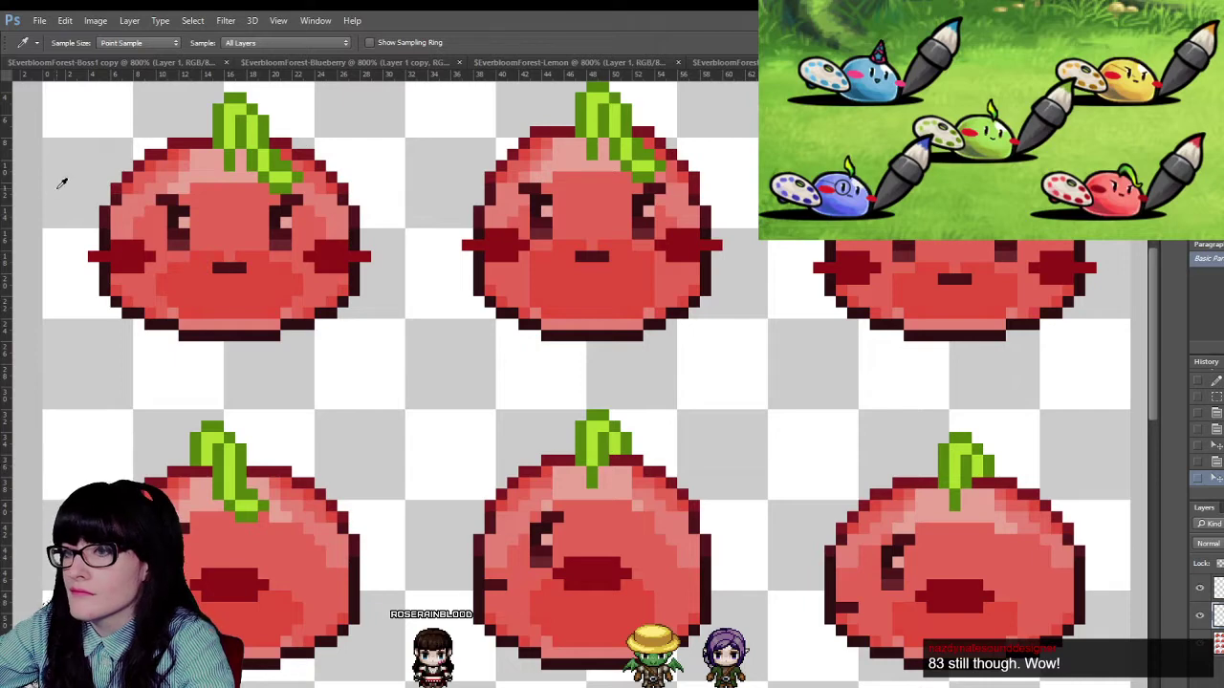
key(b)
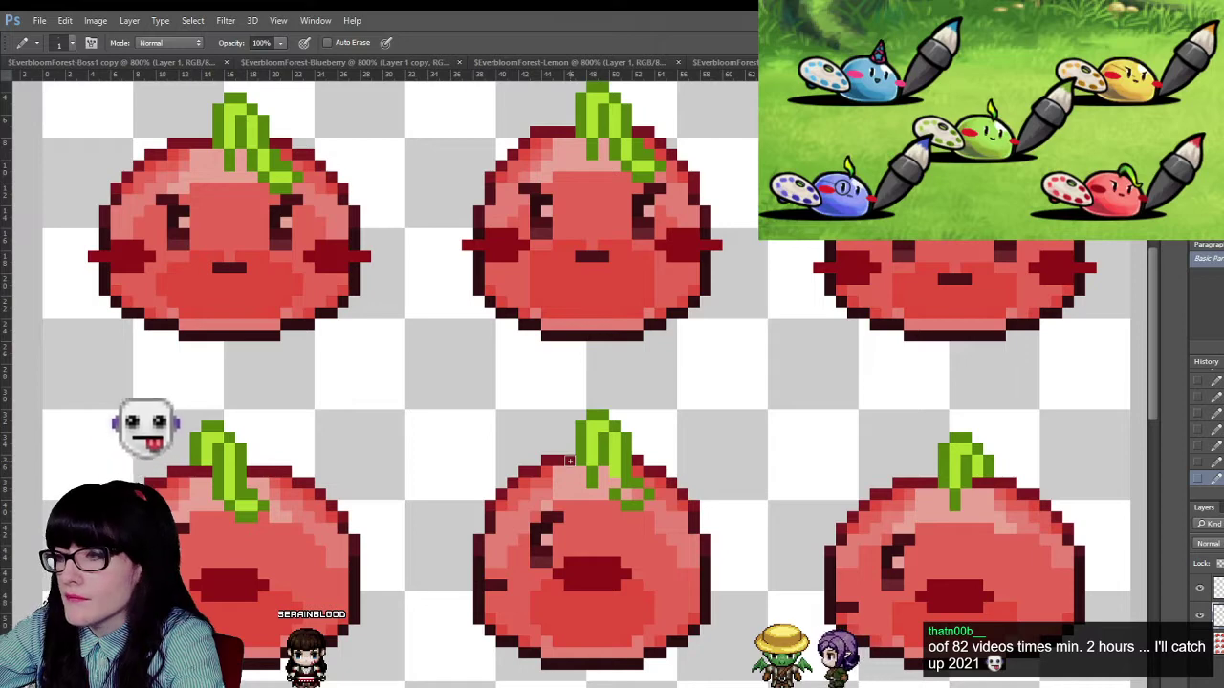
key(i)
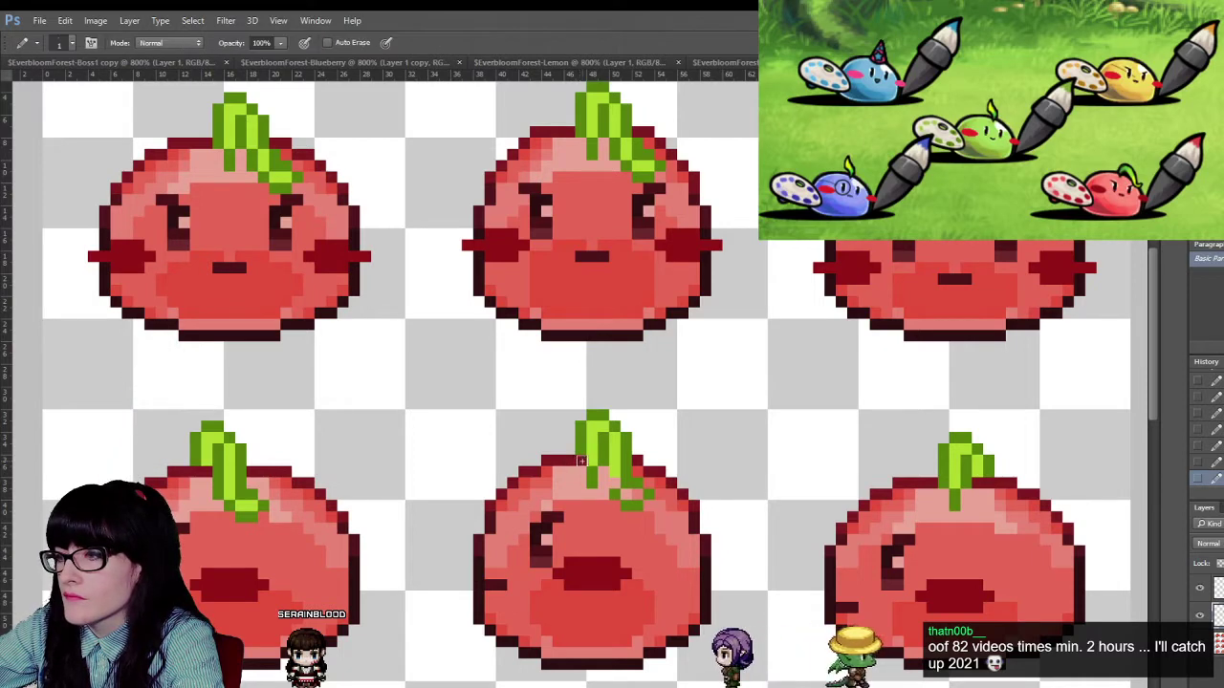
key(b)
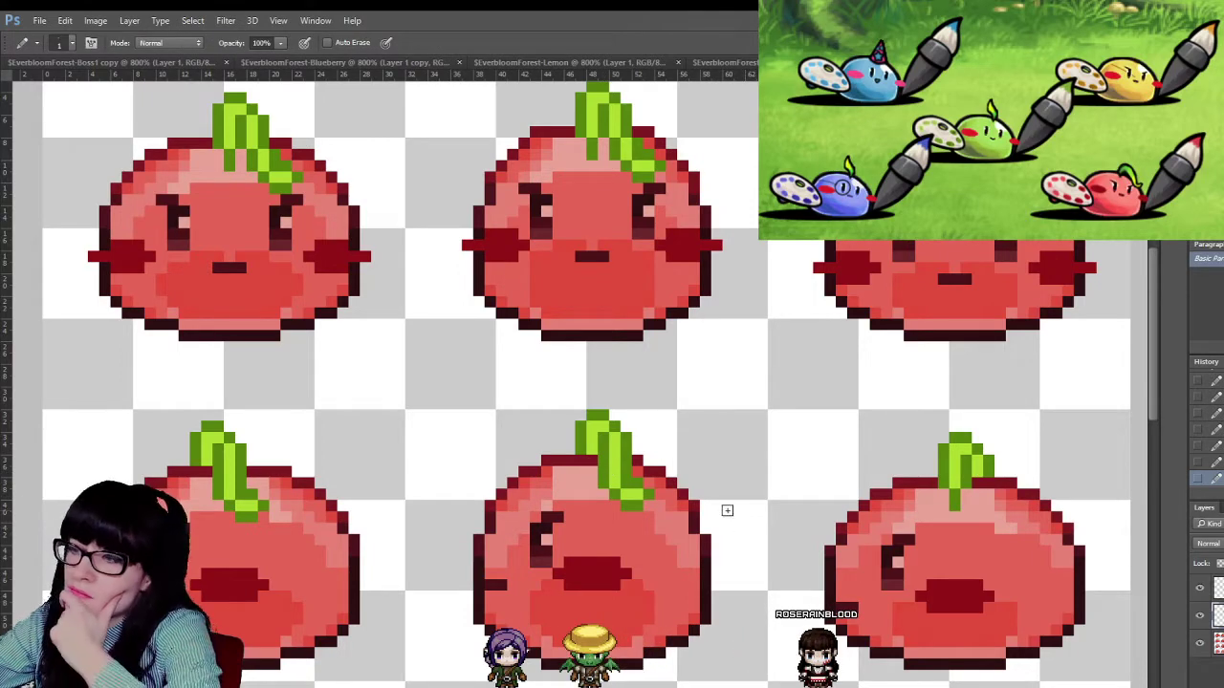
key(m)
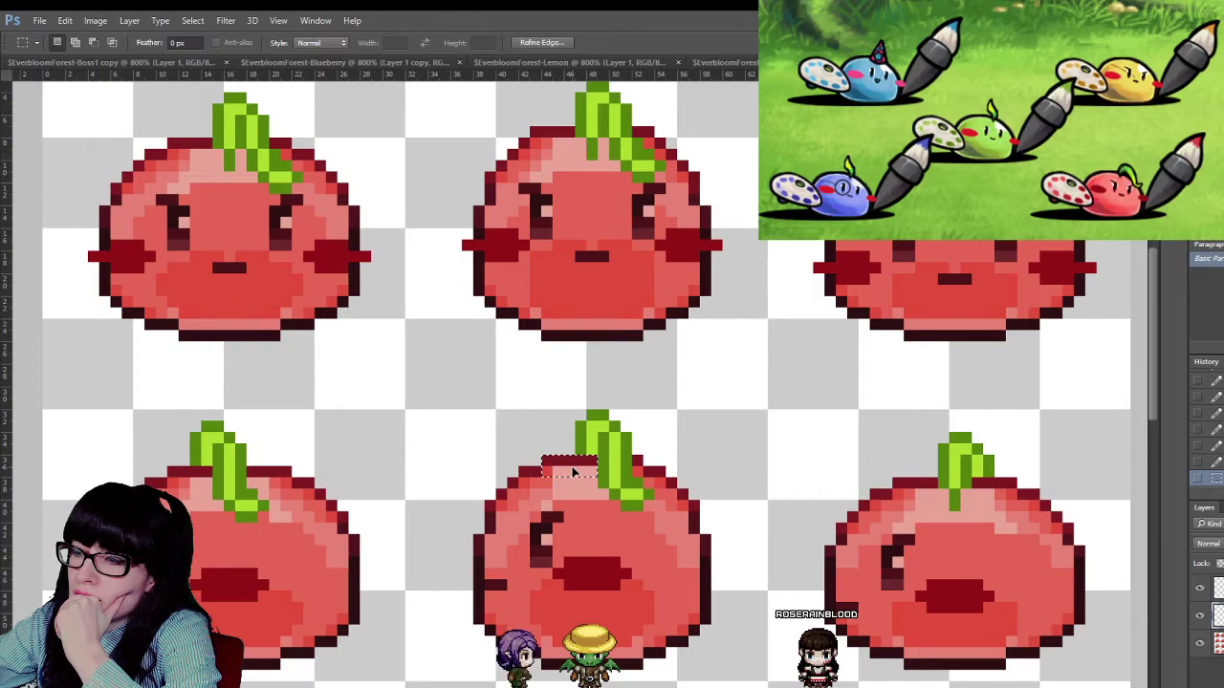
click(587, 398)
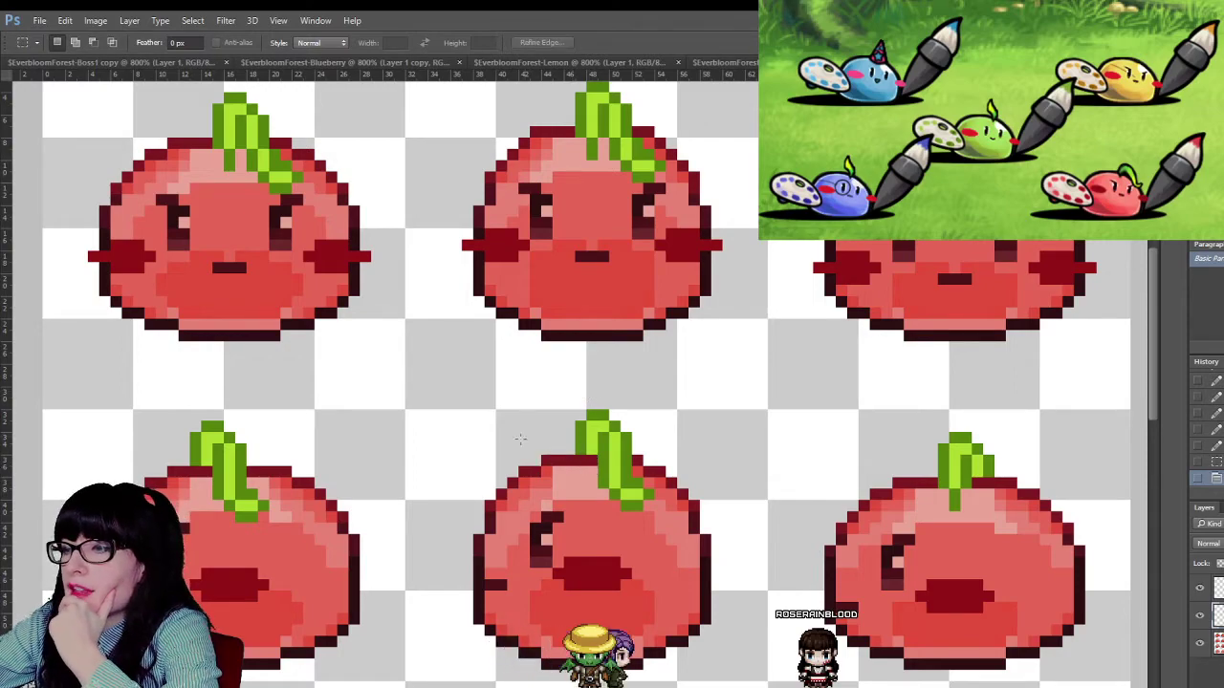
- Examine the whole tomato sheet and compare the leaf placement between the first two rows with rectangular selections
key(z)
alt+click(552, 340)
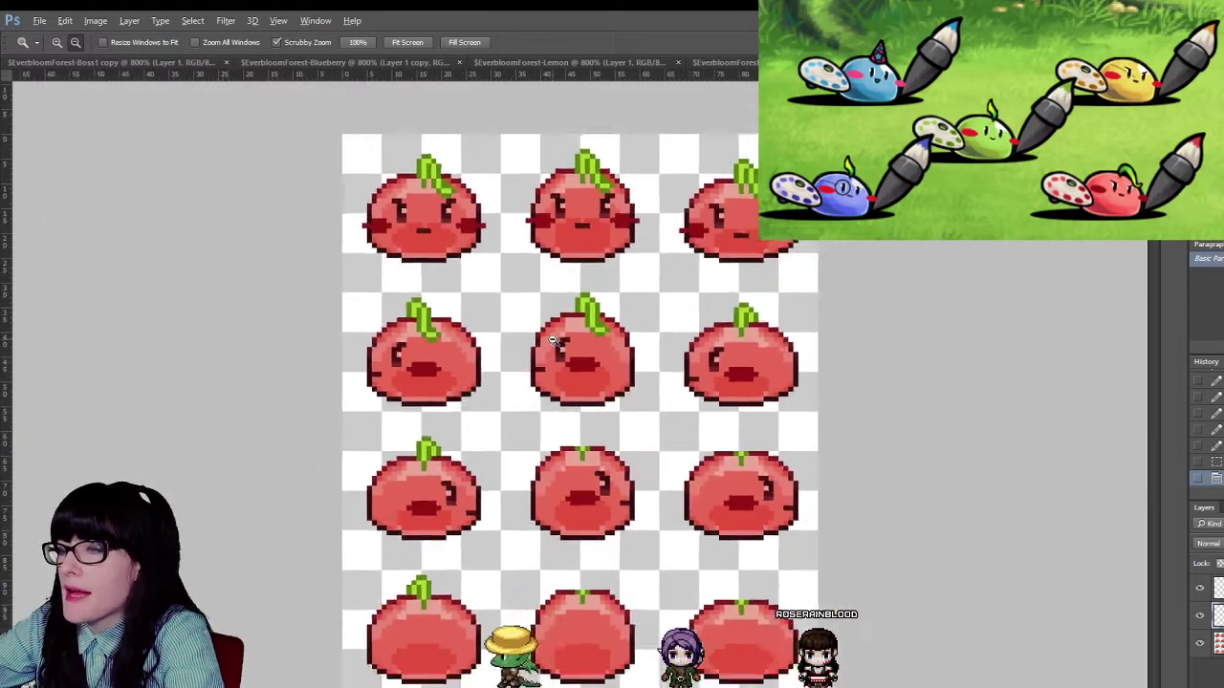
alt+click(574, 401)
alt+click(595, 446)
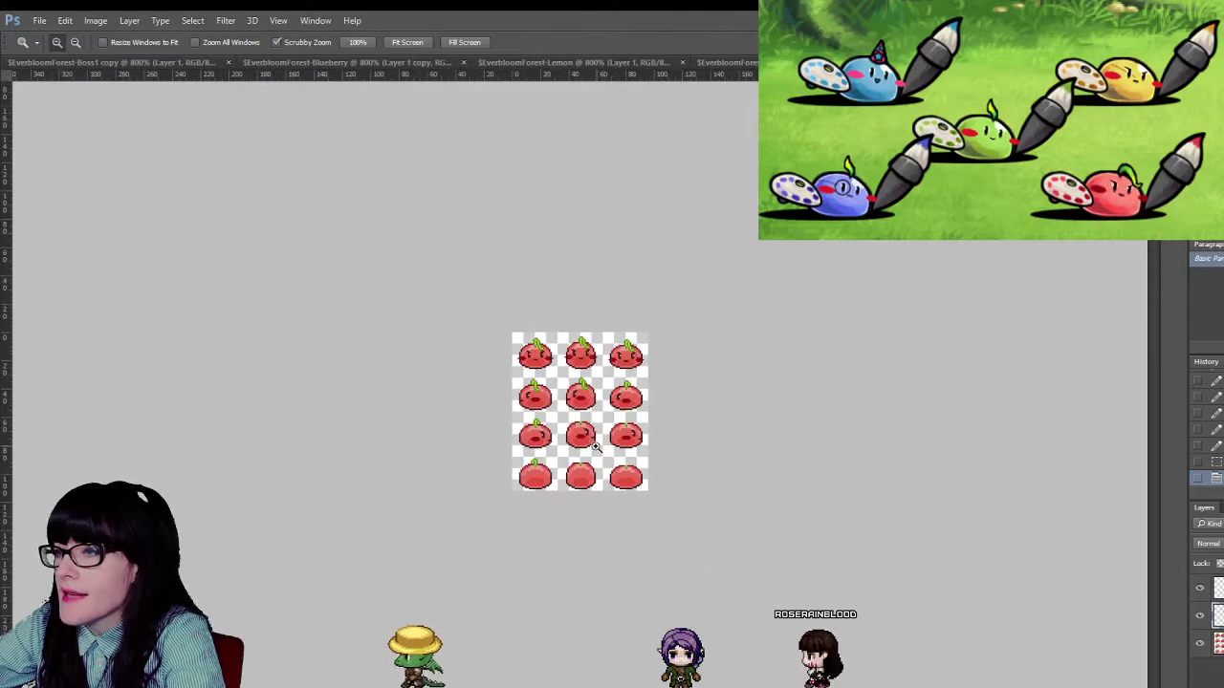
drag(506, 356, 496, 262)
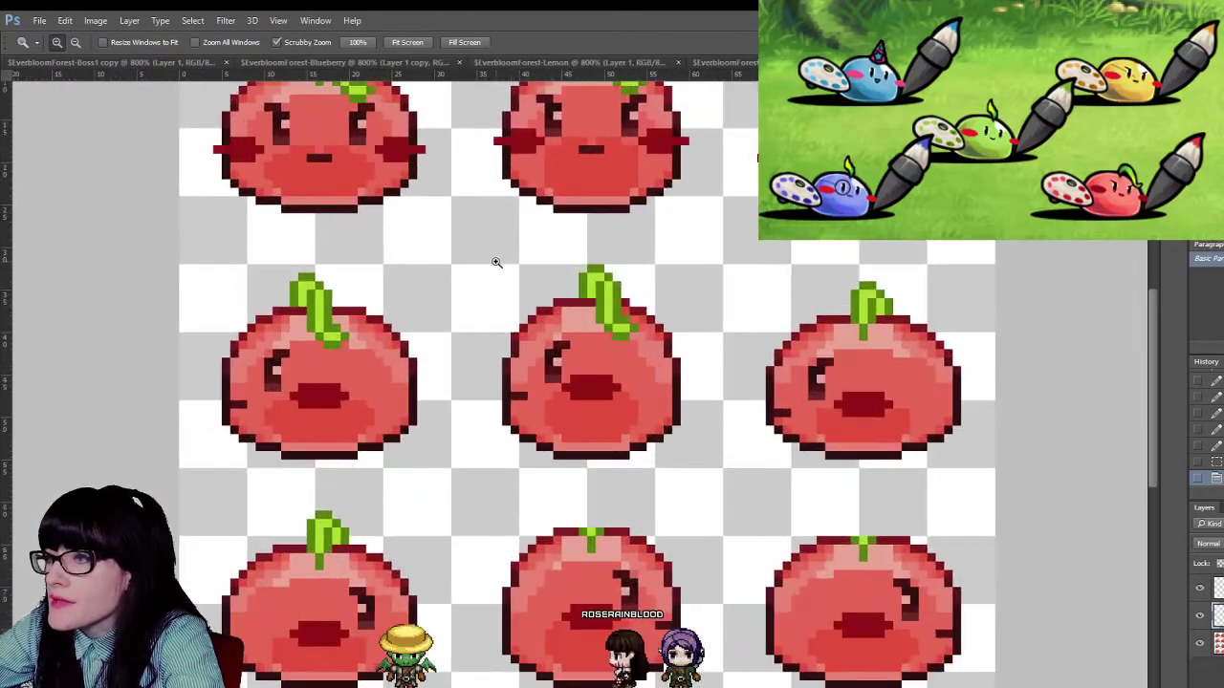
key(m)
scroll(496, 262, up, 2)
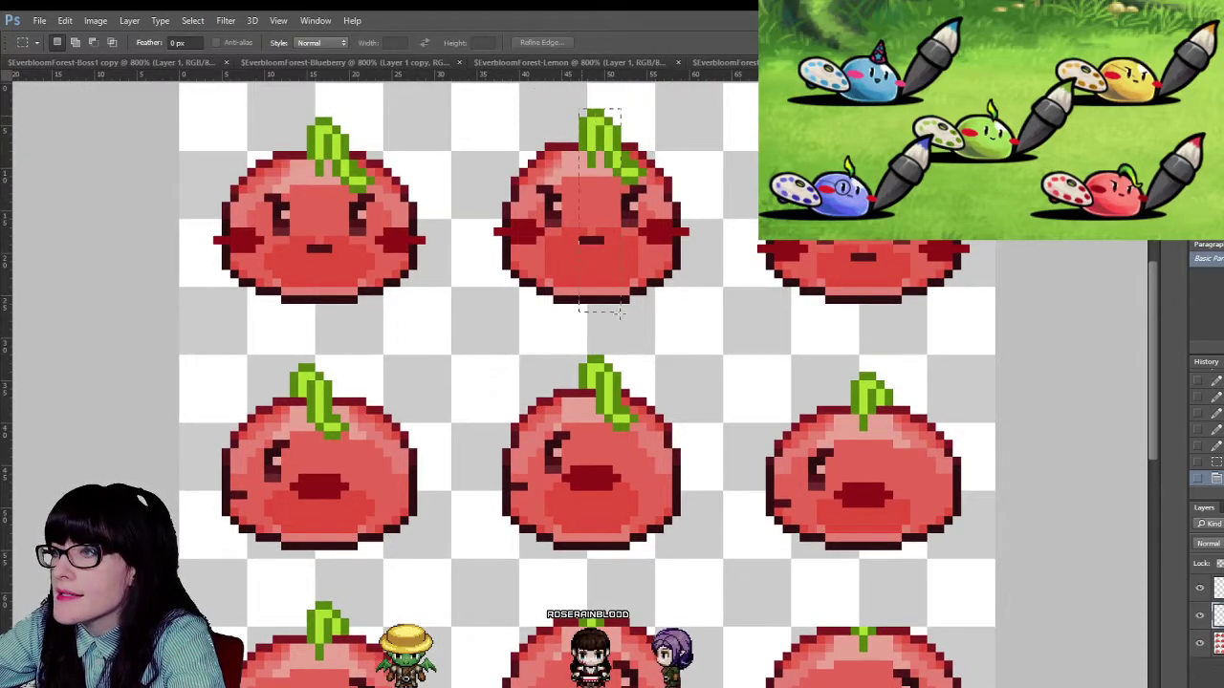
drag(619, 312, 636, 436)
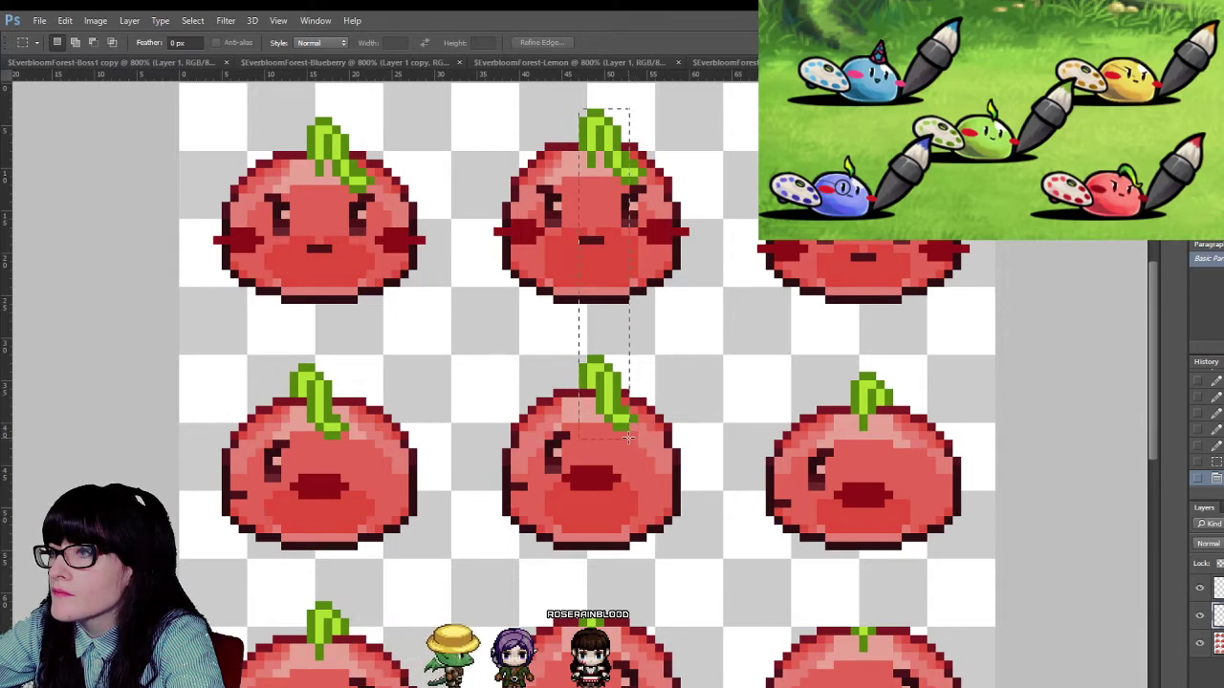
click(619, 425)
drag(289, 124, 339, 455)
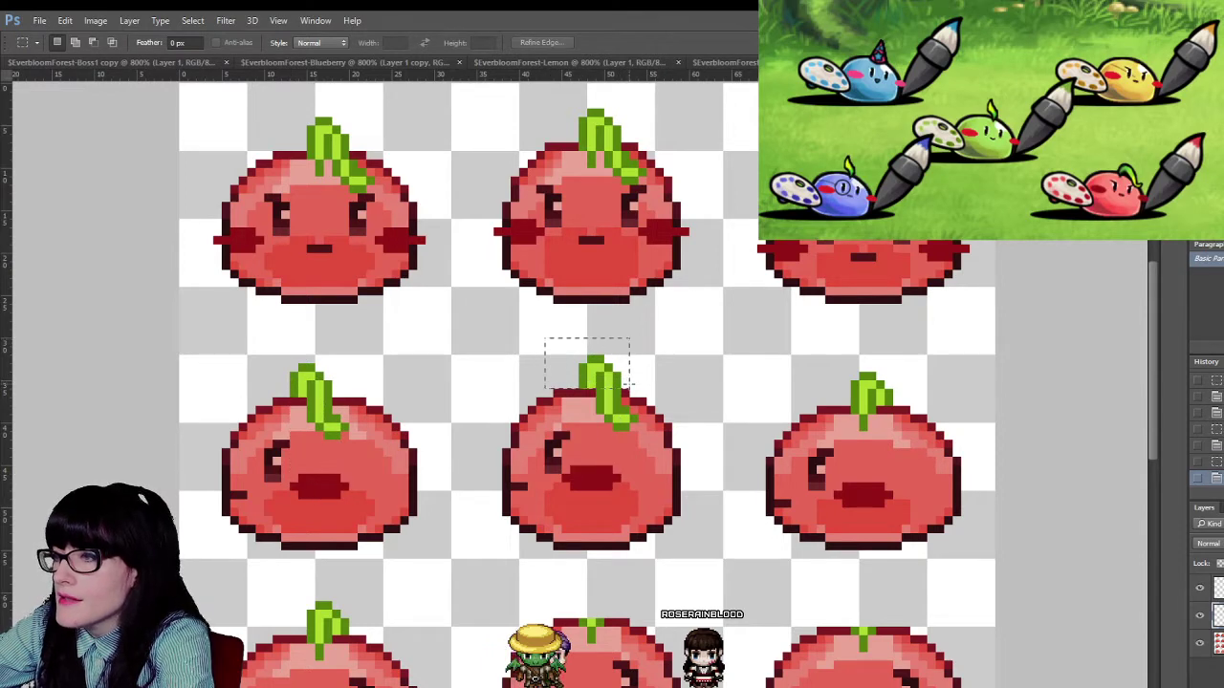
key(v)
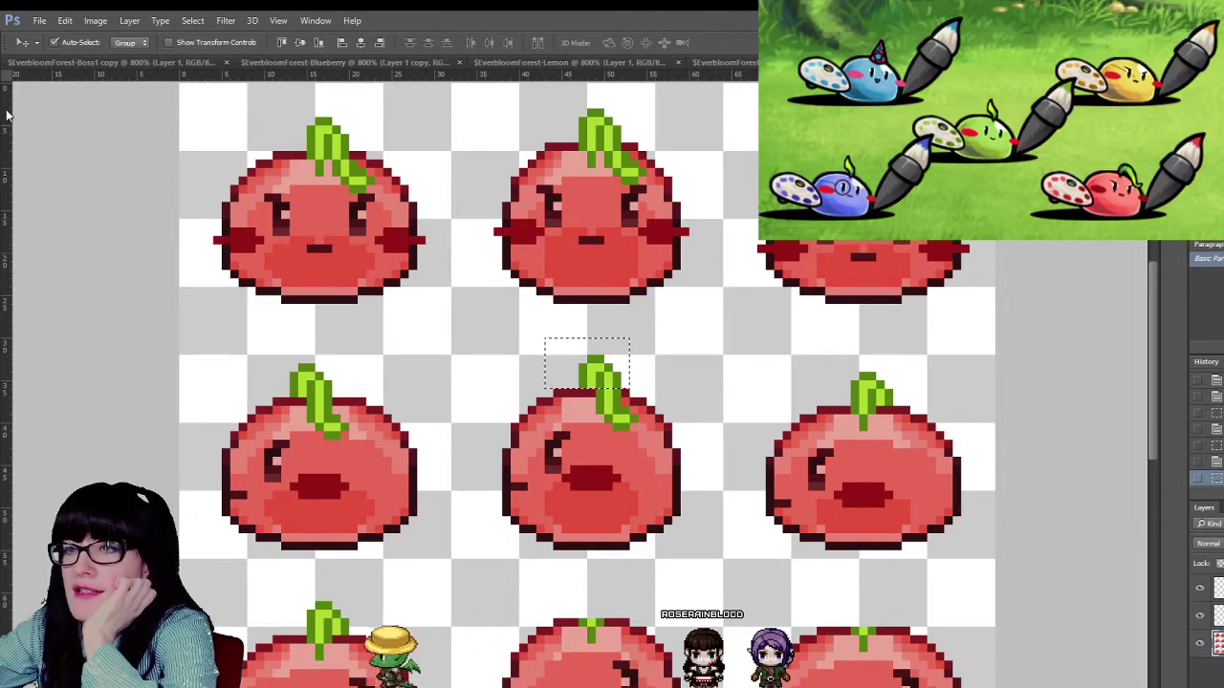
key(m)
key(ctrl+d)
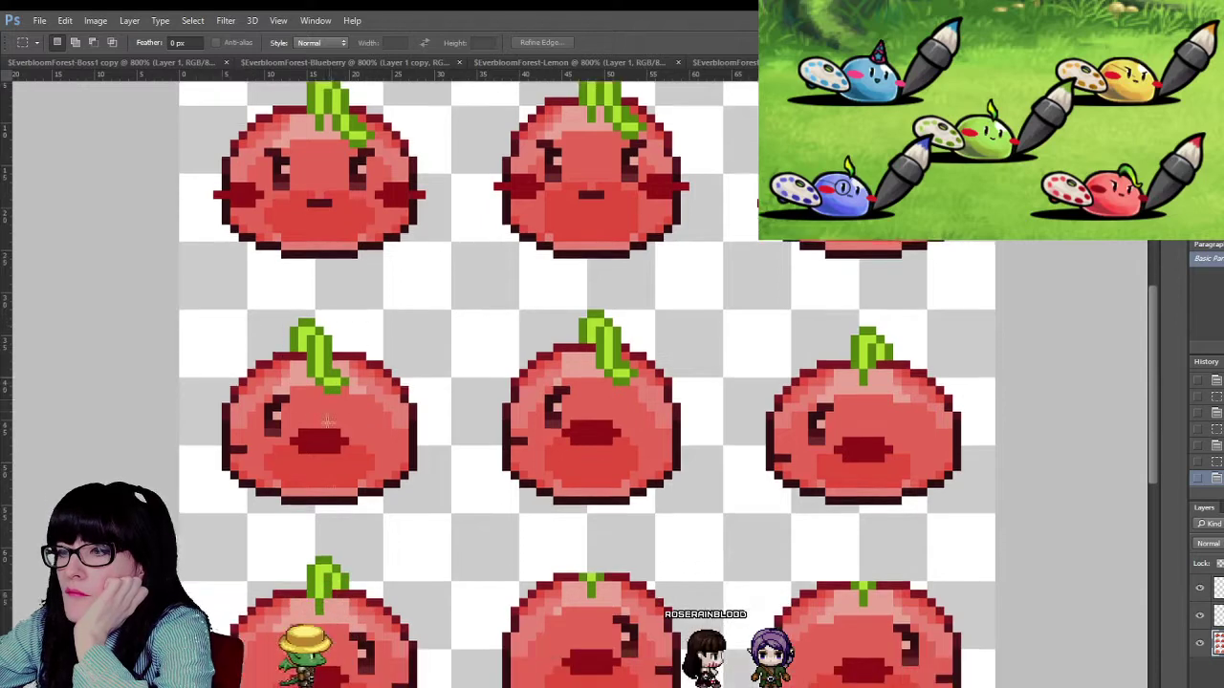
scroll(369, 459, down, 2)
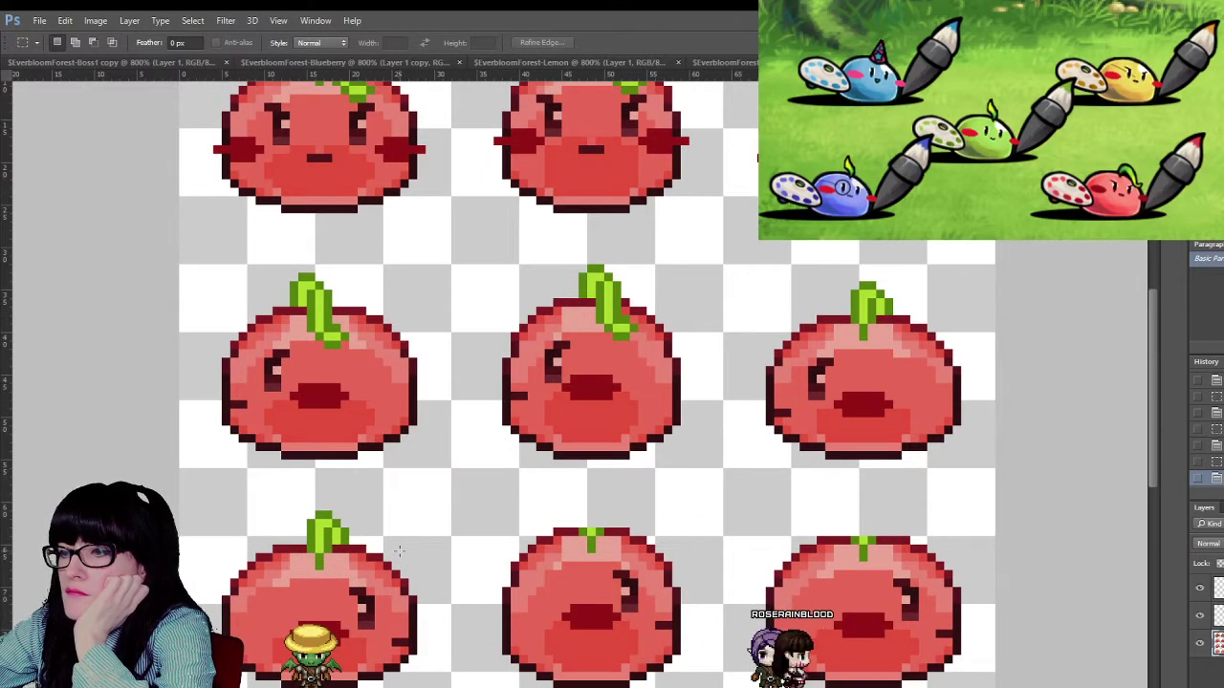
scroll(398, 550, up, 1)
scroll(679, 344, up, 1)
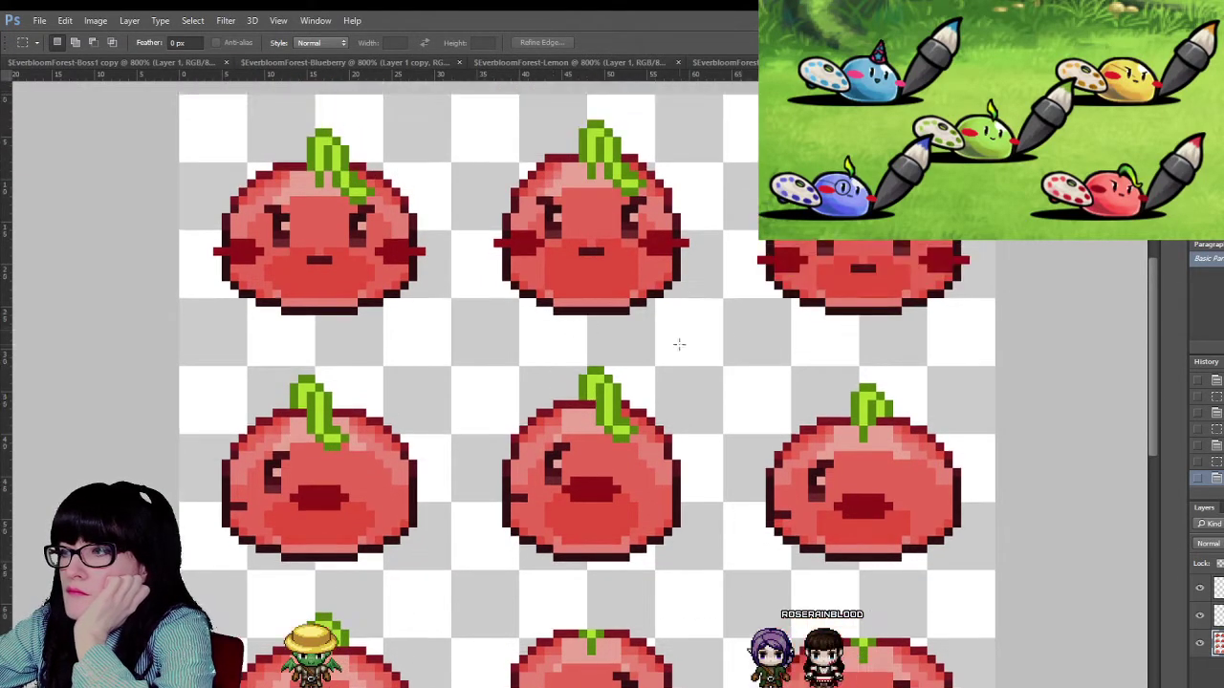
- Check on the blueberry sheet how far the leaf sits from the body edge of the second-row sprites
click(737, 59)
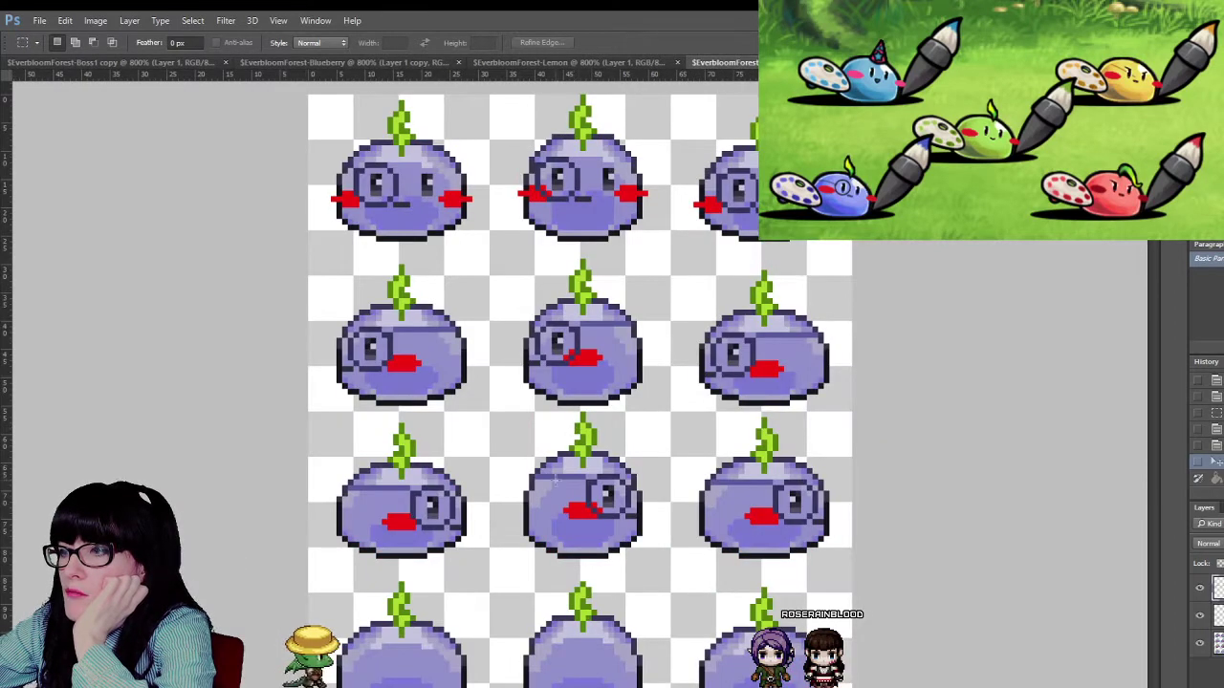
drag(569, 271, 491, 411)
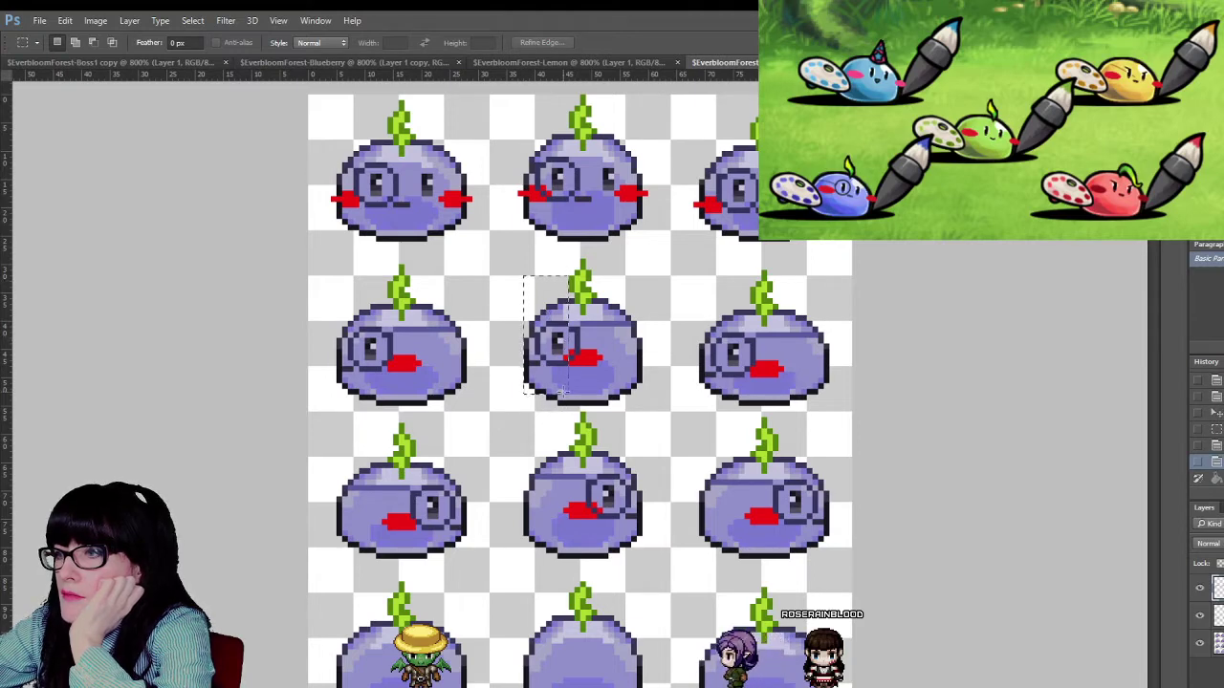
drag(350, 266, 359, 384)
drag(331, 282, 380, 414)
click(335, 280)
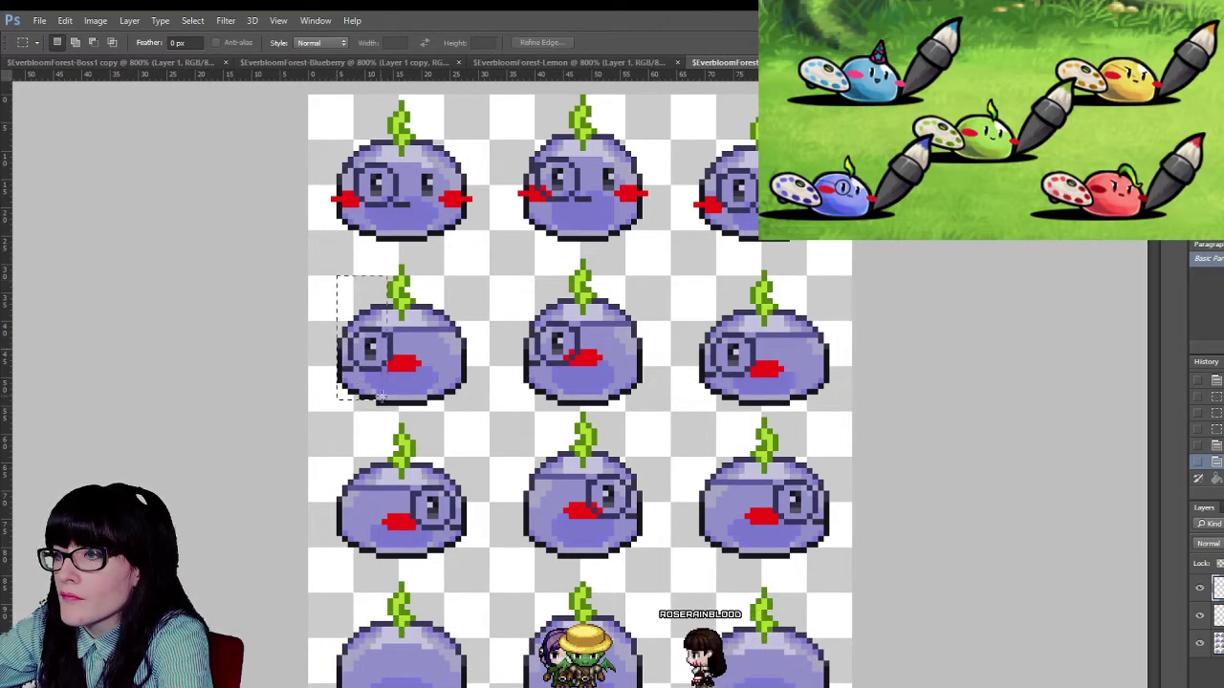
drag(389, 400, 335, 276)
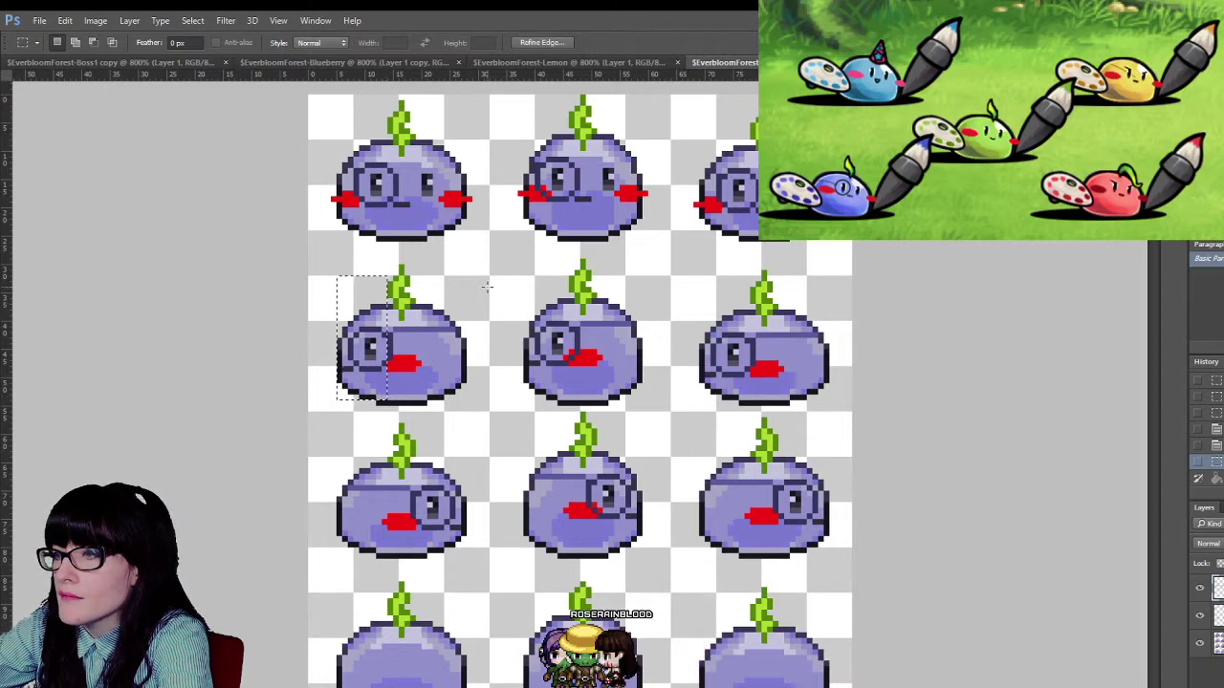
- Compare the leaf spacing and alignment of the first two tomatoes in the upper rows against the blueberry sheet
key(ctrl+Tab)
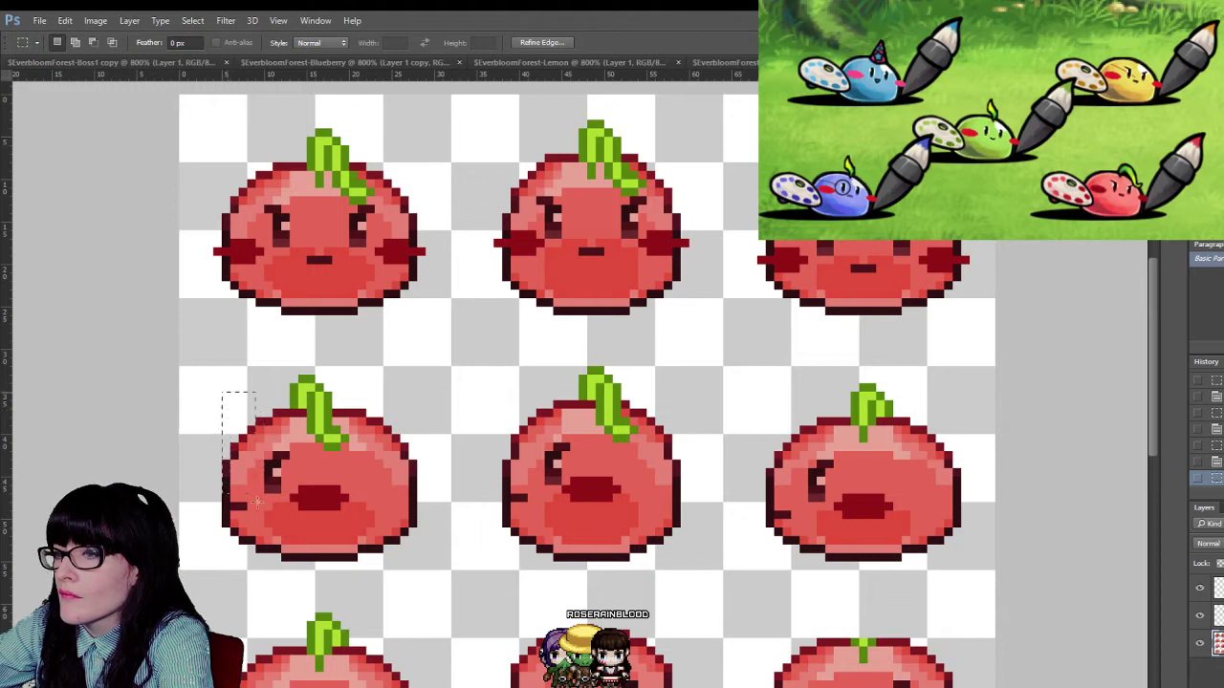
drag(502, 375, 570, 526)
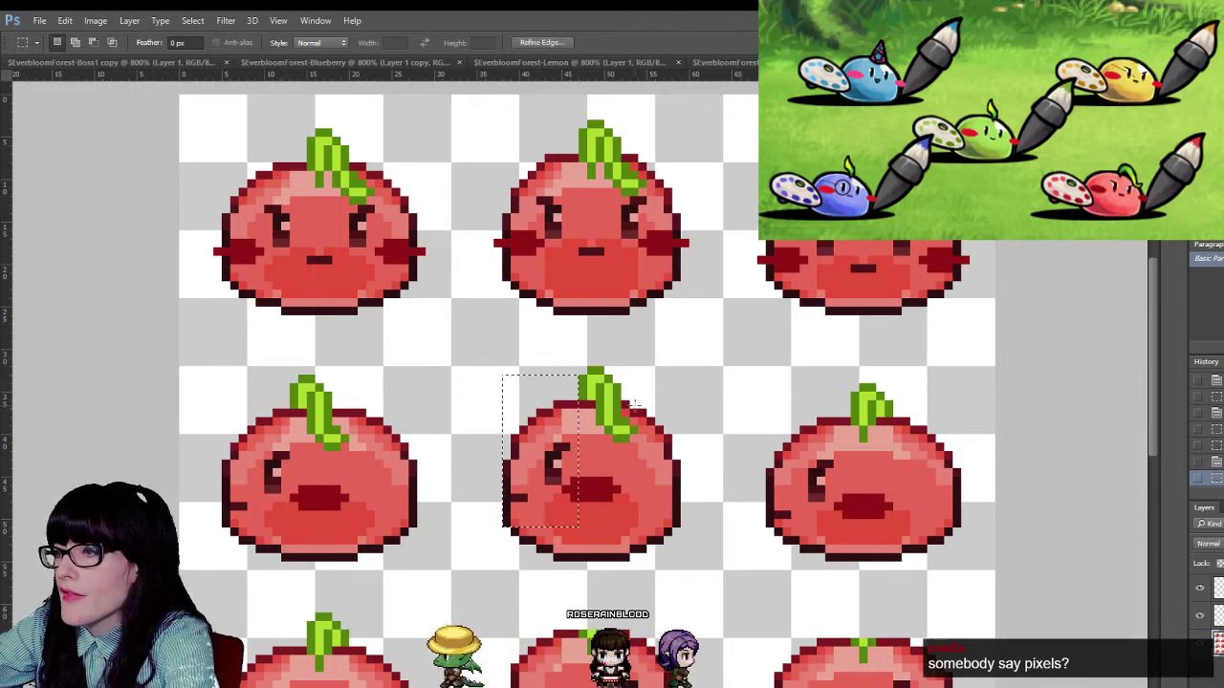
click(645, 368)
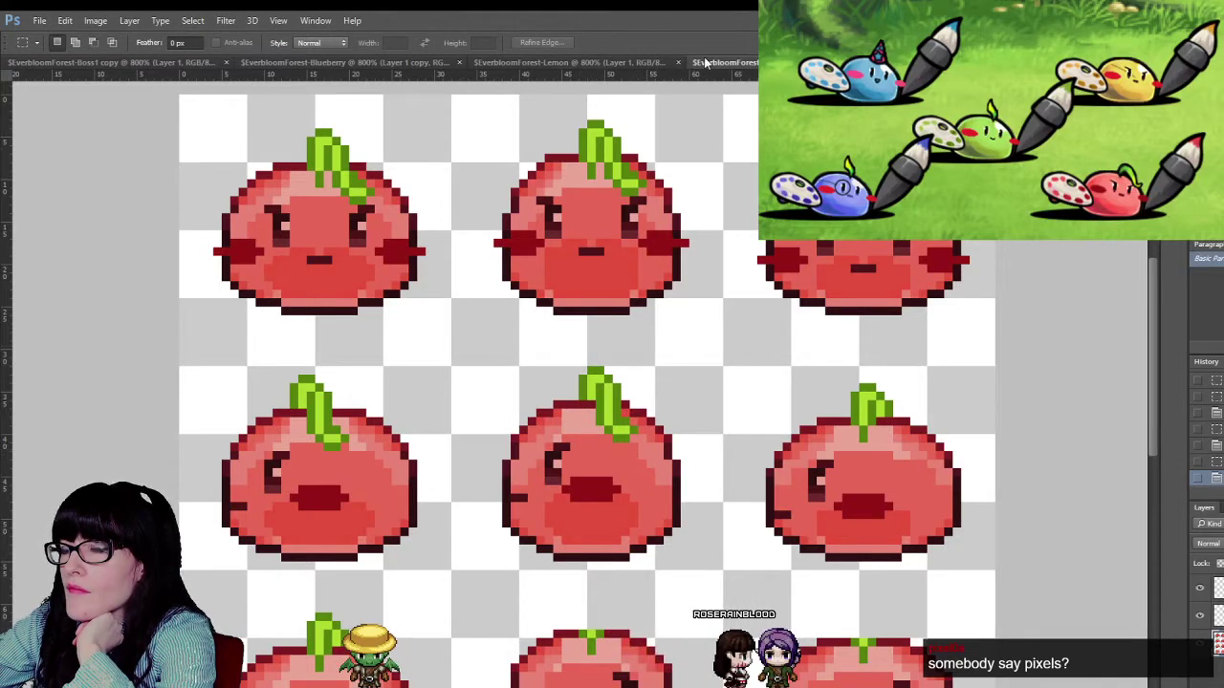
click(662, 64)
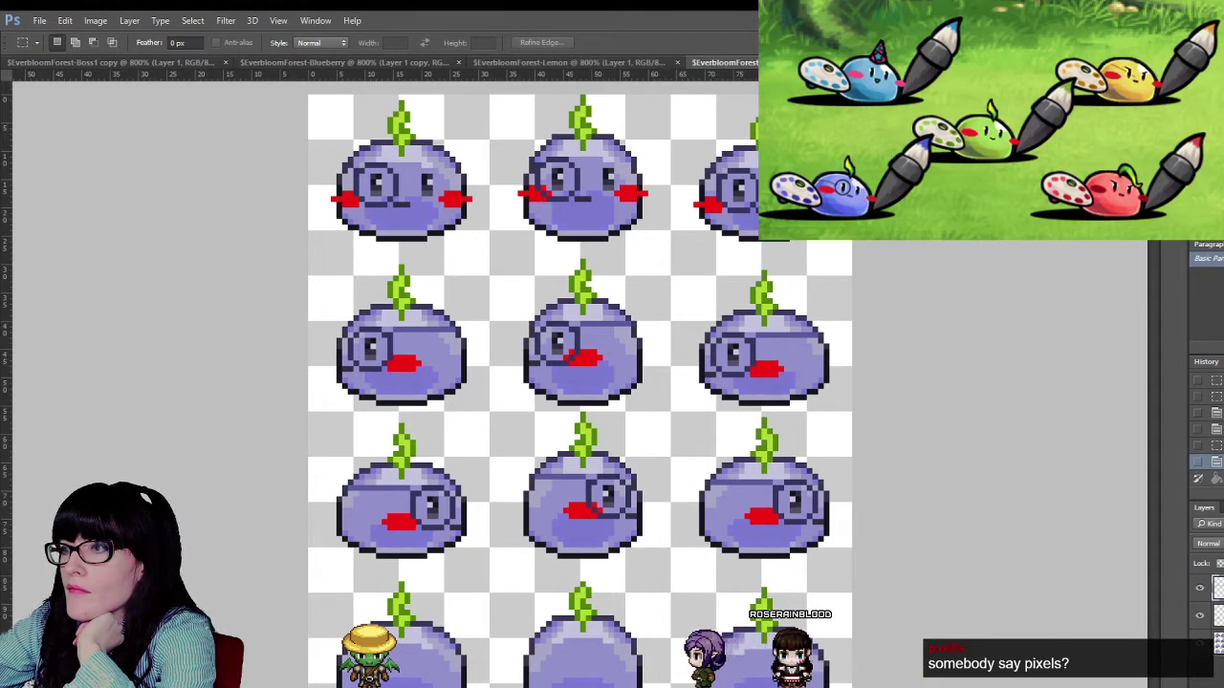
key(ctrl+Tab)
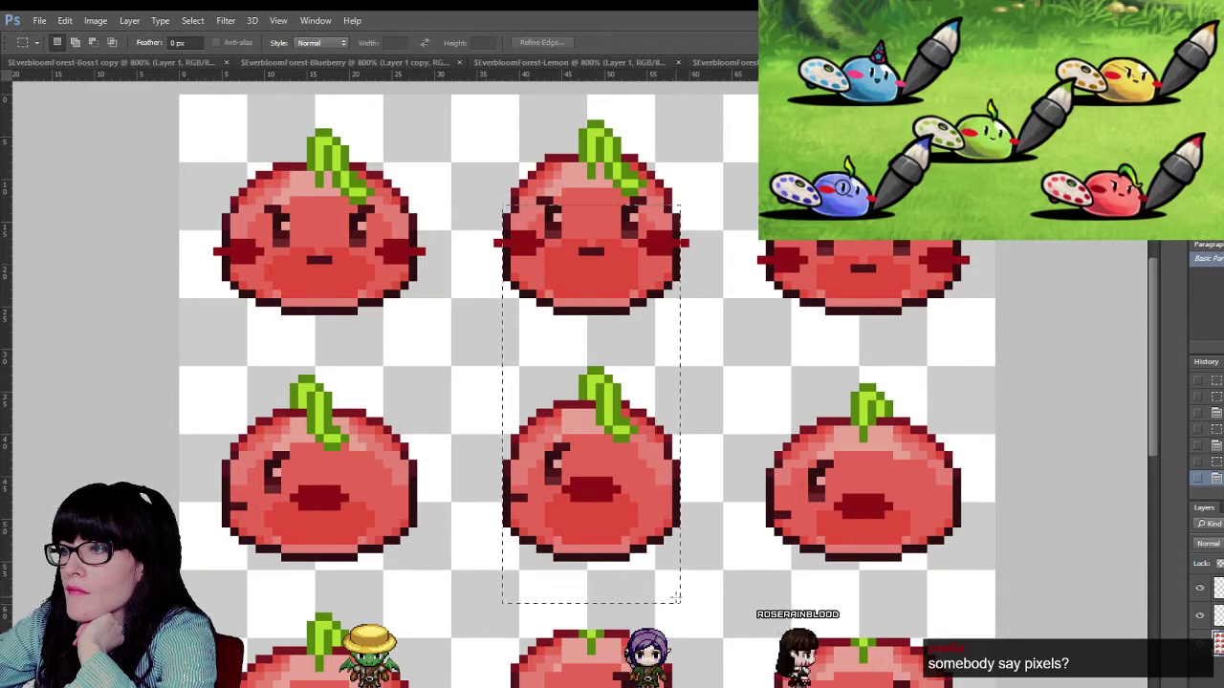
drag(578, 124, 619, 505)
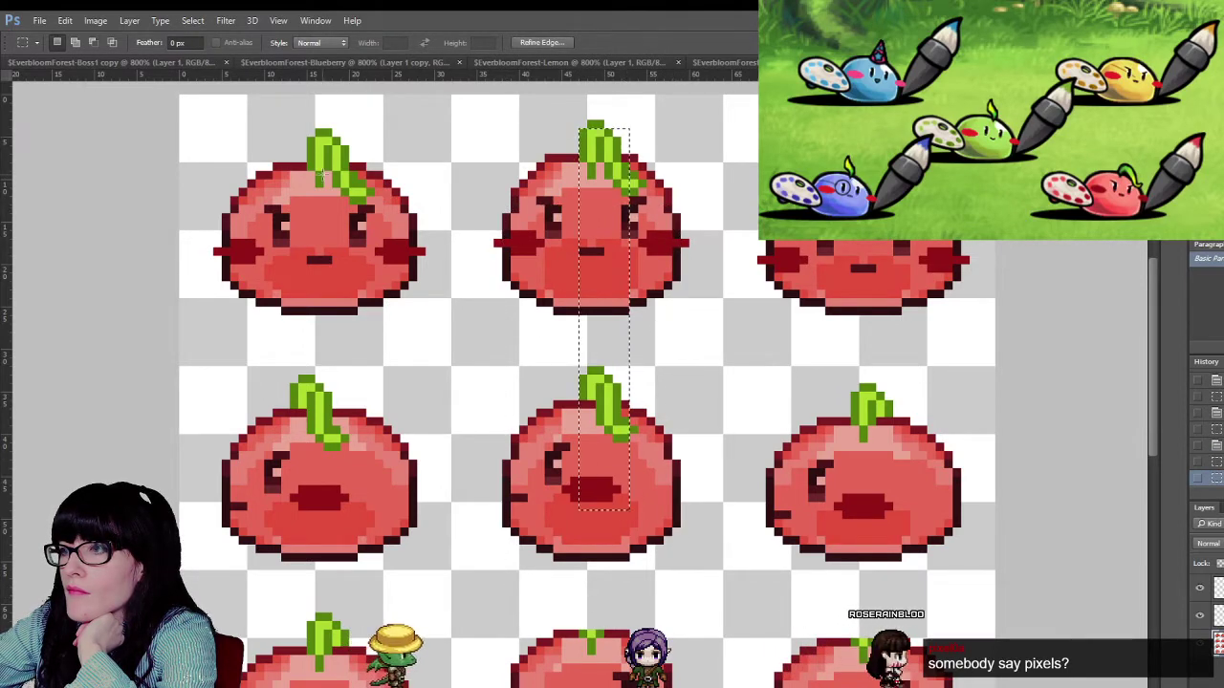
drag(308, 146, 417, 687)
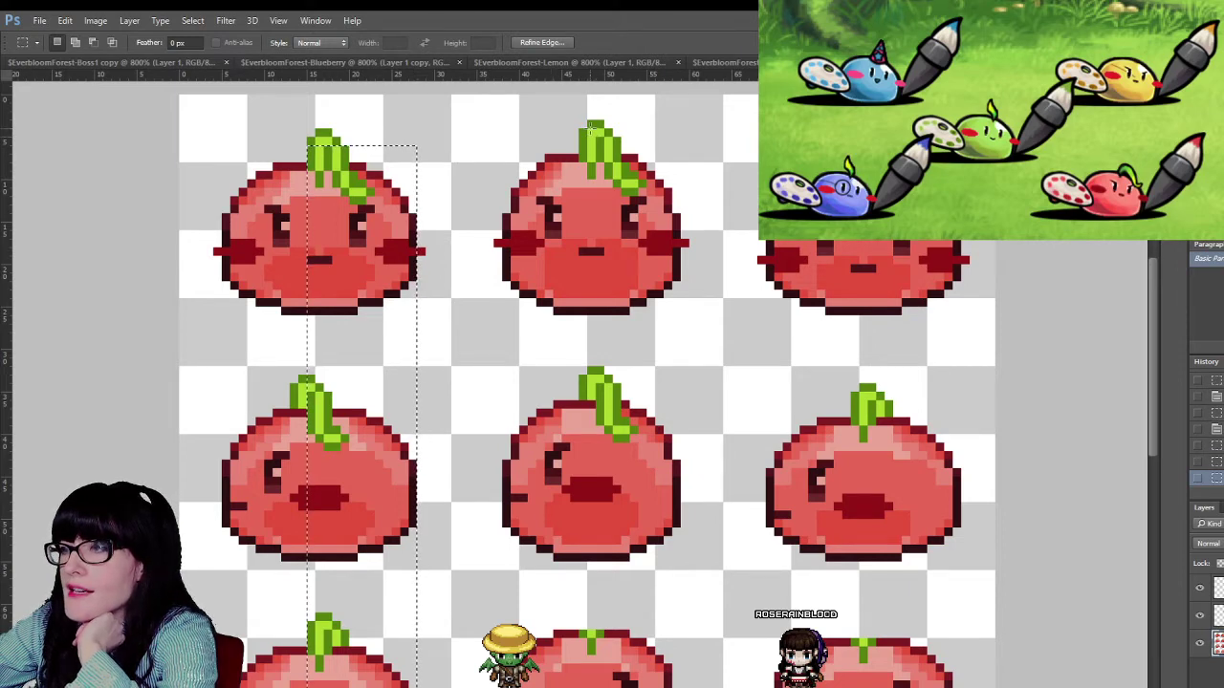
scroll(682, 411, down, 2)
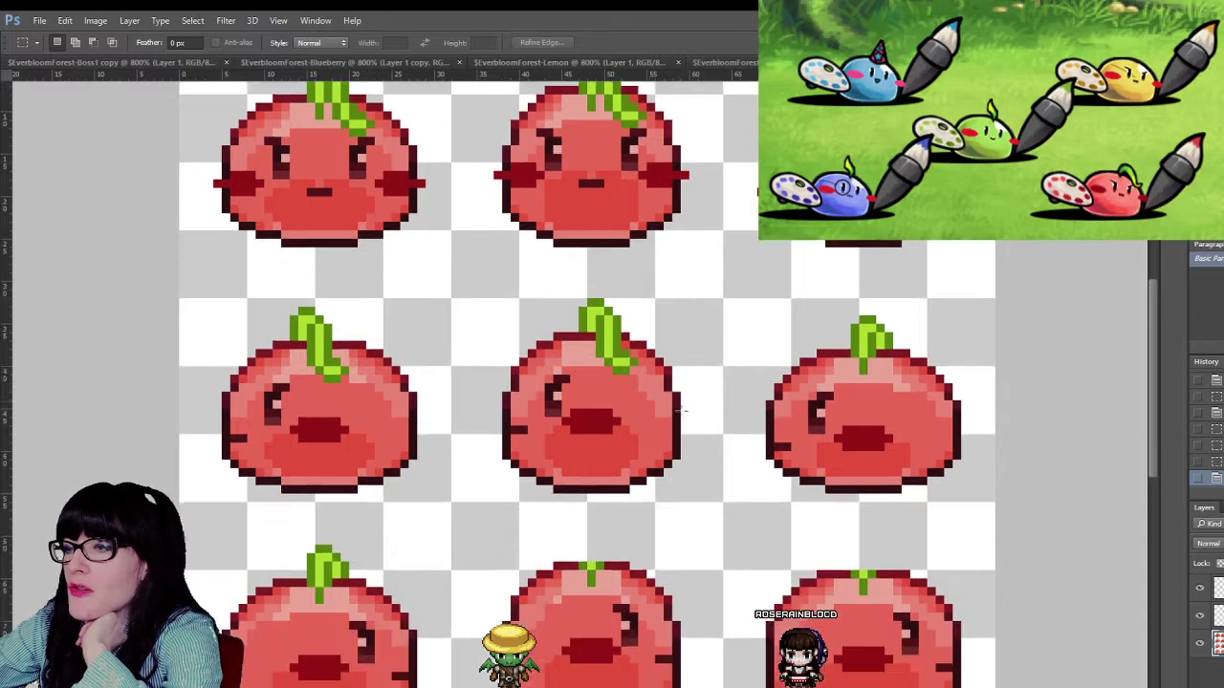
drag(817, 306, 960, 349)
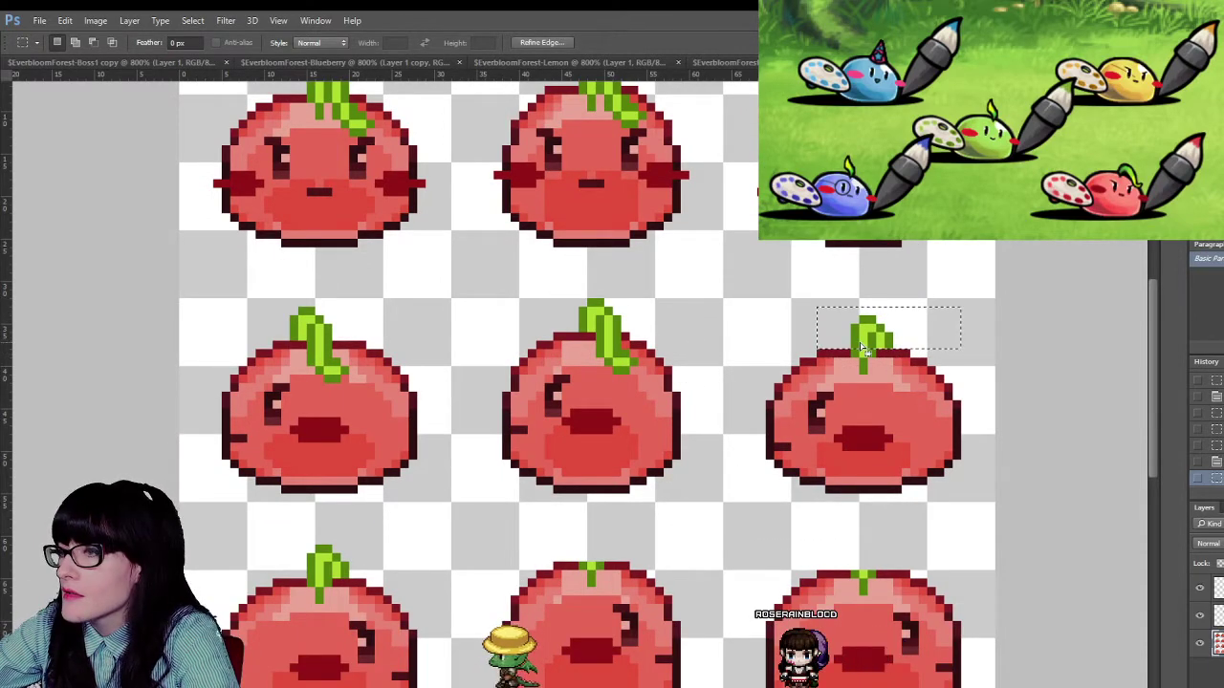
scroll(865, 349, up, 1)
scroll(861, 341, down, 2)
scroll(863, 344, up, 2)
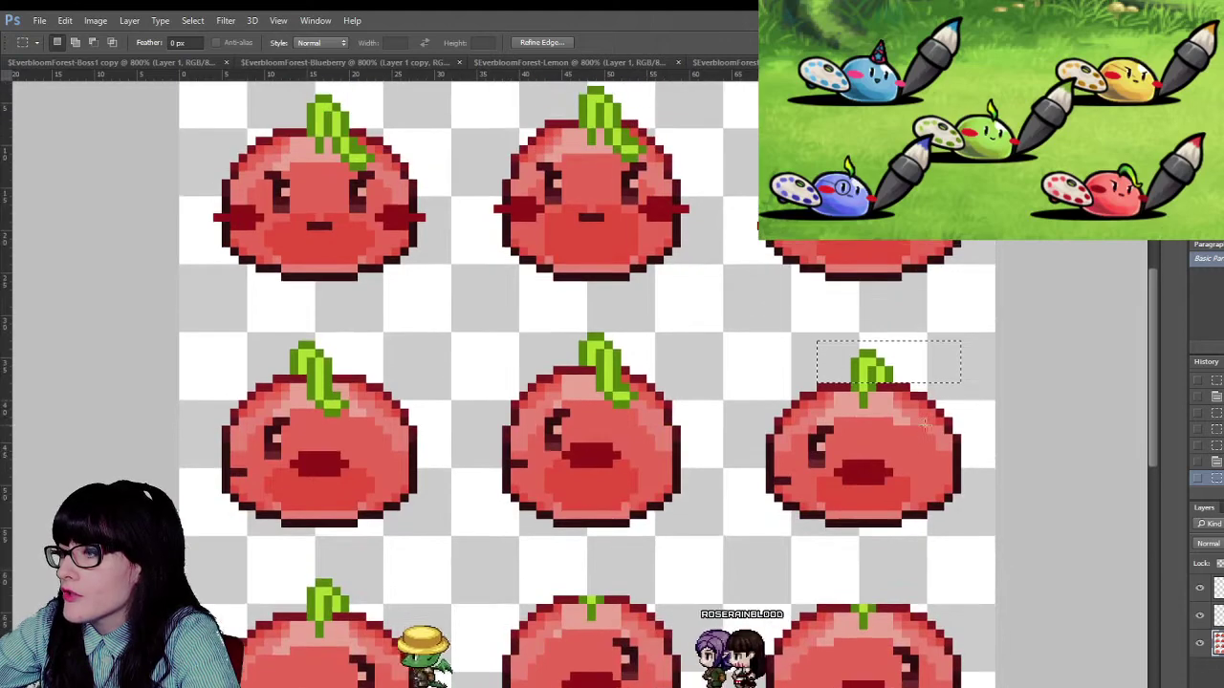
scroll(813, 383, down, 1)
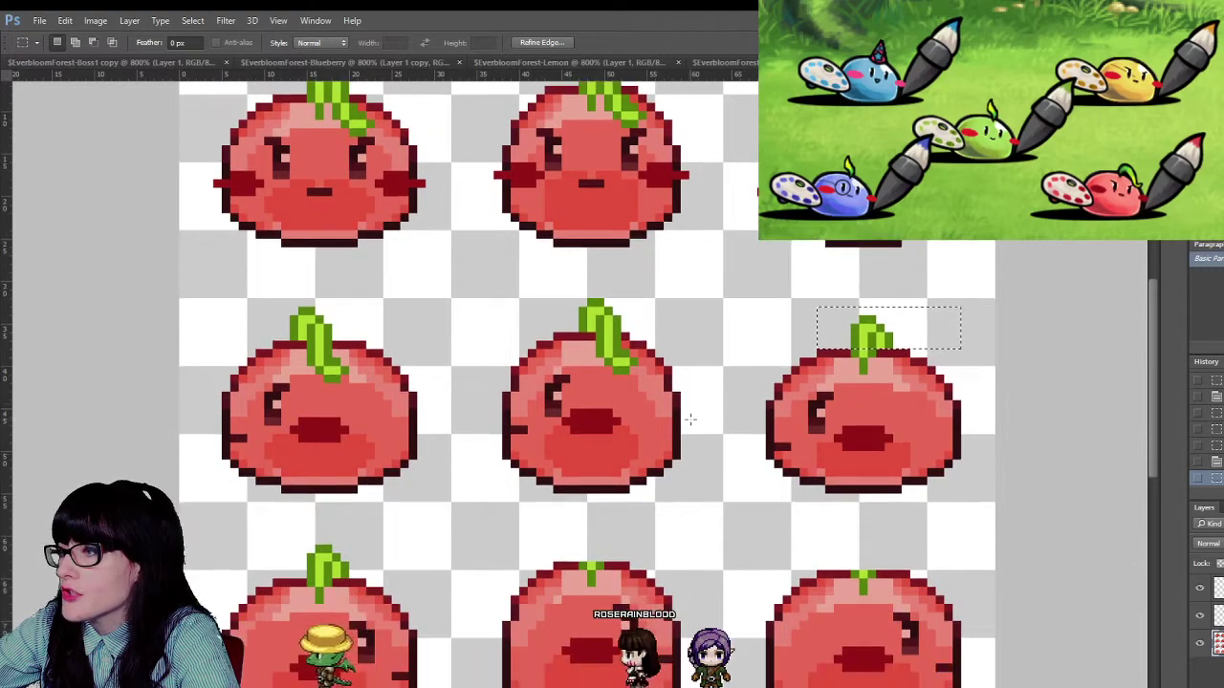
- Copy the curled leaf tip of the middle second-row tomato beside the third one and remove the surrounding red pixels
click(687, 309)
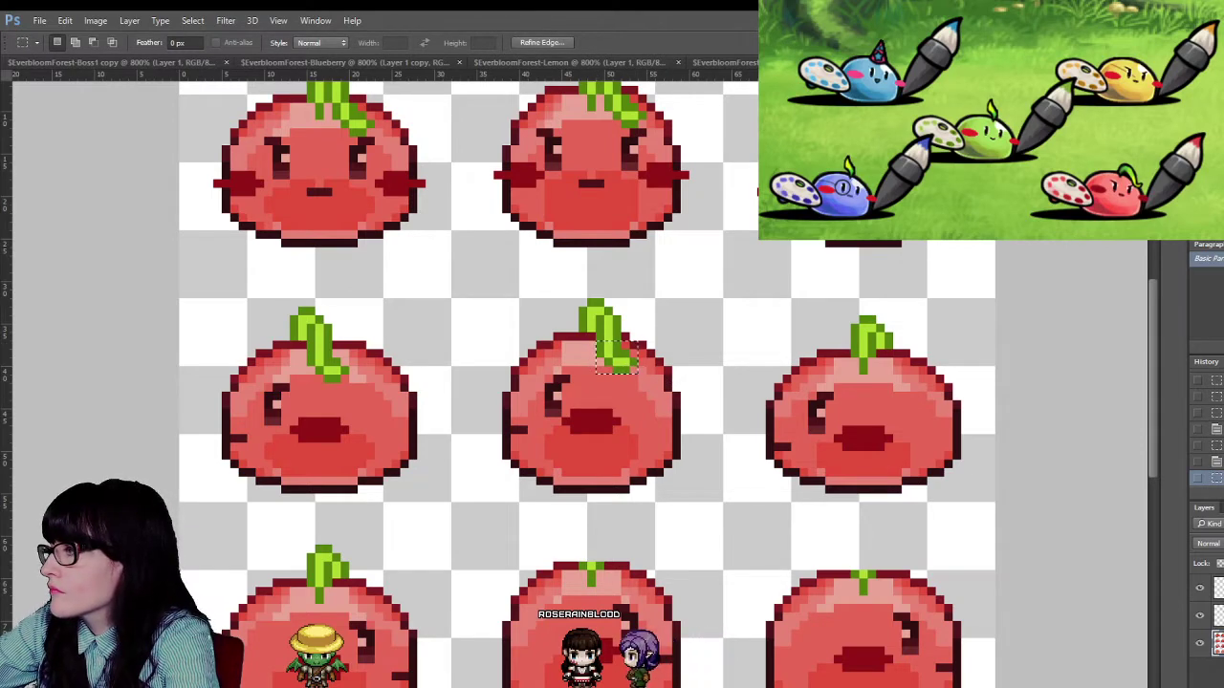
key(ctrl+j)
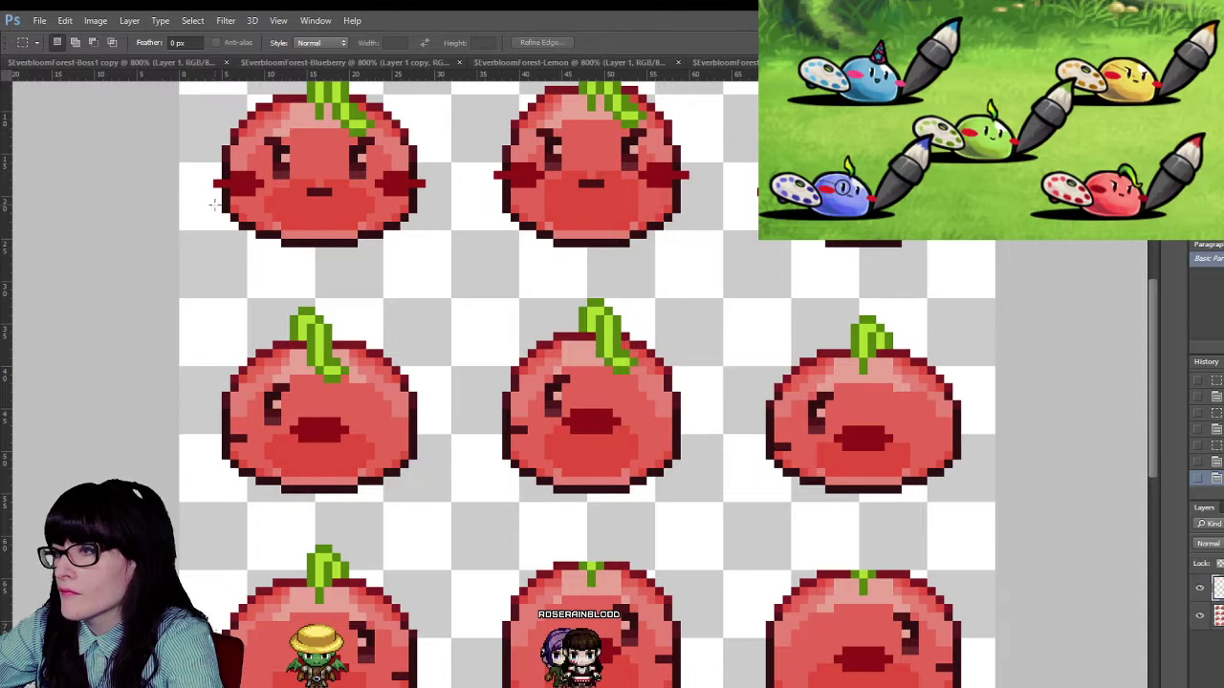
key(v)
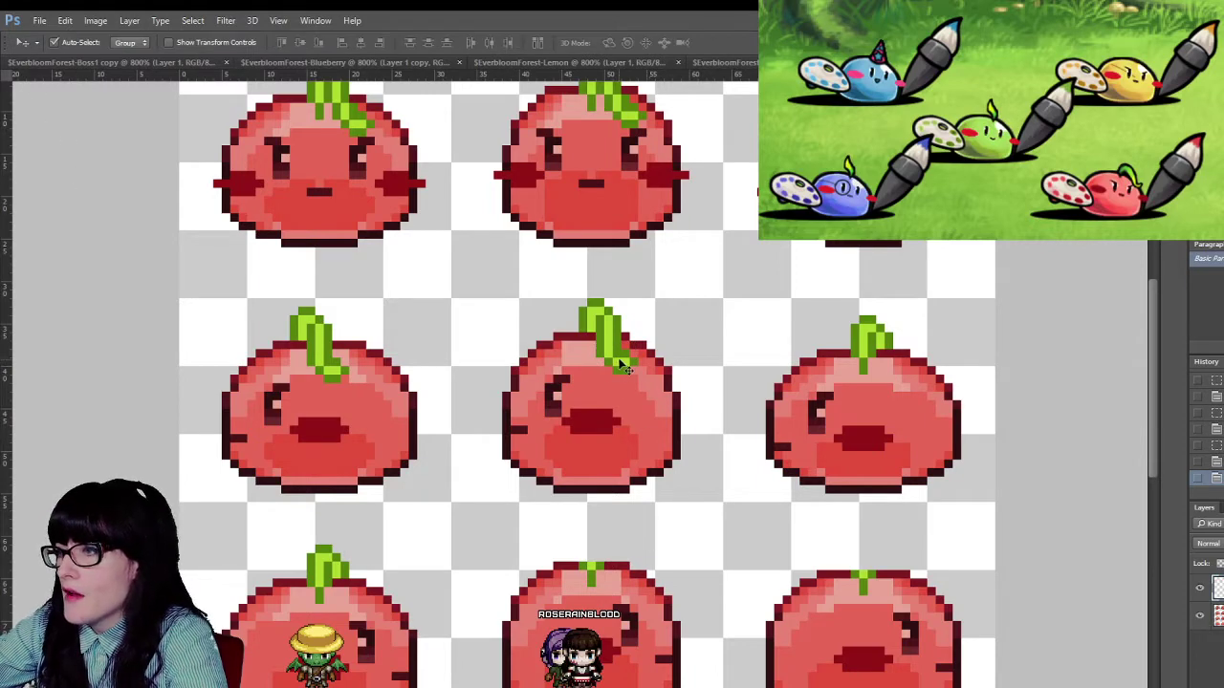
drag(906, 389, 925, 355)
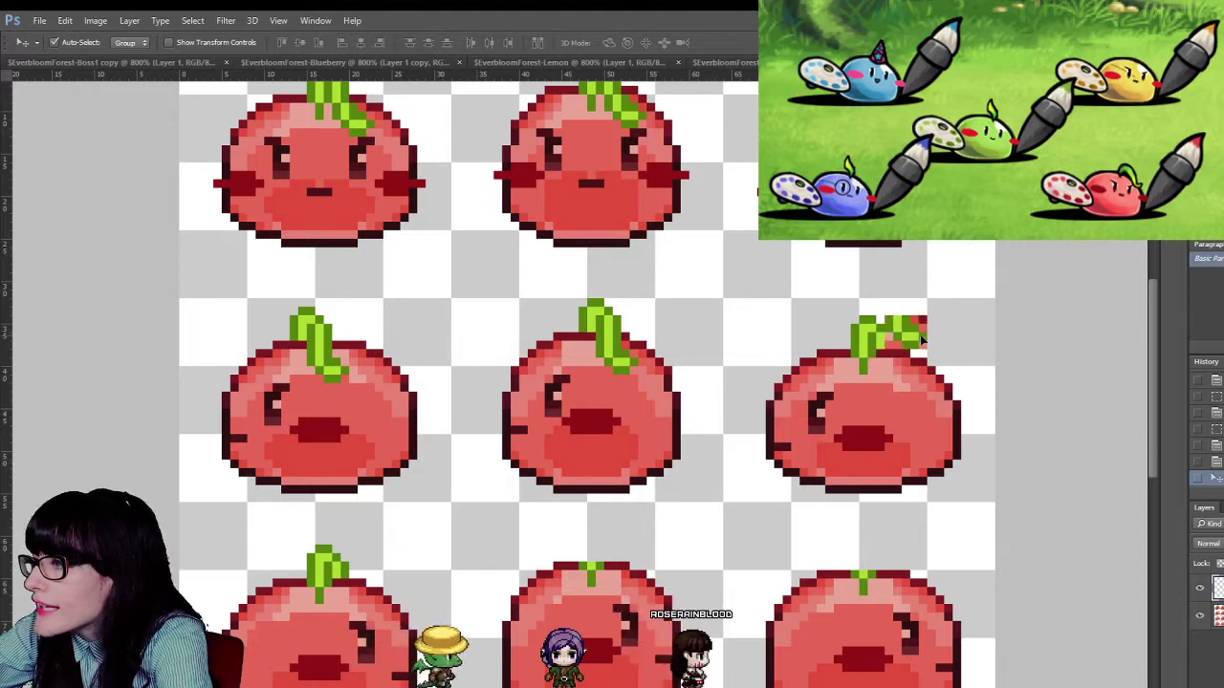
key(m)
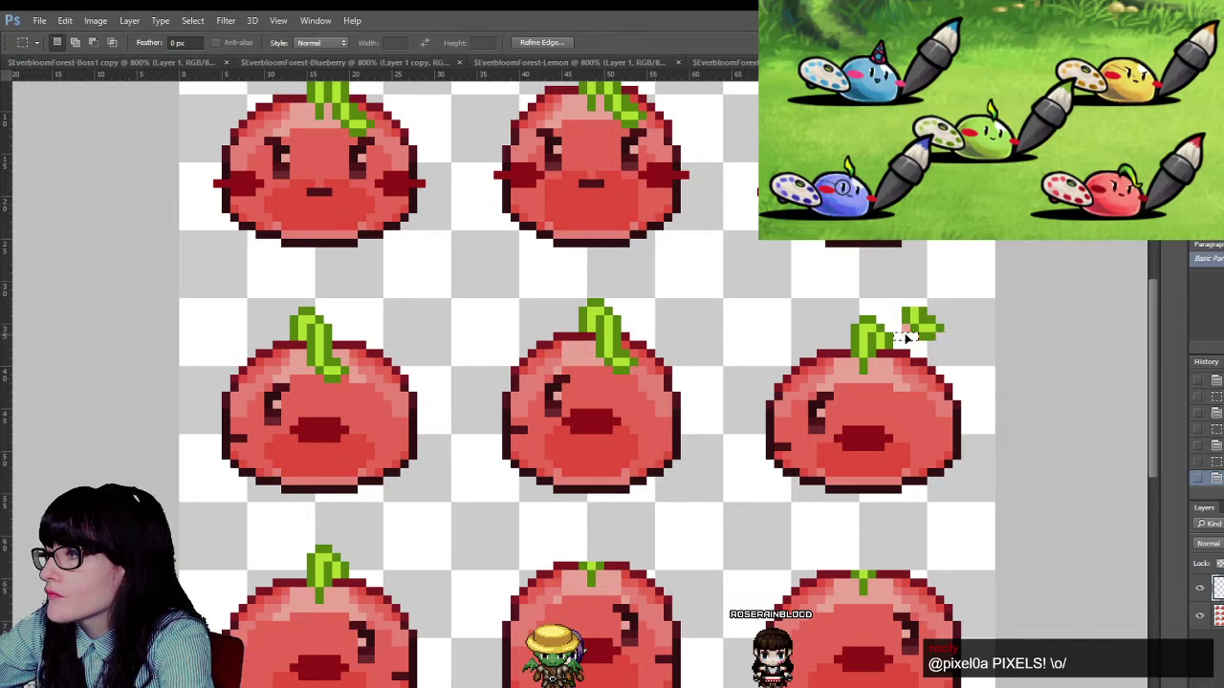
key(ctrl+d)
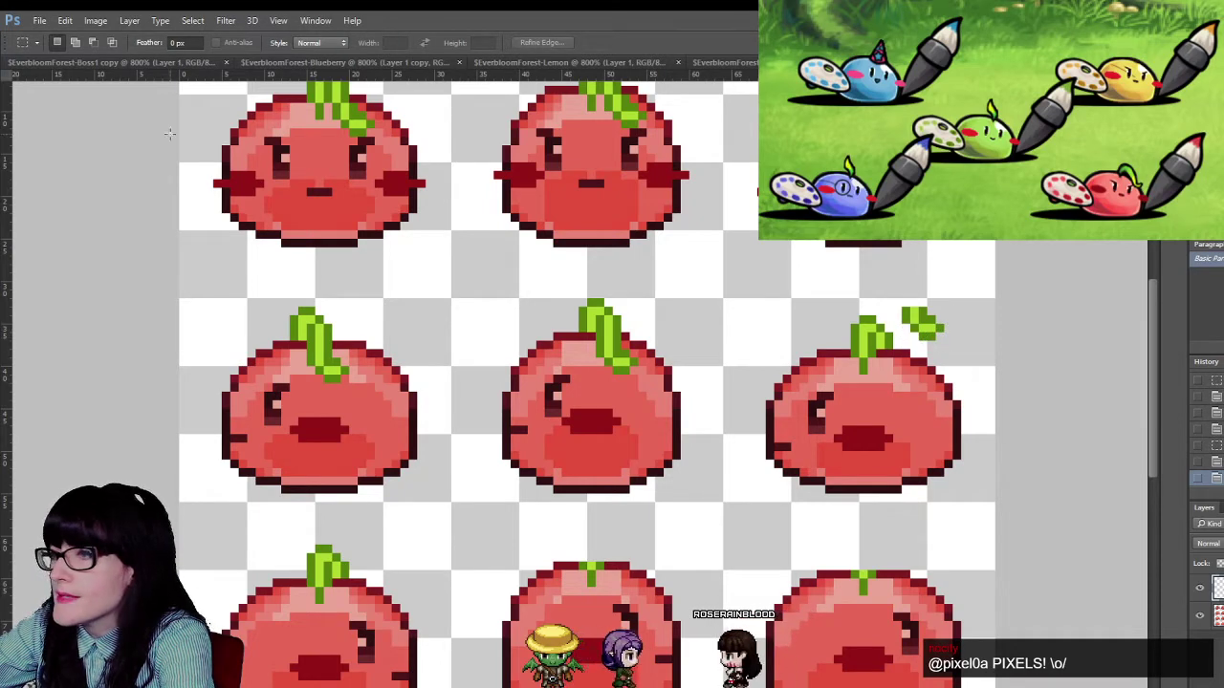
- Attach the copied leaf tip to the third second-row tomato's leaf and check the fit by toggling its layer's visibility
key(v)
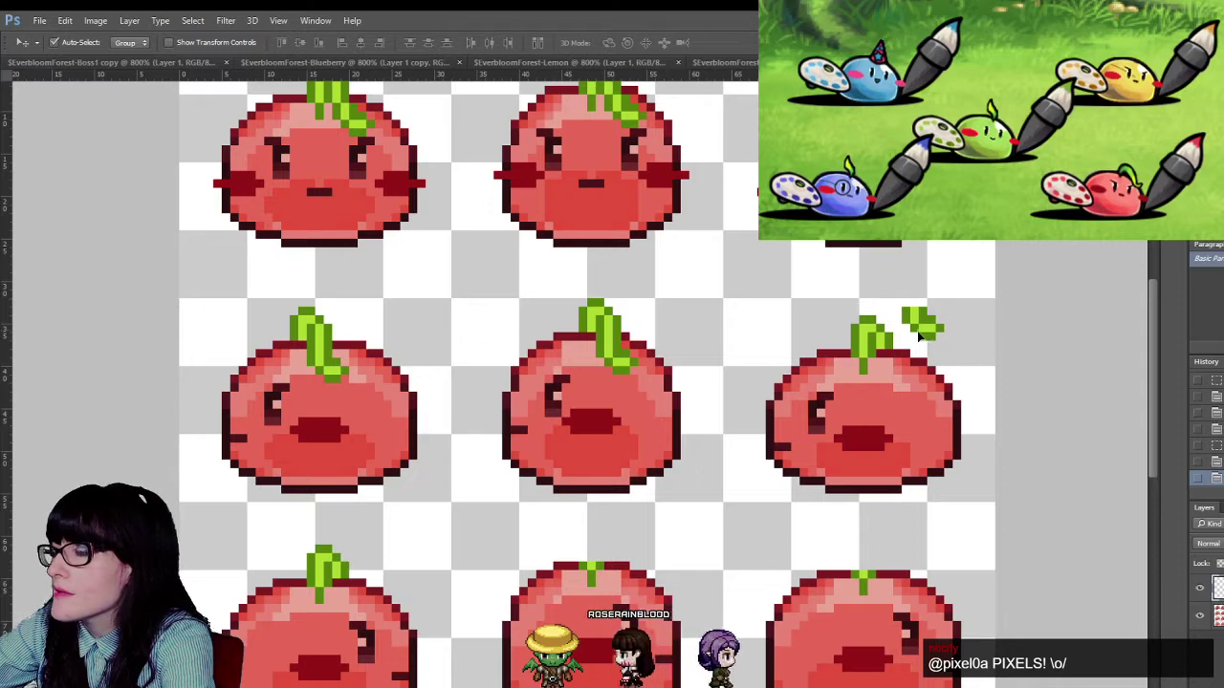
drag(927, 349, 894, 379)
click(1199, 428)
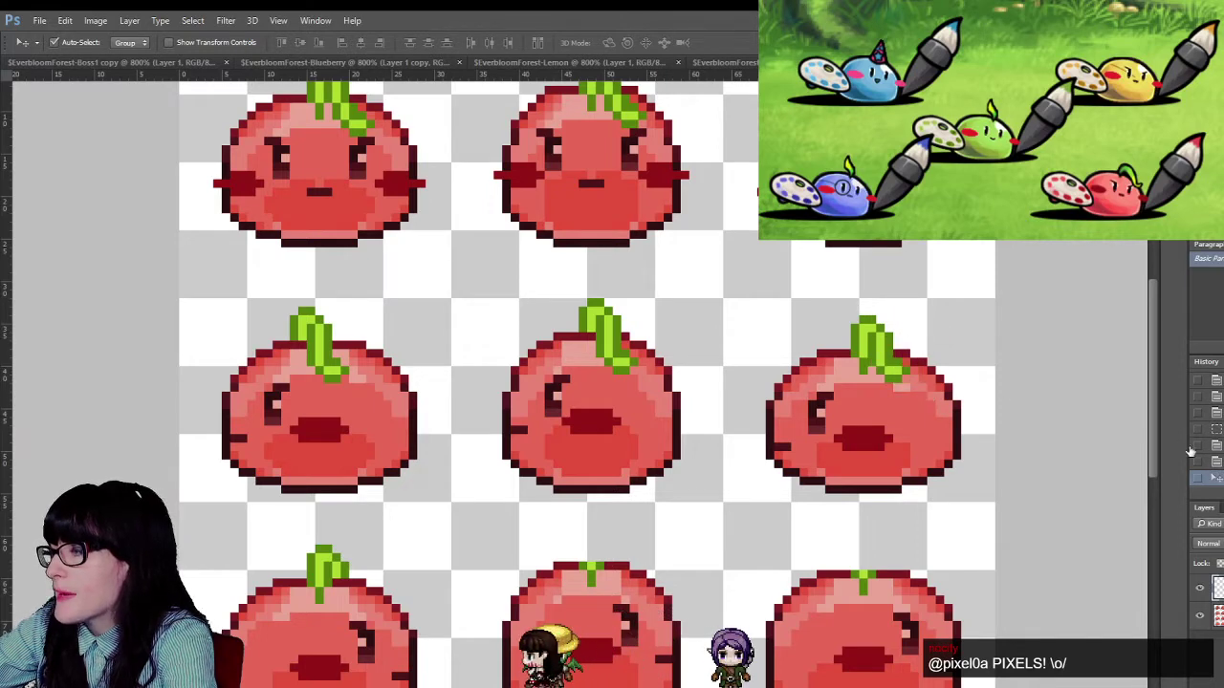
click(1200, 591)
click(1199, 591)
key(Down)
click(1200, 591)
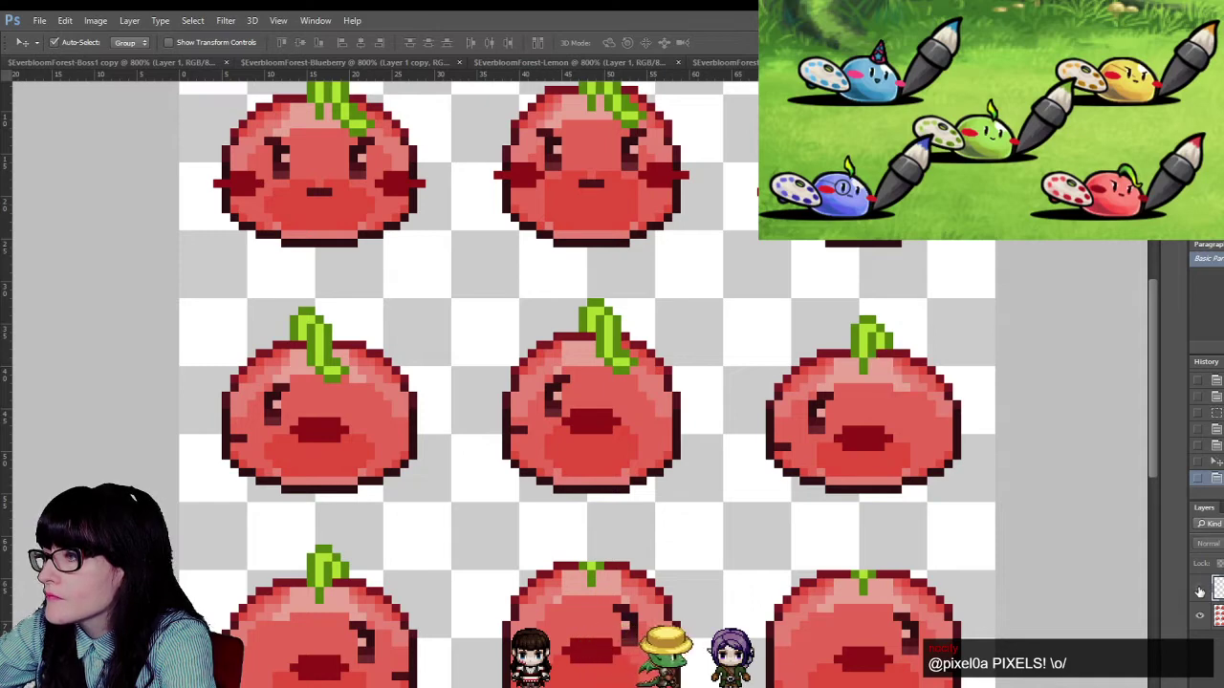
click(1199, 591)
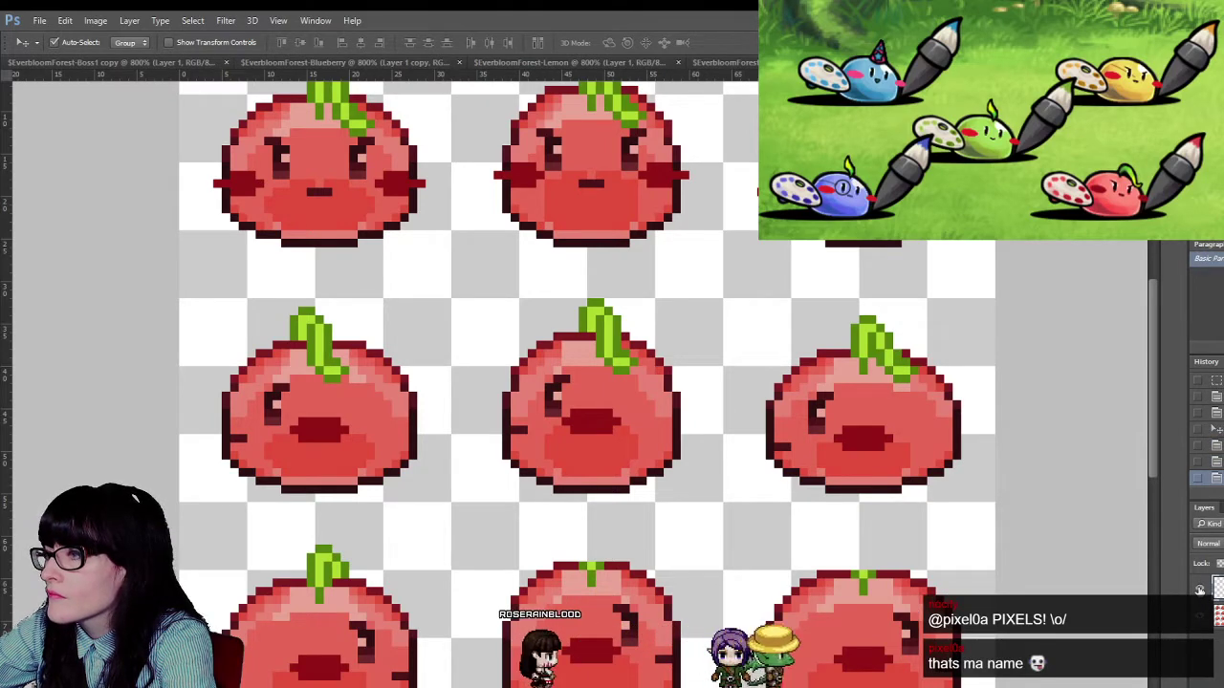
- Paint over the stray green pixel beside the third second-row tomato's leaf with the surrounding body colour
click(1200, 591)
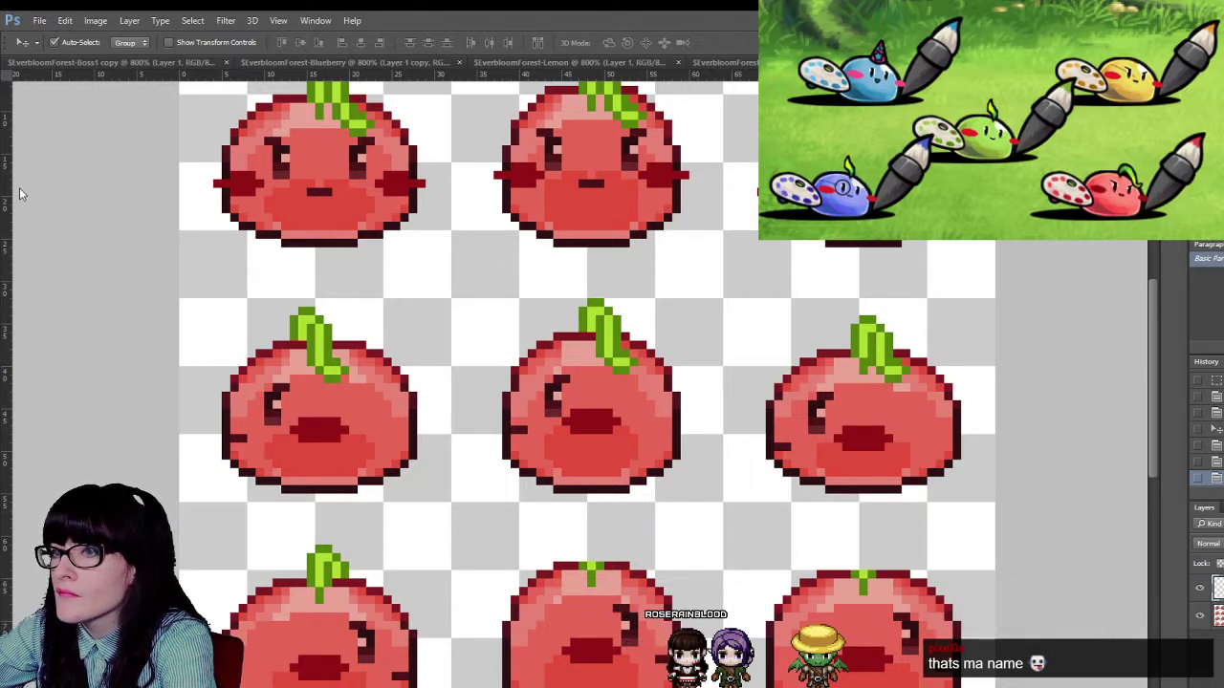
key(i)
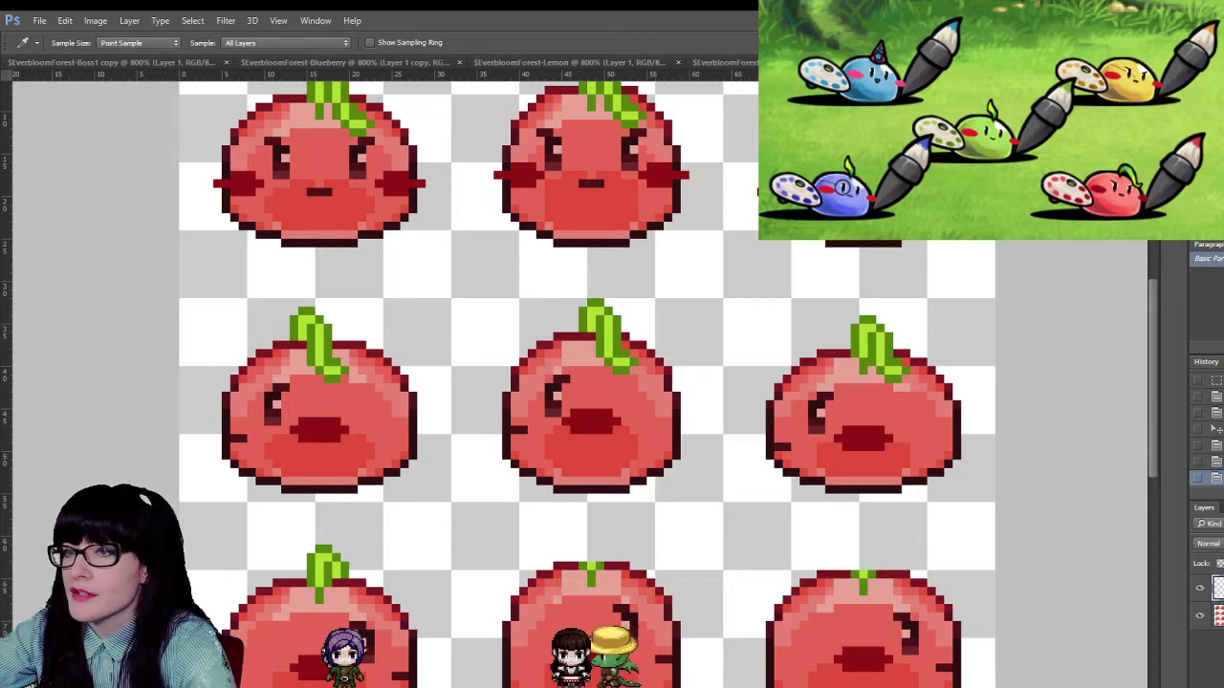
key(b)
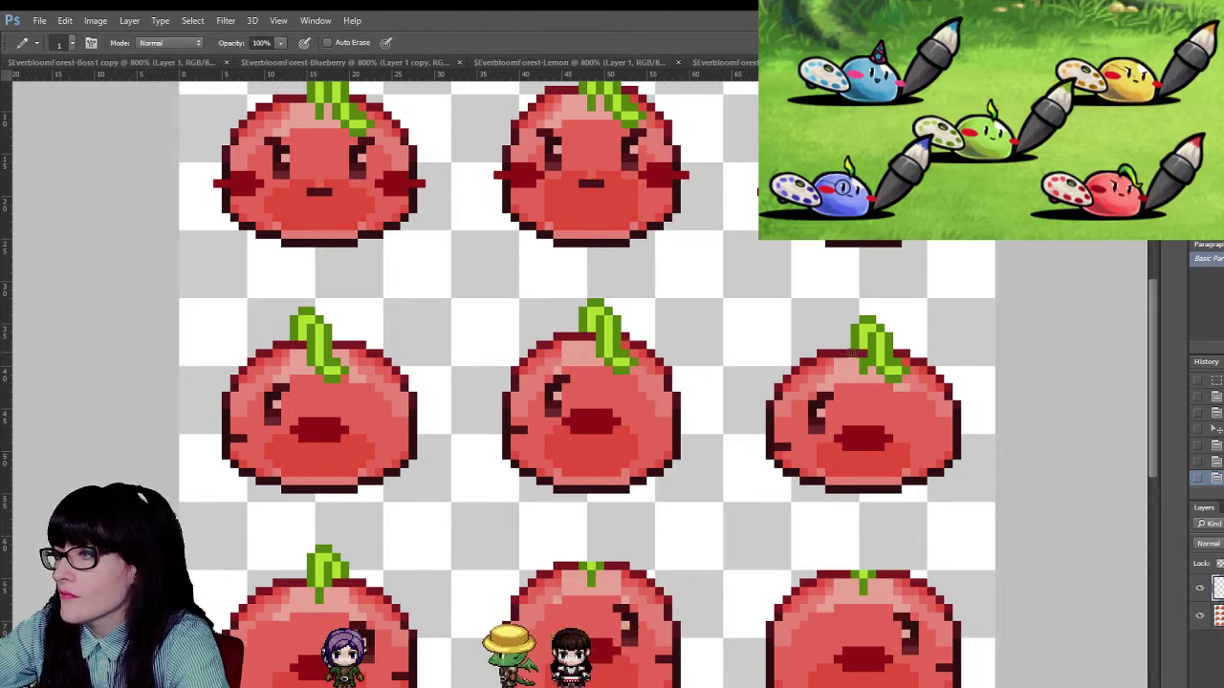
key(i)
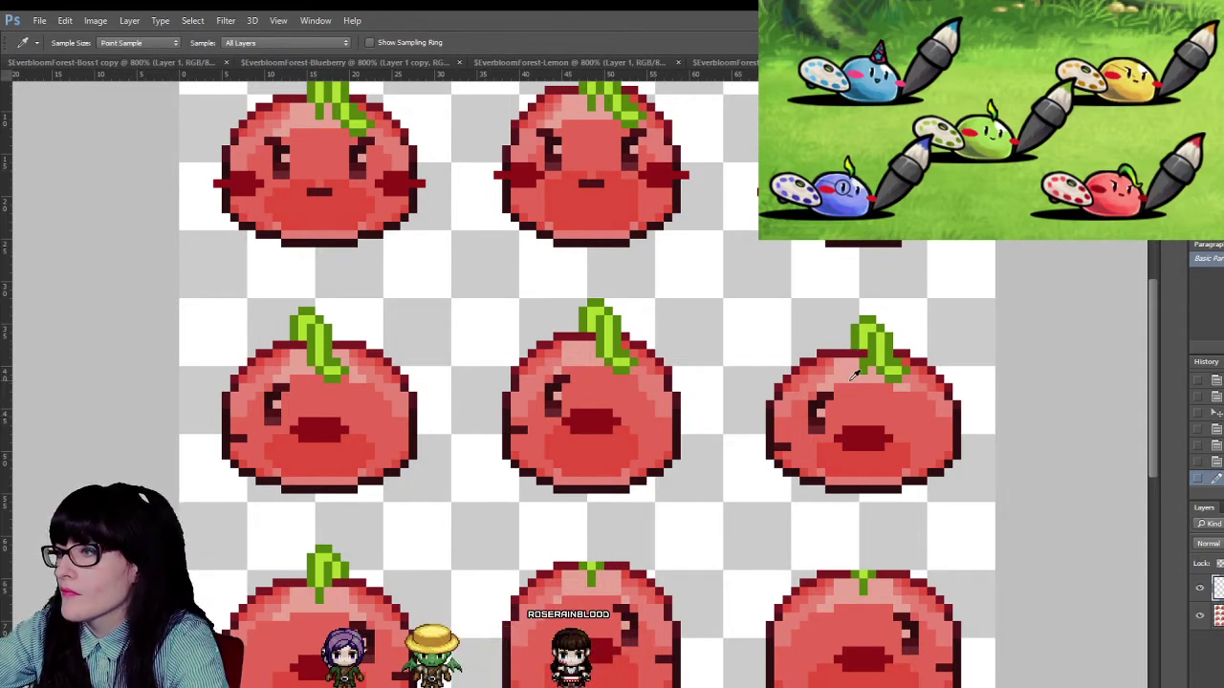
key(b)
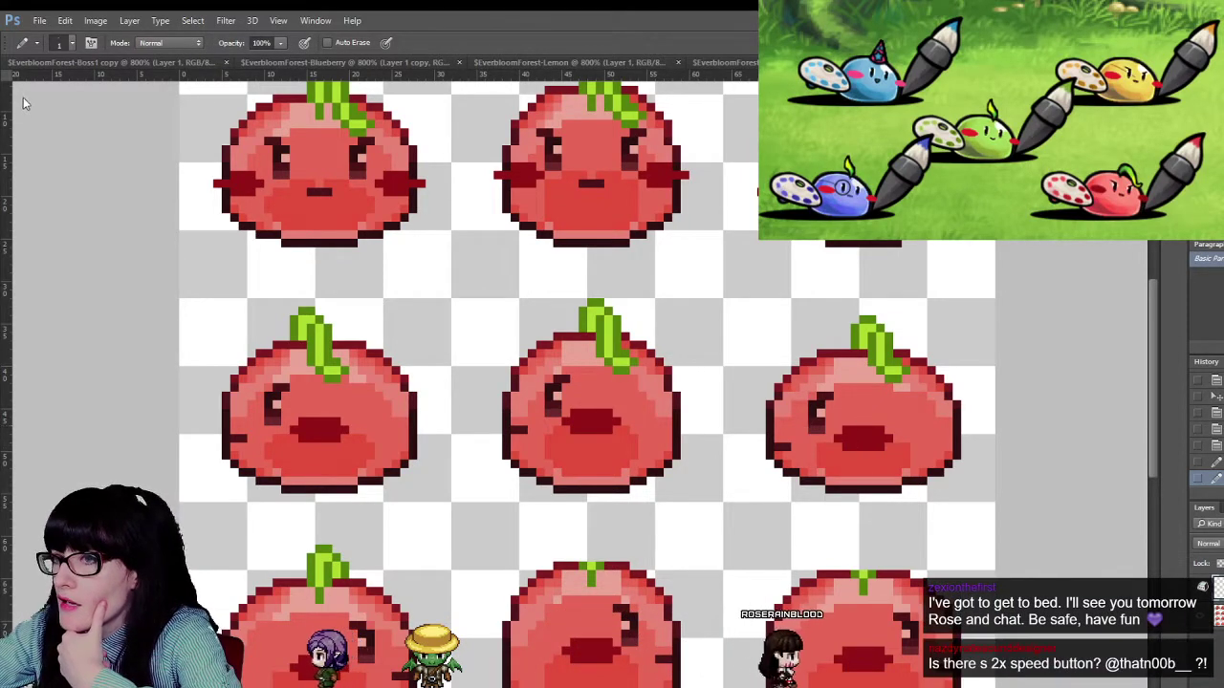
- Lower the third second-row tomato's leaf tip by one pixel and paint the missing green pixels joining it to the leaf
key(v)
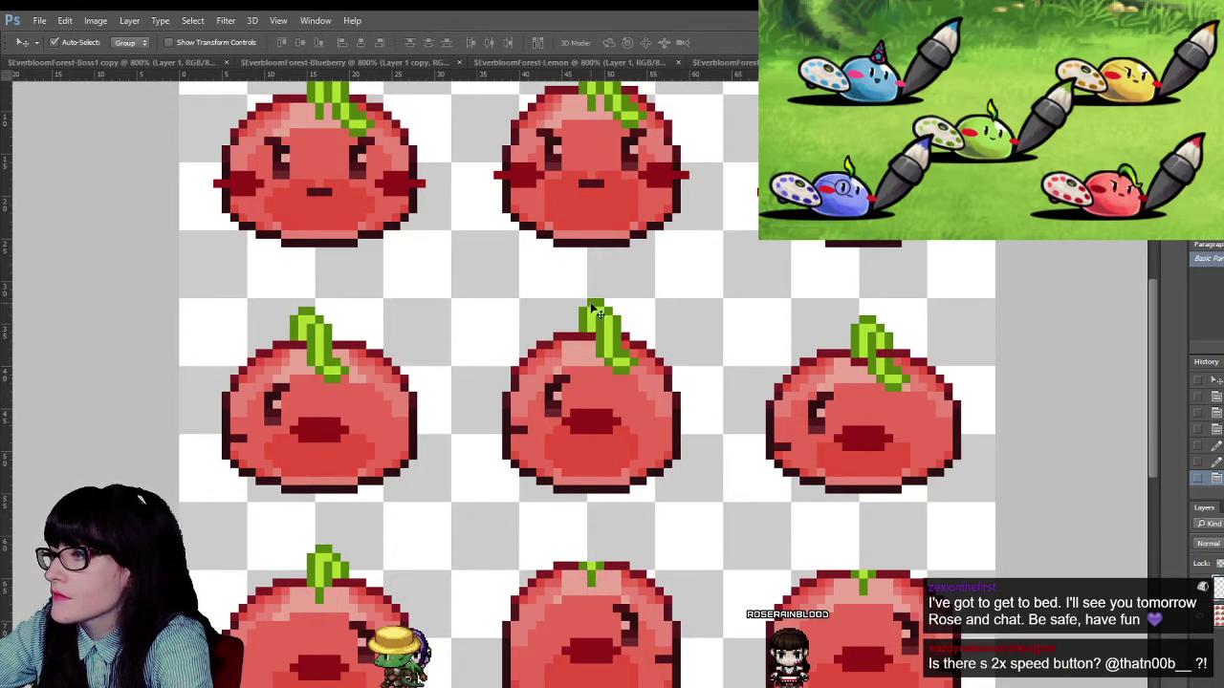
key(i)
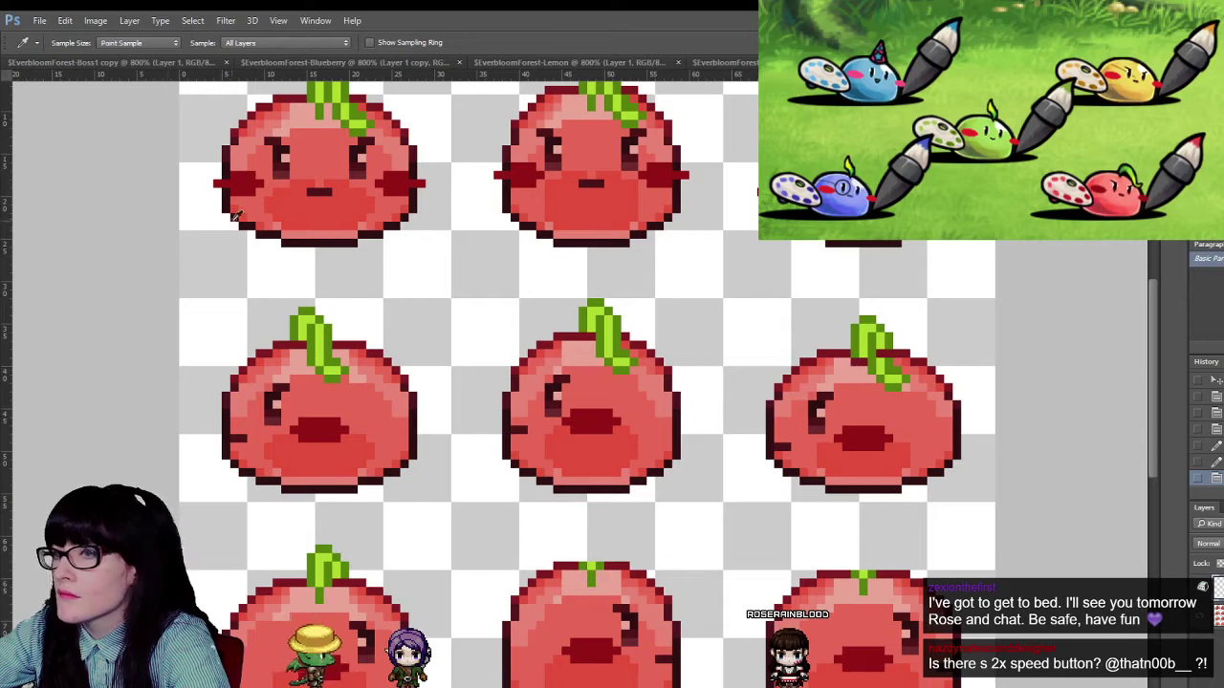
key(b)
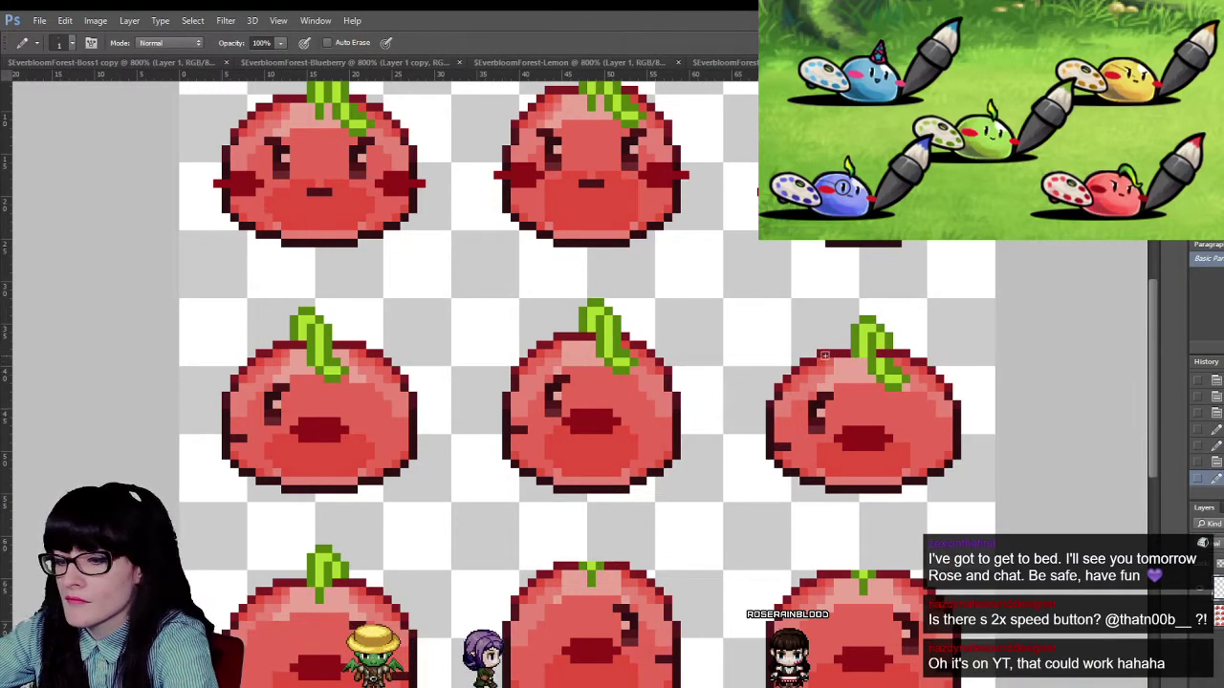
alt+click(836, 349)
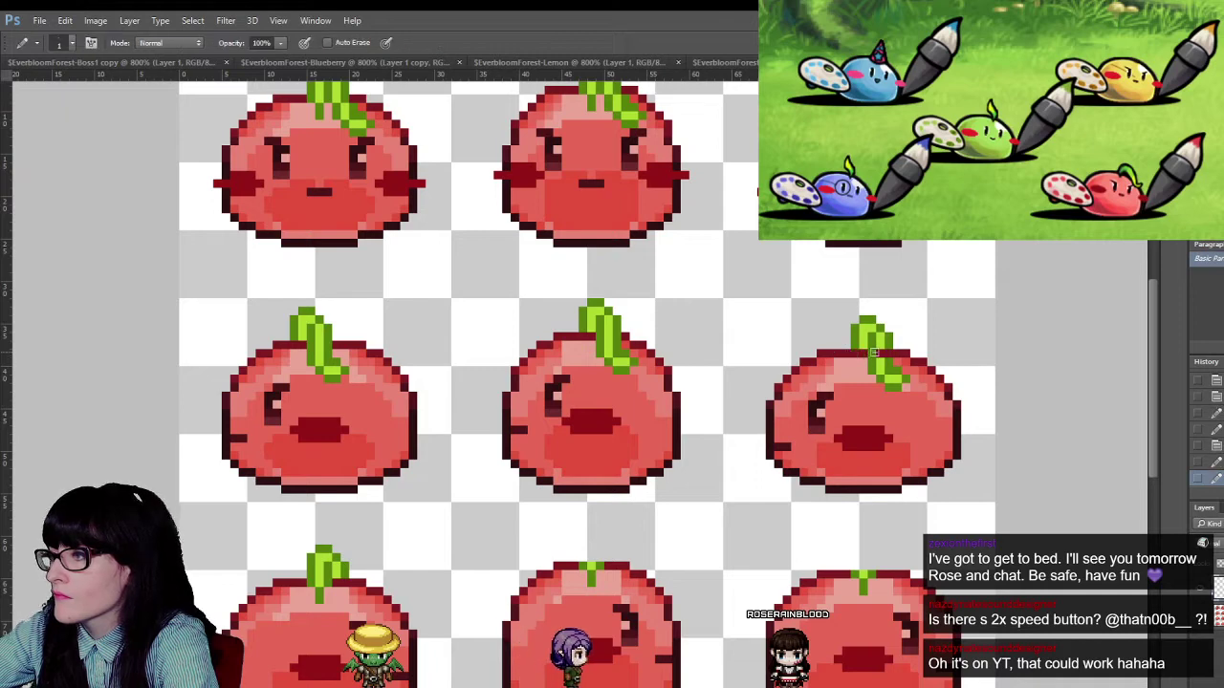
key(alt)
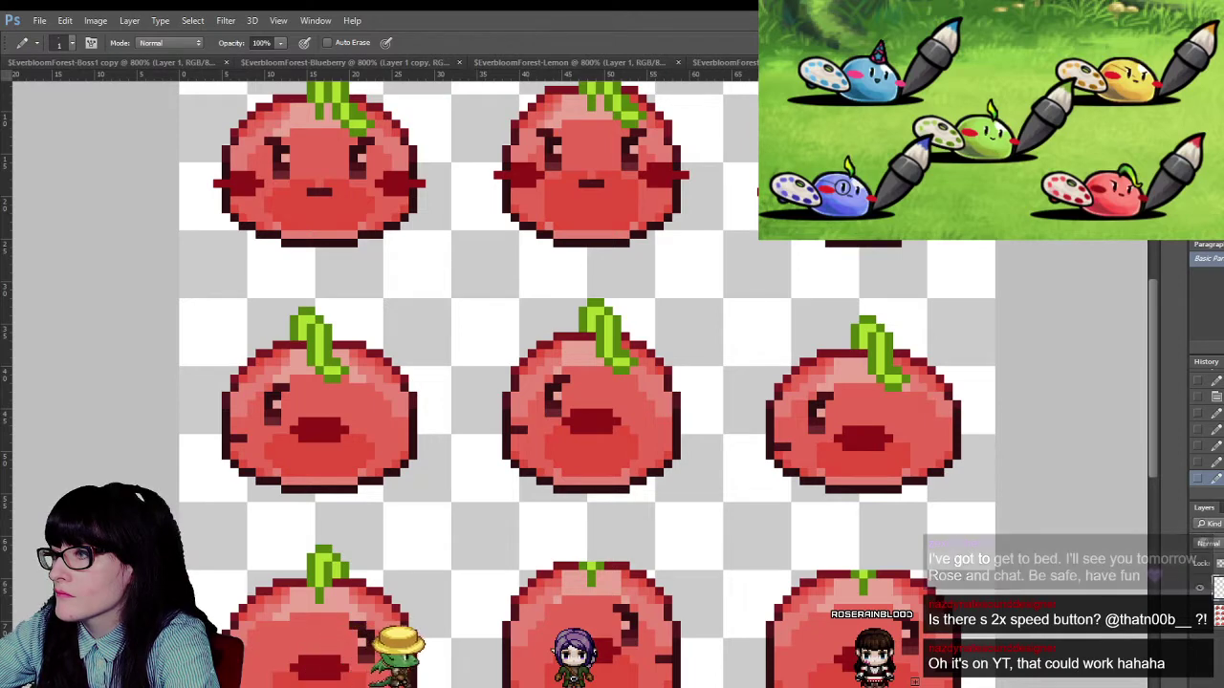
key(v)
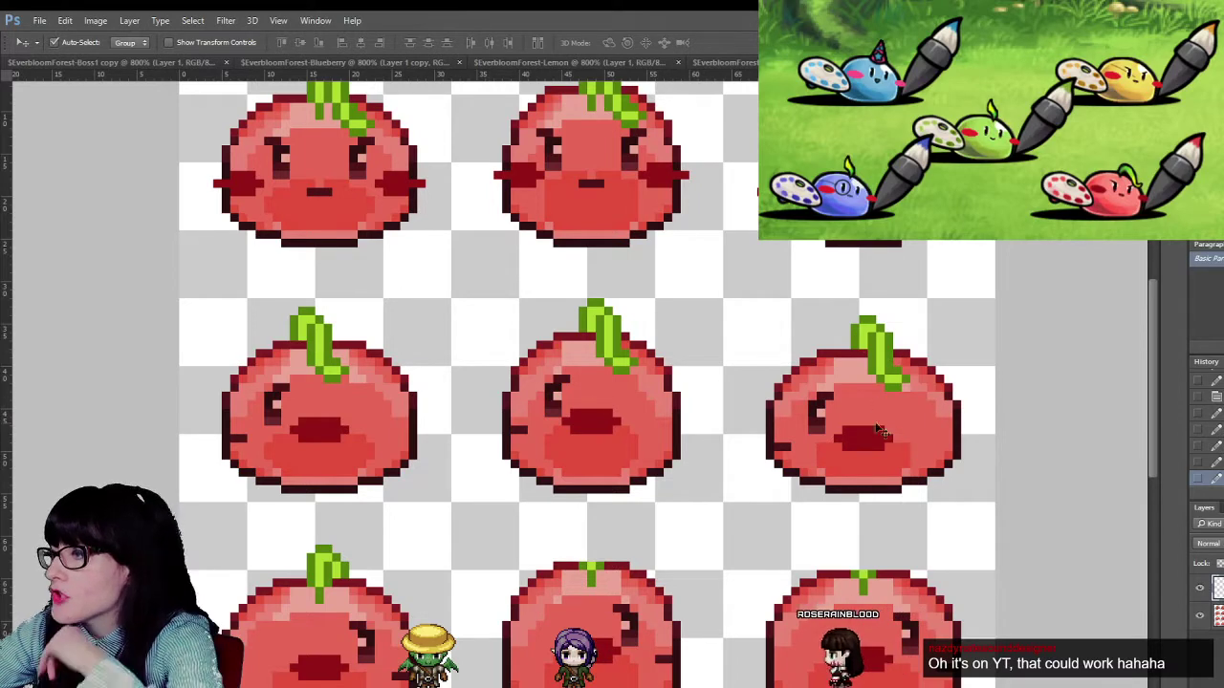
- Copy the curled leaf of the first third-row tomato onto the stem of the middle tomato in that row
scroll(880, 430, down, 2)
scroll(682, 423, down, 2)
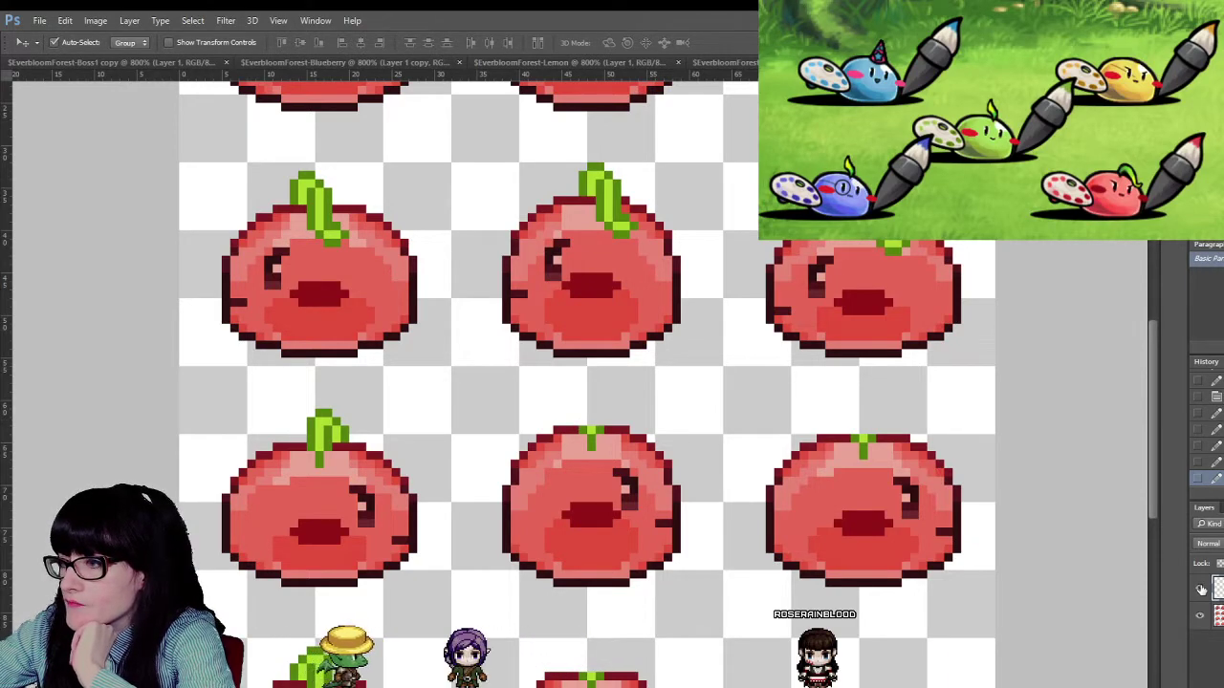
scroll(587, 382, up, 1)
key(m)
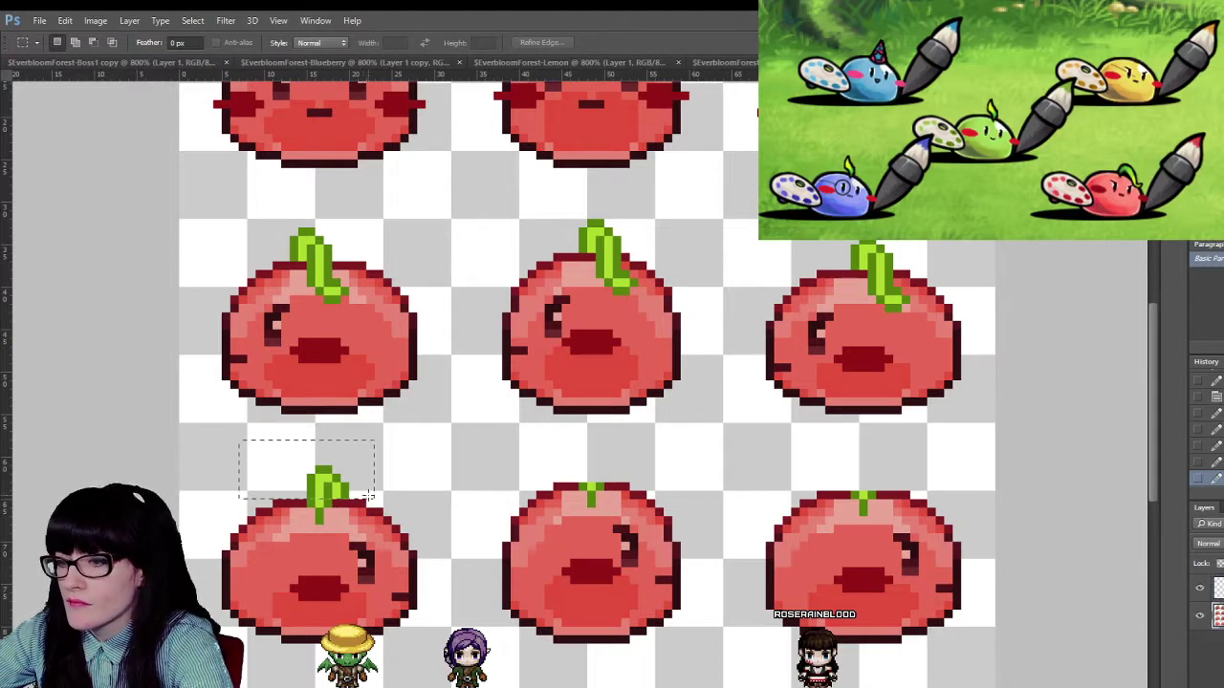
key(ctrl+j)
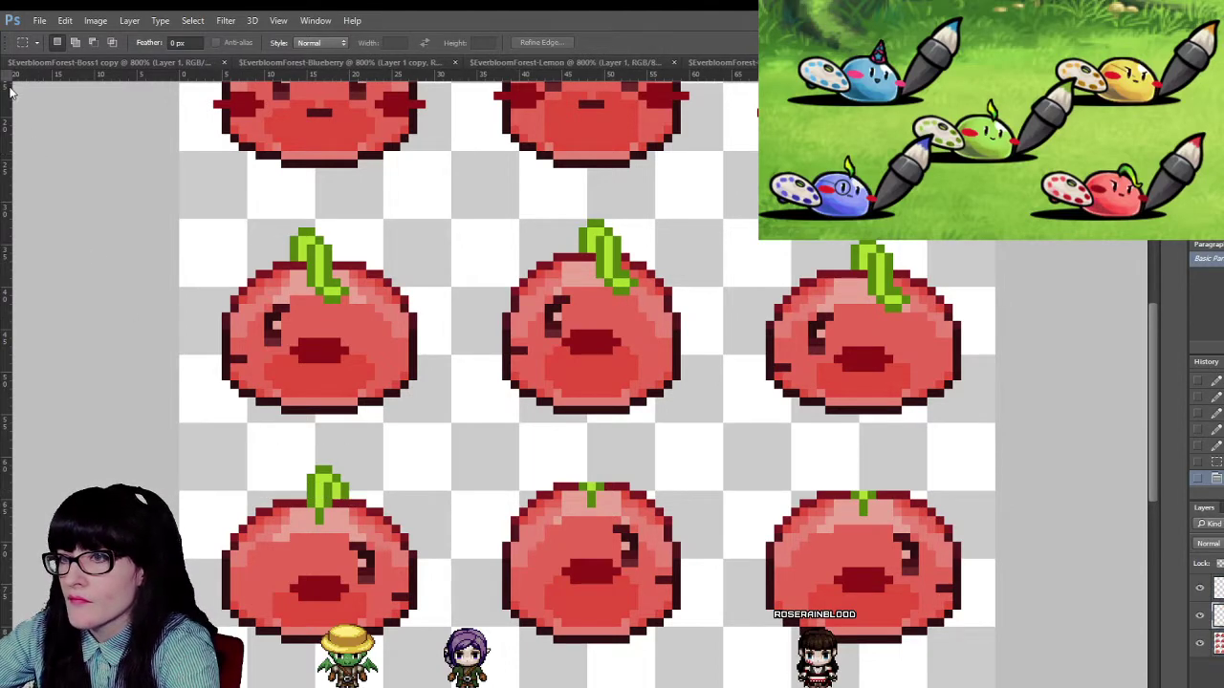
key(v)
drag(581, 483, 589, 482)
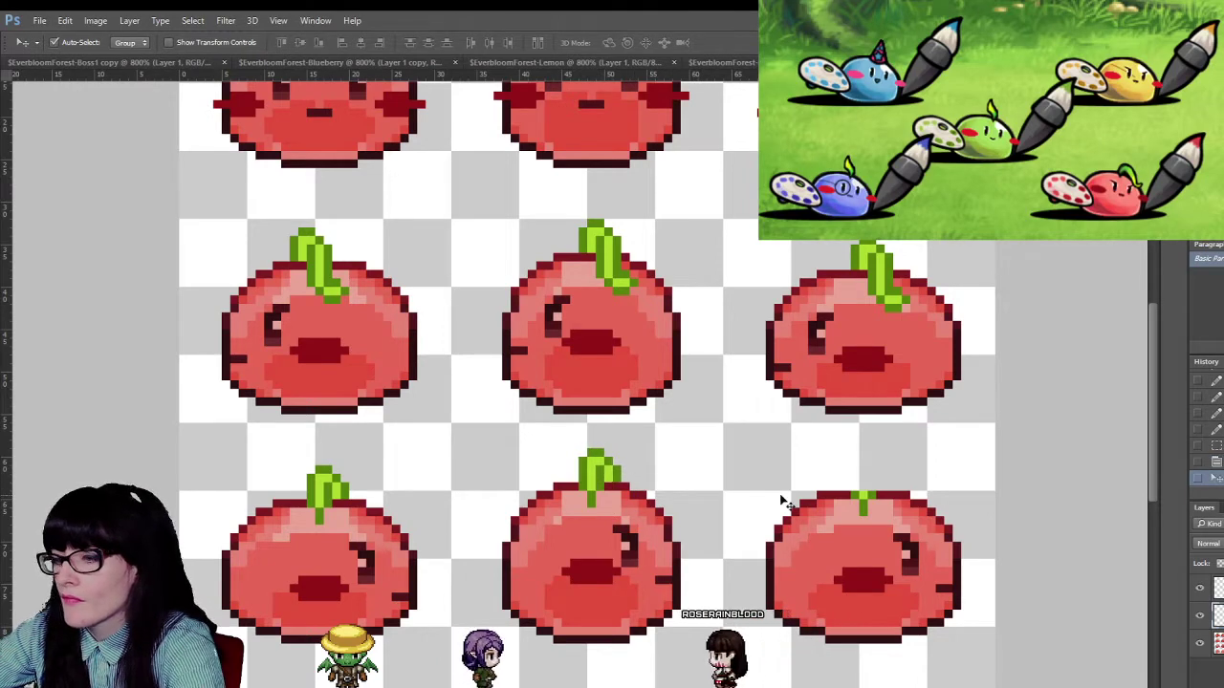
- Place another copy of the curled leaf above the third tomato in the third row
drag(323, 489, 366, 497)
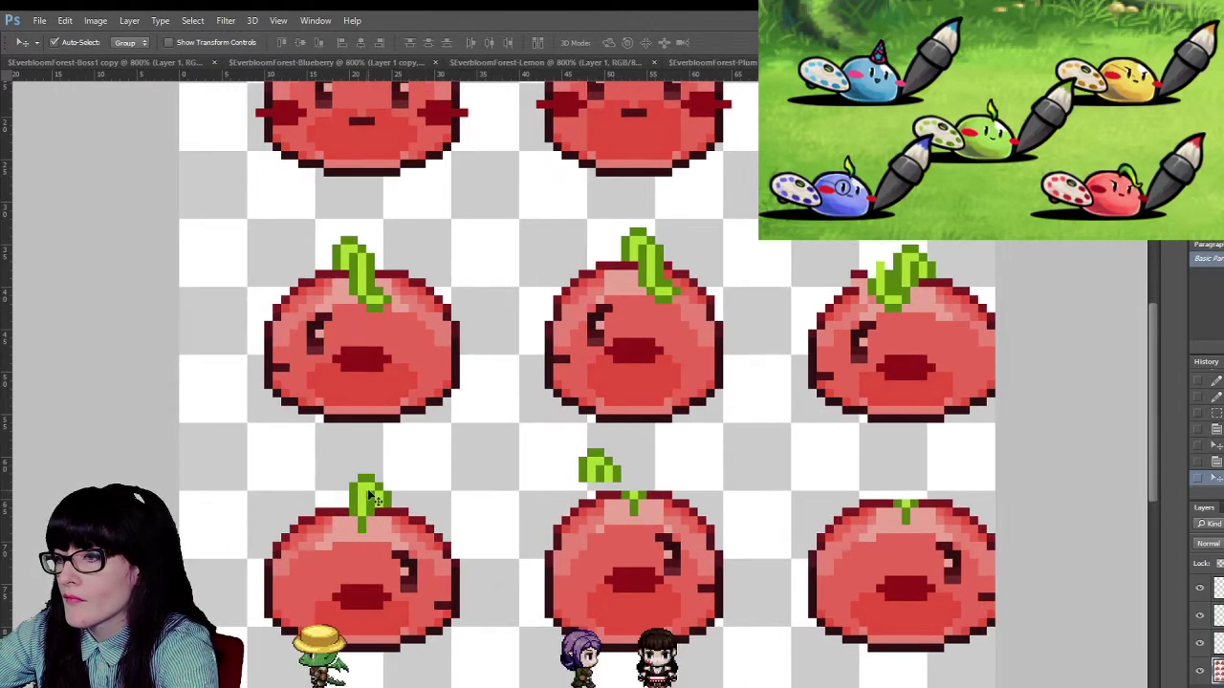
key(ctrl+z)
click(597, 466)
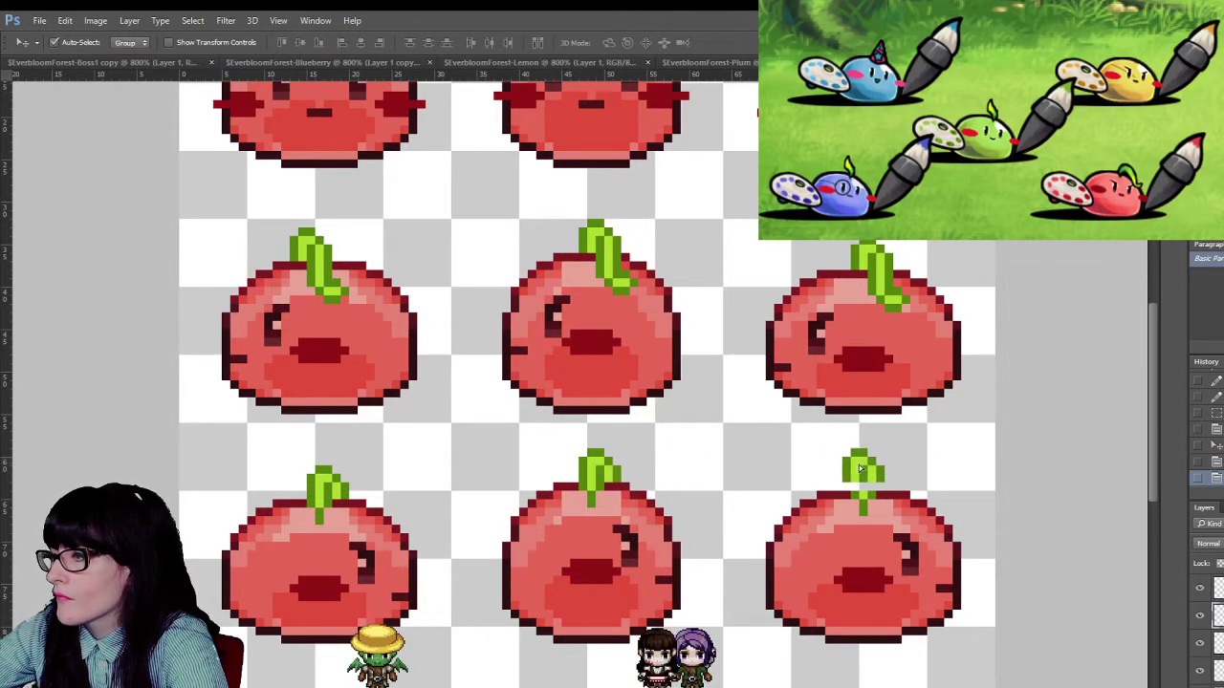
- Copy the leaf of the first bottom-row tomato onto the stem of the middle tomato in that row
scroll(596, 468, down, 5)
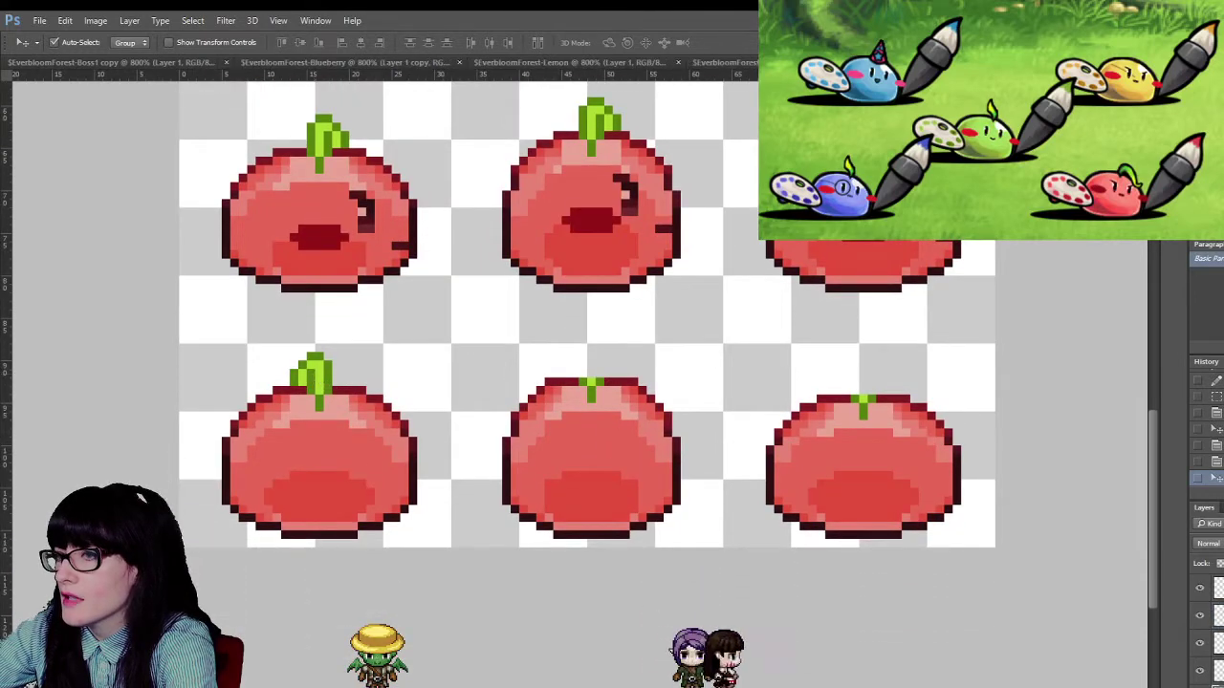
key(m)
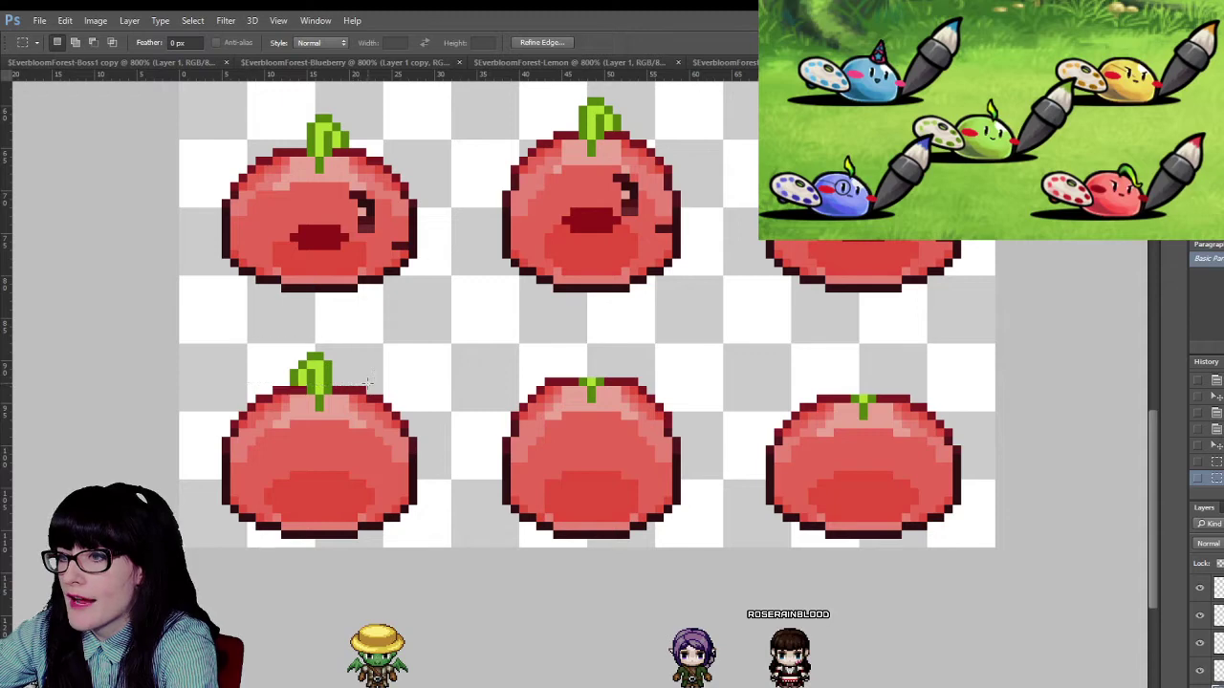
drag(367, 383, 239, 337)
scroll(365, 283, up, 3)
scroll(365, 283, down, 2)
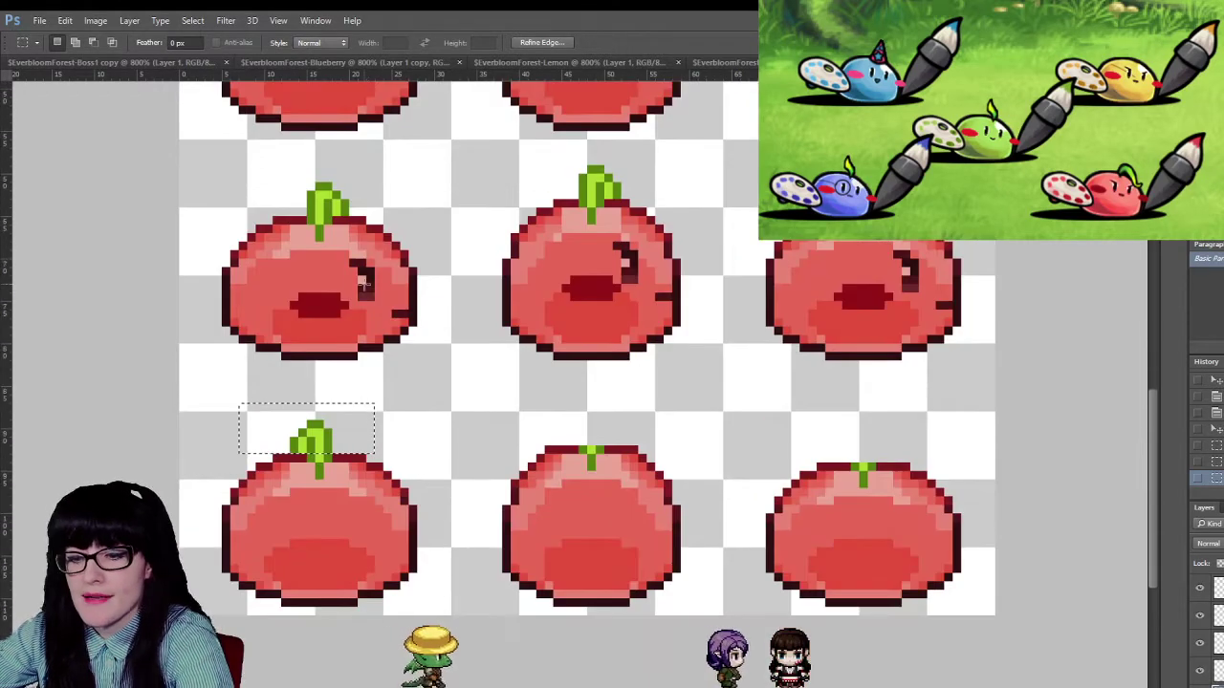
key(ctrl+d)
key(v)
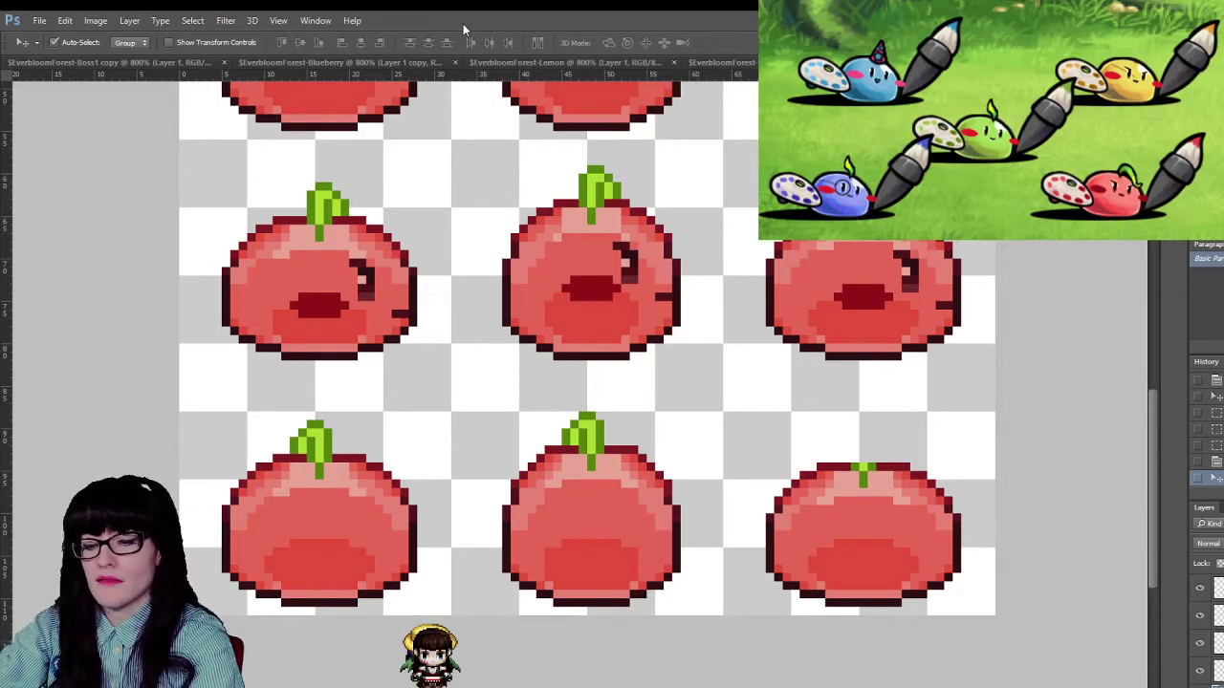
- Add a copy of the leaf to the third bottom-row tomato and nudge it until it lines up with the stem
drag(598, 424, 870, 456)
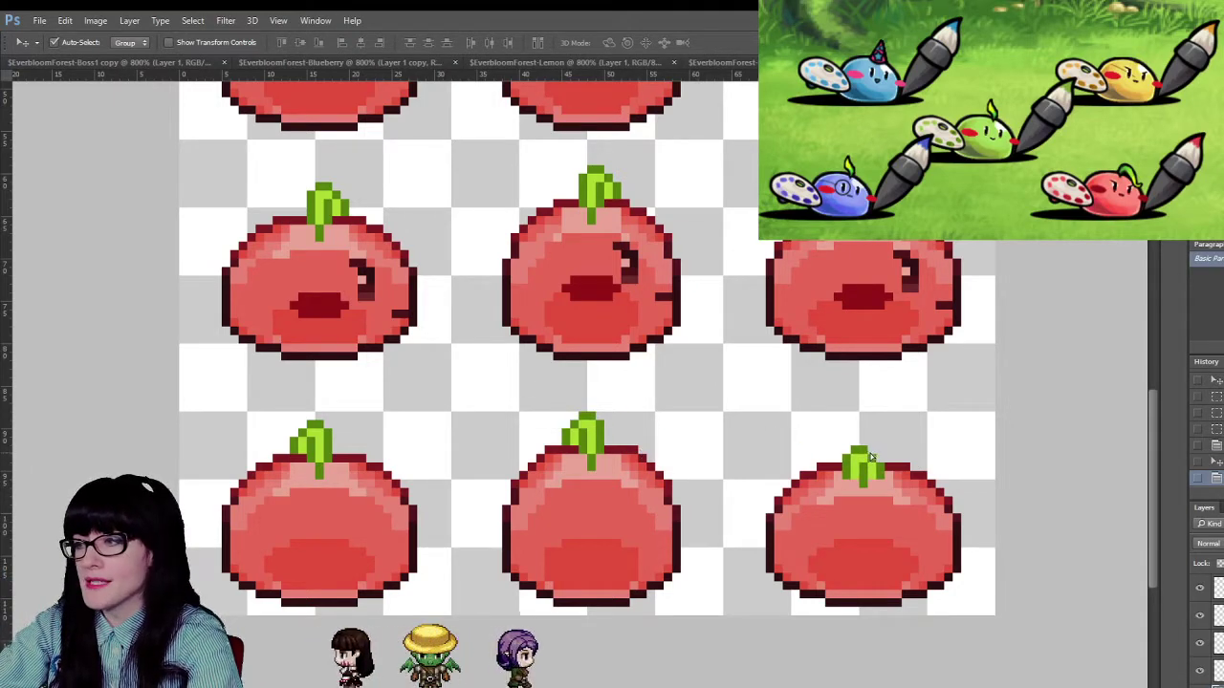
key(Up)
key(Up)
key(Left)
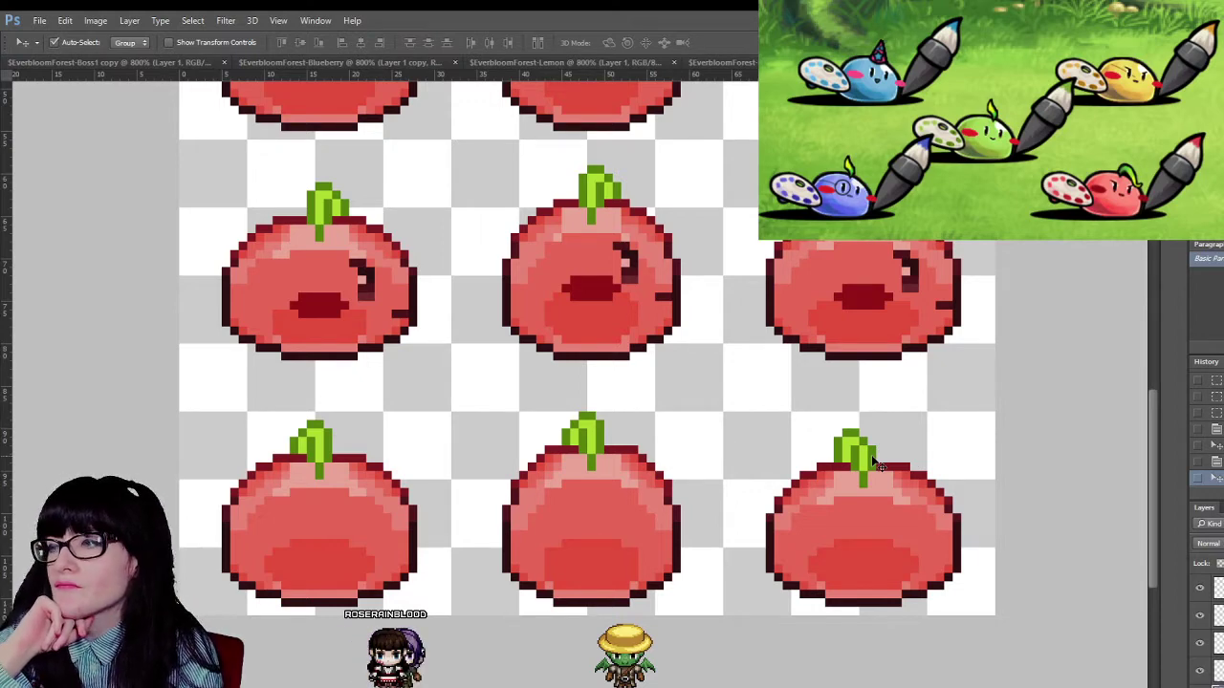
scroll(878, 465, up, 1)
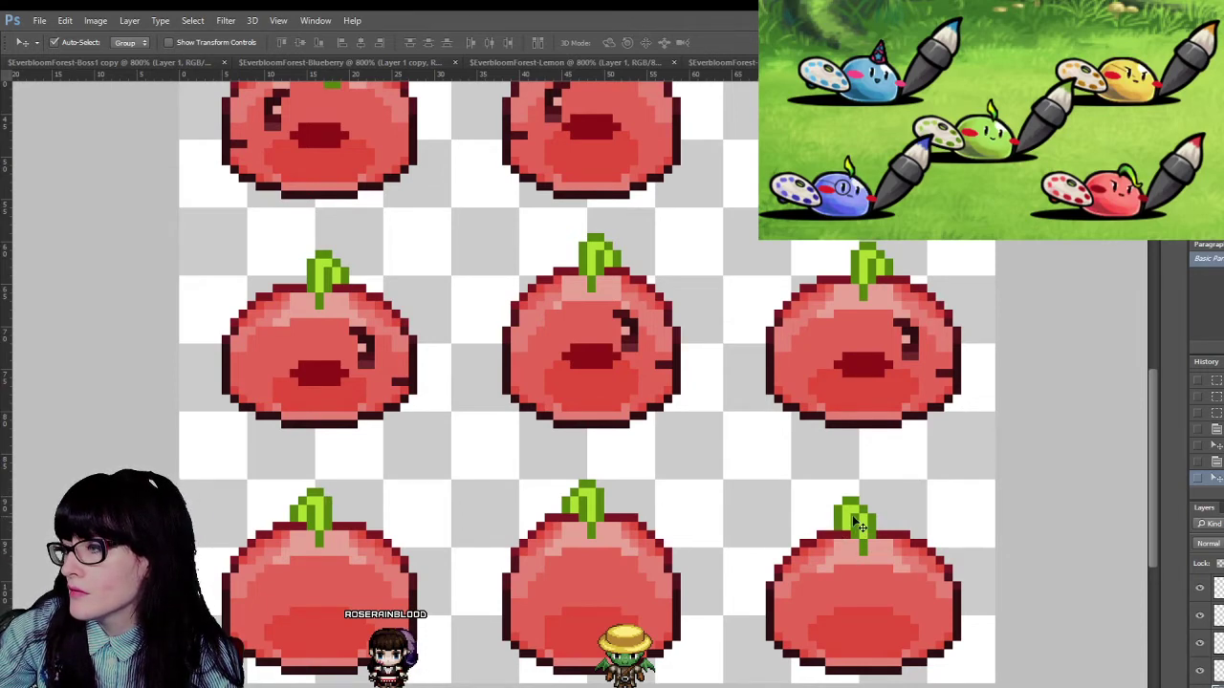
drag(853, 517, 850, 515)
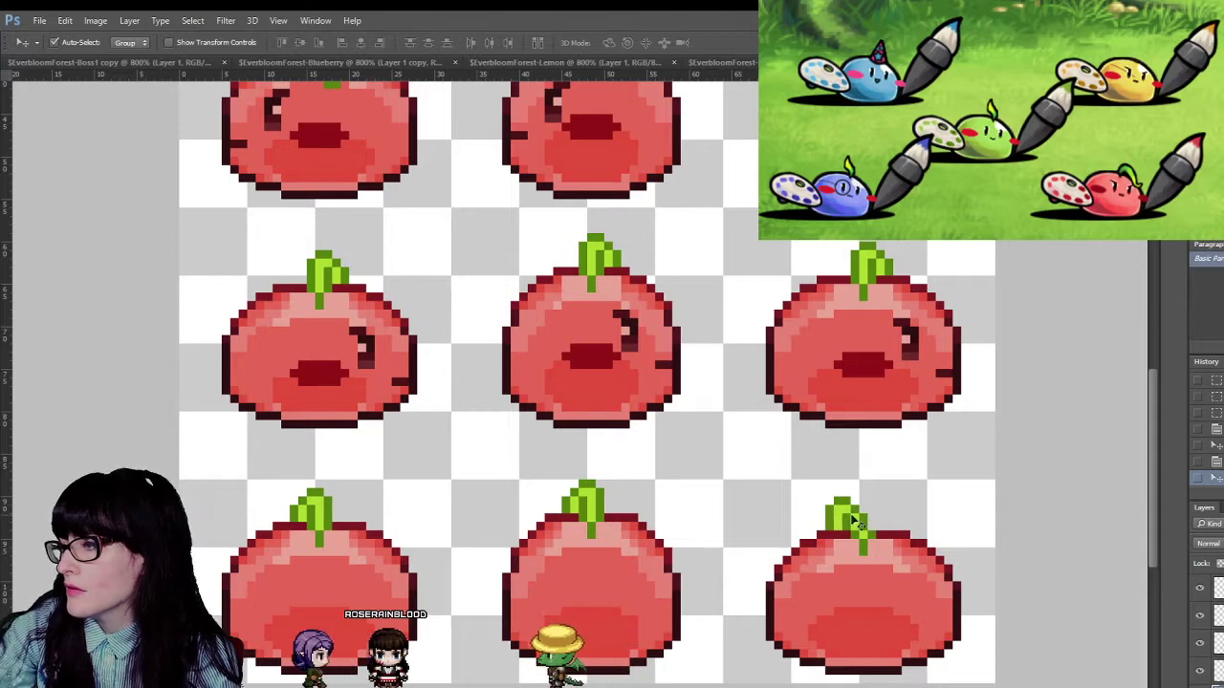
key(Right)
key(Right)
key(Right)
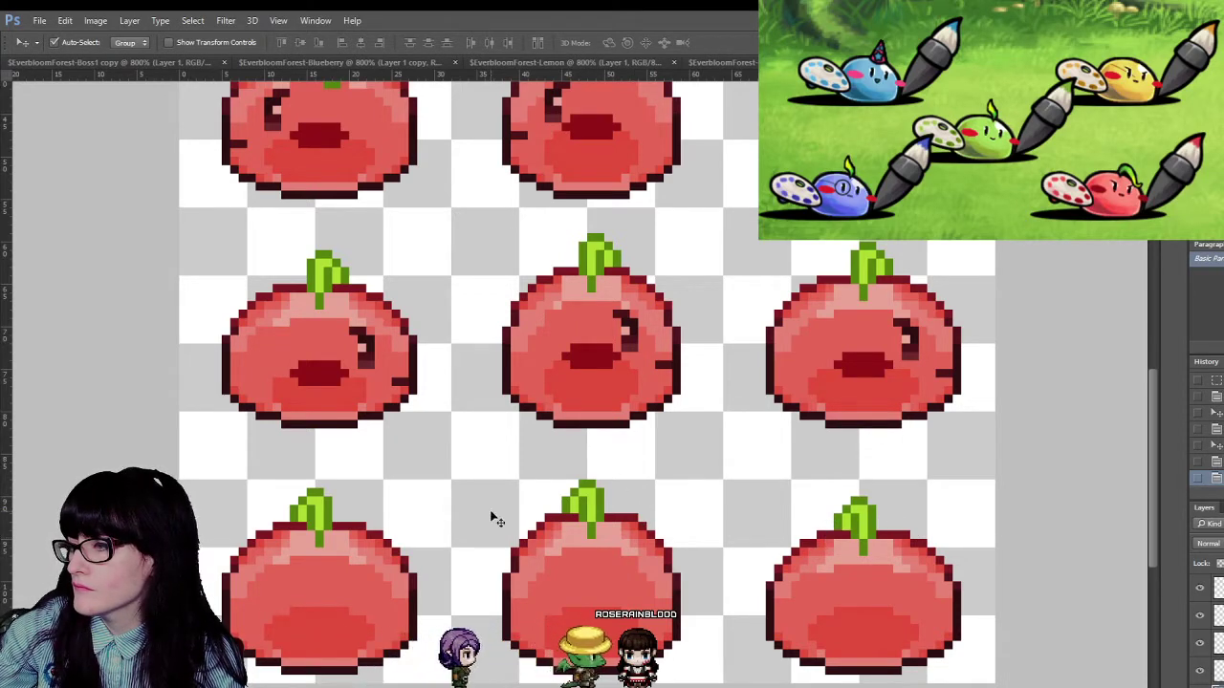
- Review the leaves across the whole tomato sheet and merge all visible layers into one
scroll(402, 494, up, 2)
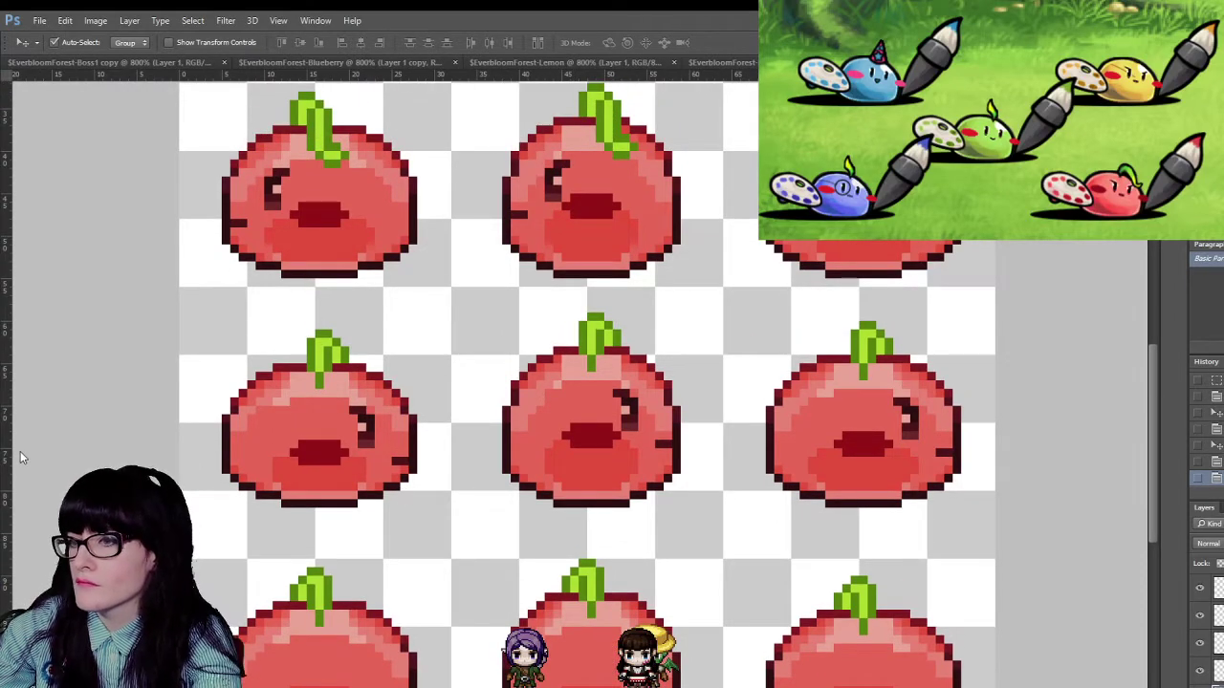
key(z)
key(ctrl+minus)
key(ctrl+minus)
key(ctrl+minus)
key(ctrl+minus)
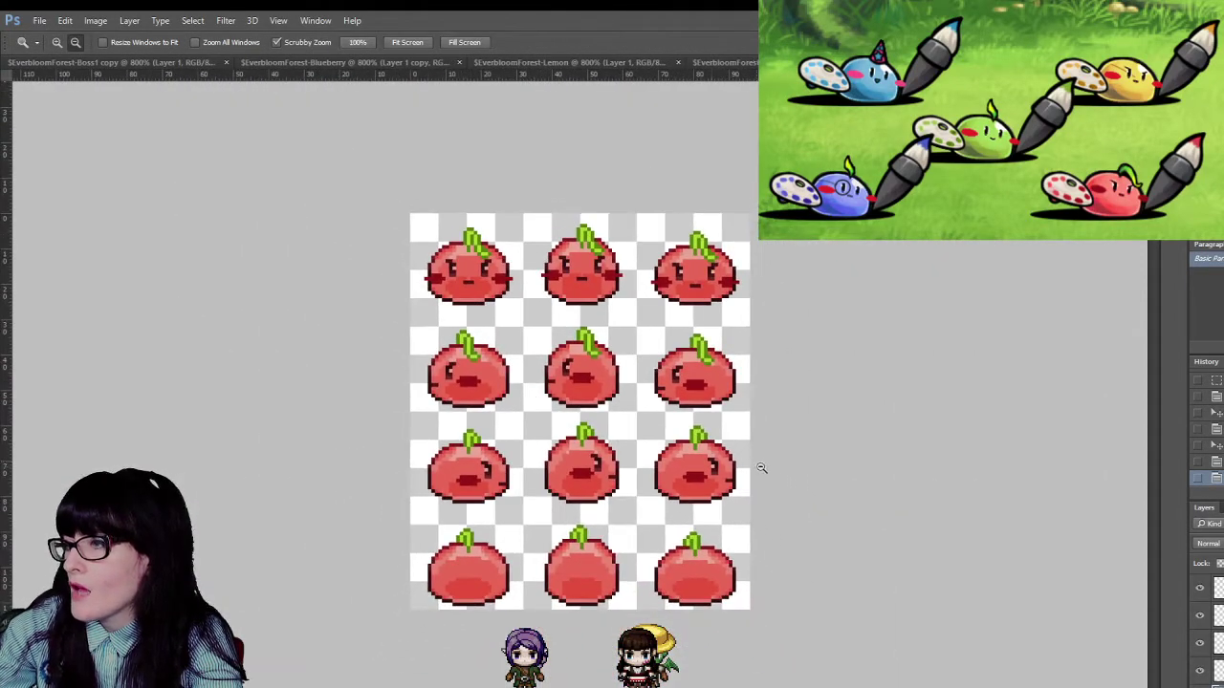
mouse_move(599, 355)
mouse_down()
mouse_move(559, 363)
mouse_move(614, 373)
mouse_up()
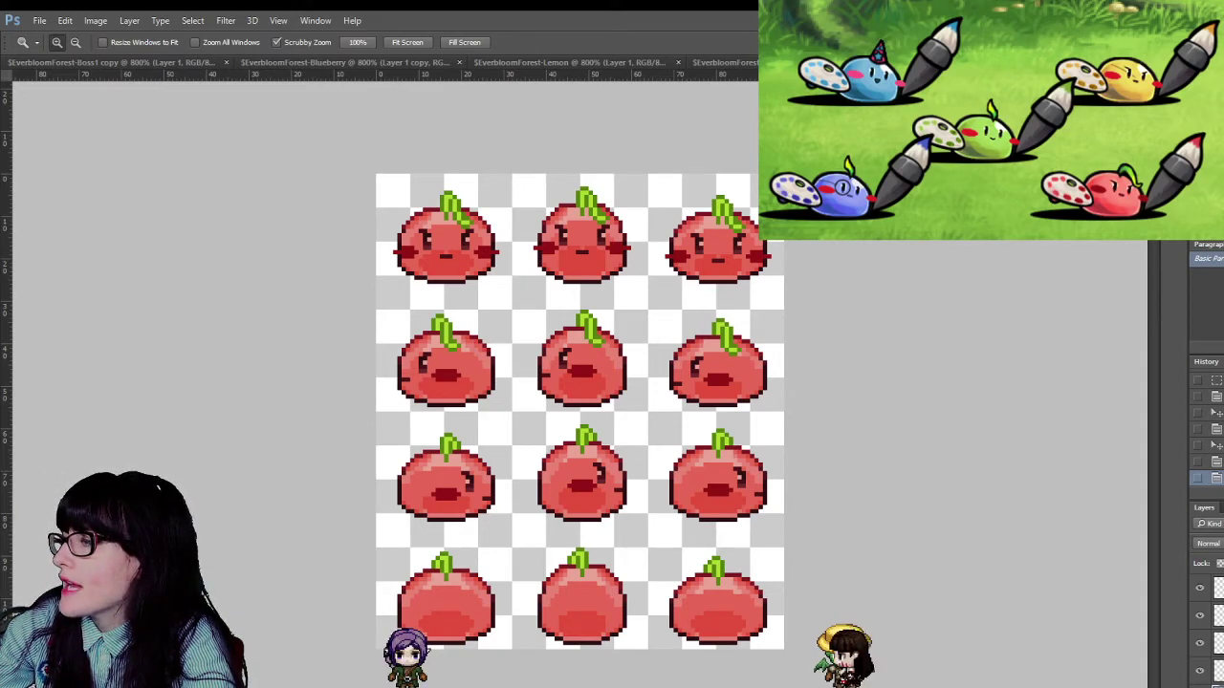
key(ctrl+shift+e)
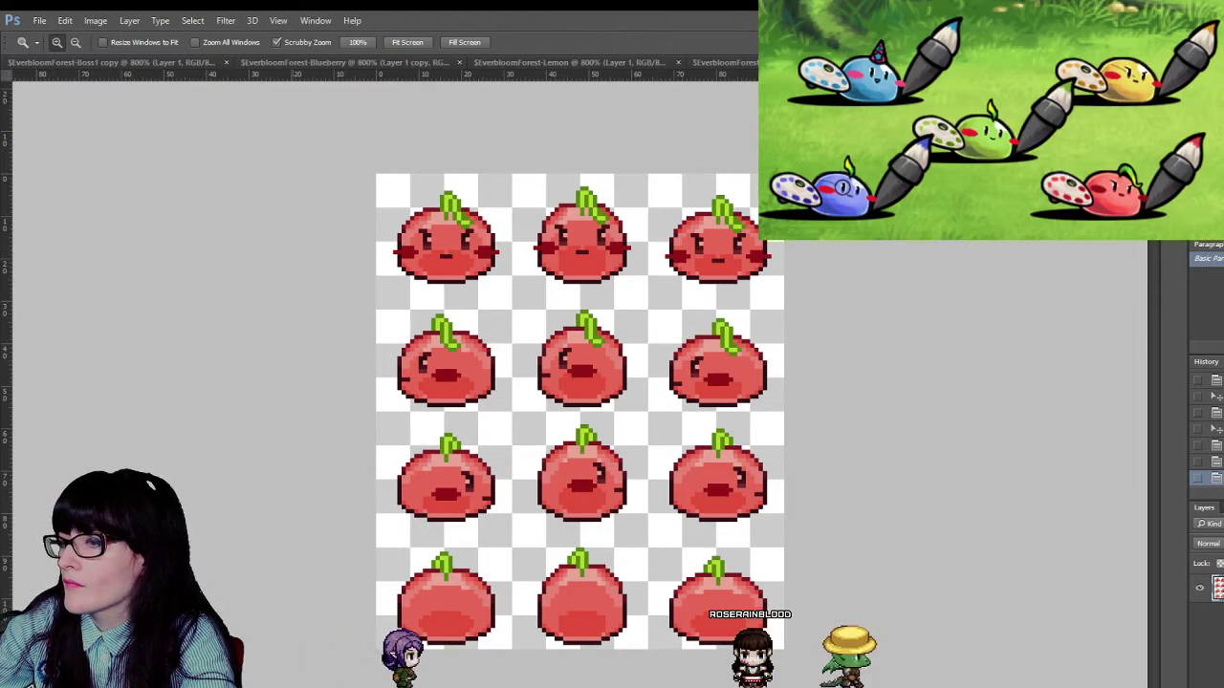
- Switch to RPG Maker, duplicate the yellow slime event to the tile on the easel's other side and give it the tomato sprite
key(alt+Tab)
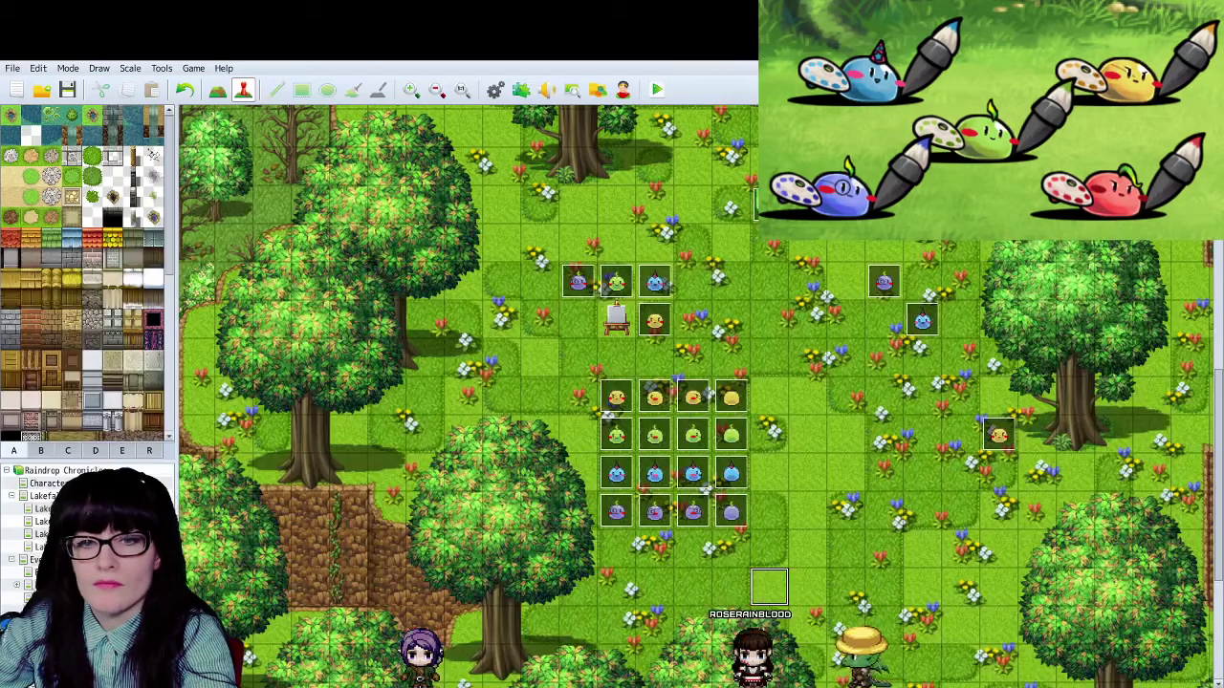
click(655, 320)
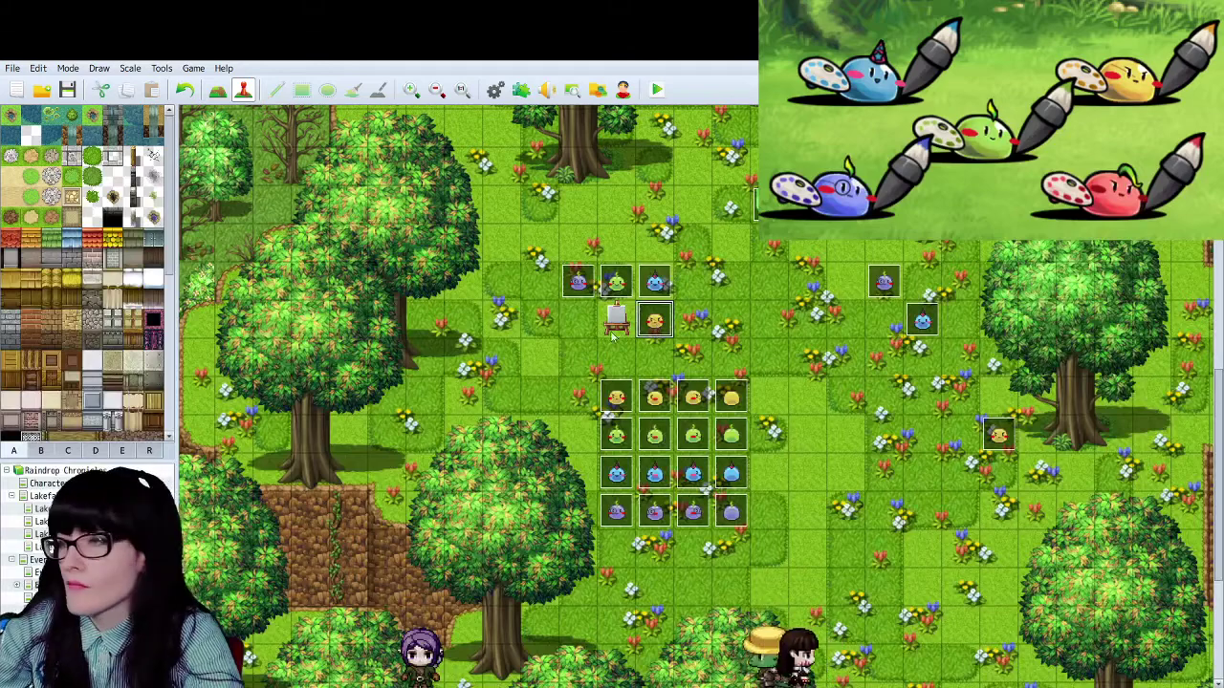
double_click(614, 330)
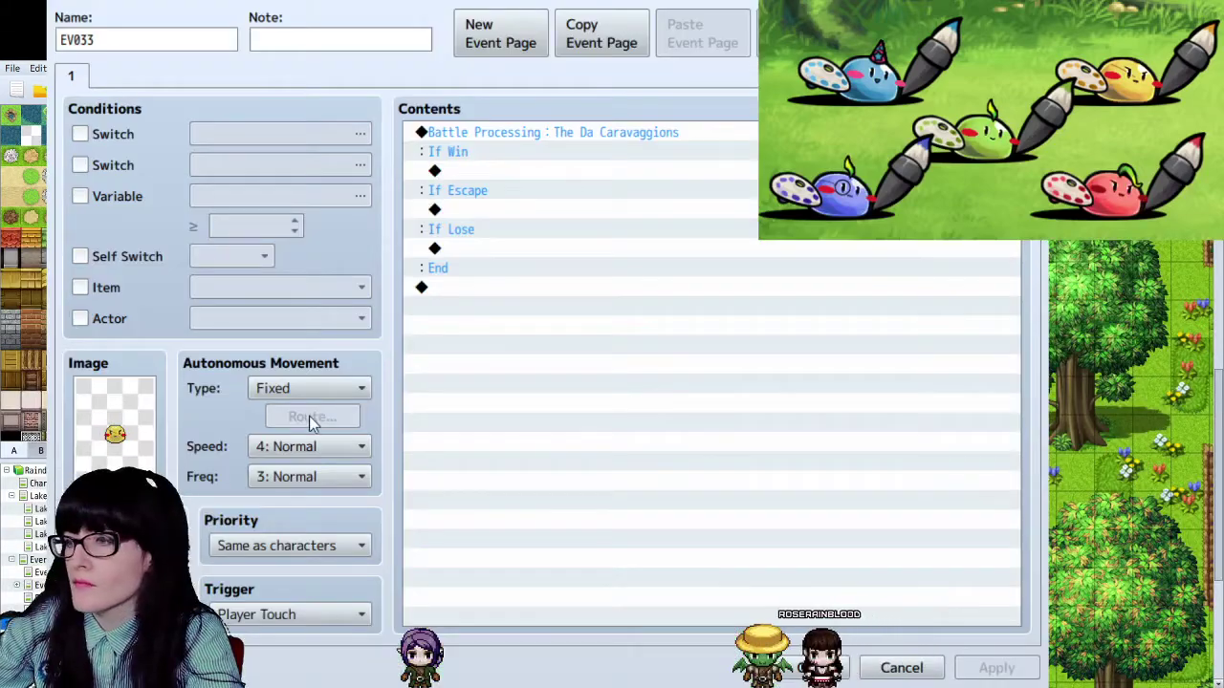
key(Escape)
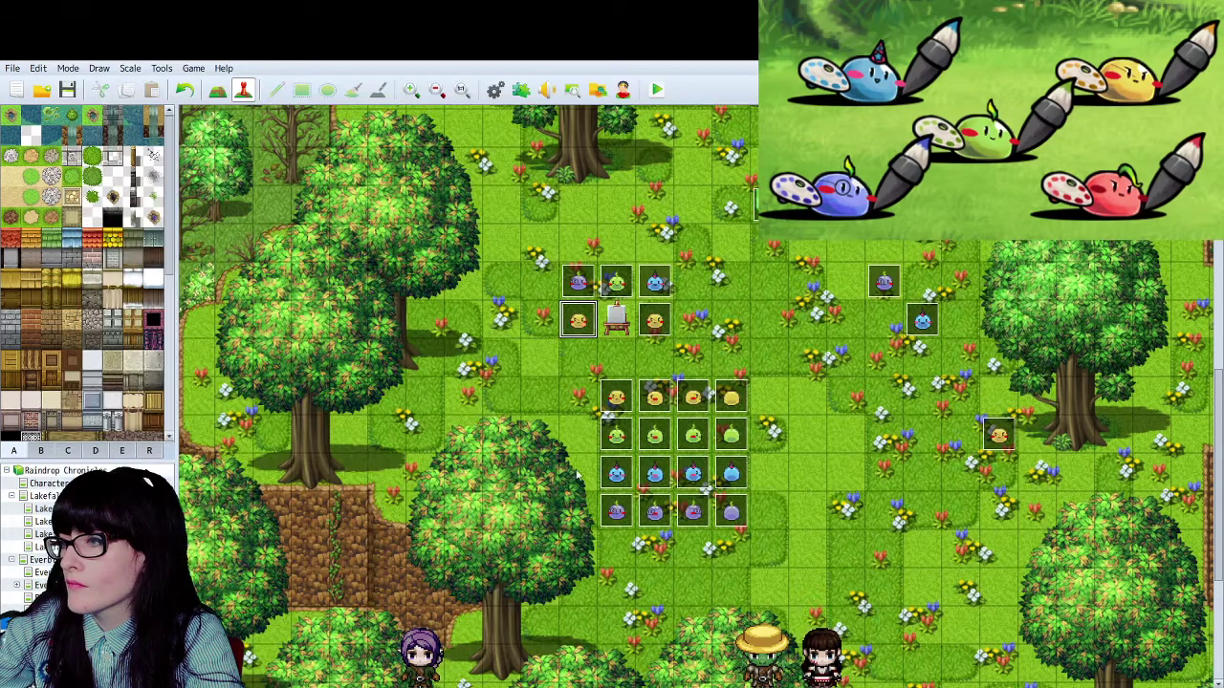
- Paste a copy of the tomato slime event on the grass three tiles west of the separate yellow slime near the large tree
click(915, 440)
click(884, 435)
key(ctrl+v)
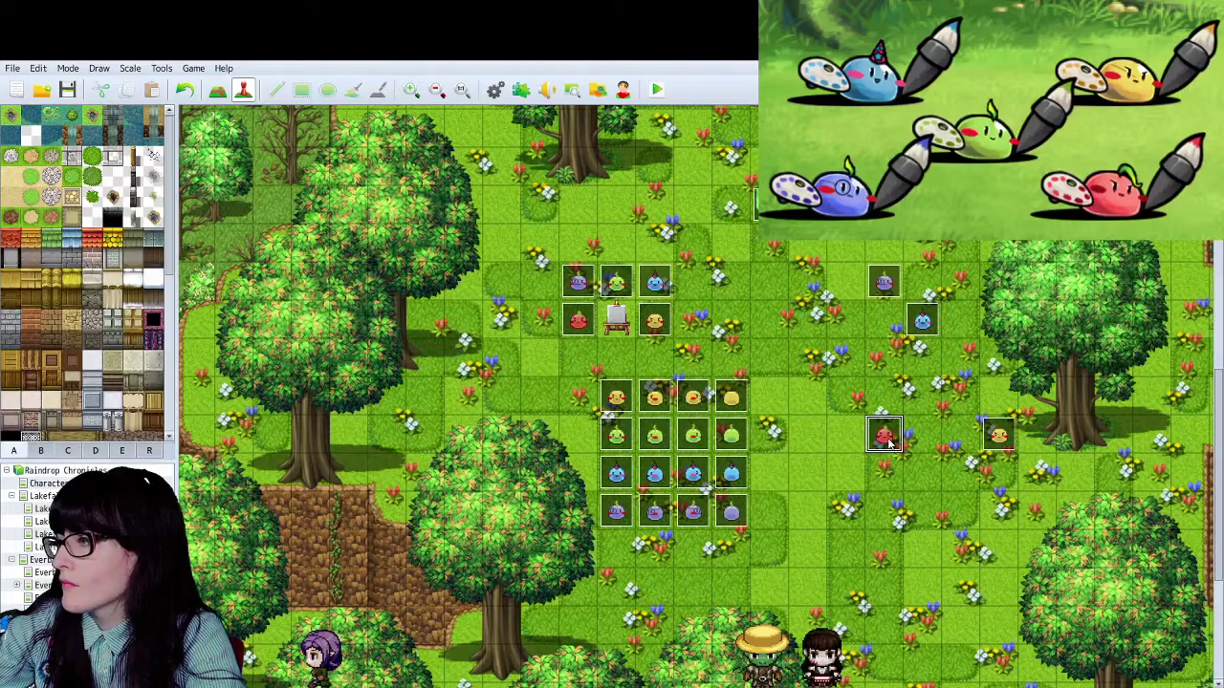
- Change the autonomous movement type of the tomato slime near the large tree, and reposition the tomato and yellow slimes there by one tile
key(Return)
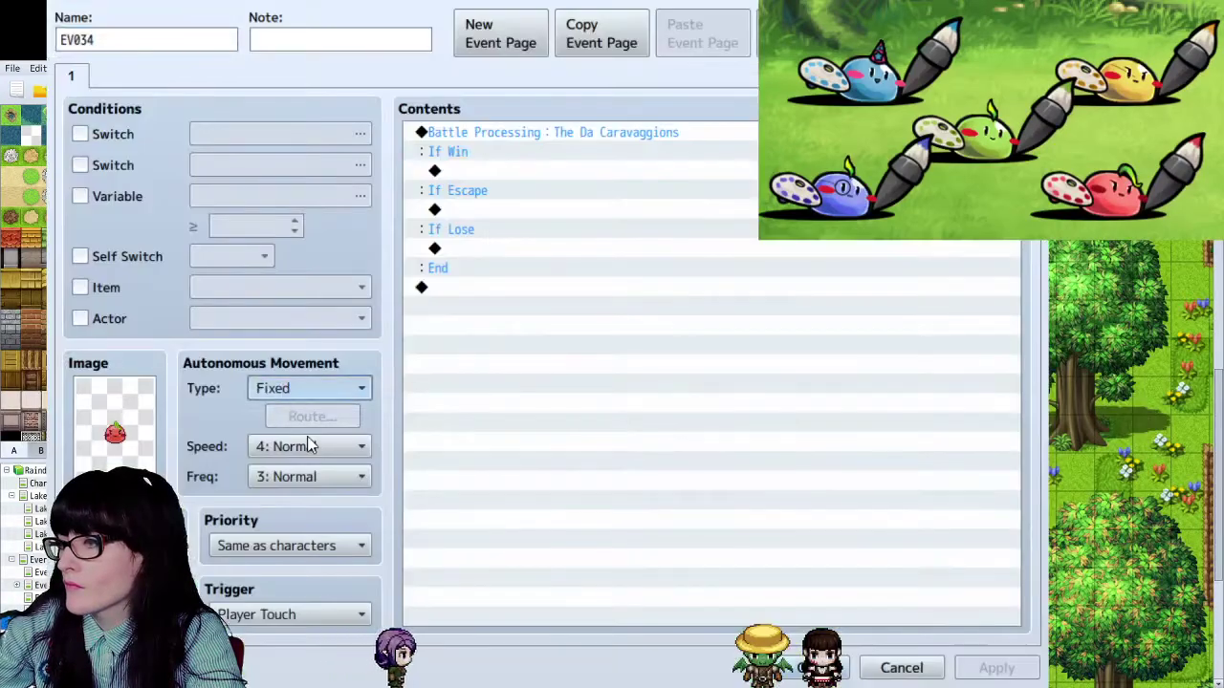
key(Down)
click(799, 673)
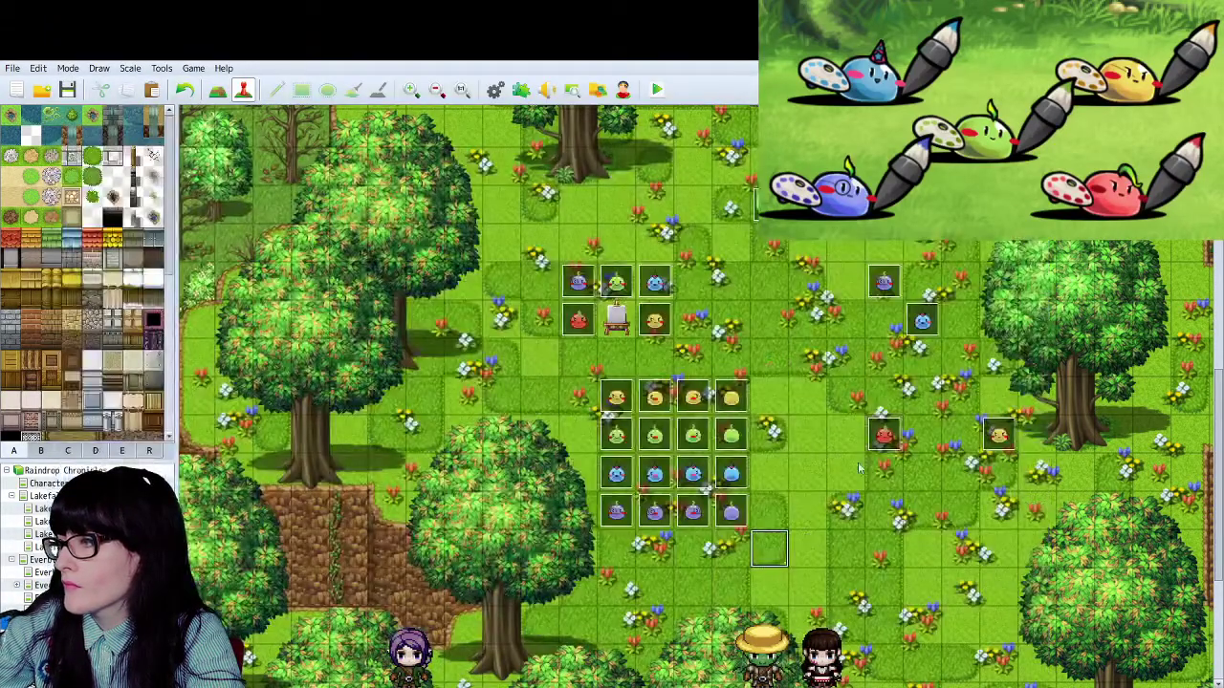
click(915, 323)
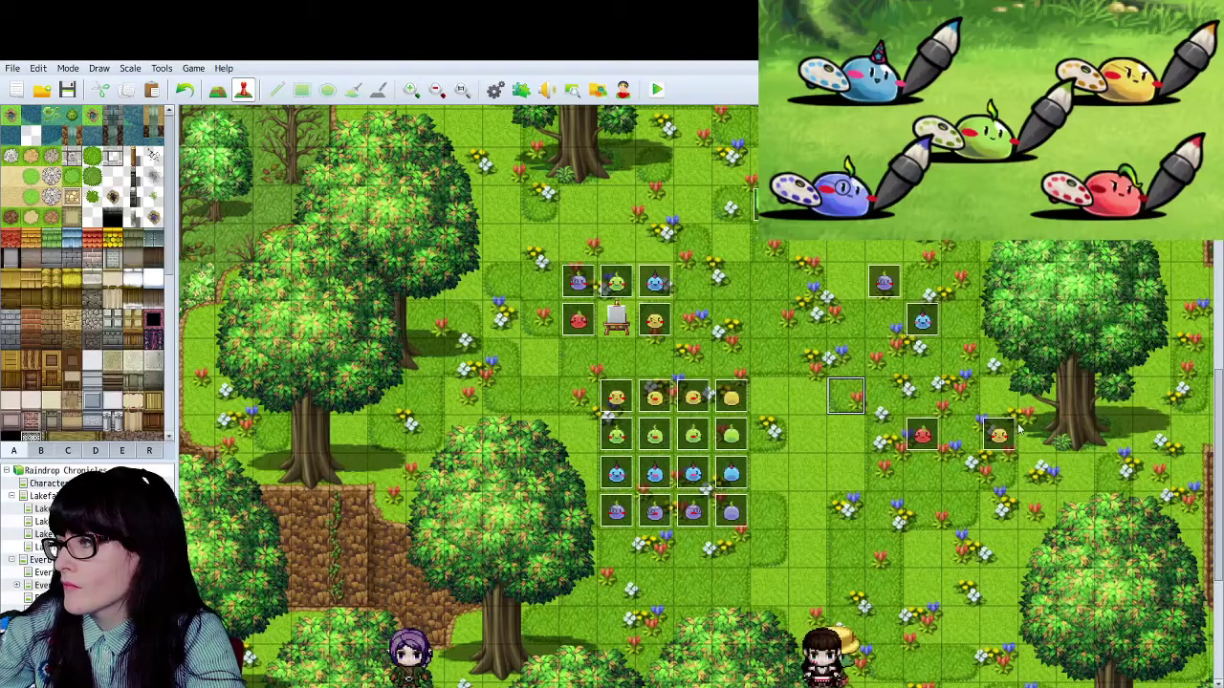
- Duplicate the four purple slime events of the lowest grid row into a new row directly beneath them
click(627, 546)
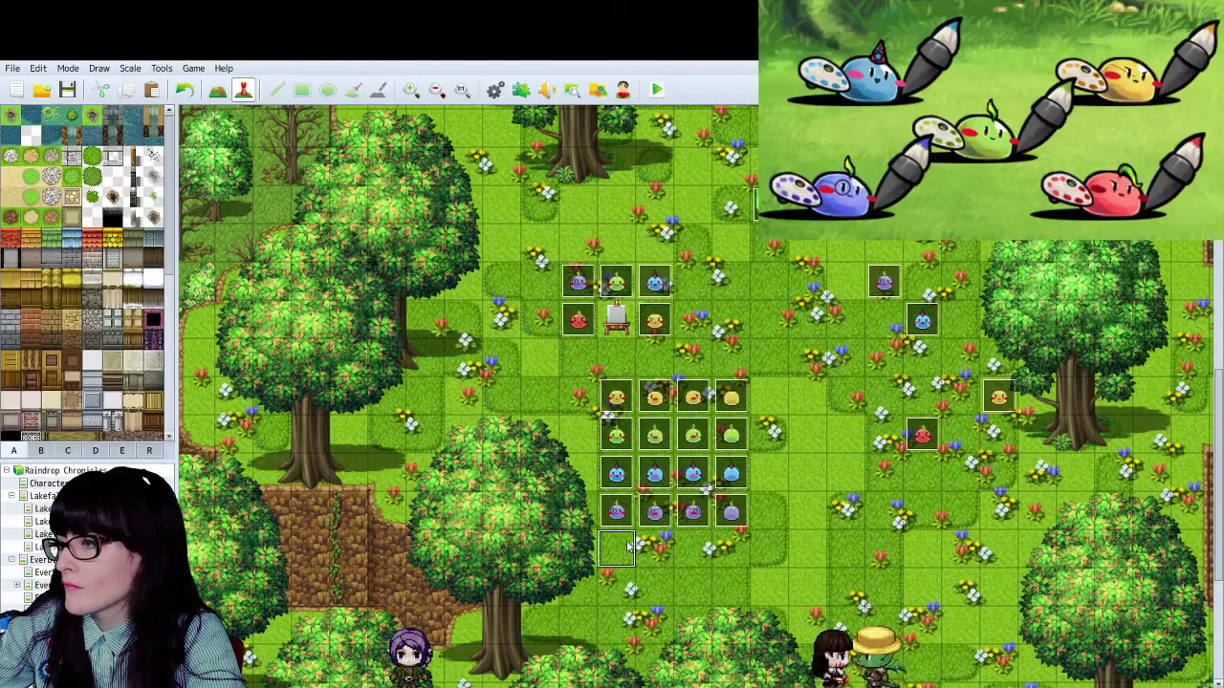
key(ctrl+v)
click(656, 547)
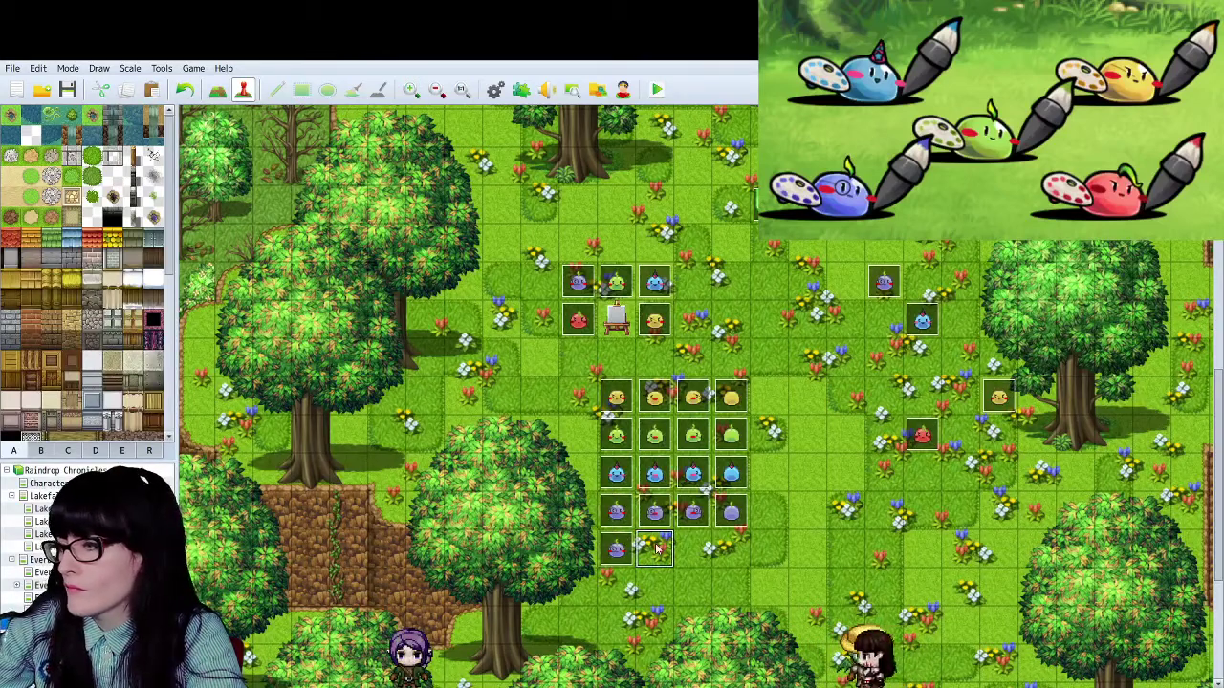
key(ctrl+v)
click(692, 550)
key(ctrl+v)
click(730, 550)
key(ctrl+v)
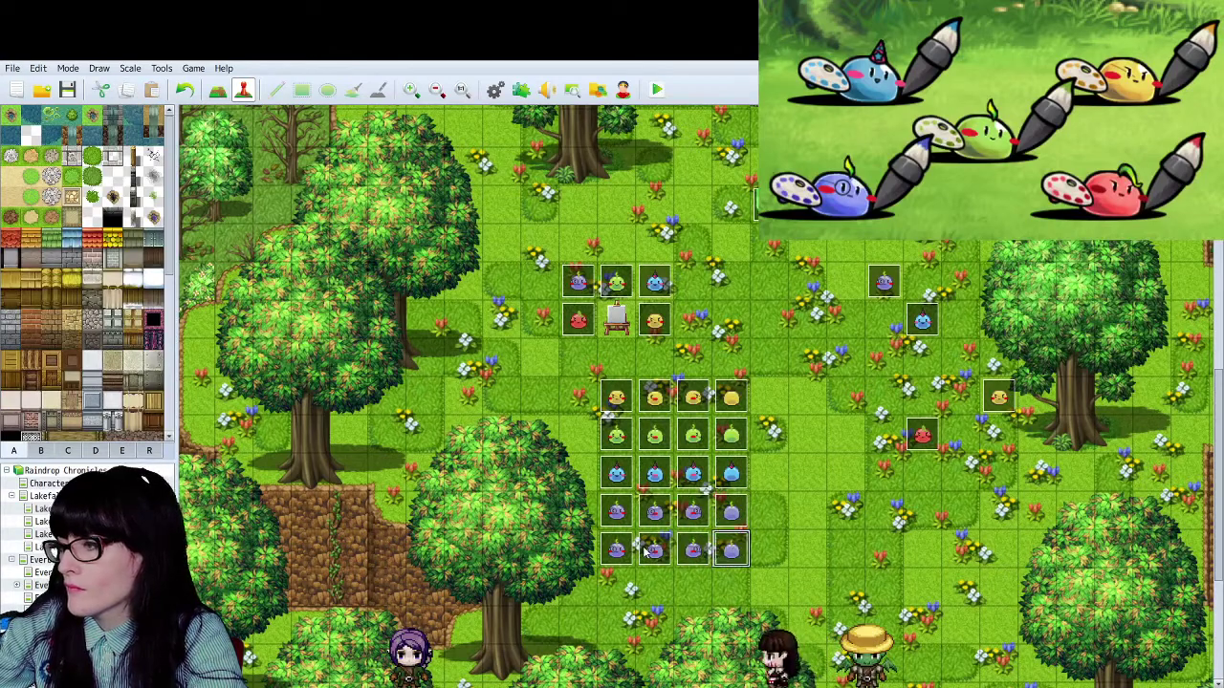
- Give the four duplicated slime events in the new lowest row the matching tomato sprites, one pose each
click(624, 547)
key(Return)
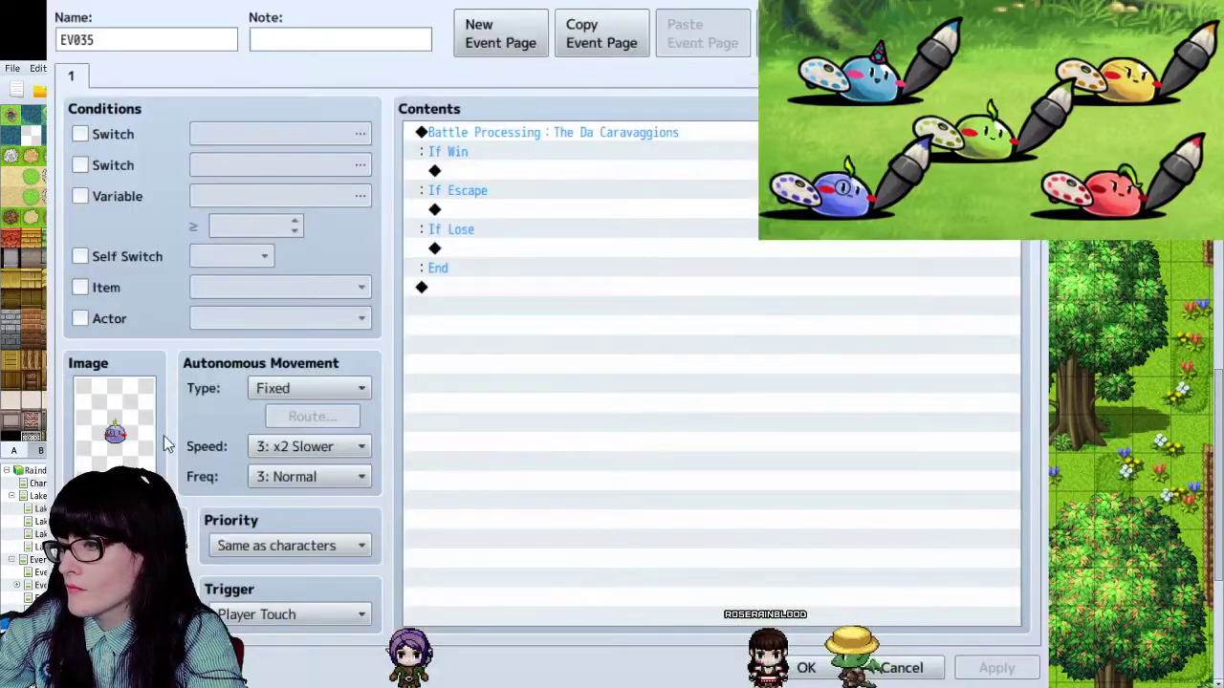
click(820, 663)
key(Return)
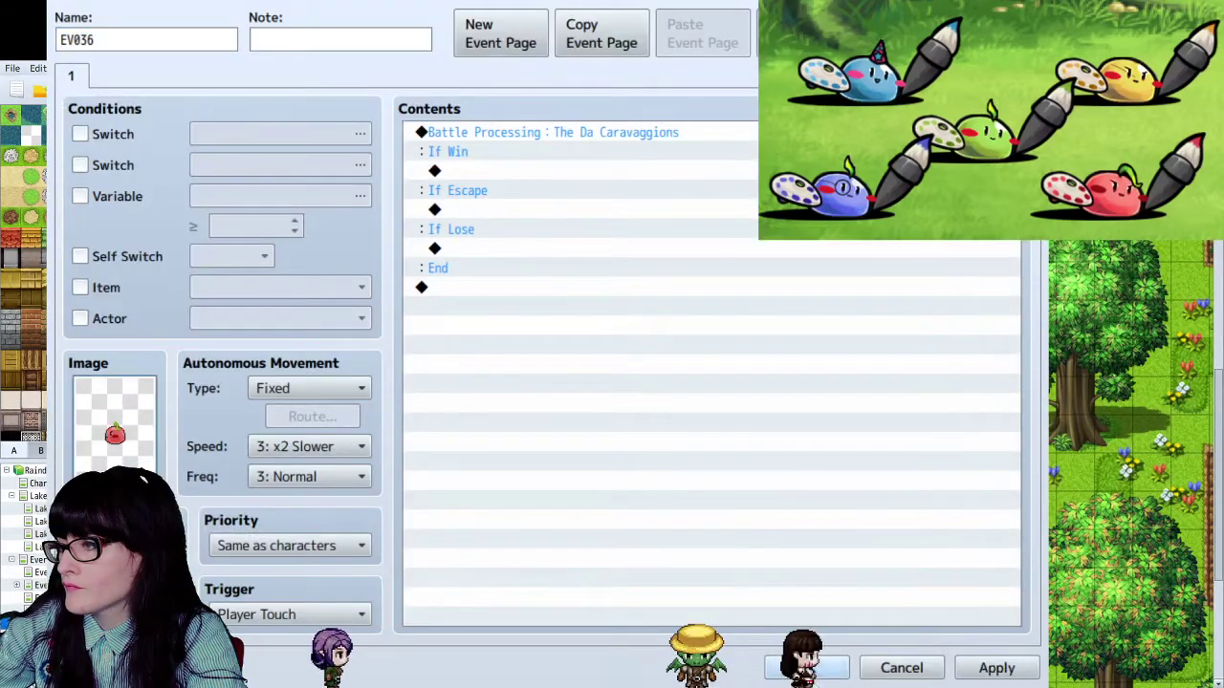
click(806, 667)
key(Return)
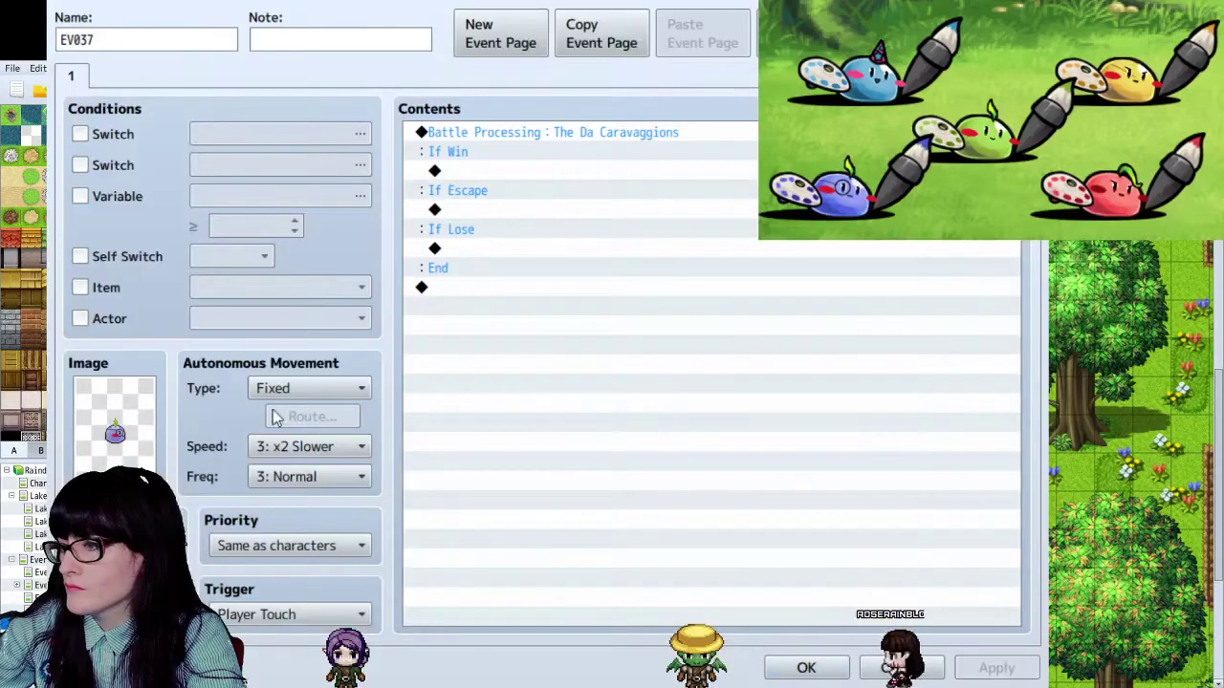
key(Return)
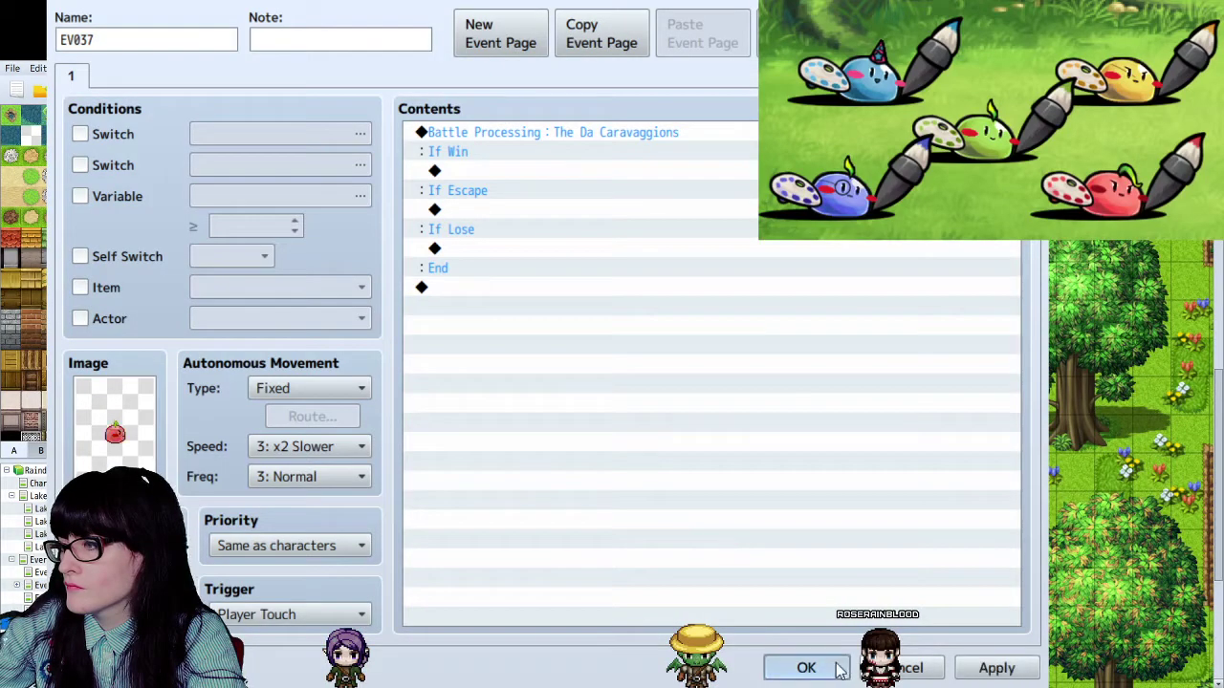
key(Return)
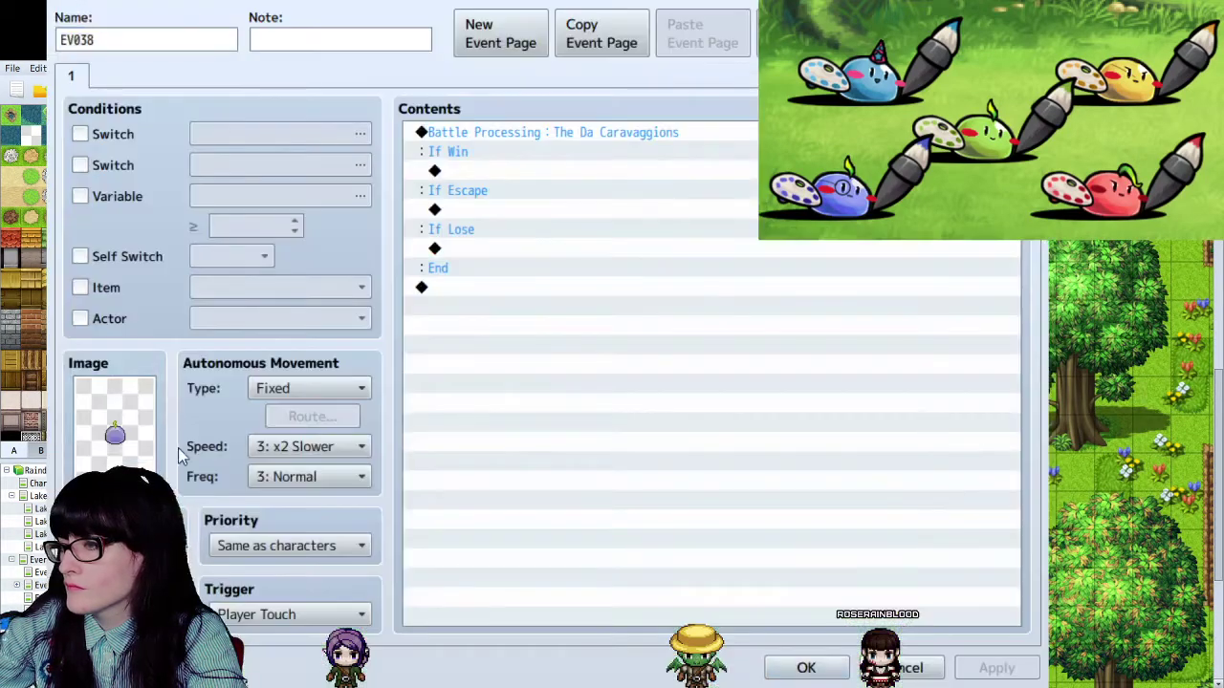
click(806, 667)
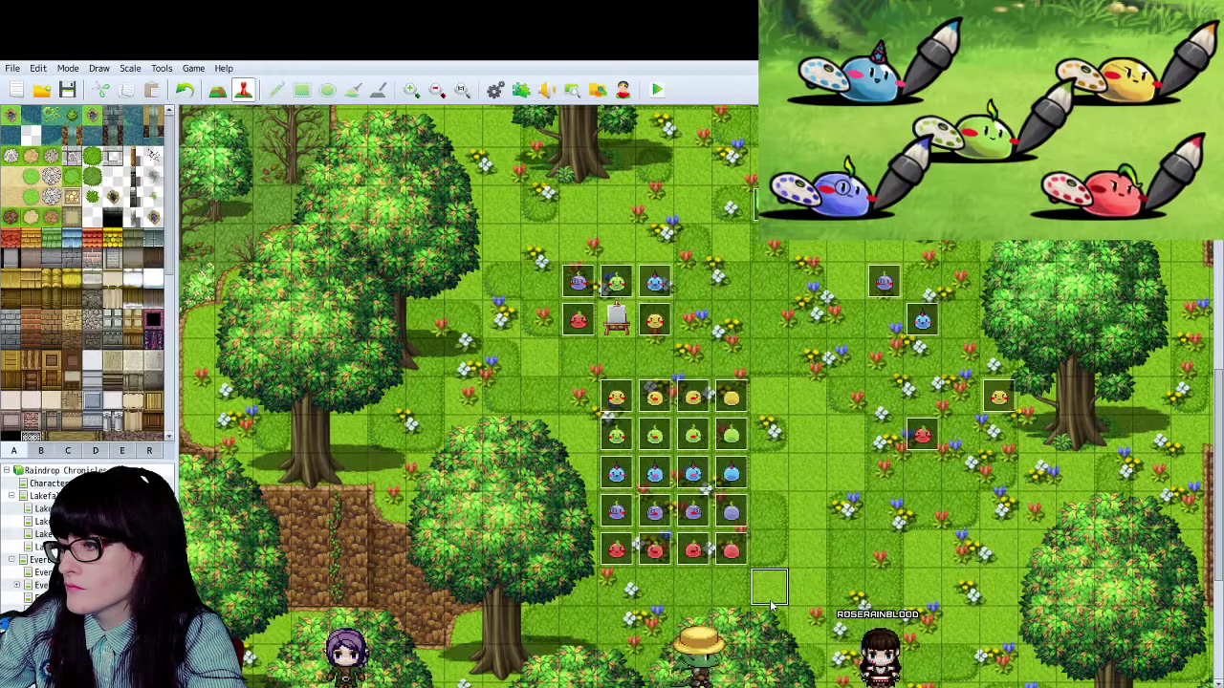
- Playtest the map, walk the party around the fruit slime rows and the wandering slimes, and close the game
key(Return)
key(Escape)
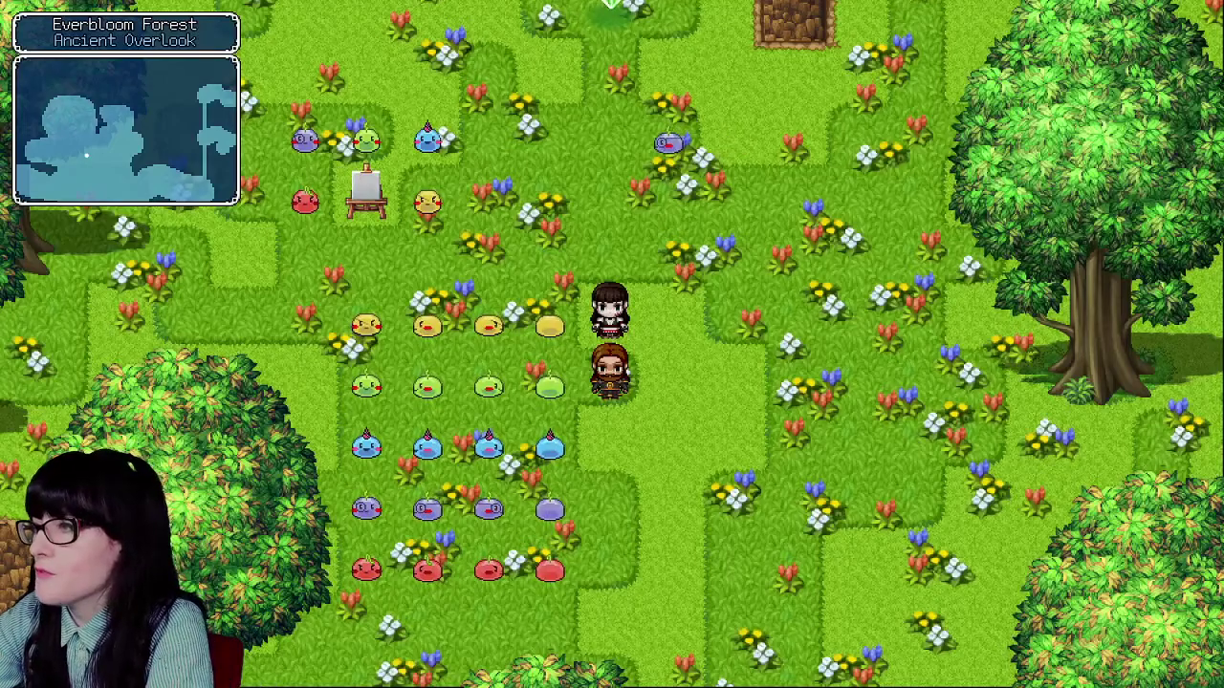
key(Up)
key(Right)
key(Up)
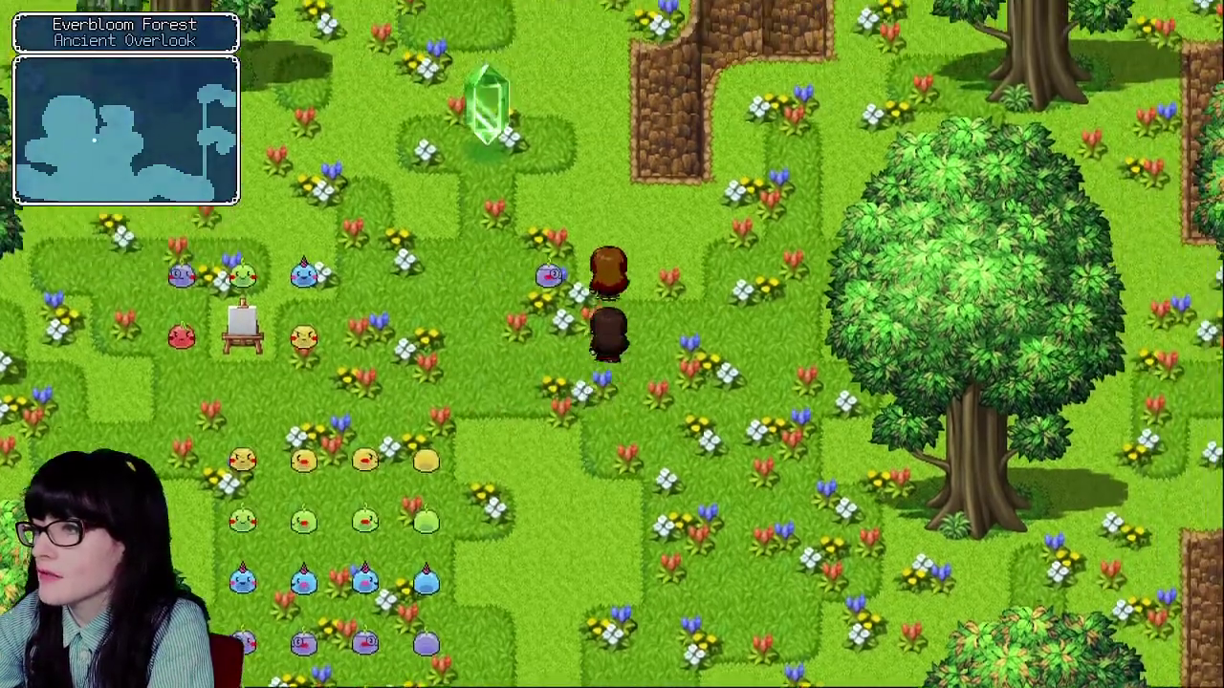
key(Down)
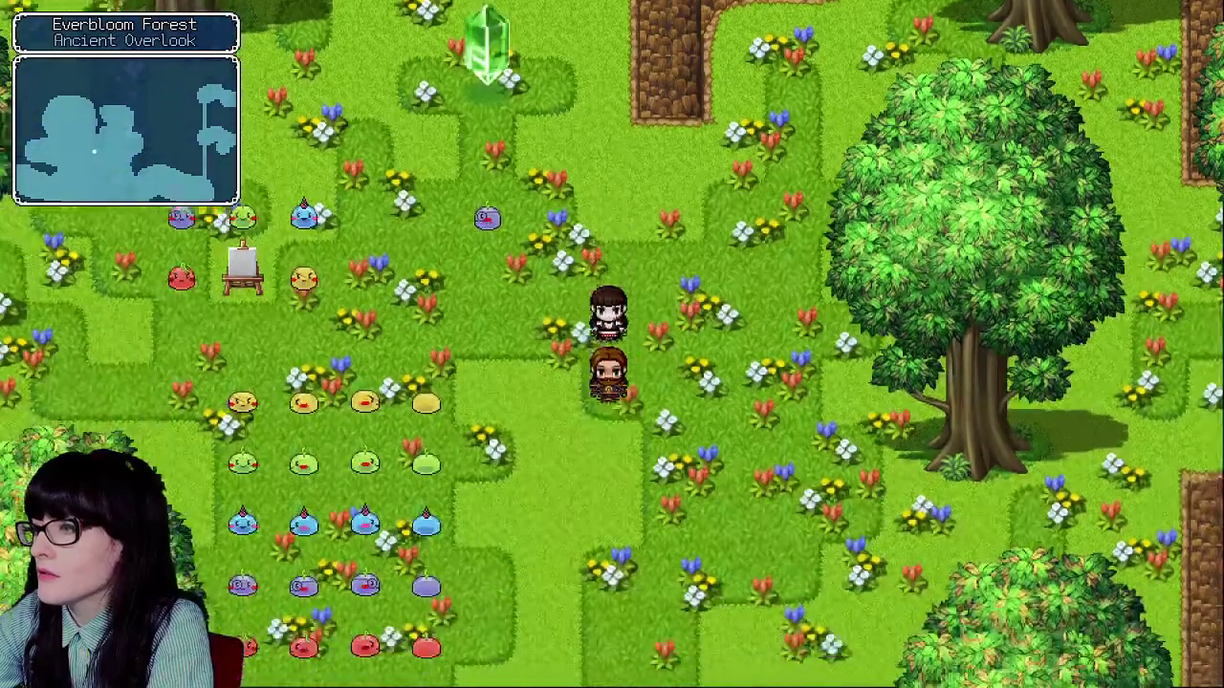
key(Down)
key(Down)
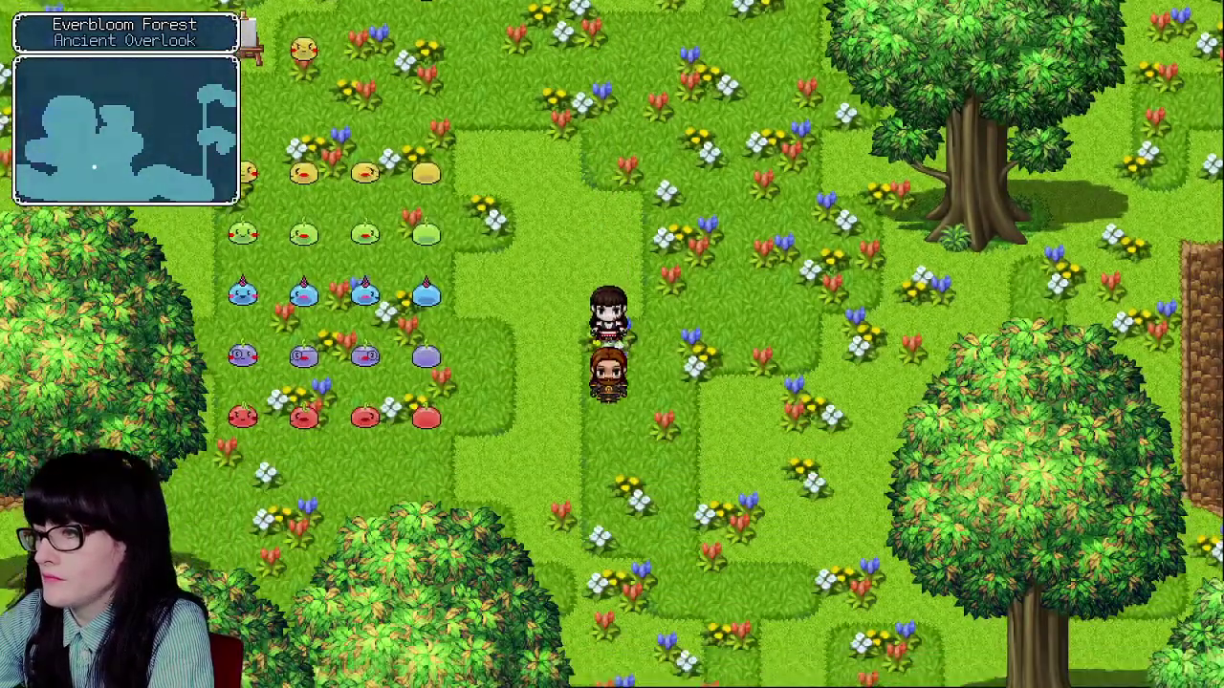
key(Down)
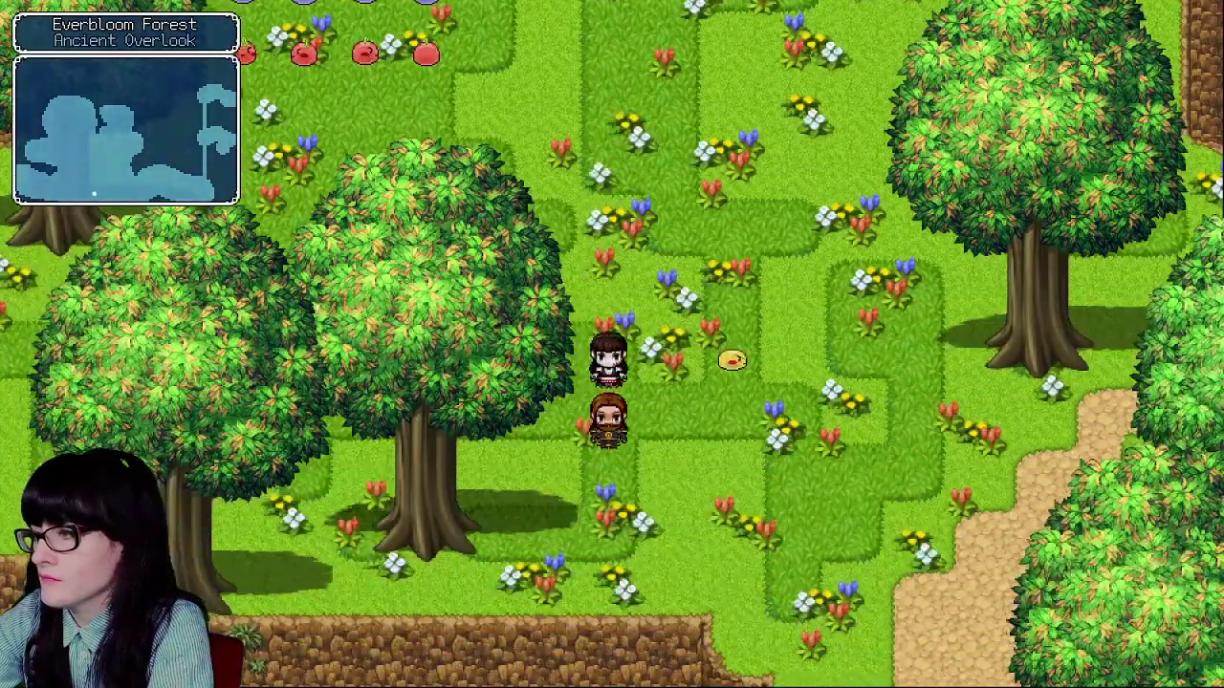
key(Up)
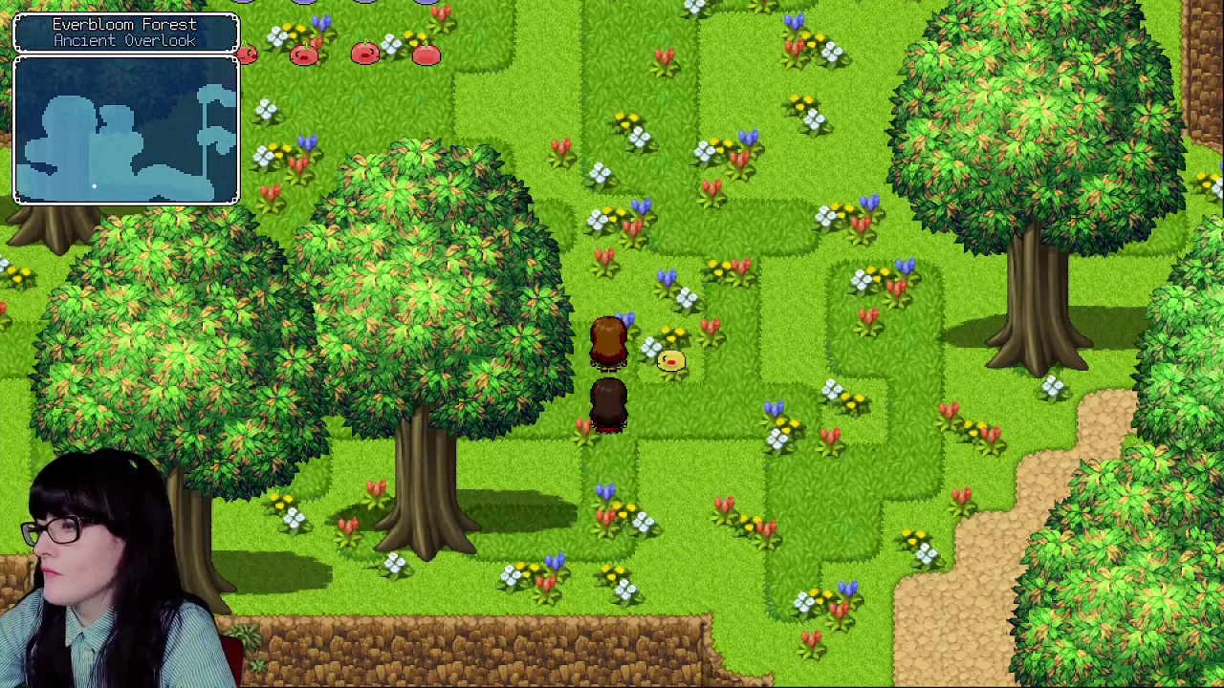
key(Up)
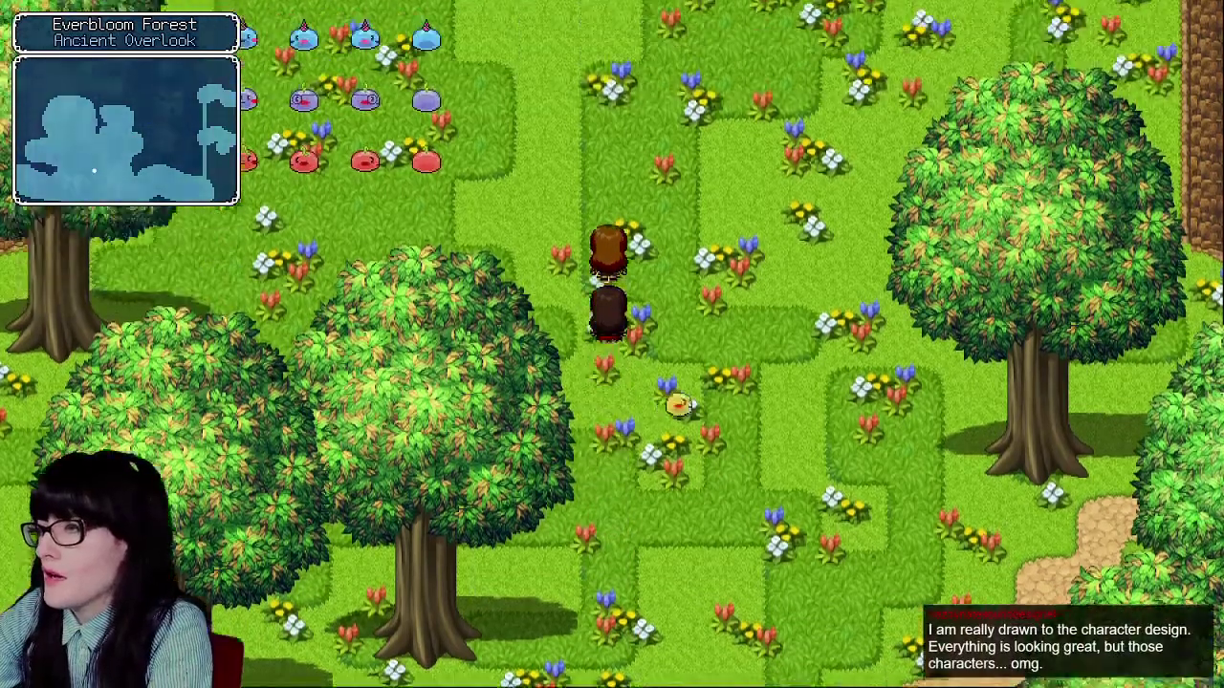
key(Up)
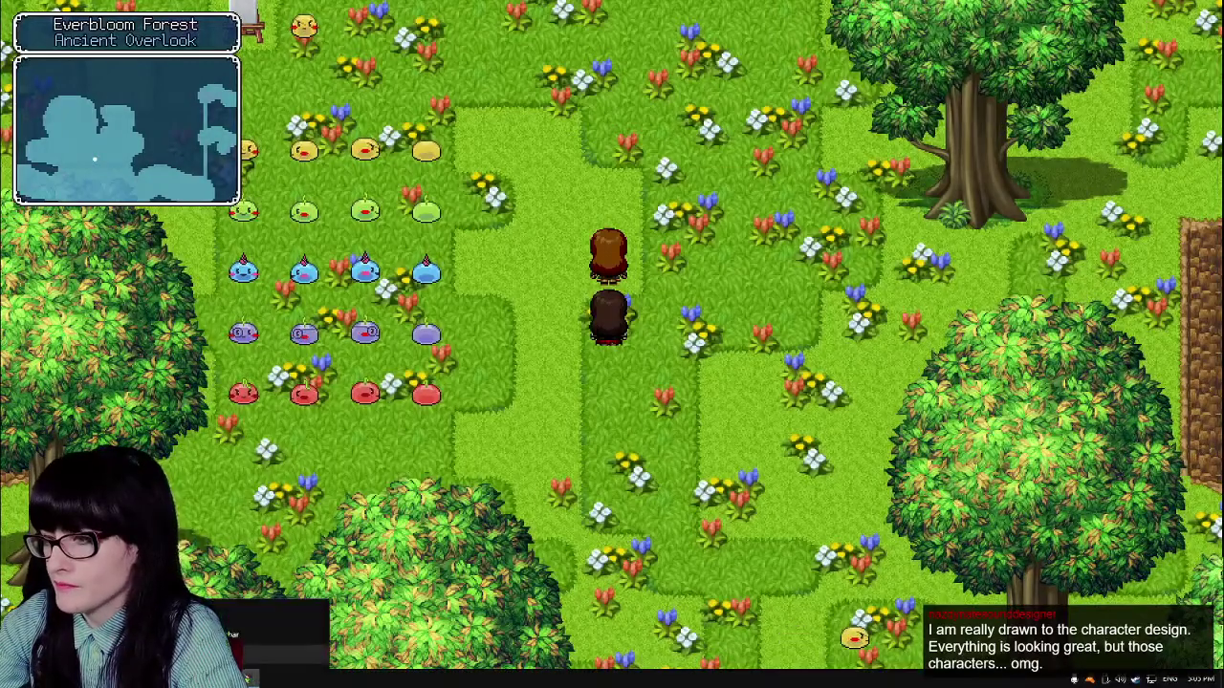
key(alt+F4)
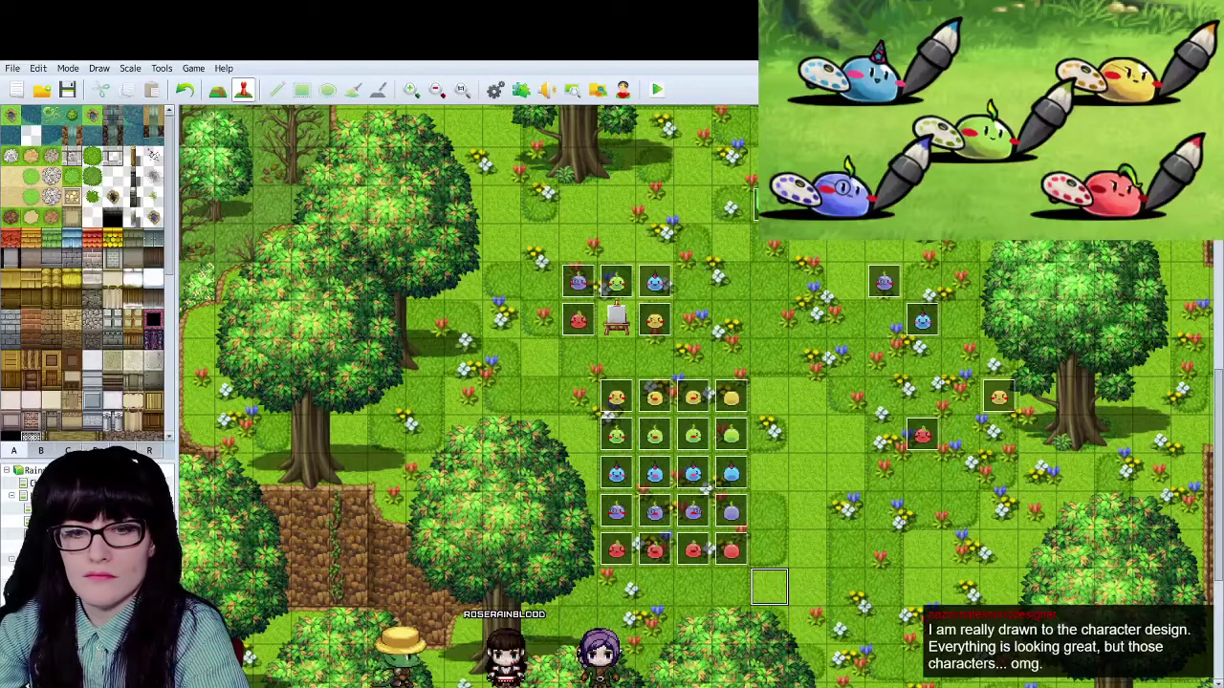
- Switch to Discord and view the enlarged Carol the Barrel companion poll image in the news-and-updates channel
key(alt+Tab)
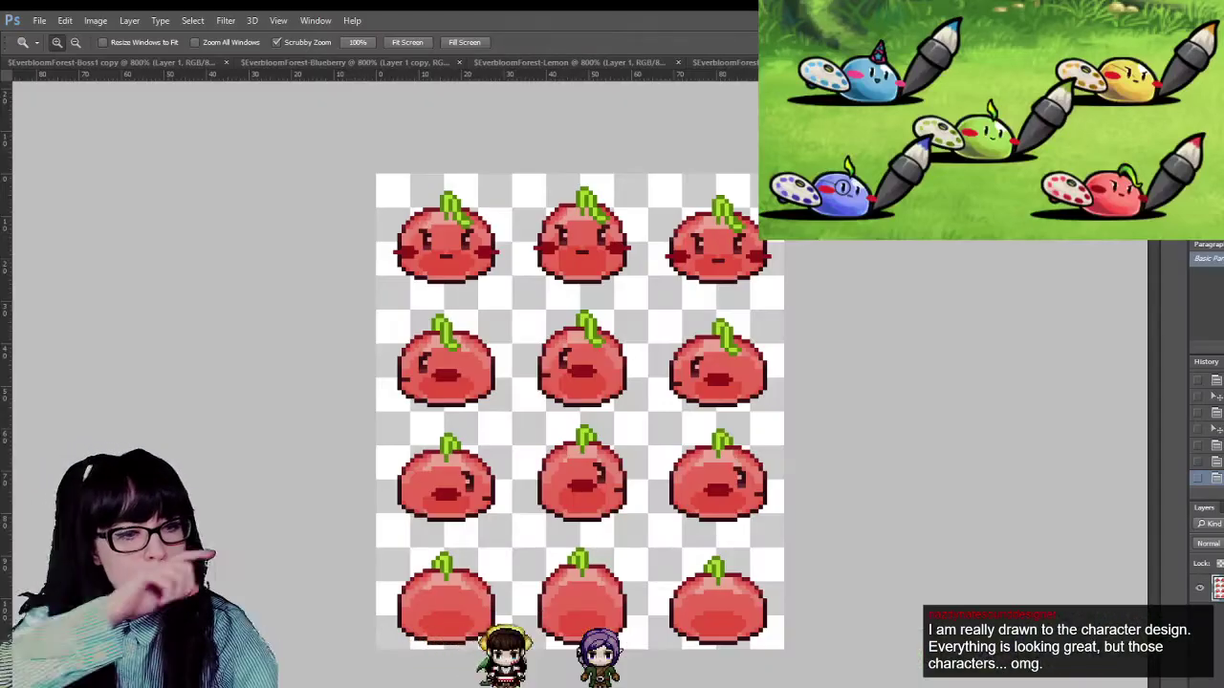
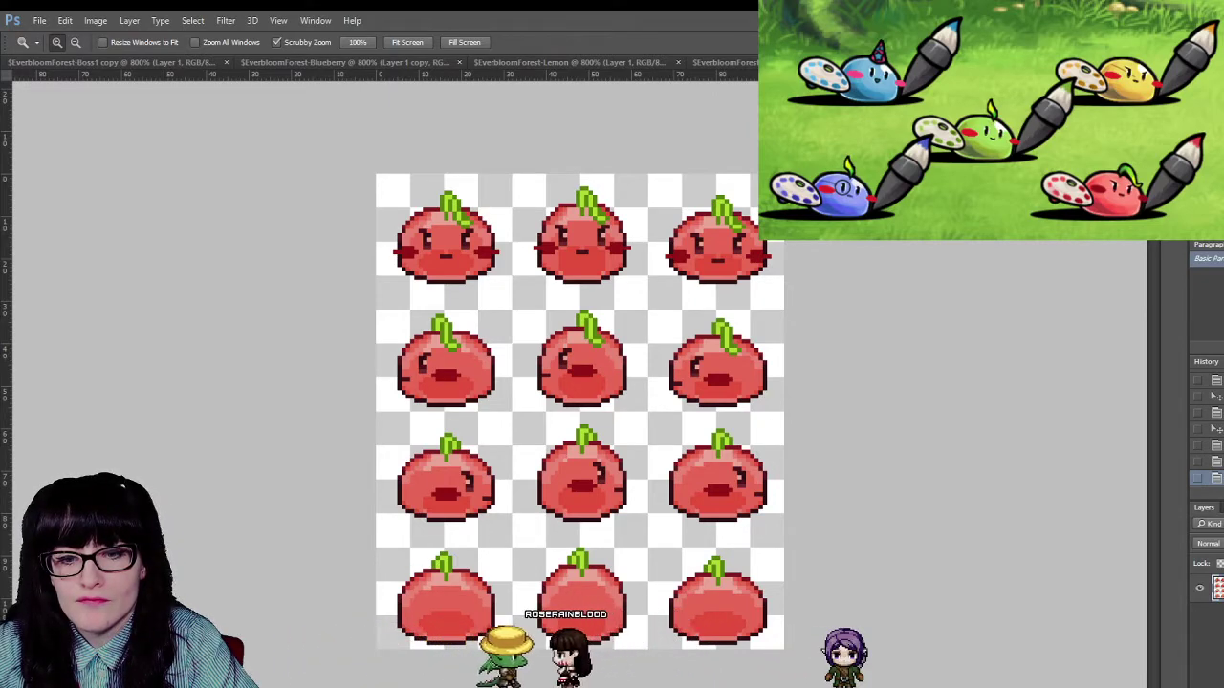
key(alt+Tab)
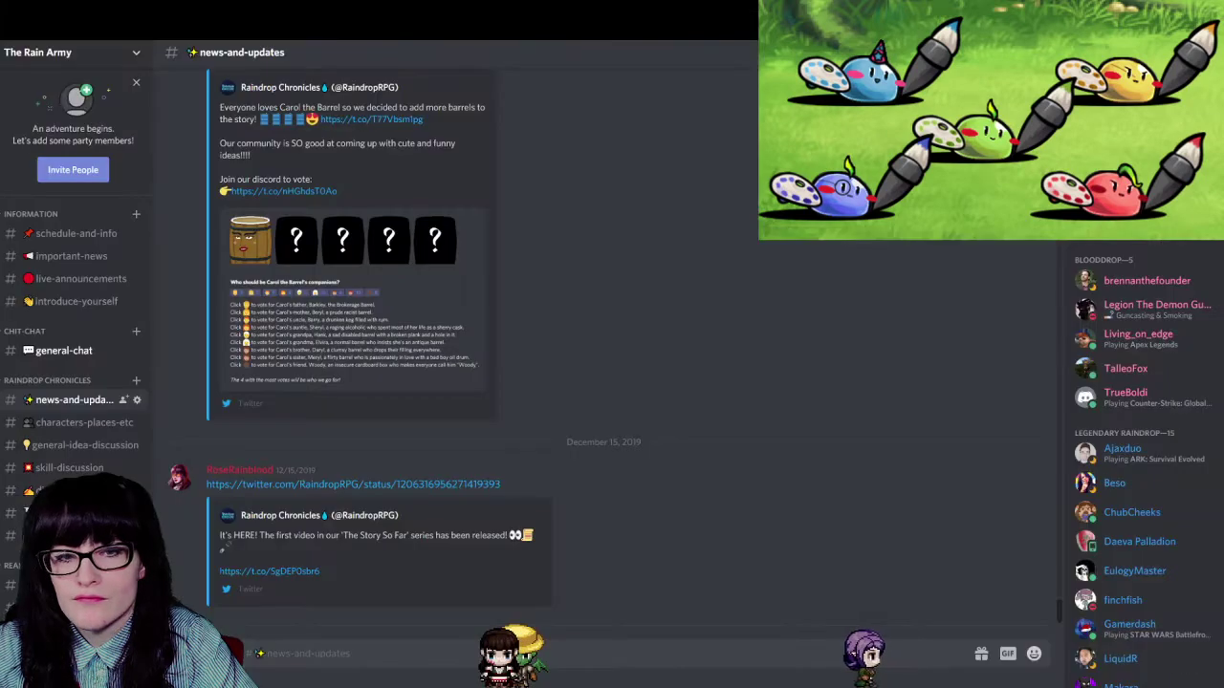
click(298, 254)
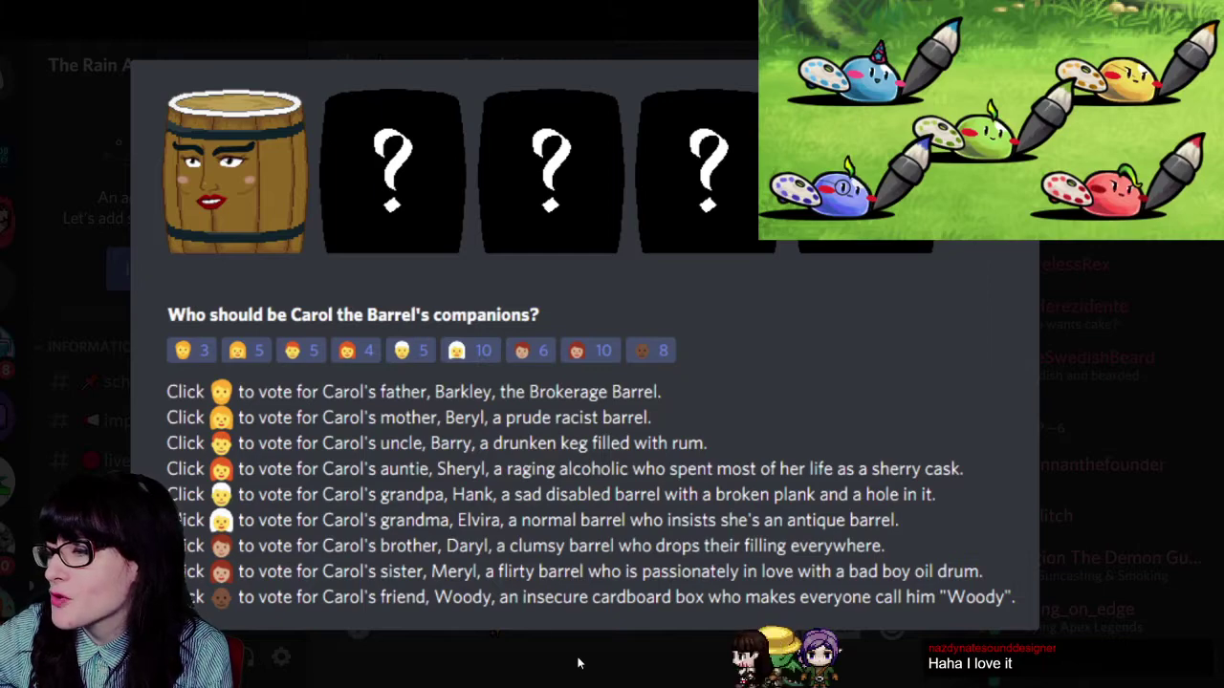
key(Escape)
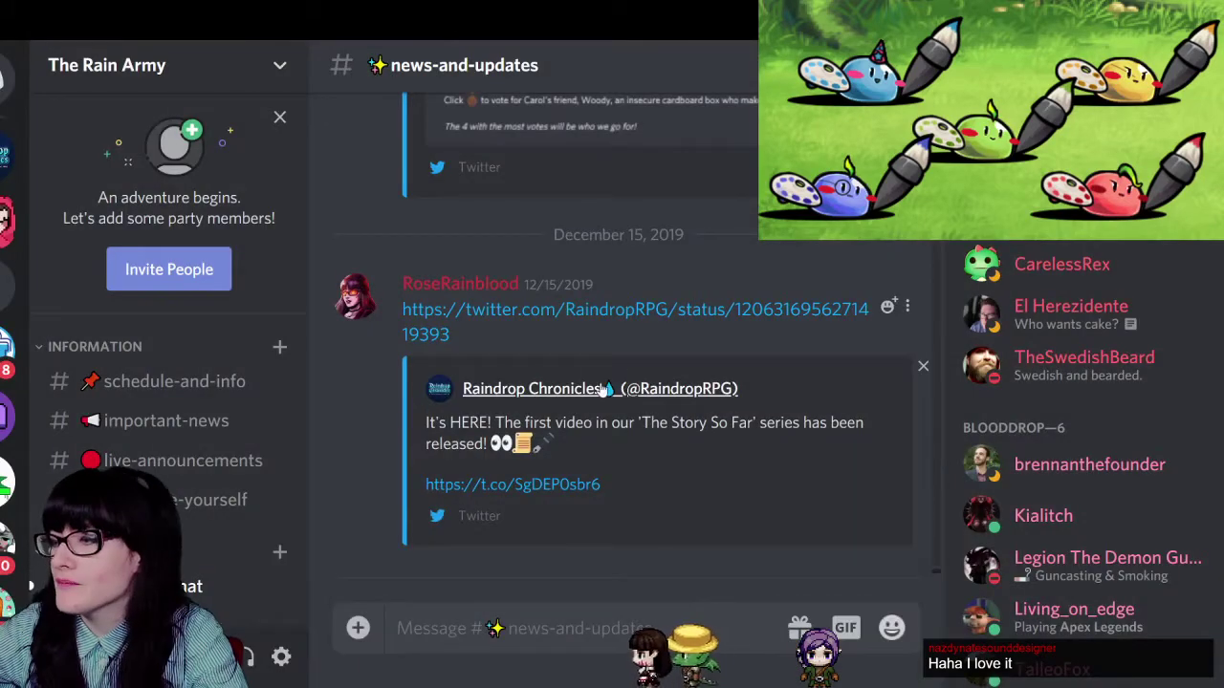
key(ctrl+minus)
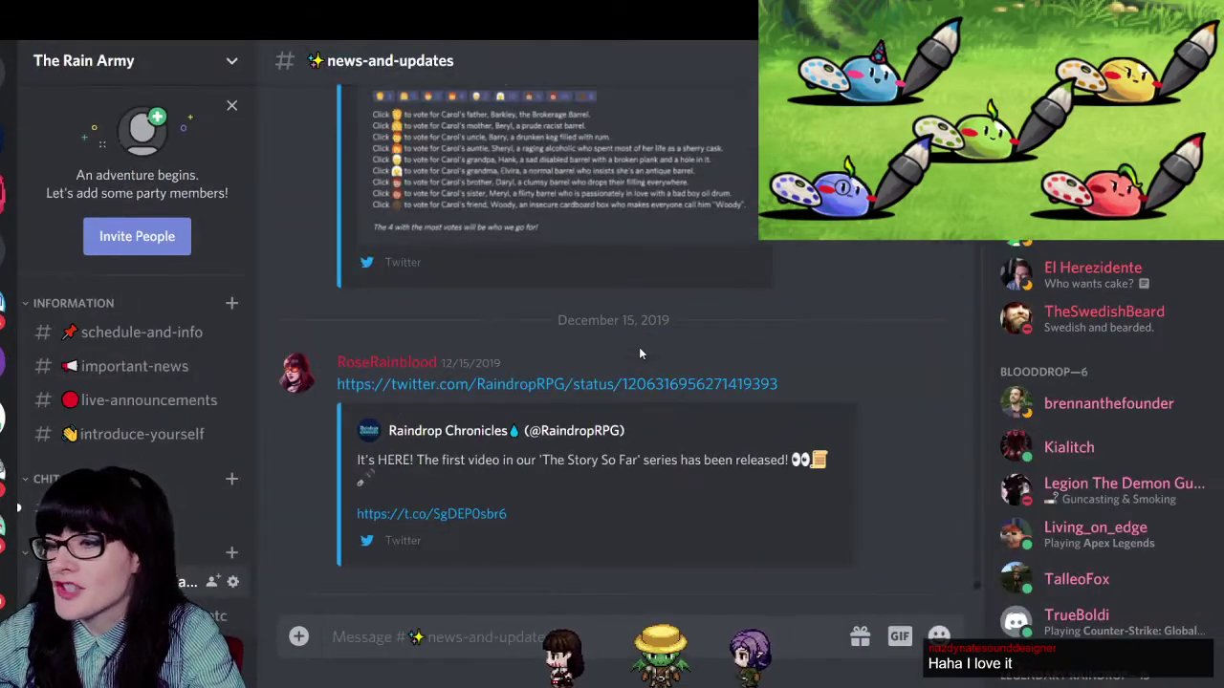
key(ctrl+minus)
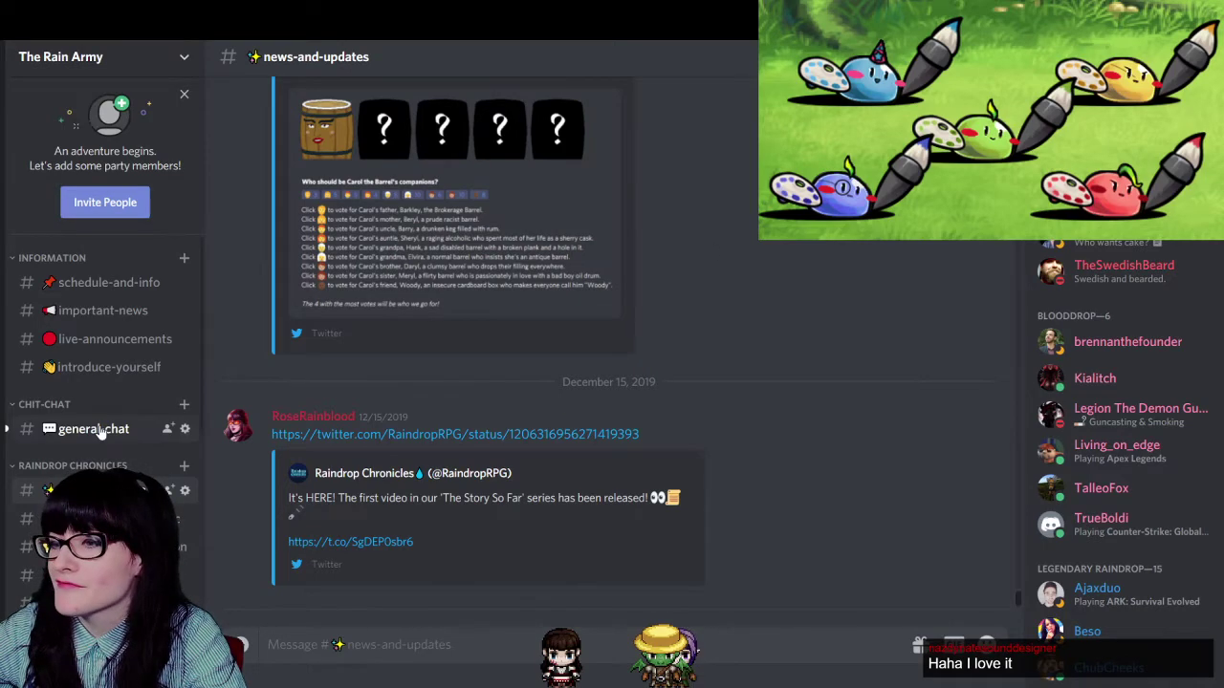
- Post a general-chat message welcoming and mentioning the new member, reading "Good to have you here!!!" and ending with the roseraWave emote
key(alt+Up)
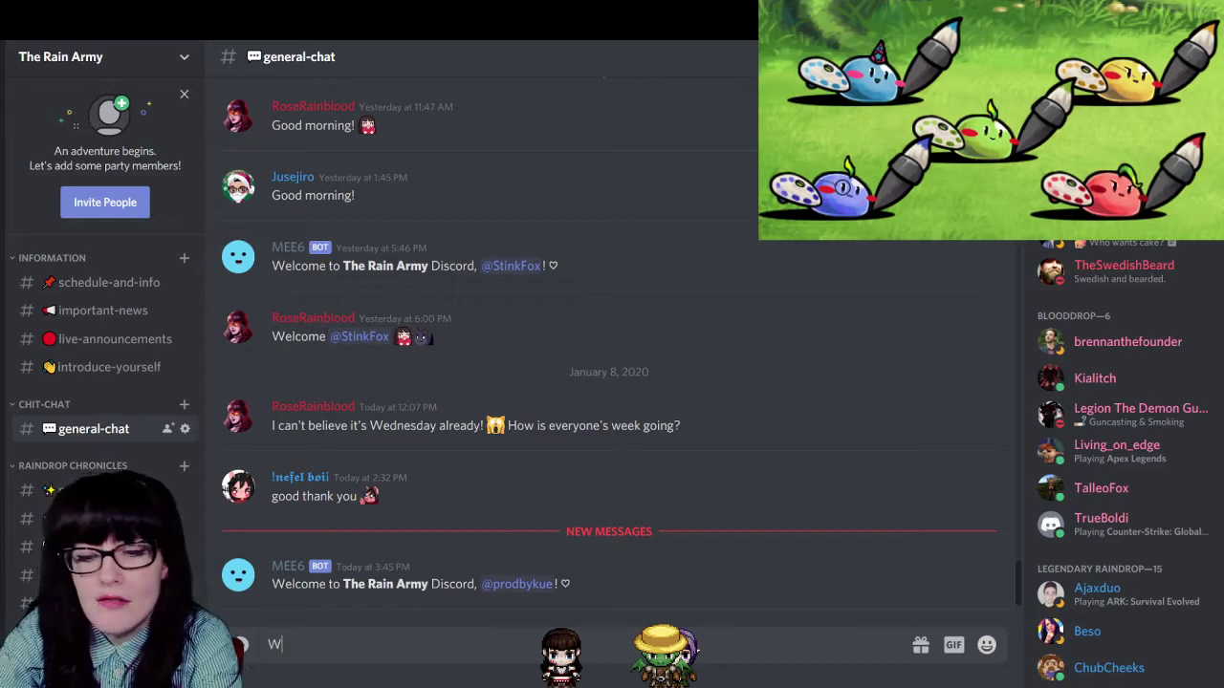
text(@prod)
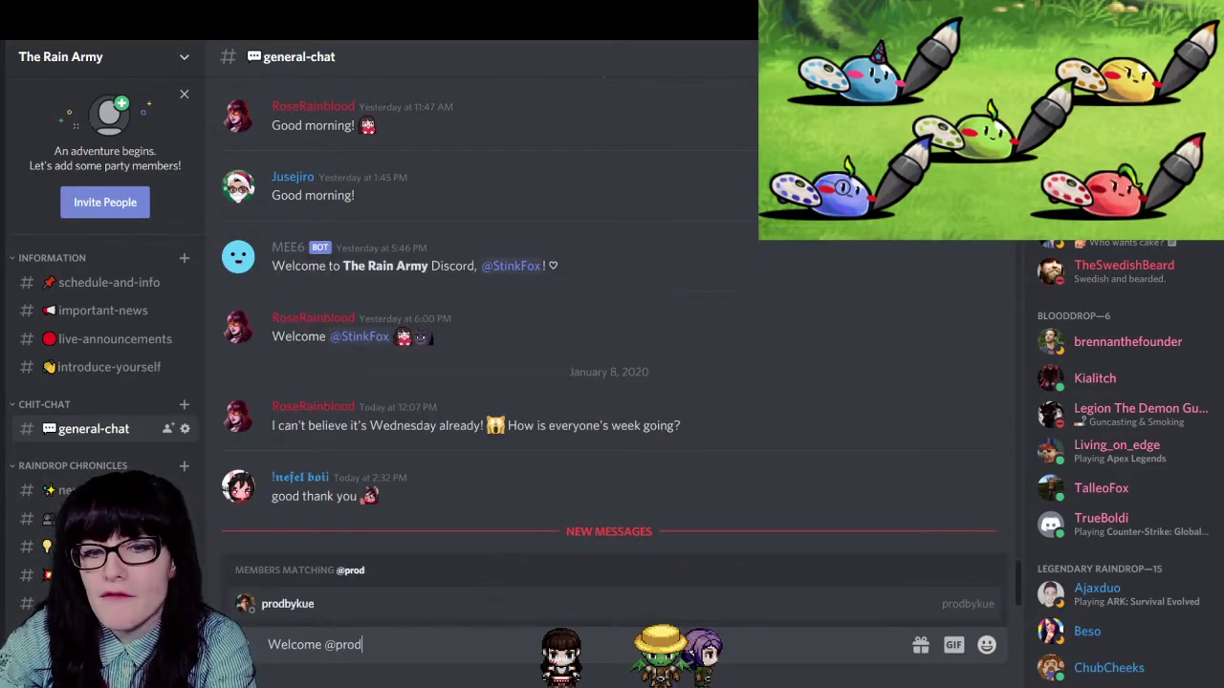
click(379, 600)
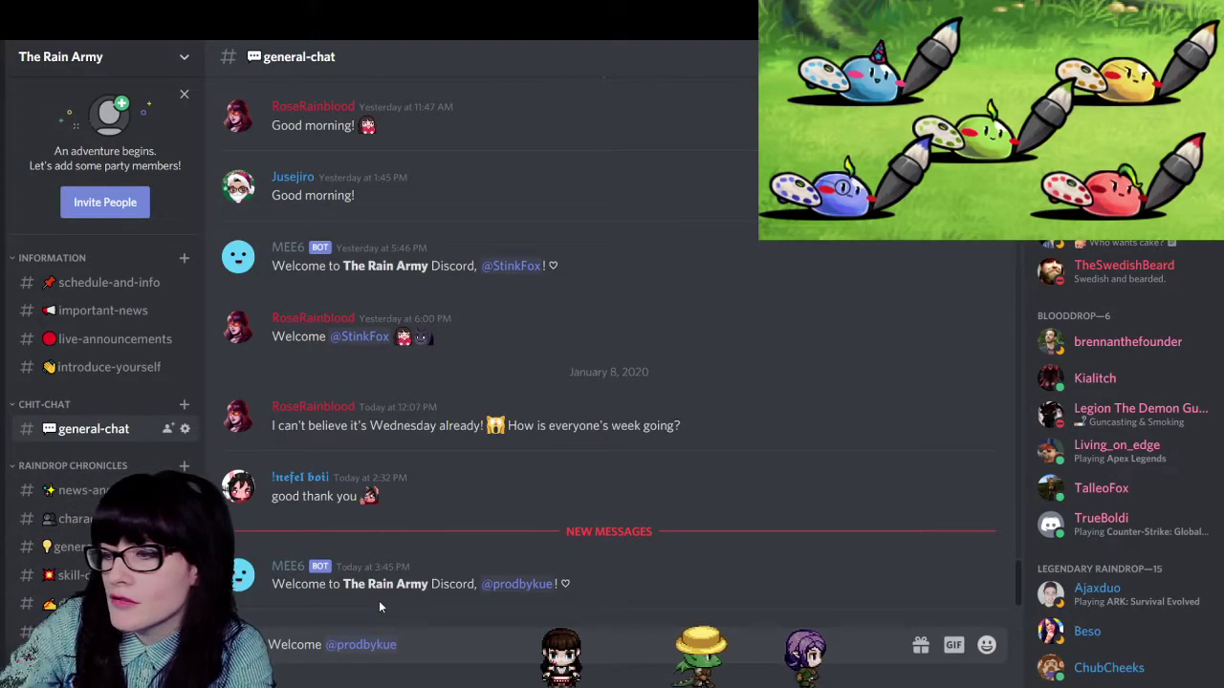
text(Good to )
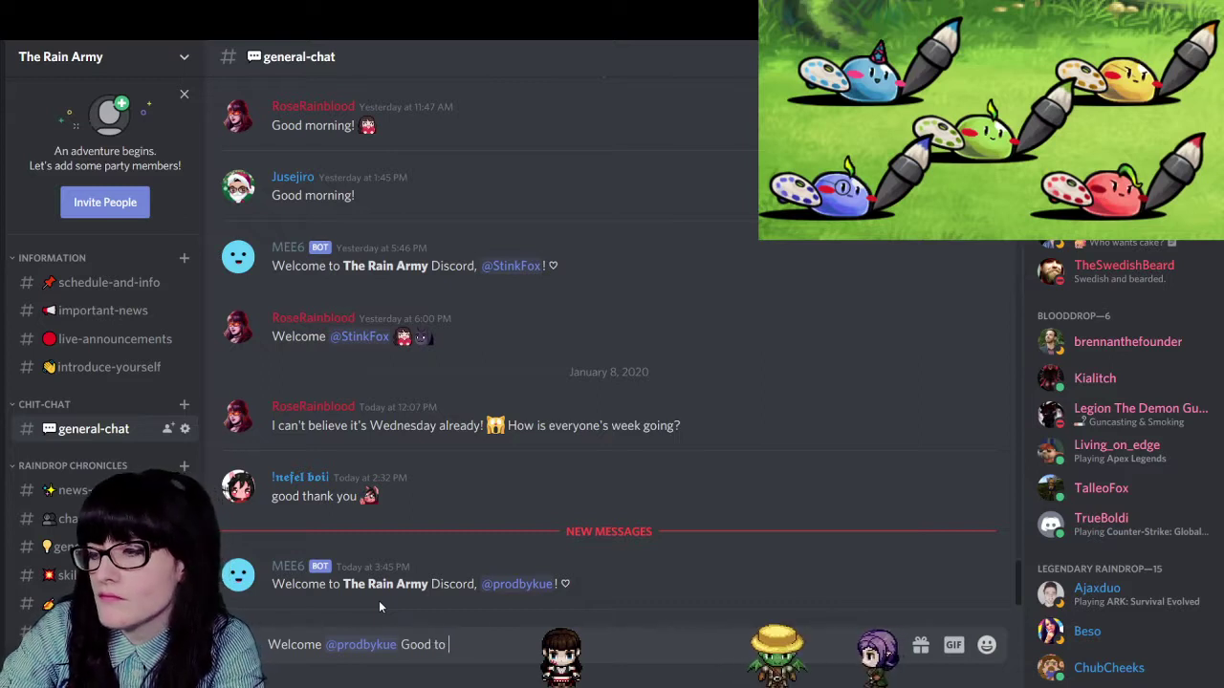
text(have you hea)
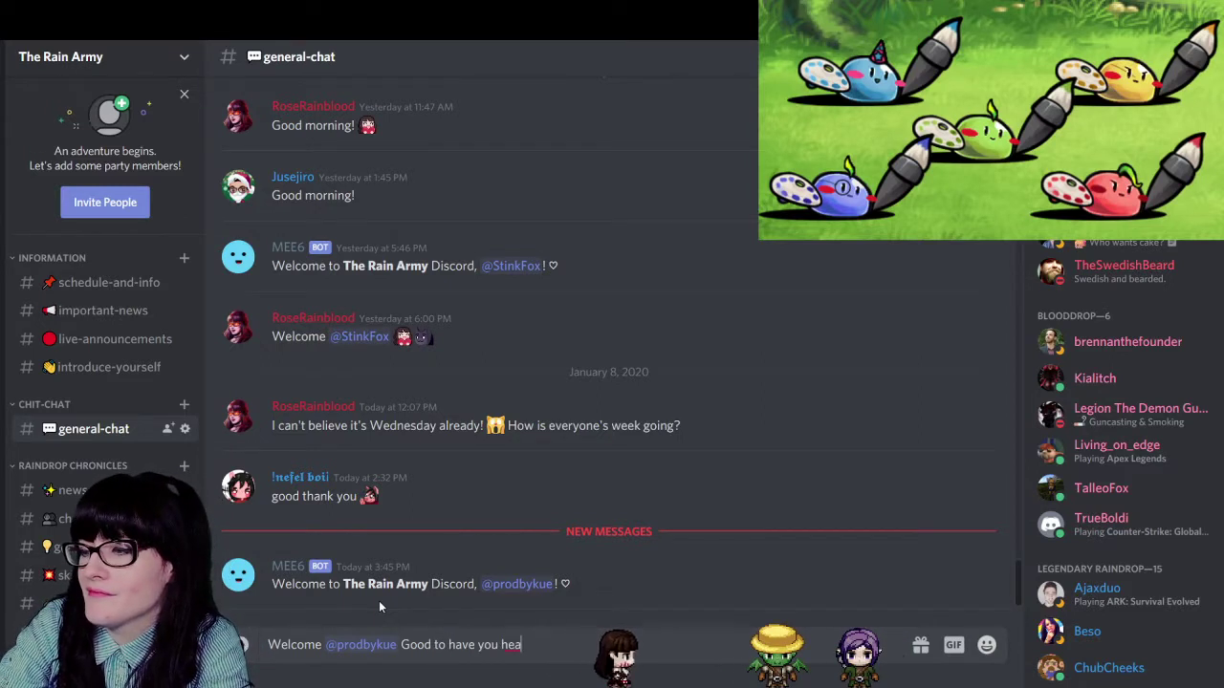
key(BackSpace)
text(re)
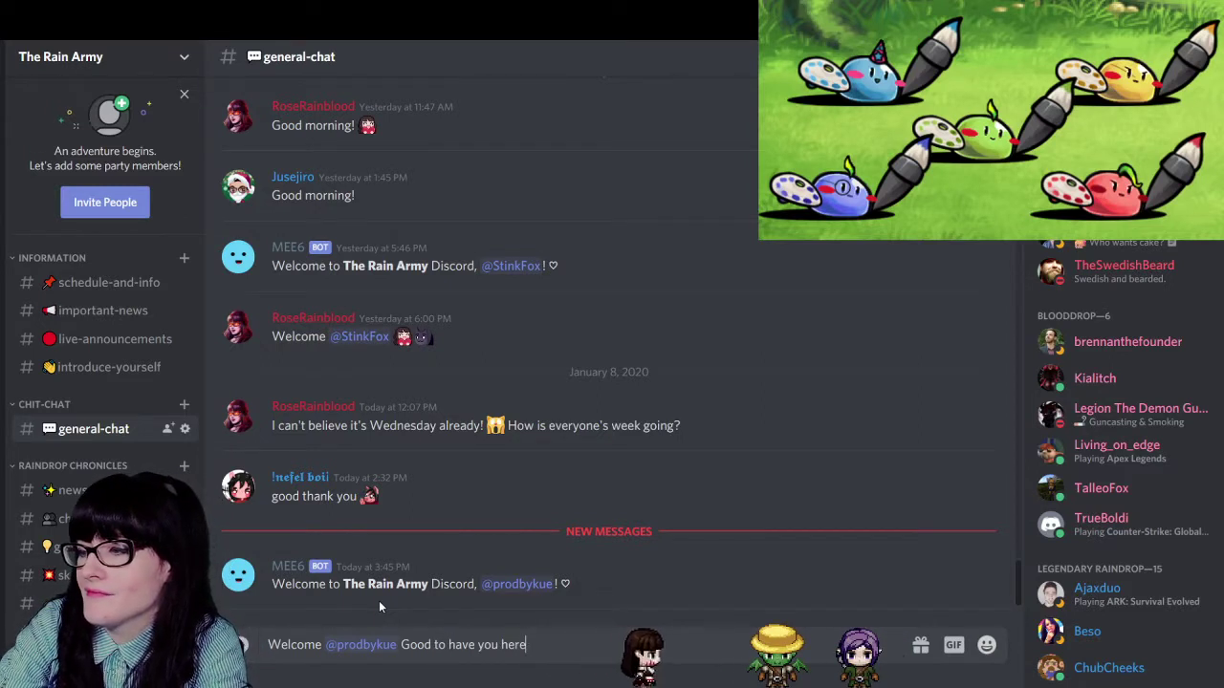
text(!!! roseraWa)
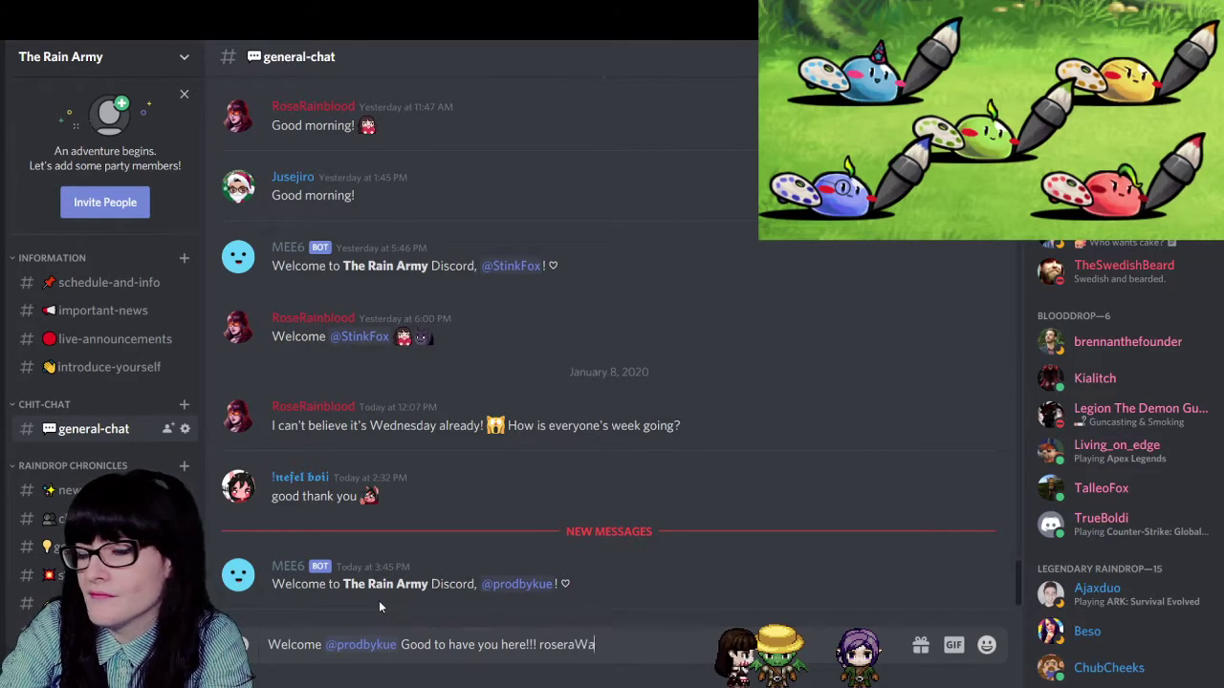
text(ve)
key(Return)
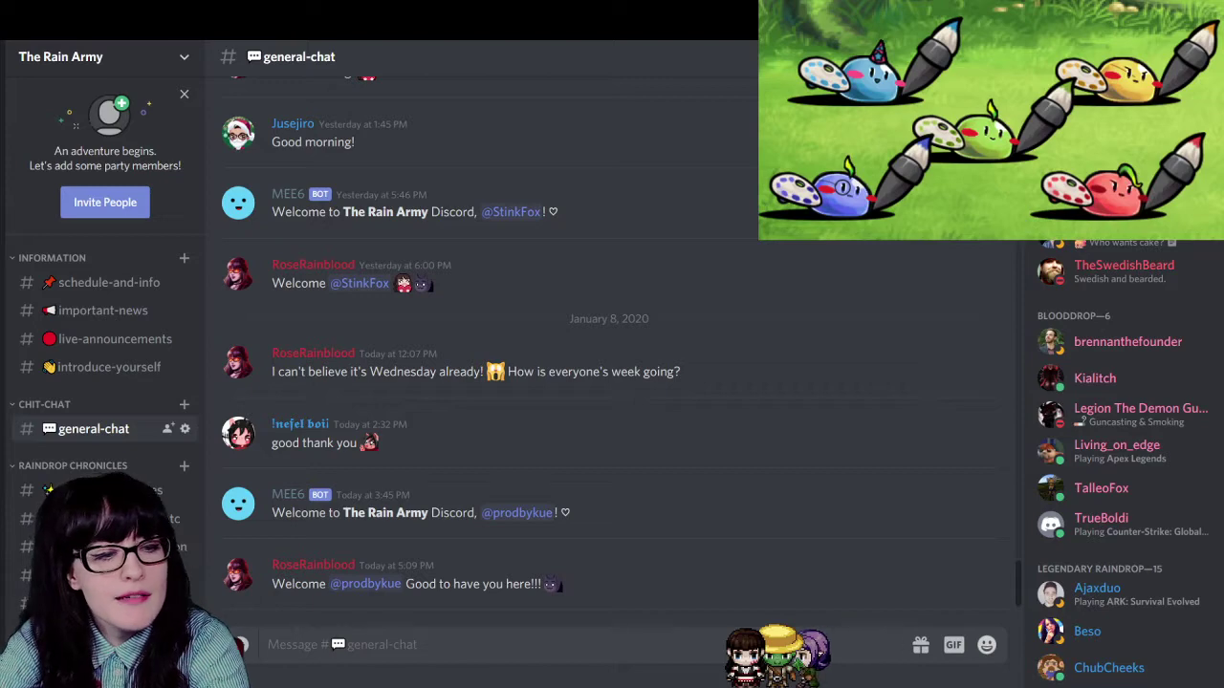
- Look through the server's channel list and view the schedule-and-info channel
scroll(106, 382, down, 3)
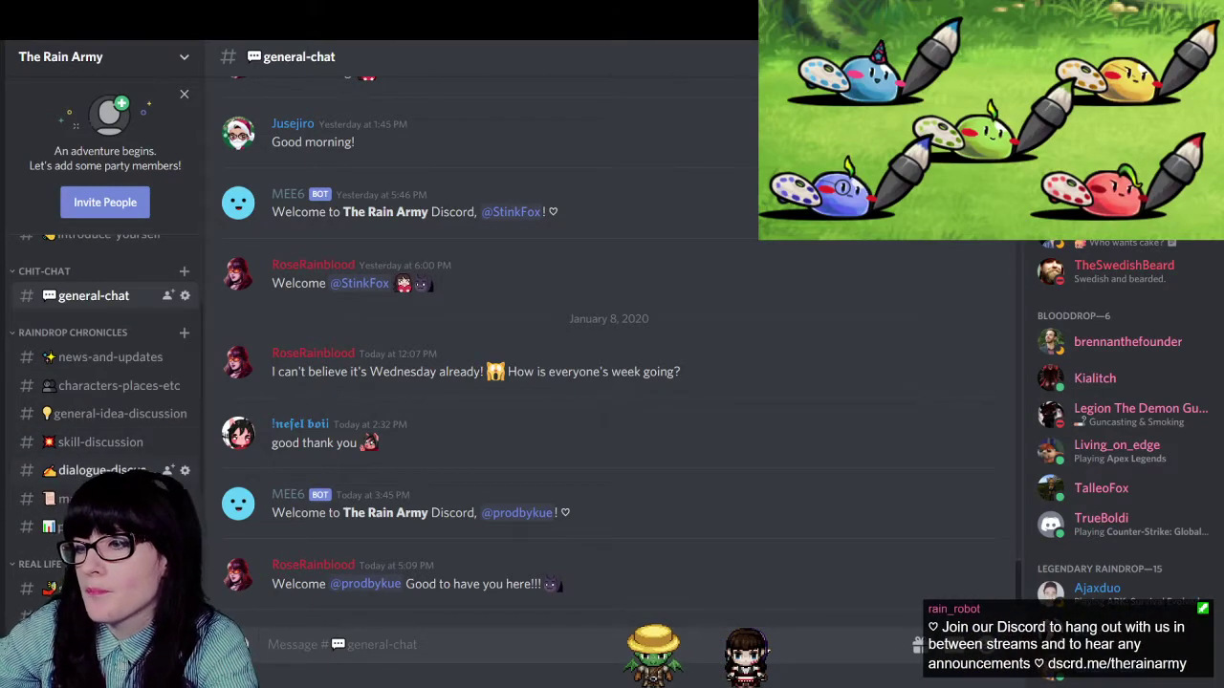
scroll(105, 382, up, 2)
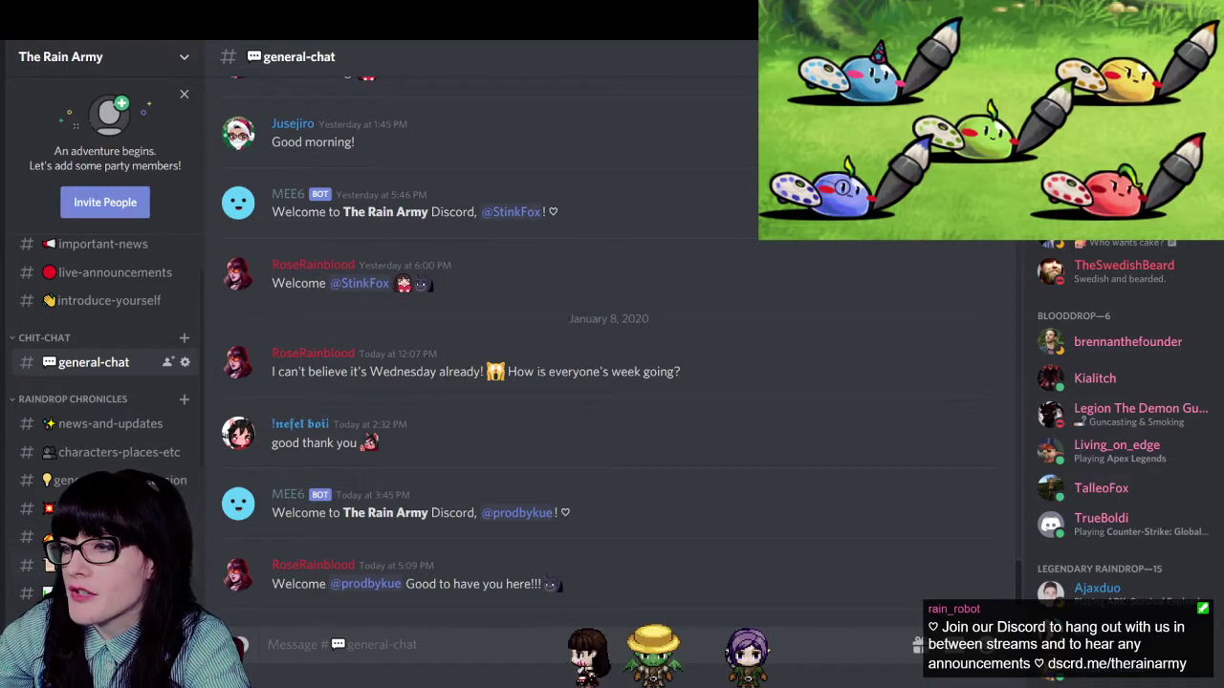
scroll(105, 382, down, 3)
scroll(105, 383, down, 1)
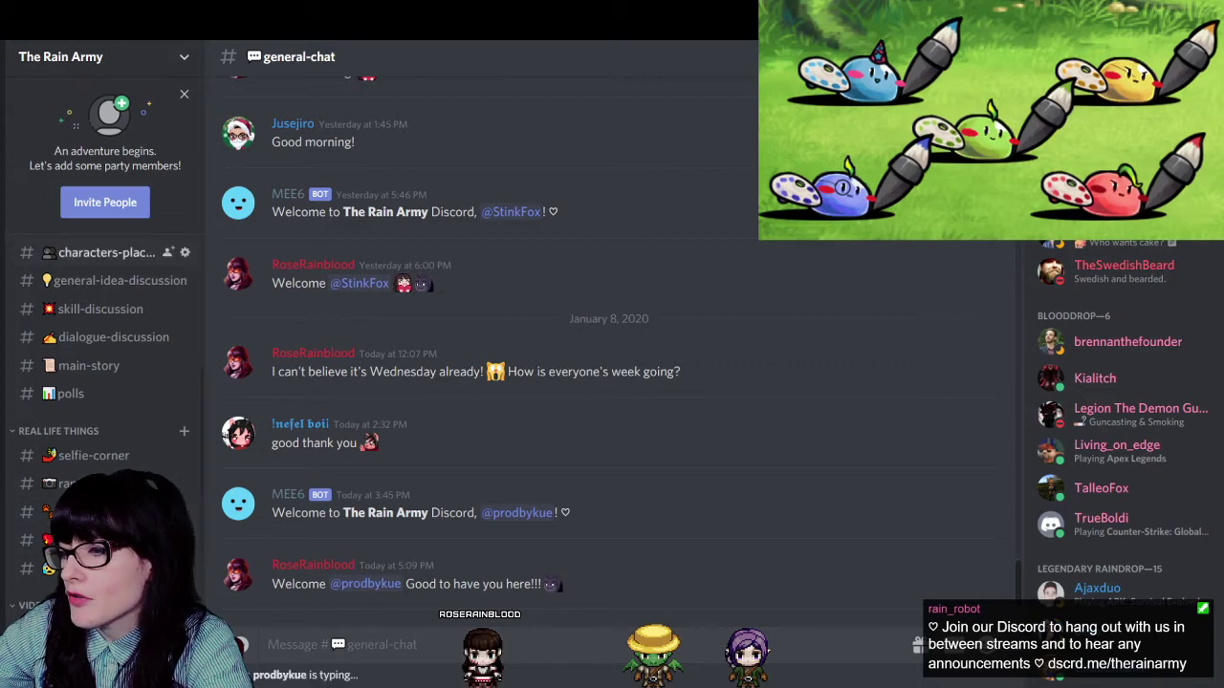
scroll(105, 382, up, 3)
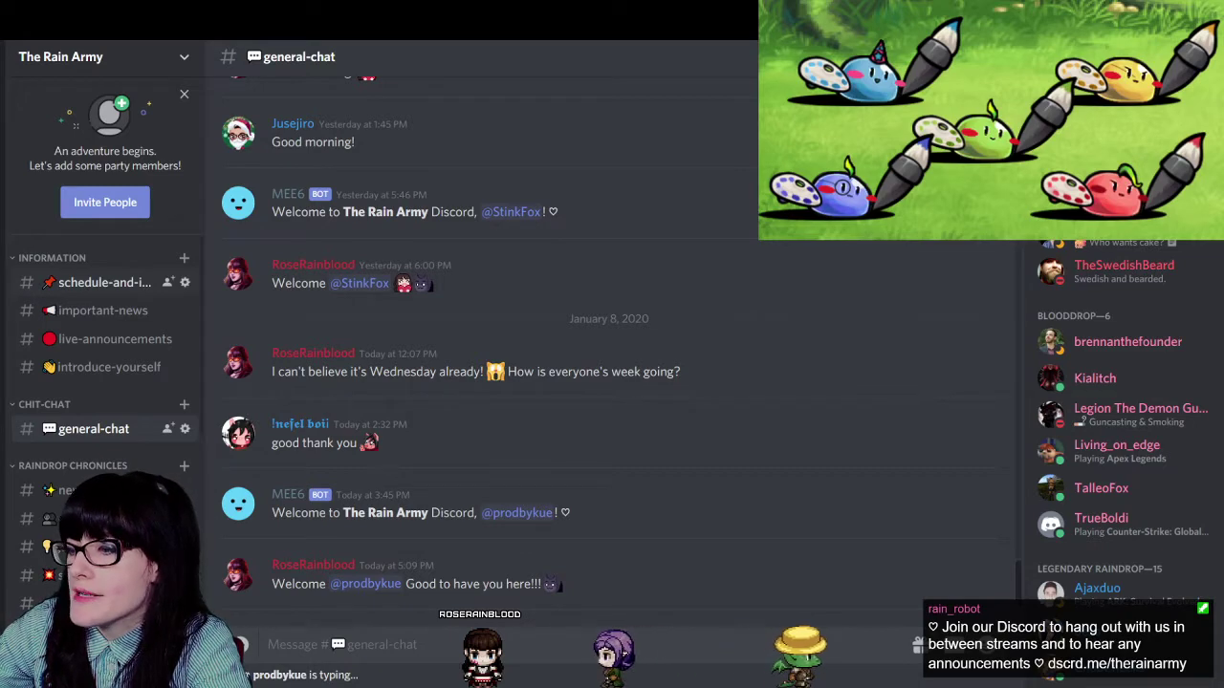
click(127, 282)
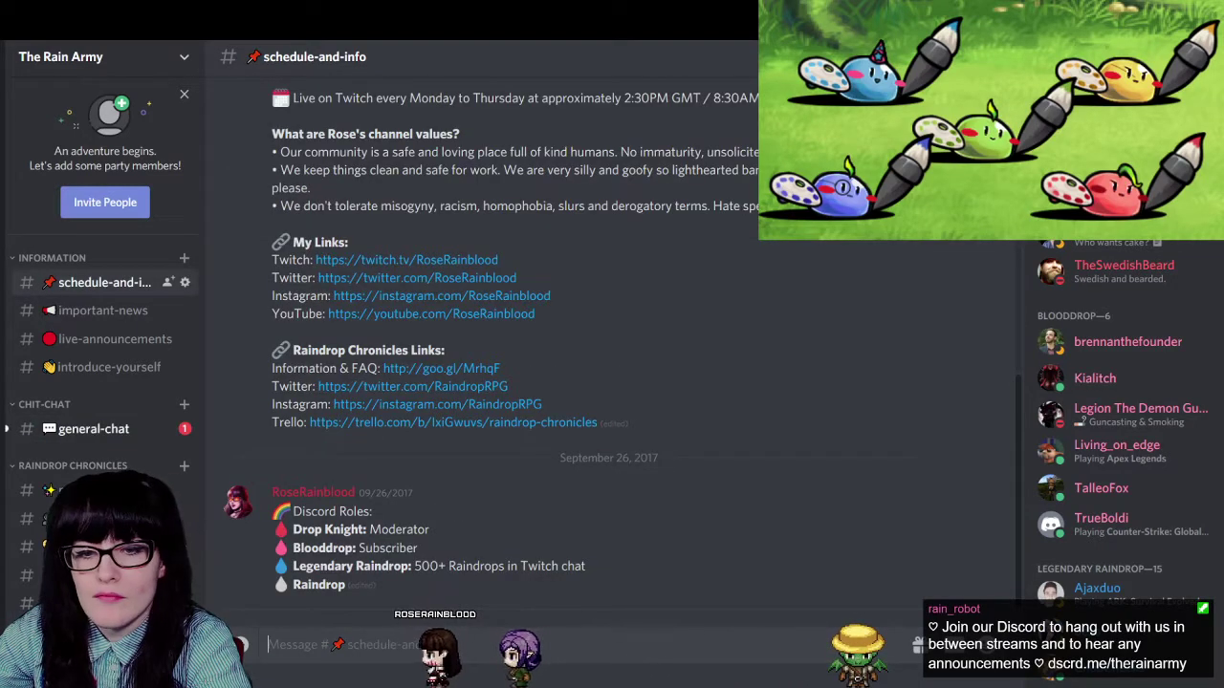
- Switch to Photoshop, zoom in on the tomato slime sprite sheet and compare the side-facing stems' alignment using rectangular marquee selections
key(alt+Tab)
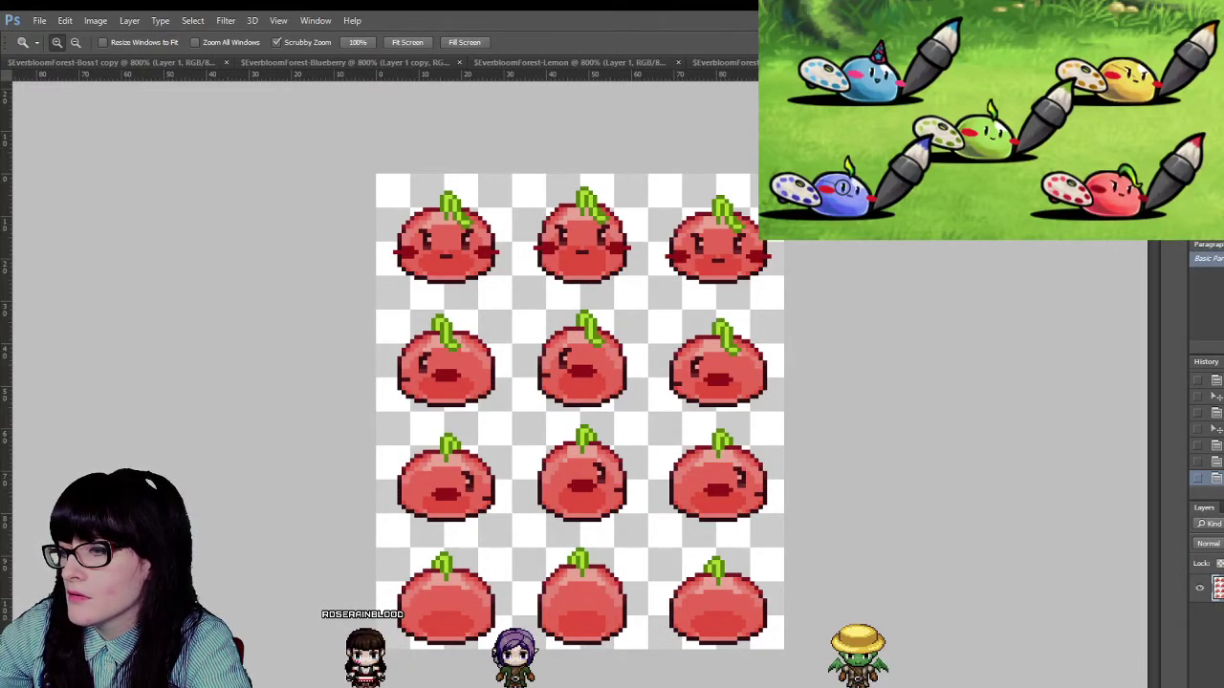
click(553, 421)
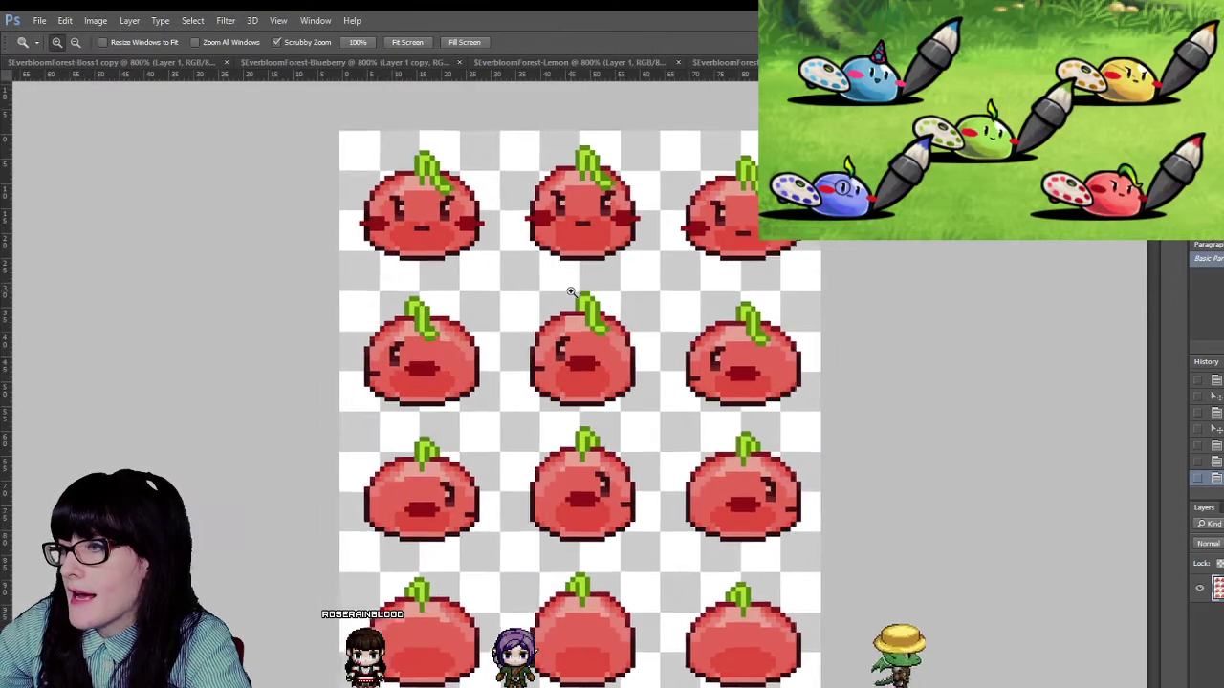
key(m)
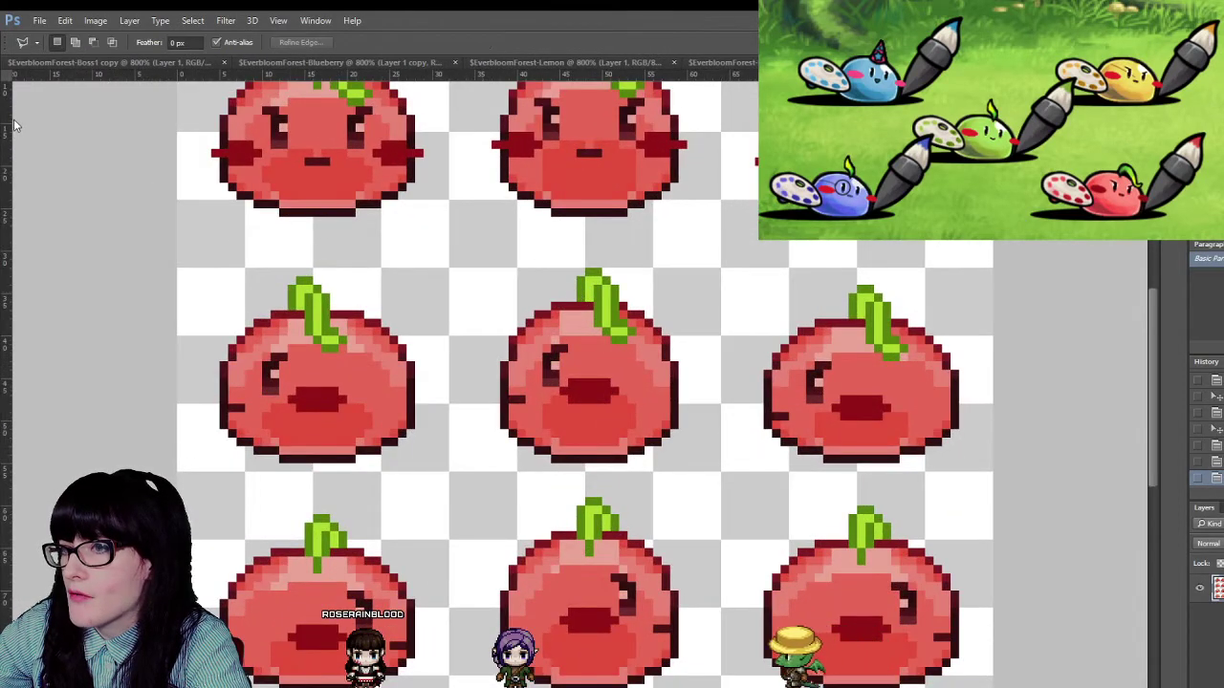
drag(246, 259, 296, 309)
drag(279, 269, 177, 588)
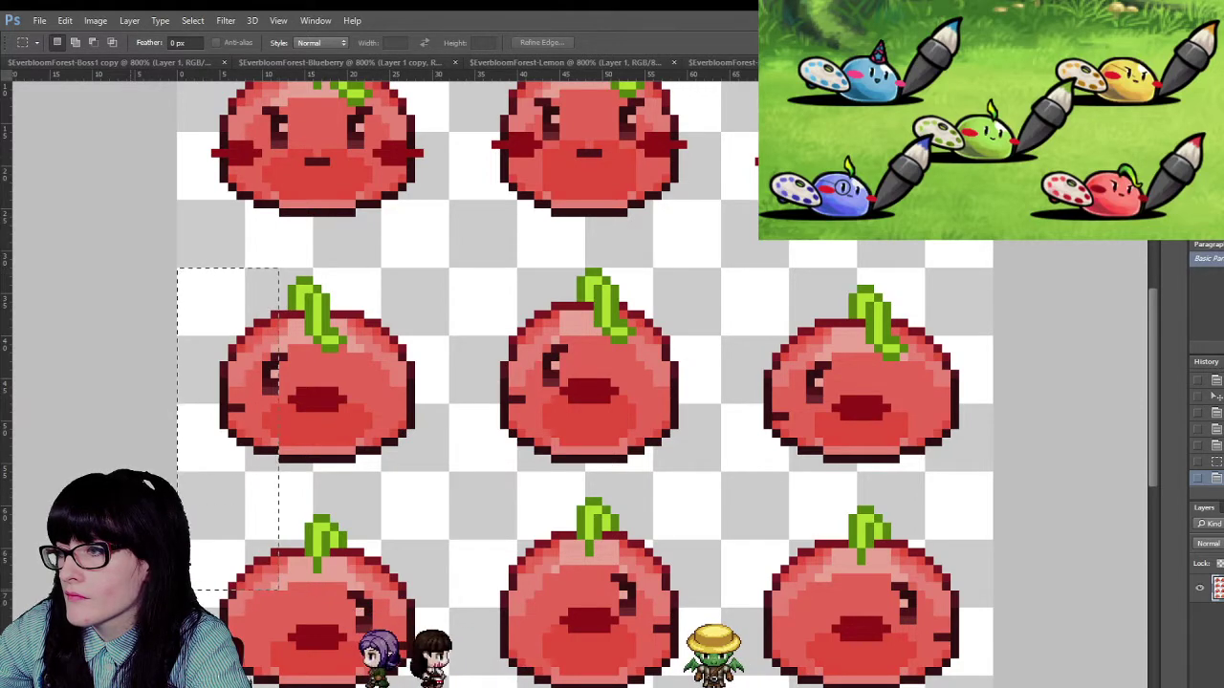
click(294, 384)
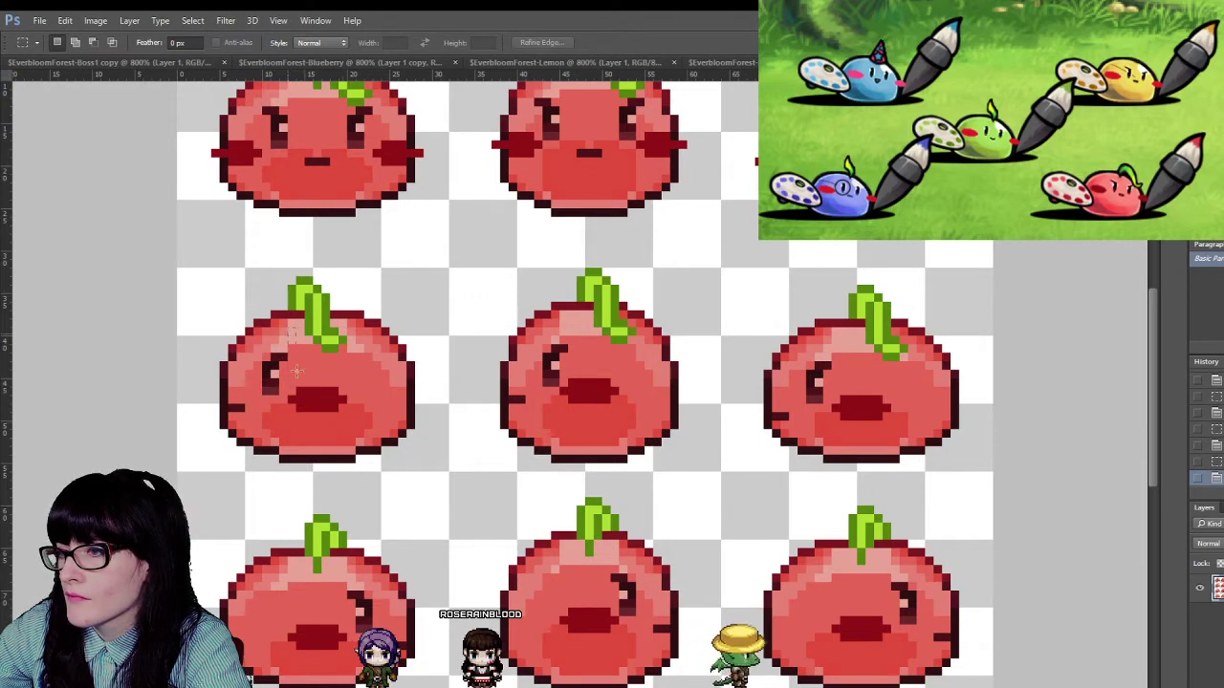
drag(338, 464, 298, 261)
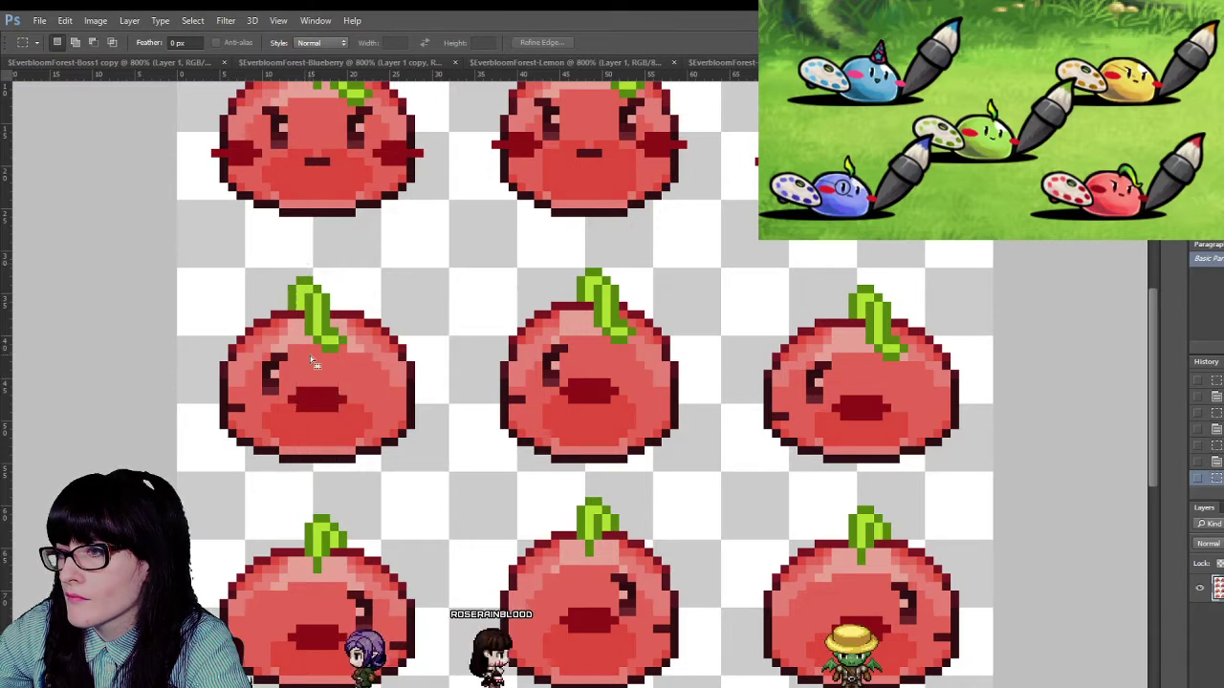
drag(305, 401, 865, 438)
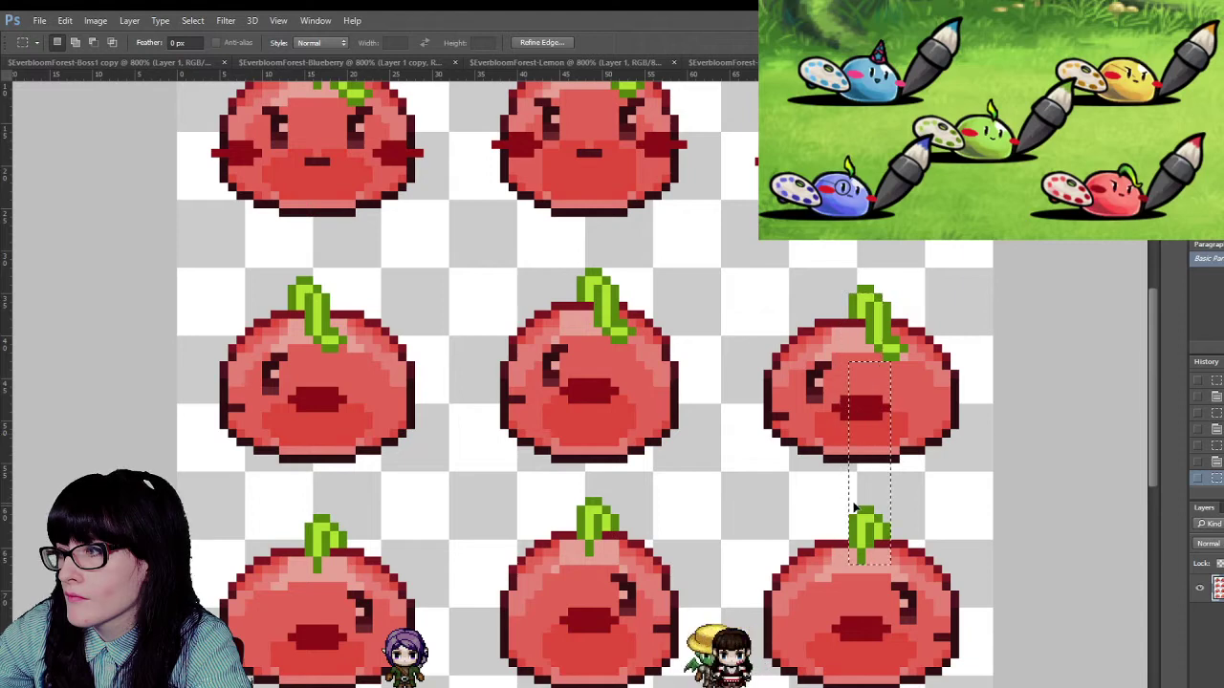
scroll(853, 437, up, 1)
key(ctrl+d)
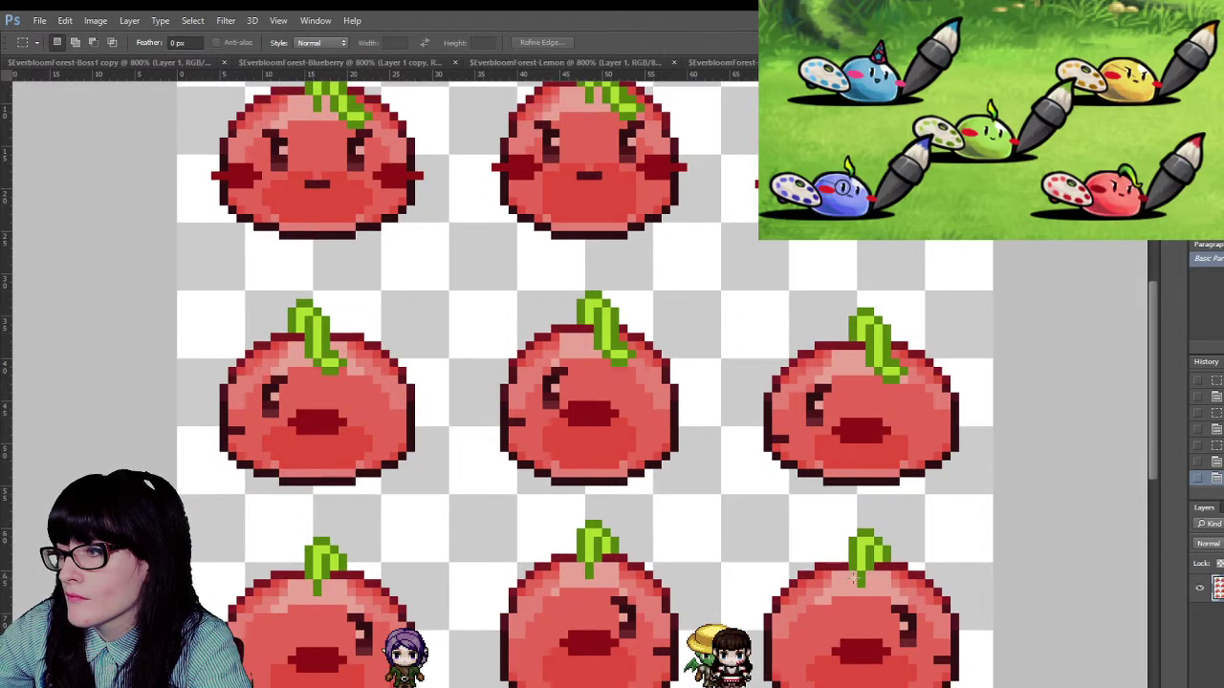
- Check how the left-facing tomatoes' stems line up with the front-facing and right-facing ones using further marquee selections
scroll(853, 578, up, 7)
key(ctrl+shift+d)
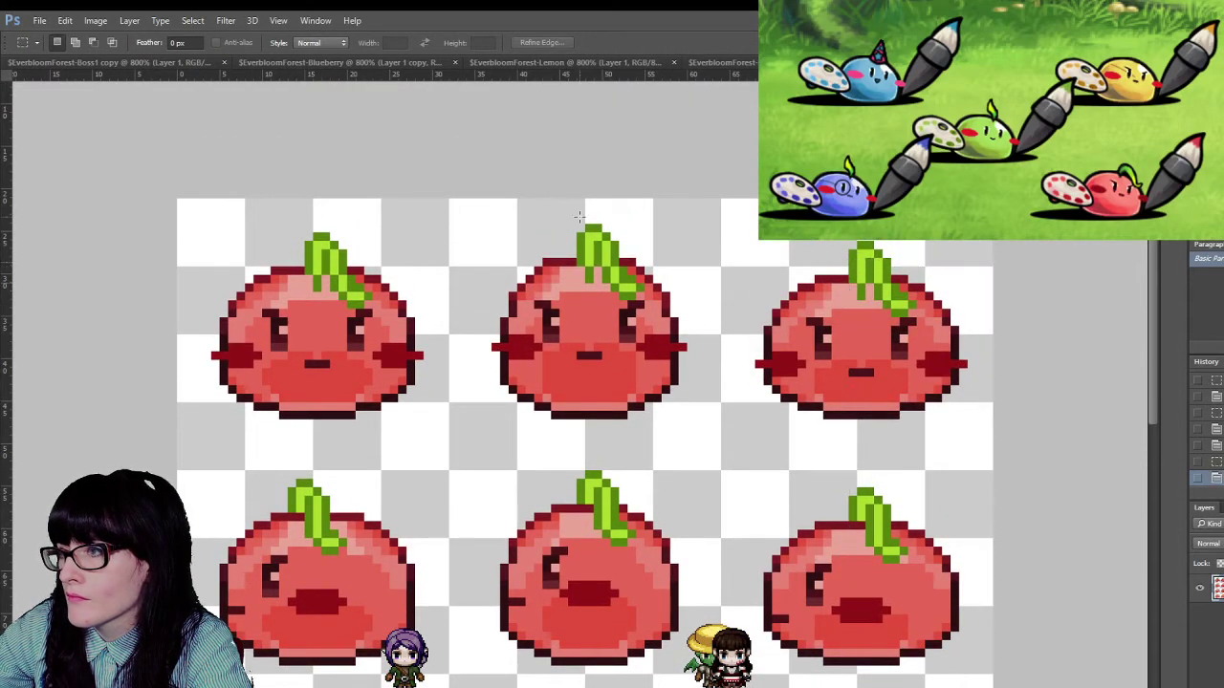
drag(580, 217, 778, 494)
click(778, 507)
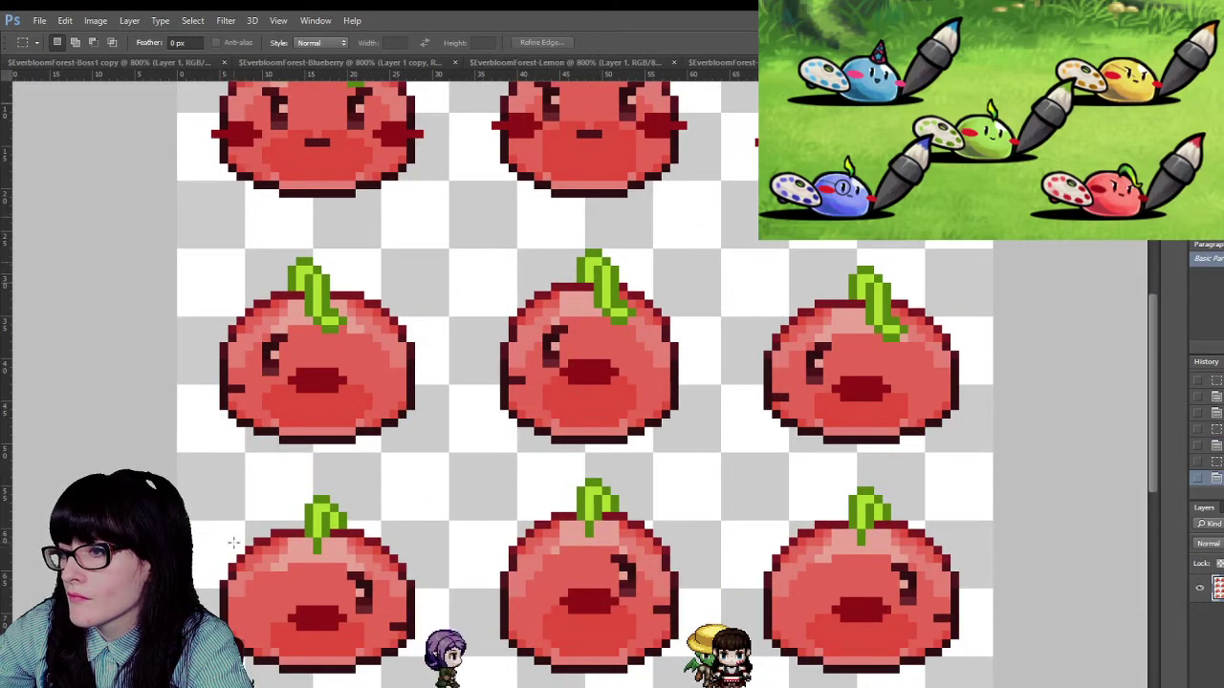
drag(306, 567, 628, 208)
scroll(535, 287, down, 4)
drag(272, 371, 405, 450)
scroll(404, 450, down, 4)
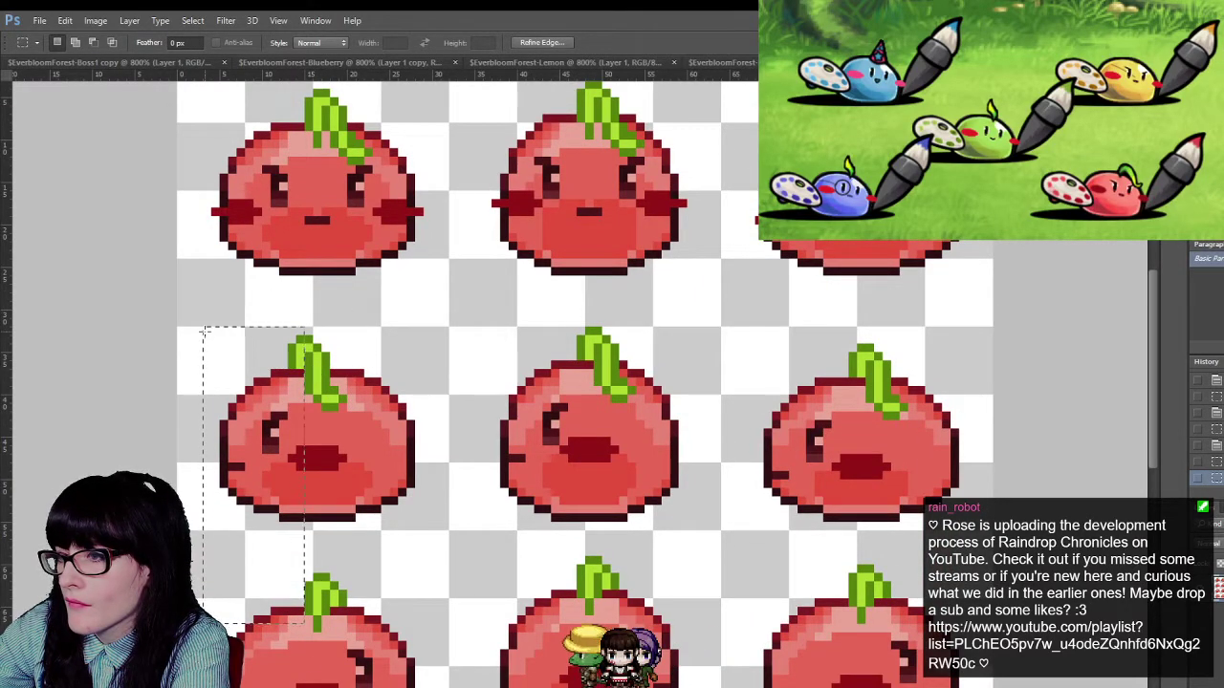
drag(576, 353, 484, 564)
click(484, 571)
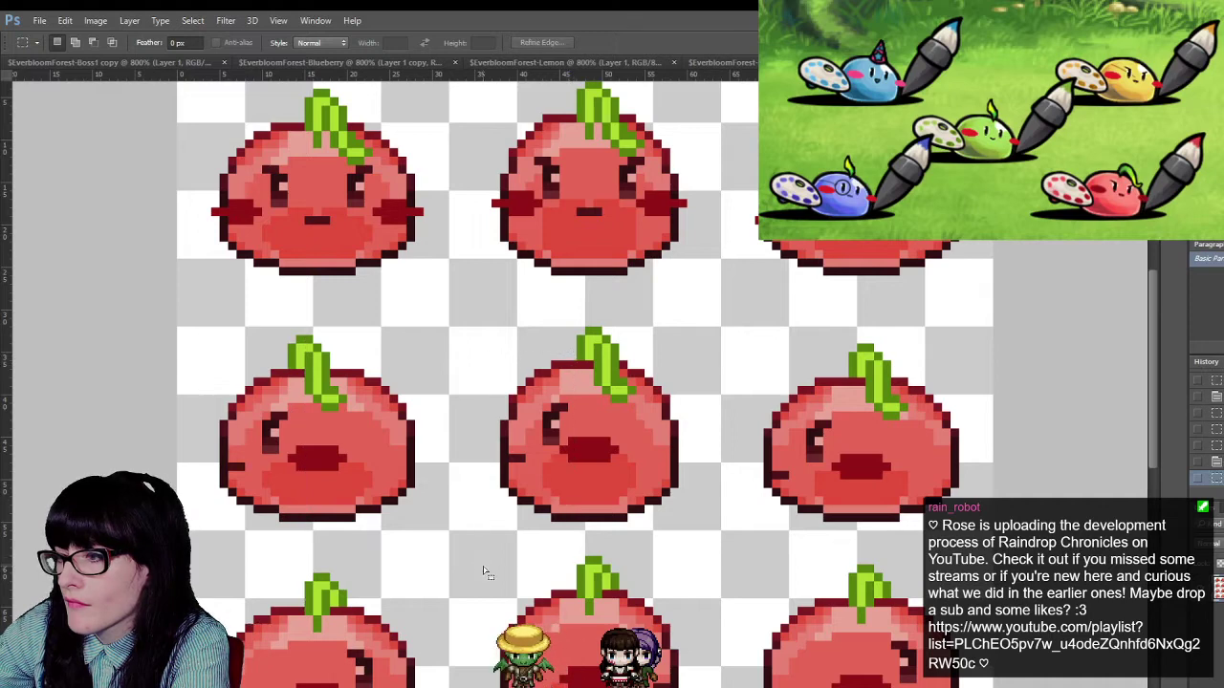
- Try shifting the first left-facing tomato's stem top two pixels right, then move it back left and deselect
key(v)
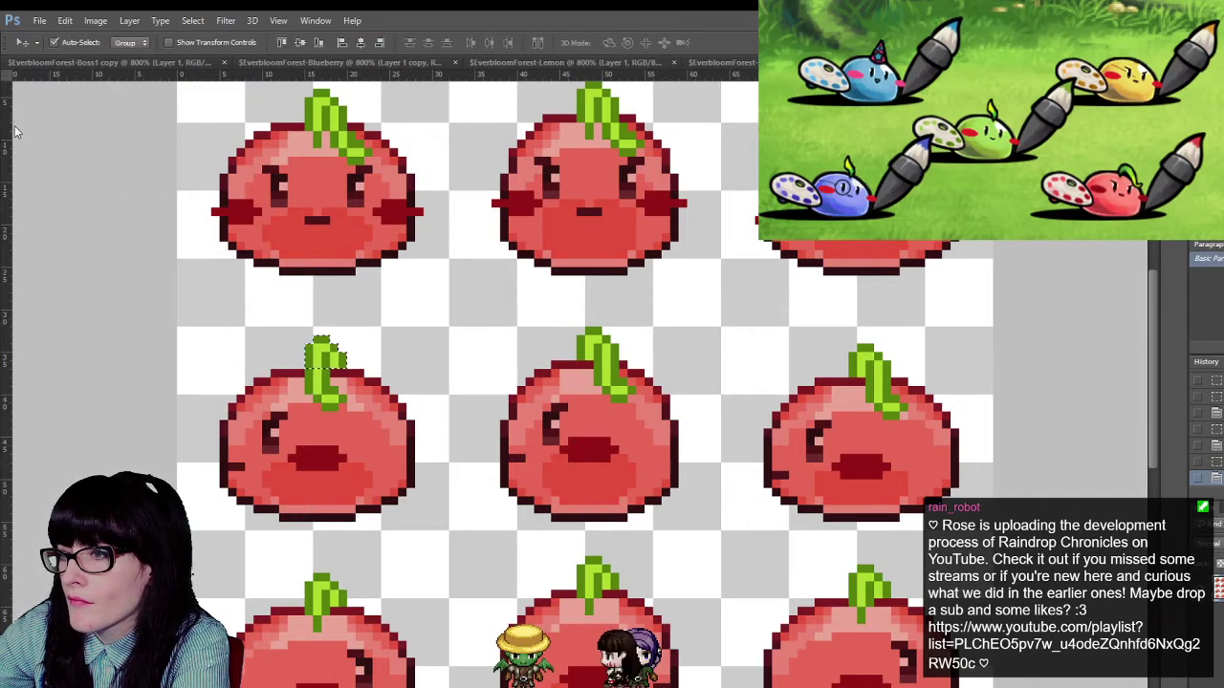
key(m)
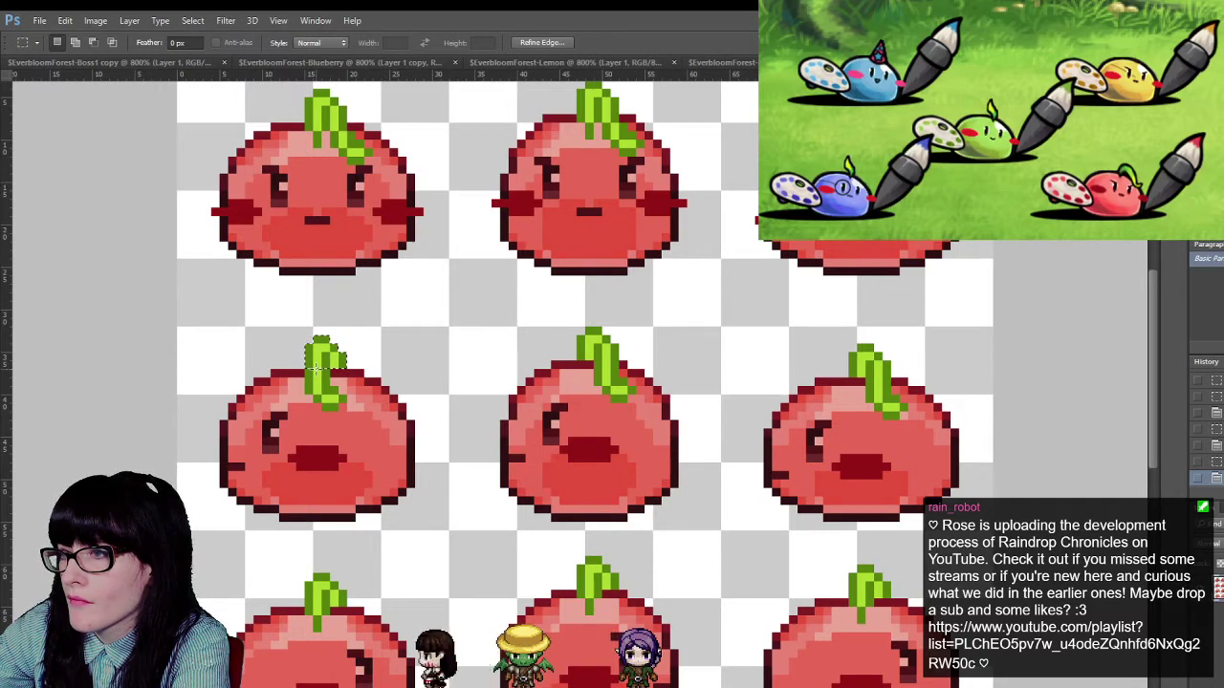
key(ctrl+Left)
key(ctrl+Left)
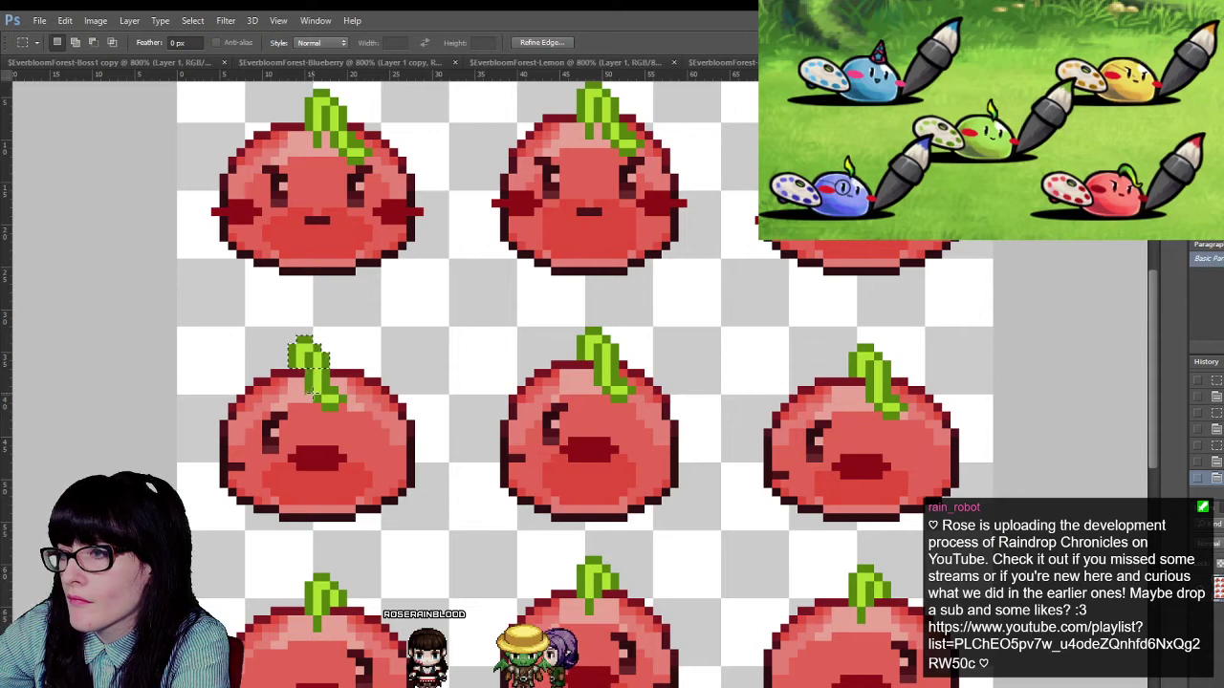
key(ctrl+Left)
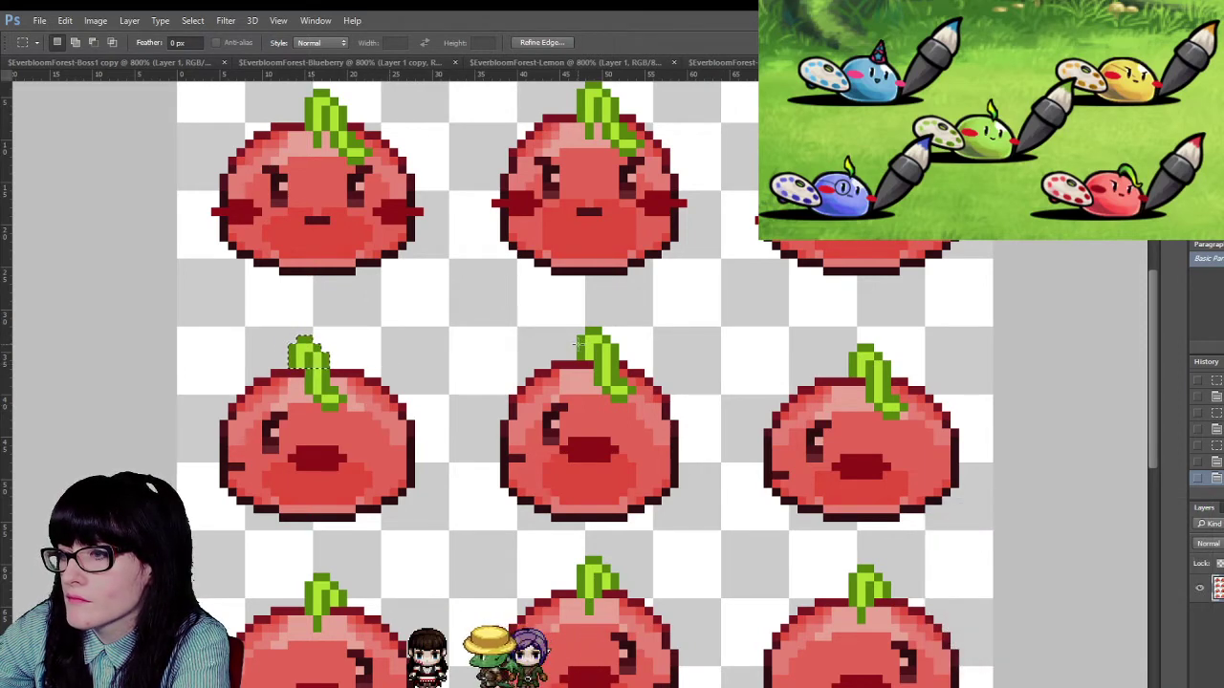
key(ctrl+d)
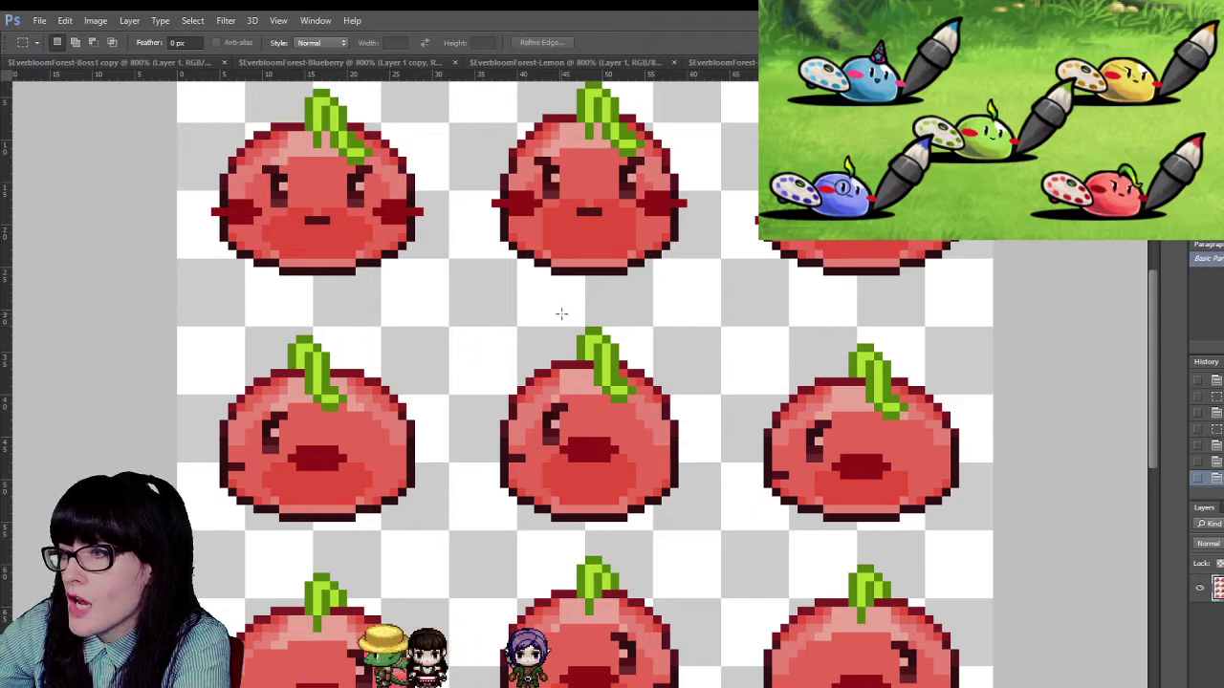
- Select the stem top of the middle left-facing tomato, shift it two pixels to the left and deselect
drag(559, 310, 644, 361)
scroll(642, 355, down, 5)
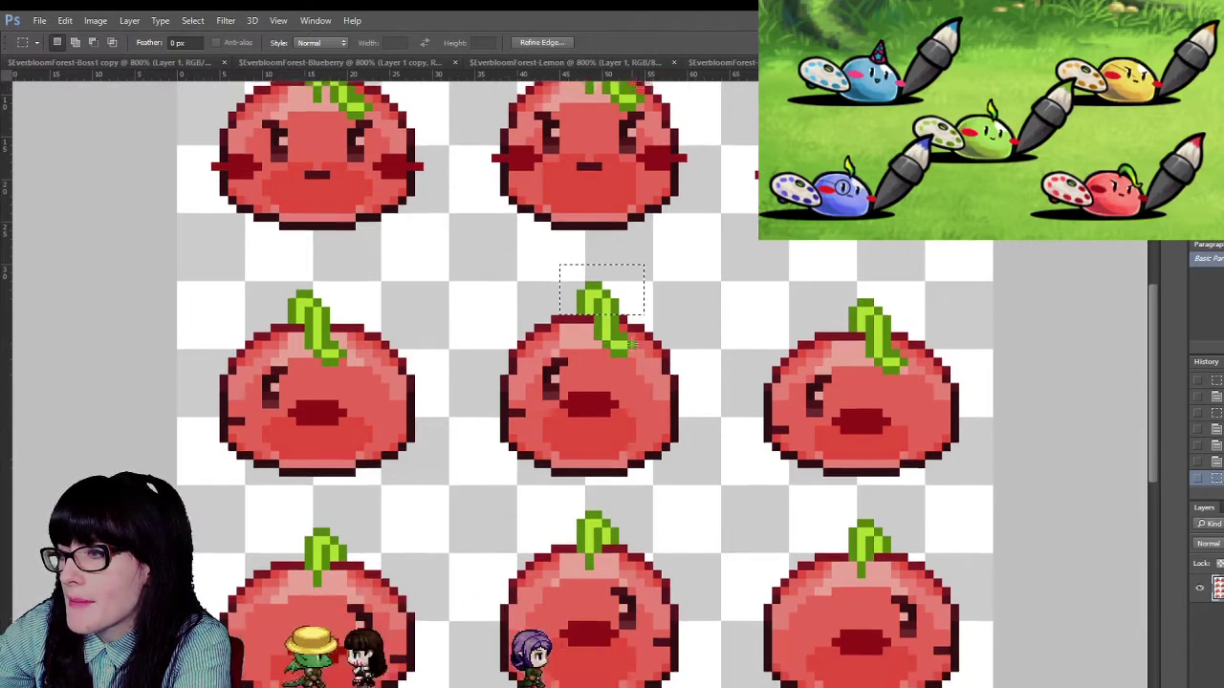
scroll(642, 355, up, 4)
click(20, 89)
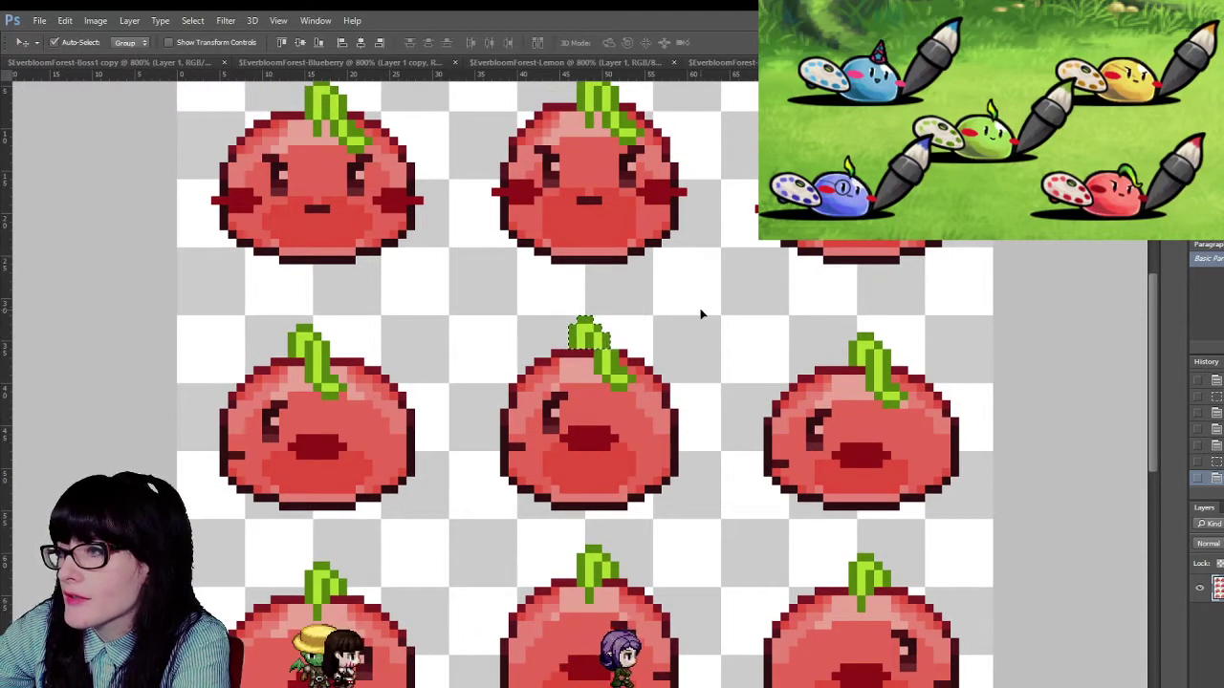
key(Left)
click(14, 129)
click(846, 309)
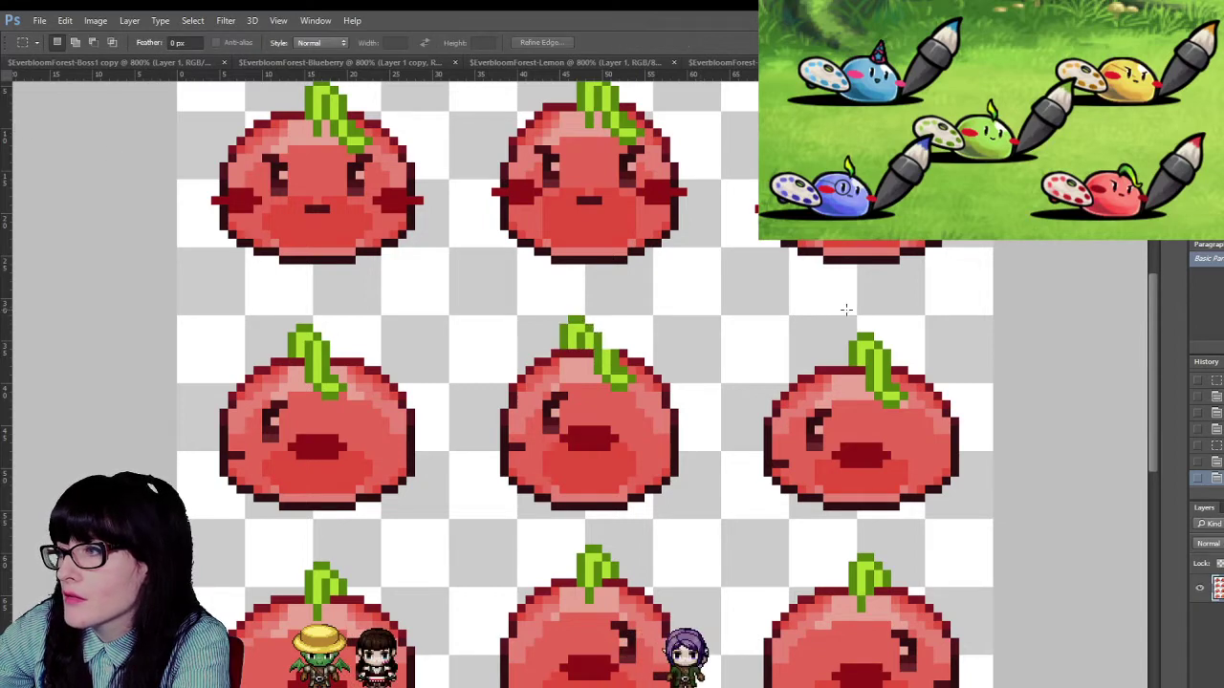
- Select the stem top of the third left-facing tomato and shift it two pixels to the left
drag(940, 365, 822, 301)
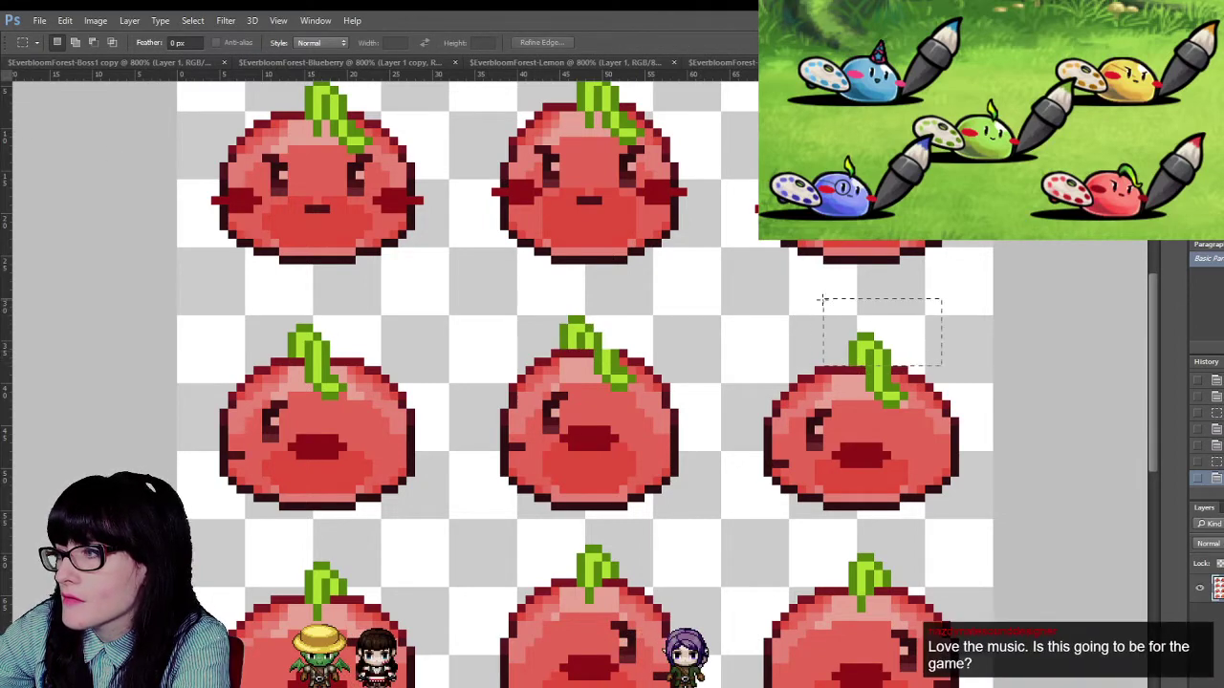
key(ctrl+Left)
key(ctrl+Left)
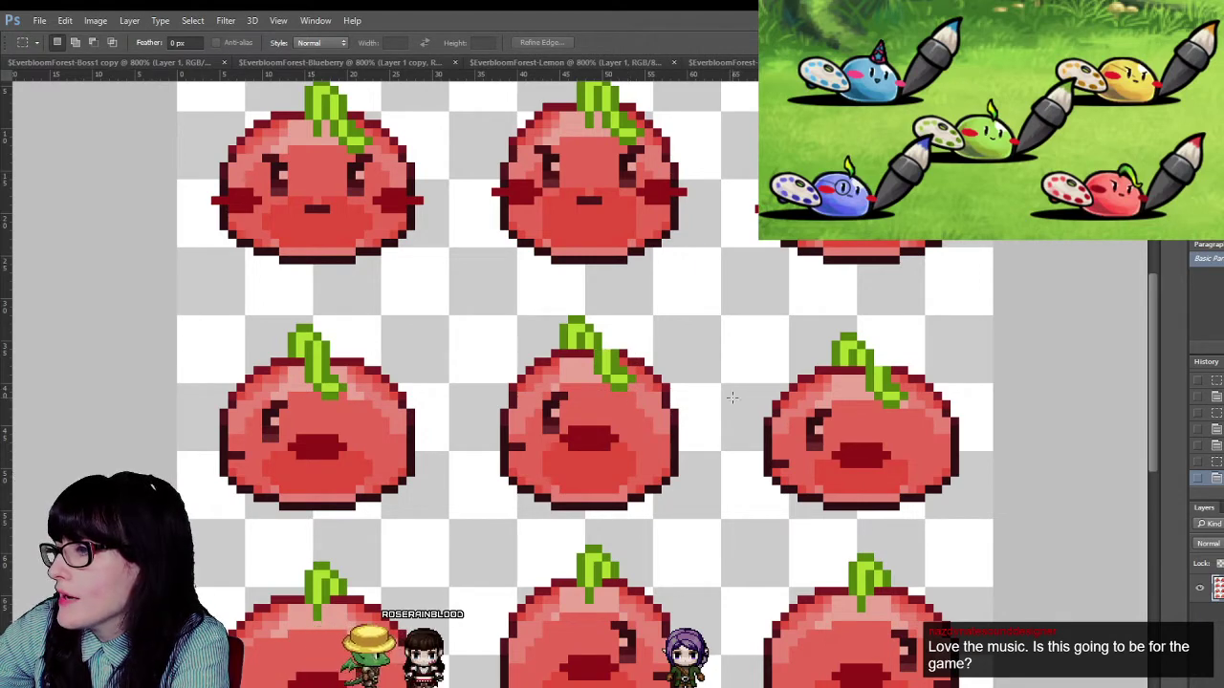
- Copy the middle left-facing tomato's lower stem section to a new layer, shift it two pixels left and duplicate it onto the third left-facing tomato
key(z)
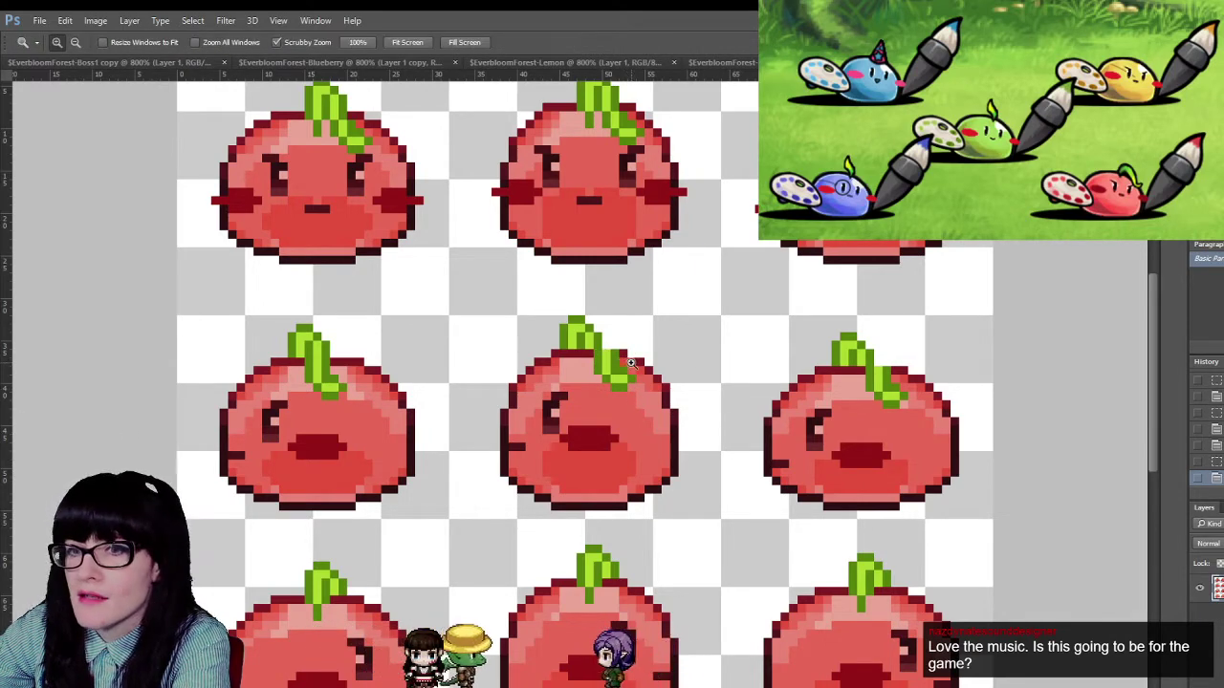
click(631, 368)
click(630, 363)
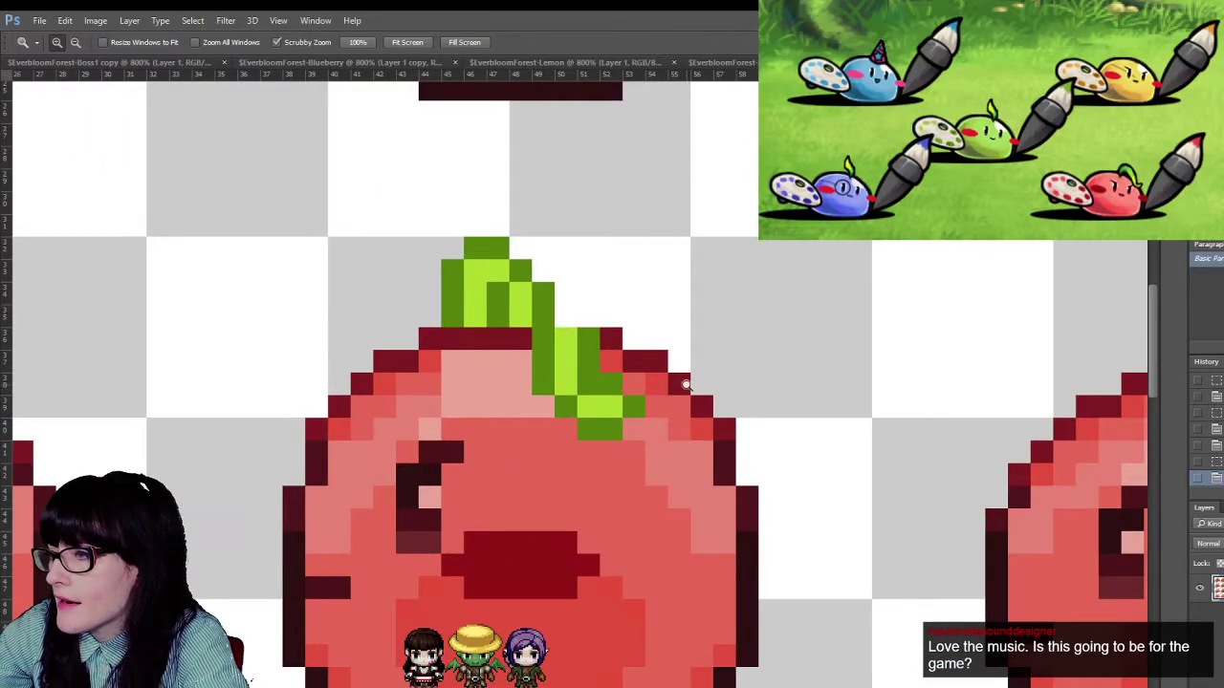
alt+click(766, 430)
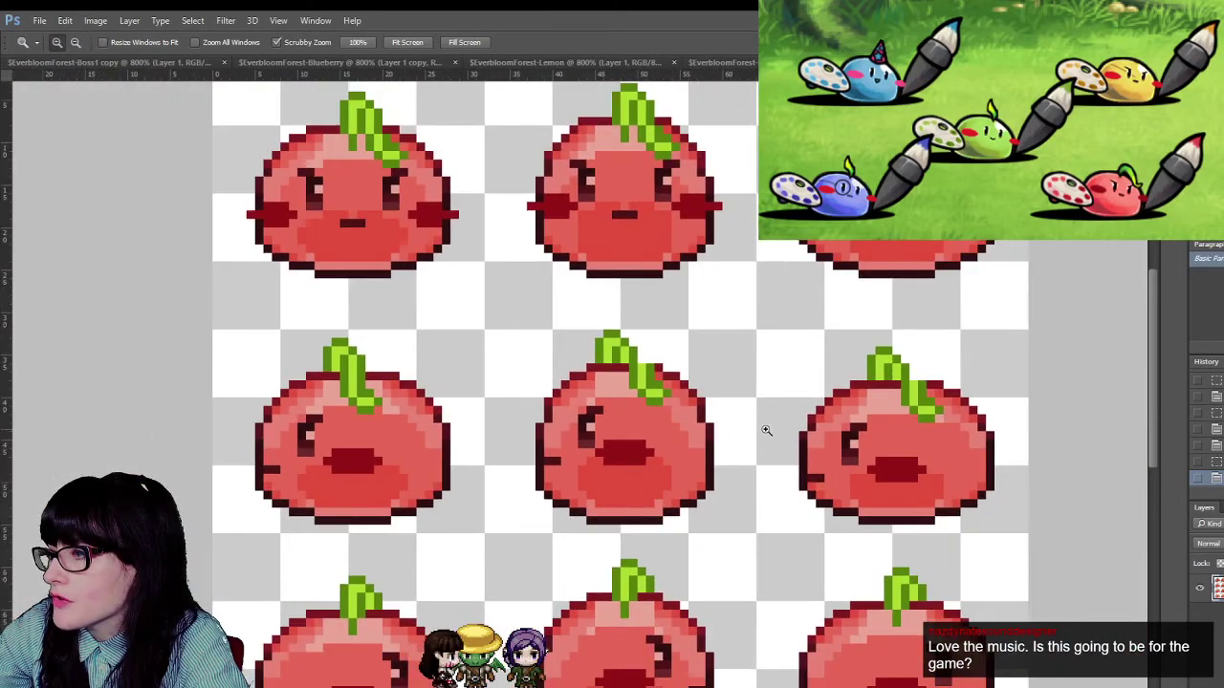
click(744, 418)
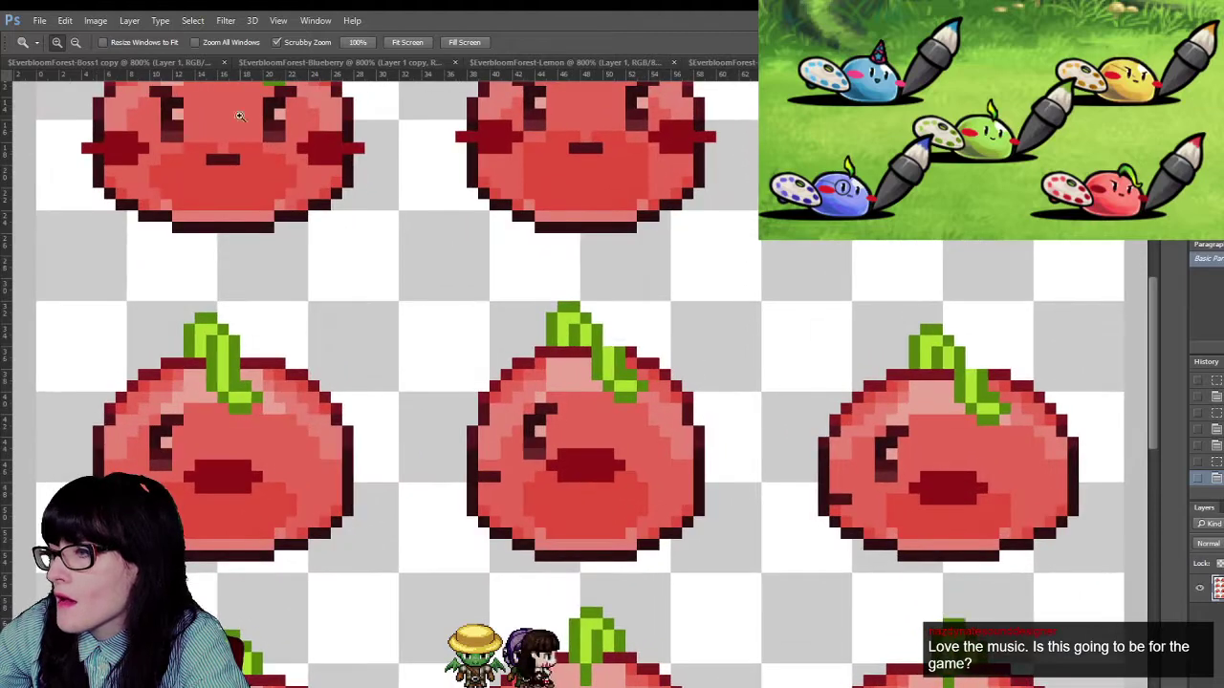
key(m)
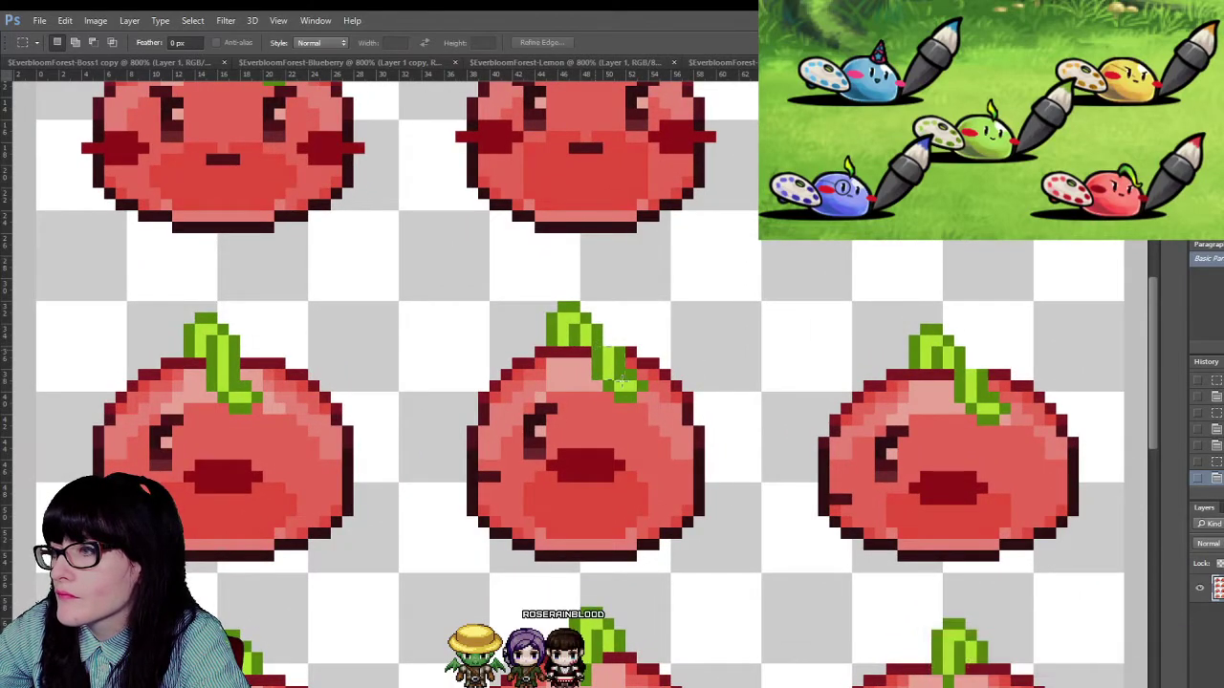
drag(591, 347, 648, 400)
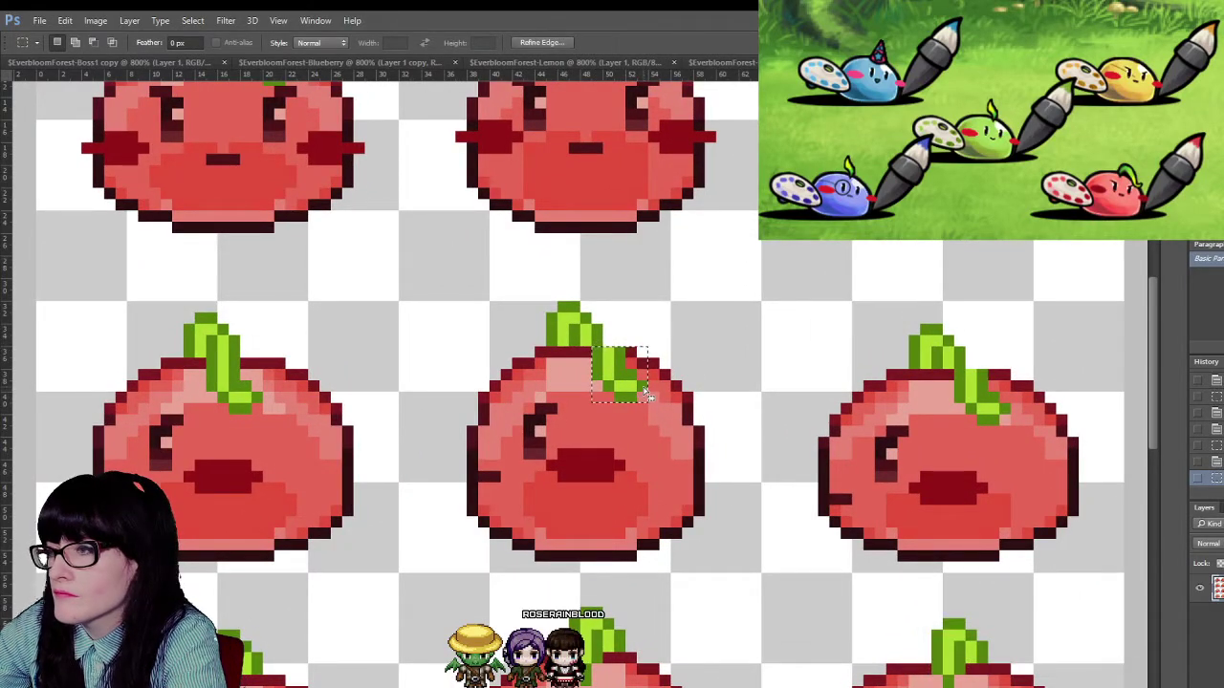
key(ctrl+j)
key(v)
key(Left)
key(Left)
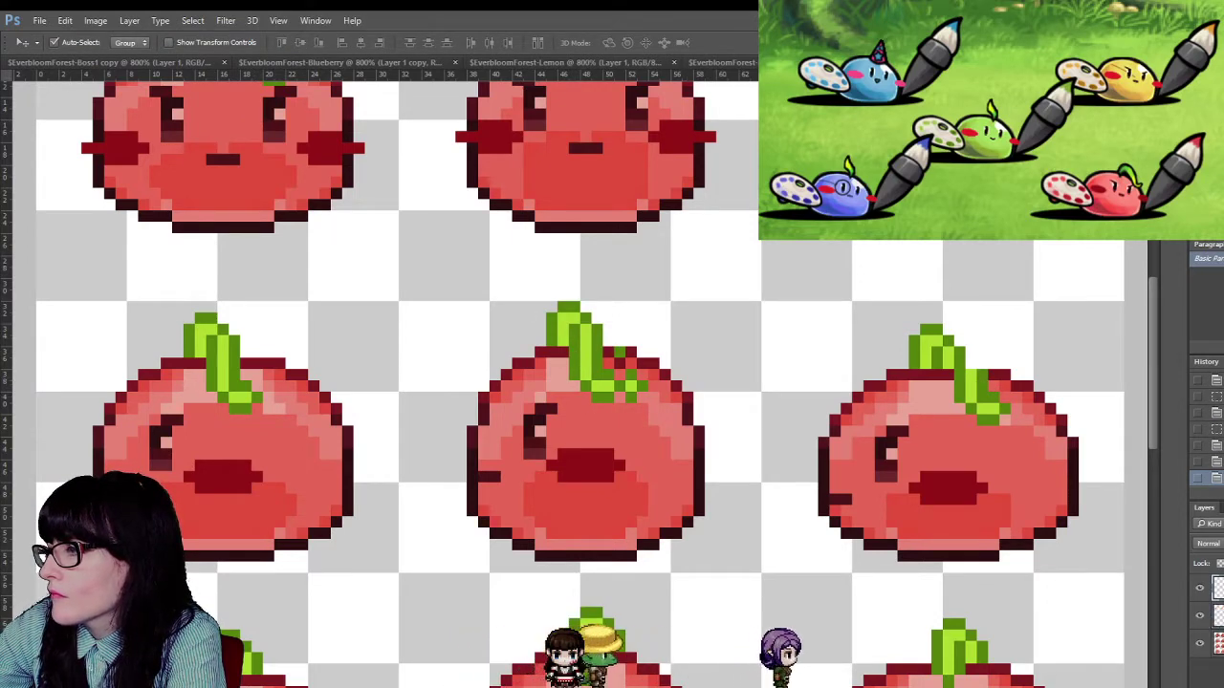
drag(581, 406, 945, 406)
key(Up)
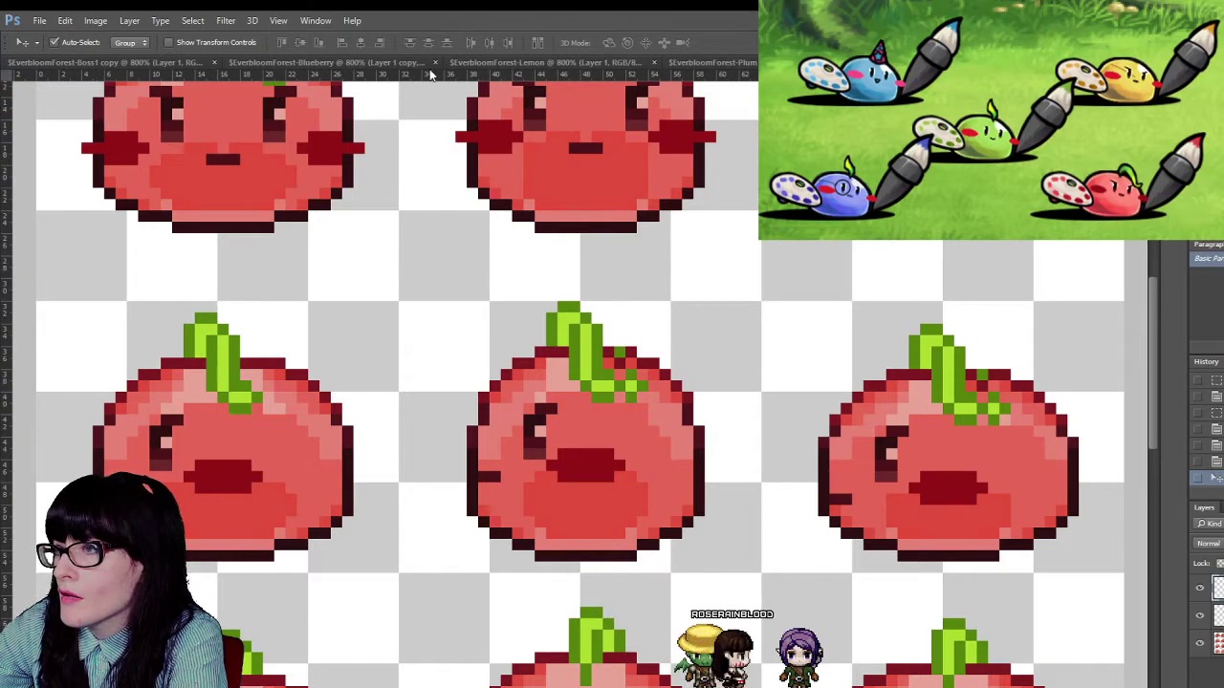
- Copy the upper parts of the middle and third left-facing lemons into the tomato sheet as a shading reference above the left-facing tomatoes
click(724, 63)
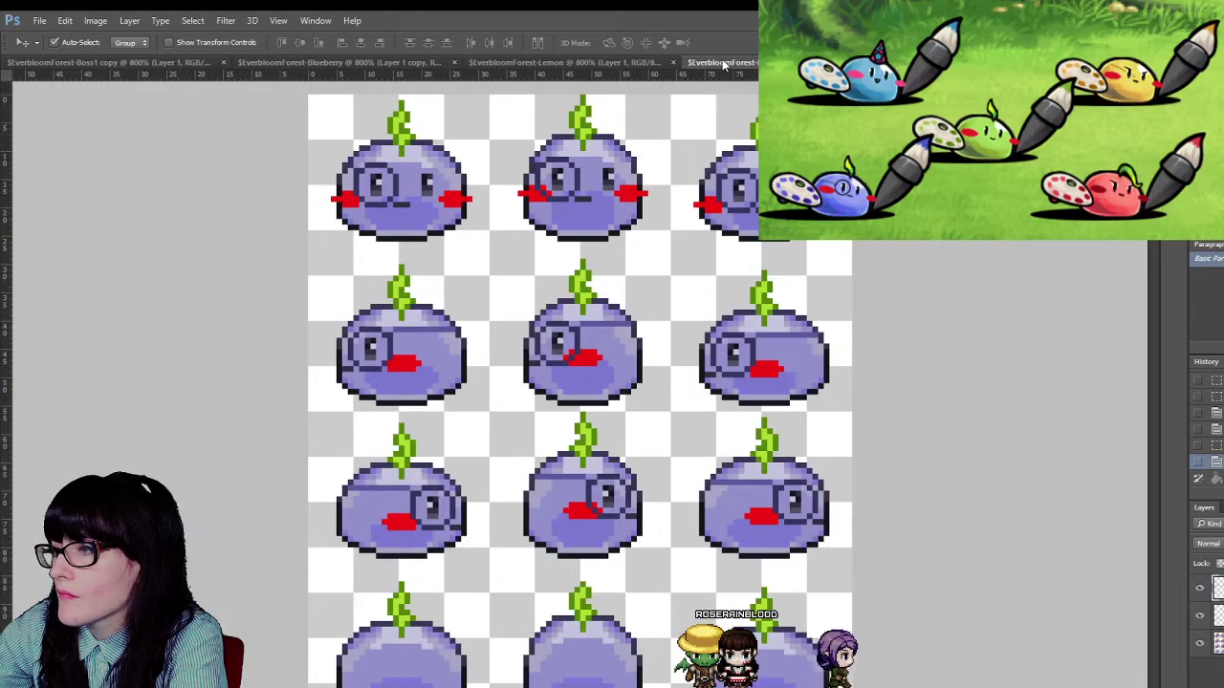
click(629, 63)
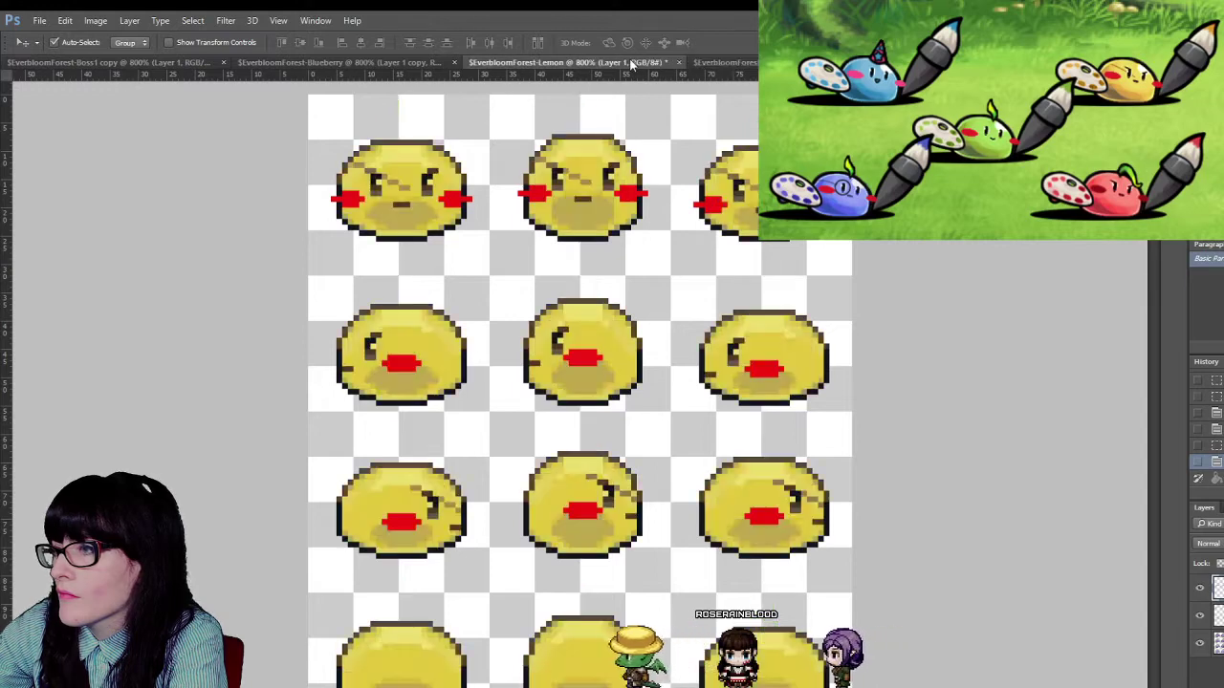
key(m)
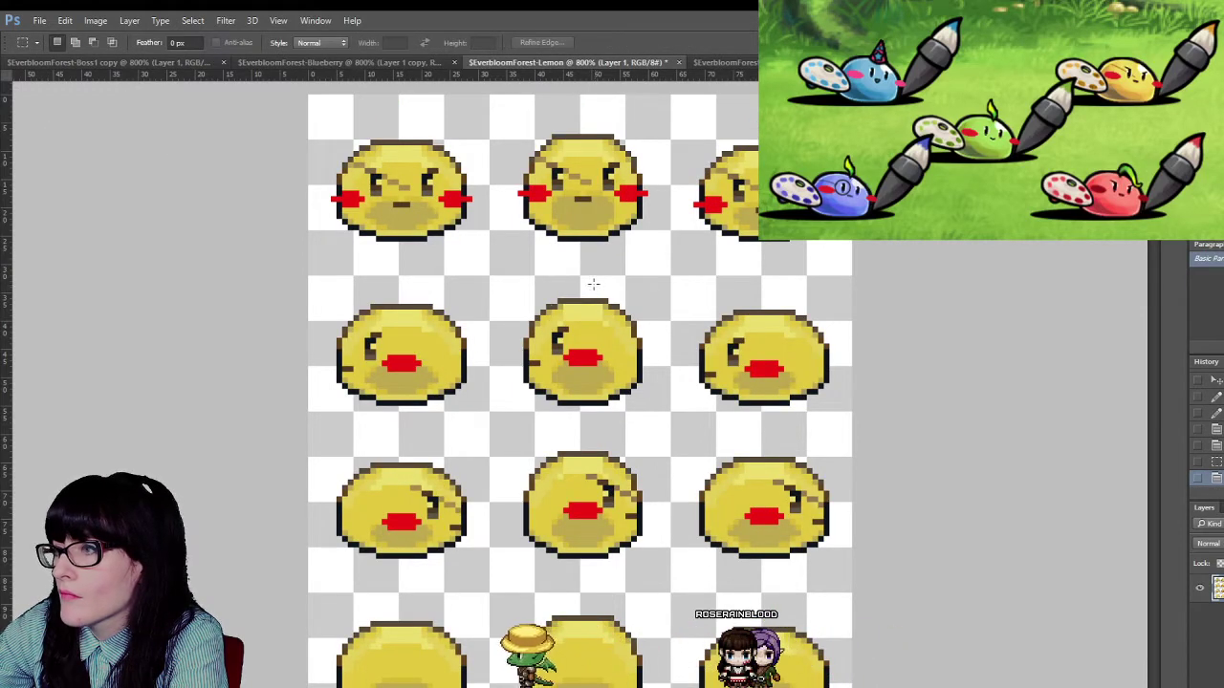
drag(551, 277, 827, 378)
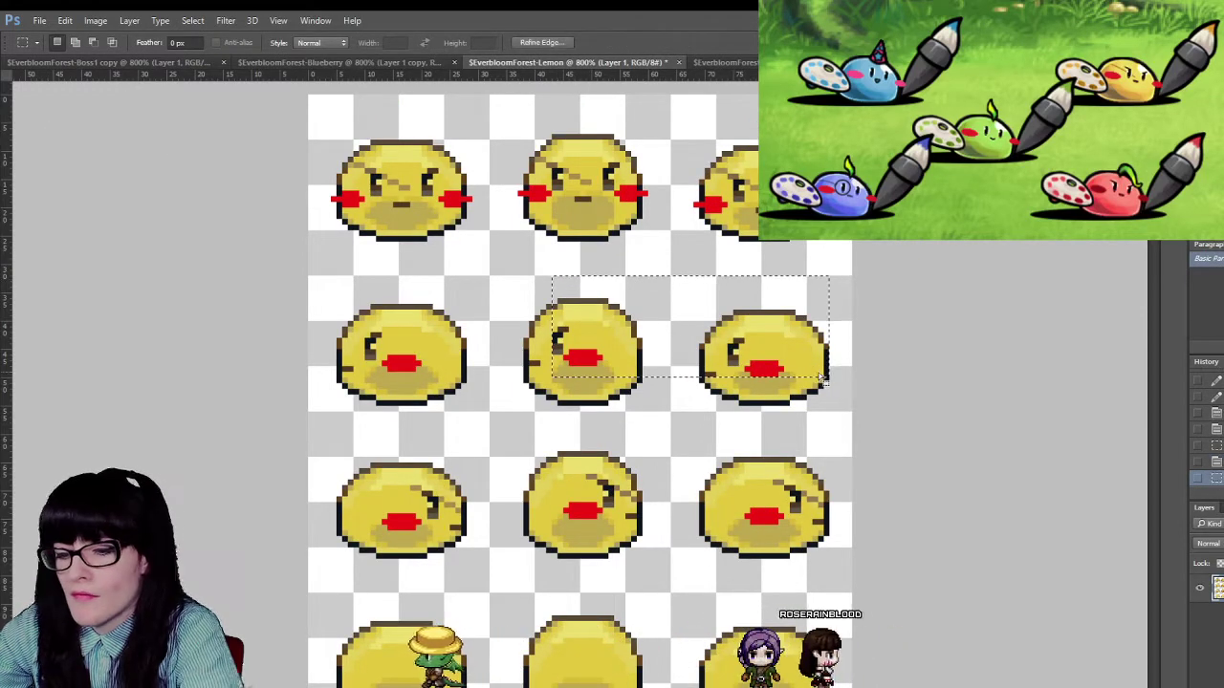
key(ctrl+Tab)
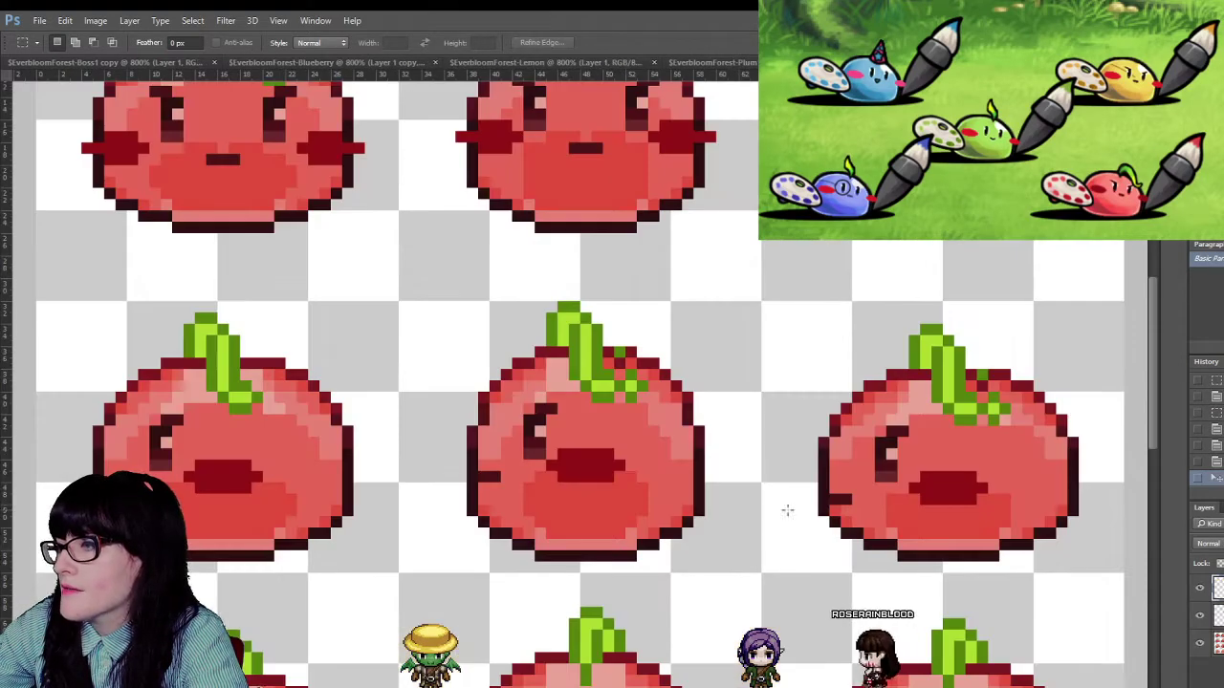
key(ctrl+v)
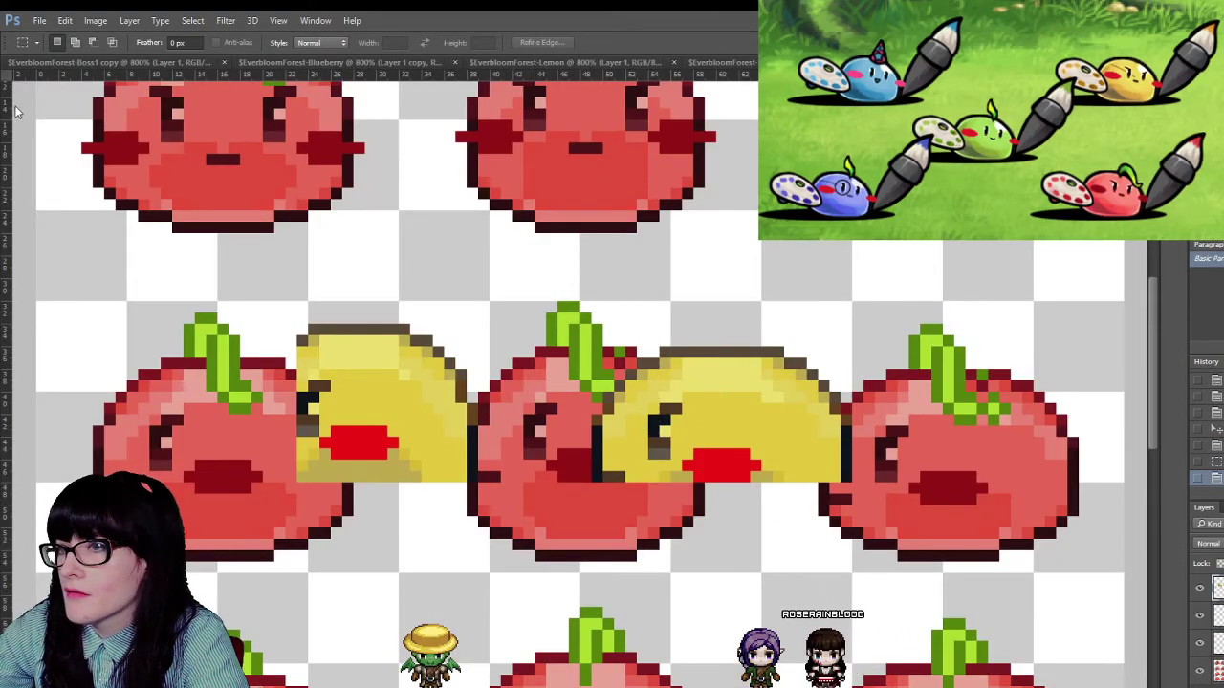
key(v)
drag(423, 402, 674, 245)
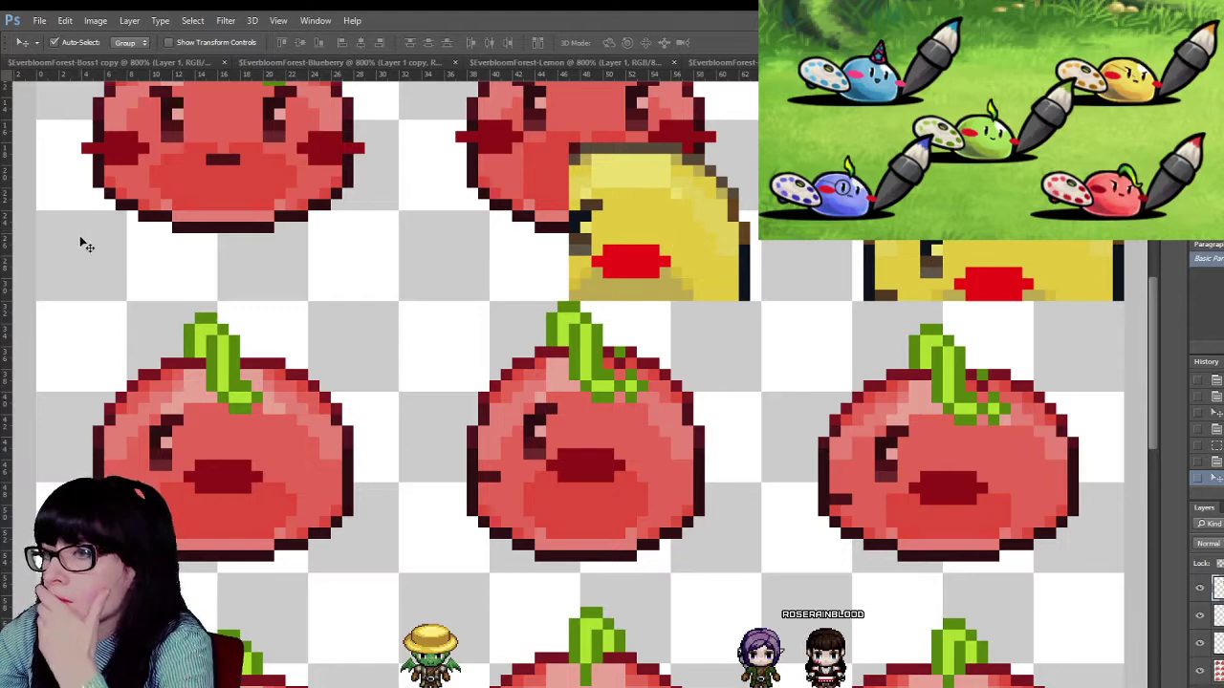
- Paint over the leftover stem pixels at the top outline and just below it on the middle left-facing tomato with sampled body colours
key(i)
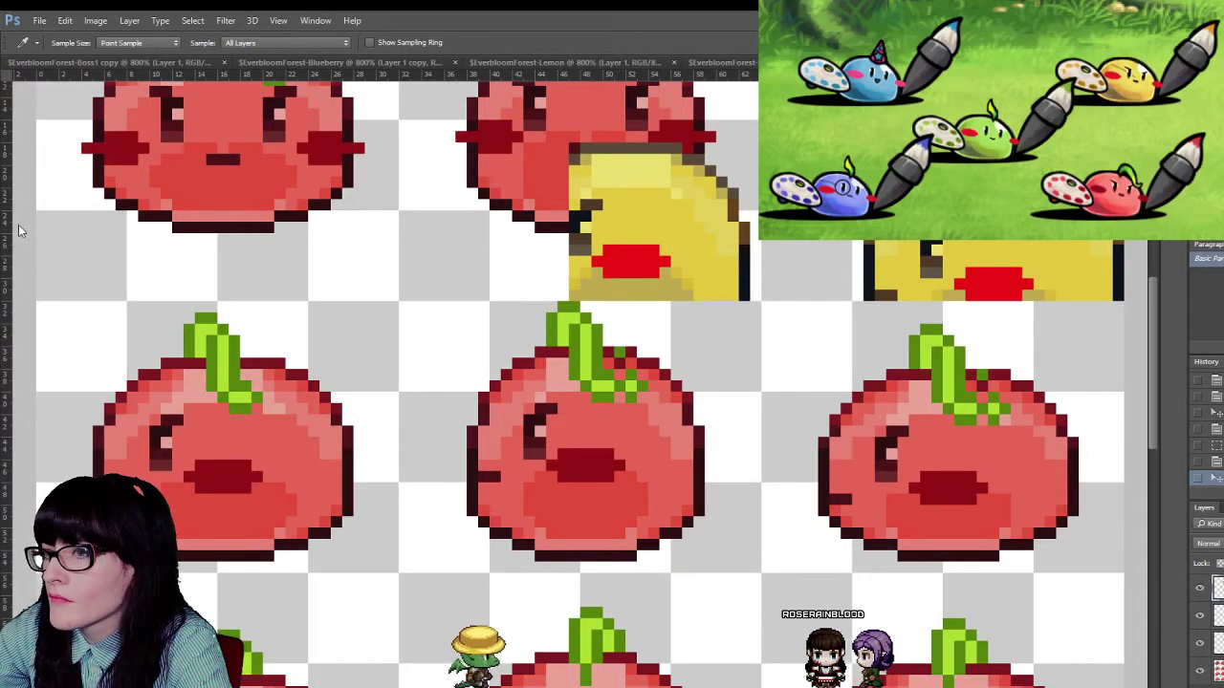
key(b)
key(i)
key(b)
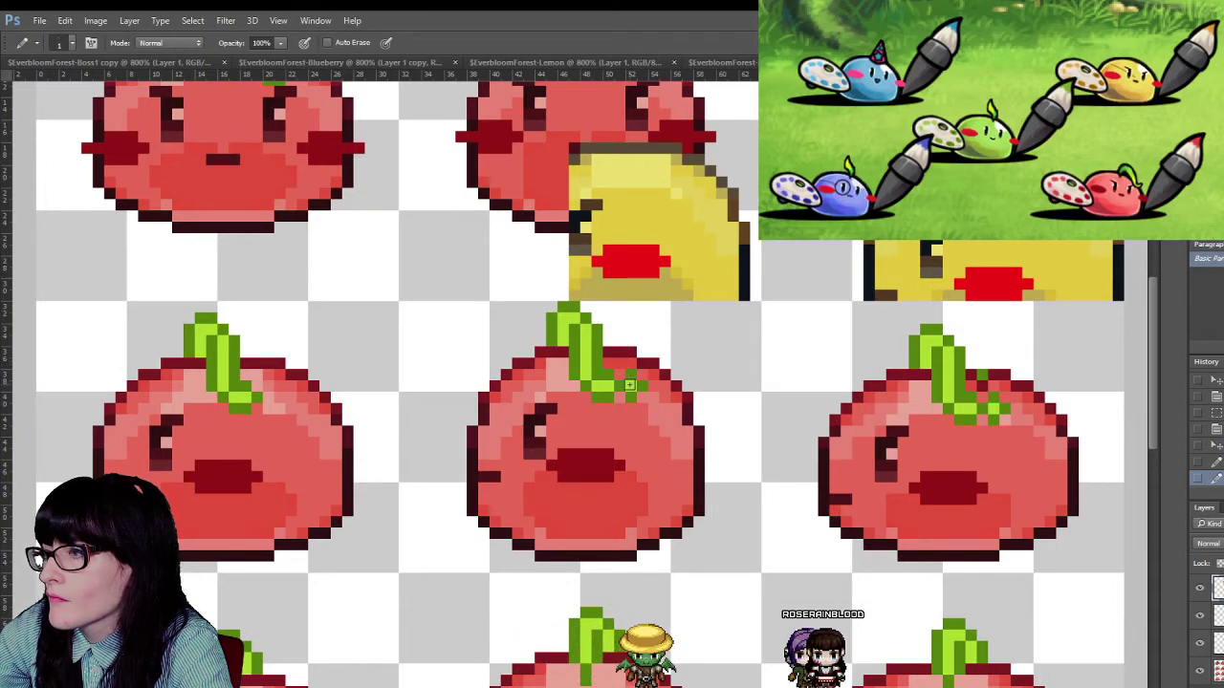
key(alt)
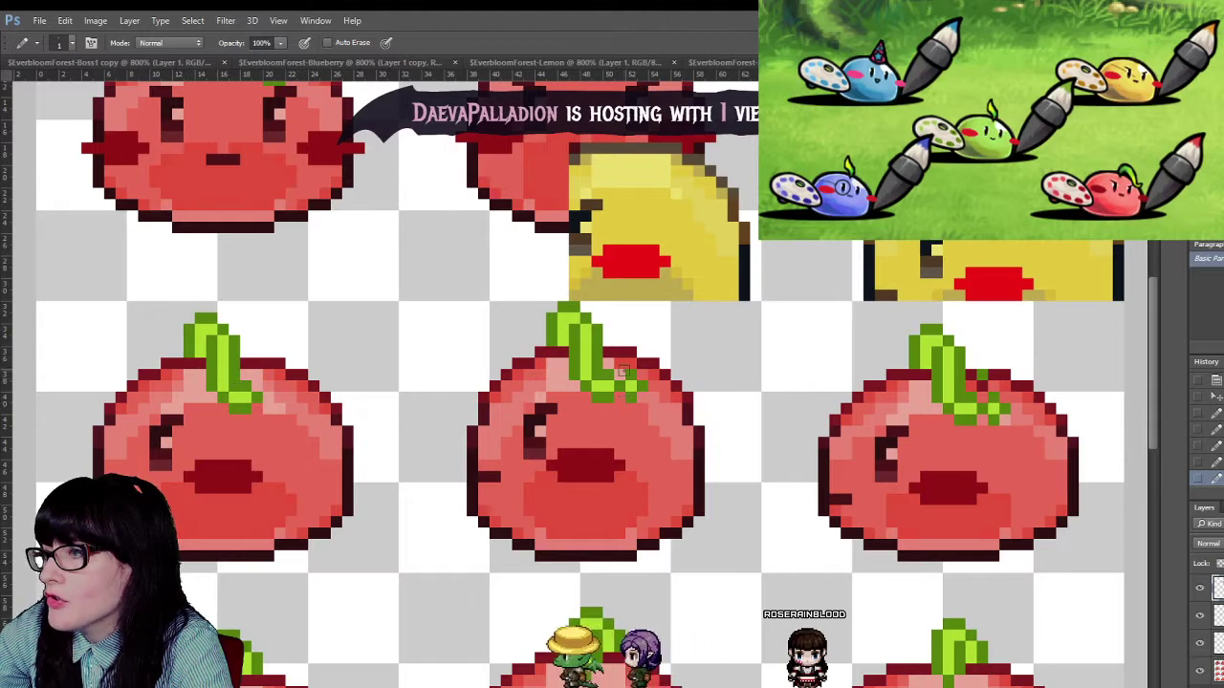
key(i)
key(b)
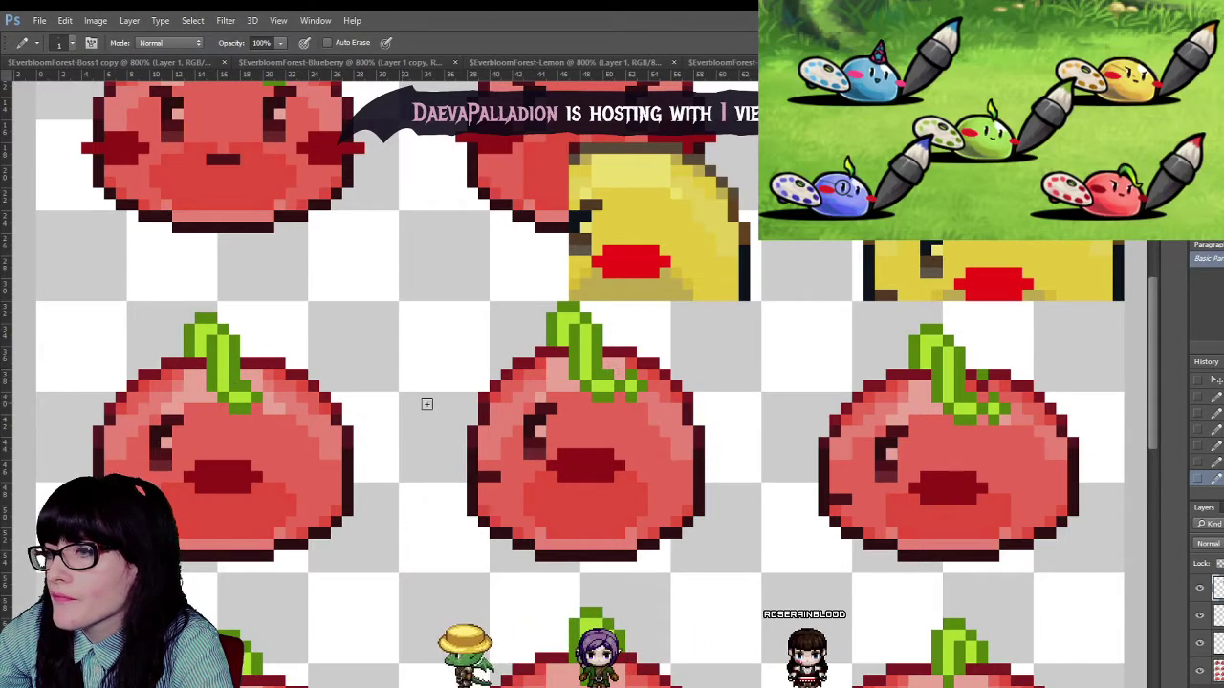
- Look over the plum, lemon, blueberry and green slime sheets, and compare the front-facing and left-facing rows on the tomato sheet
key(i)
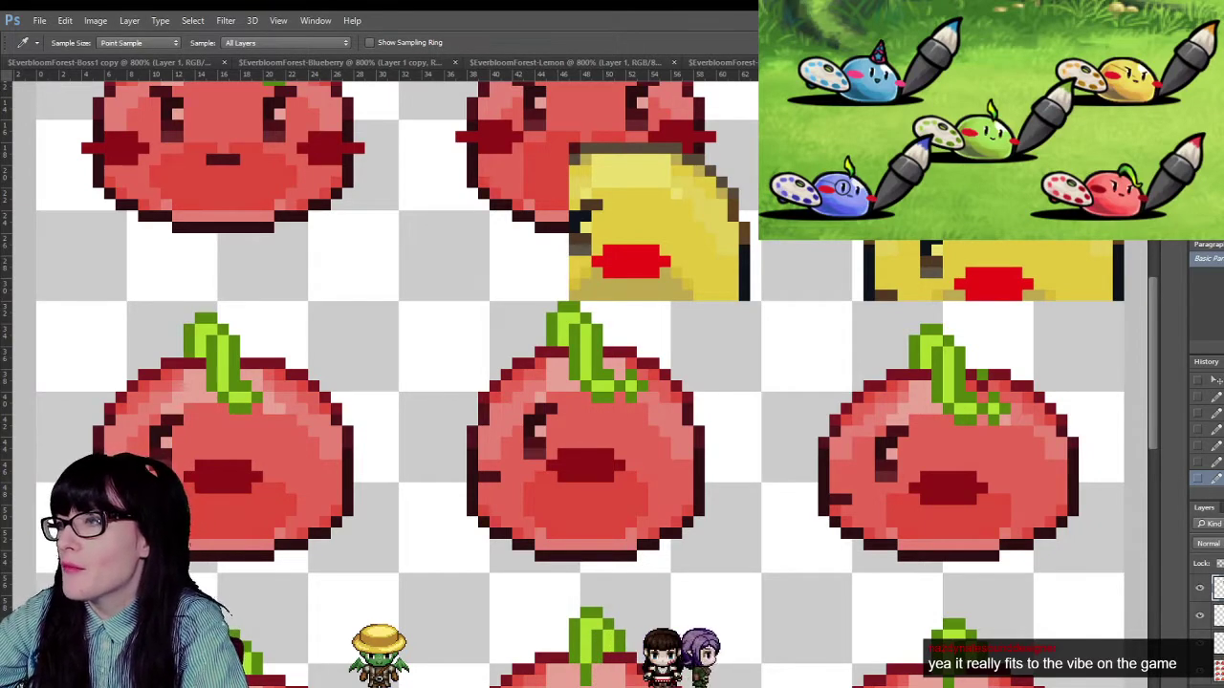
key(ctrl+Tab)
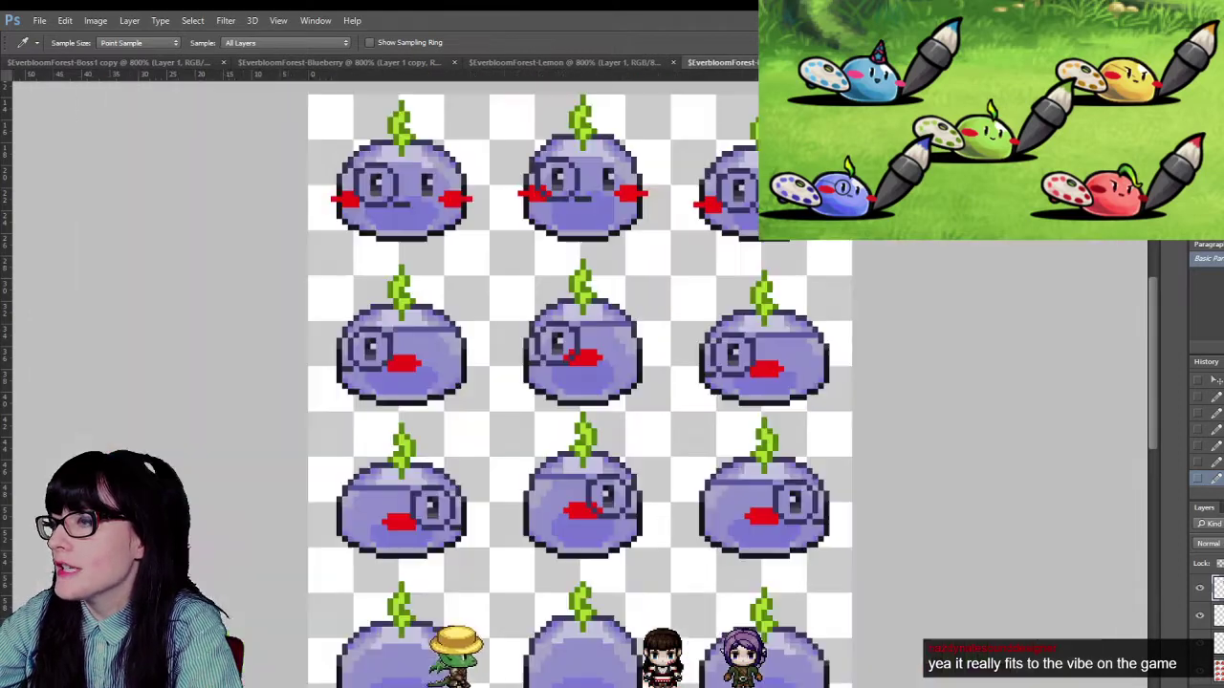
click(587, 61)
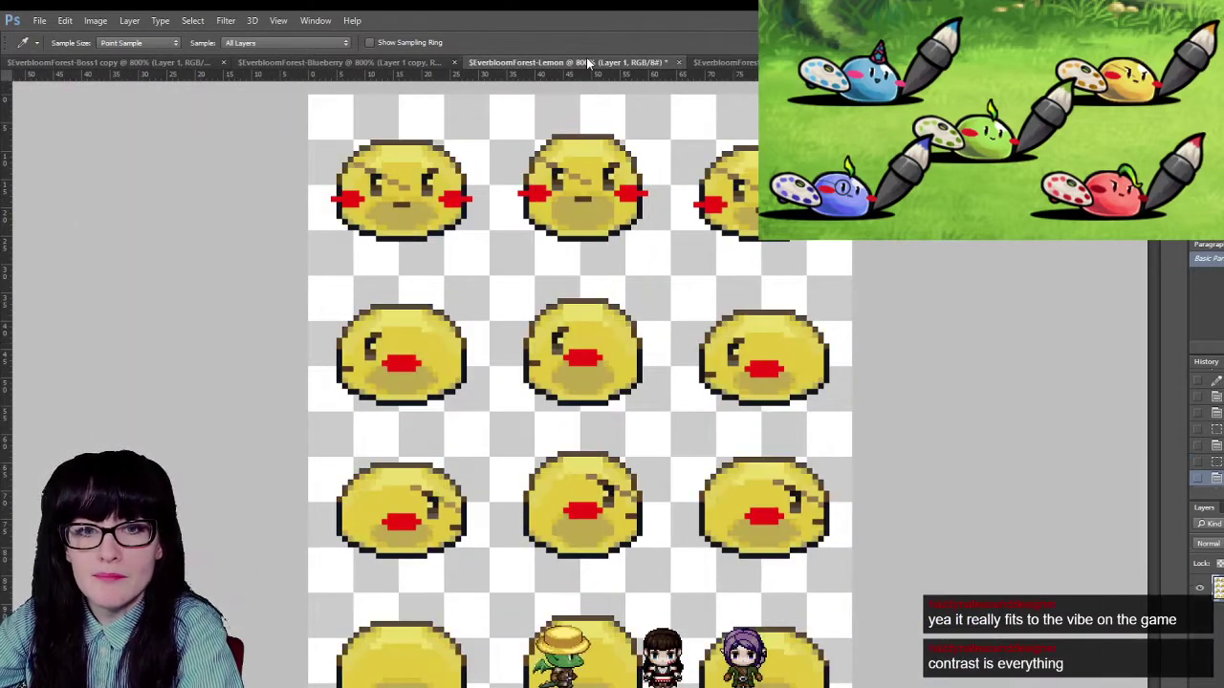
click(265, 64)
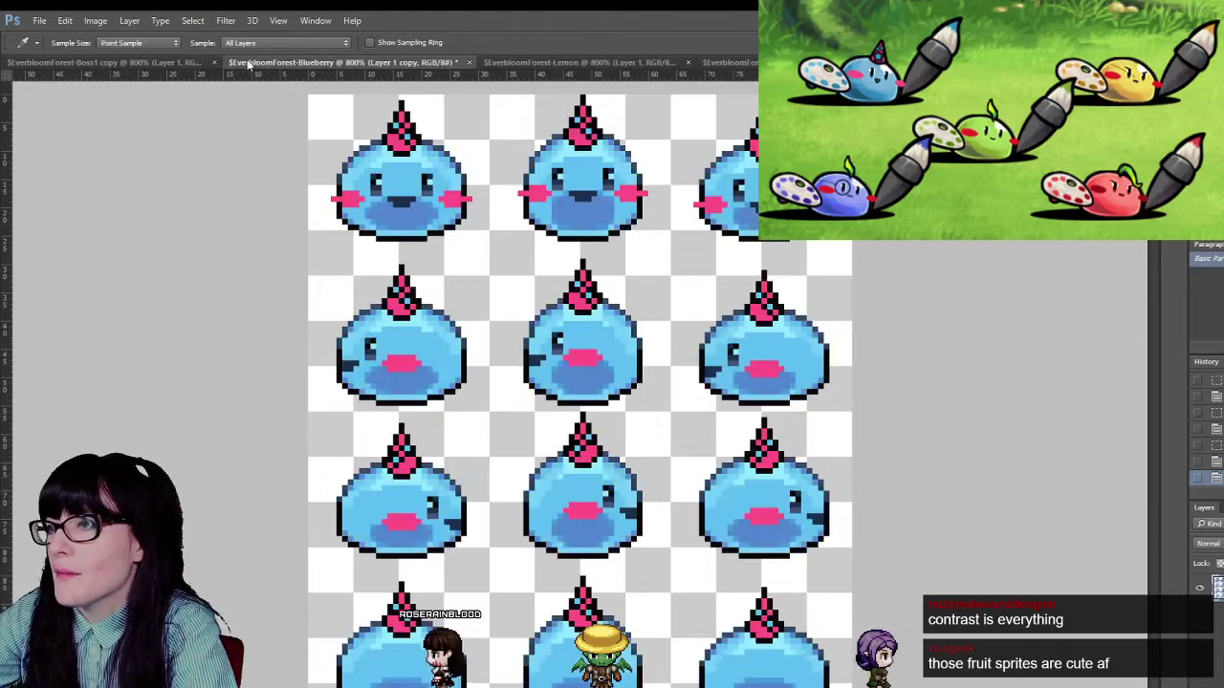
click(163, 64)
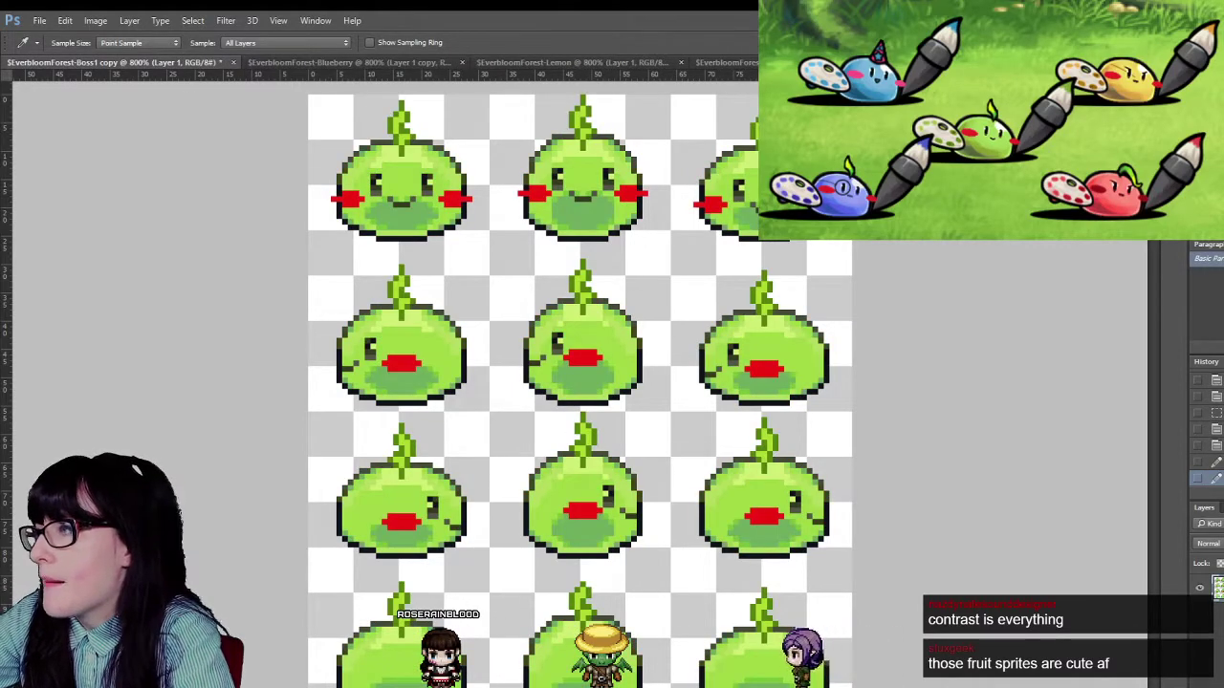
click(801, 63)
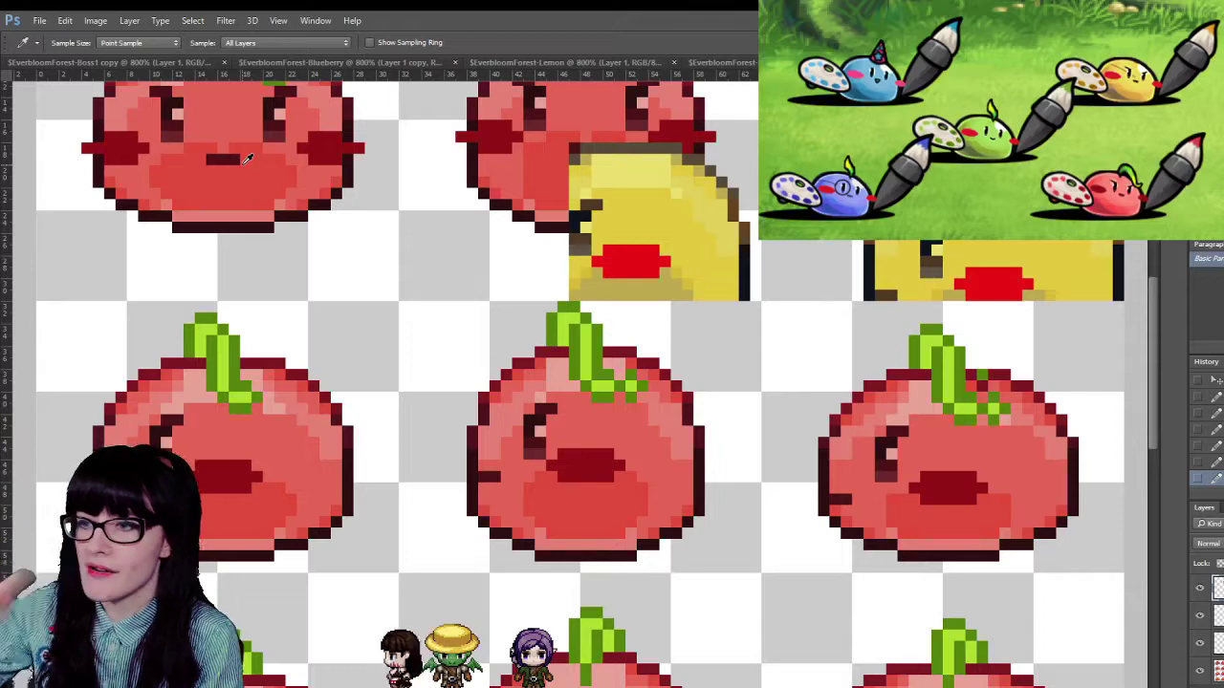
scroll(489, 531, up, 3)
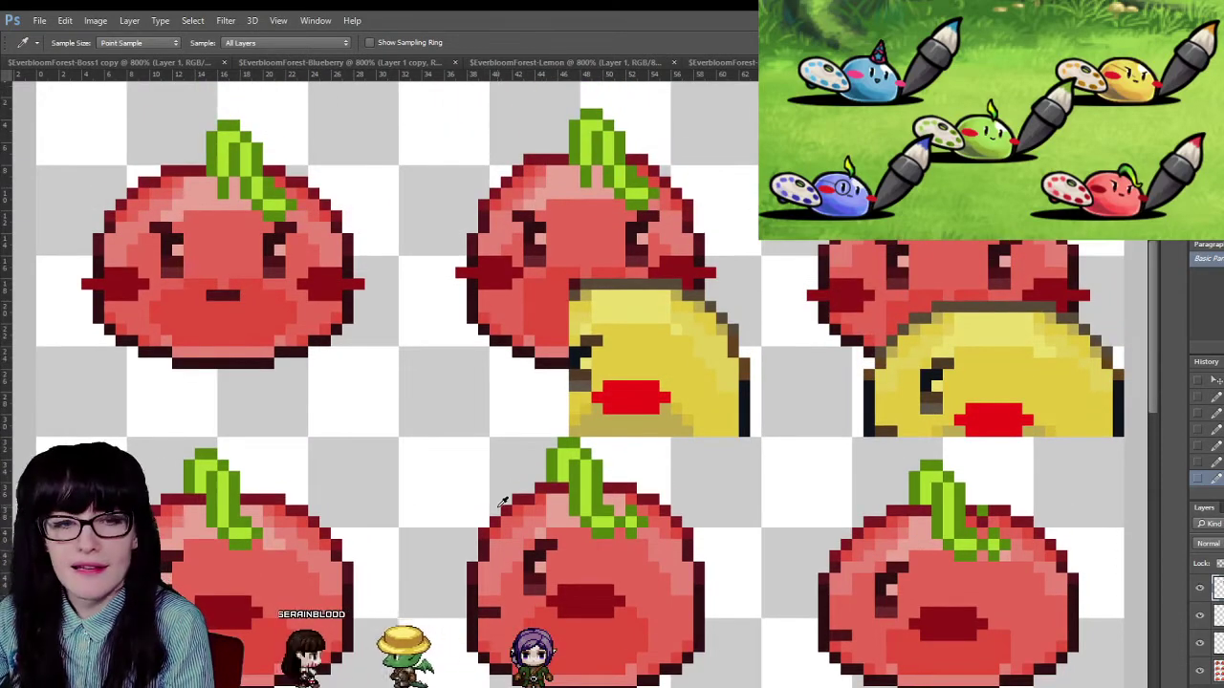
scroll(502, 500, down, 4)
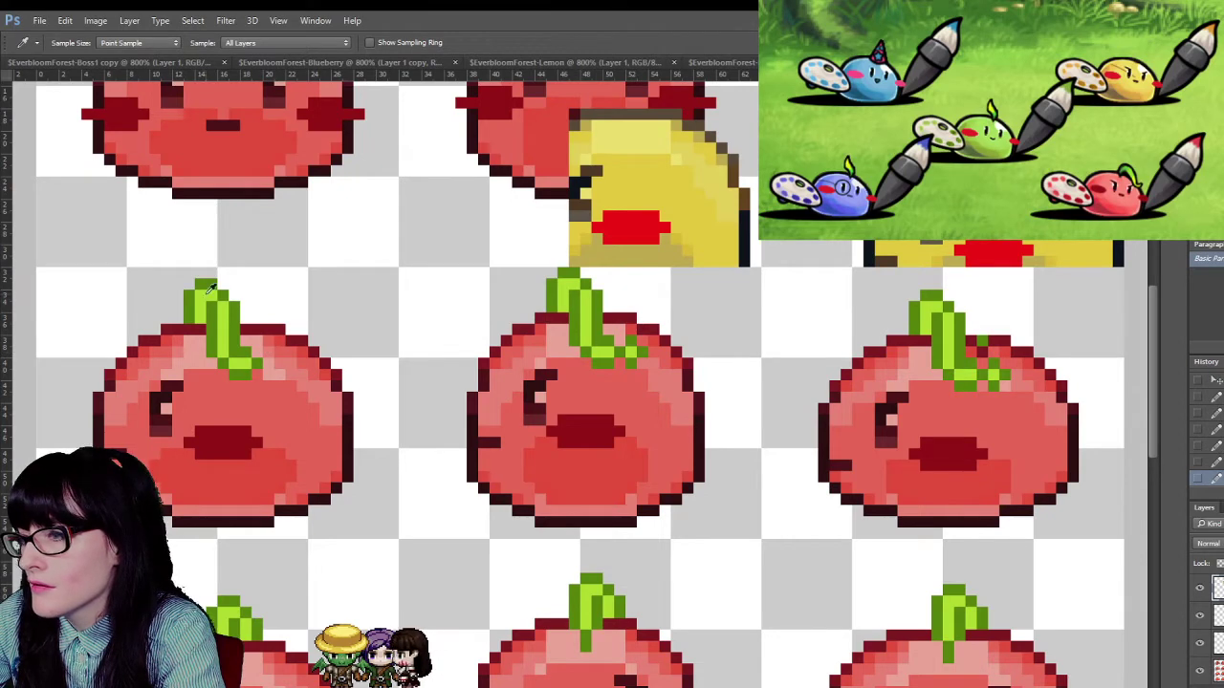
- Paint over the remaining stray green pixels beside the stem tip on the middle left-facing tomato with sampled body colours
key(b)
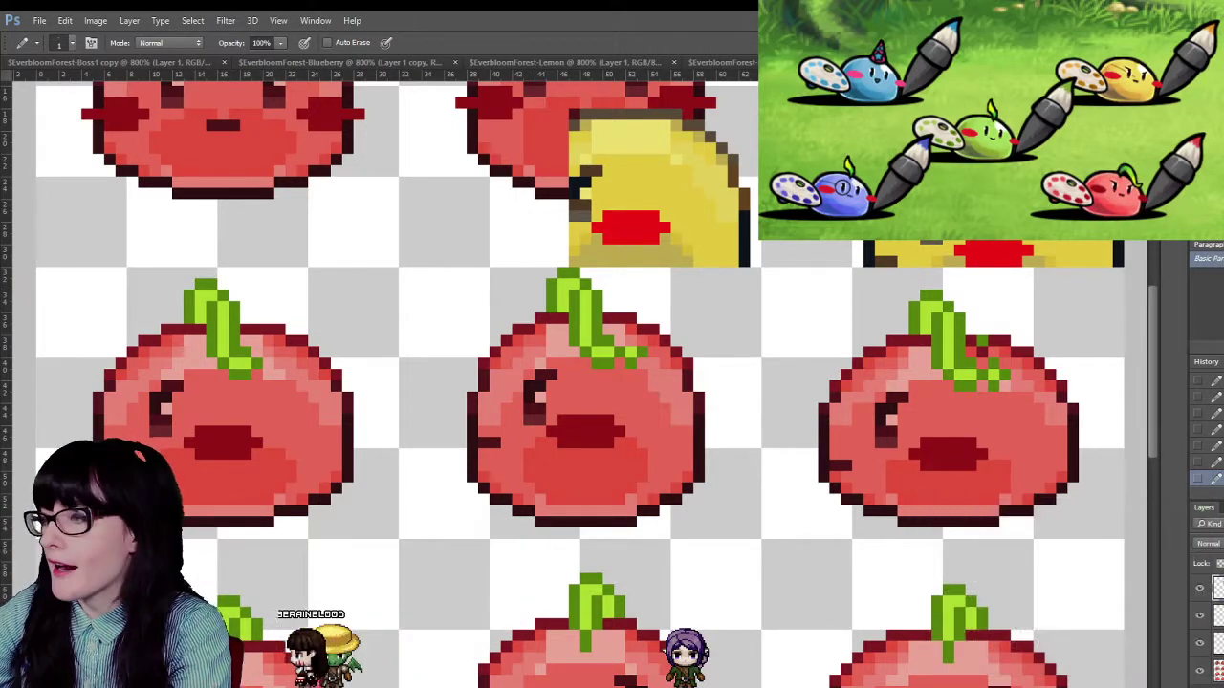
key(i)
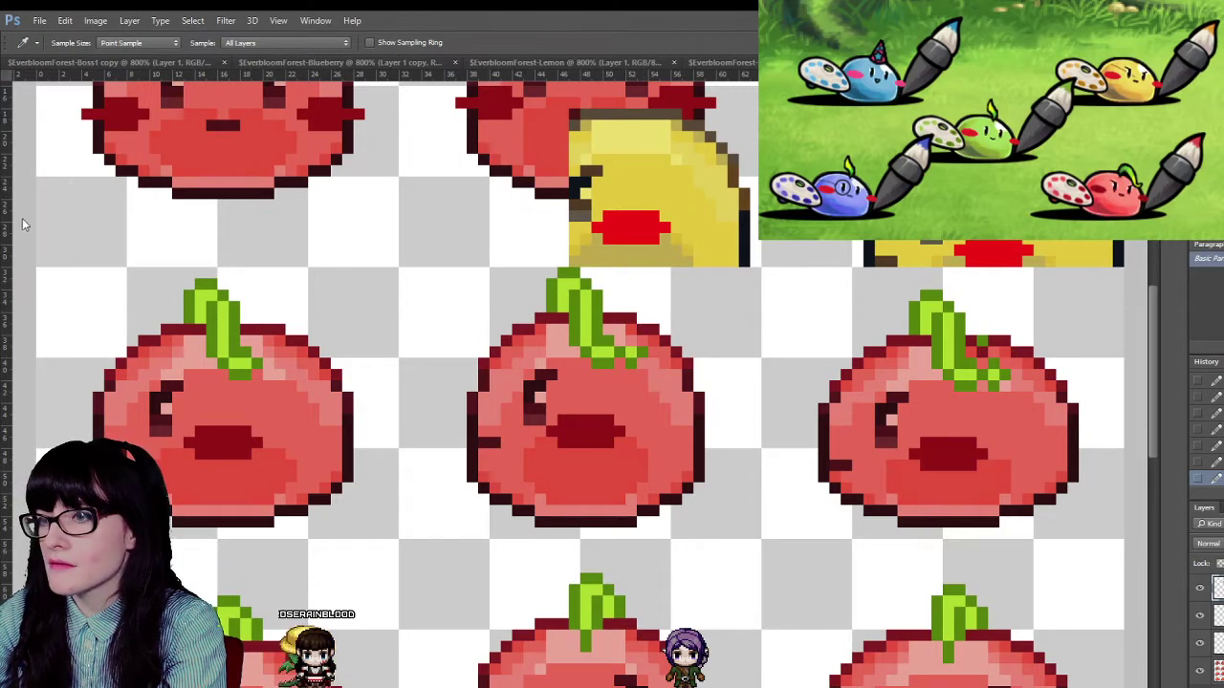
key(b)
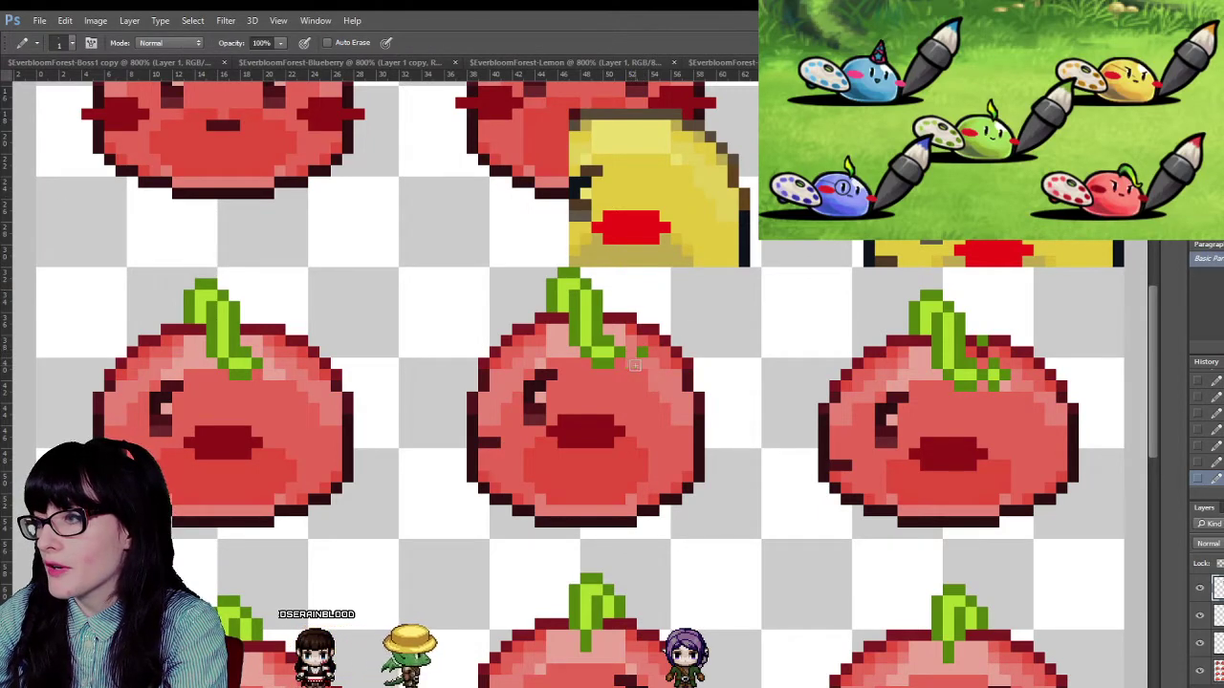
key(i)
key(b)
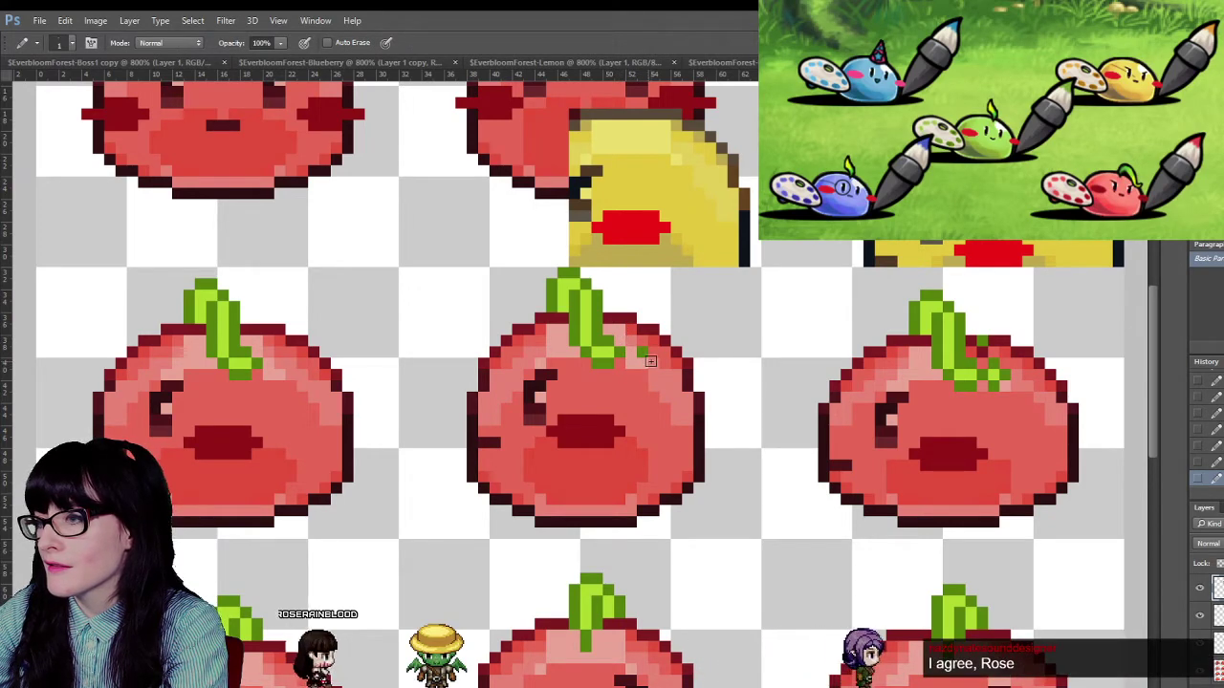
key(i)
key(b)
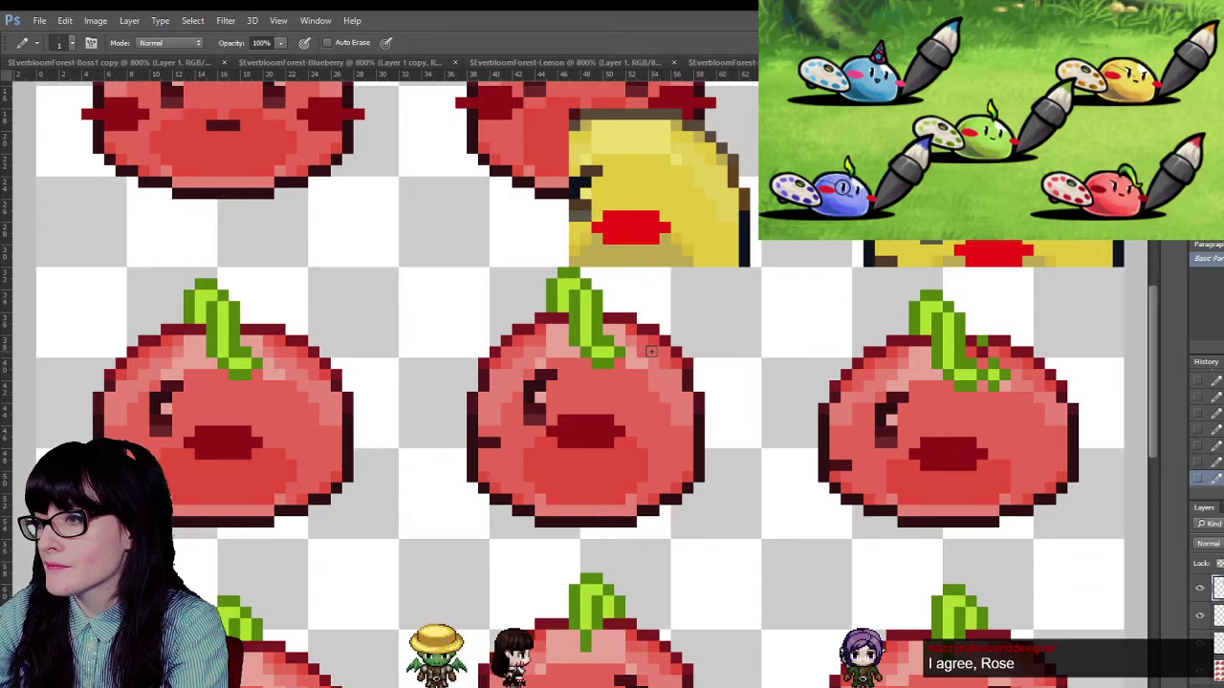
key(i)
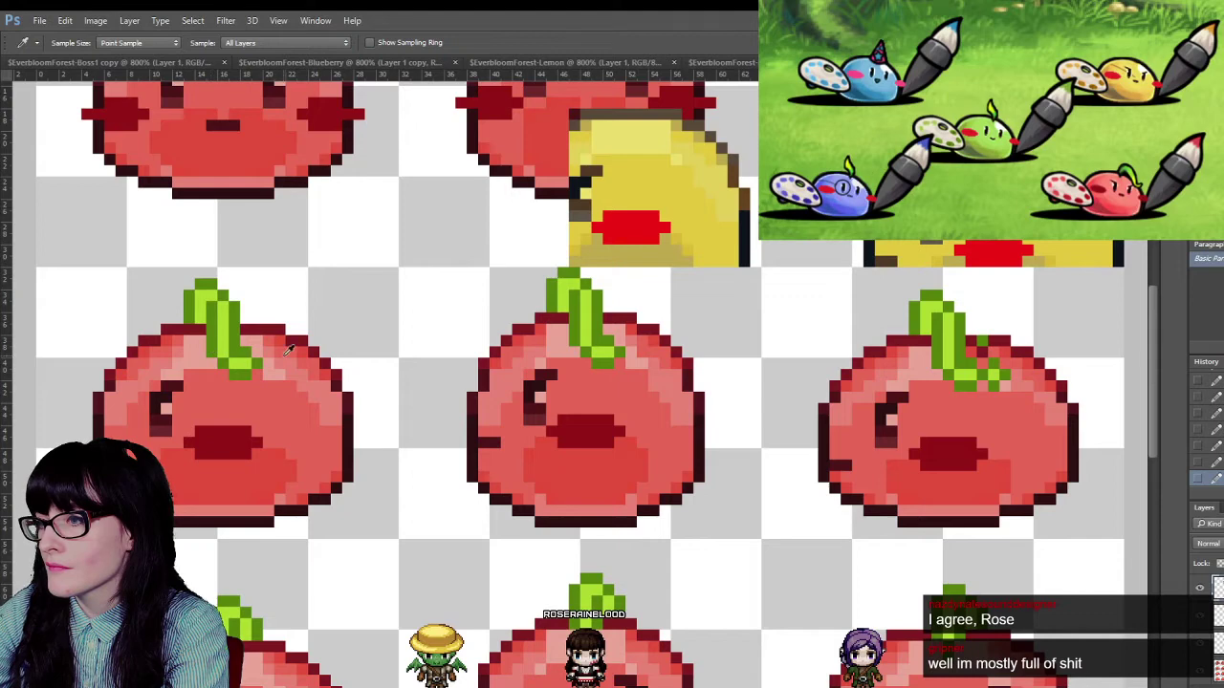
key(b)
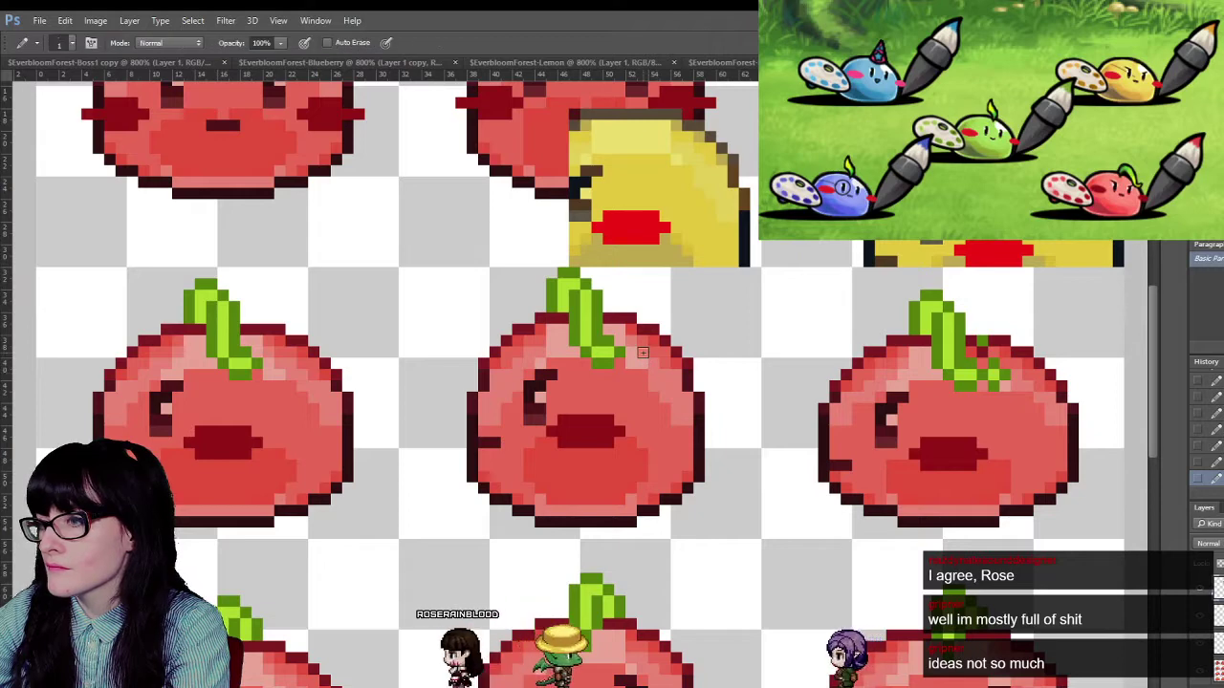
- Paint over the leftover stem pixels on the outline and beside the stem tip of the third left-facing tomato with sampled body colours
scroll(691, 500, up, 1)
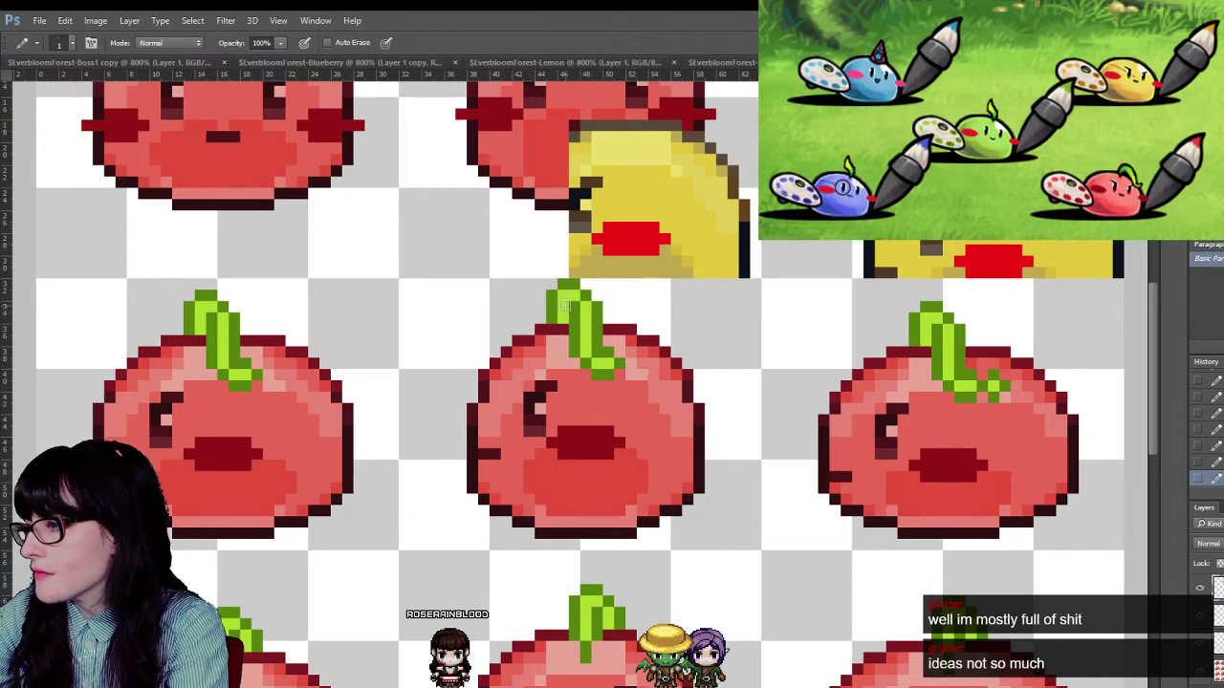
key(i)
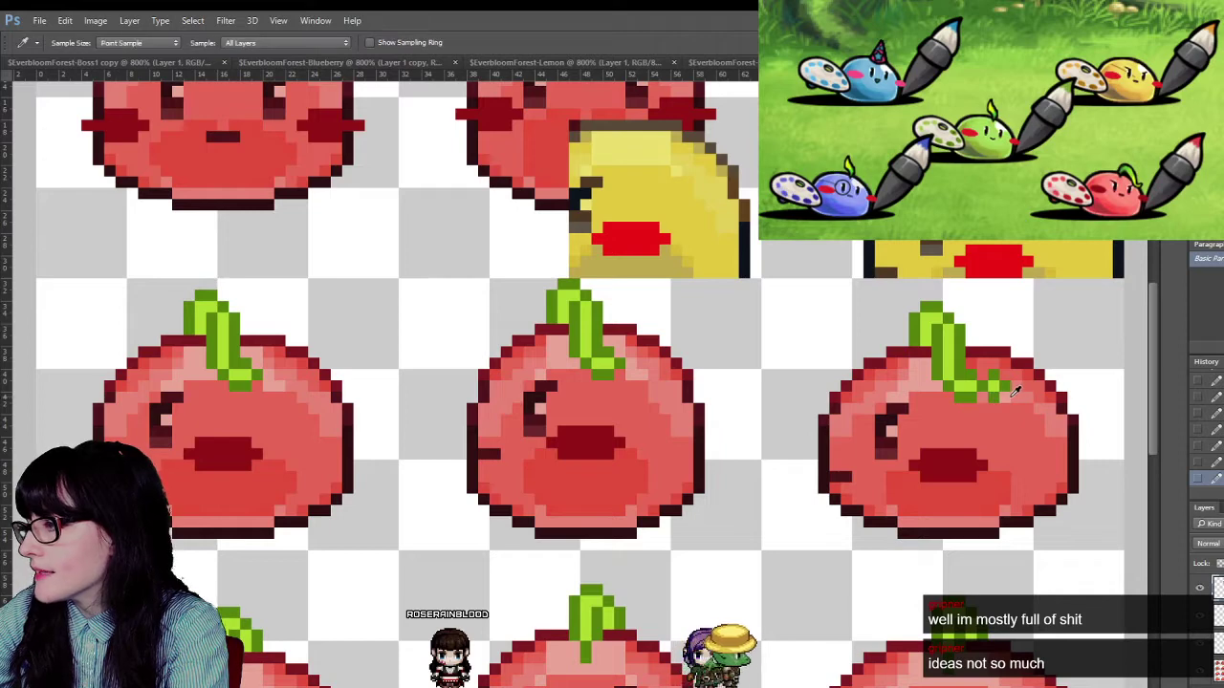
key(b)
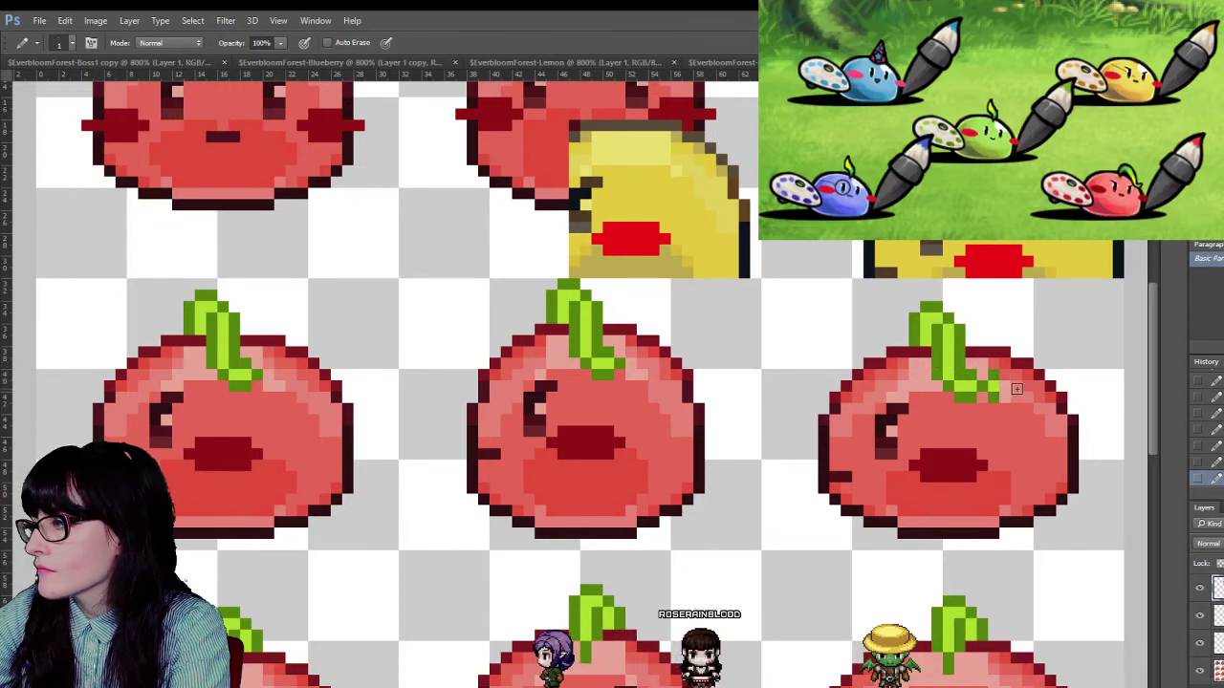
key(alt)
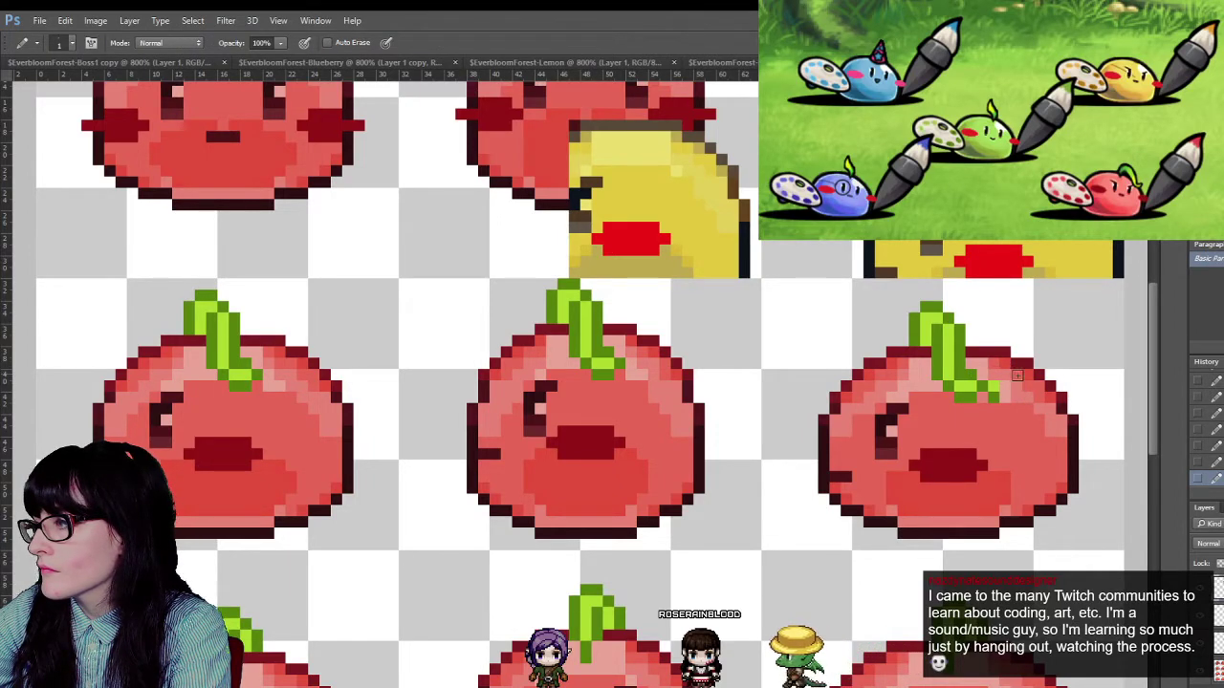
alt+click(1034, 406)
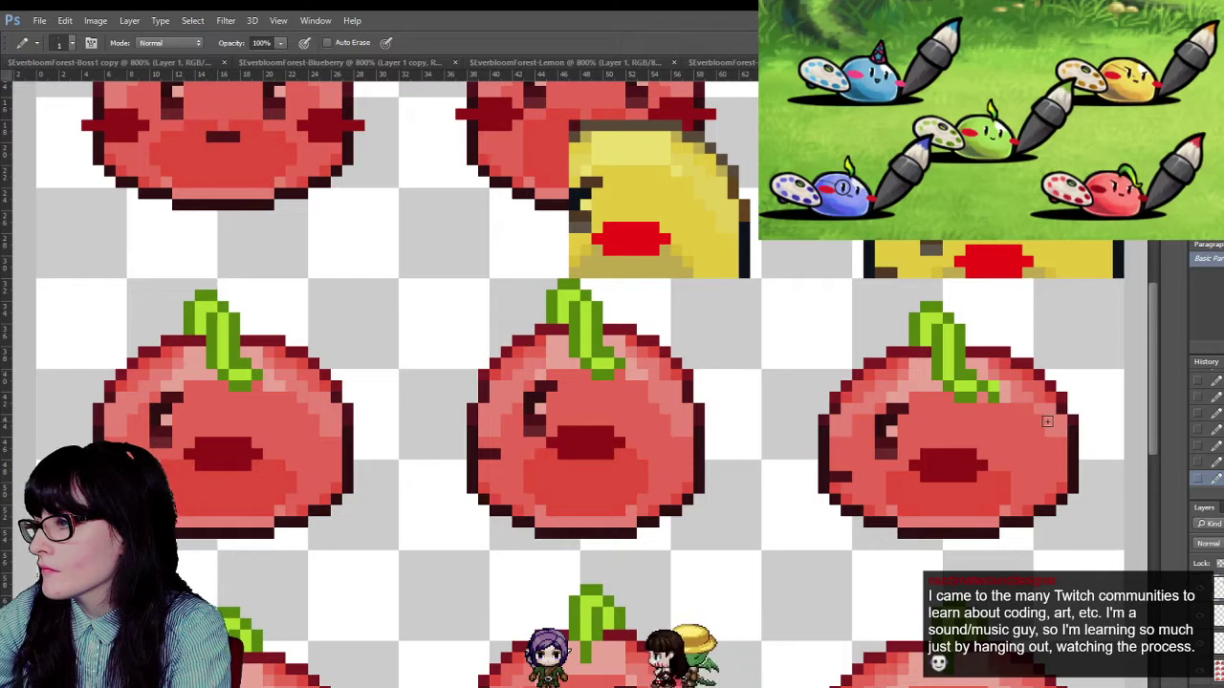
key(alt)
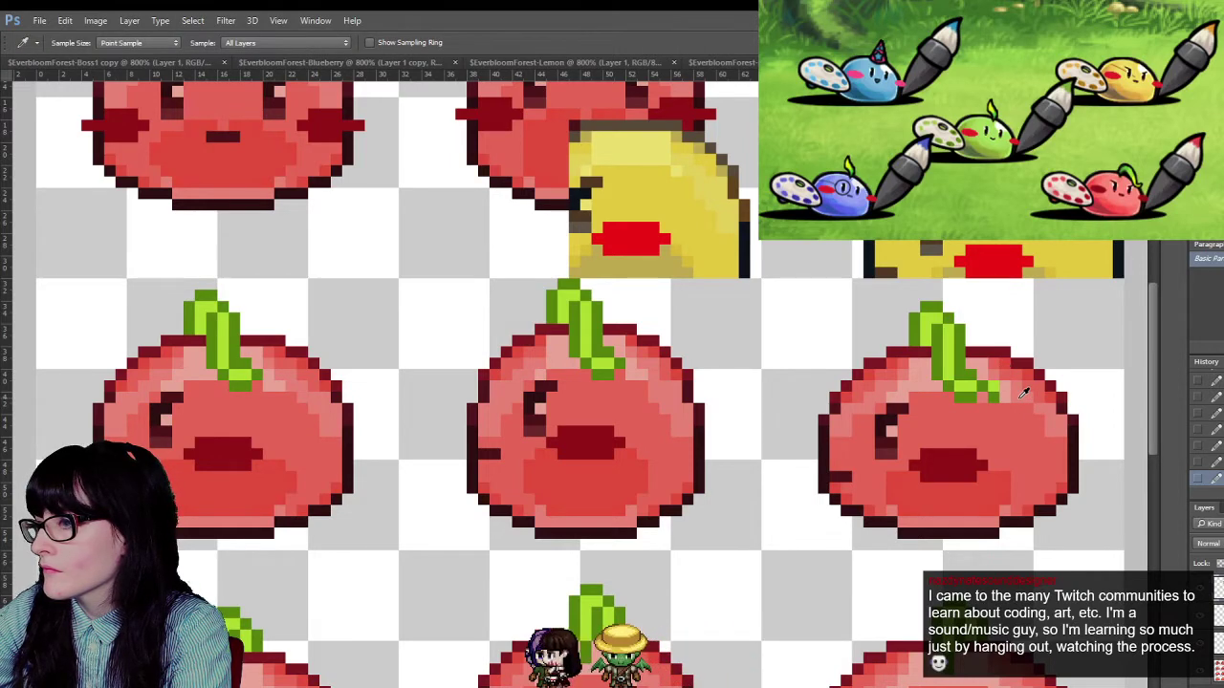
alt+click(1006, 390)
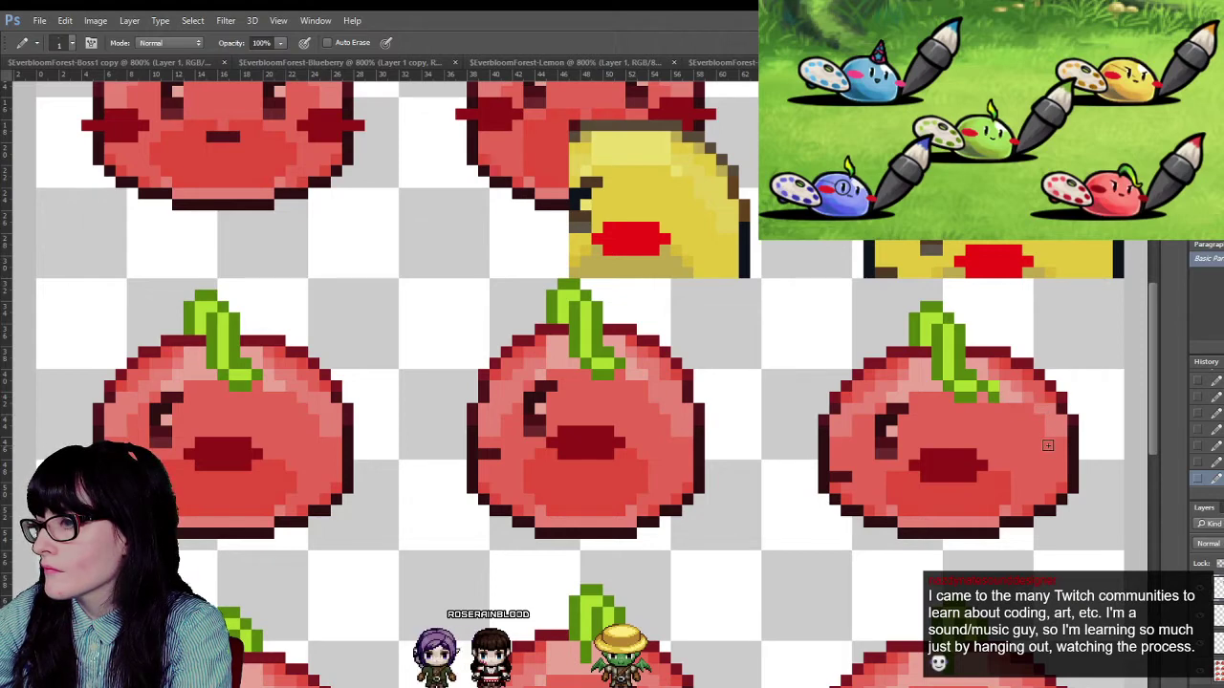
click(994, 386)
click(994, 396)
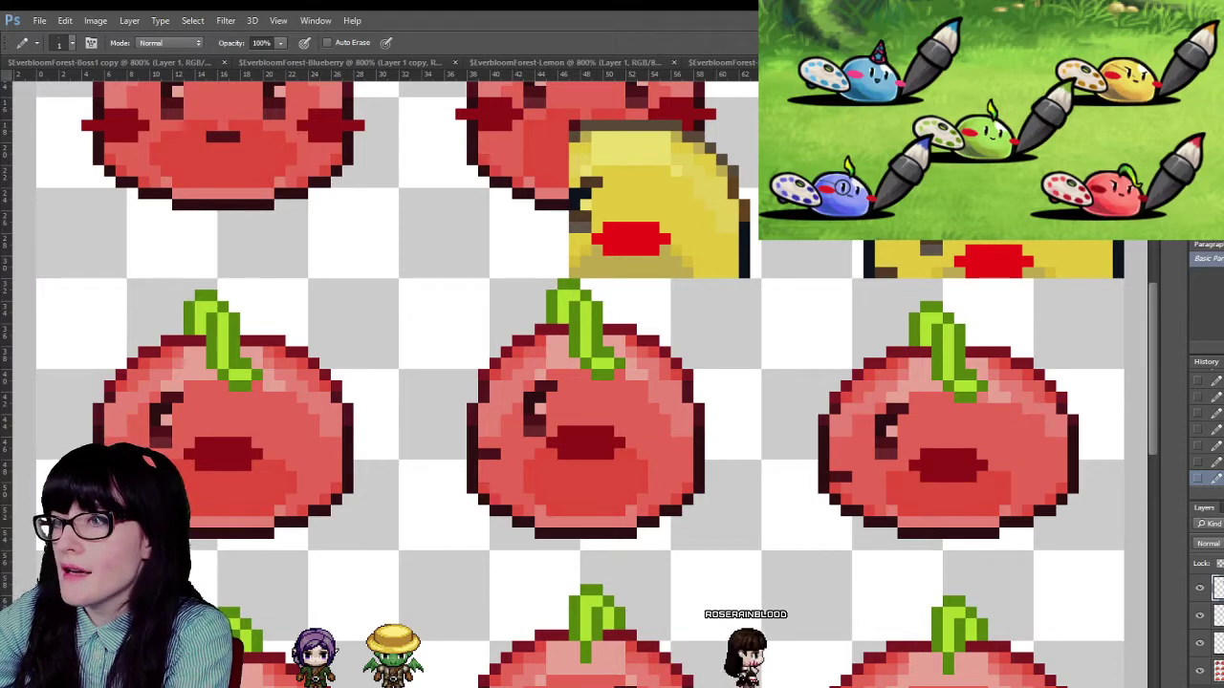
key(v)
key(Delete)
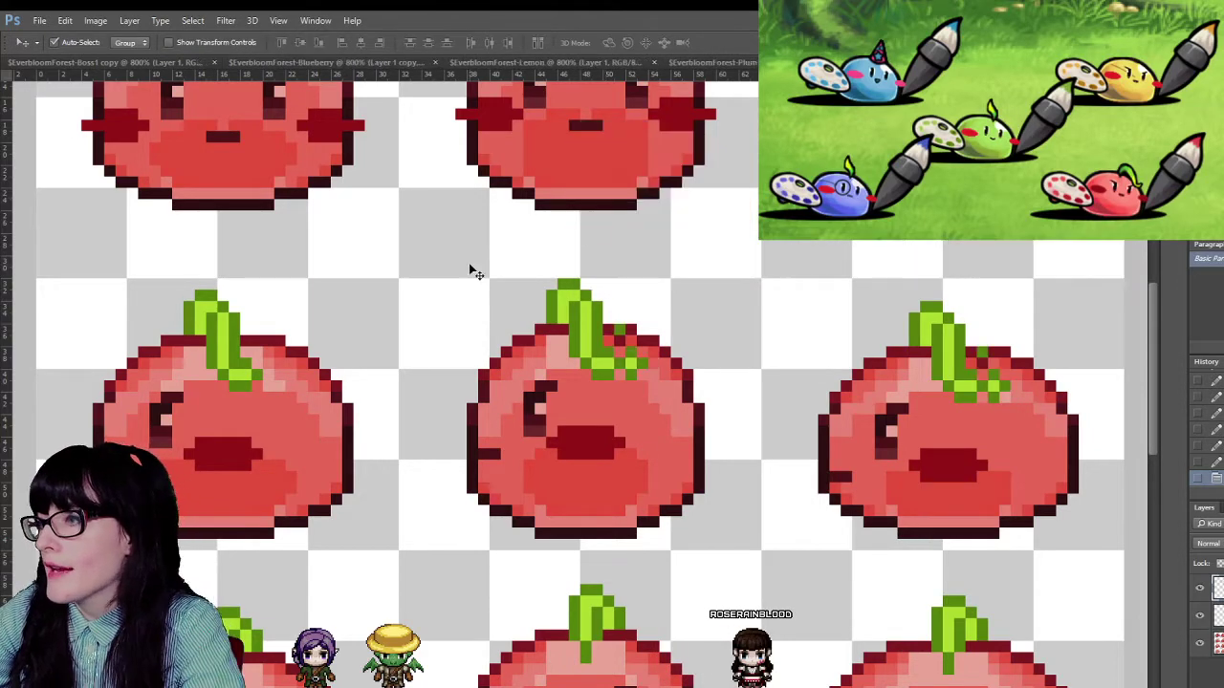
key(ctrl+z)
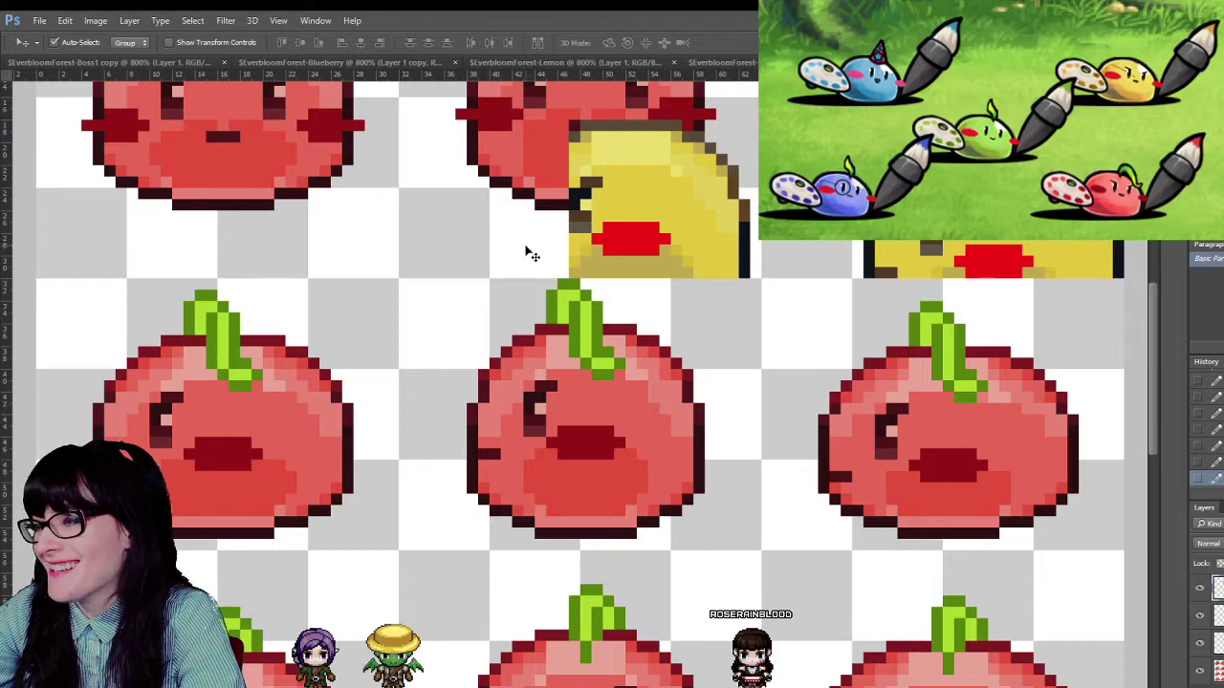
- Erase both lemon reference pieces above the middle and third left-facing tomatoes, leaving the stem corrections in place
key(m)
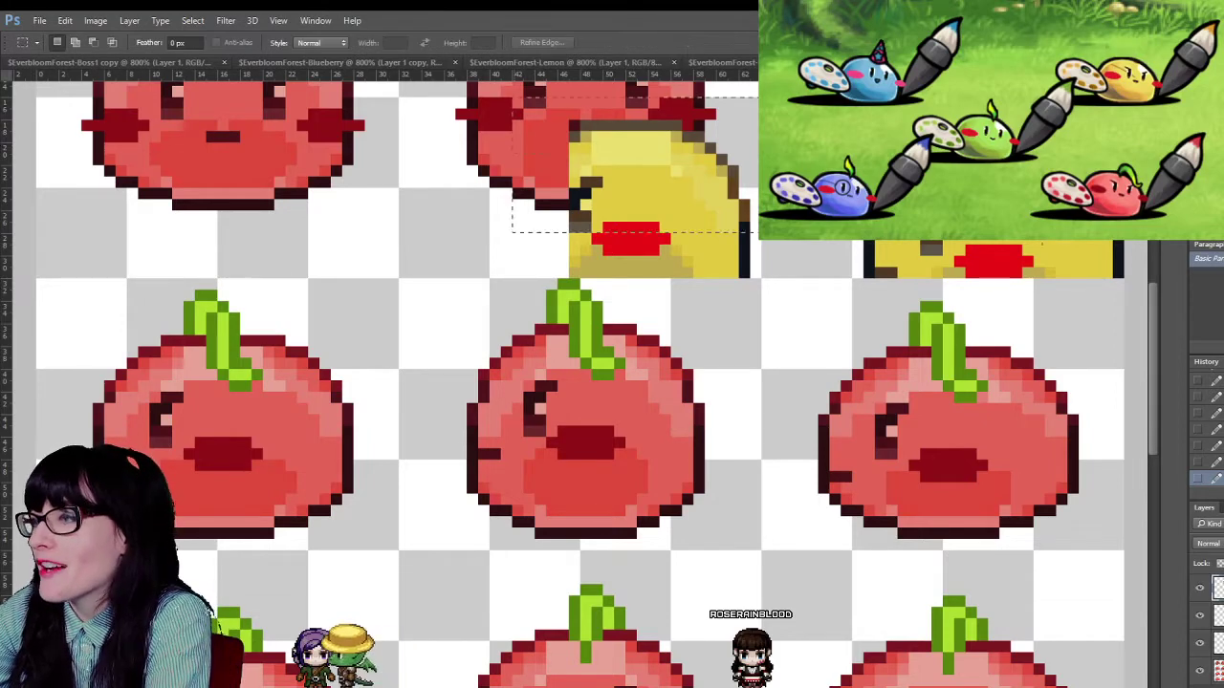
drag(511, 96, 1129, 276)
key(Delete)
key(ctrl+d)
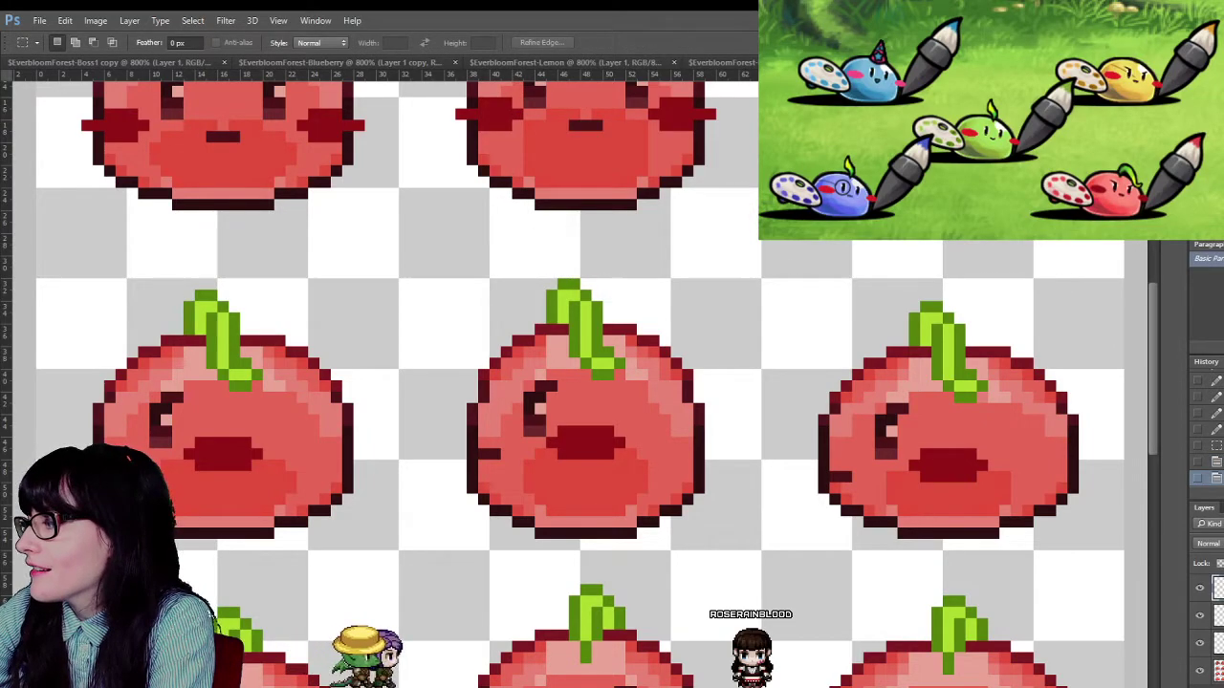
- Check what the top correction layer contains, and merge the correction layers down into the tomato sprite layer
click(1201, 587)
click(1200, 587)
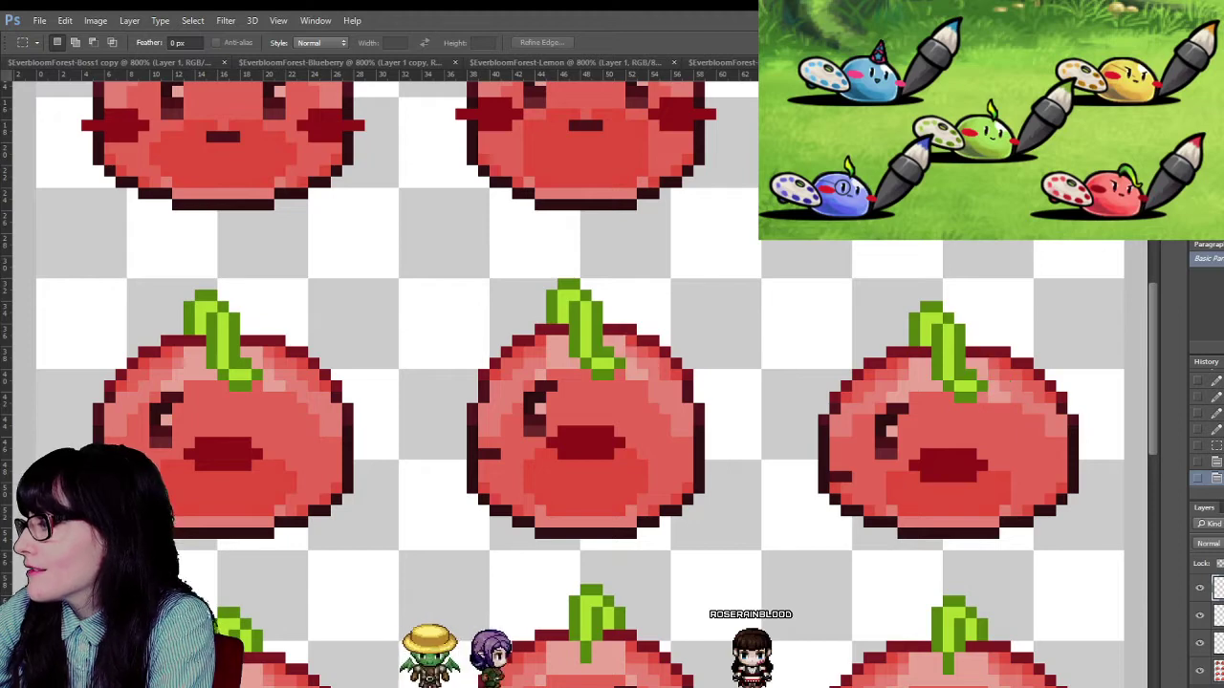
key(ctrl+e)
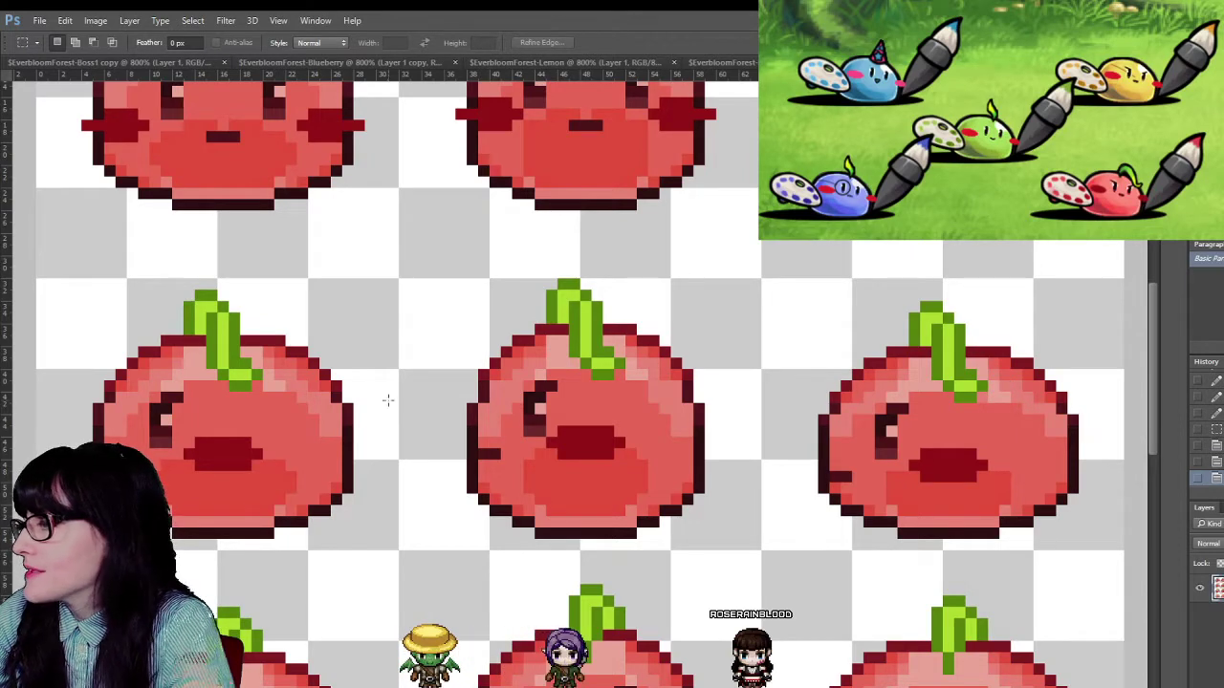
- Look over the whole tomato sheet and compare its sprites with the plum and lemon slime sheets
key(z)
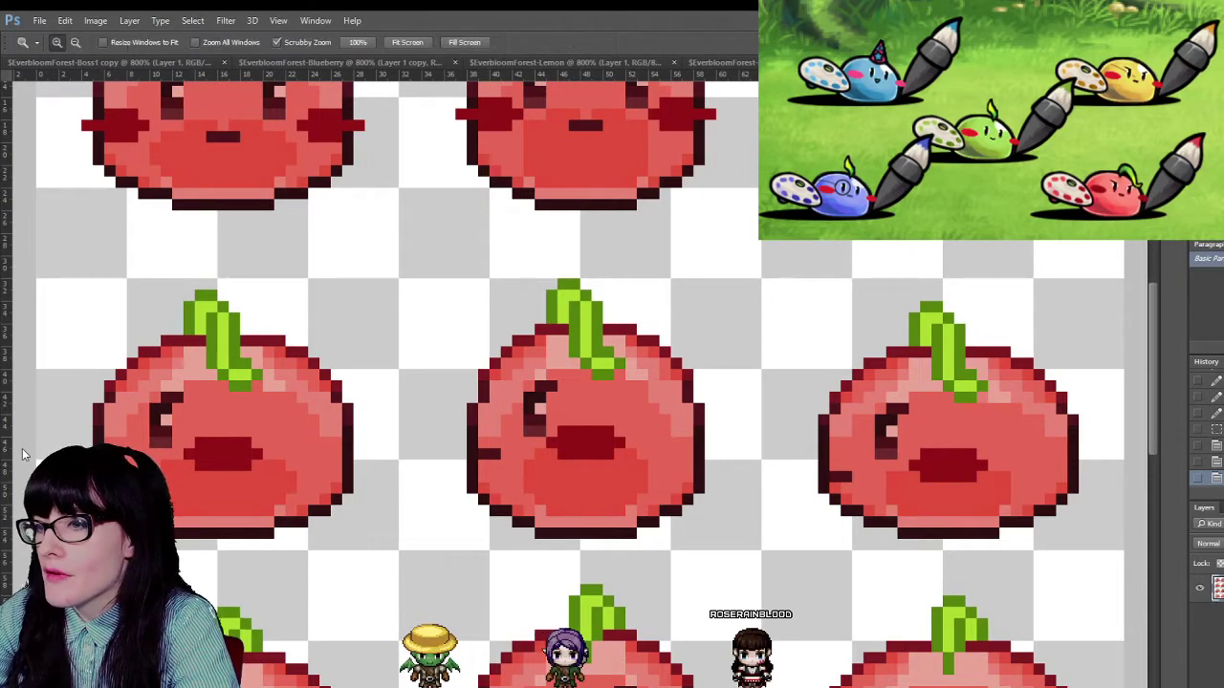
alt+click(519, 316)
alt+click(519, 320)
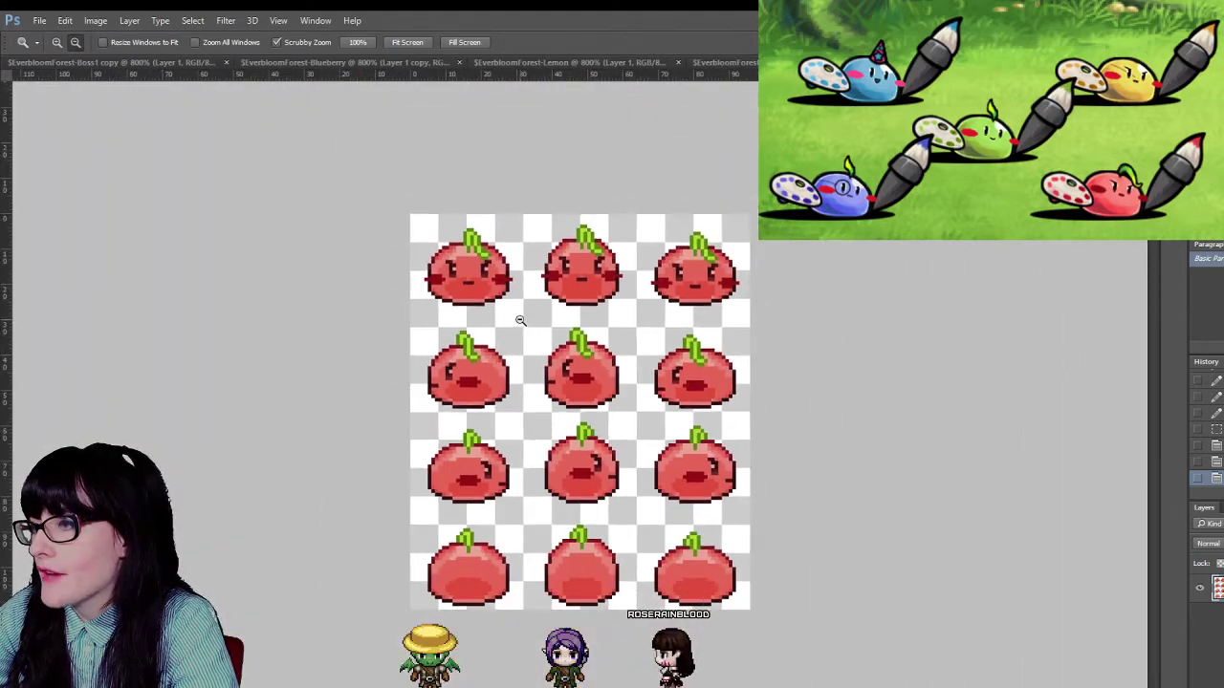
alt+click(519, 320)
key(ctrl+plus)
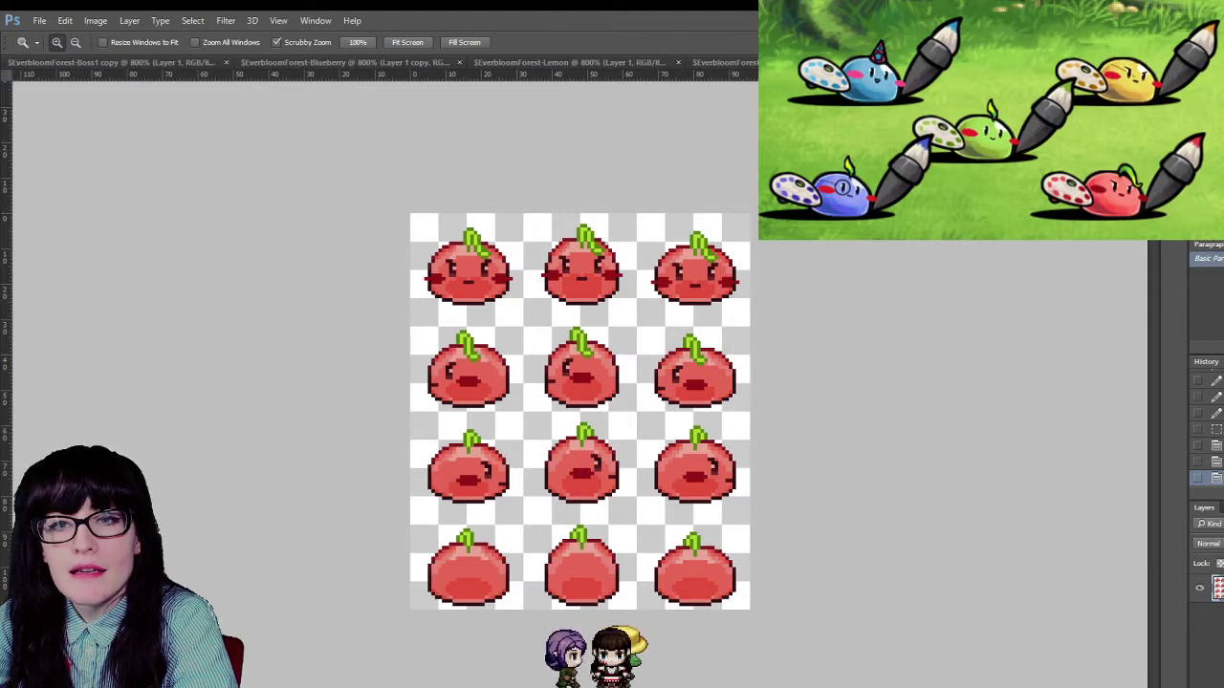
key(ctrl+plus)
key(ctrl+plus)
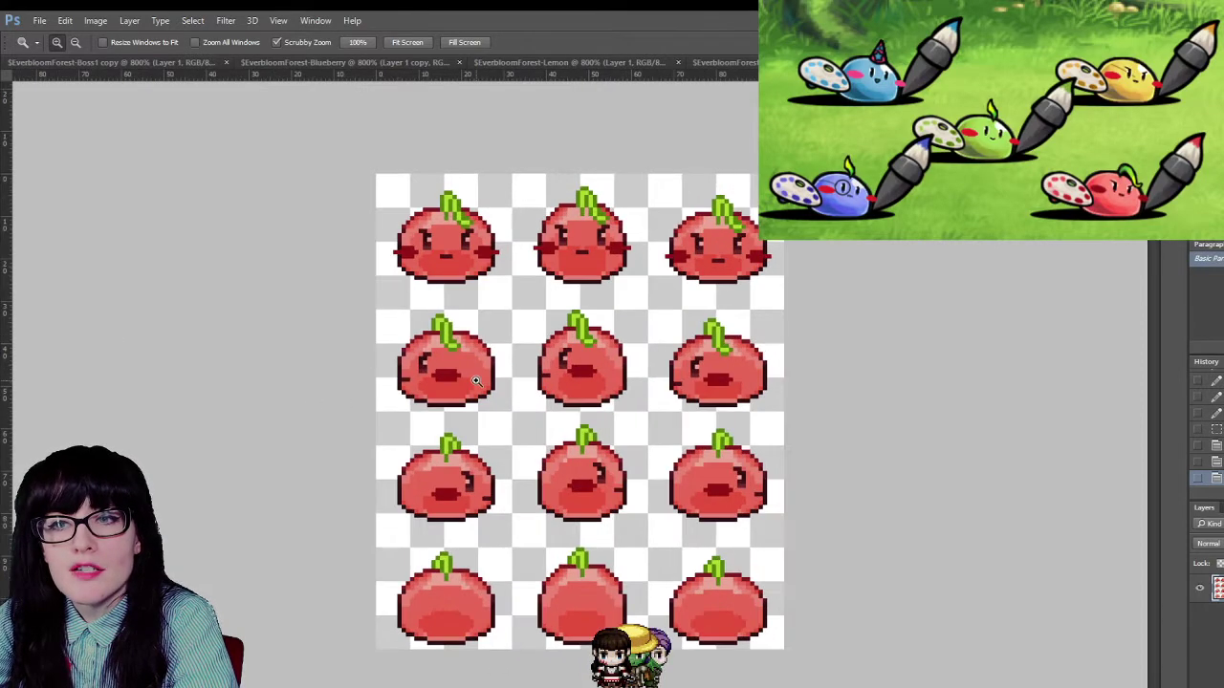
key(ctrl+Tab)
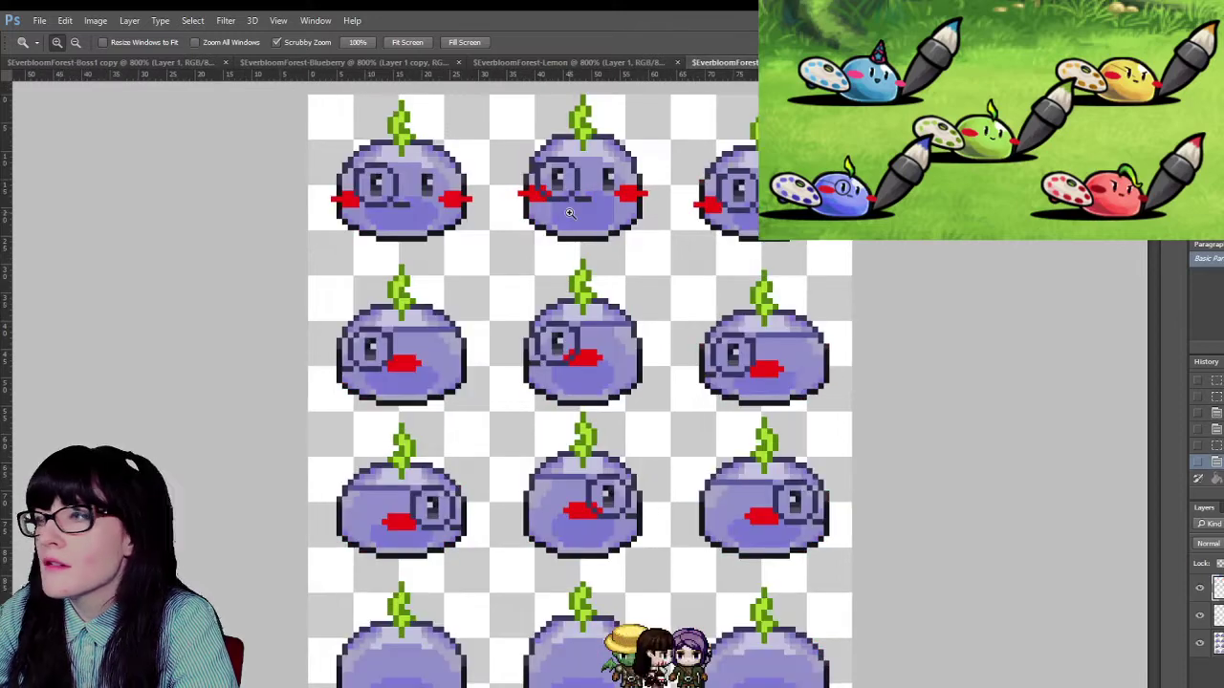
click(514, 63)
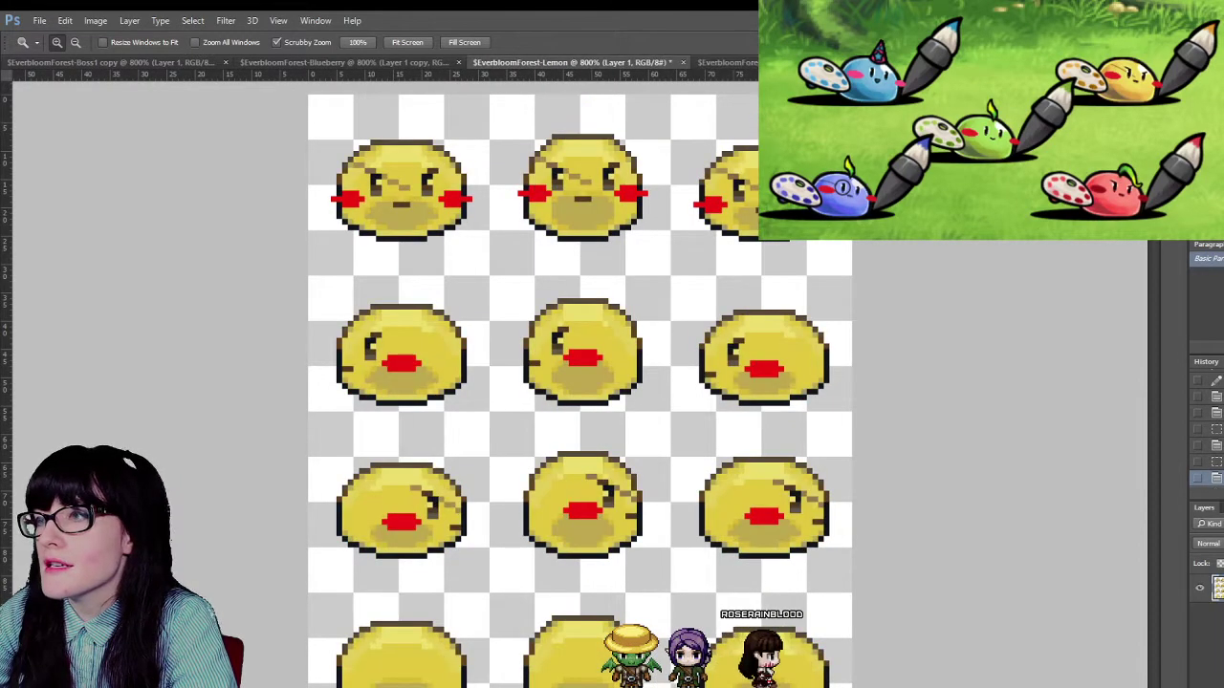
key(ctrl+Tab)
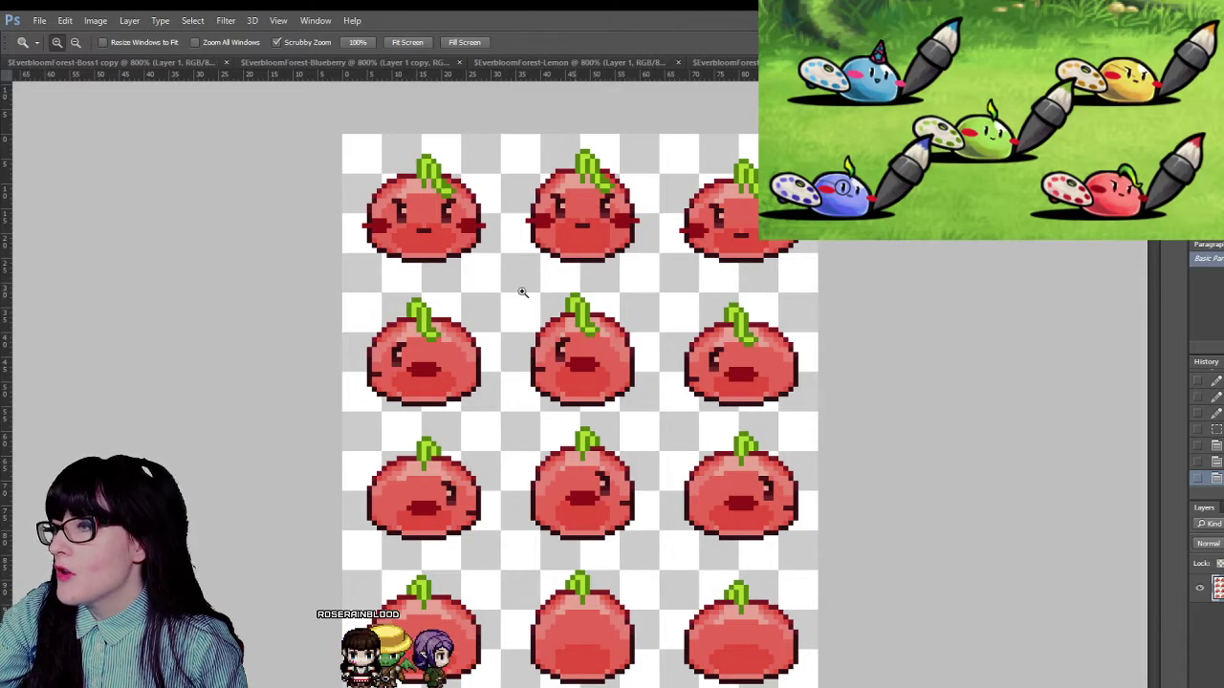
- Select the light and dark green stem pixels across the whole tomato sheet by colour with the Magic Wand
drag(444, 196, 426, 199)
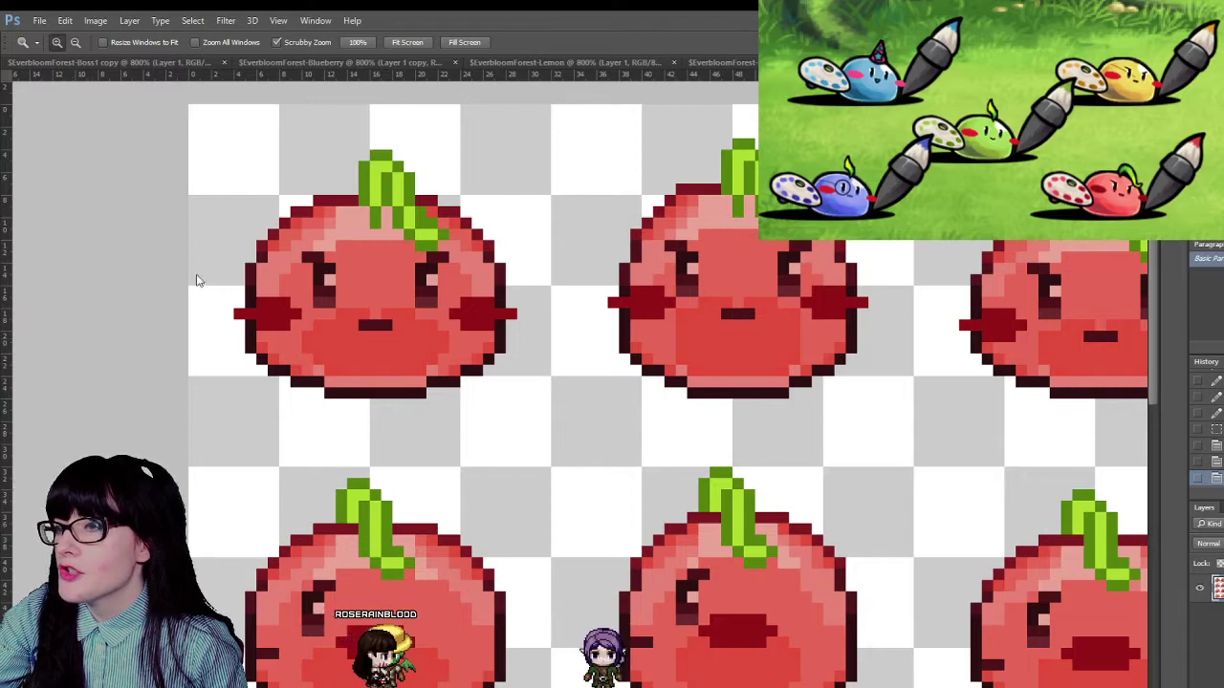
key(i)
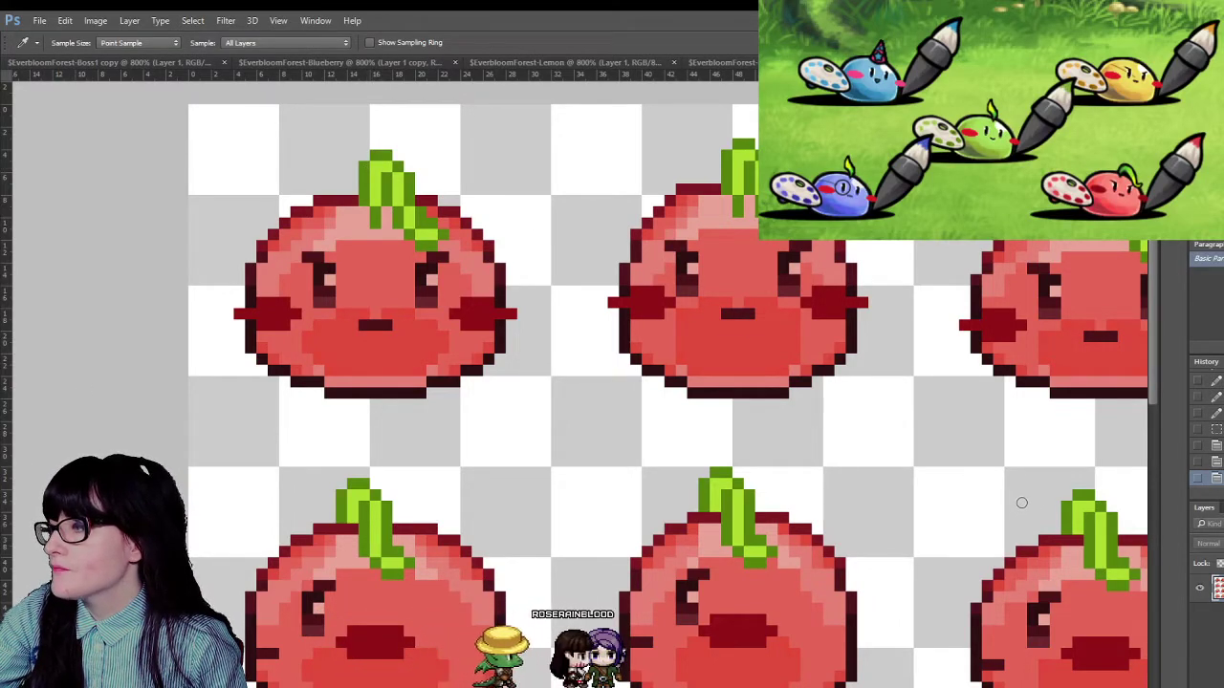
key(z)
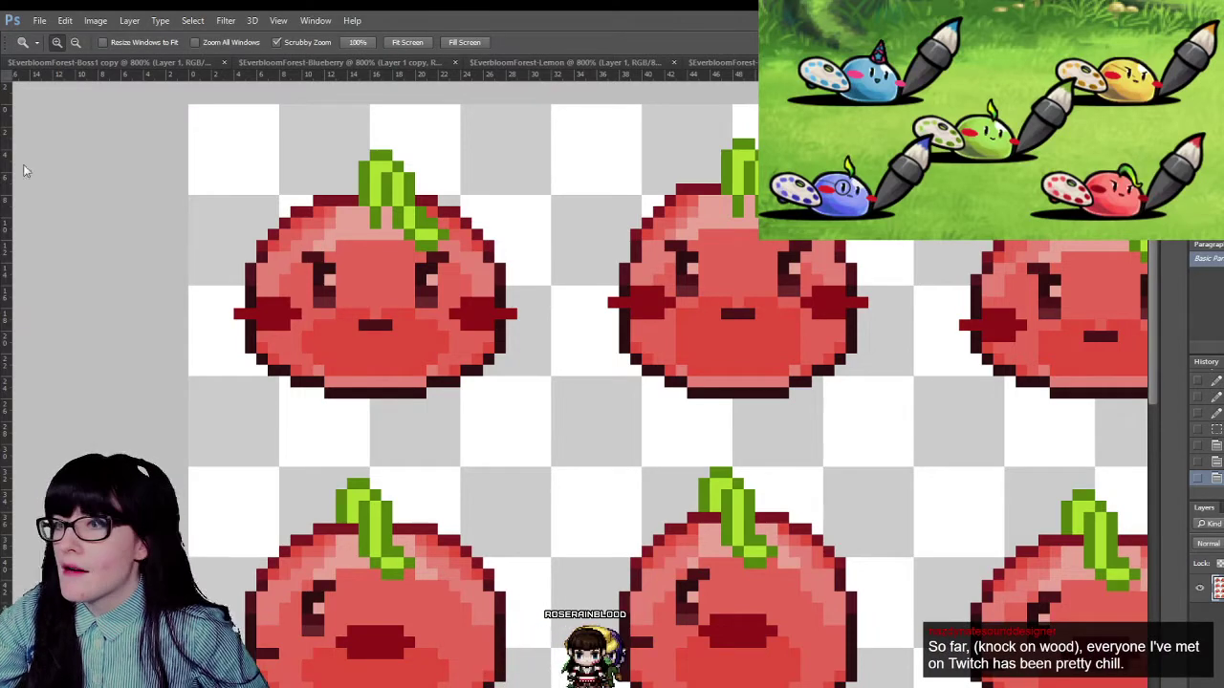
key(w)
click(372, 172)
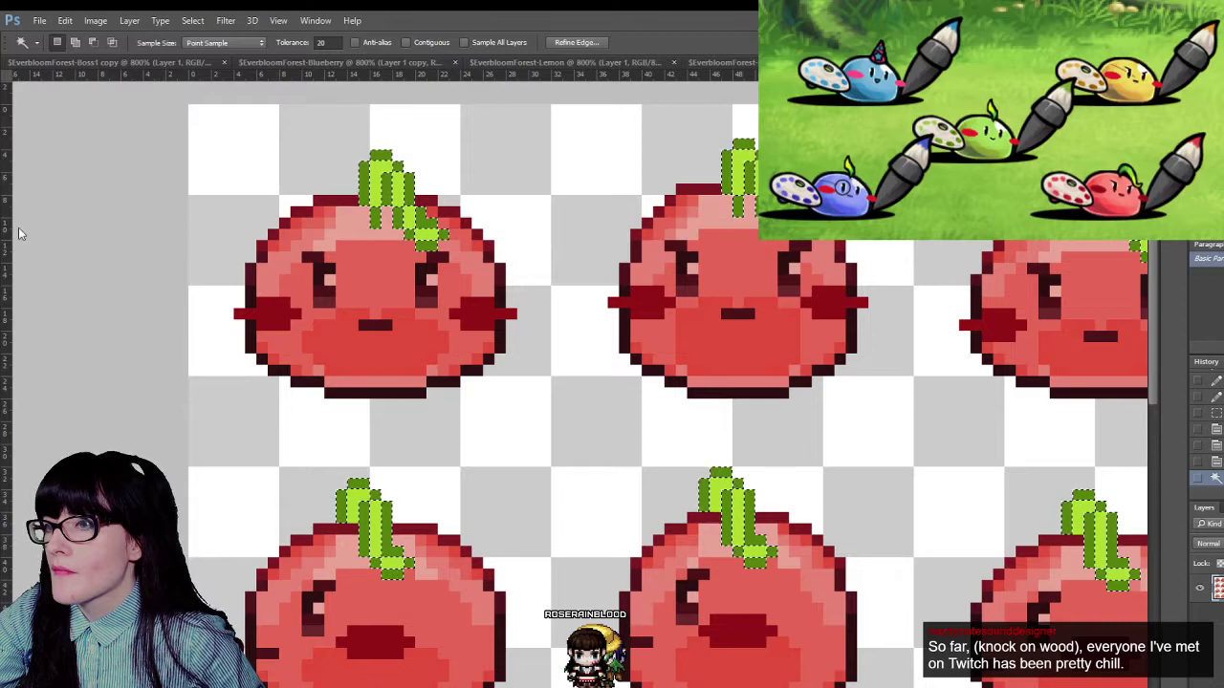
key(o)
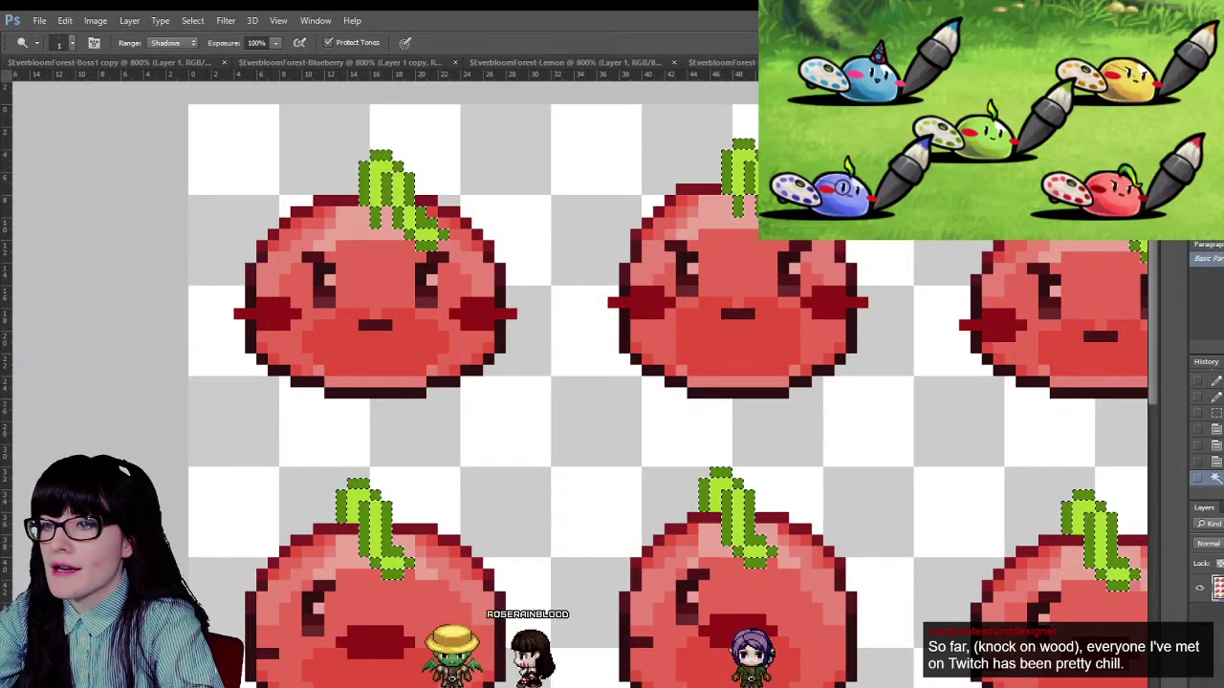
key(b)
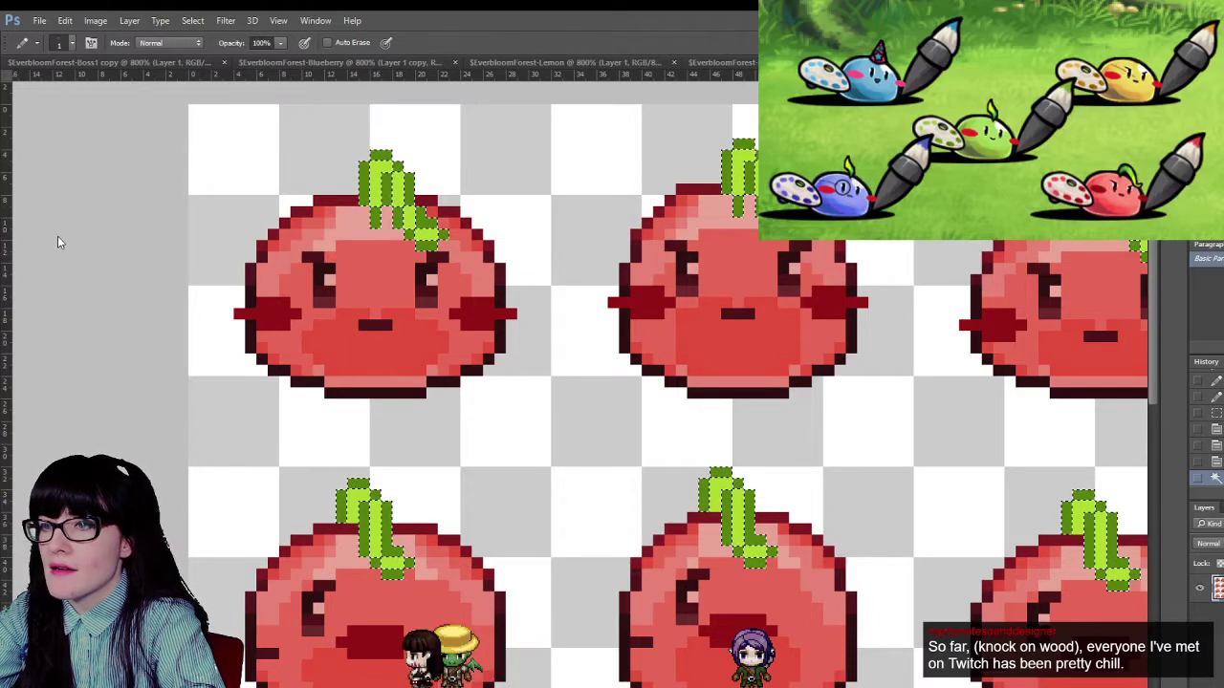
key(z)
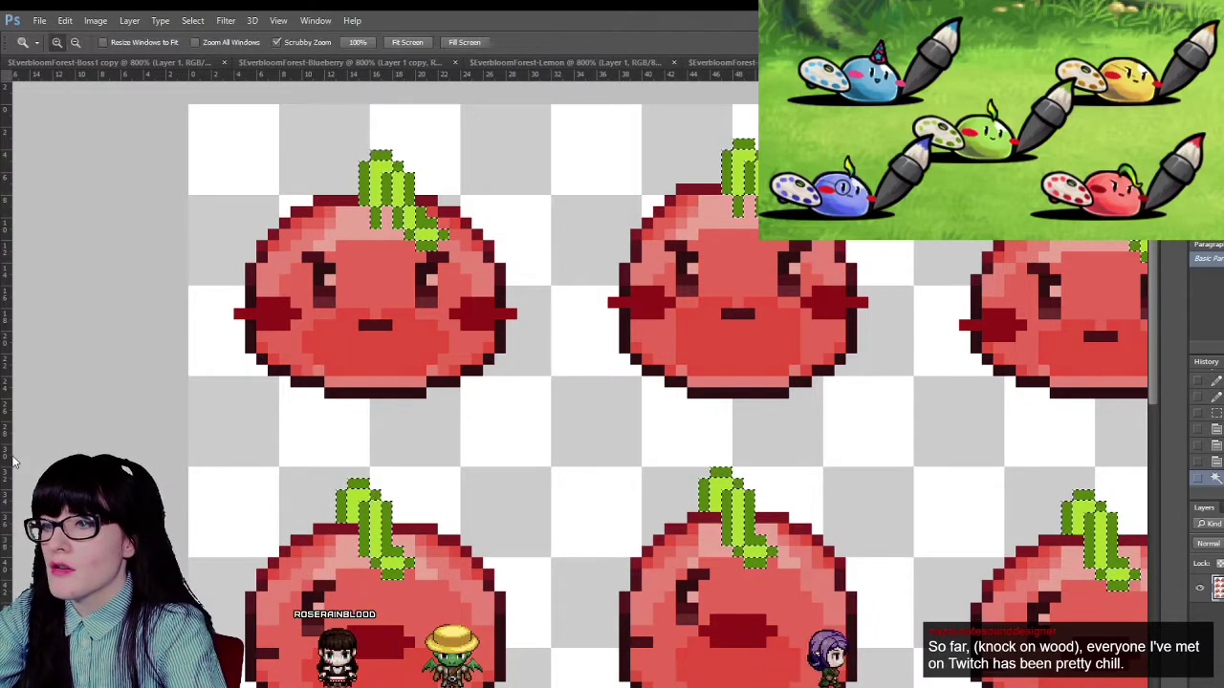
- Paint the darker pixels of the selected tomato stems a deeper green with a smaller Brush across the whole sheet, and deselect
alt+click(744, 309)
alt+click(744, 309)
alt+click(745, 309)
alt+click(744, 309)
alt+click(745, 308)
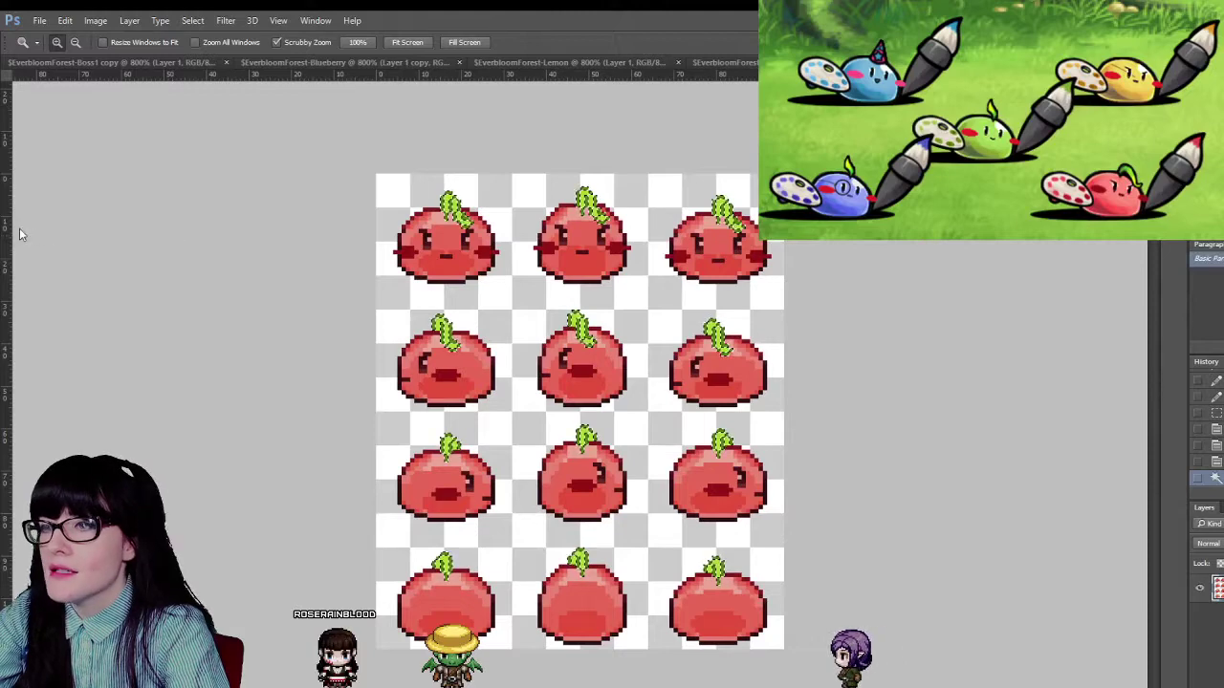
key(b)
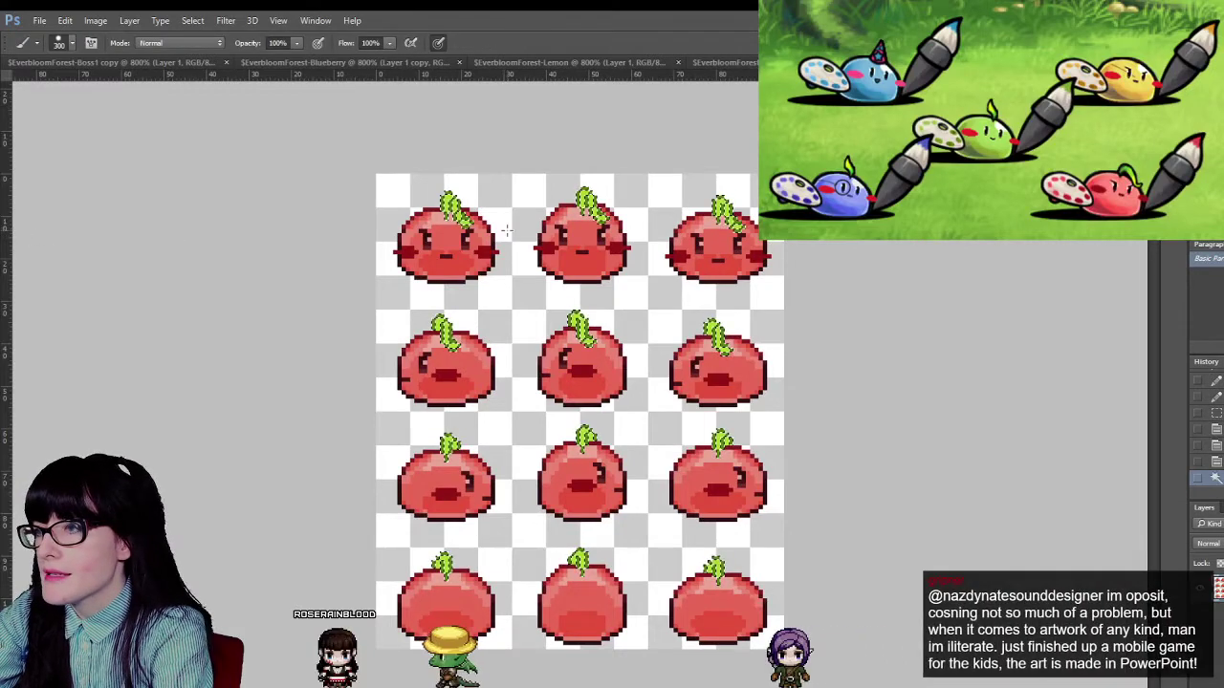
key(bracketleft)
key(bracketleft)
key(bracketleft)
key(bracketleft)
key(bracketleft)
key(bracketleft)
drag(508, 232, 612, 315)
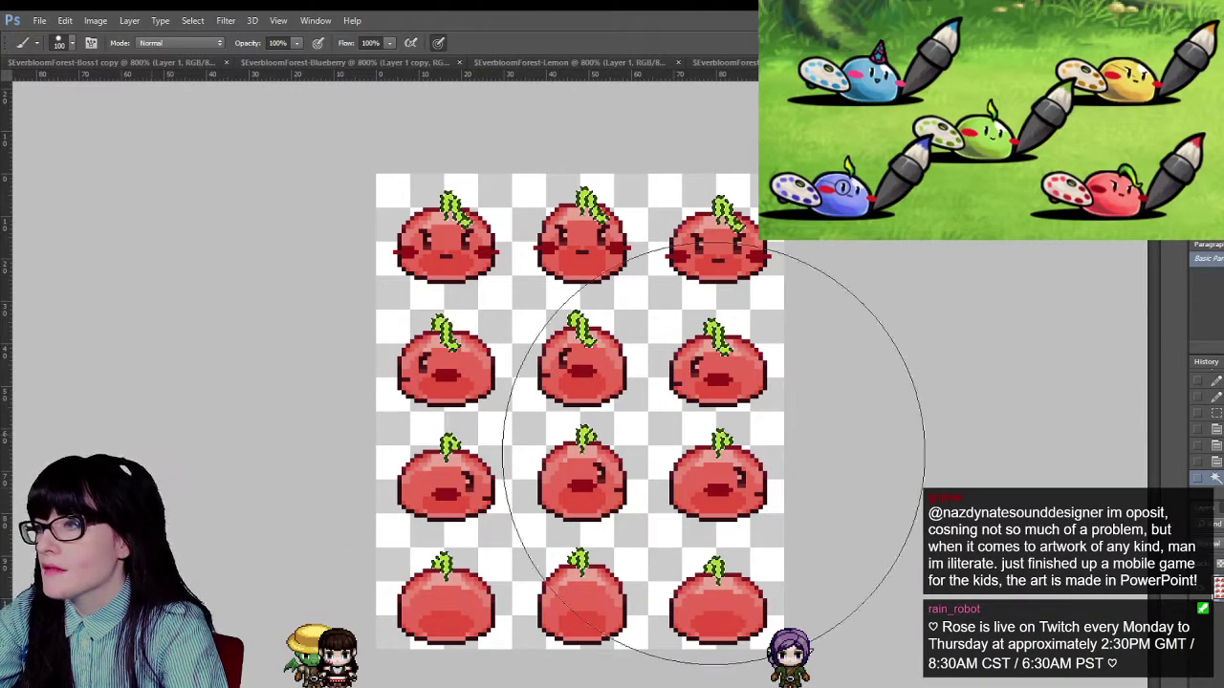
key(m)
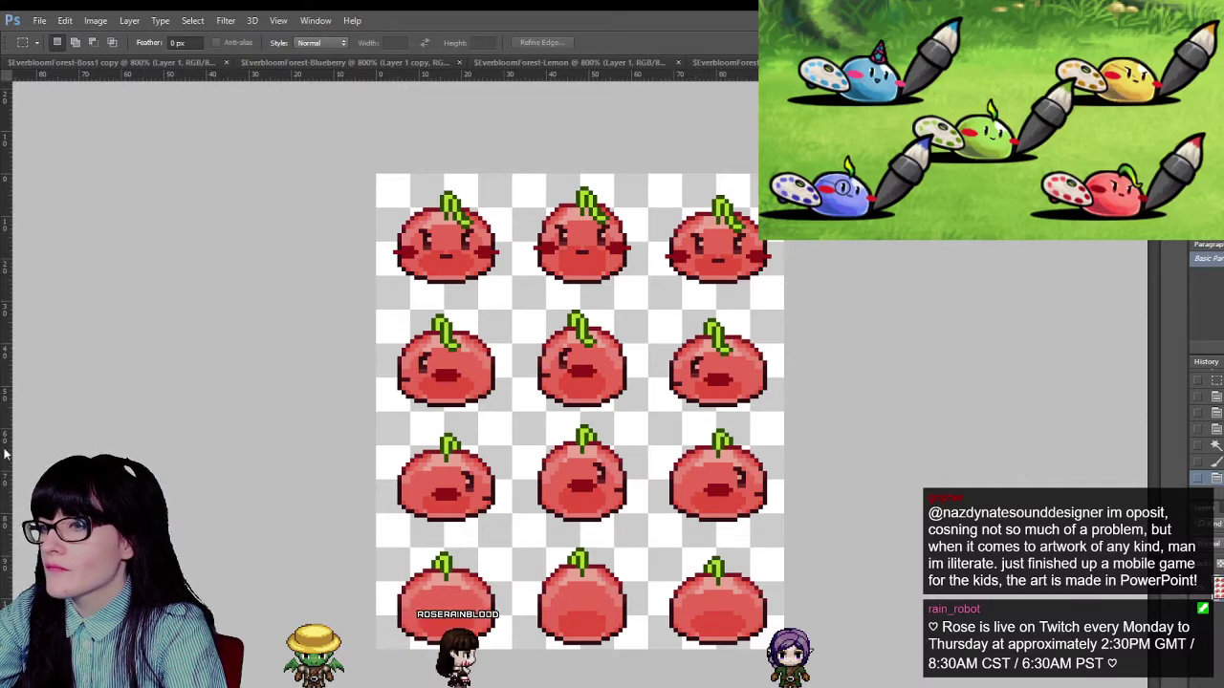
- Compare the tomato stems before and after the darkening by toggling the last change and stepping through earlier history states
key(z)
key(ctrl+minus)
key(ctrl+minus)
key(ctrl+minus)
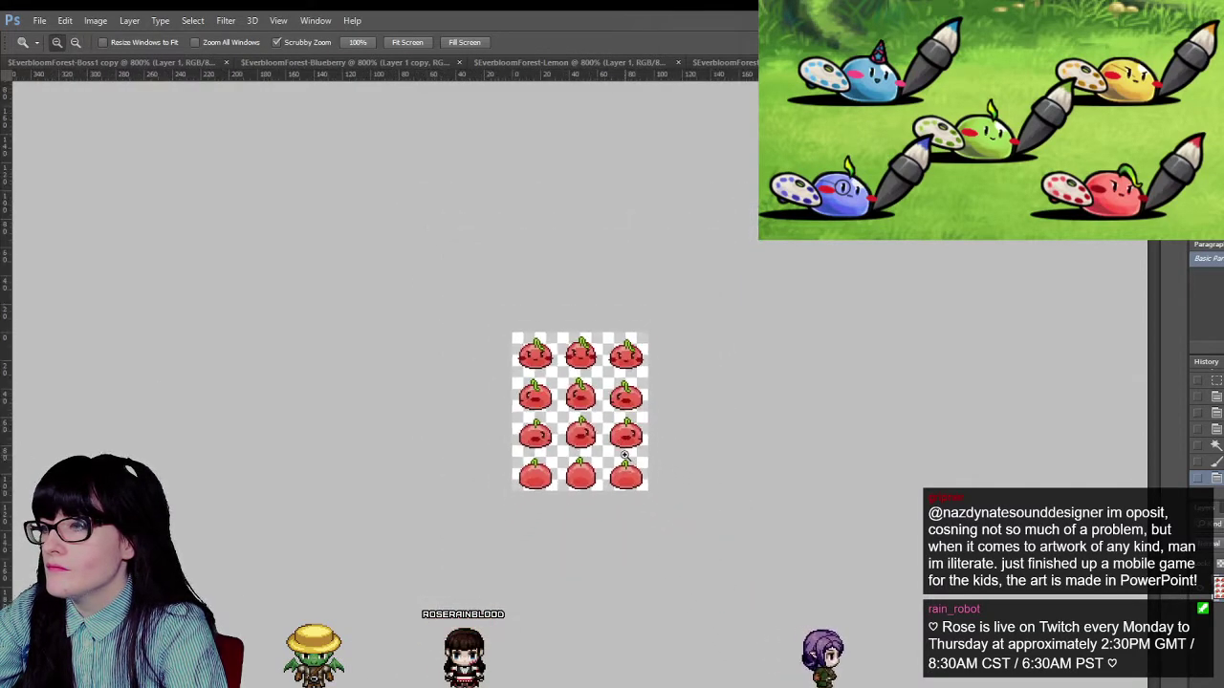
key(ctrl+z)
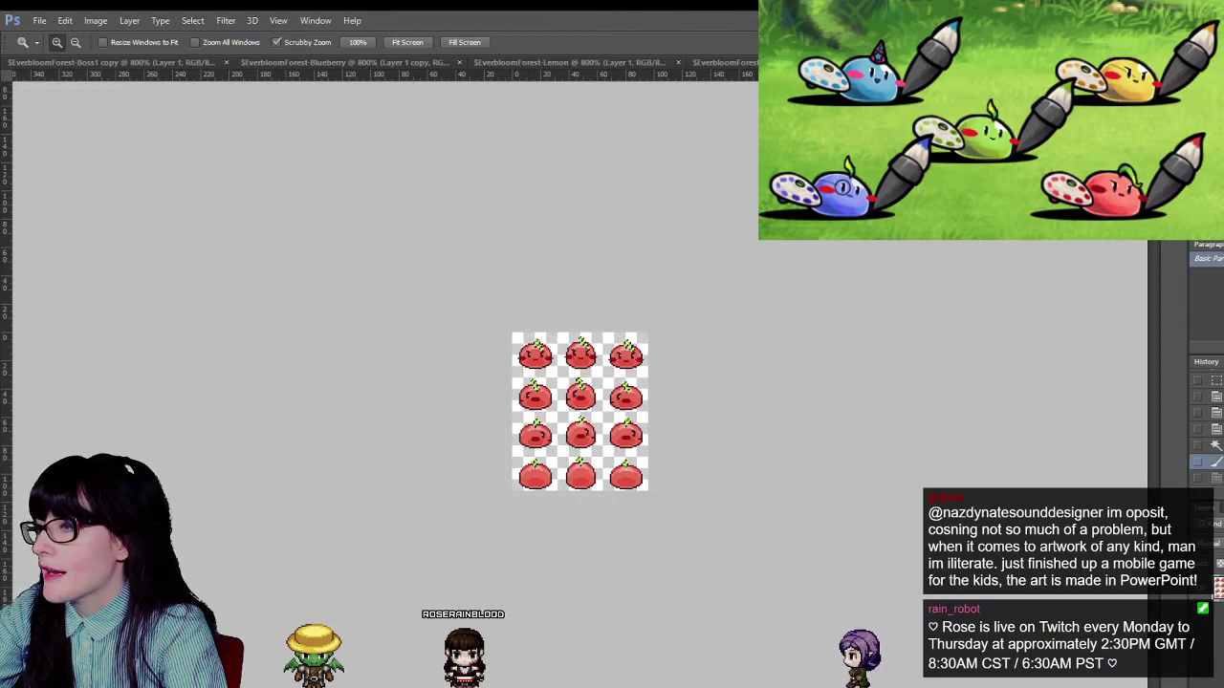
key(ctrl+z)
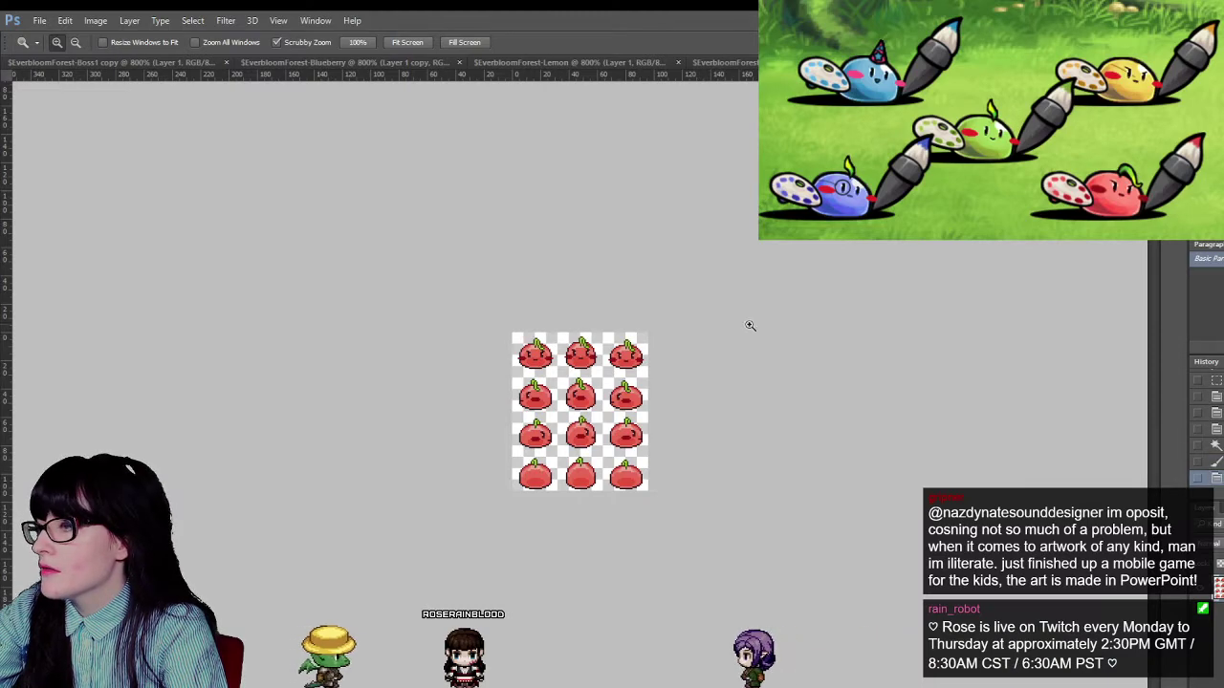
key(ctrl+v)
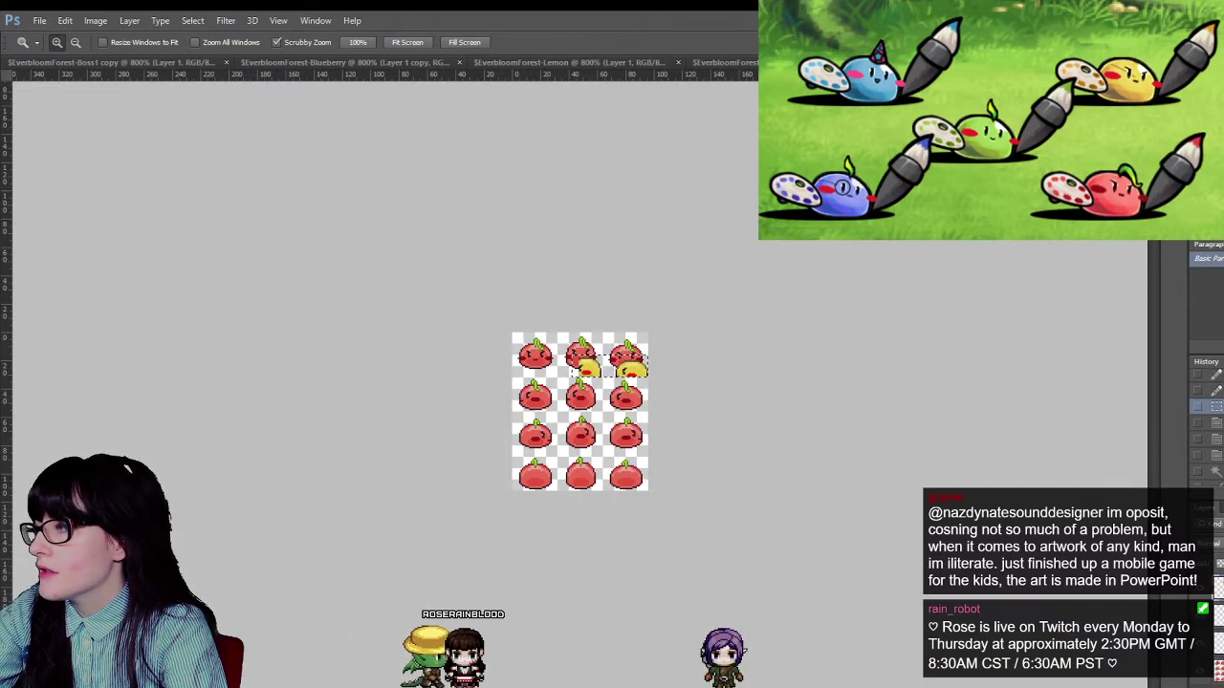
key(ctrl+alt+z)
key(ctrl+alt+z)
key(ctrl+alt+z)
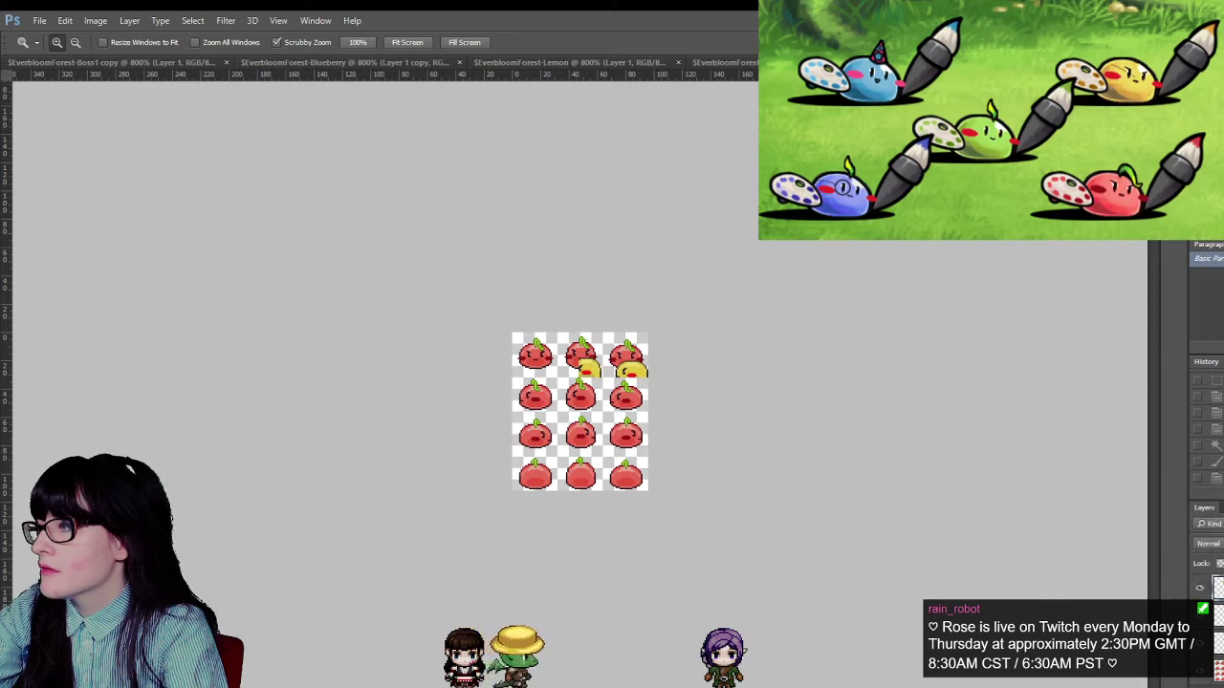
click(528, 421)
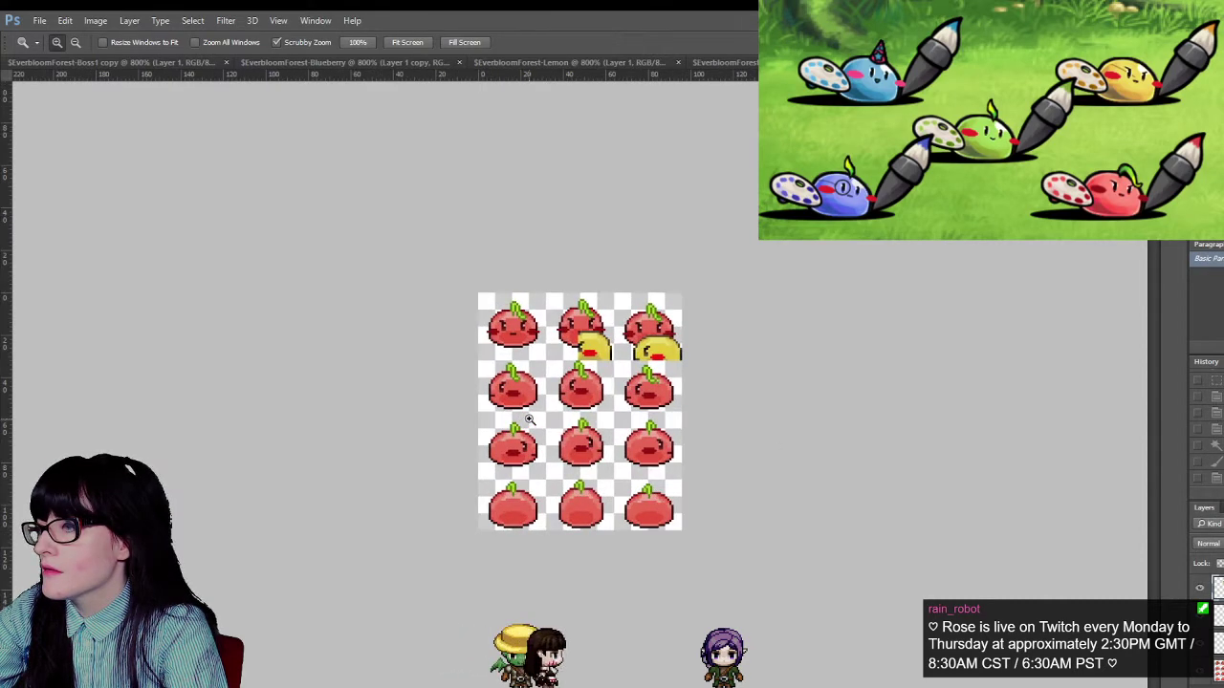
click(528, 421)
key(ctrl+alt+z)
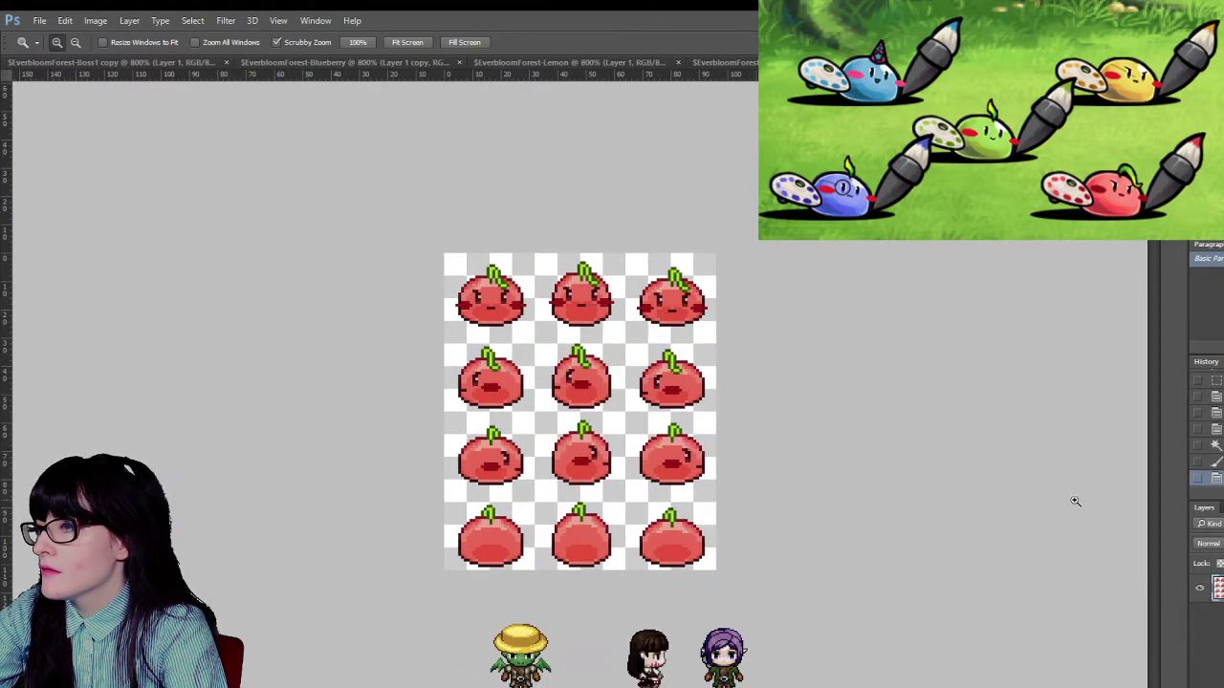
- Examine the whole tomato sheet at several magnifications to judge how the stem outlines read at small and large size
alt+click(660, 309)
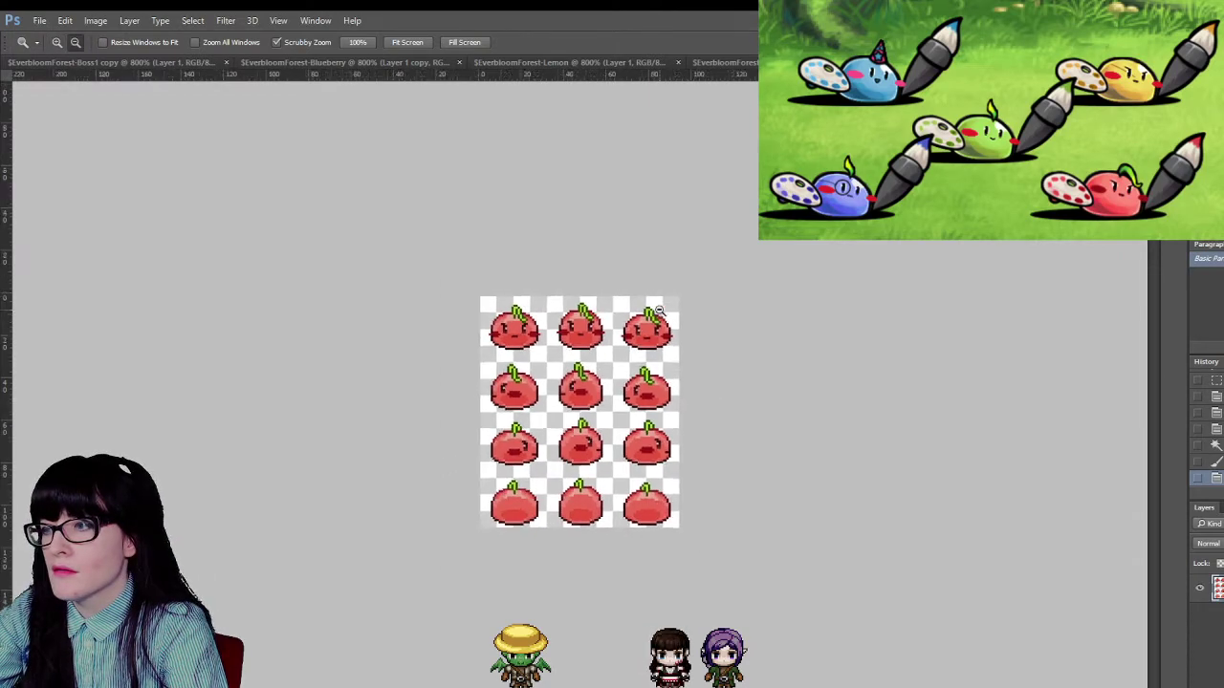
alt+click(660, 311)
click(622, 383)
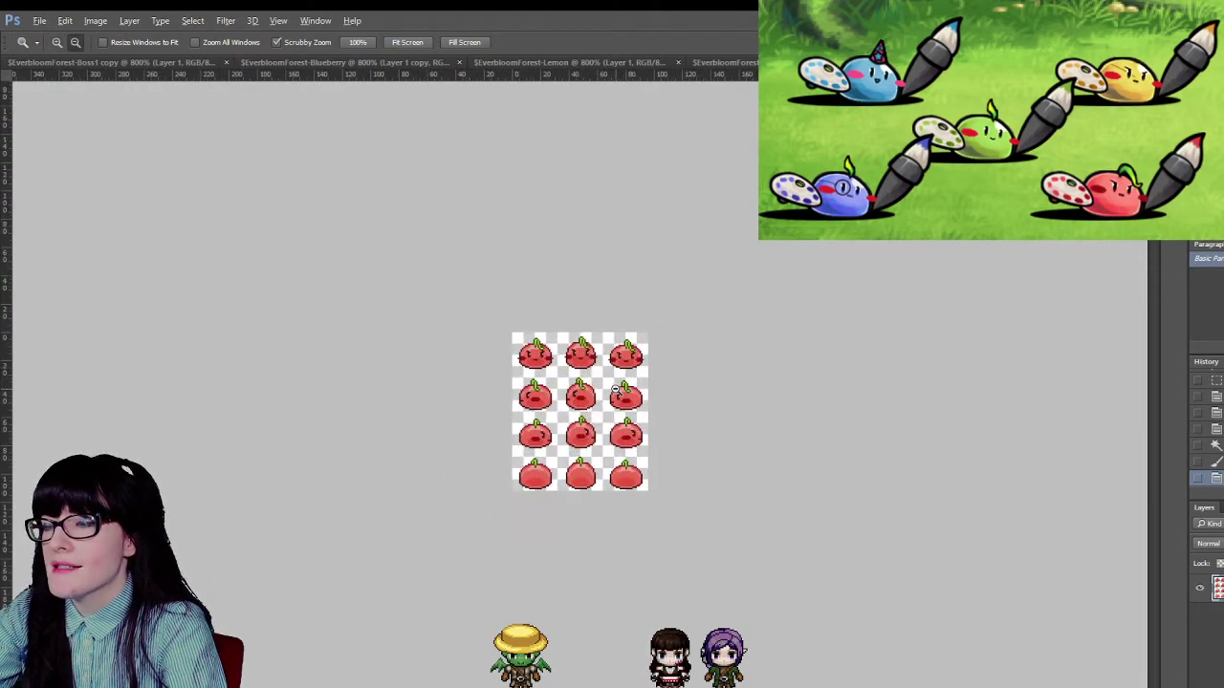
alt+click(561, 386)
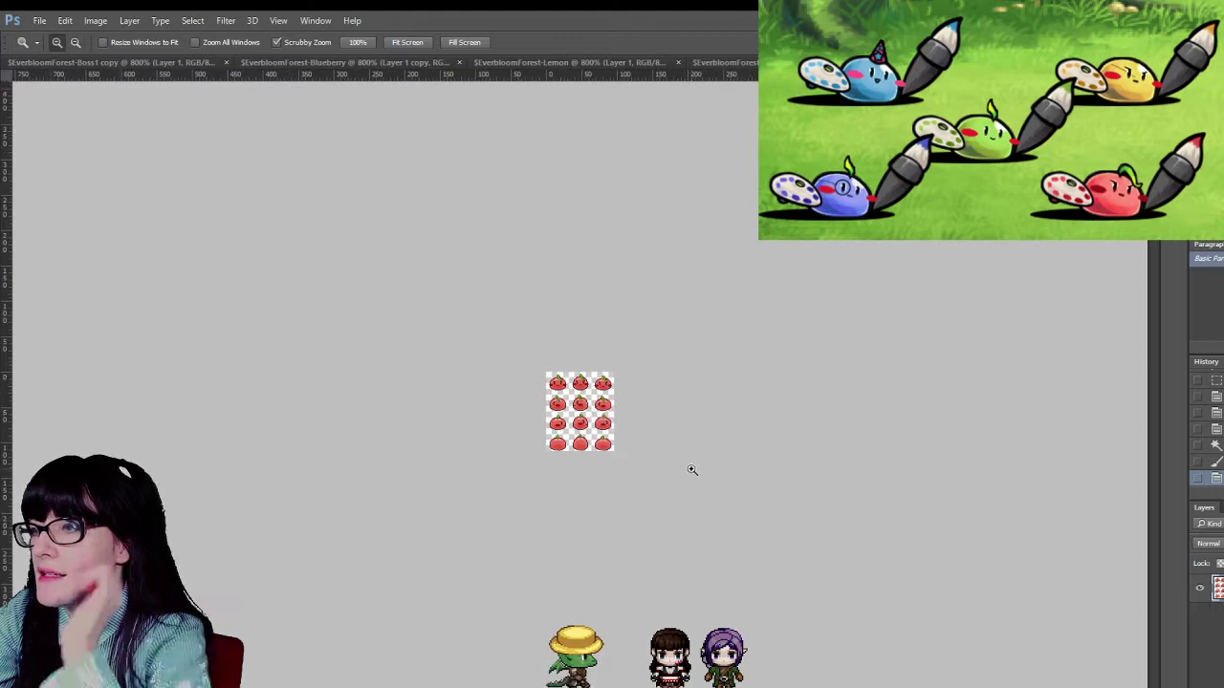
click(513, 339)
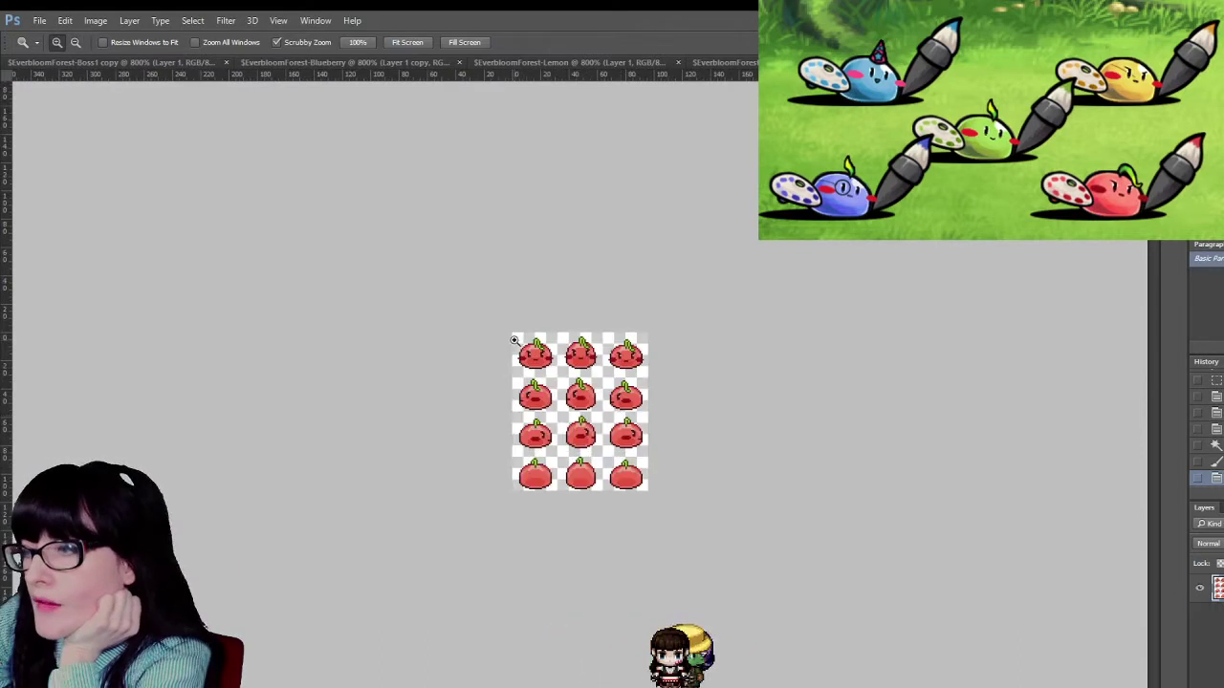
click(591, 385)
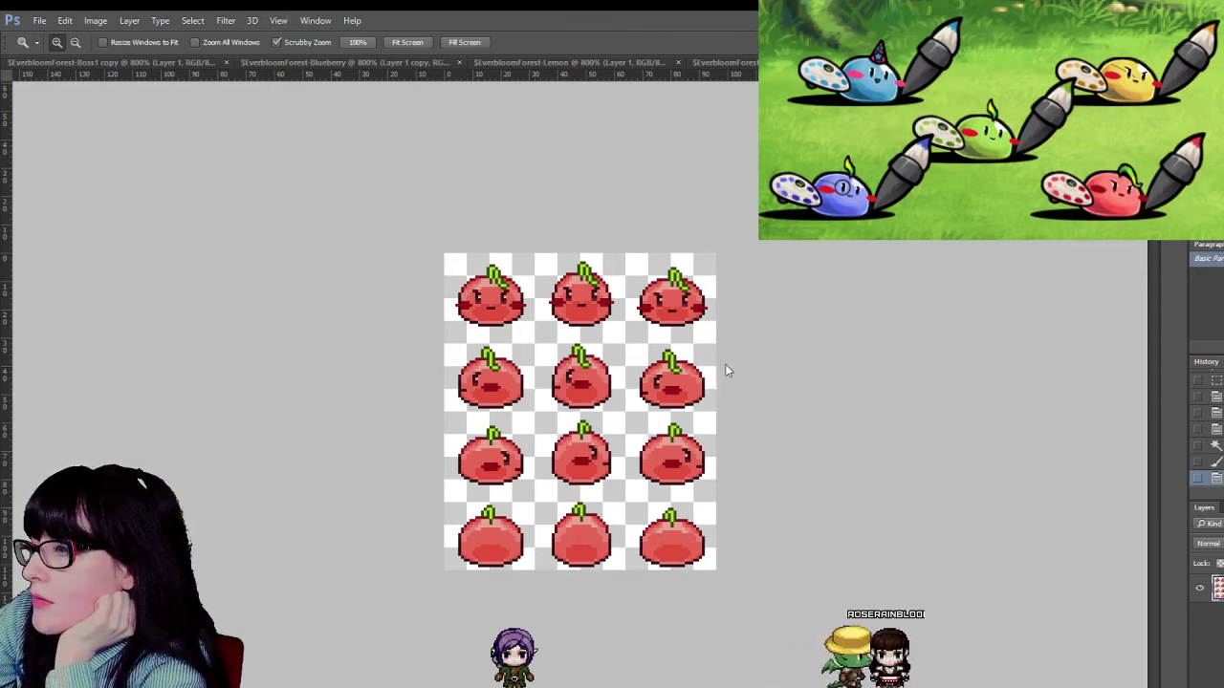
click(634, 299)
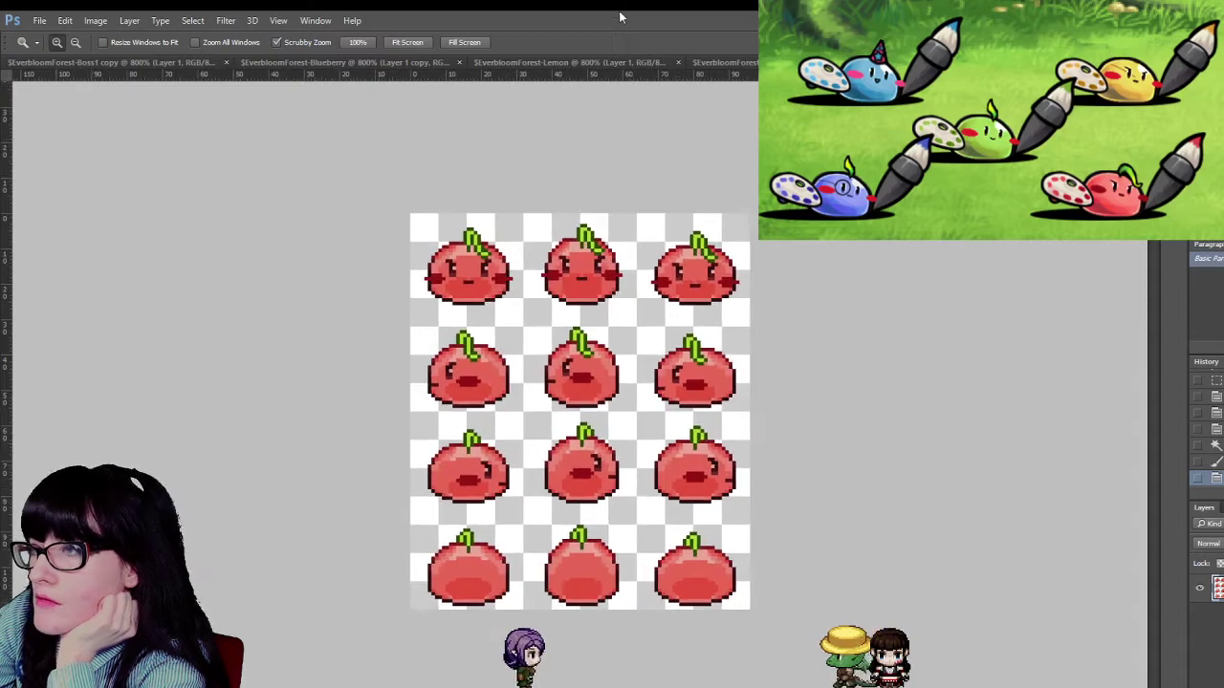
- On the plum slime sheet, merge all layers into one, select the darker stem pixels by colour, and brush them a deeper green
click(726, 63)
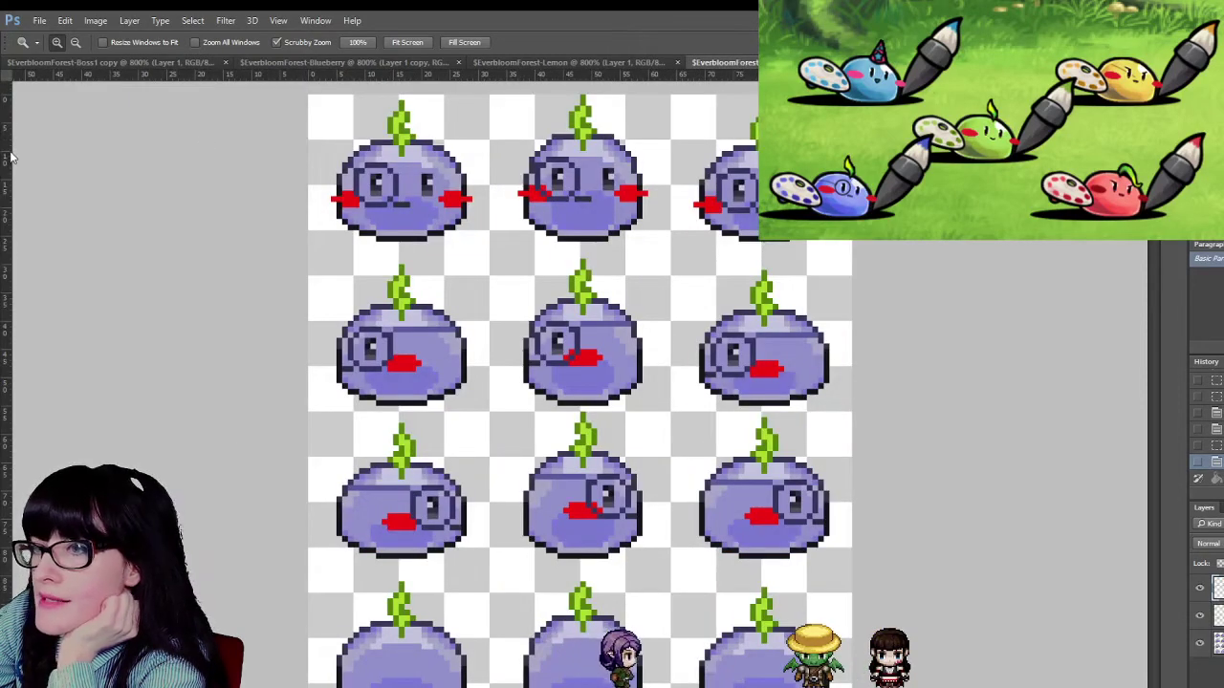
key(w)
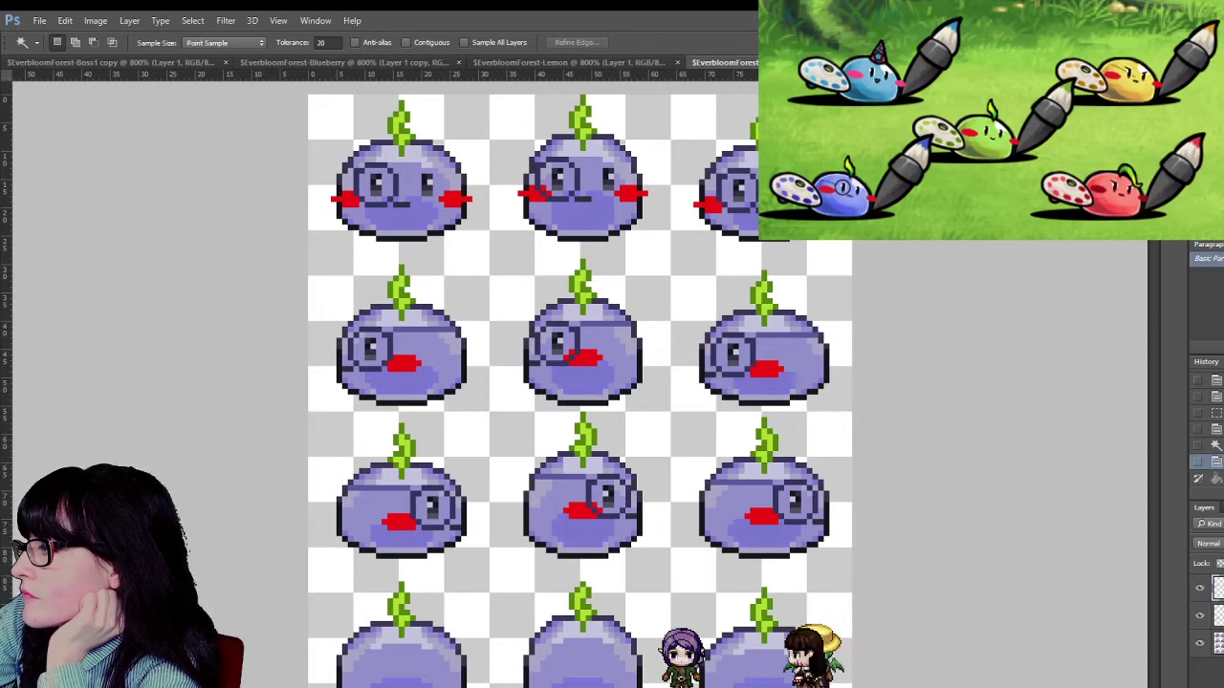
key(ctrl+shift+e)
key(ctrl+a)
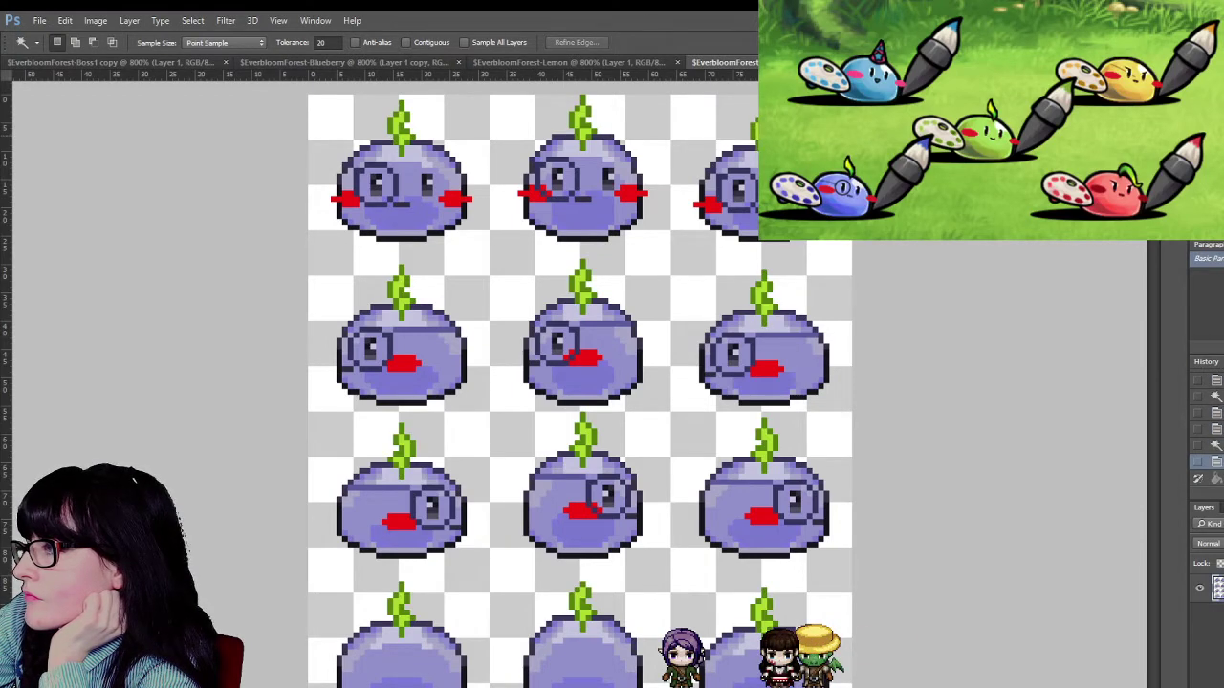
key(b)
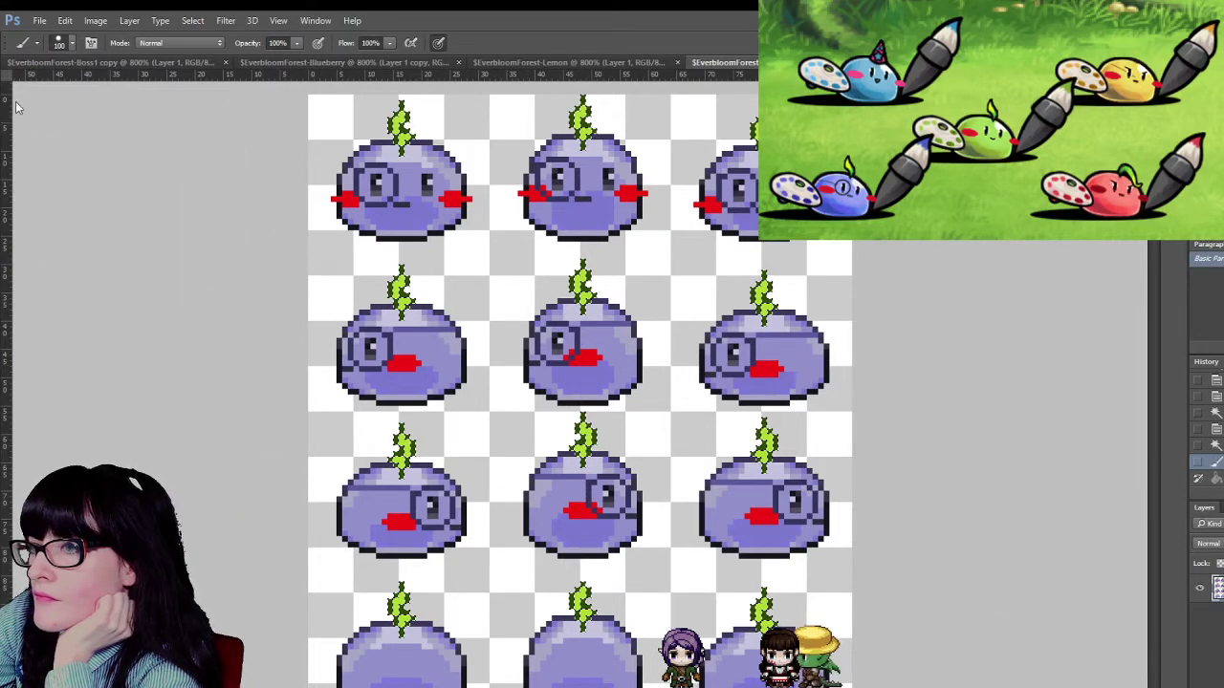
key(z)
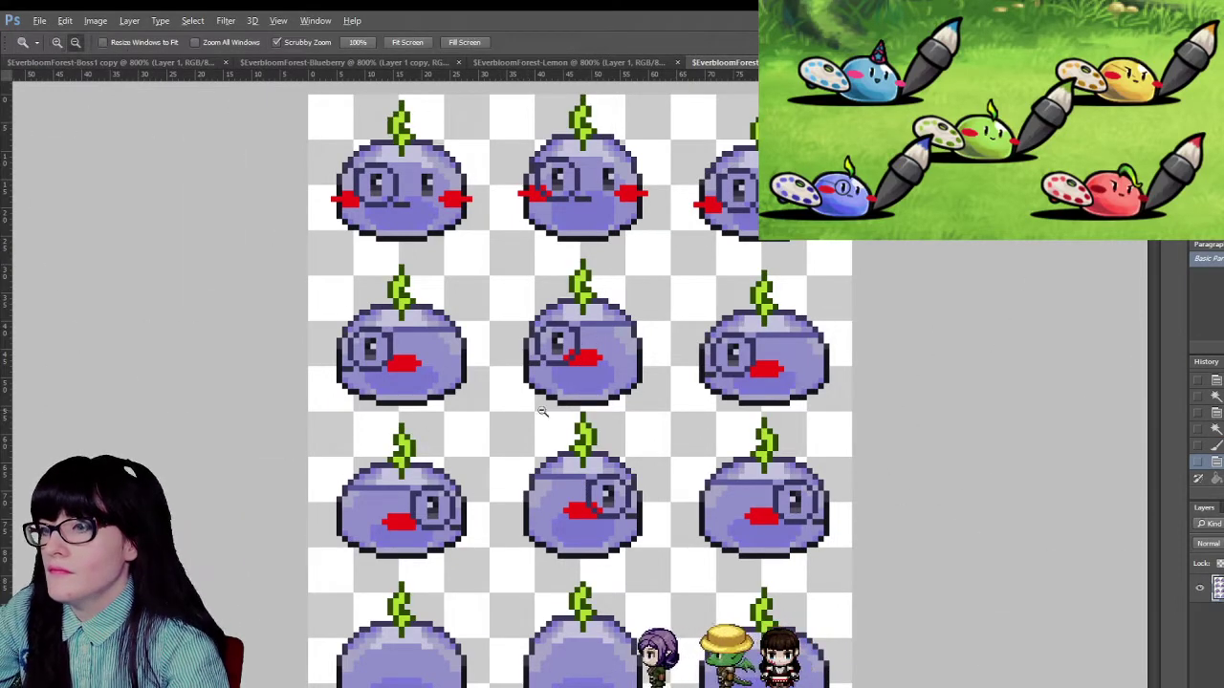
scroll(542, 412, down, 4)
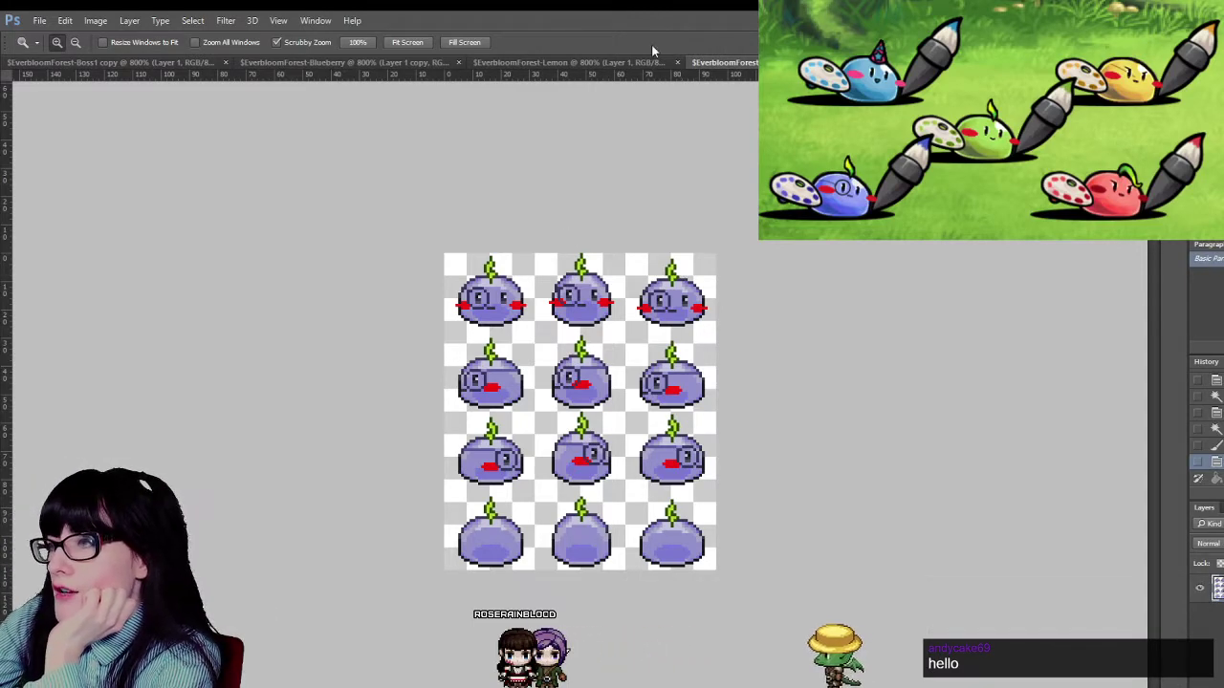
- Compare the plum sheet's stems and faces with the tomato sheet at matching magnification
click(617, 61)
click(737, 64)
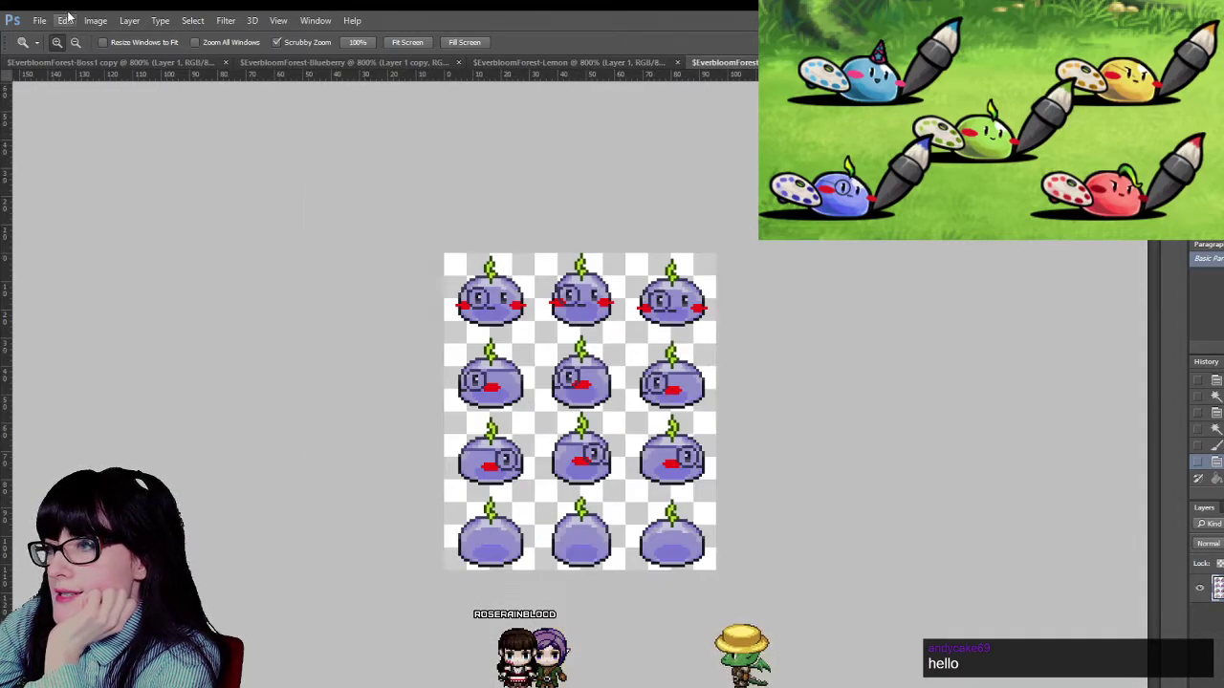
key(ctrl+plus)
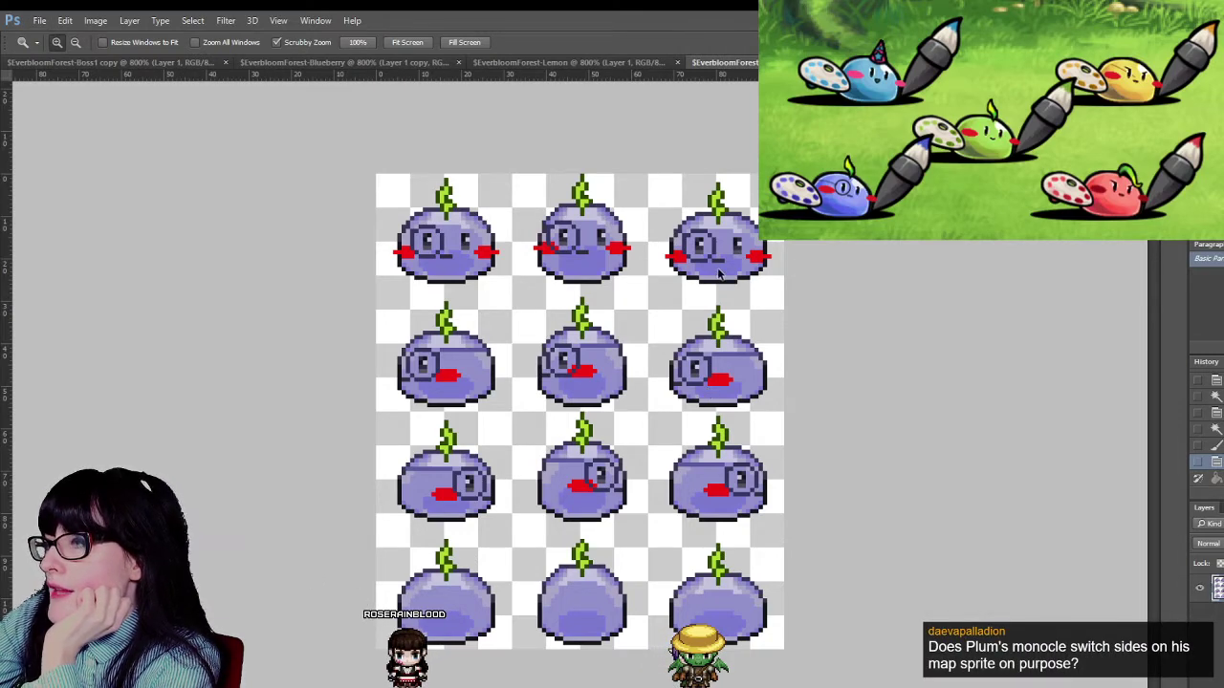
key(ctrl+Tab)
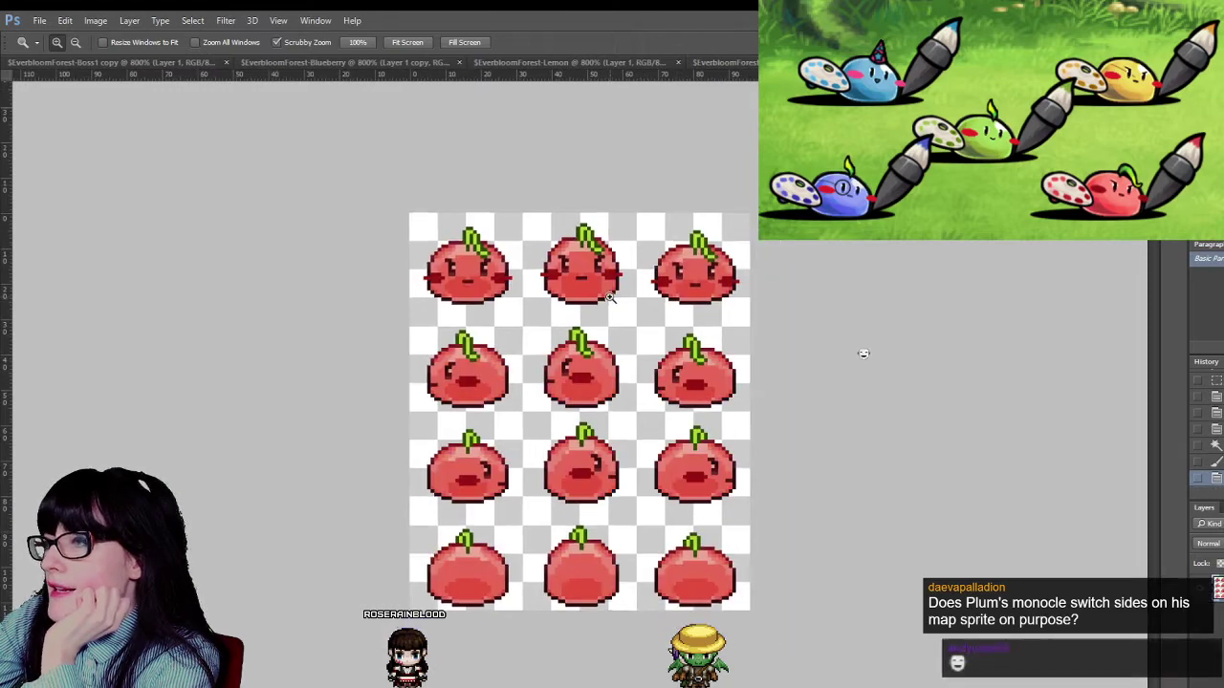
key(ctrl+plus)
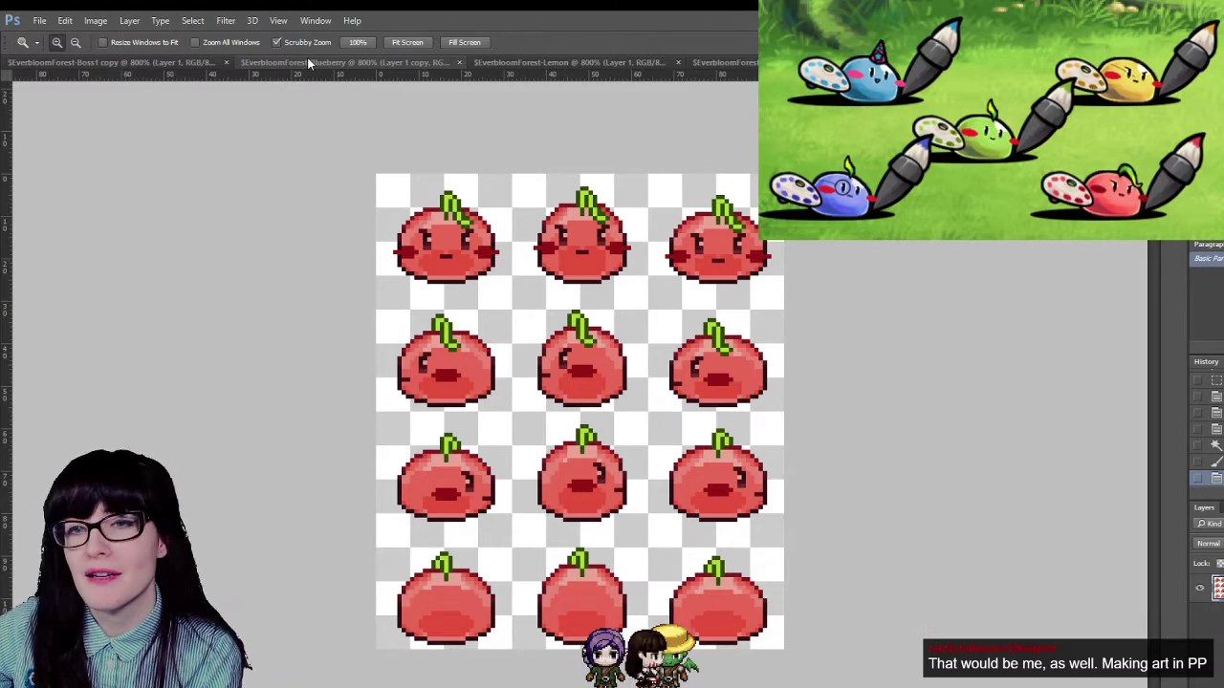
click(712, 62)
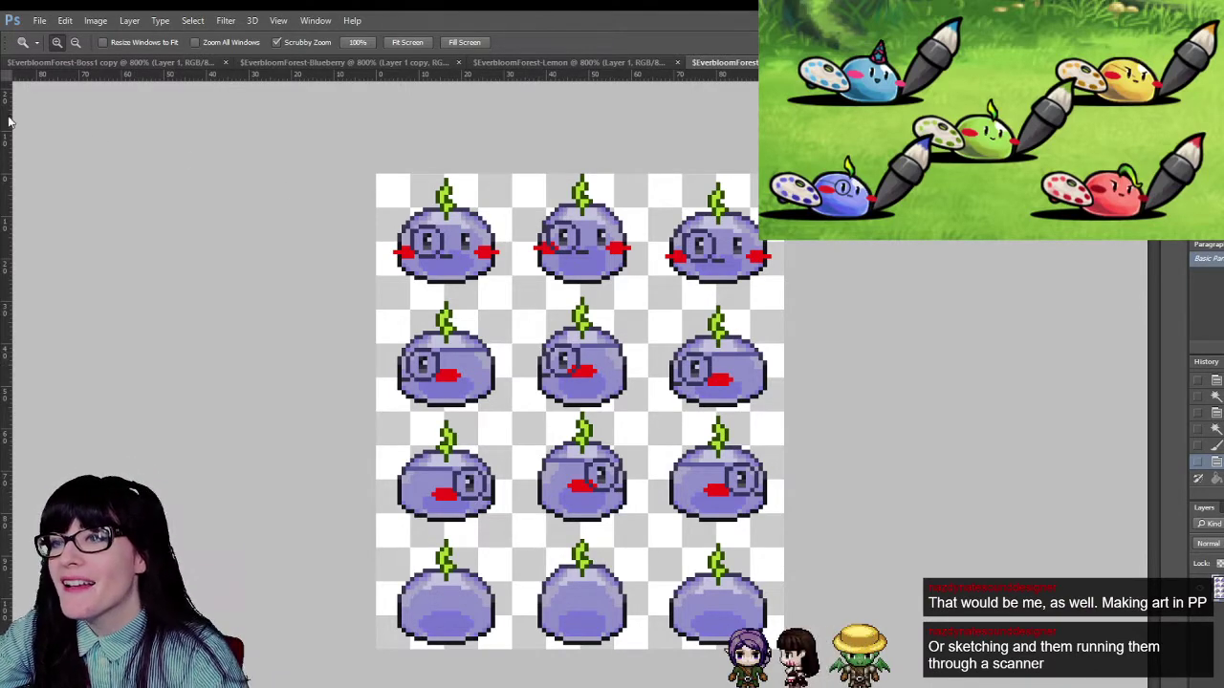
- Step through earlier history states of the plum sheet, checking the side-facing rows with and without monocles, and return to the darkened-stem version
key(v)
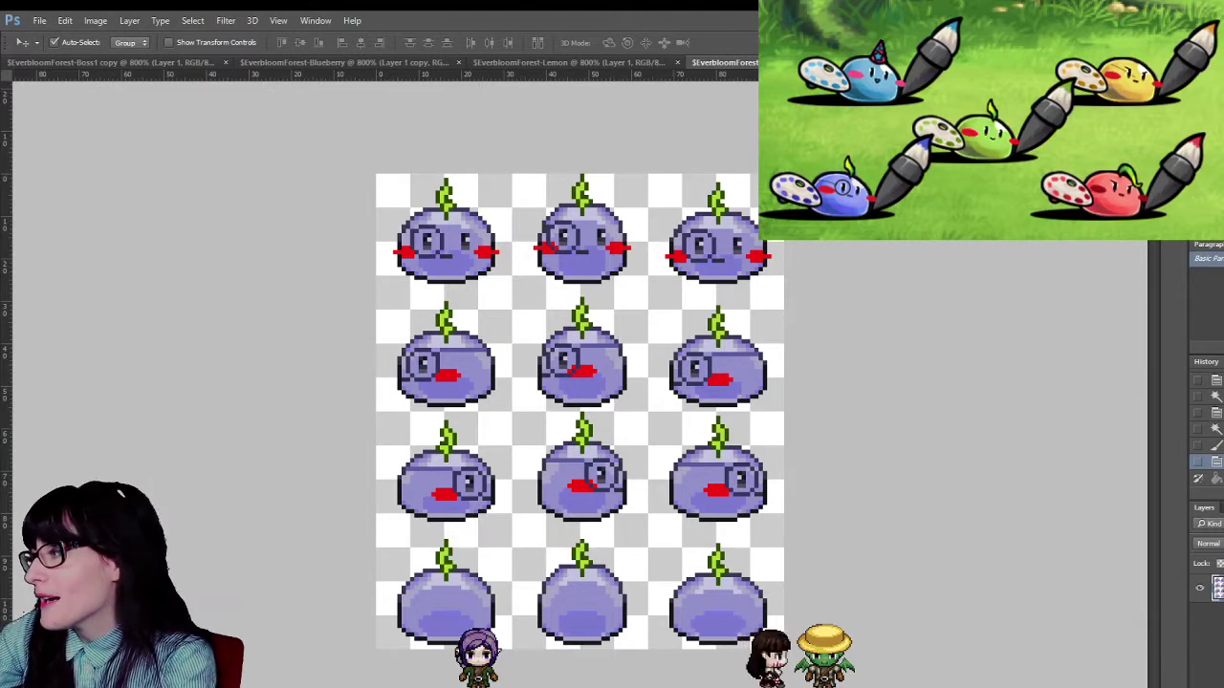
scroll(1217, 463, up, 3)
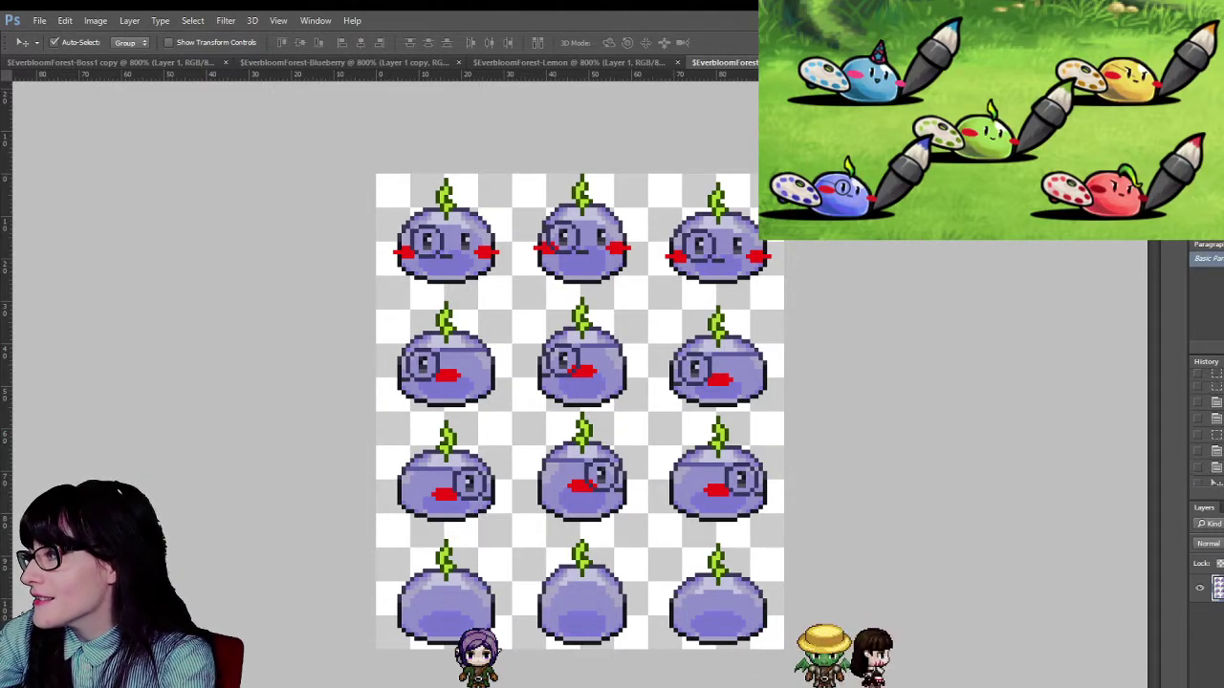
scroll(1209, 430, up, 3)
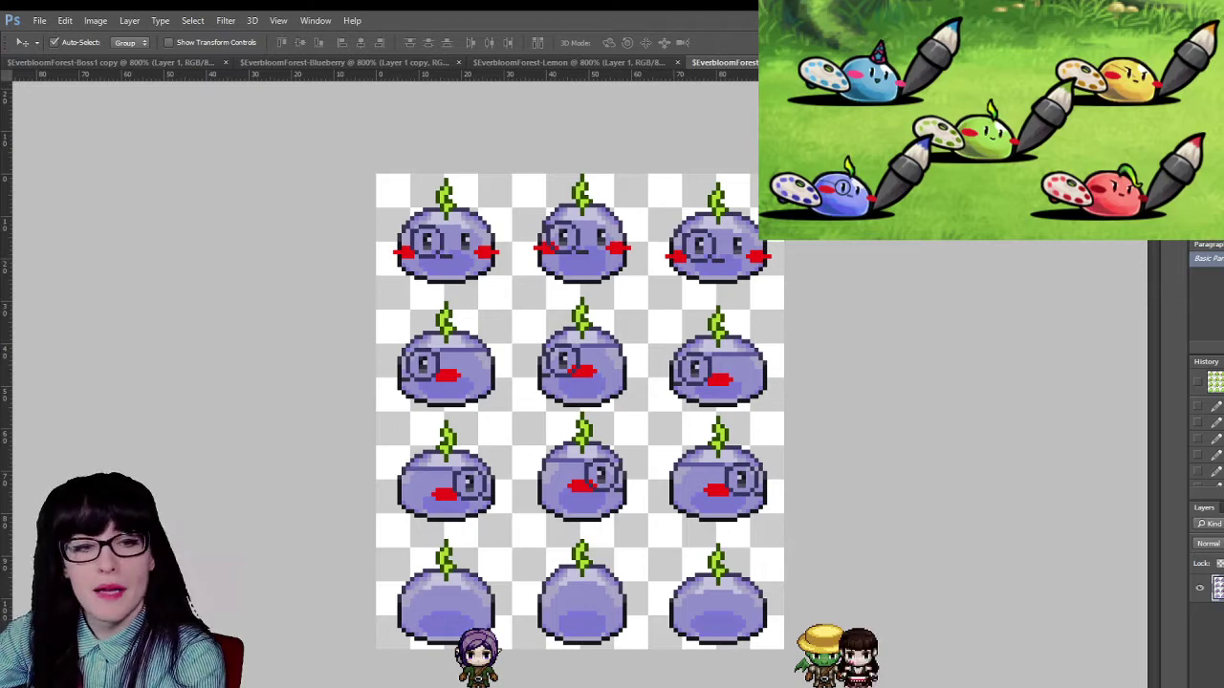
click(1198, 413)
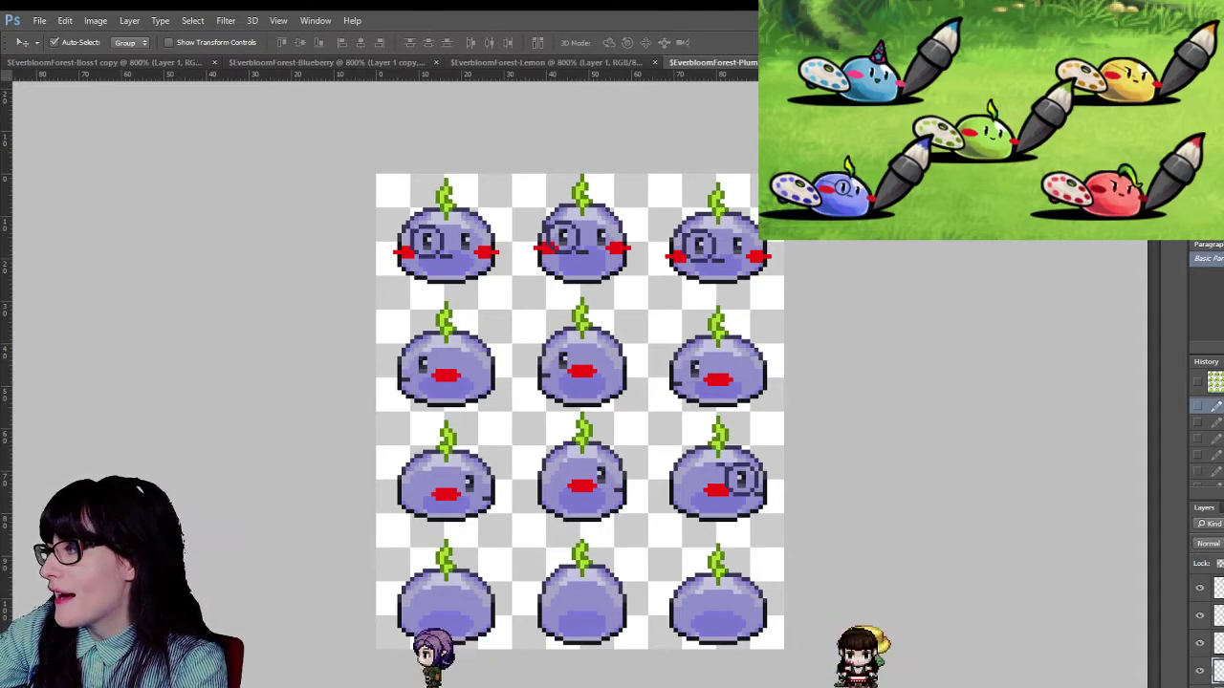
scroll(1209, 430, down, 3)
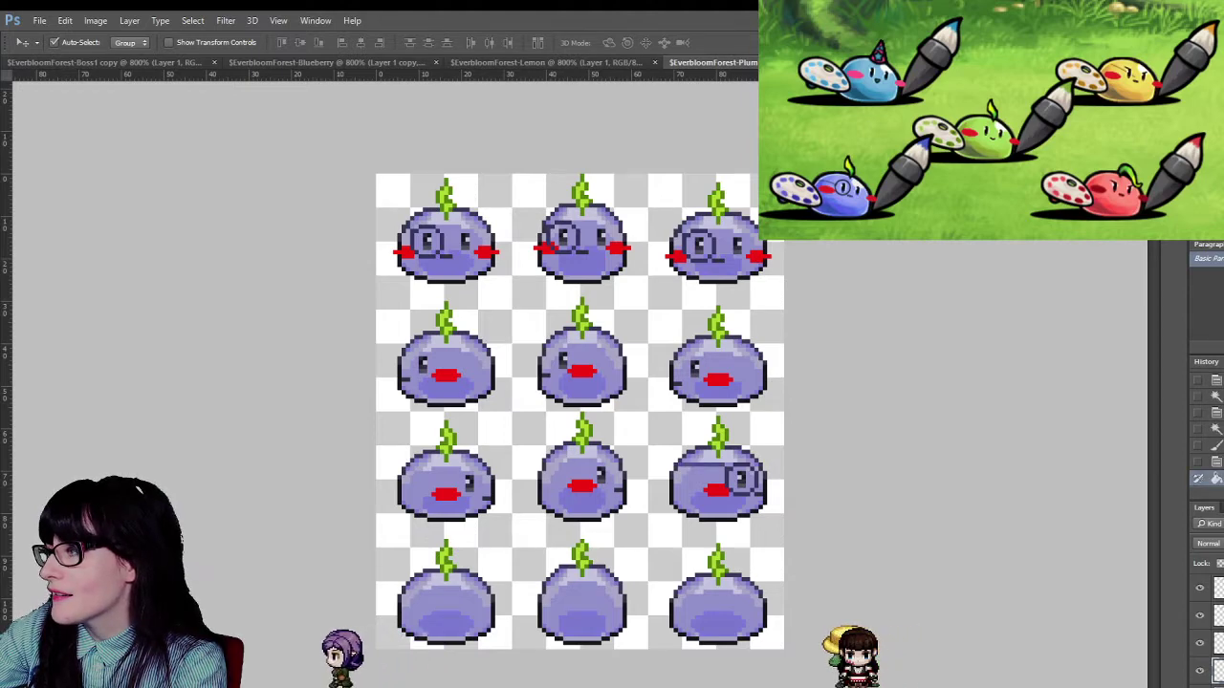
click(1199, 461)
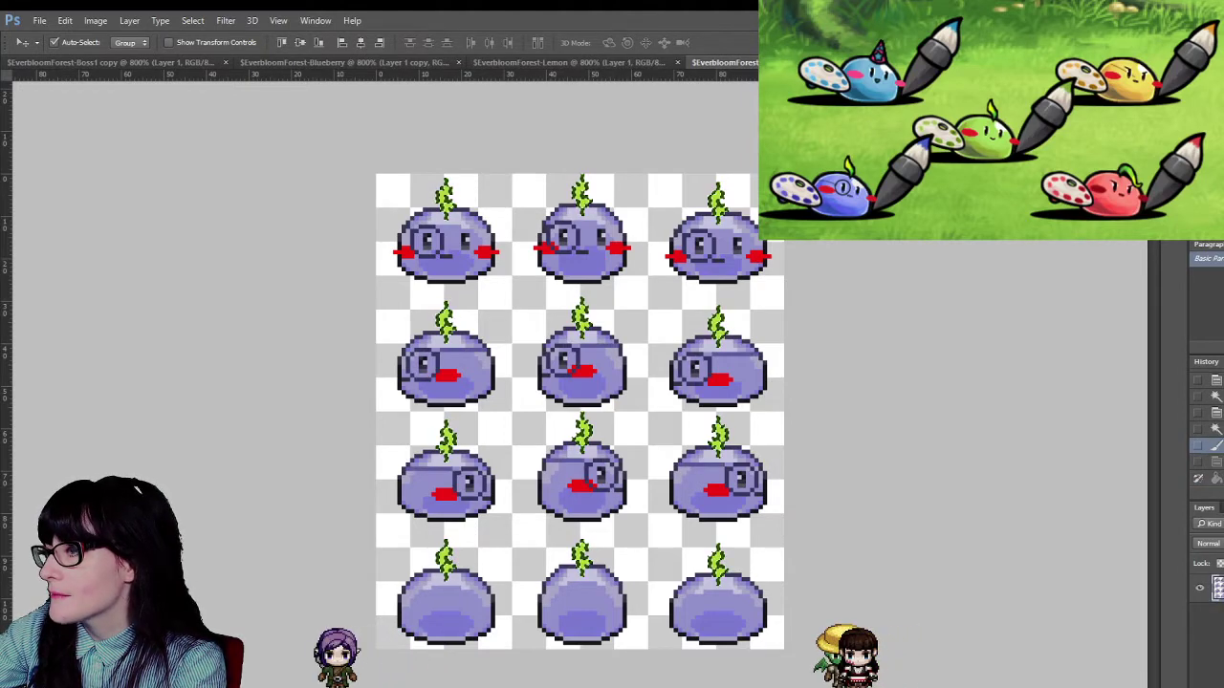
click(1195, 409)
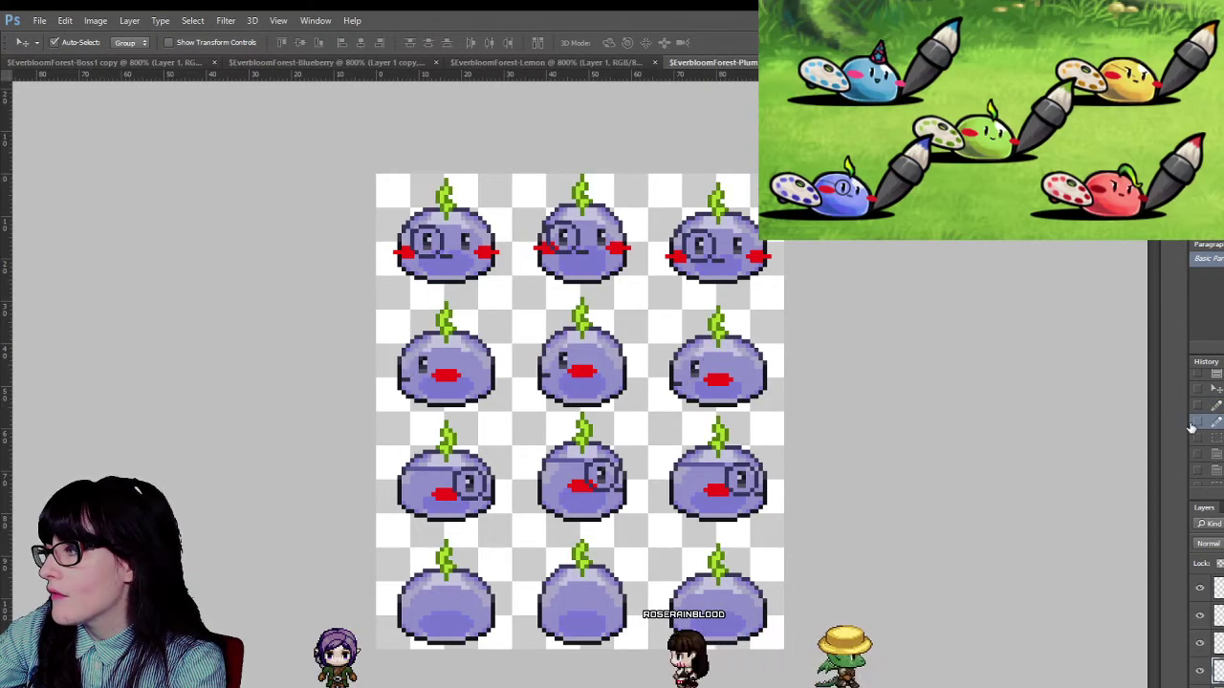
key(ctrl+z)
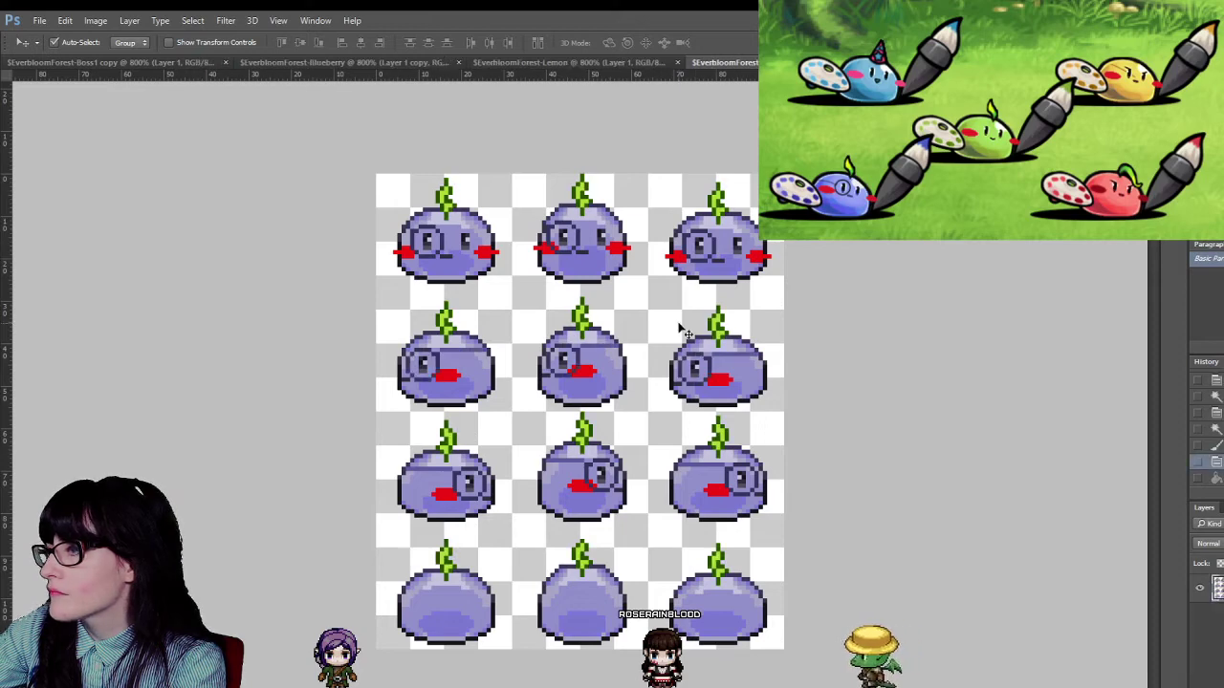
- Switch to the History Brush and try out earlier plum history states as its source for restoring the left-facing row
key(b)
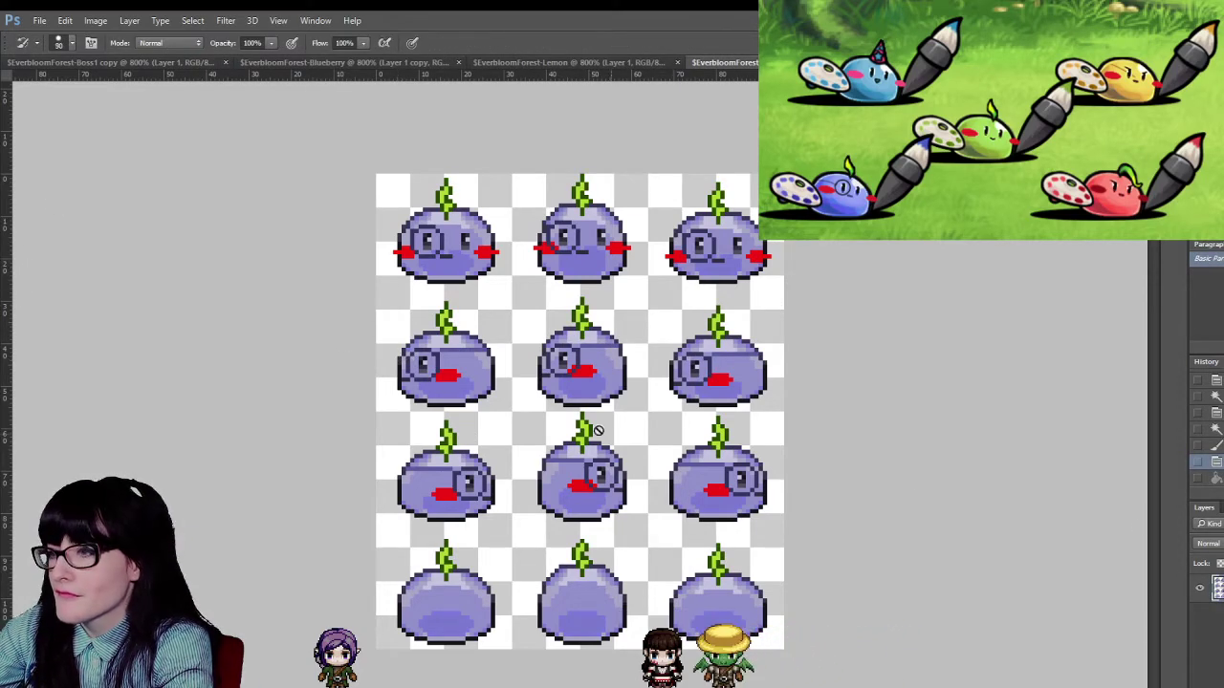
key(bracketright)
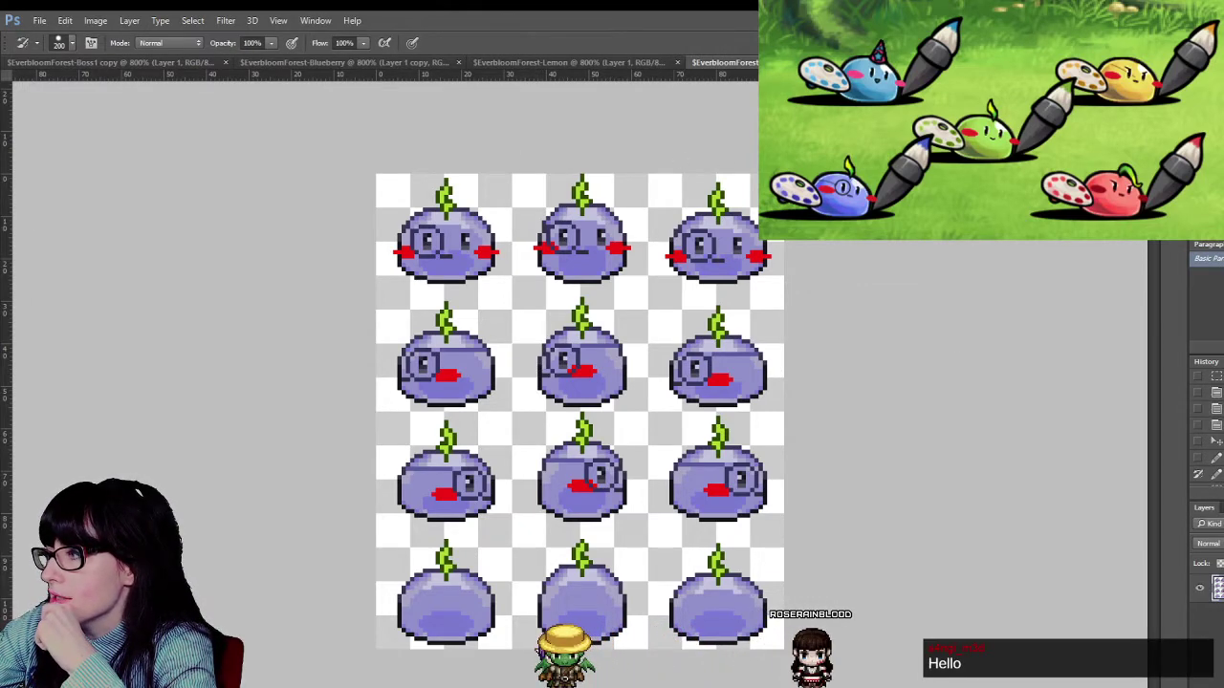
key(m)
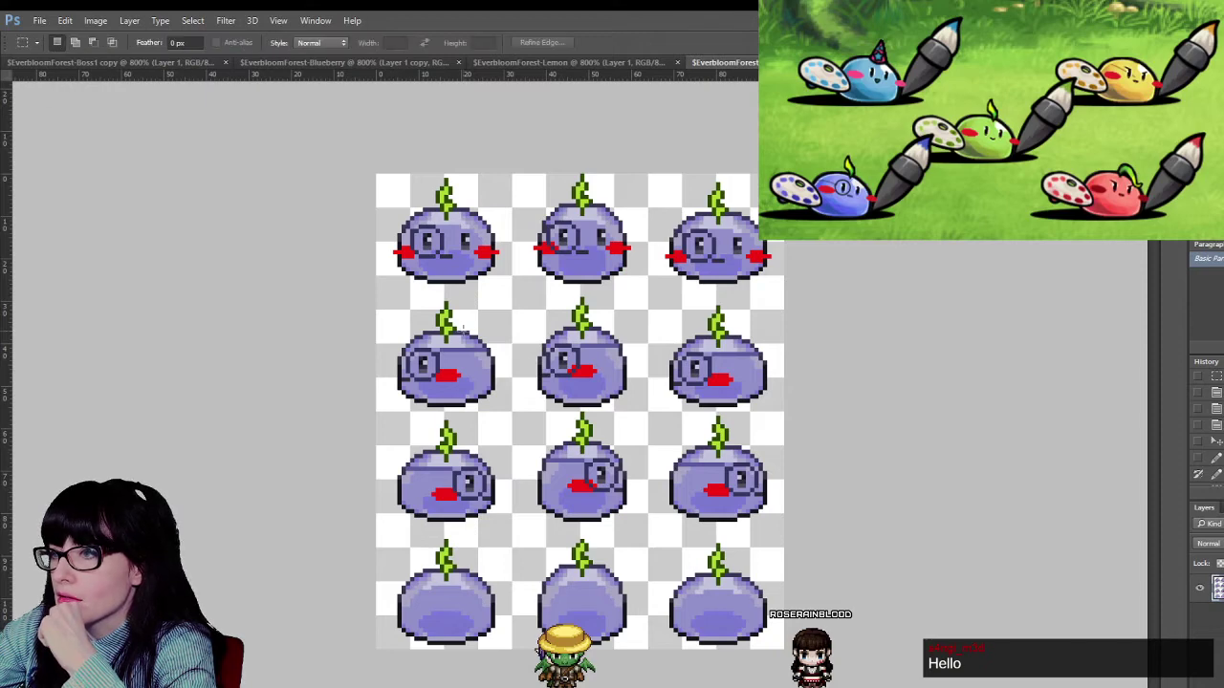
key(b)
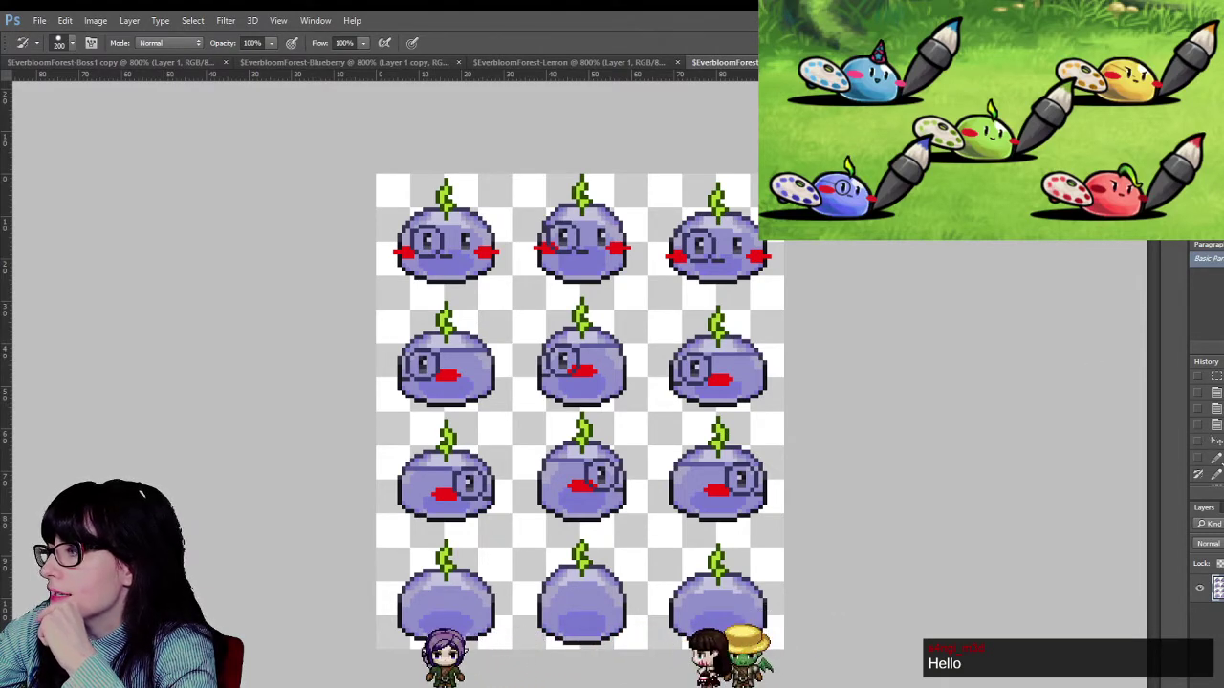
scroll(1212, 438, up, 5)
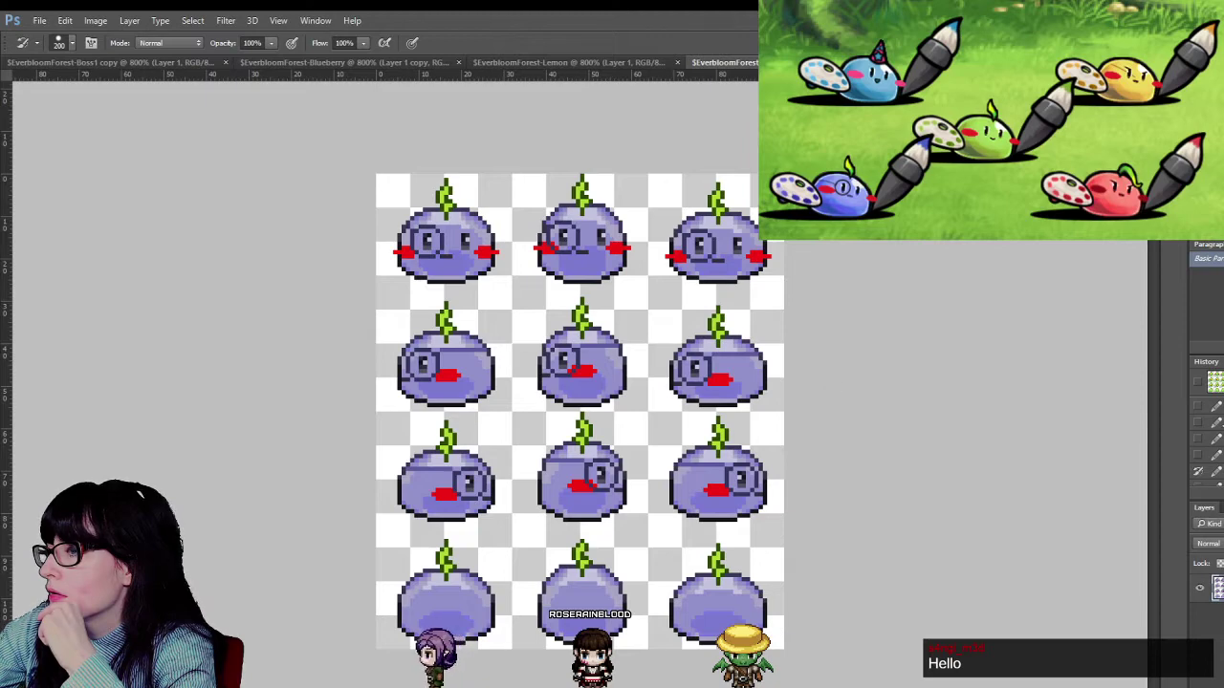
scroll(1212, 440, down, 5)
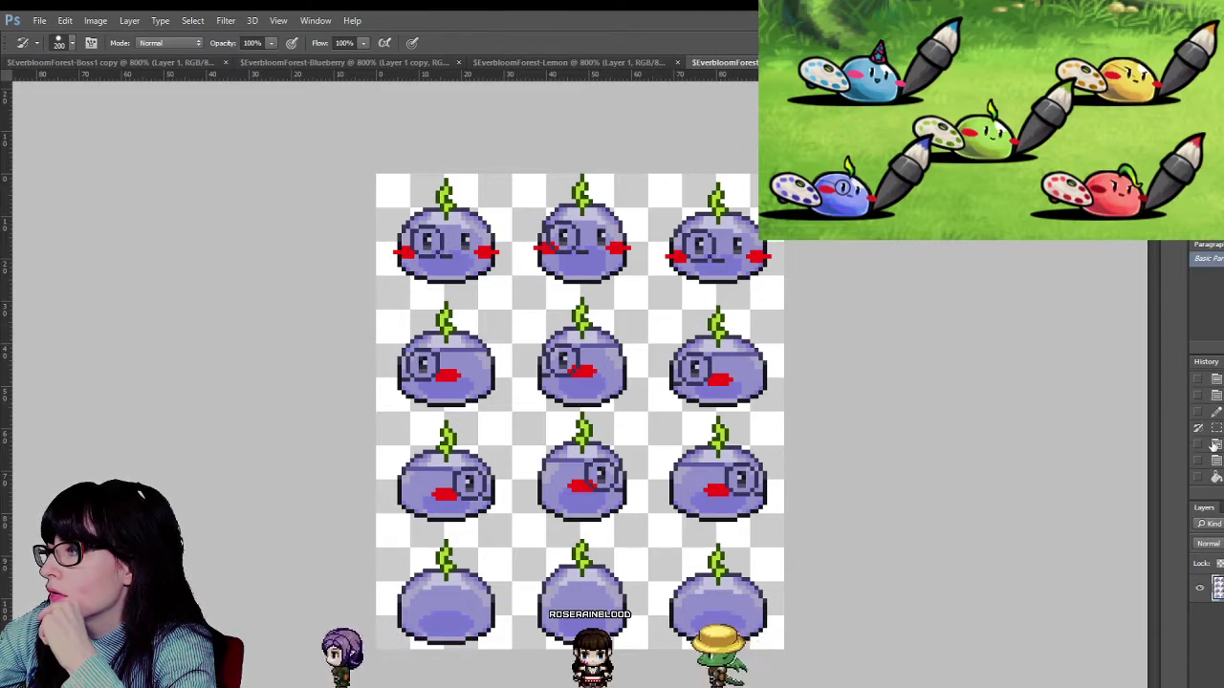
scroll(1212, 445, up, 1)
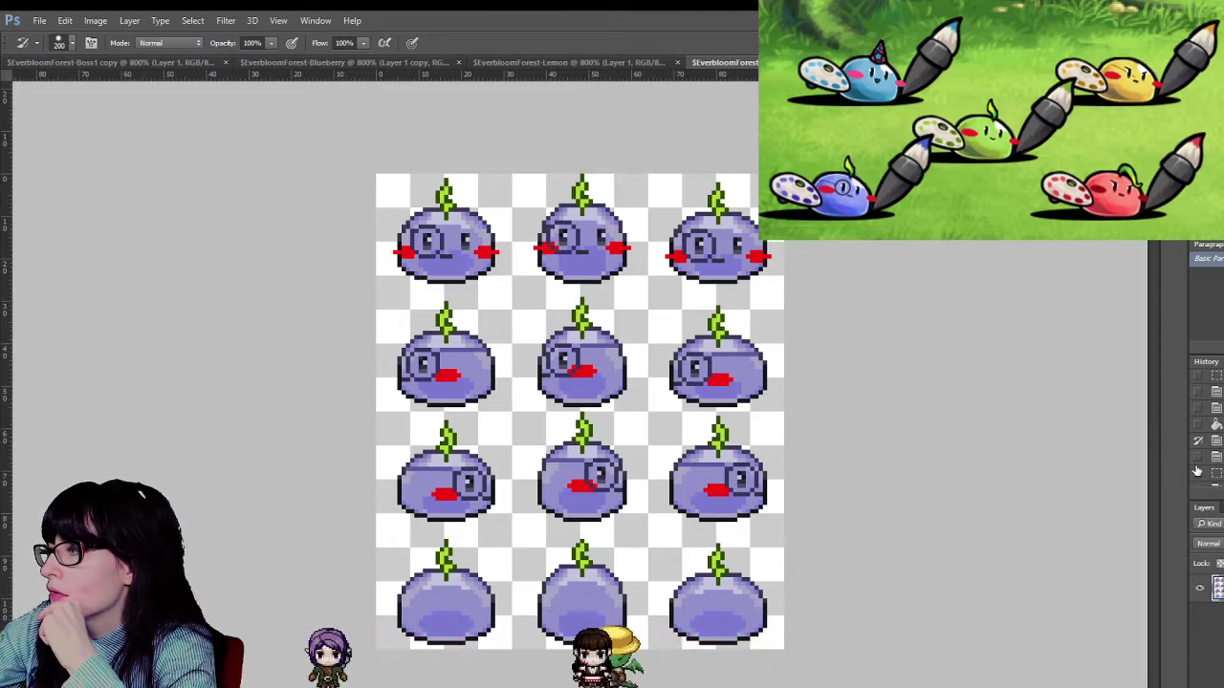
scroll(1198, 462, down, 2)
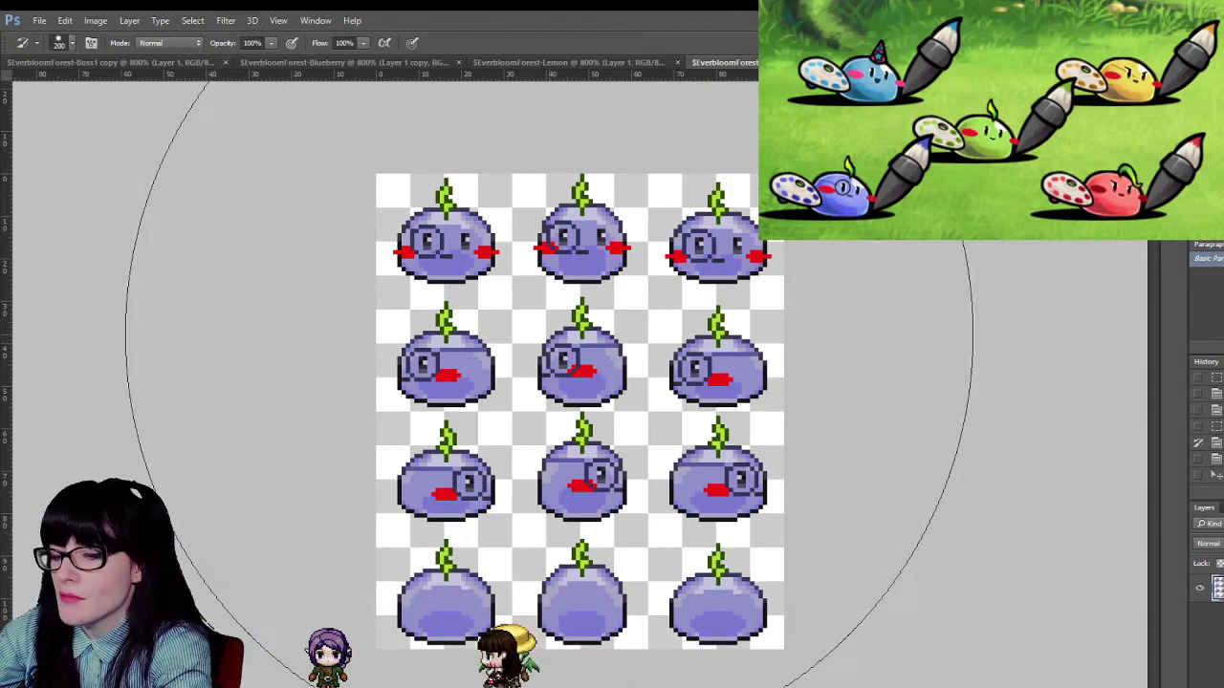
- Reduce the History Brush to 9 px, about the size of the first left-facing plum's monocle
key(bracketleft)
key(bracketleft)
key(bracketleft)
key(bracketleft)
key(bracketleft)
key(bracketleft)
key(bracketleft)
key(bracketleft)
key(bracketleft)
key(bracketleft)
key(bracketleft)
key(bracketleft)
key(bracketleft)
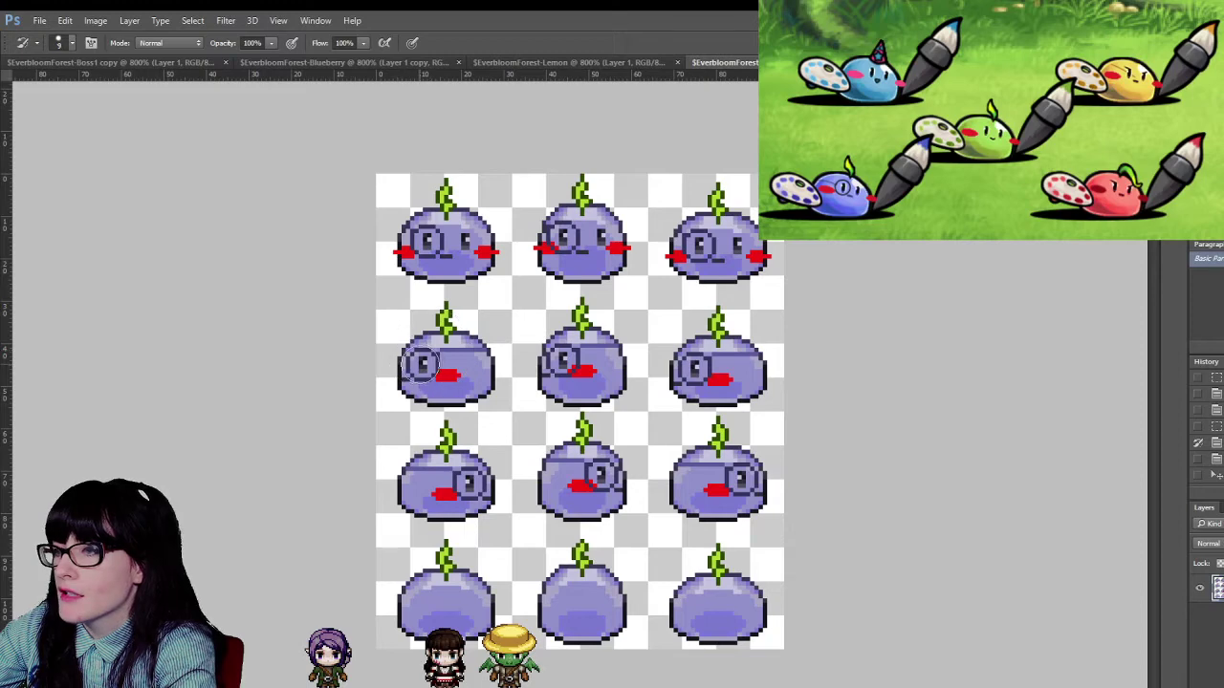
- Revert the plum sheet to the history state before its monocle layers were merged and its stems darkened
click(1202, 465)
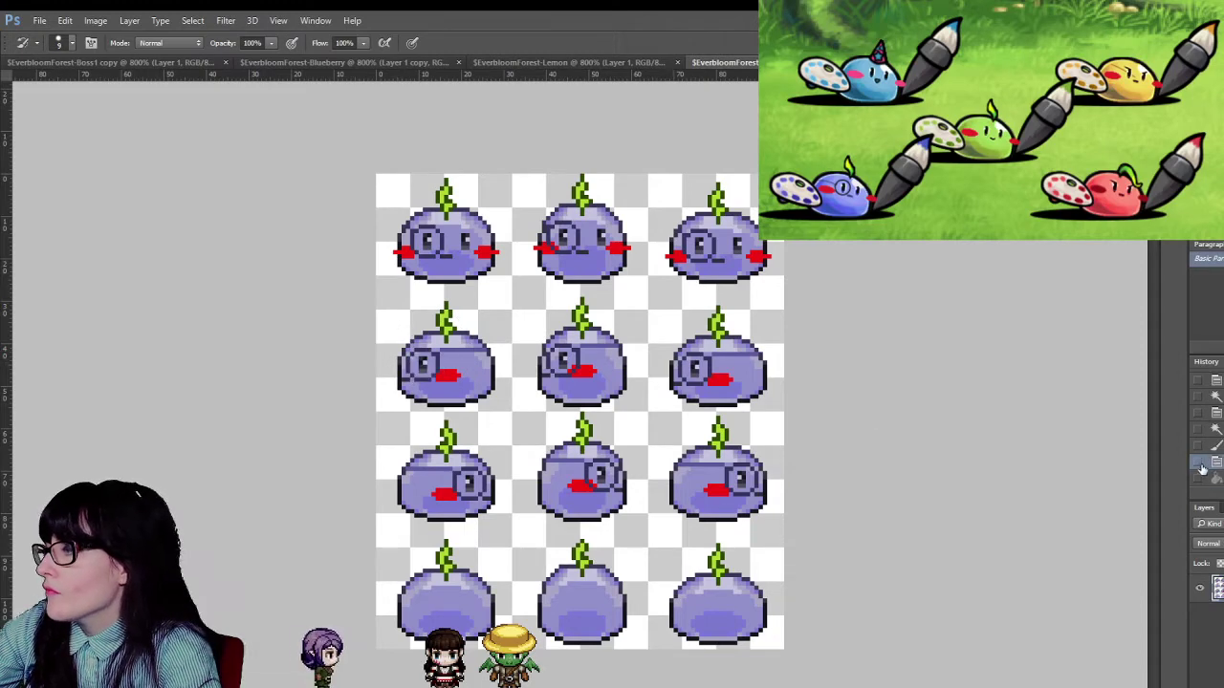
click(1216, 430)
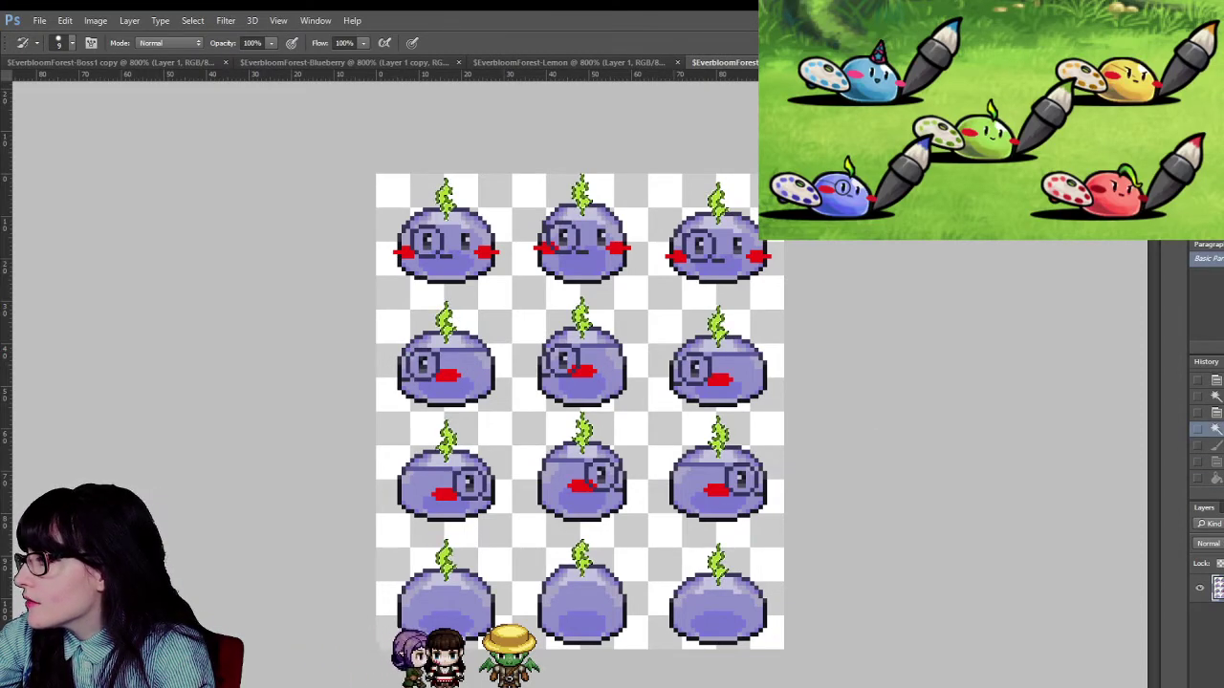
click(1216, 413)
click(1216, 397)
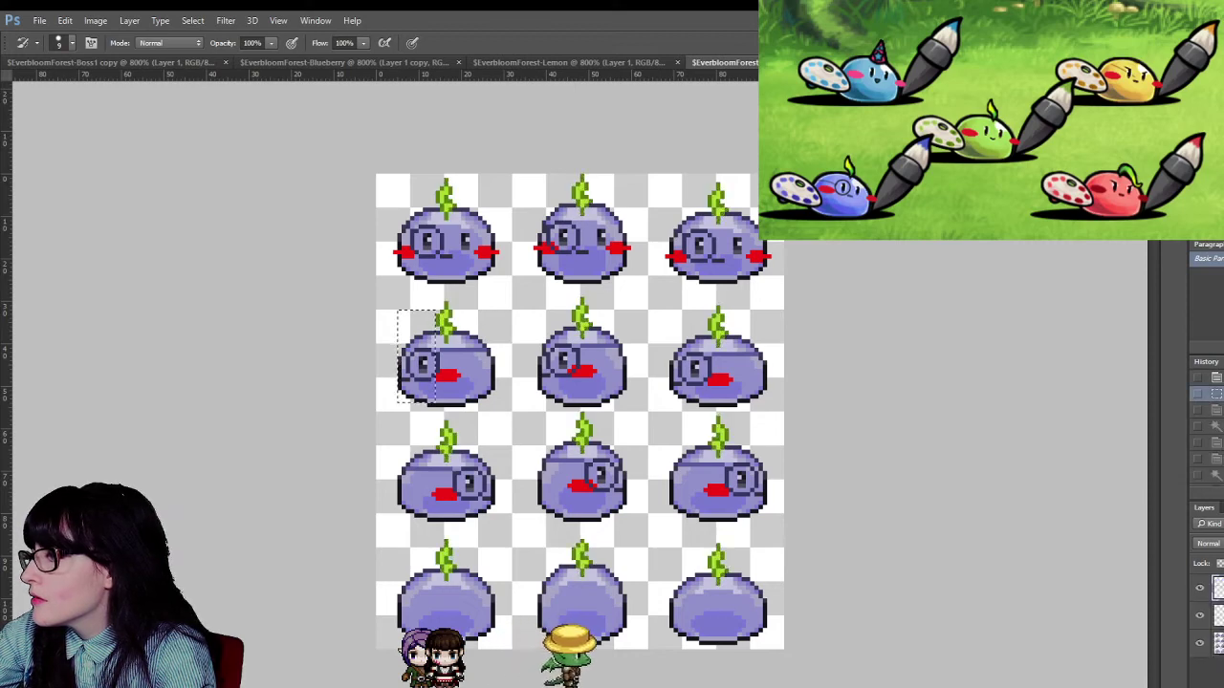
- Hide the left-facing row's monocle layer, clear the selection, and merge the right-facing monocle layer into the plum layer
click(1198, 588)
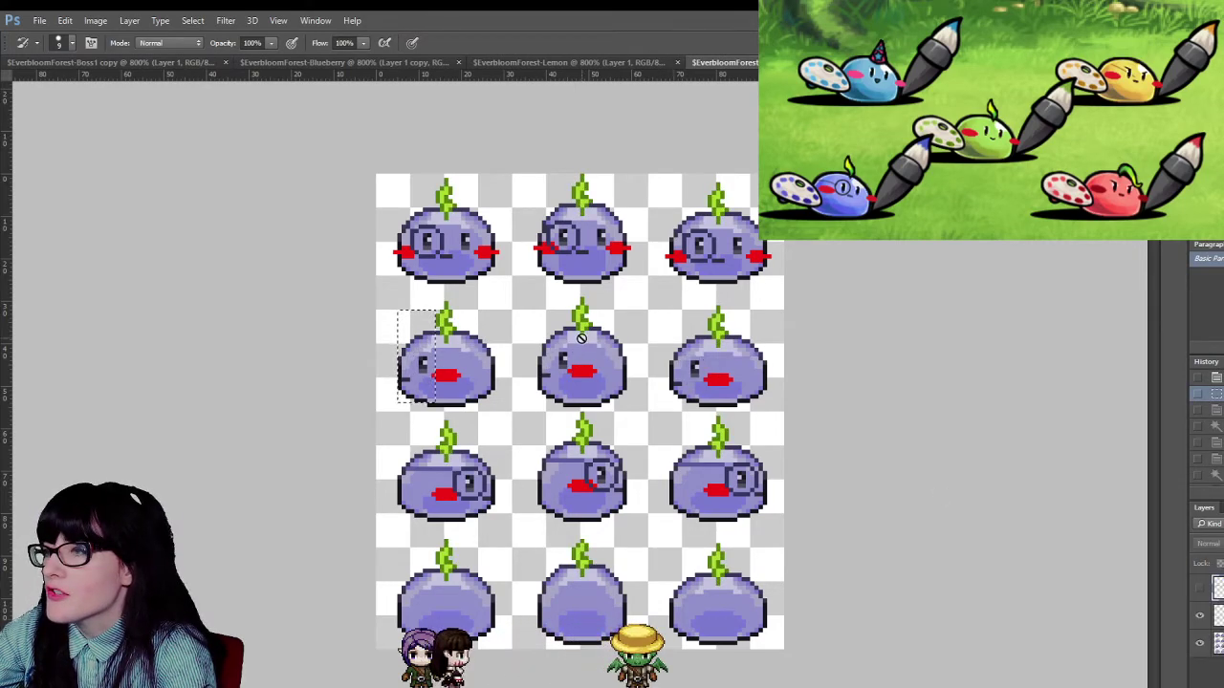
key(ctrl+d)
key(m)
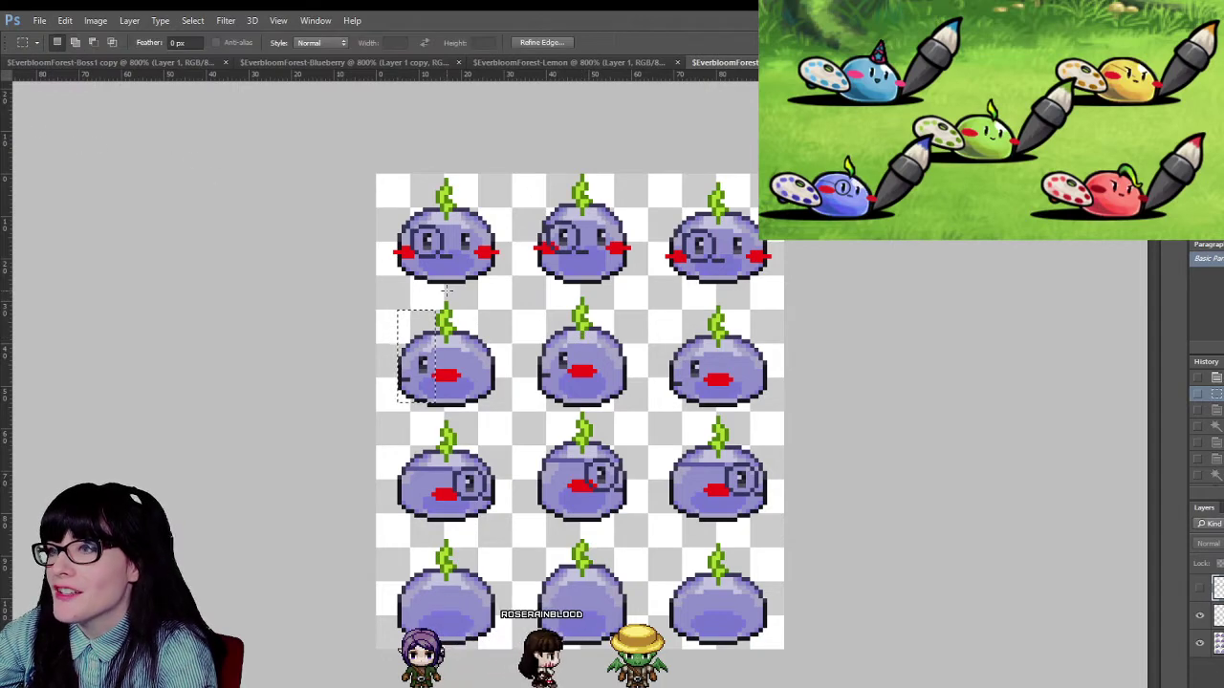
key(w)
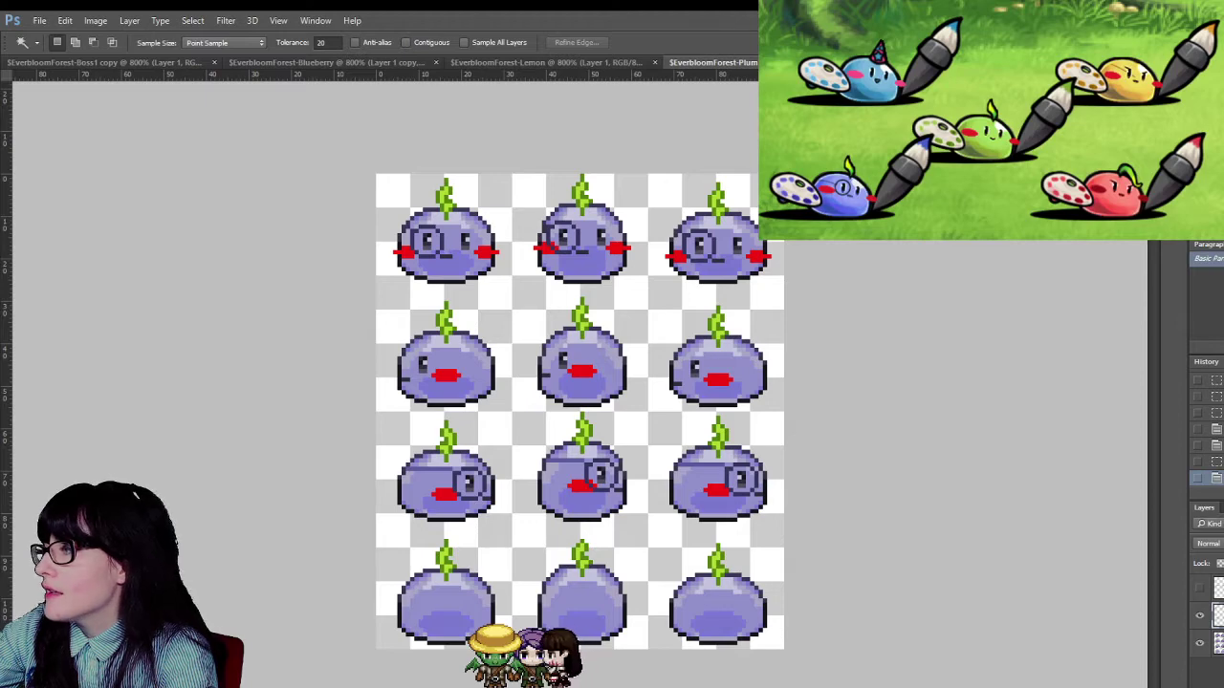
key(ctrl+e)
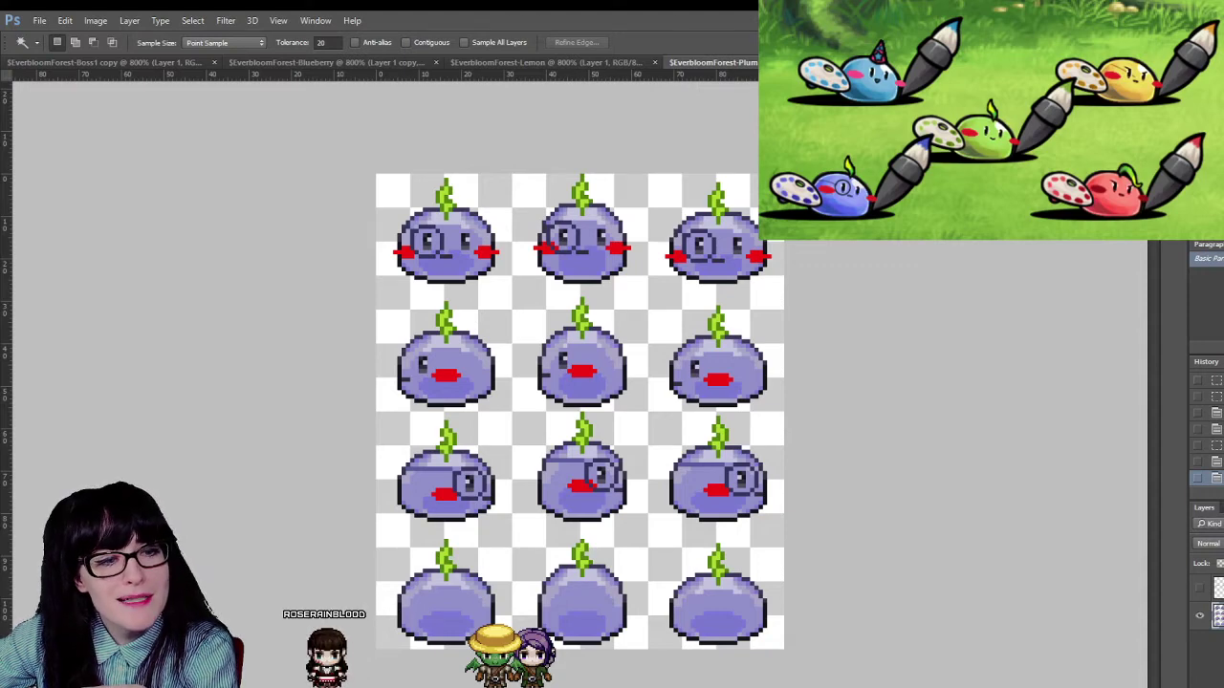
- Select the plum stems' darker green pixels by colour, brush them a deeper green, and deselect
click(437, 325)
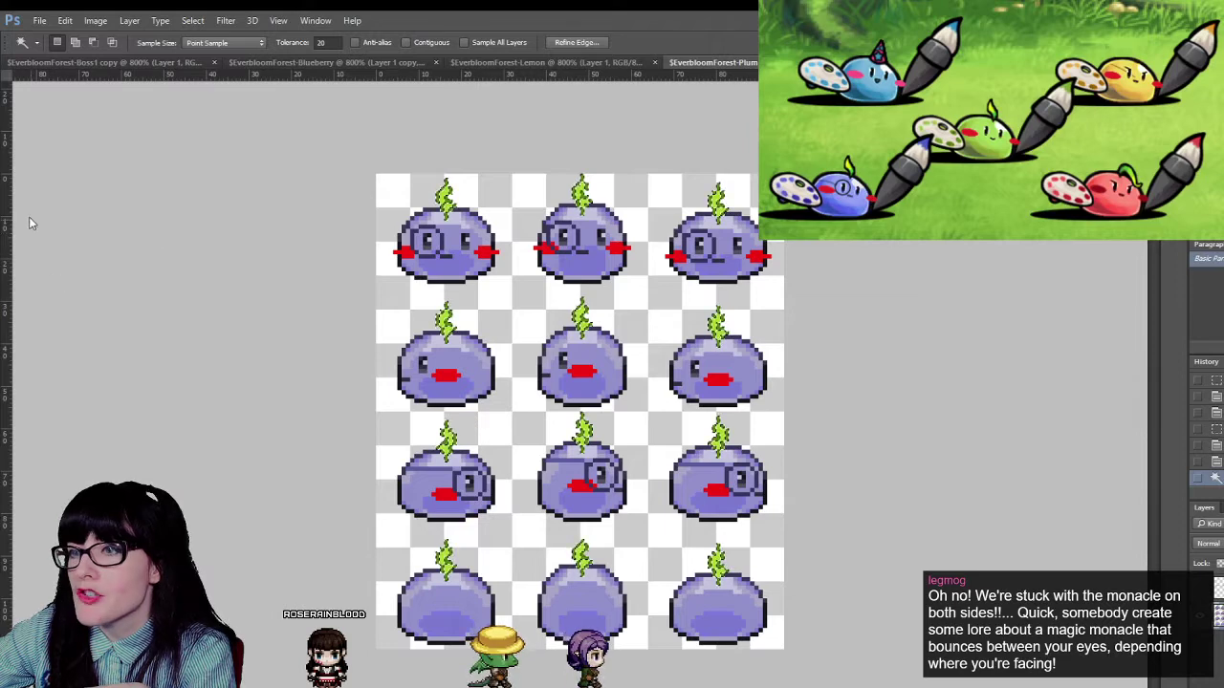
key(b)
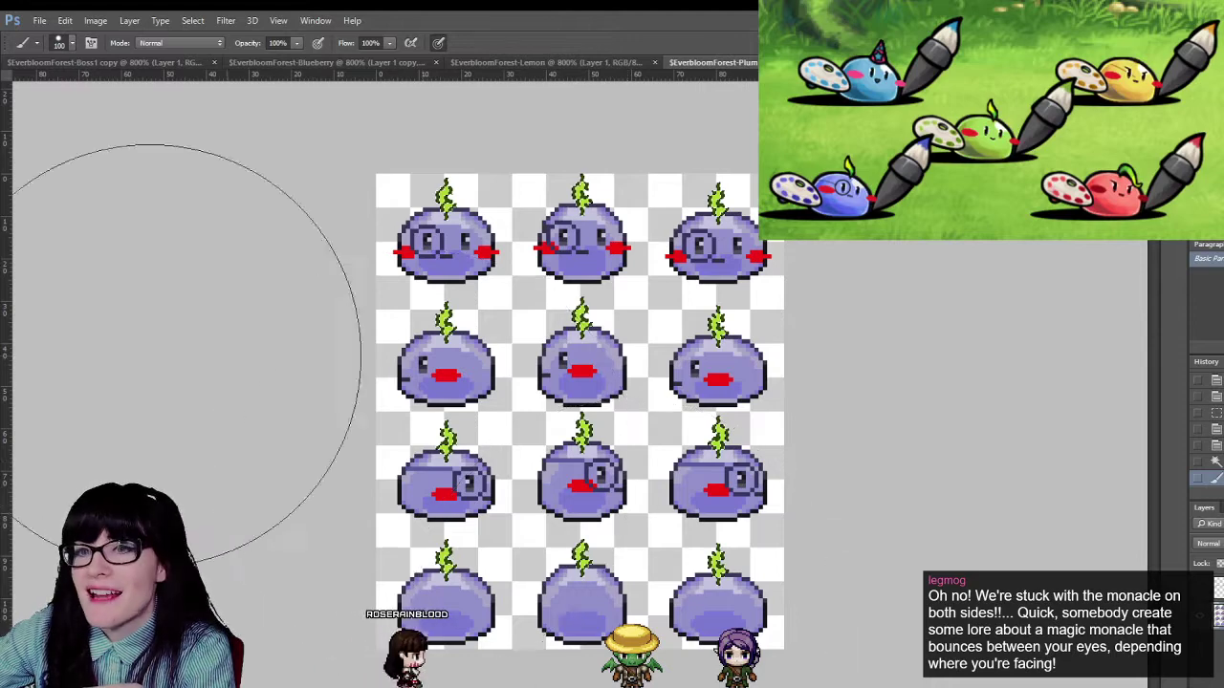
key(m)
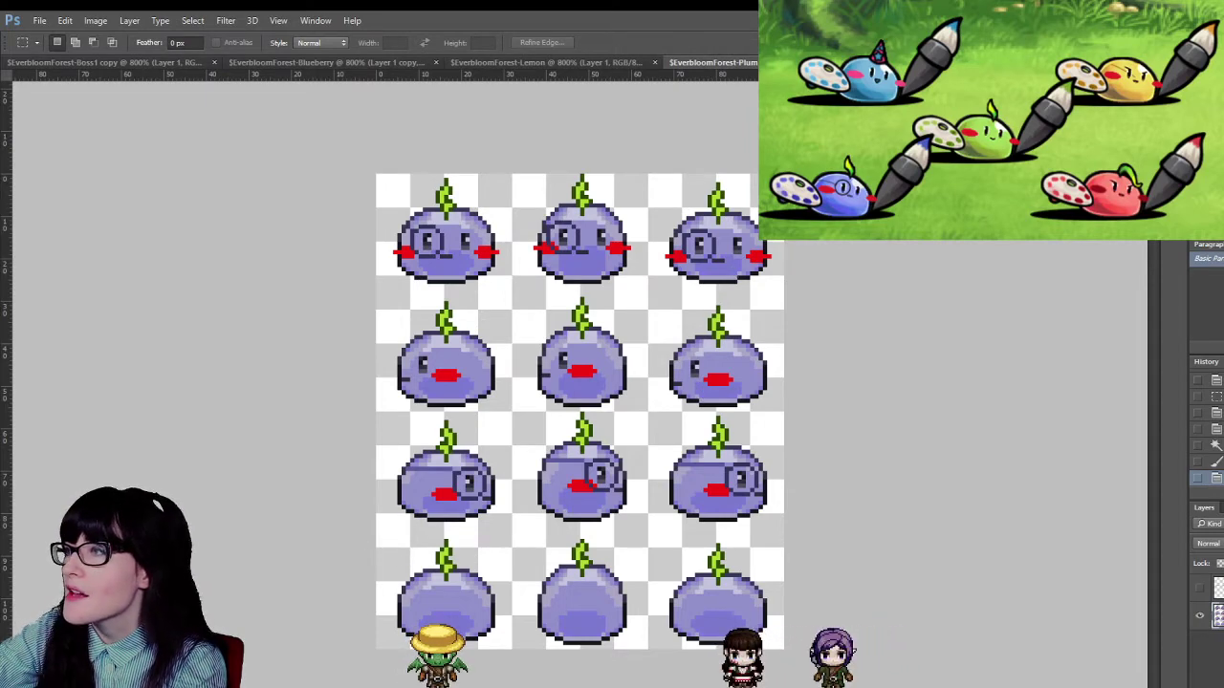
- Compare the plum sheet with the tomato sheet, and look over the lemon and blueberry sheets
key(ctrl+Tab)
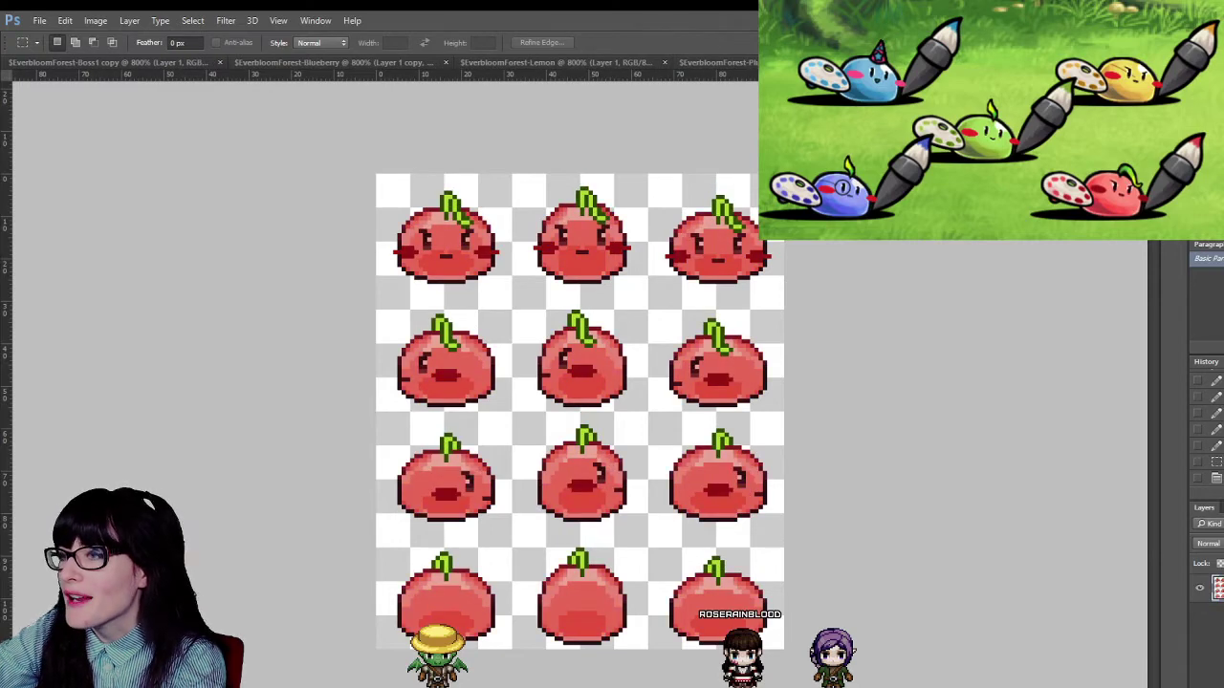
key(ctrl+Tab)
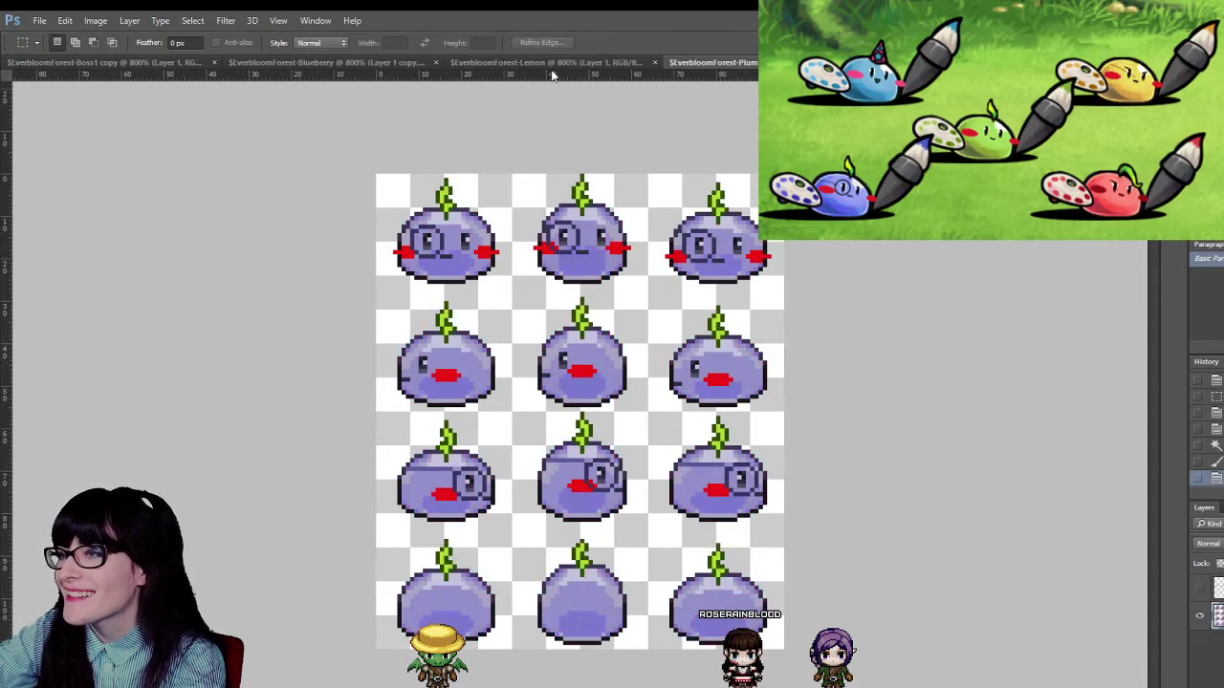
click(549, 65)
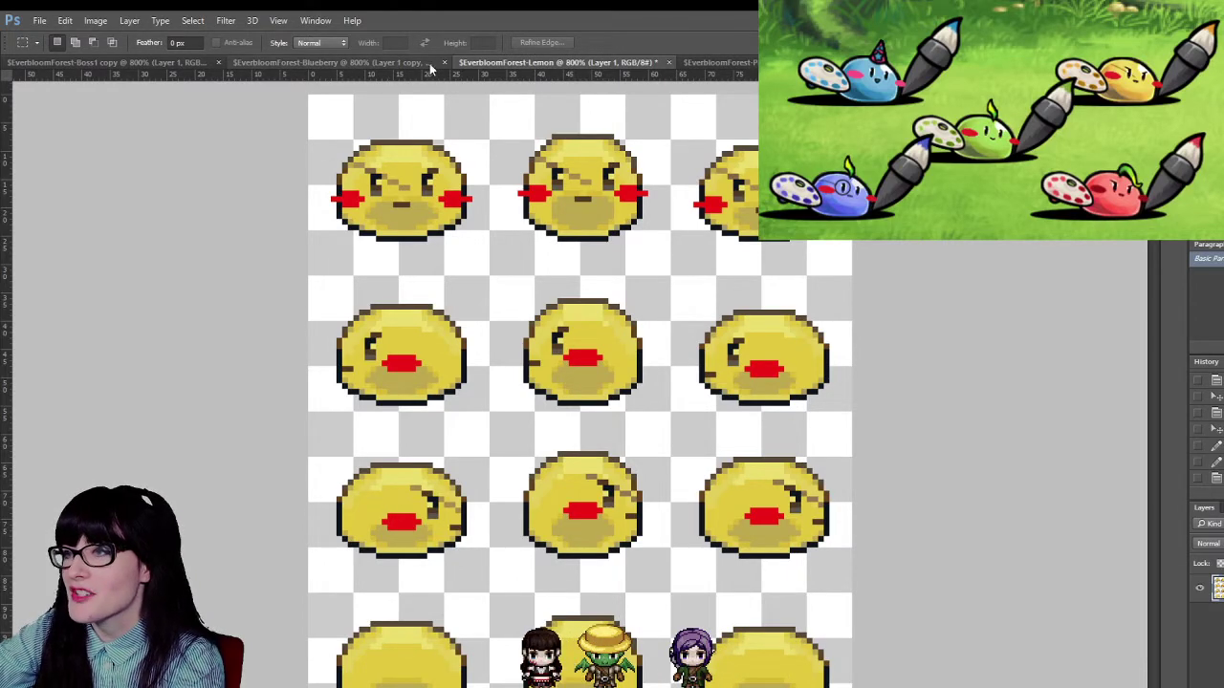
click(397, 63)
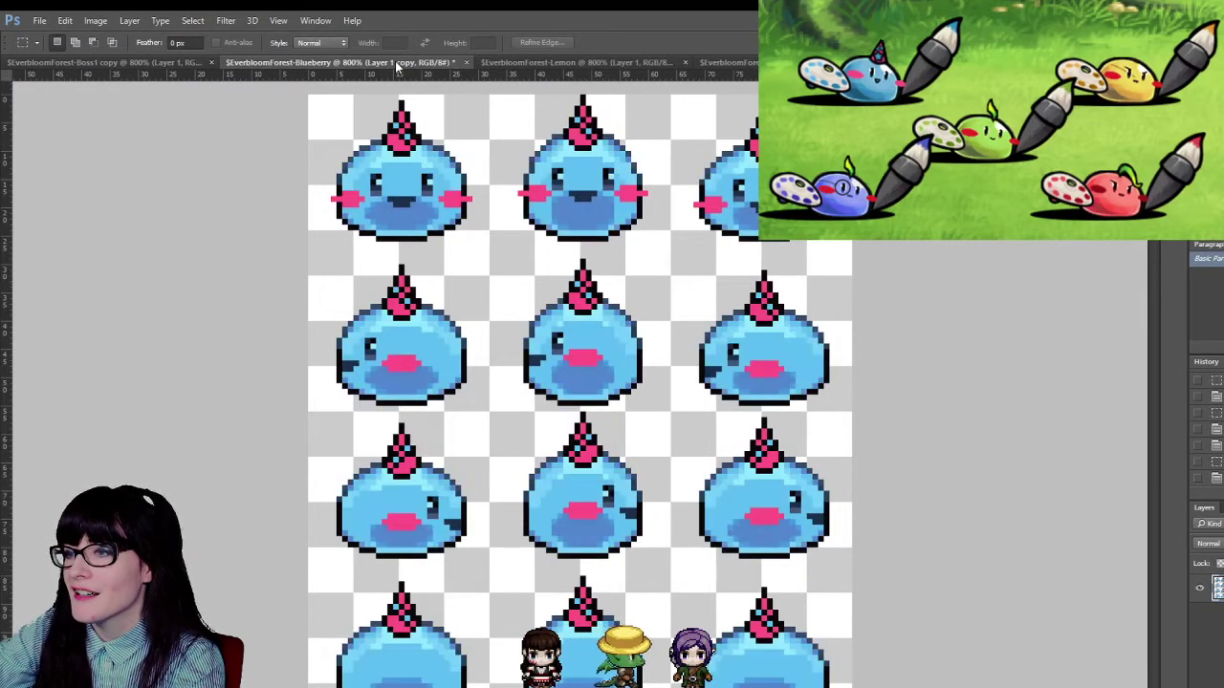
- On the green slime sheet, EverbloomForest-Boss1 copy, select the darker stem pixels by colour, brush them a deeper green, and deselect
click(150, 63)
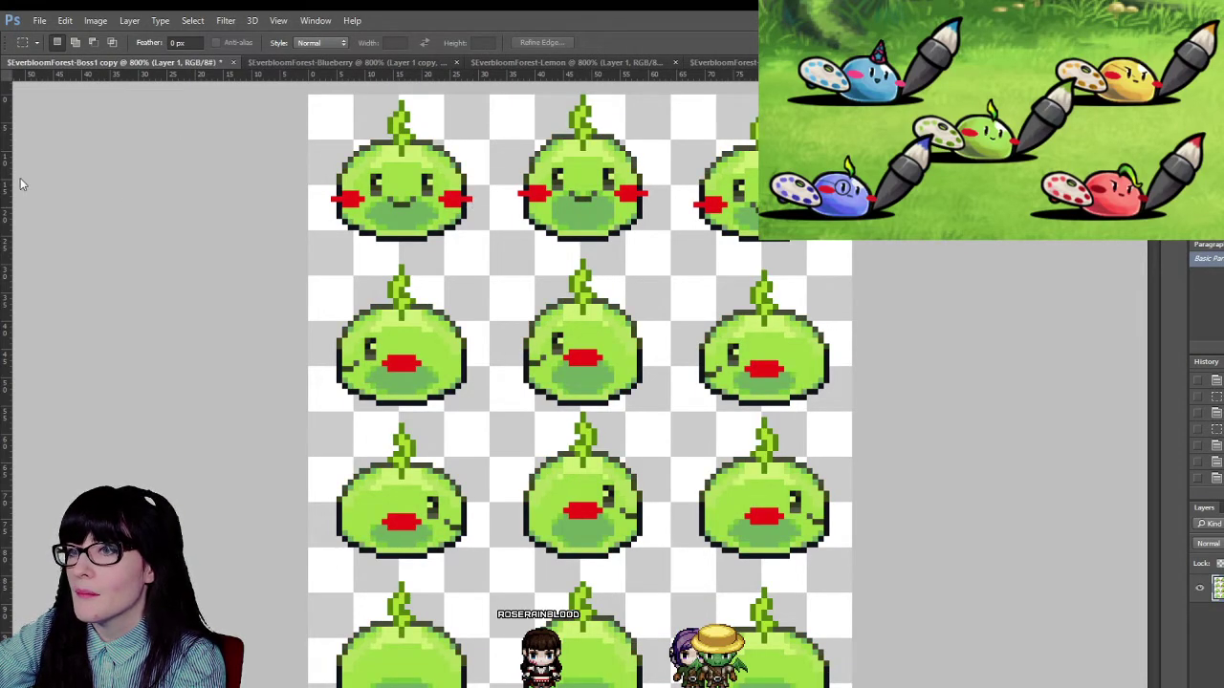
key(w)
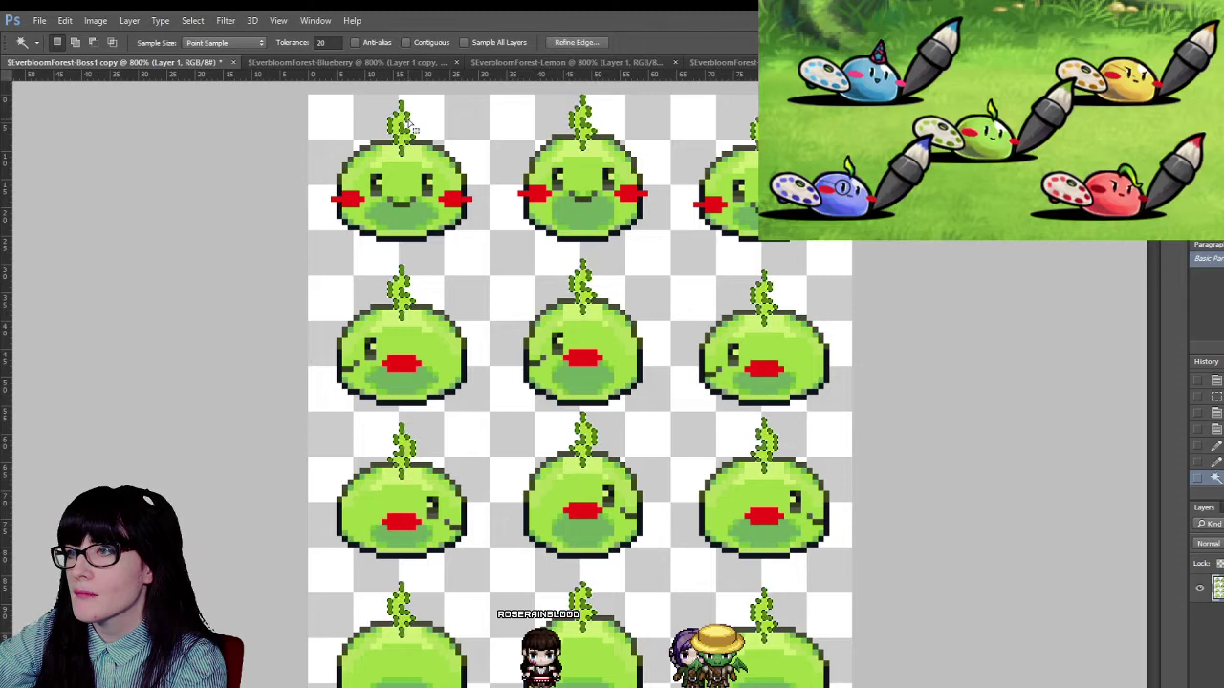
key(b)
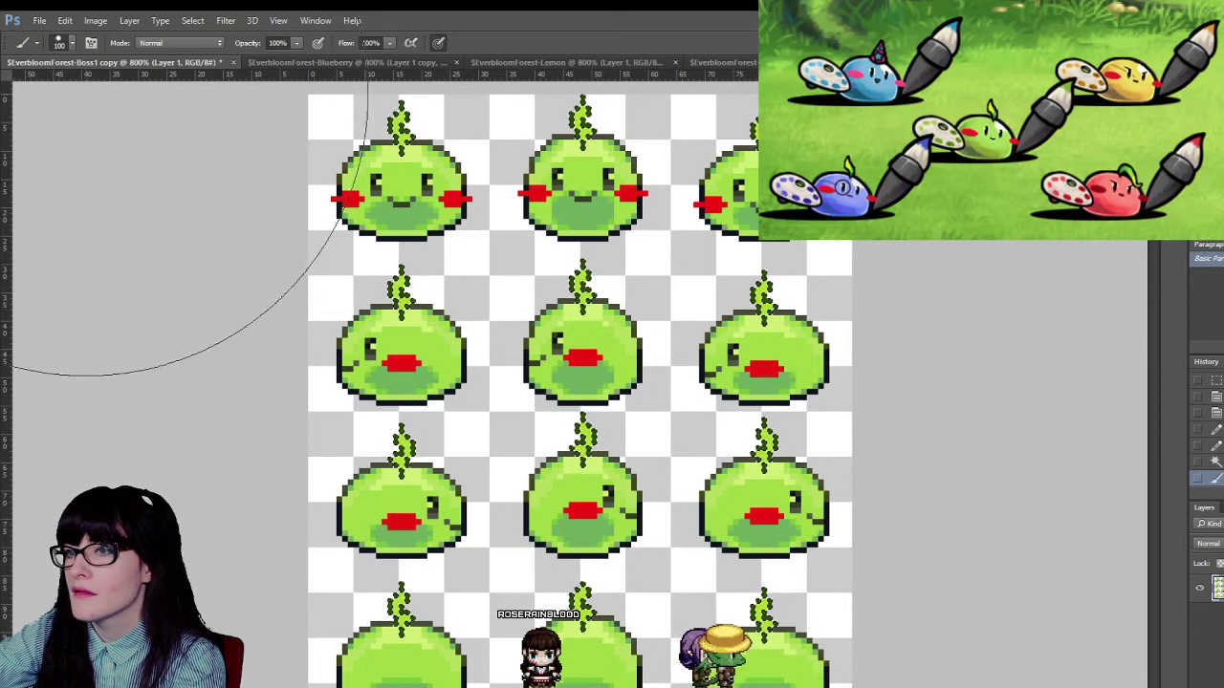
key(m)
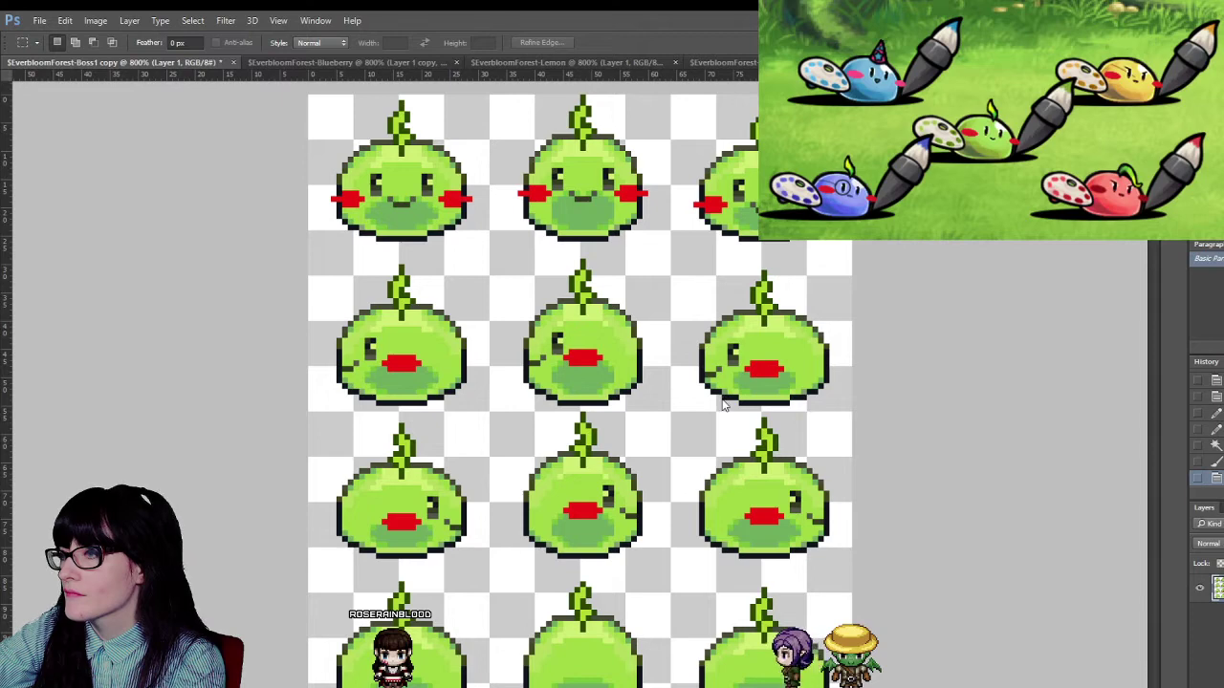
- Look over the blueberry, lemon, plum and tomato slime sheets in turn
click(313, 63)
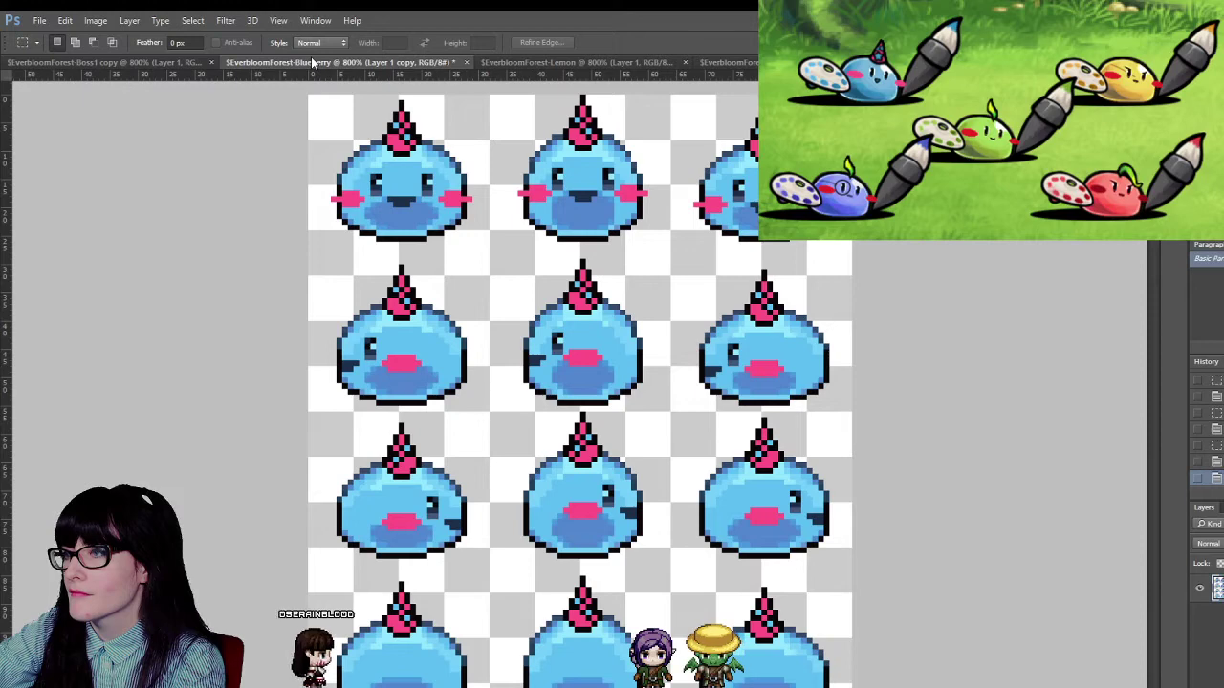
click(517, 64)
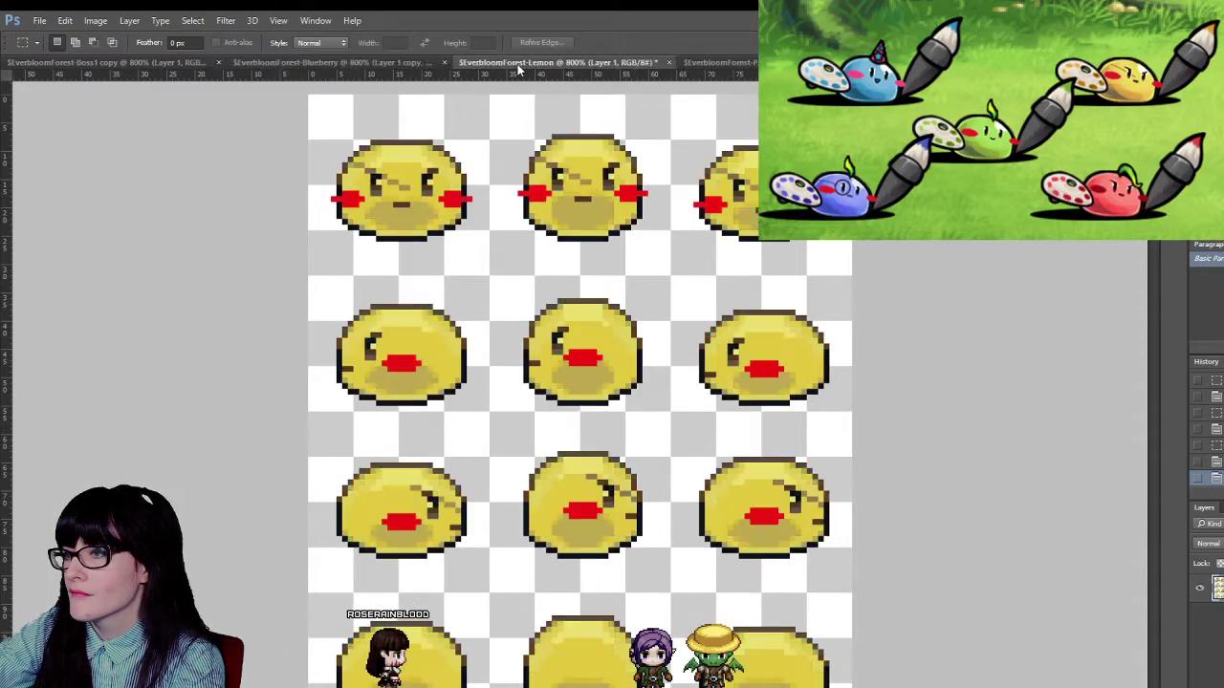
click(744, 64)
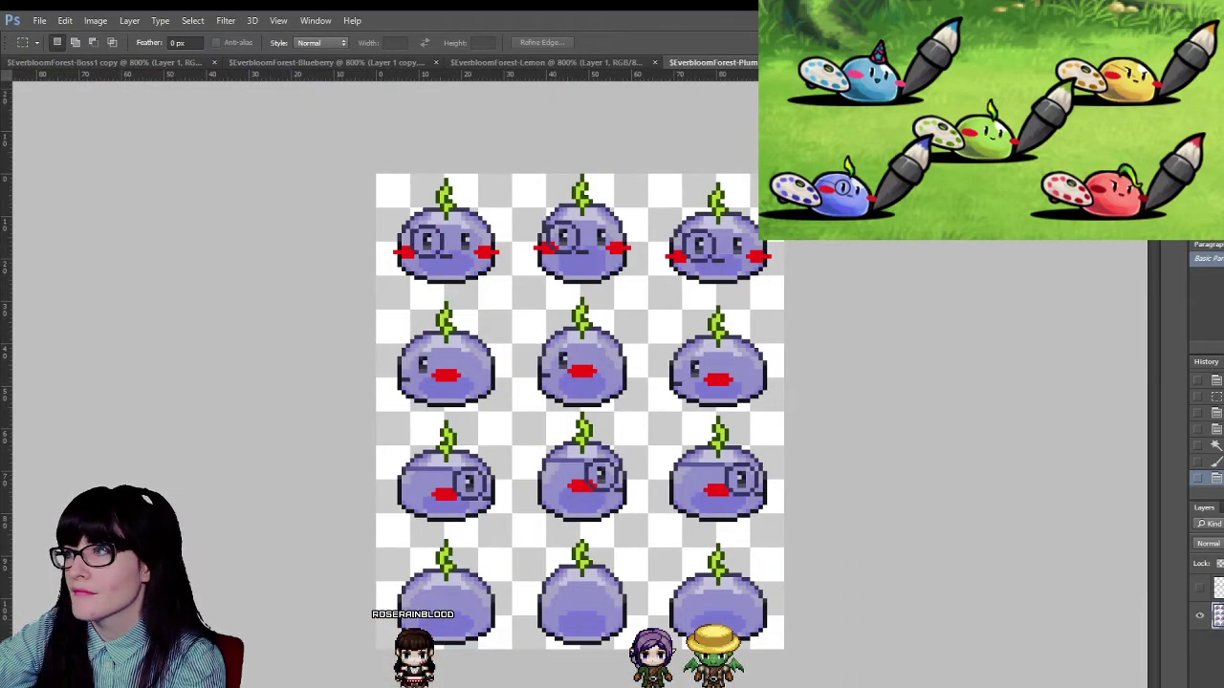
key(ctrl+Tab)
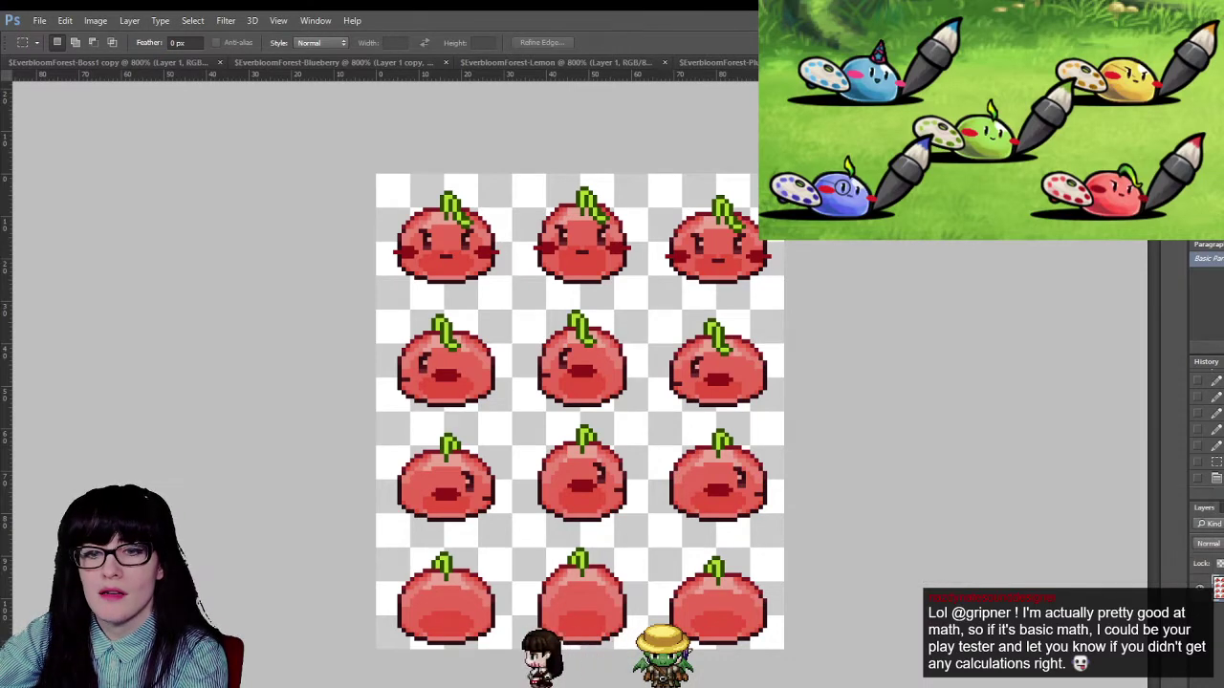
key(alt+Tab)
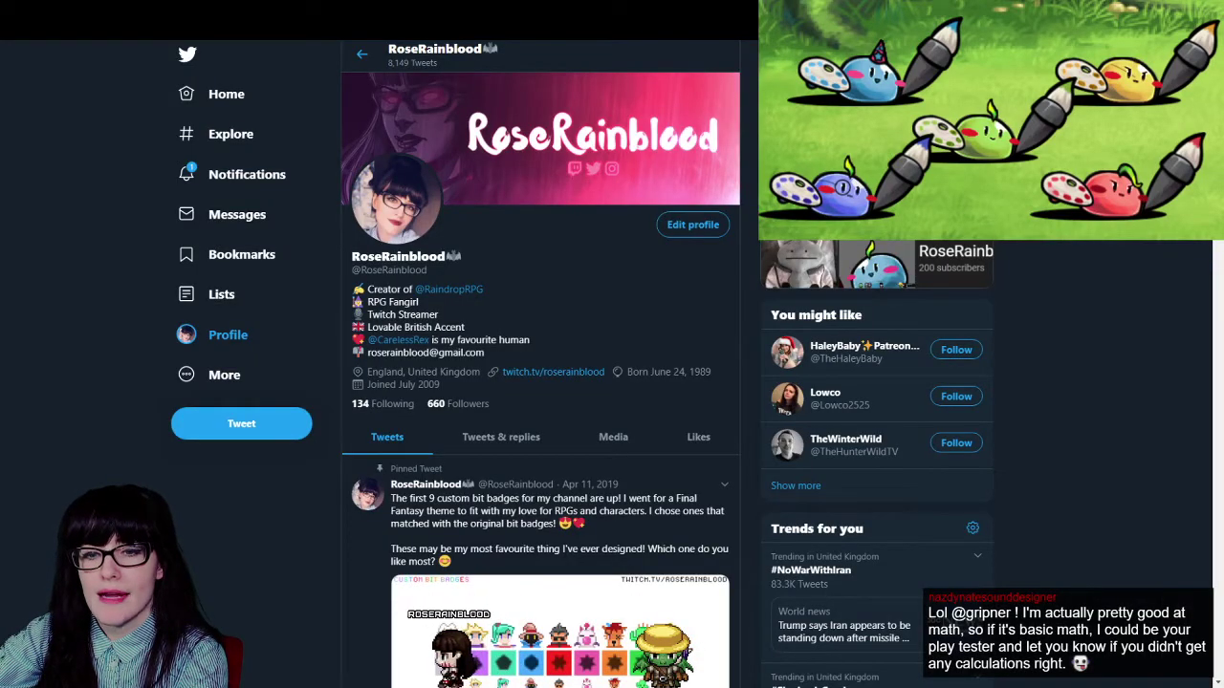
key(alt+Tab)
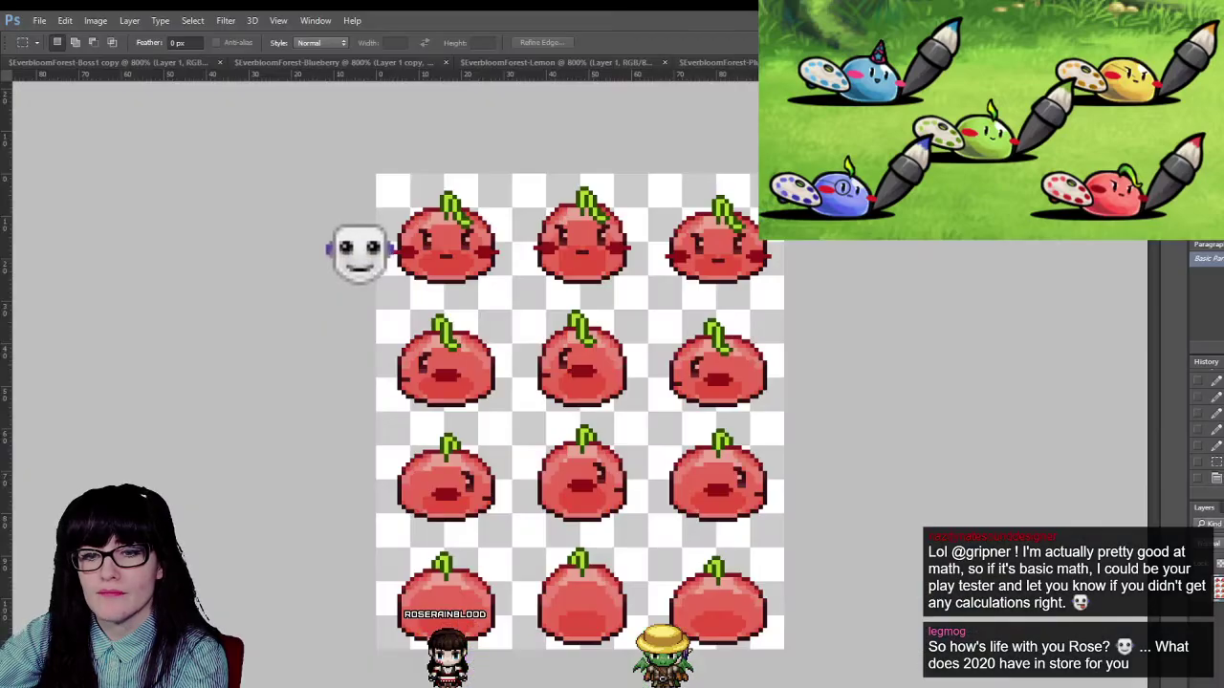
- Switch to the RPG Maker map editor and examine the slime events placed around the easel and in rows on the forest map
key(alt+Tab)
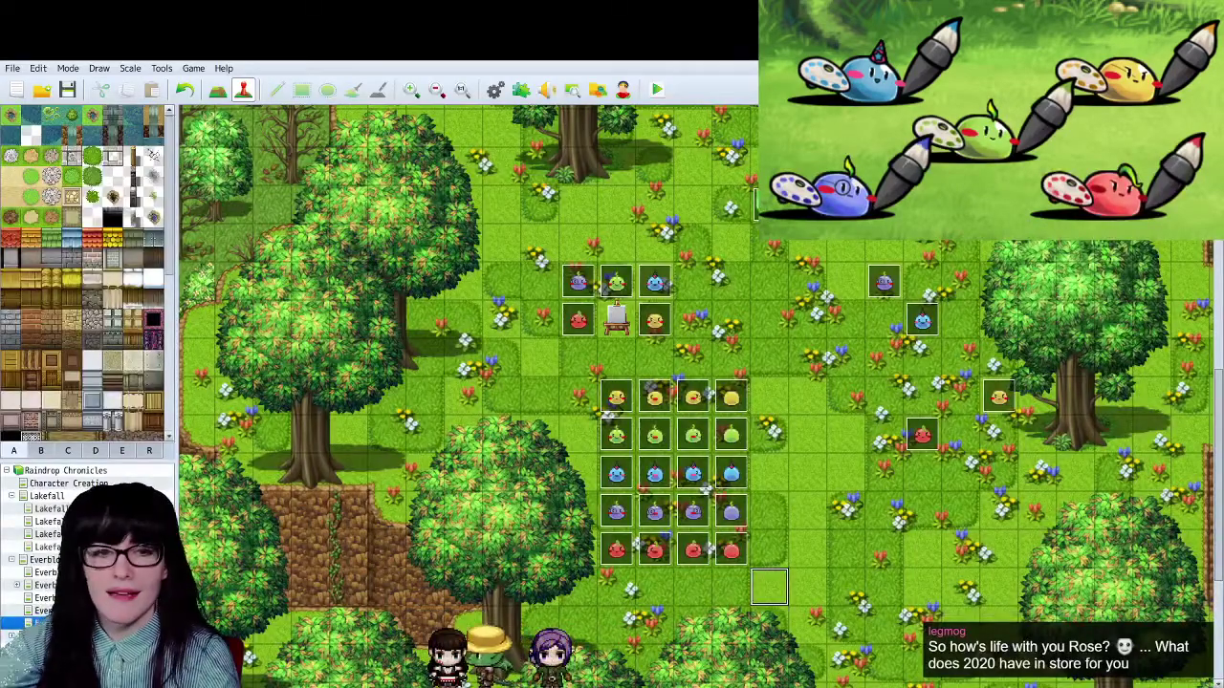
scroll(765, 315, down, 2)
scroll(765, 315, up, 3)
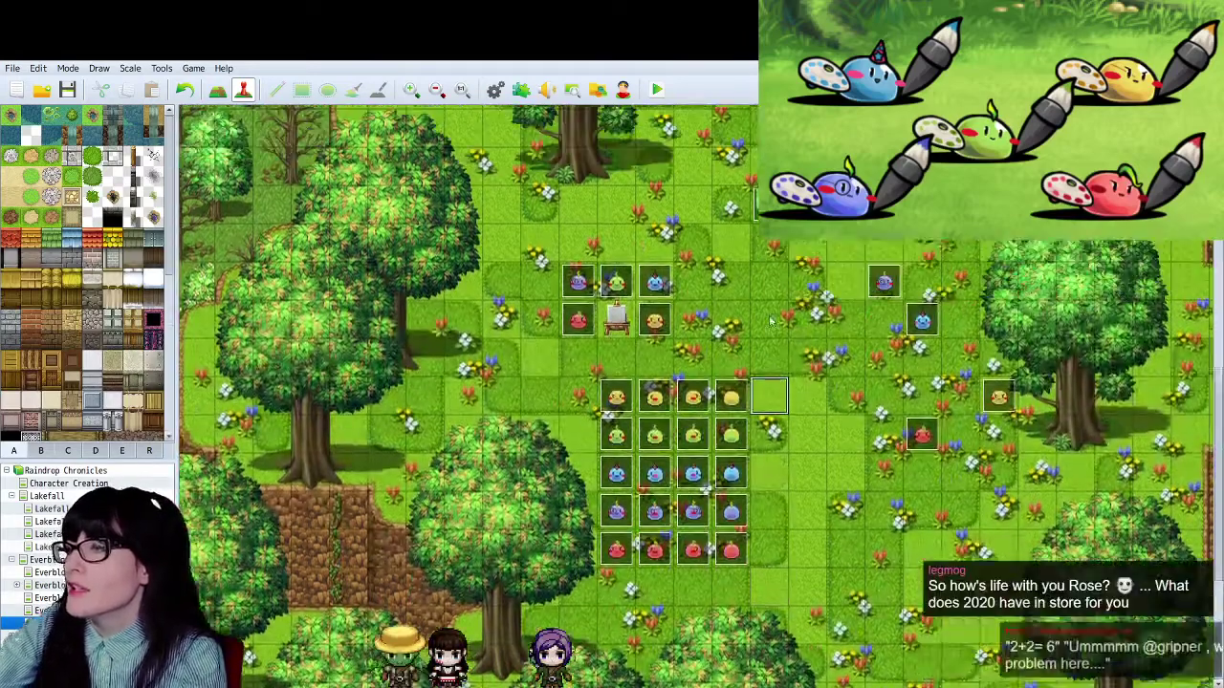
scroll(765, 308, up, 2)
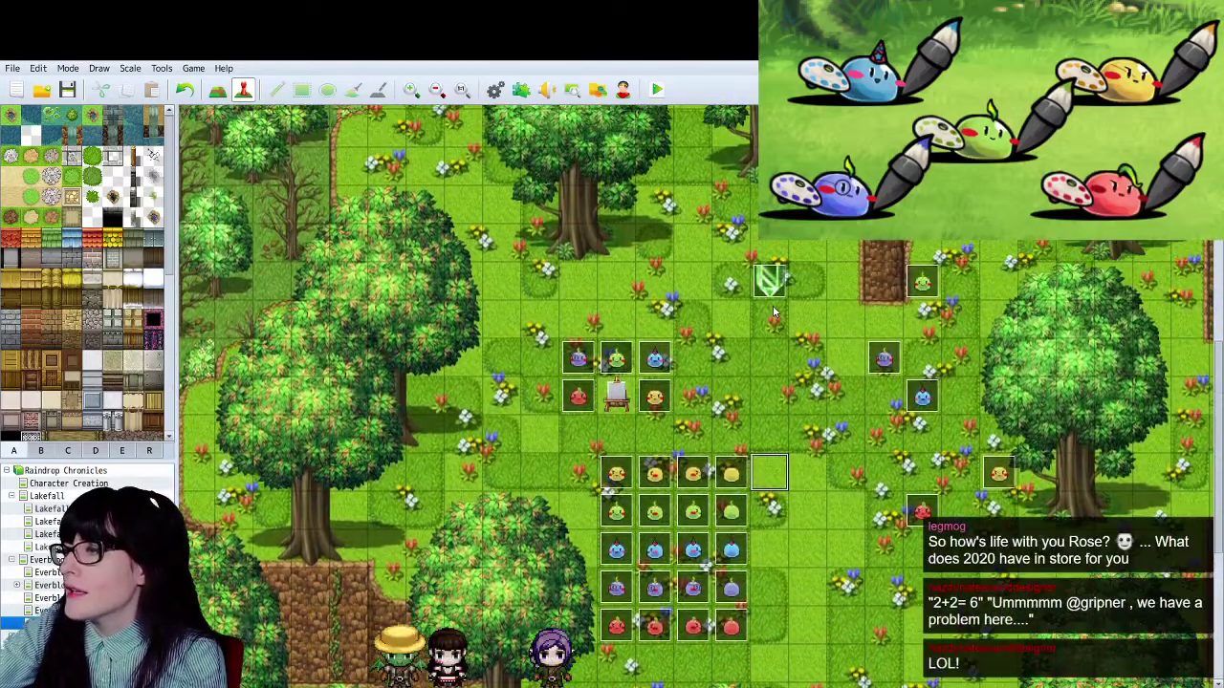
scroll(474, 169, down, 2)
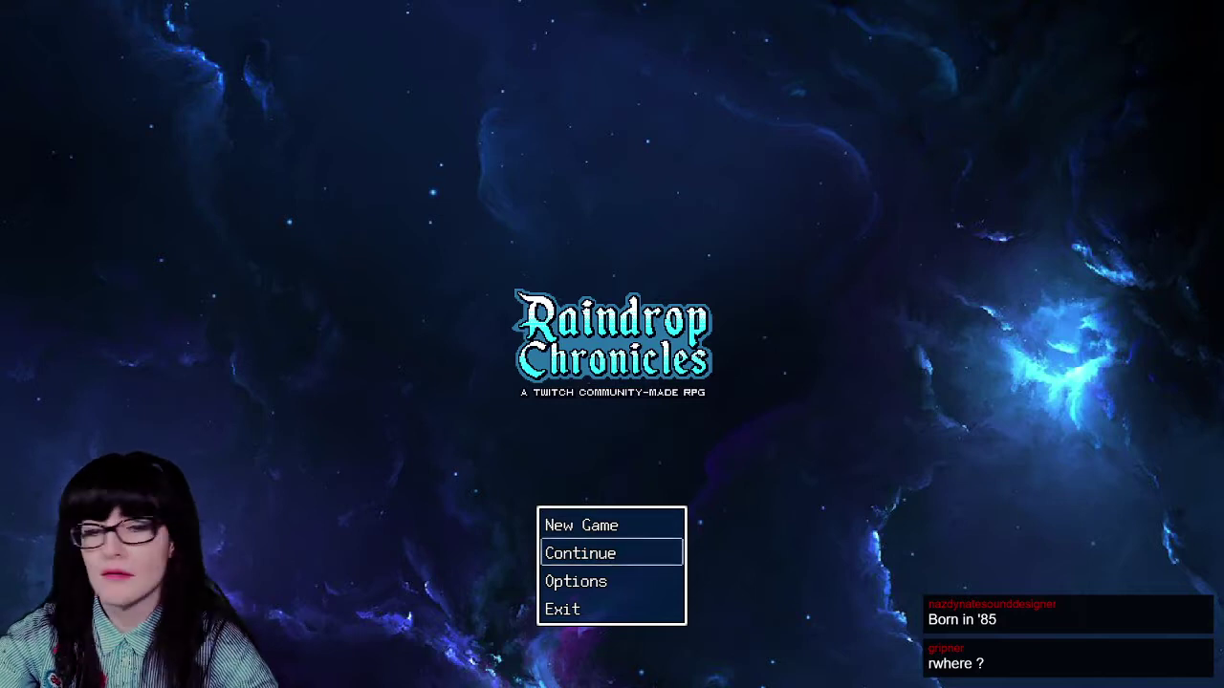
- Continue the Raindrop Chronicles playtest from save File 4, Everbloom Forest - Ancient Overlook
key(Return)
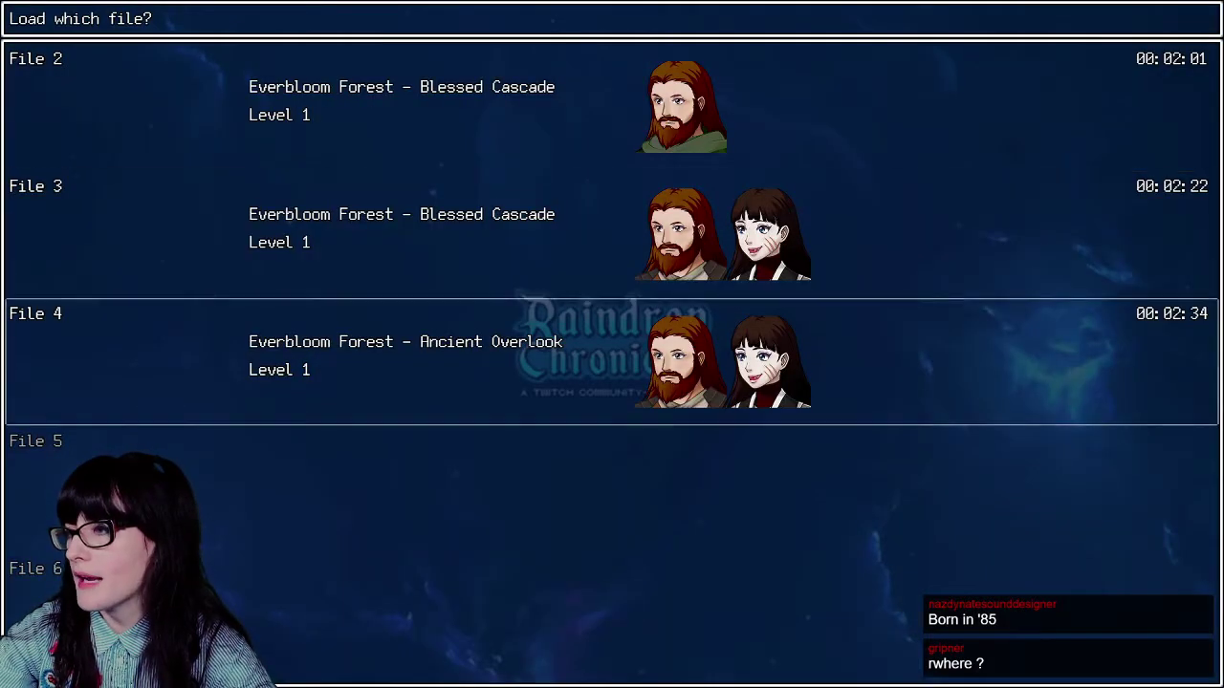
key(Up)
key(Up)
key(Down)
key(Down)
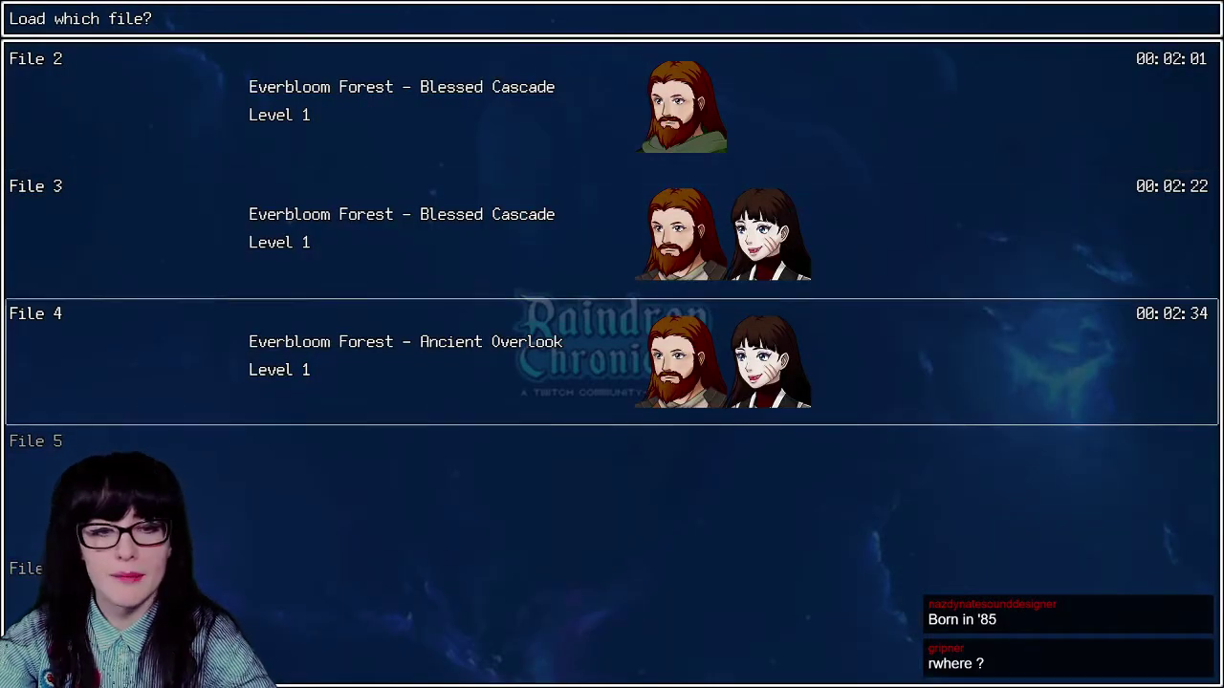
key(Up)
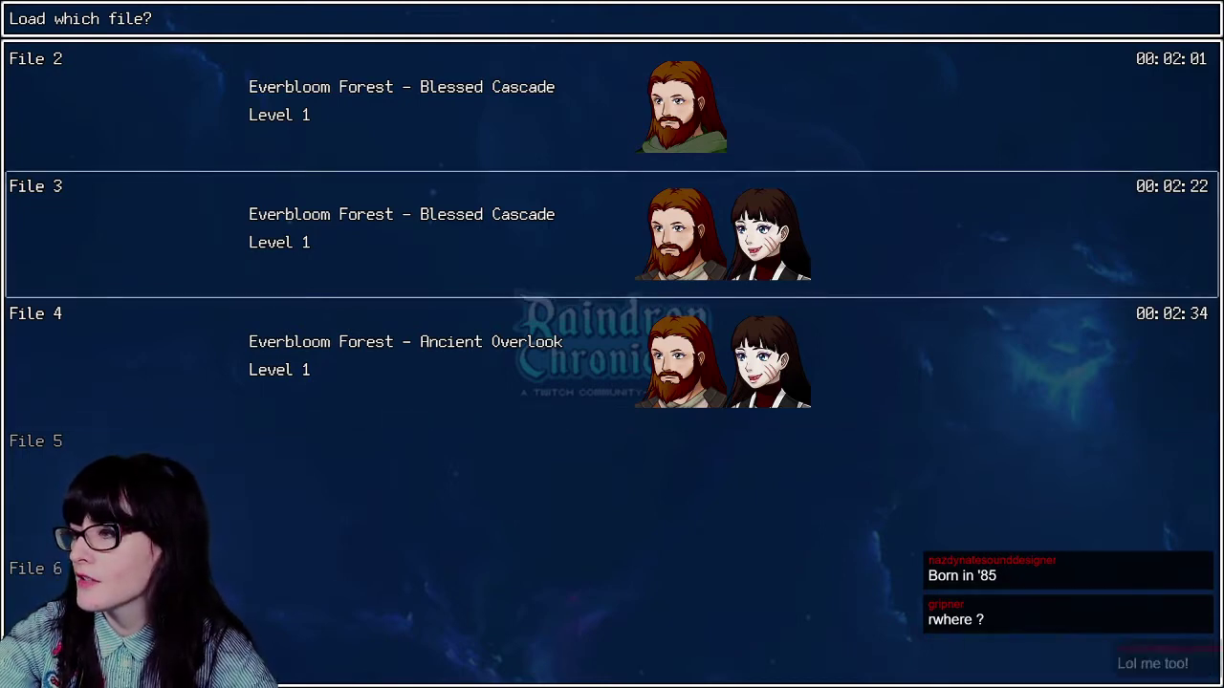
key(Down)
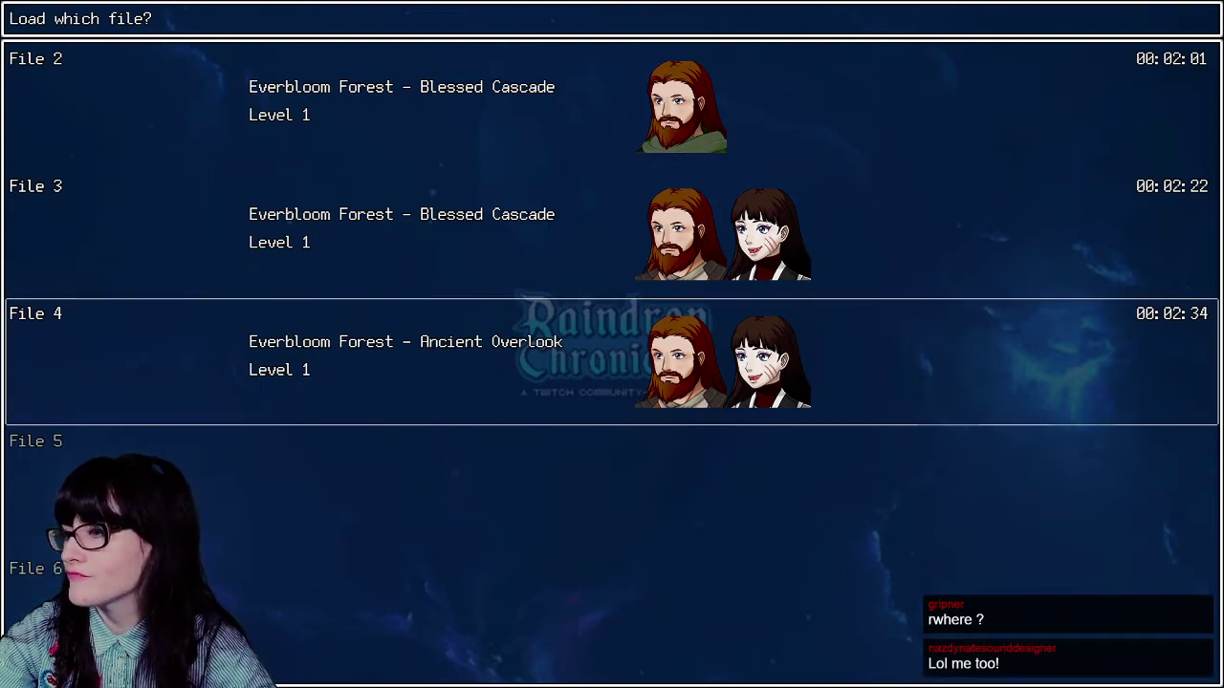
key(Return)
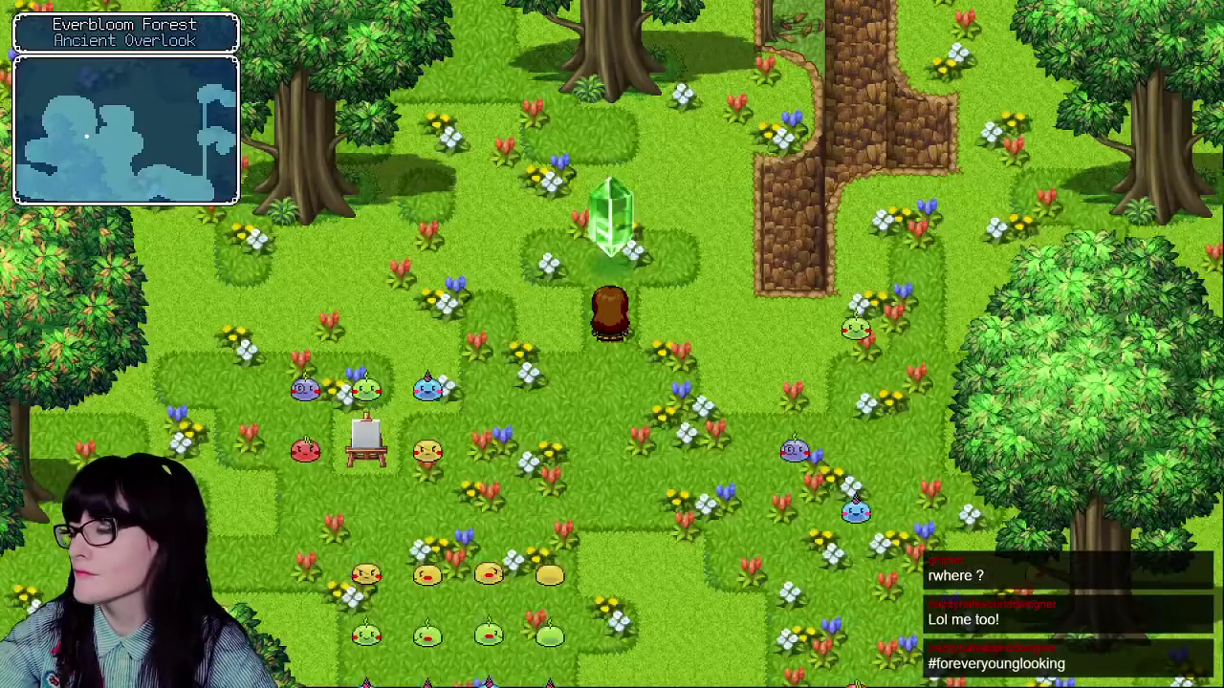
- Walk the party up and down beside the slime rows and the easel to examine the slime sprites in the game
key(Down)
key(Down)
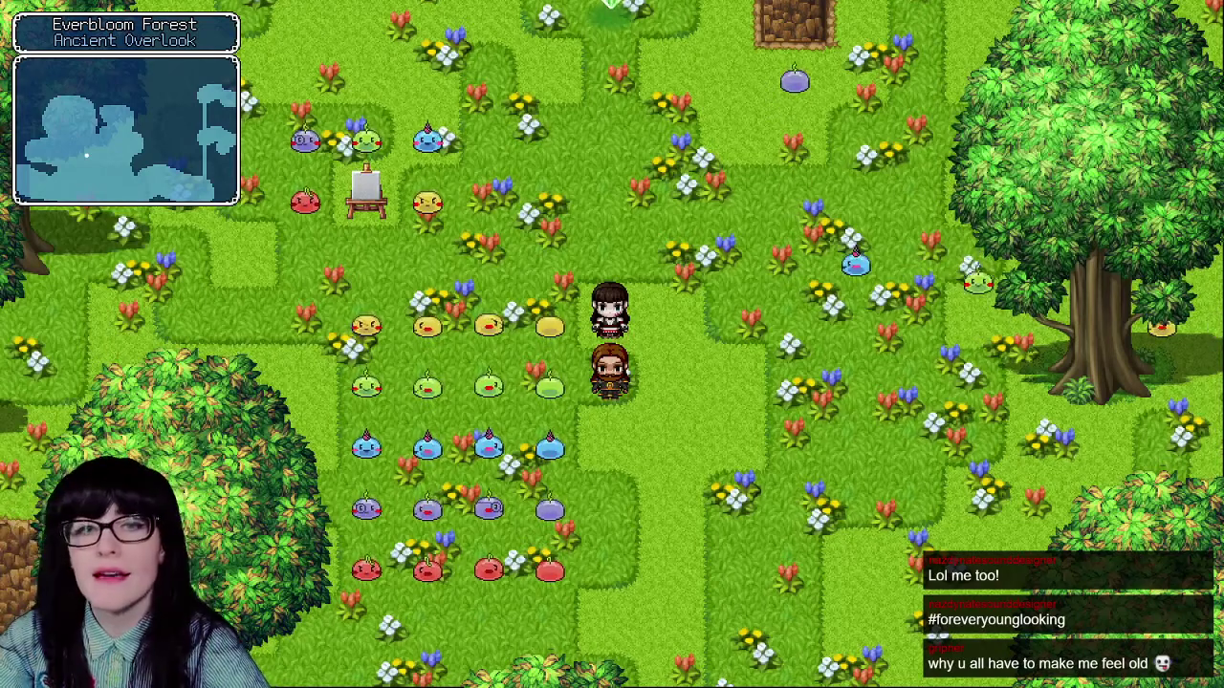
key(Up)
key(Up)
key(Up)
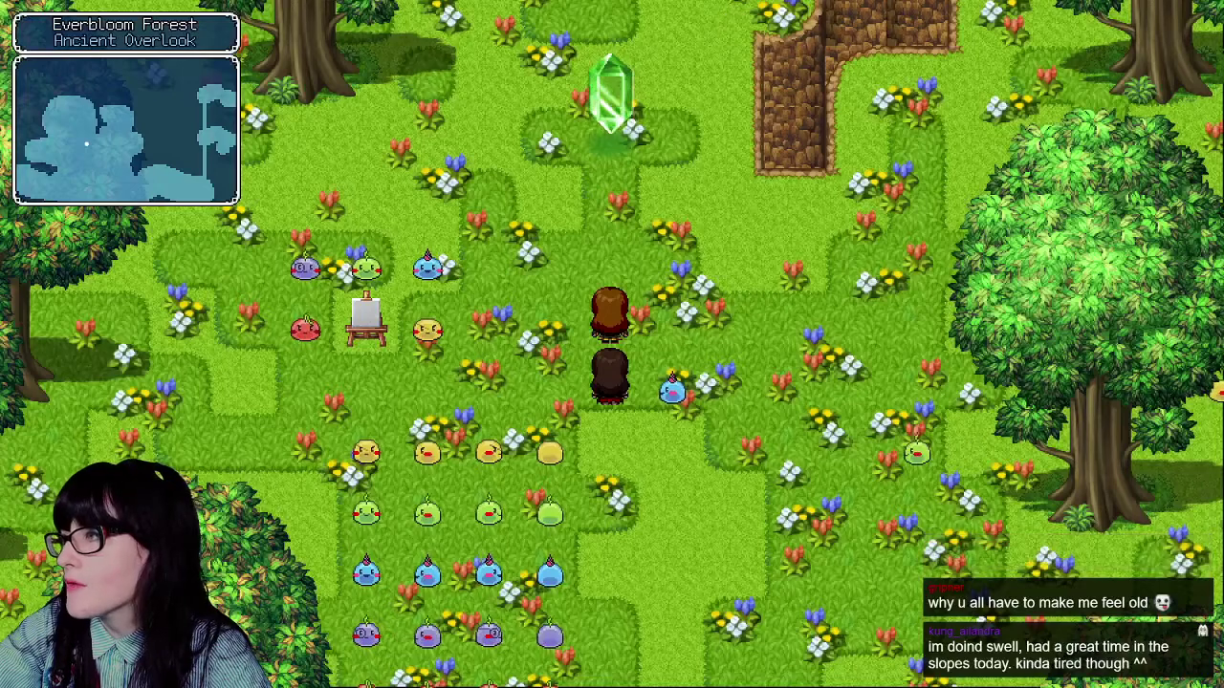
key(Down)
key(Down)
key(Down)
key(Down)
key(Down)
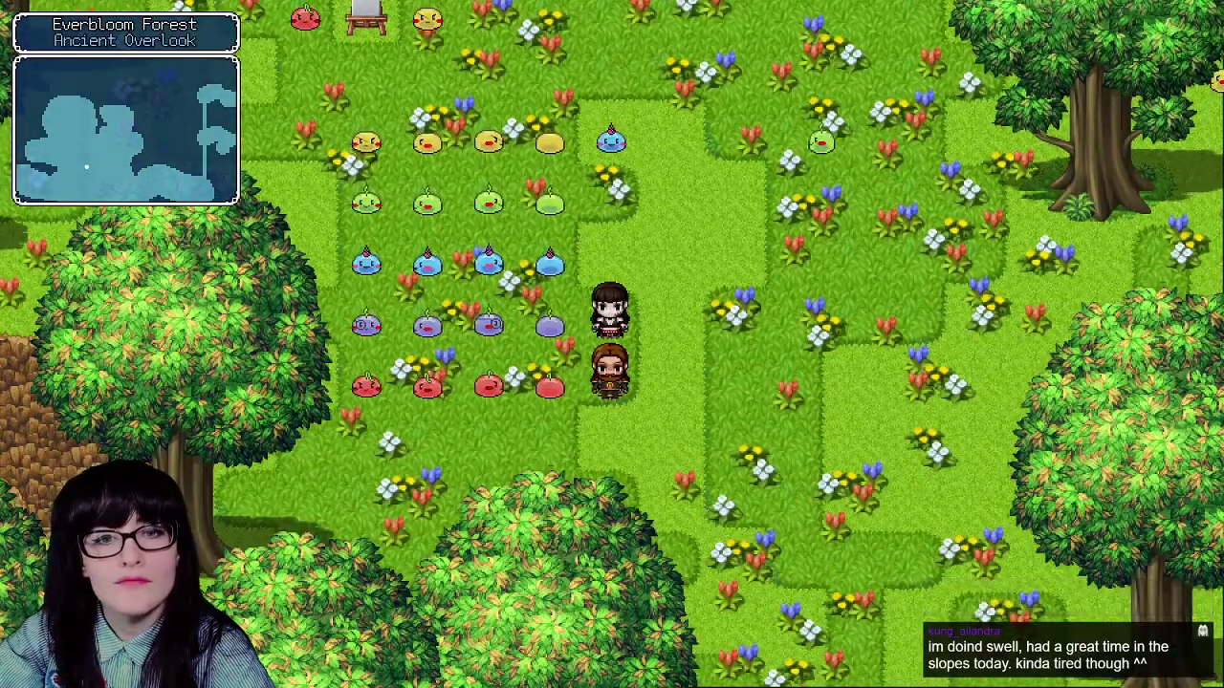
key(Right)
key(Up)
key(Up)
key(Up)
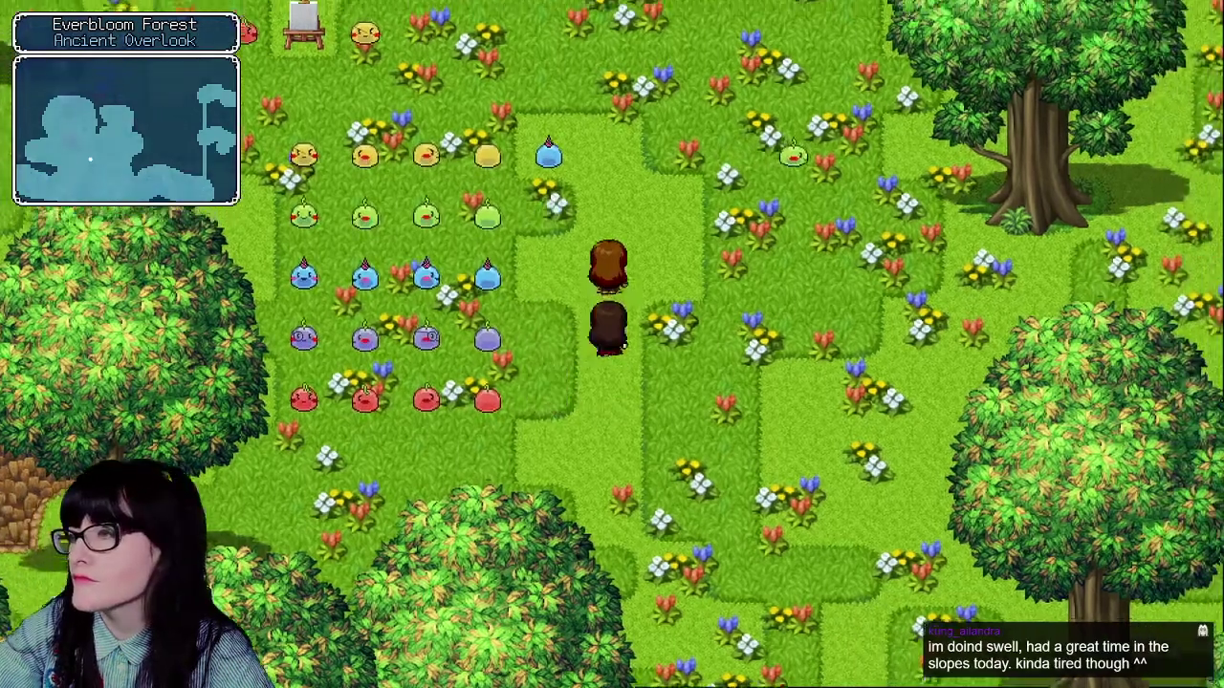
key(Up)
key(Up)
key(Up)
key(Up)
key(Up)
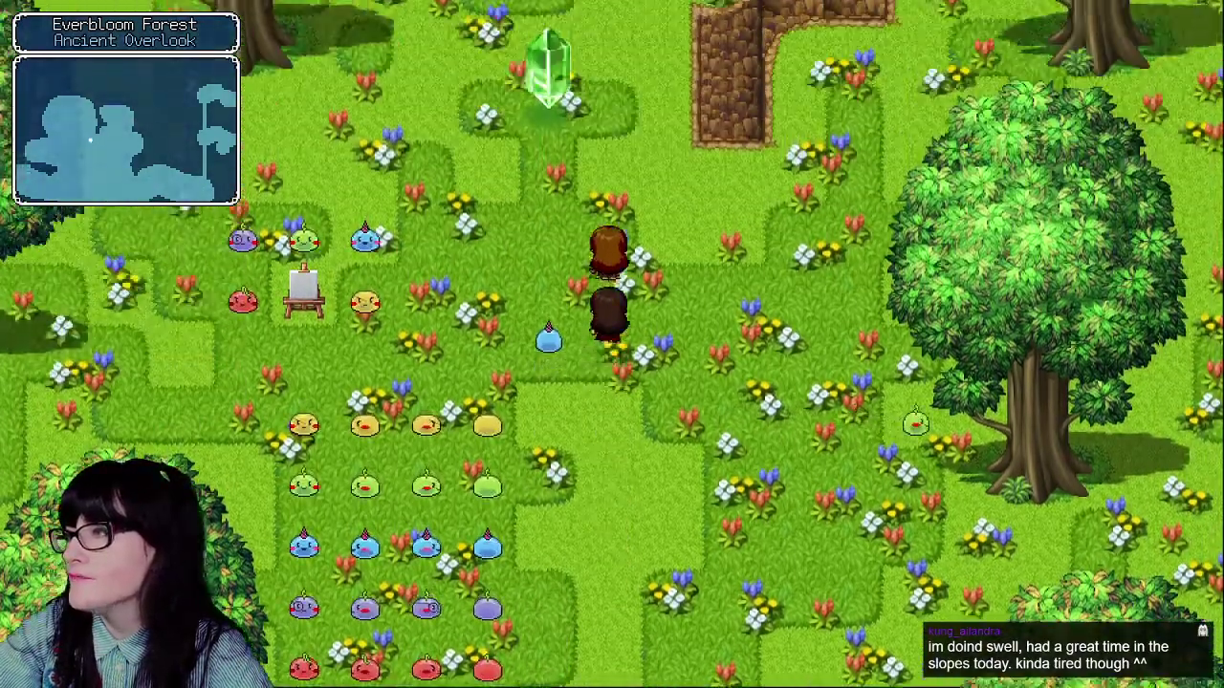
key(Down)
key(Down)
key(Down)
key(Down)
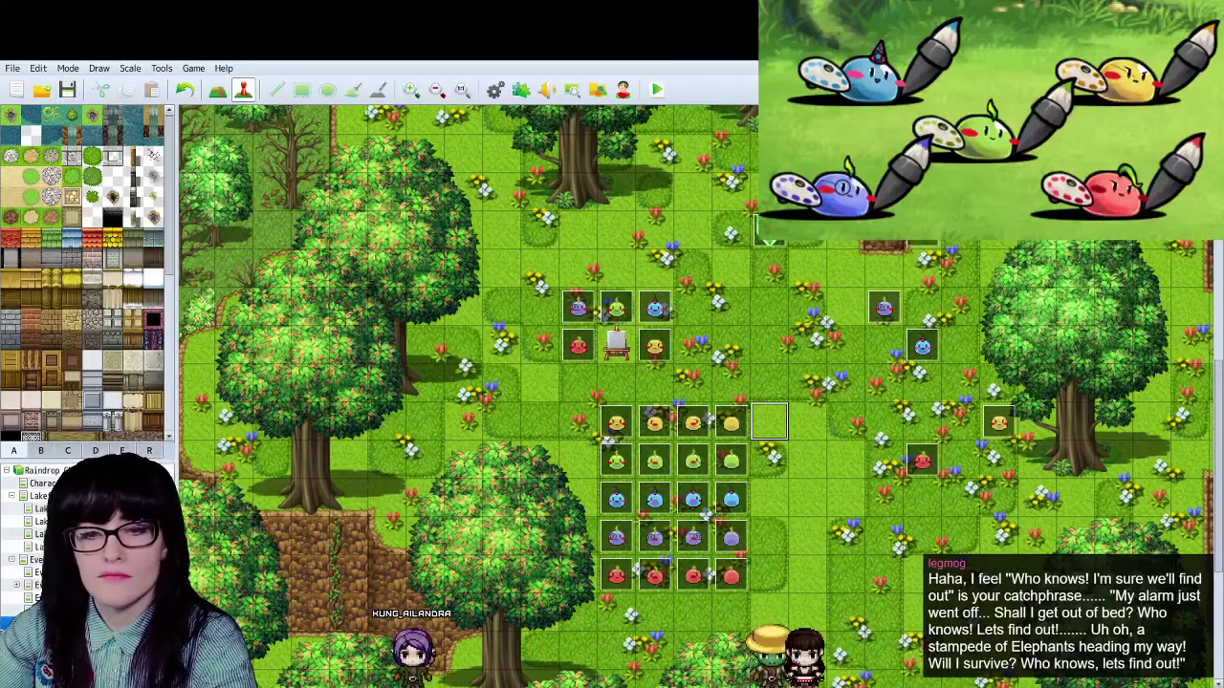
- Switch to Photoshop and compare the five slime sheets, enlarging the tomato and plum sheets to 800%
key(alt+Tab)
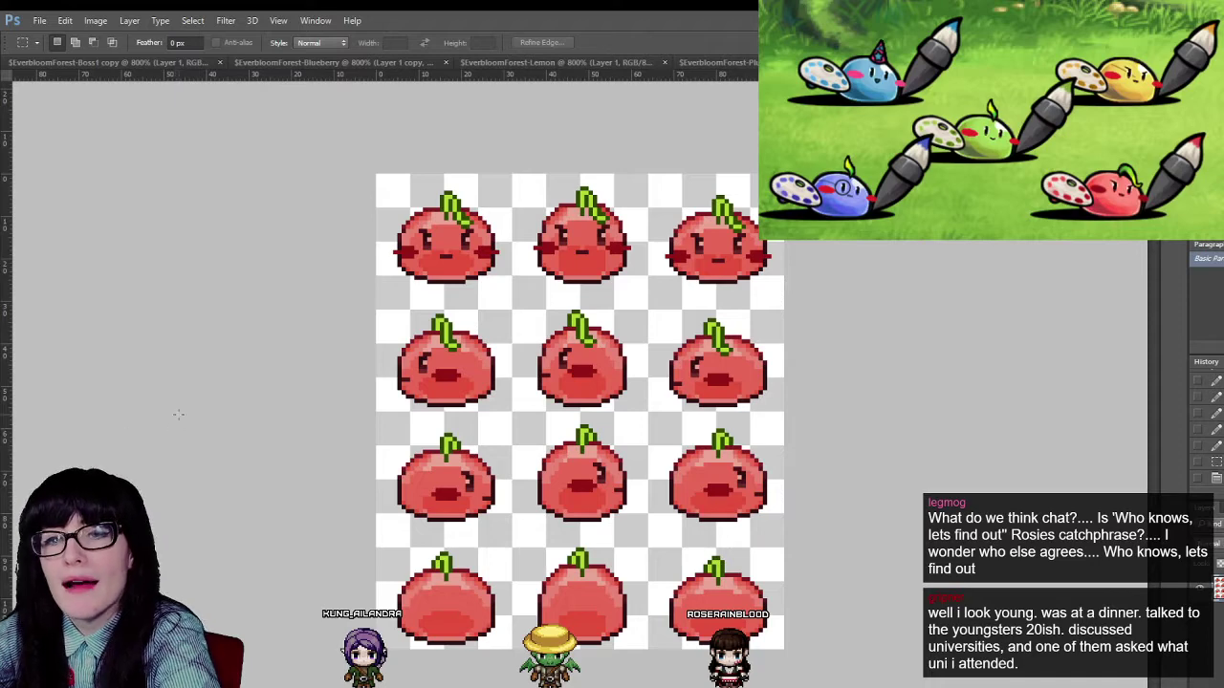
click(160, 62)
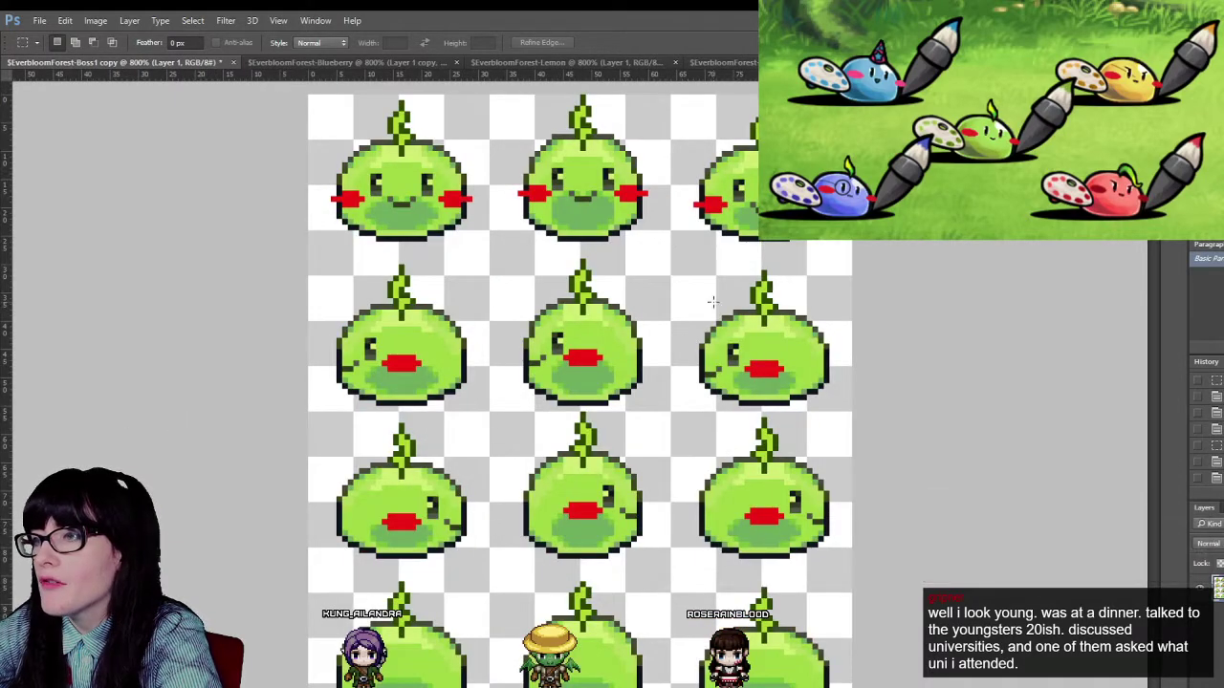
click(994, 62)
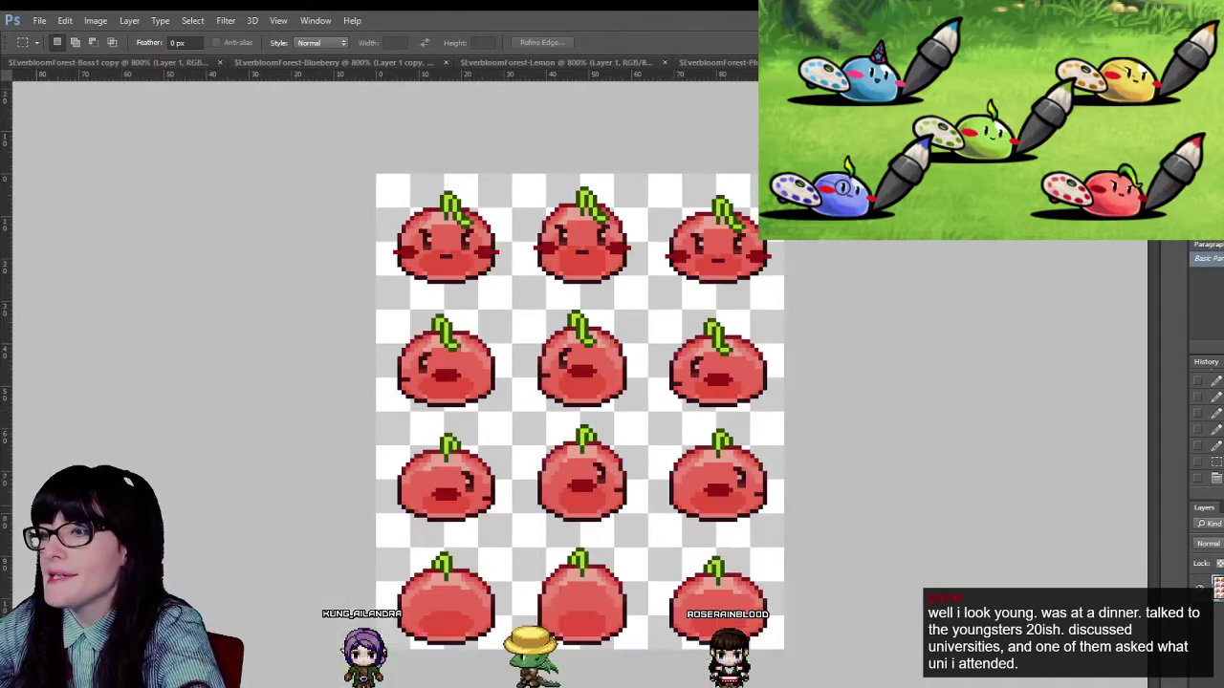
key(z)
click(540, 395)
click(707, 62)
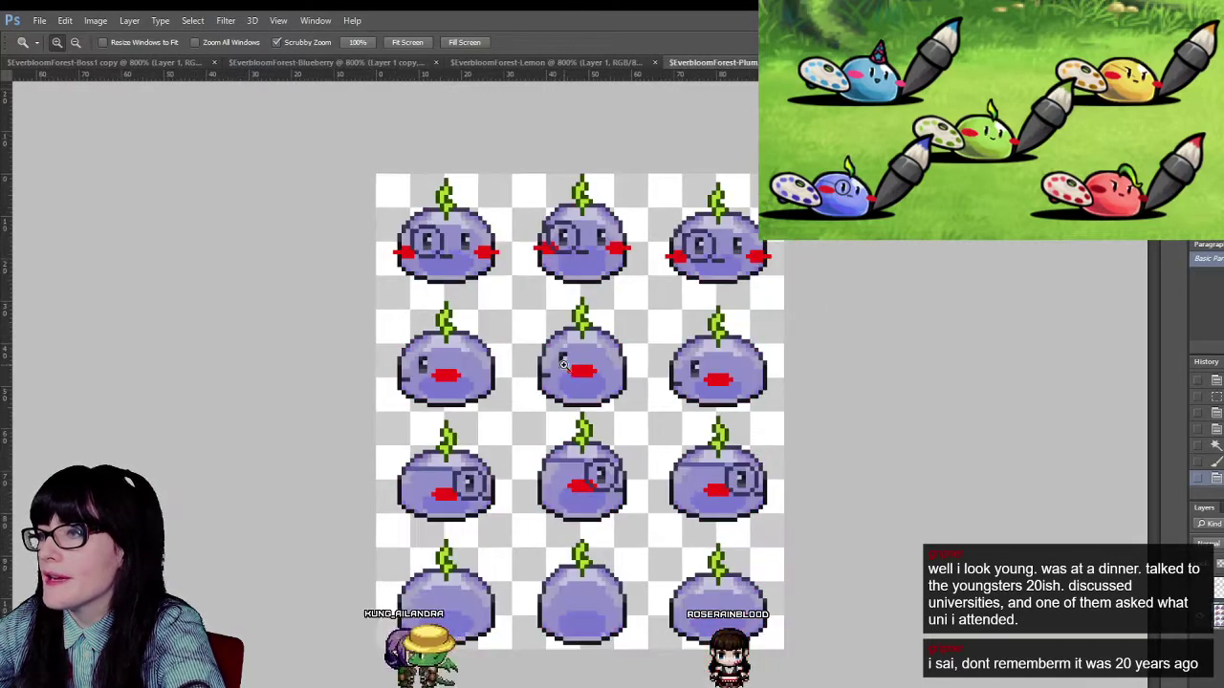
click(382, 62)
click(467, 65)
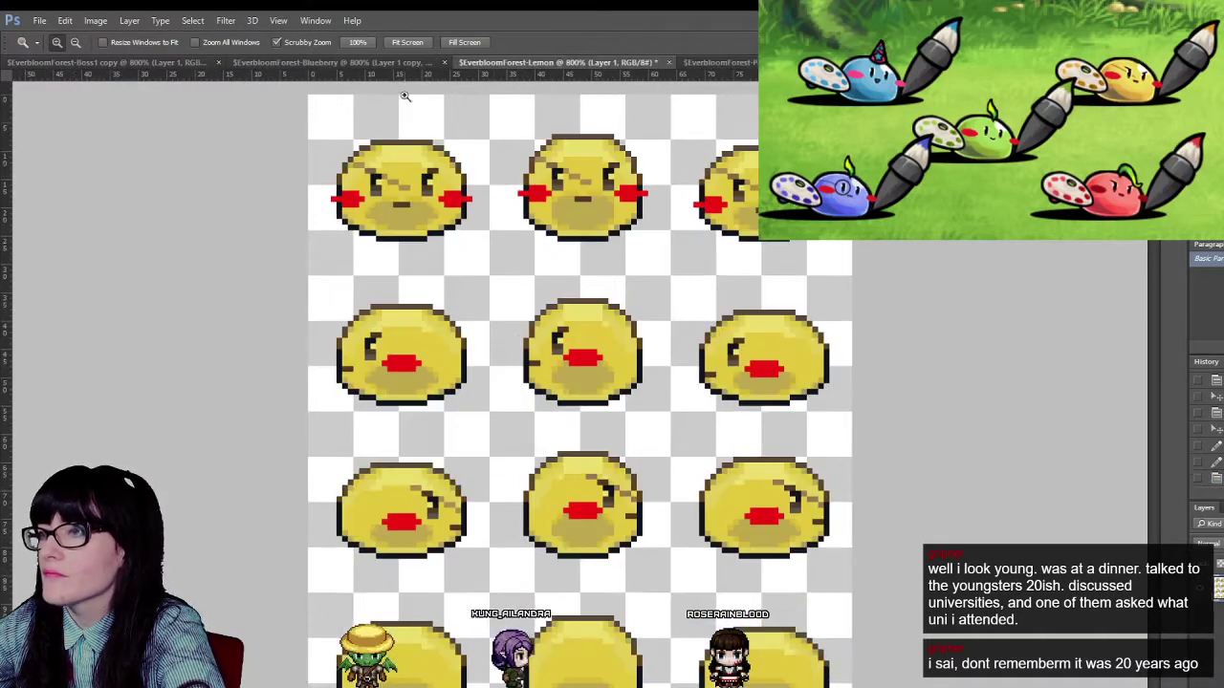
click(708, 62)
click(679, 245)
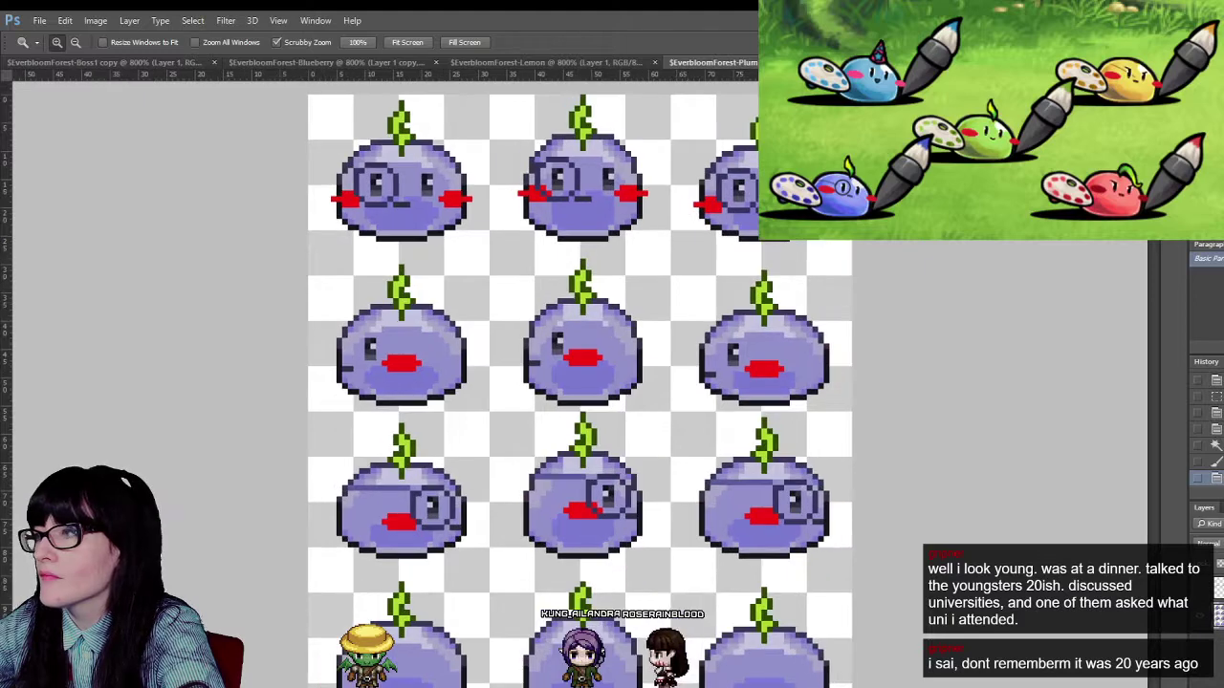
click(942, 62)
click(619, 352)
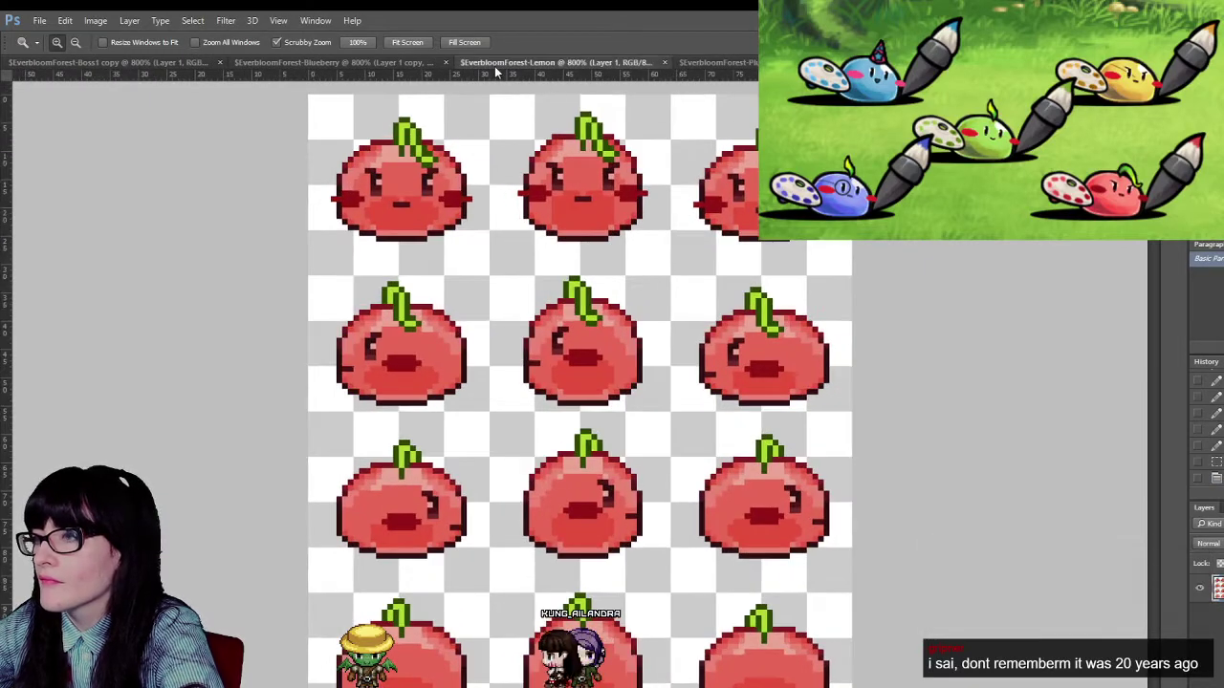
click(545, 63)
click(342, 62)
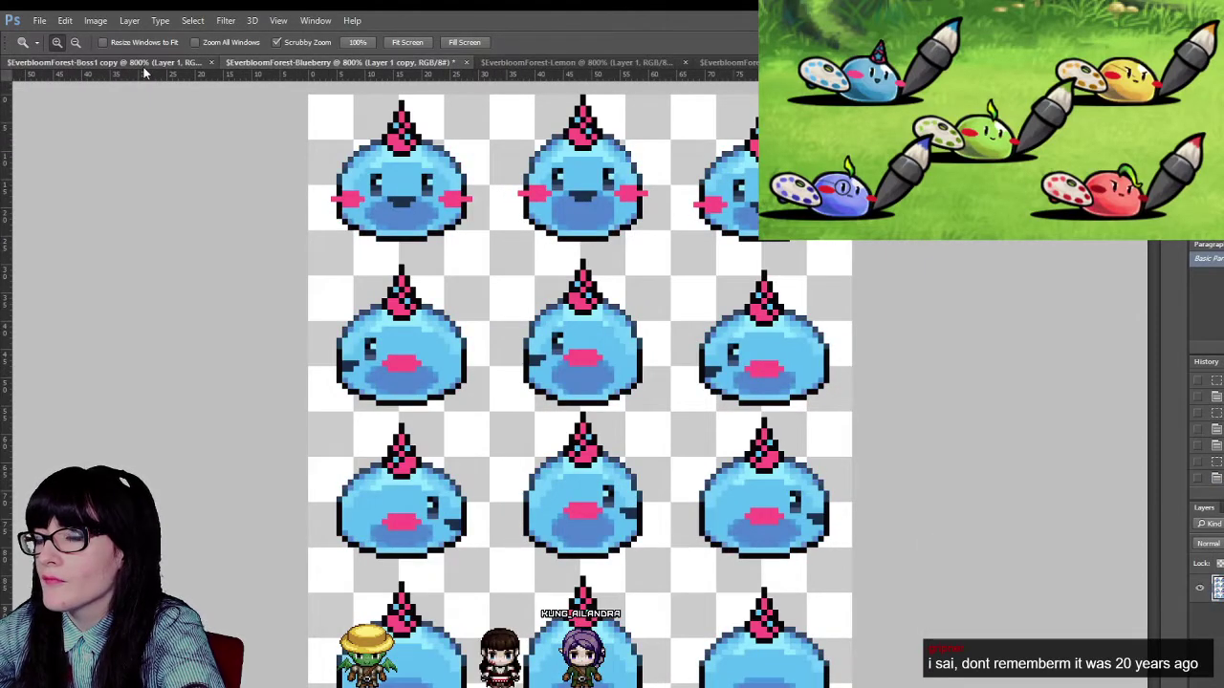
click(144, 64)
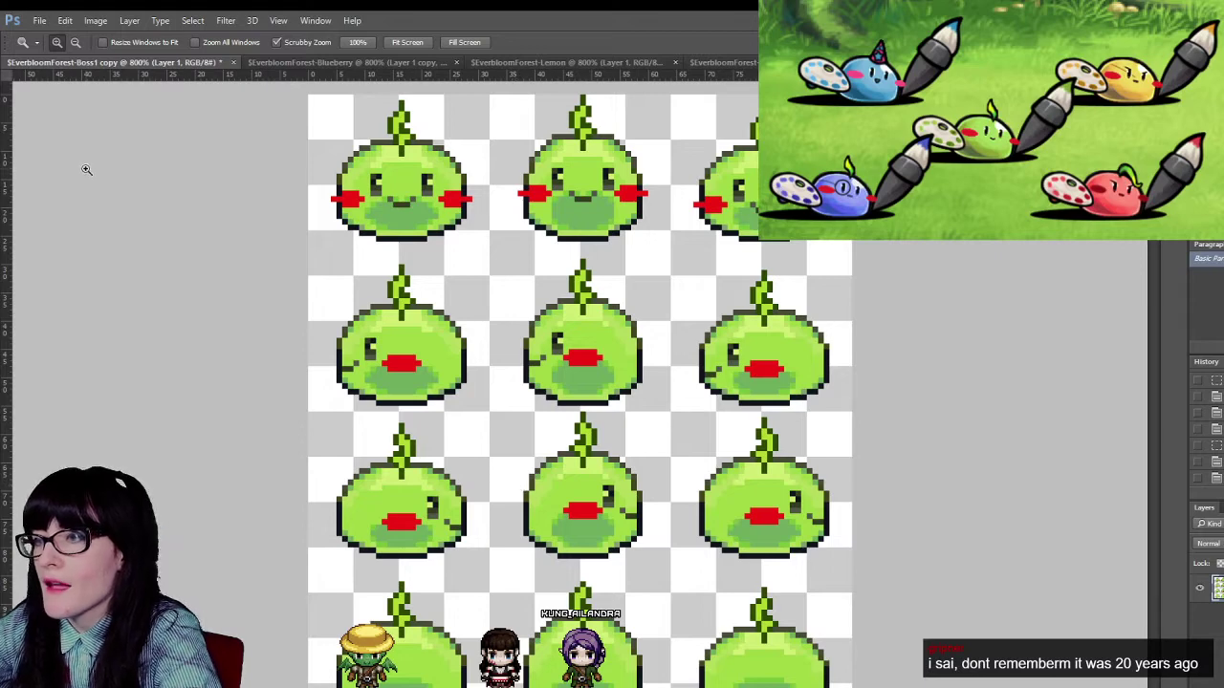
- Outline the three front-facing green slime frames one by one with a rectangular selection, from third to first, and deselect
key(m)
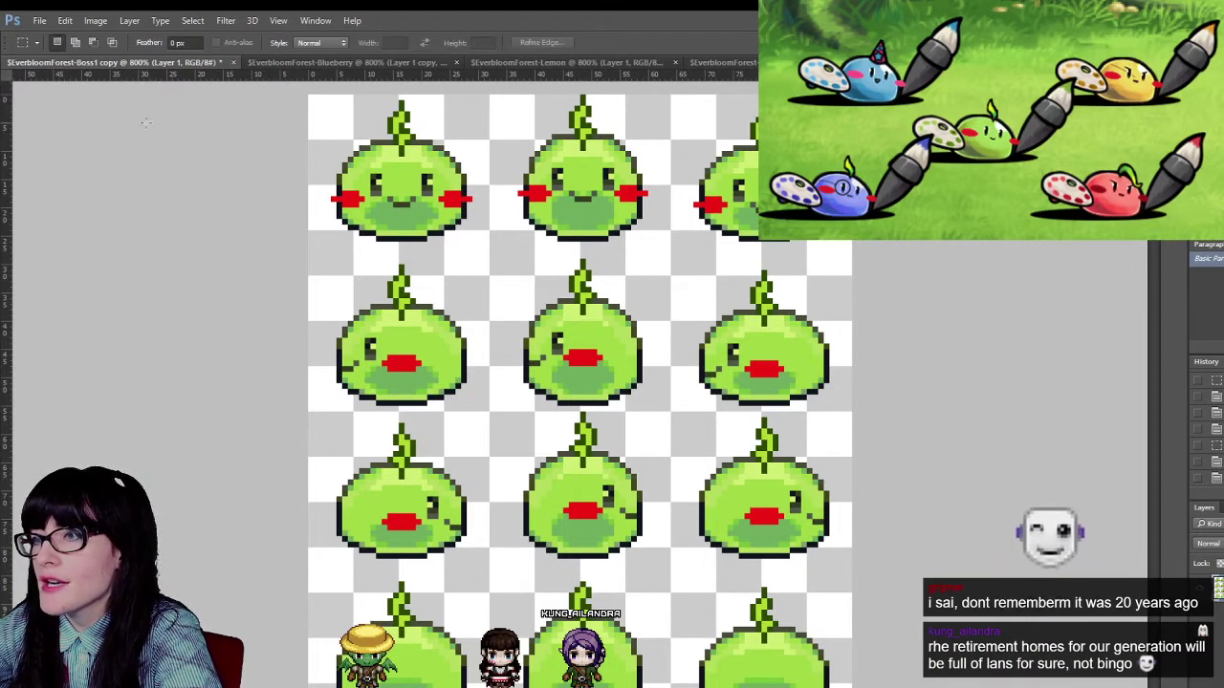
drag(307, 94, 818, 261)
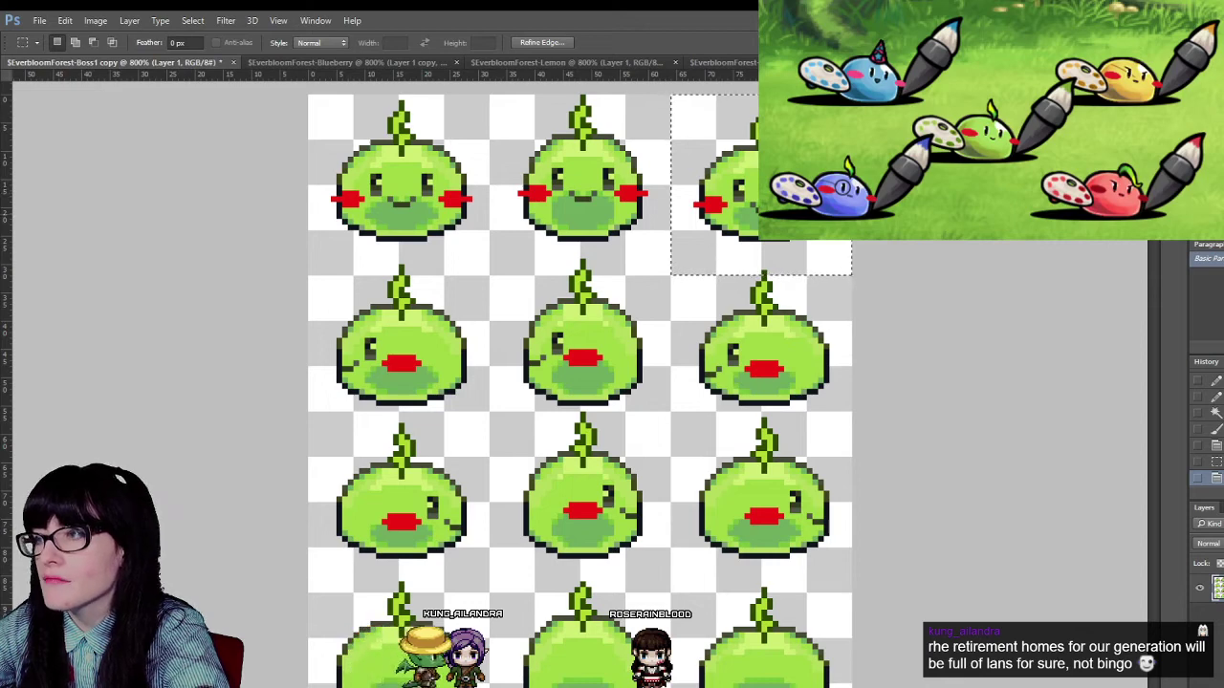
drag(818, 222, 640, 226)
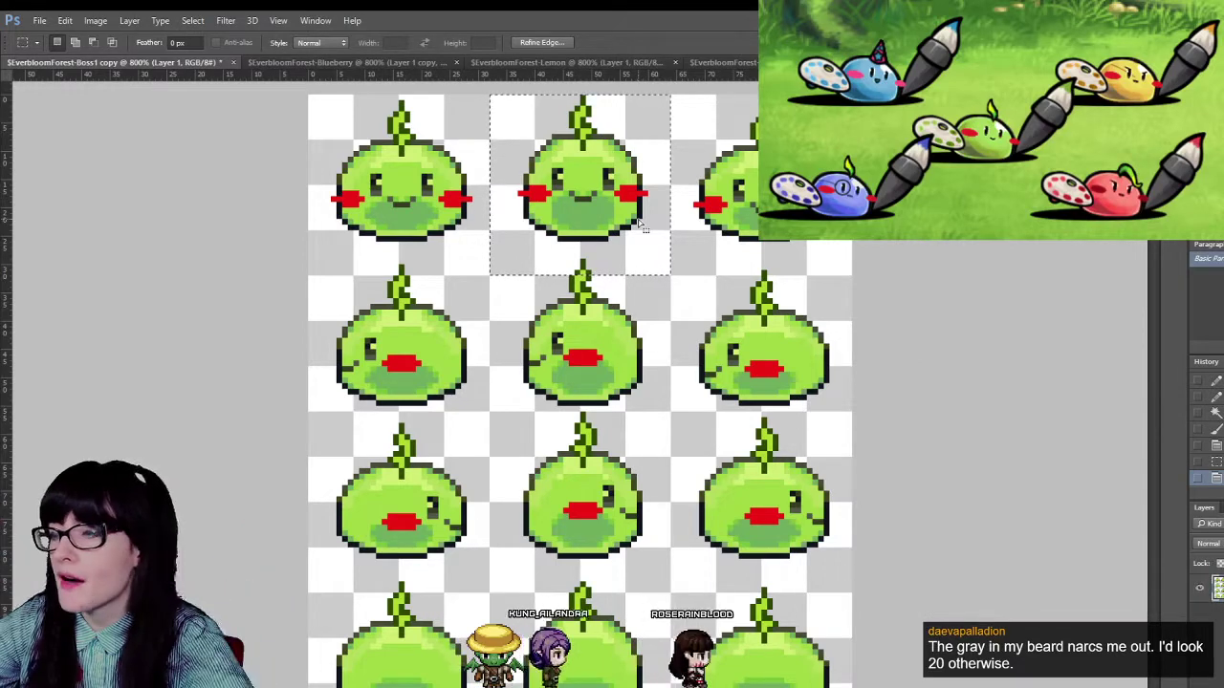
drag(640, 226, 460, 221)
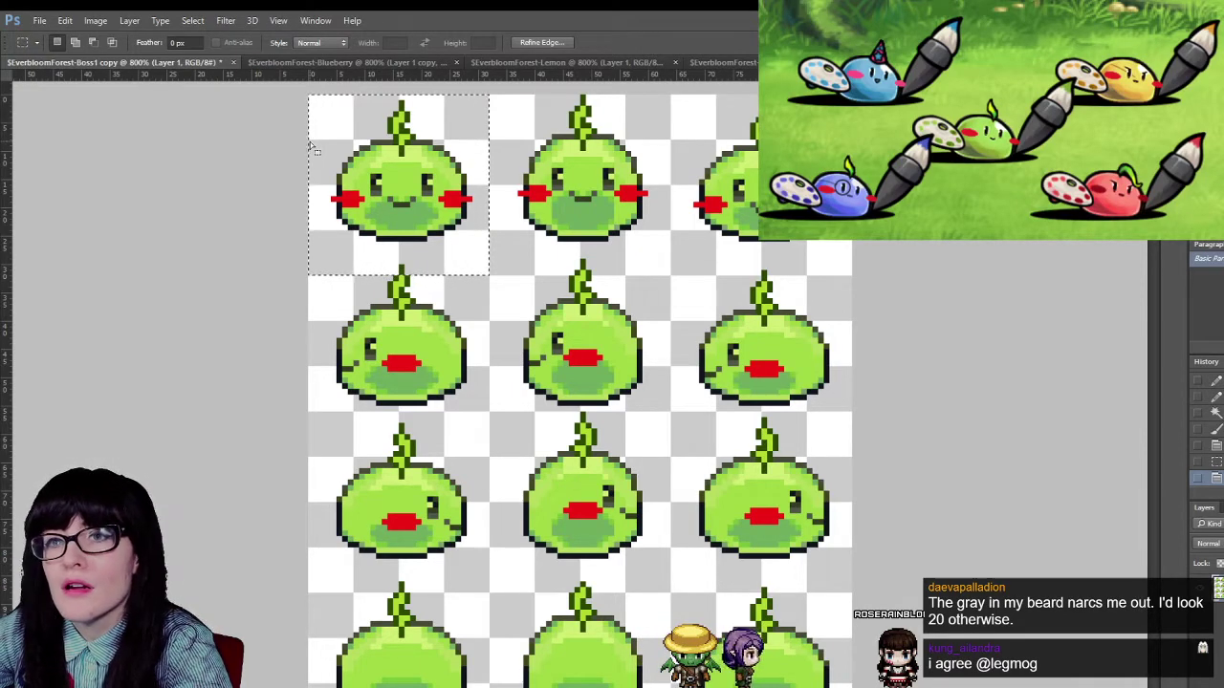
click(262, 422)
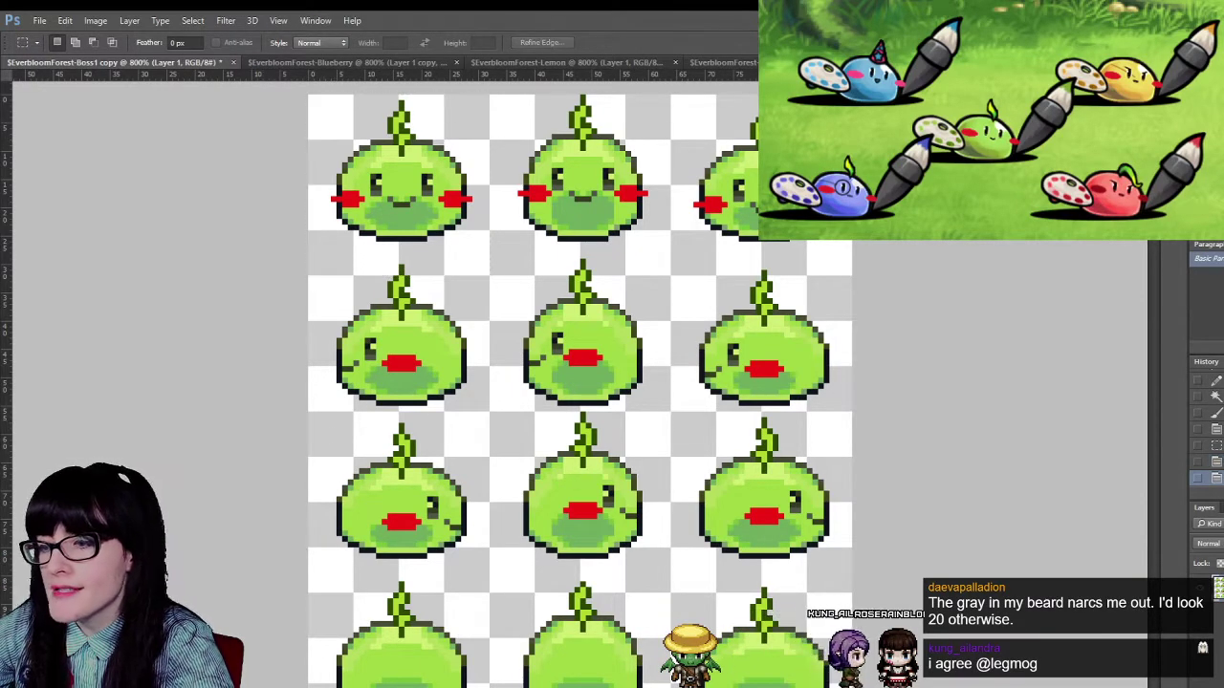
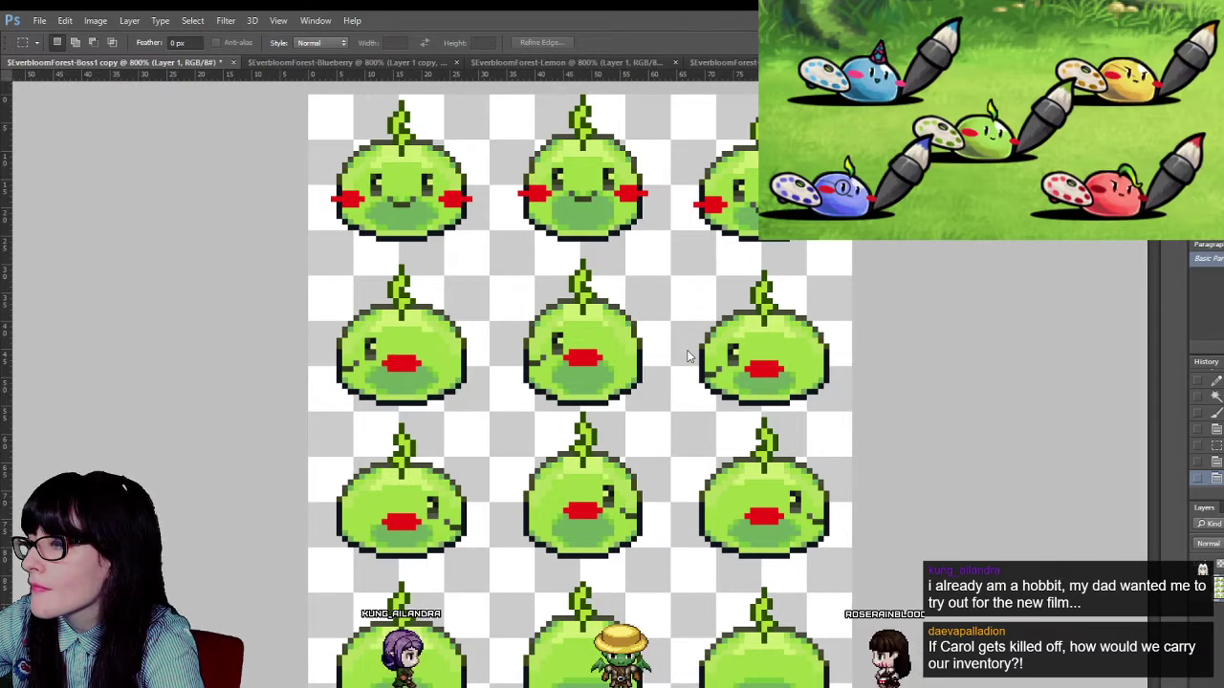
- Enlarge the sheet of black silhouettes and blue slimes to examine its frames, and return to the green slime sheet
key(ctrl+Tab)
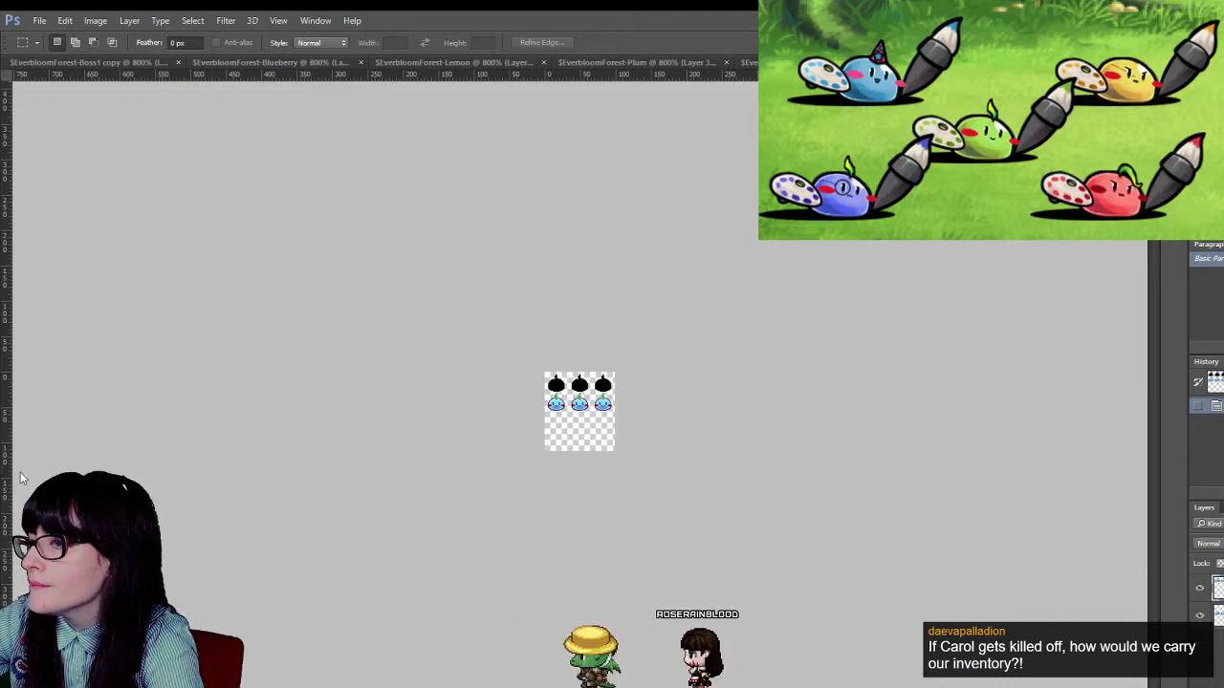
key(z)
click(527, 456)
click(526, 456)
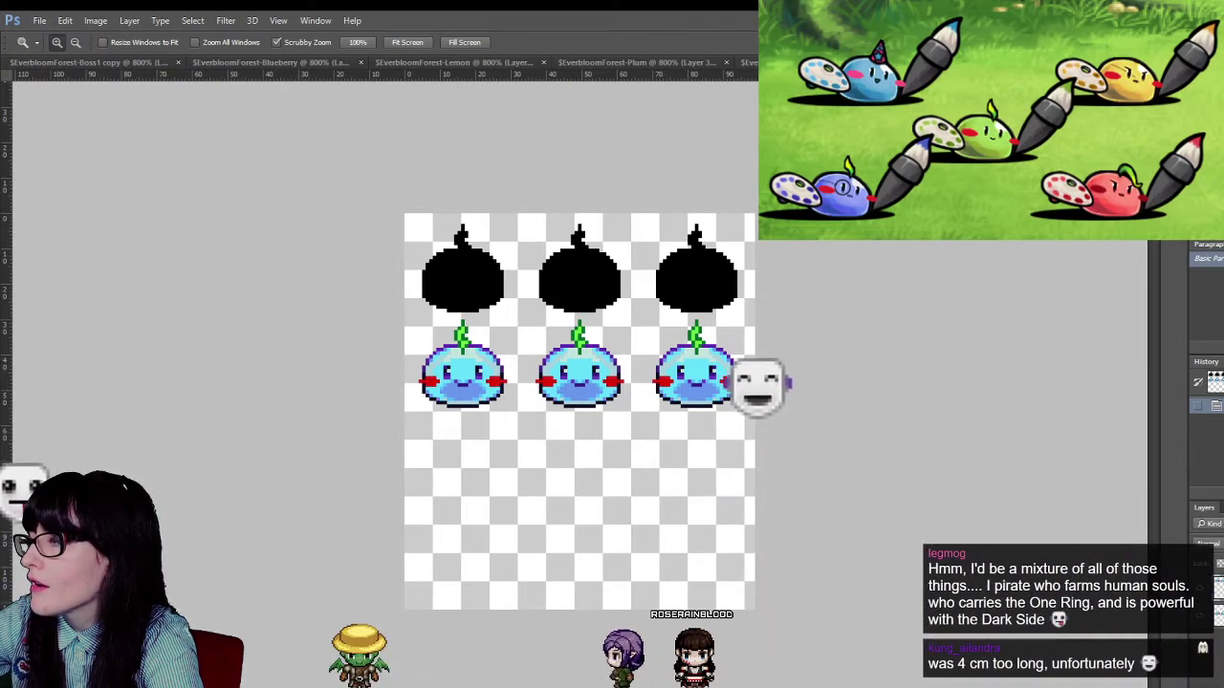
click(91, 62)
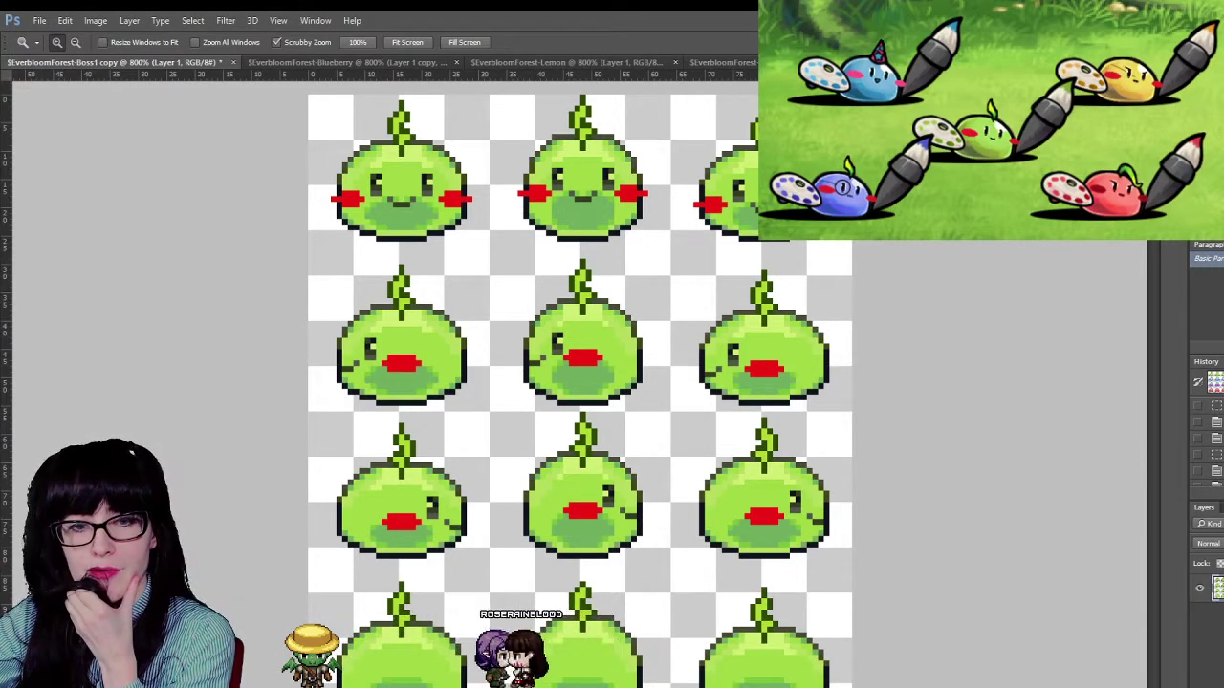
- Switch to the draw.io notes, review the Battle Mechanics, Dialogue & Cutscenes and Main Quest #2 lists enlarged, and return to Photoshop
key(alt+Tab)
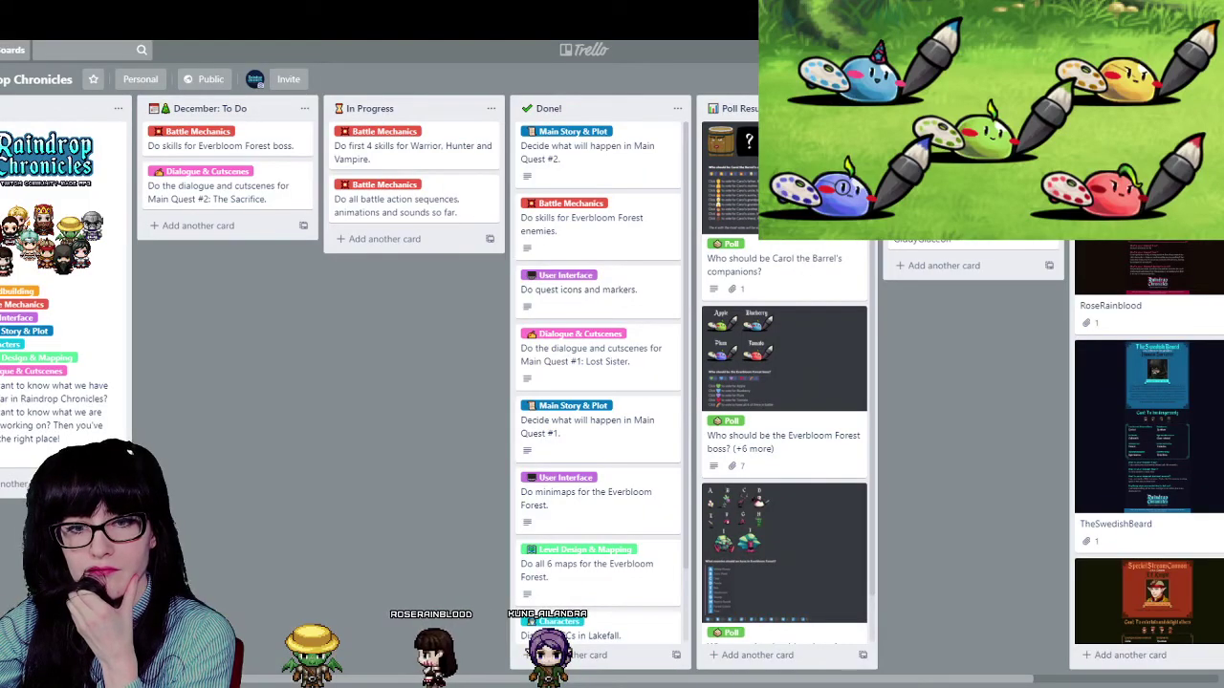
key(alt+Tab)
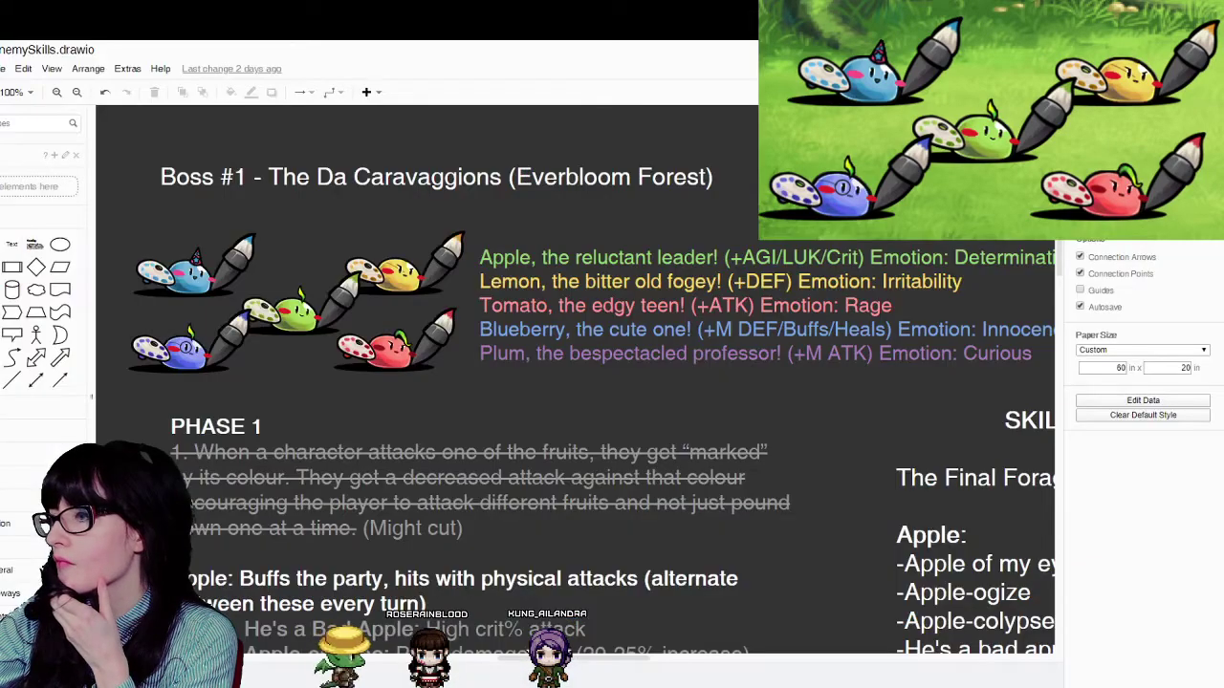
scroll(412, 449, up, 10)
scroll(412, 448, down, 3)
scroll(383, 418, up, 2)
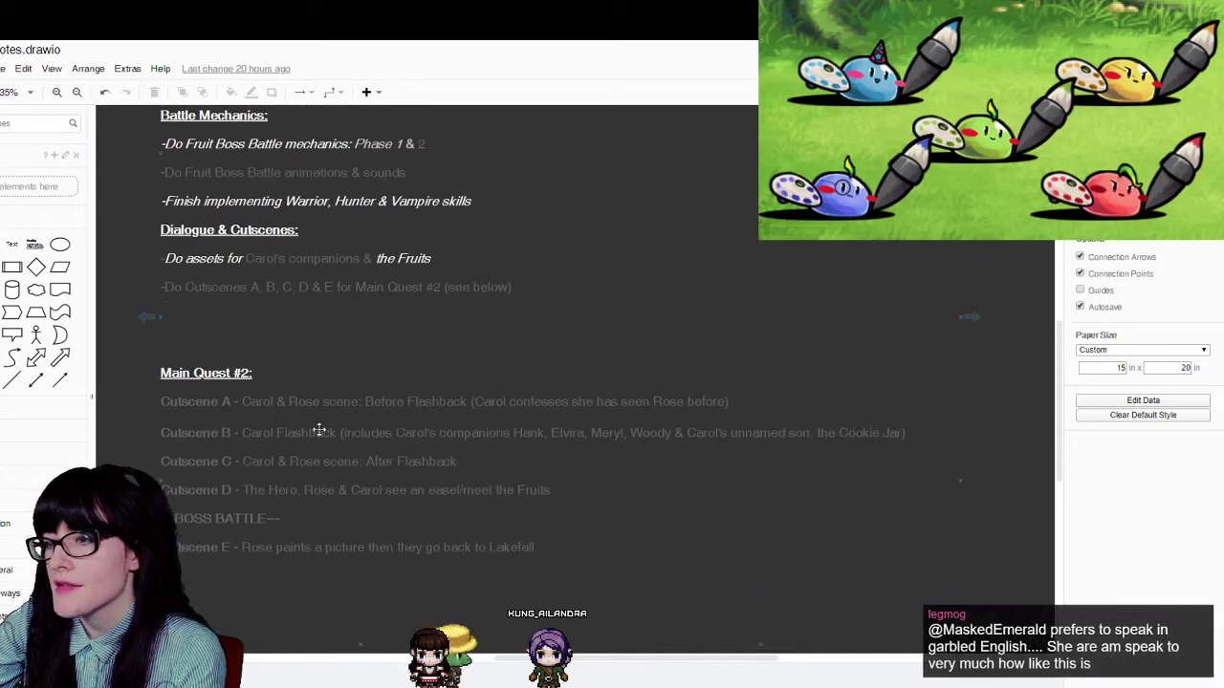
click(56, 91)
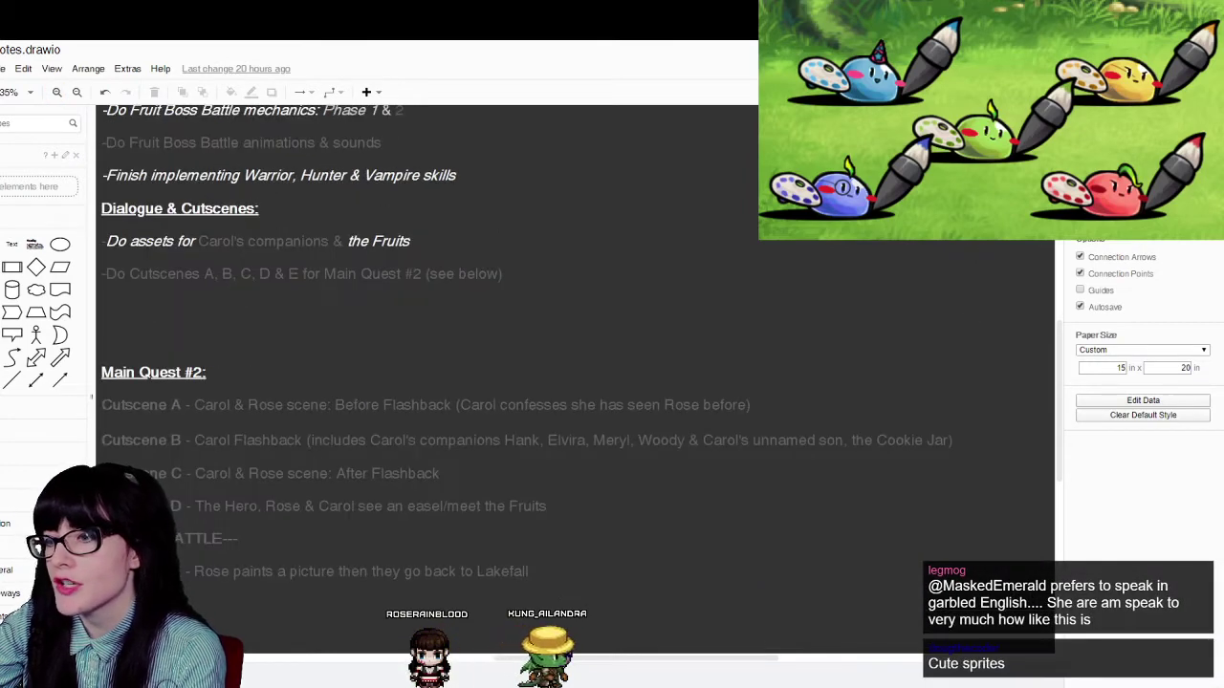
drag(512, 661, 501, 662)
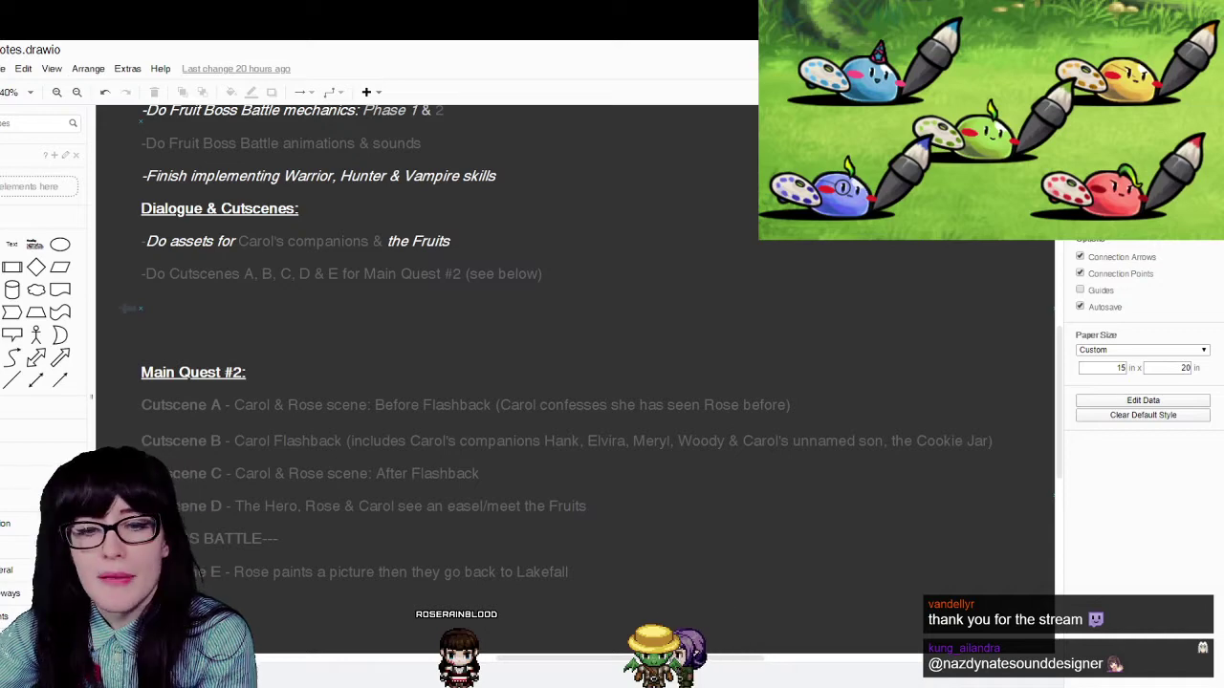
key(alt+Tab)
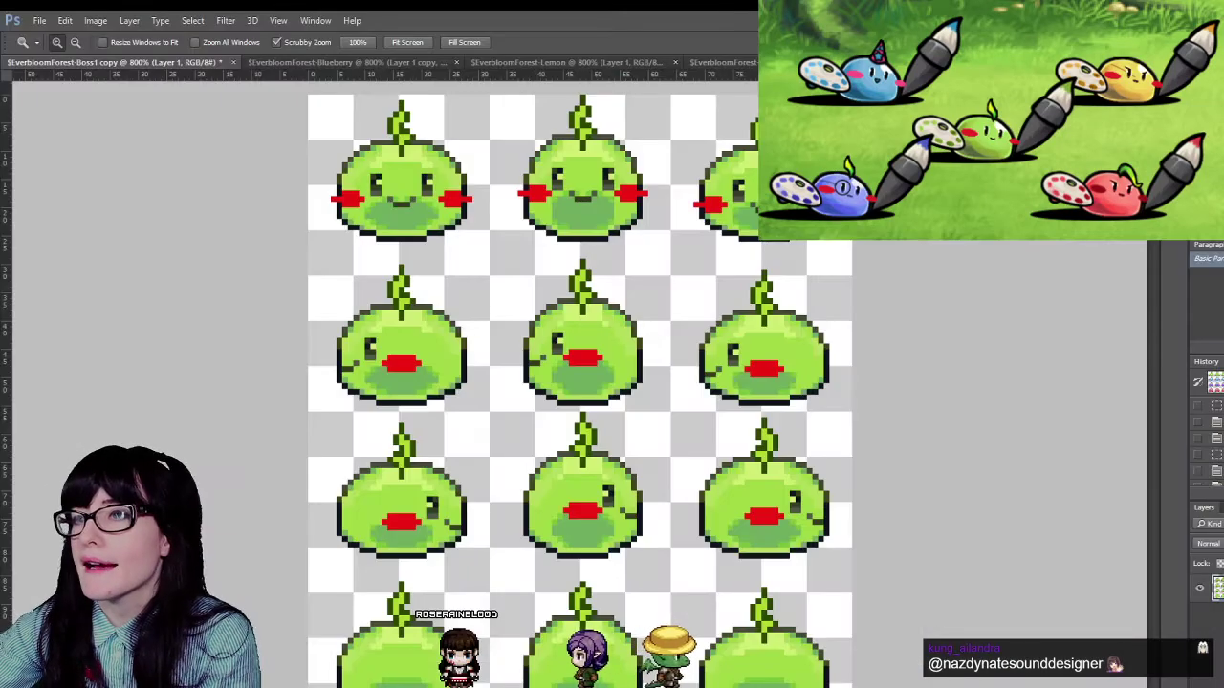